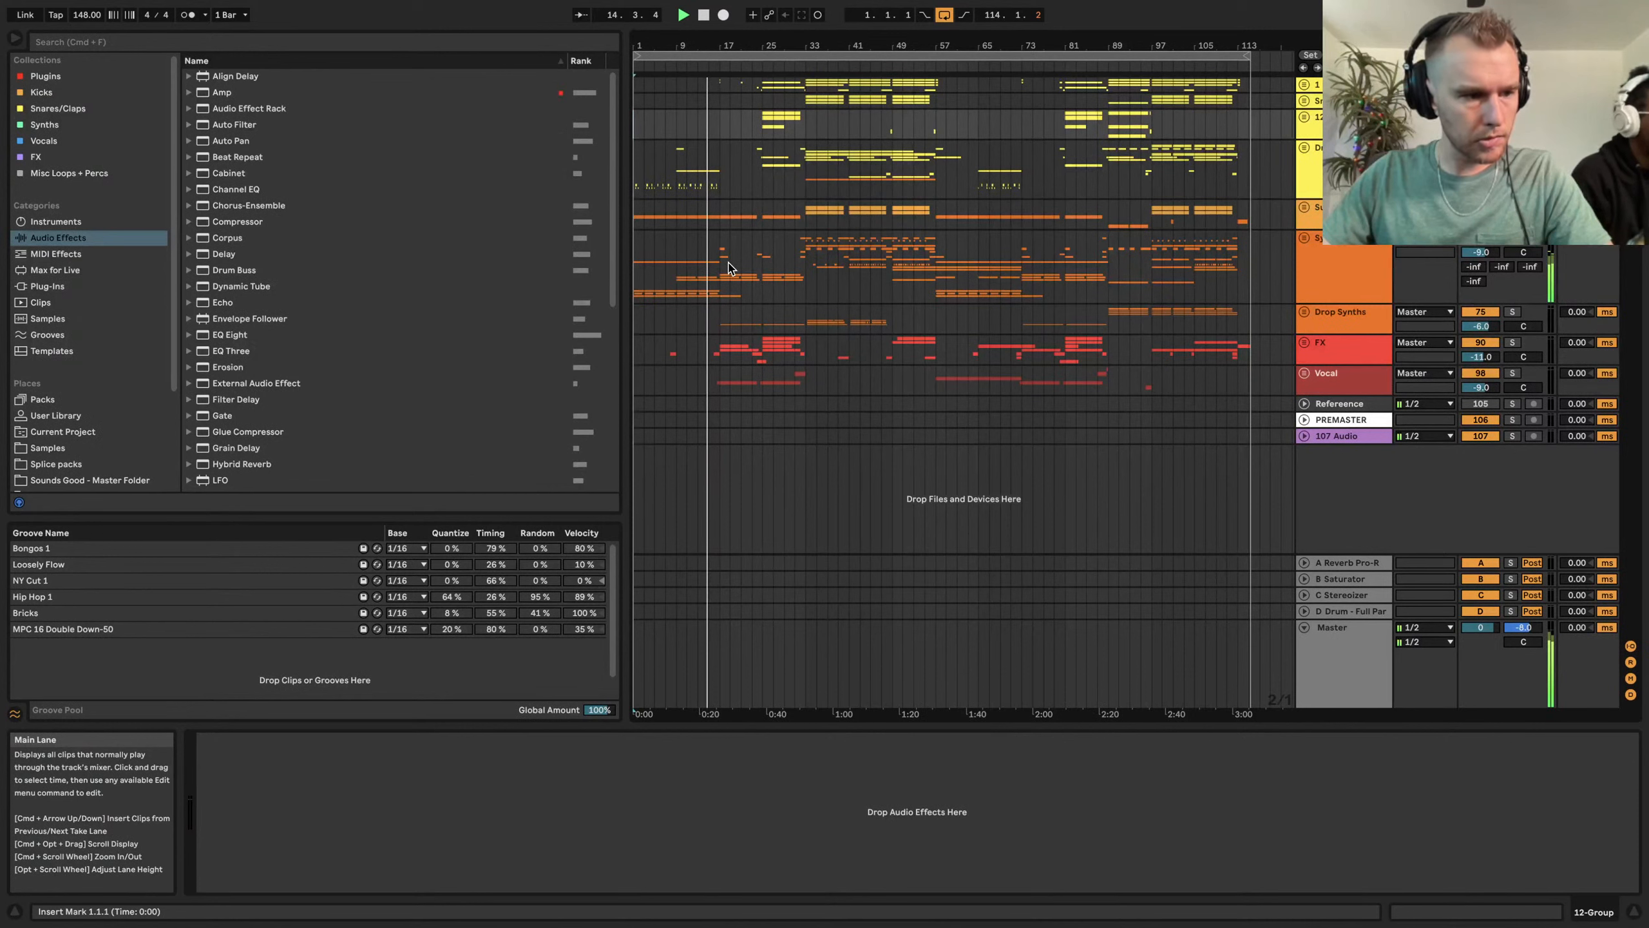
Unfold all tracks in the arrangement to show their clips while the song plays
scroll(729, 267, up, 1)
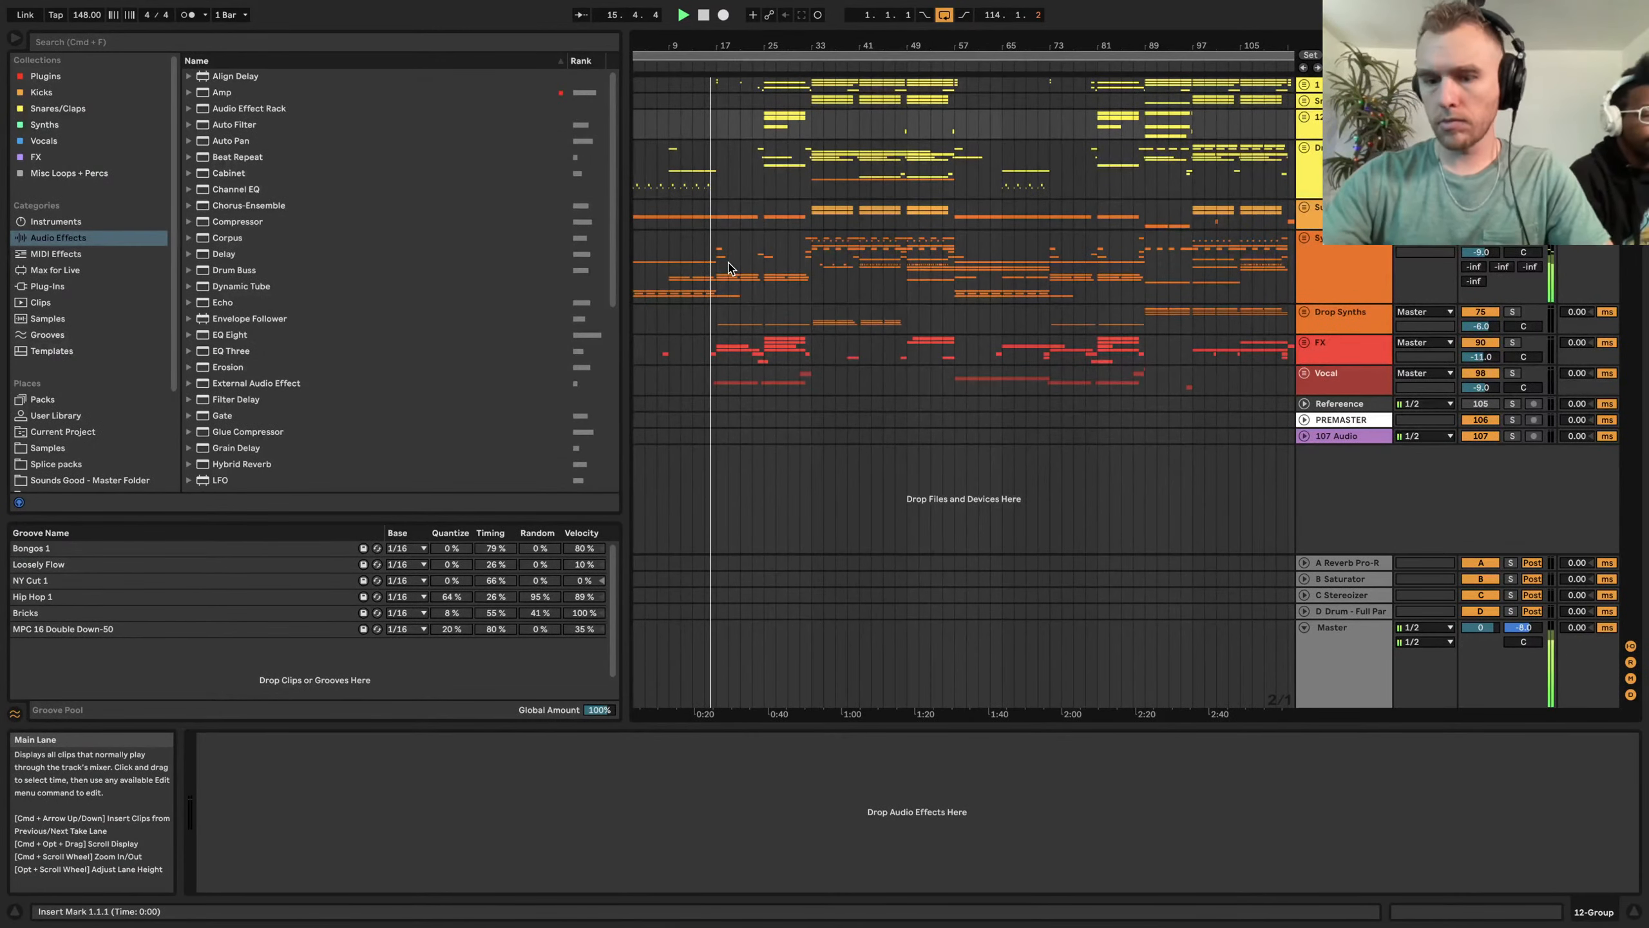
key(XF86AudioRaiseVolume)
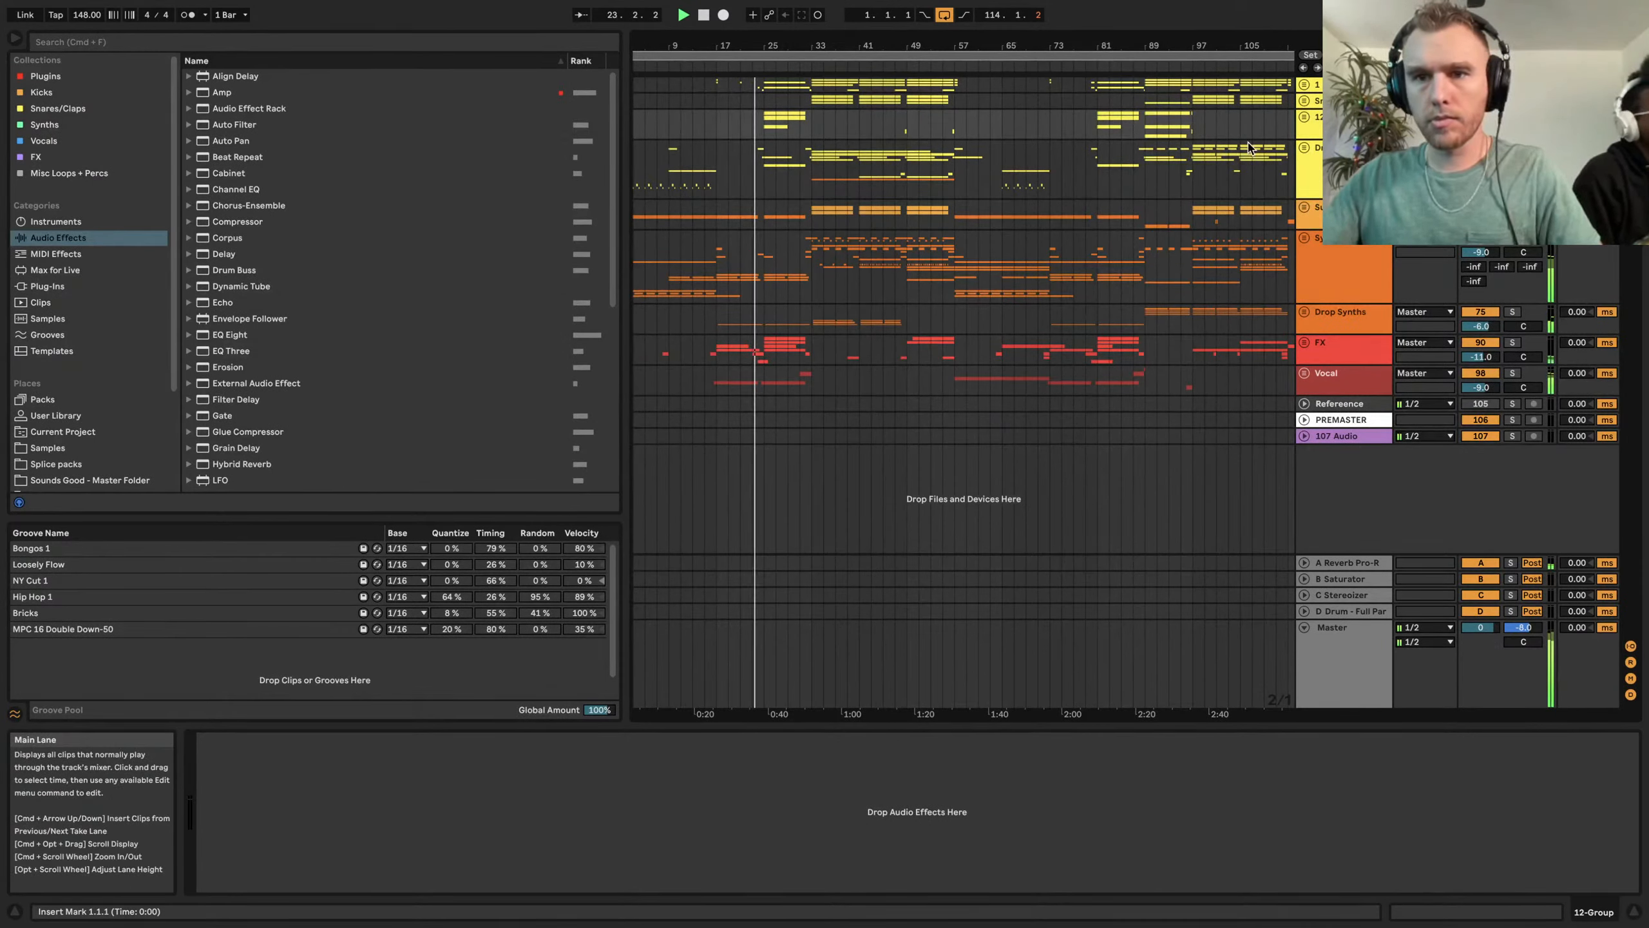
alt+click(1302, 86)
scroll(904, 281, down, 6)
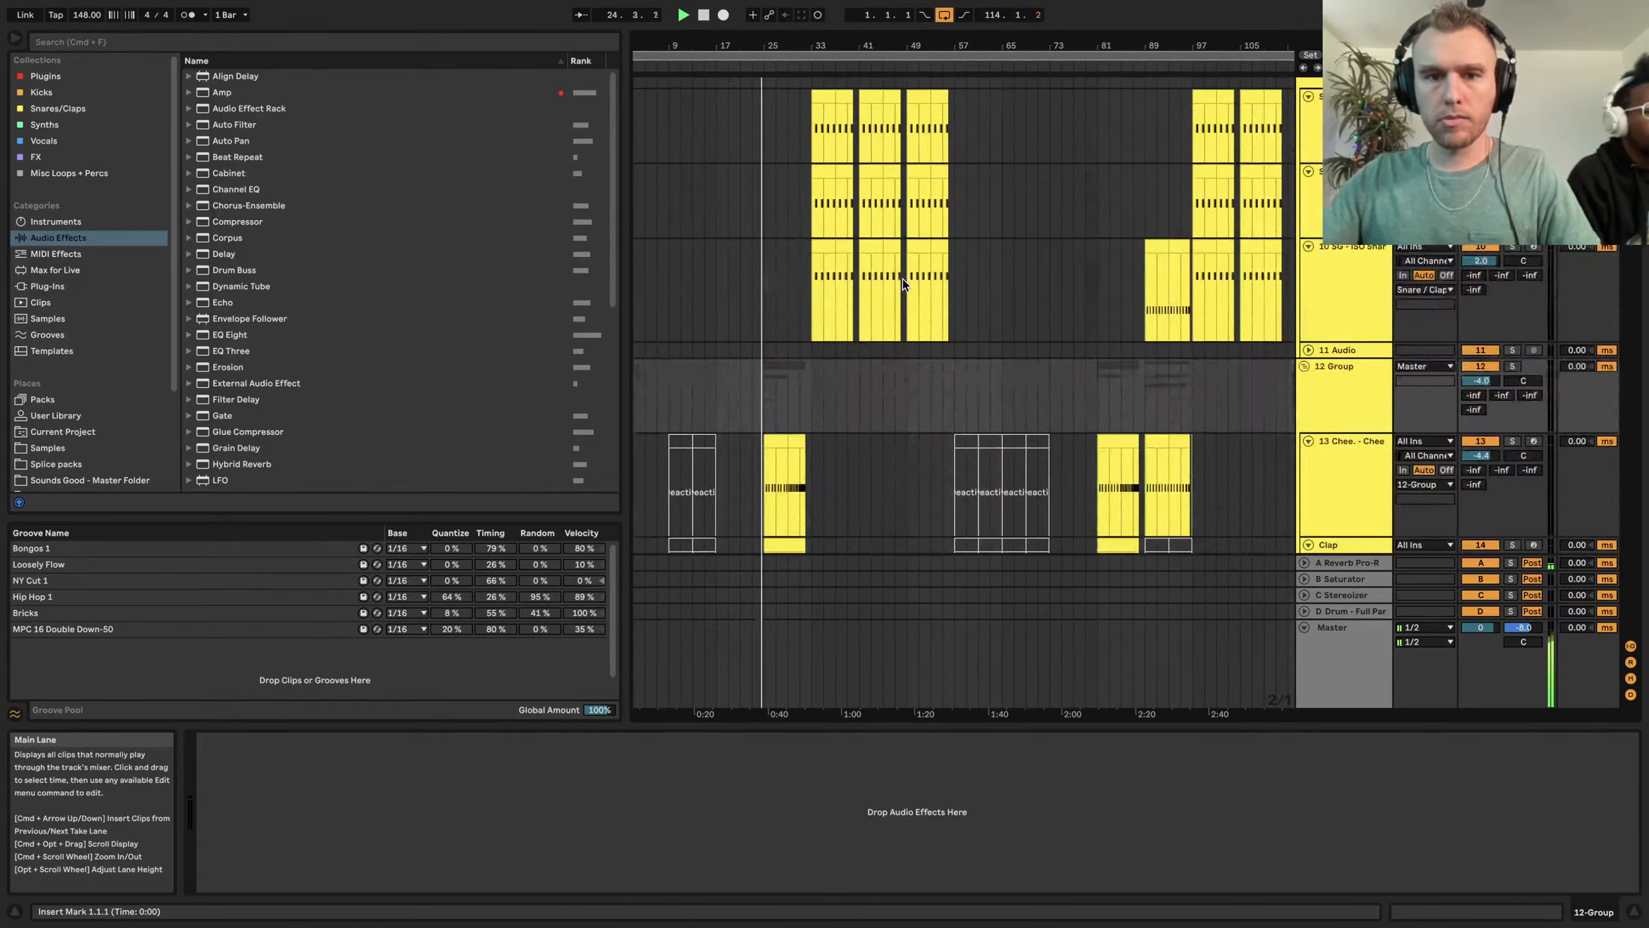
Examine the drum, percussion and synth tracks around the buildup and first drop, roughly bars 21 to 57
scroll(904, 285, down, 8)
scroll(904, 284, up, 5)
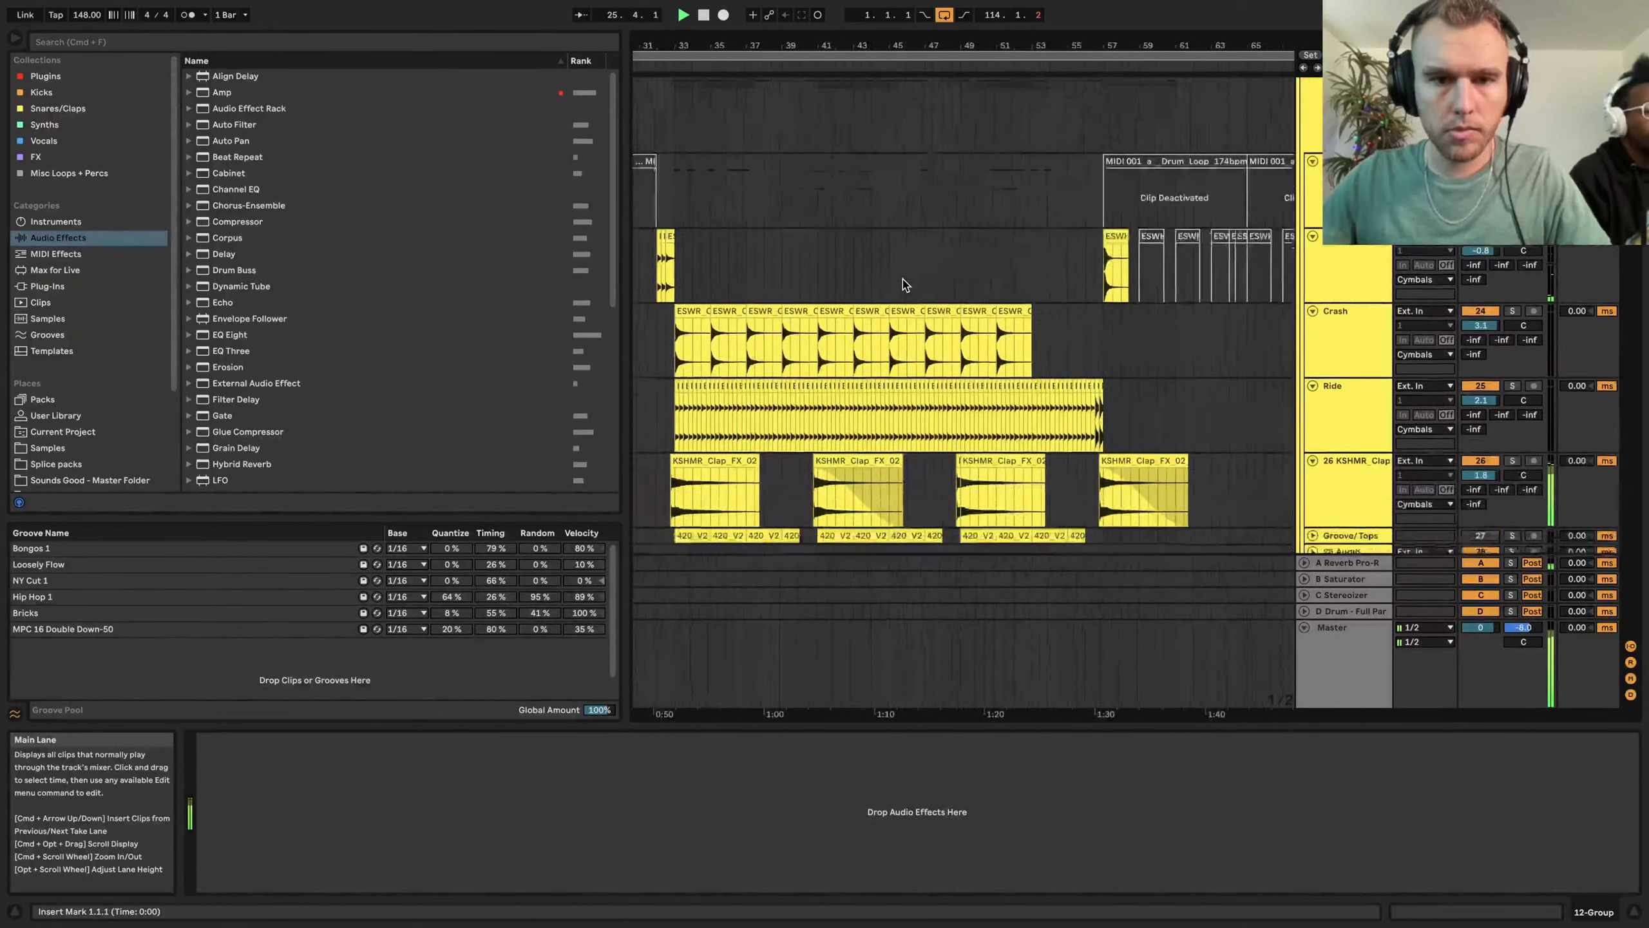
scroll(904, 285, down, 10)
scroll(905, 284, left, 5)
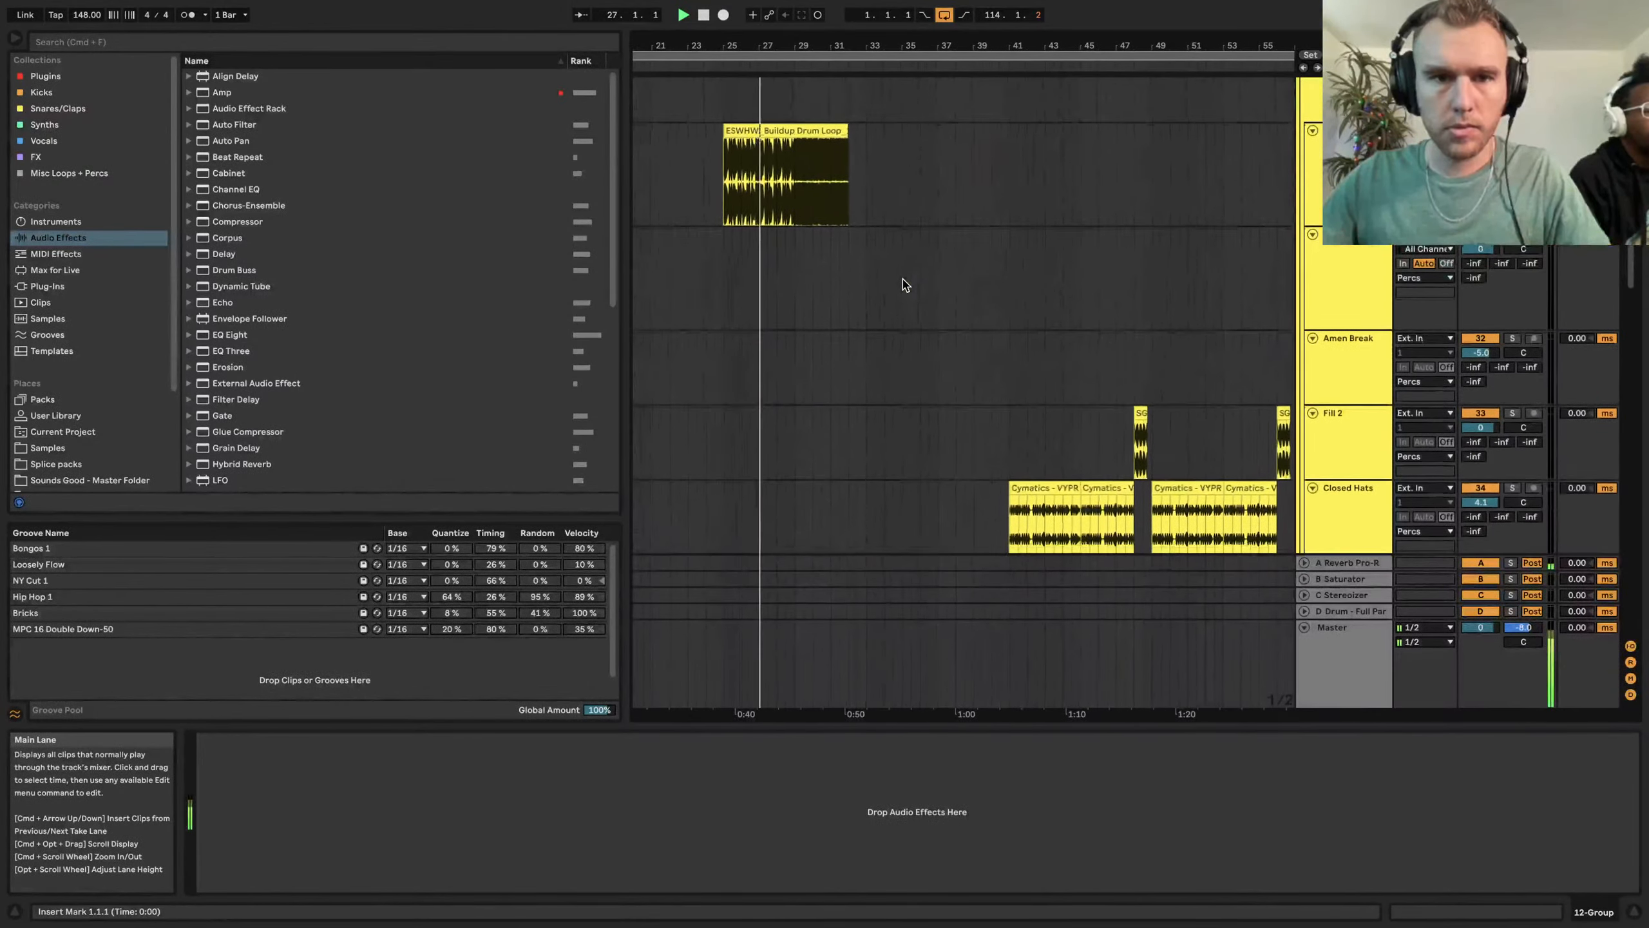
scroll(904, 284, up, 10)
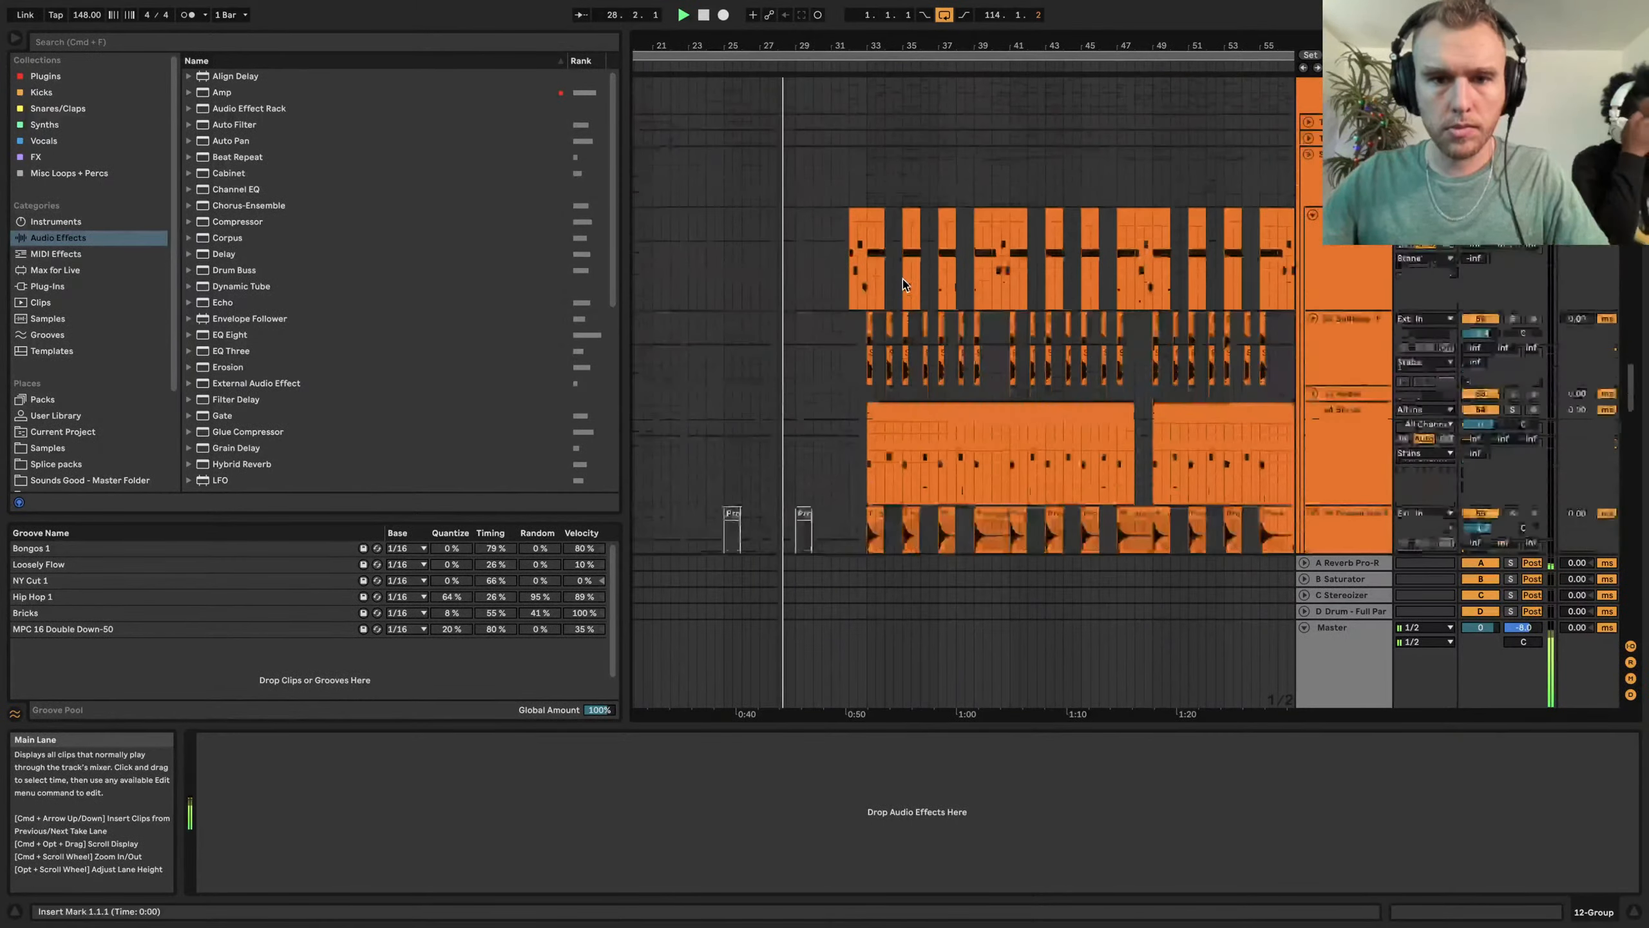
scroll(905, 284, down, 5)
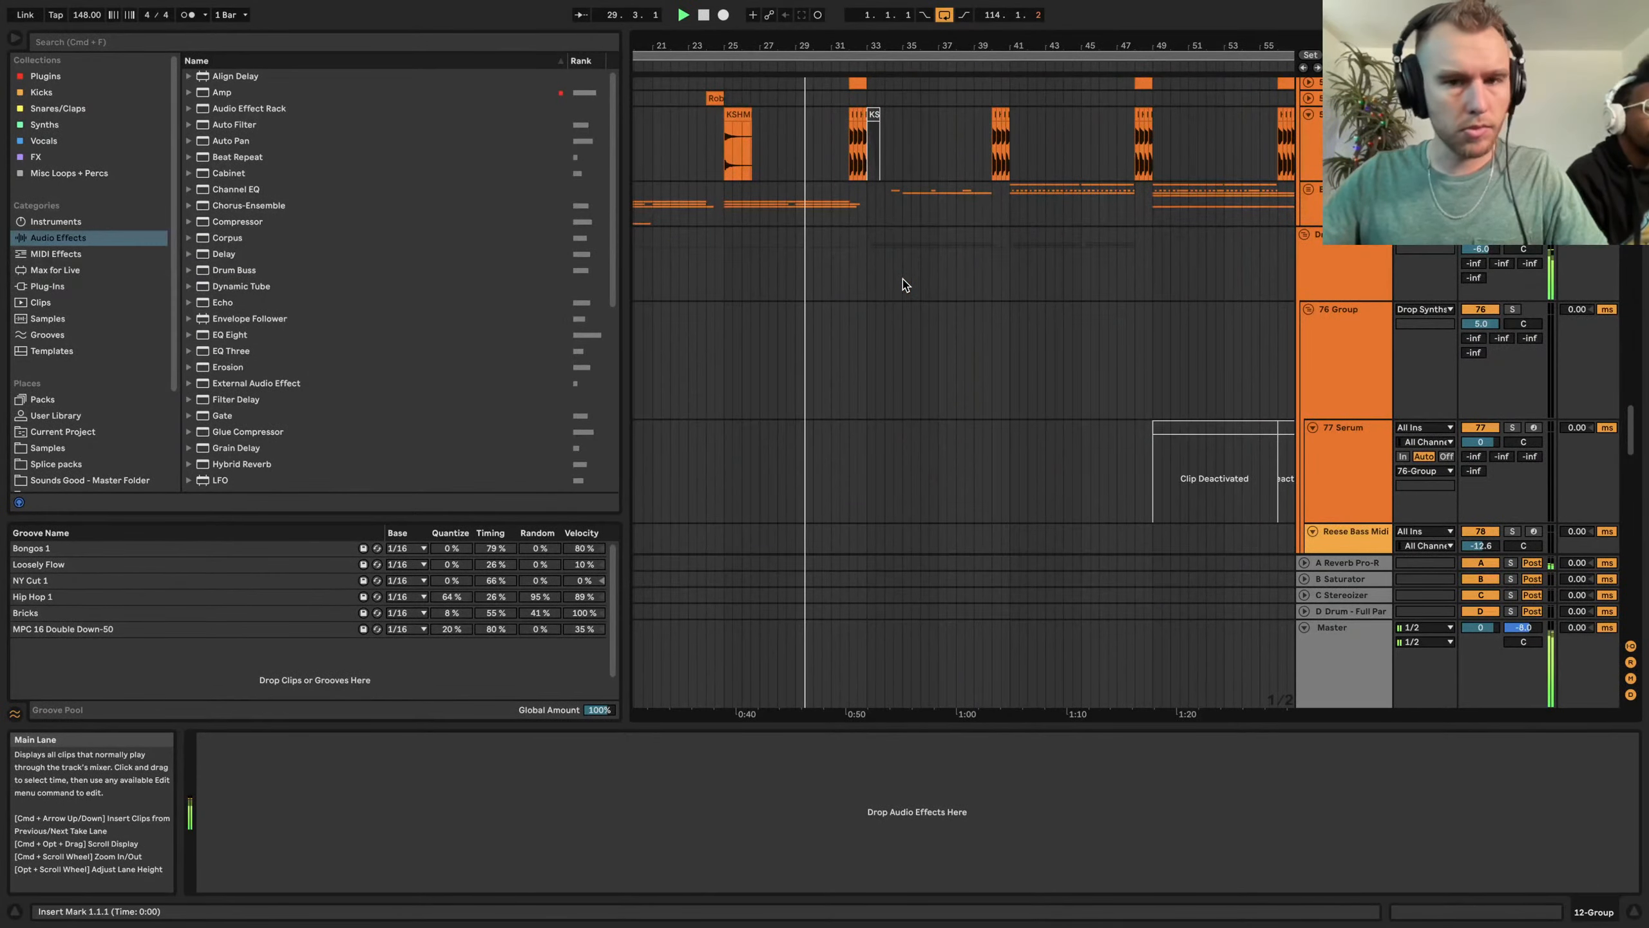
scroll(905, 284, up, 4)
scroll(904, 285, down, 8)
scroll(904, 285, up, 6)
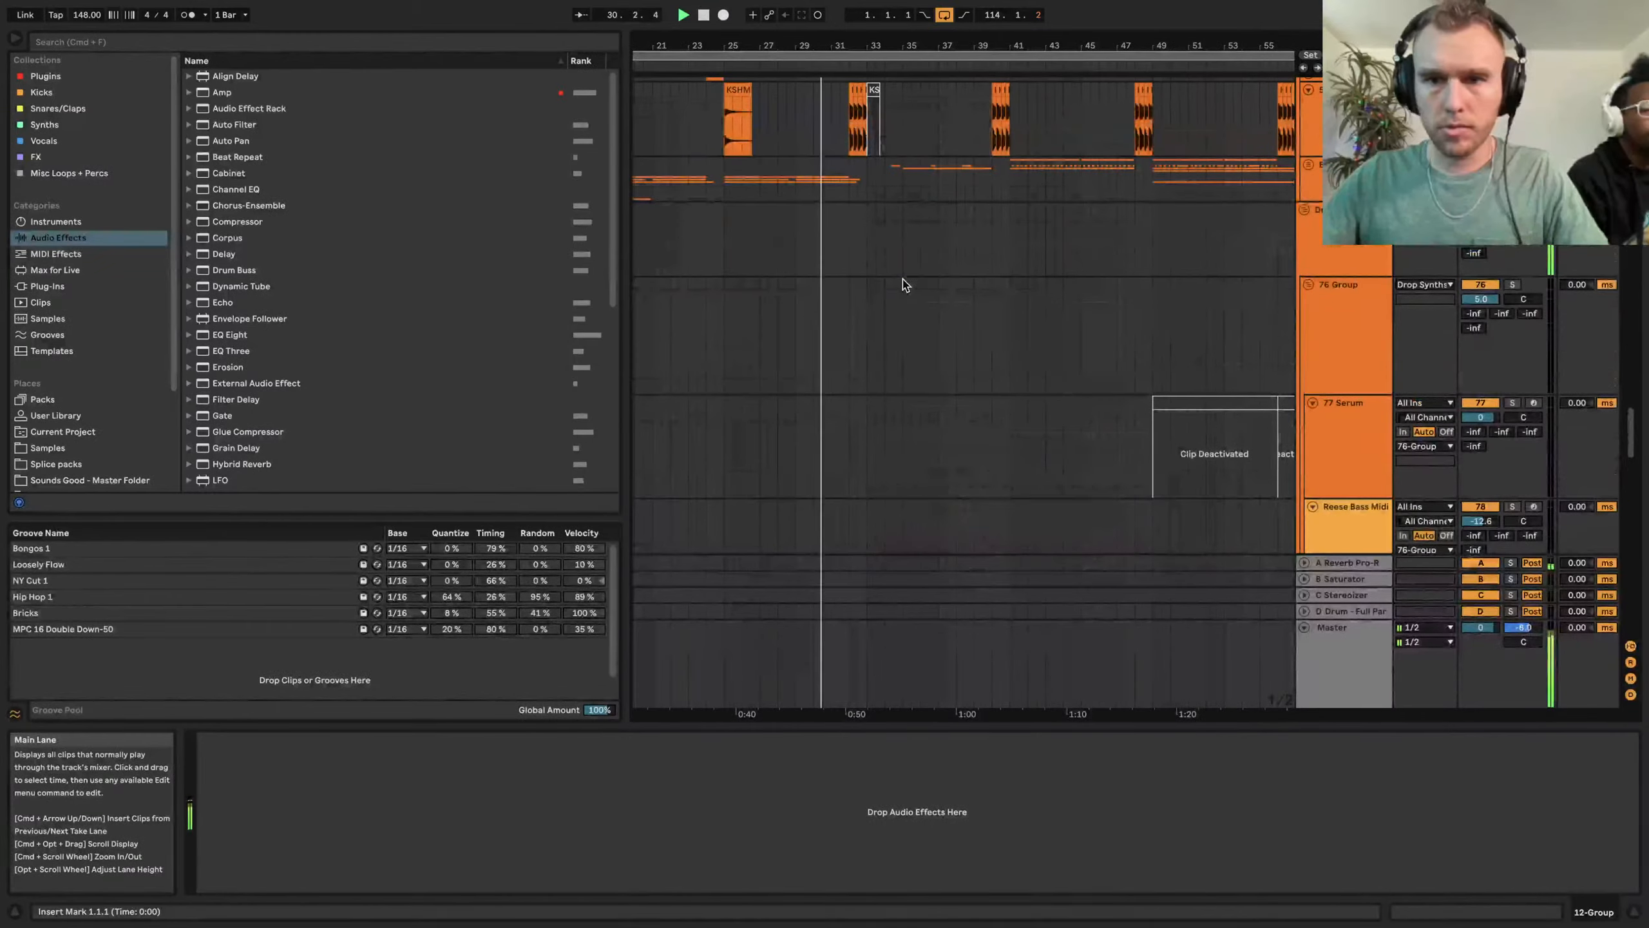
Unfold the Extras group within the synths to show its individual tracks
click(1308, 167)
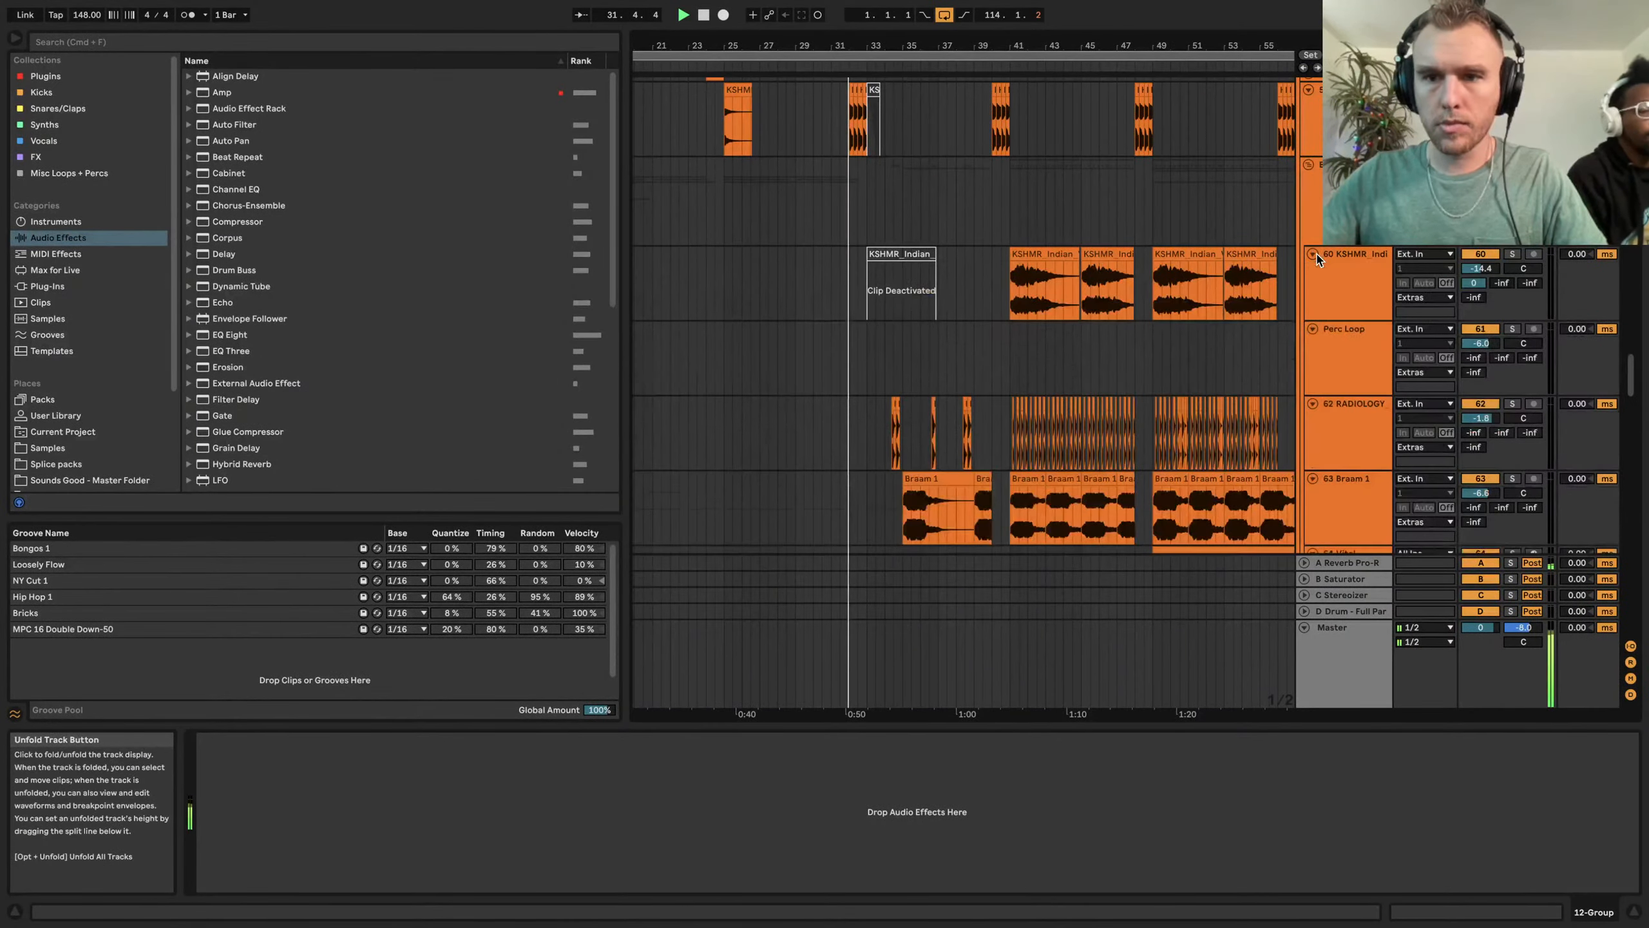
scroll(1168, 286, down, 8)
scroll(1133, 288, up, 4)
scroll(1133, 288, down, 5)
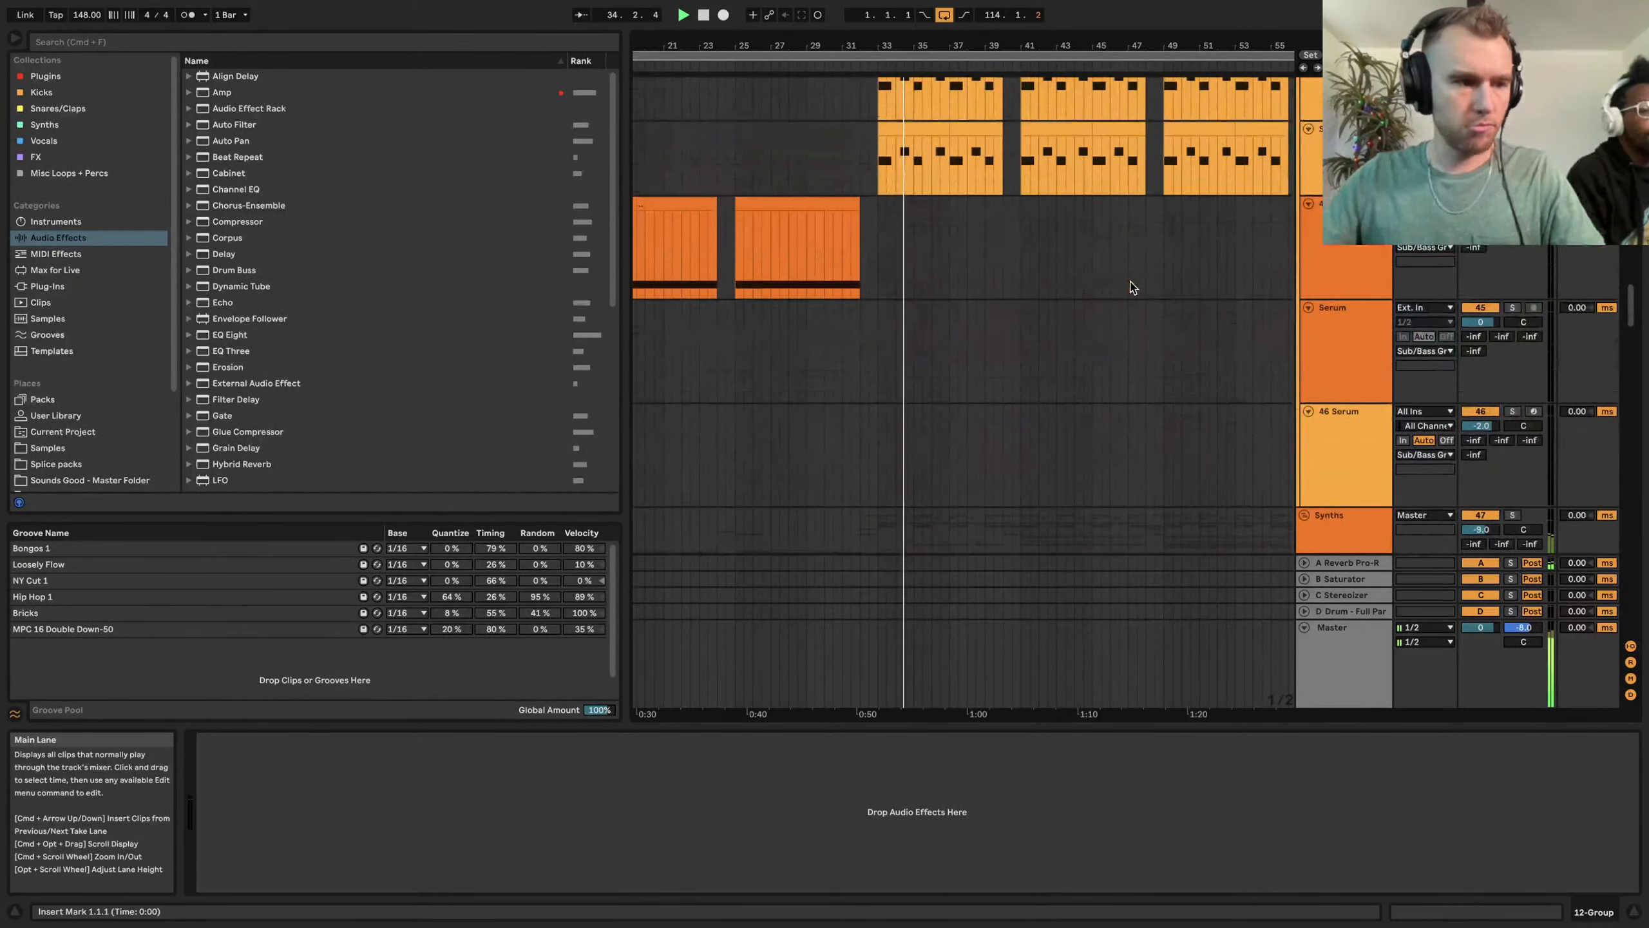
Examine the Stabs, Extras, Drop Synths, FX and Vocal tracks across the first drop
scroll(1133, 288, down, 6)
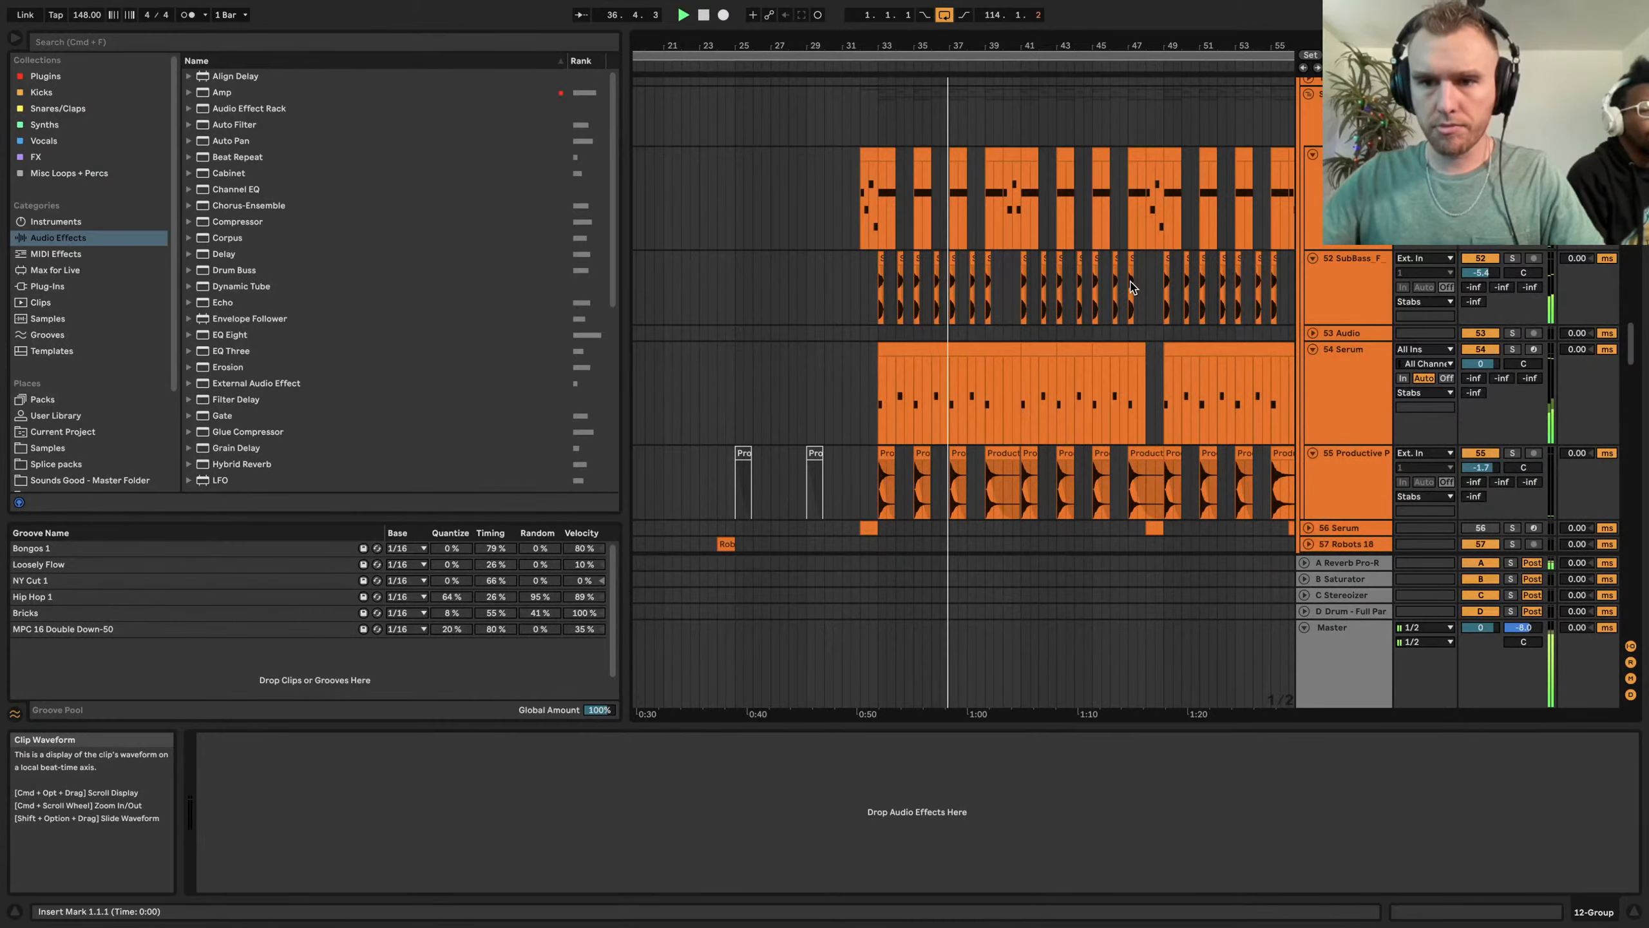
scroll(1133, 288, up, 10)
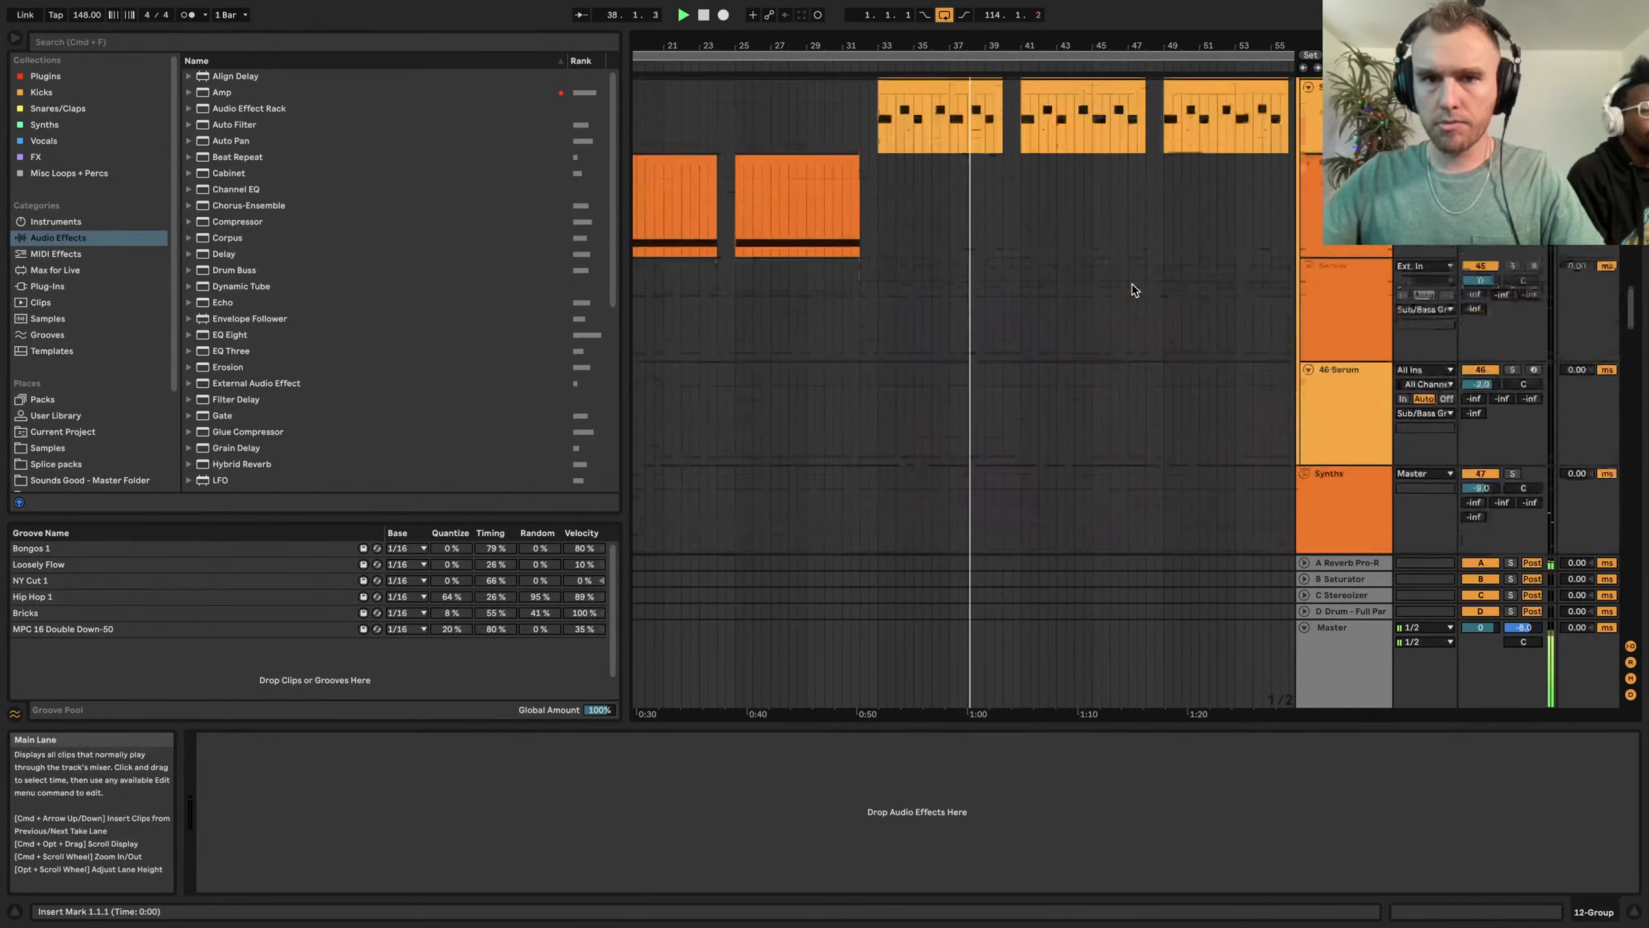
scroll(1134, 290, down, 12)
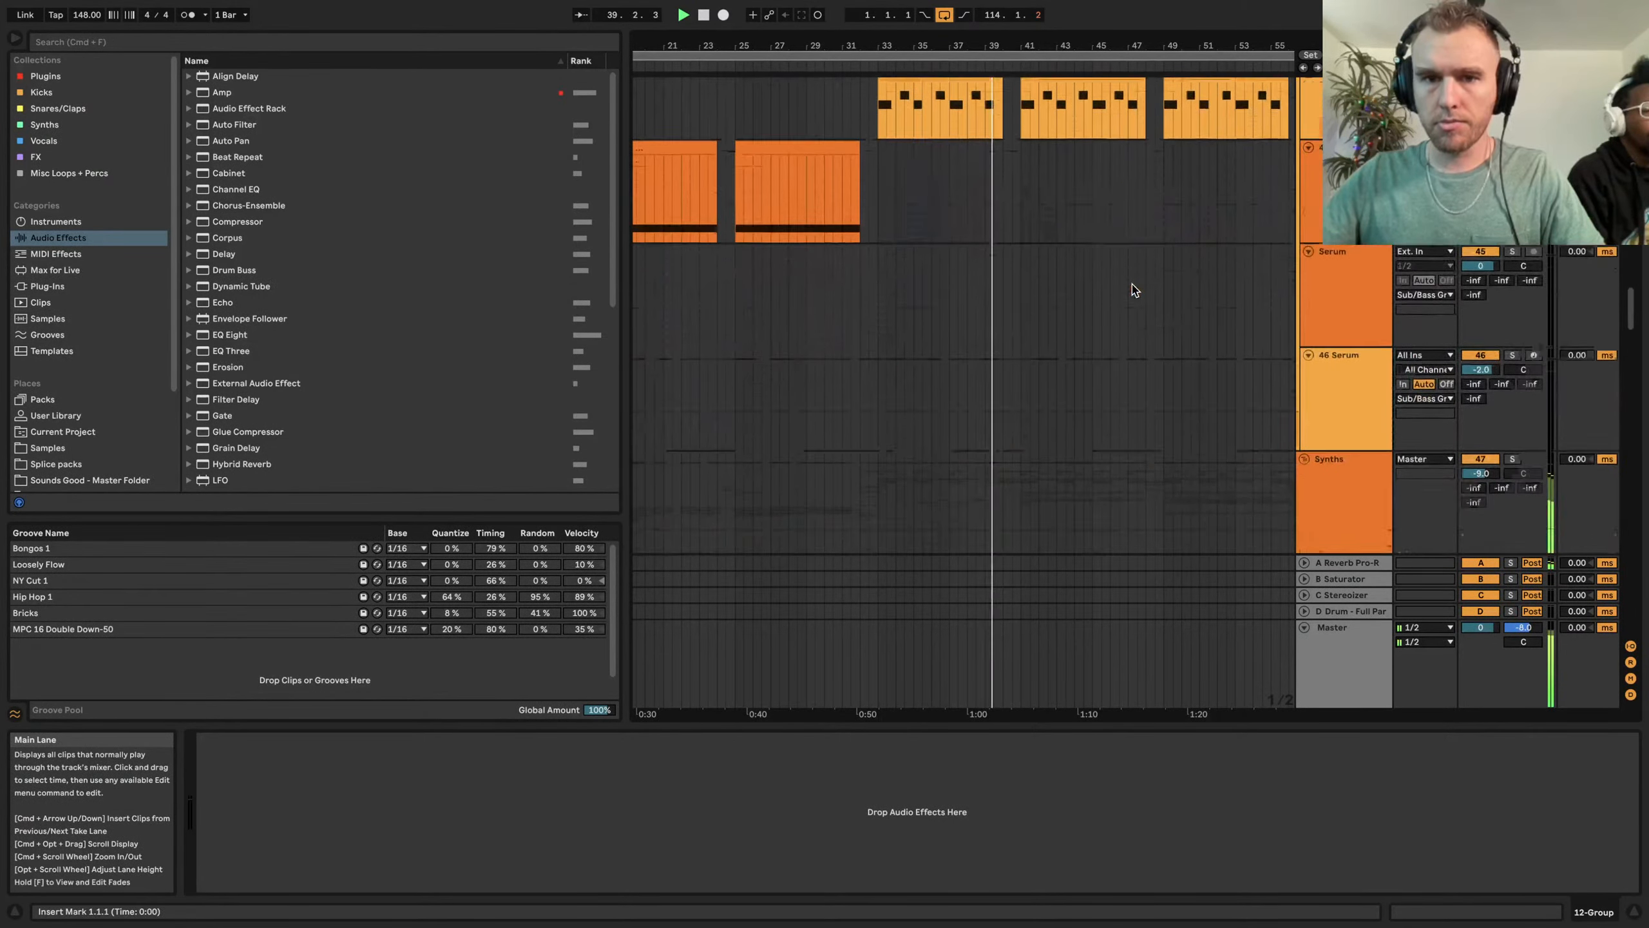
scroll(1133, 290, down, 8)
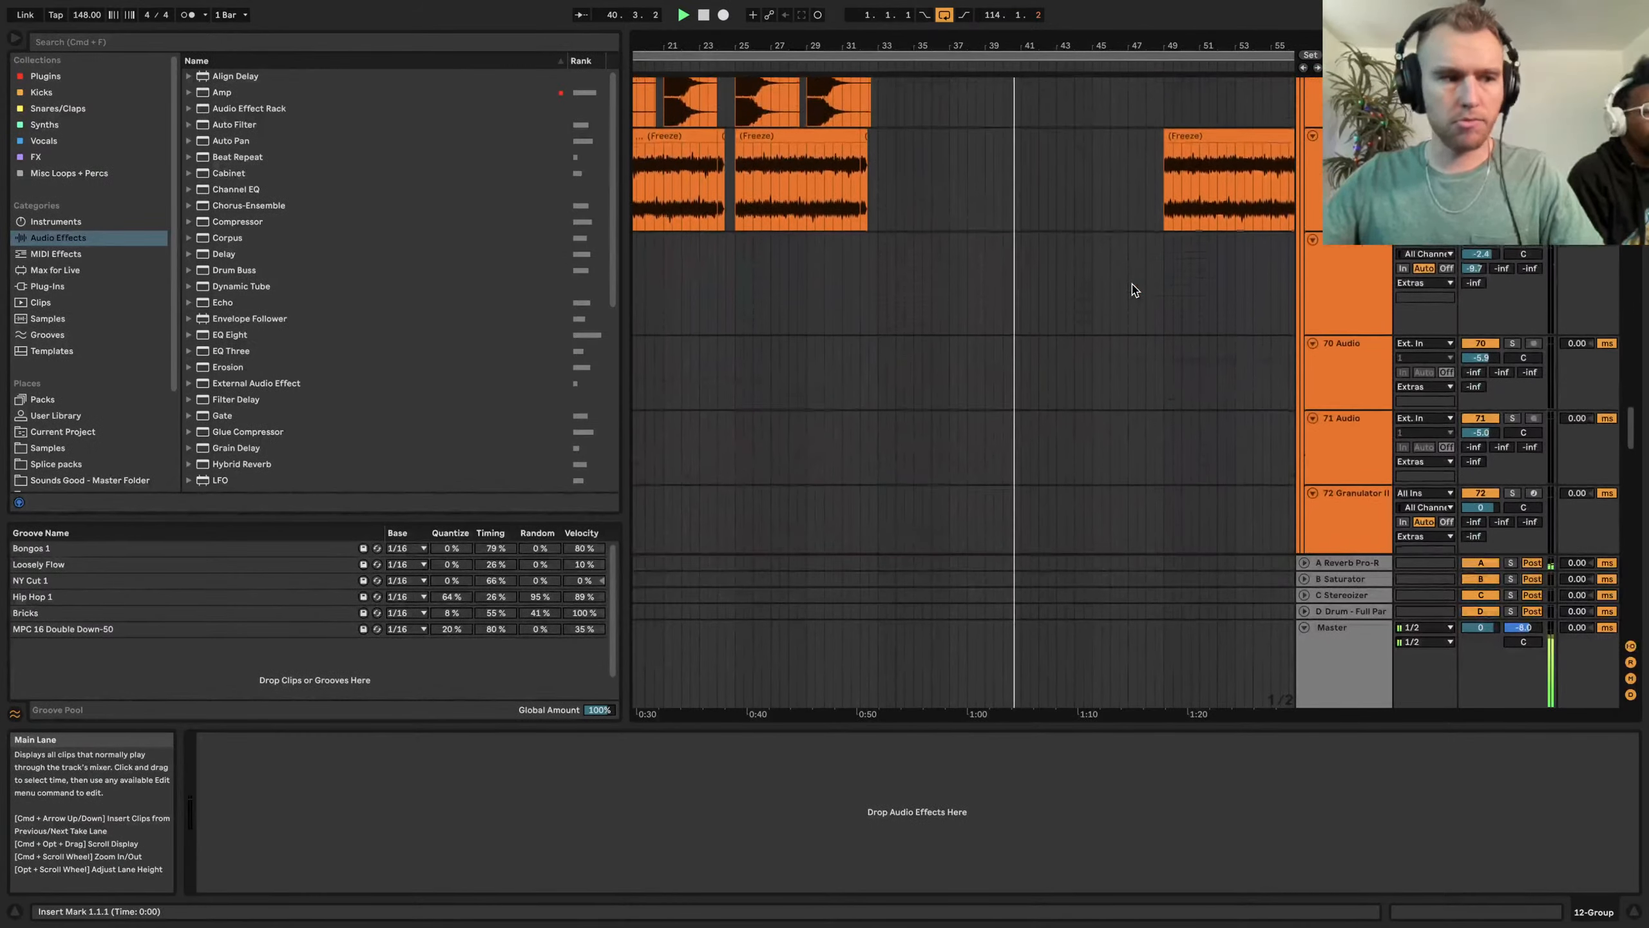
scroll(1134, 290, down, 3)
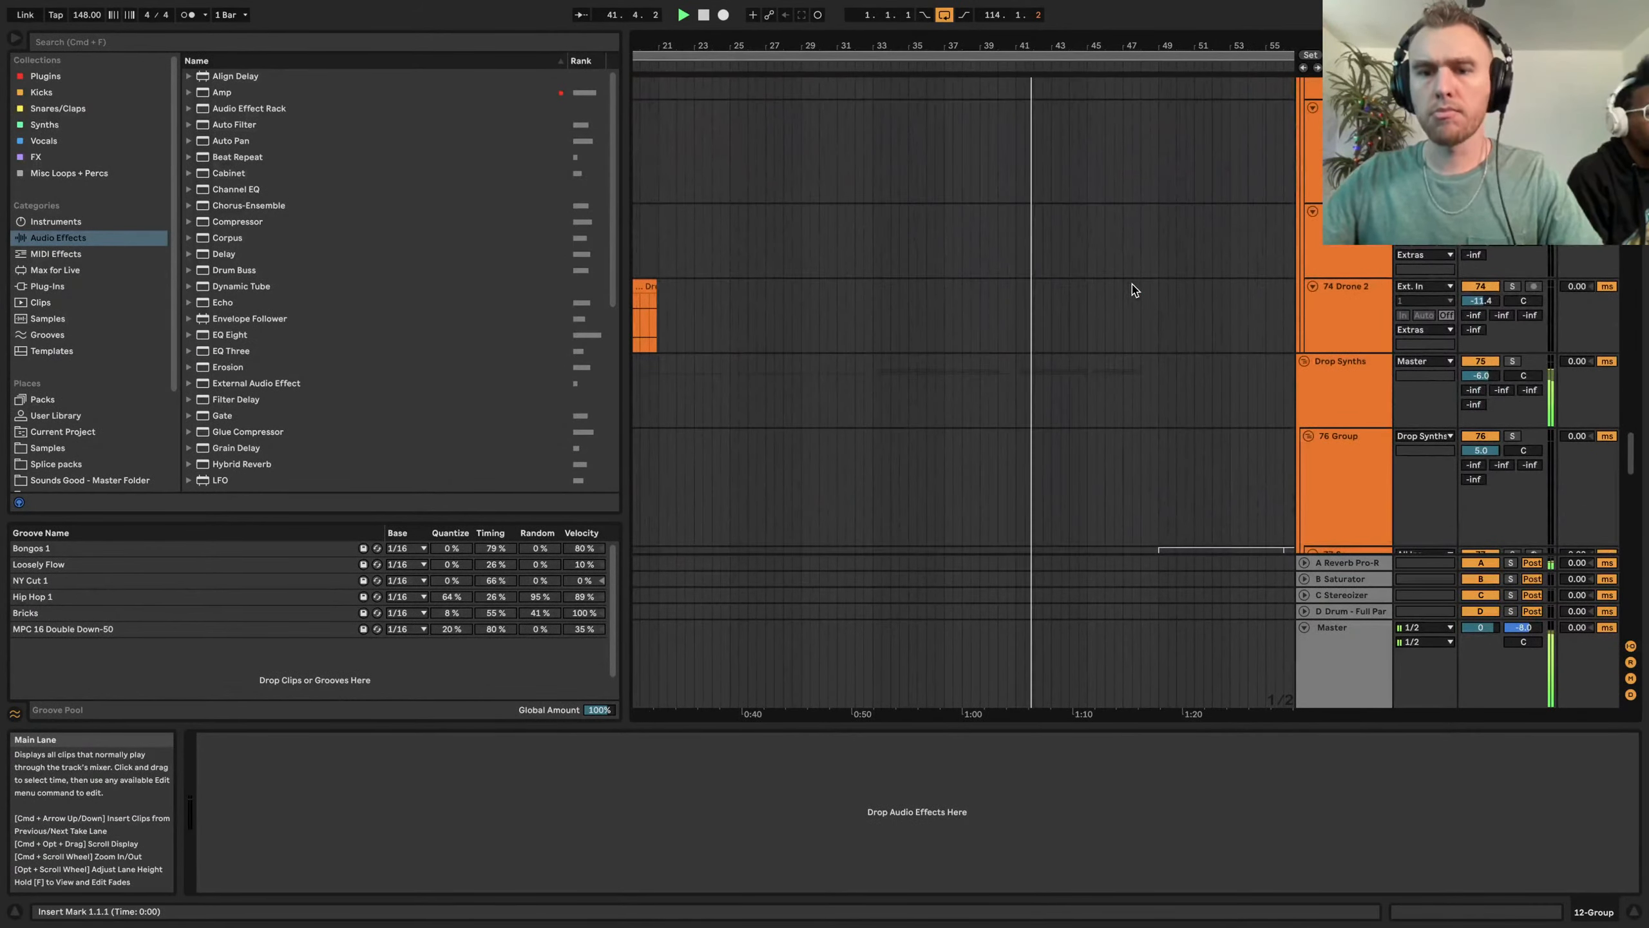
scroll(1133, 290, down, 8)
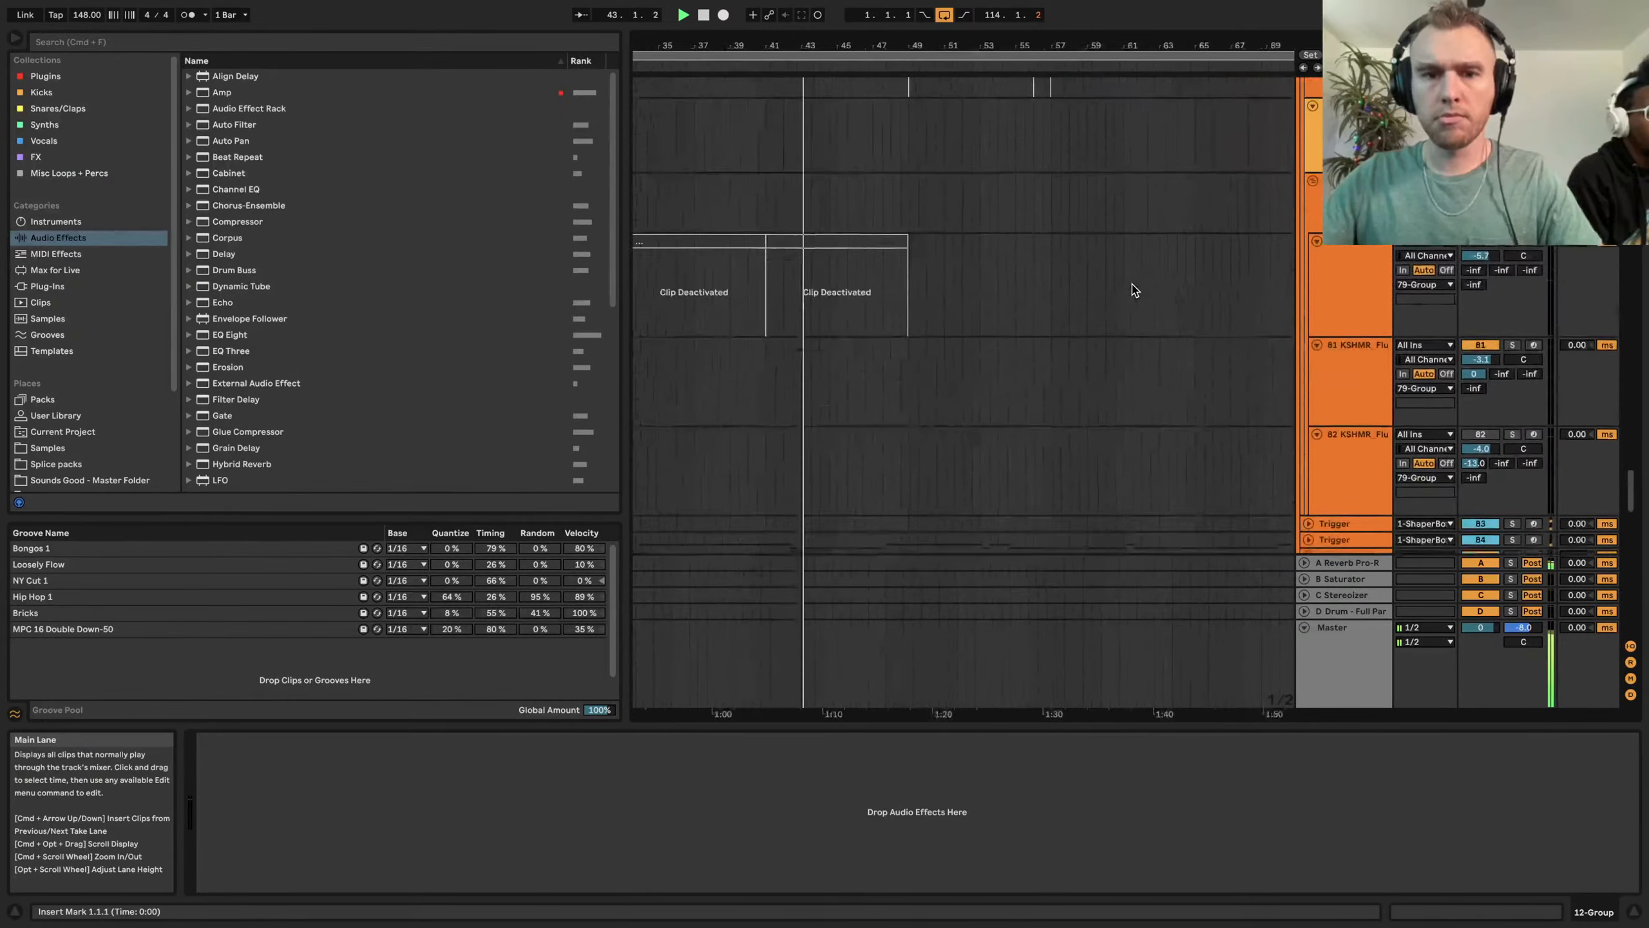
scroll(1133, 290, down, 8)
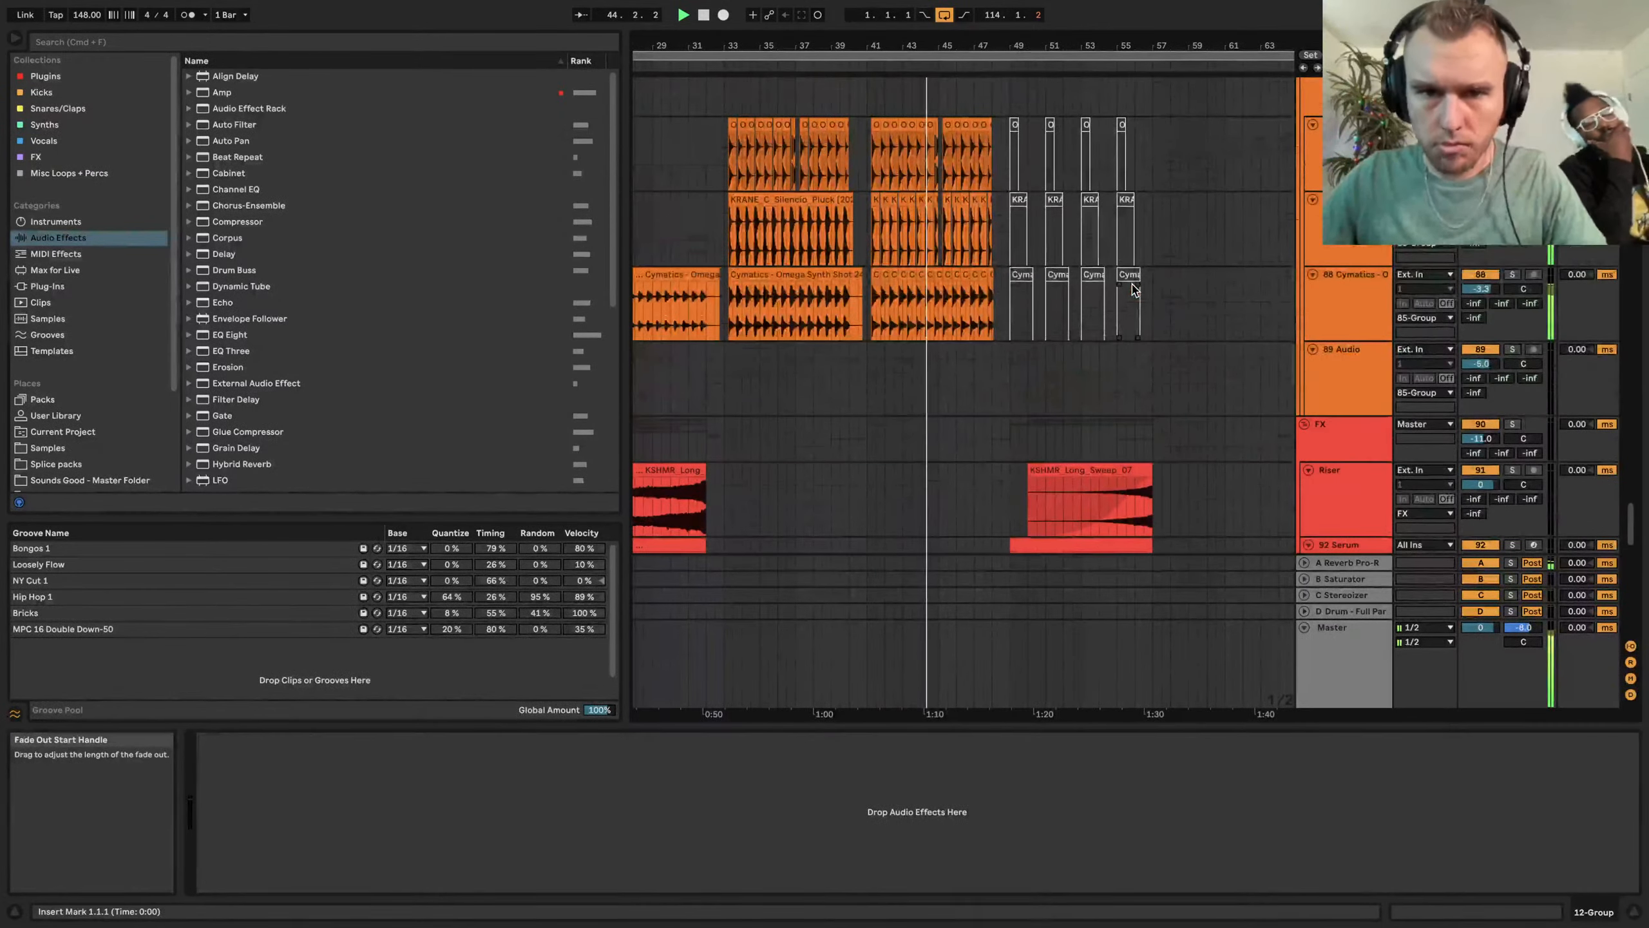
scroll(1133, 290, up, 1)
scroll(1130, 286, down, 20)
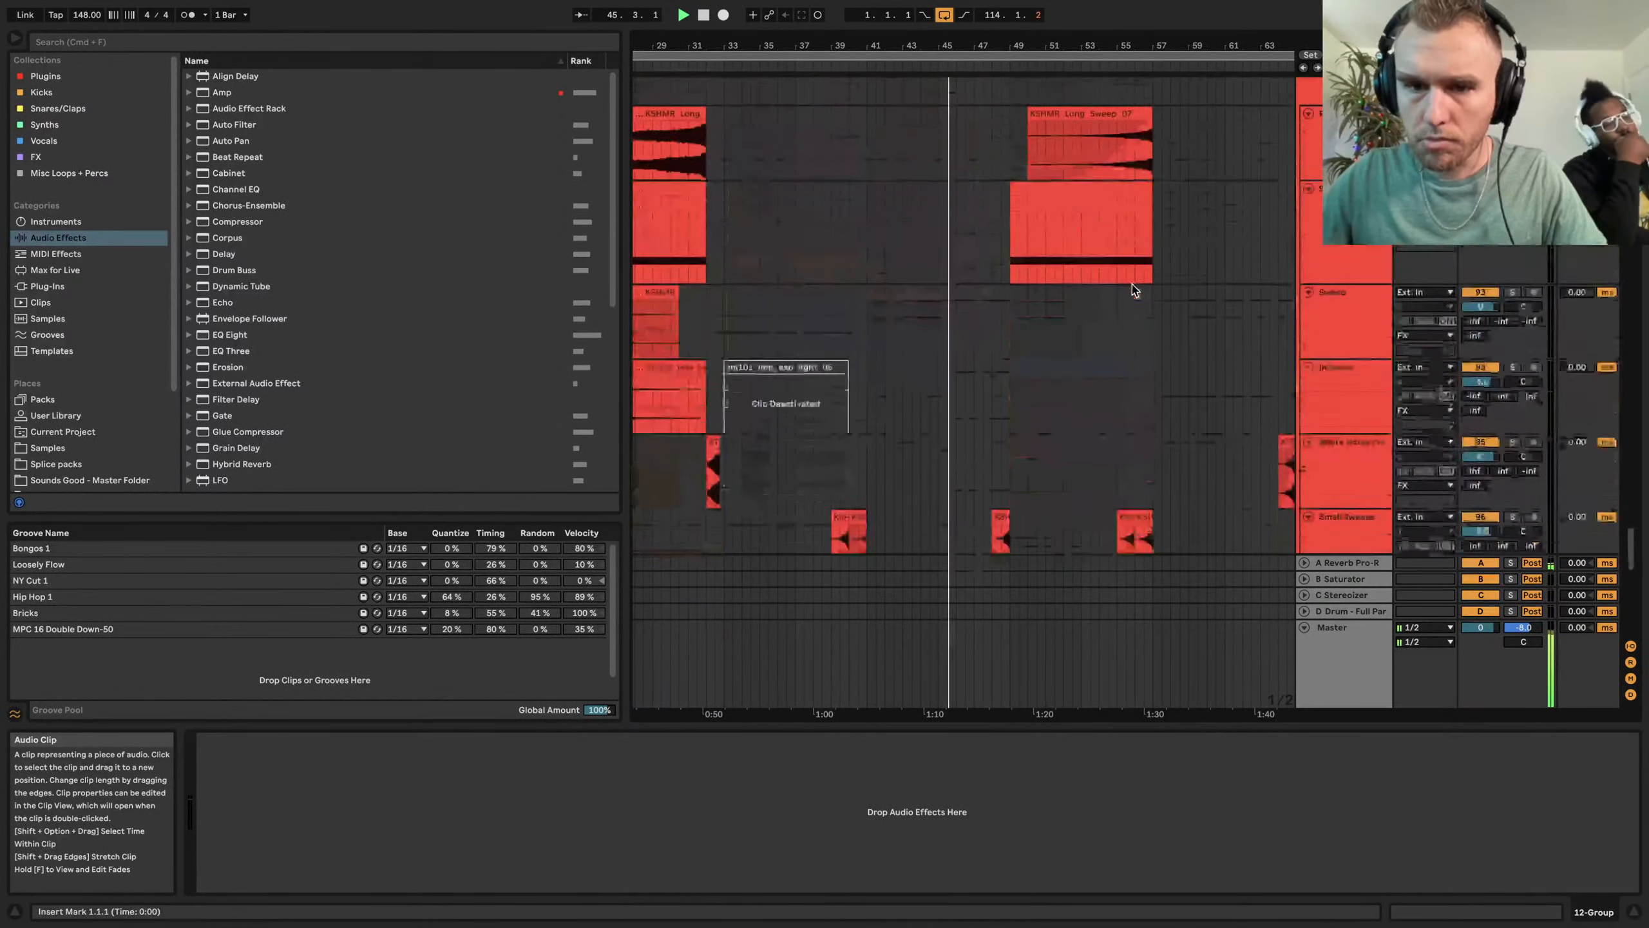
Review the arrangement from the Vocal tracks back up through the synths and sub bass to the kick and snare tracks
scroll(1133, 290, up, 15)
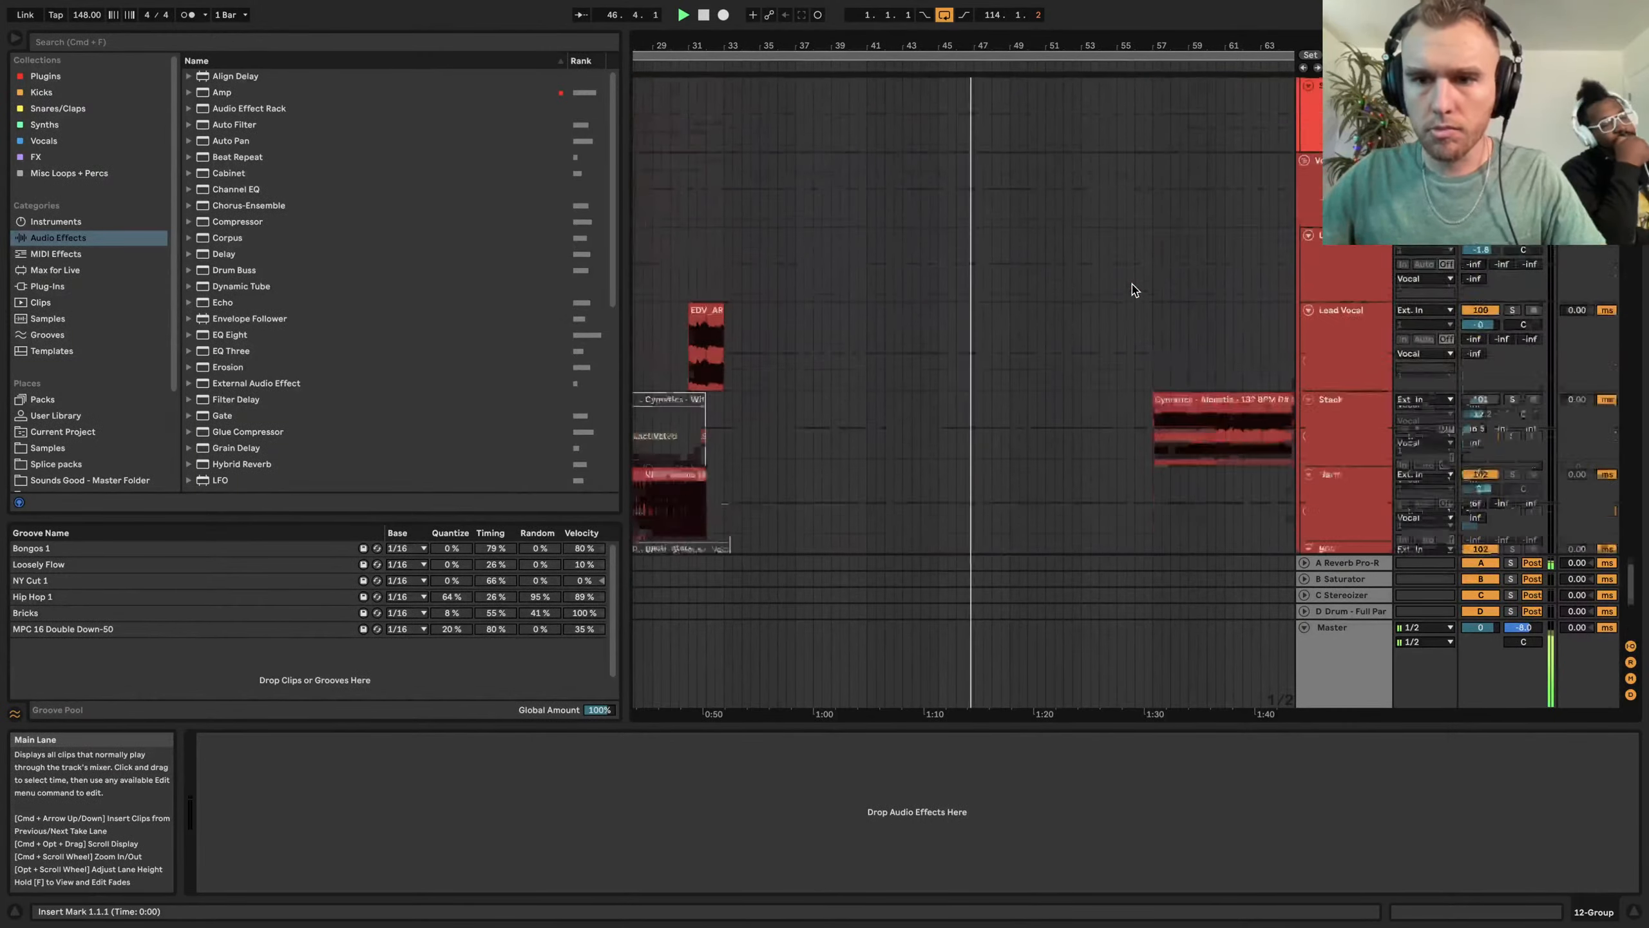
scroll(1133, 289, up, 5)
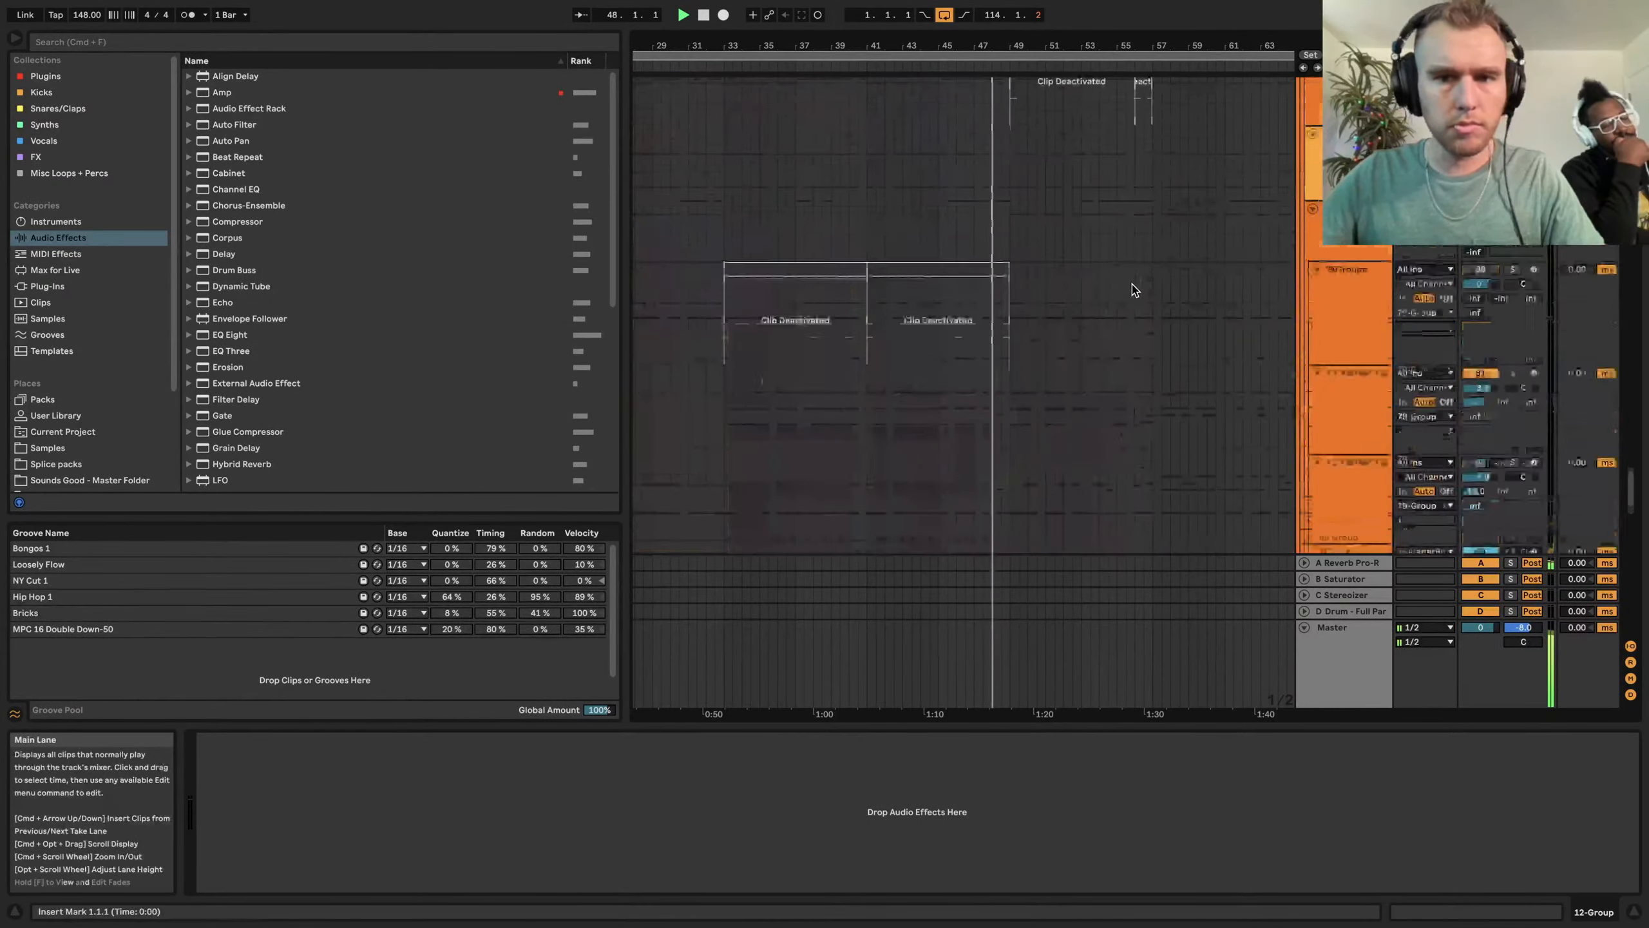
scroll(1133, 290, up, 5)
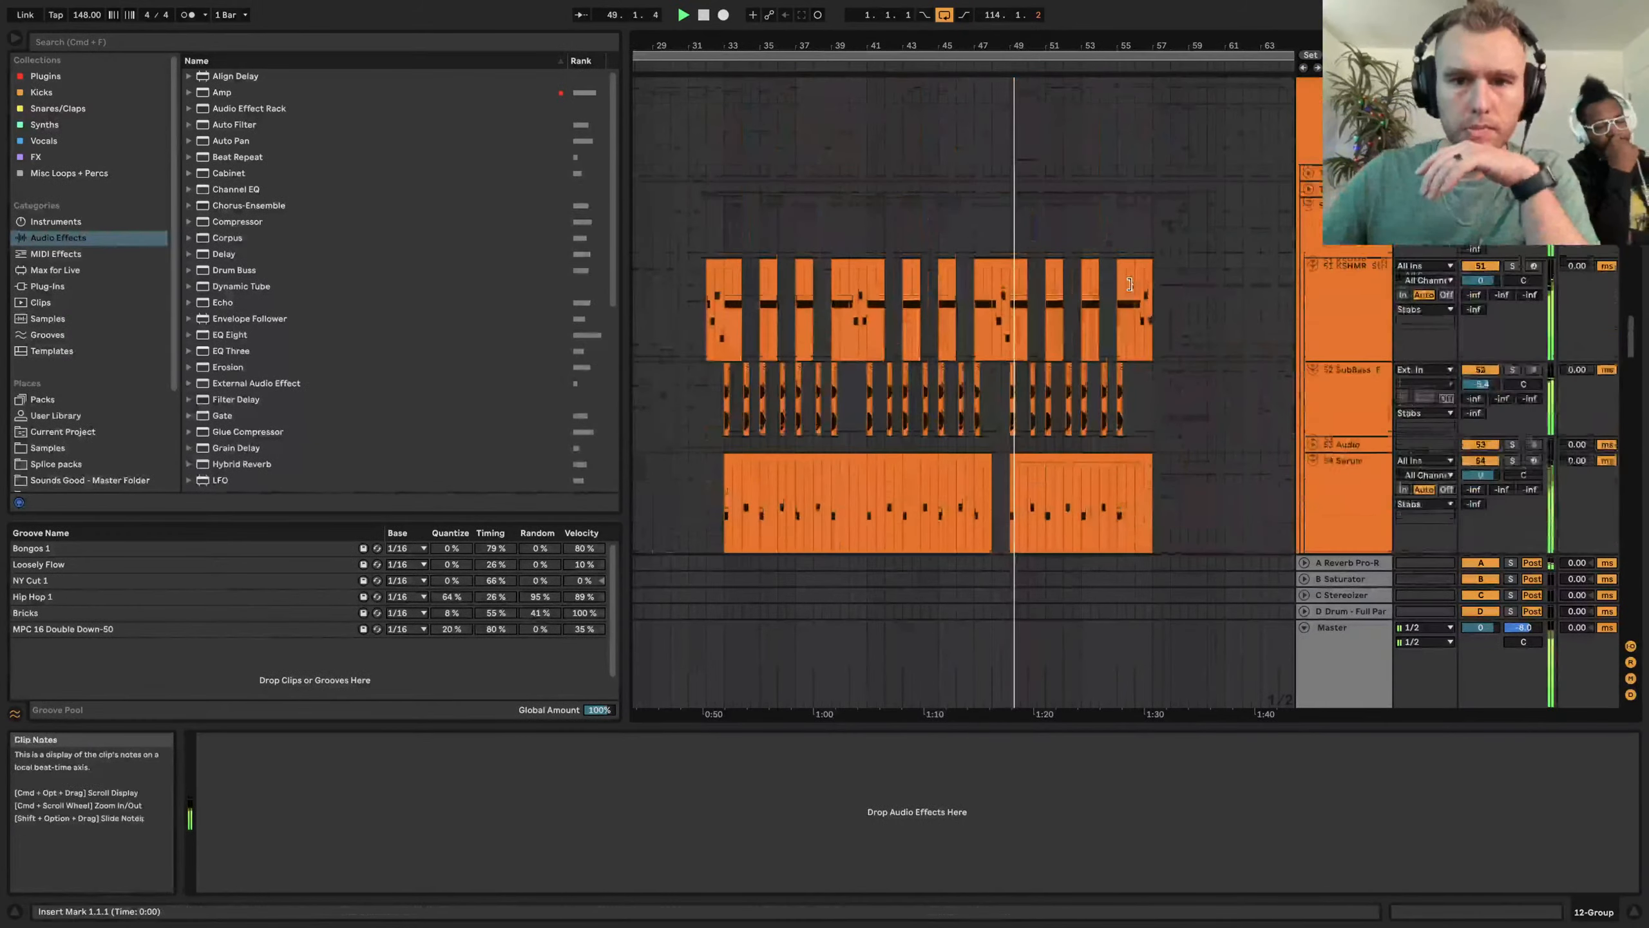
scroll(1134, 290, down, 2)
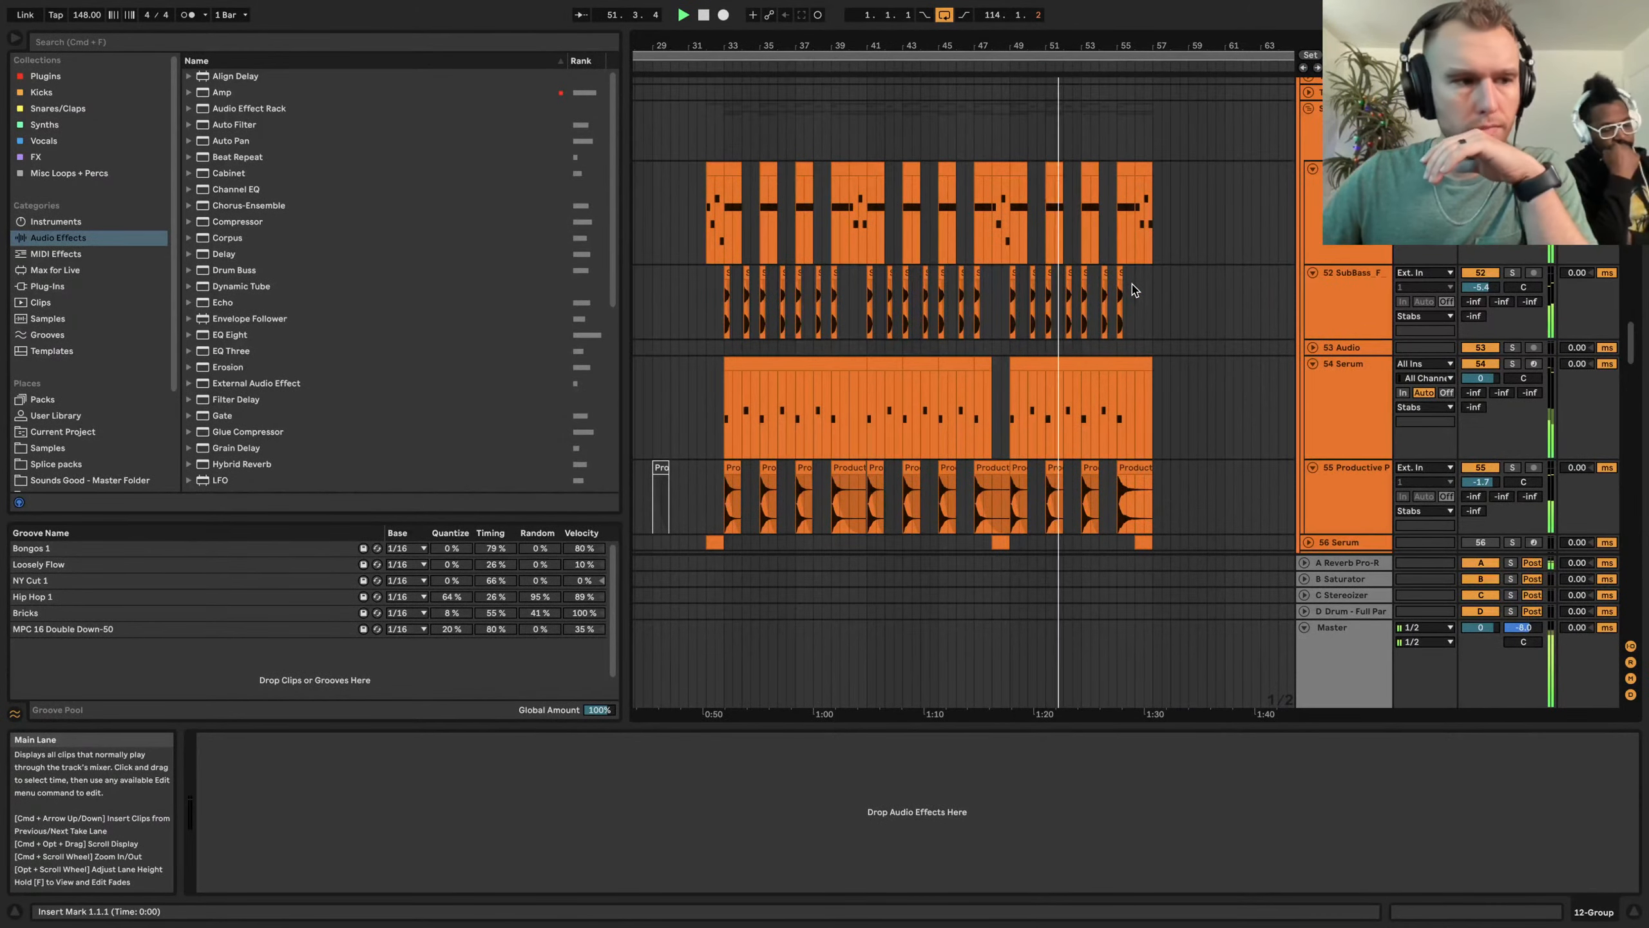
scroll(1132, 284, right, 4)
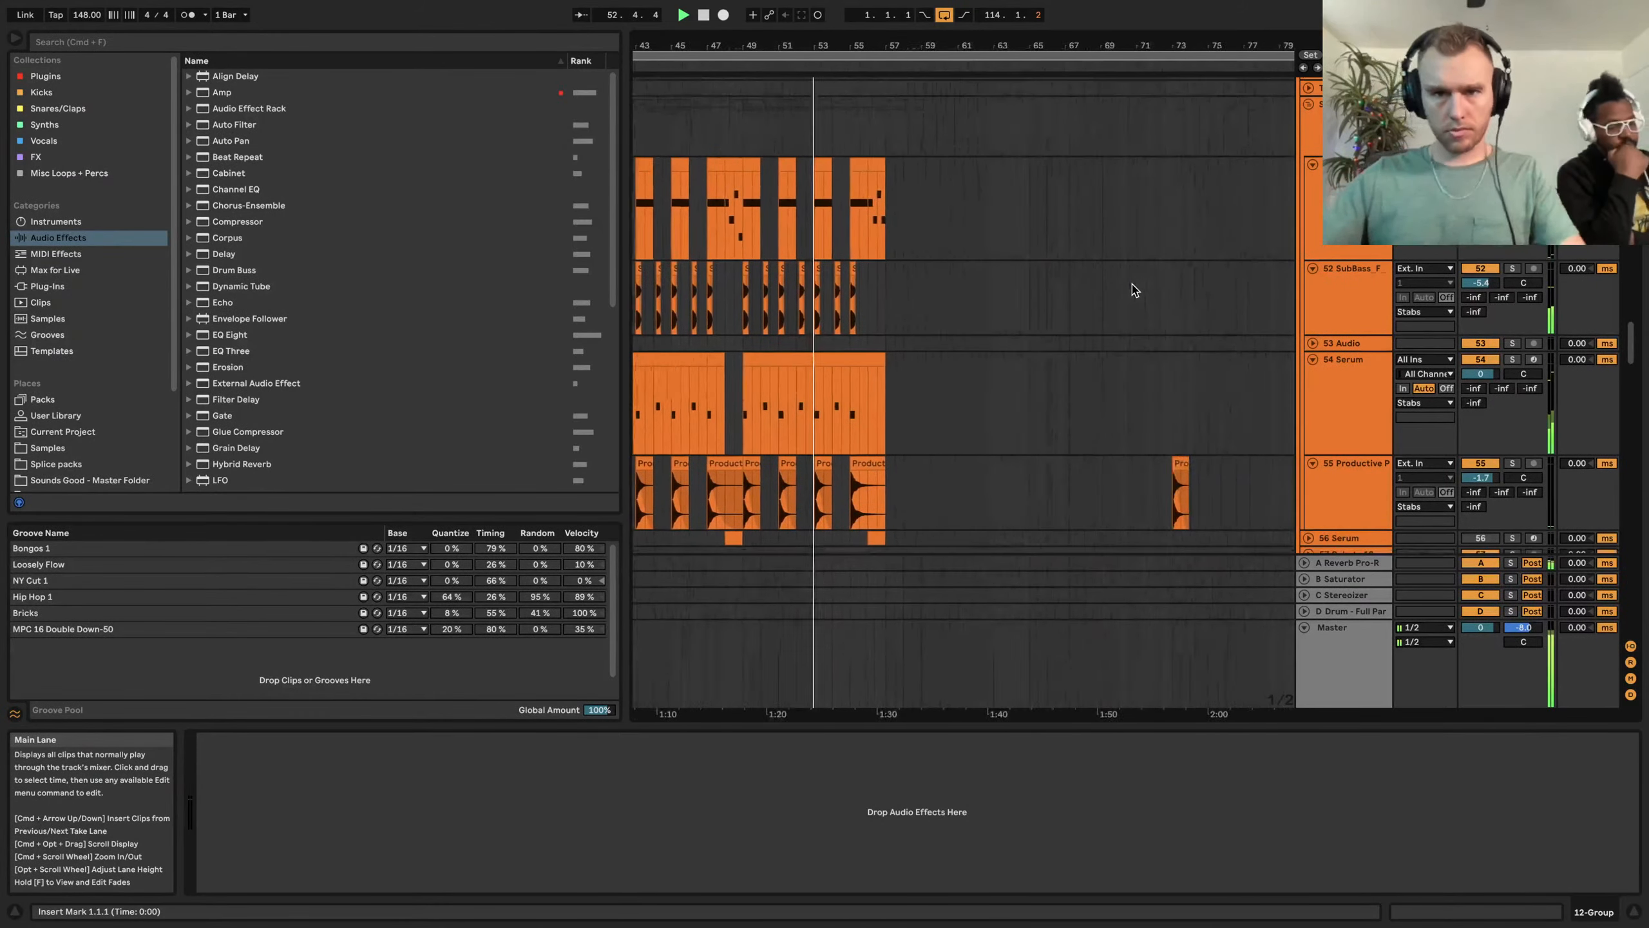
scroll(1133, 284, down, 3)
scroll(1132, 284, up, 5)
scroll(1133, 290, up, 4)
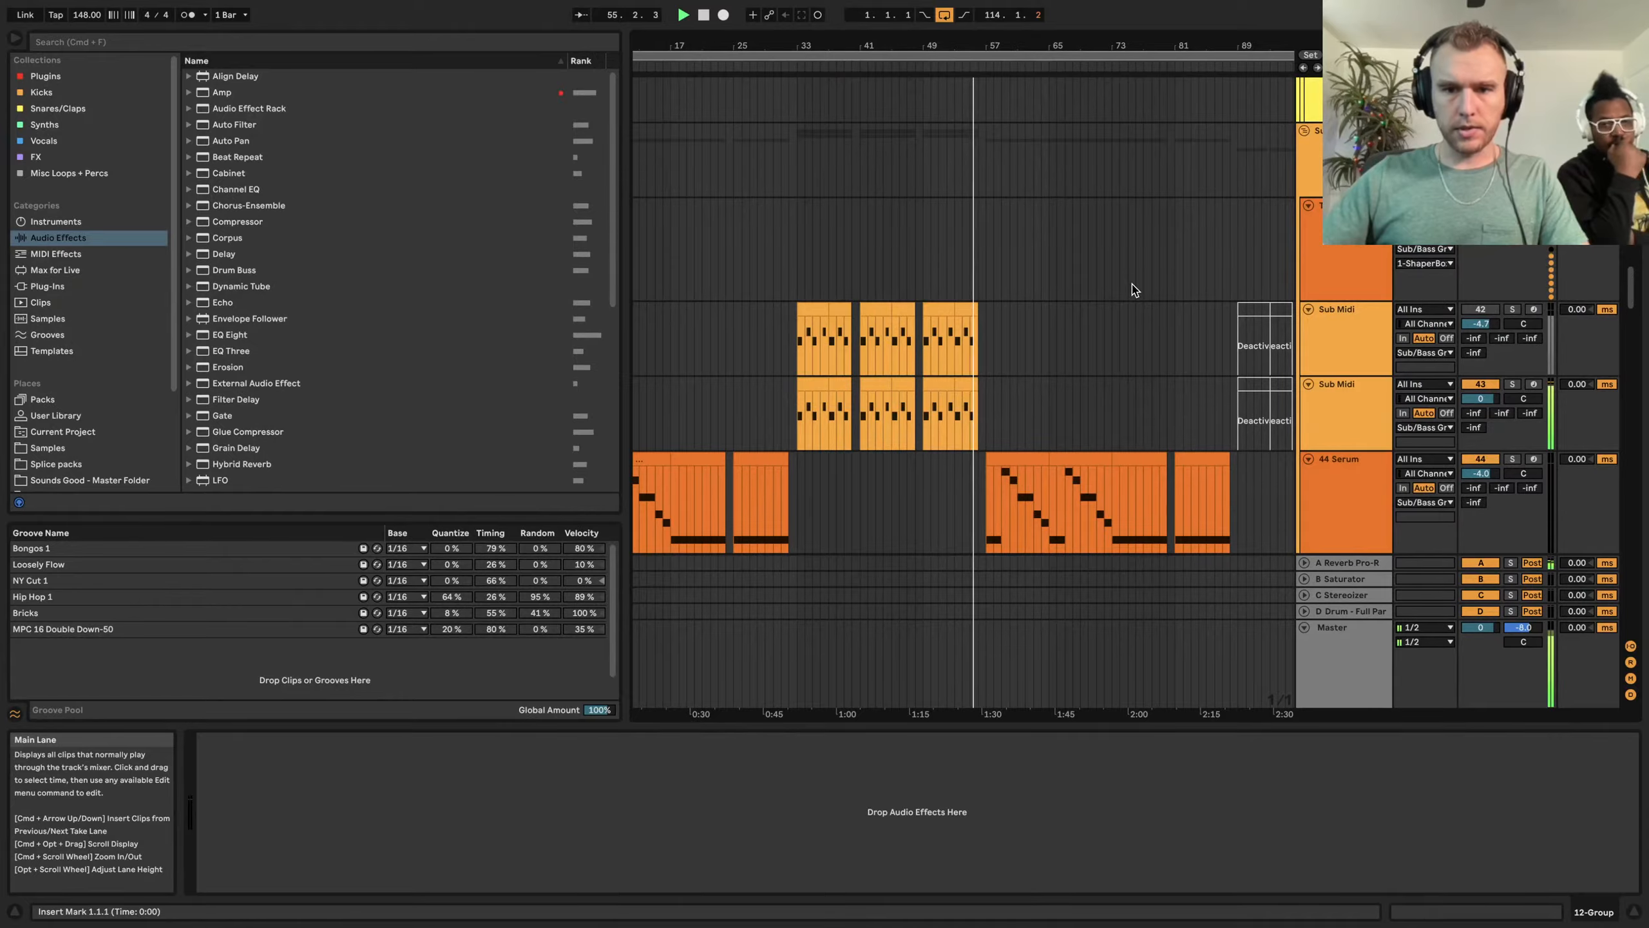
scroll(1133, 290, up, 6)
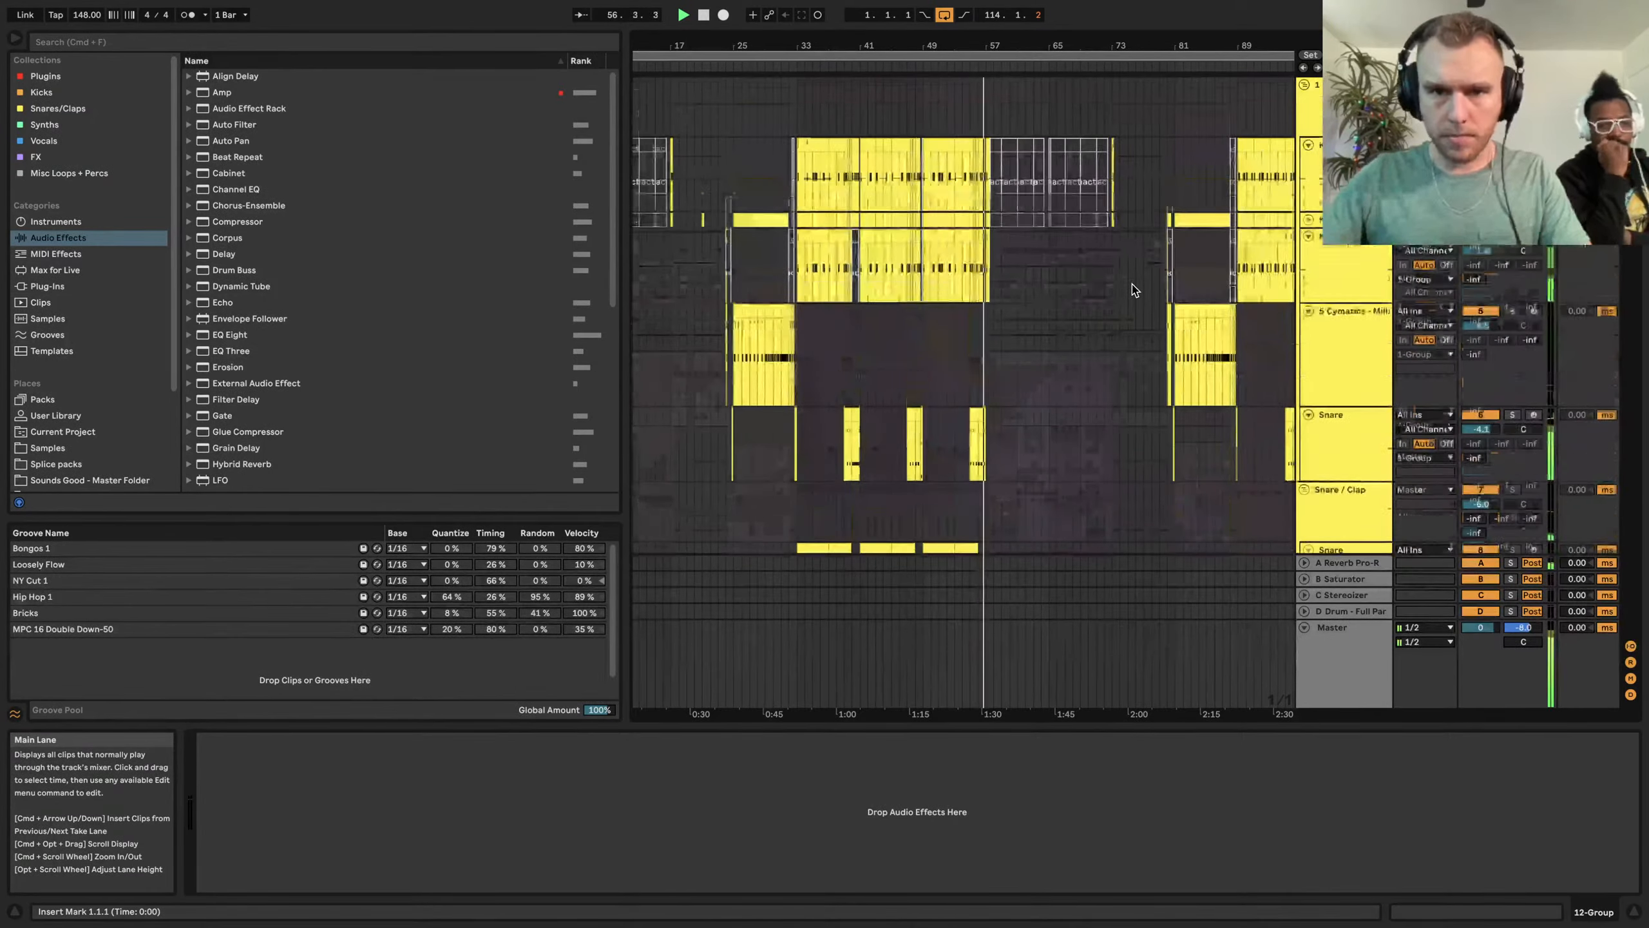
scroll(1134, 290, down, 10)
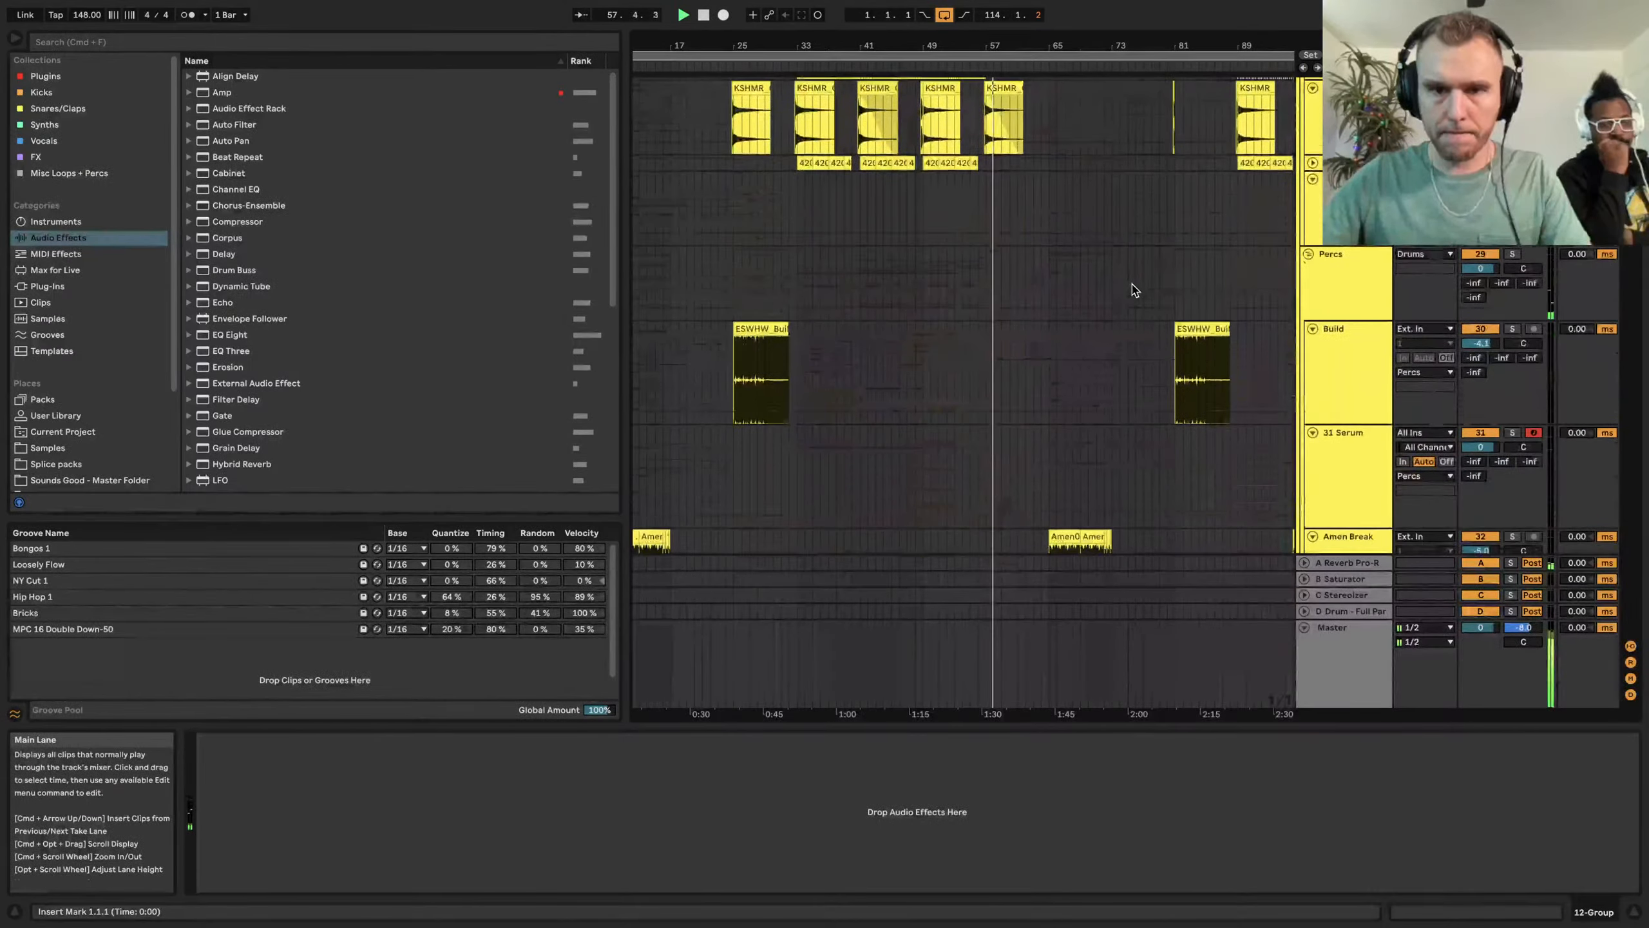
Examine the bass, Stabs and Extras tracks through the second break and second drop, from about bar 57 onward
scroll(1133, 290, down, 5)
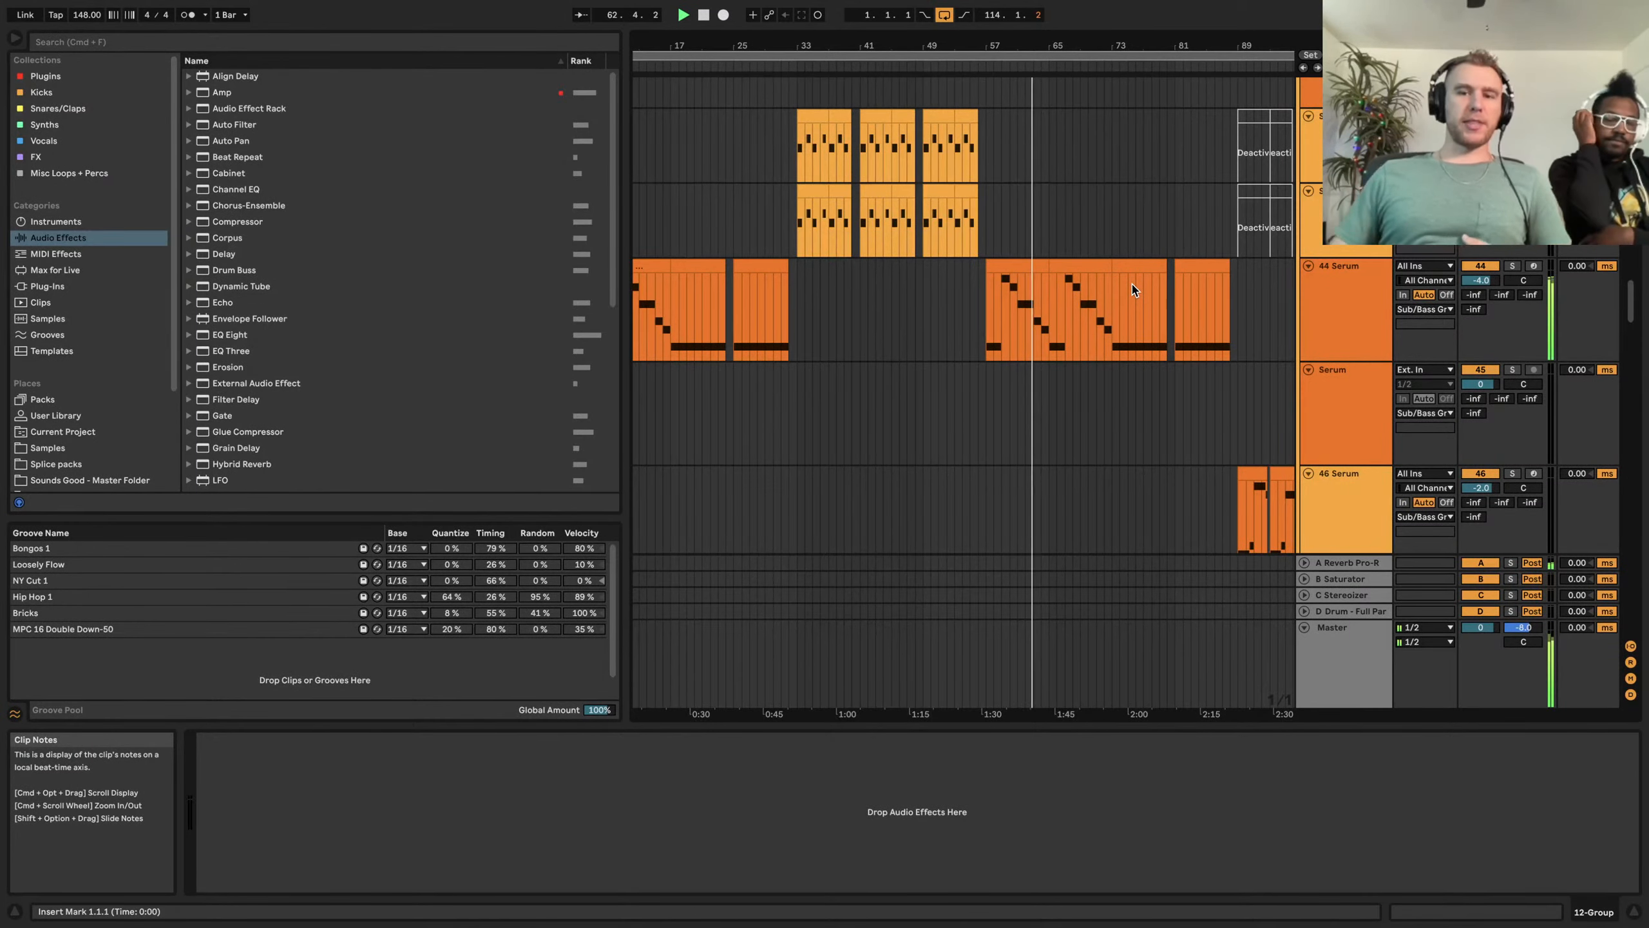
scroll(1172, 341, down, 5)
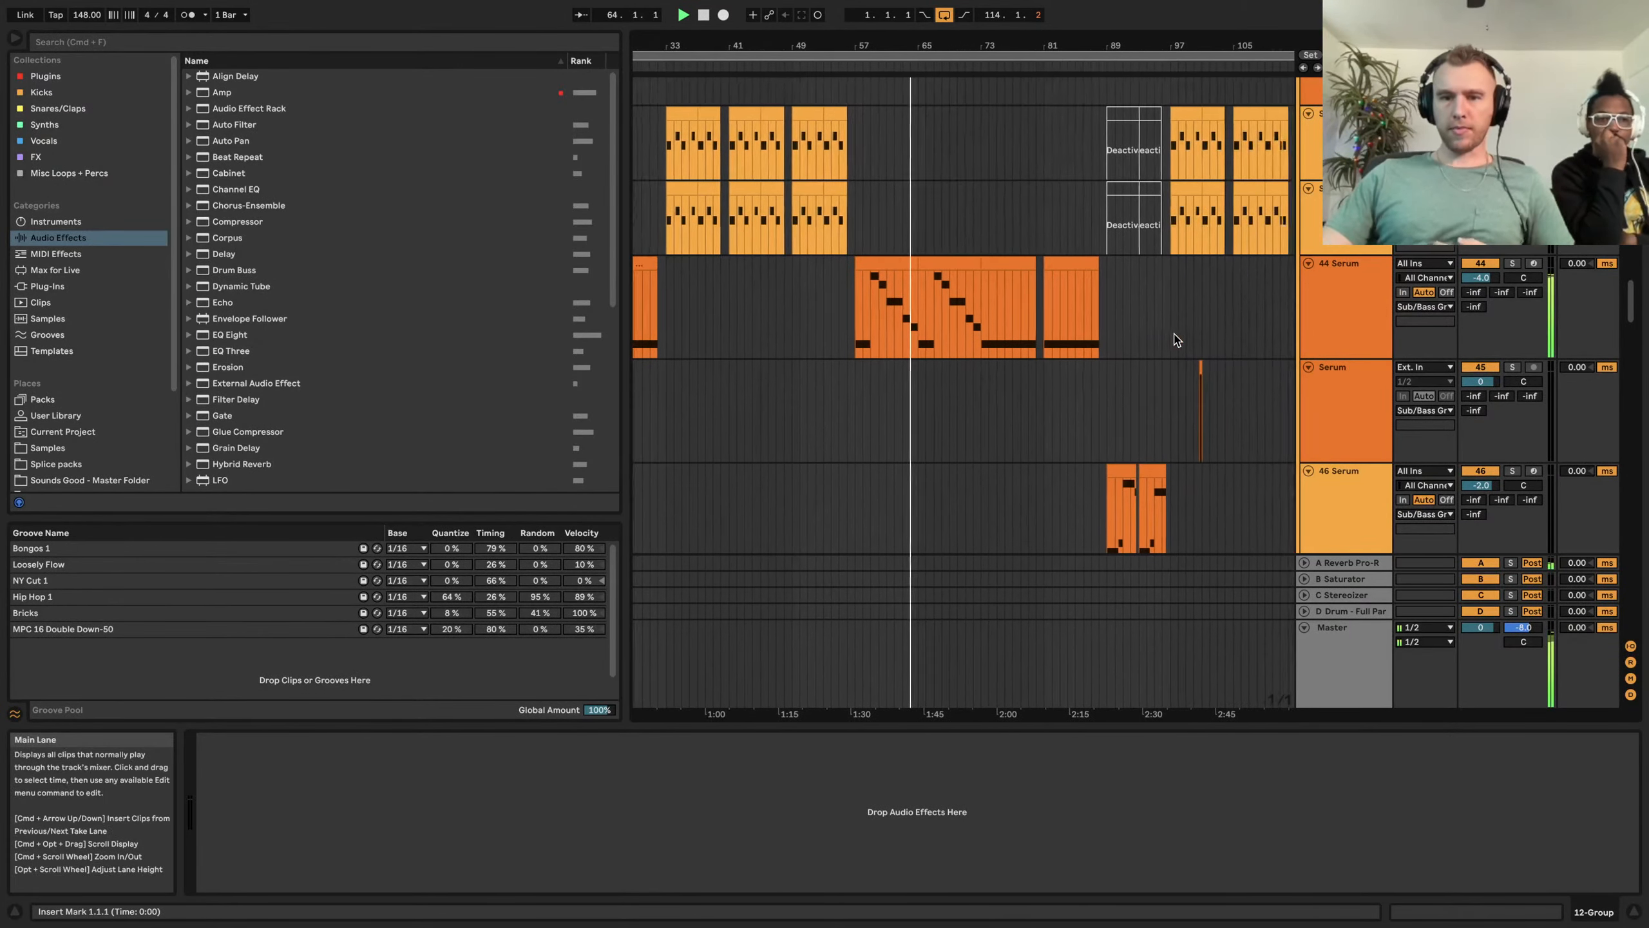
scroll(1163, 341, down, 10)
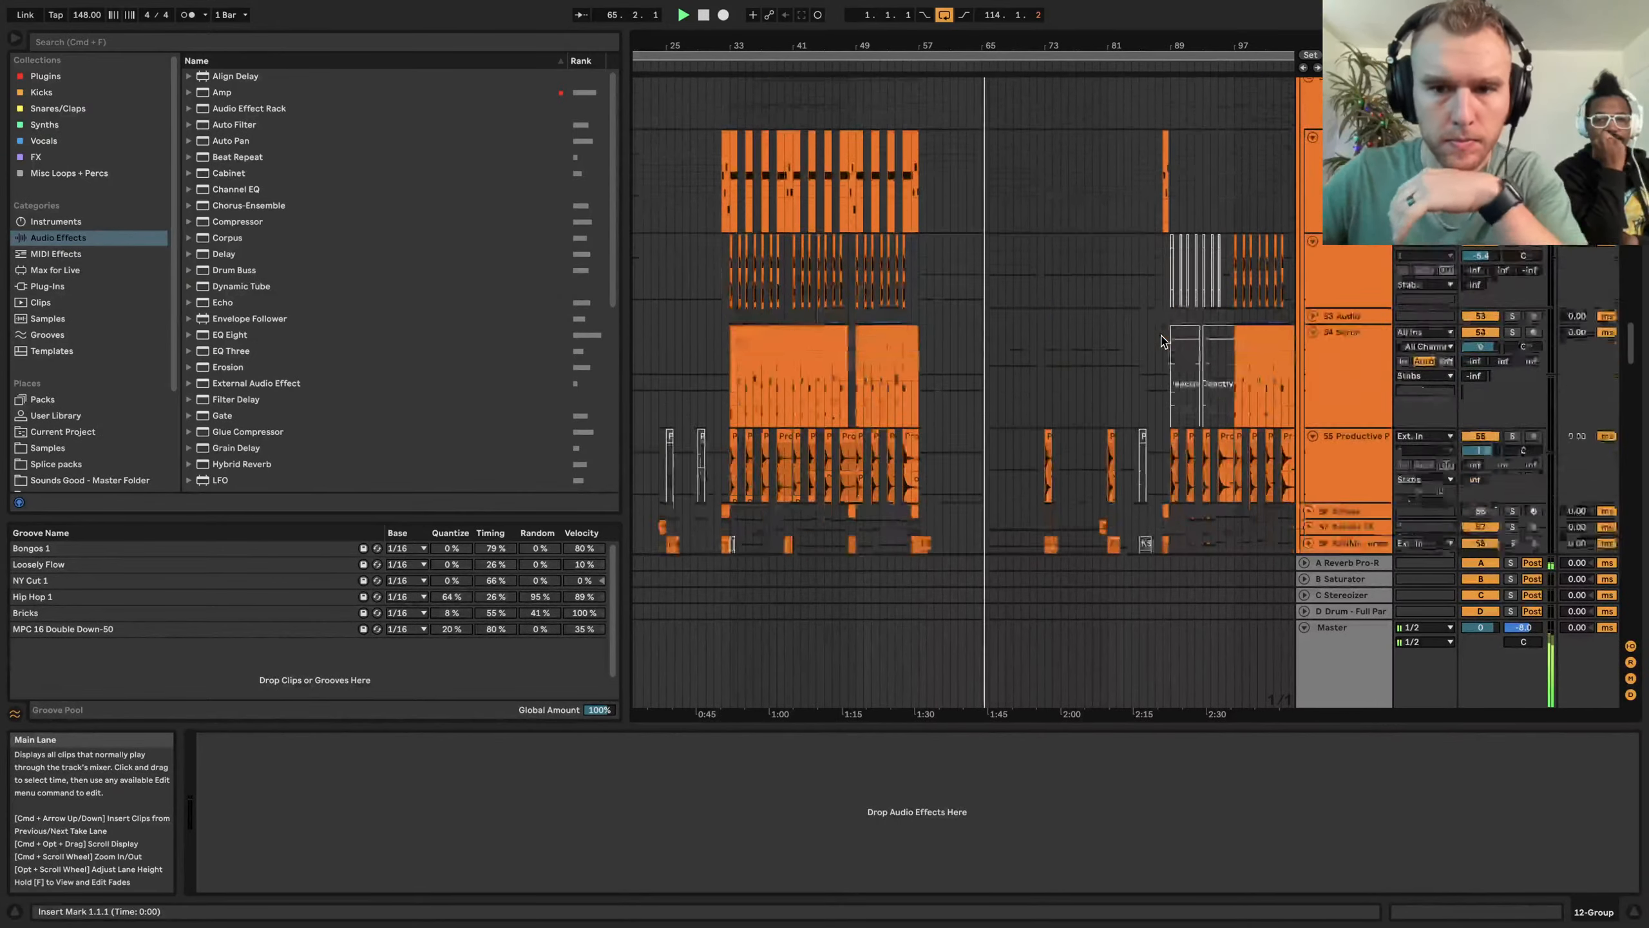
scroll(1162, 341, down, 8)
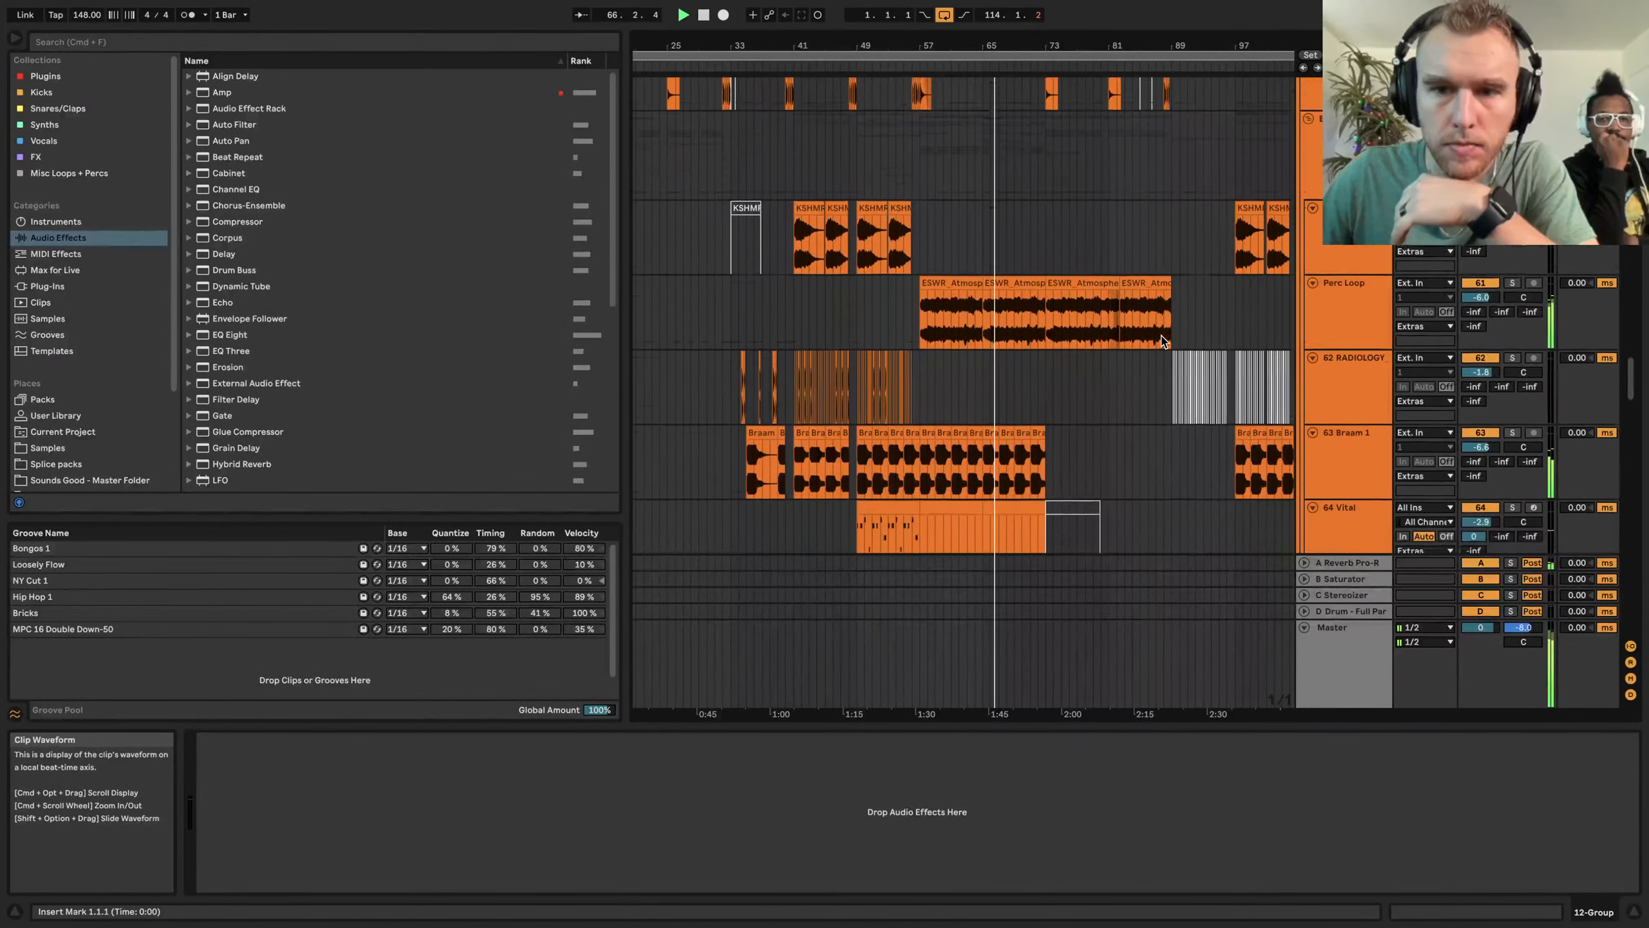
scroll(1161, 337, down, 3)
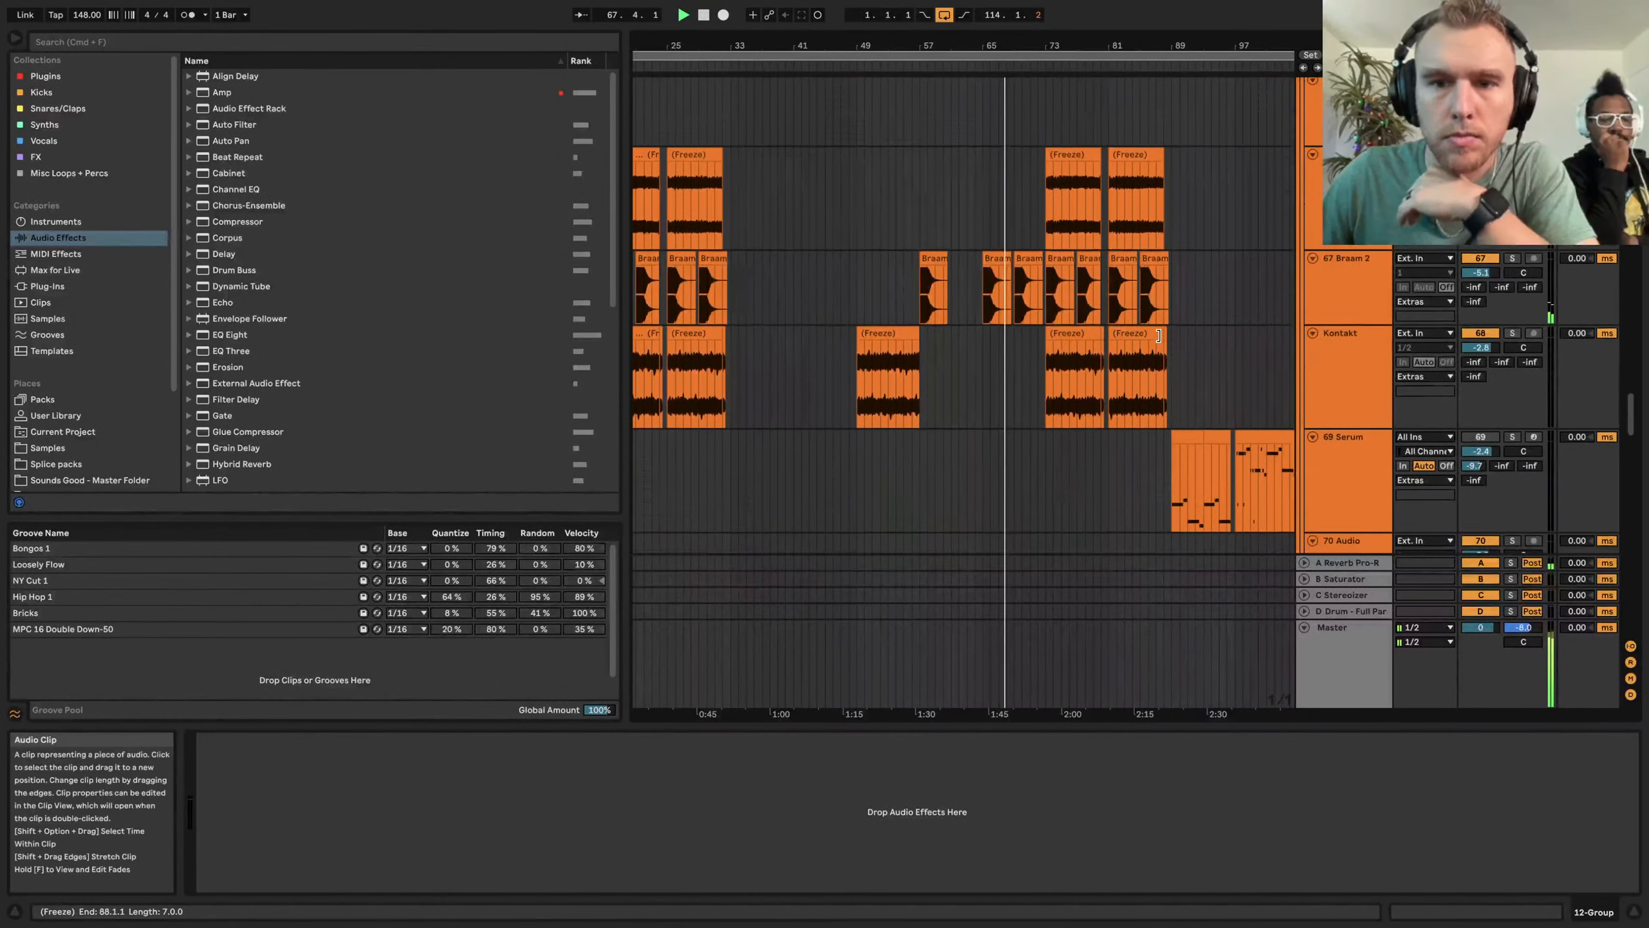
scroll(1161, 338, up, 6)
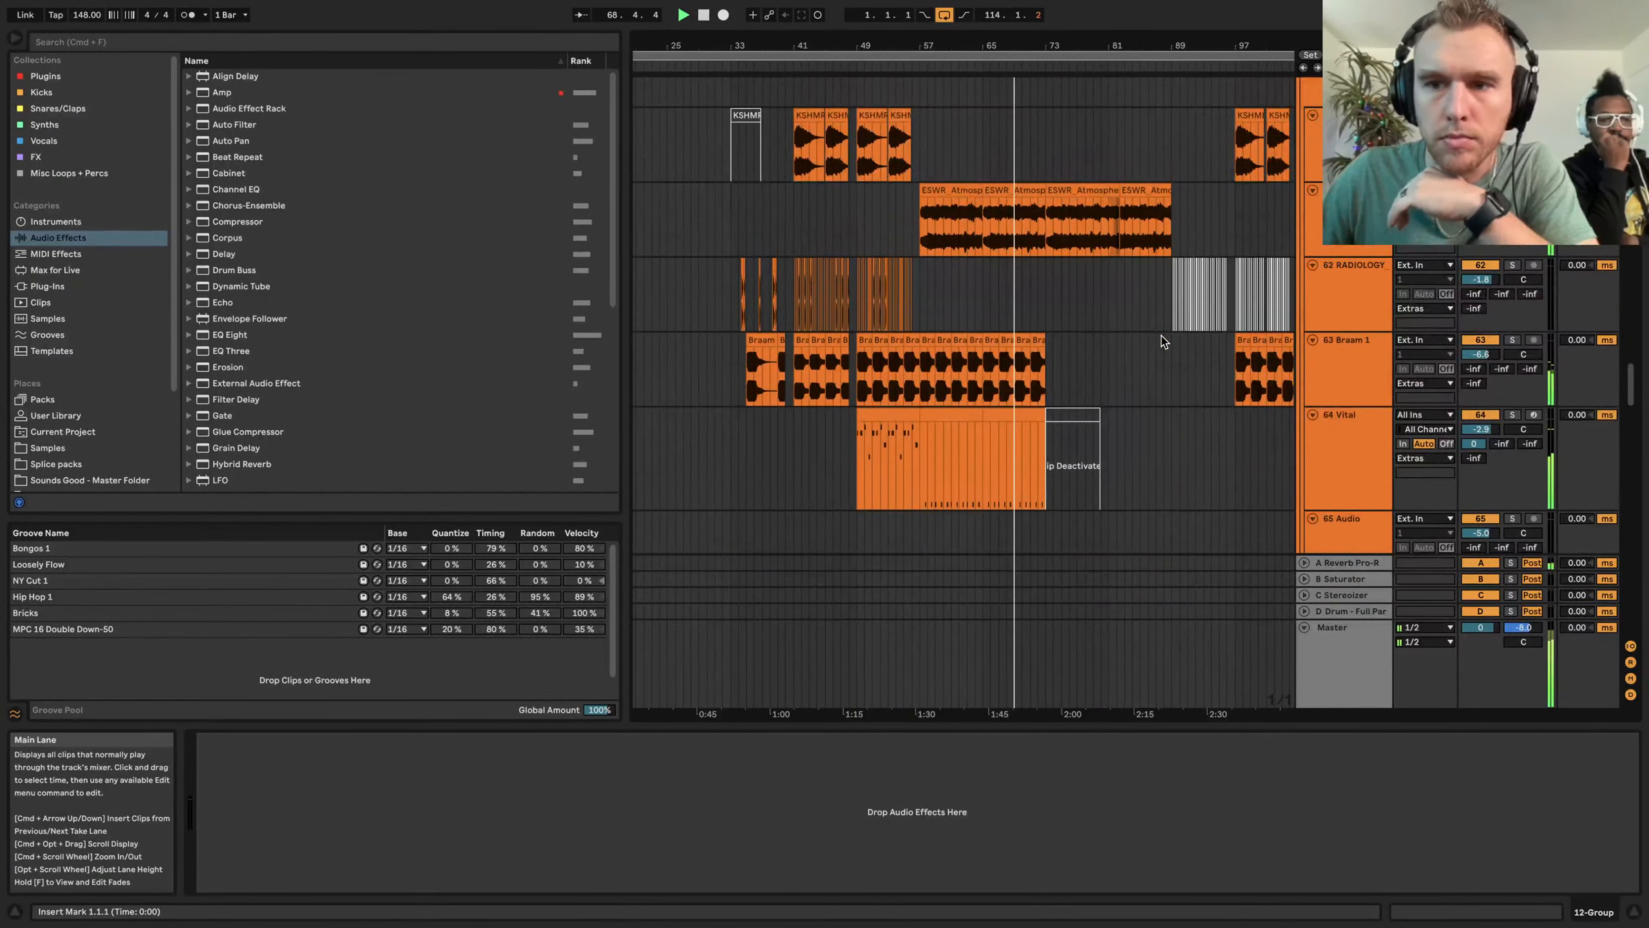
scroll(1162, 341, up, 2)
scroll(1162, 342, up, 8)
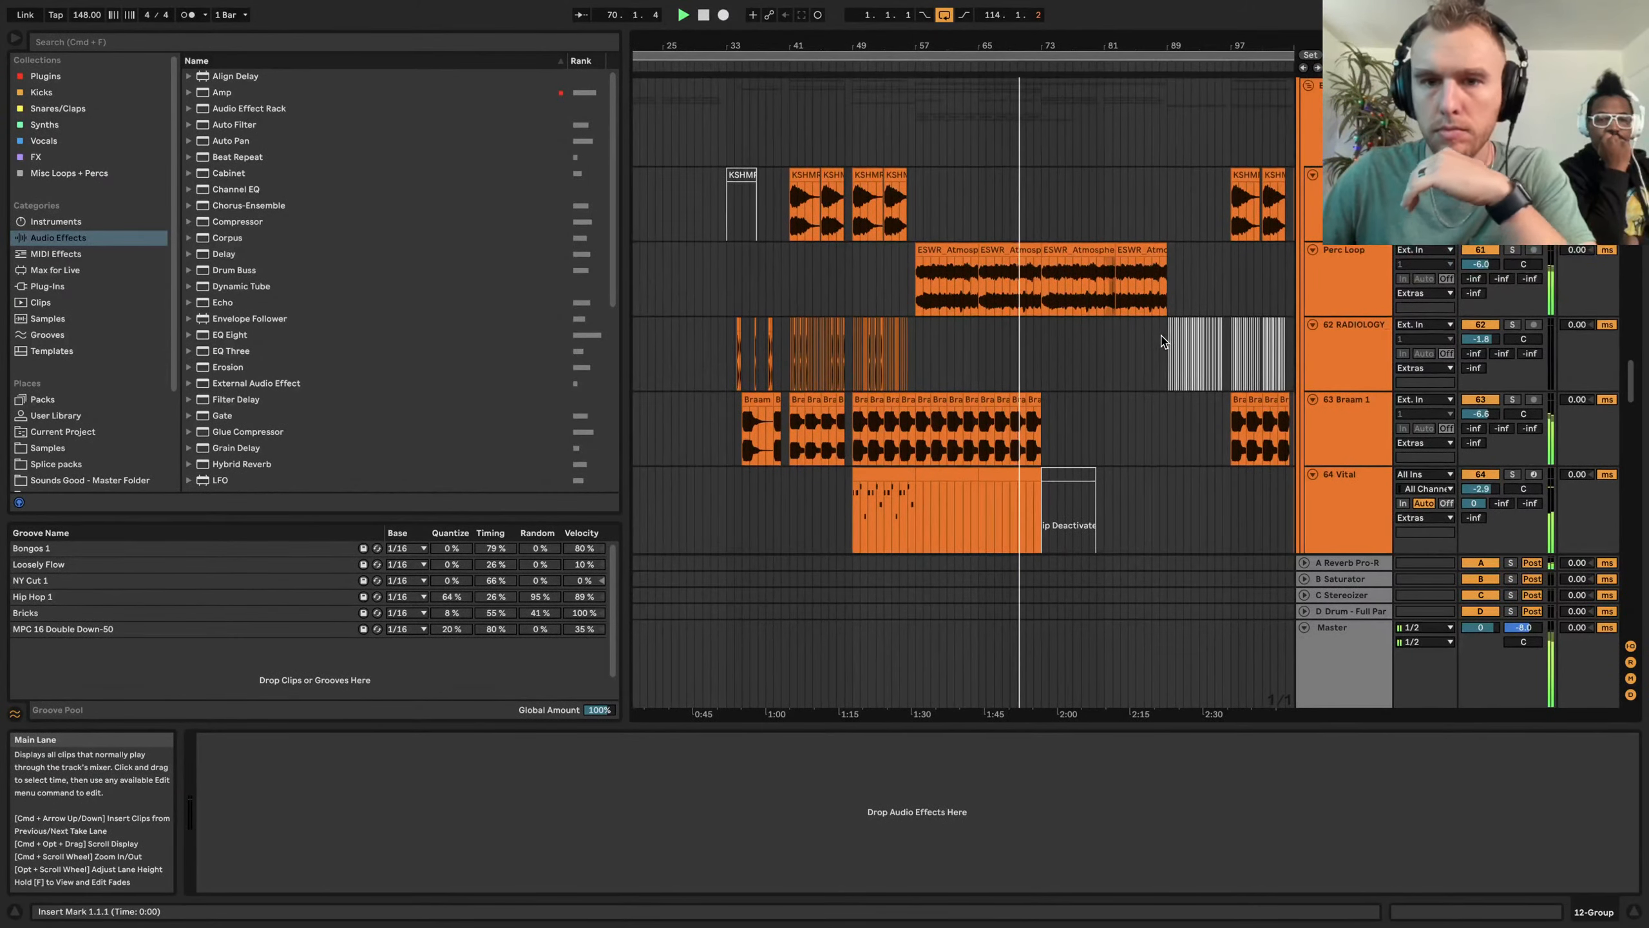
scroll(1162, 341, down, 5)
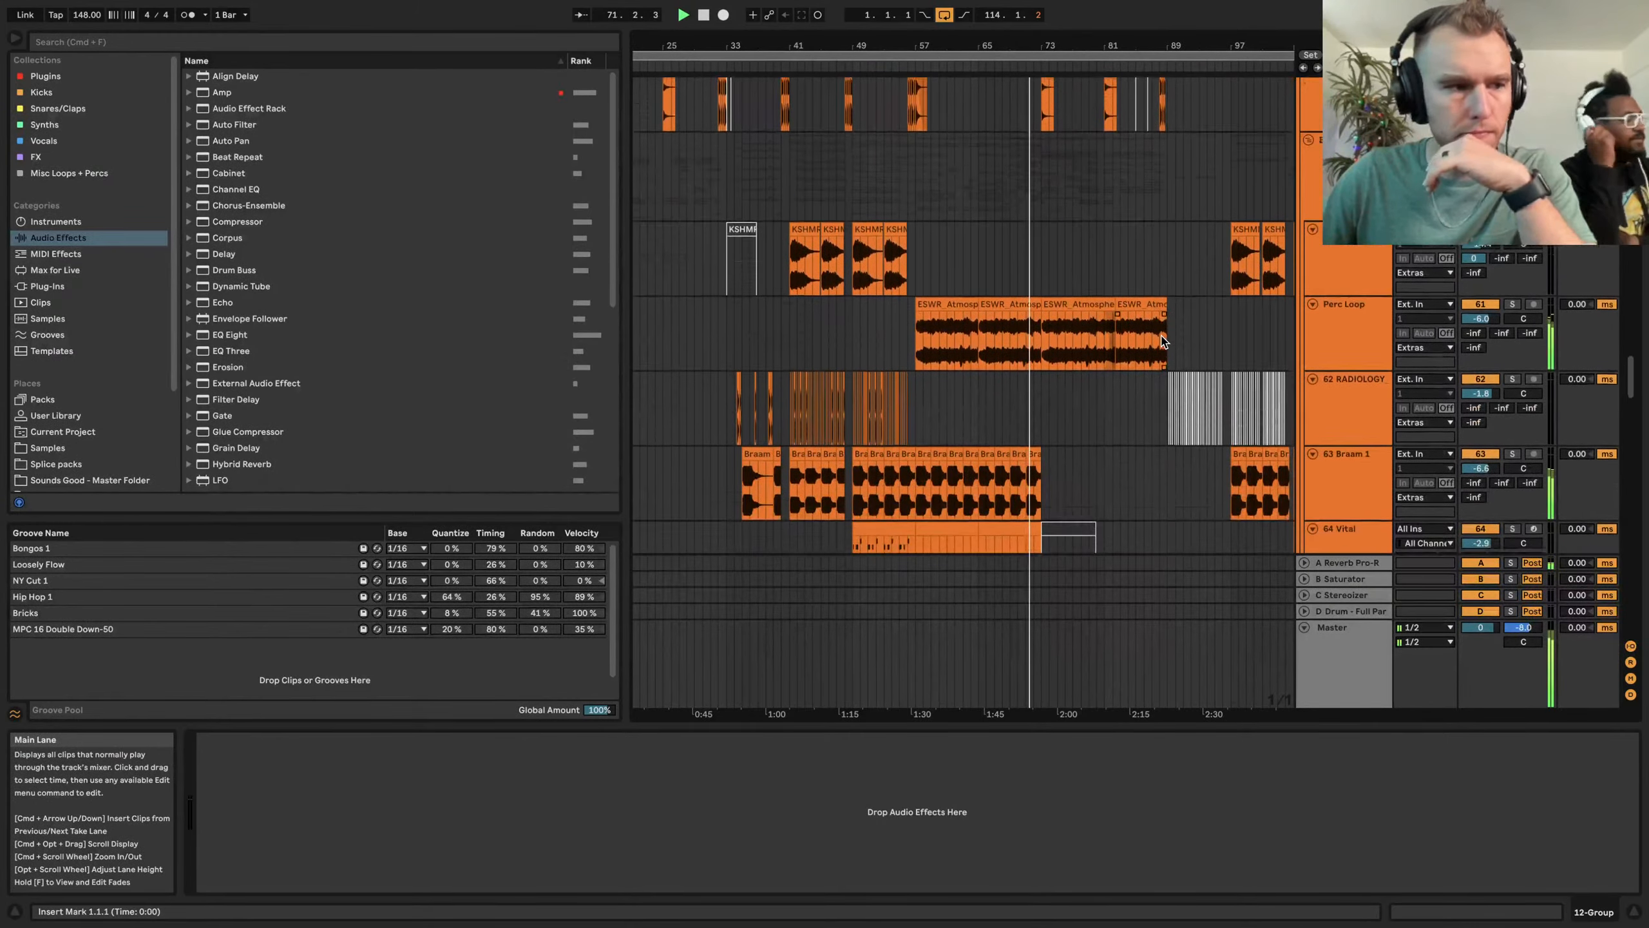
scroll(1162, 341, up, 15)
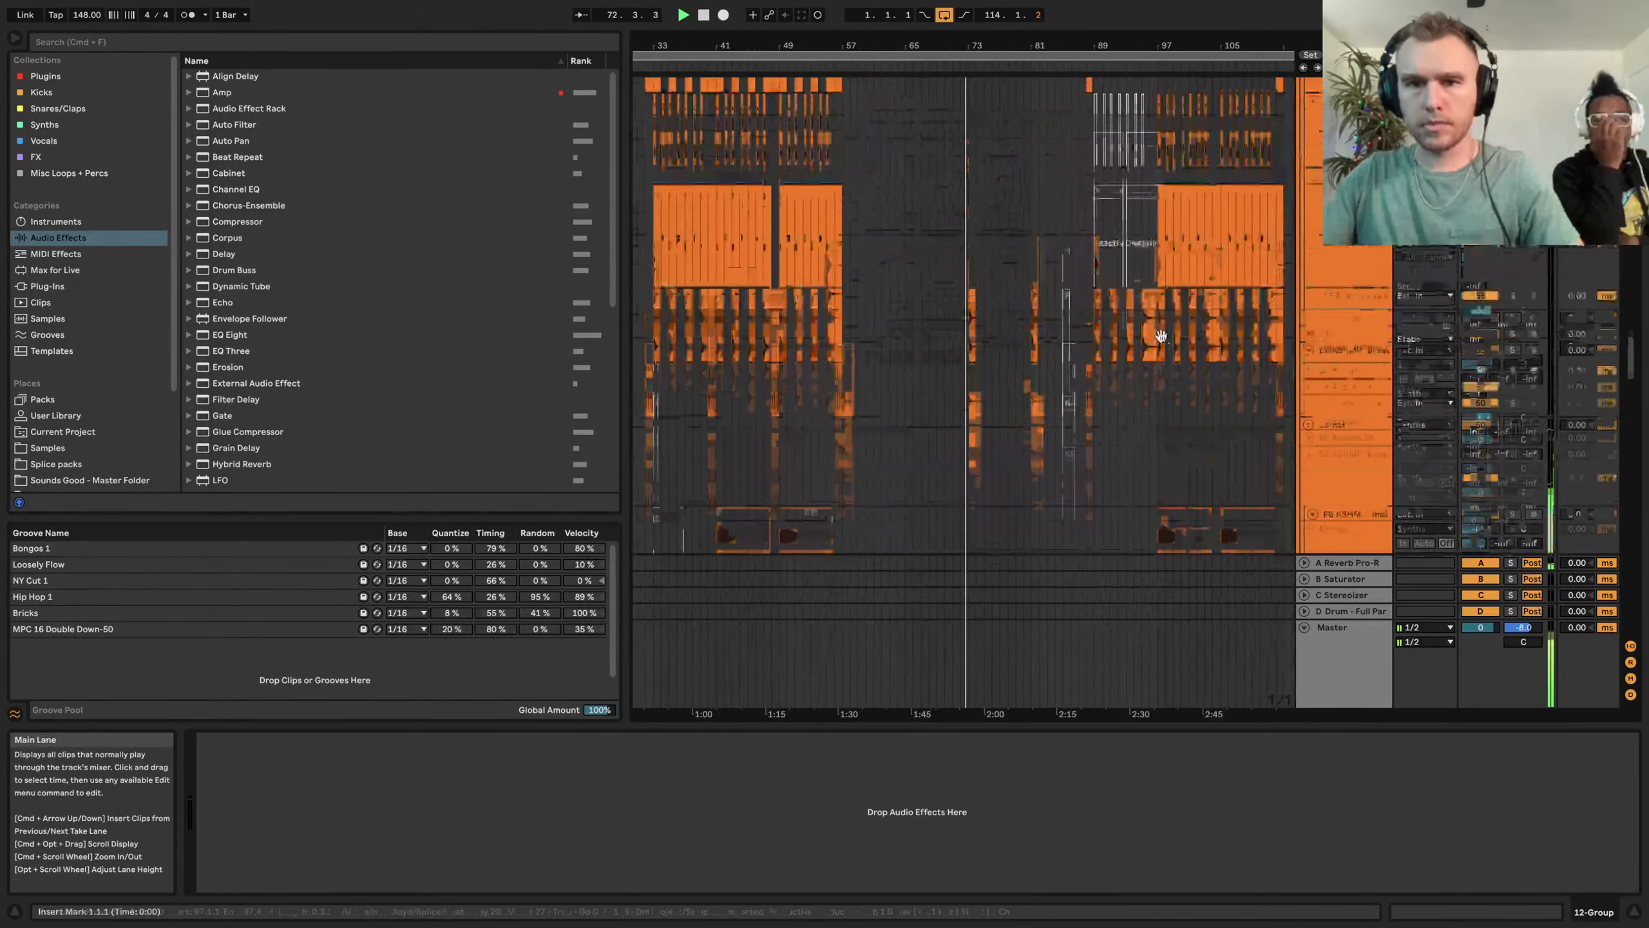
Show the device chain of the LF_kick_jumbo kick track, followed by that of the Cymatics - Million Kick track
scroll(1162, 344, up, 15)
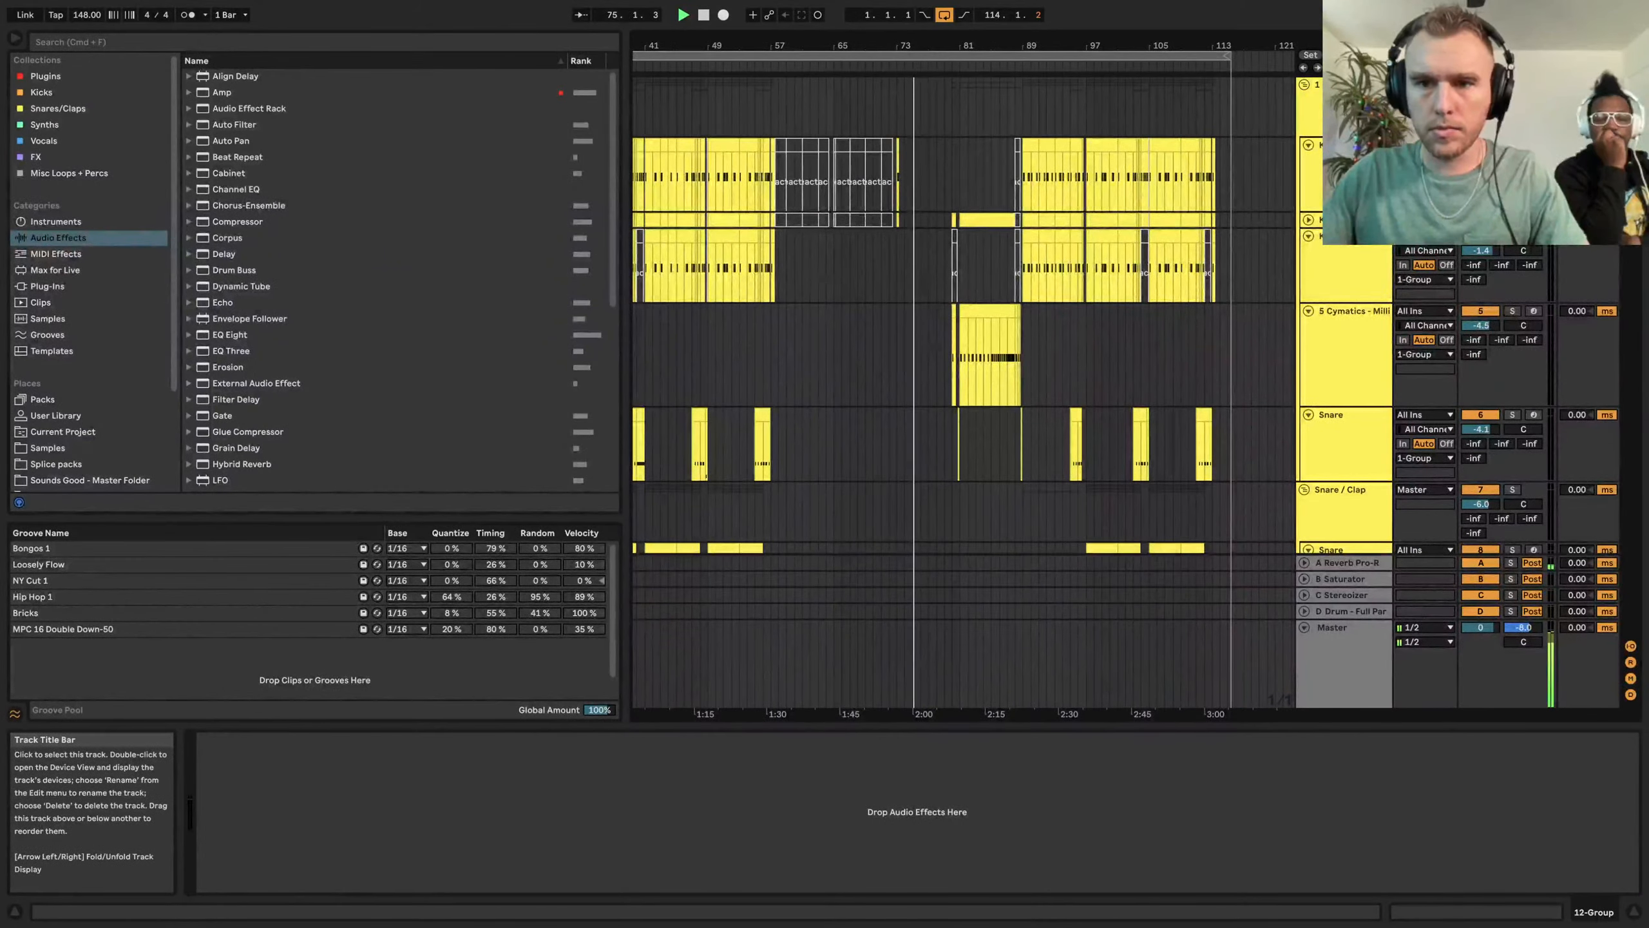
click(1302, 221)
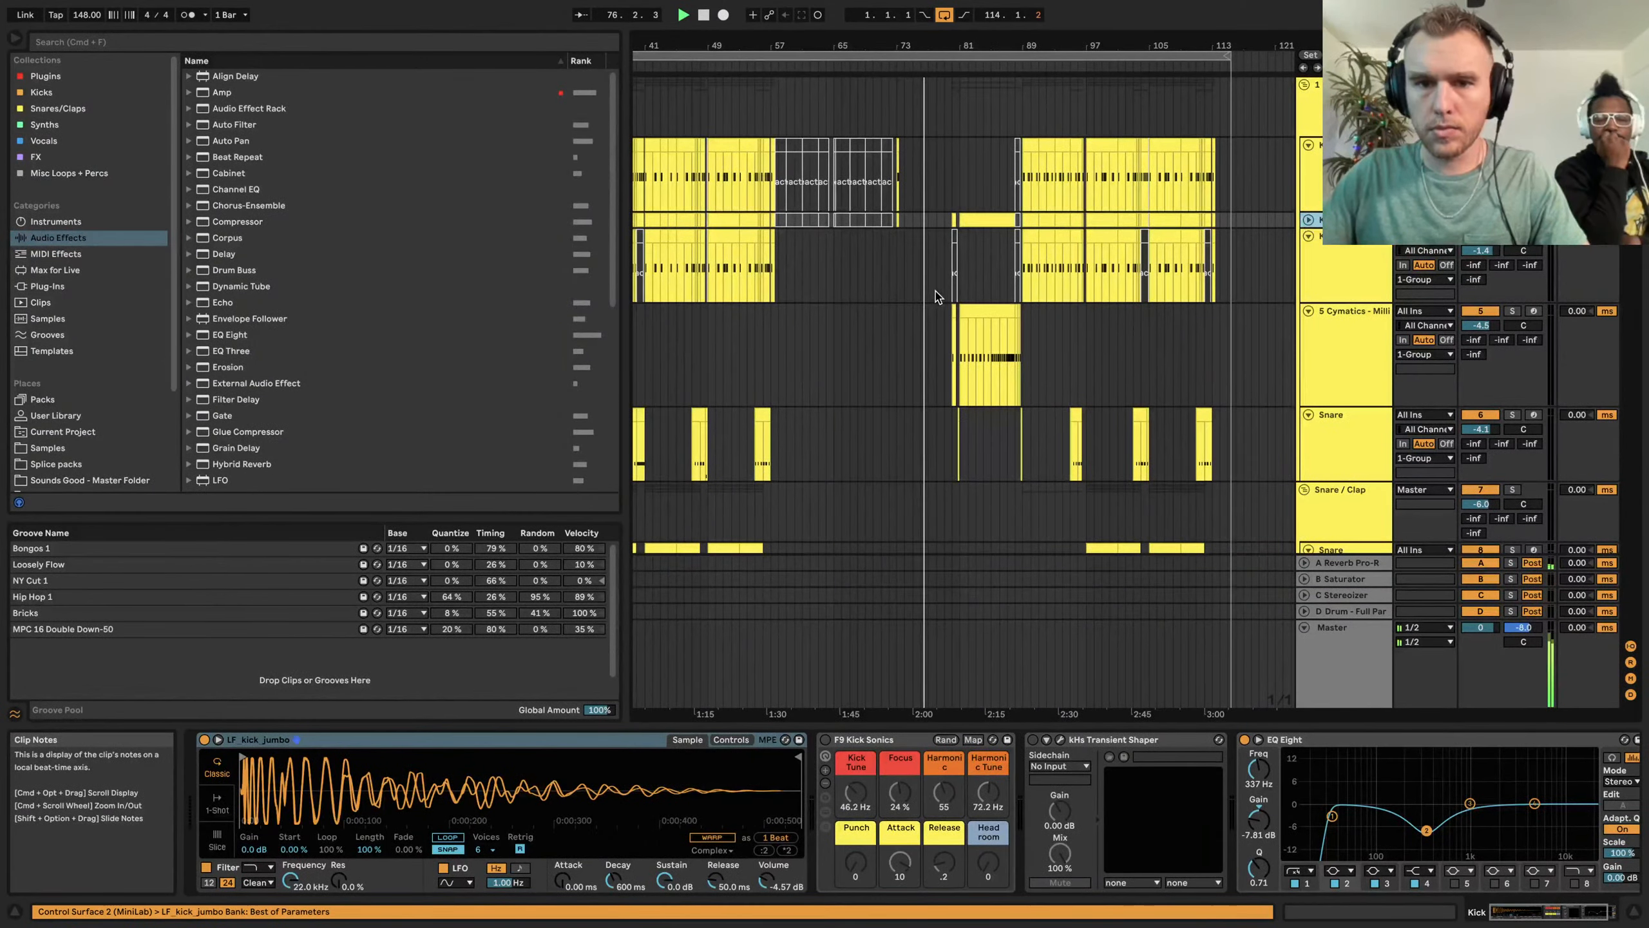
scroll(998, 295, up, 2)
scroll(998, 297, up, 1)
scroll(997, 292, down, 1)
scroll(998, 292, up, 1)
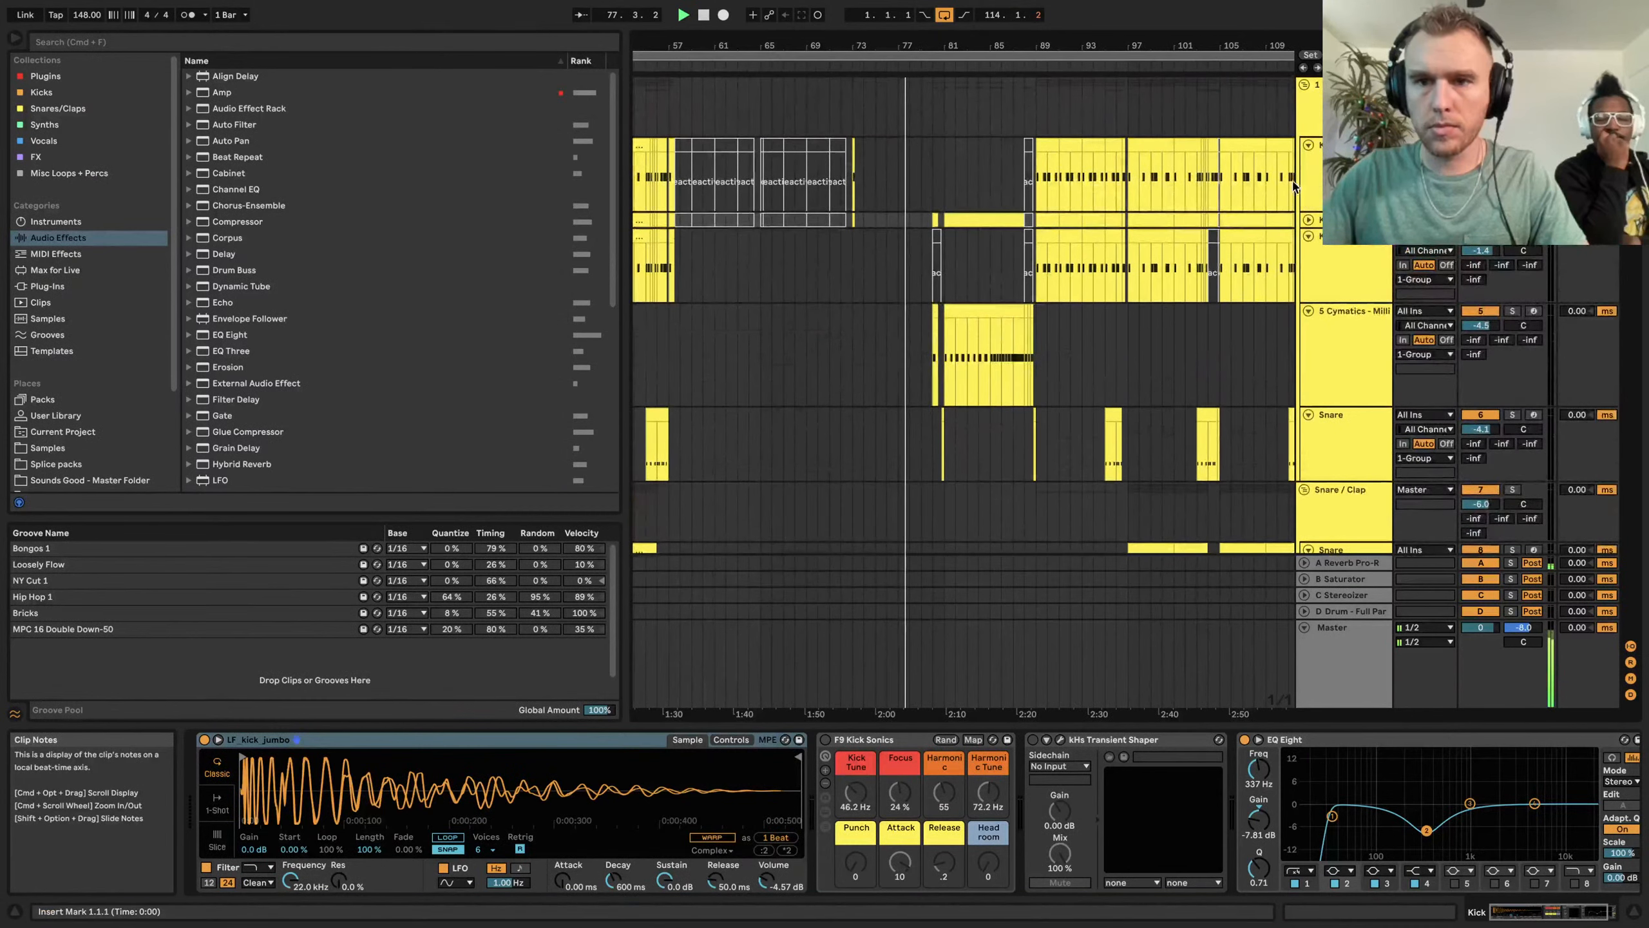
click(1313, 174)
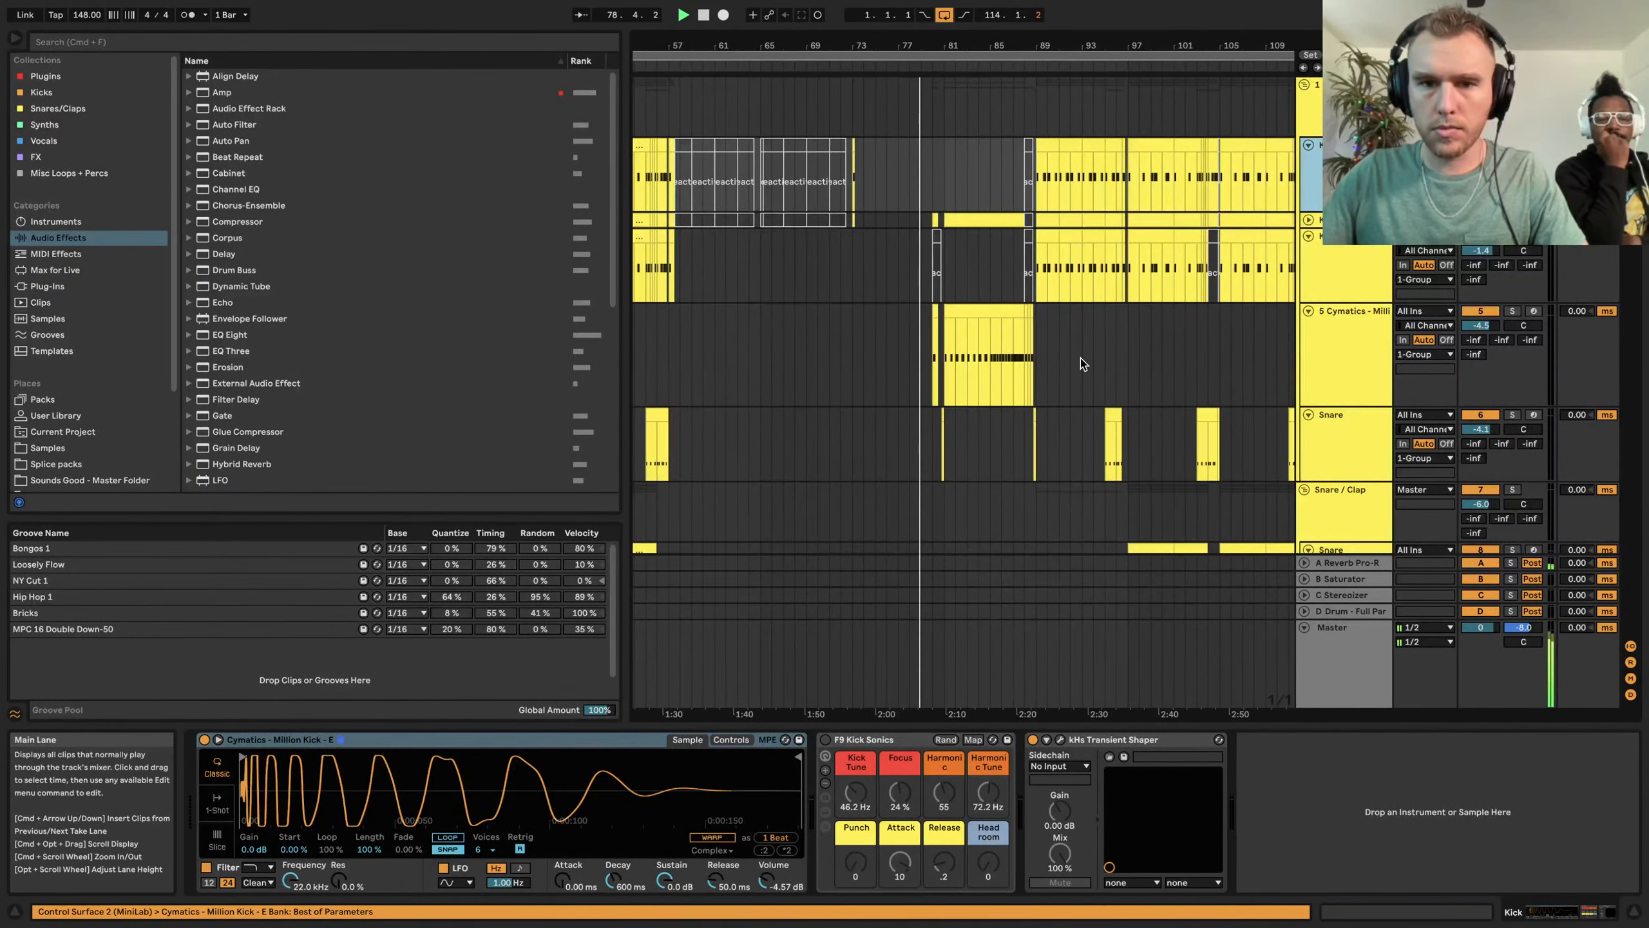
Examine the kick, snare, clap, cymbal and percussion tracks through the build-up and second drop, around bars 81 to 97
scroll(1053, 380, down, 4)
scroll(1053, 380, up, 4)
scroll(1053, 382, down, 3)
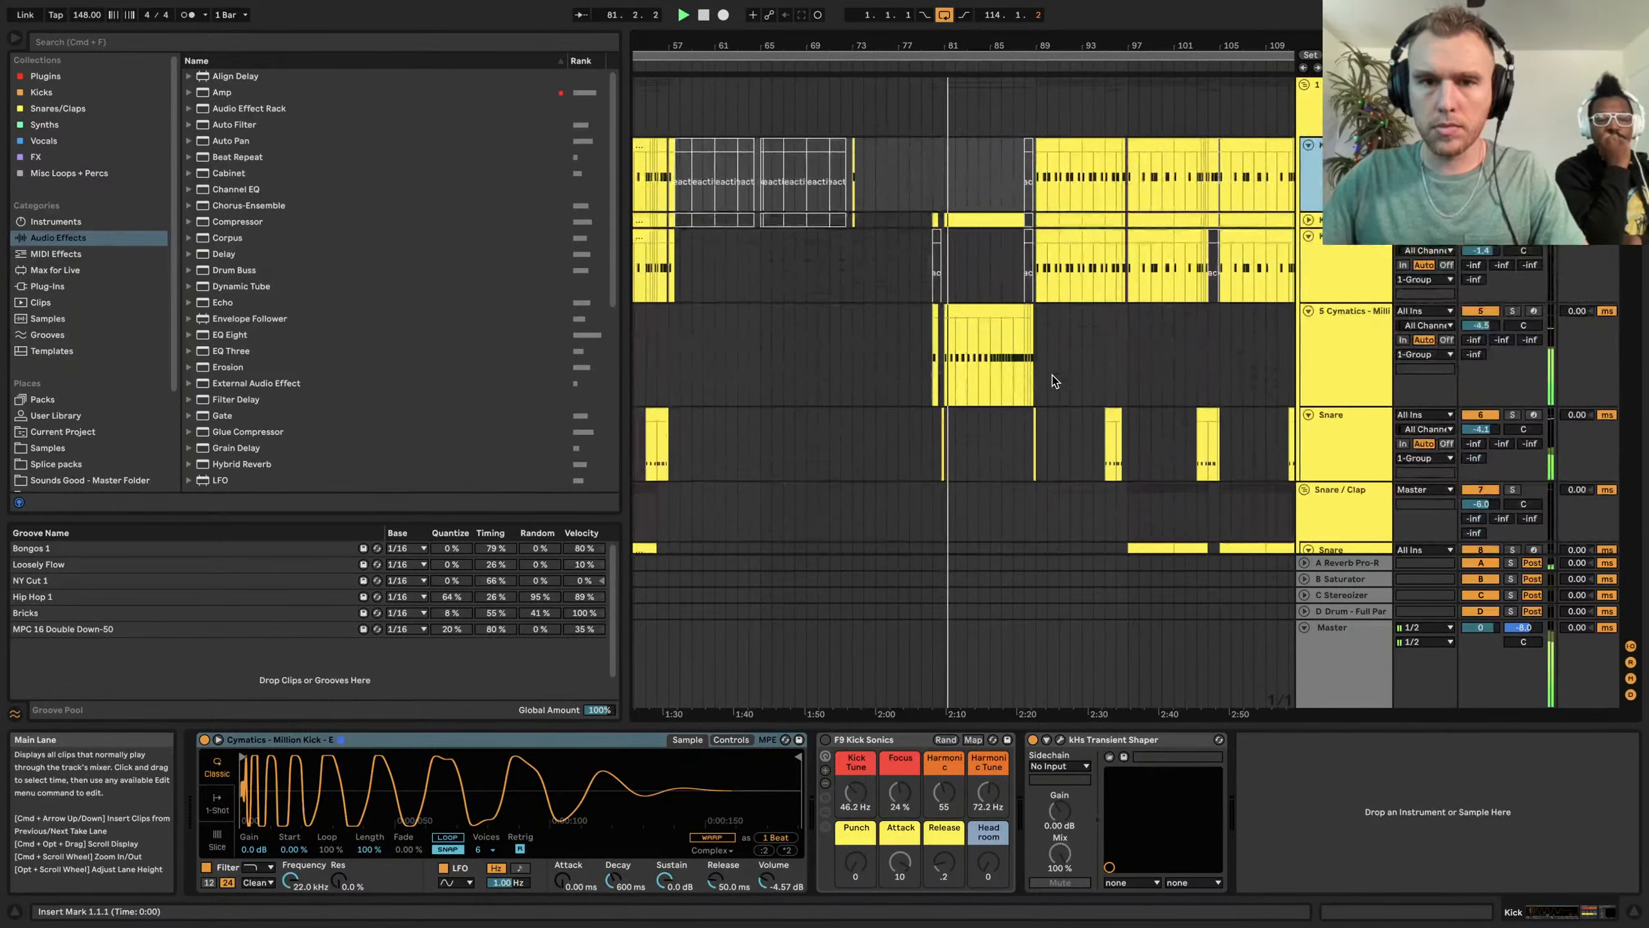
scroll(1053, 381, down, 2)
scroll(1053, 380, down, 10)
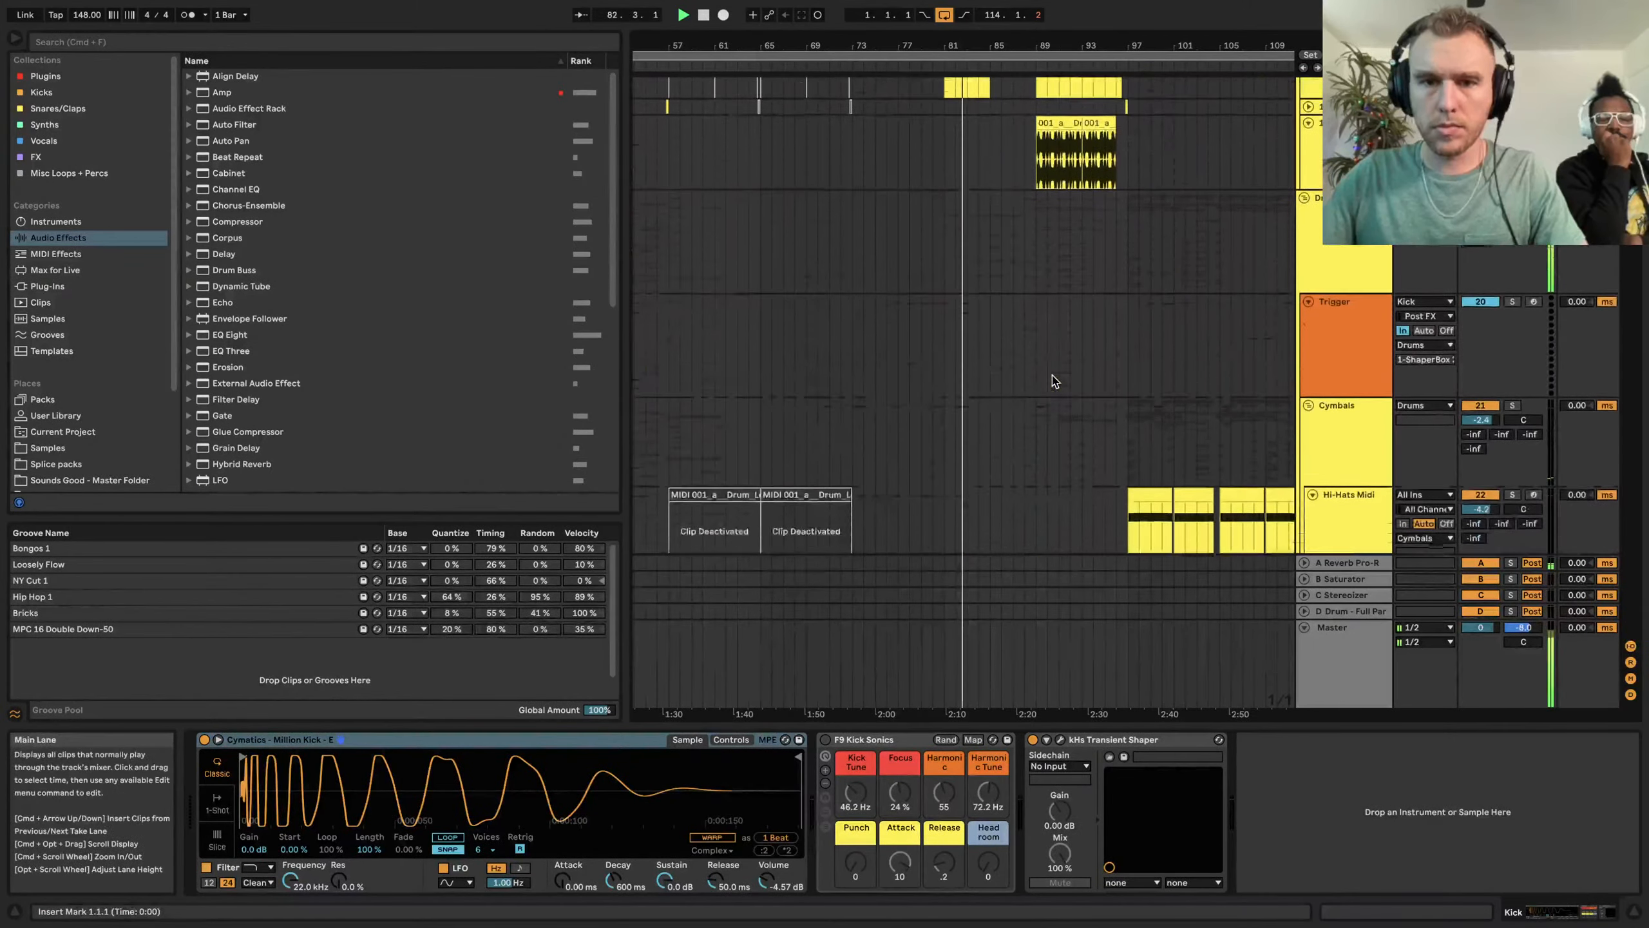
scroll(1054, 381, up, 3)
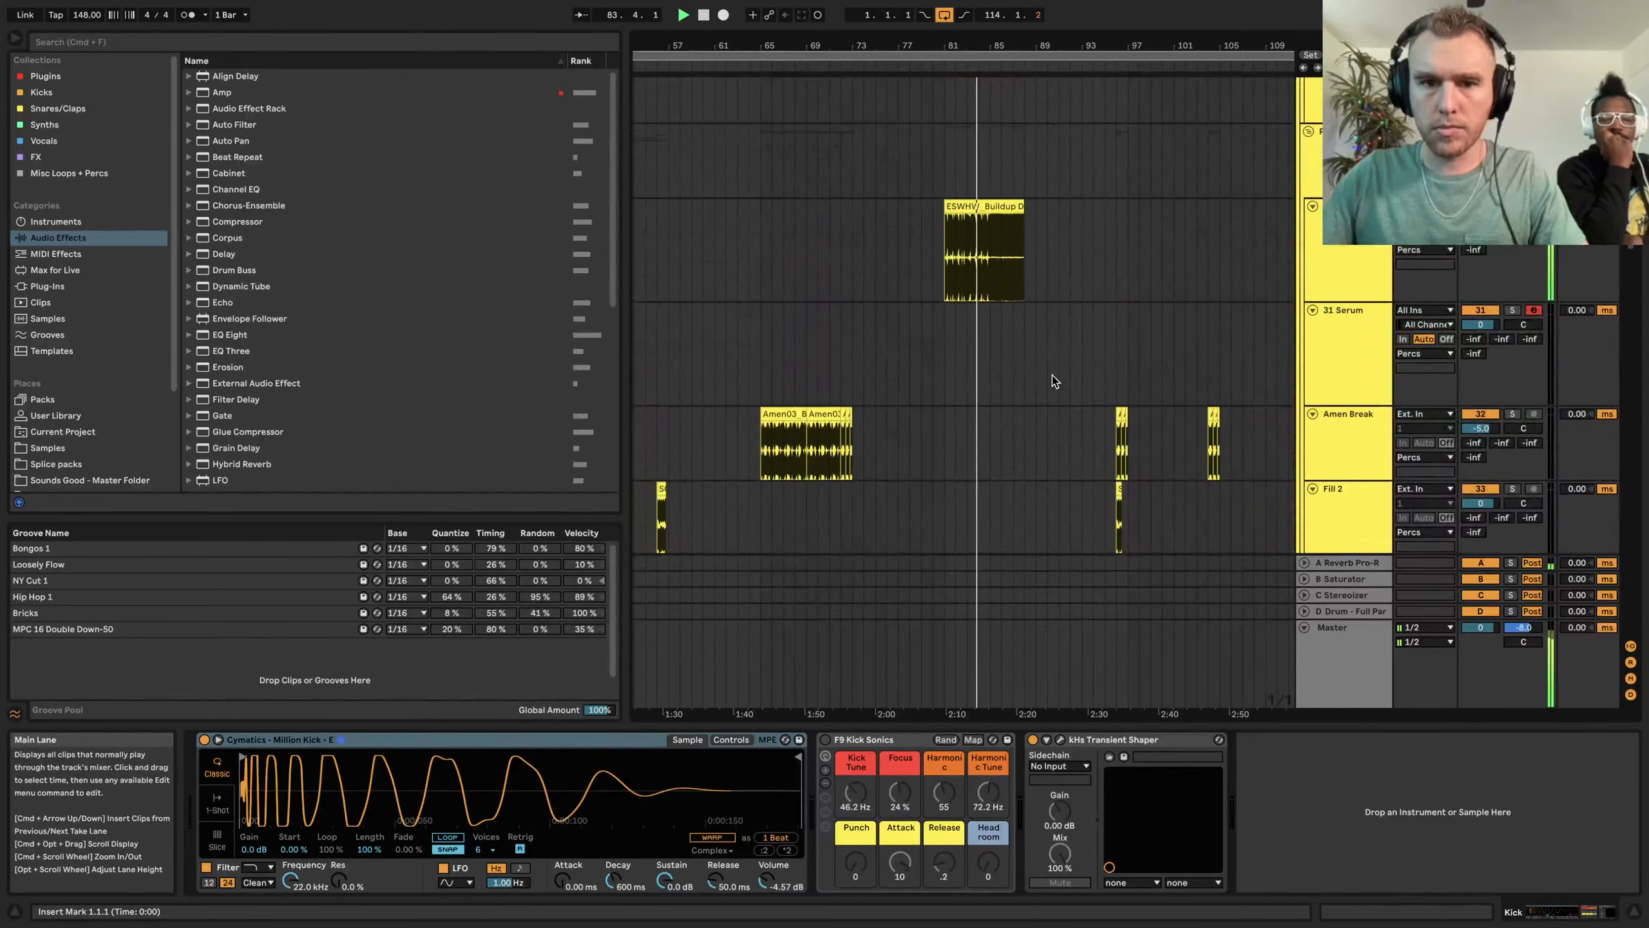
scroll(1053, 381, up, 15)
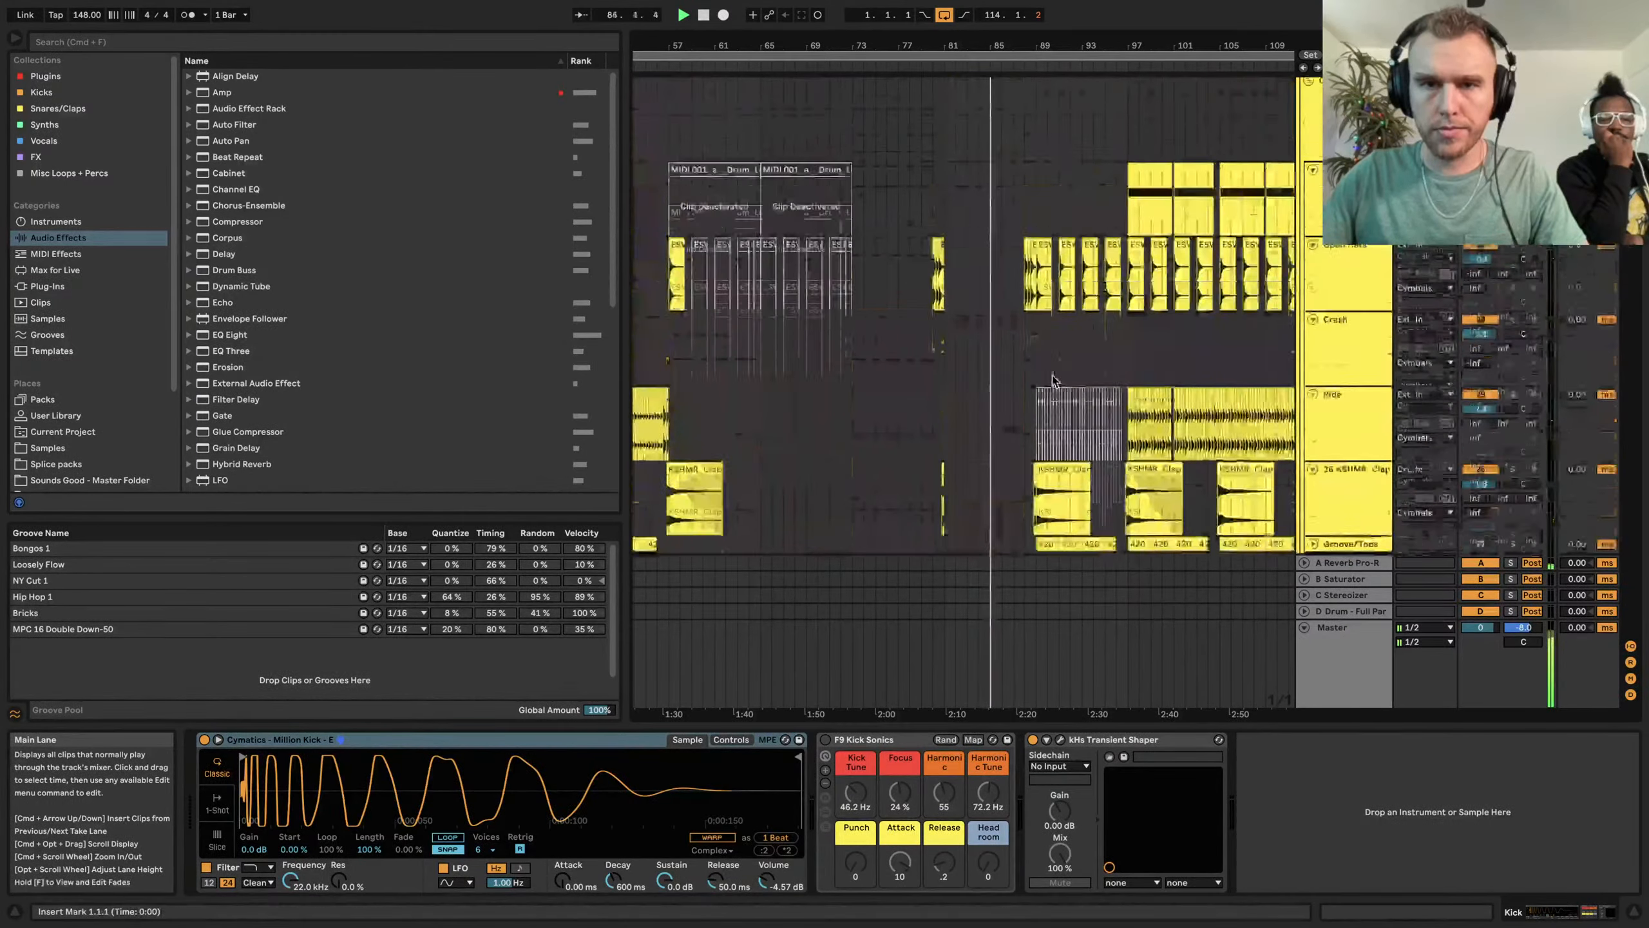
scroll(1053, 380, up, 8)
scroll(1052, 375, up, 3)
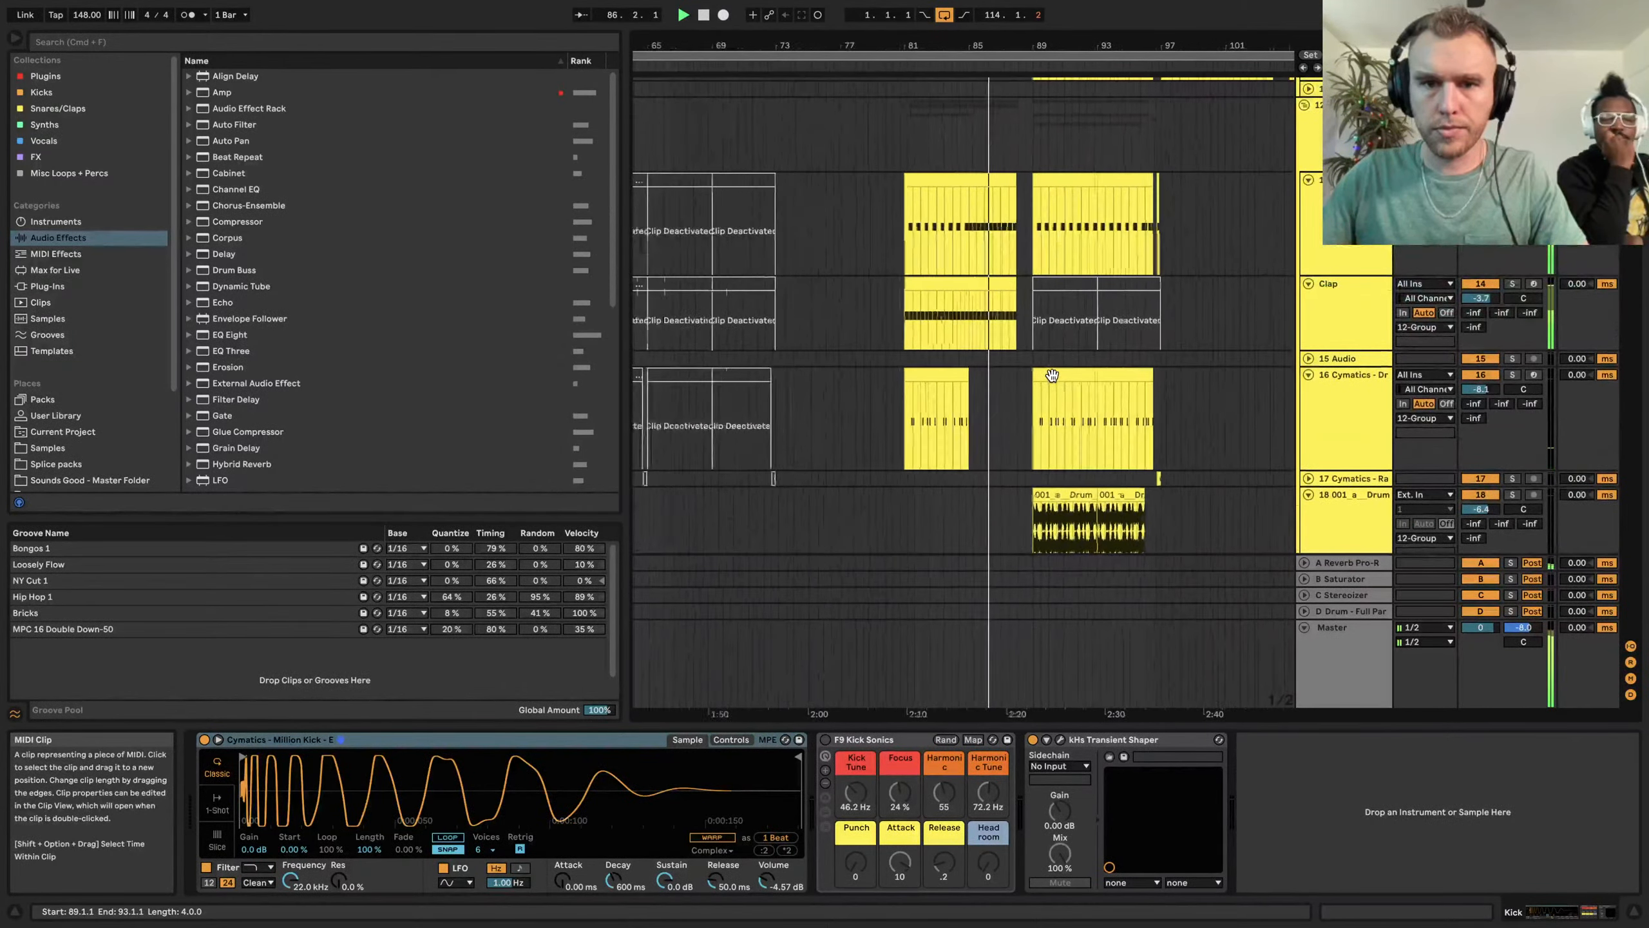
scroll(1051, 375, up, 5)
scroll(1052, 375, down, 1)
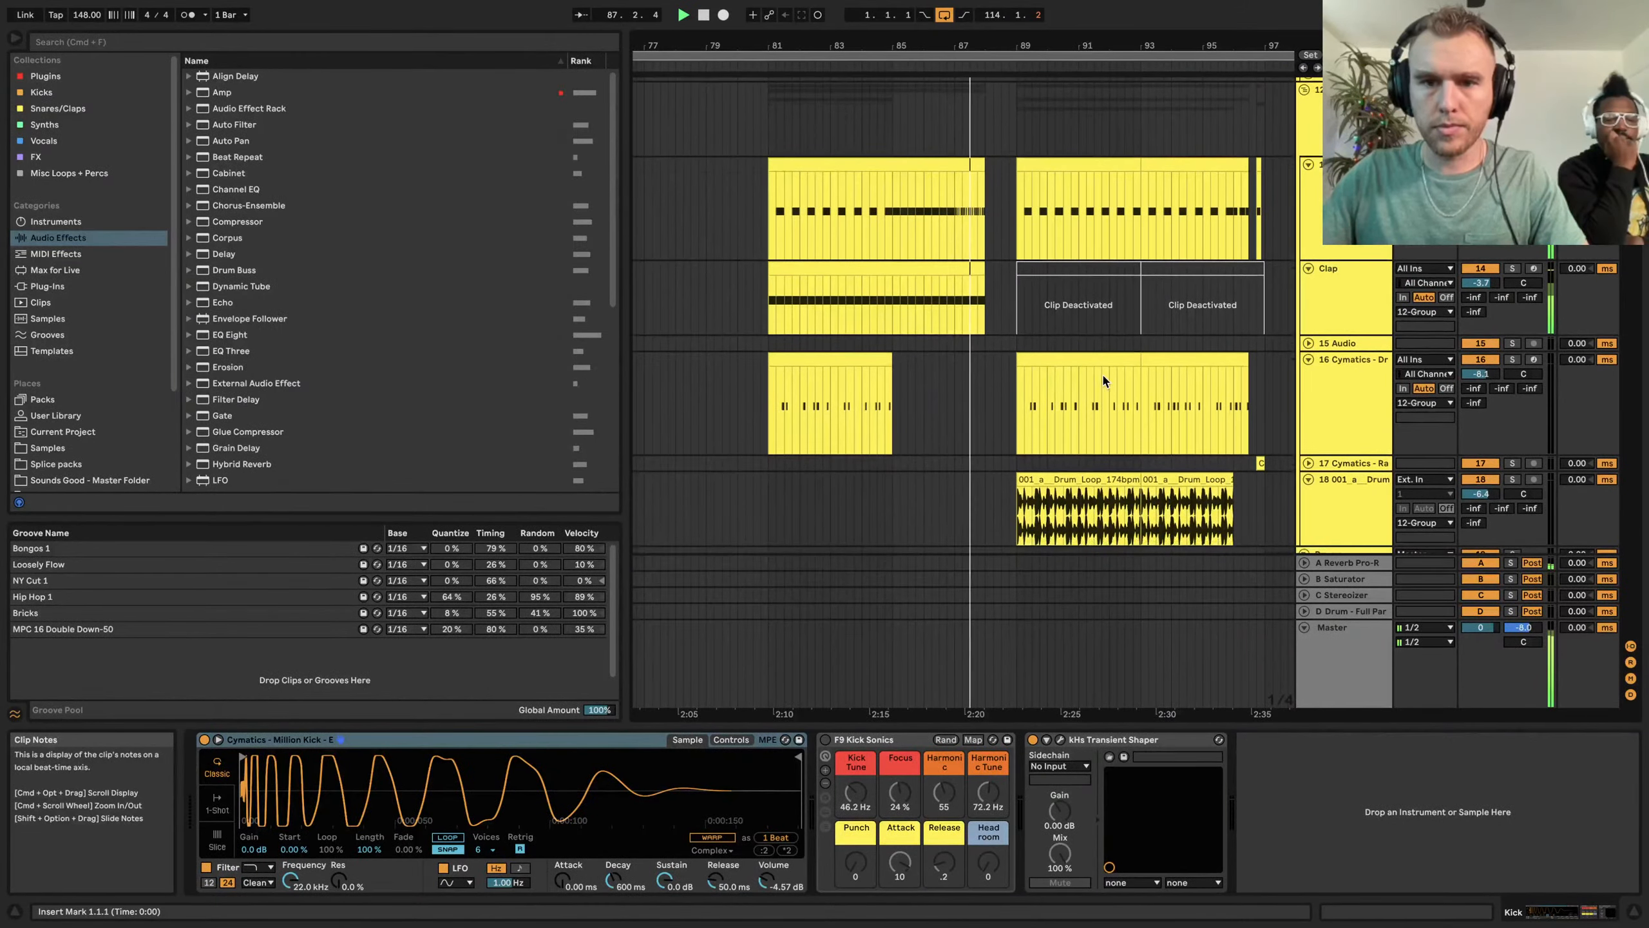
scroll(1068, 351, down, 6)
scroll(1063, 336, up, 3)
scroll(1063, 337, down, 3)
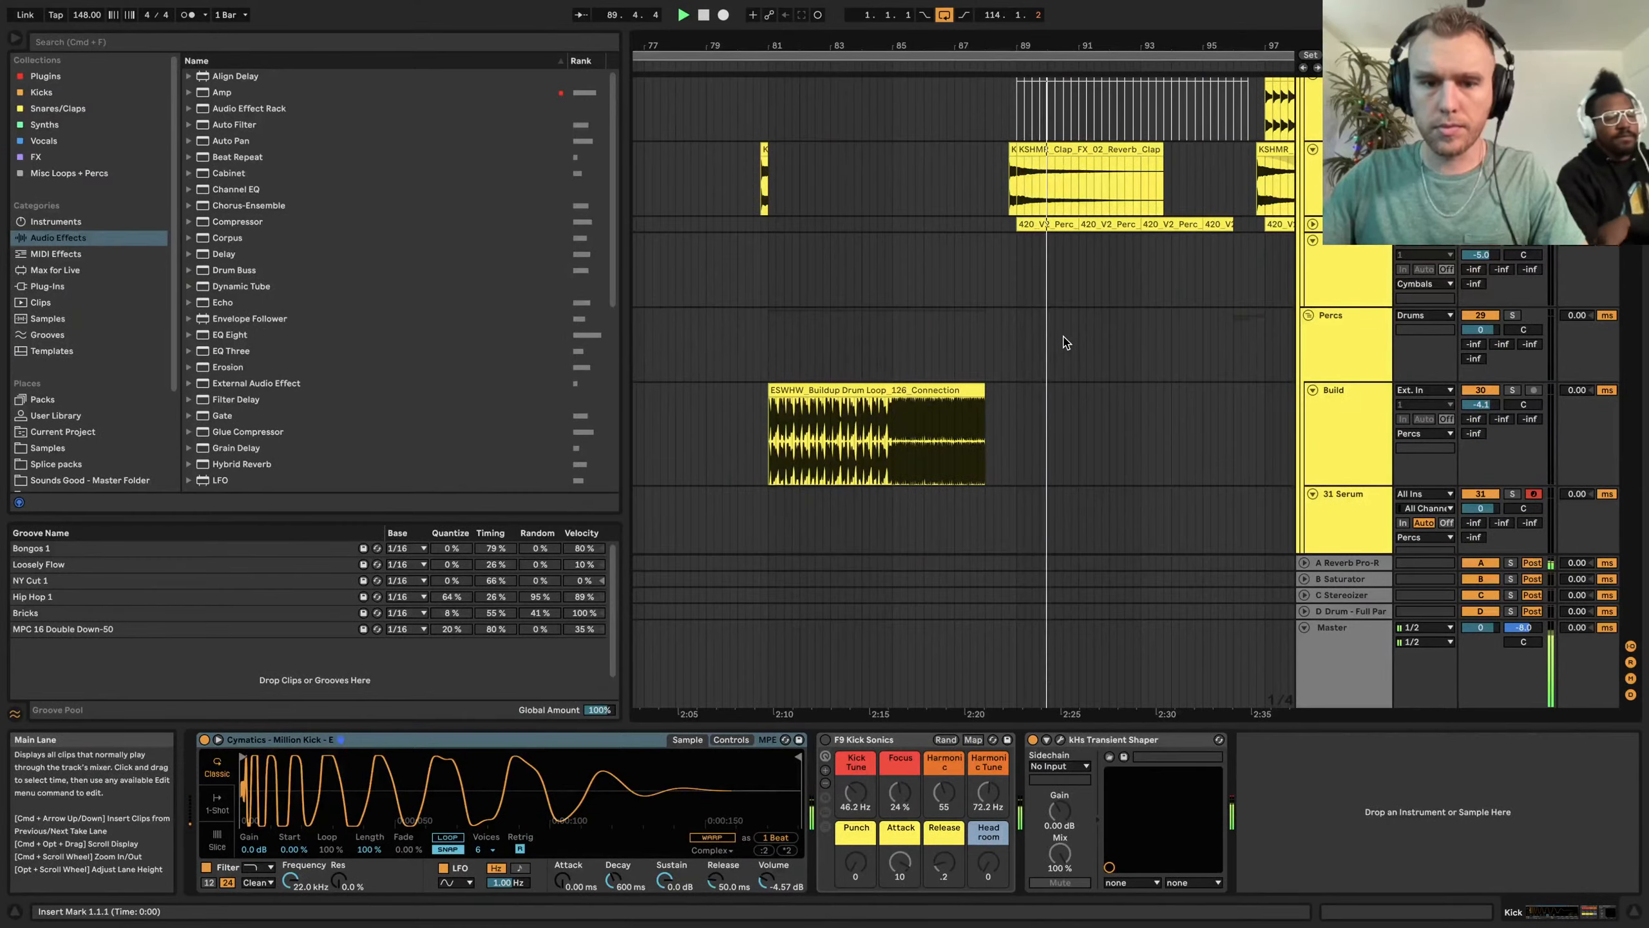
scroll(1065, 342, down, 10)
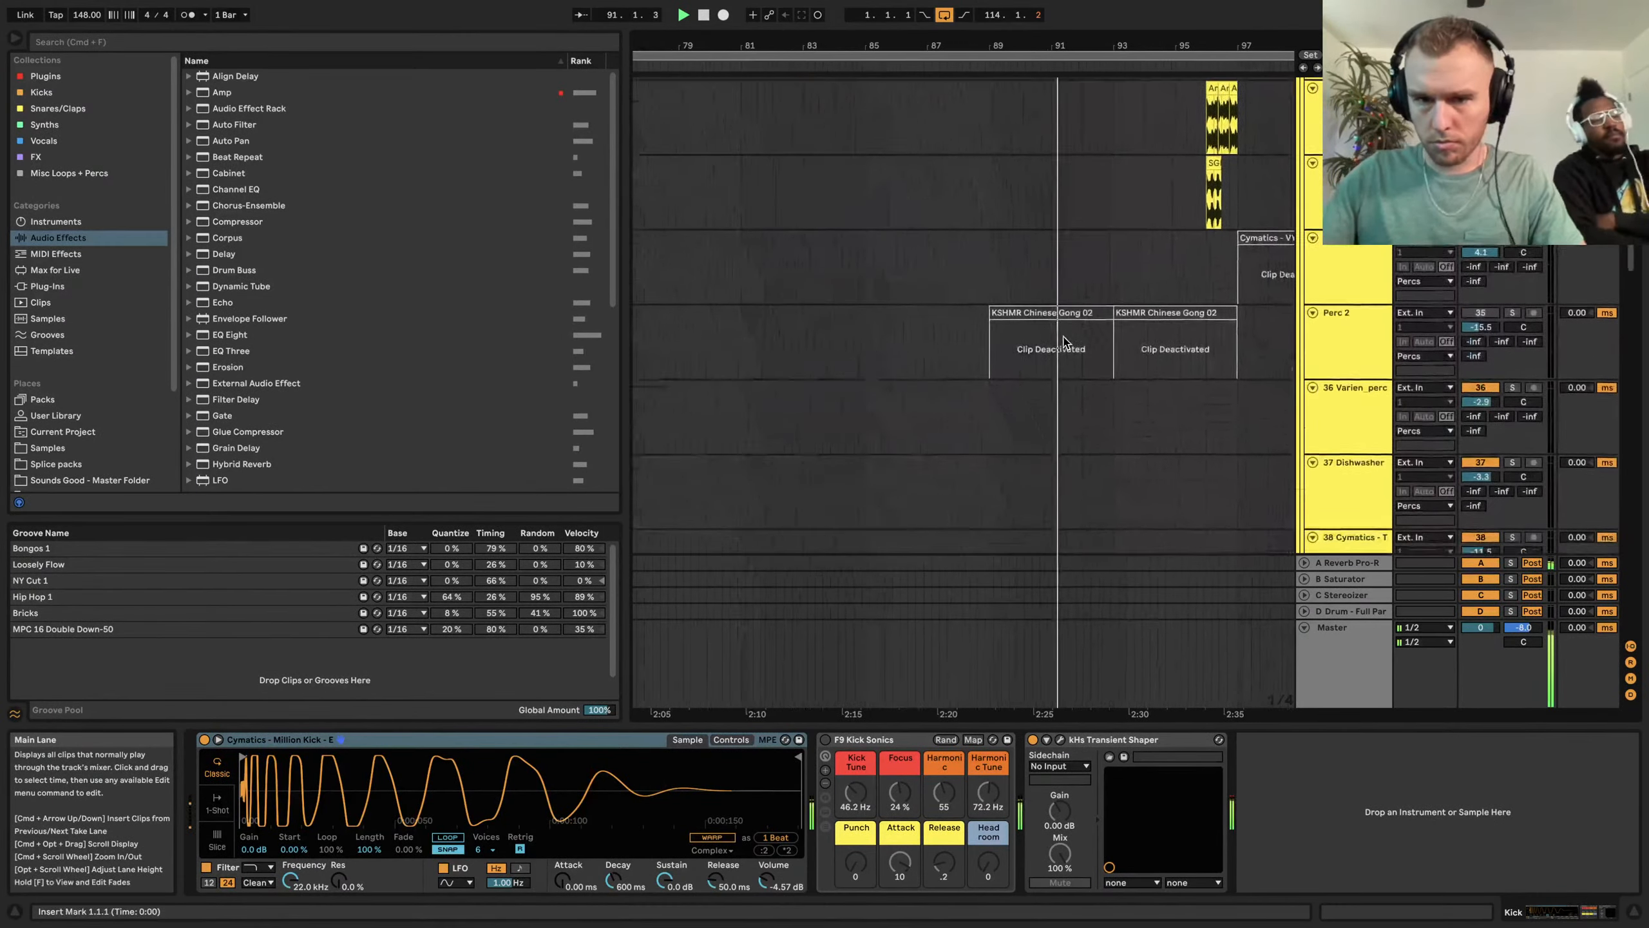
Examine the bass, Stabs, Extras and Drop Synths tracks through the second drop, from about bar 89 to 105
scroll(1065, 342, down, 8)
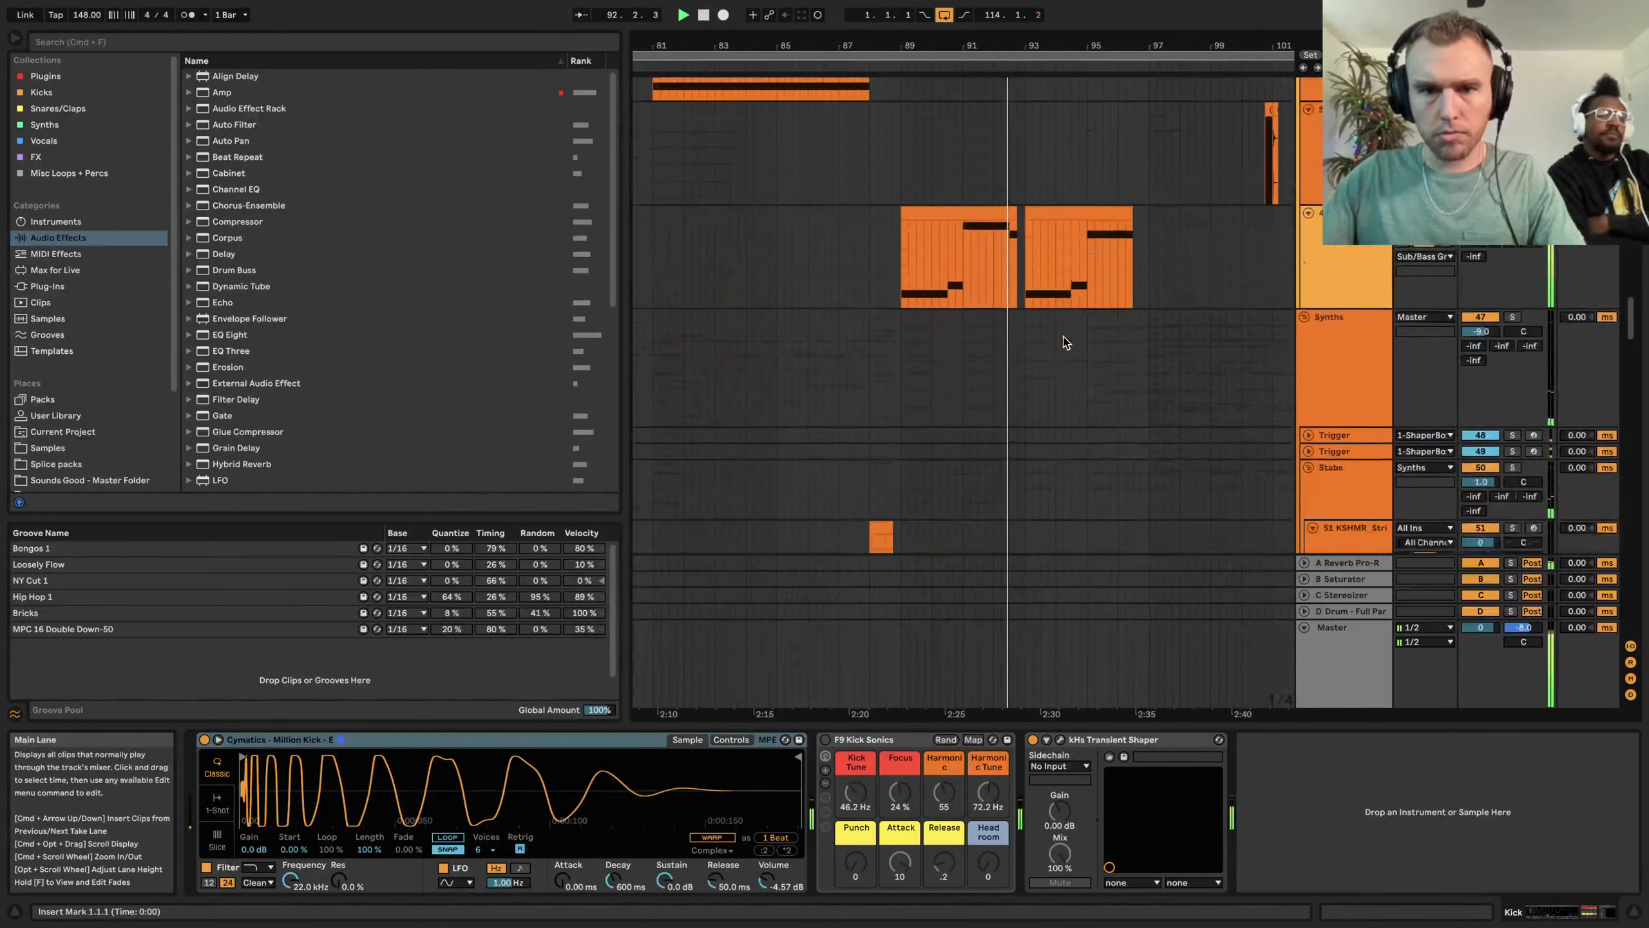
scroll(1063, 342, down, 4)
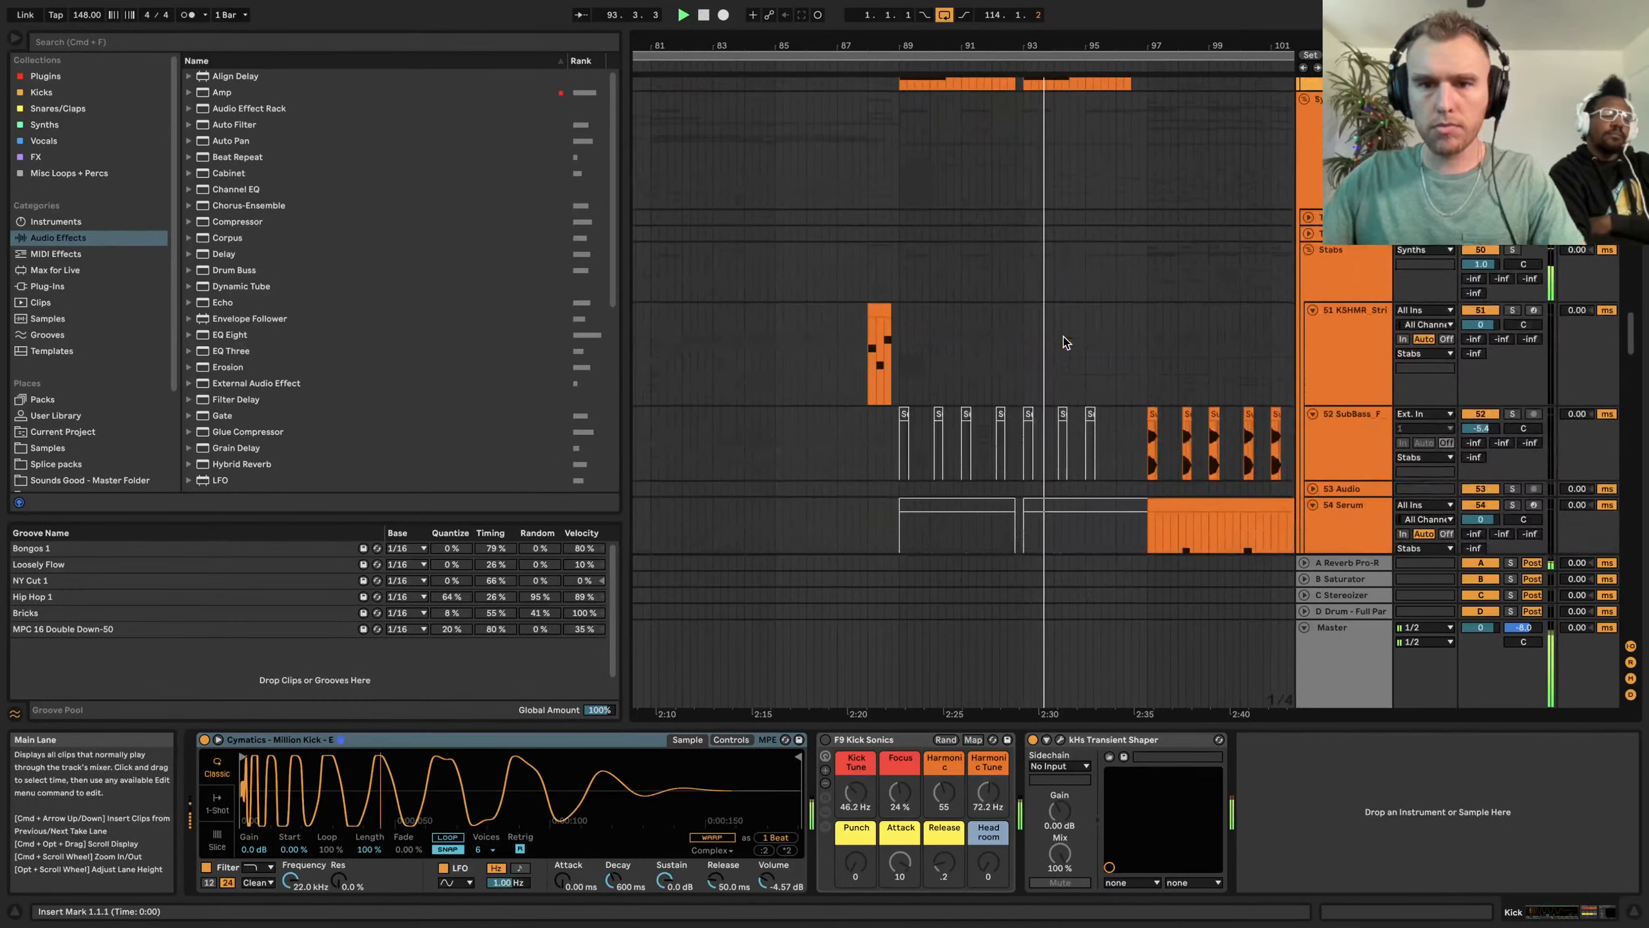
scroll(1063, 342, up, 3)
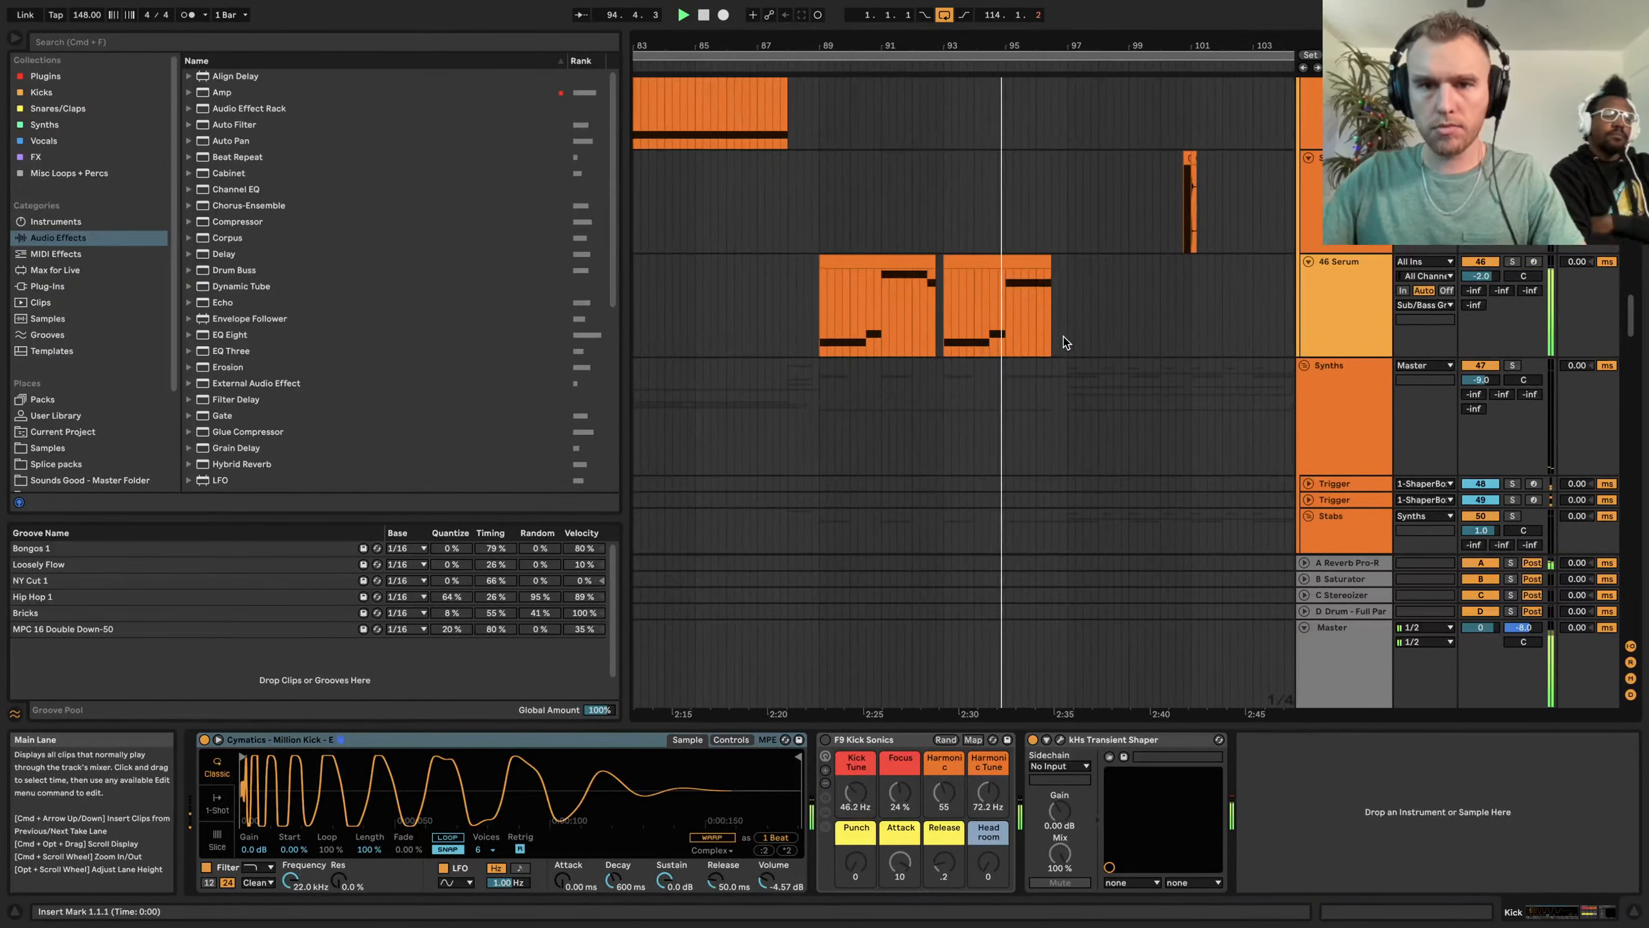
scroll(1065, 342, down, 6)
scroll(1065, 342, down, 4)
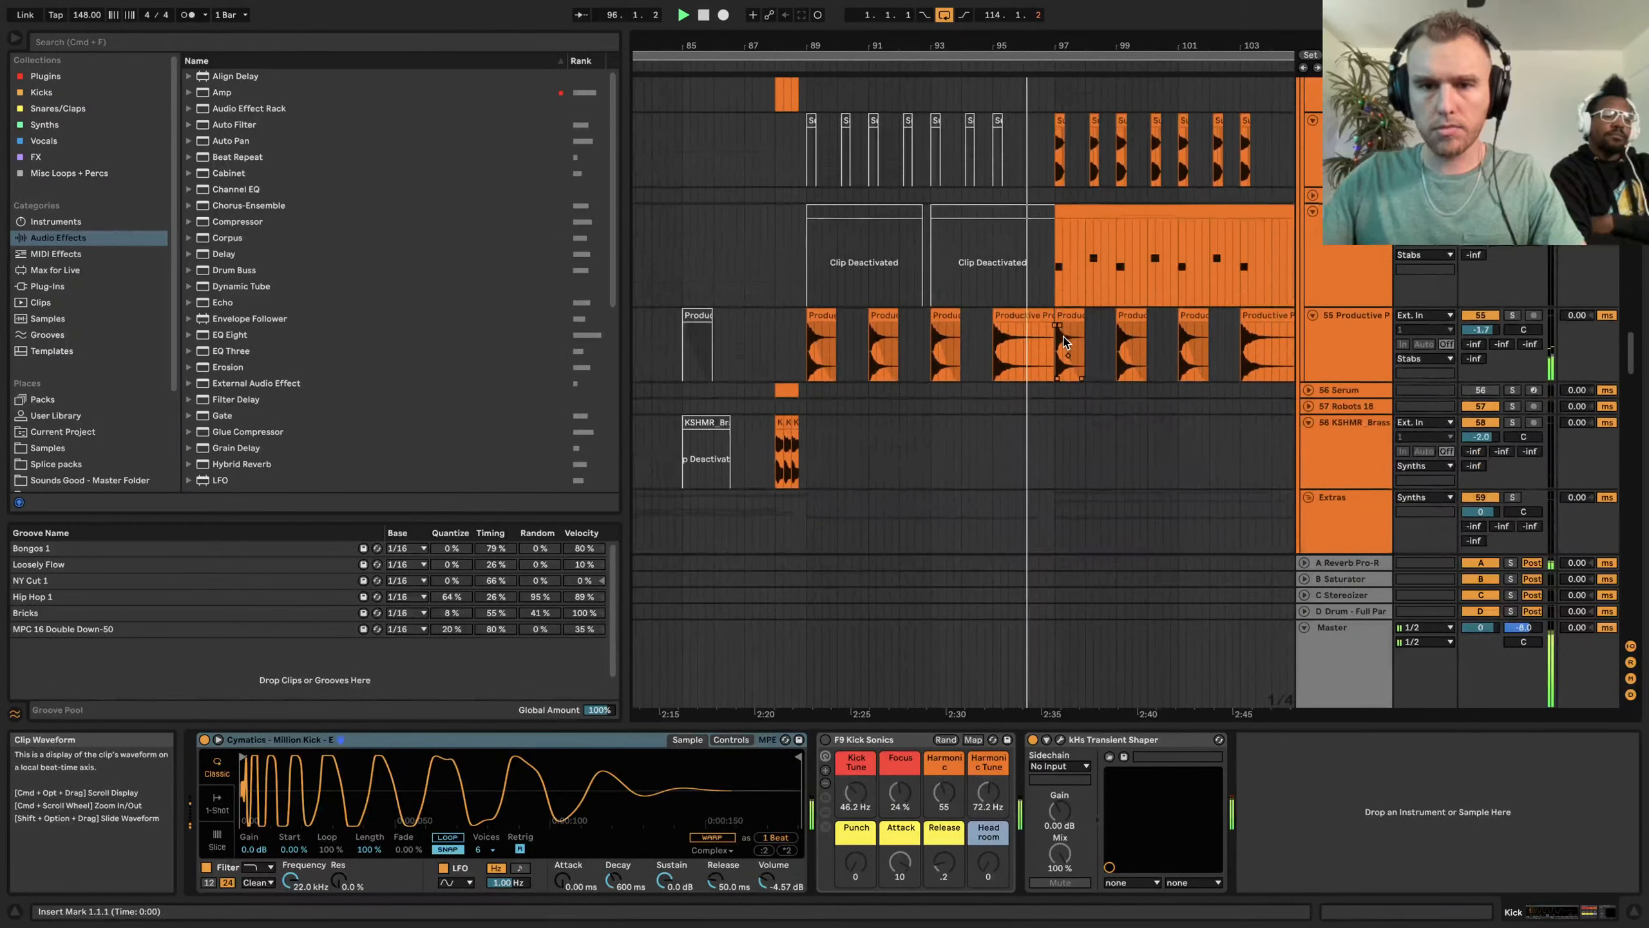
scroll(1065, 342, down, 10)
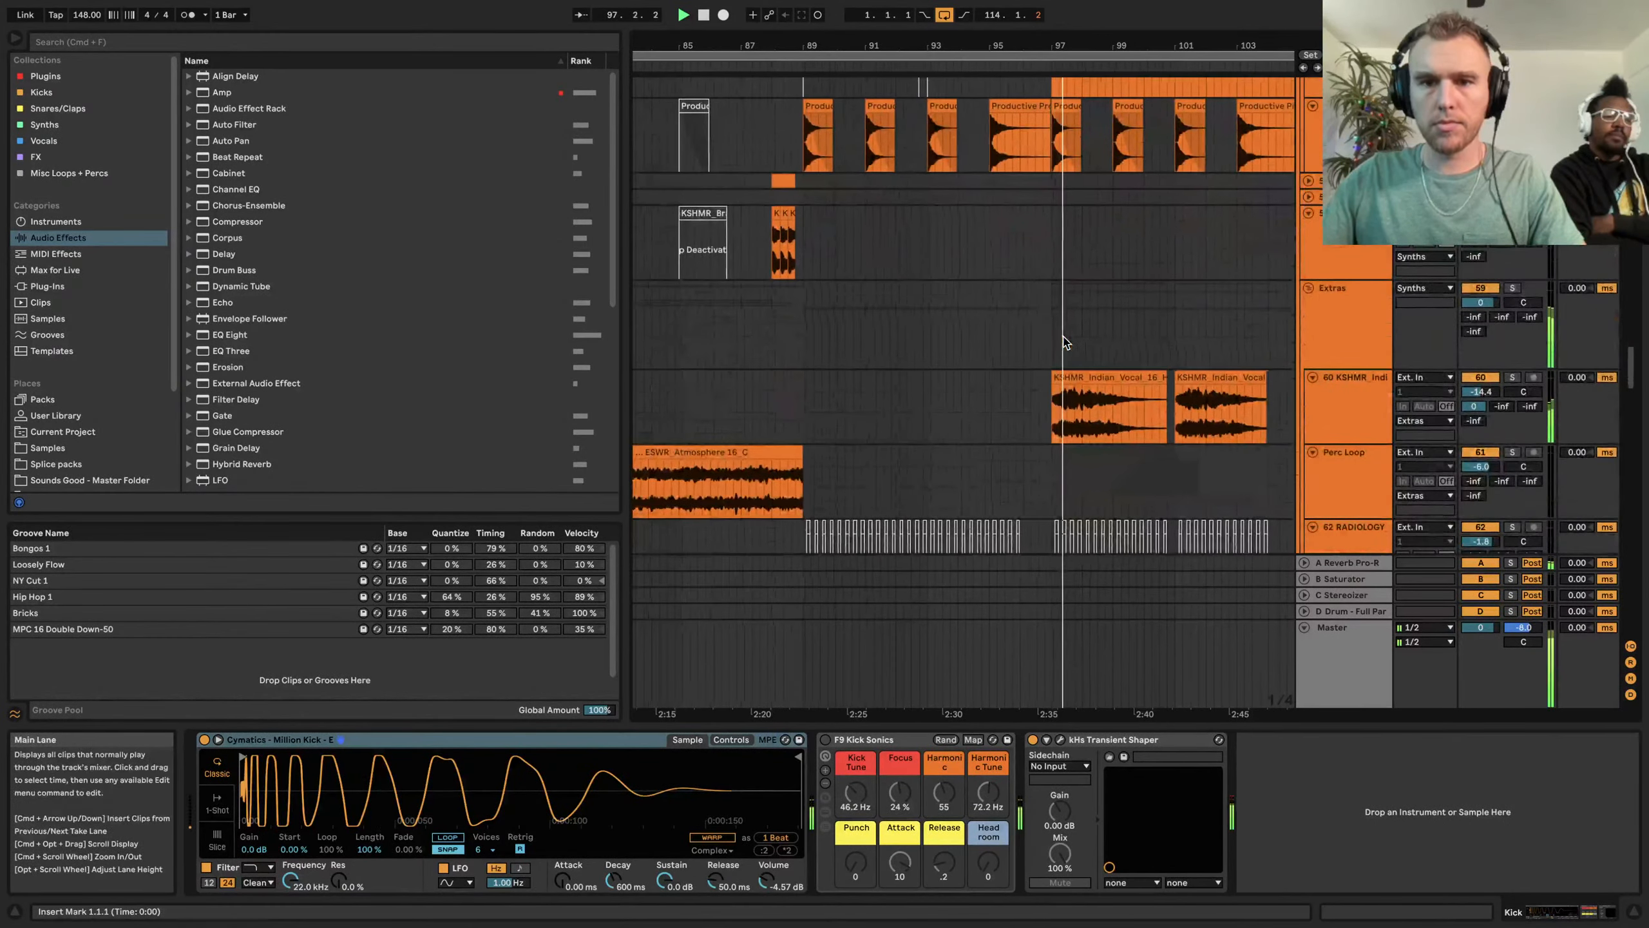
scroll(1065, 342, up, 8)
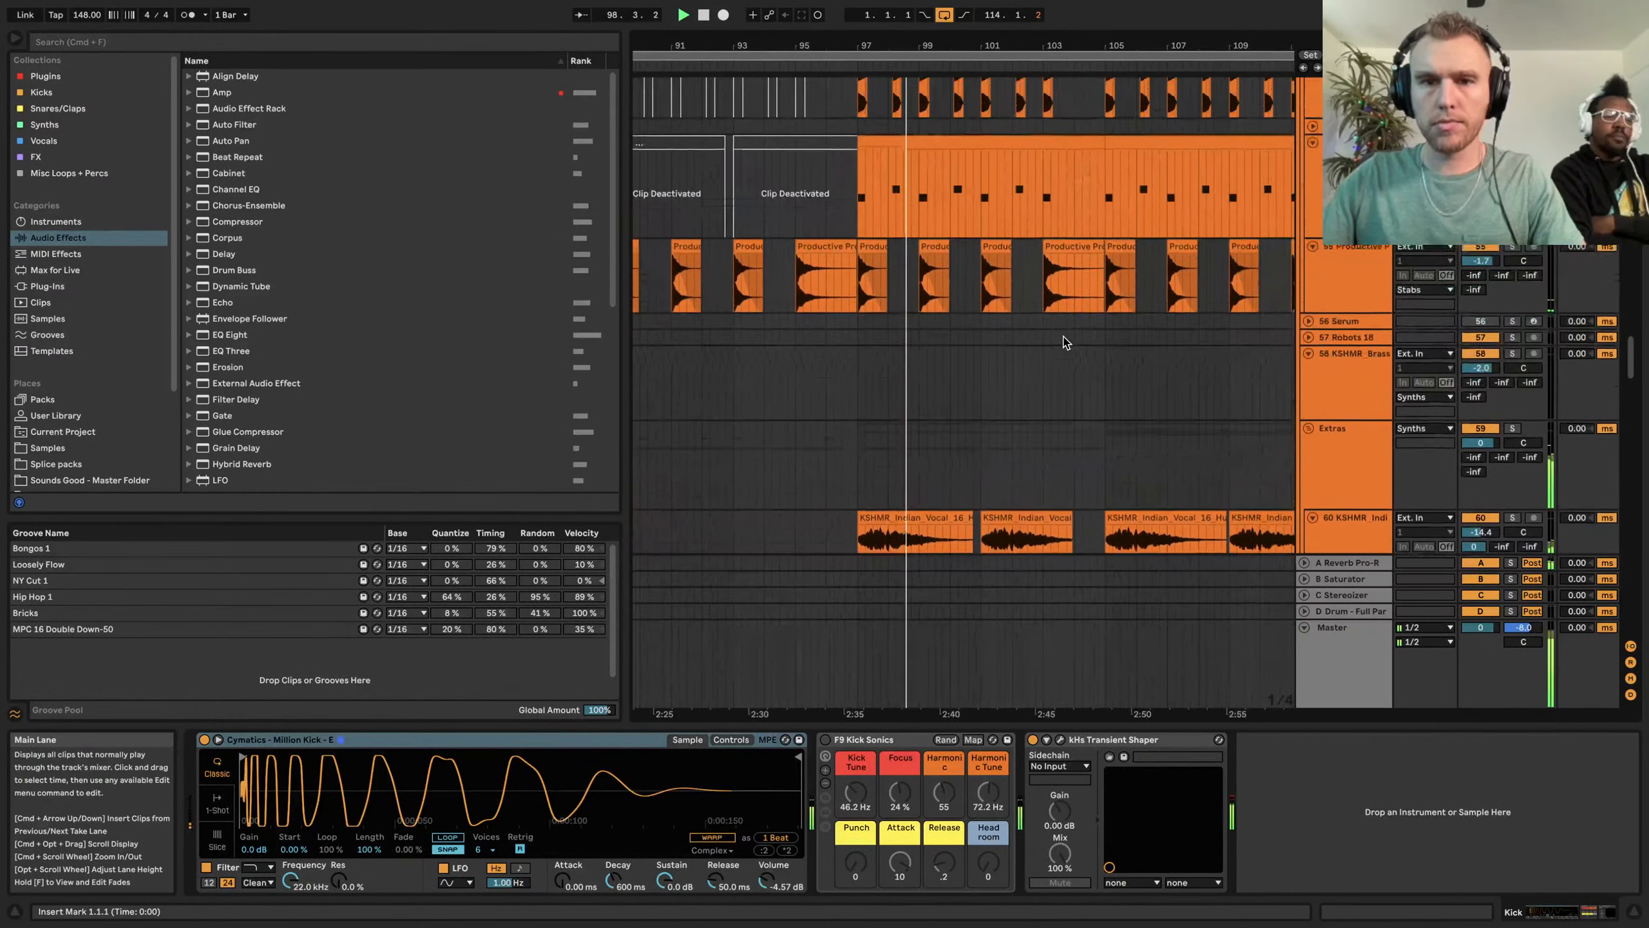
scroll(1065, 342, down, 5)
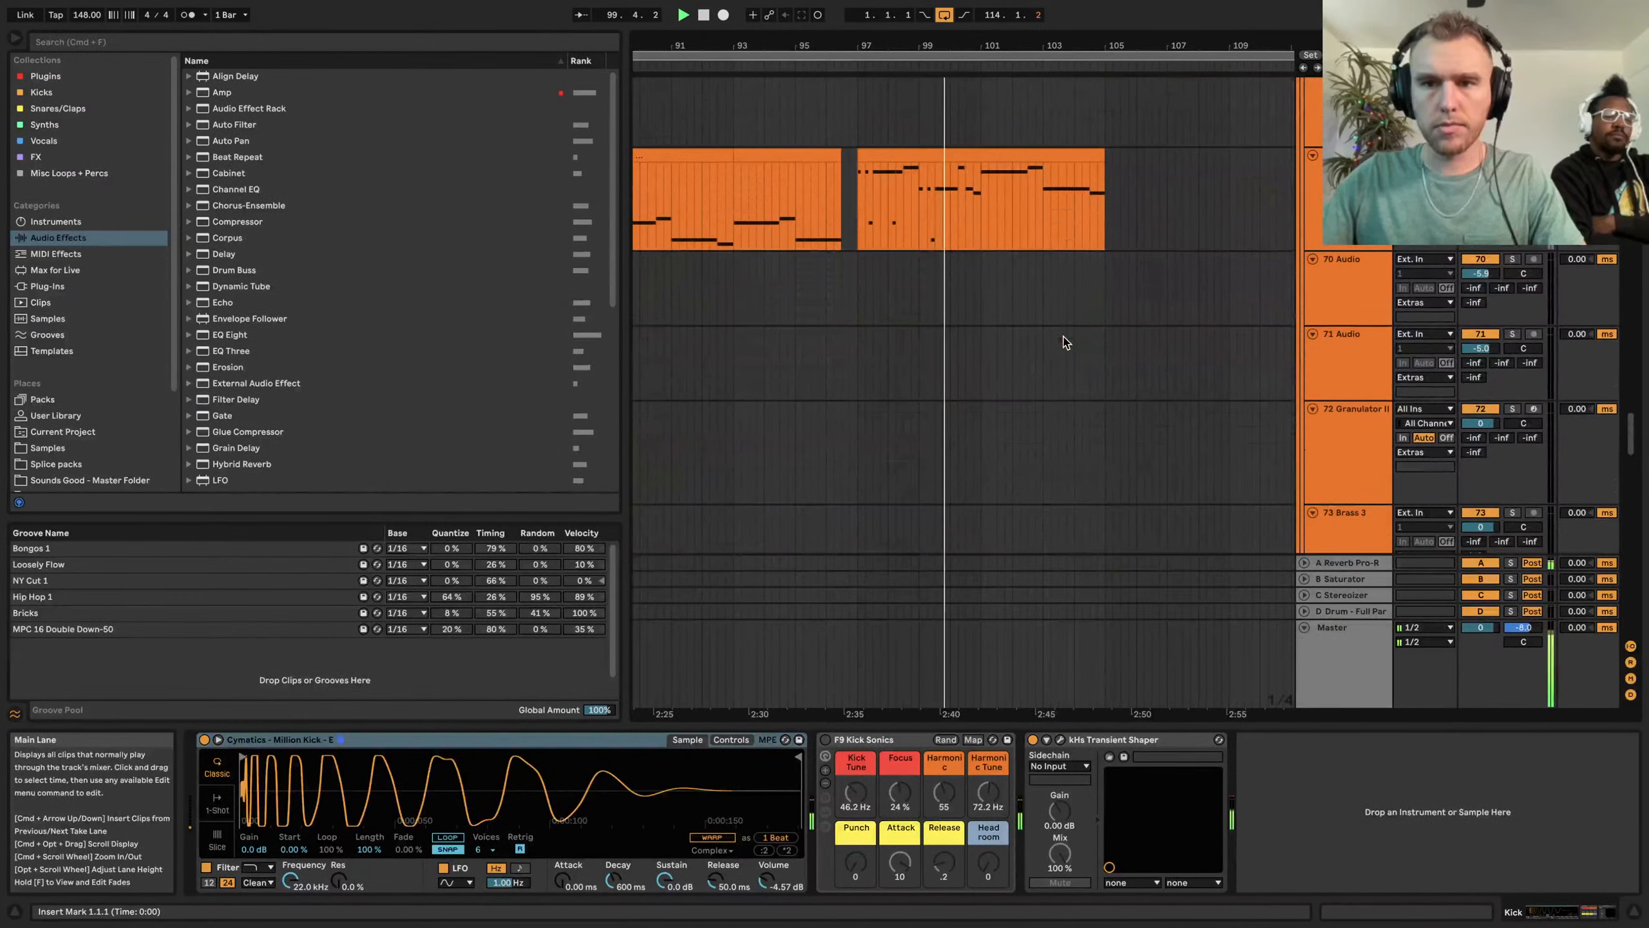
scroll(1065, 342, down, 6)
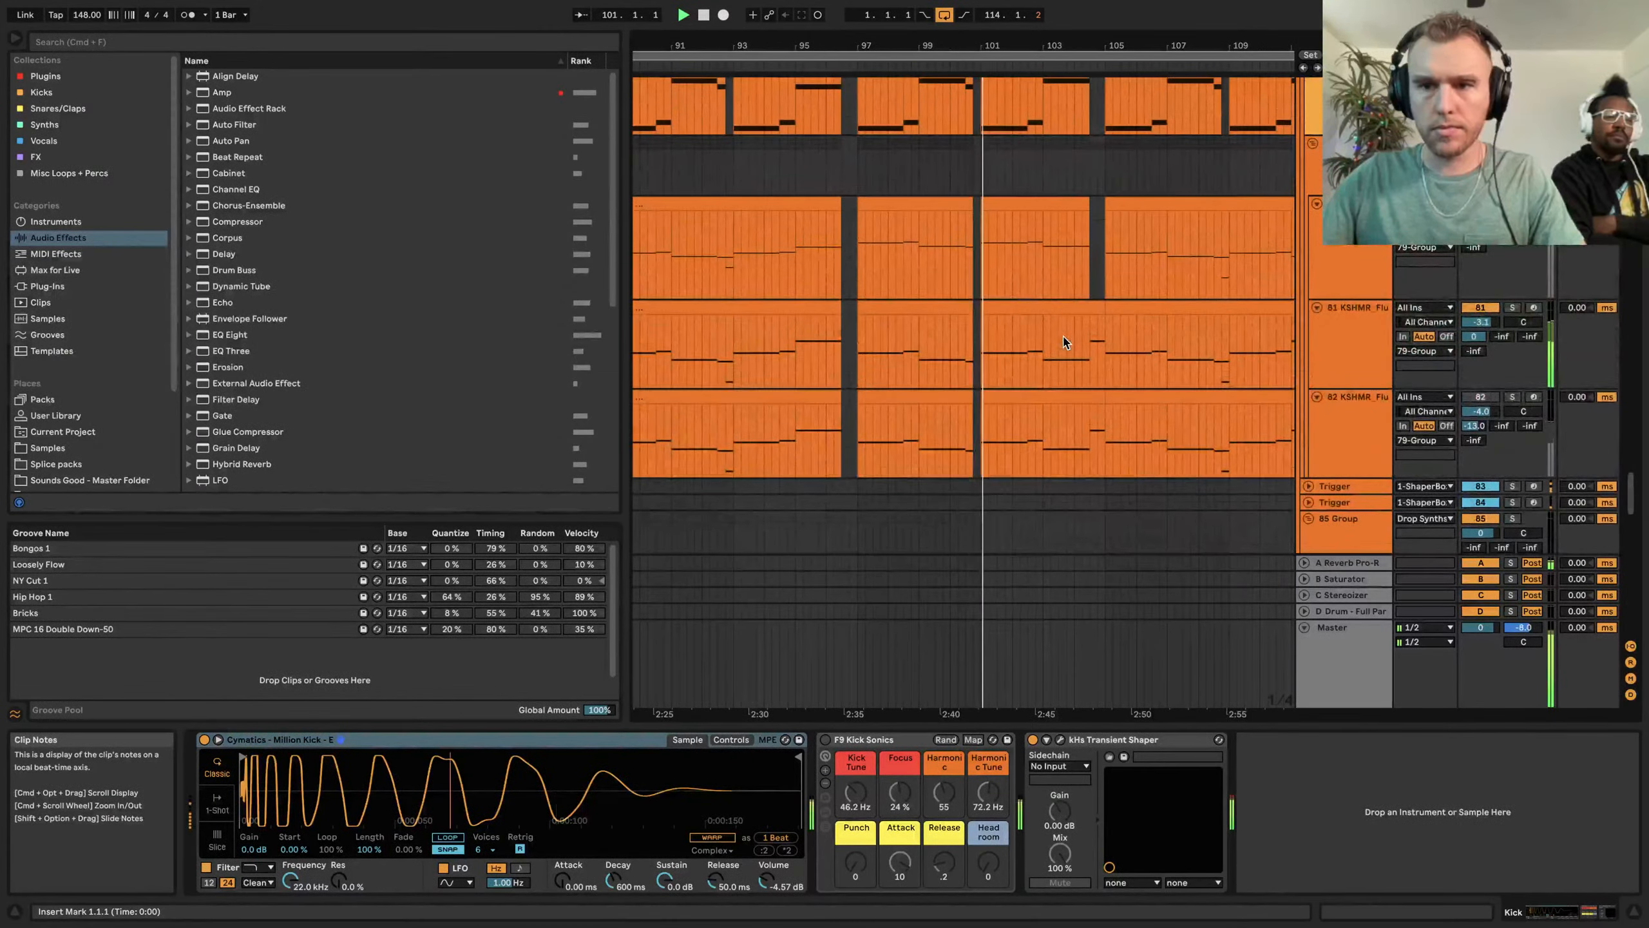
scroll(1065, 342, up, 1)
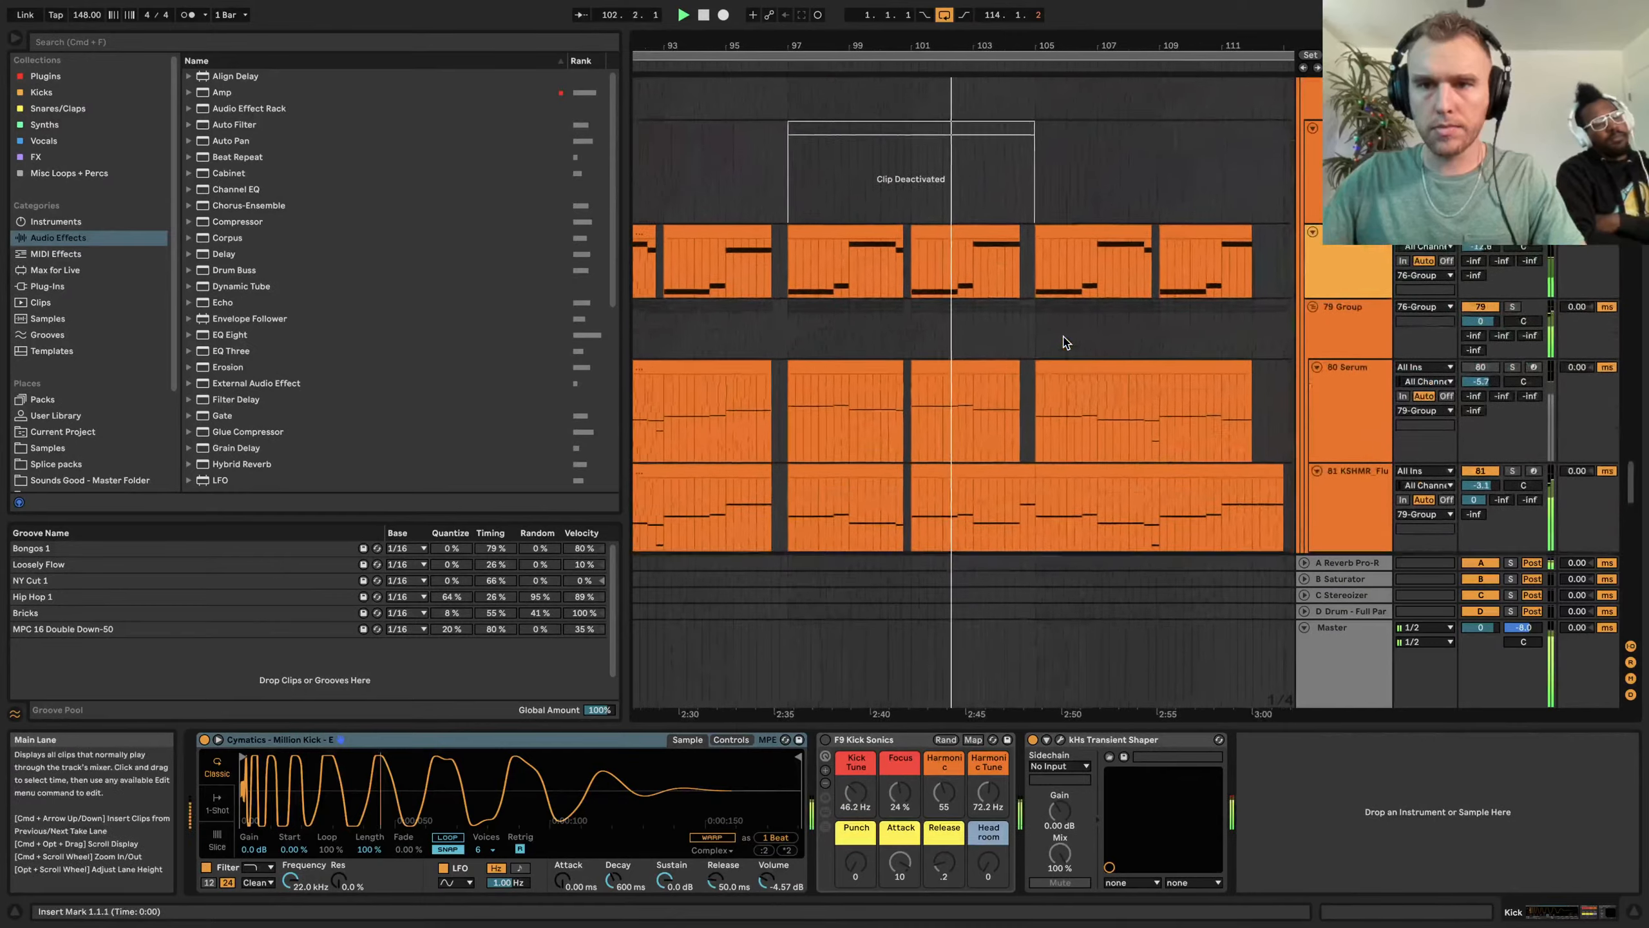
Review the FX tracks near the end of the second drop, and the drop synths, Extras and Stabs above them
scroll(1065, 343, down, 10)
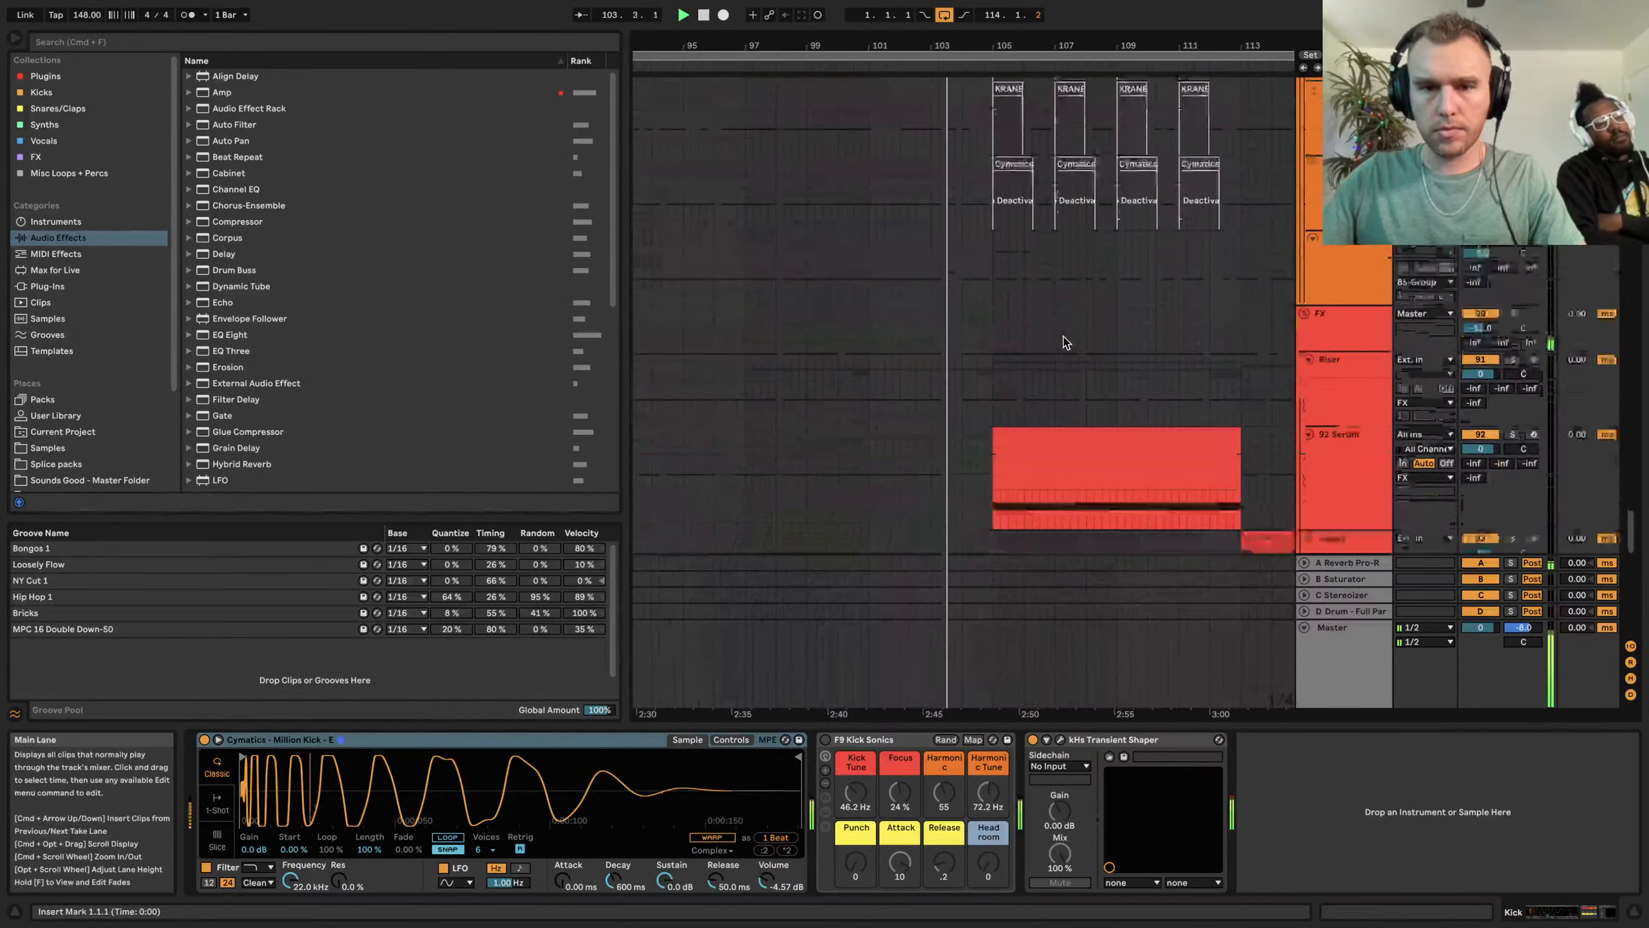
scroll(1065, 344, up, 4)
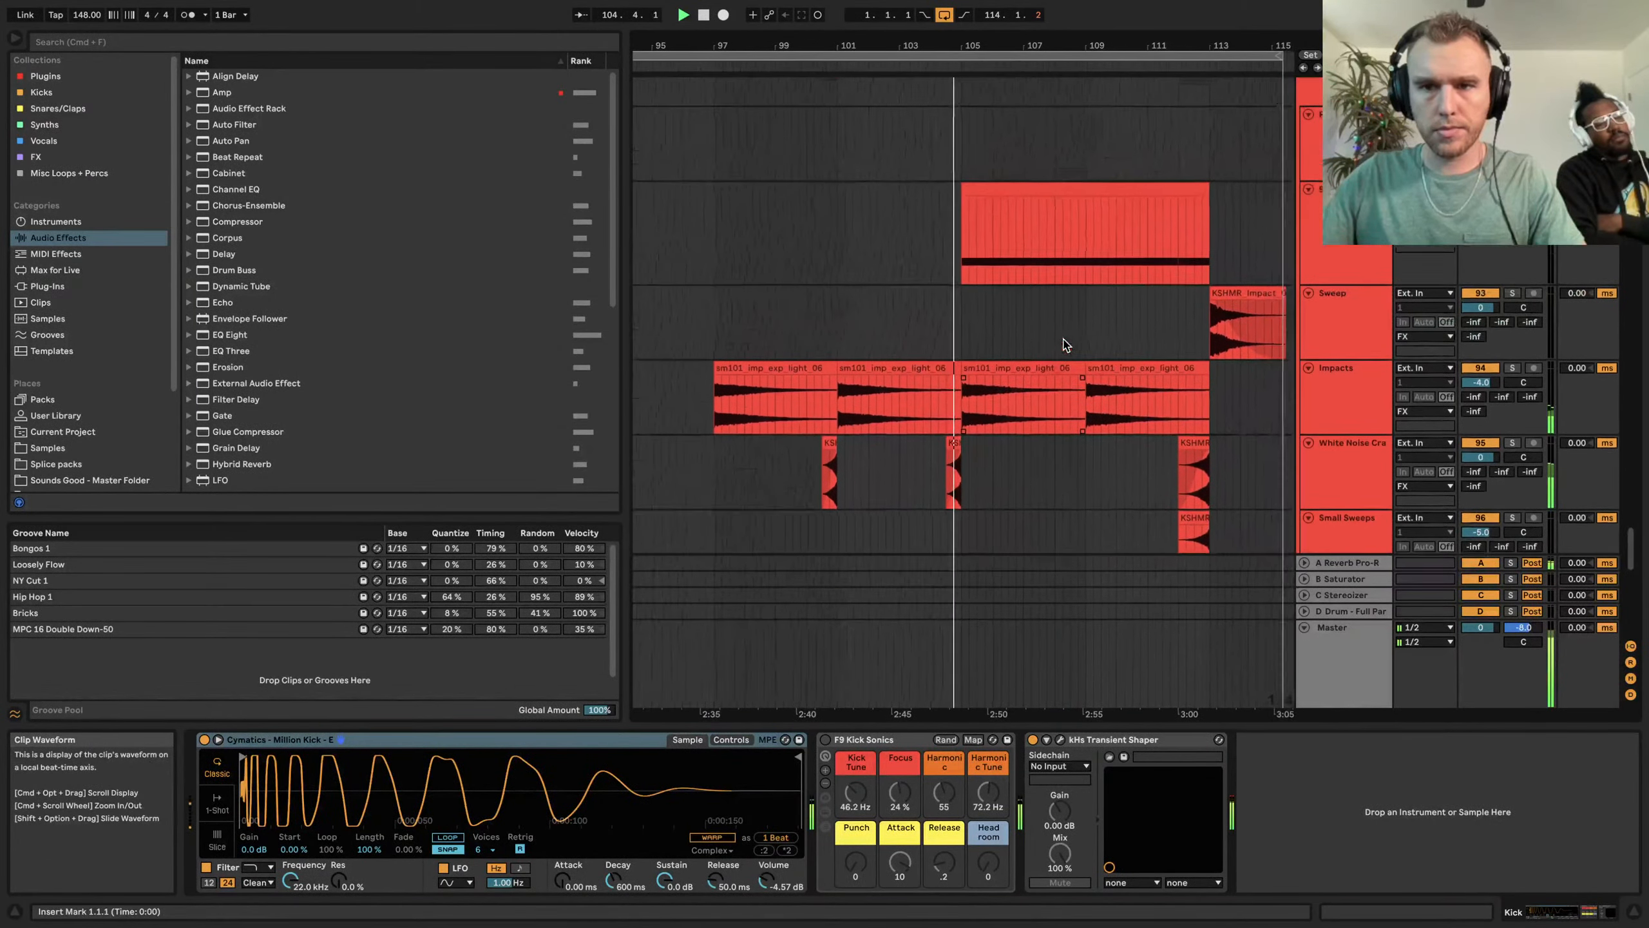
scroll(1065, 344, up, 2)
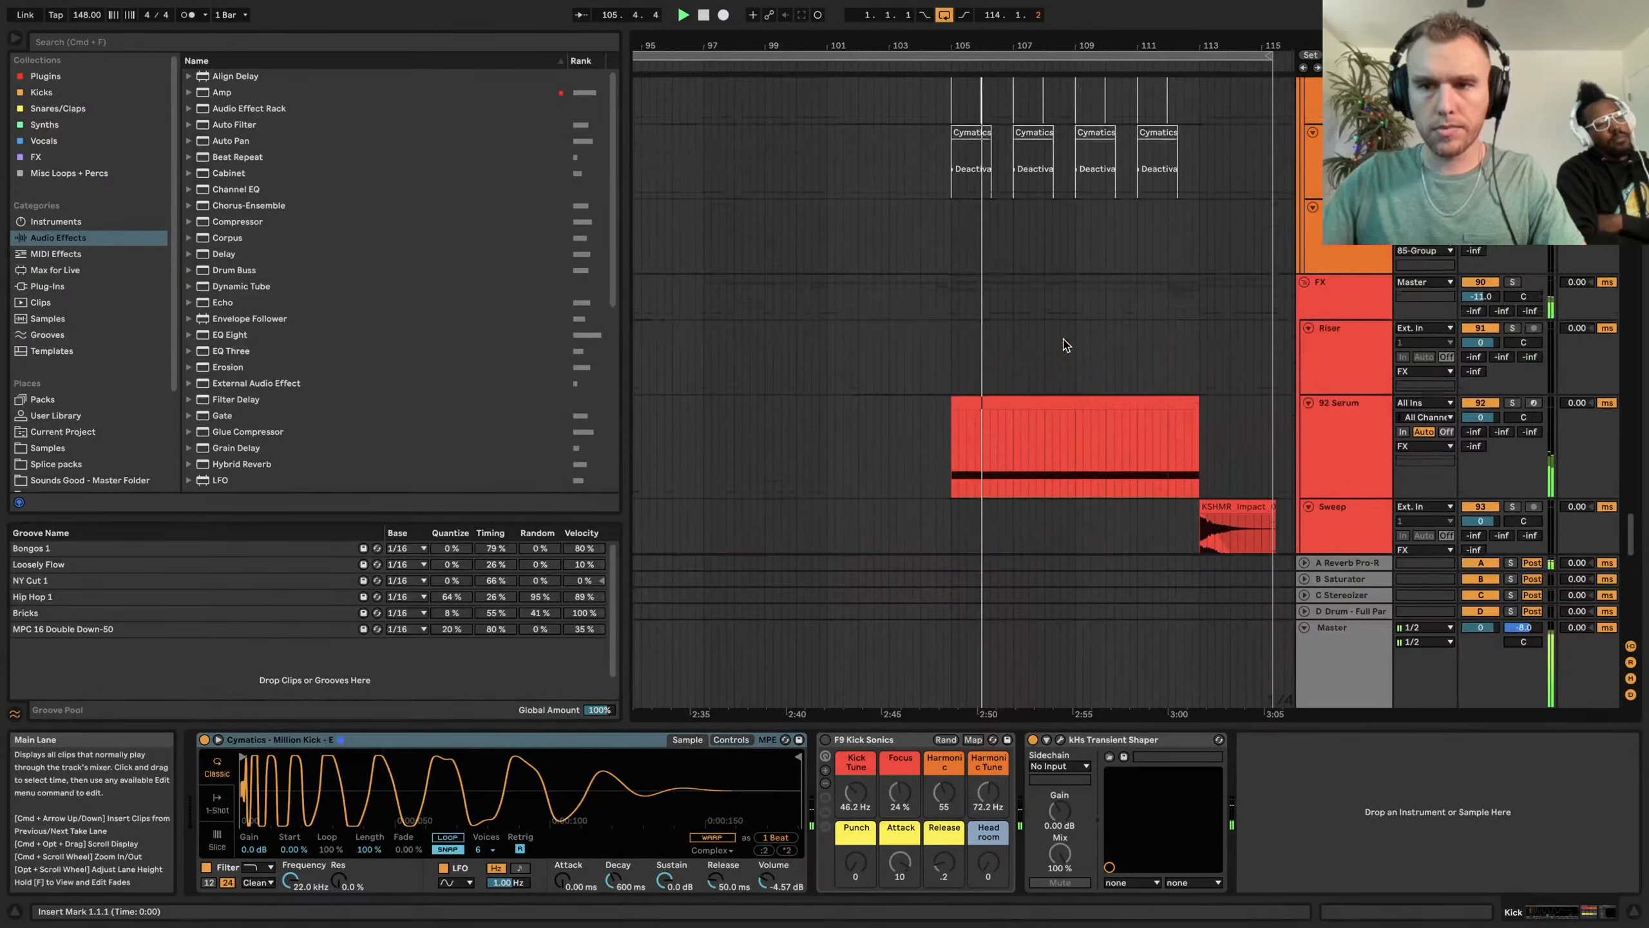
scroll(1065, 344, up, 5)
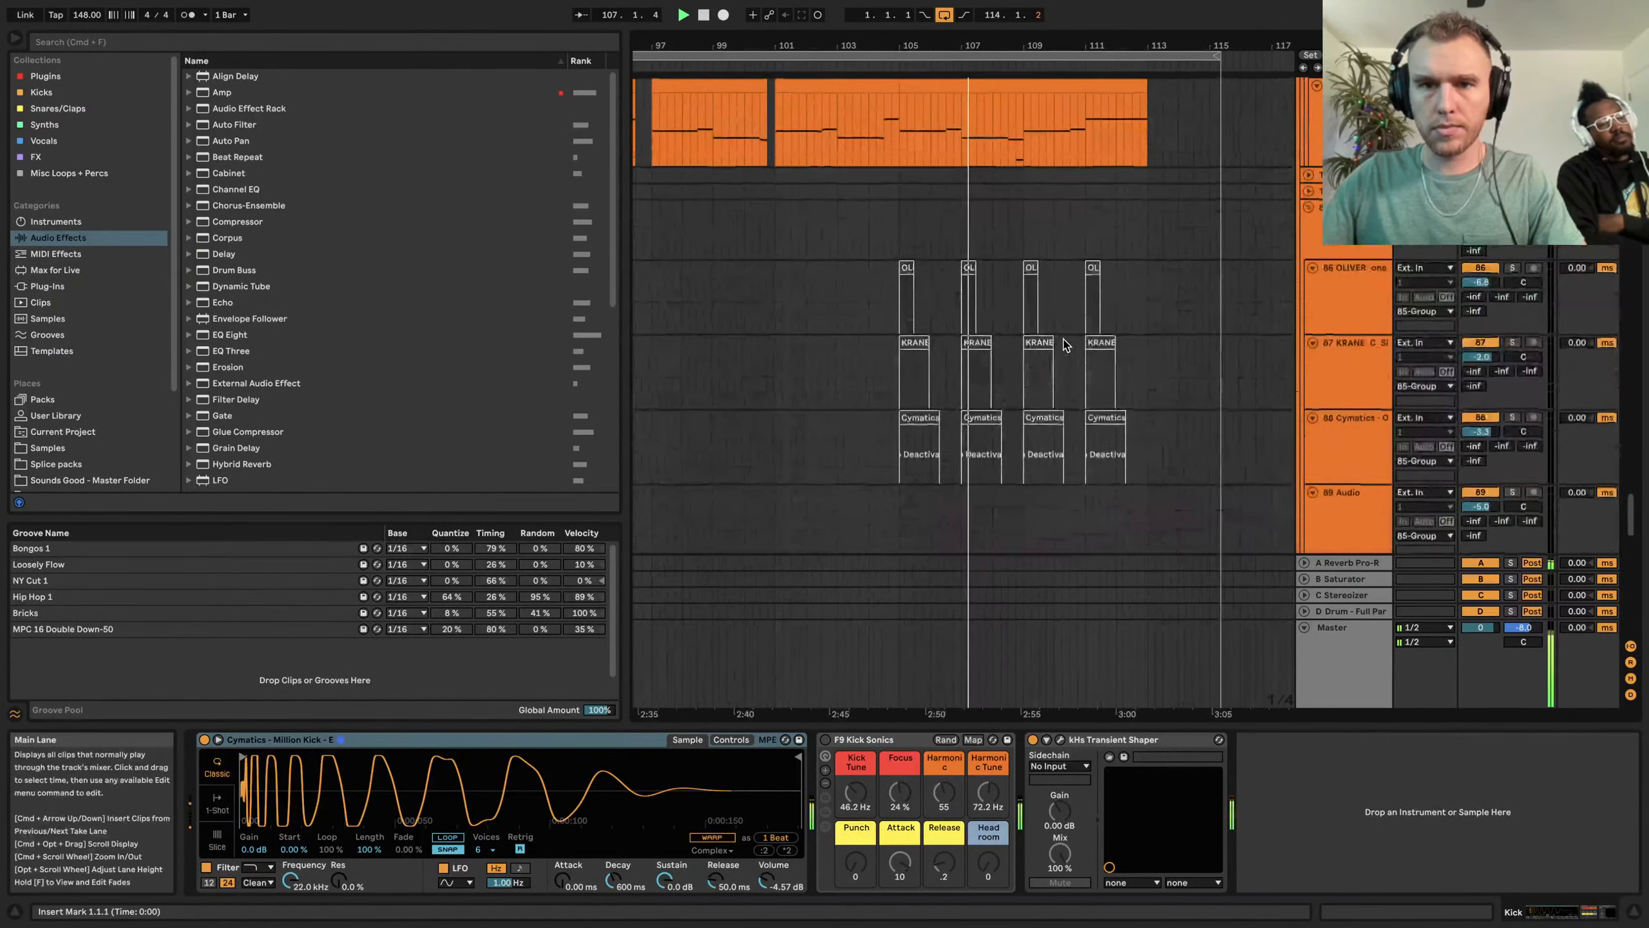
scroll(1065, 344, up, 6)
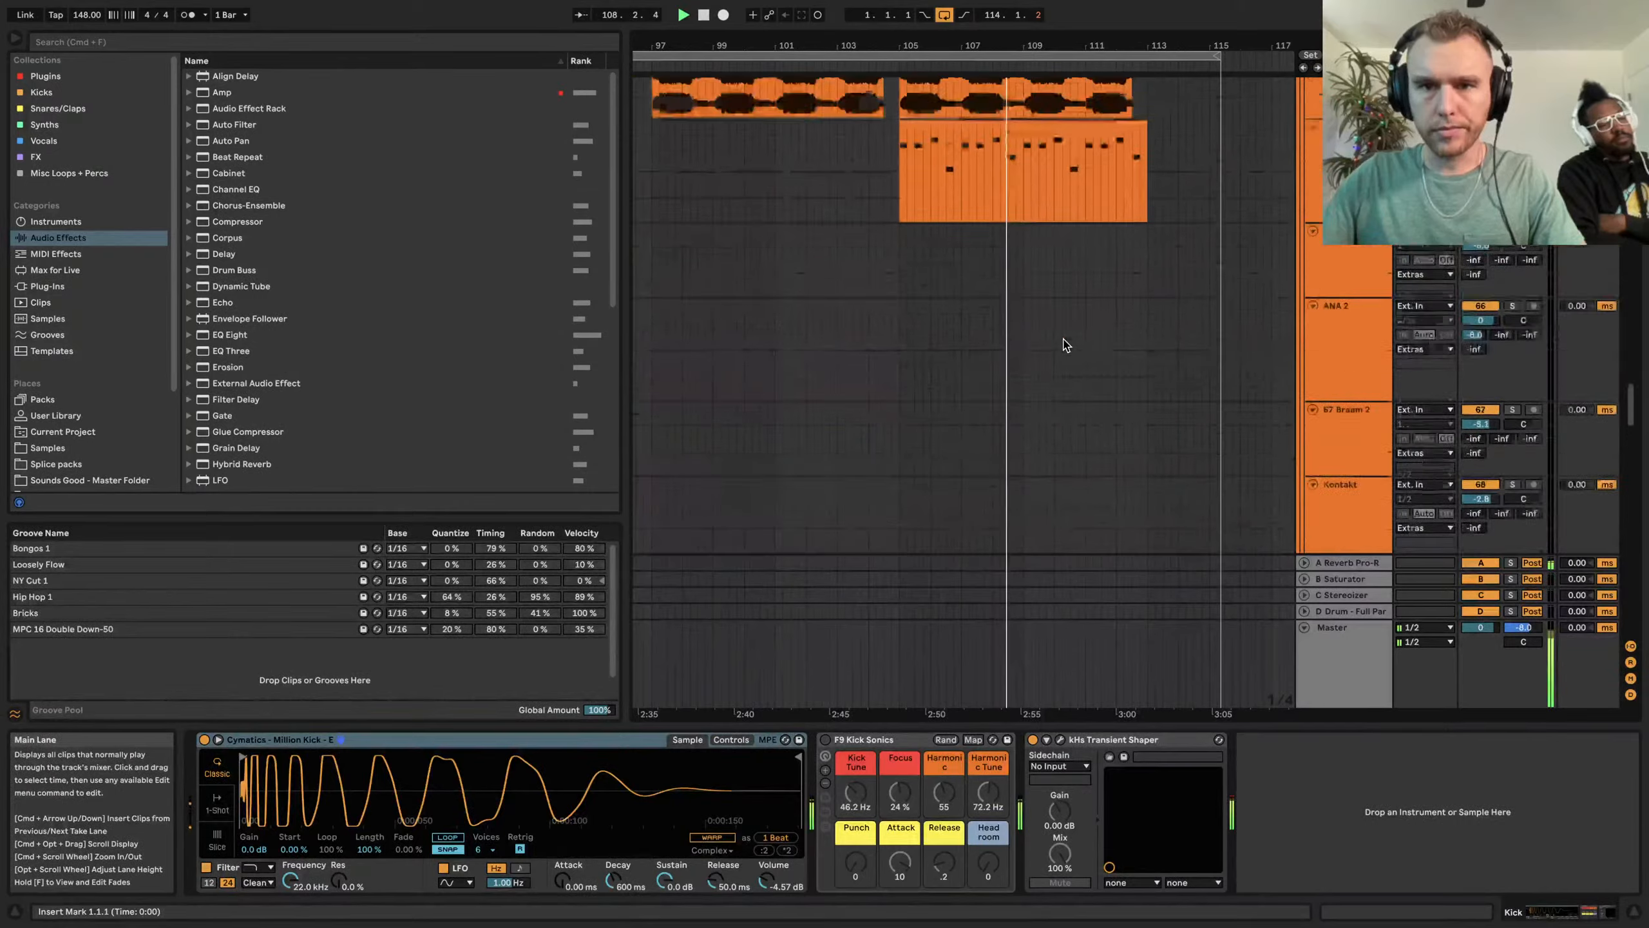
scroll(1065, 344, up, 15)
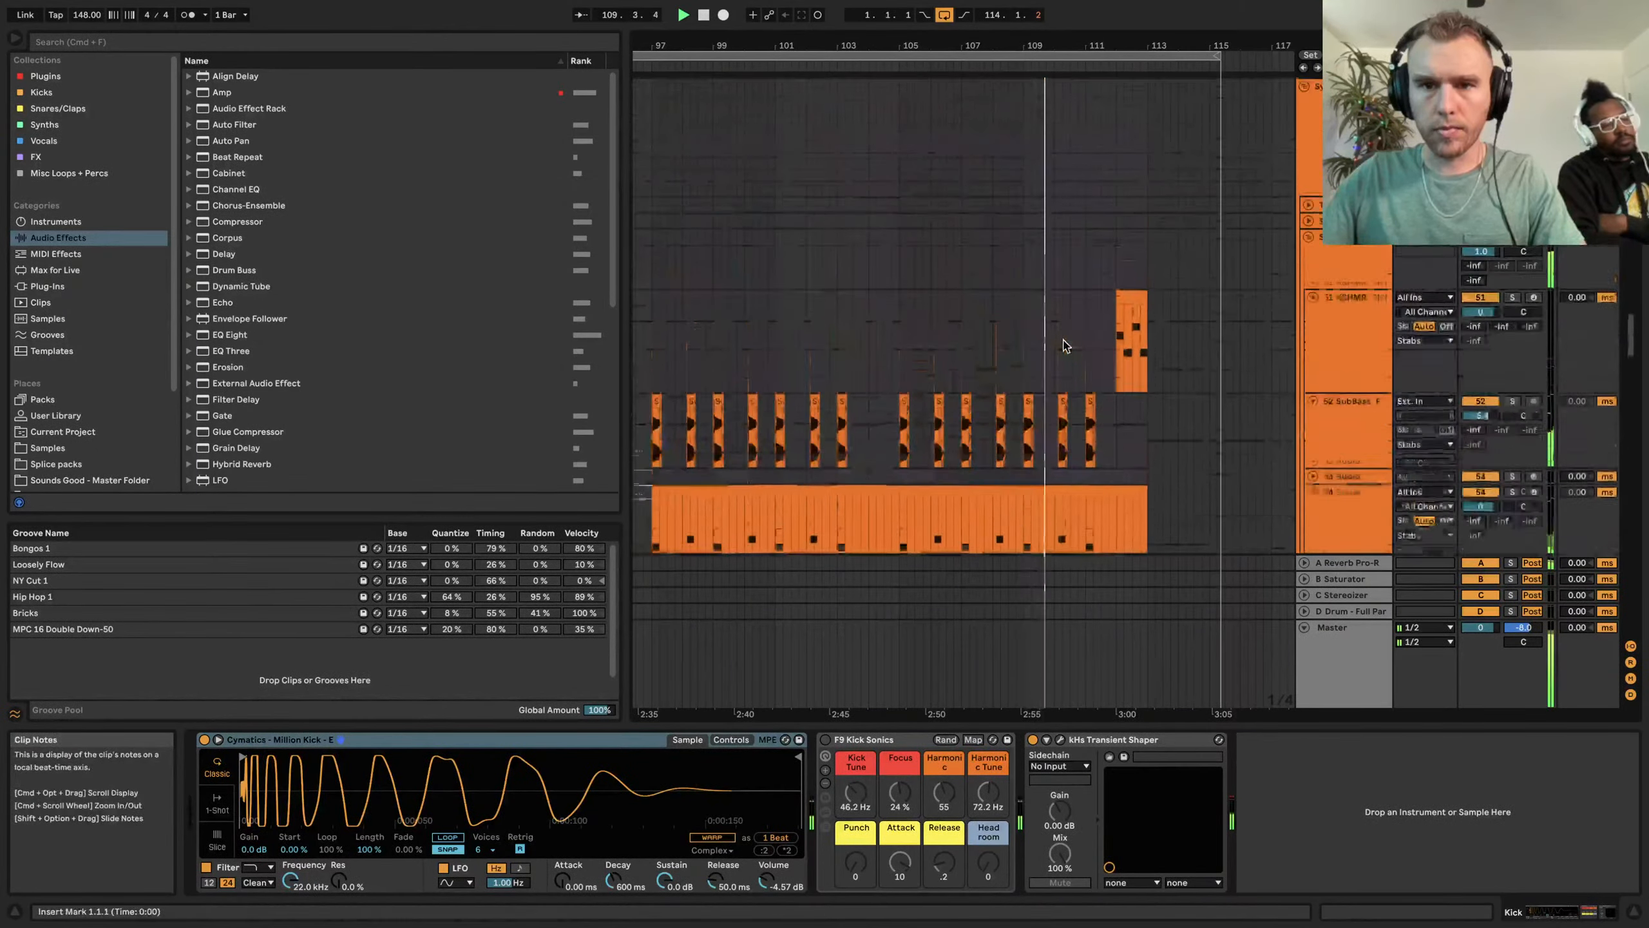
Examine the frozen Serum bass clips at the end of the song, around bars 113 to 115
scroll(1065, 344, up, 6)
scroll(1130, 343, up, 10)
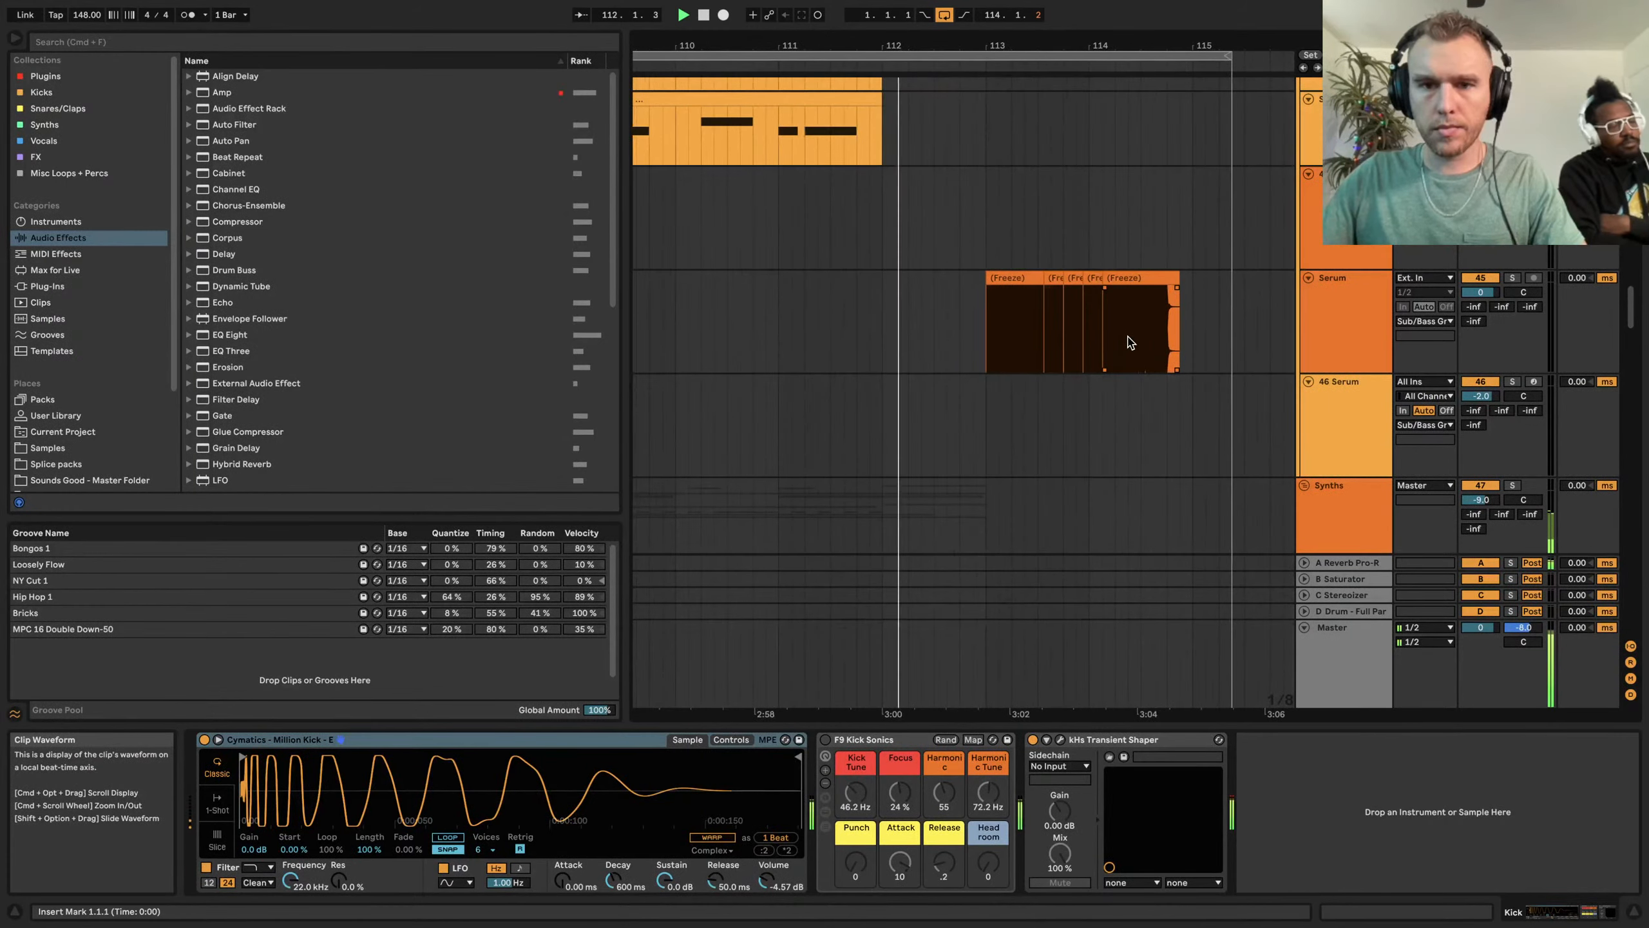
scroll(1130, 342, down, 5)
scroll(1130, 342, up, 3)
scroll(1130, 342, down, 4)
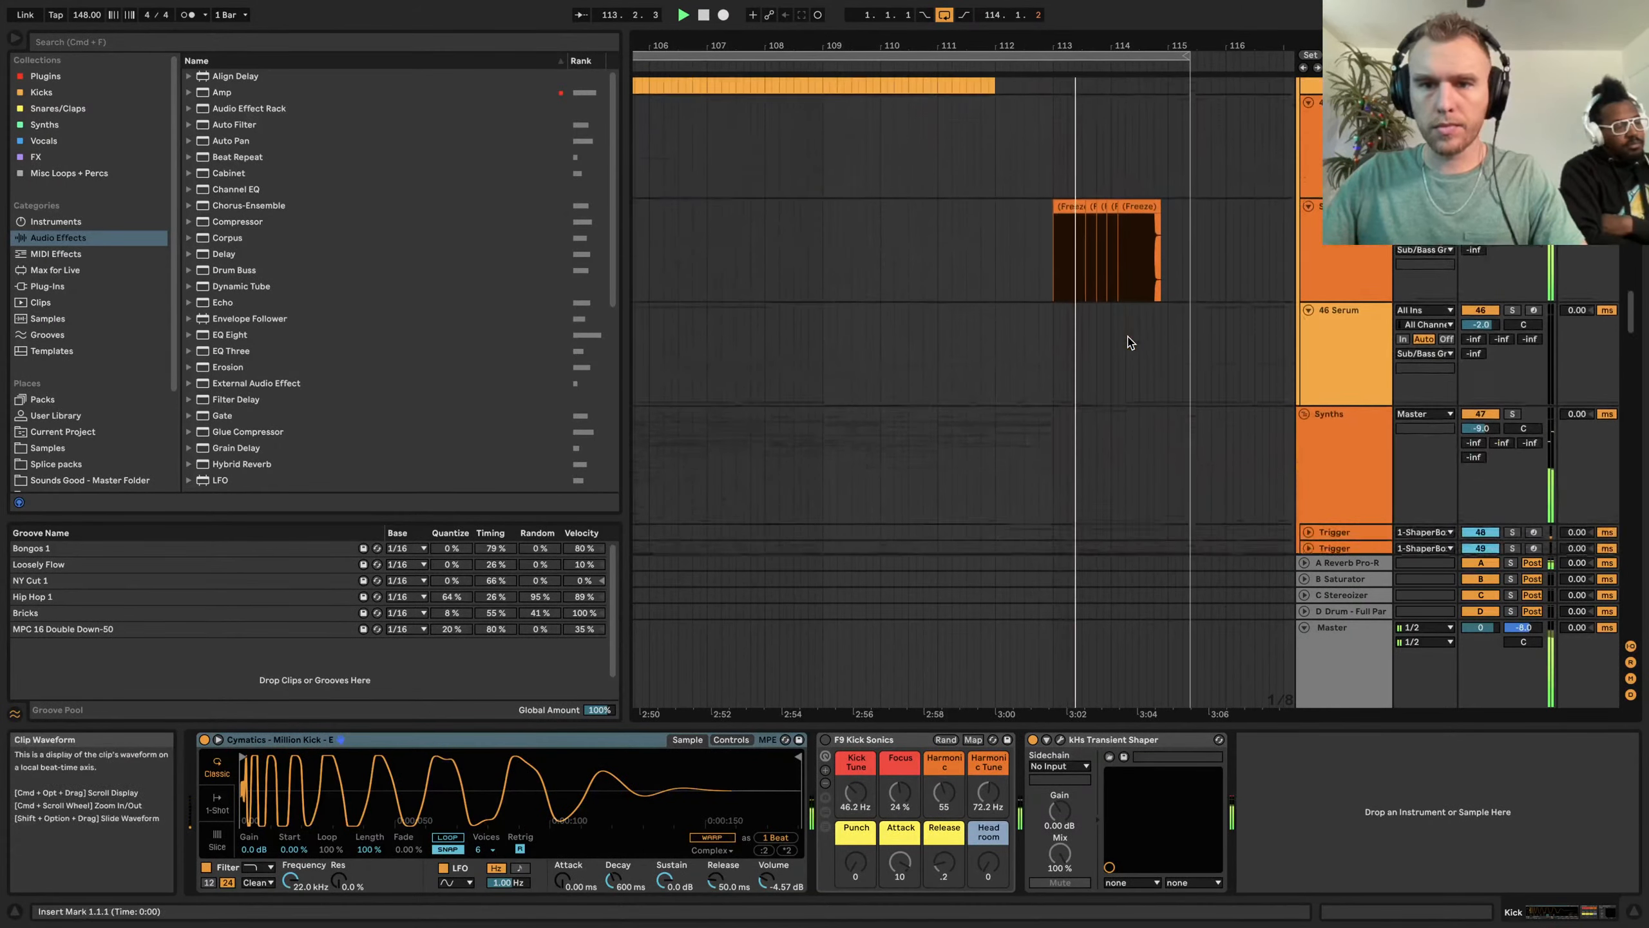
scroll(1130, 343, up, 3)
scroll(1130, 343, down, 1)
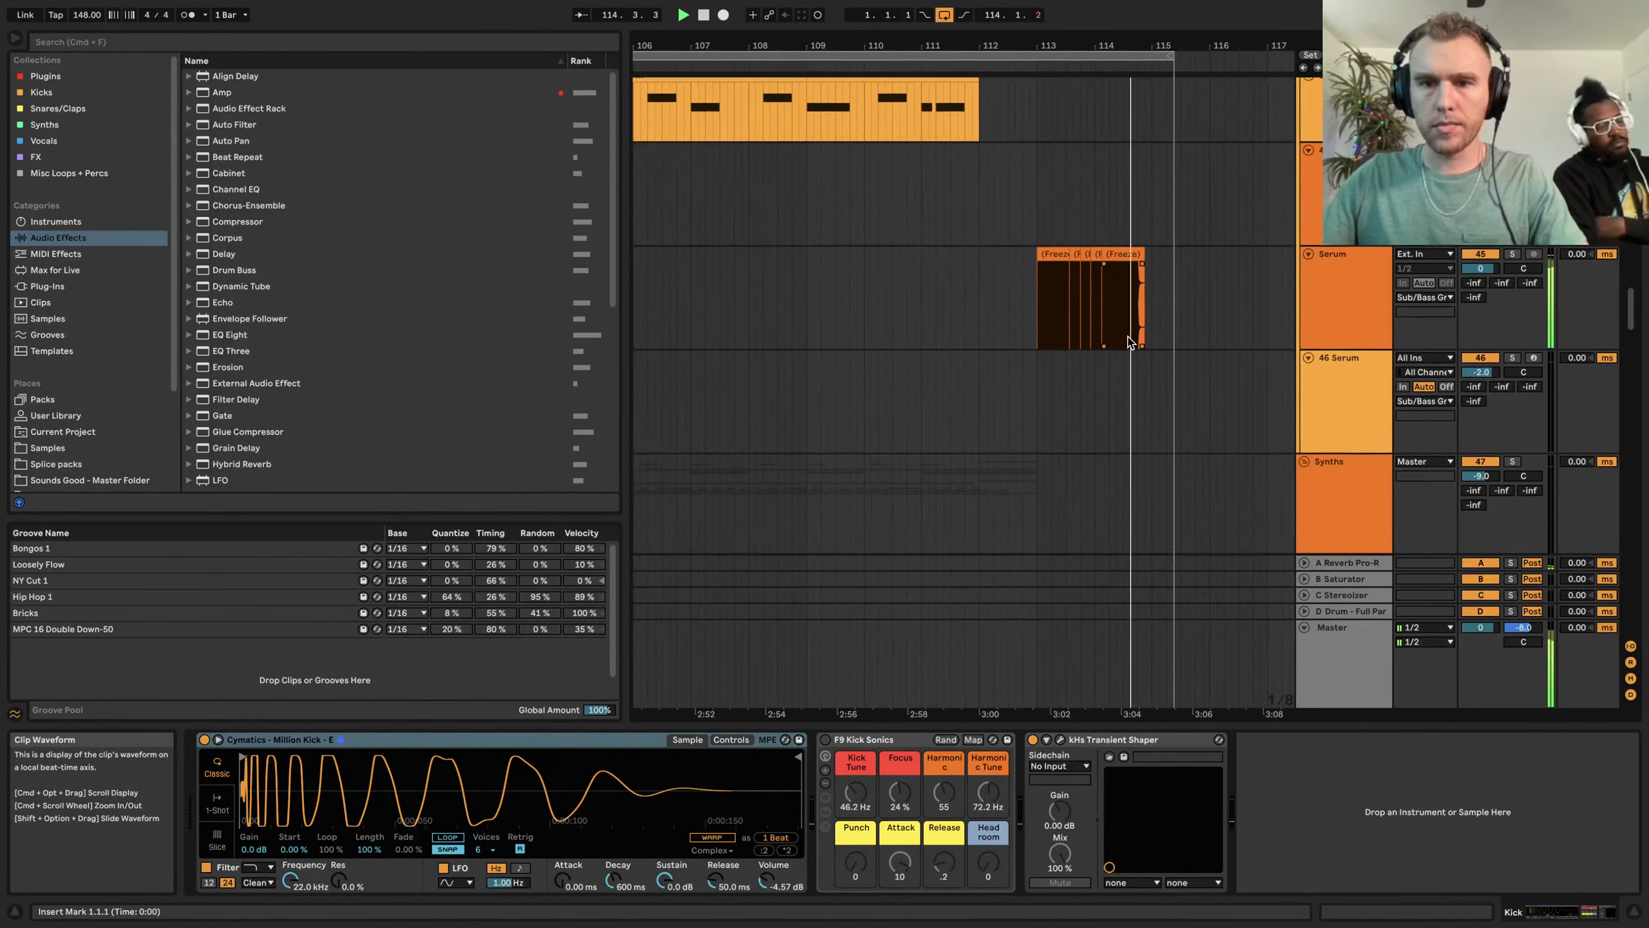
Return to the first drop and place the insert marker at bar 33 on the KSHMR string stab track
scroll(1130, 343, down, 3)
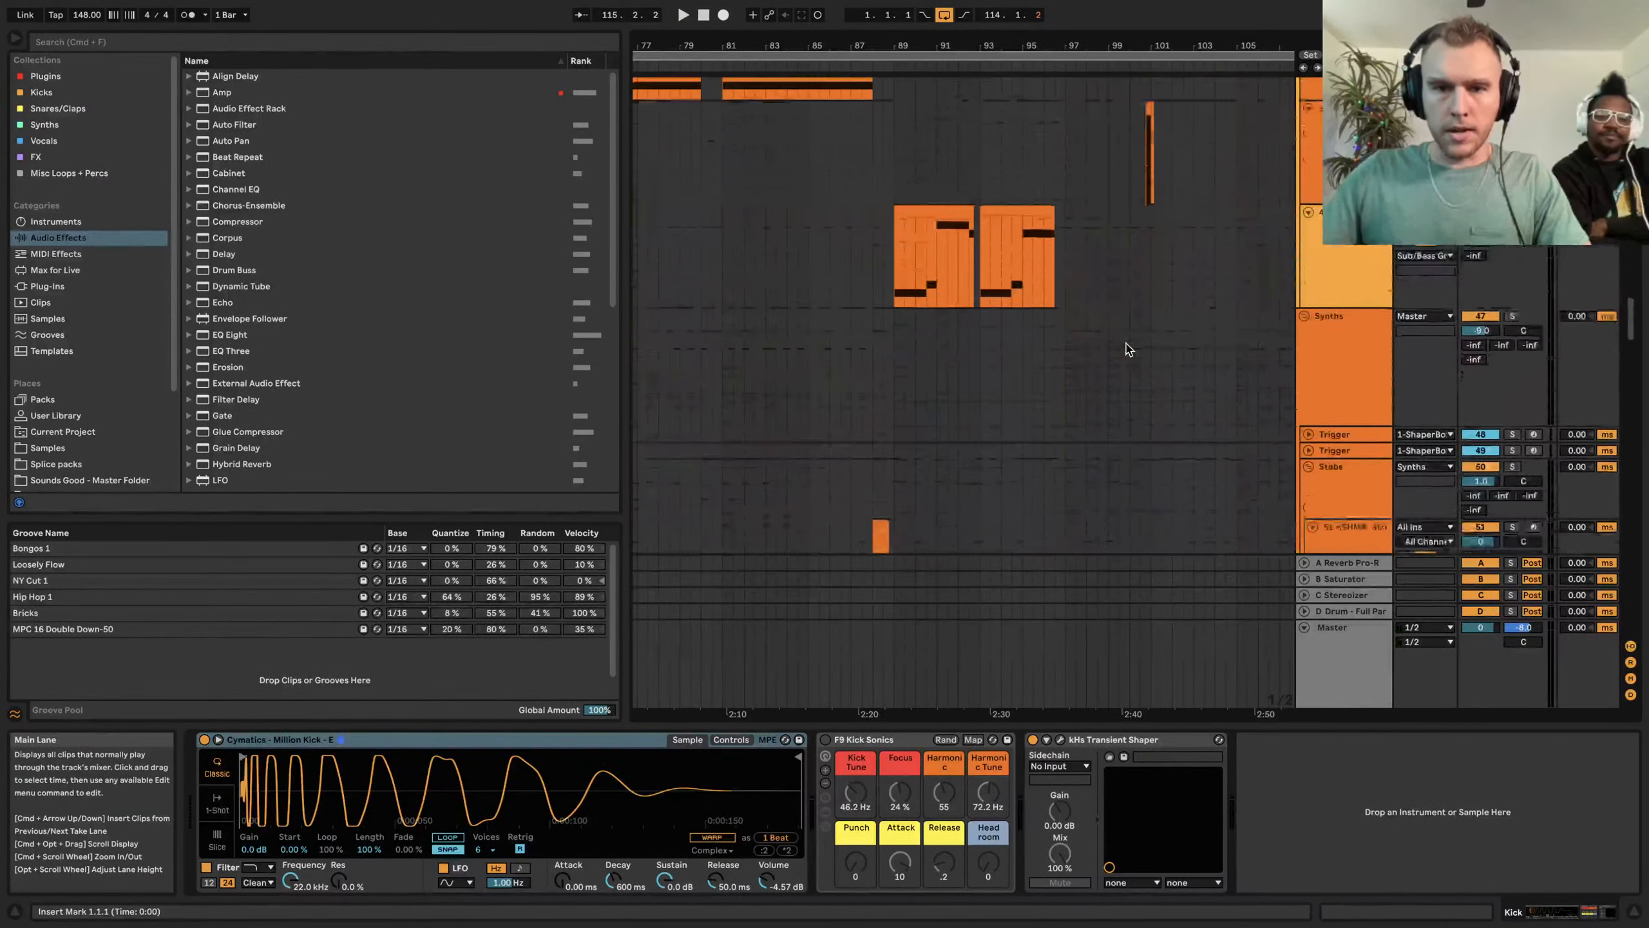
scroll(1127, 349, down, 3)
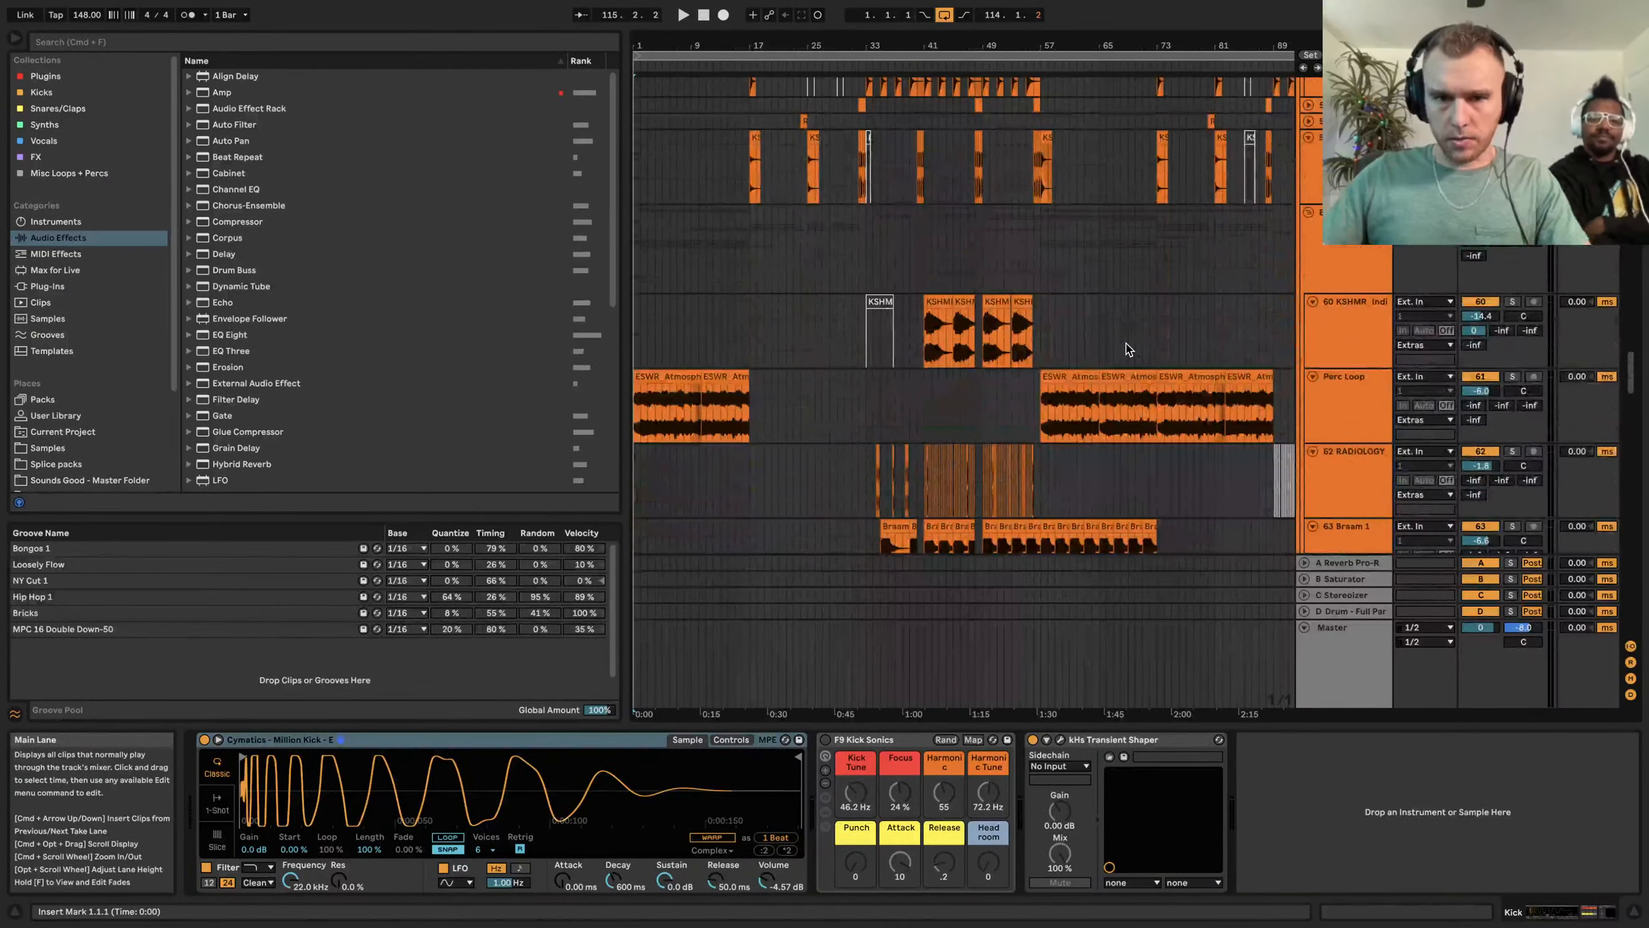
scroll(1127, 349, down, 7)
scroll(1130, 350, up, 2)
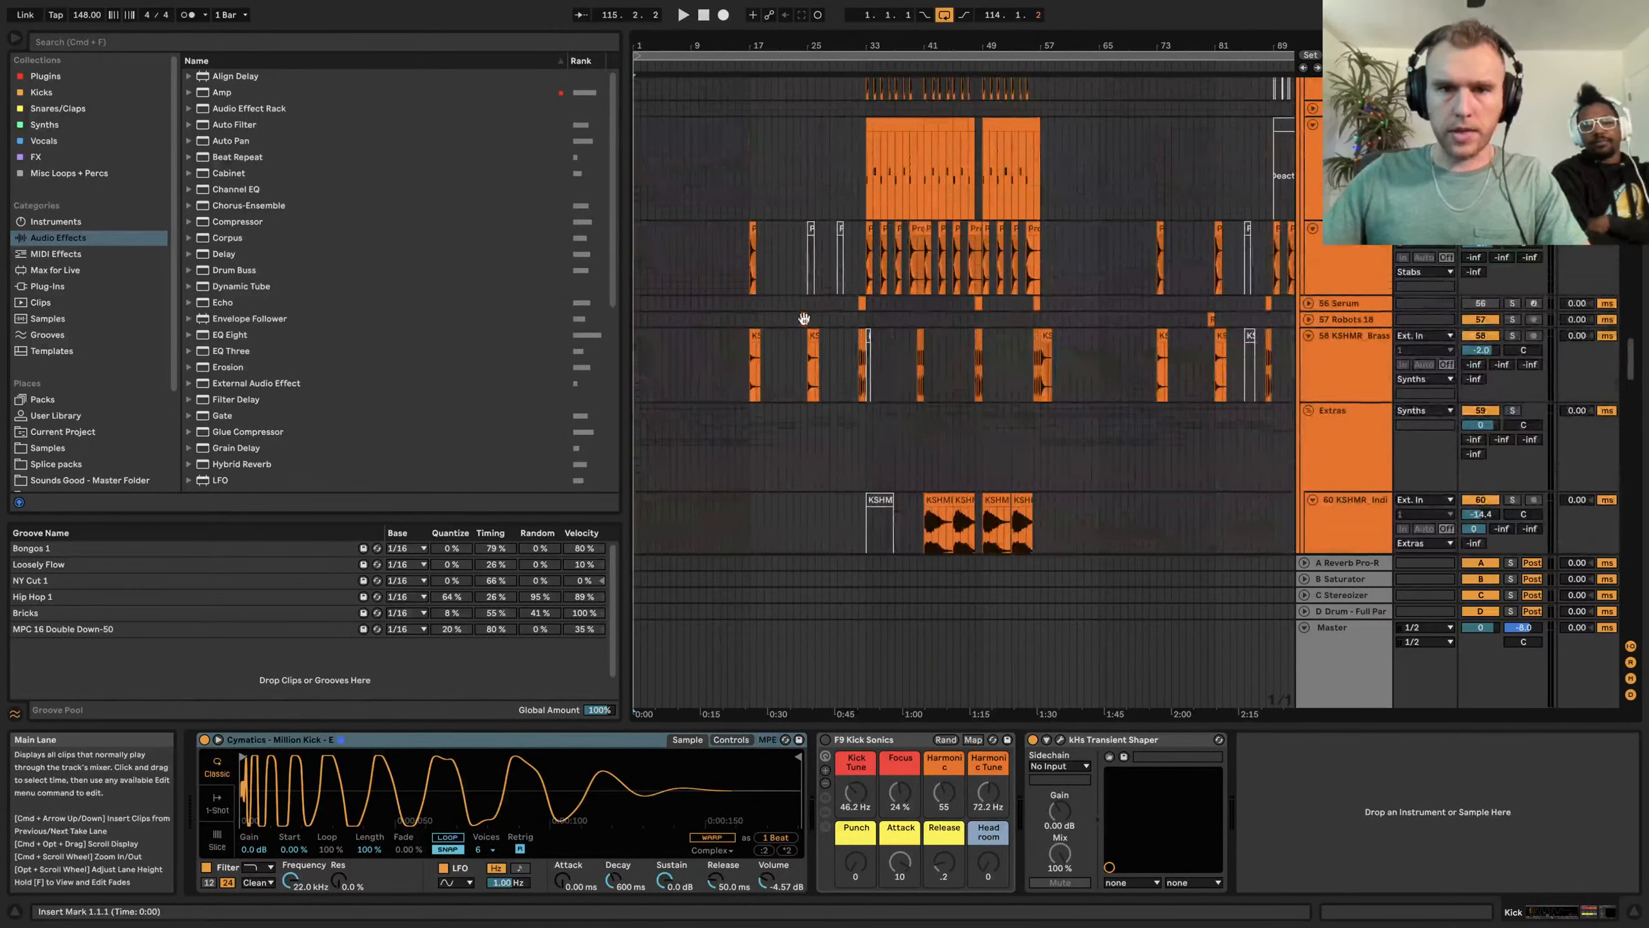
scroll(846, 320, up, 5)
scroll(857, 323, down, 1)
scroll(903, 315, up, 4)
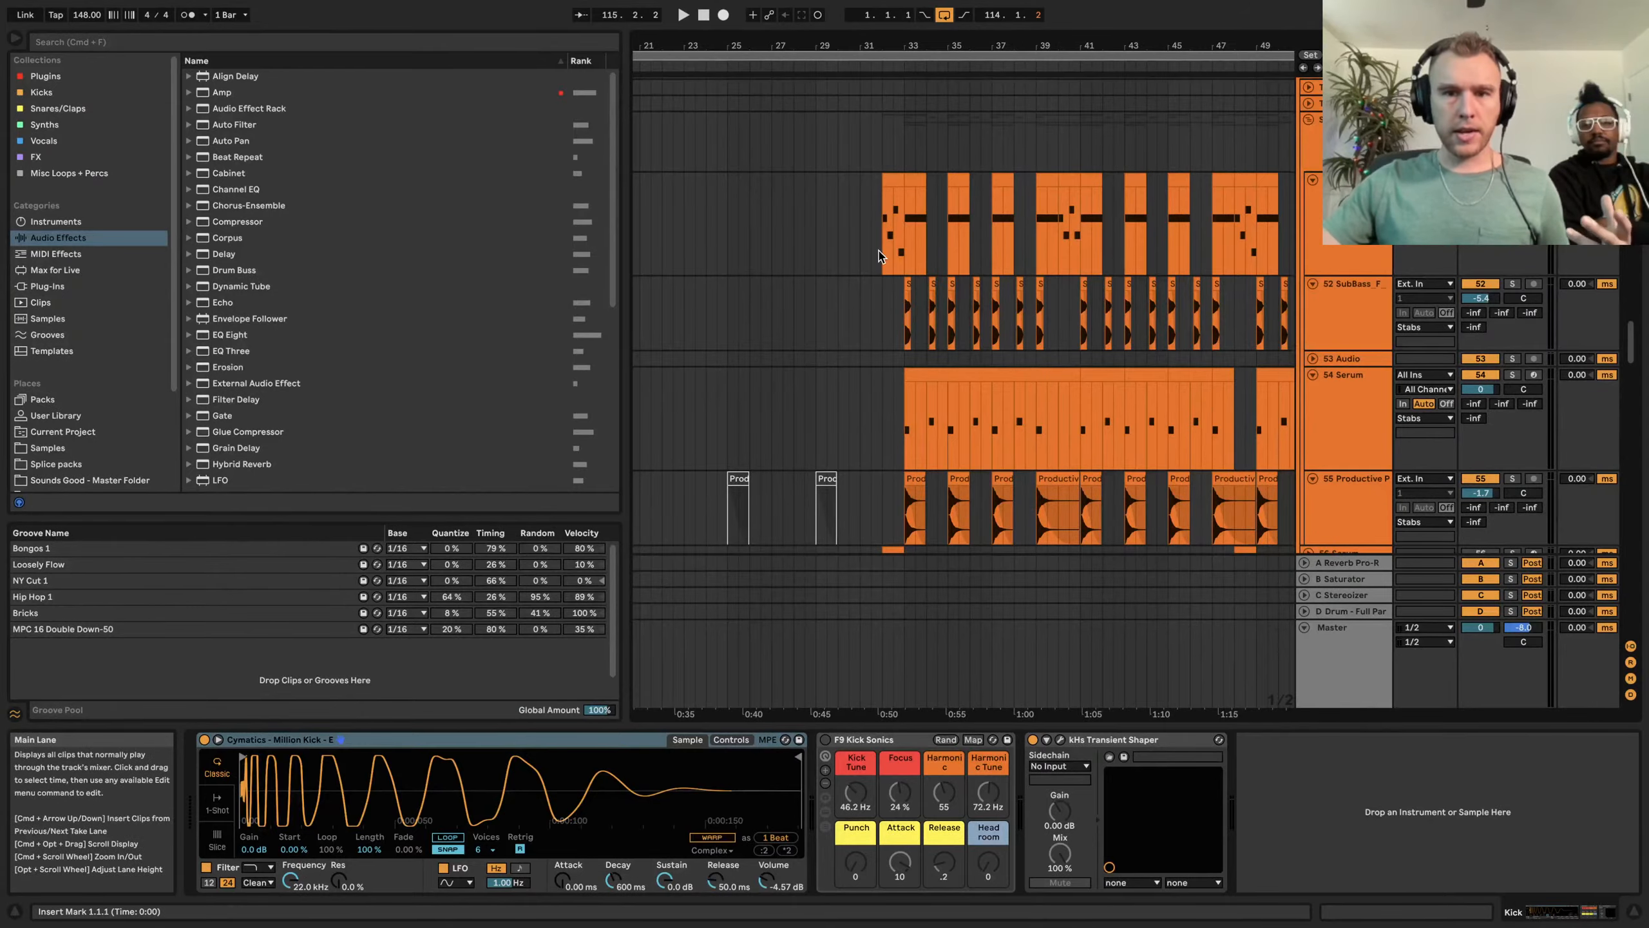
click(903, 245)
Examine the tracks playing in the first drop, from the snare, cymbal and Extras layers to the drop synths and FX
scroll(1200, 358, down, 15)
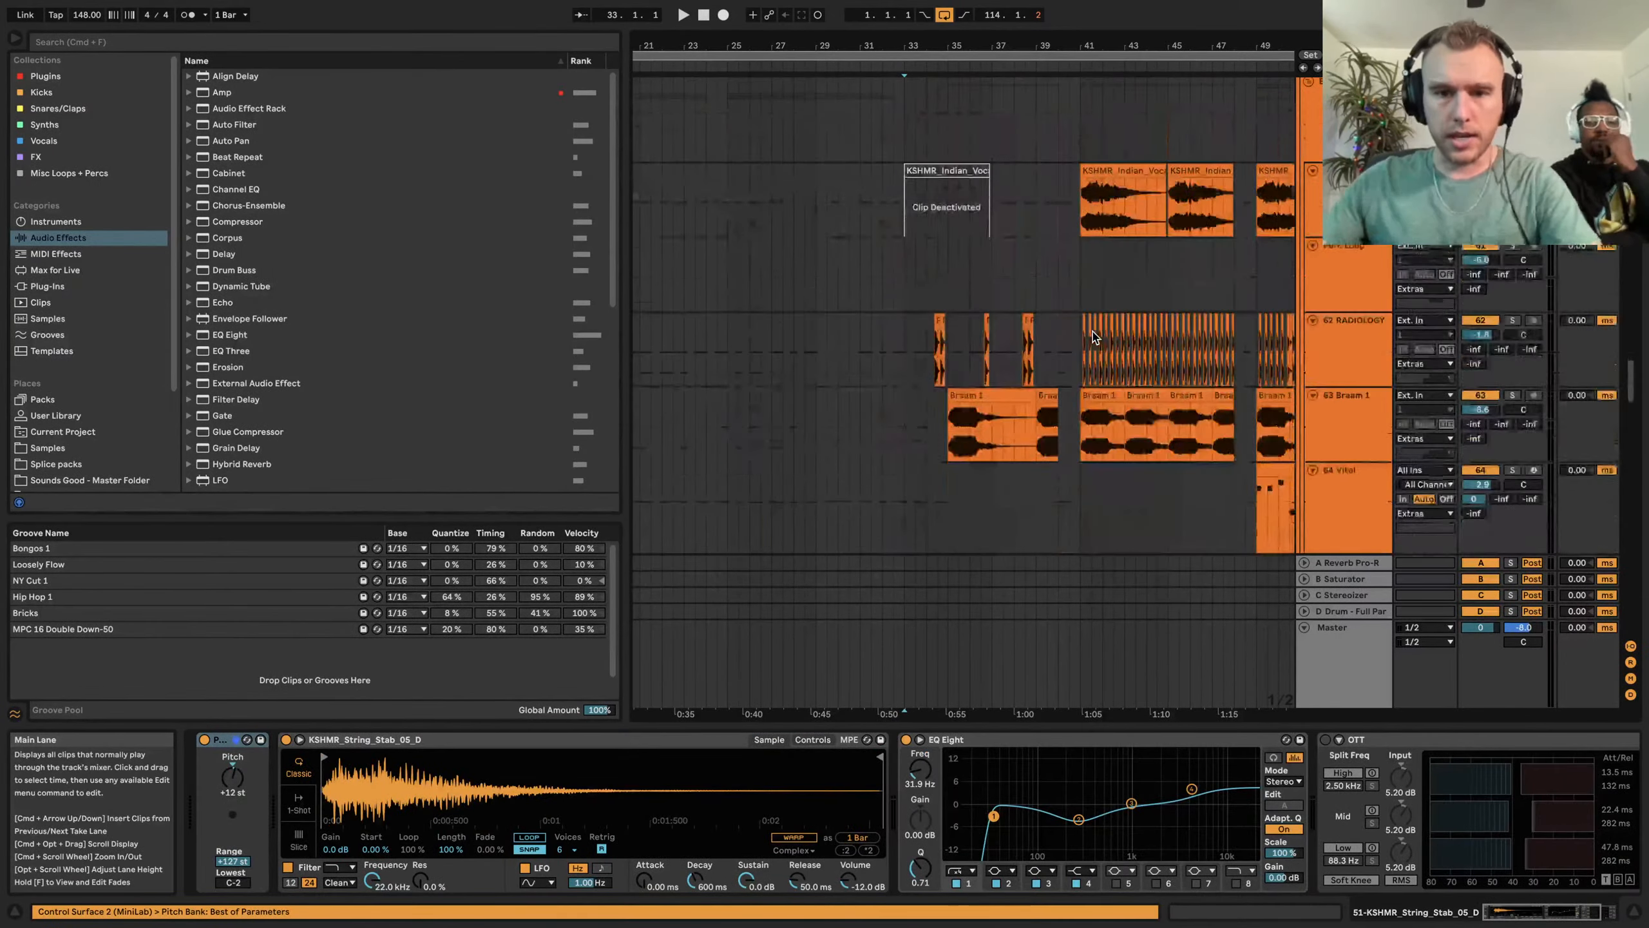
scroll(1151, 328, down, 5)
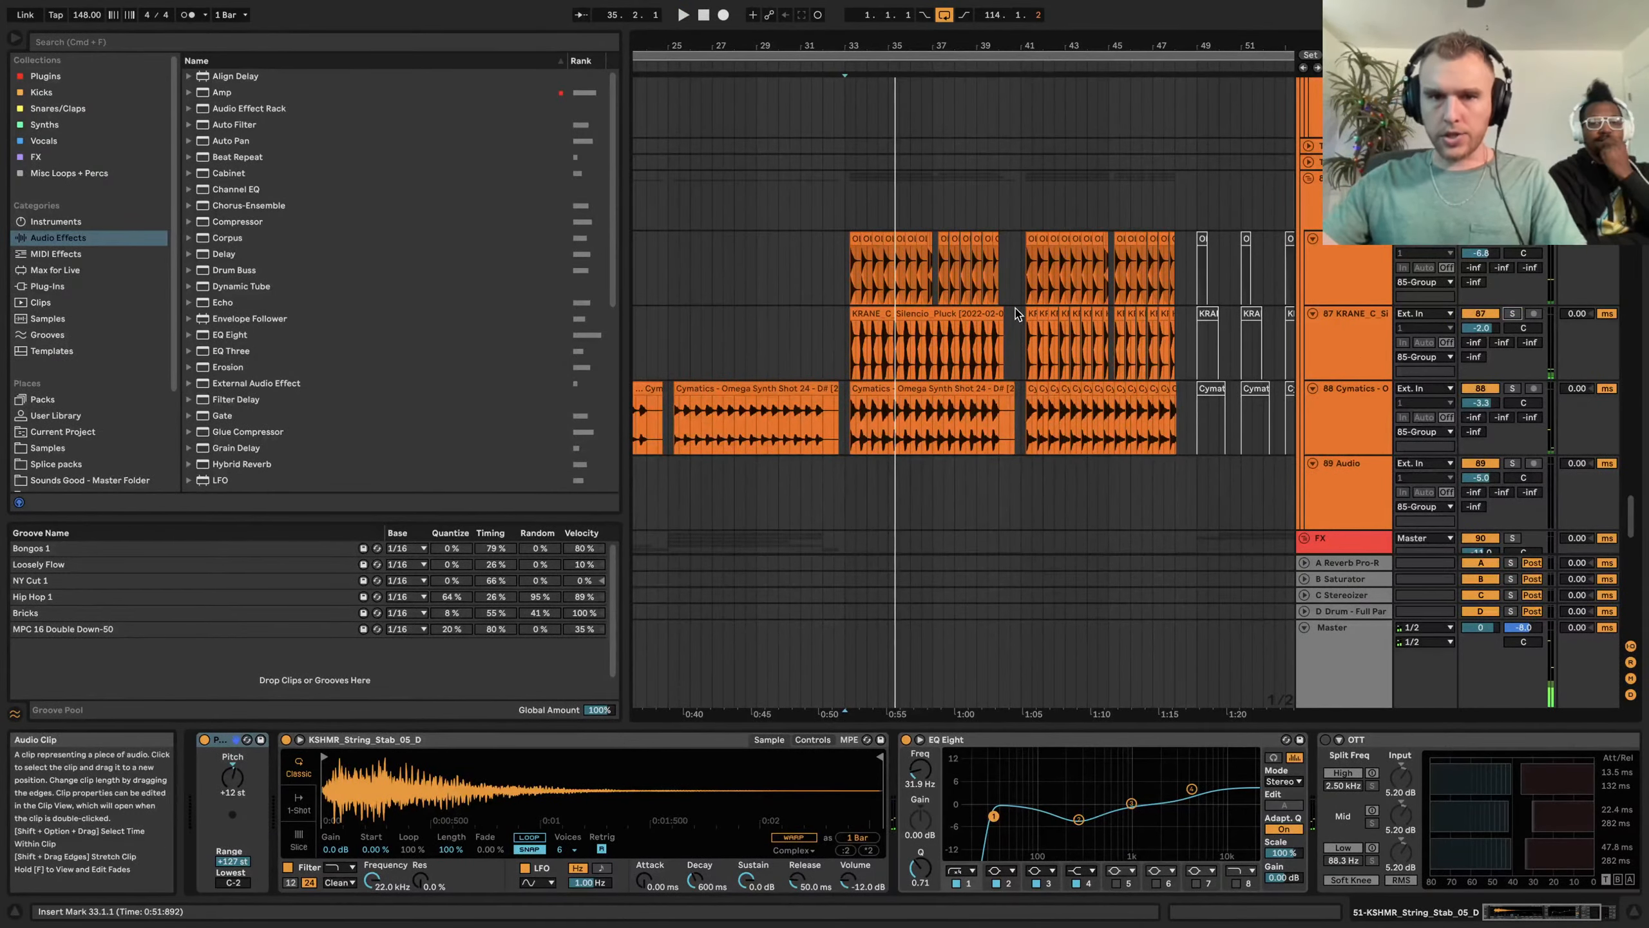
scroll(1026, 300, up, 10)
scroll(1026, 301, up, 8)
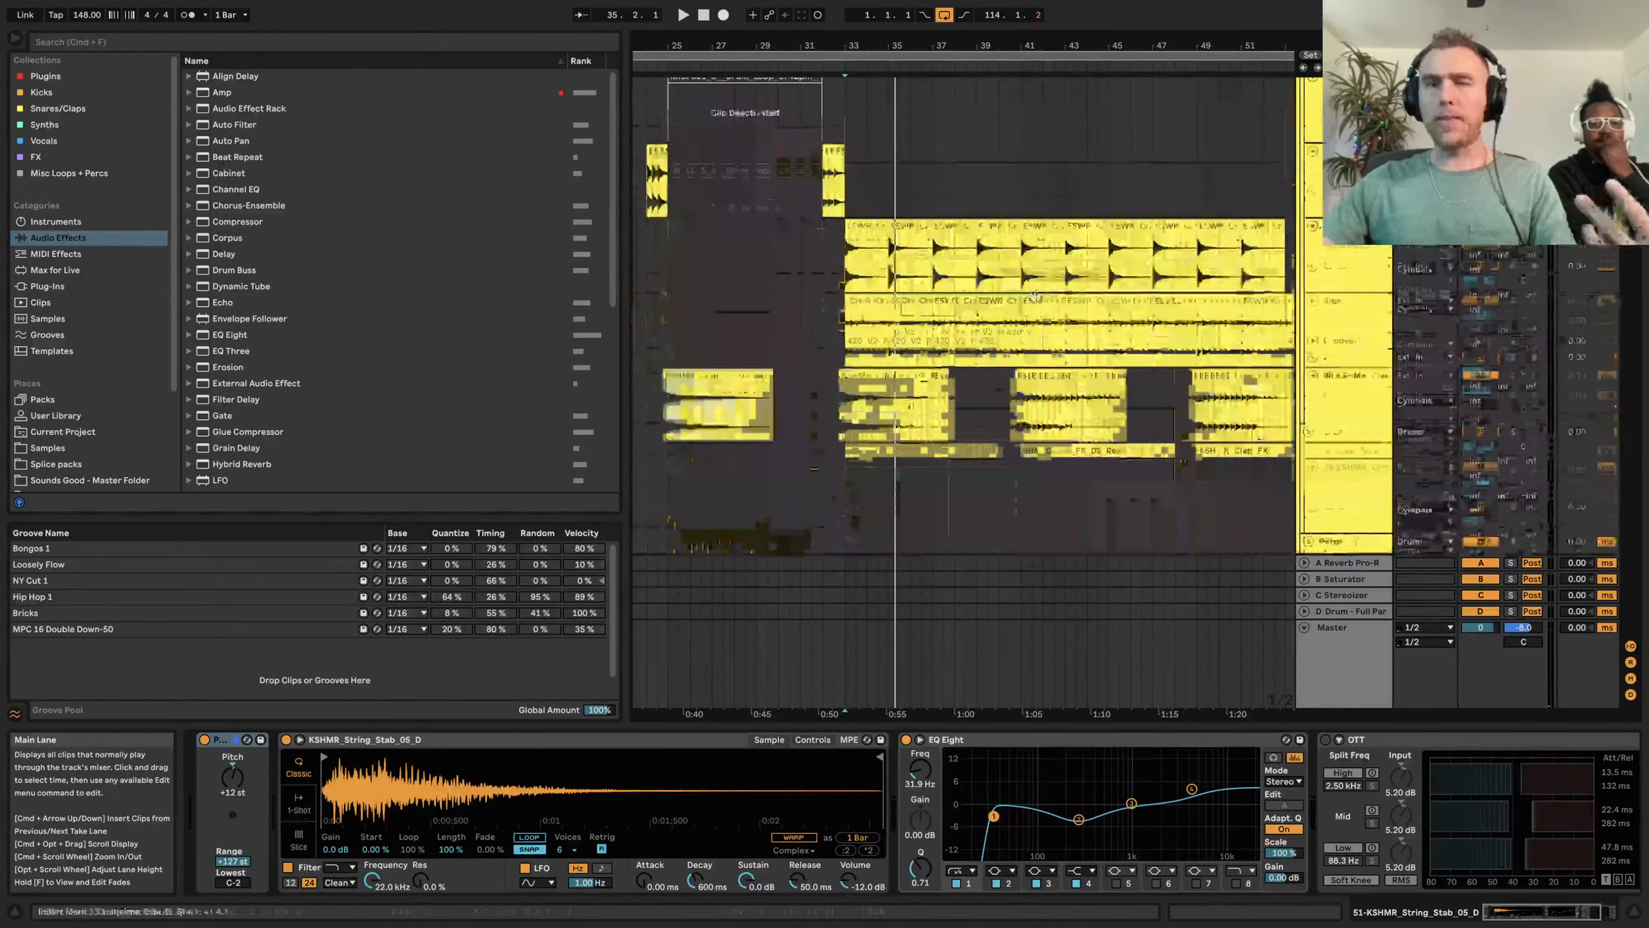
scroll(1038, 301, down, 6)
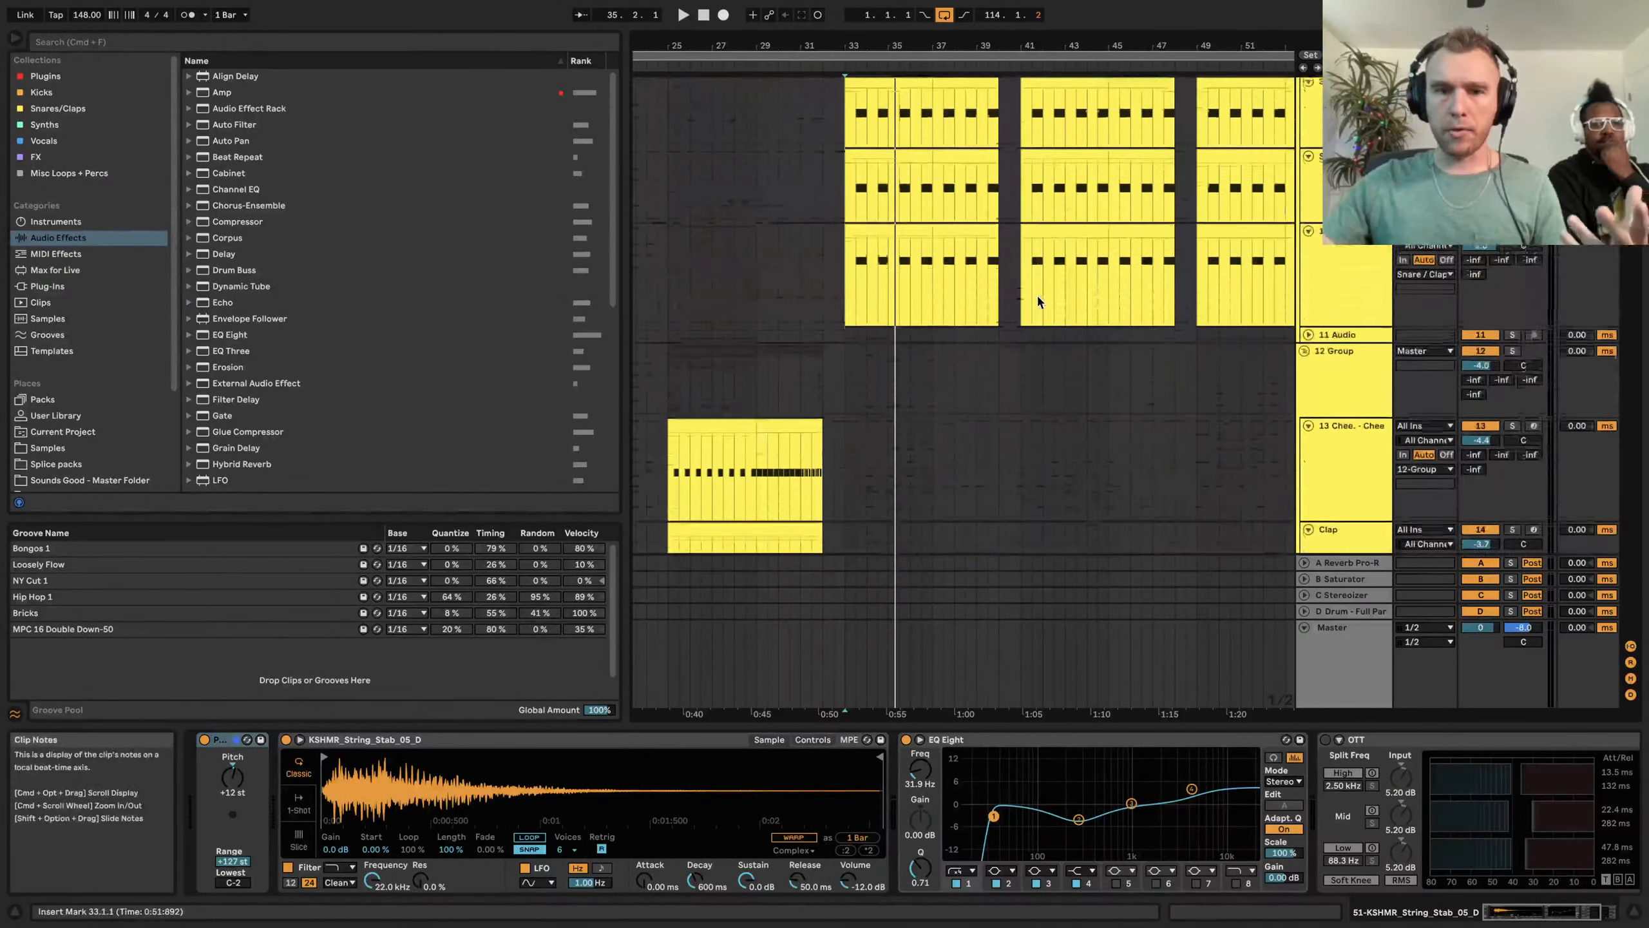
scroll(1038, 301, down, 15)
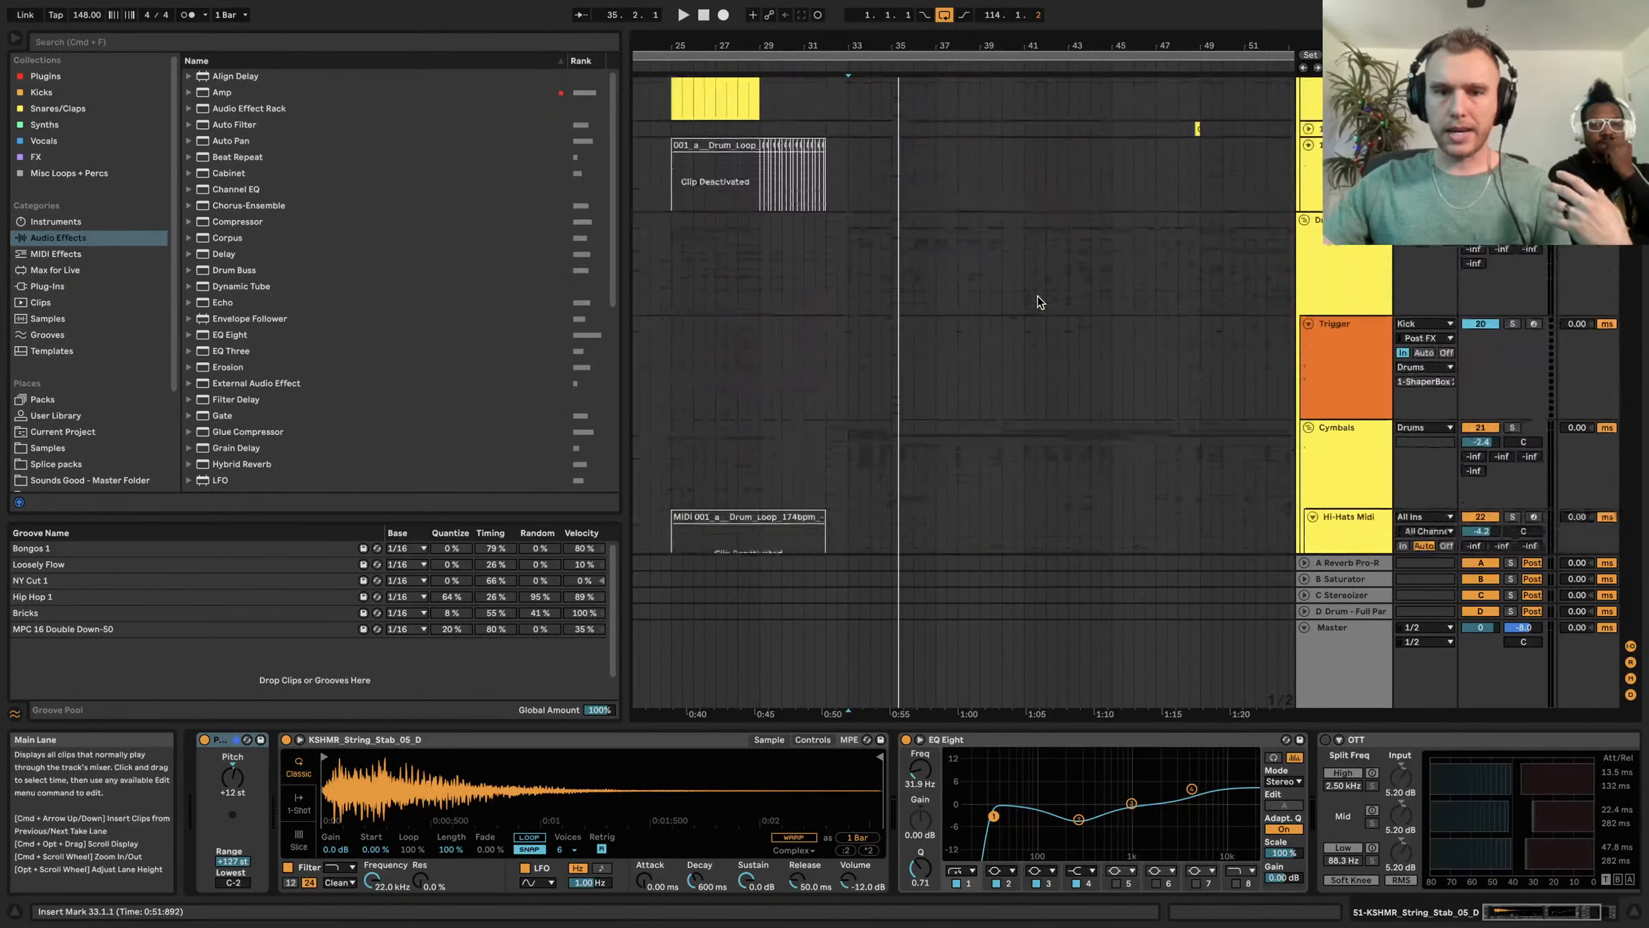
scroll(1039, 301, up, 10)
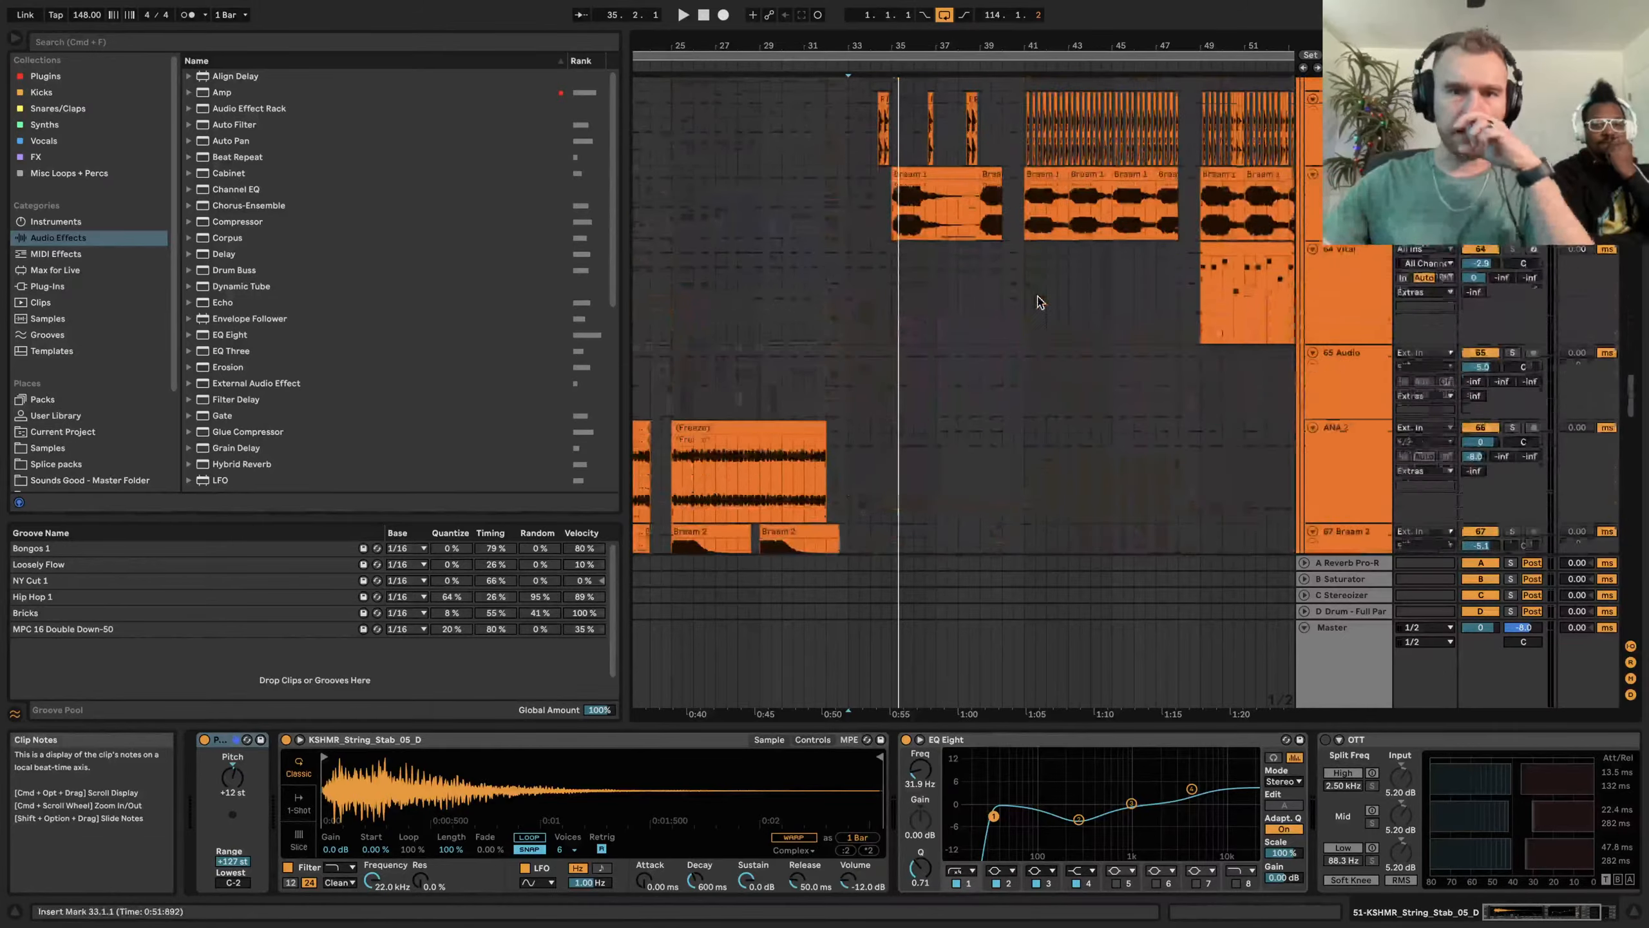
scroll(1038, 301, up, 8)
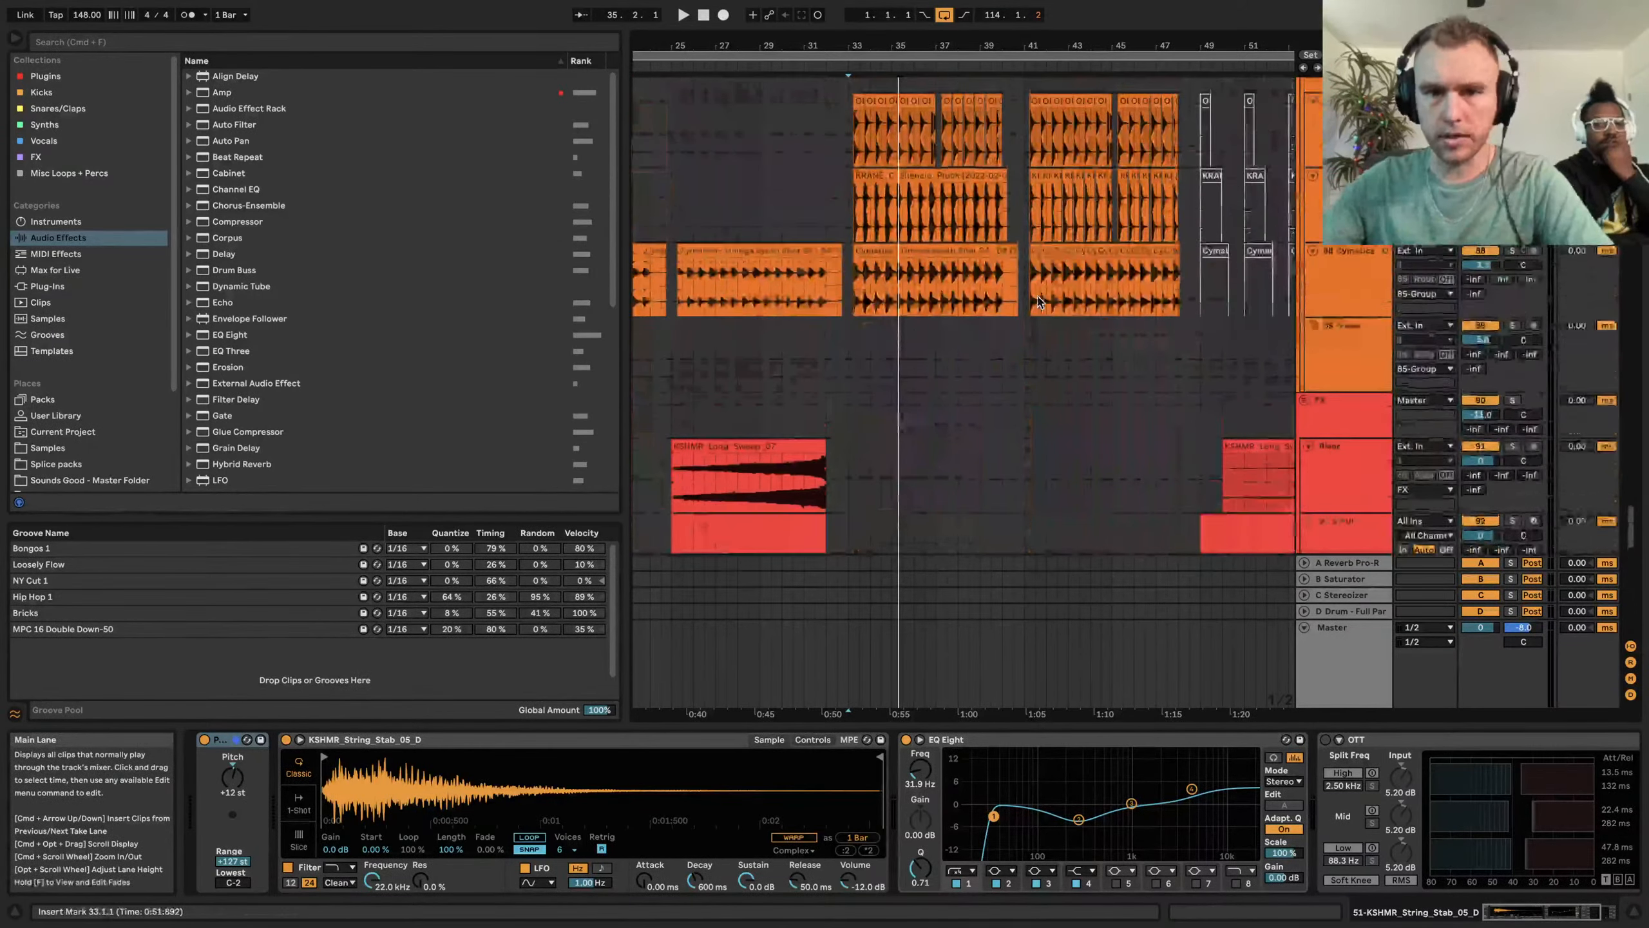
Show the 85 Group's devices and play the soloed OLIVER one-shot bass track from 32.3.1, just before the first drop
click(1351, 144)
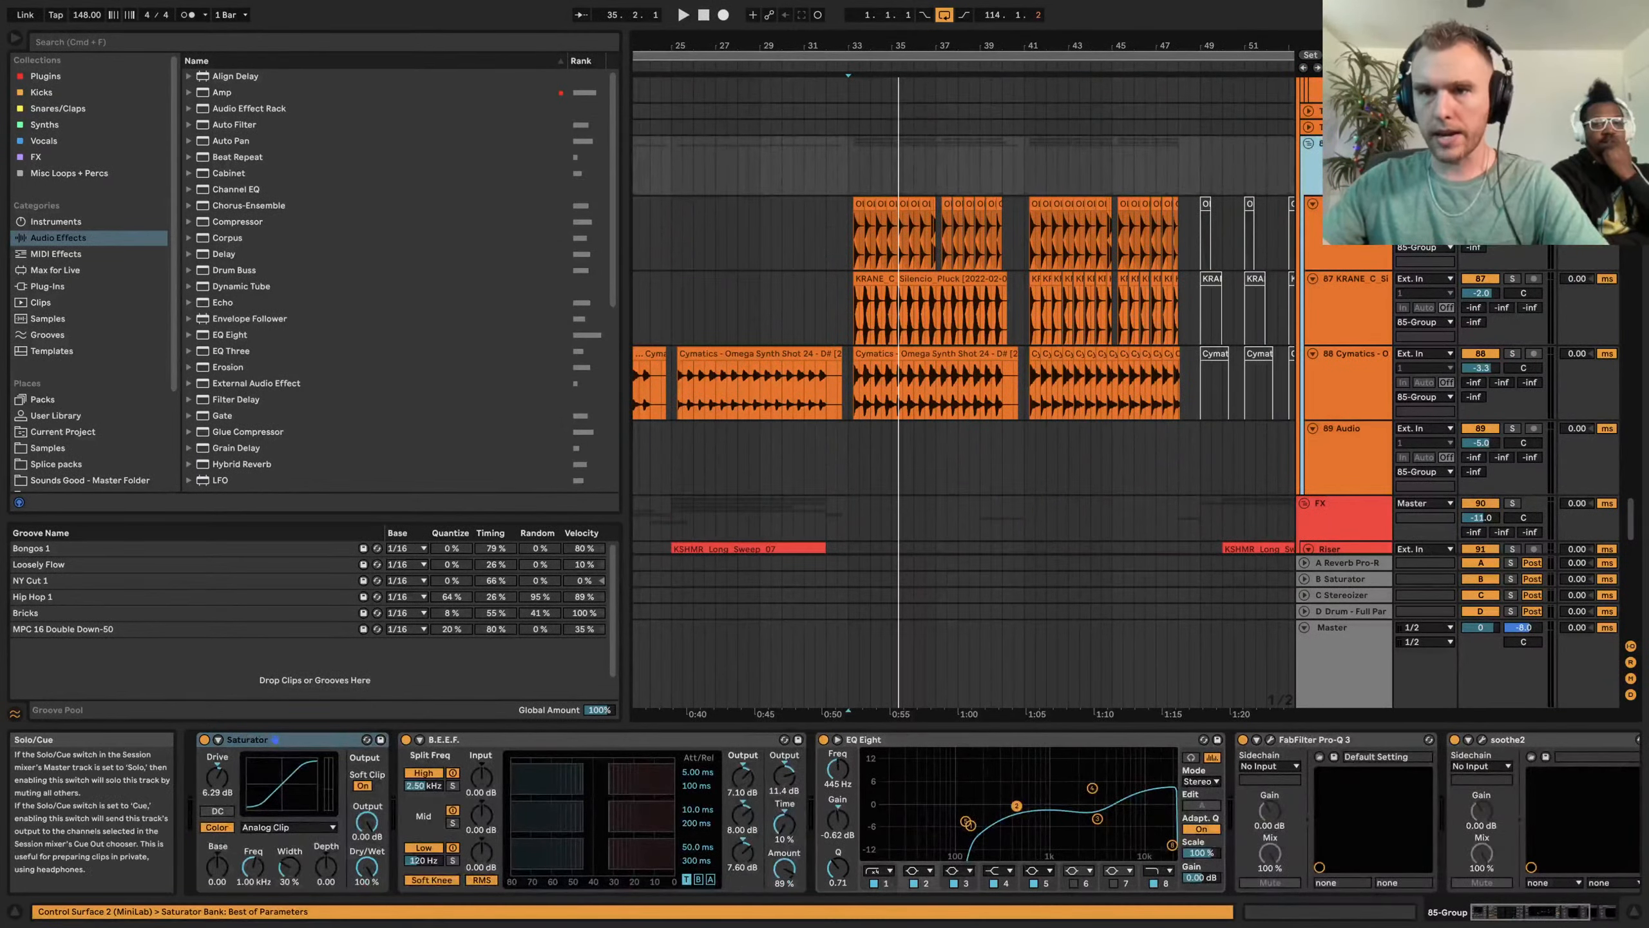
click(843, 187)
key(space)
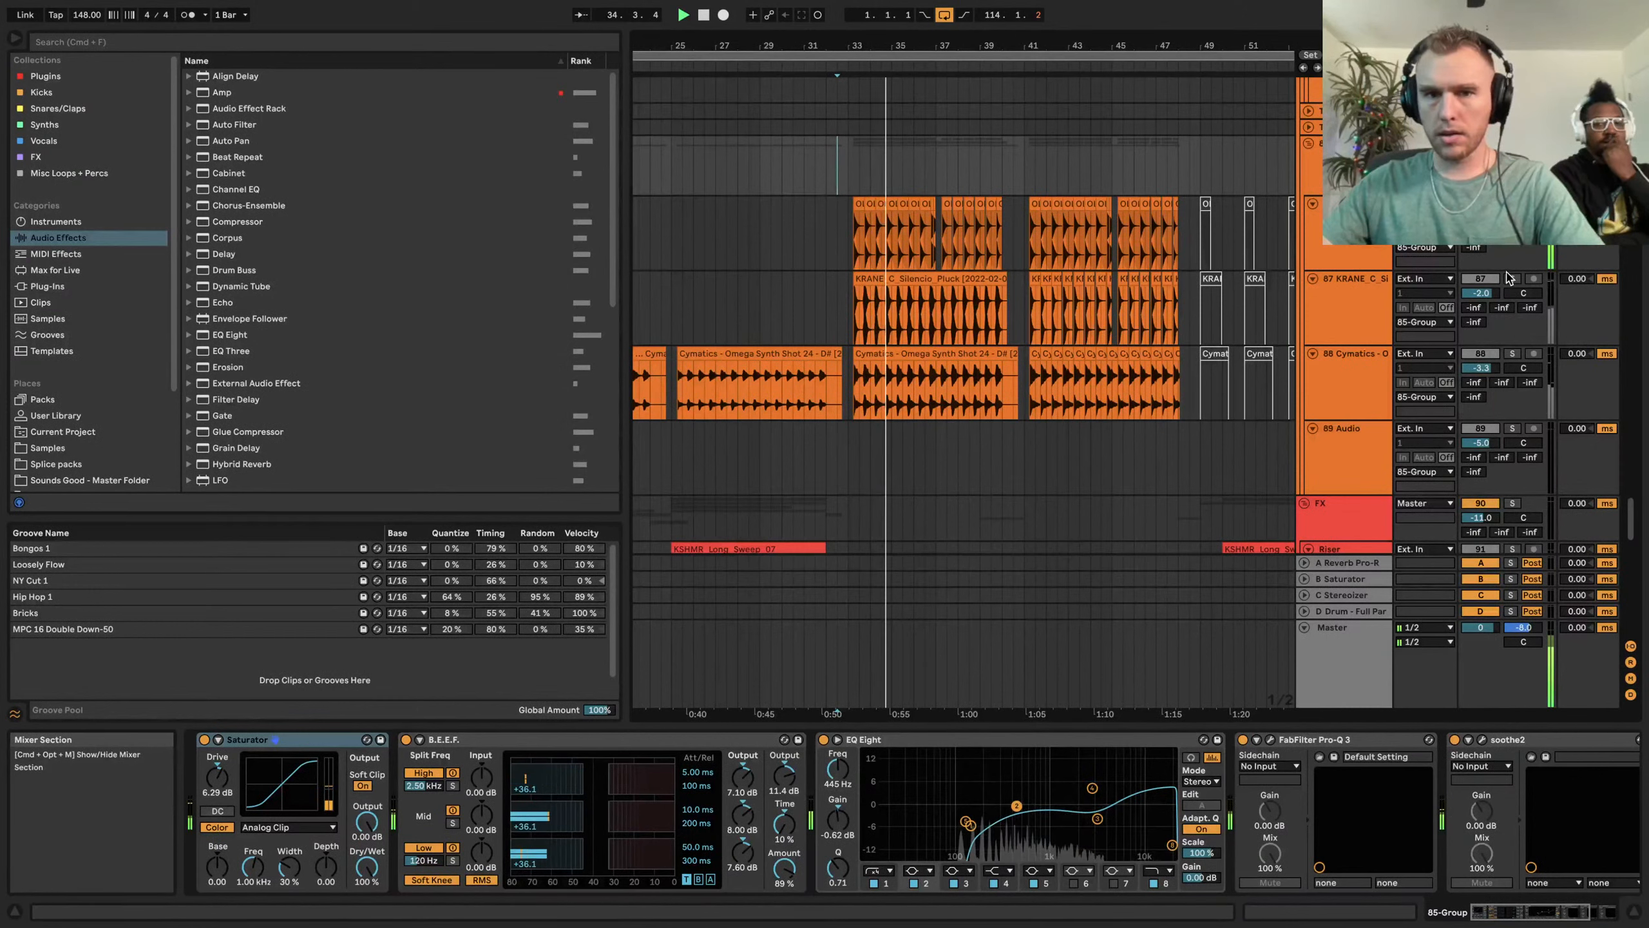
Inspect the FabFilter Pro-Q 3 curve on the OLIVER one-shot bass track, and close the plugin window
click(1321, 267)
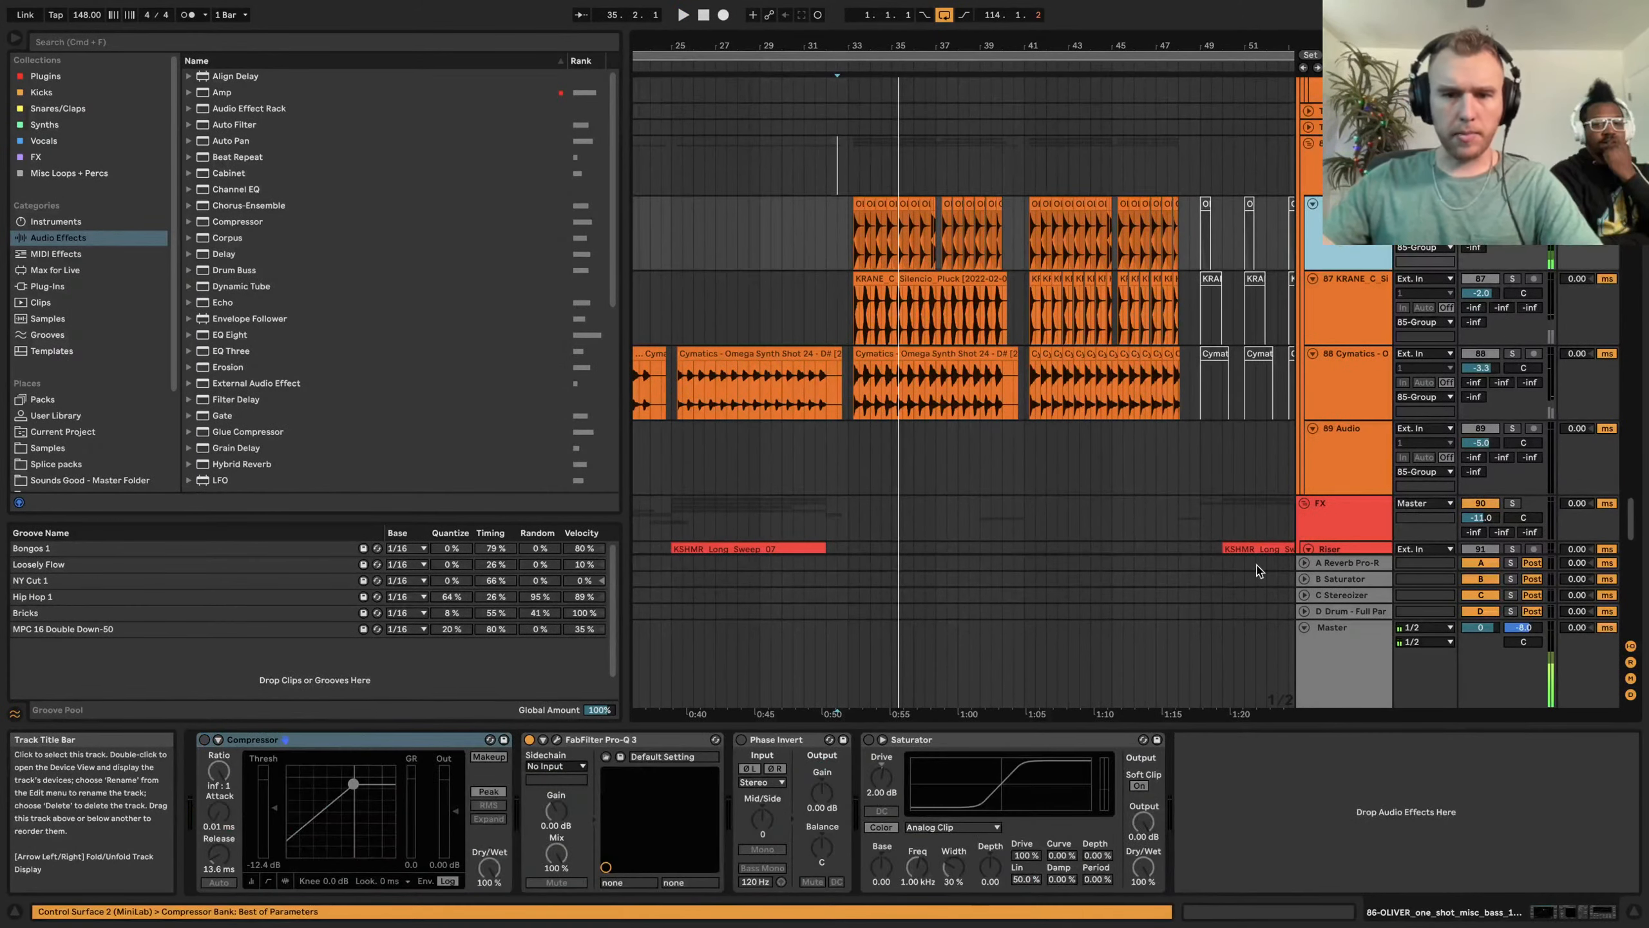
click(557, 742)
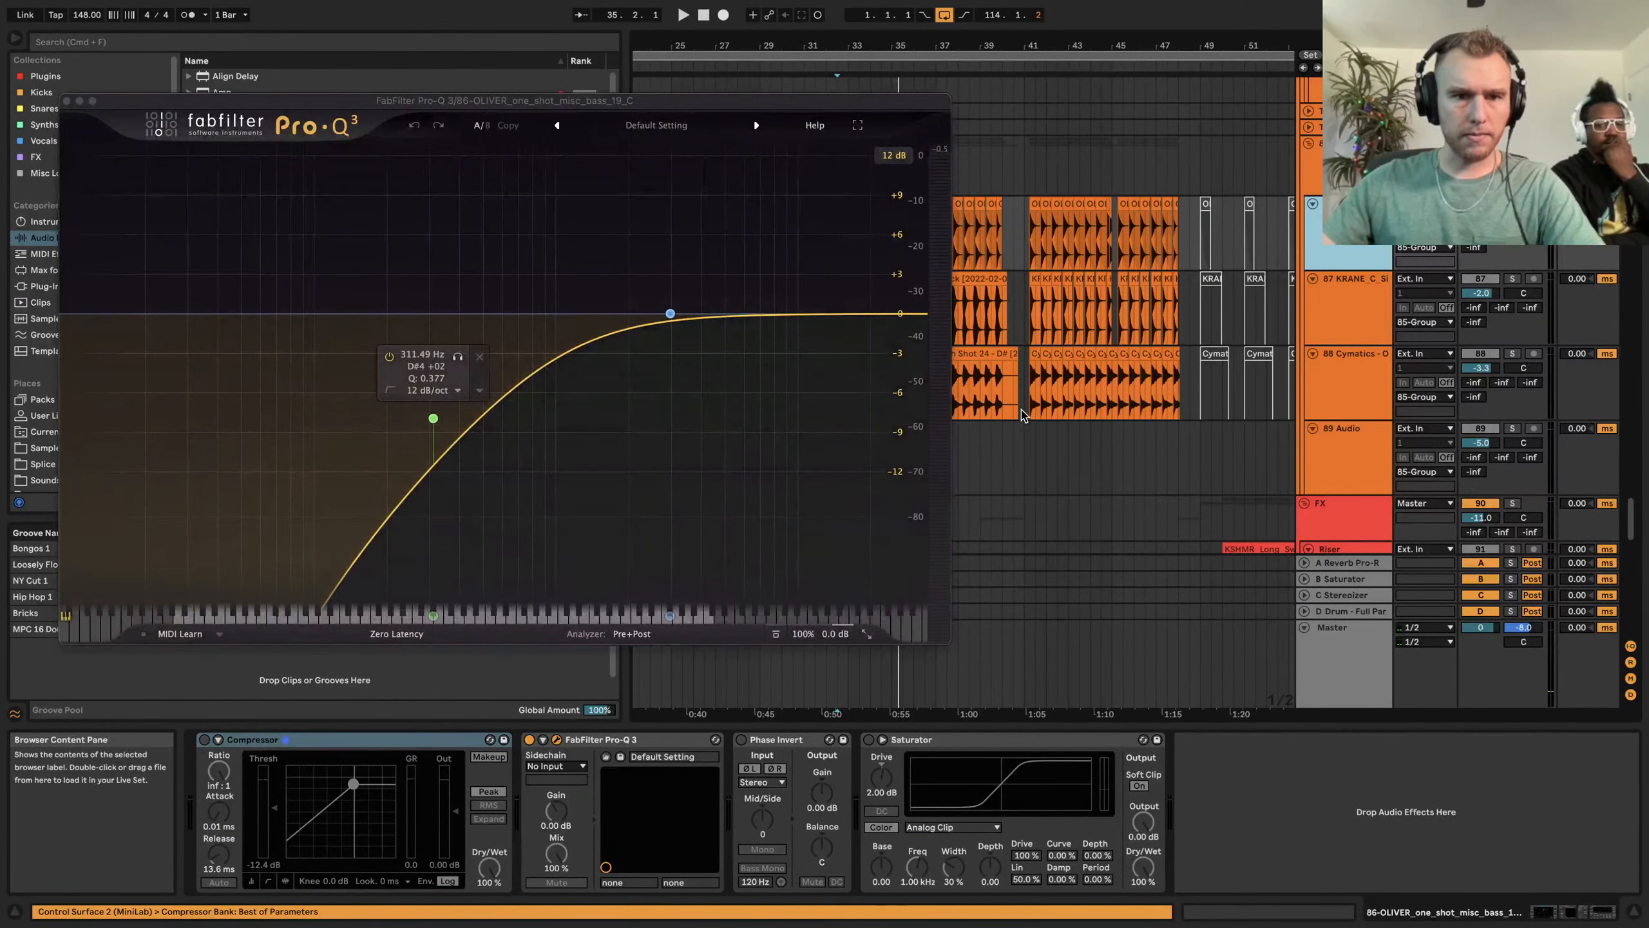
click(67, 102)
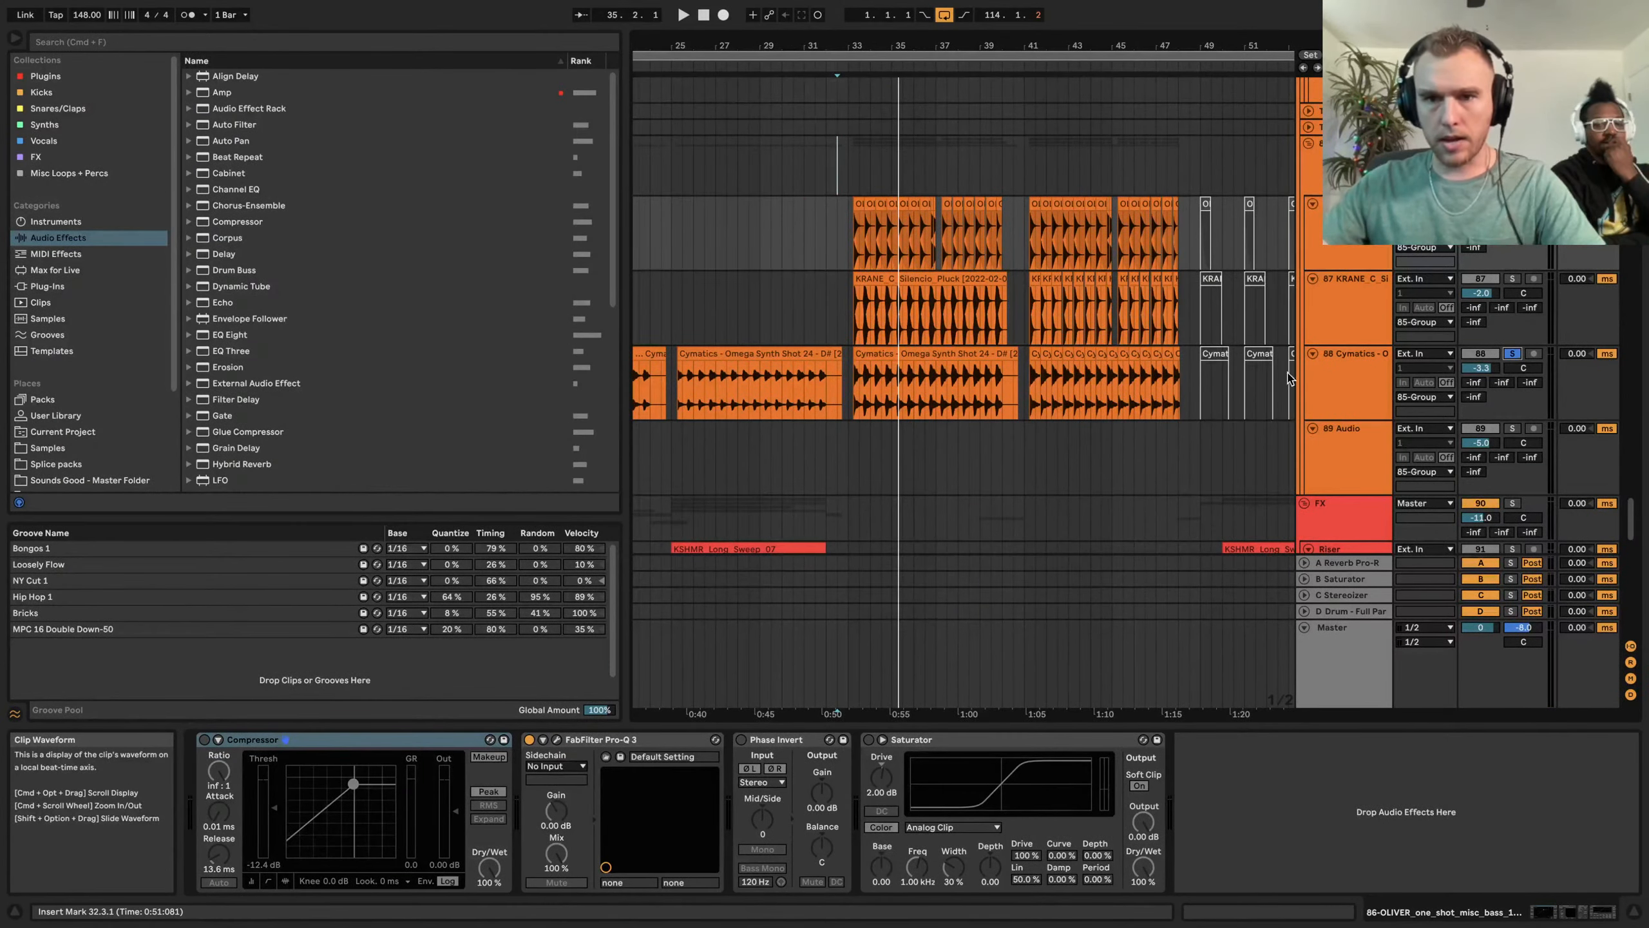
Play the soloed Cymatics Omega Synth Shot track from the start of its first-drop clip
click(1332, 389)
key(space)
click(890, 353)
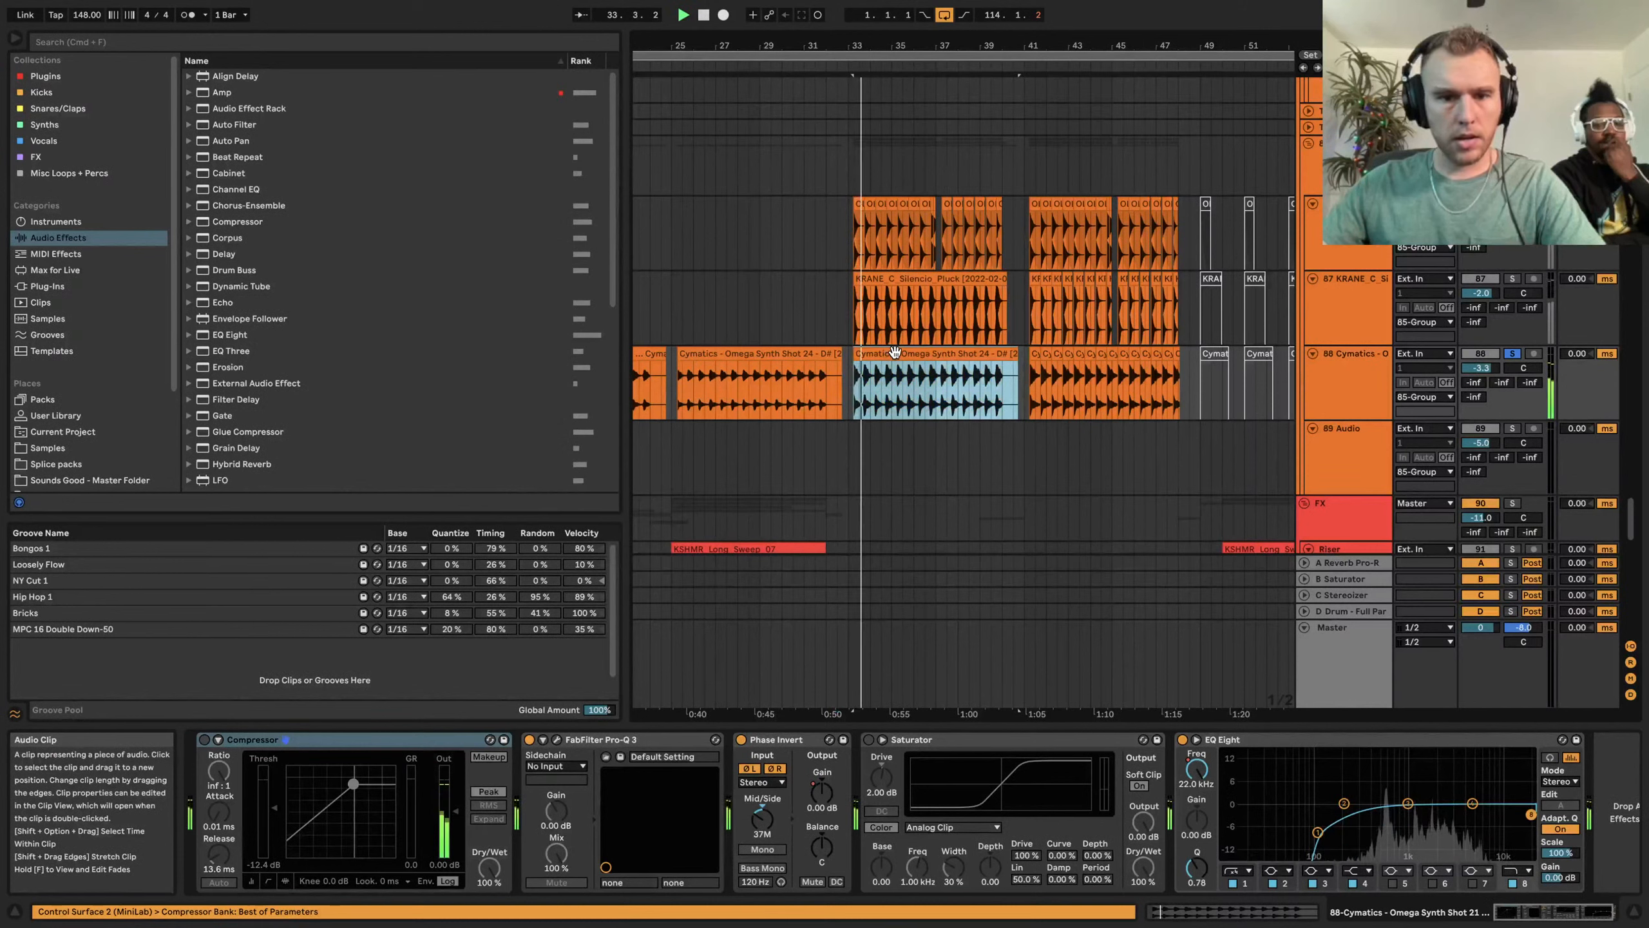
scroll(895, 353, up, 2)
scroll(895, 353, up, 2)
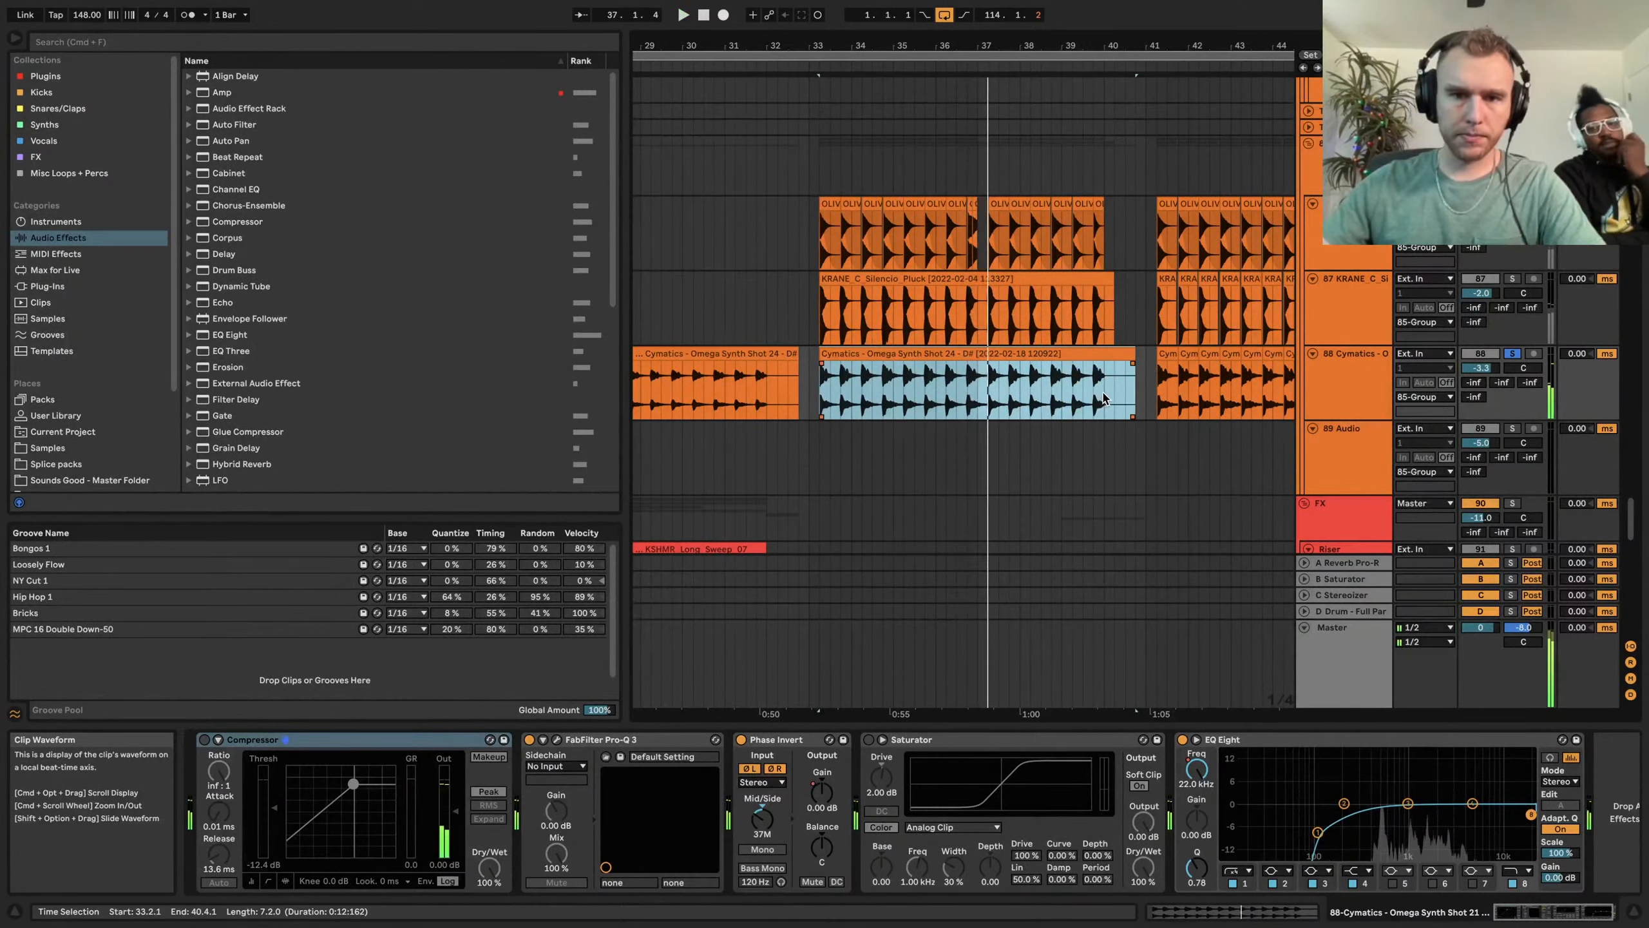
Inspect the Cymatics Omega Synth Shot track's device chain and its FabFilter Pro-Q 3 curve, and close the plugin window
click(1319, 184)
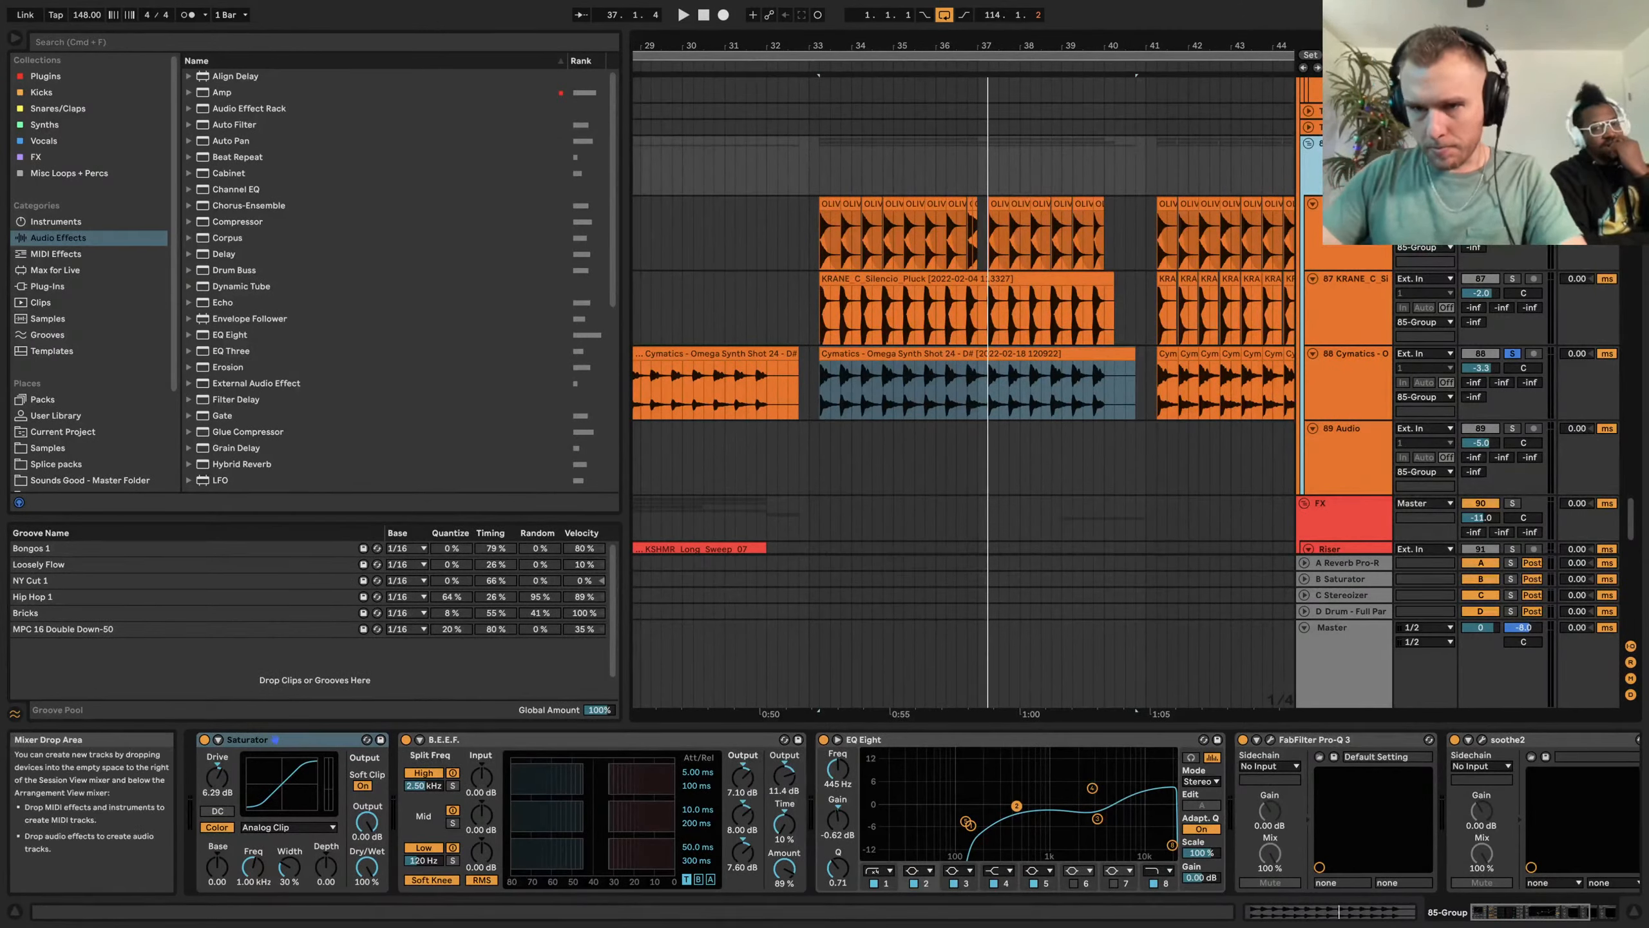
click(1360, 407)
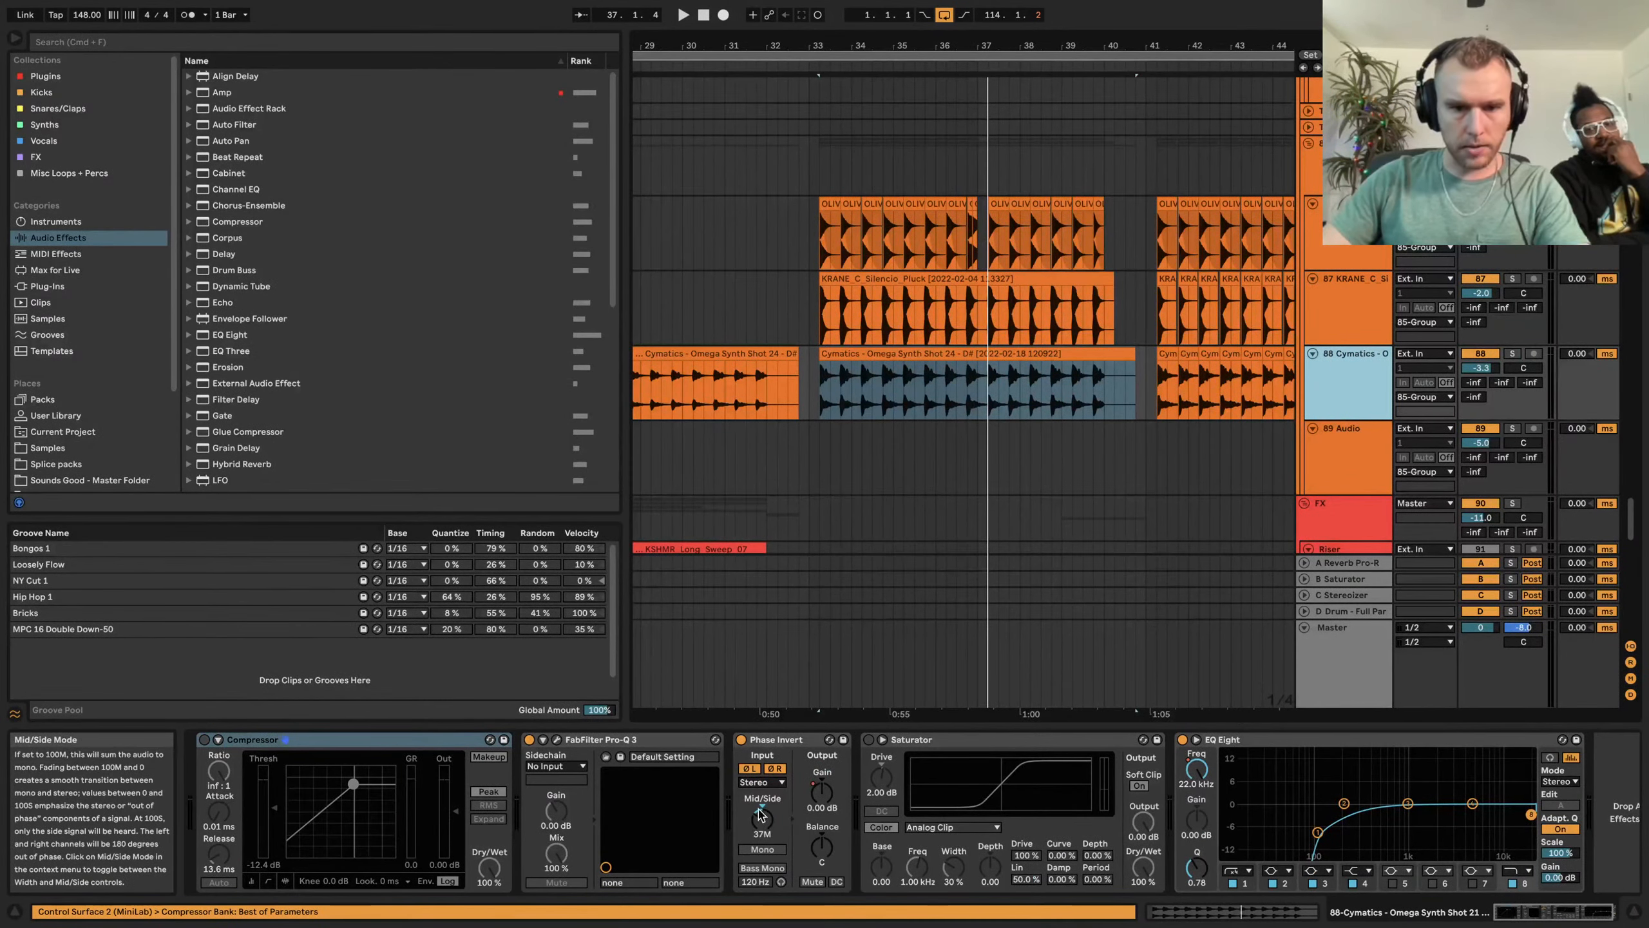
click(556, 740)
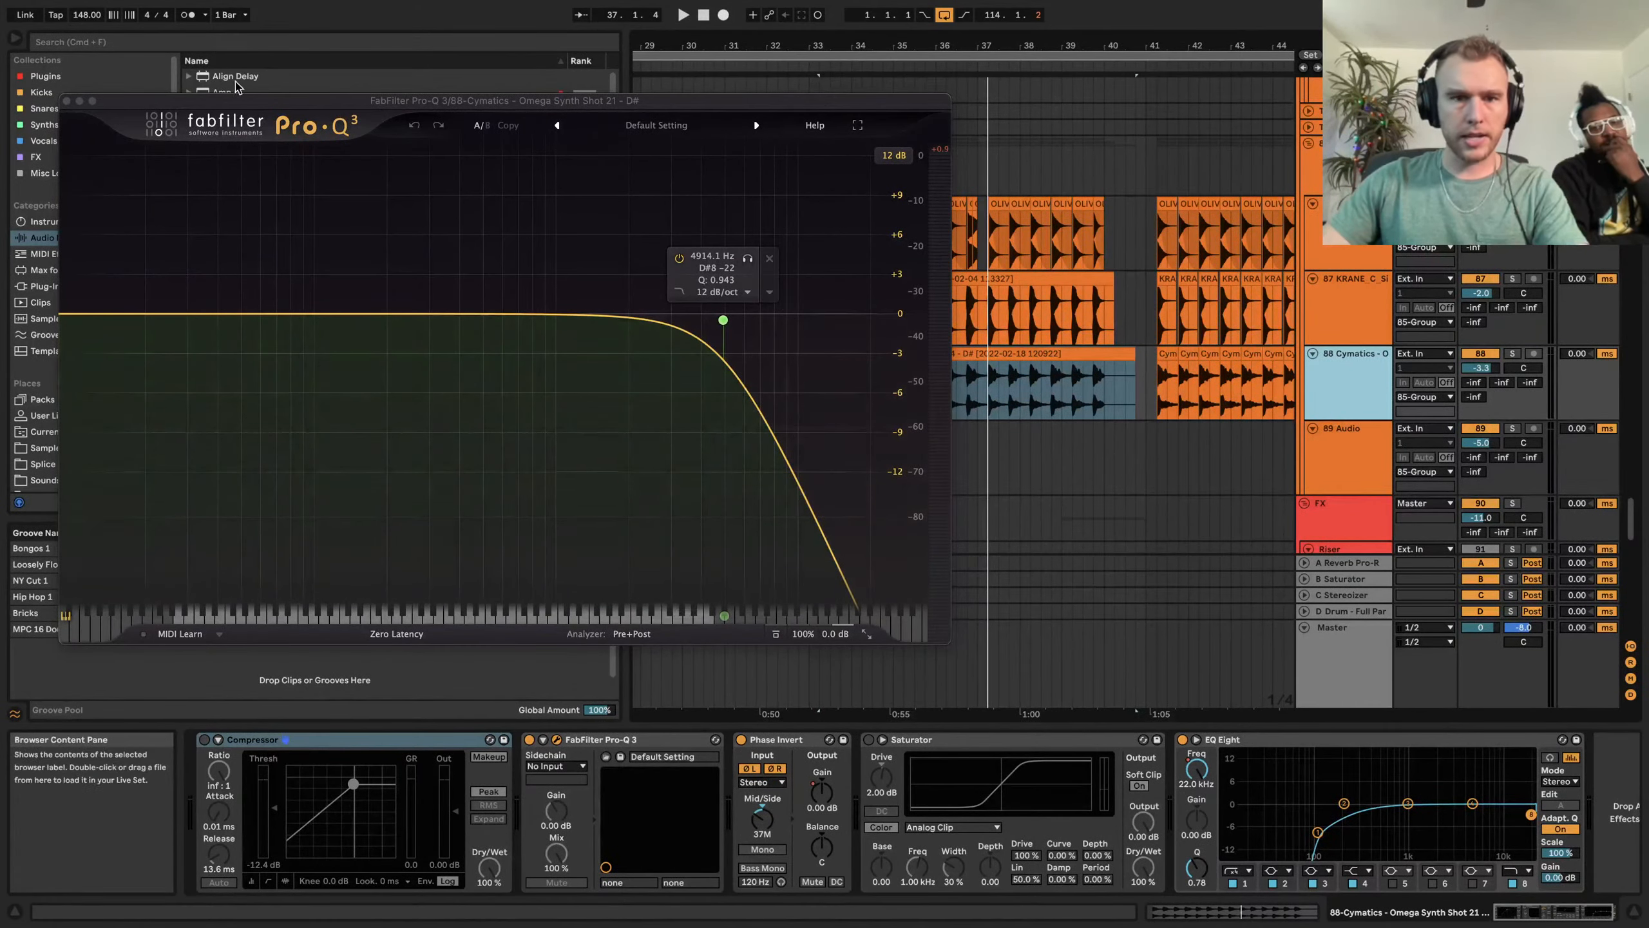
click(67, 101)
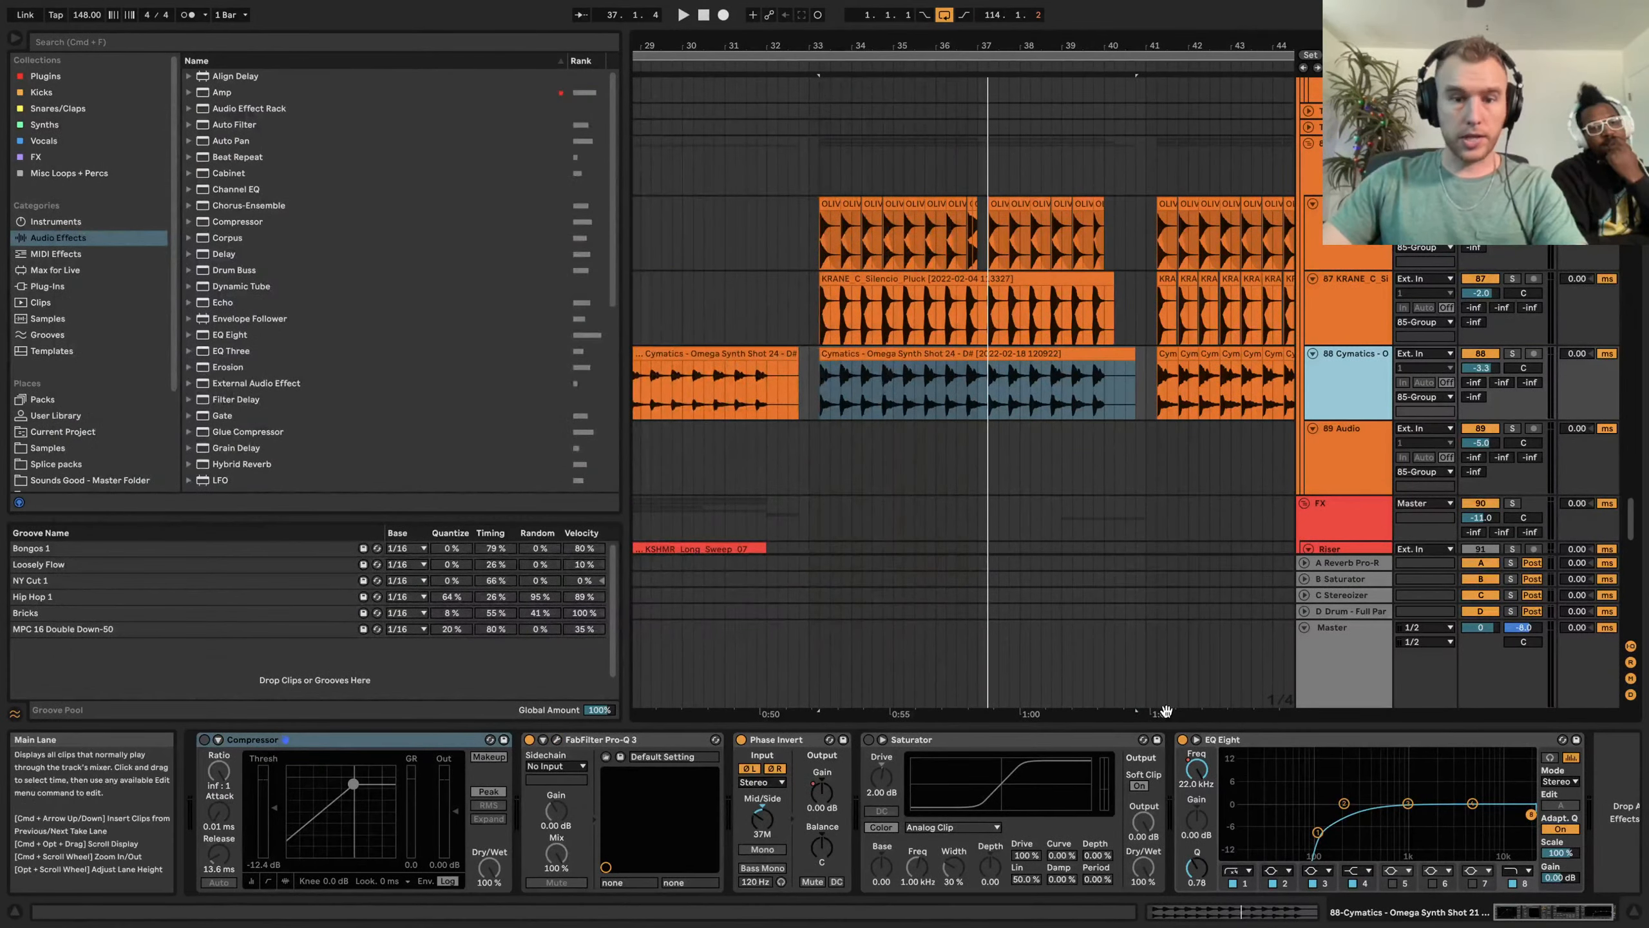
Compare the KRANE Silencio Pluck track's devices with the 85 Group's chain, and inspect the group's soothe2 settings
click(1313, 162)
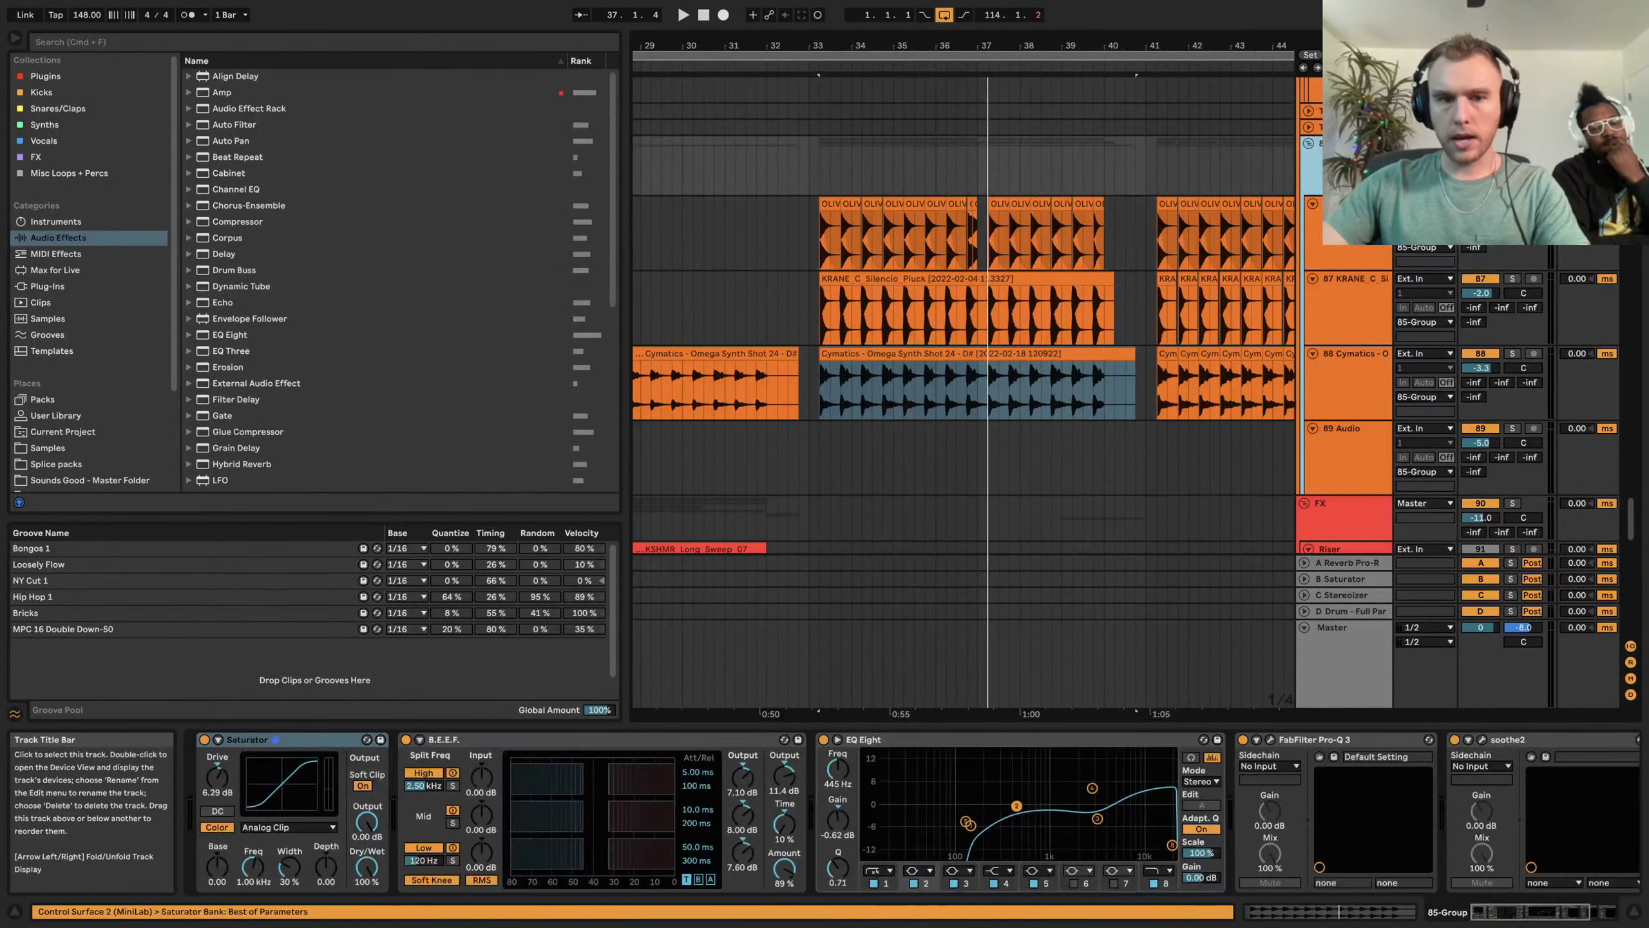
click(1374, 311)
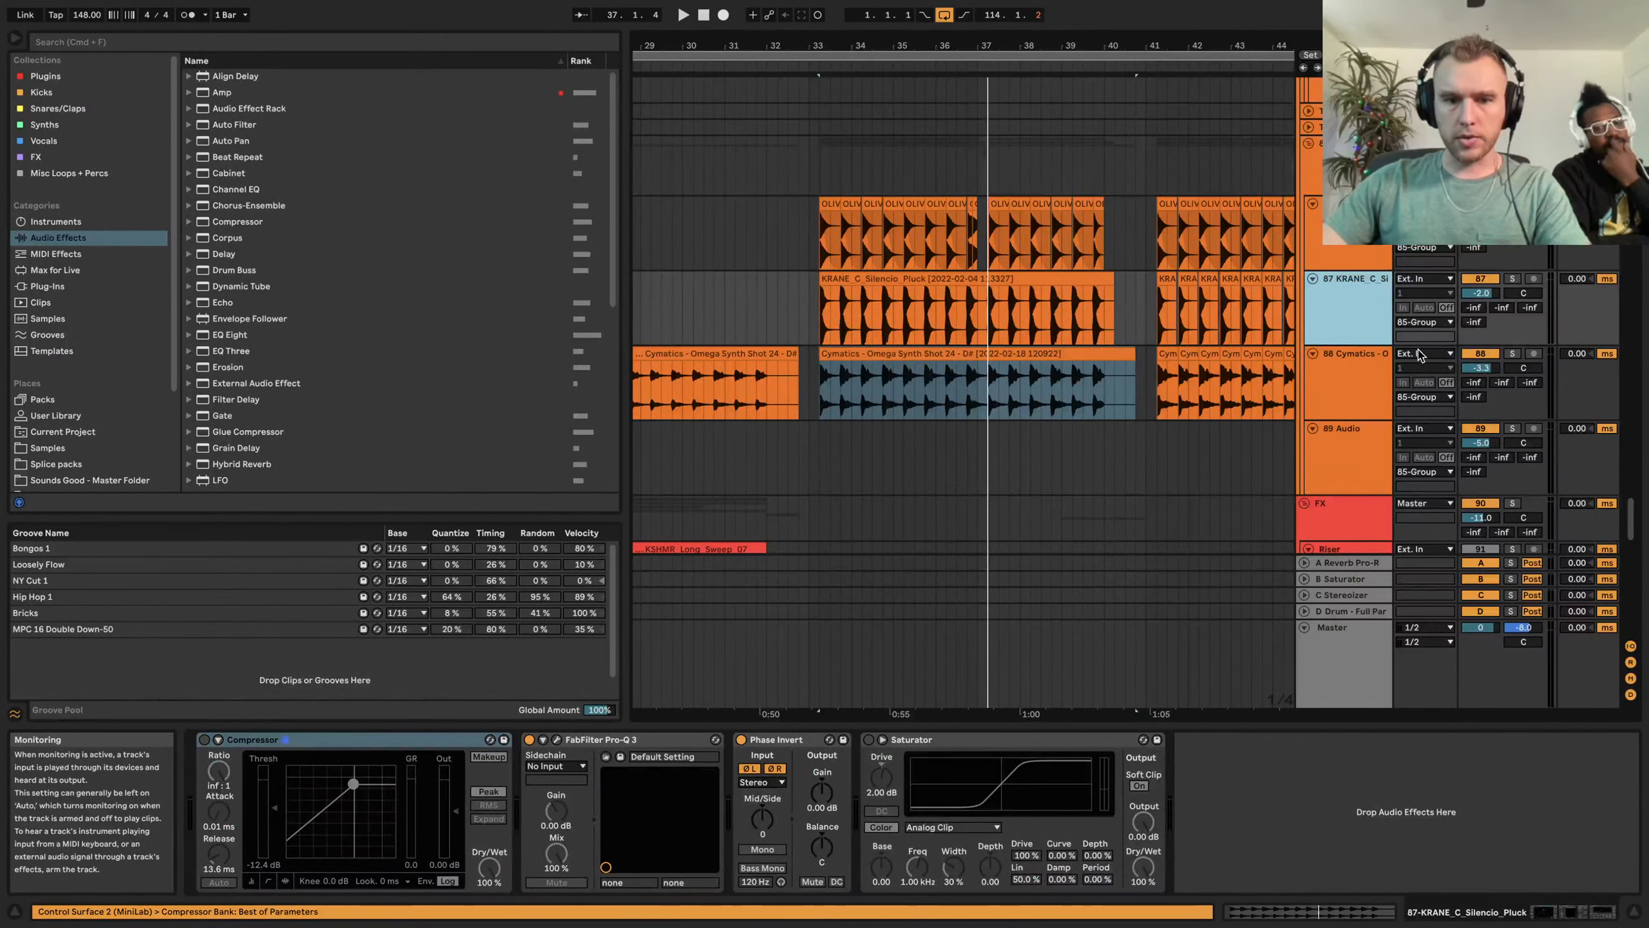
click(1313, 163)
scroll(1181, 813, right, 5)
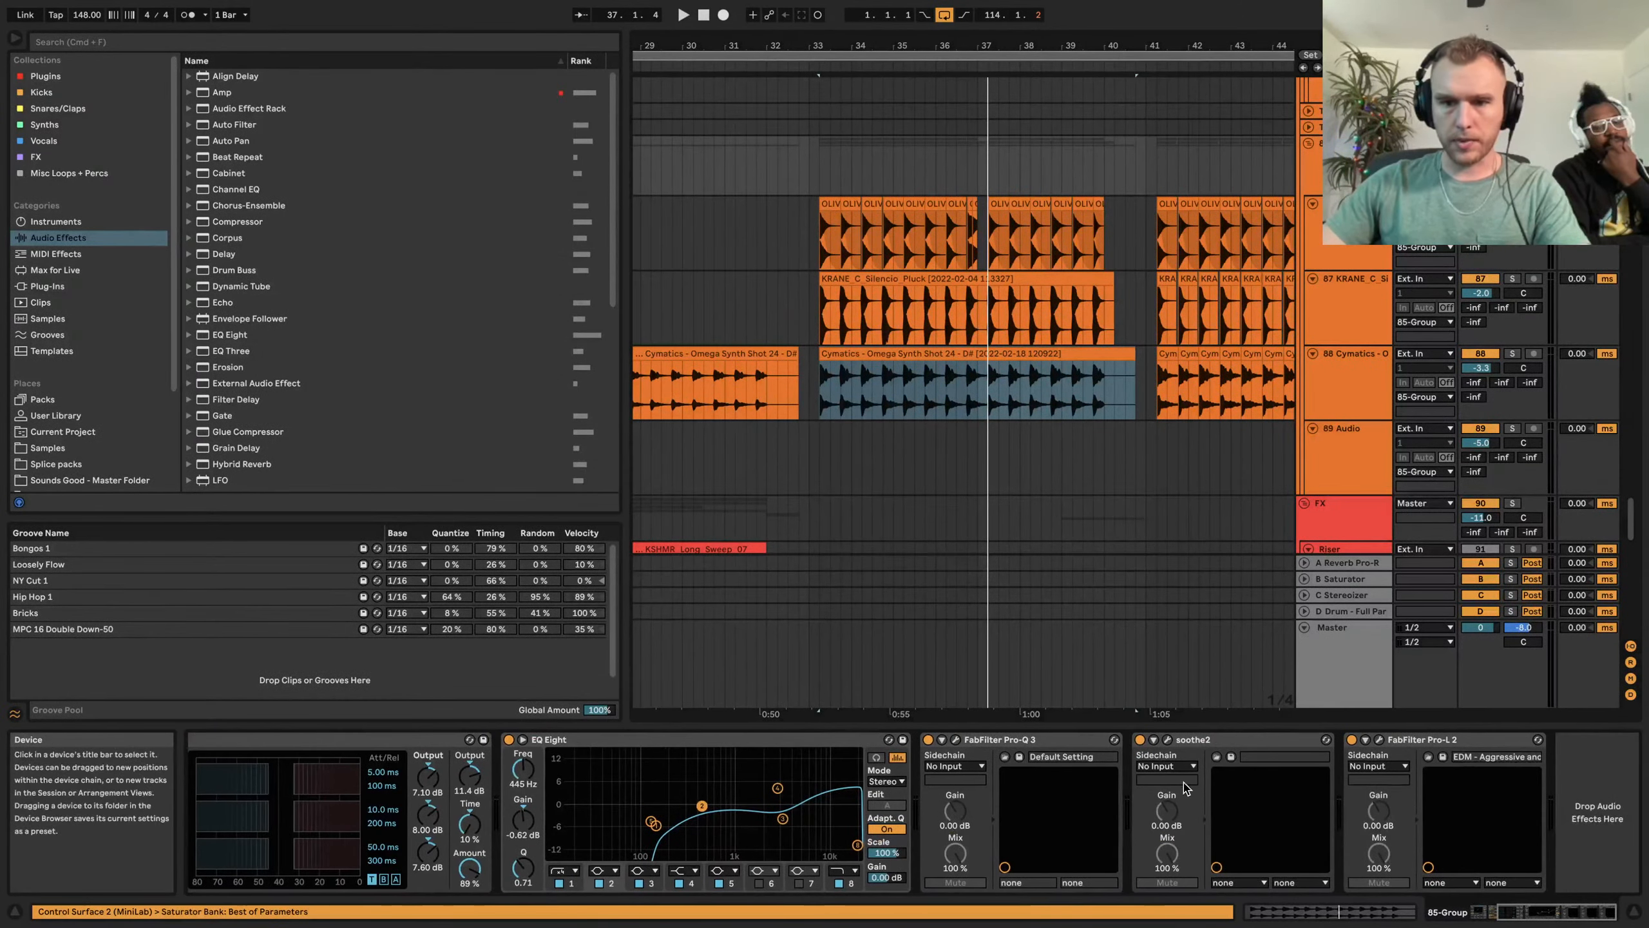
click(1167, 740)
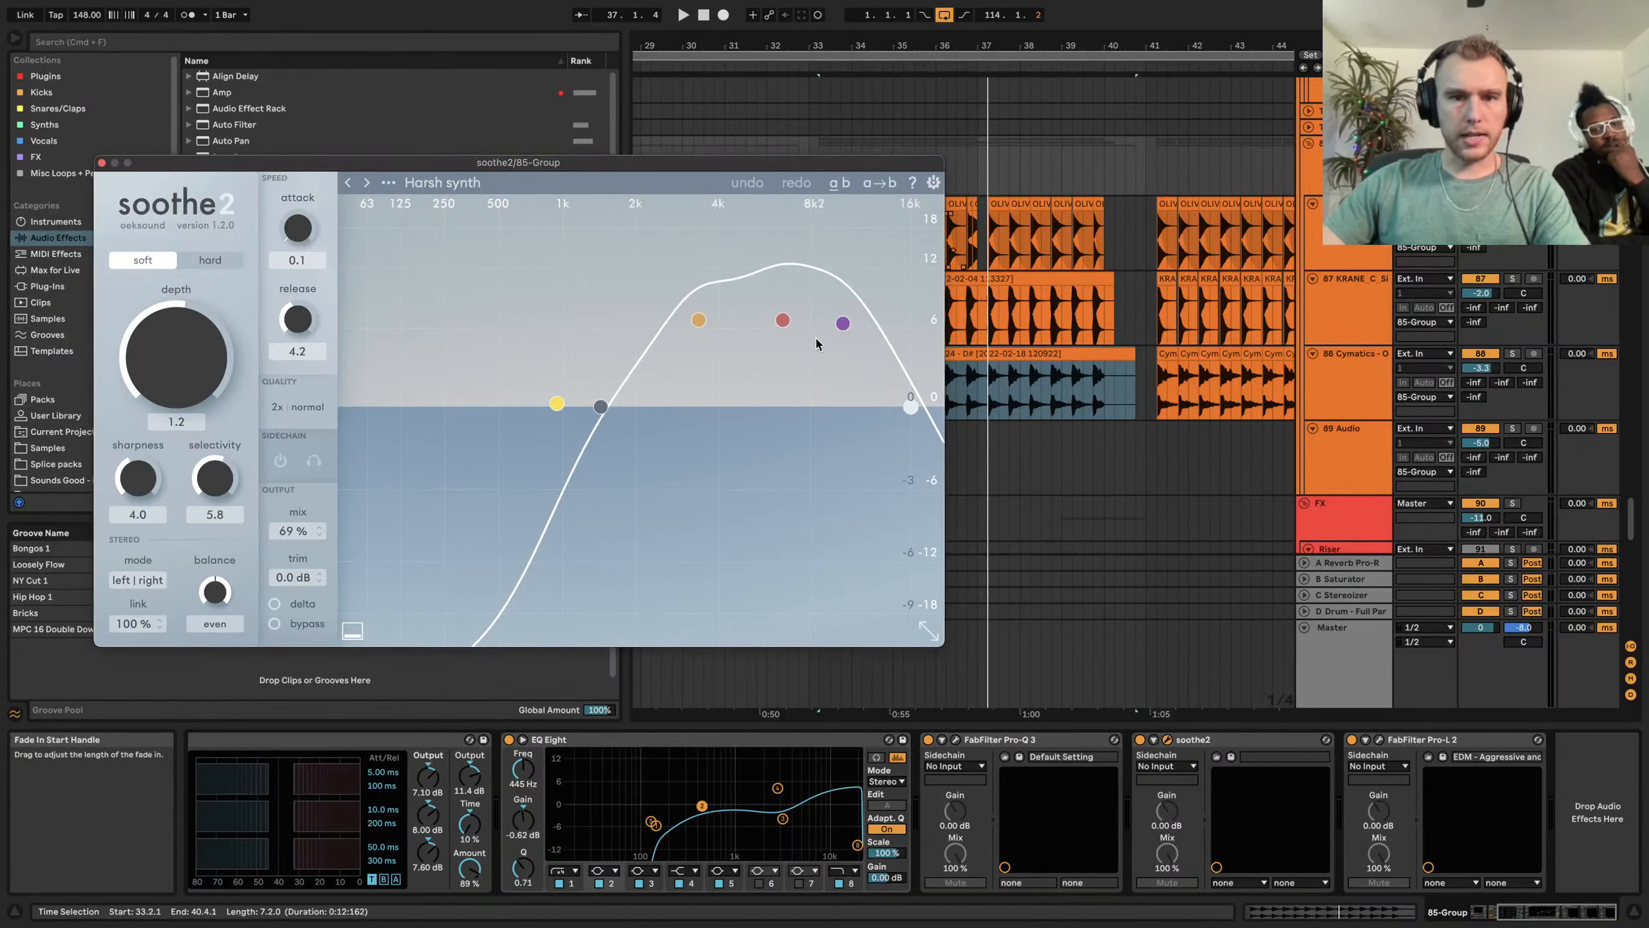
click(101, 162)
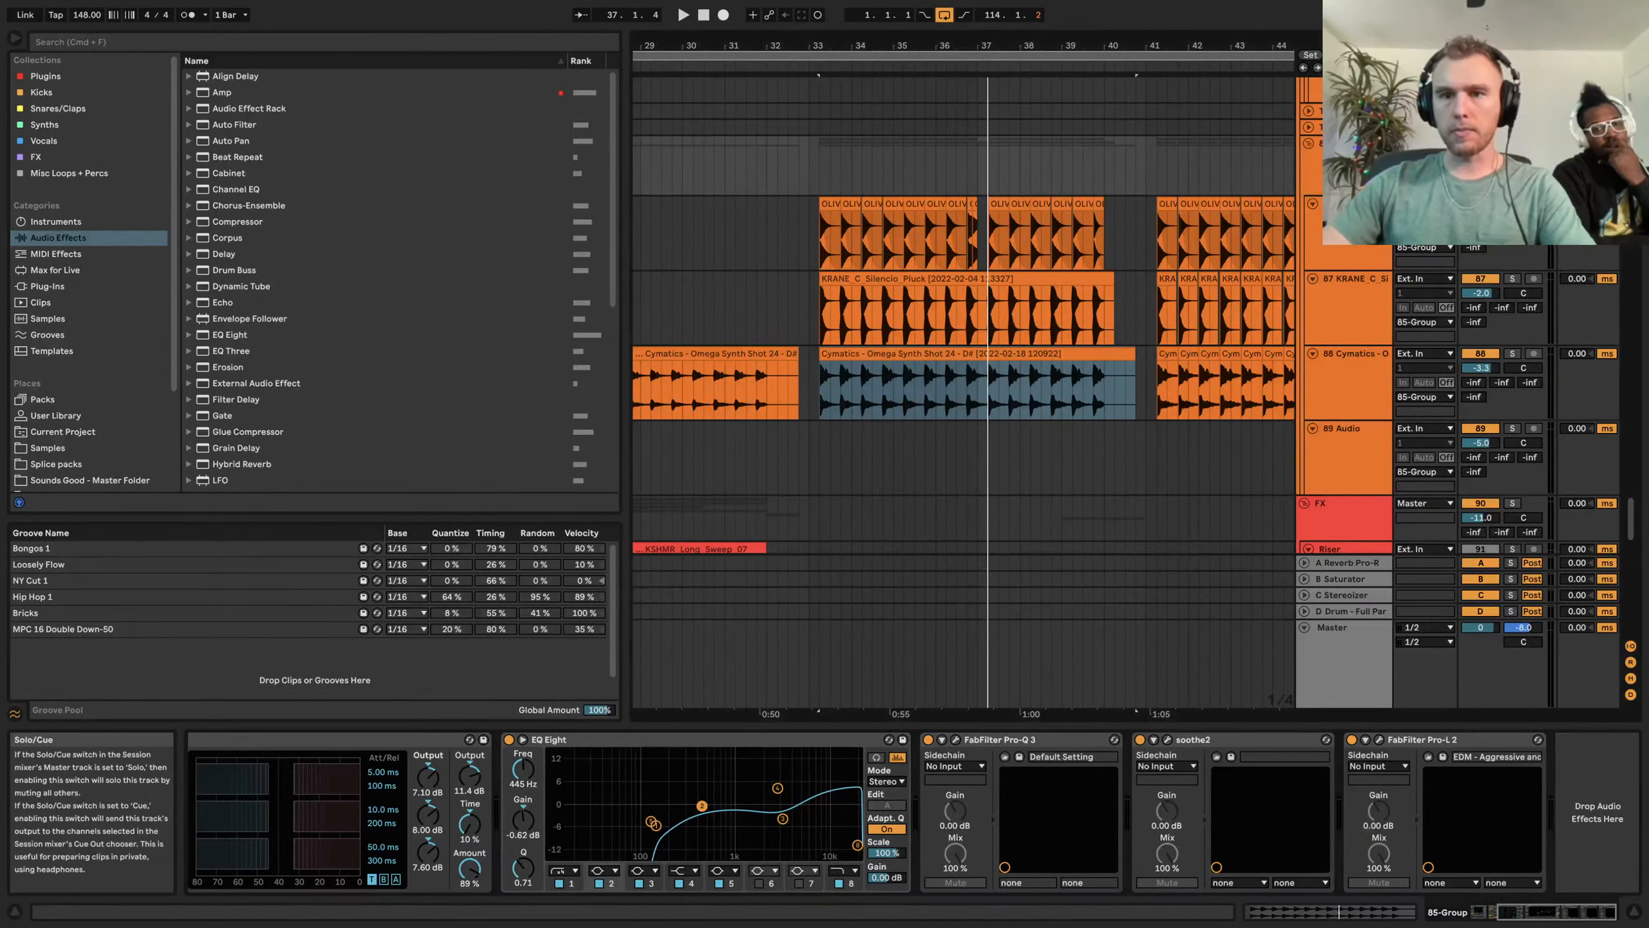
Play the 85 Group from just before bar 33, muting and restoring the Cymatics and KRANE tracks one after the other
click(811, 166)
key(space)
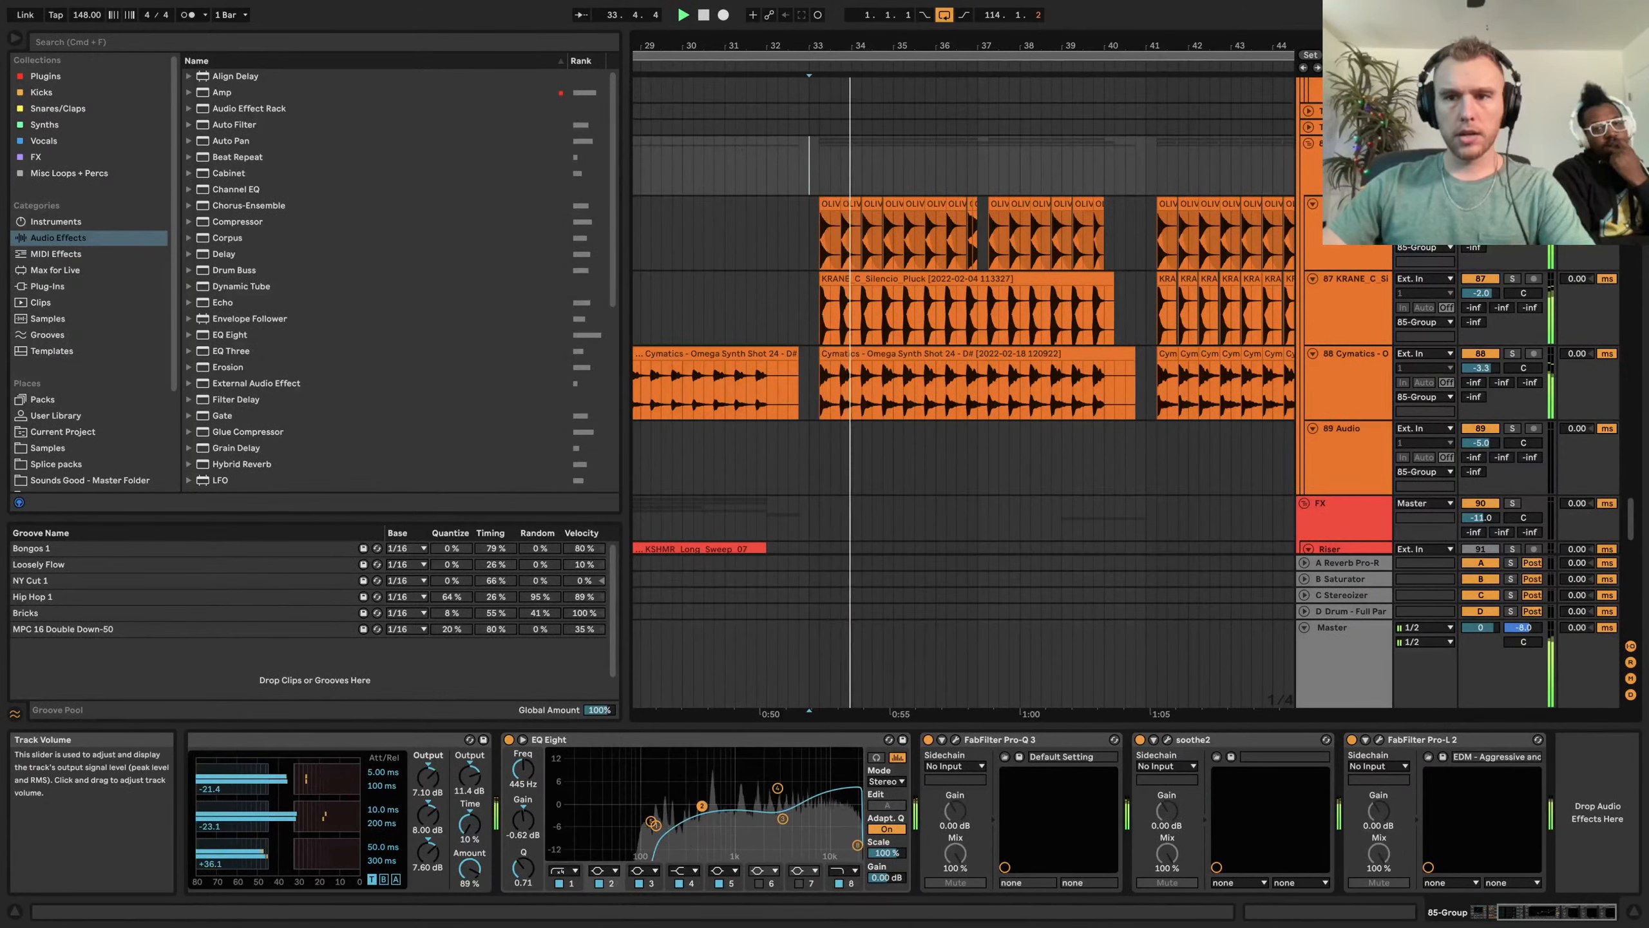
scroll(1476, 344, up, 1)
scroll(1477, 344, down, 1)
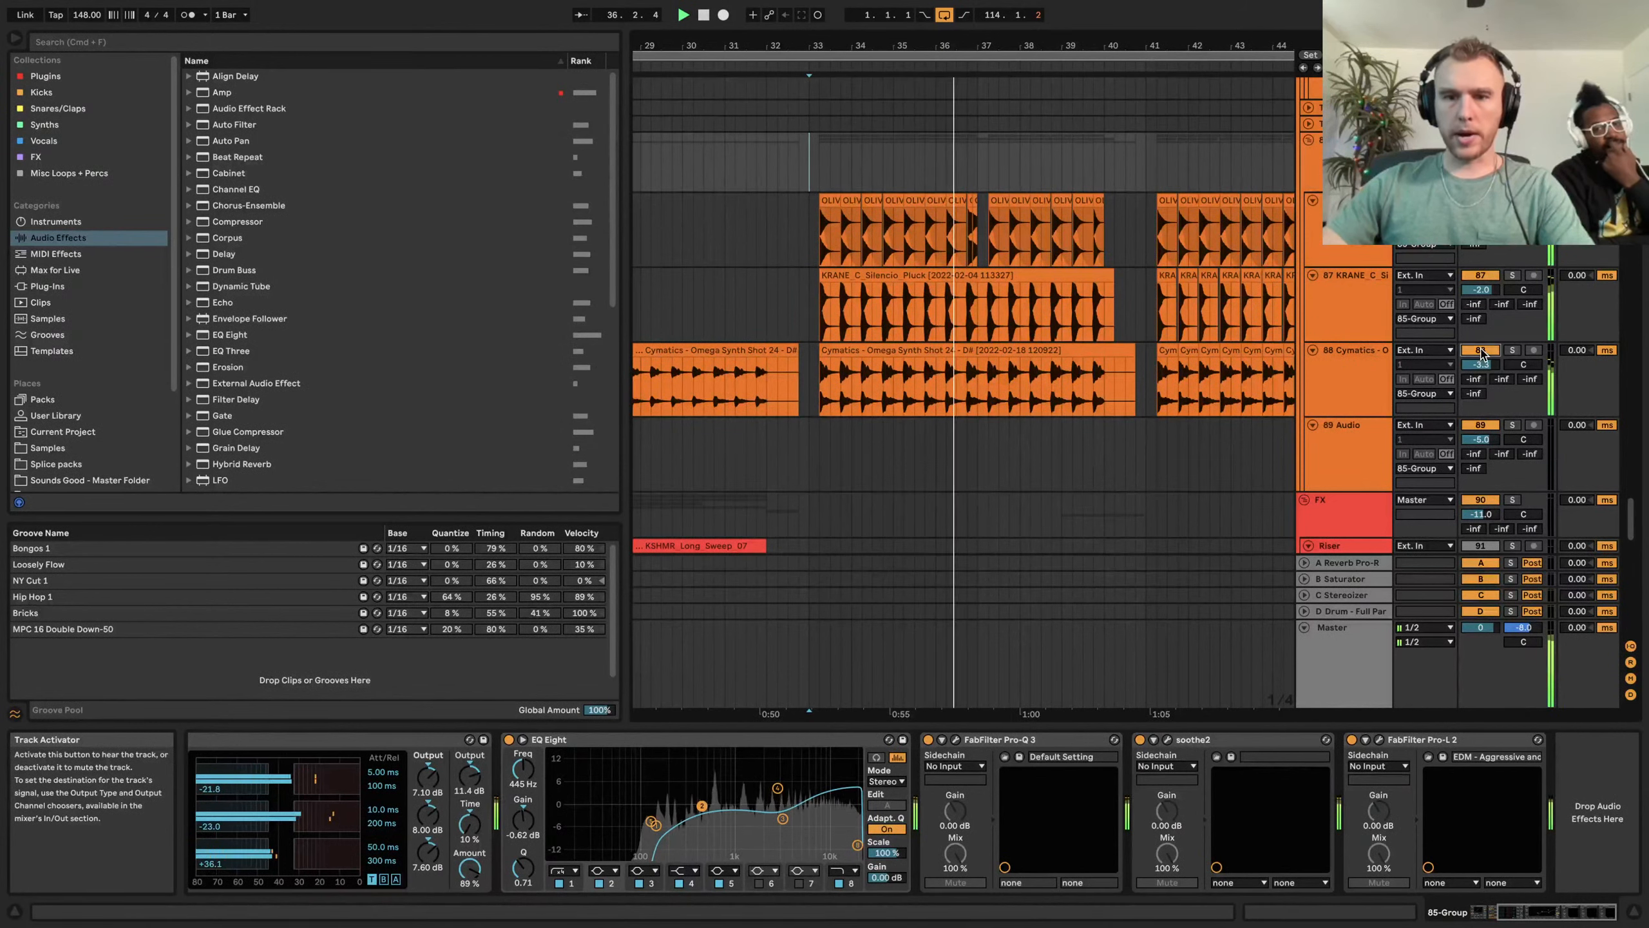
scroll(1478, 351, up, 2)
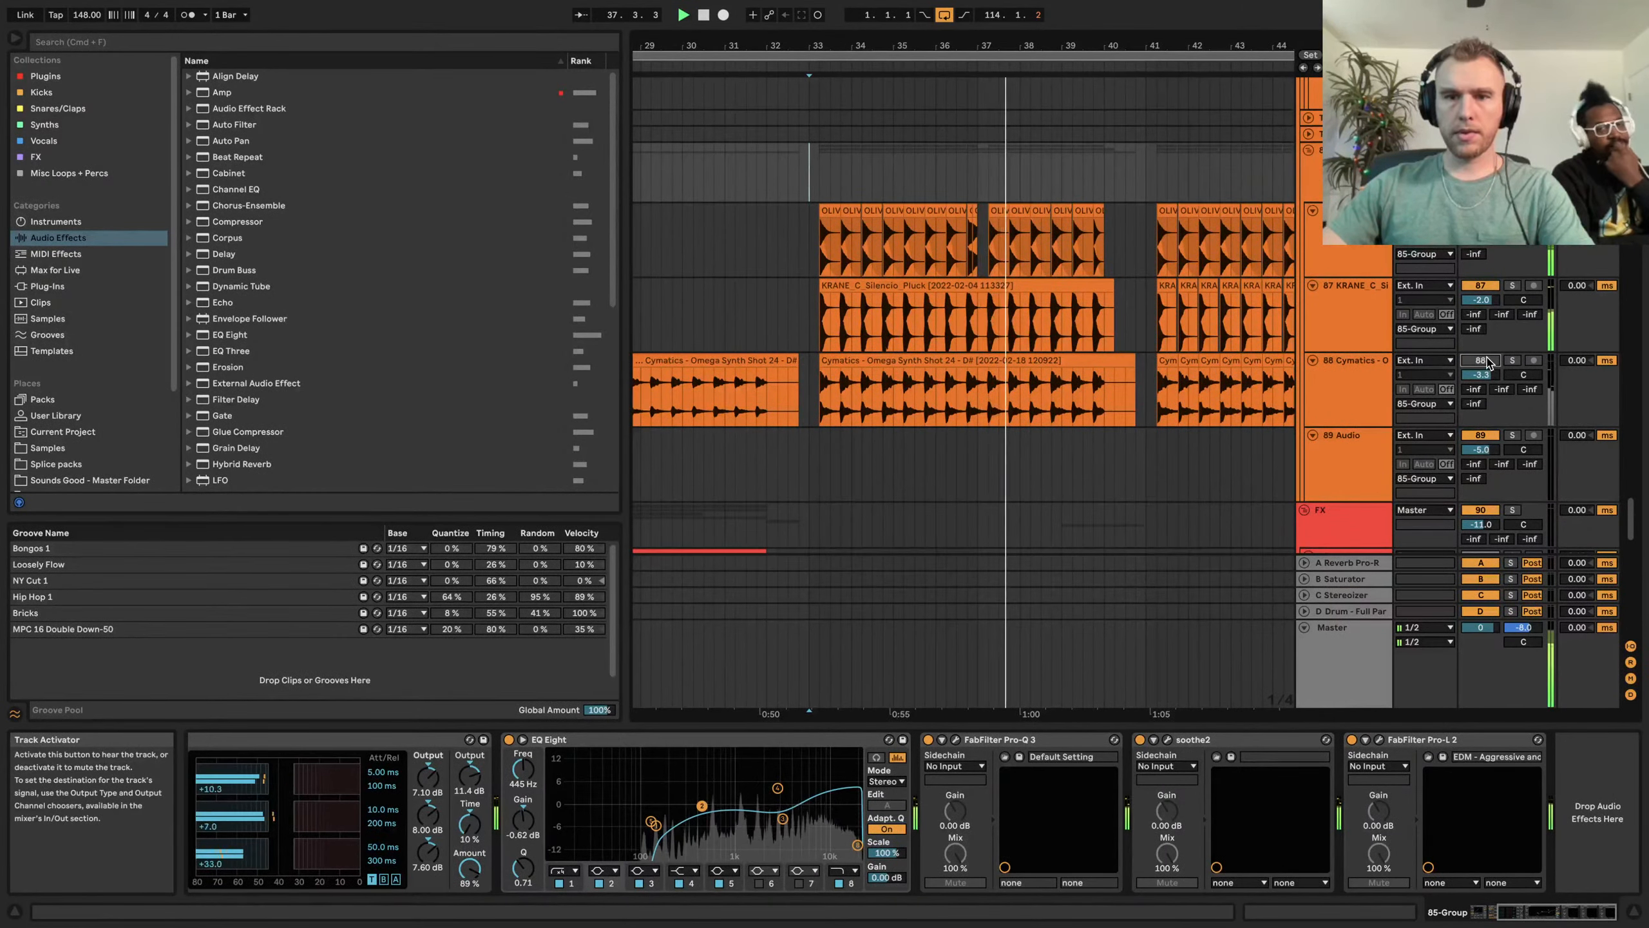
scroll(1482, 279, down, 1)
click(1482, 286)
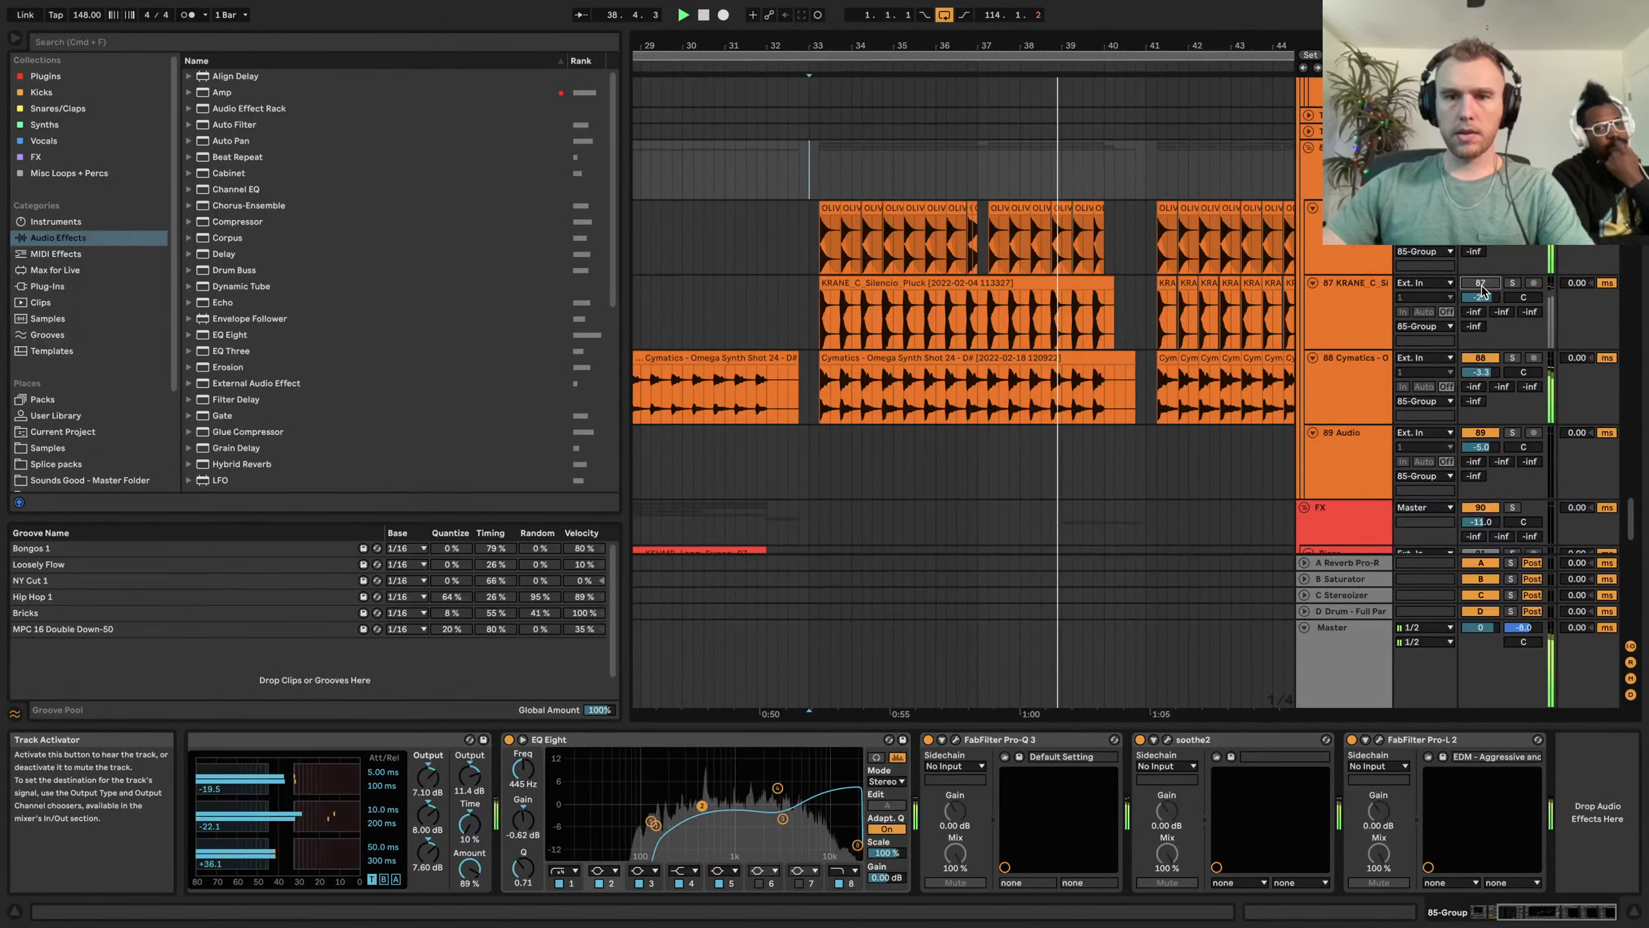
click(1482, 284)
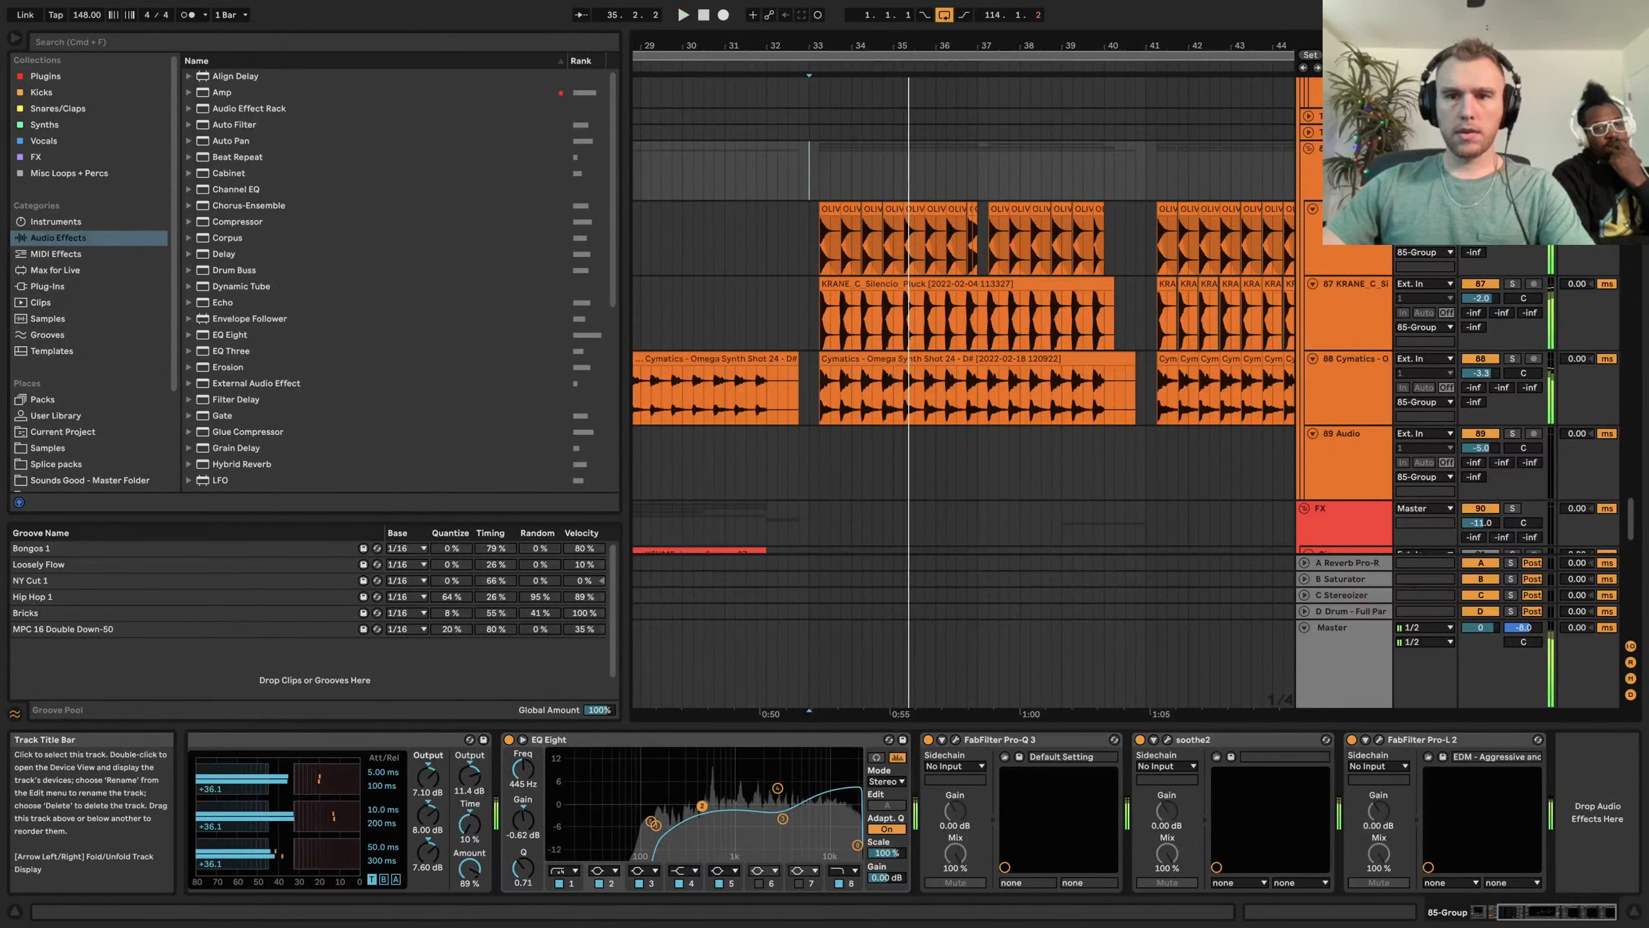
Select the first-drop clips on the OLIVER one-shot bass track, from 33.2.1 to 40.3.1
click(1418, 261)
click(820, 242)
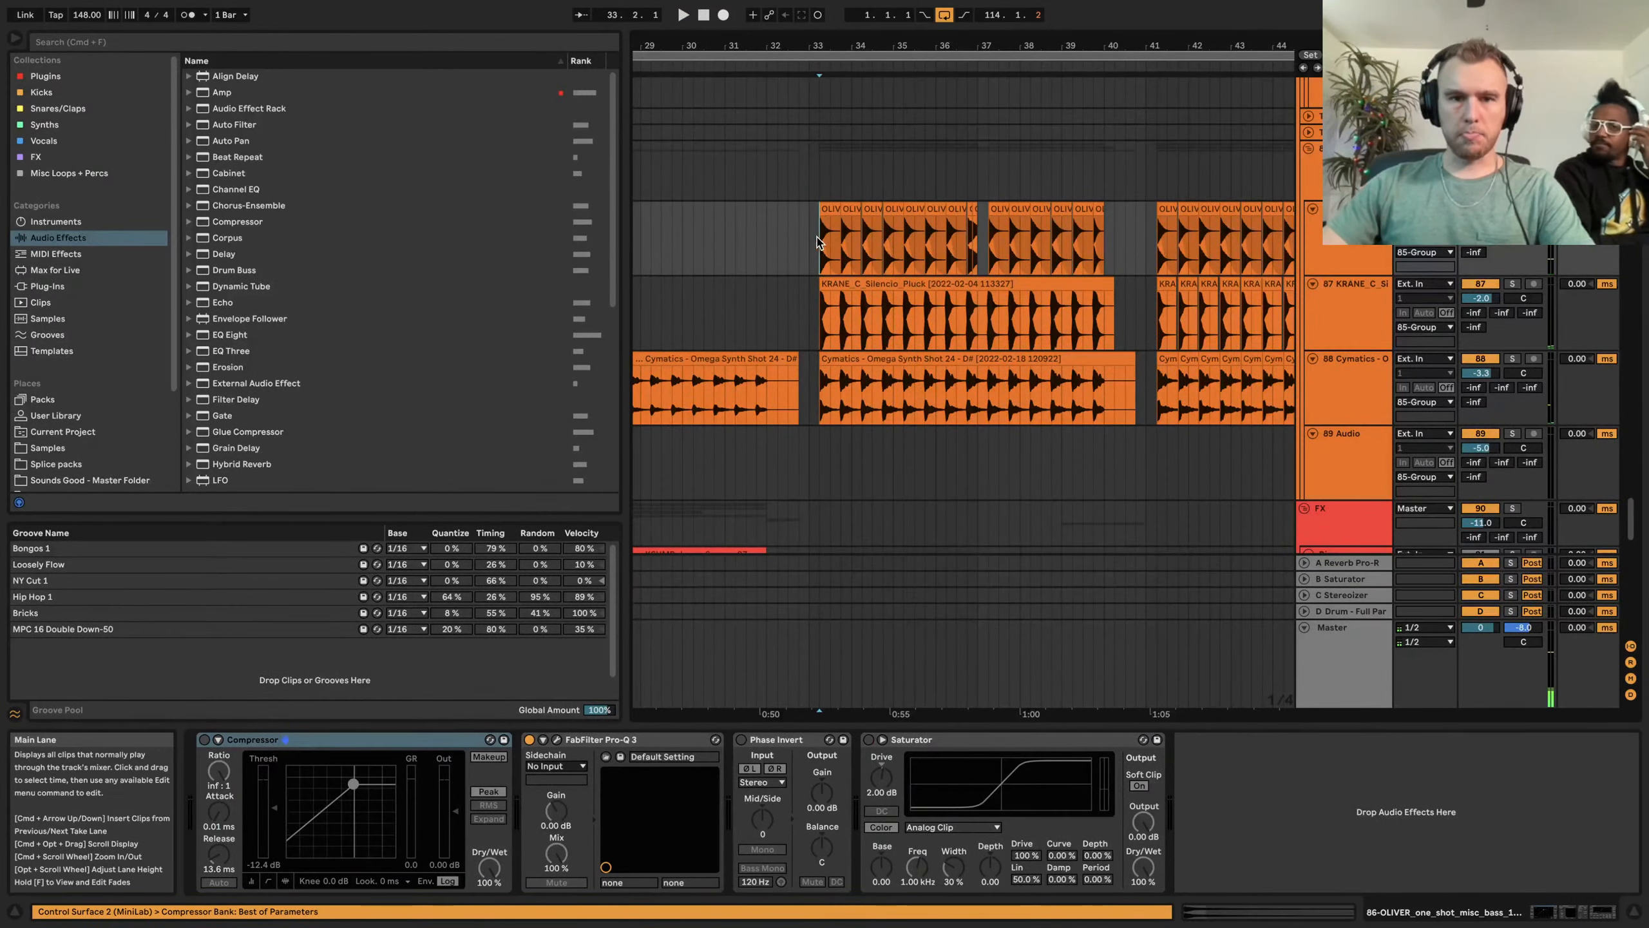
scroll(853, 312, down, 3)
scroll(853, 311, left, 5)
scroll(825, 351, down, 4)
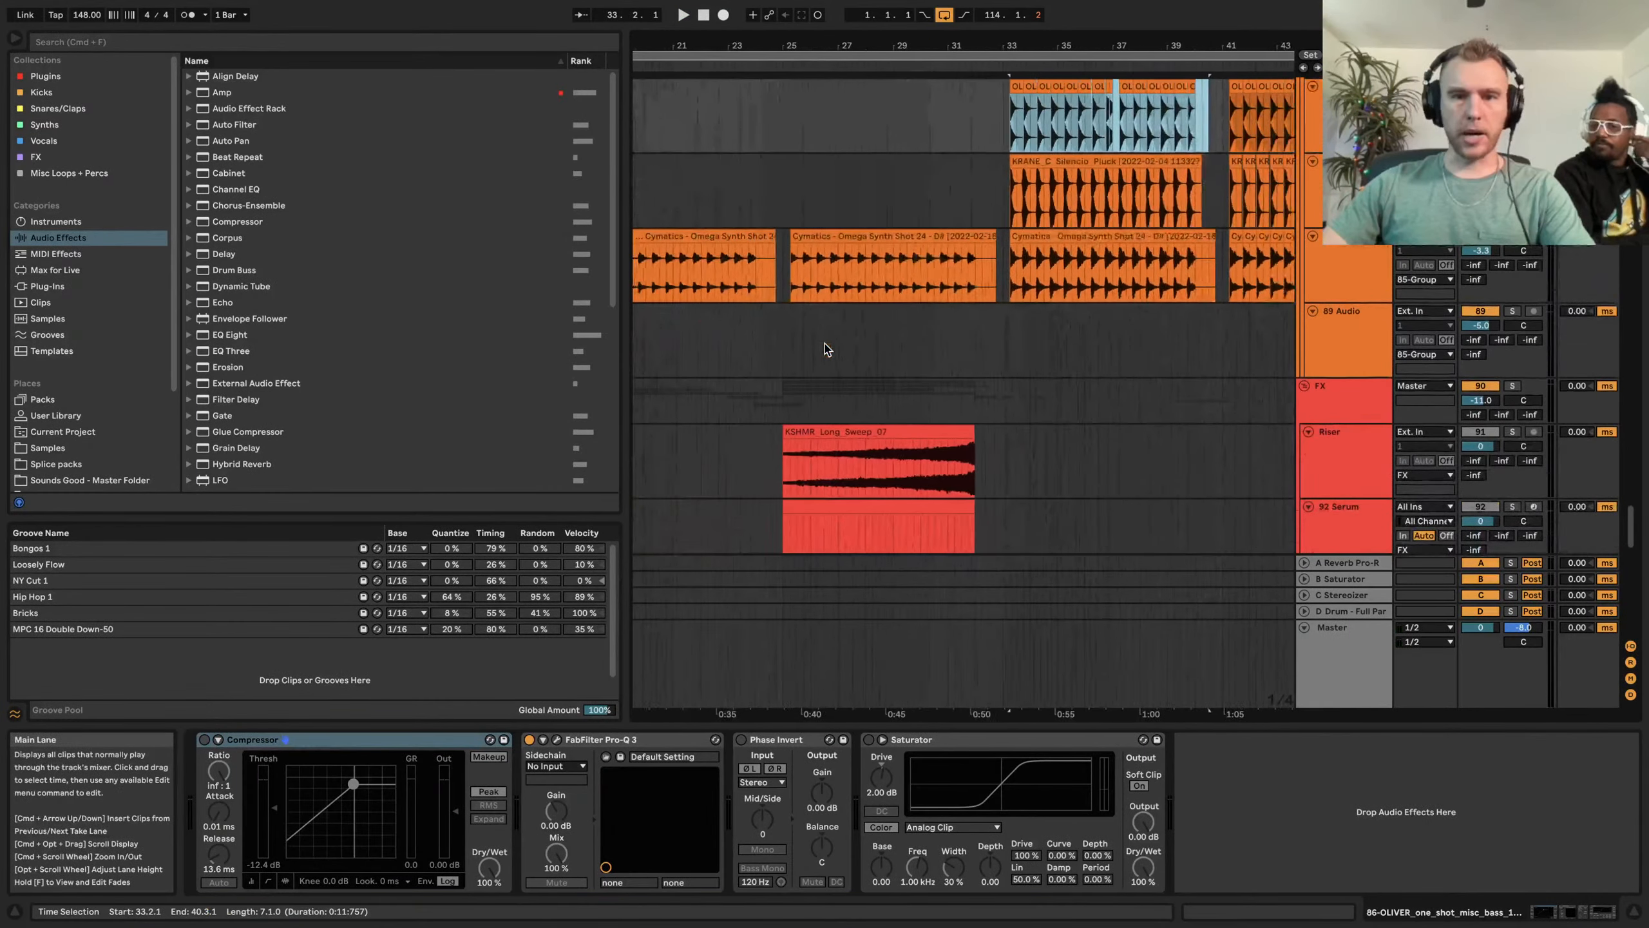
Look through the Extras, drop synth, Riser and vocal tracks in the sections before and around the first drop
scroll(865, 351, up, 10)
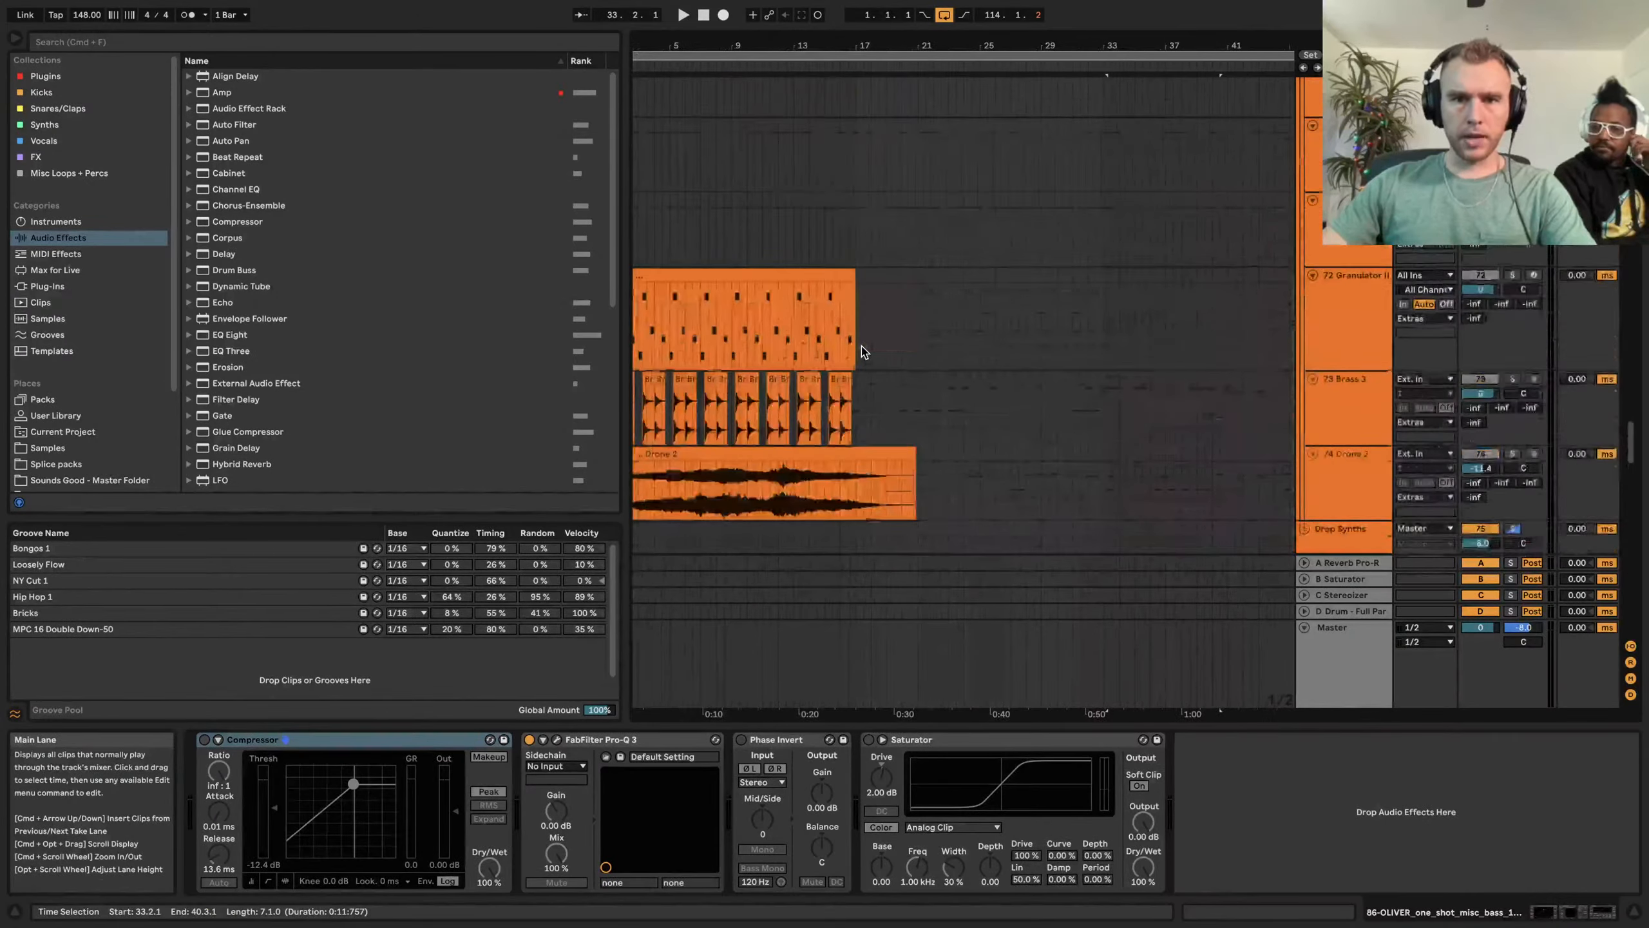
scroll(865, 351, down, 10)
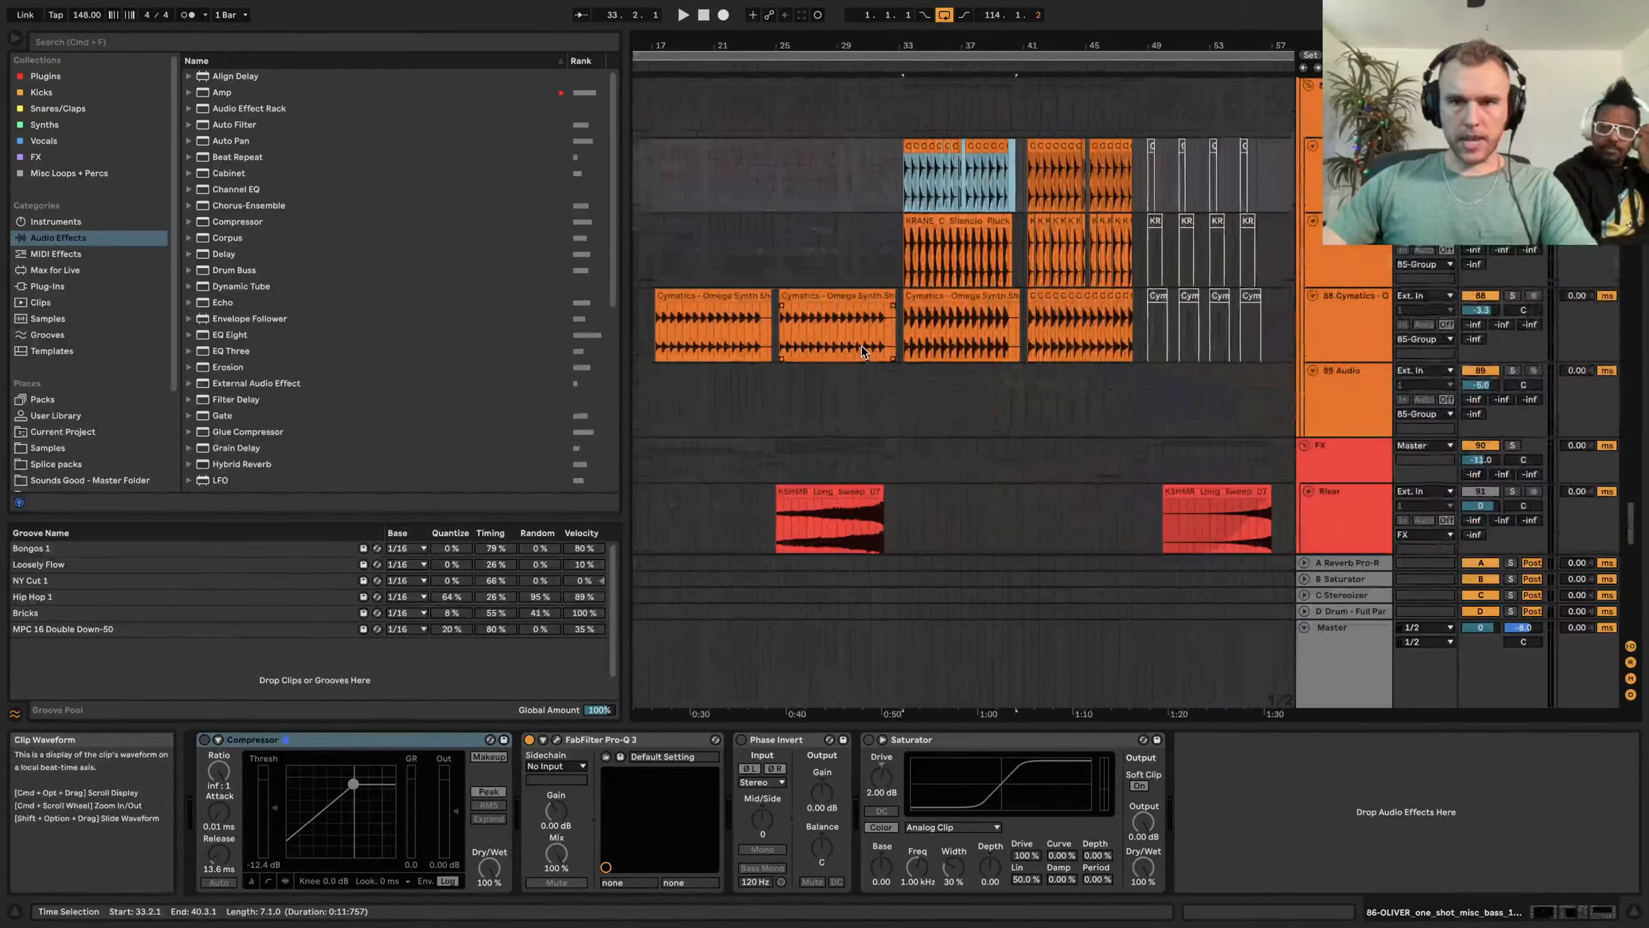
scroll(865, 351, right, 5)
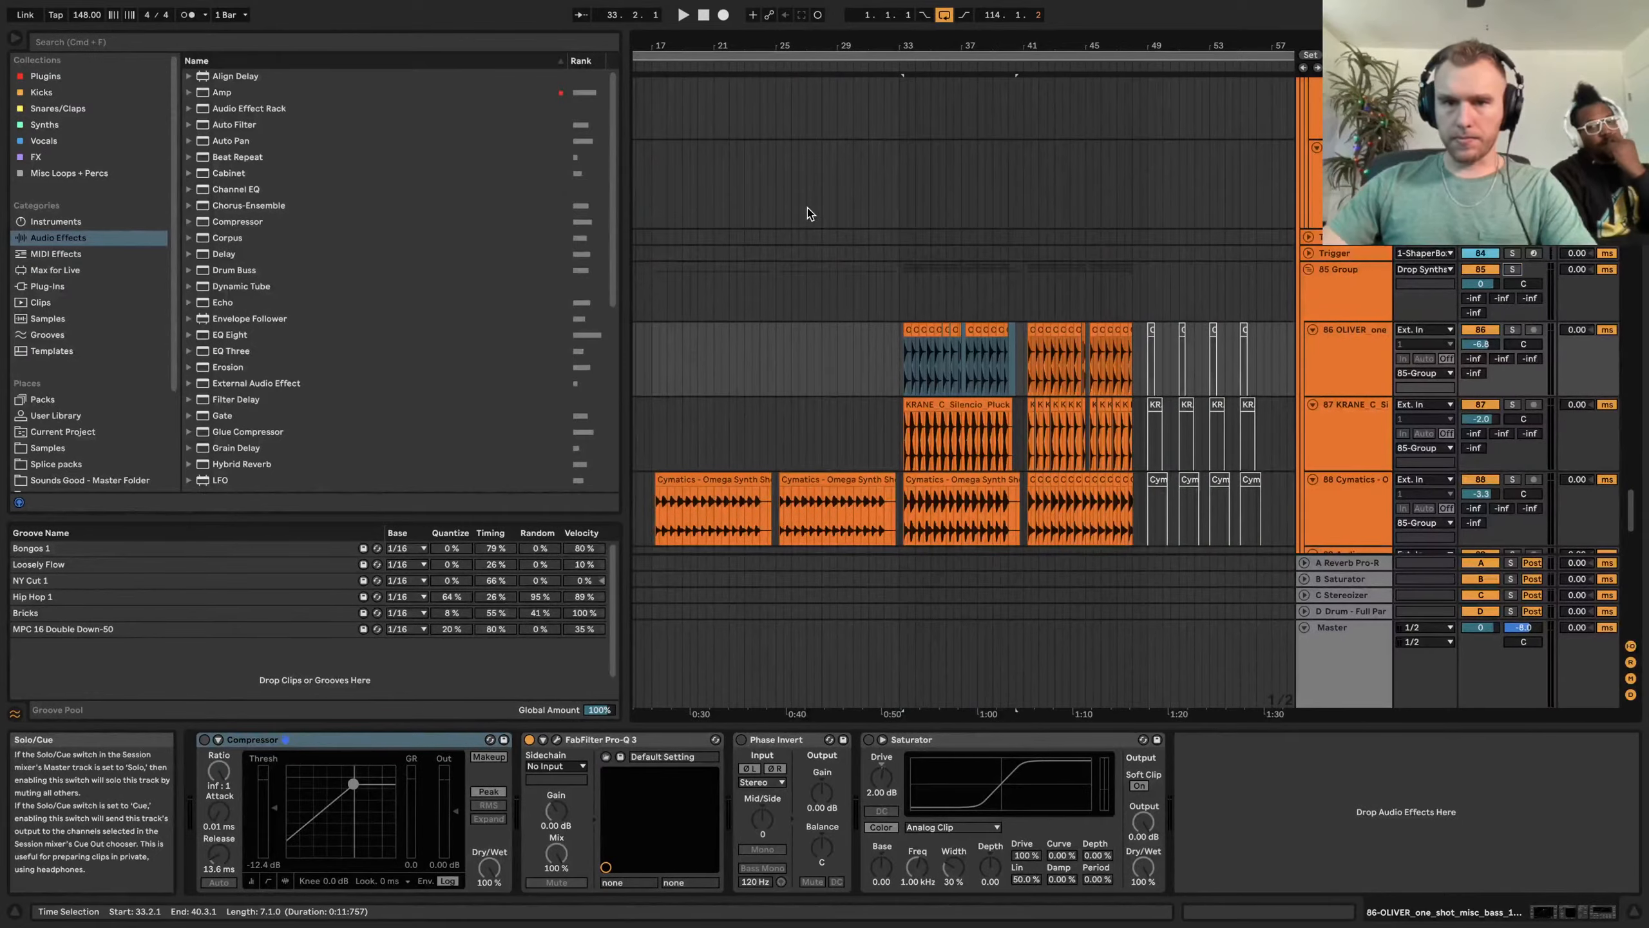
scroll(921, 347, down, 5)
scroll(921, 347, up, 10)
scroll(921, 347, left, 2)
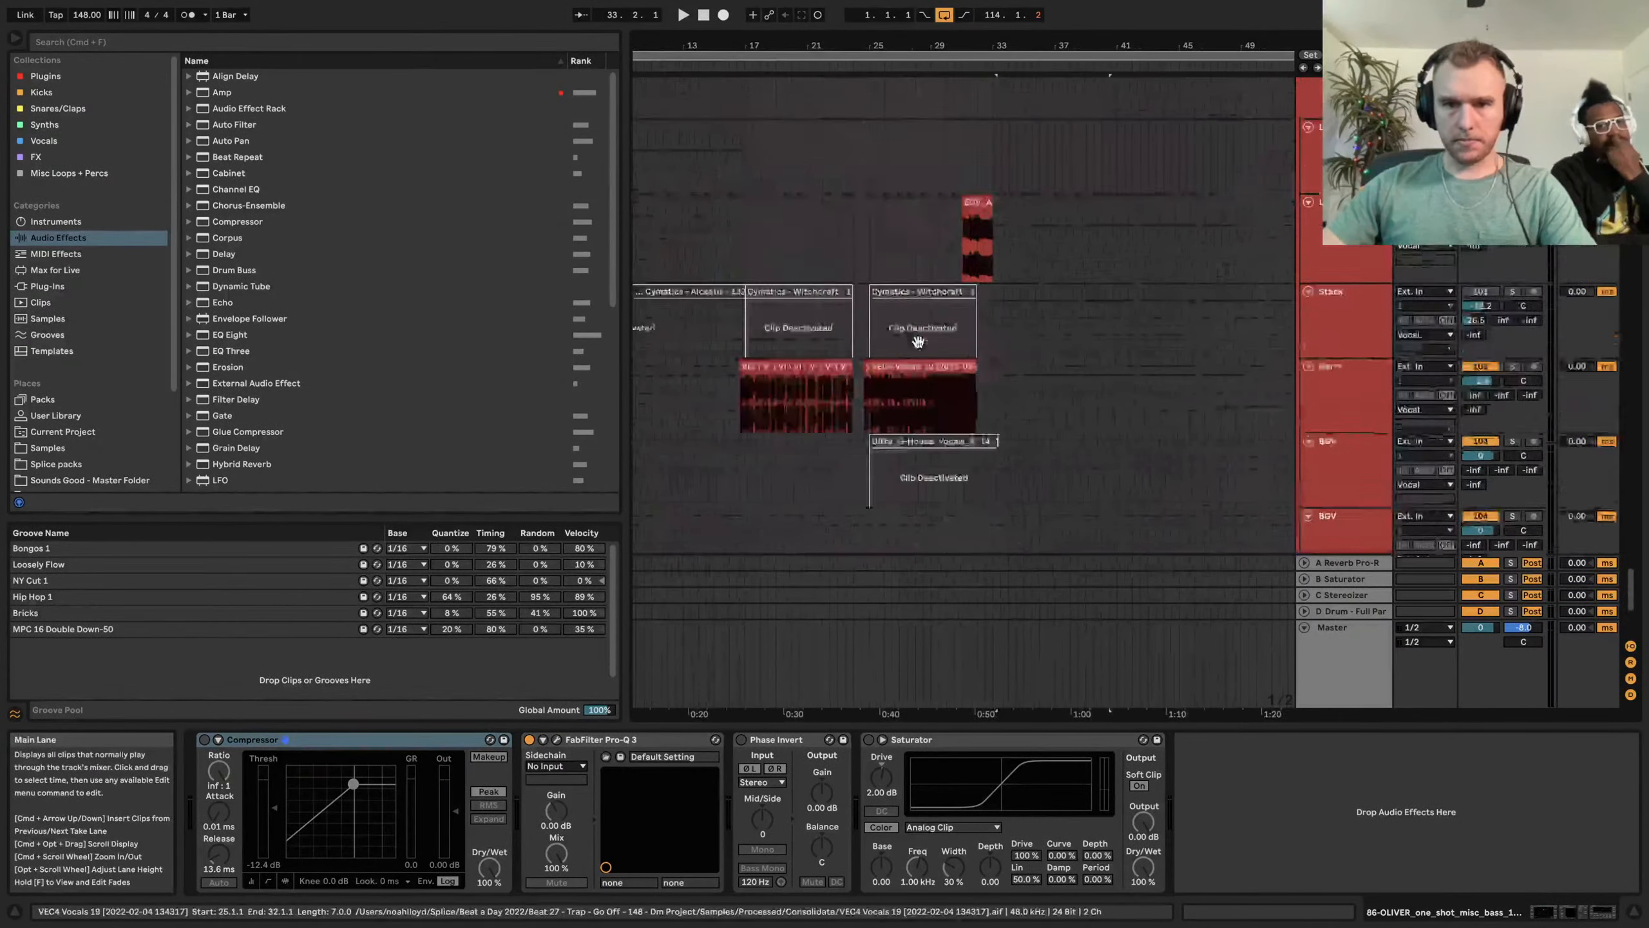
scroll(921, 347, up, 15)
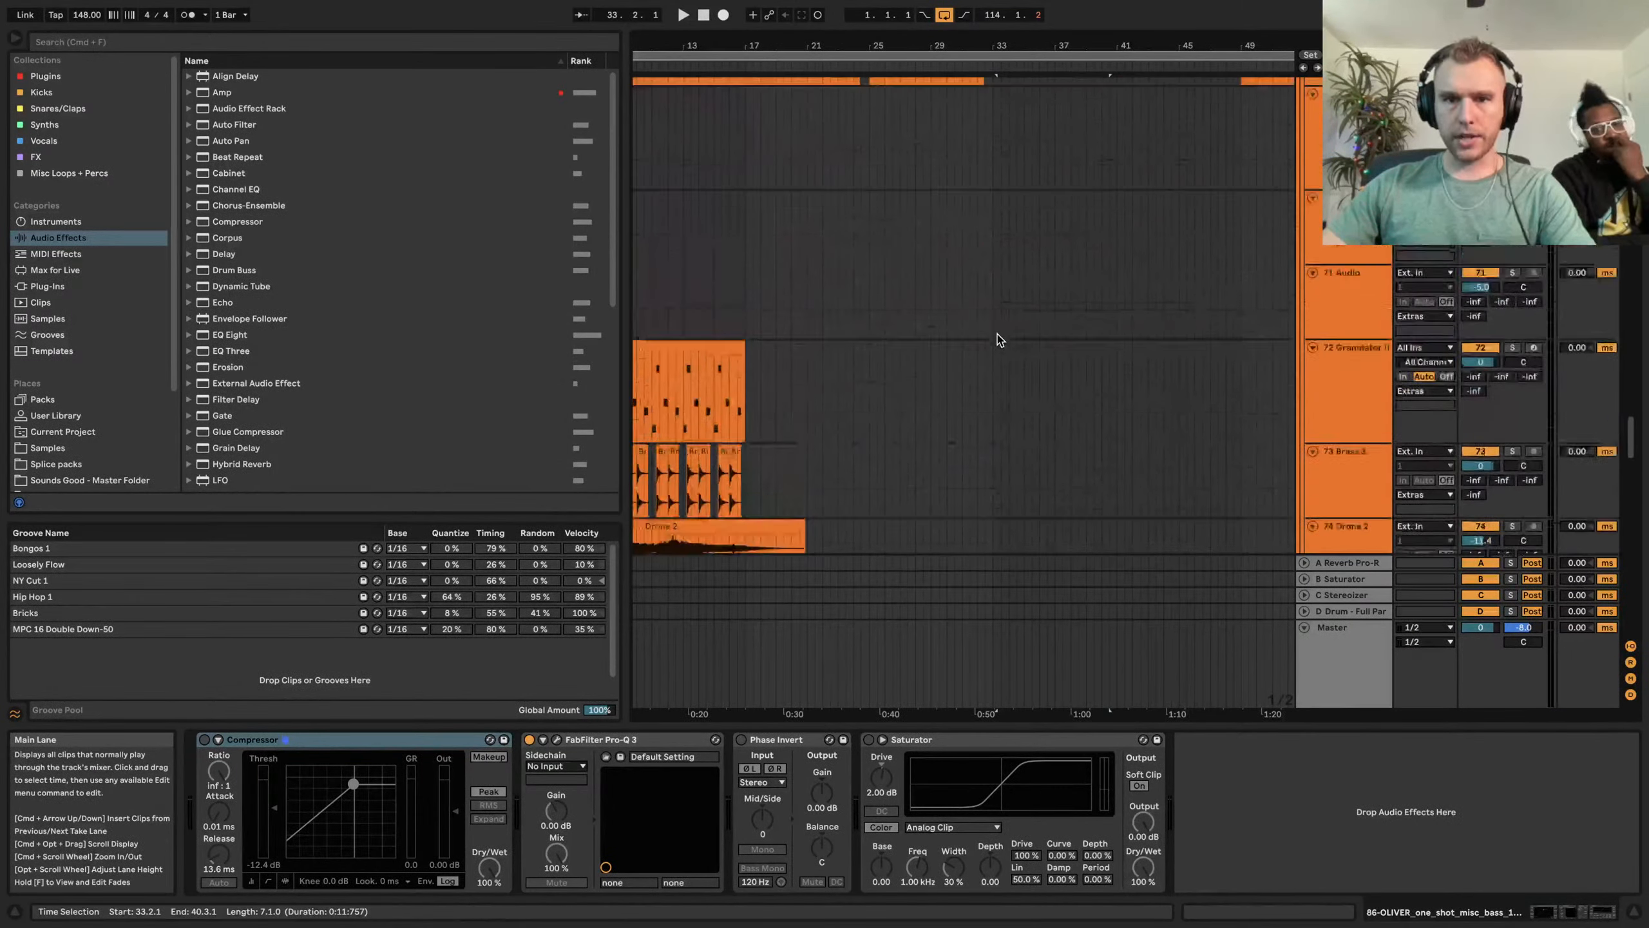
Solo the Stabs group and play its layers from just before bar 33
scroll(998, 339, down, 5)
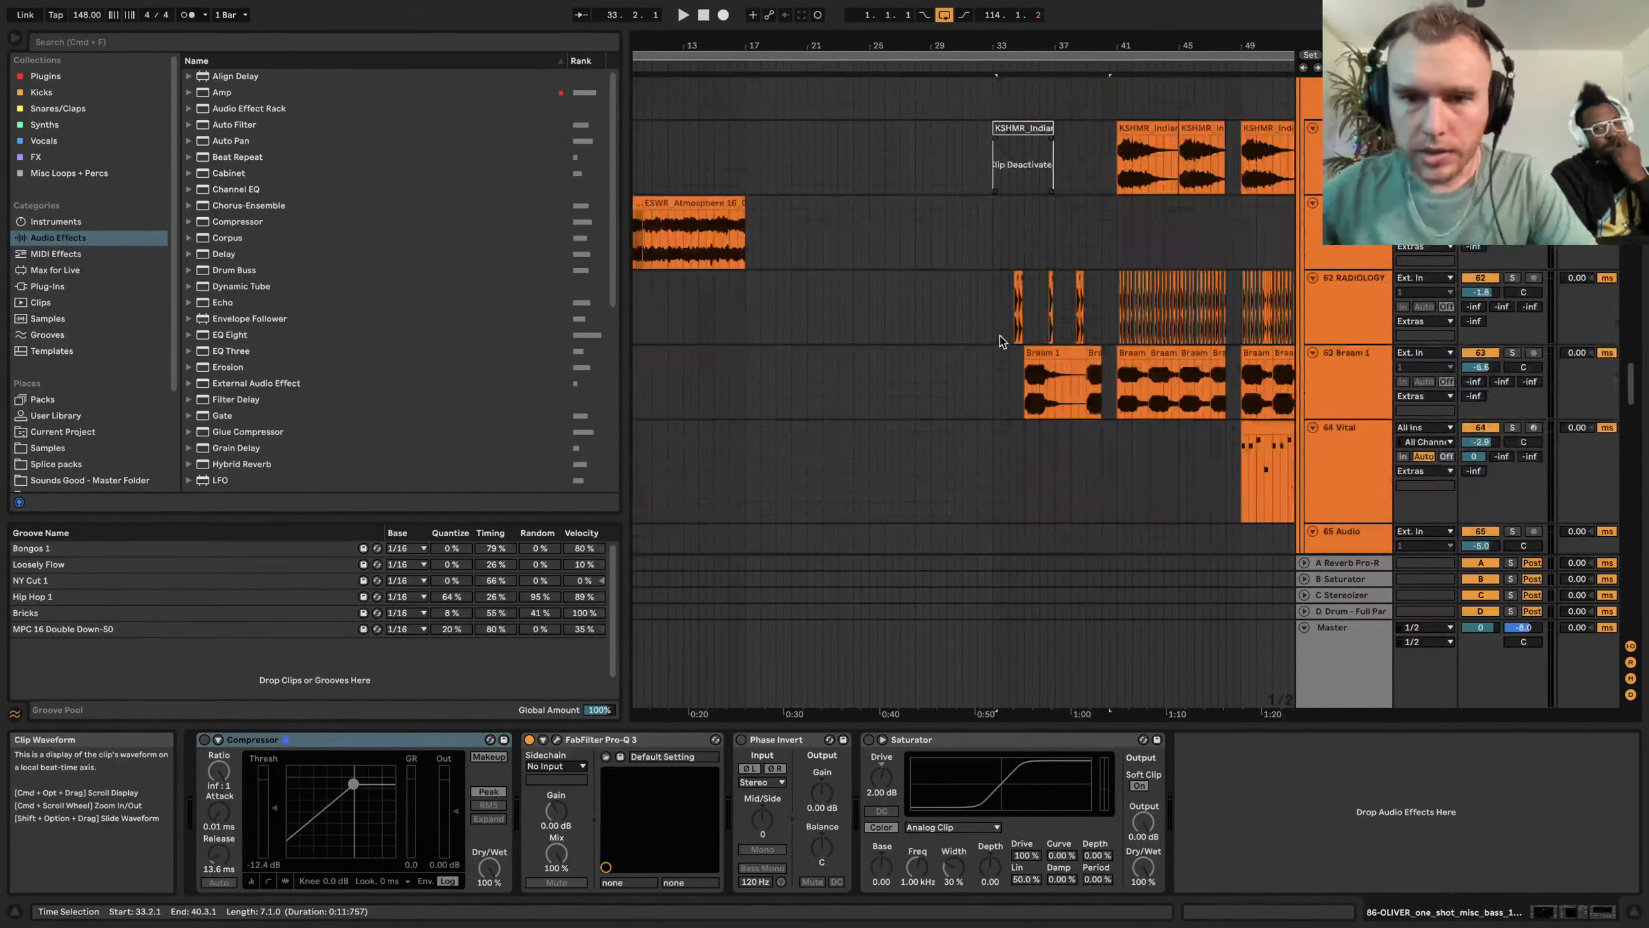
scroll(1000, 341, up, 8)
scroll(1000, 341, up, 8)
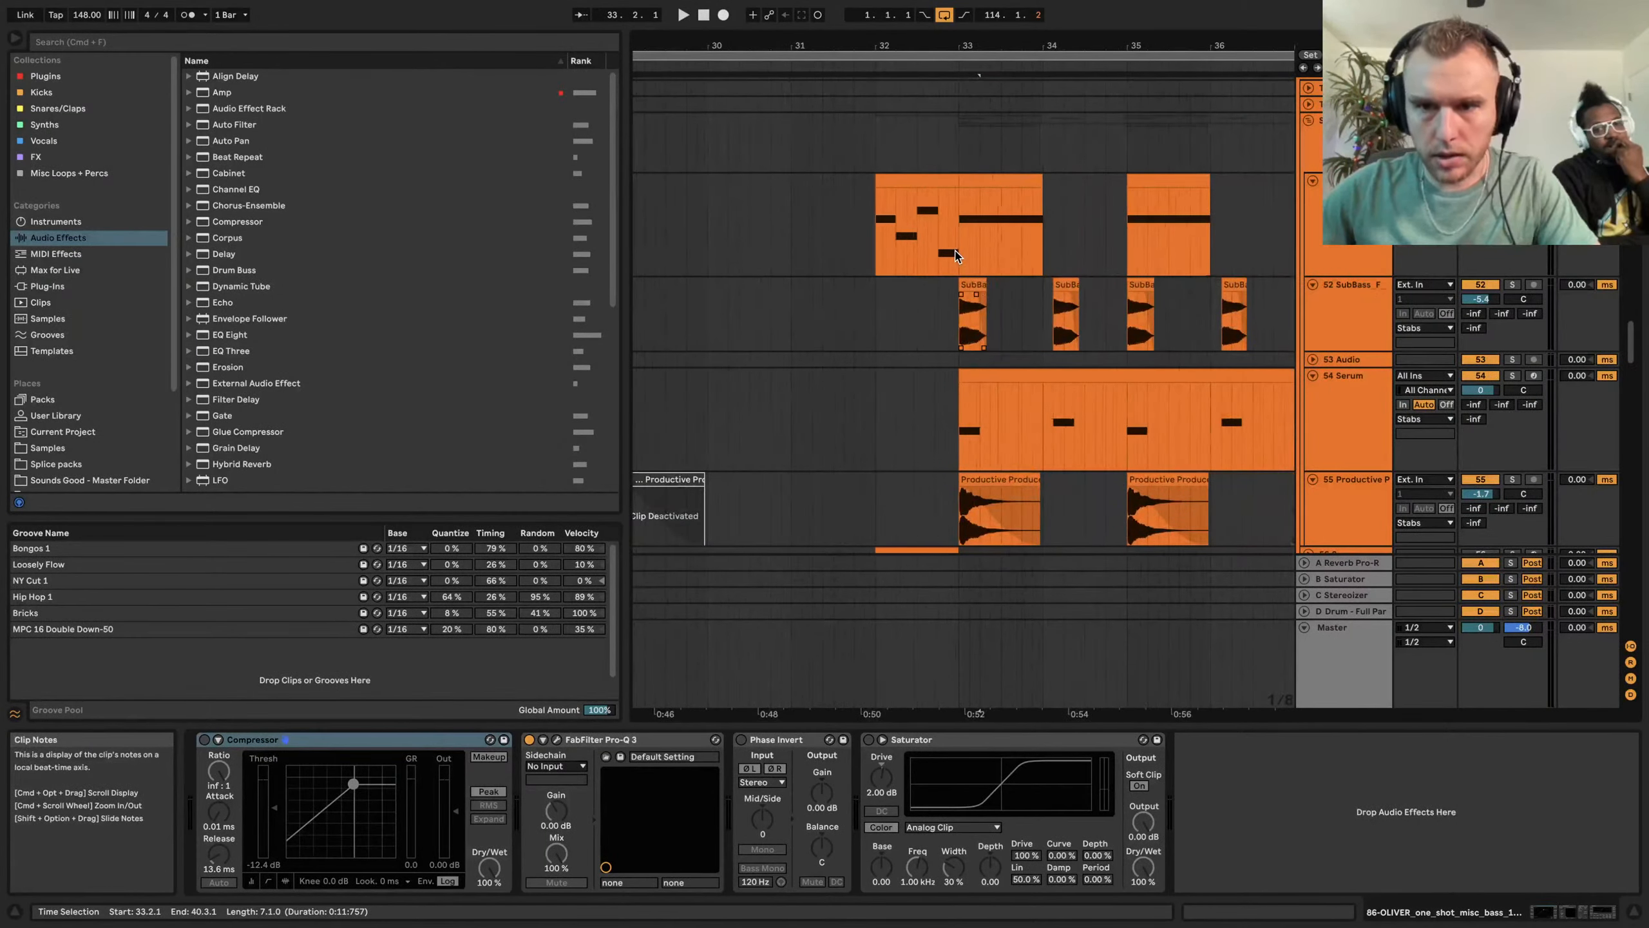
scroll(988, 258, right, 2)
scroll(989, 259, down, 3)
scroll(986, 258, up, 3)
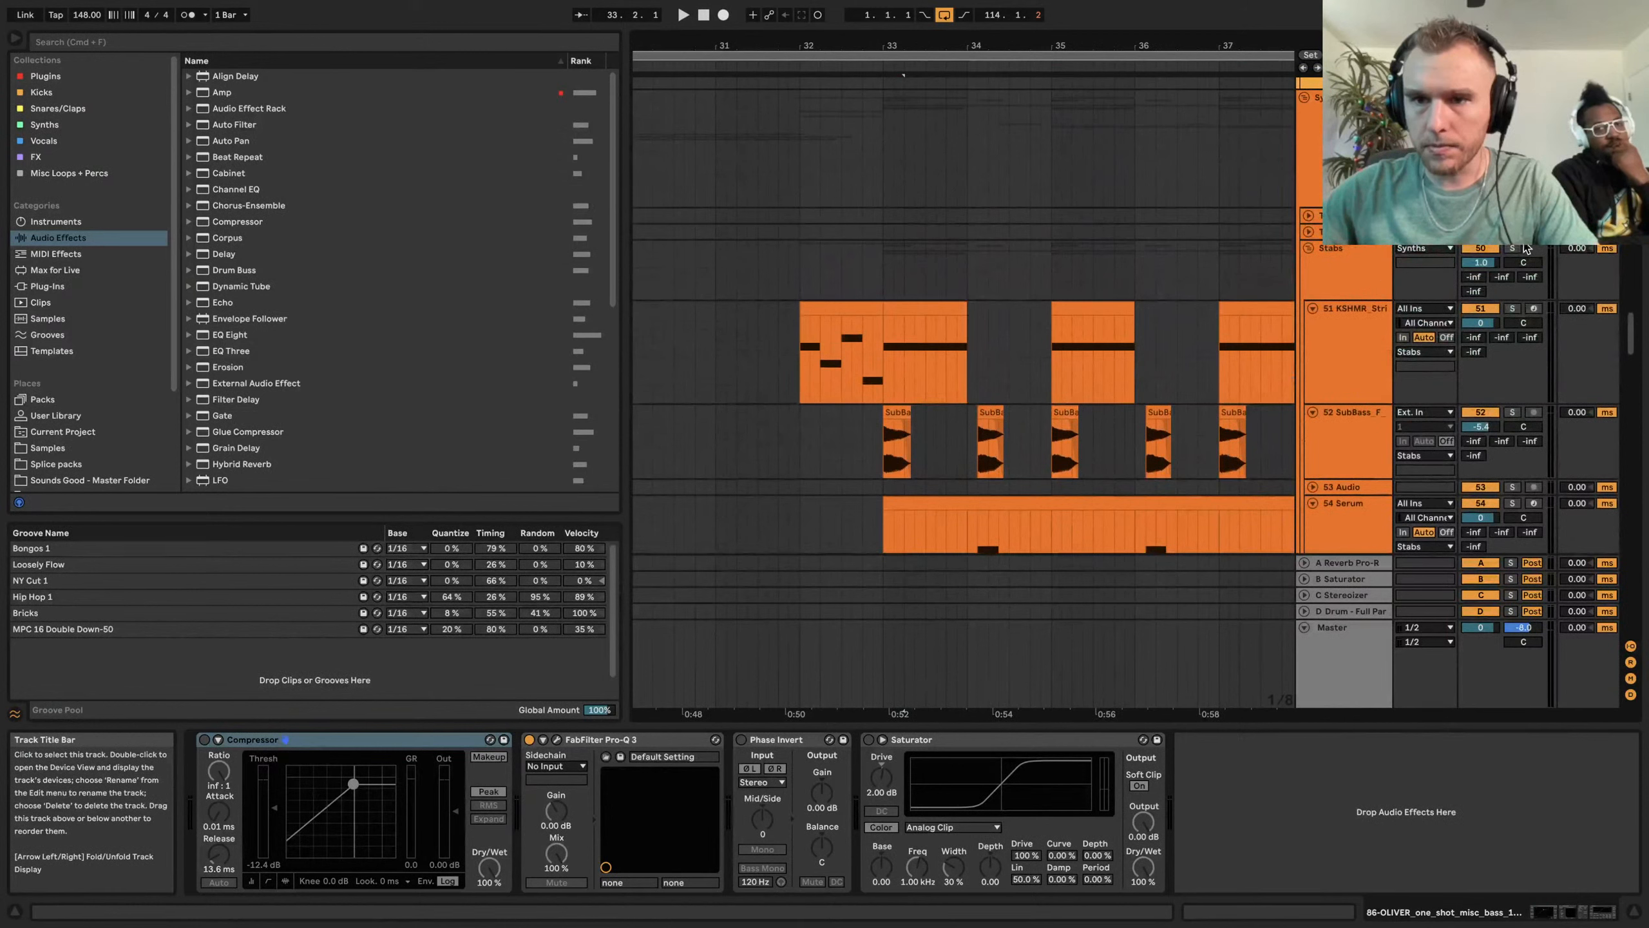
click(1505, 253)
scroll(935, 221, down, 3)
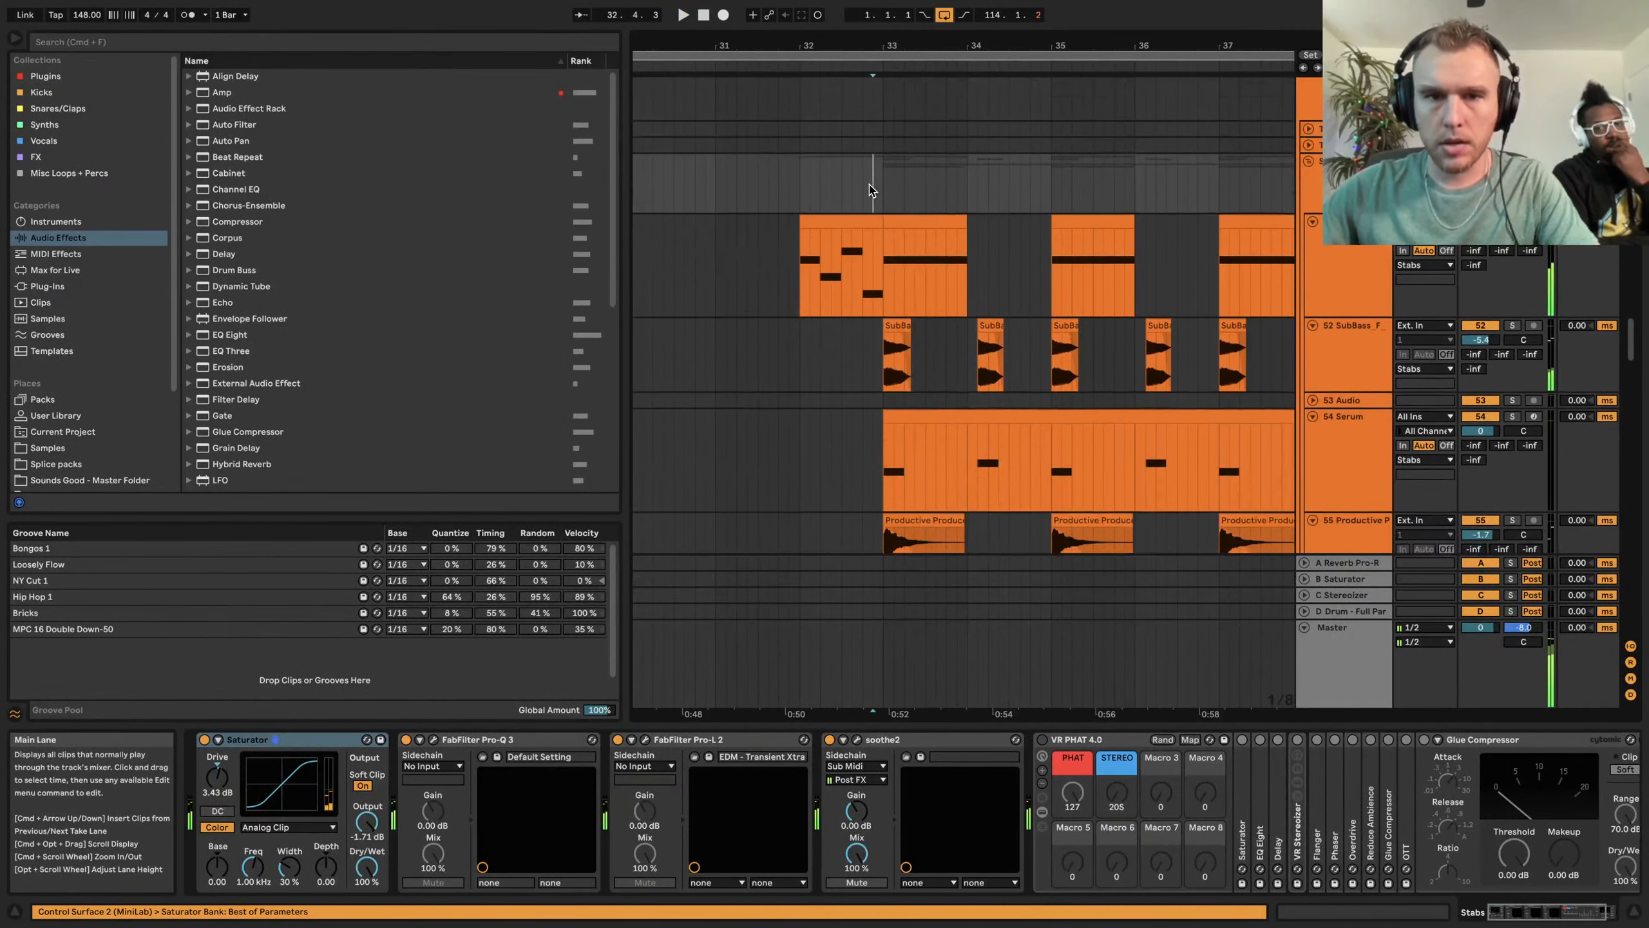
key(space)
scroll(962, 254, down, 3)
scroll(962, 254, right, 1)
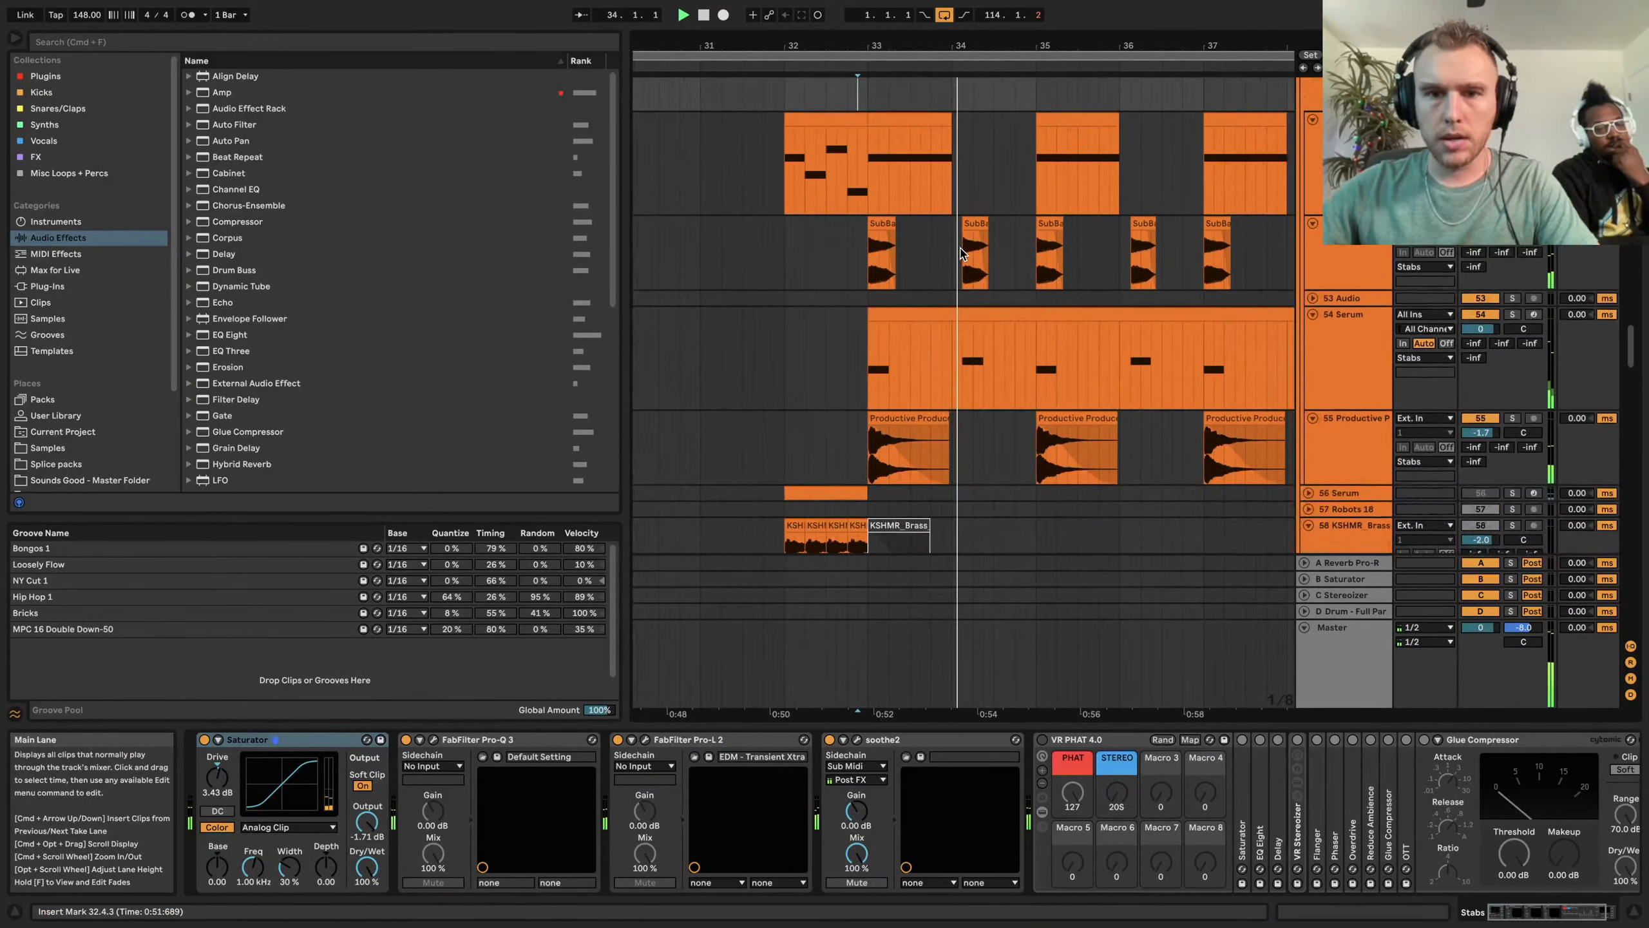
Audition the KSHMR String Stab track on its own from bar 33 and inspect its device chain
click(863, 179)
key(space)
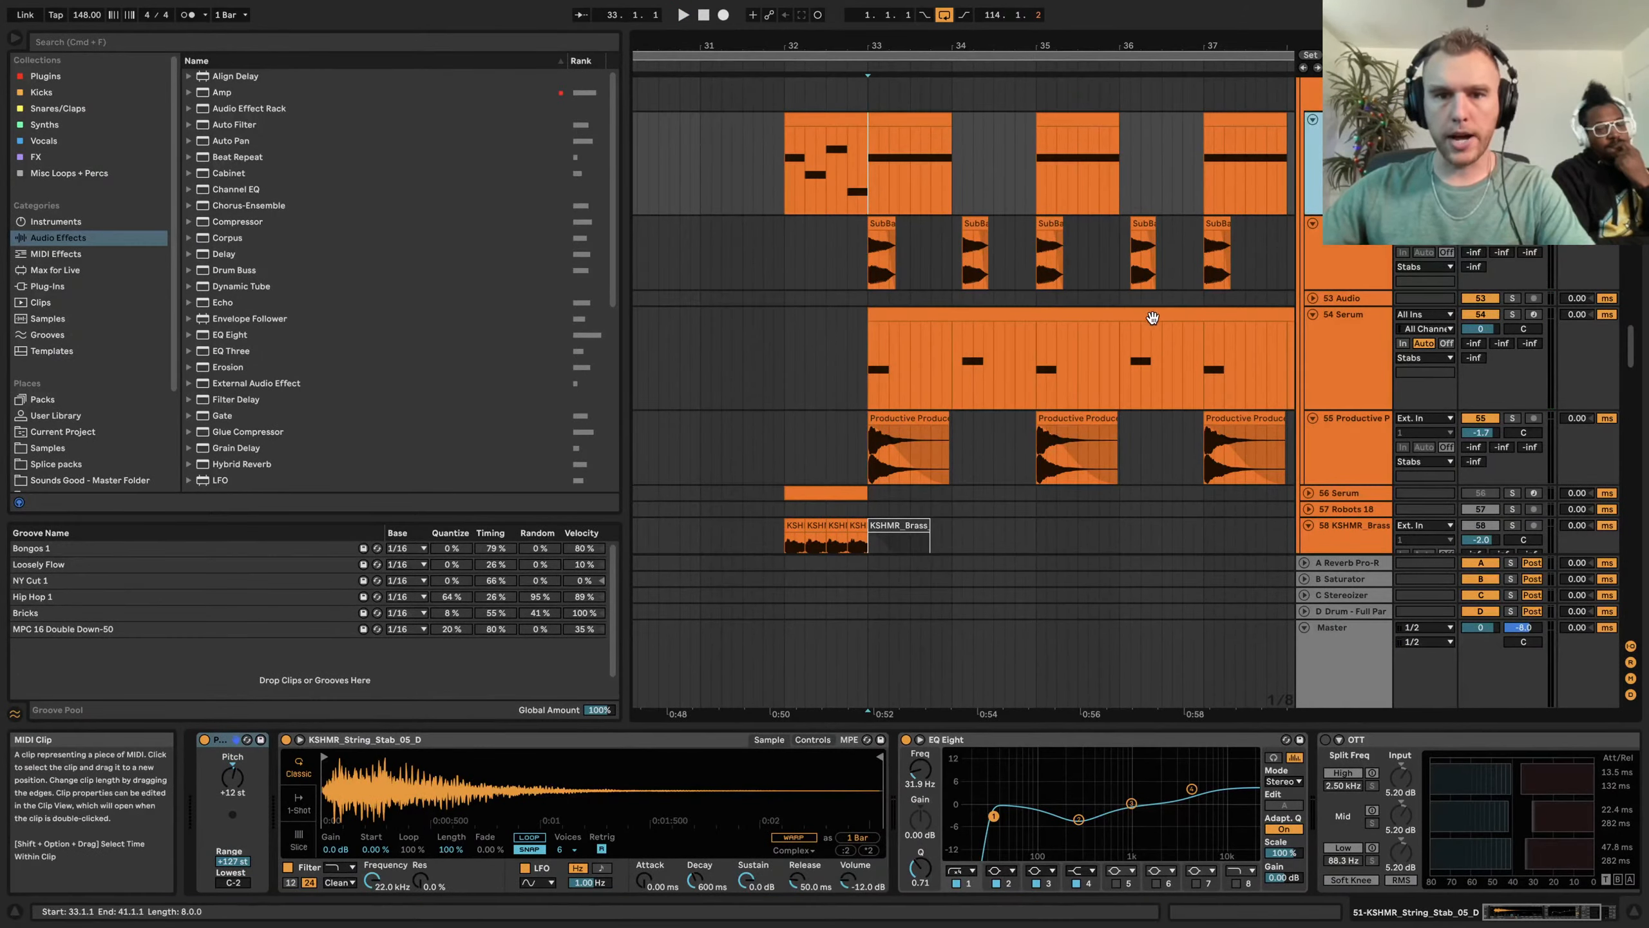
scroll(1129, 436, up, 2)
scroll(1129, 435, down, 1)
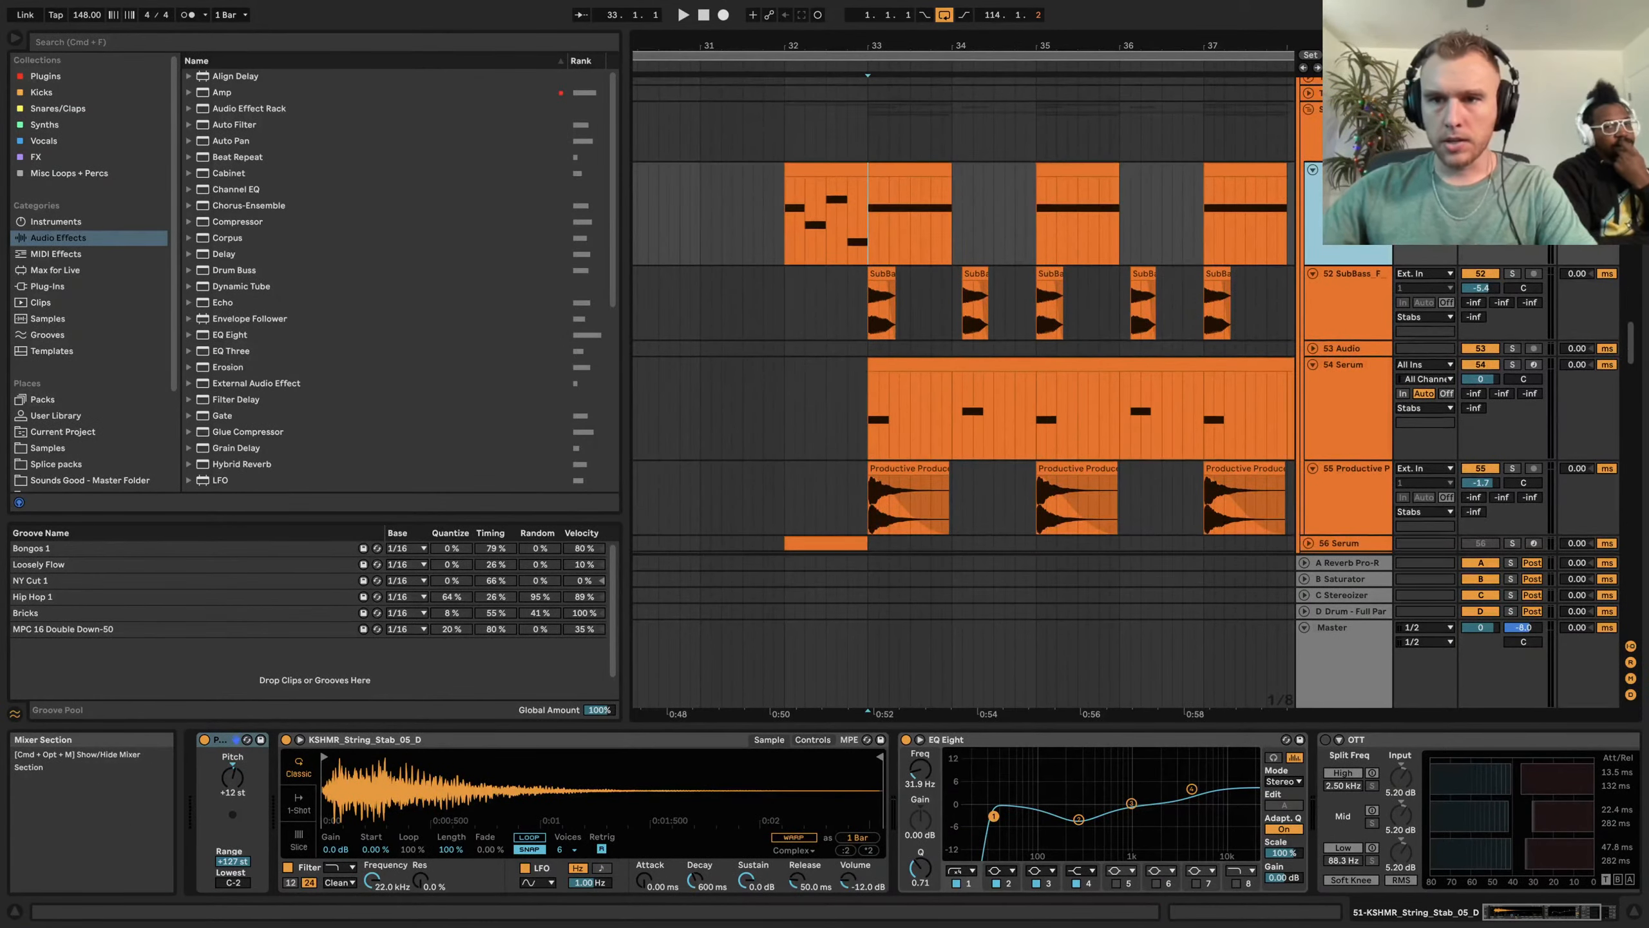
key(space)
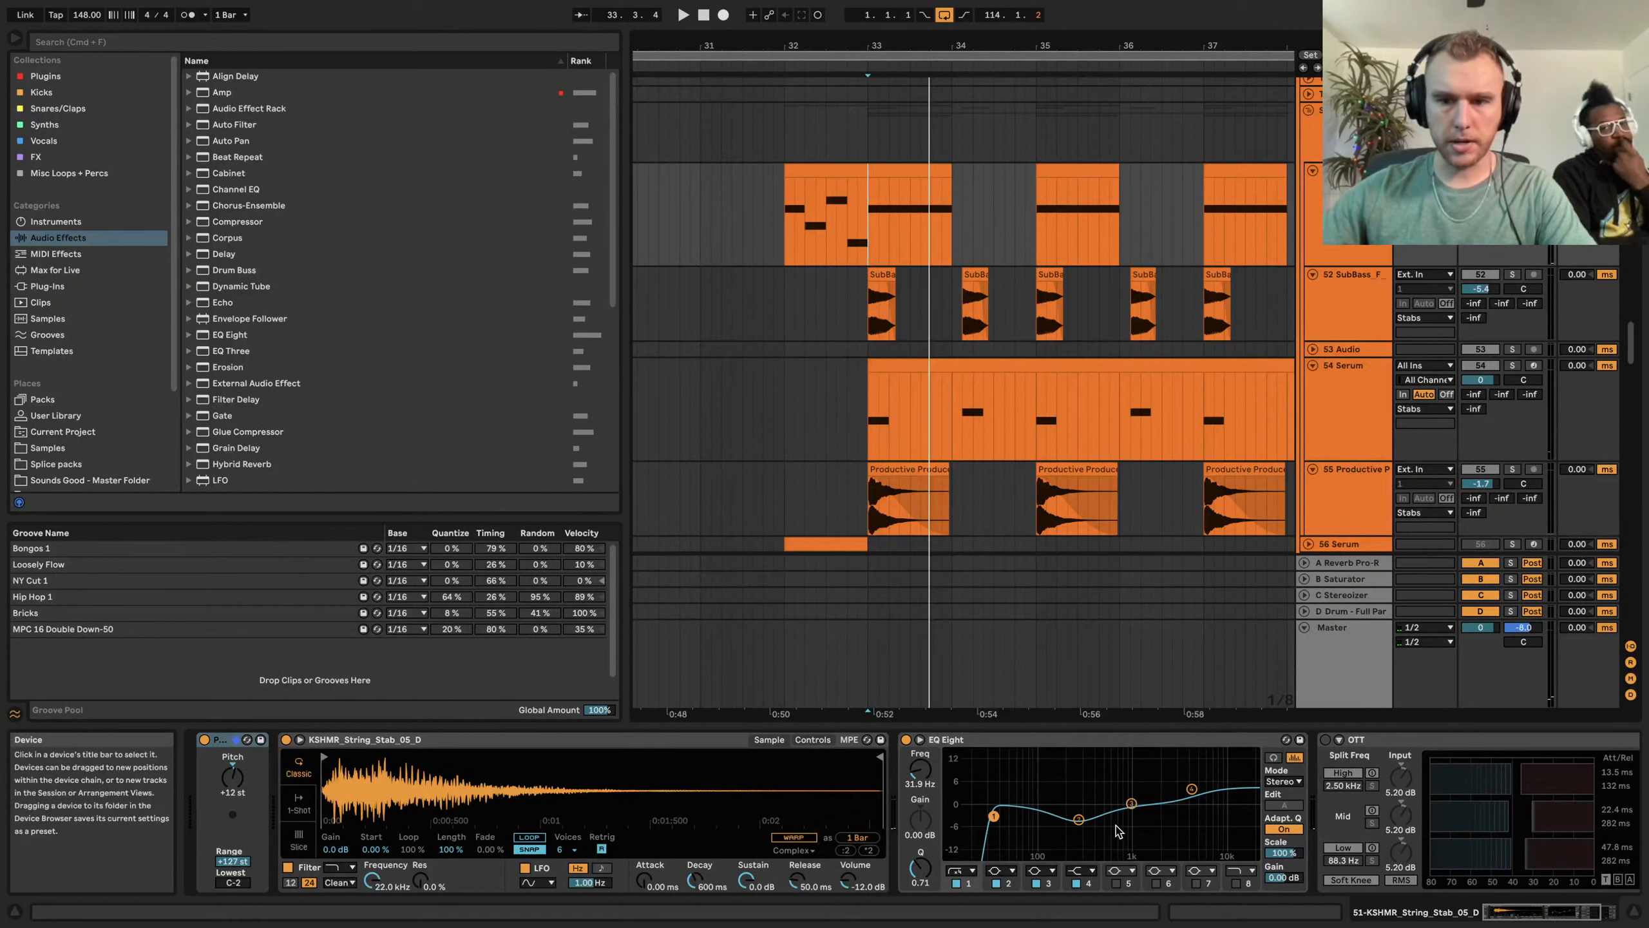
scroll(1318, 838, right, 3)
Solo the SubBass track in the Stabs group and play its short hits repeatedly from bar 33
click(1511, 274)
key(space)
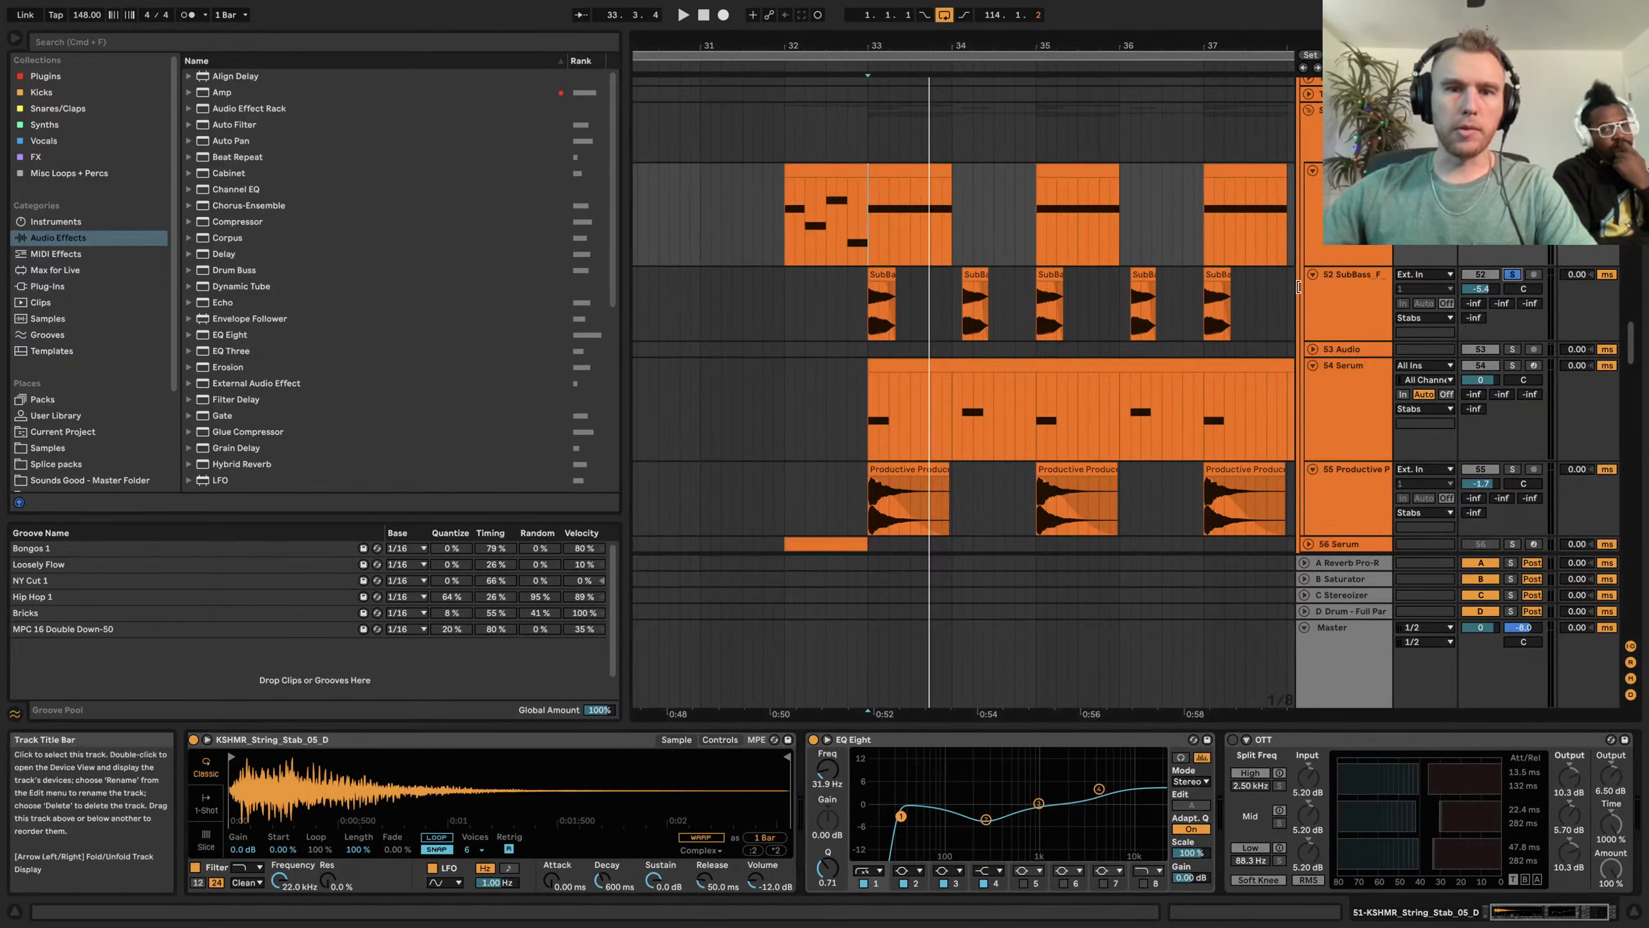
click(873, 325)
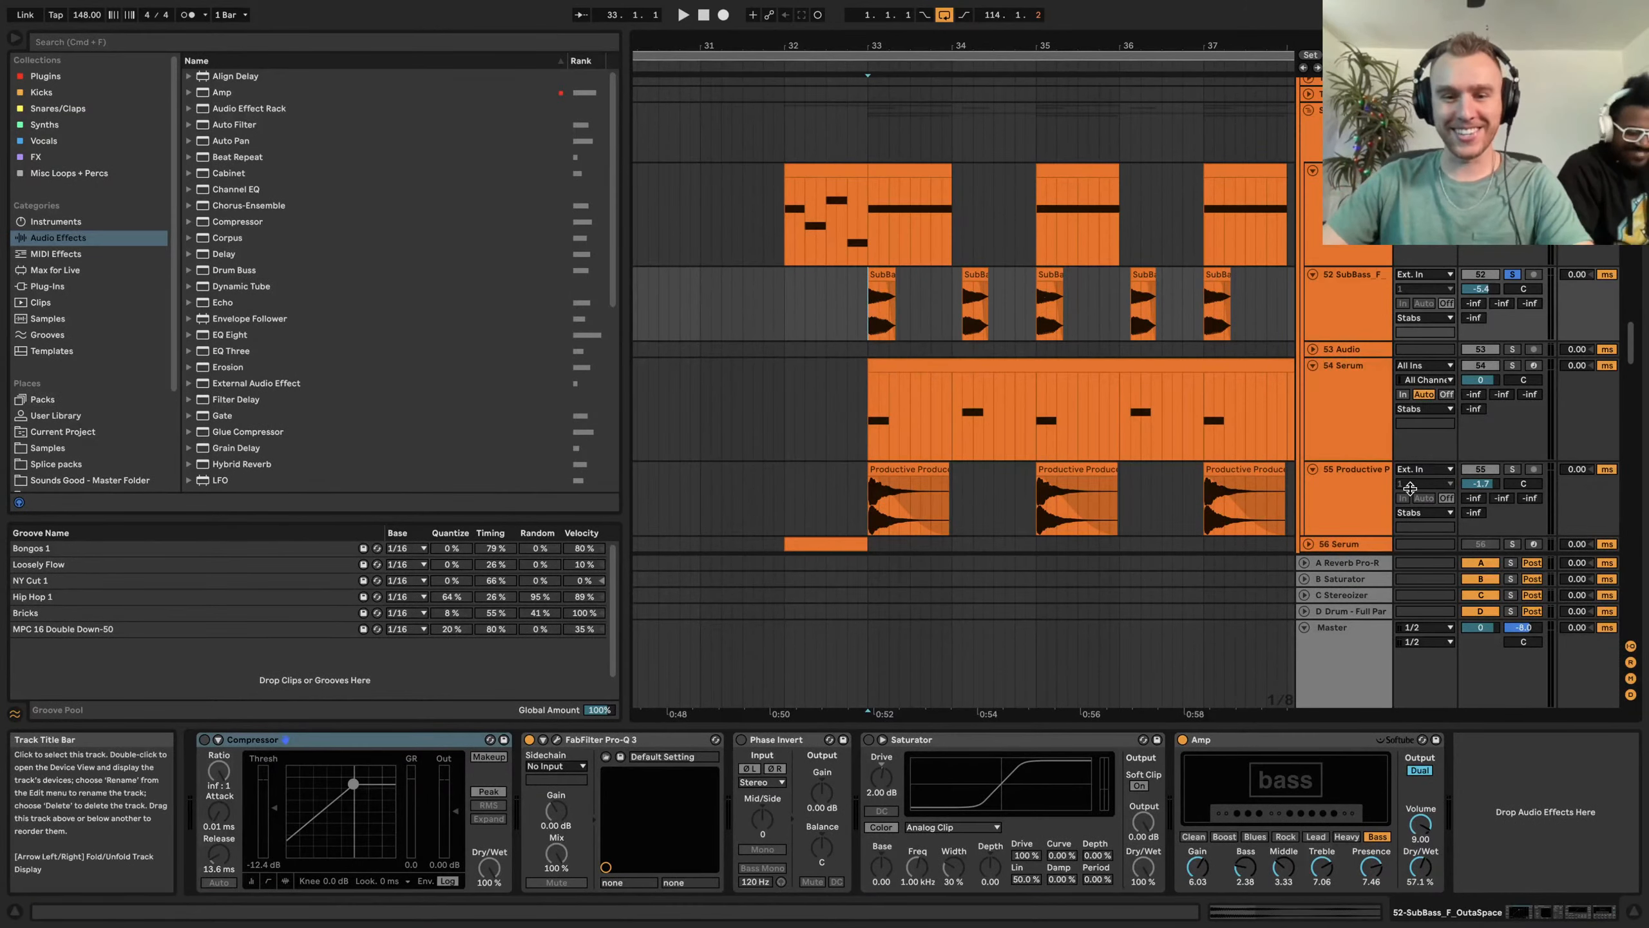
key(space)
key(space)
key(space)
key(space)
key(space)
key(space)
Solo the Serum track in the Stabs group, play it from bar 33 and show its devices
key(space)
click(1512, 366)
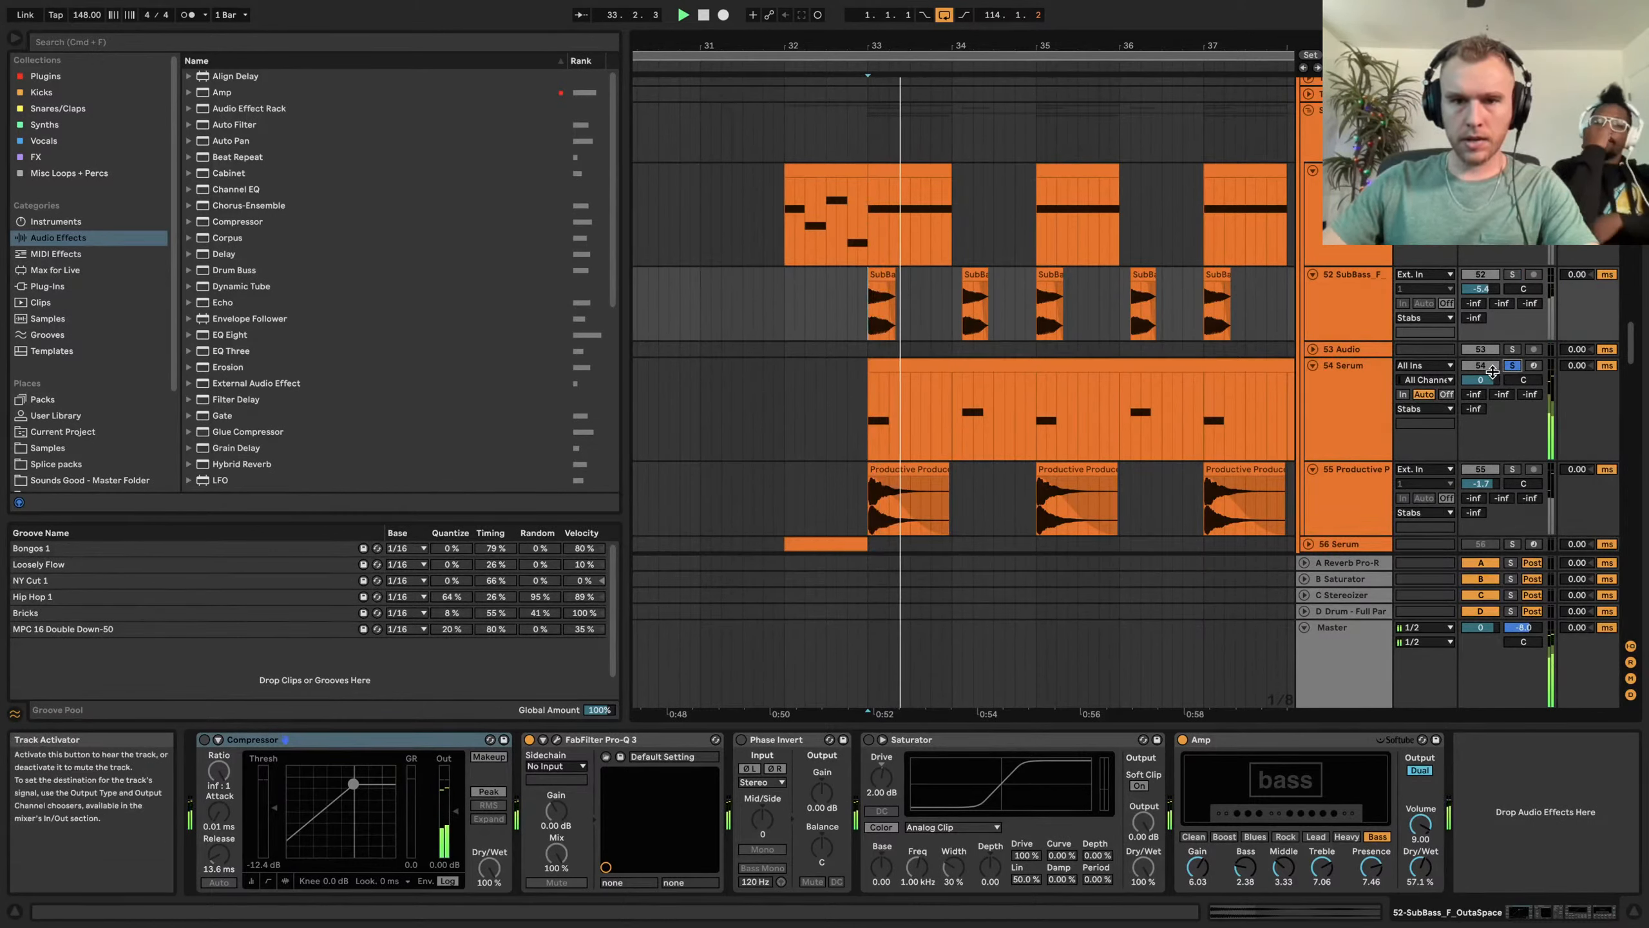
click(1333, 406)
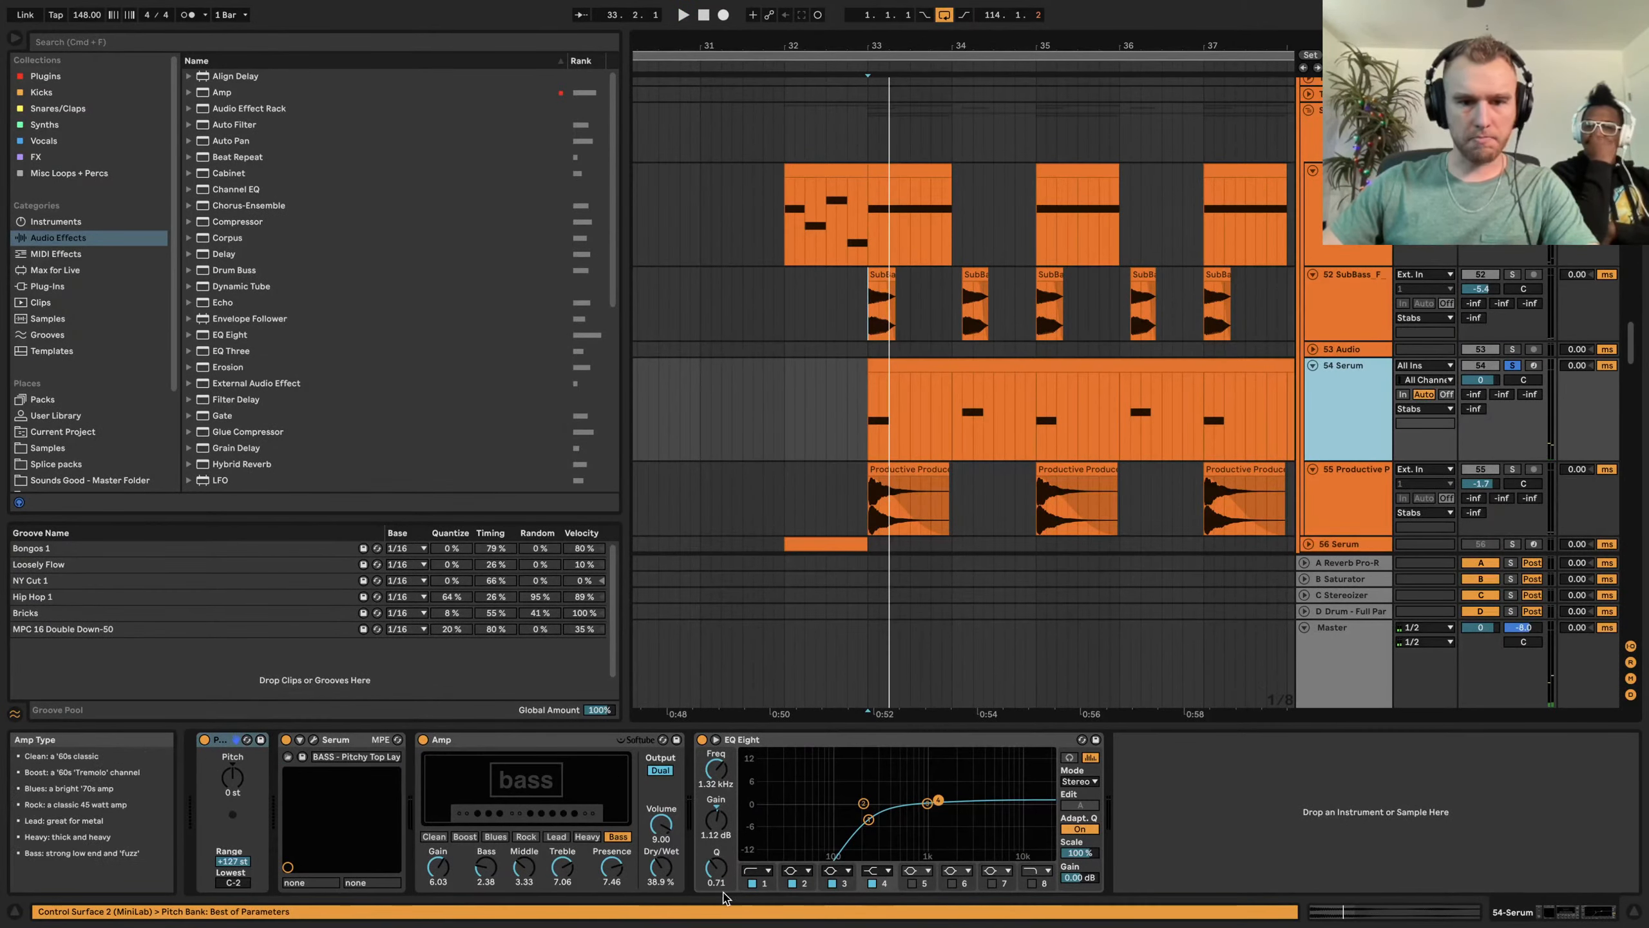
Solo the Productive Producer stab track, play its first clip at bar 33, and turn the solo off
click(1512, 470)
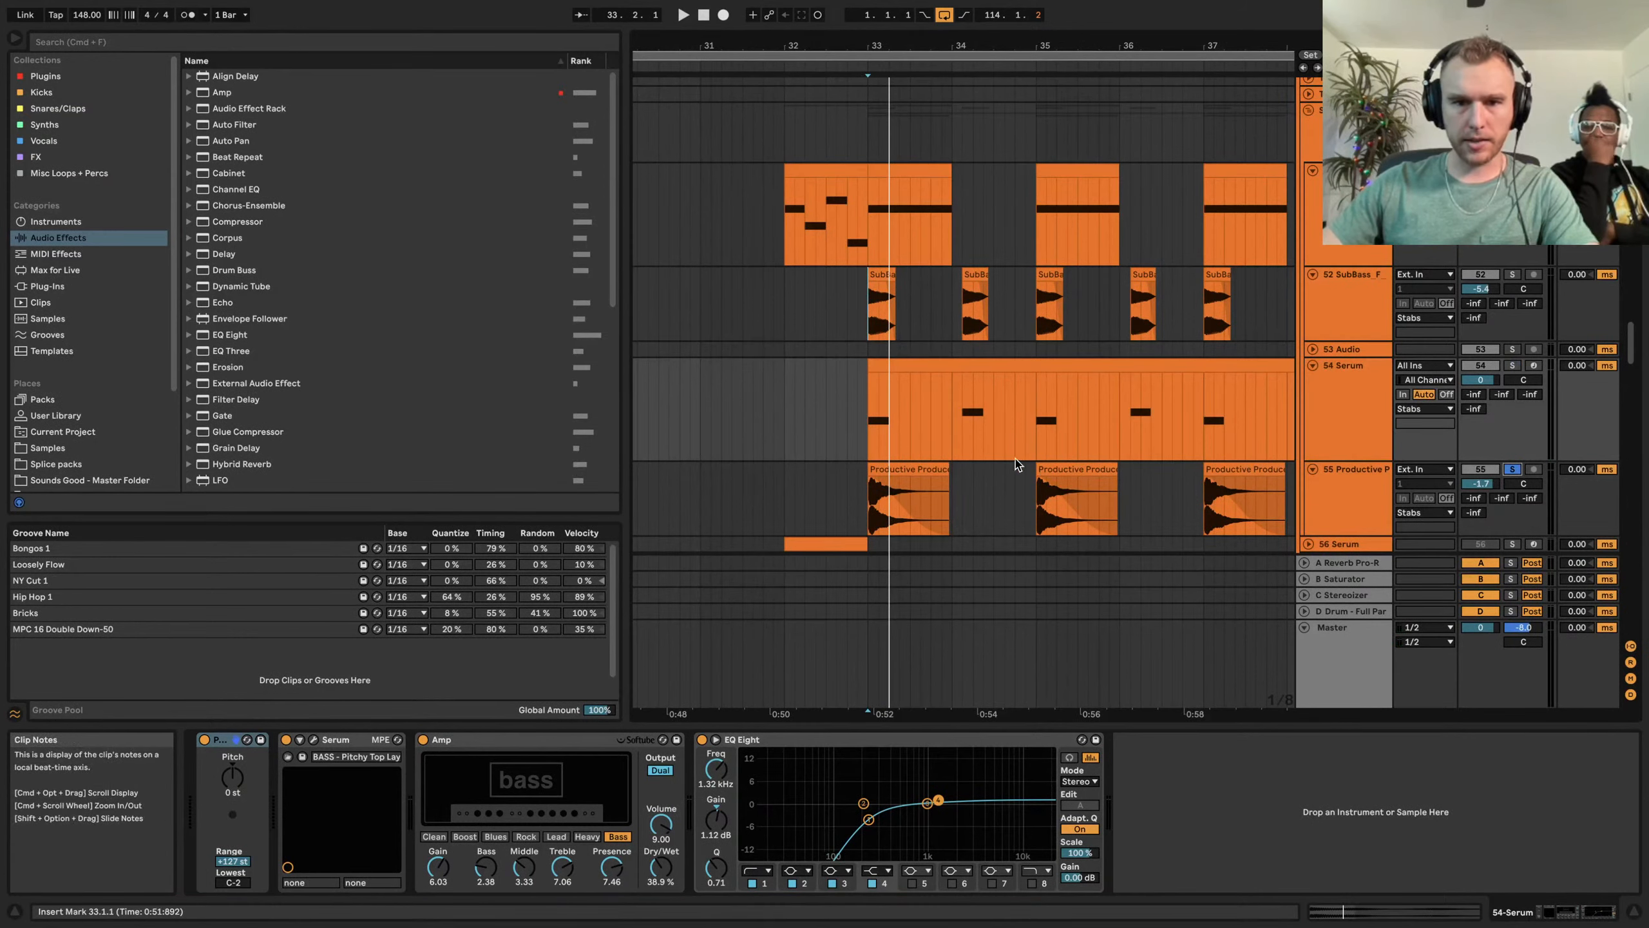
click(909, 500)
scroll(1000, 410, down, 3)
key(space)
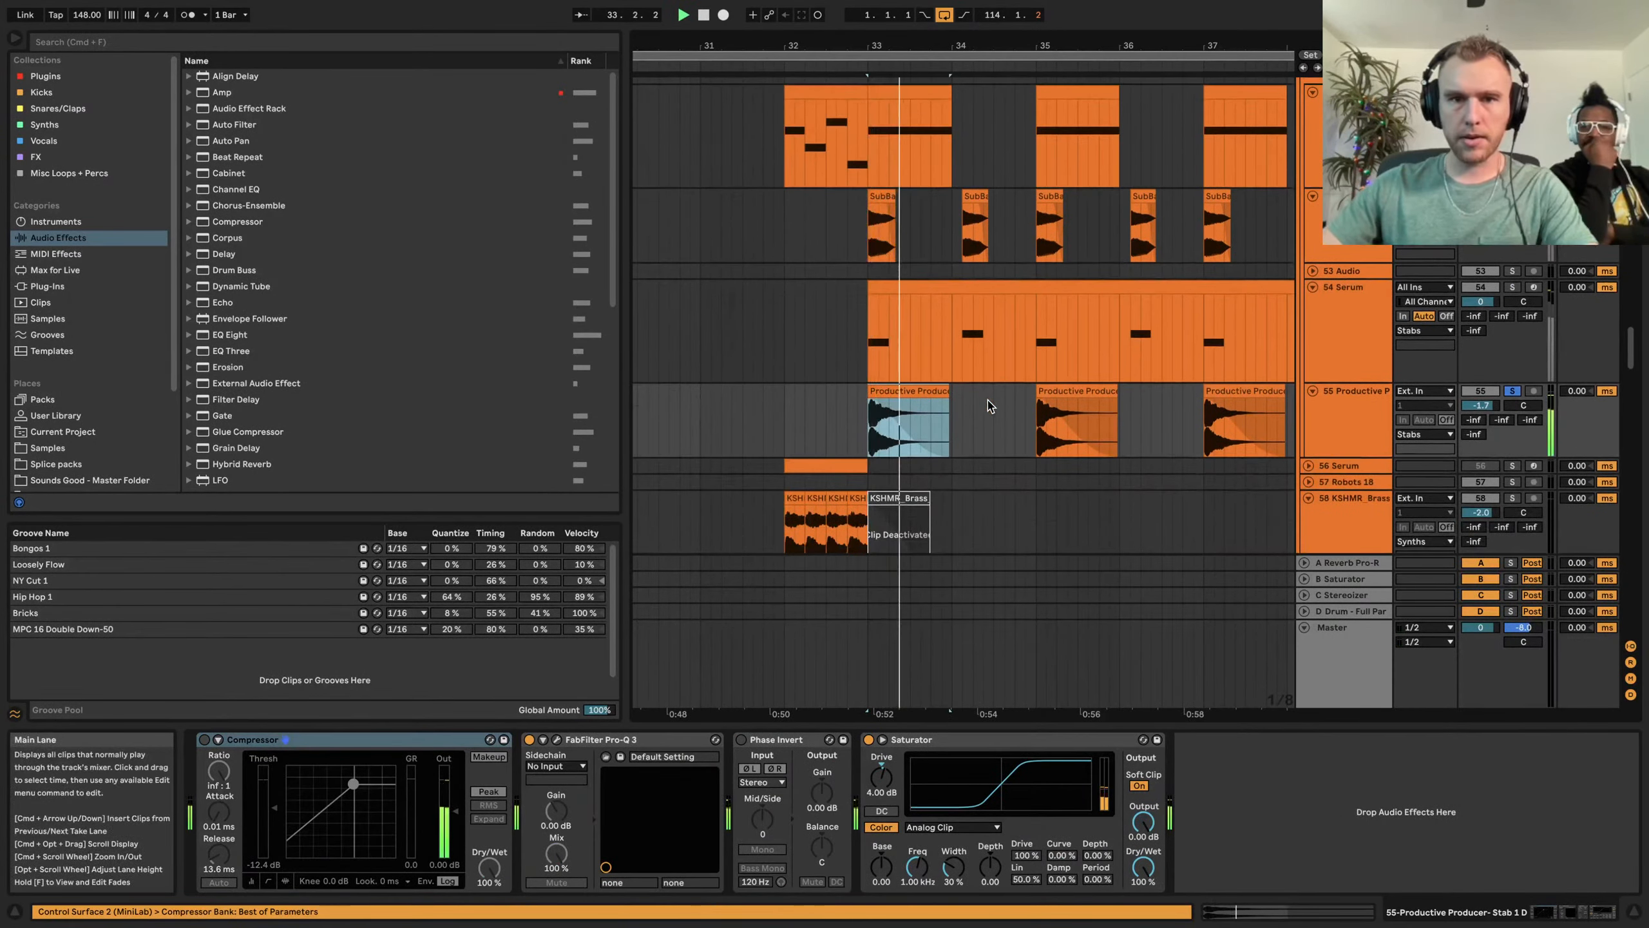
key(space)
key(space)
key(space)
click(1512, 390)
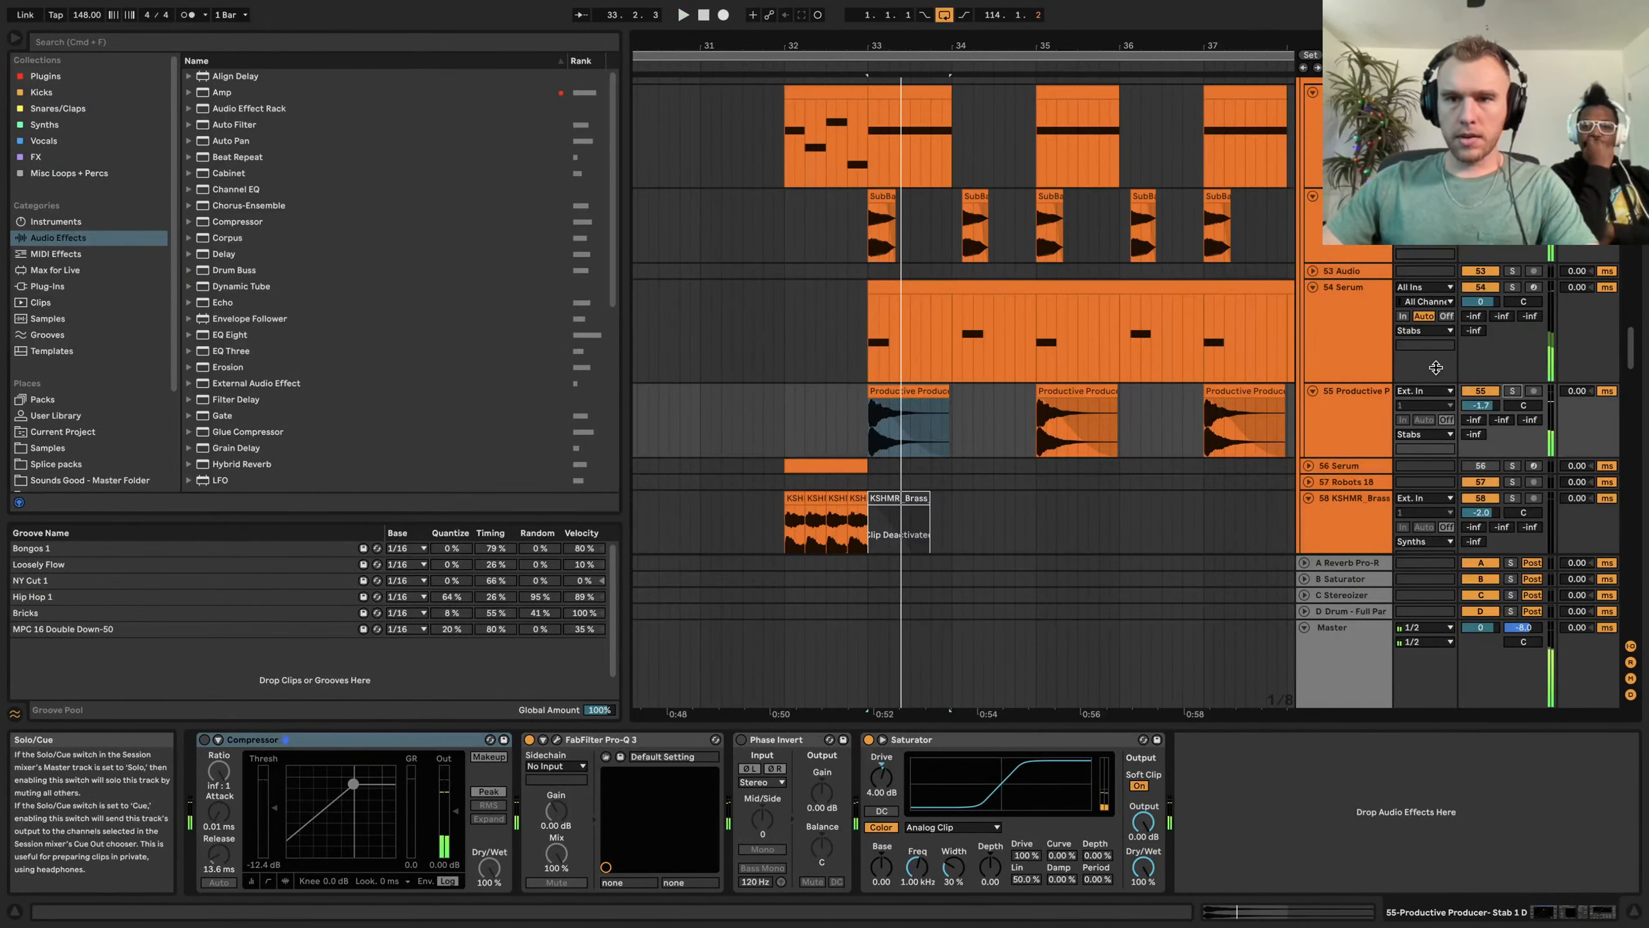
Play from bar 32, briefly soloing the KSHMR Brass track and restoring the other tracks
click(753, 123)
scroll(844, 124, up, 3)
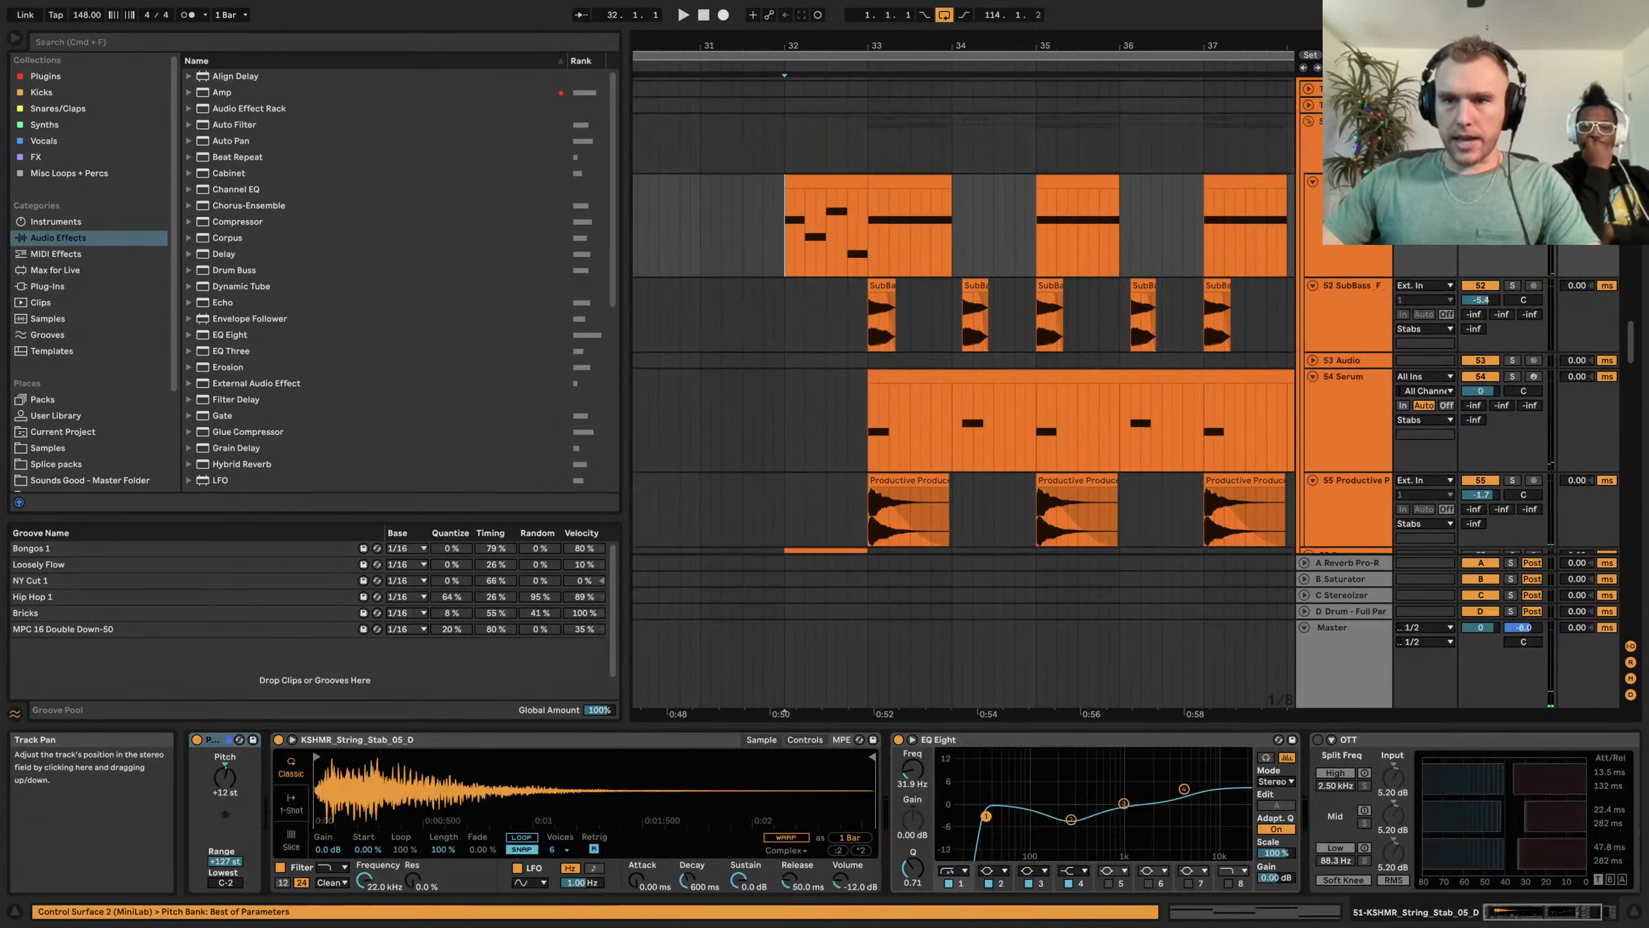
scroll(870, 125, down, 3)
key(space)
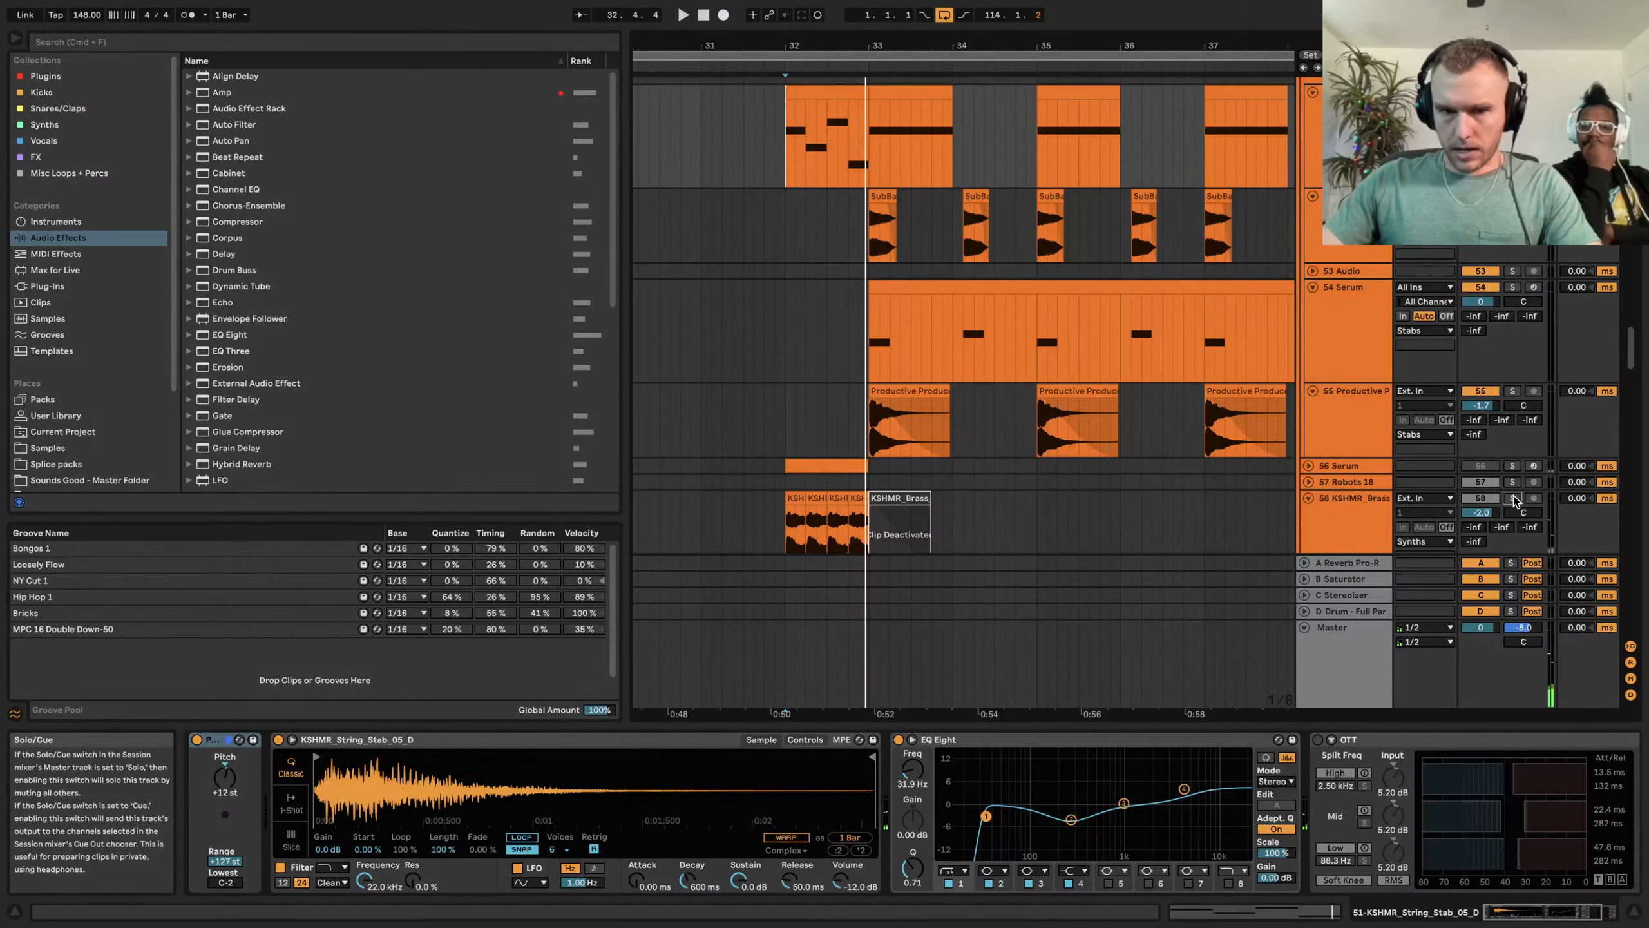
click(1513, 498)
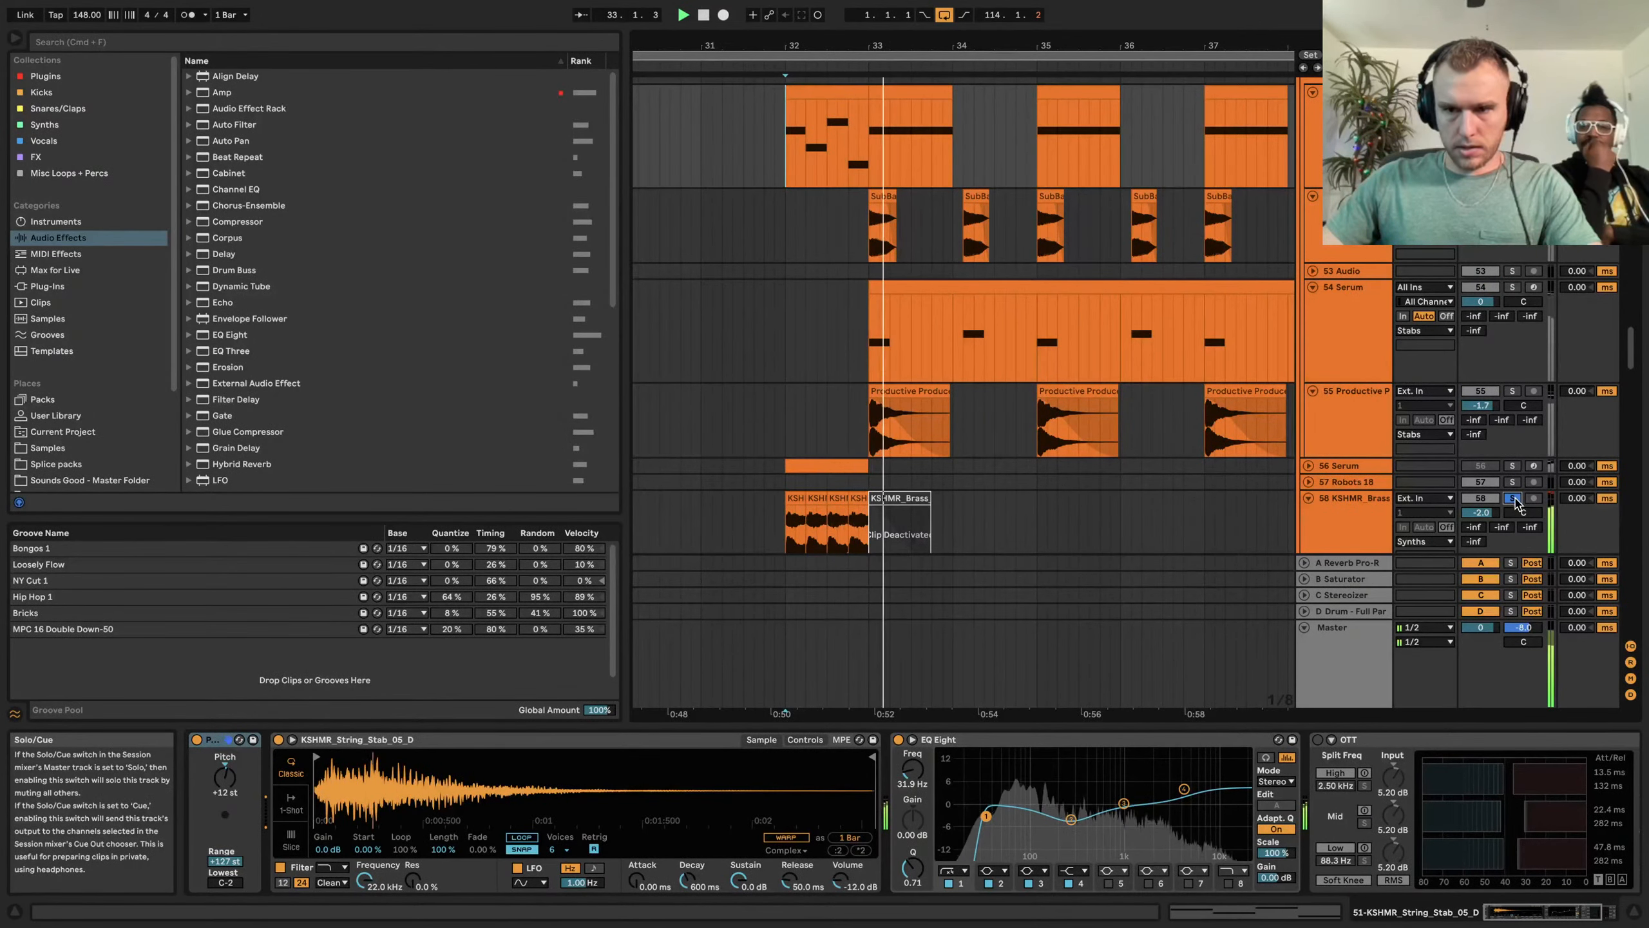
click(1513, 498)
Play the full mix from bar 32 into the first drop
click(774, 337)
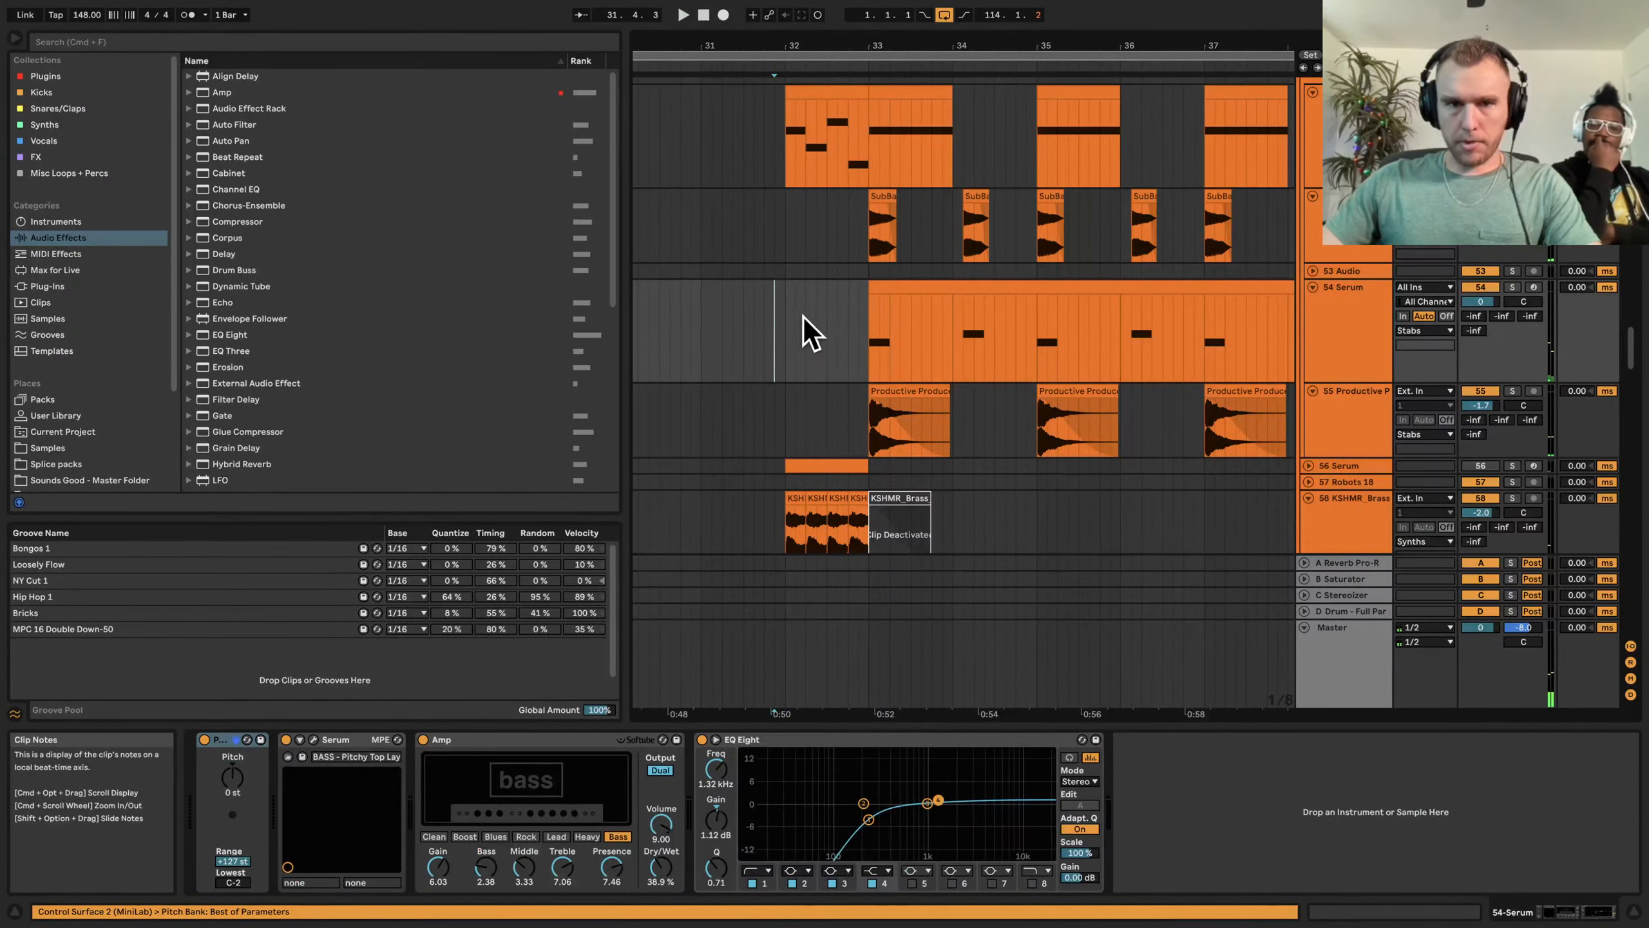
click(786, 331)
key(space)
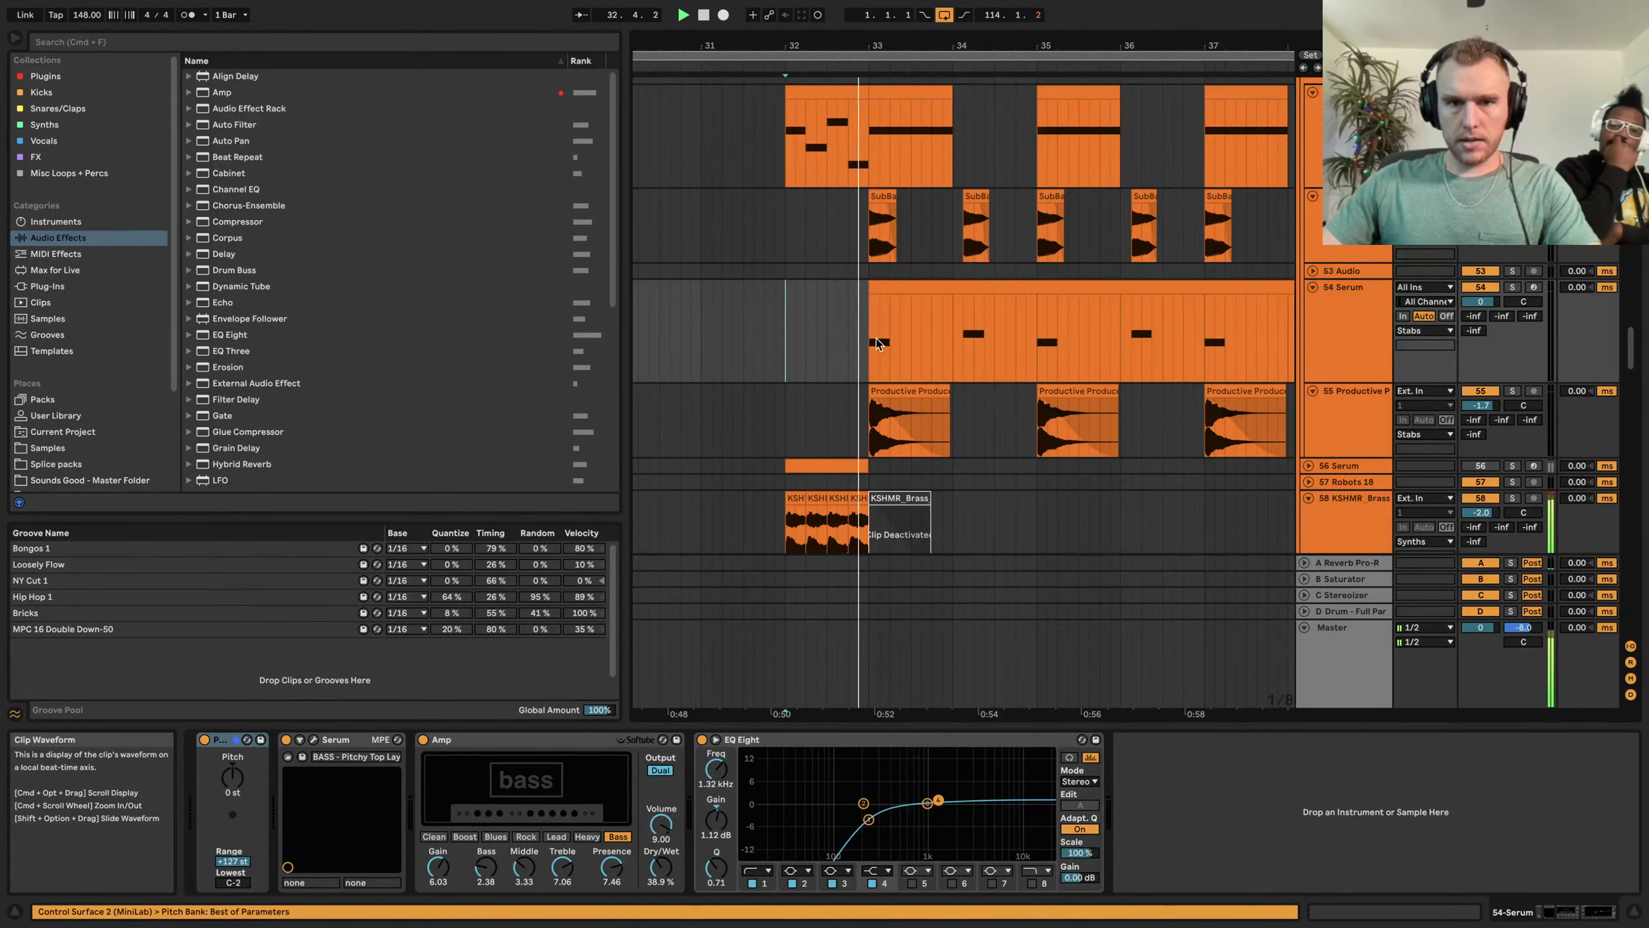
Select the bar 32 to bar 33 span on the Cymatics Million Kick build-up track
scroll(817, 311, up, 10)
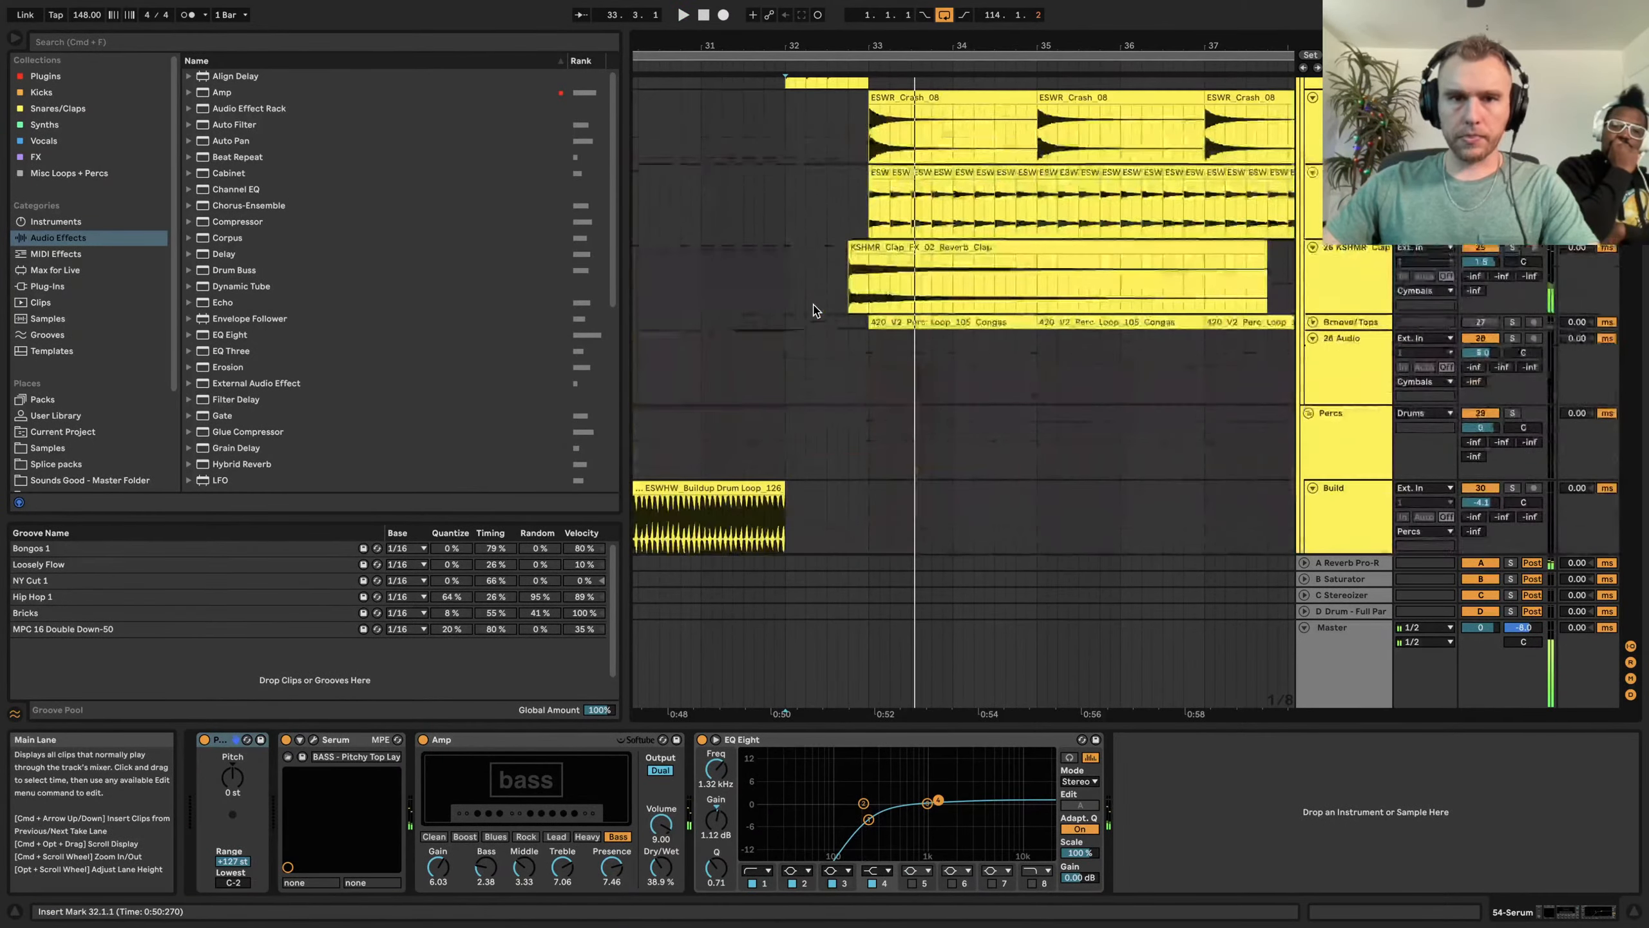
scroll(817, 310, up, 8)
drag(797, 203, 828, 205)
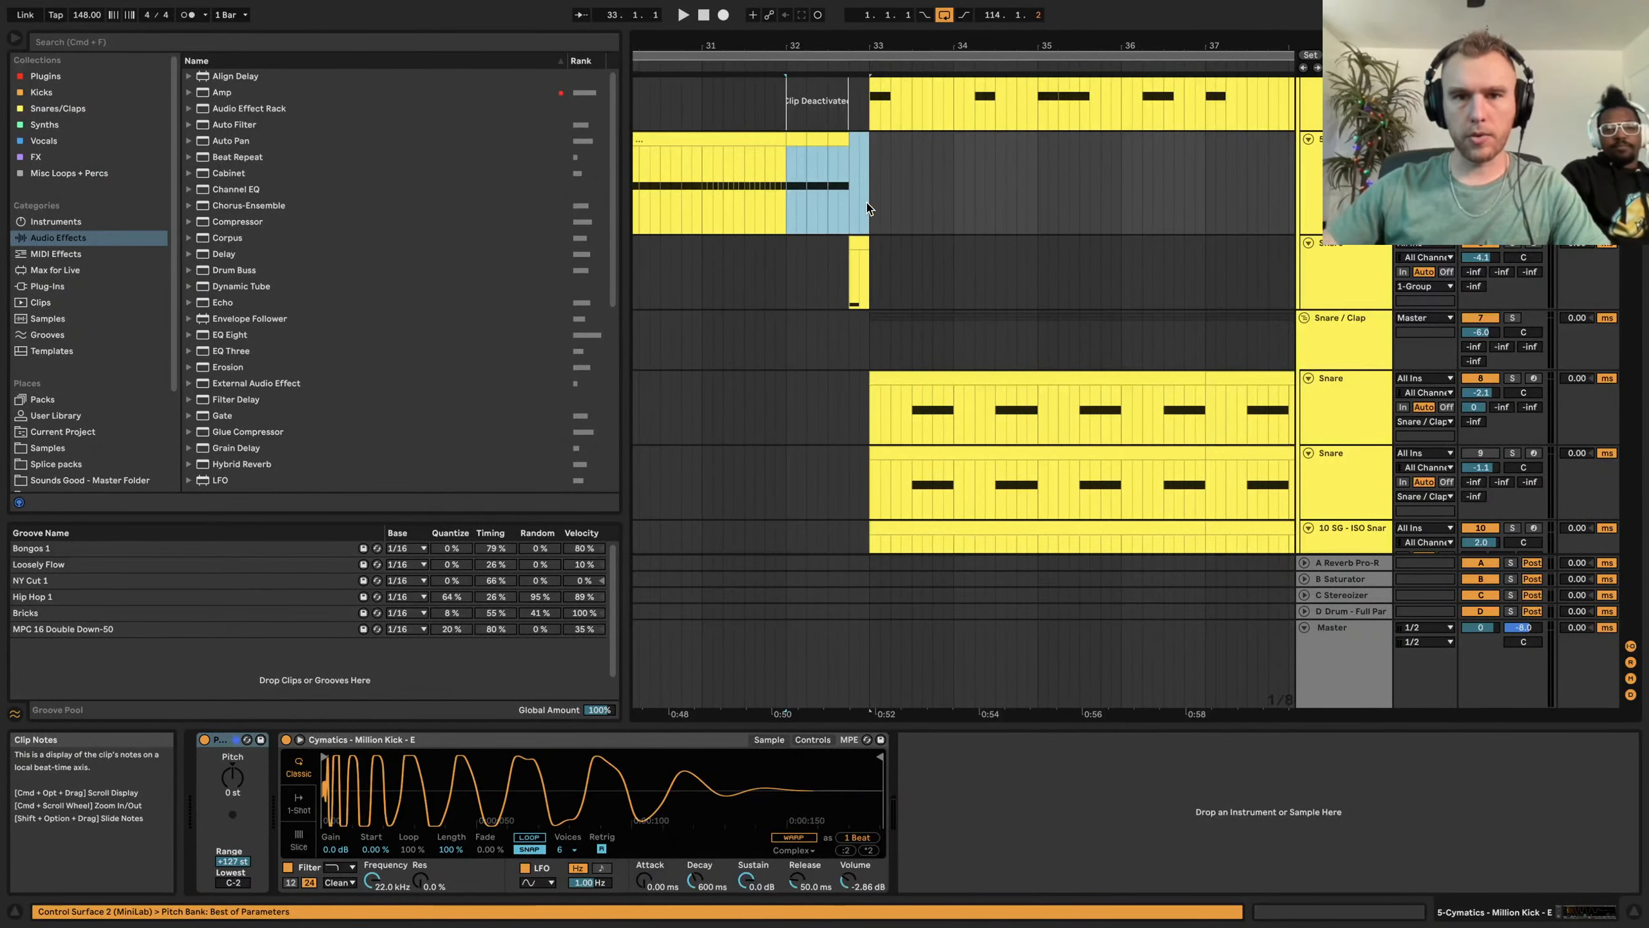
Review the kick tracks' build-up clips and select the Cymatics Million Kick clip from bar 25 to bar 32
scroll(867, 208, up, 3)
click(764, 149)
scroll(748, 191, down, 3)
scroll(747, 192, left, 3)
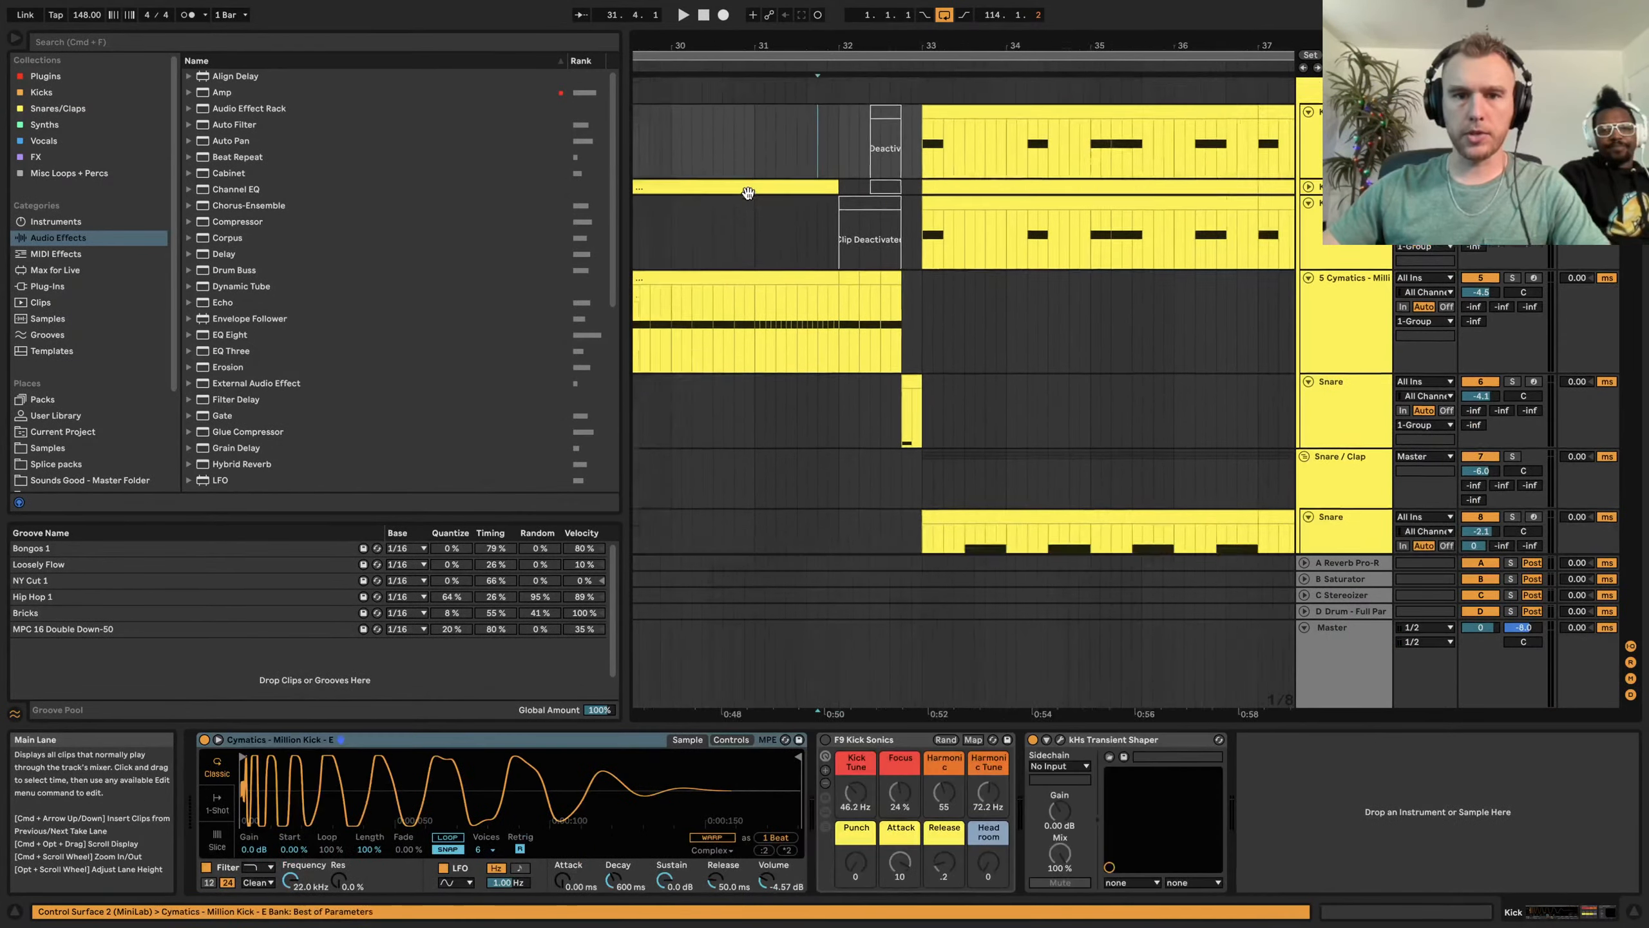
scroll(747, 228, up, 1)
click(780, 291)
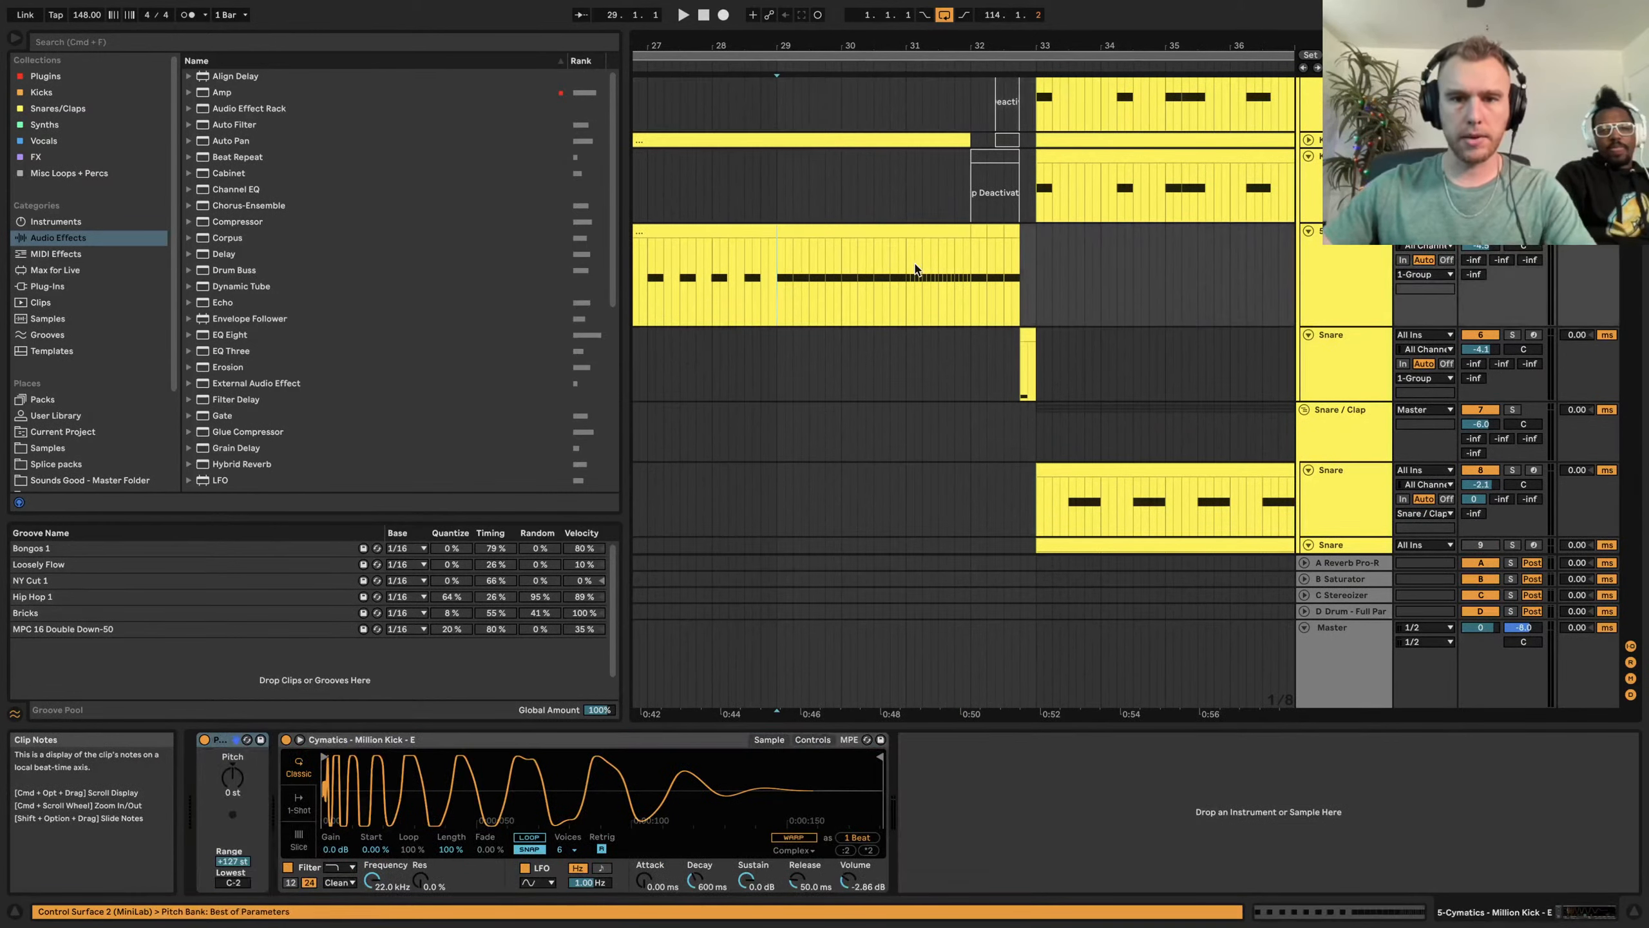
click(930, 233)
click(983, 232)
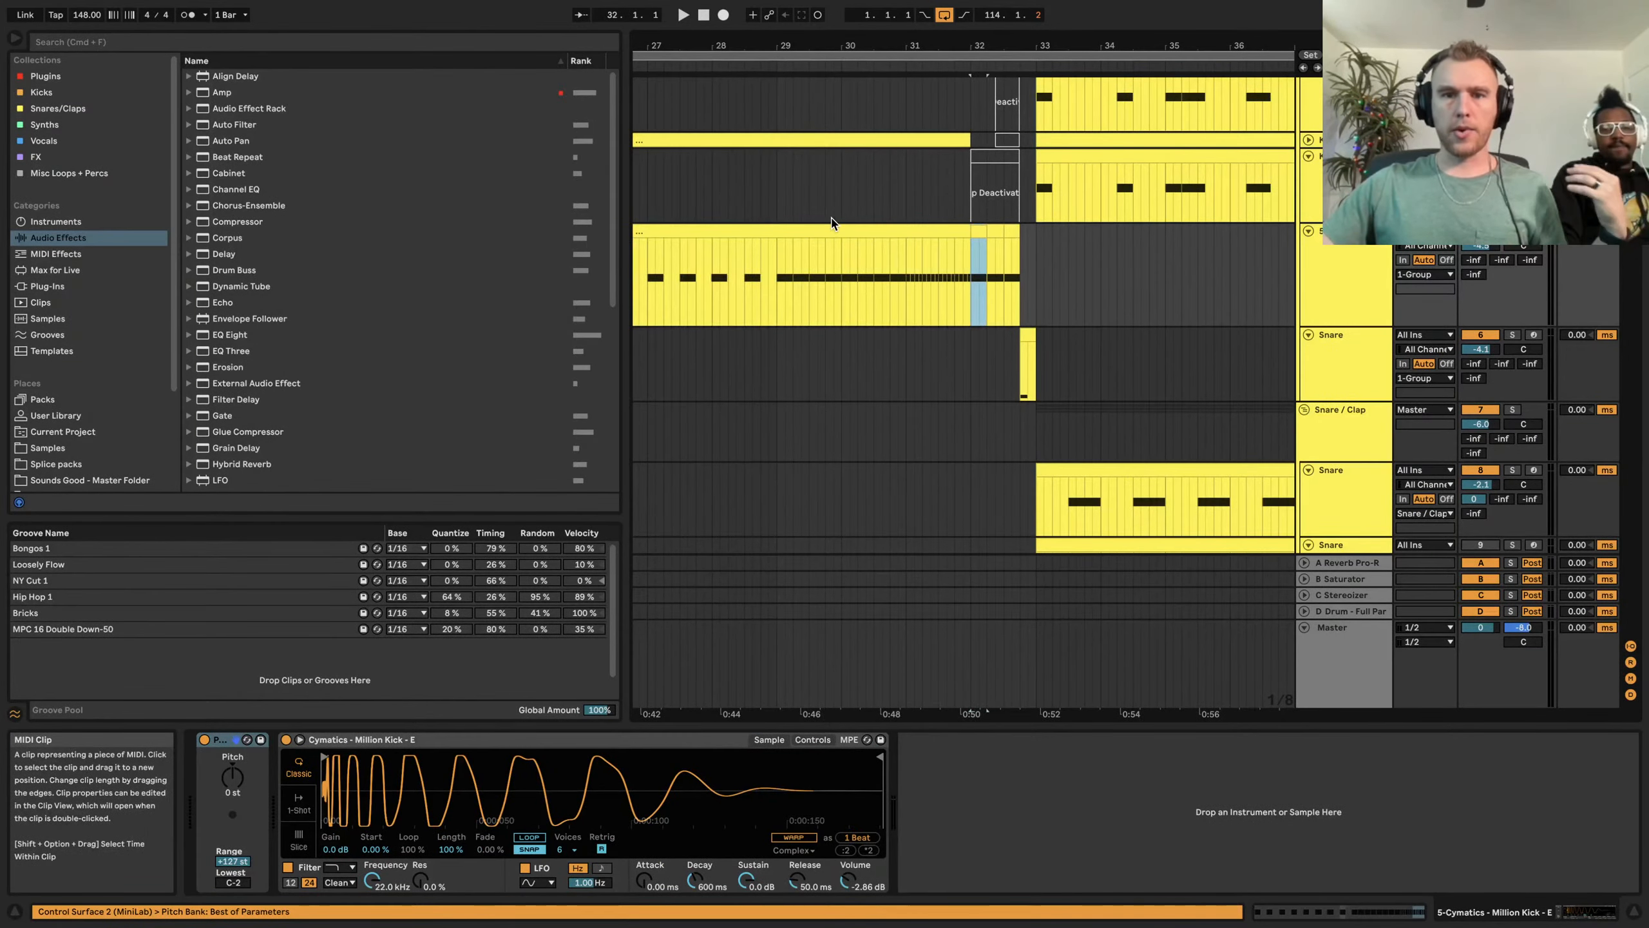
click(762, 234)
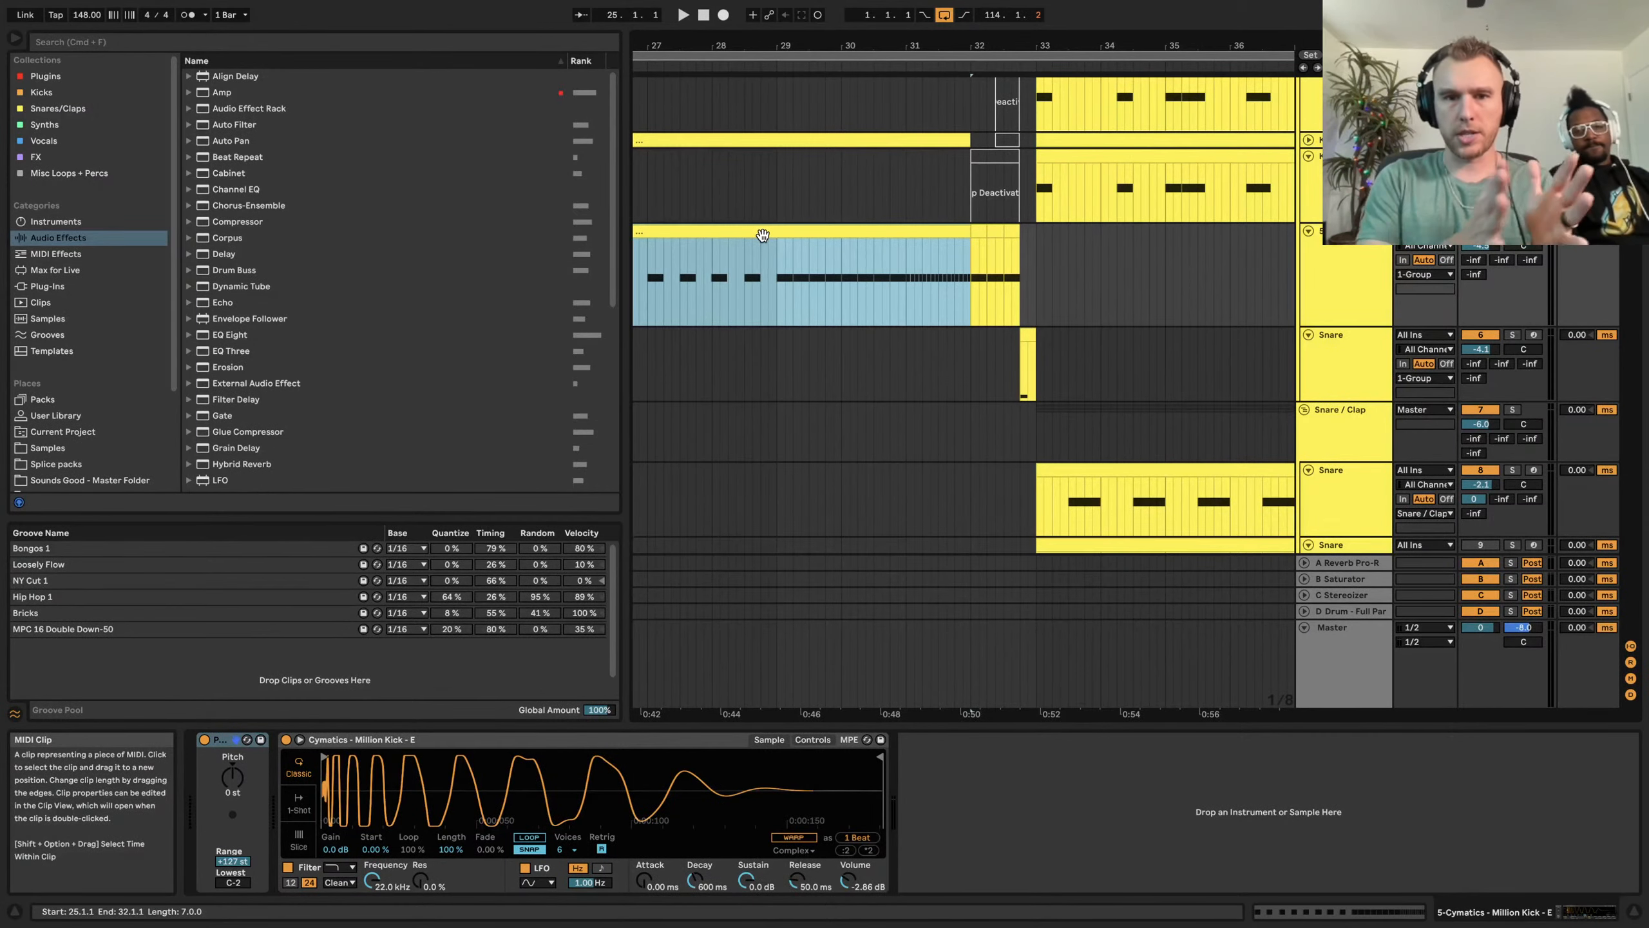
Solo the Cymatics Million Kick track and play its build-up pattern leading into bar 33
scroll(780, 229, left, 3)
scroll(780, 229, down, 2)
scroll(772, 235, up, 4)
scroll(755, 229, right, 2)
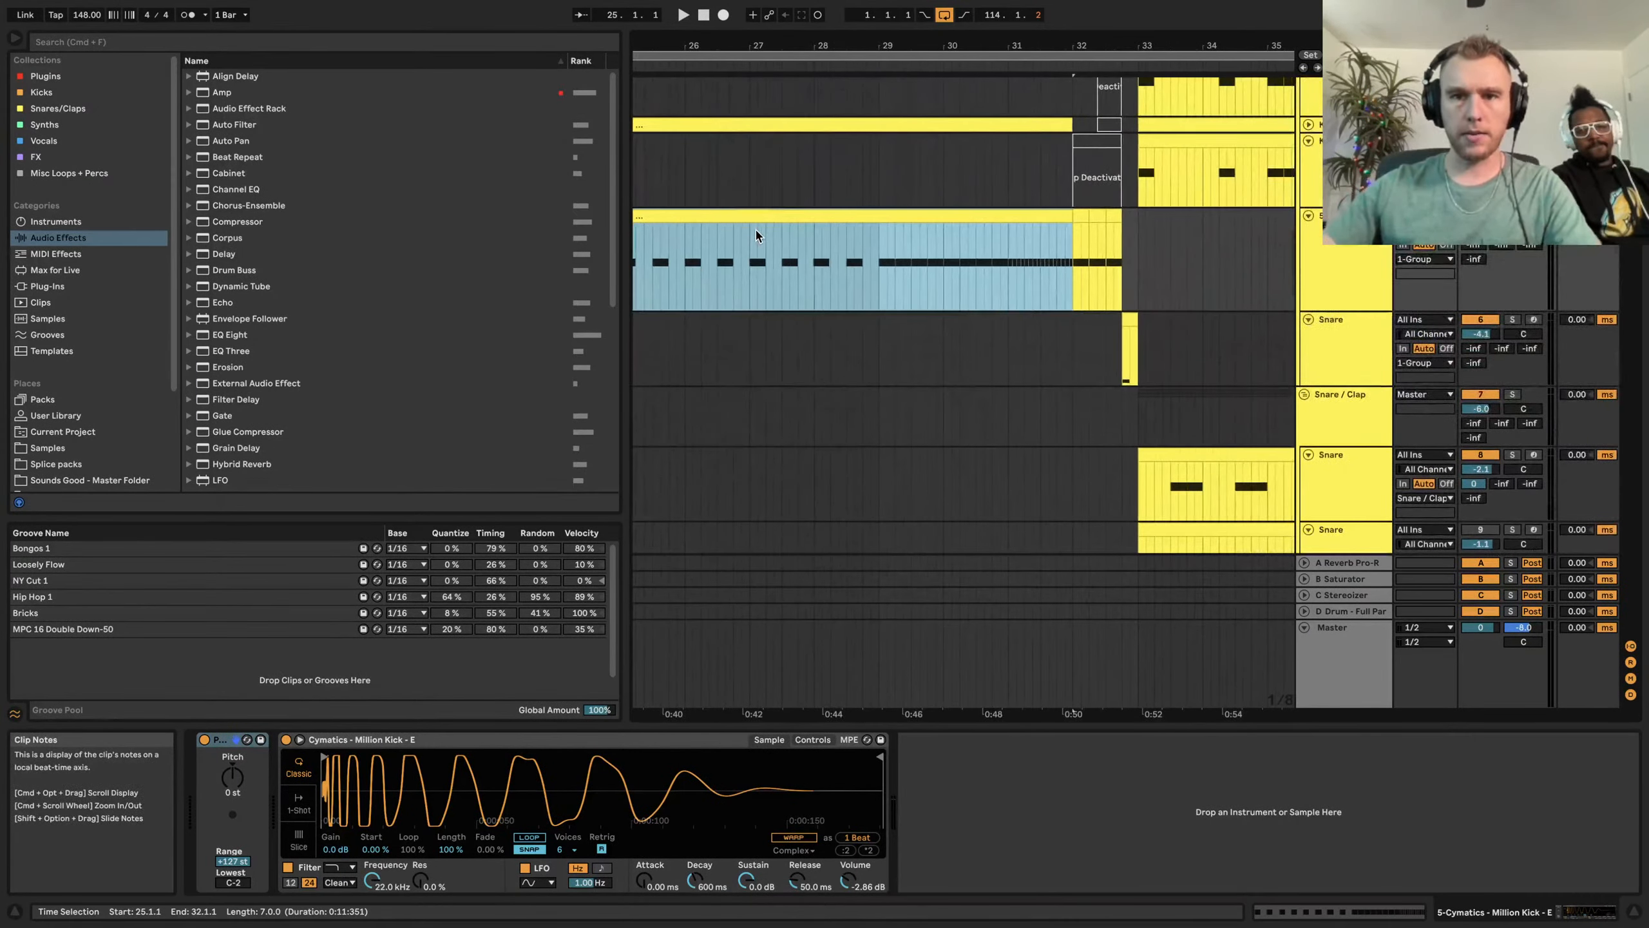
drag(1225, 229, 1225, 232)
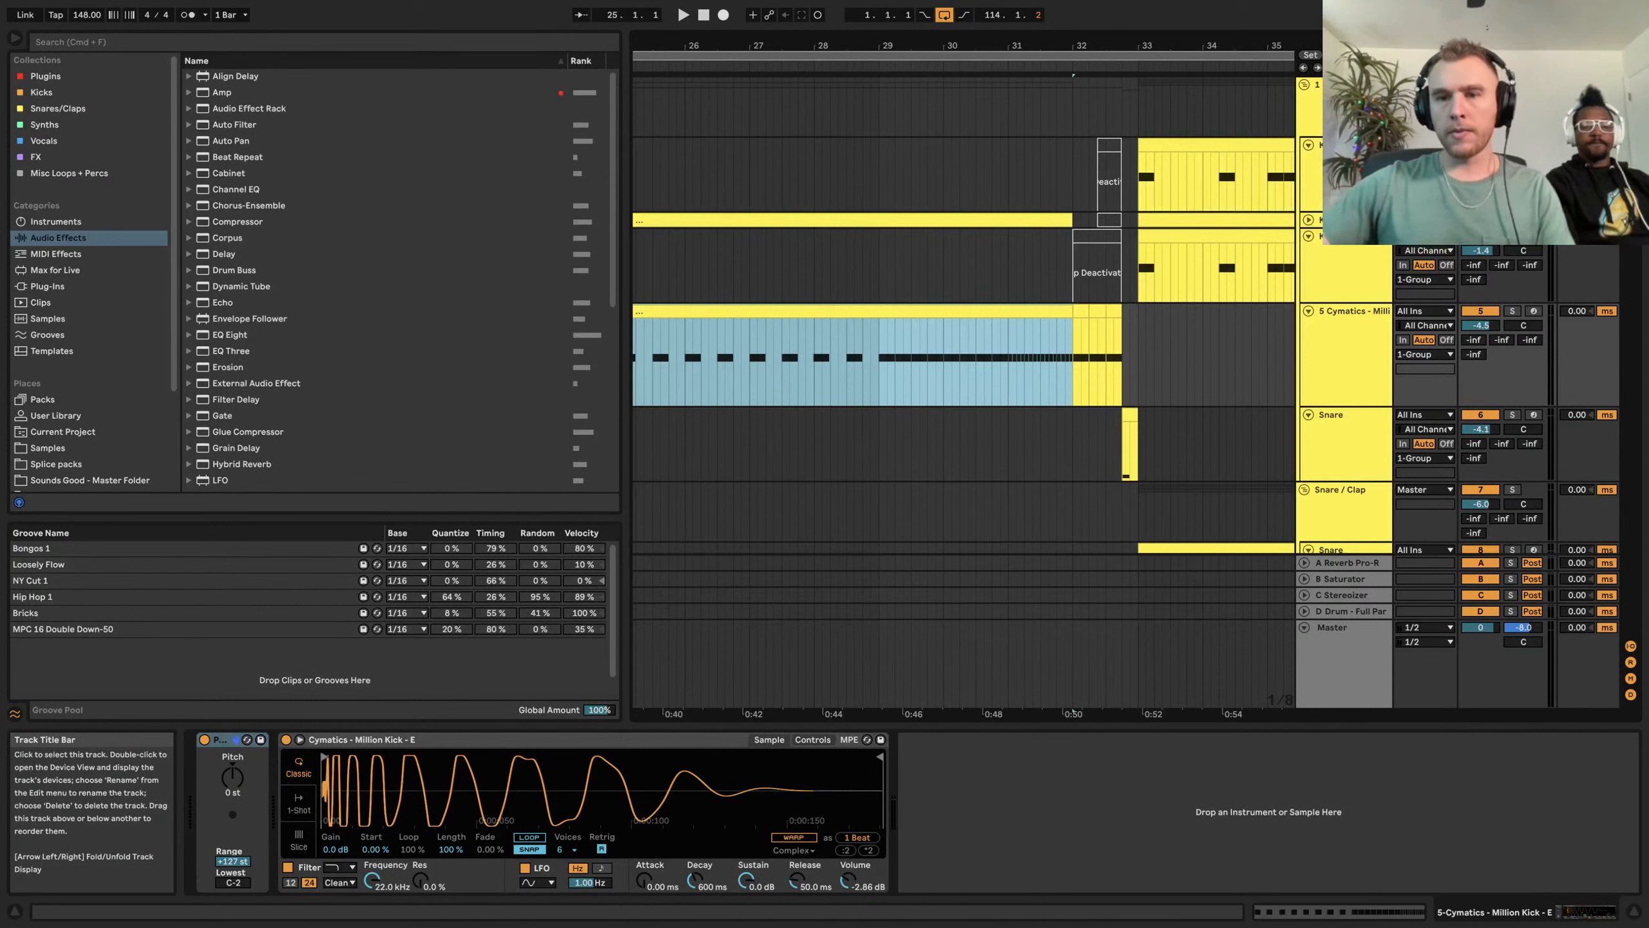
click(1336, 332)
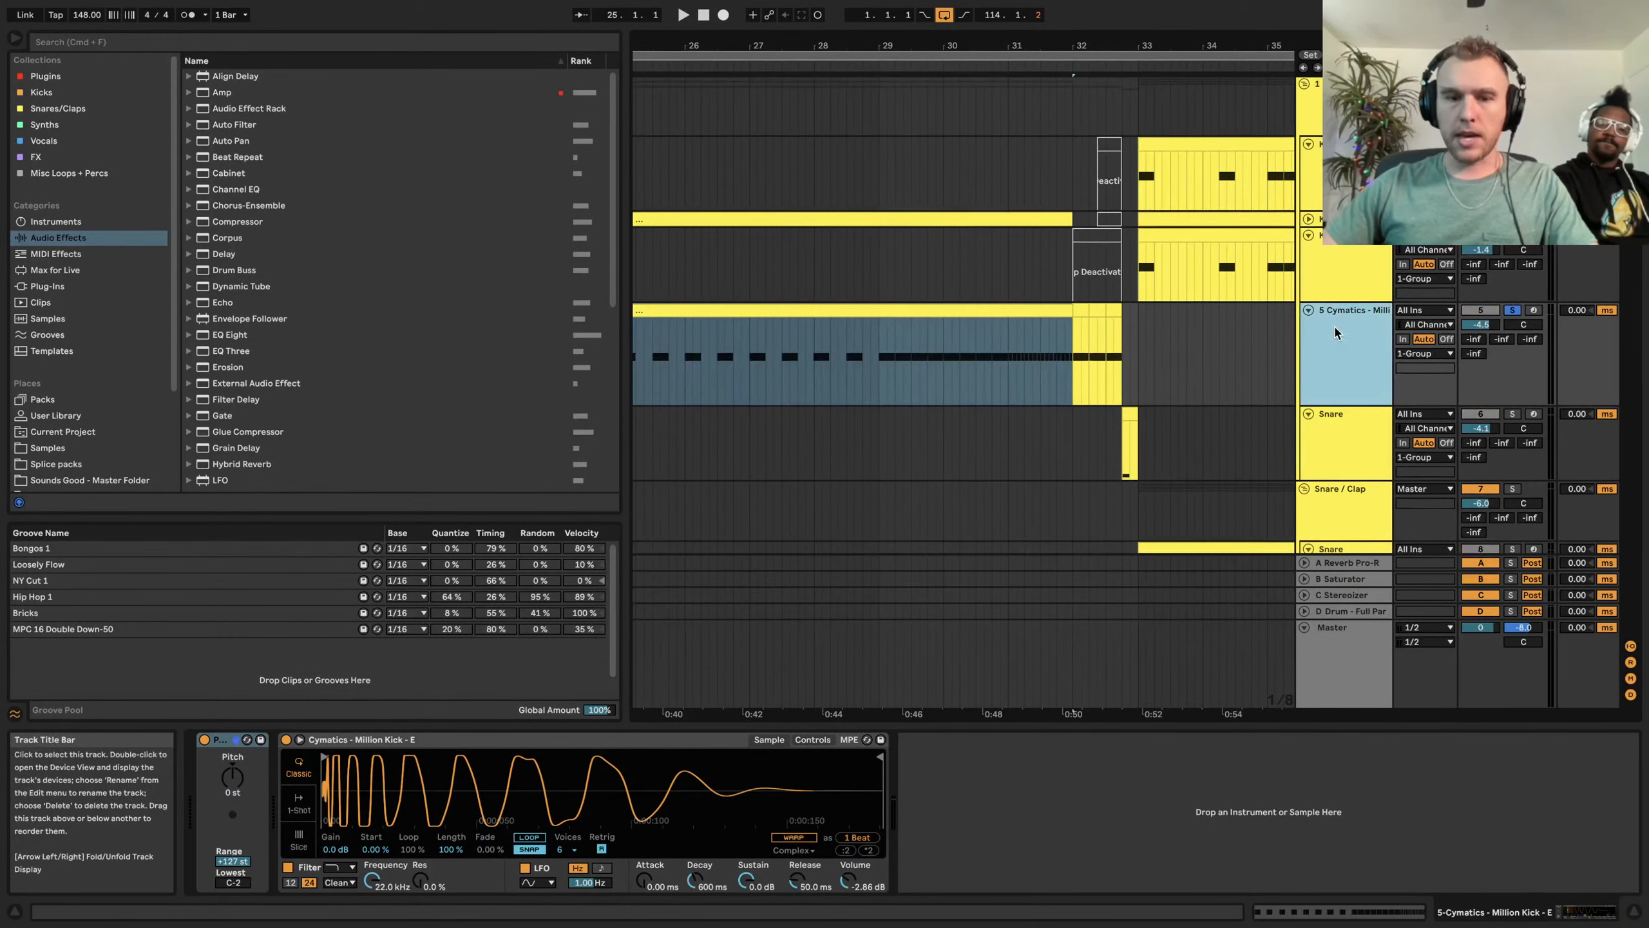
scroll(1335, 333, down, 1)
click(903, 310)
scroll(807, 287, left, 1)
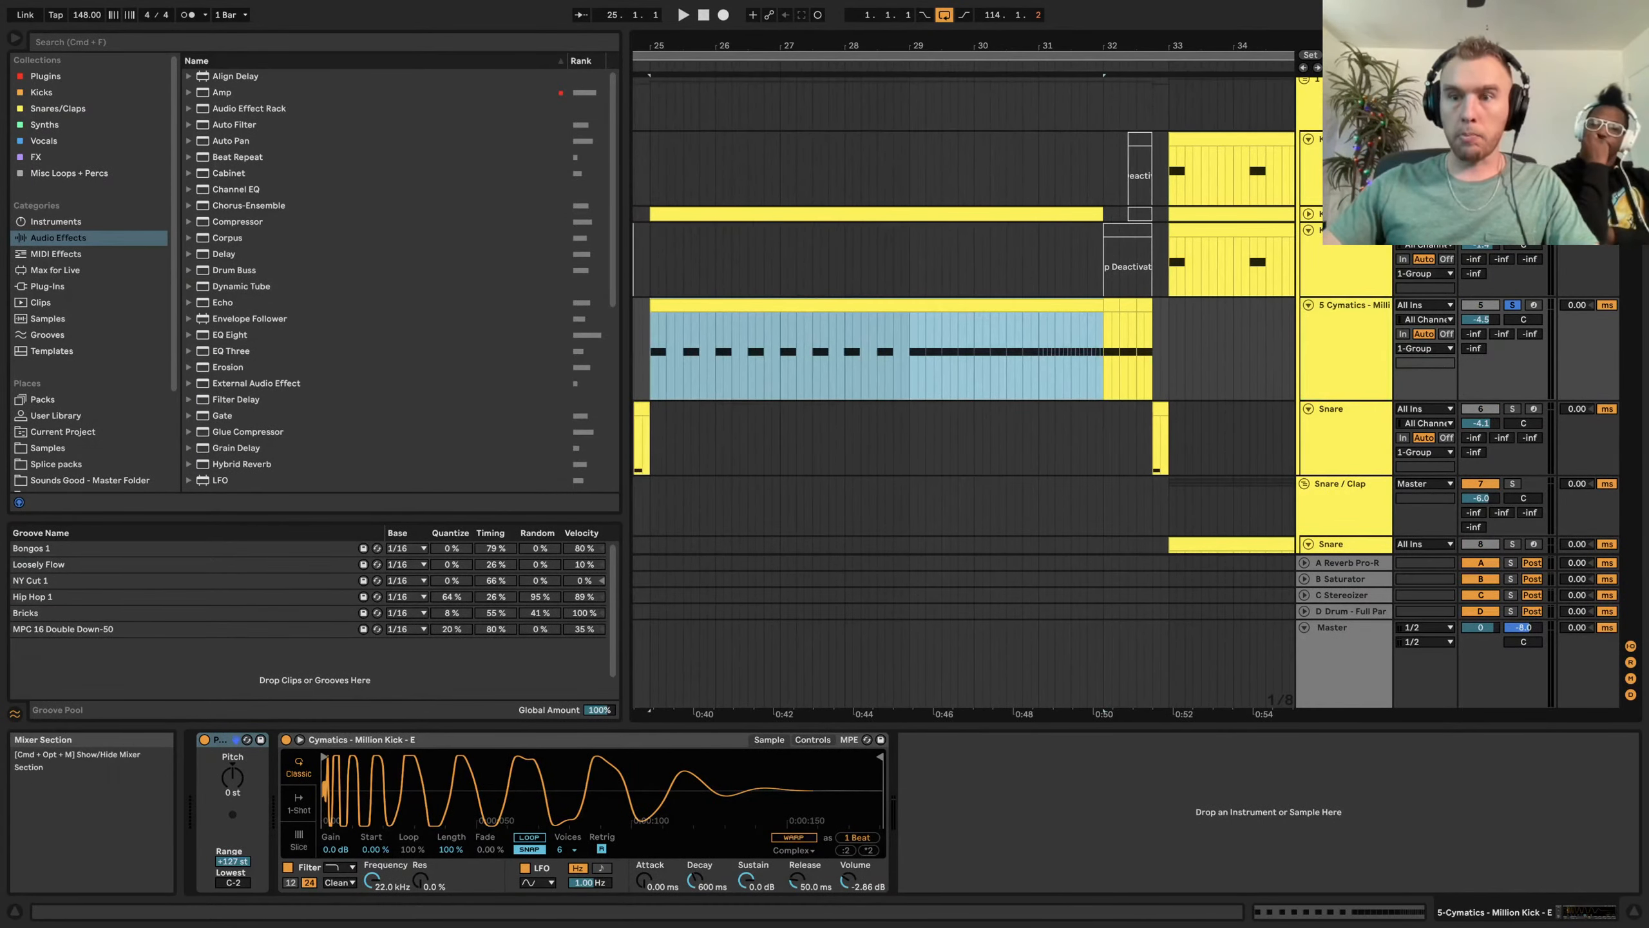
click(648, 271)
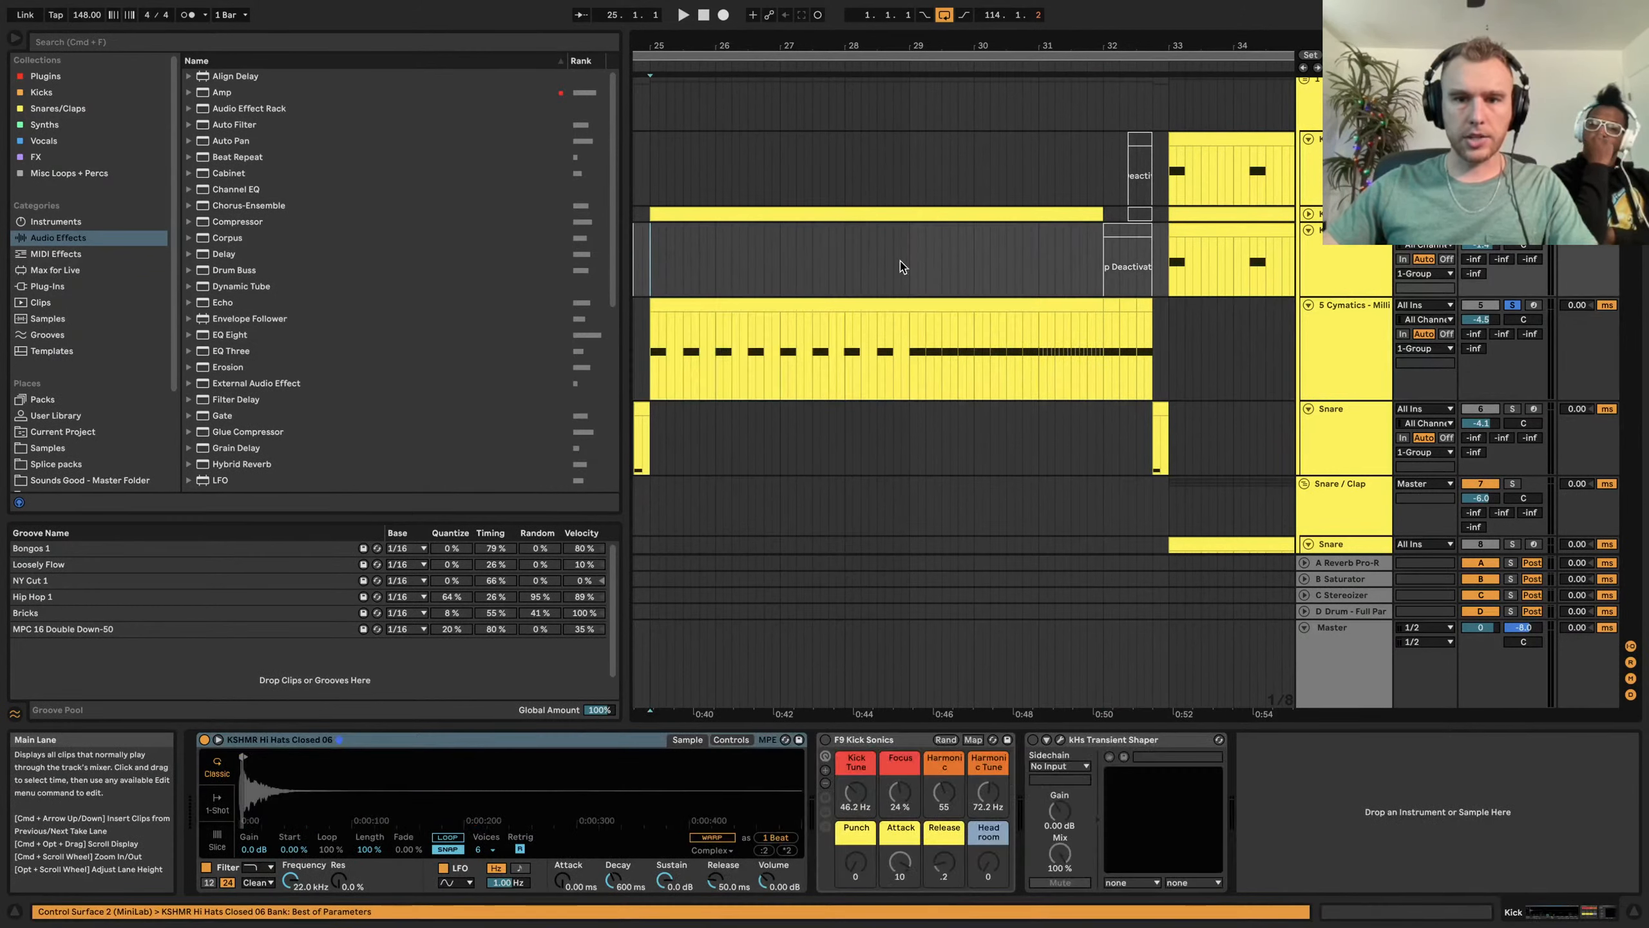
key(space)
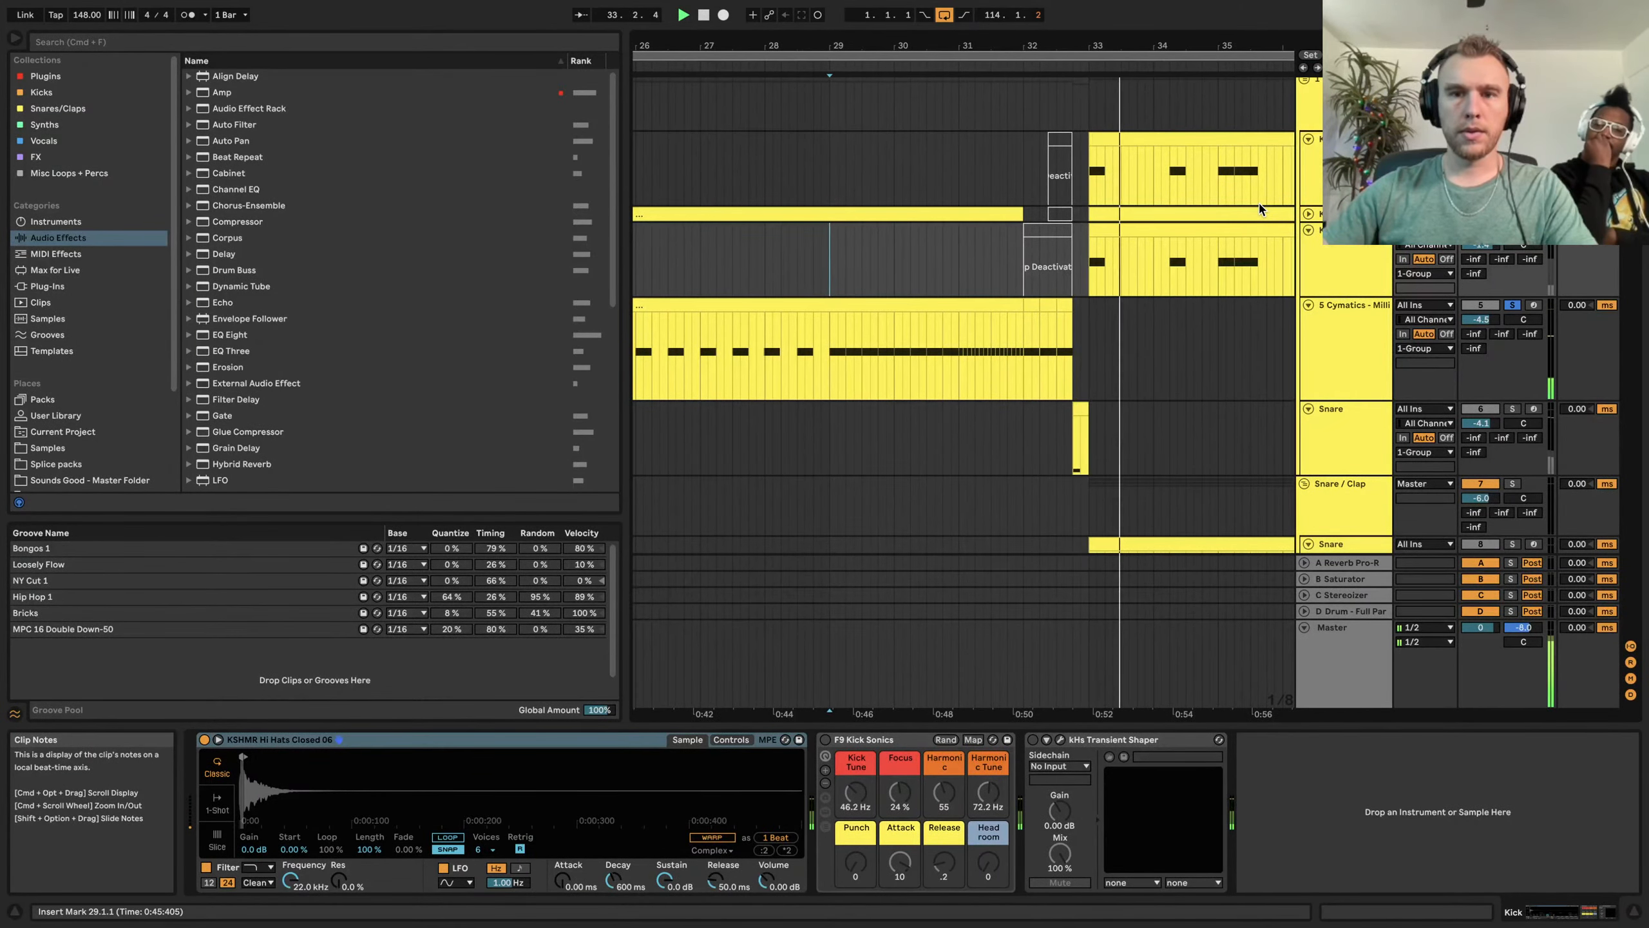
Check the devices on the drum group and its first Kick track, and open that track's kHs Transient Shaper
click(1311, 103)
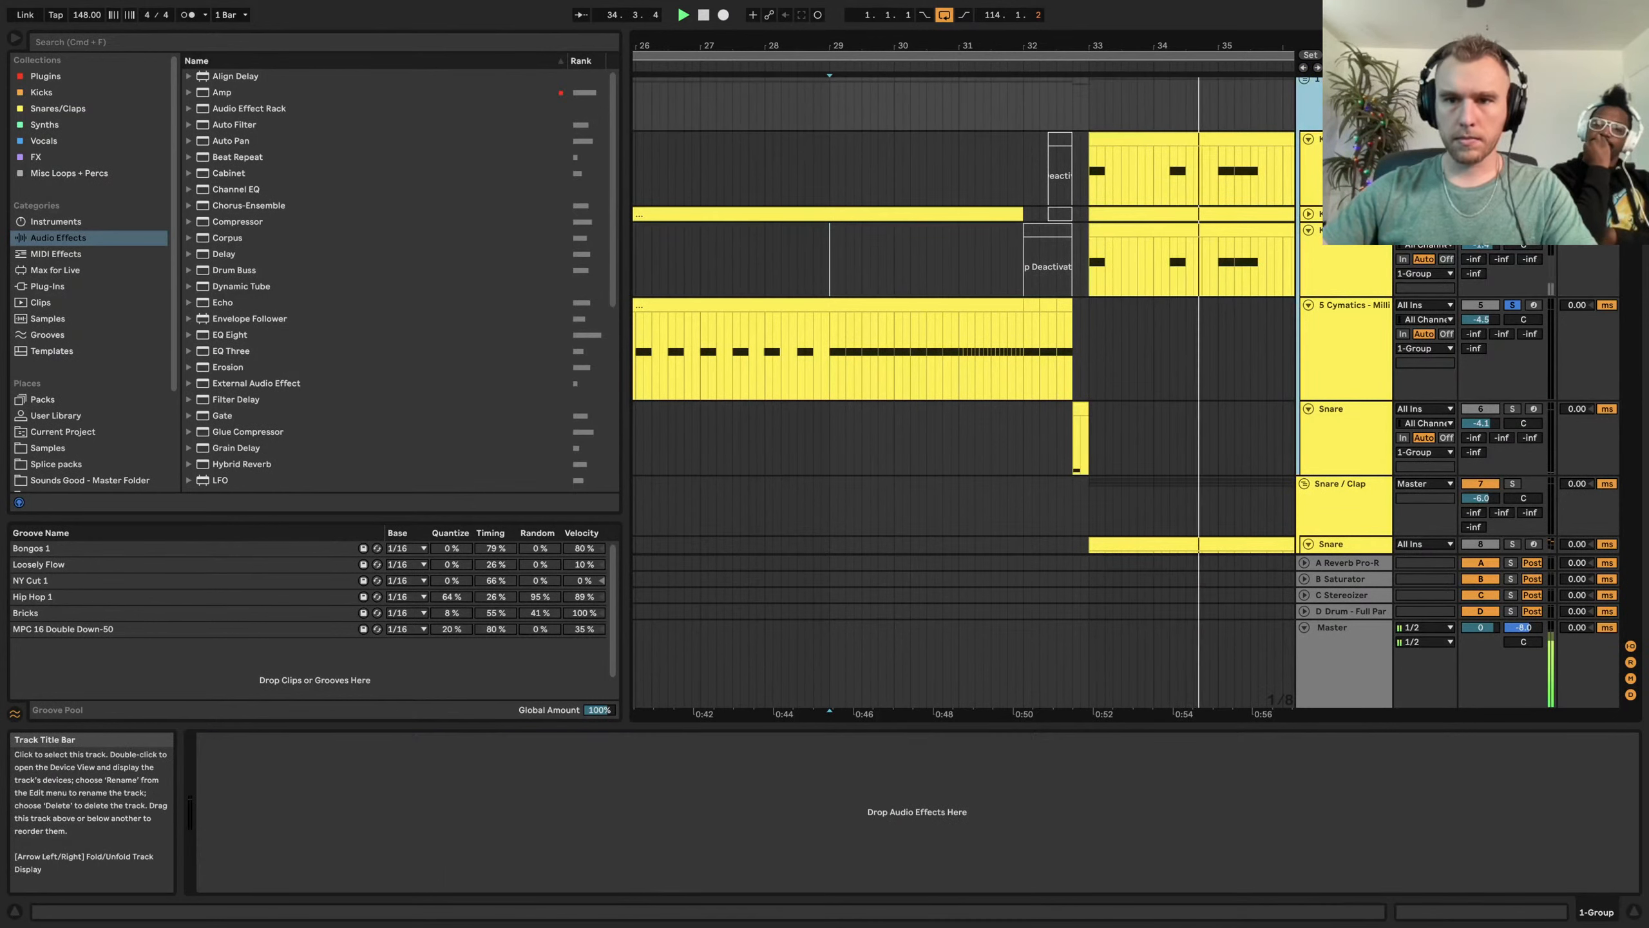
click(1313, 167)
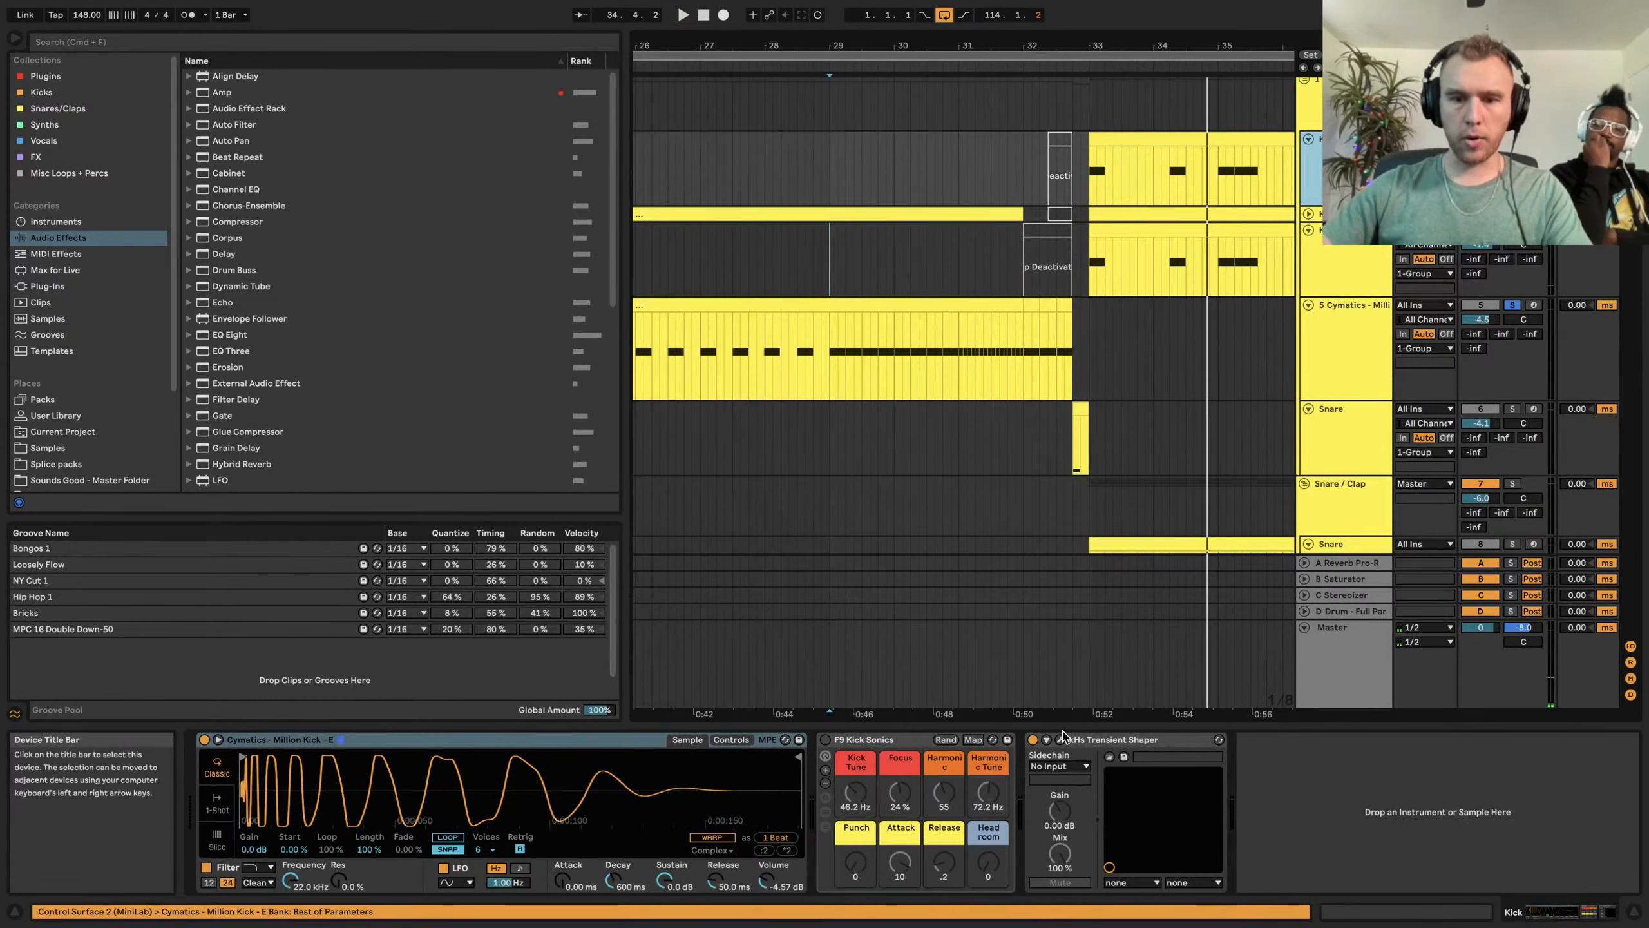
click(1062, 740)
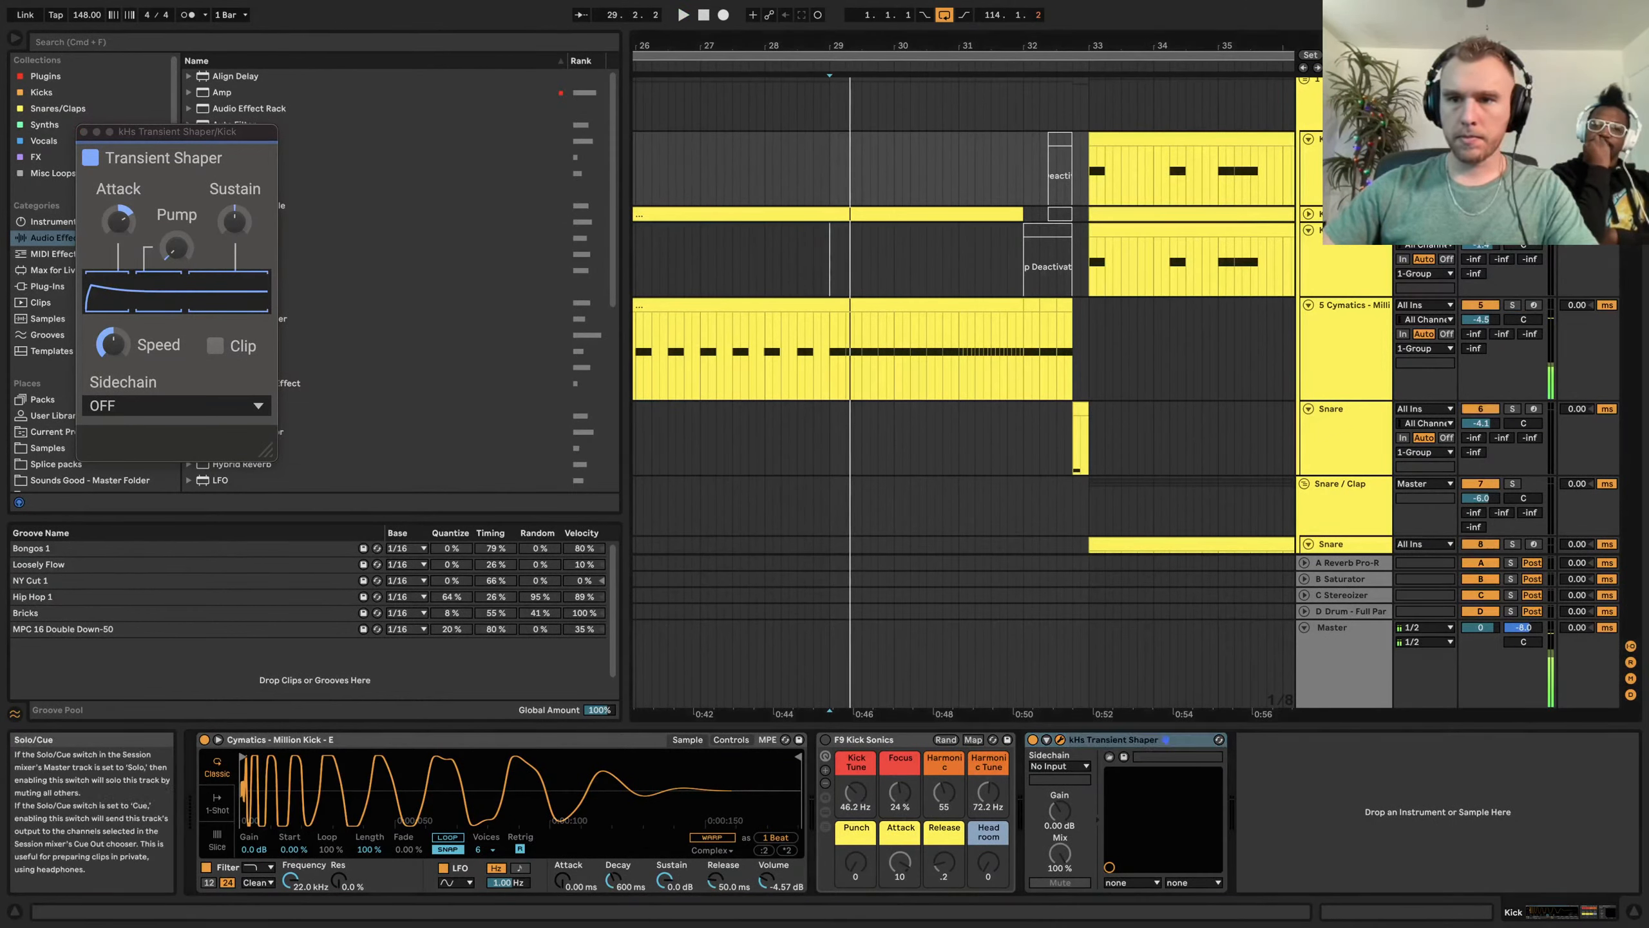
Play the kick pattern from position 32.3.3 into bar 33 and turn off the Kick track's solo
click(1201, 258)
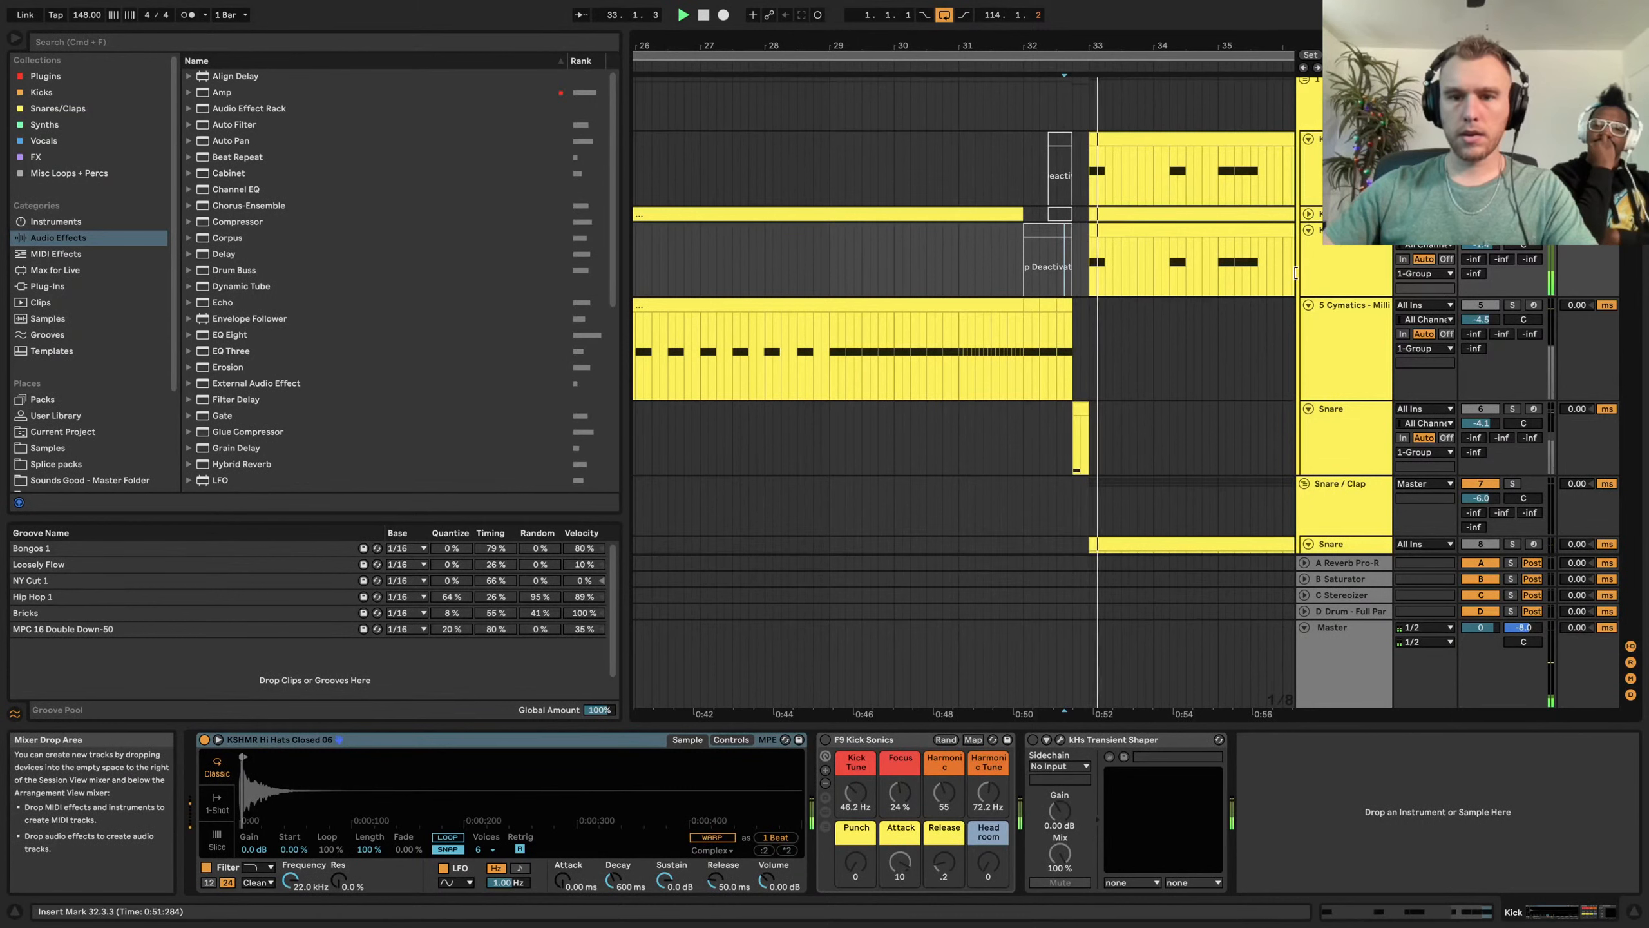
click(1512, 230)
scroll(810, 244, down, 3)
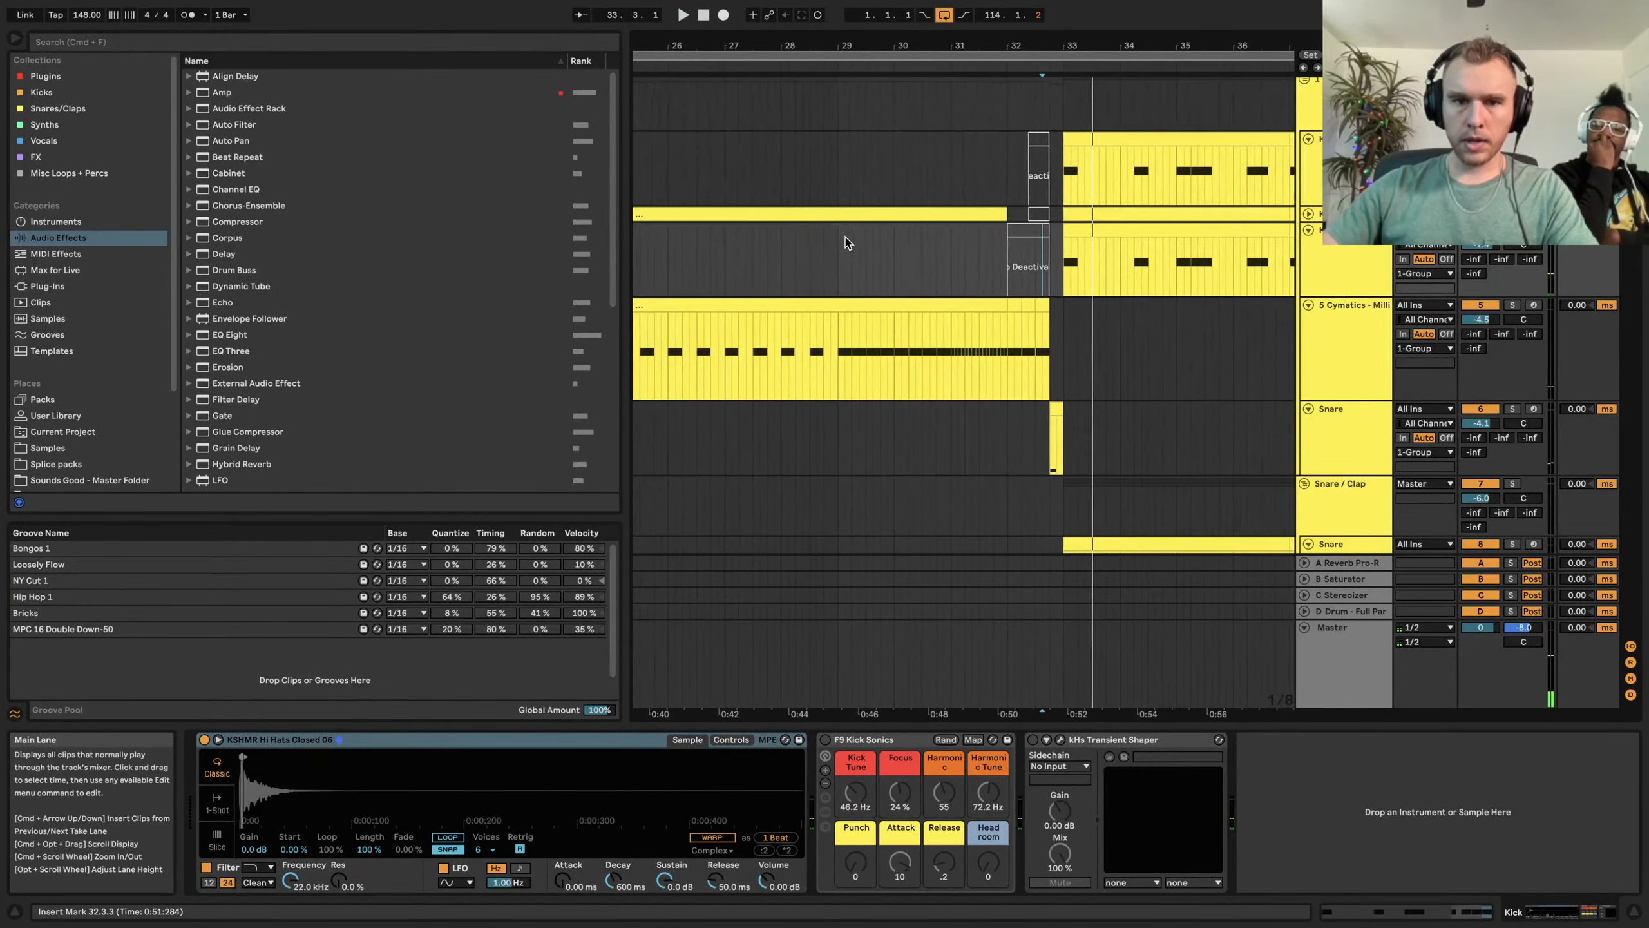
Locate the Synths group further down the arrangement and inspect the volume curve in its first ShaperBox 2
scroll(845, 244, left, 2)
scroll(843, 245, up, 2)
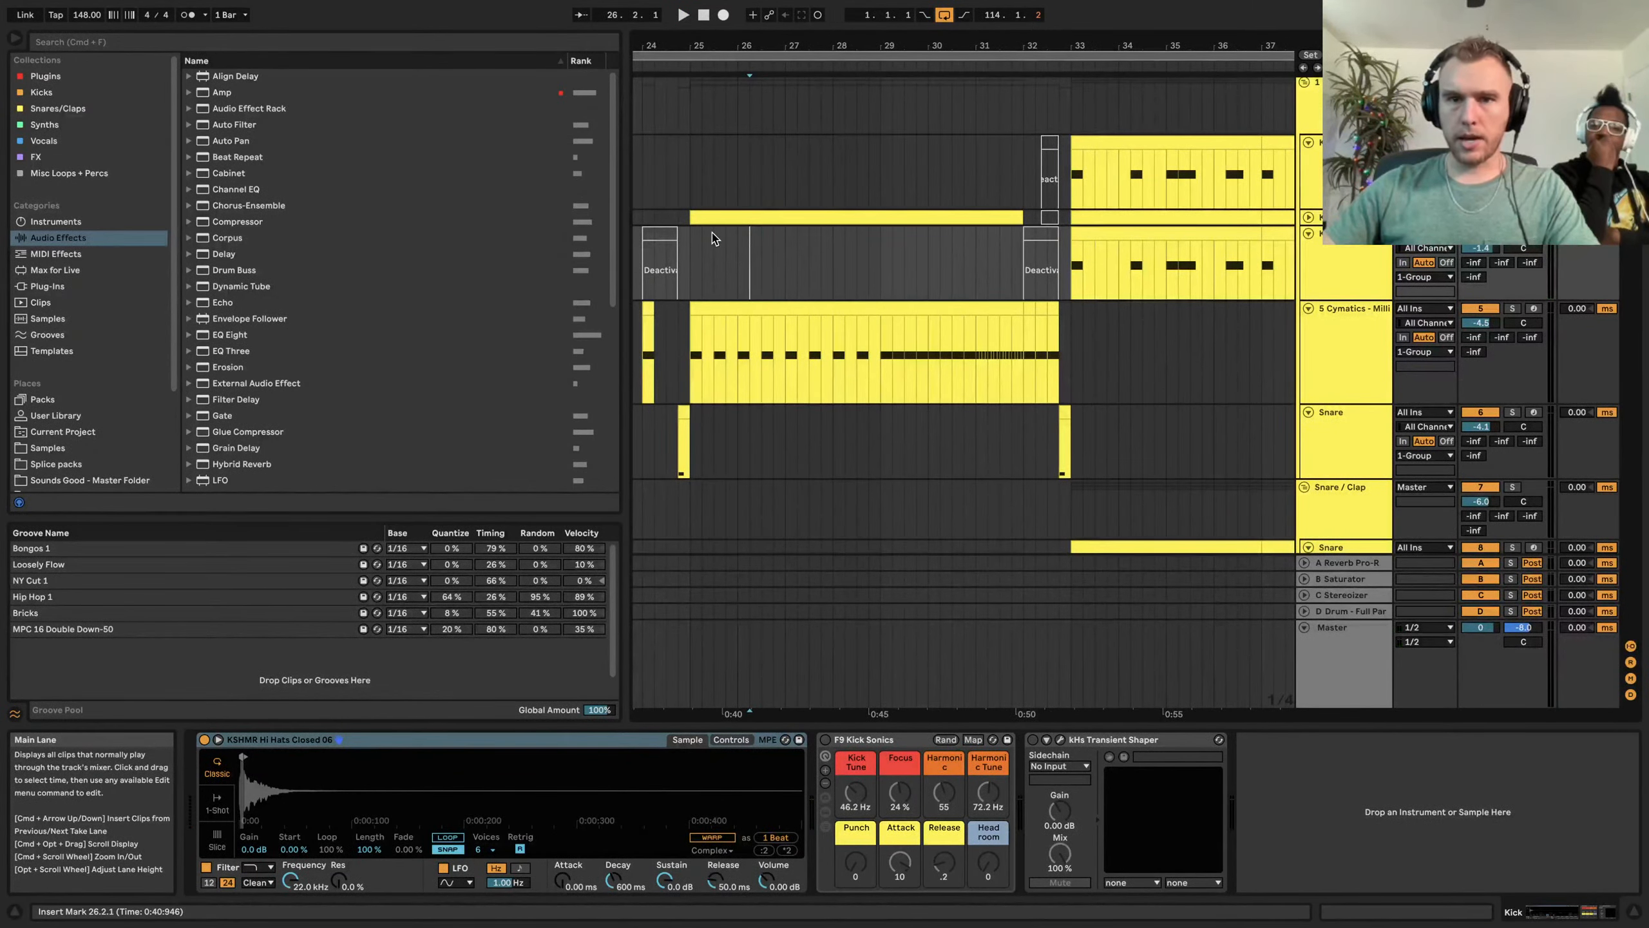
scroll(1000, 253, down, 10)
scroll(987, 247, right, 3)
scroll(980, 258, down, 10)
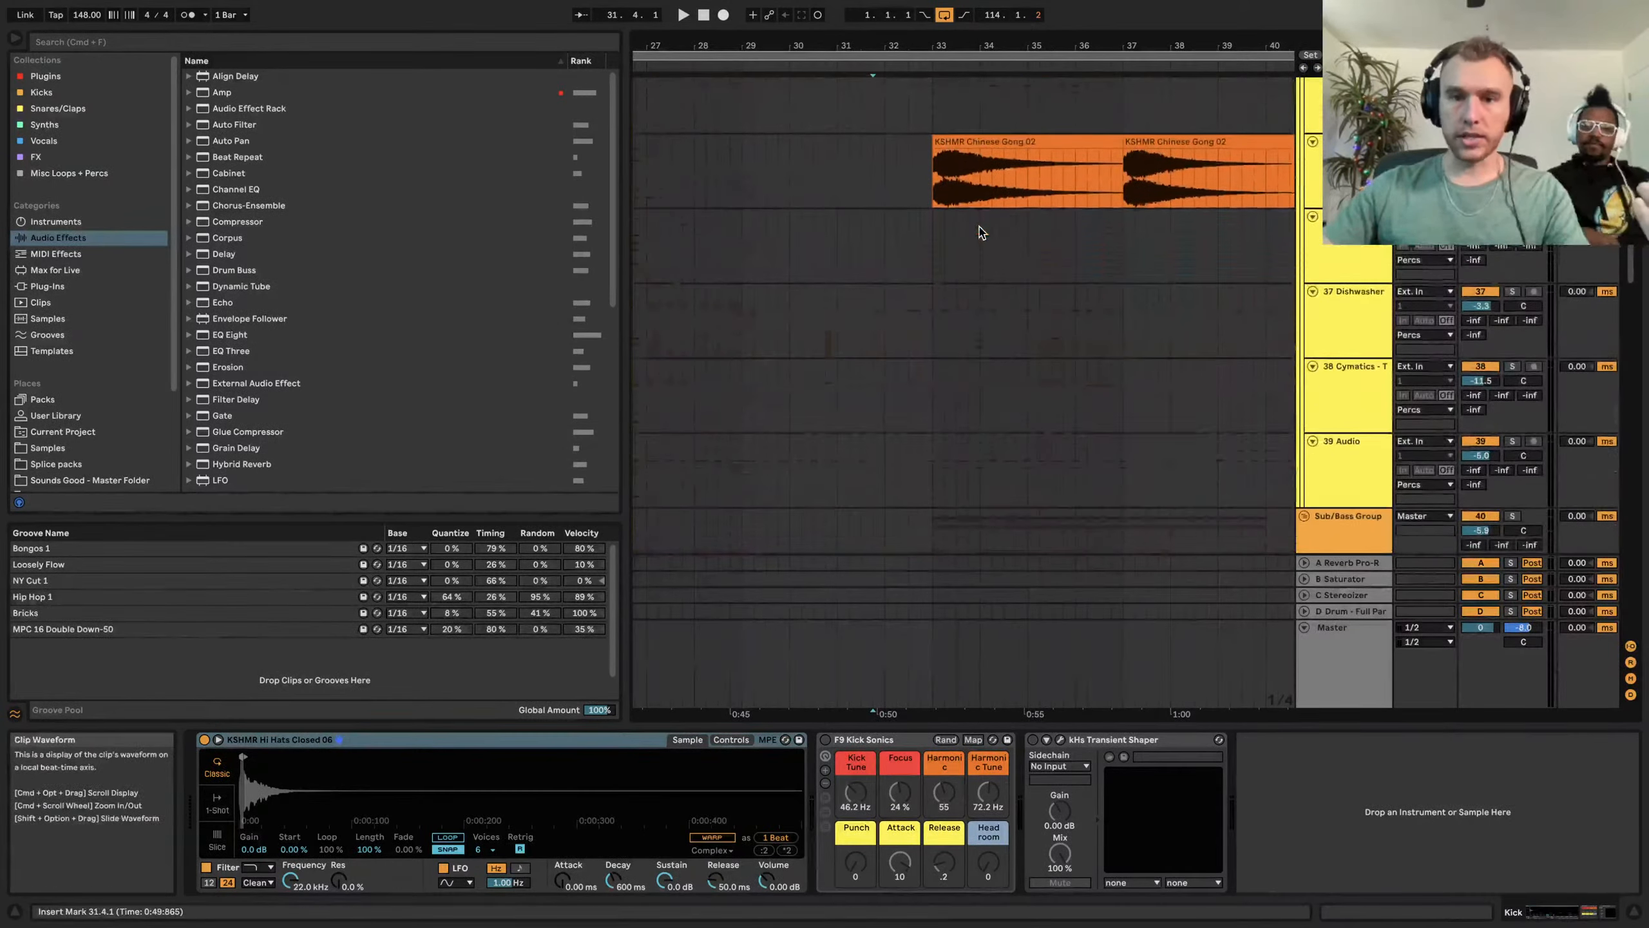
scroll(977, 219, down, 10)
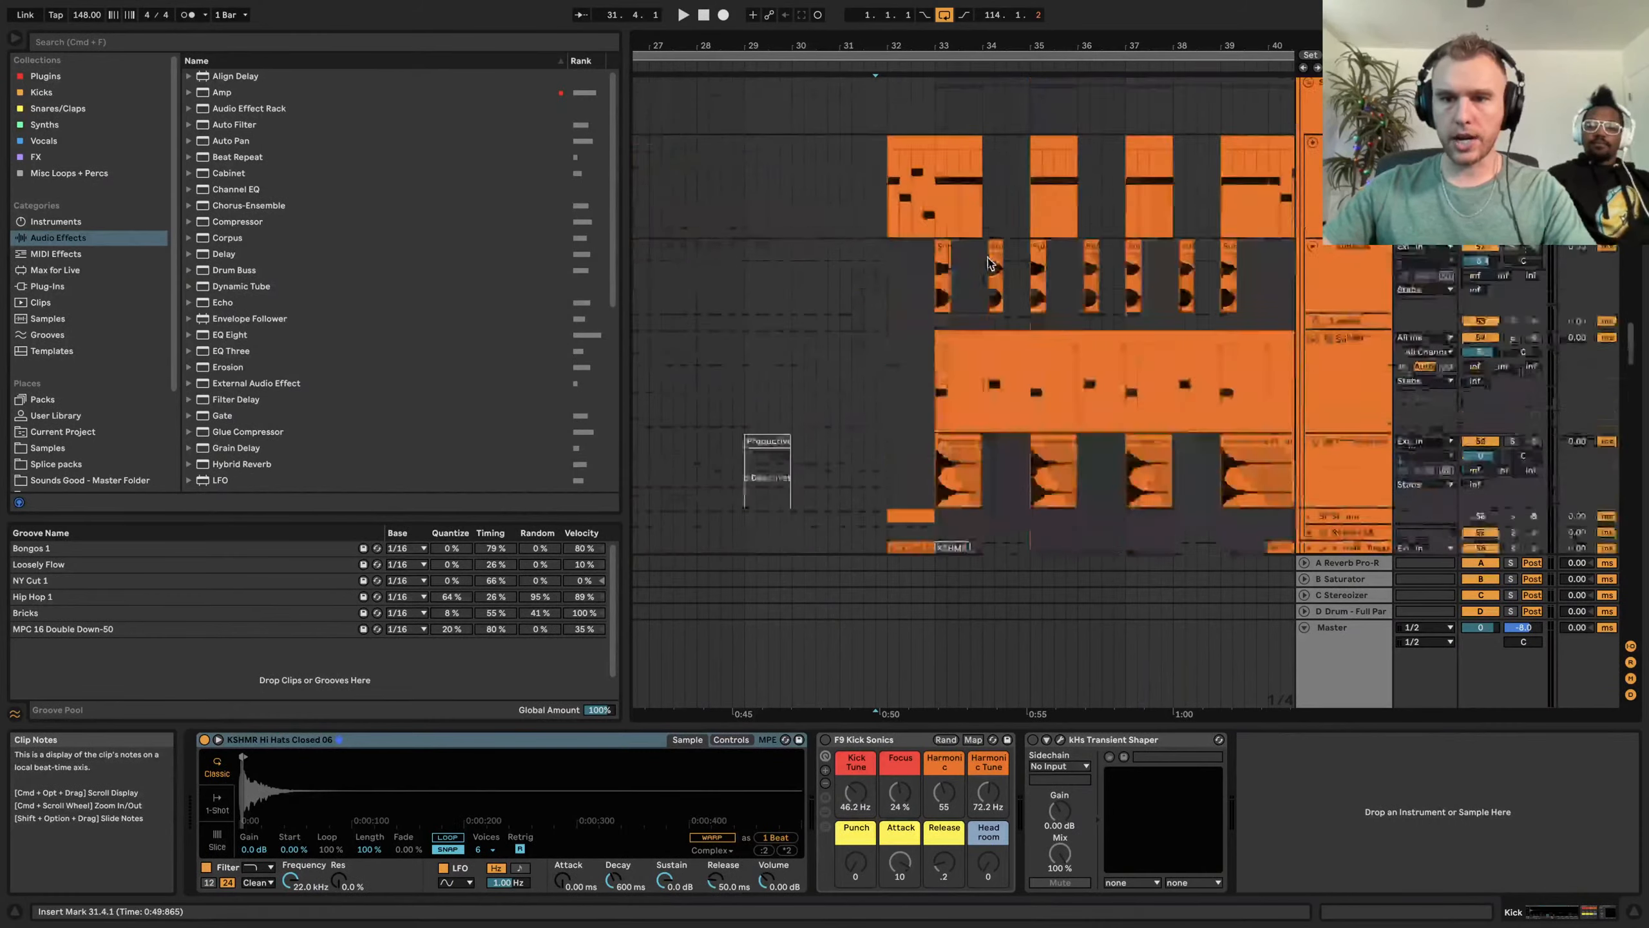
click(1331, 273)
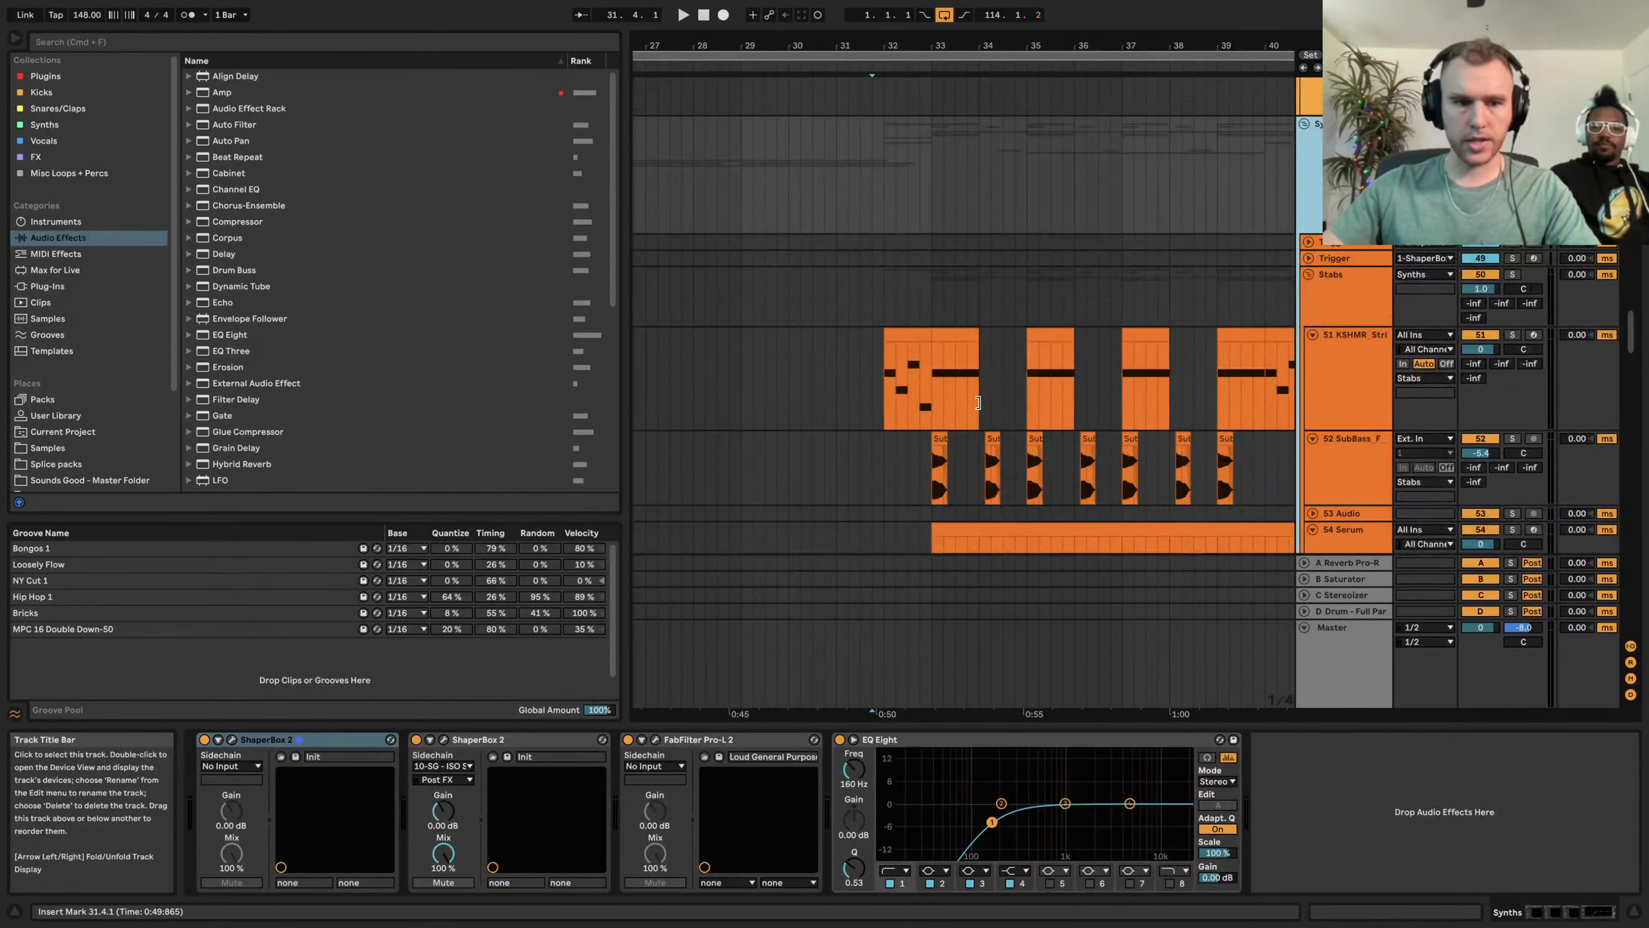
click(233, 741)
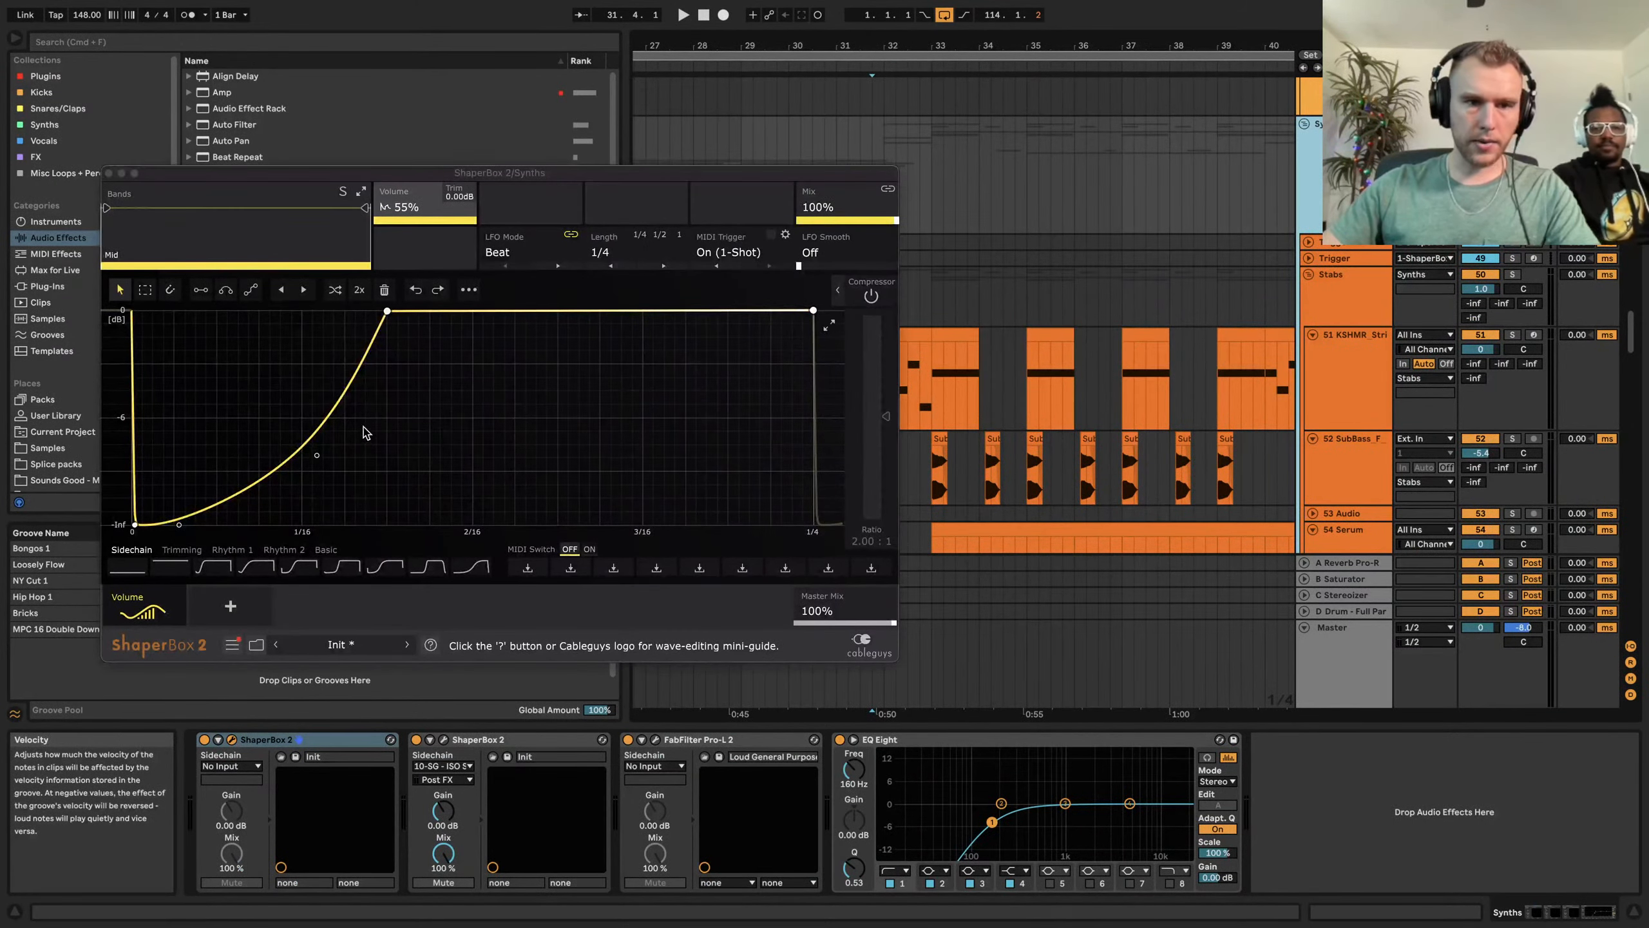
click(108, 173)
Play the drop from position 30.3.1 and watch how ShaperBox 2 ducks the Synths group's volume
key(space)
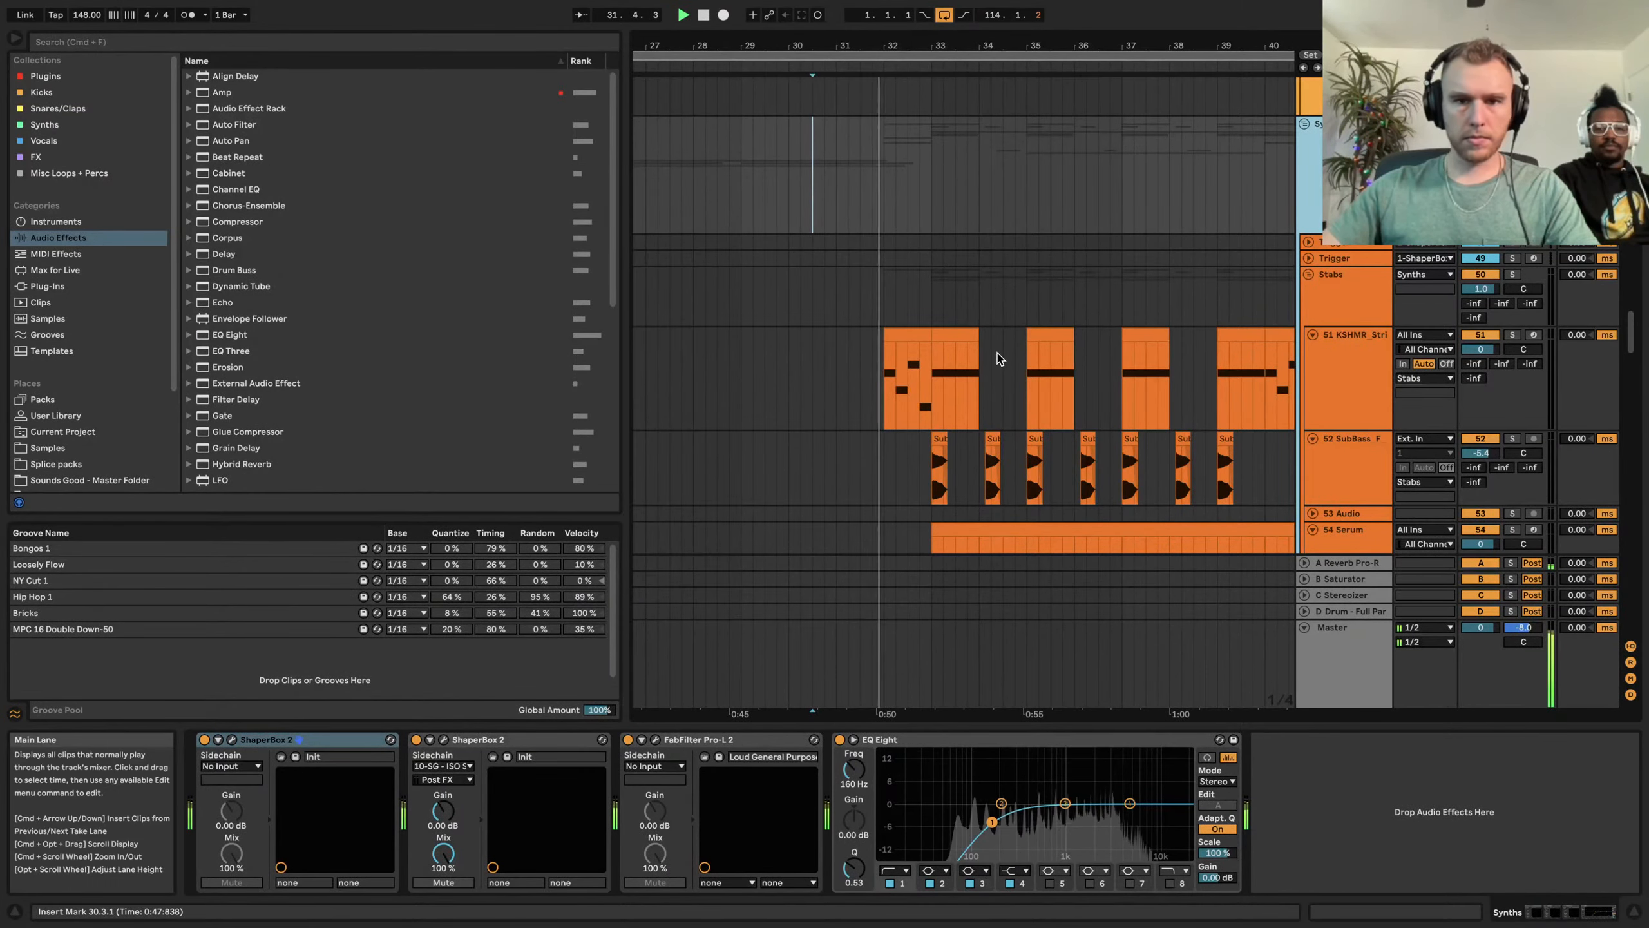
scroll(1047, 319, up, 3)
scroll(1092, 286, down, 1)
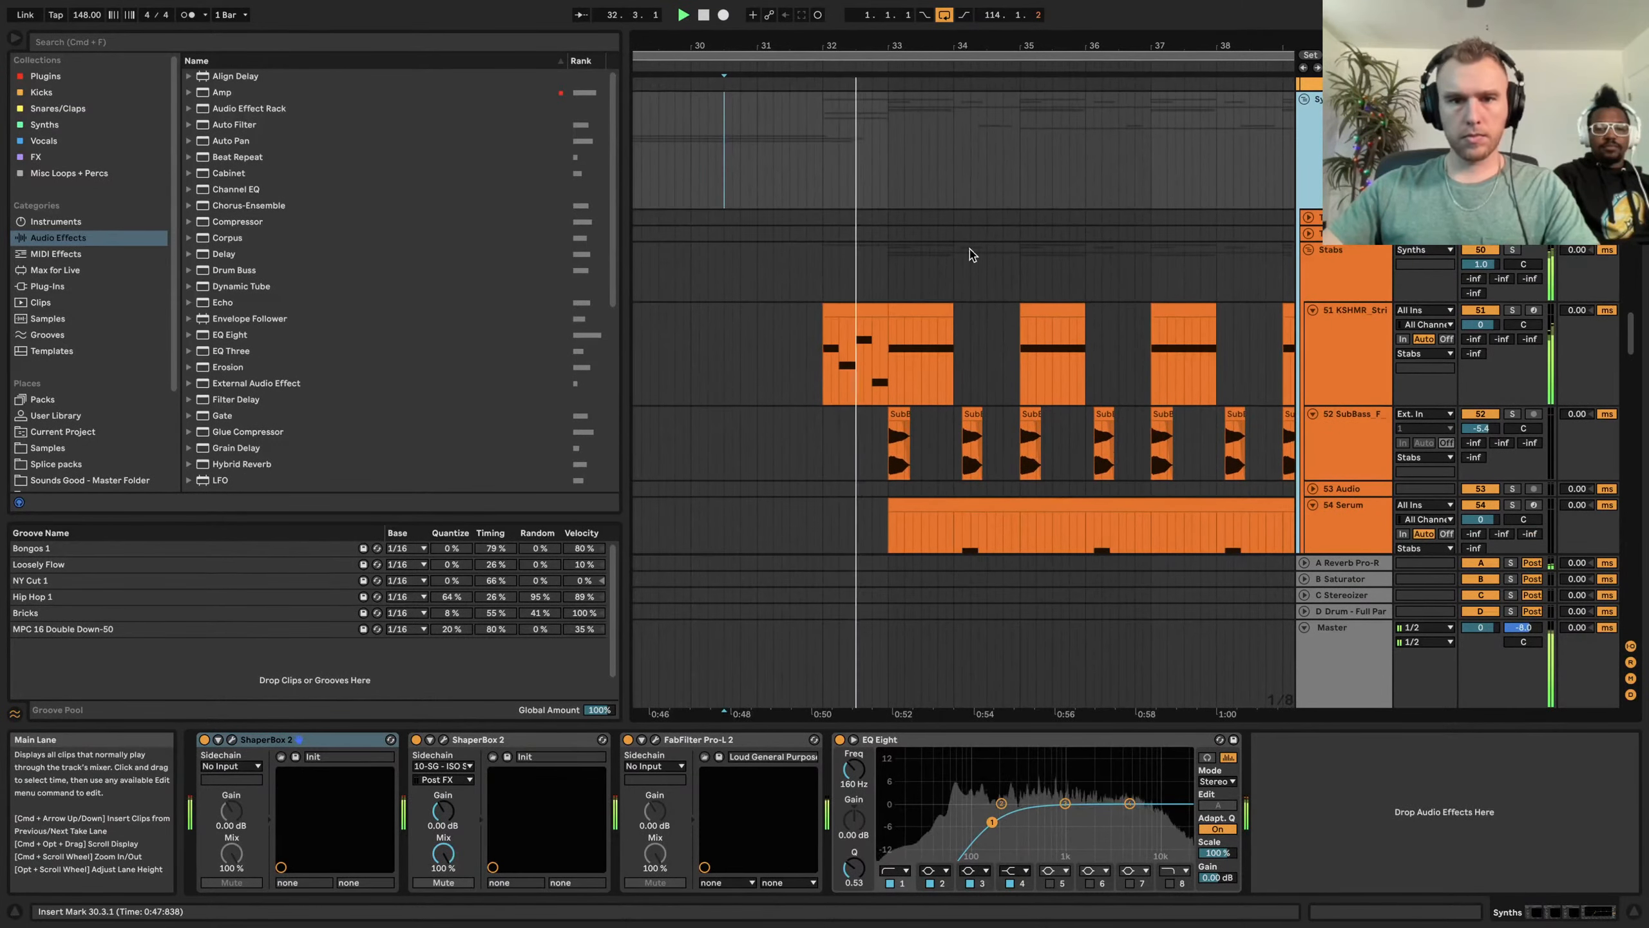
click(231, 740)
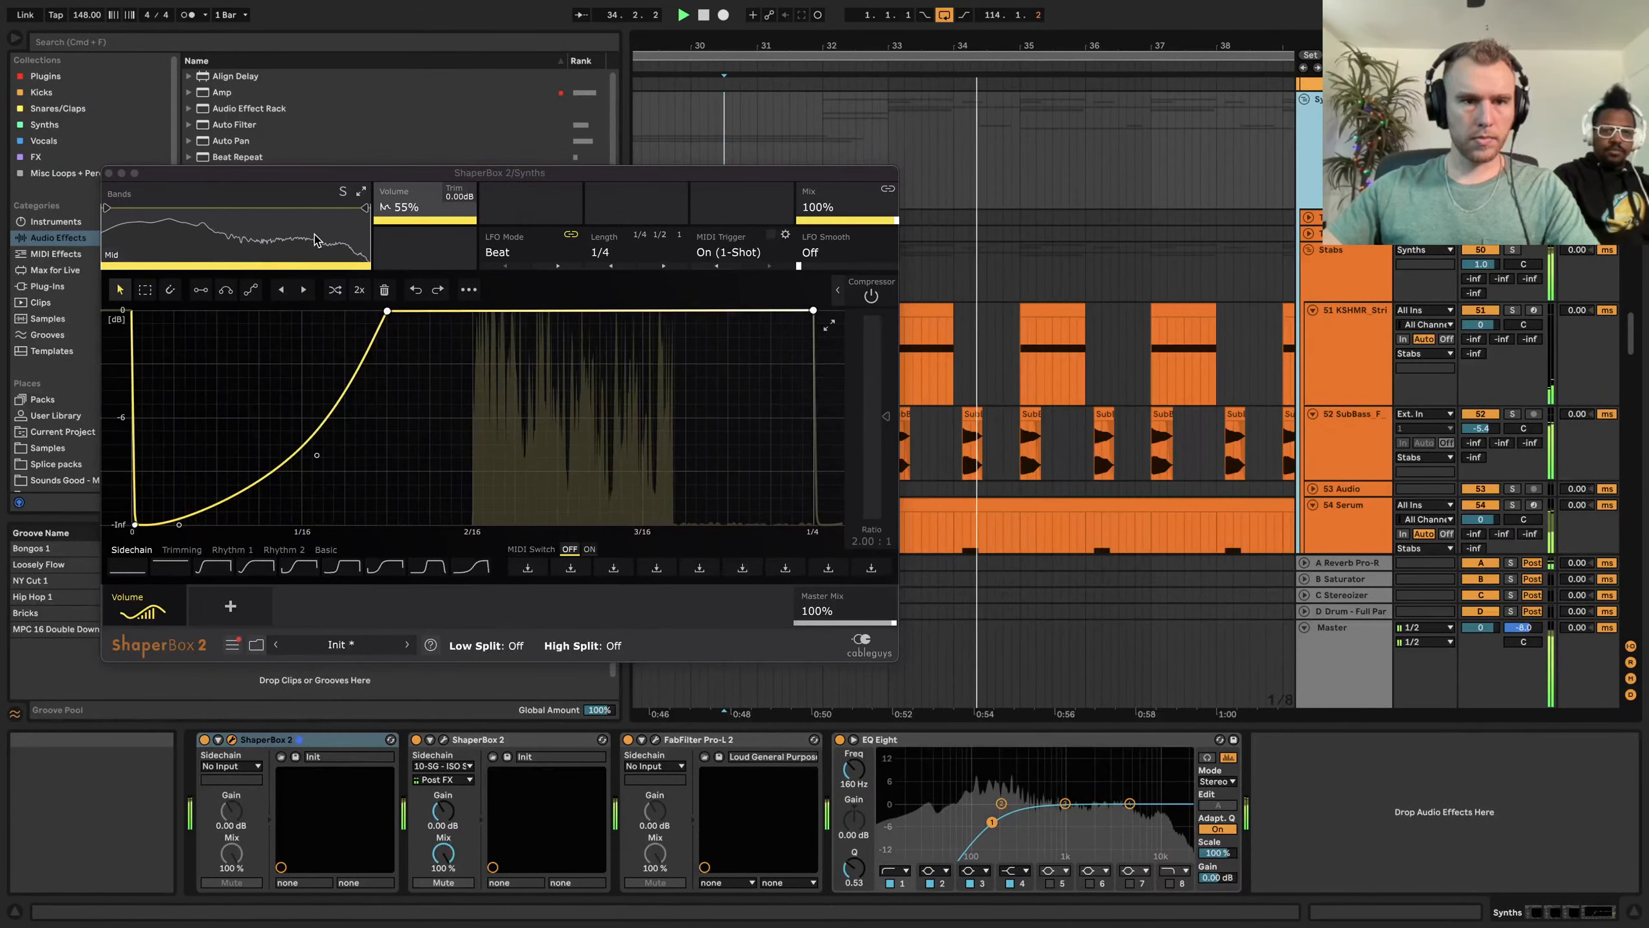
click(443, 740)
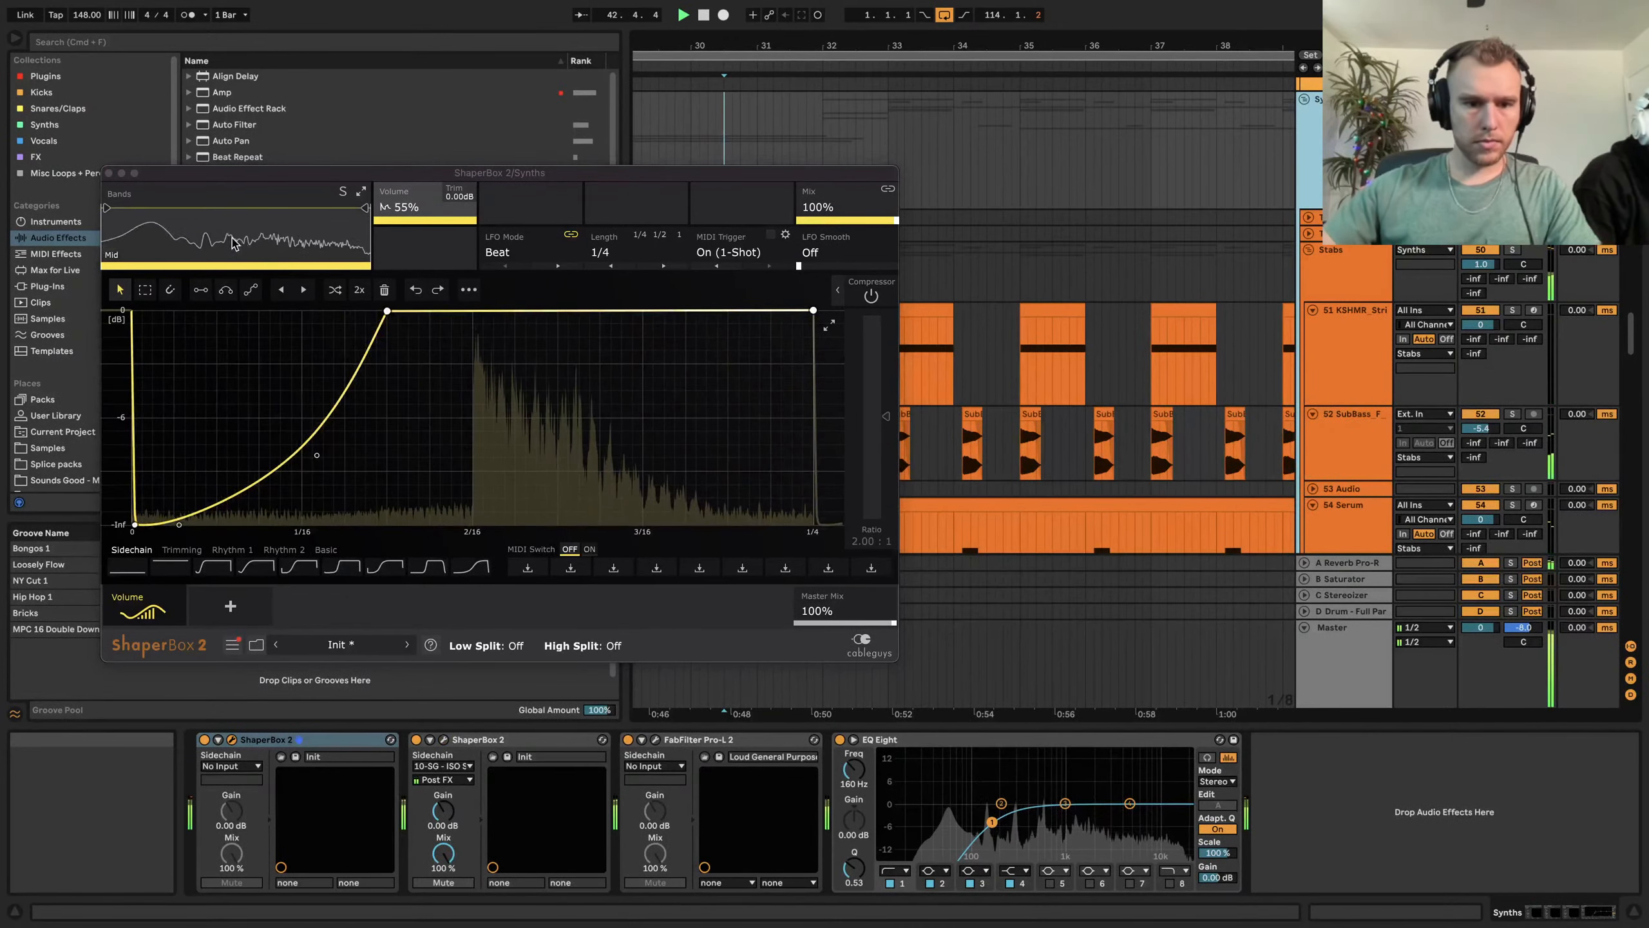
click(109, 174)
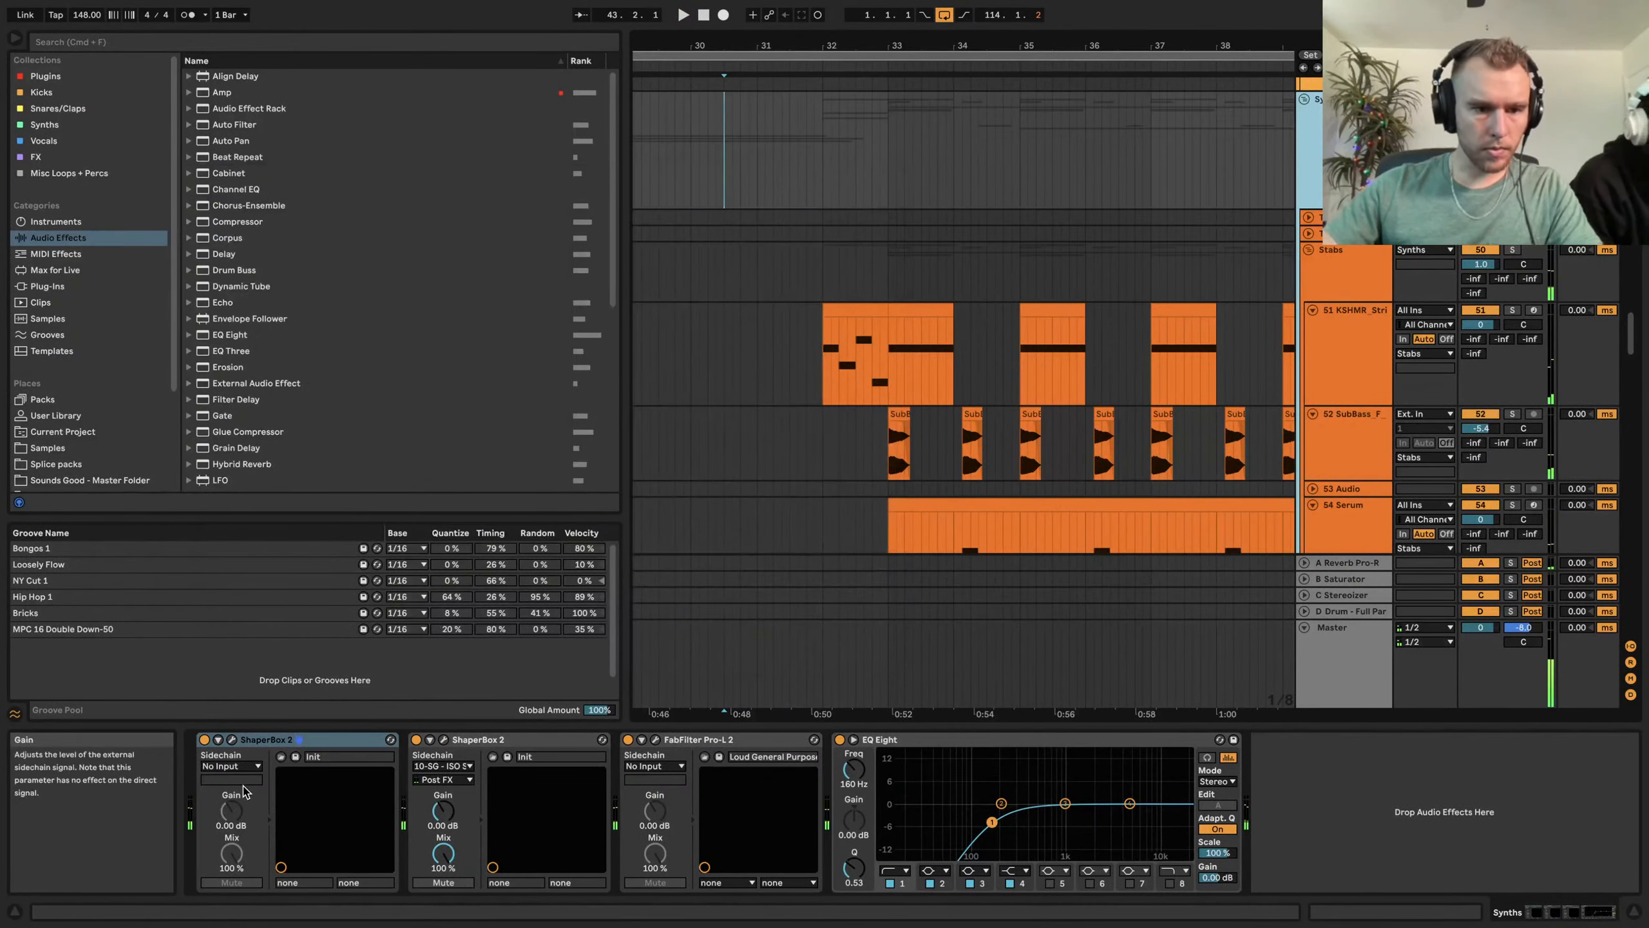
Select the Stabs group track and show its device chain
scroll(807, 482, up, 3)
scroll(948, 418, down, 5)
scroll(987, 420, up, 2)
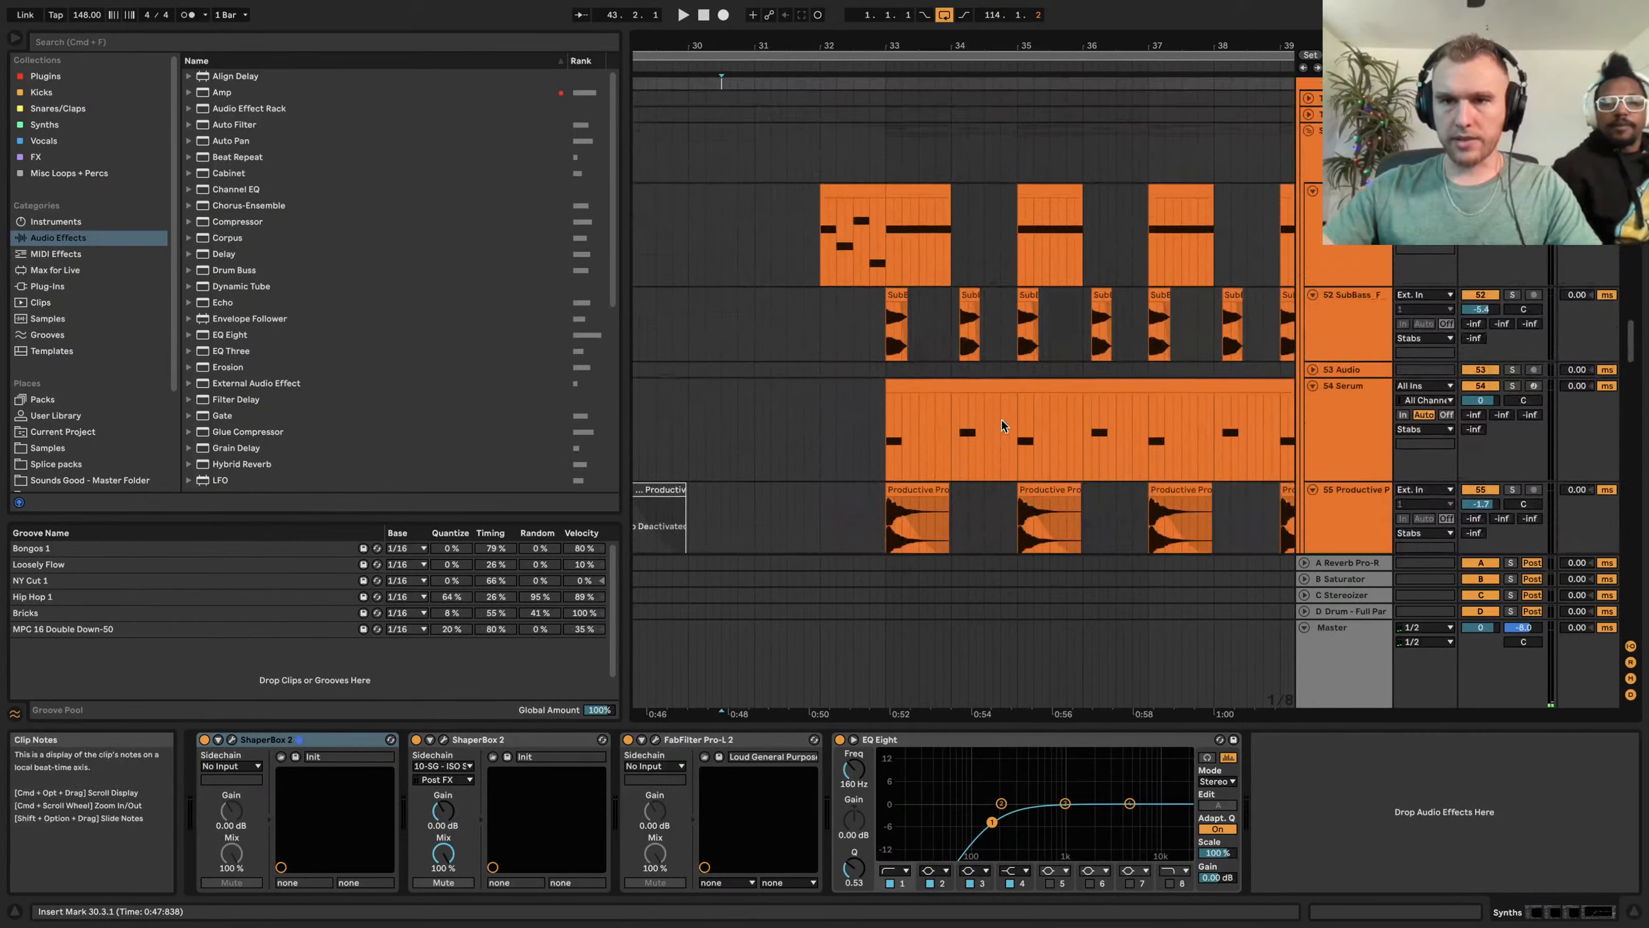
click(1324, 150)
Review the clips in the Extras group and set the insert marker at bar 33 on the RADIOLOGY stab track
scroll(873, 453, down, 8)
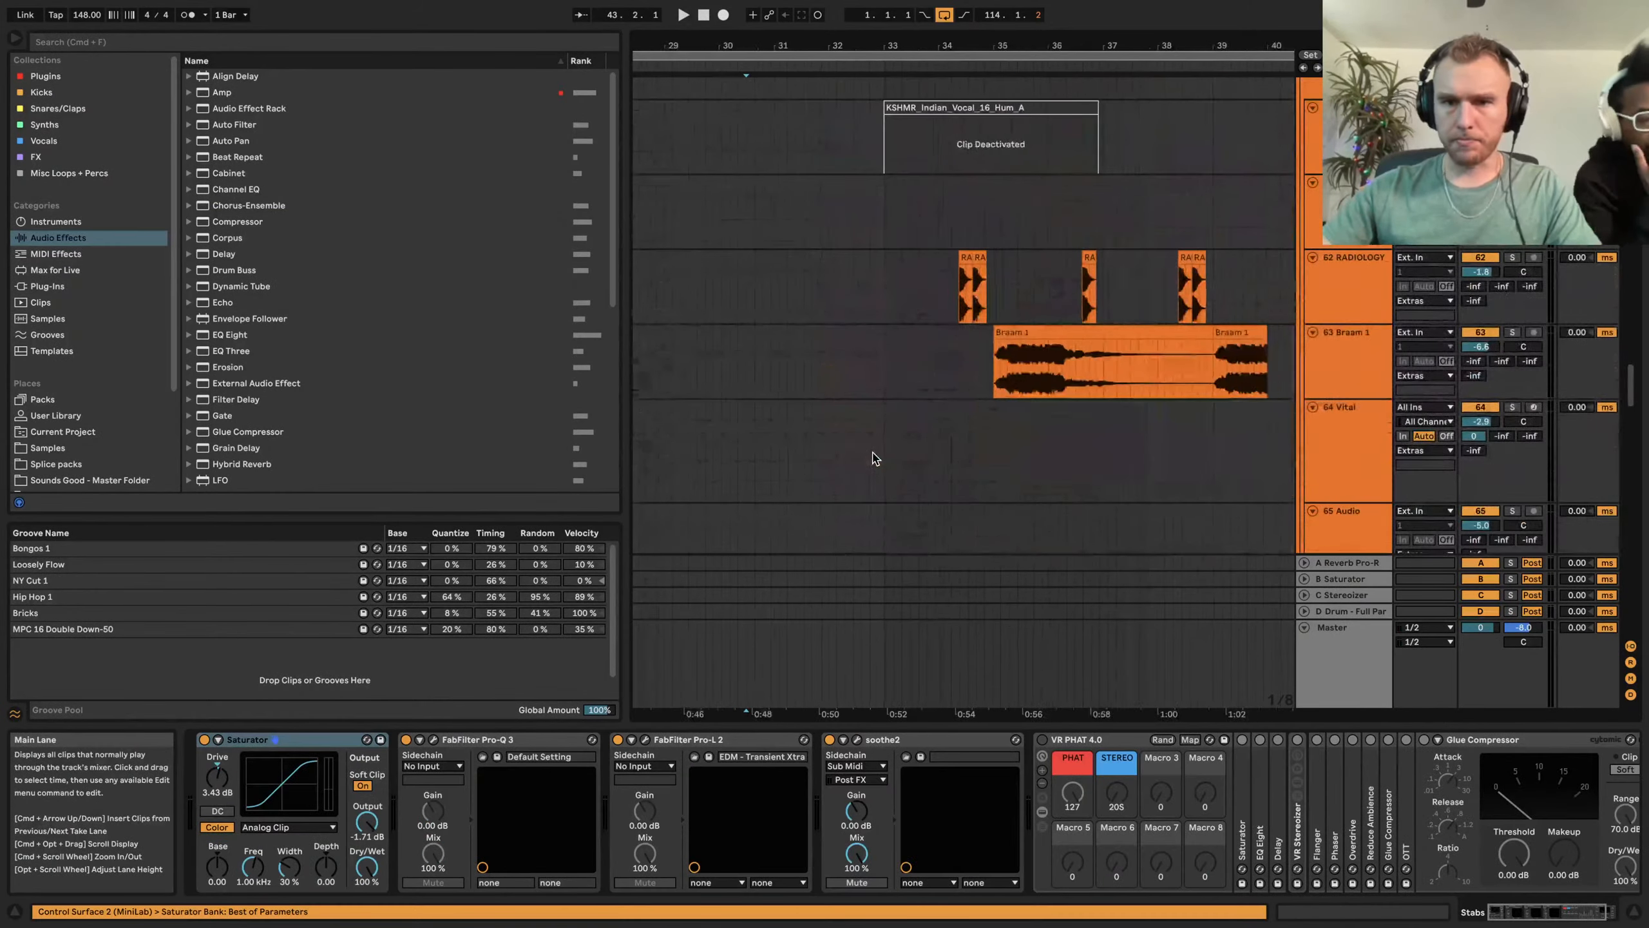
scroll(873, 455, up, 6)
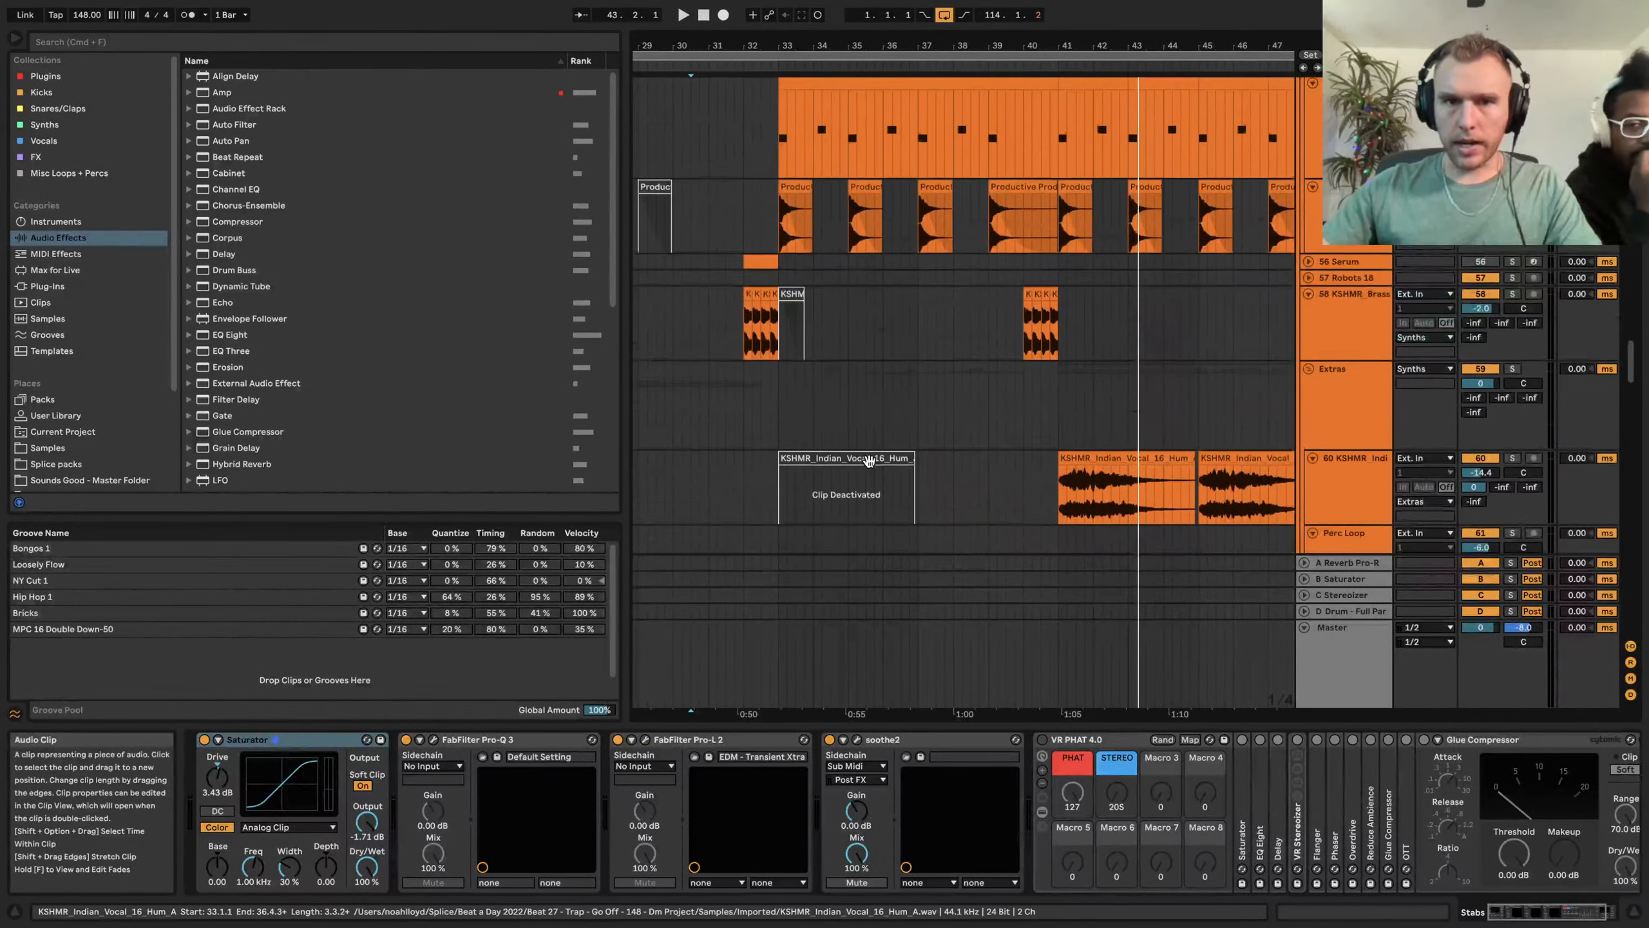
scroll(1039, 393, down, 5)
scroll(1039, 394, right, 2)
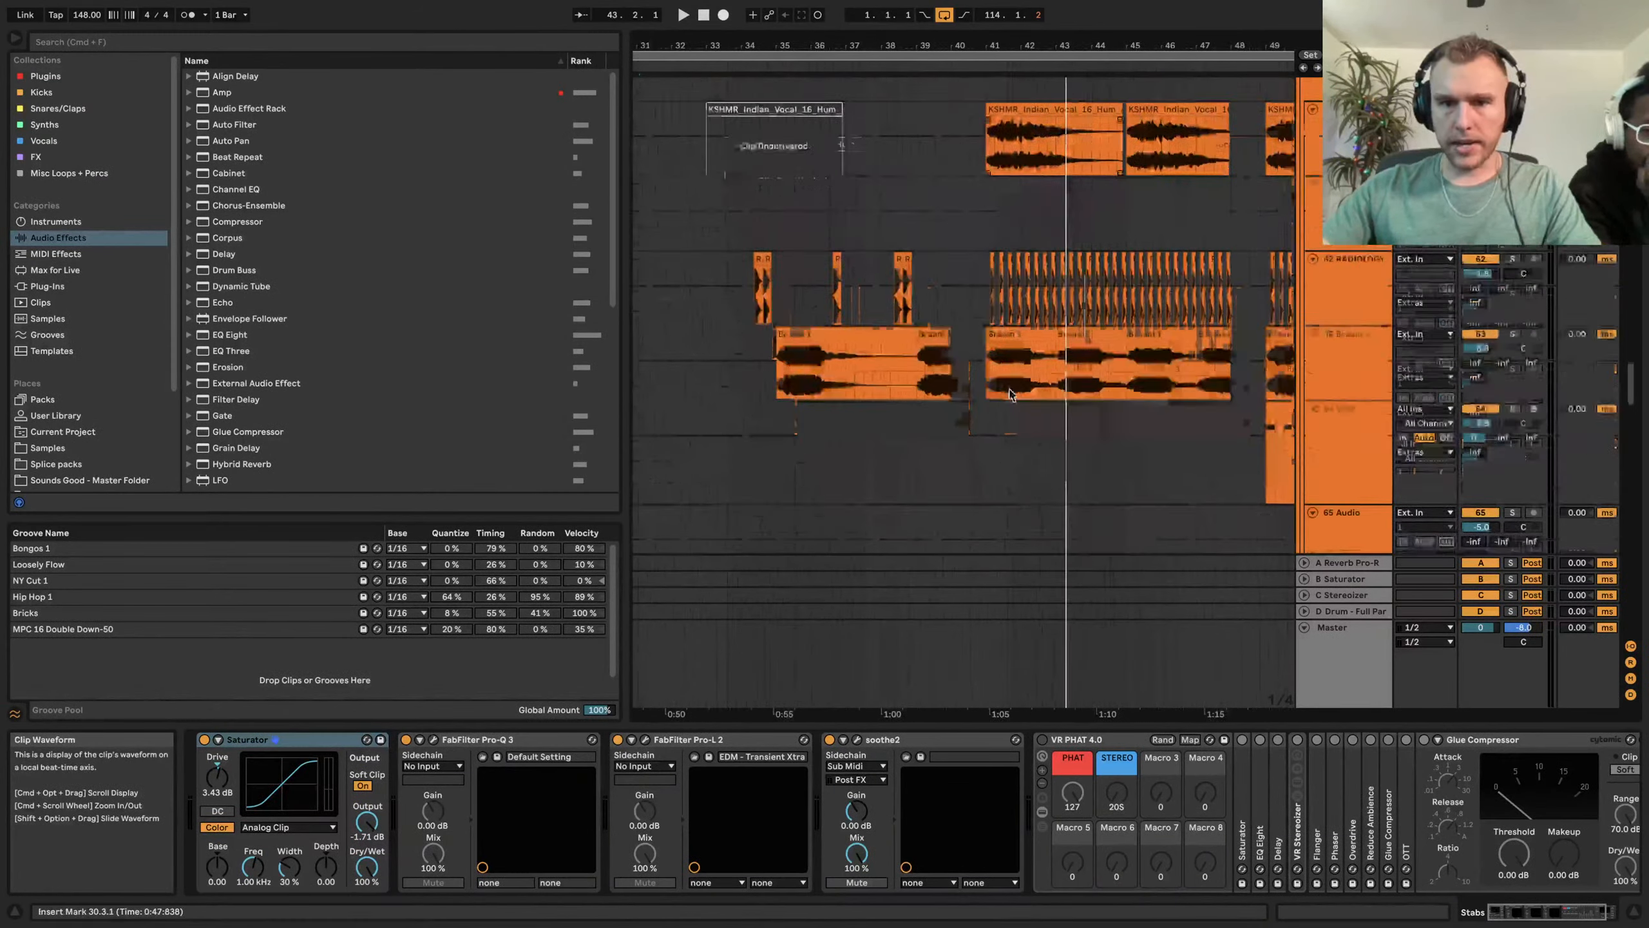
scroll(1010, 394, down, 3)
scroll(1010, 394, left, 2)
click(725, 231)
scroll(762, 213, up, 3)
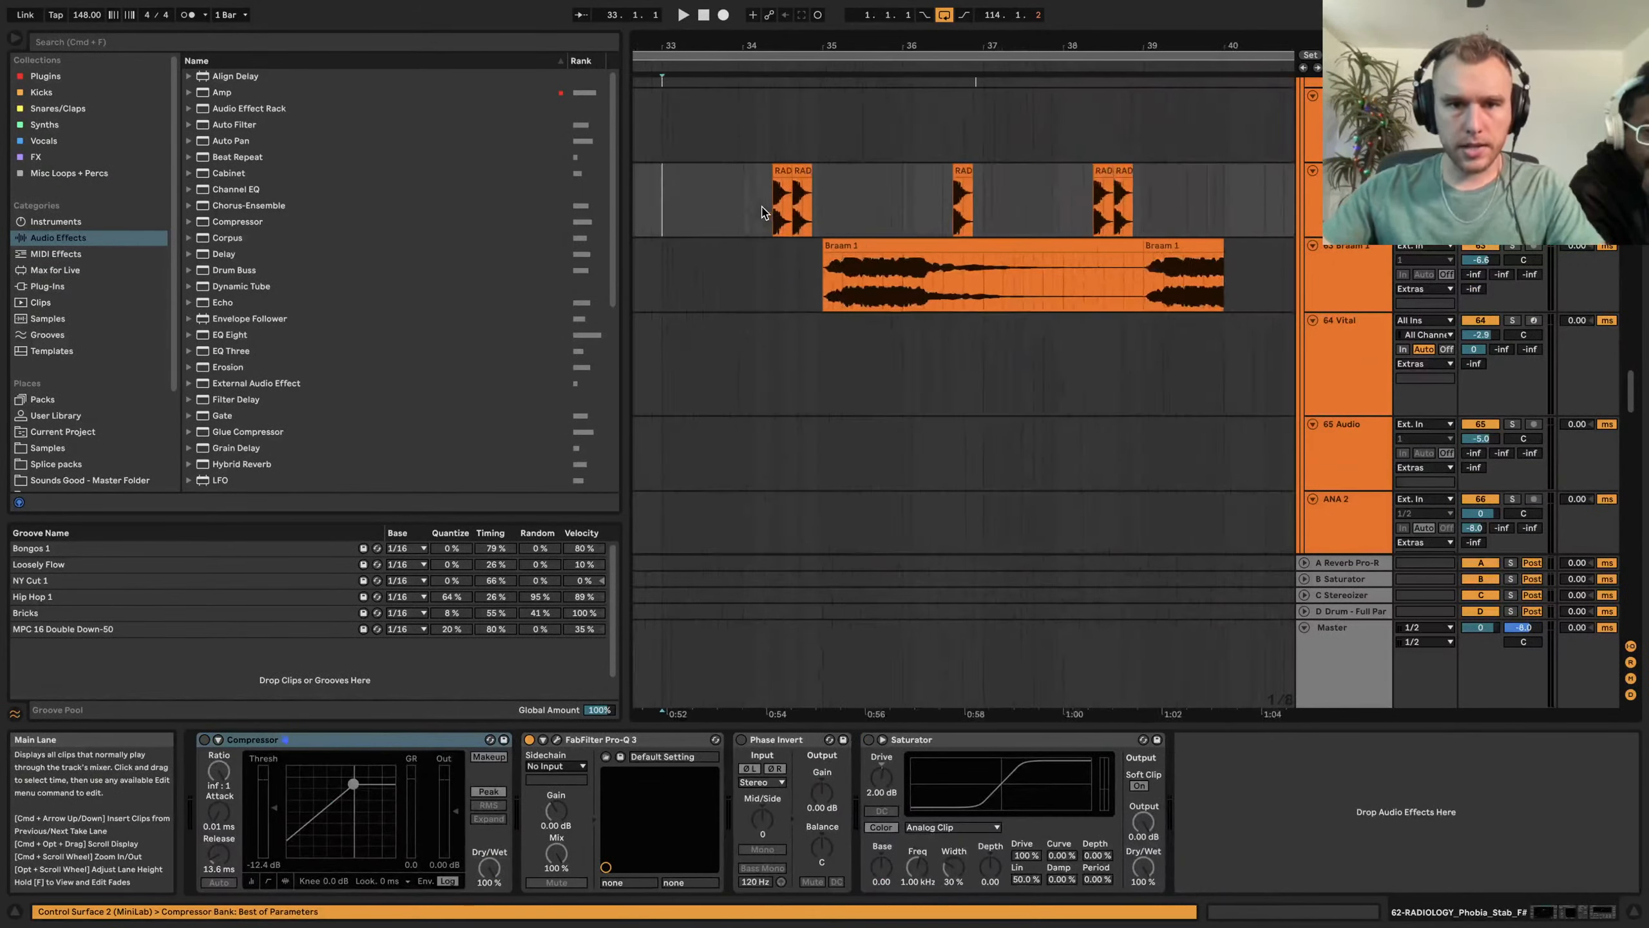
Select the RADIOLOGY_Phobia_Stab clip at 34.2.3, audition it, and select its track to check the devices
scroll(762, 214, up, 2)
click(781, 198)
scroll(786, 195, up, 6)
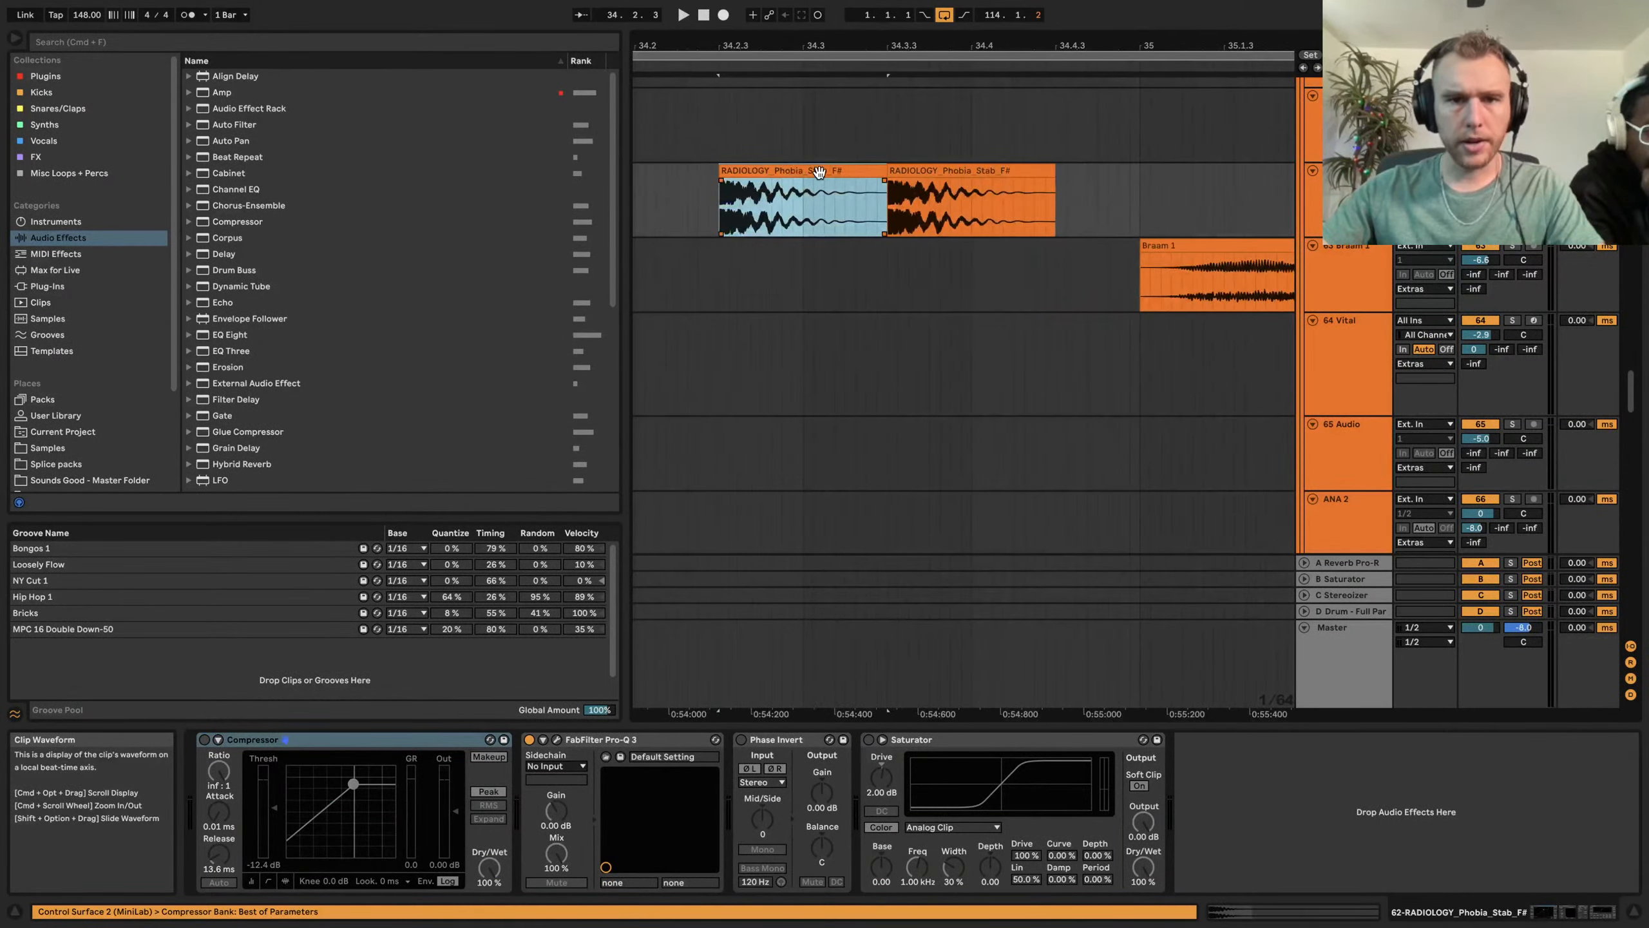
key(space)
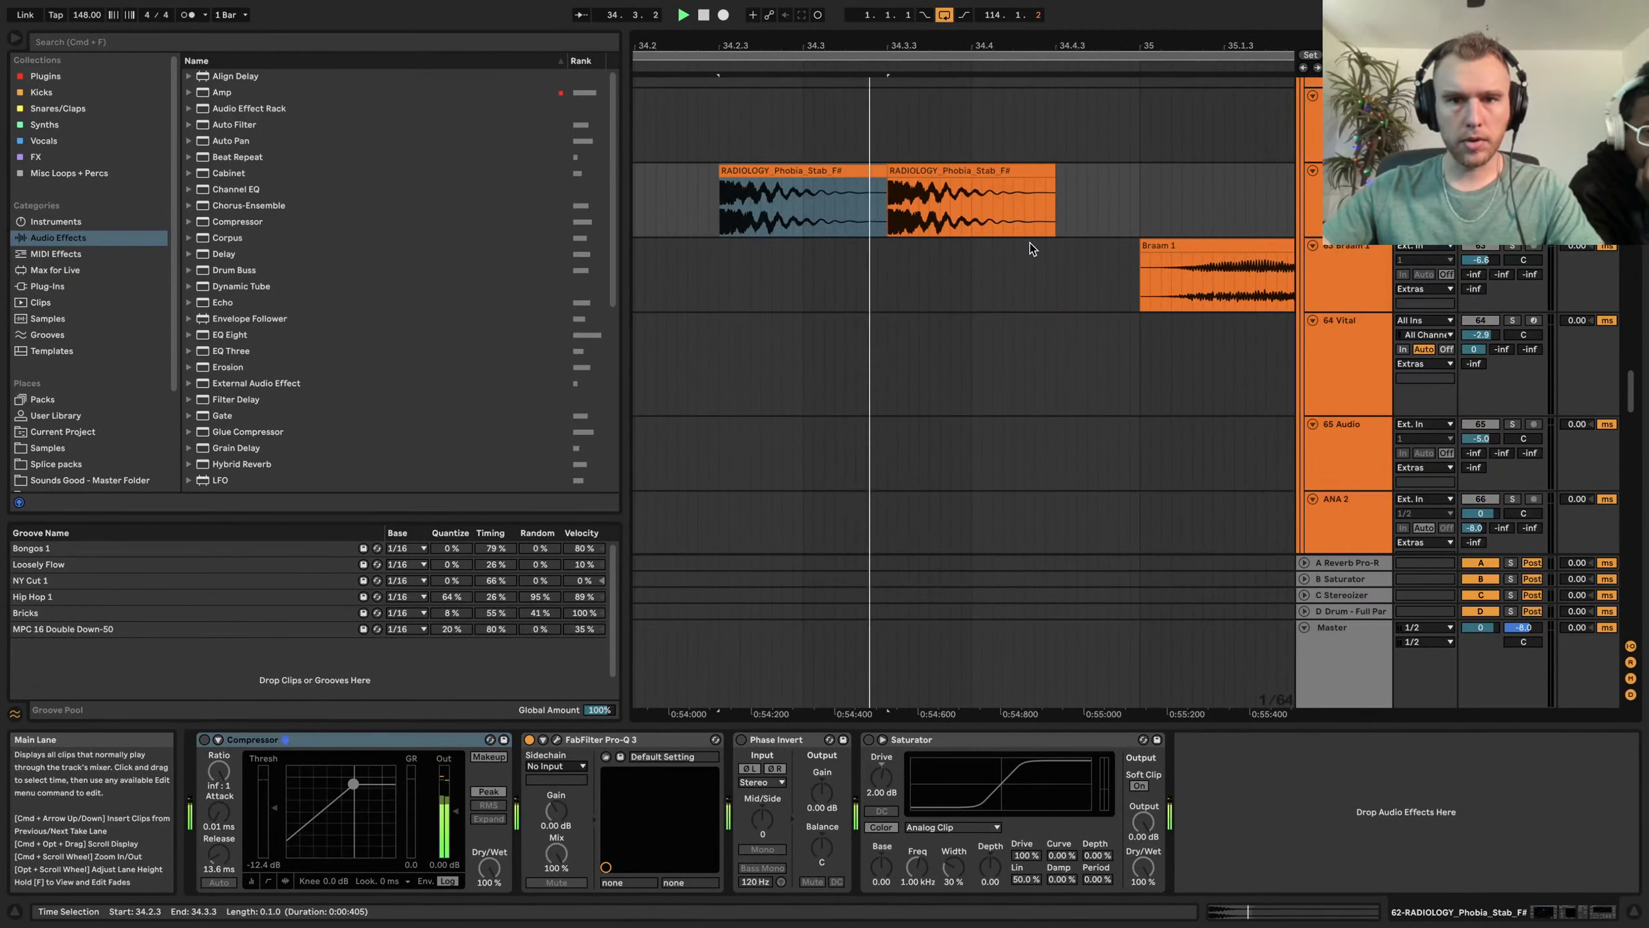
scroll(1084, 249, down, 3)
scroll(1085, 248, up, 1)
key(space)
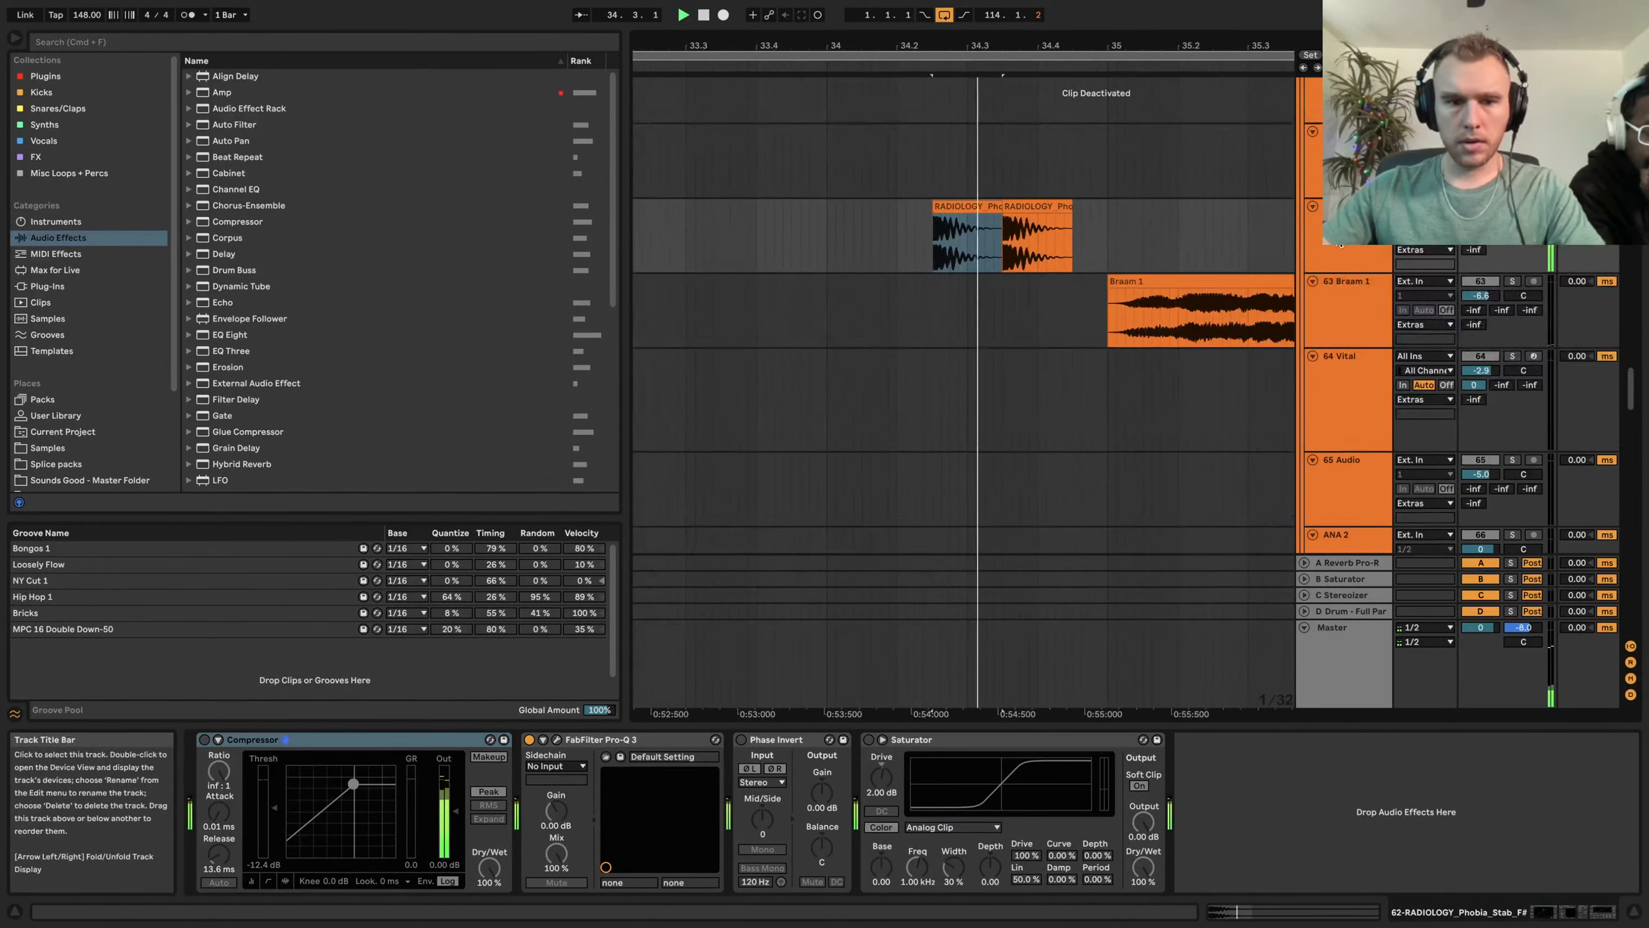
key(space)
click(1364, 243)
key(space)
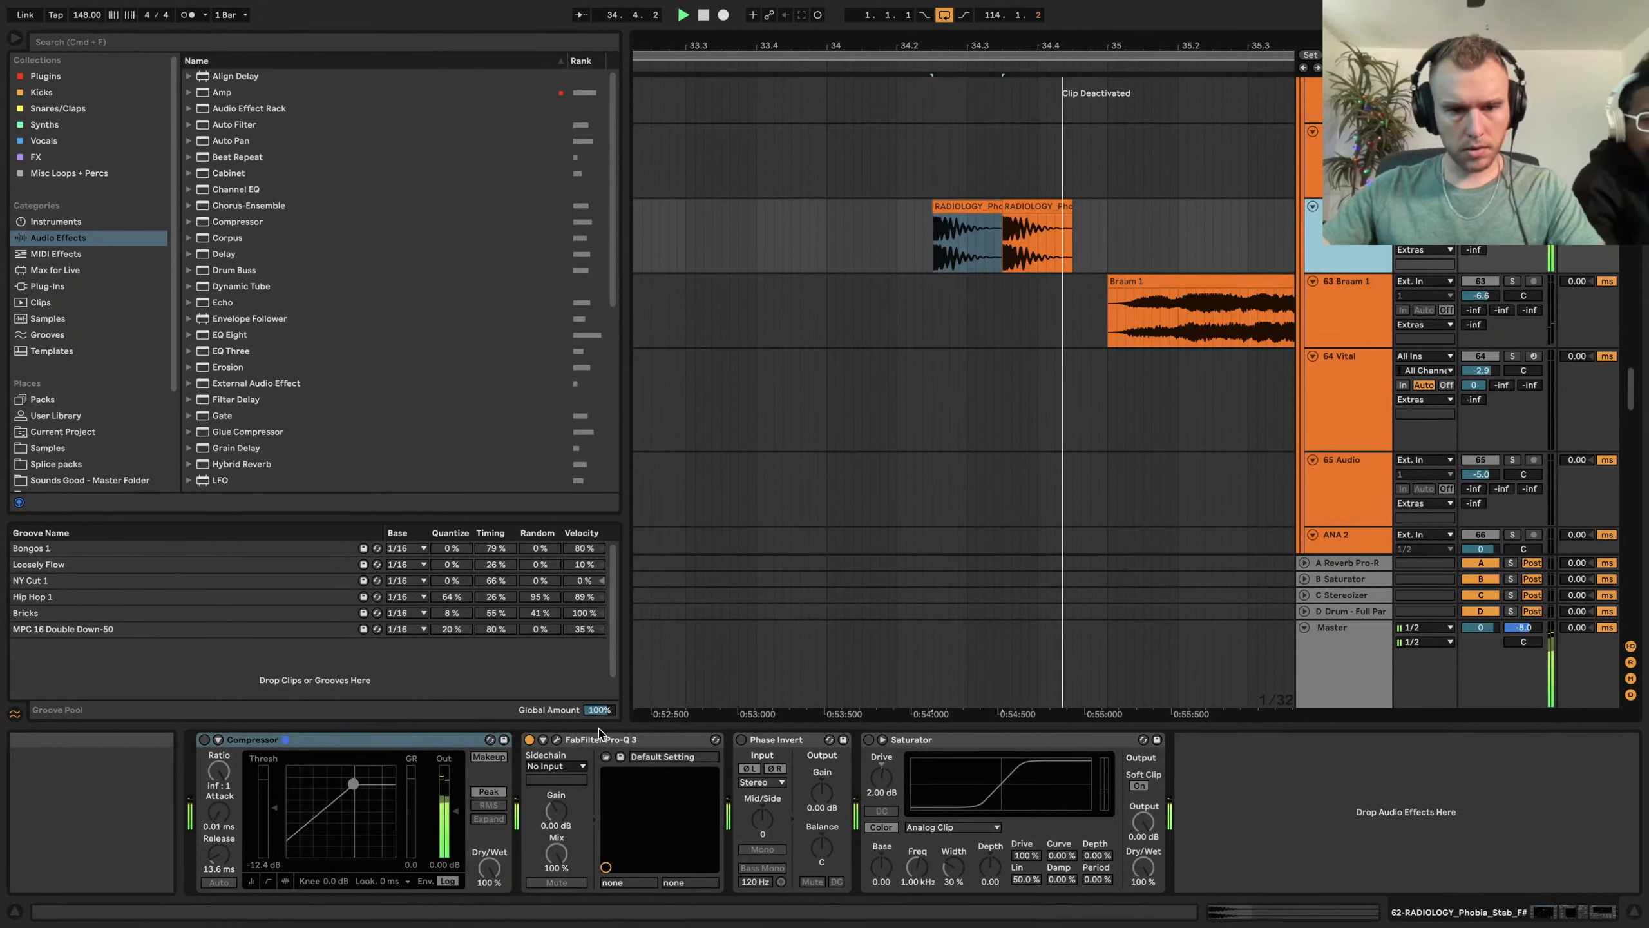
Compare the spacing of the RADIOLOGY stab and Braam 1 clips and play the first stab pair from position 33.4.4
scroll(1149, 272, down, 4)
scroll(982, 272, right, 3)
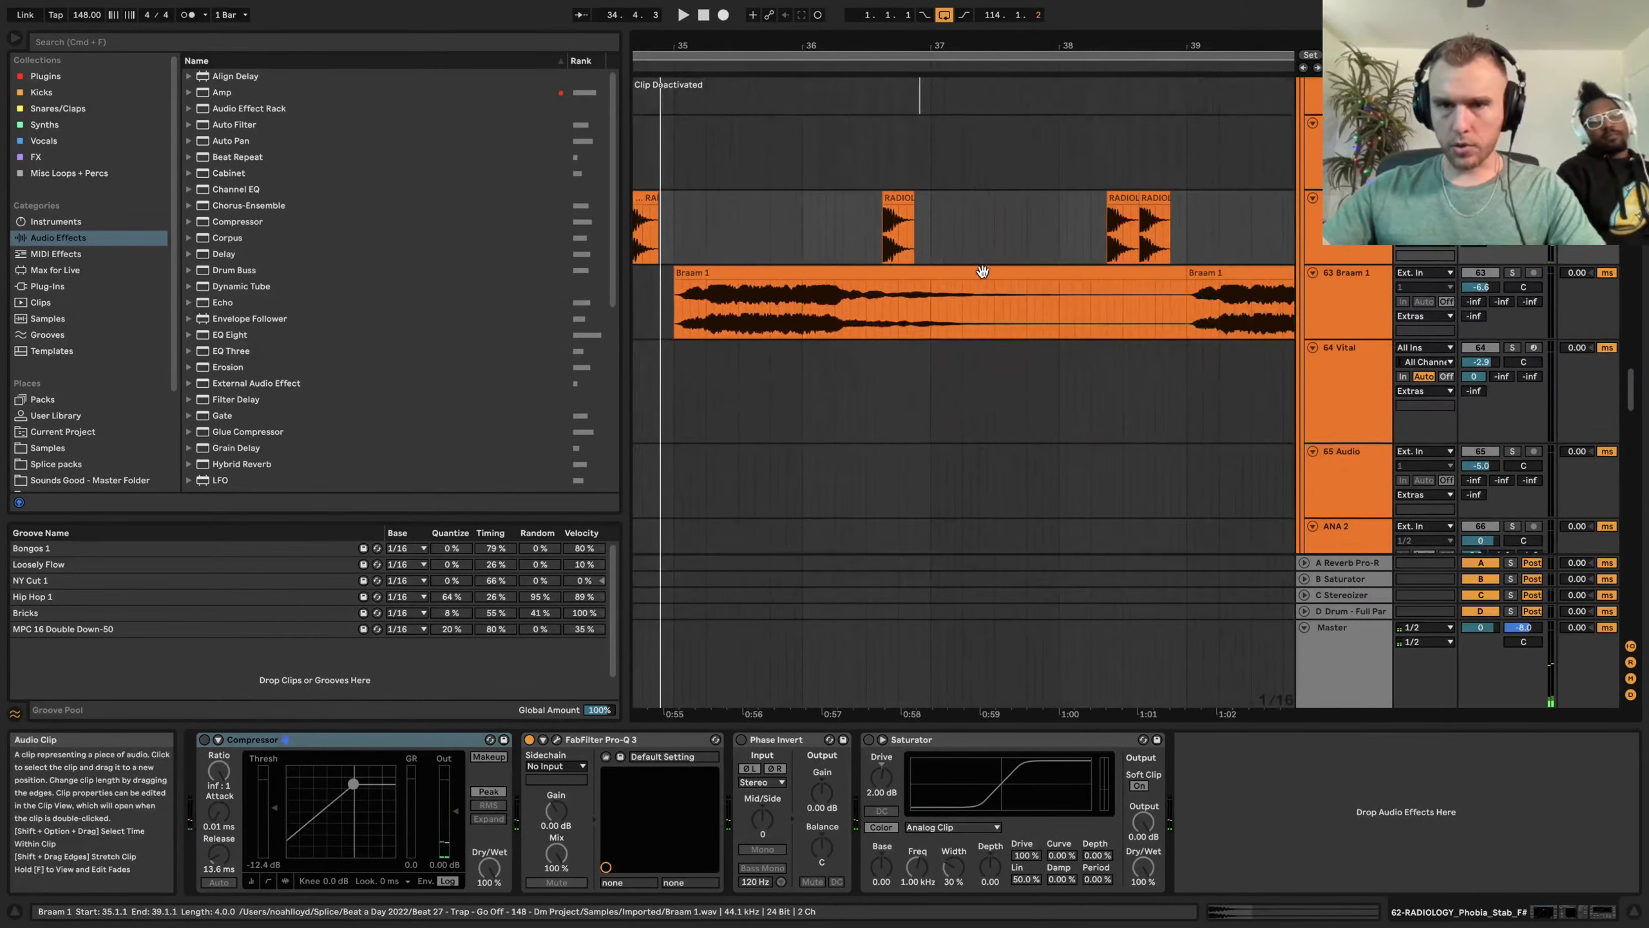
scroll(811, 224, left, 4)
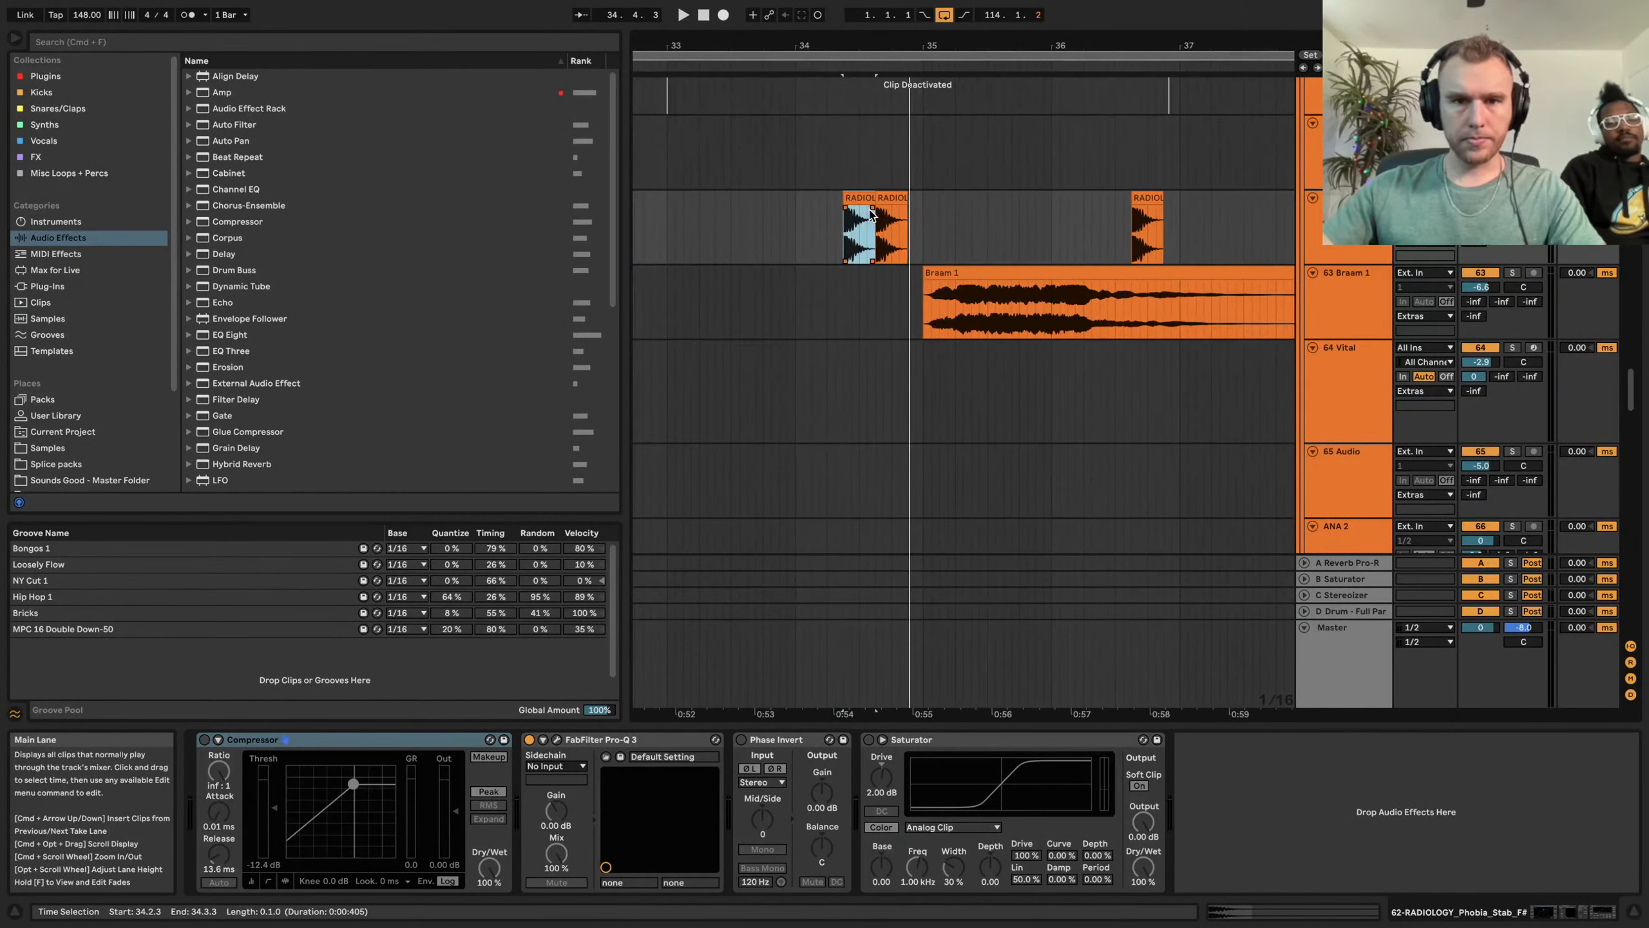
click(836, 221)
click(788, 220)
key(space)
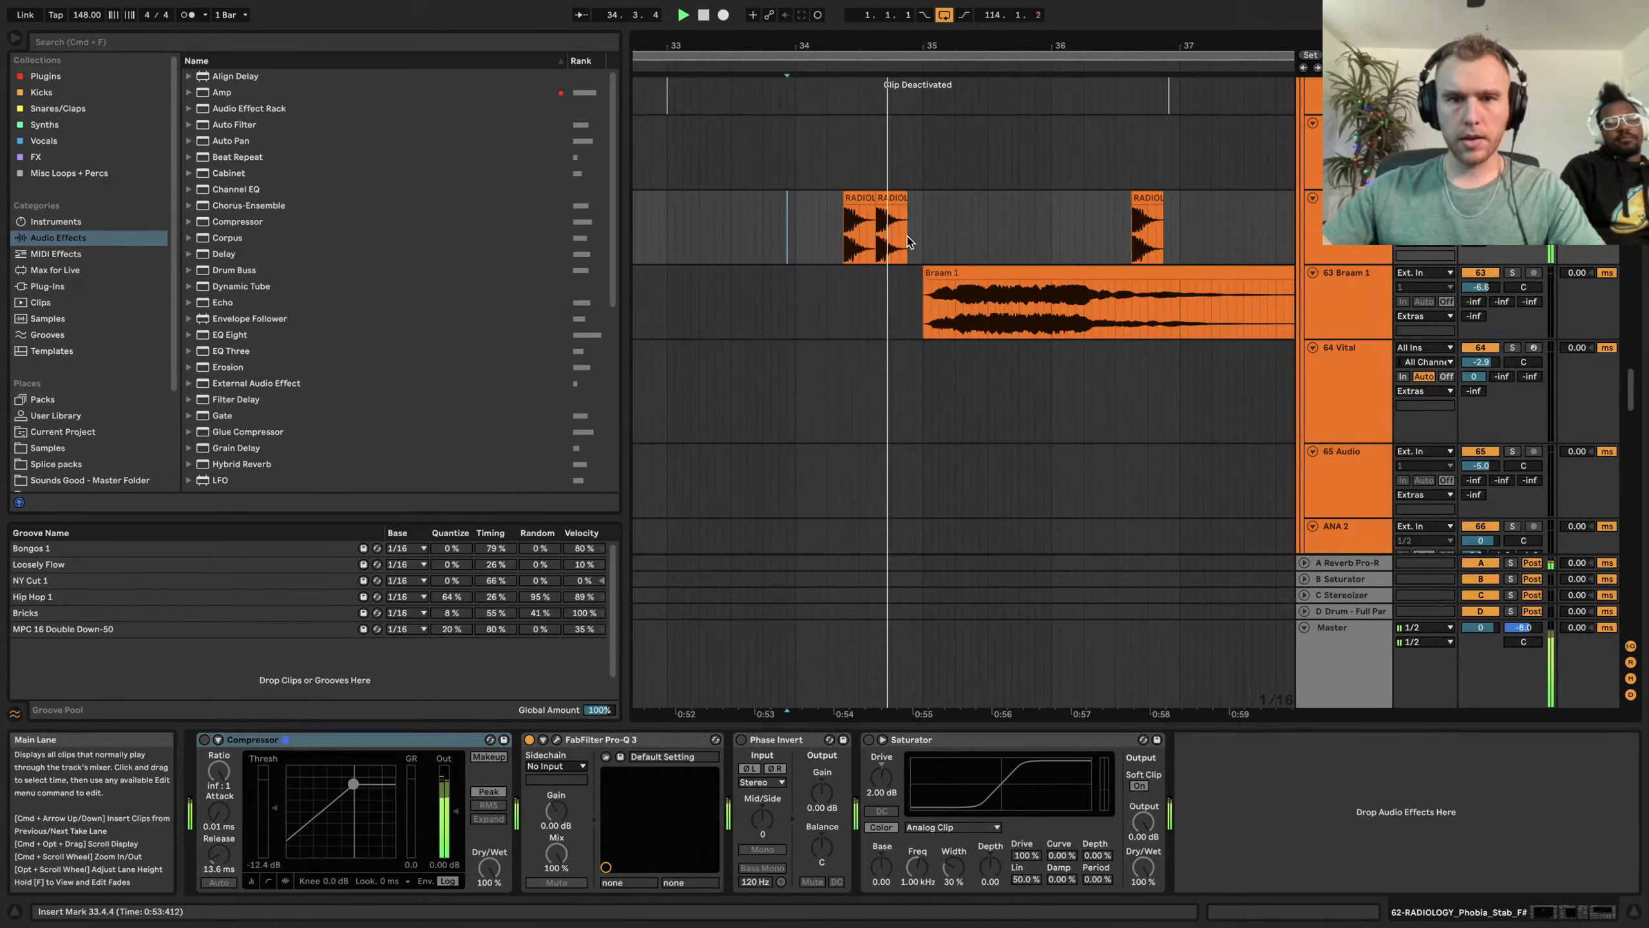
Audition the single RADIOLOGY stab before bar 37 and the stab pair between bars 38 and 39
key(space)
key(space)
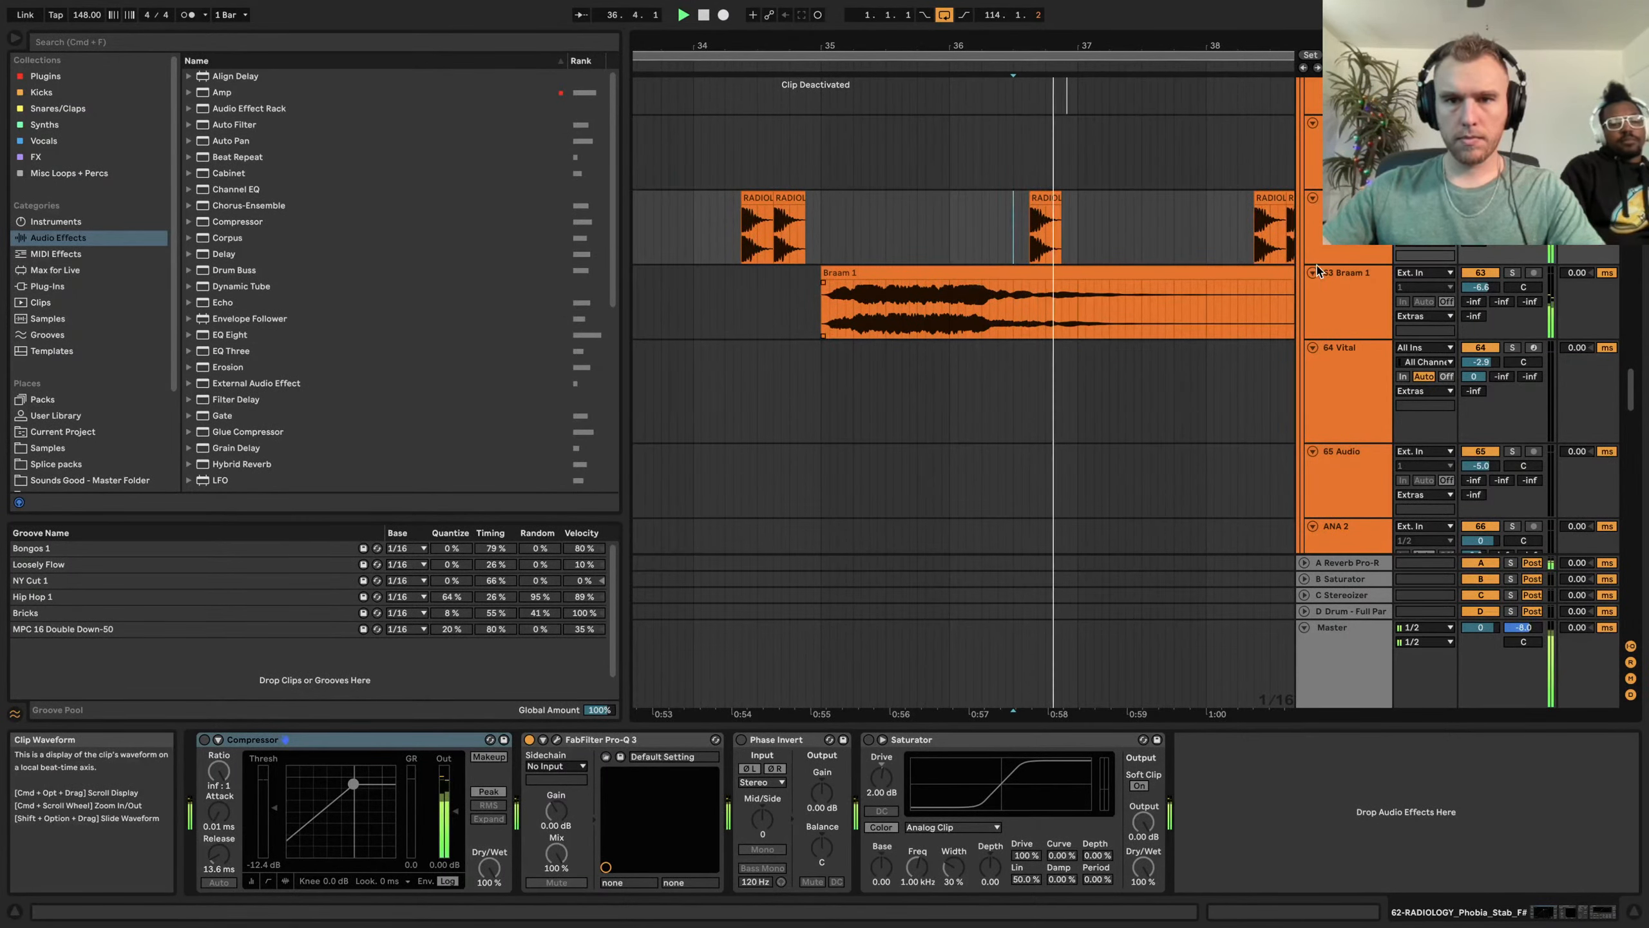
click(1059, 237)
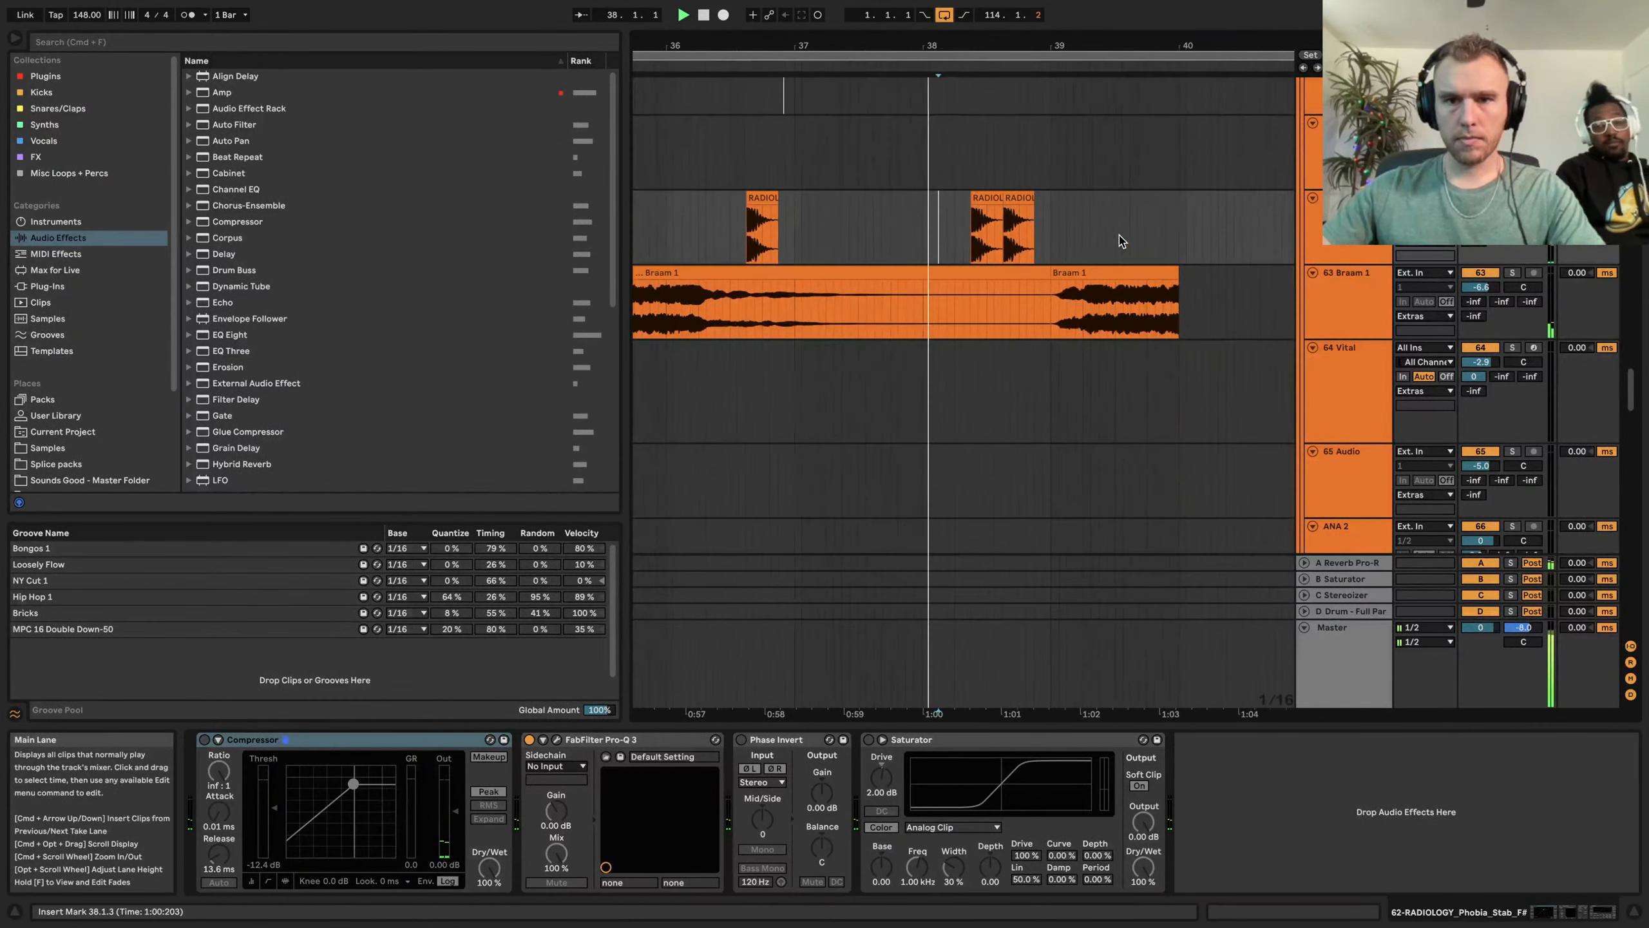
key(space)
scroll(1131, 229, right, 2)
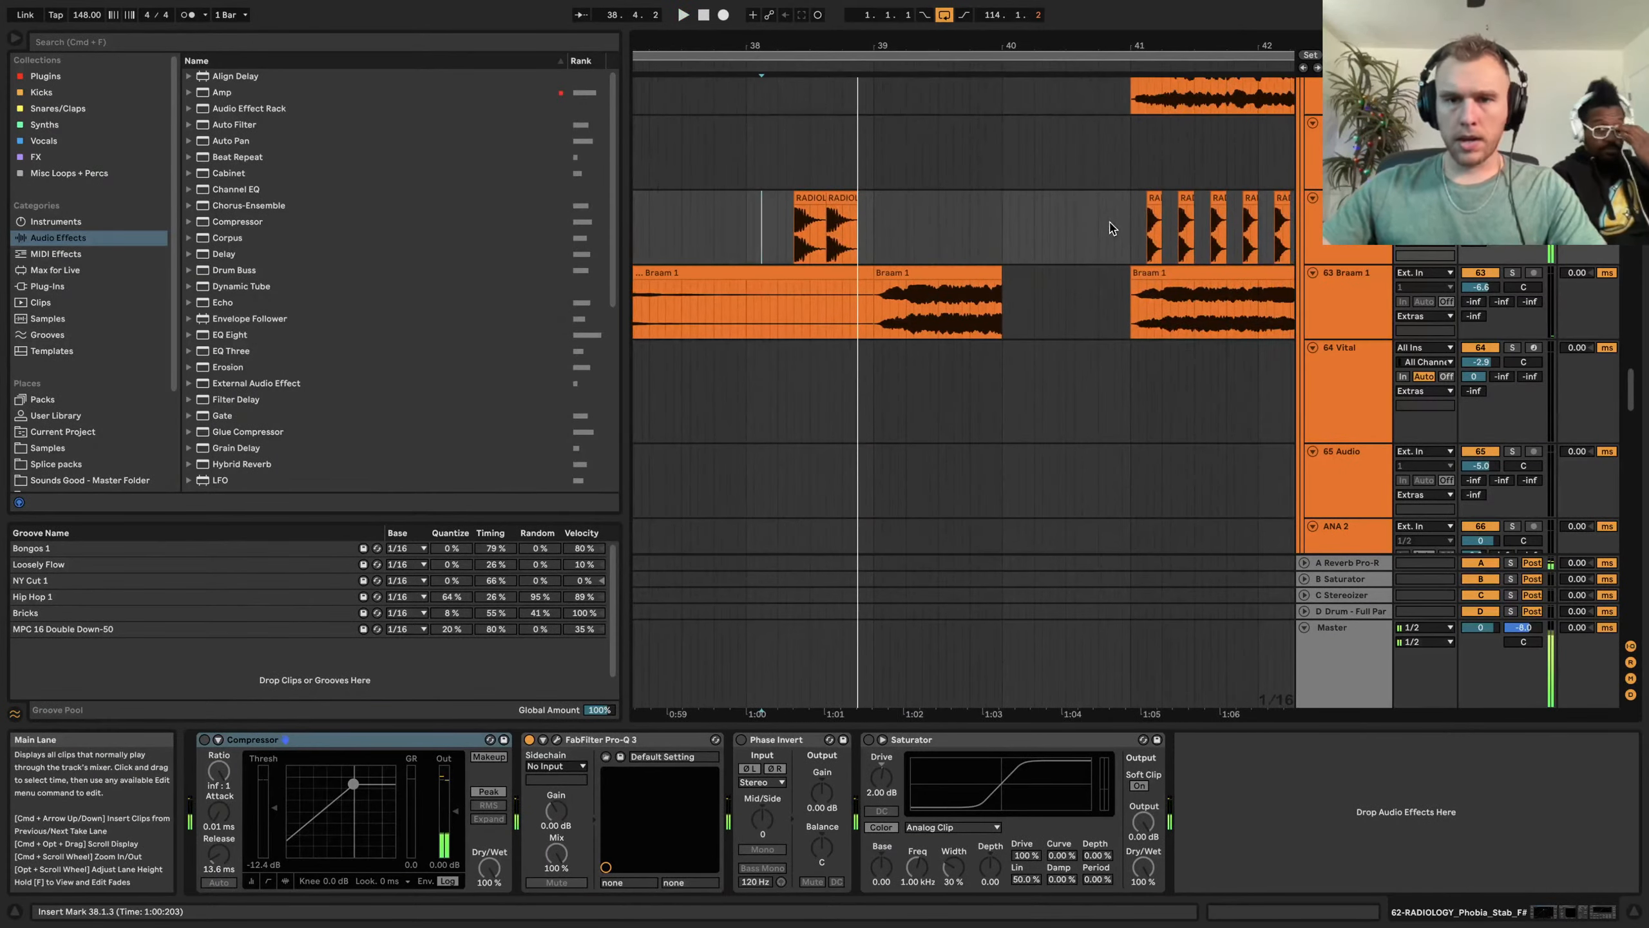
Open the first RADIOLOGY stab clip after bar 41 in detail and play the repeated stab pattern around it
double_click(1154, 198)
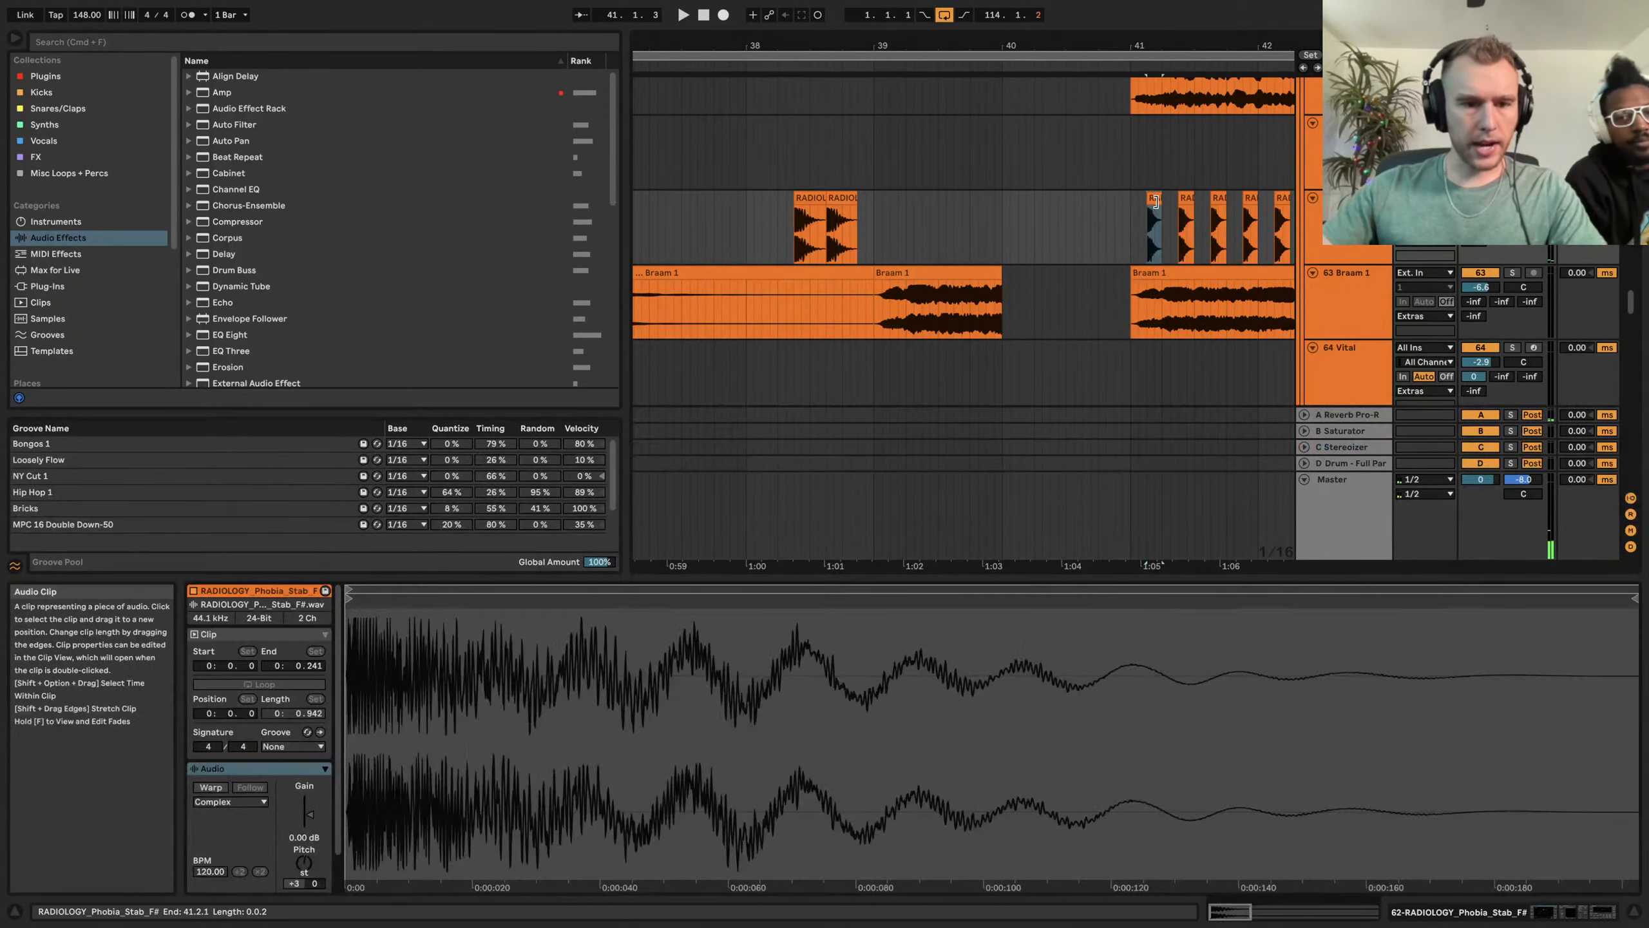
scroll(1127, 225, right, 1)
scroll(1127, 225, right, 1)
click(1081, 226)
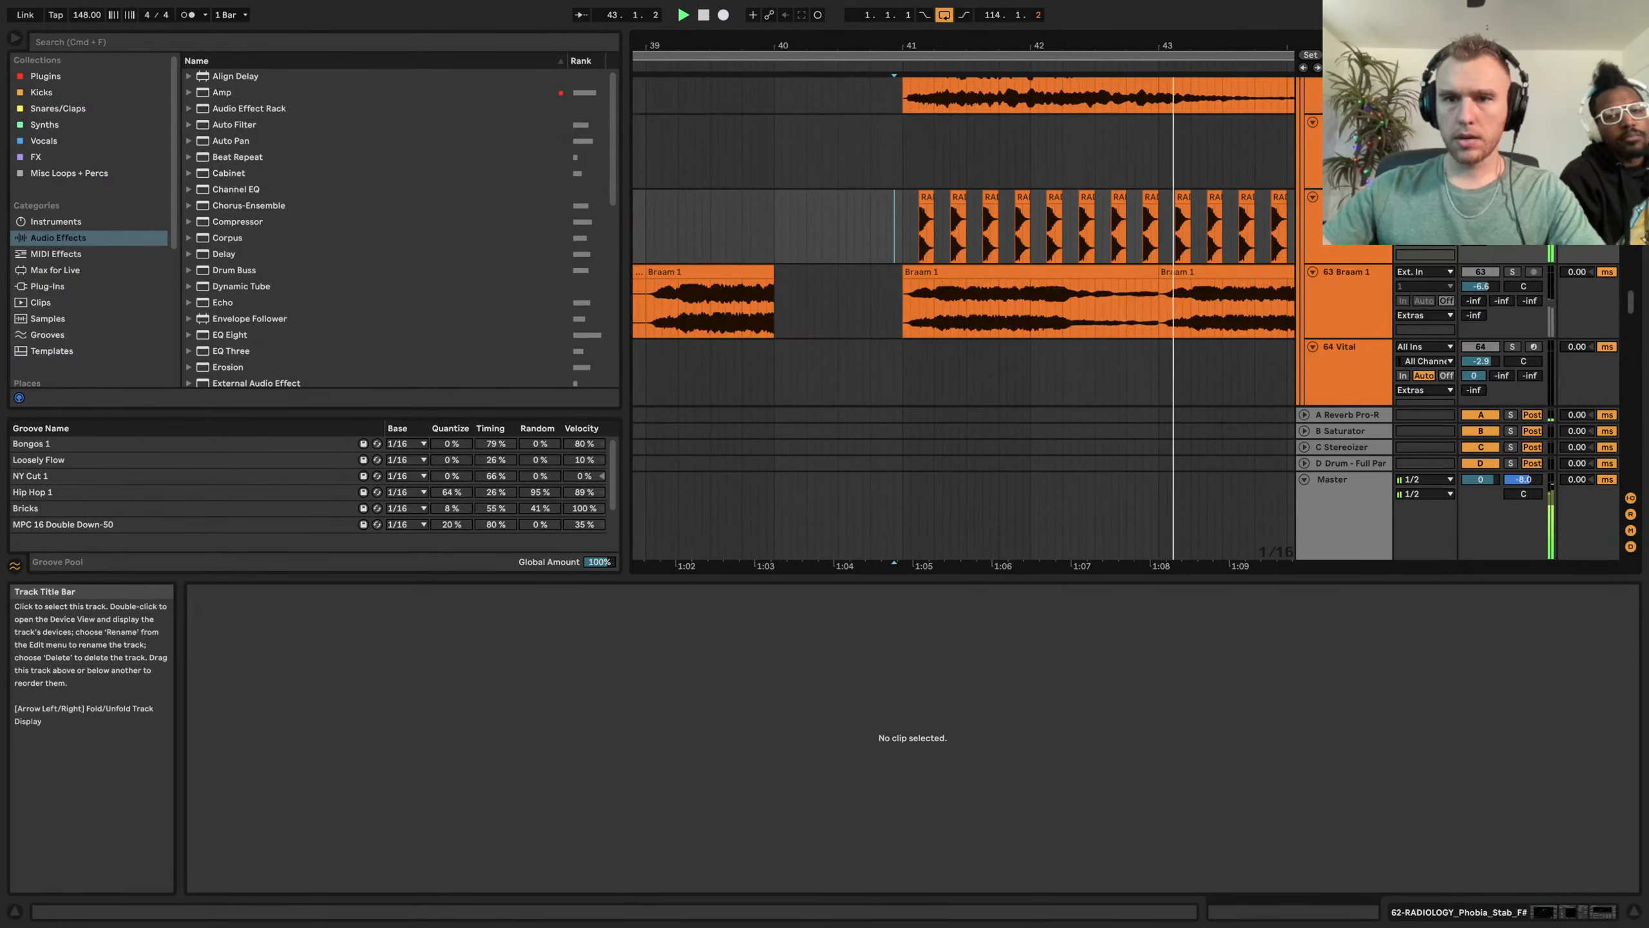
scroll(1192, 218, left, 1)
key(space)
Check the clip settings of the stab at 38.3.3 and replay the repeated stab pattern from bar 41
click(689, 195)
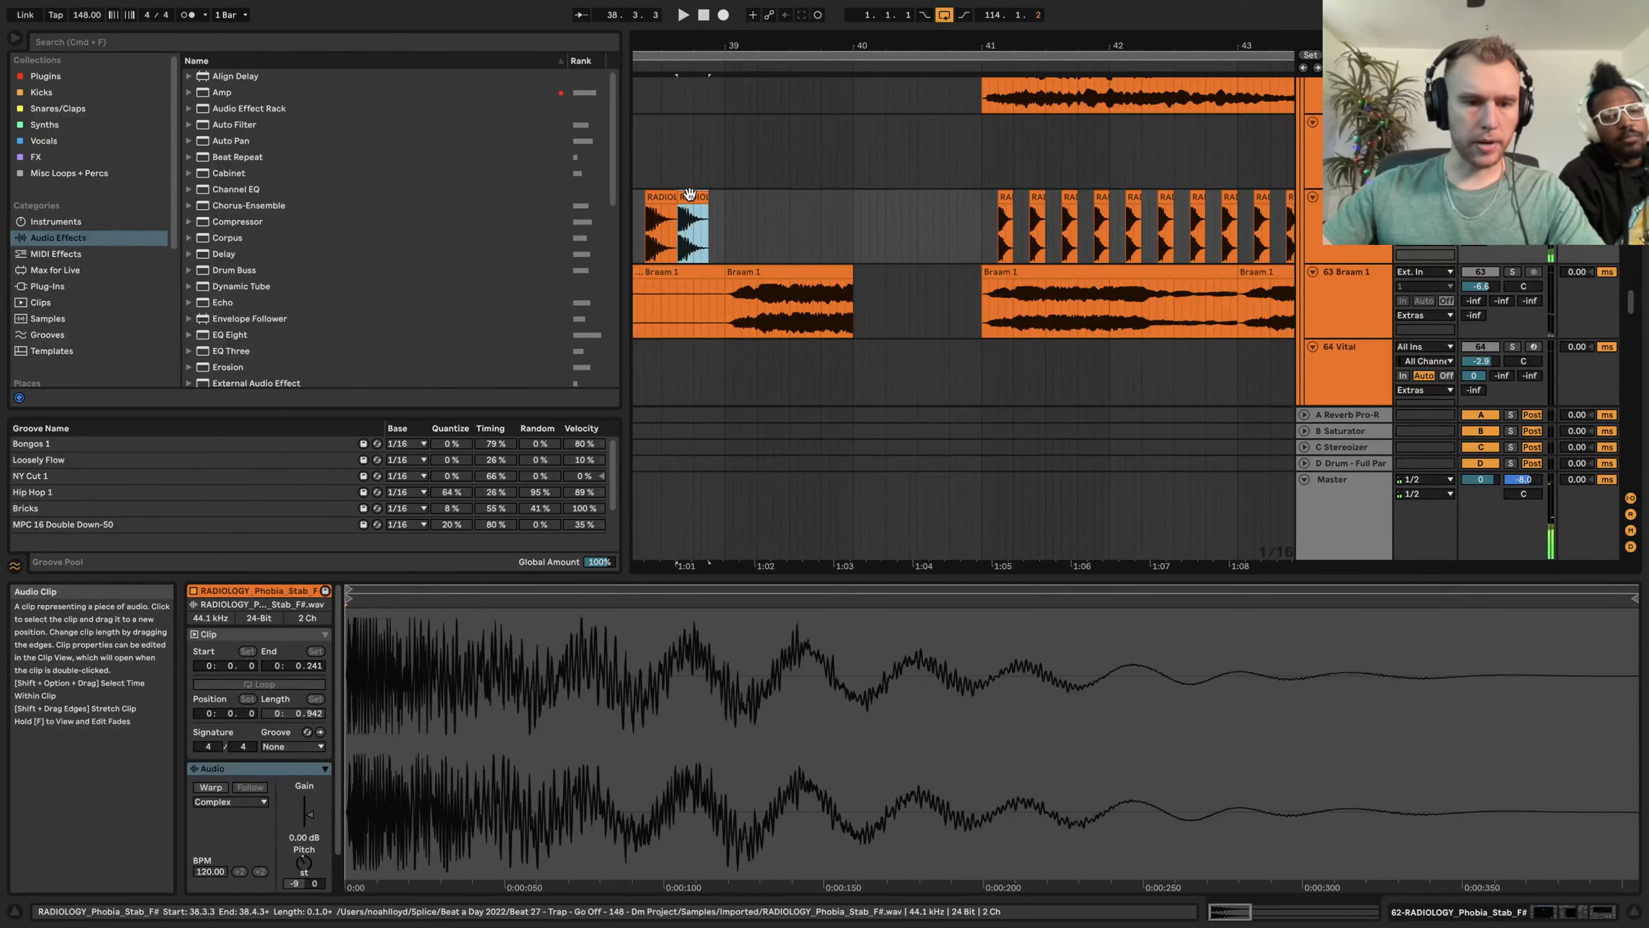
scroll(979, 212, right, 1)
click(955, 211)
key(space)
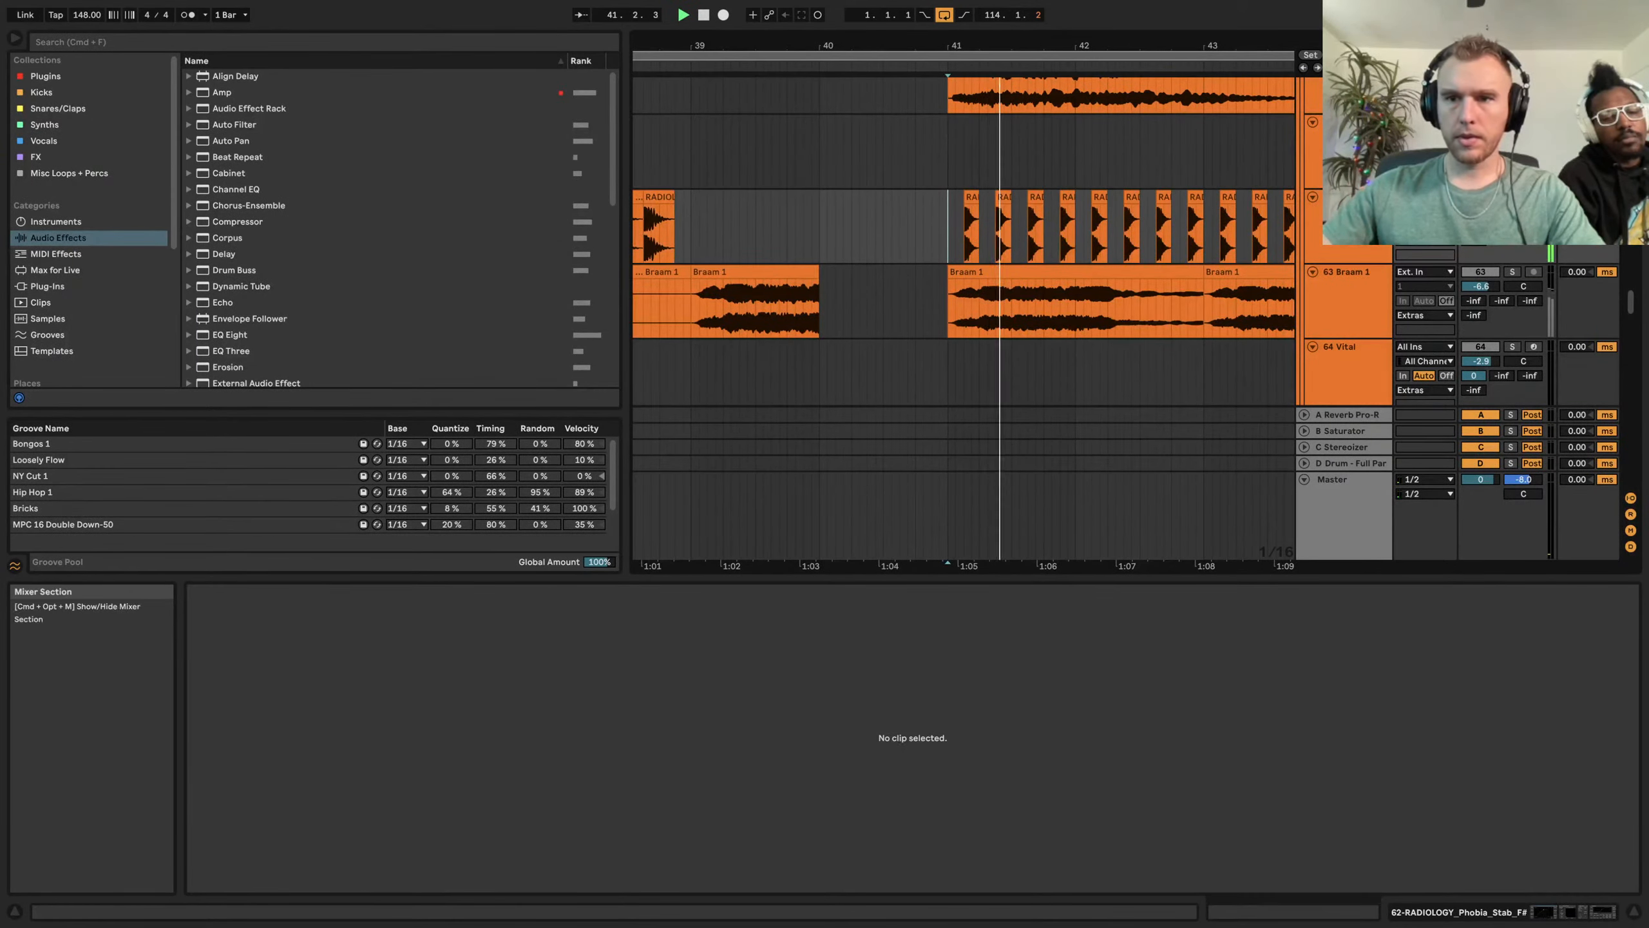
scroll(1215, 313, right, 2)
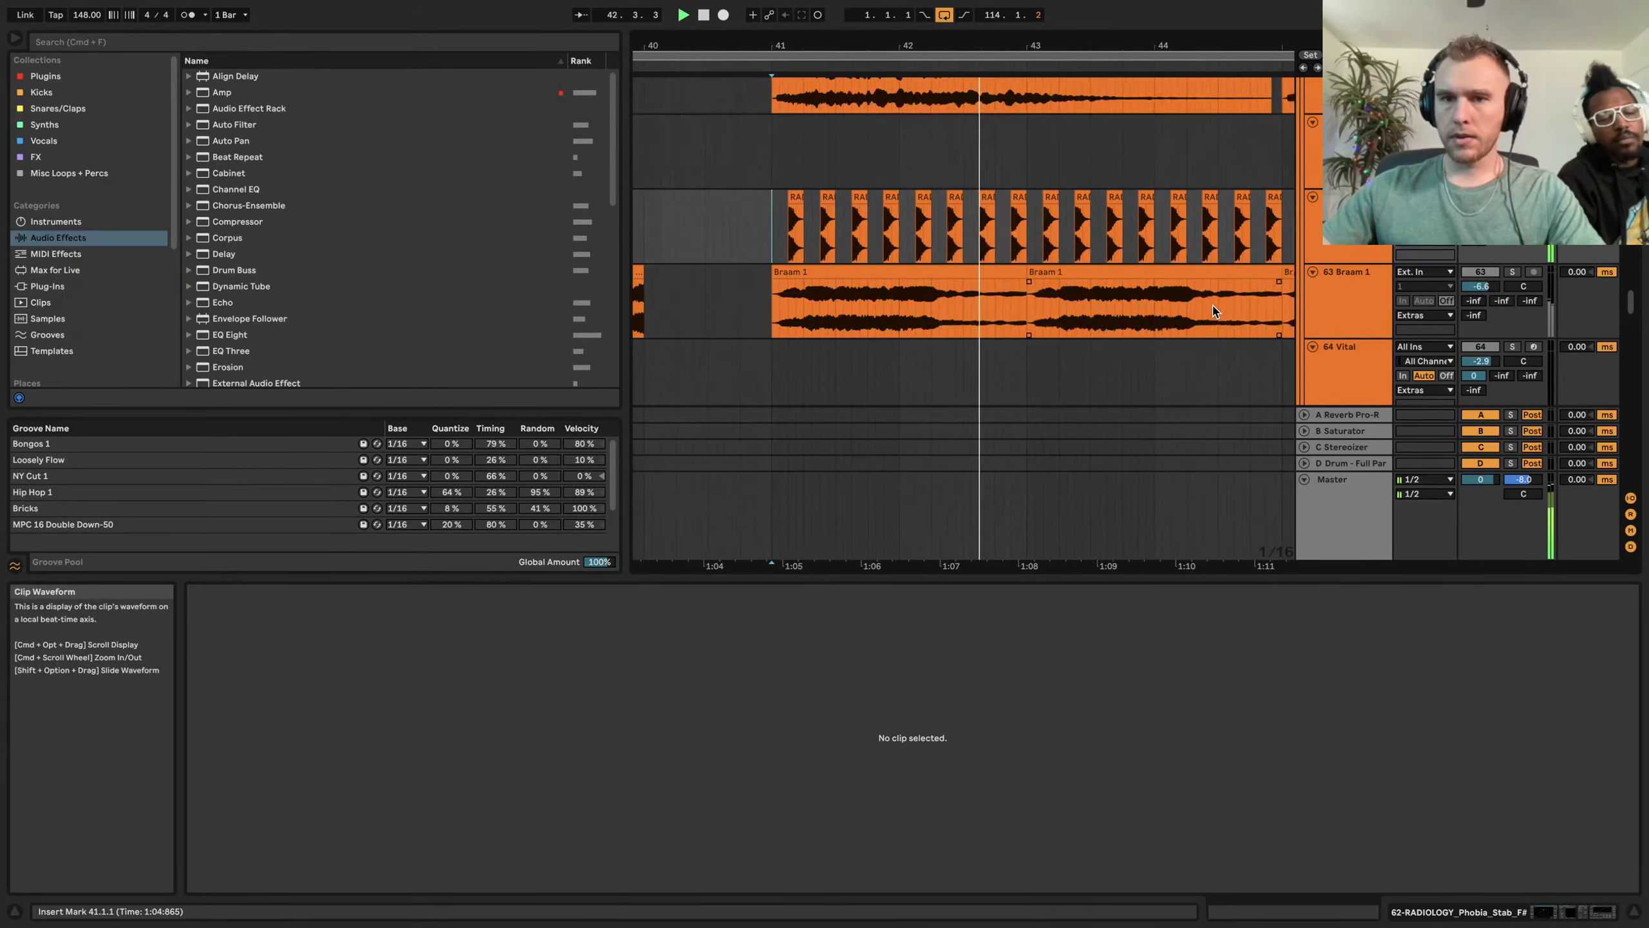
scroll(1215, 313, down, 3)
key(space)
Solo the Braam 1 track, audition its clip at bar 35, and show the track's devices
click(1512, 273)
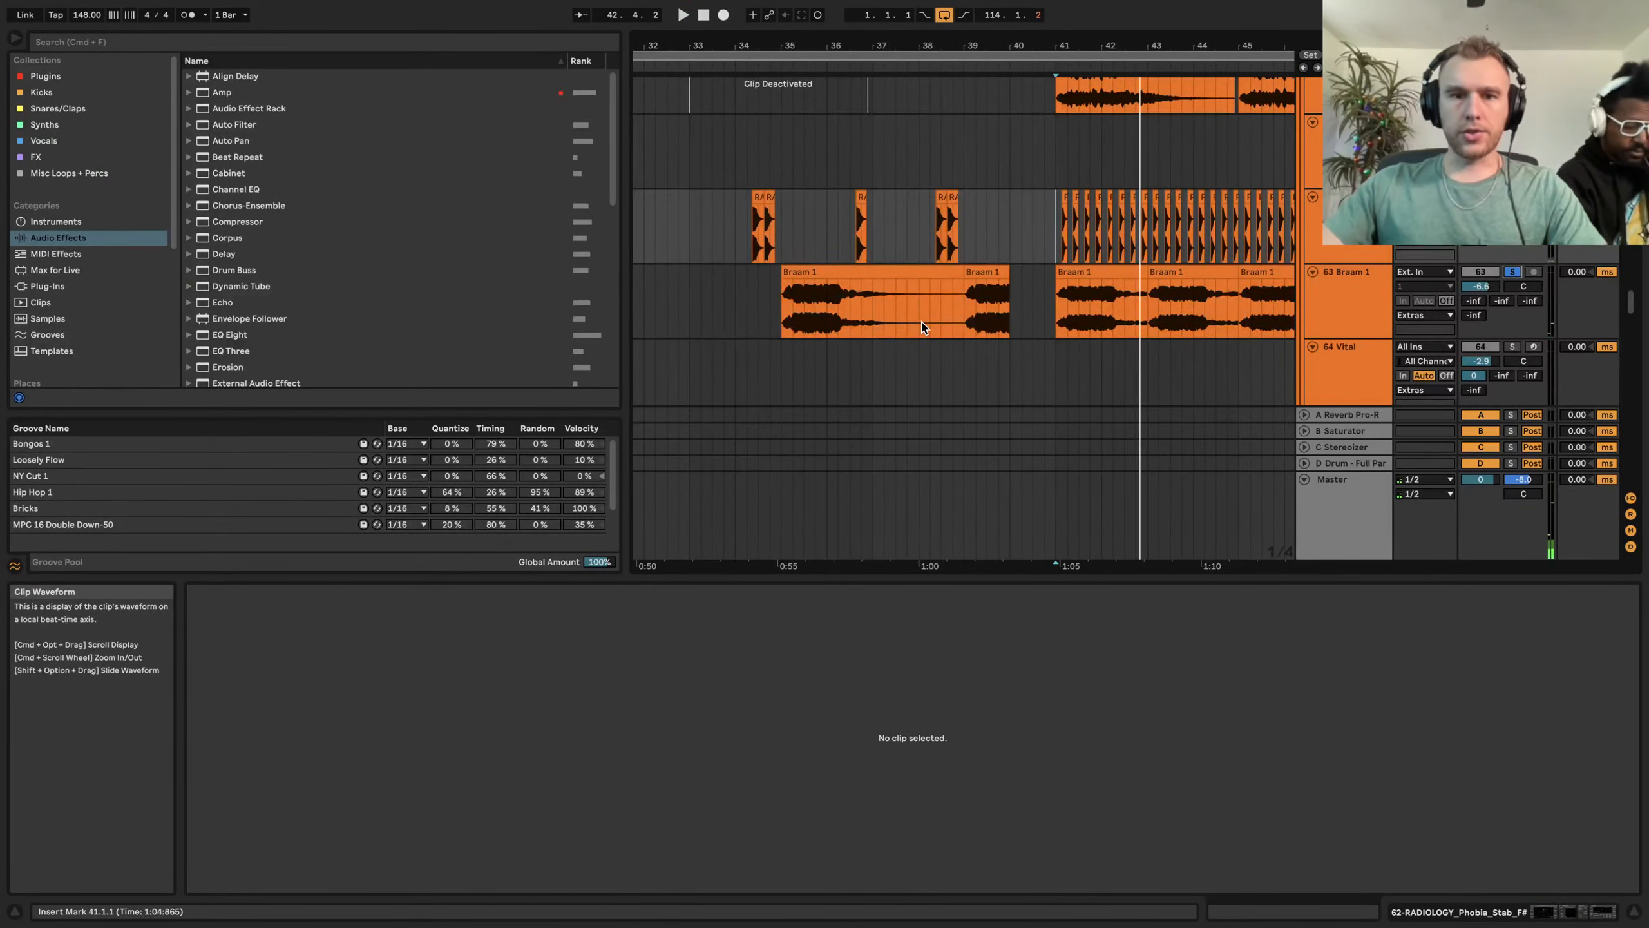
click(857, 269)
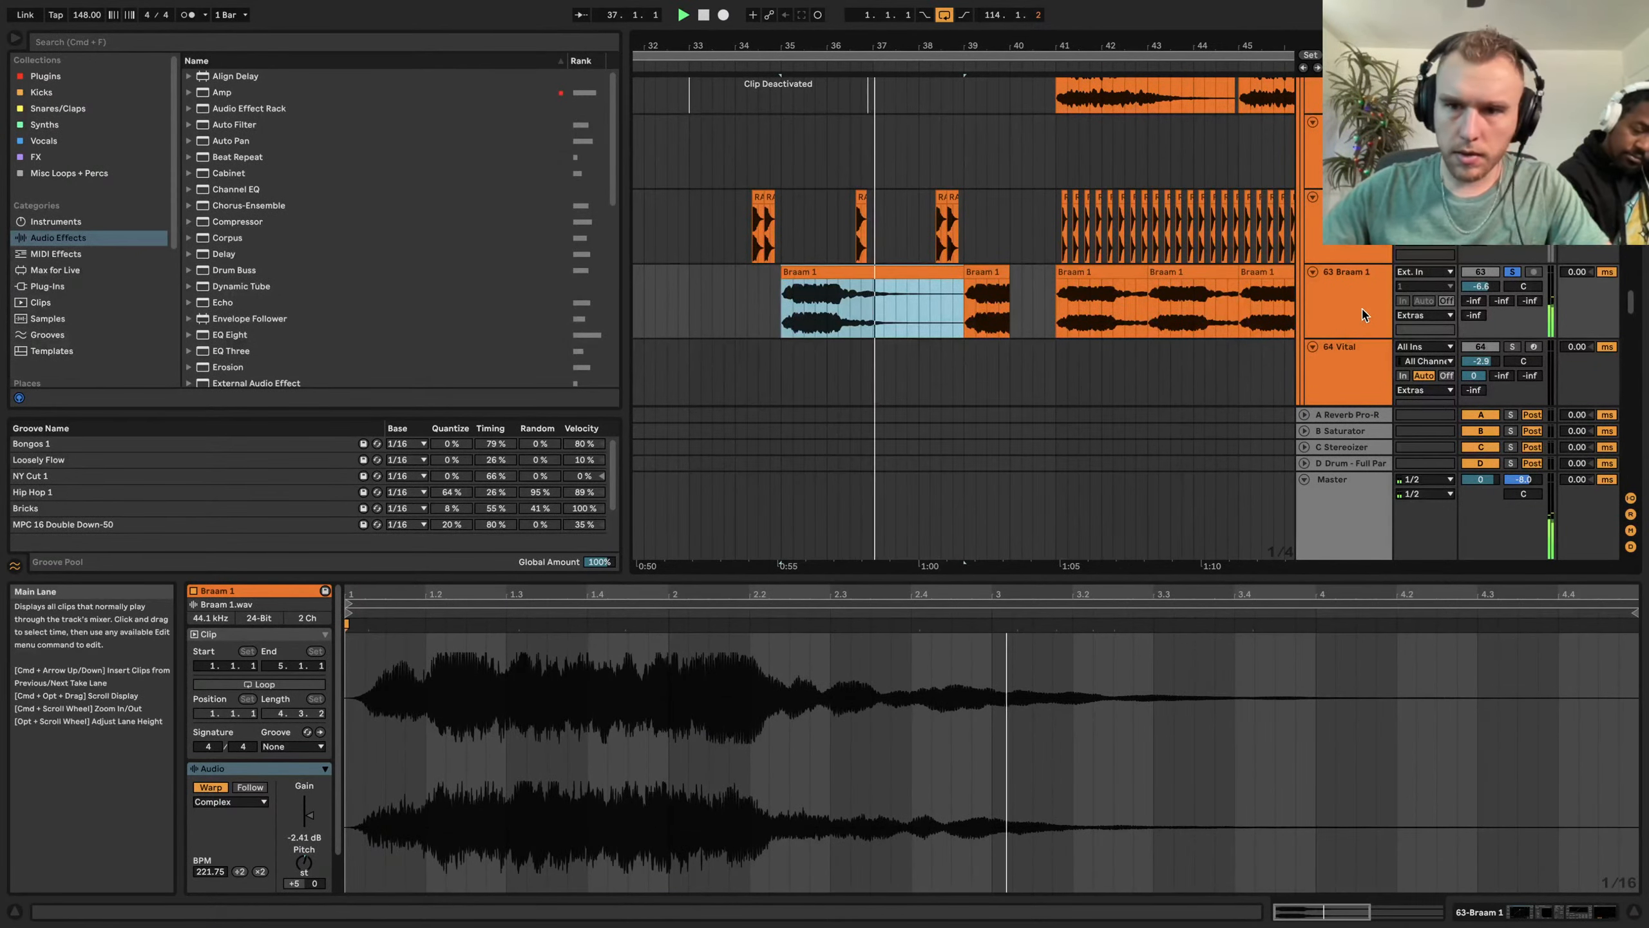
click(1341, 295)
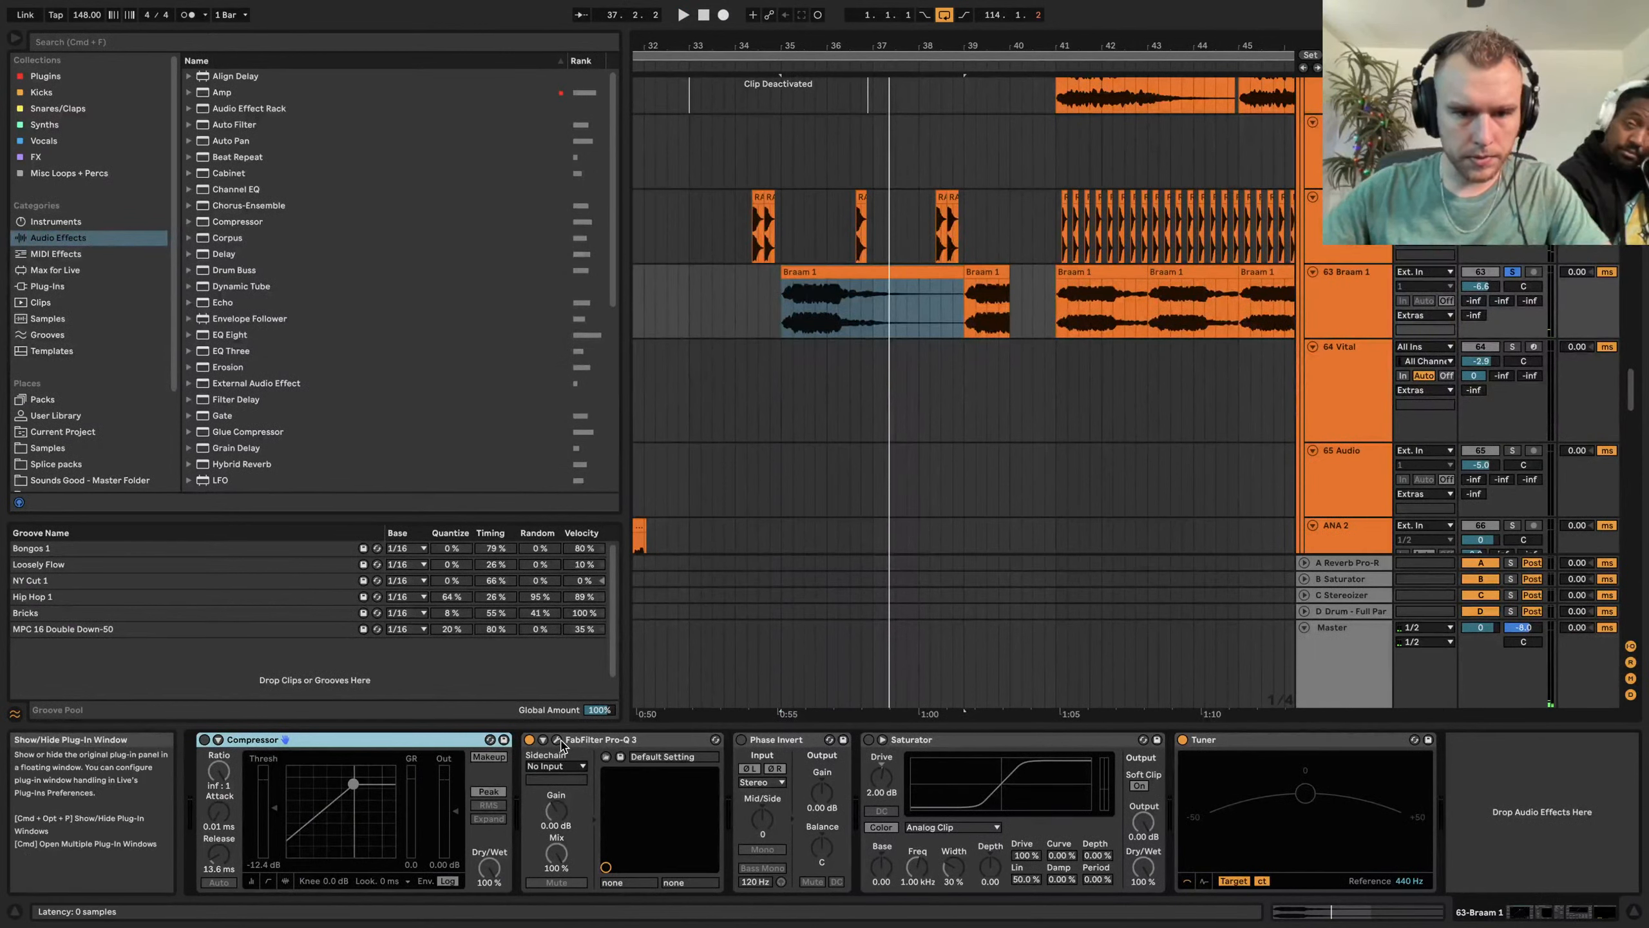
Open the FabFilter Pro-Q 3 on the Braam 1 track, examine its EQ curve and close it
click(558, 742)
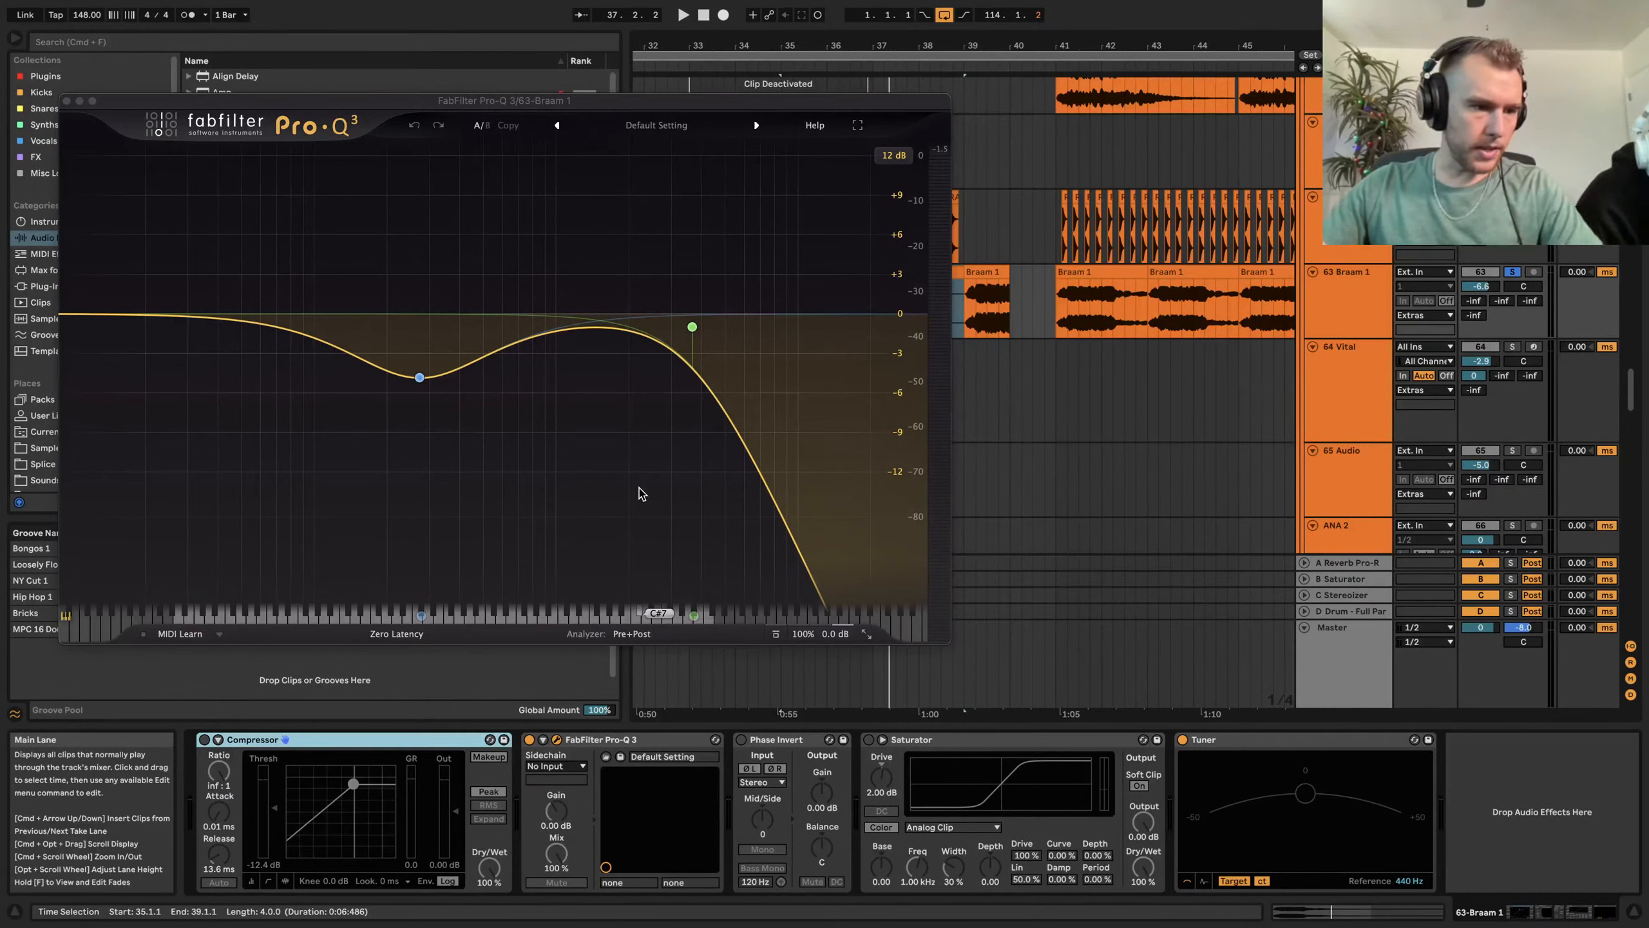
click(66, 101)
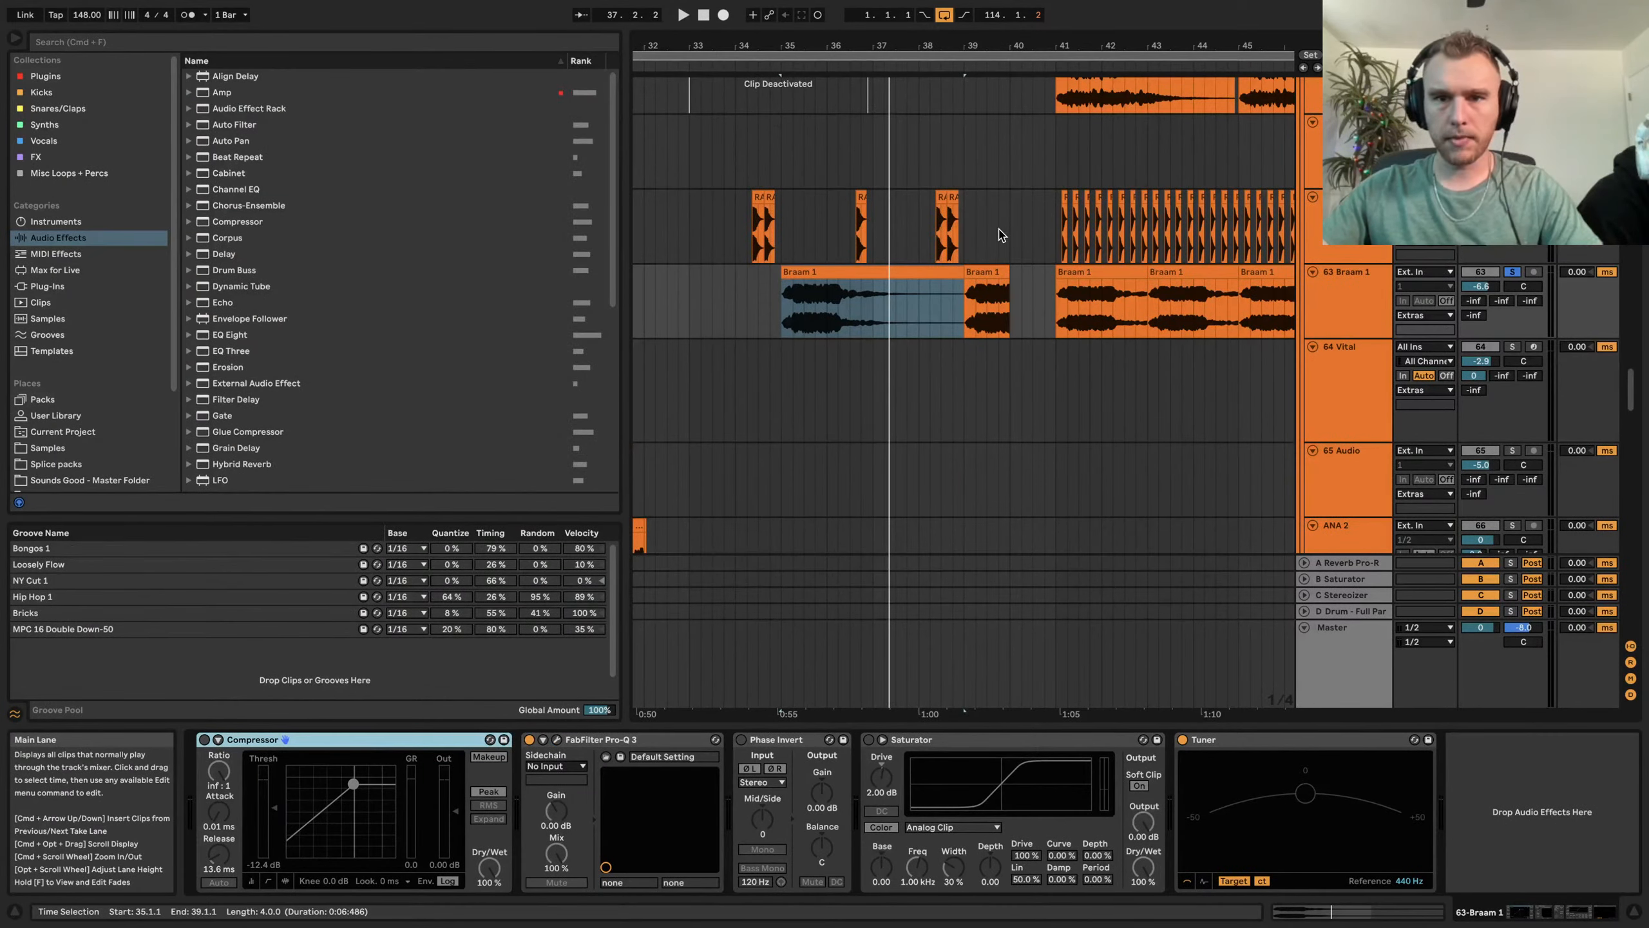
Solo the 60 KSHMR_Indian_Vocal track and audition its clip at bar 41
scroll(1000, 235, up, 5)
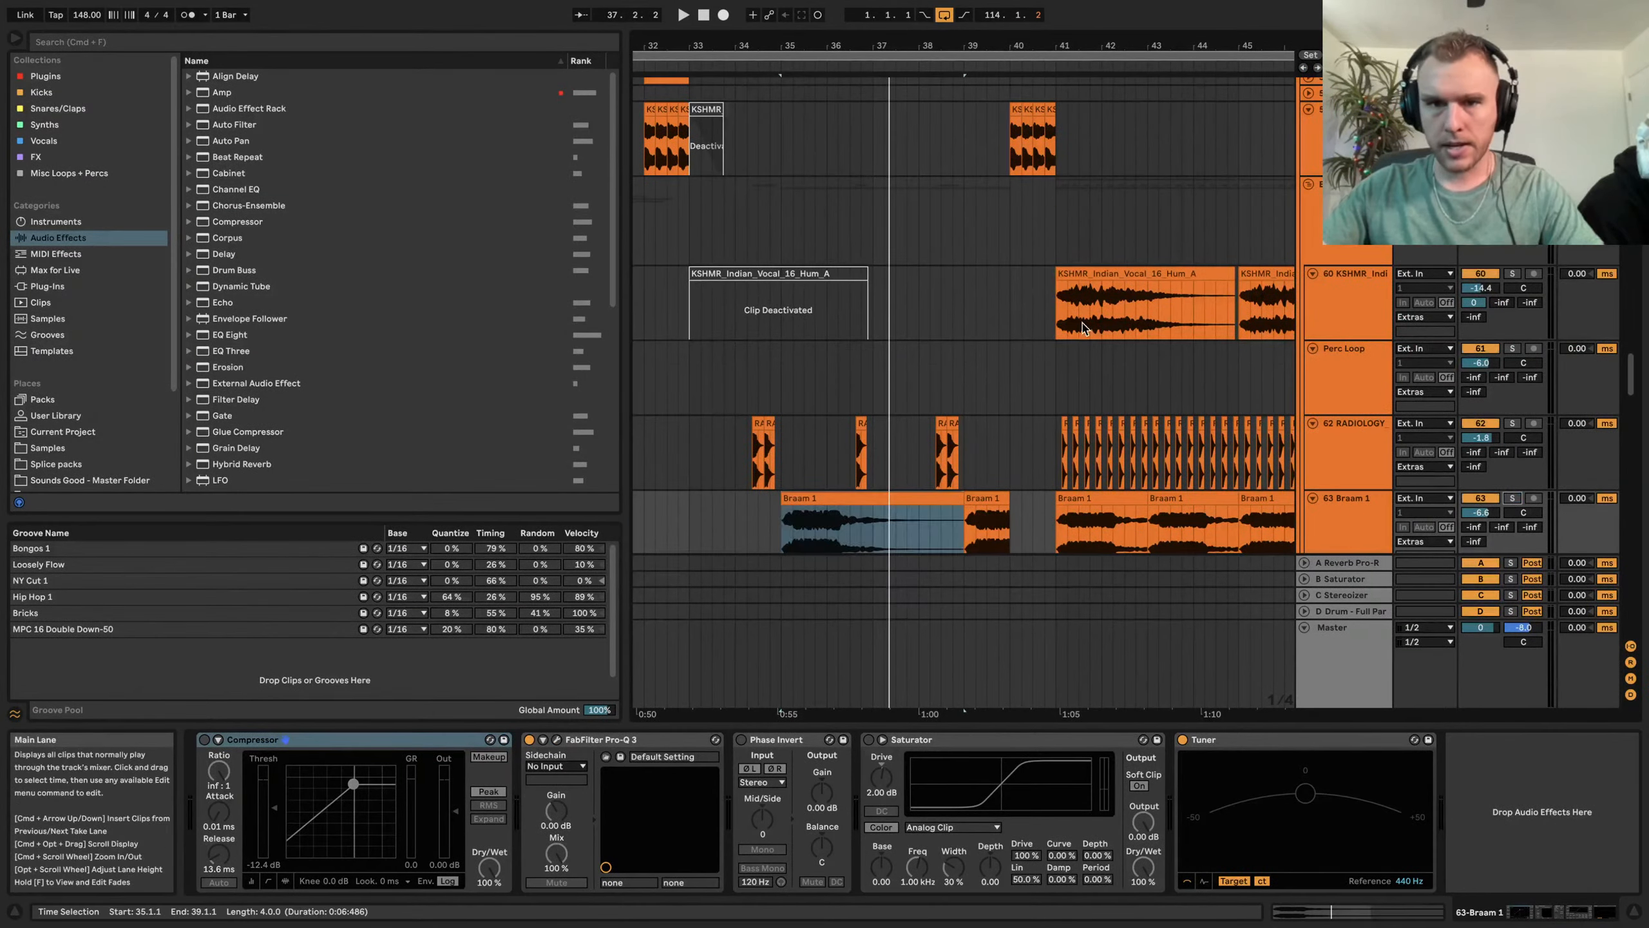
click(1084, 328)
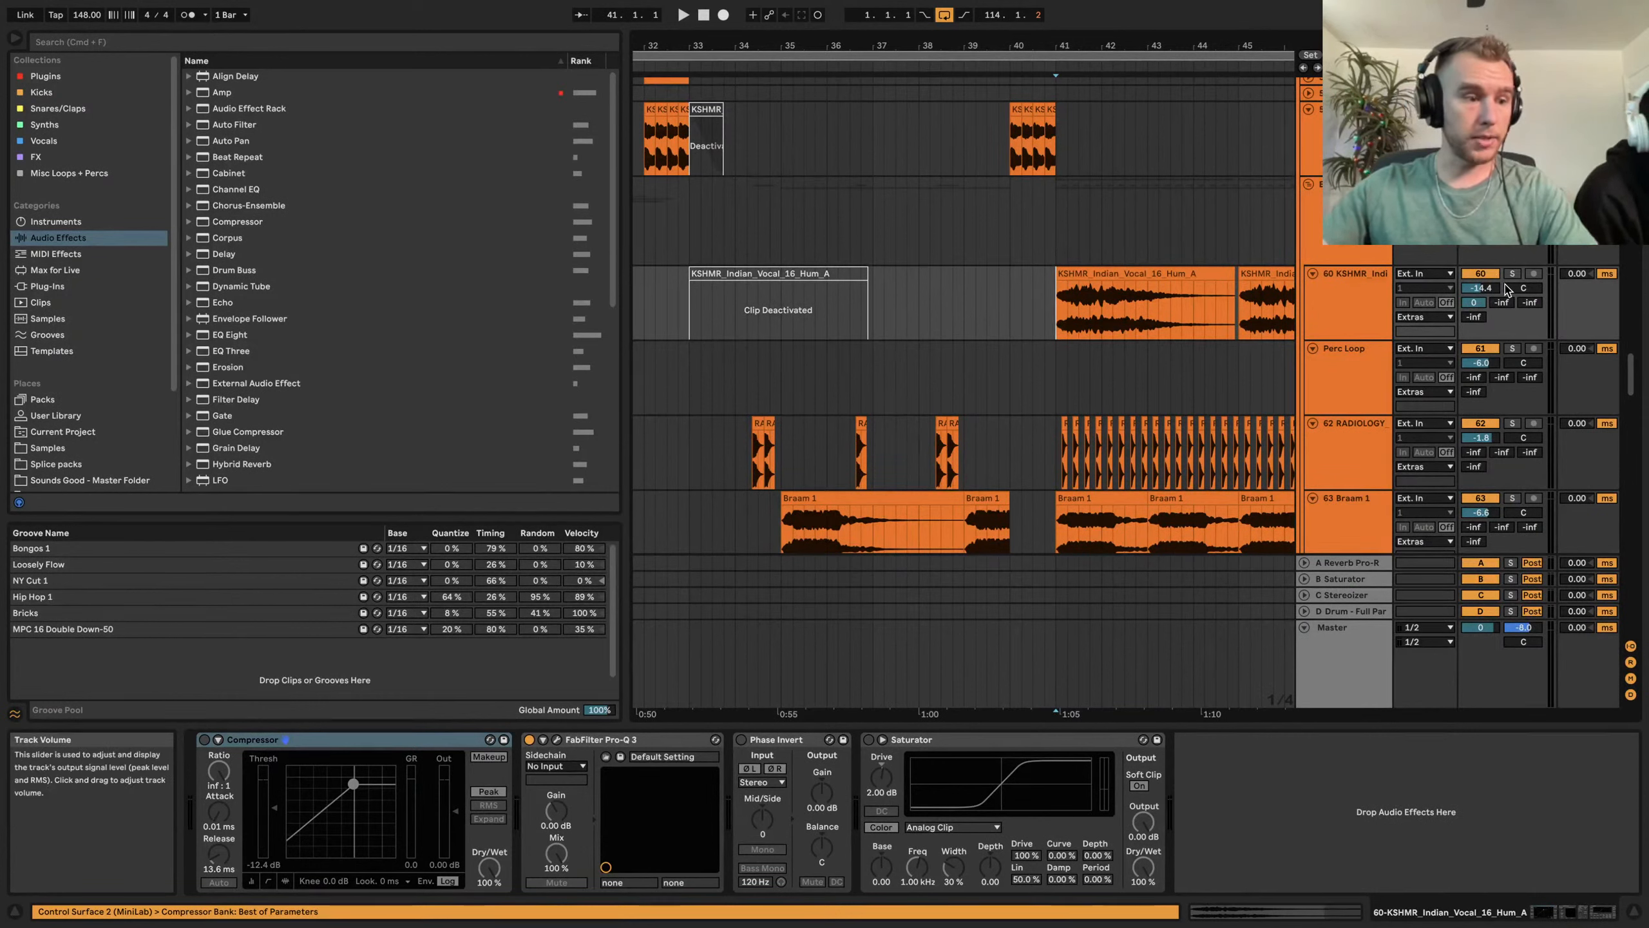
click(1512, 273)
click(1119, 276)
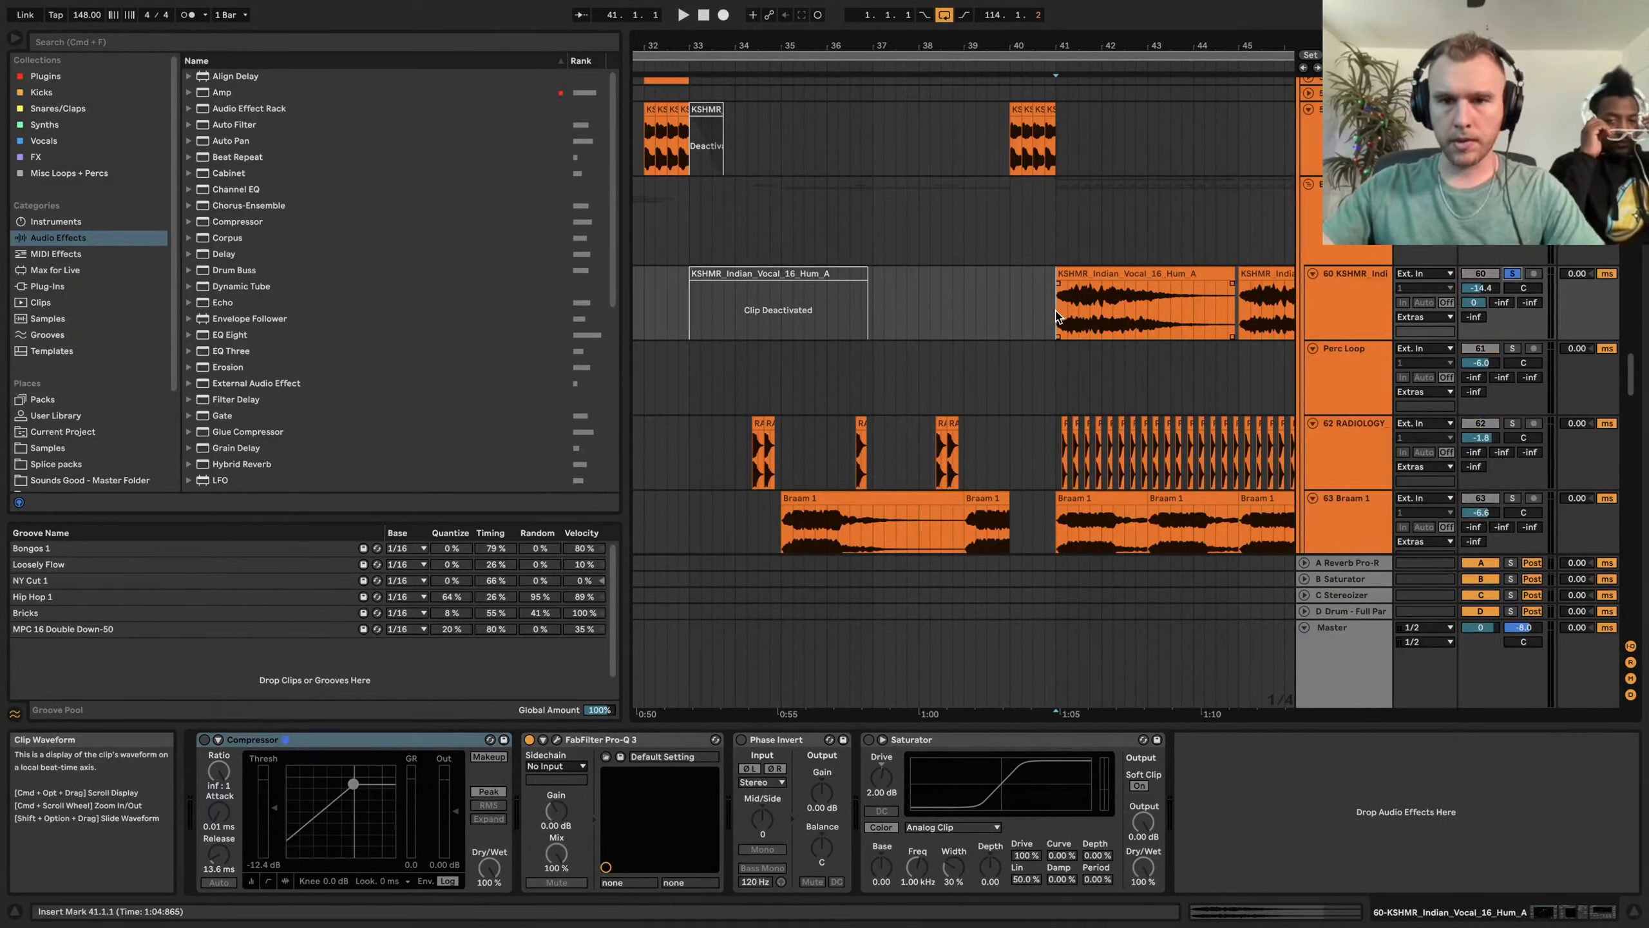
scroll(1098, 312, right, 5)
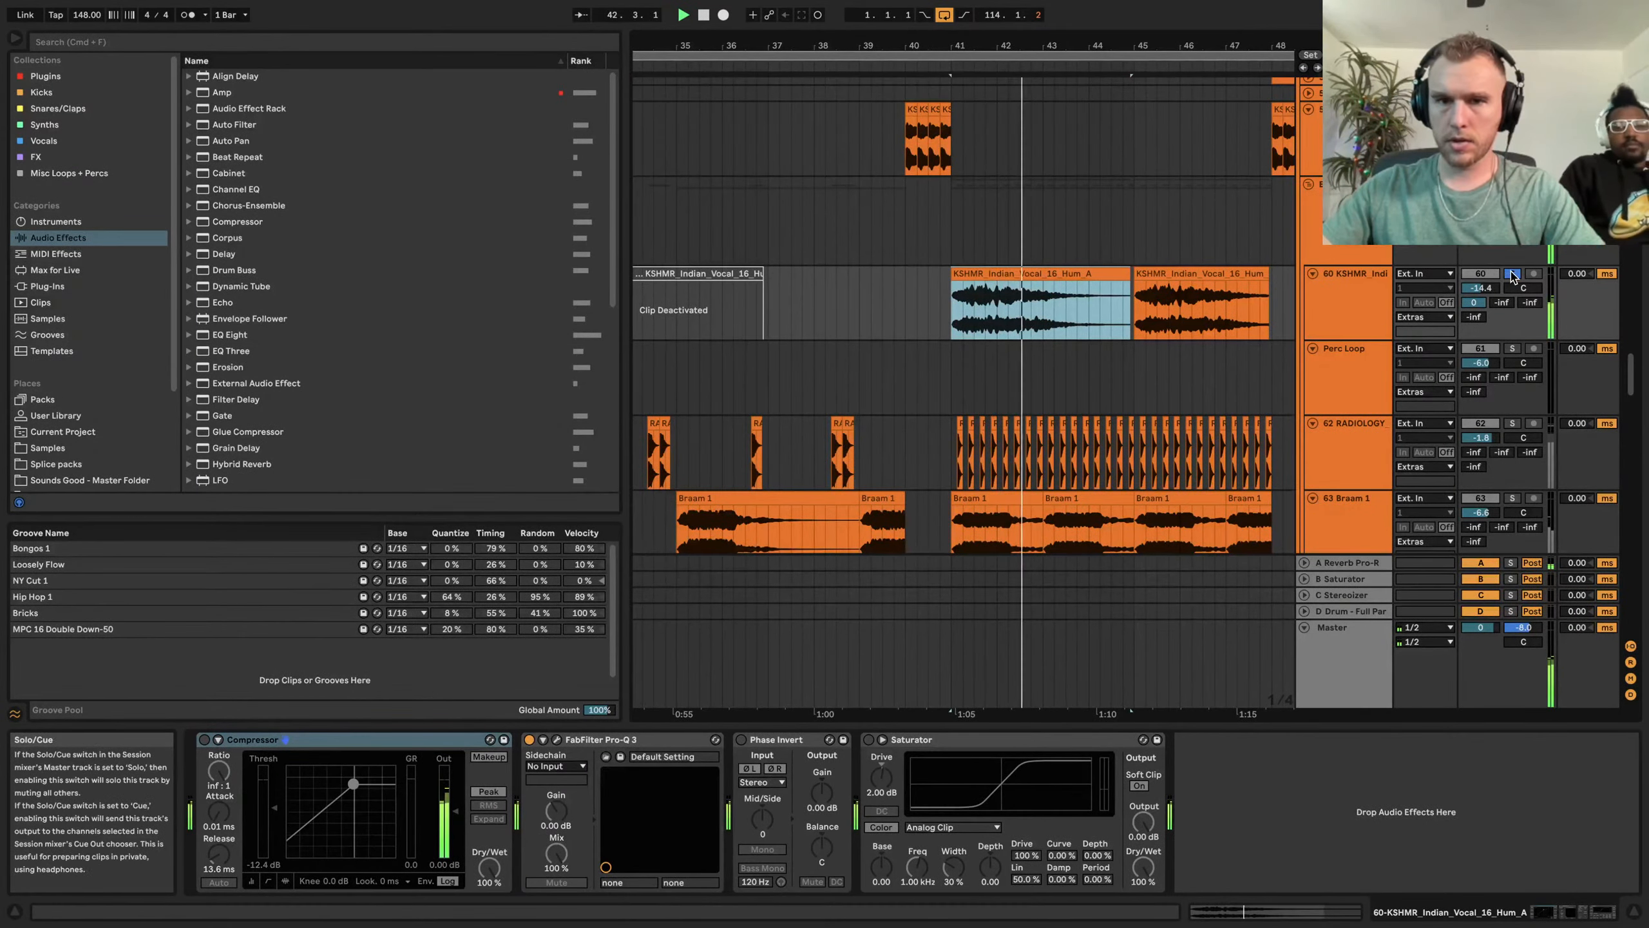
key(space)
Set the playback position to bar 40 and audition the soloed Braam 1 track
click(928, 224)
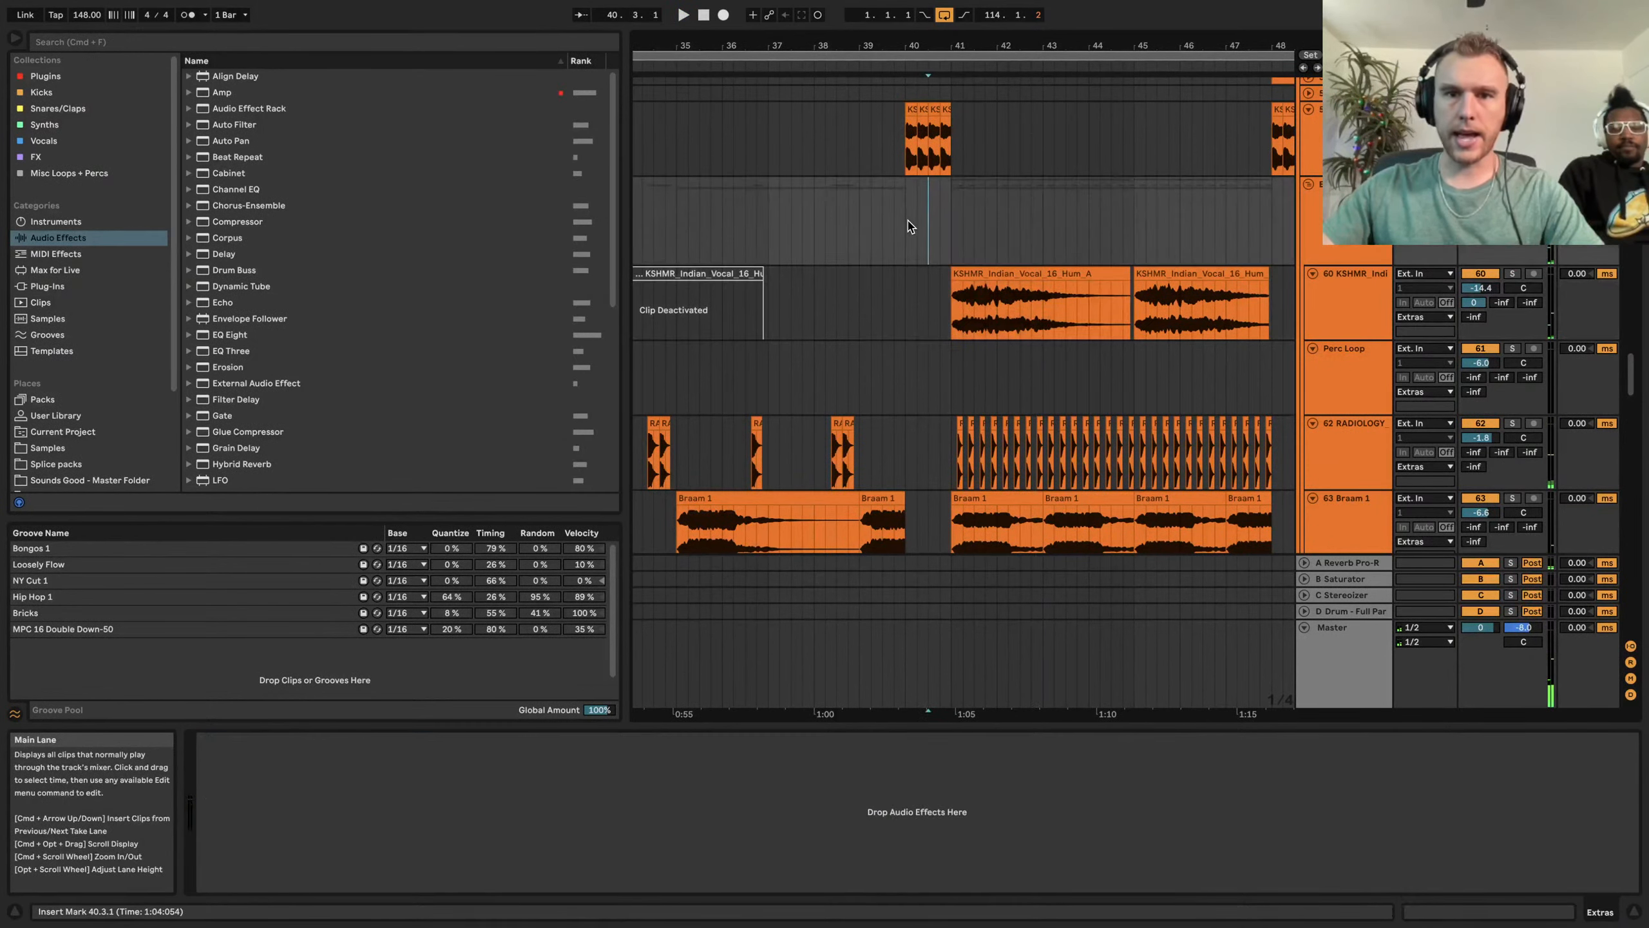
scroll(907, 225, down, 3)
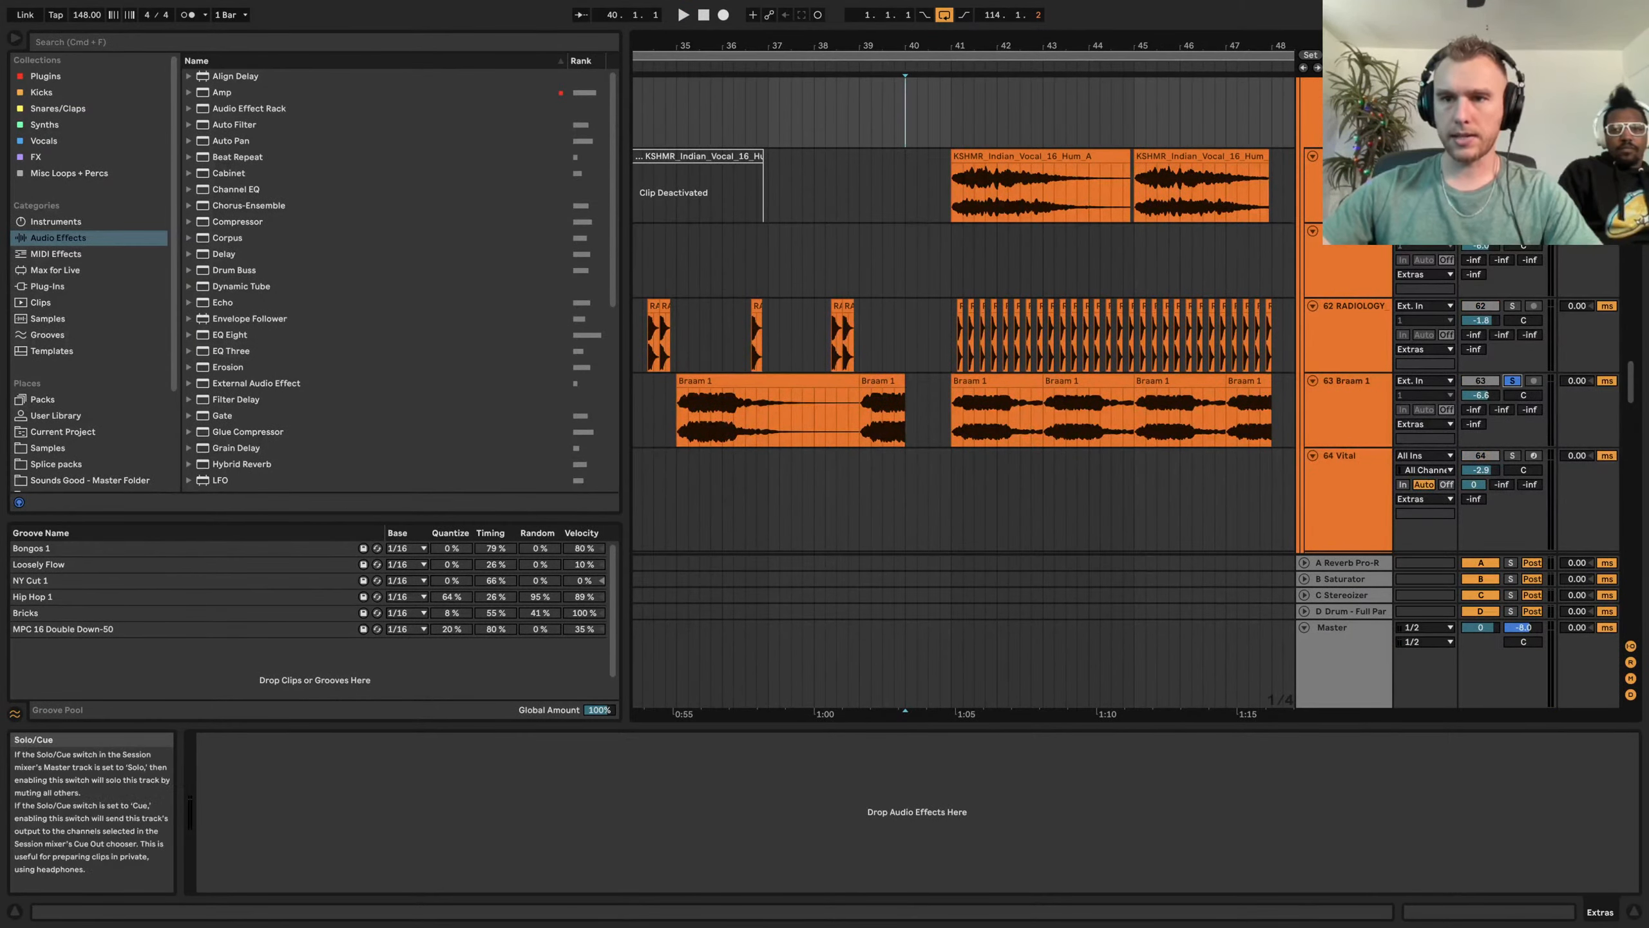
key(space)
Play the arrangement from 40.4.1 while examining the synth, Extras and Drop Synths tracks
click(954, 186)
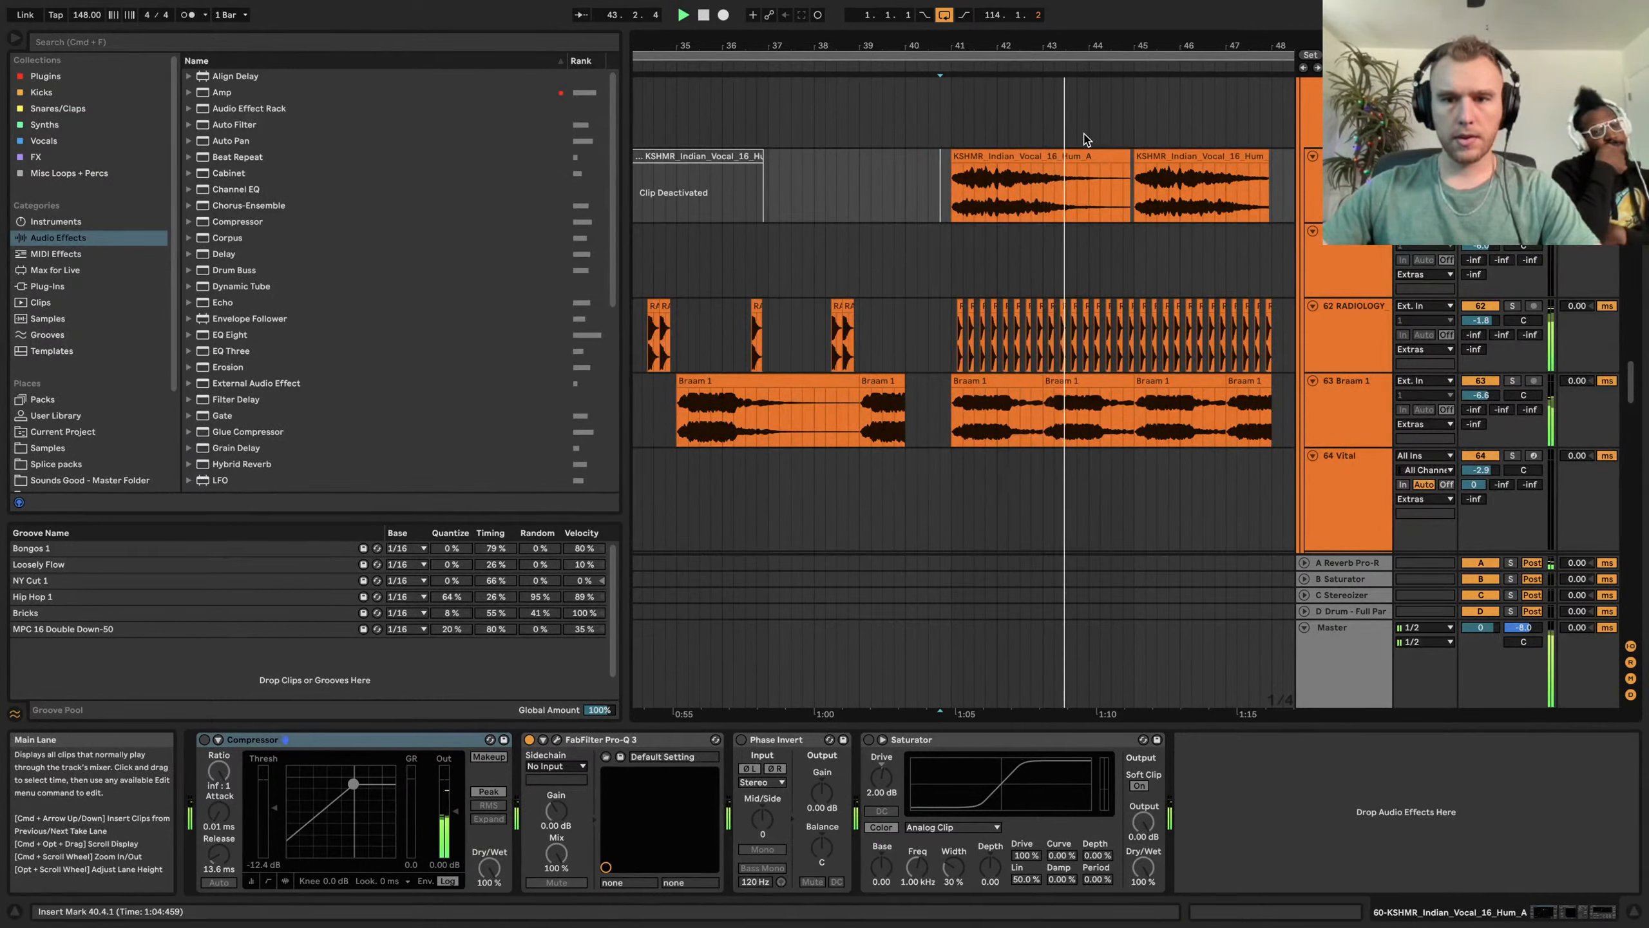
scroll(1084, 134, right, 2)
scroll(1085, 134, down, 3)
scroll(1084, 134, up, 7)
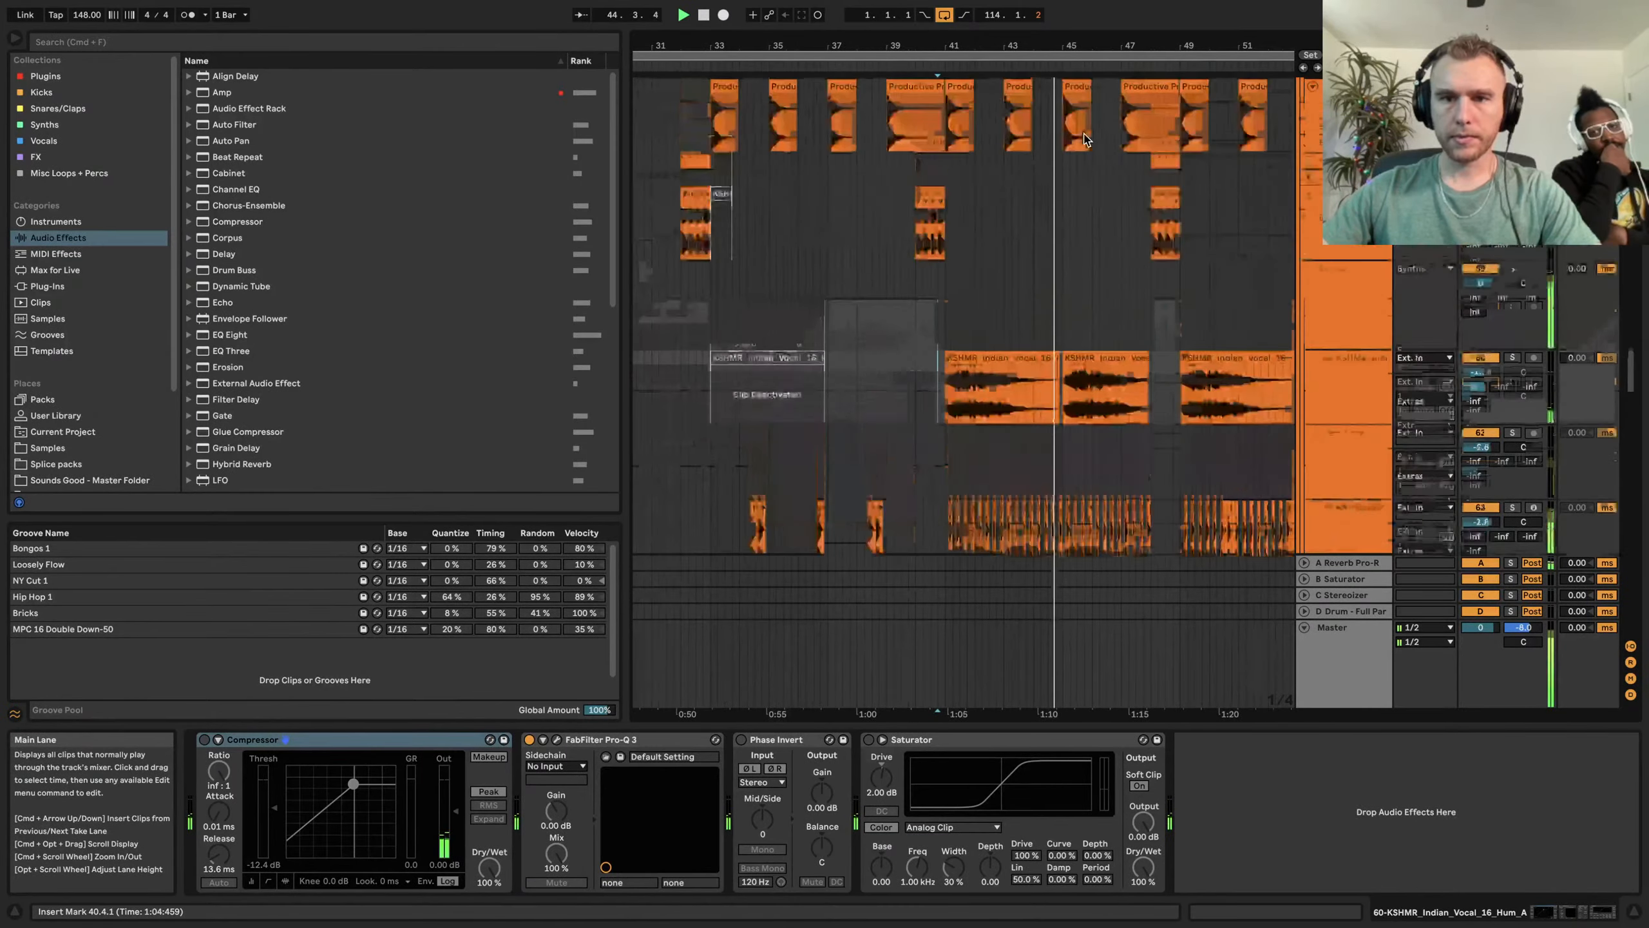
scroll(1084, 134, down, 2)
scroll(1085, 134, down, 10)
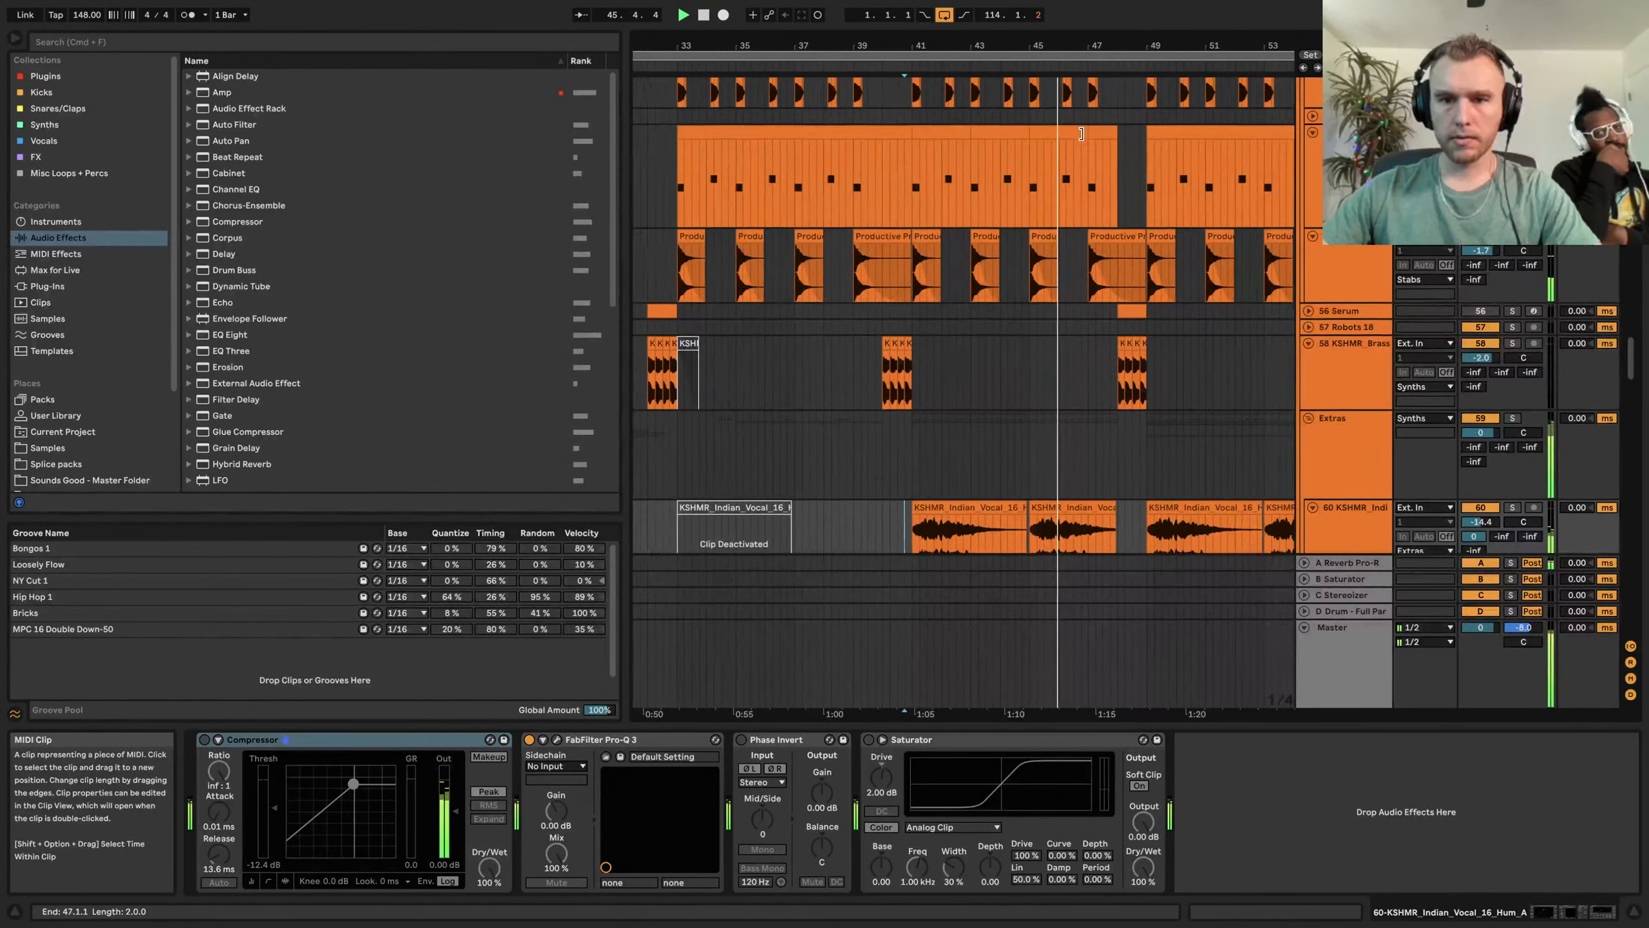
scroll(1084, 134, down, 5)
scroll(1084, 134, up, 15)
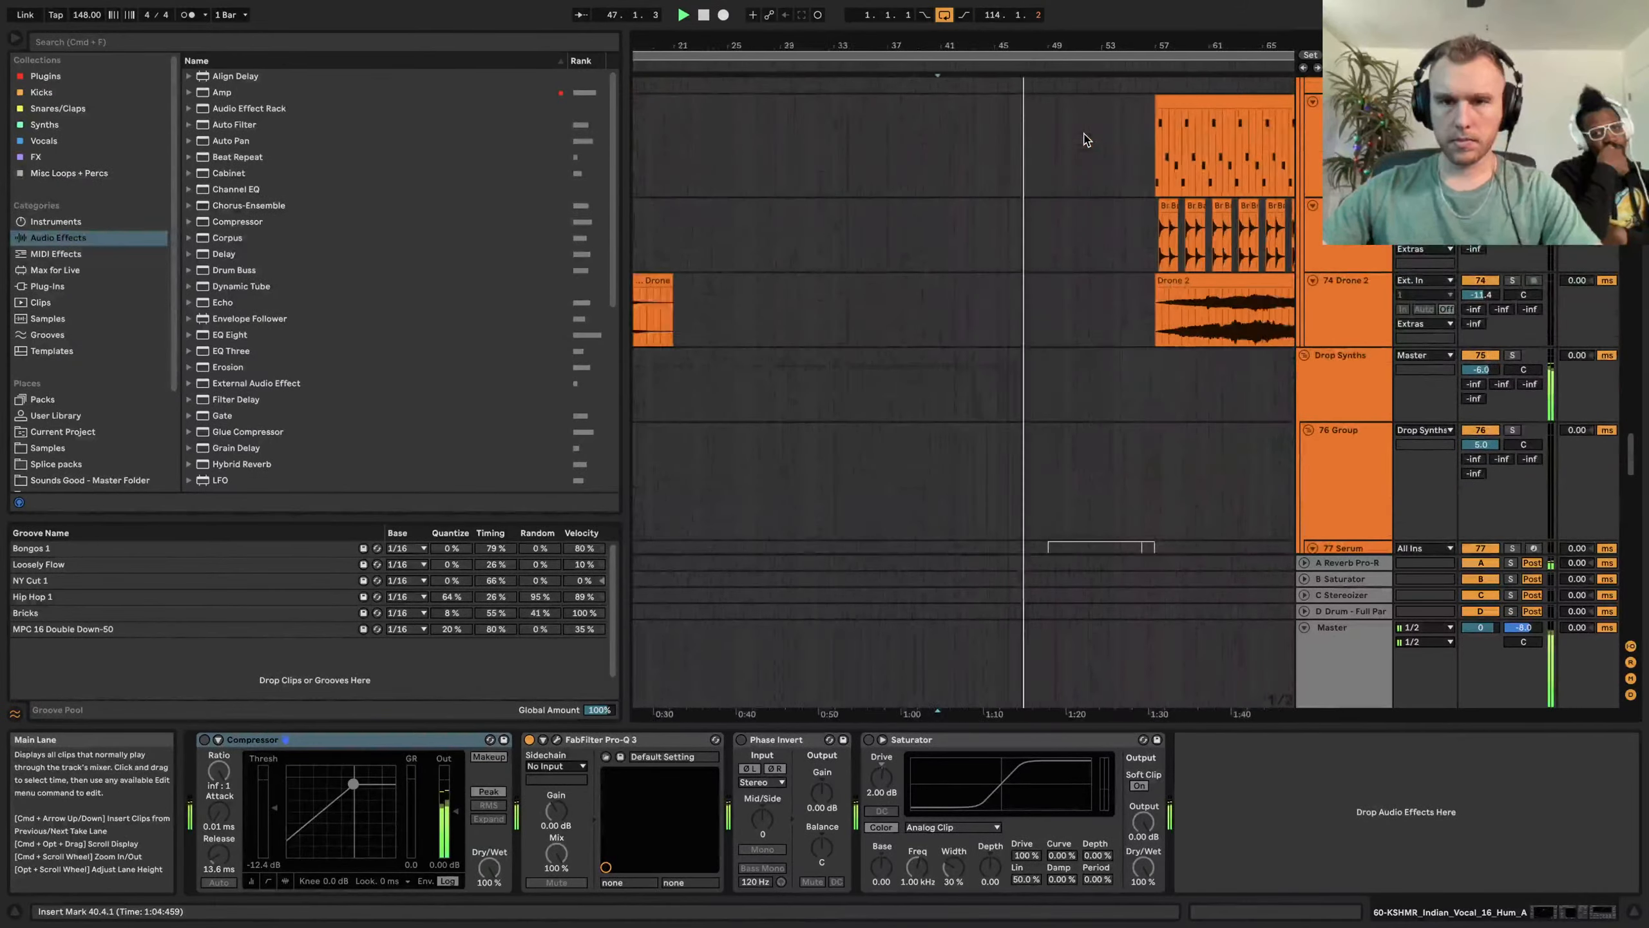
key(space)
Find the Snare / Clap group, show the KRNE_Propane_Bamboo_Snare track's devices and audition its pattern from bar 33
scroll(1065, 212, up, 15)
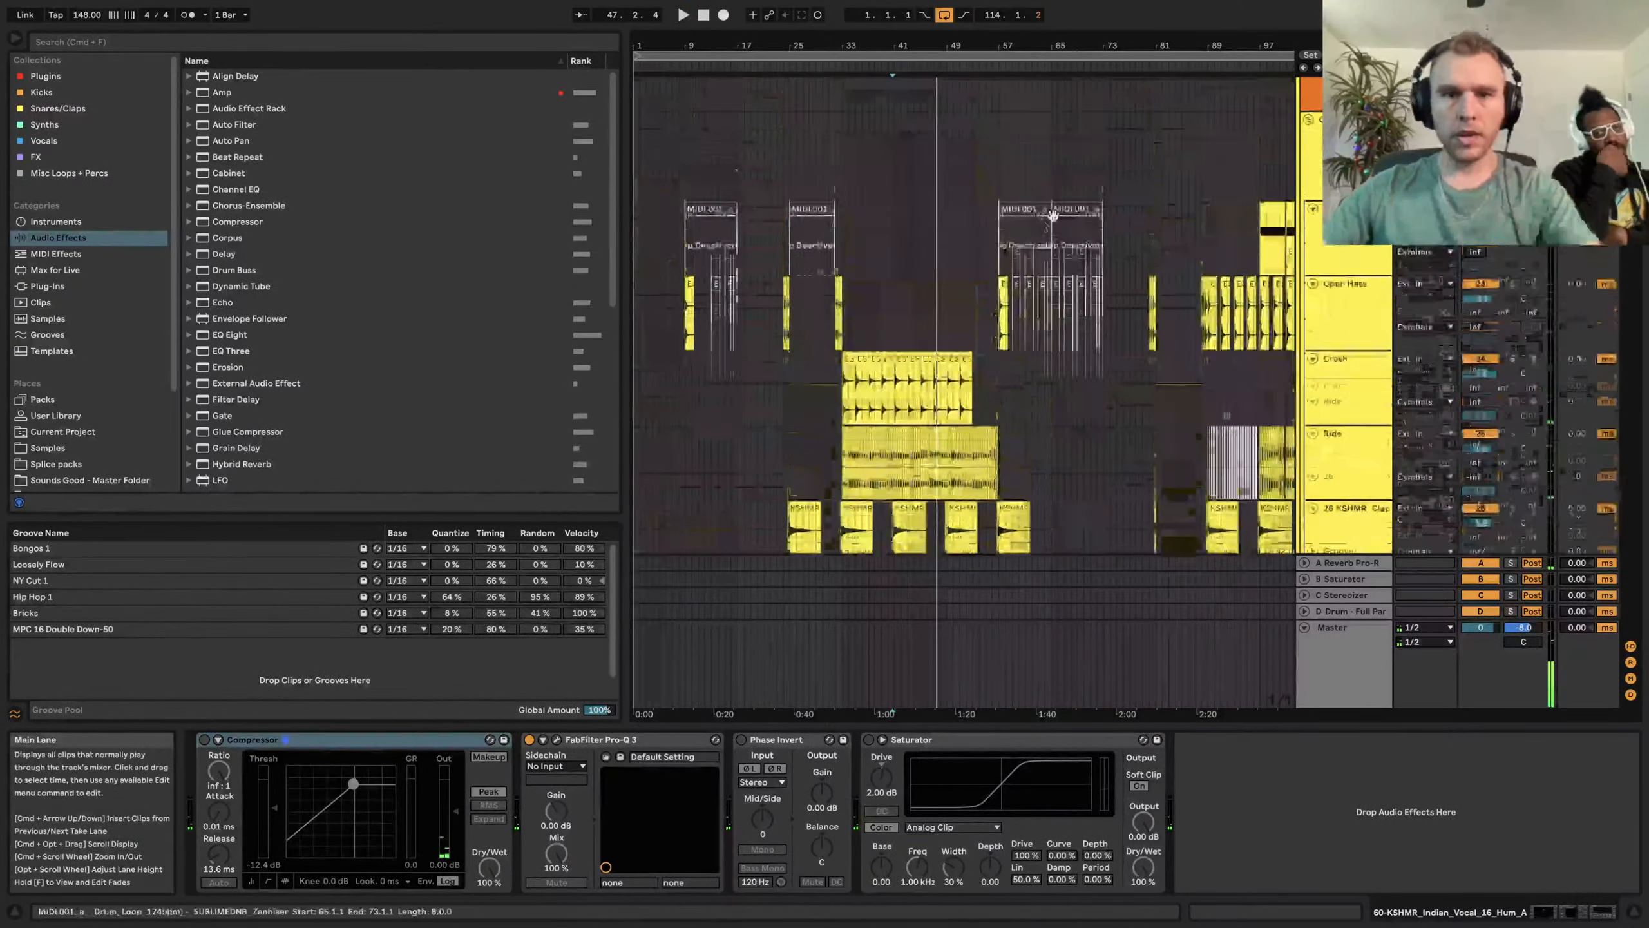
scroll(887, 213, down, 3)
scroll(886, 214, down, 8)
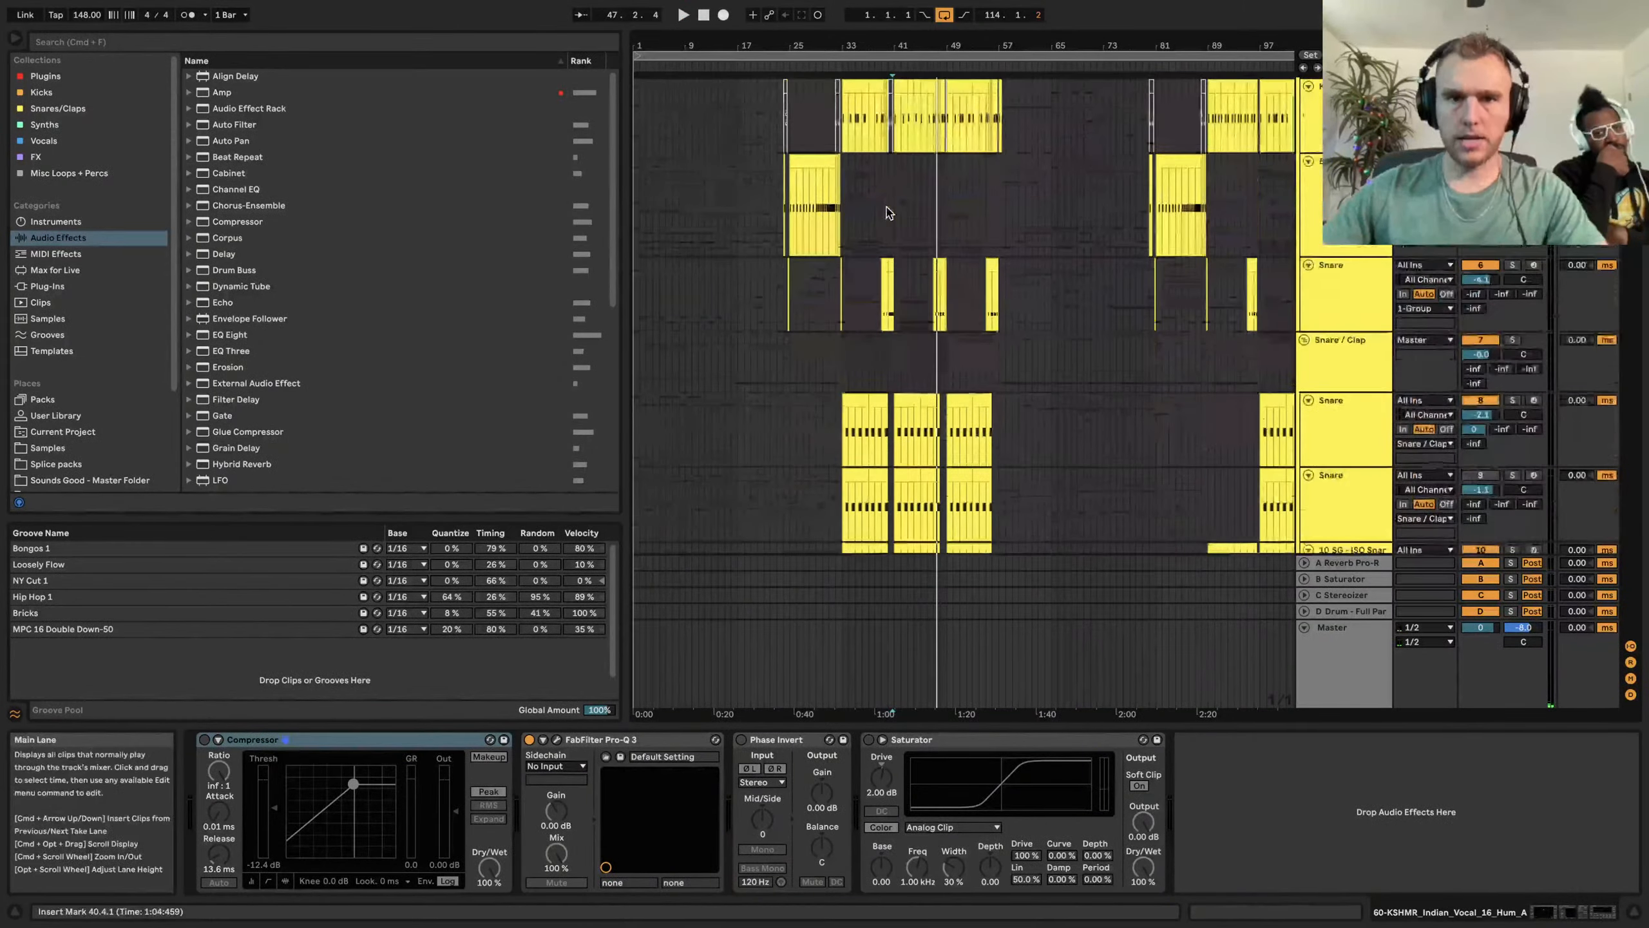
click(1341, 170)
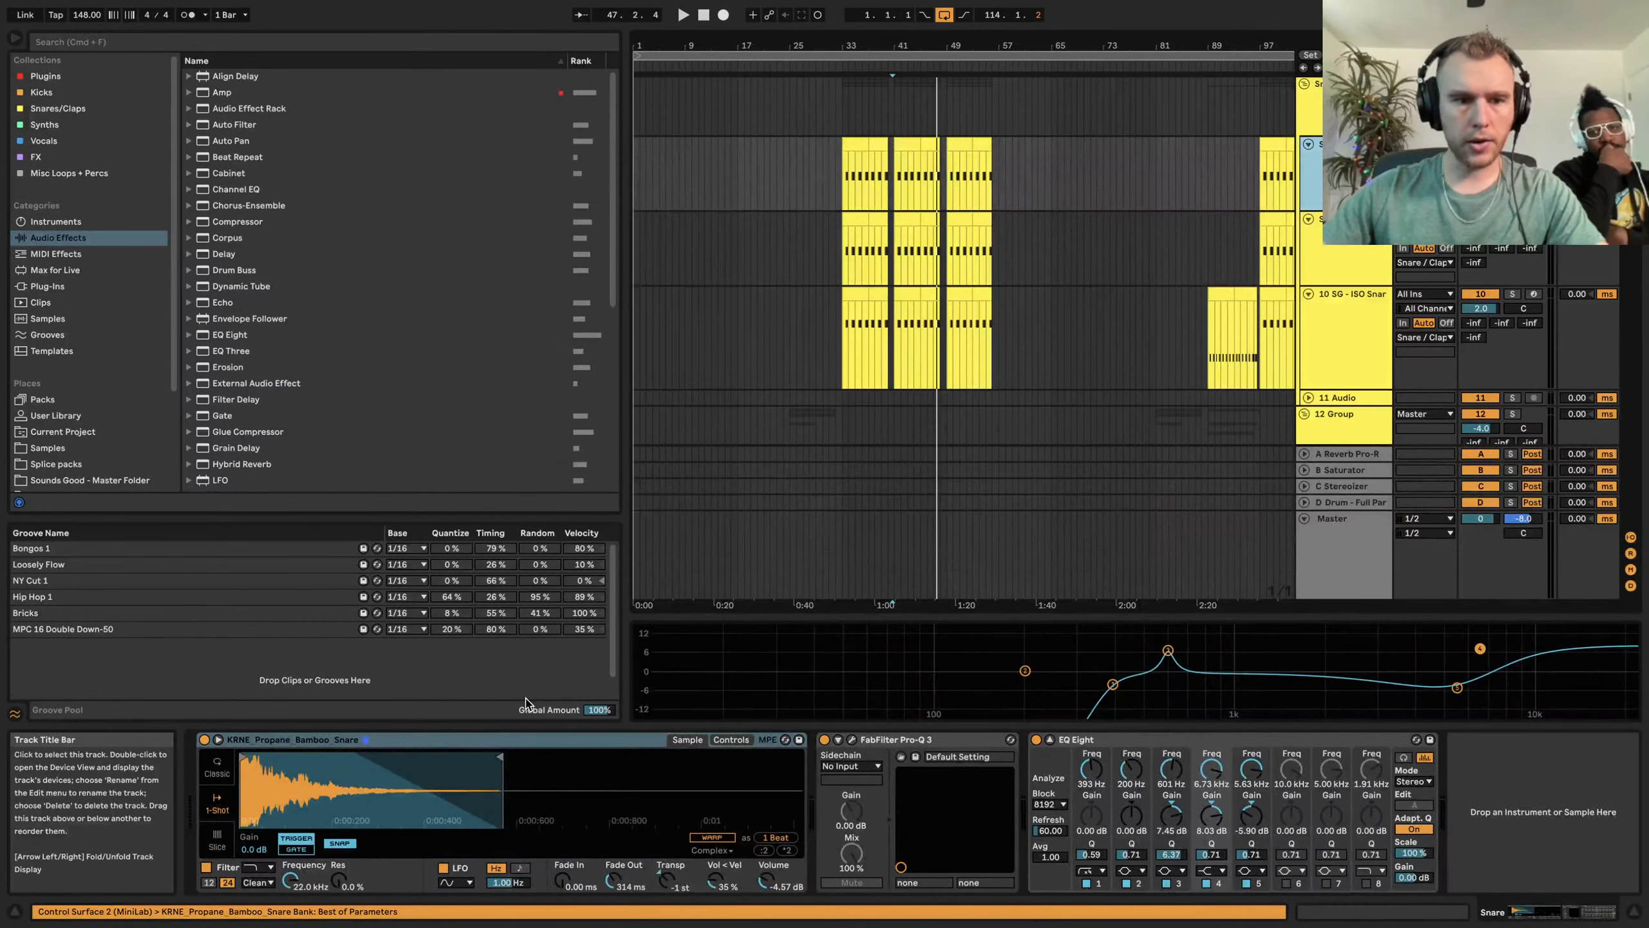
scroll(908, 163, up, 5)
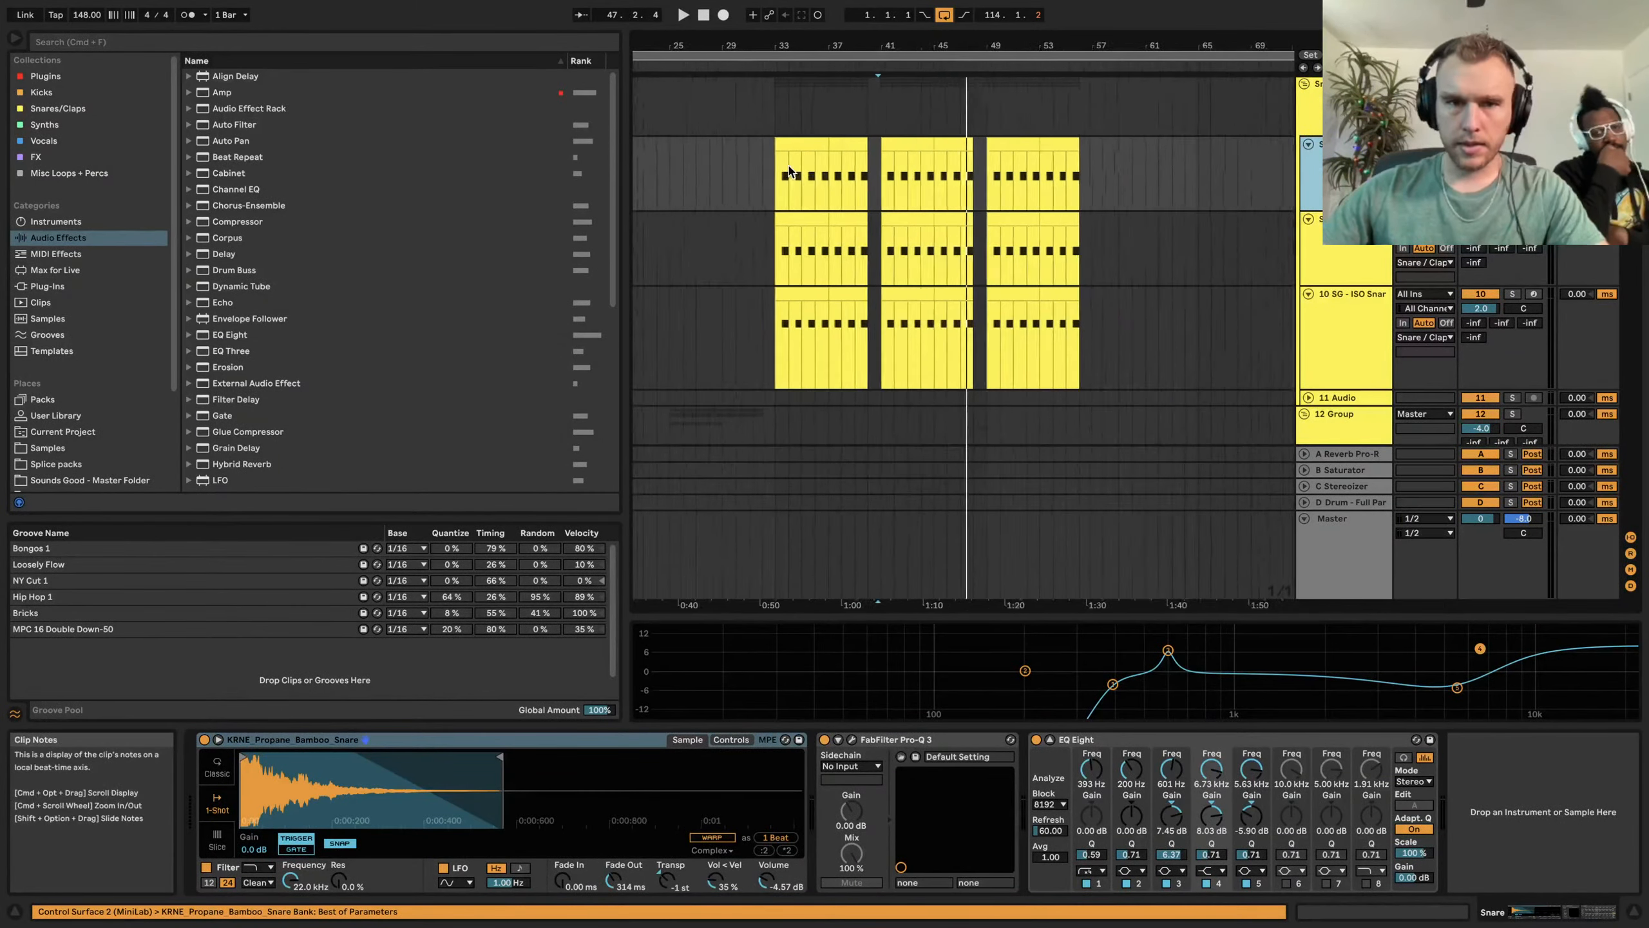
click(755, 182)
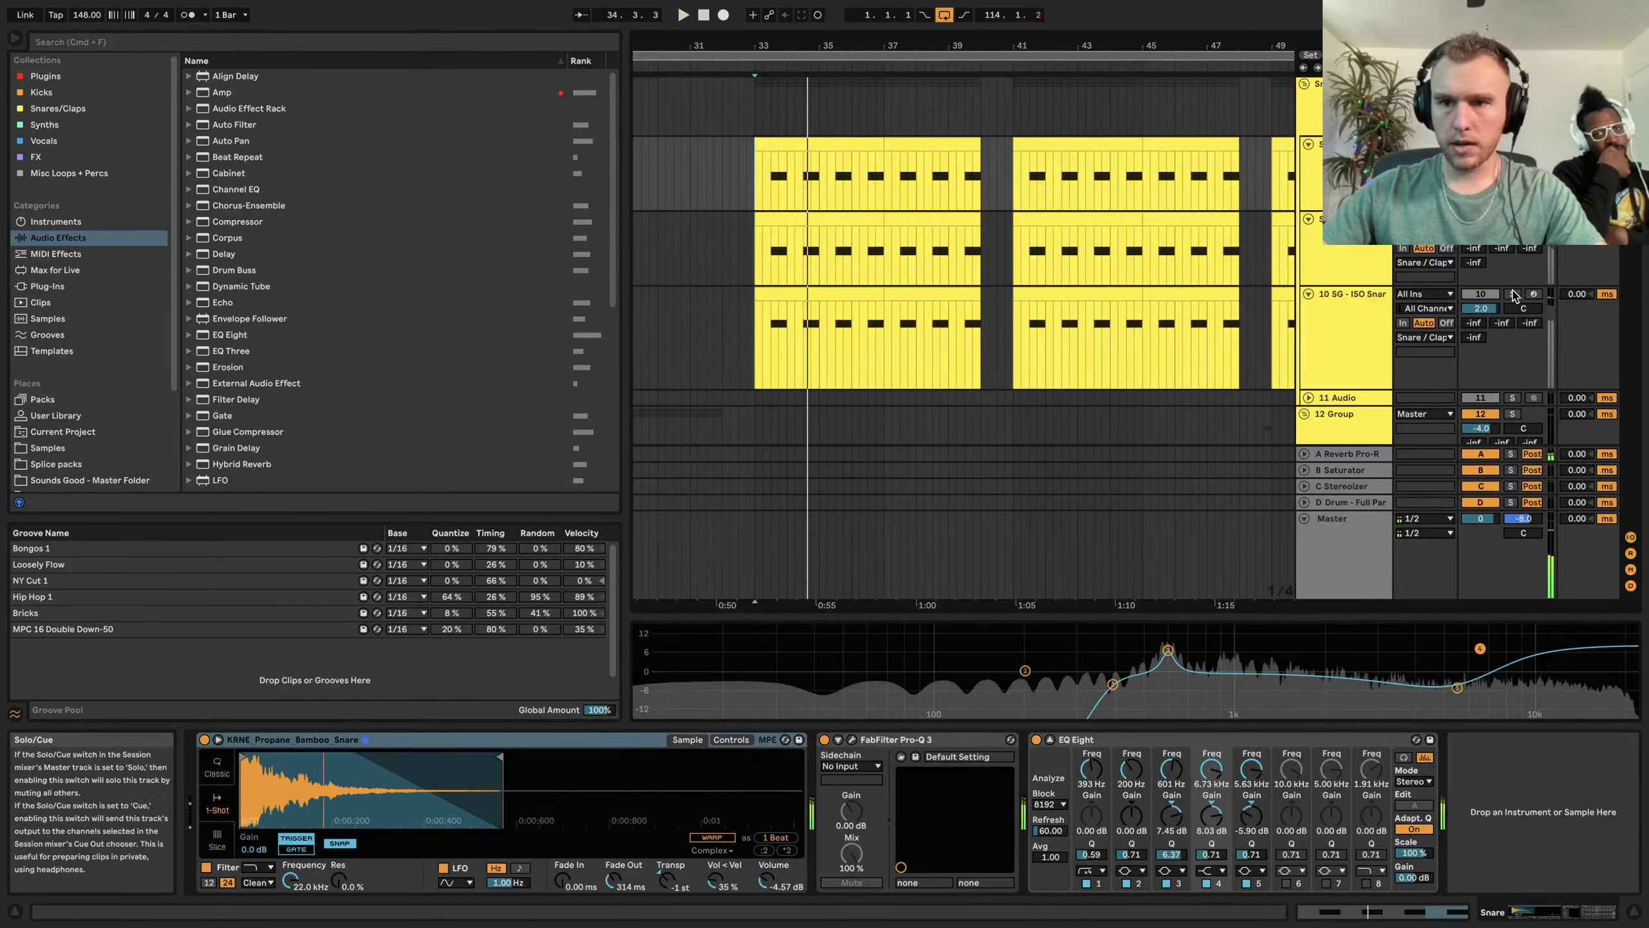
Audition the 10 SG - ISO Snare track from 33.2.1, first soloed and then with the other tracks
key(space)
click(765, 355)
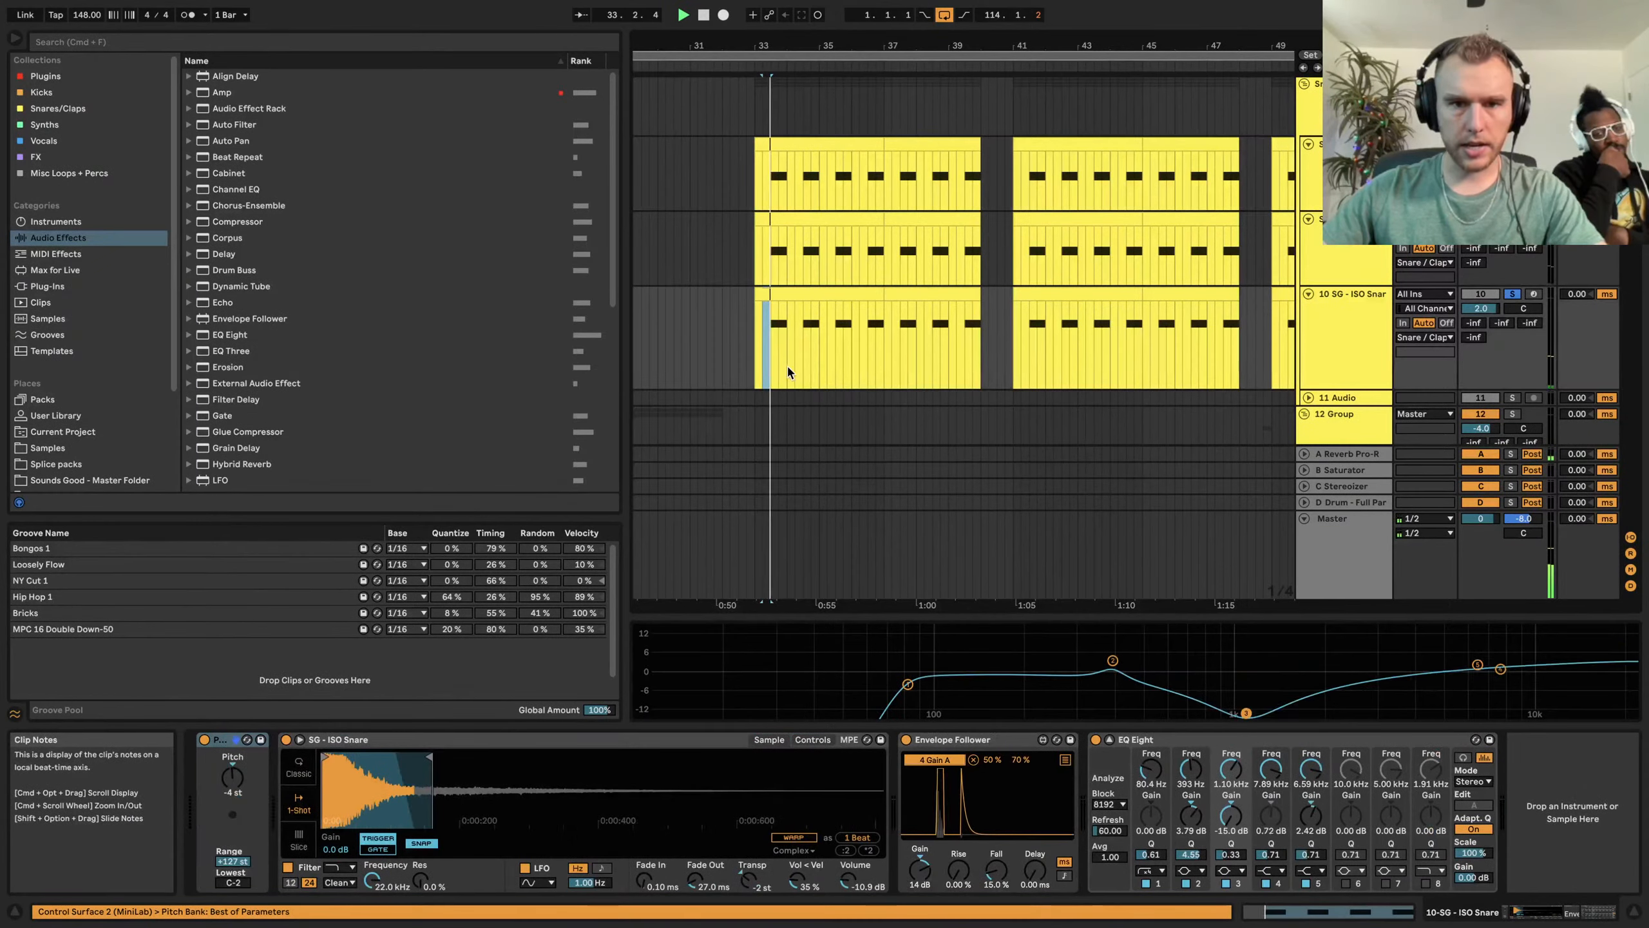
click(1514, 294)
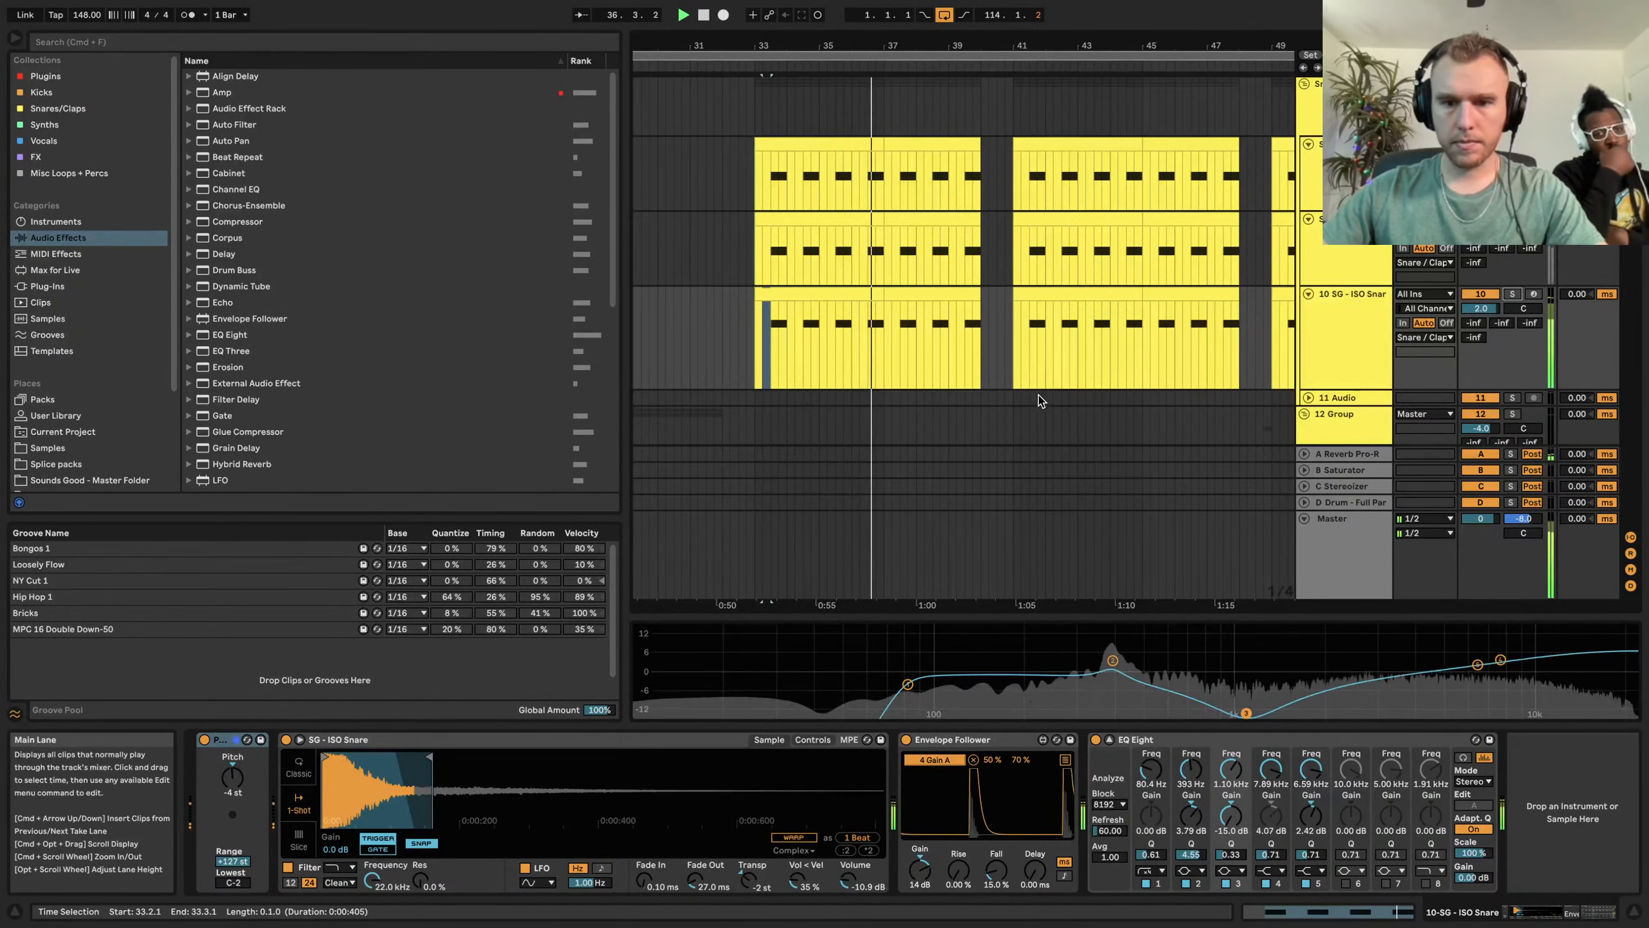
scroll(1039, 400, down, 3)
scroll(1040, 401, right, 3)
scroll(1039, 400, down, 3)
scroll(1039, 401, up, 3)
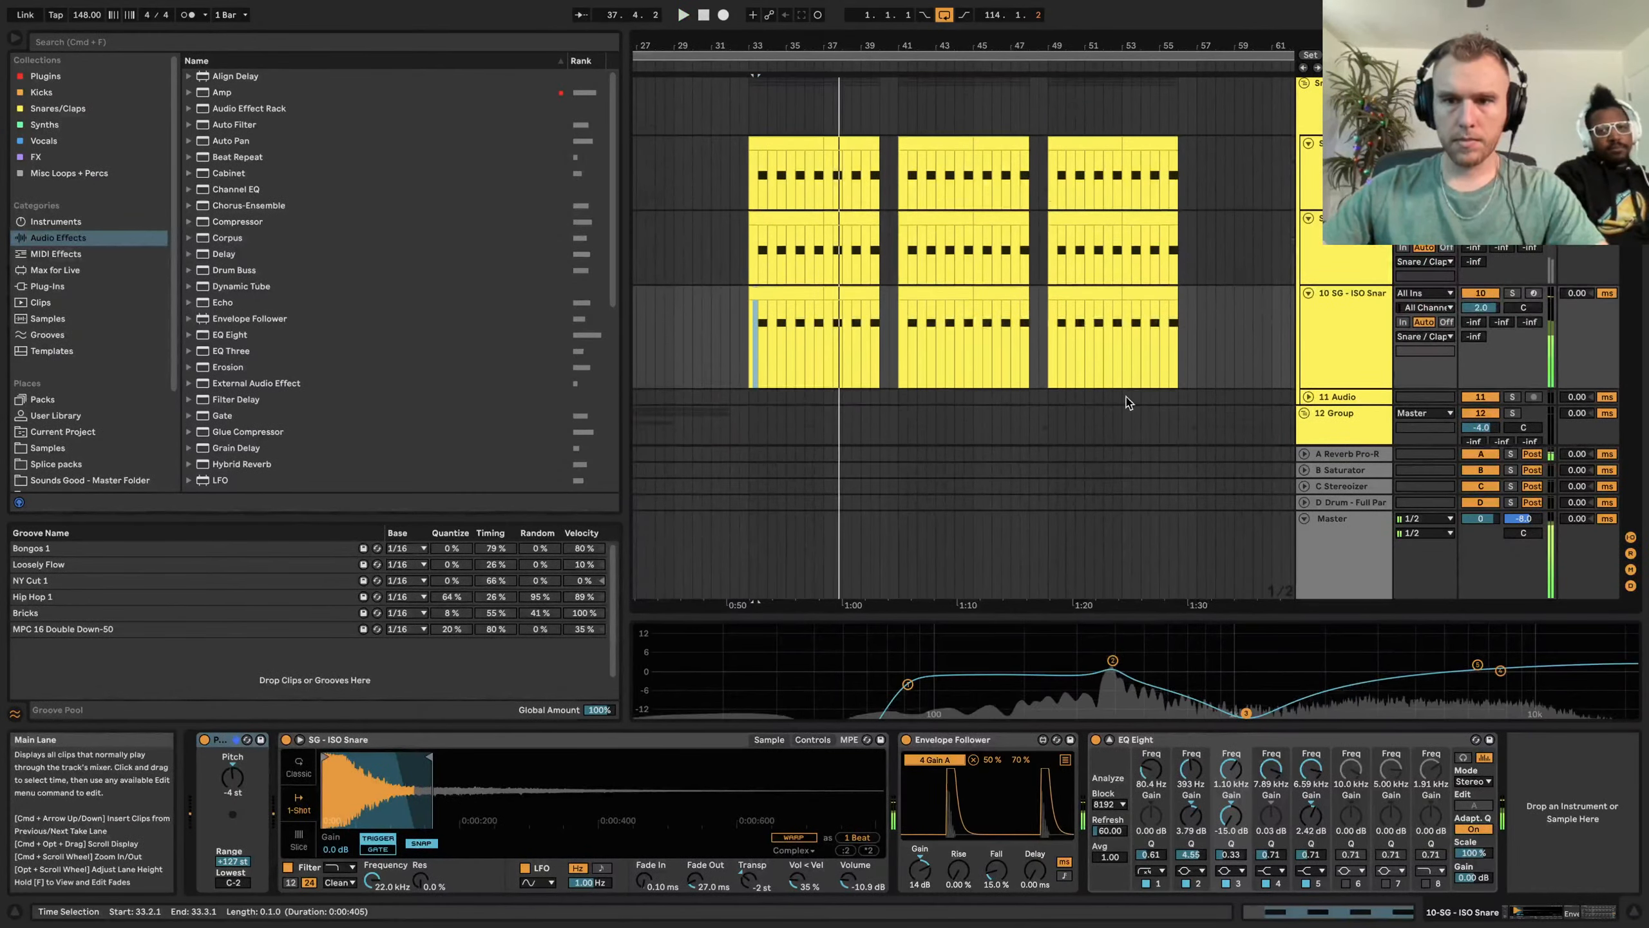
key(space)
Replay the SG - ISO Snare soloed while examining its Envelope Follower and EQ Eight, then hear it unsoloed
click(1512, 293)
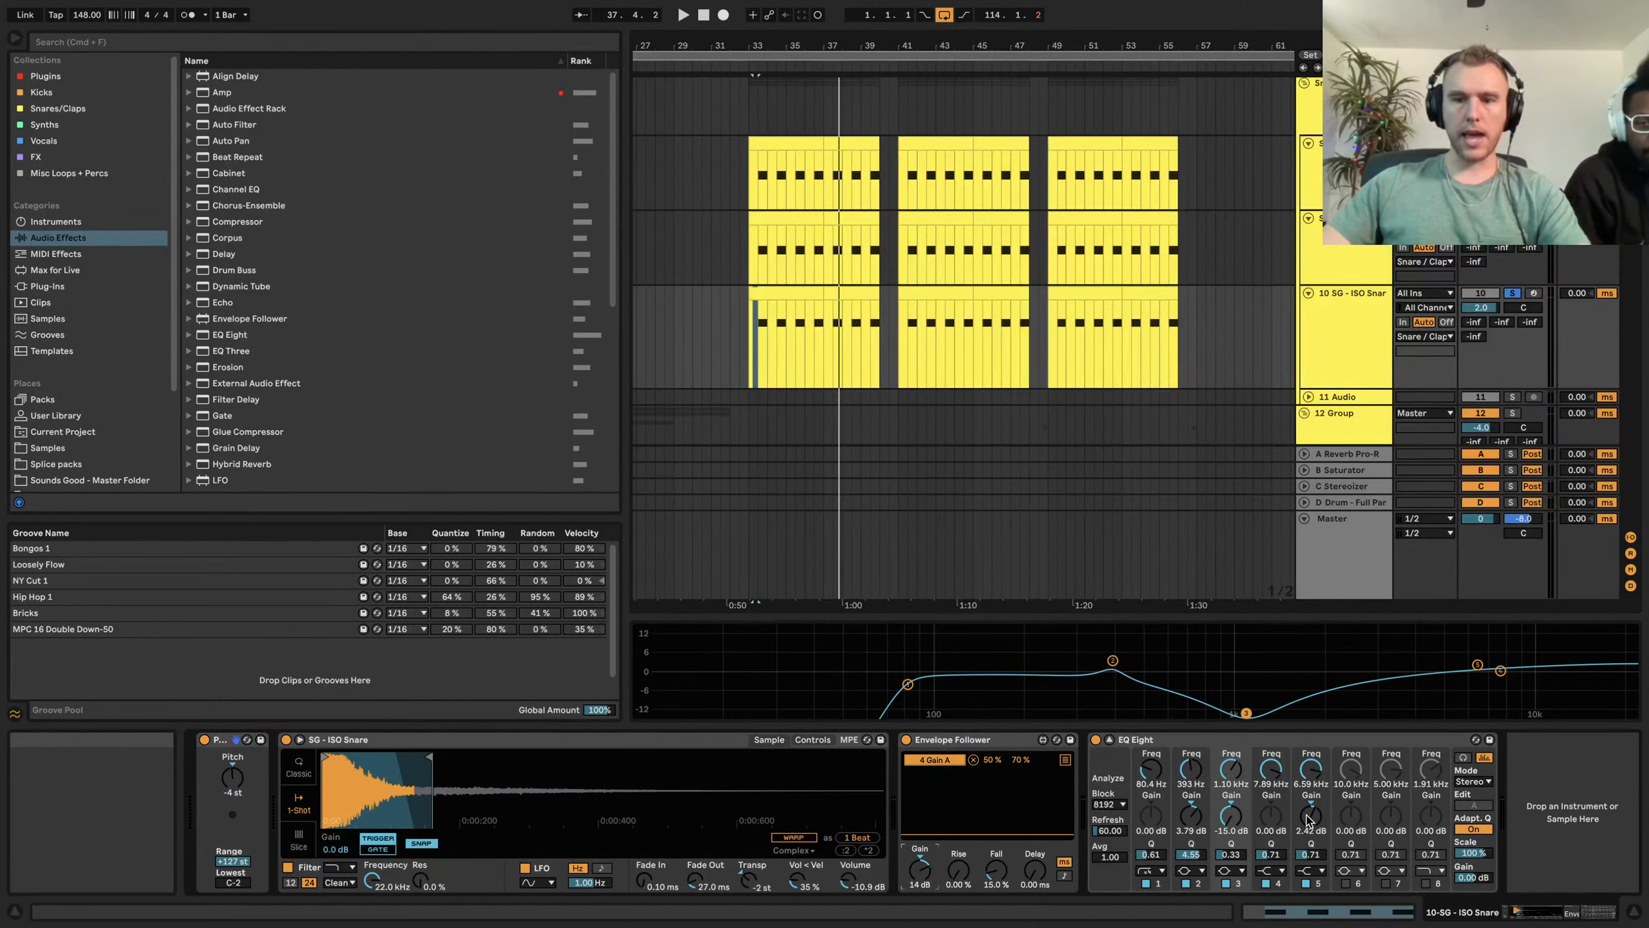
key(space)
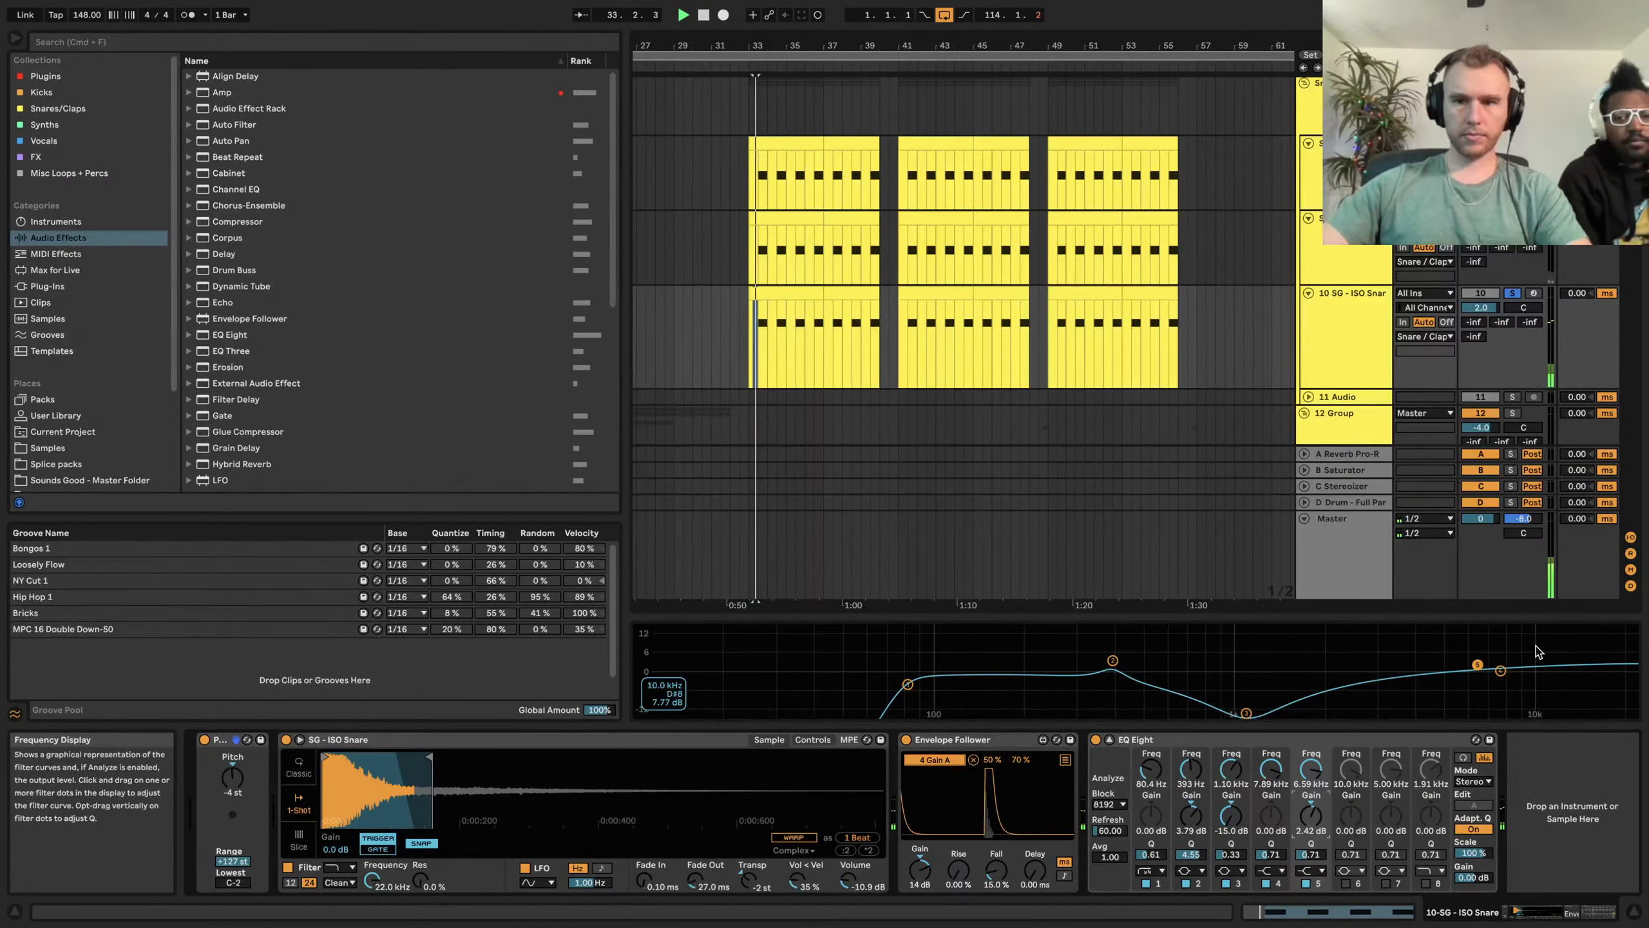
key(space)
click(1512, 293)
key(space)
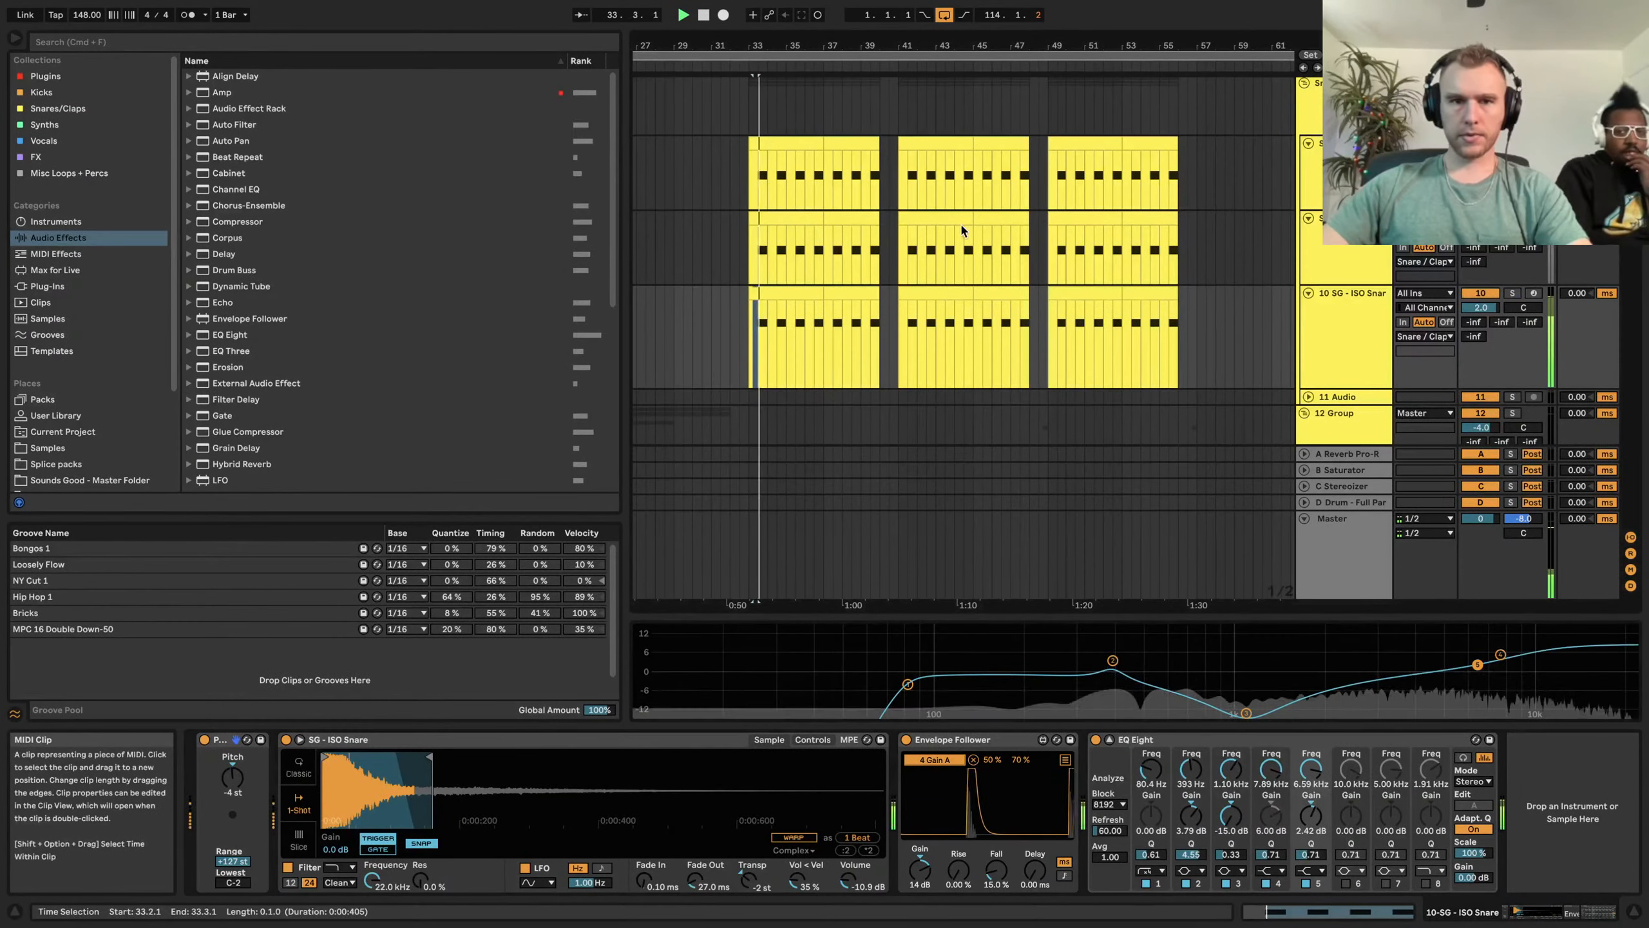
Look over the cymbal and percussion tracks and show the devices of the 44 Serum bass track
scroll(922, 218, down, 10)
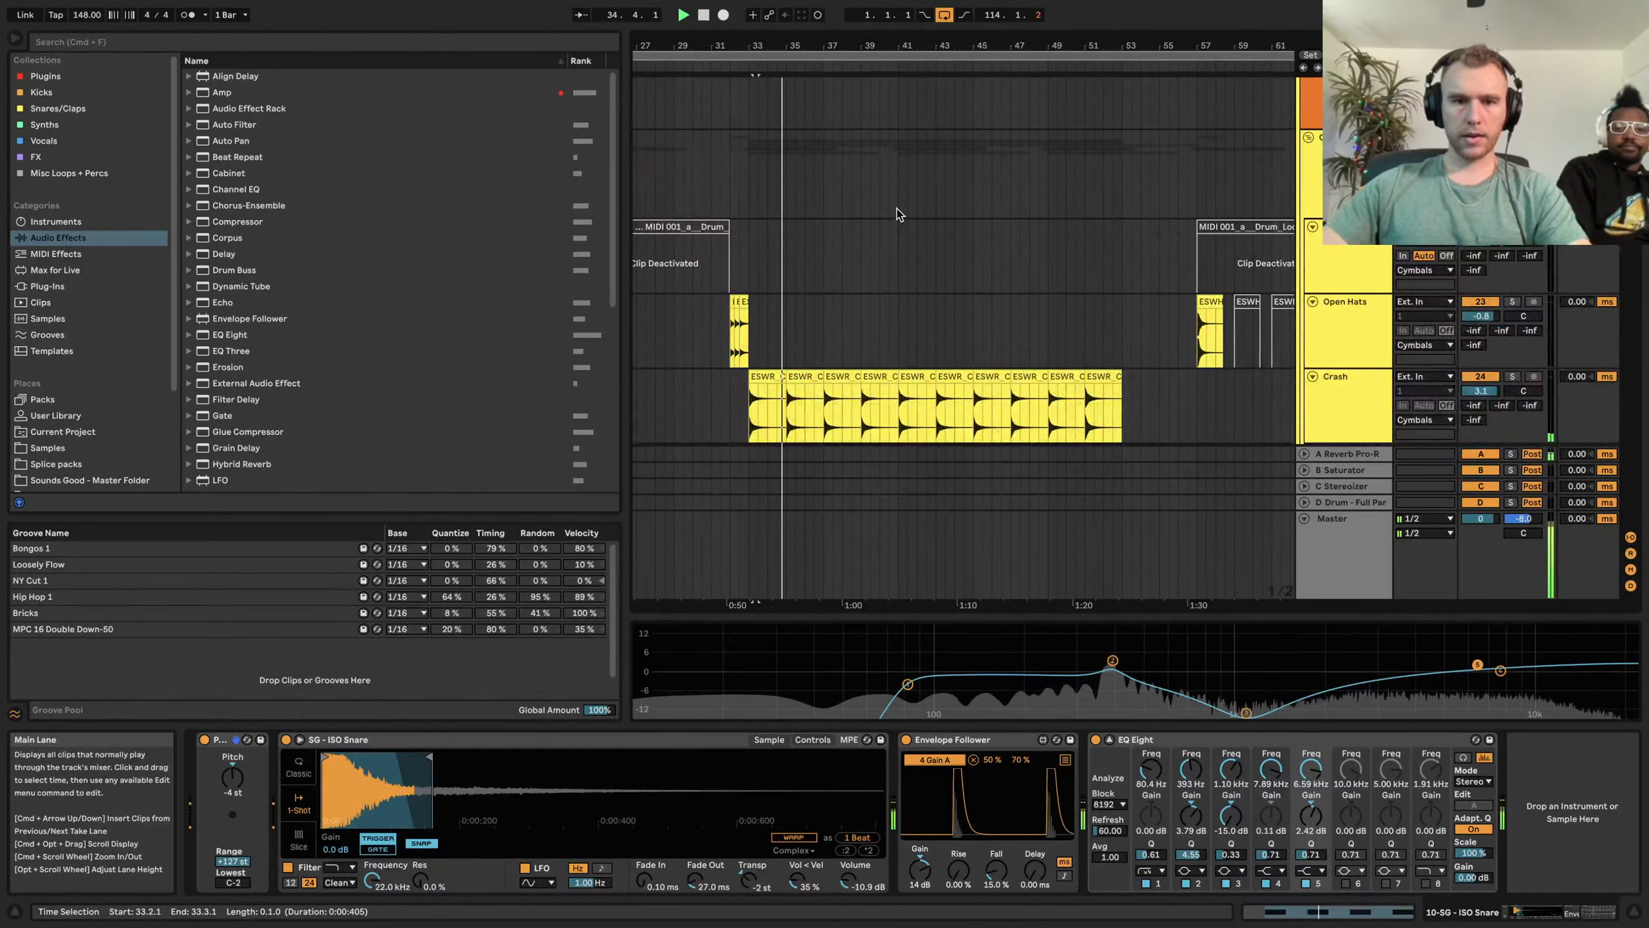
scroll(897, 215, down, 8)
scroll(897, 215, up, 3)
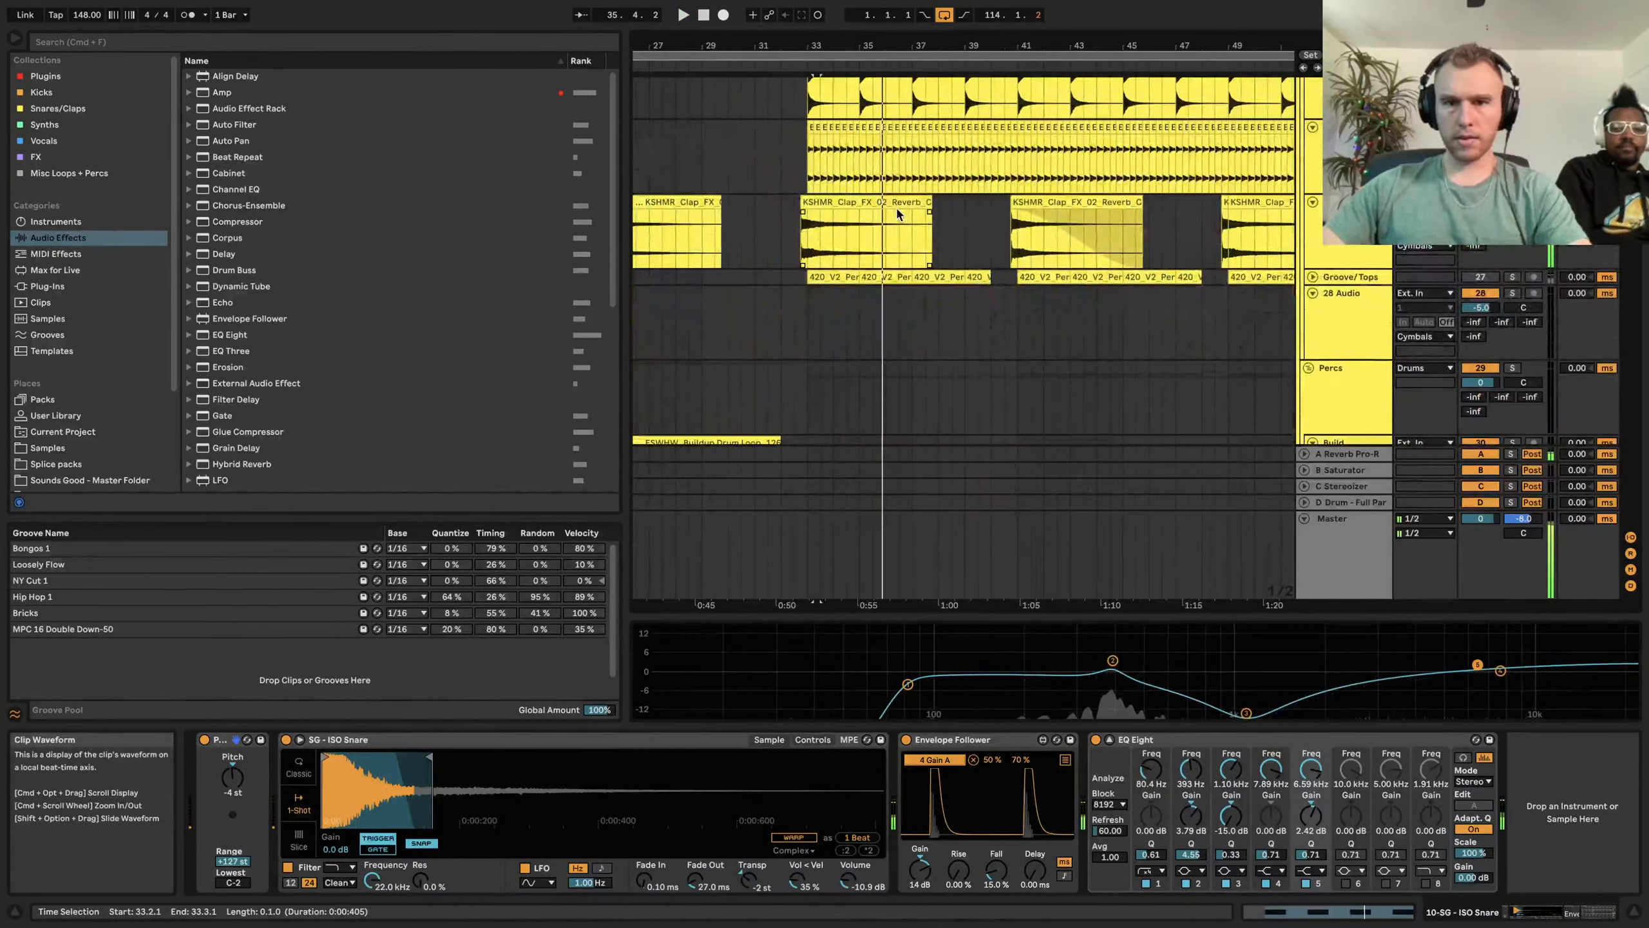
scroll(898, 215, down, 12)
scroll(899, 215, down, 4)
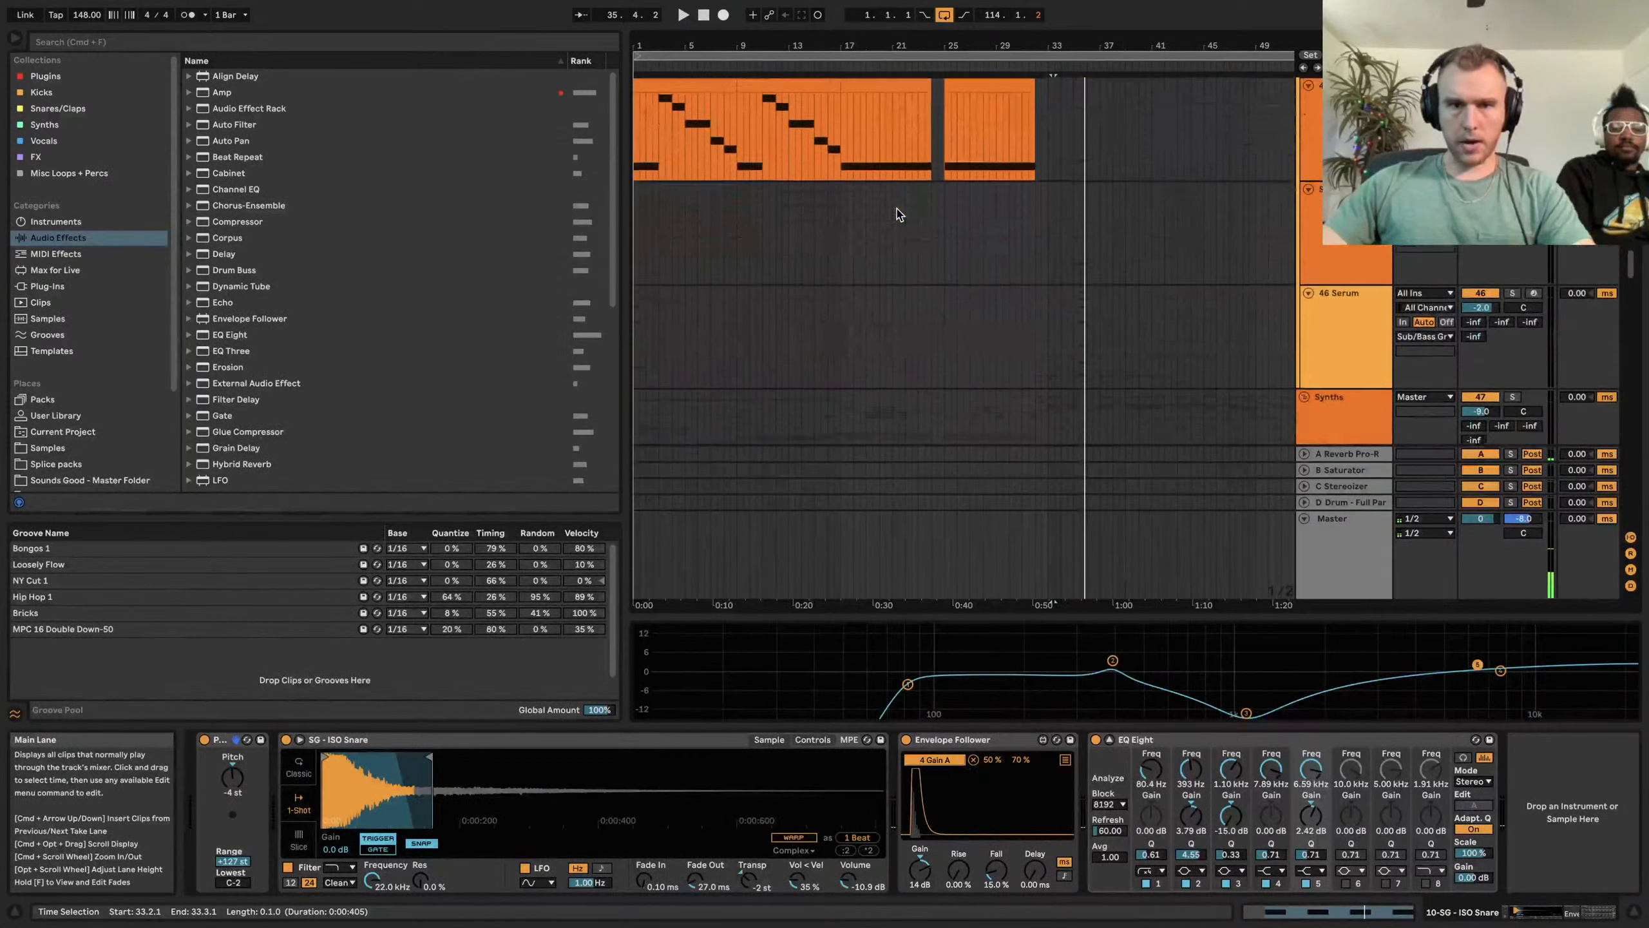
scroll(898, 215, up, 1)
click(699, 131)
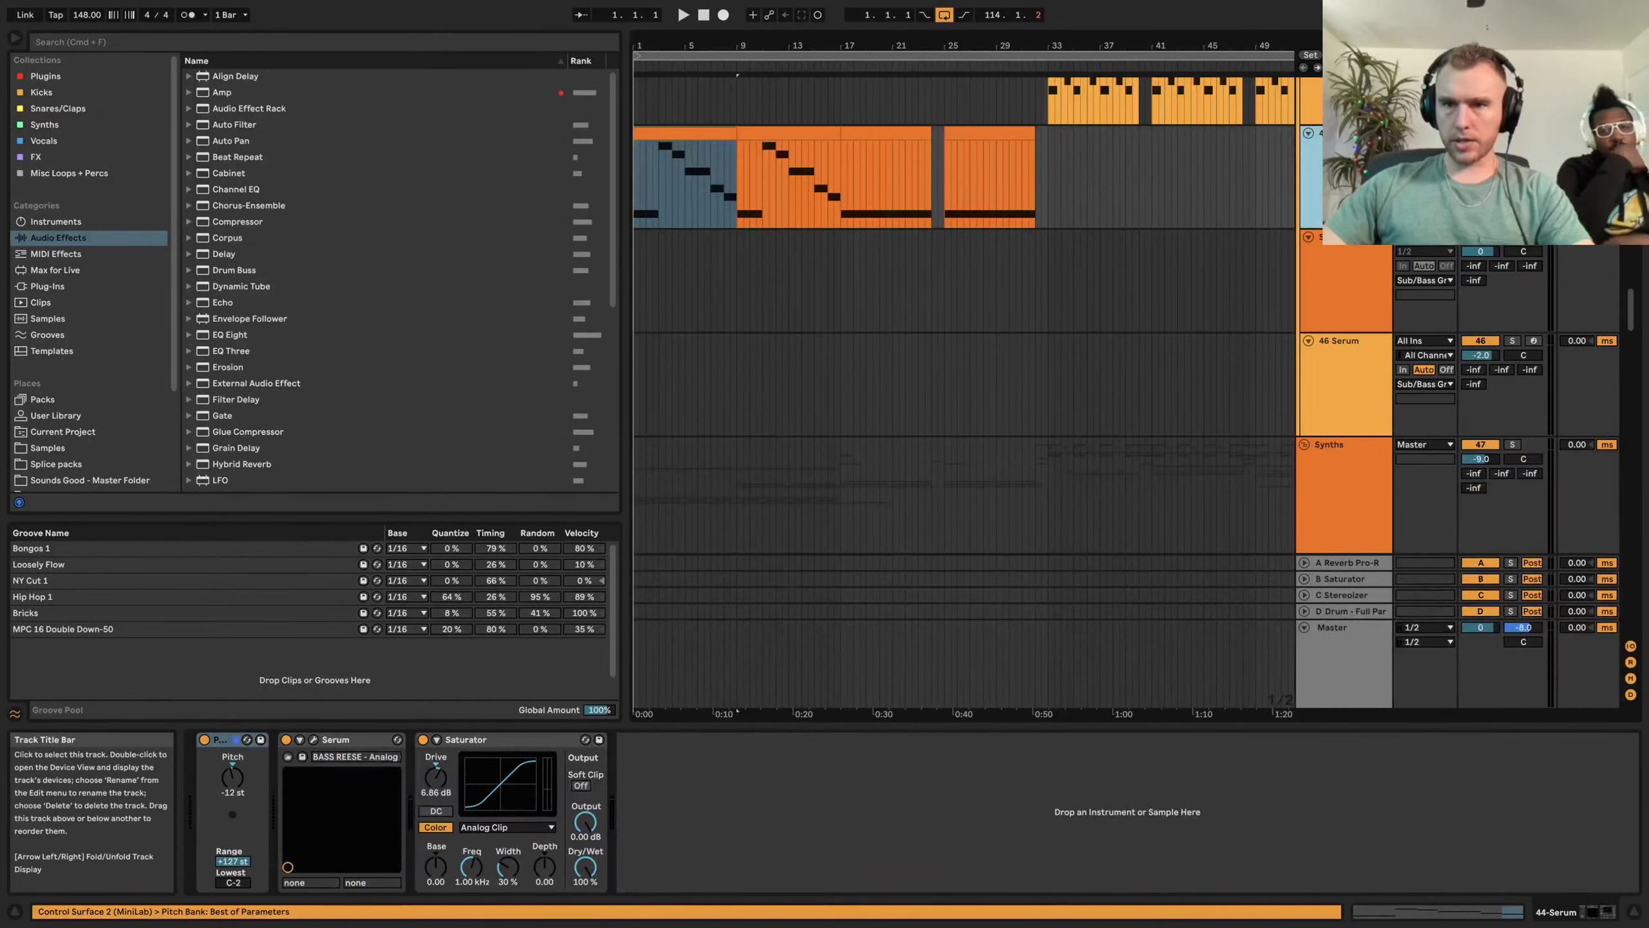
Show the Gut Bomb 808 devices of Sub Midi track 42 and play the sub pattern from bar 33
scroll(1111, 161, up, 3)
click(1111, 161)
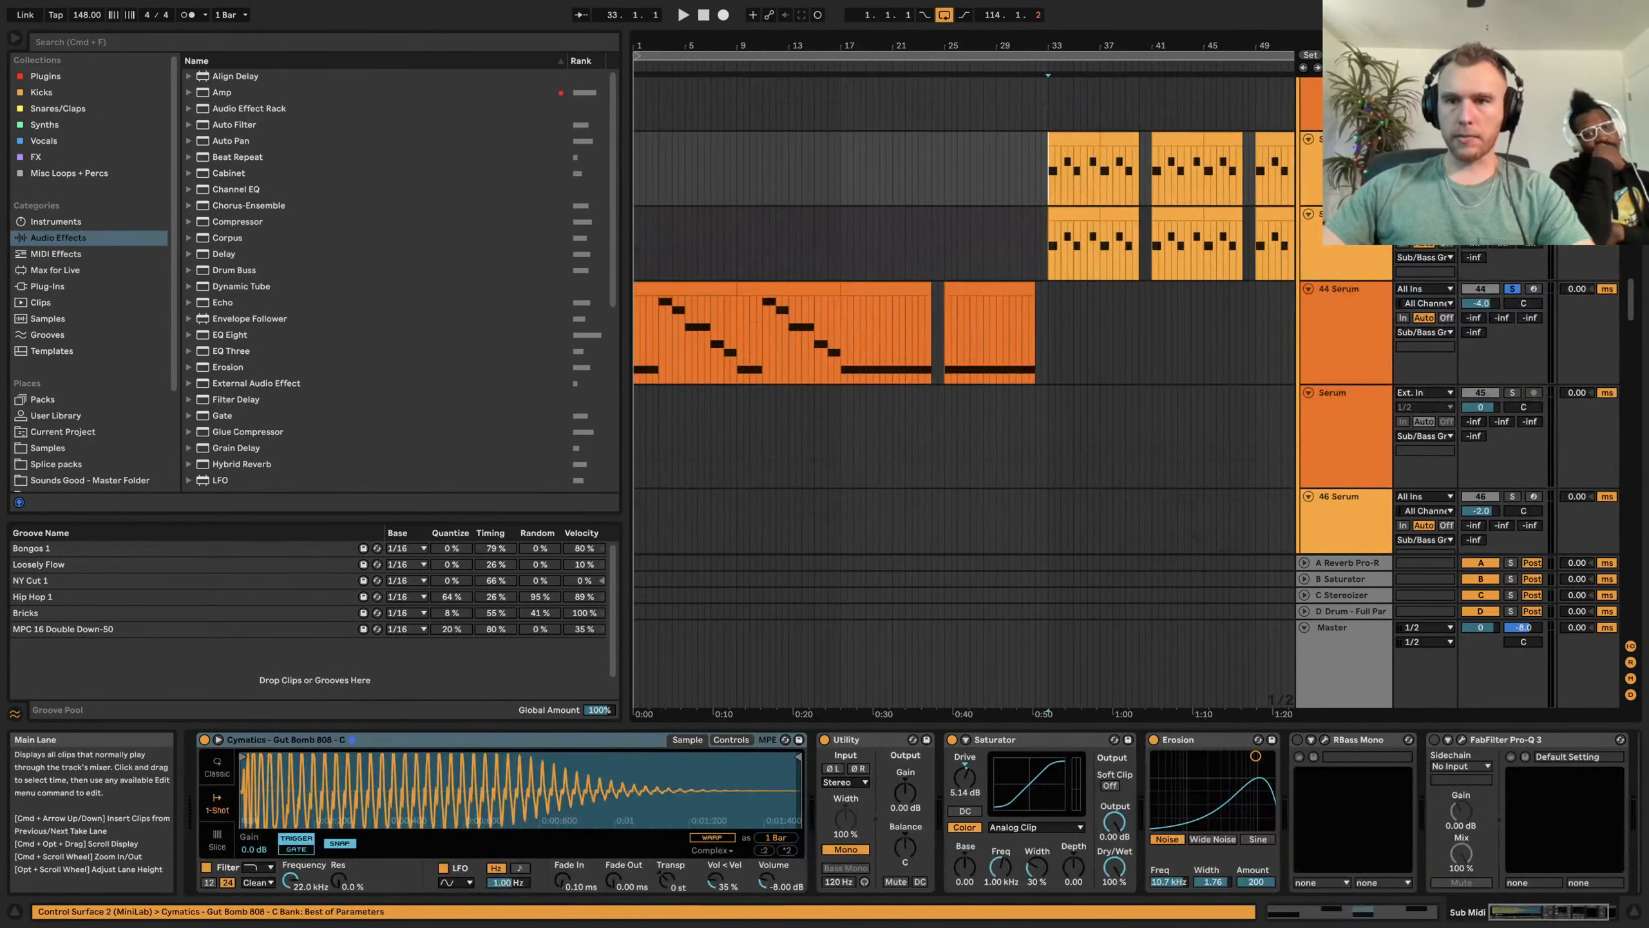
scroll(1111, 161, up, 3)
key(space)
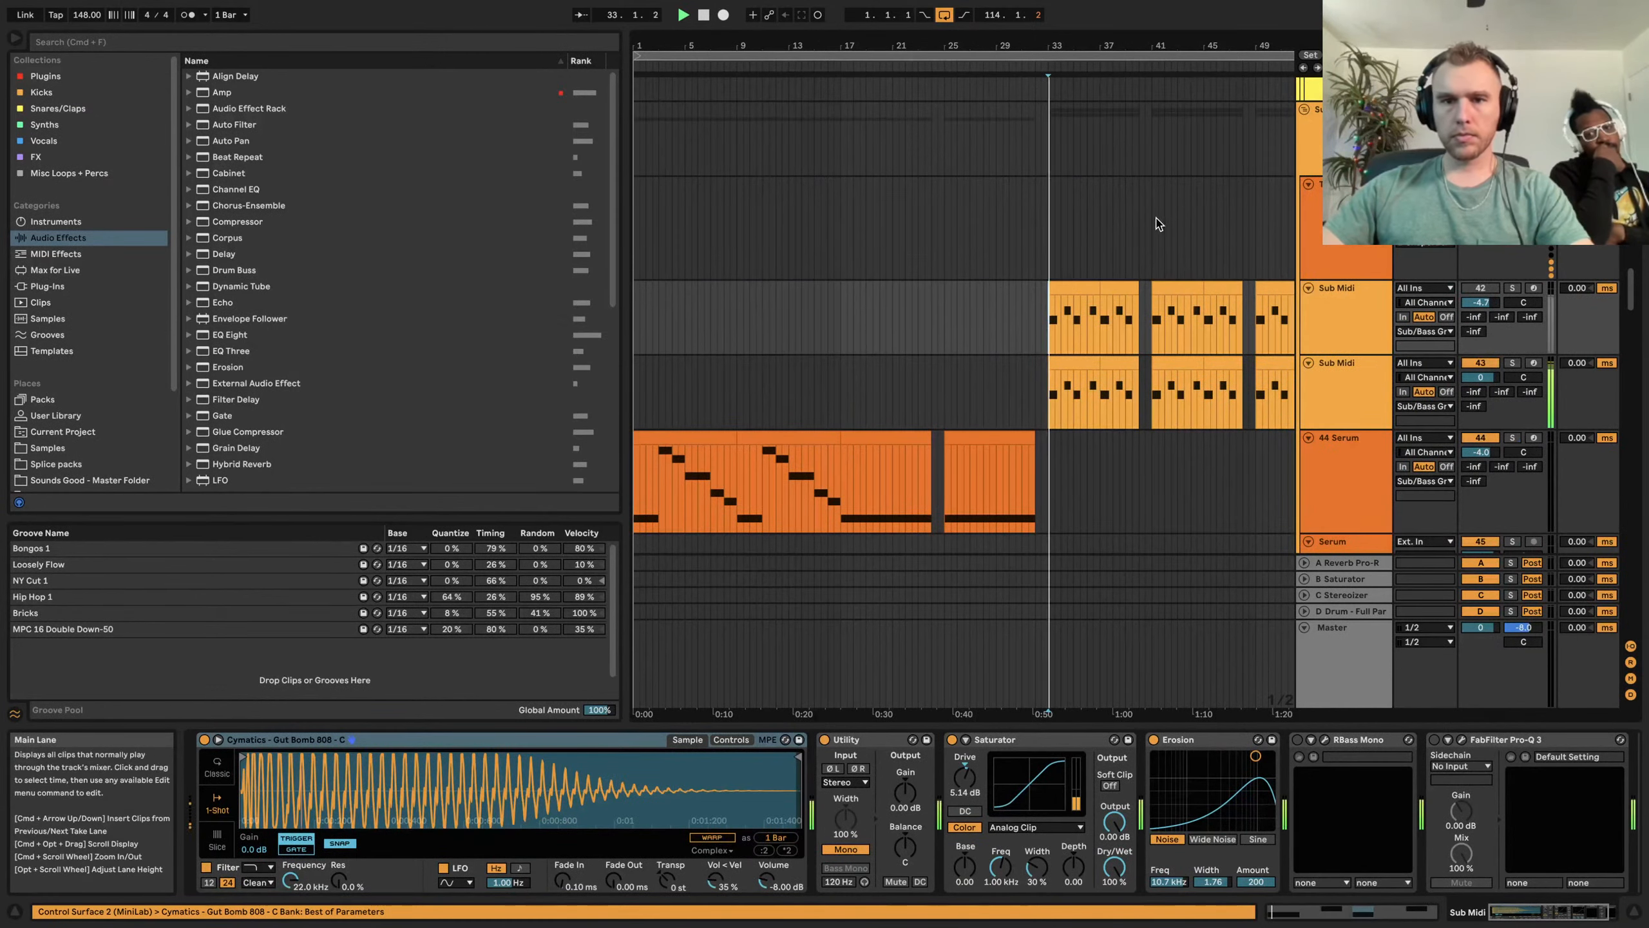
scroll(1137, 244, up, 3)
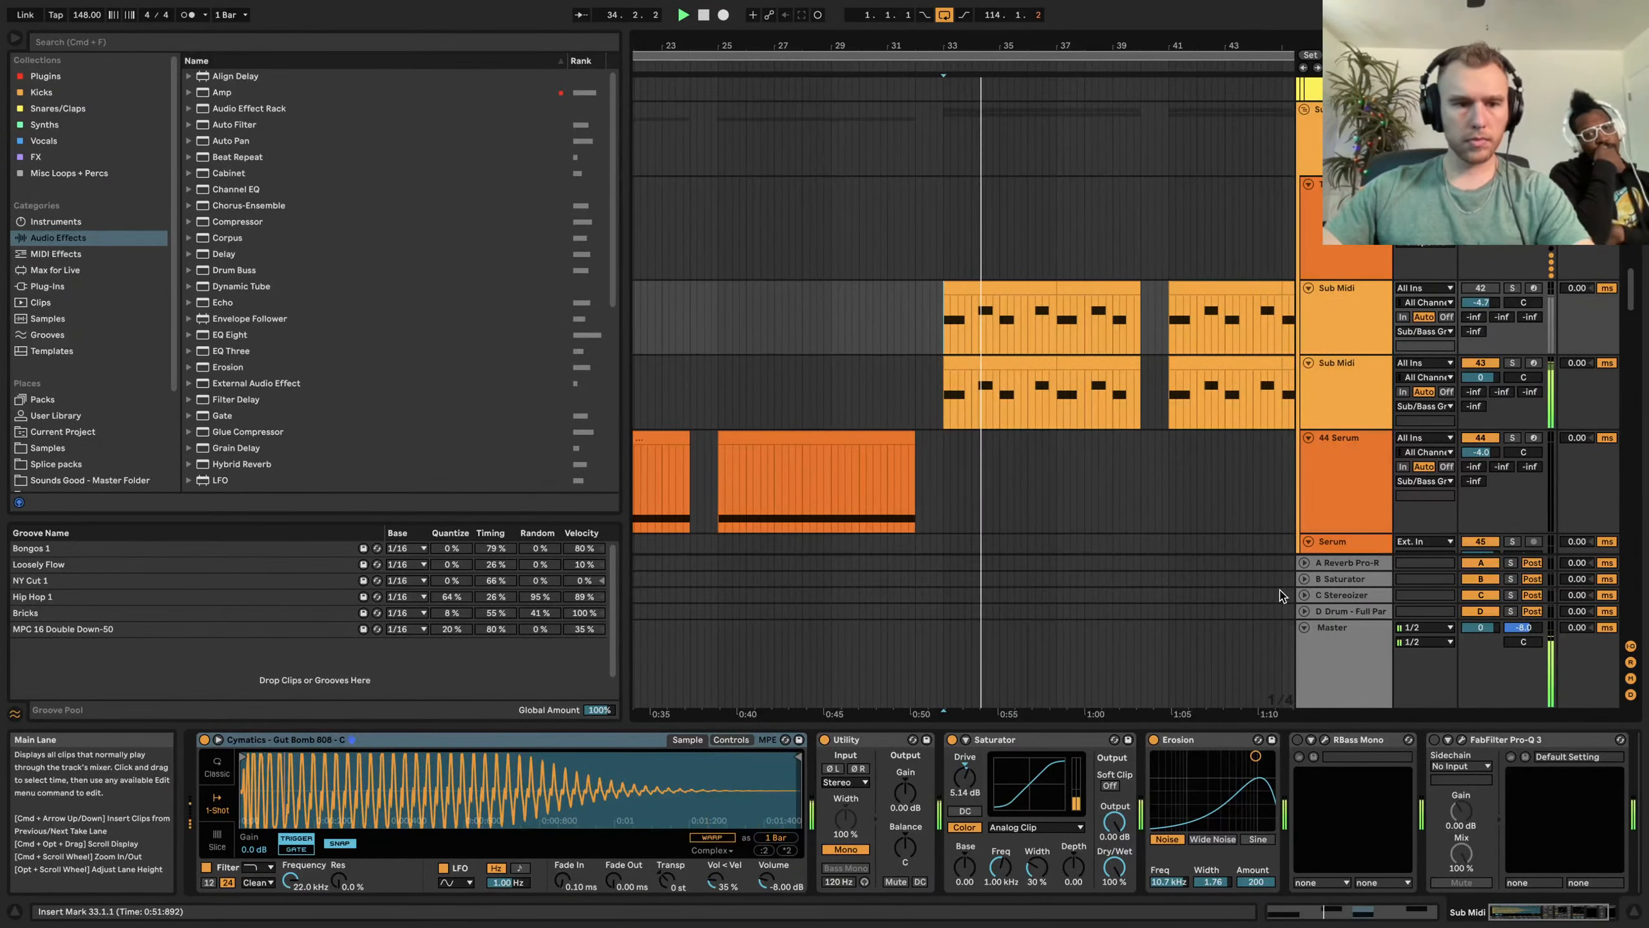
Show the devices of Sub Midi track 43, examine its FabFilter Pro-Q 3 curve during playback and close it
click(1340, 396)
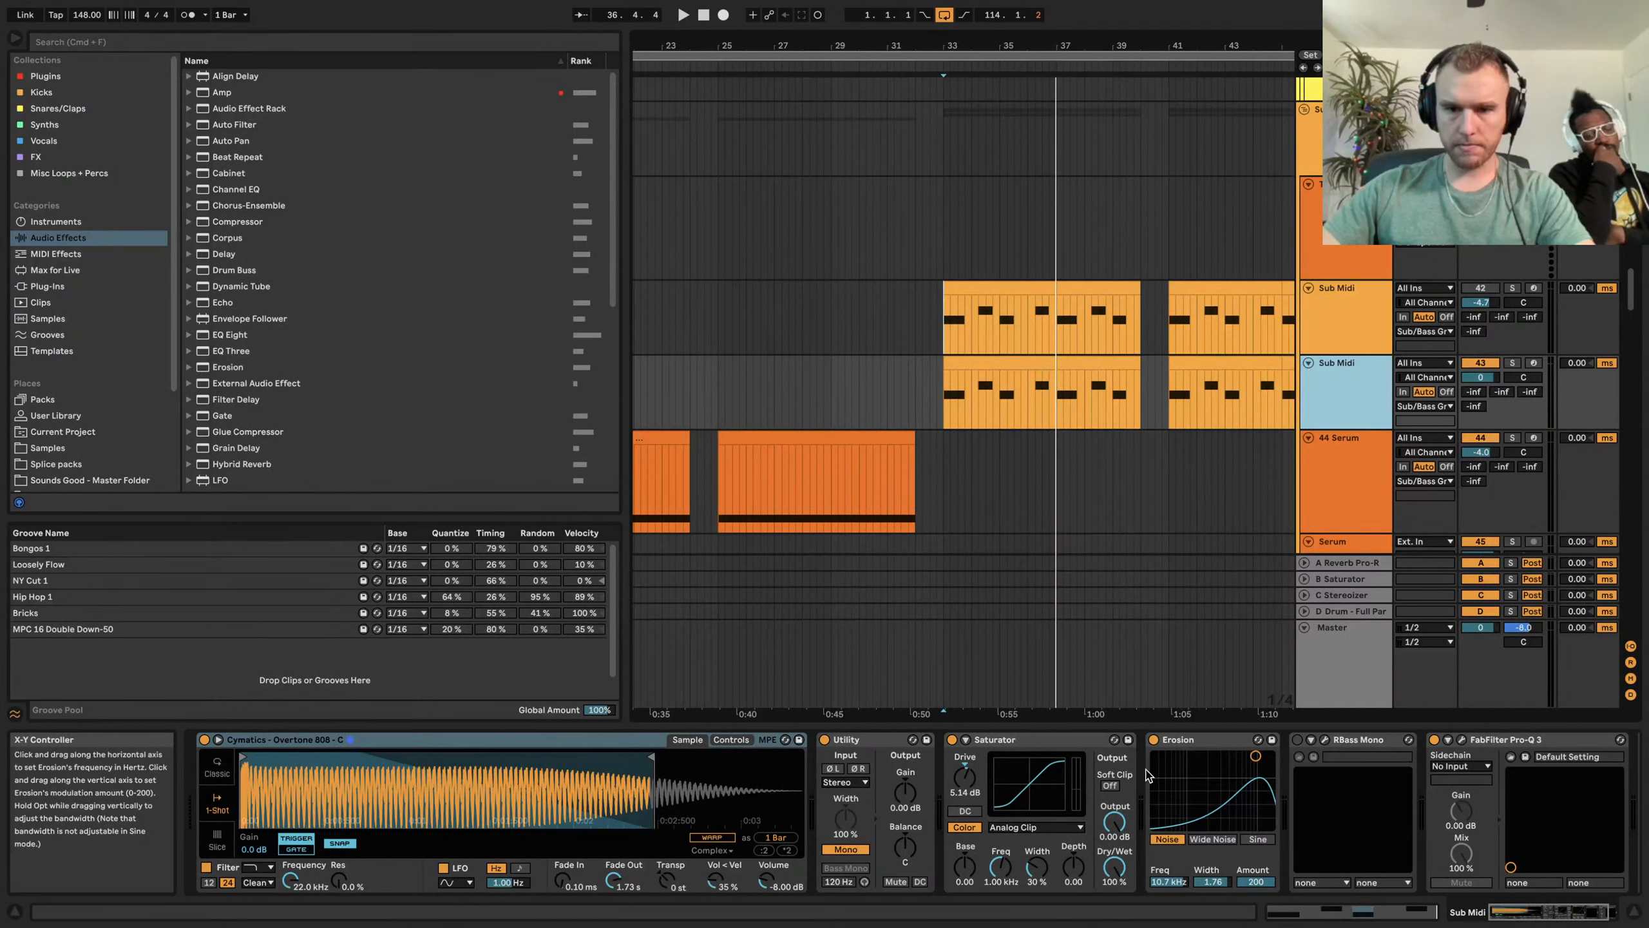
scroll(1428, 838, right, 3)
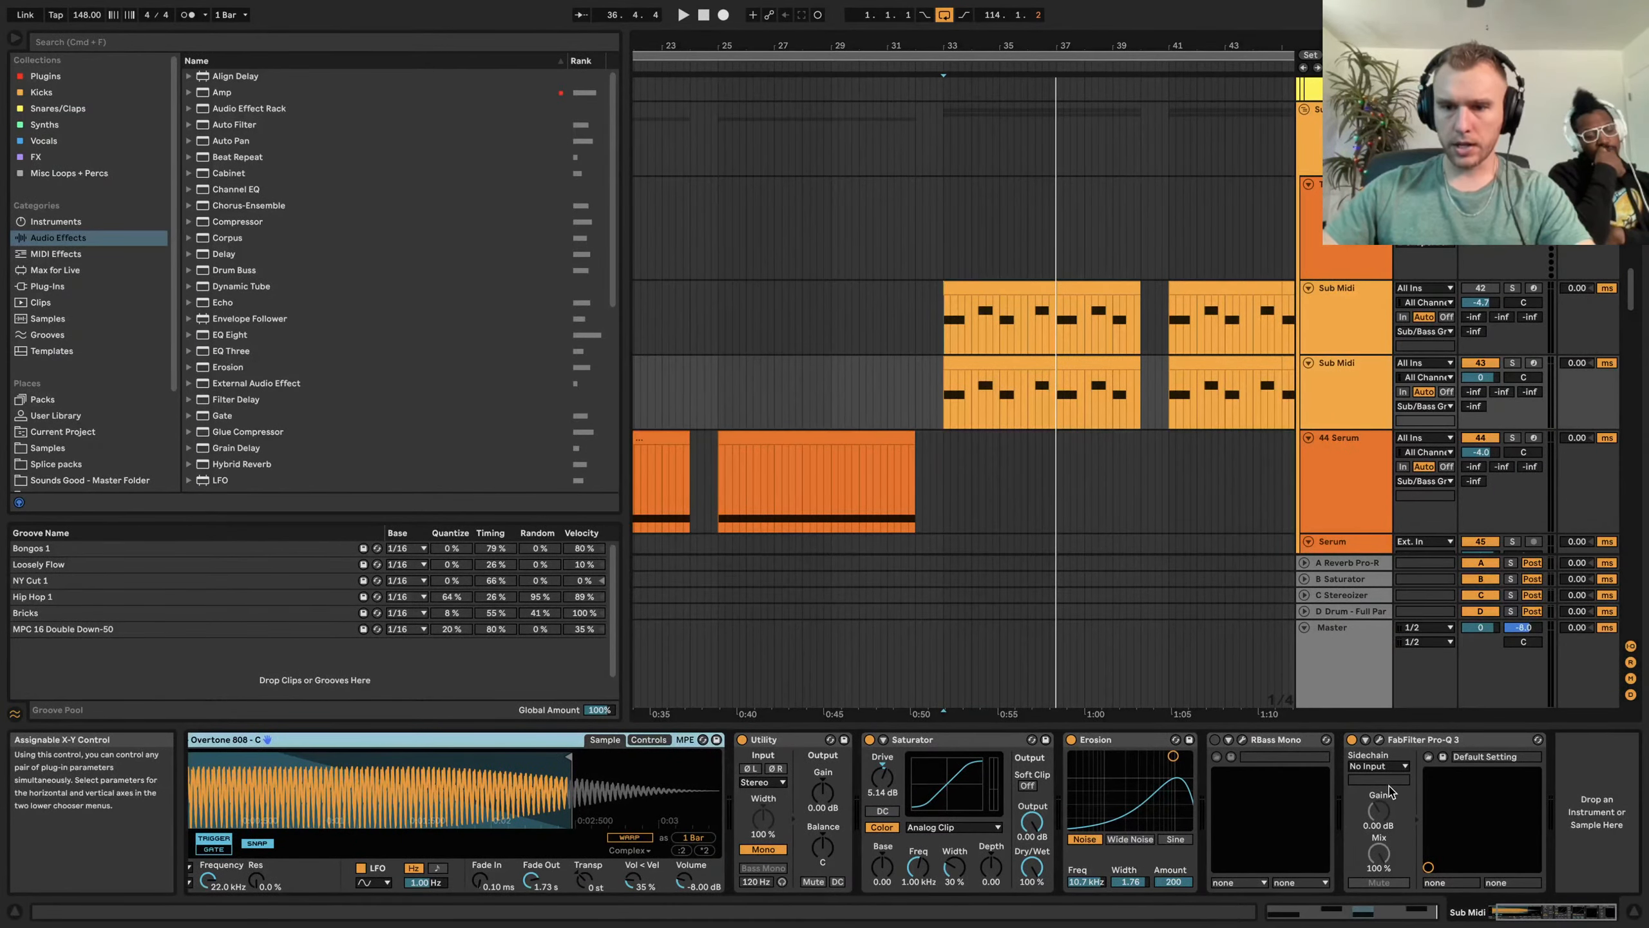
click(1379, 740)
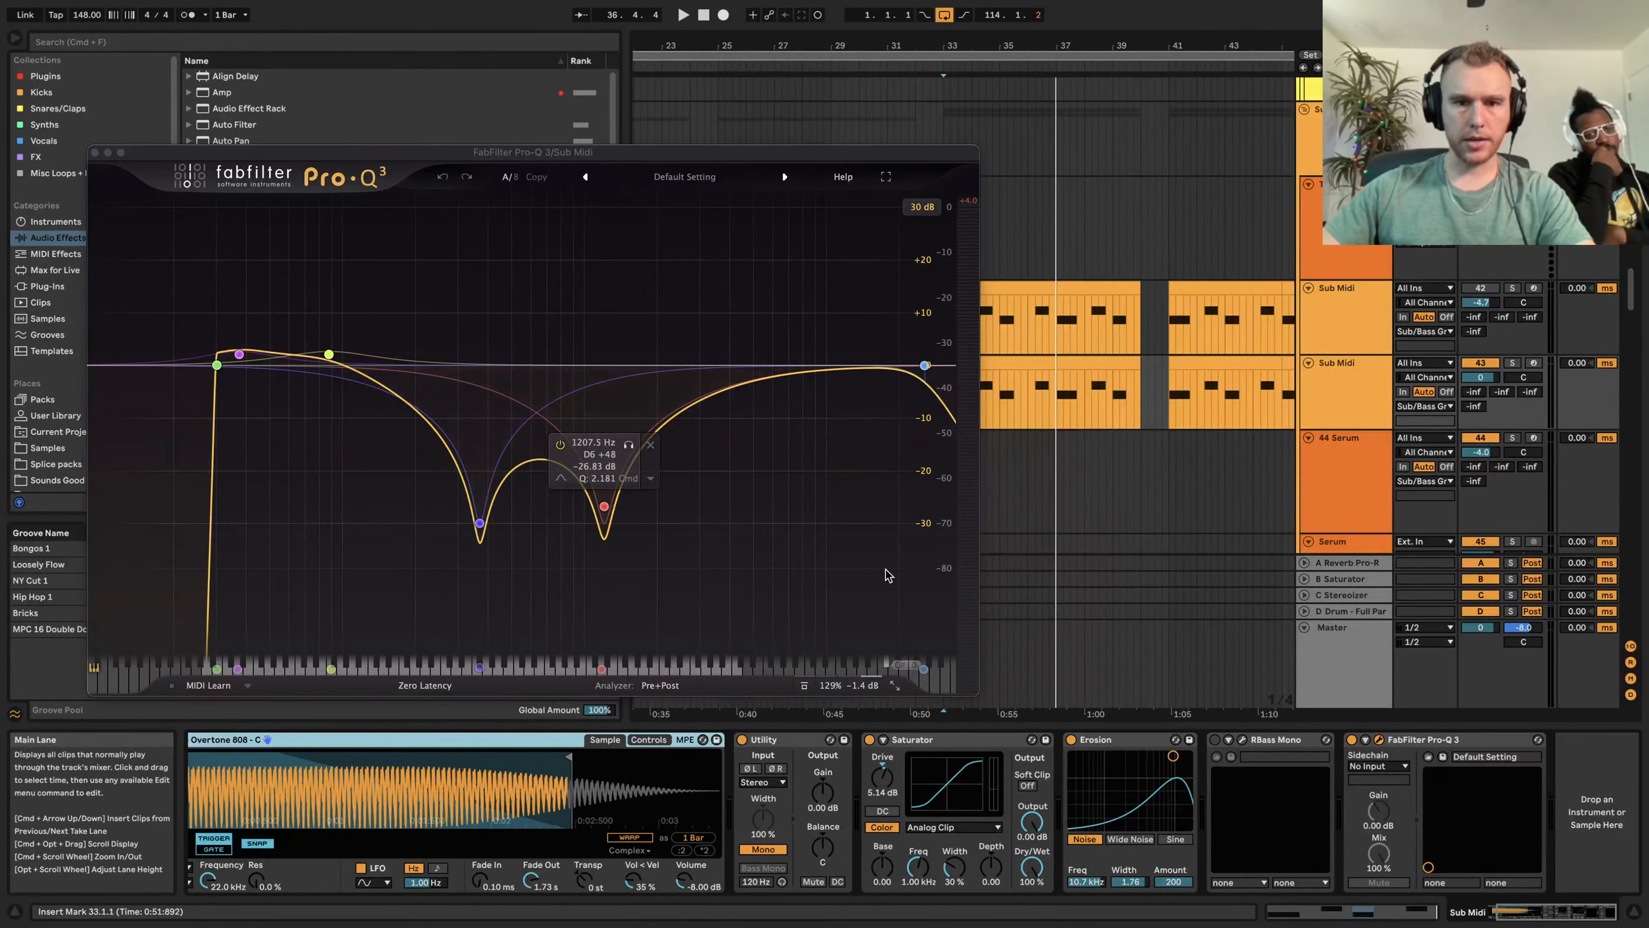
key(space)
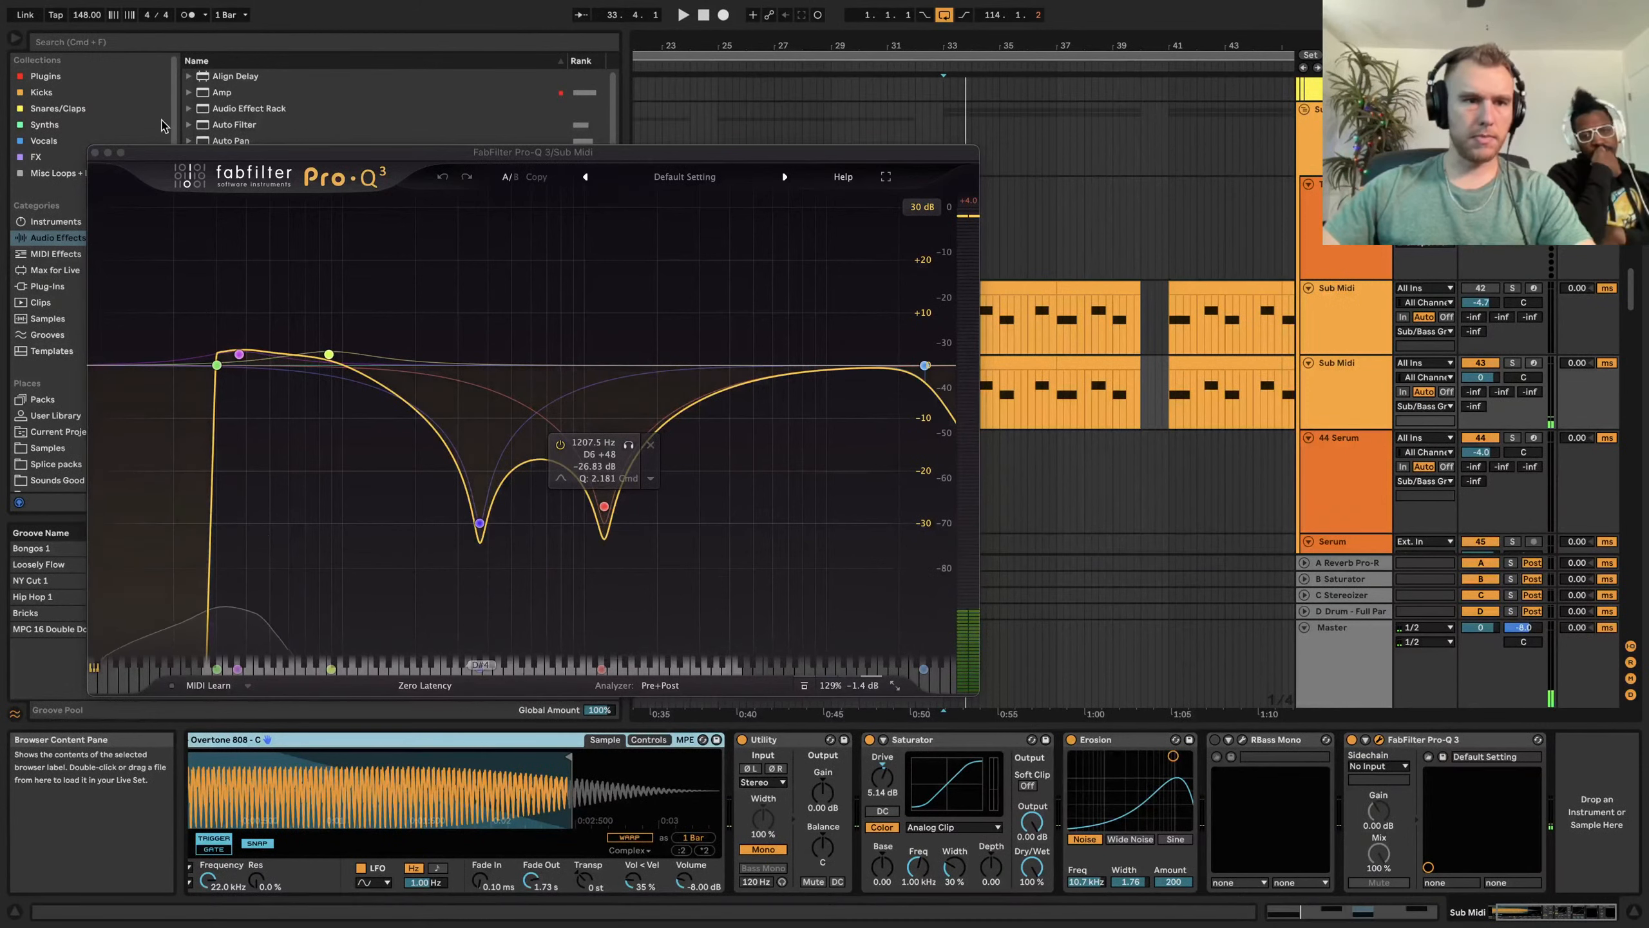
click(94, 153)
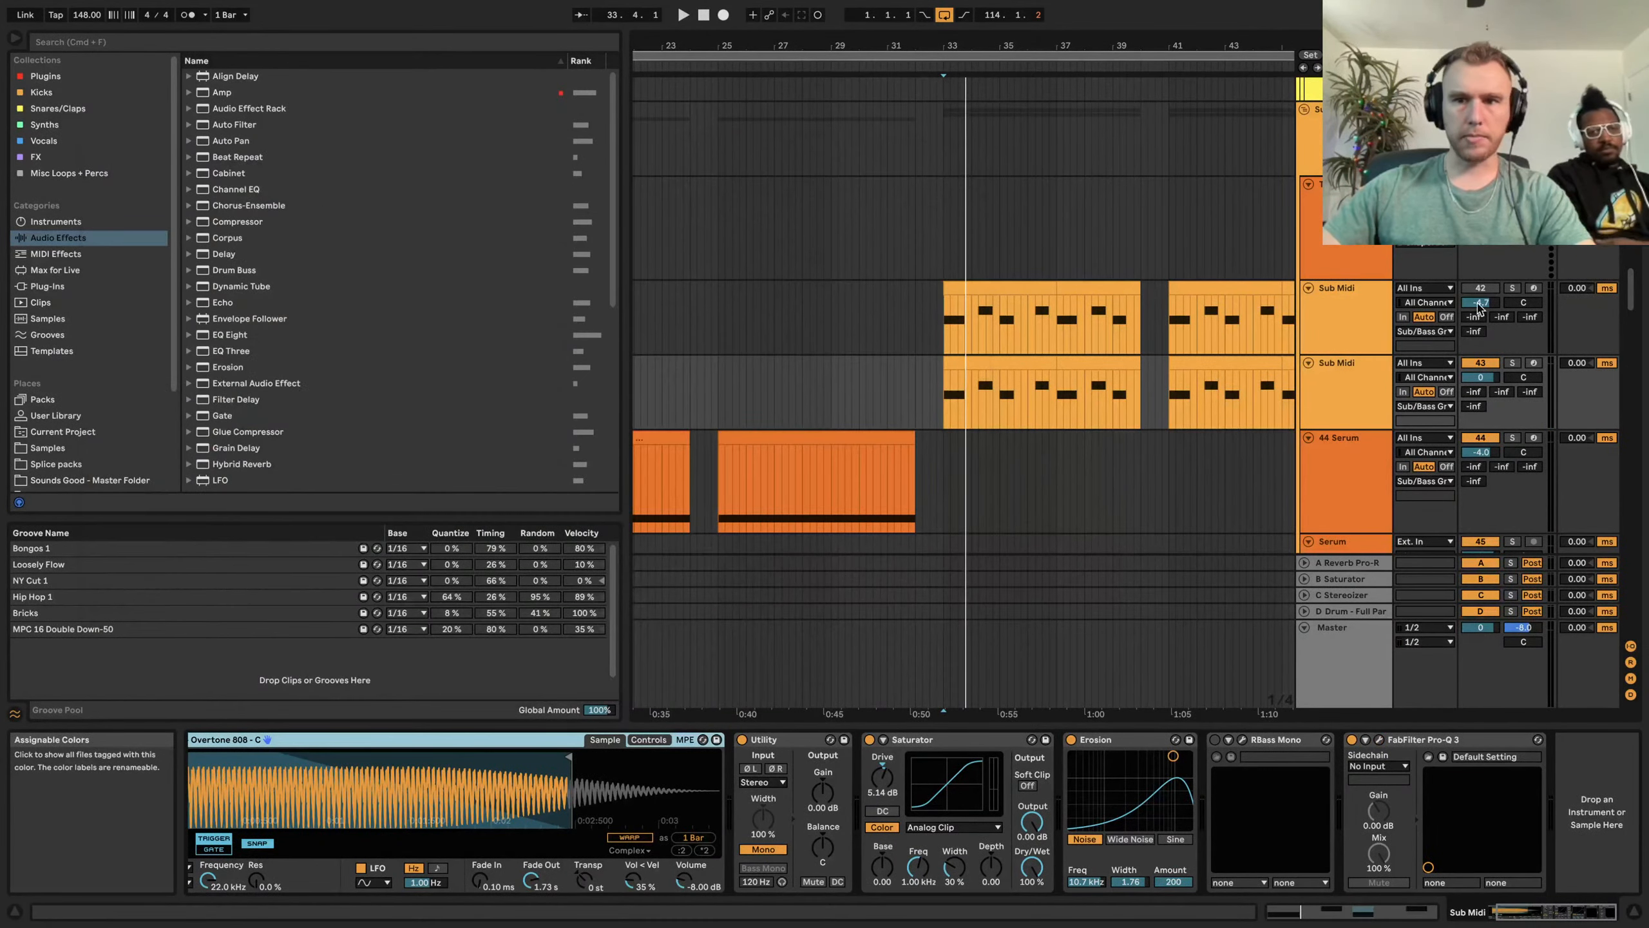
Set the sidechain input of the Sub/Bass Group's ShaperBox 2 to Kick, check its volume curve during playback and close it
click(1313, 137)
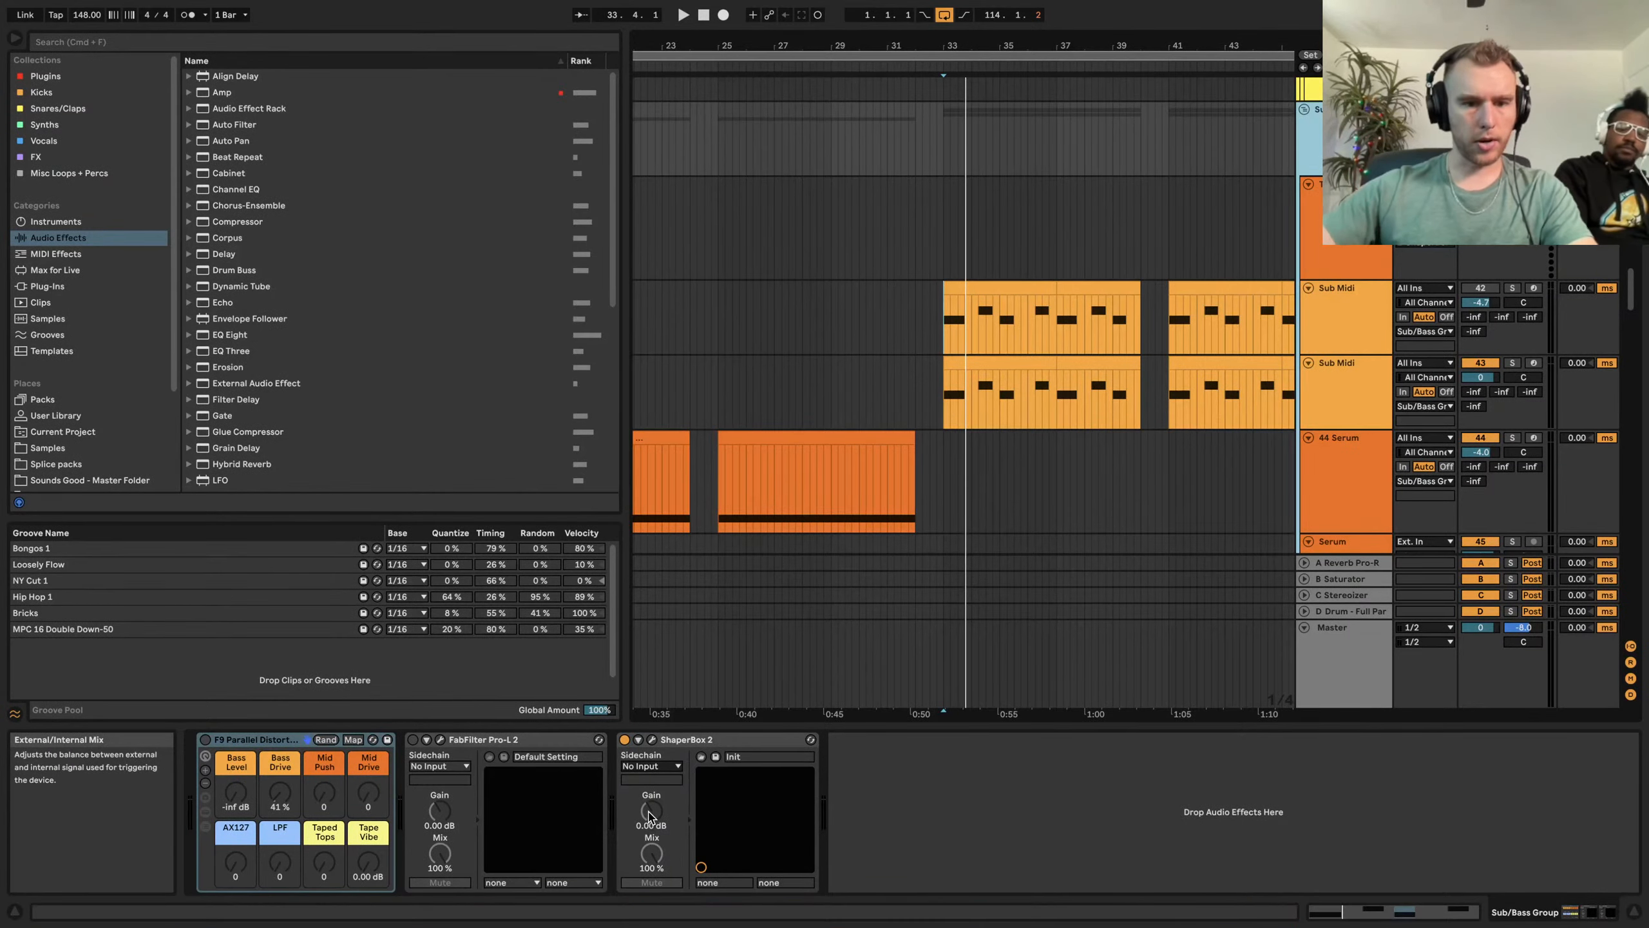
click(652, 740)
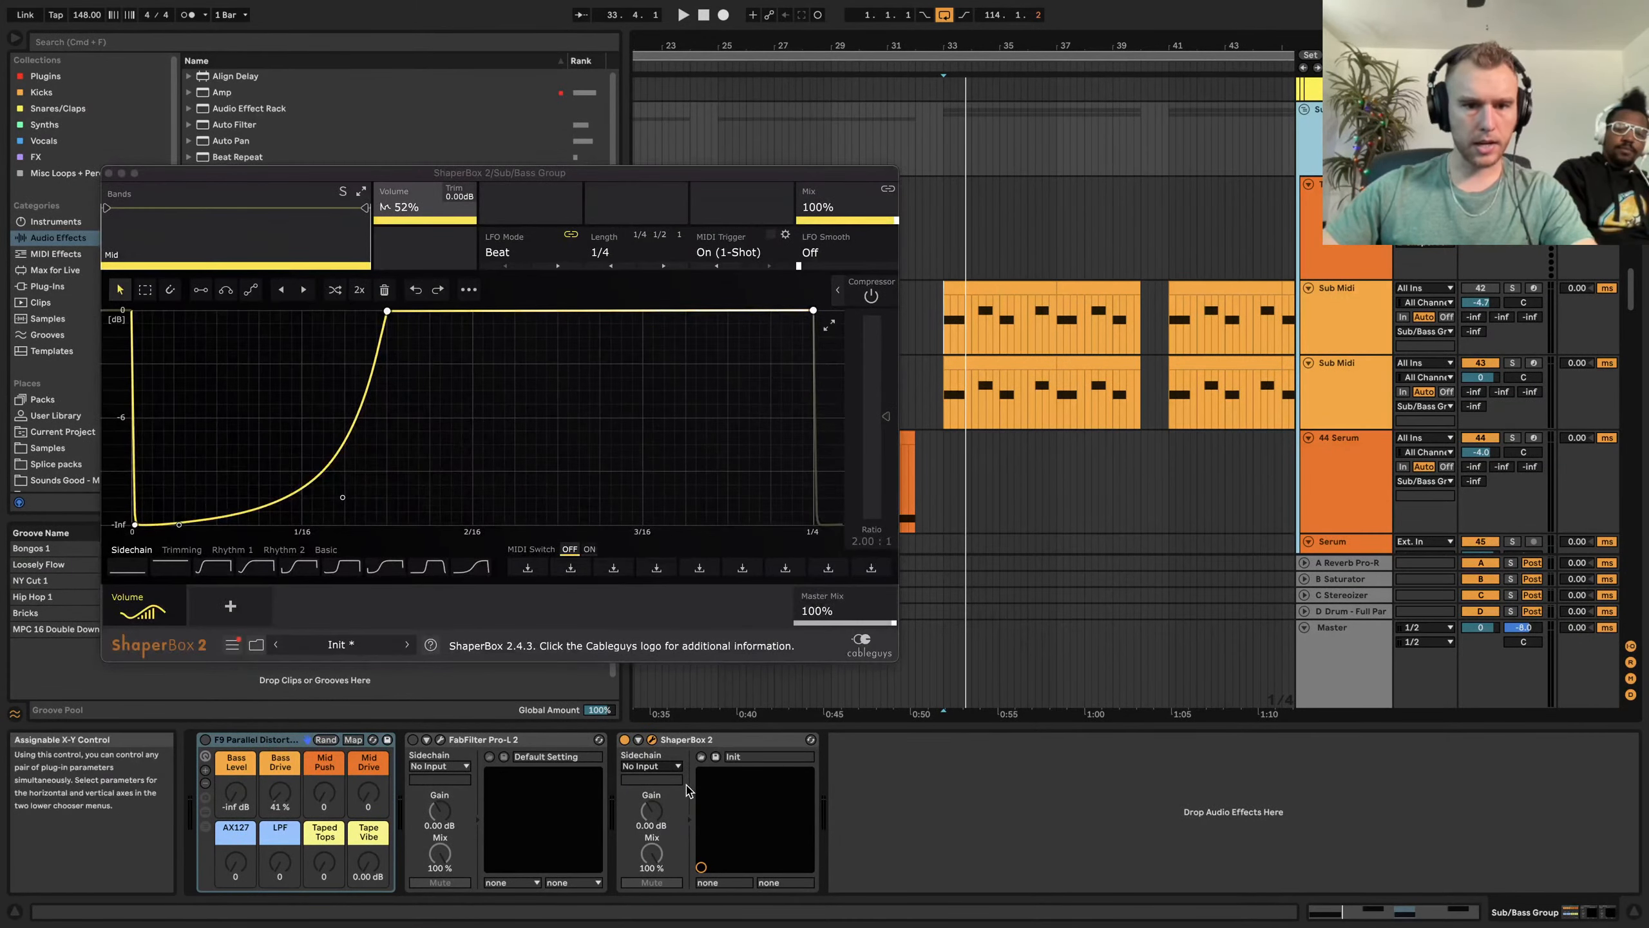
click(667, 769)
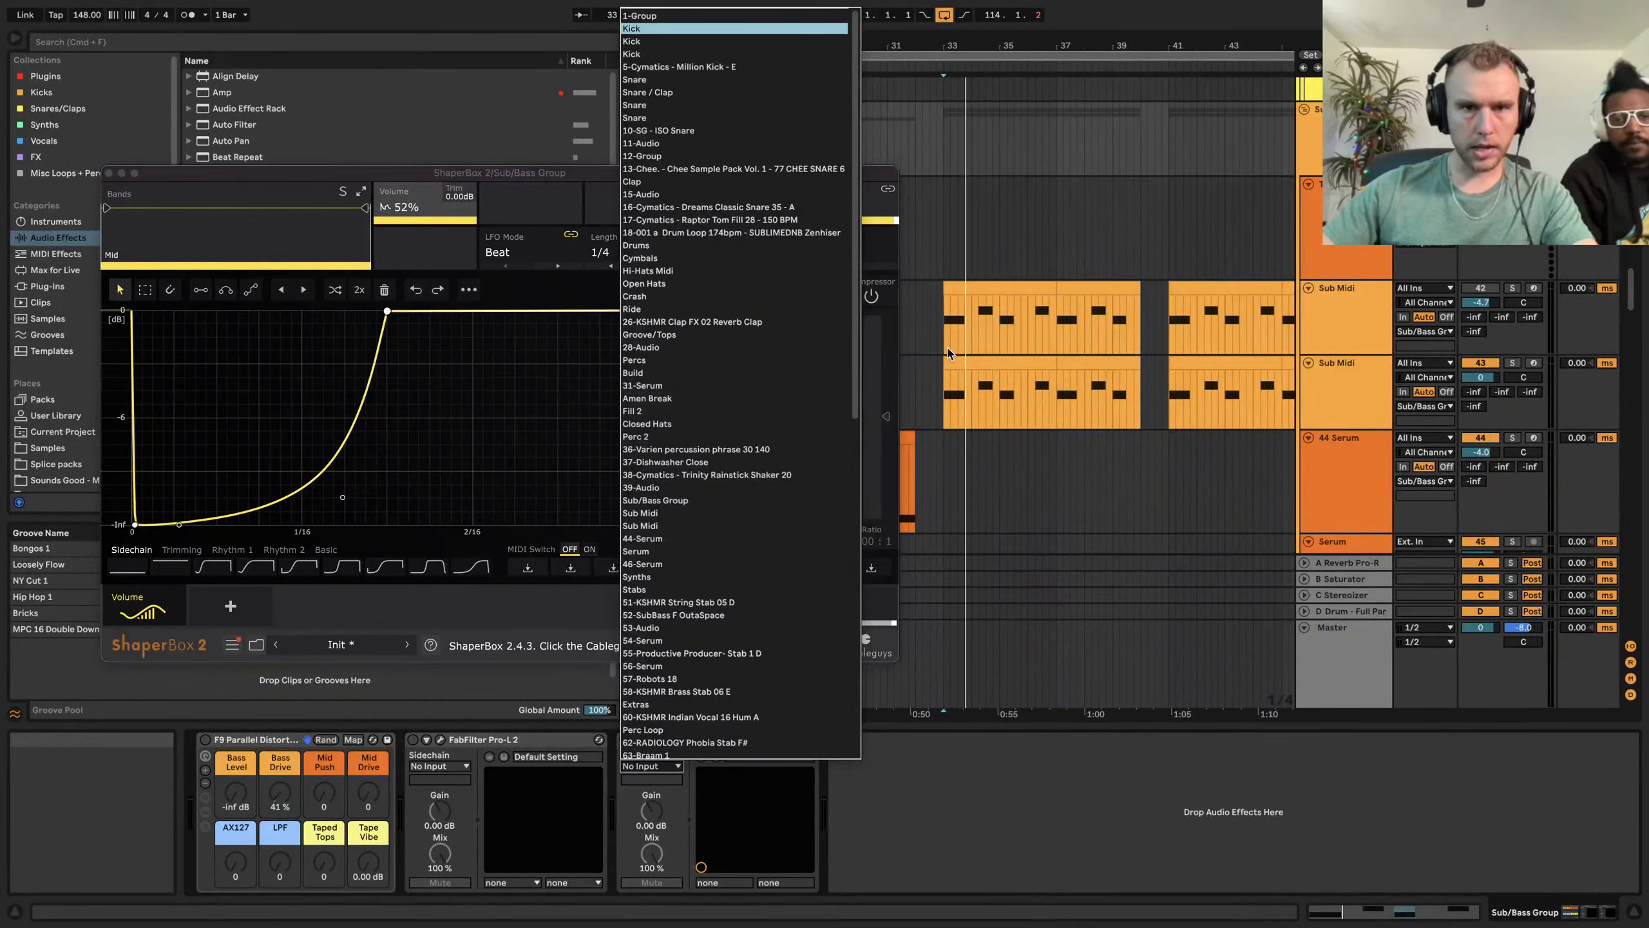
key(space)
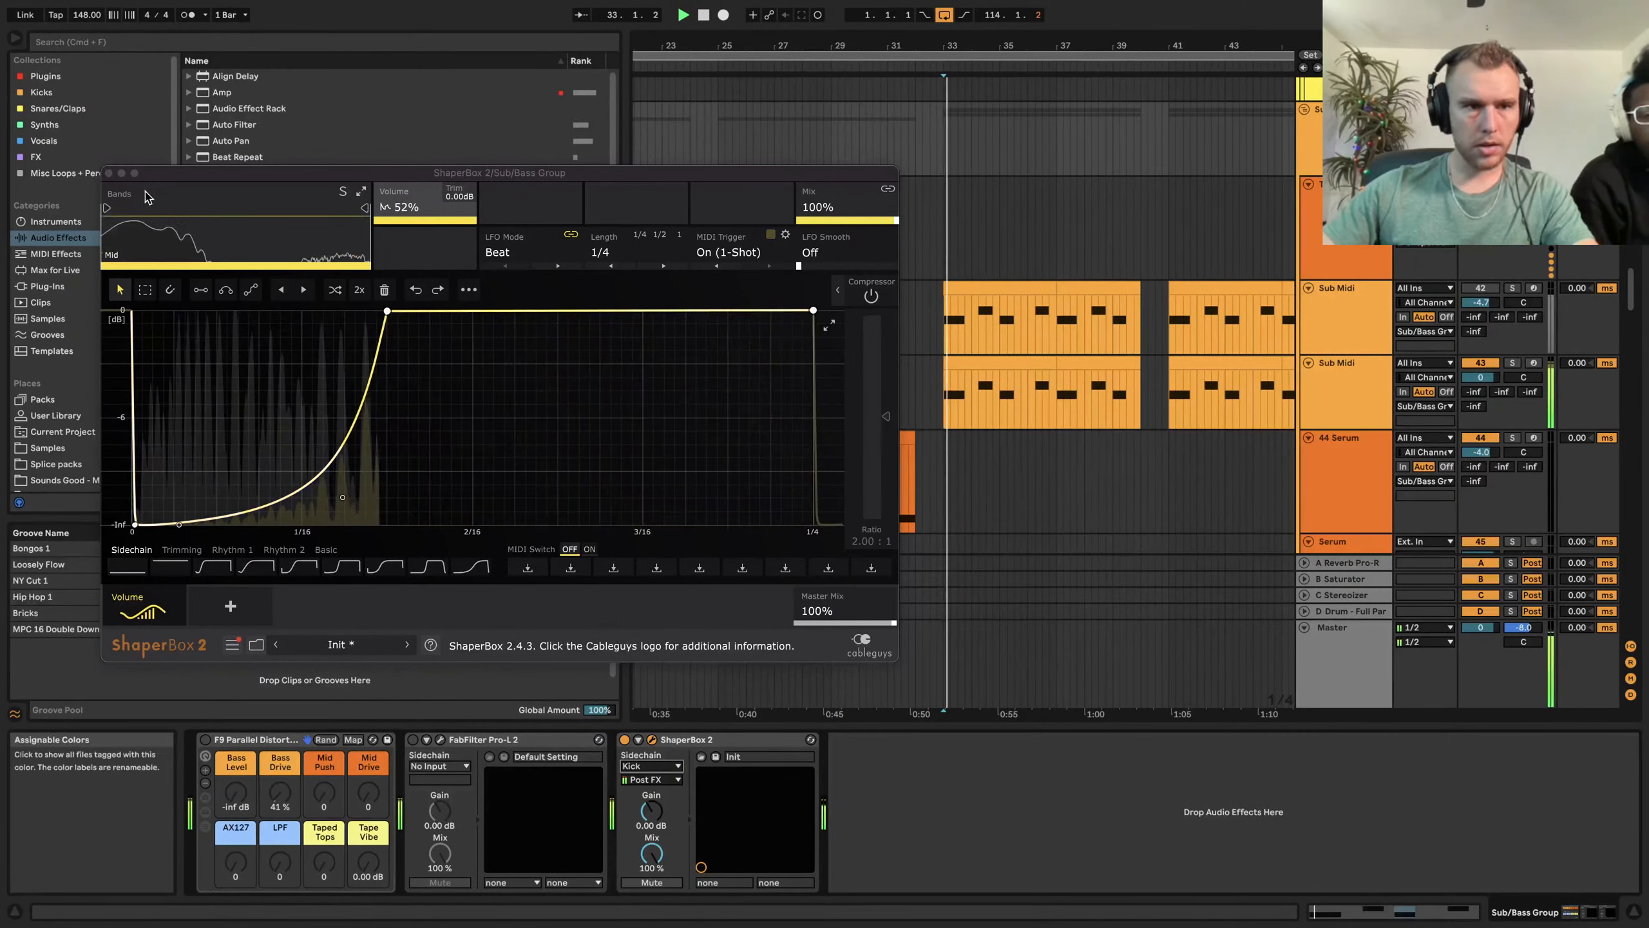
click(108, 172)
Compare the device chains of Sub Midi tracks 42 and 43, then show the Sub/Bass Group's devices and look over its tracks
click(1336, 344)
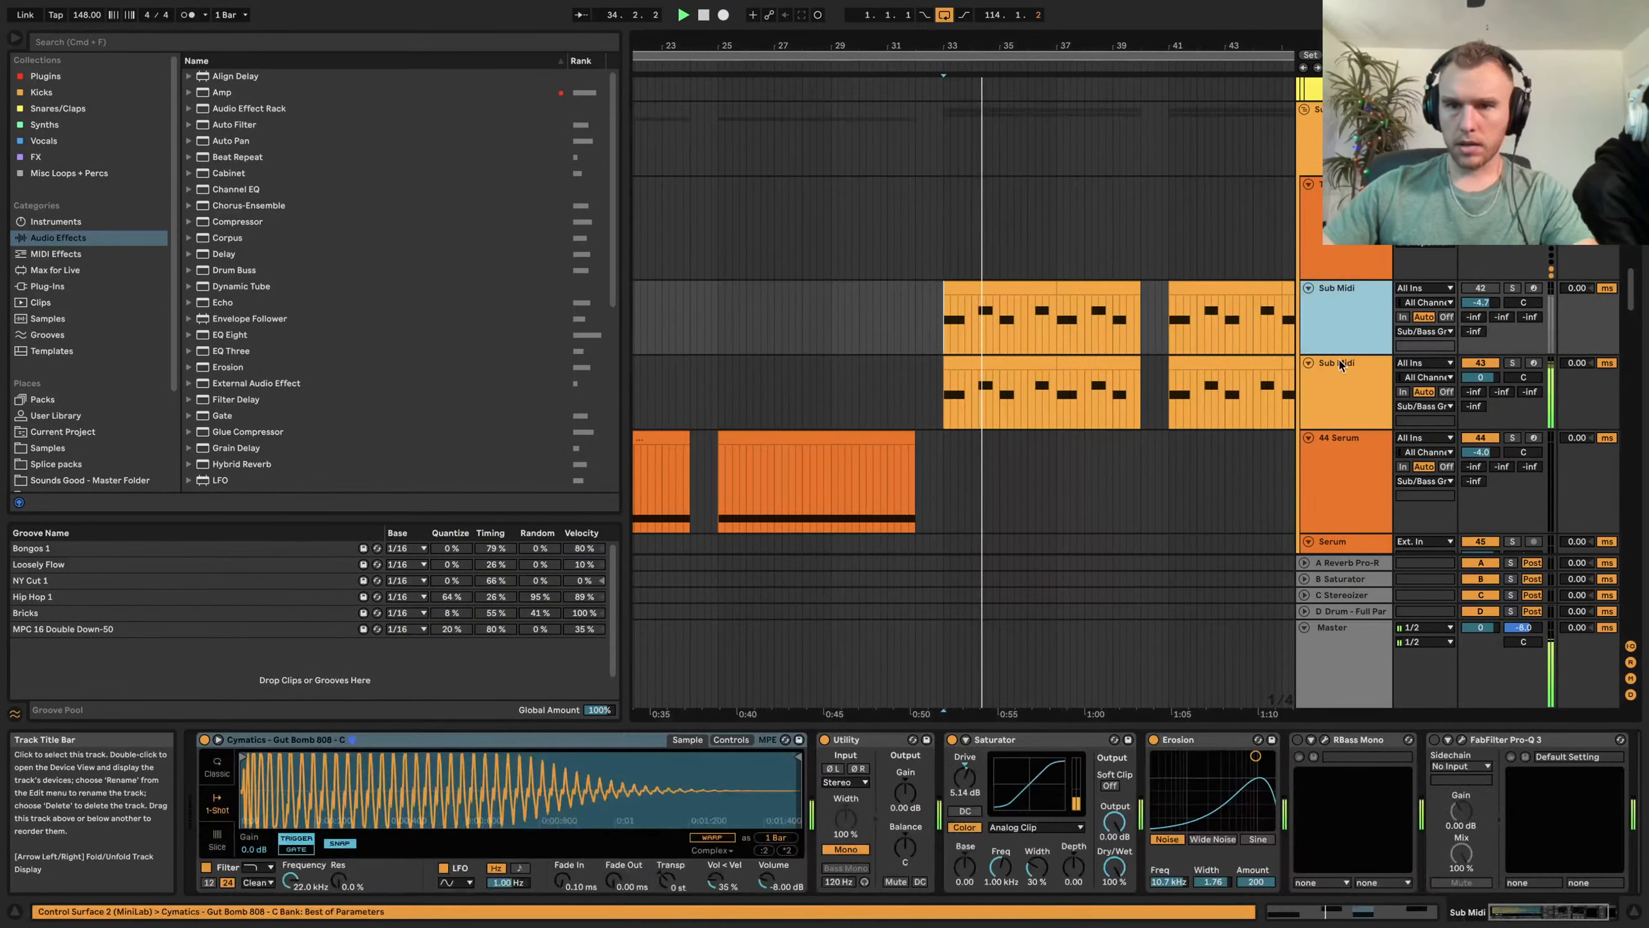
click(1347, 384)
click(1313, 134)
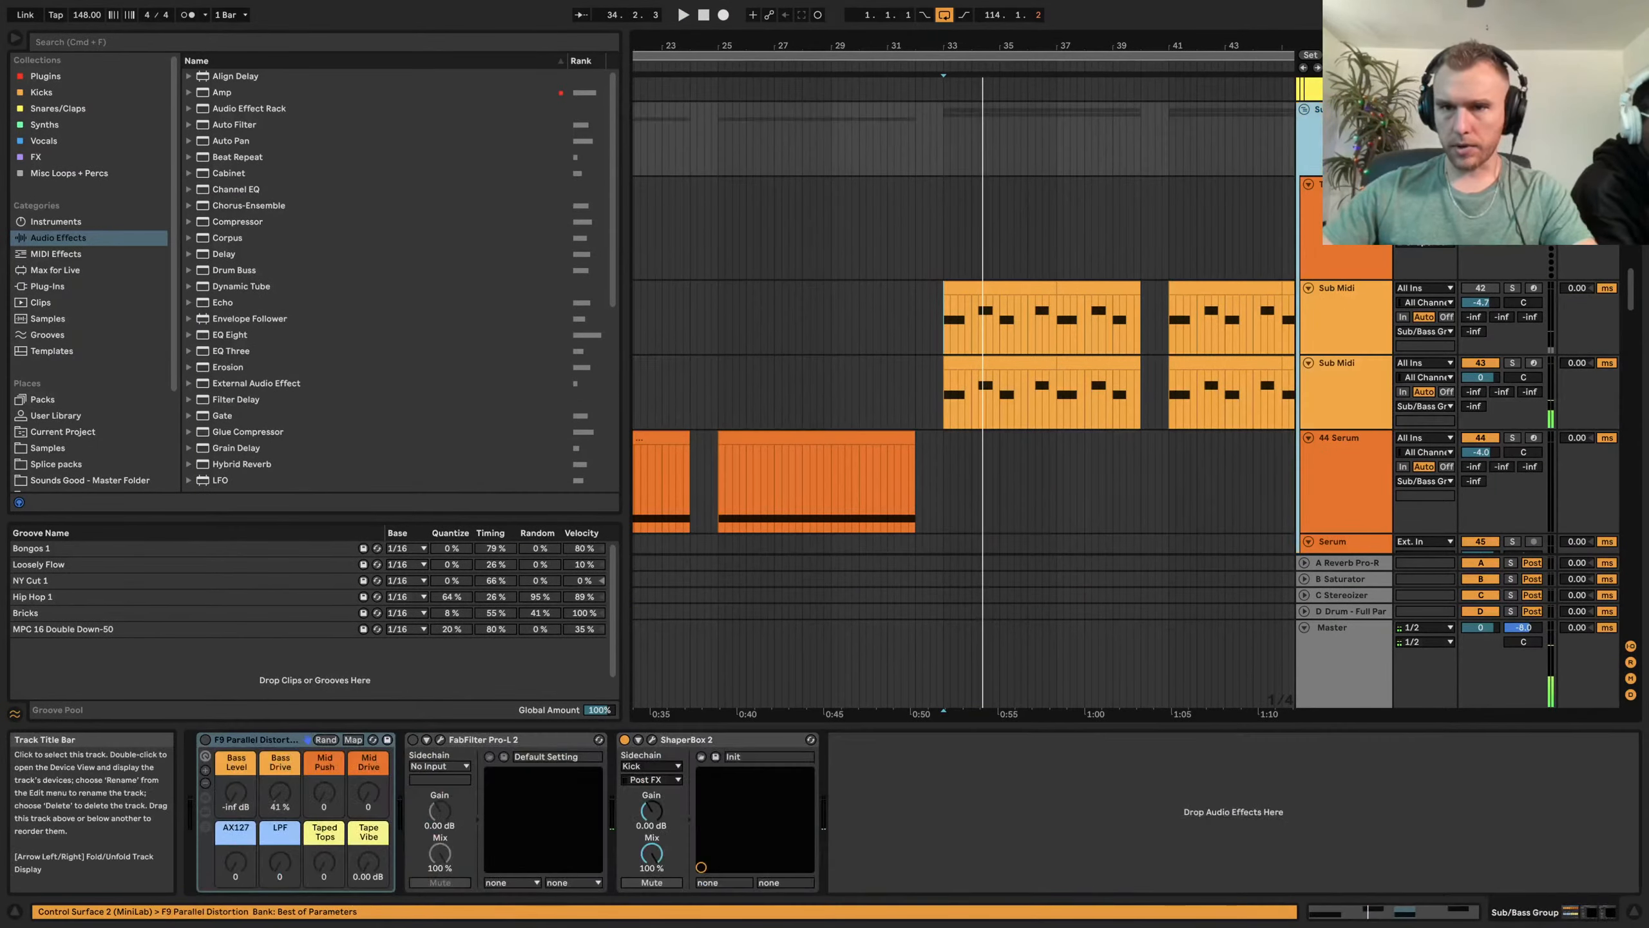
scroll(1339, 474, down, 10)
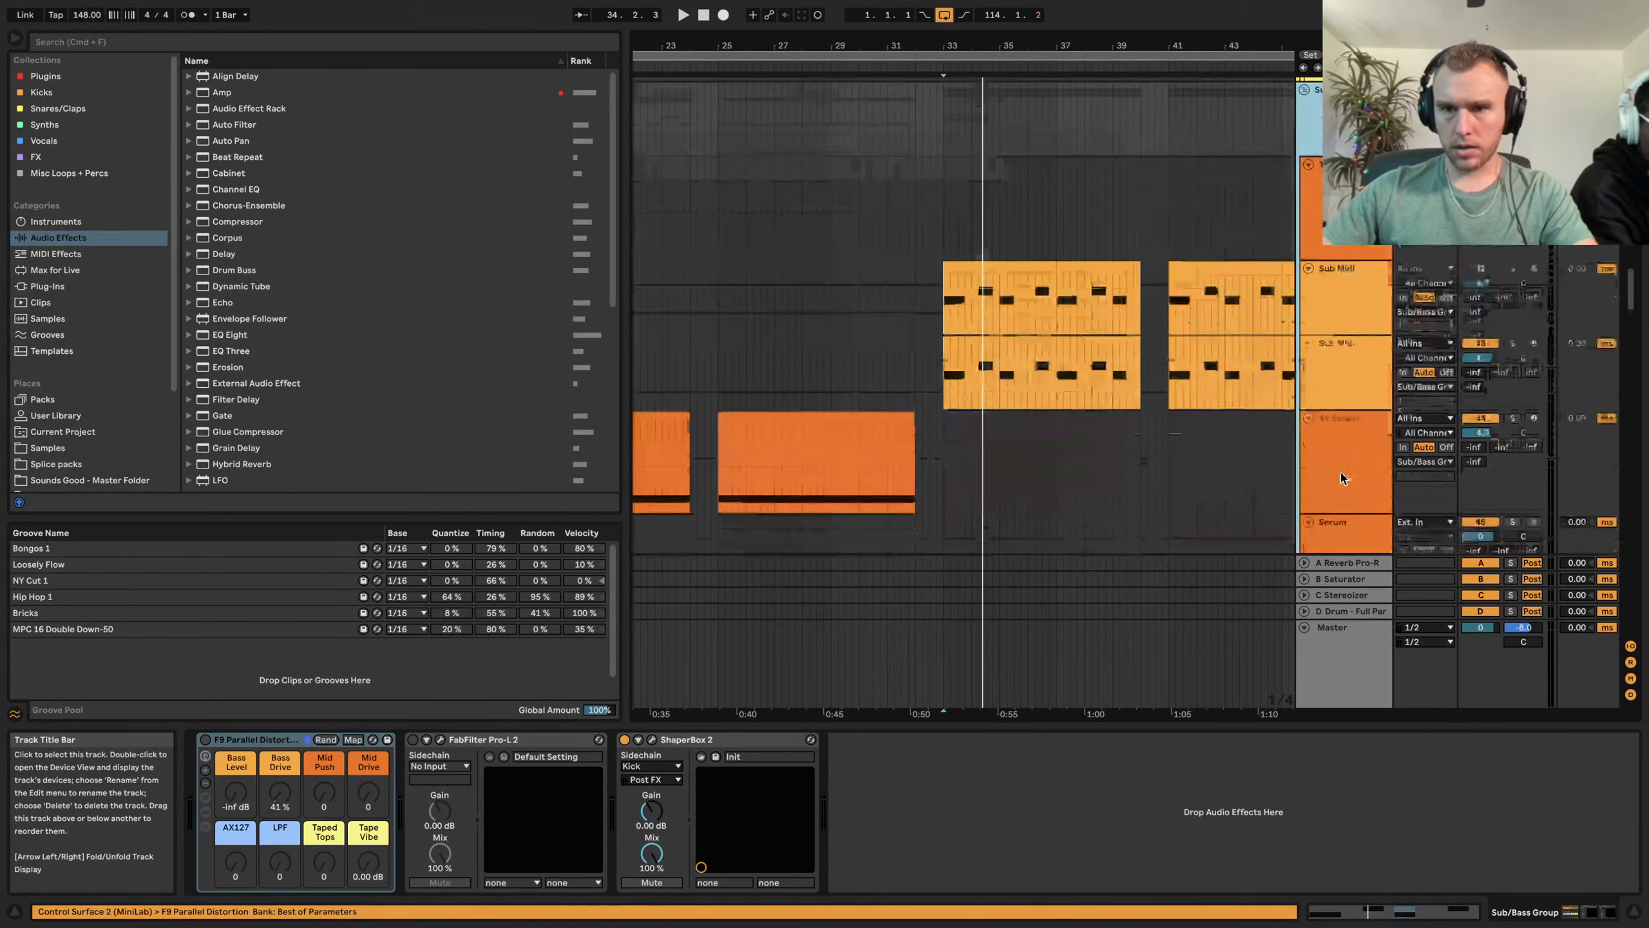
scroll(1340, 474, up, 6)
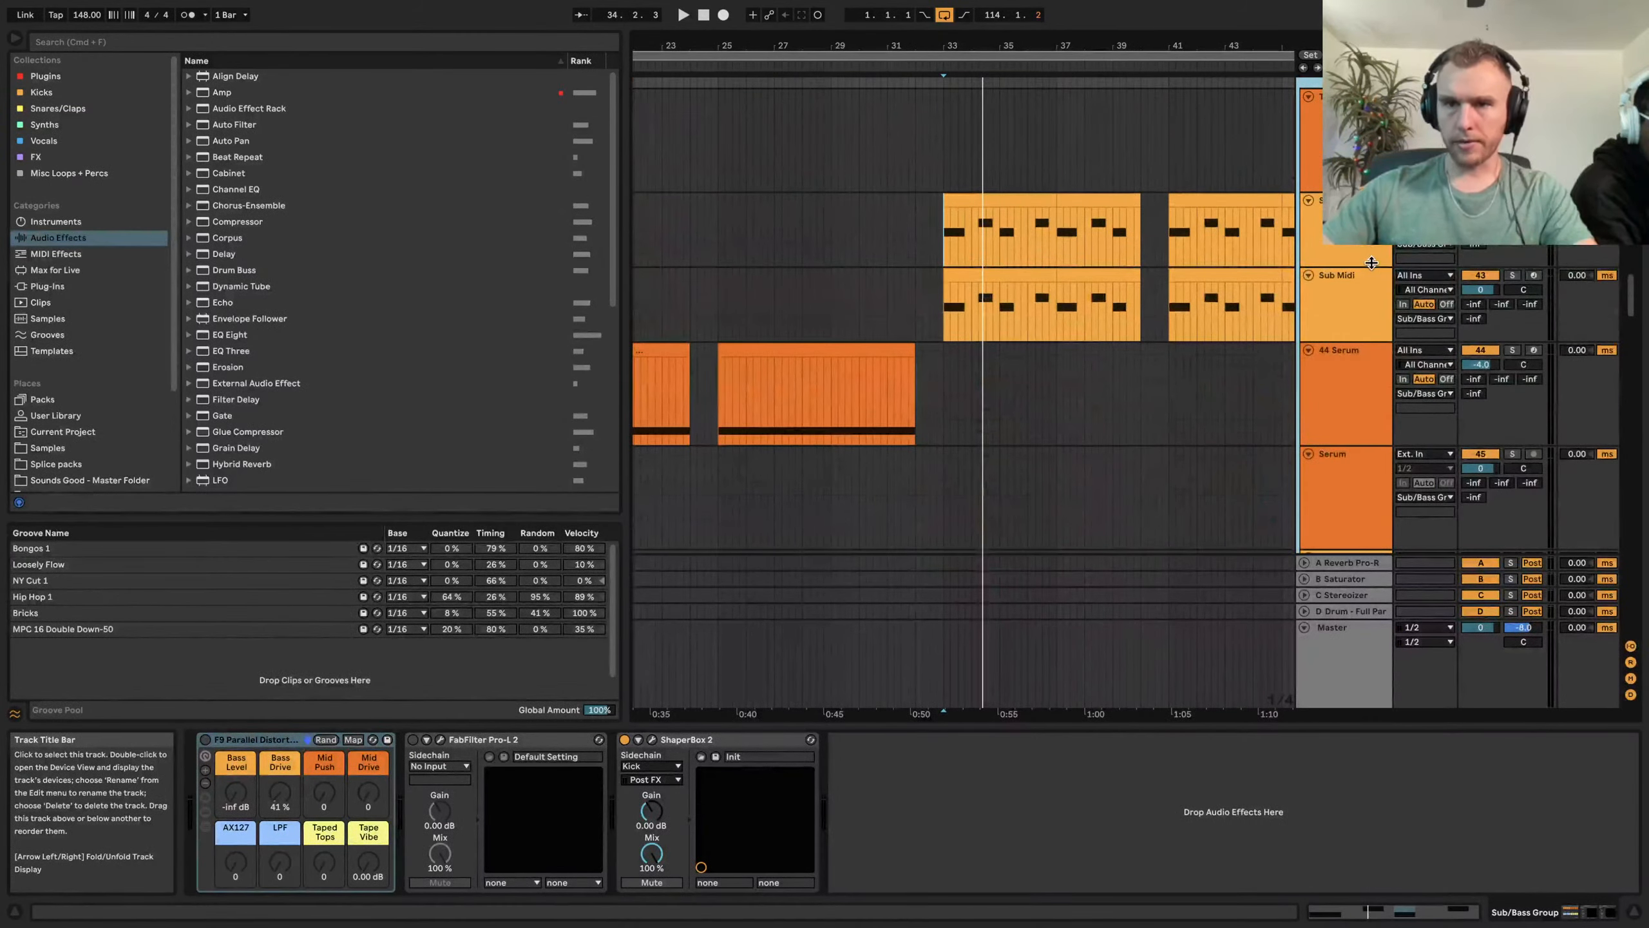
scroll(1065, 237, right, 4)
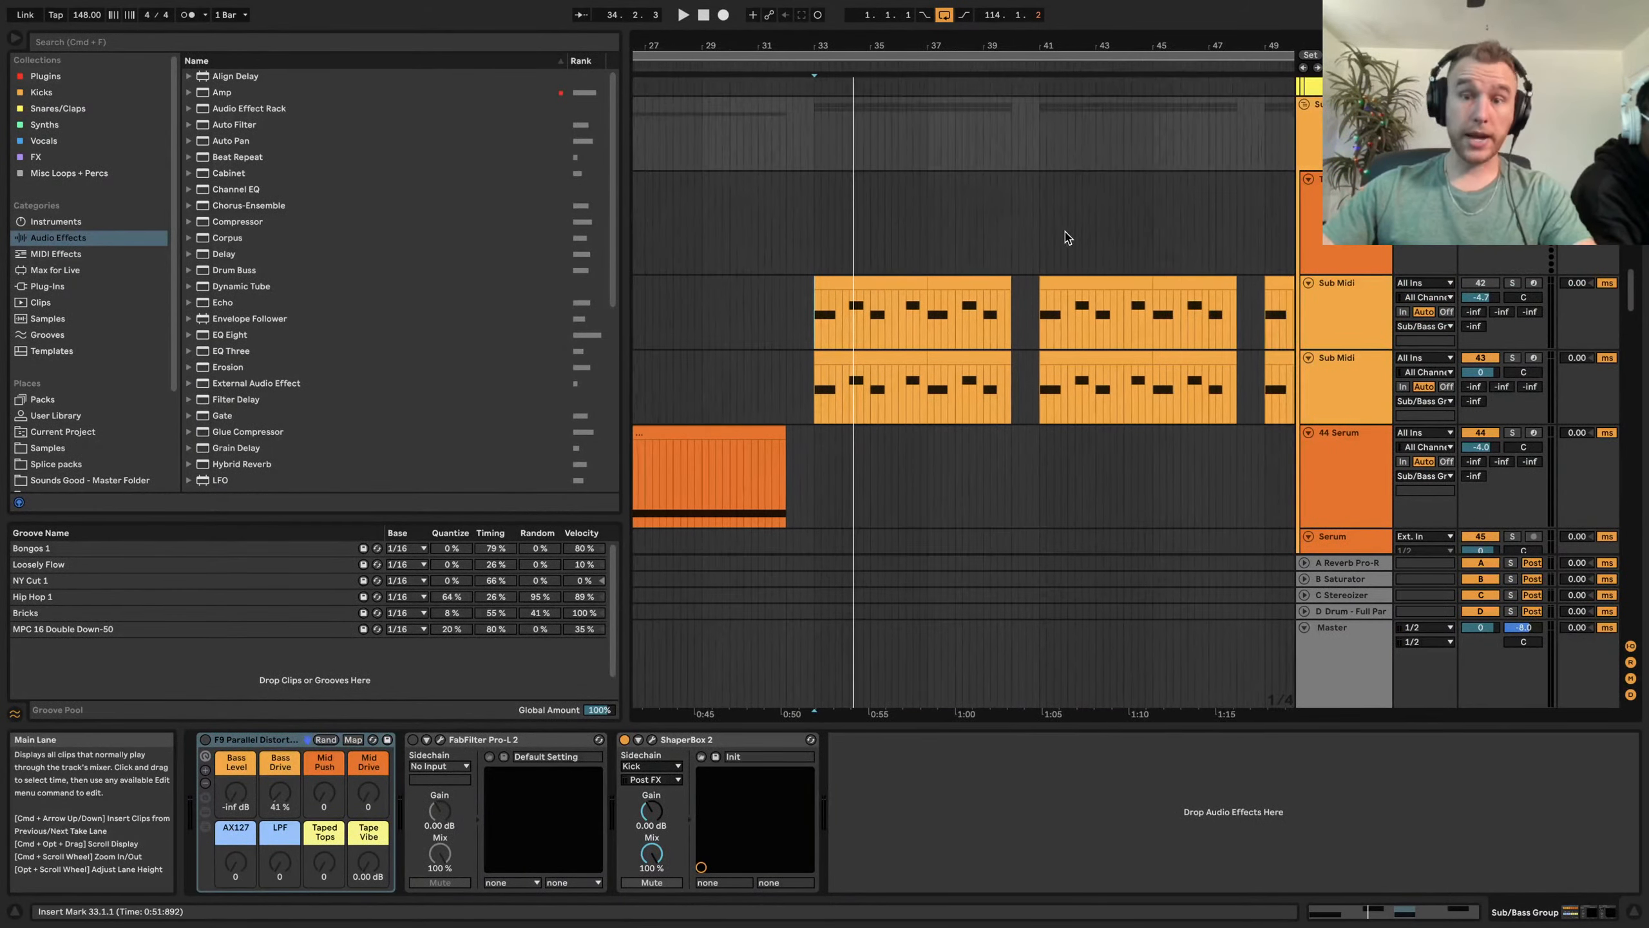
Look over the Stabs tracks from bar 41 and show the devices of the 52 SubBass track
click(1040, 265)
scroll(1071, 393, down, 10)
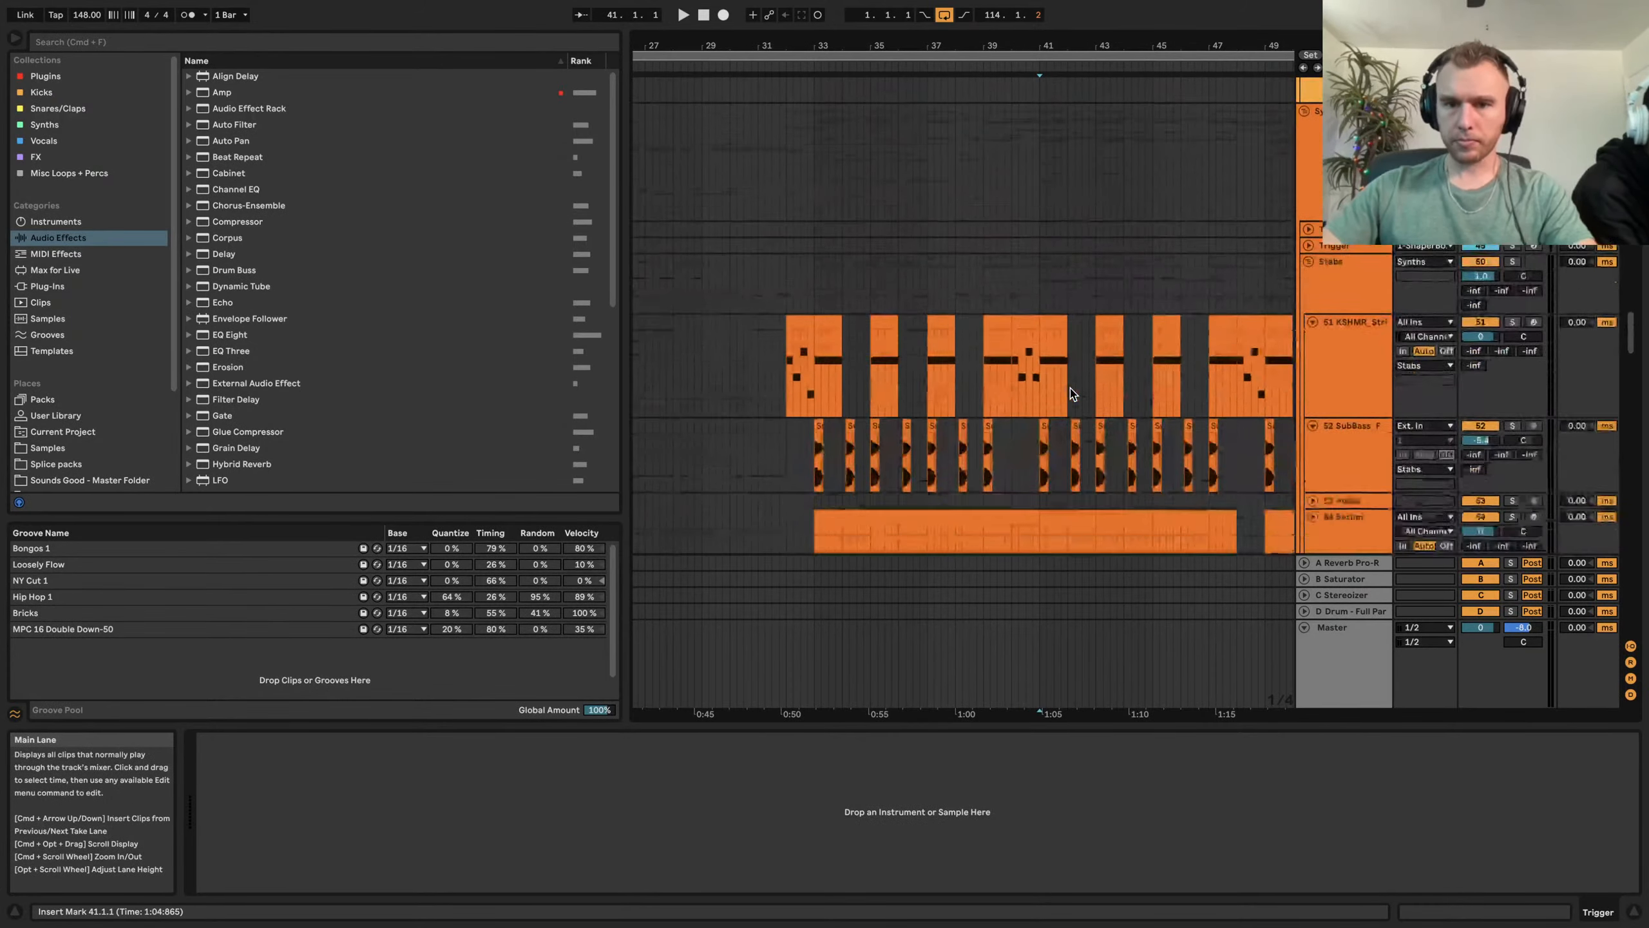
click(964, 324)
scroll(972, 321, up, 10)
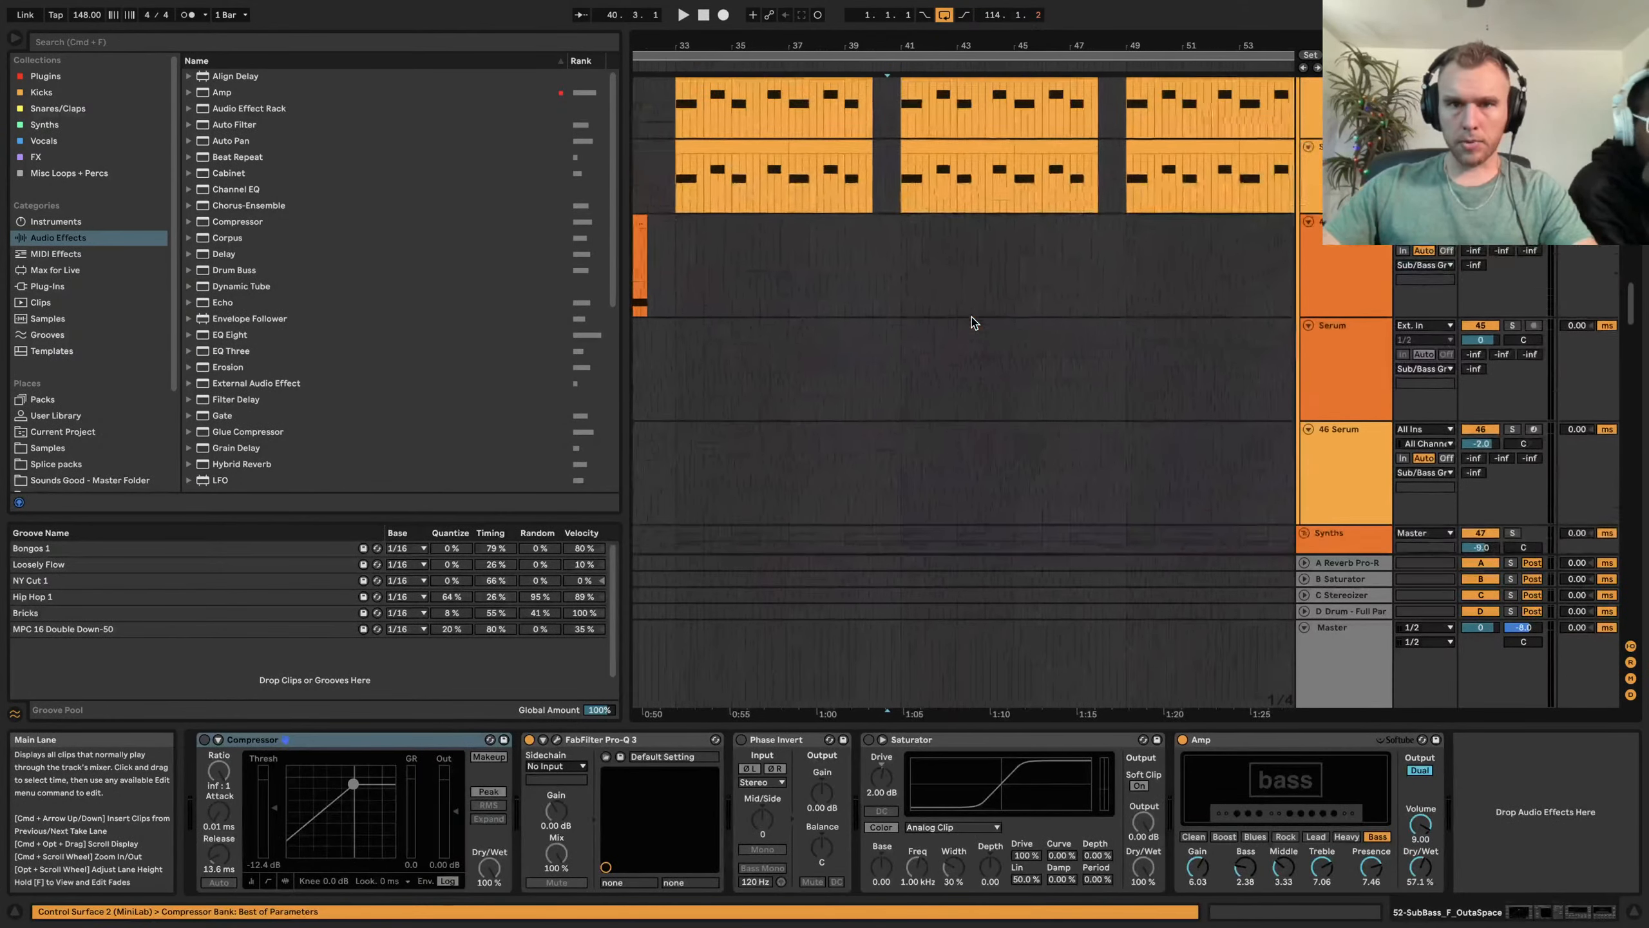
Audition Sub Midi track 43 soloed with its Erosion bypassed and re-enabled, then stop playback and unsolo the track
click(1343, 274)
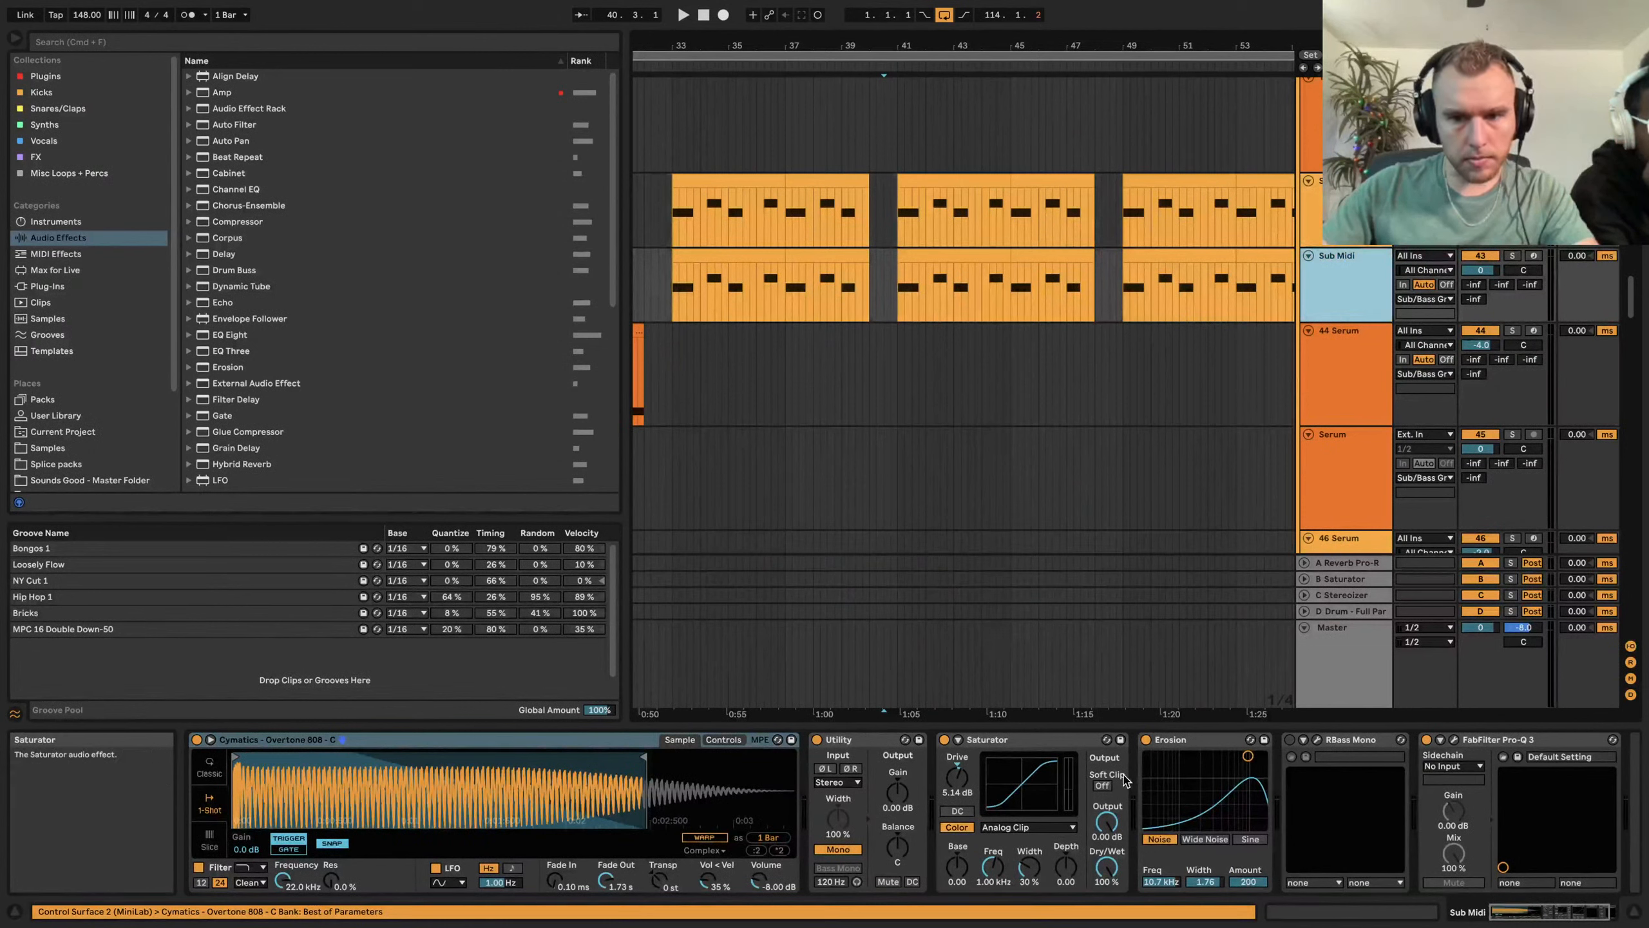
click(1147, 740)
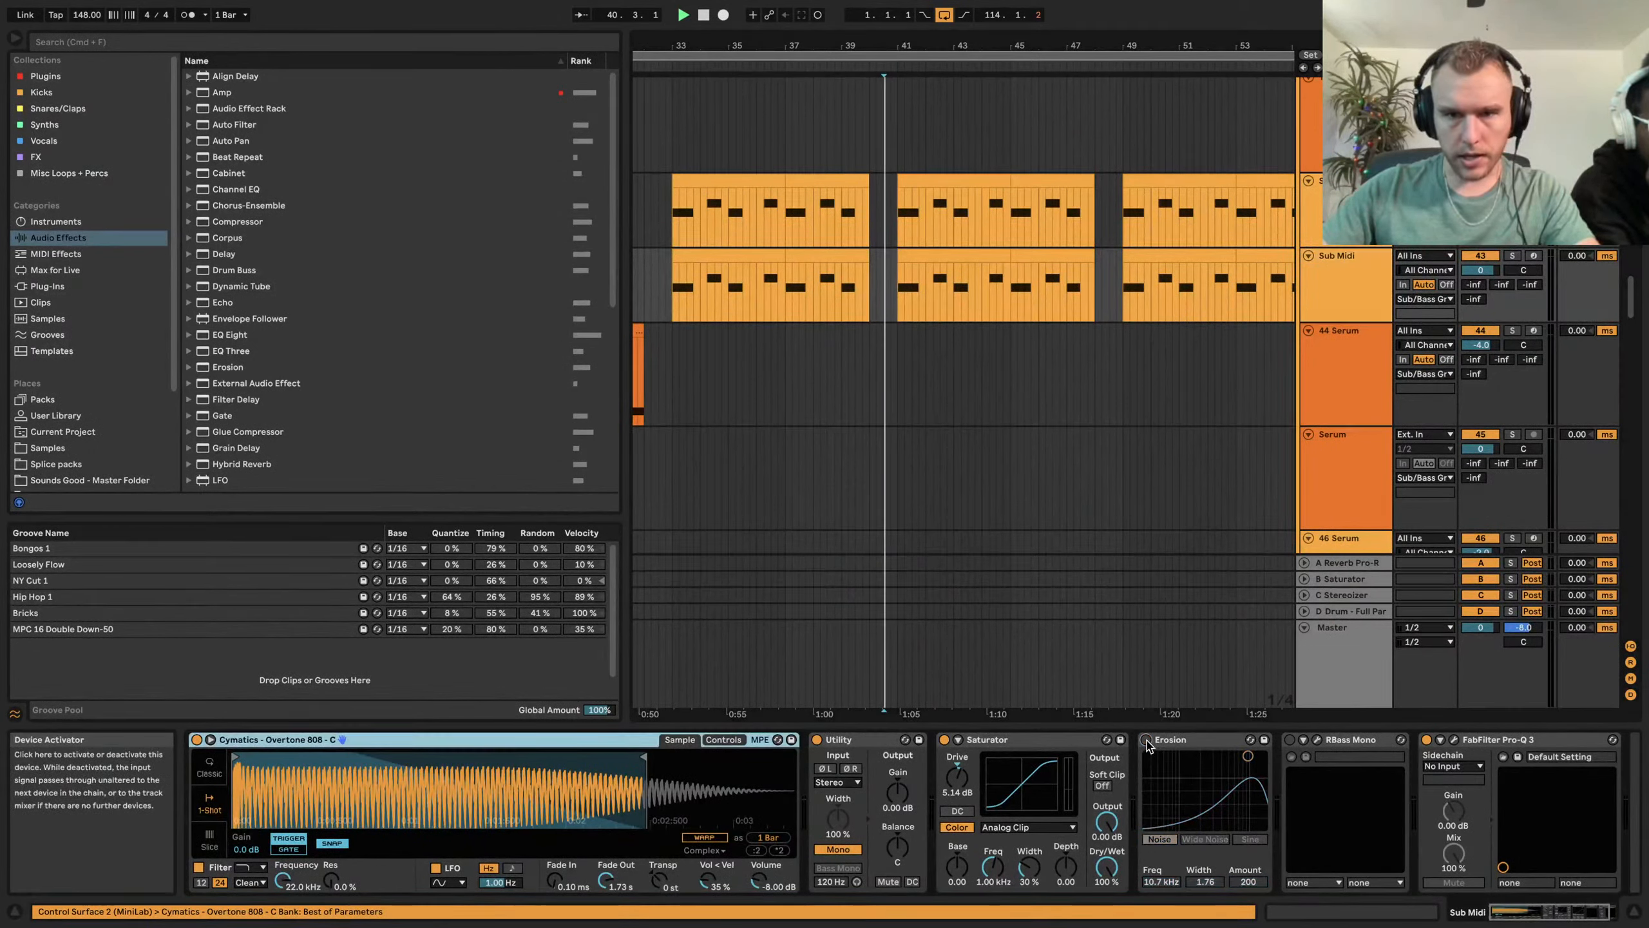
key(space)
key(space)
click(1511, 255)
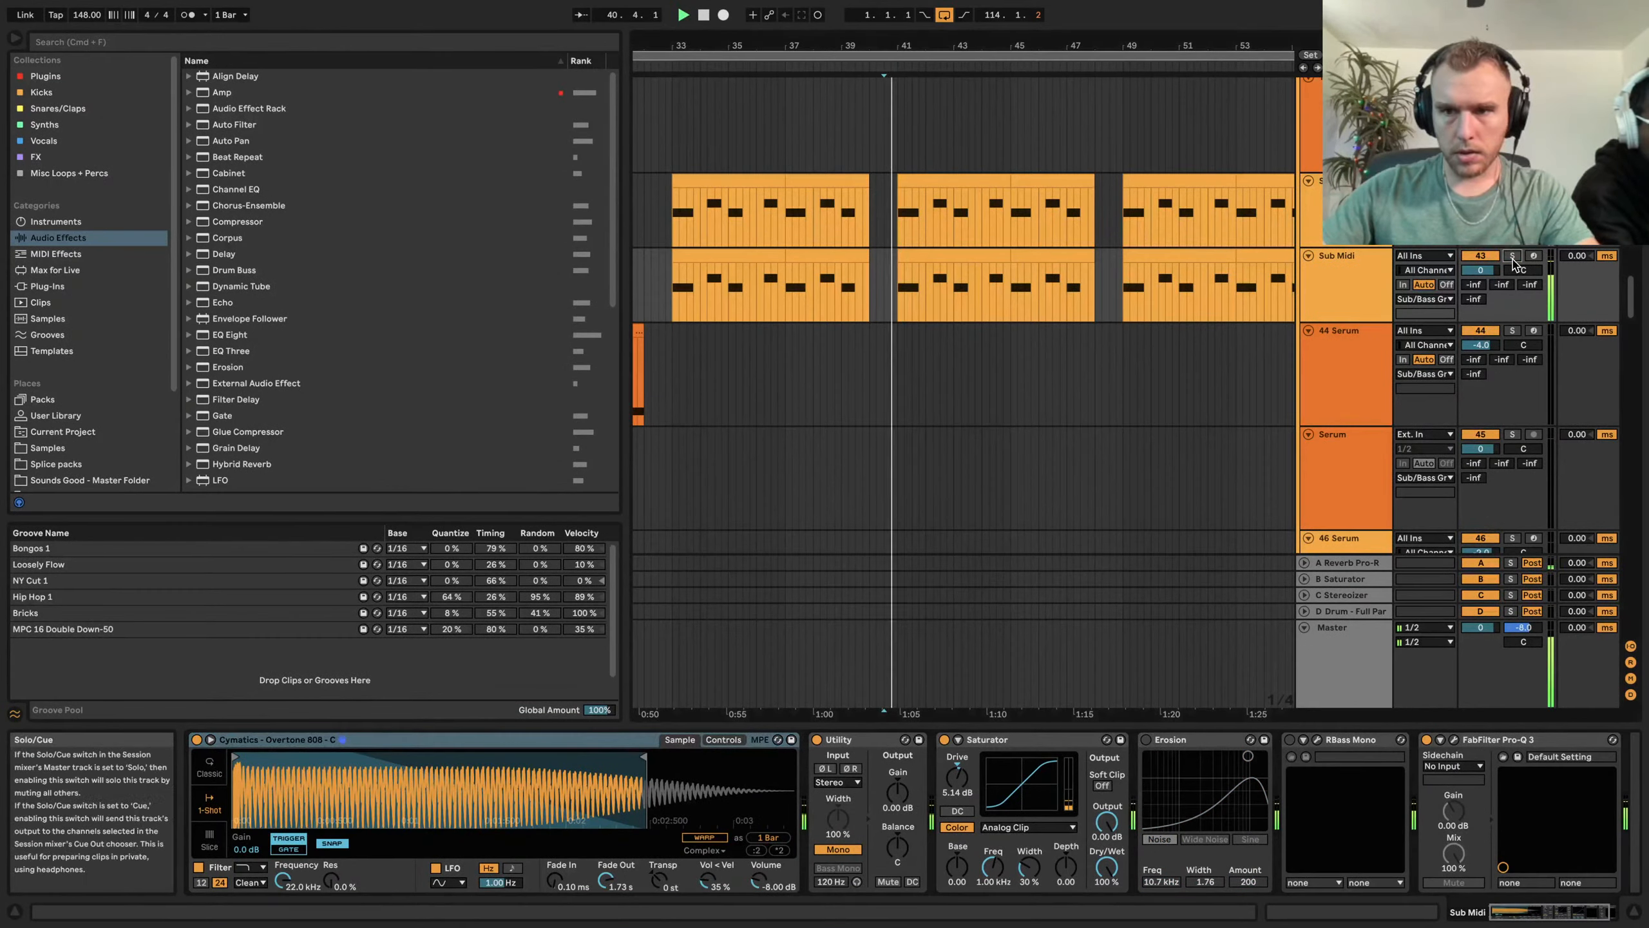
click(1146, 741)
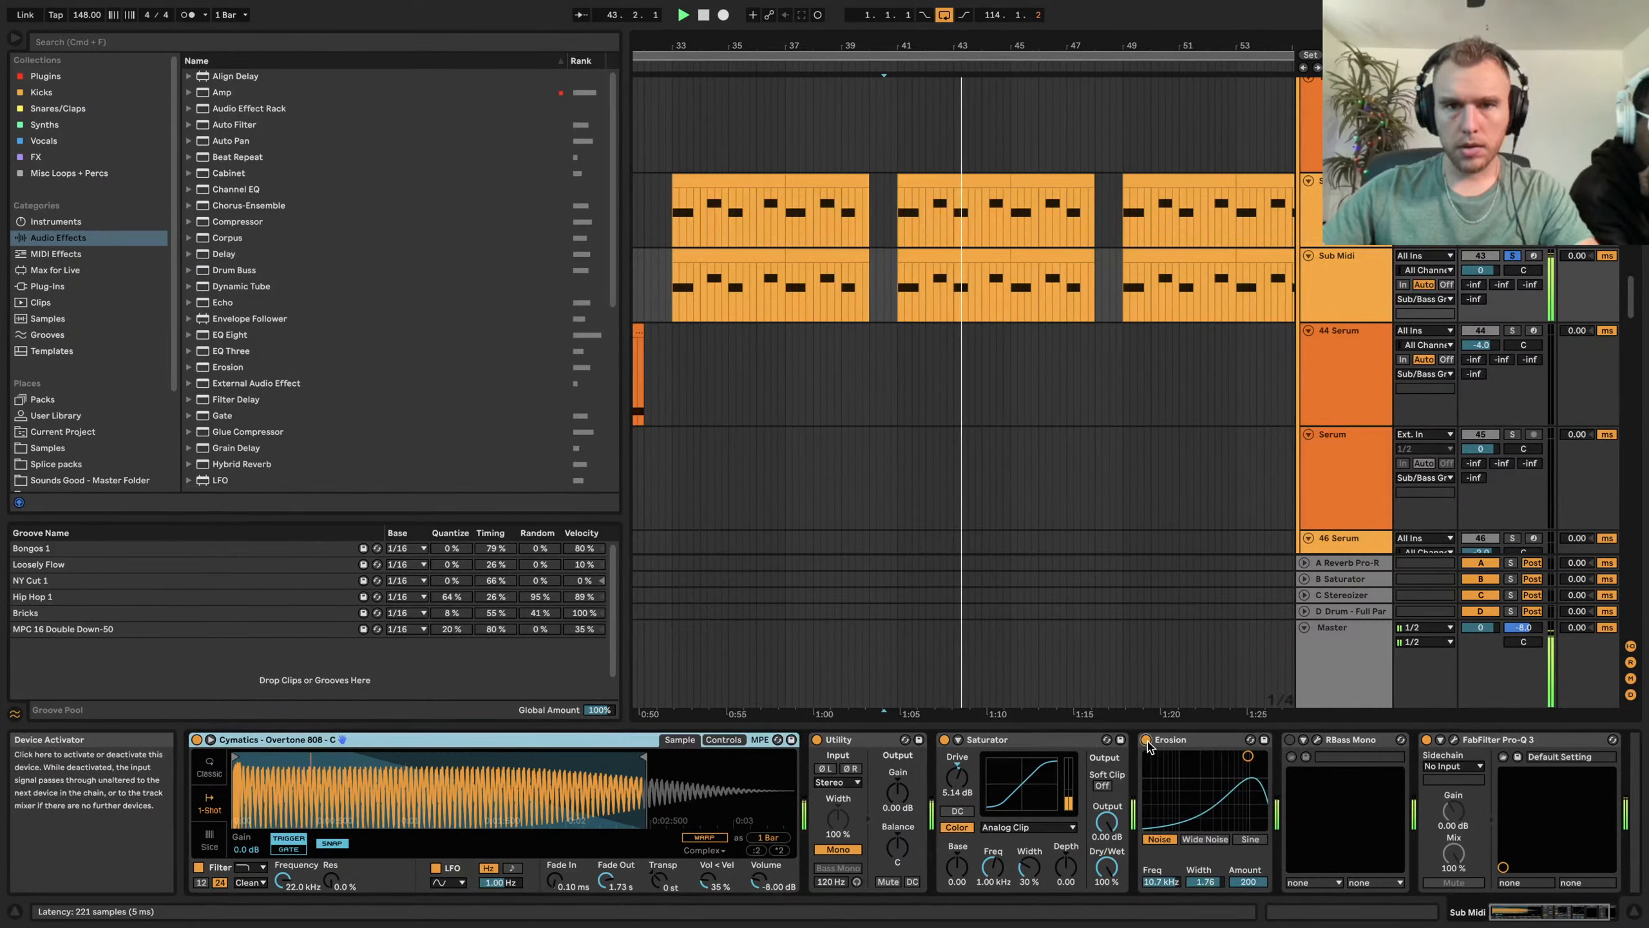
key(space)
click(1511, 255)
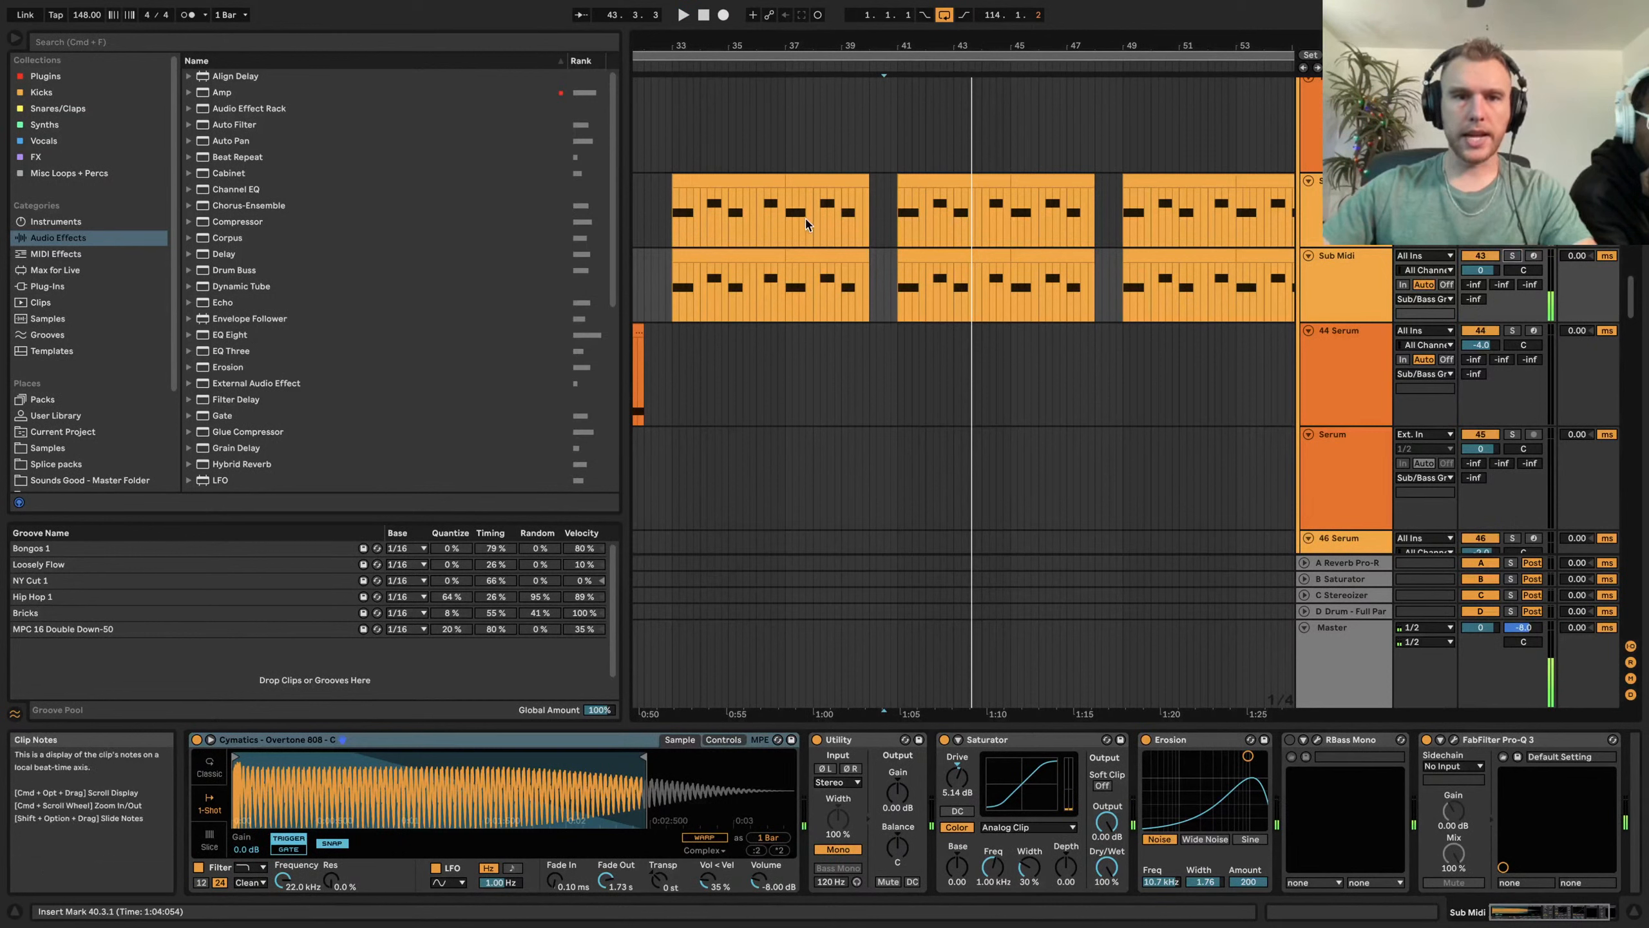
Play both Sub Midi patterns together from just before bar 33 and stop playback
click(657, 219)
key(space)
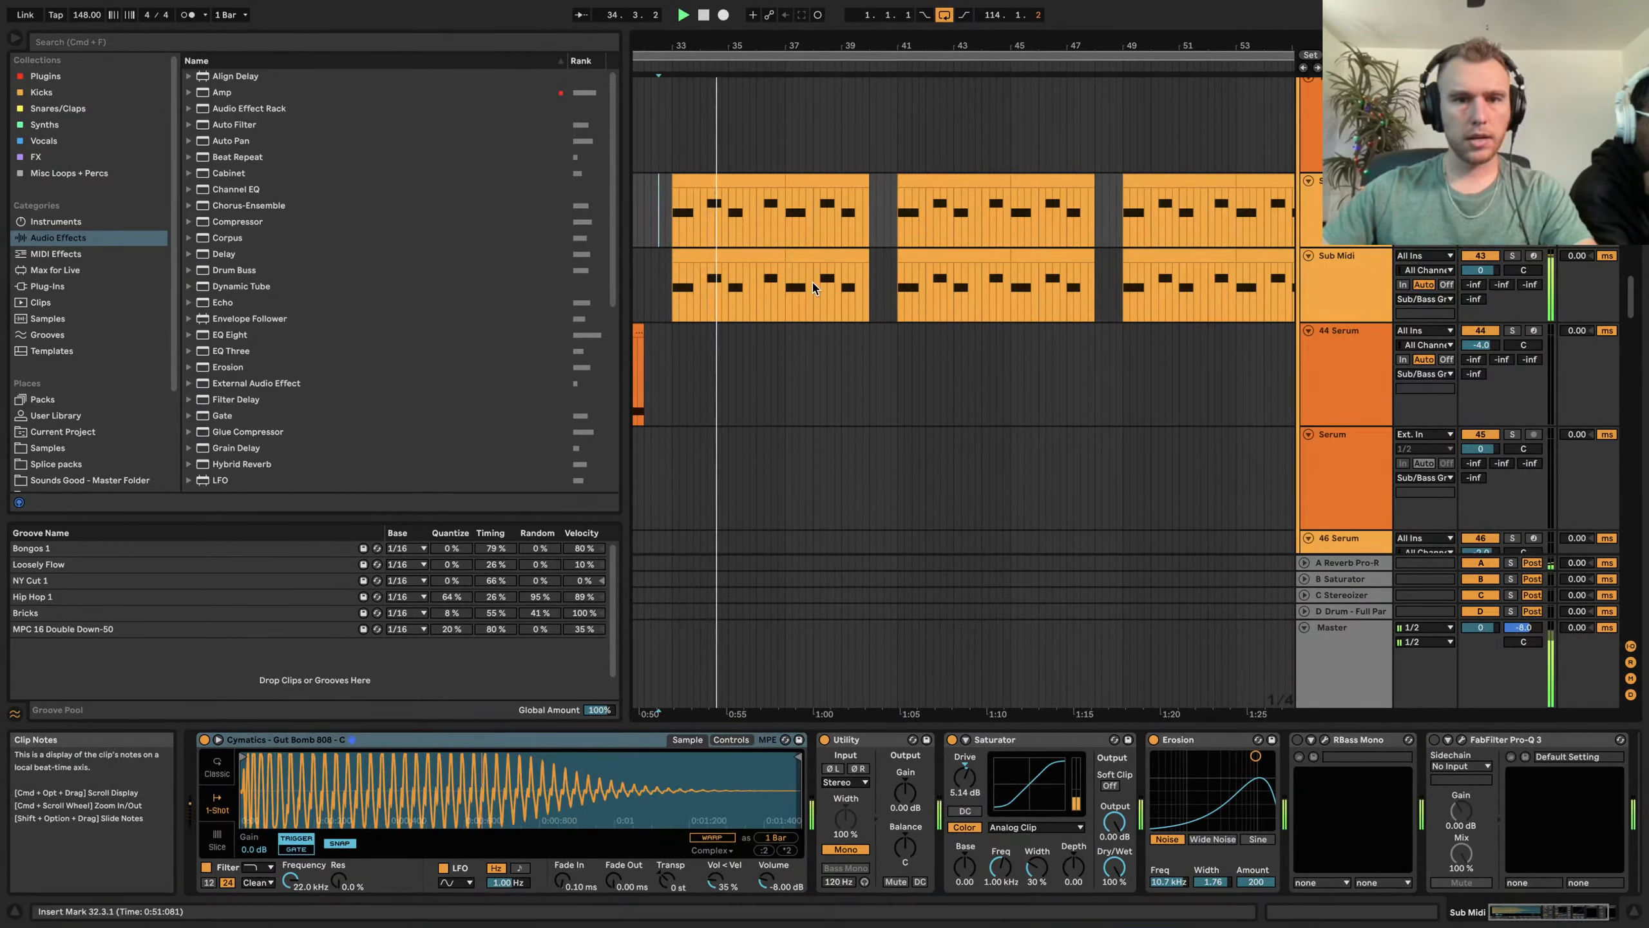
scroll(813, 288, left, 4)
scroll(814, 288, left, 5)
scroll(814, 288, down, 2)
key(space)
Solo the 44 Serum track, play its intro bass clip from bar 1, then stop and unsolo it
scroll(813, 288, down, 3)
scroll(1134, 288, up, 1)
click(1347, 312)
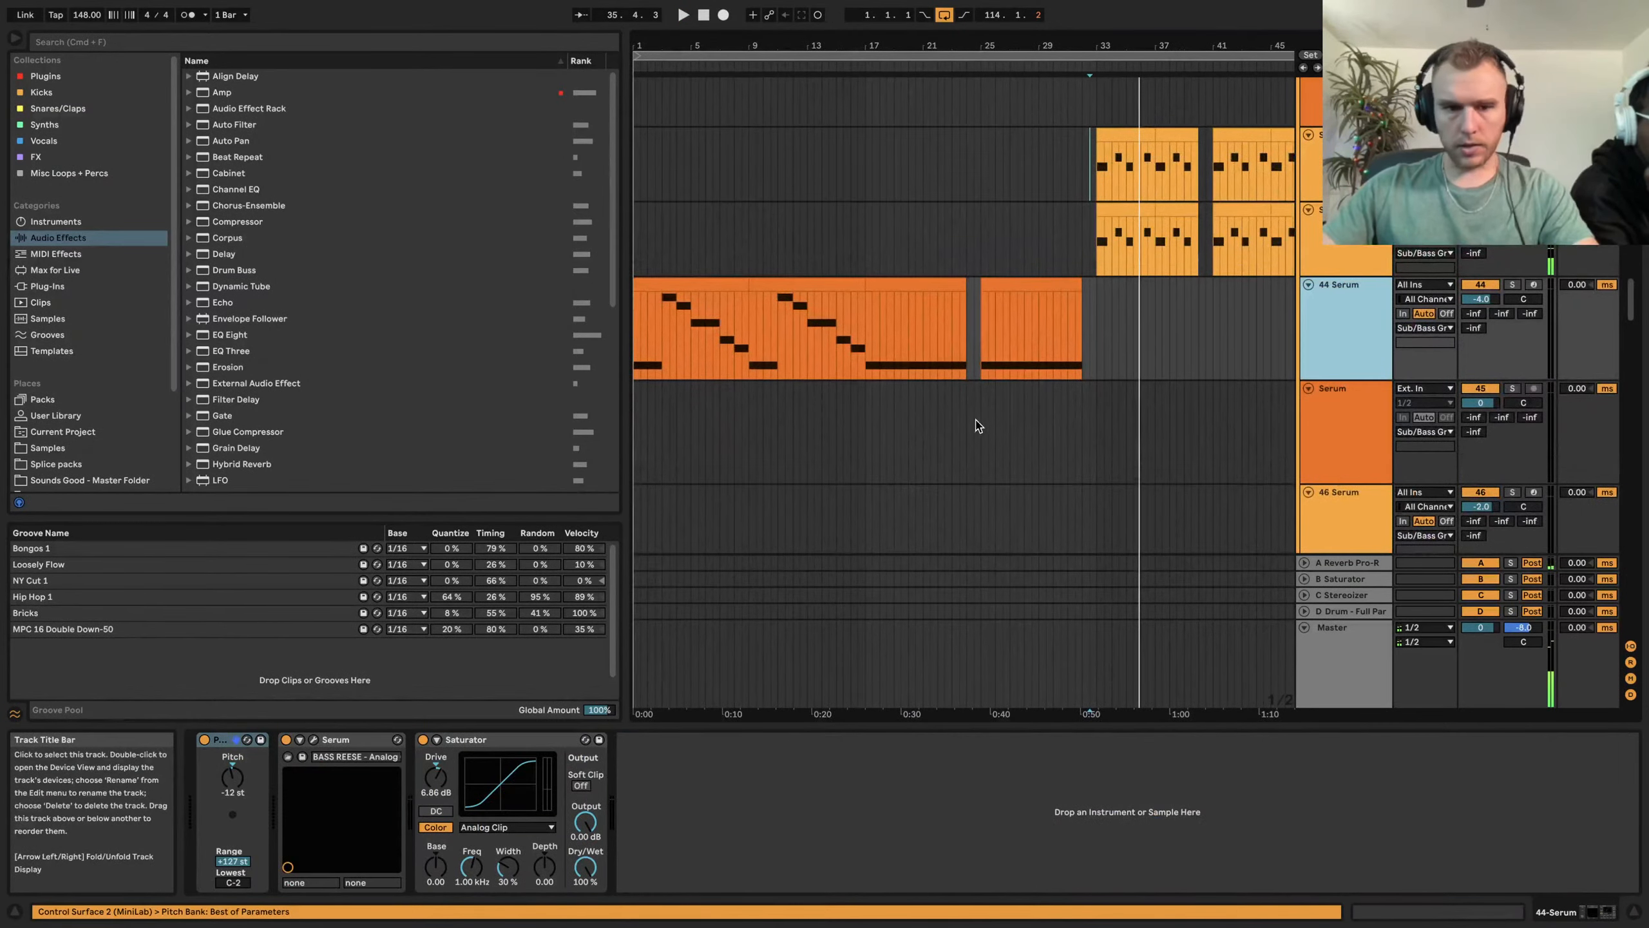
drag(749, 331, 865, 331)
click(1512, 284)
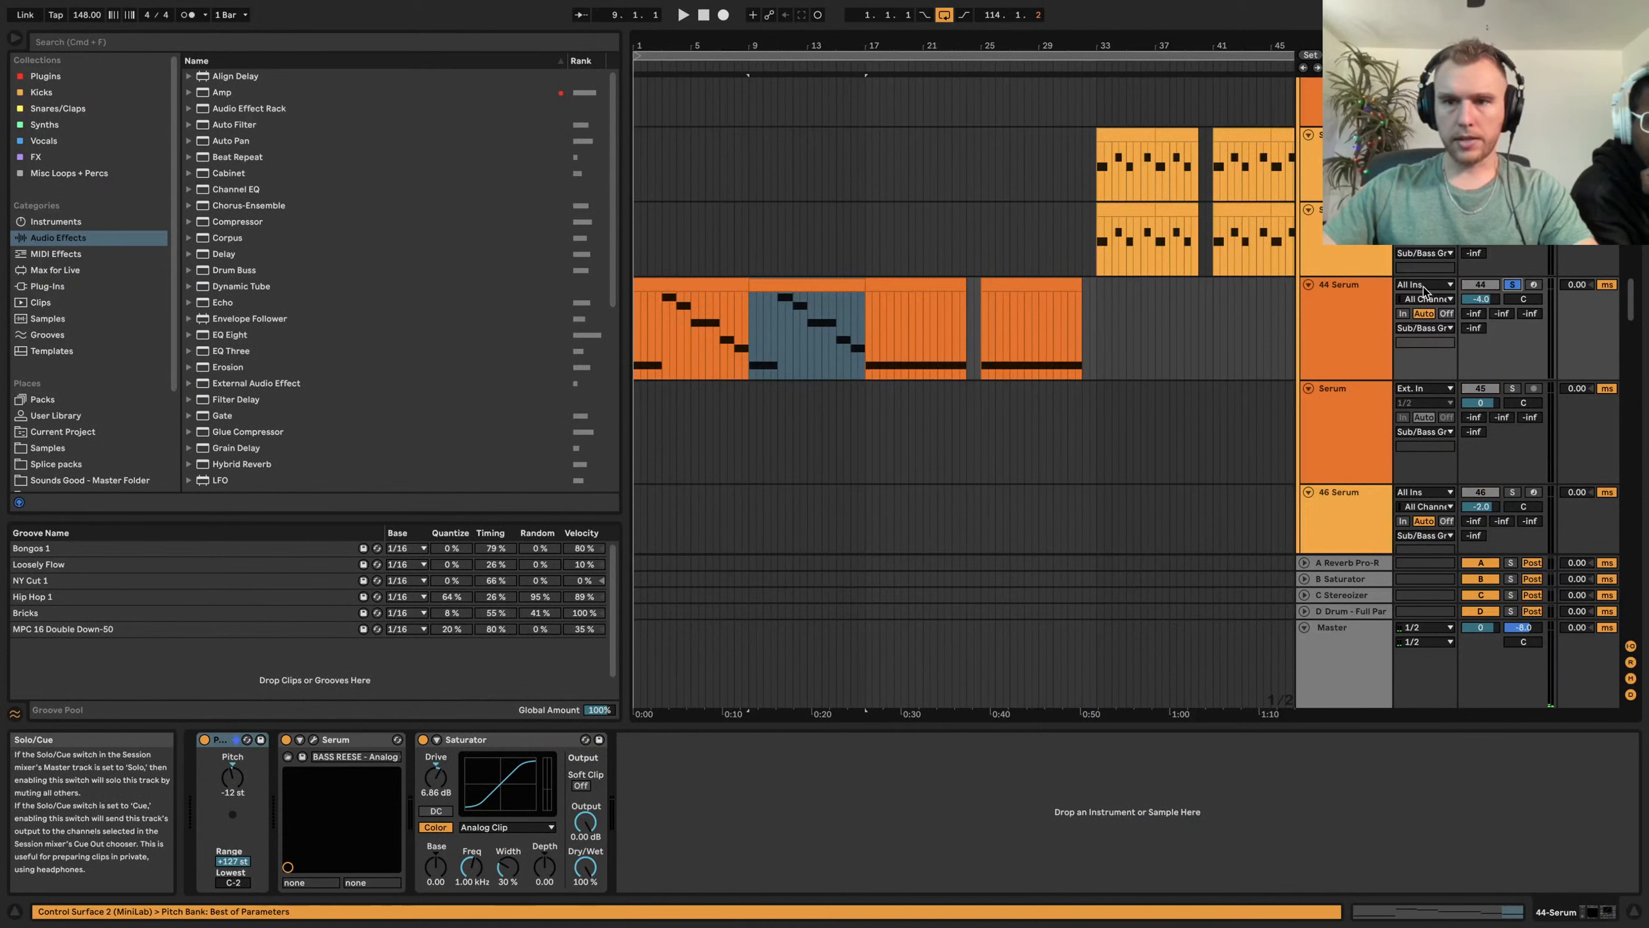
click(674, 284)
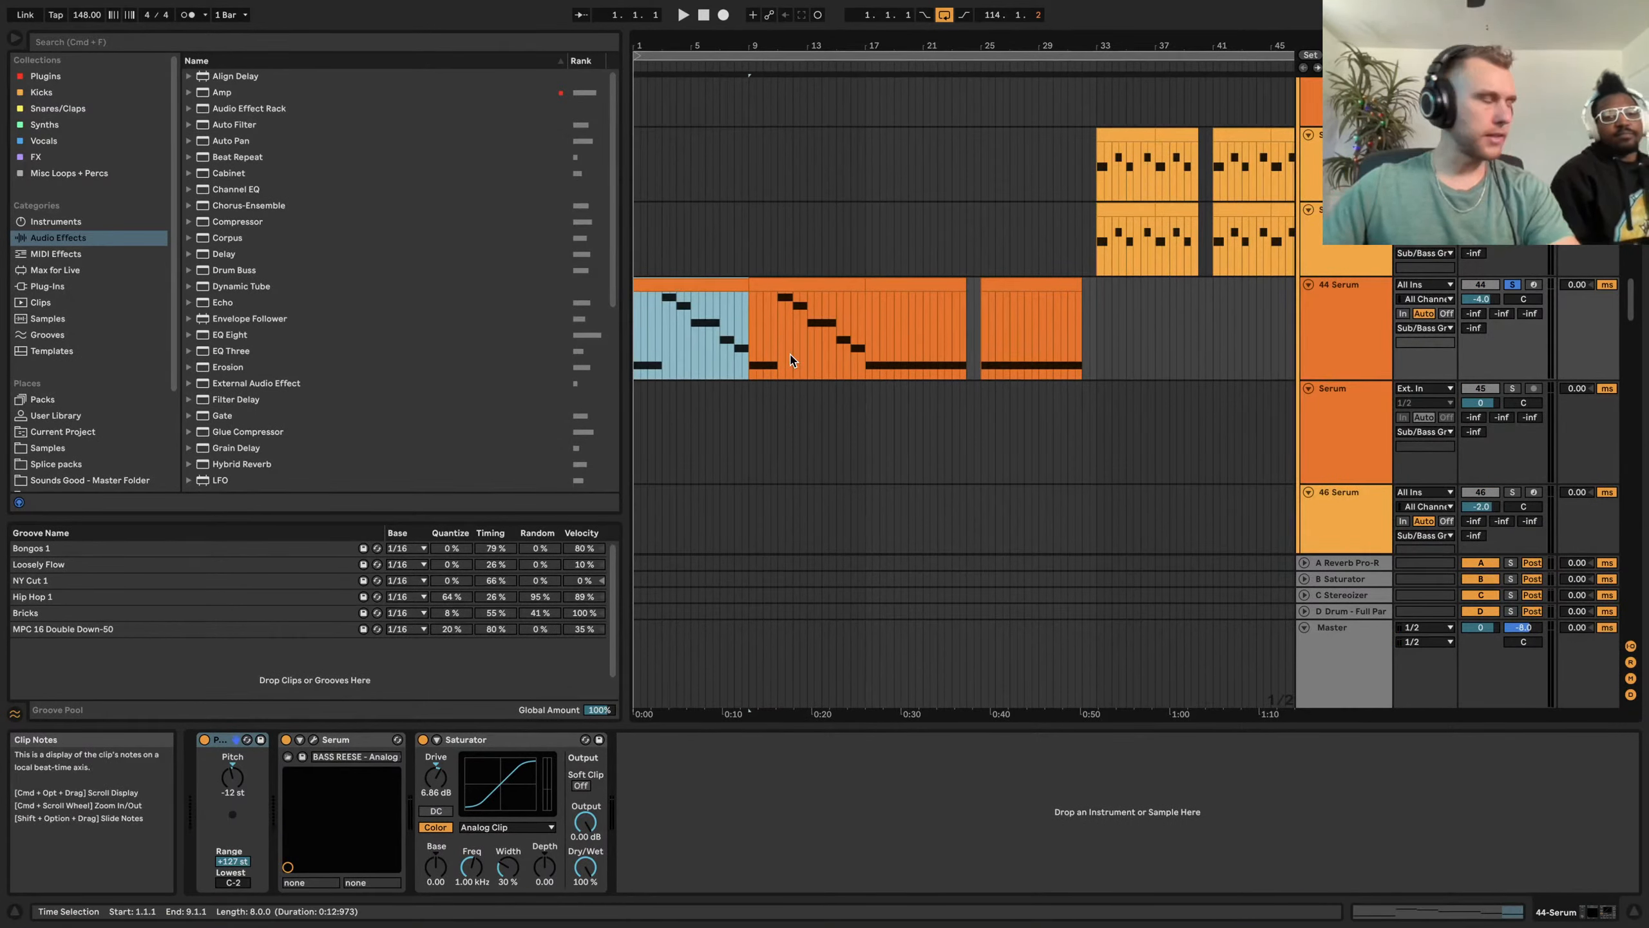
key(space)
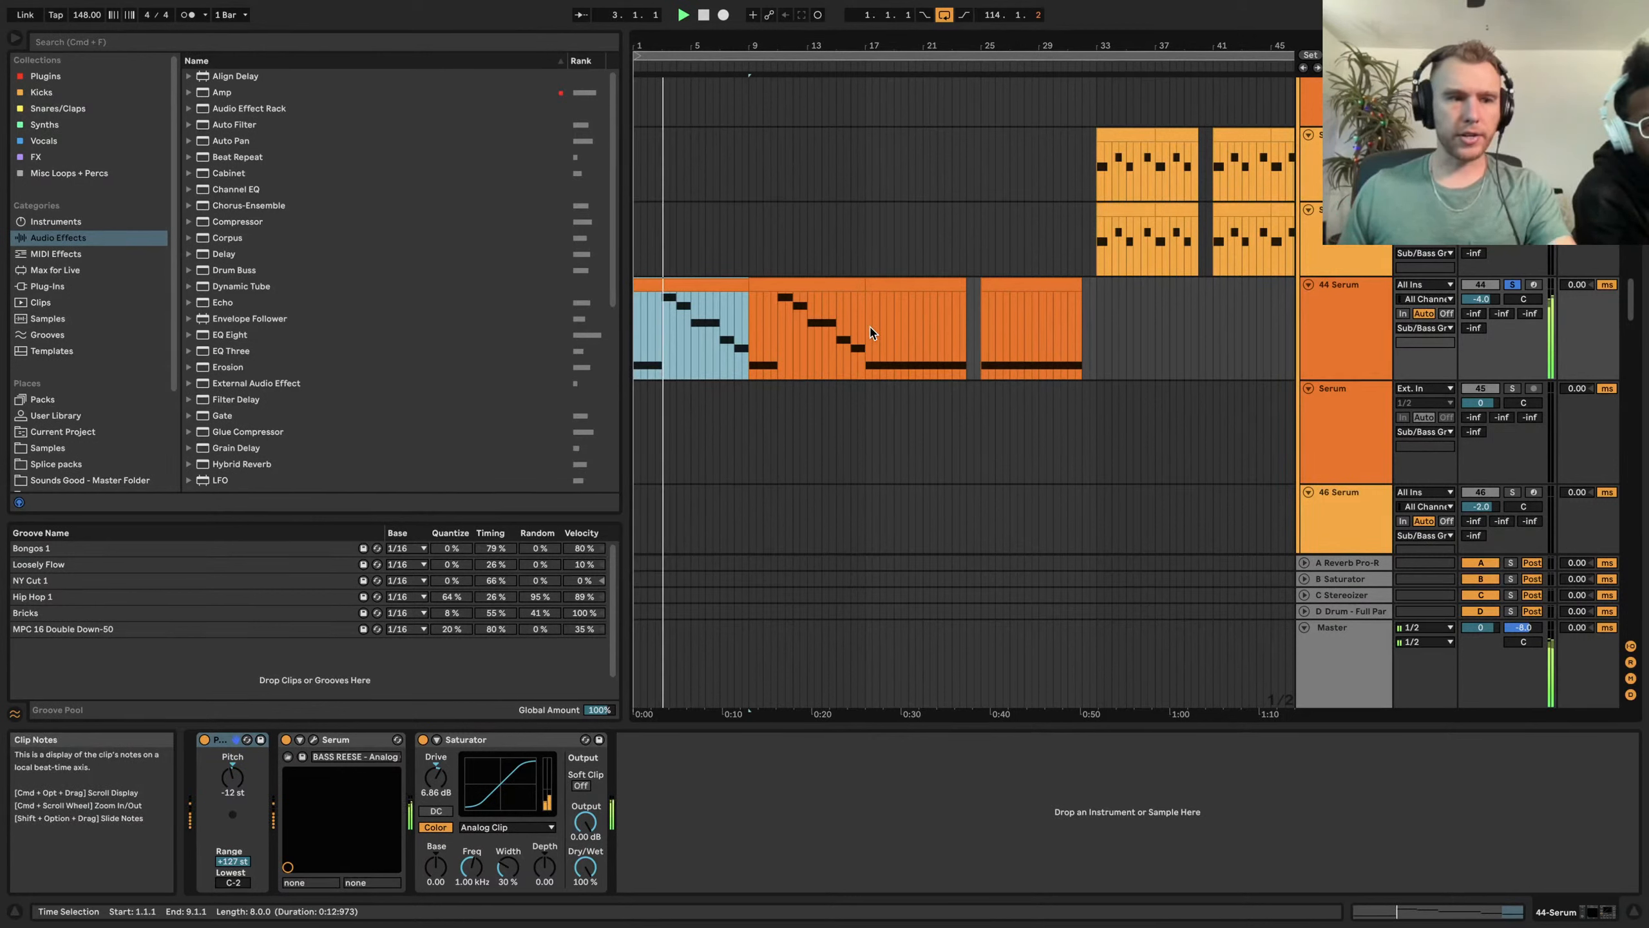
click(1360, 330)
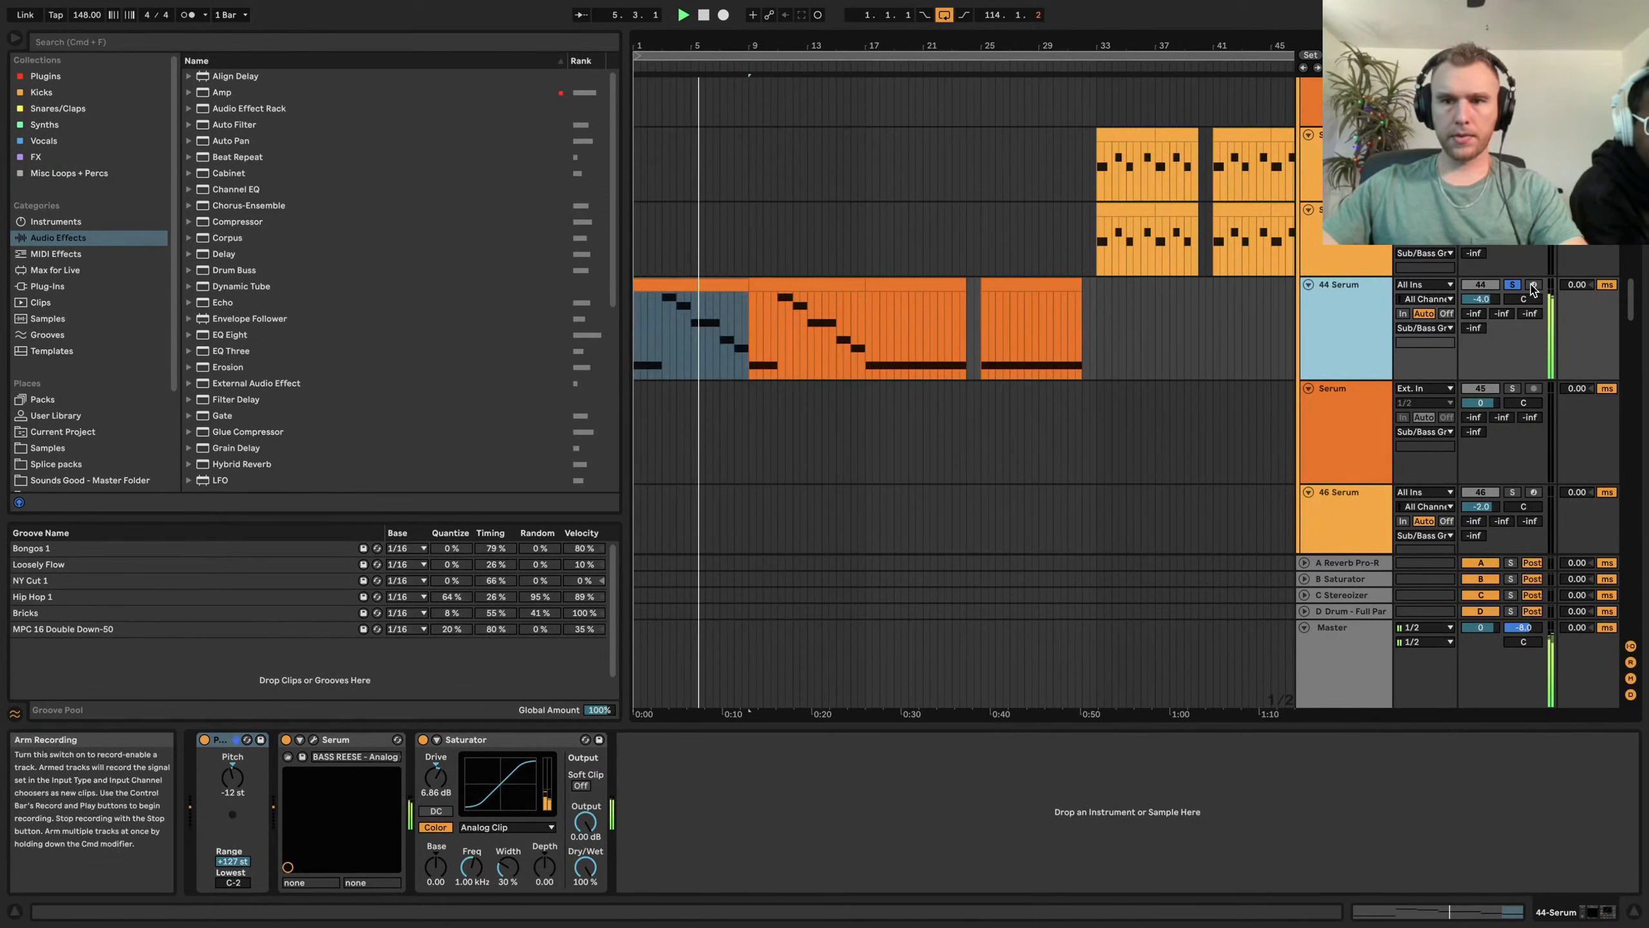
click(1511, 284)
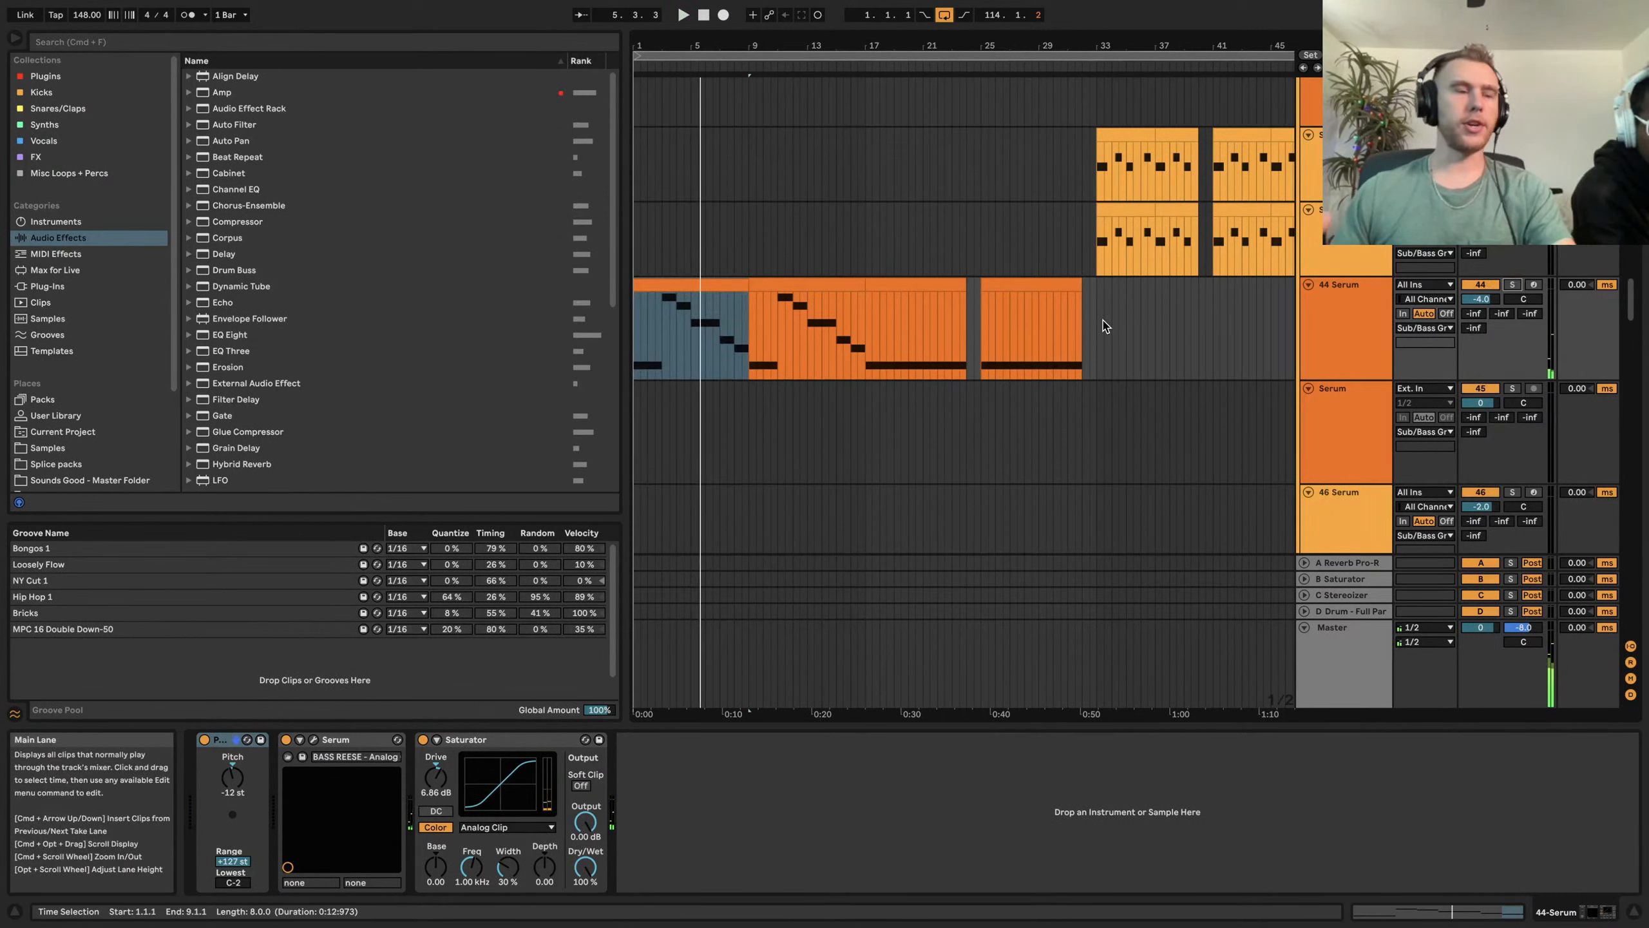
Look over the synth and Extras tracks and show the devices of the Perc Loop track
scroll(1106, 327, down, 15)
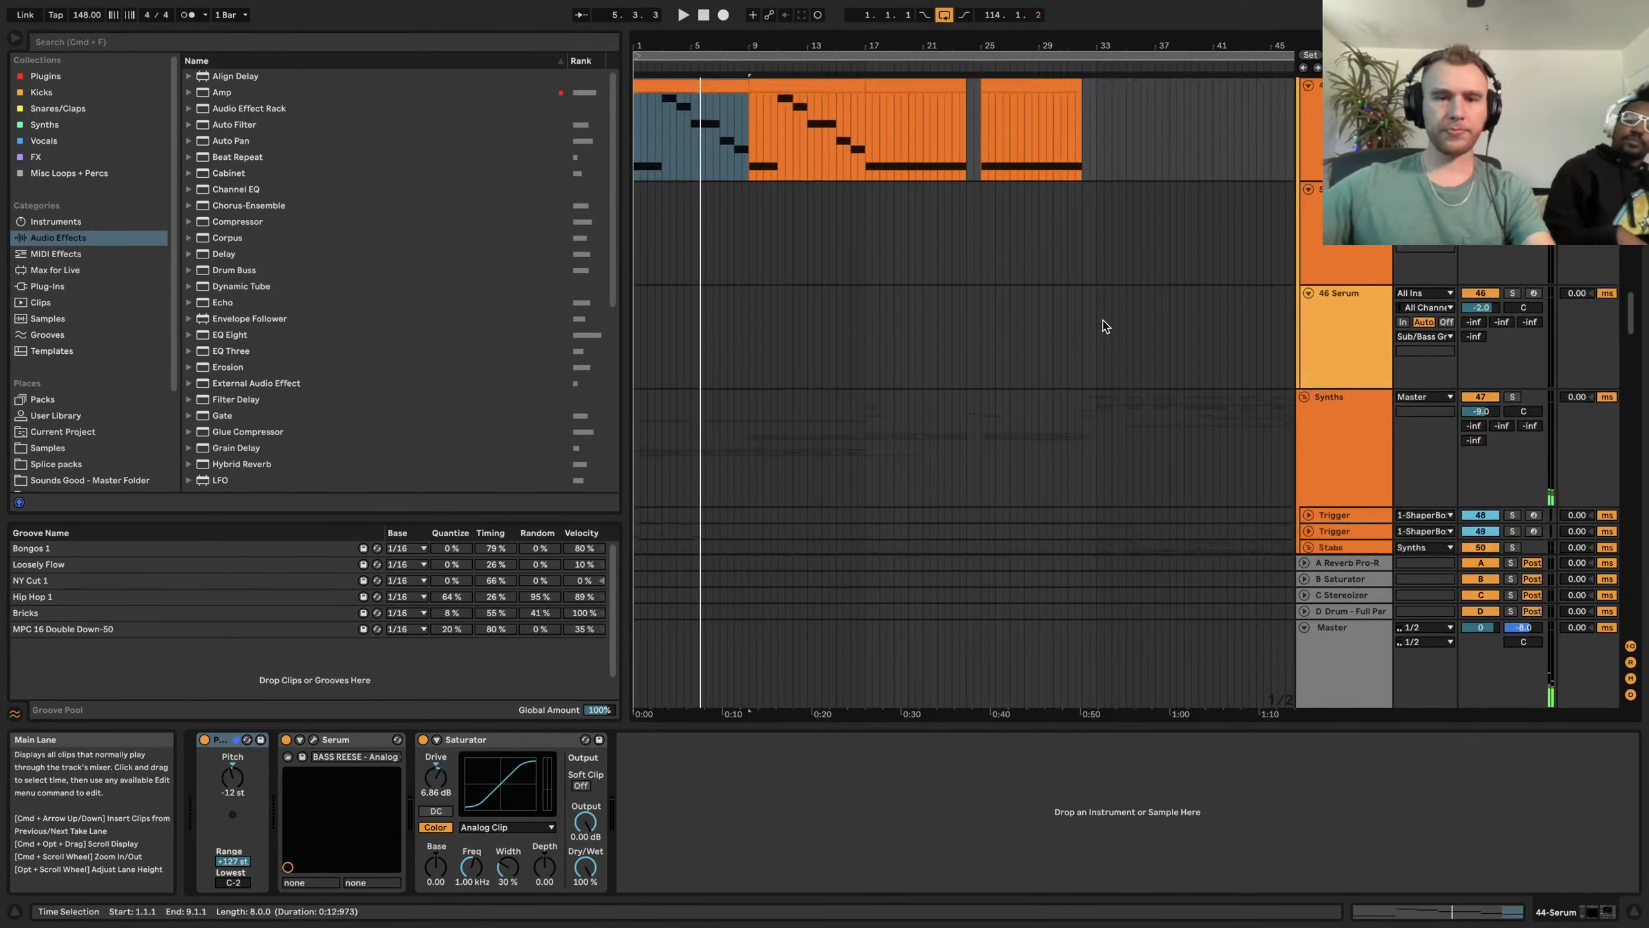
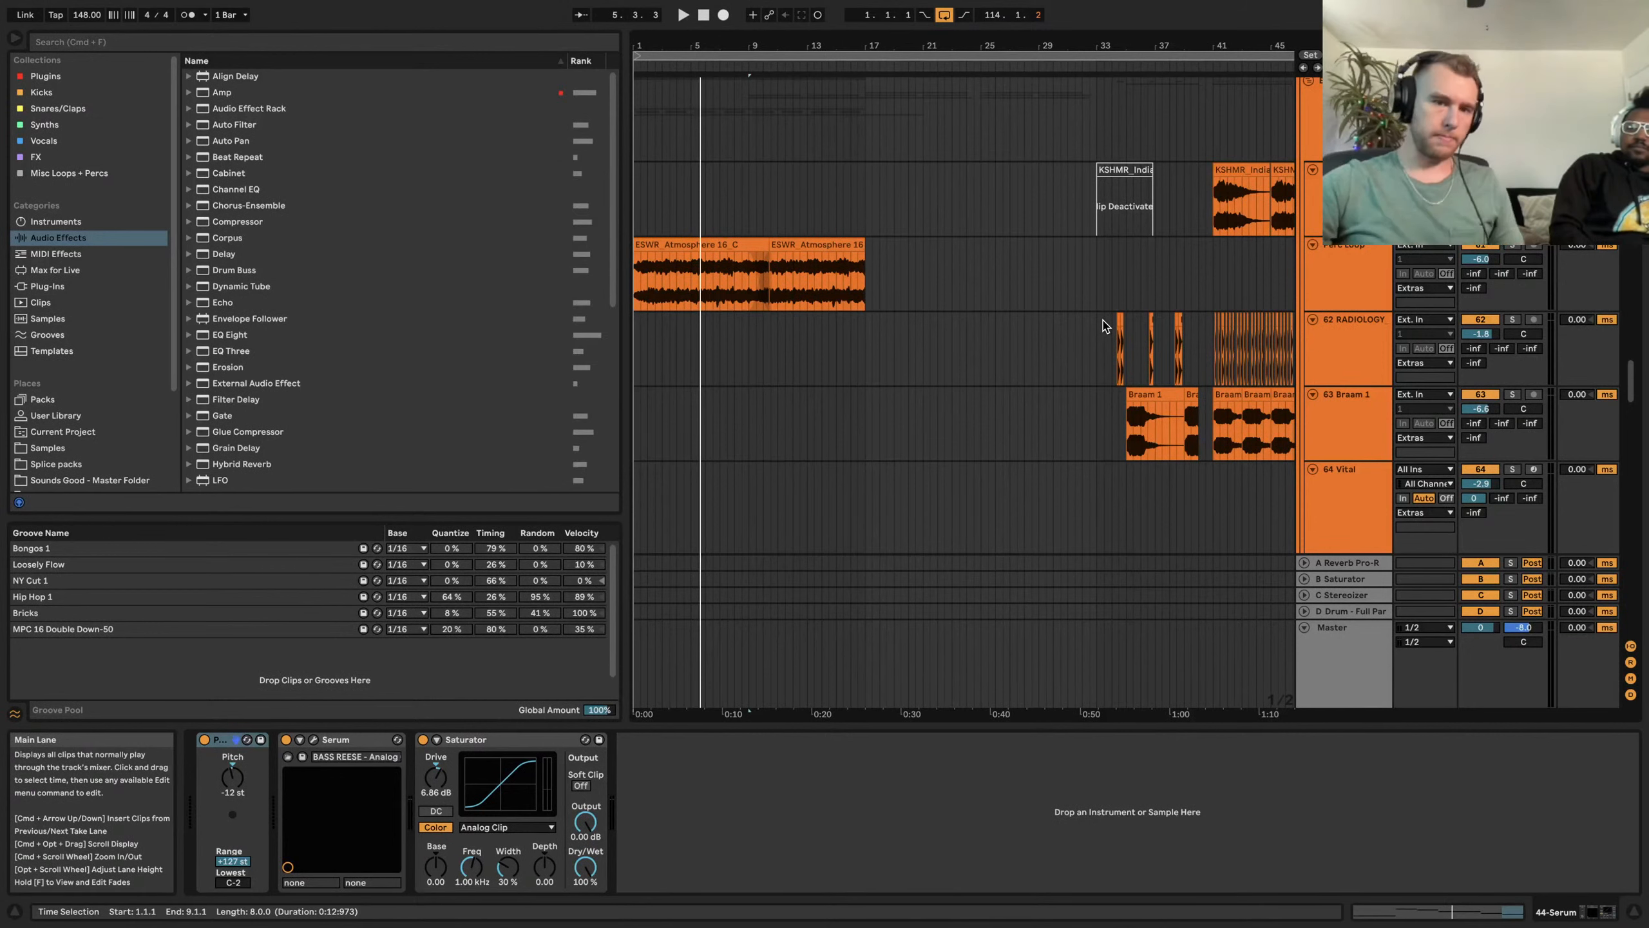
click(1362, 260)
scroll(834, 250, up, 15)
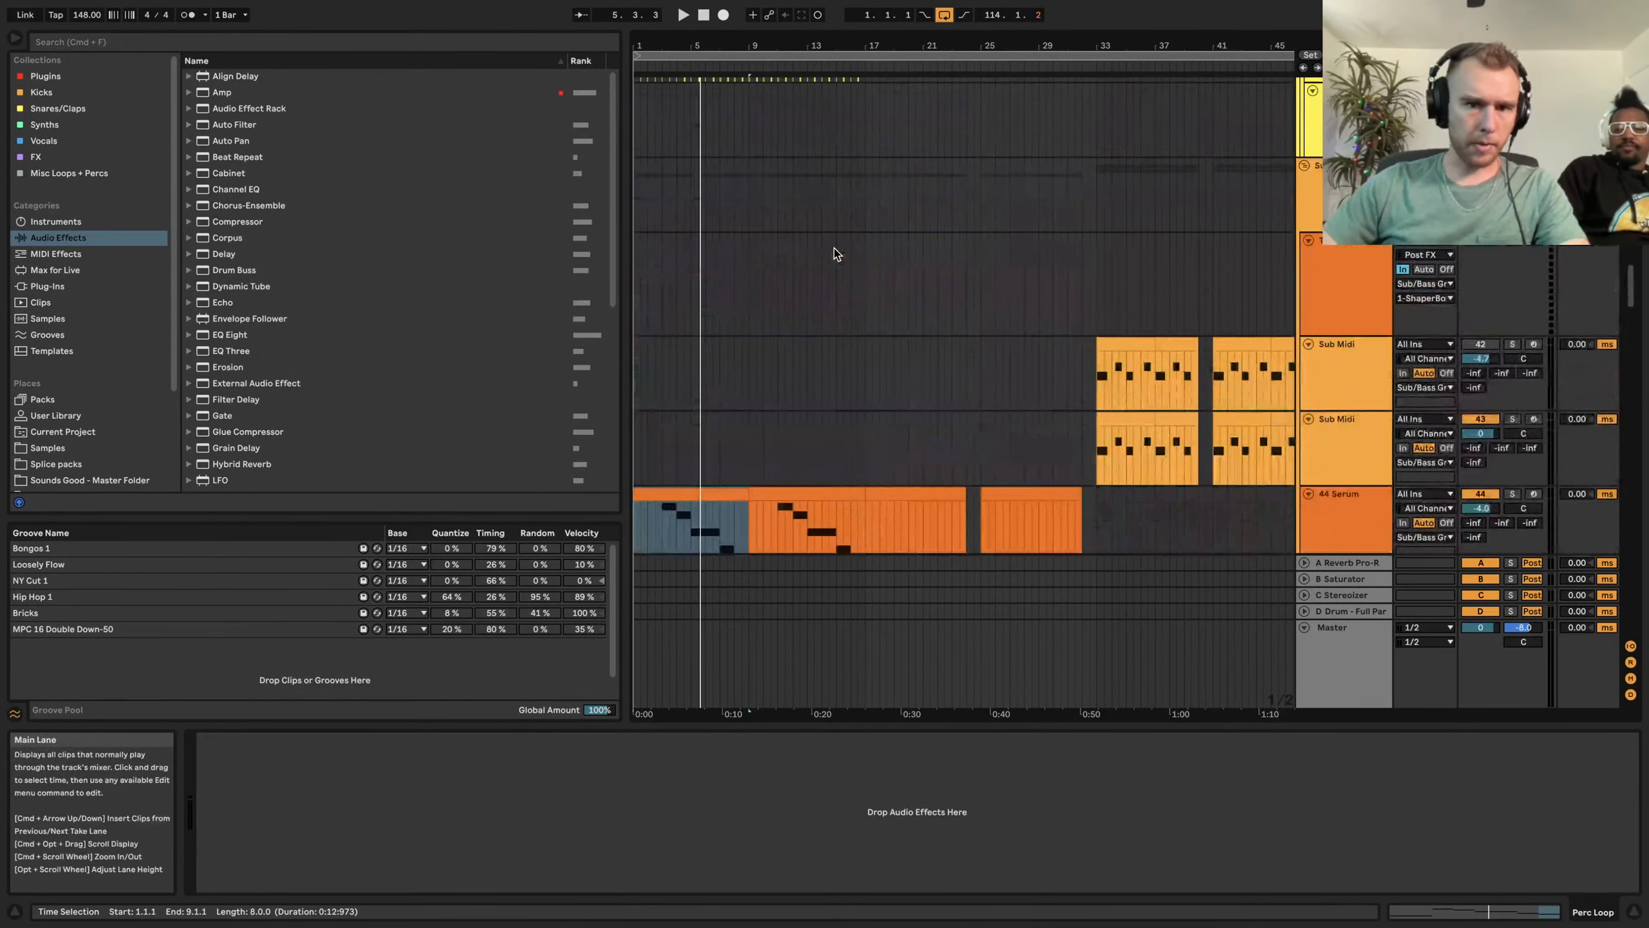
Examine the BASS REESE - Analog 01 patch in the 44 Serum track's Serum window and close it
scroll(836, 252, down, 3)
click(1358, 346)
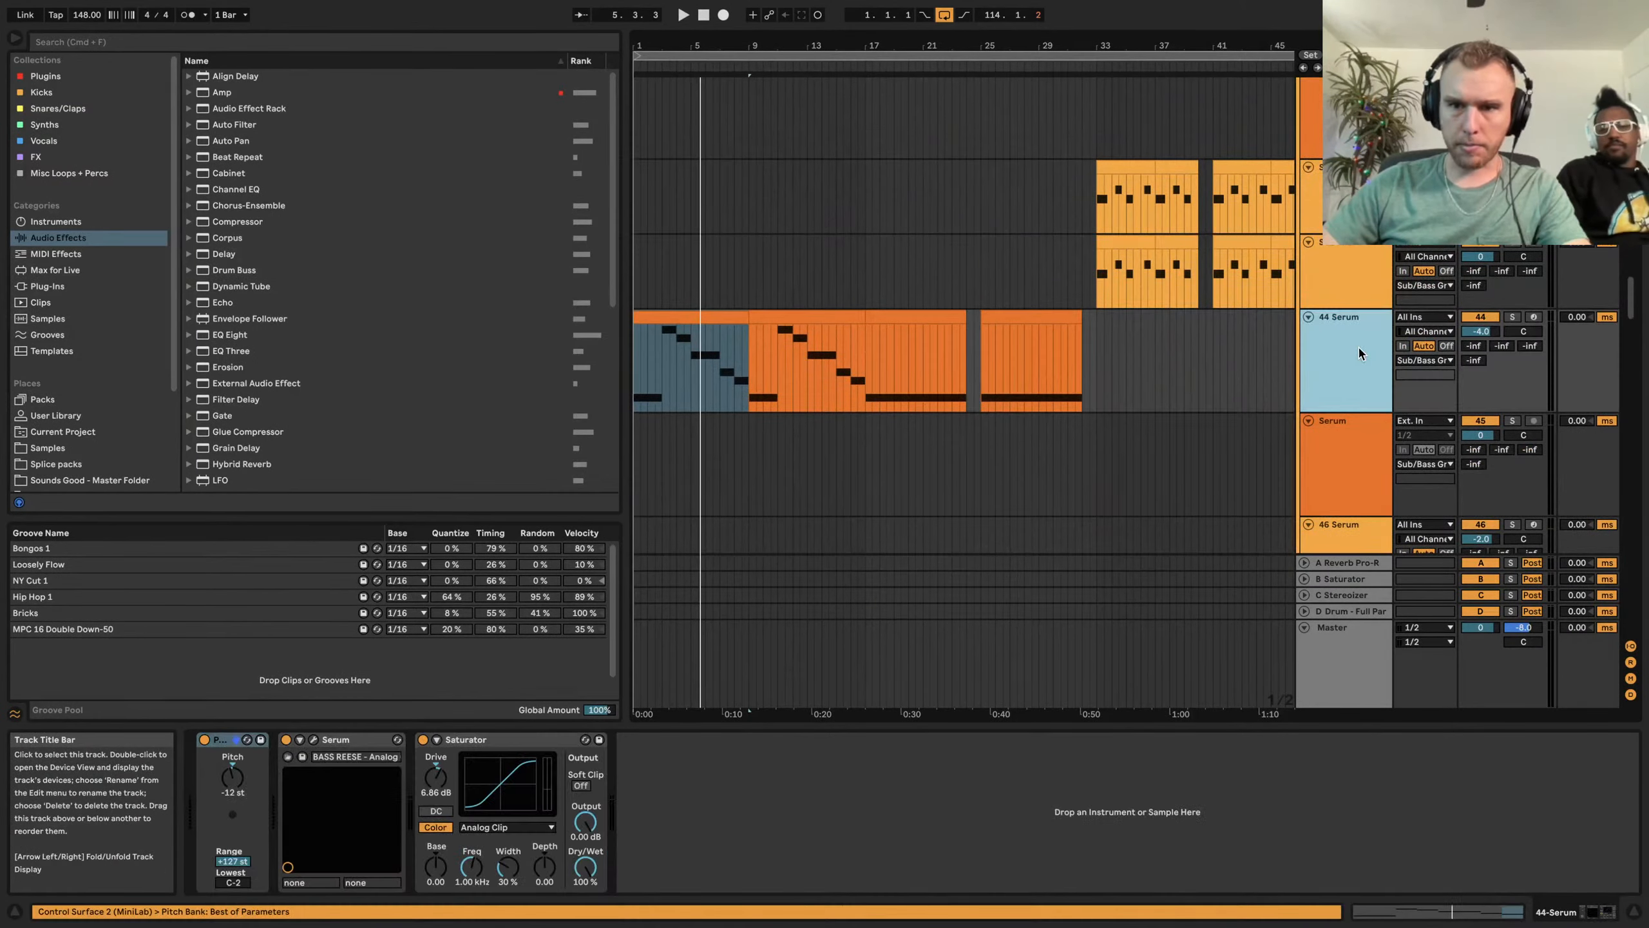
click(314, 739)
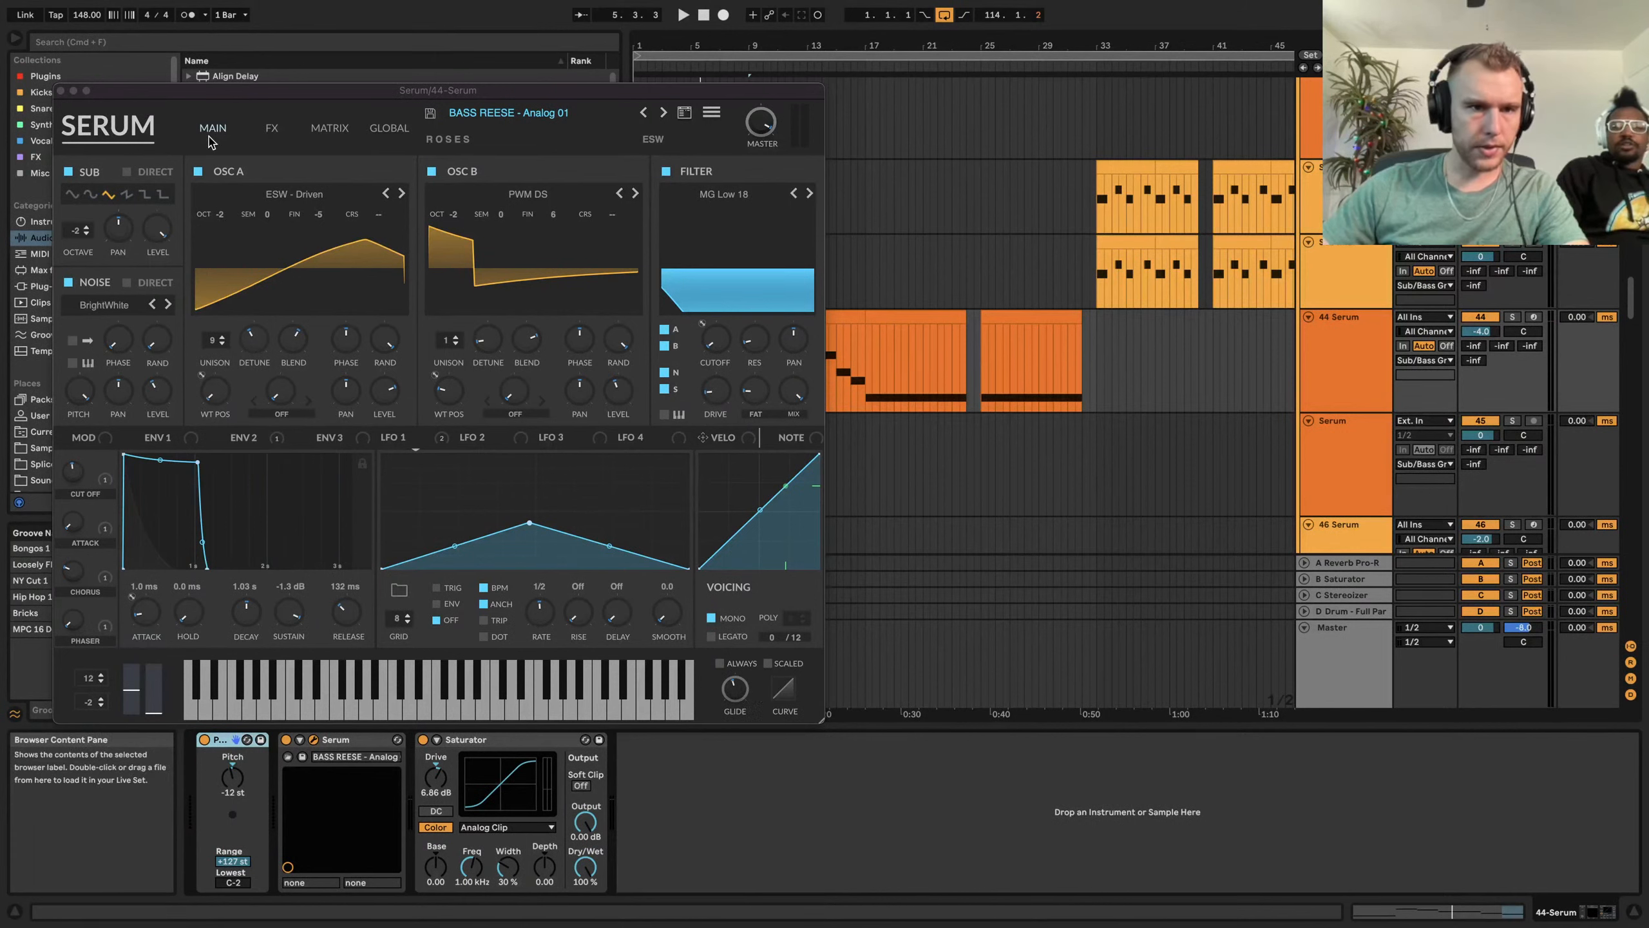
click(60, 92)
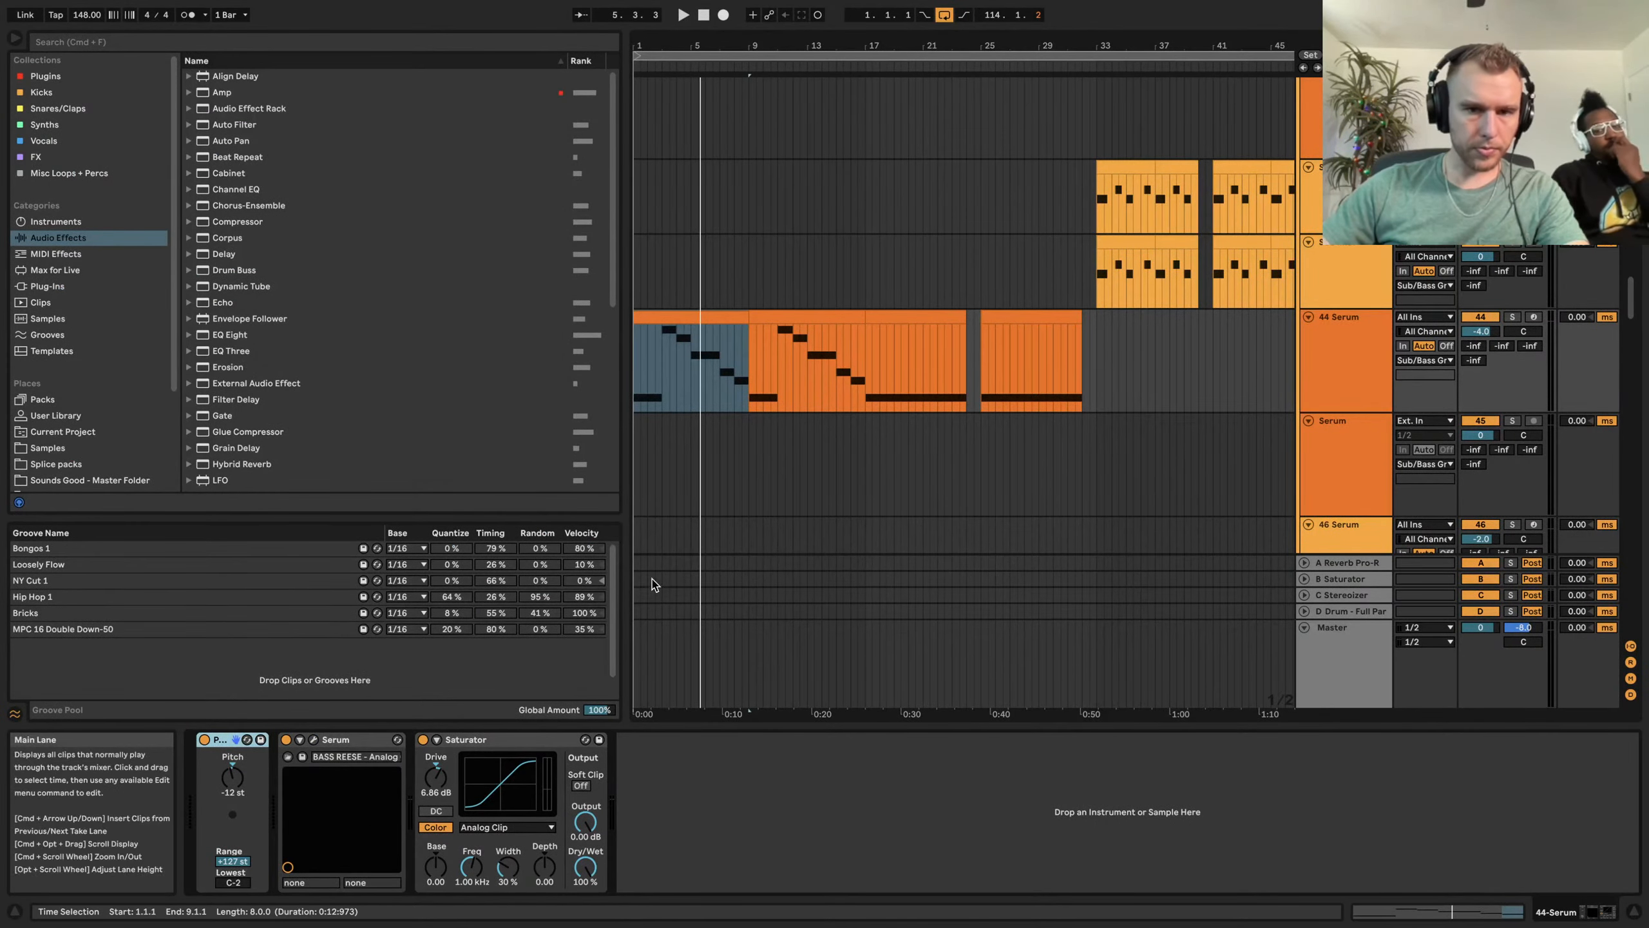
Solo the Perc Loop track and play its first ESWR Atmosphere 16 clip from bar 1
scroll(1209, 420, down, 15)
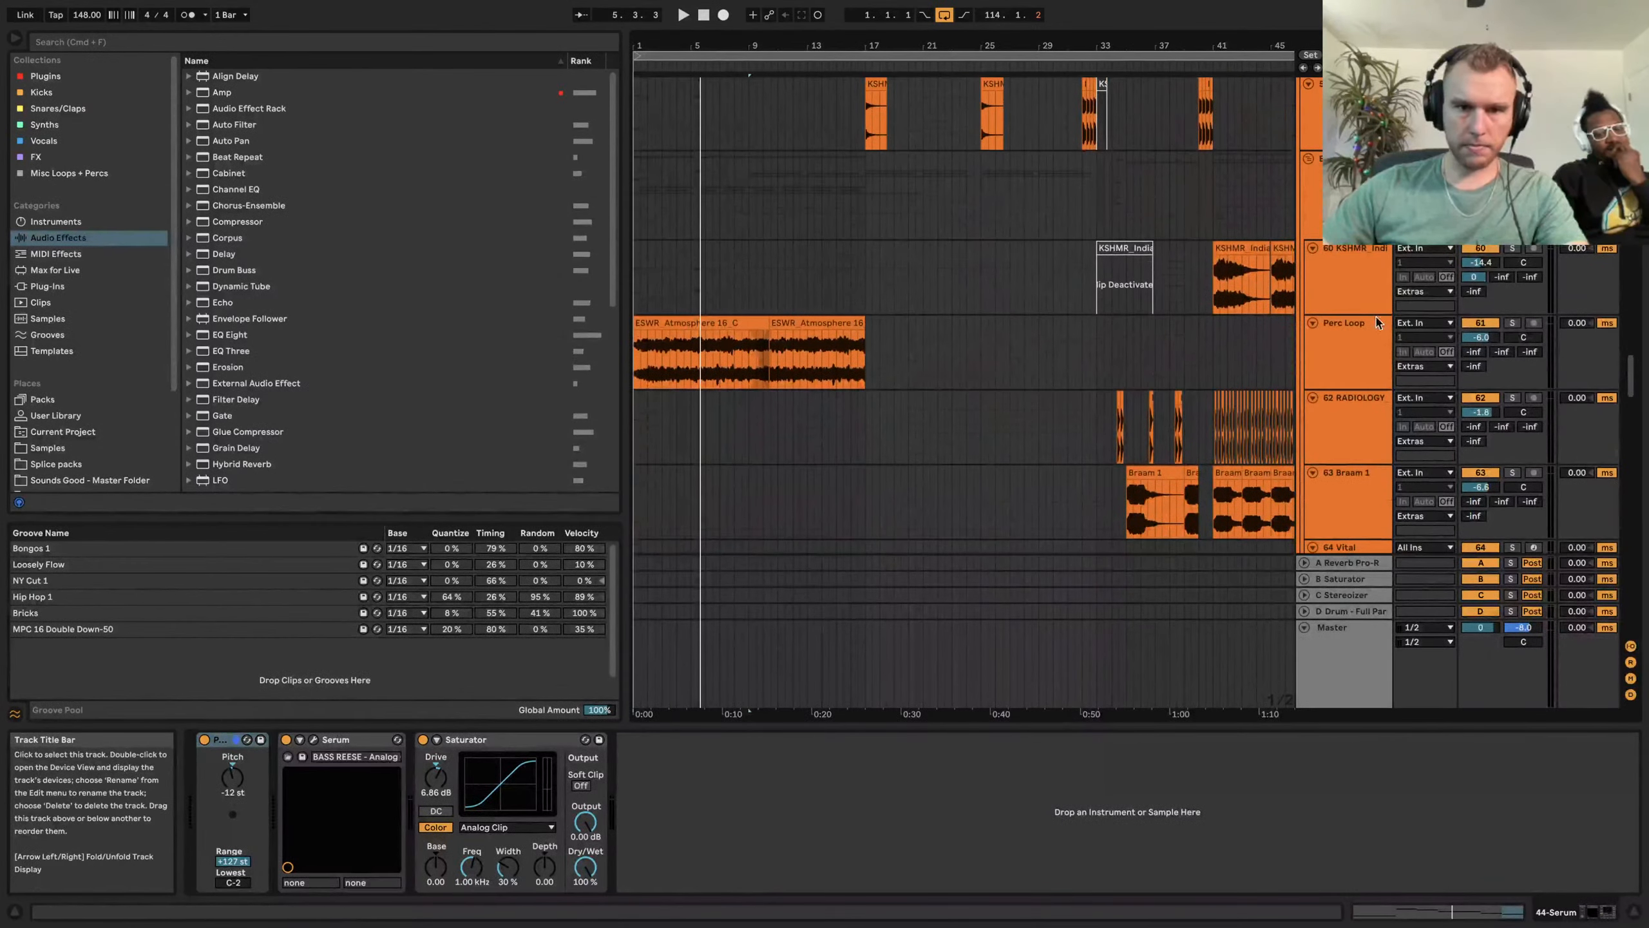
click(1369, 349)
click(698, 342)
key(z)
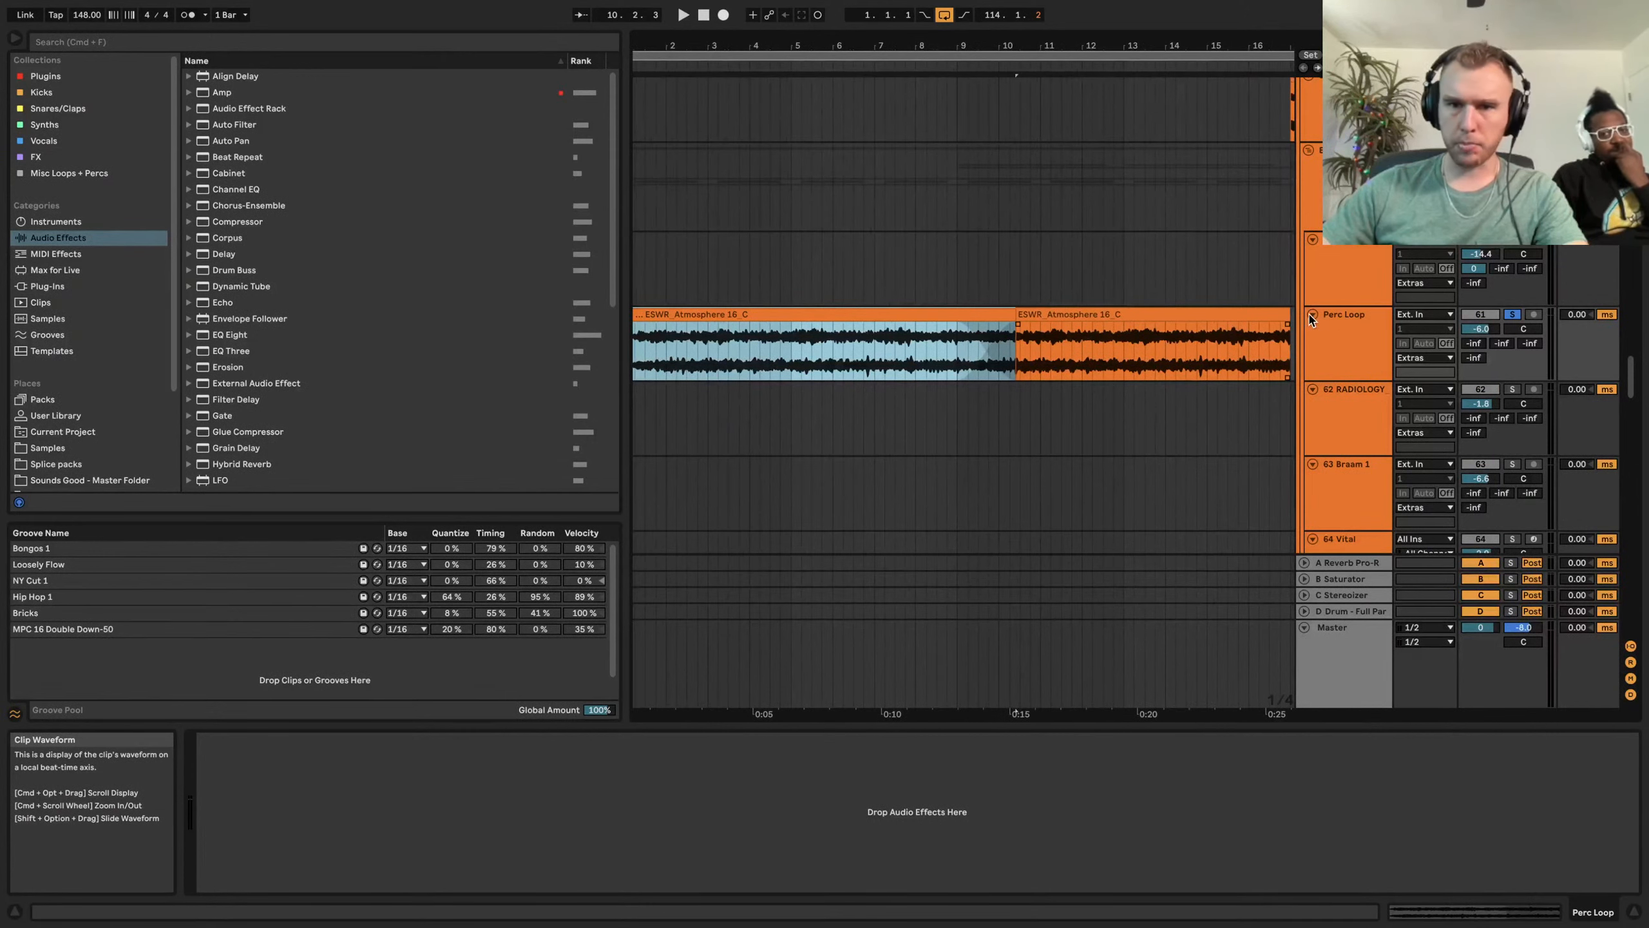
click(1379, 340)
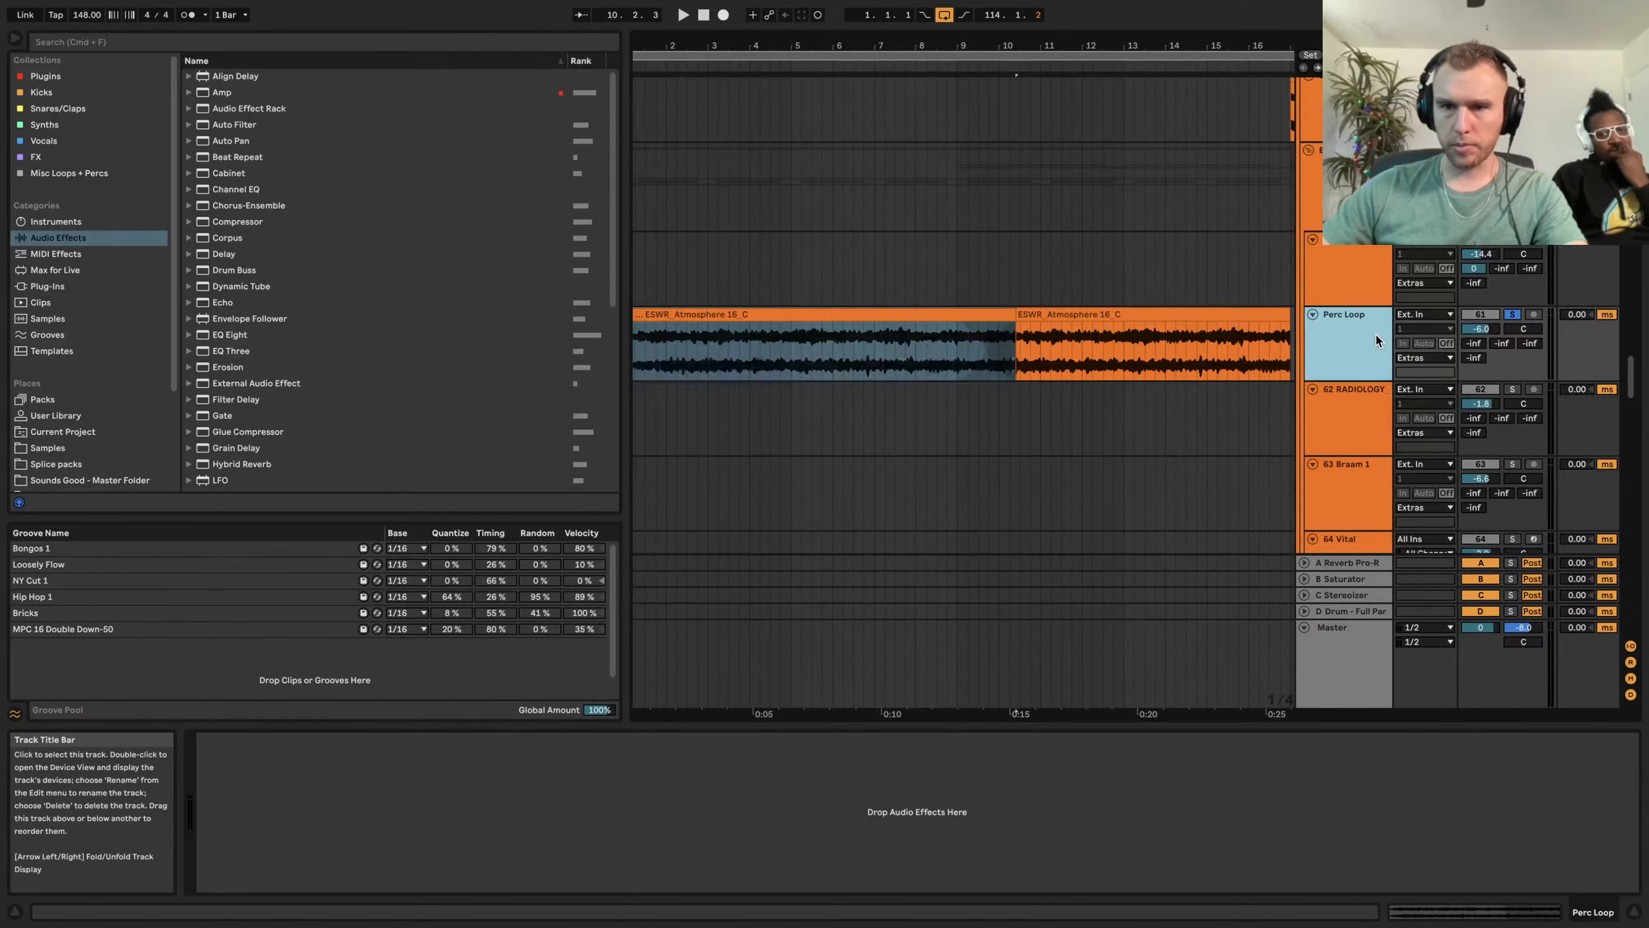
click(808, 337)
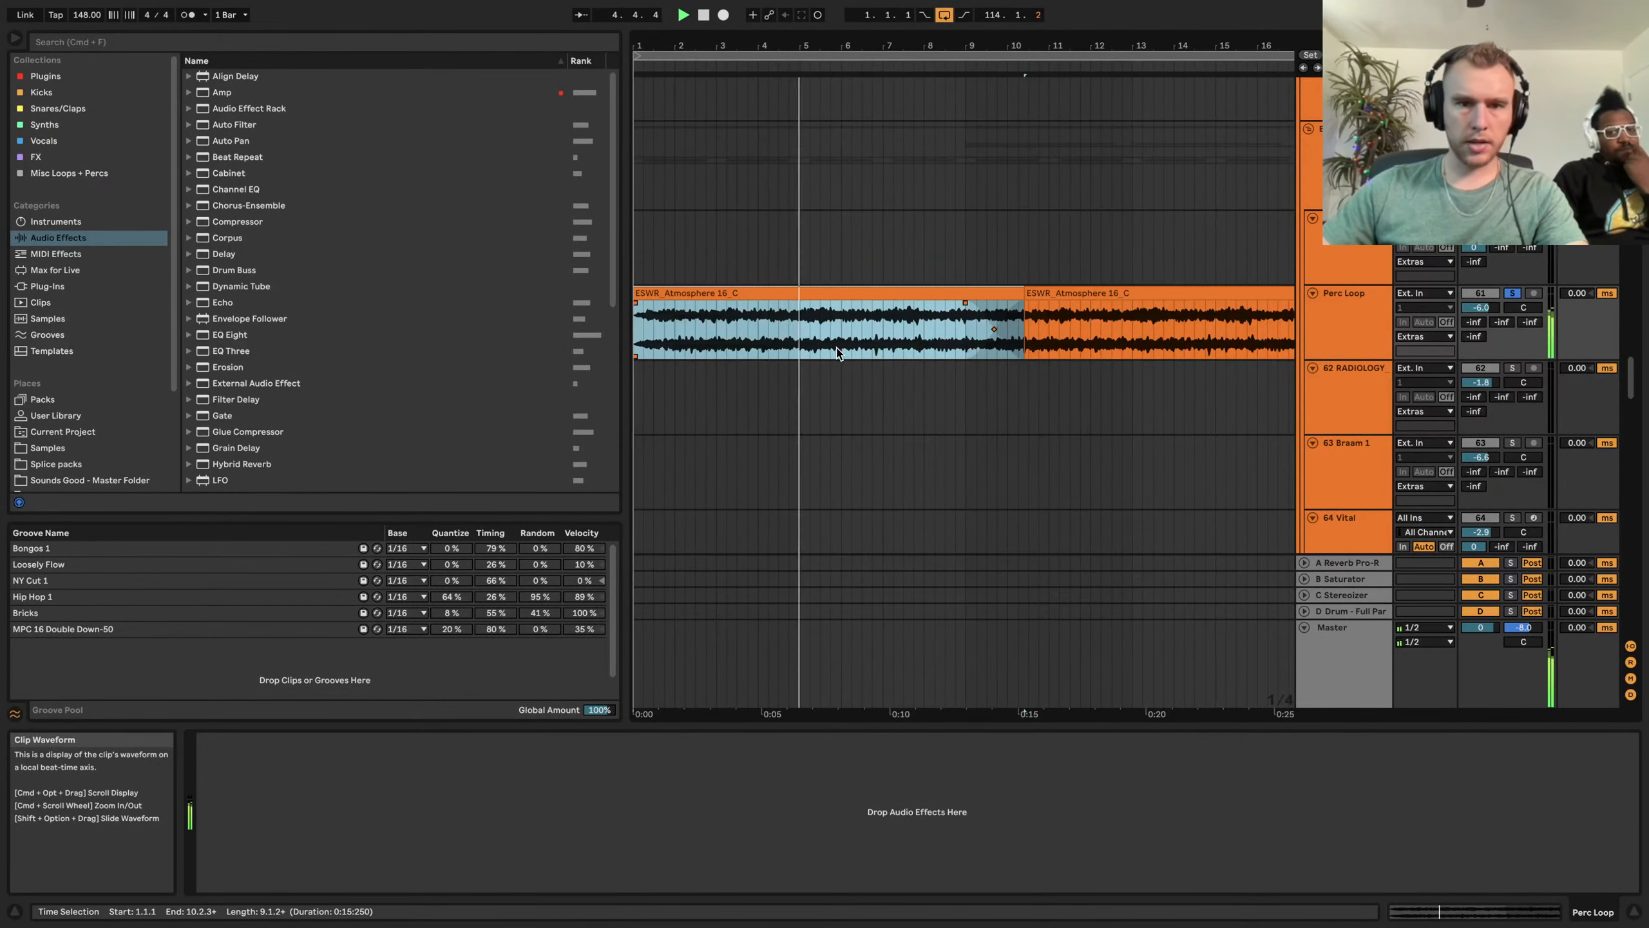
Look over the remaining Extras tracks down to Kontakt, return to the Perc Loop, stop playback and unsolo it
scroll(887, 303, down, 3)
scroll(896, 305, up, 1)
scroll(896, 308, down, 7)
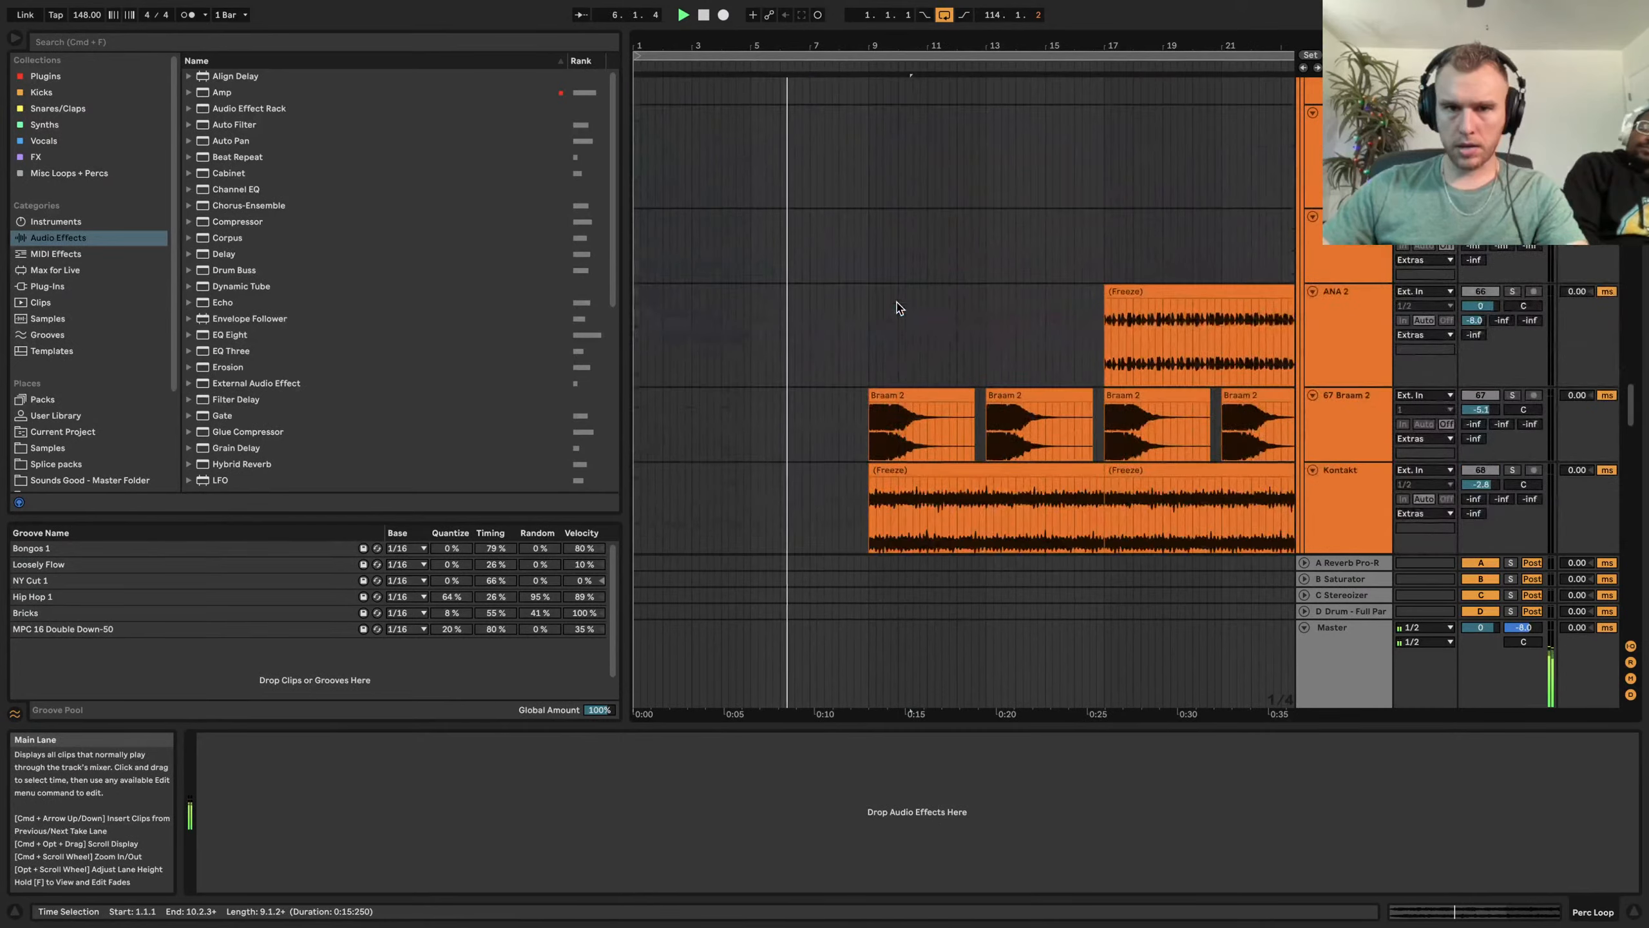
scroll(896, 308, up, 2)
scroll(853, 234, up, 3)
click(852, 234)
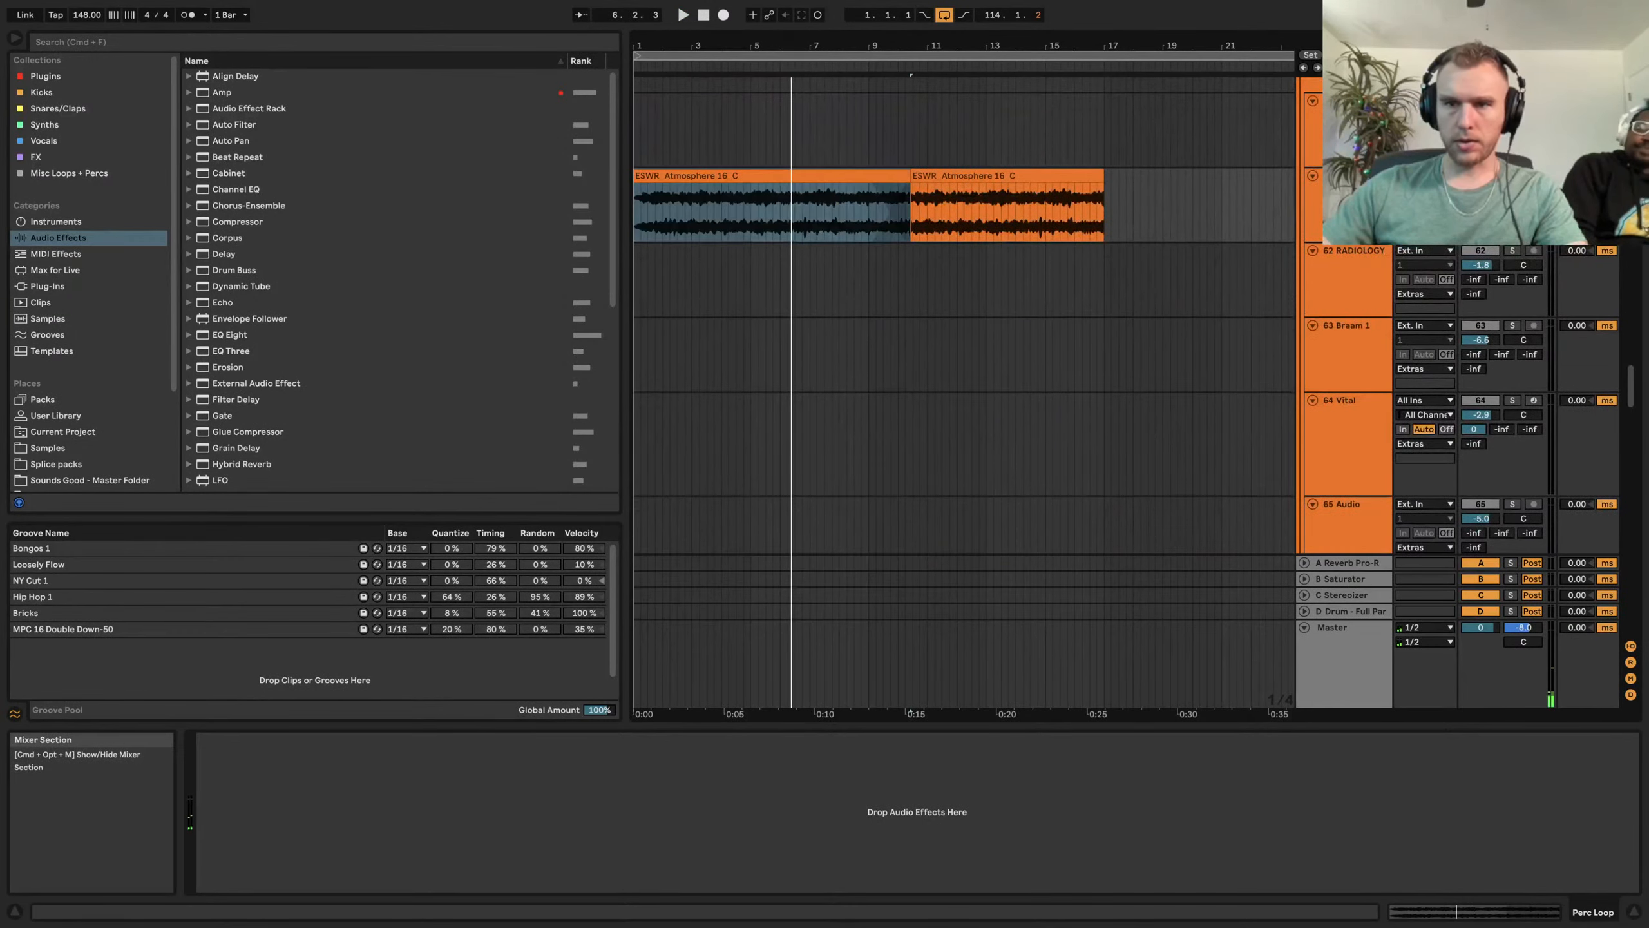
Solo the 72 Granulator II track, play its MIDI clip from bar 1 and look over its device chain
scroll(852, 234, down, 10)
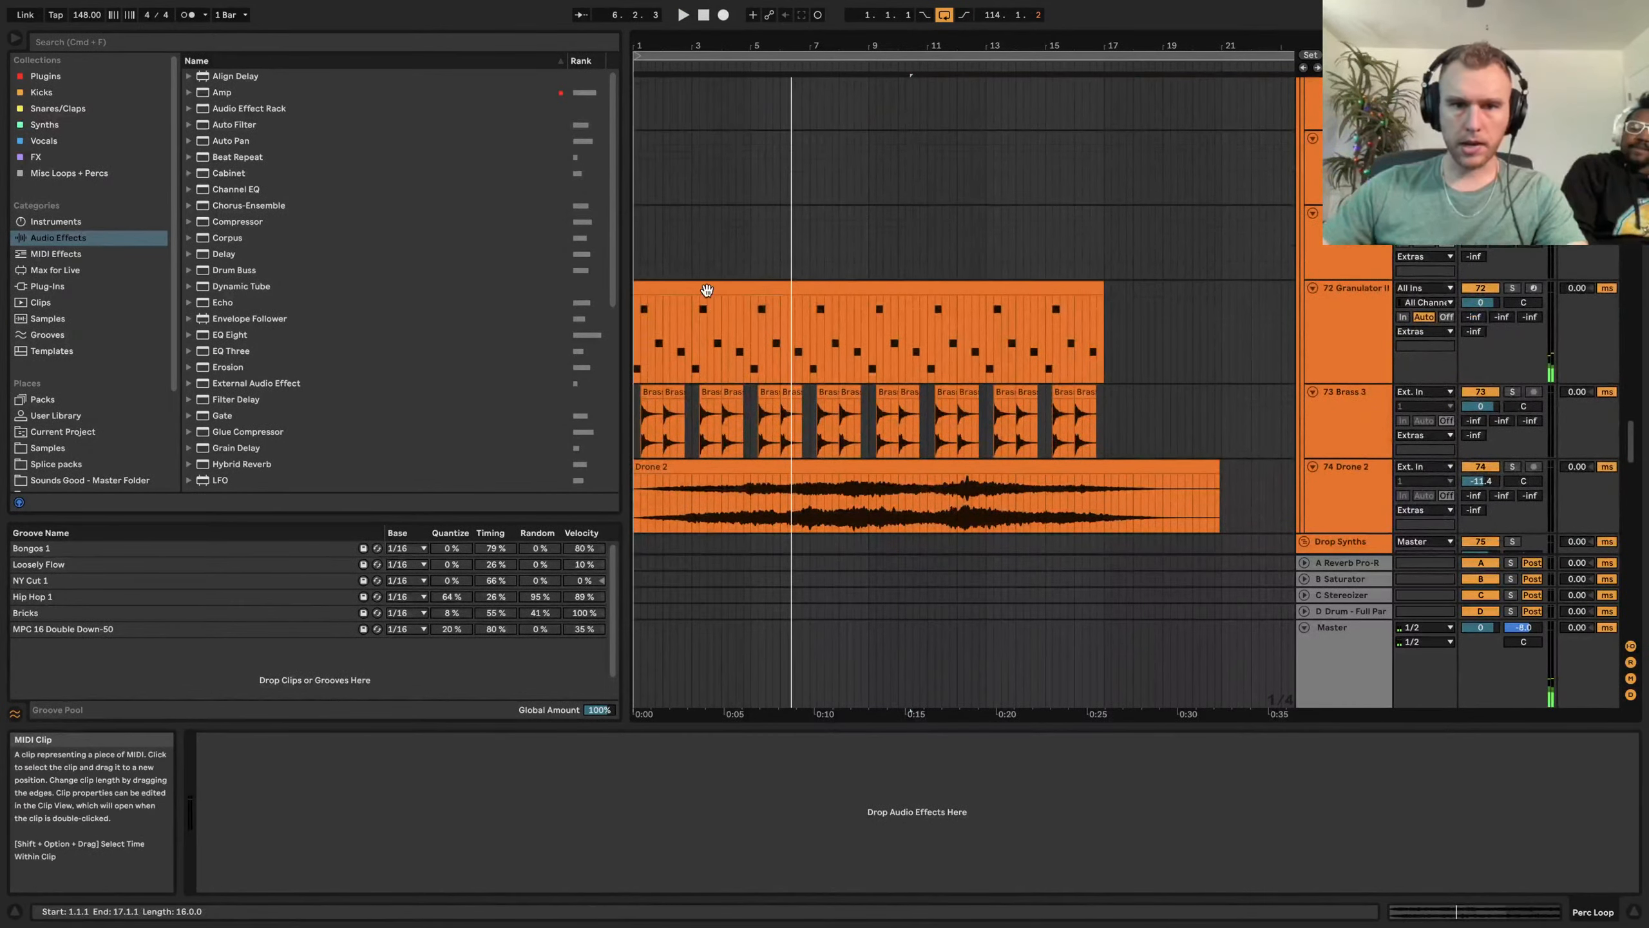
click(704, 288)
click(1512, 288)
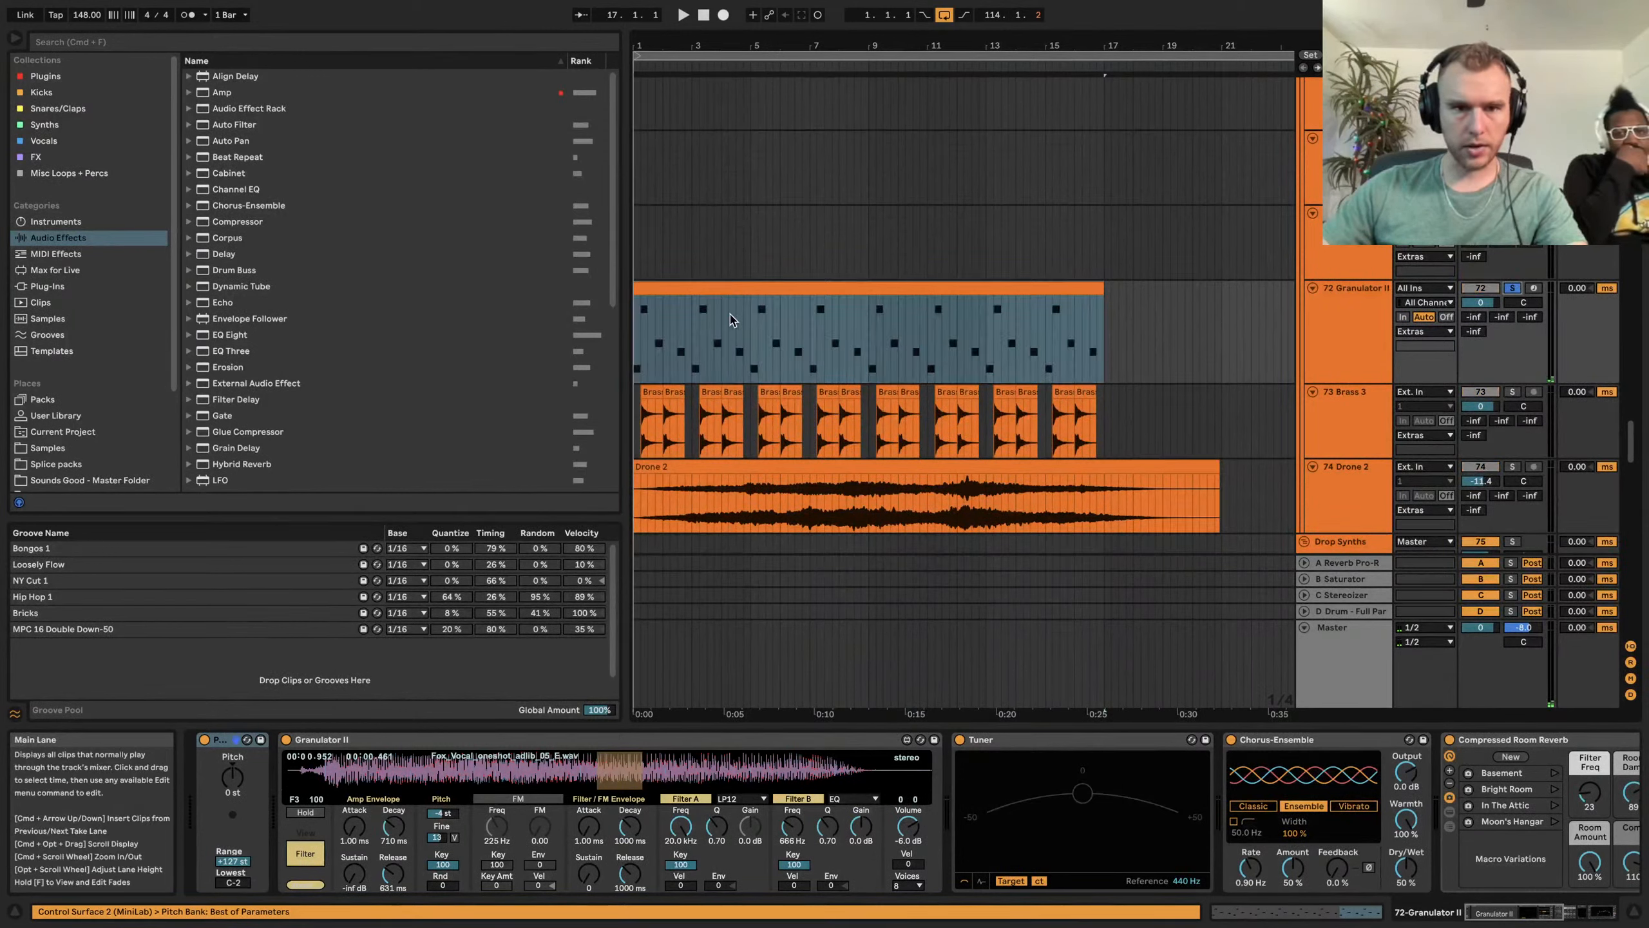
key(space)
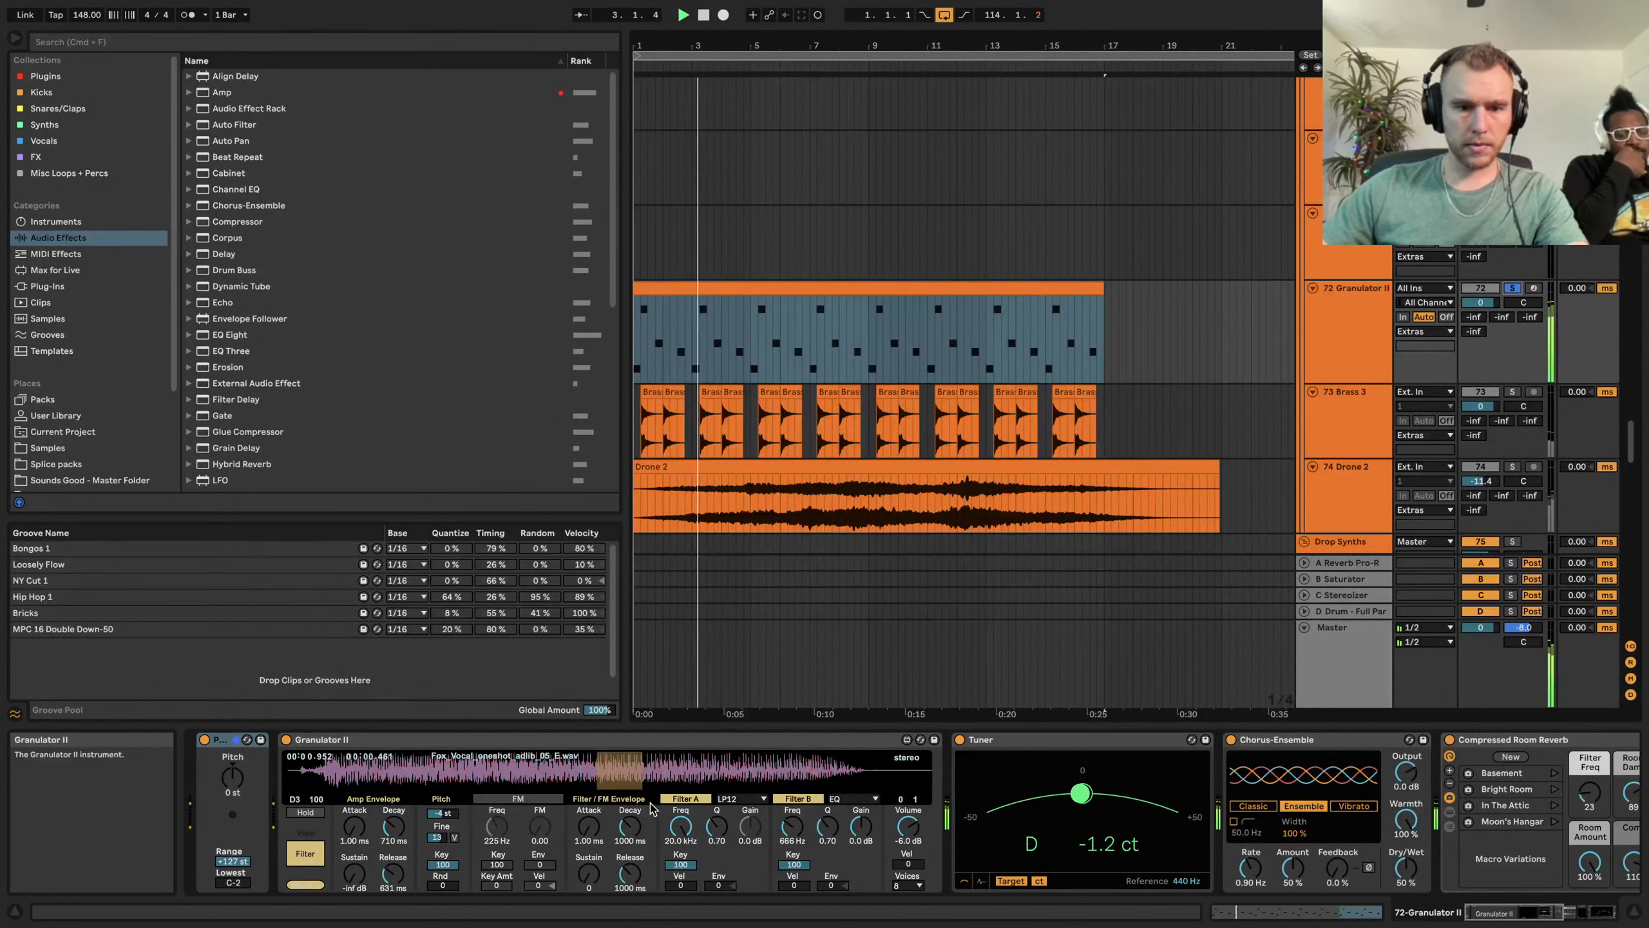
scroll(652, 801, right, 10)
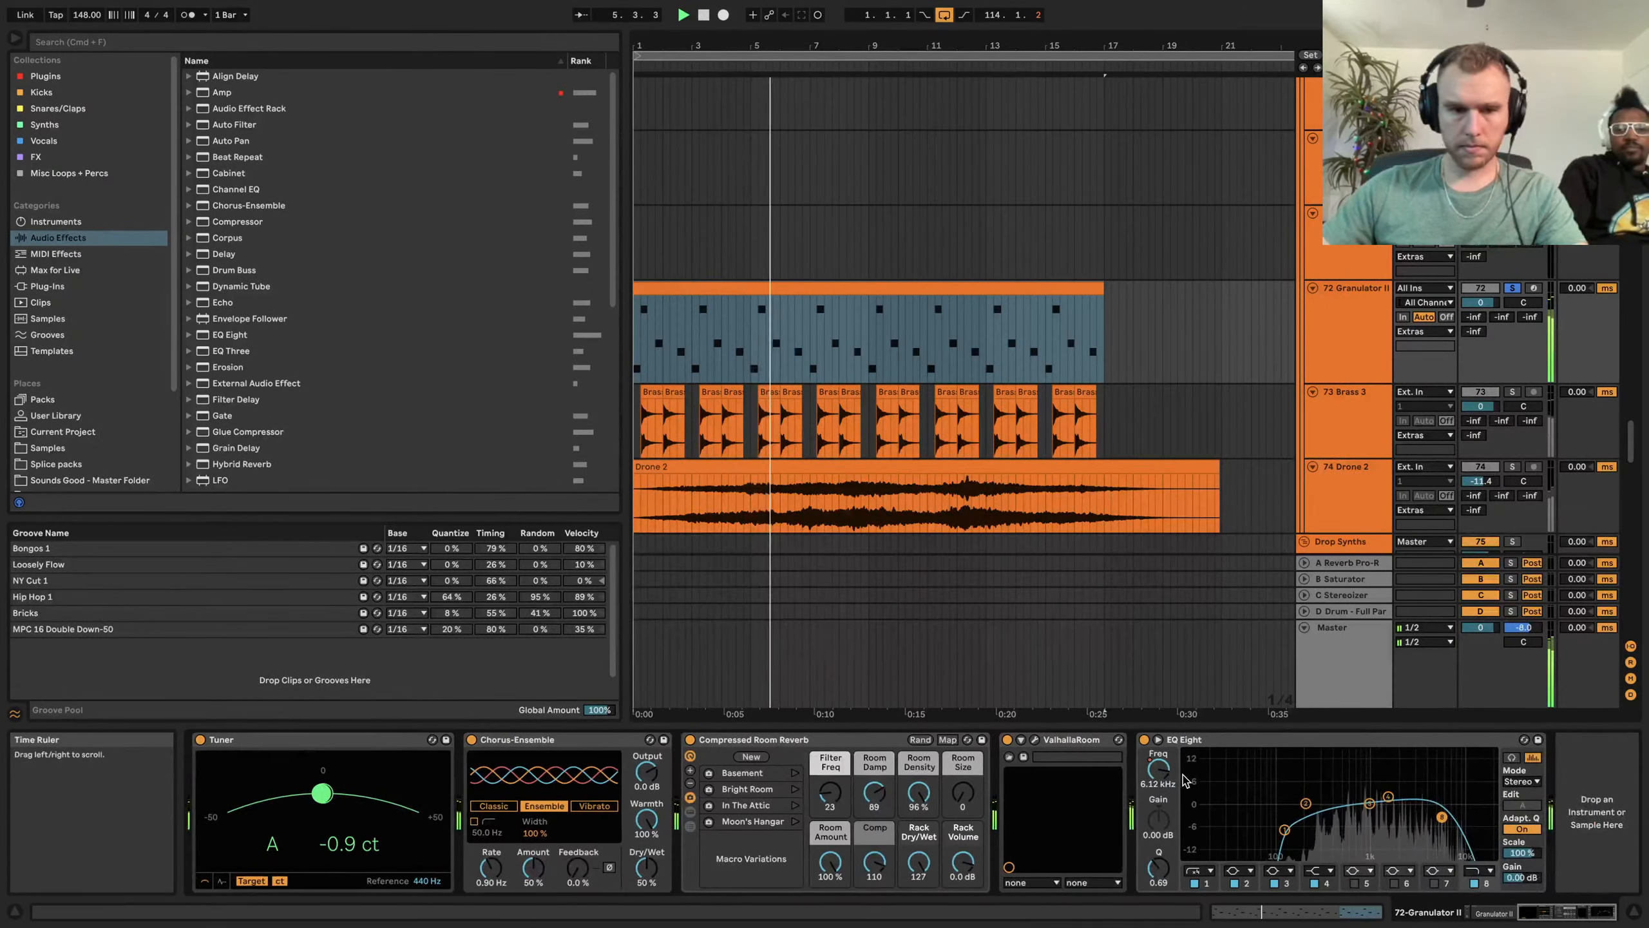
scroll(751, 745, left, 5)
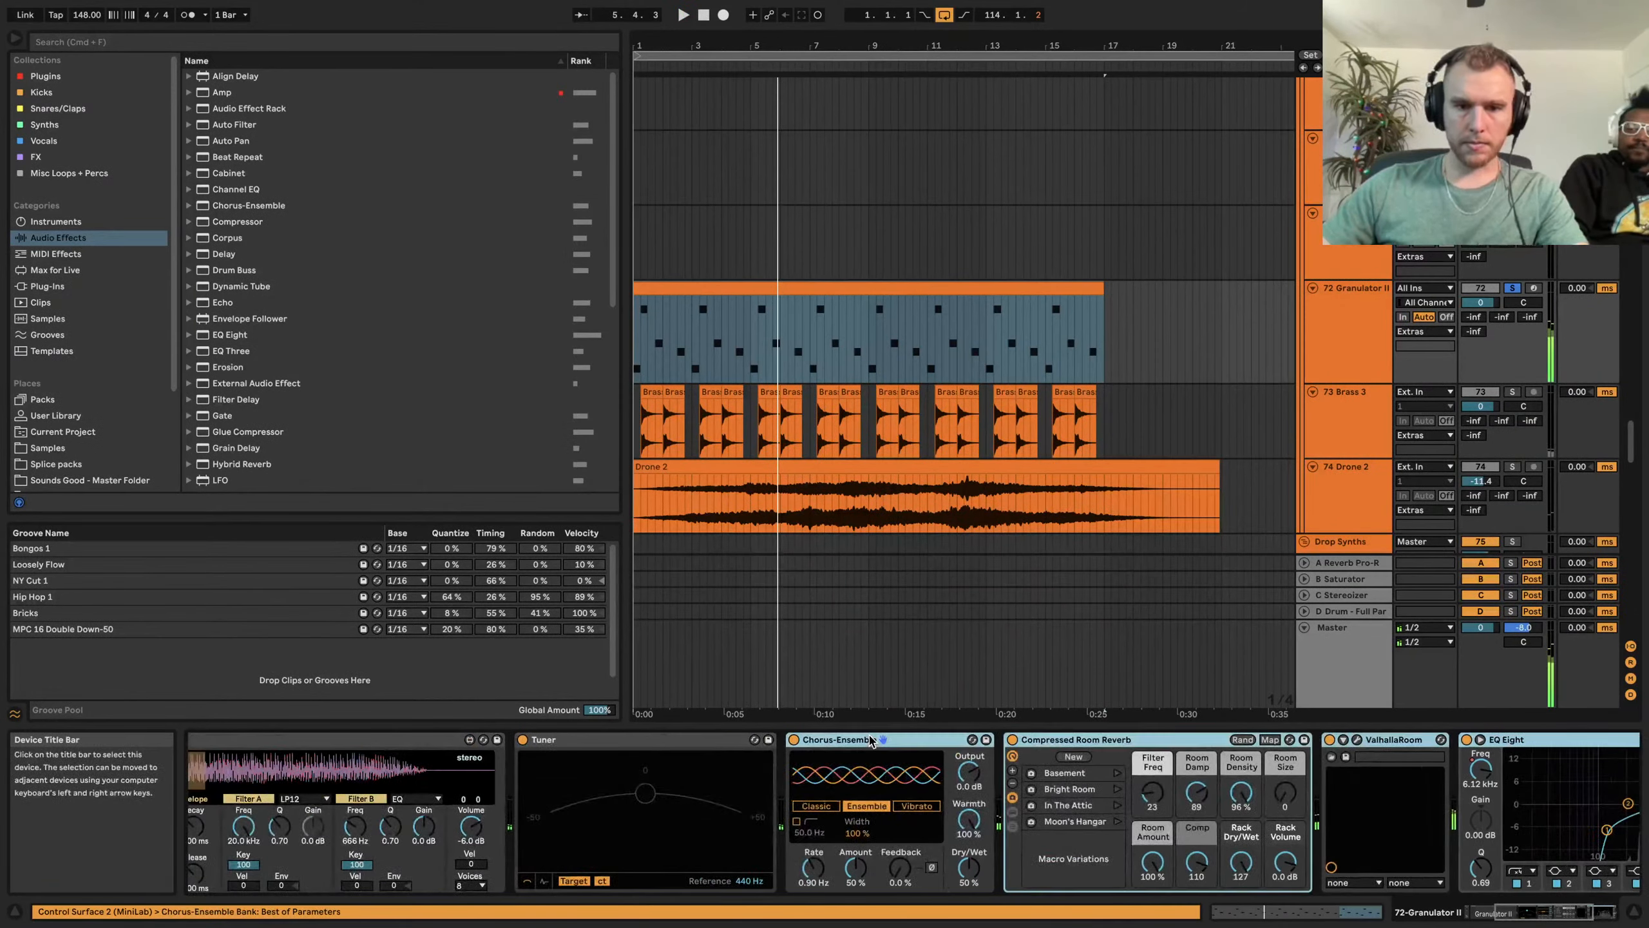
scroll(857, 745, left, 5)
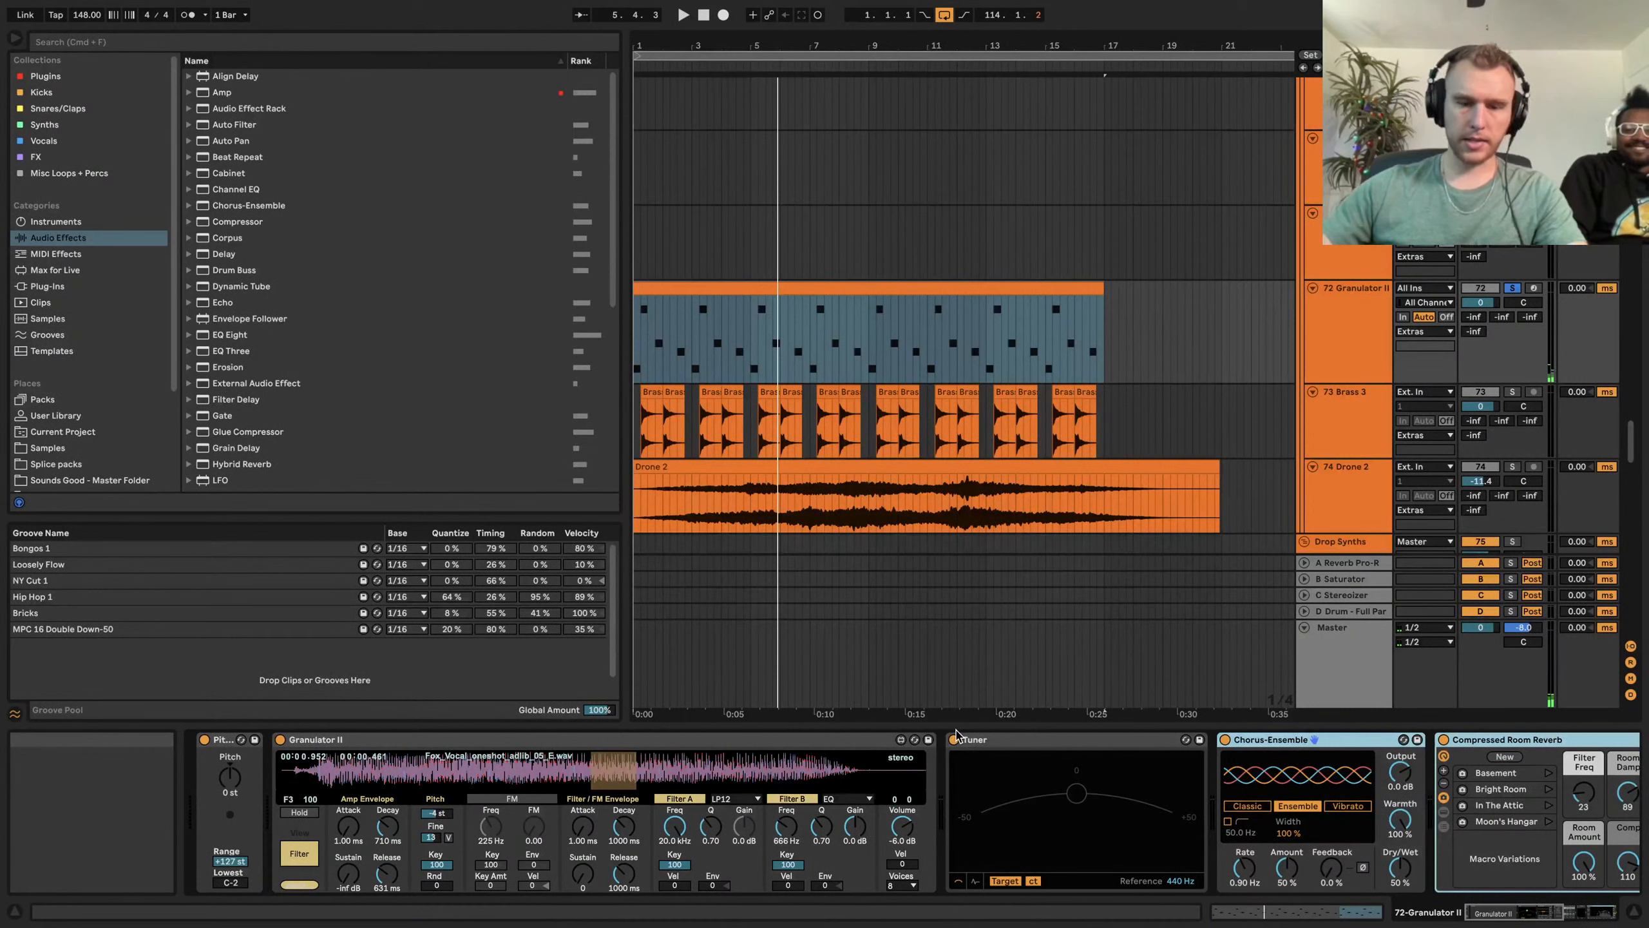
key(space)
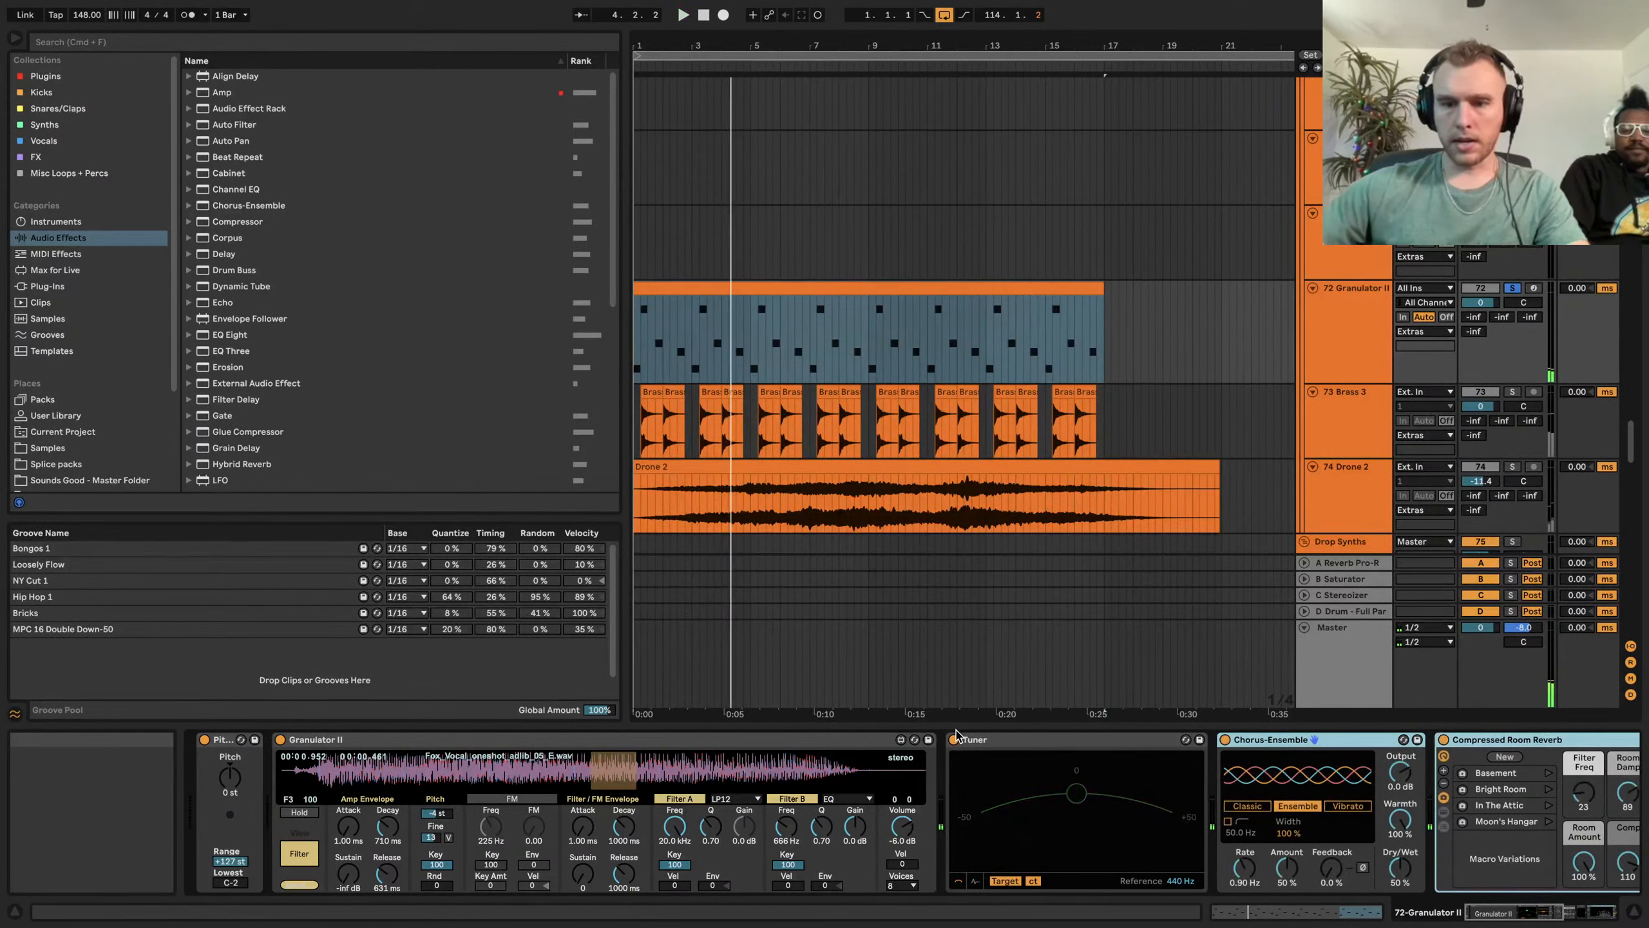
Unfold the Compressed Room Reverb rack on the Granulator II track to inspect its Wet and Dry chains, Room and Compressor
scroll(1186, 824, right, 5)
click(1371, 739)
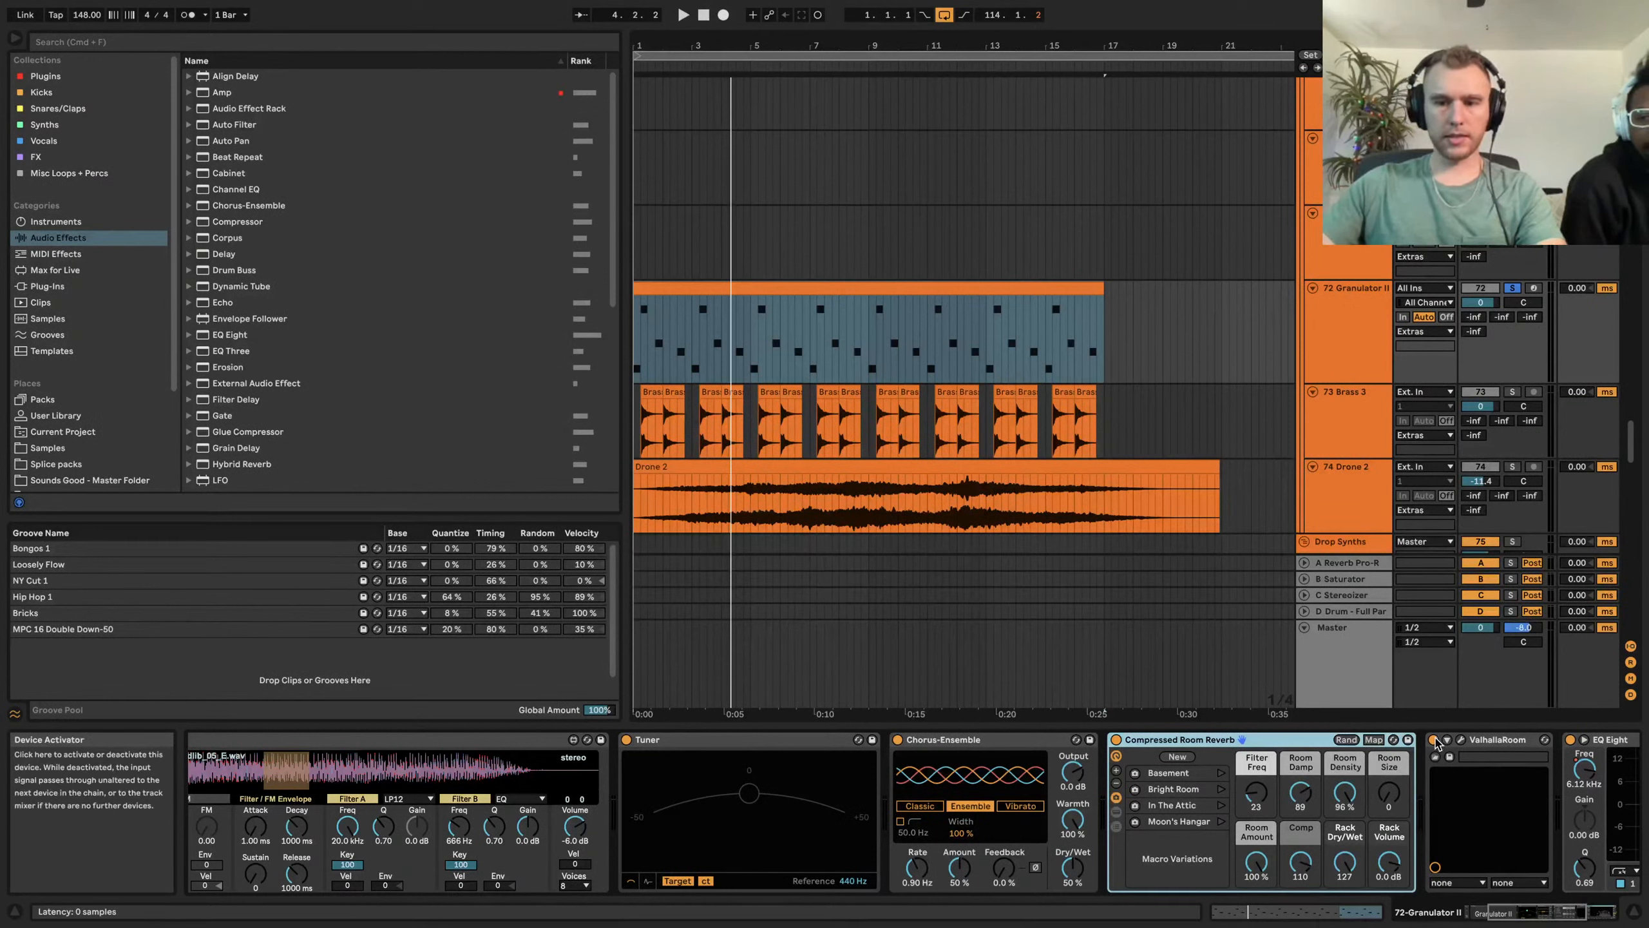
scroll(1141, 740, right, 6)
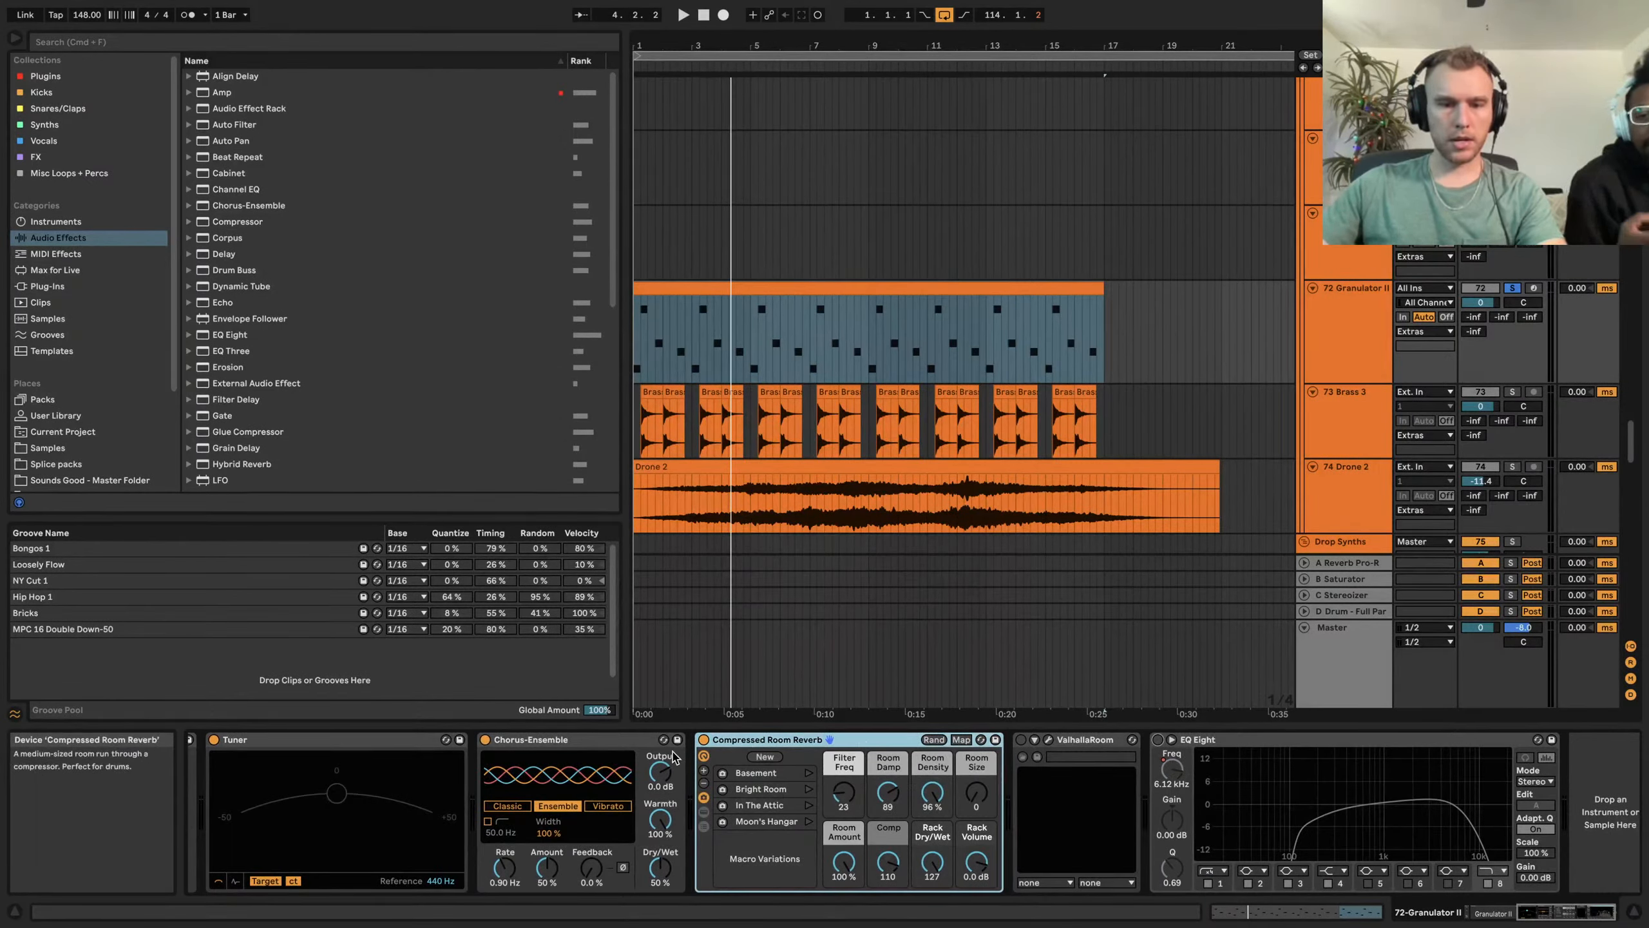
click(706, 815)
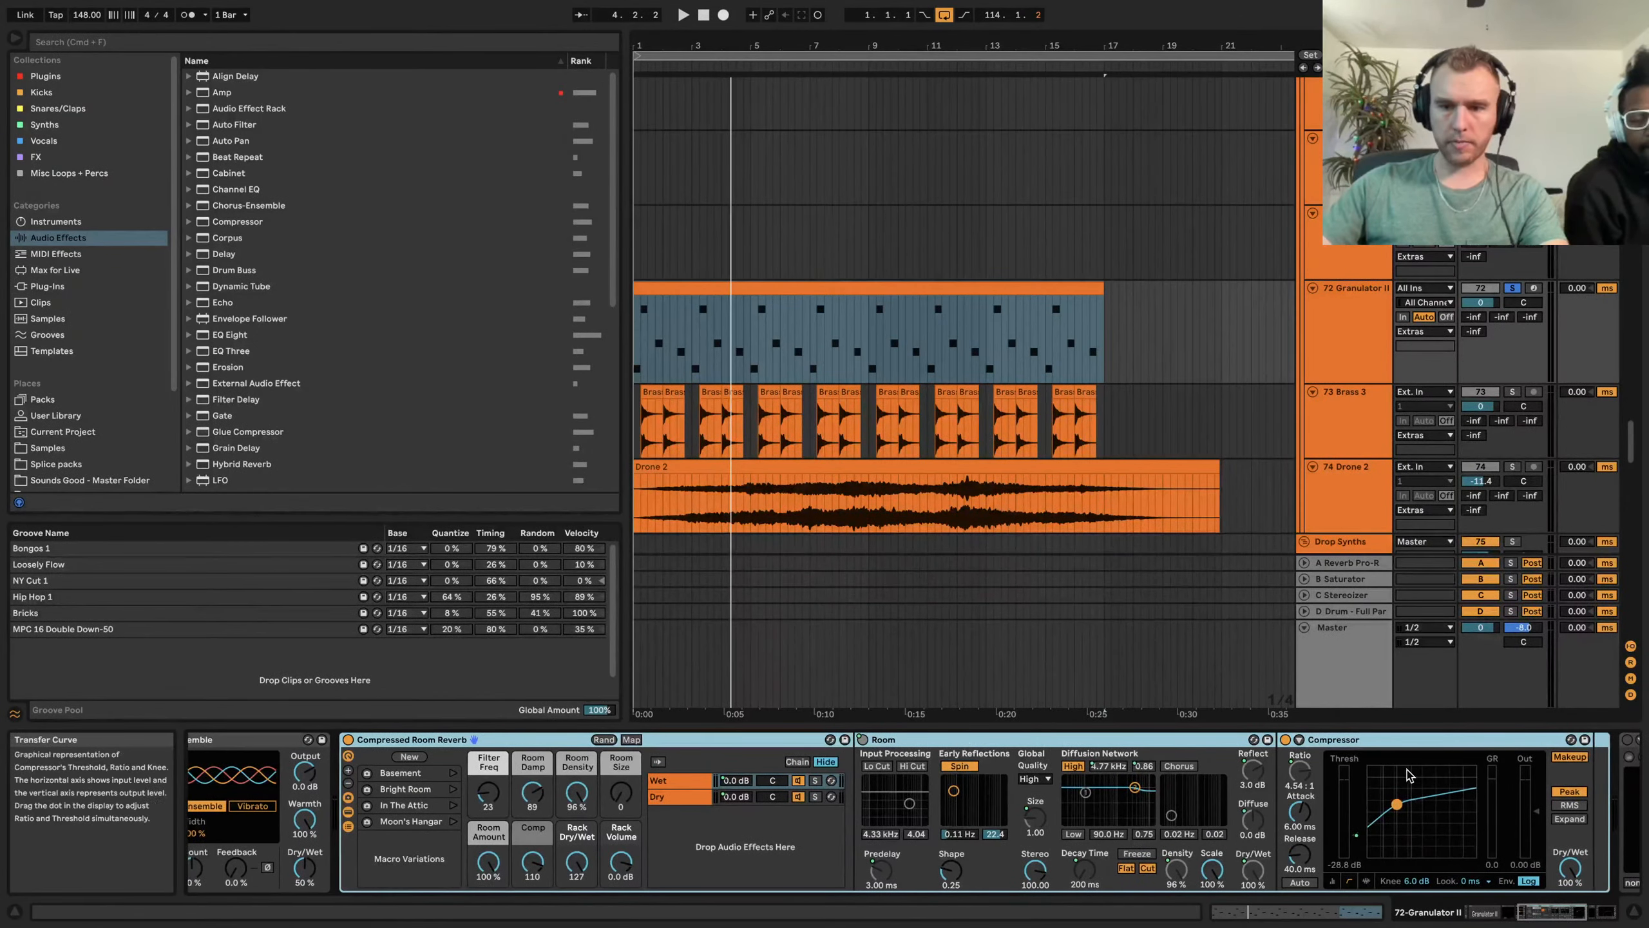
scroll(549, 822, right, 3)
click(556, 798)
click(558, 780)
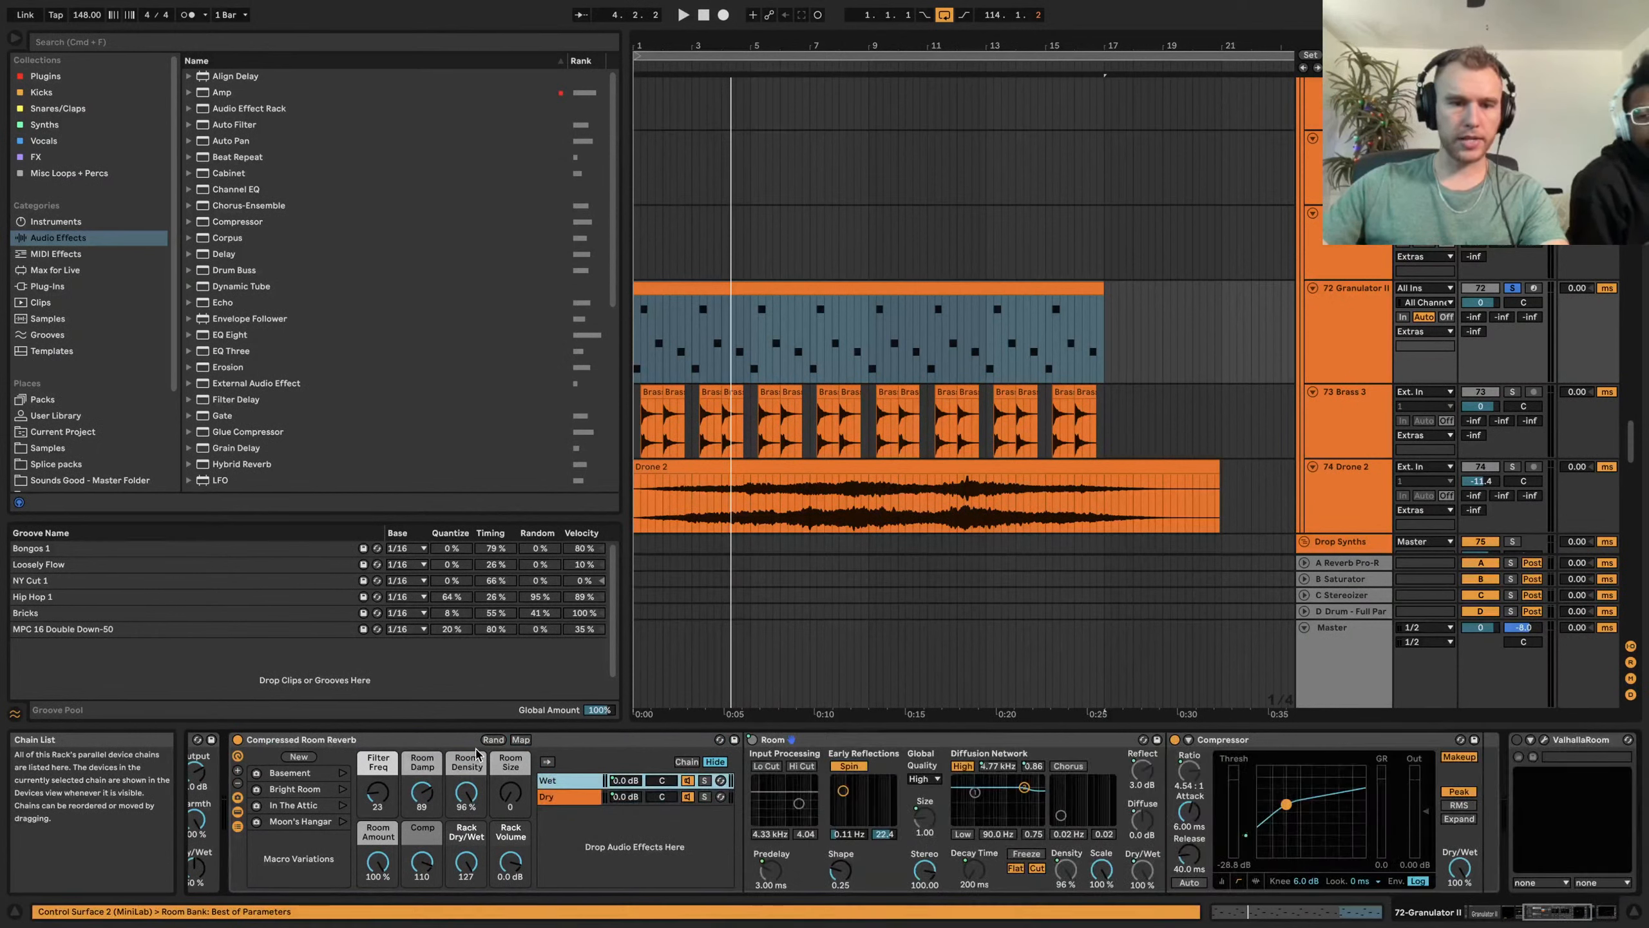
Compare the Granulator II sound with the Compressed Room Reverb rack bypassed and switched back on during playback
click(237, 740)
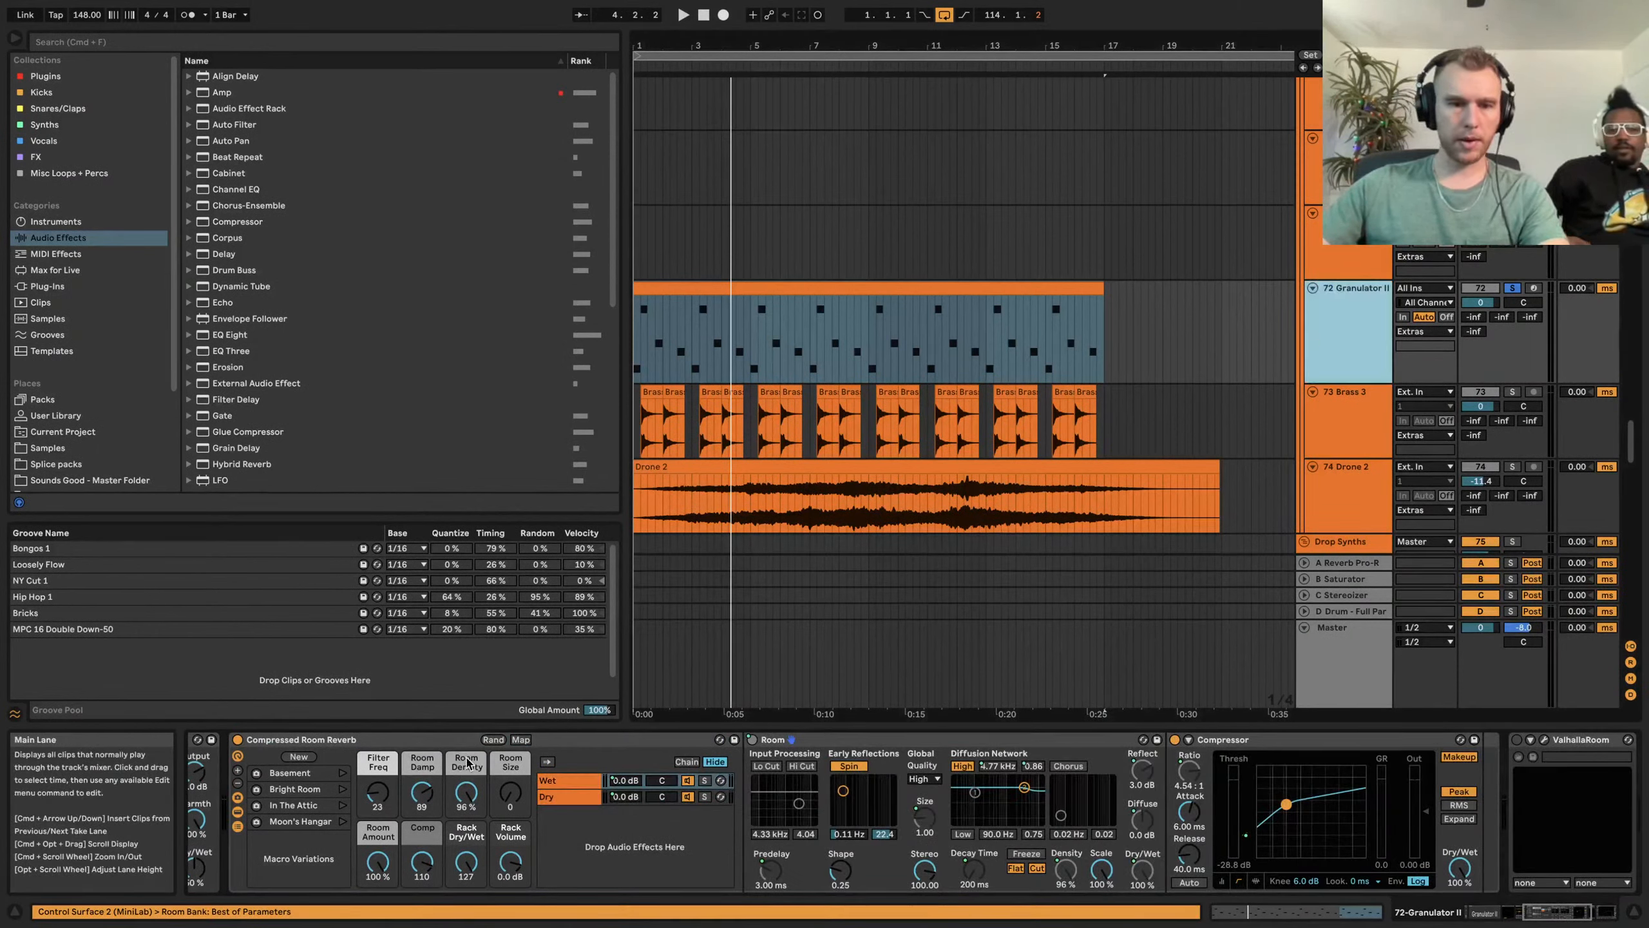
key(space)
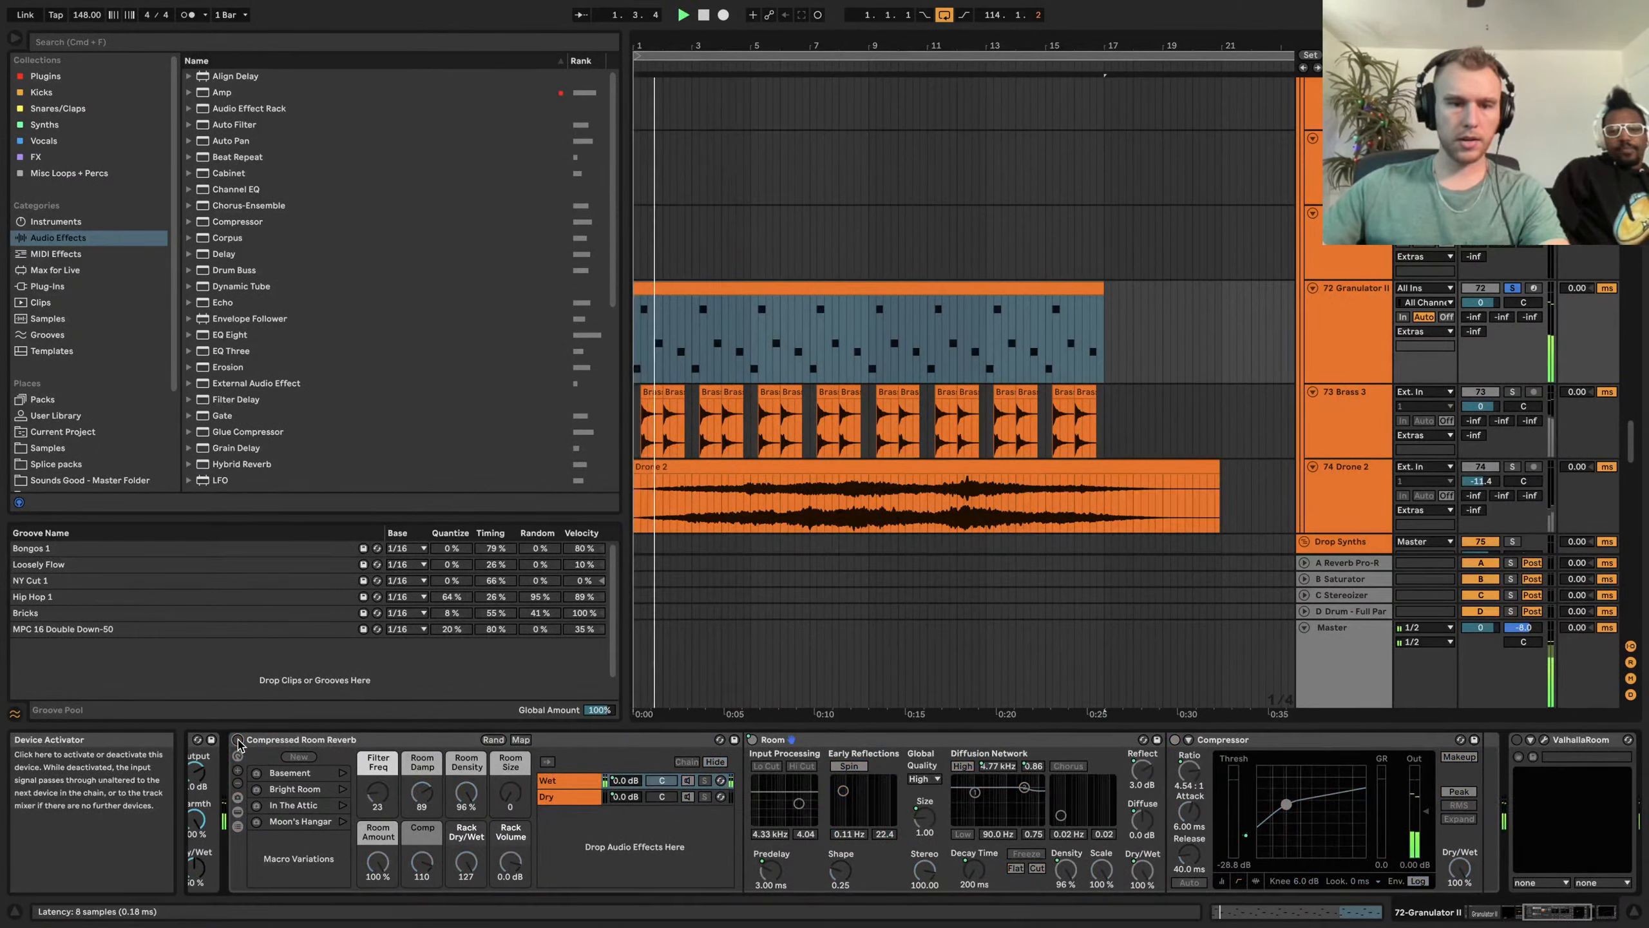
click(238, 739)
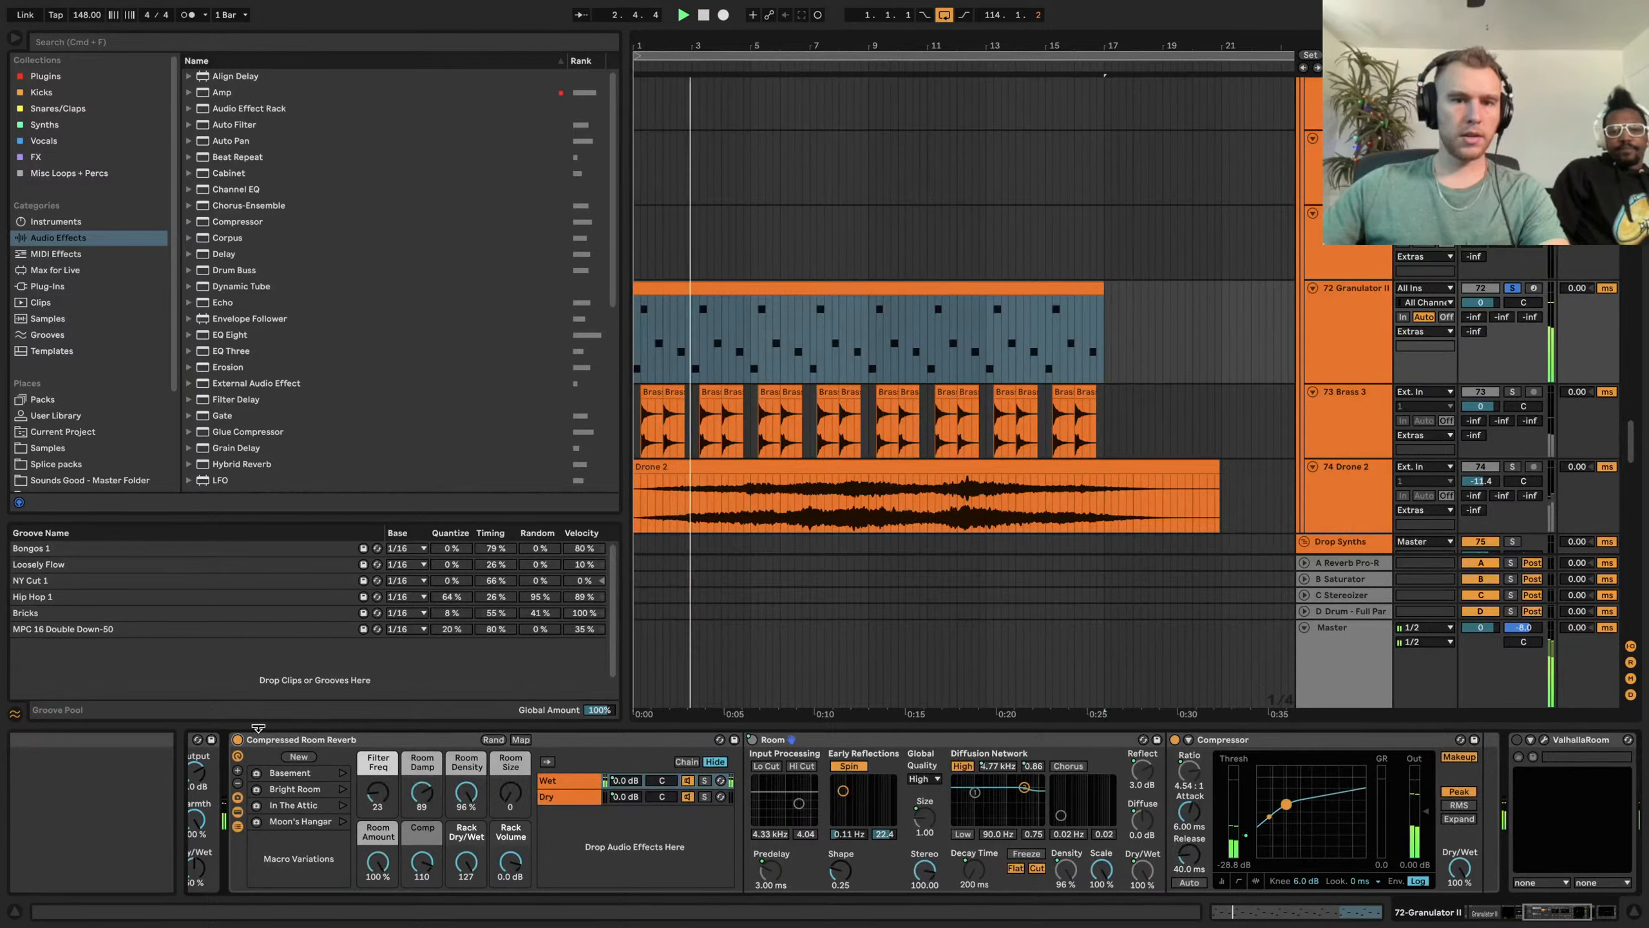
scroll(1293, 801, right, 2)
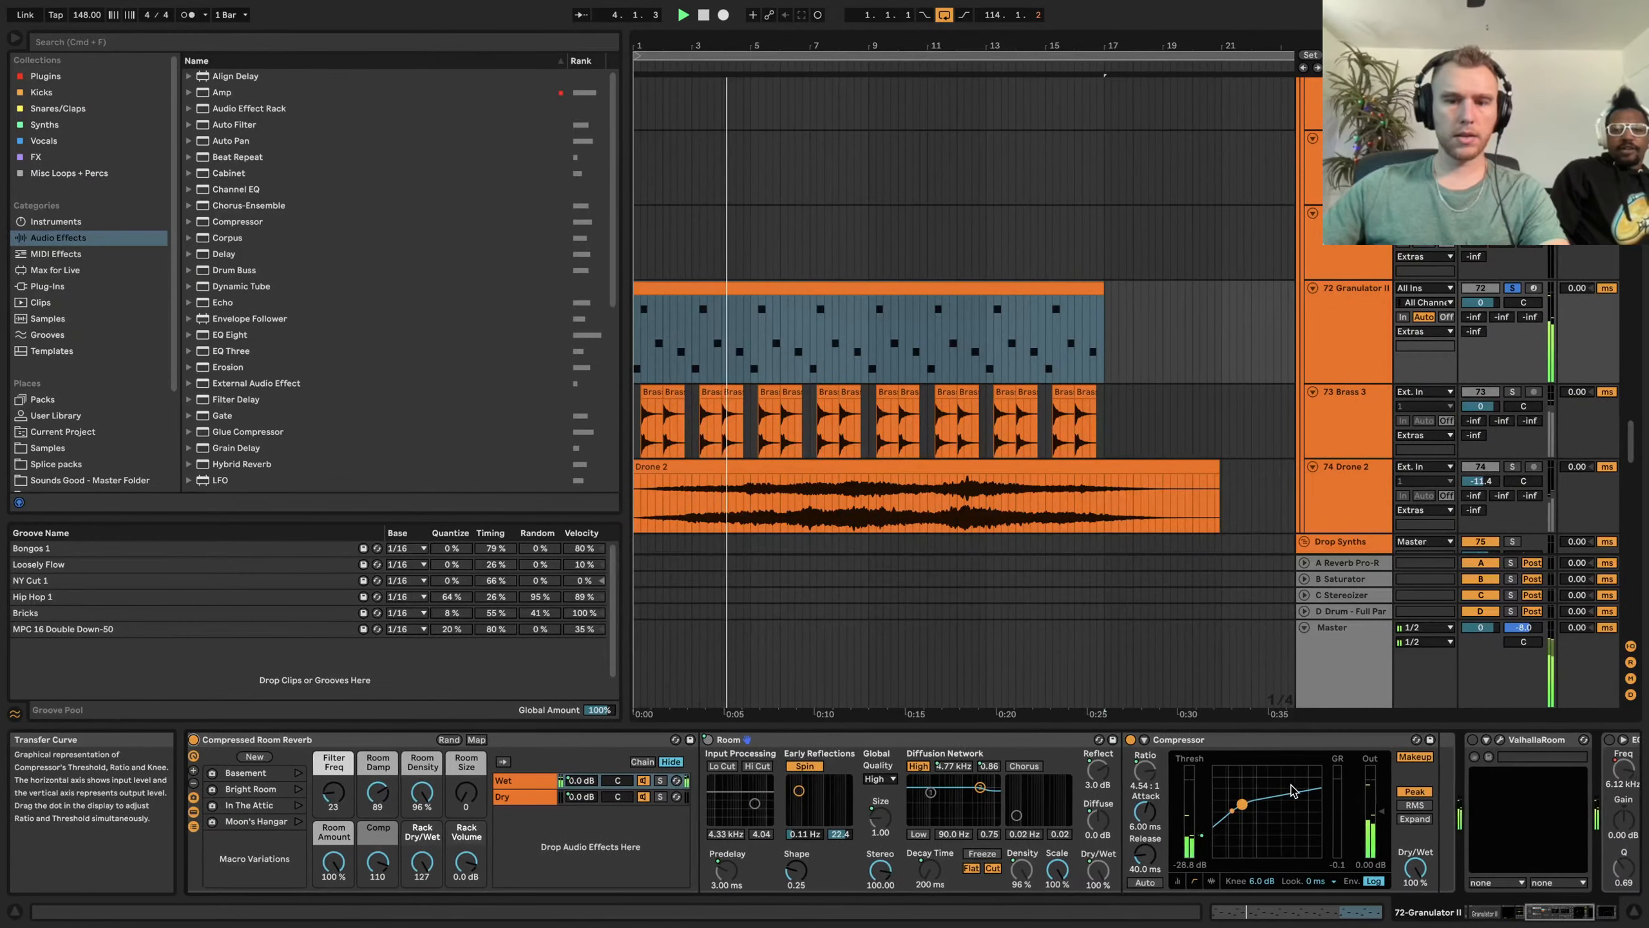
Examine the ValhallaRoom RichChamber settings and the EQ Eight, close the plug-in window and select the Granulator II clip
click(1465, 739)
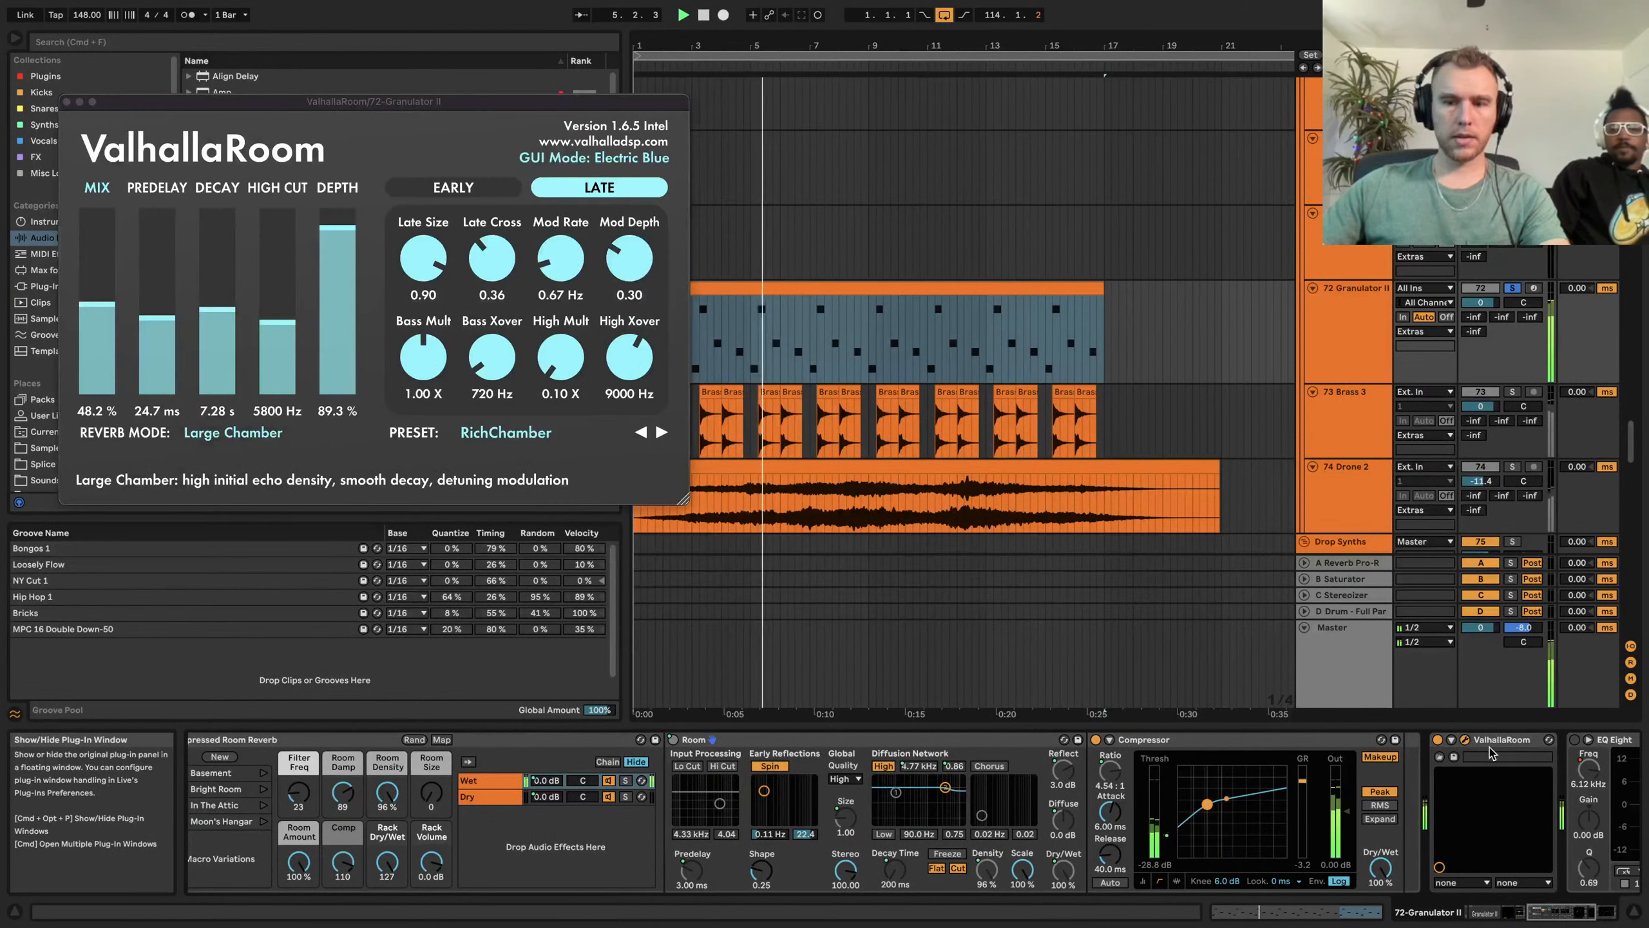
scroll(1255, 748, right, 8)
click(1248, 740)
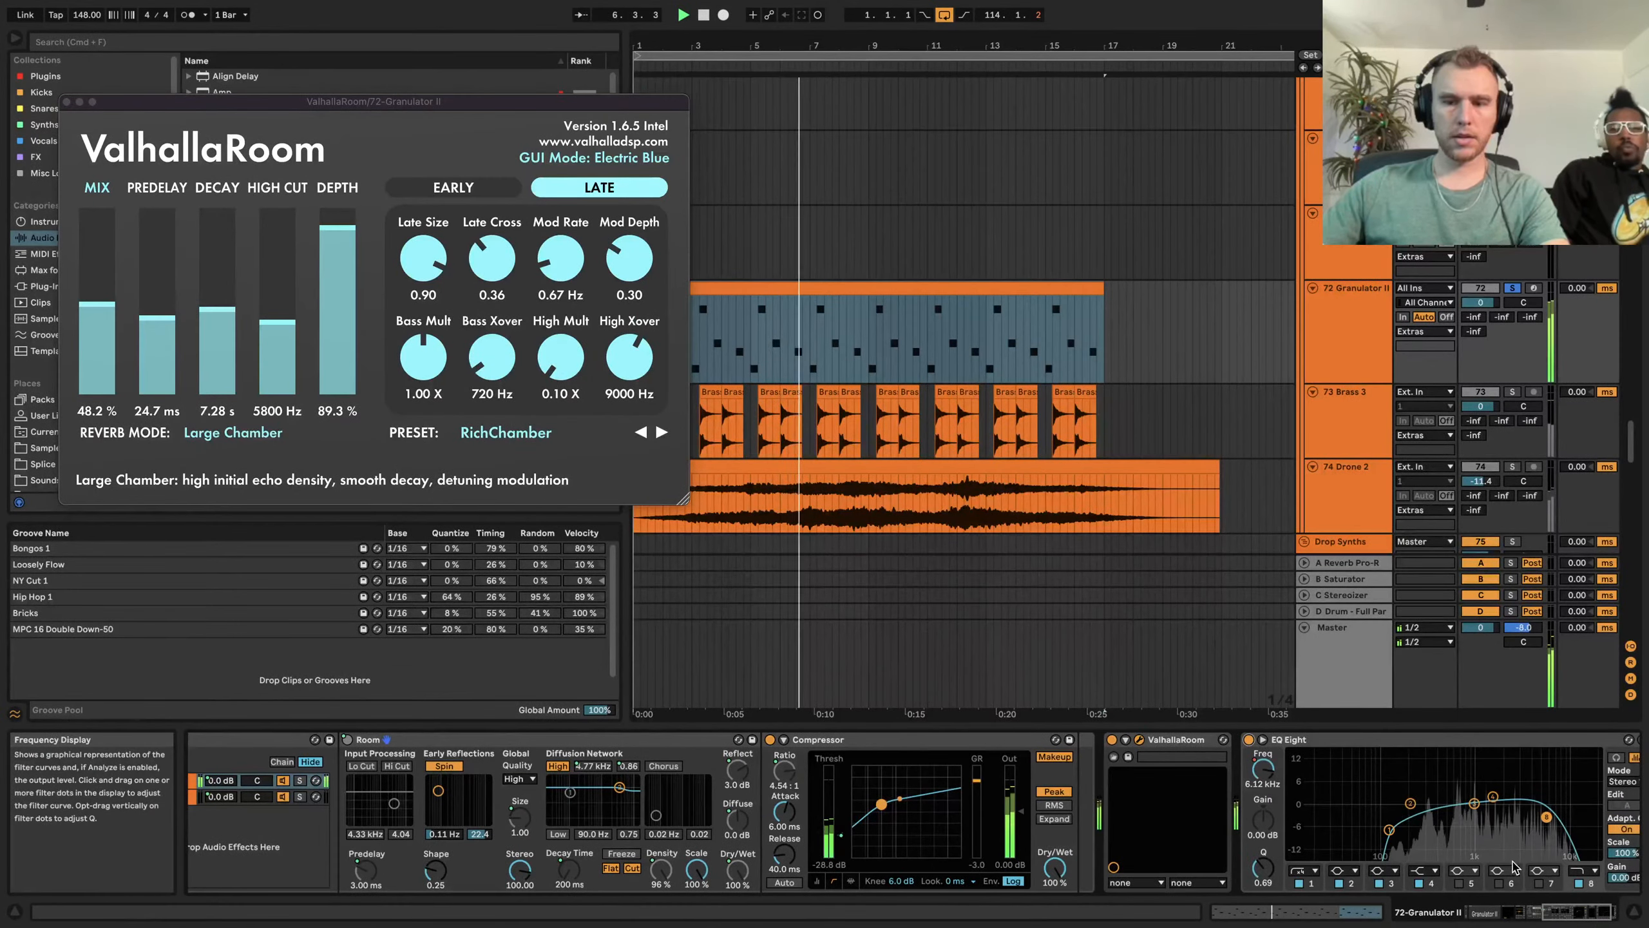
click(66, 101)
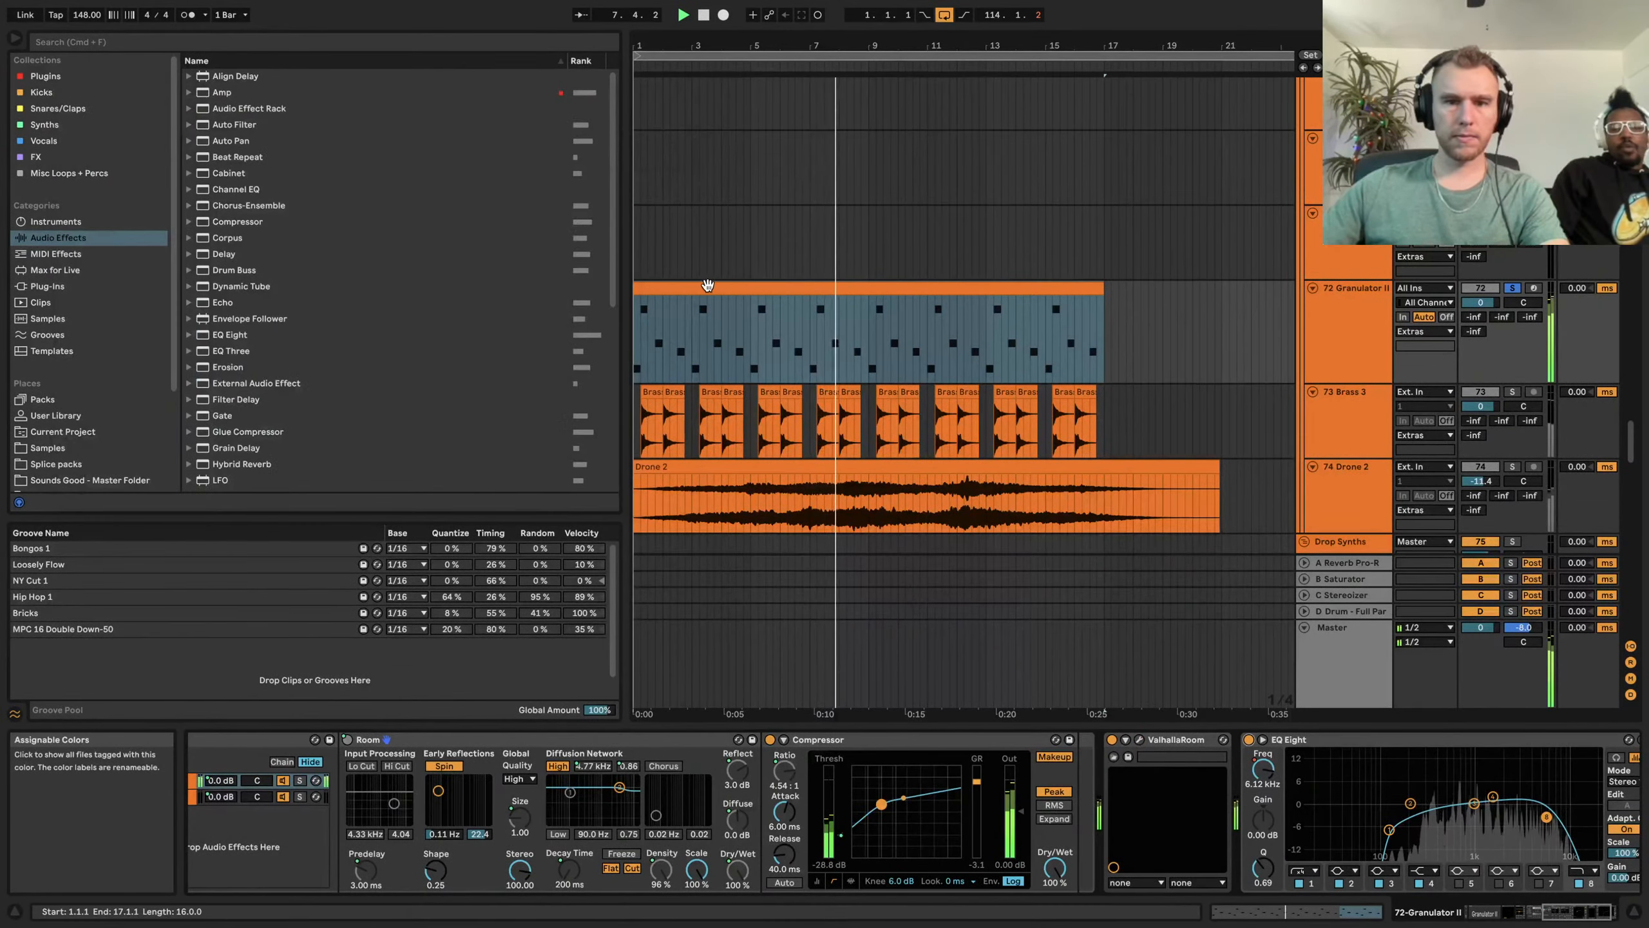
click(736, 290)
scroll(736, 290, down, 3)
scroll(750, 290, down, 1)
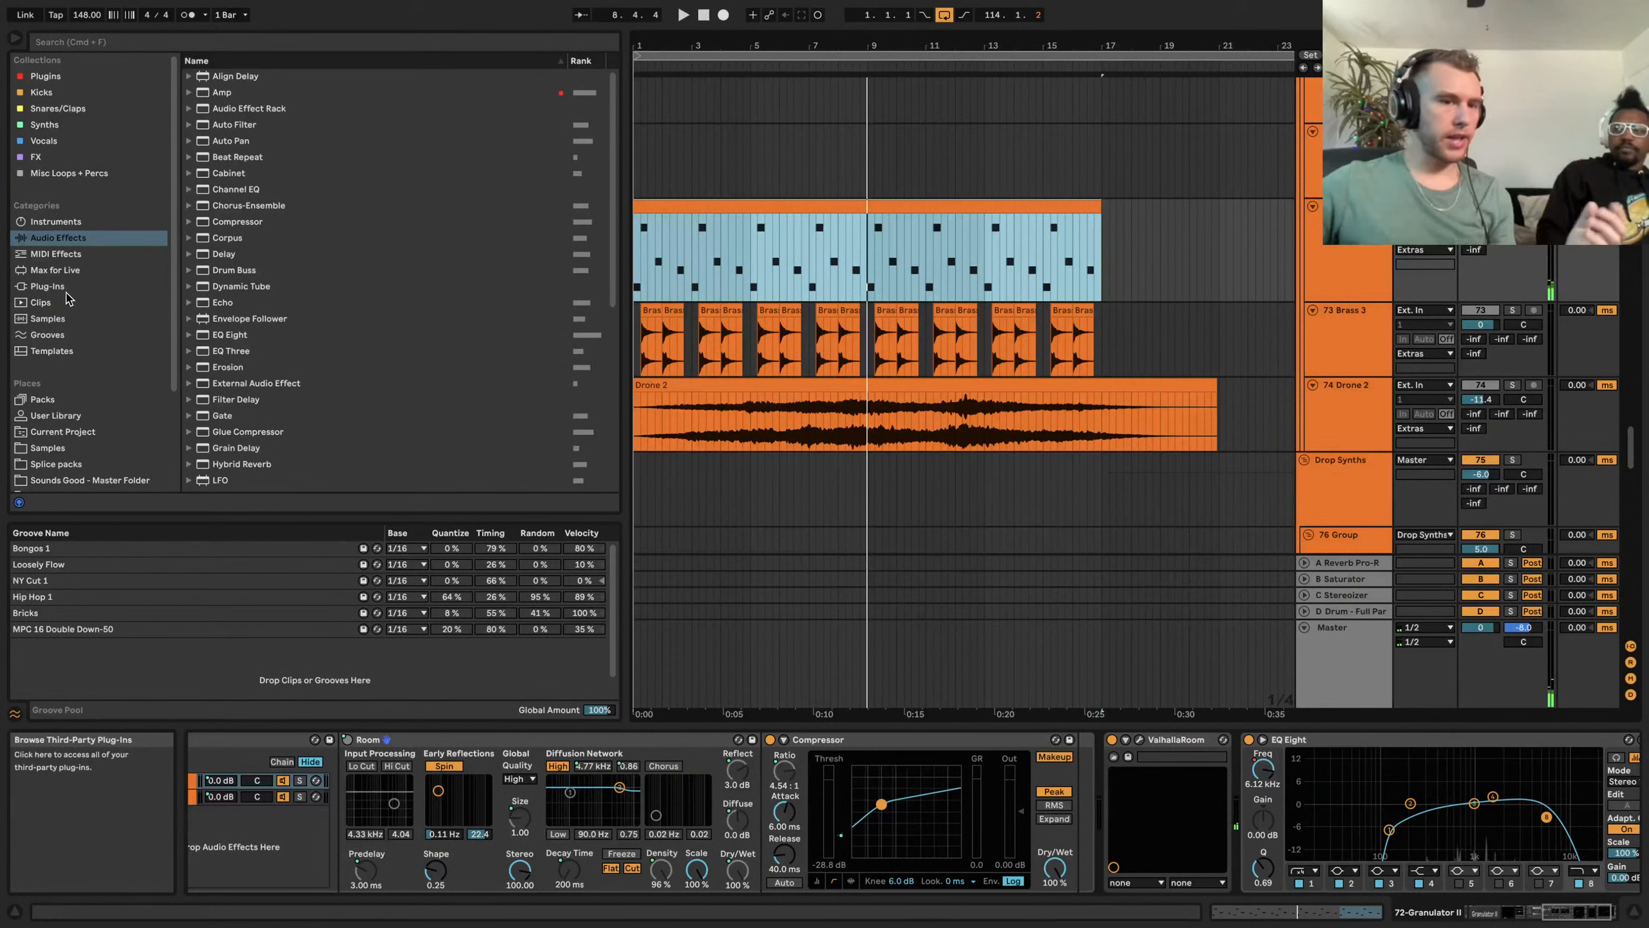
Browse the Samples library to the Braams folder under Valhalla - Filmmakers Manaul, Sound Design, and preview Braam 2.wav
scroll(78, 374, down, 3)
click(50, 369)
scroll(232, 420, down, 3)
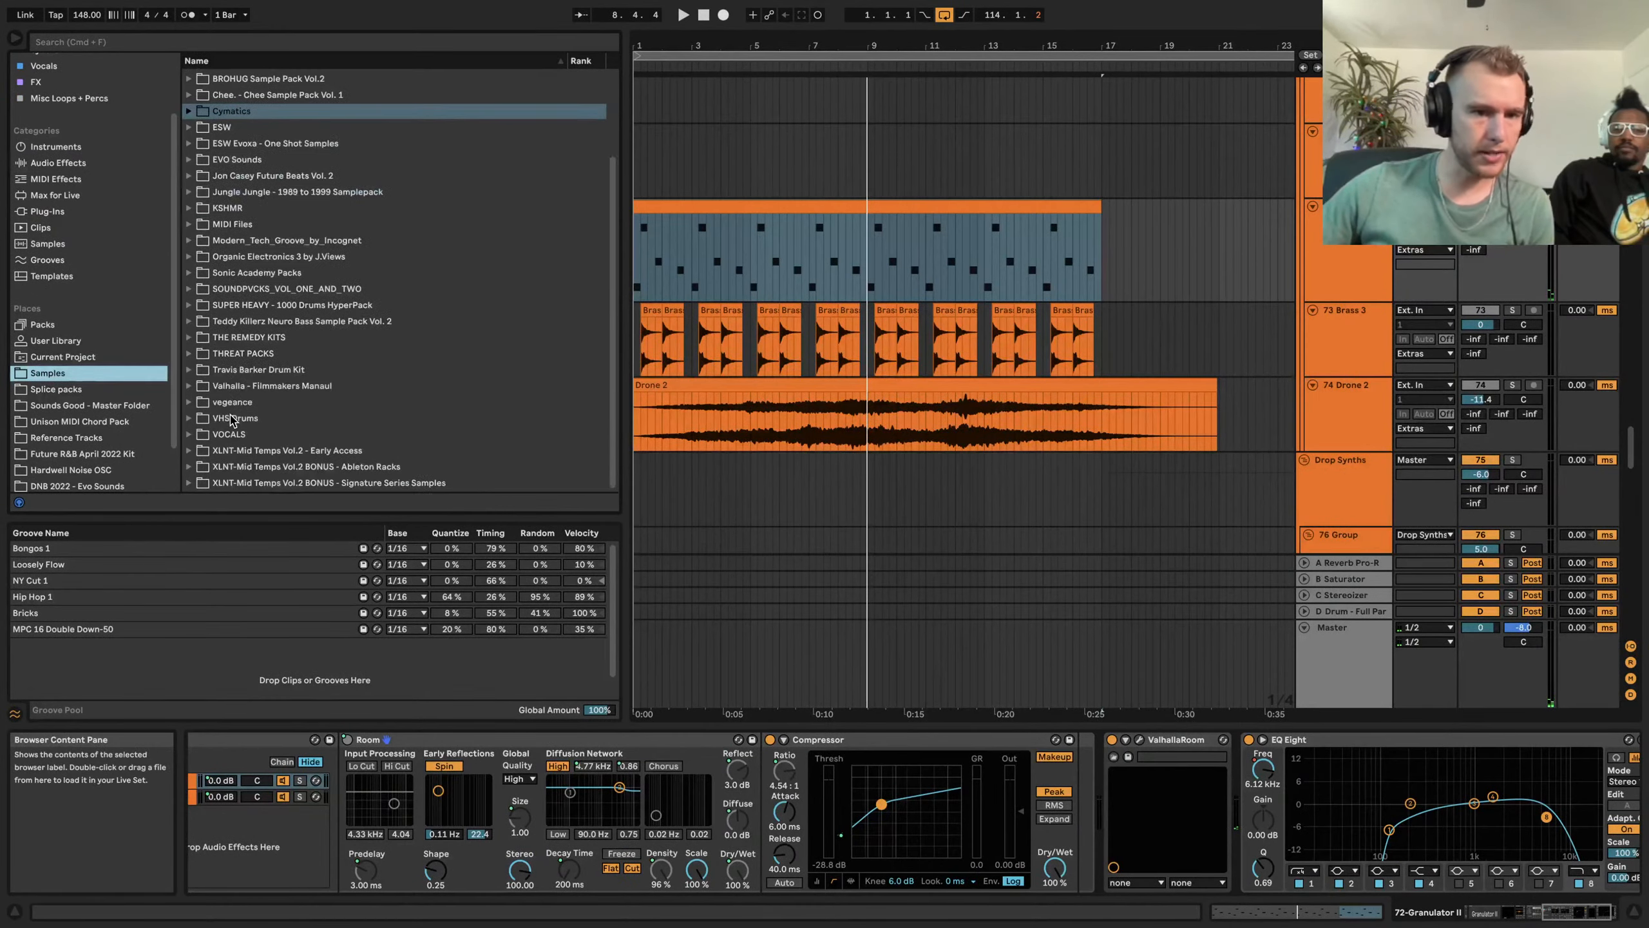
click(196, 387)
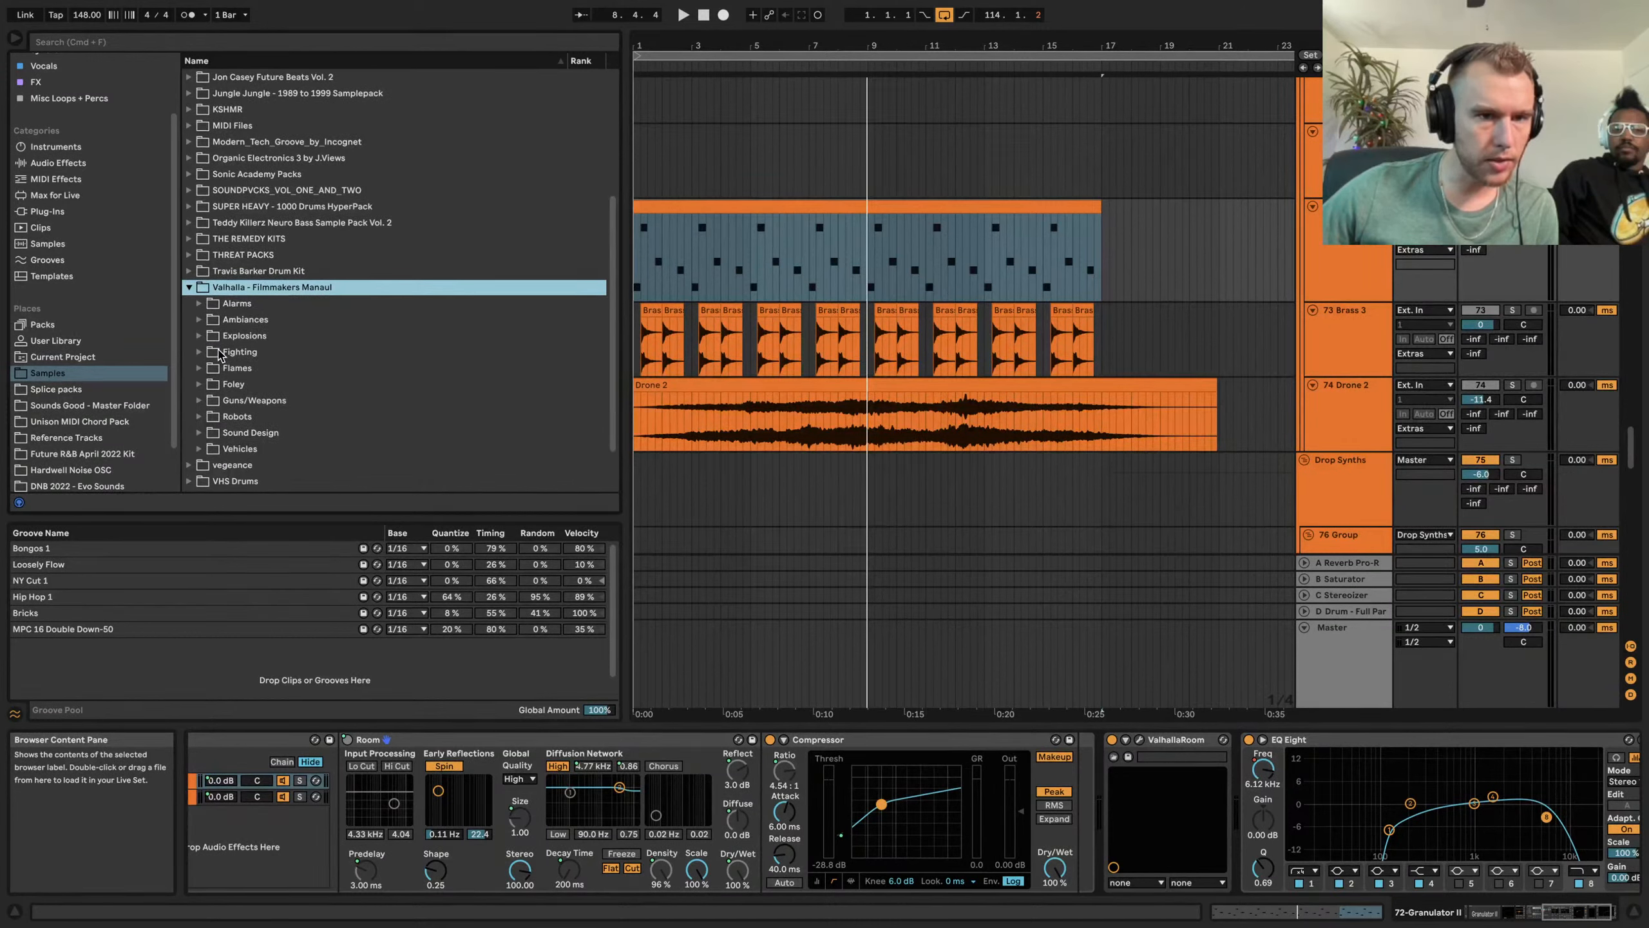
scroll(220, 355, up, 1)
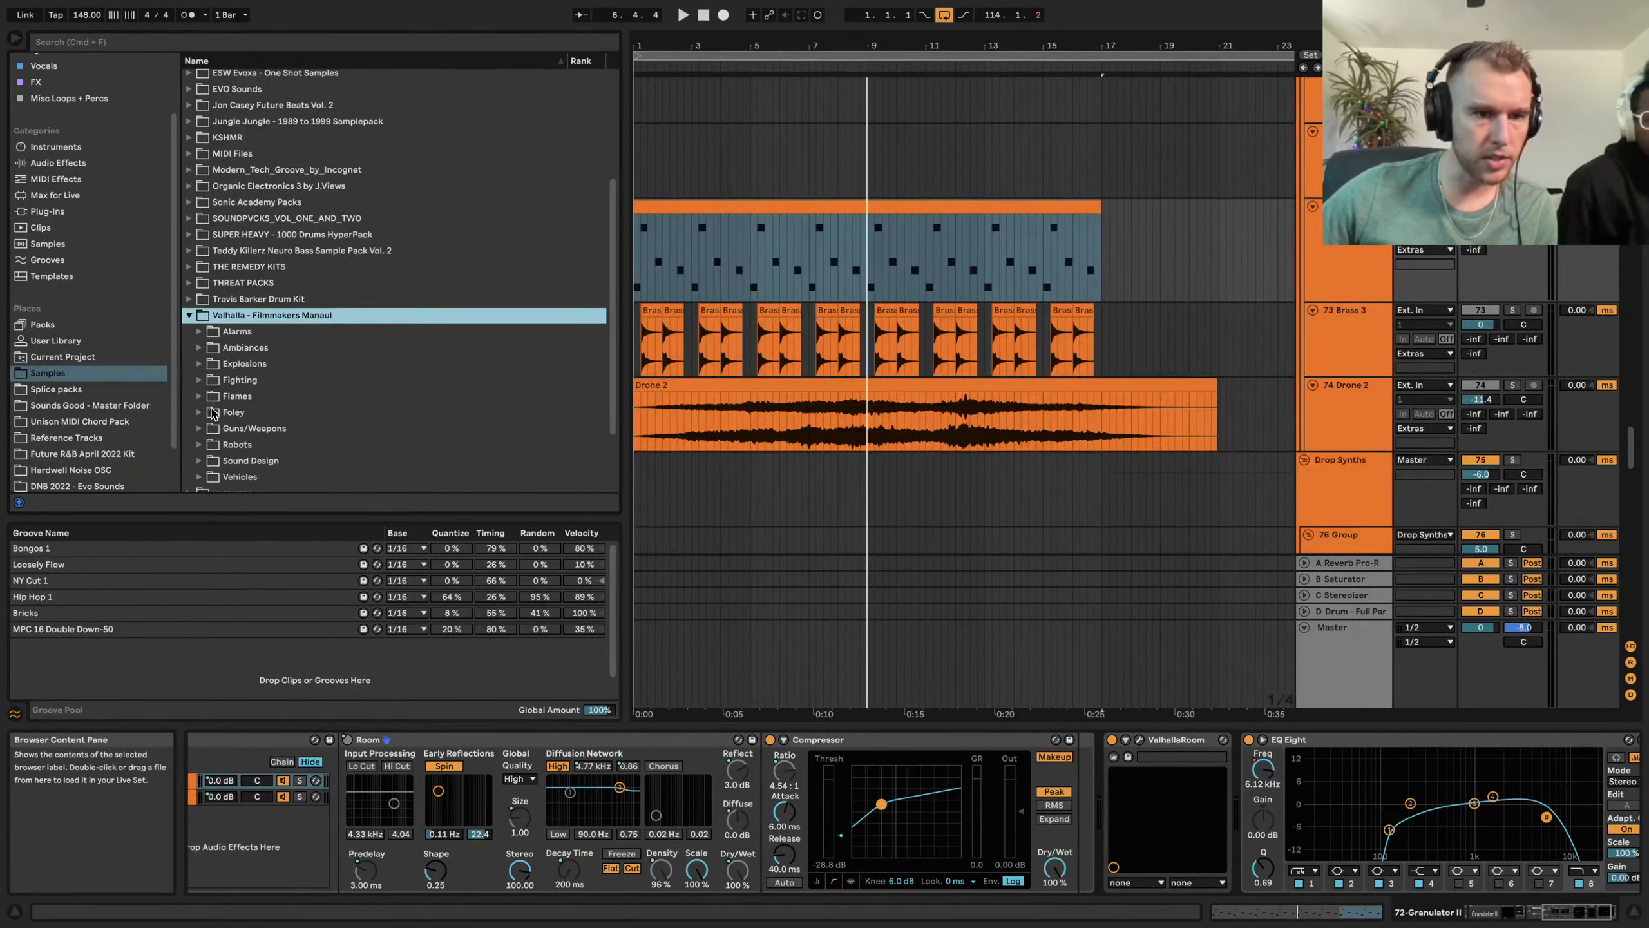
scroll(214, 406, up, 1)
click(199, 464)
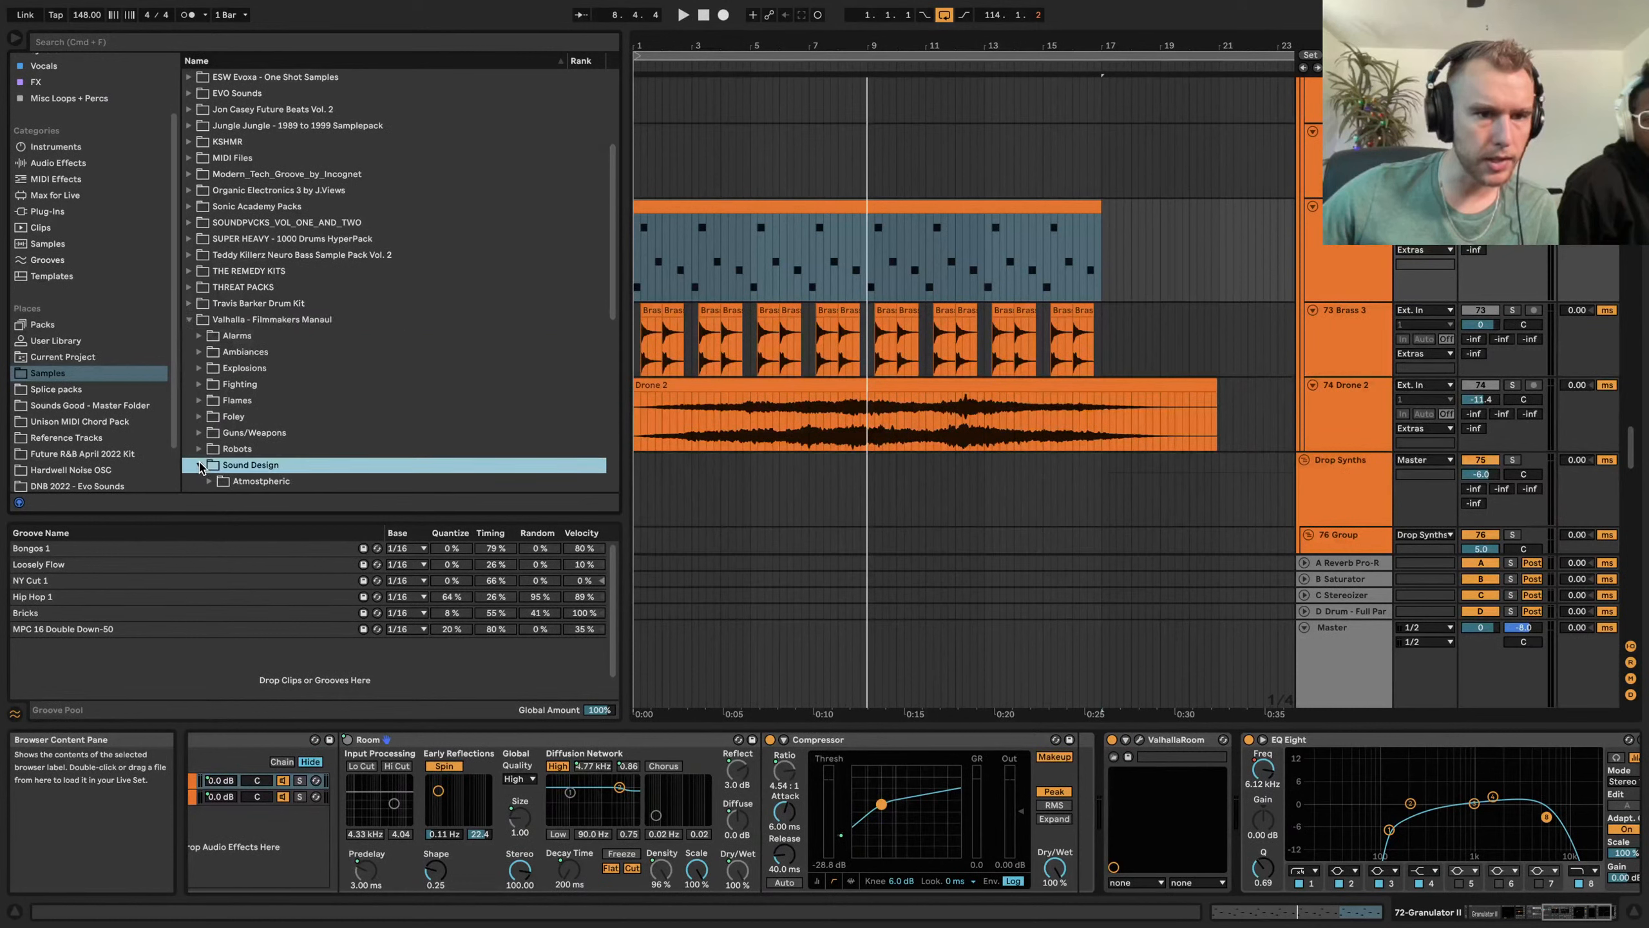
click(210, 342)
click(246, 377)
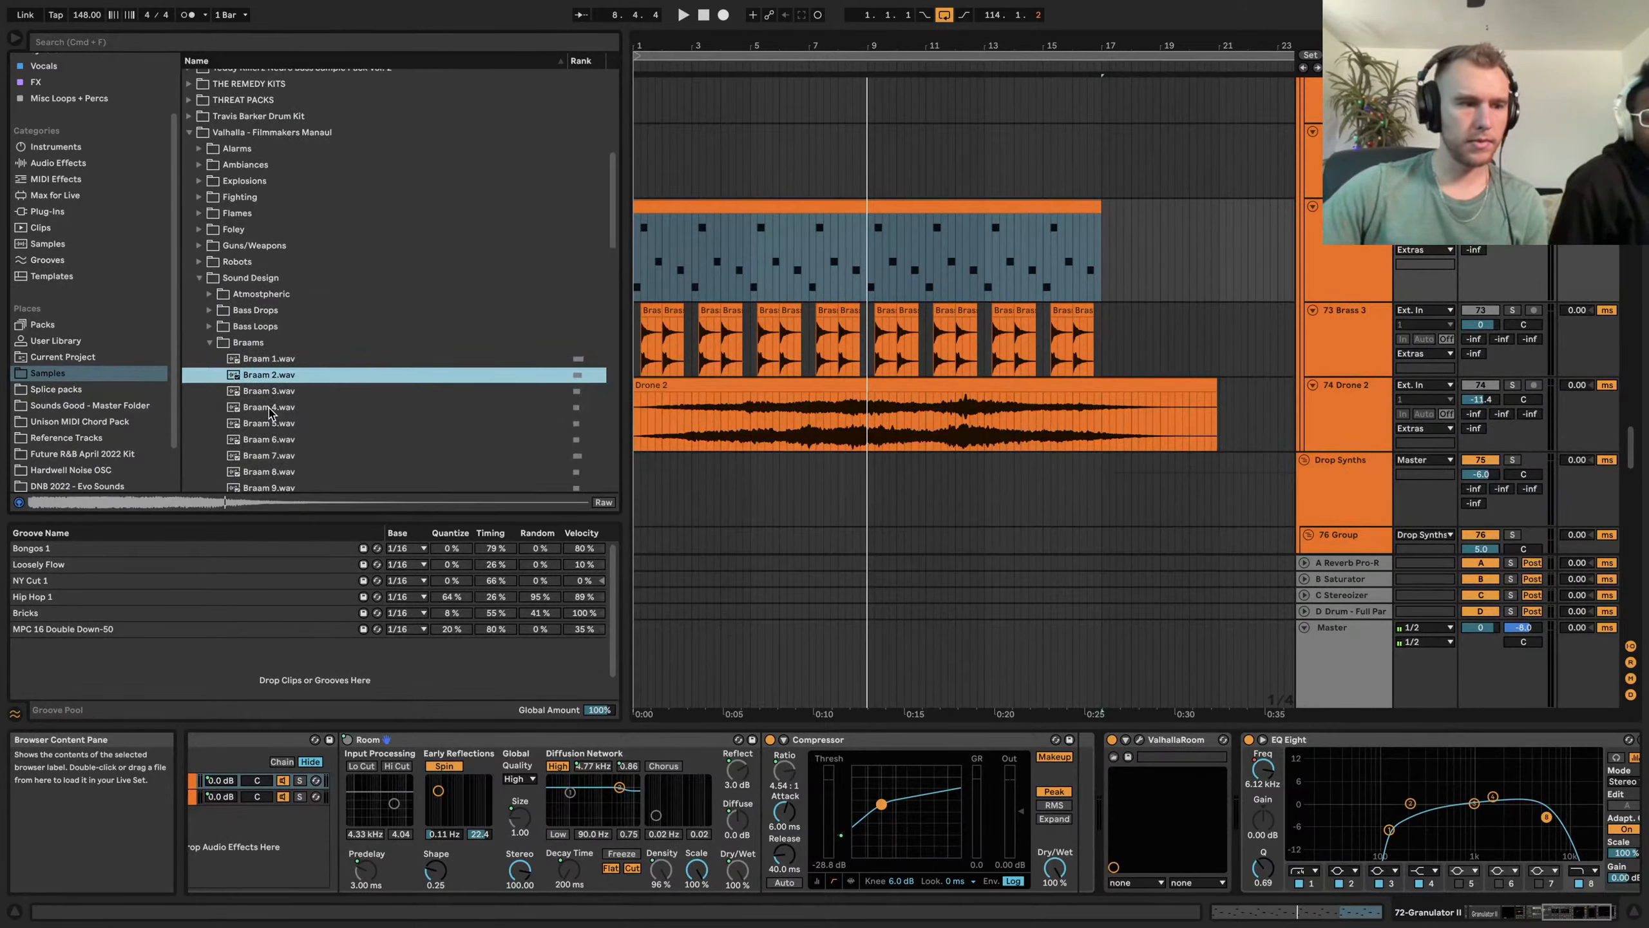
Preview Braam 3.wav through Braam 5.wav, and collapse the Braams and Sound Design folders
key(Down)
key(Down)
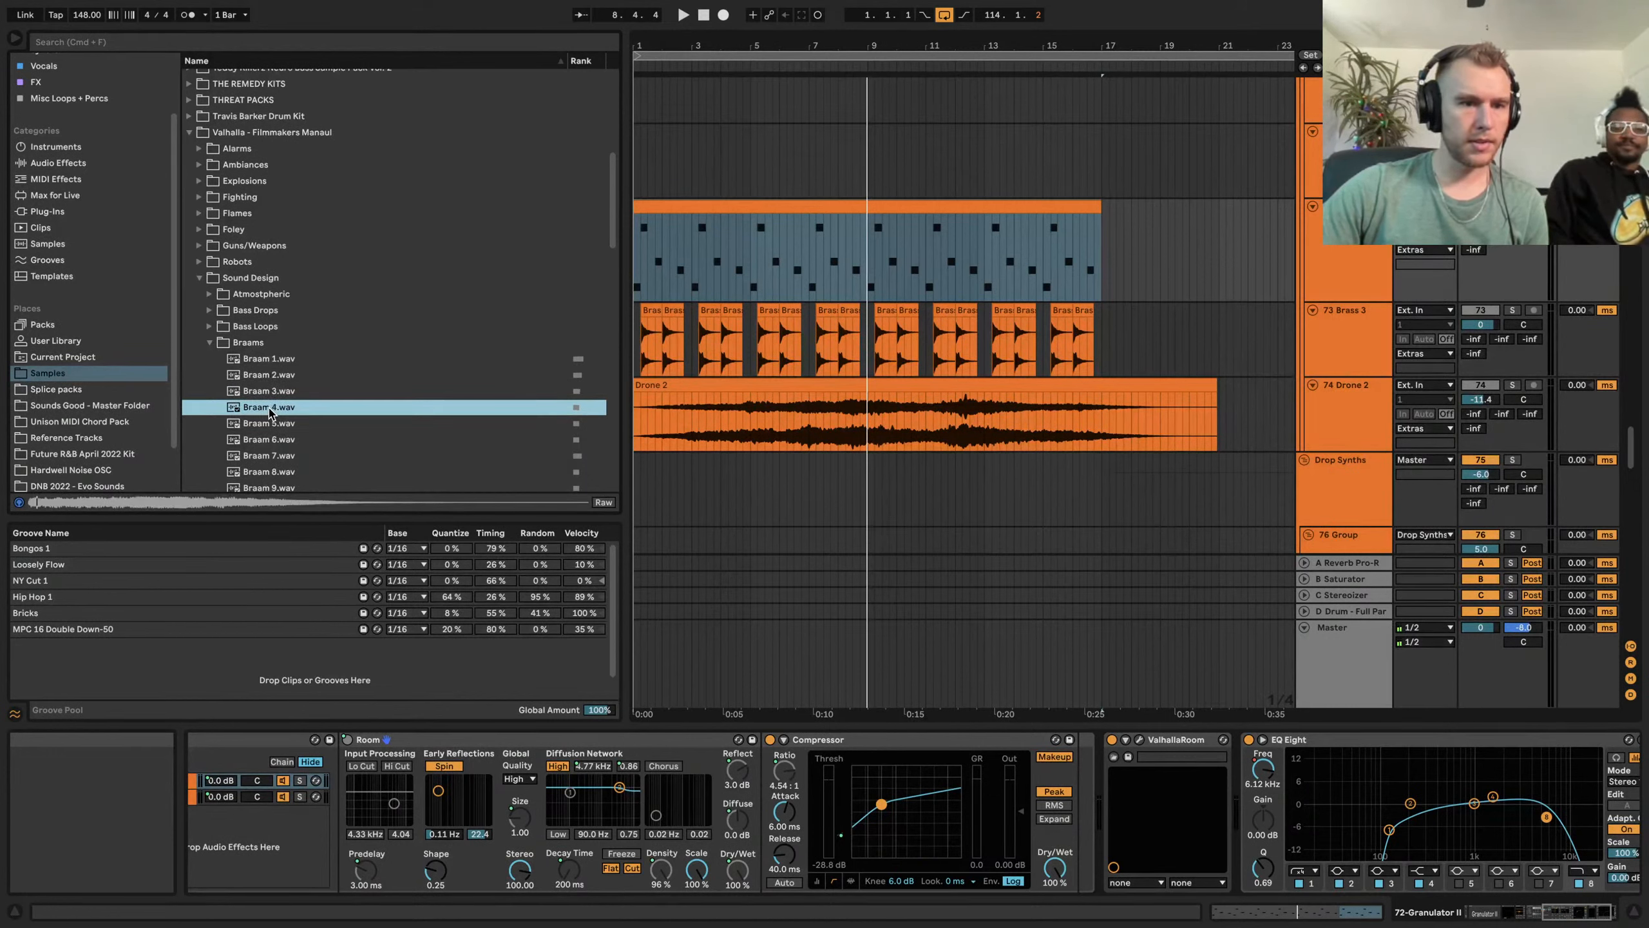
key(Down)
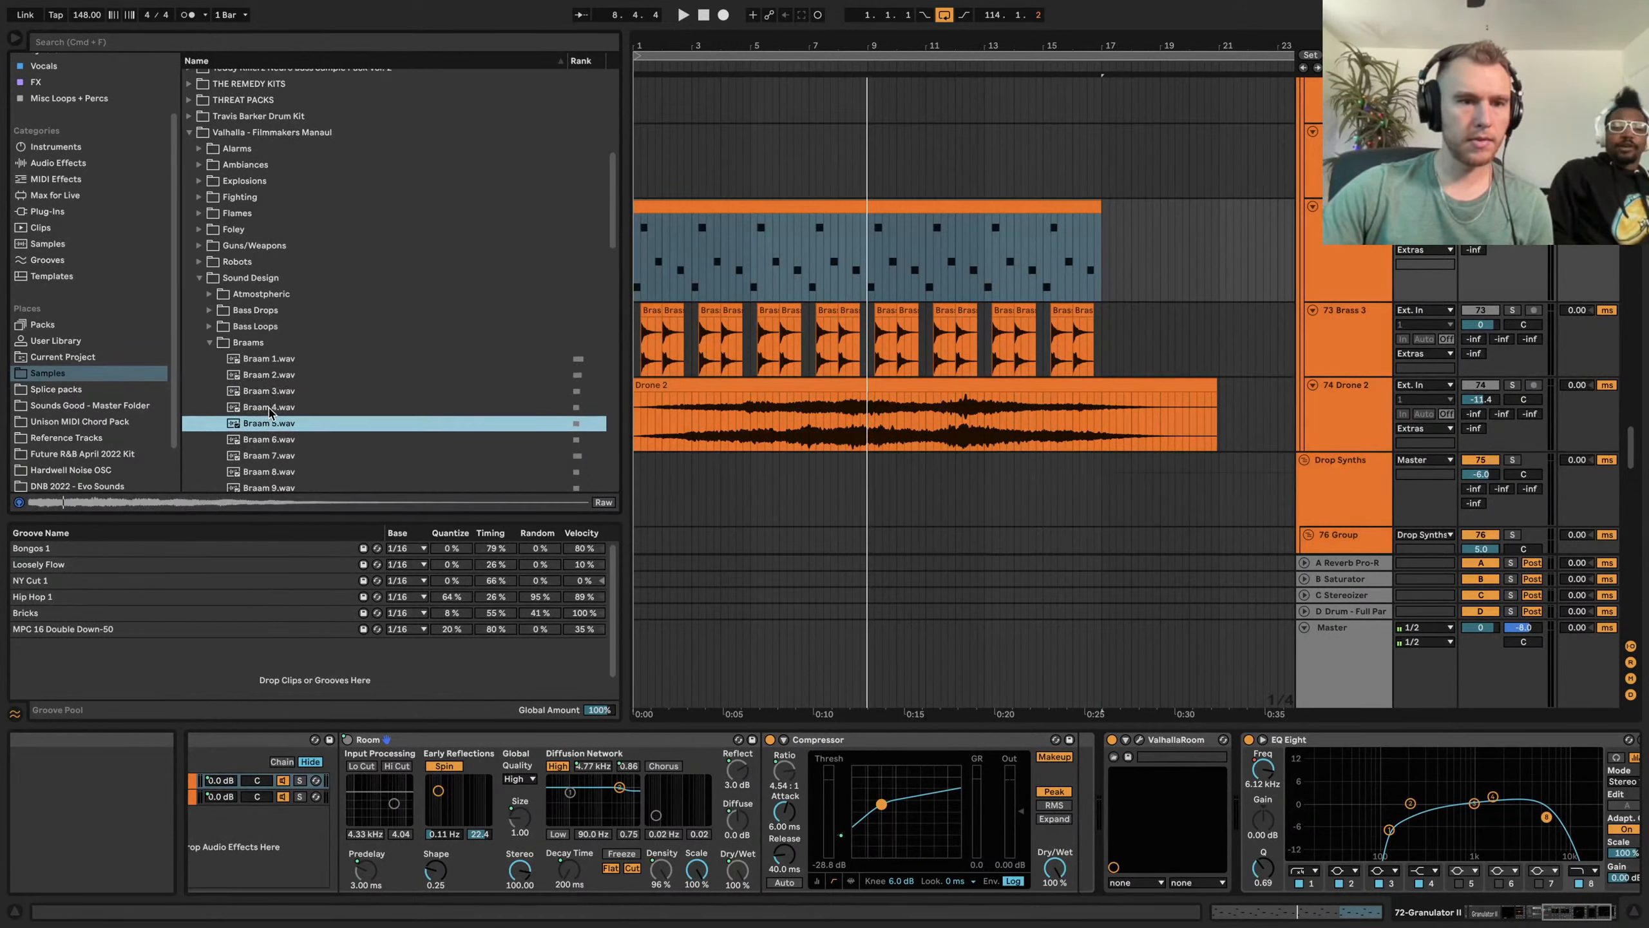
key(Left)
key(Left)
key(Left)
key(Left)
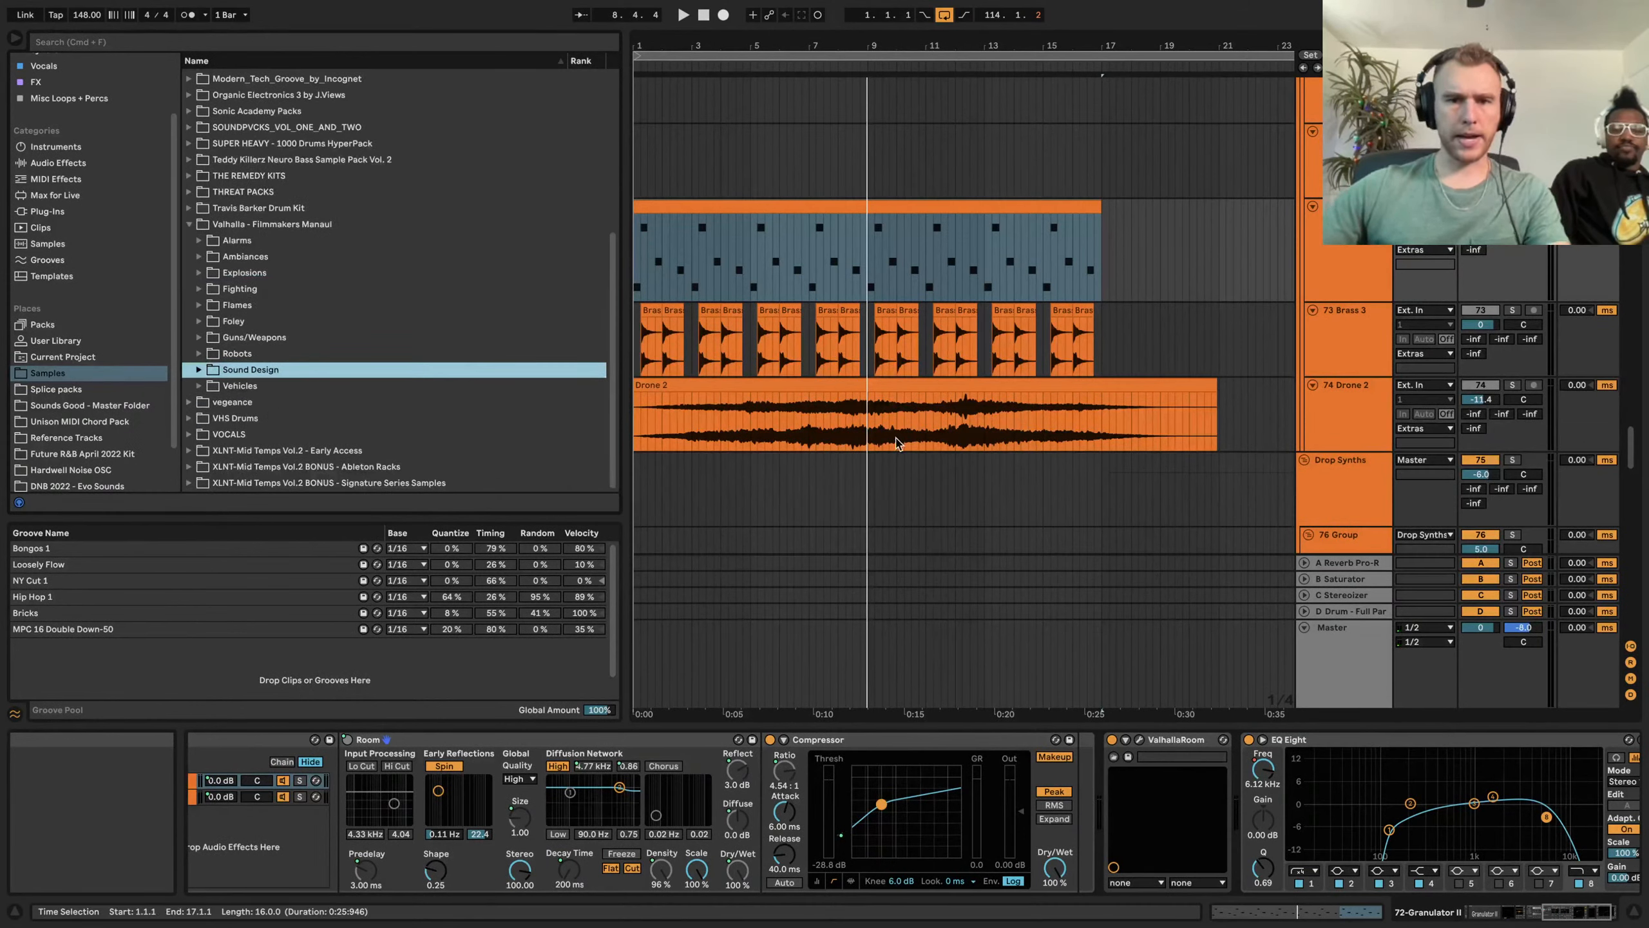
Solo the 73 Brass 3 track, play it from its first clip, stop playback and unsolo it
click(1512, 310)
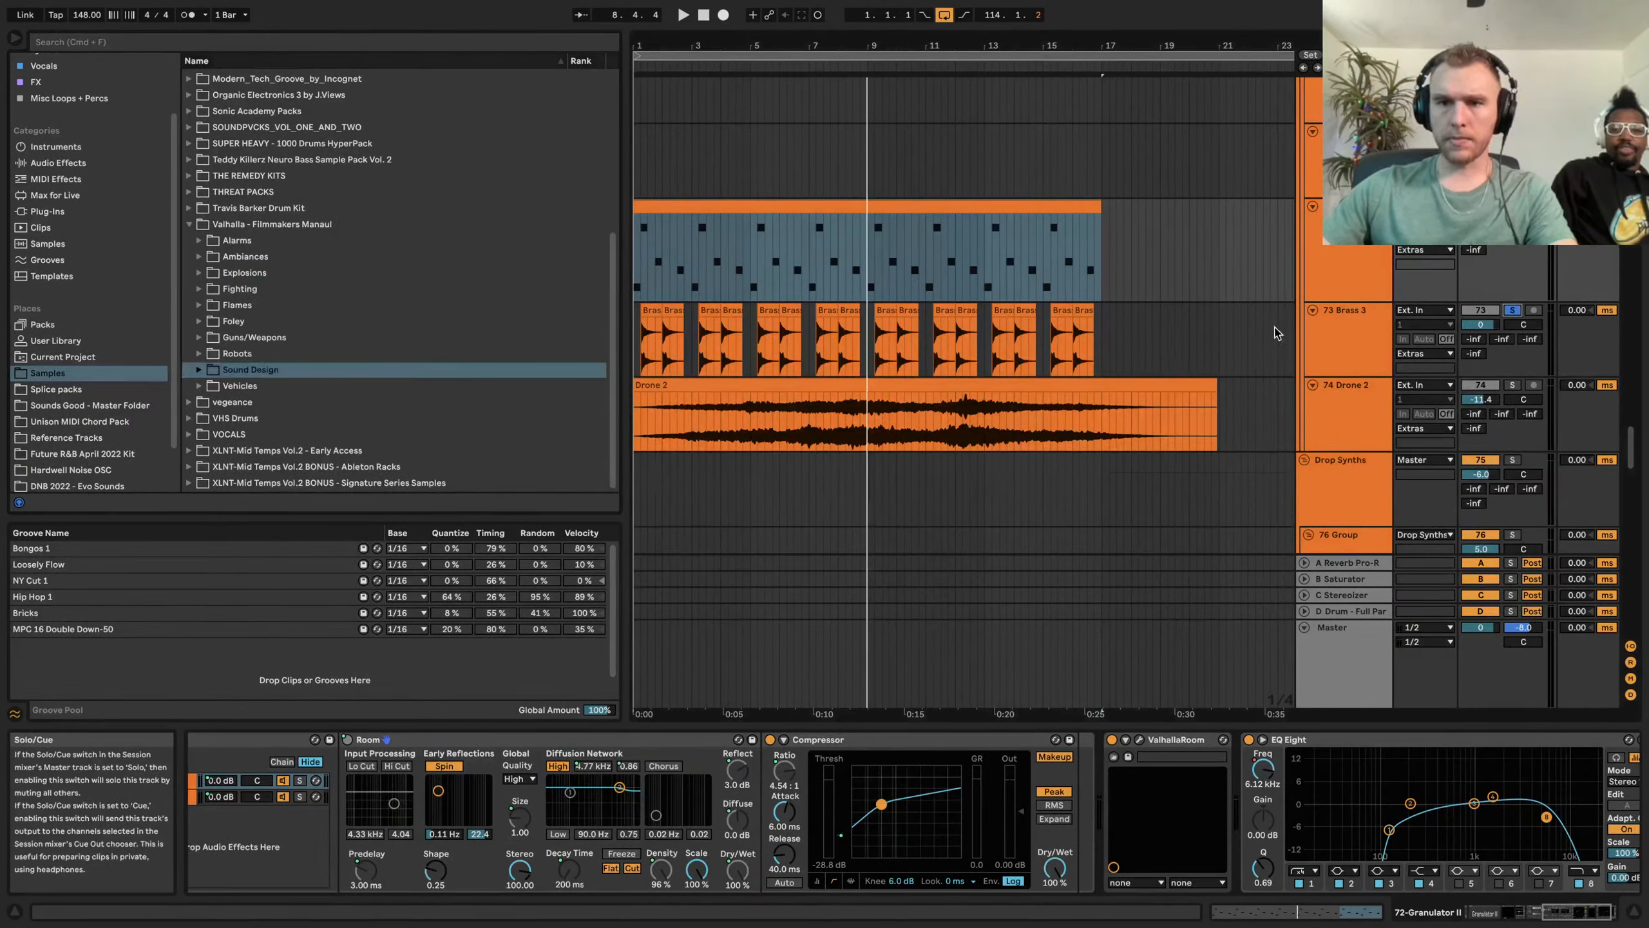
click(657, 314)
key(space)
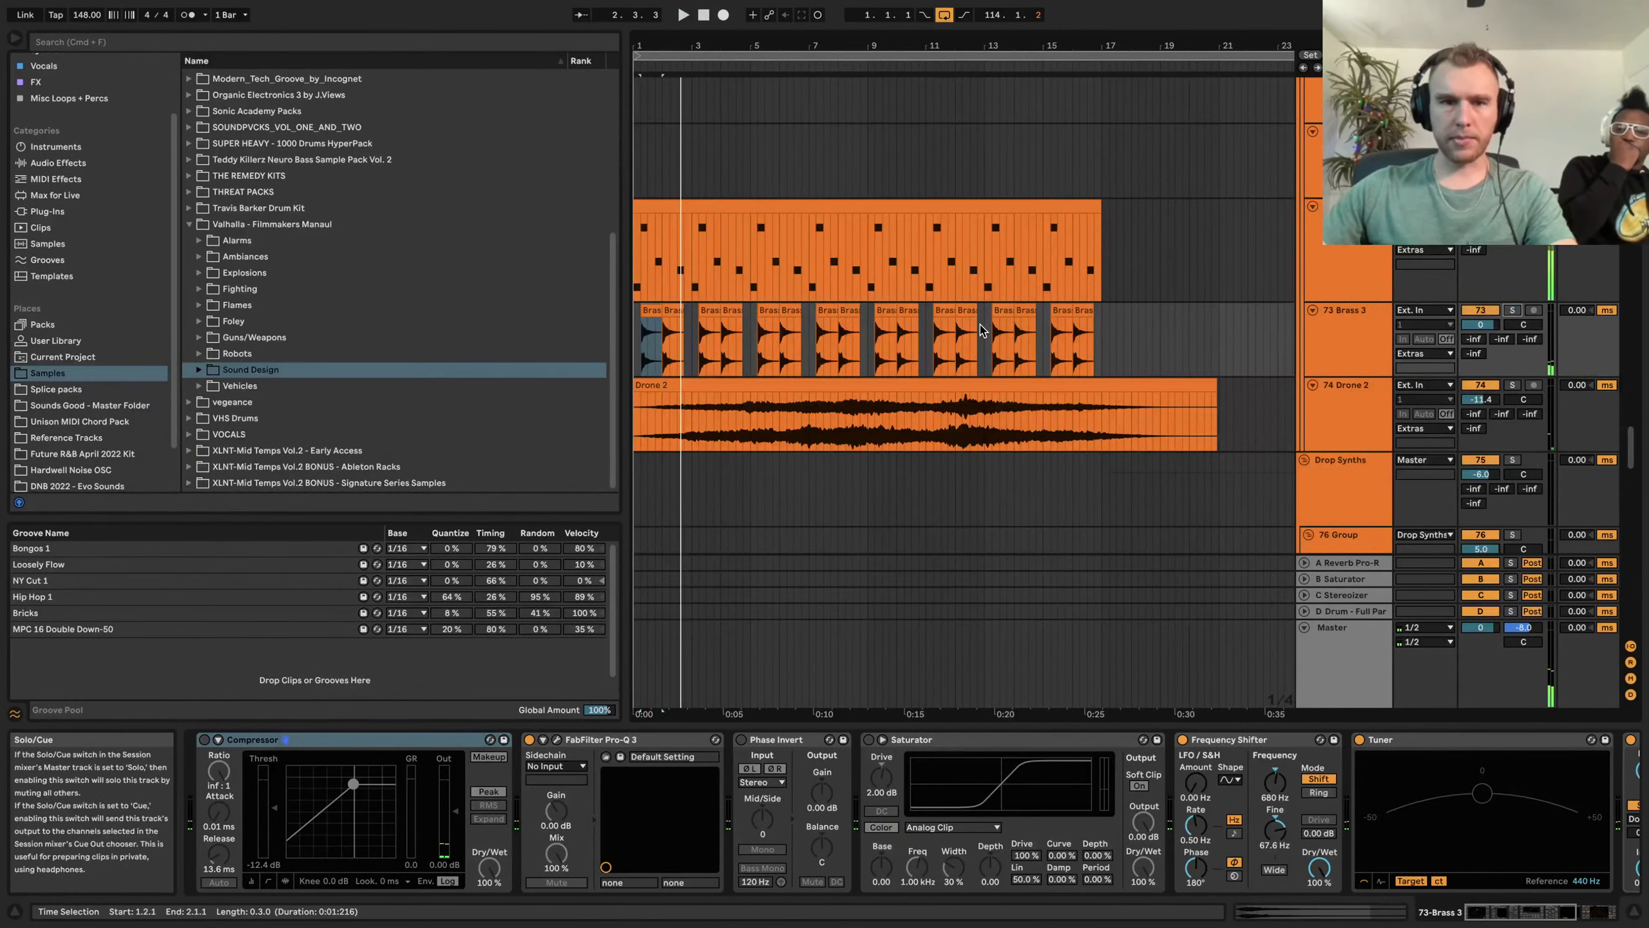
scroll(647, 266, down, 1)
scroll(640, 258, up, 3)
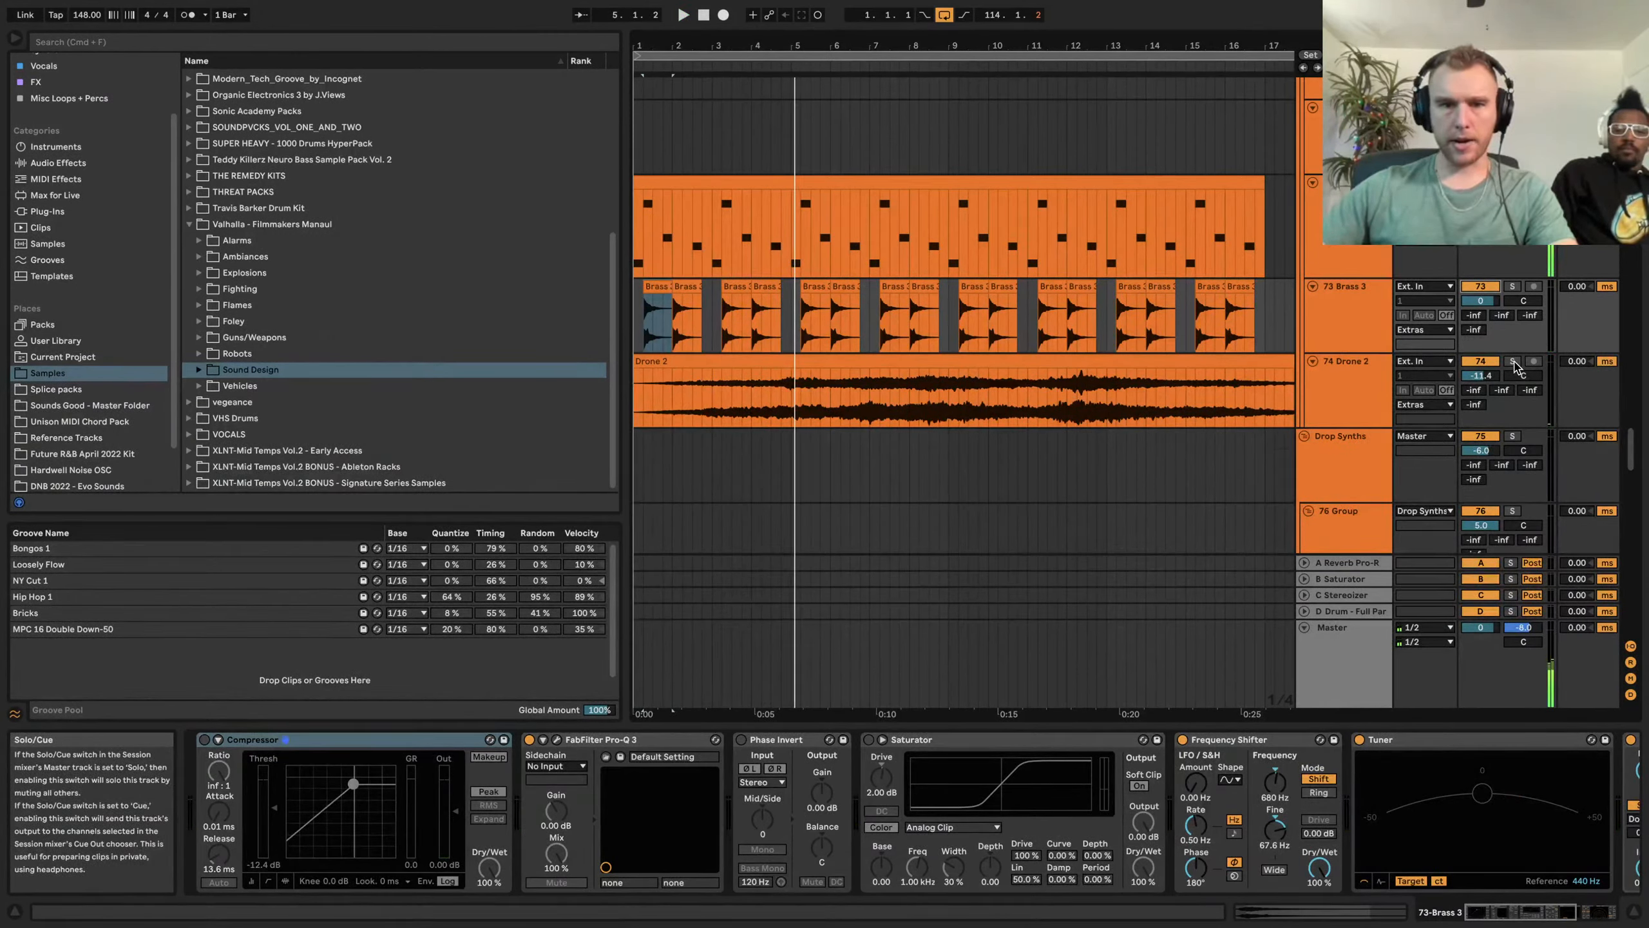
Solo the 74 Drone 2 track, play its clip from bar 6 and unsolo it
click(1513, 361)
click(860, 403)
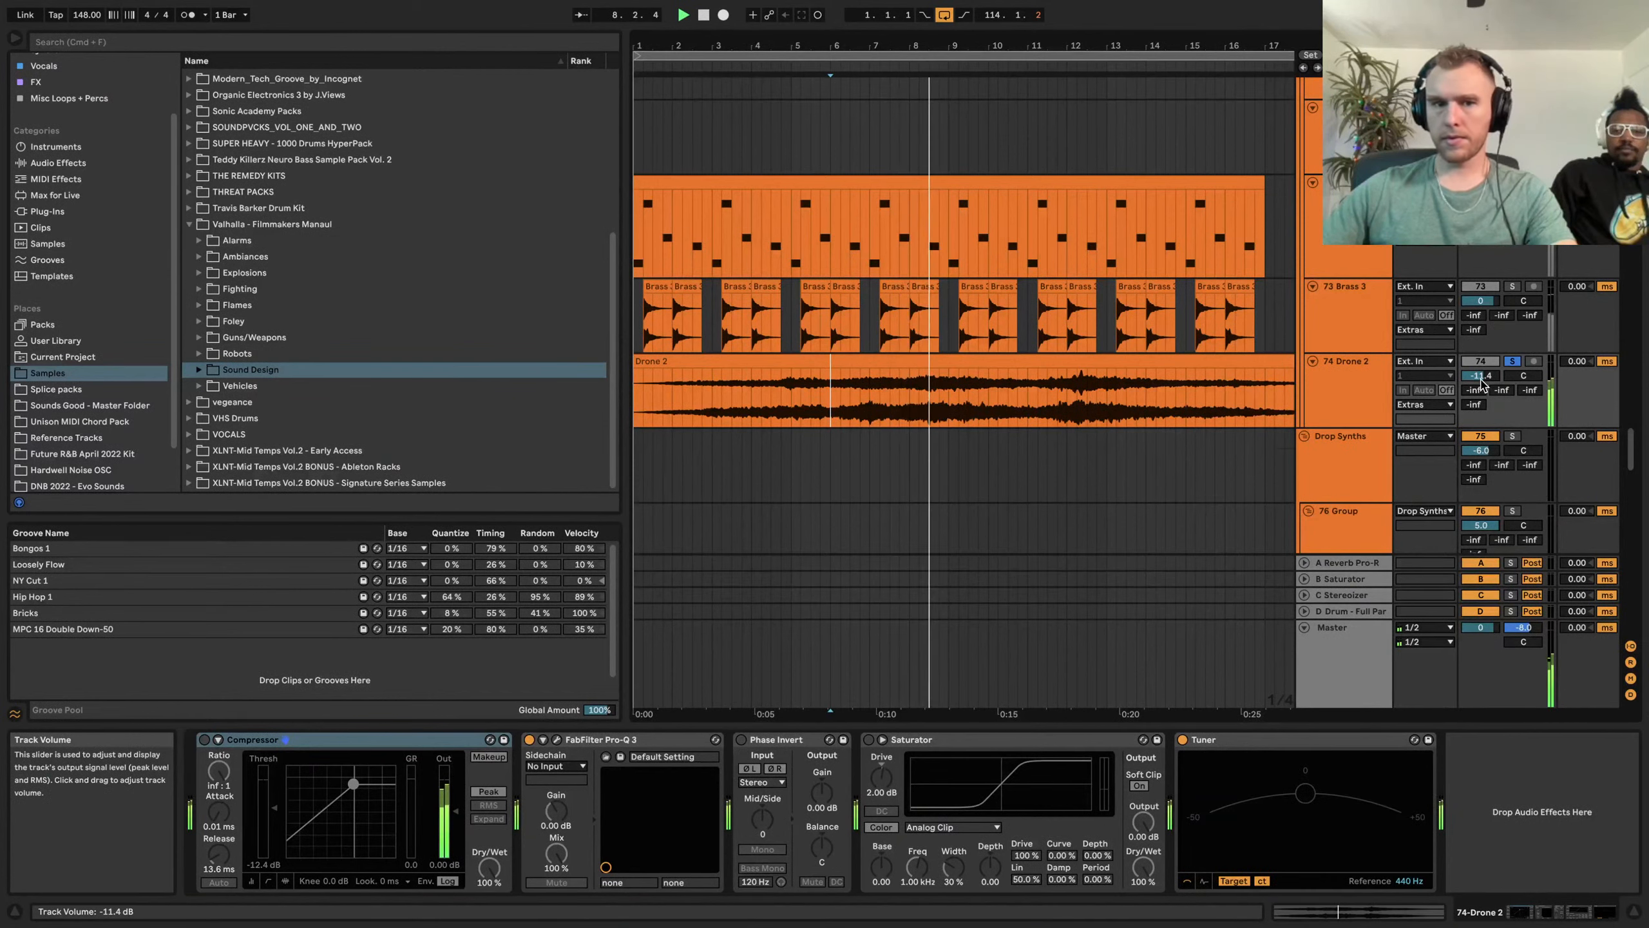
click(1512, 362)
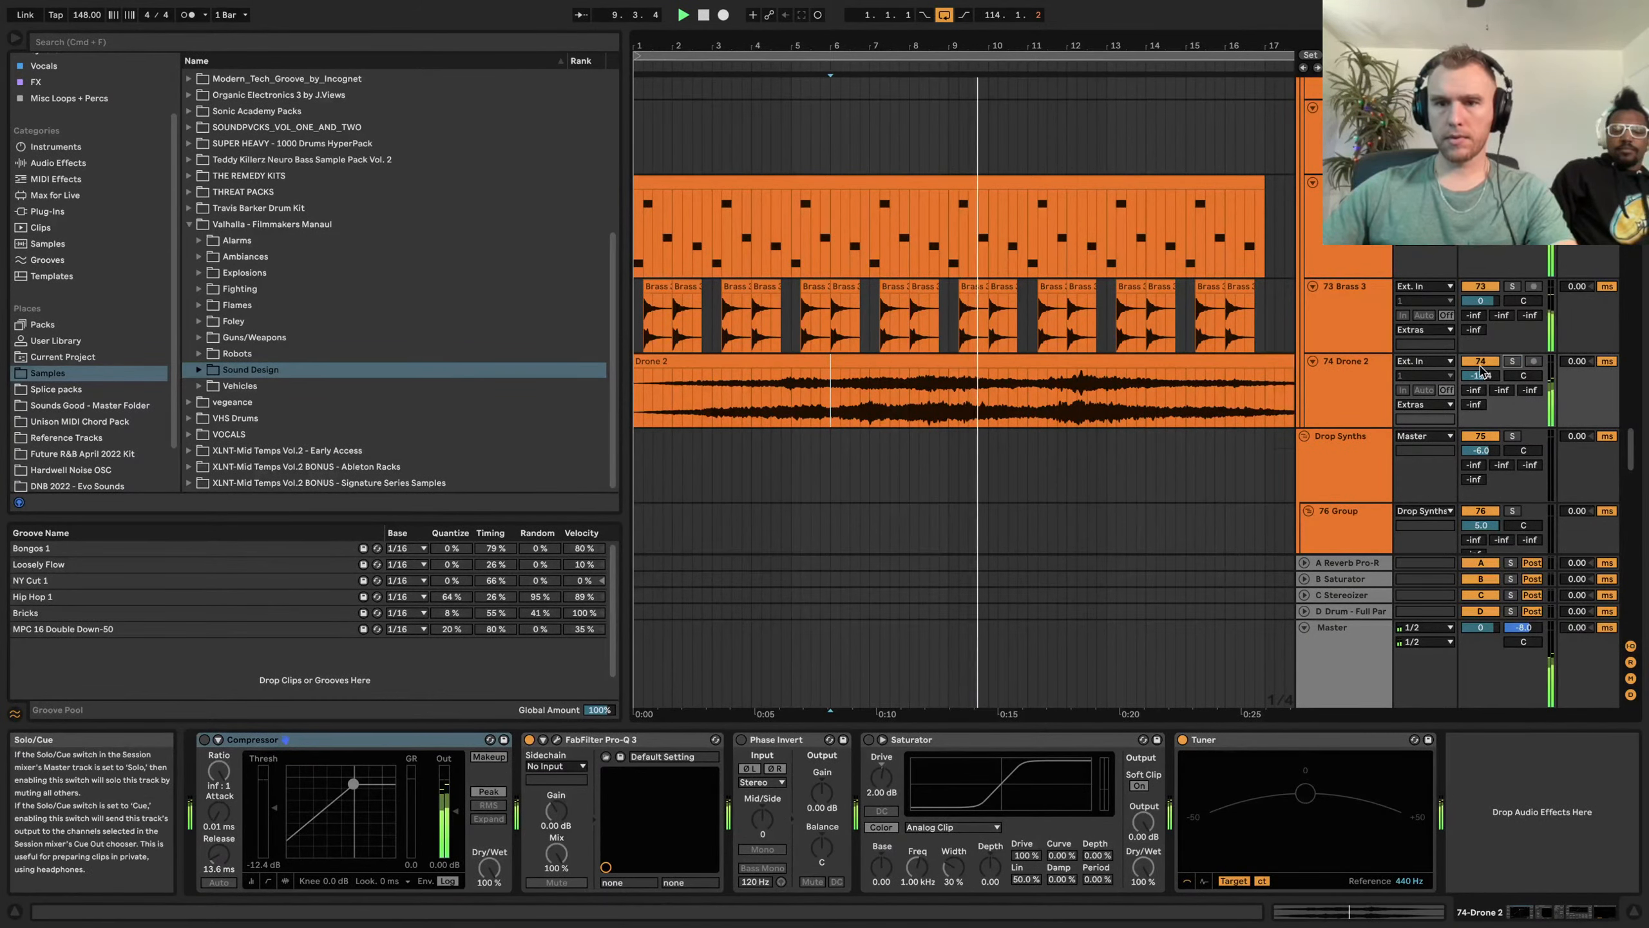
Select the first Amen03_Break clip at bar 9 on the Amen Break track and play it
scroll(1201, 361, down, 5)
scroll(962, 358, down, 15)
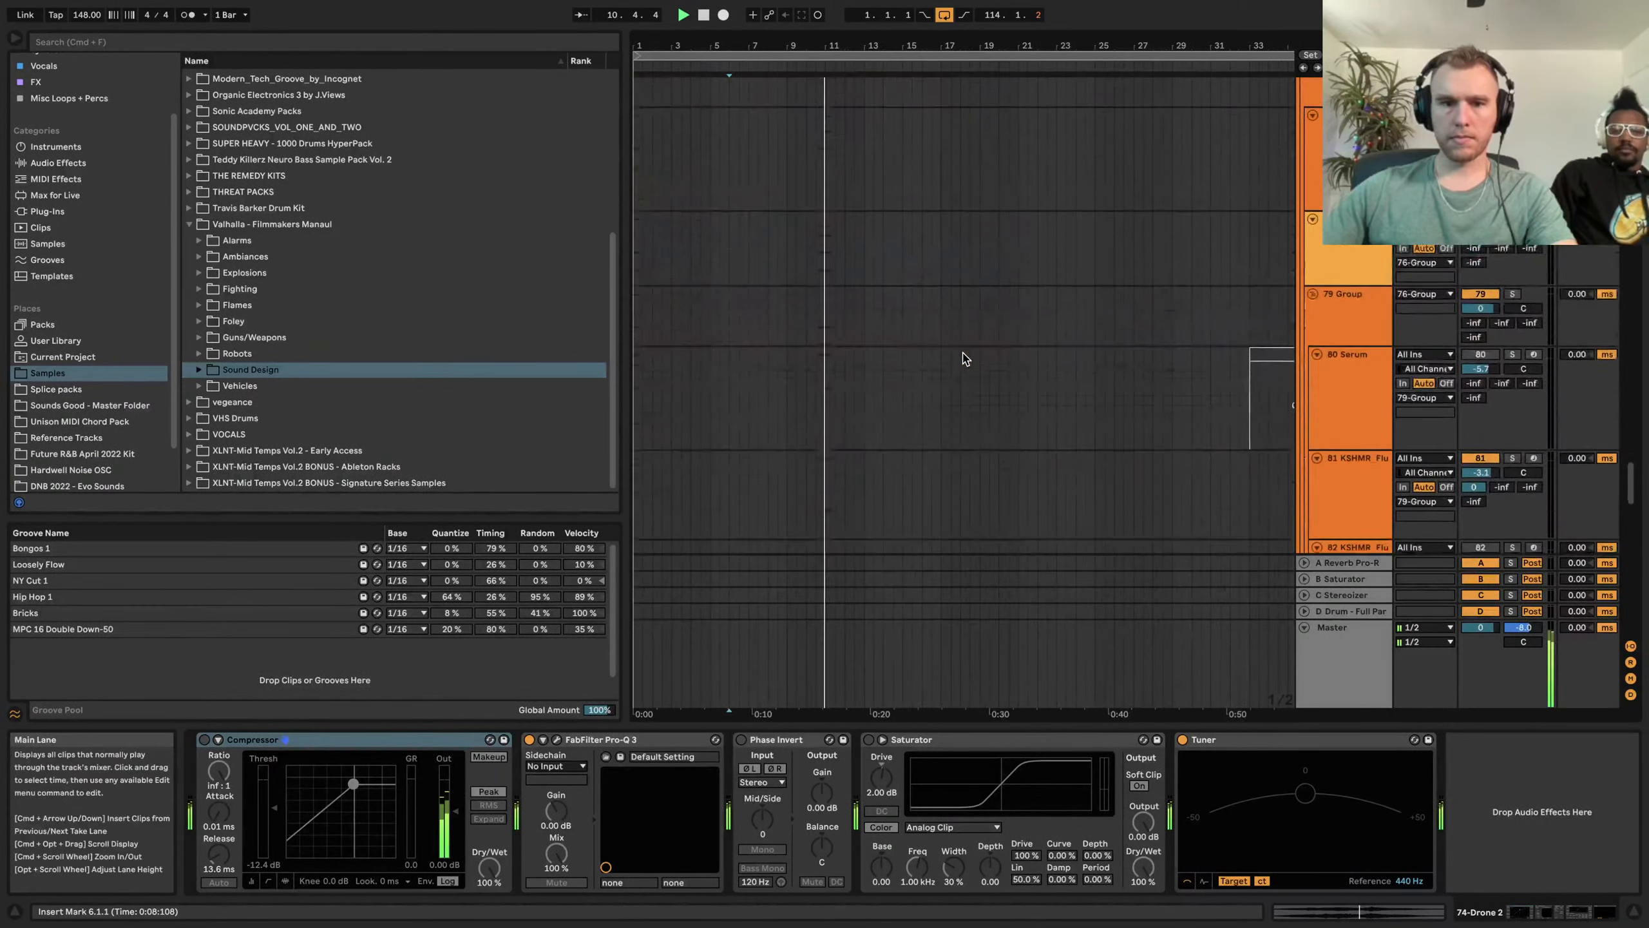
scroll(960, 358, up, 15)
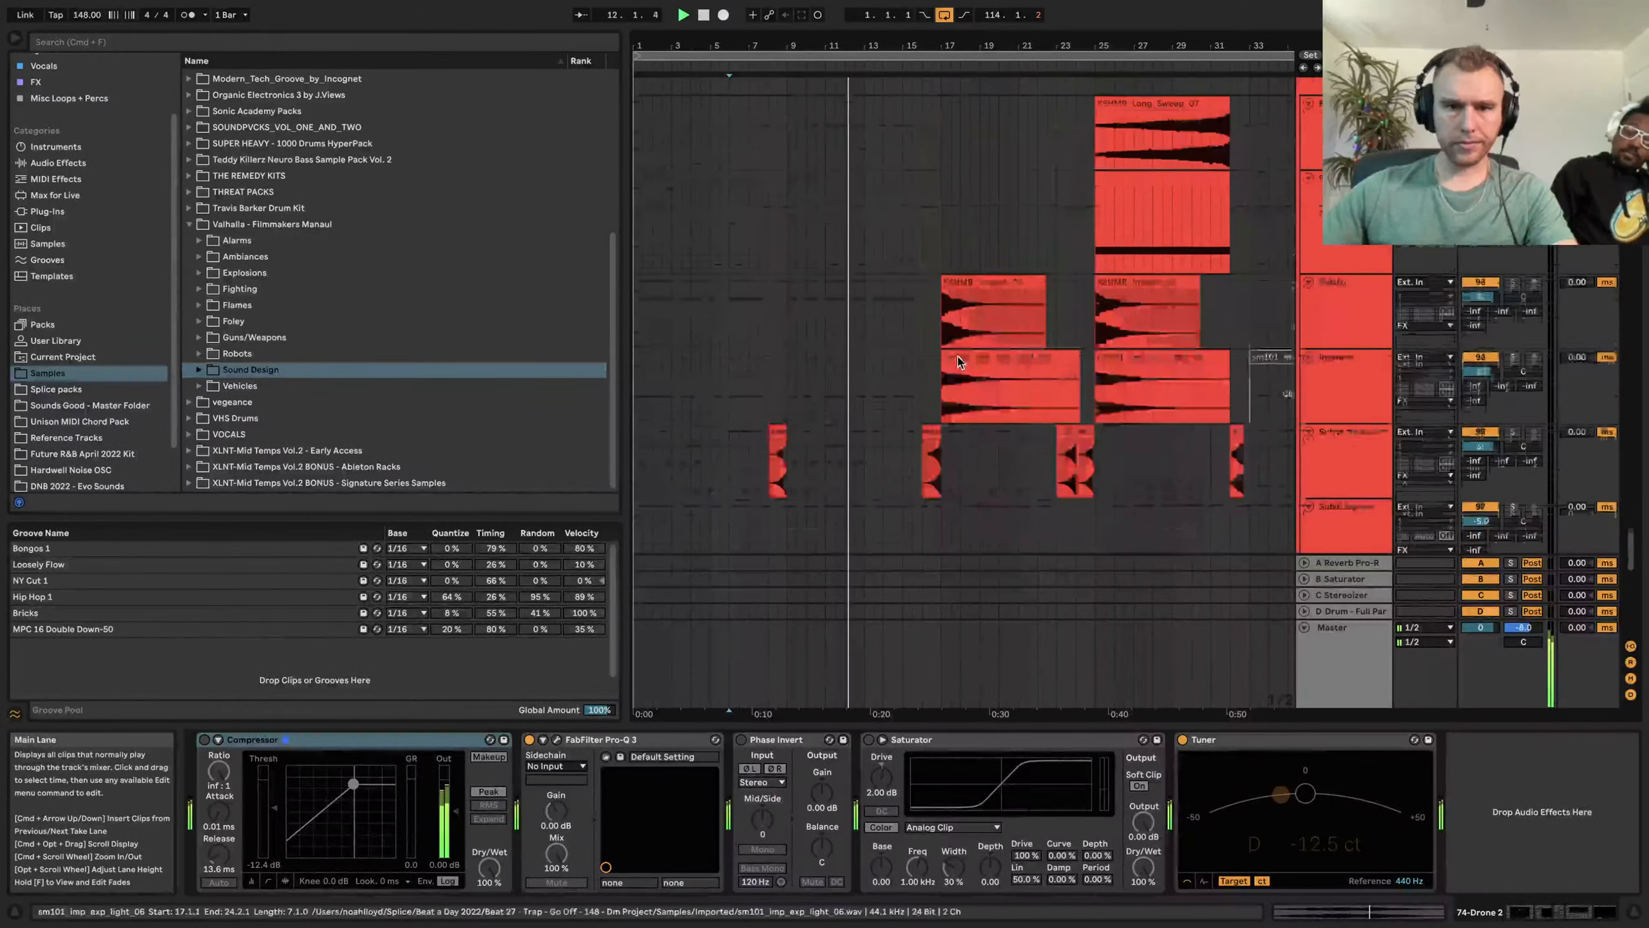
scroll(960, 365, up, 15)
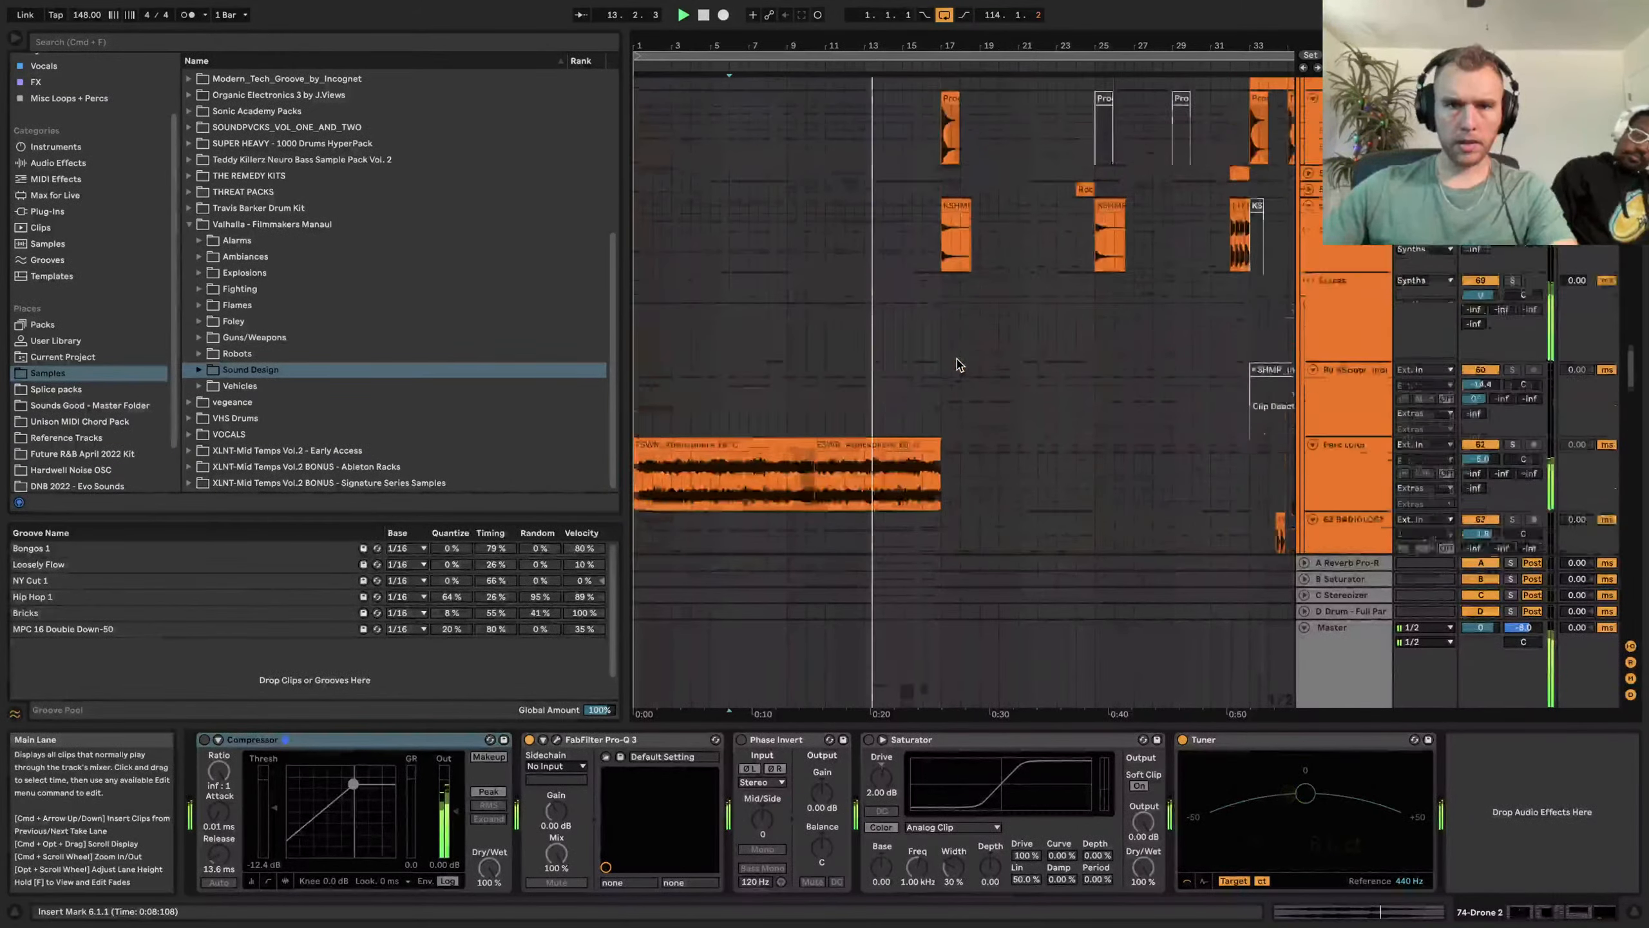
scroll(960, 365, up, 4)
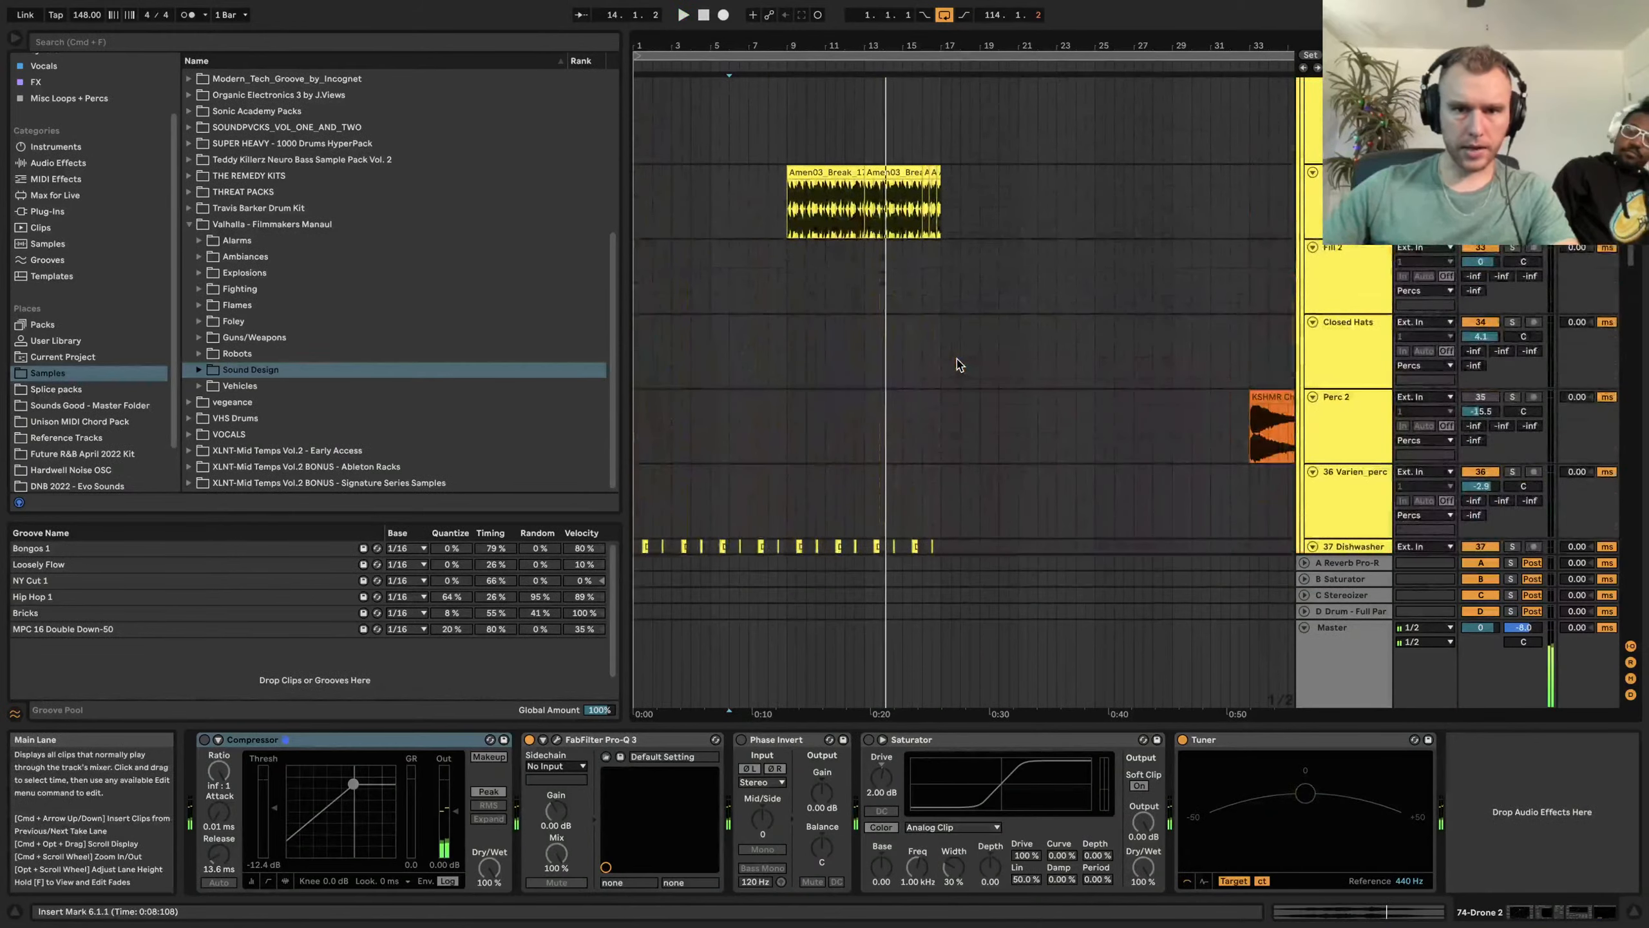
click(797, 172)
scroll(797, 223, up, 5)
key(space)
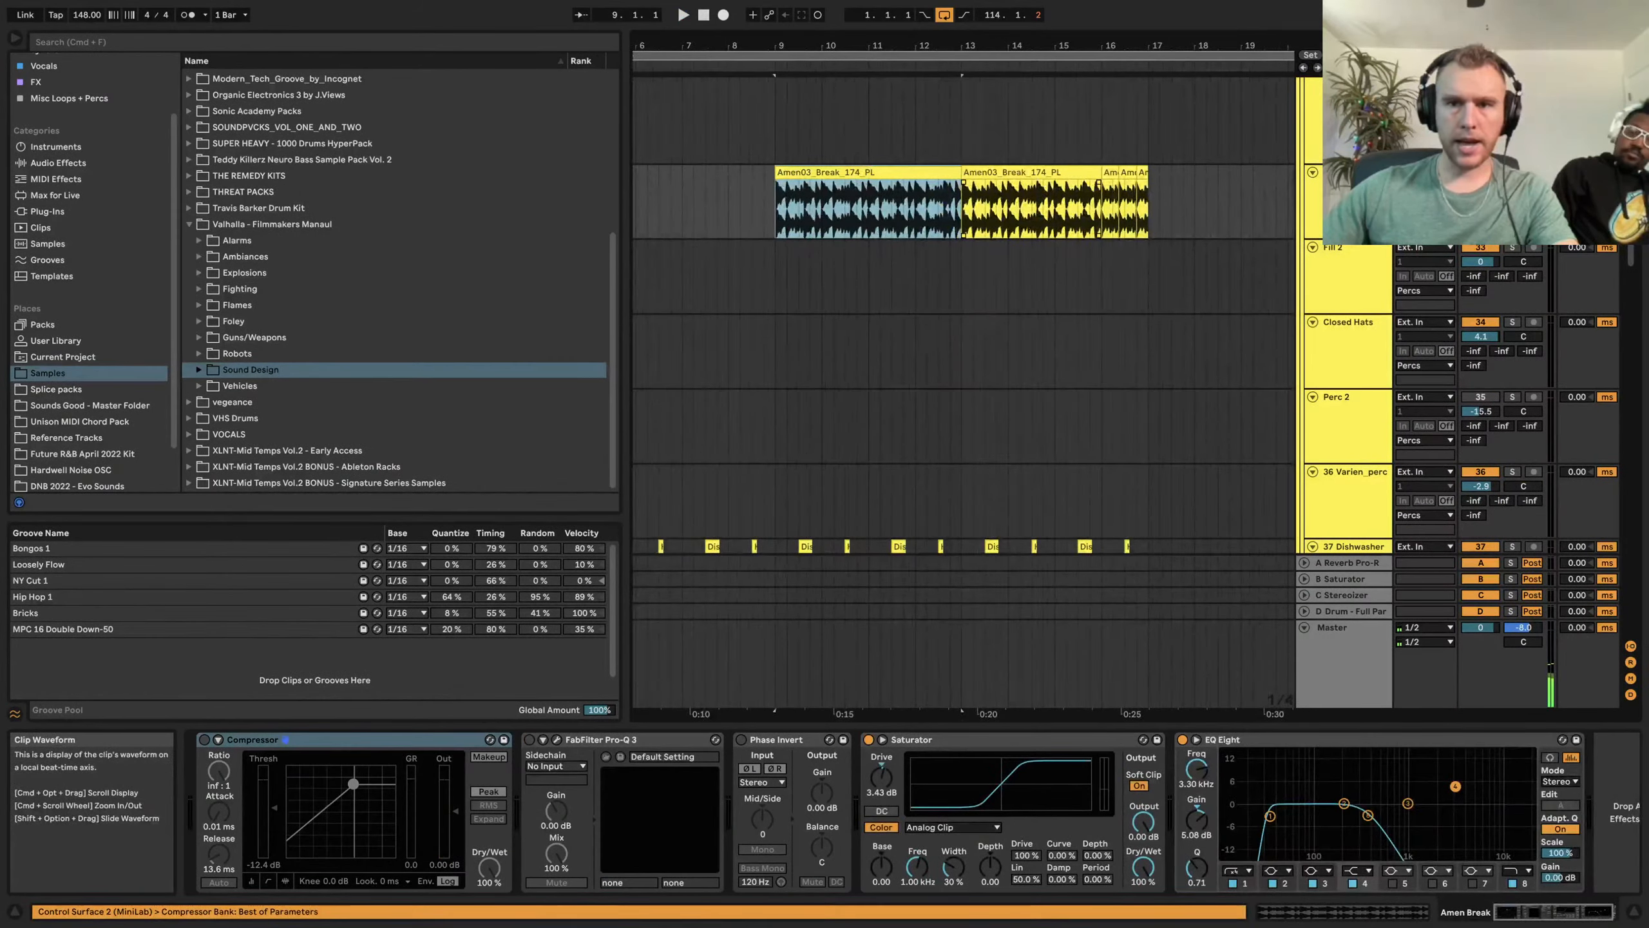
key(space)
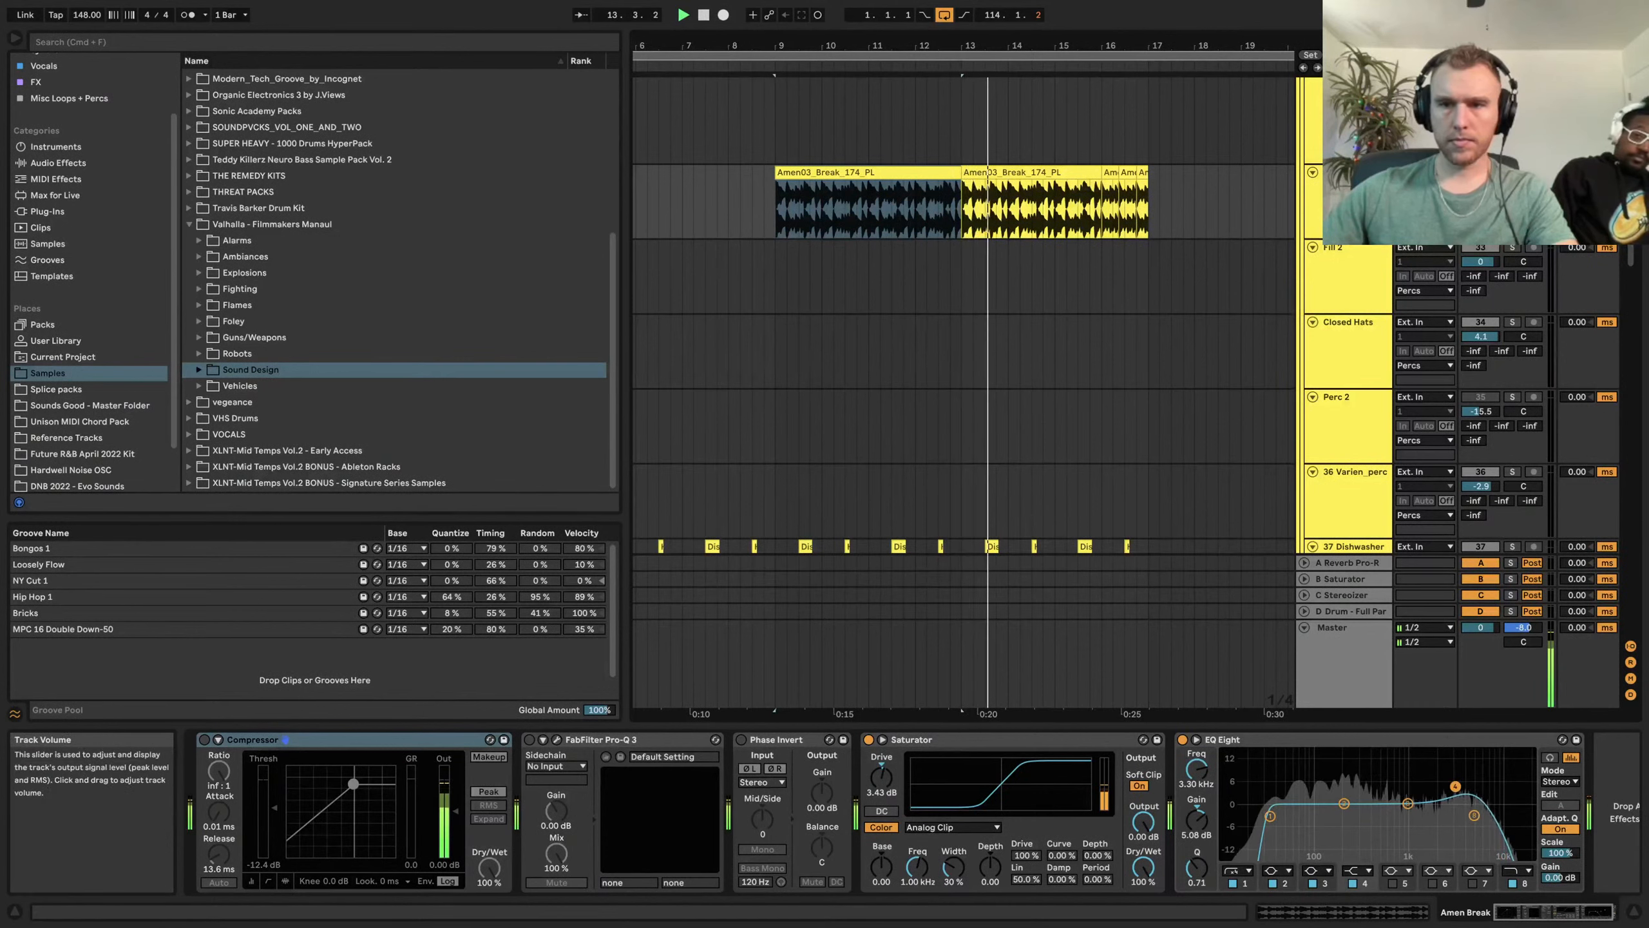
Select the short Amen Break chops from bar 16 to 17, play from the last chop, and select the first one
click(1112, 222)
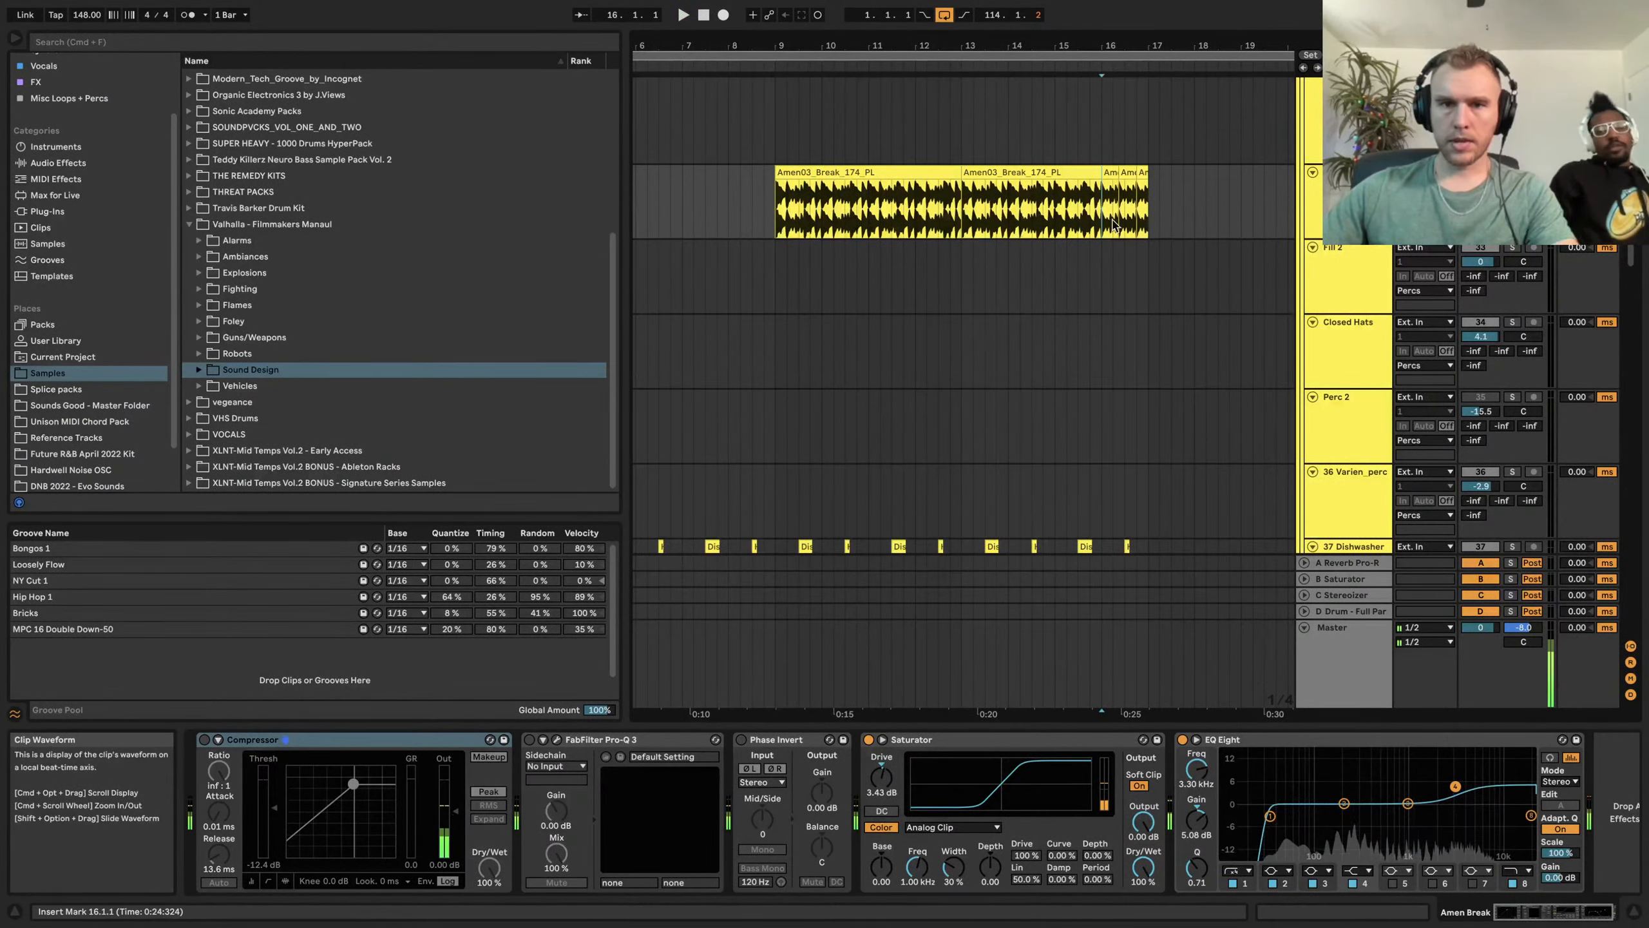
scroll(1167, 245, up, 5)
drag(936, 221, 1107, 228)
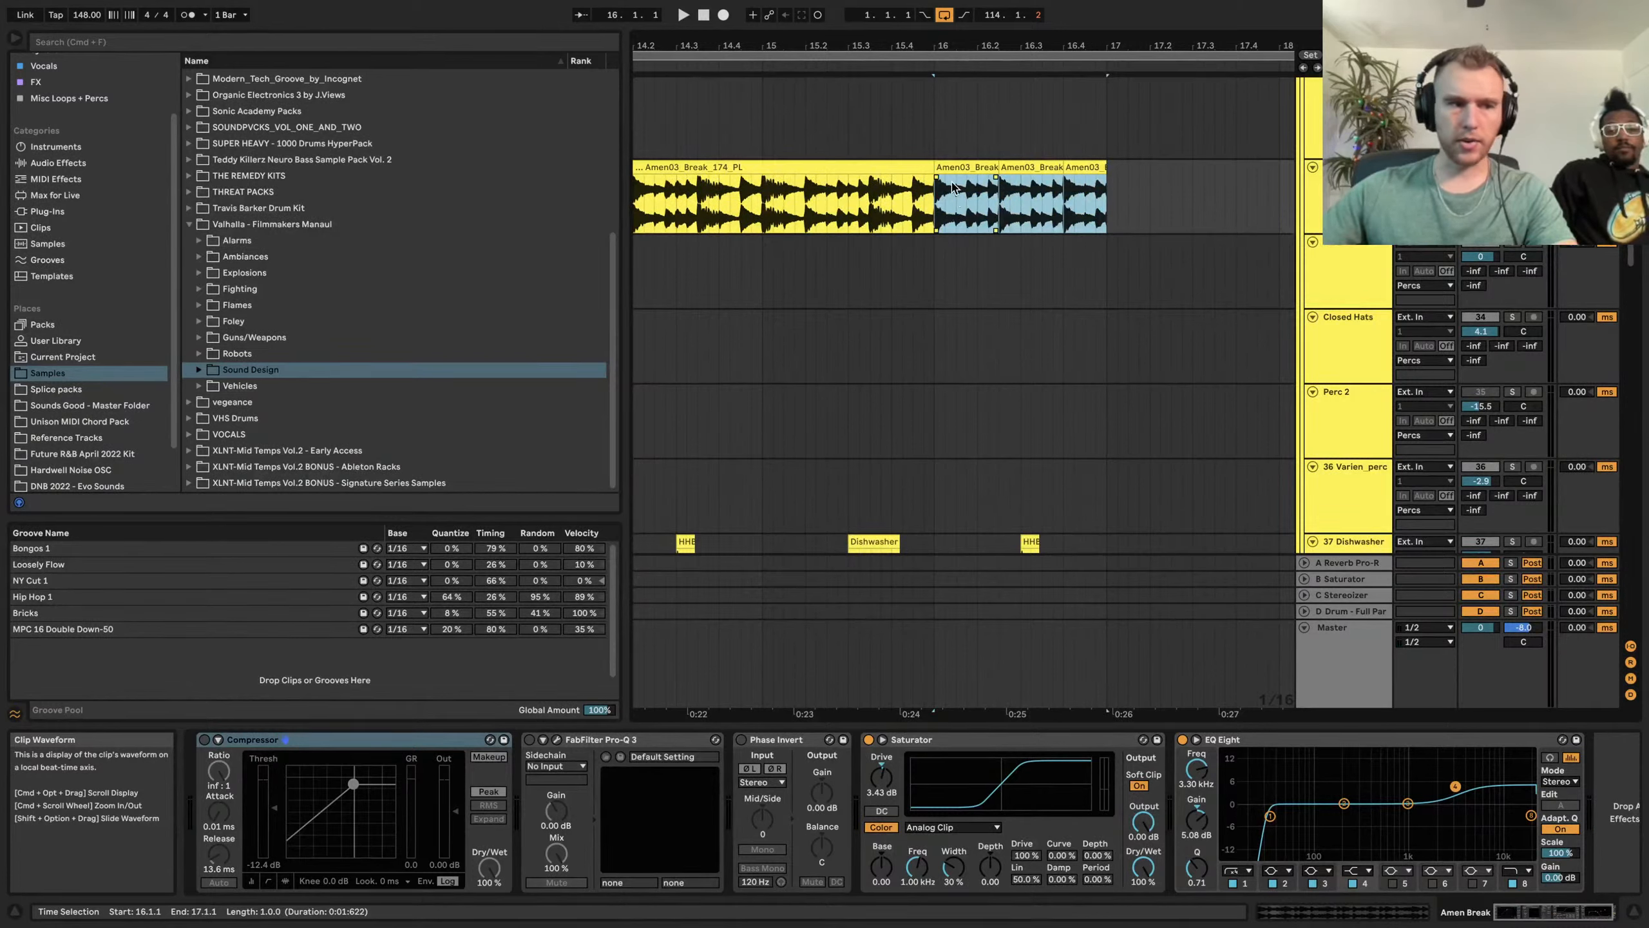
click(977, 167)
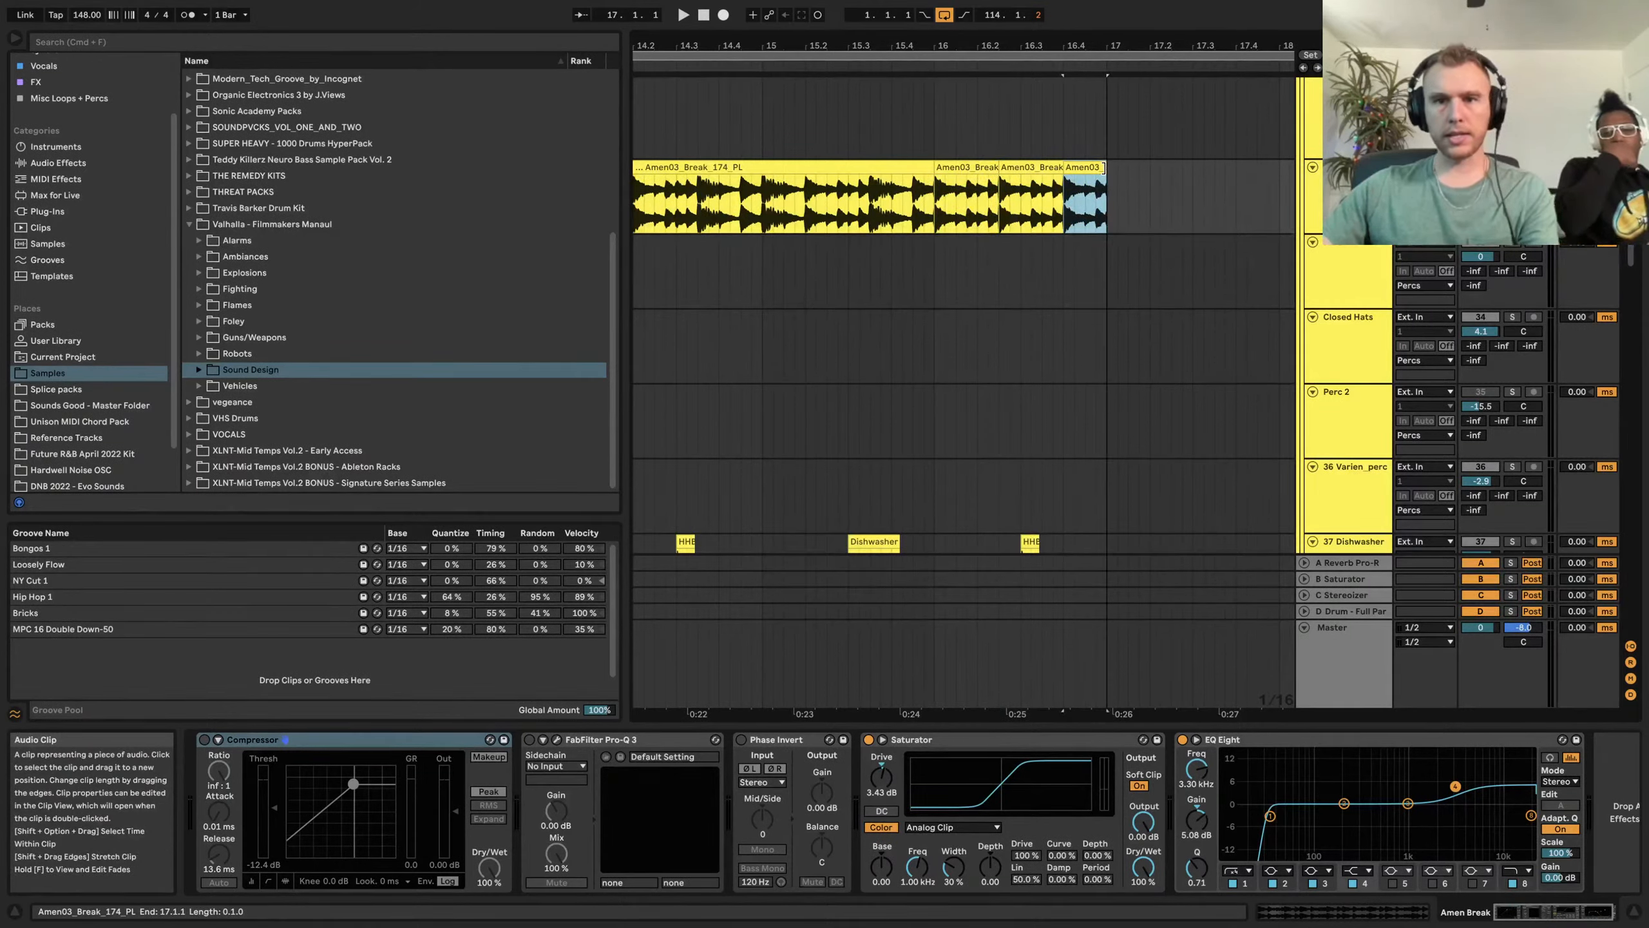
key(space)
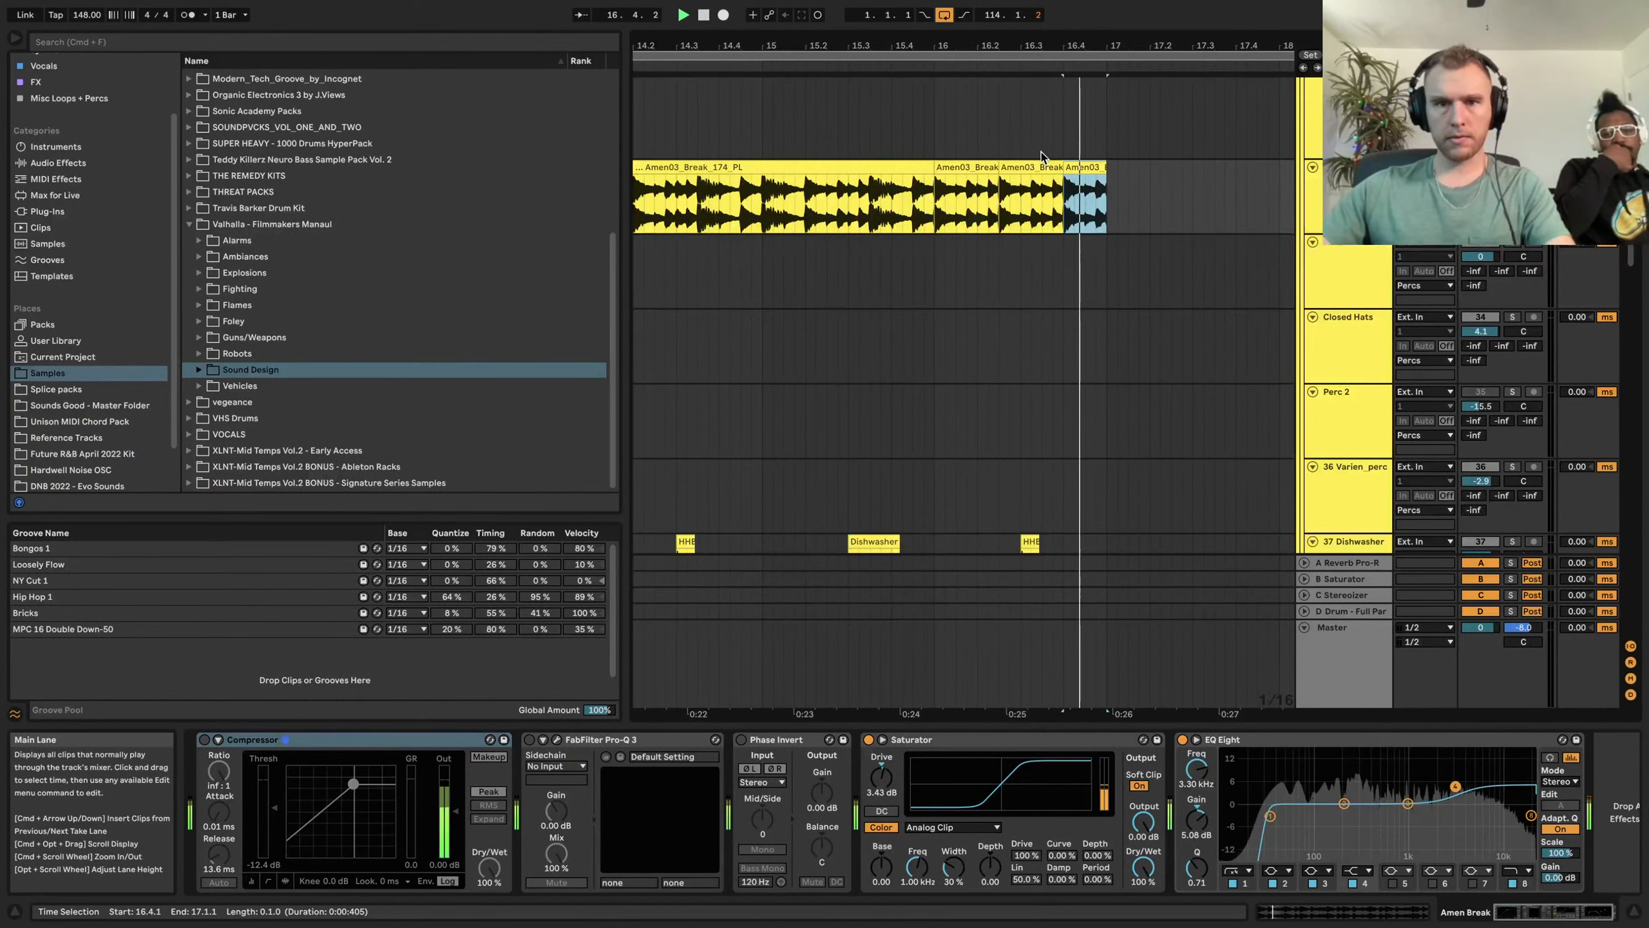
click(971, 165)
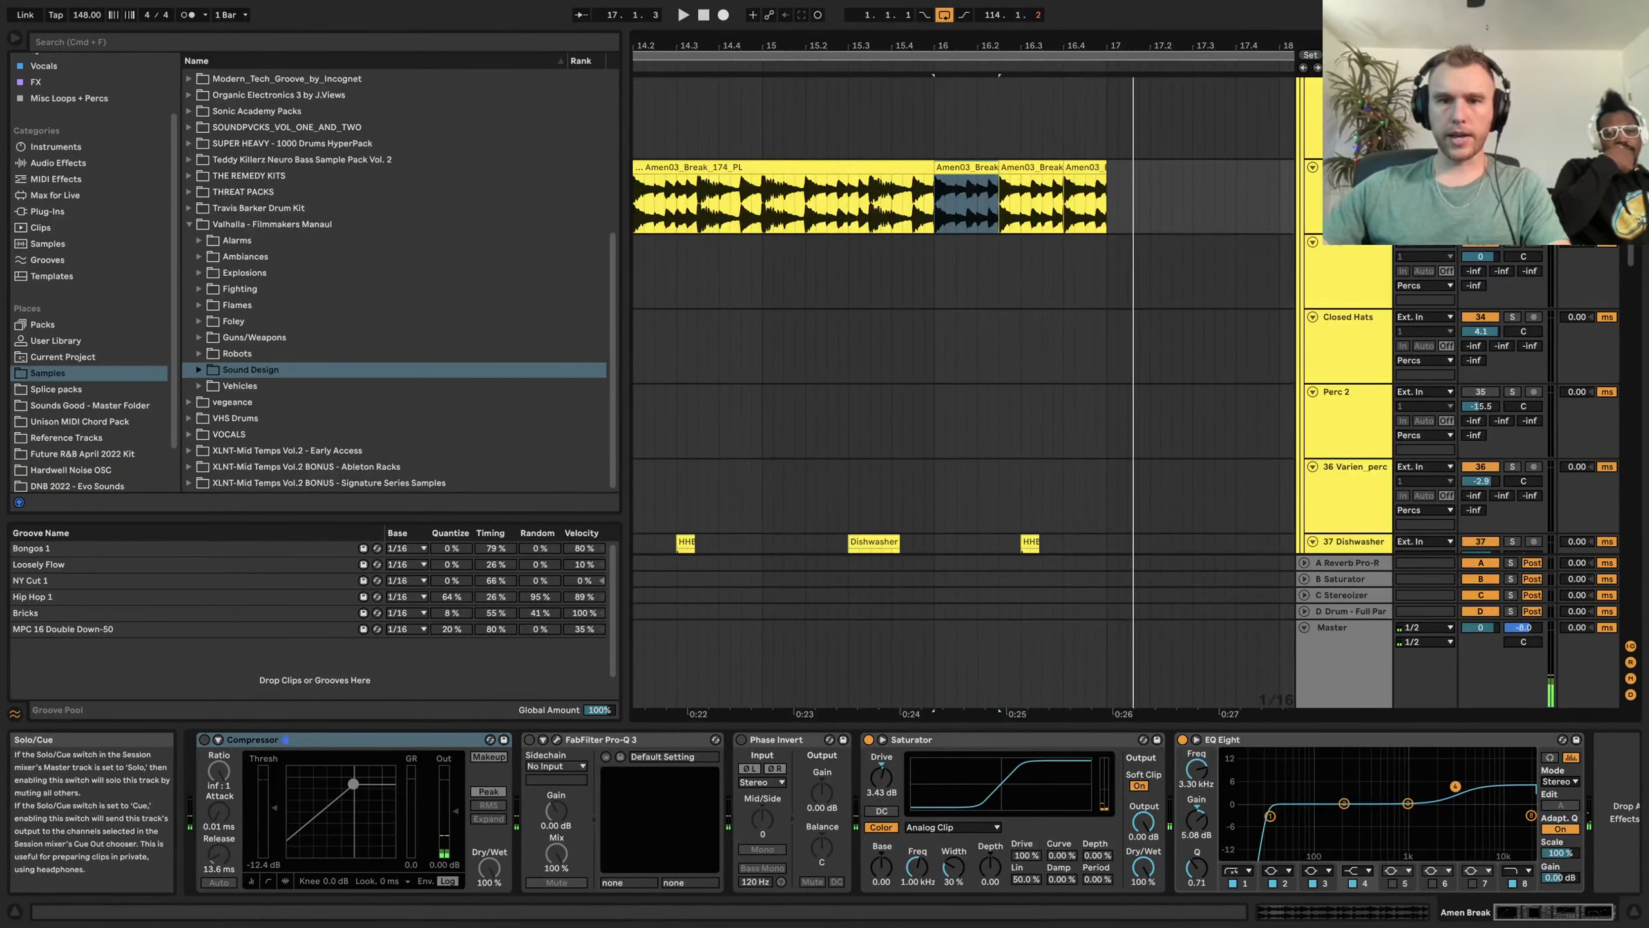
Play the 37 Dishwasher Close and 38 Cymatics percussion clips from bar 7.2 and stop playback
scroll(1067, 281, down, 2)
scroll(1067, 282, down, 3)
scroll(1067, 279, down, 4)
scroll(1067, 279, left, 5)
scroll(1067, 281, up, 3)
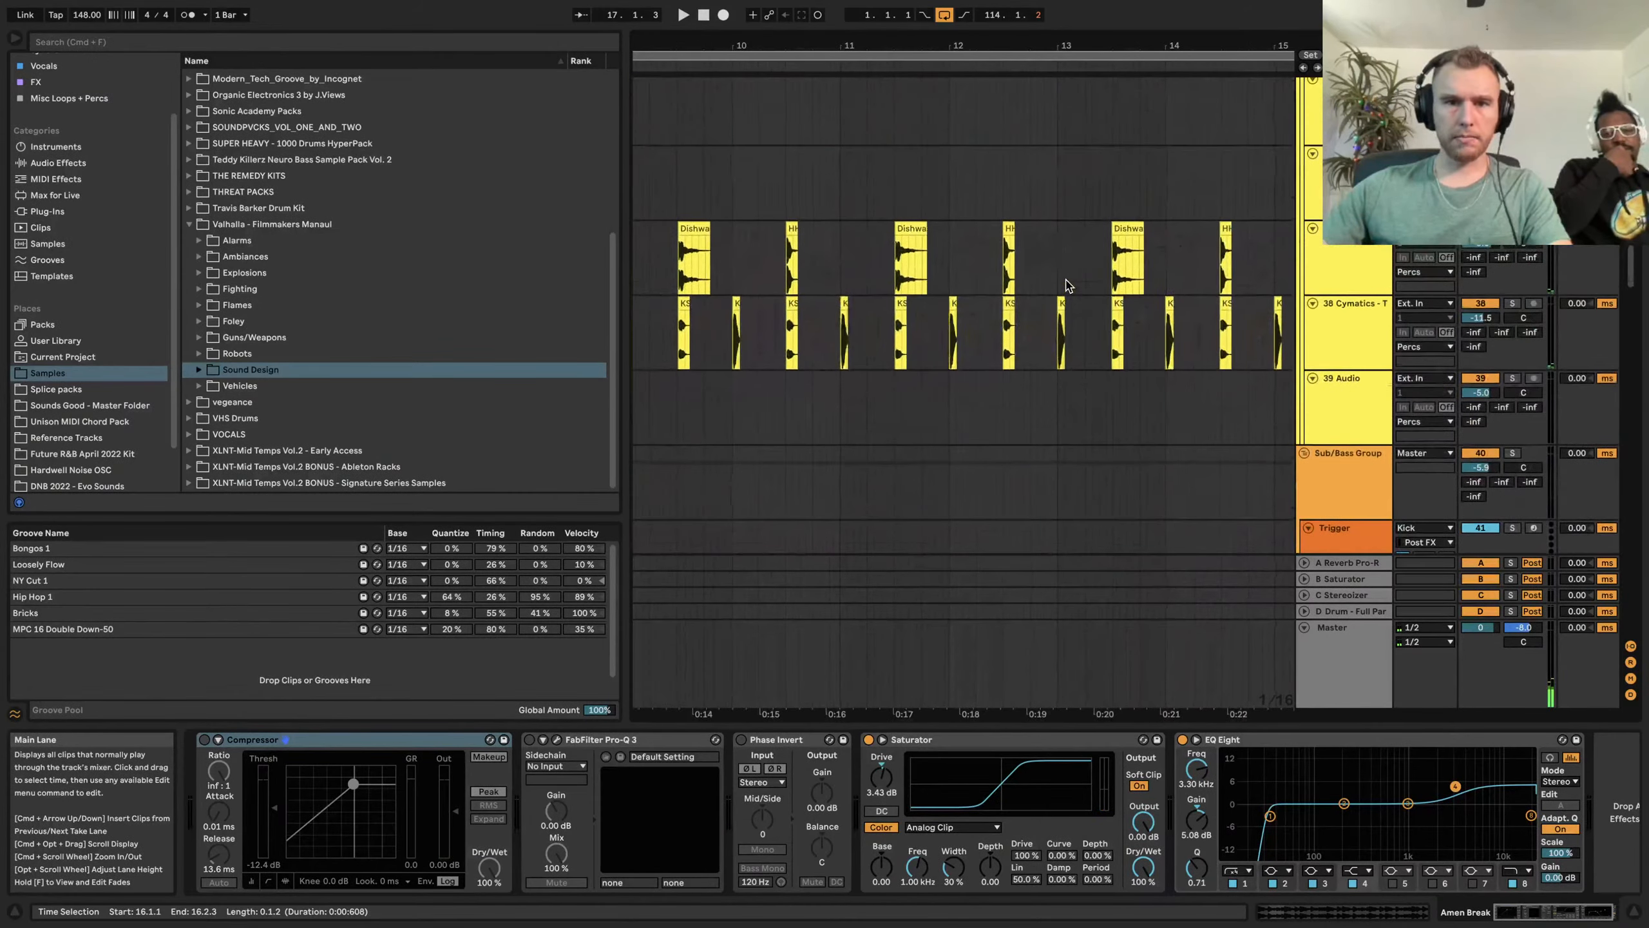
scroll(1067, 283, down, 3)
click(662, 286)
key(space)
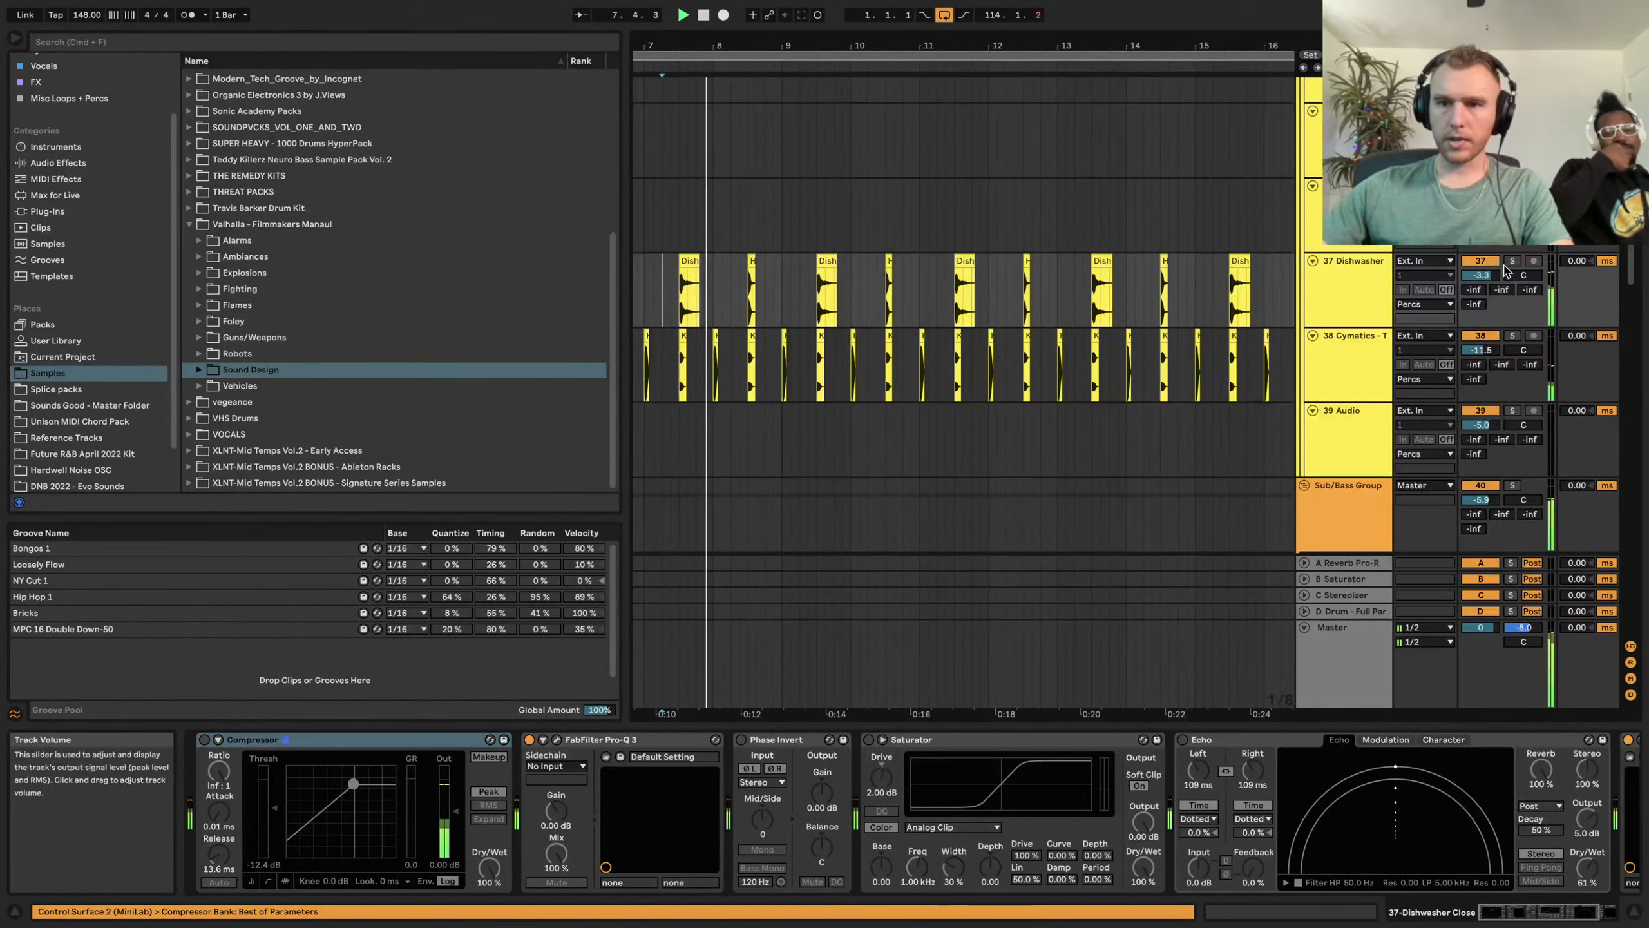
scroll(1015, 306, down, 3)
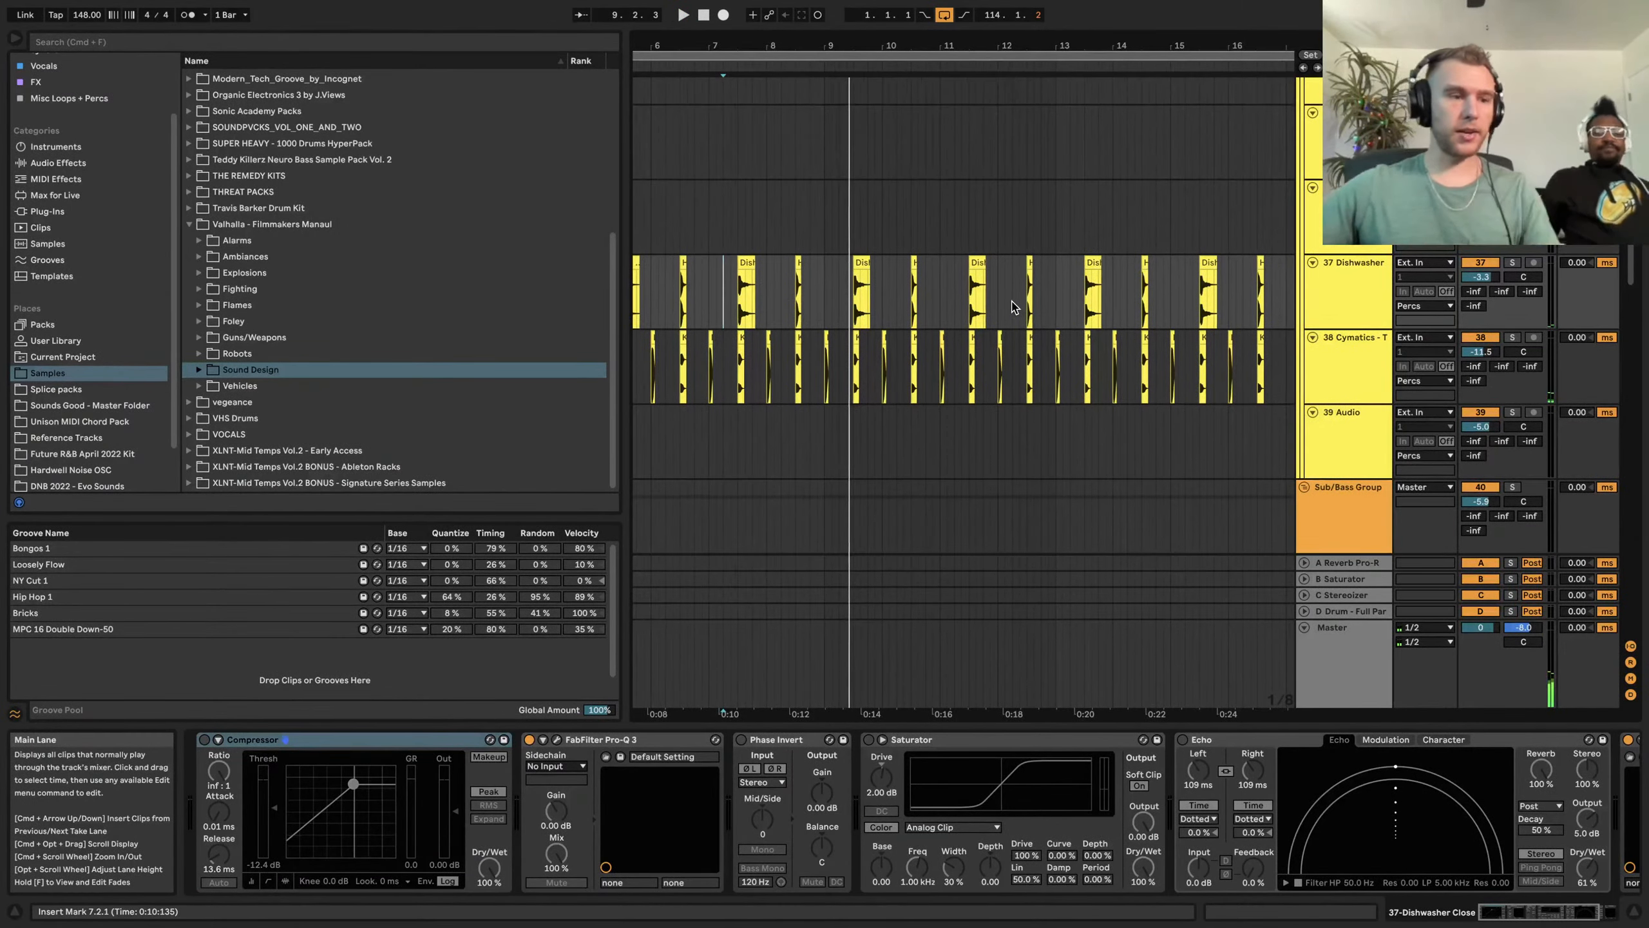
Select the Crash and Ride clips from bar 33 to 57, play them with the Ride track soloed, and stop playback
scroll(1014, 307, down, 5)
scroll(1012, 301, right, 10)
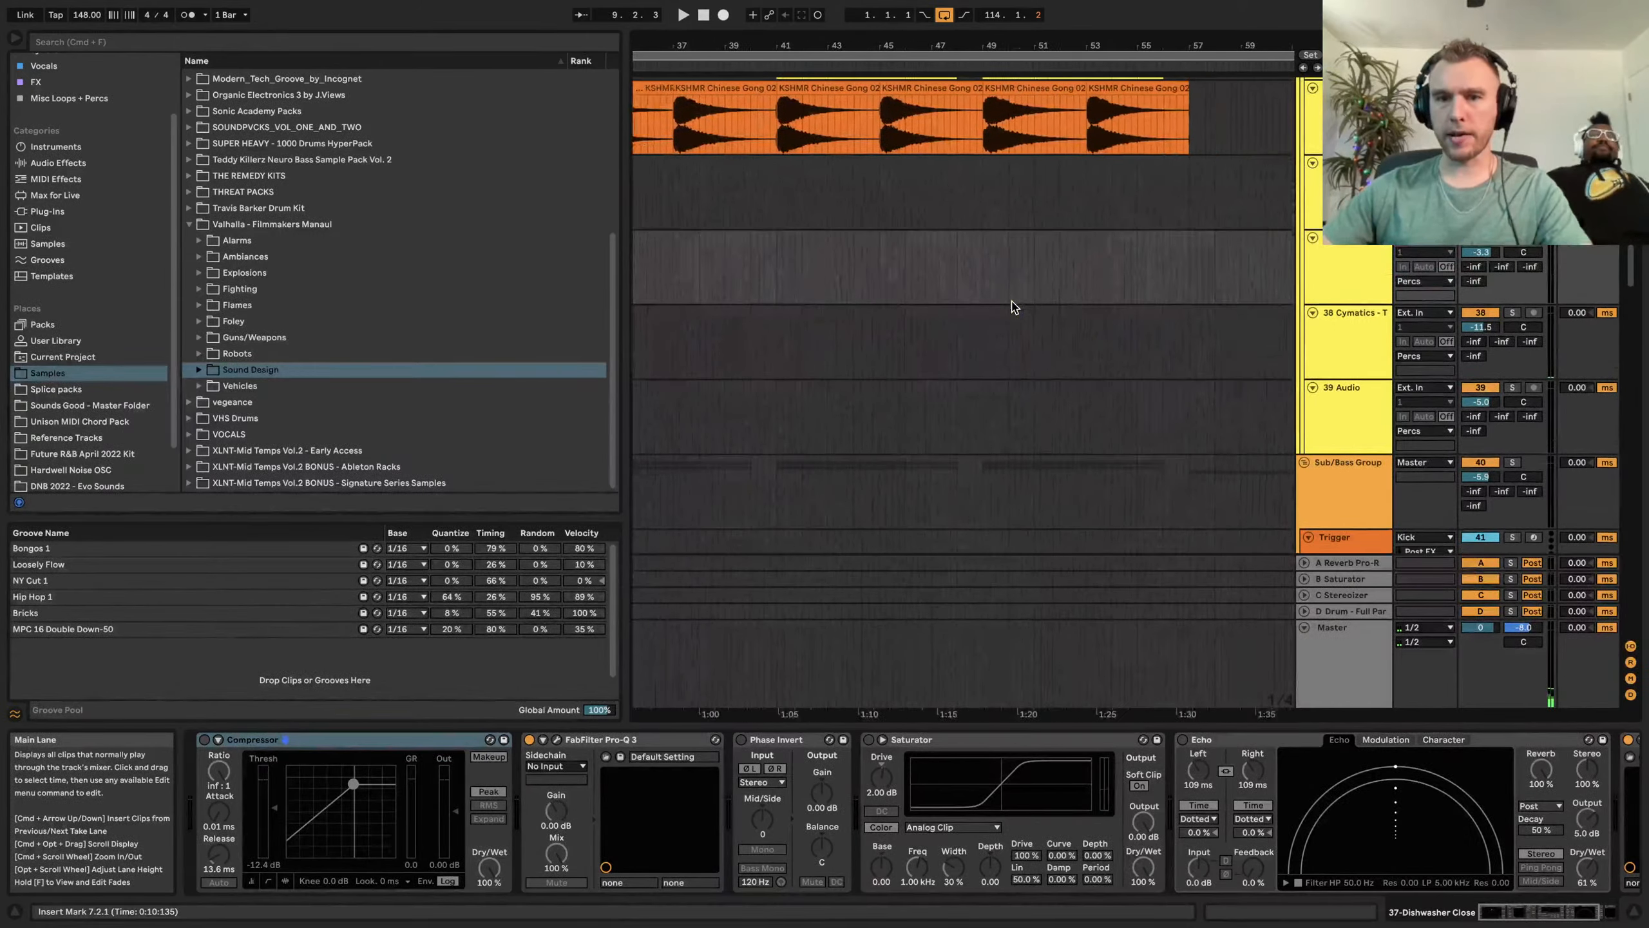
scroll(1011, 301, down, 2)
scroll(1011, 301, up, 6)
scroll(1015, 307, up, 6)
scroll(1016, 305, left, 8)
scroll(1014, 306, up, 3)
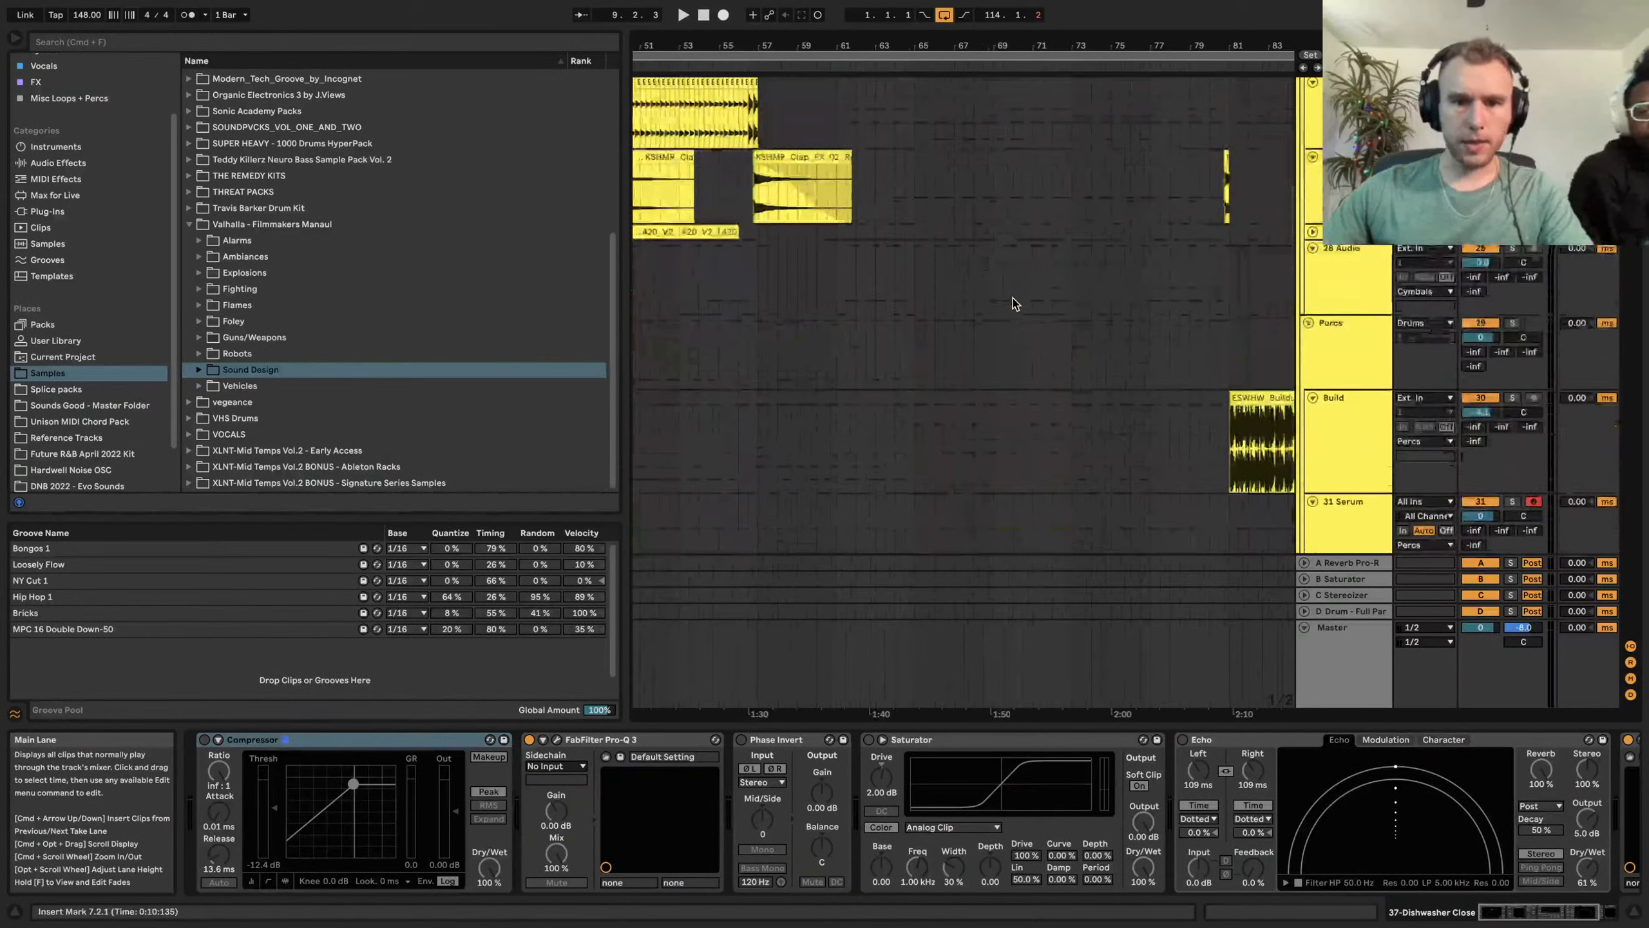
scroll(1014, 305, left, 12)
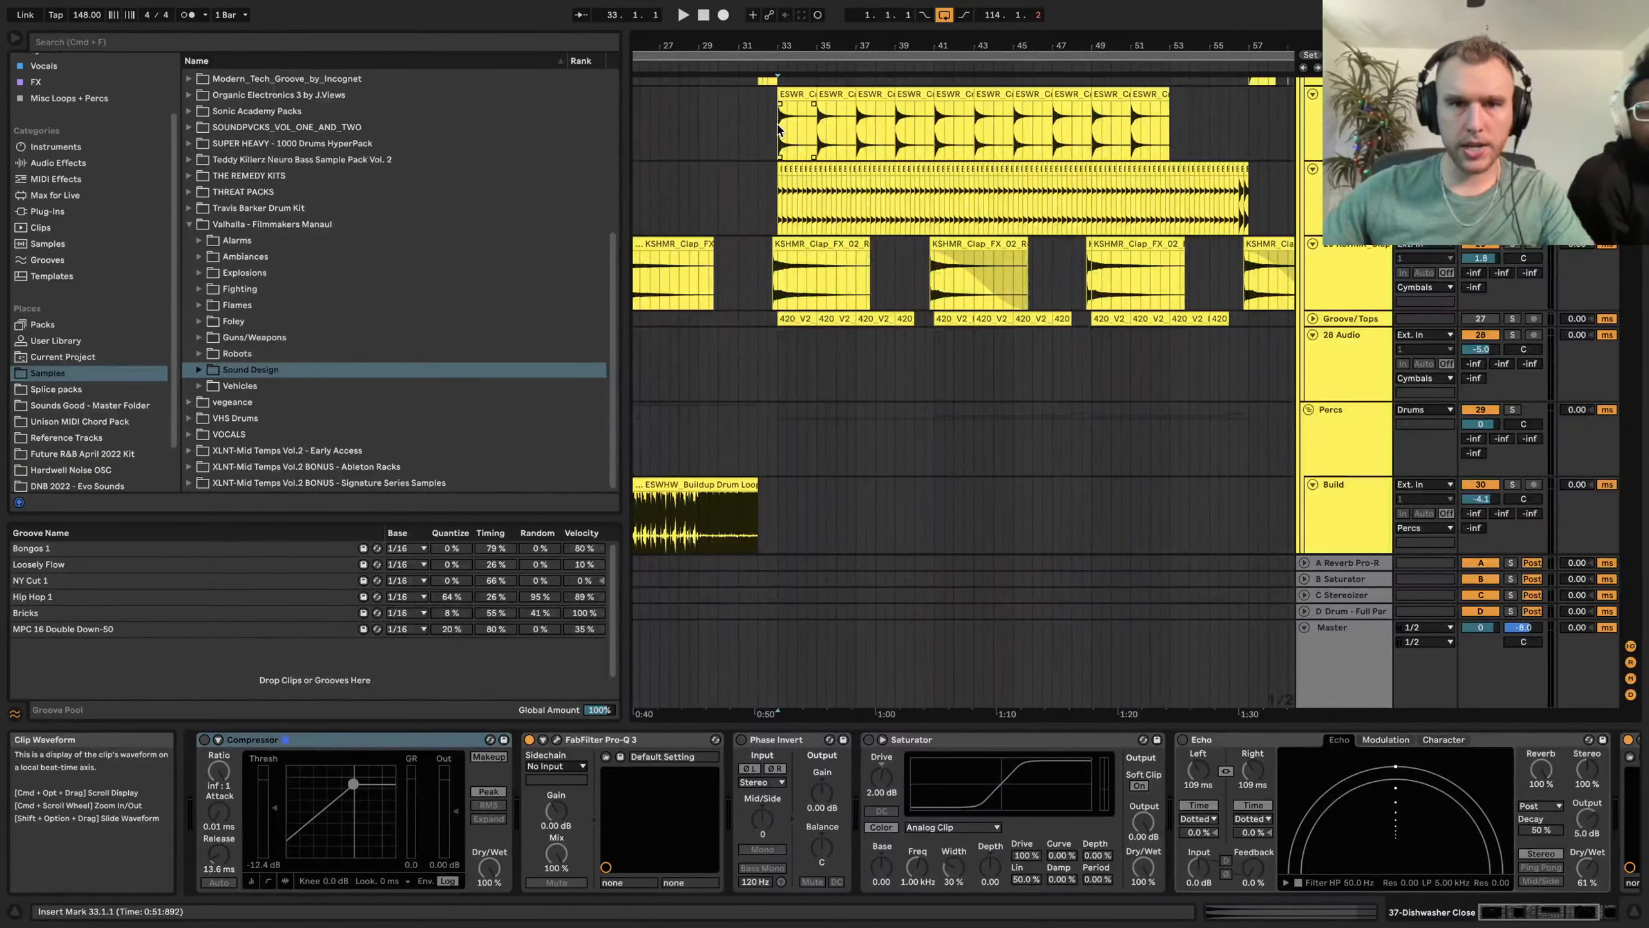
drag(769, 98, 1248, 225)
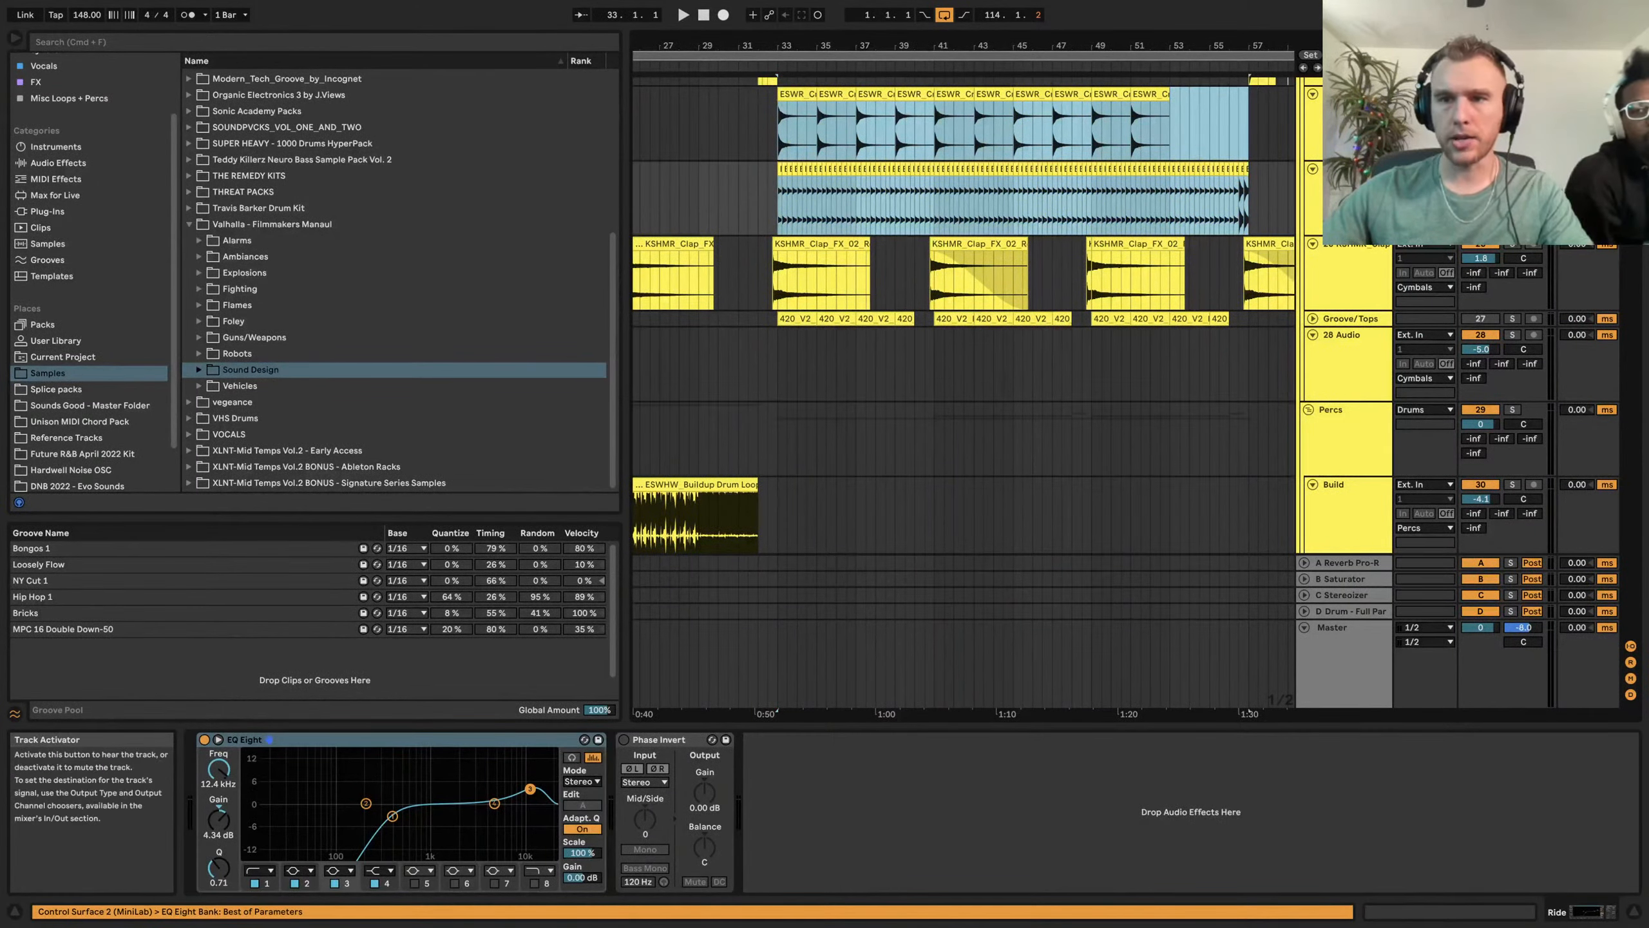
key(space)
scroll(824, 227, up, 2)
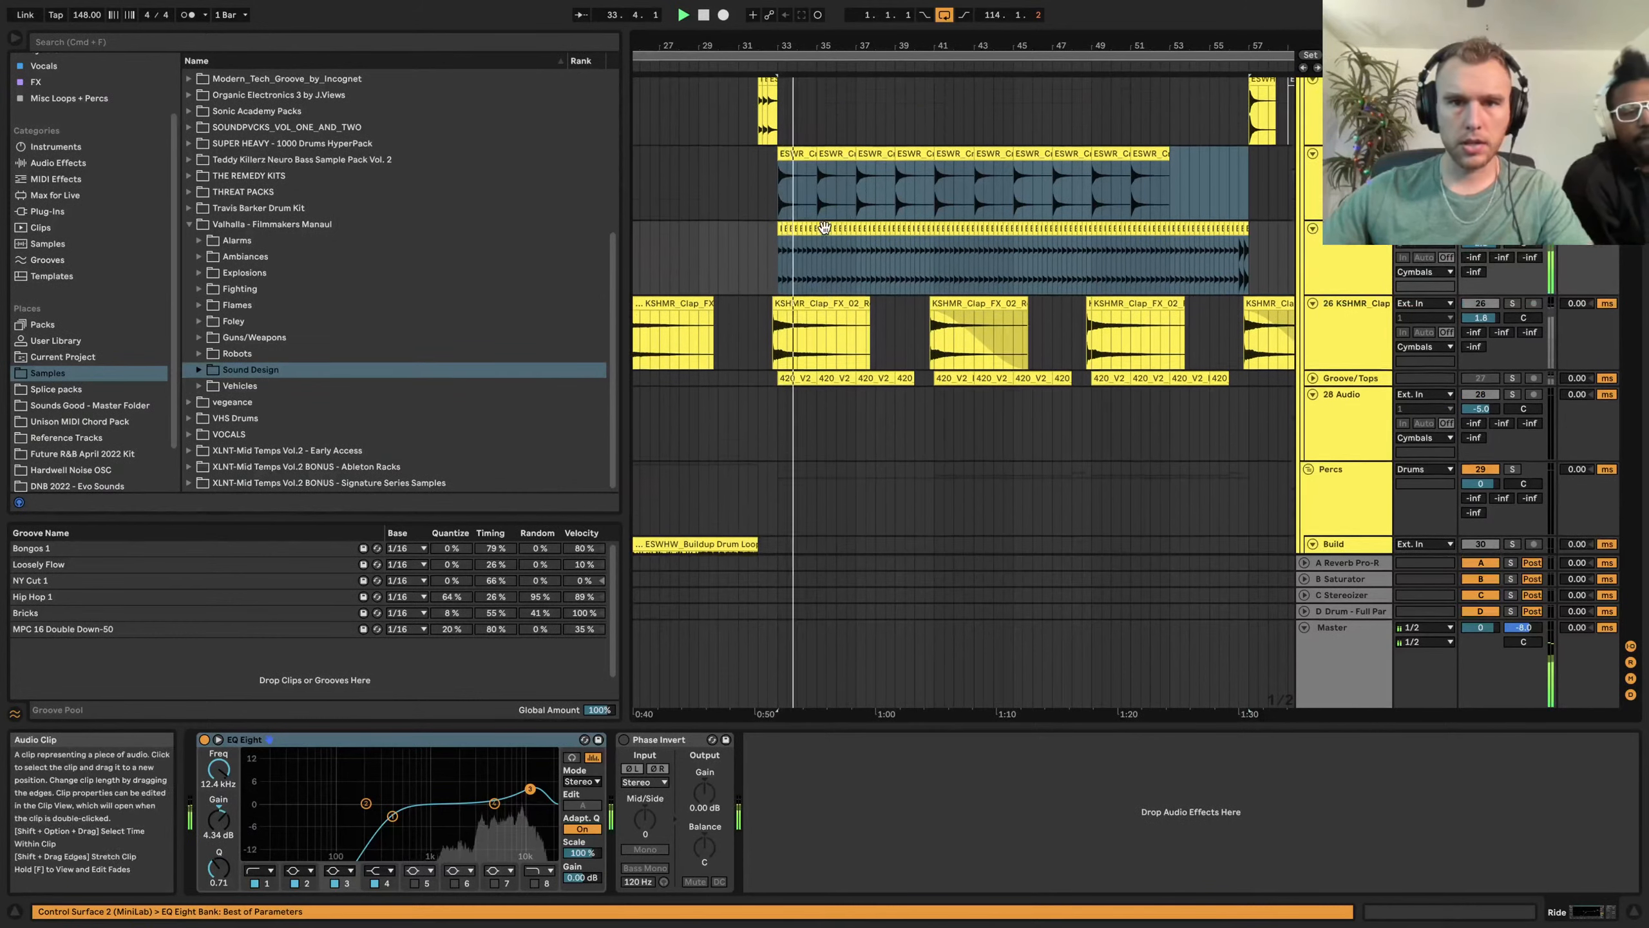
scroll(824, 227, up, 6)
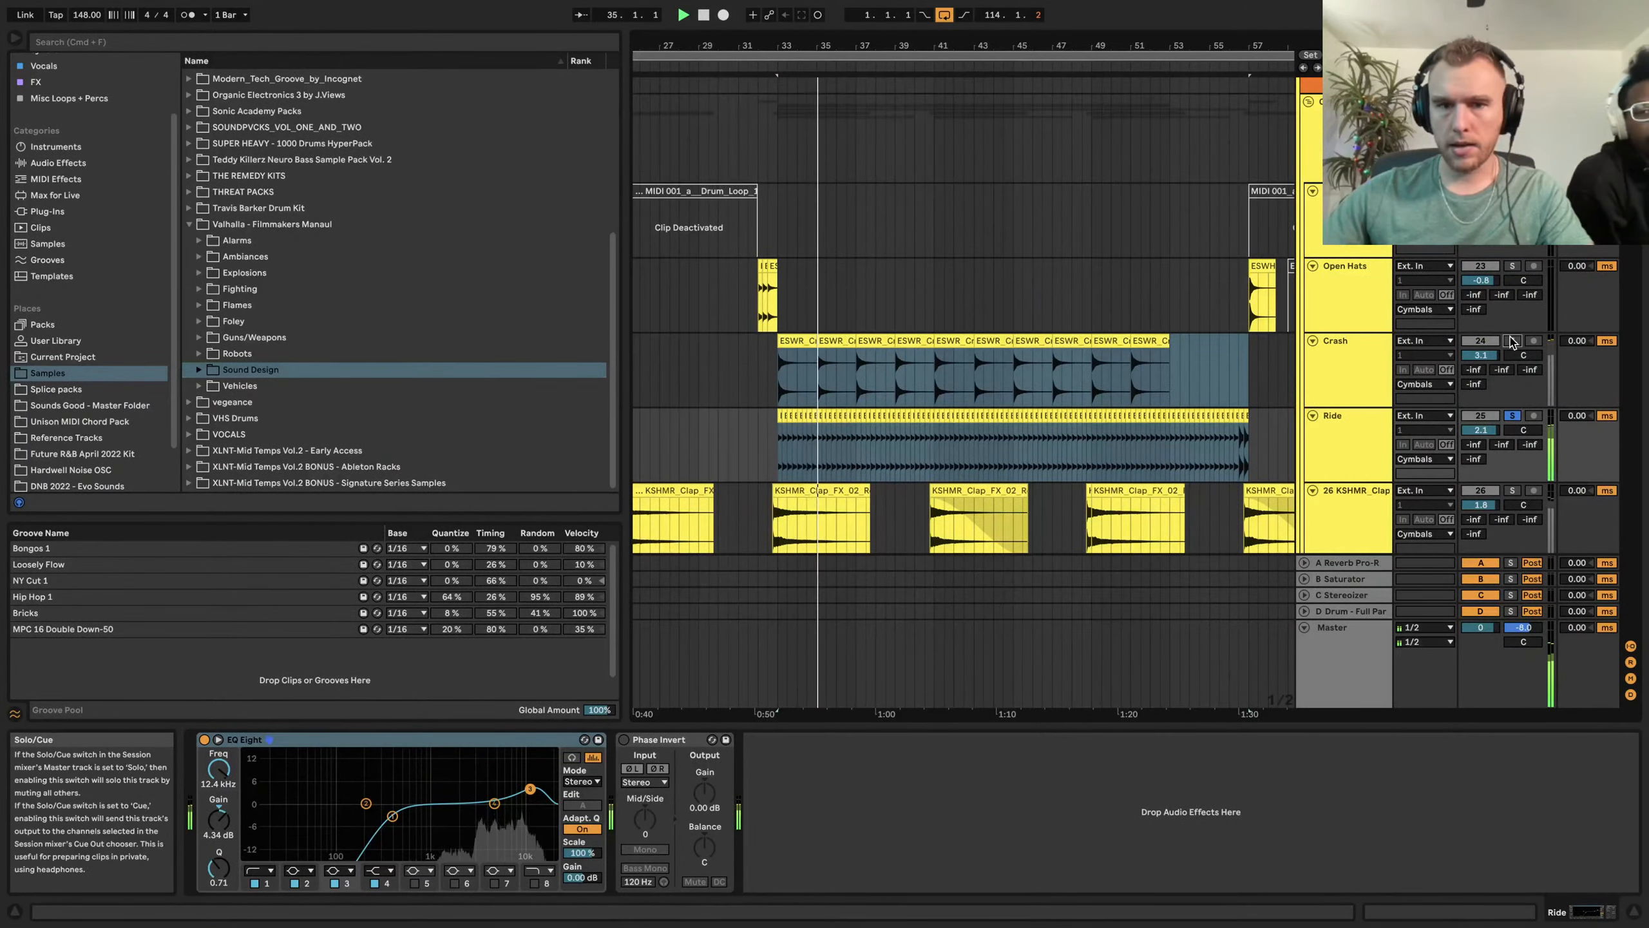
scroll(771, 339, down, 6)
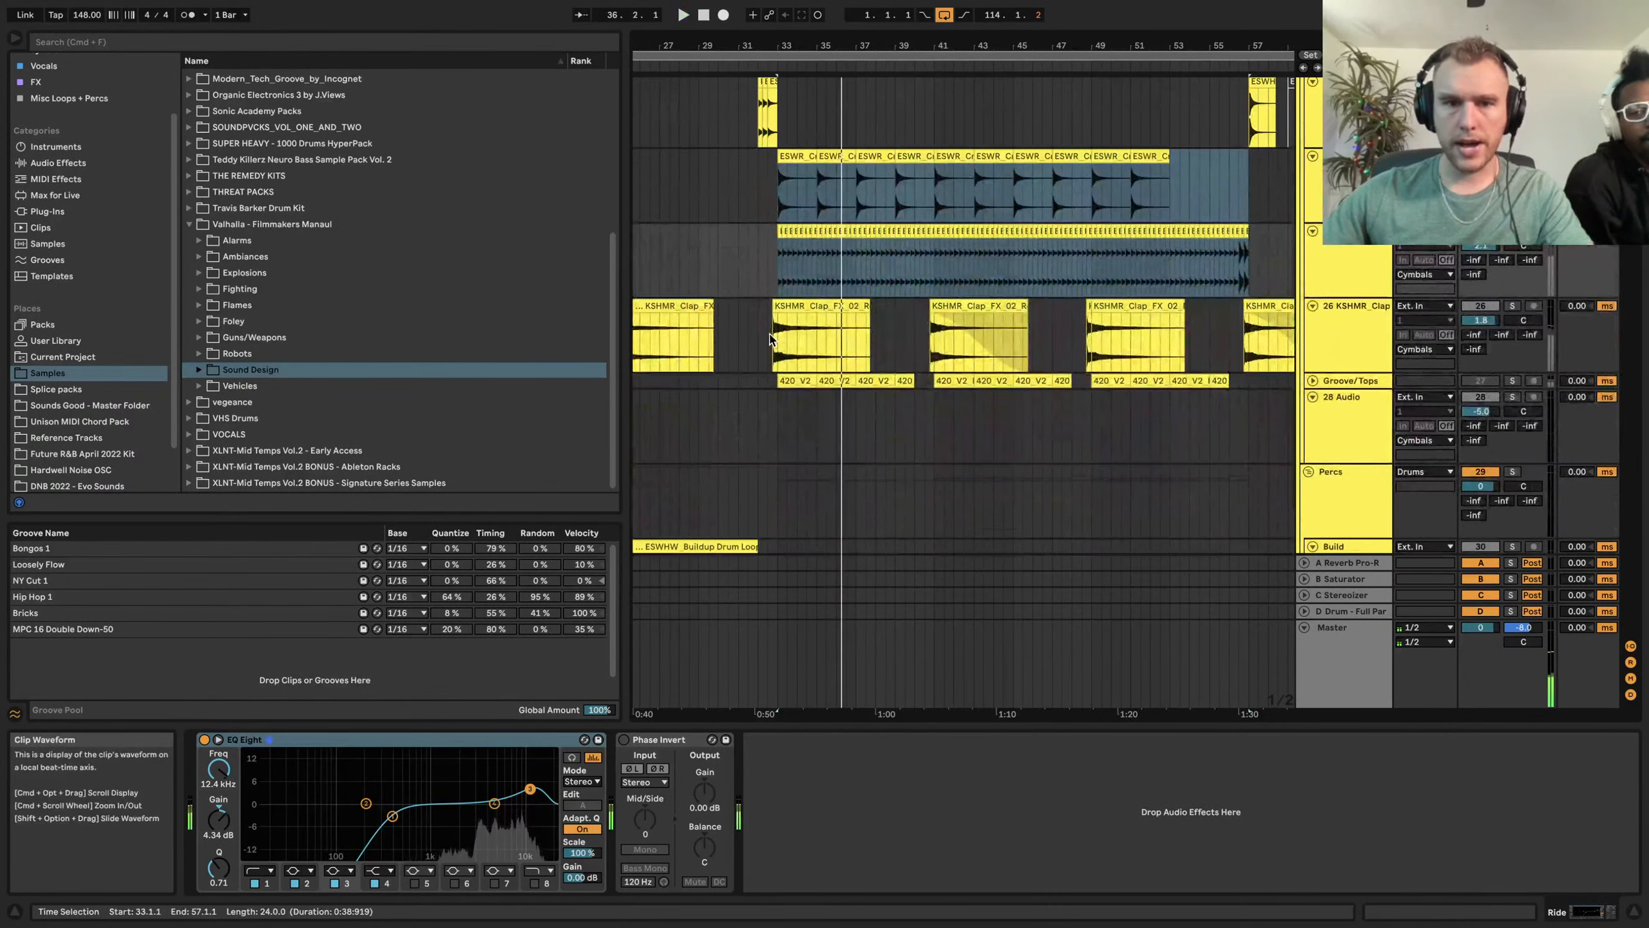
Unfold the Groove/Tops track to view its loop waveforms, fold it again, and look over the neighbouring drum and cymbal tracks
click(1311, 382)
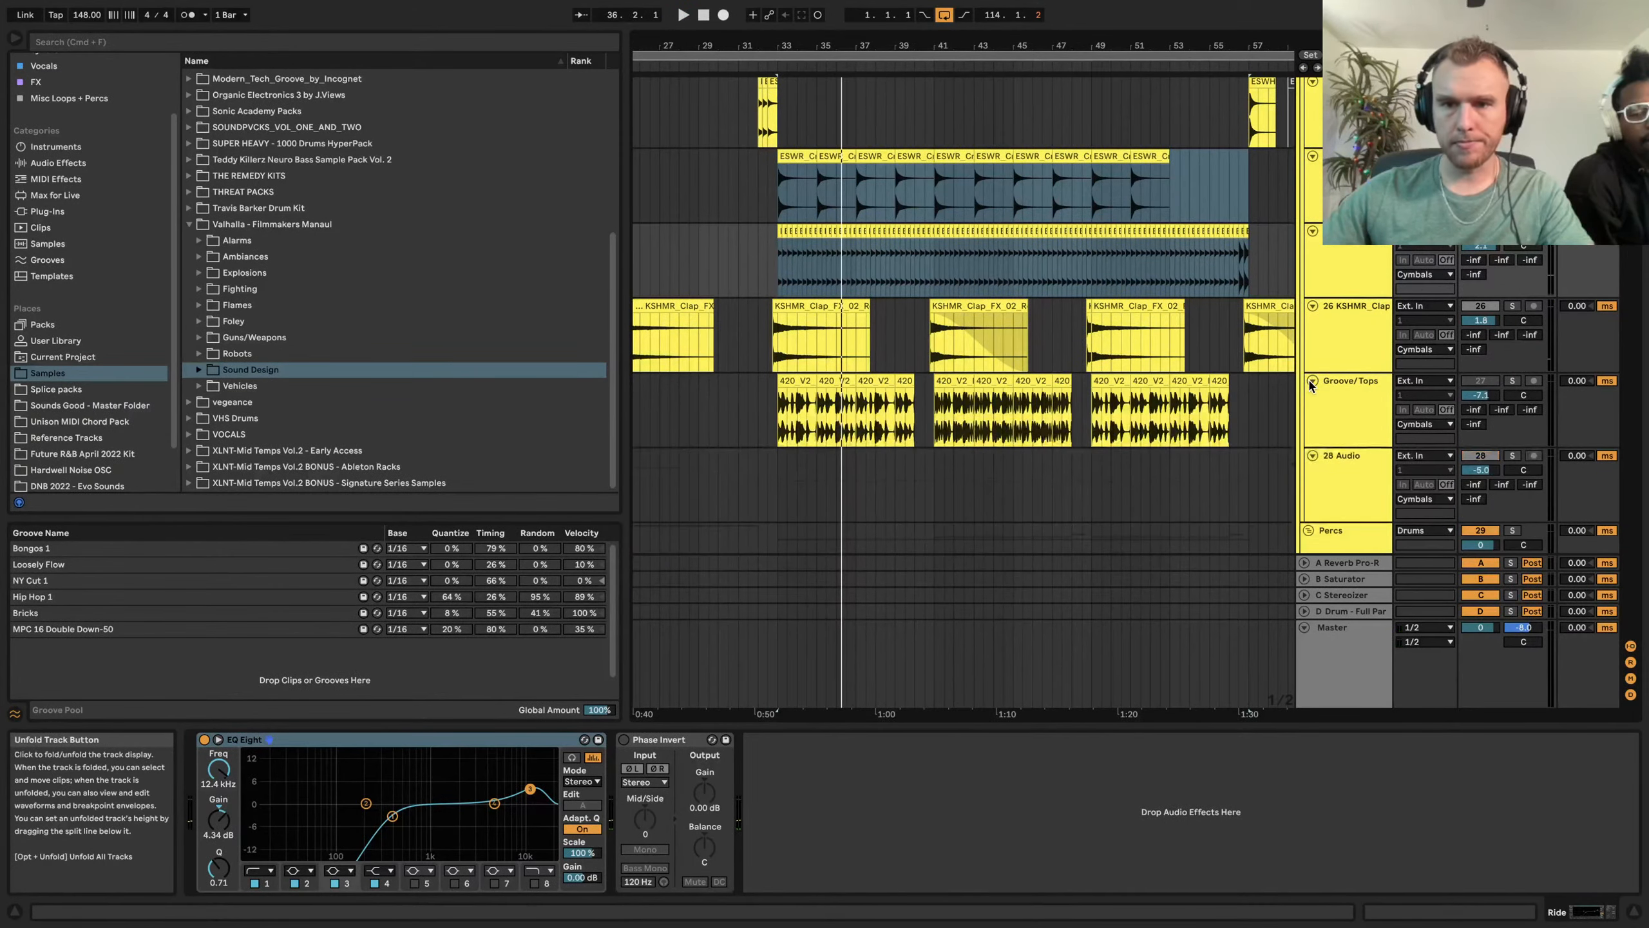
click(1312, 382)
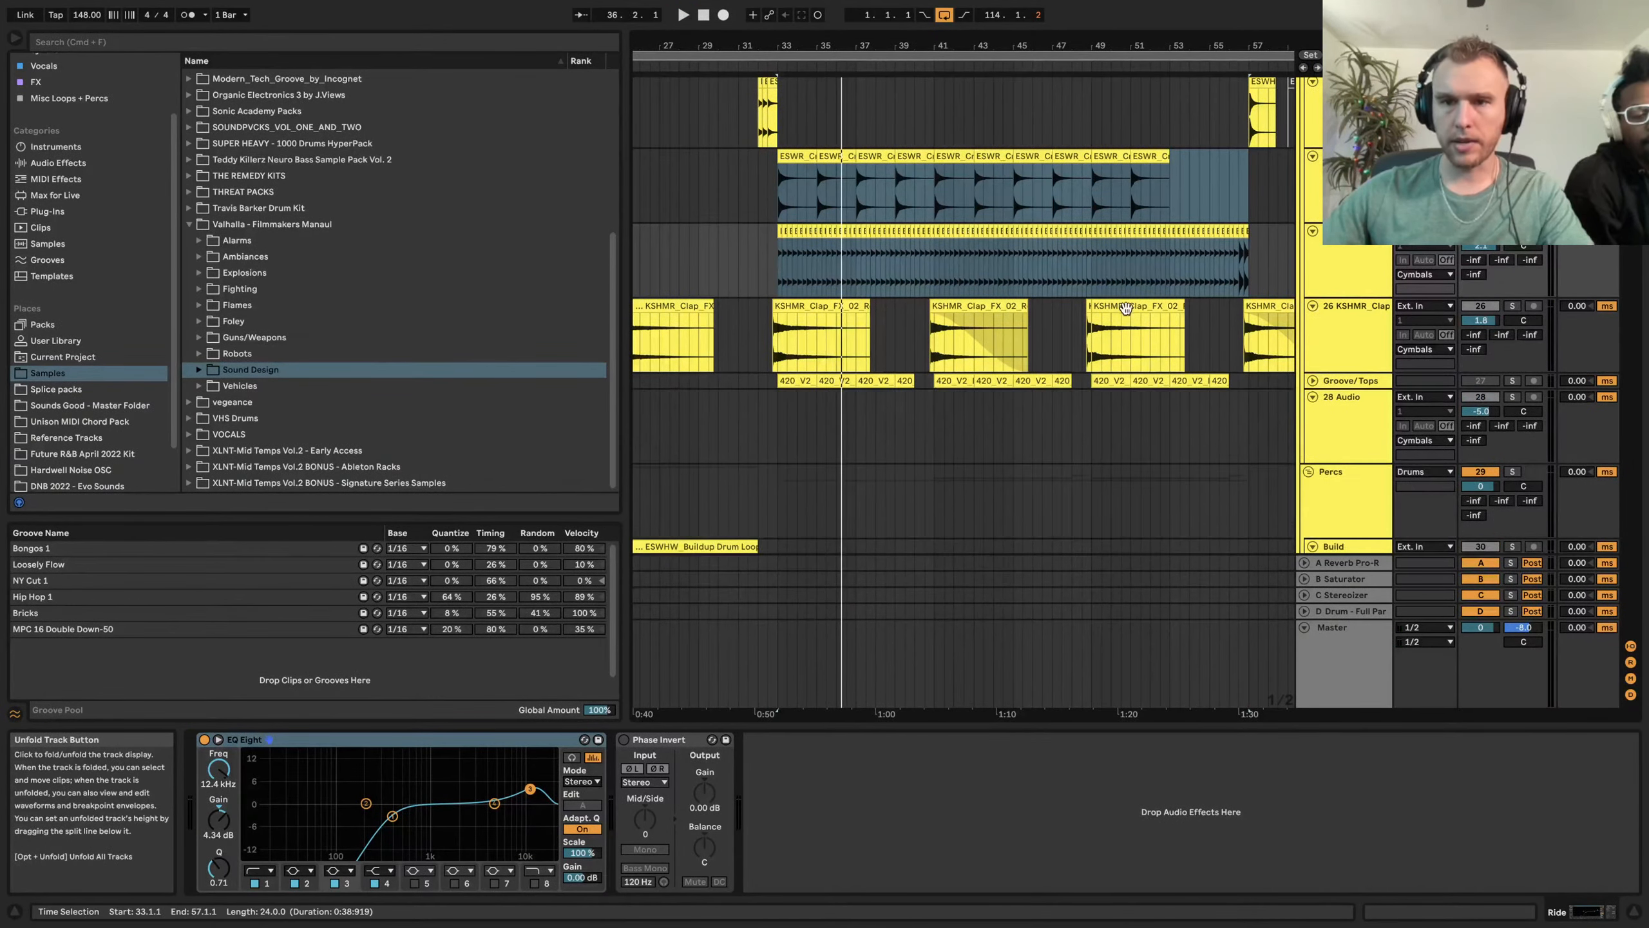
scroll(789, 133, up, 8)
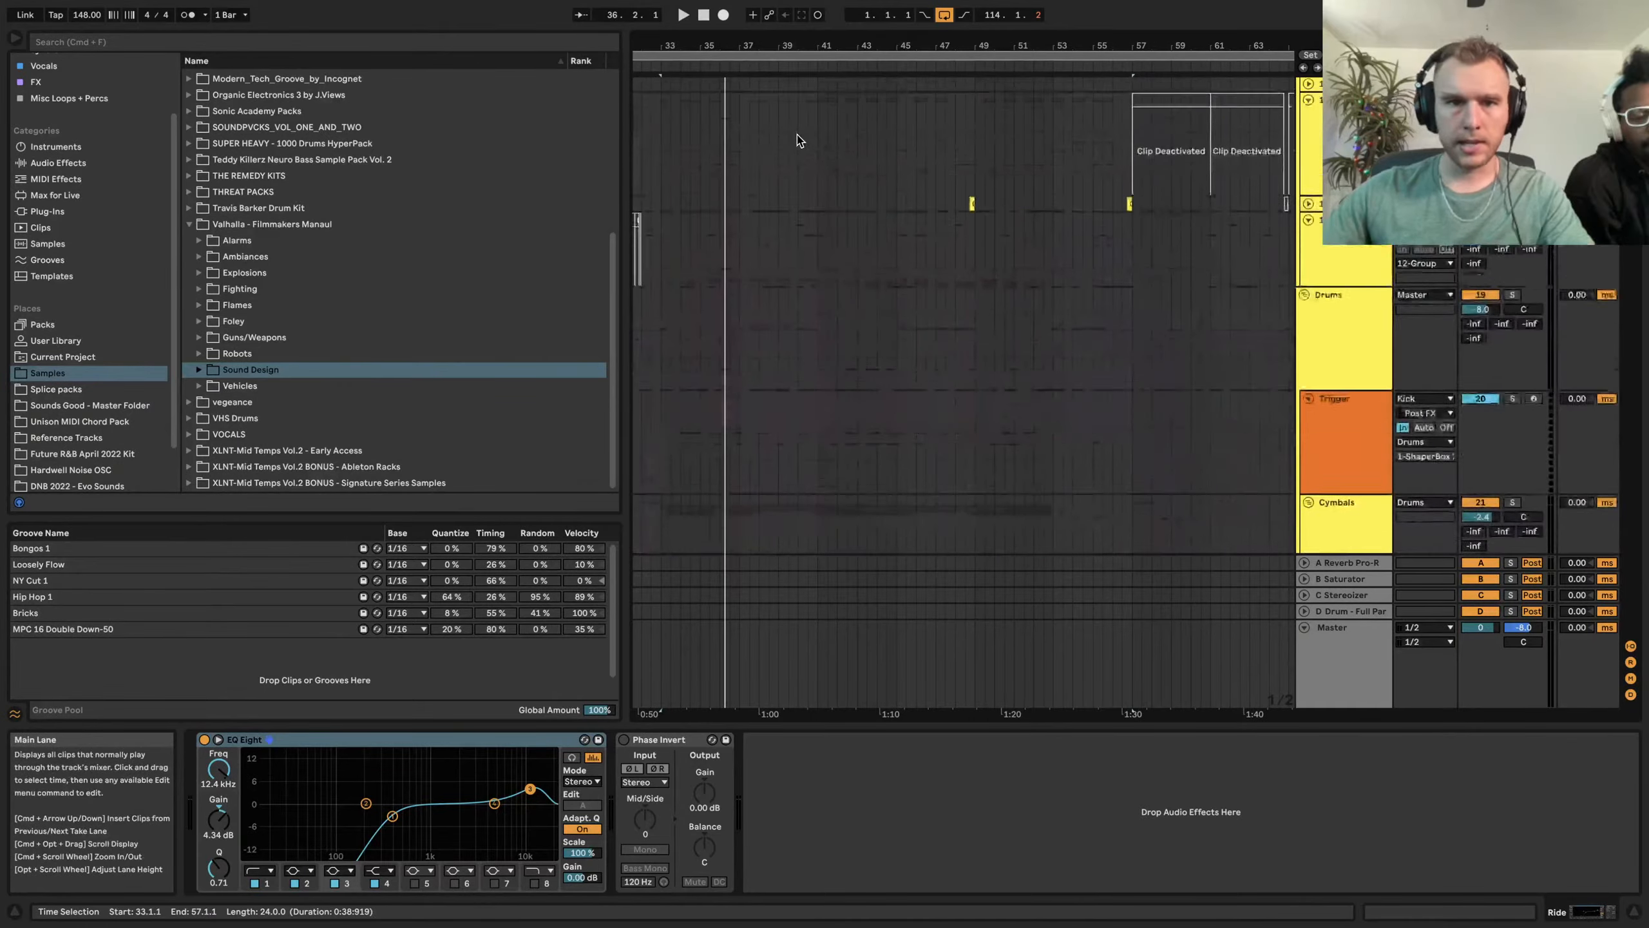
scroll(799, 141, down, 10)
scroll(801, 138, right, 5)
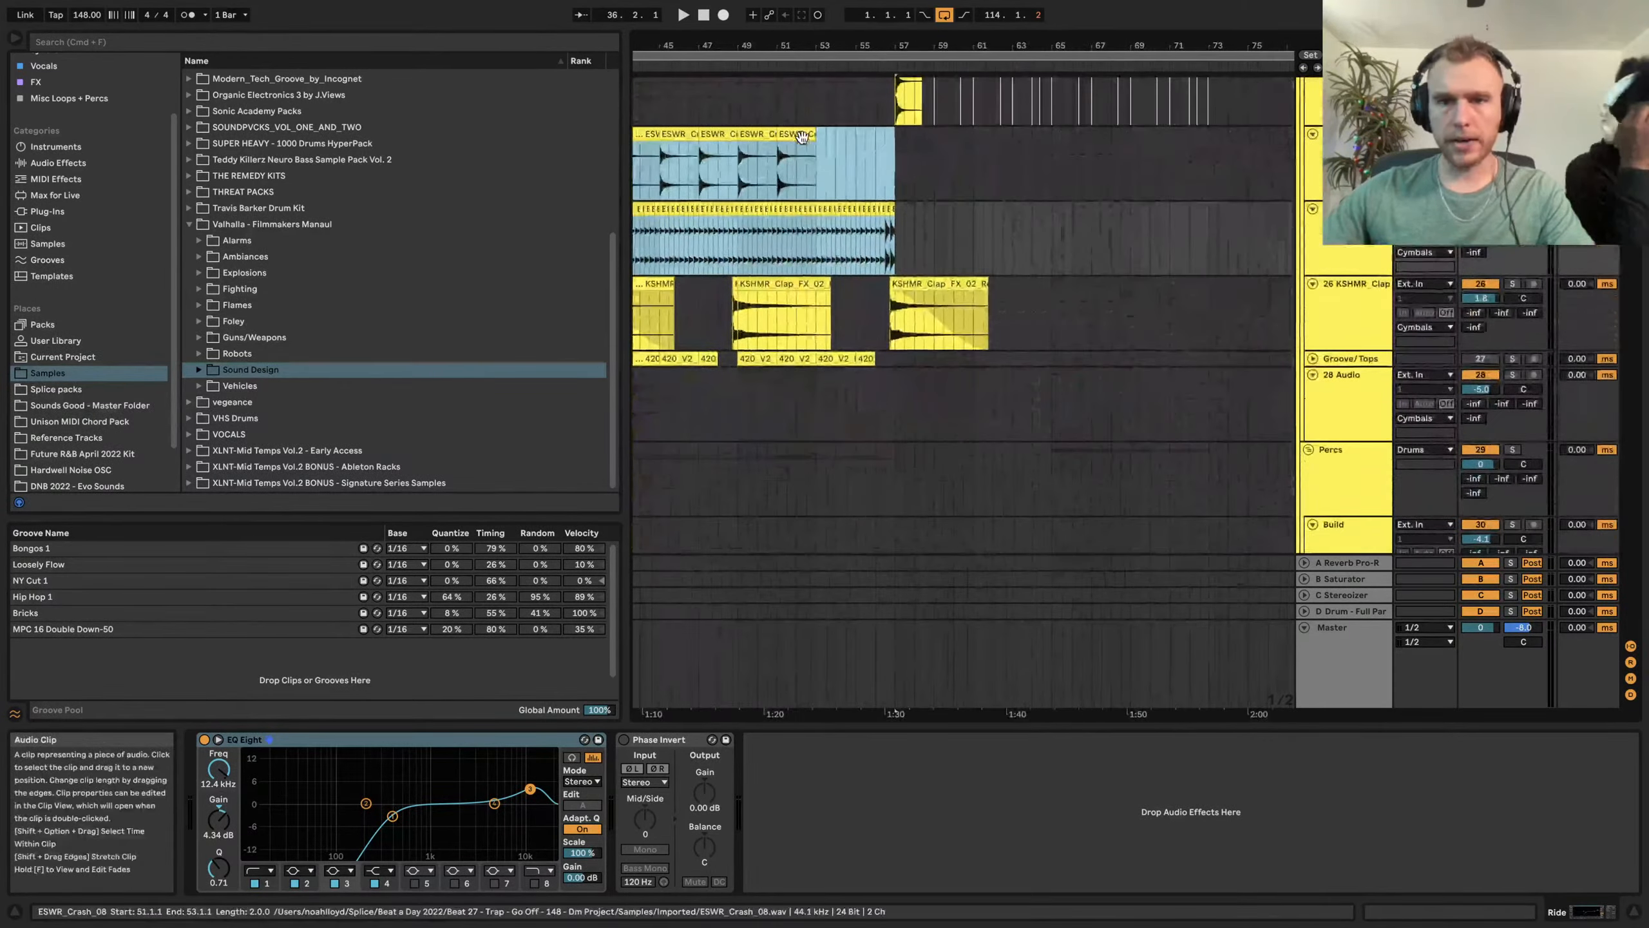
scroll(802, 137, left, 5)
scroll(804, 140, up, 6)
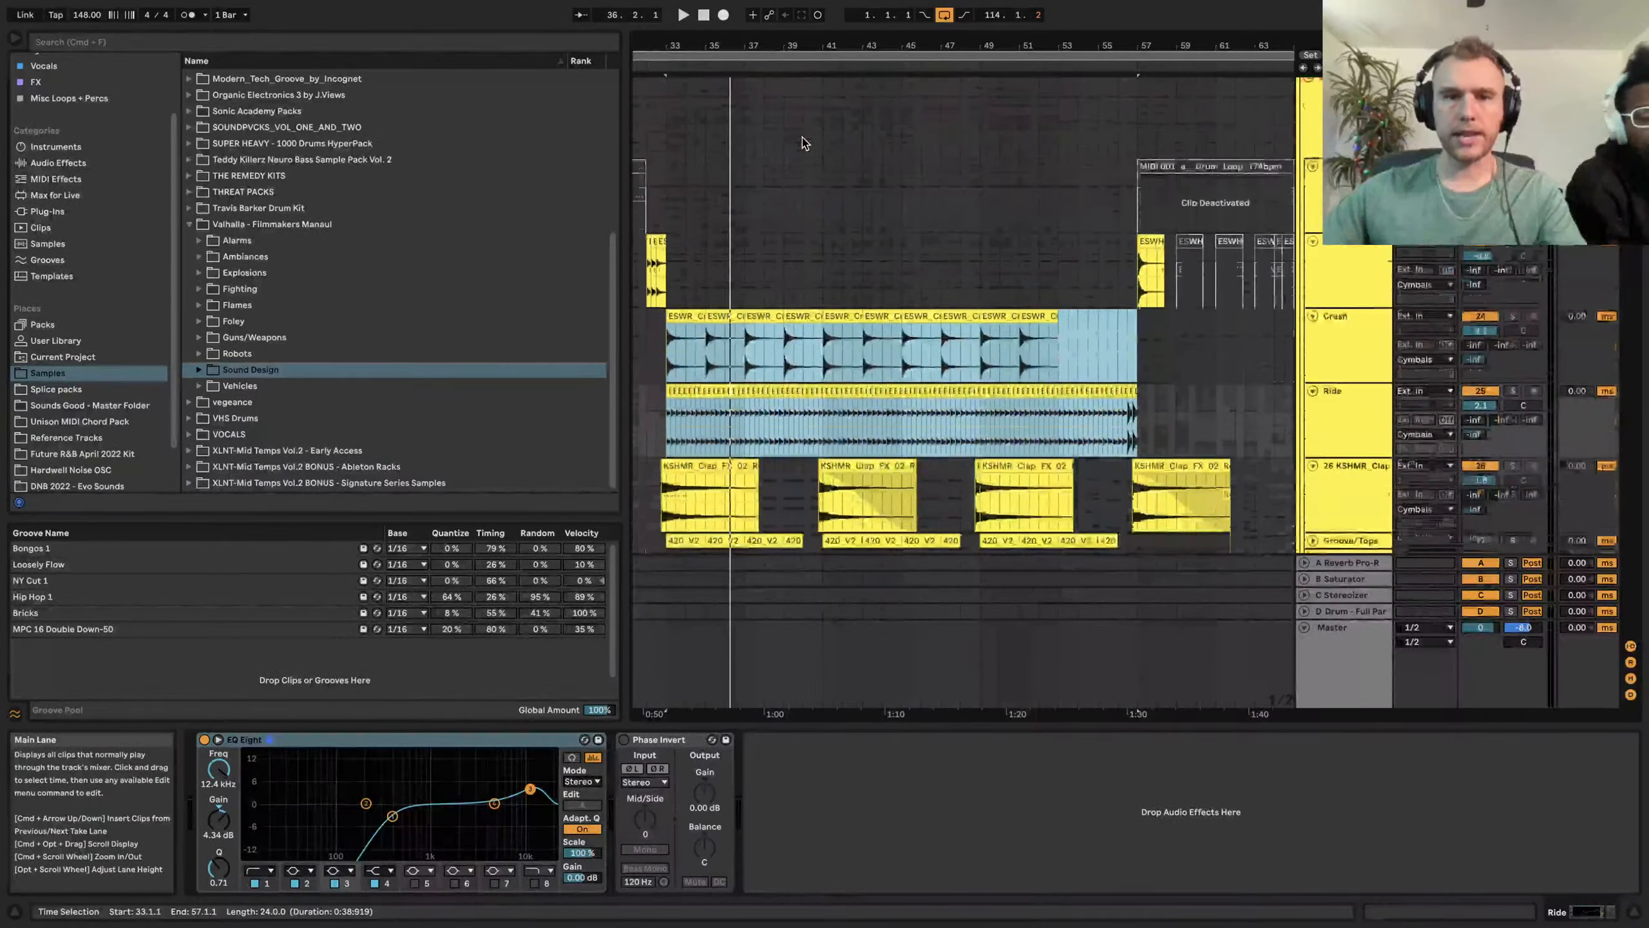
Play from bar 32.3 while switching the Crash and Ride tracks off and on to compare, leaving both active
scroll(805, 143, down, 2)
click(1384, 284)
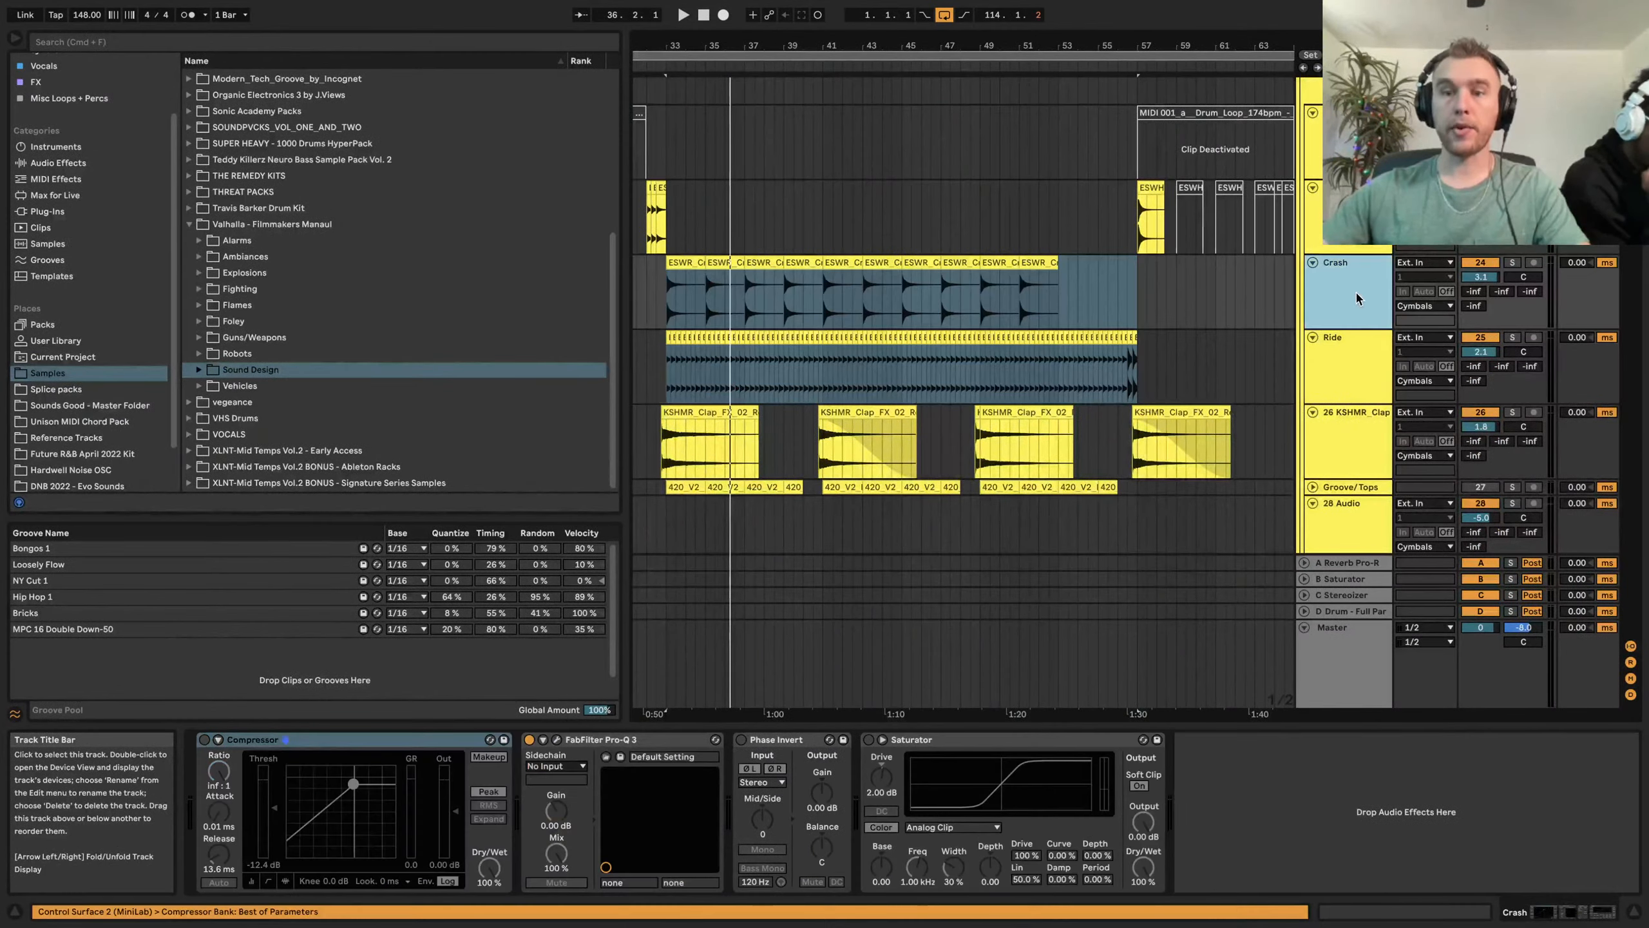
click(1480, 263)
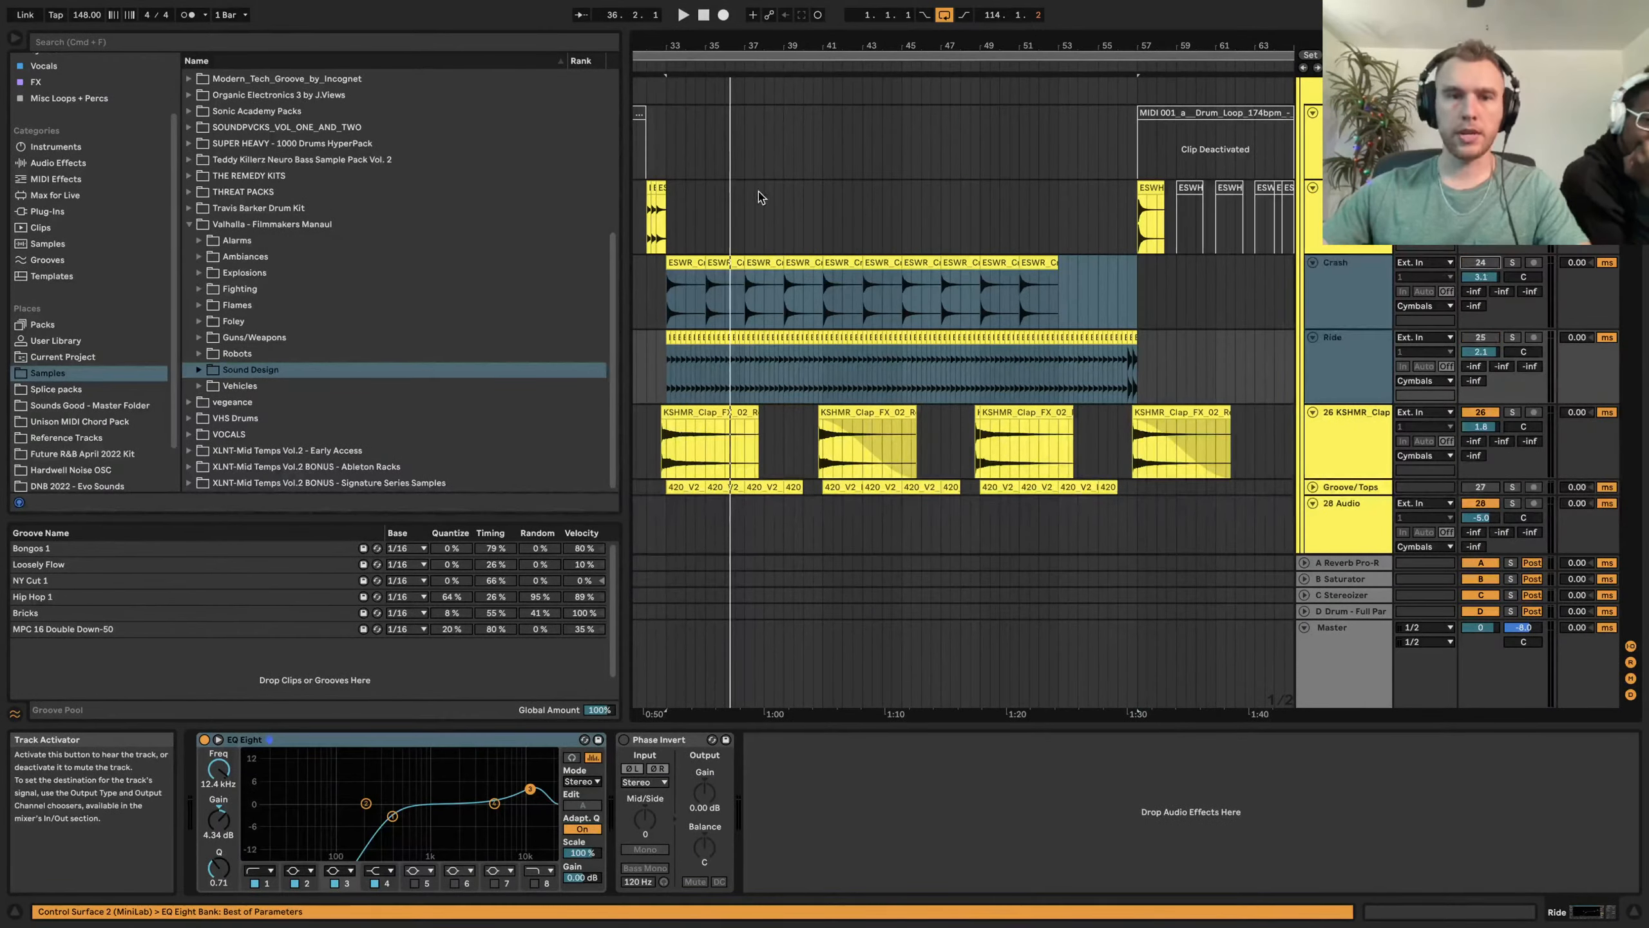
click(656, 150)
key(space)
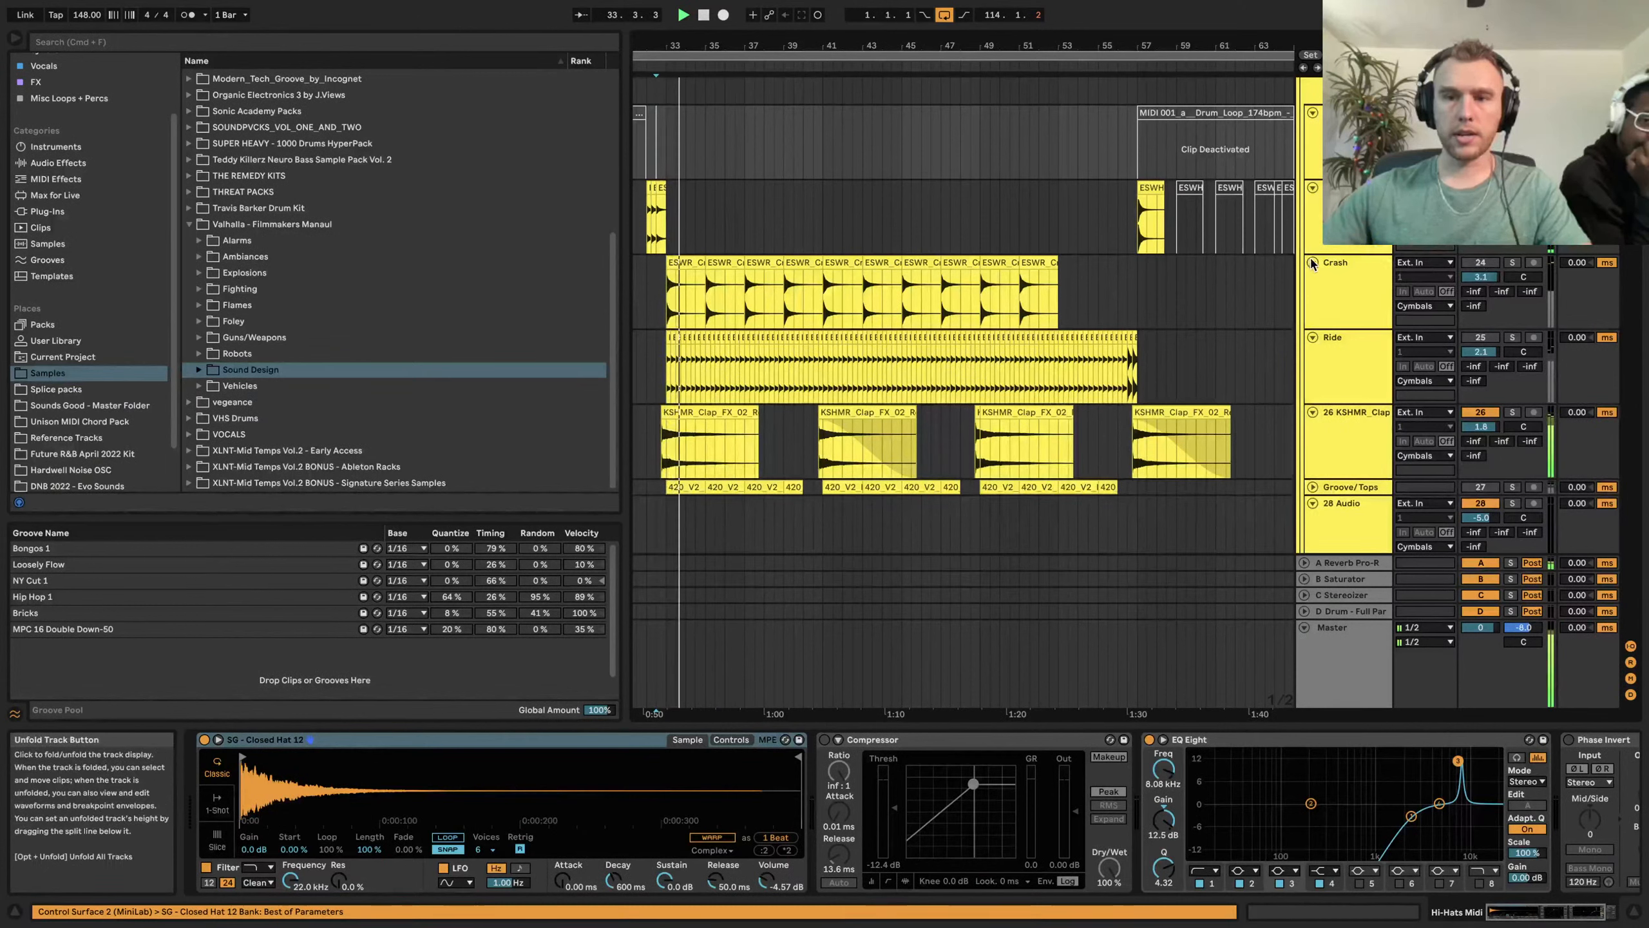
click(1340, 346)
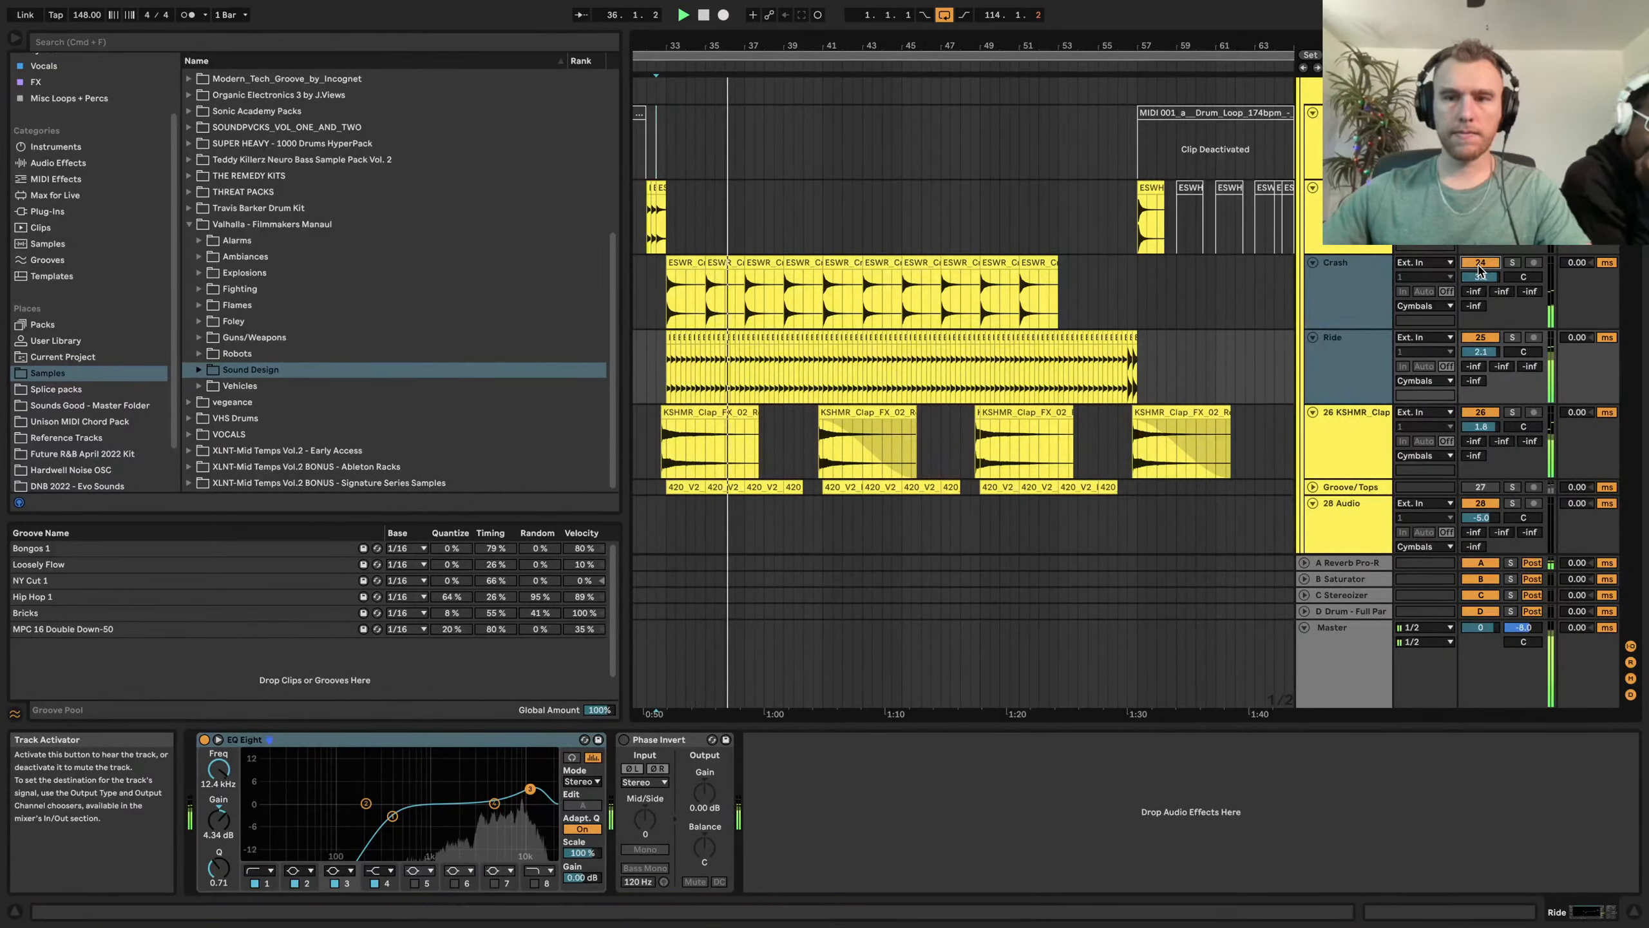
click(1481, 265)
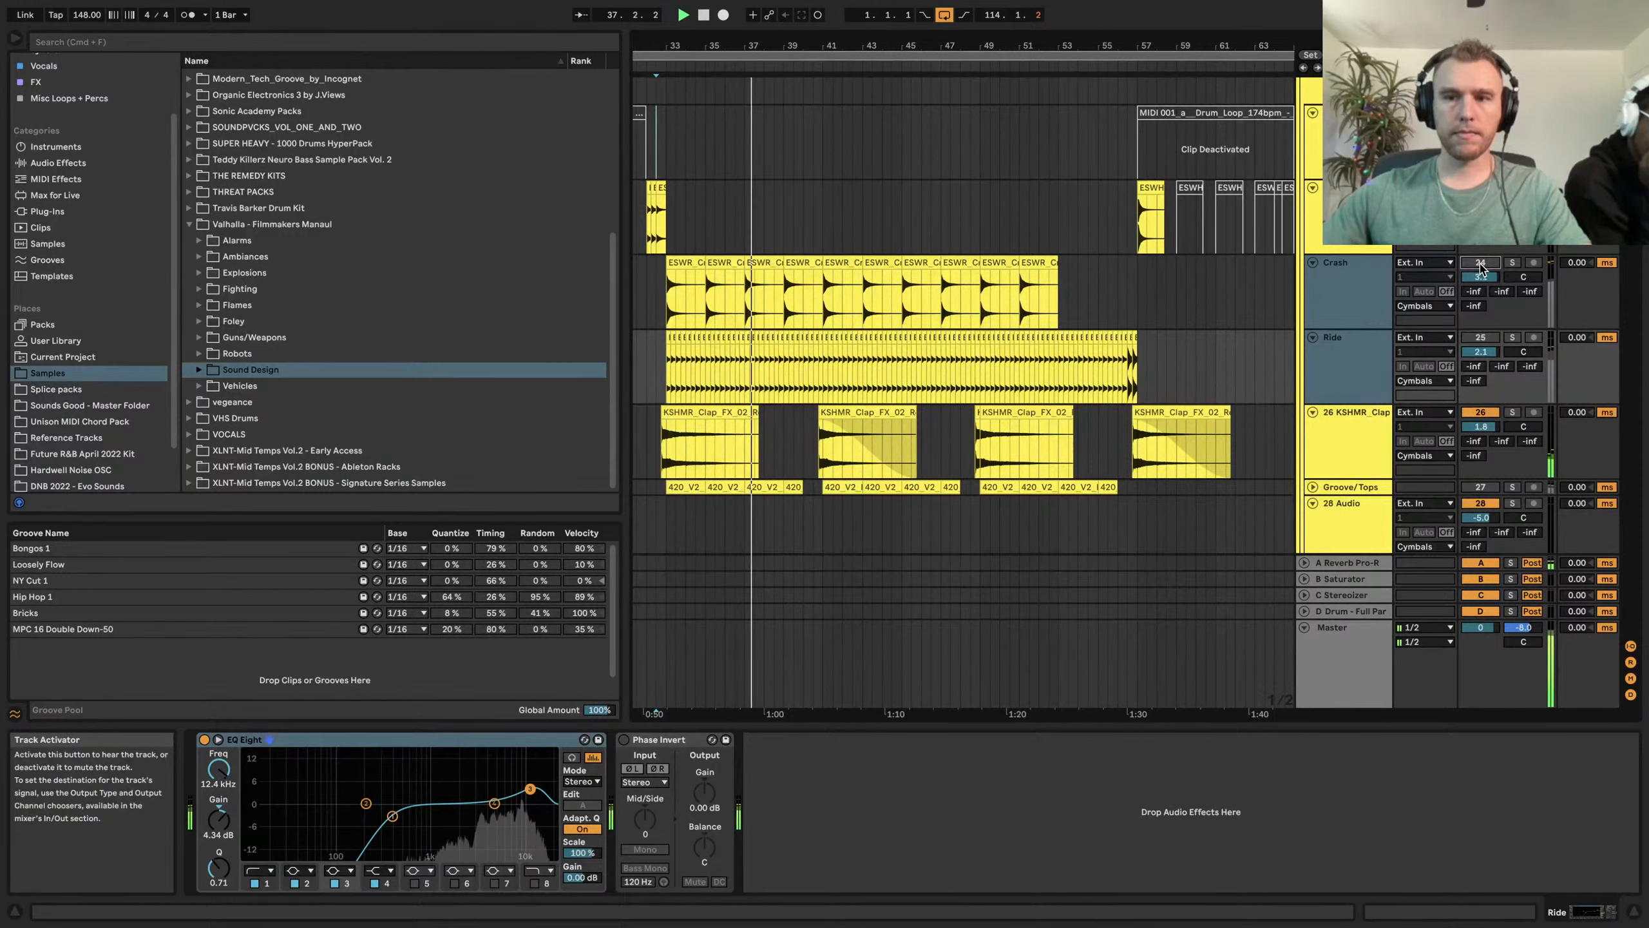
click(1481, 265)
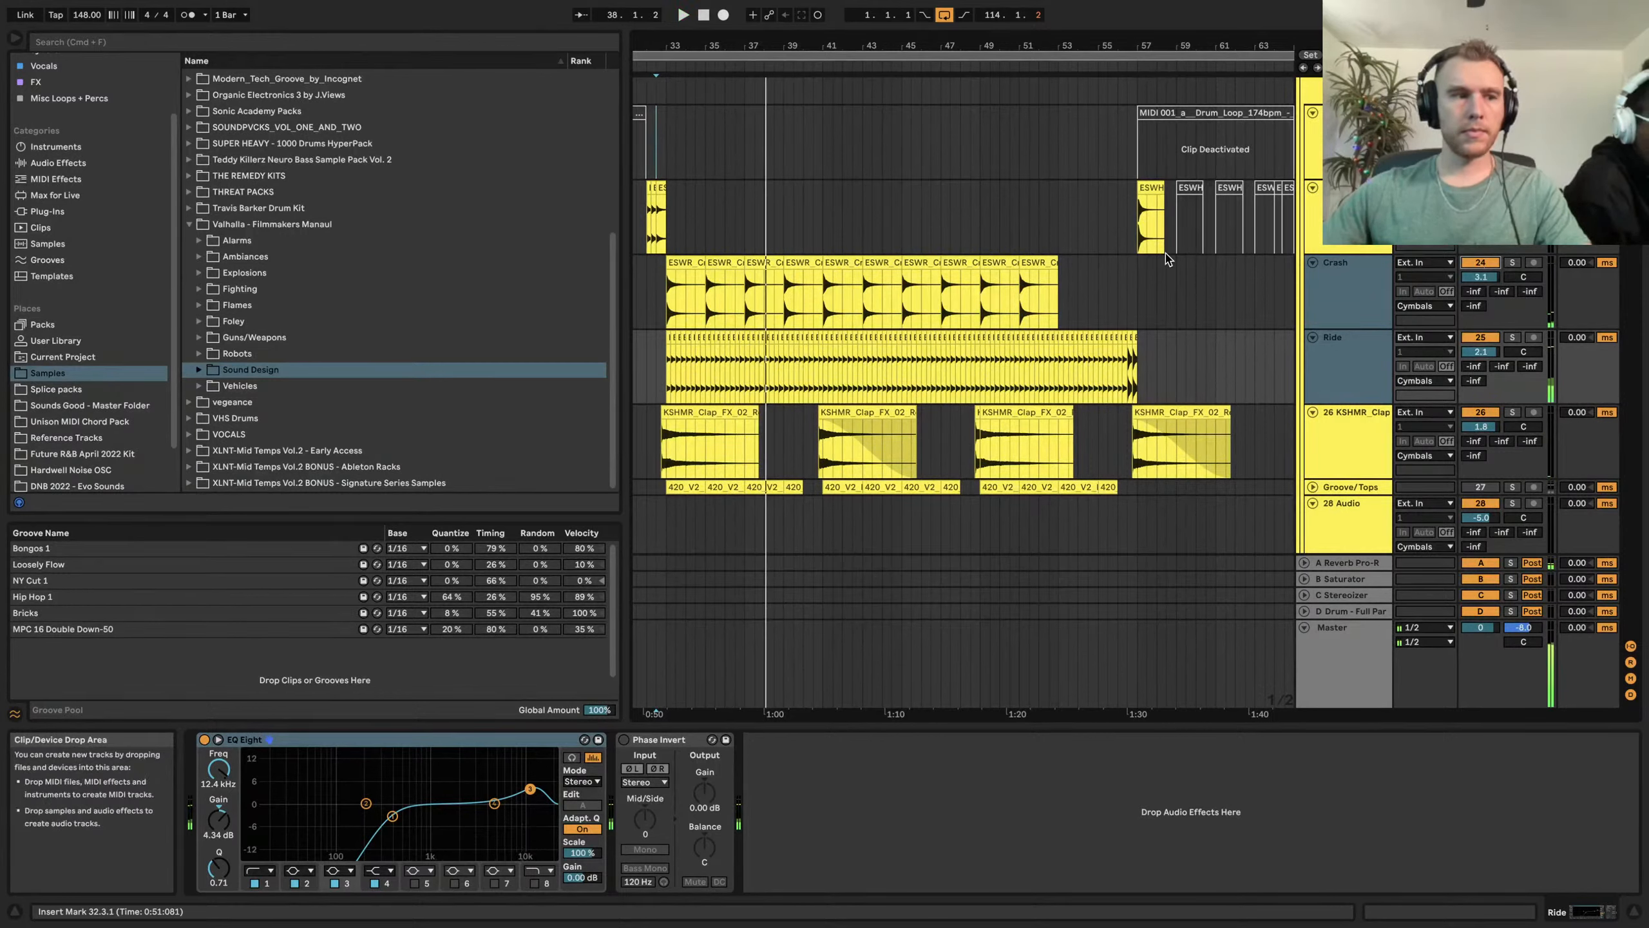
Look over the cymbal, build, bass and stab tracks leading into the second drop, and select the stab tracks from bar 81 to 89
scroll(1167, 259, right, 6)
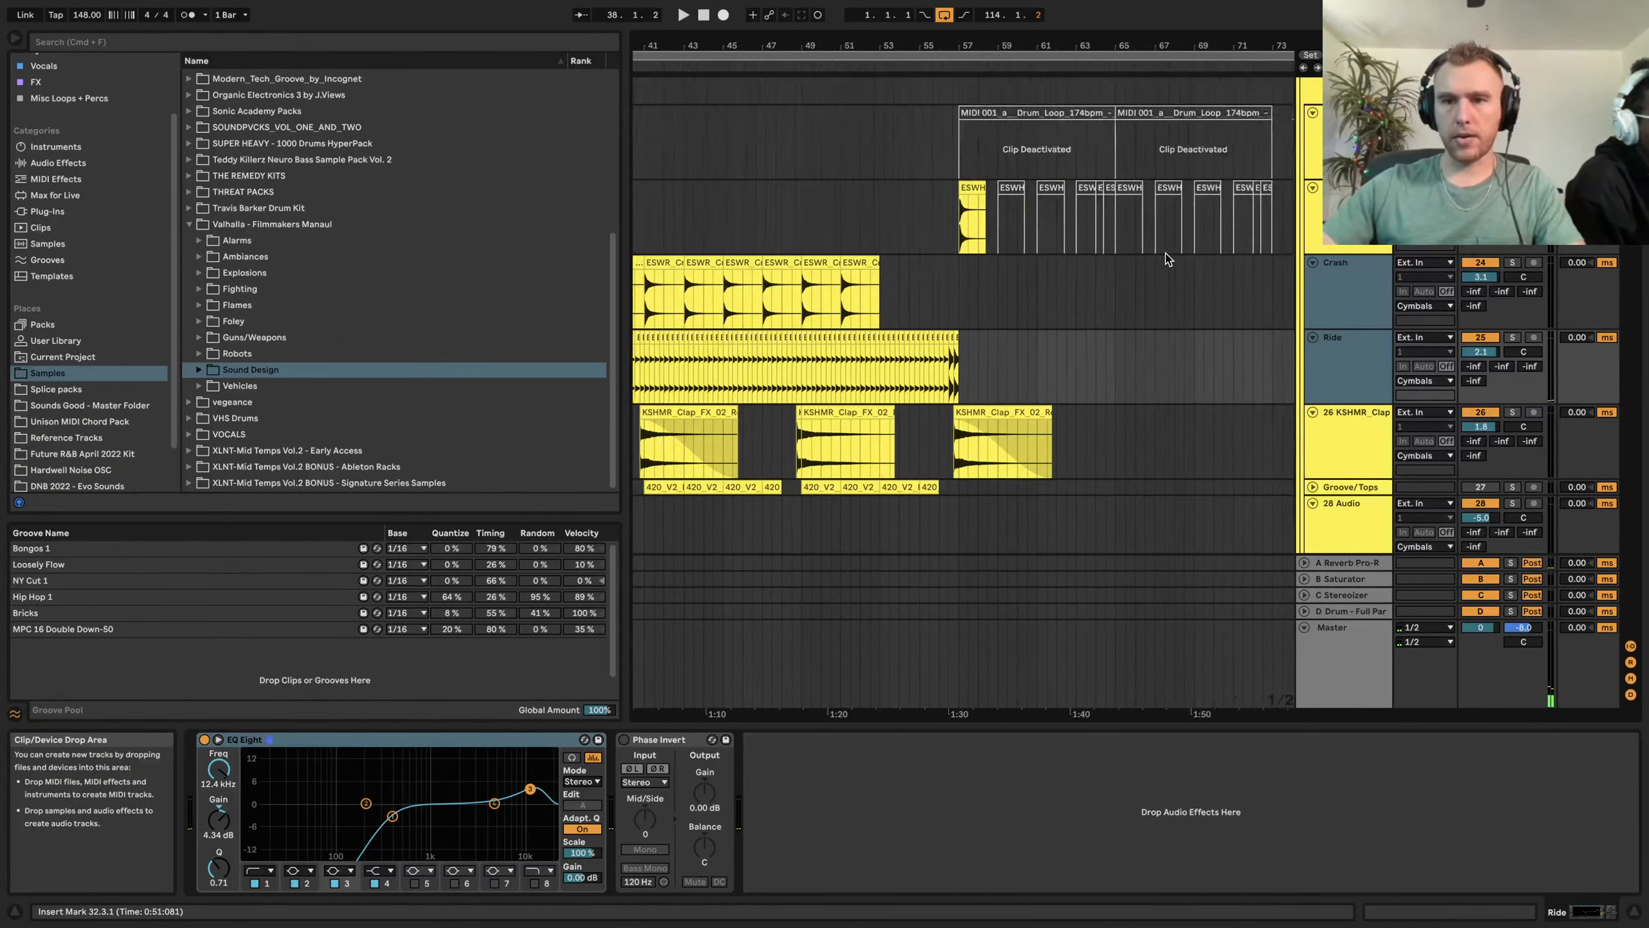
click(1065, 305)
scroll(1165, 258, right, 6)
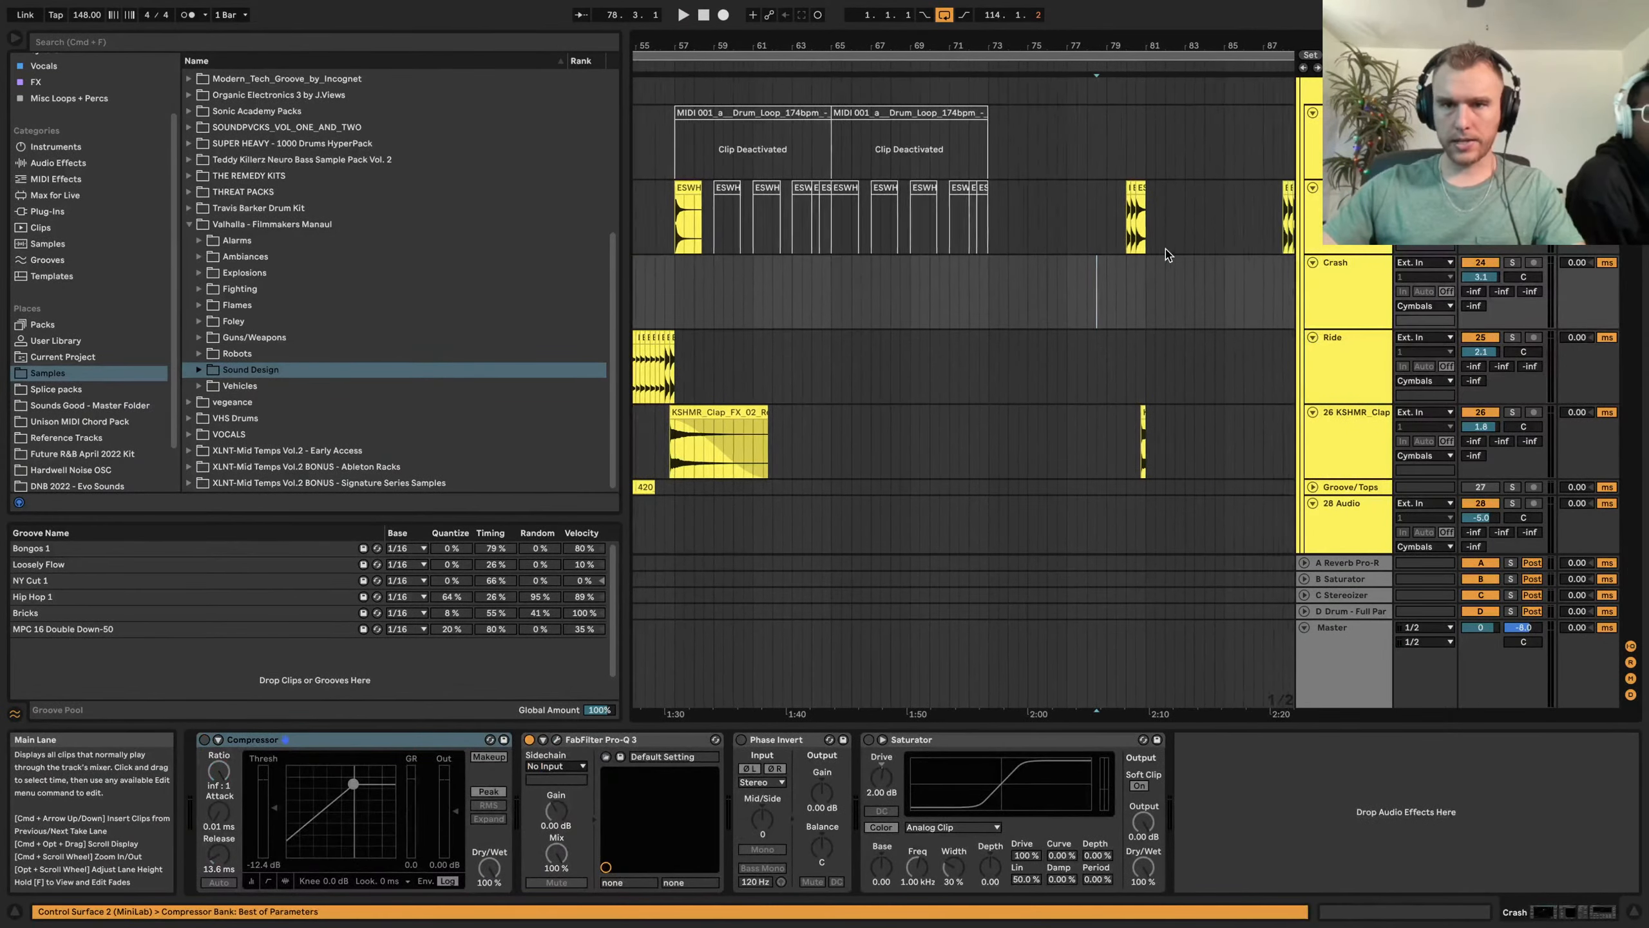
scroll(1161, 258, up, 3)
scroll(987, 269, down, 5)
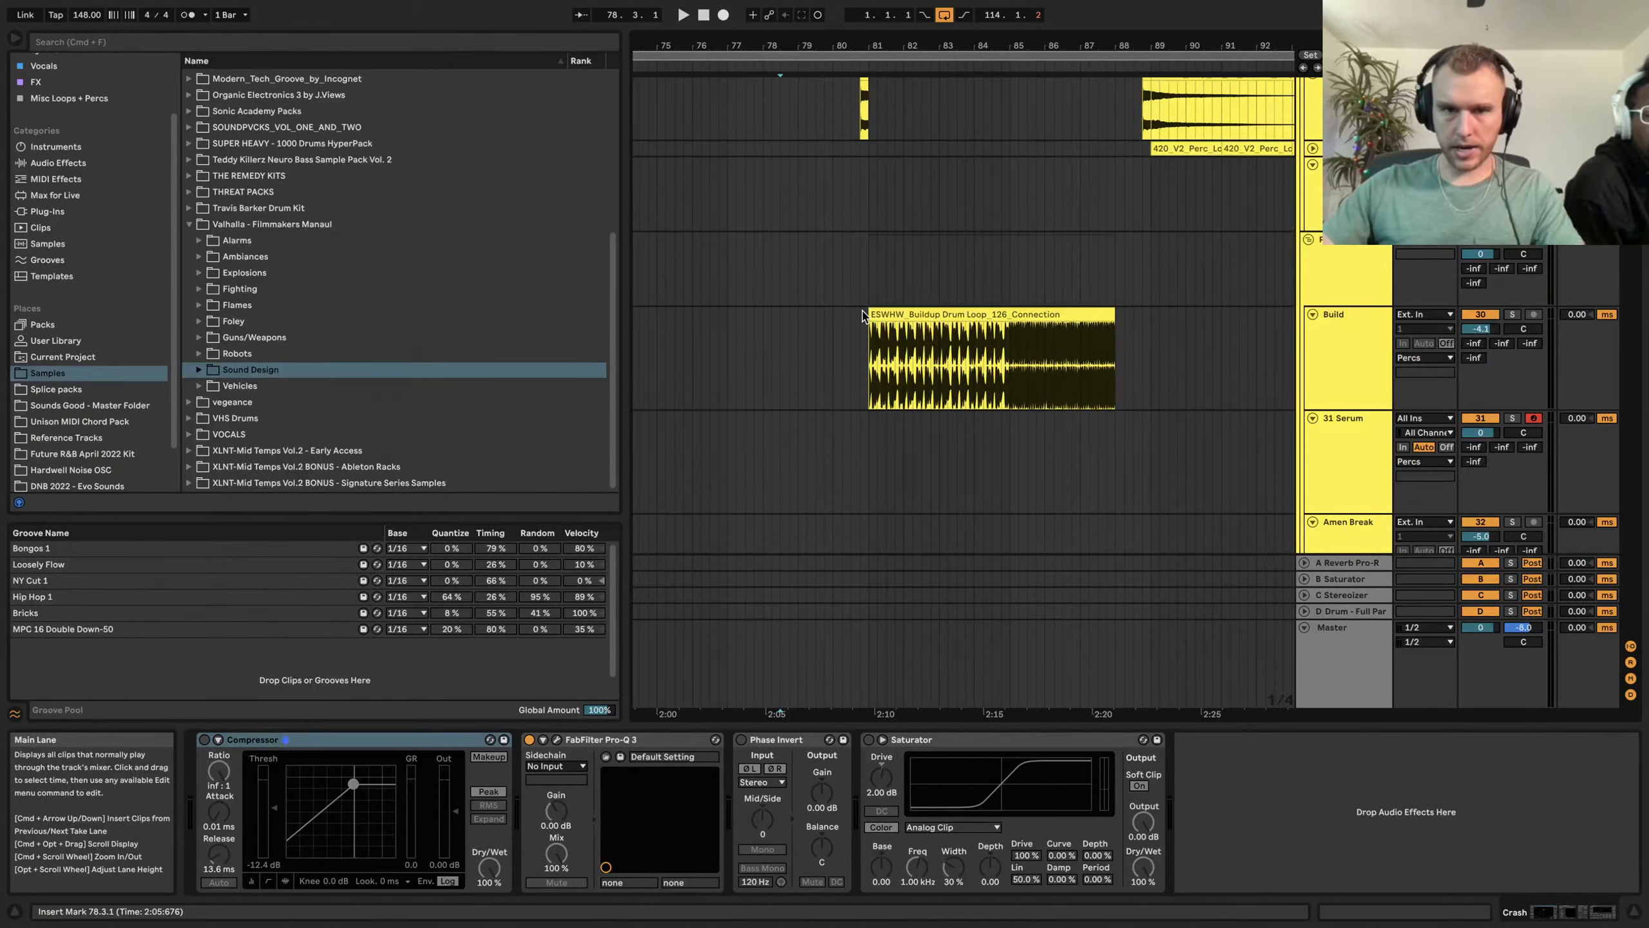
scroll(853, 312, down, 10)
scroll(873, 287, right, 3)
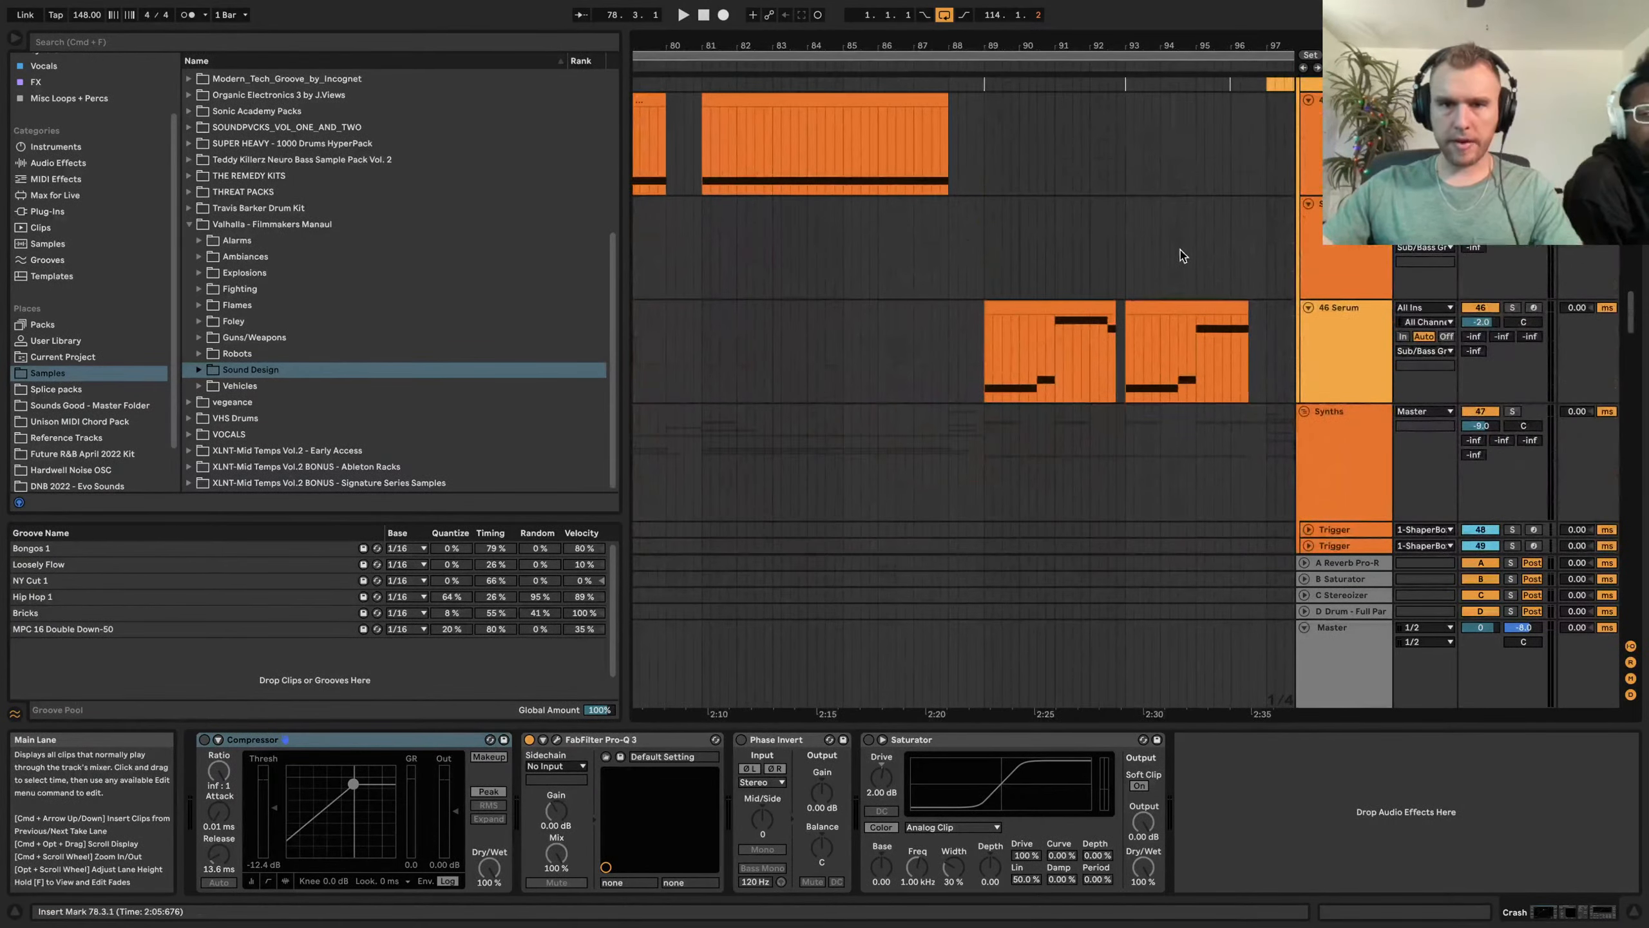
scroll(1039, 254, down, 10)
click(895, 224)
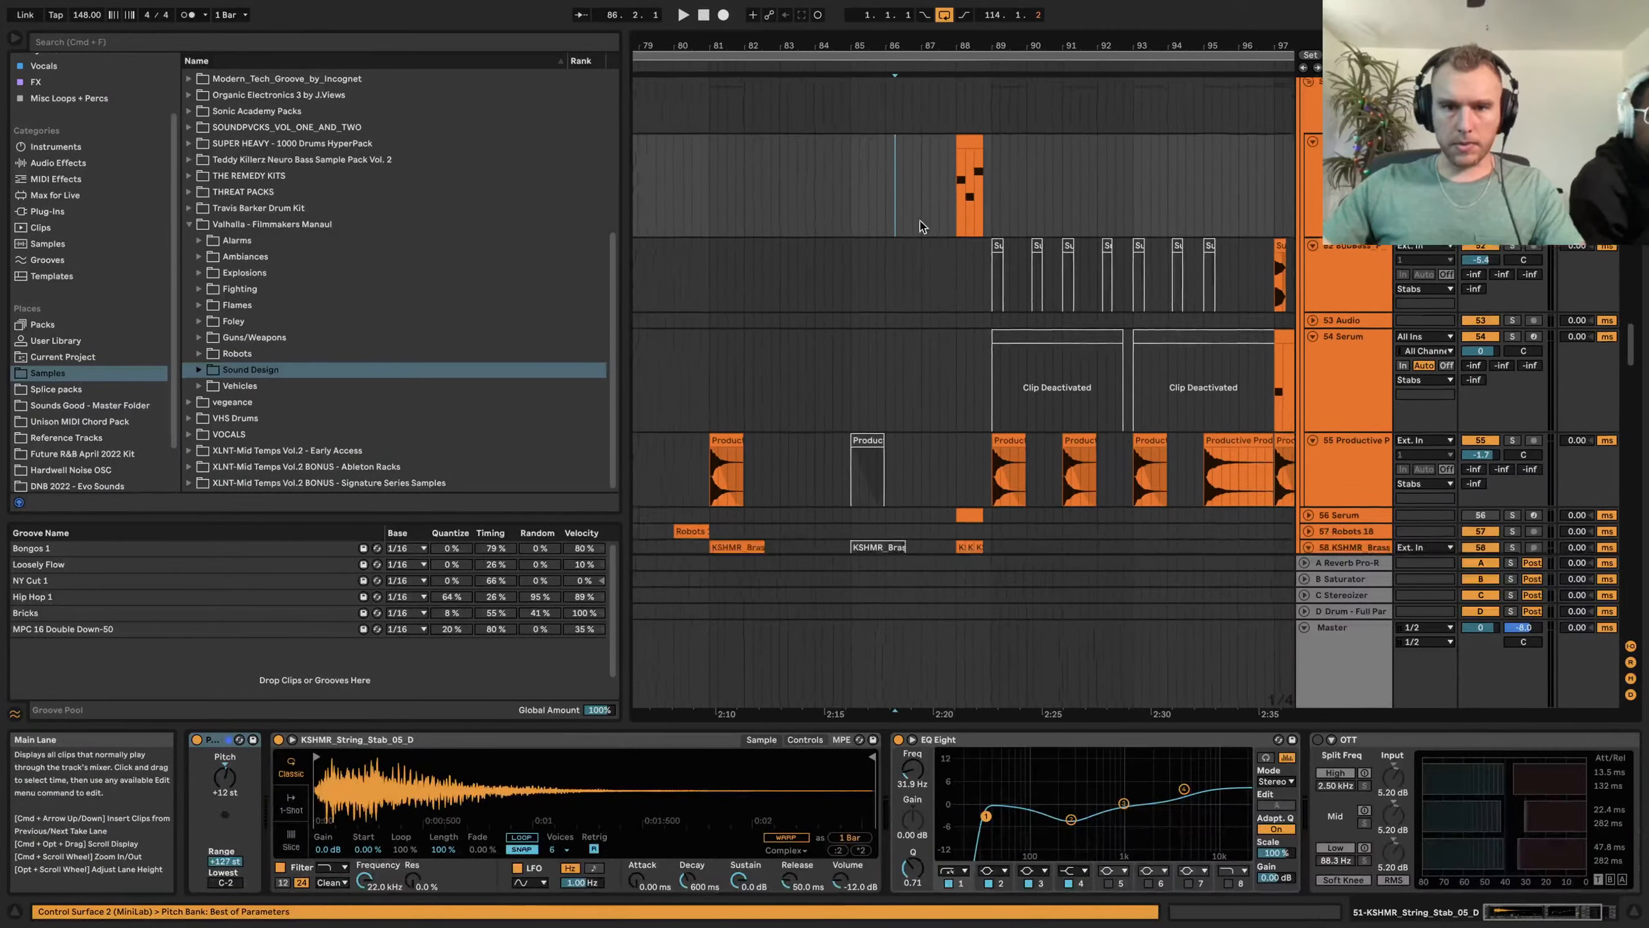
scroll(922, 226, down, 3)
scroll(844, 195, left, 3)
drag(831, 202, 1111, 480)
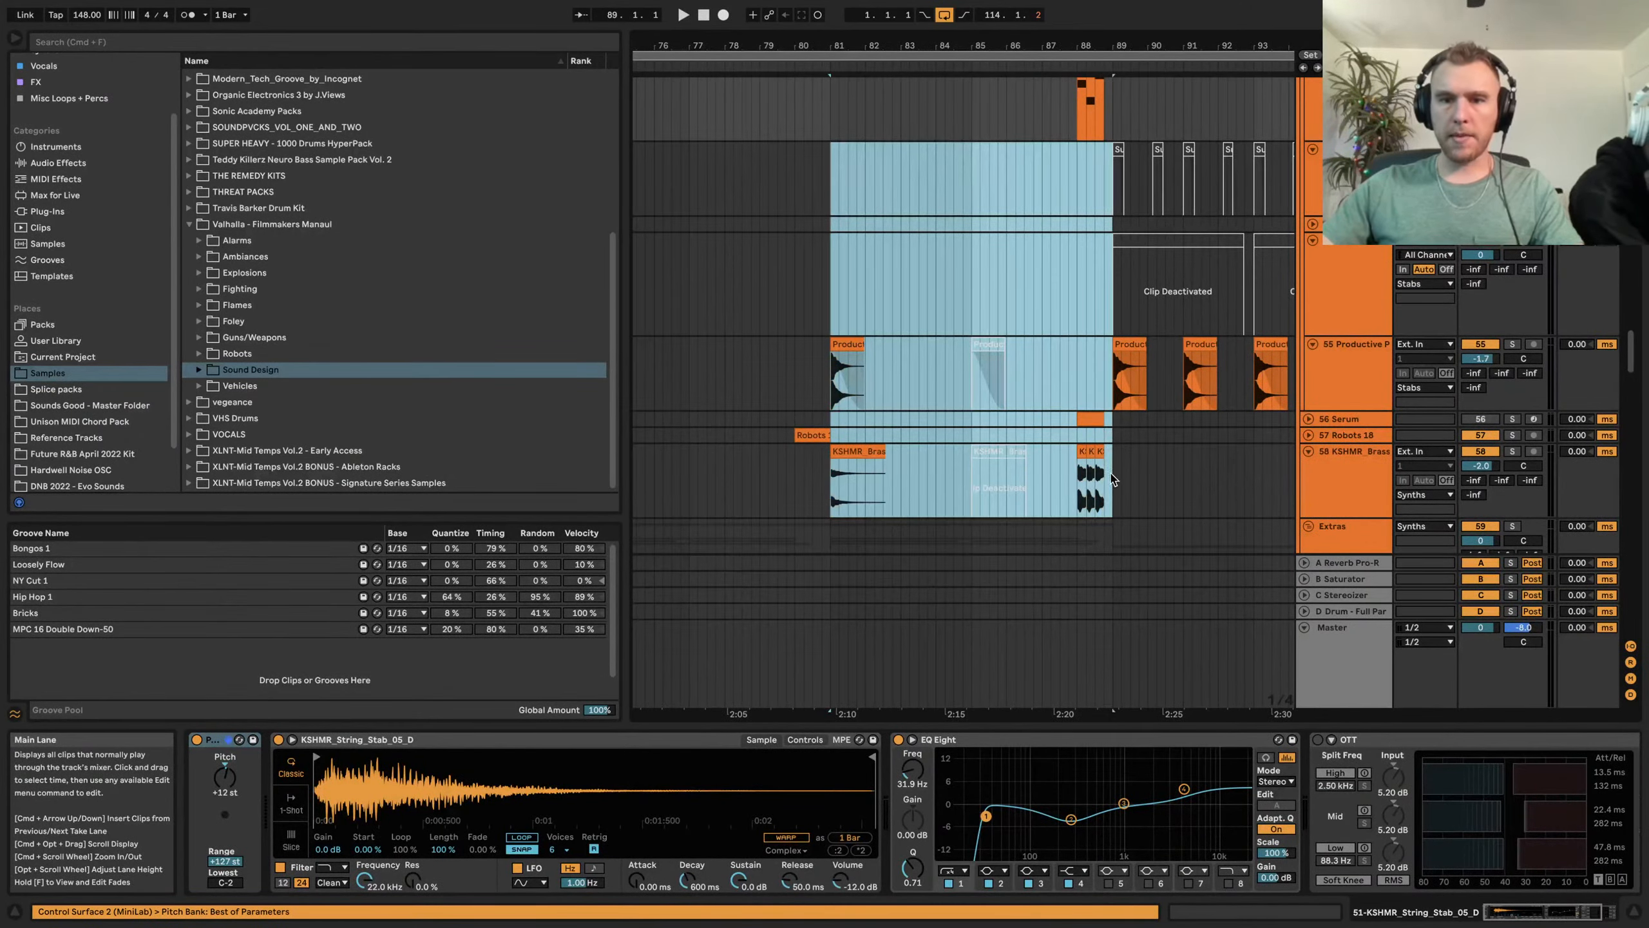
Find the EDV_ARE_YOU_READY_01 vocal clip at bar 87, select it, and solo the Lead Vocal track
scroll(1104, 468, down, 10)
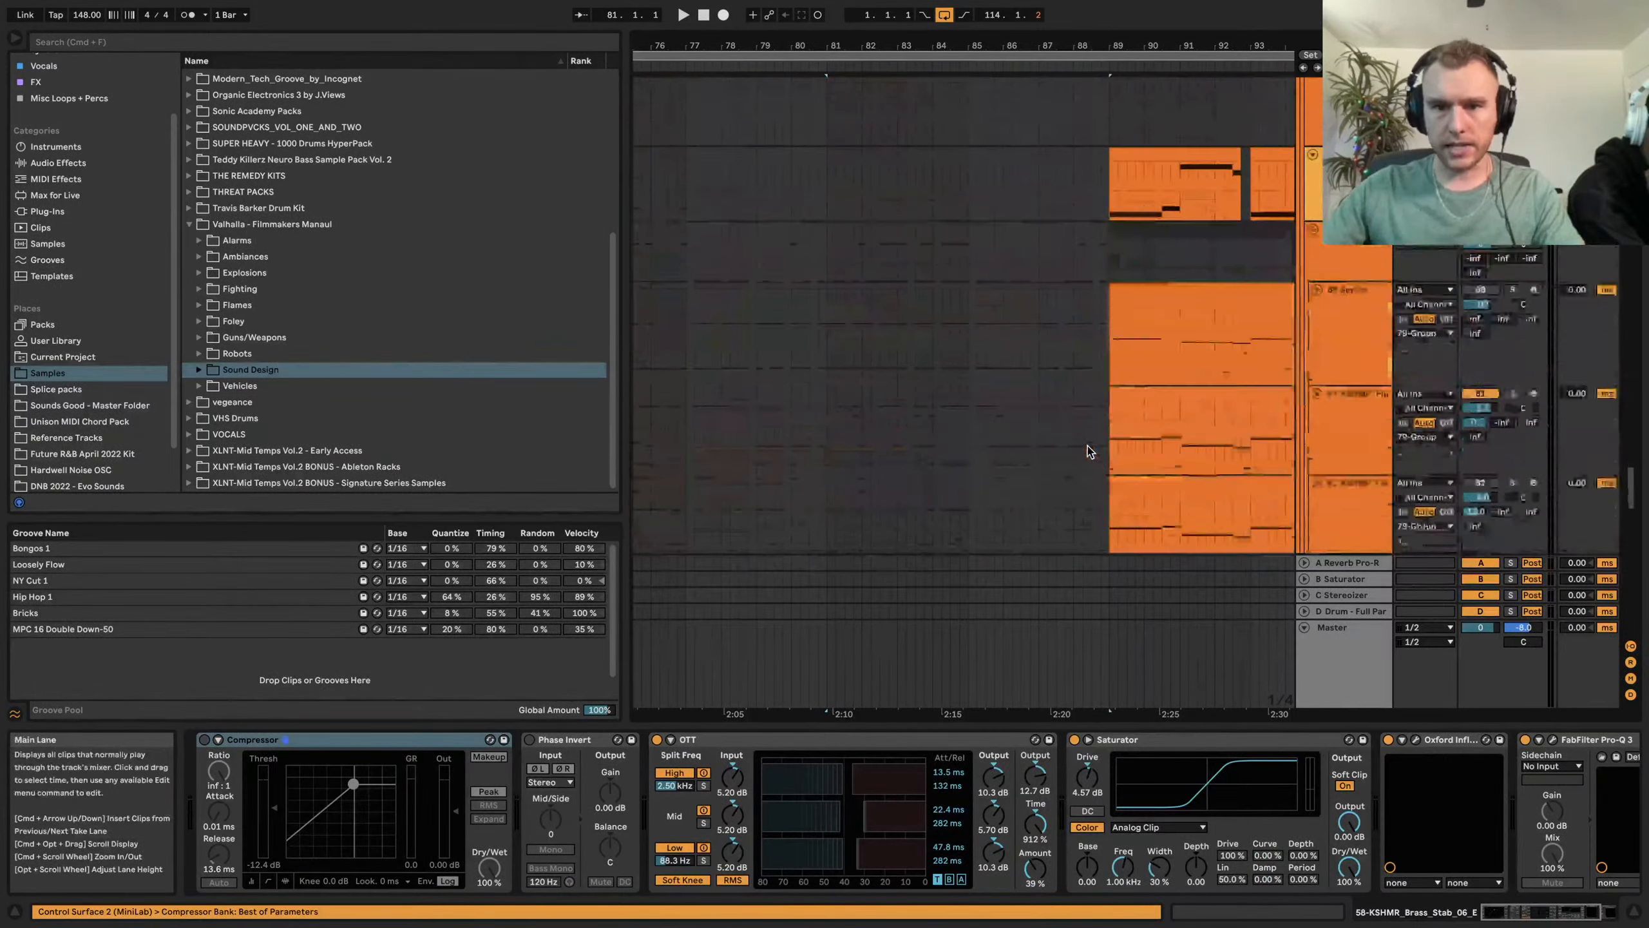
scroll(1089, 451, down, 15)
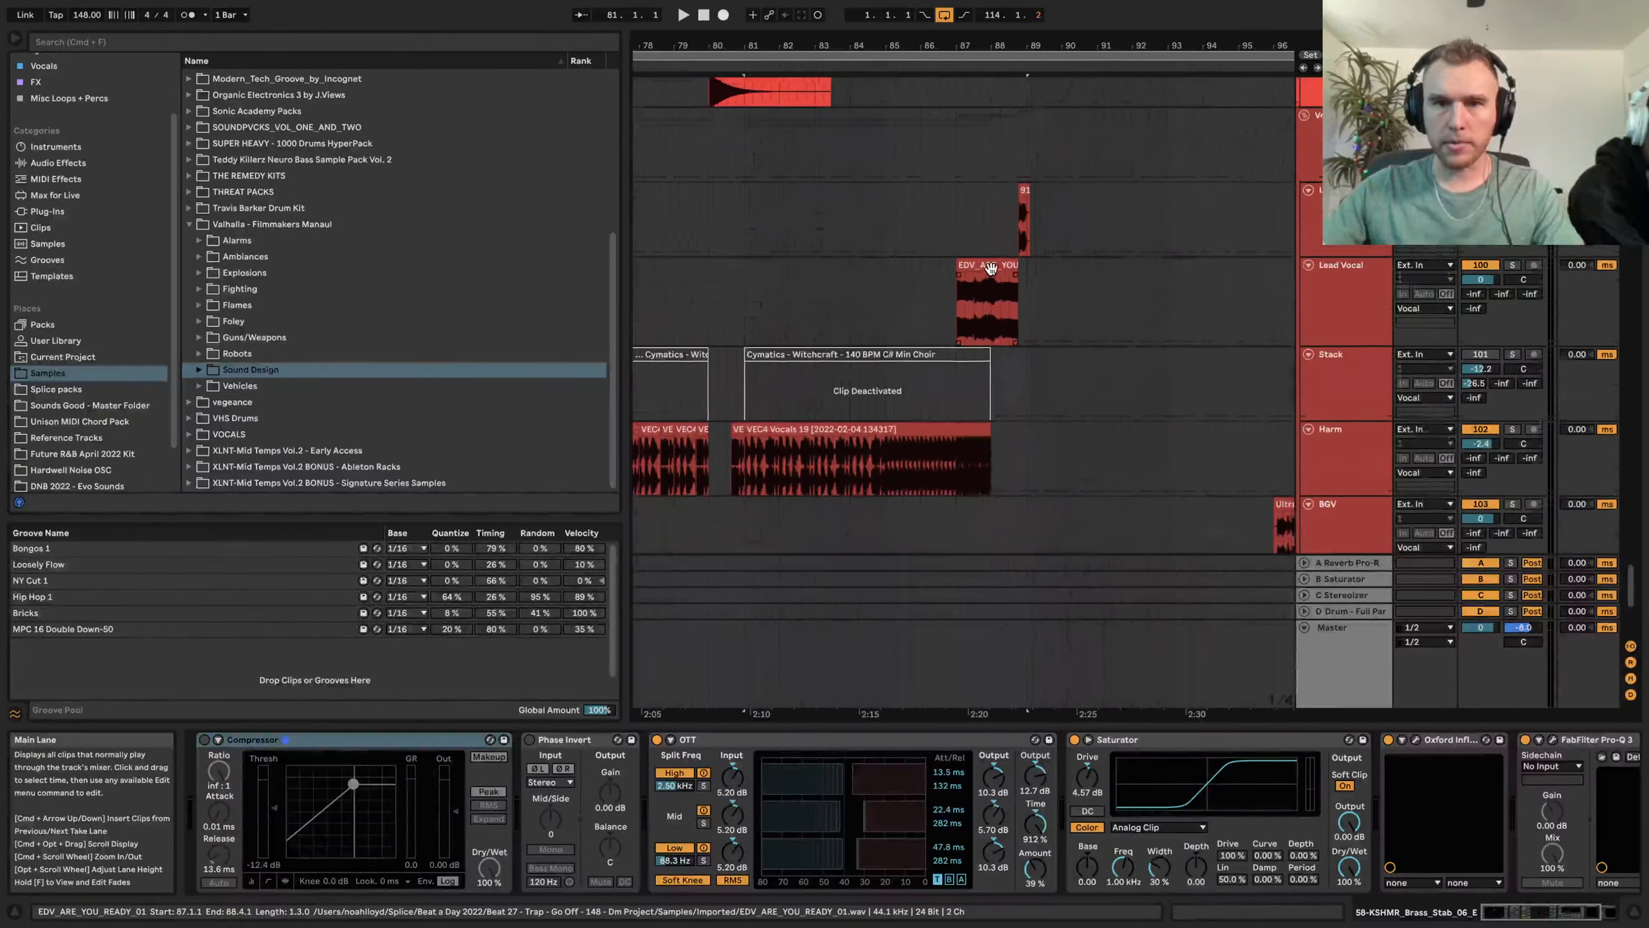
scroll(990, 268, up, 3)
click(1039, 265)
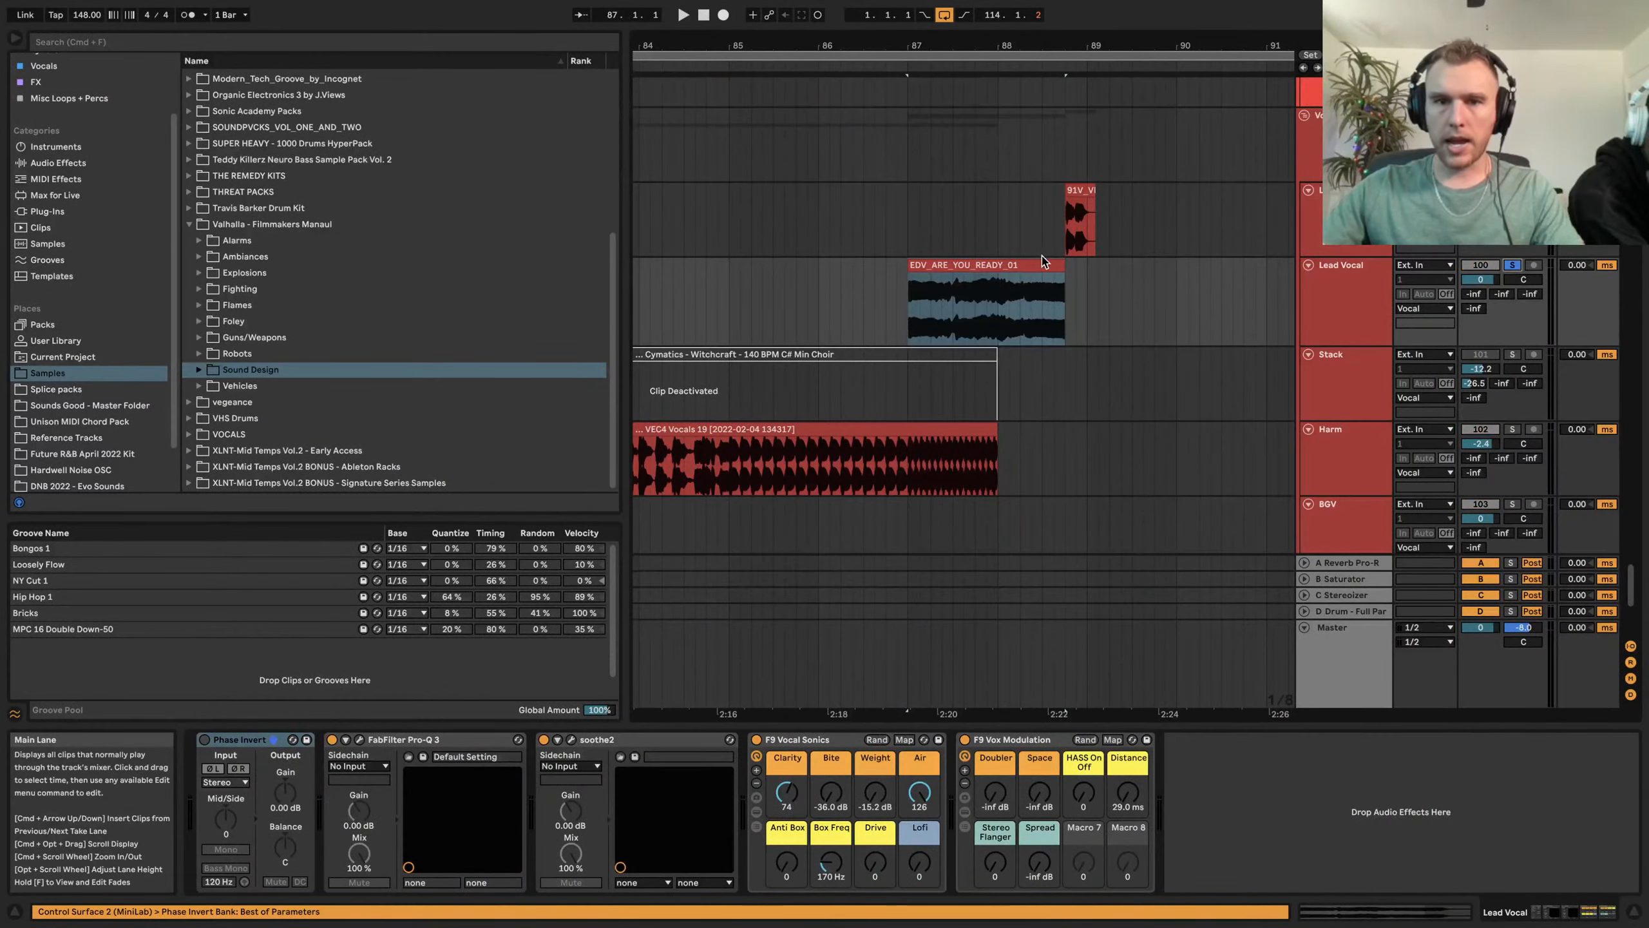
Open the EDV_ARE_YOU_READY_01 clip's sample view and show its source file in the browser
double_click(1042, 261)
click(235, 805)
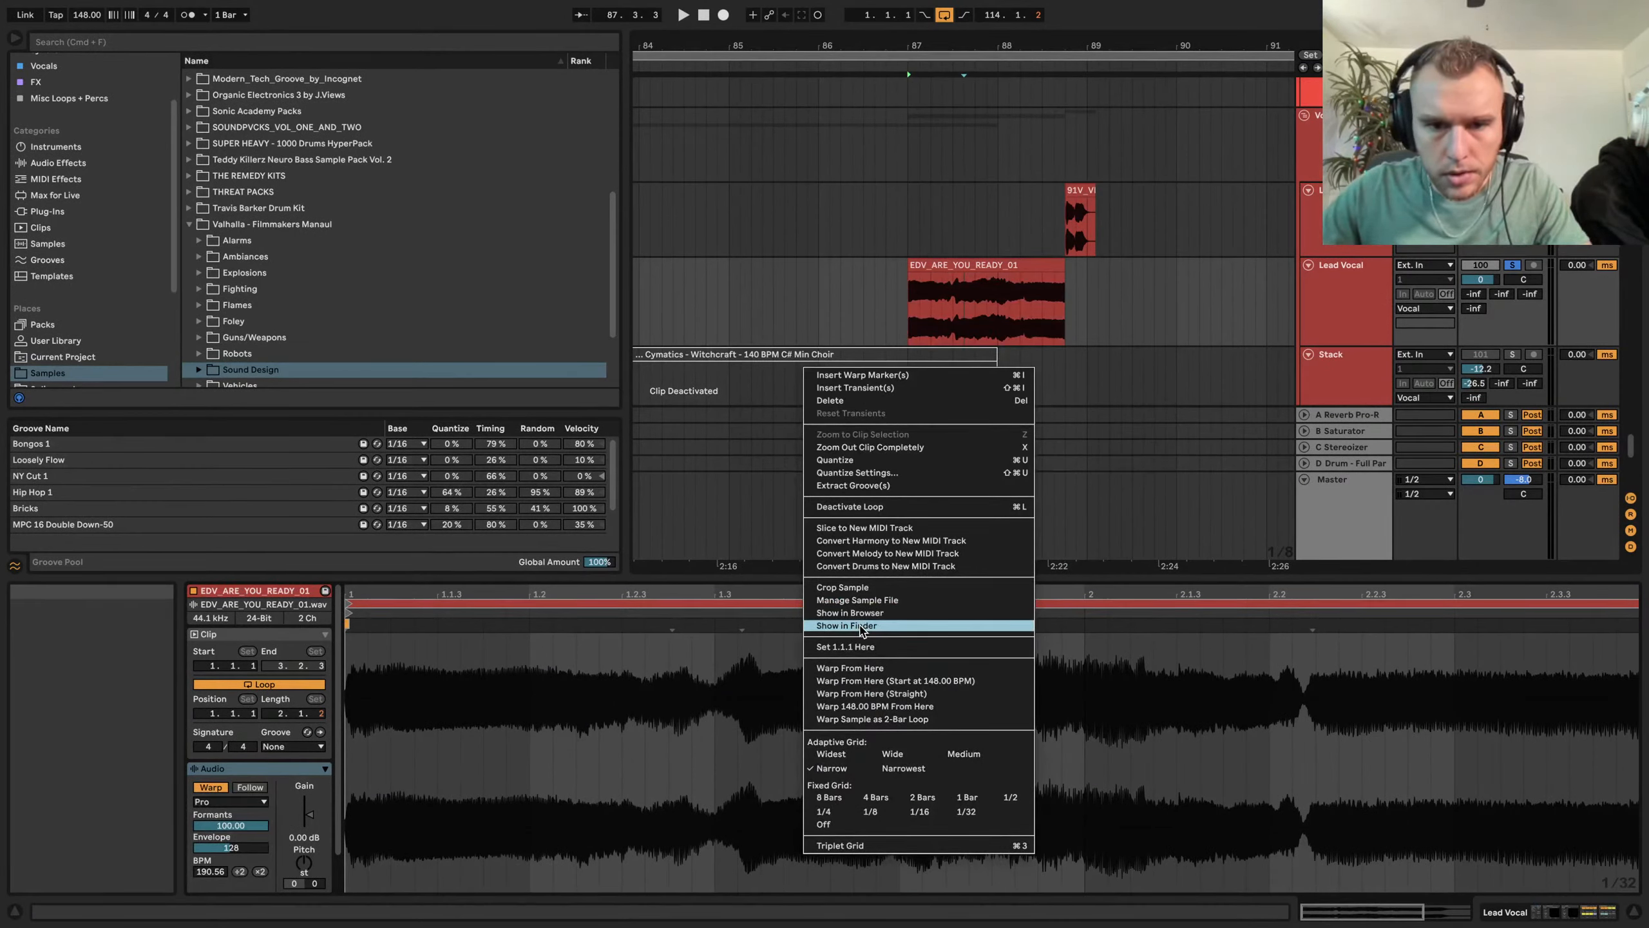
click(856, 612)
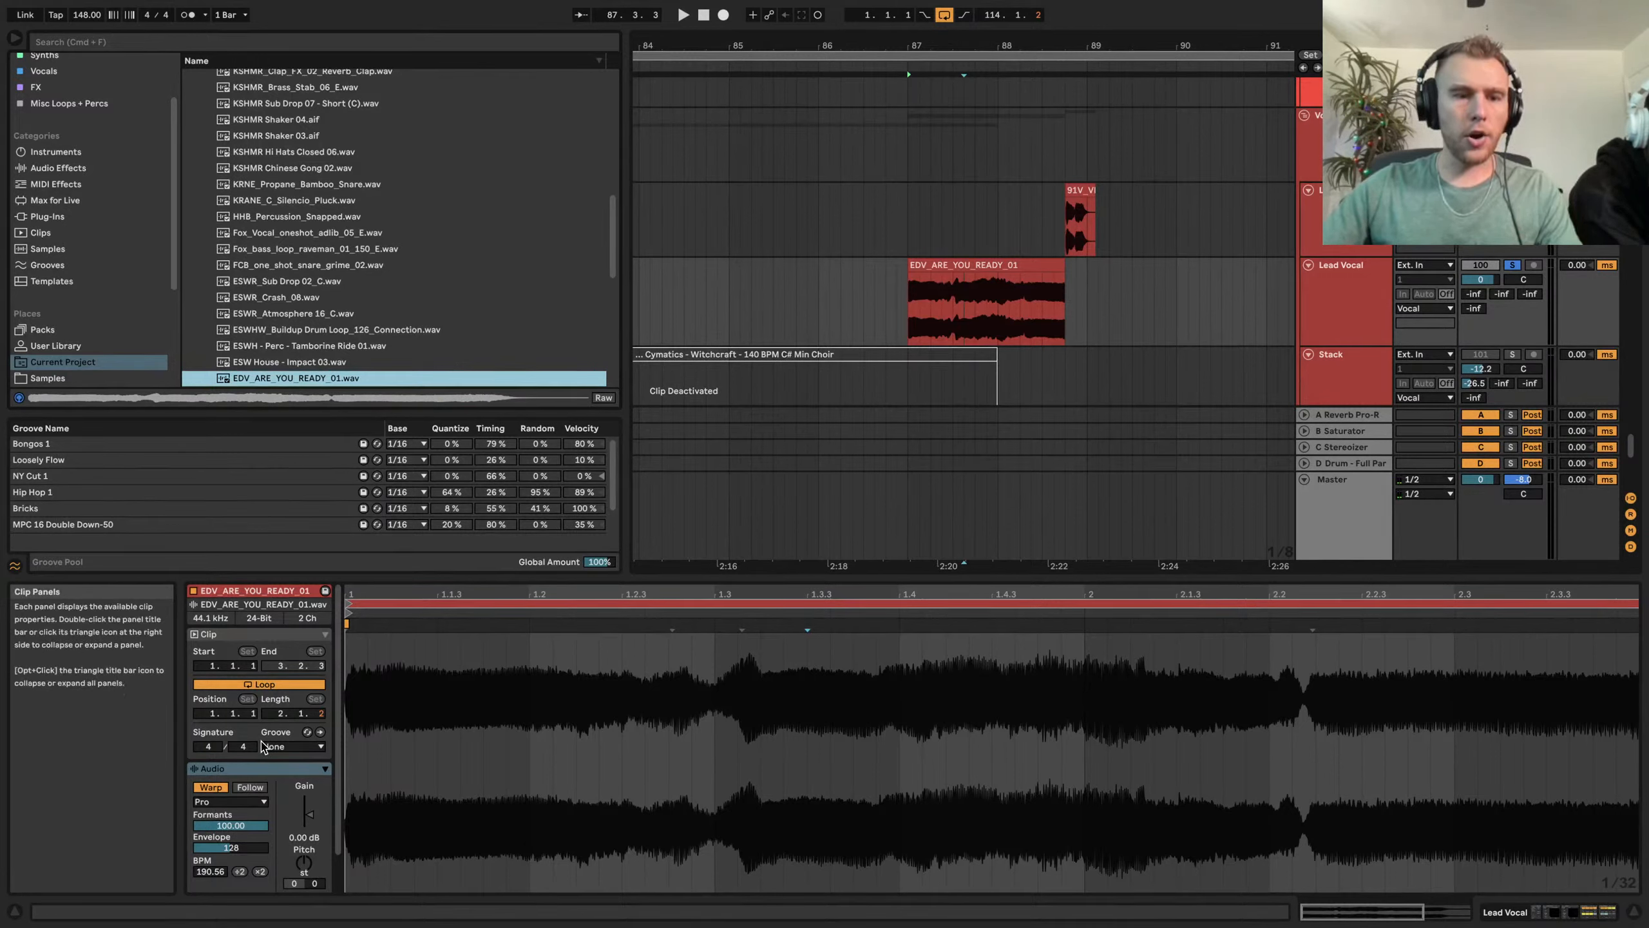
Expand the vocal clip's envelopes and display its clip Transposition envelope over the waveform
scroll(263, 777, down, 2)
click(280, 886)
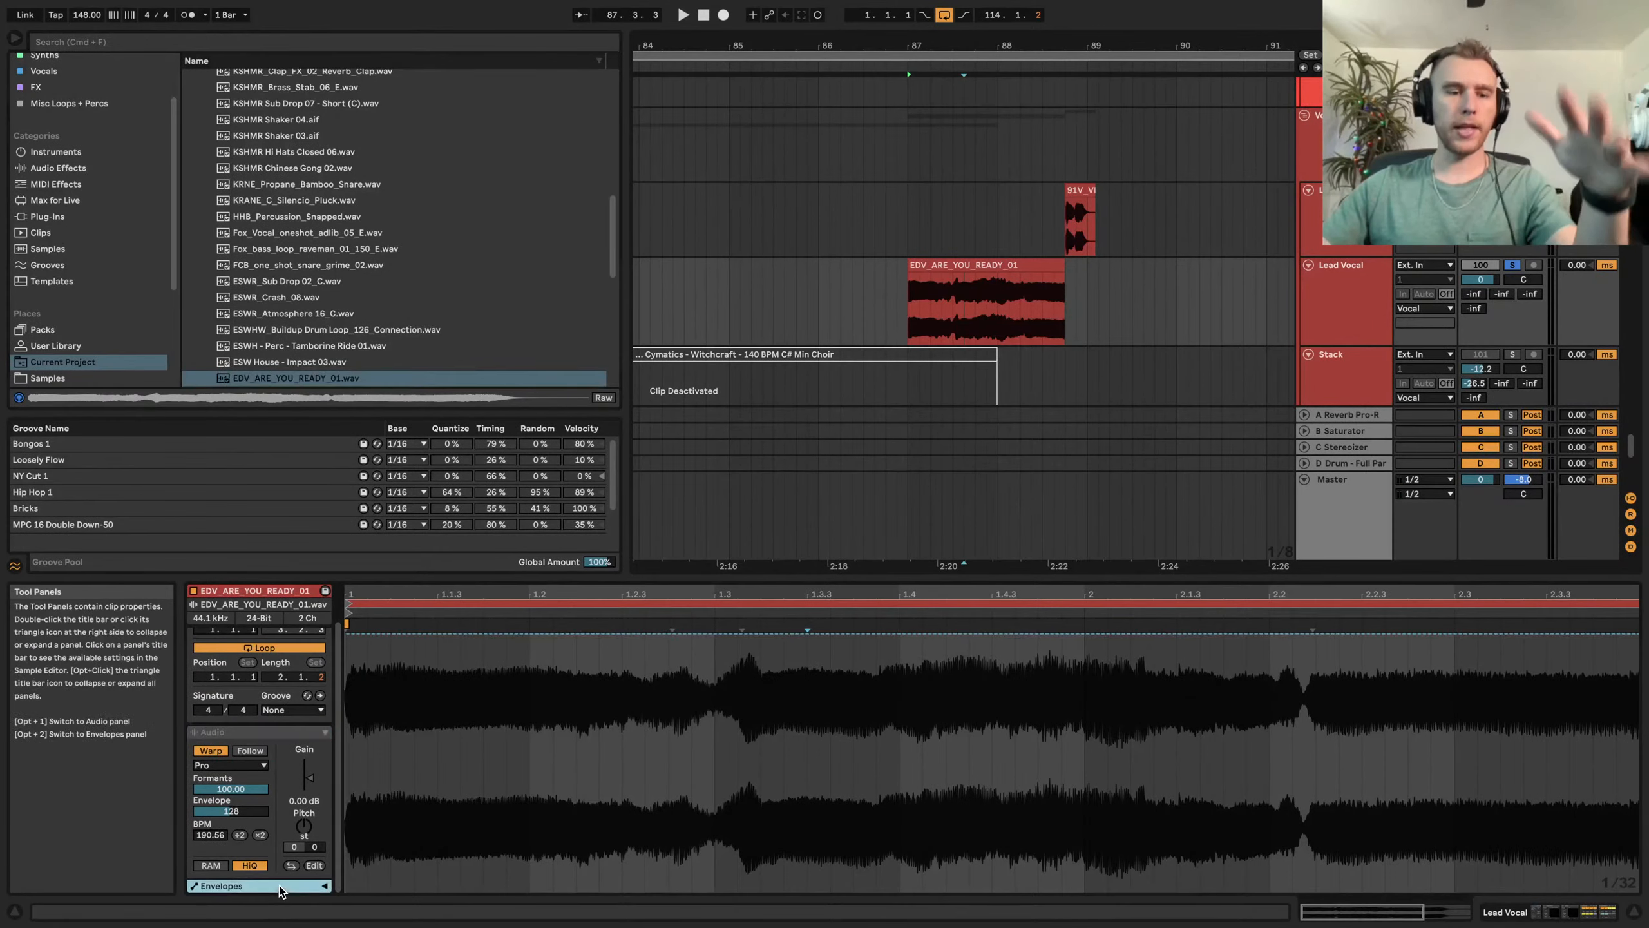
click(323, 887)
click(235, 800)
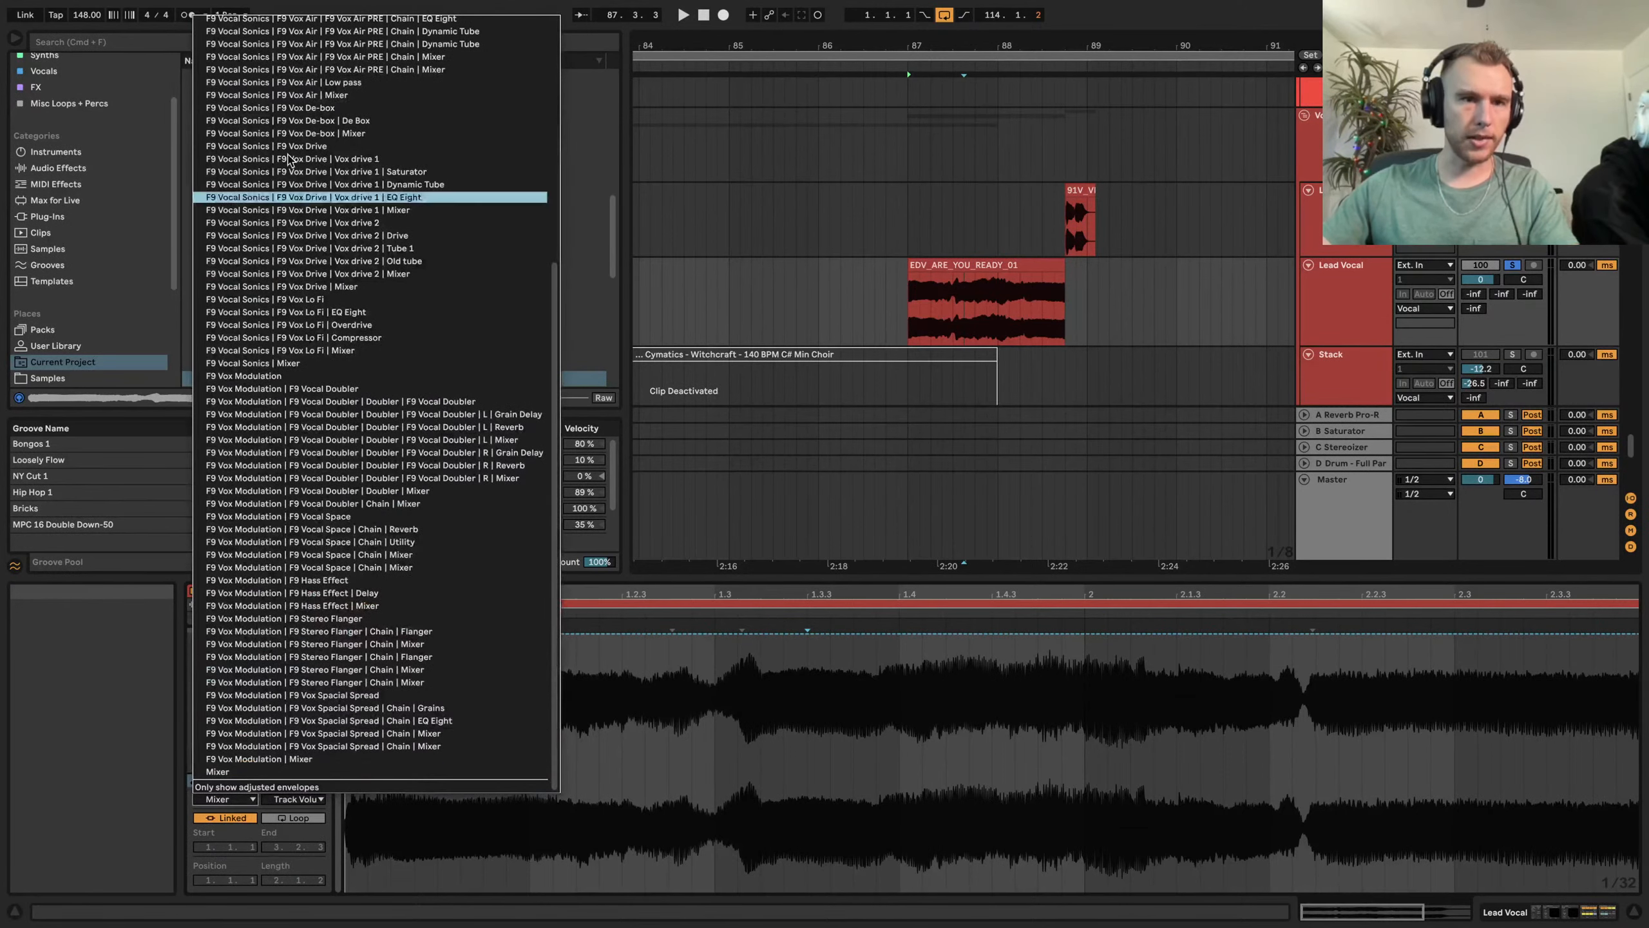
click(305, 21)
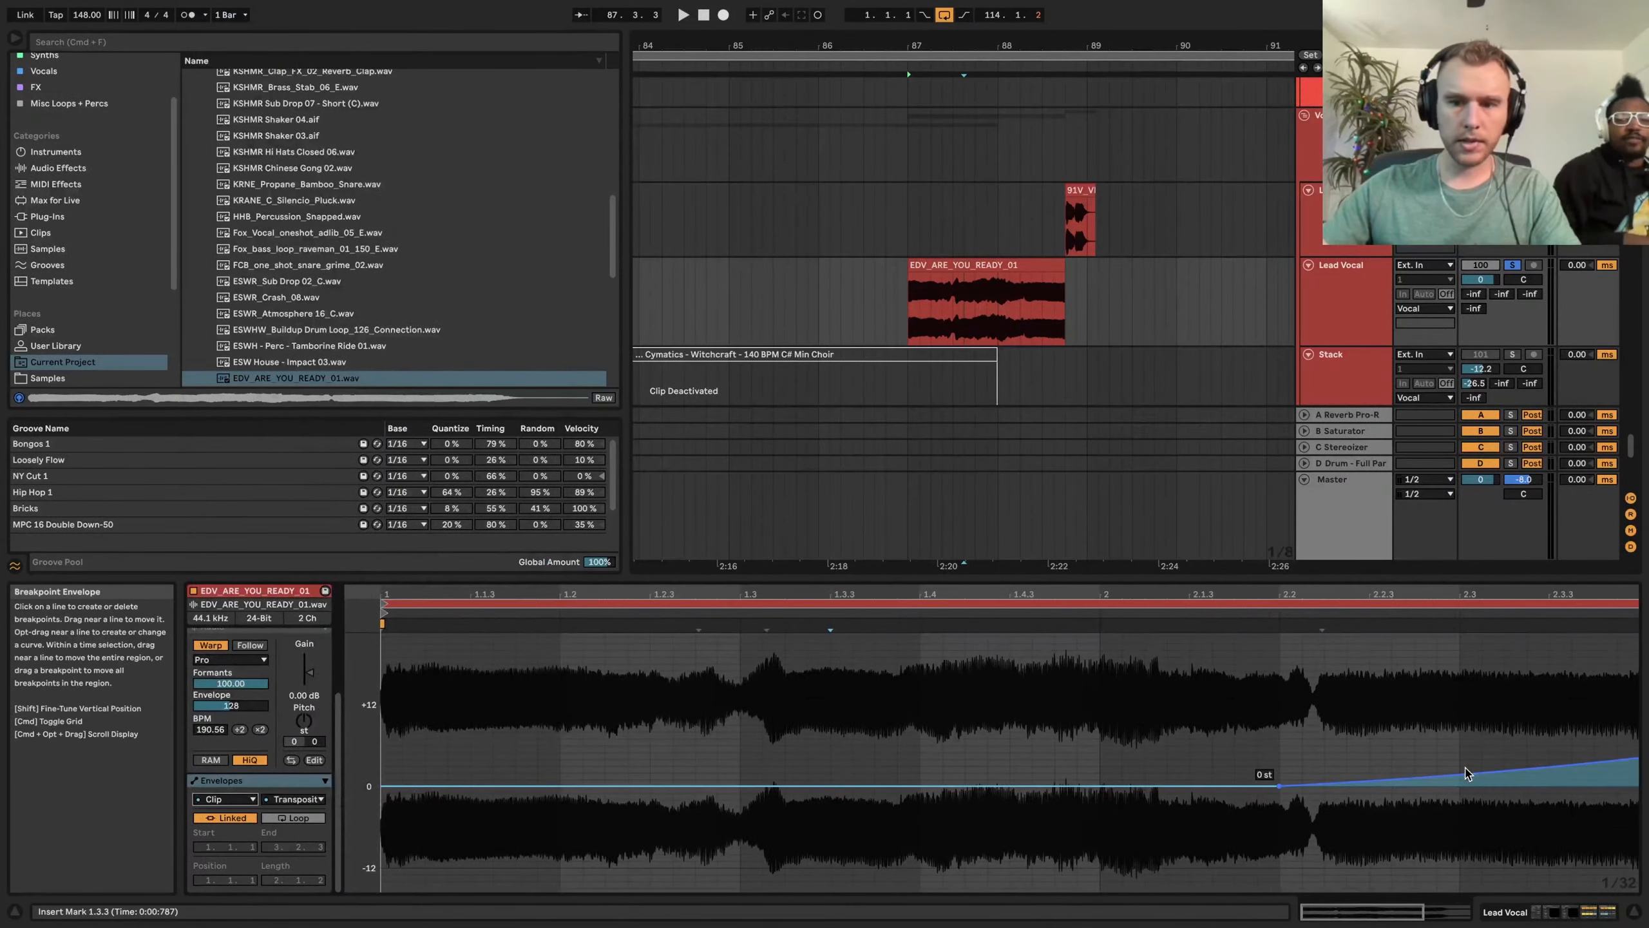
Search the browser for "are you" and show EDV_ARE_YOU_READY_02.wav in its folder among the places
right_click(259, 380)
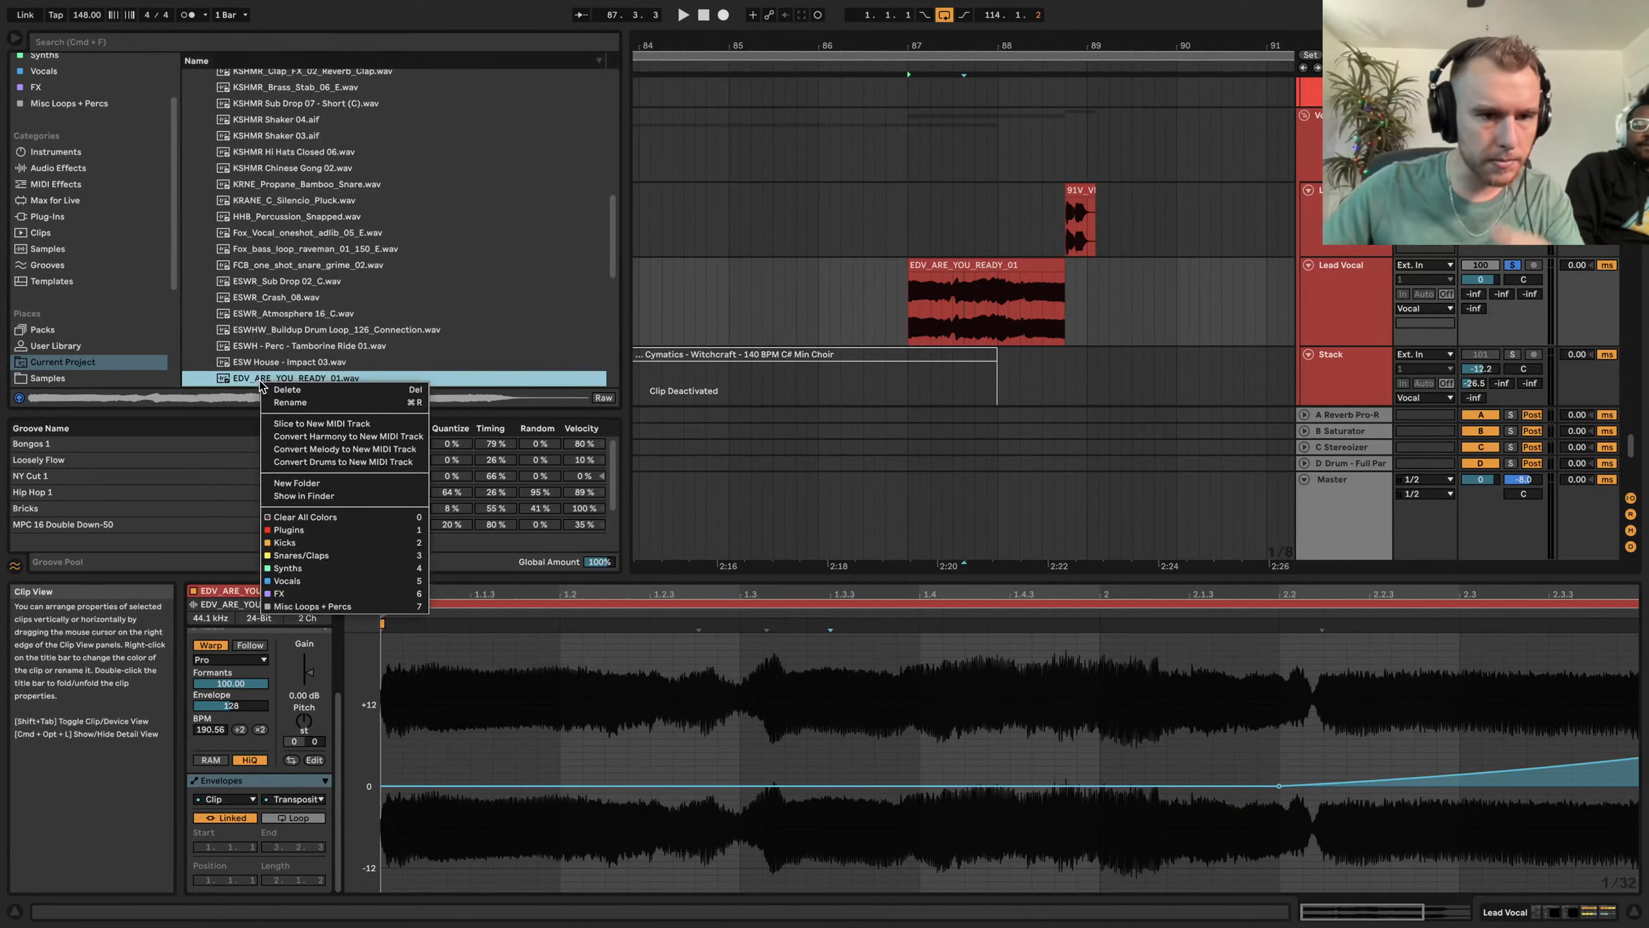
click(290, 351)
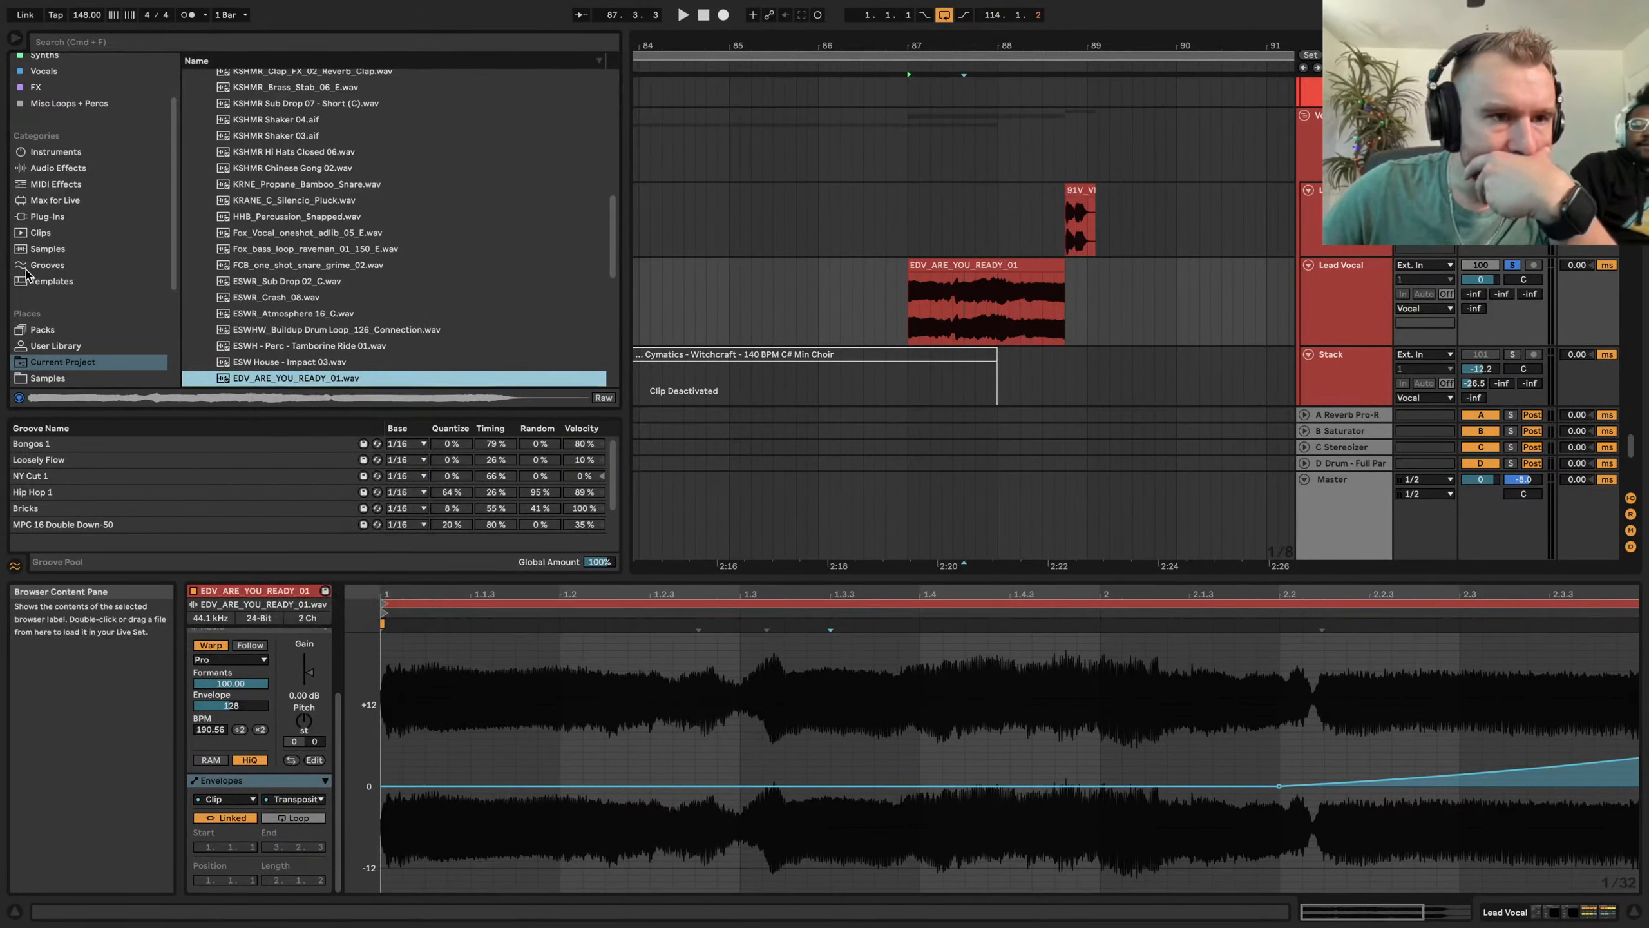
key(super+f)
text(a)
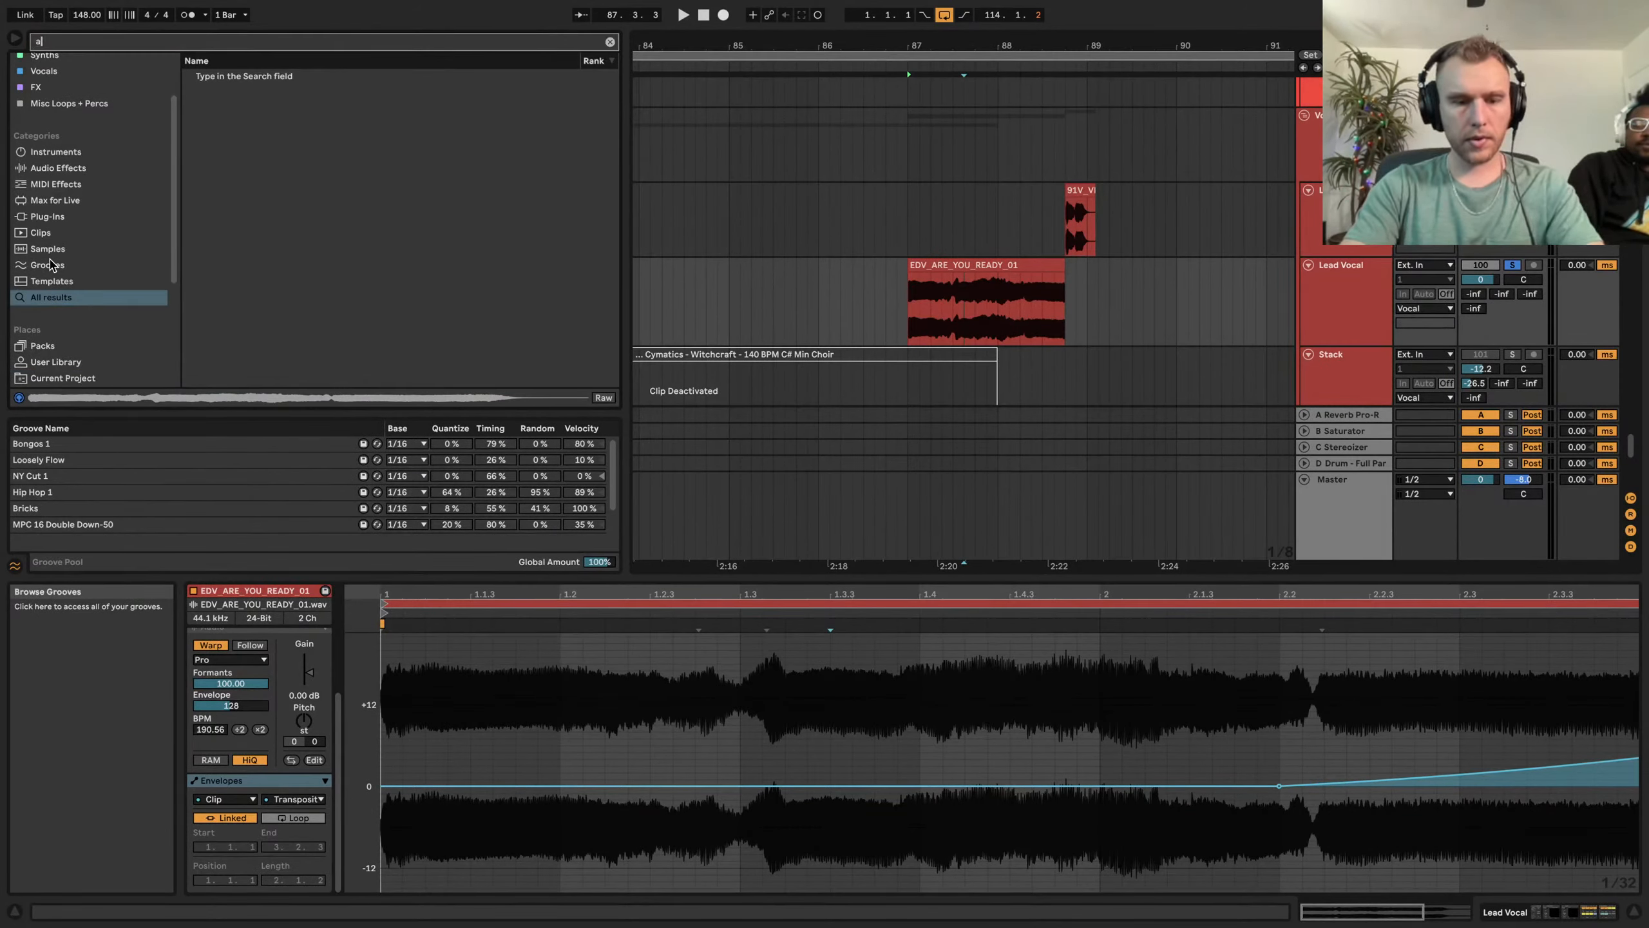
text(re you)
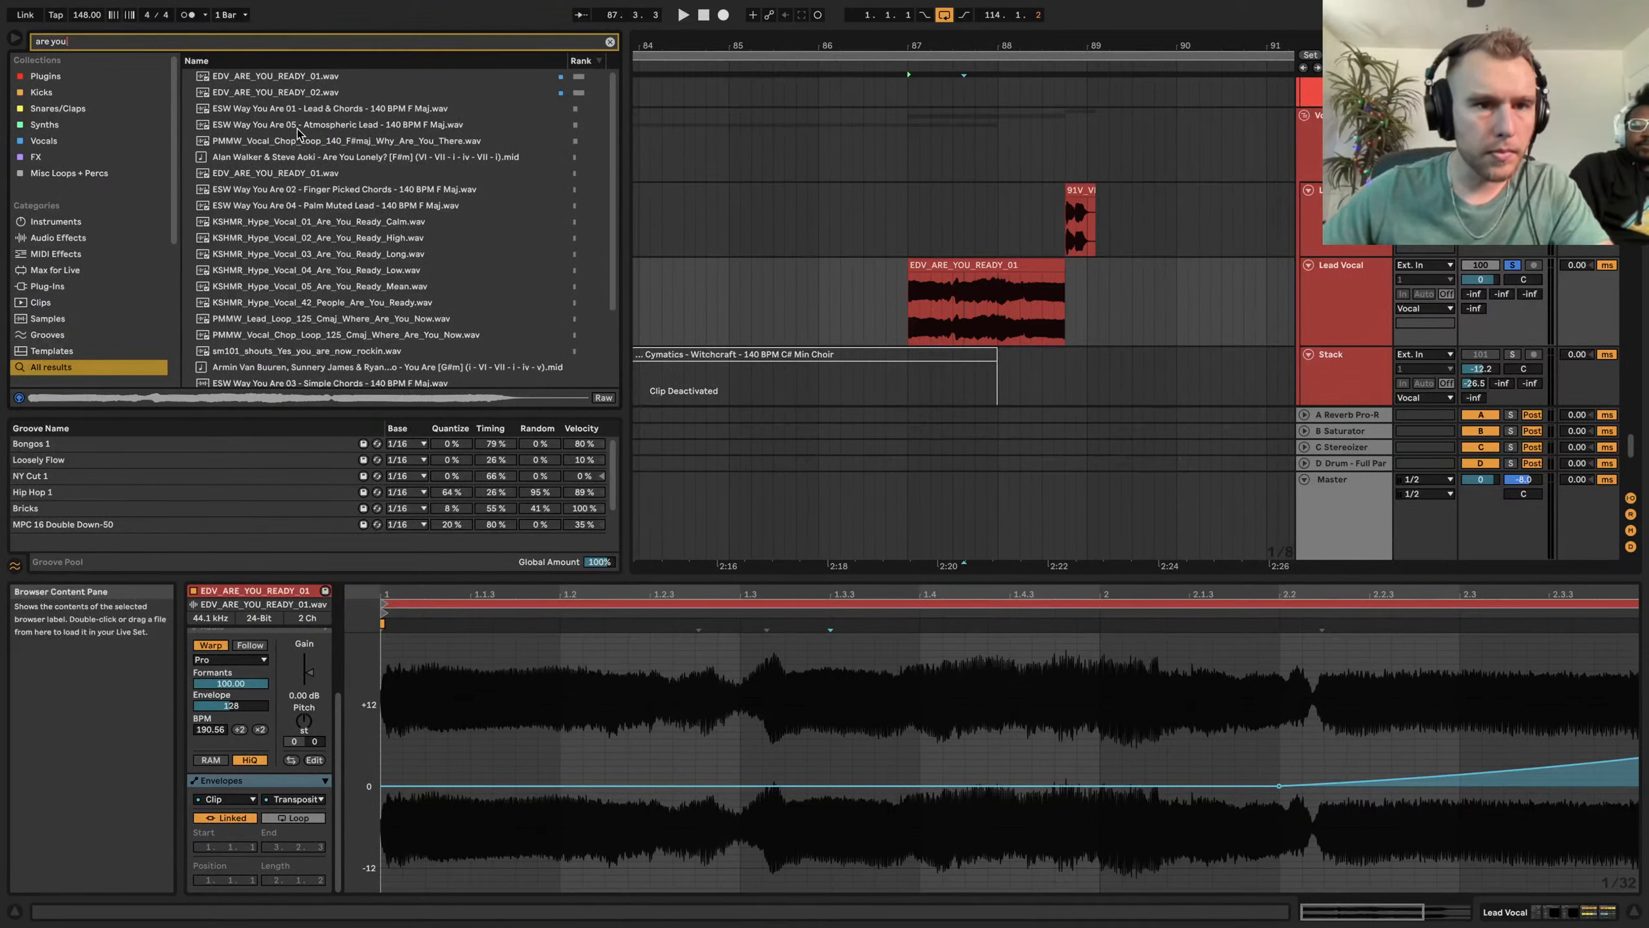
right_click(297, 98)
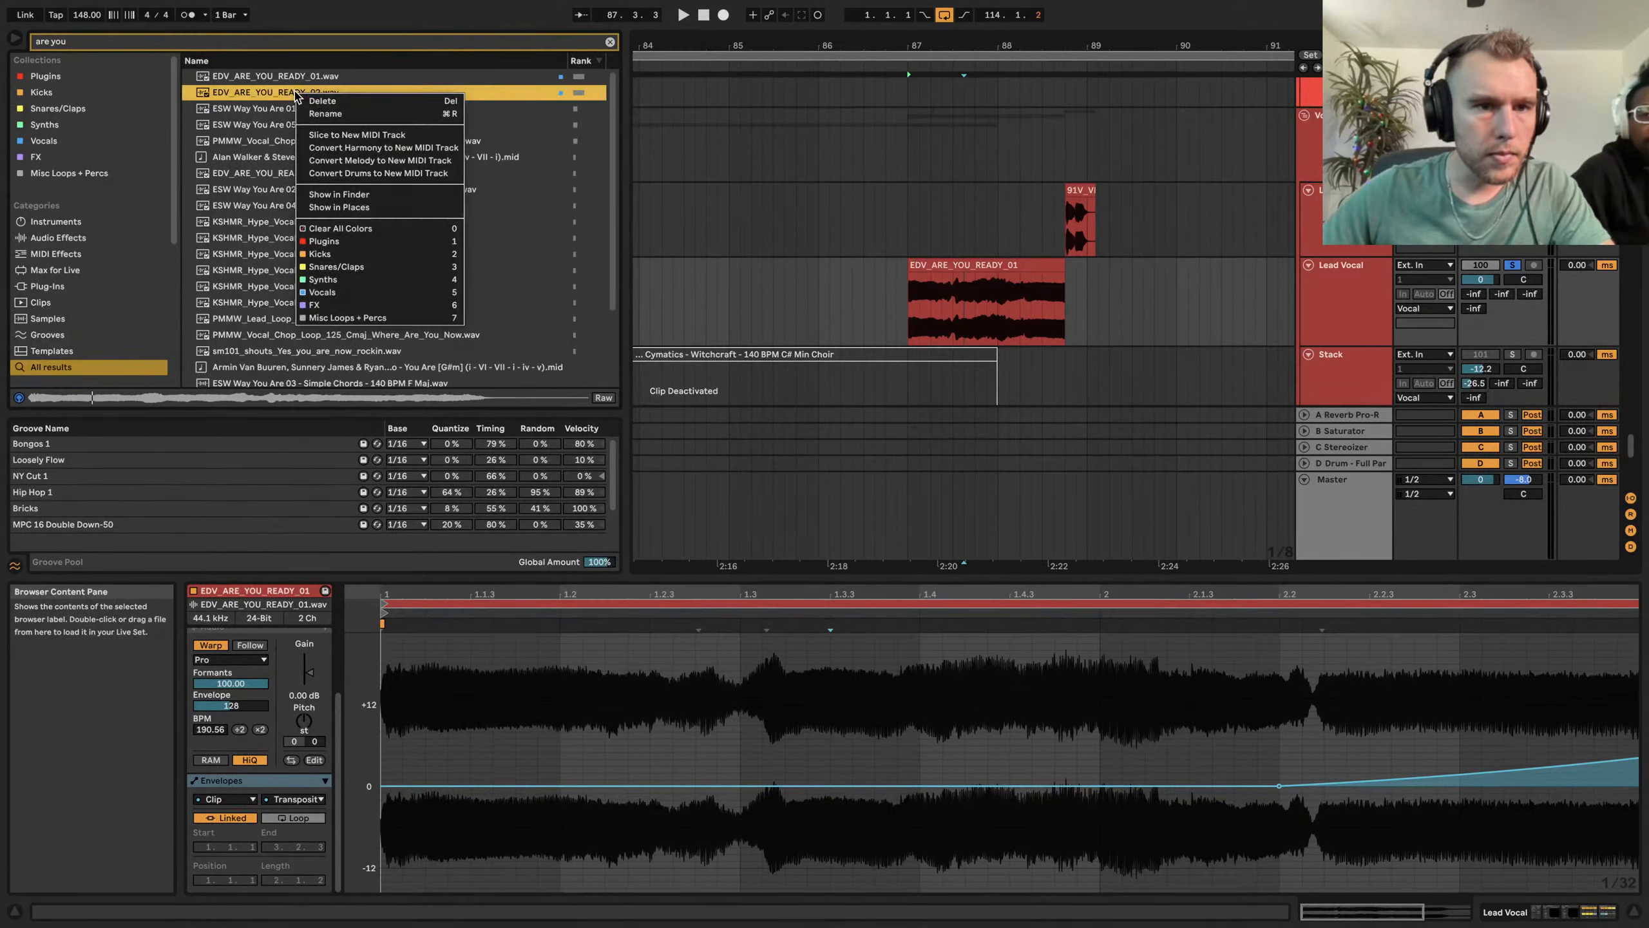
click(327, 207)
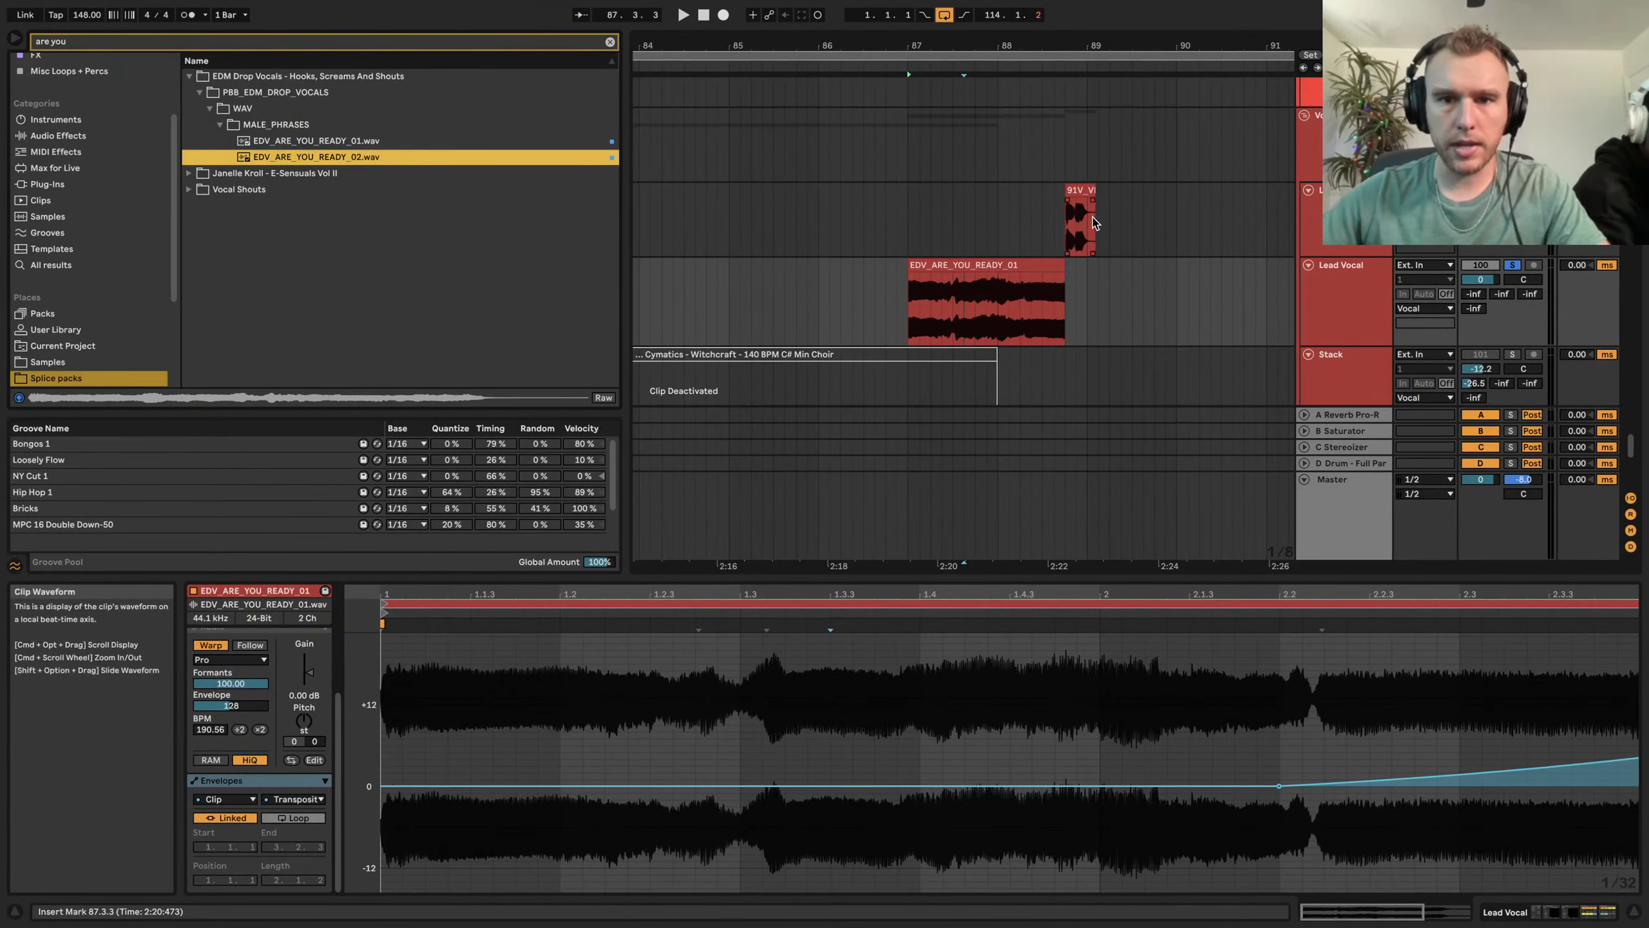
Solo the track with the short female vocal clip above Lead Vocal and play the clip from 88.3.3
scroll(1095, 221, up, 5)
click(960, 218)
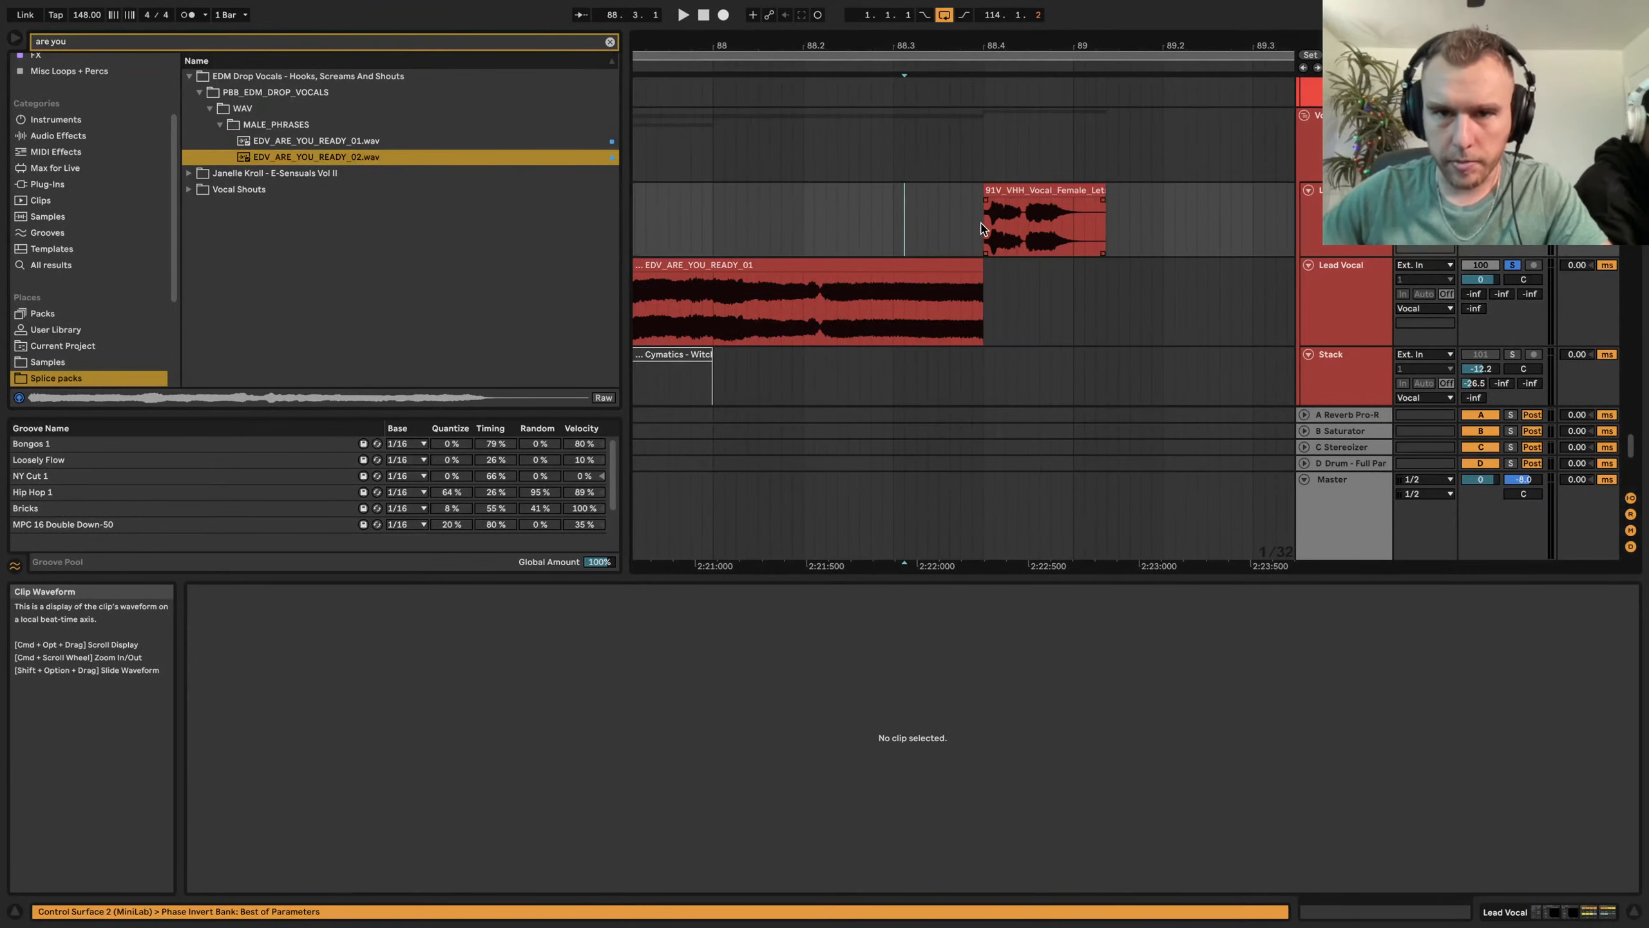
click(746, 218)
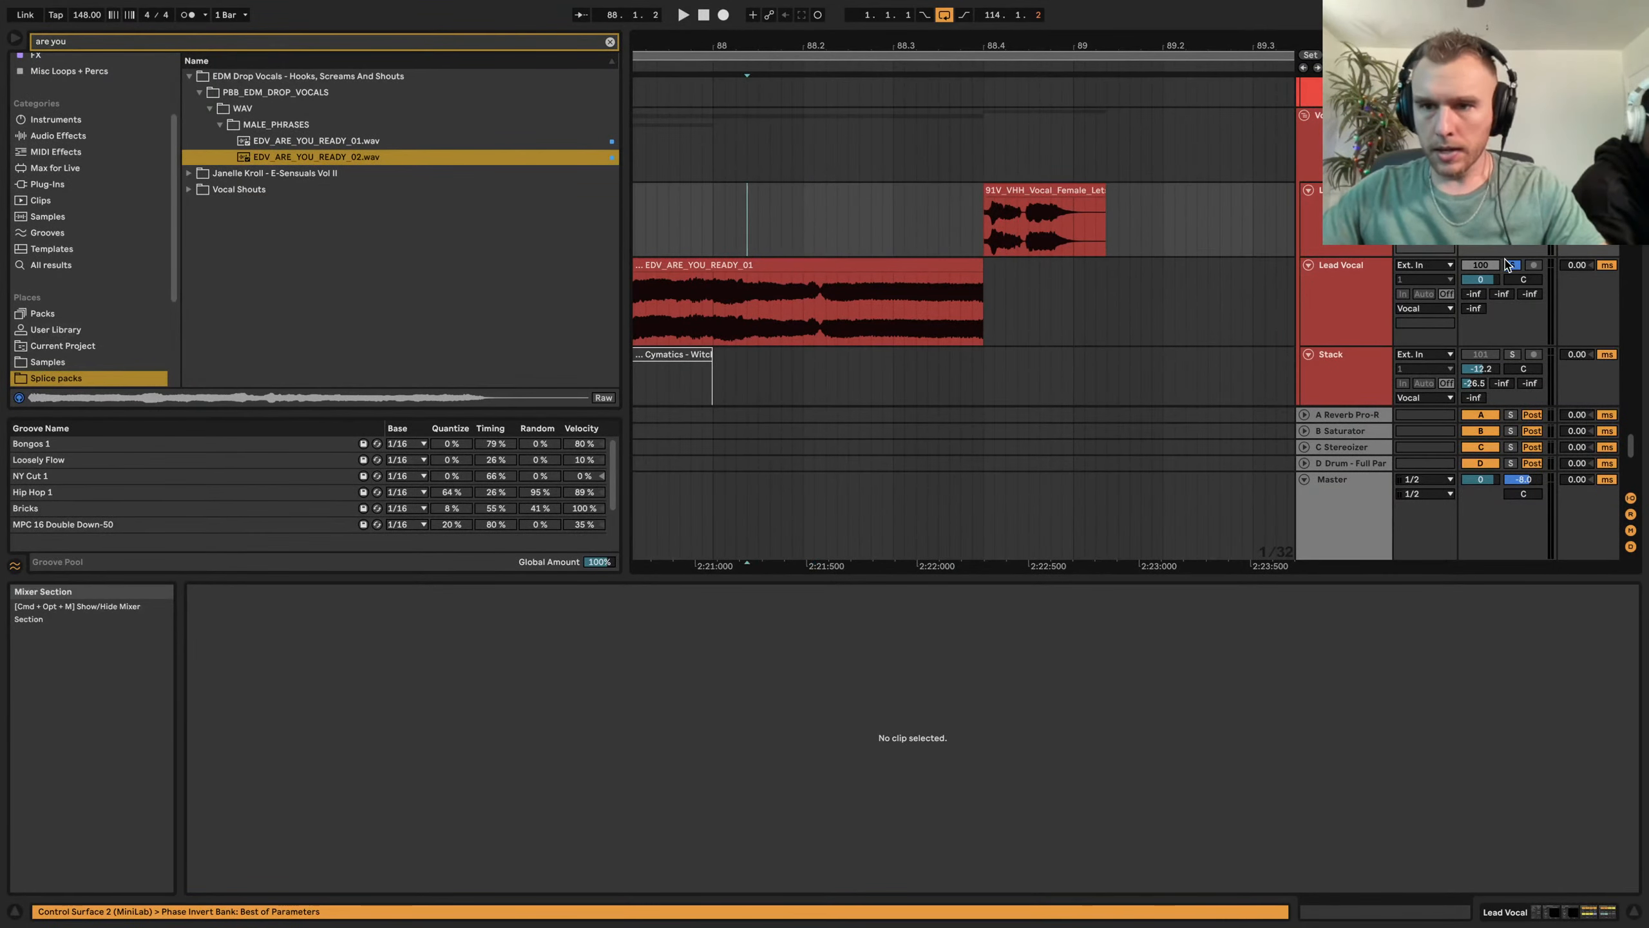
click(984, 253)
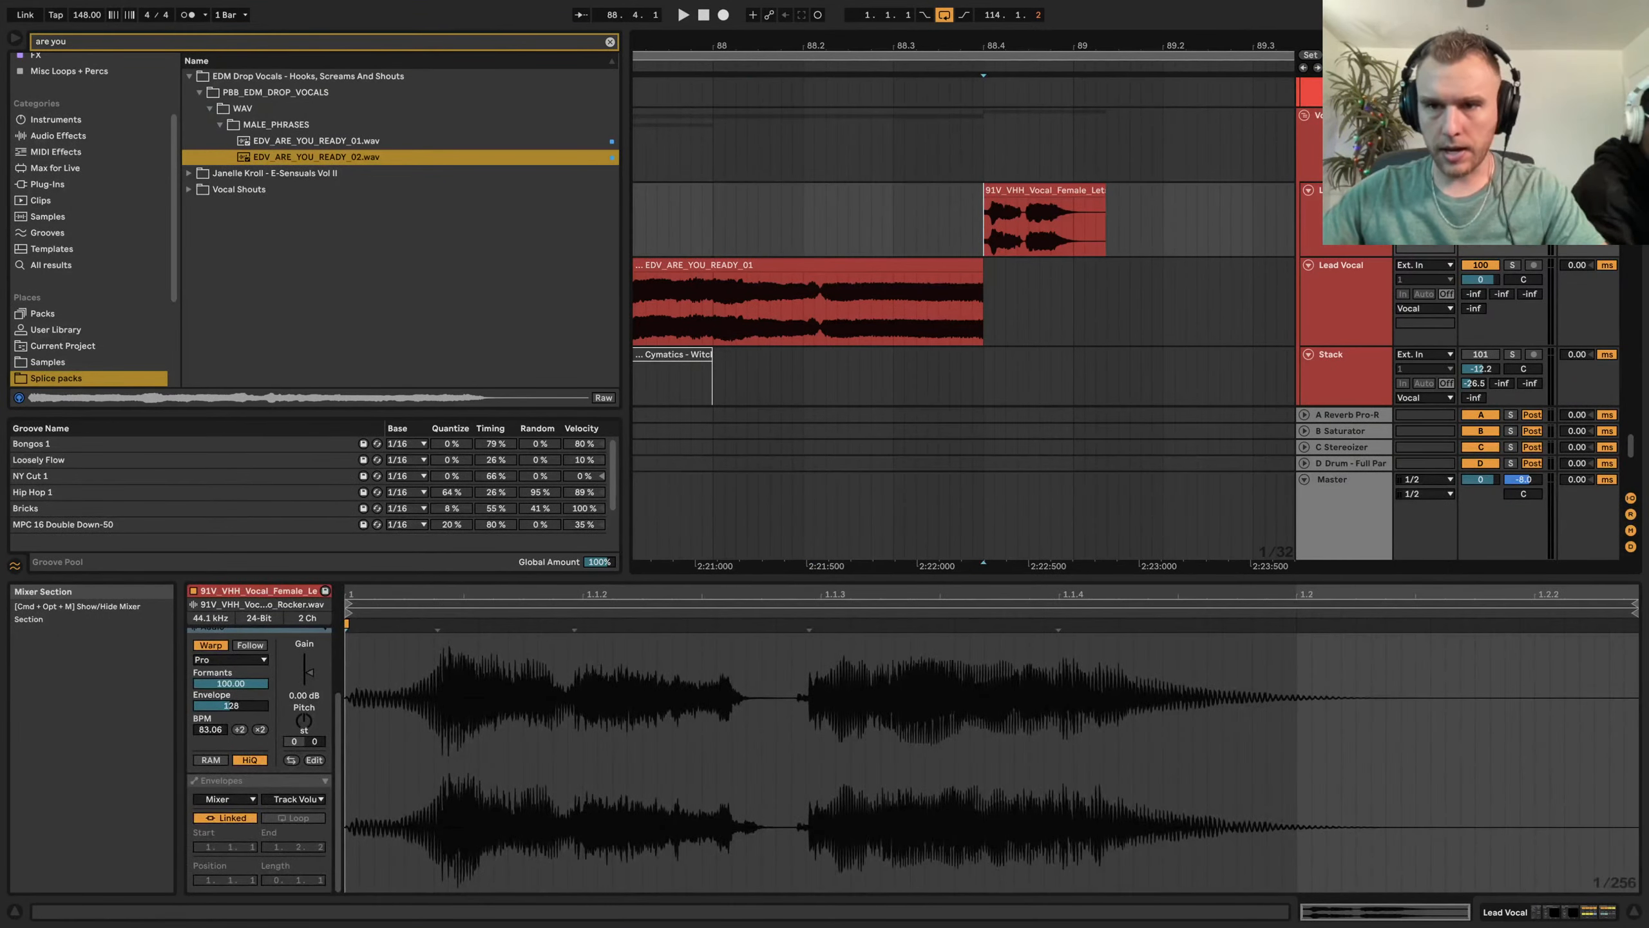
key(space)
click(950, 221)
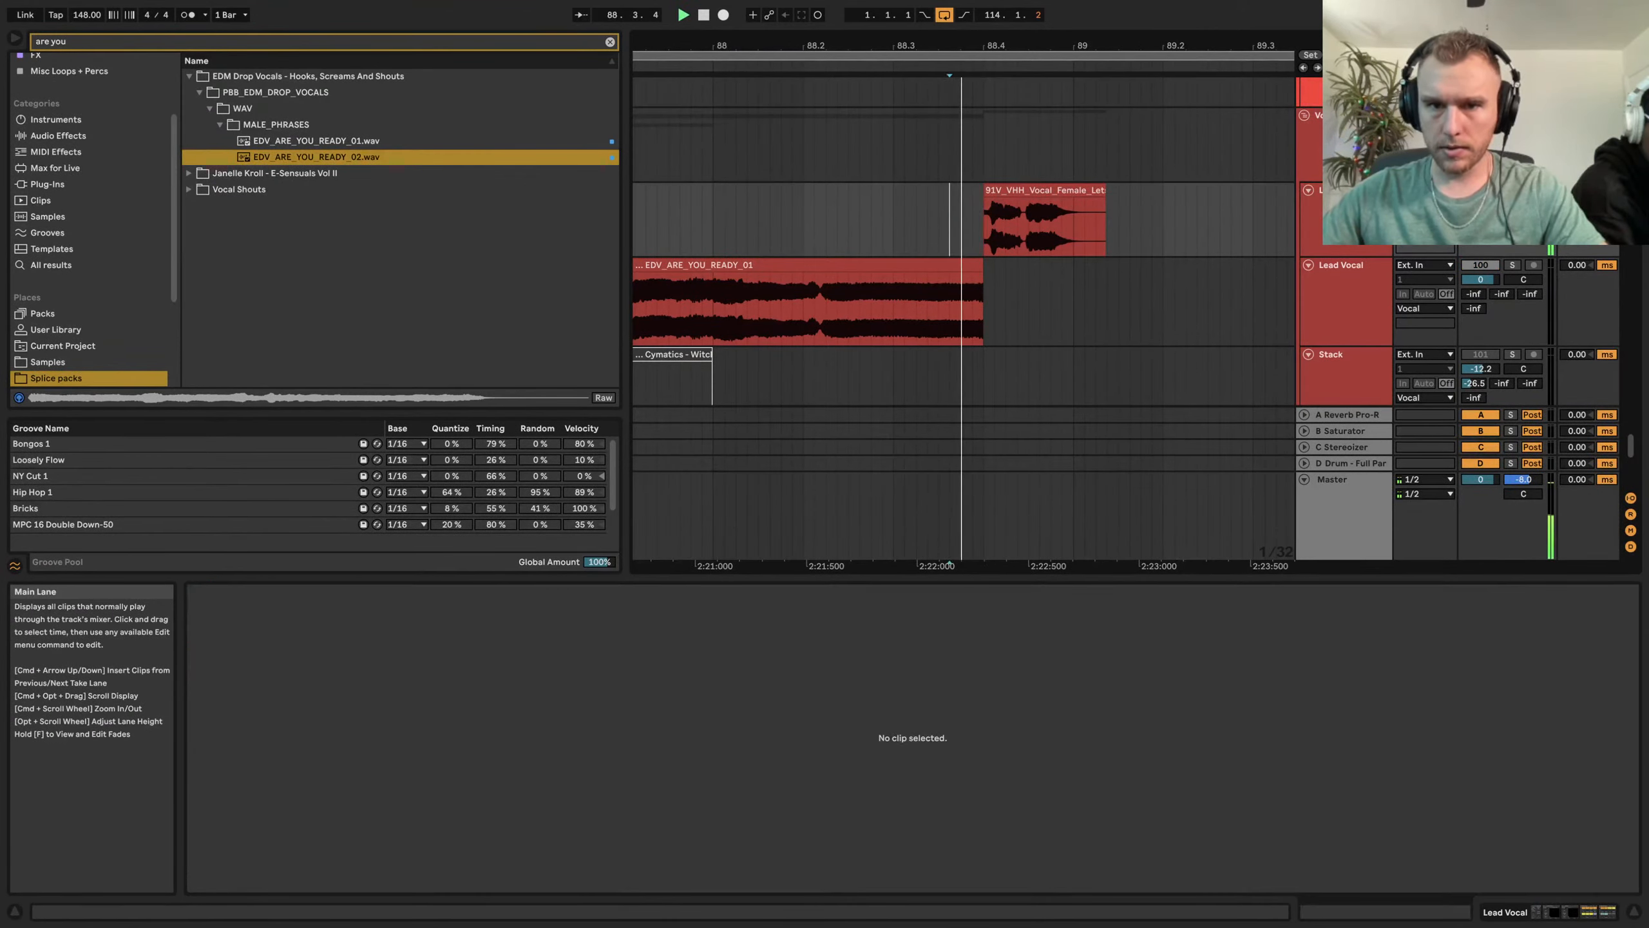
key(space)
Play the transition into the drop from around bar 88 while examining the string stab and Serum tracks
scroll(1071, 192, down, 3)
scroll(1072, 190, up, 4)
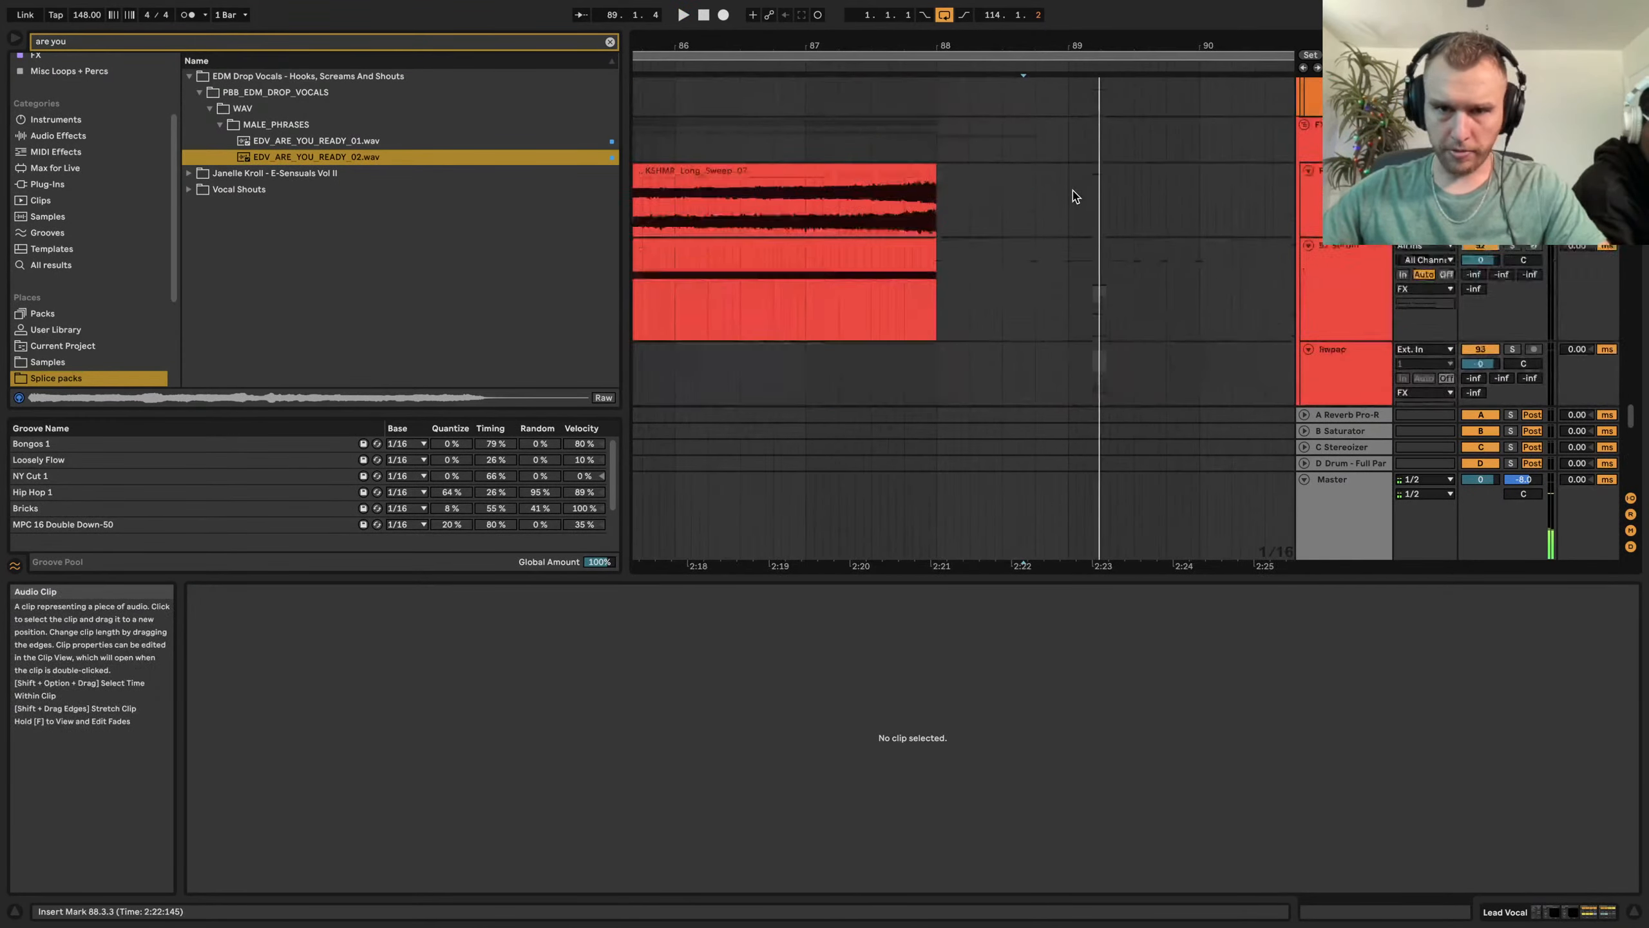
scroll(1075, 195, up, 4)
scroll(1075, 196, down, 4)
scroll(1071, 198, up, 3)
scroll(1070, 194, down, 2)
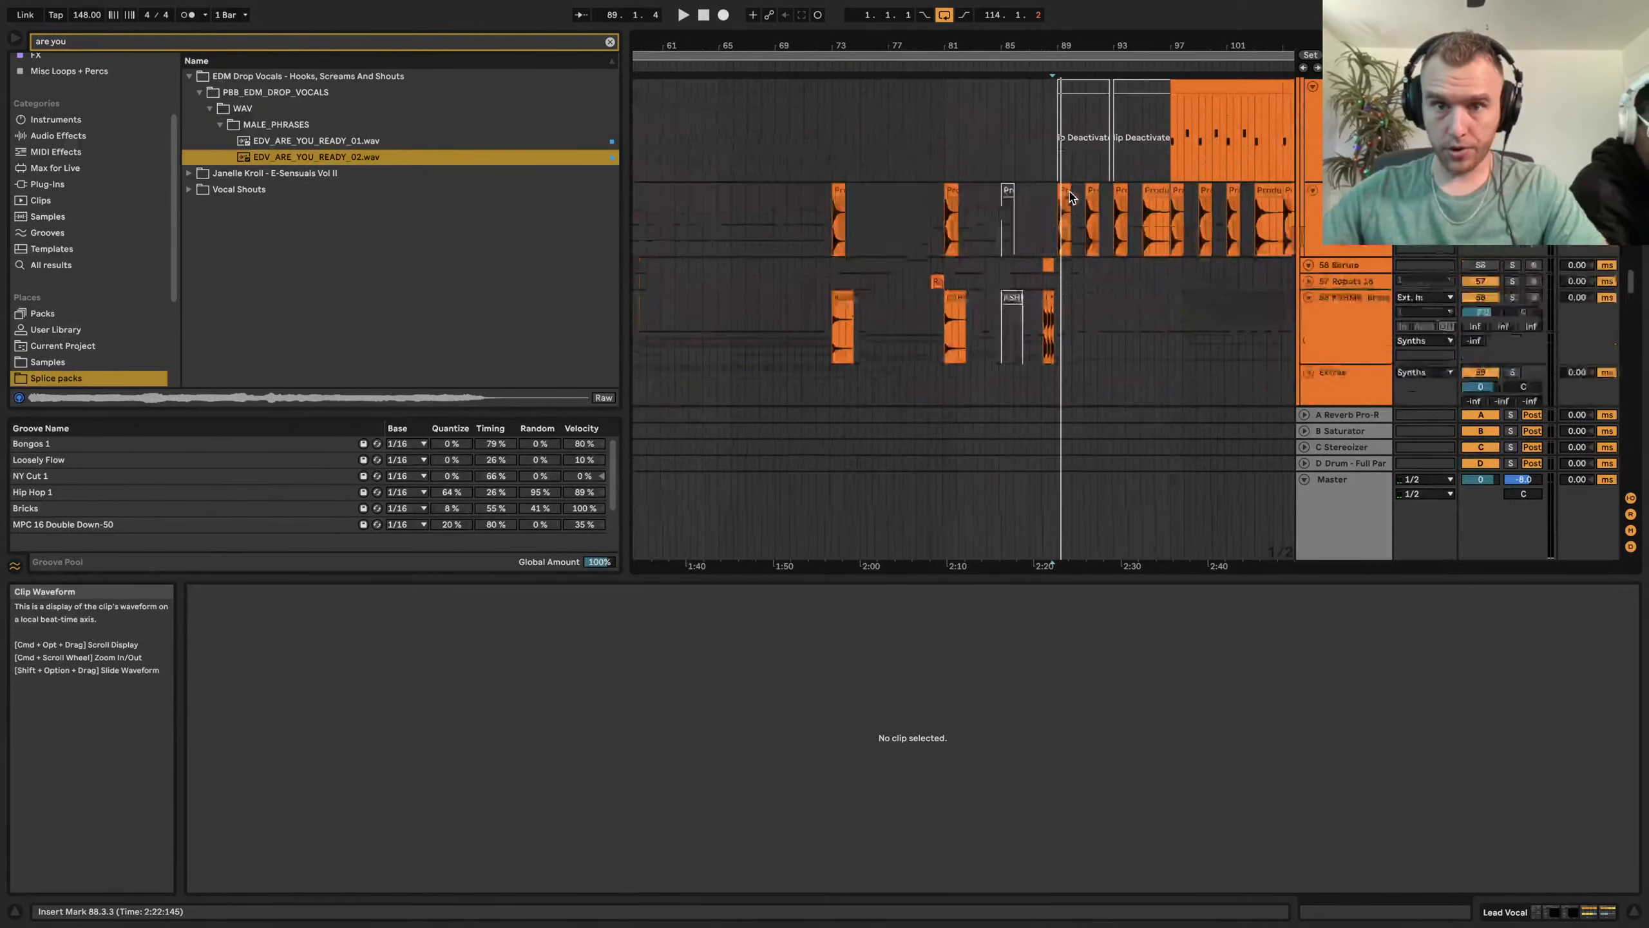
scroll(1070, 193, up, 4)
scroll(1039, 185, right, 2)
click(974, 165)
key(space)
scroll(977, 158, up, 4)
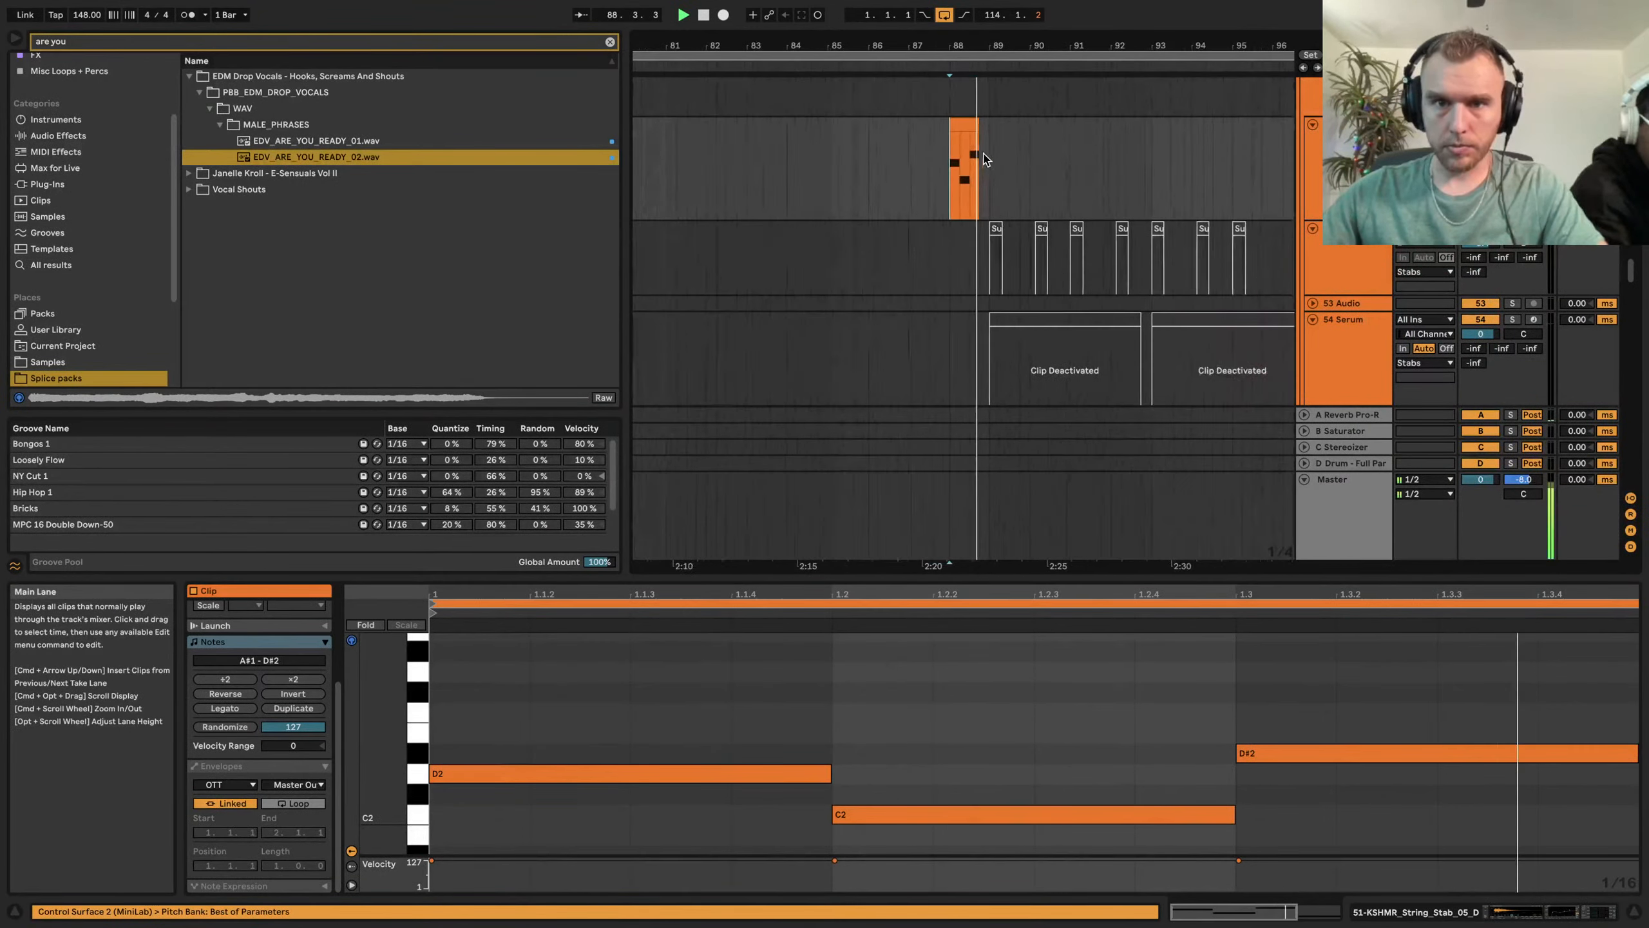
scroll(987, 159, up, 6)
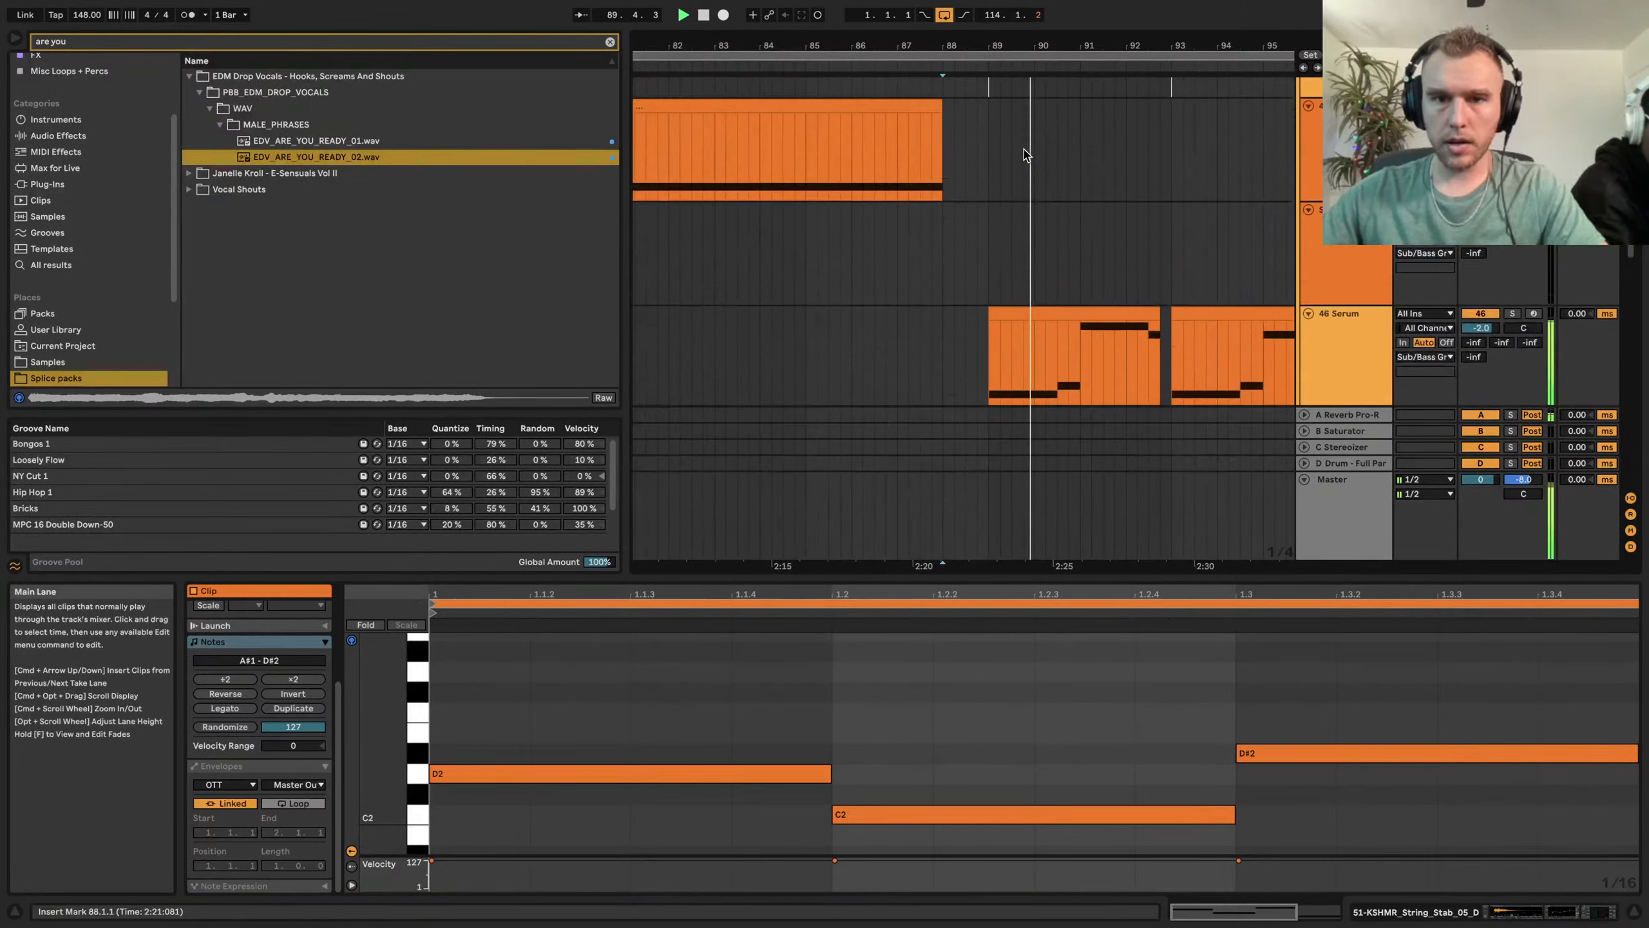
scroll(1024, 154, down, 5)
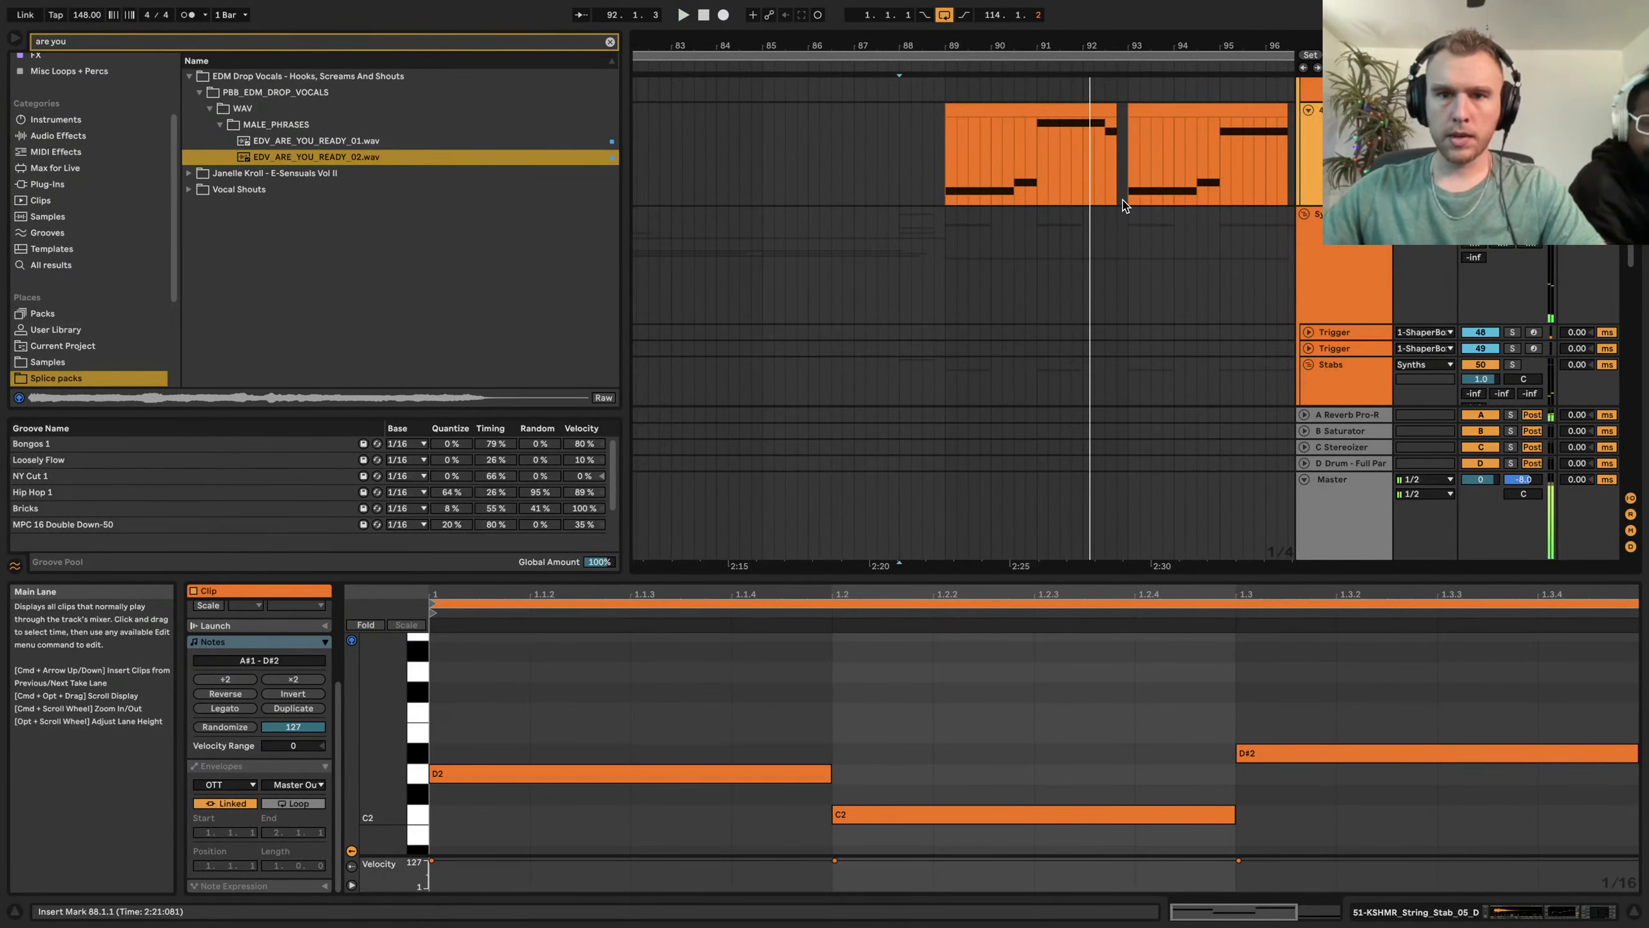
key(space)
Locate track 81, KSHMR_Flute_02_One_Shot_Am, among the drop synths and show its device chain
click(1318, 130)
scroll(1248, 221, down, 15)
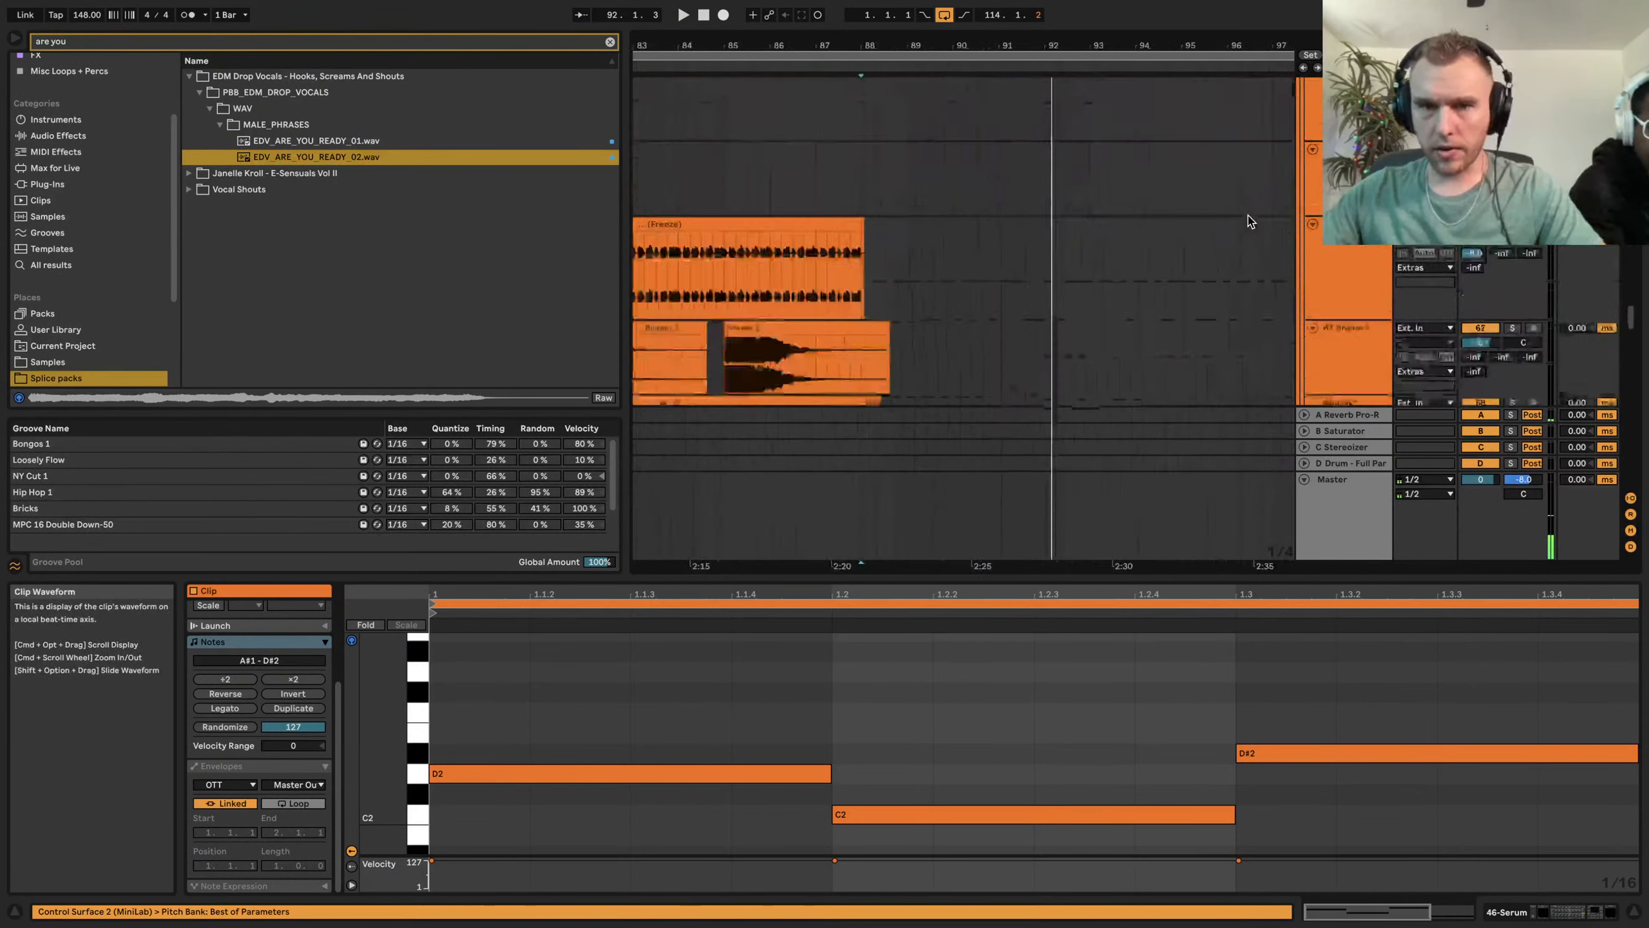
scroll(1234, 224, up, 10)
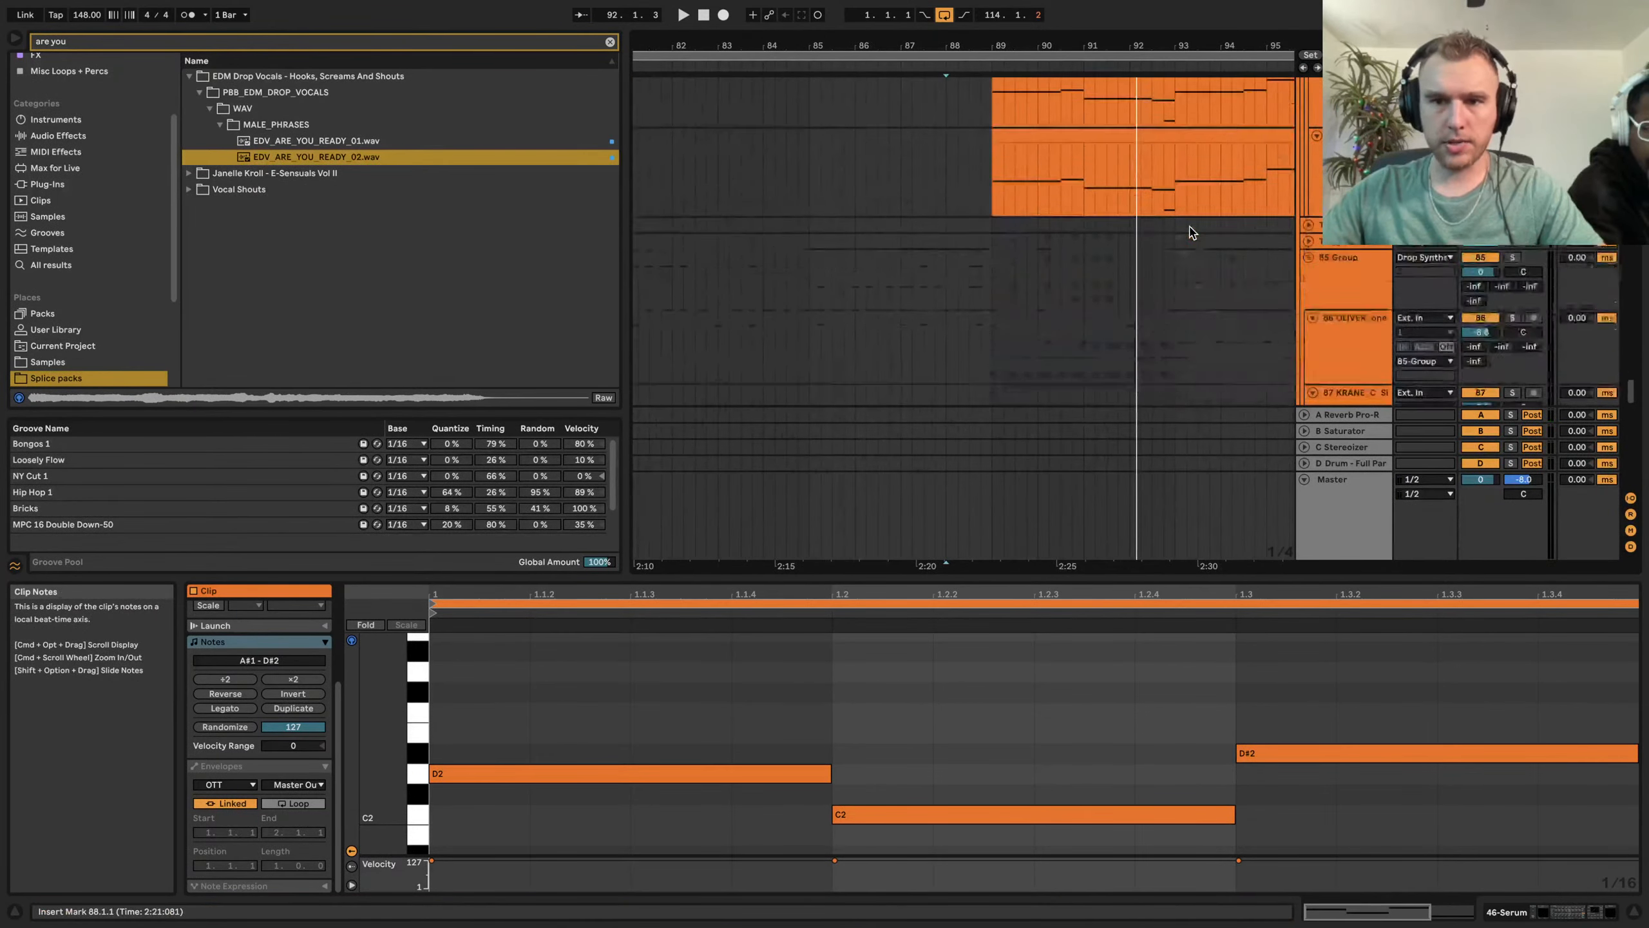
scroll(1190, 232, up, 5)
click(1334, 261)
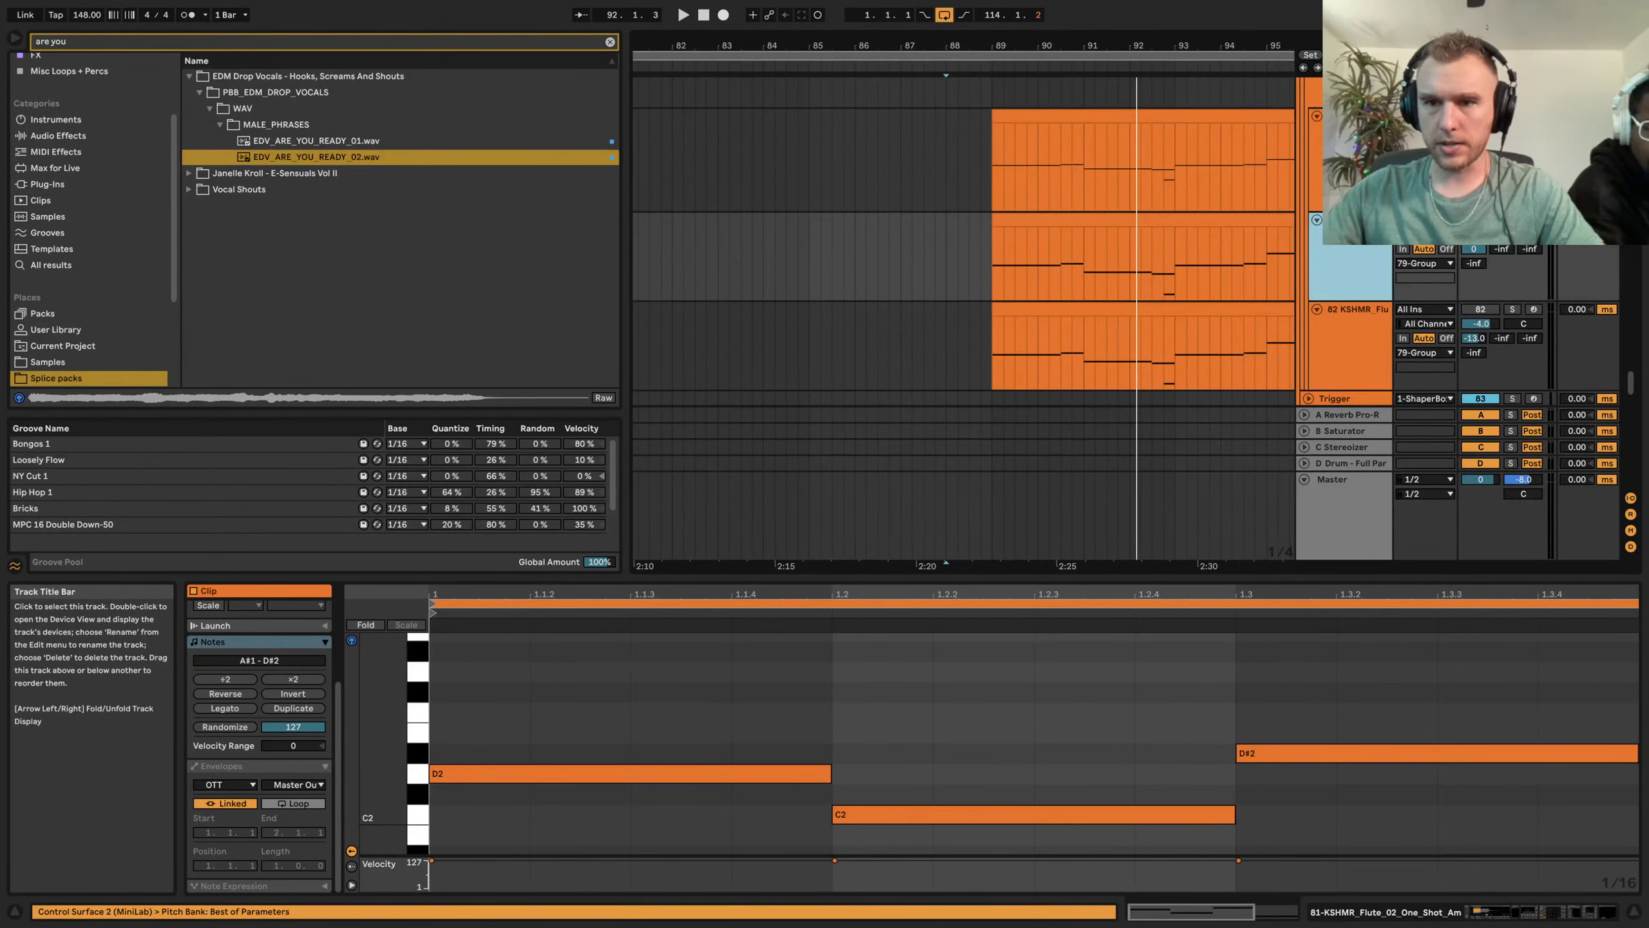
double_click(1333, 261)
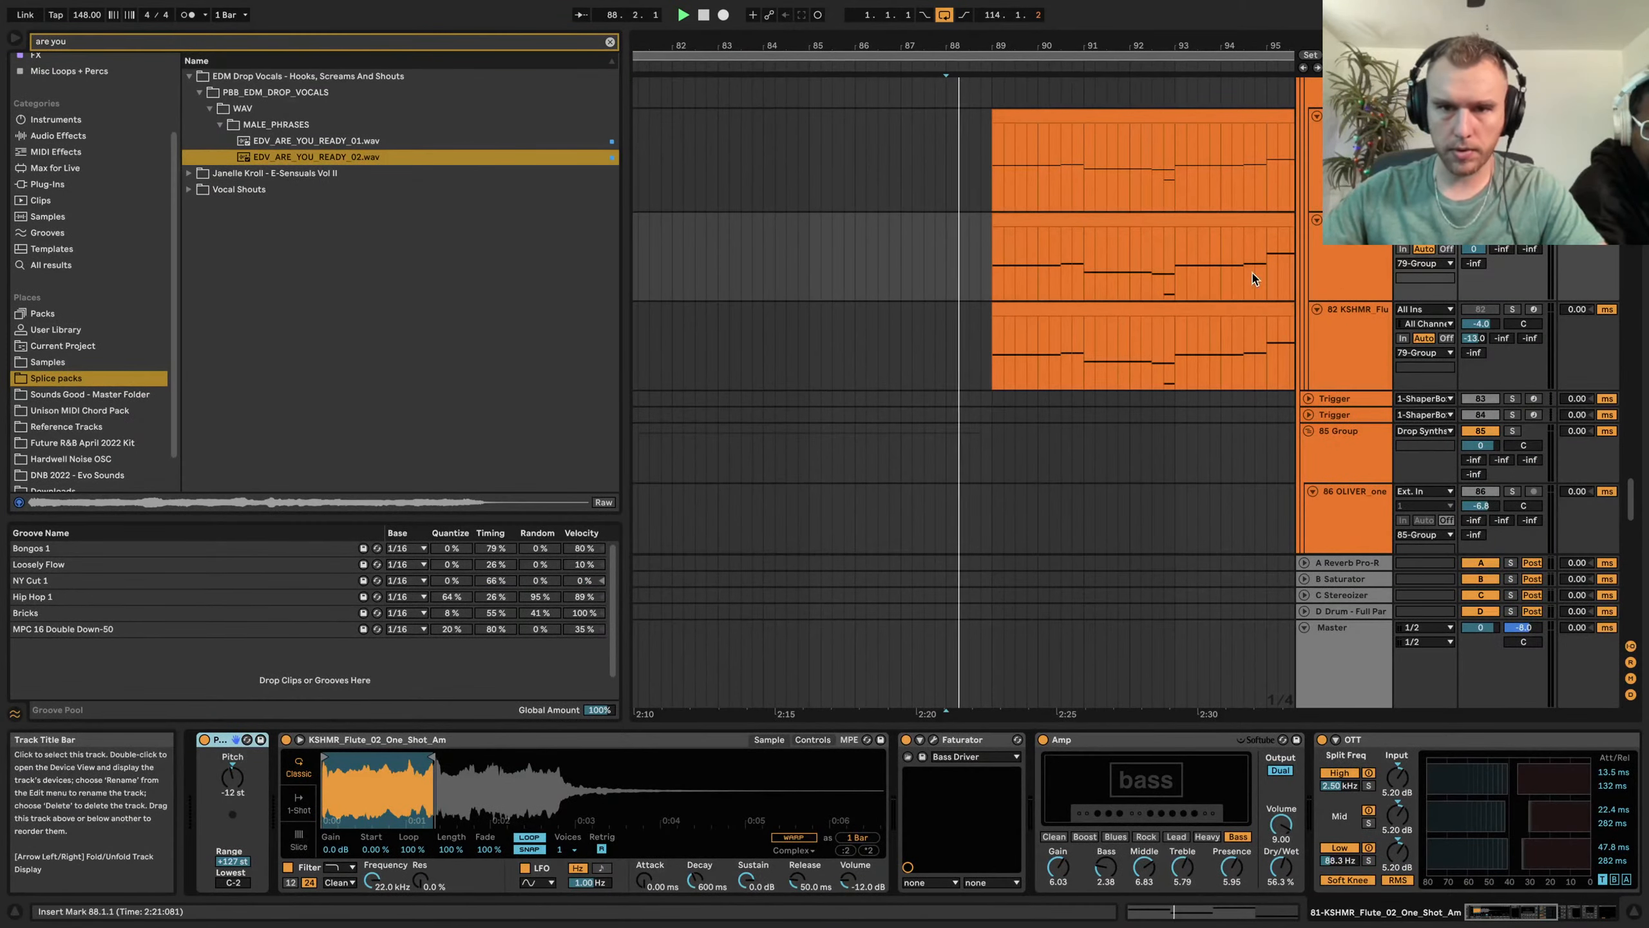
Play the soloed flute track from bar 89 and examine its effects from OTT through Glue Compressor
key(space)
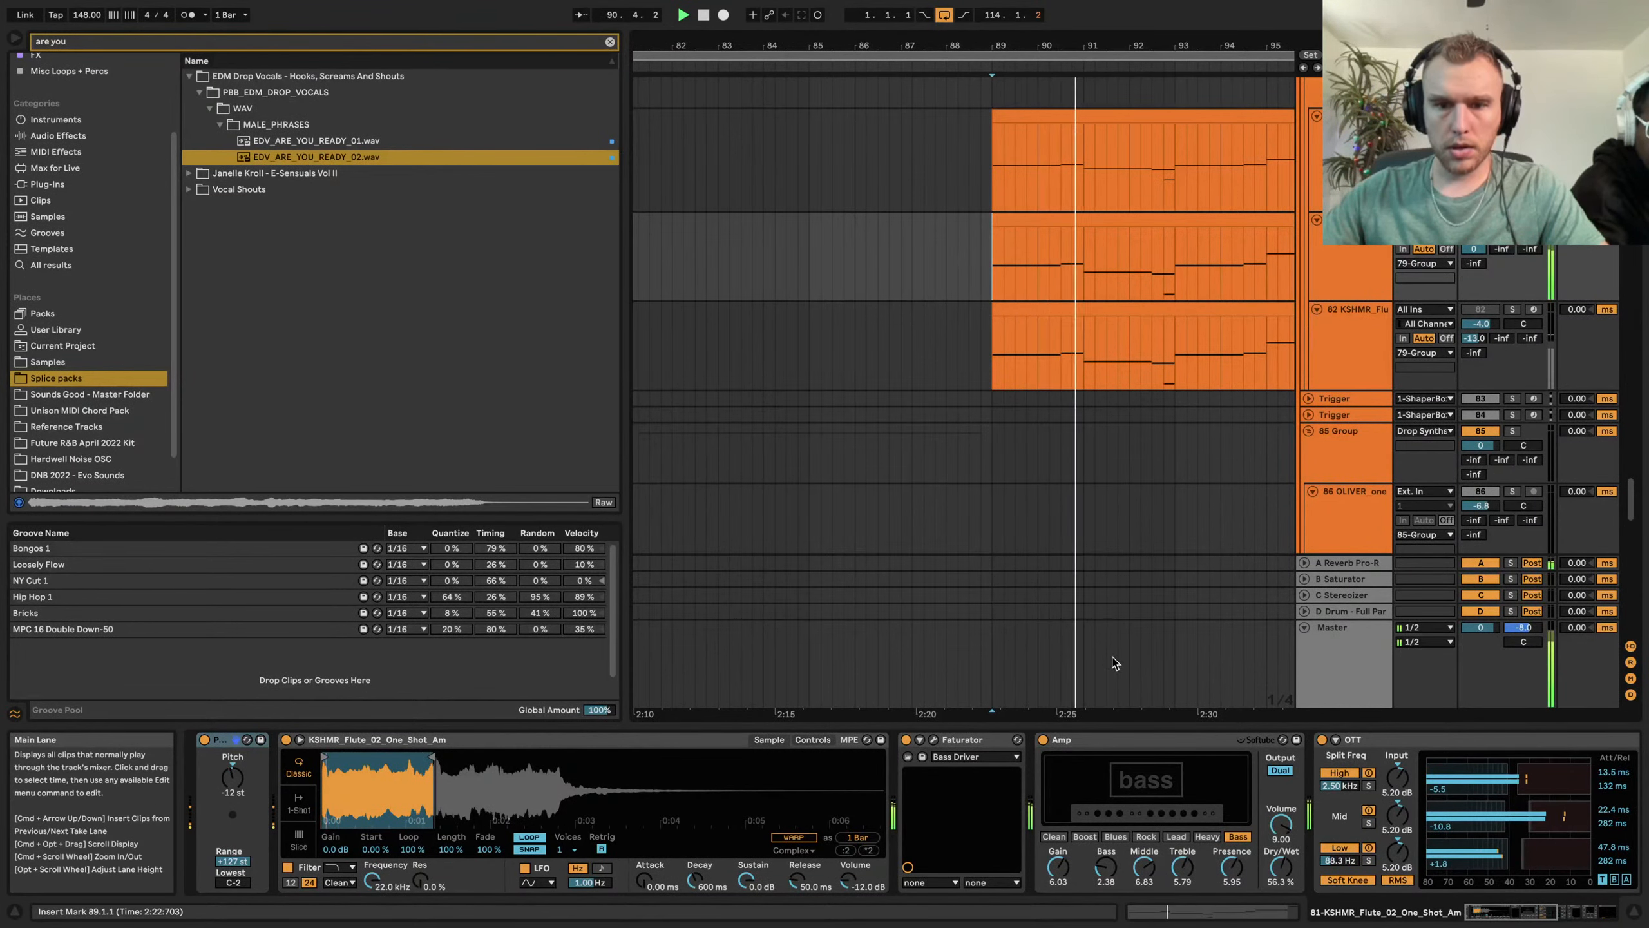
scroll(1205, 780, right, 10)
scroll(1116, 372, up, 3)
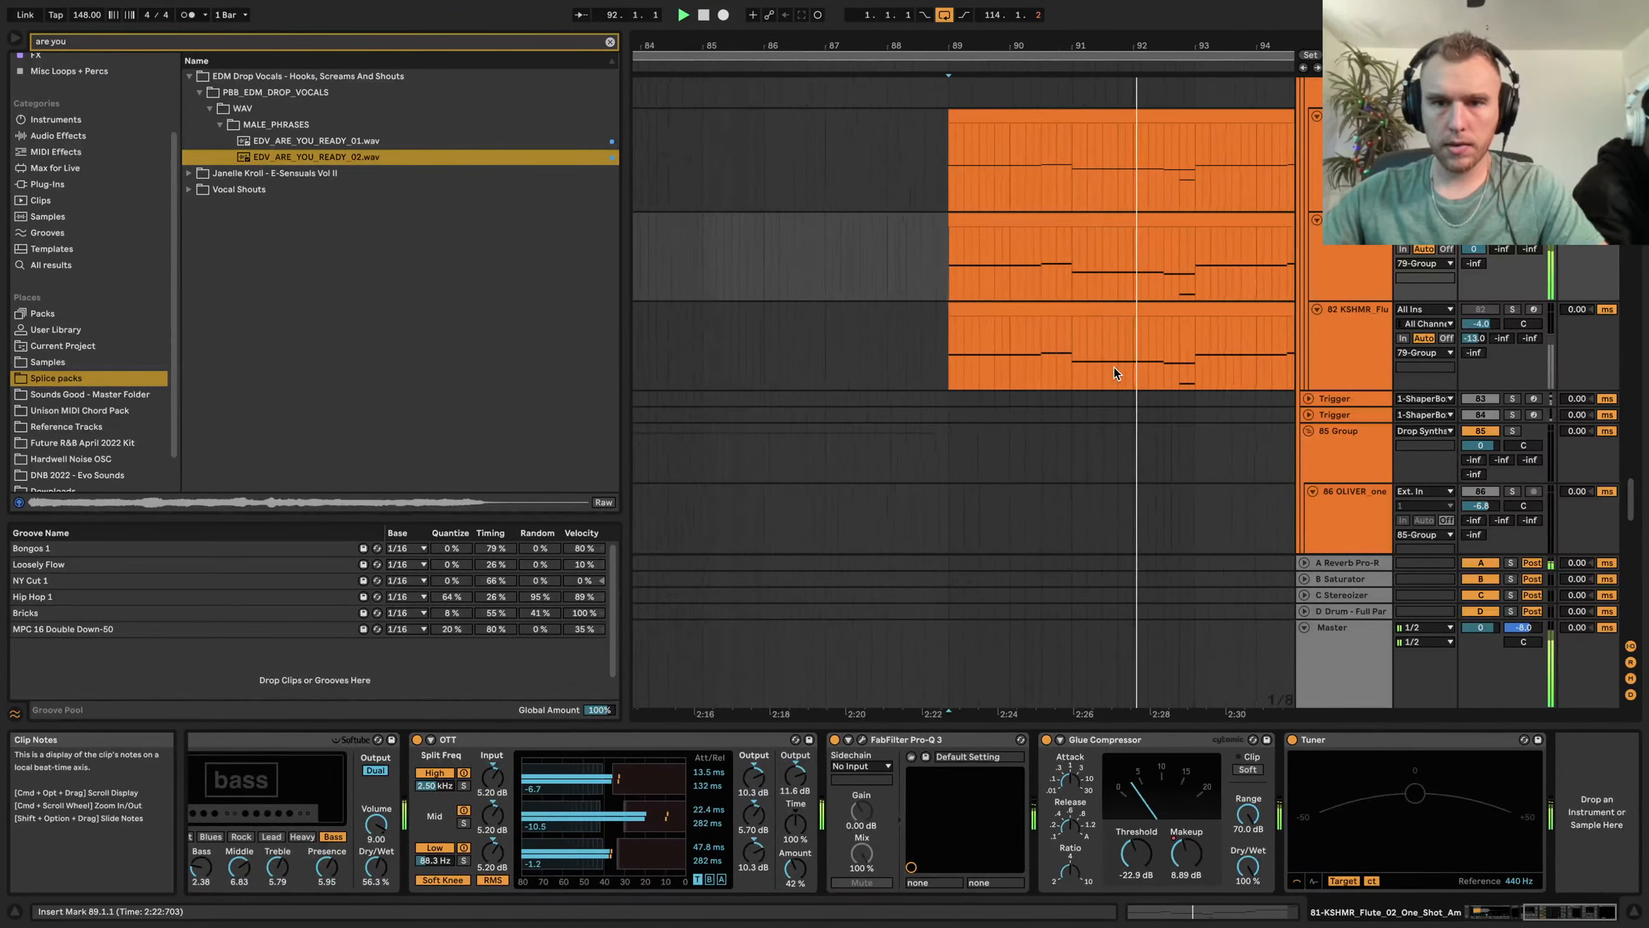
scroll(1122, 372, right, 2)
scroll(1132, 323, up, 2)
scroll(1132, 323, right, 2)
scroll(1132, 325, down, 1)
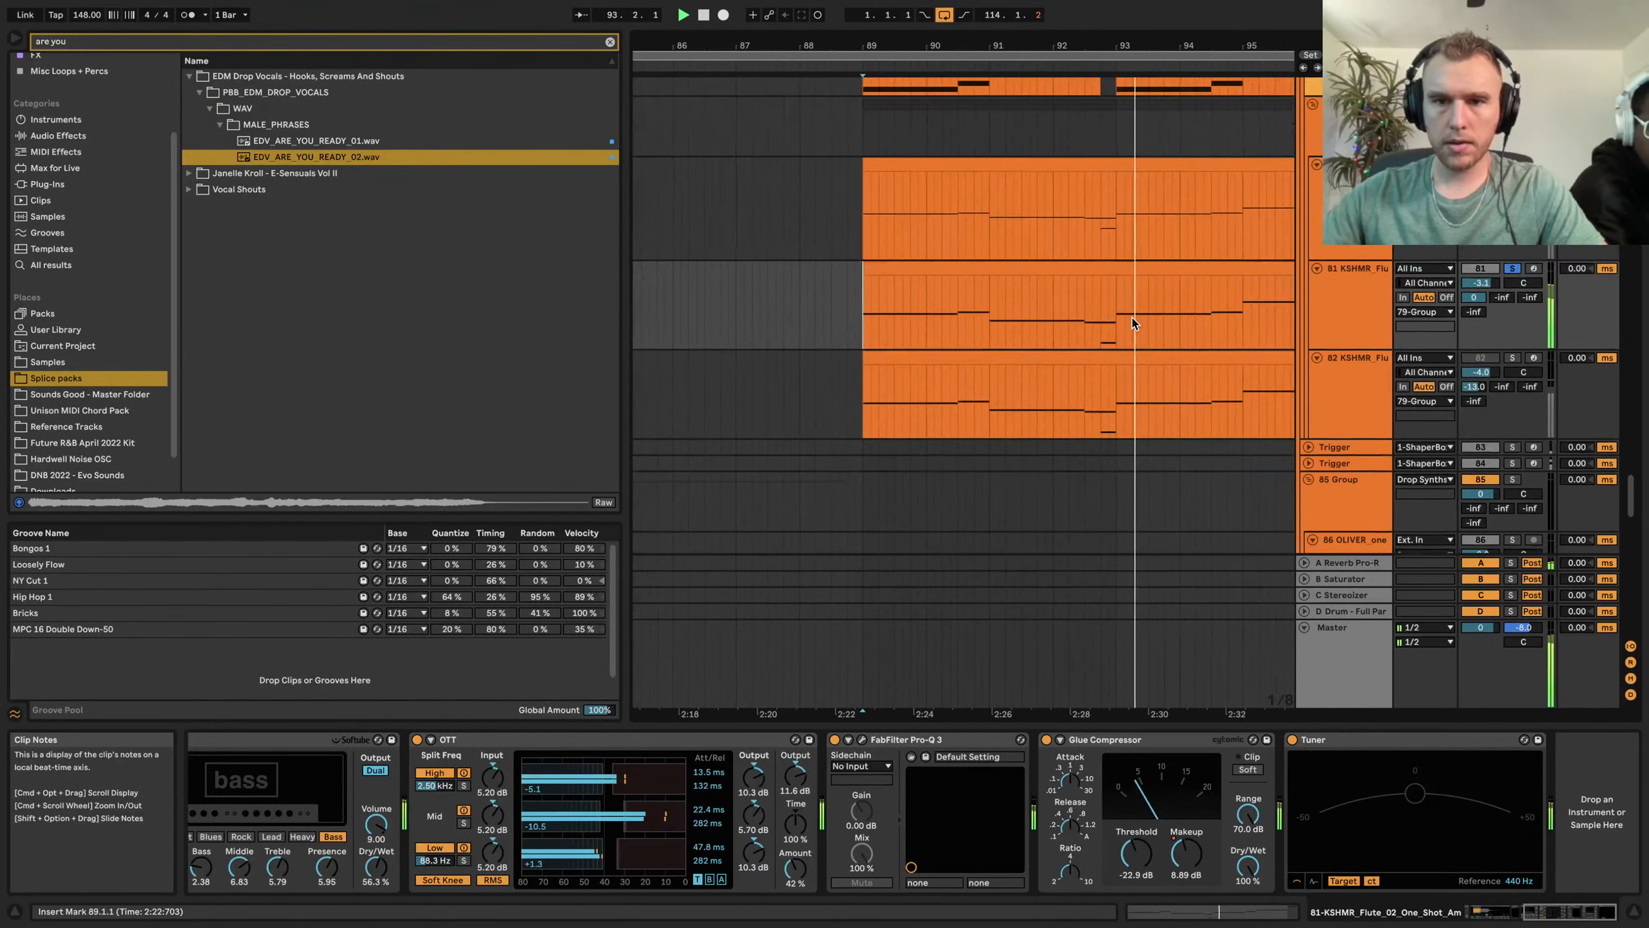
scroll(1130, 331, right, 2)
scroll(638, 779, left, 8)
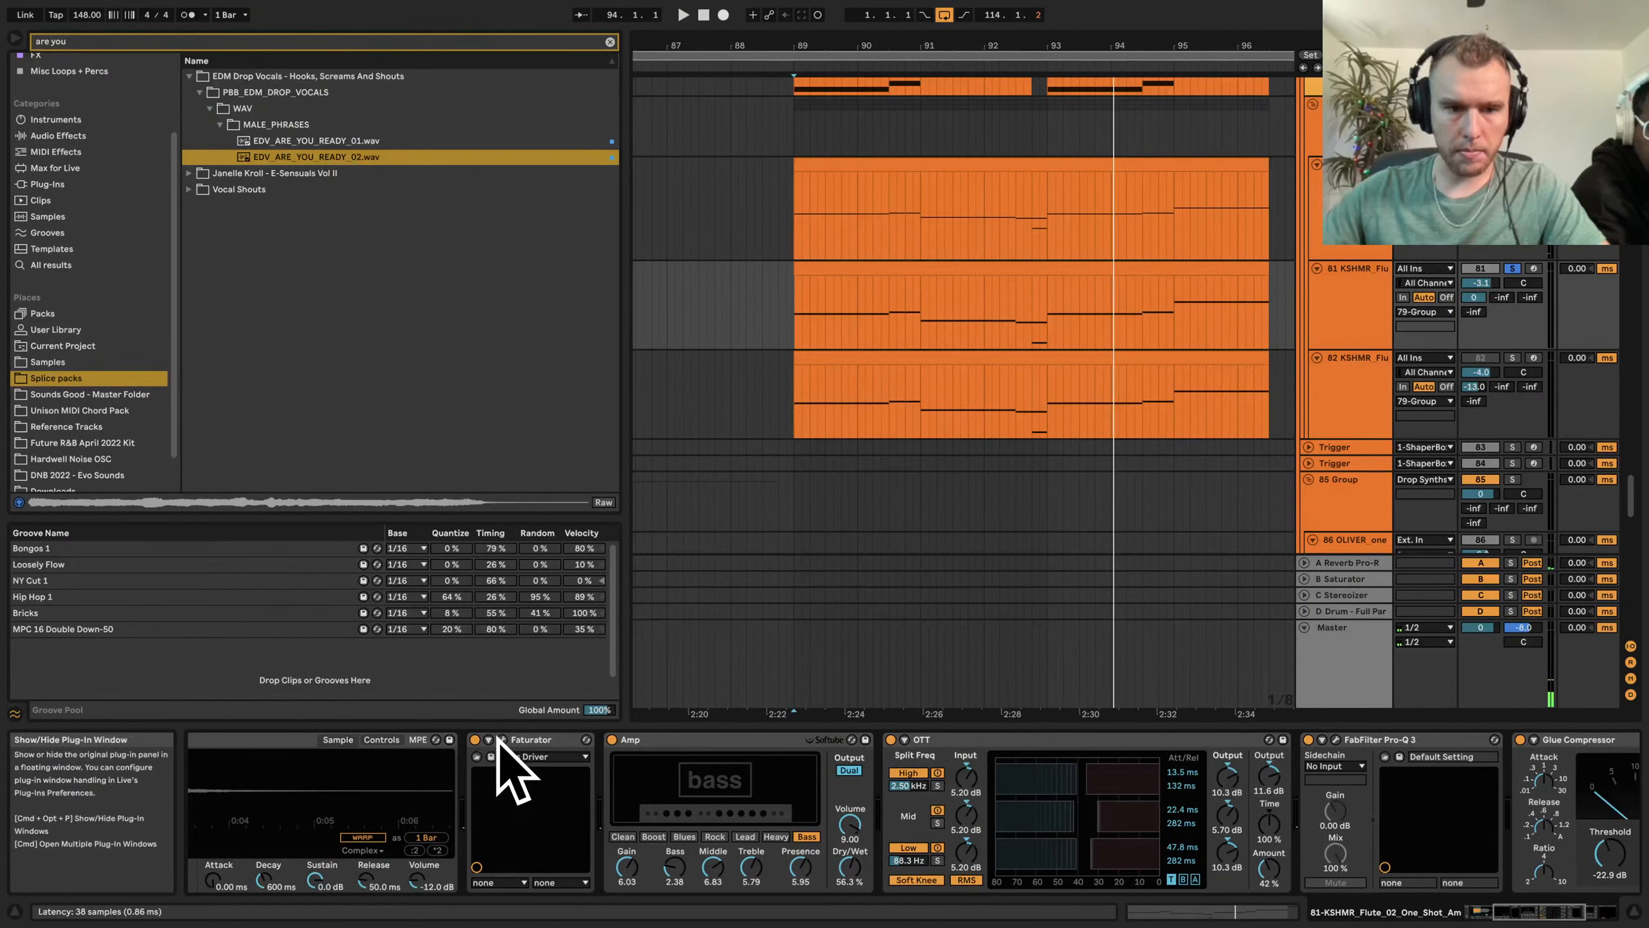
Select the flute's effects from Faturator through Glue Compressor and play the track from bar 89
click(513, 773)
scroll(1013, 785, right, 5)
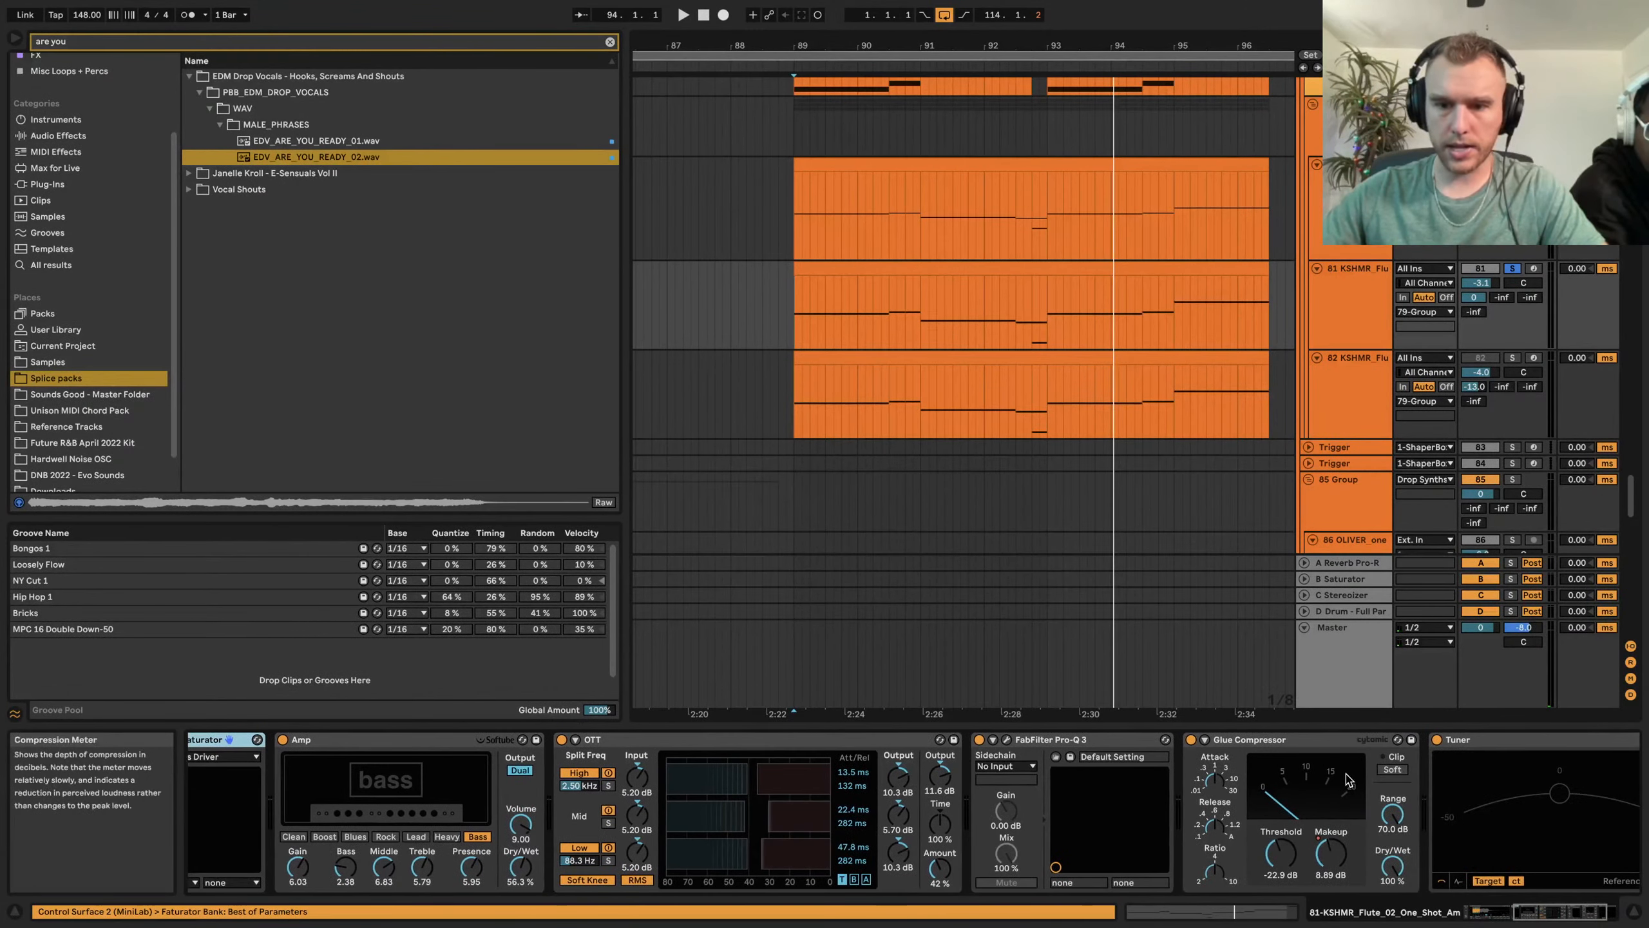
shift+click(1336, 740)
key(space)
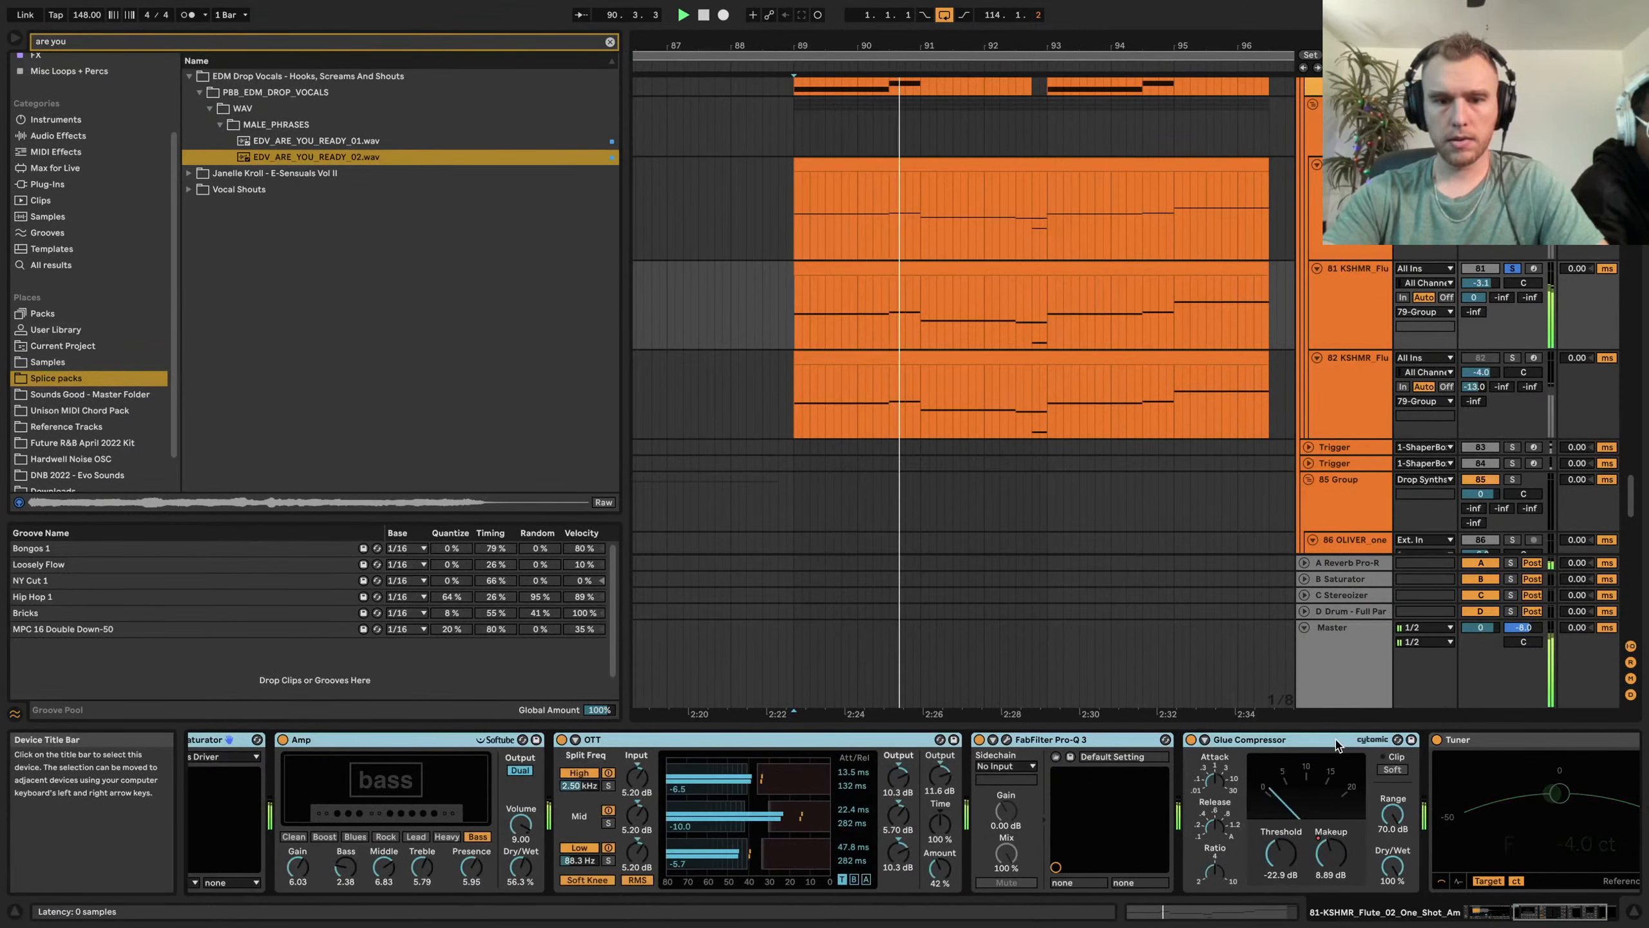
key(space)
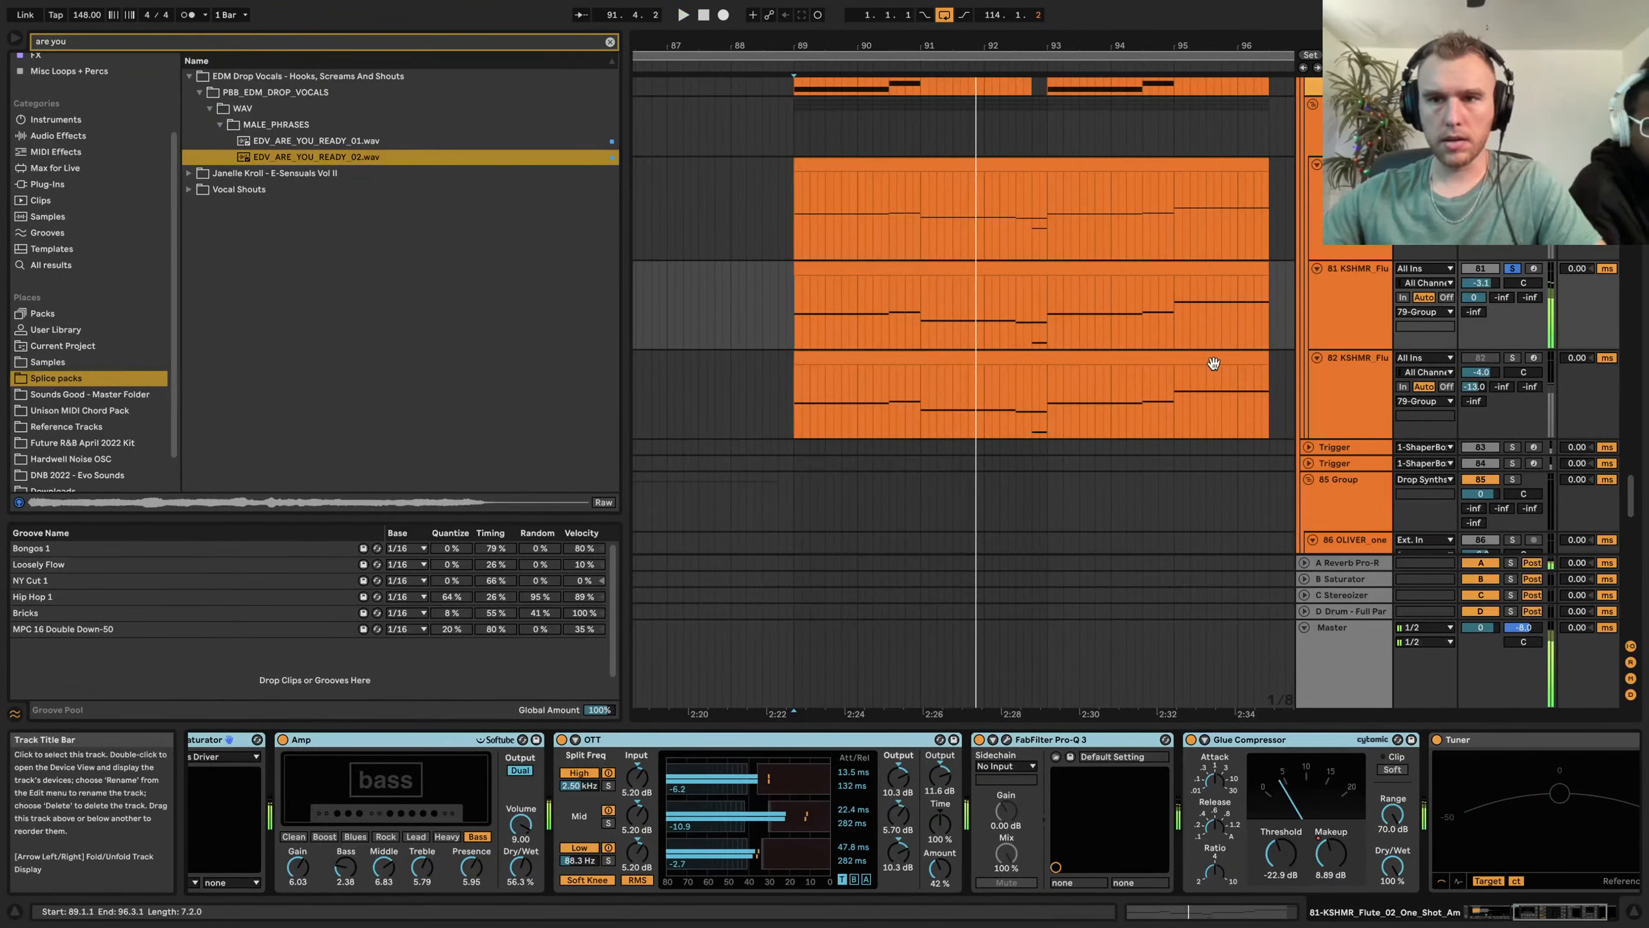
Open the ShaperBox 2 window on the 79-Group track and play the drop to audition its volume modulation
scroll(1215, 365, up, 3)
click(1316, 214)
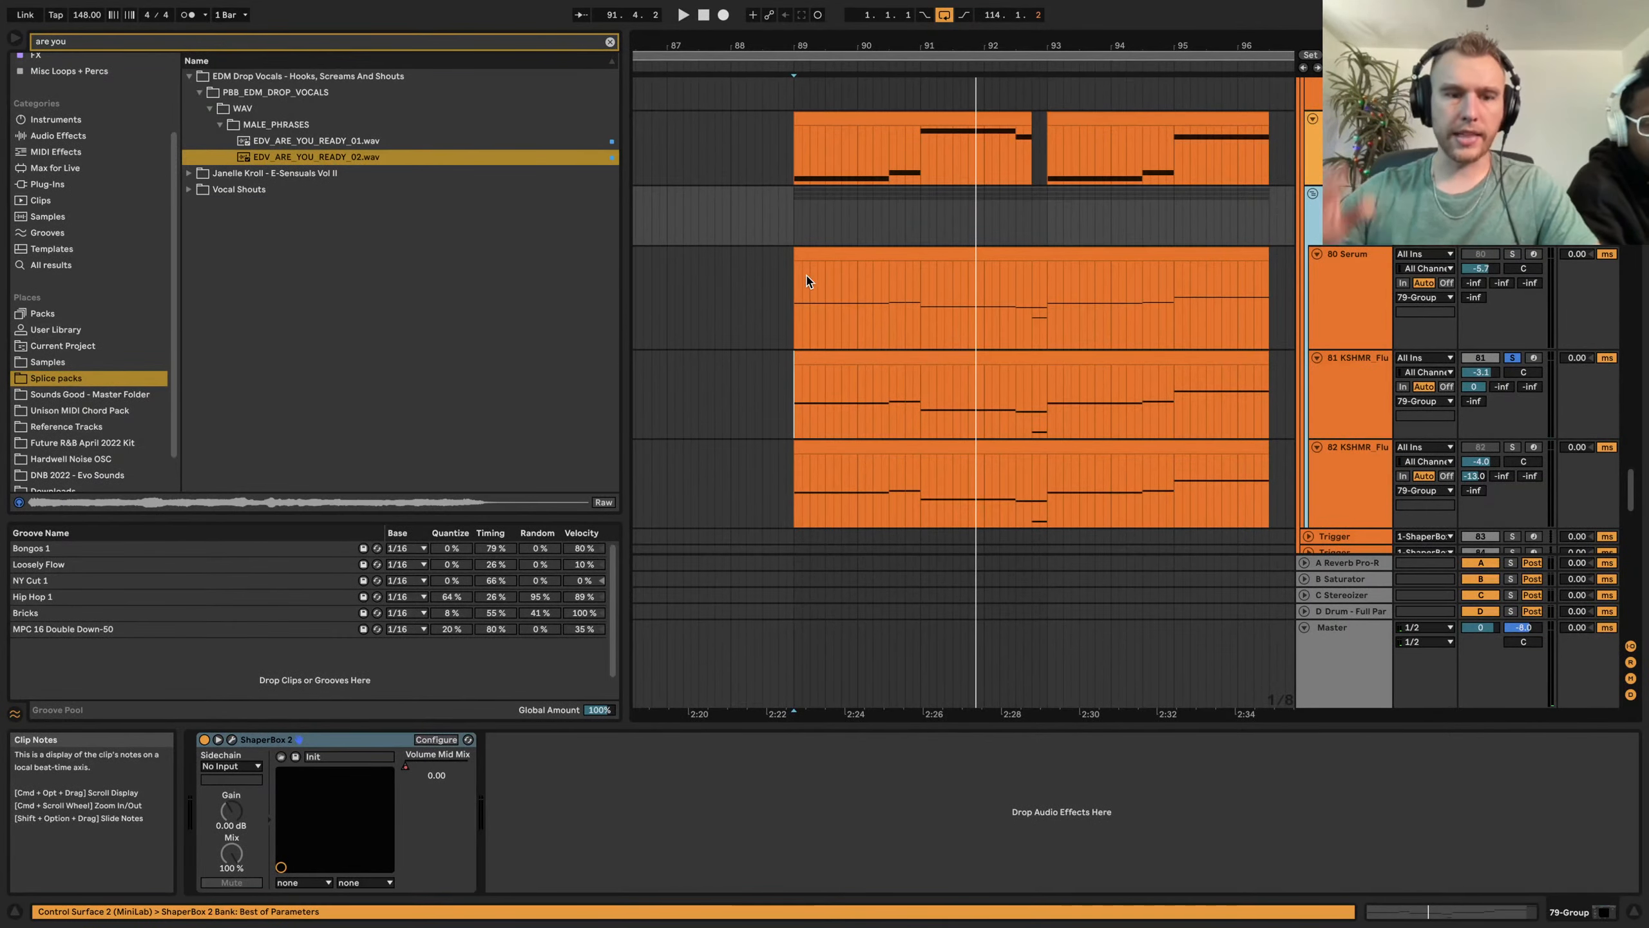
click(233, 740)
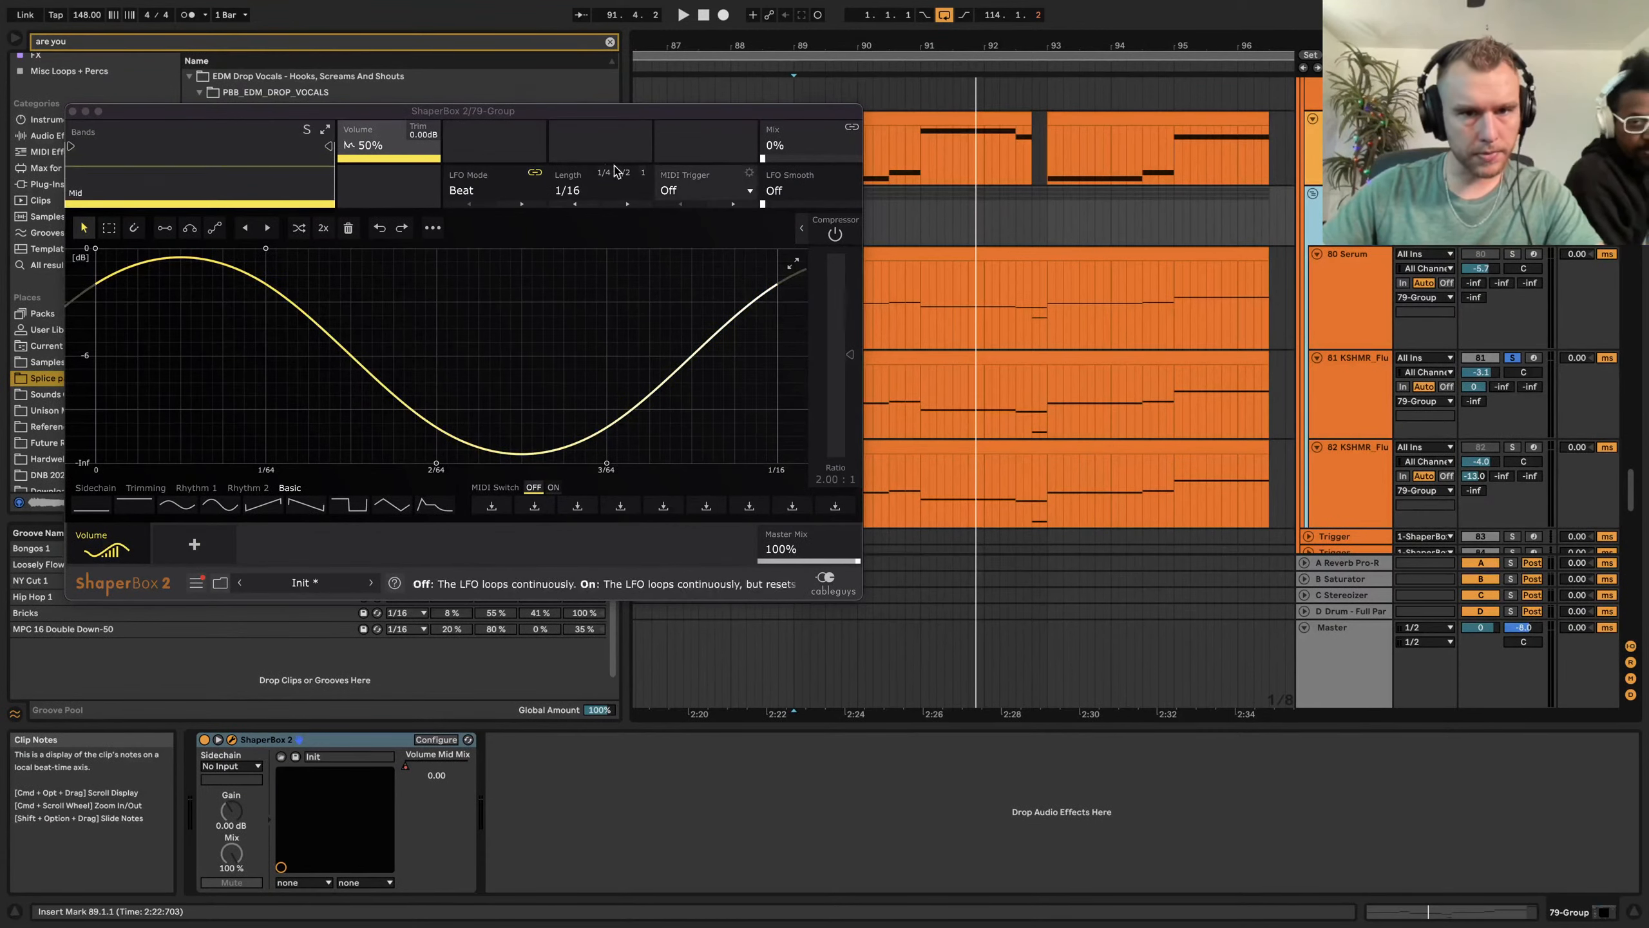
click(1167, 253)
key(space)
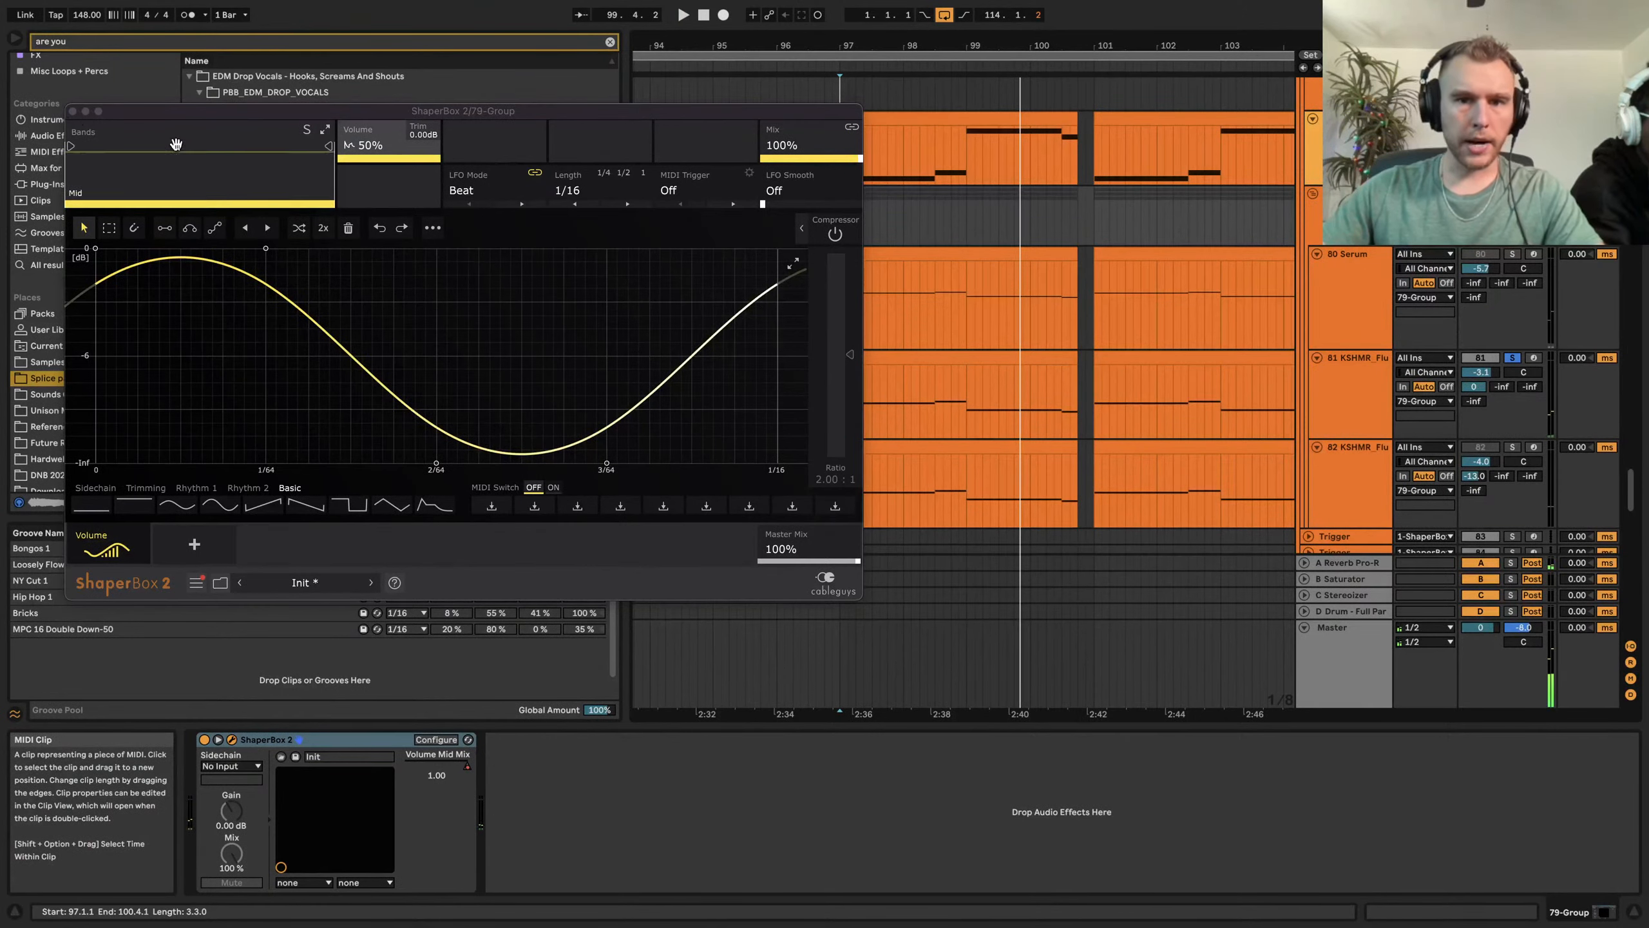
Show the ShaperBox 2 Volume Mid Mix automation on 79-Group and play the soloed flute through it from bar 89
key(a)
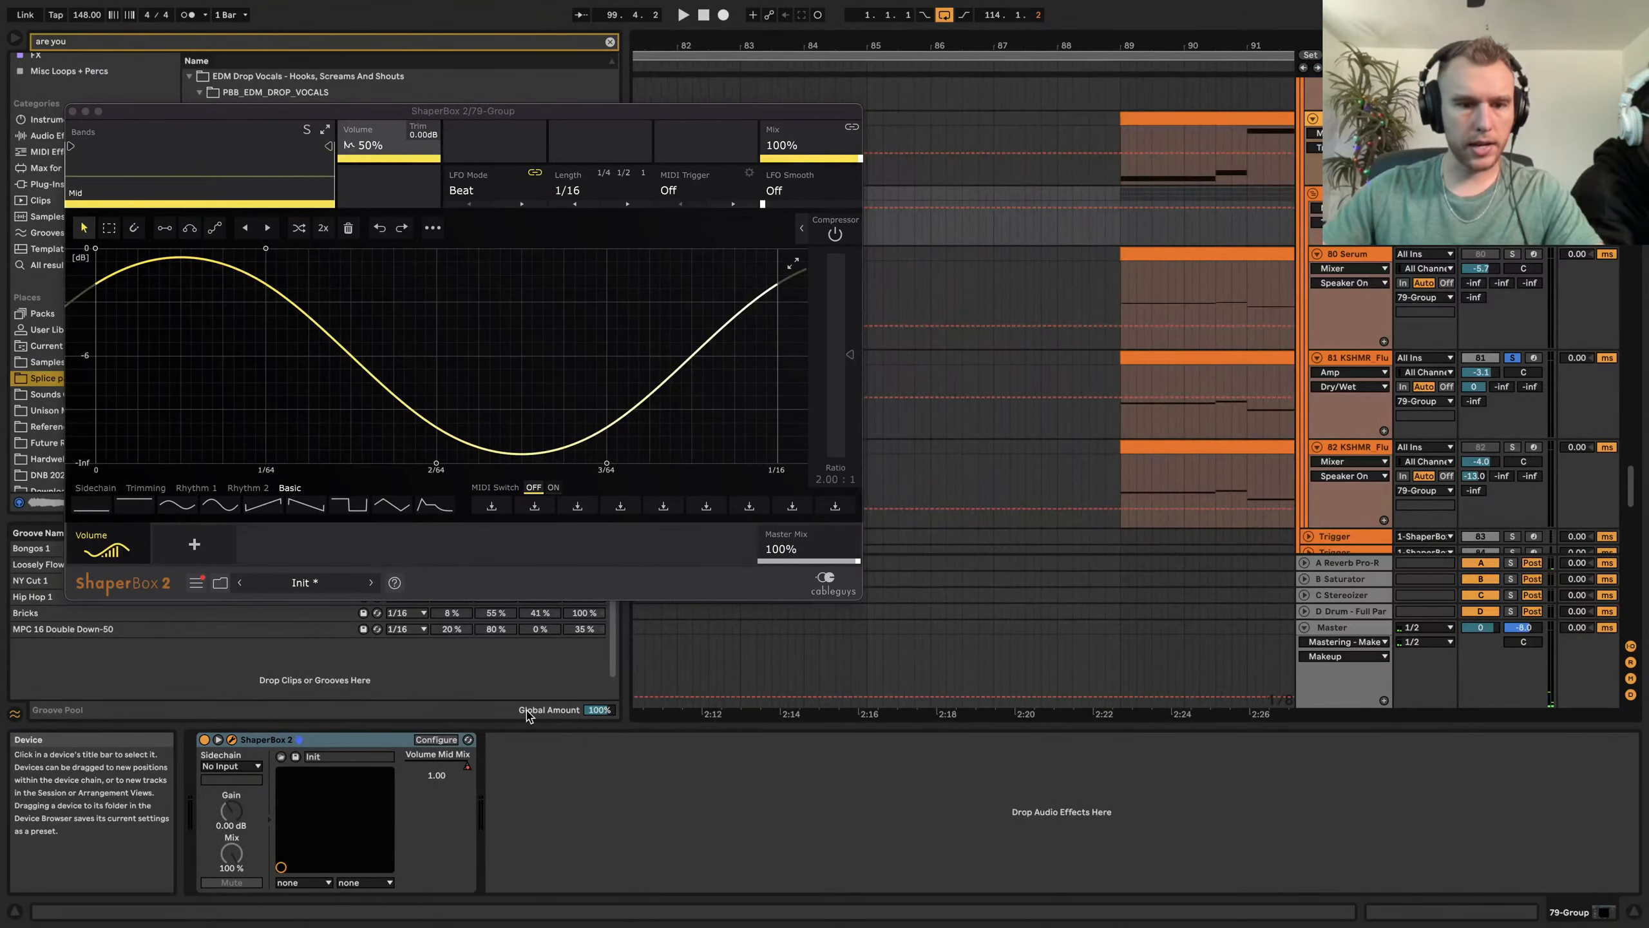
drag(440, 762, 441, 793)
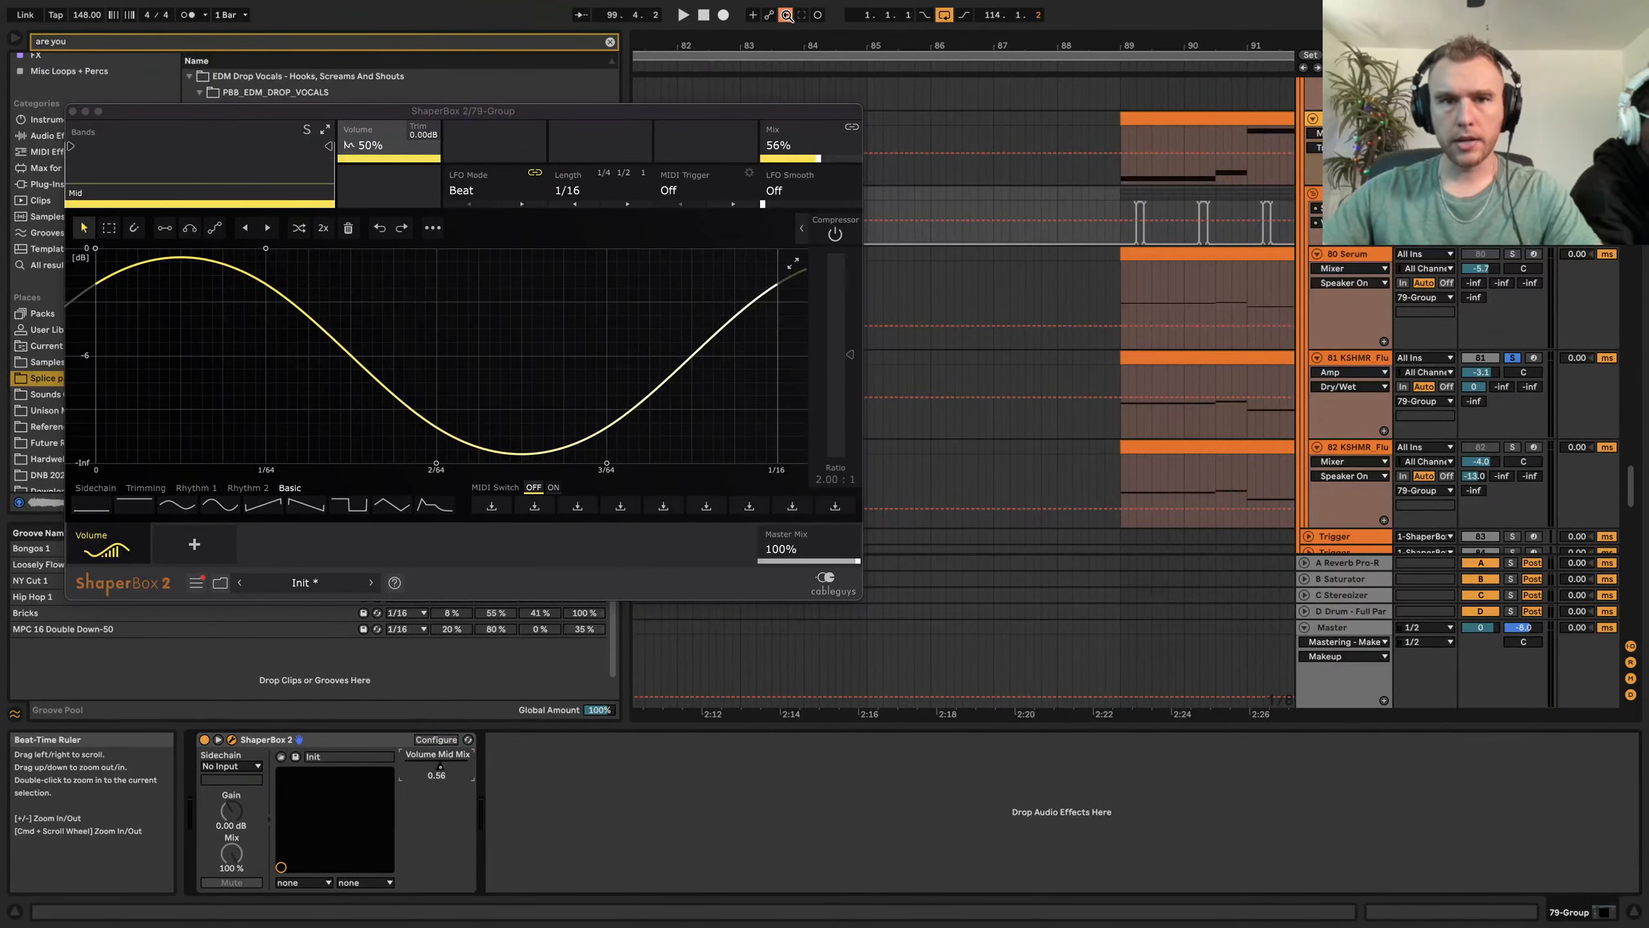
scroll(1136, 224, right, 2)
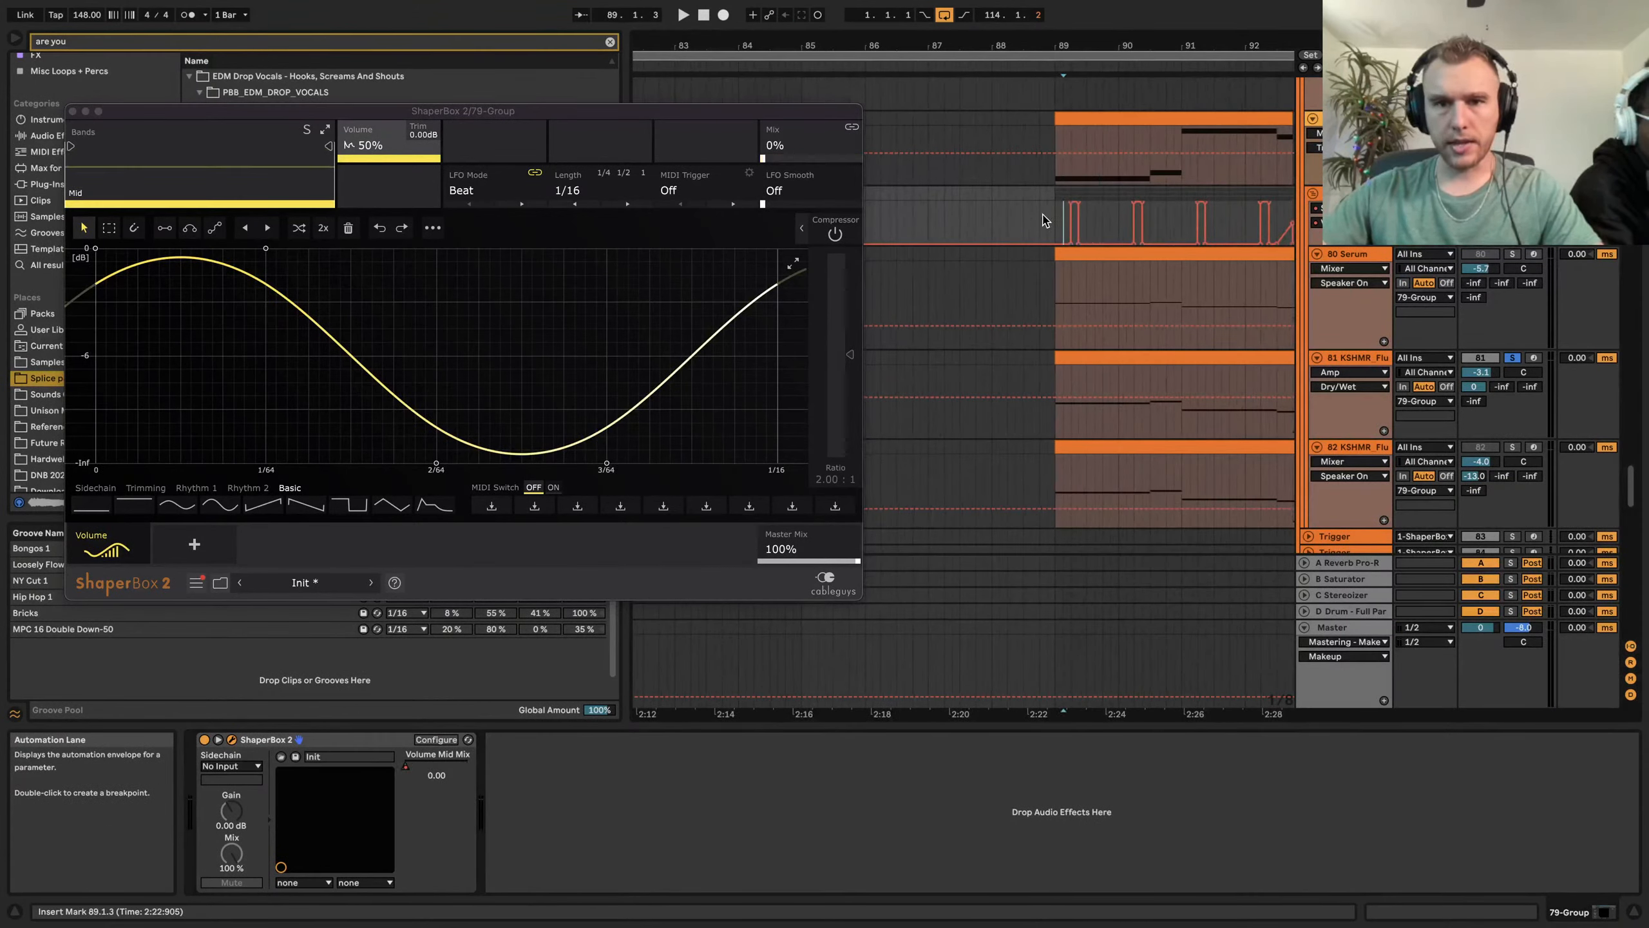
key(space)
scroll(1104, 234, right, 2)
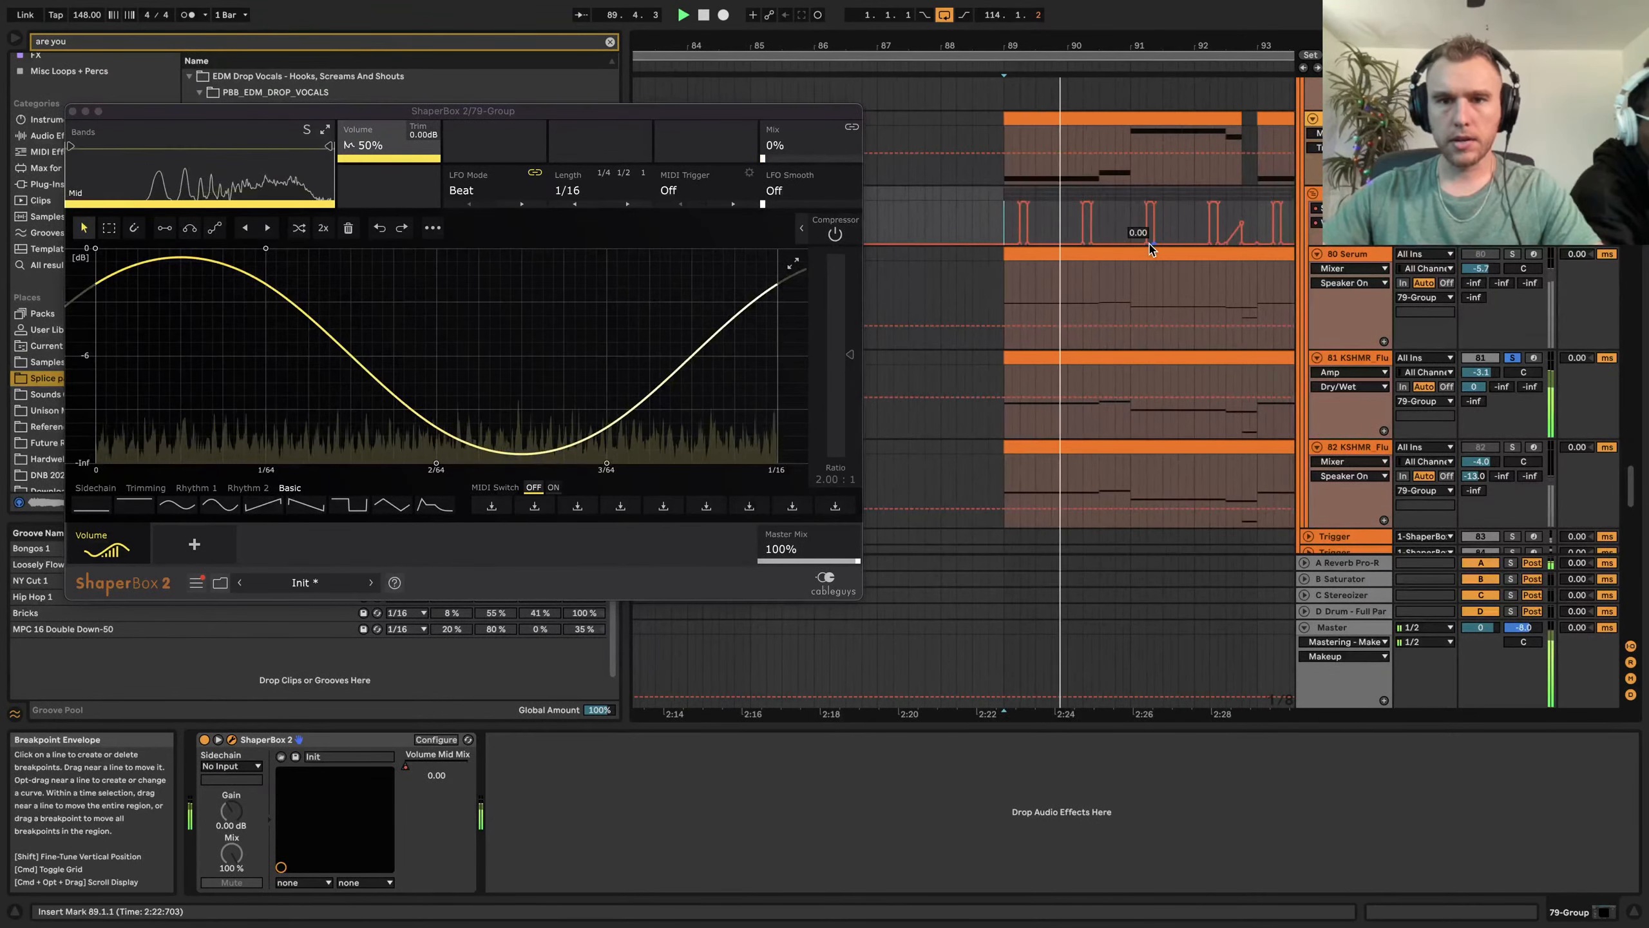
scroll(1162, 230, right, 2)
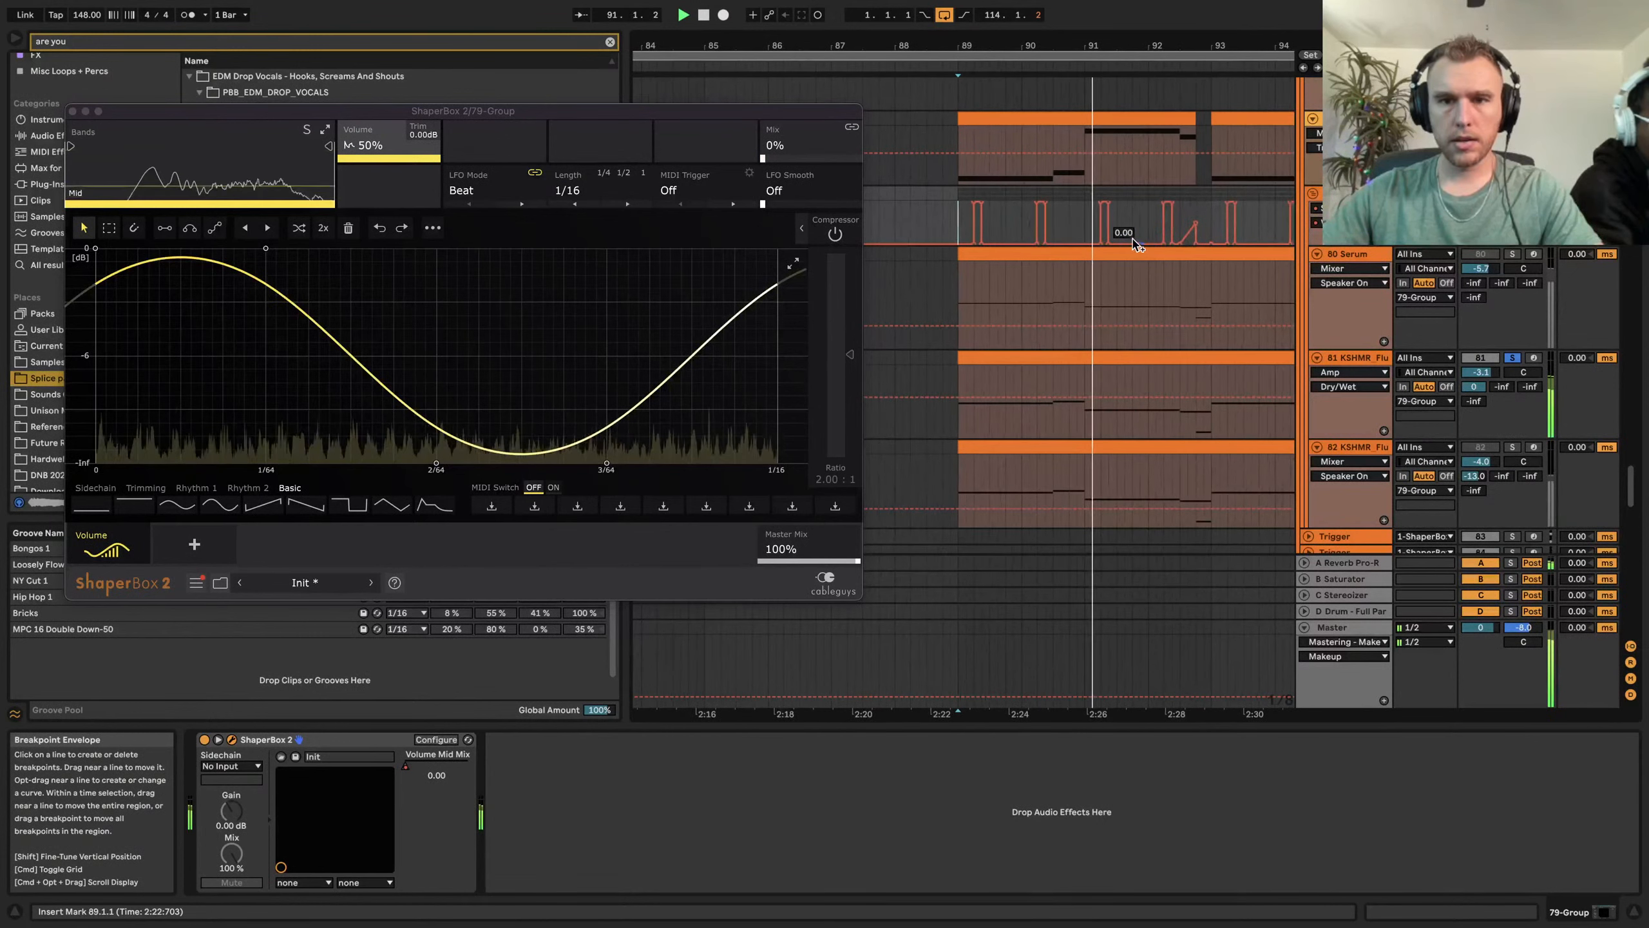
scroll(1162, 224, right, 4)
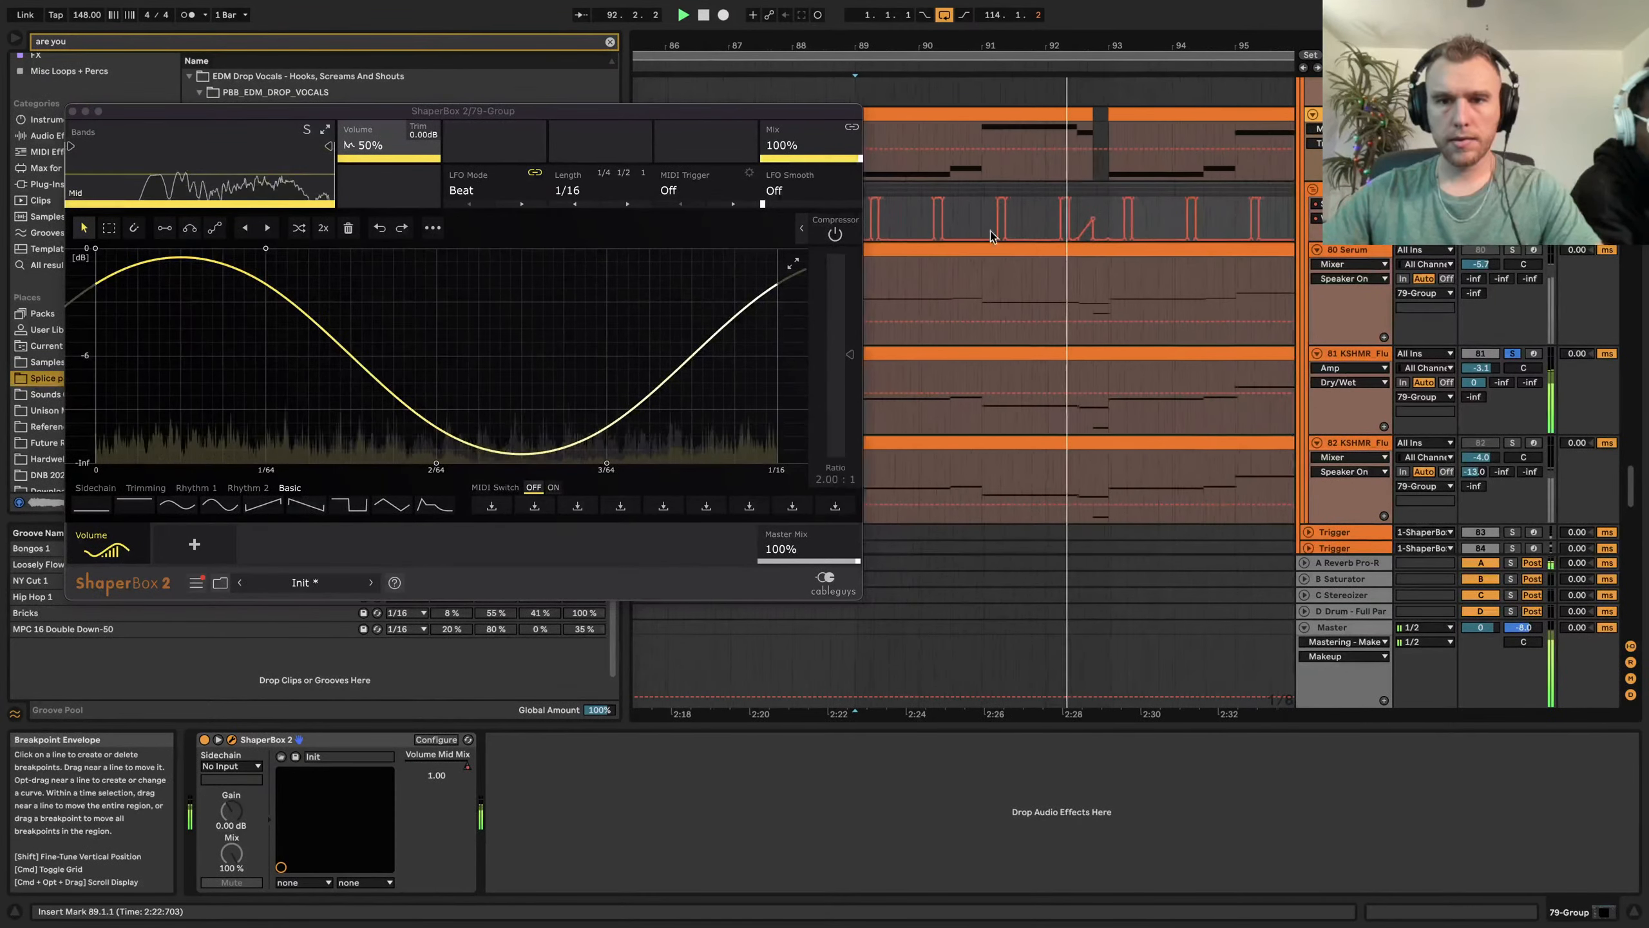
Show the MIDI Ctrl Pitch Bend envelope of the flute clip at bar 89, stop playback and unsolo the flute track
click(1179, 349)
double_click(1180, 349)
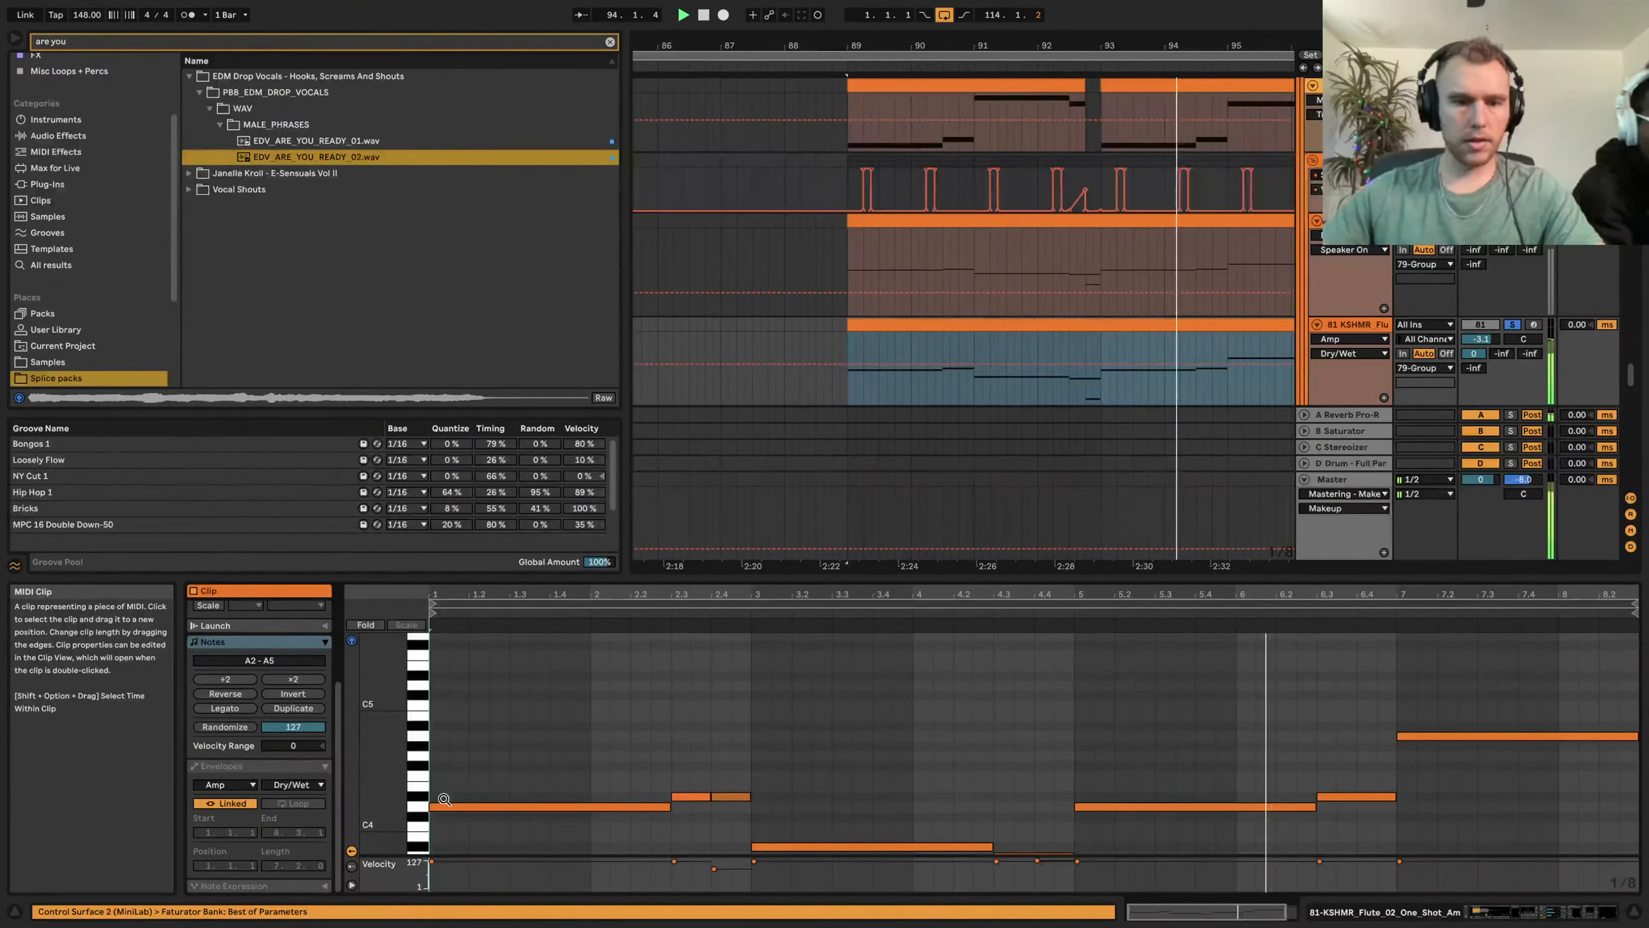
click(239, 782)
click(253, 643)
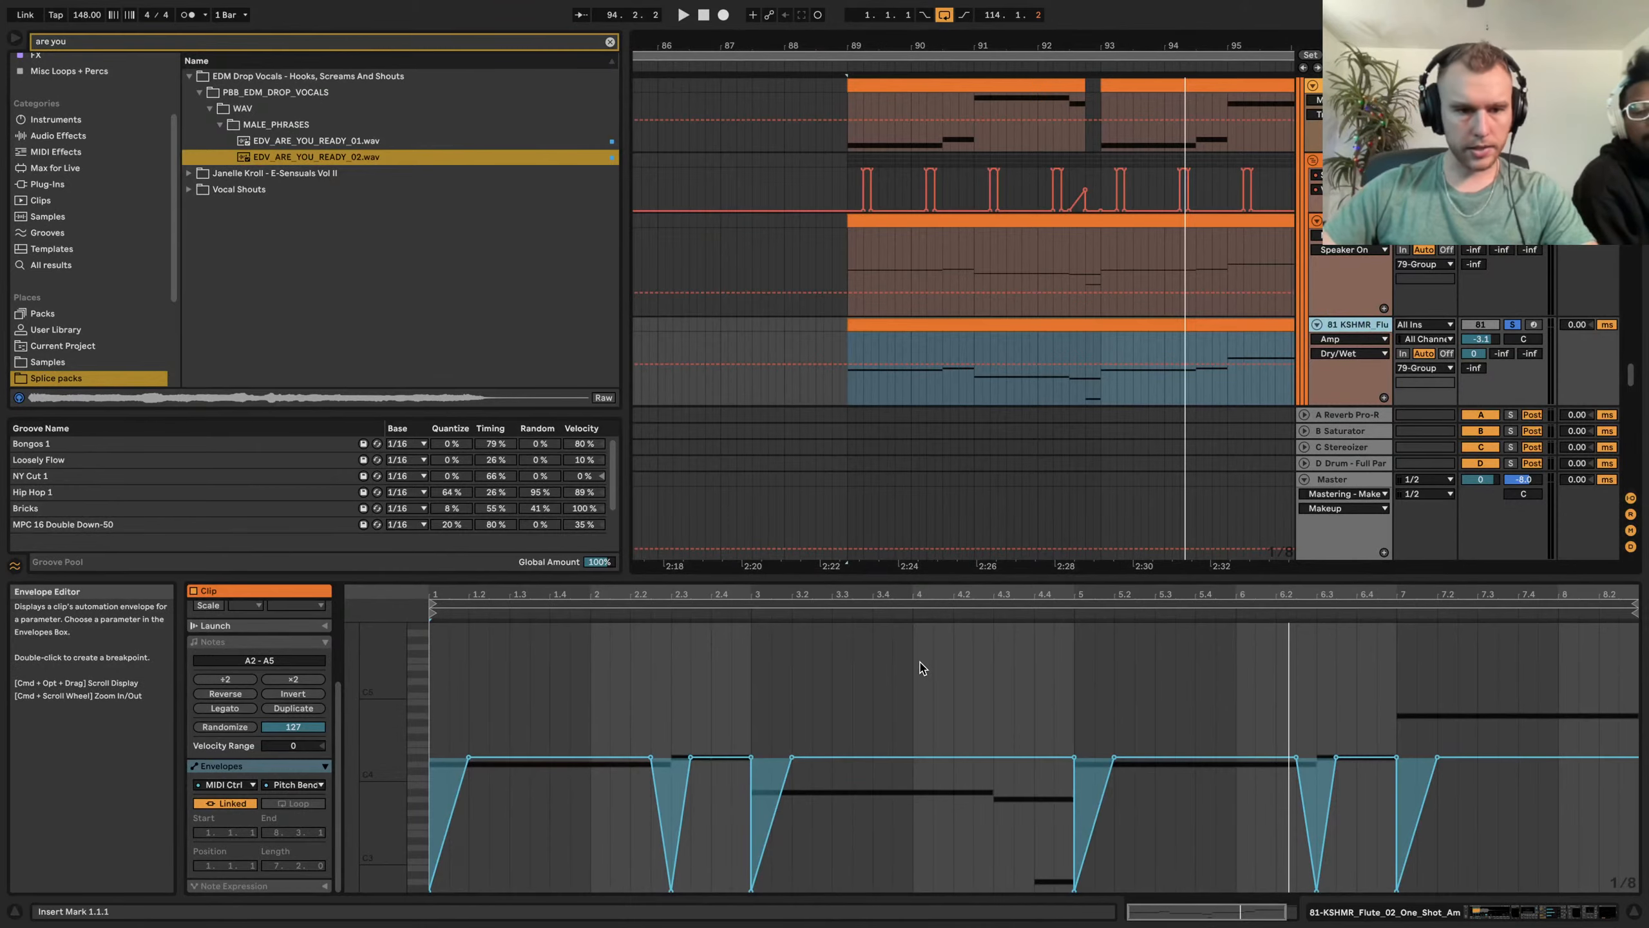
click(1513, 324)
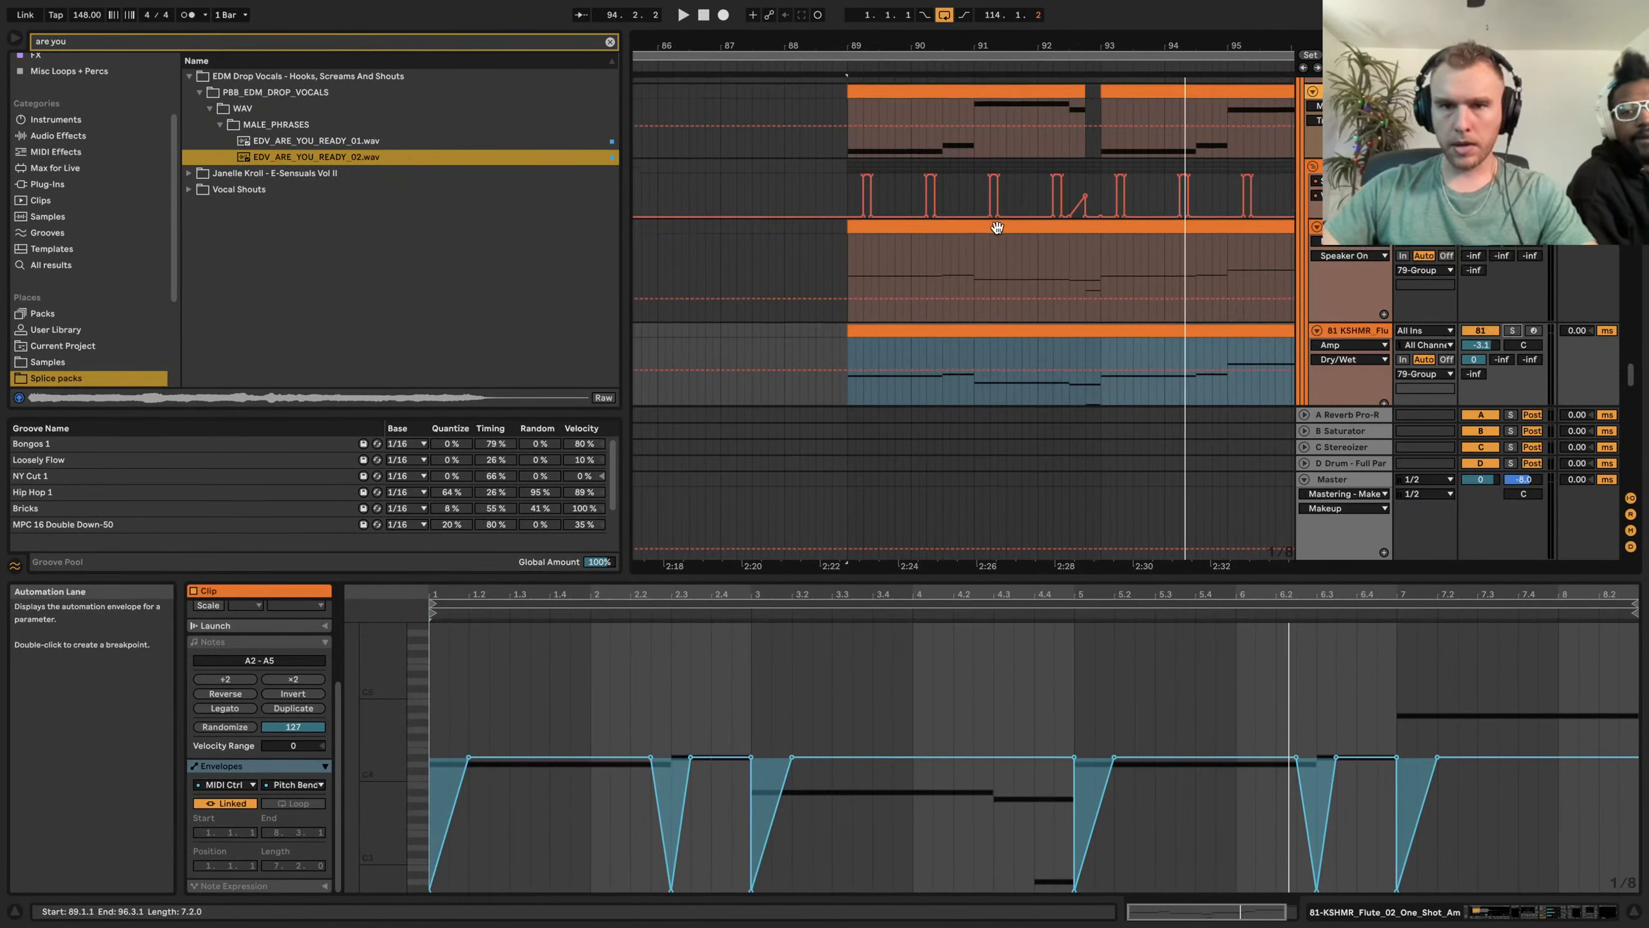
Play the drop's drum tracks from bar 89 and solo 12 Group
scroll(998, 231, up, 15)
scroll(998, 238, up, 10)
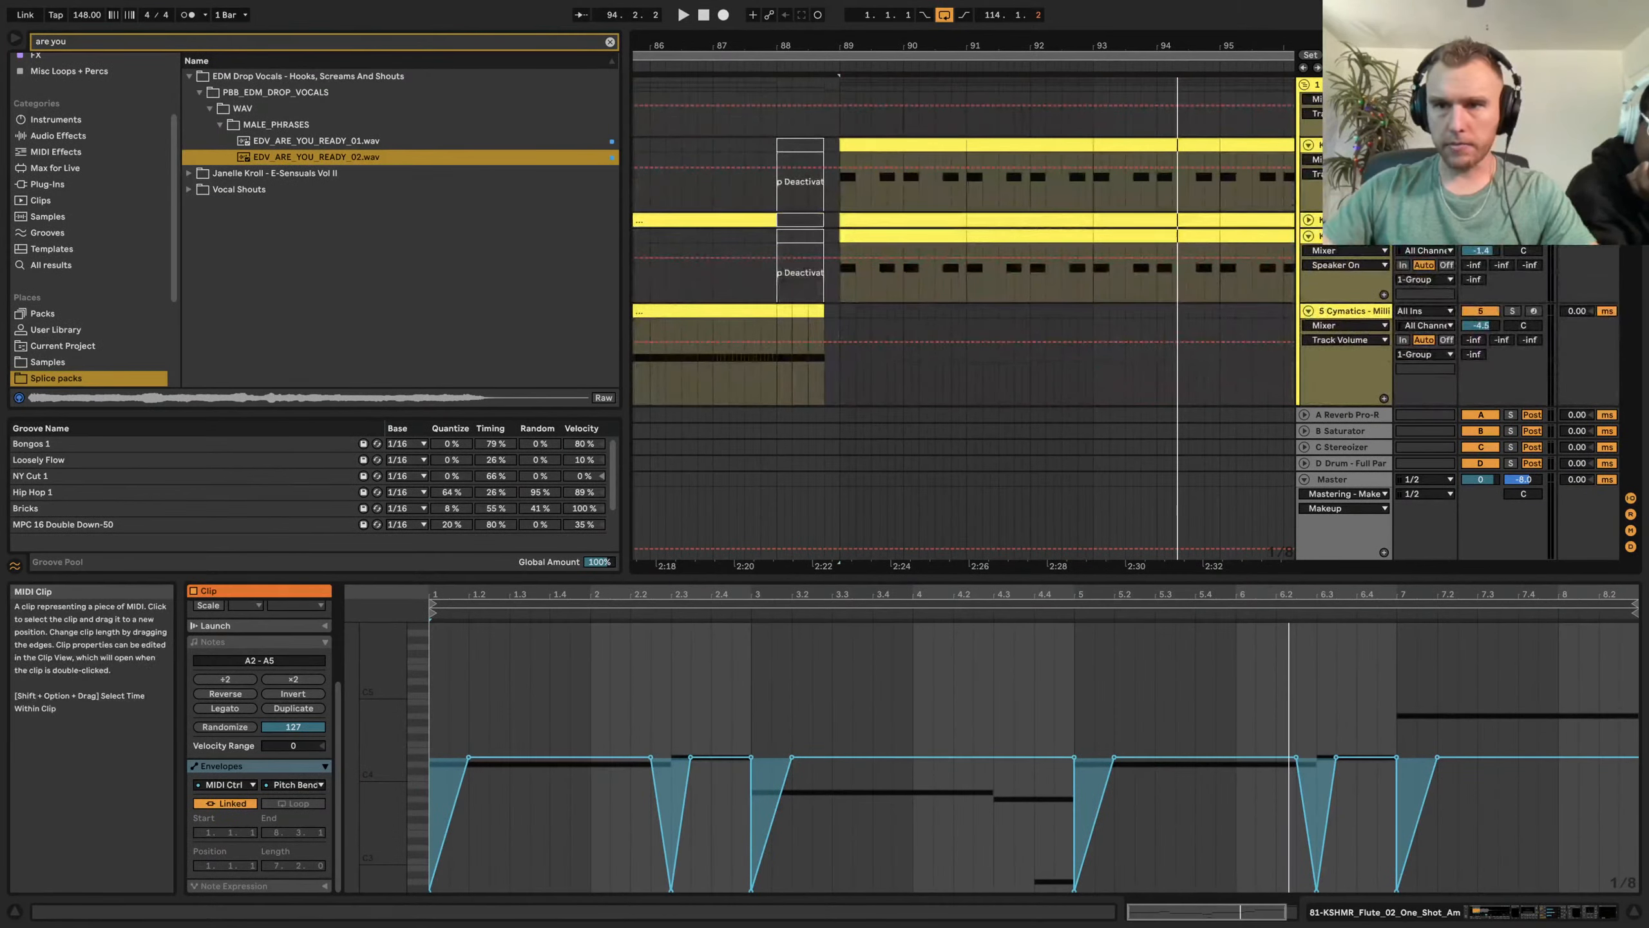
scroll(1131, 196, down, 5)
key(space)
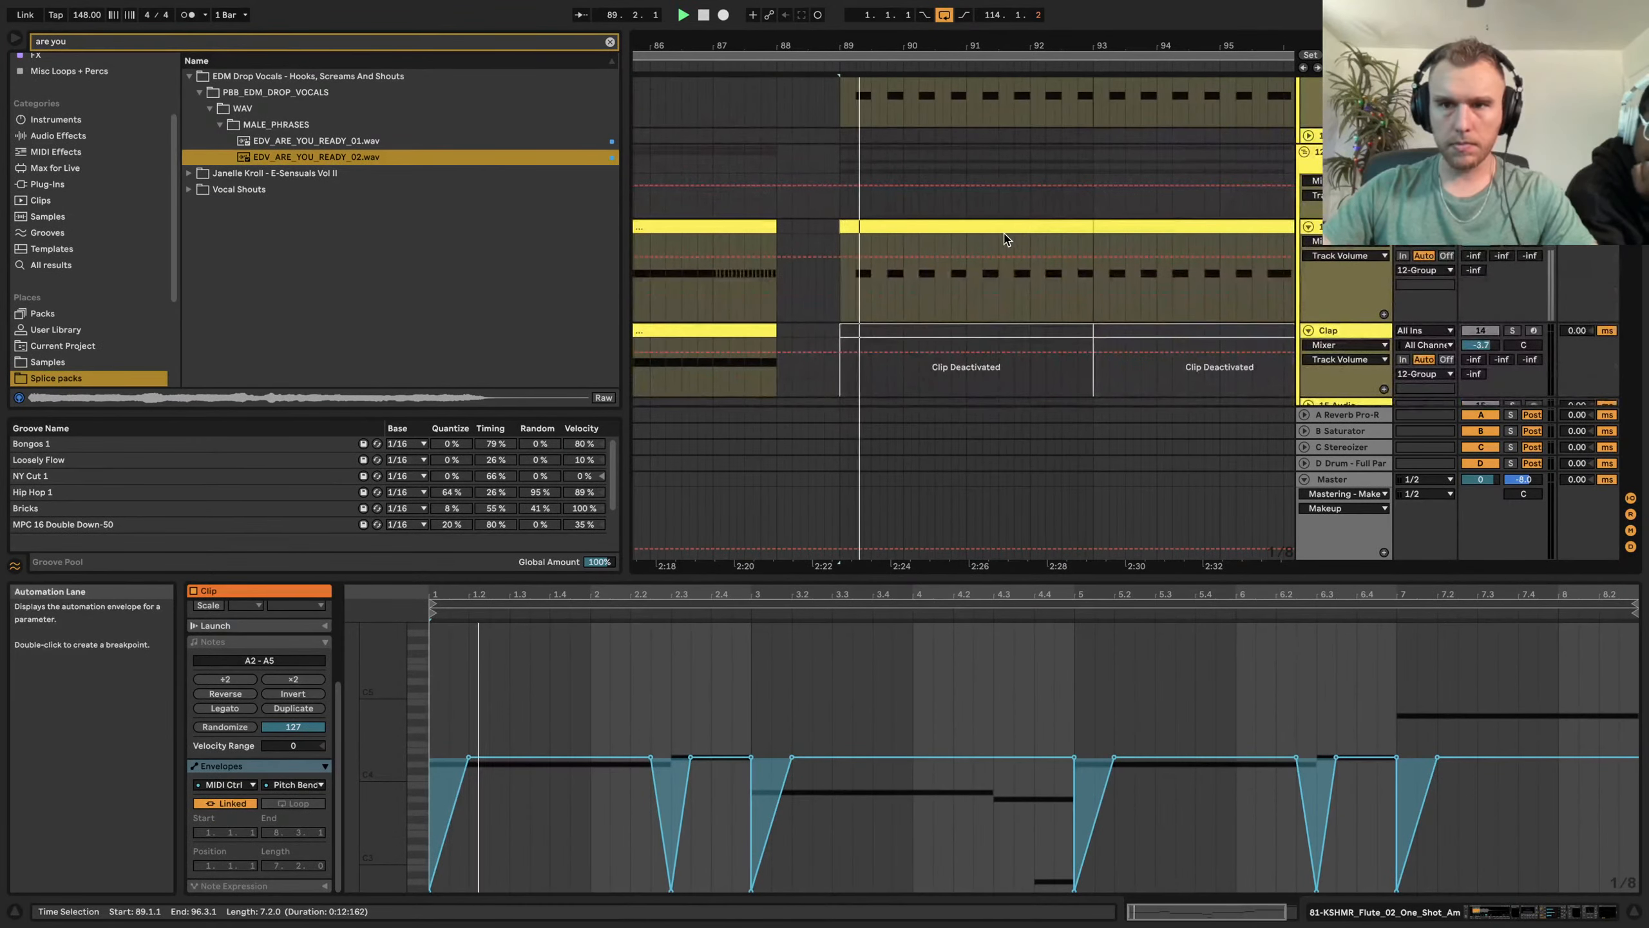
scroll(1005, 239, down, 5)
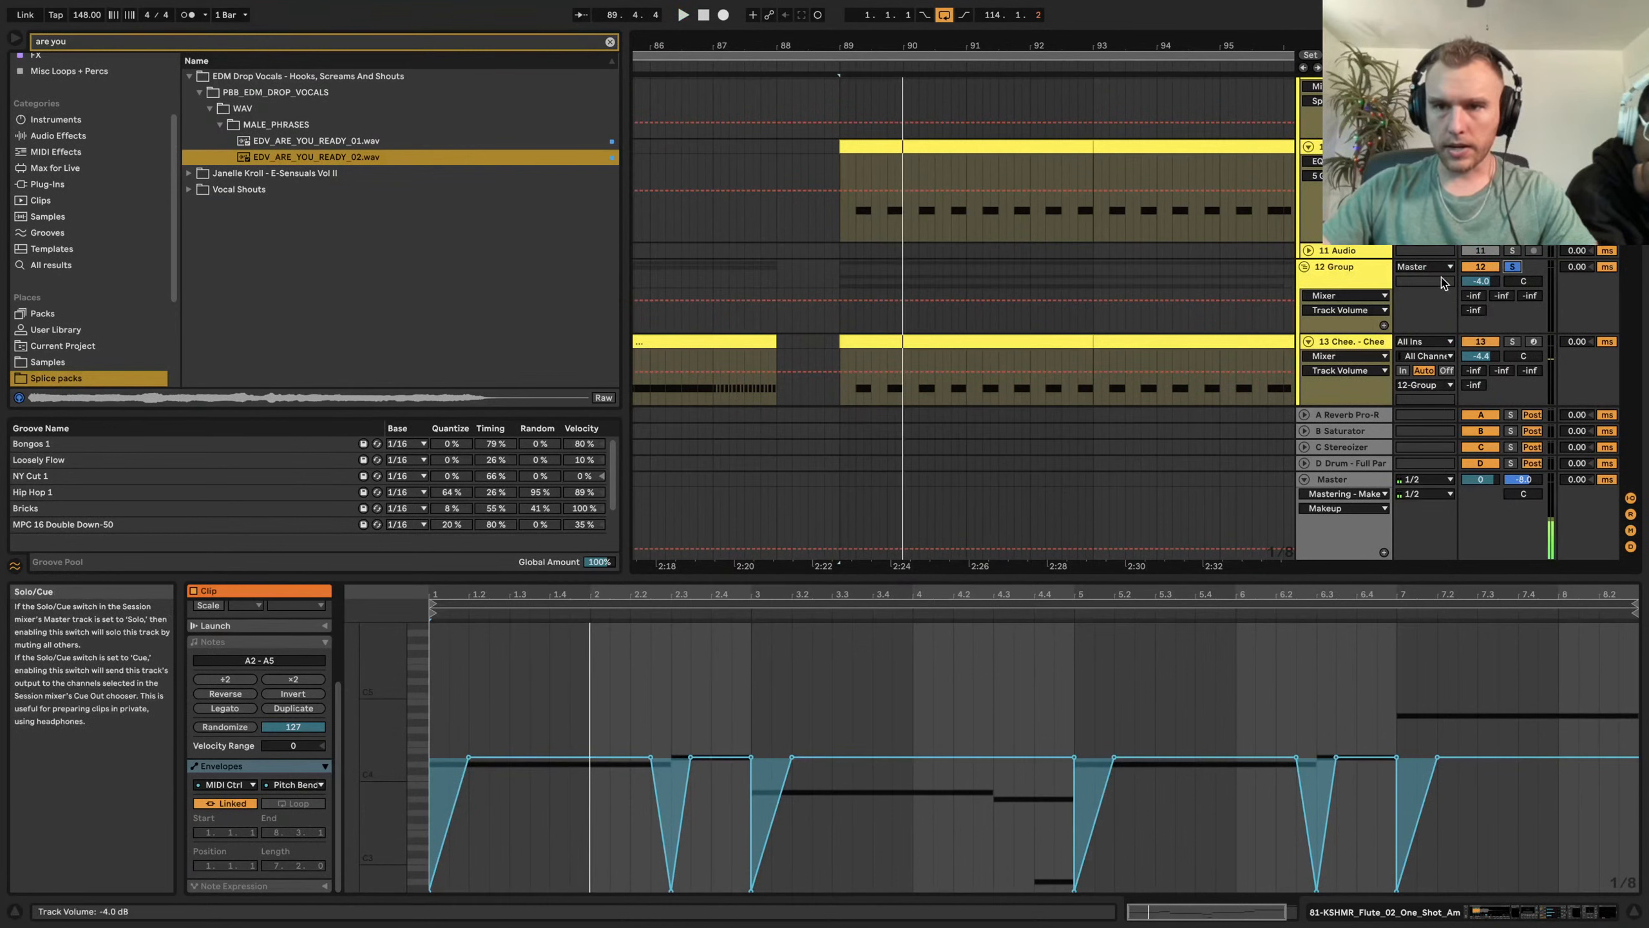
scroll(1219, 250, down, 2)
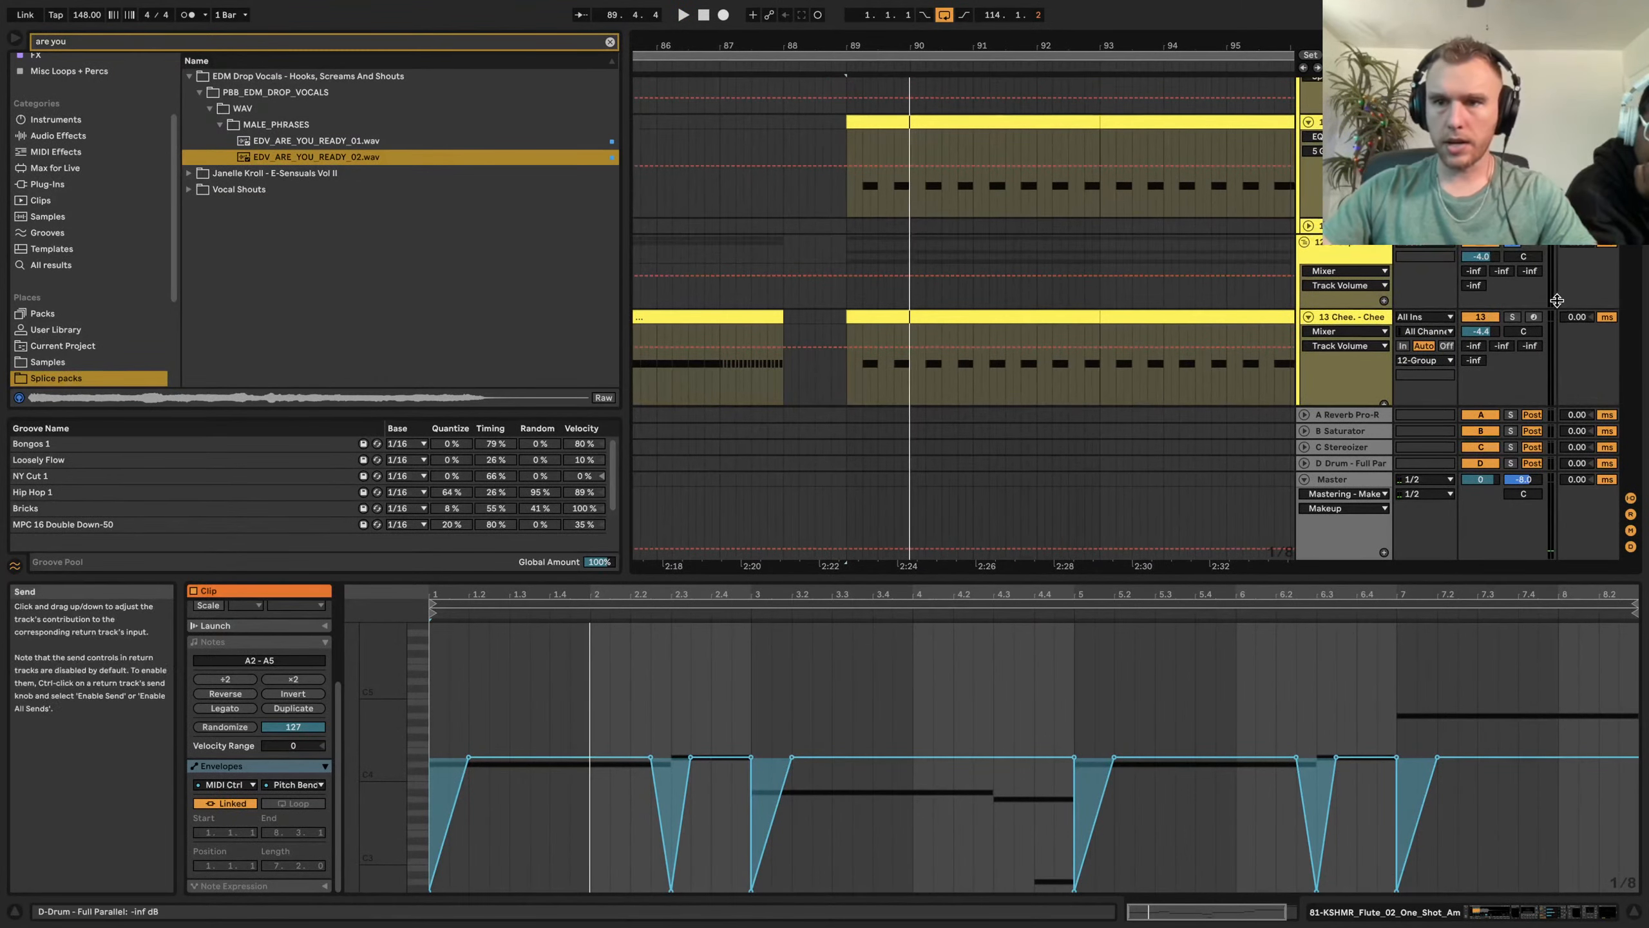
Solo the Snare / Clap group and play the drum layers from bar 89
scroll(1558, 301, up, 3)
scroll(1588, 299, up, 2)
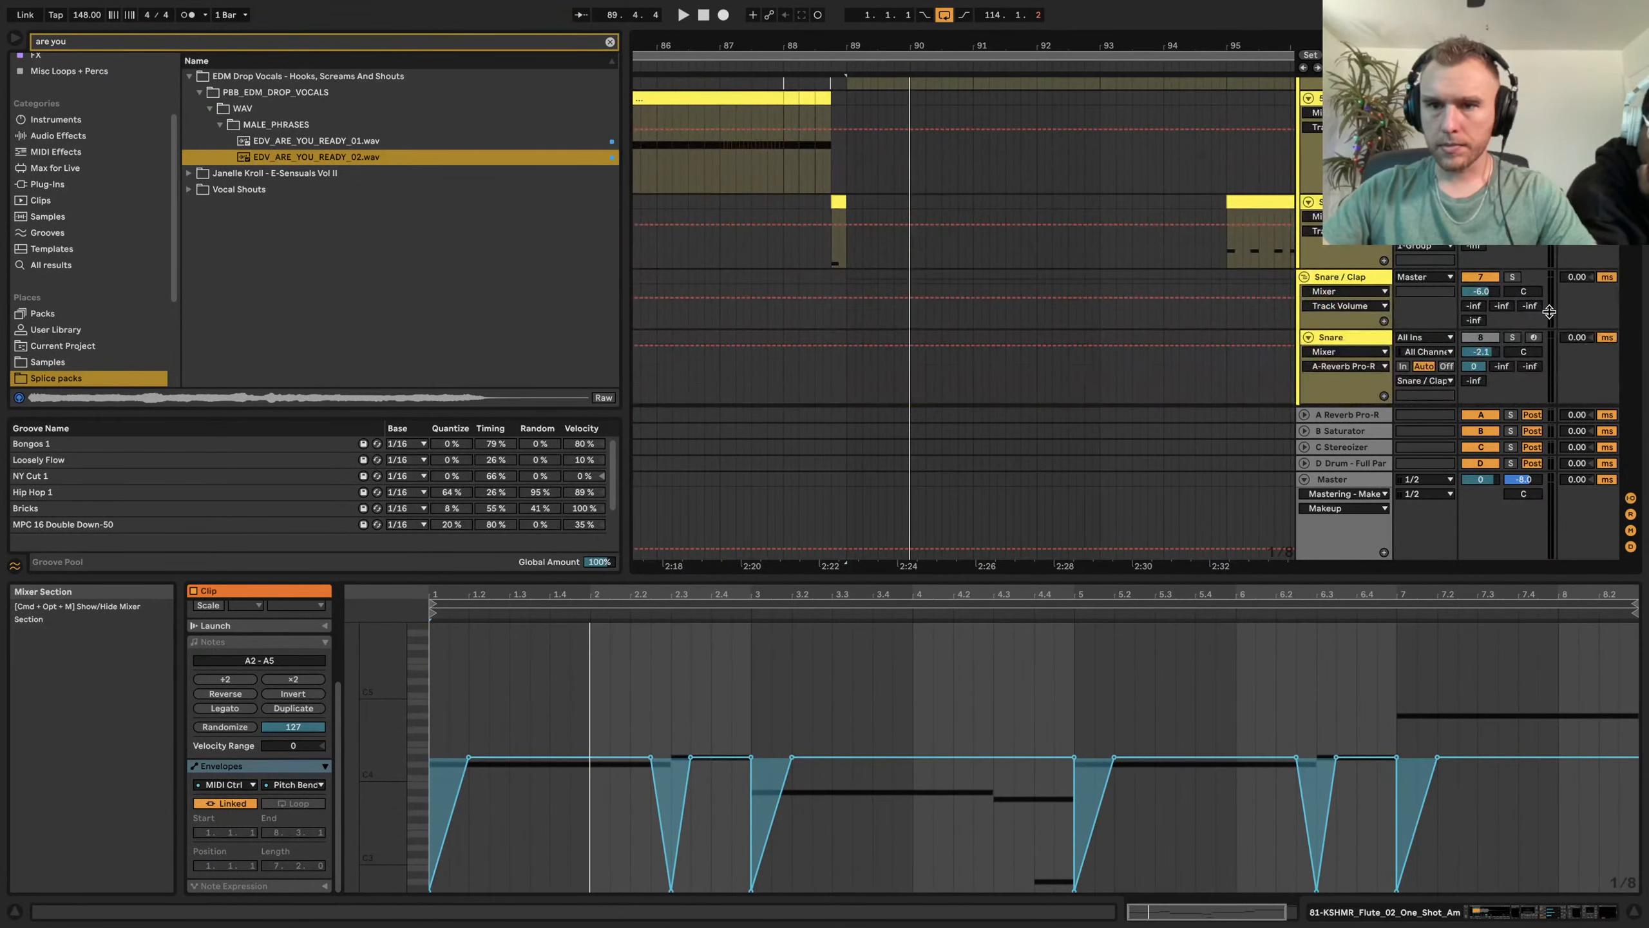
click(1512, 277)
key(space)
scroll(1017, 232, down, 8)
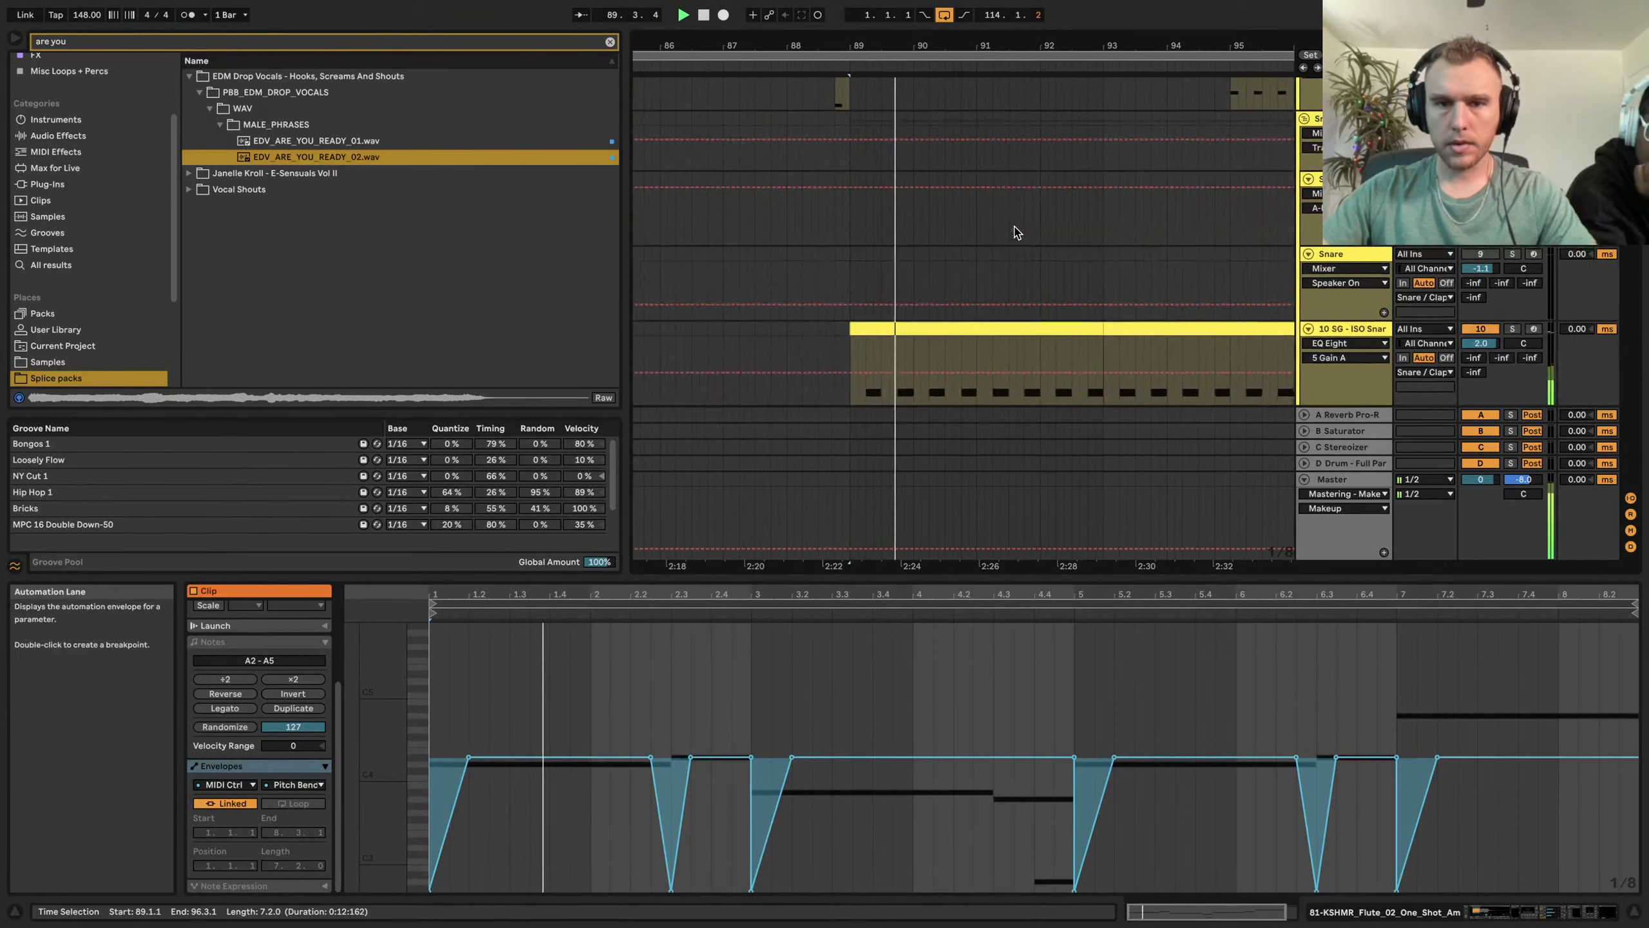
scroll(1065, 228, down, 5)
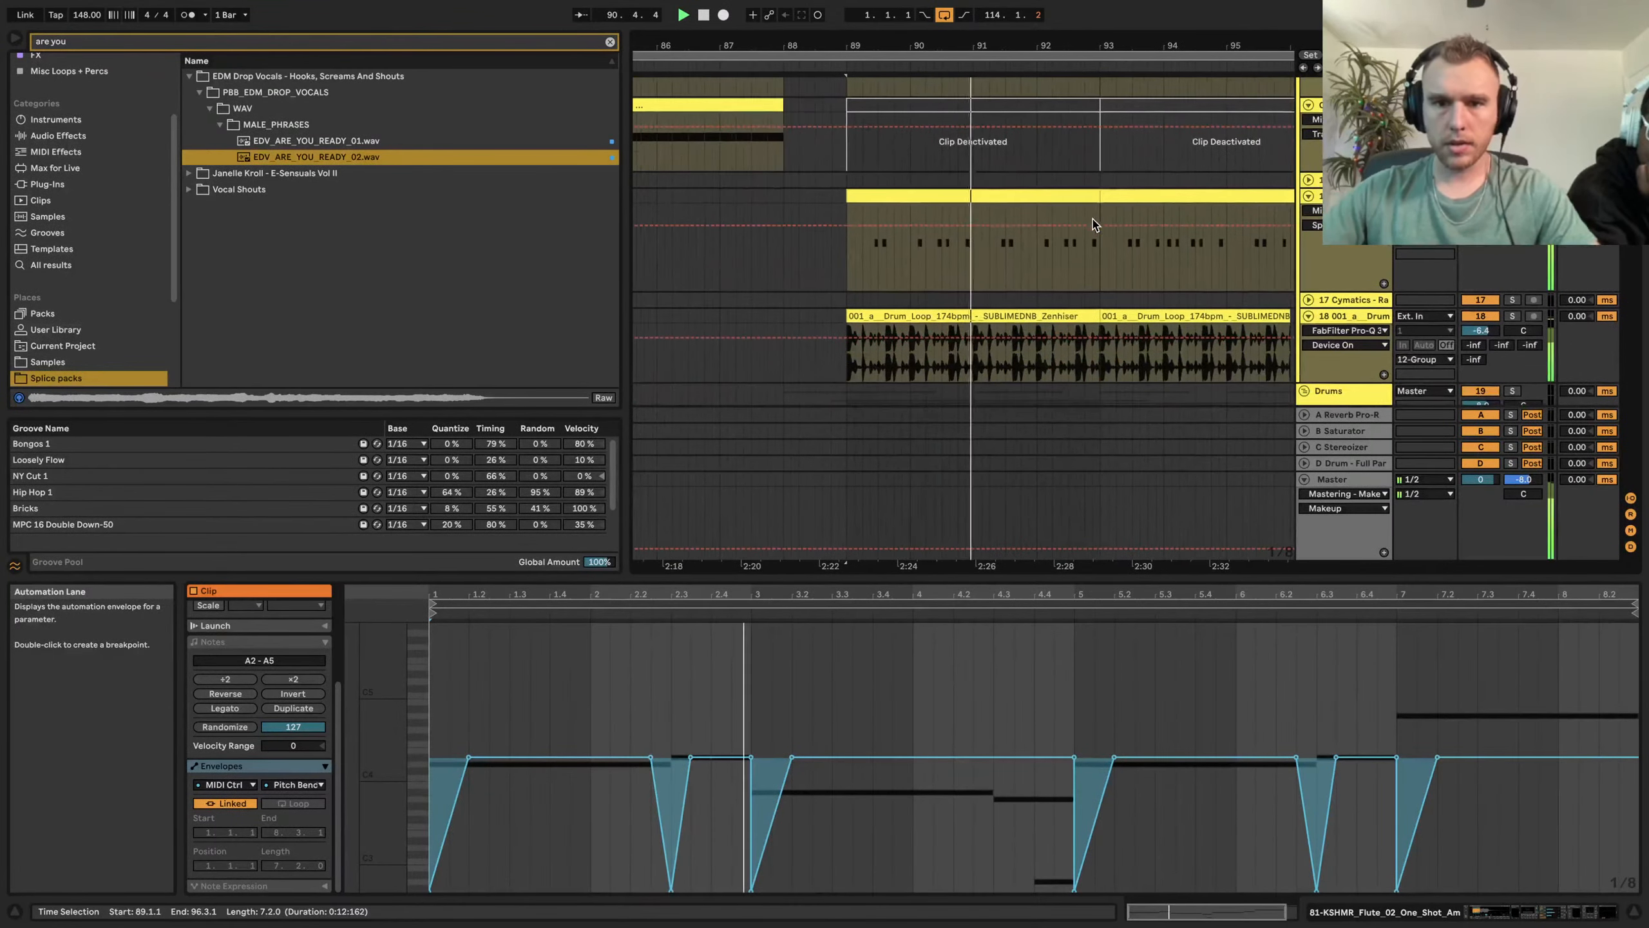
scroll(1378, 292, up, 5)
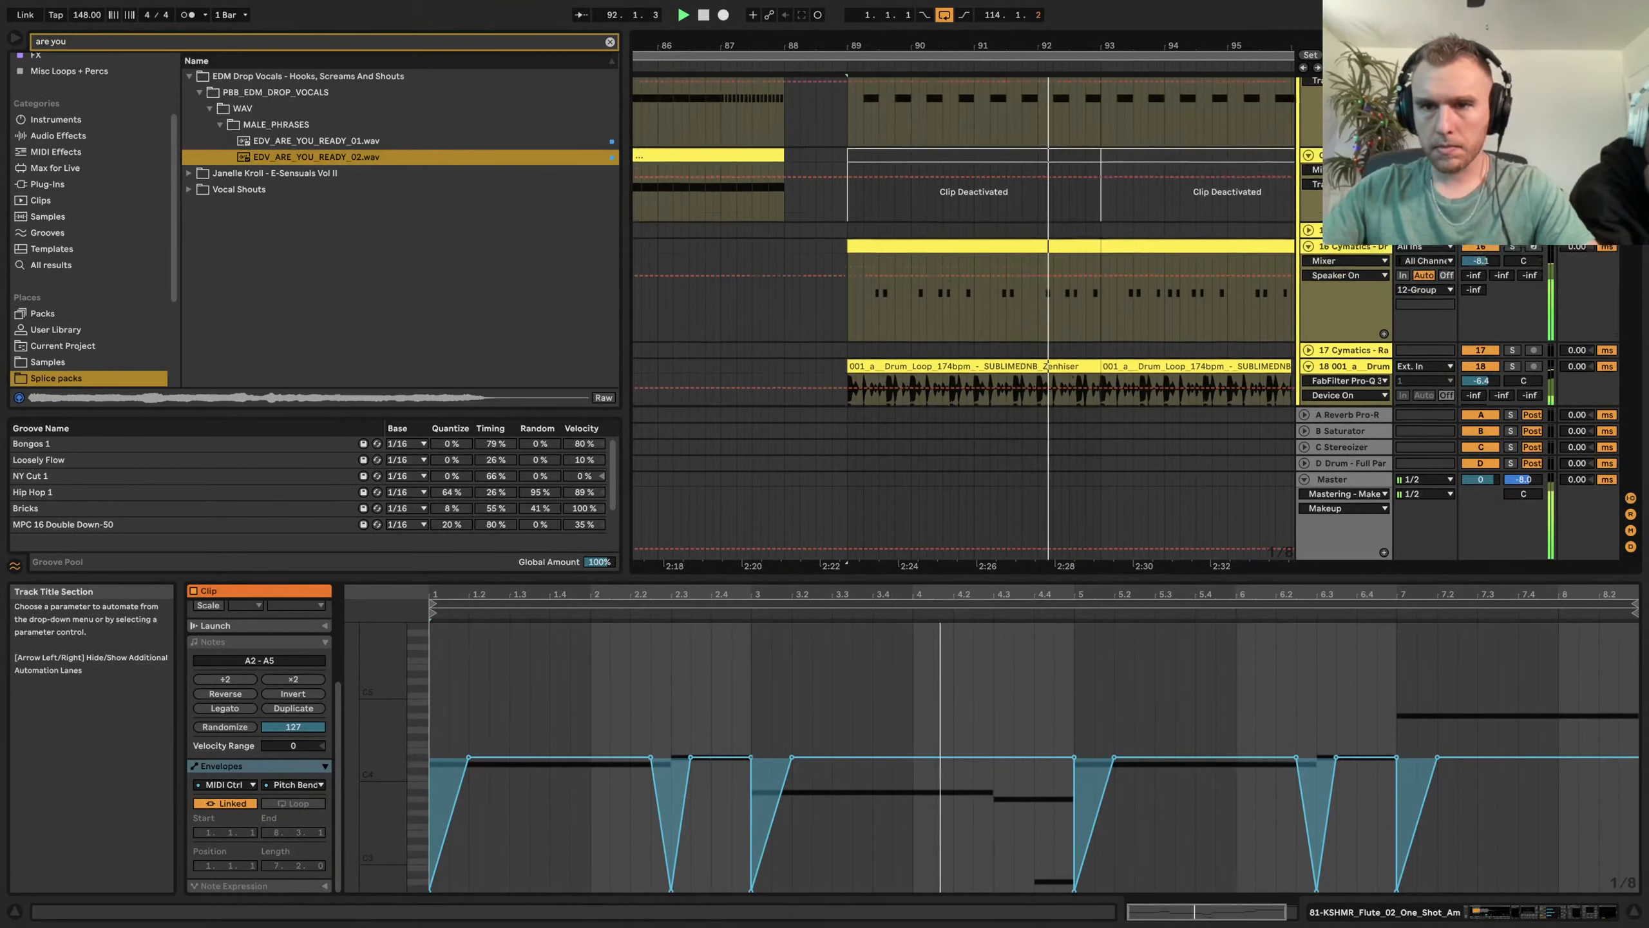
Solo the 10-SG ISO Snare track and play its layer from bar 89
click(1512, 251)
scroll(857, 197, up, 3)
click(857, 197)
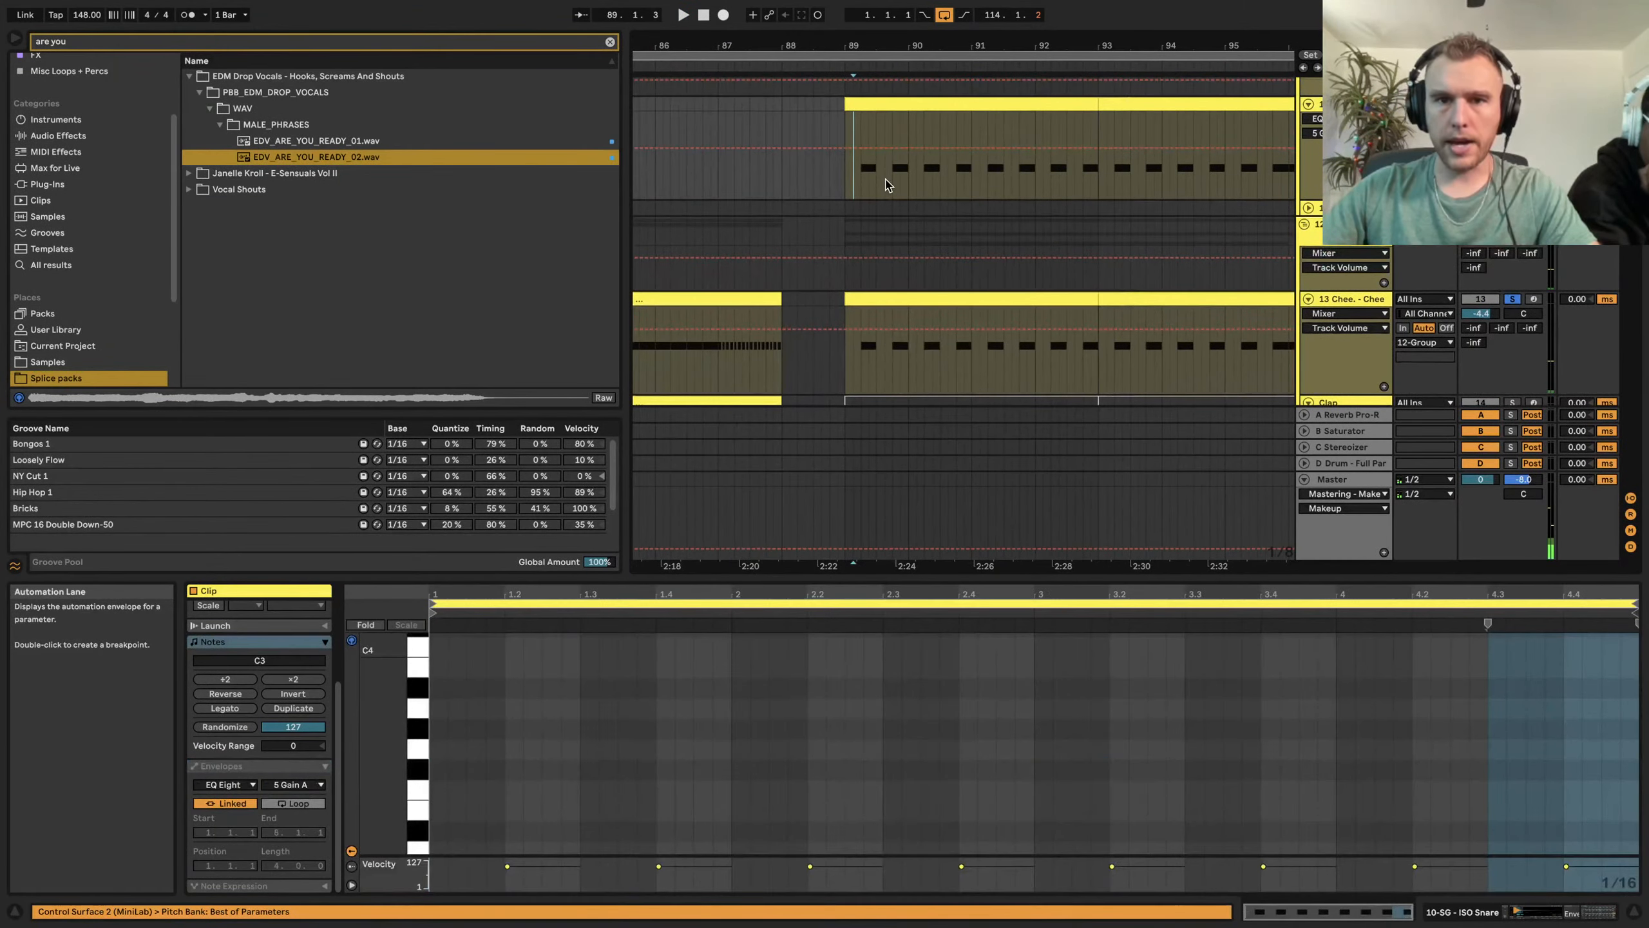
scroll(1121, 245, up, 6)
click(1513, 247)
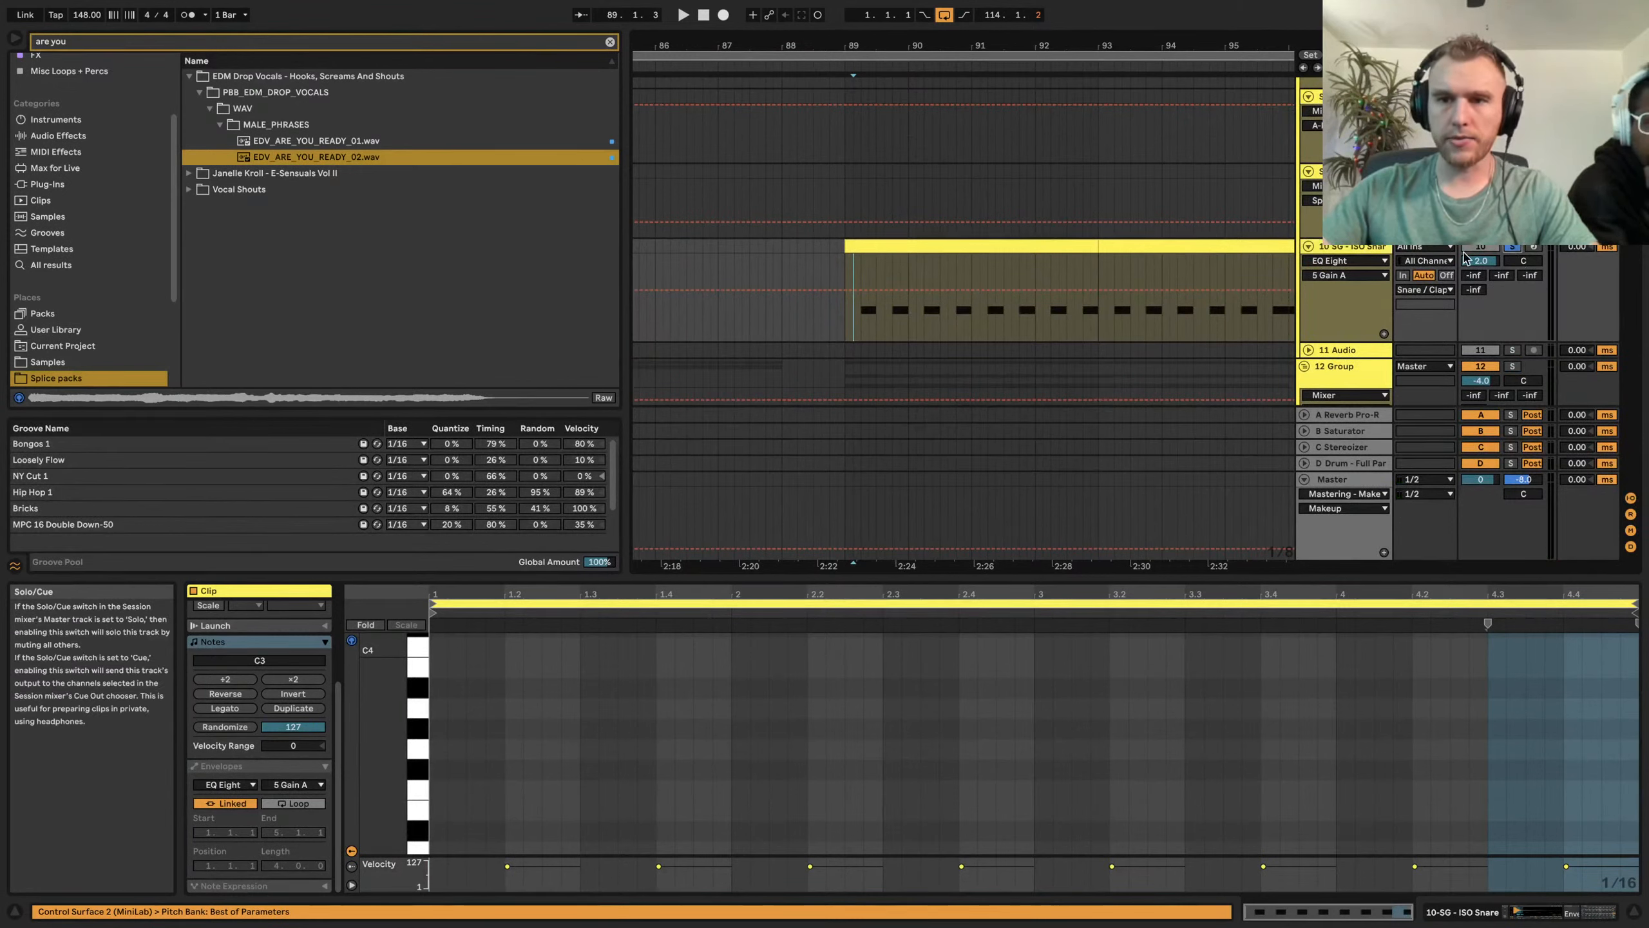
key(space)
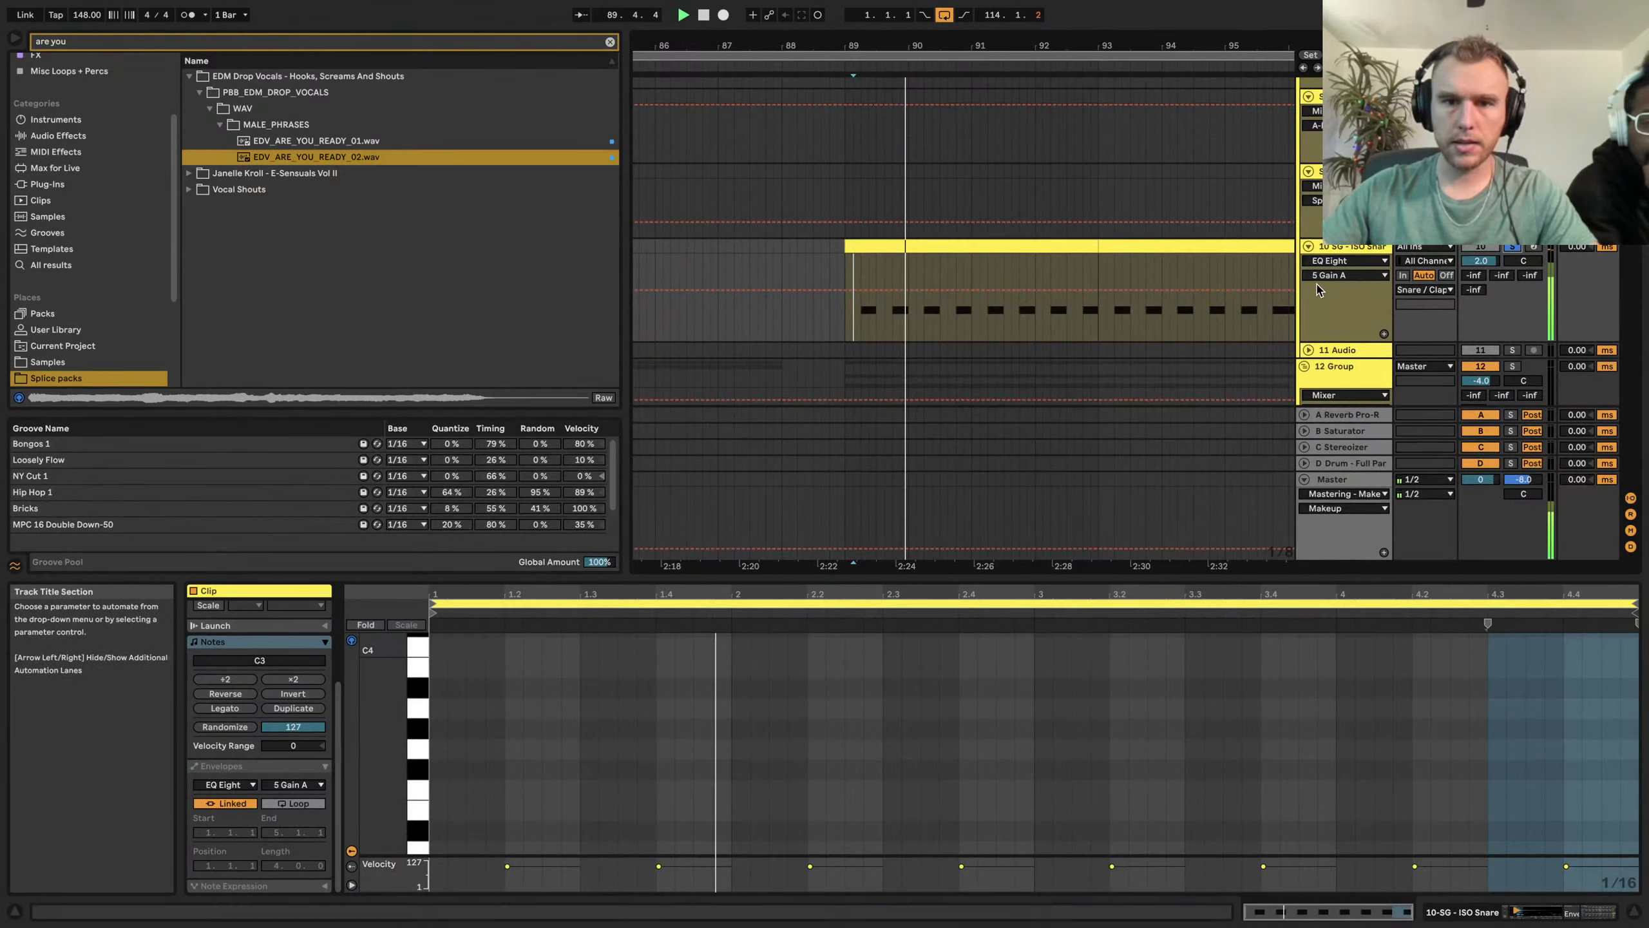
Solo the 13-Chee snare track and play it from bar 89 with its sampler and EQ Eight devices shown
scroll(795, 385, down, 5)
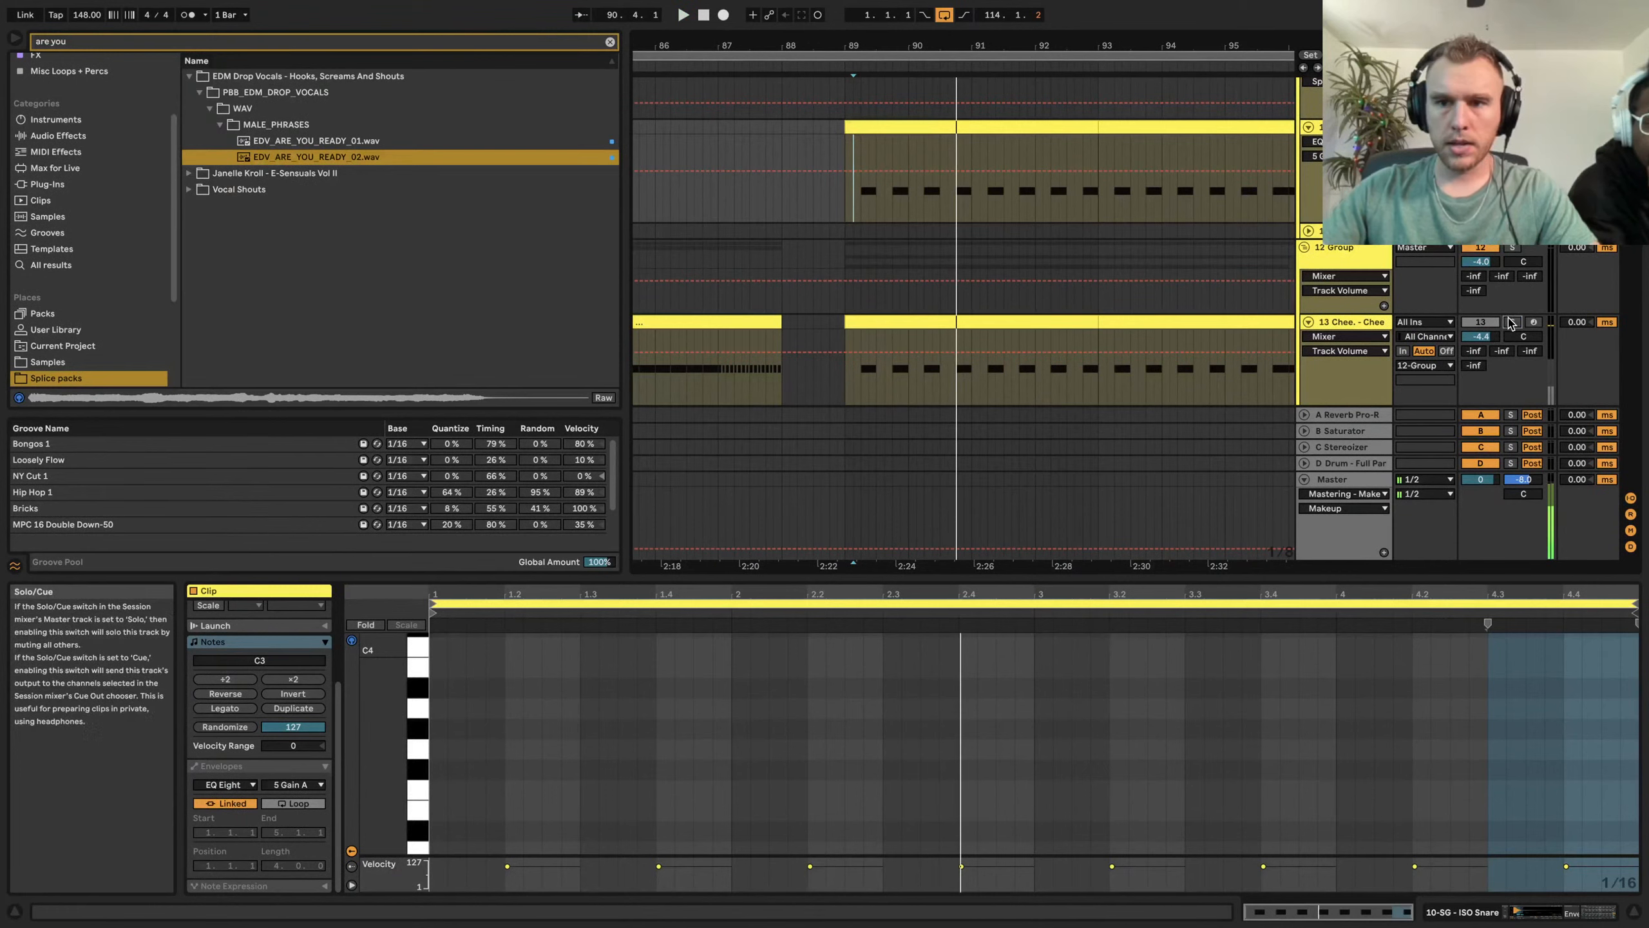
click(862, 387)
scroll(865, 384, down, 7)
scroll(864, 385, left, 3)
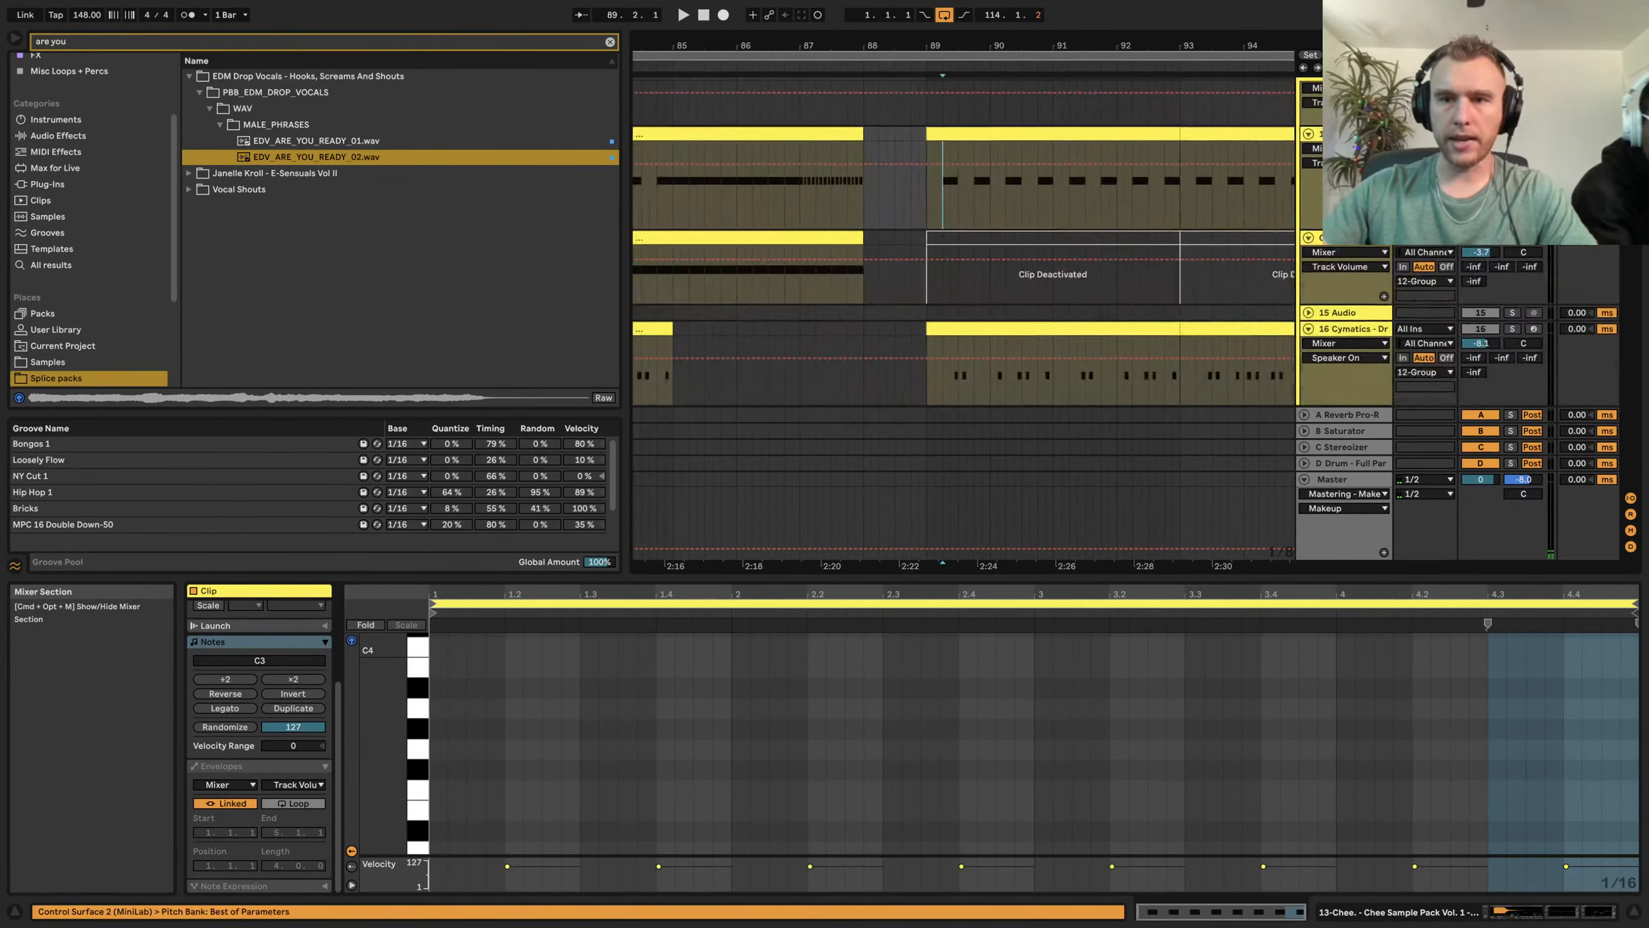
key(shift+Tab)
key(space)
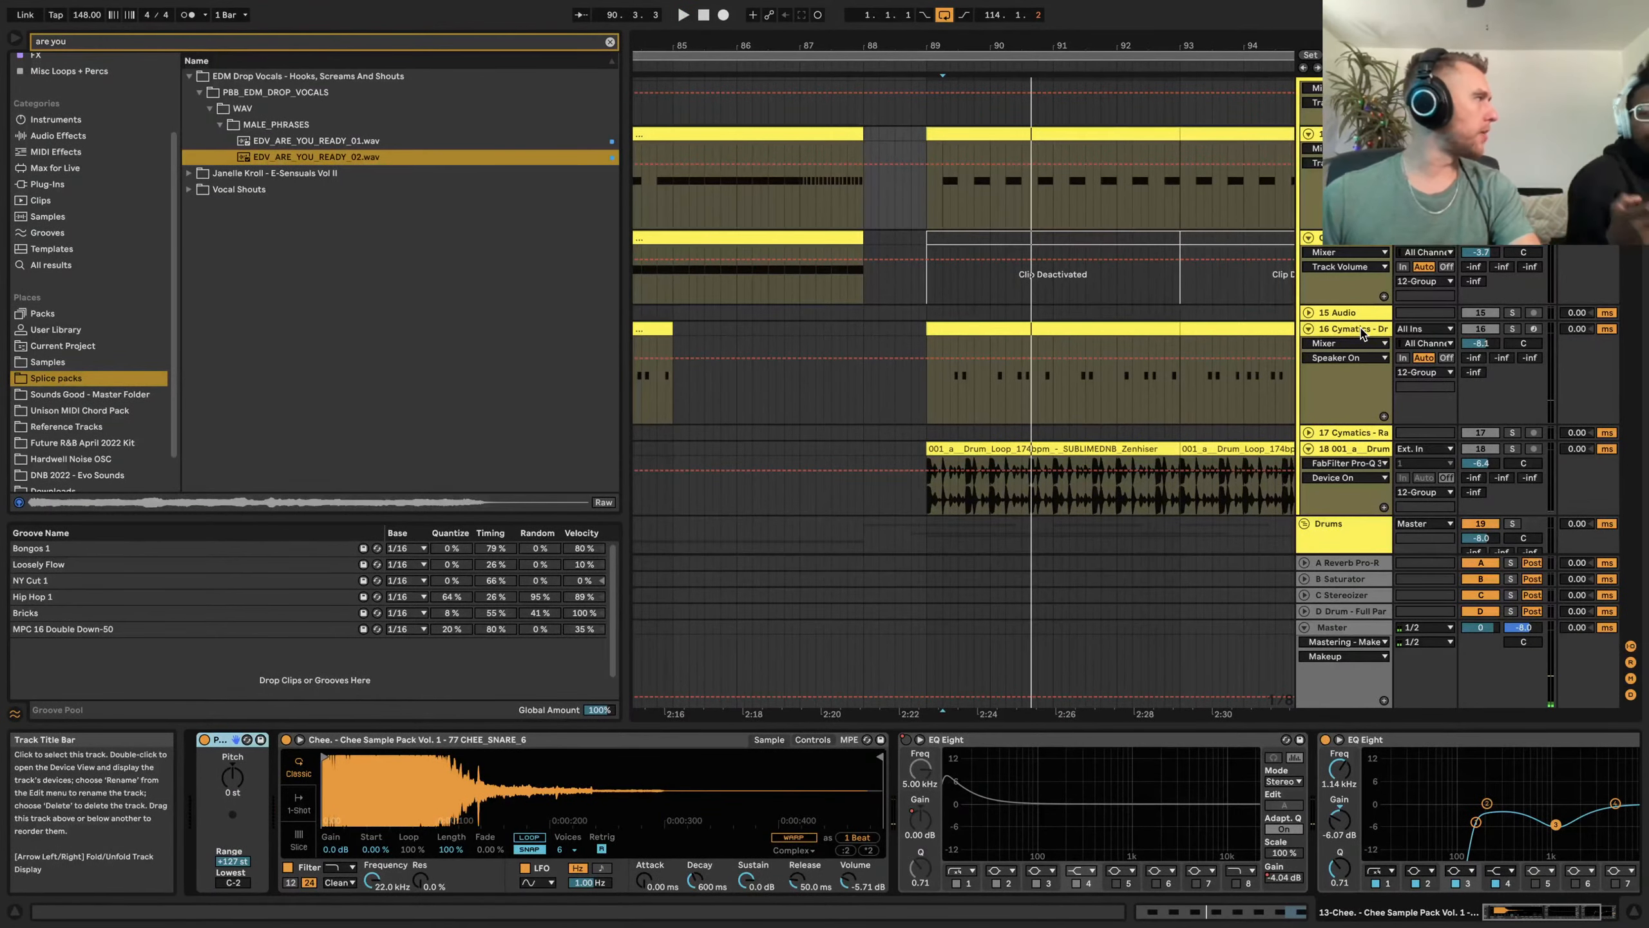
Solo the 16-Cymatics Dreams Classic Snare track and play the snare layers from bar 89
scroll(1361, 366, down, 1)
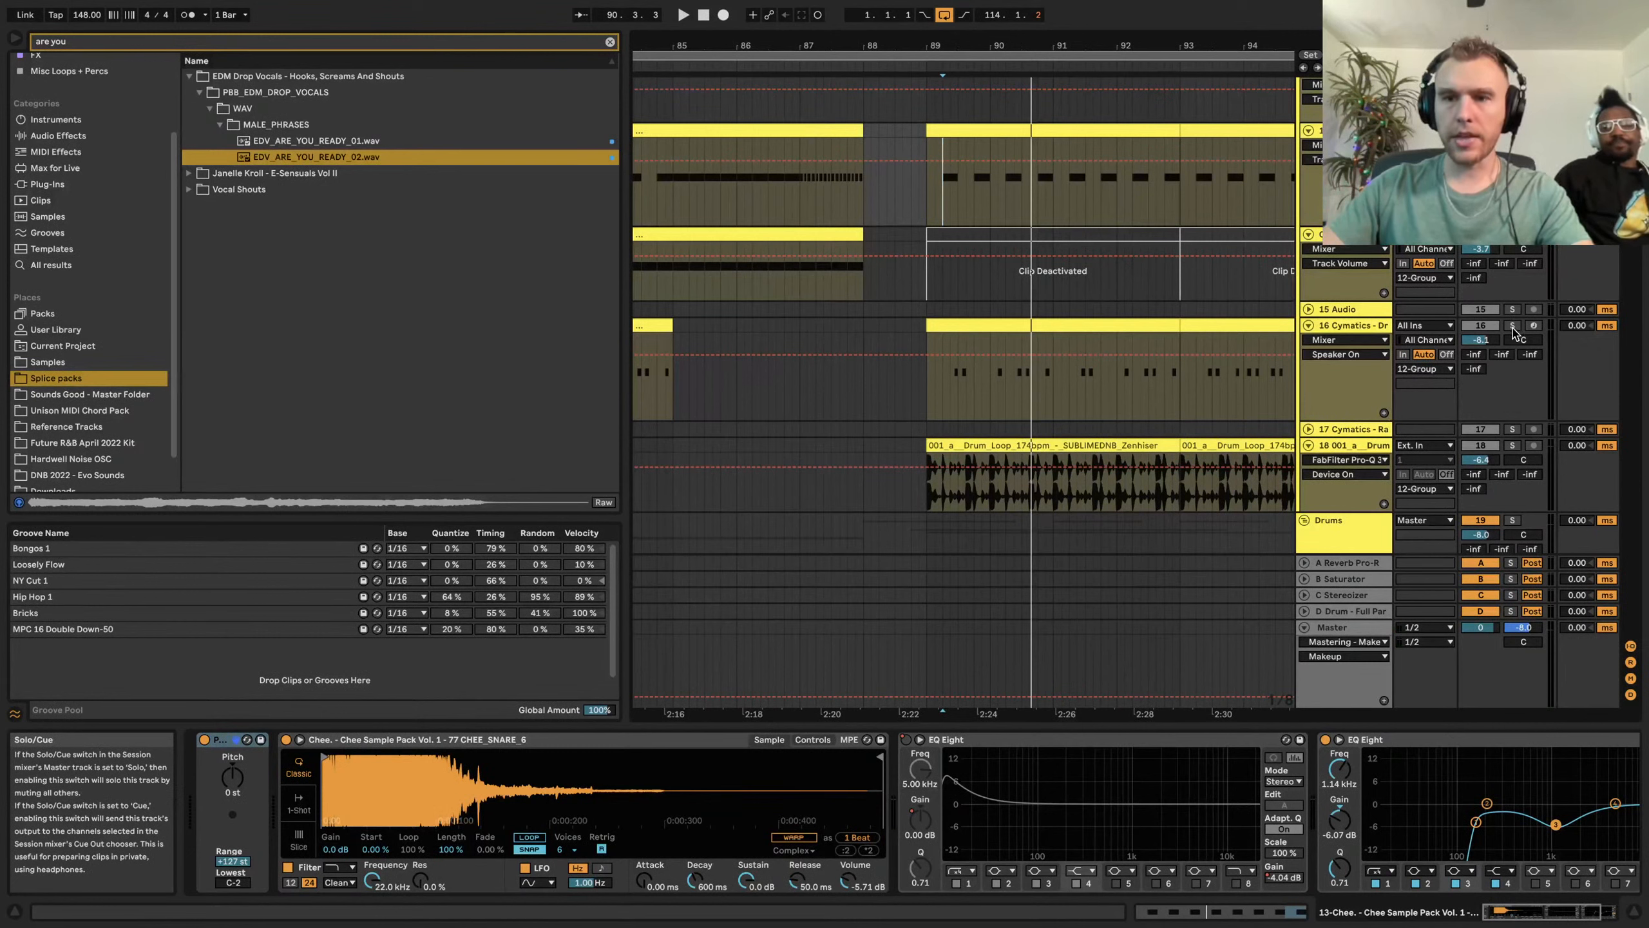
click(948, 398)
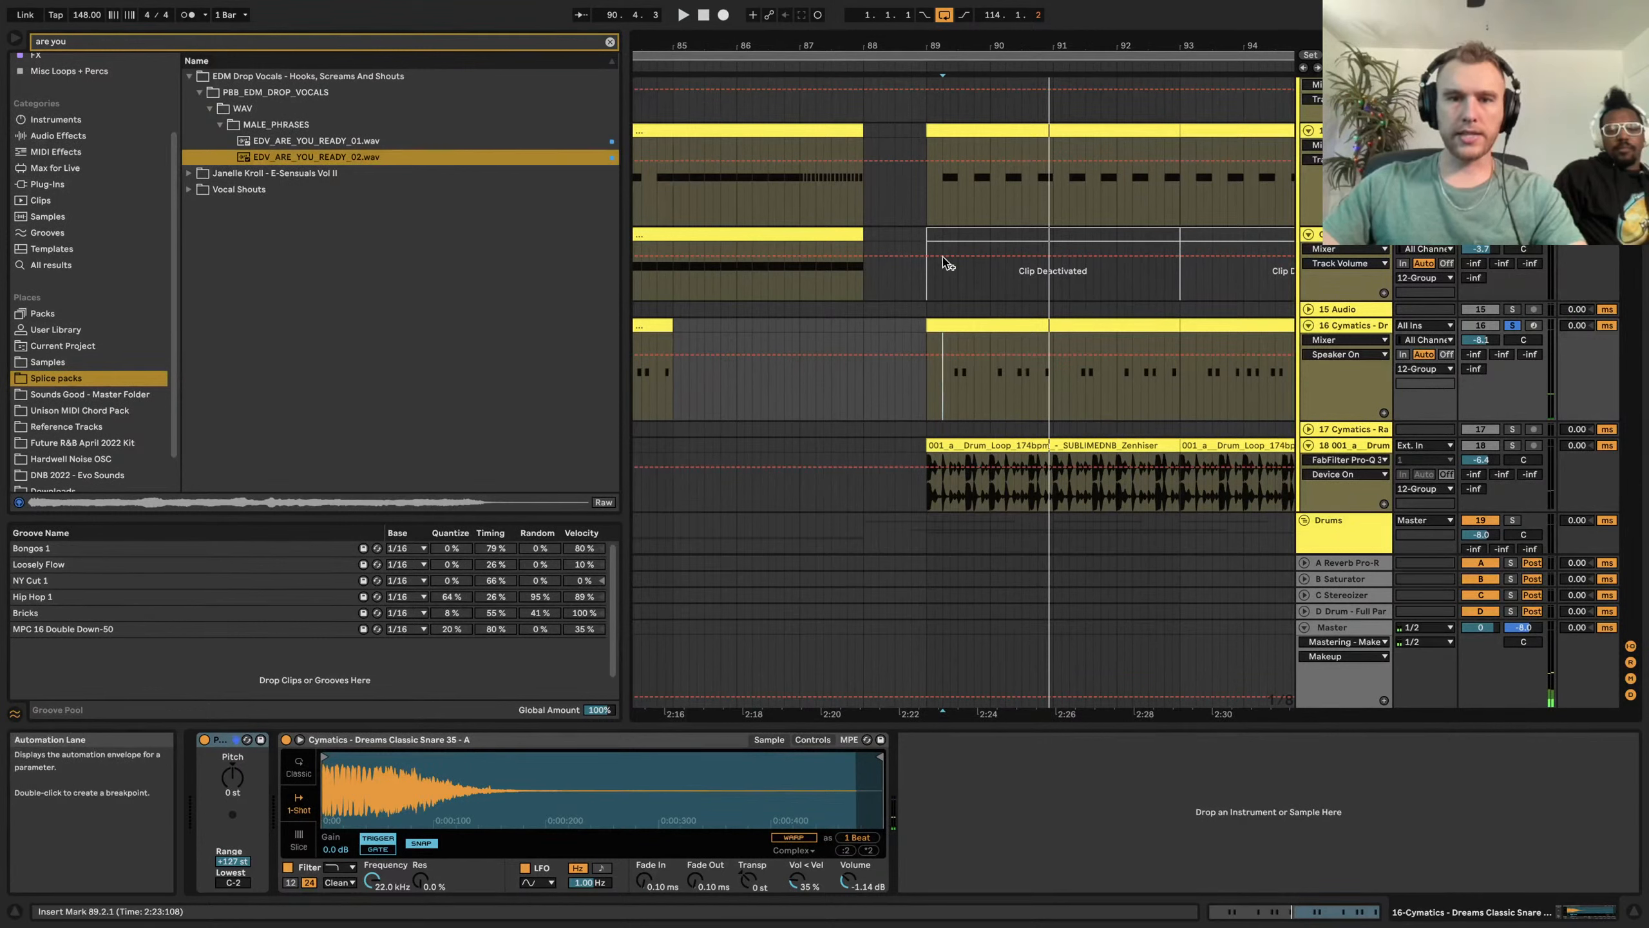
click(931, 194)
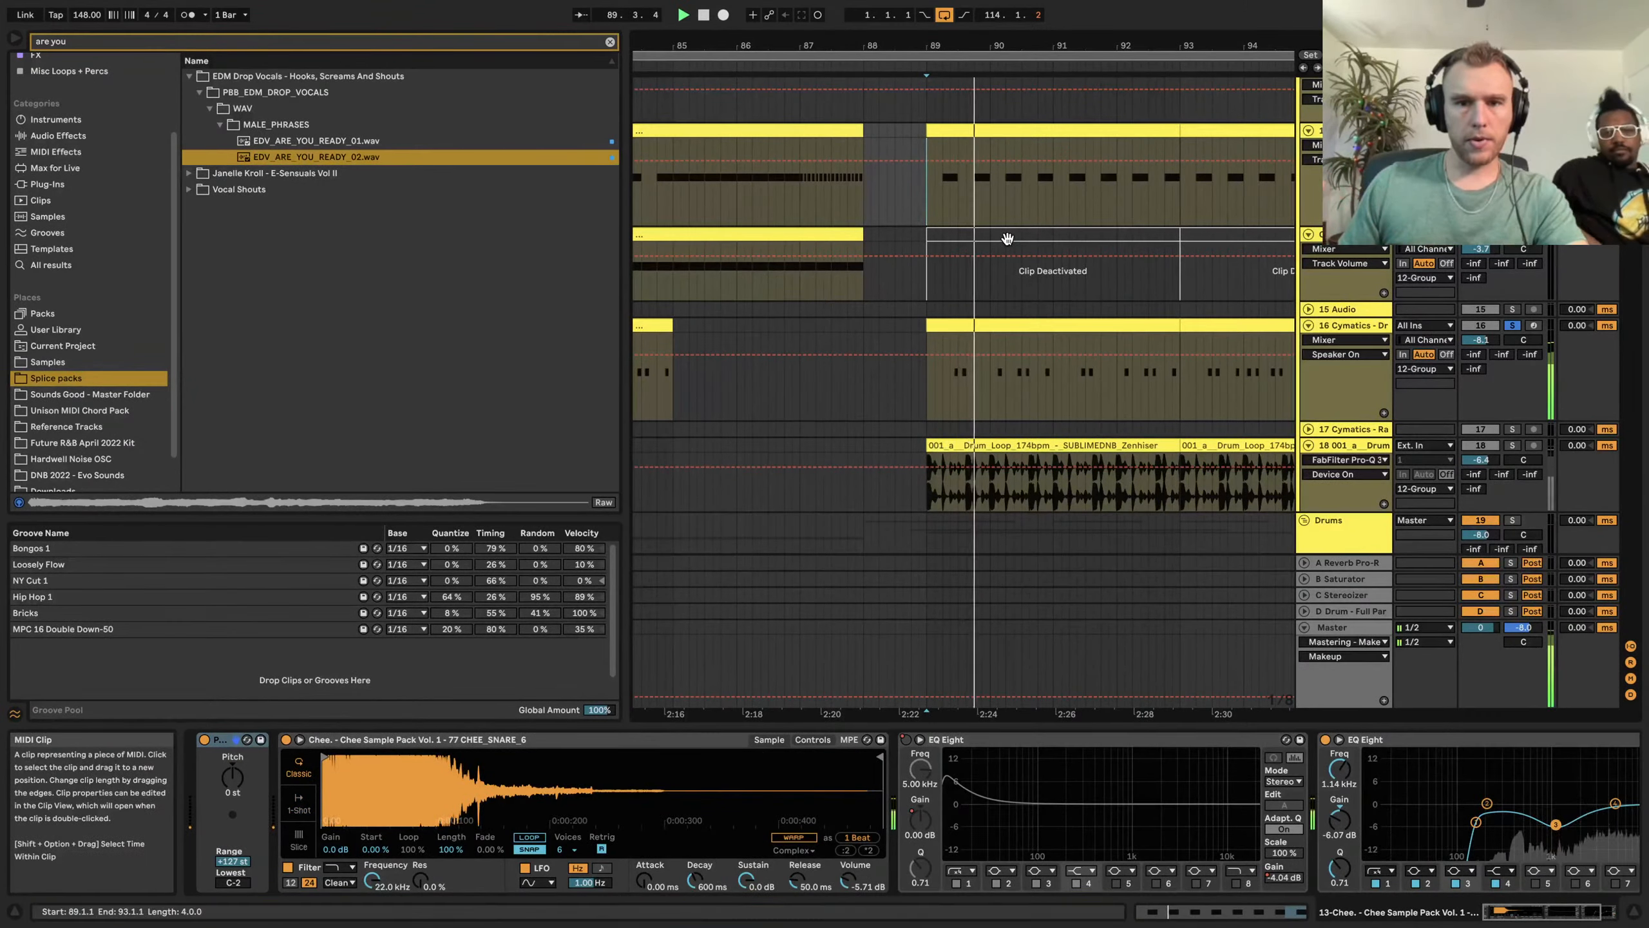
key(space)
Solo the track 18 drum loop, select its clip at bar 89 and play it with the other soloed drums
scroll(1010, 229, down, 2)
scroll(1010, 229, left, 3)
click(1512, 370)
click(1111, 369)
scroll(1136, 370, right, 2)
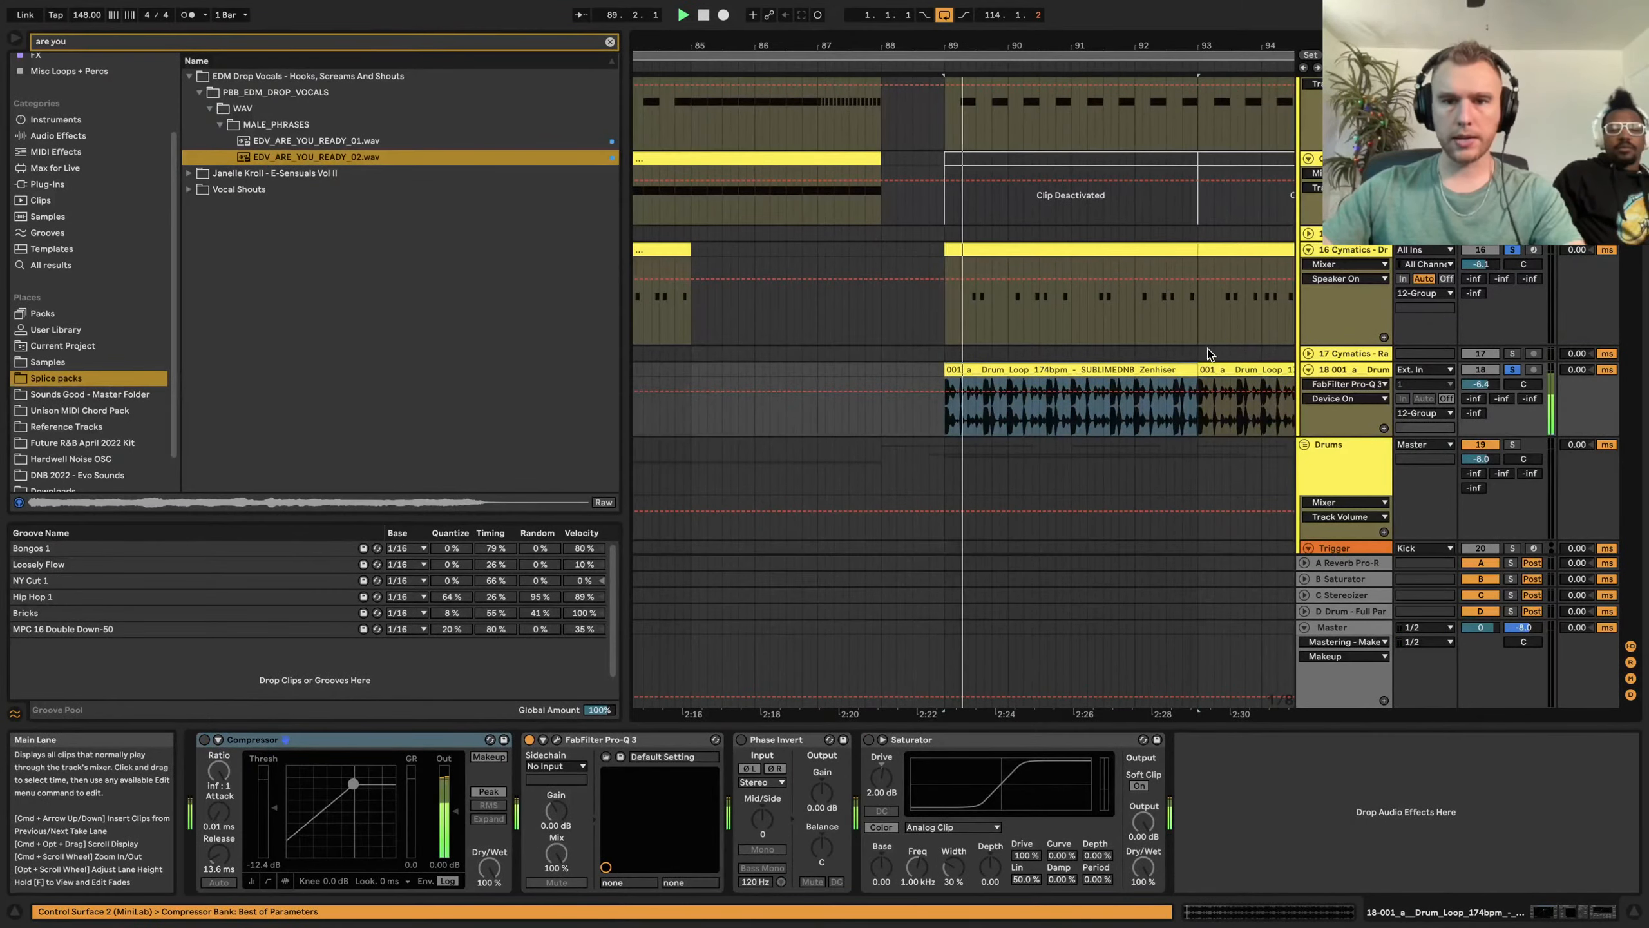
scroll(1195, 344, up, 10)
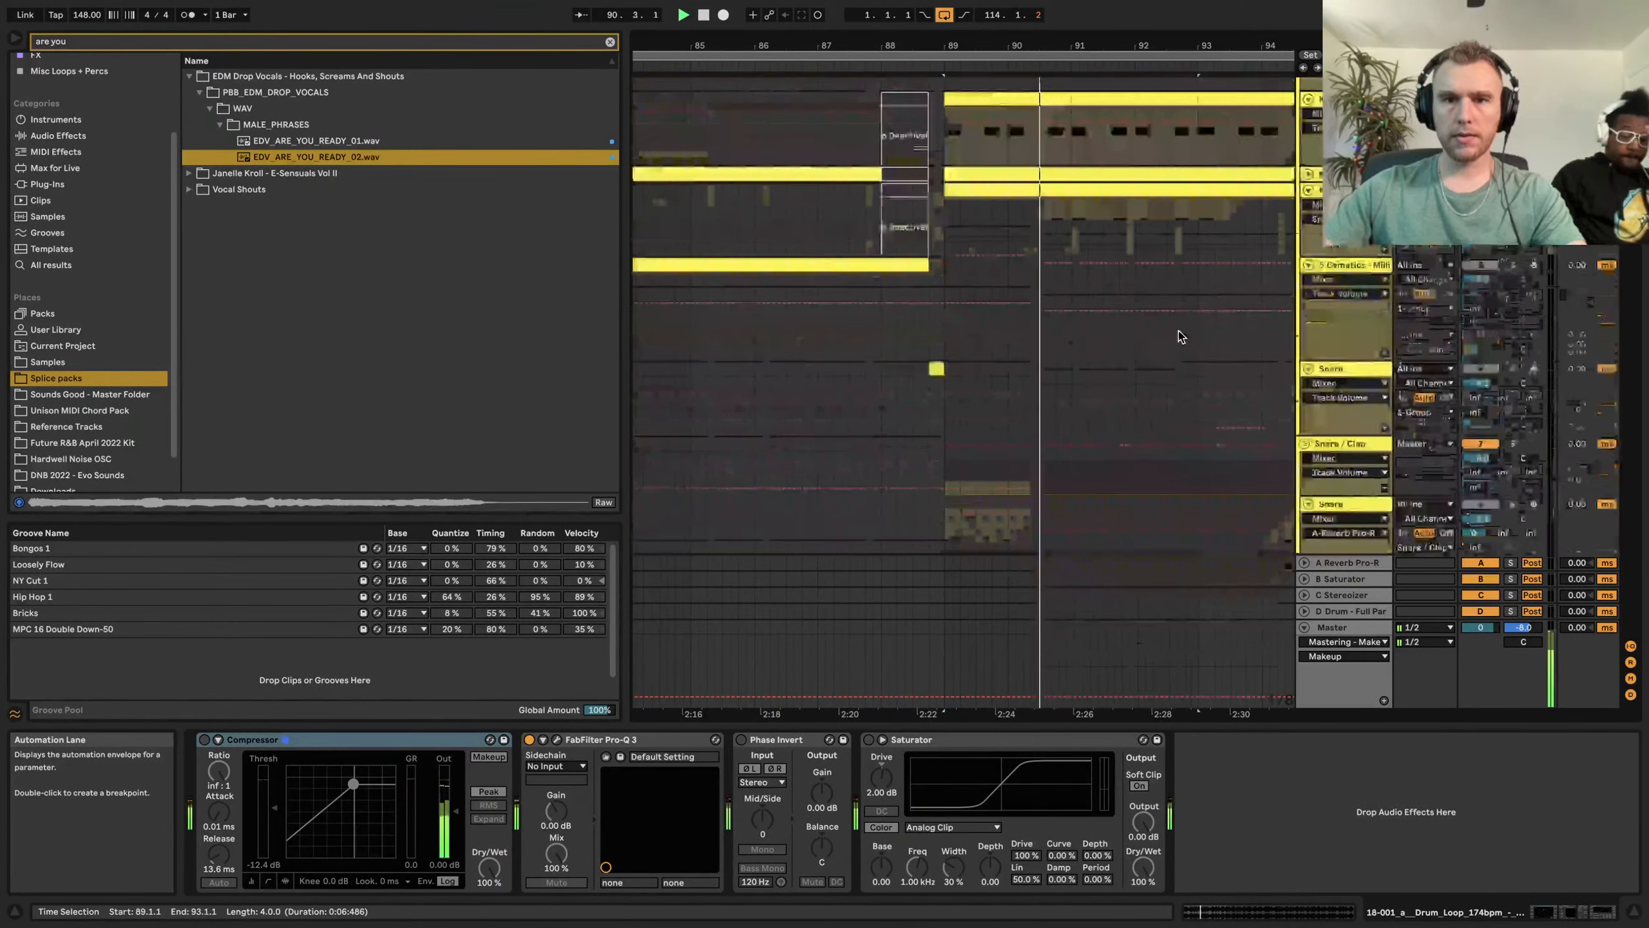
scroll(1179, 332, up, 2)
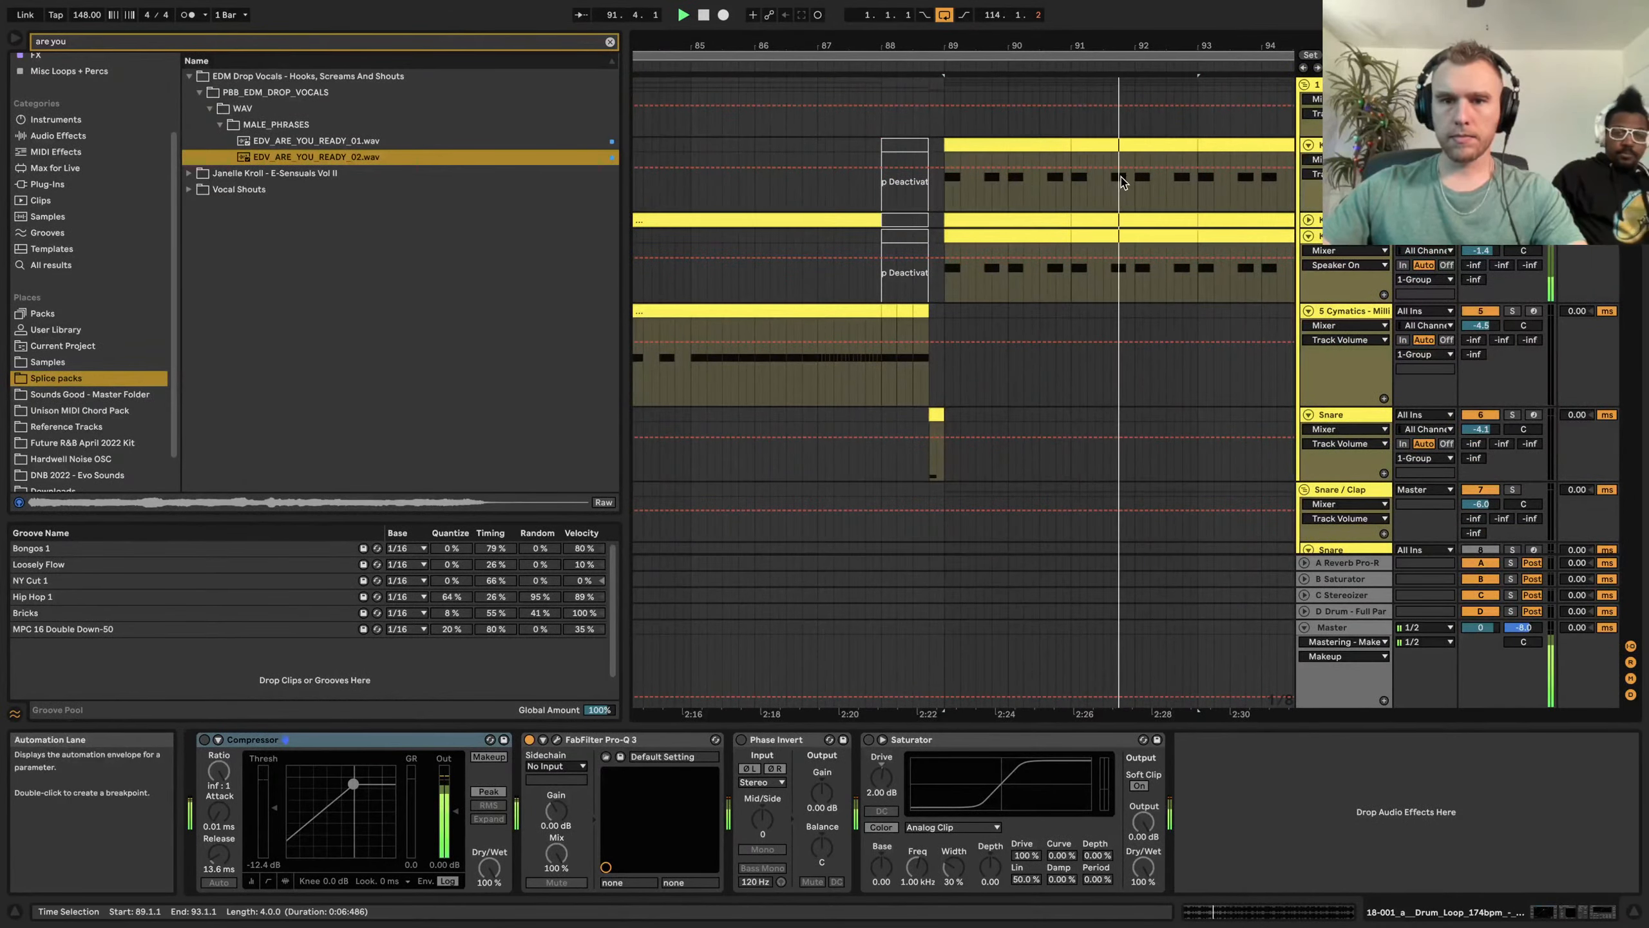
scroll(1162, 177, down, 6)
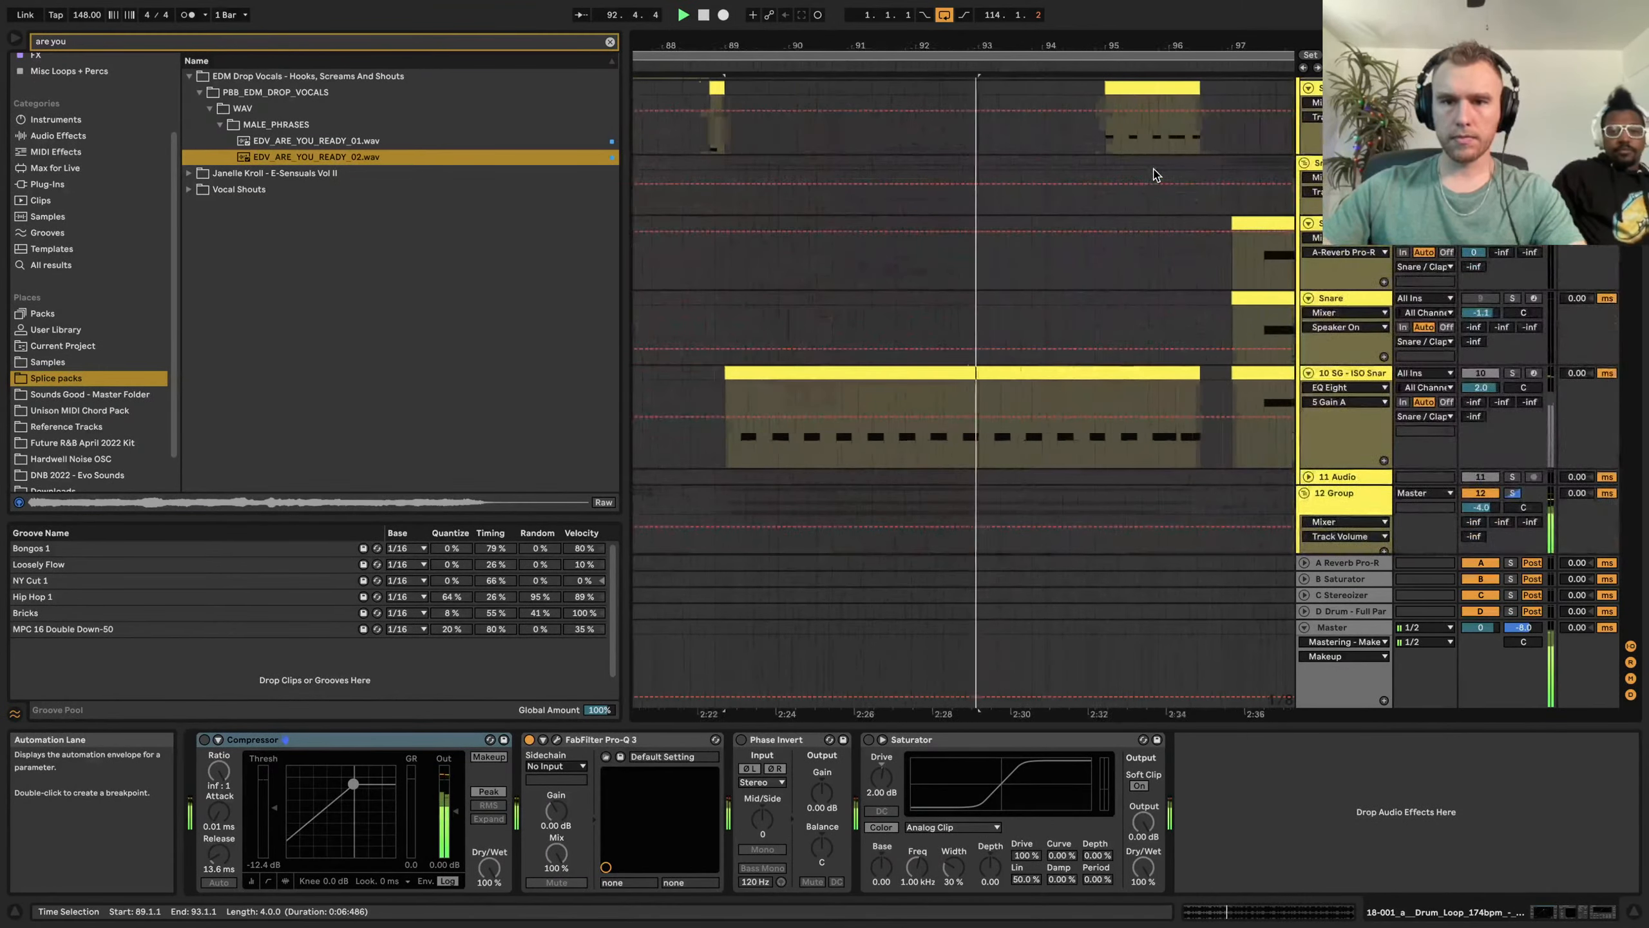
scroll(1162, 174, down, 15)
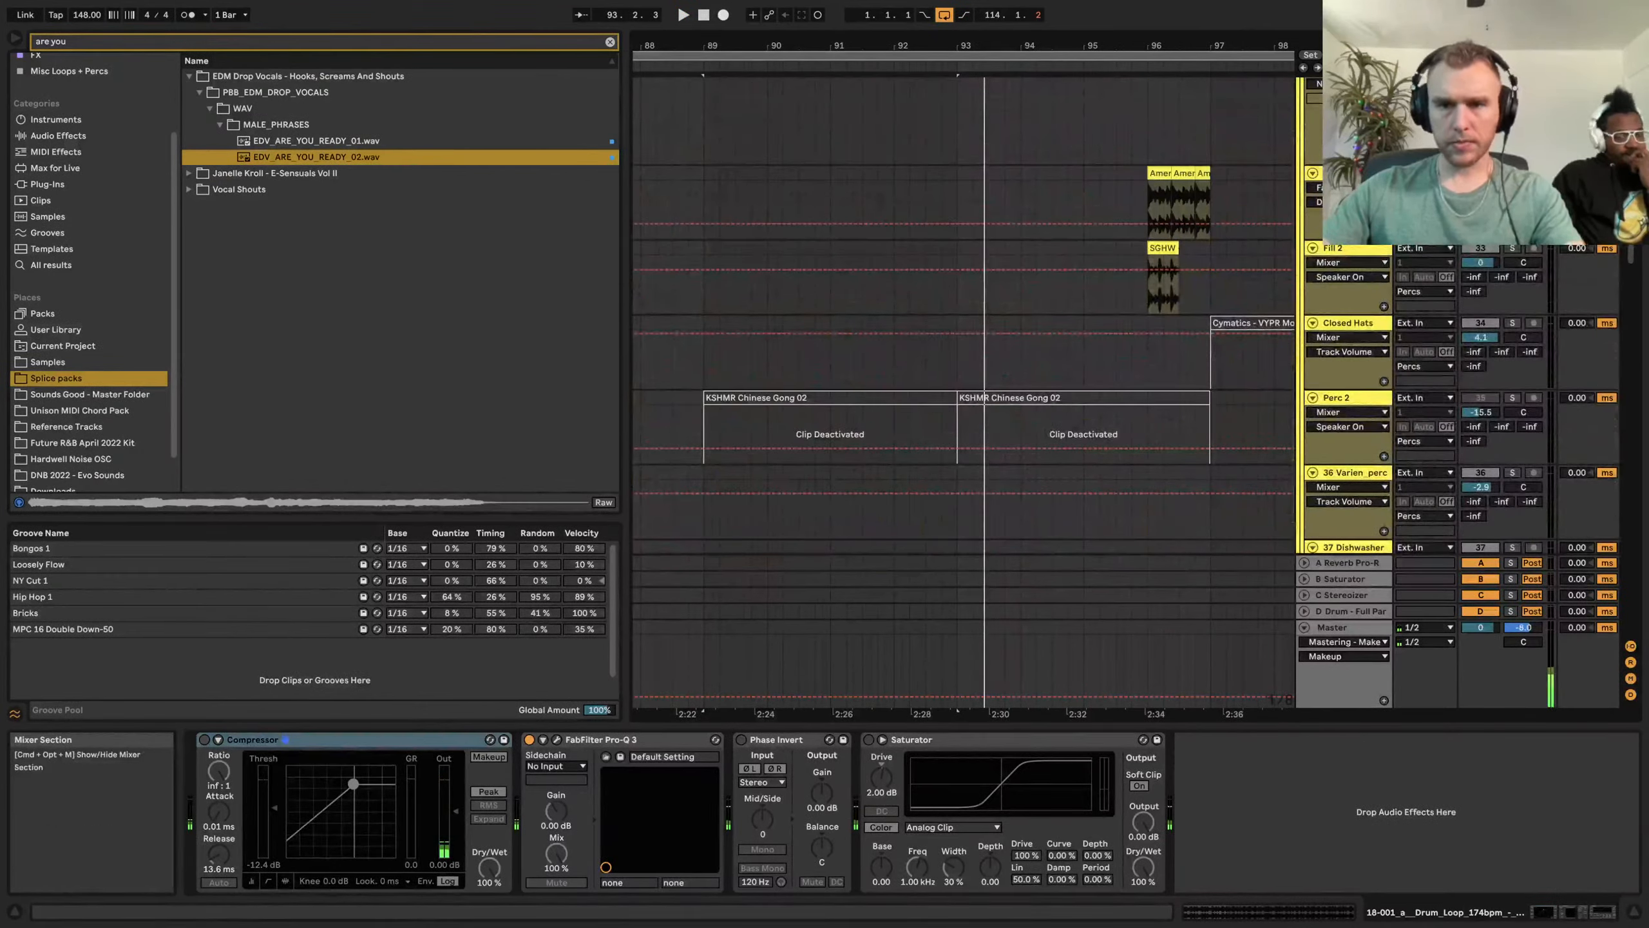
Select the 46 Serum sub bass clip at bar 89, solo its track and play it with its effects chain shown
scroll(1035, 324, down, 15)
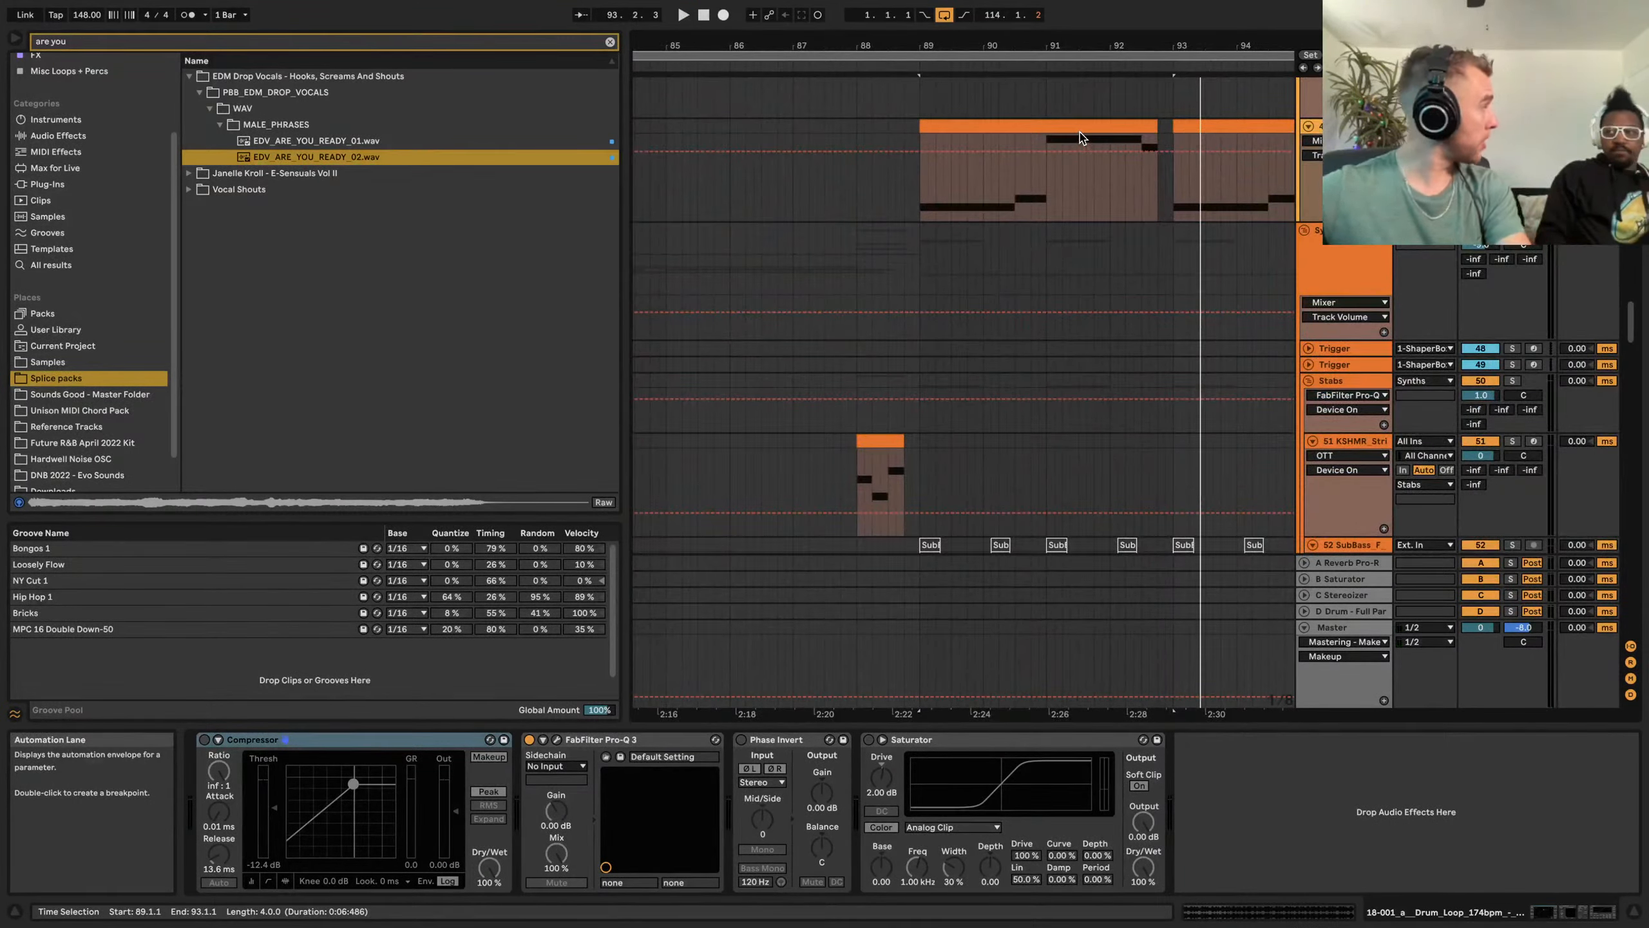
click(1080, 129)
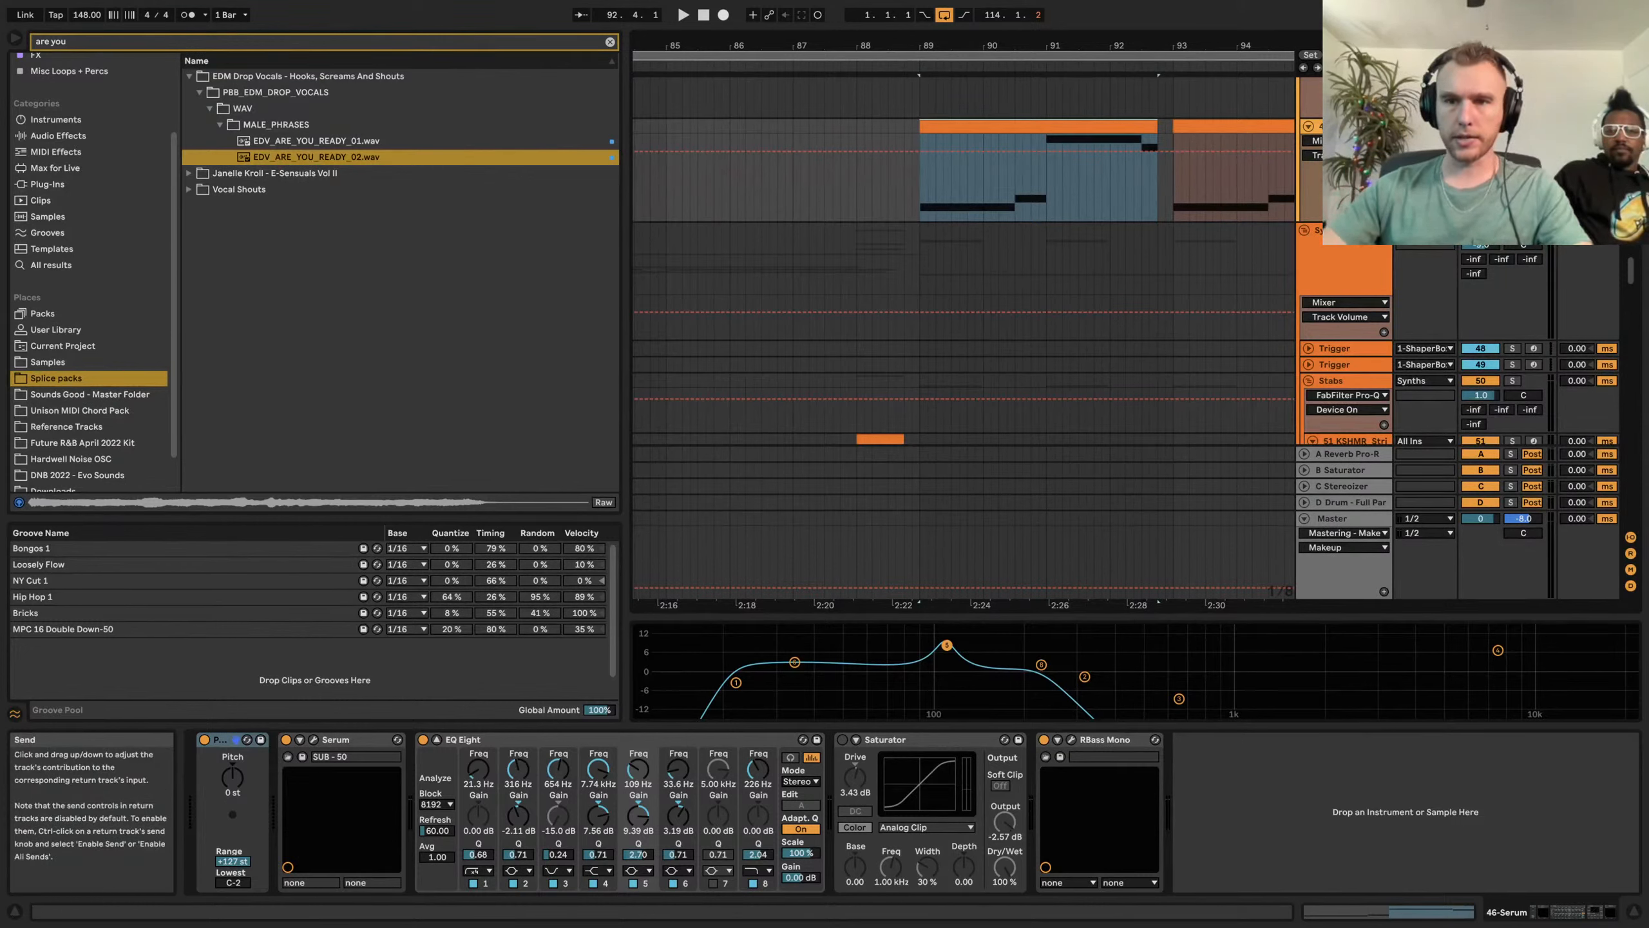
scroll(1449, 318, up, 3)
scroll(1449, 318, down, 1)
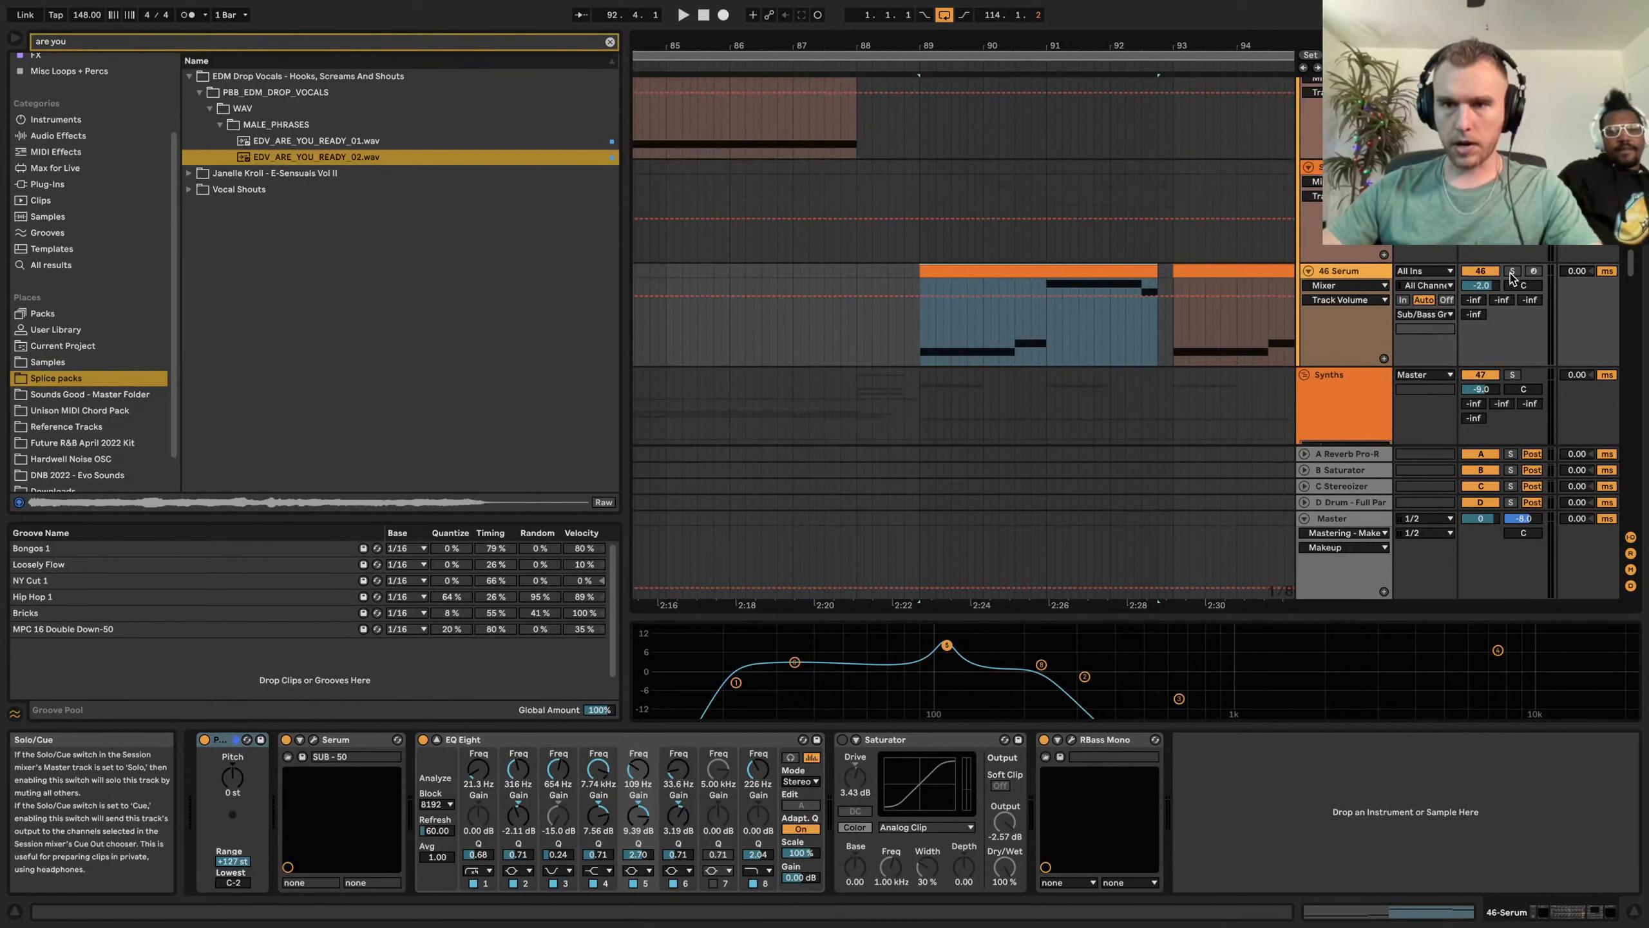
key(space)
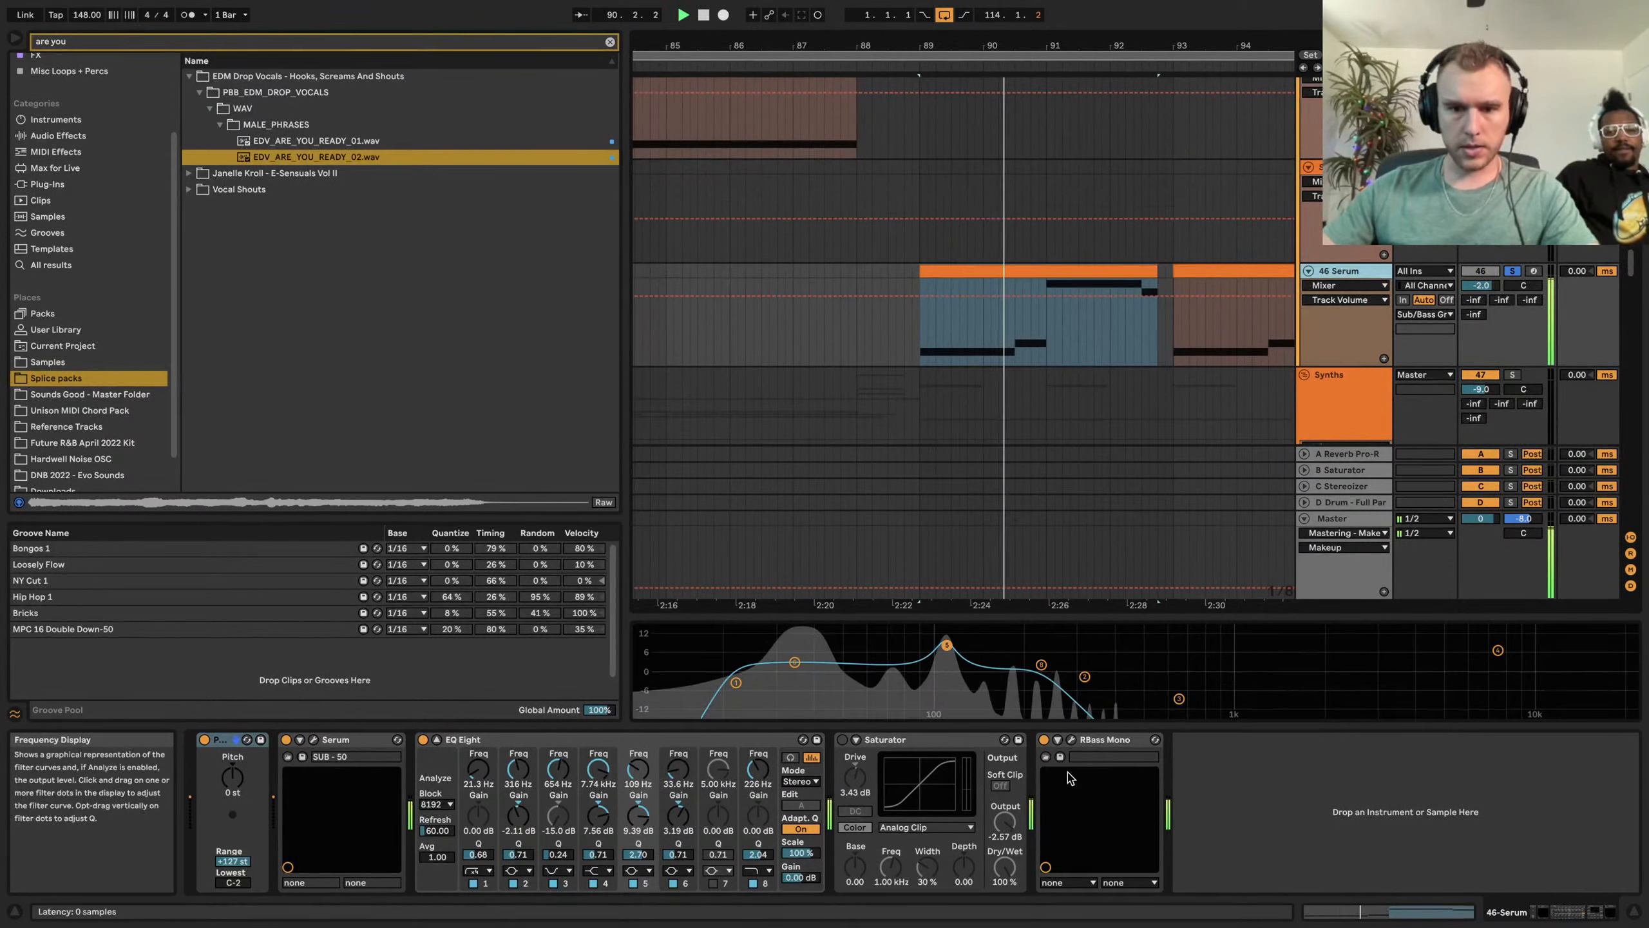
key(space)
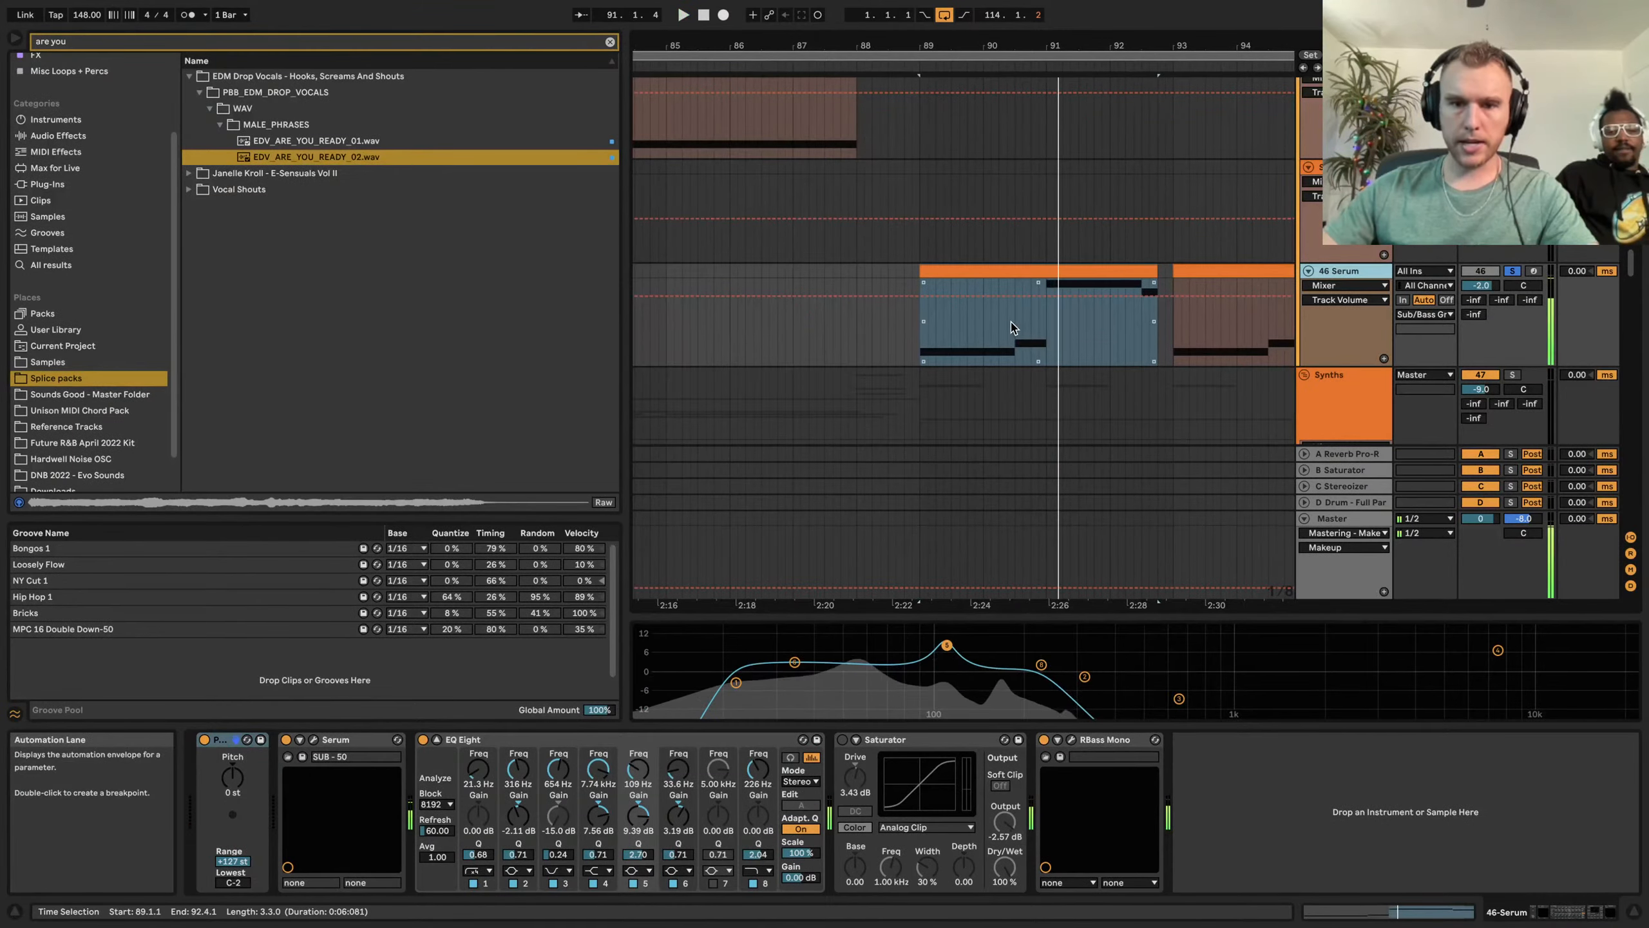
Find the Reese Bass Midi track, show its device chain and play it from bar 89
scroll(1130, 402, down, 5)
scroll(1130, 402, down, 10)
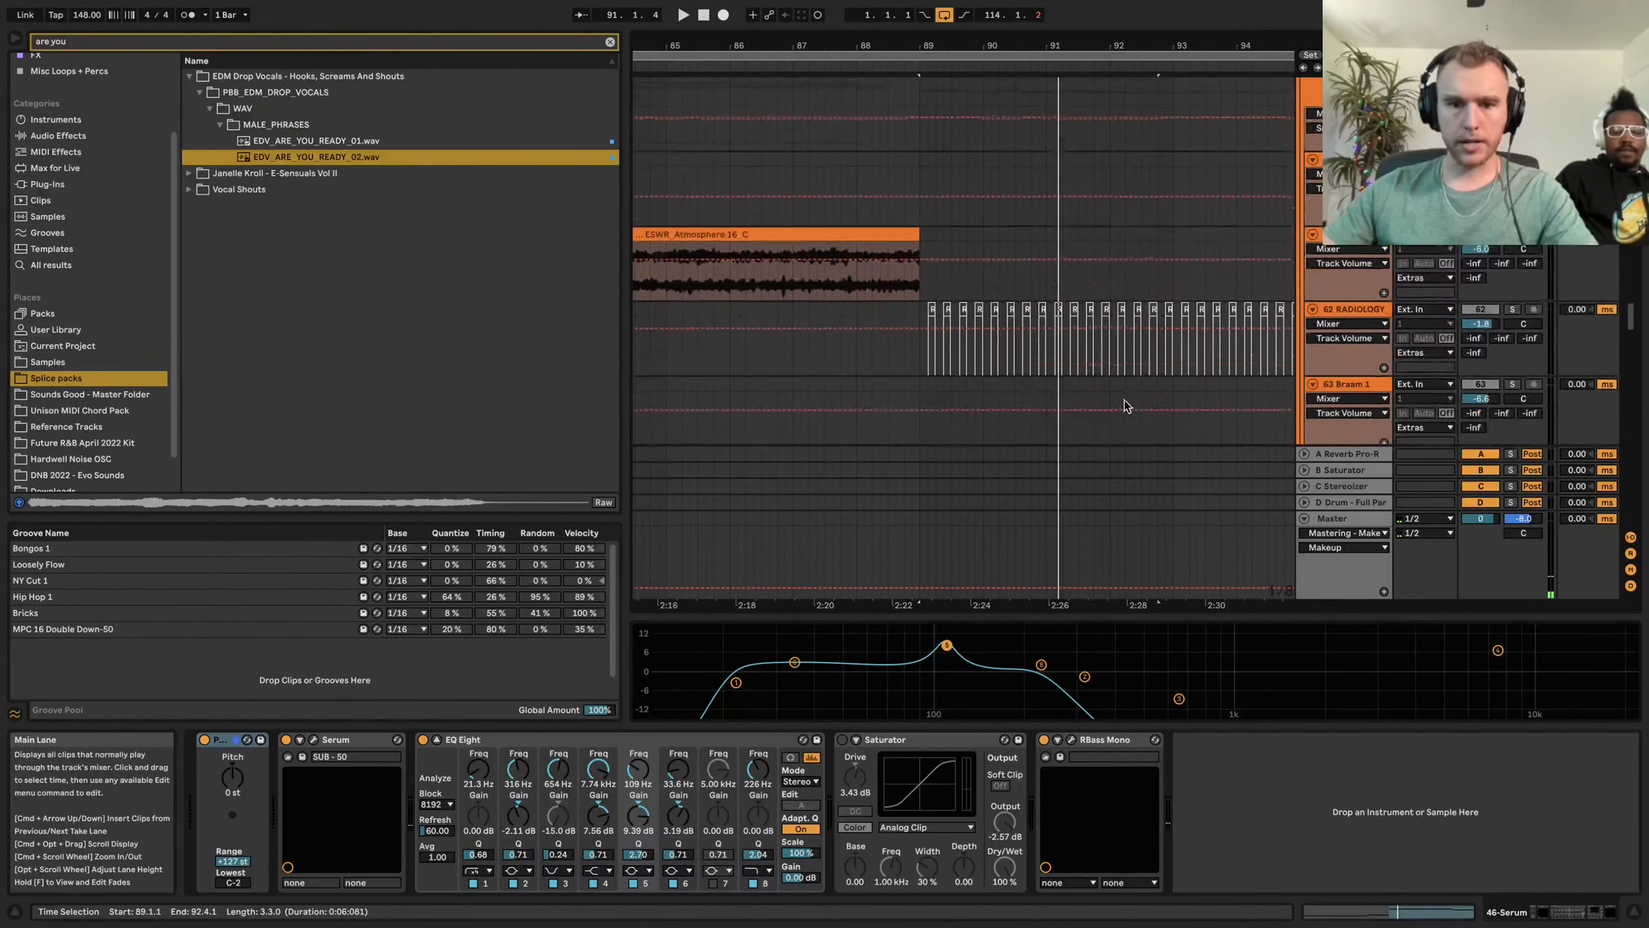
scroll(1054, 334, down, 6)
scroll(1054, 334, down, 5)
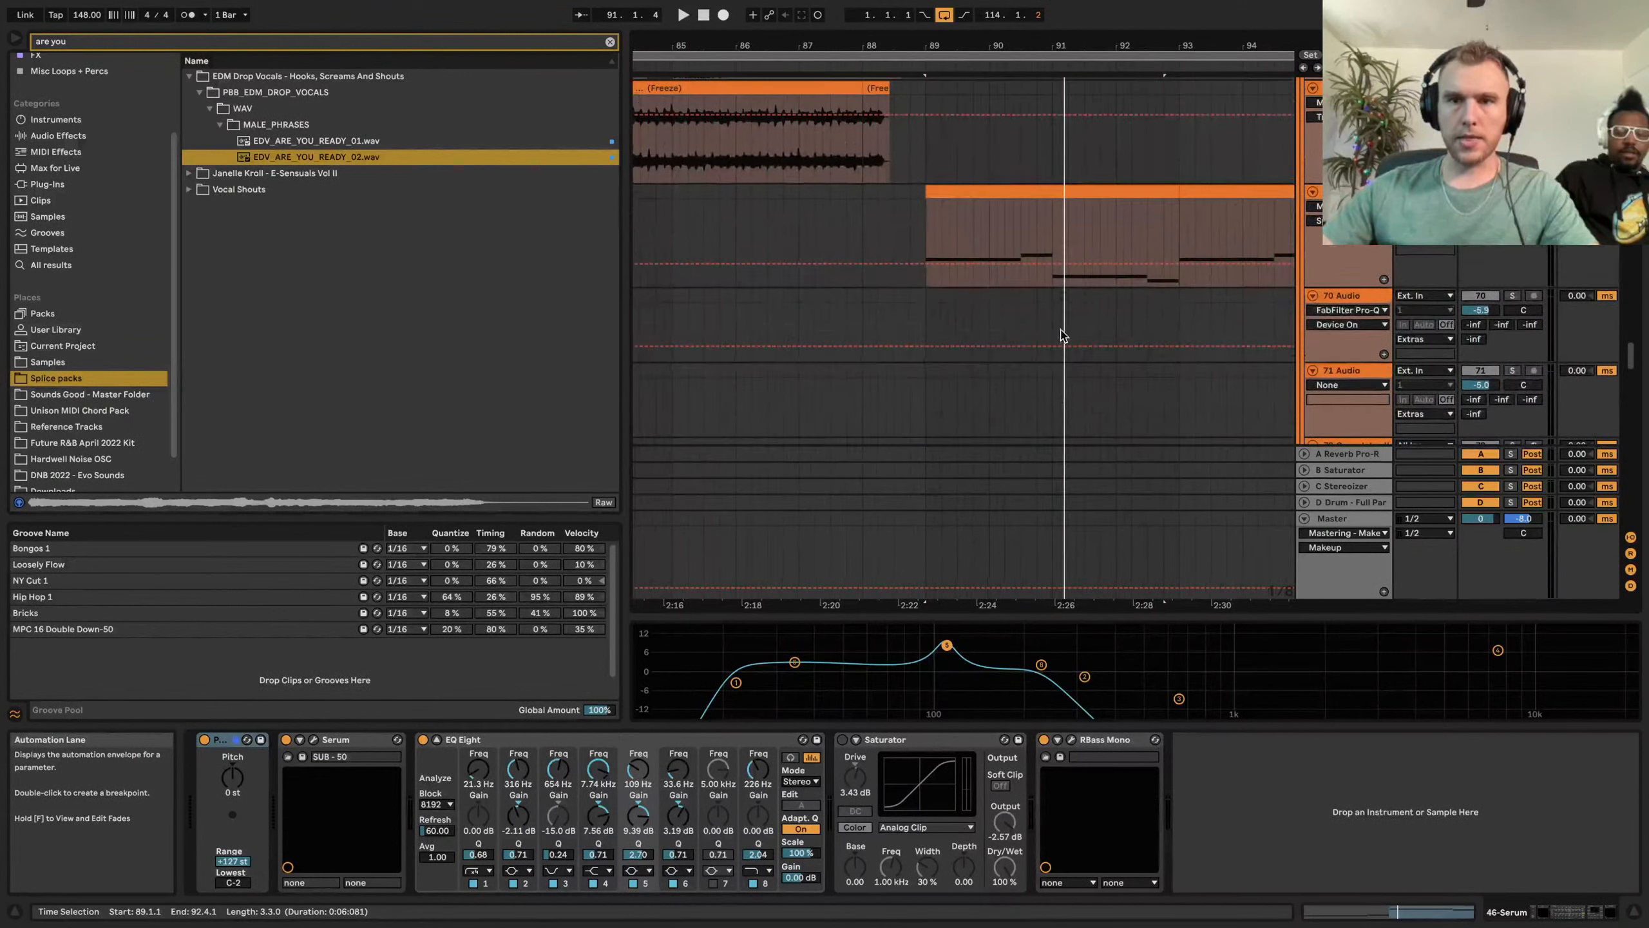
scroll(964, 312, down, 8)
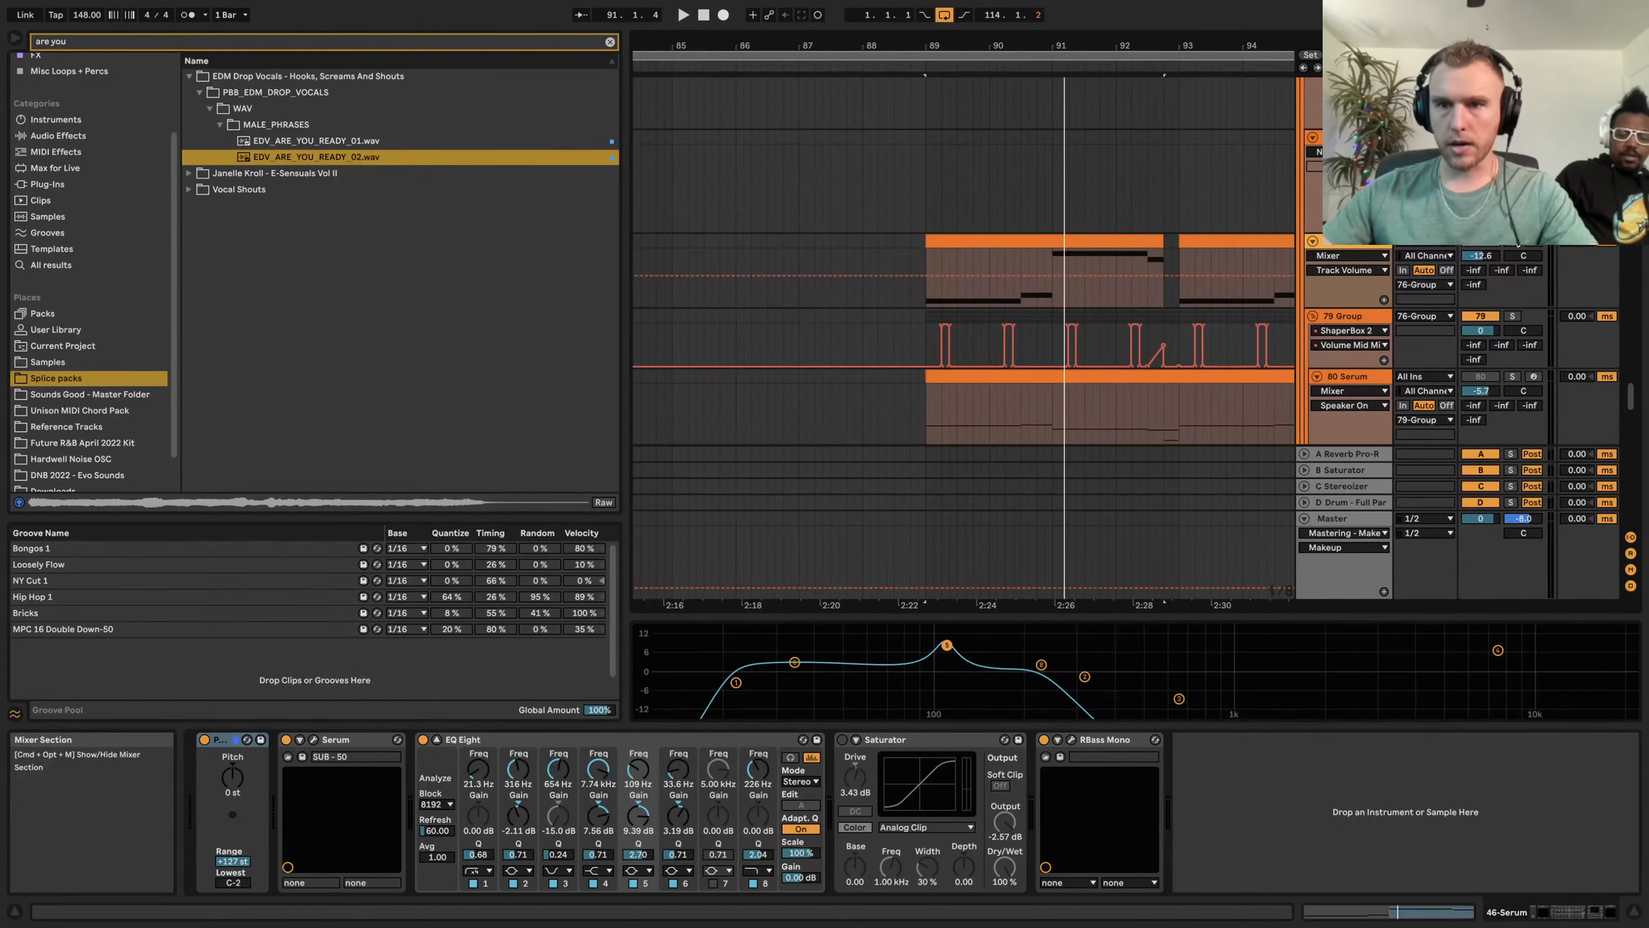
click(1337, 241)
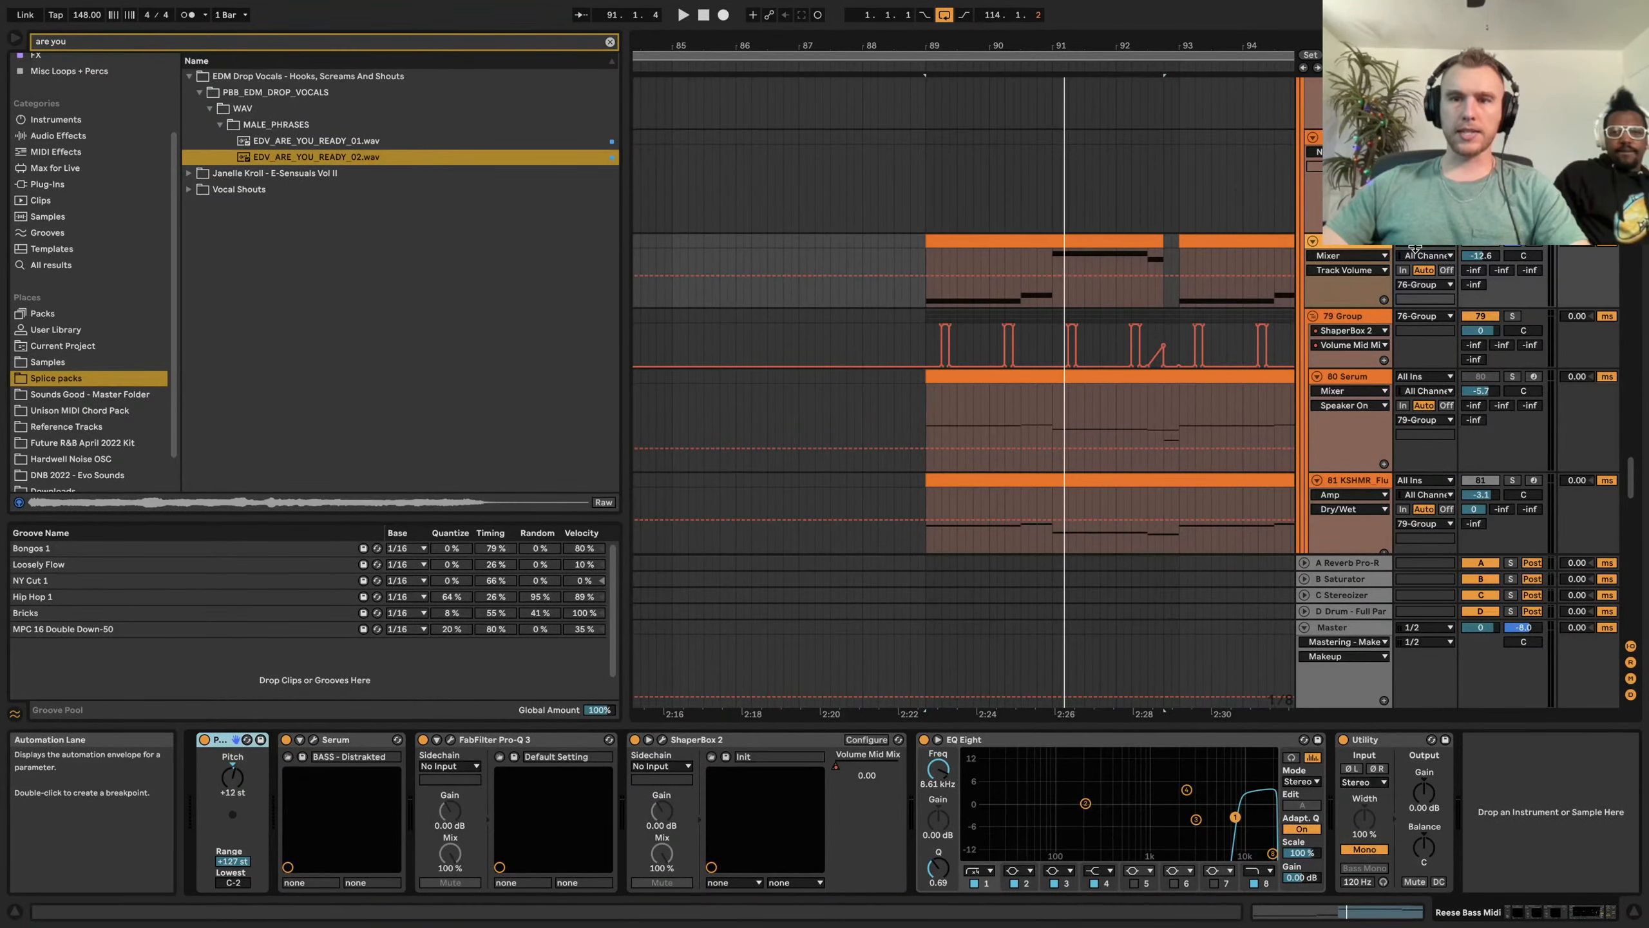
scroll(1516, 248, up, 1)
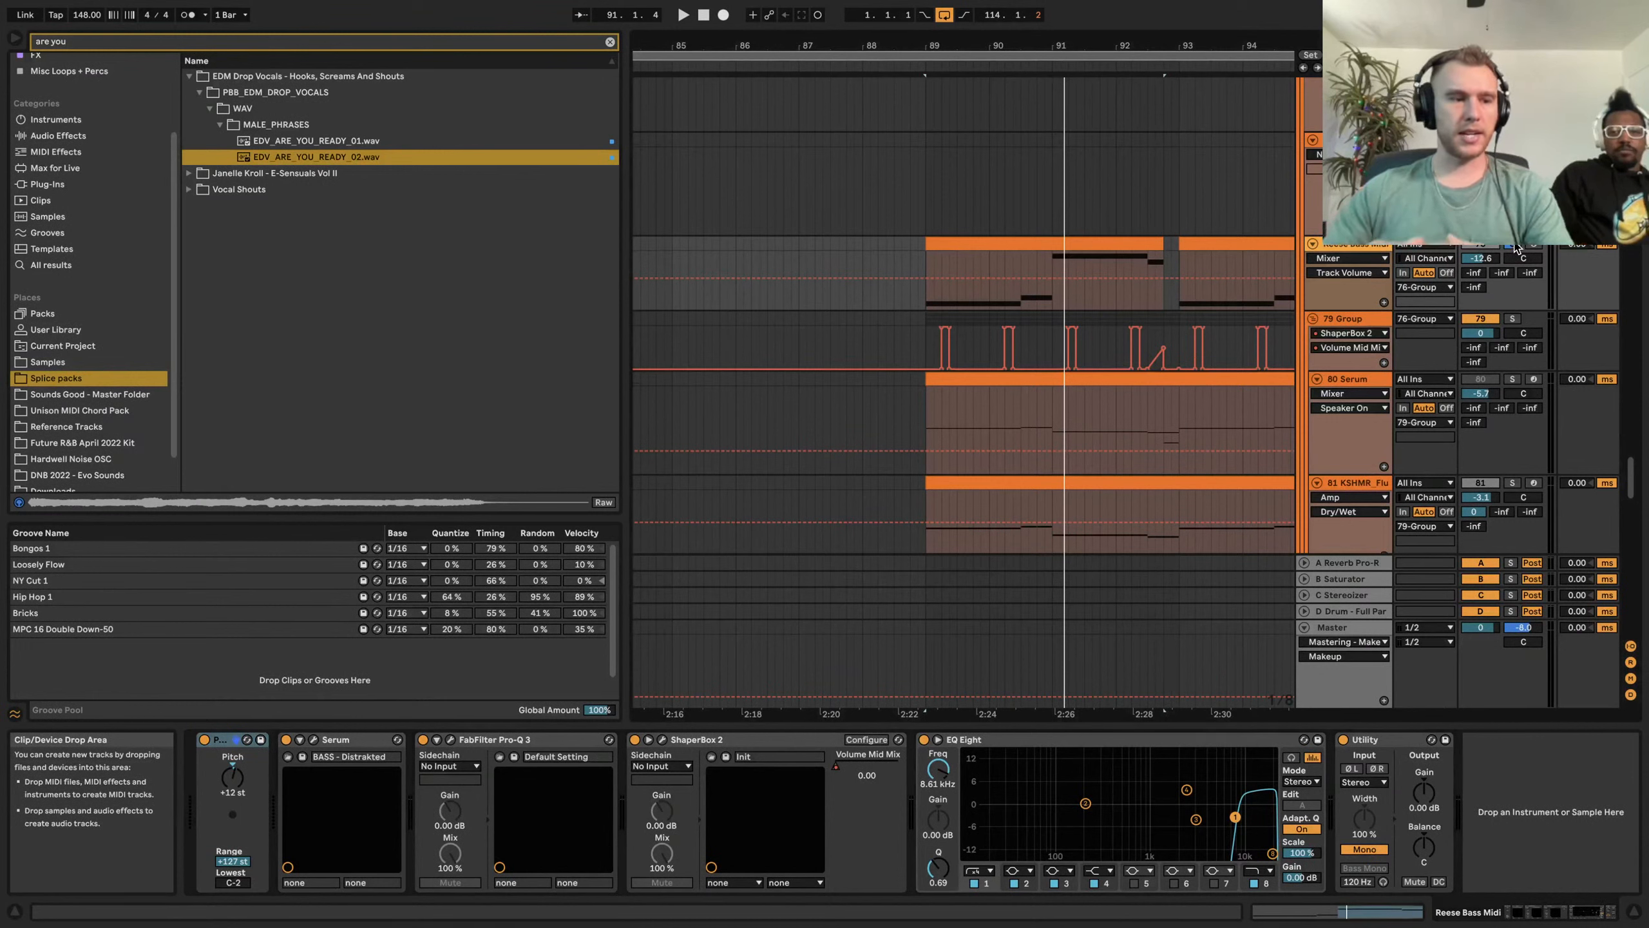
key(space)
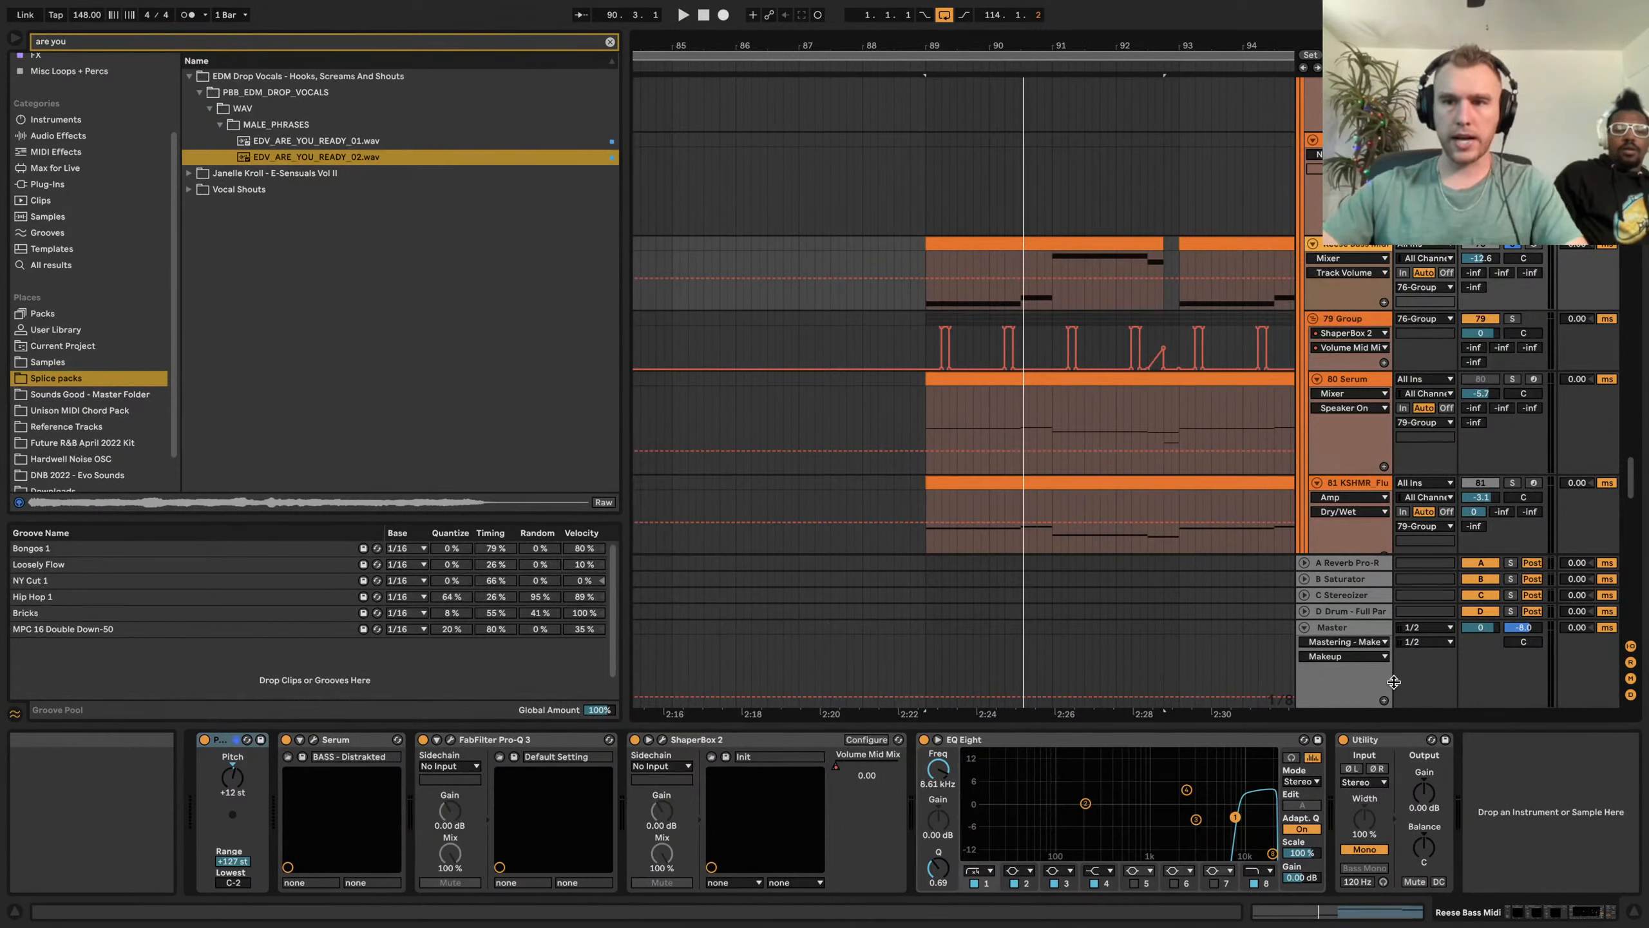
Check the 81 KSHMR flute and 77 Serum devices, and play from just before bar 87 while toggling the Reese Bass Midi track's activator
click(1082, 510)
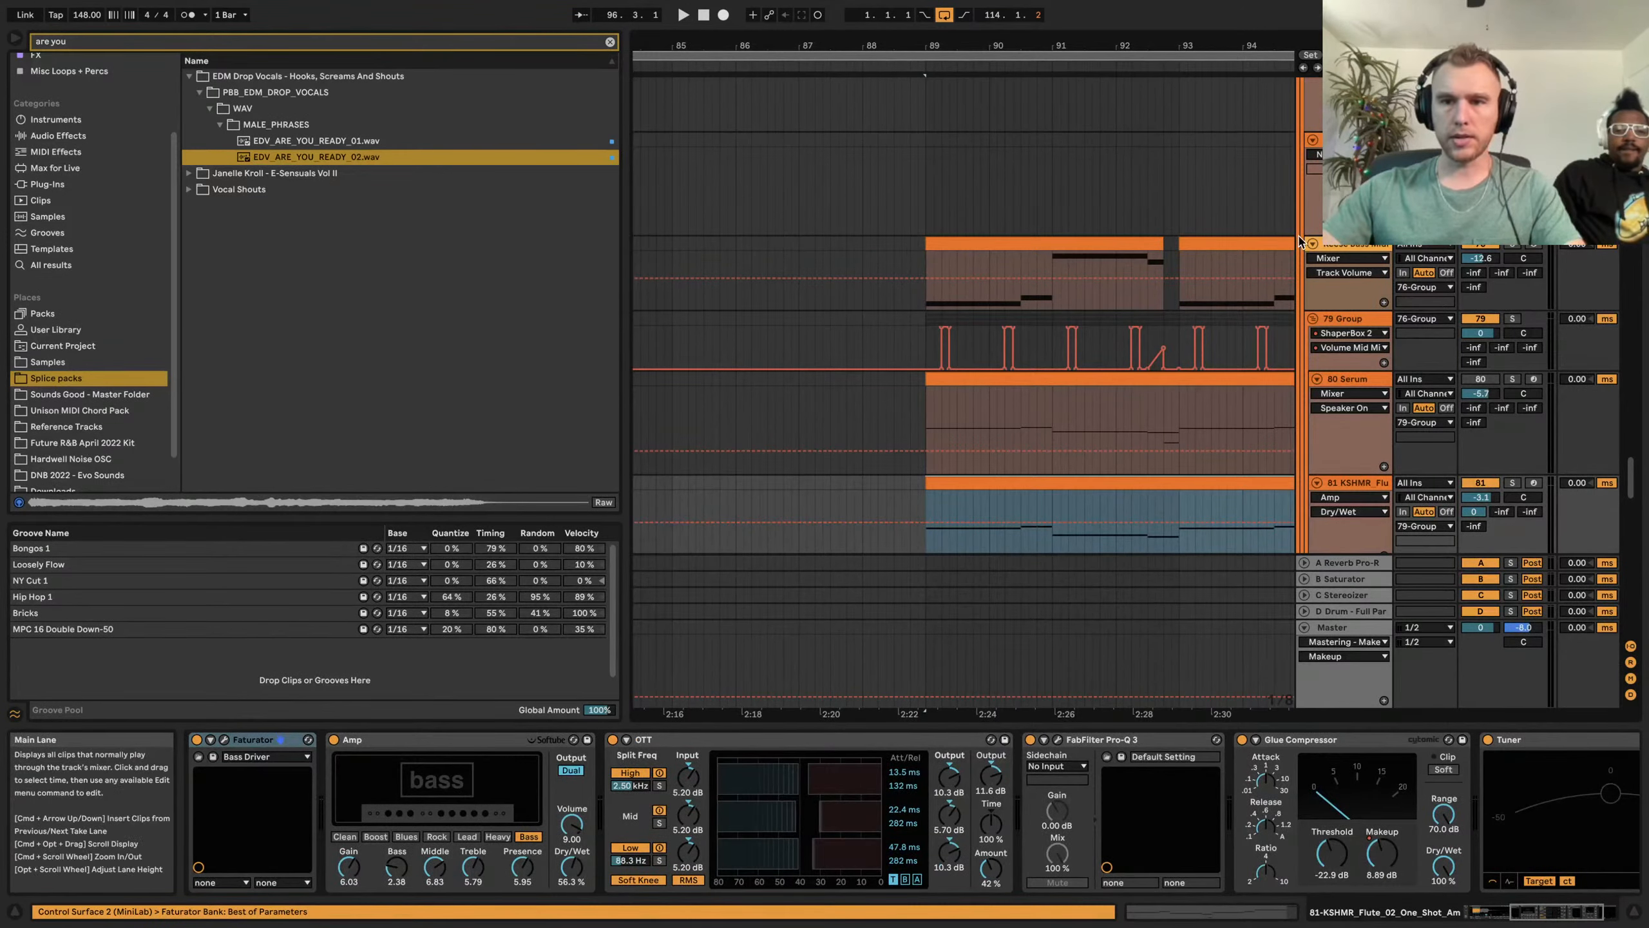
click(878, 231)
click(860, 186)
click(772, 192)
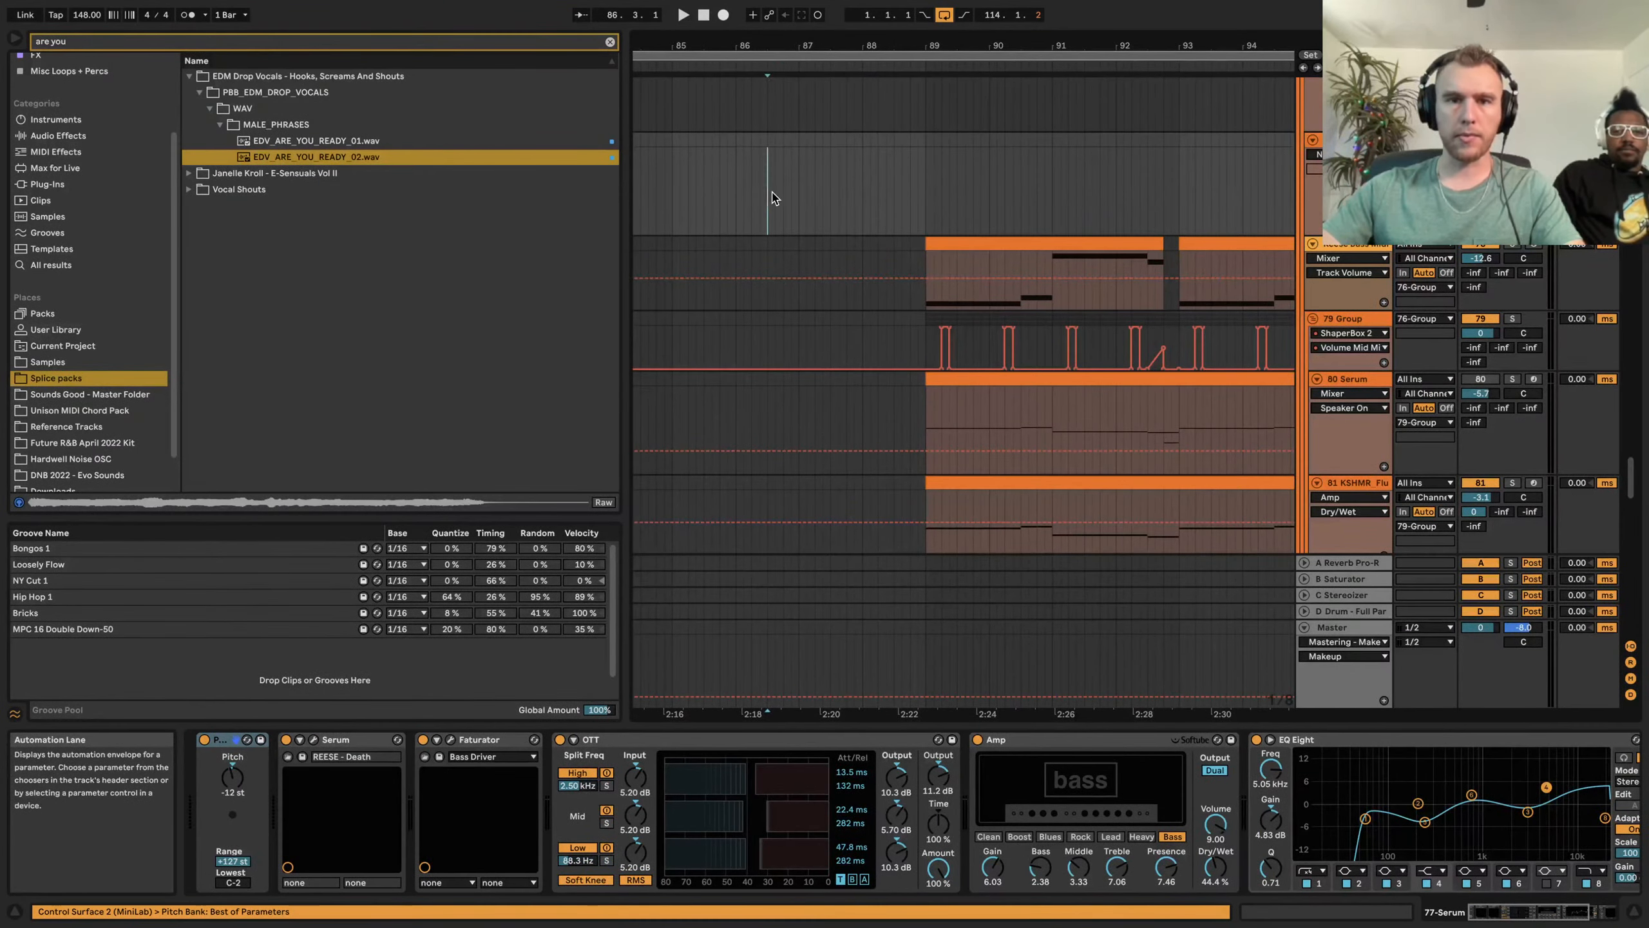
click(793, 187)
key(space)
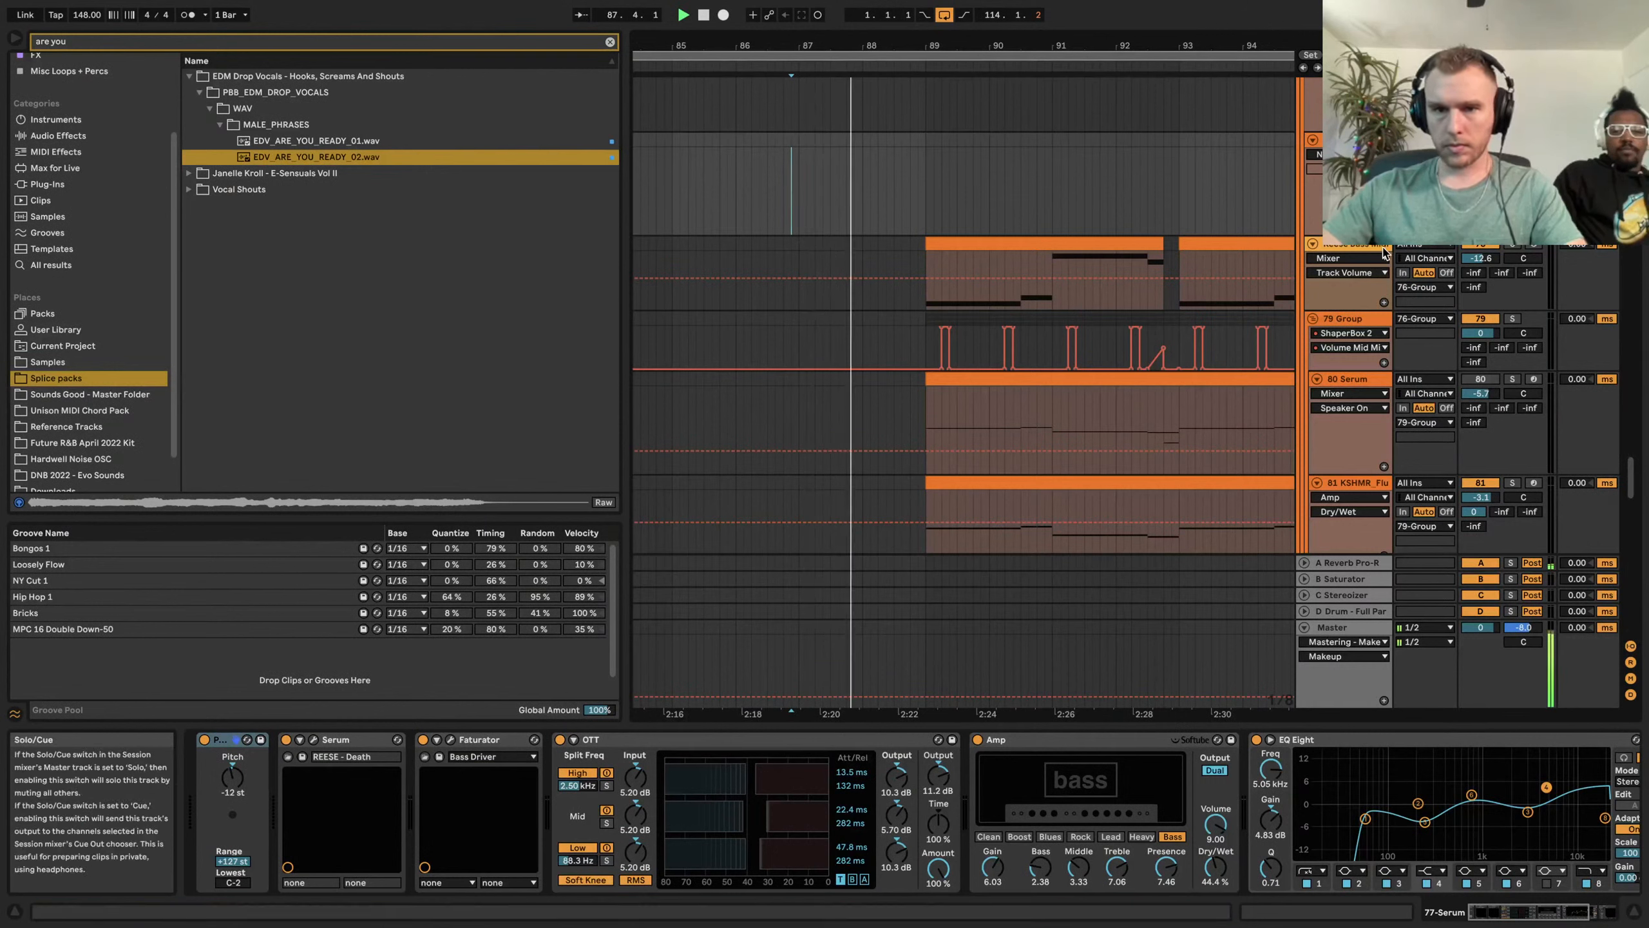
click(1487, 247)
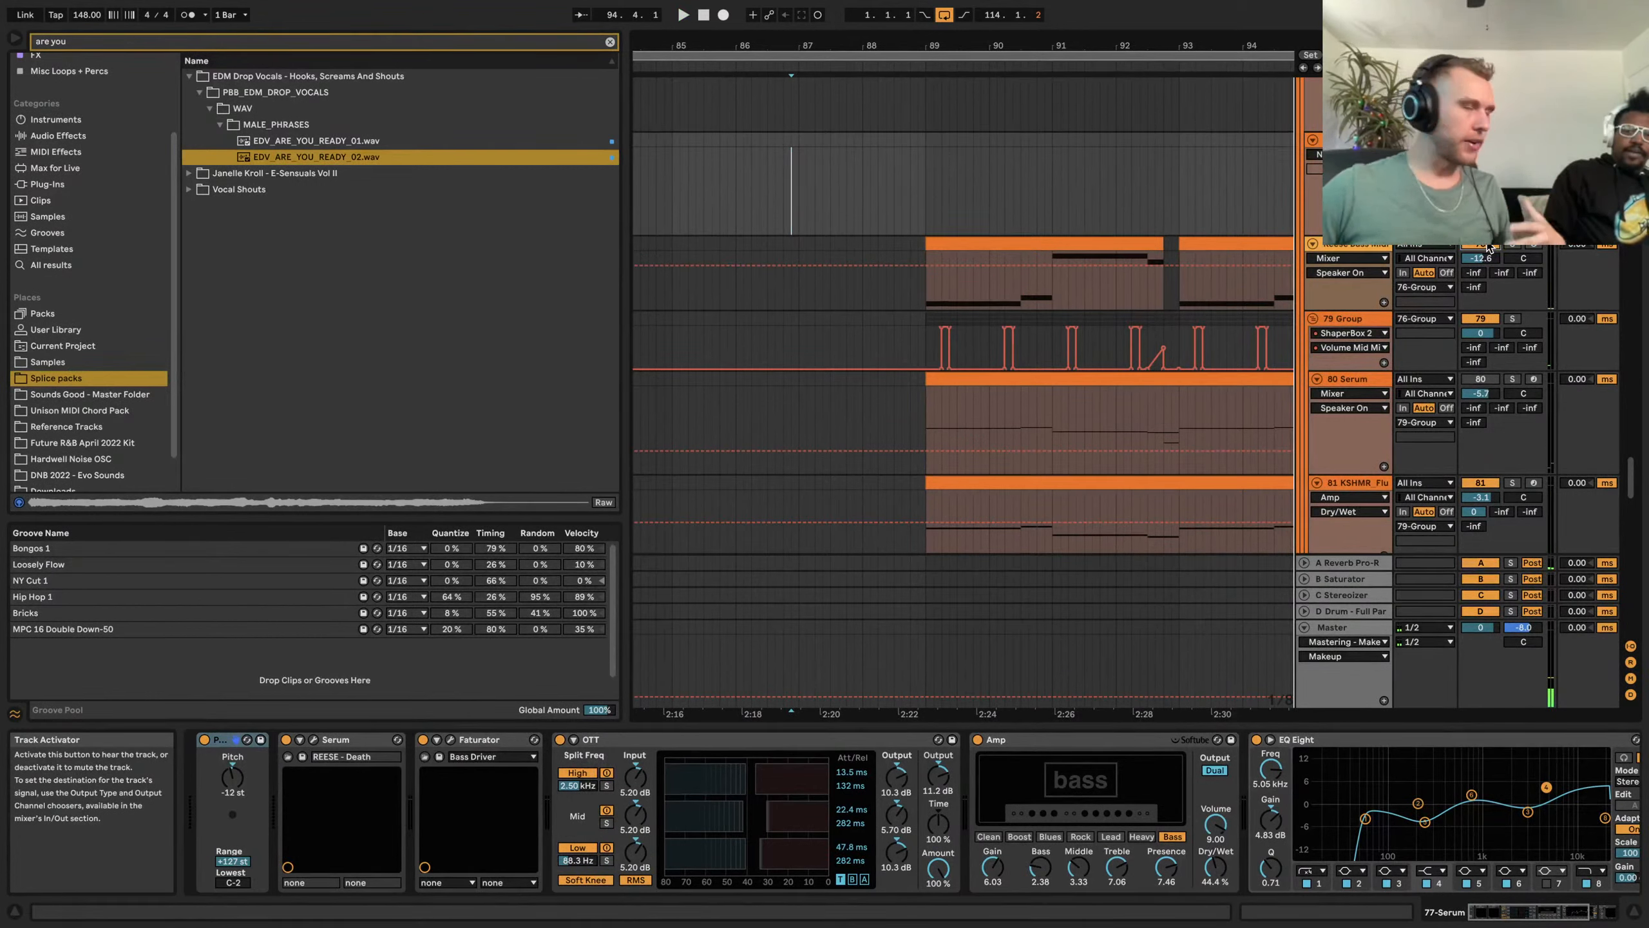
Select the 92 Serum riser clip at bar 81 among the FX tracks to show its devices
scroll(1202, 263, down, 3)
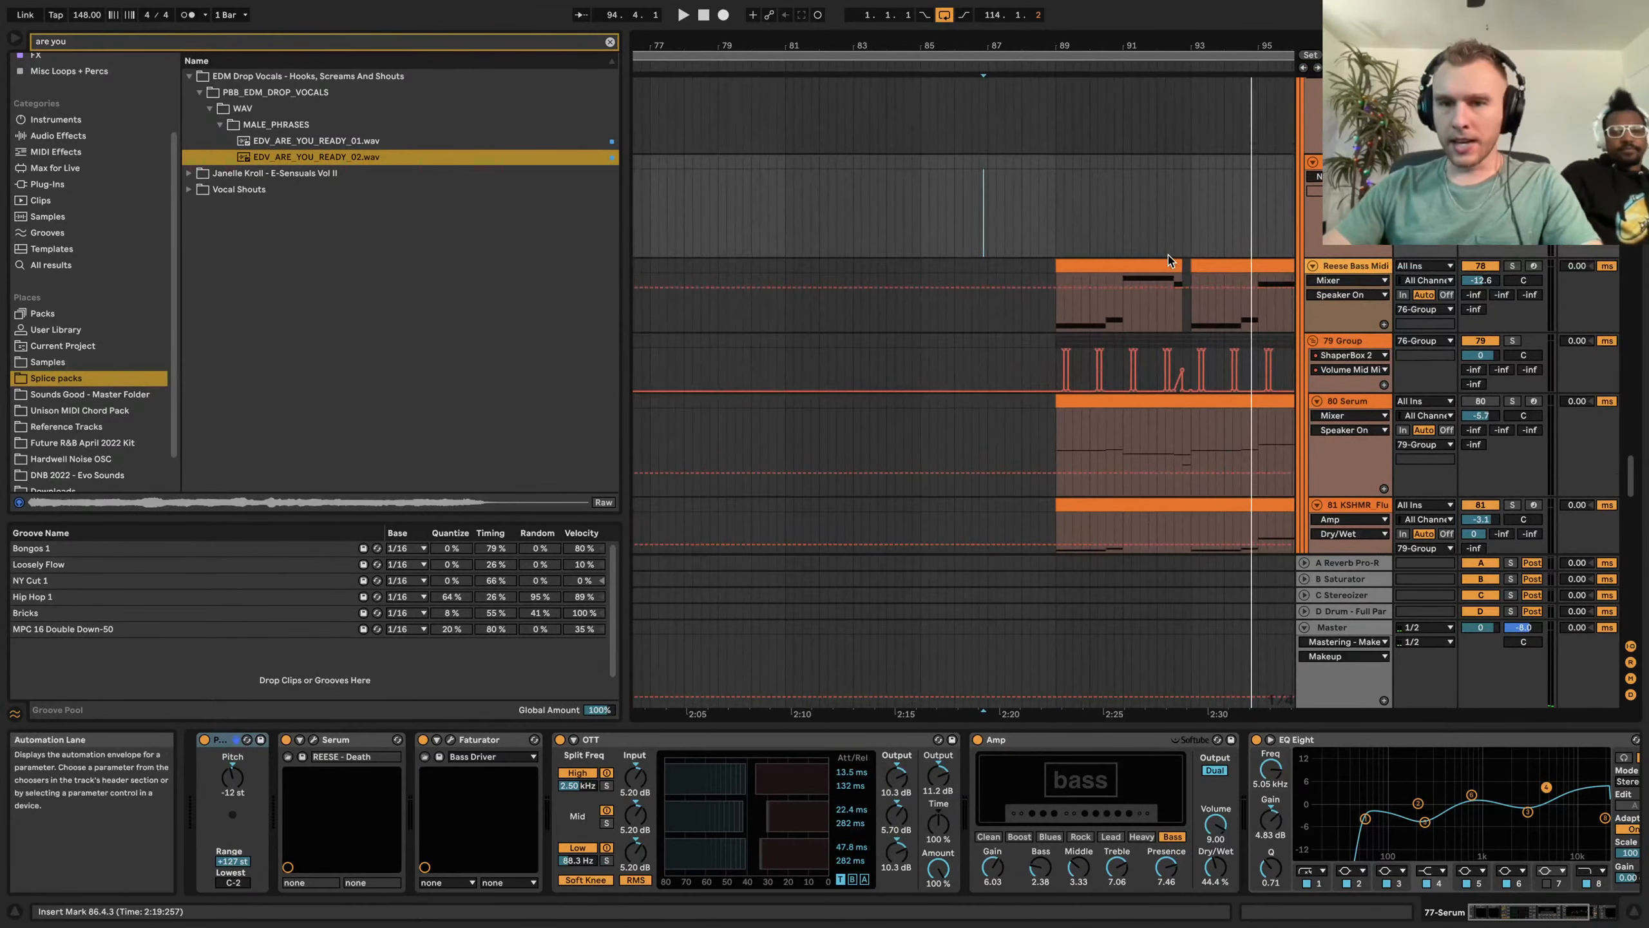
scroll(1169, 259, down, 10)
scroll(1169, 259, down, 8)
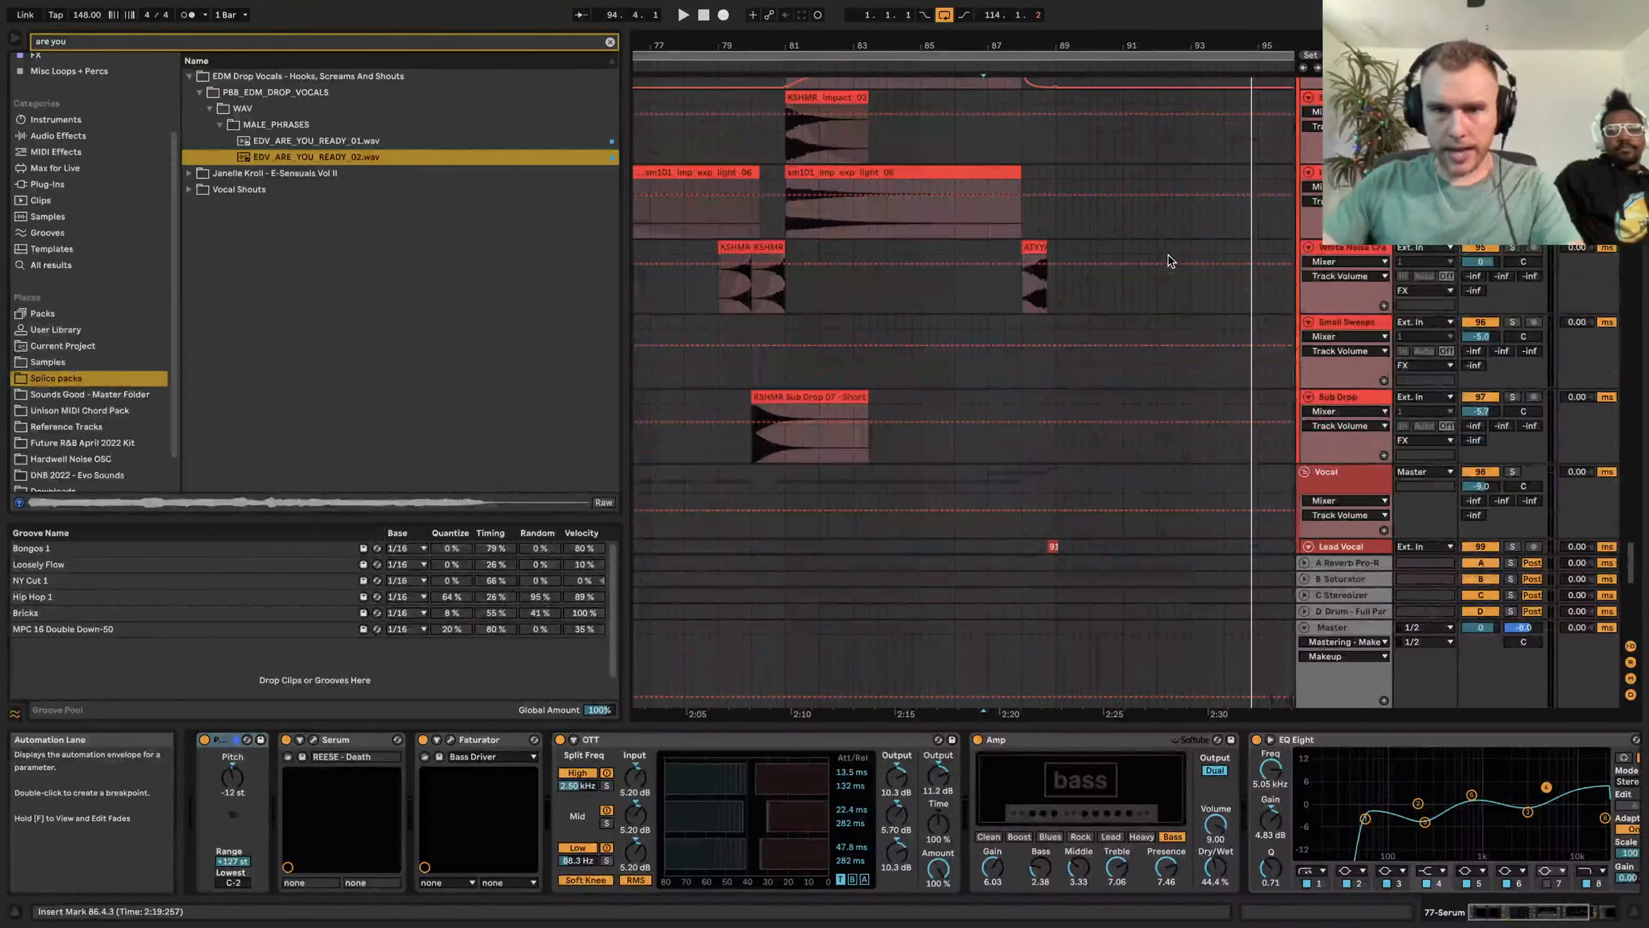
scroll(1168, 260, up, 4)
scroll(1168, 260, left, 1)
click(1010, 181)
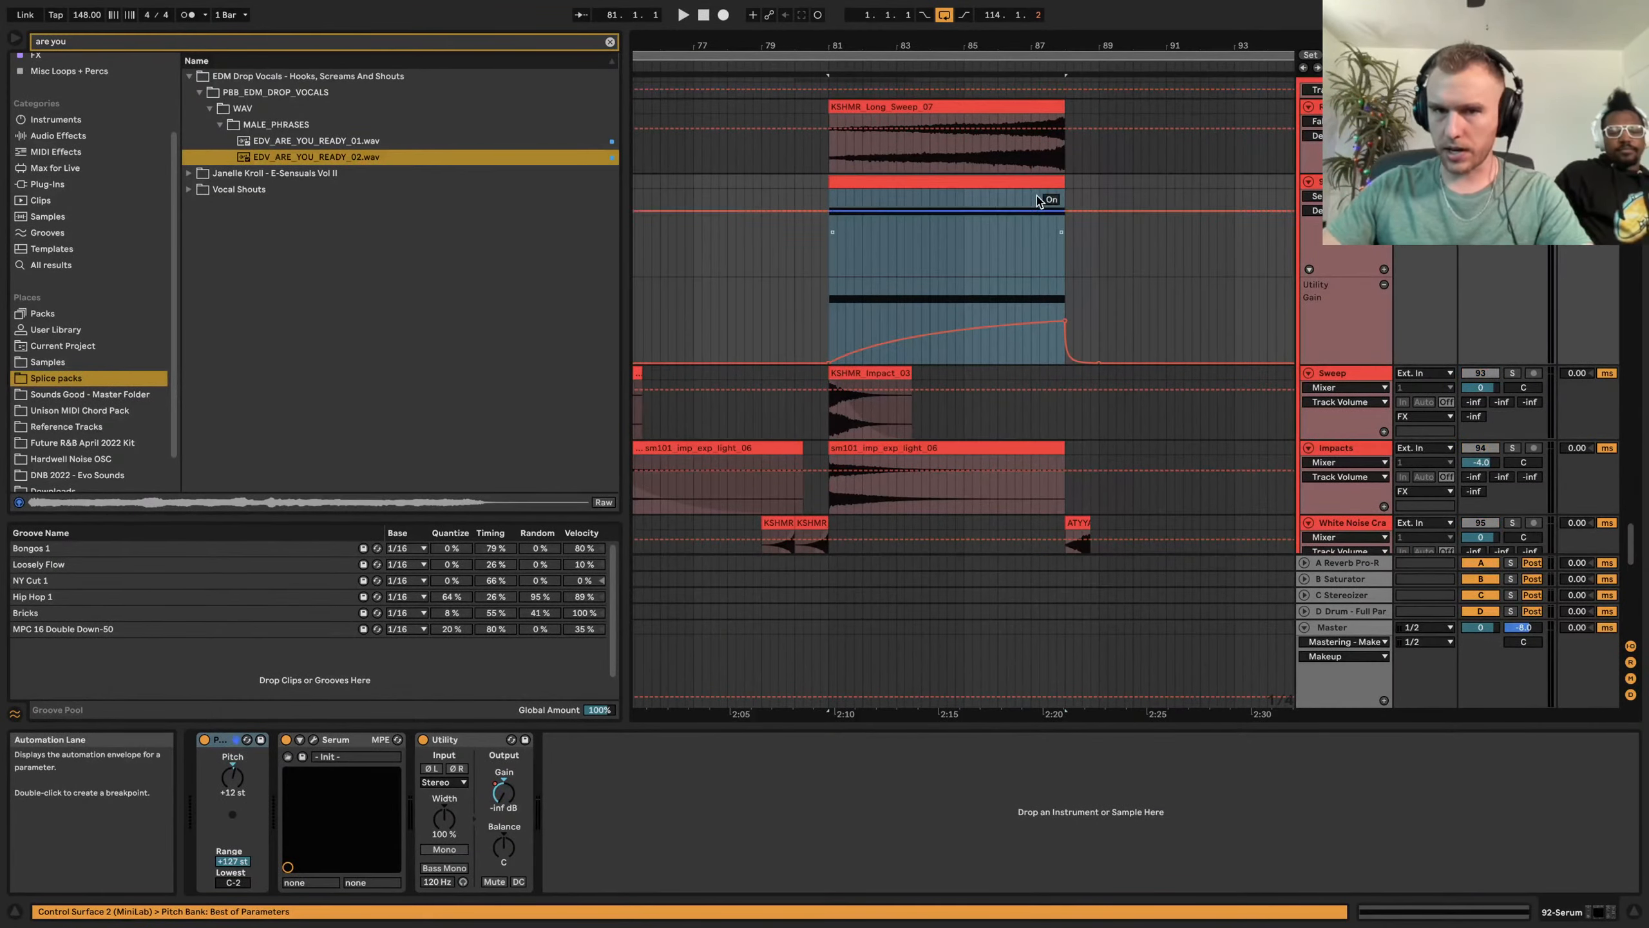
Clear the "are you" sample search from the browser
scroll(1042, 203, up, 5)
scroll(1041, 203, up, 10)
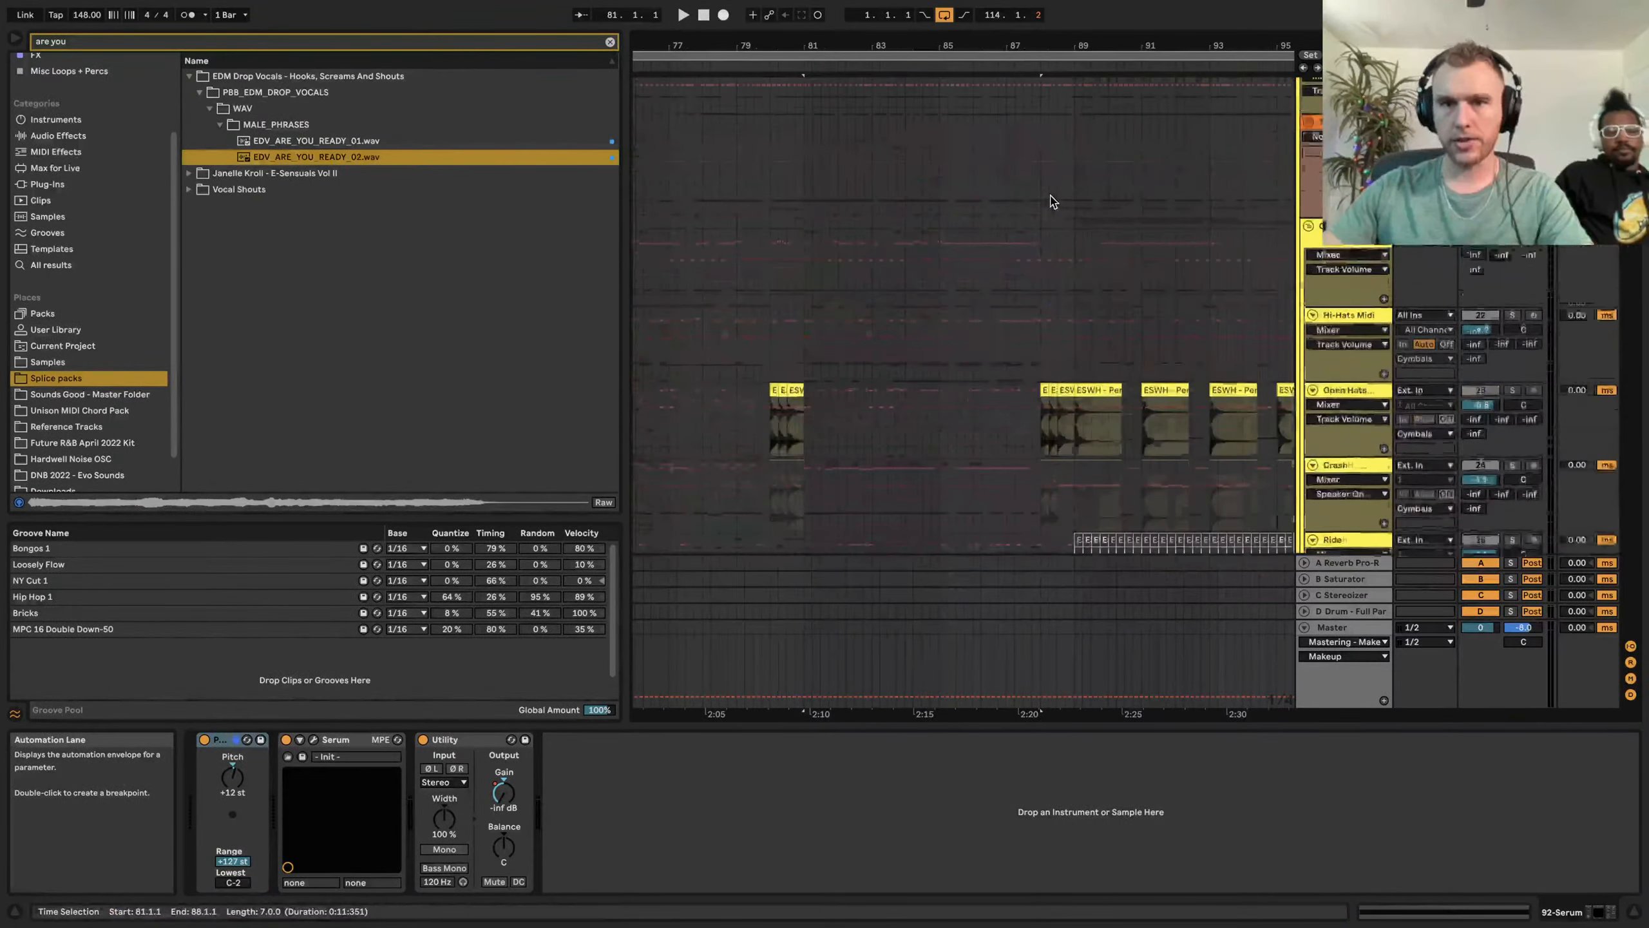
scroll(1061, 210, down, 15)
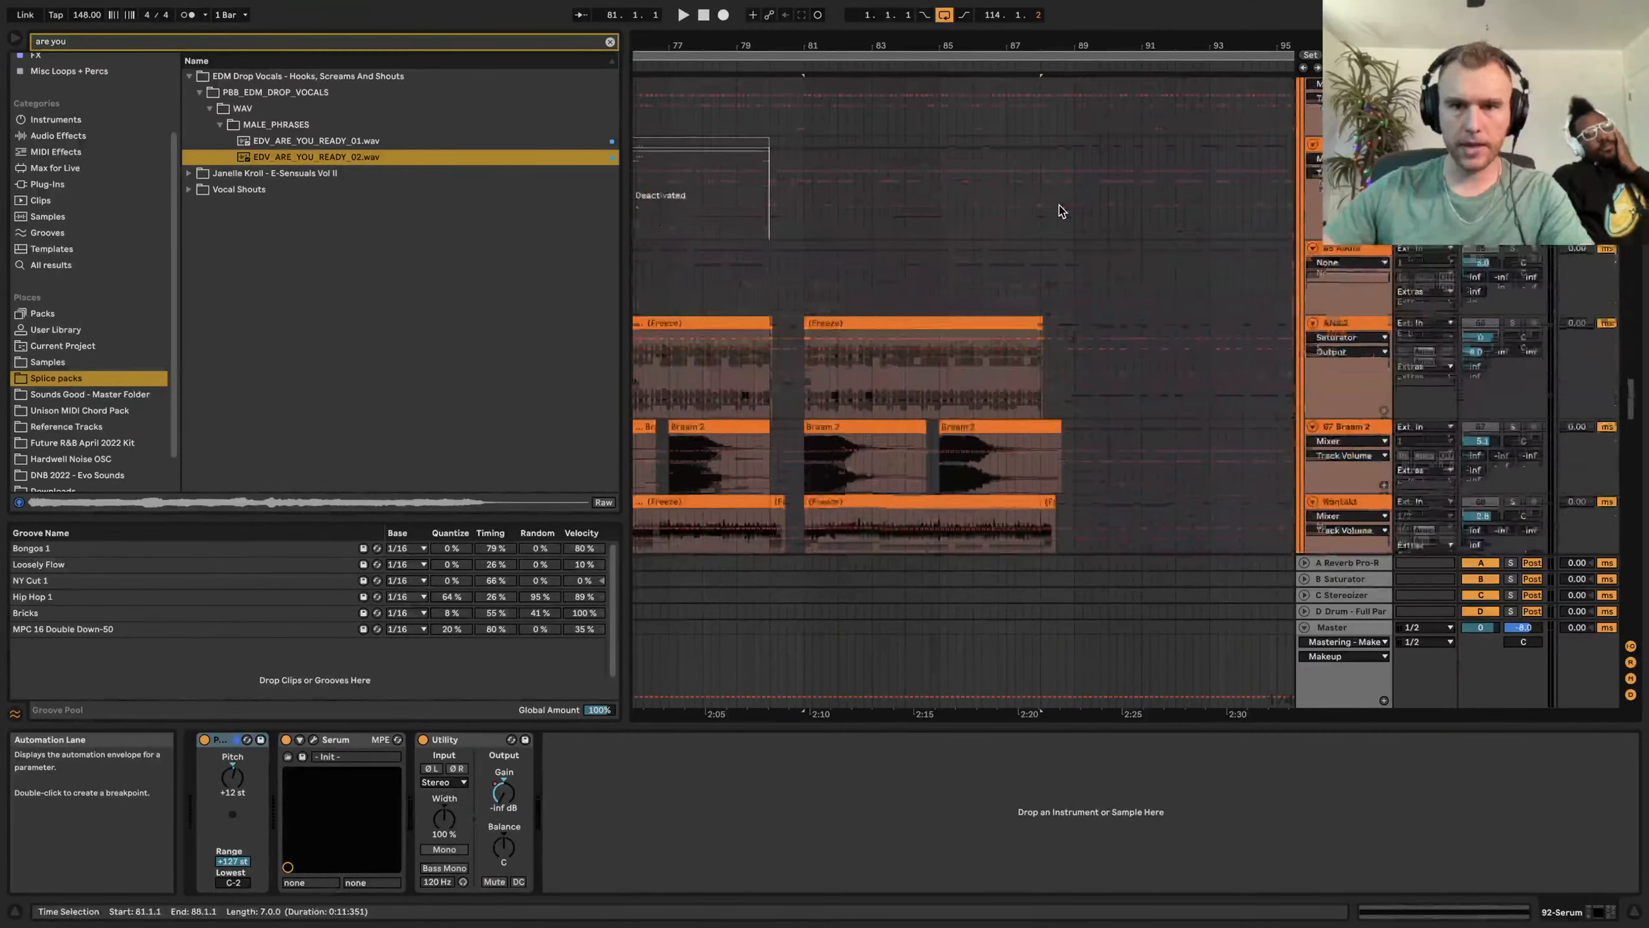
scroll(1059, 210, down, 8)
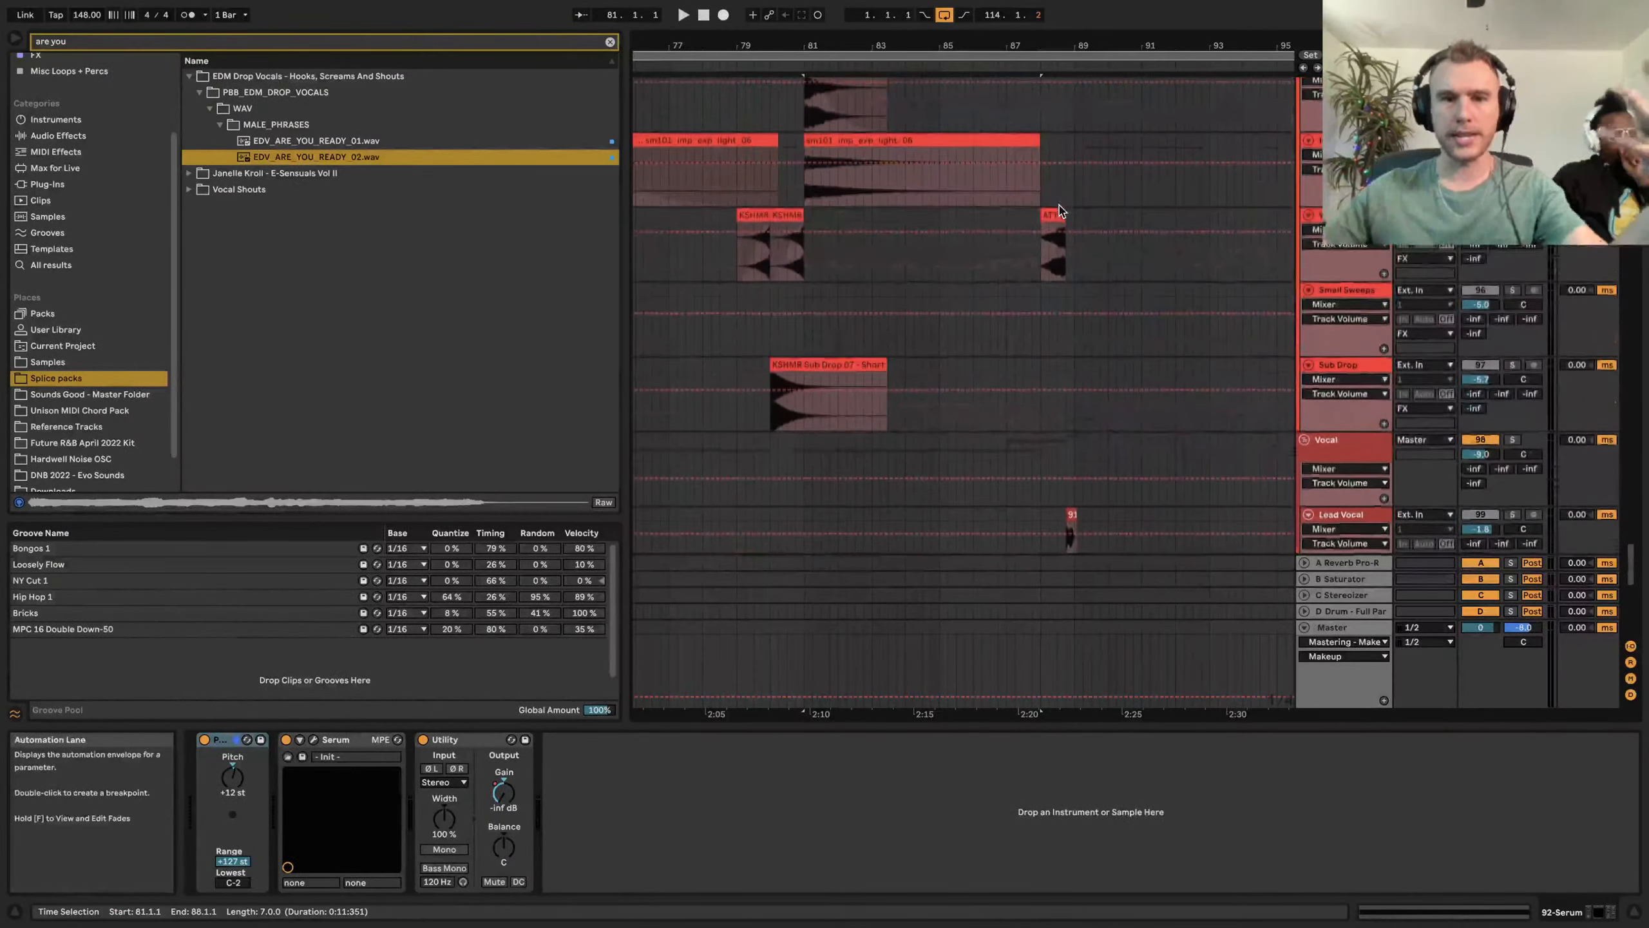
key(Escape)
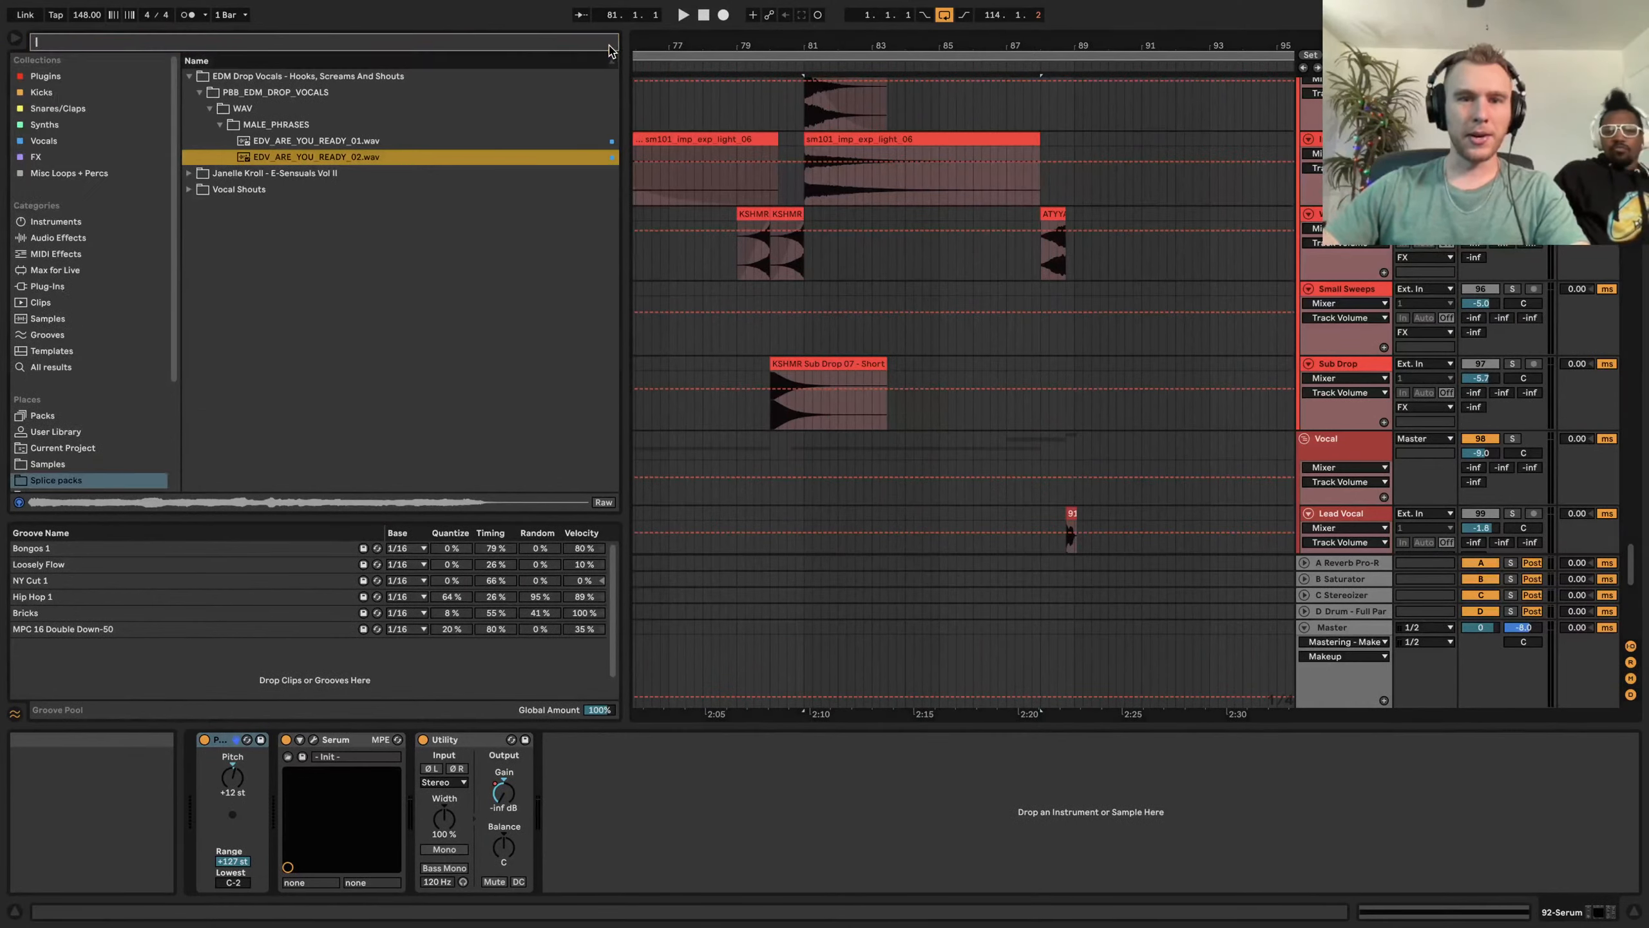
Select the chopped vocal clip at bar 78 on the Harm track and play it with its effects chain shown
scroll(1050, 397, down, 8)
scroll(1049, 397, up, 2)
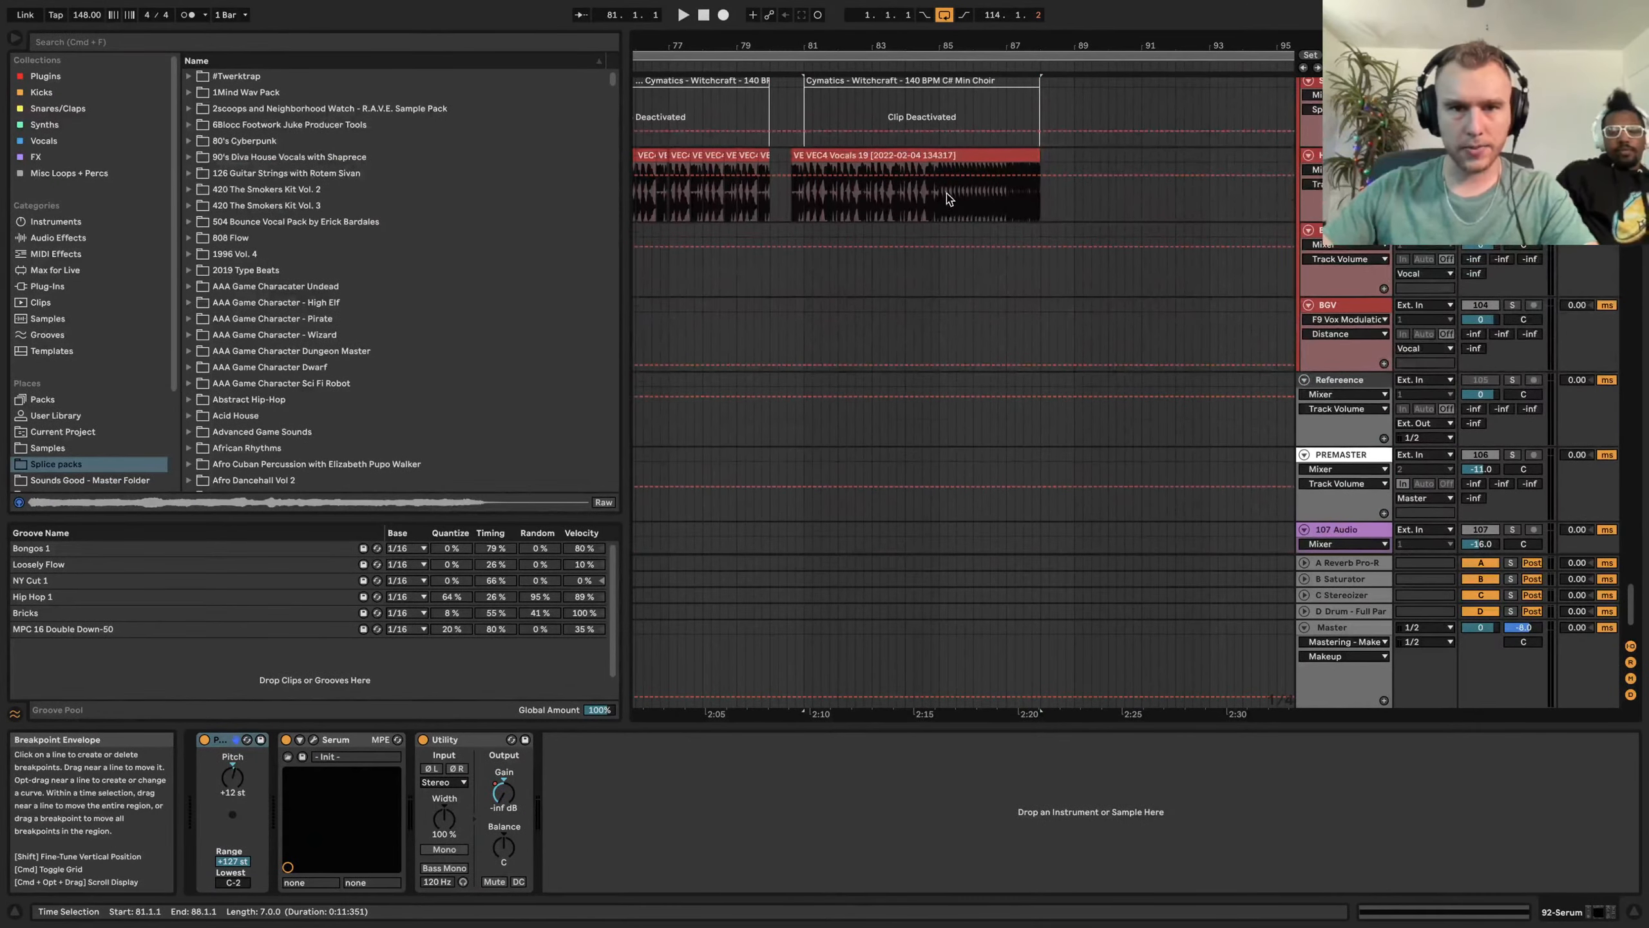
click(920, 159)
click(707, 152)
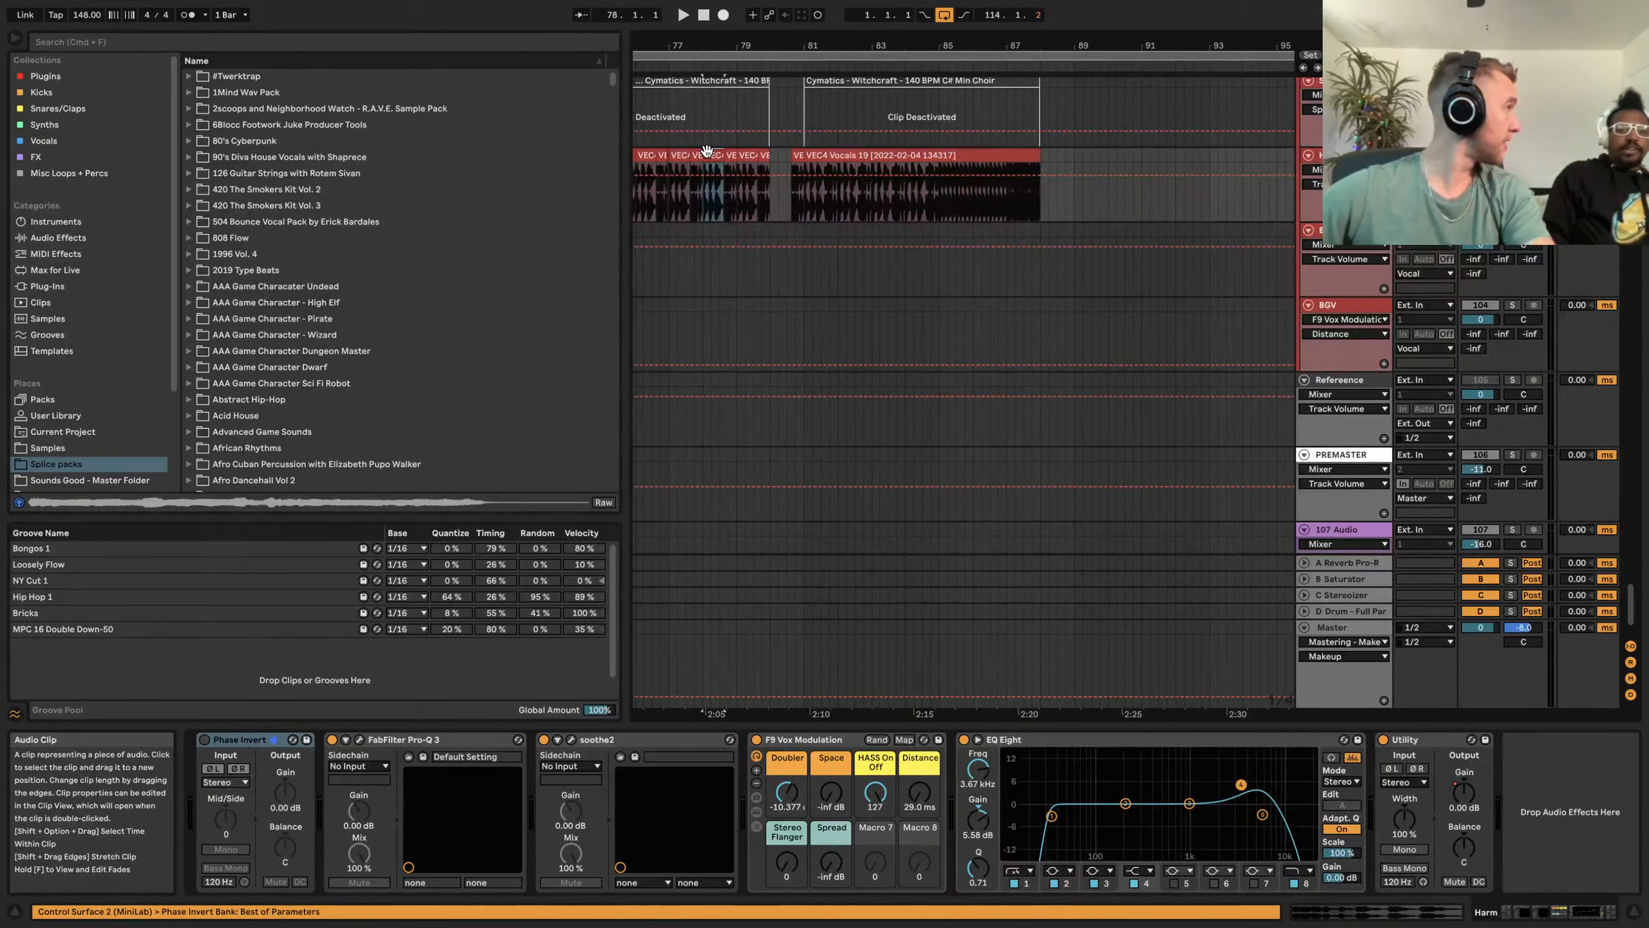
key(space)
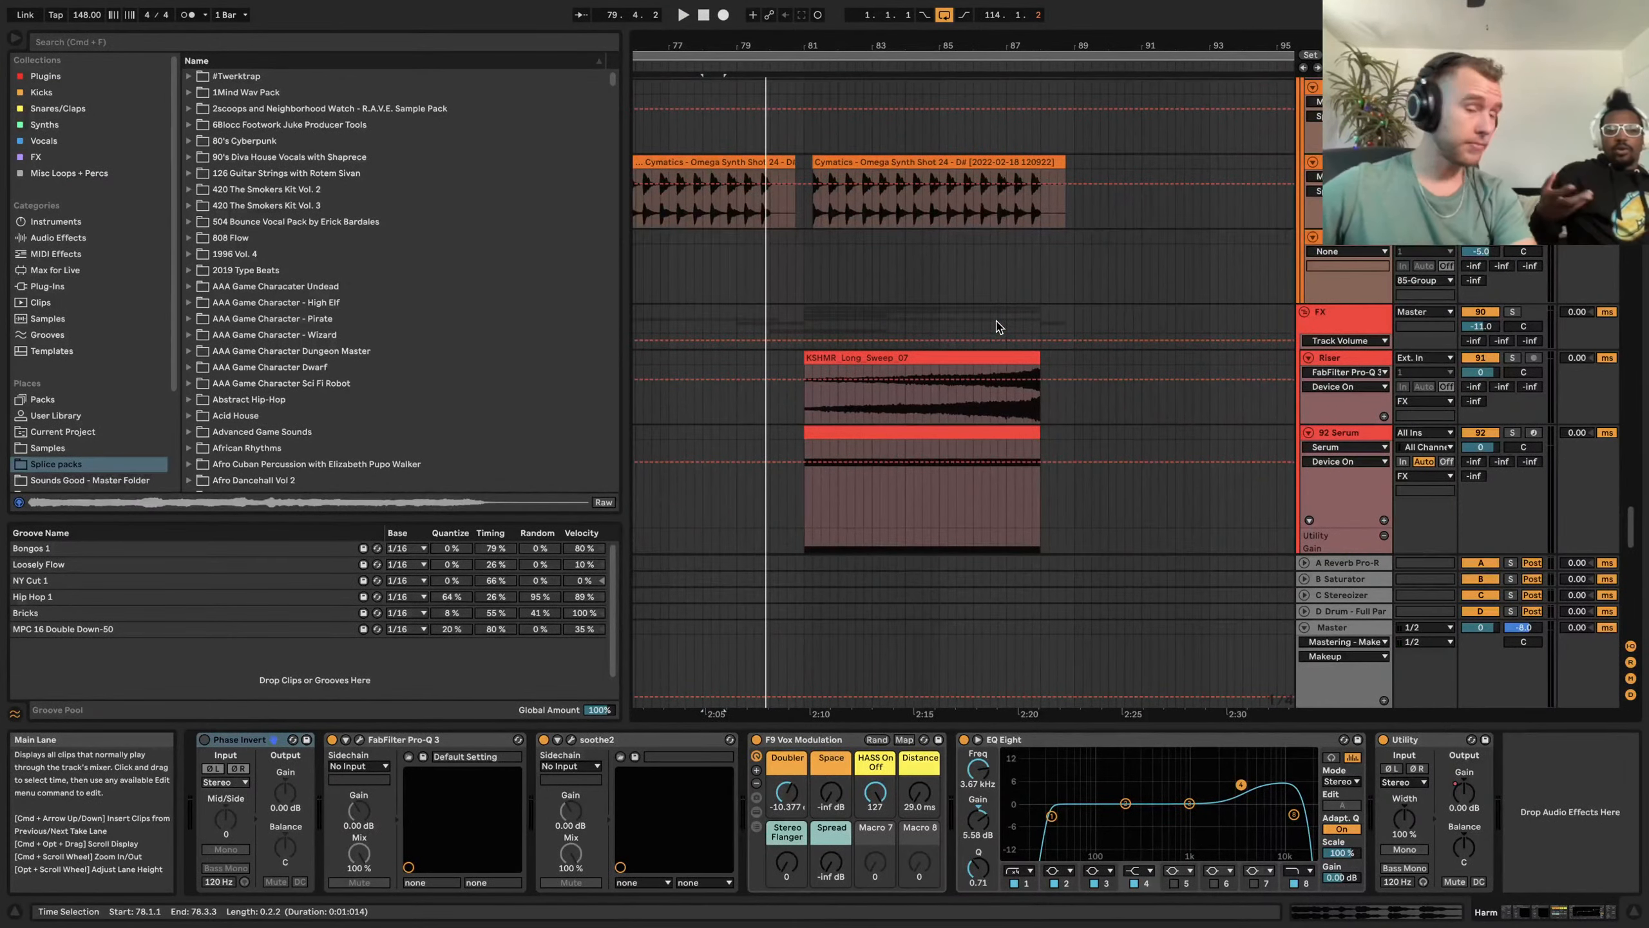
Open the Samples location in the browser and expand the vegeance folder to show its sample packs
scroll(900, 325, down, 10)
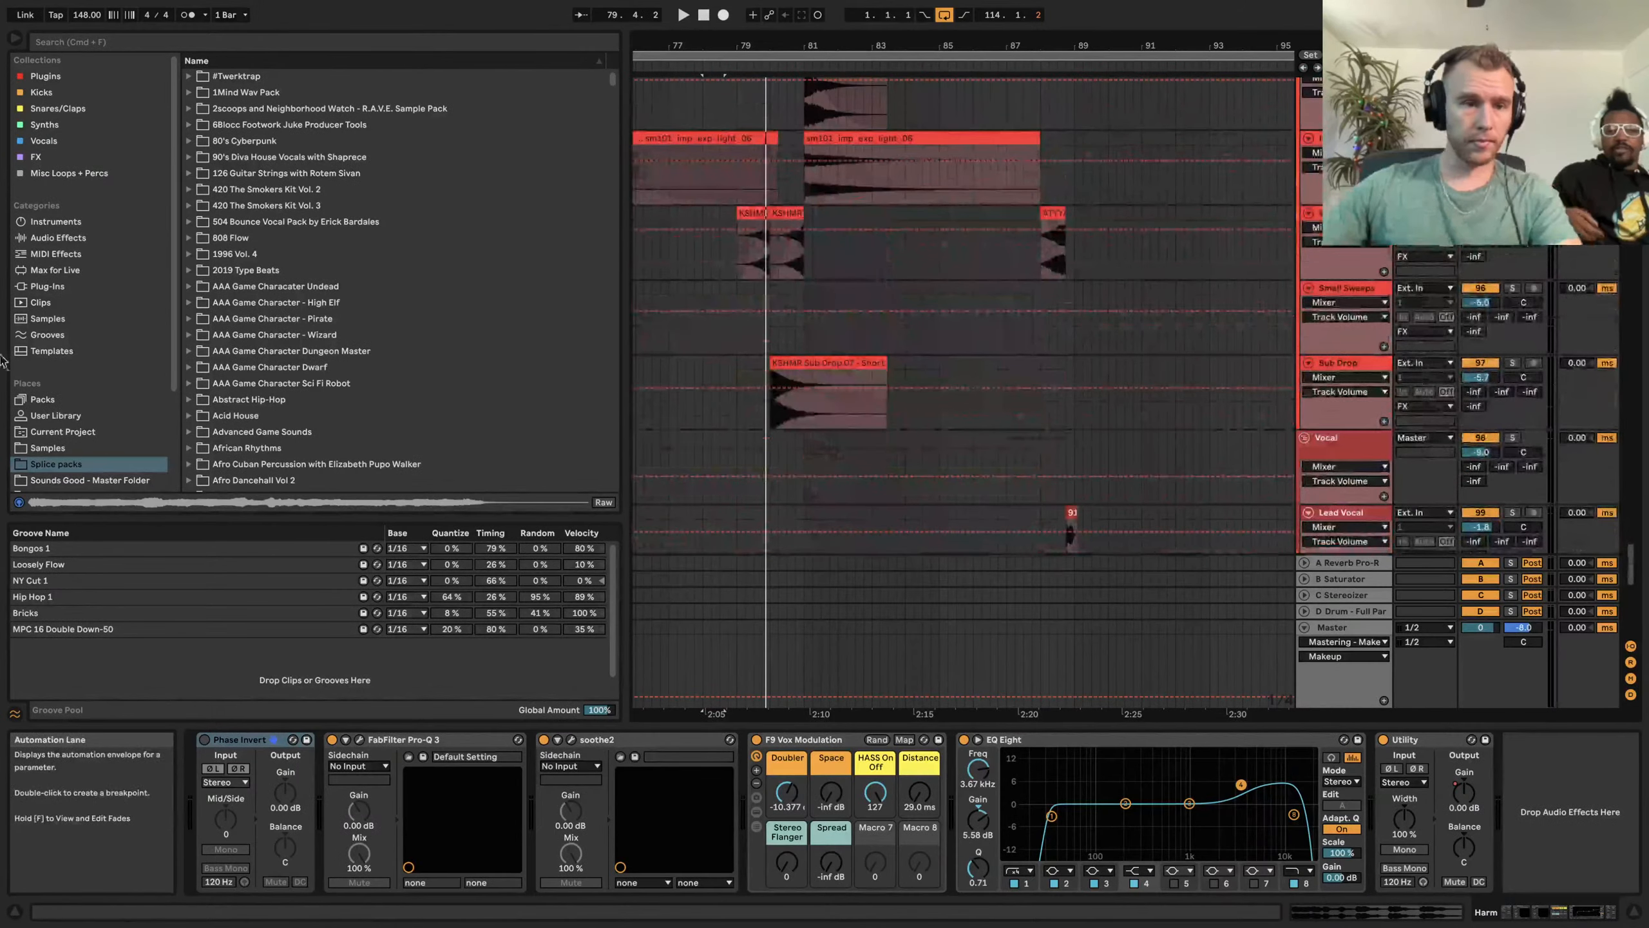
scroll(74, 408, down, 3)
click(71, 396)
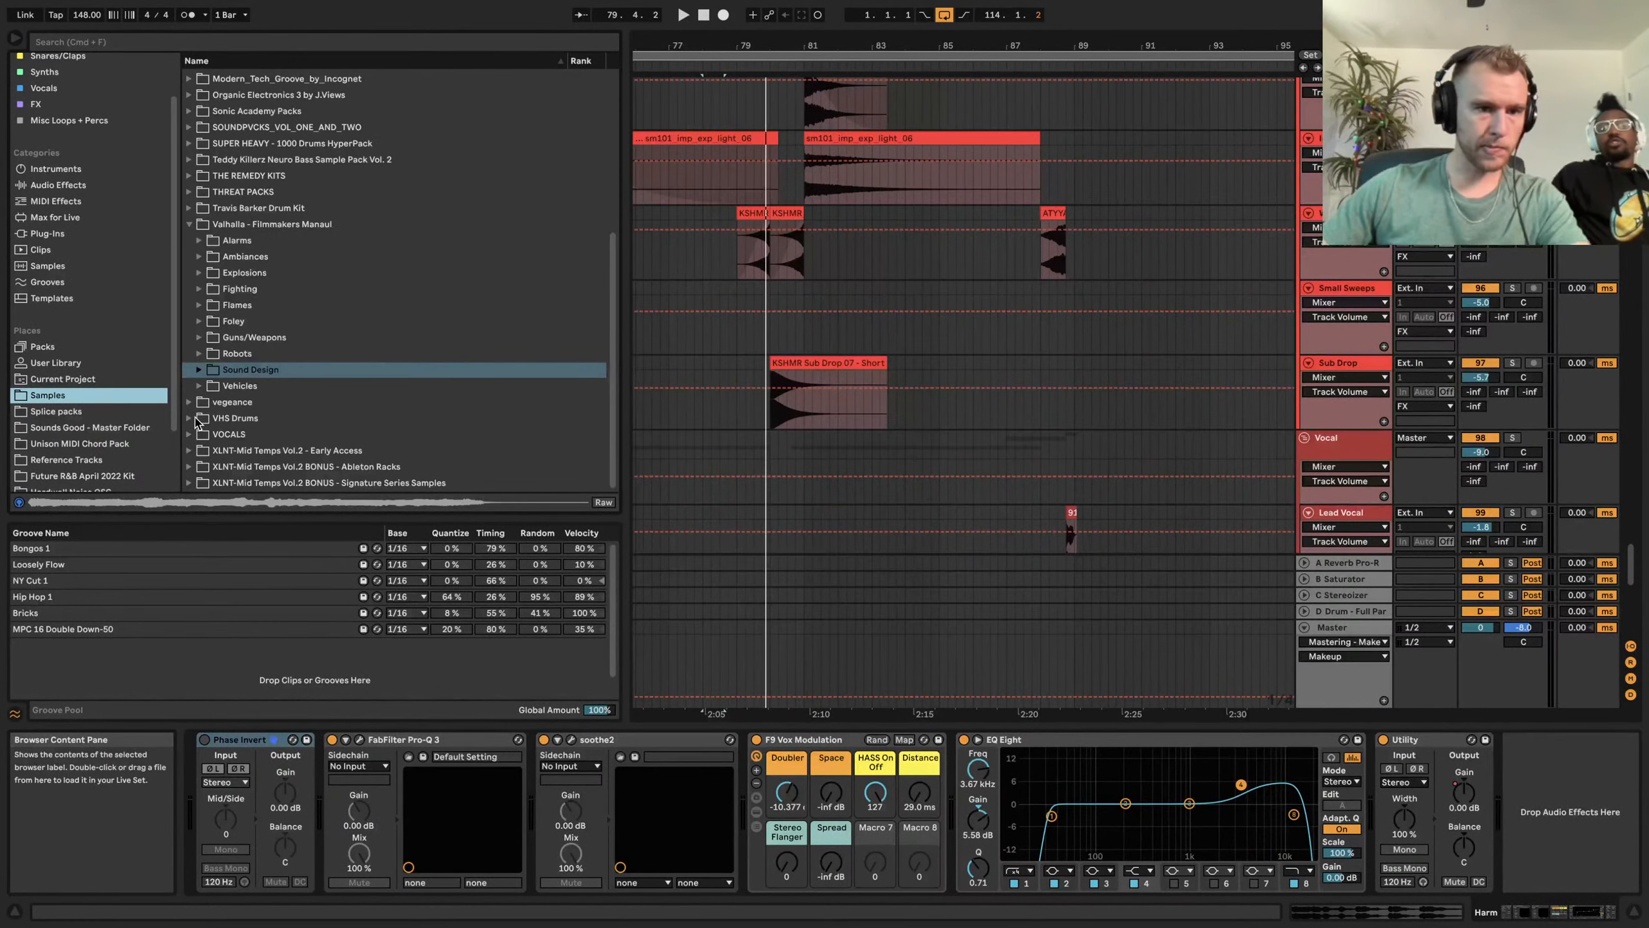
click(193, 402)
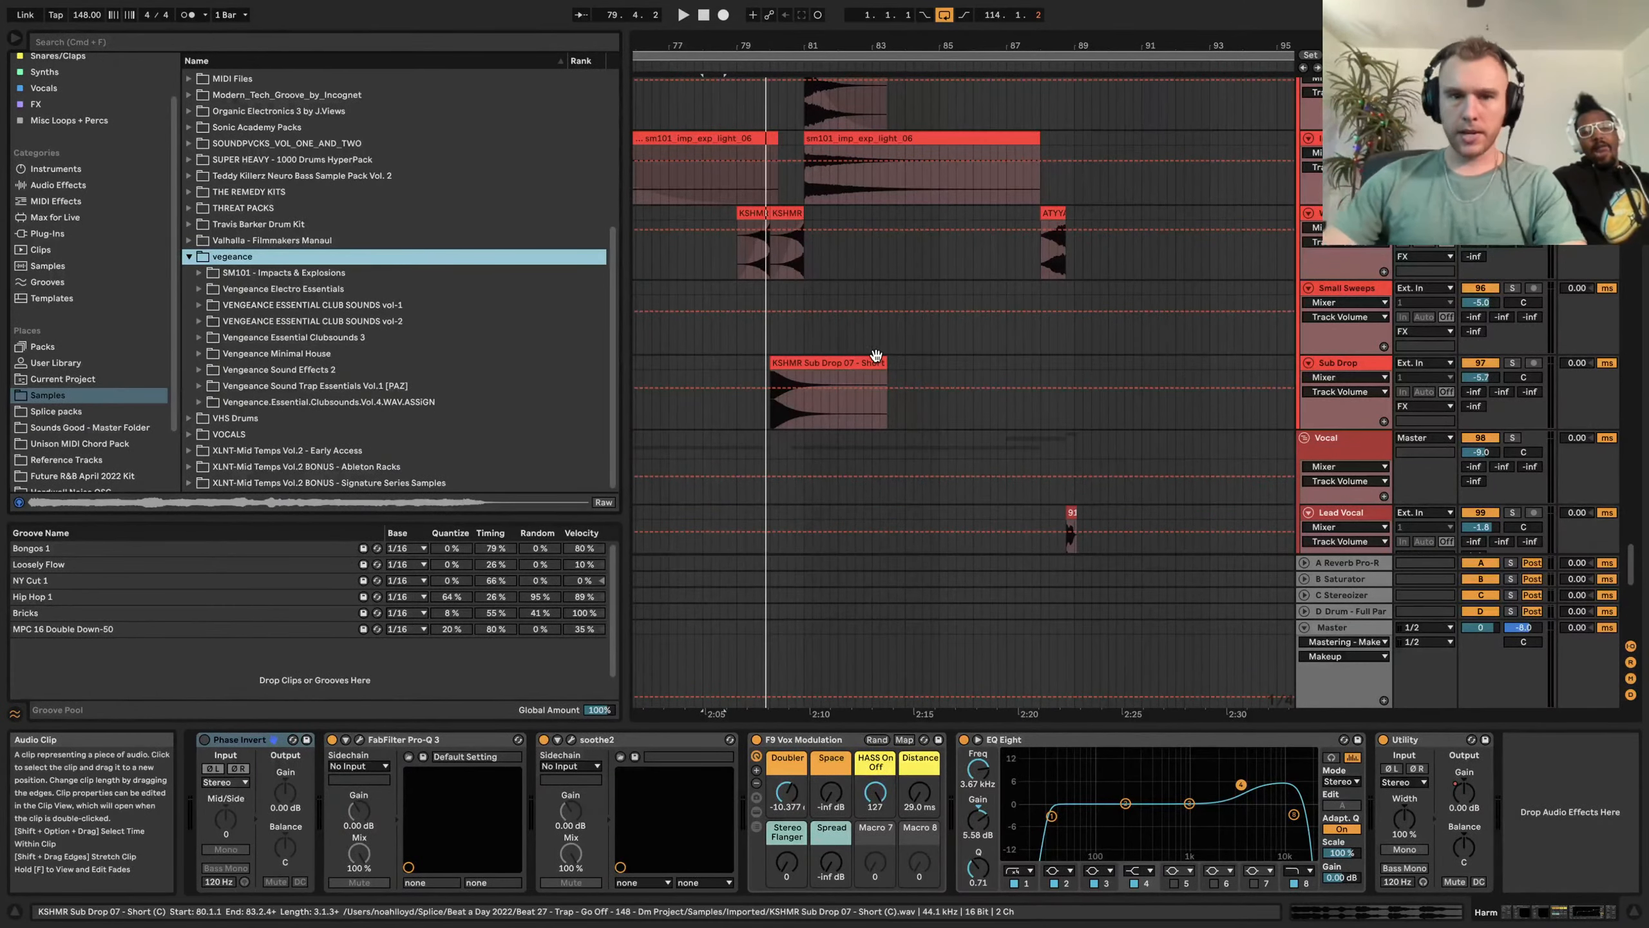
Examine the kick, snare, cymbal and clap layers and compare their arrangement in the earlier section and the drop
scroll(871, 356, down, 5)
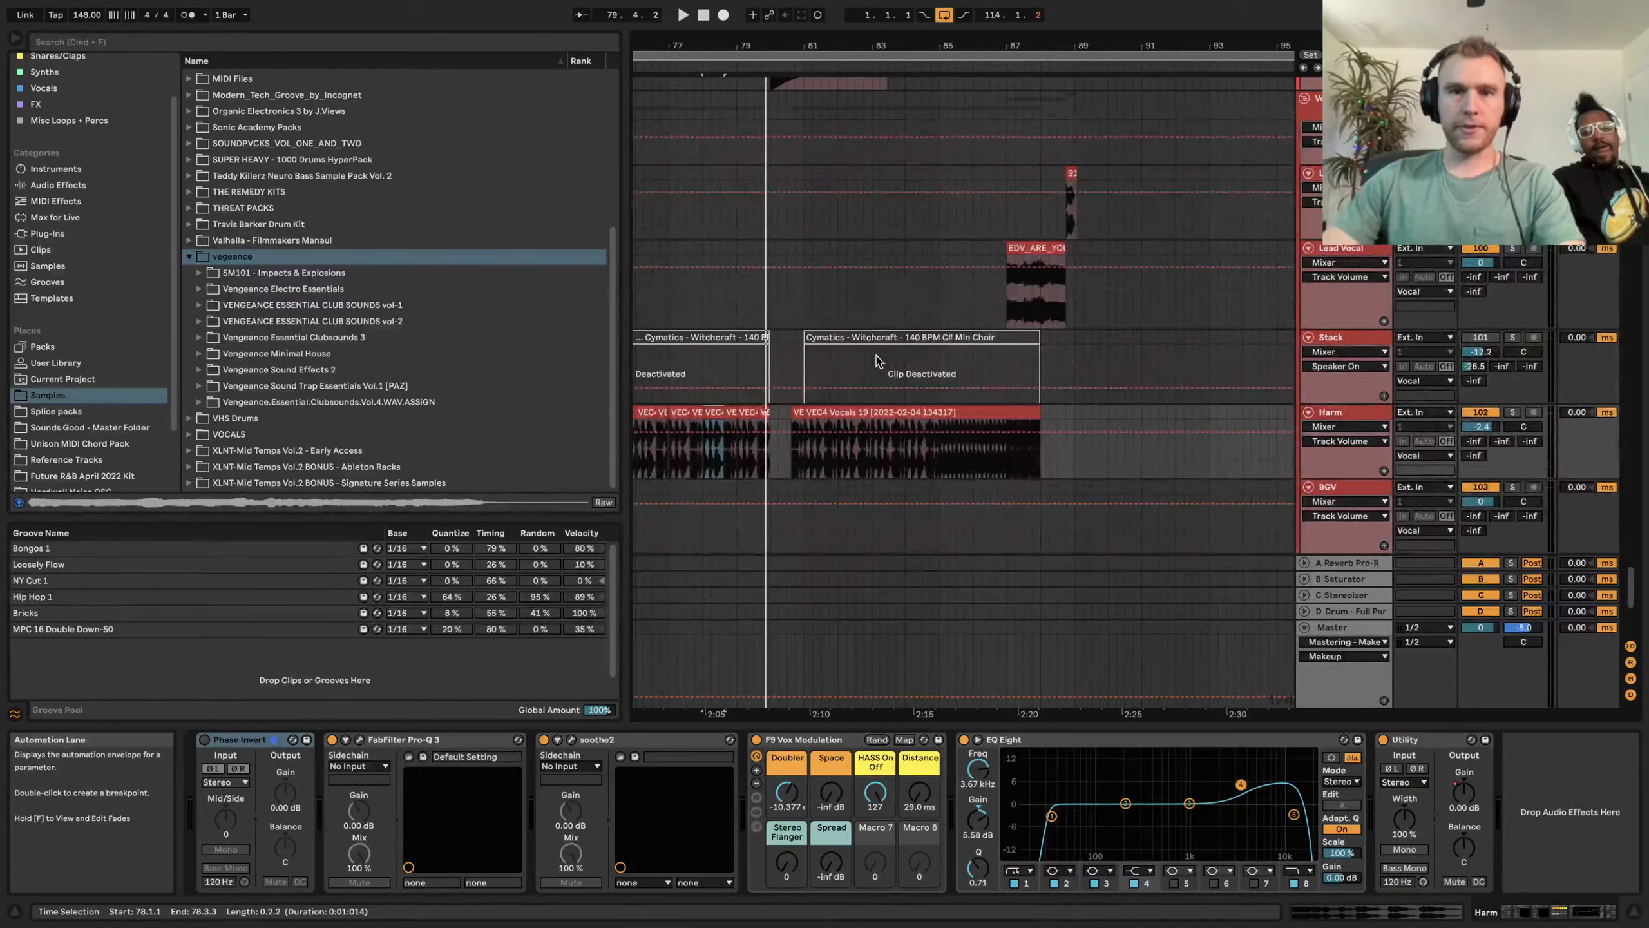
scroll(877, 362, down, 10)
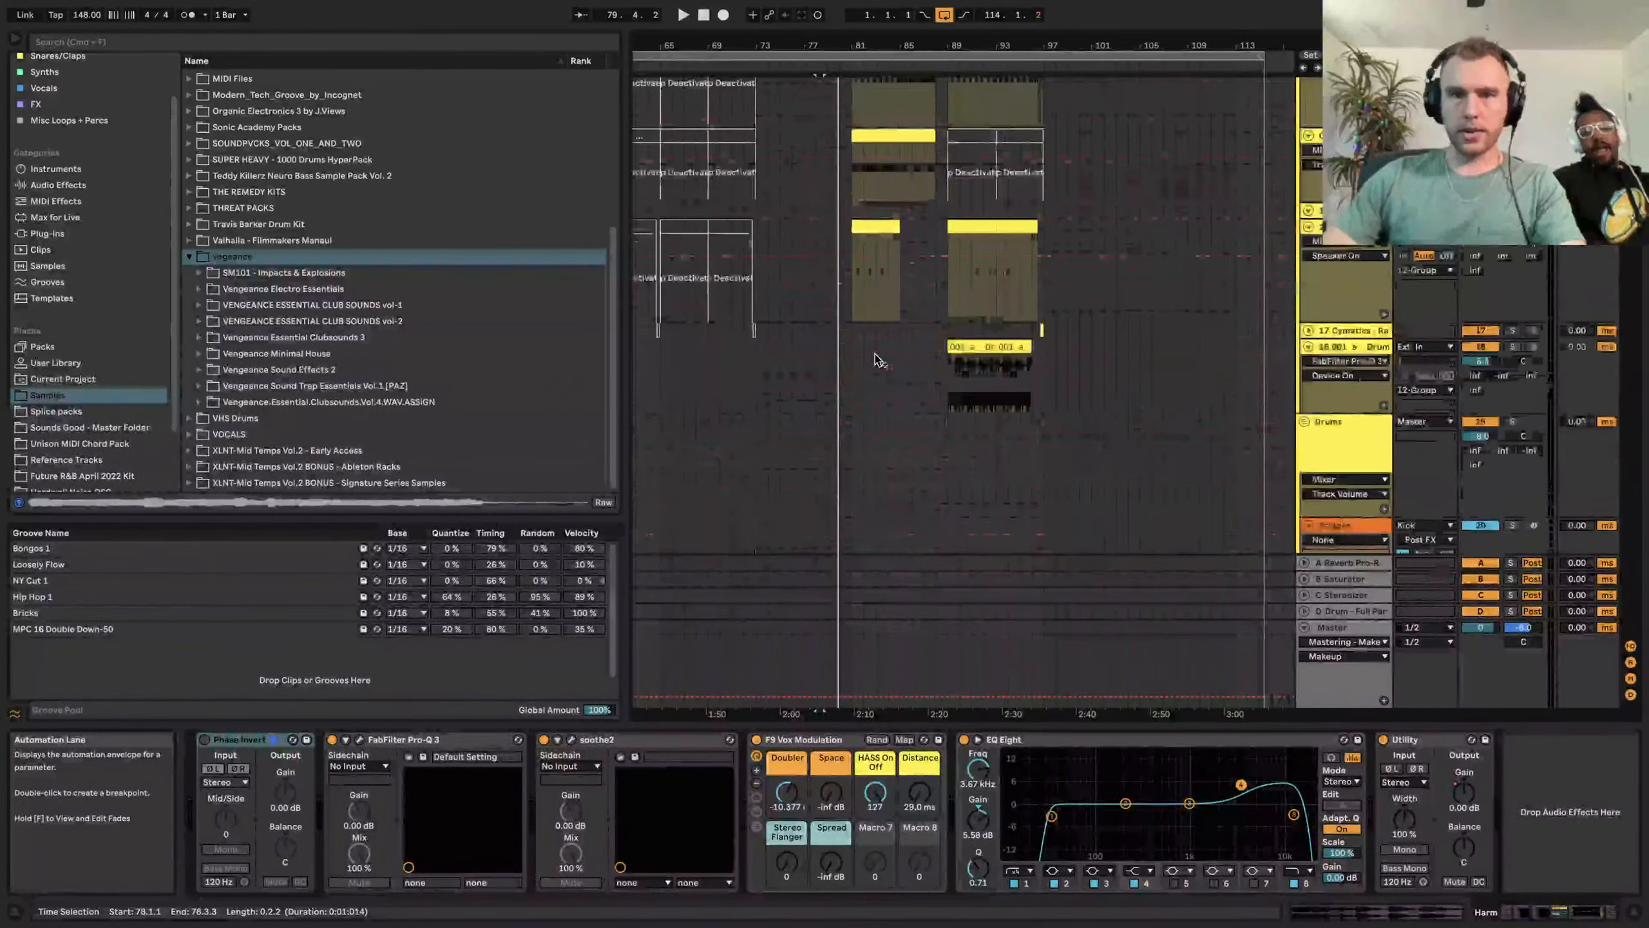
scroll(879, 362, up, 5)
scroll(878, 362, up, 2)
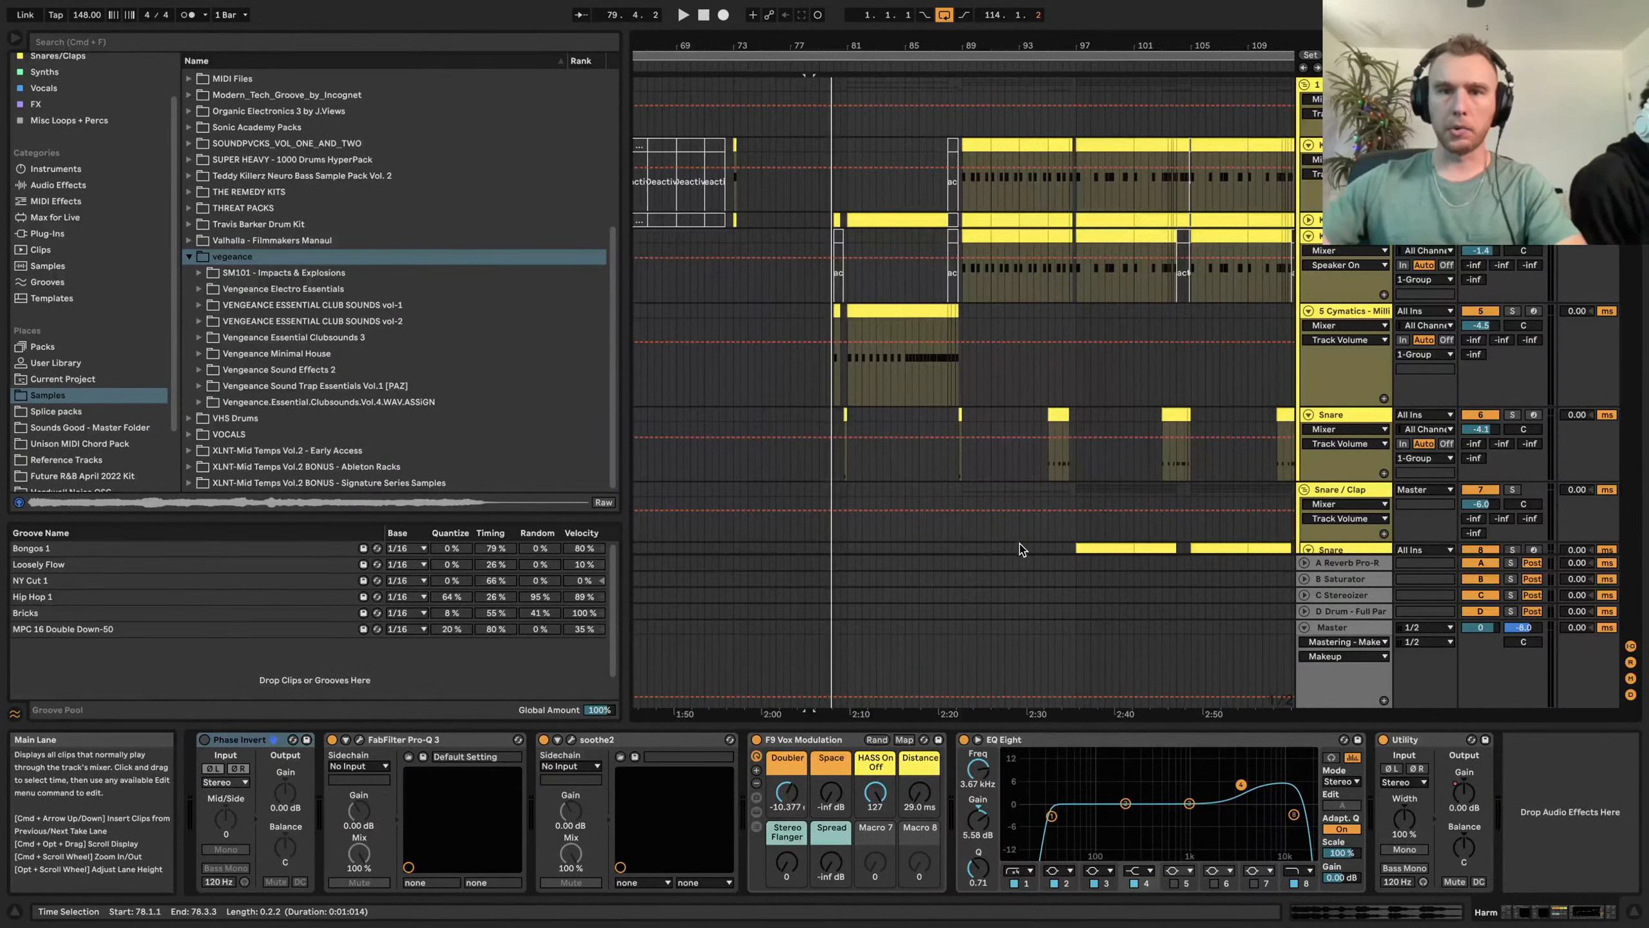
scroll(907, 393, down, 5)
scroll(907, 393, right, 5)
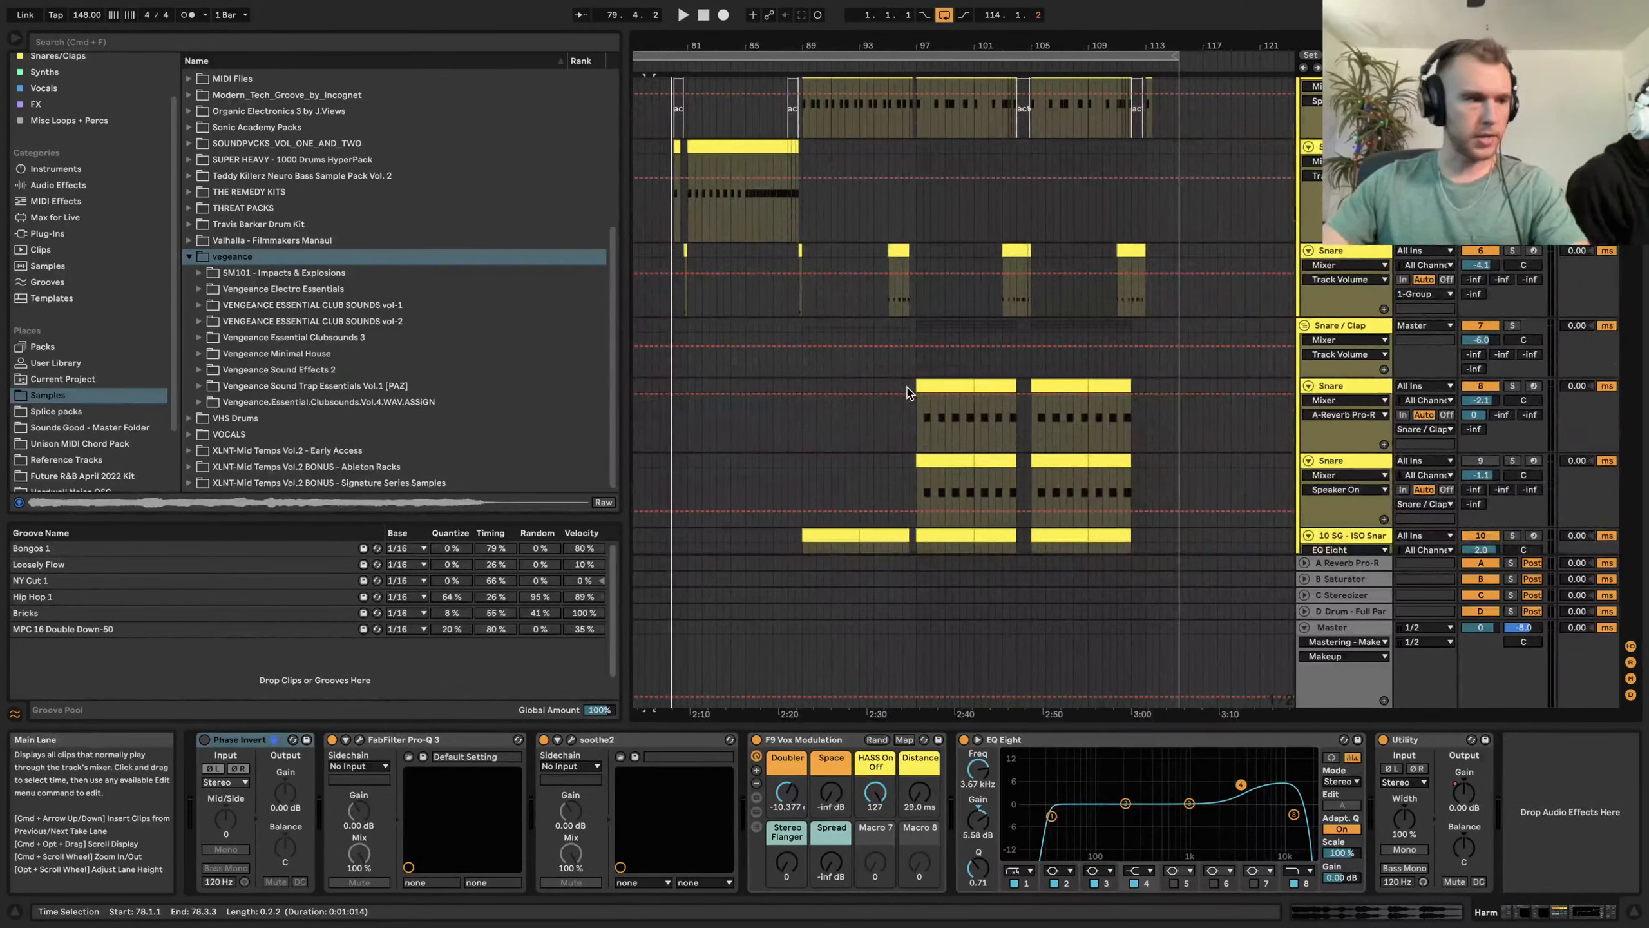
scroll(907, 393, down, 15)
scroll(907, 393, left, 10)
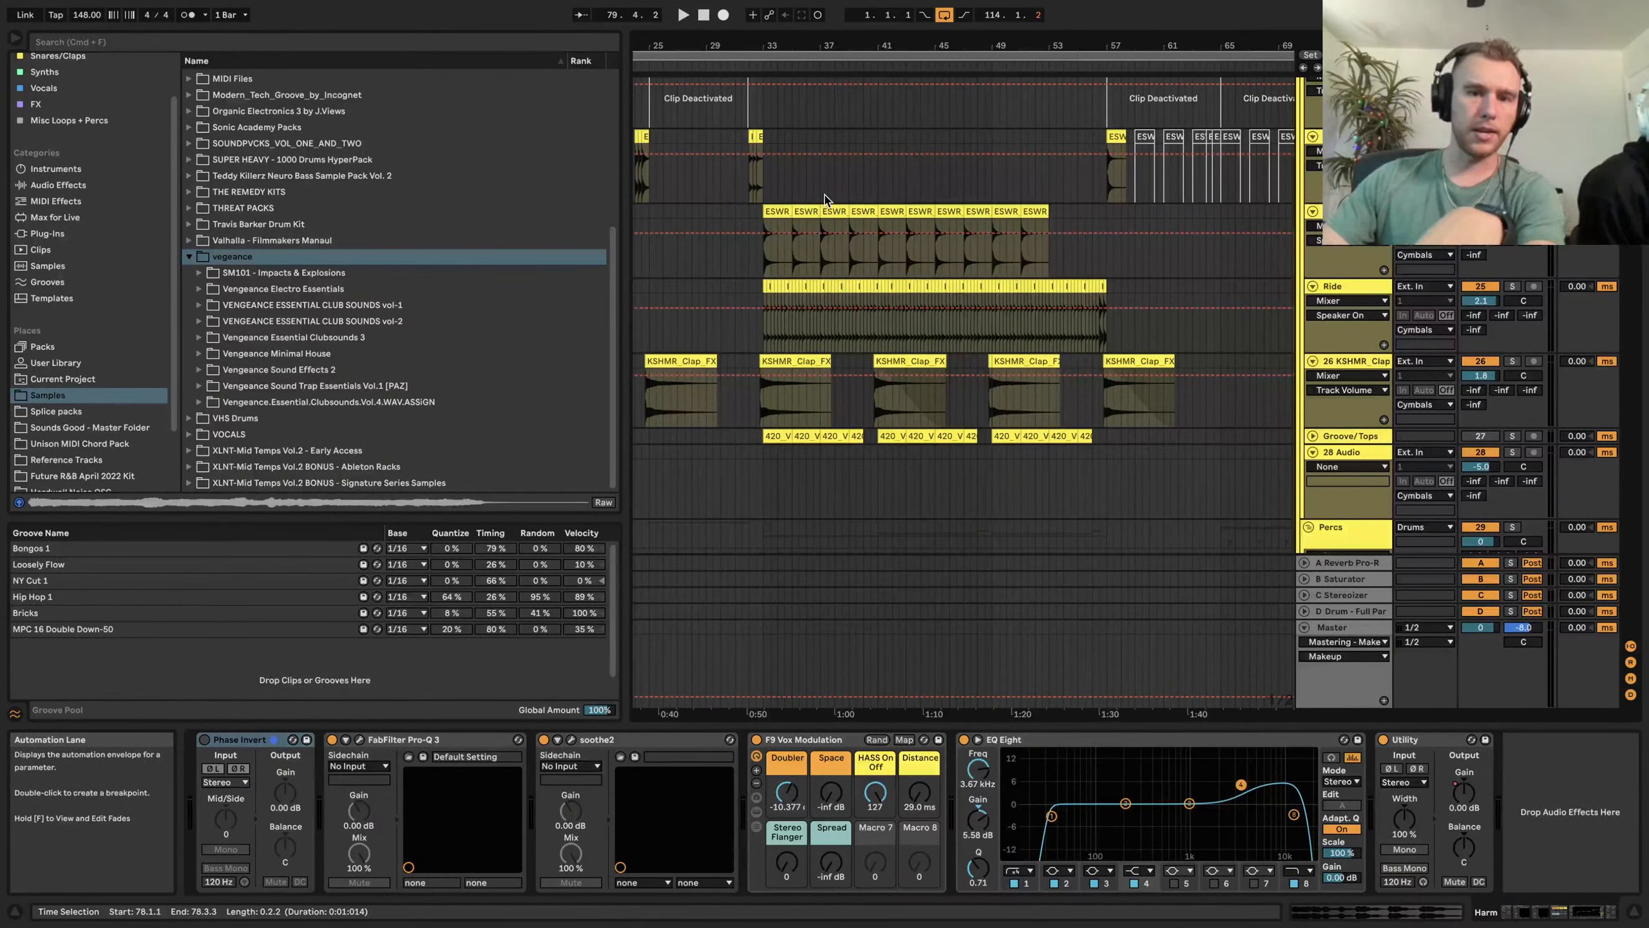
scroll(831, 203, up, 15)
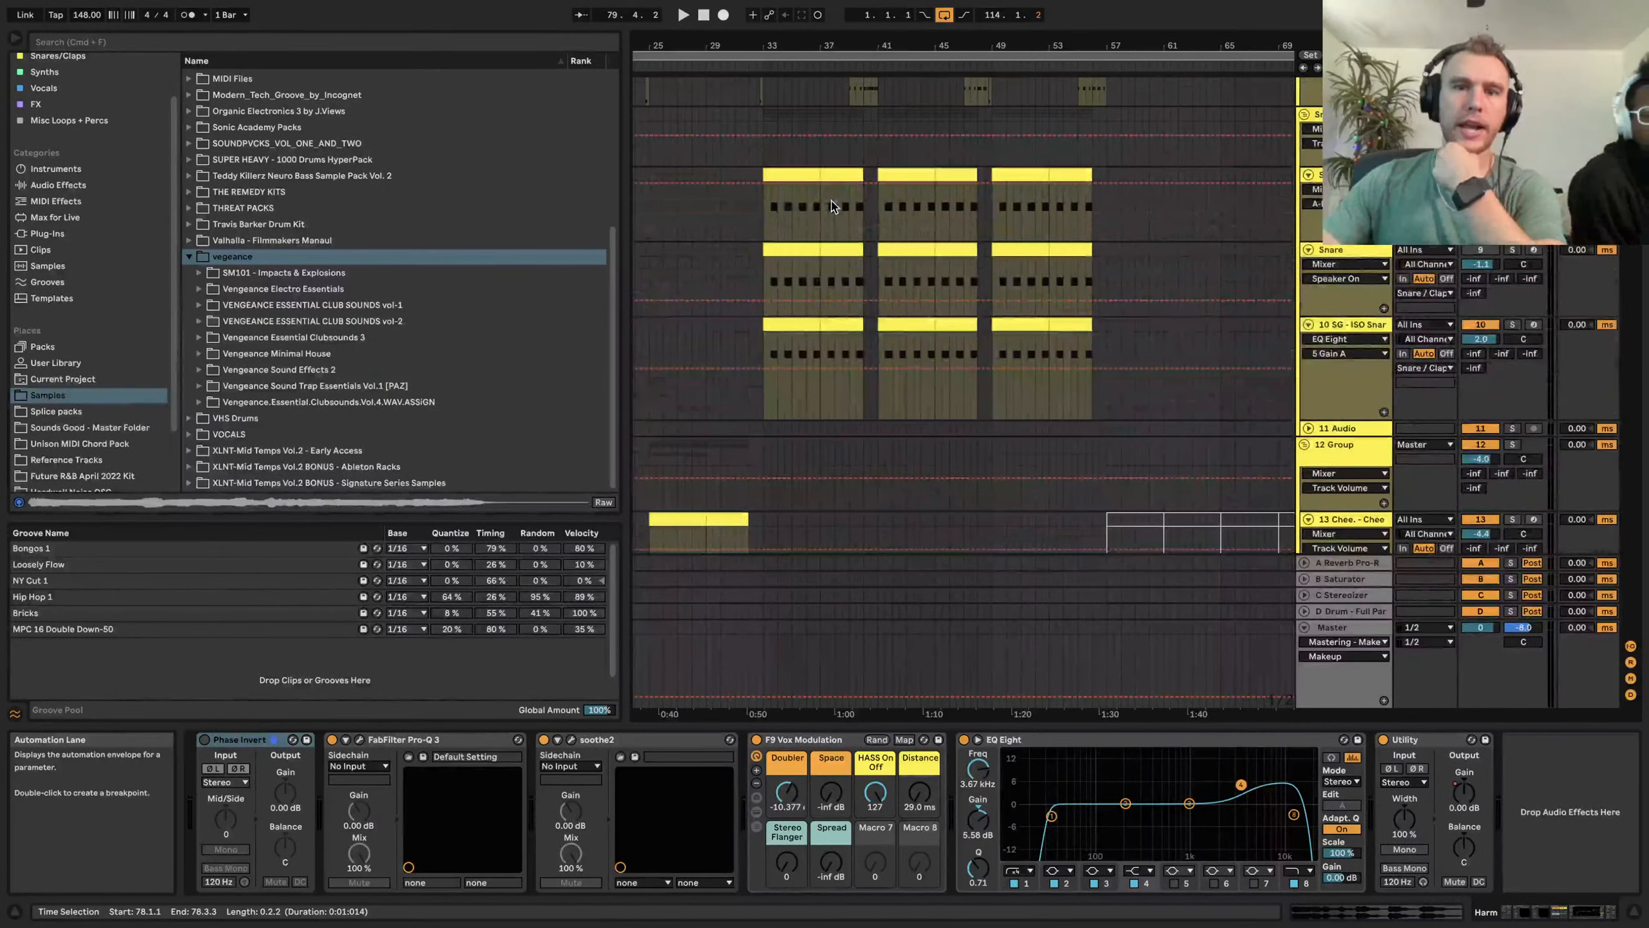
scroll(832, 206, down, 15)
scroll(832, 206, right, 10)
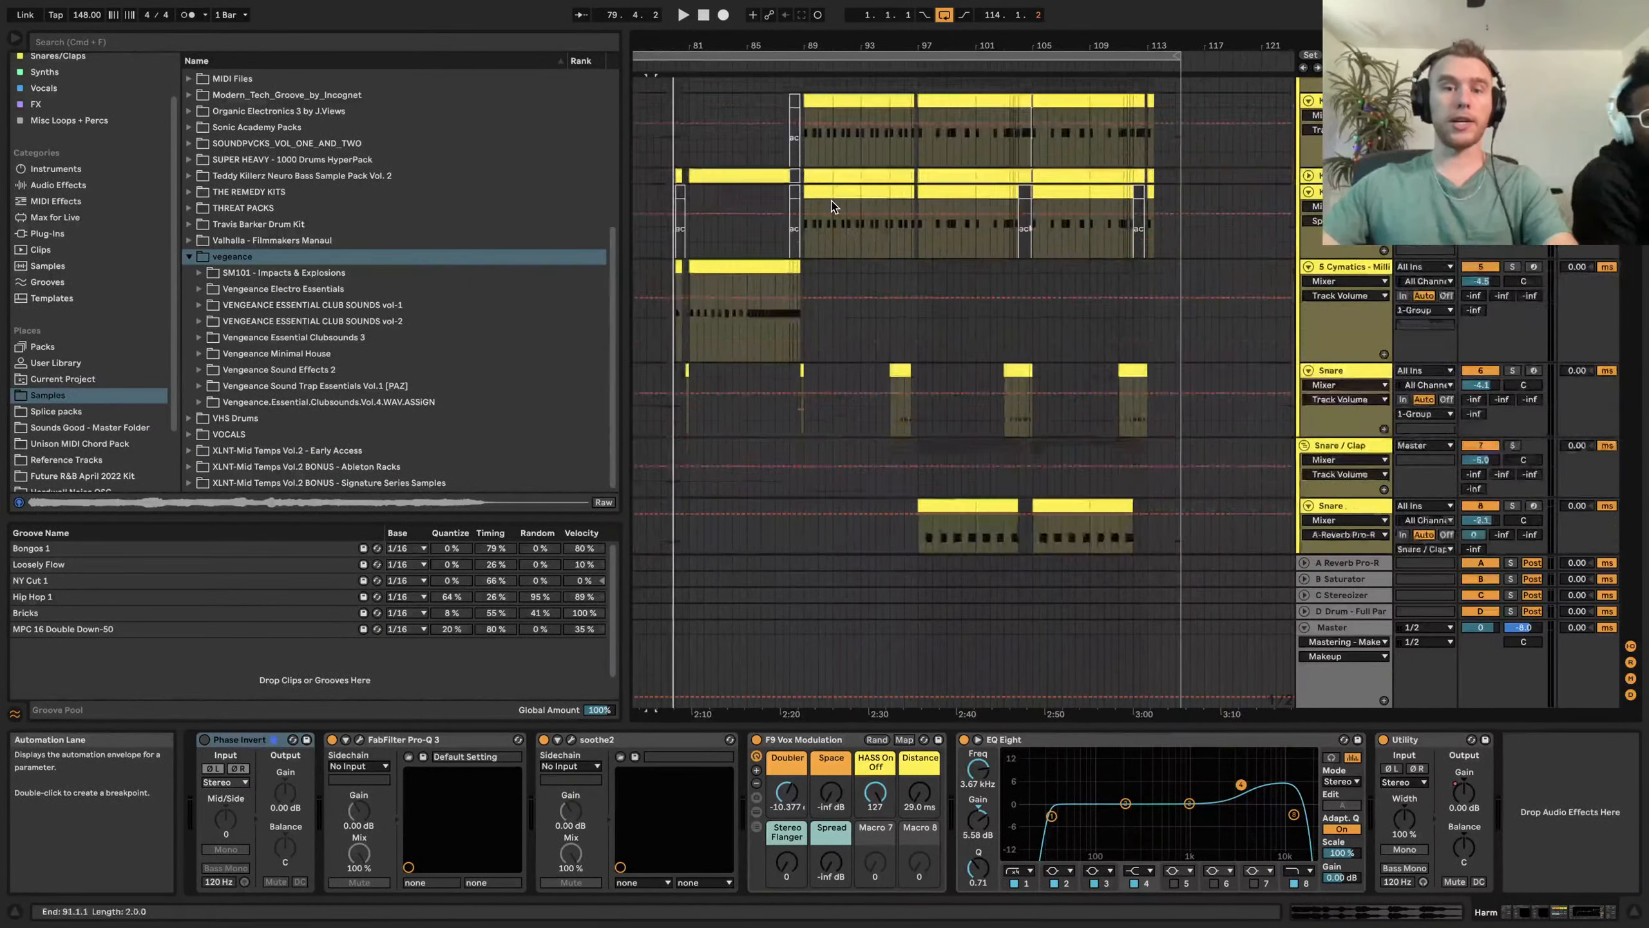
Select bars 89 to 96 across the 60 KSHMR and Perc Loop tracks, and bars 89 to 93 of the 69 Serum lead to show its devices
scroll(834, 207, down, 10)
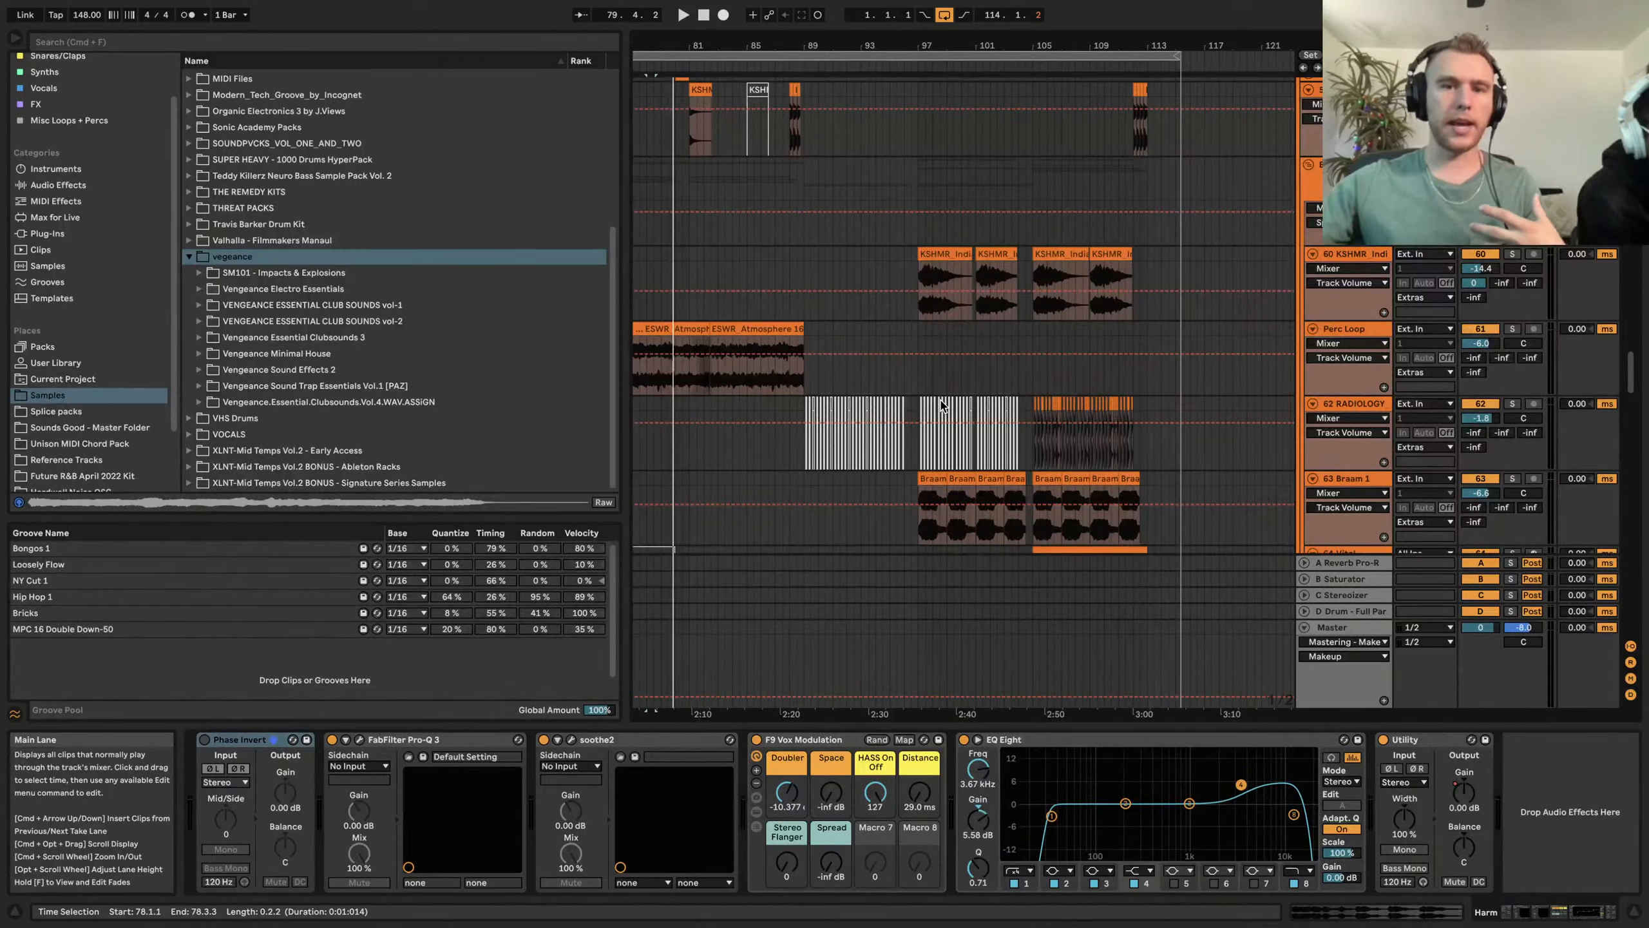
drag(803, 257, 902, 326)
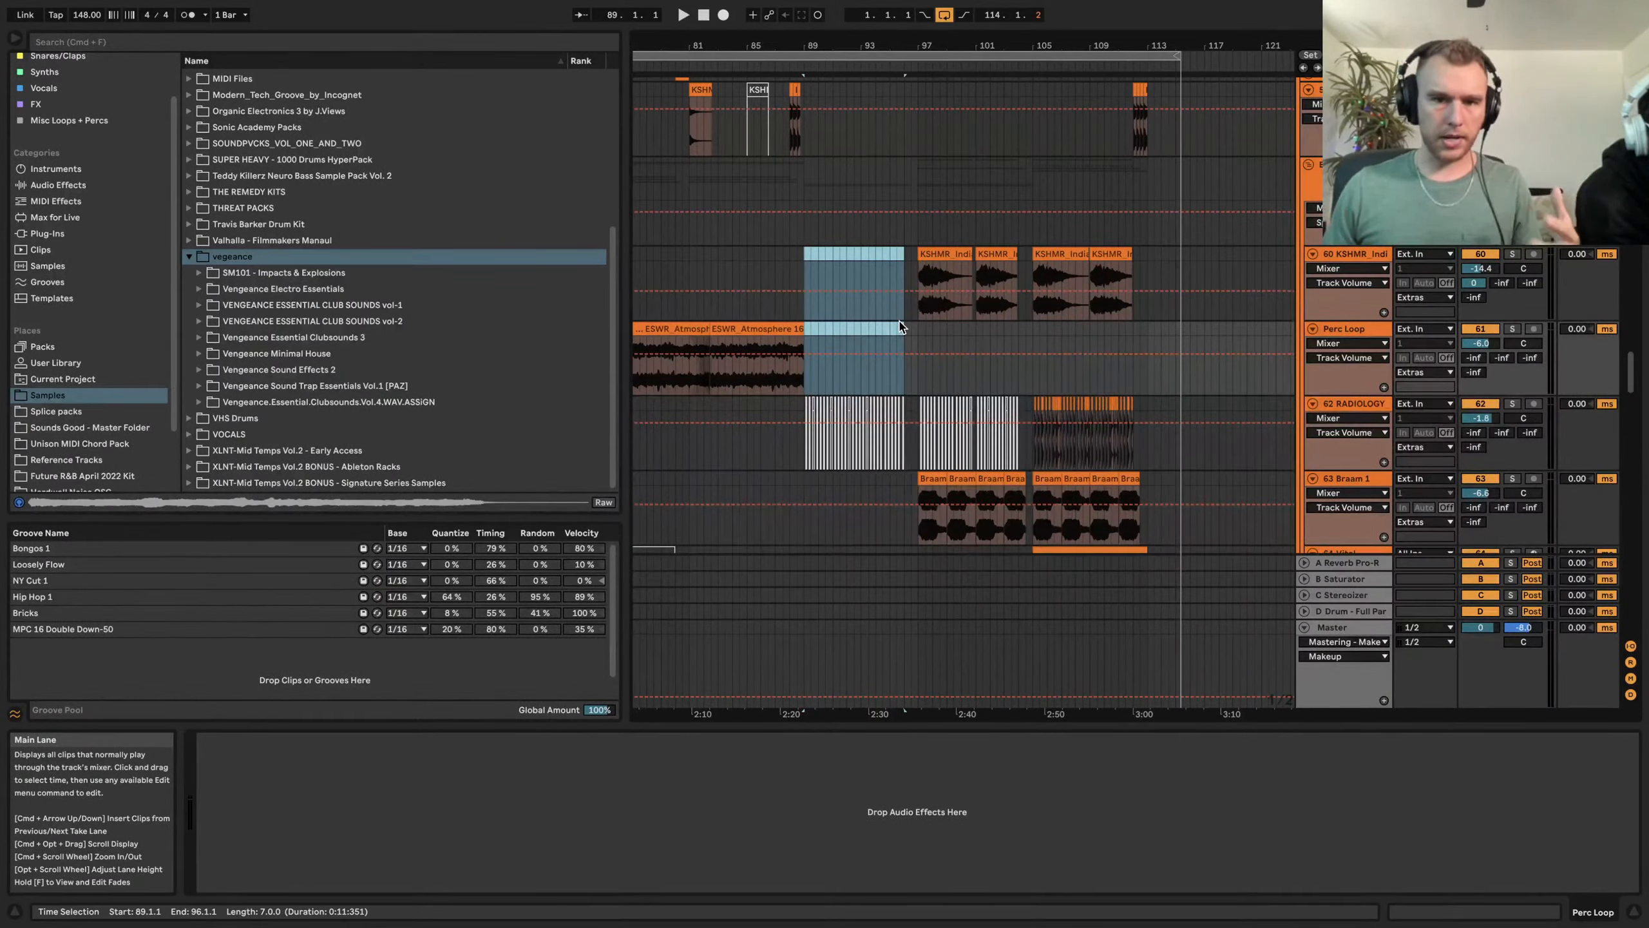
scroll(900, 327, down, 10)
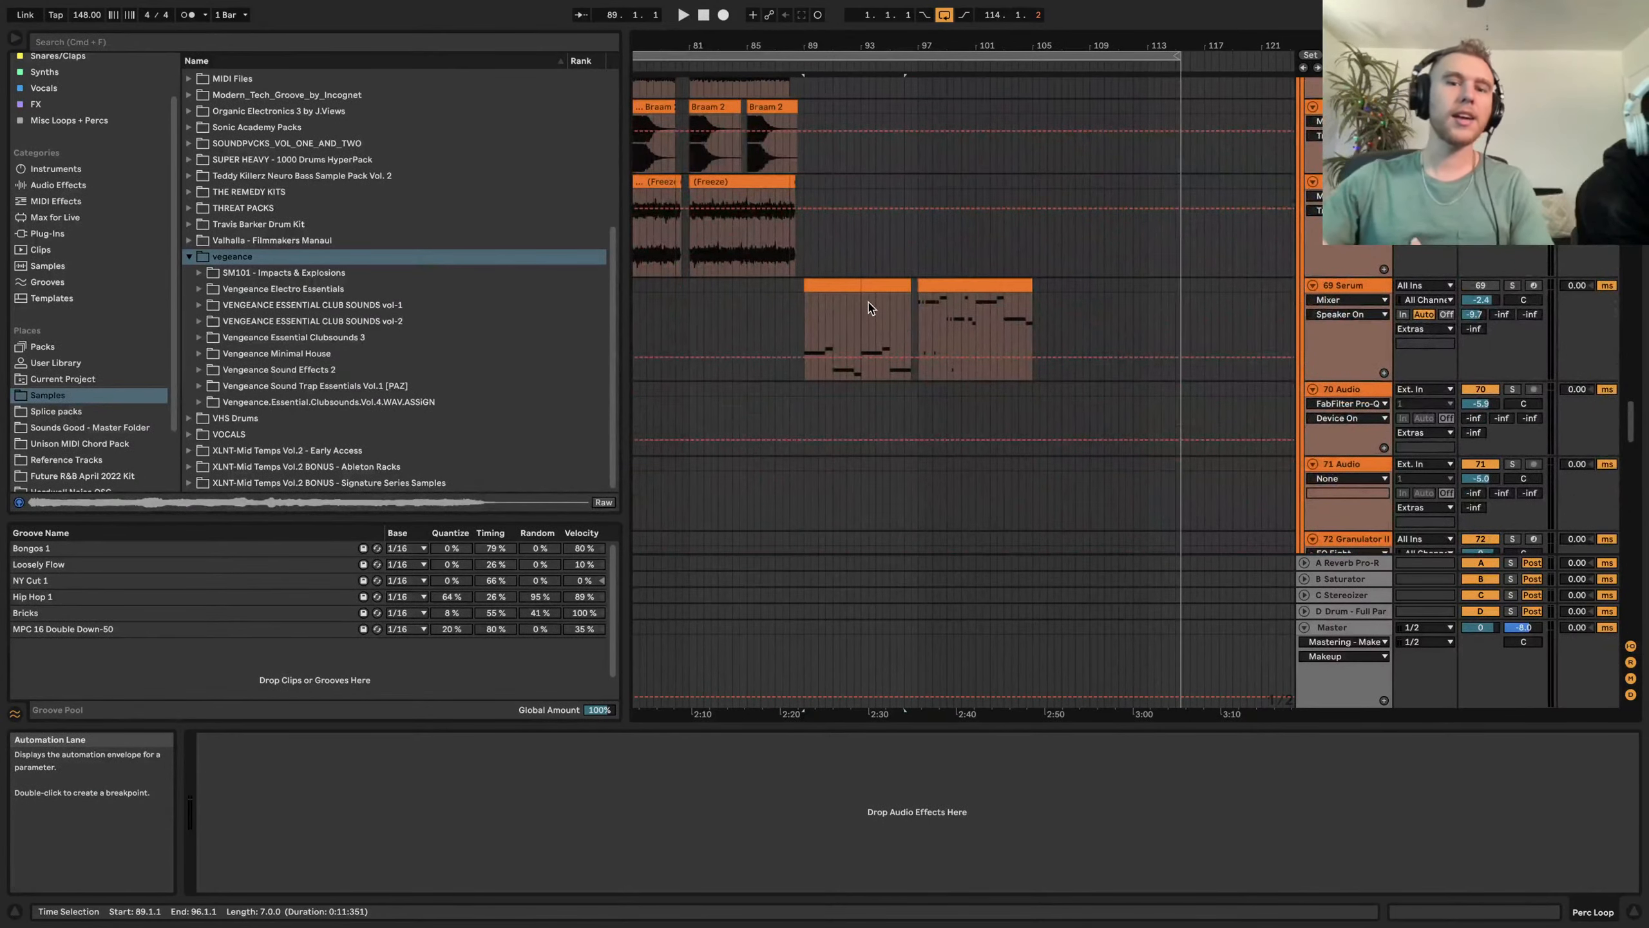
click(835, 288)
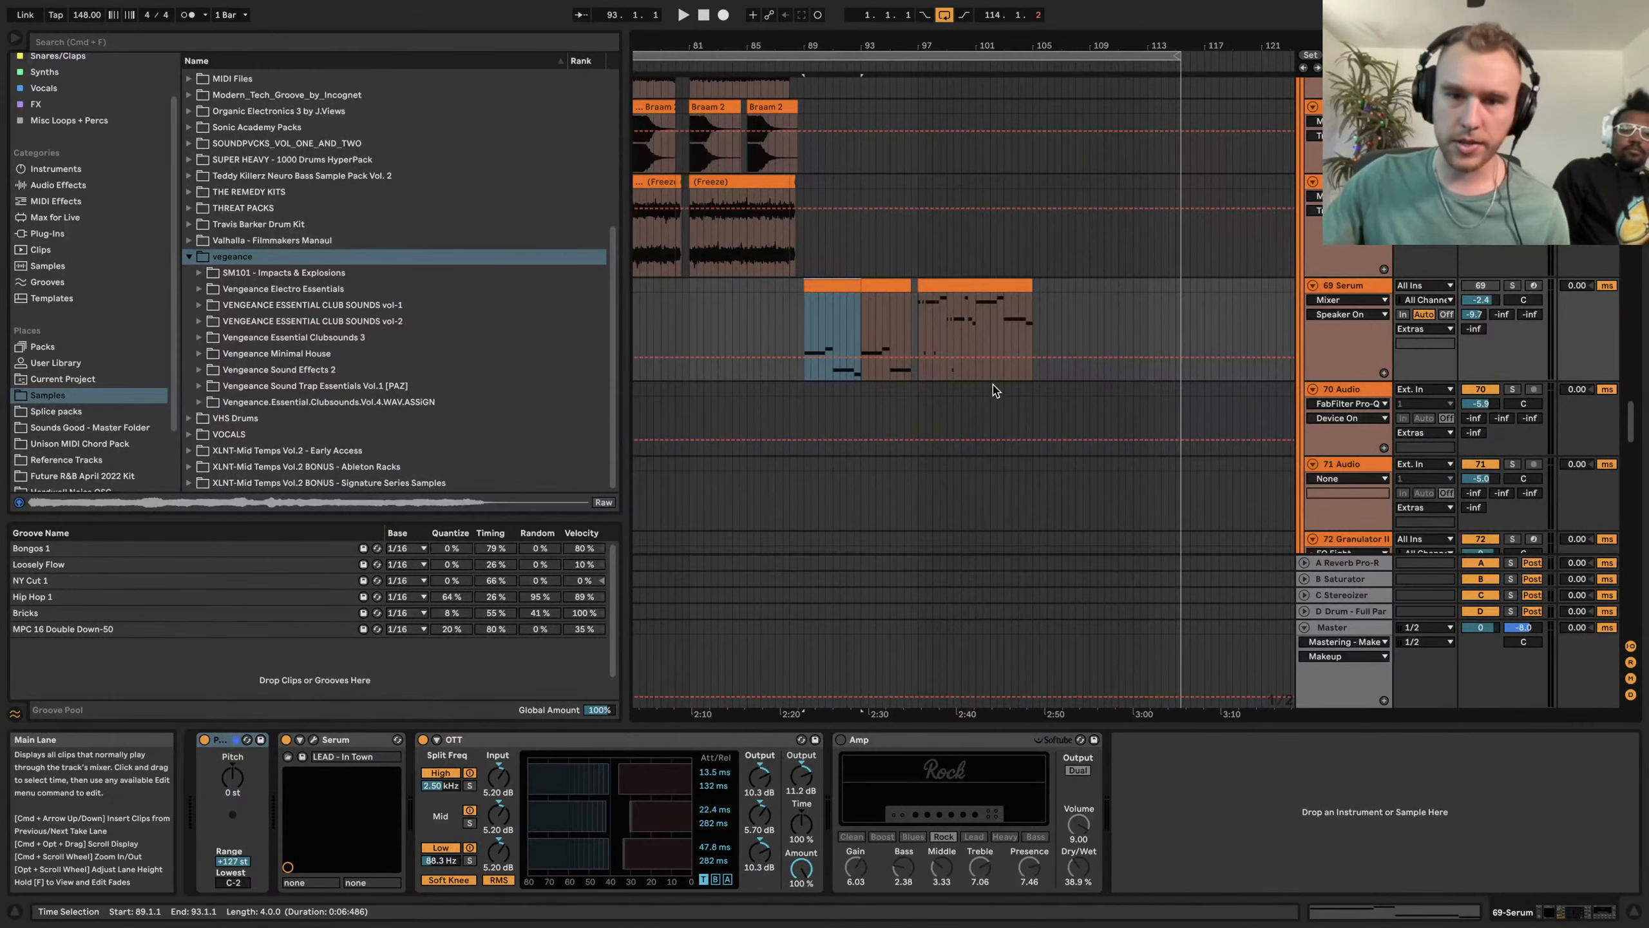
Show the device chains of the 81 and 82 KSHMR flute tracks in the drop
scroll(987, 394, down, 10)
scroll(987, 393, left, 5)
scroll(929, 304, up, 3)
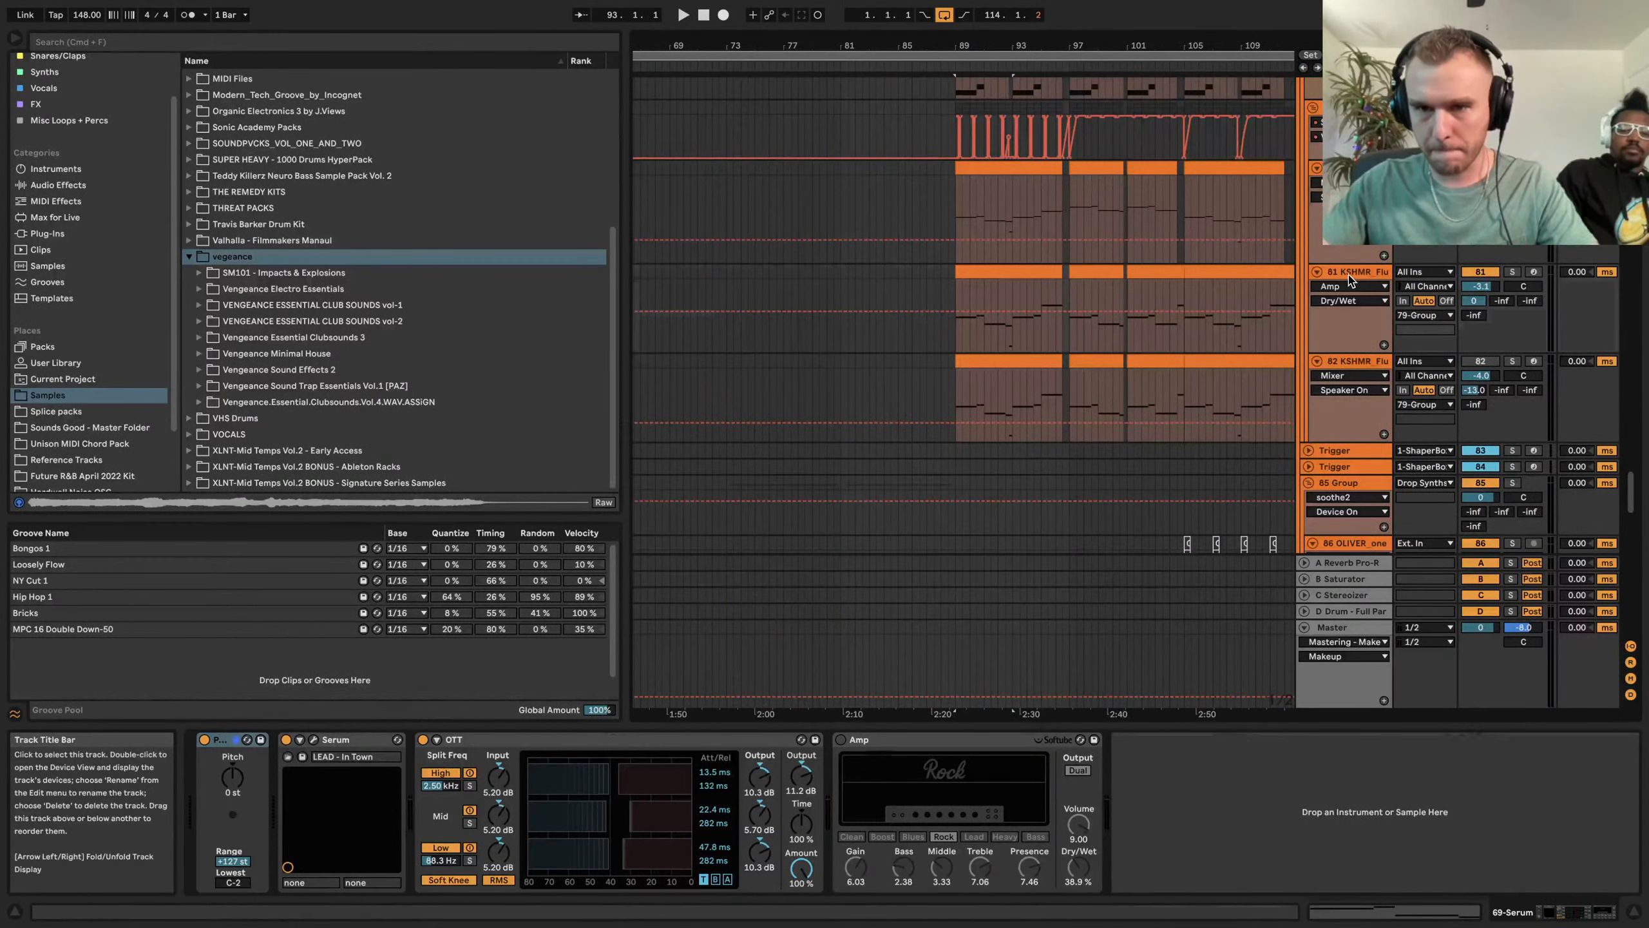
click(929, 304)
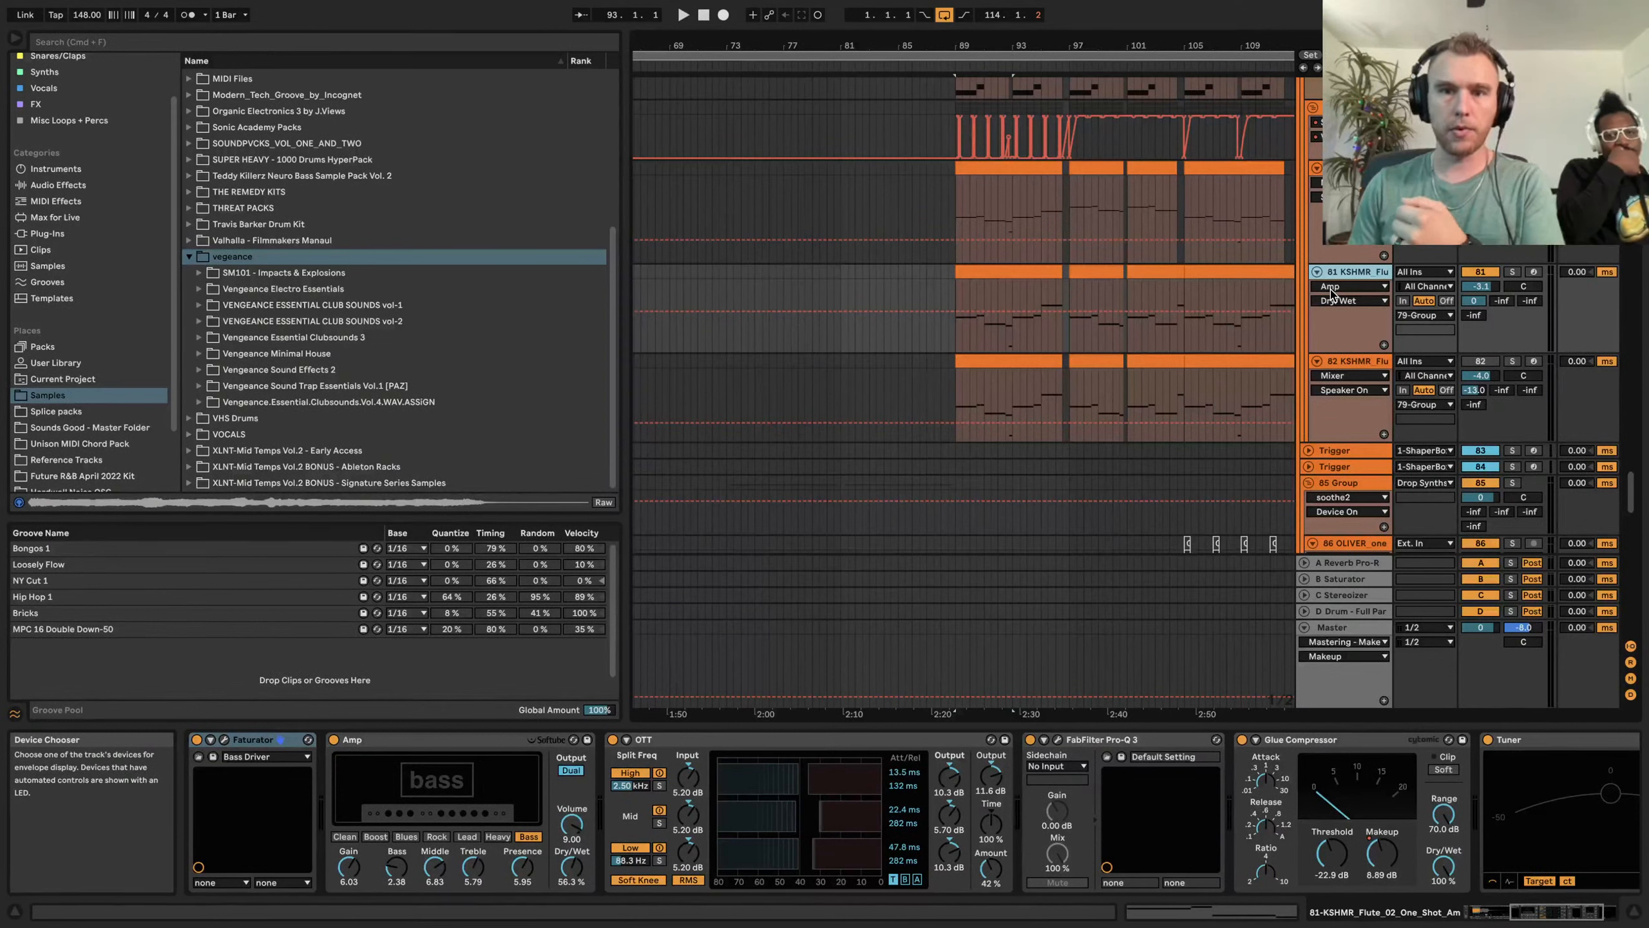
click(1358, 364)
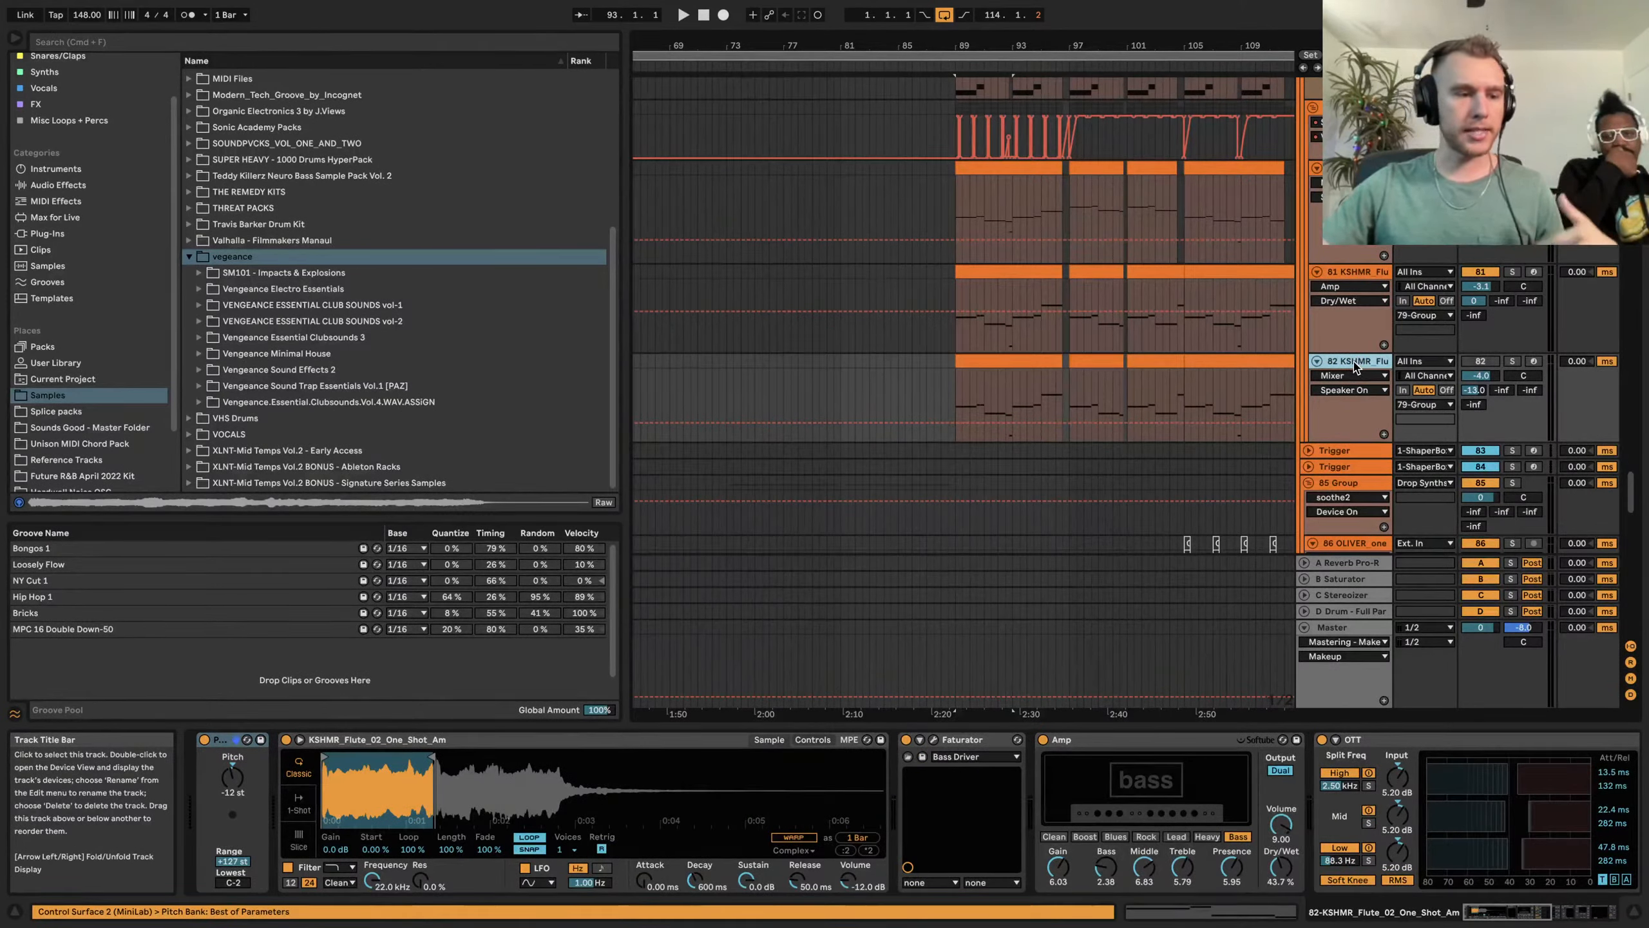
Select bars 98 to 104 of the 79 Group's automation to view its ShaperBox 2 volume shaper, and close the plug-in window
scroll(1355, 368, up, 5)
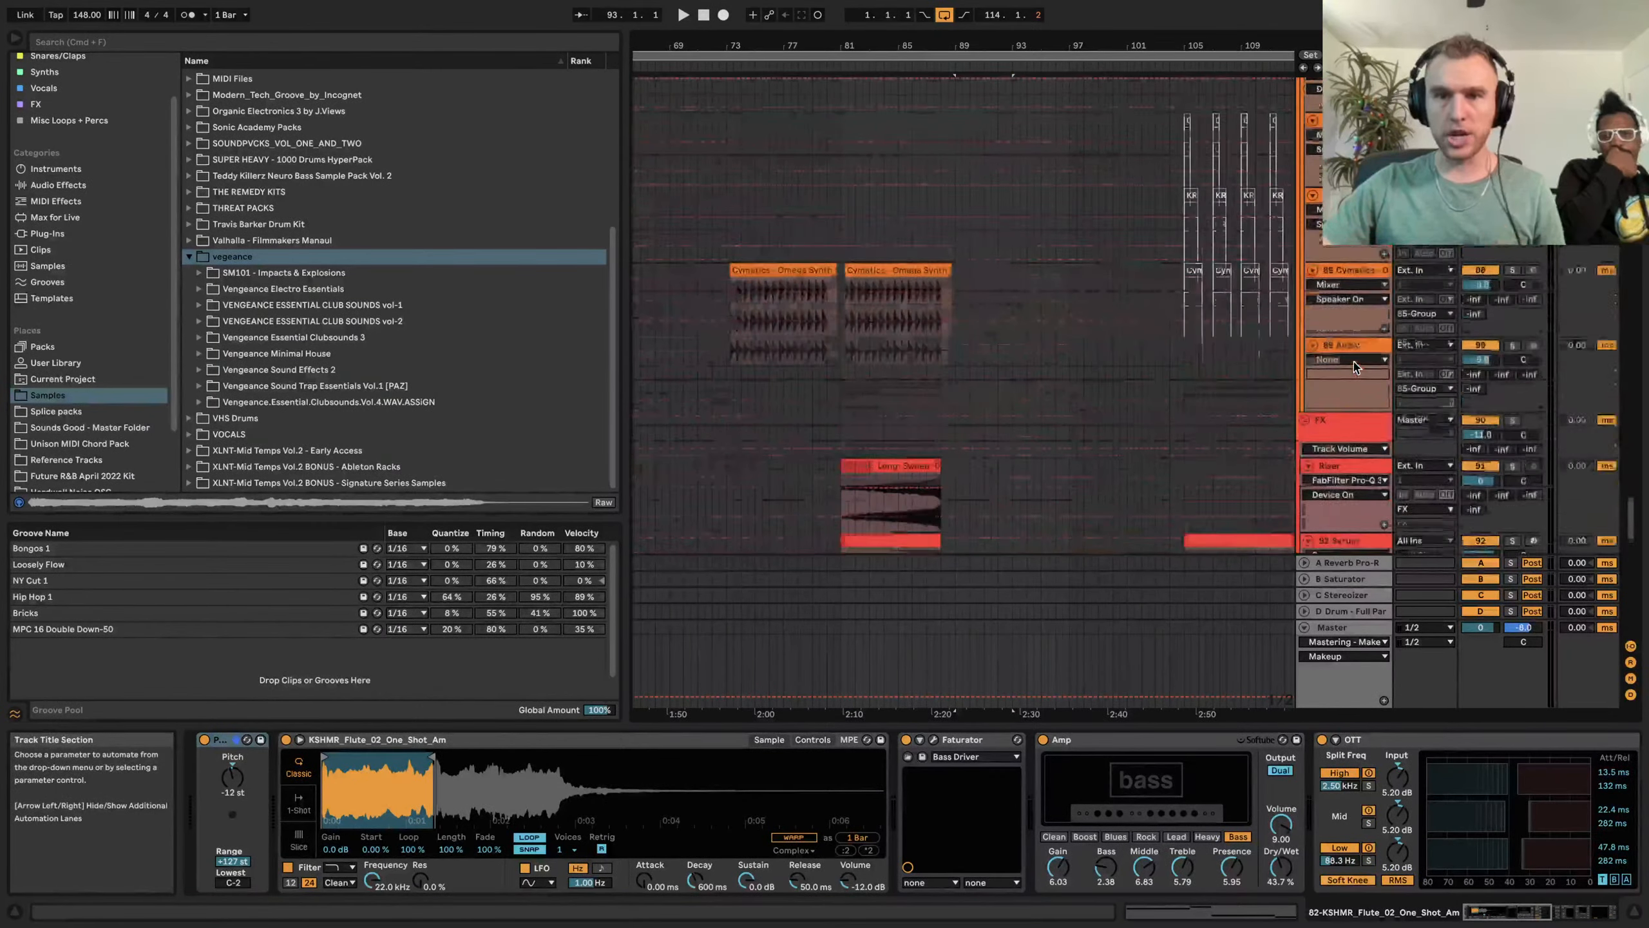
scroll(1354, 368, up, 3)
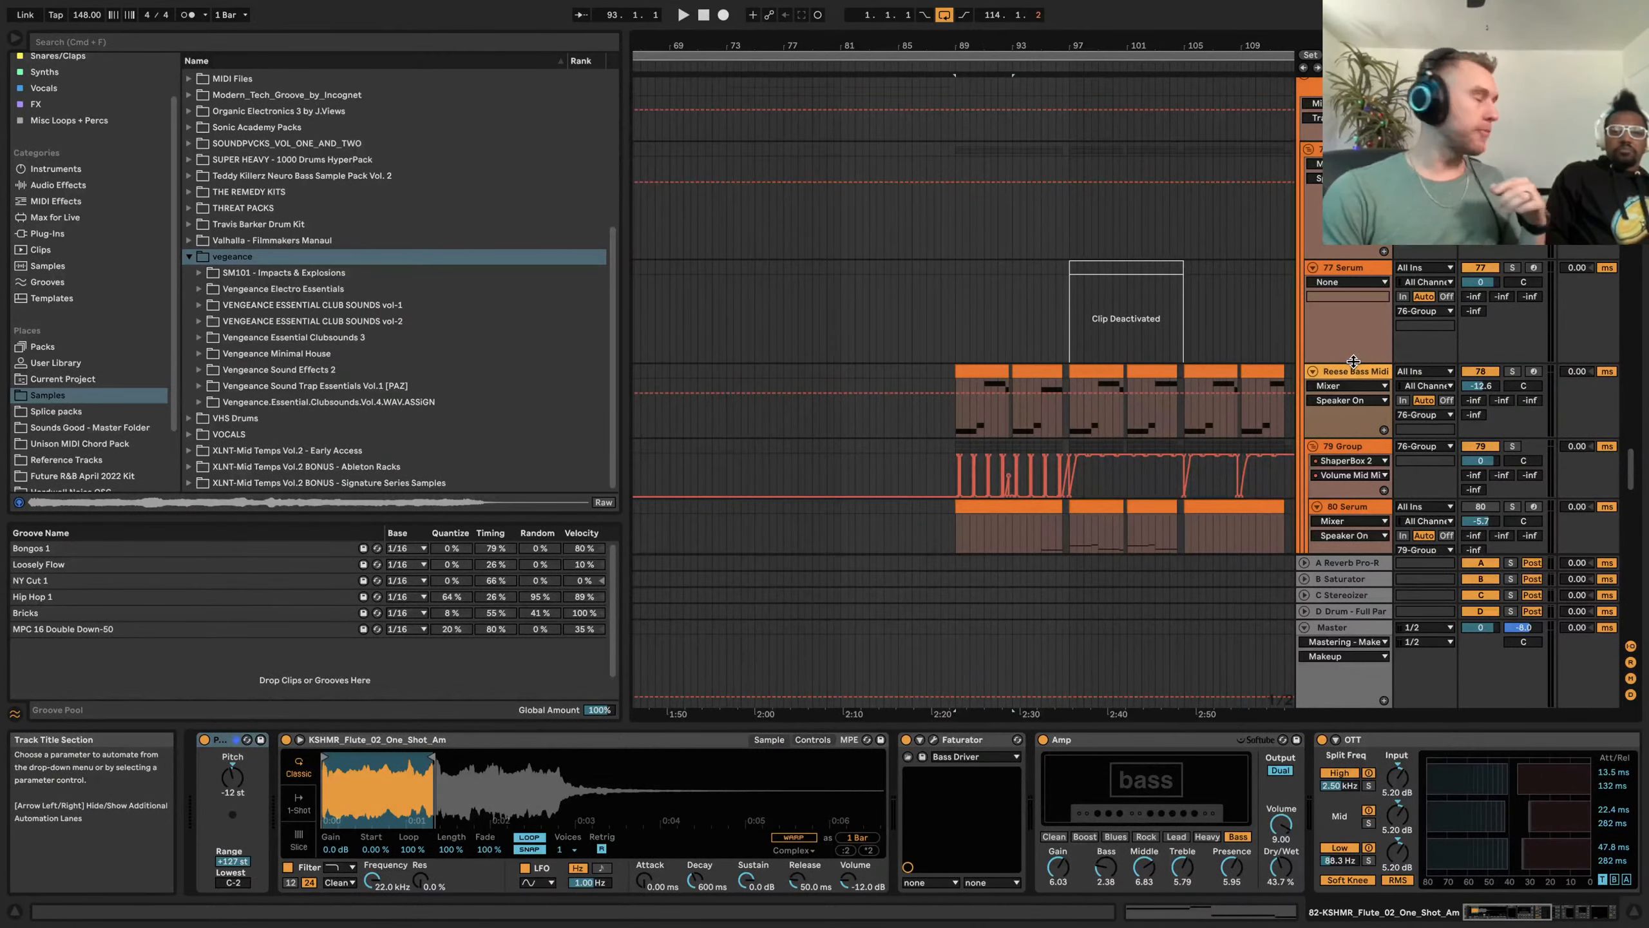
scroll(1183, 346, down, 4)
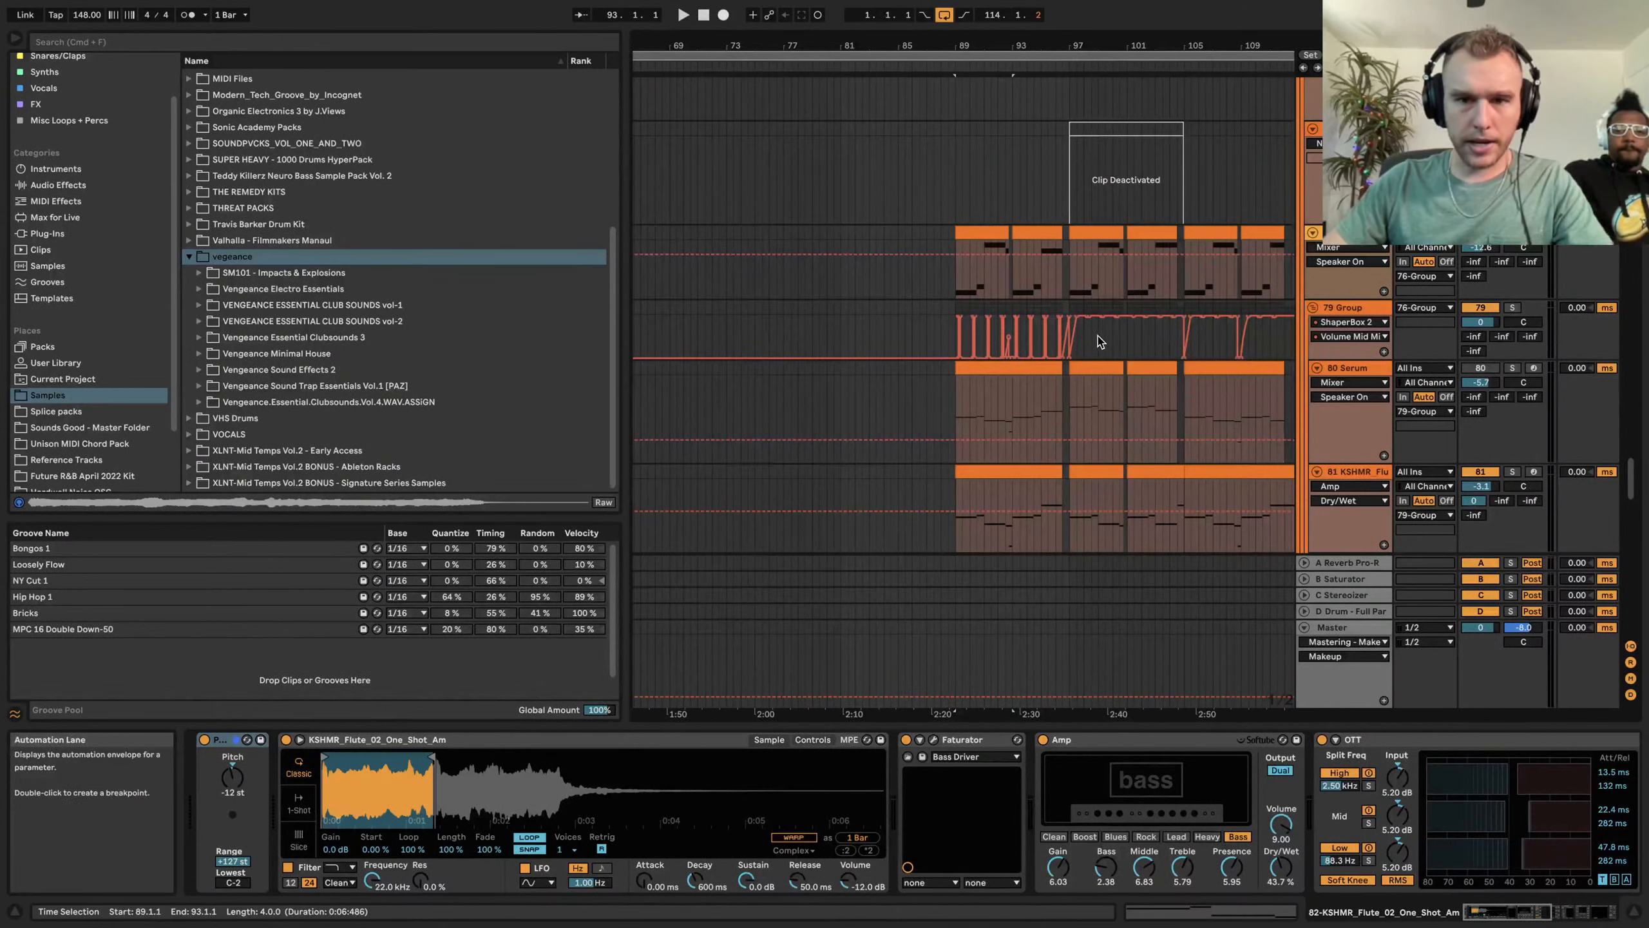
drag(1087, 344, 1175, 350)
scroll(1176, 349, down, 15)
scroll(1185, 319, right, 3)
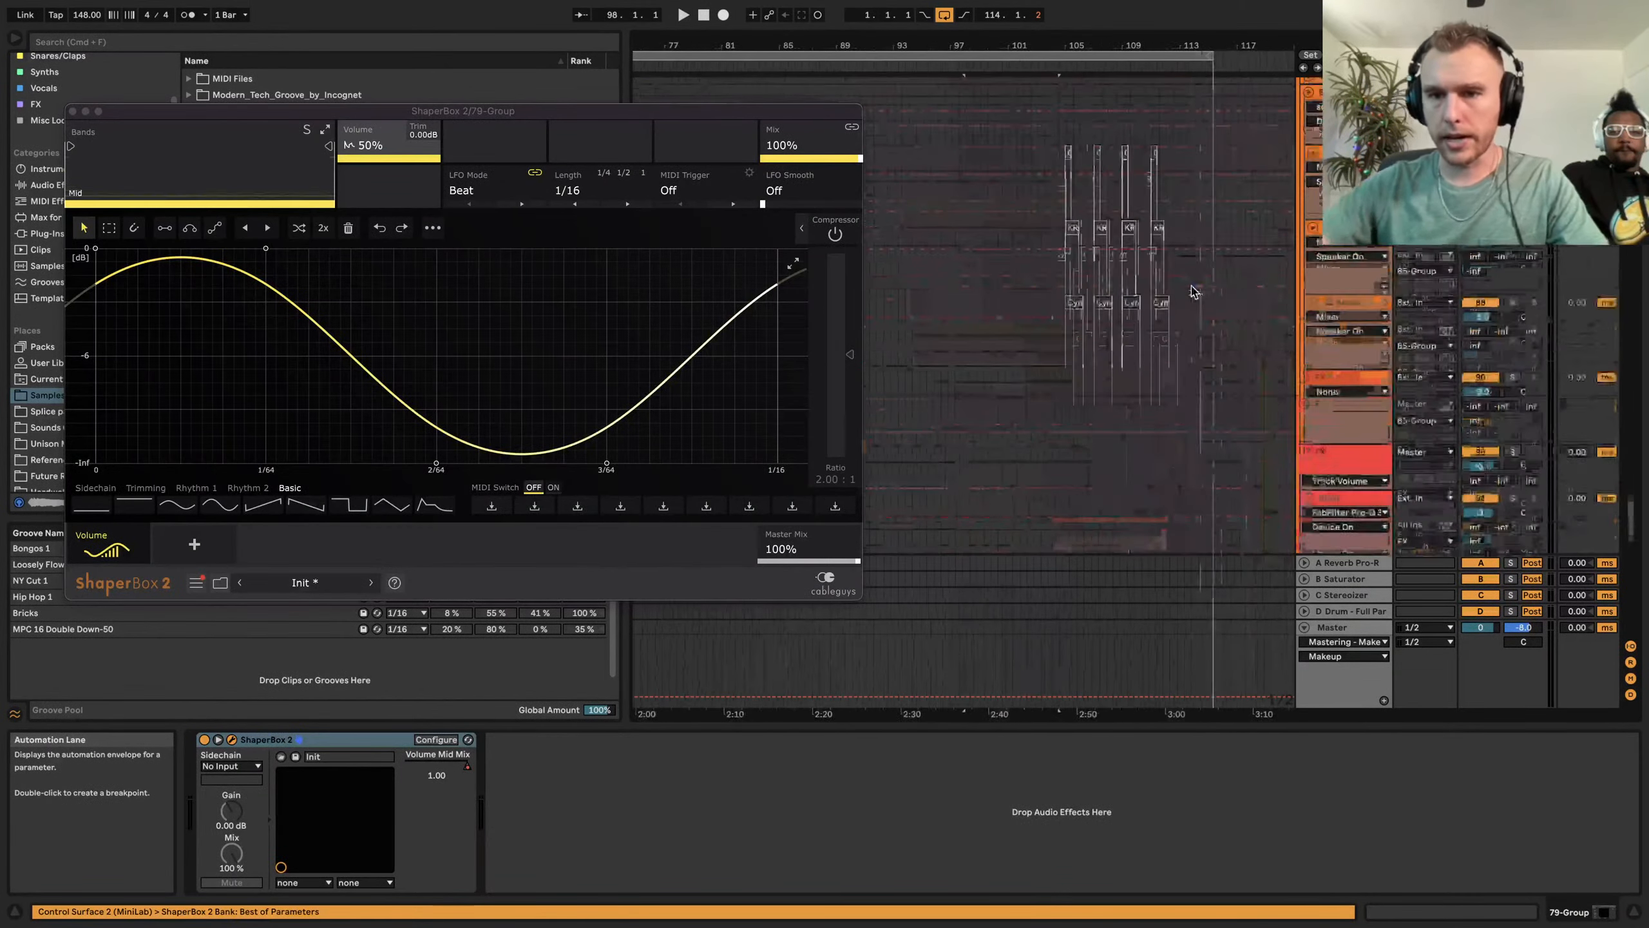
scroll(1195, 291, down, 5)
scroll(1194, 291, left, 5)
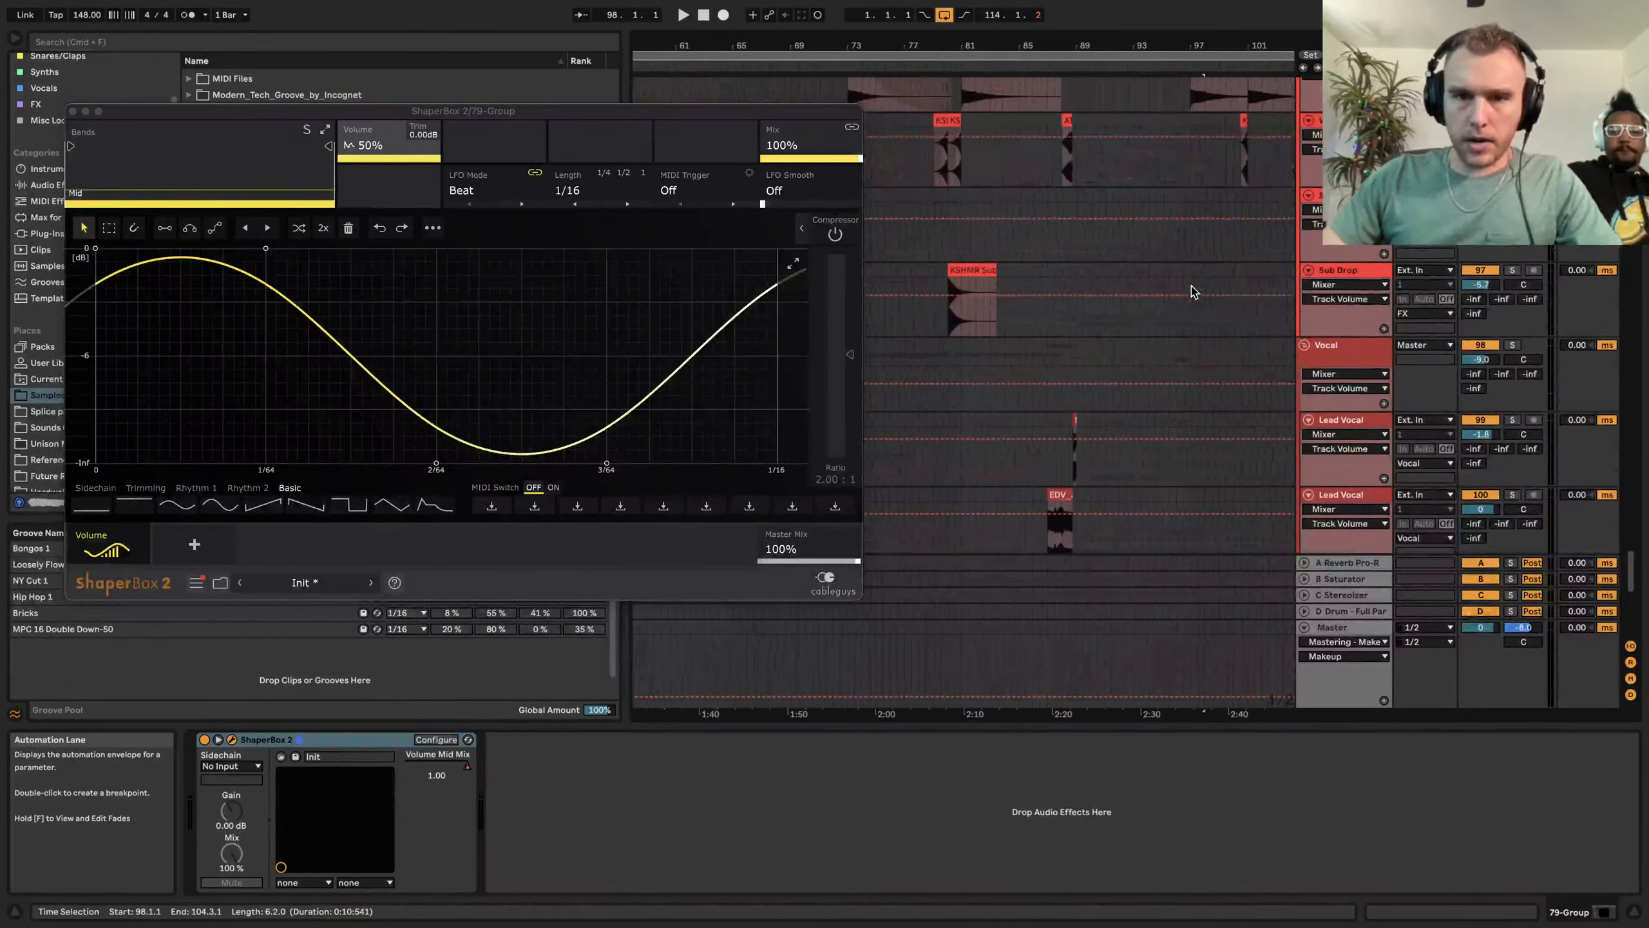
click(73, 111)
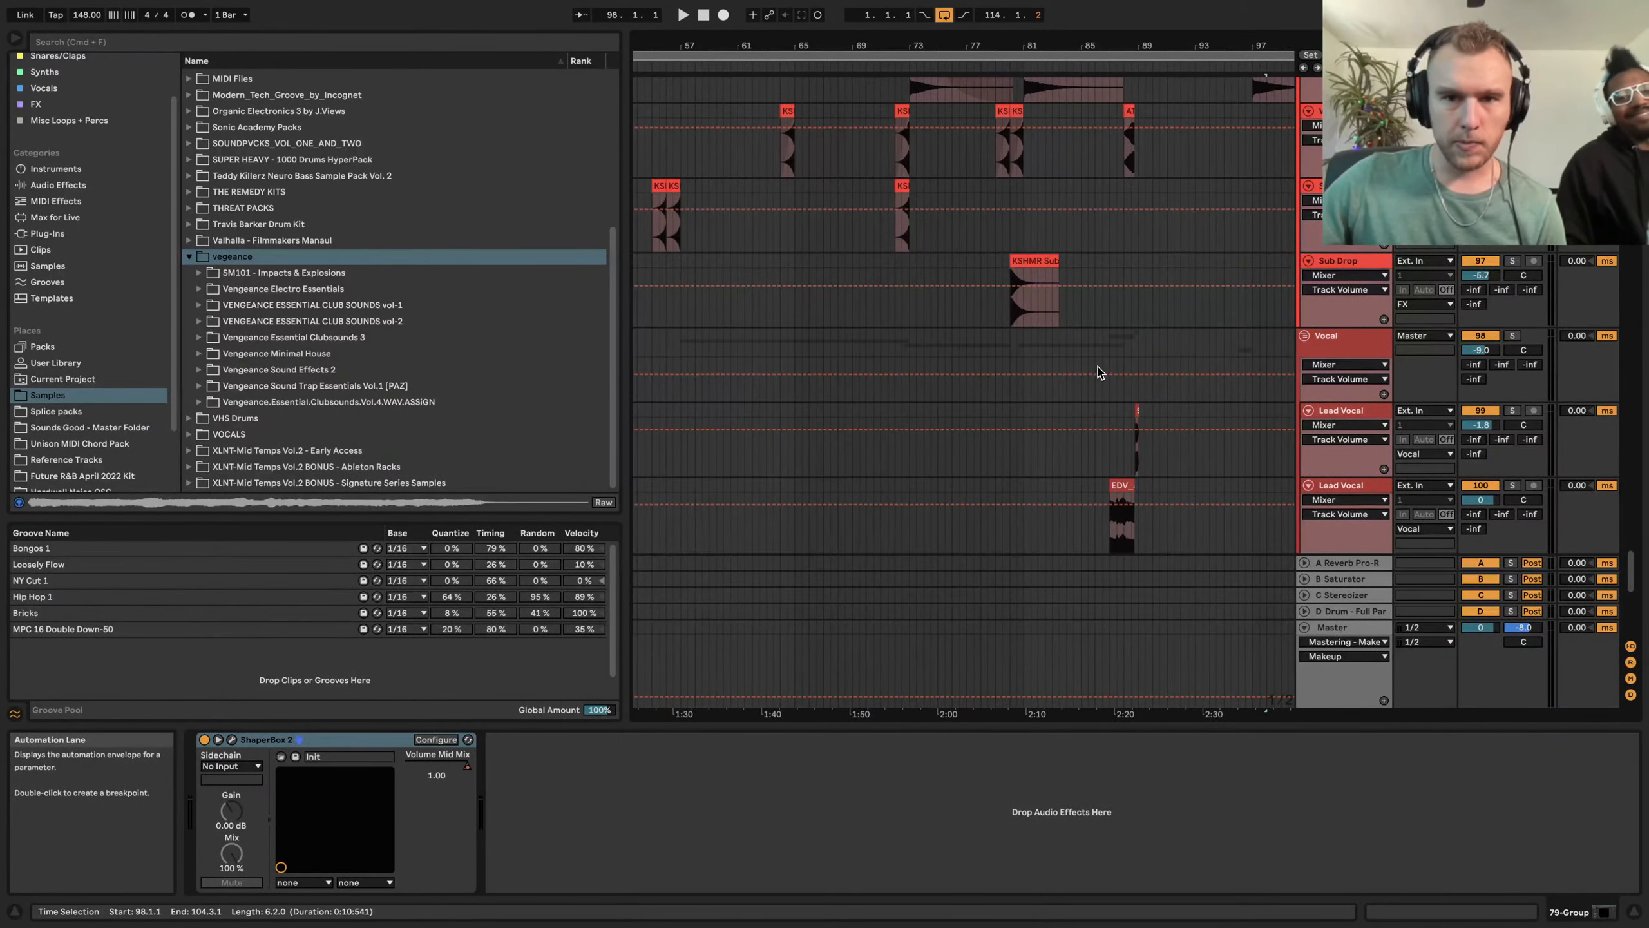
Look over the drum, synth and FX tracks around the drop, and select the KSHMR clip at bar 80 on the Sub Drop track
scroll(1099, 372, up, 15)
scroll(1099, 372, up, 5)
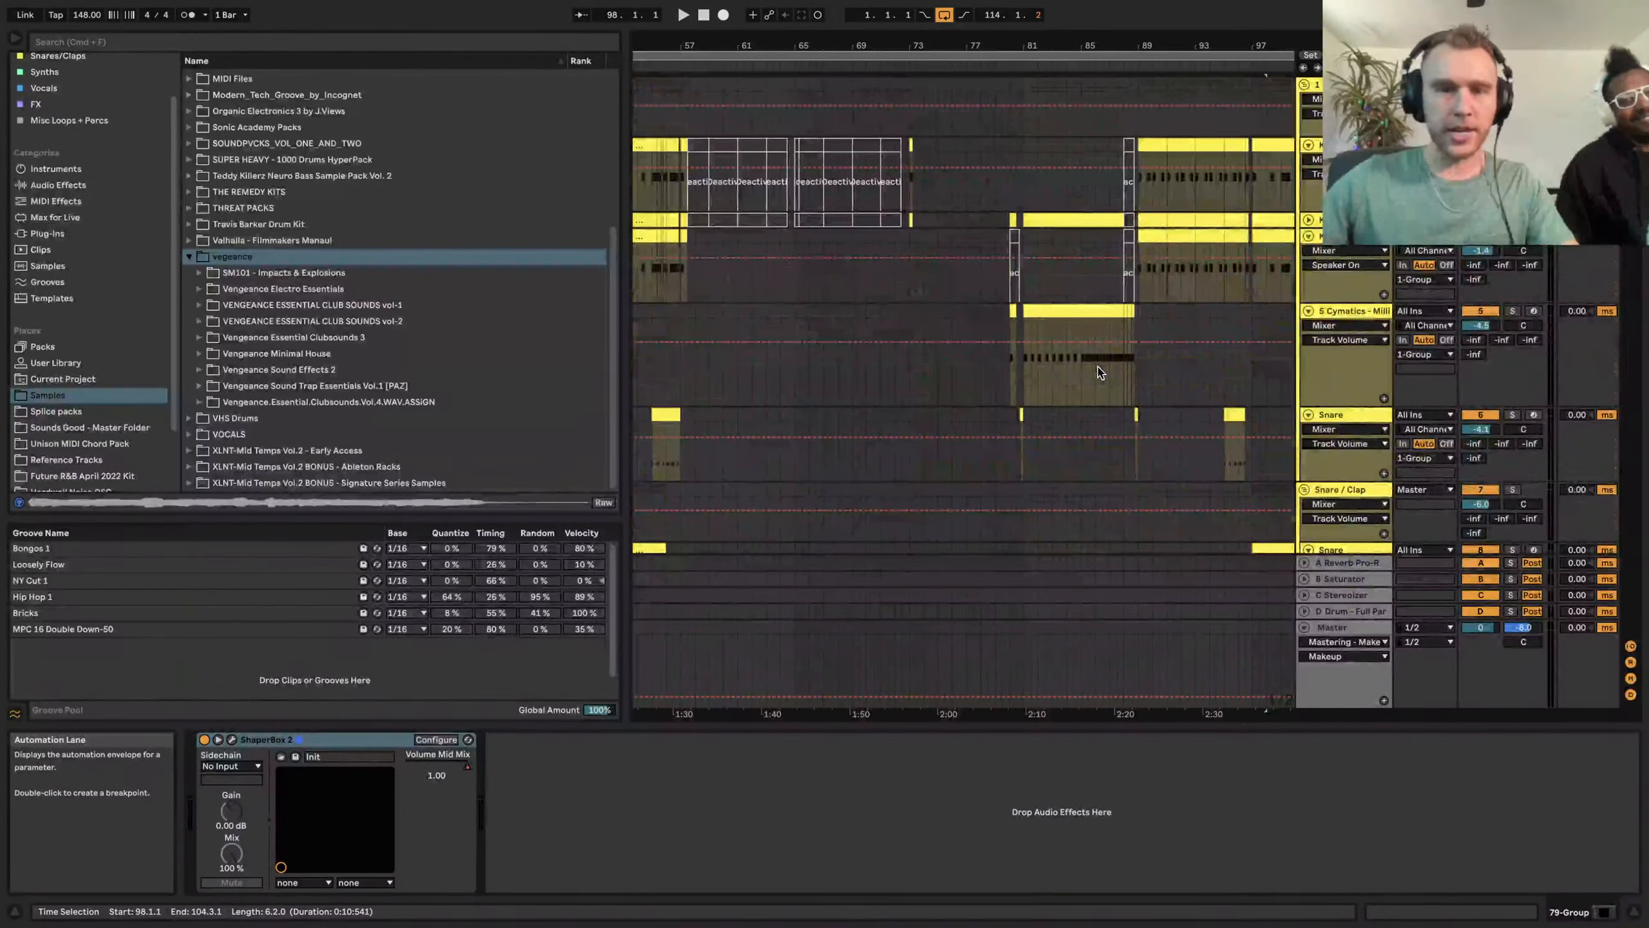
scroll(1099, 372, down, 15)
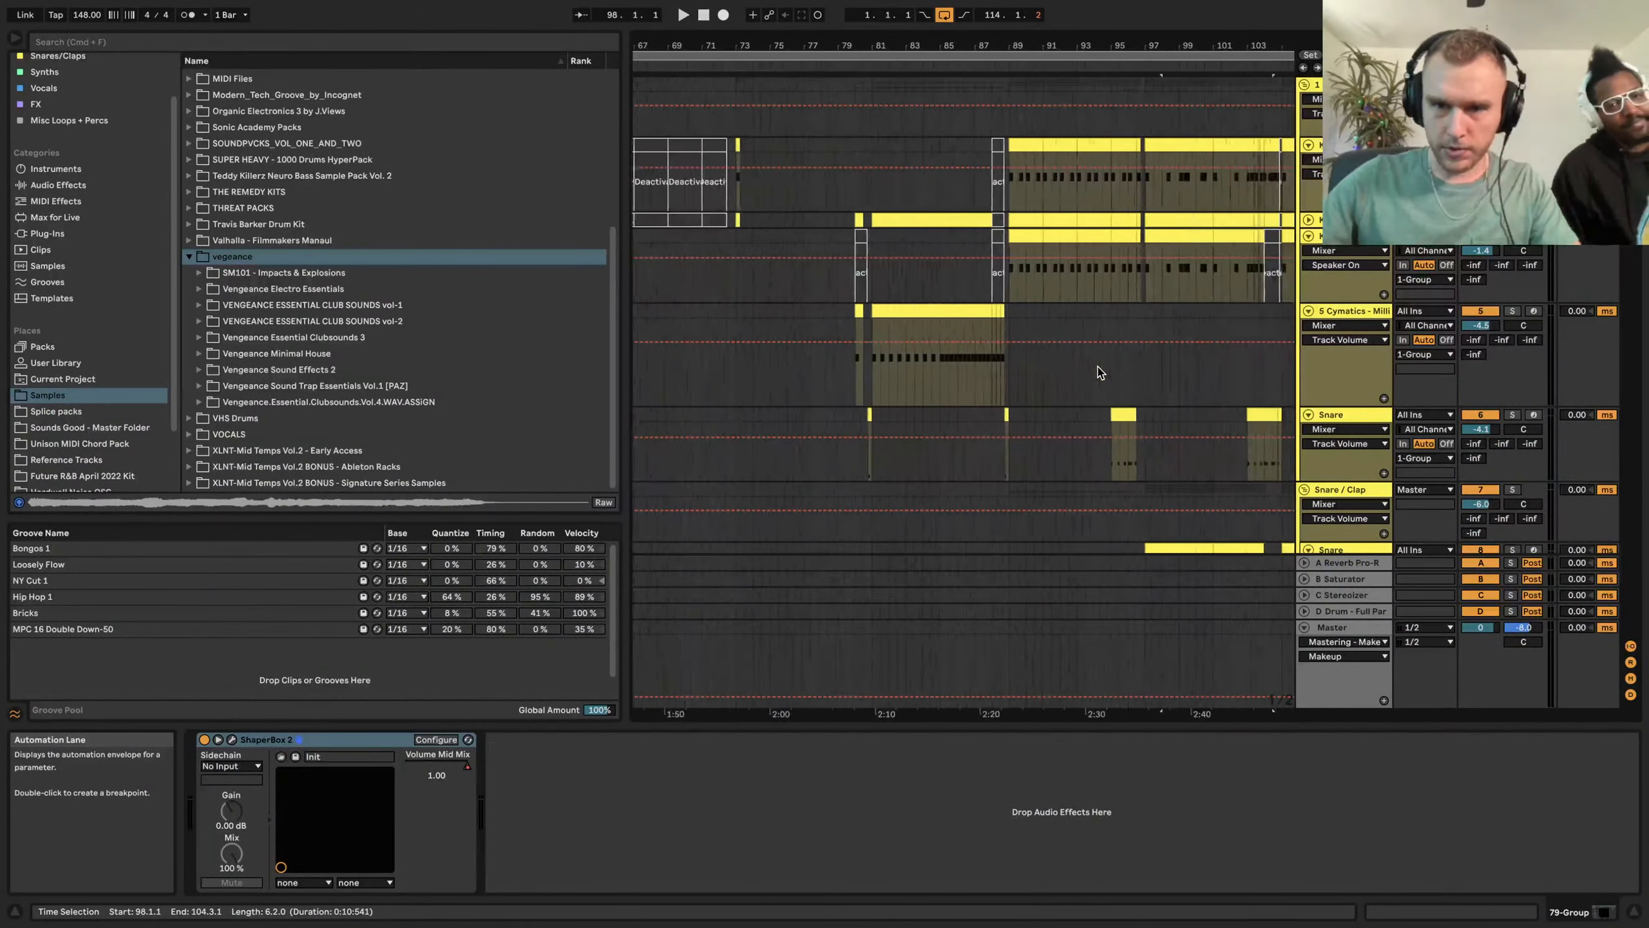
scroll(1100, 372, down, 15)
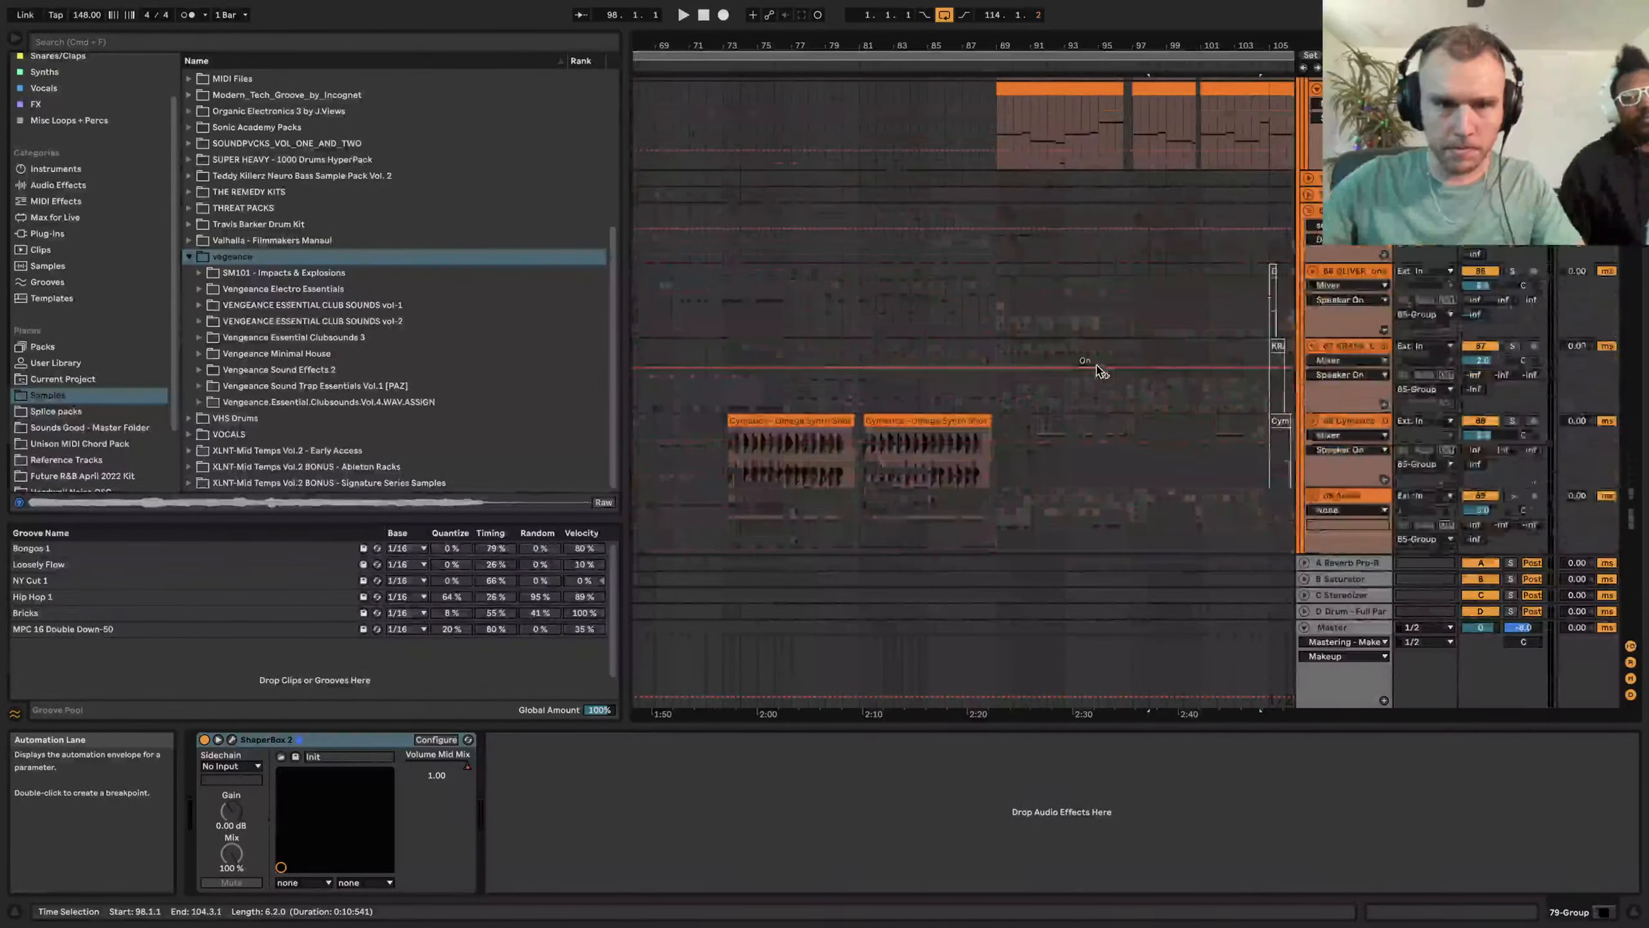
scroll(1100, 372, down, 15)
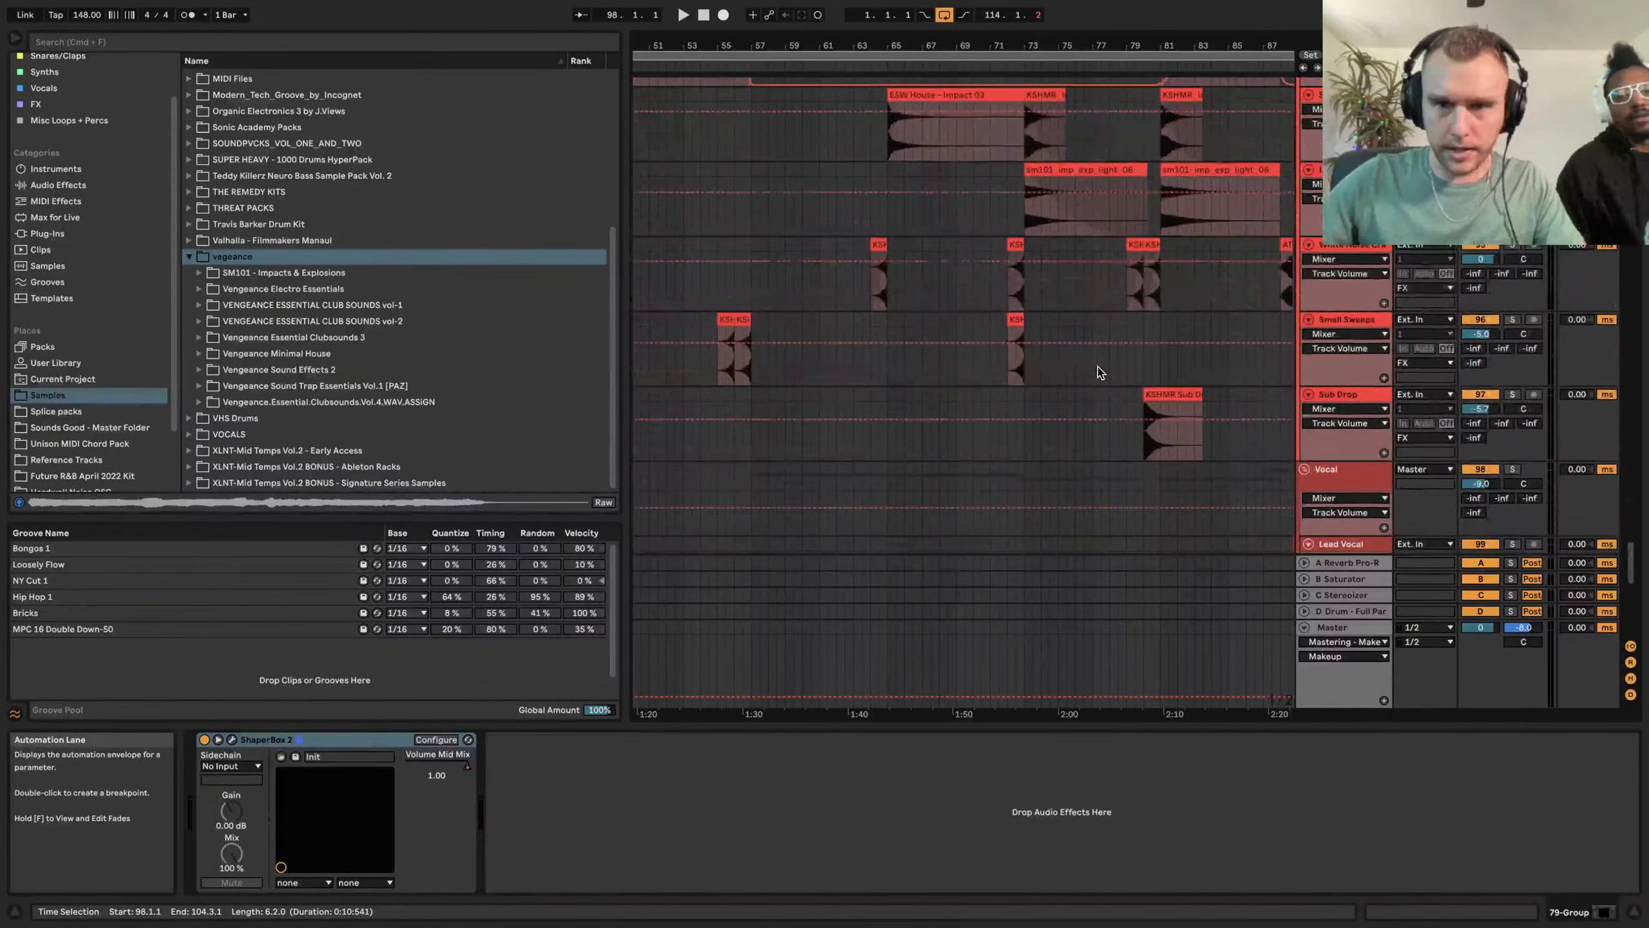
scroll(1042, 338, up, 2)
scroll(1042, 338, right, 2)
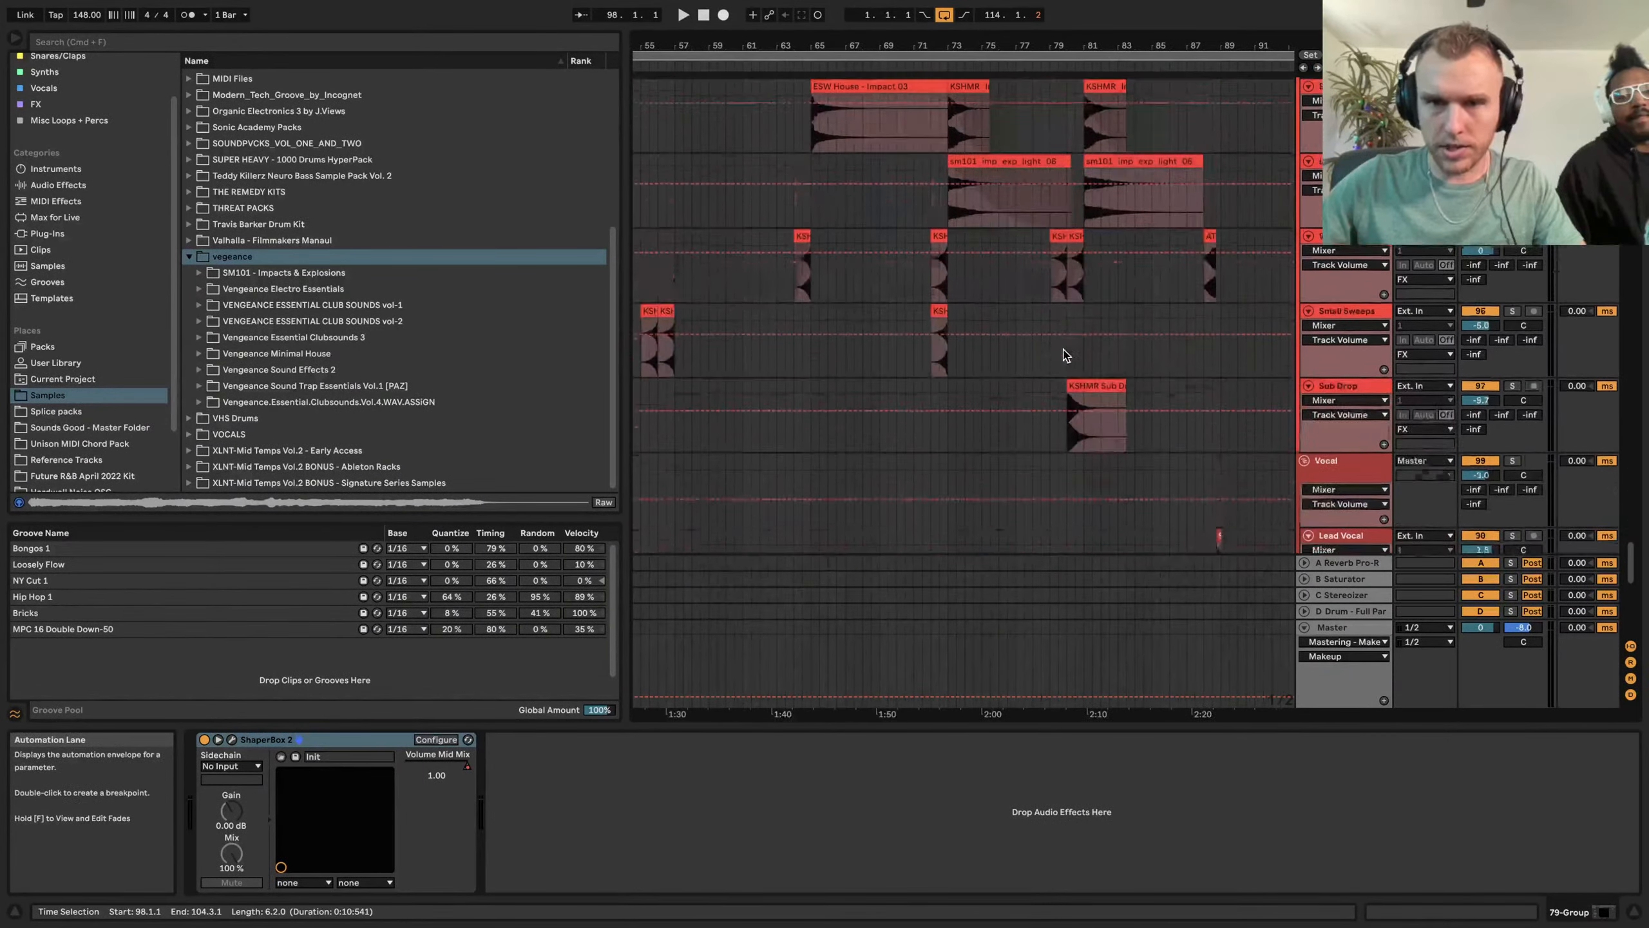
click(1097, 445)
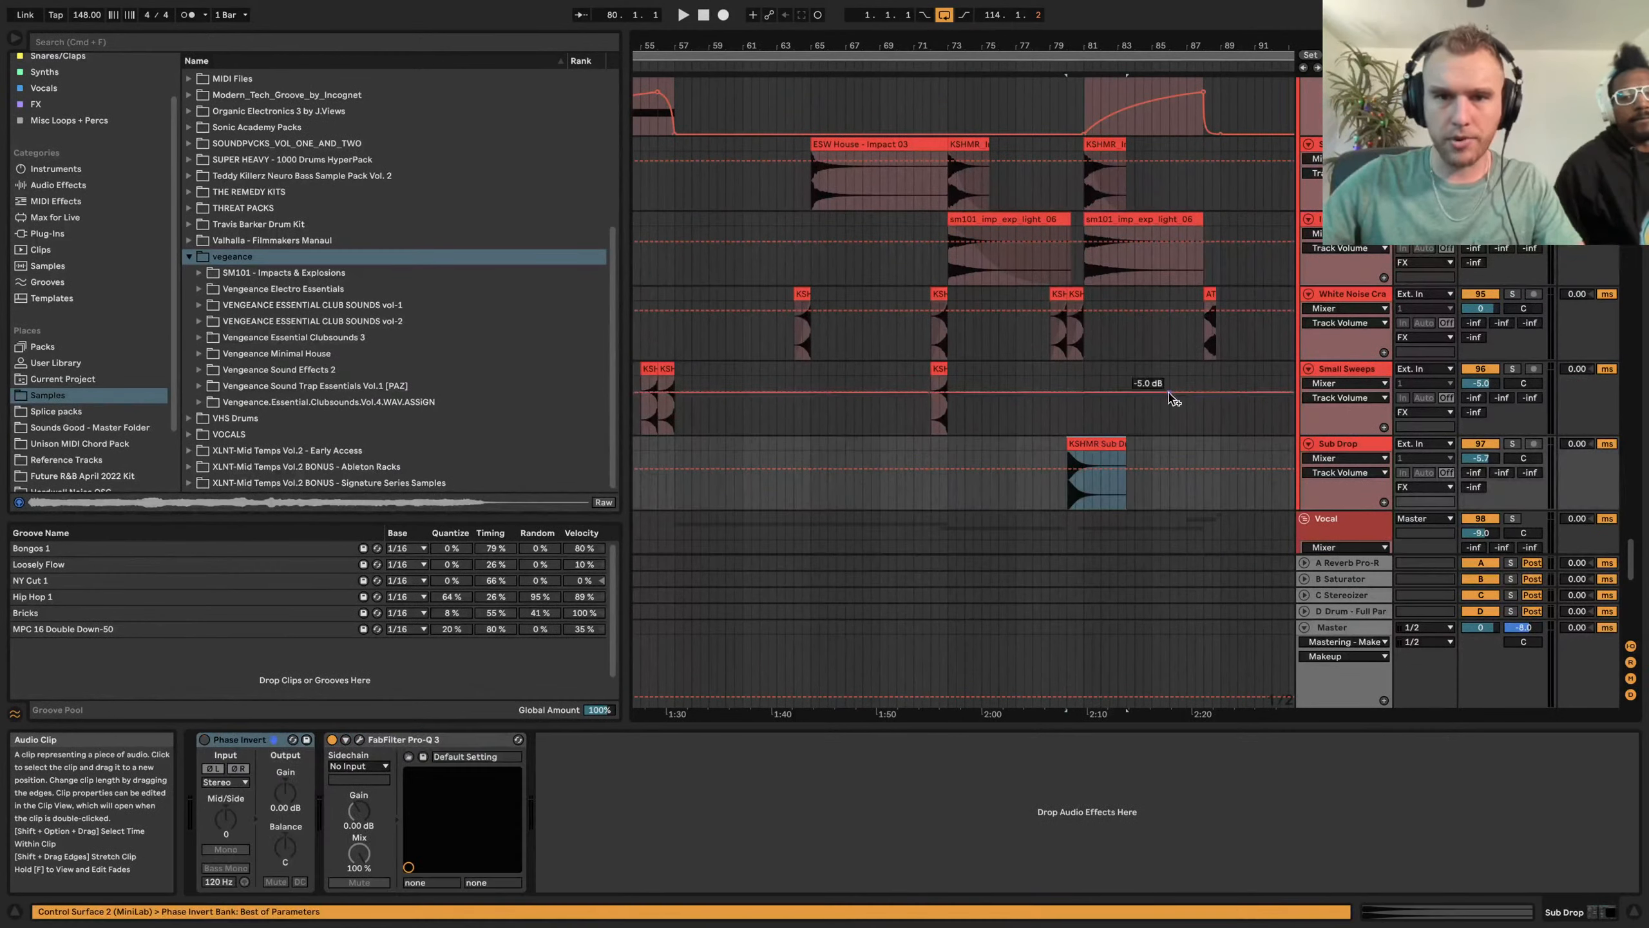
Select the sm101 imp_exp_light_06 clip at bar 73 on the Impacts track, hide the automation lanes, and play it
click(988, 221)
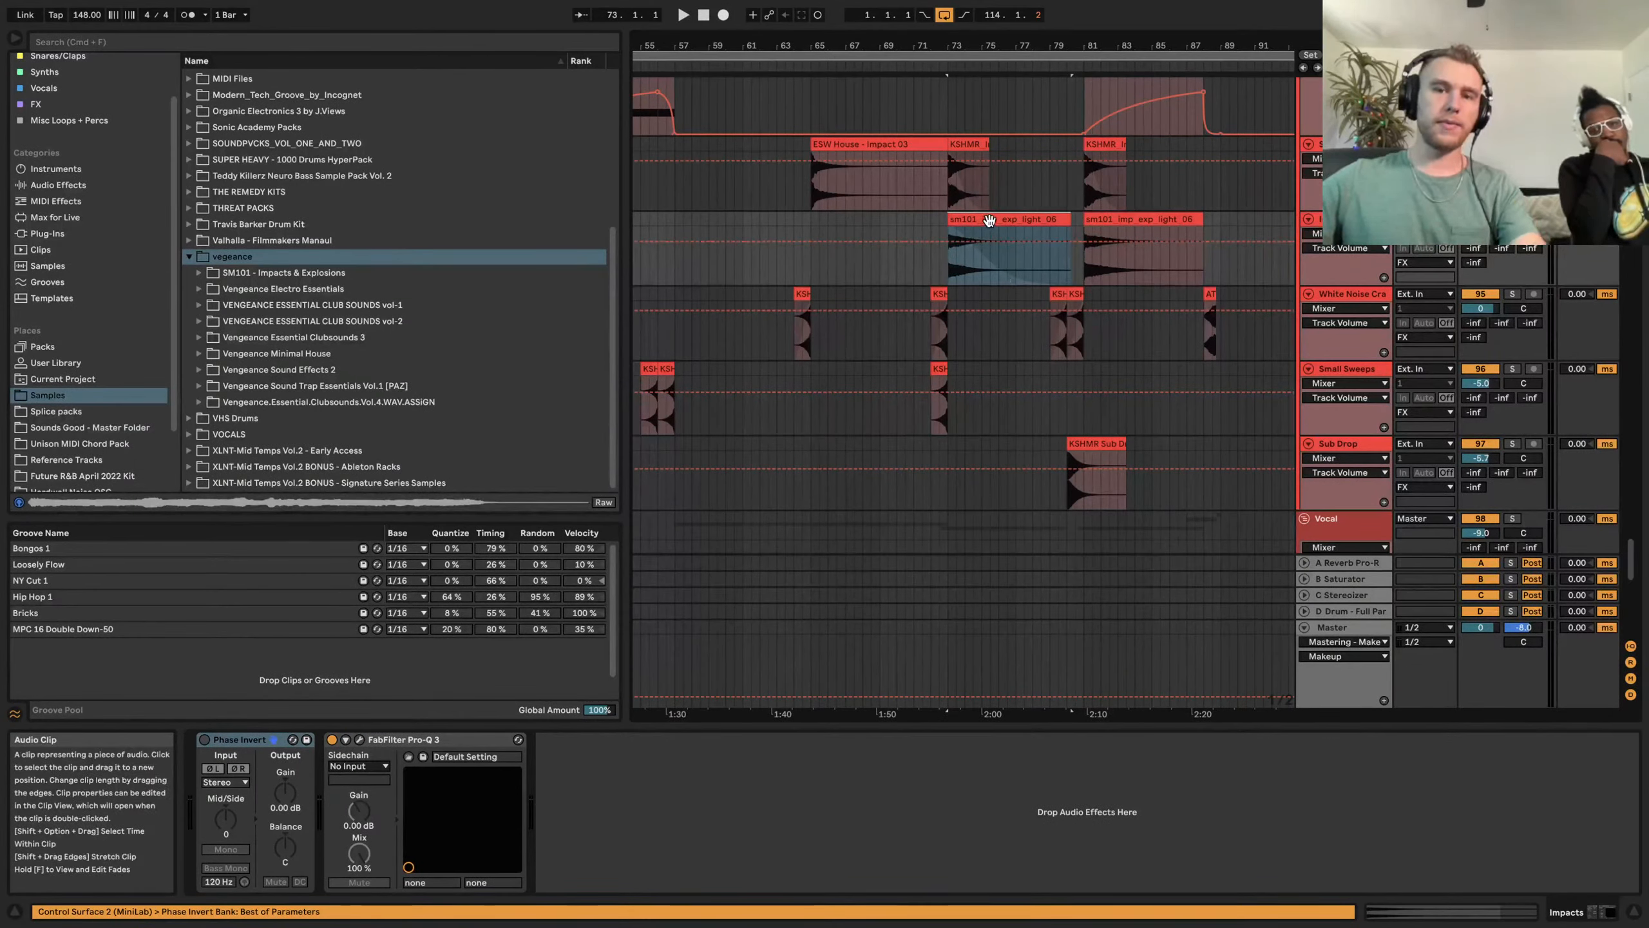
key(a)
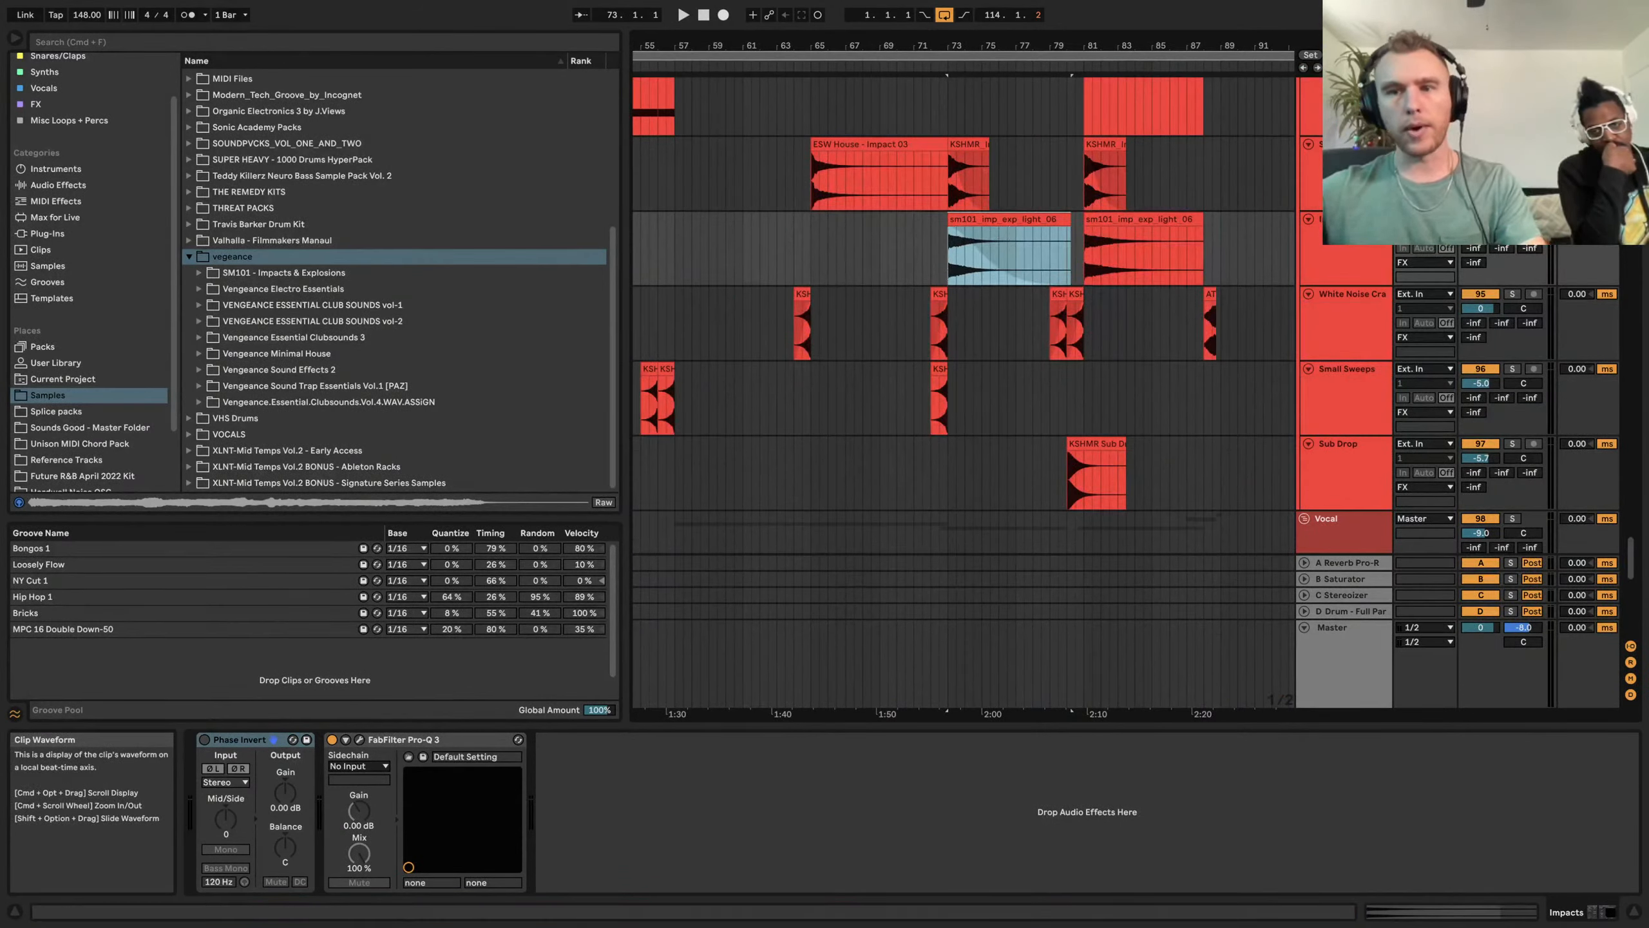
key(space)
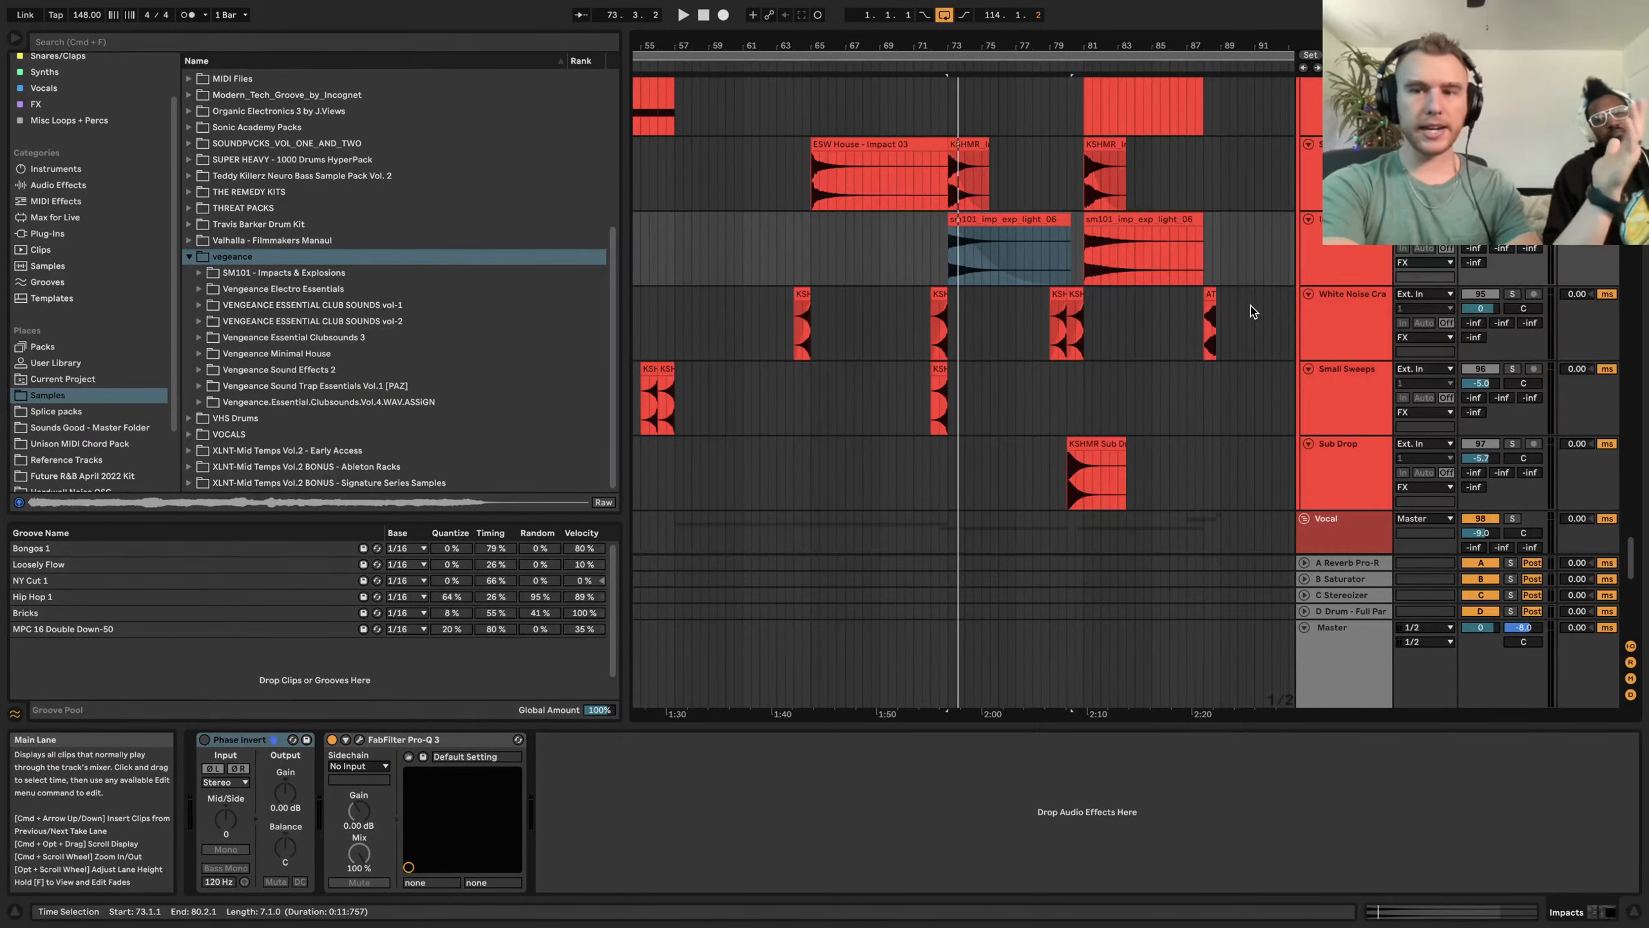
Show the Master track's devices and examine the chain from Utility and Bass Mono through to the limiters and Tonal Balance
scroll(1253, 311, down, 10)
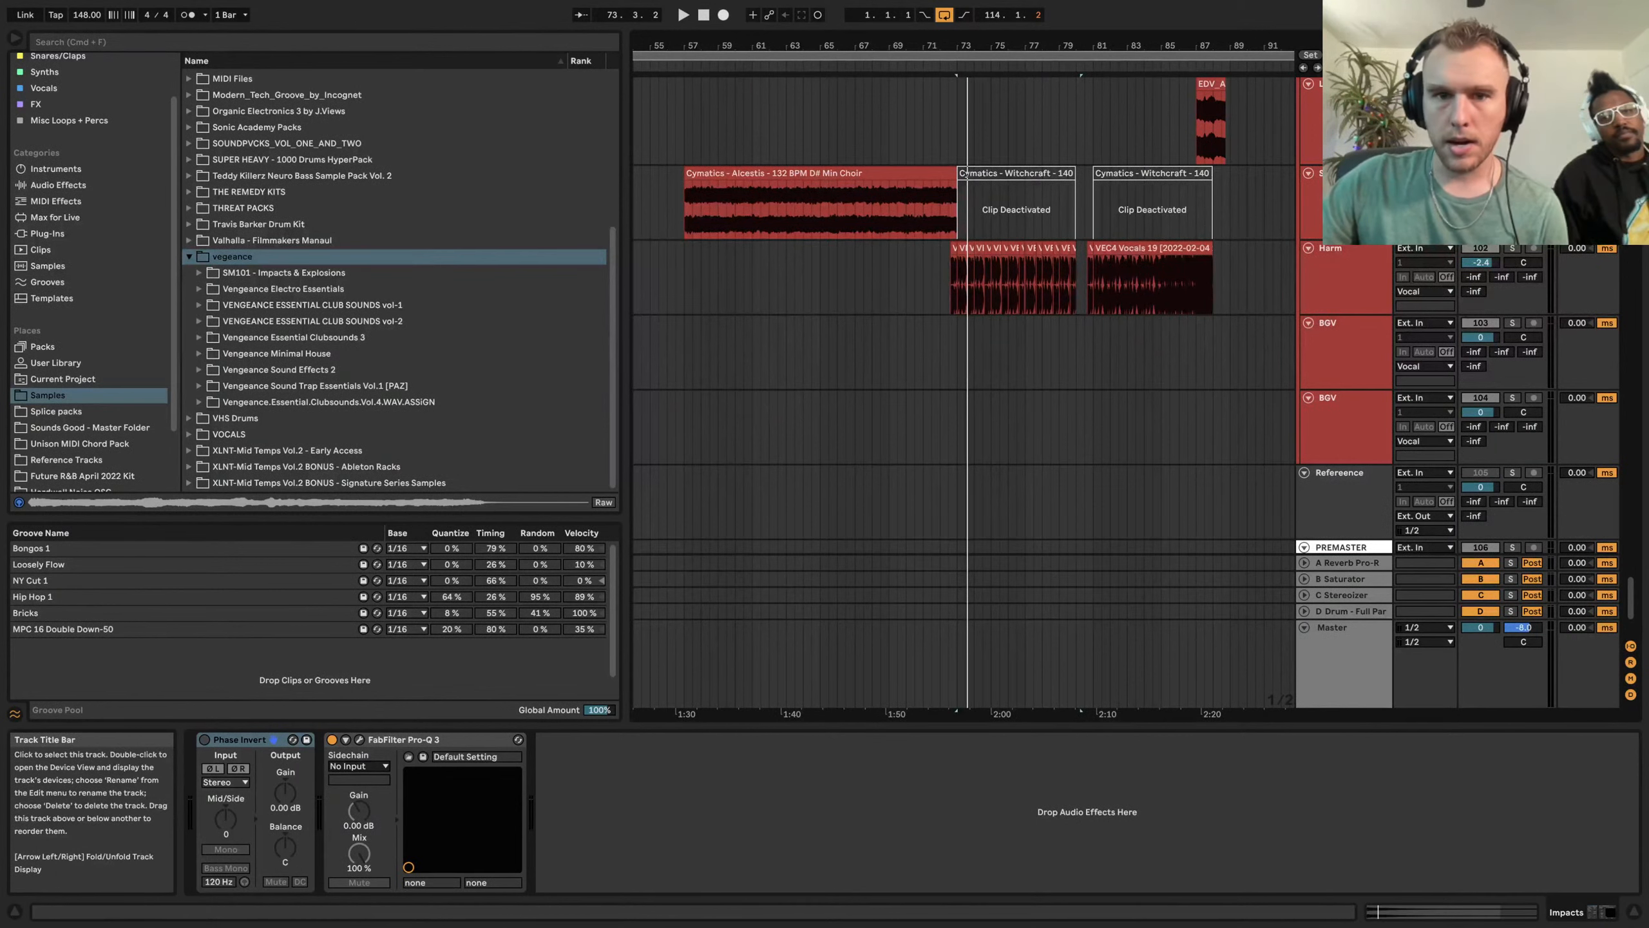
scroll(1357, 455, down, 3)
click(1349, 675)
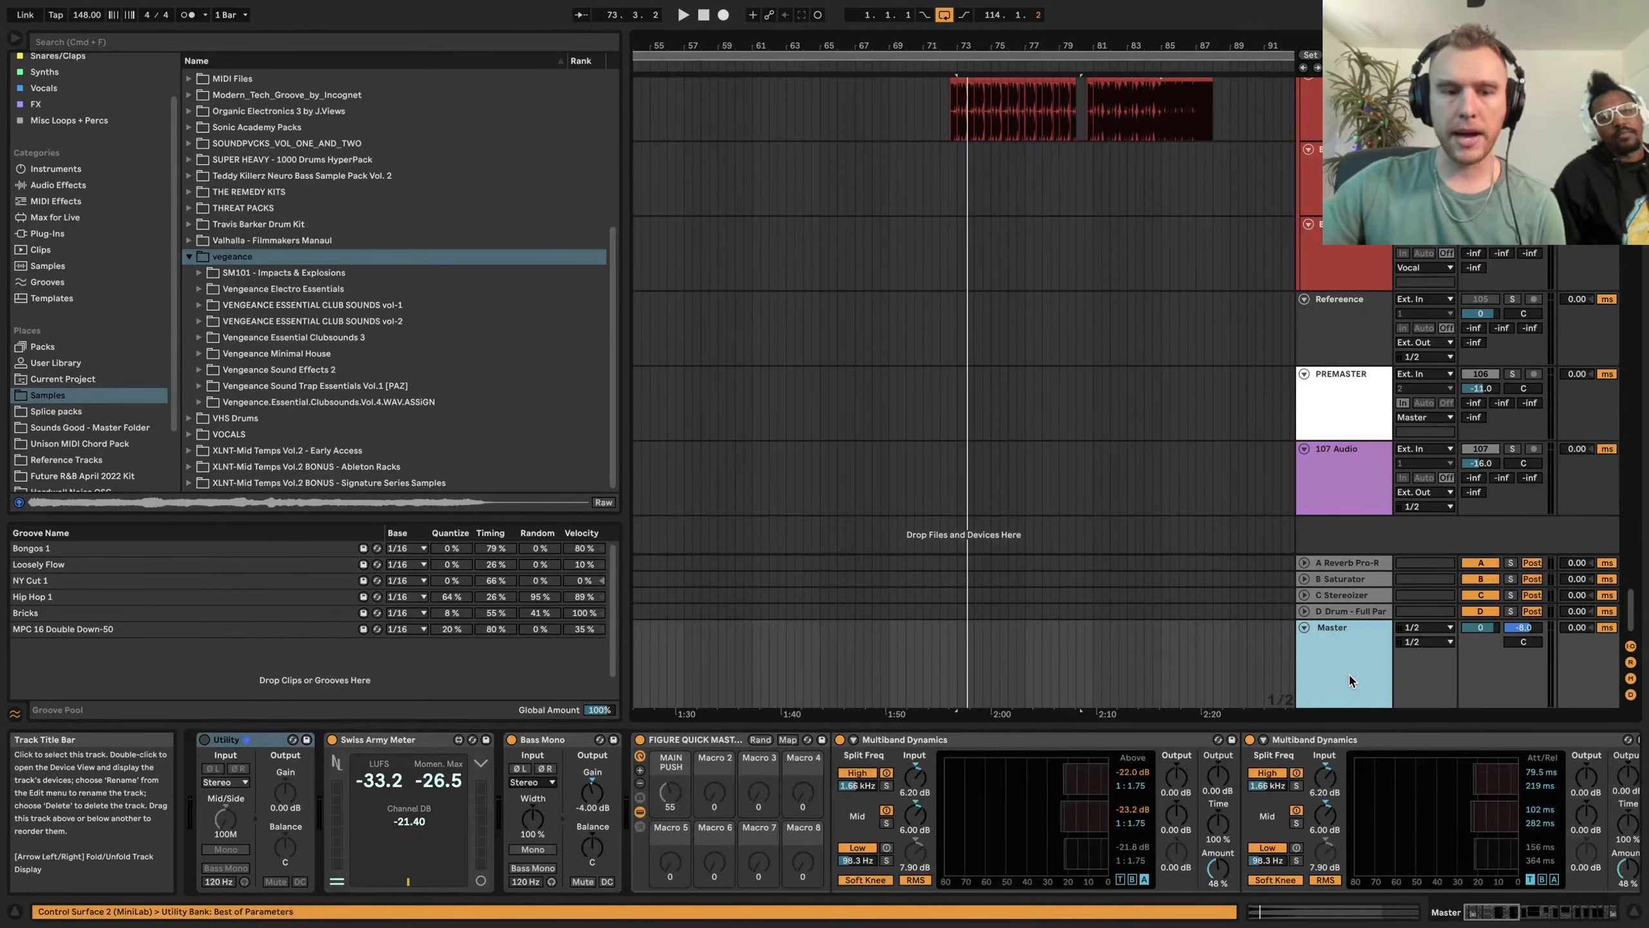
click(591, 803)
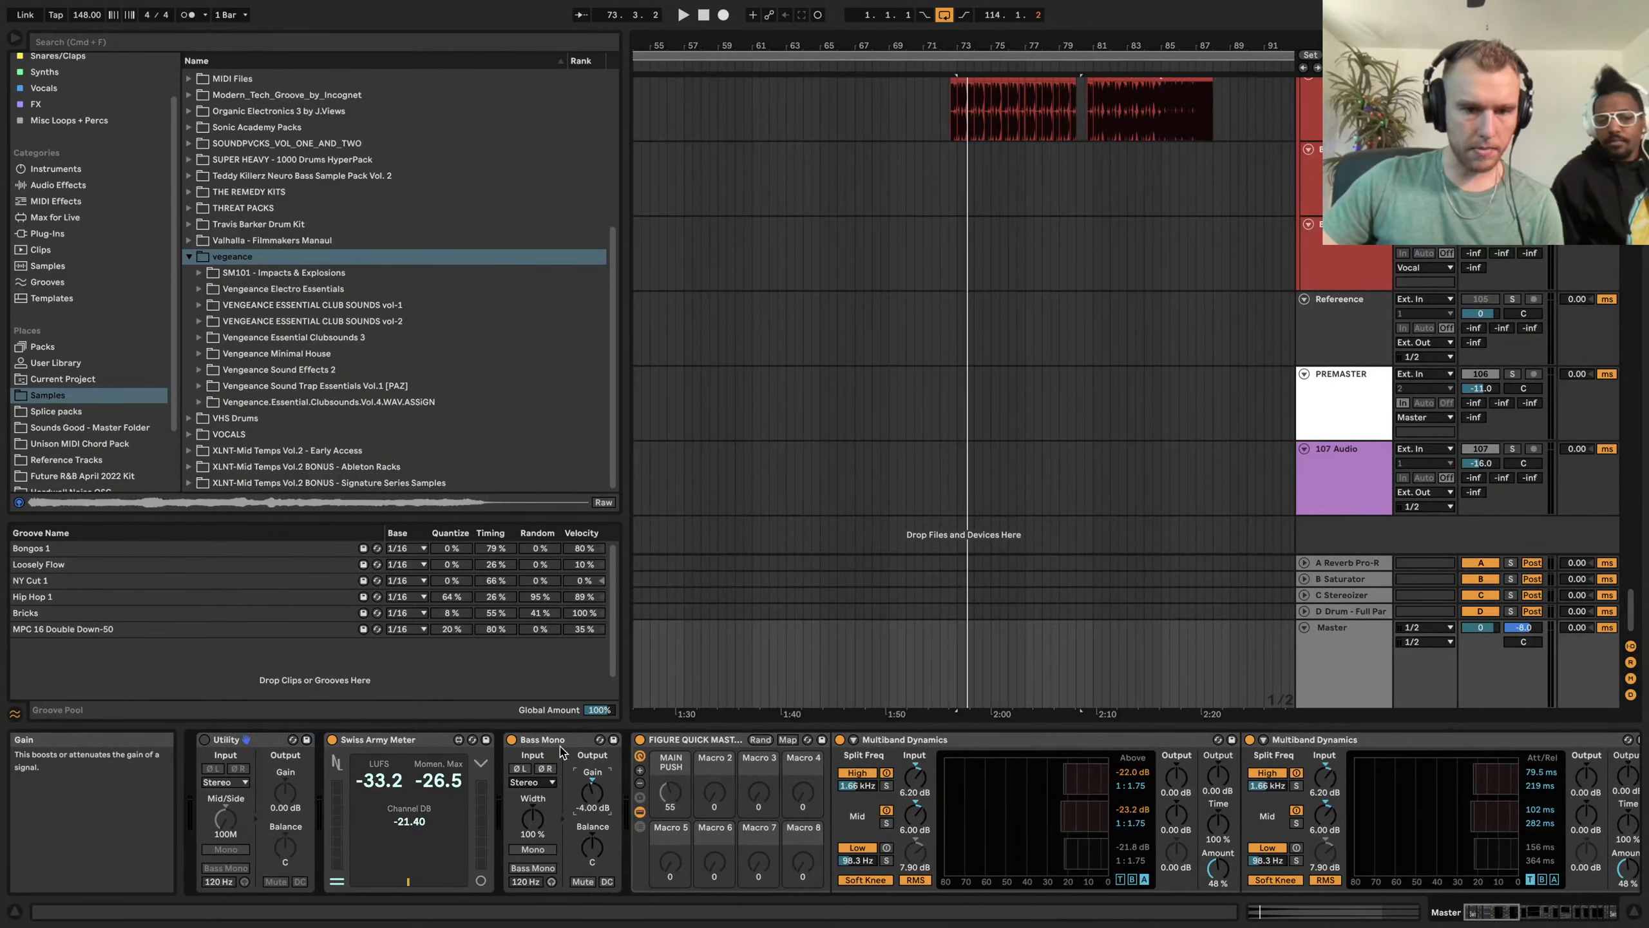
scroll(713, 805, right, 3)
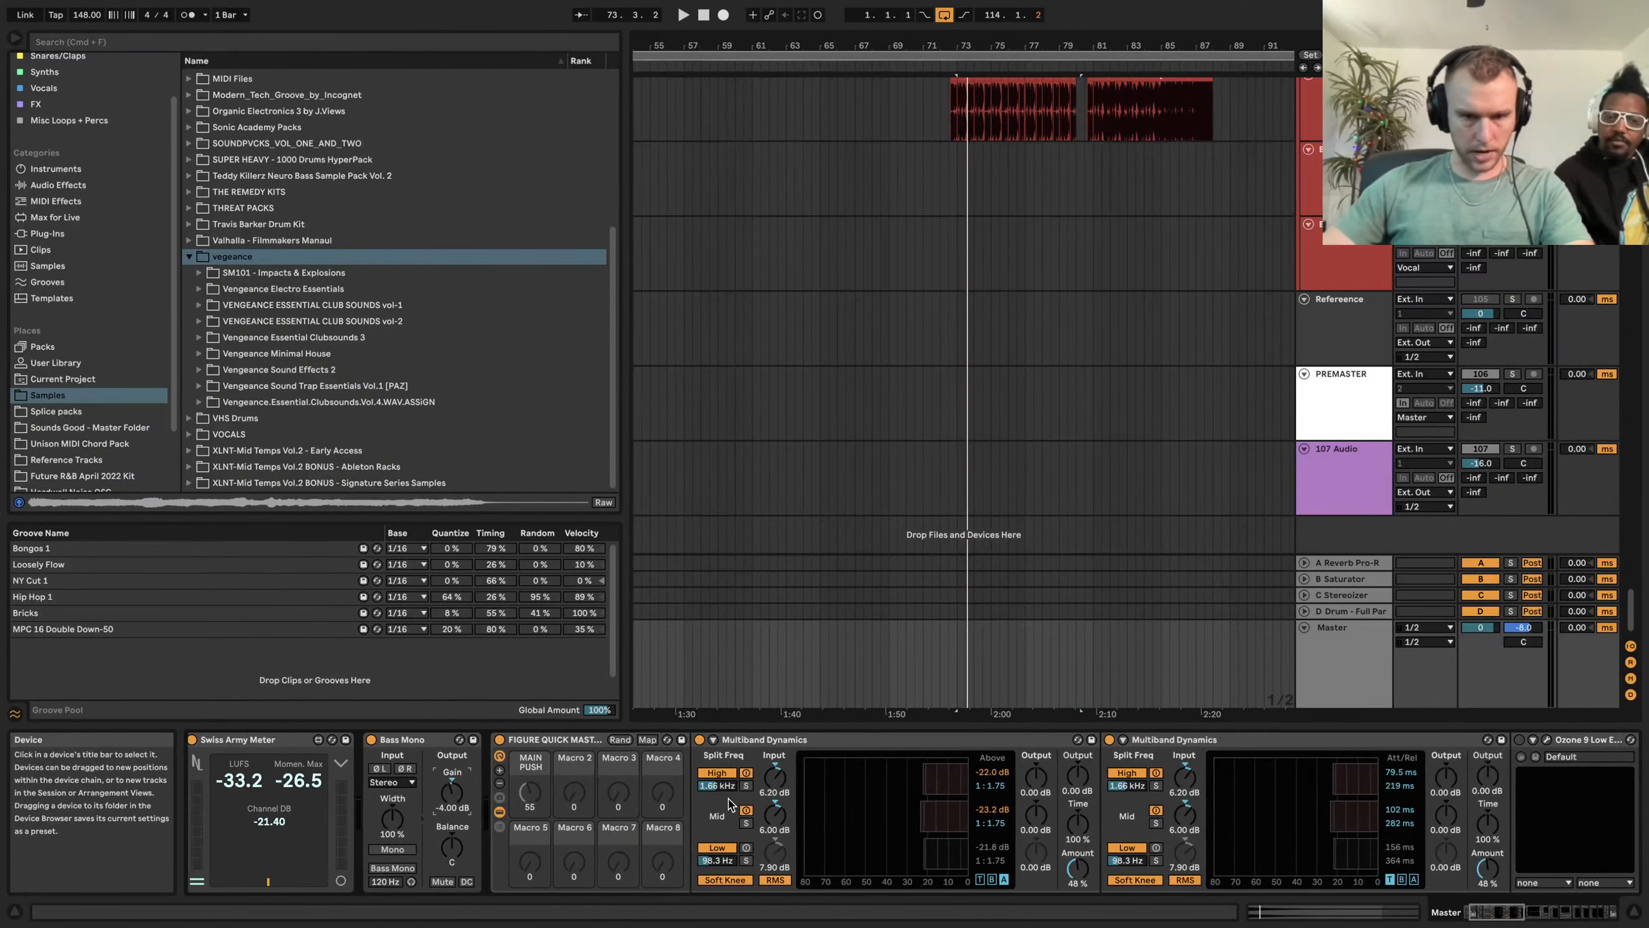
scroll(734, 802, right, 10)
scroll(747, 801, right, 3)
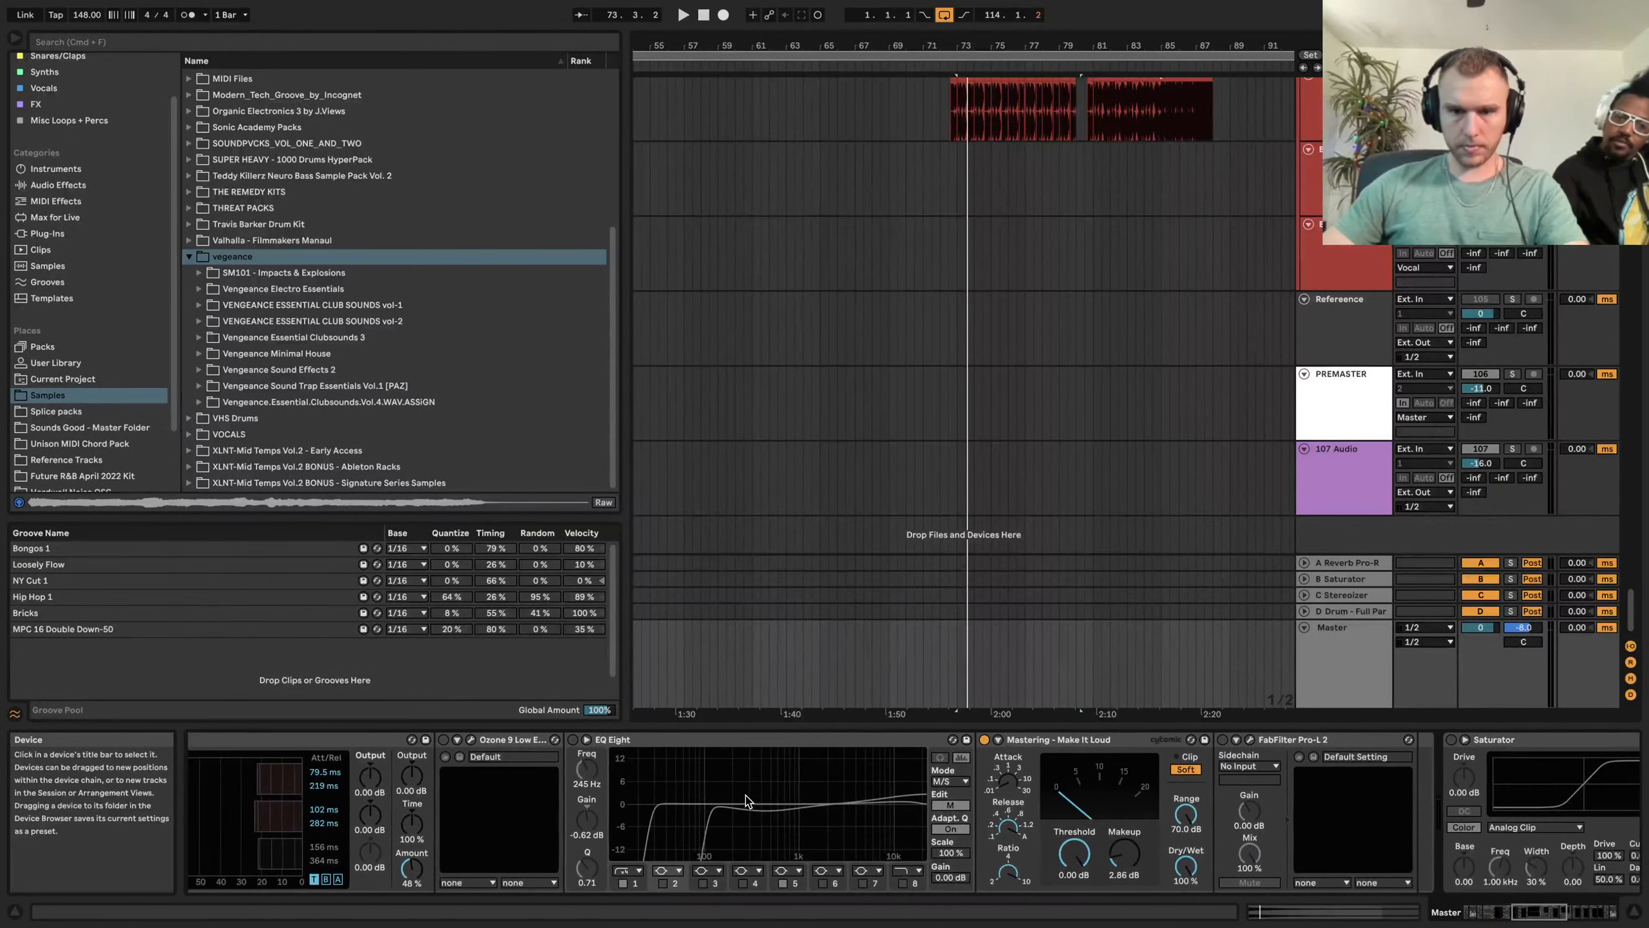
scroll(1192, 804, right, 5)
scroll(1192, 804, right, 10)
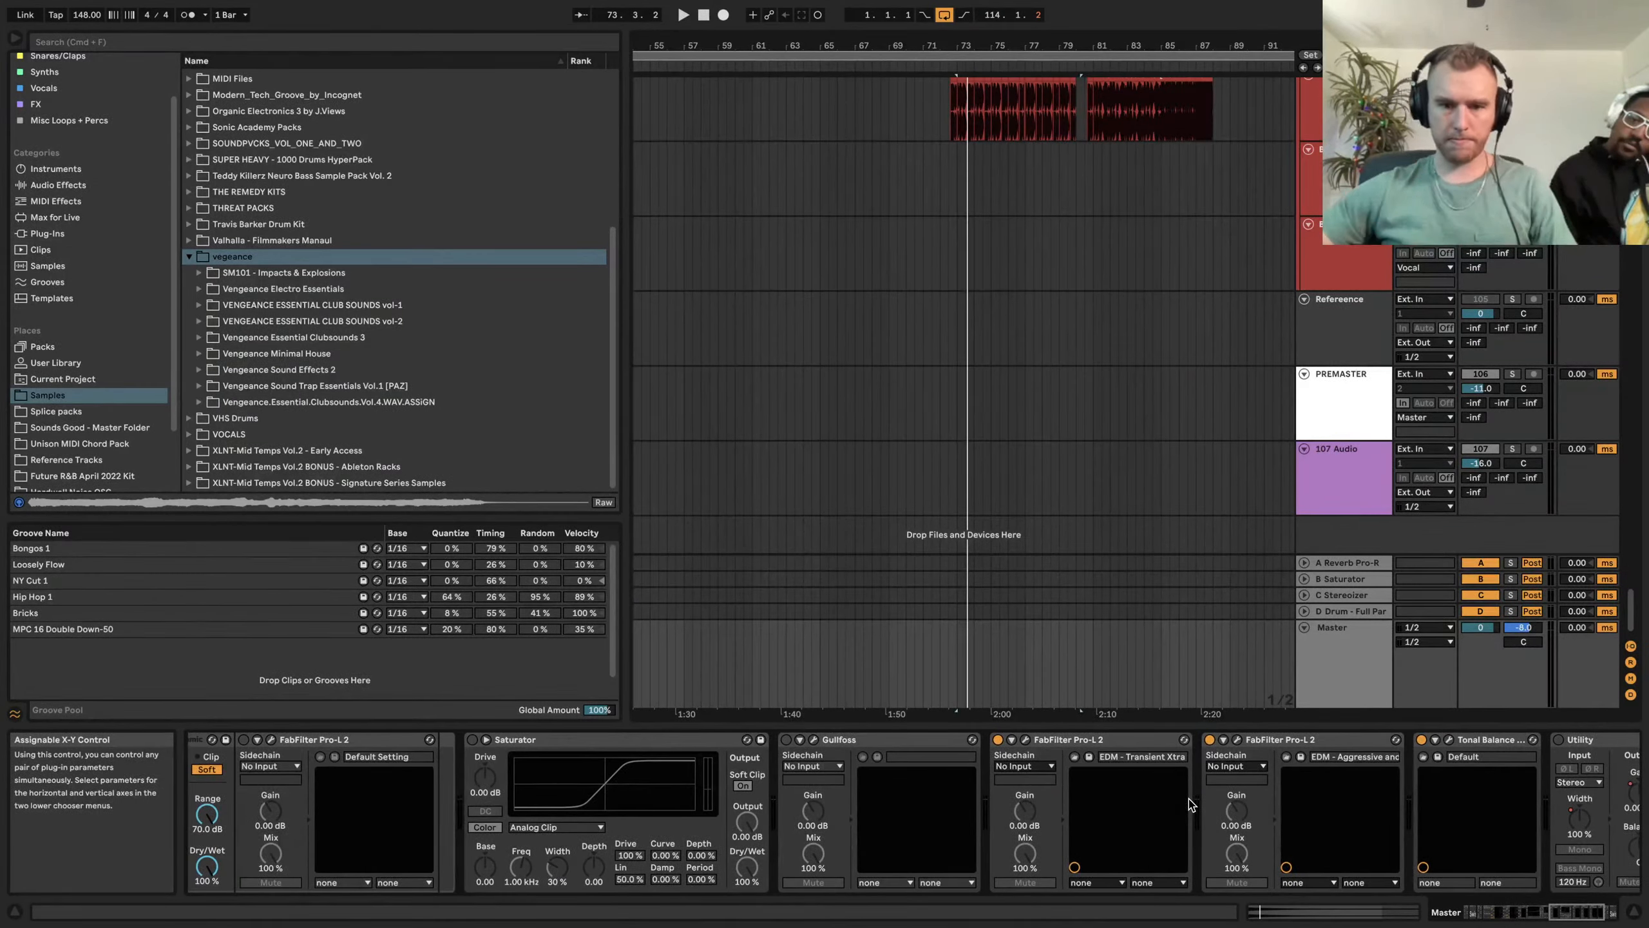
Collapse the Gullfoss and Saturator devices in the Master chain
scroll(1189, 803, left, 1)
double_click(972, 740)
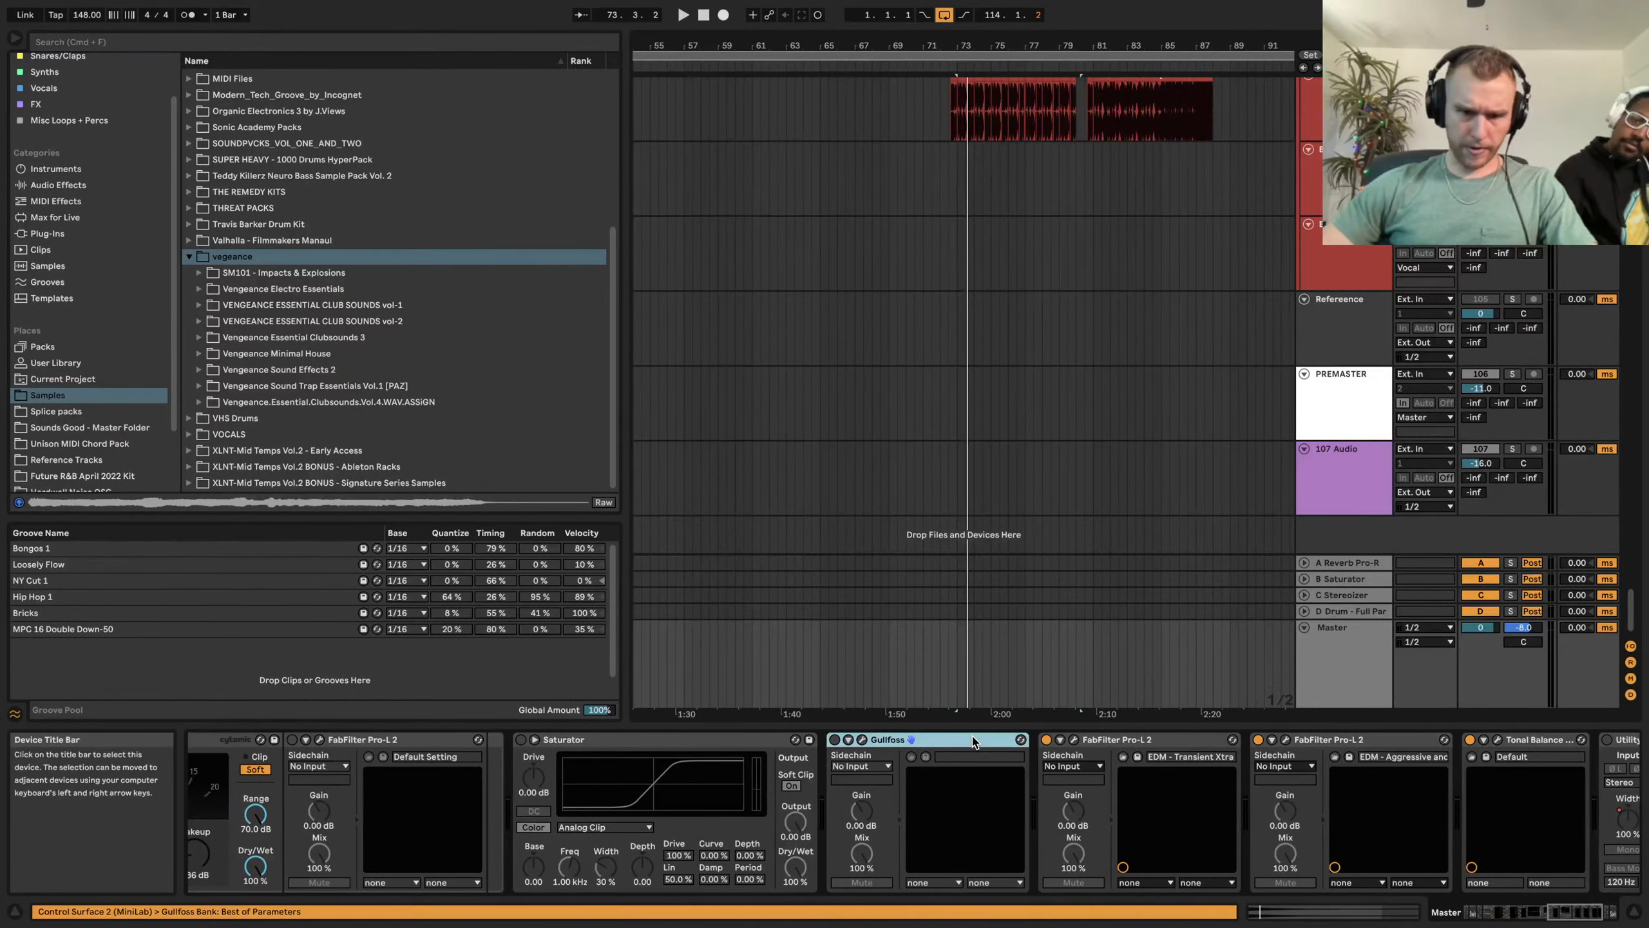
double_click(779, 739)
Select the first Multiband Dynamics device in the Master chain to examine its settings
scroll(815, 754, left, 2)
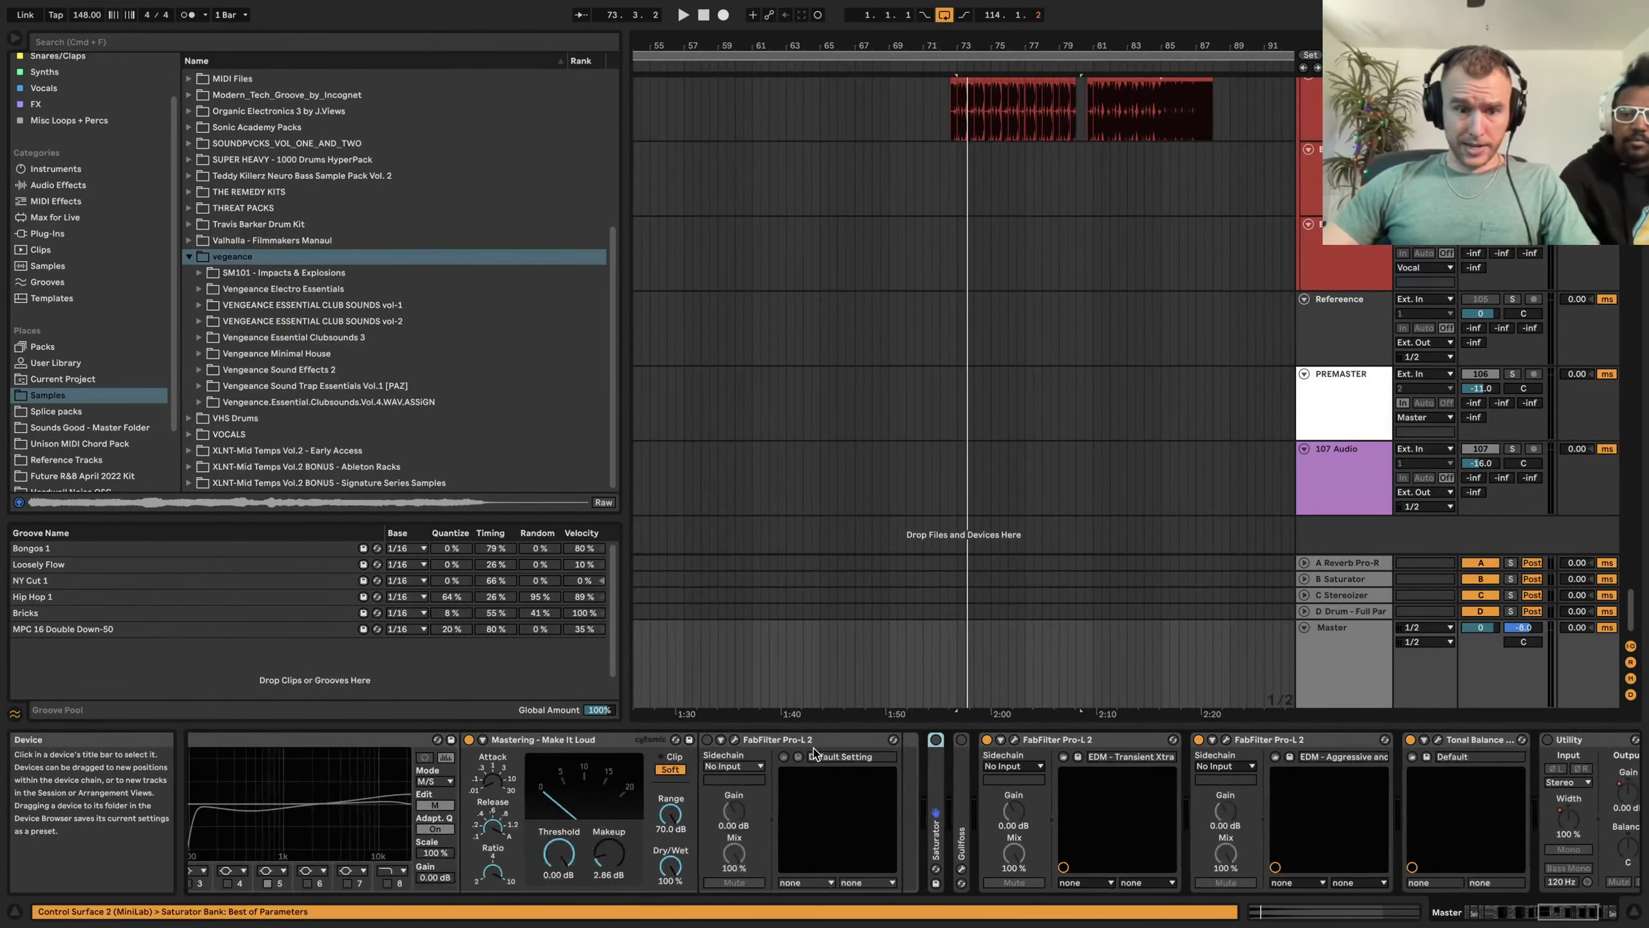
scroll(815, 754, left, 10)
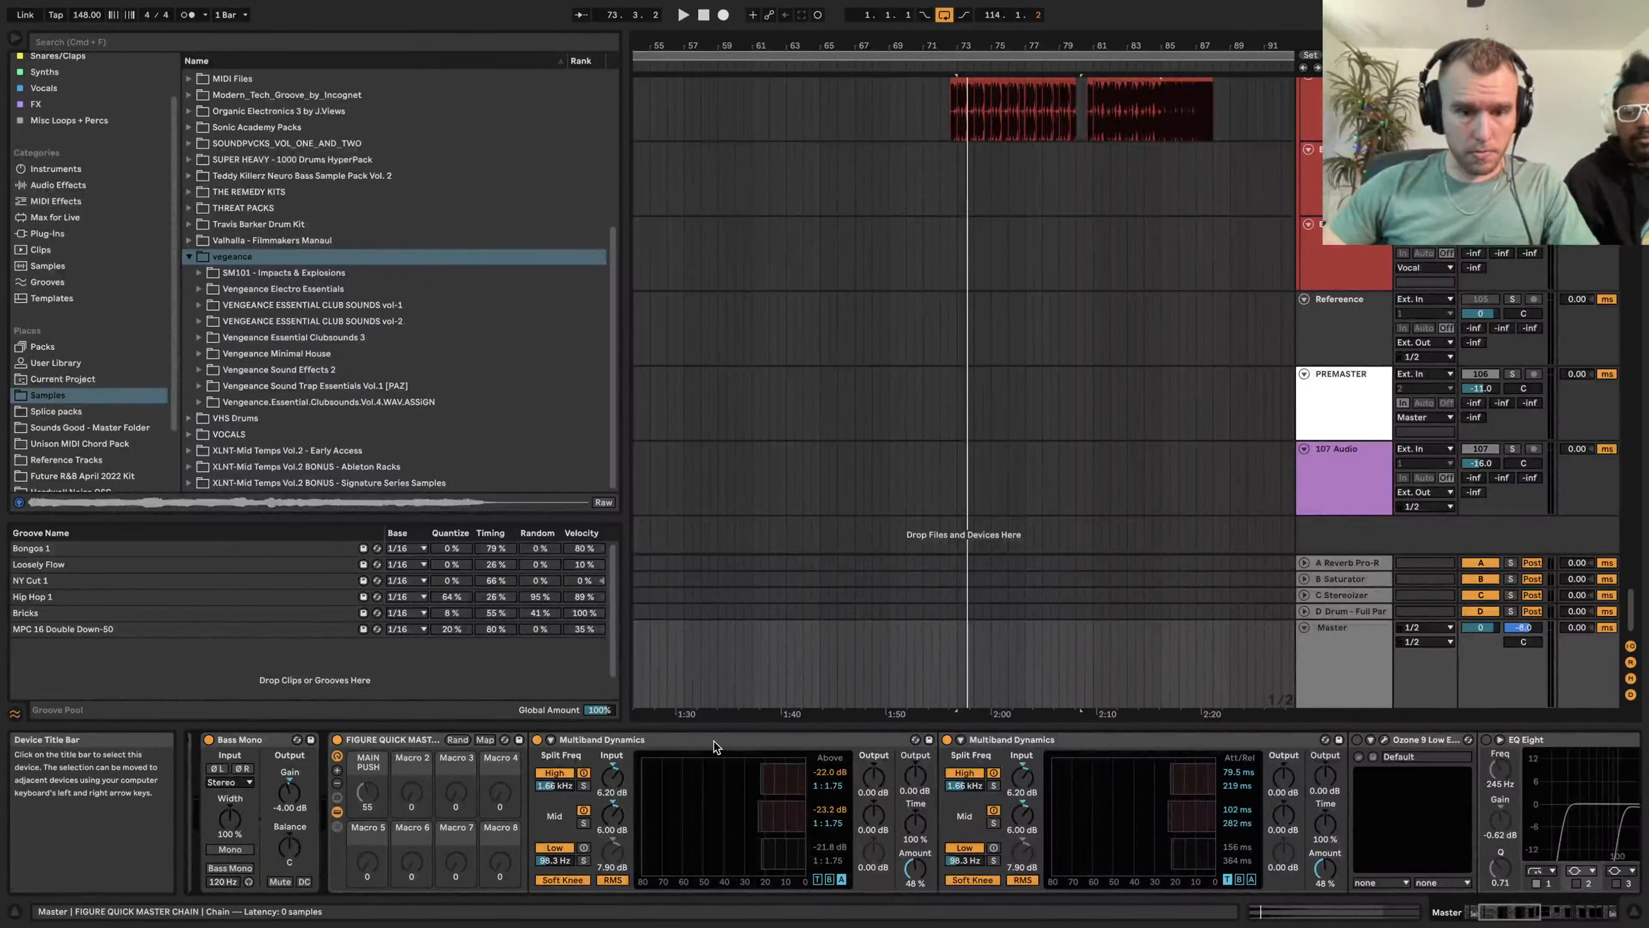
click(788, 744)
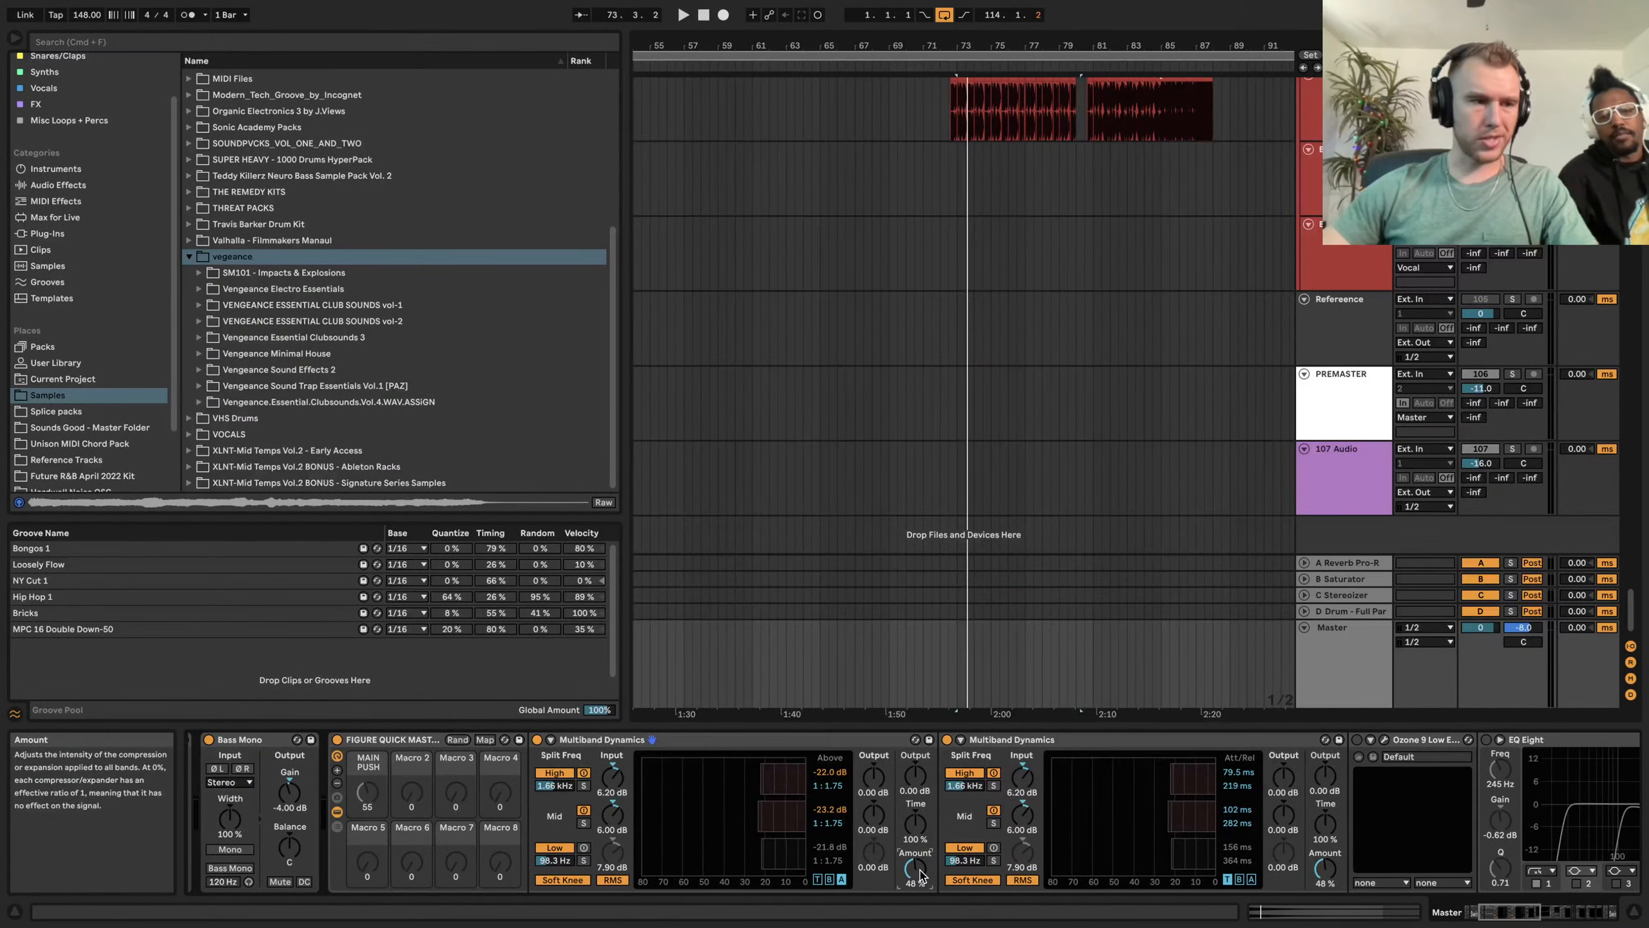
Collapse the Ozone 9 Low End Focus and EQ Eight devices in the Master chain
scroll(920, 875, right, 10)
scroll(921, 875, right, 2)
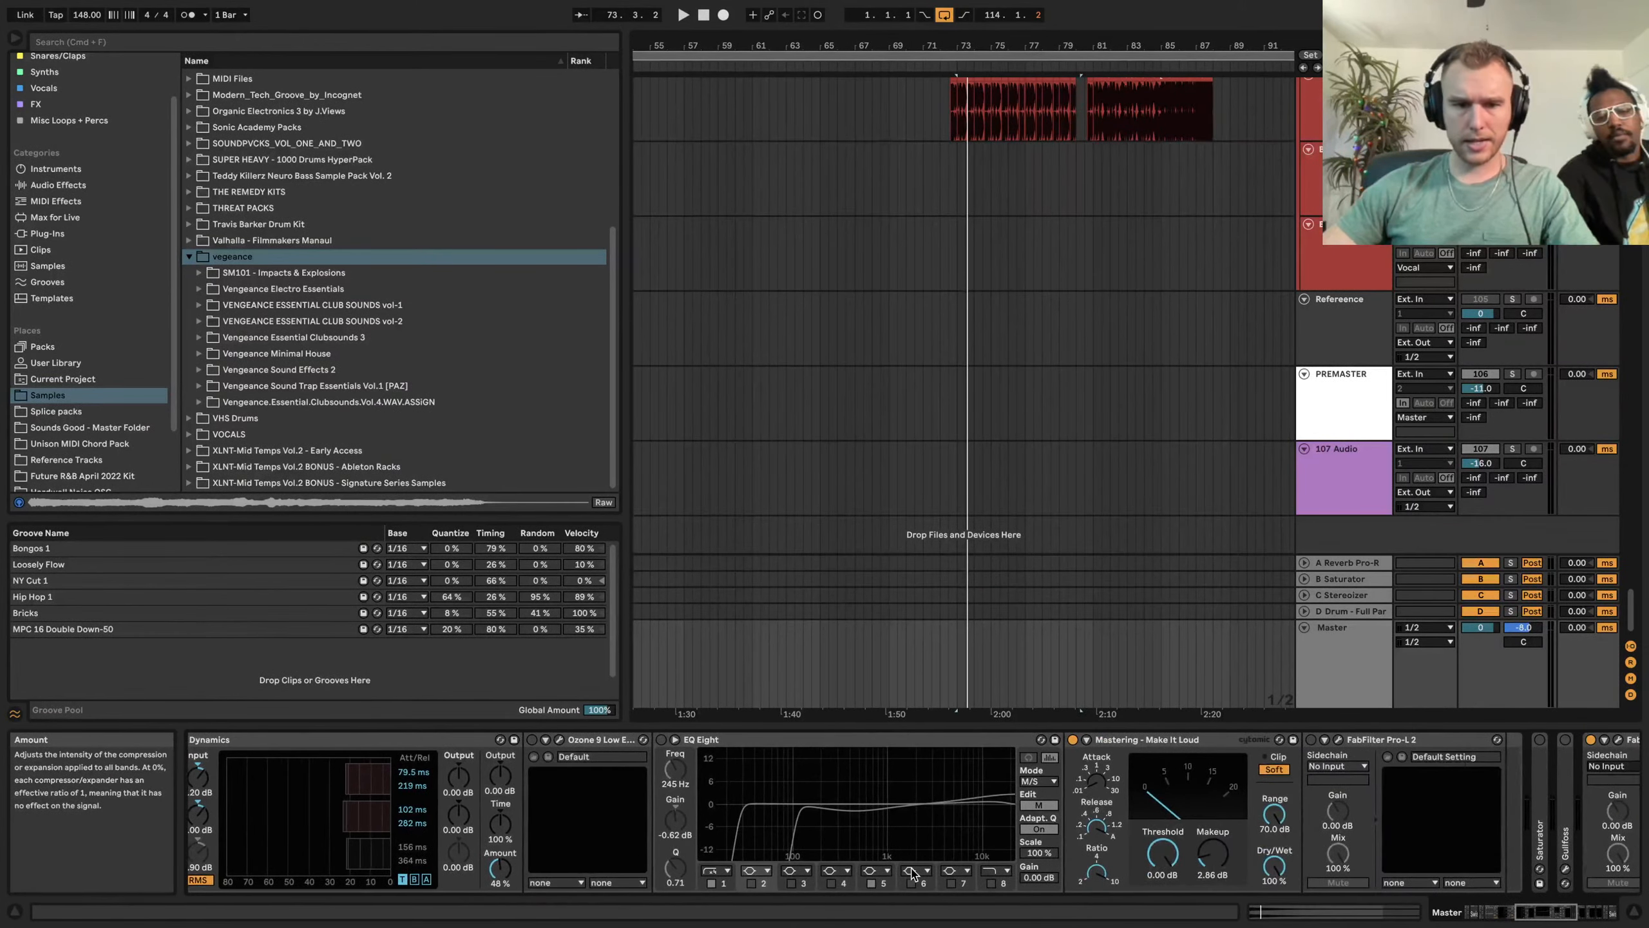
double_click(598, 743)
double_click(628, 740)
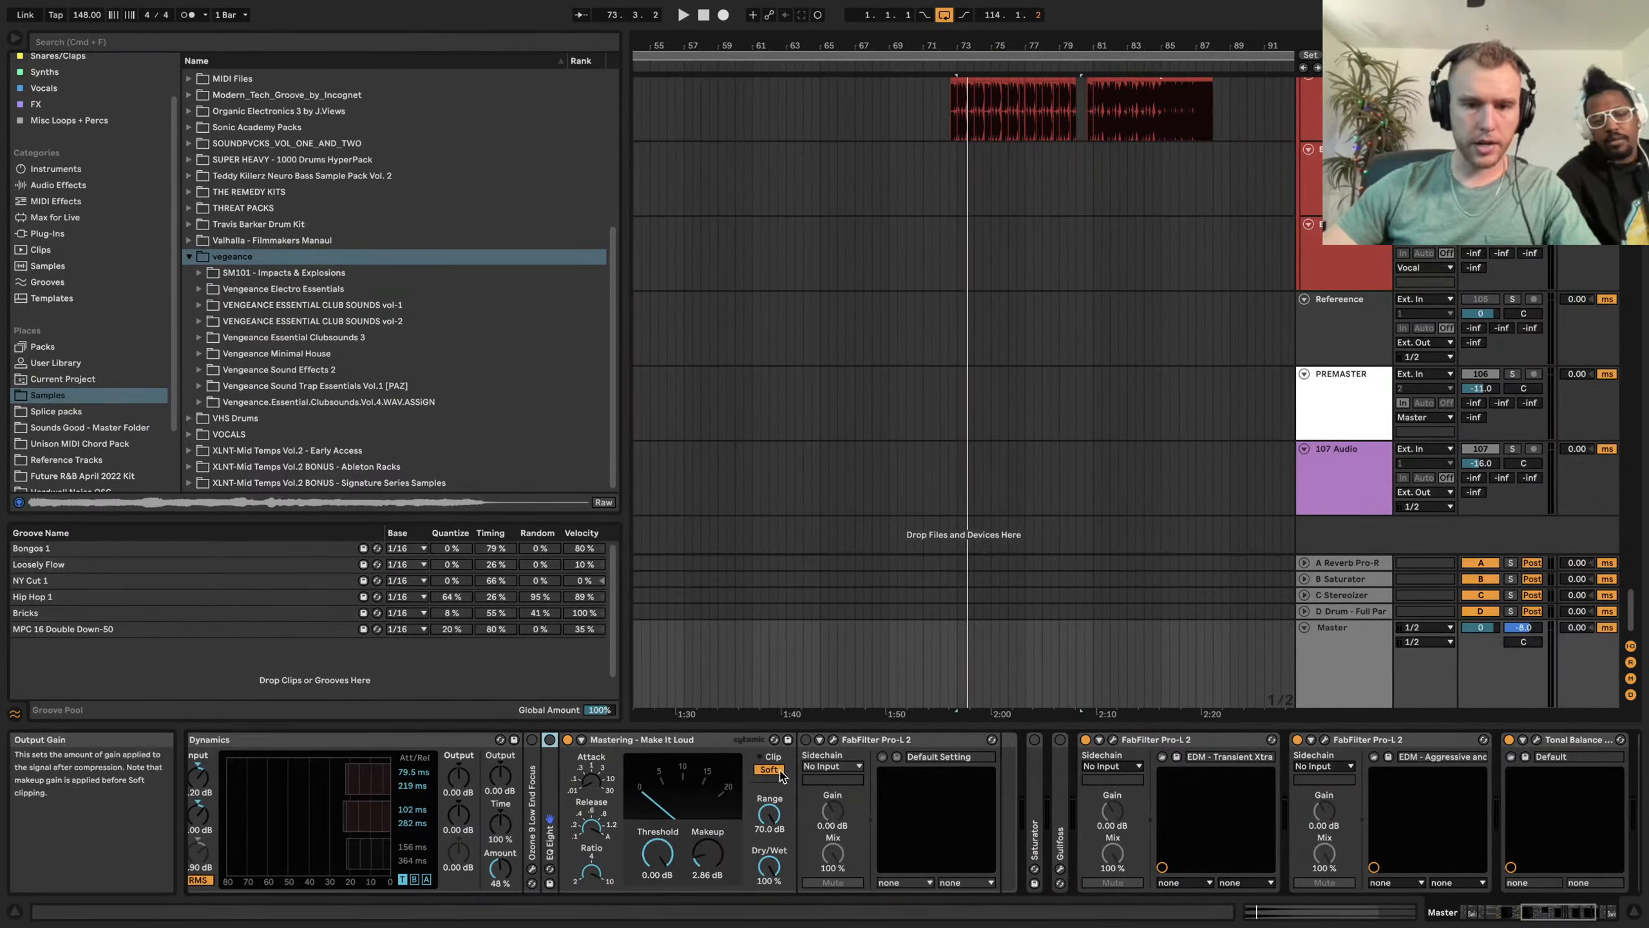
View the EDM - Transient Xtra and the aggressive FabFilter Pro-L 2 limiters on the Master, and close the aggressive one's window
scroll(948, 770, right, 3)
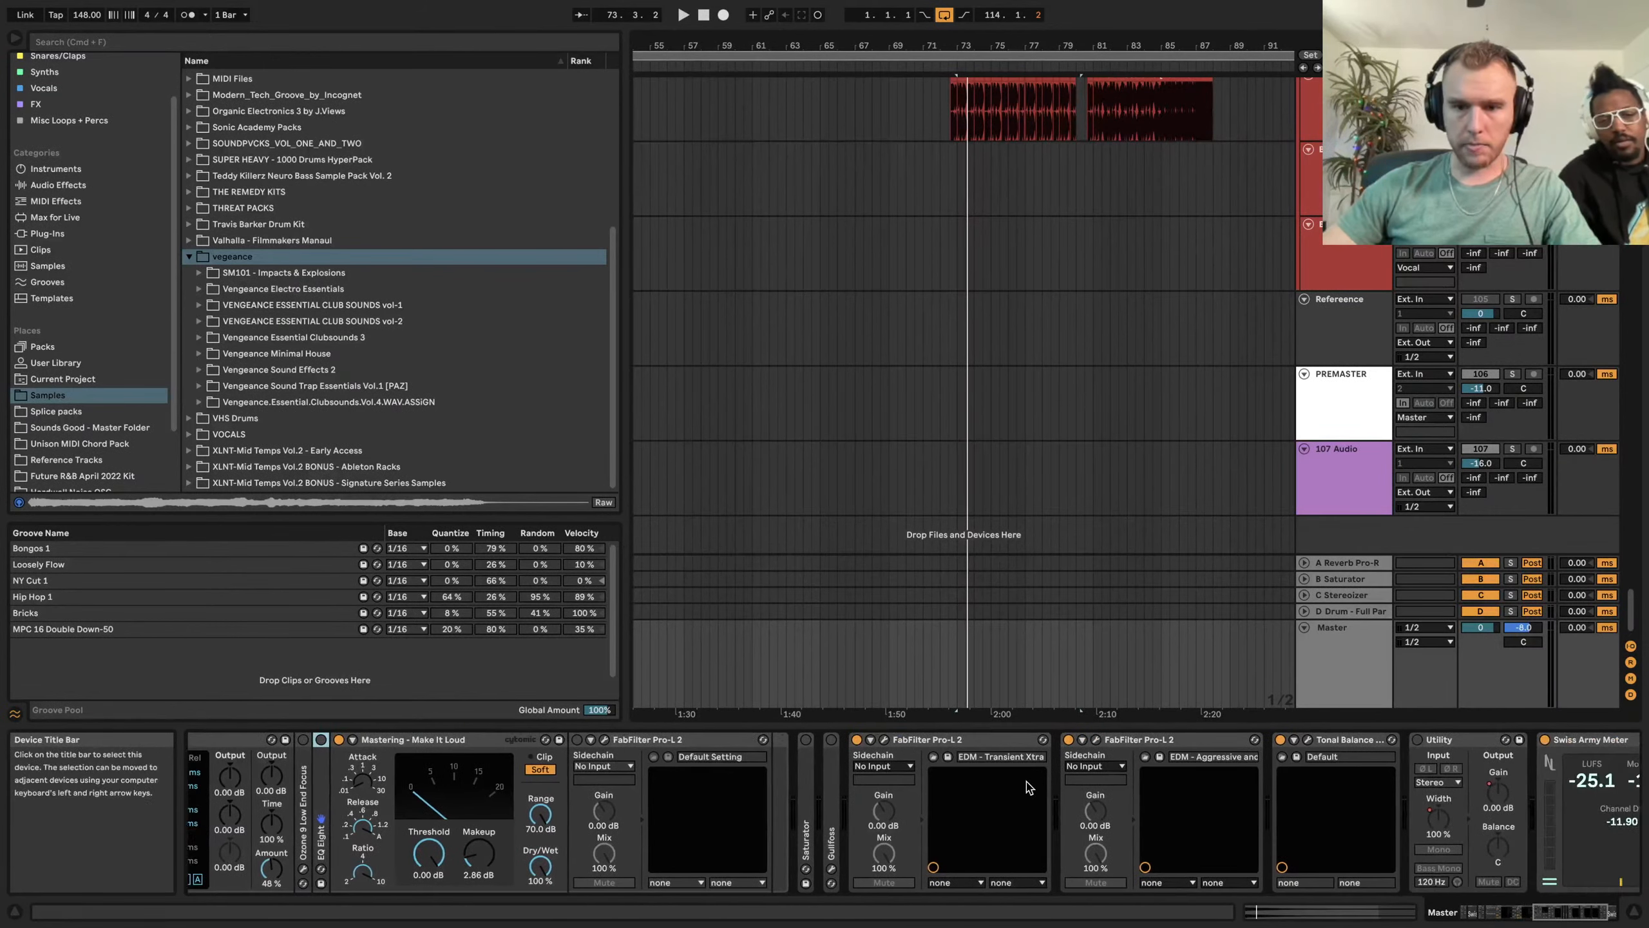
click(886, 741)
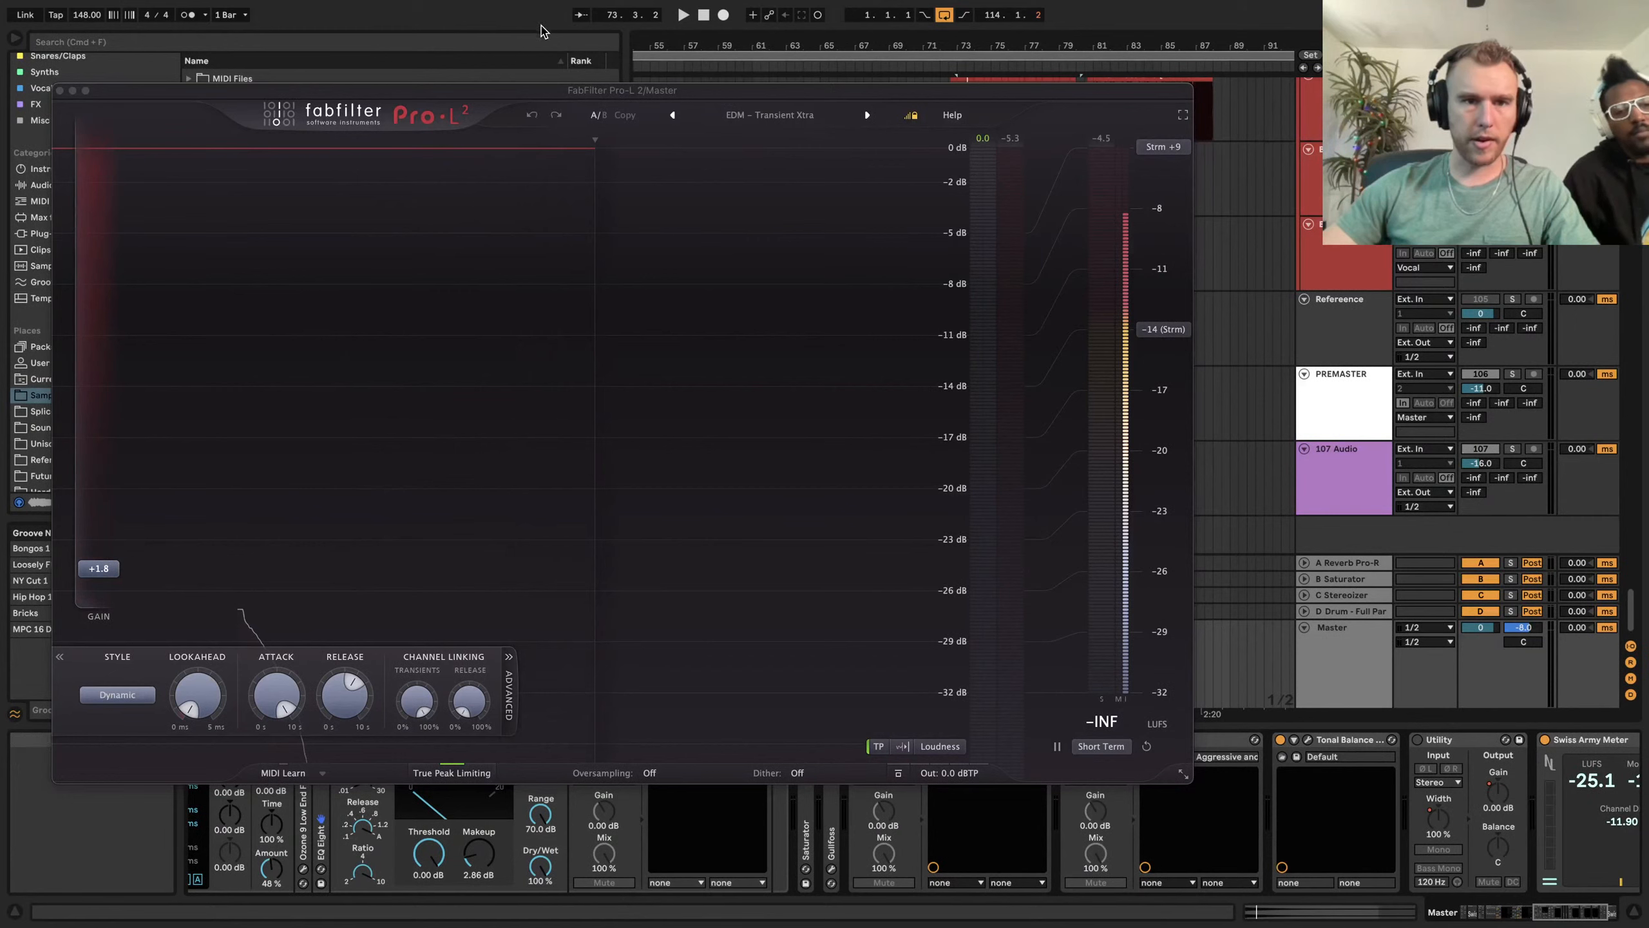
drag(537, 88, 531, 14)
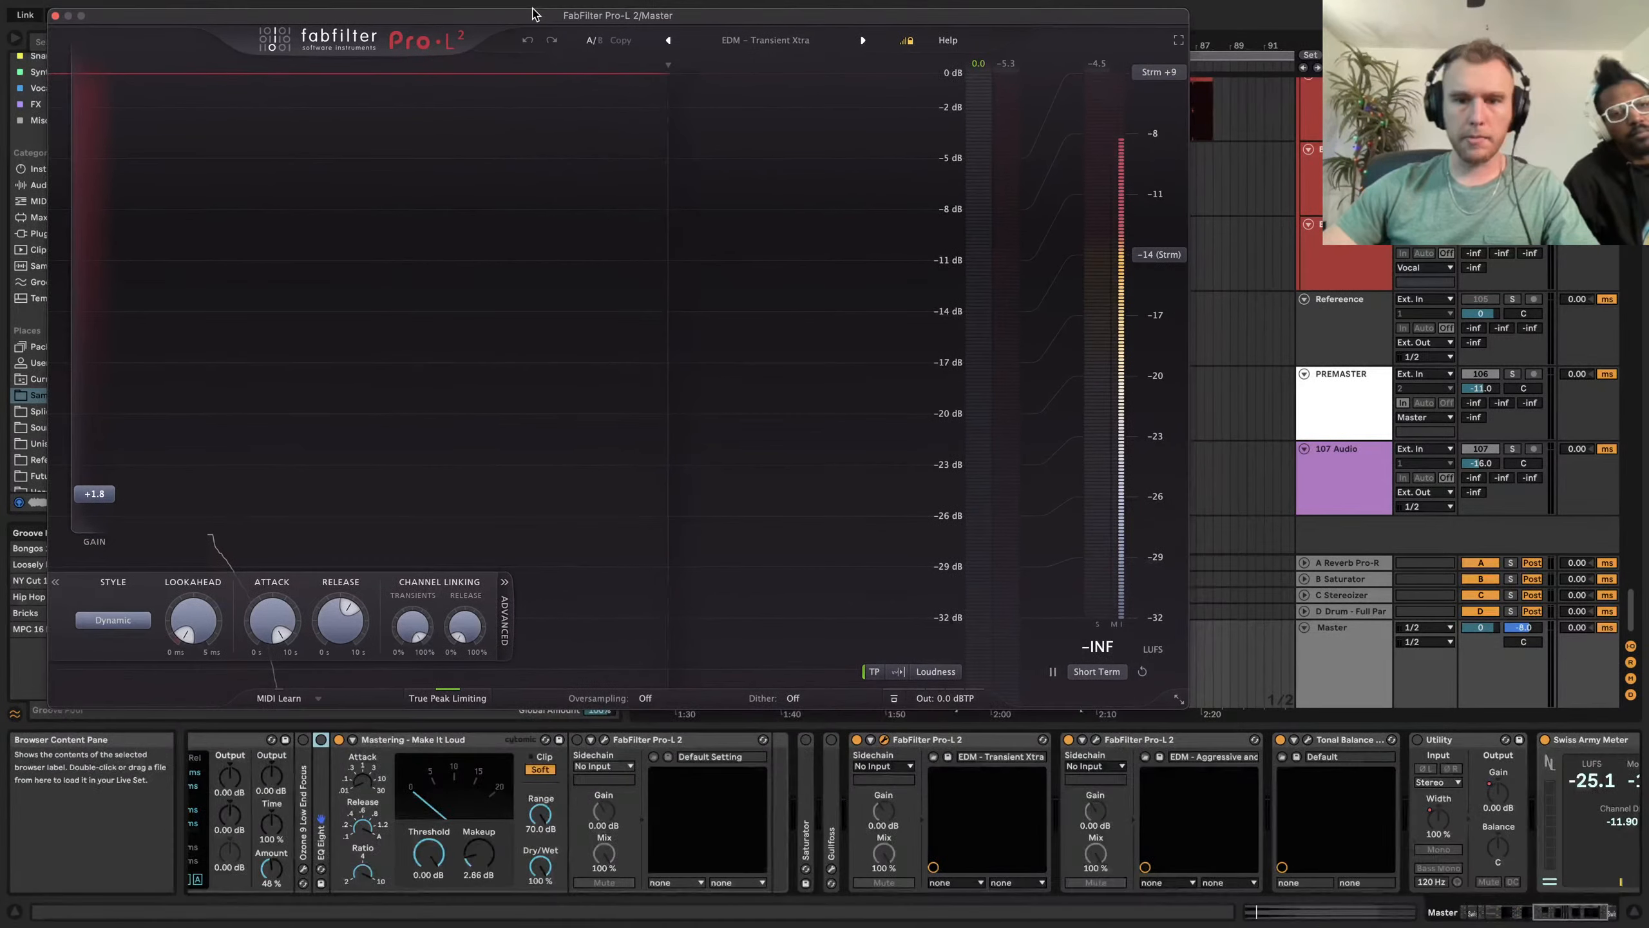
click(1096, 741)
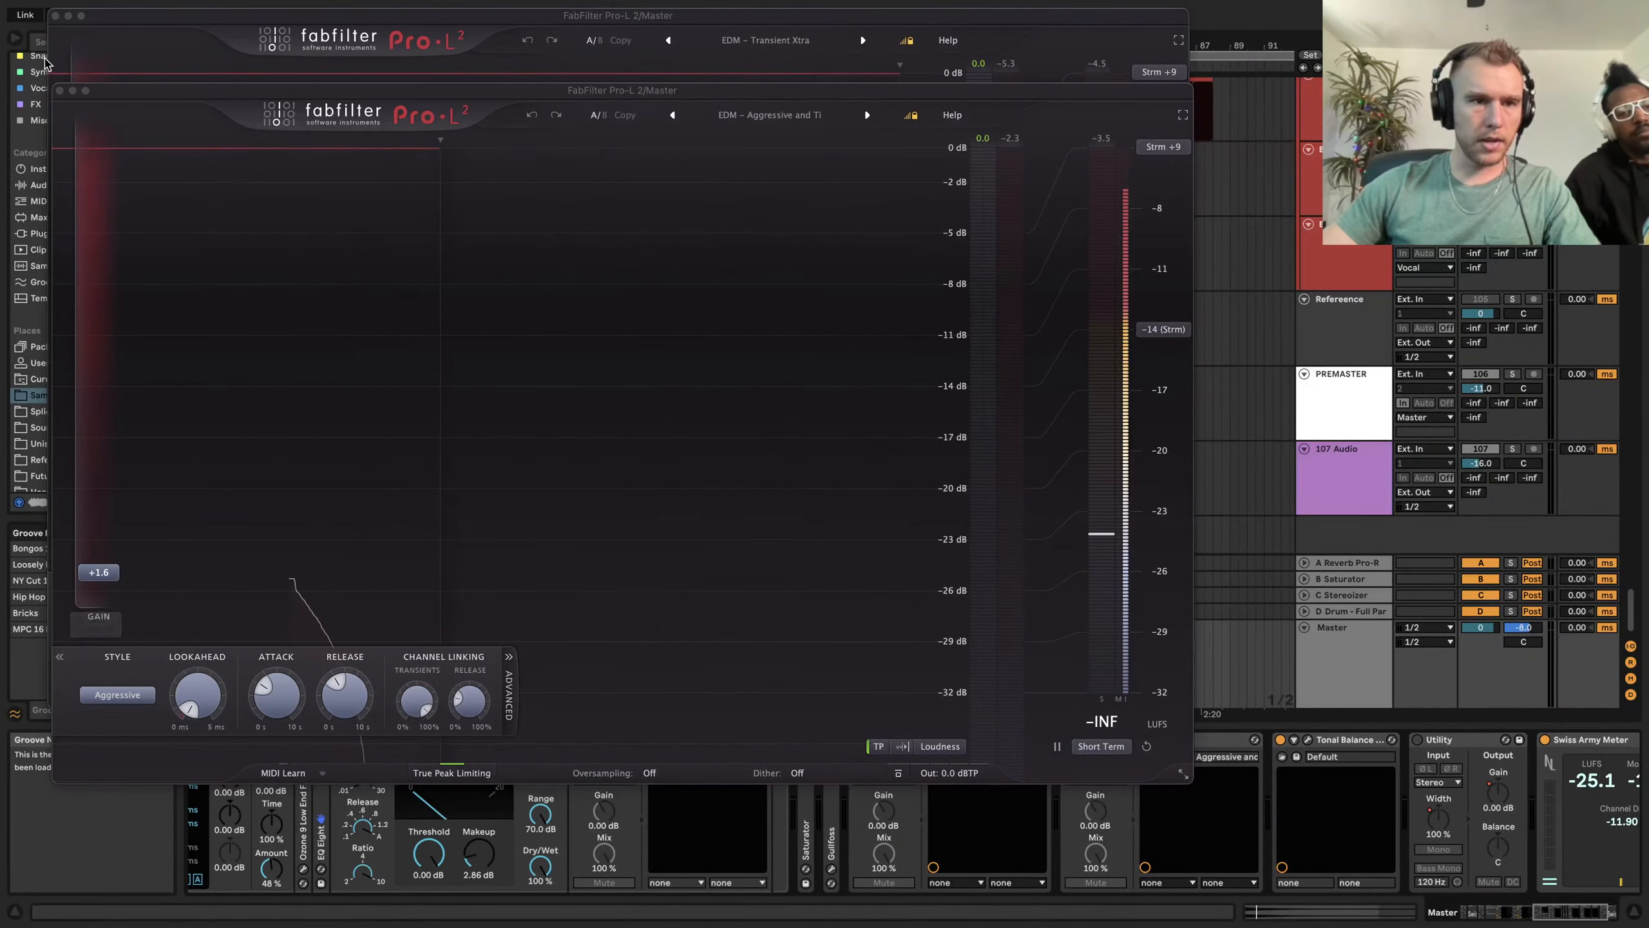
click(60, 91)
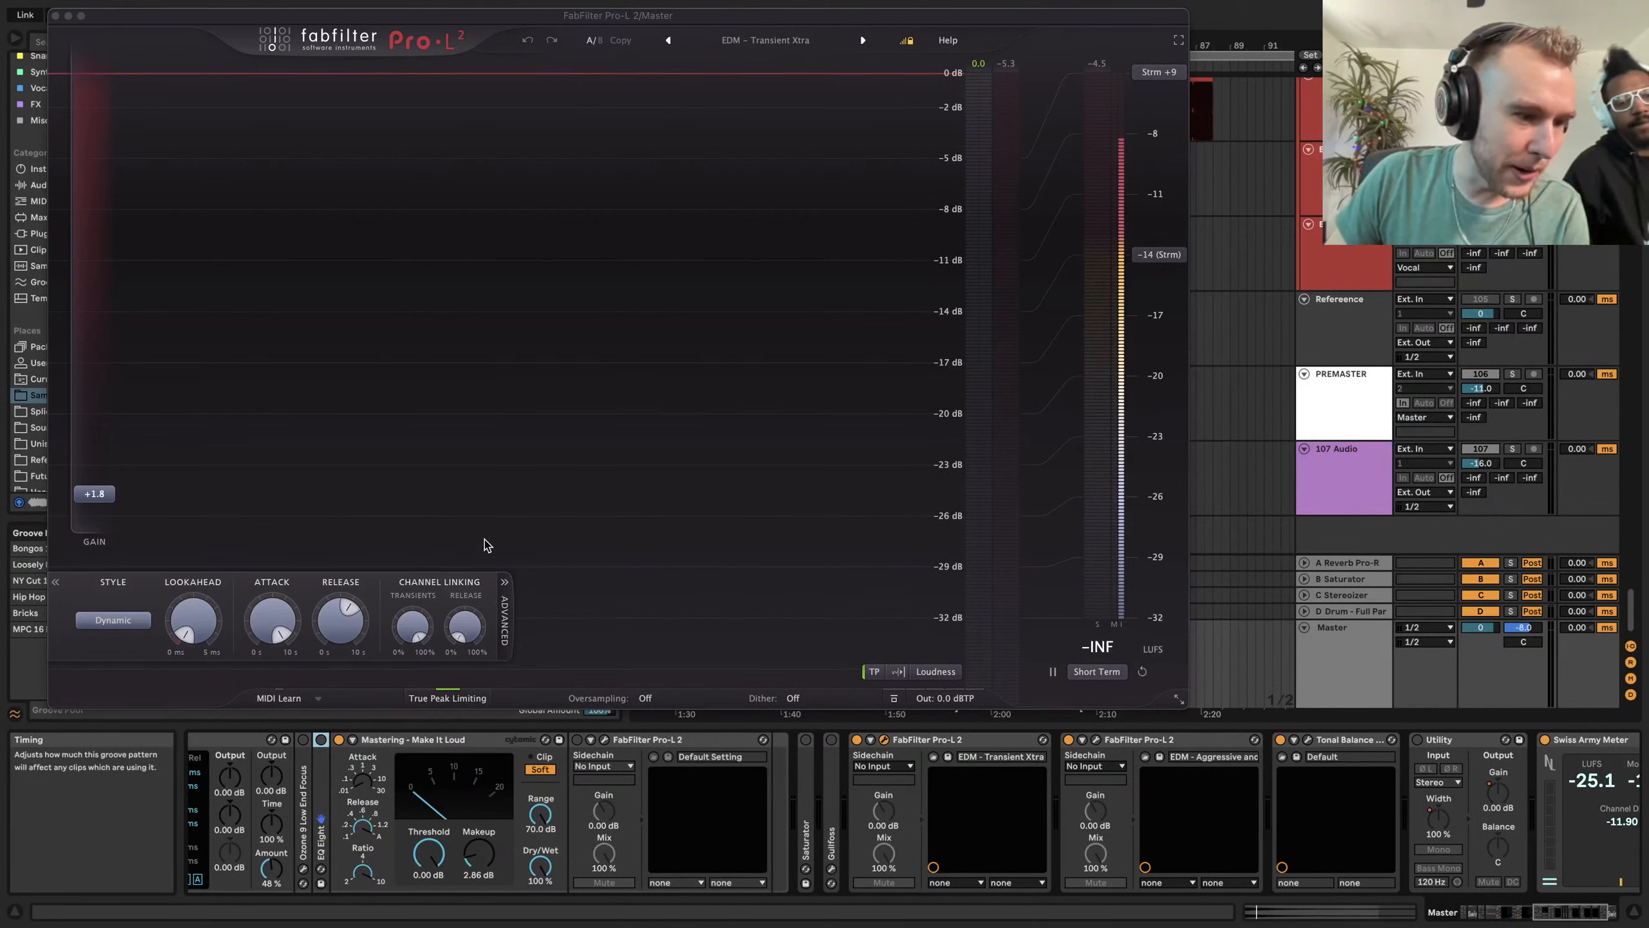
Close the FabFilter Pro-L 2 window and review the Master chain's devices from the final Swiss Army Meter back to the Multiband Dynamics
click(55, 16)
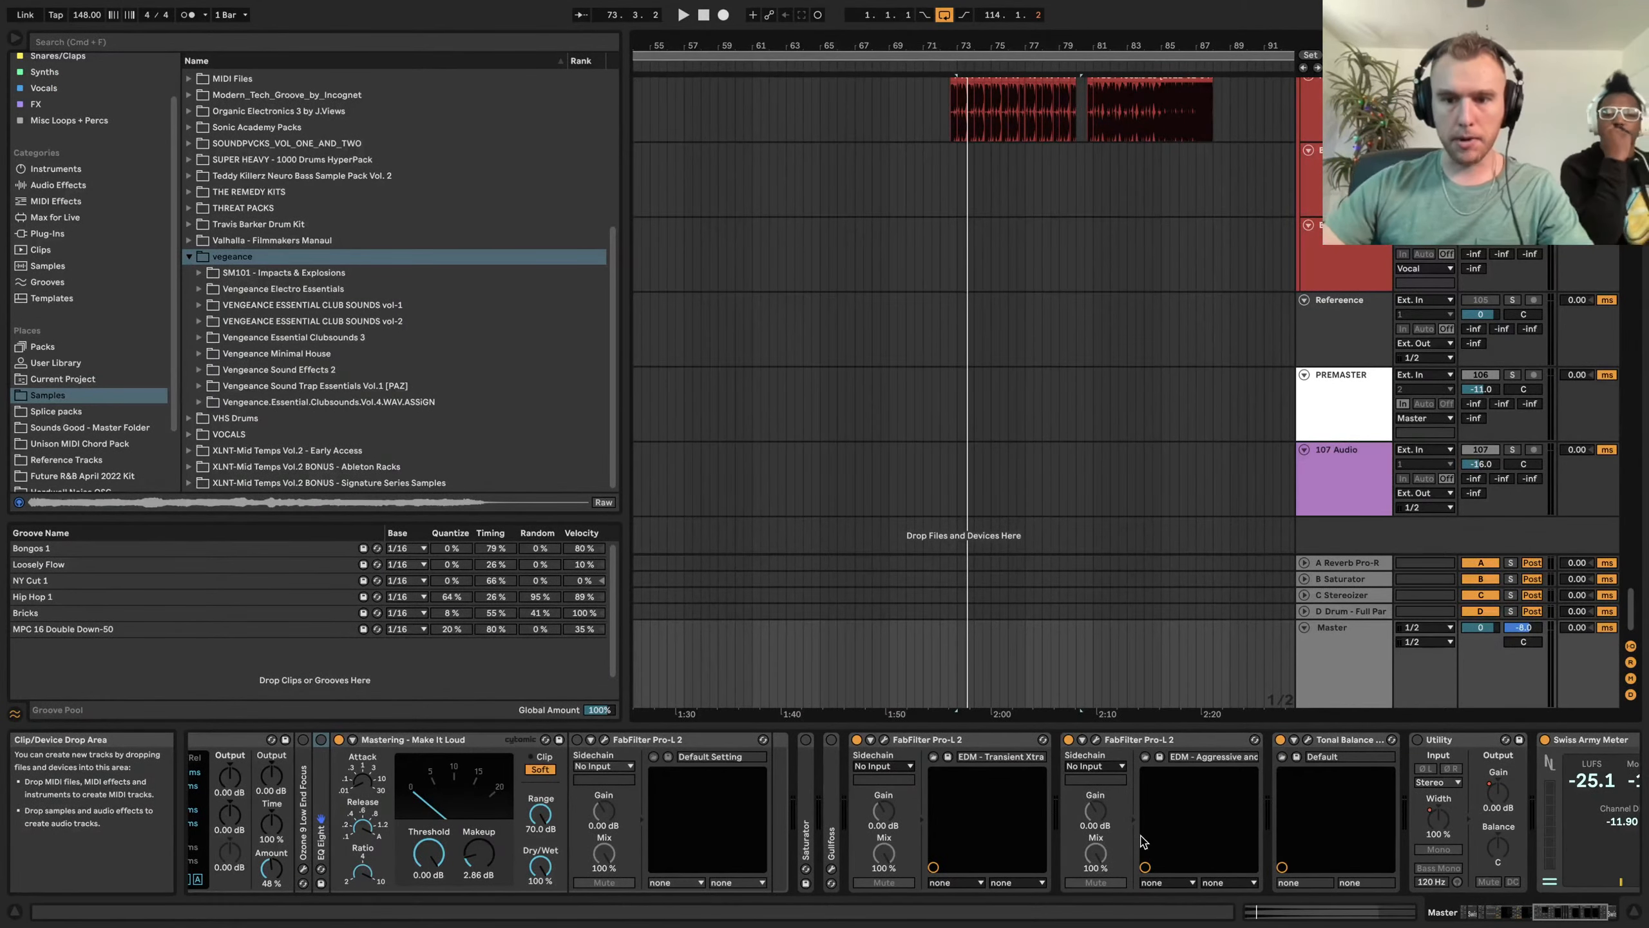
scroll(1042, 817, right, 5)
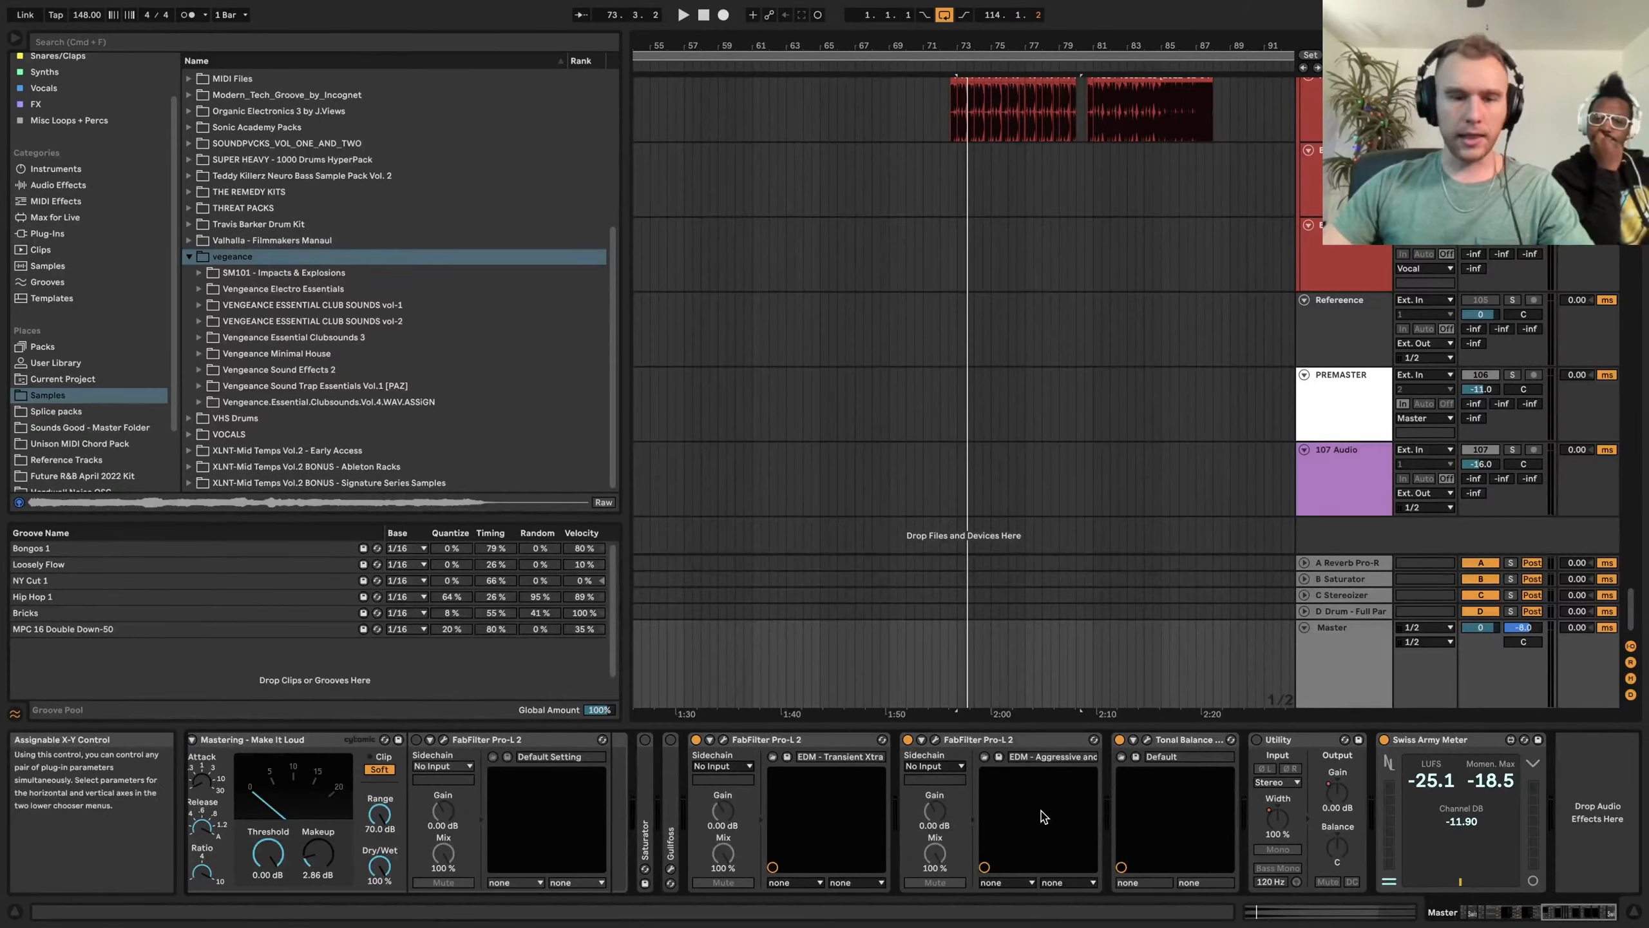
scroll(1043, 817, left, 2)
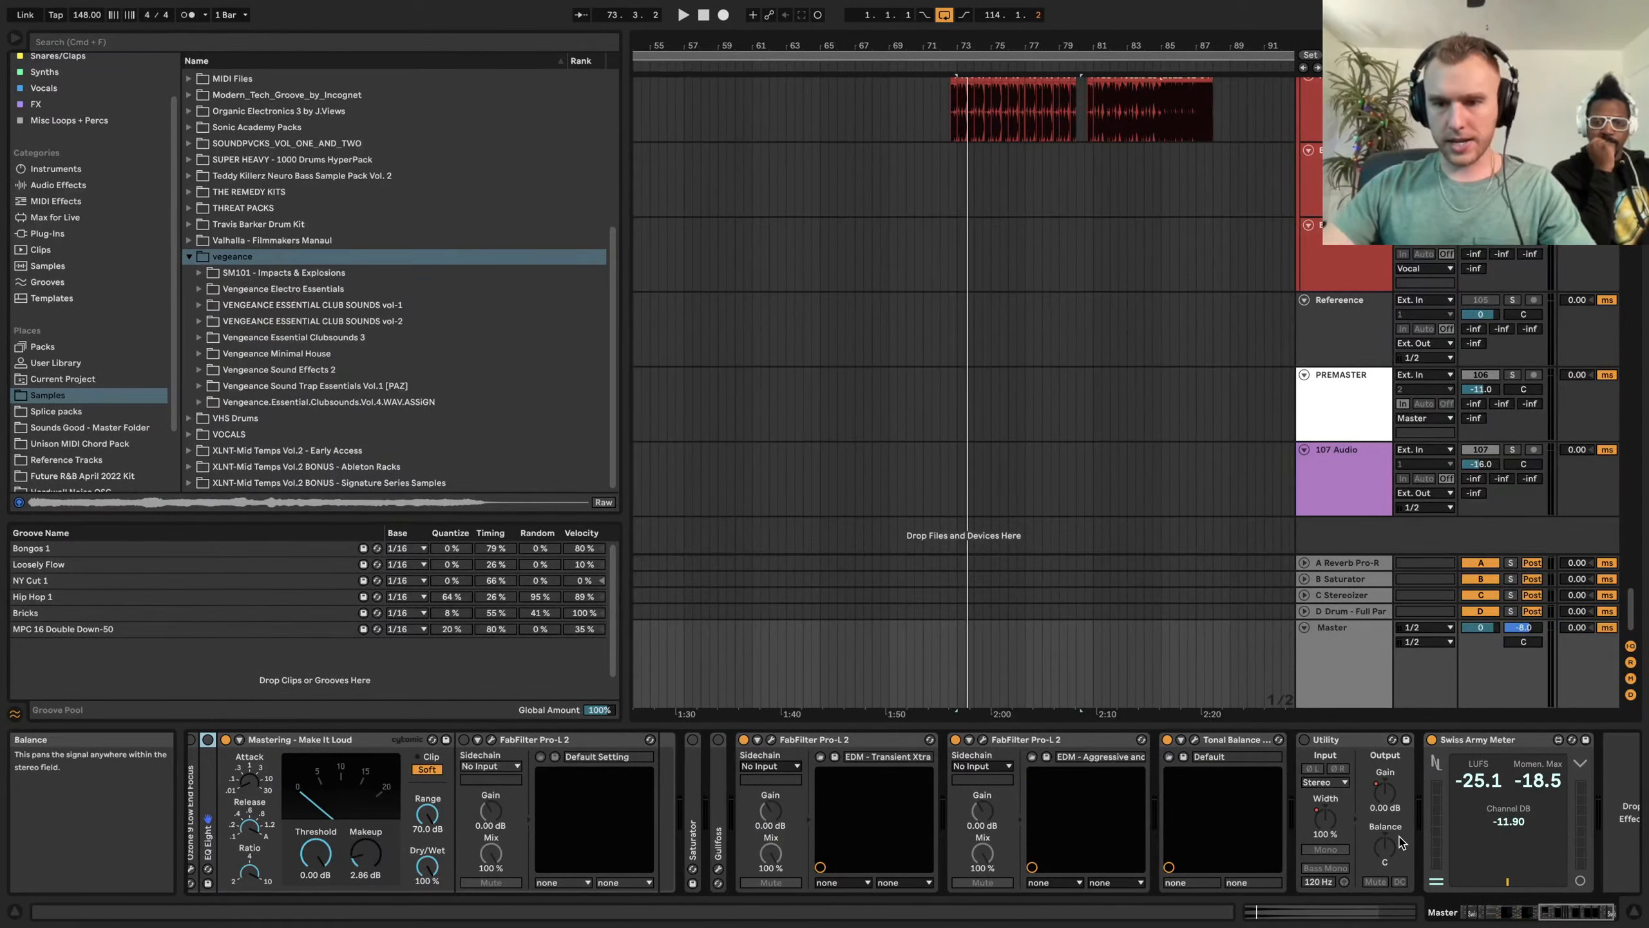
scroll(990, 777, left, 20)
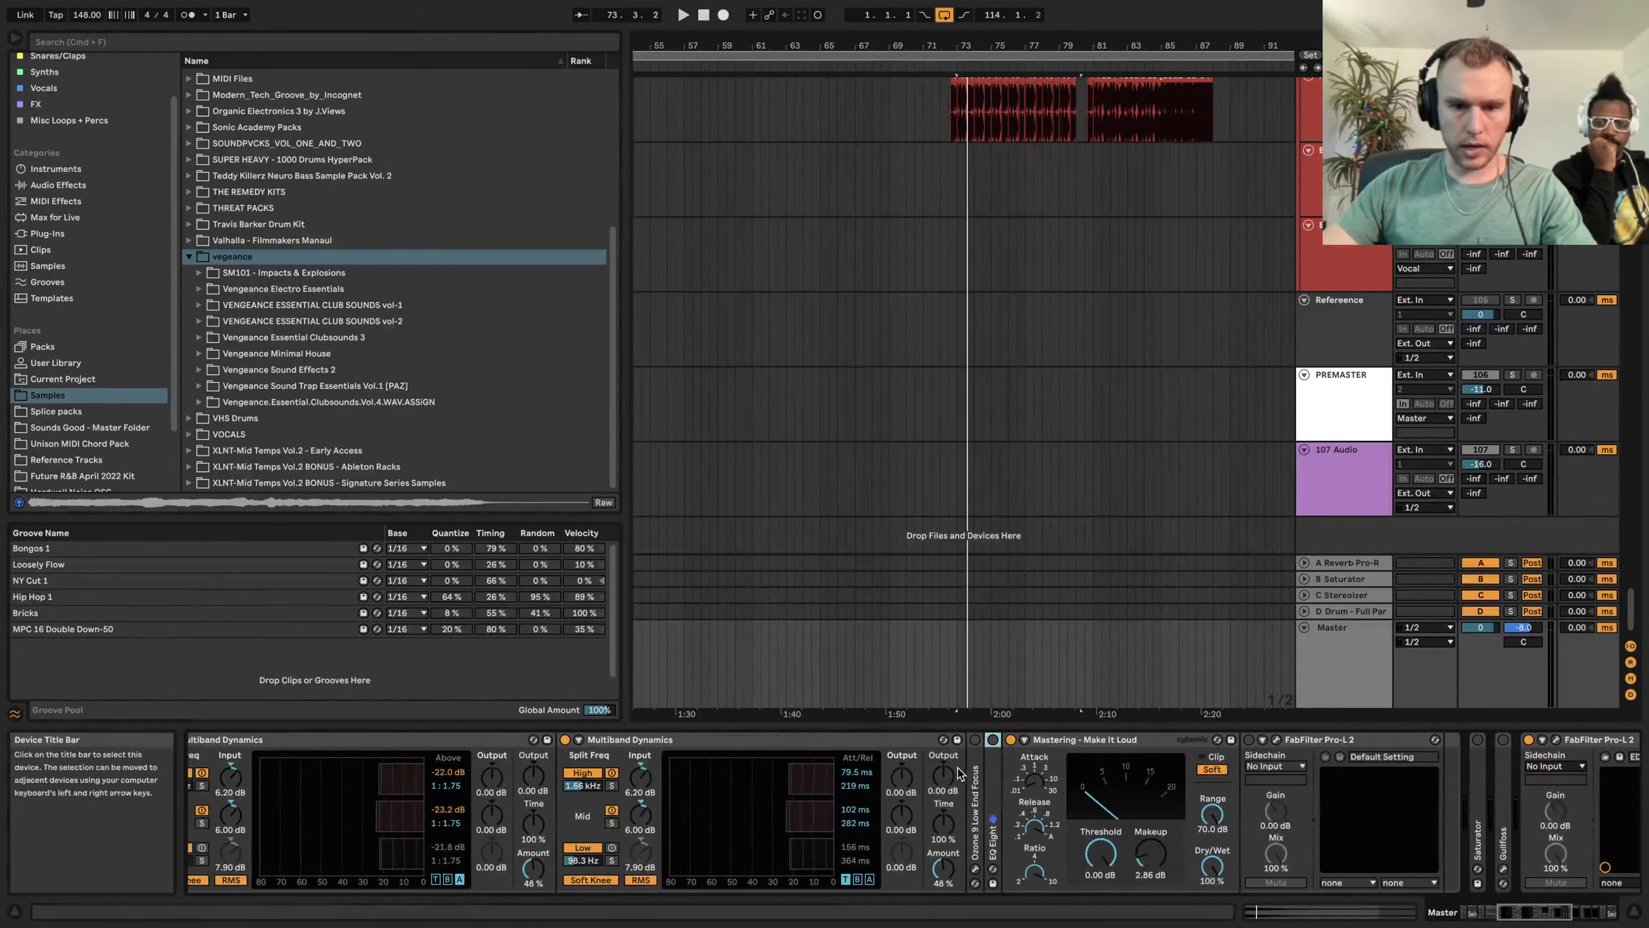
scroll(959, 773, left, 10)
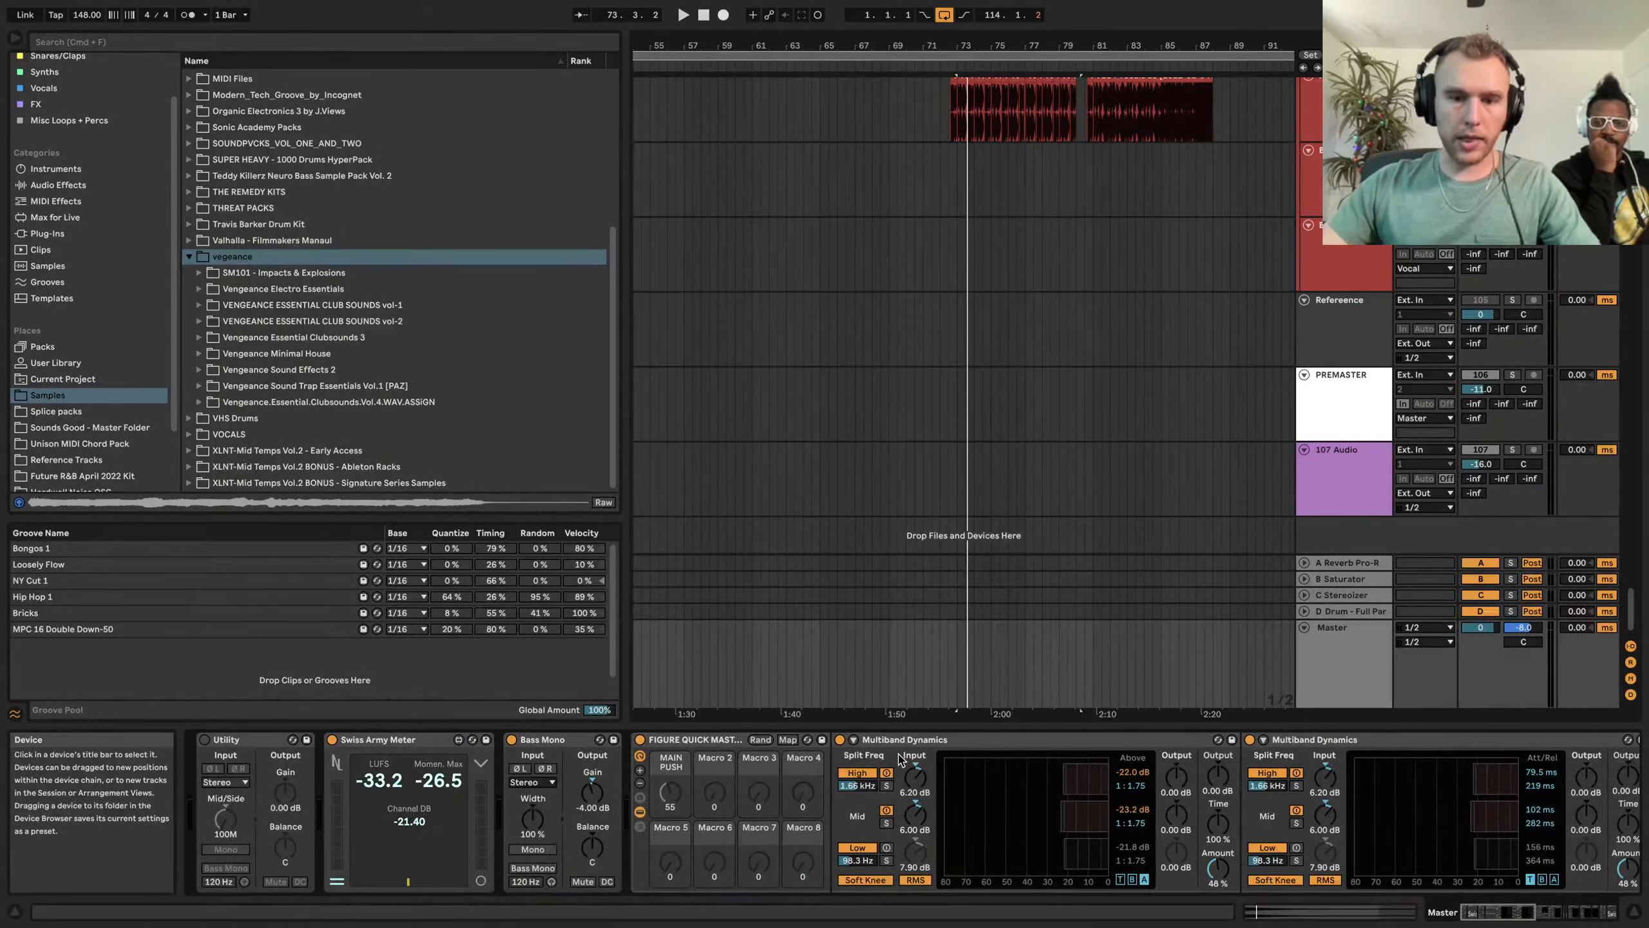
Deactivate the FIGURE QUICK MASTER CHAIN rack on the Master track
click(704, 741)
scroll(704, 741, left, 8)
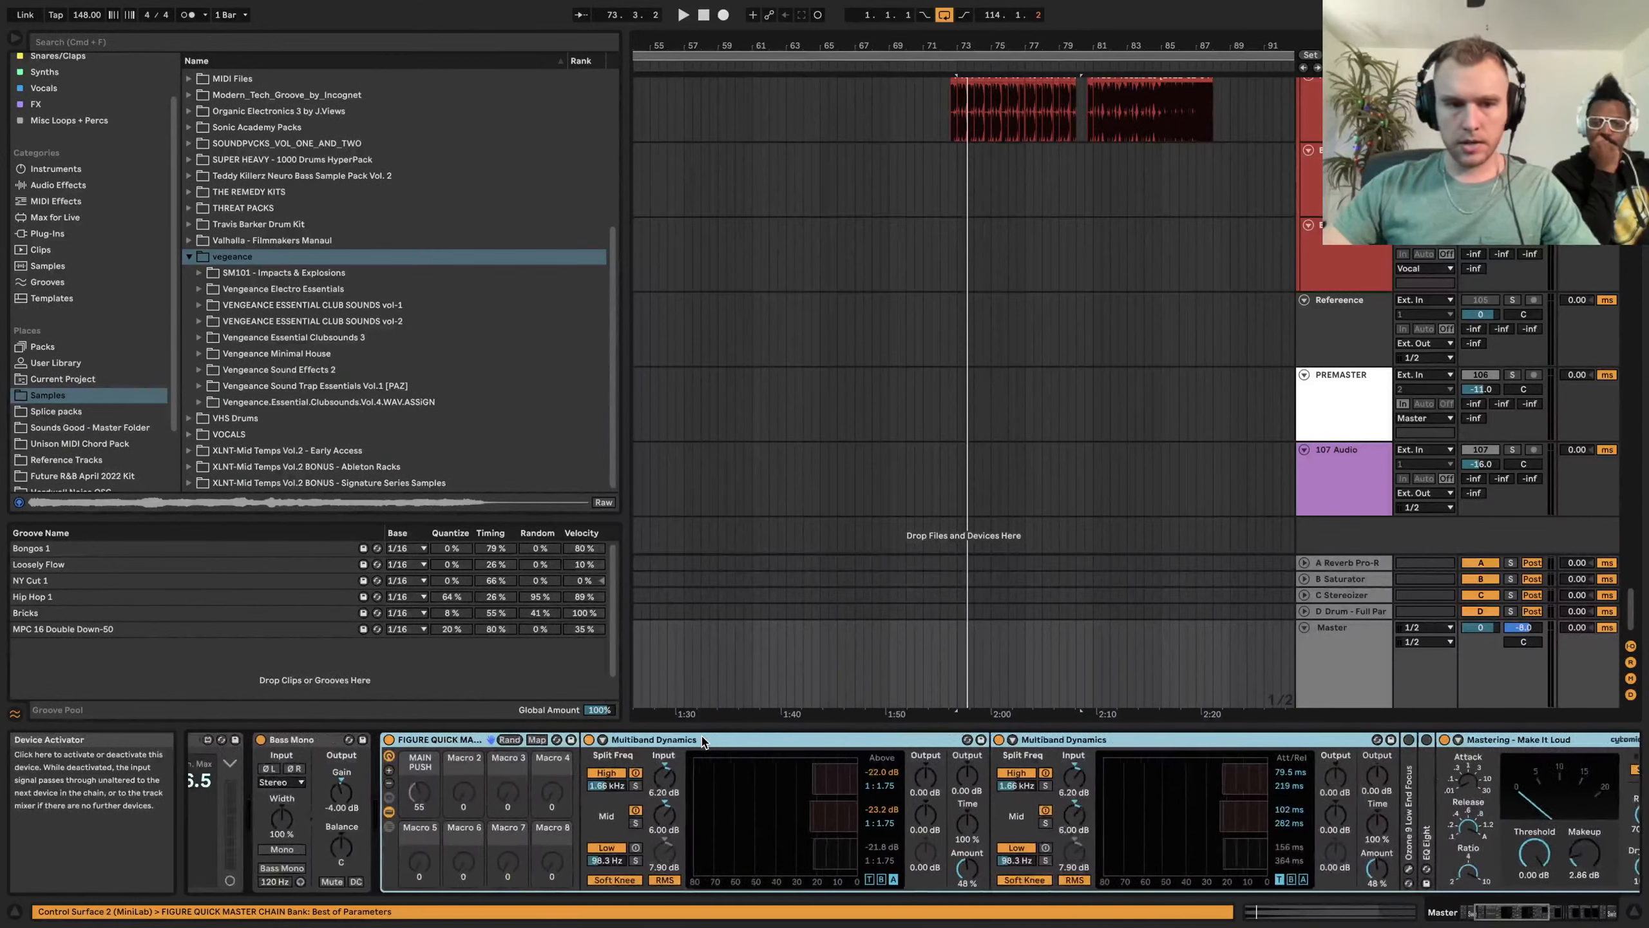
click(514, 740)
click(1353, 634)
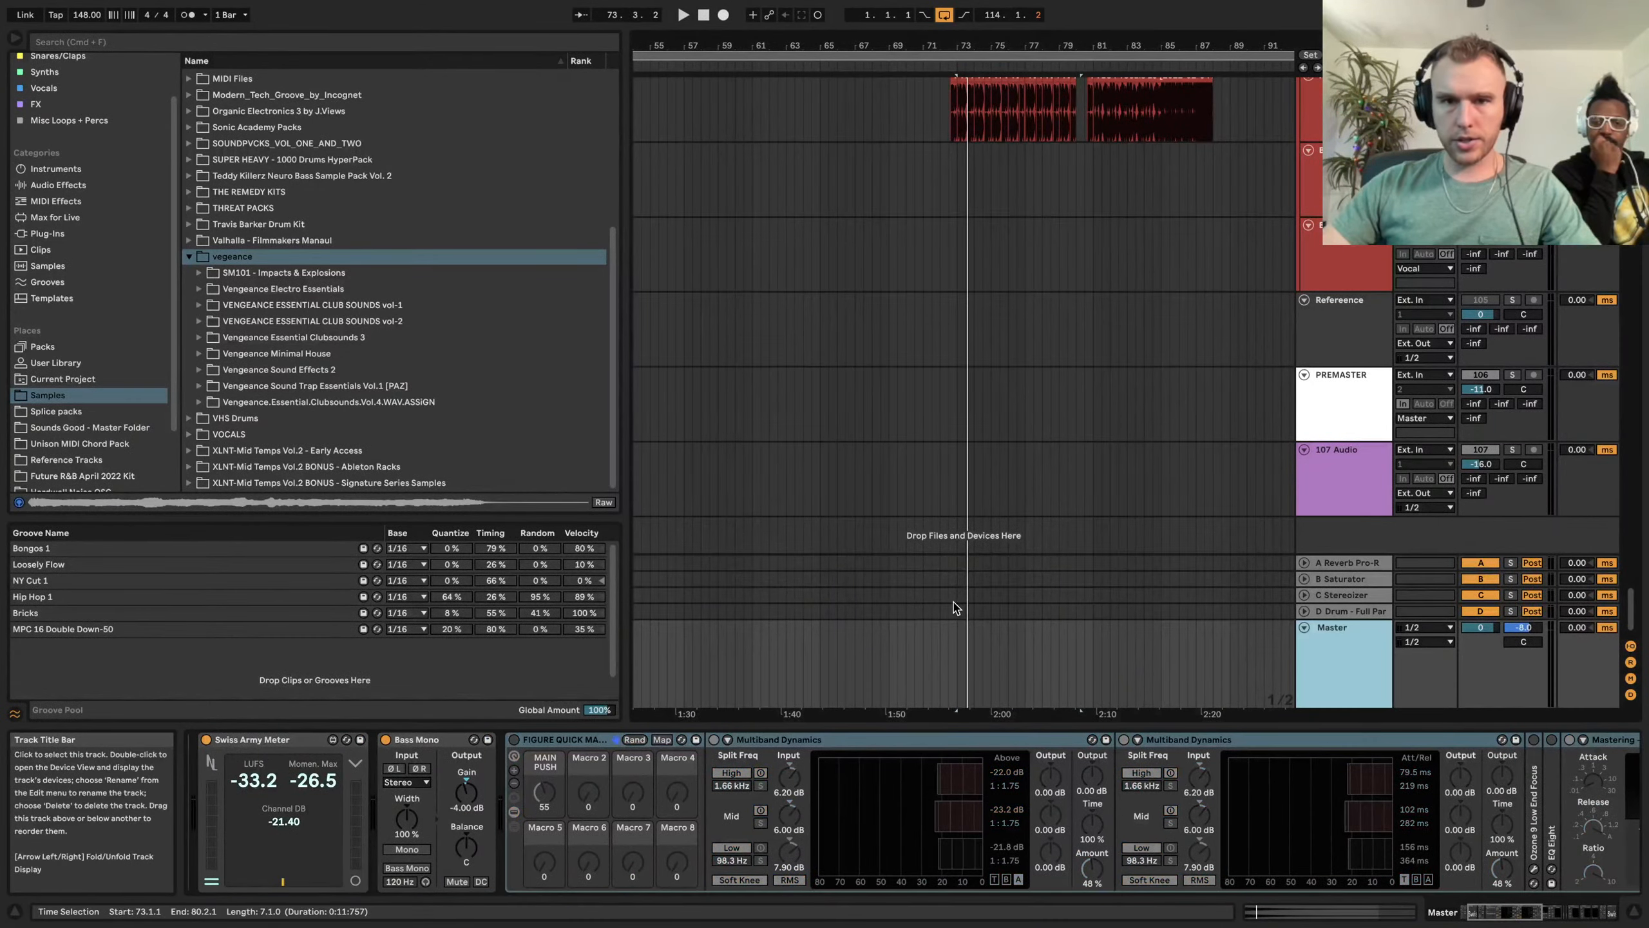
Play the drop from bar 33 with the mastering rack bypassed, keeping the Master track's devices in view
scroll(967, 603, up, 2)
scroll(969, 609, up, 10)
scroll(979, 415, left, 15)
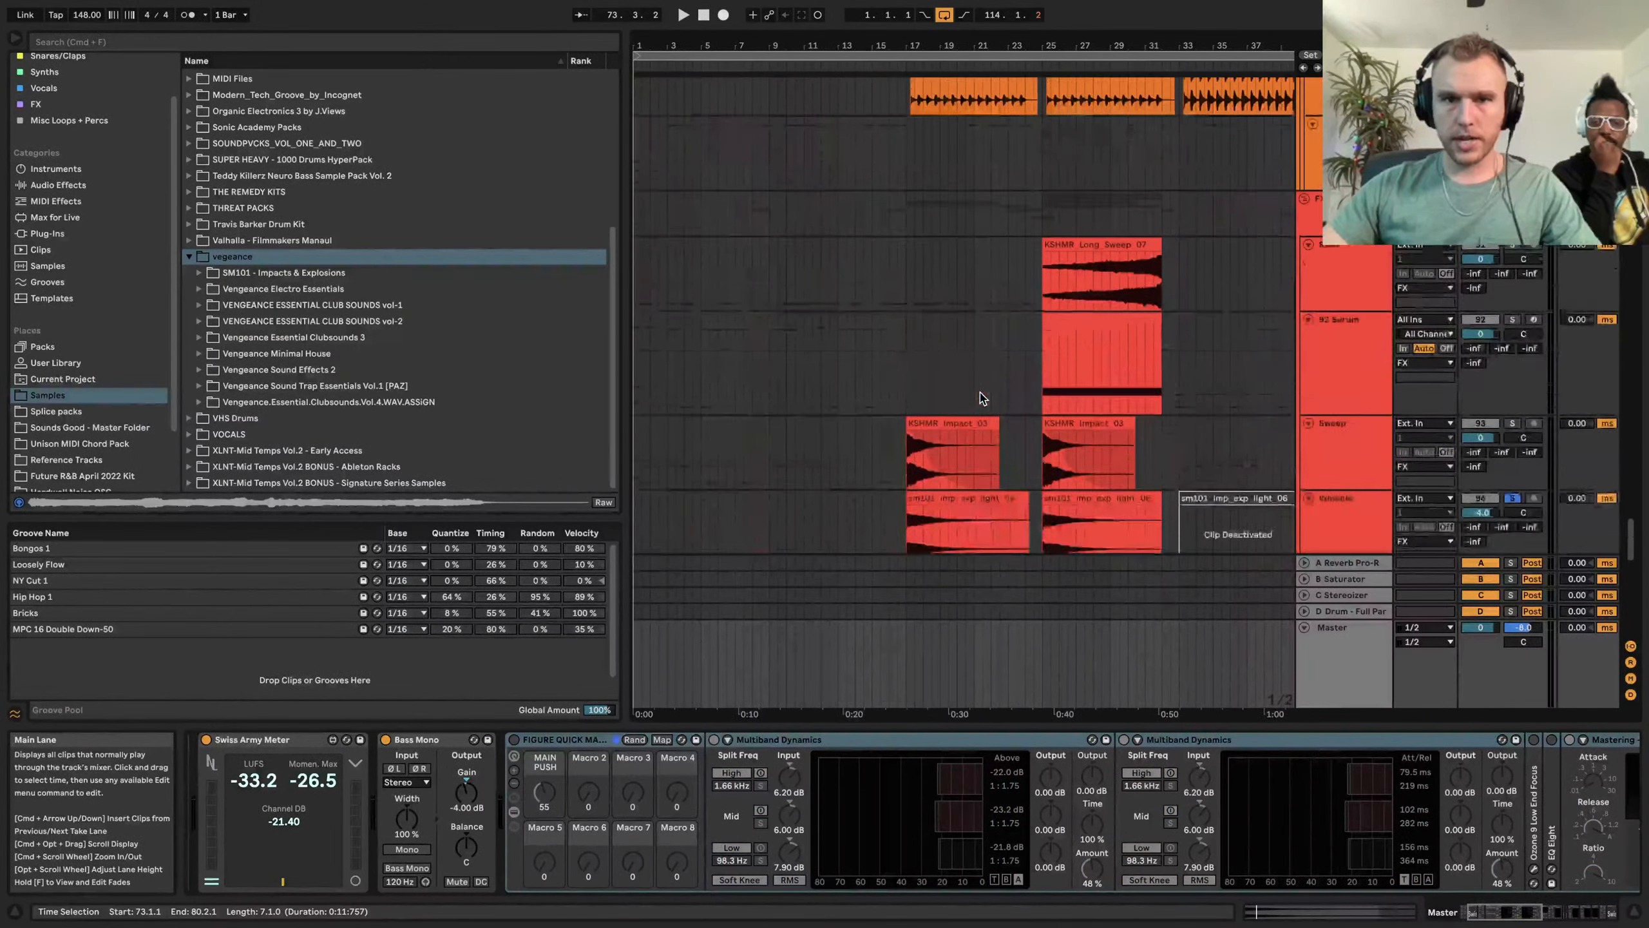
scroll(975, 309, up, 5)
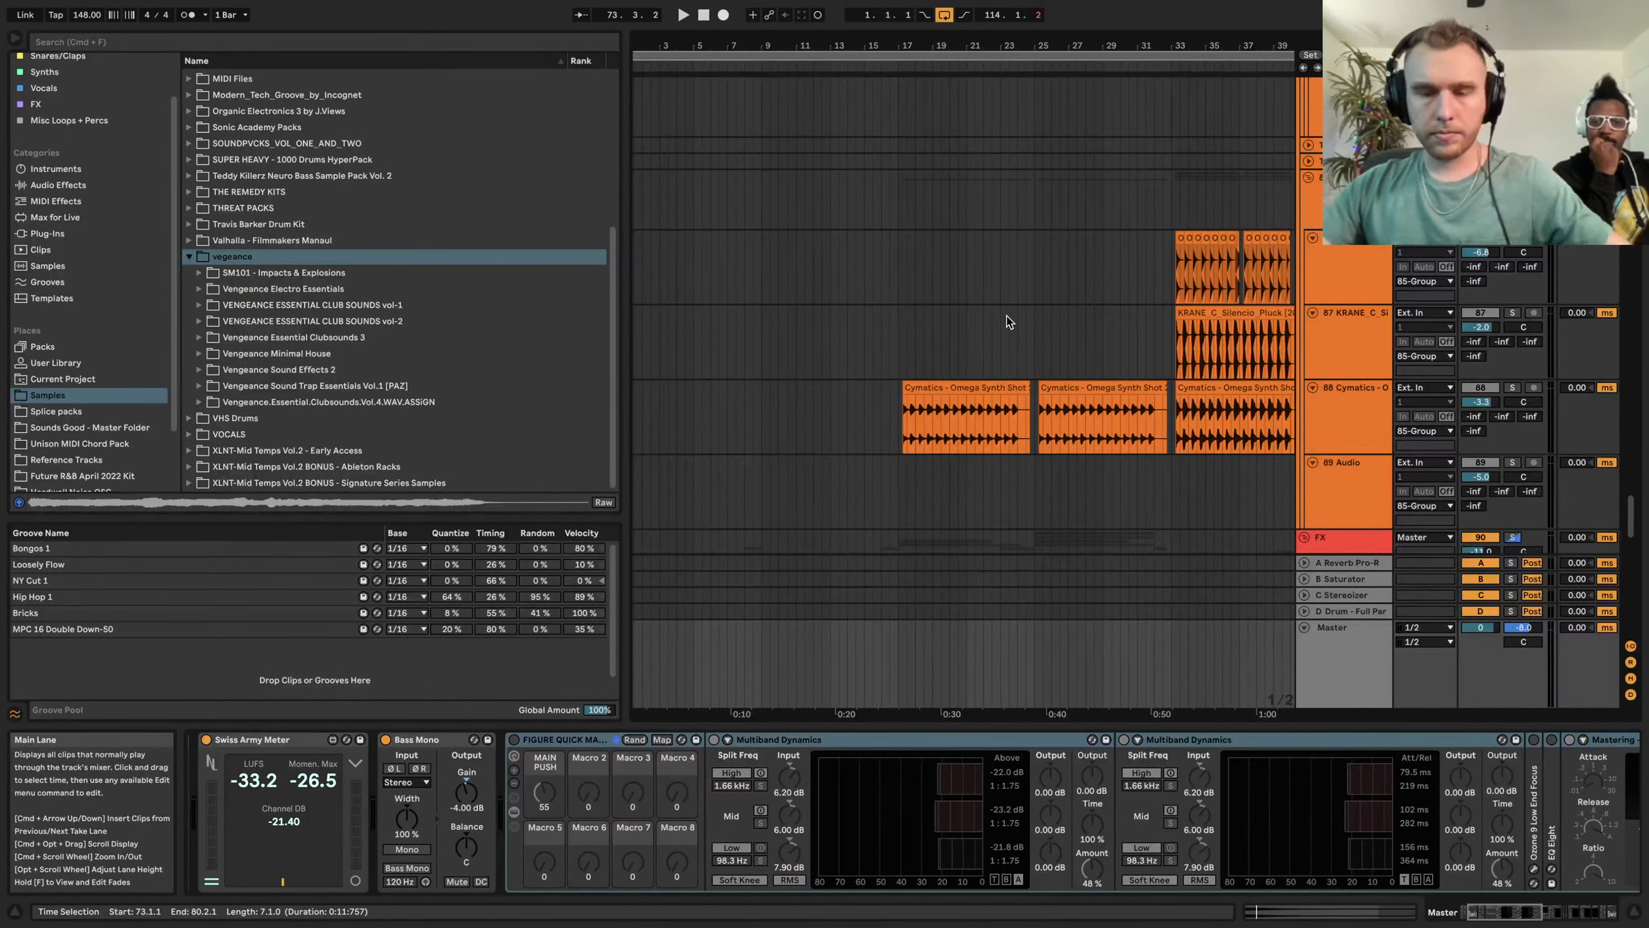
scroll(1009, 322, right, 6)
scroll(1096, 305, left, 2)
click(902, 195)
key(space)
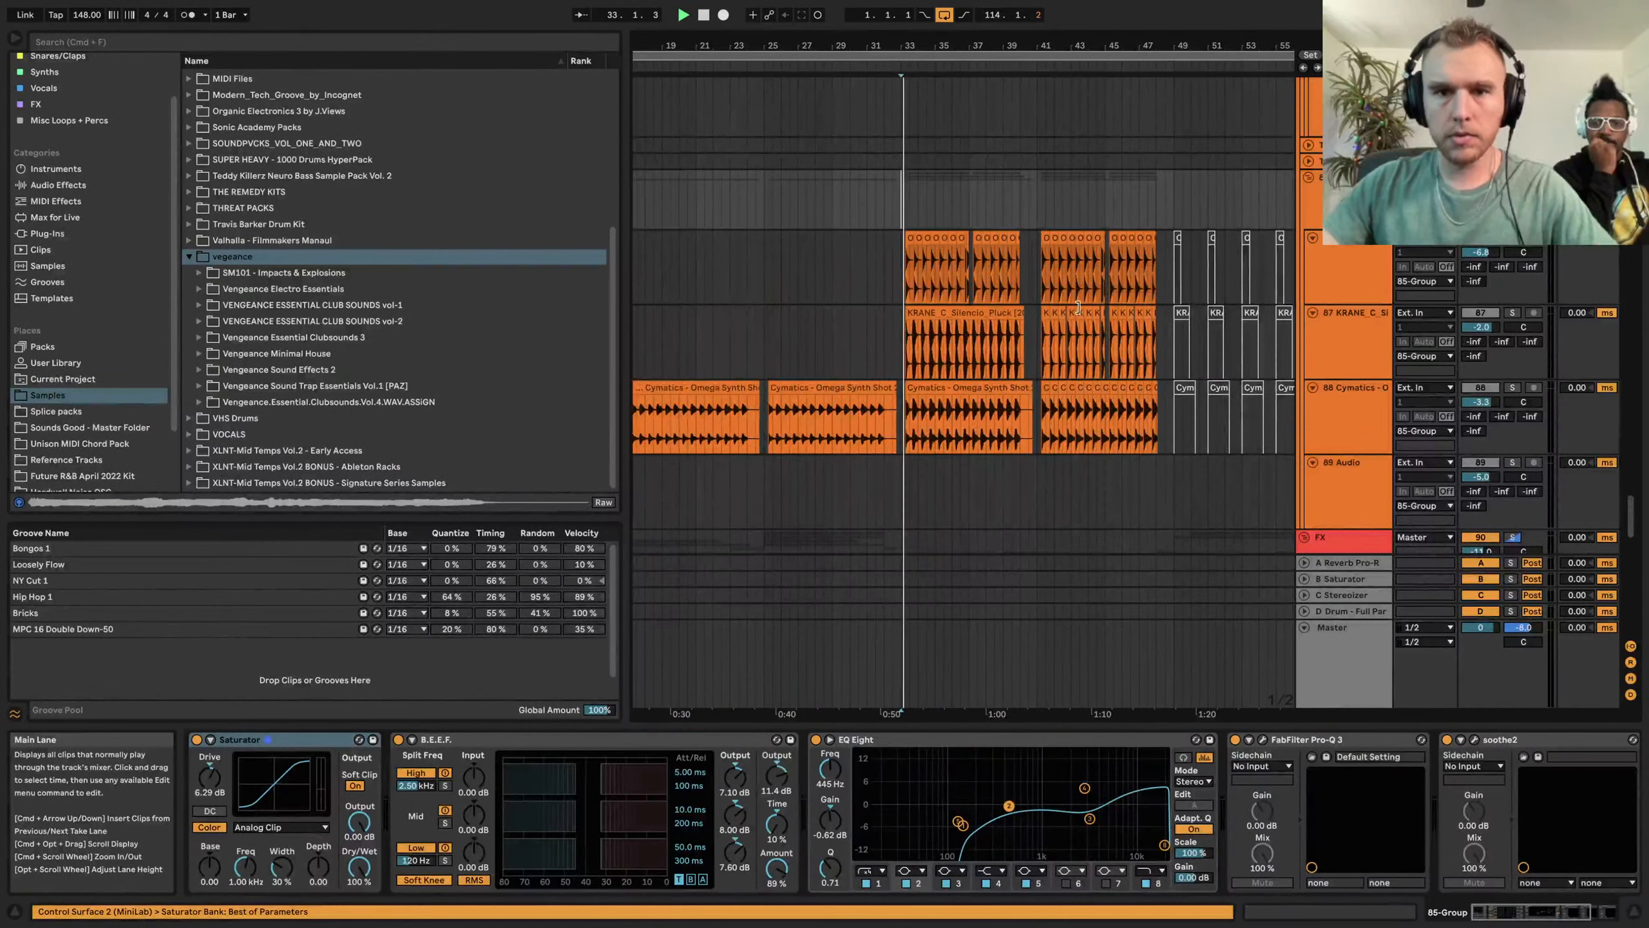
click(1358, 678)
key(space)
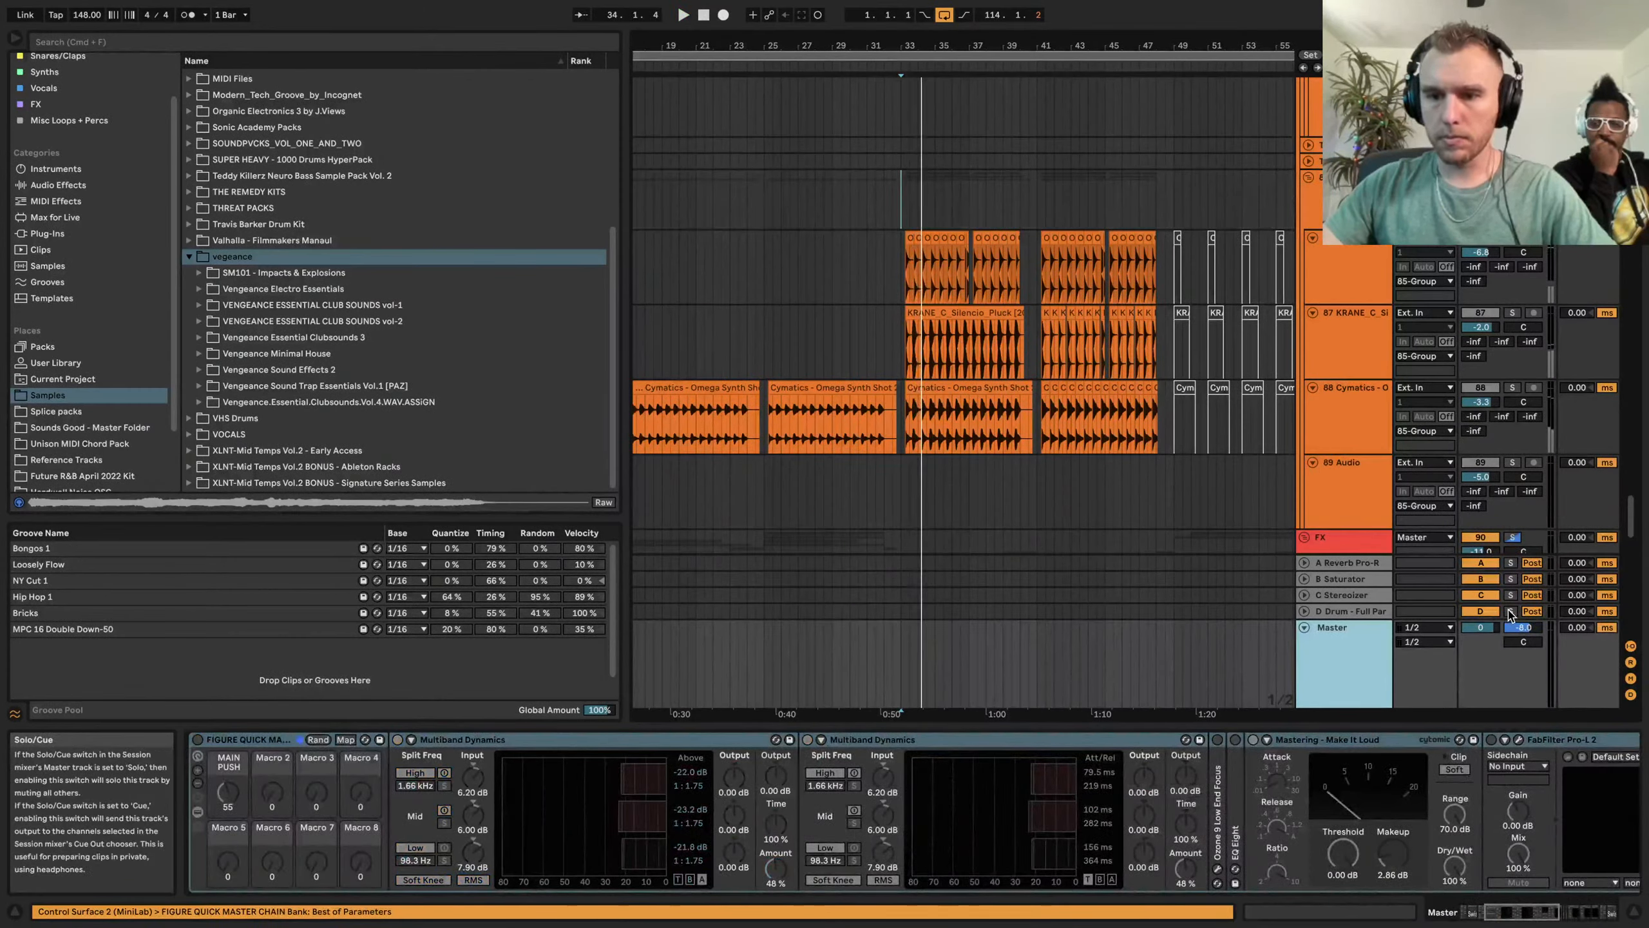
click(1512, 612)
key(space)
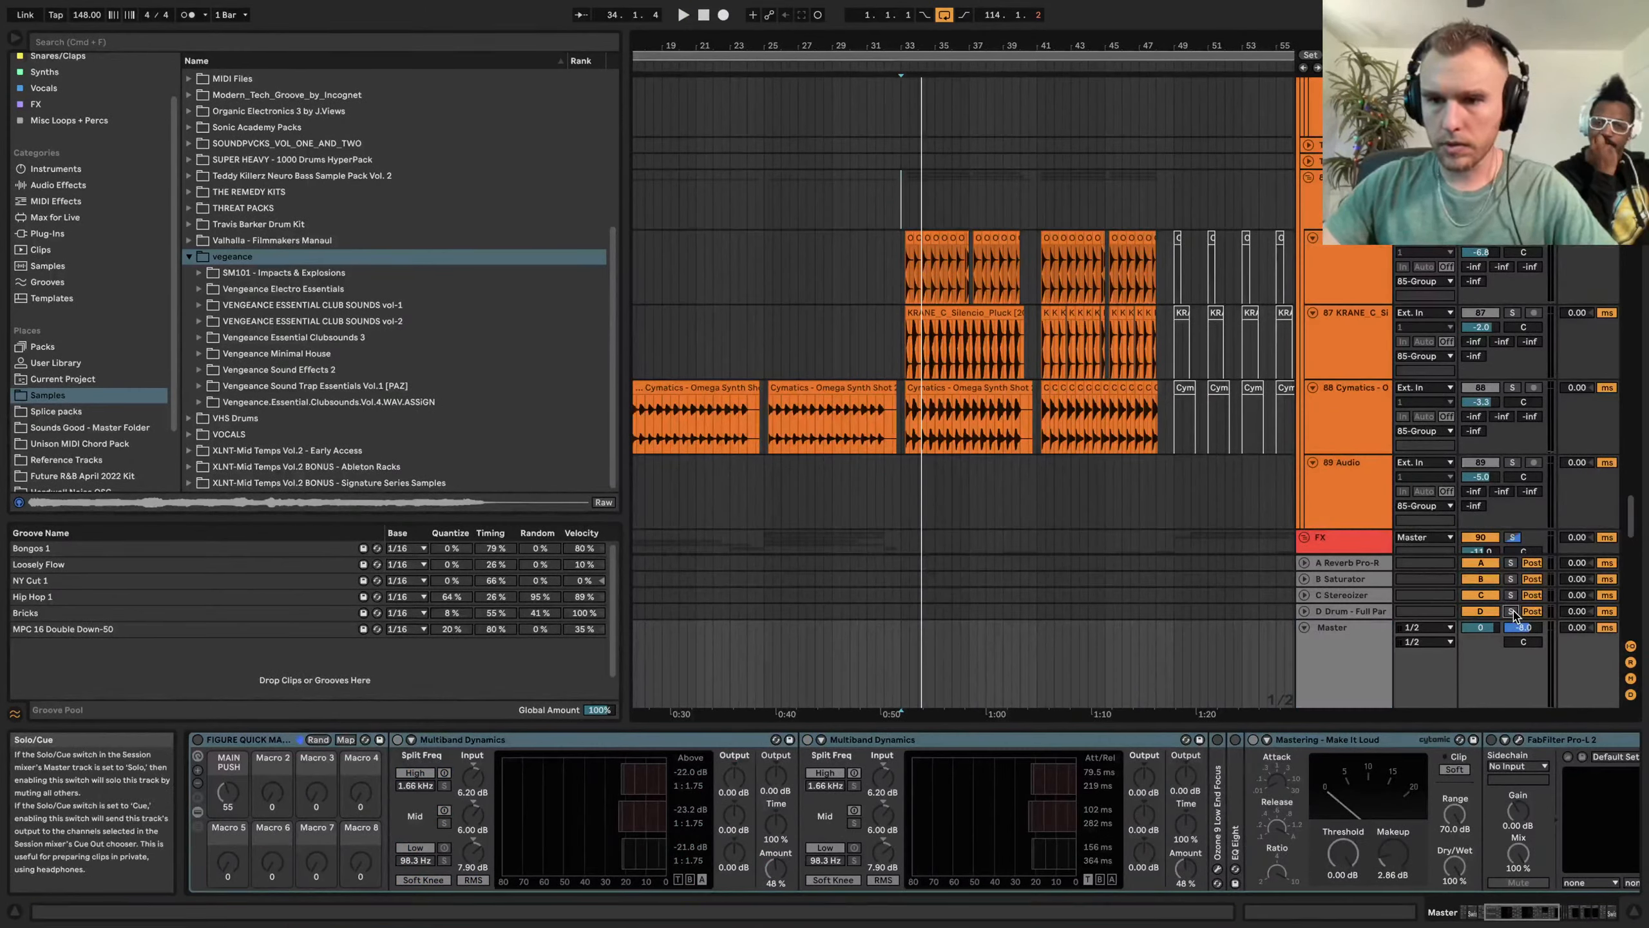
scroll(1096, 670, down, 5)
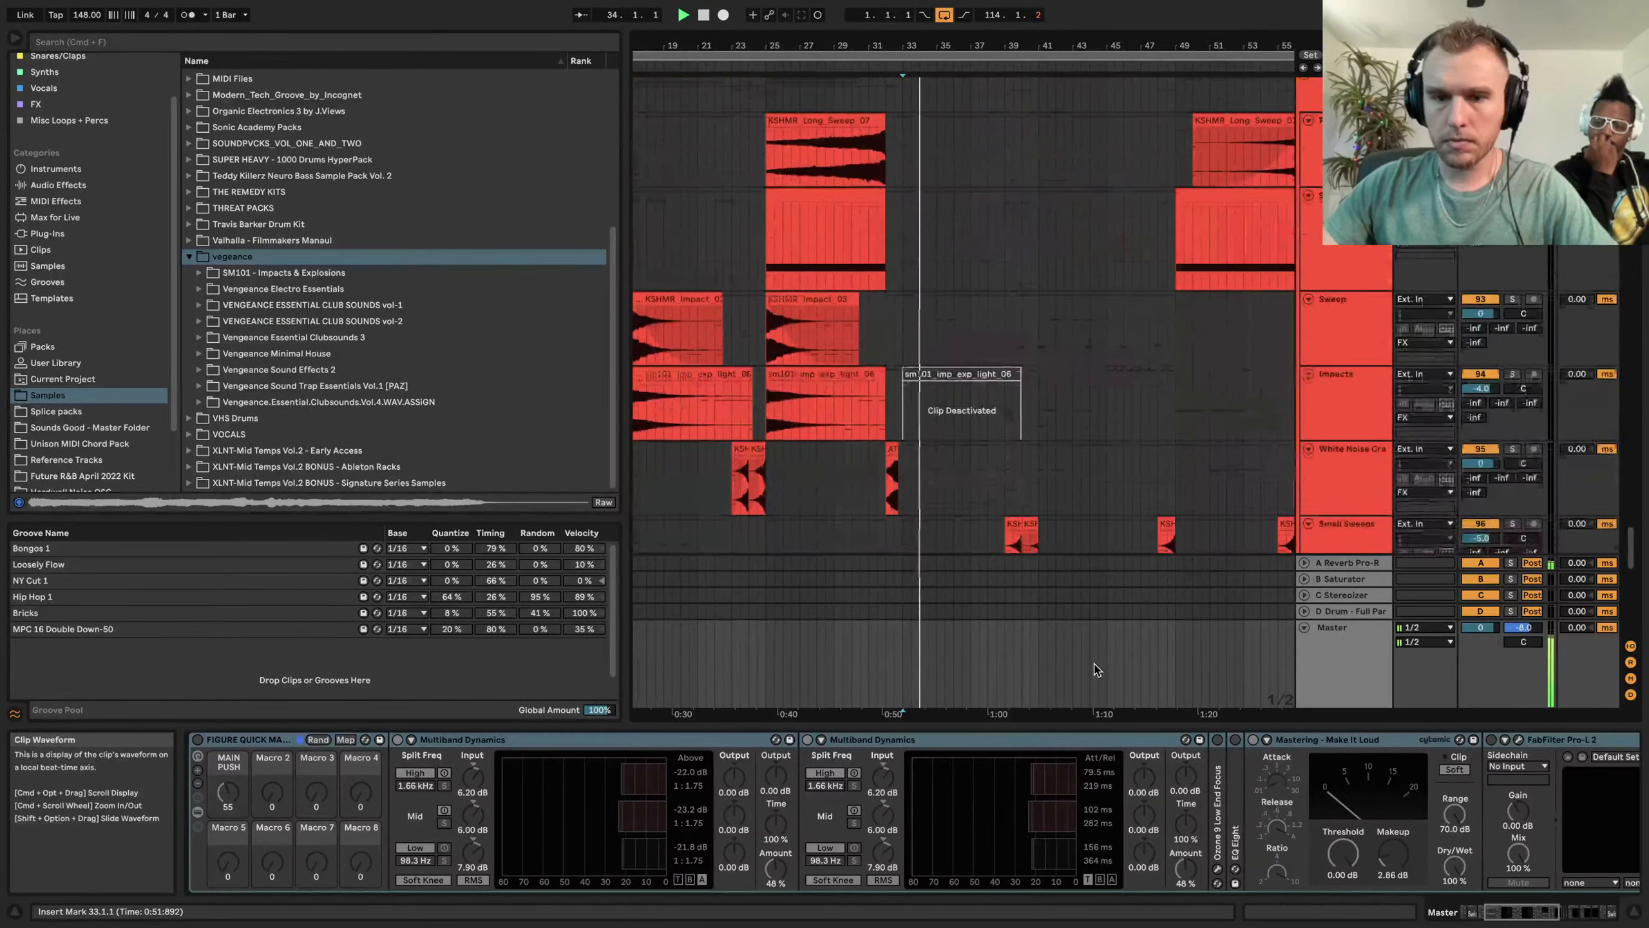
scroll(1096, 669, down, 1)
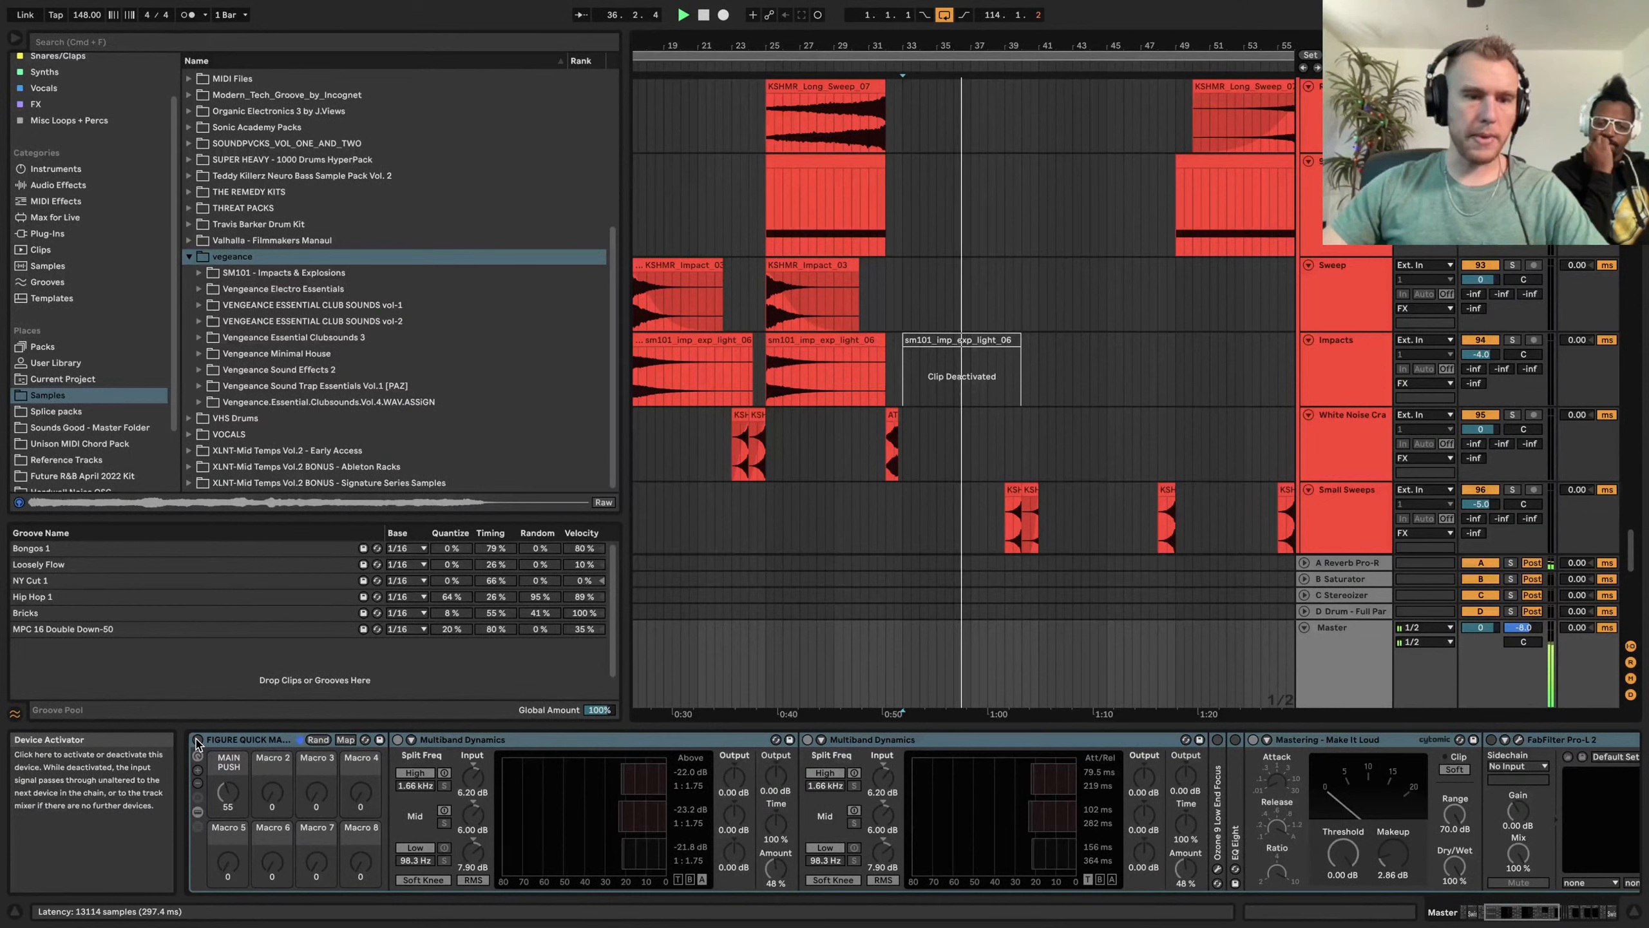
Reactivate the FIGURE QUICK MASTER CHAIN rack during playback, check the Swiss Army Meter's loudness reading, and stop playback
click(198, 741)
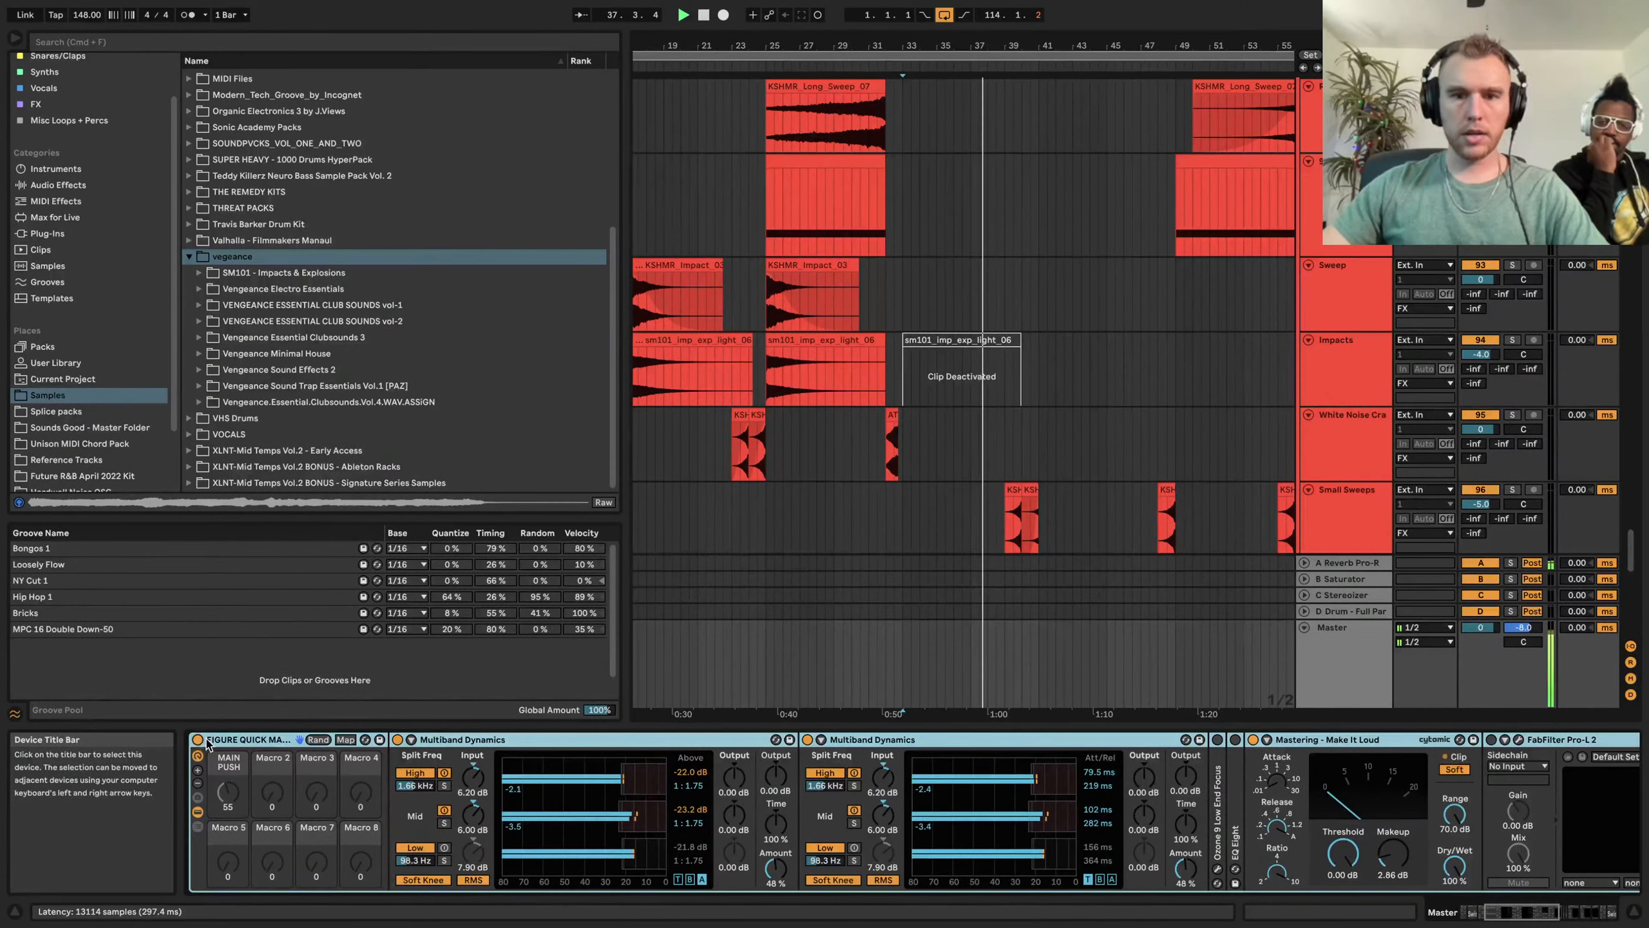
scroll(567, 826, right, 5)
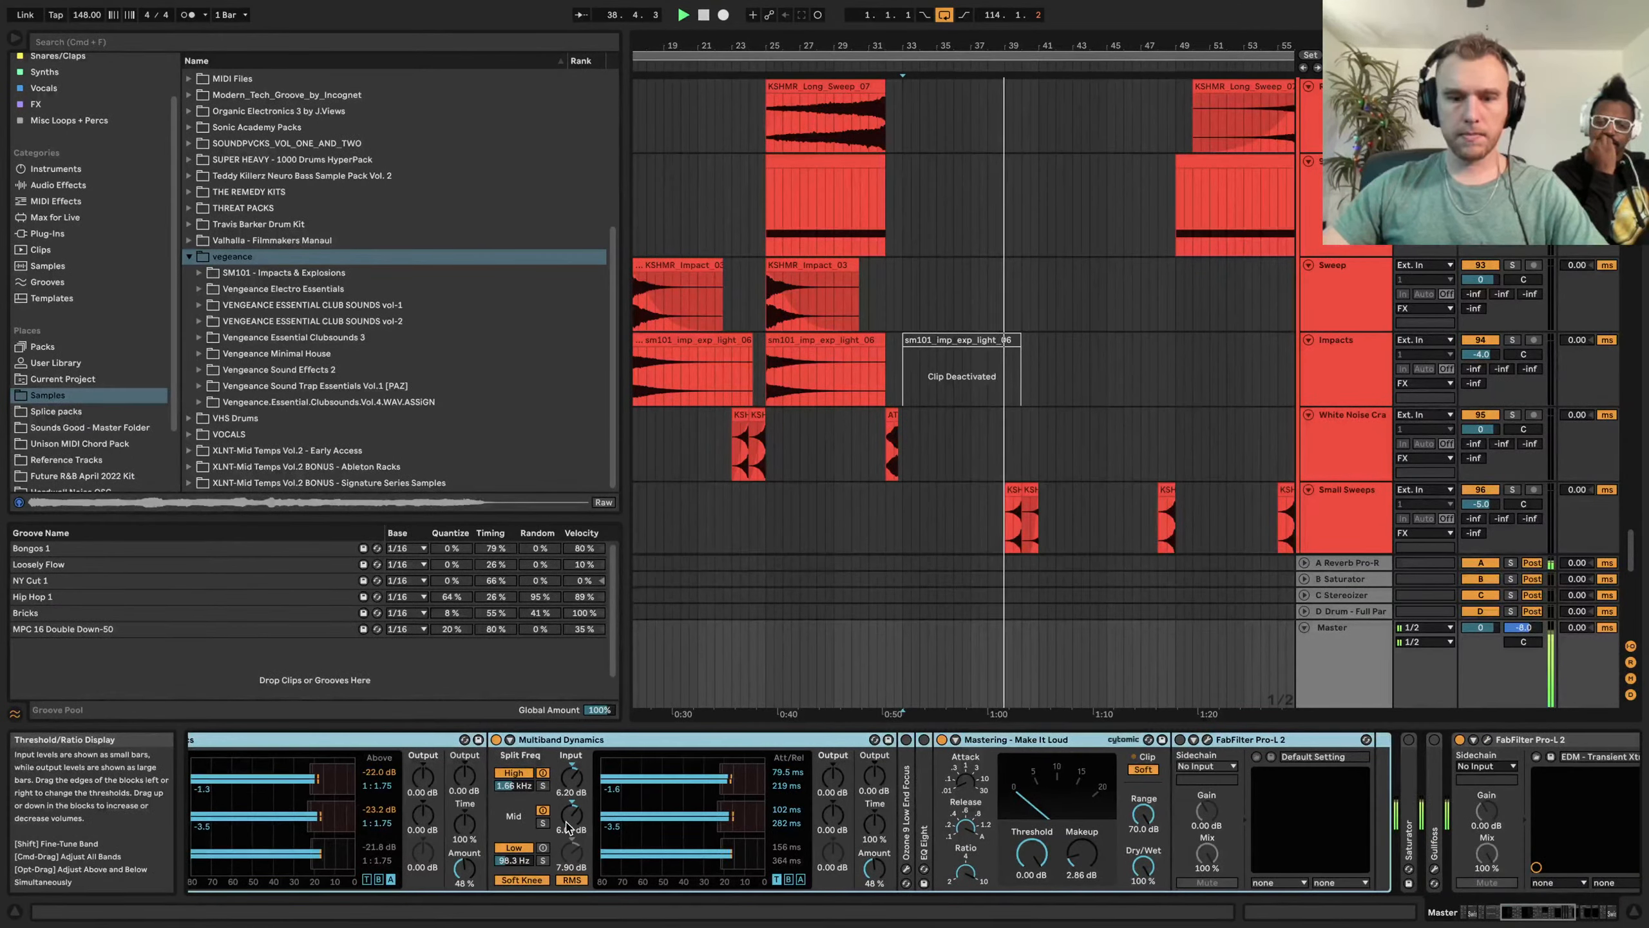
scroll(567, 827, right, 12)
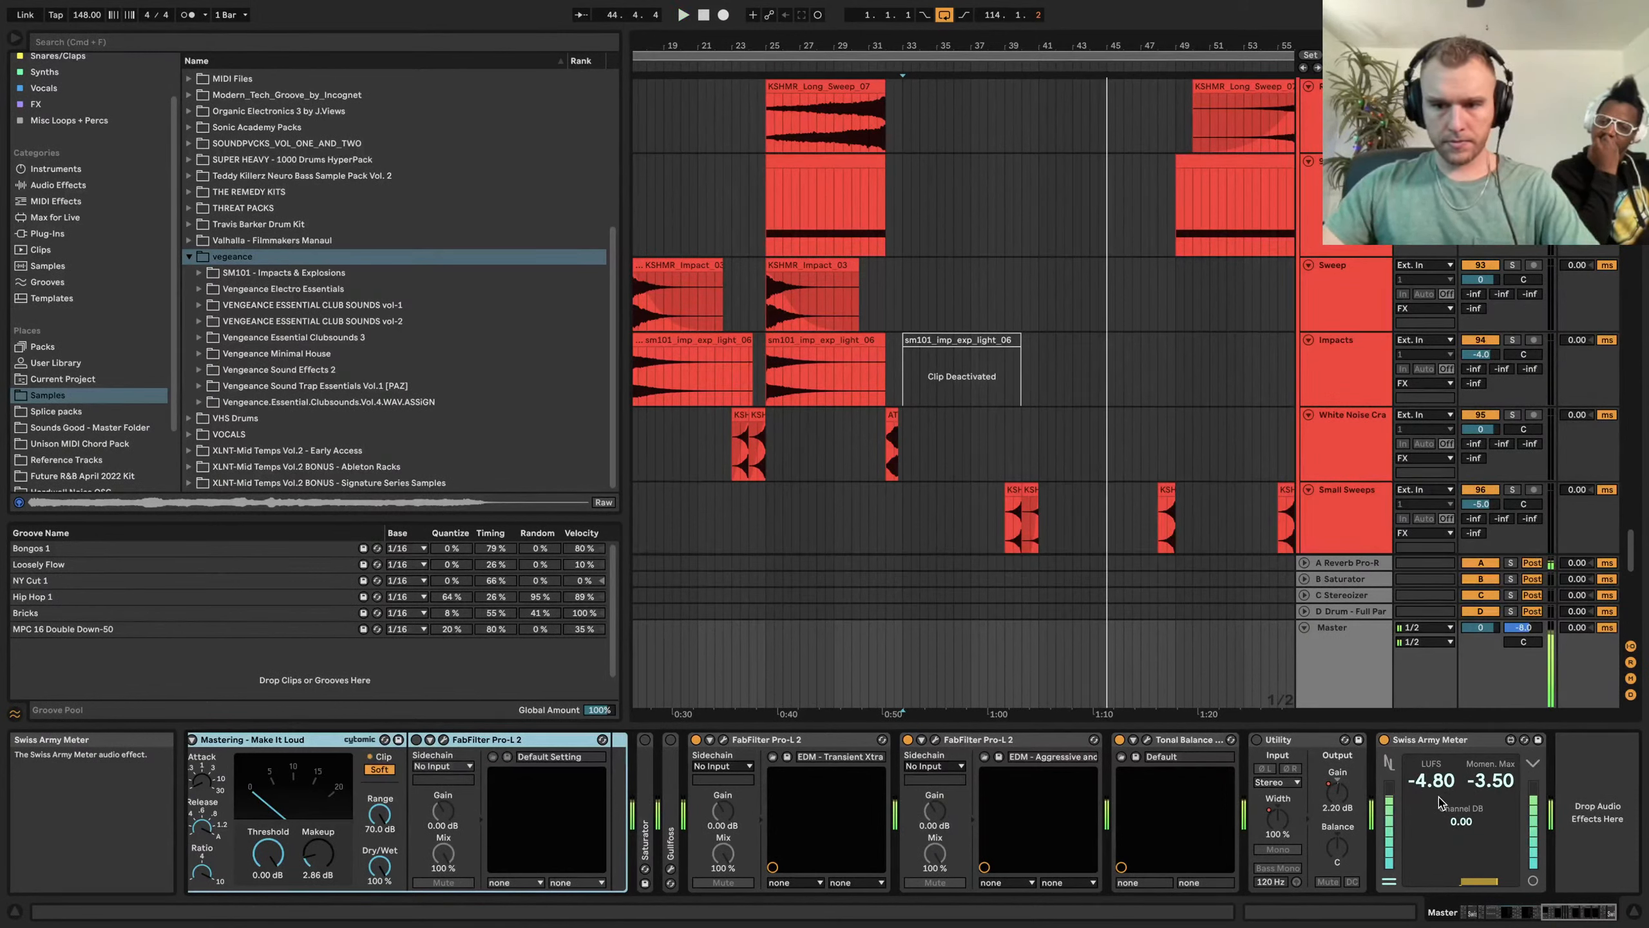
key(space)
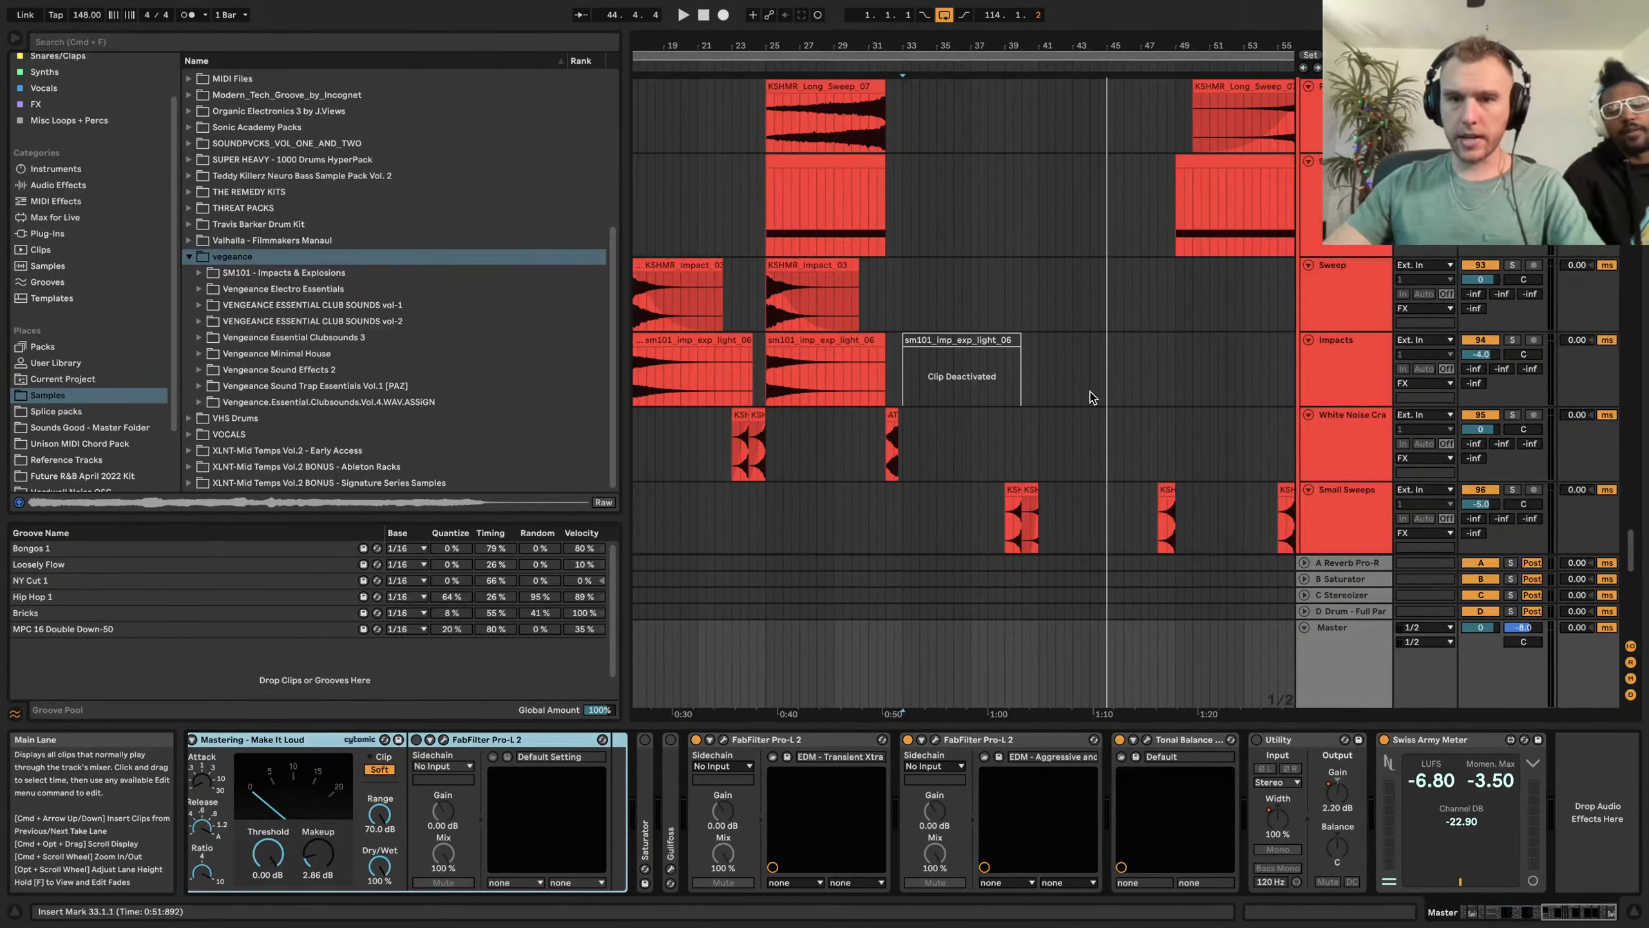
Look through the arrangement's drum, cymbal, percussion and synth tracks to examine how the clips are laid out
scroll(1091, 398, up, 15)
scroll(1093, 401, up, 10)
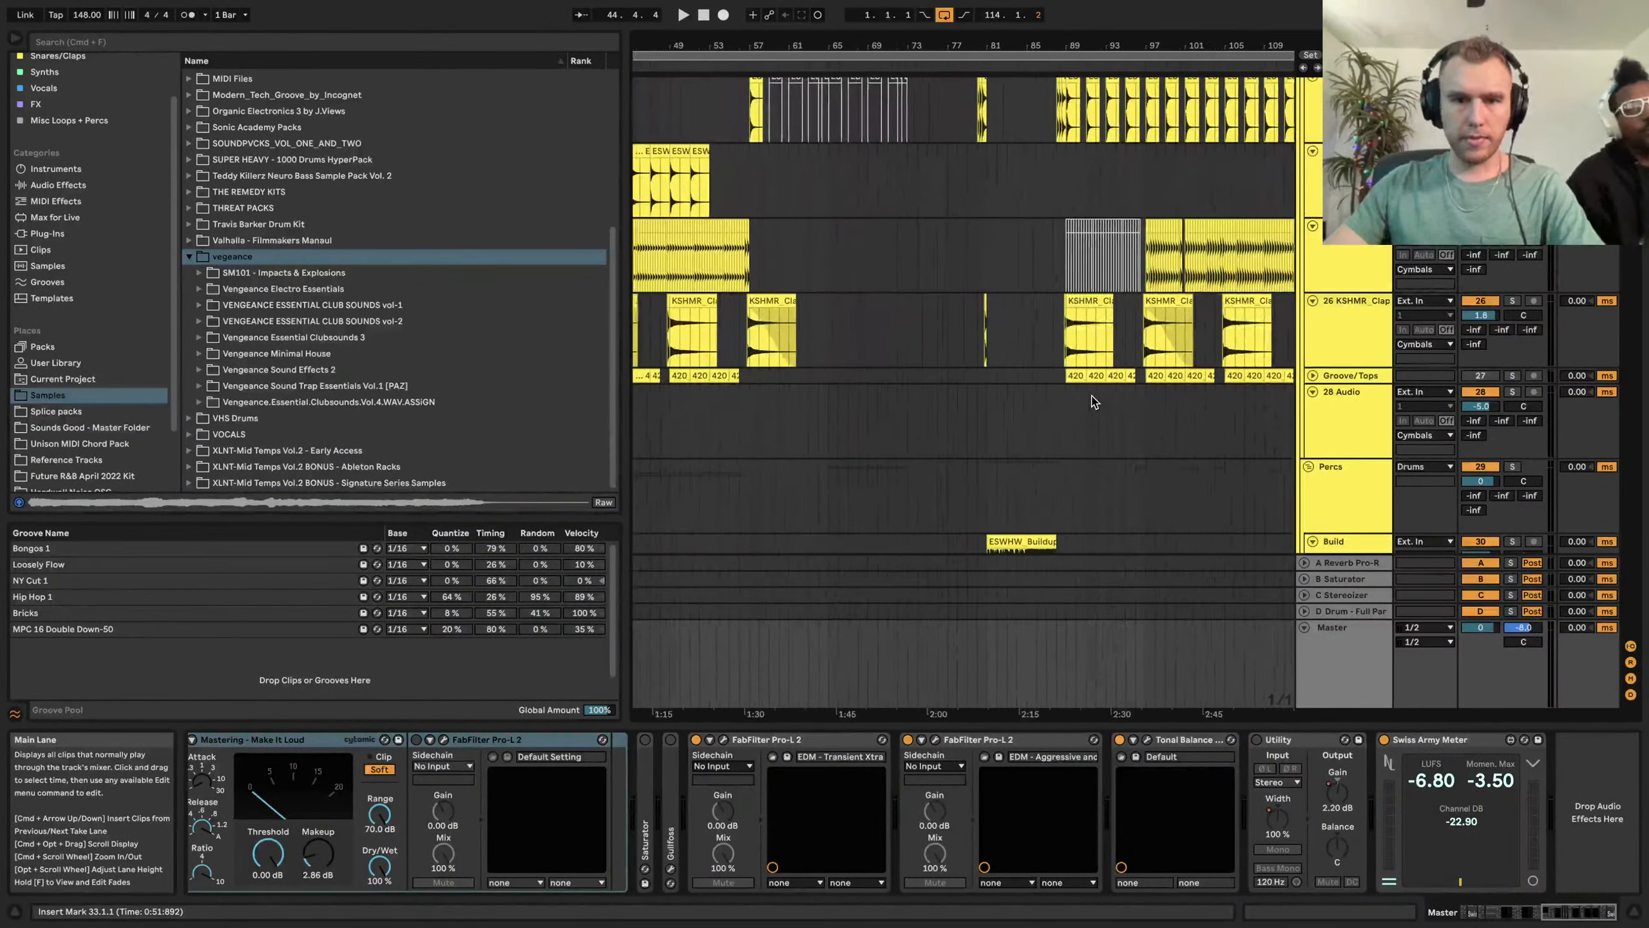
scroll(1093, 401, left, 10)
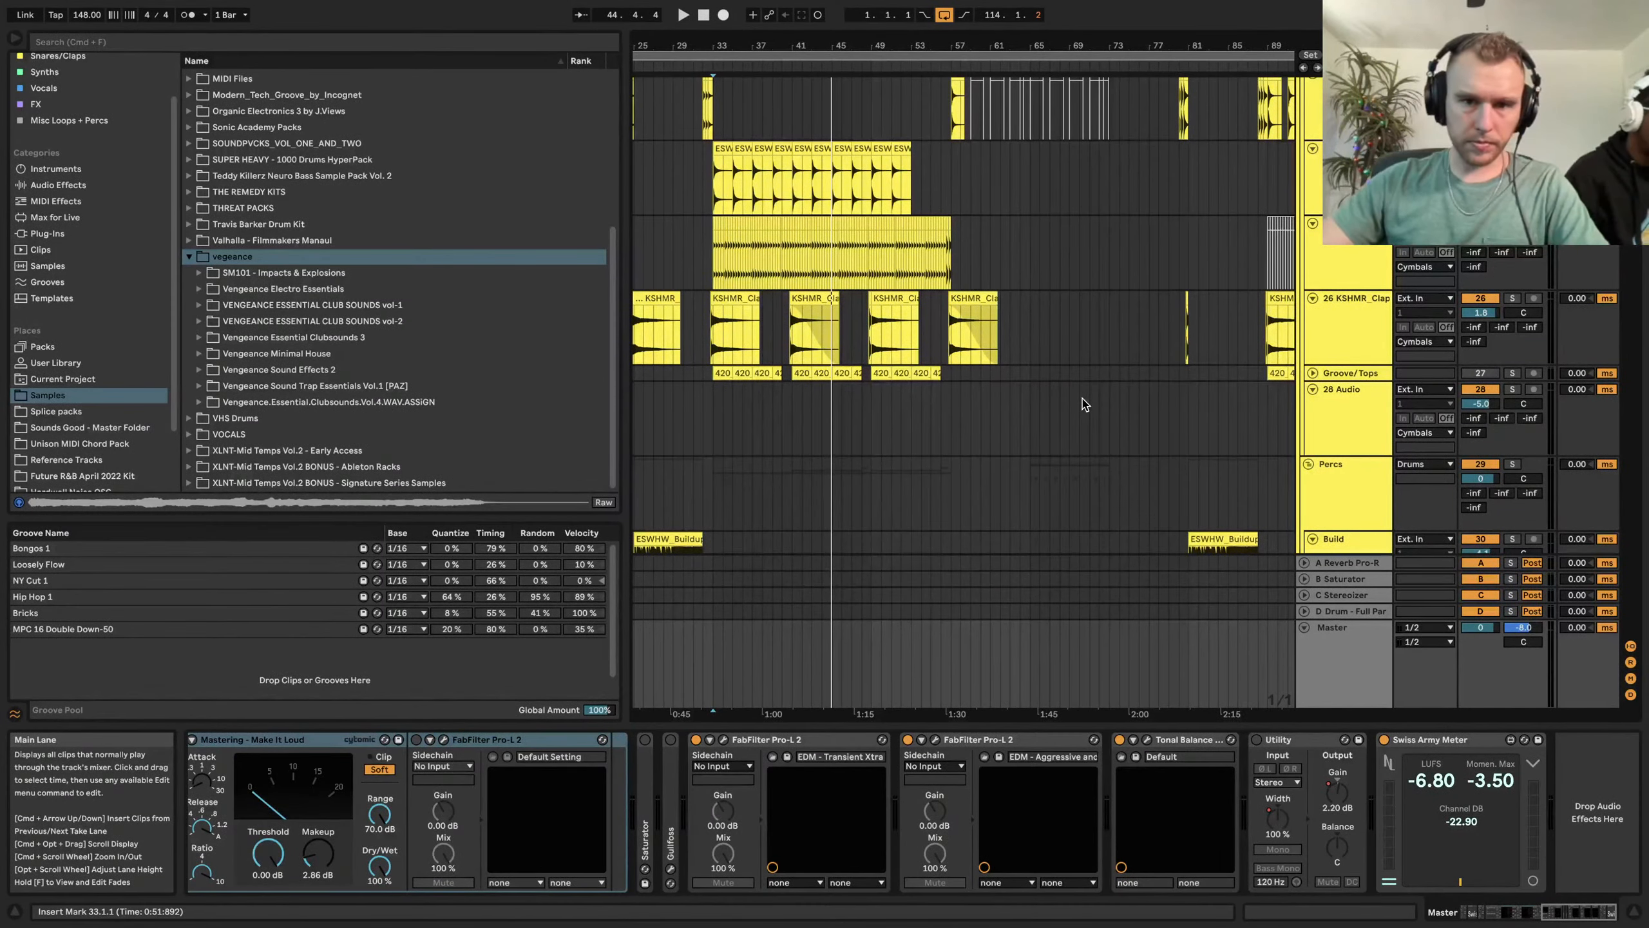
scroll(1084, 404, down, 20)
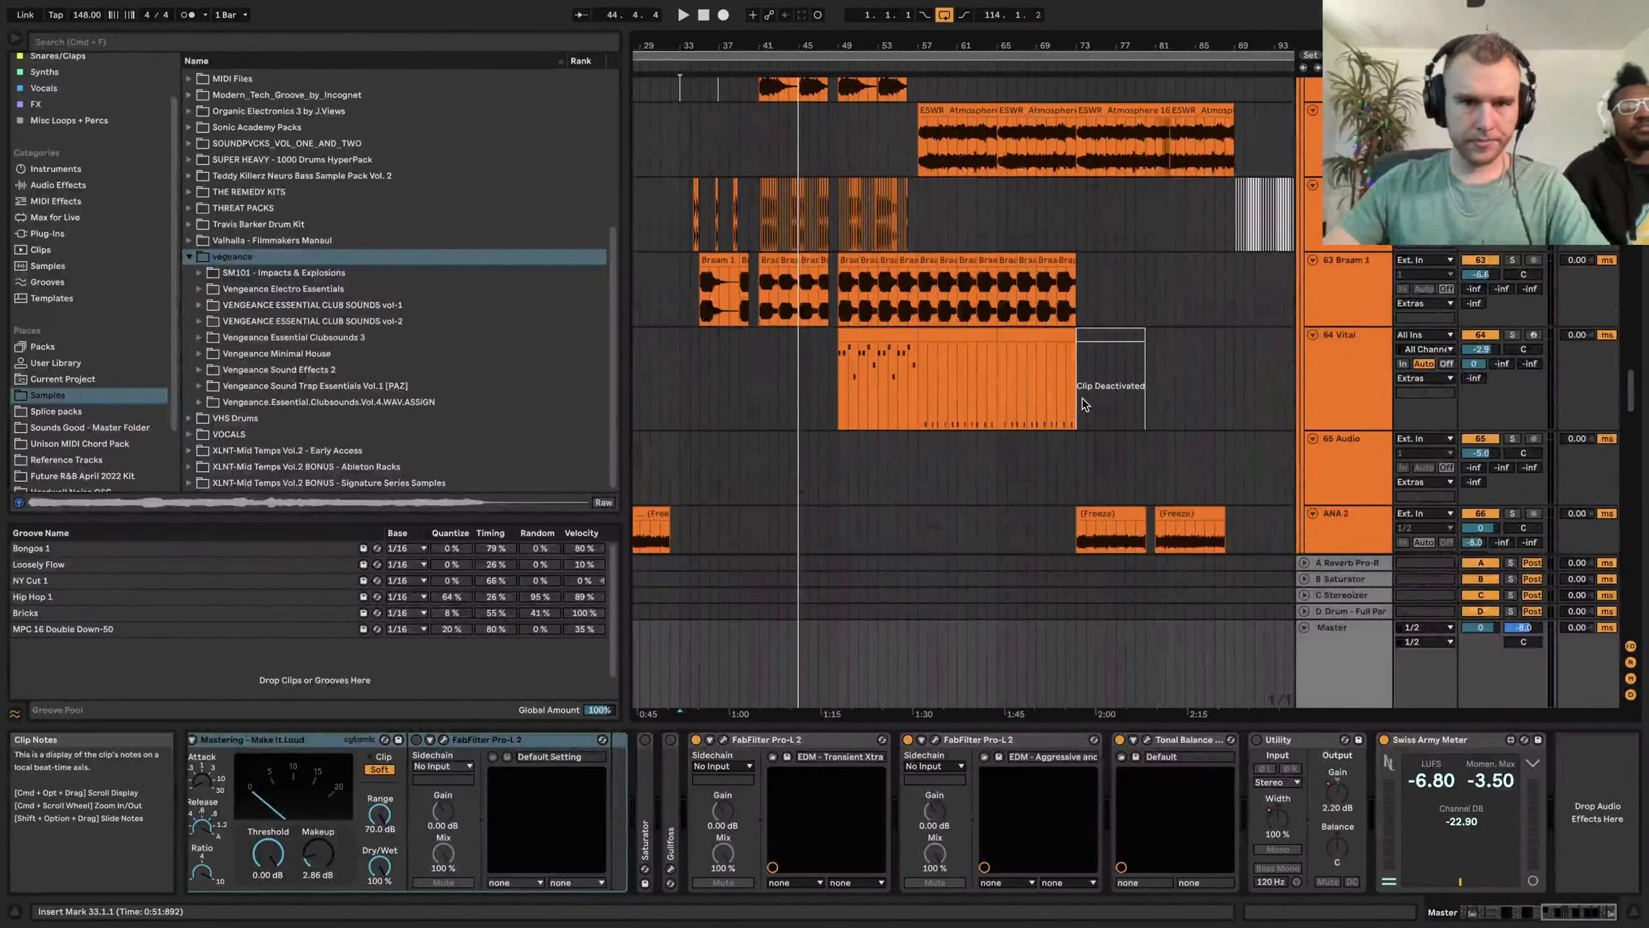
scroll(1084, 404, up, 20)
scroll(1083, 404, right, 12)
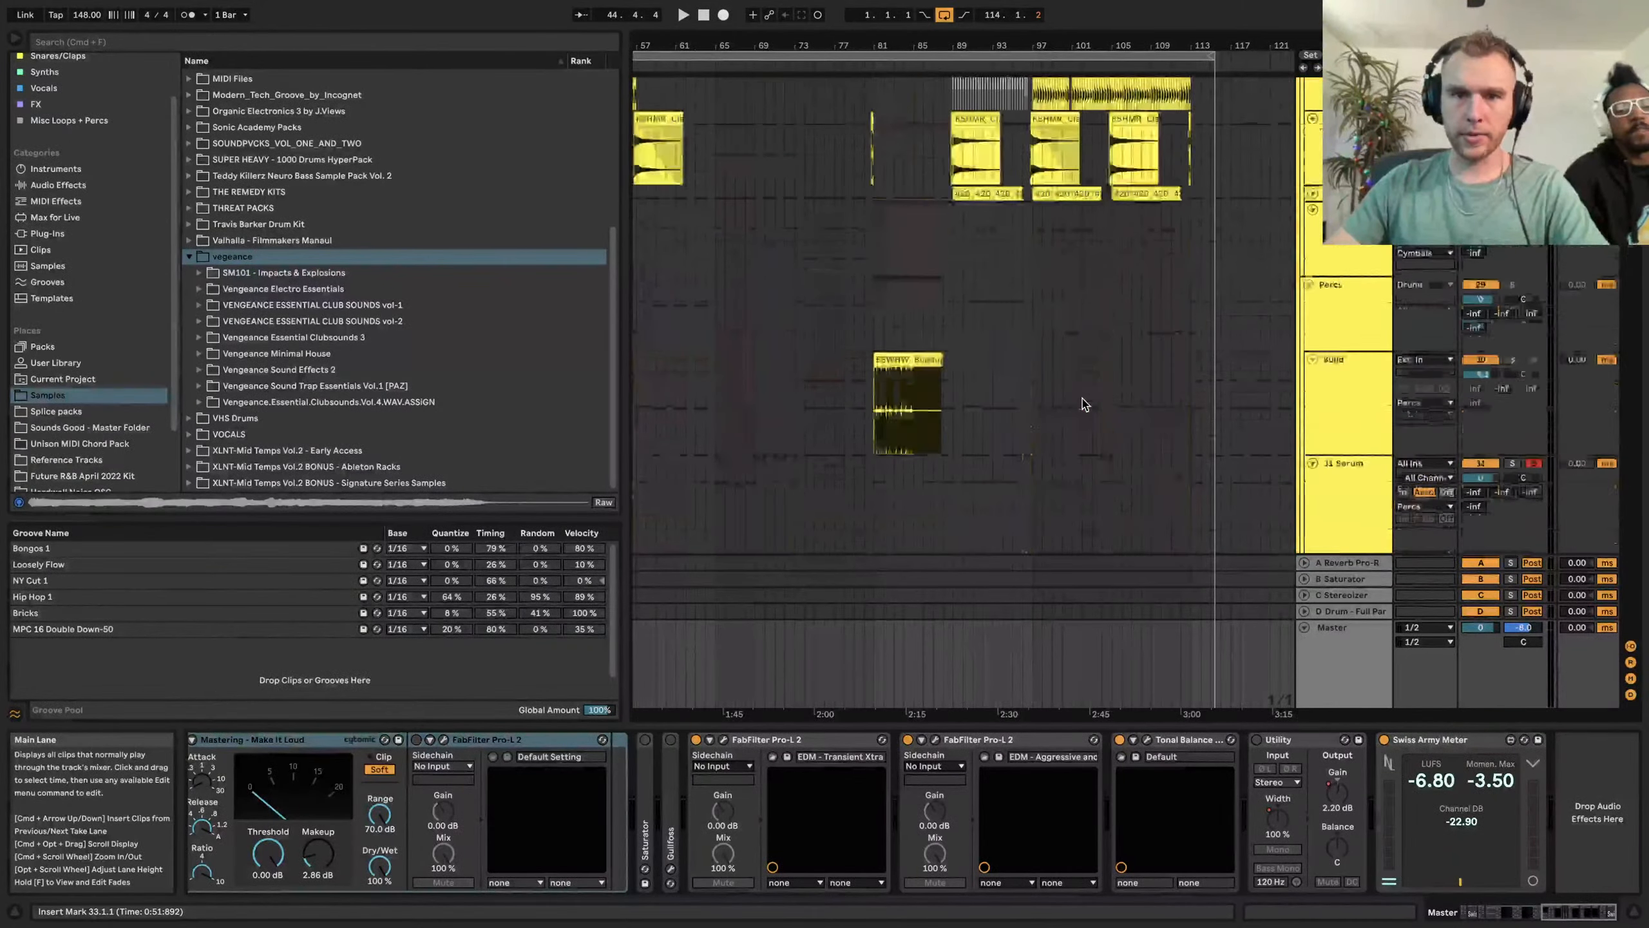
scroll(1085, 404, up, 8)
scroll(1085, 404, left, 15)
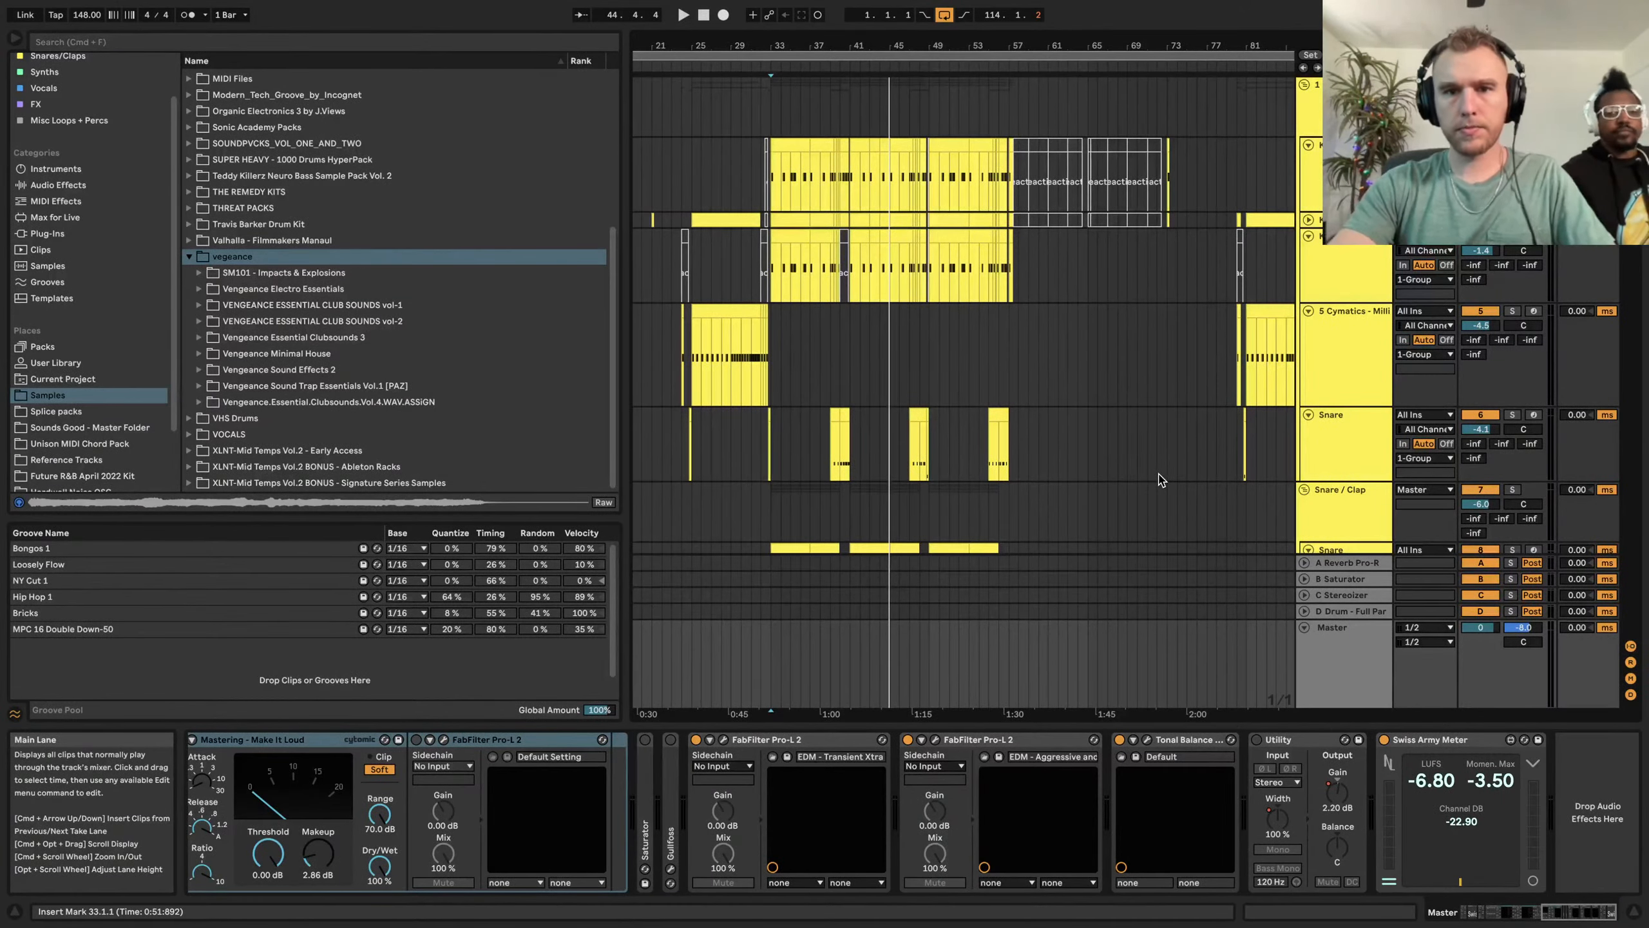
key(ctrl+Left)
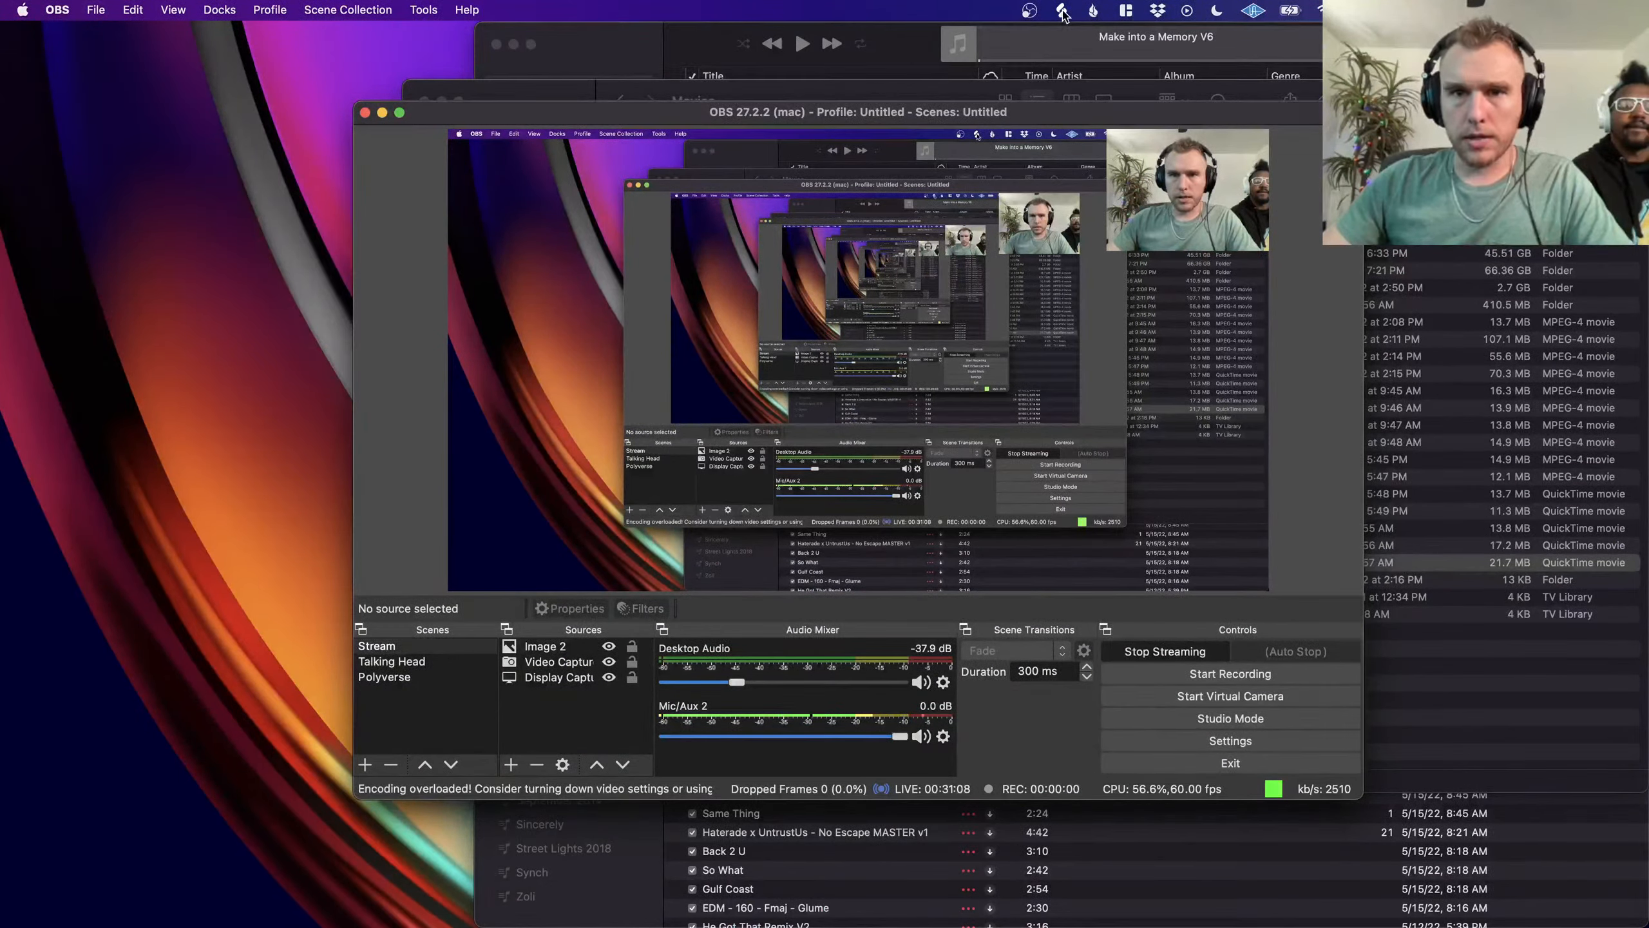
key(ctrl+Right)
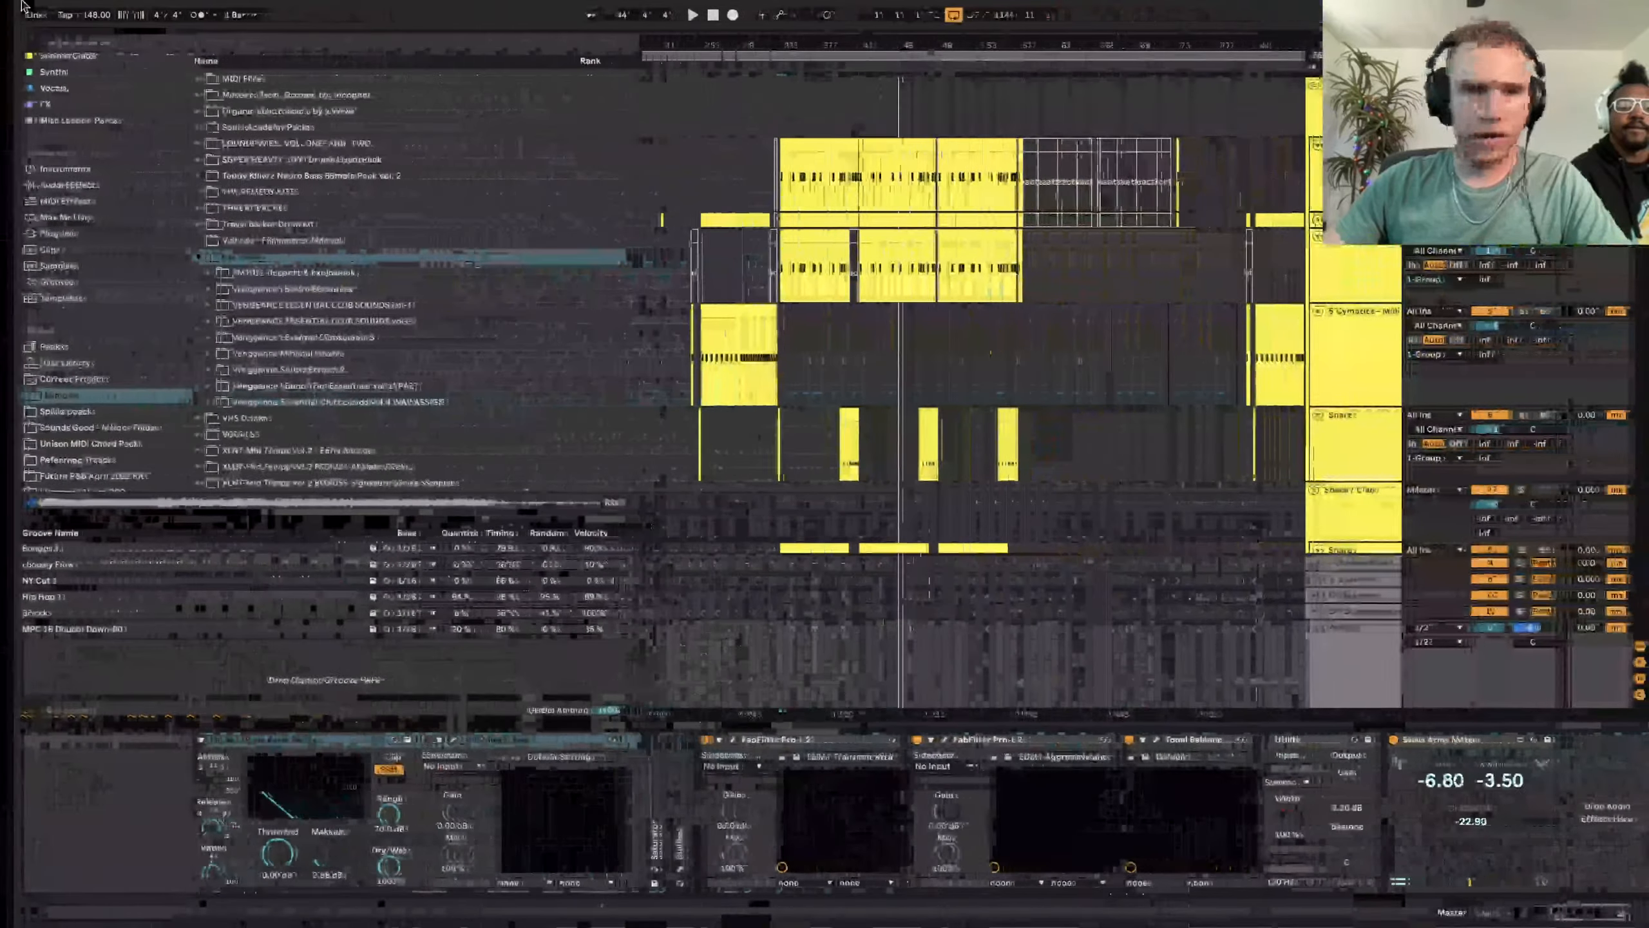
click(95, 10)
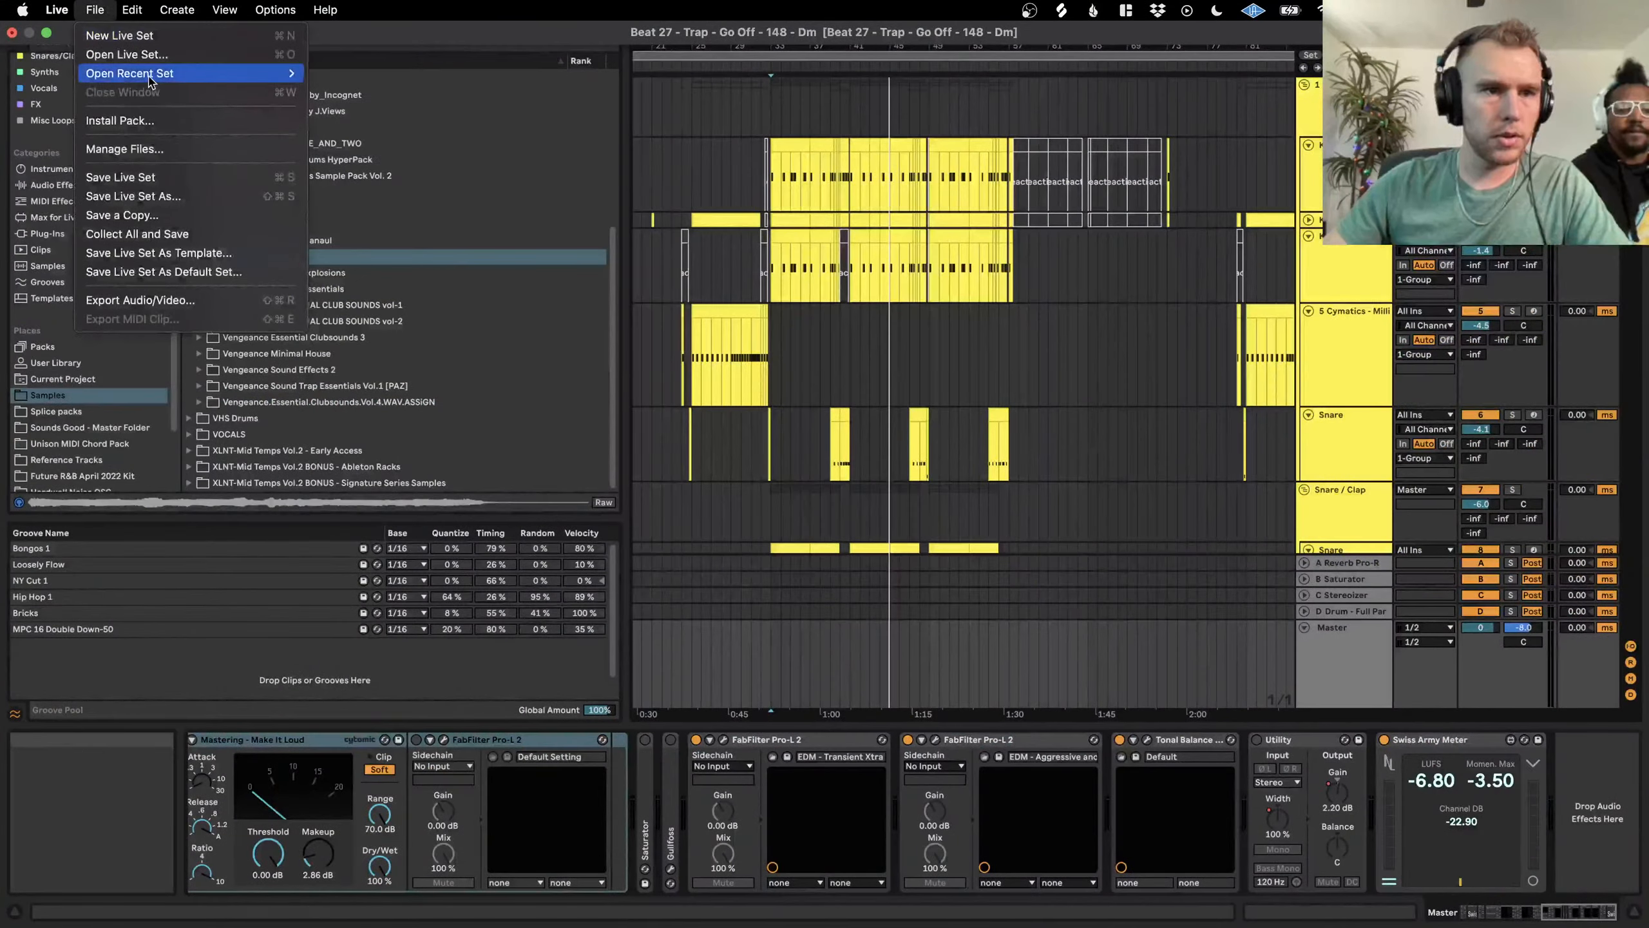
mouse_move(153, 81)
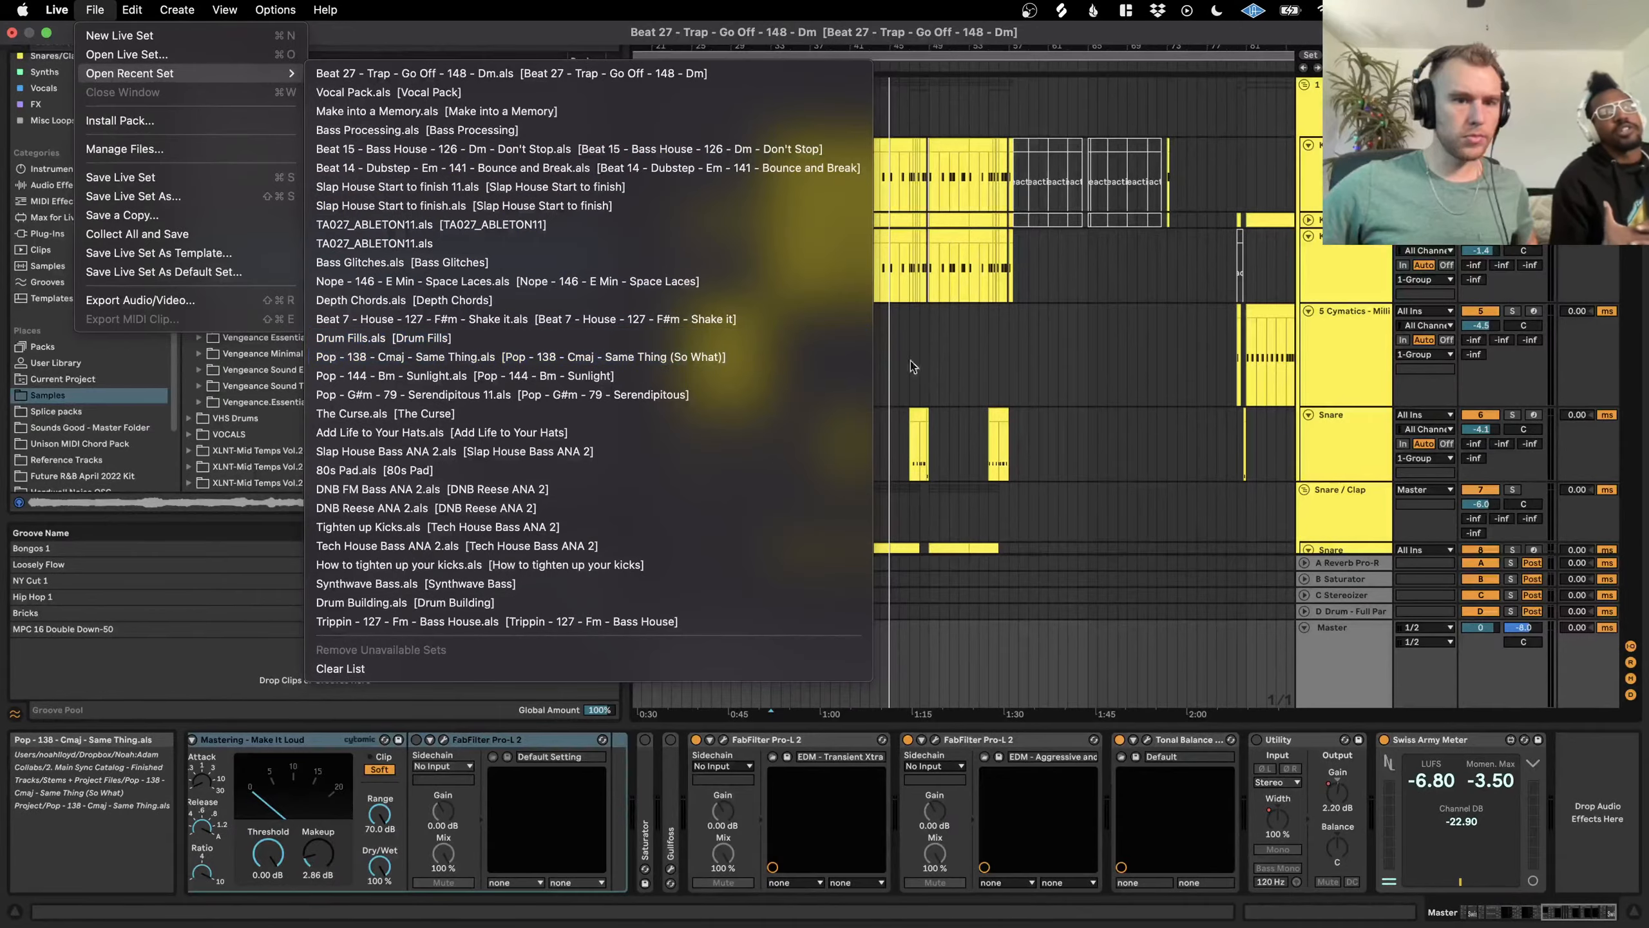
click(965, 364)
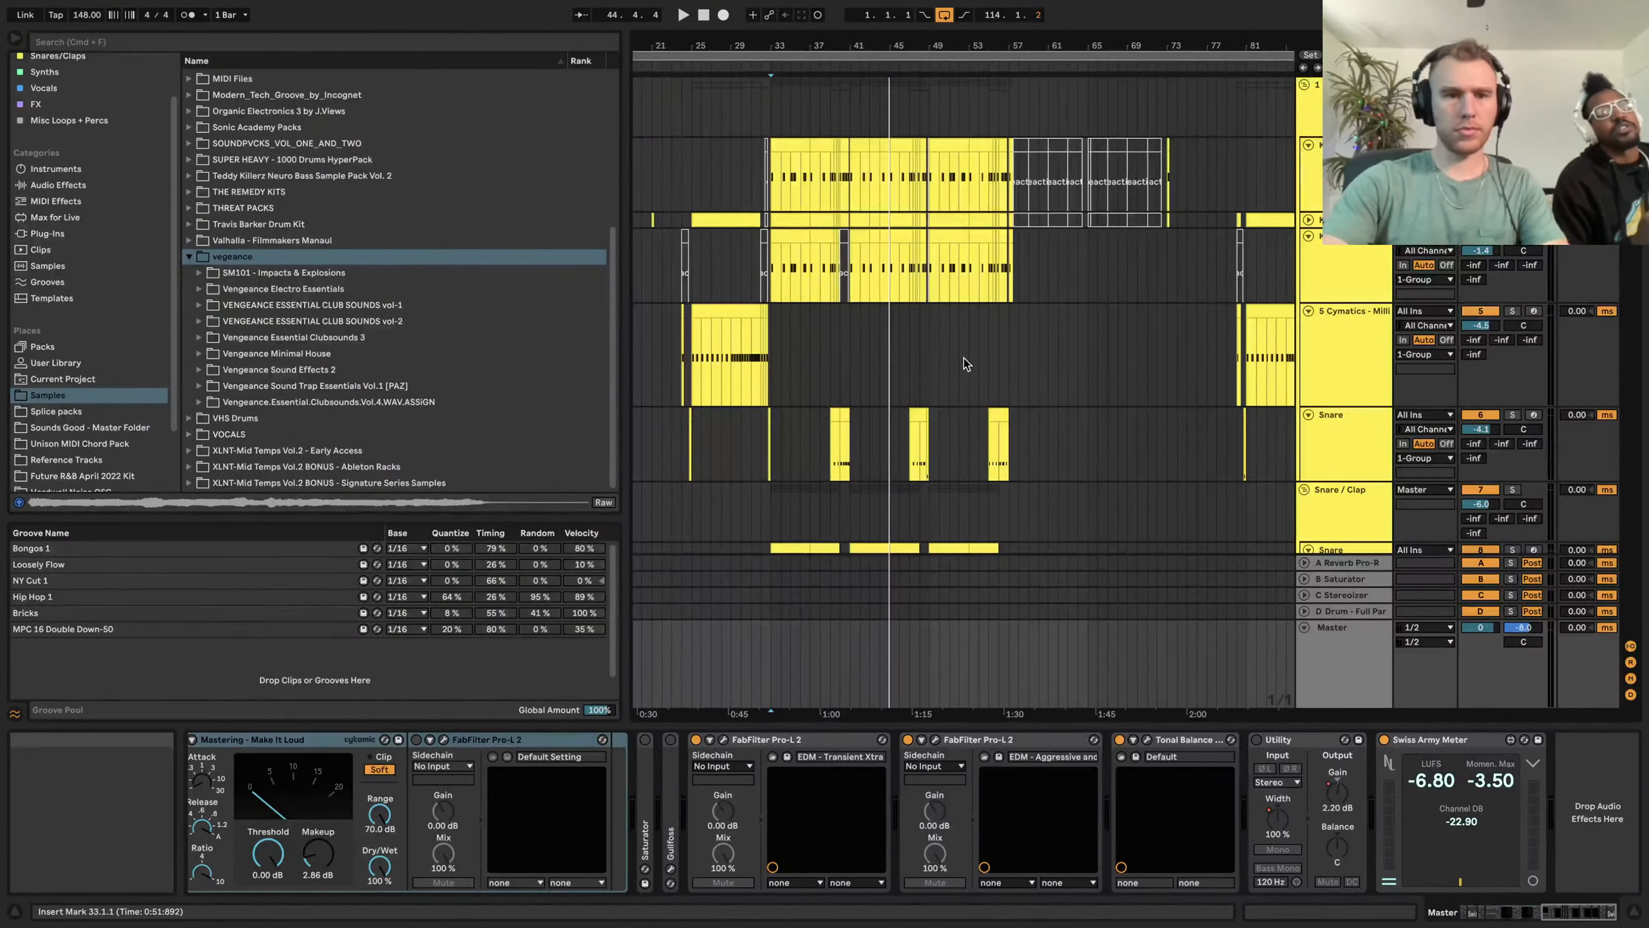
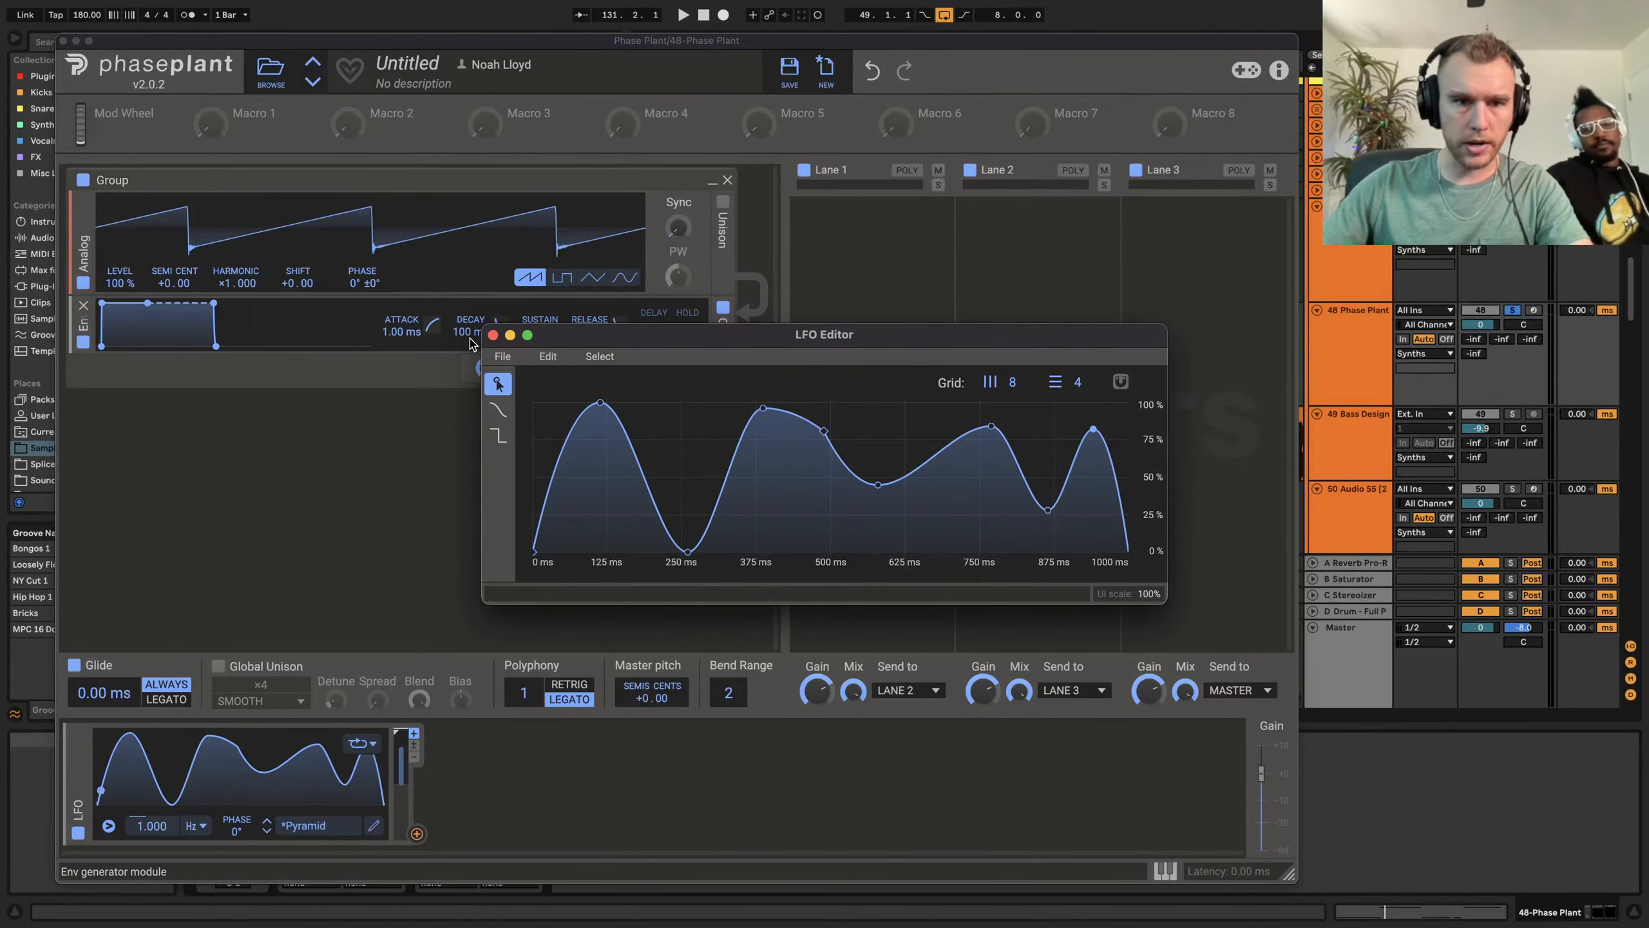
Close the LFO Editor and add a second LFO modulator in Phase Plant
click(492, 334)
click(485, 811)
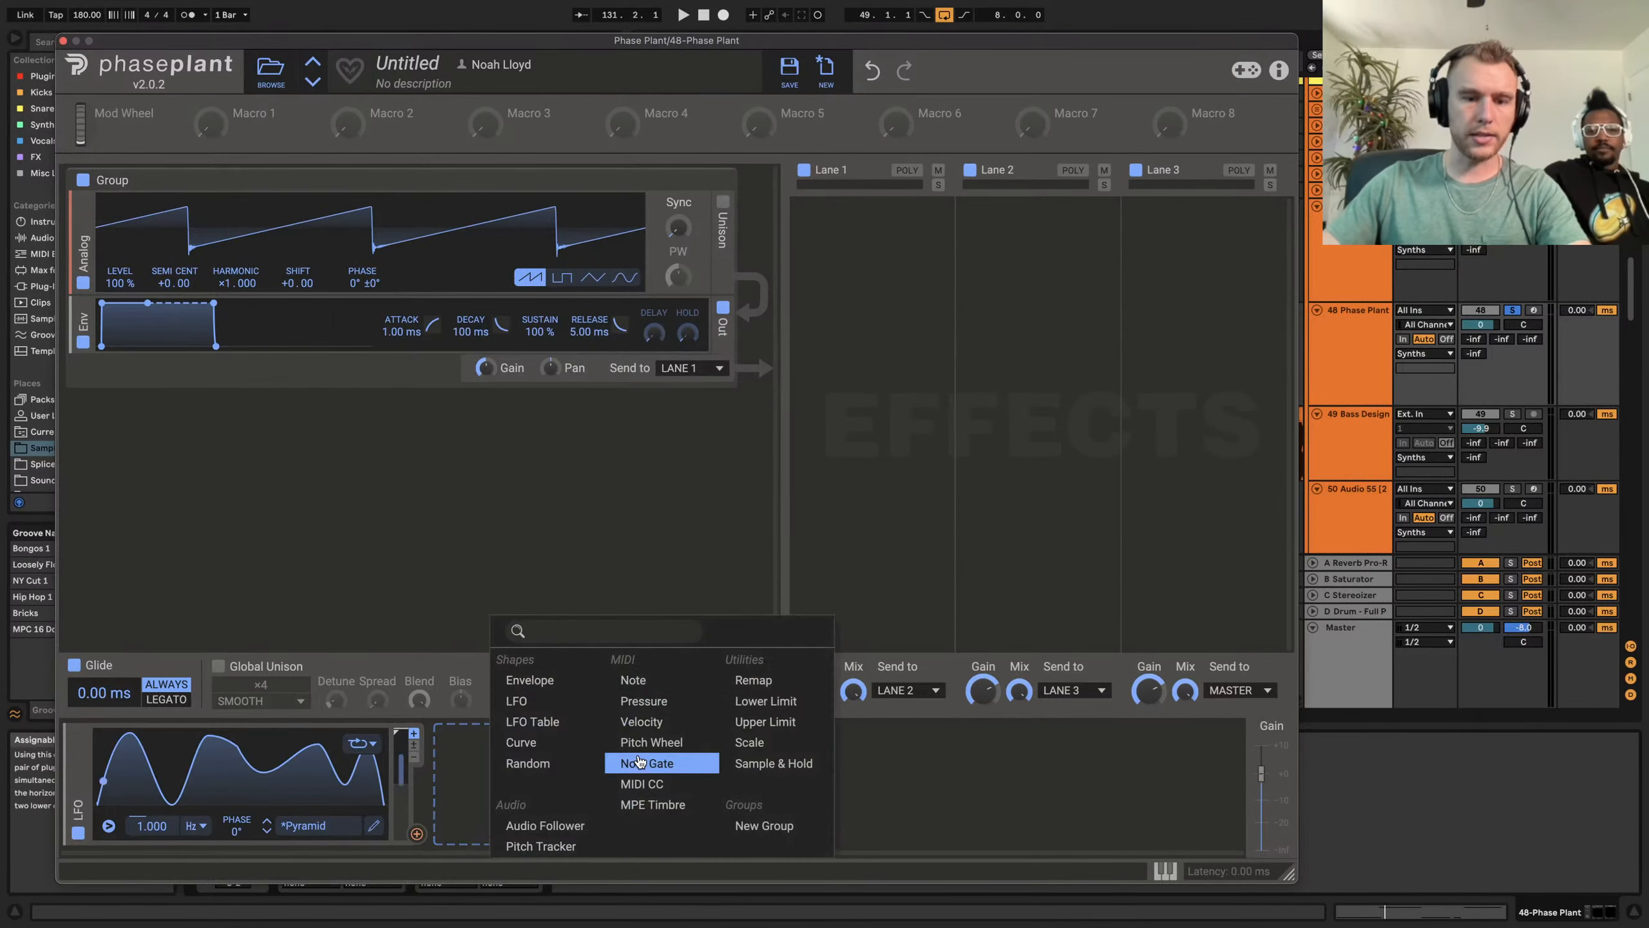
click(540, 701)
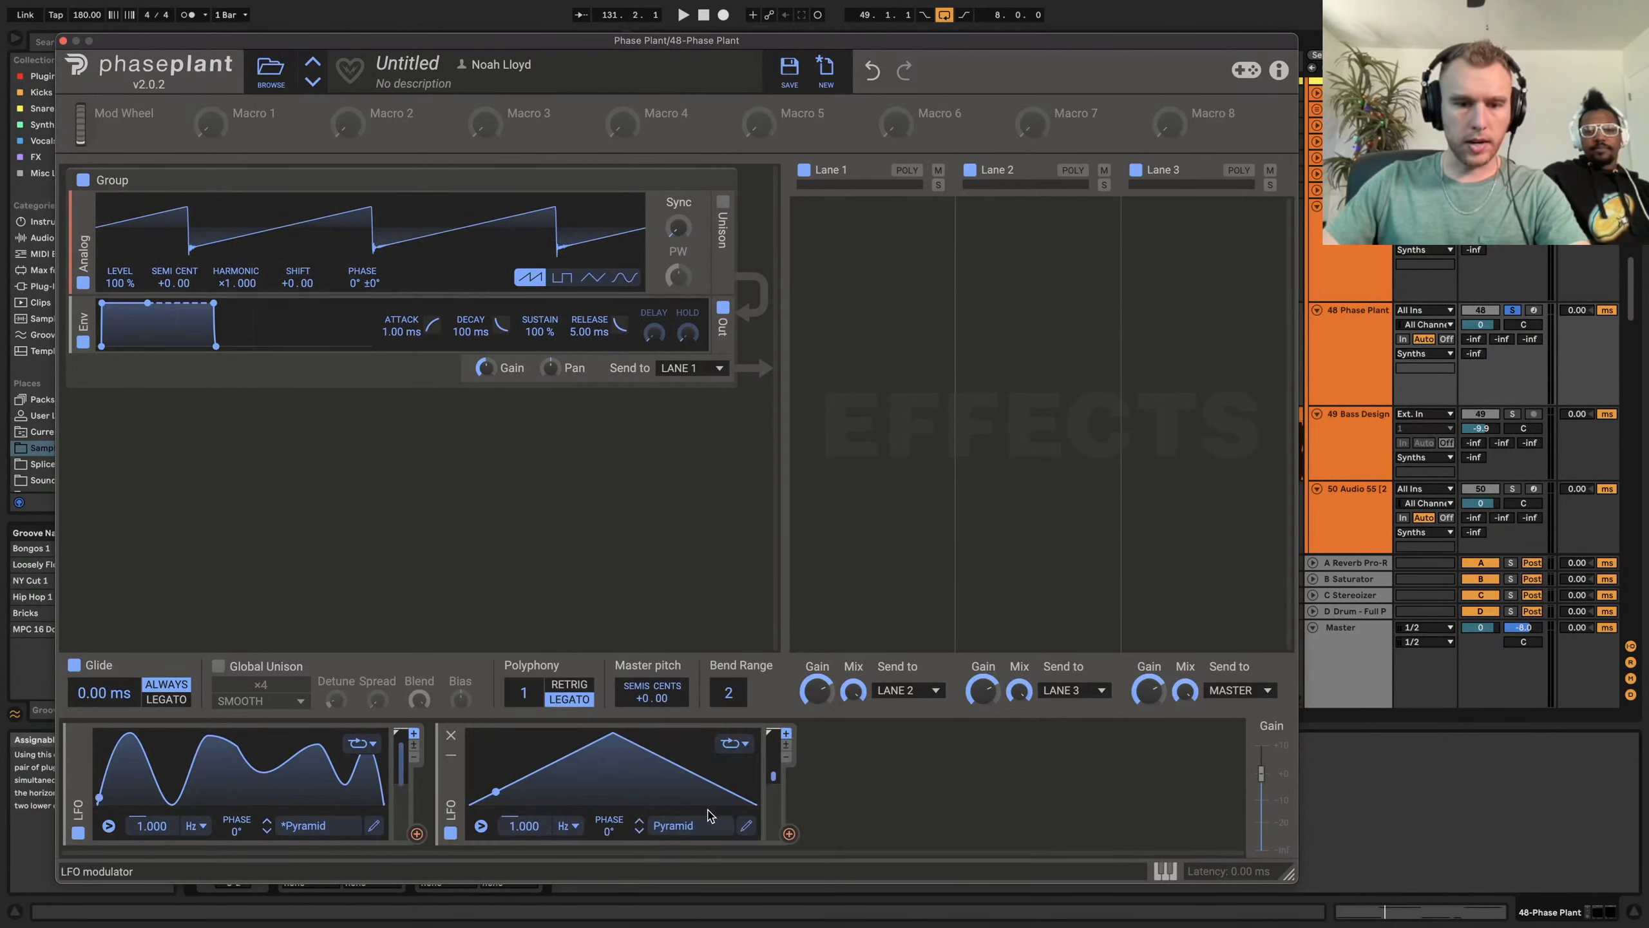
Audition the Cascade and Cobbles shapes from the factory Complex presets on the second LFO, and keep Cobbles loaded
click(675, 825)
click(768, 568)
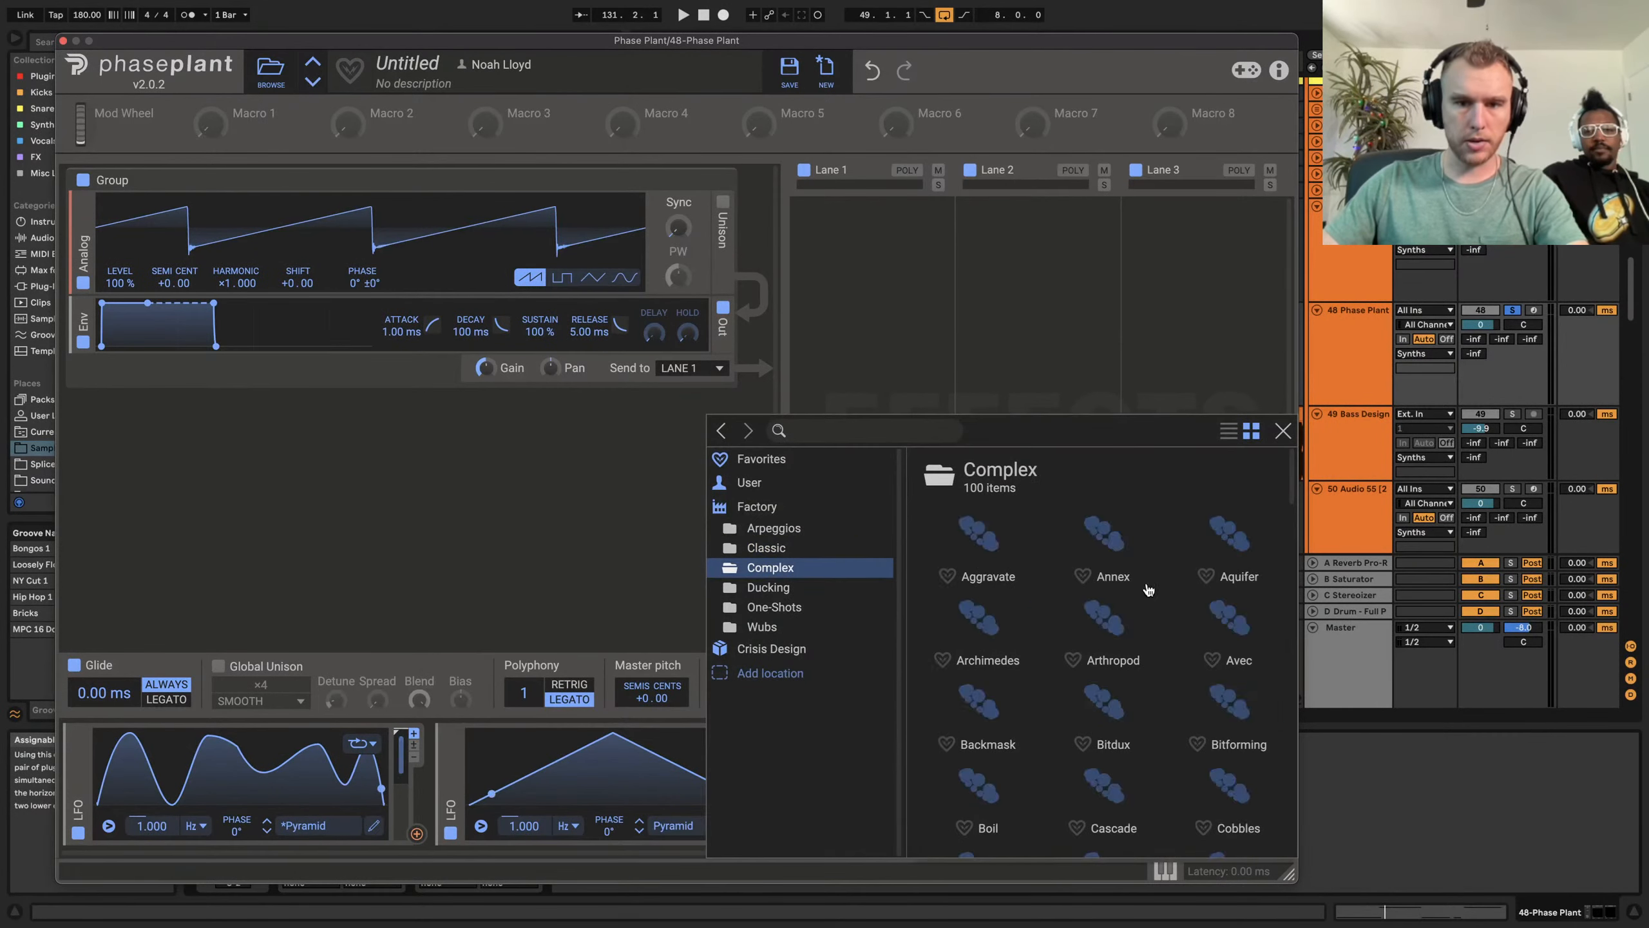
scroll(1223, 725, down, 2)
click(1208, 604)
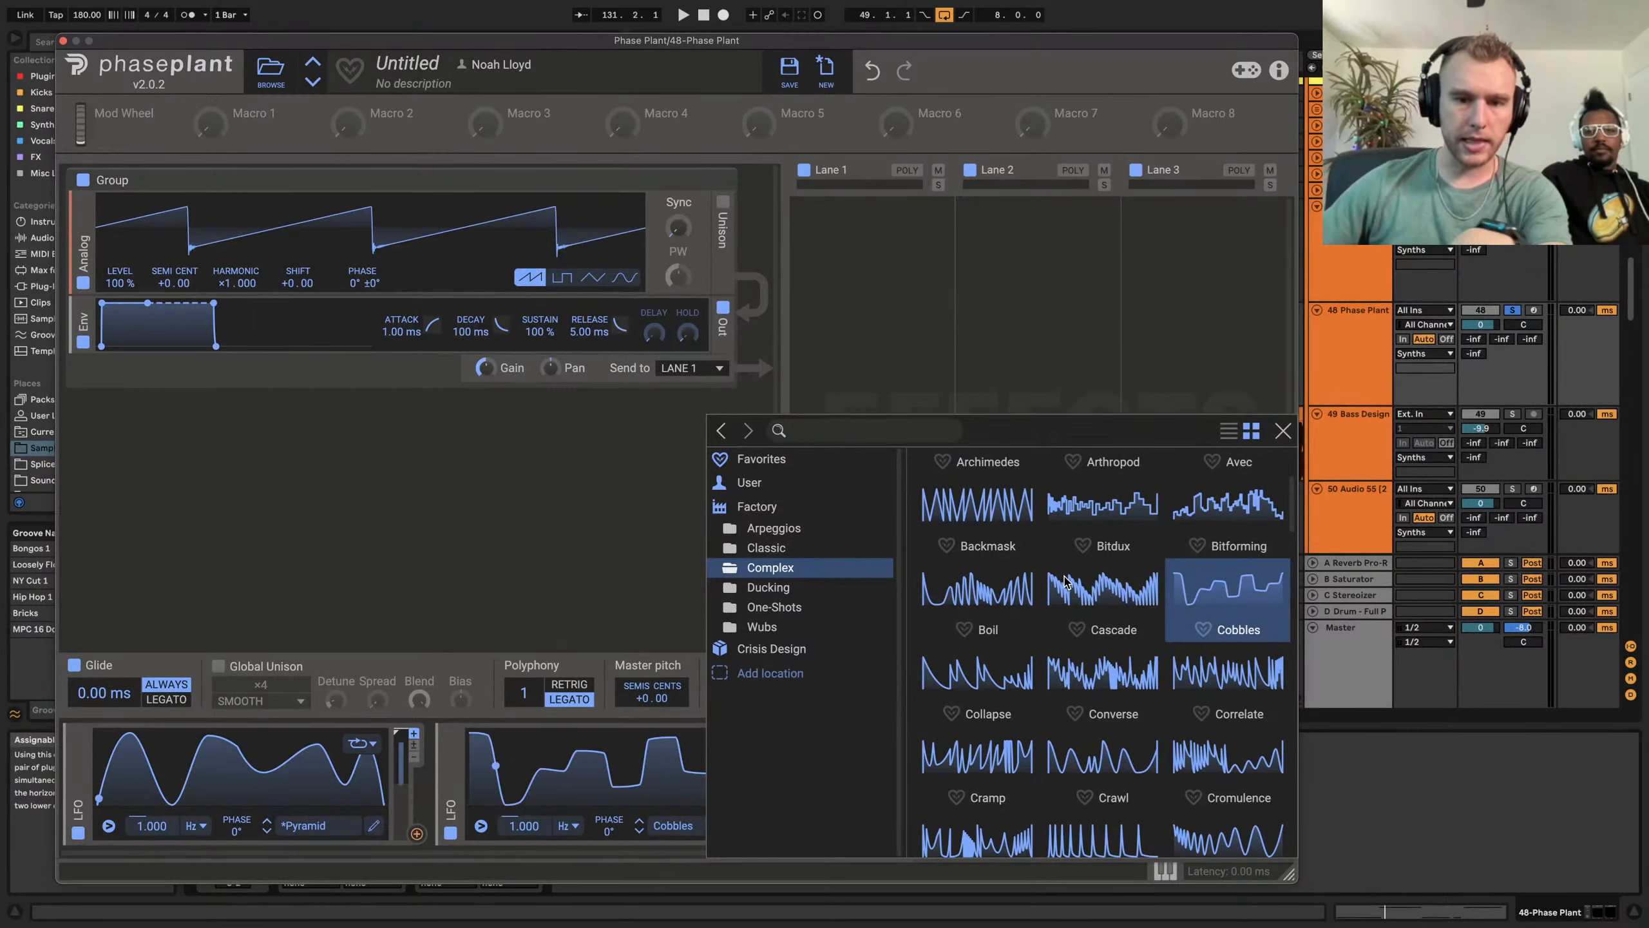
click(1075, 596)
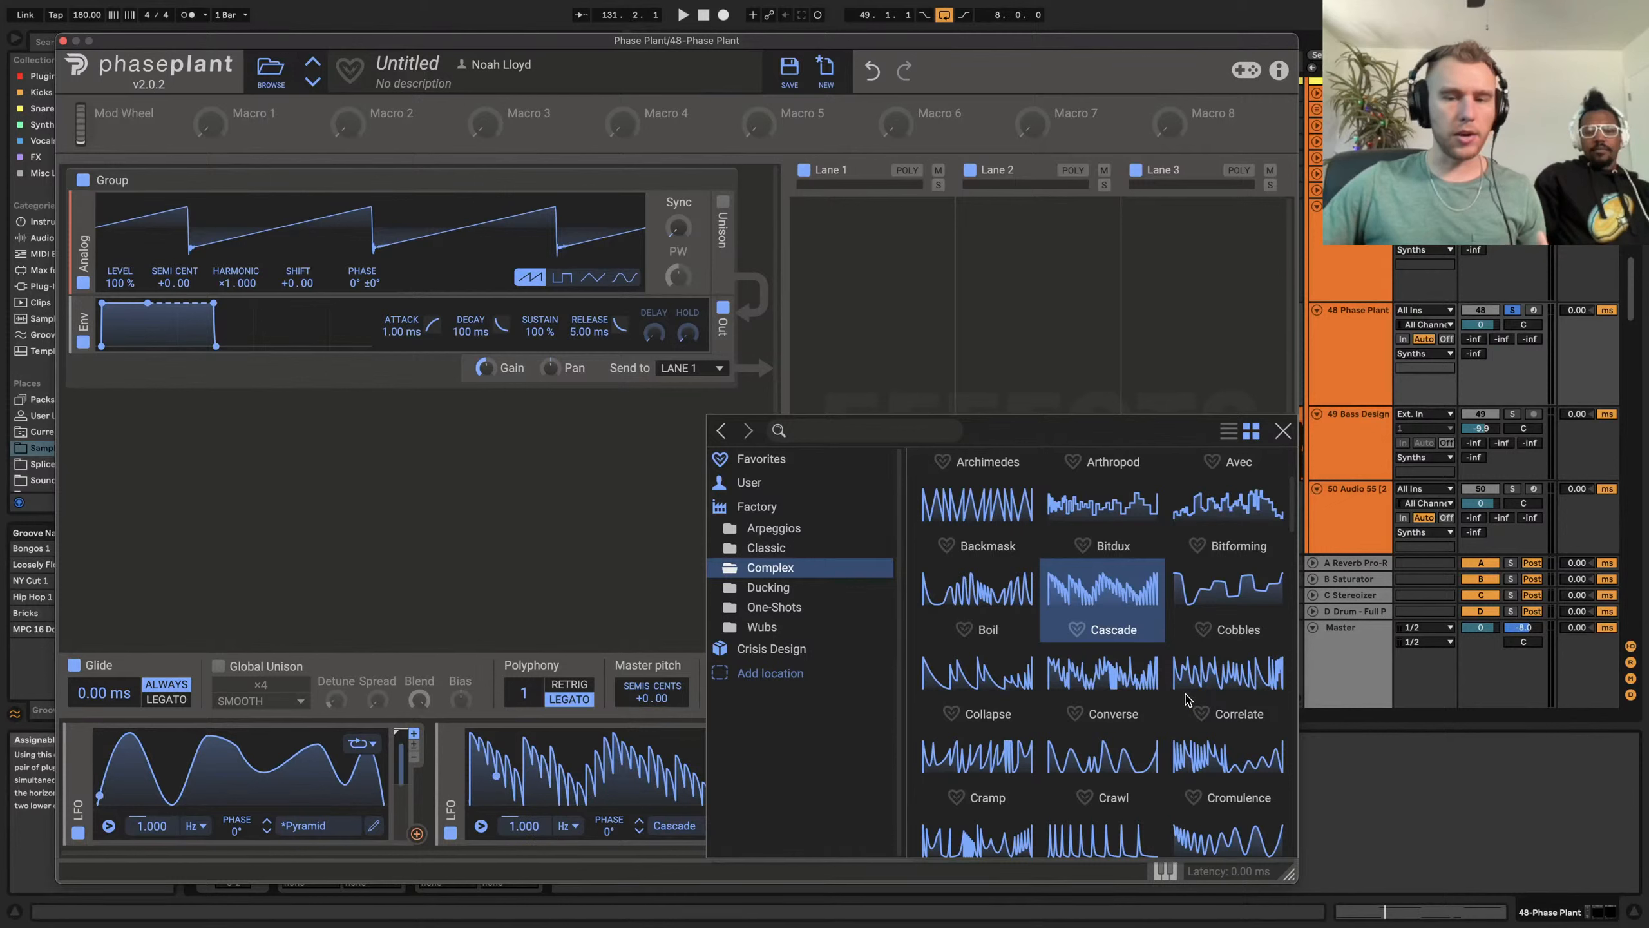
click(1218, 589)
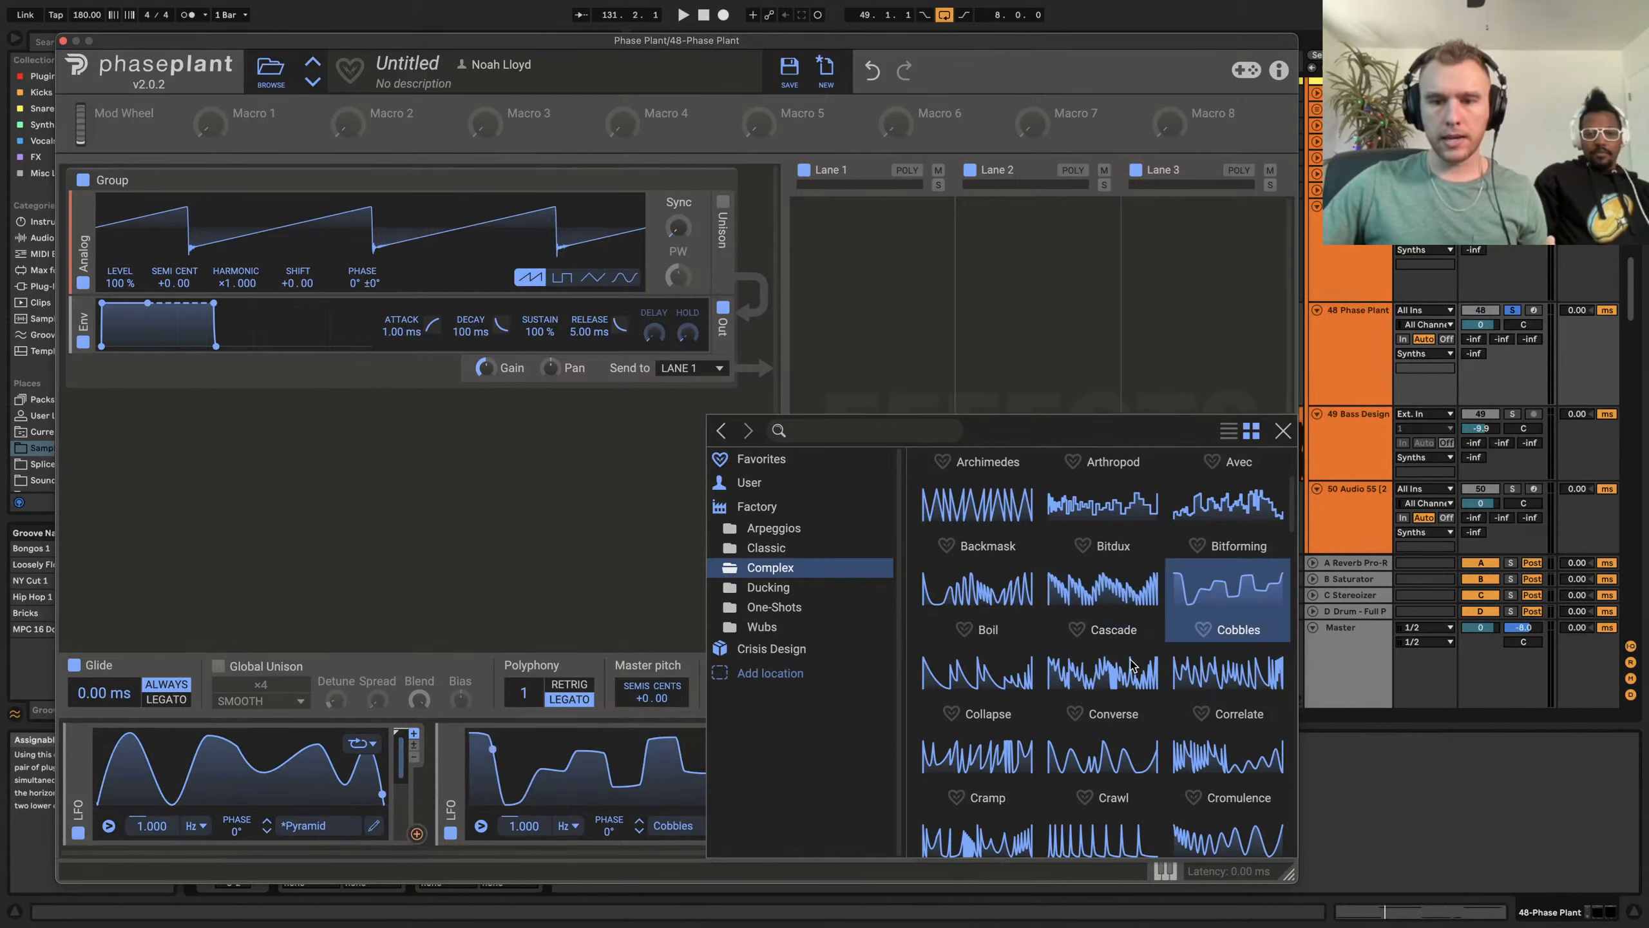
Add a third LFO with the Classic Sine shape and set the three LFO rates to 0.437, 0.832 and 0.684 Hz
click(516, 830)
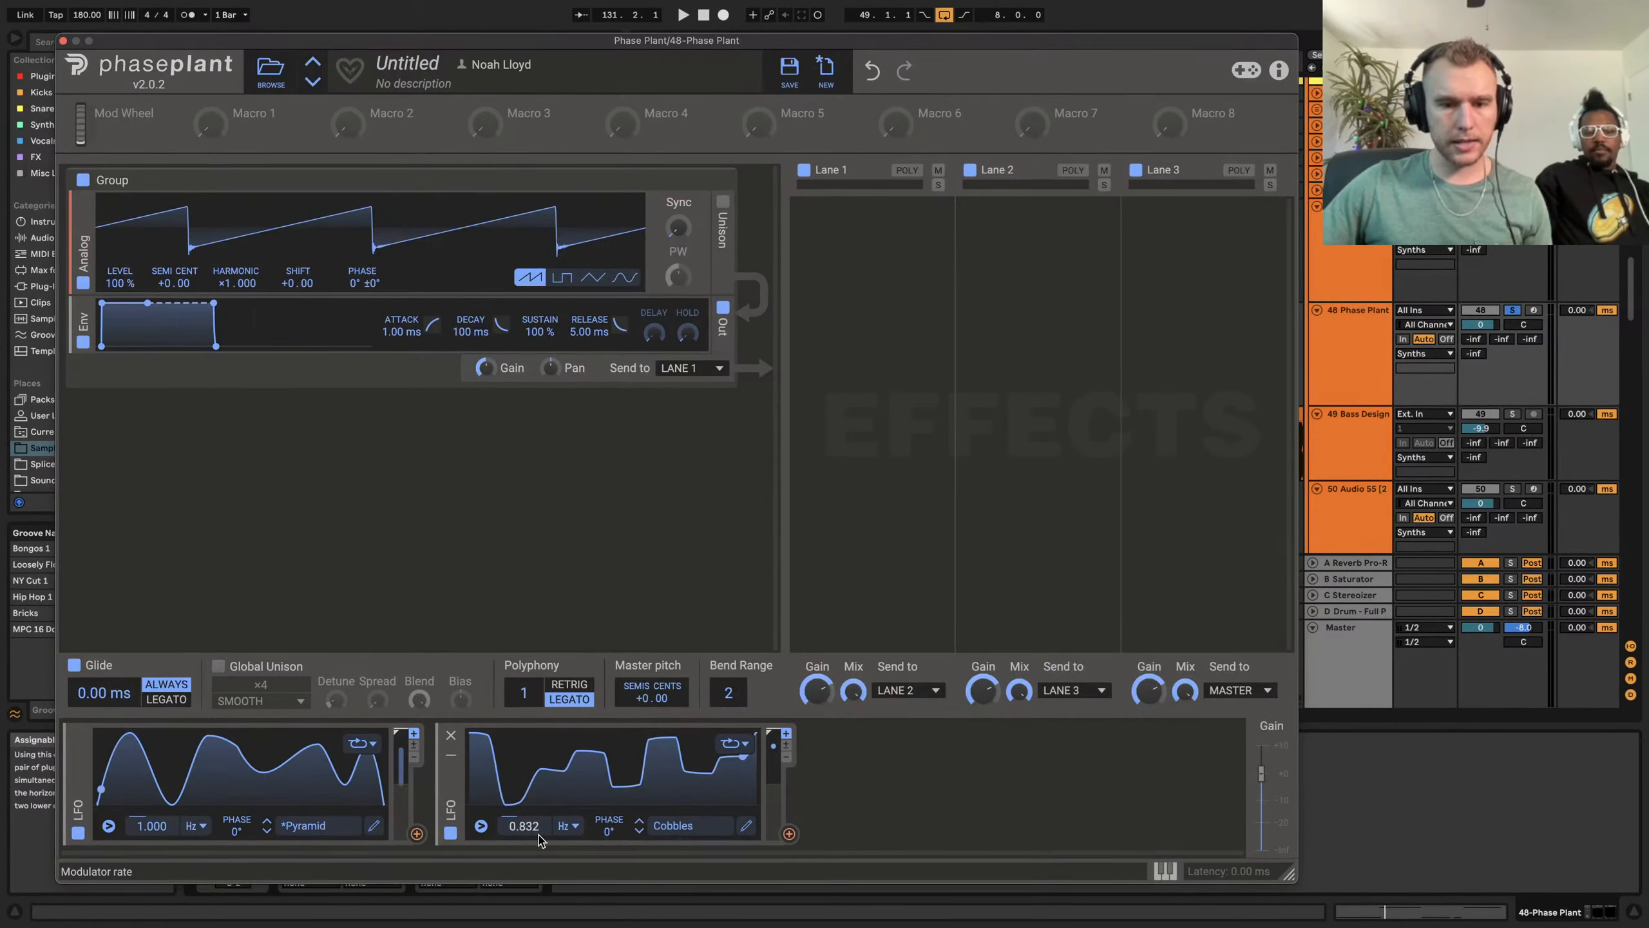
click(867, 822)
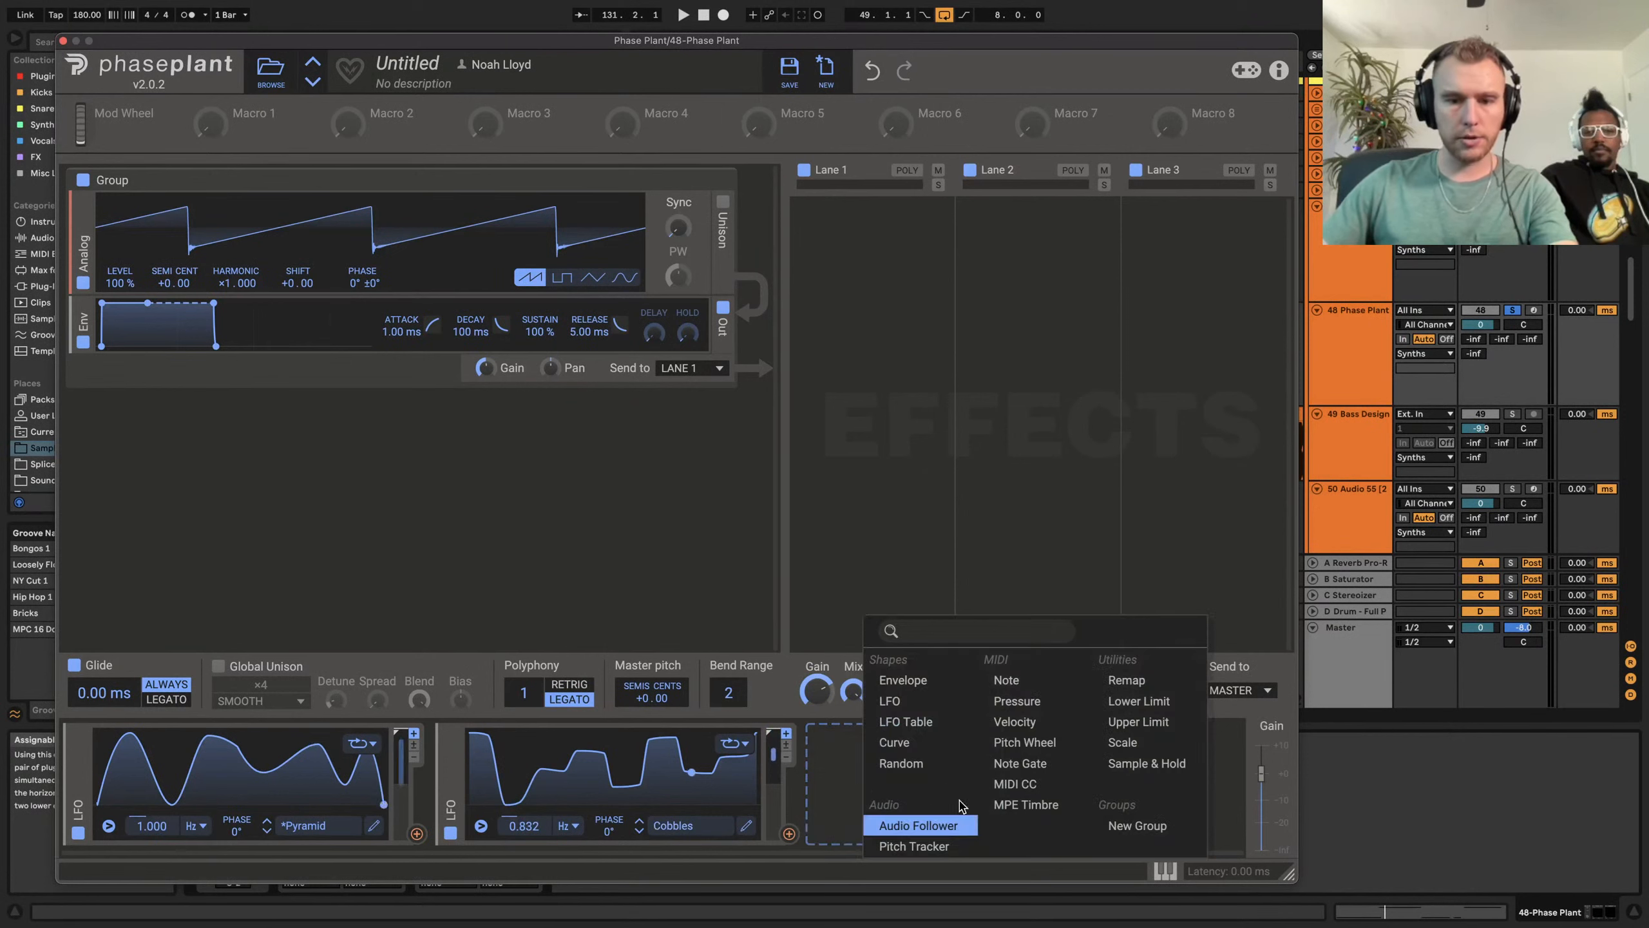
click(902, 706)
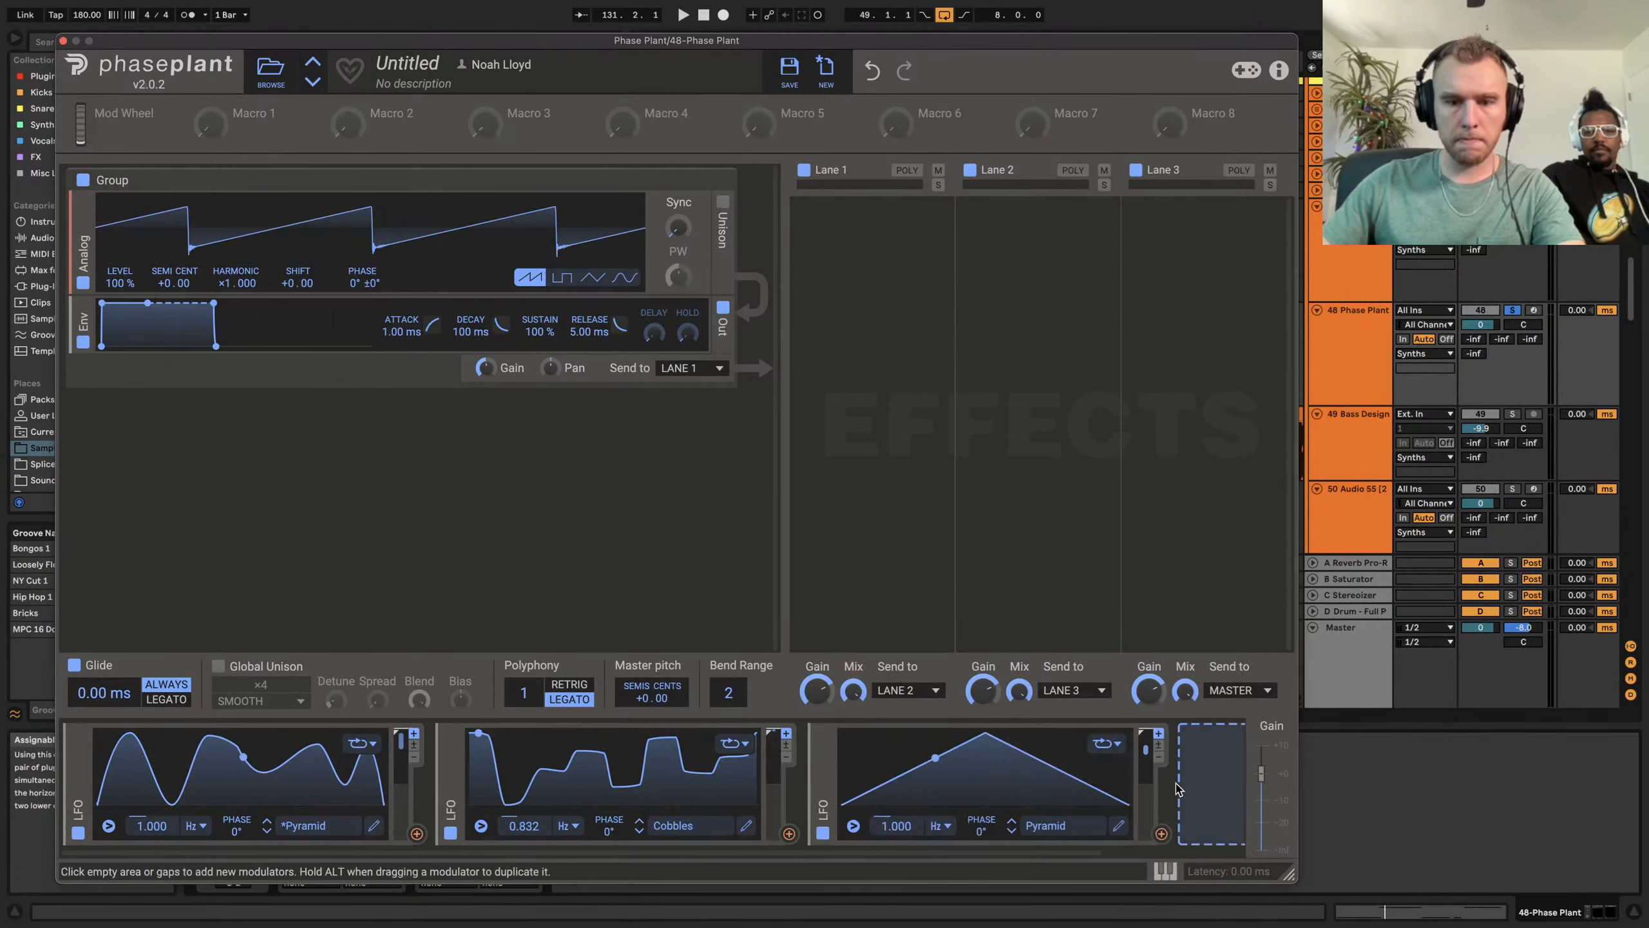
click(1066, 831)
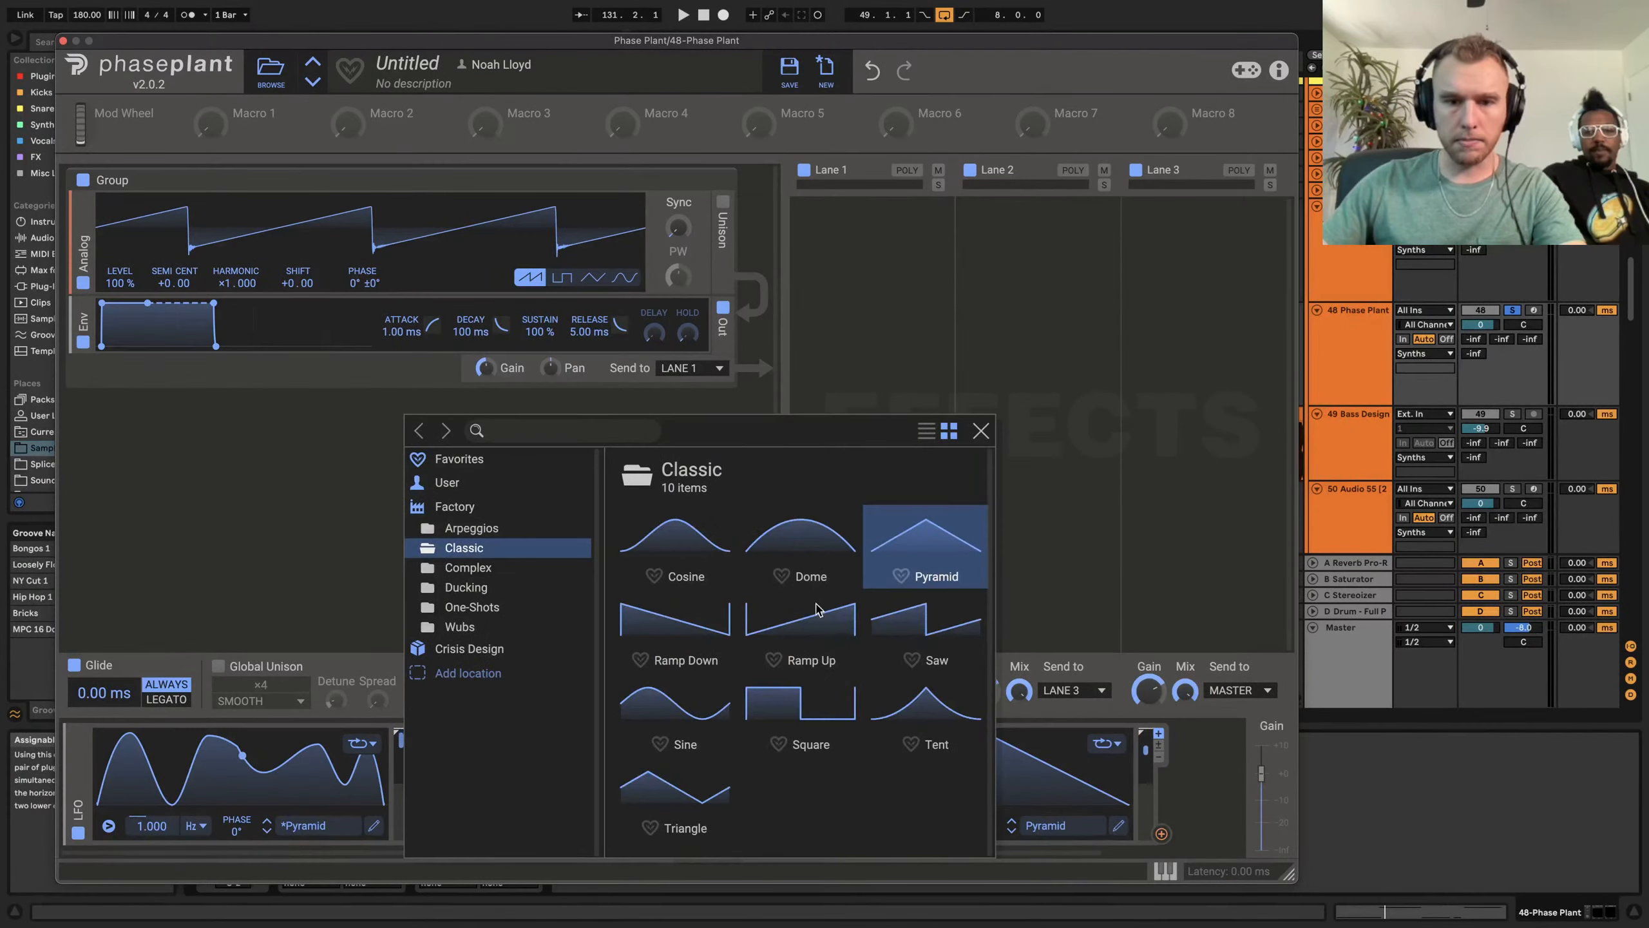
click(734, 725)
click(980, 431)
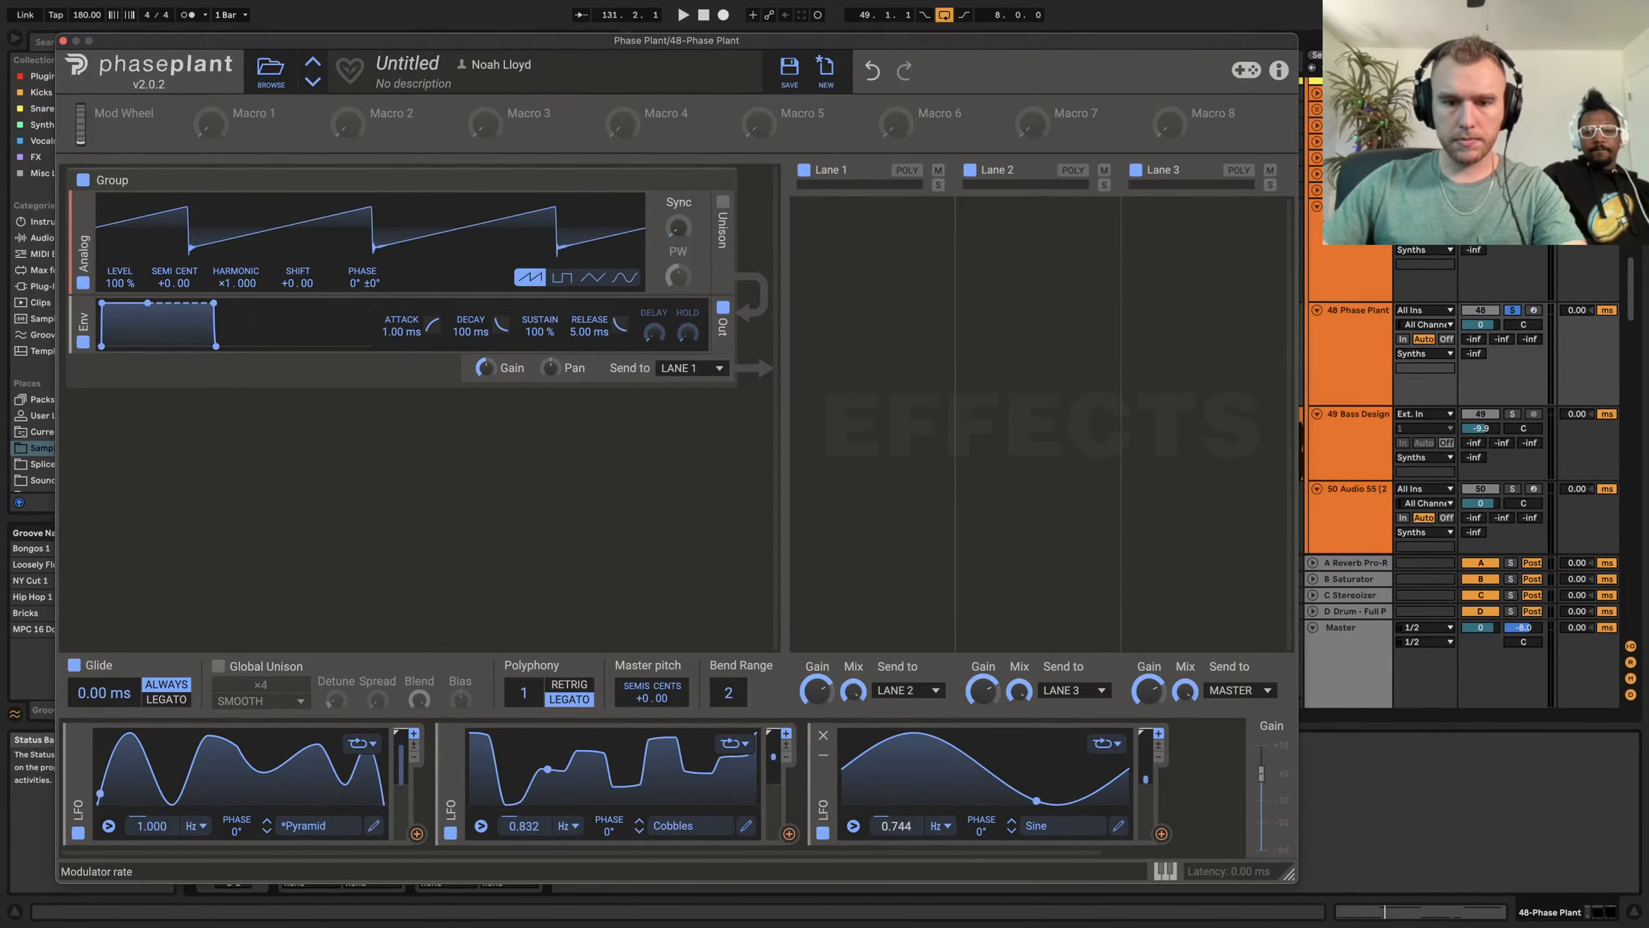
drag(151, 825, 151, 833)
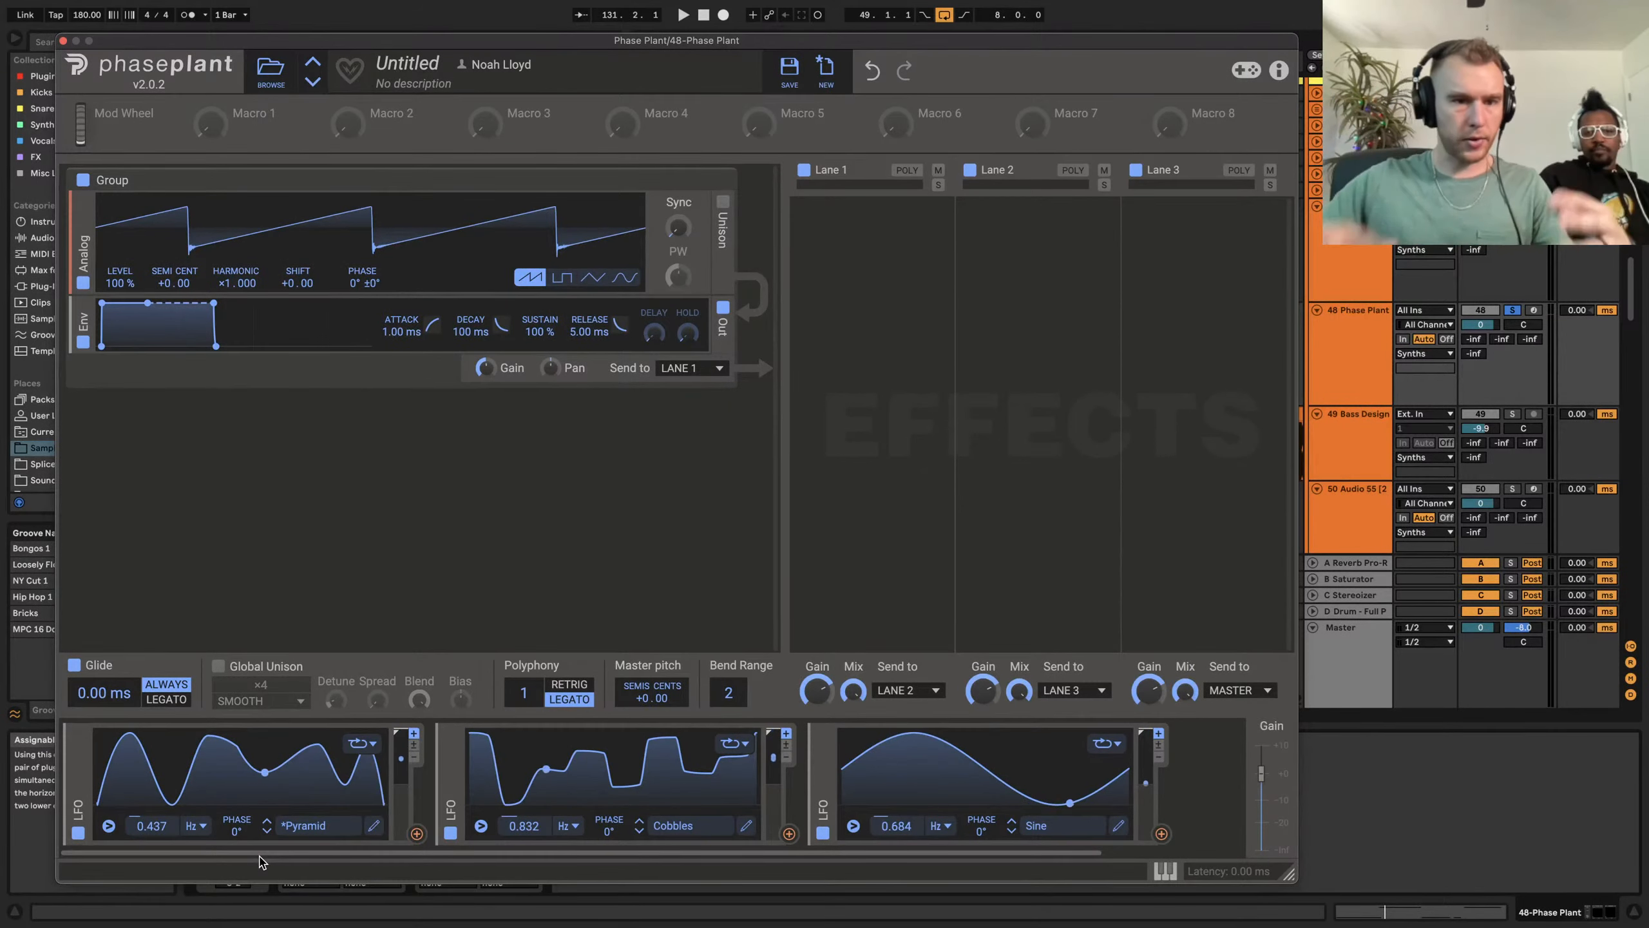
Add a Distortion effect to Lane 1, set it to Saturate with about 35% spread, and audition the sound
click(842, 269)
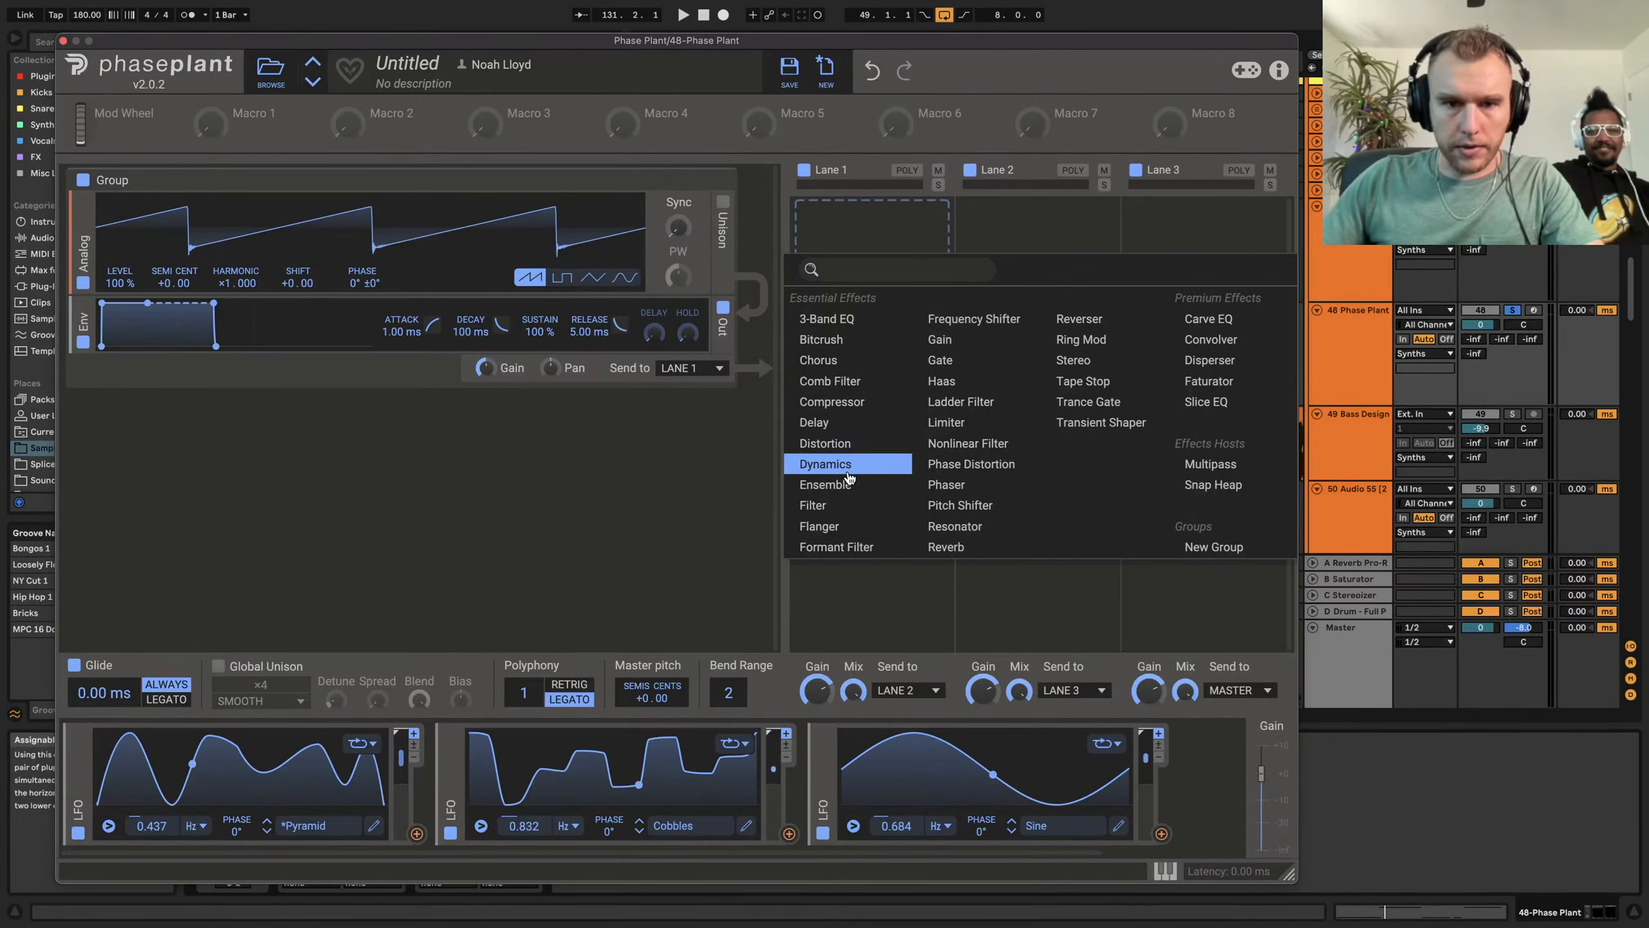
click(838, 445)
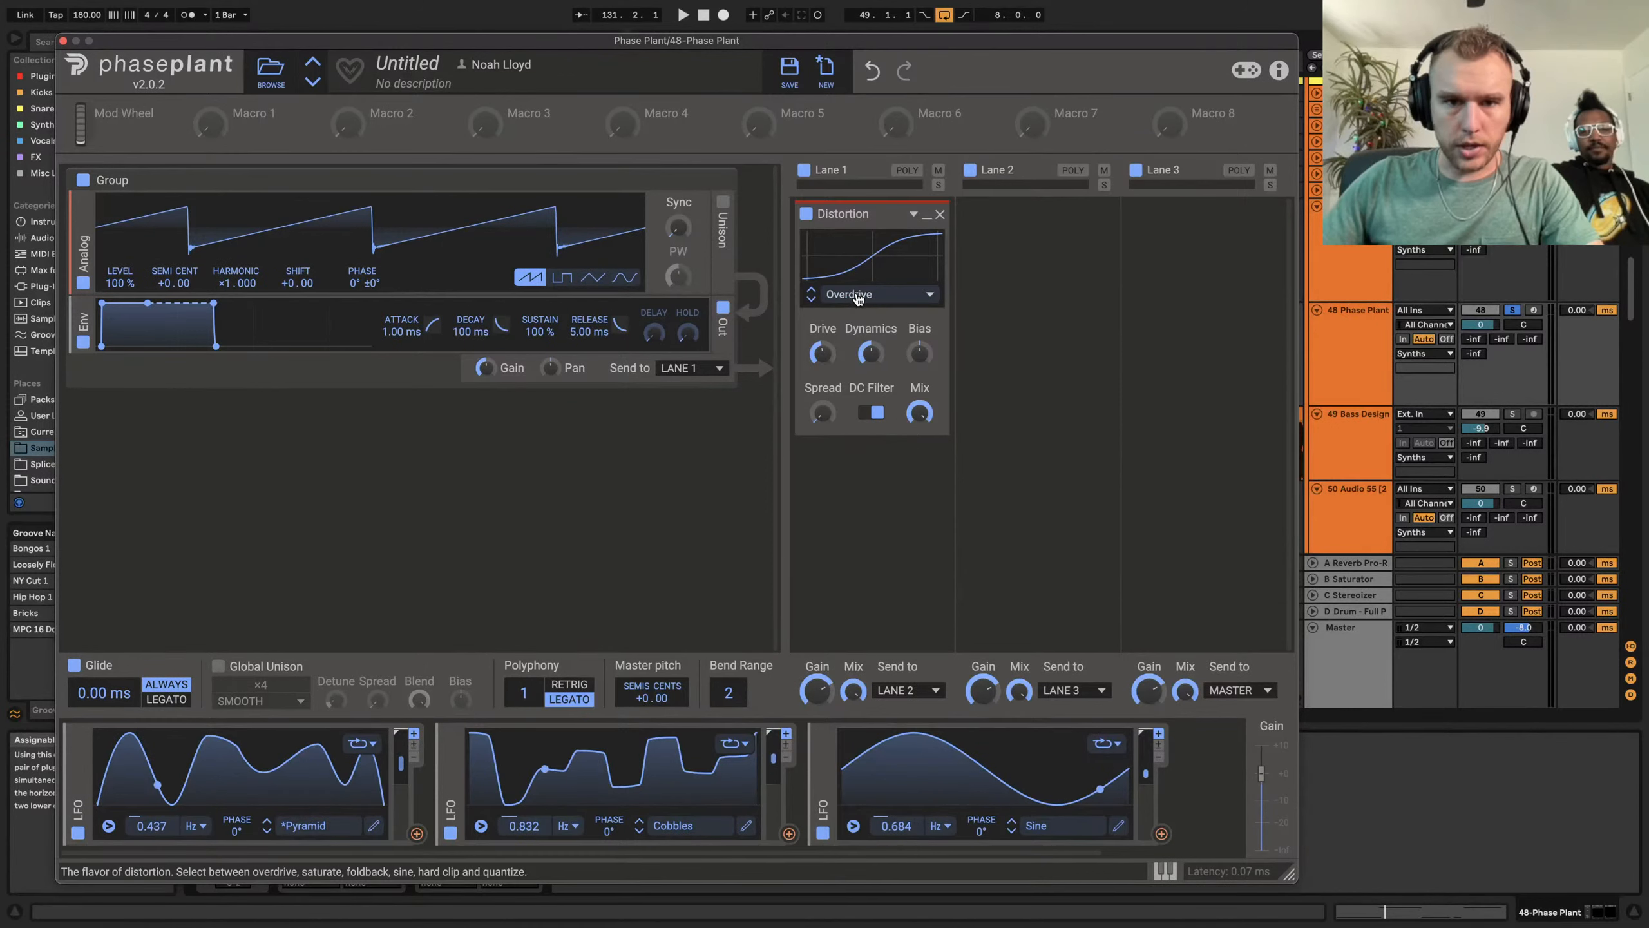
click(857, 298)
click(844, 313)
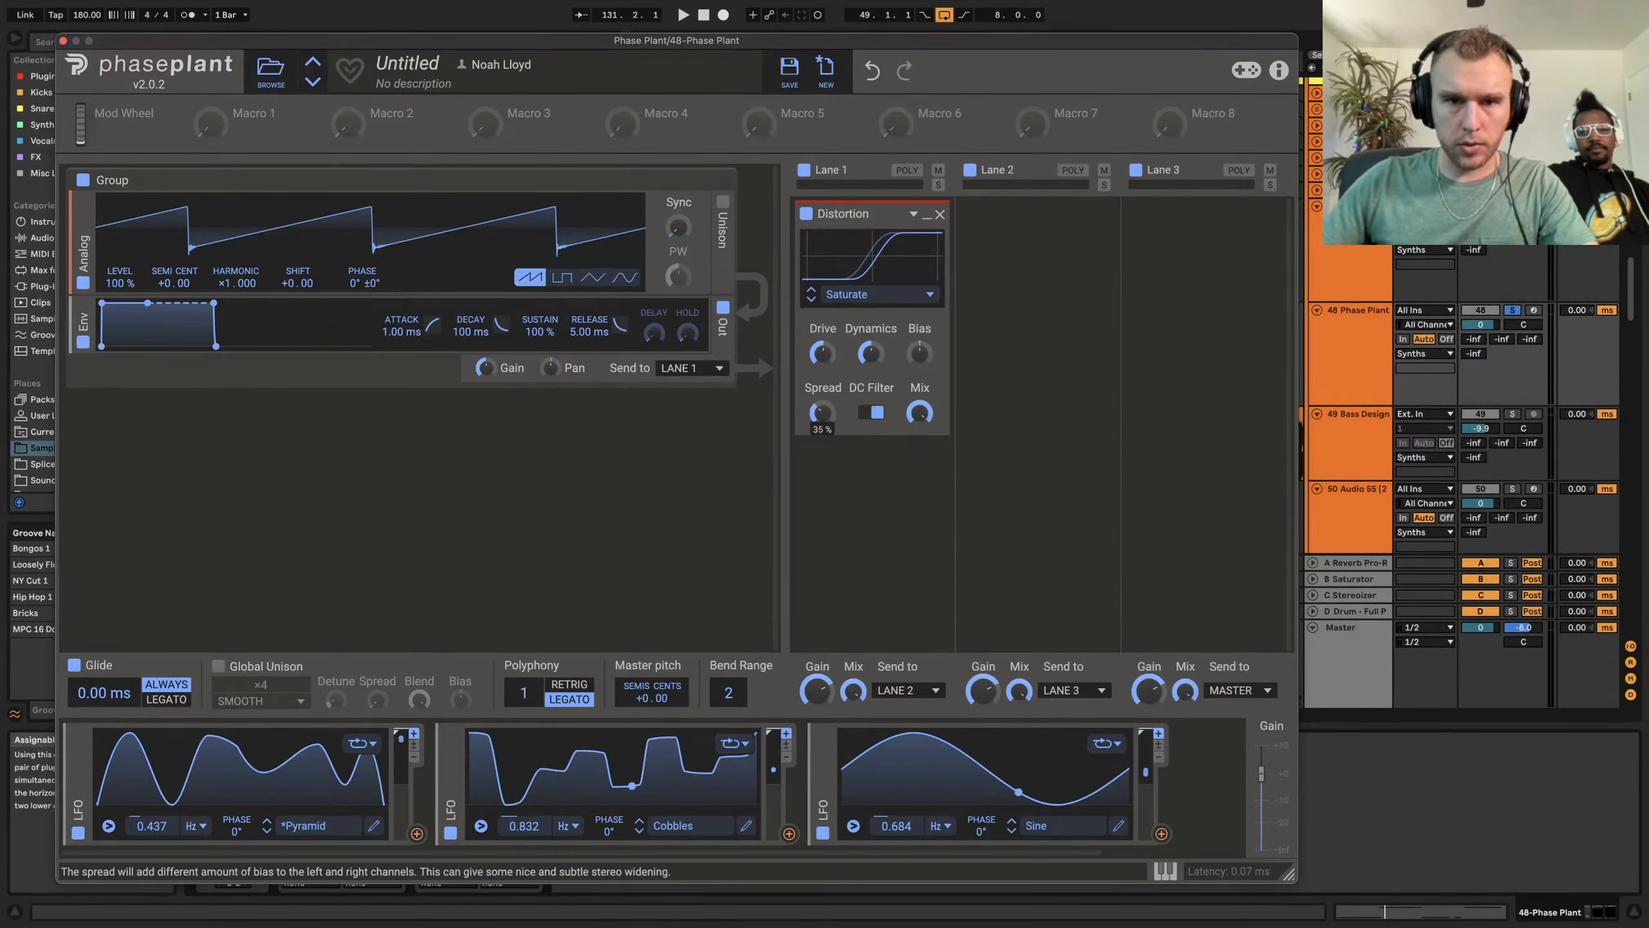
key(space)
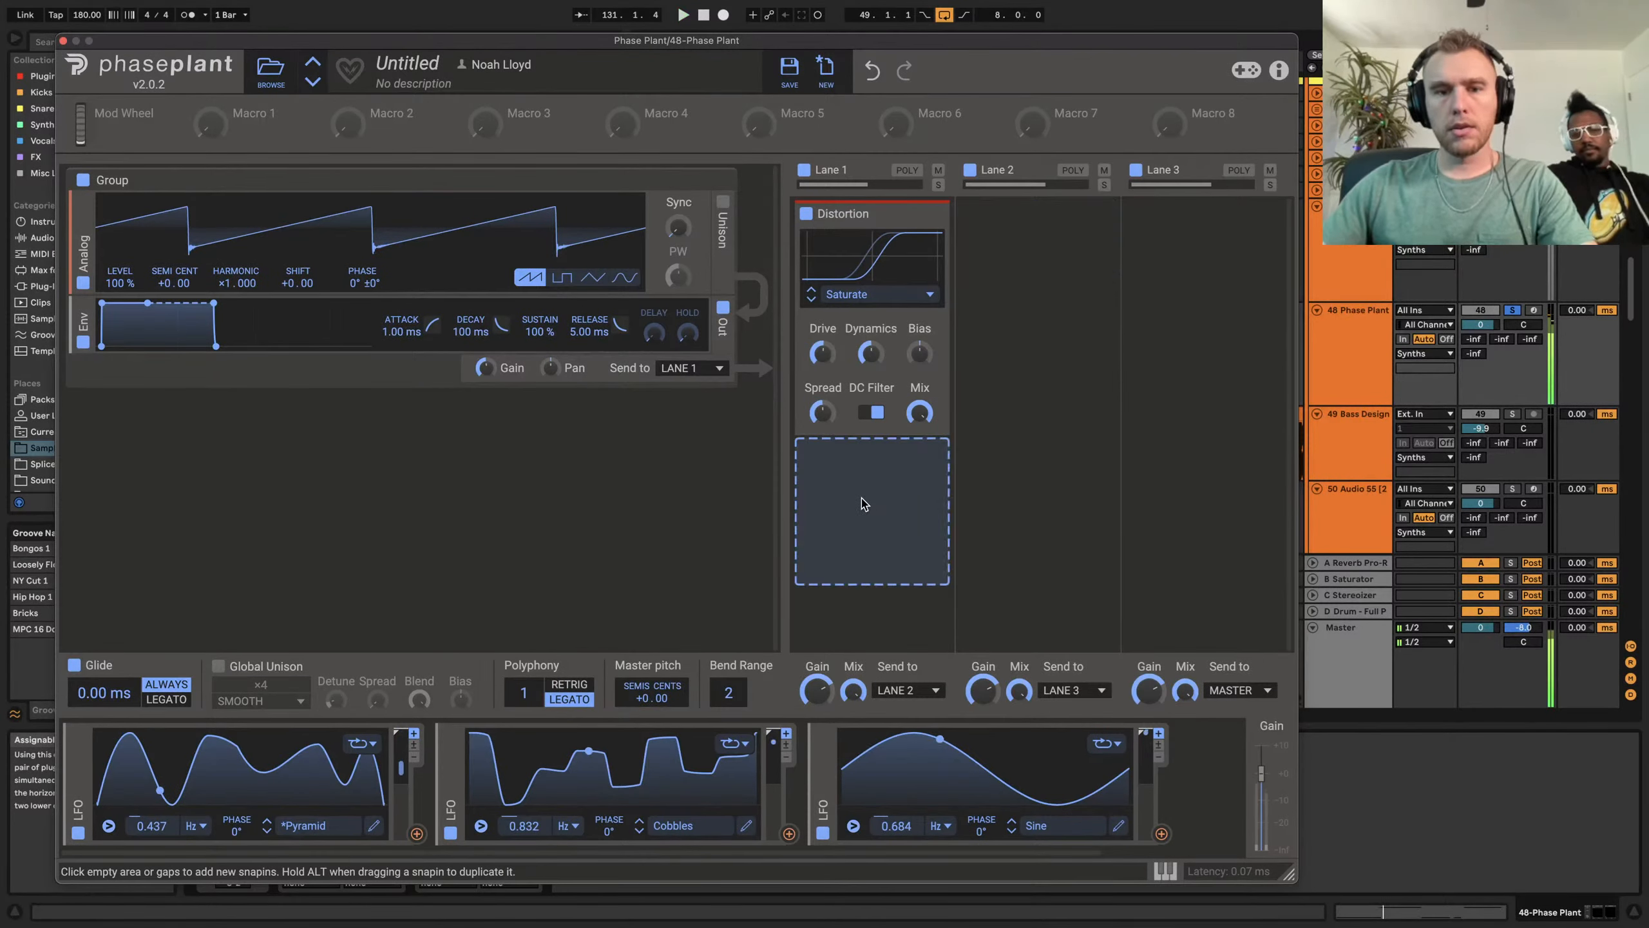
Add a Snap Heap below the Distortion in Lane 1, look through its preset browser, and keep the UPP preset loaded
click(863, 504)
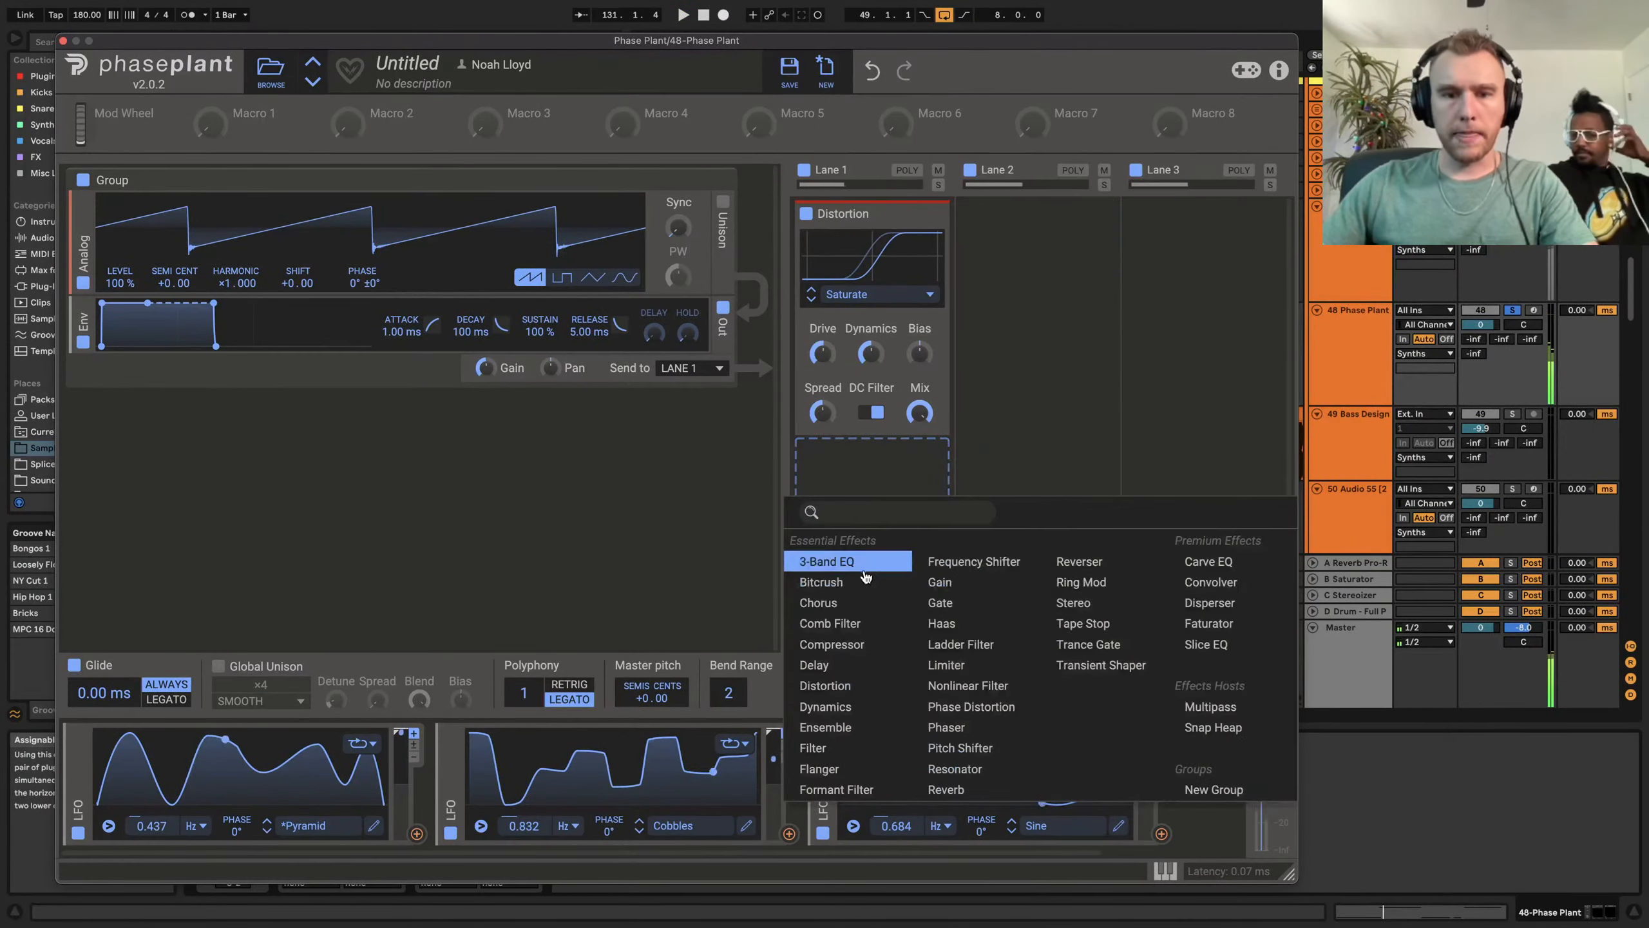
click(1214, 728)
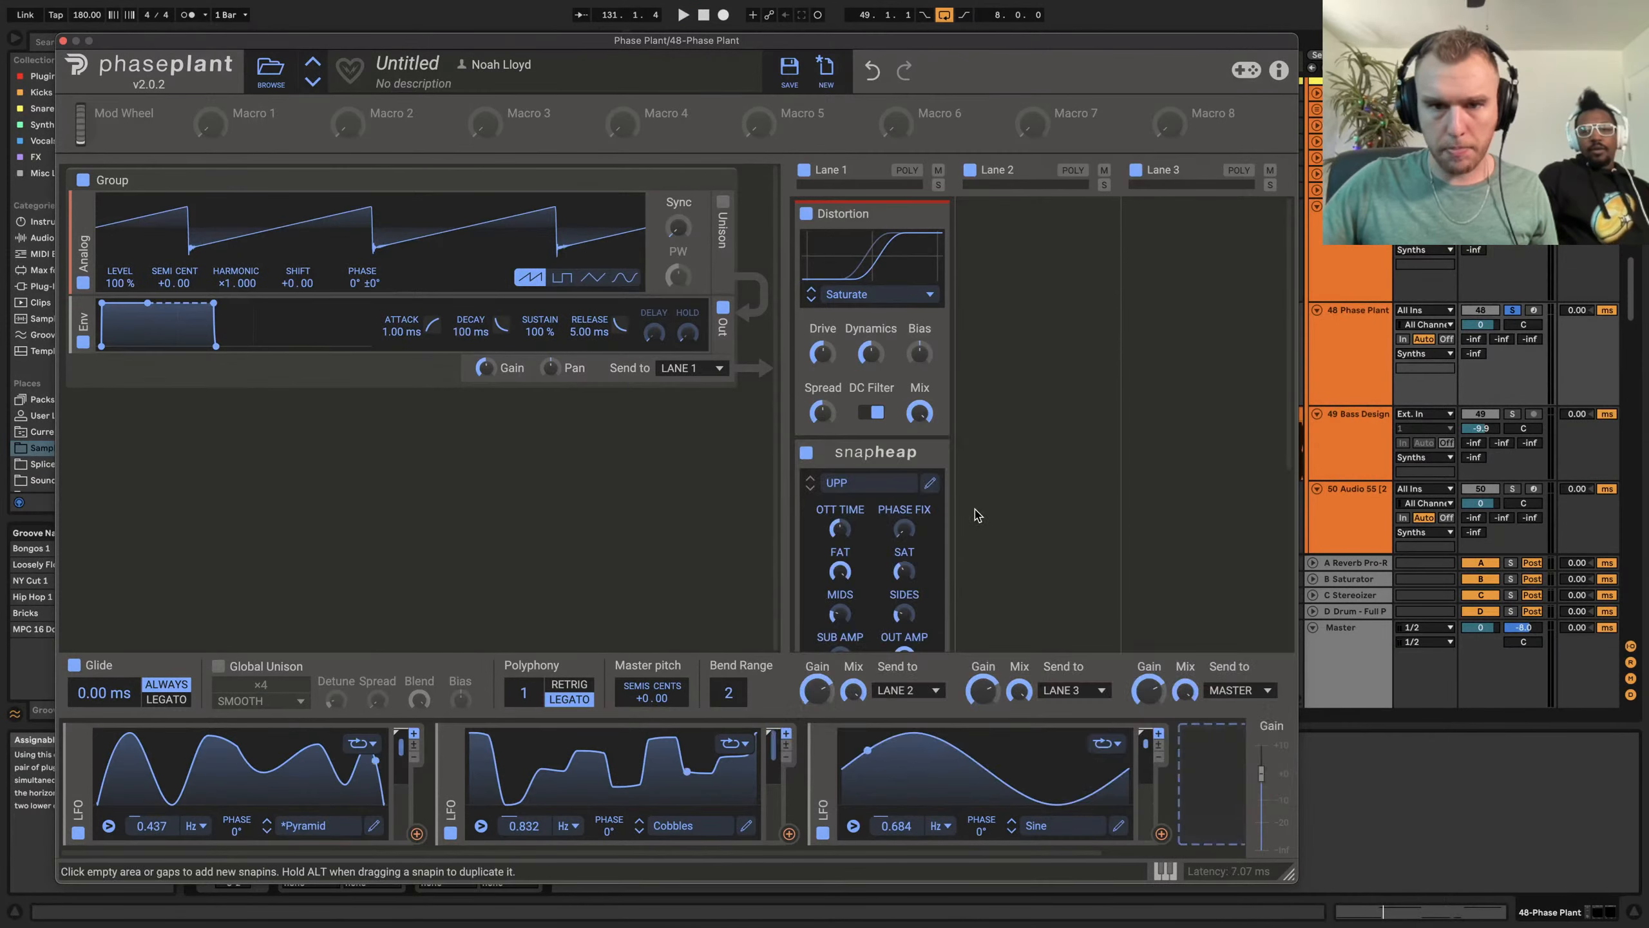
click(864, 482)
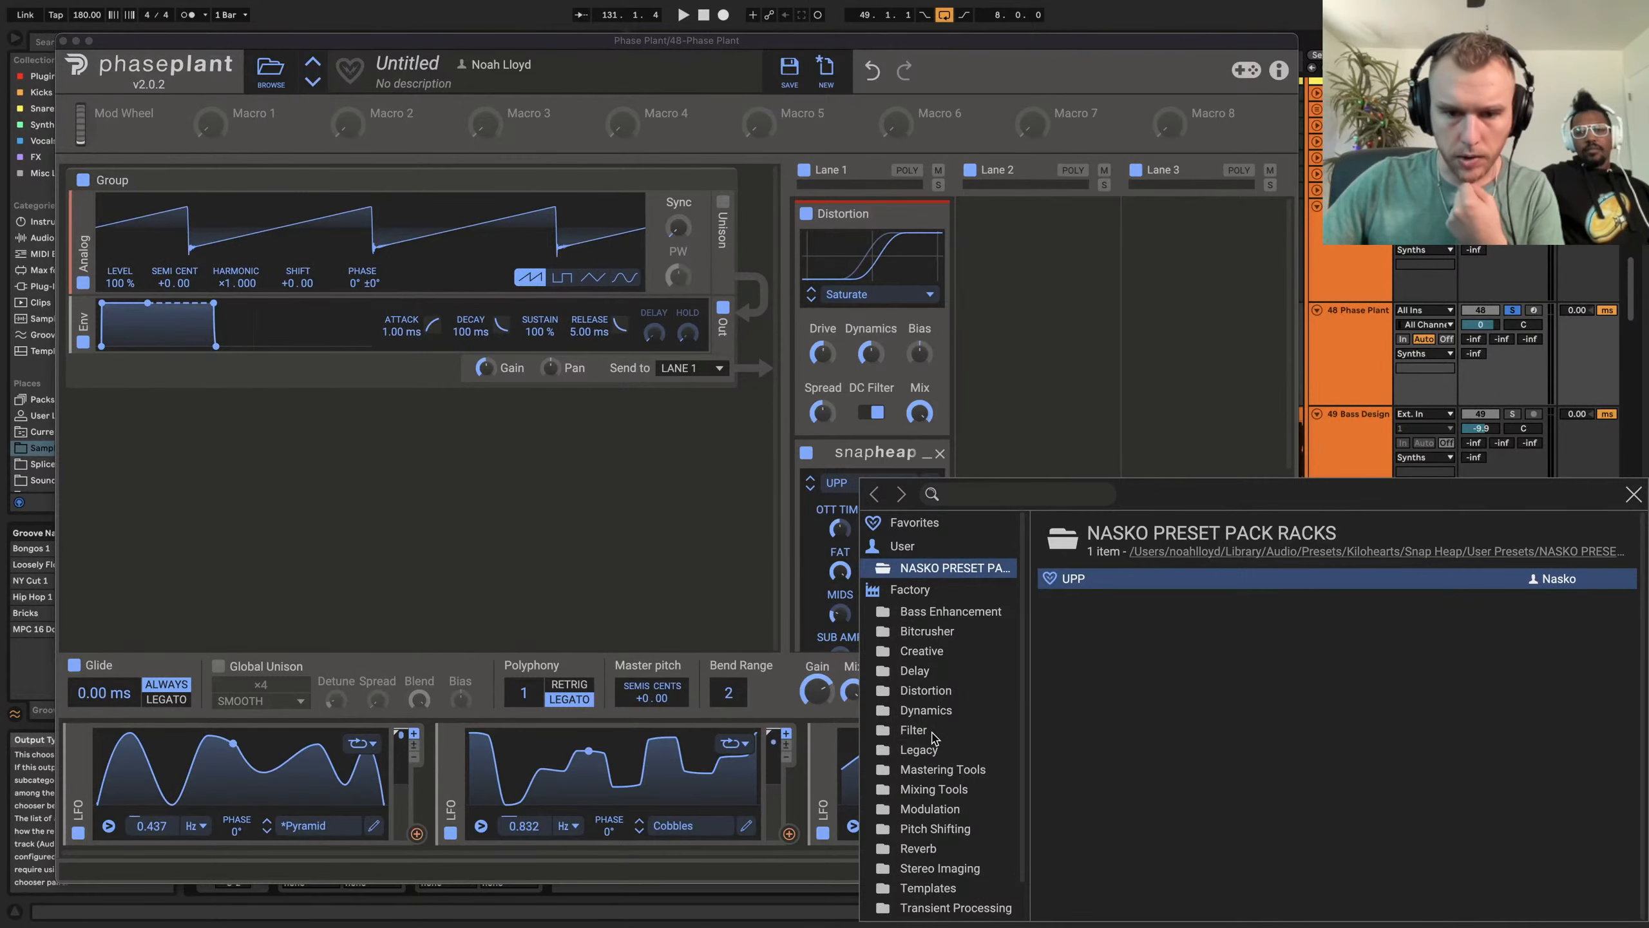
scroll(933, 737, down, 2)
scroll(933, 658, up, 2)
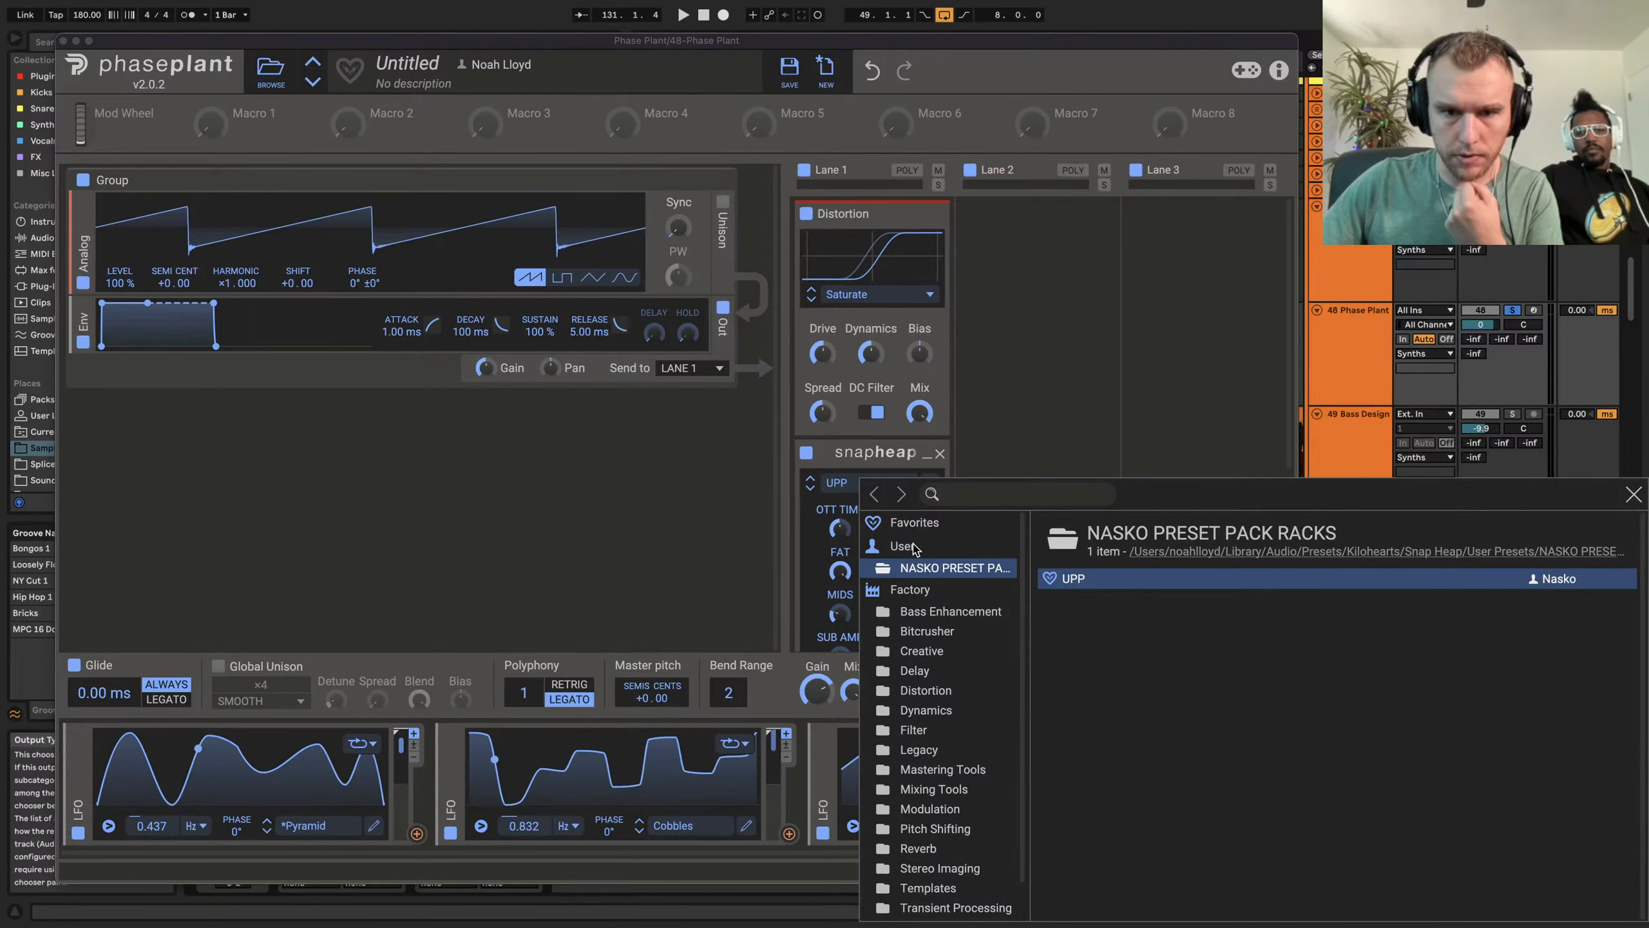
click(903, 546)
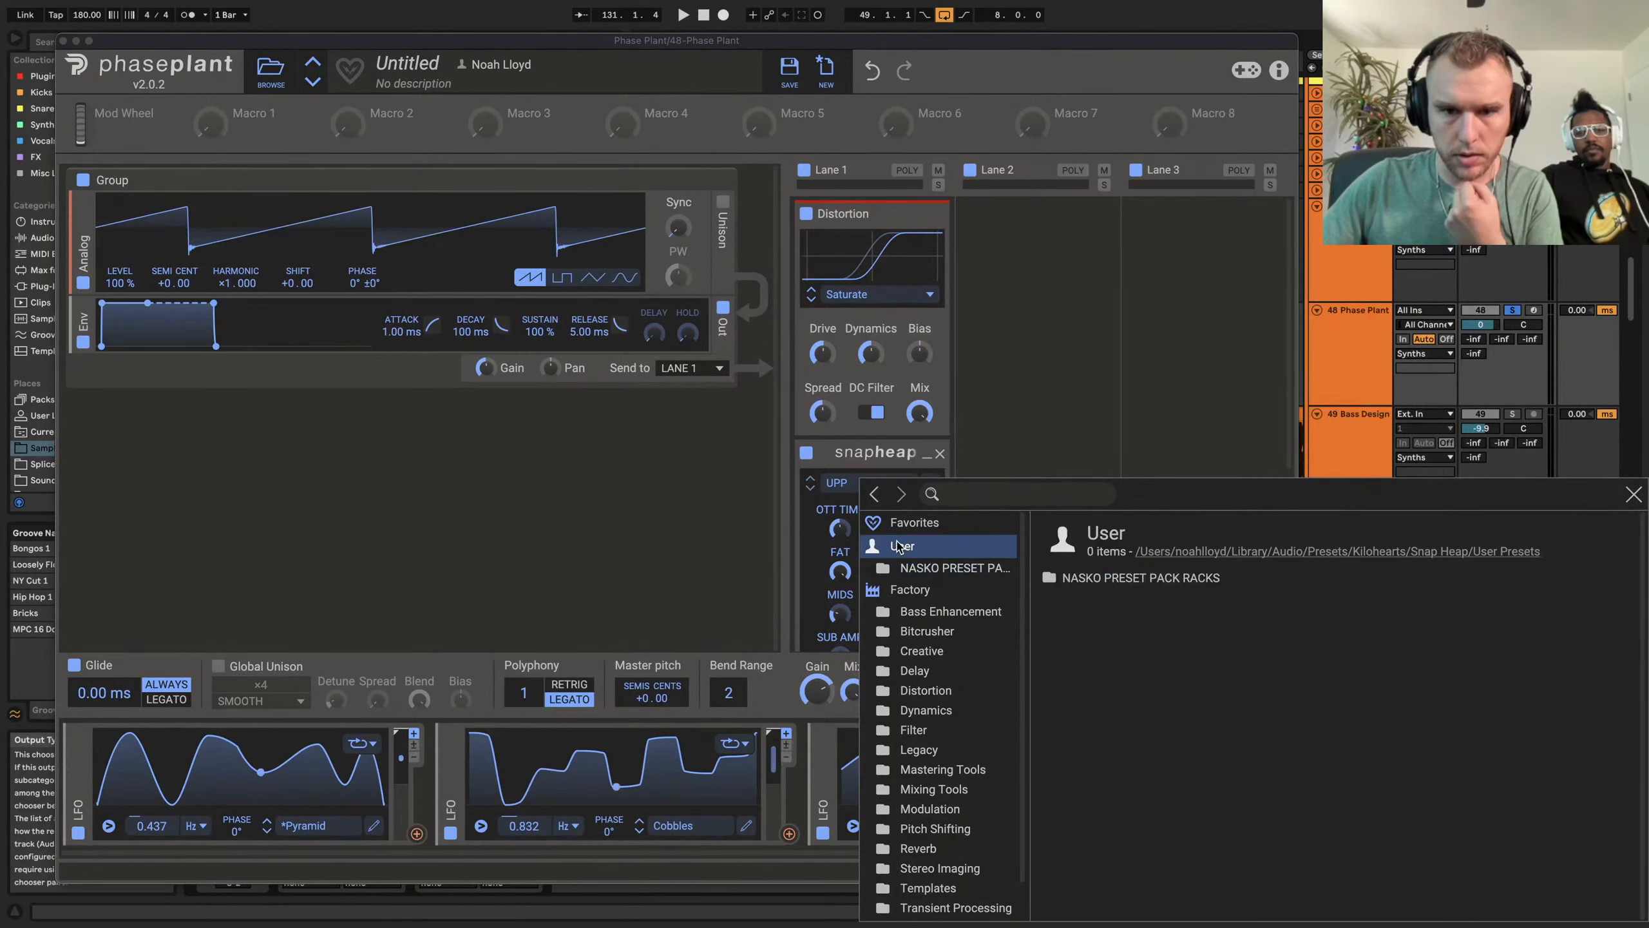
click(1635, 496)
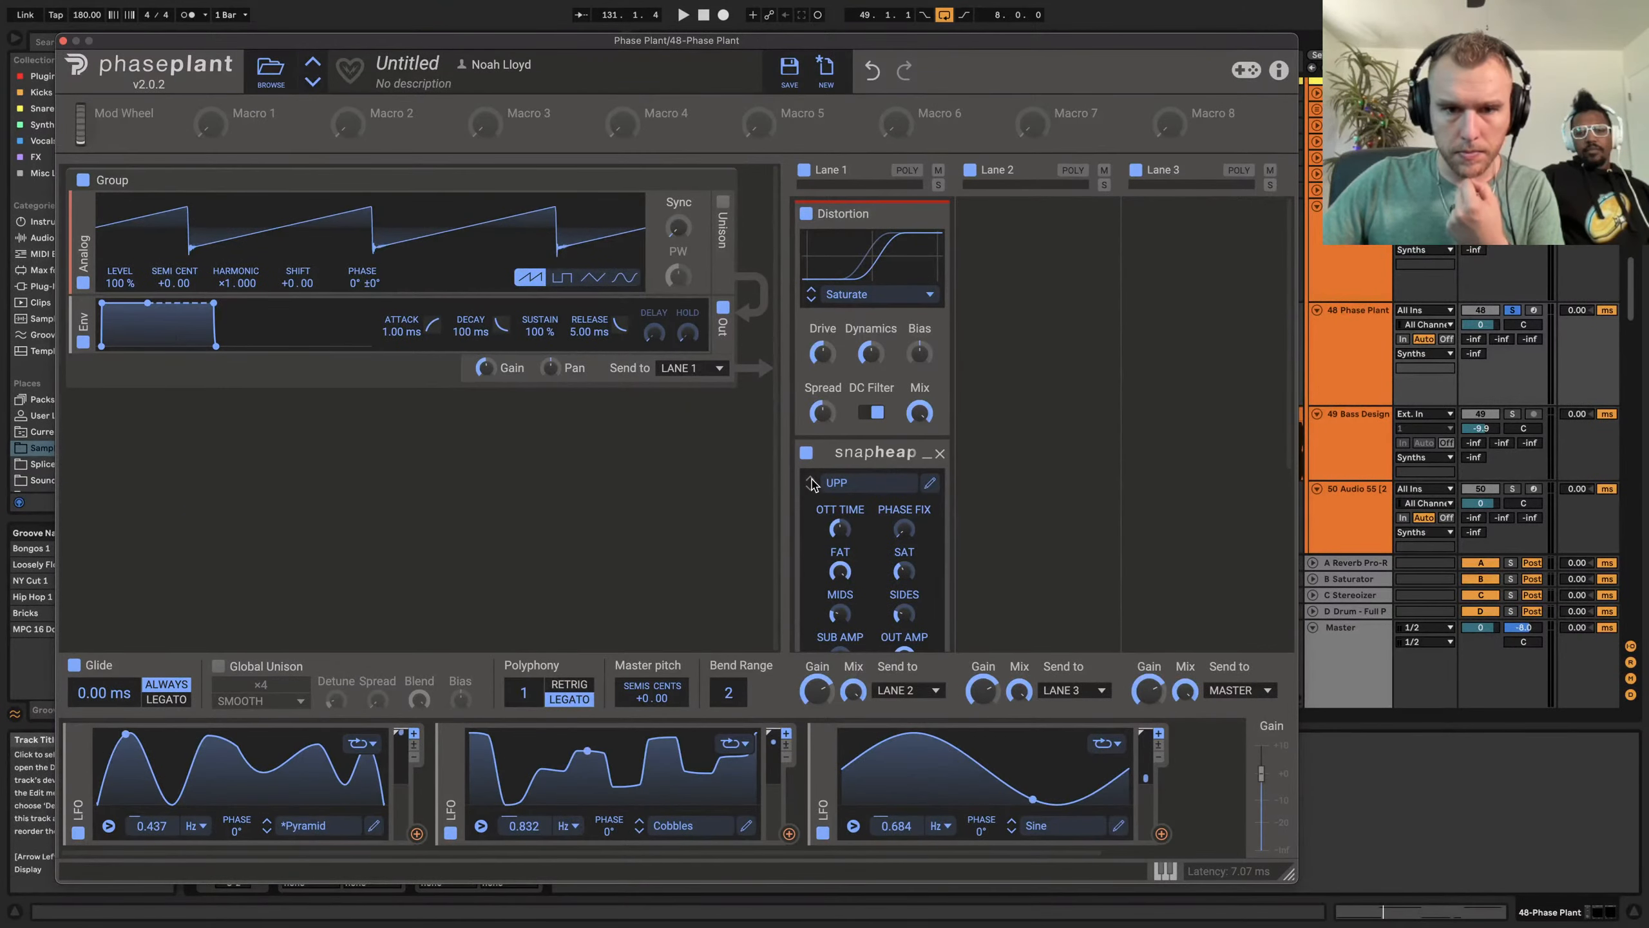
Open the Snap Heap editor and remove all the UPP preset's effects from Serial Bus 1
click(892, 490)
click(929, 481)
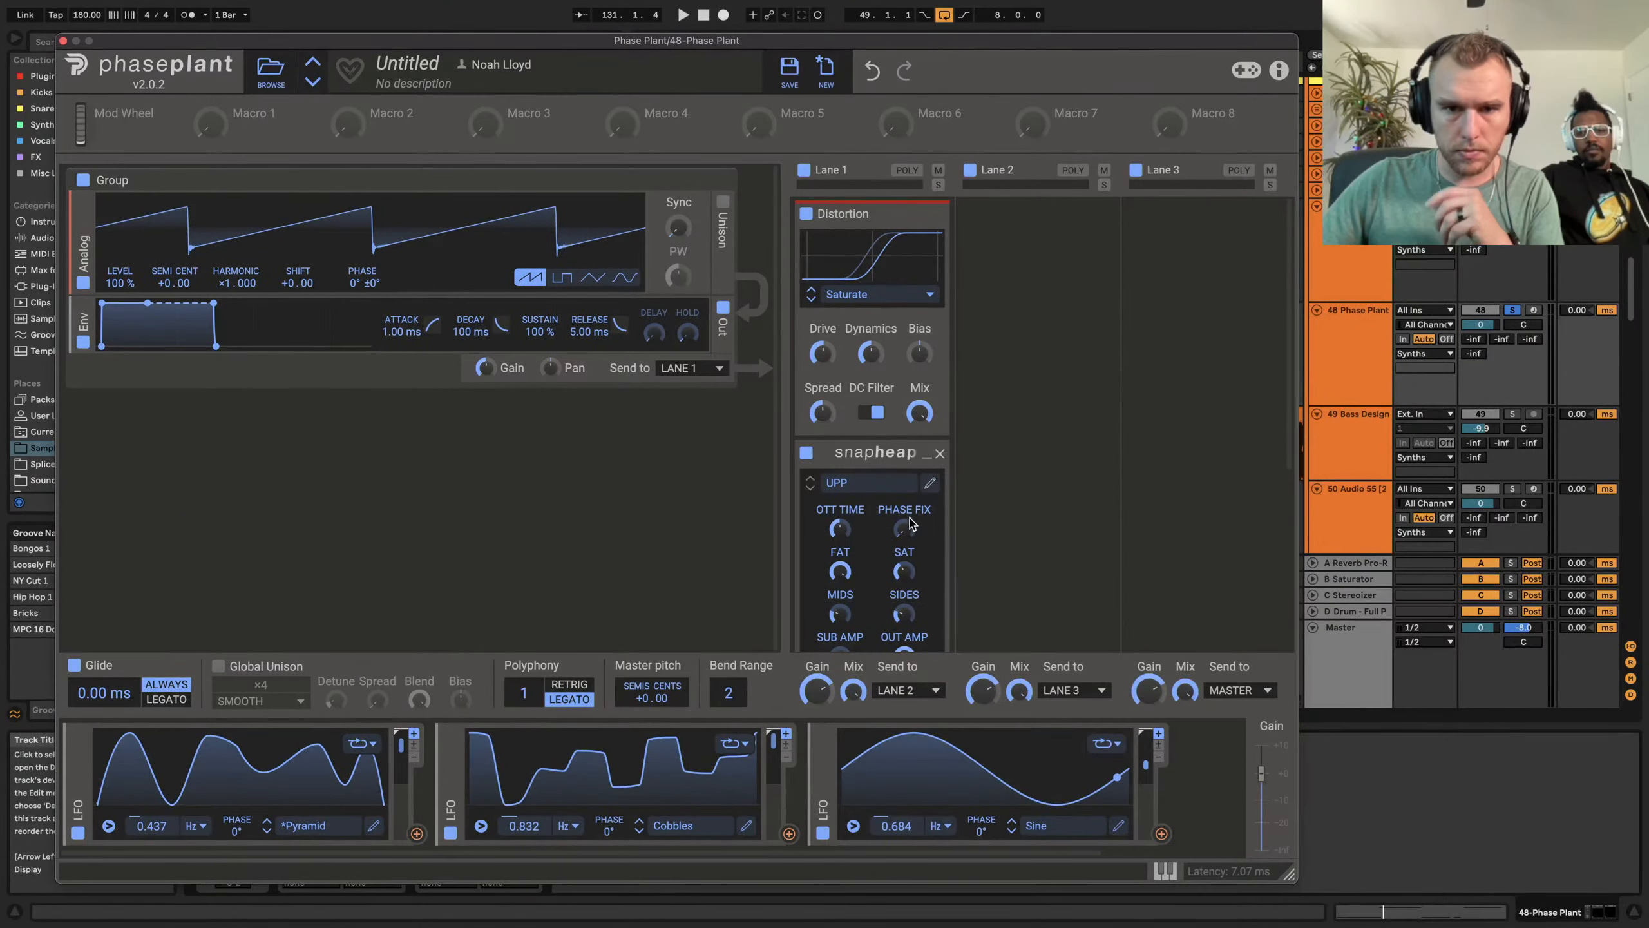
click(875, 452)
click(360, 255)
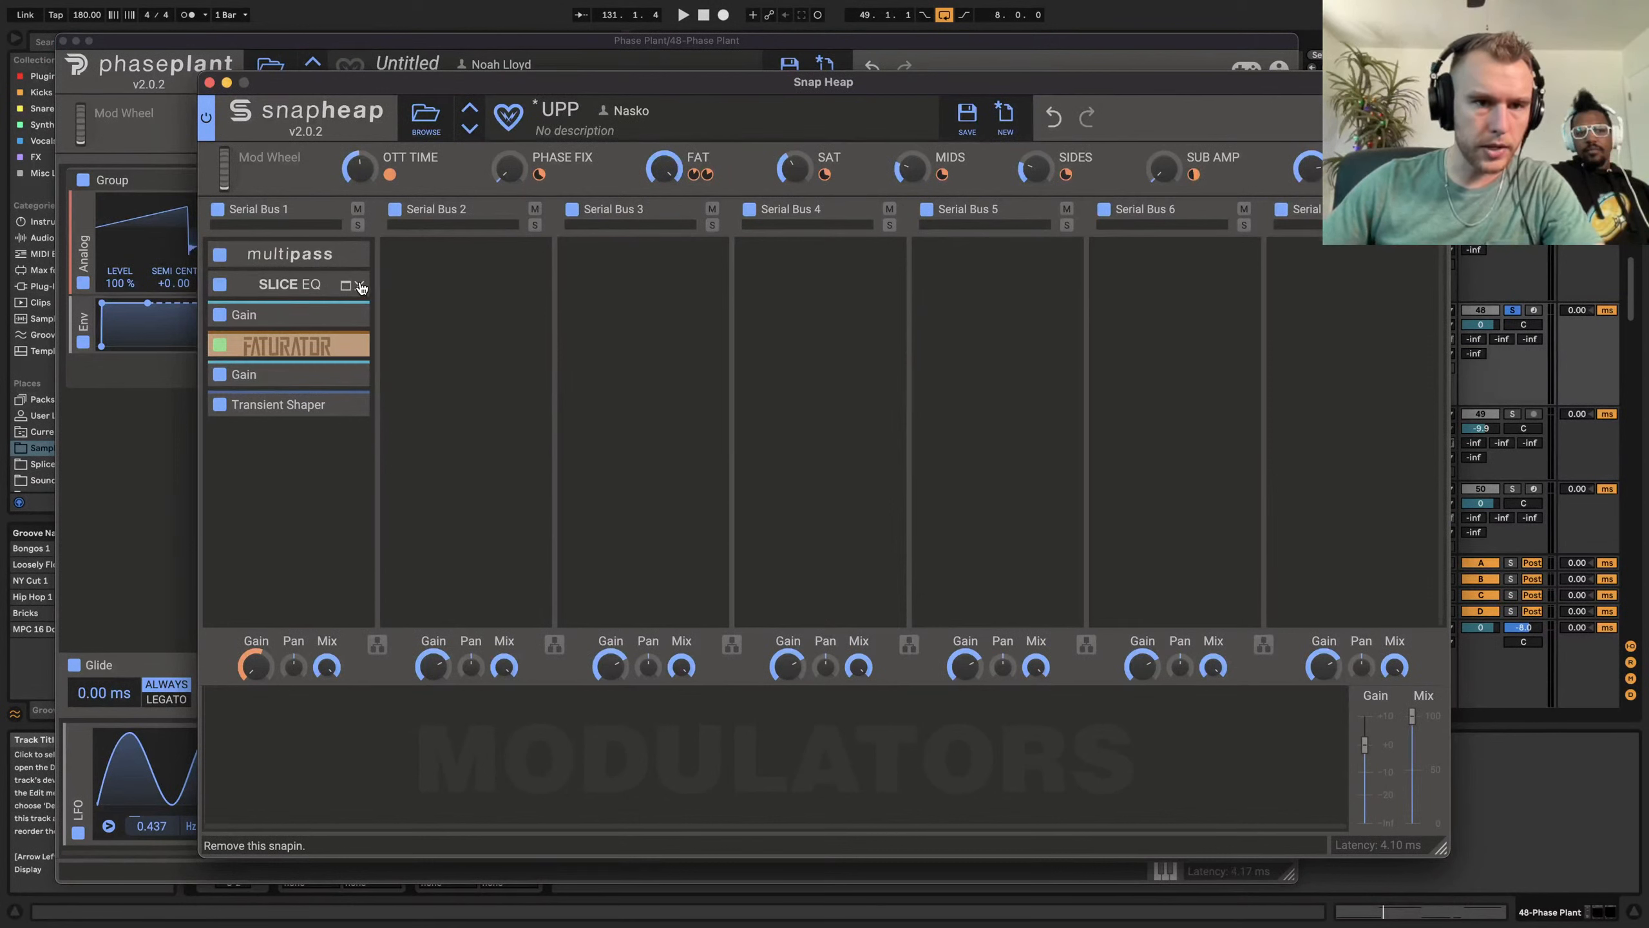
click(359, 286)
click(359, 286)
click(359, 286)
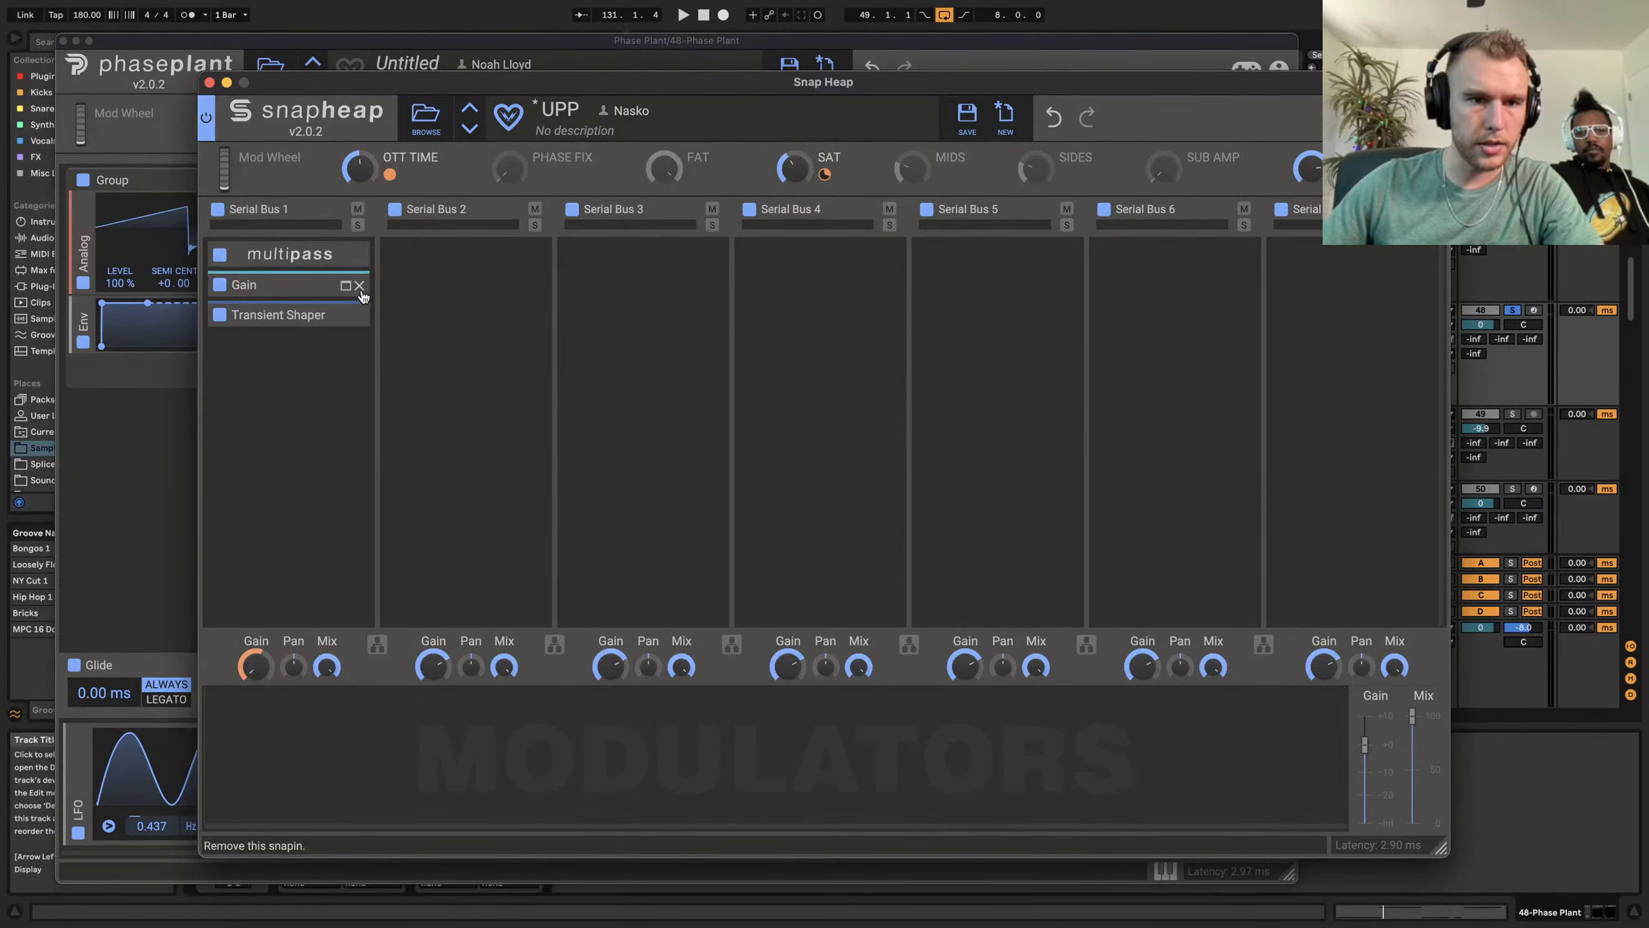
click(359, 286)
click(358, 286)
click(360, 256)
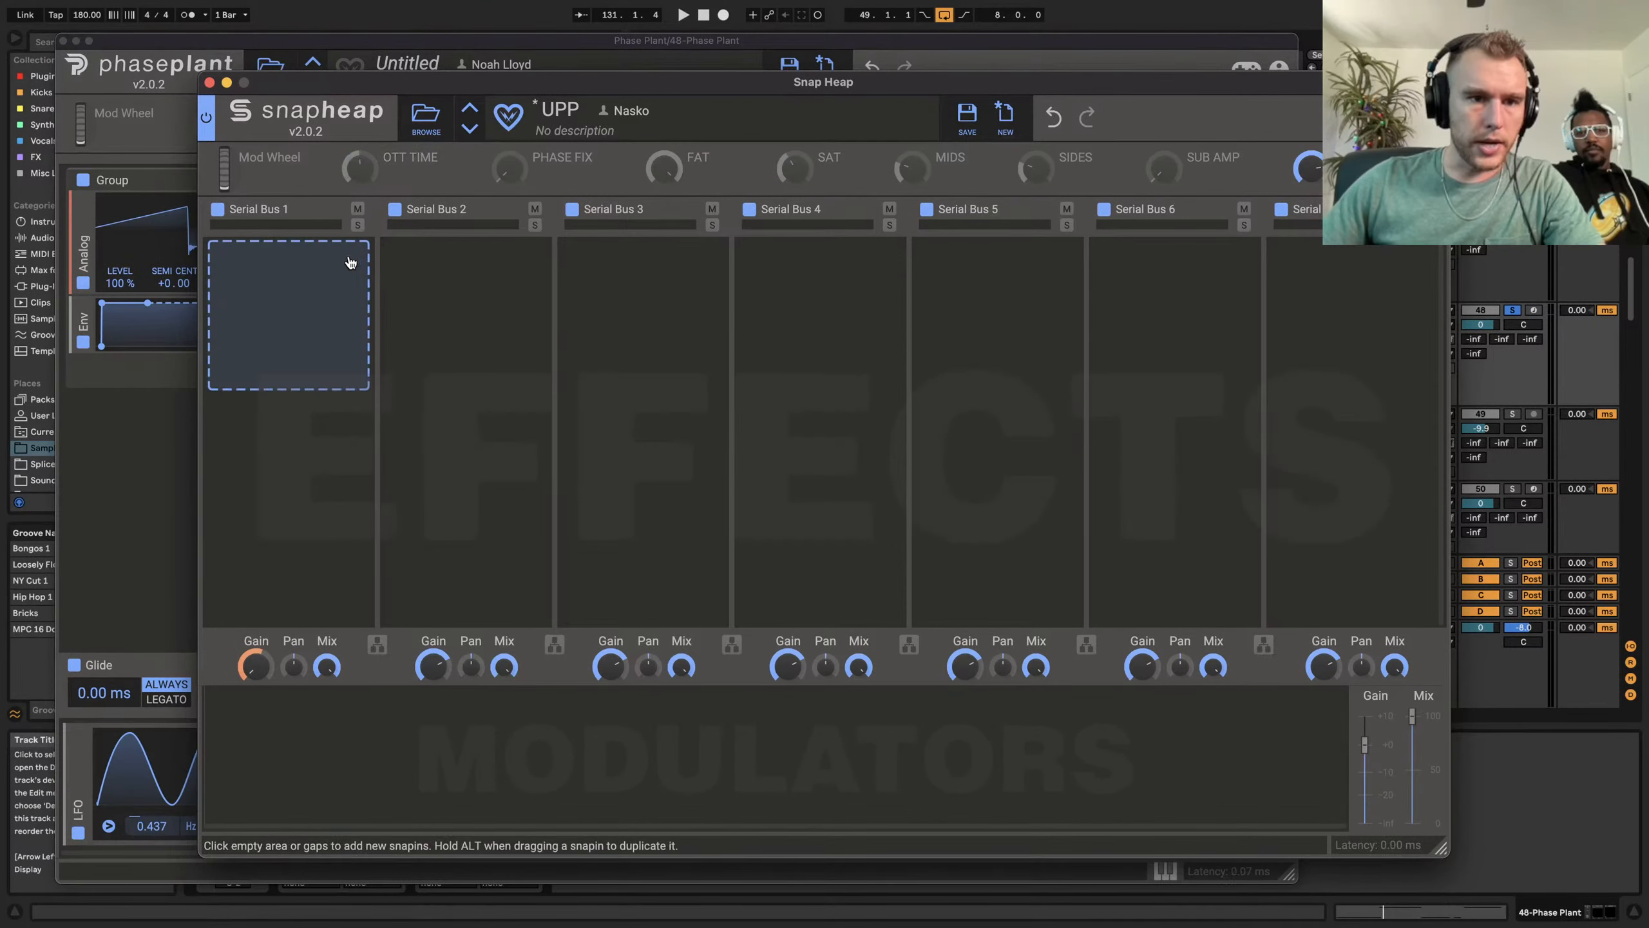
Add a Slice EQ to the emptied Serial Bus 1 and leave Serial Bus 2 empty
click(331, 277)
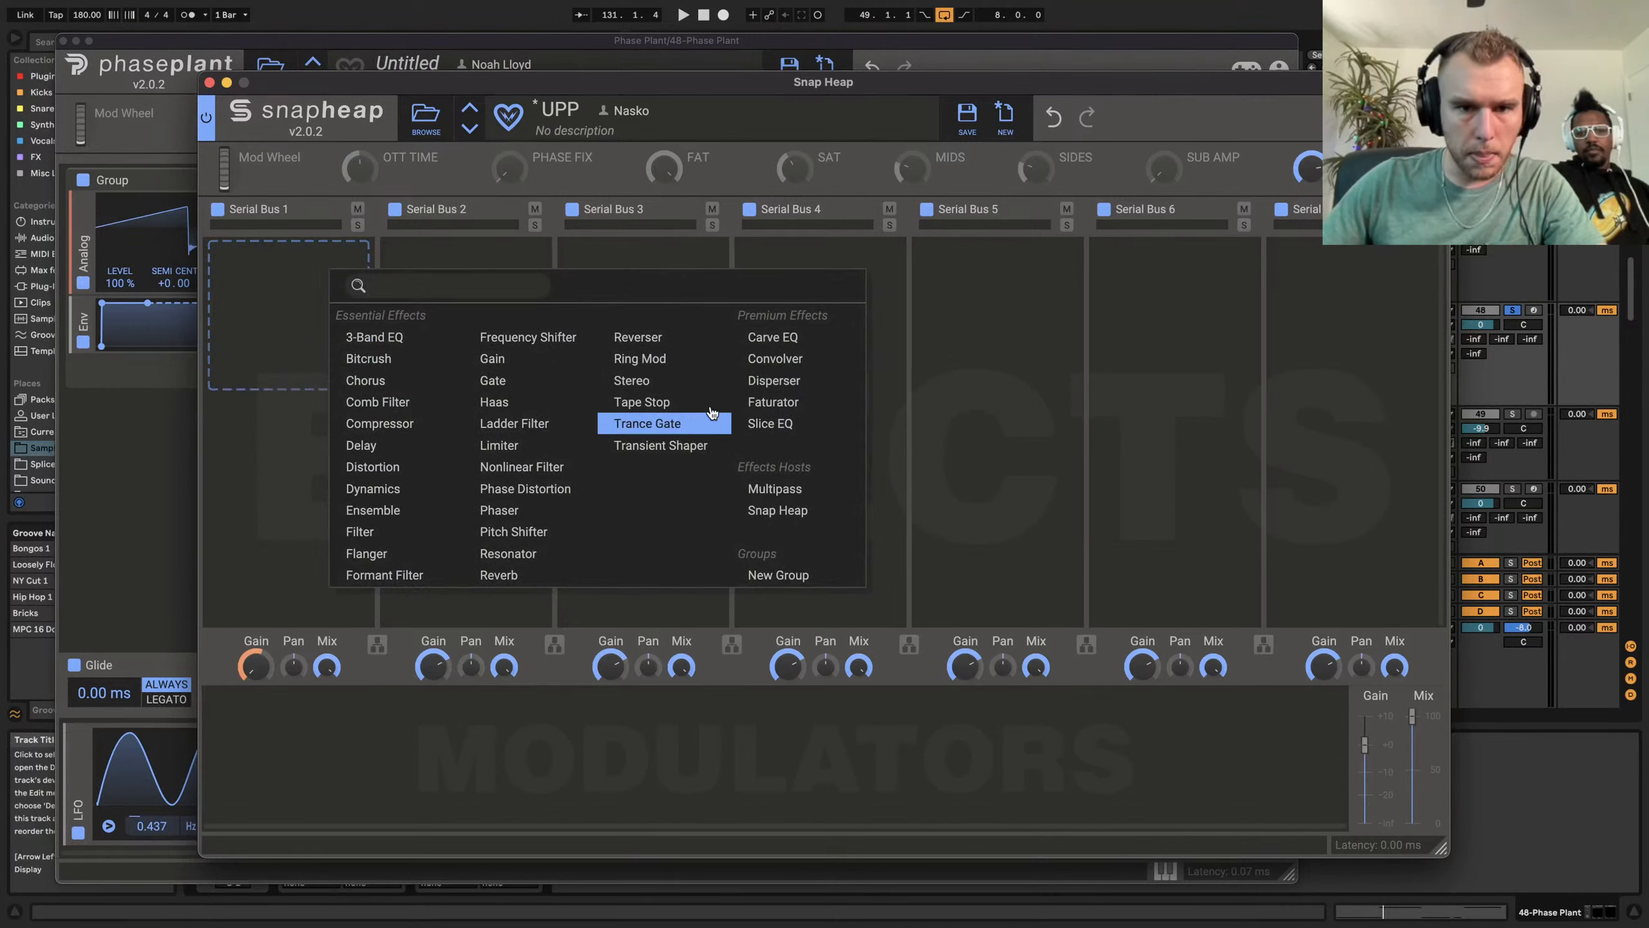
click(828, 426)
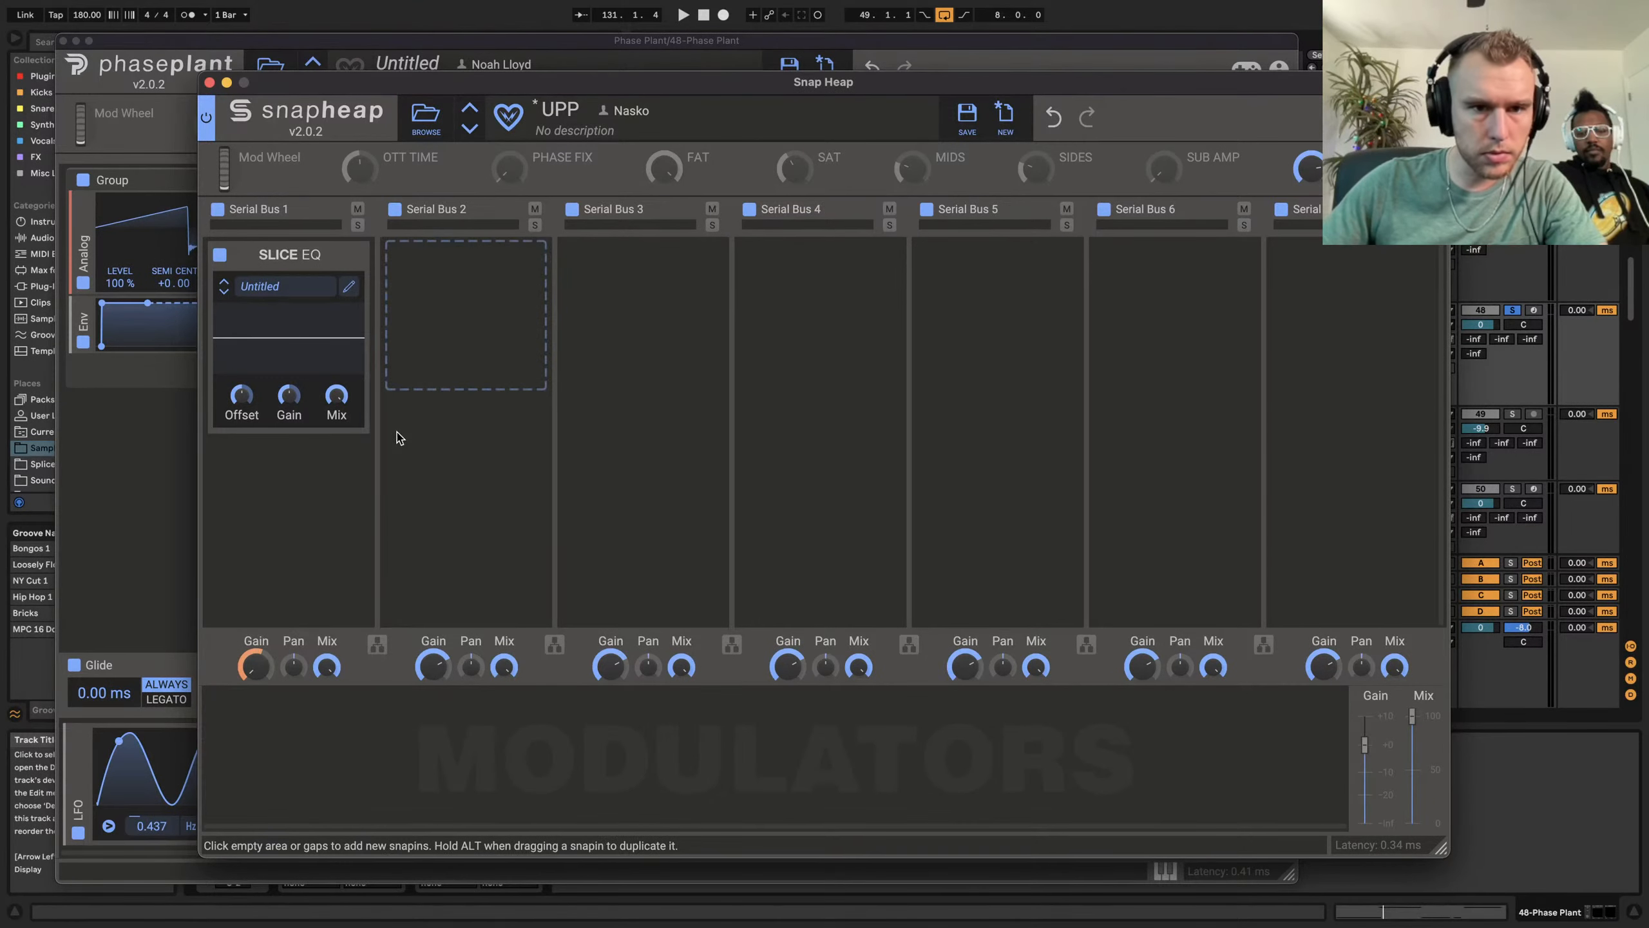
click(535, 301)
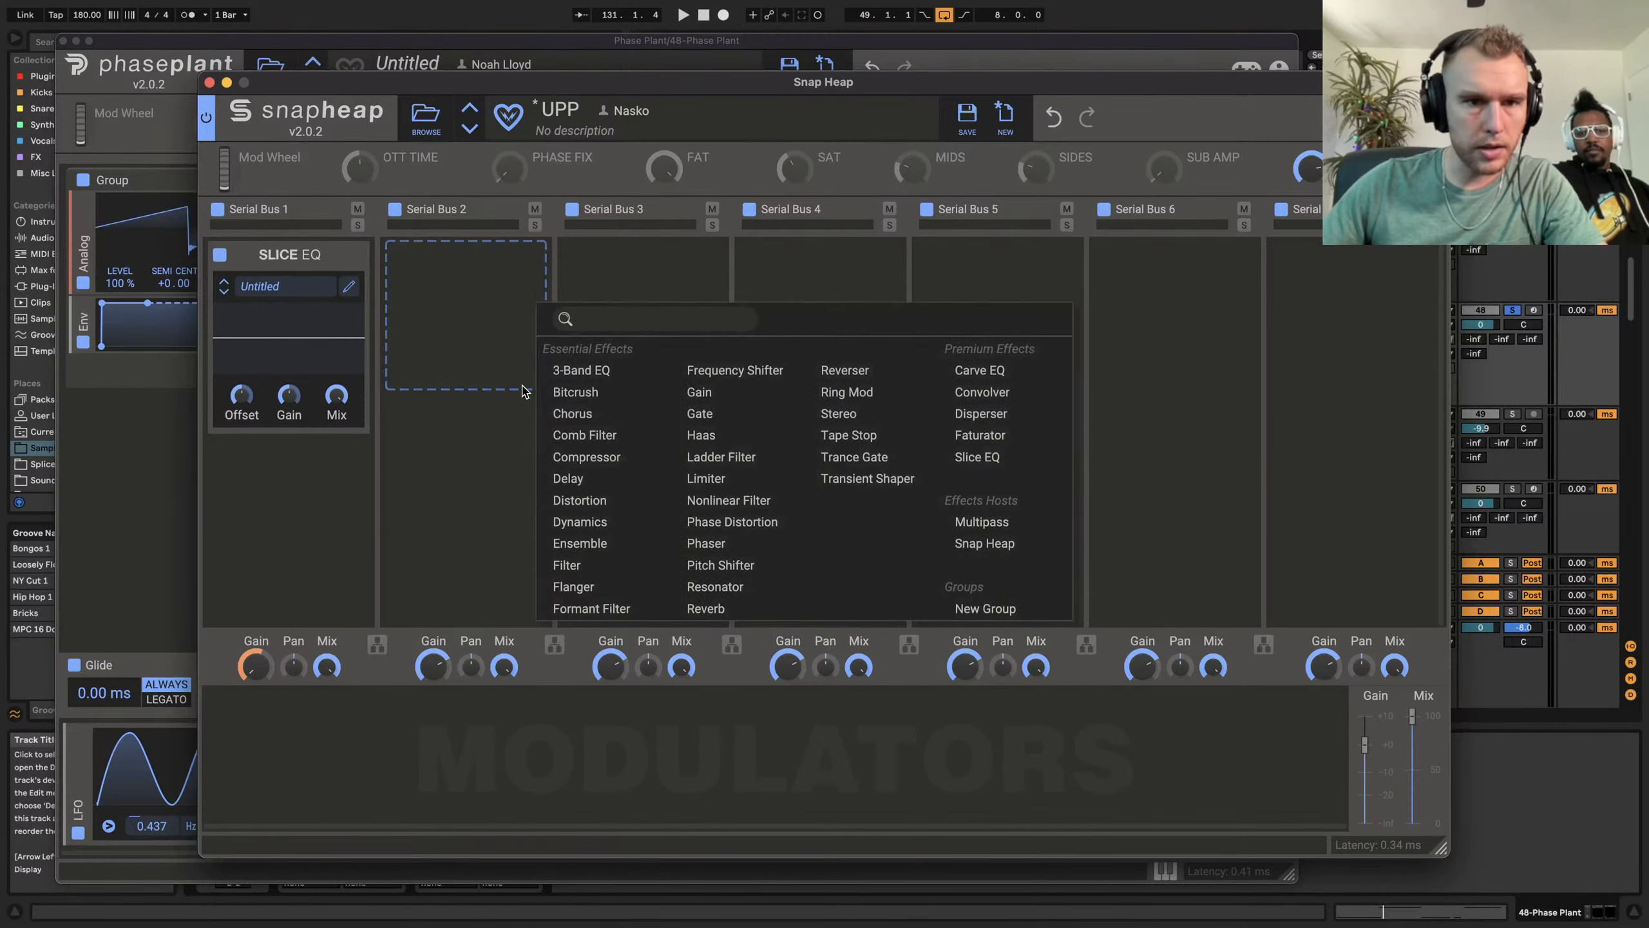
click(492, 336)
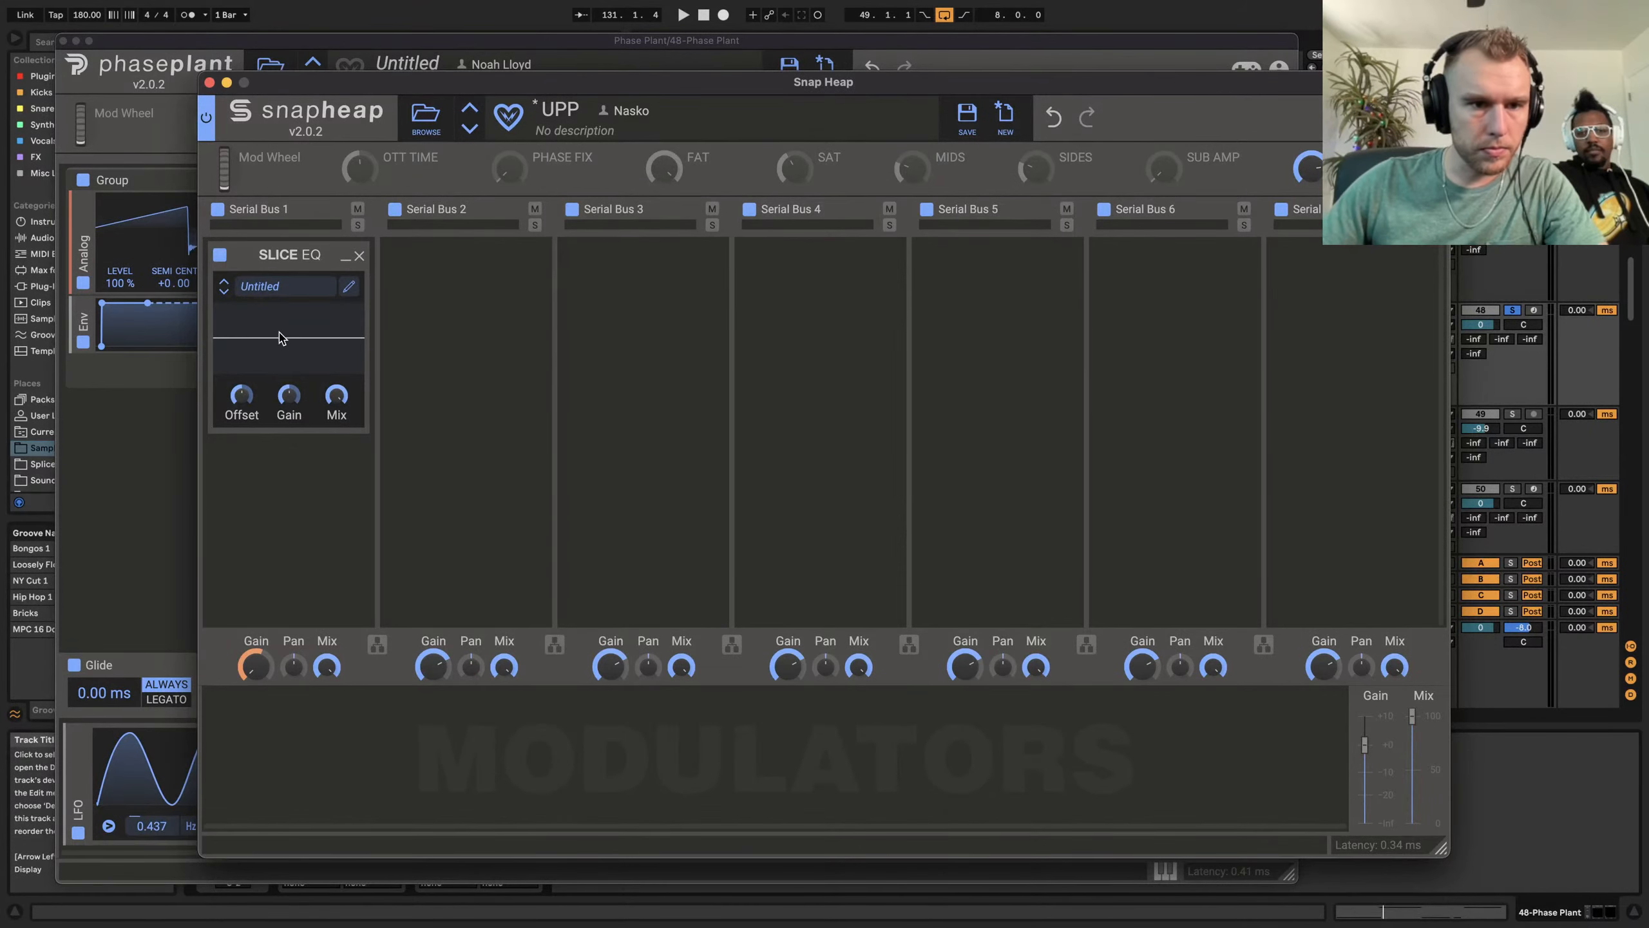
Shape the Slice EQ curve with alternating peak boosts and cuts between about 120 Hz and 1.3 kHz, and close its editor
click(350, 288)
click(489, 495)
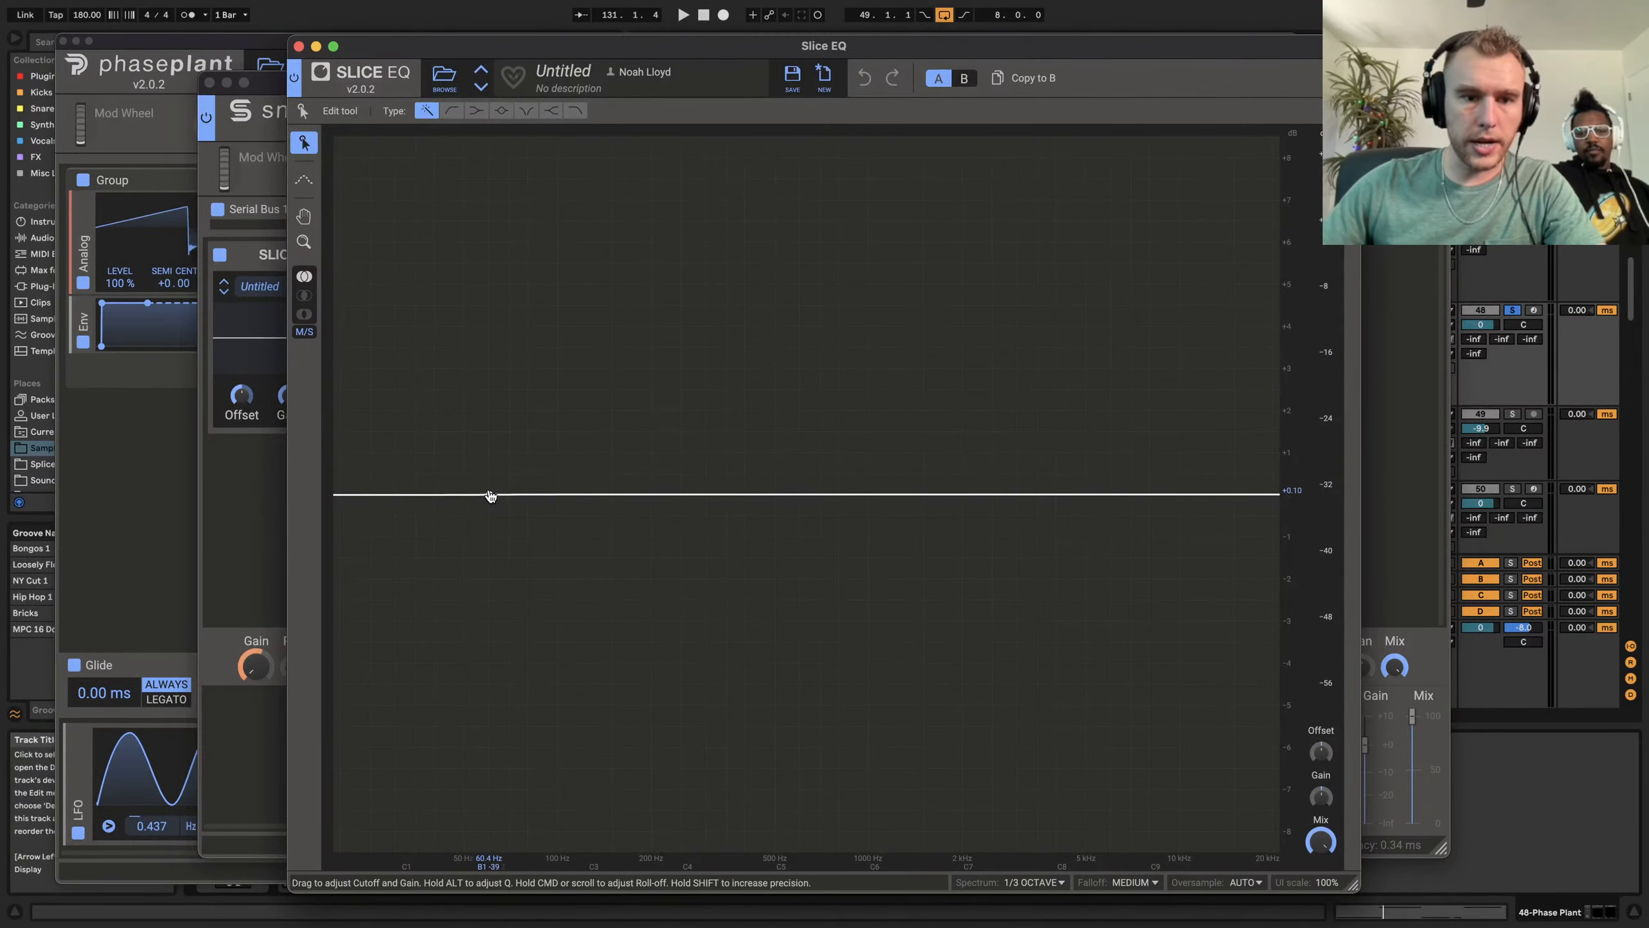
drag(587, 494, 579, 185)
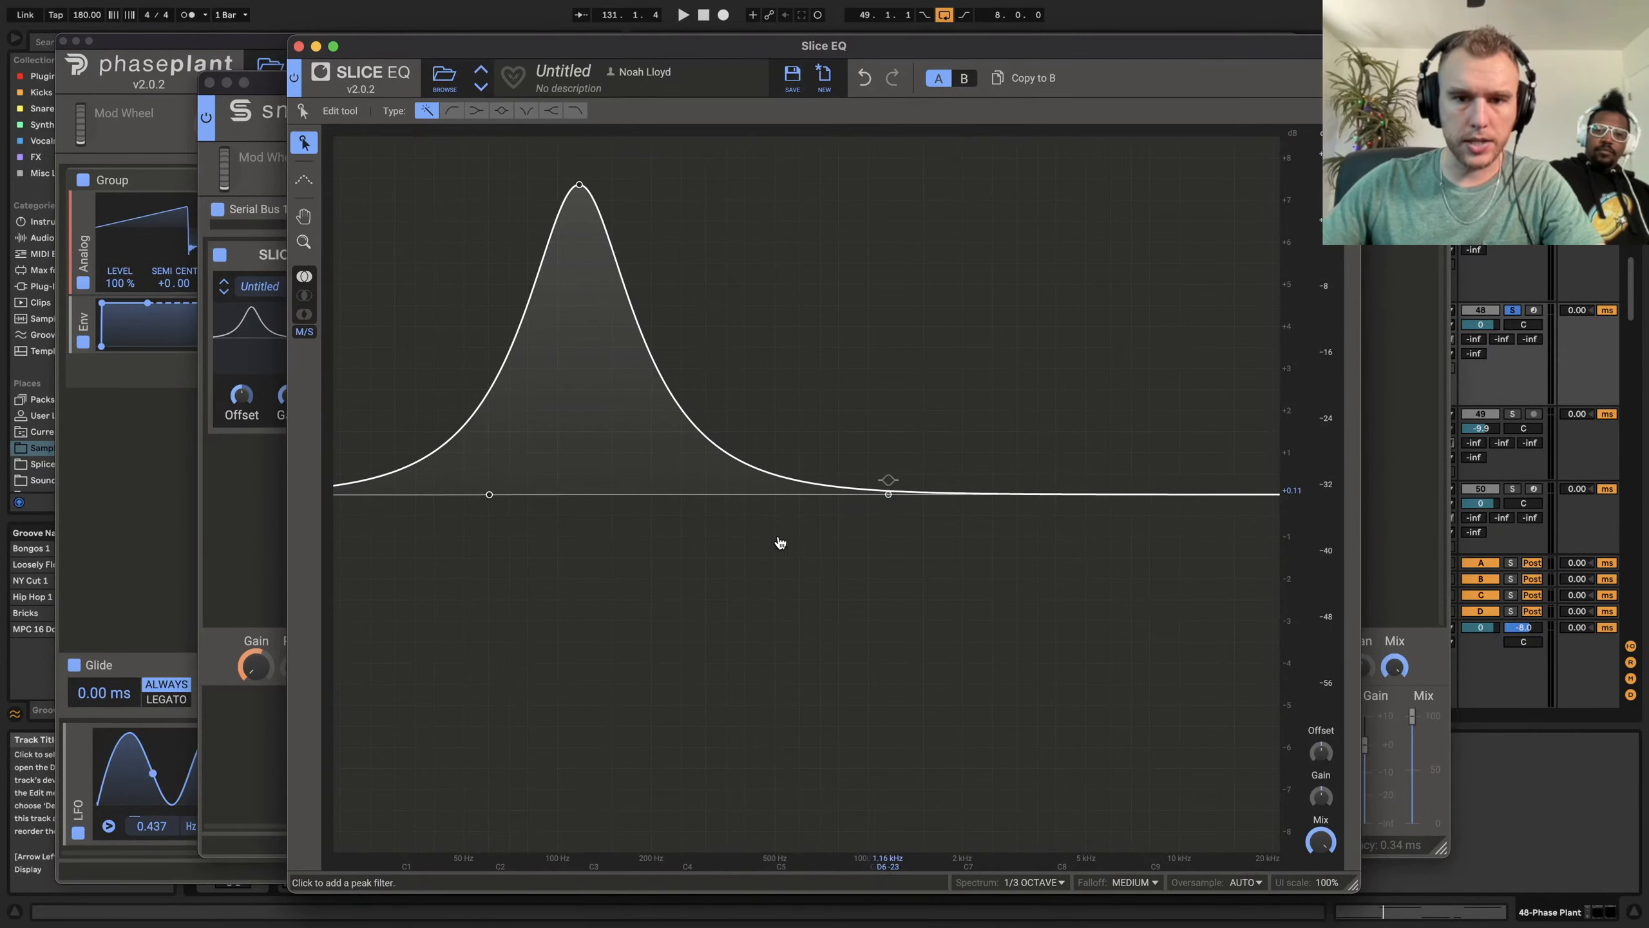
drag(780, 542, 698, 815)
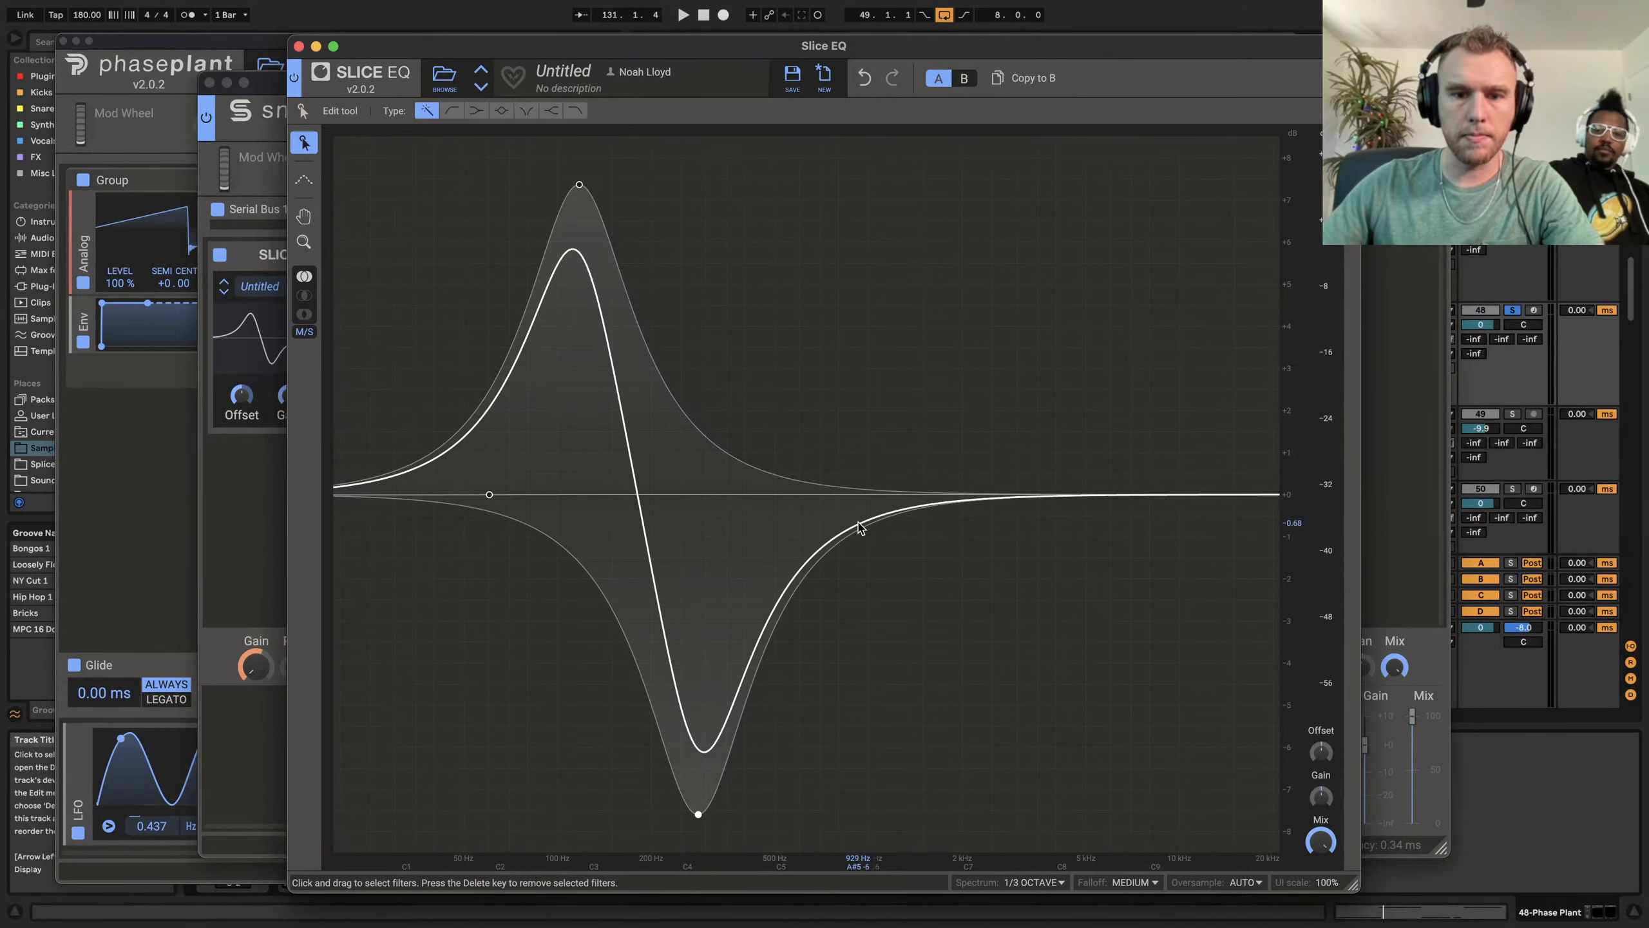
drag(844, 494, 801, 261)
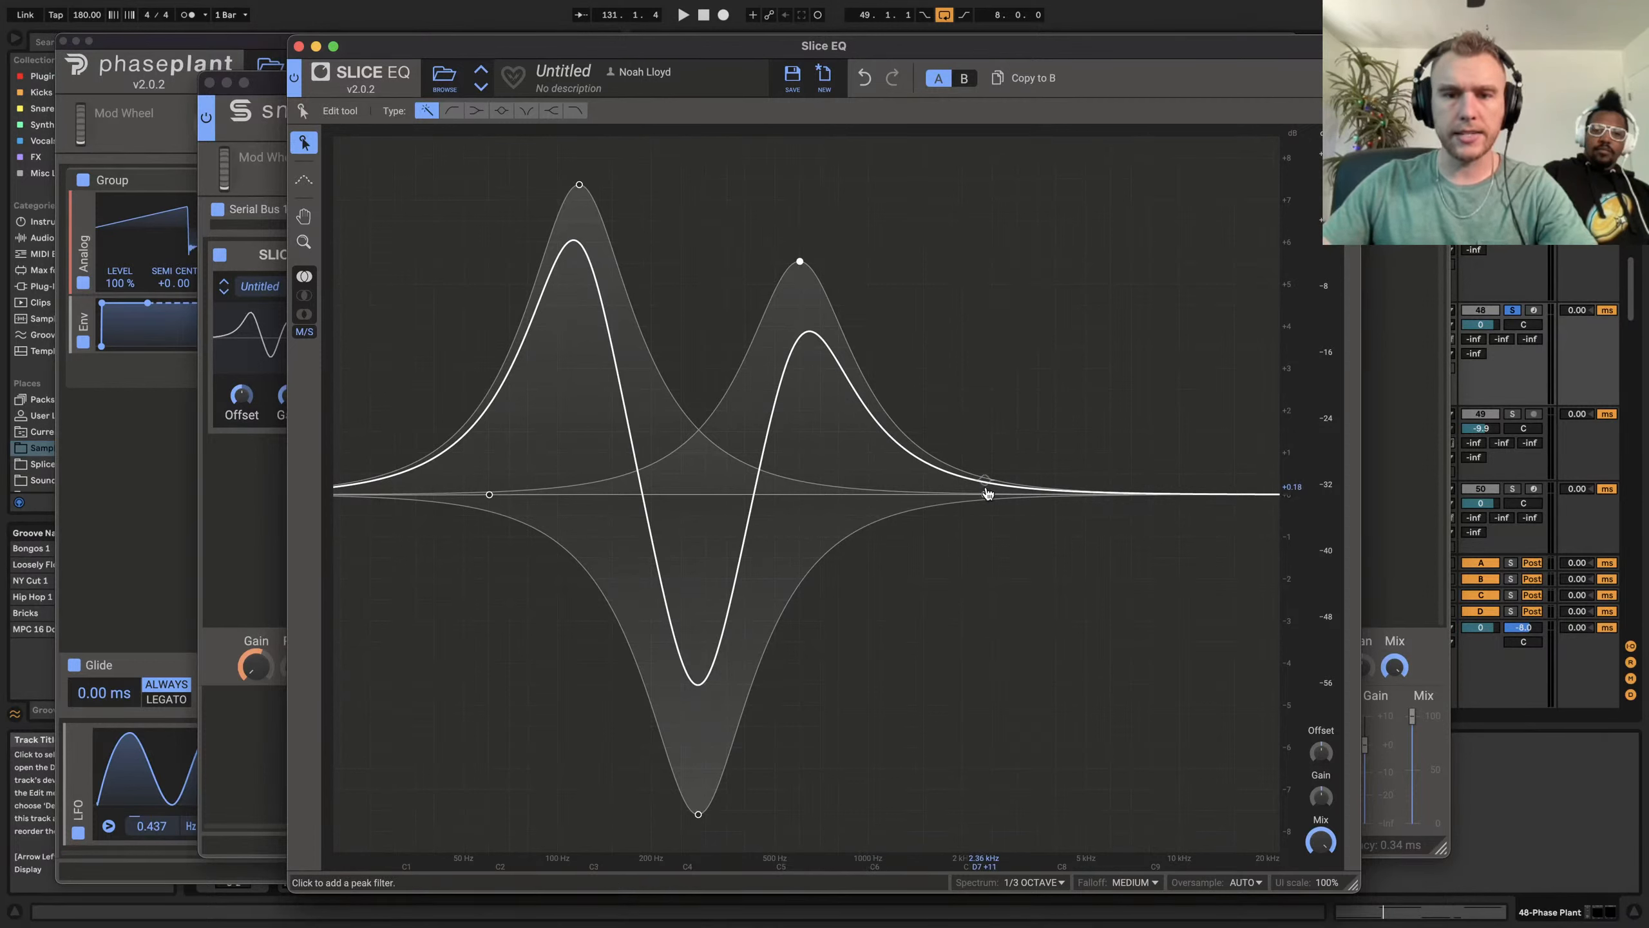
drag(1029, 495, 912, 750)
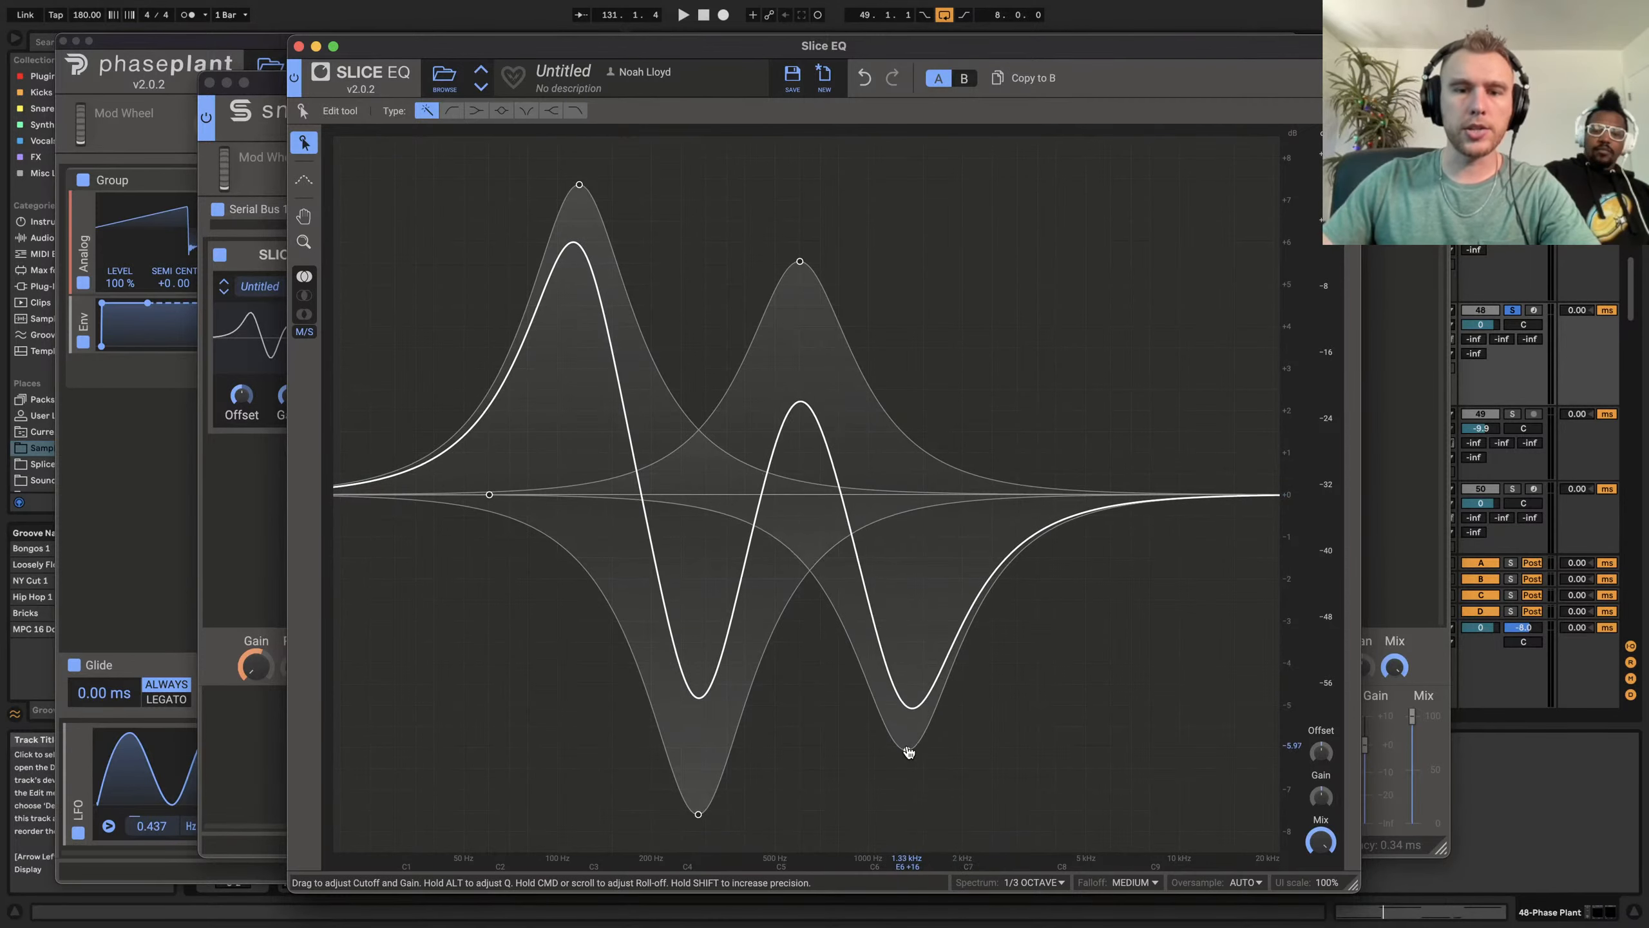
click(299, 47)
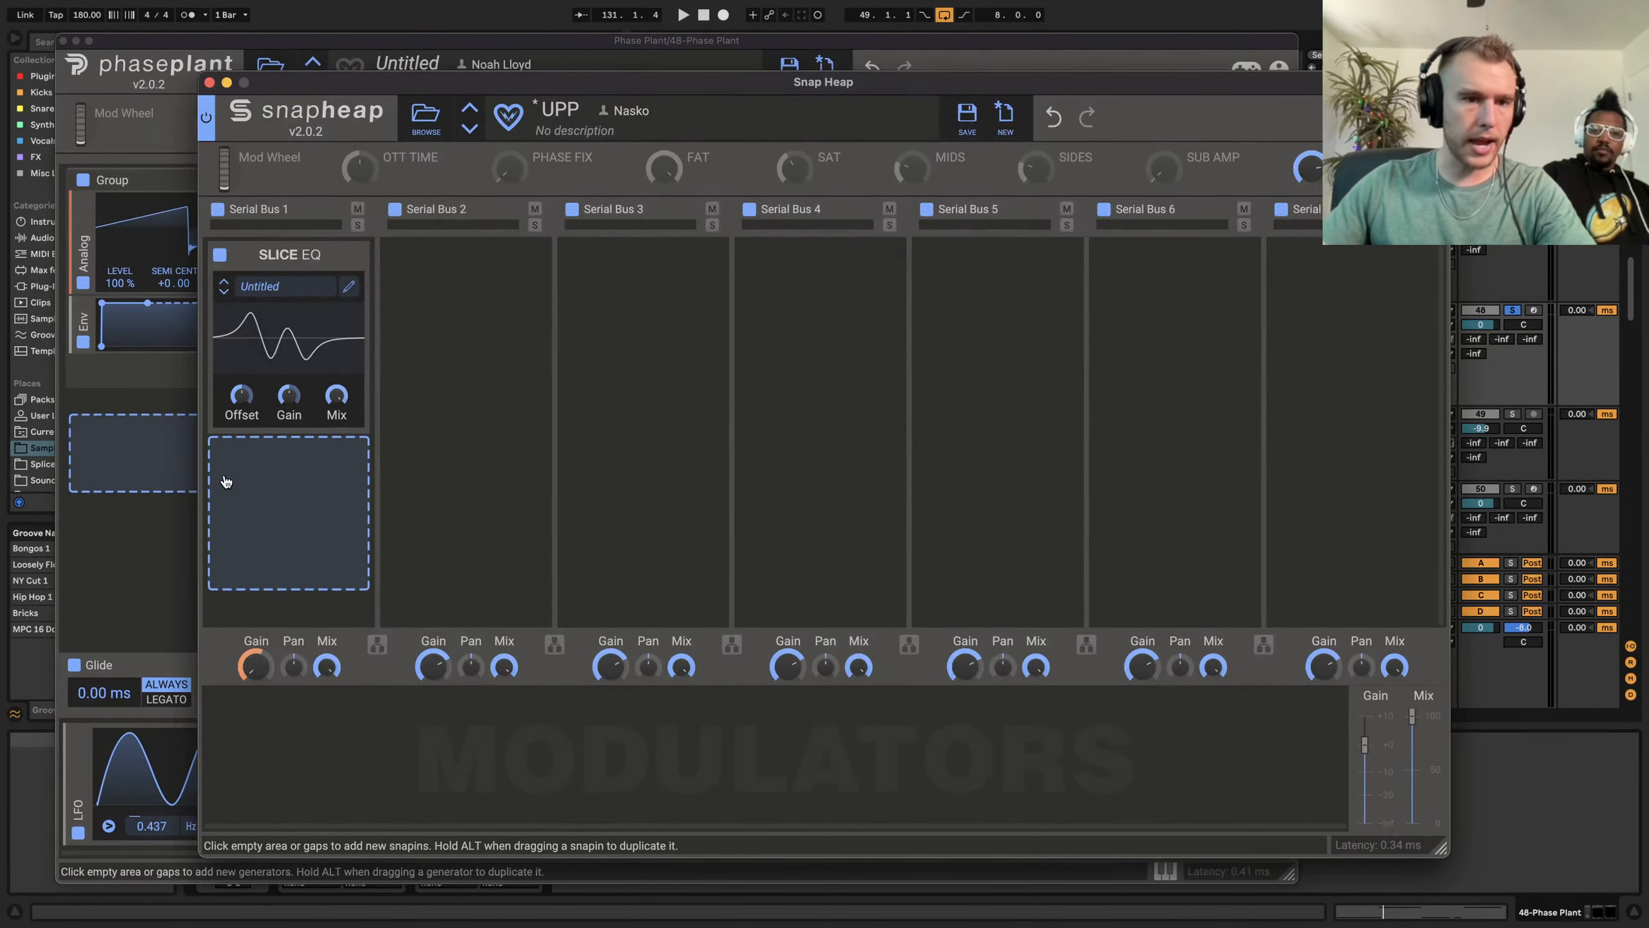
Add a Faturator below the Slice EQ, audition the chain, and lower the Slice EQ's Offset
click(226, 481)
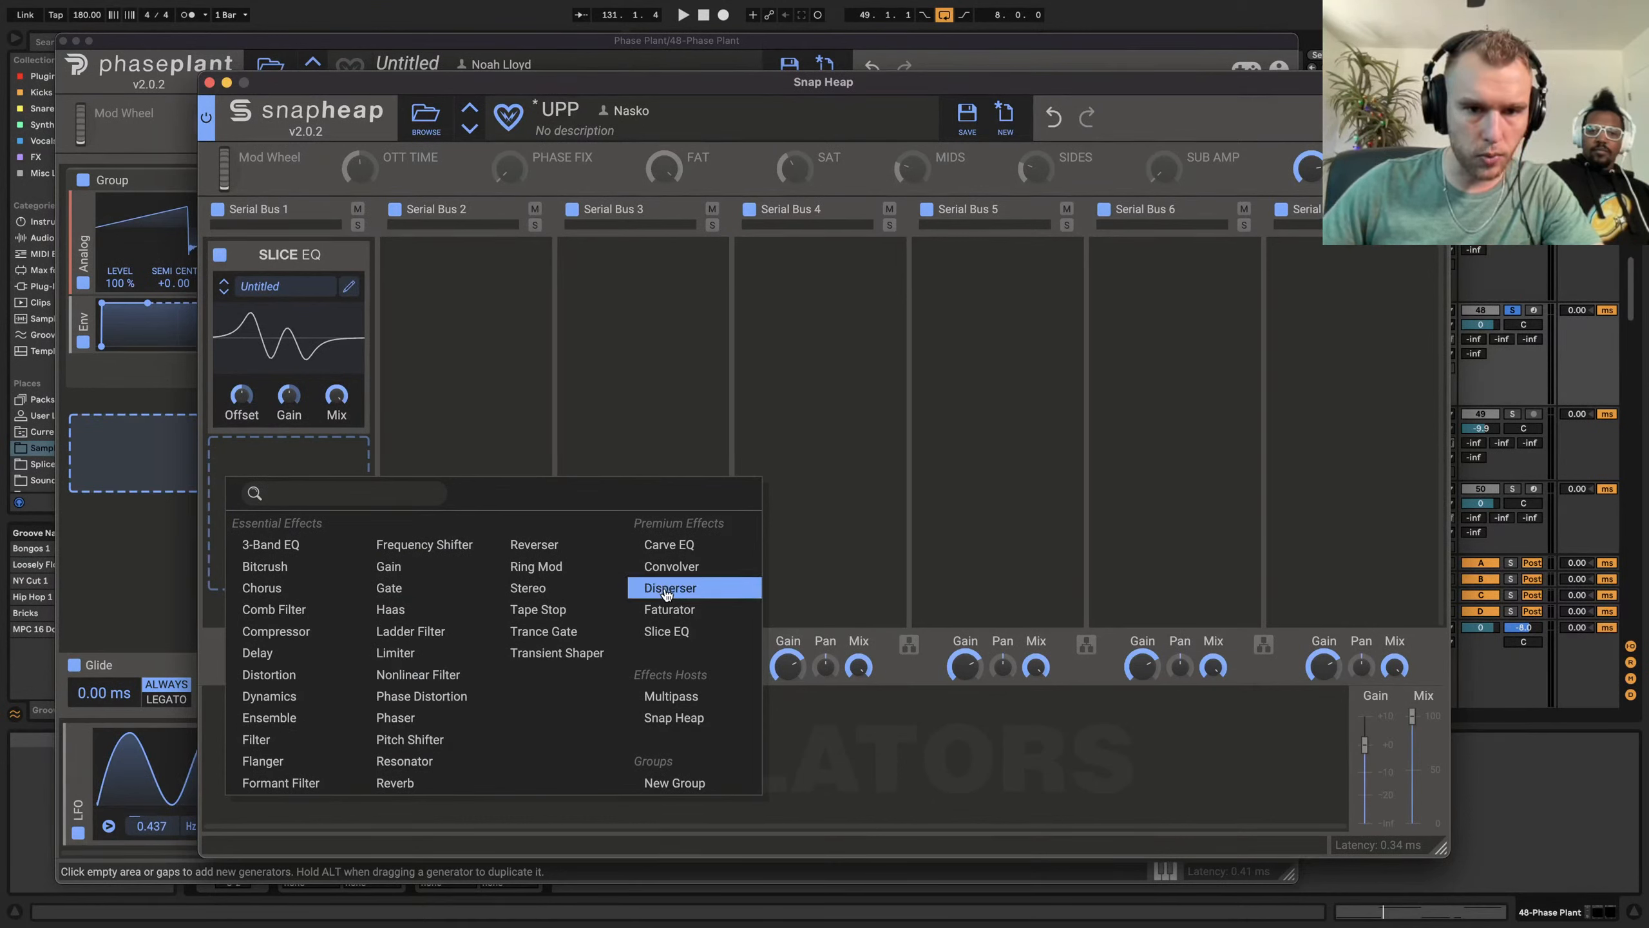
click(672, 609)
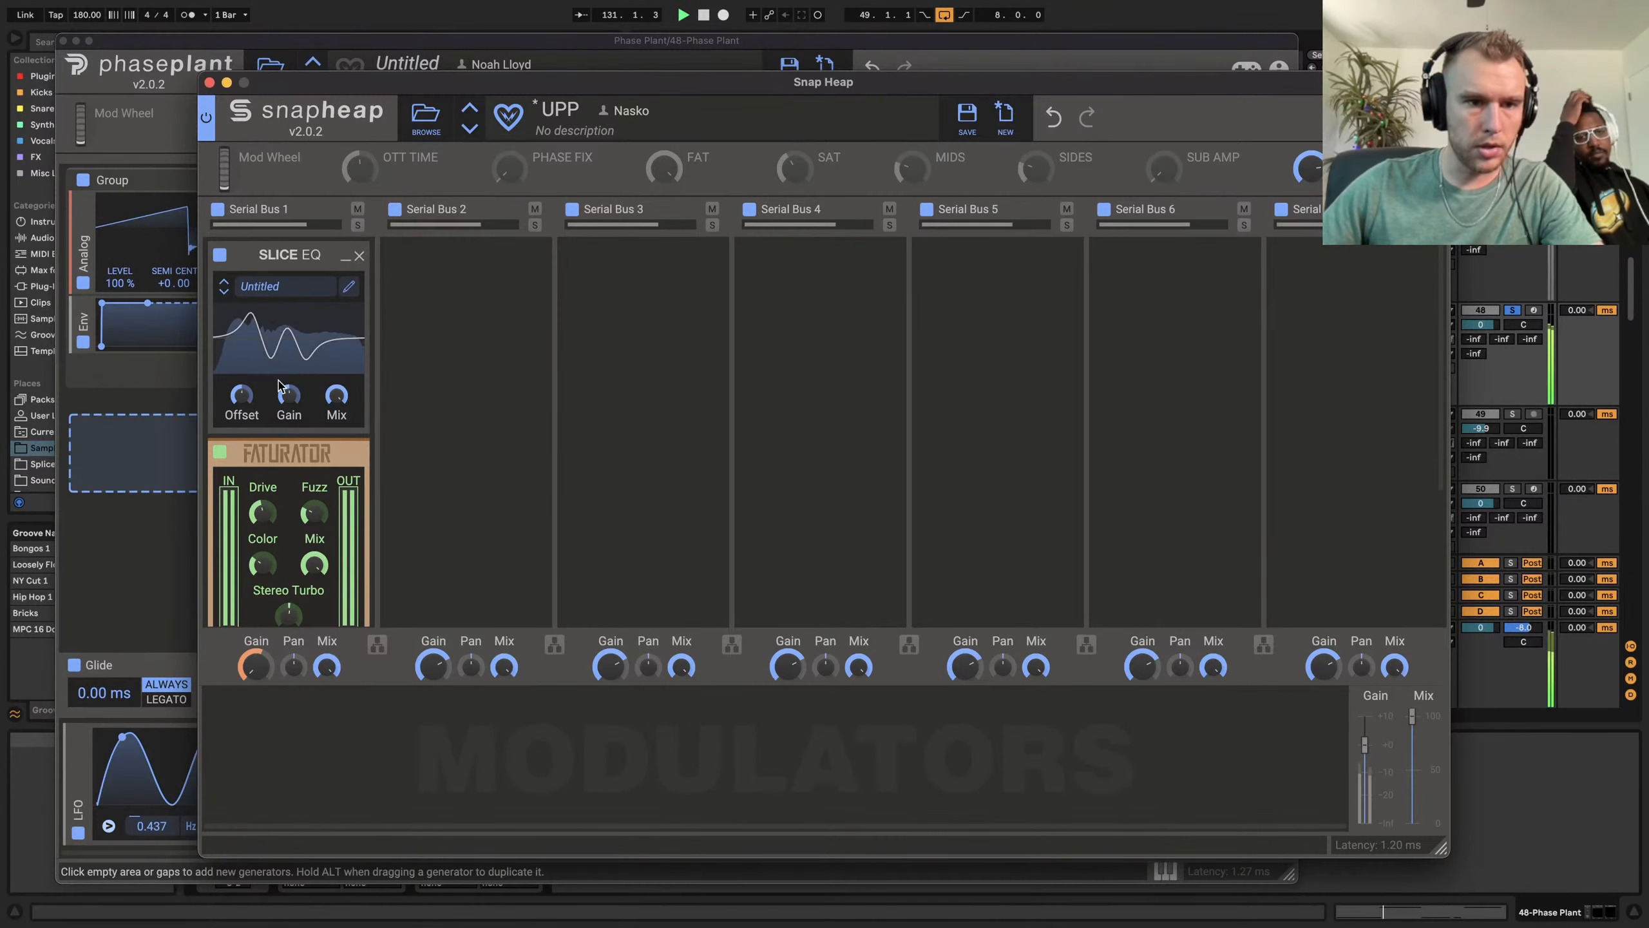
key(space)
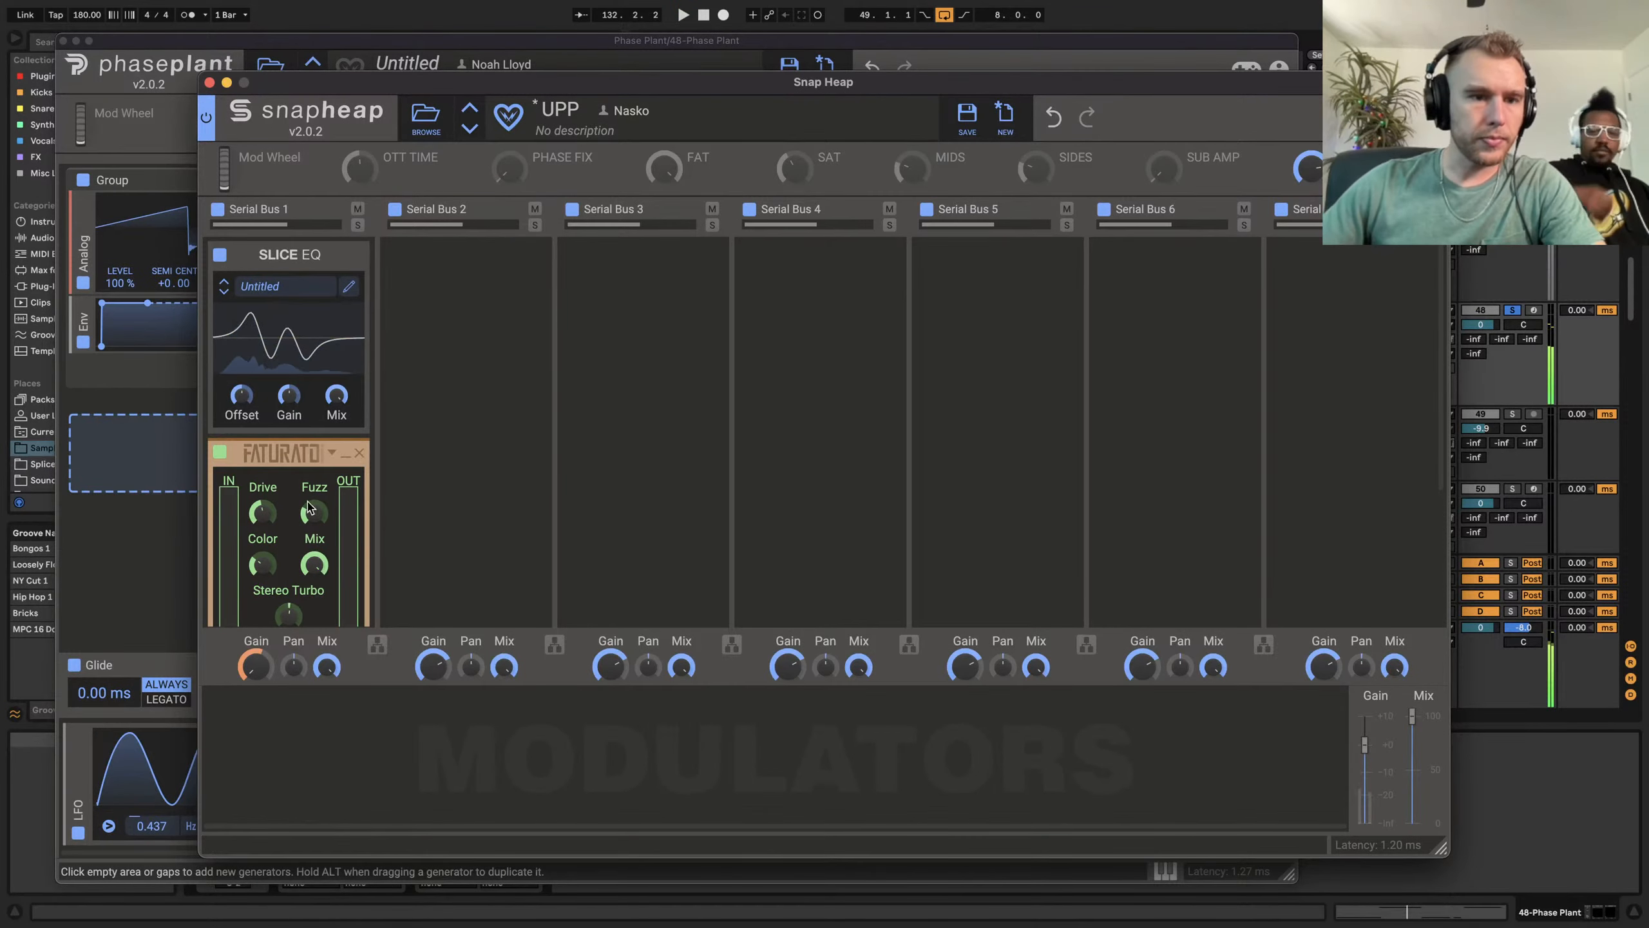
drag(241, 395, 242, 409)
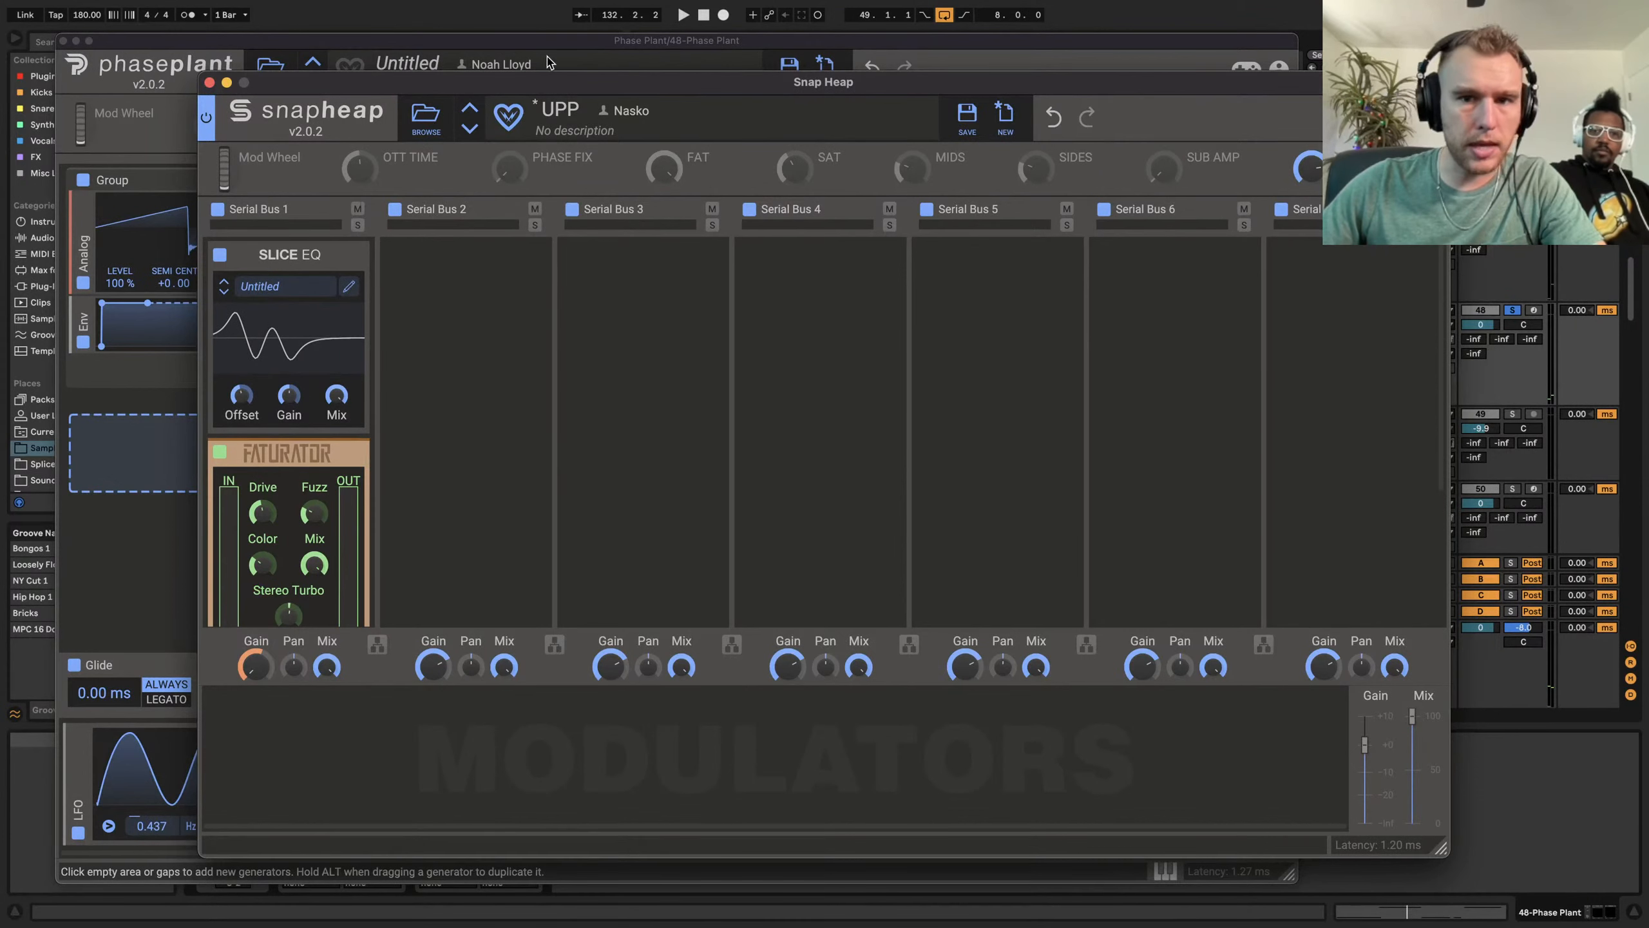
Rename the OTT TIME macro to Mod 1
right_click(370, 174)
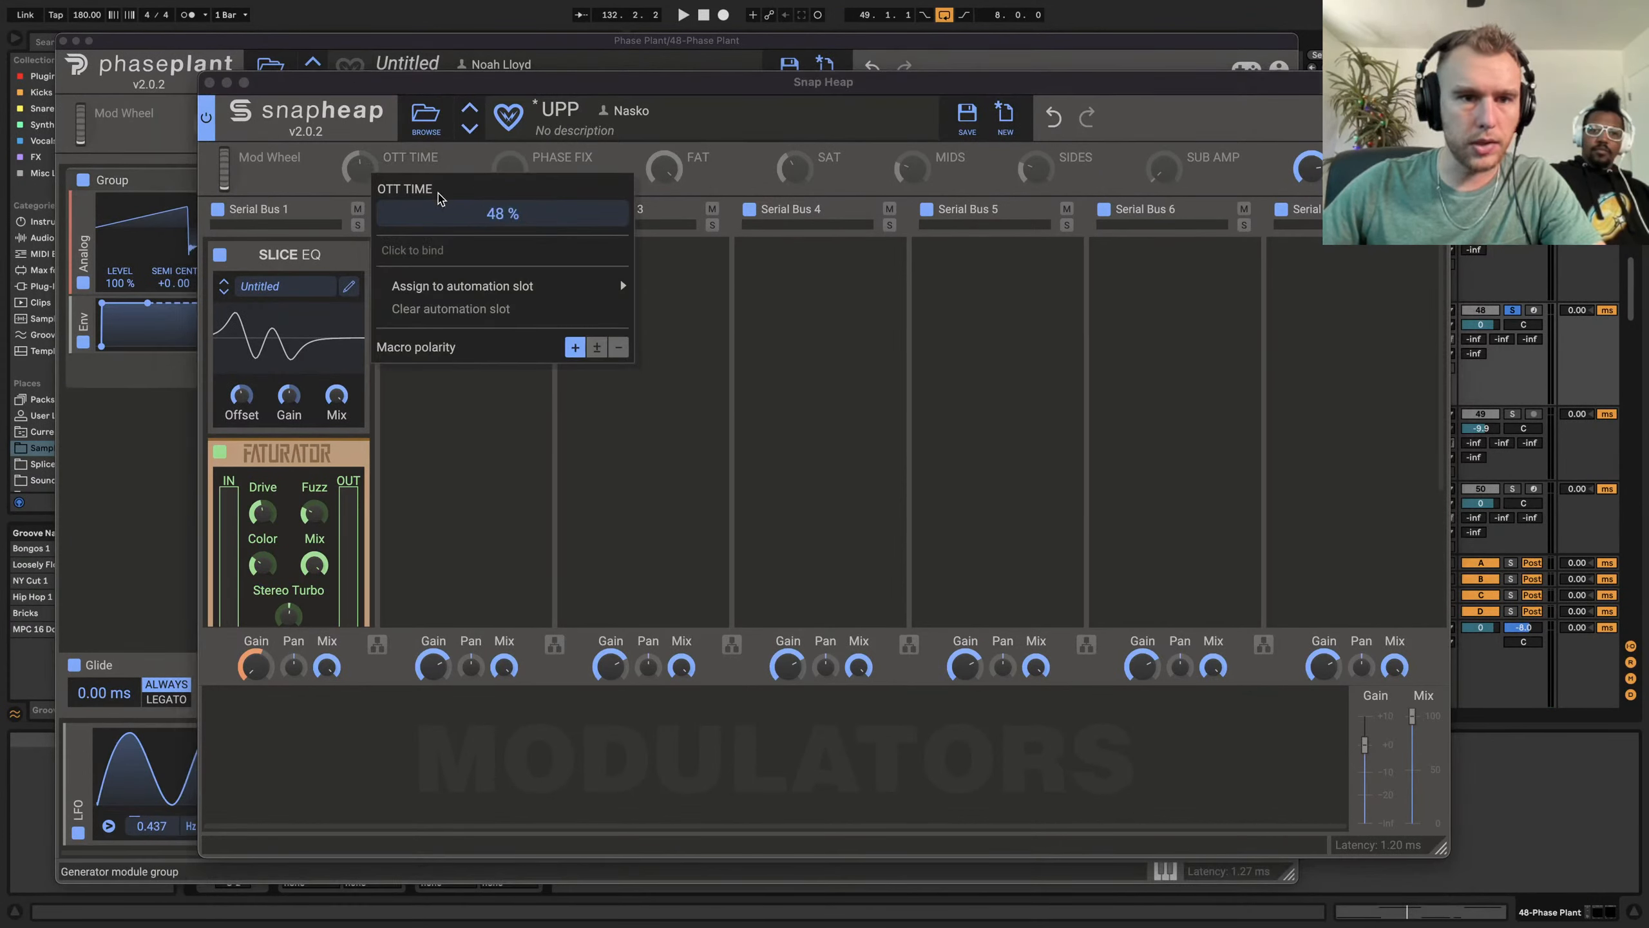
click(376, 156)
double_click(420, 157)
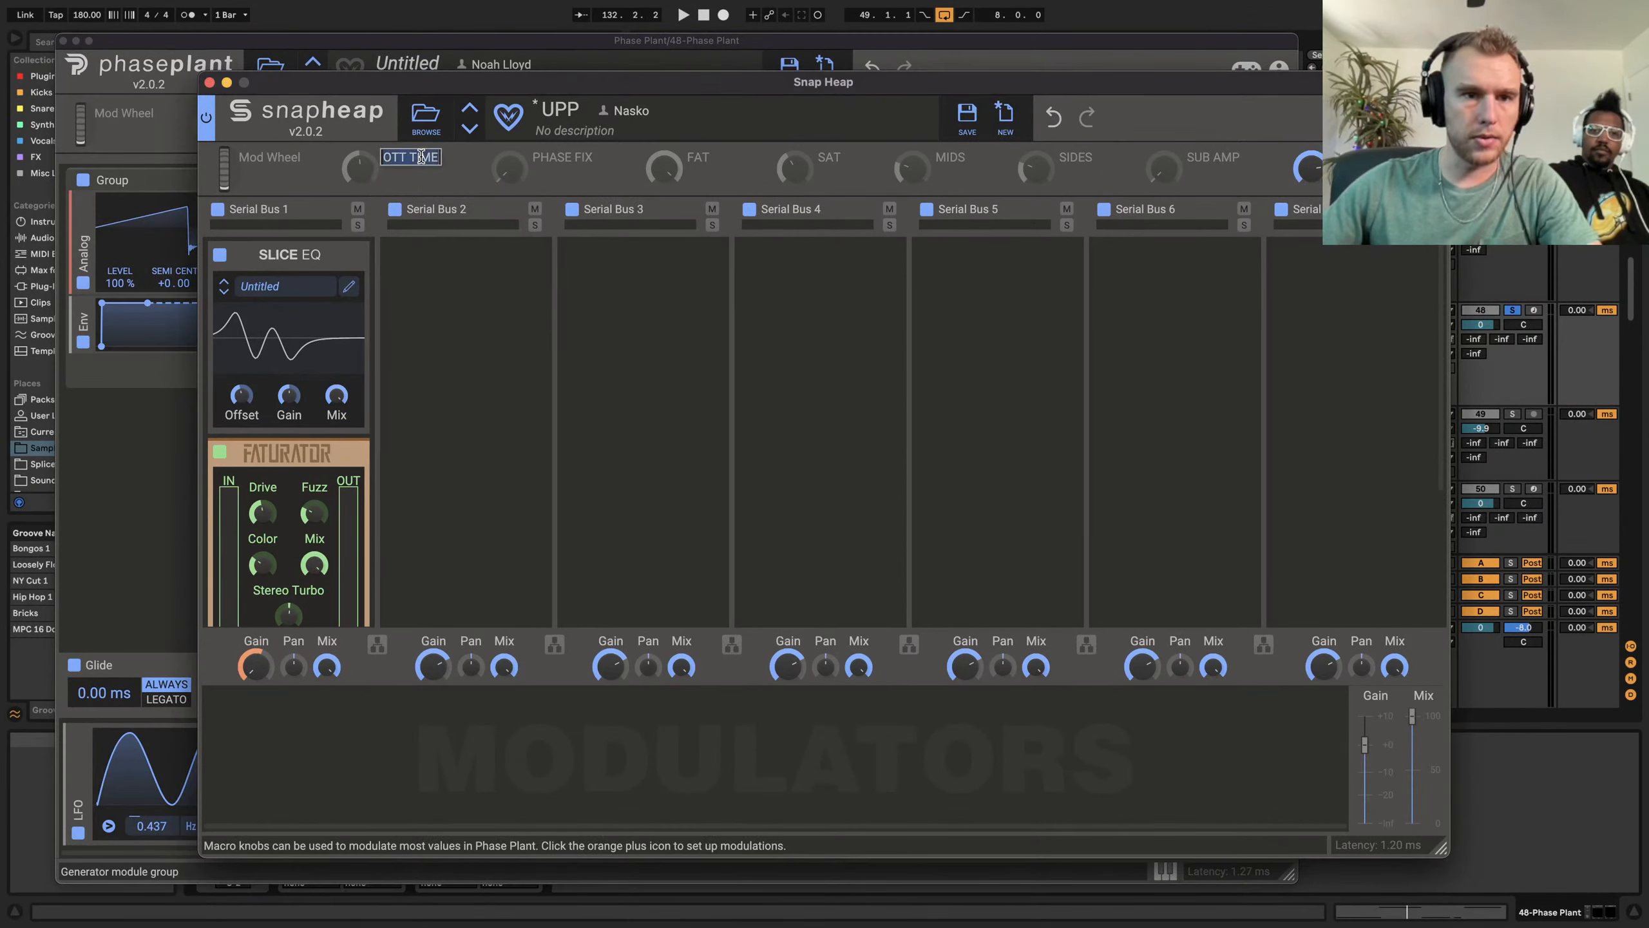
text(Mod 1)
key(Return)
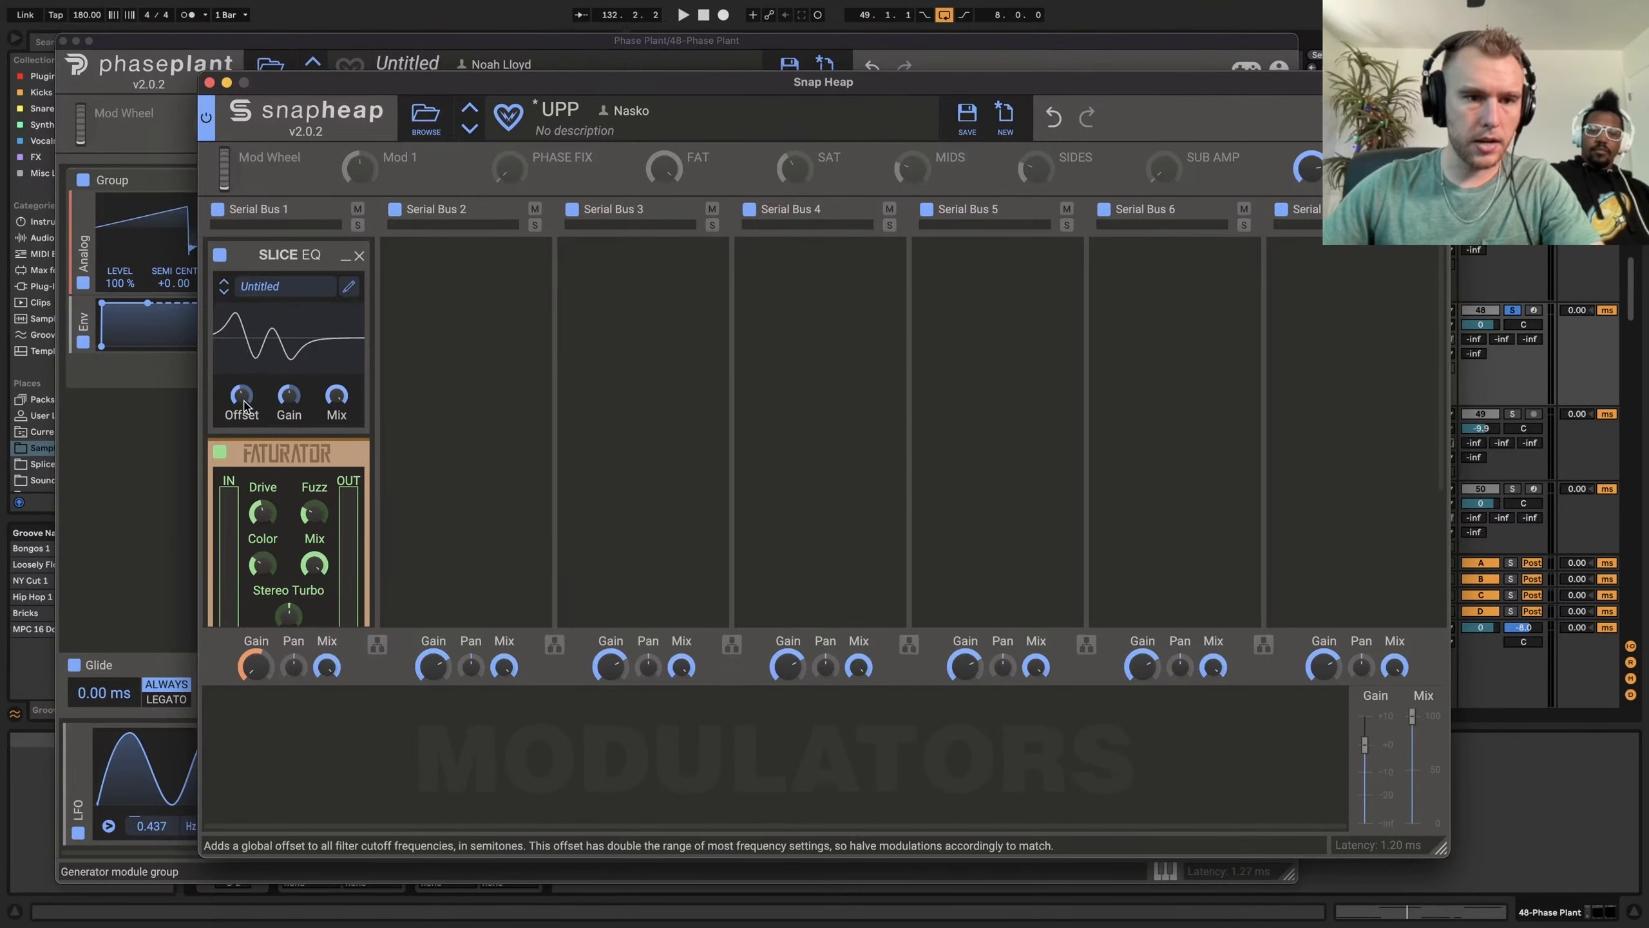
Assign the Mod 1 macro to modulate the Slice EQ's Offset in Serial Bus 1 and start playback
click(390, 174)
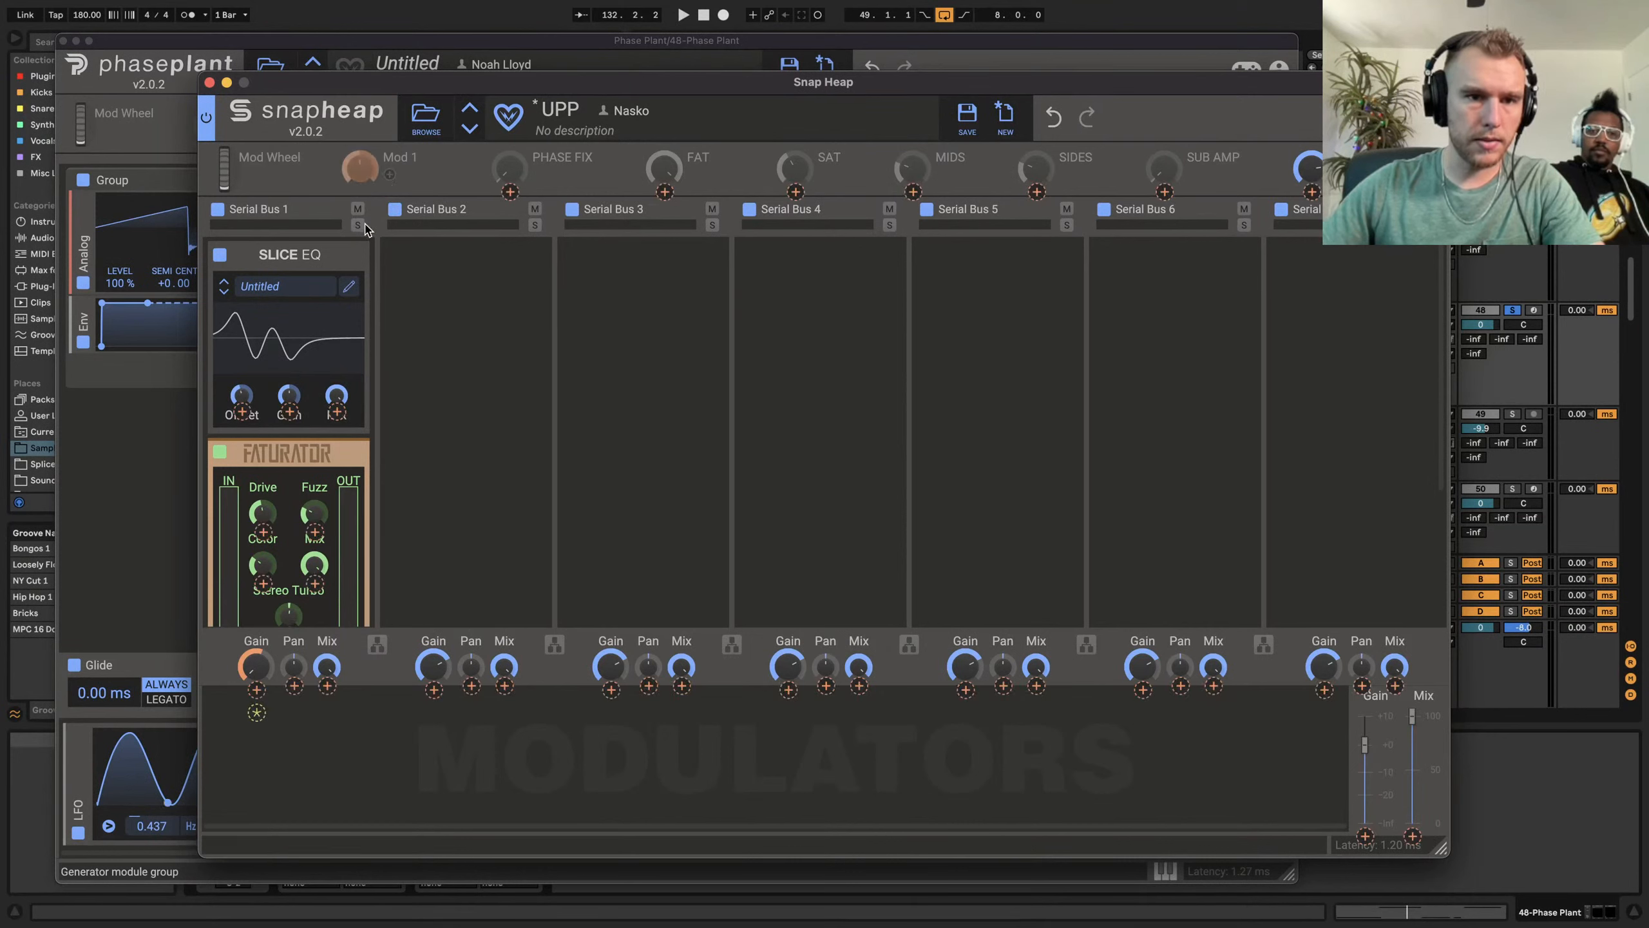
click(244, 410)
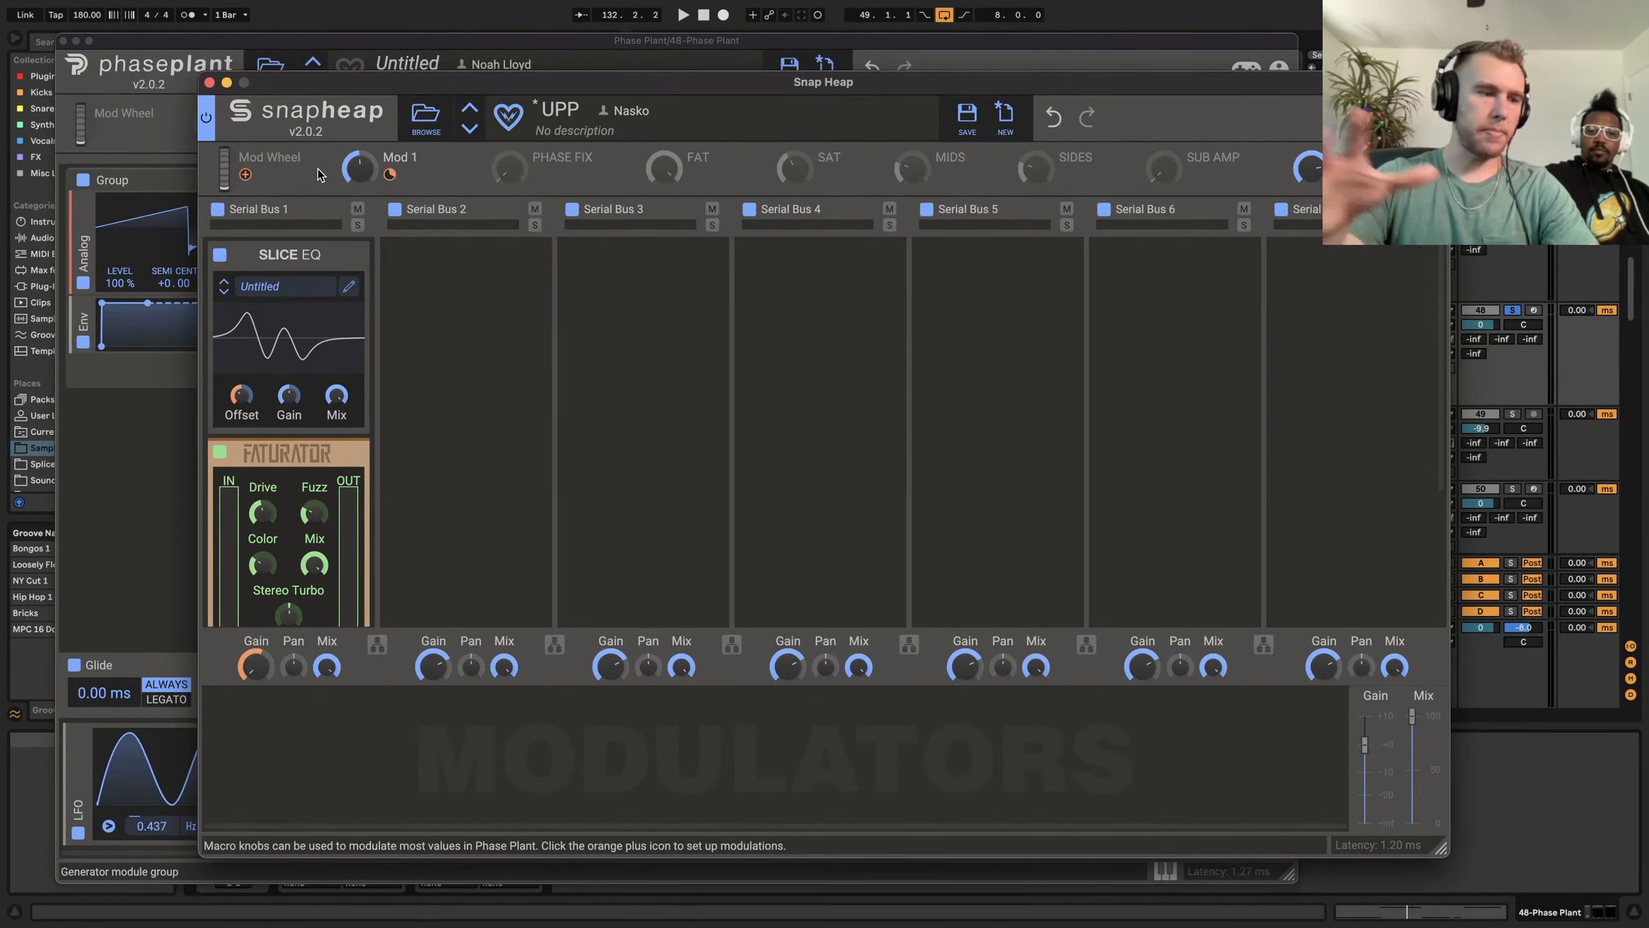
key(space)
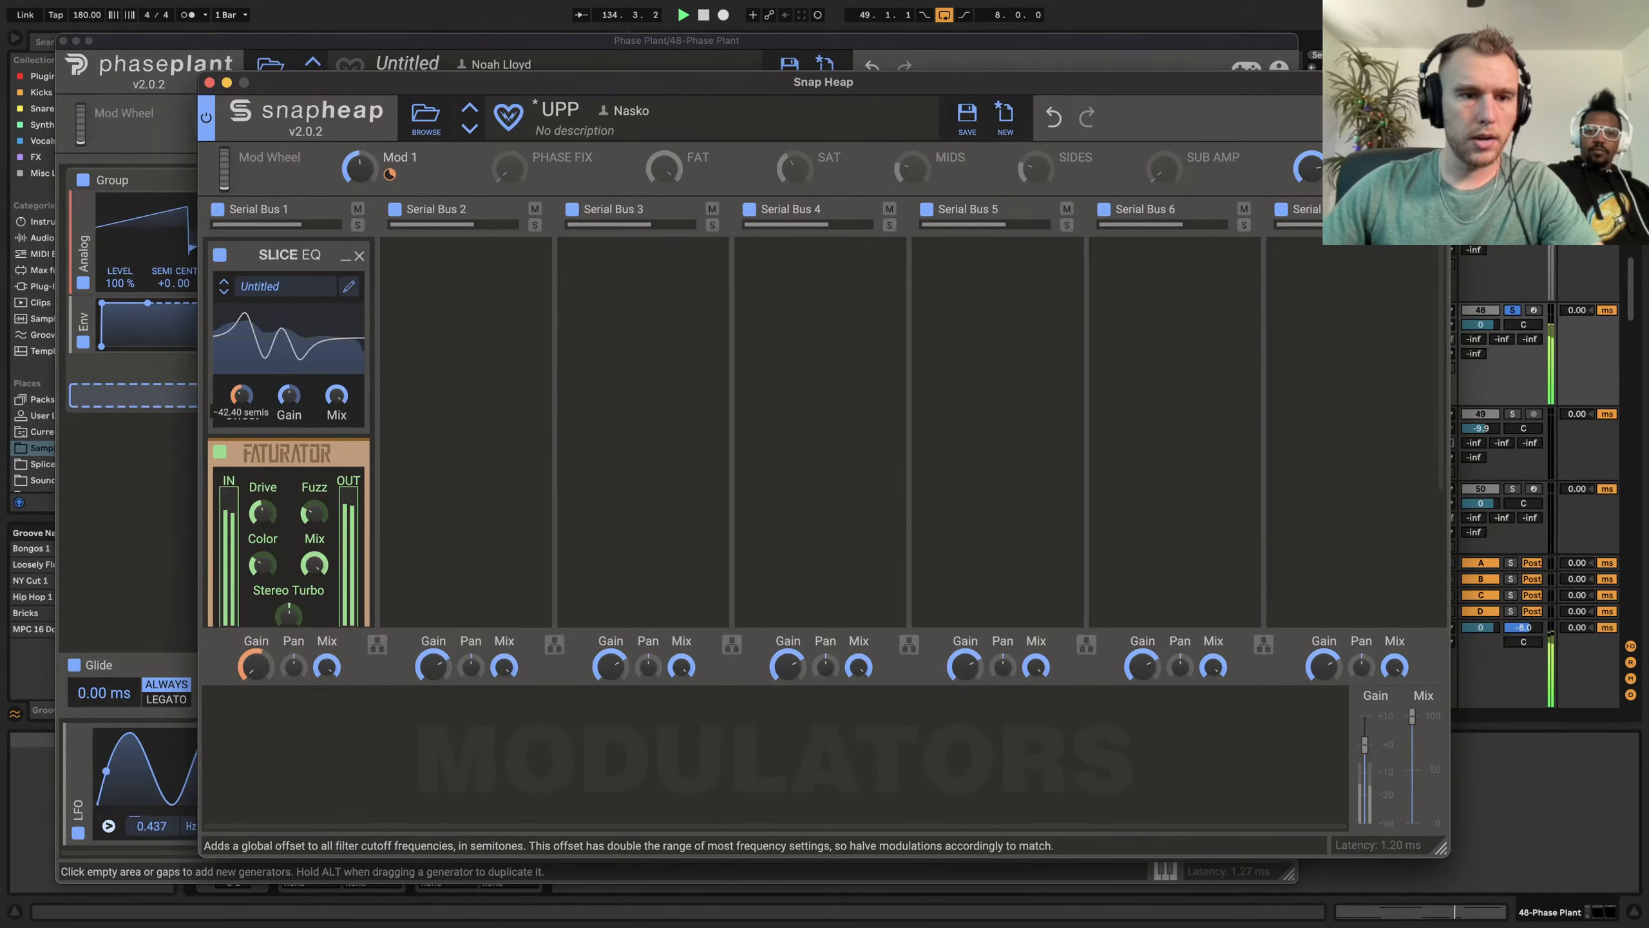
Add a low cut near 21 Hz and high cuts near 20 kHz and 11.3 kHz to the Slice EQ, and fine-tune its Offset
click(303, 351)
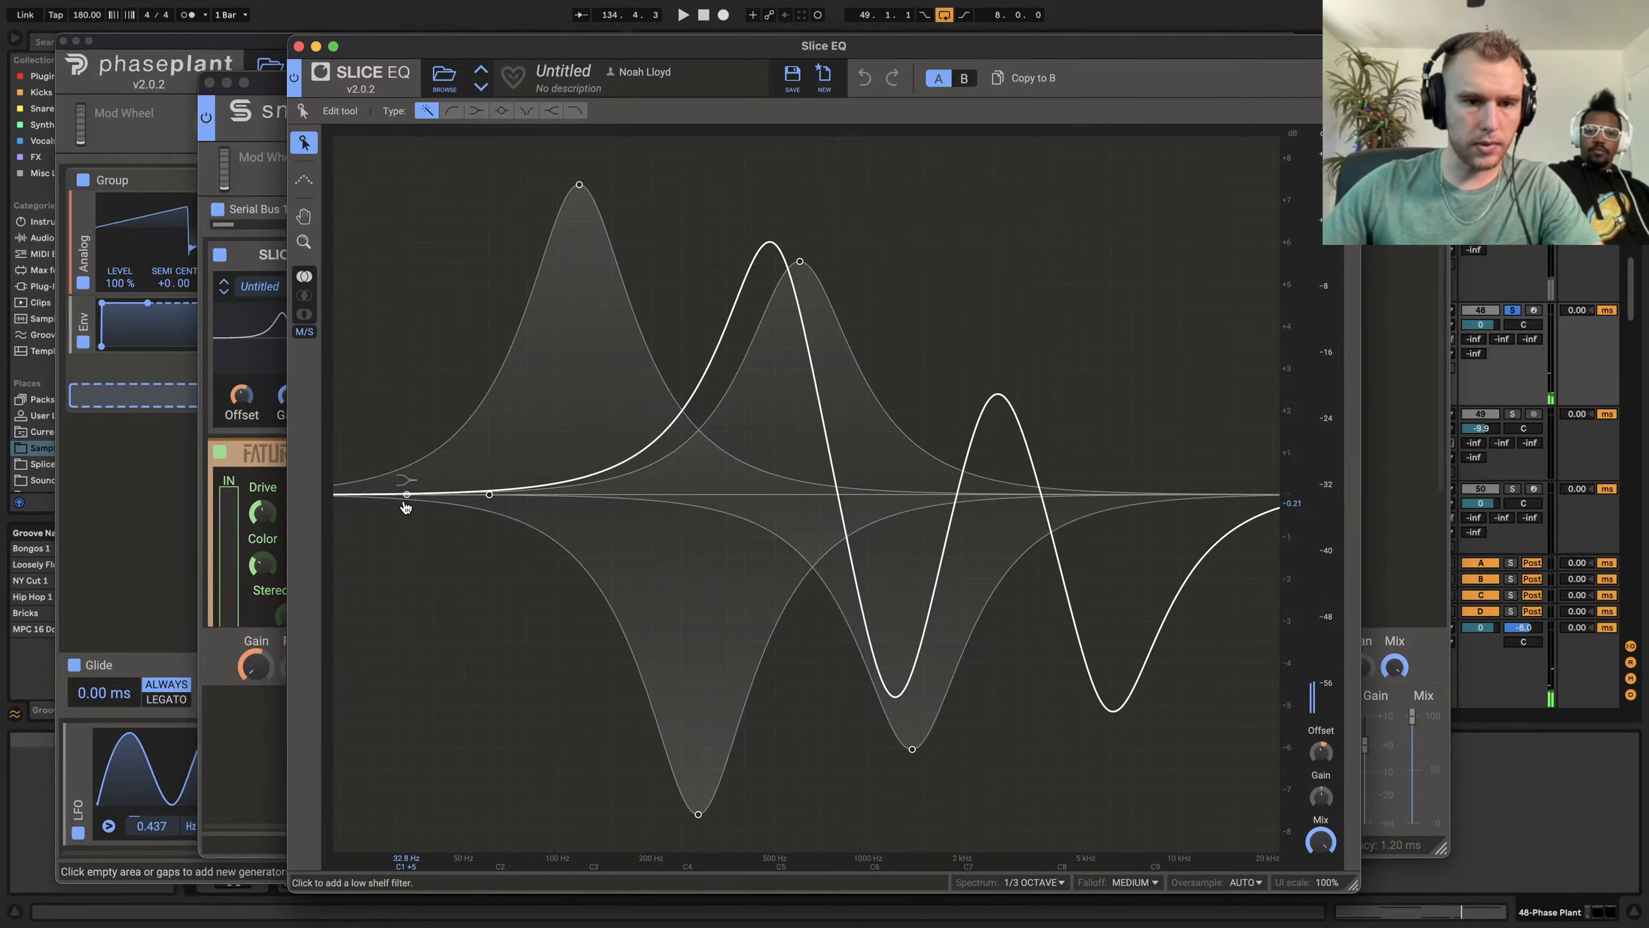
drag(351, 492, 351, 620)
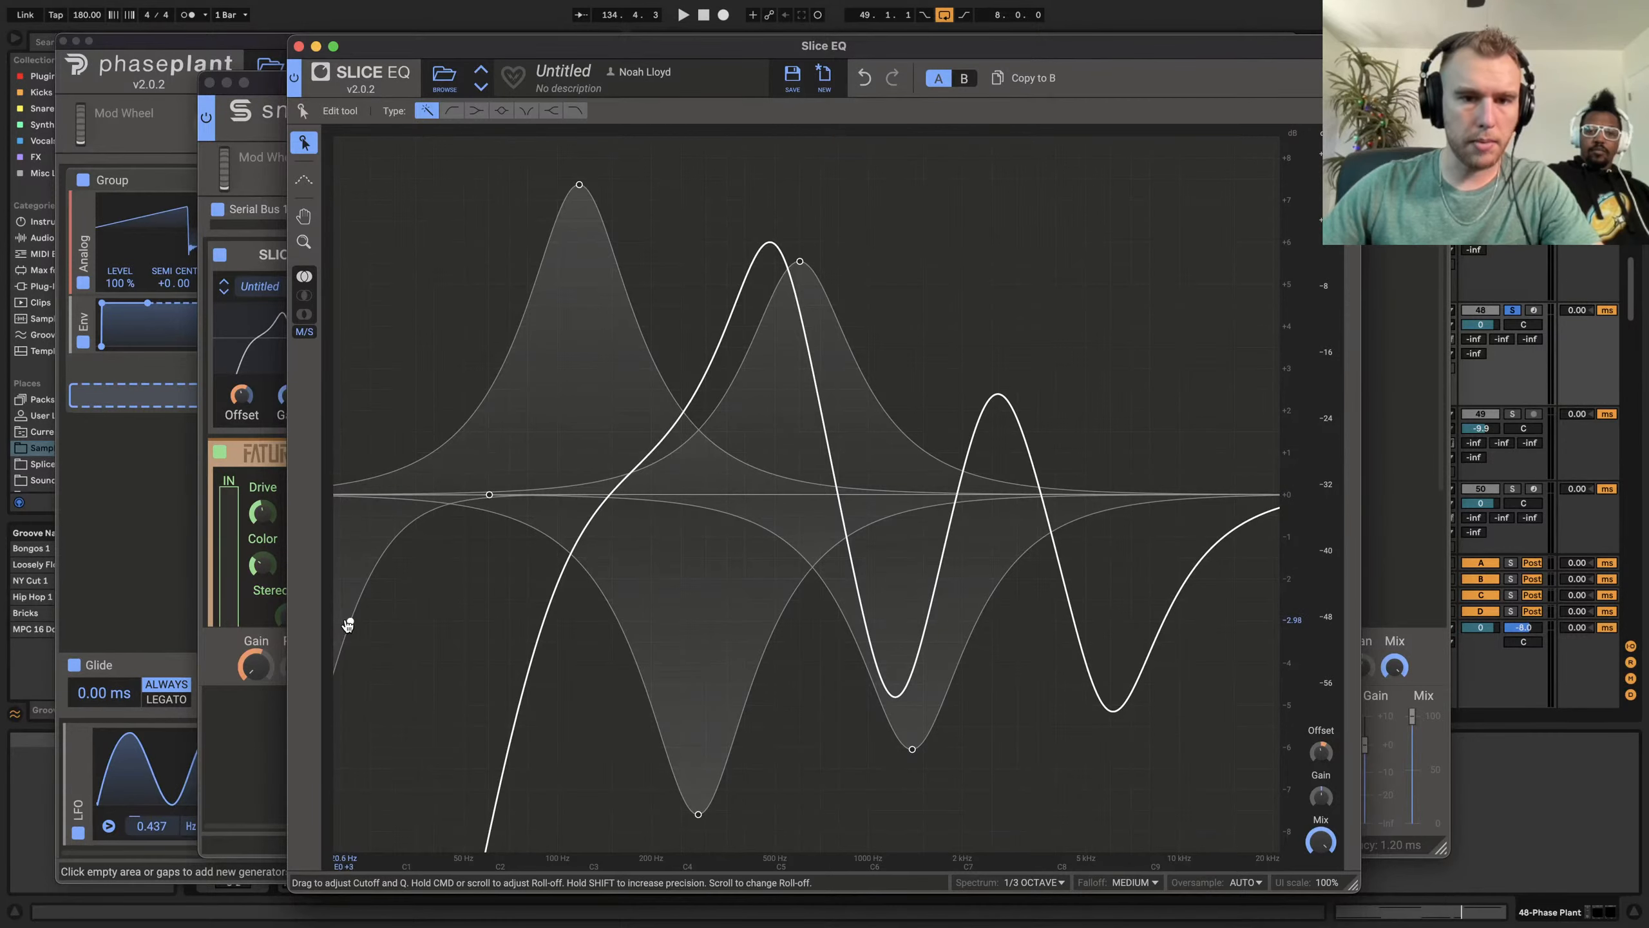
click(299, 47)
click(354, 353)
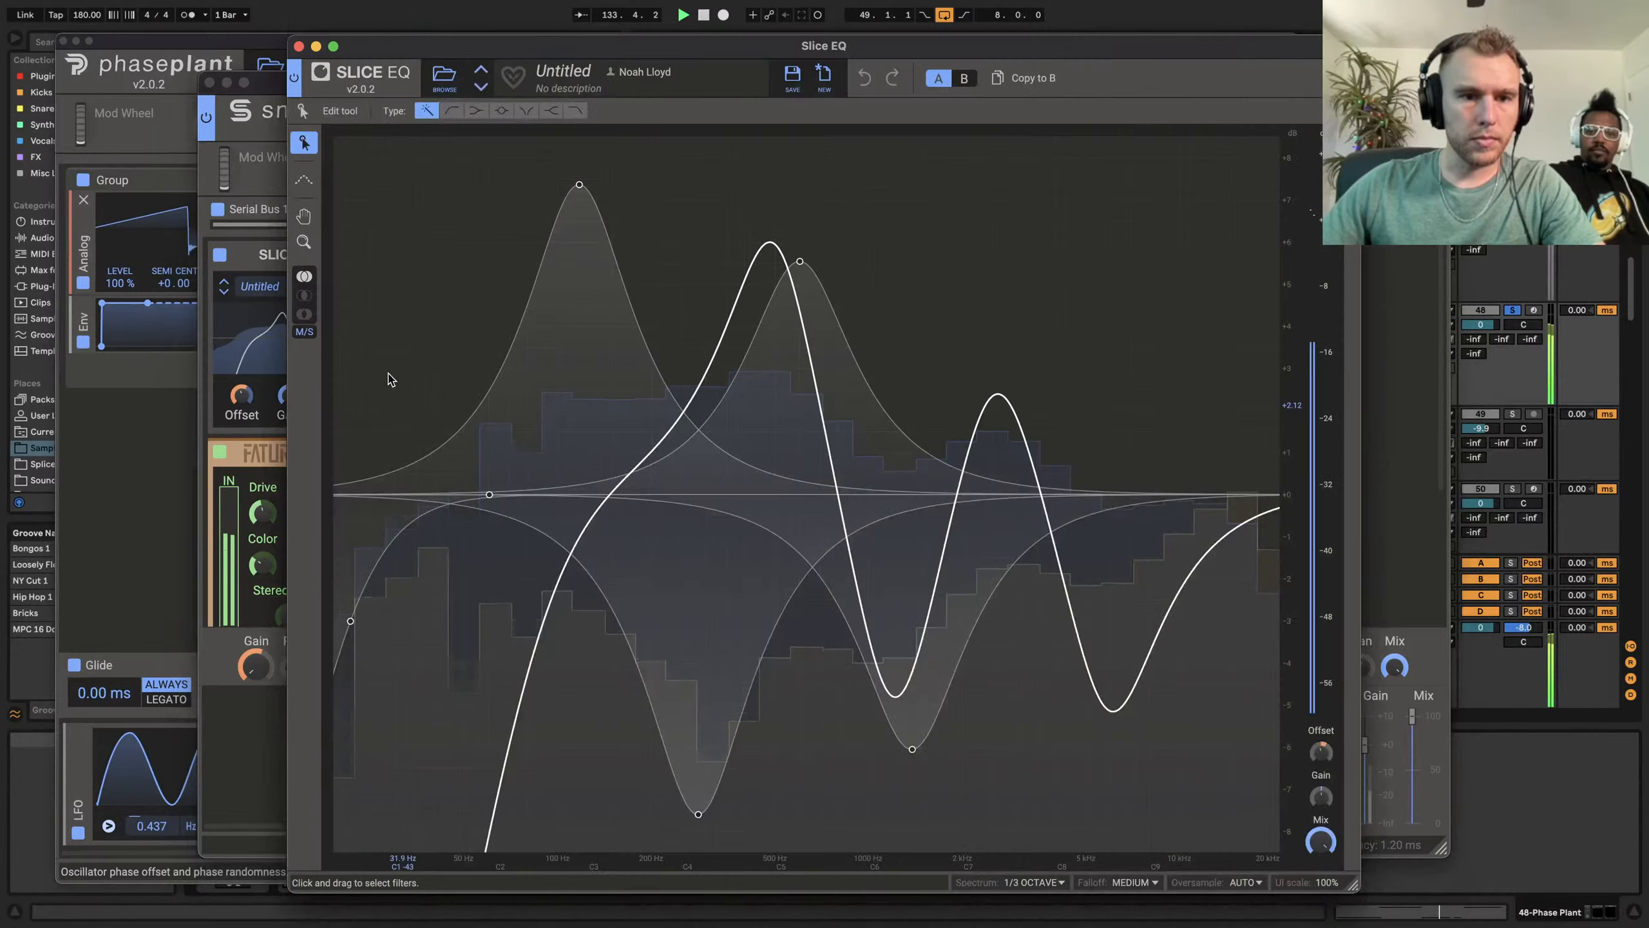
double_click(1280, 509)
drag(1277, 623, 1195, 613)
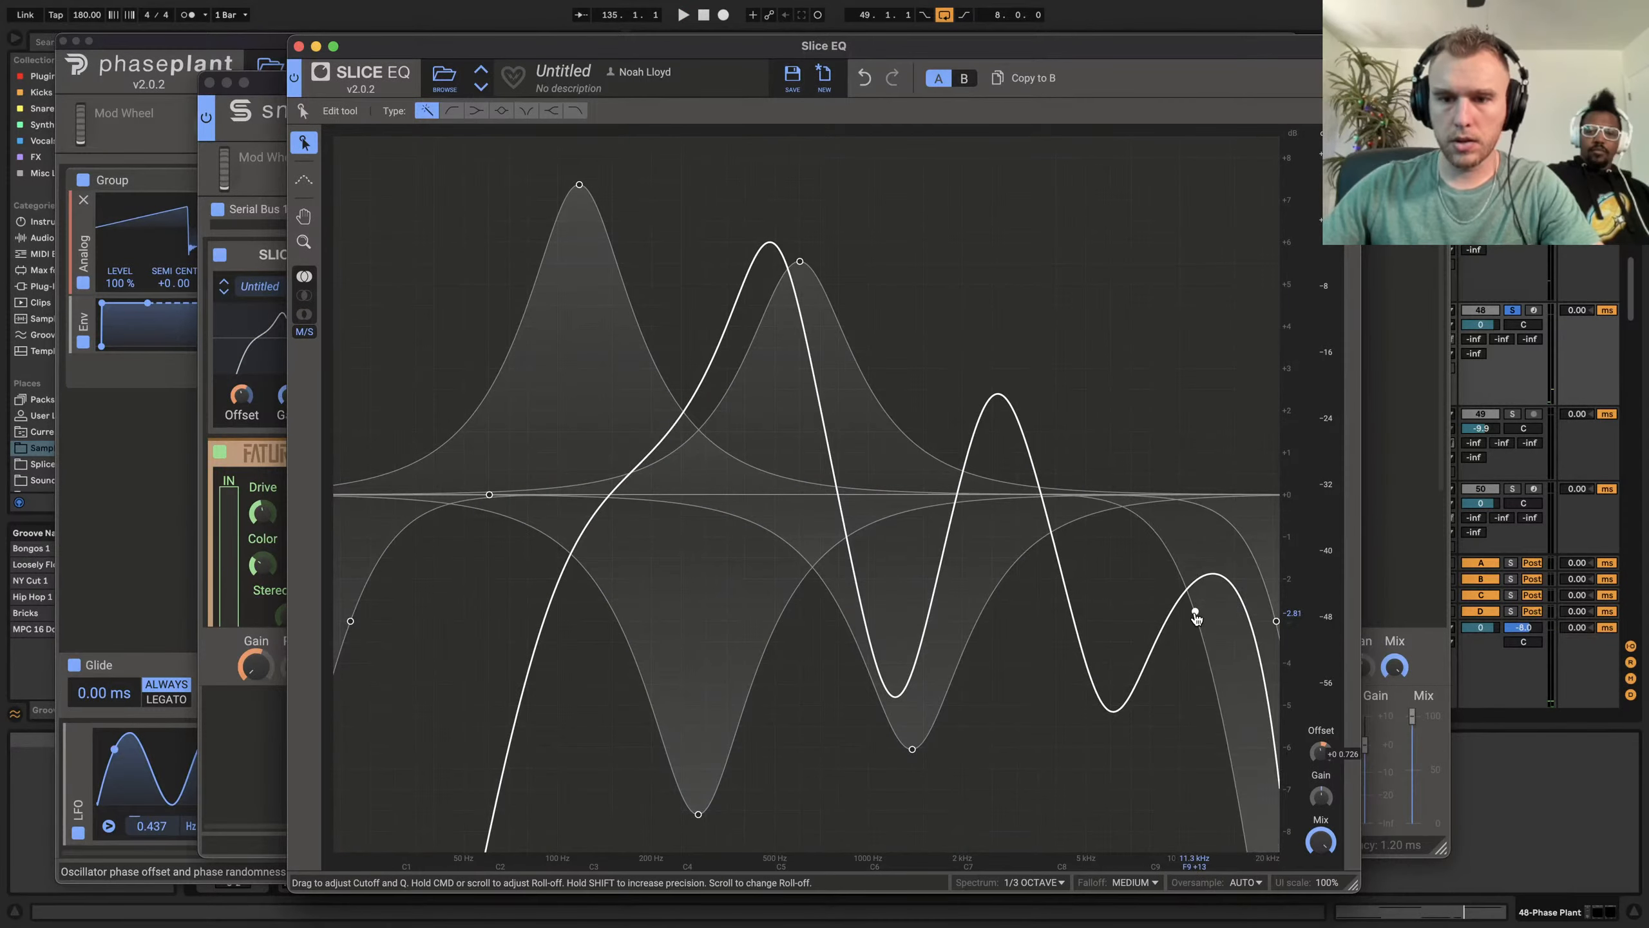
click(299, 46)
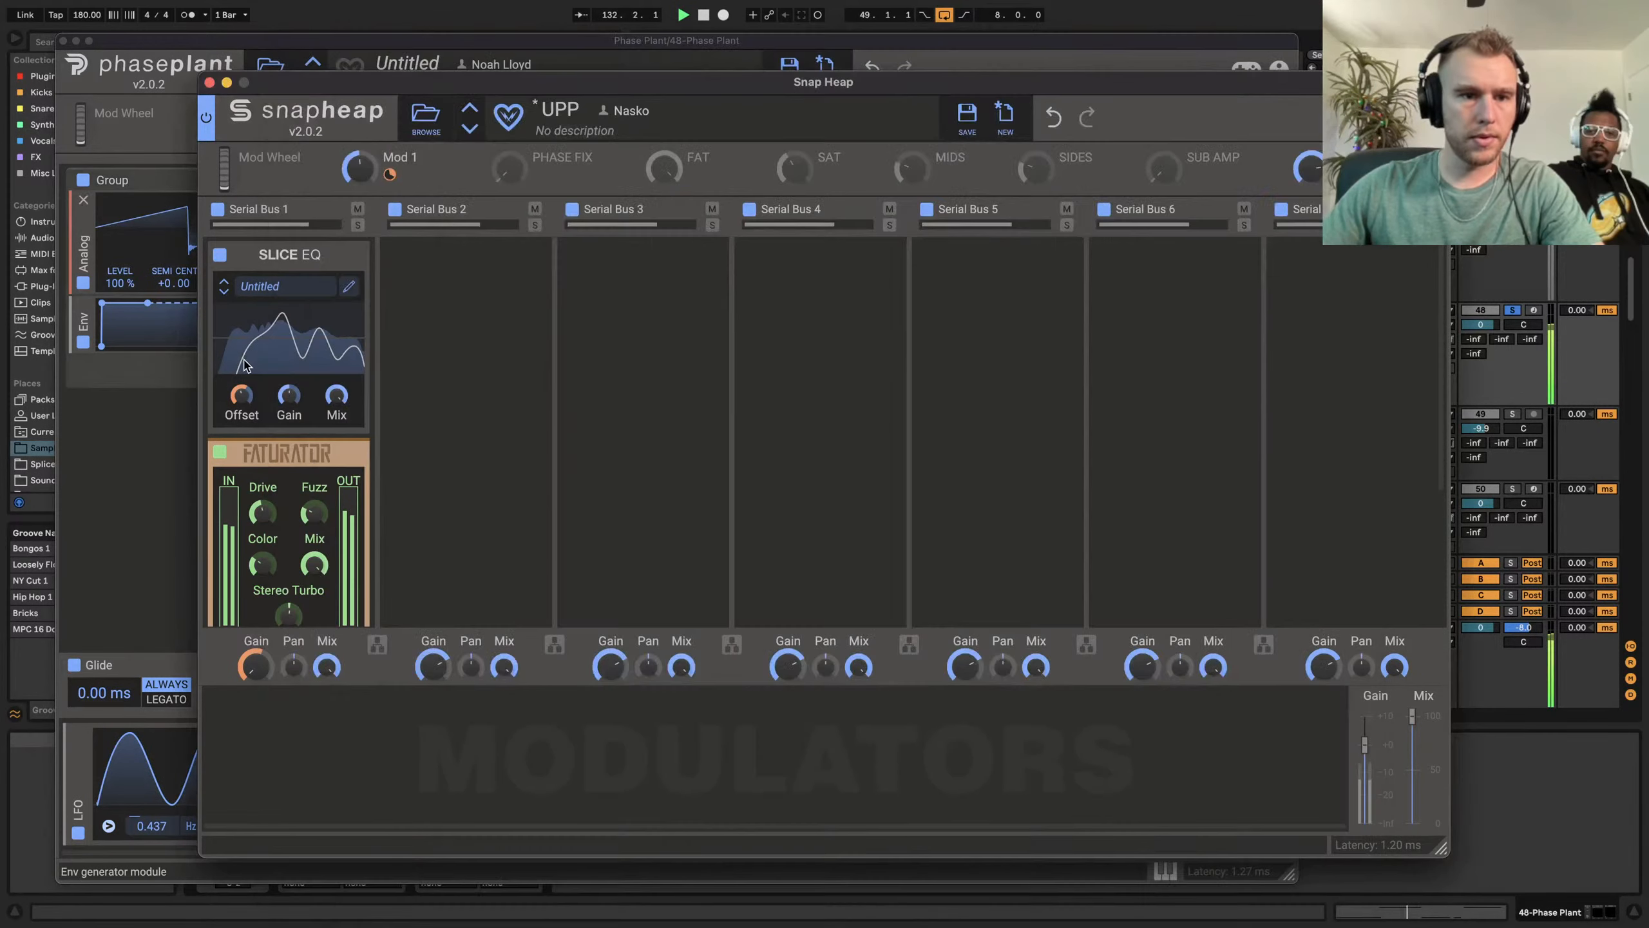
mouse_move(242, 396)
mouse_down()
mouse_move(242, 366)
mouse_move(242, 401)
mouse_up()
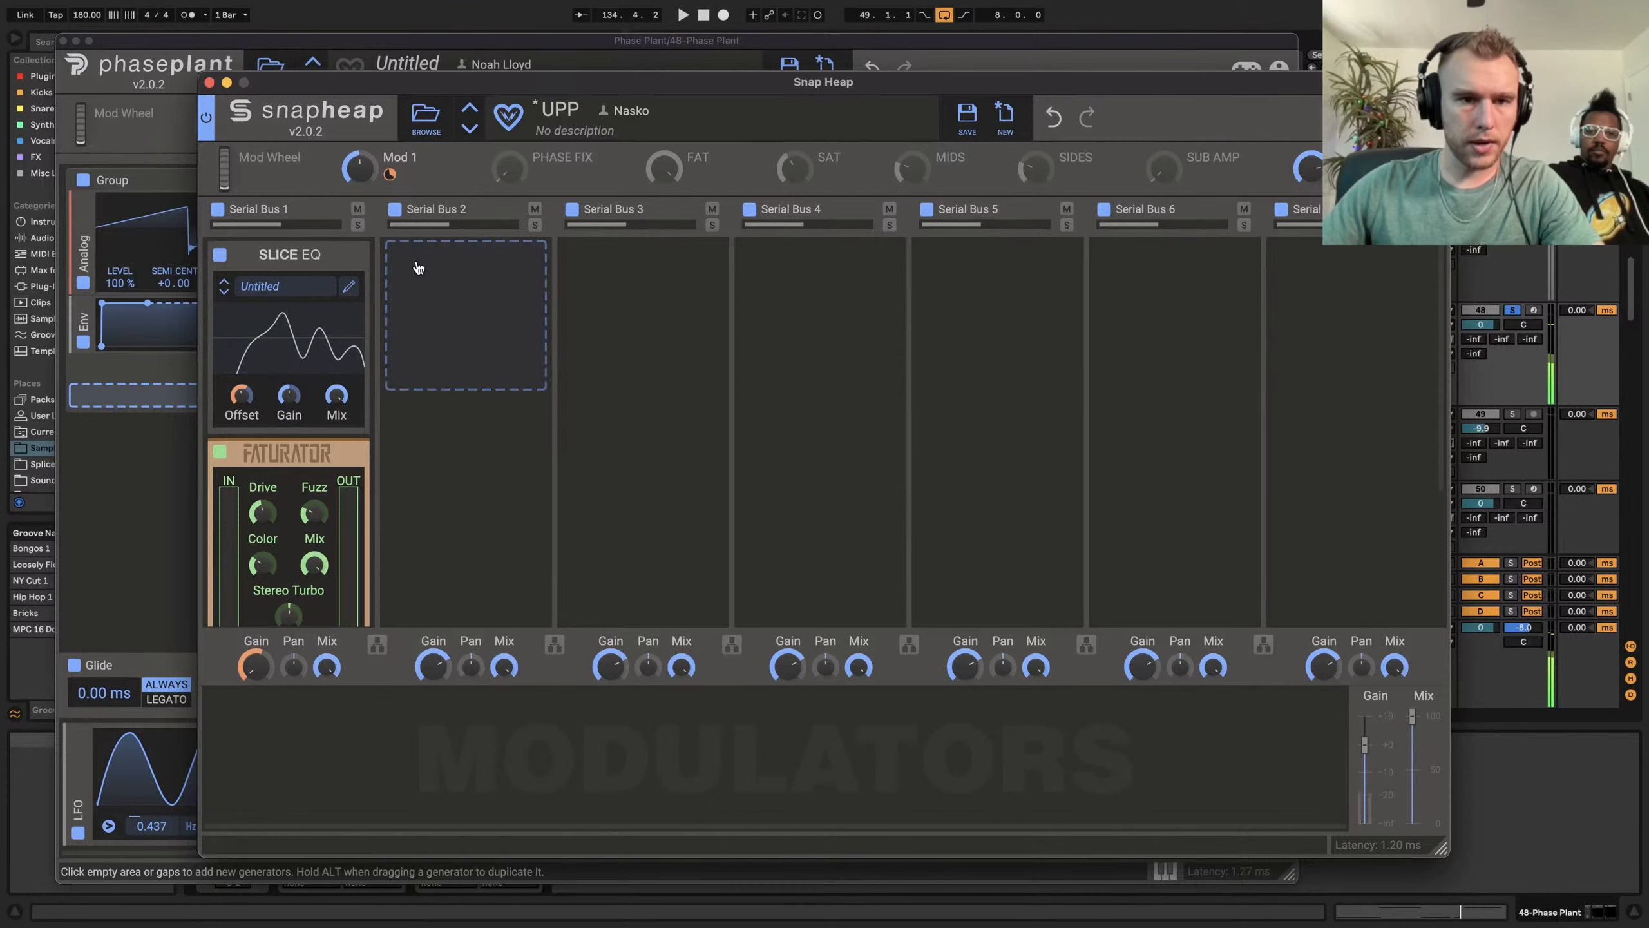
Add a Snap Heap to Serial Bus 3 and rename the PHASE FIX macro to Mod 2
click(618, 276)
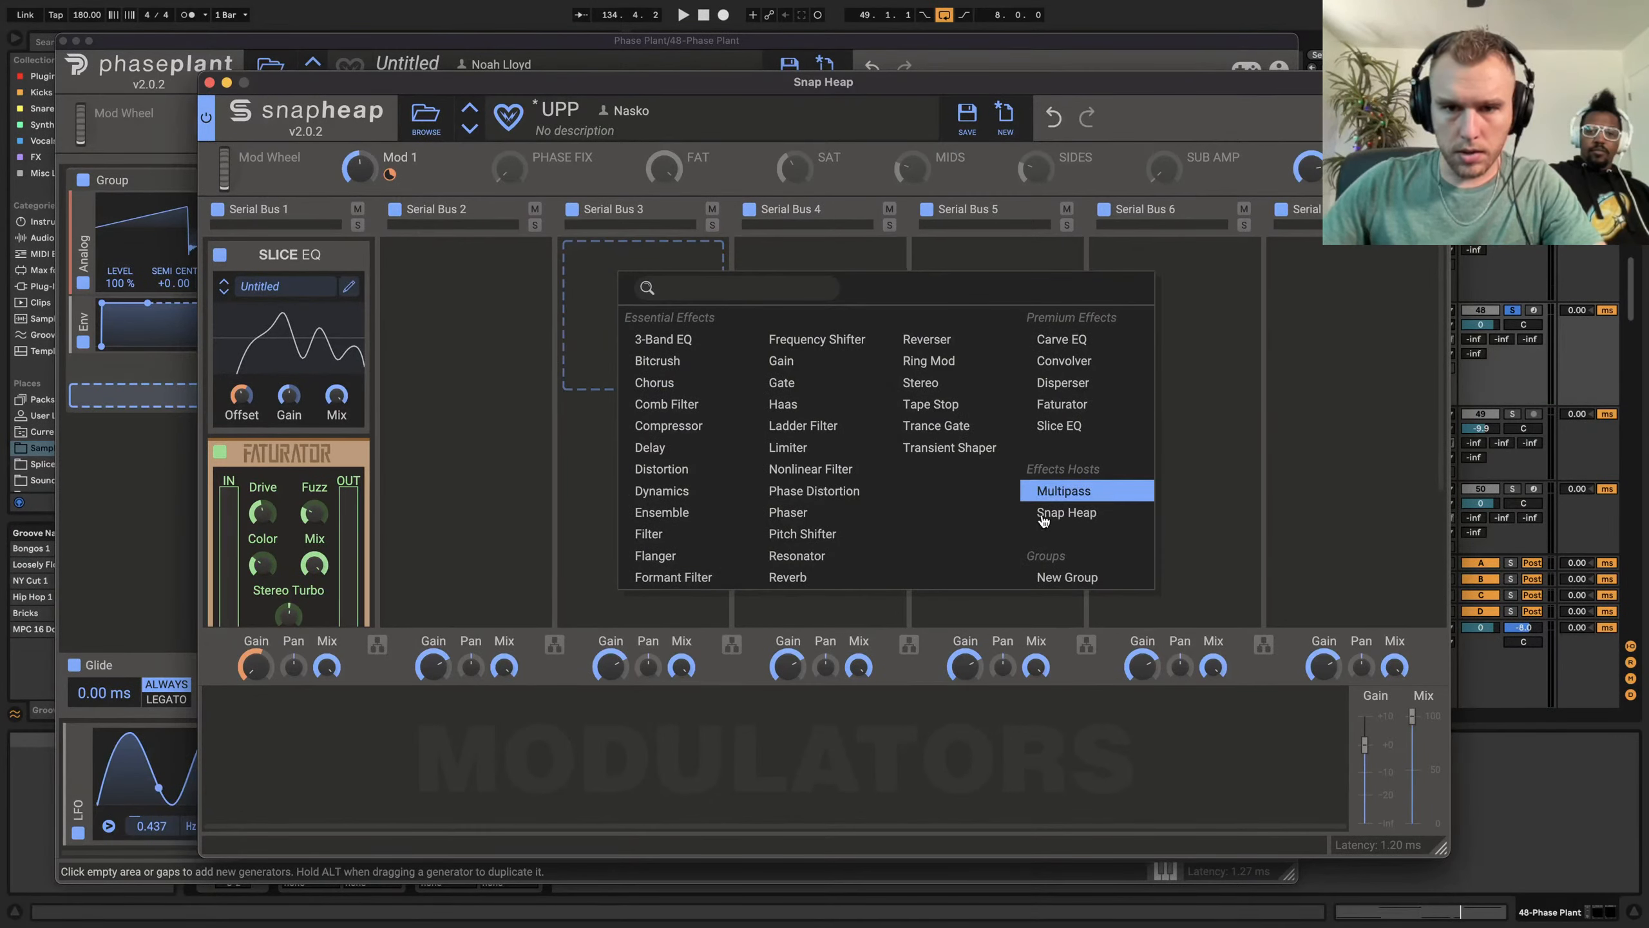
click(1067, 514)
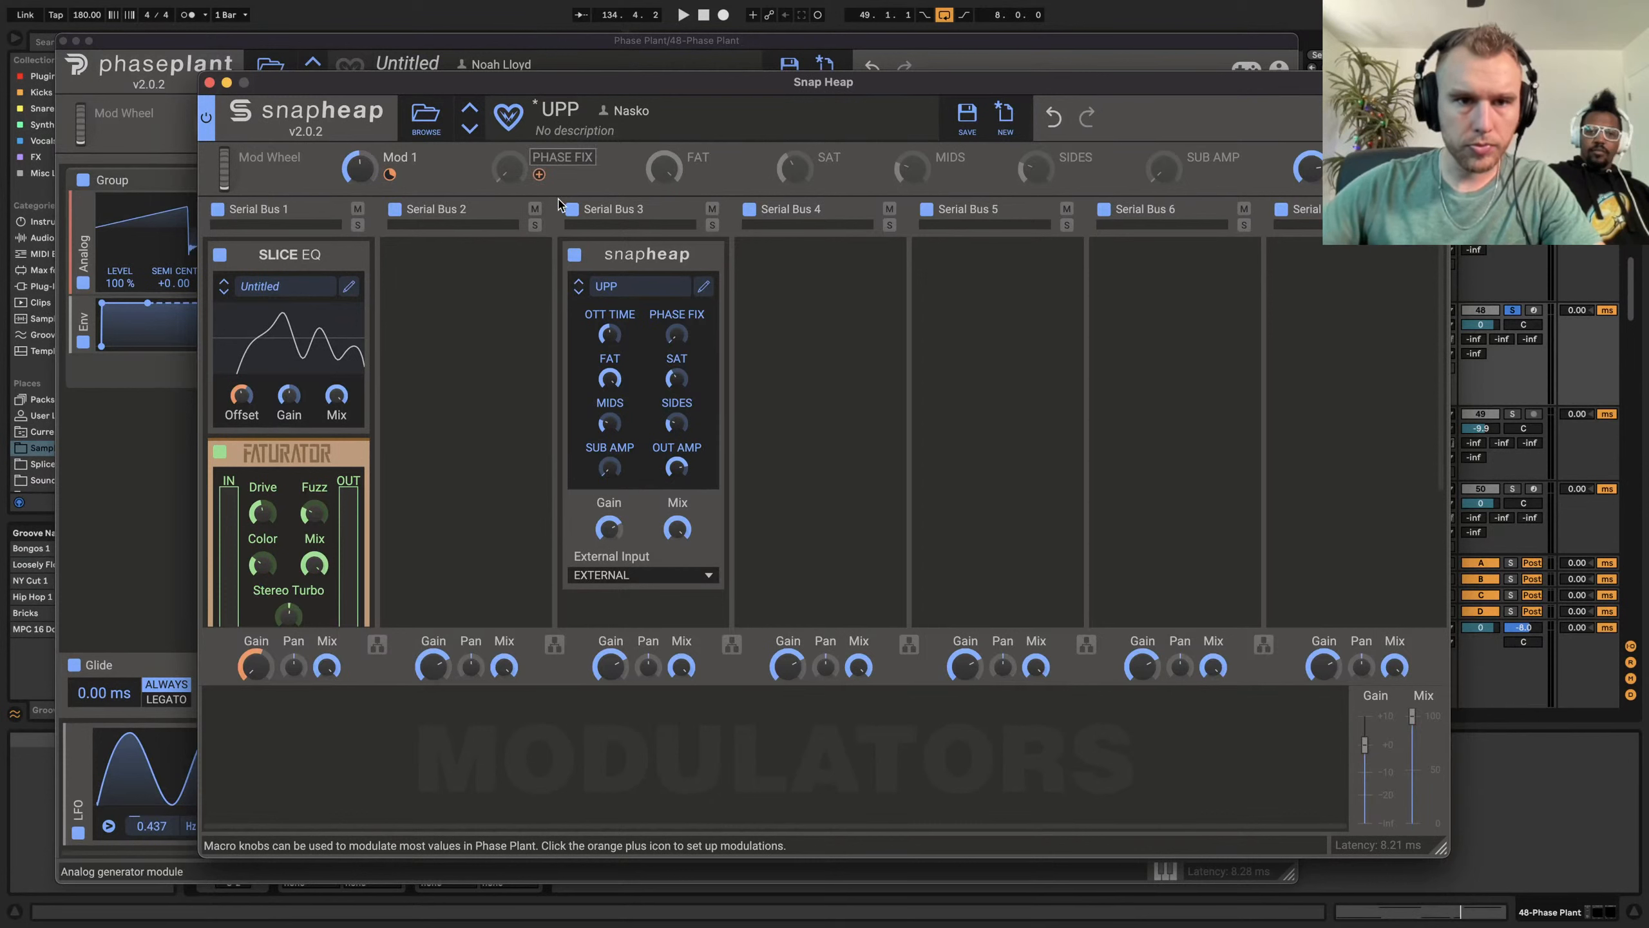
double_click(543, 157)
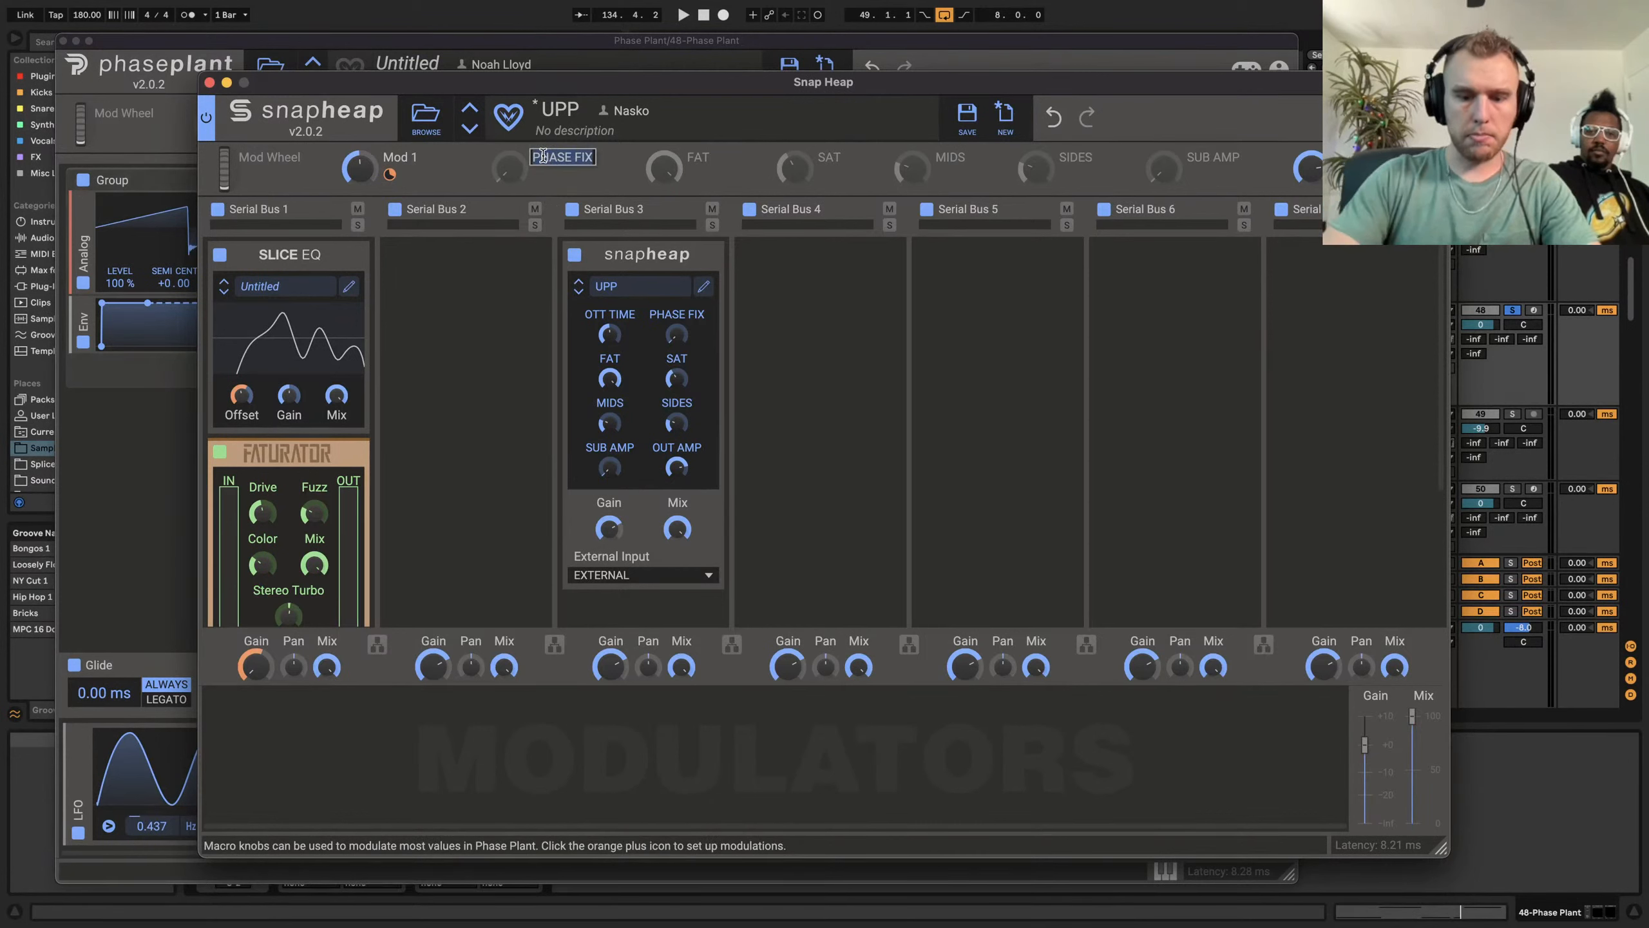
key(Return)
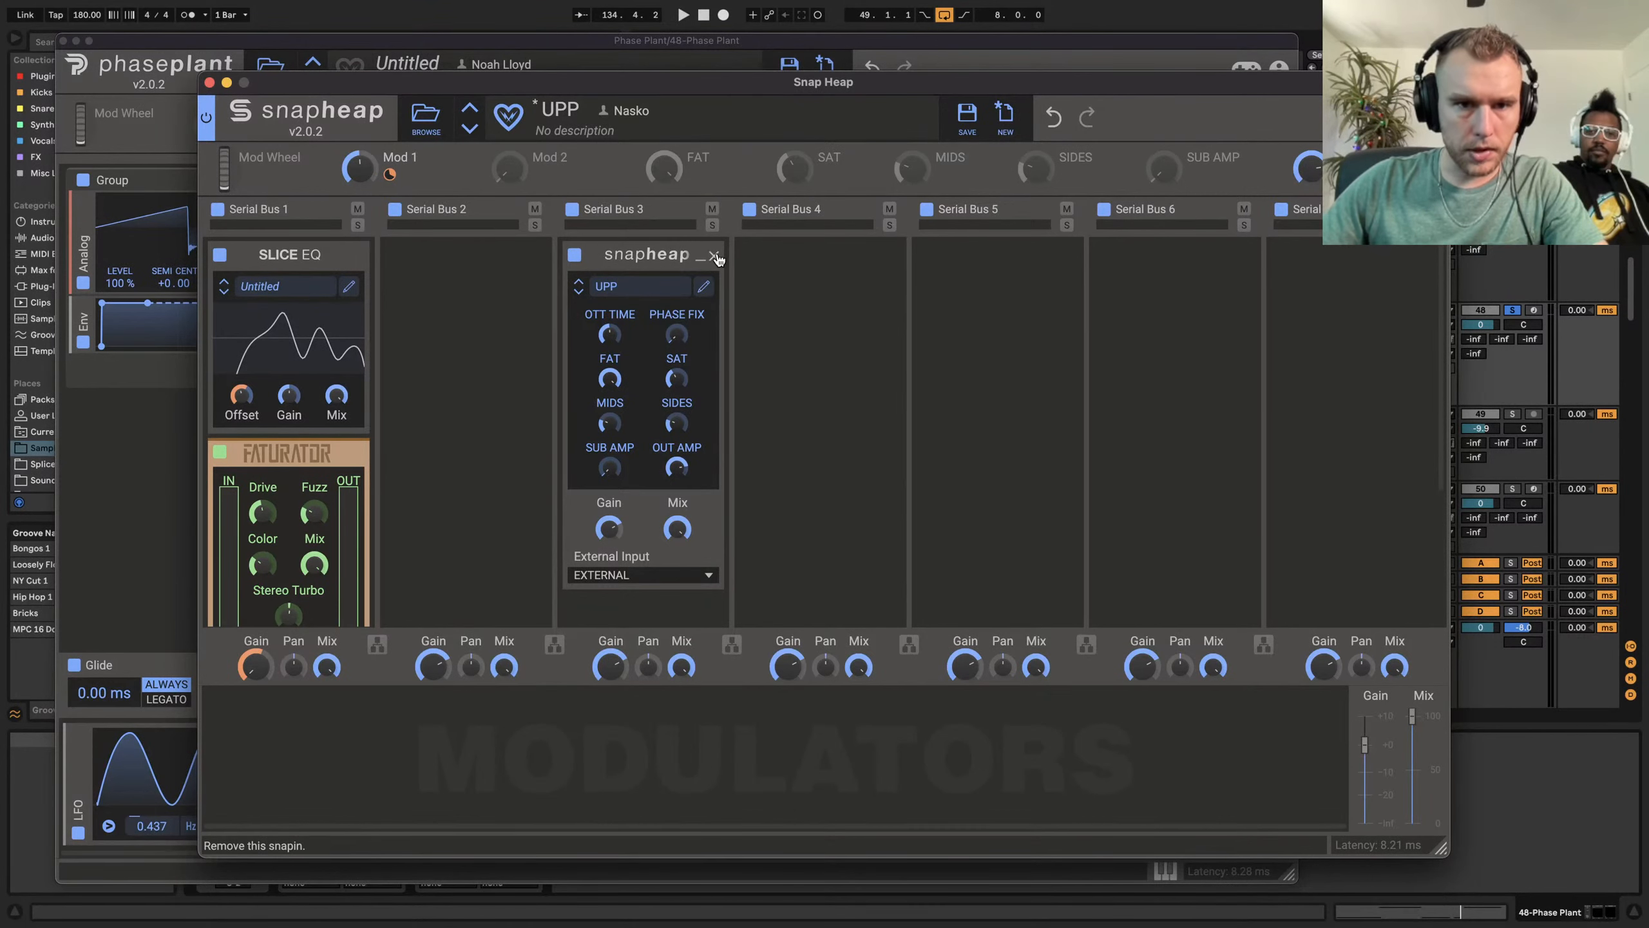
Replace the nested Snap Heap in Serial Bus 3 with a Slice EQ
click(714, 255)
click(633, 277)
click(1067, 432)
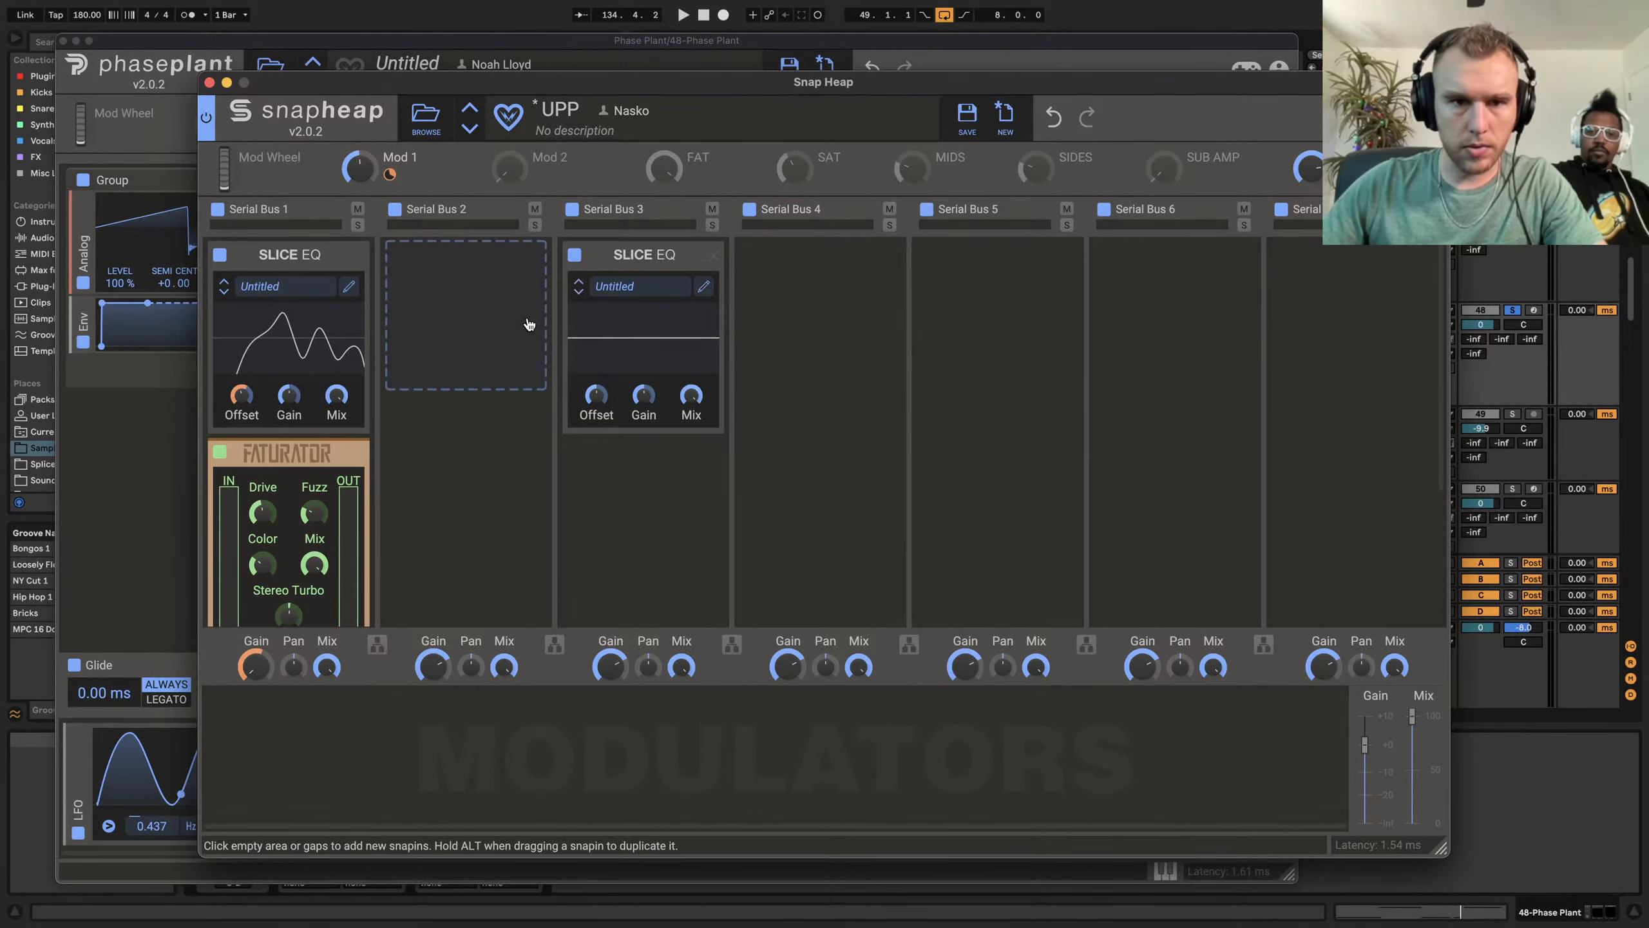
Give the Serial Bus 3 Slice EQ a slight low shelf at 60 Hz, a boost near 87 Hz and a deep cut near 750 Hz
click(704, 288)
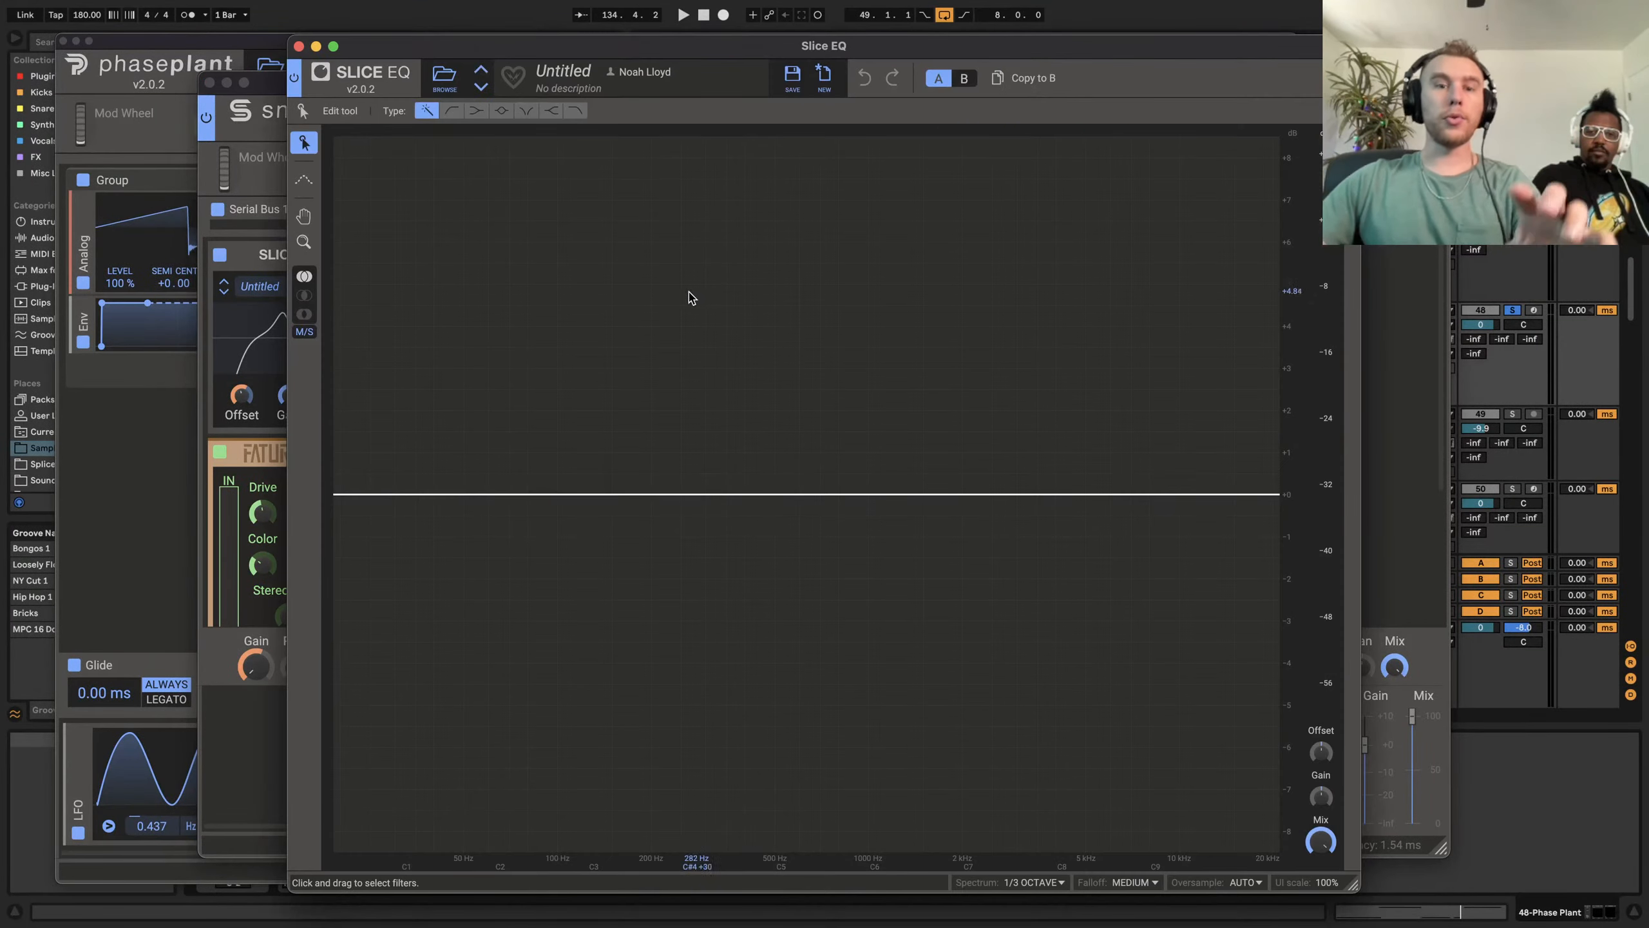
click(508, 493)
mouse_move(510, 494)
mouse_down()
mouse_move(537, 498)
mouse_move(487, 496)
mouse_up()
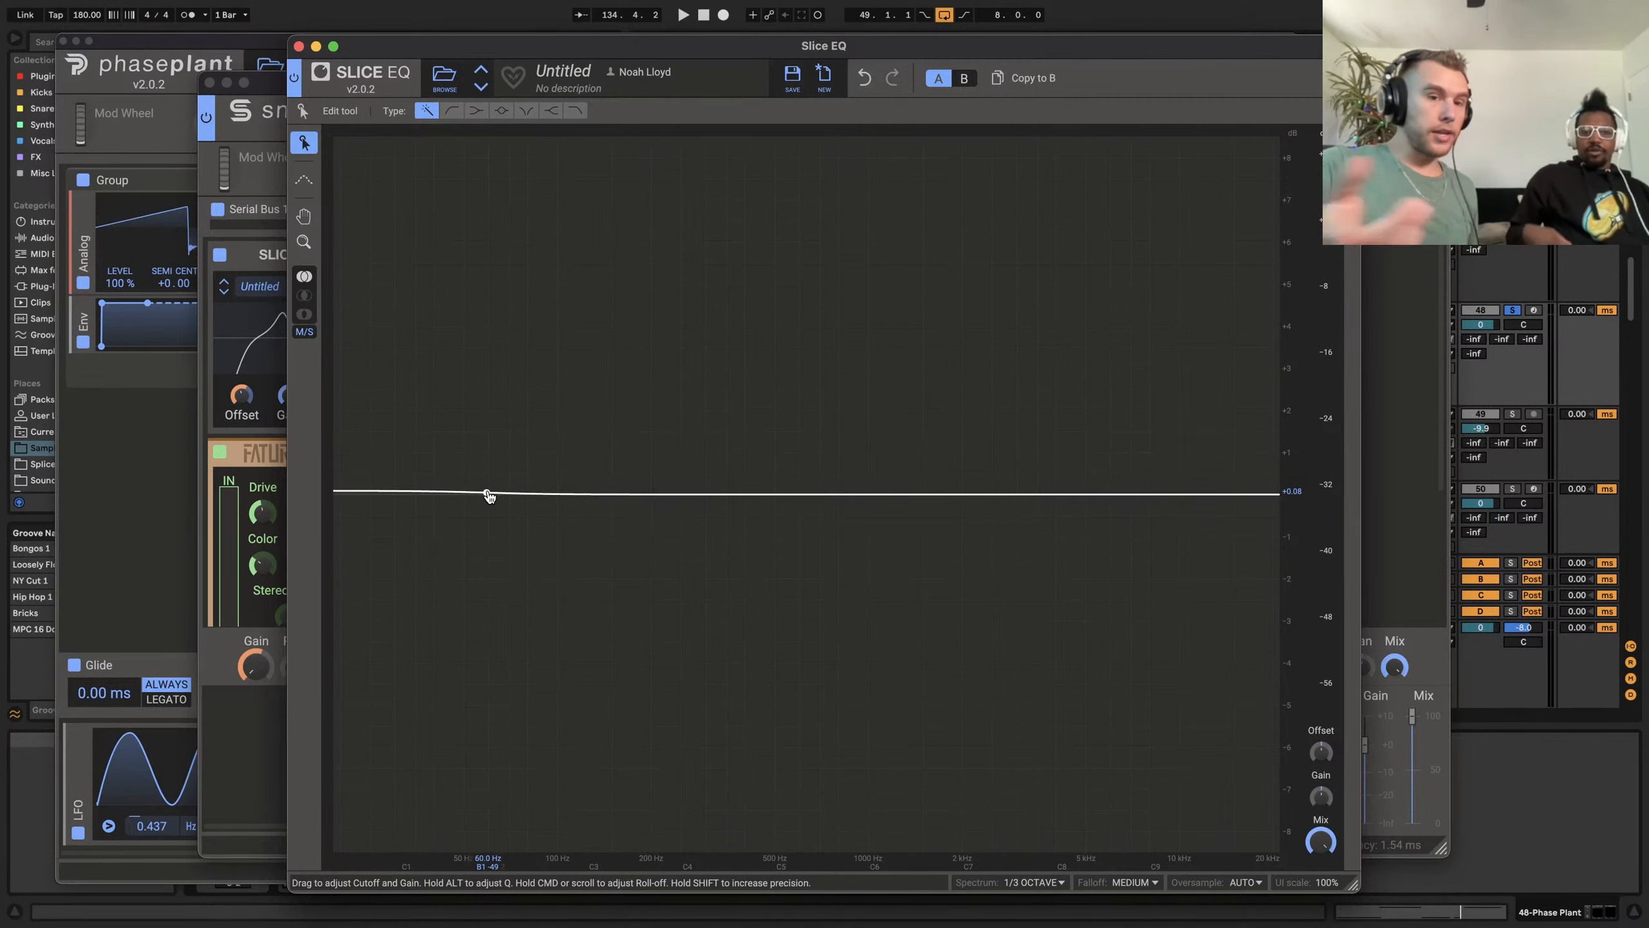
drag(580, 453, 538, 144)
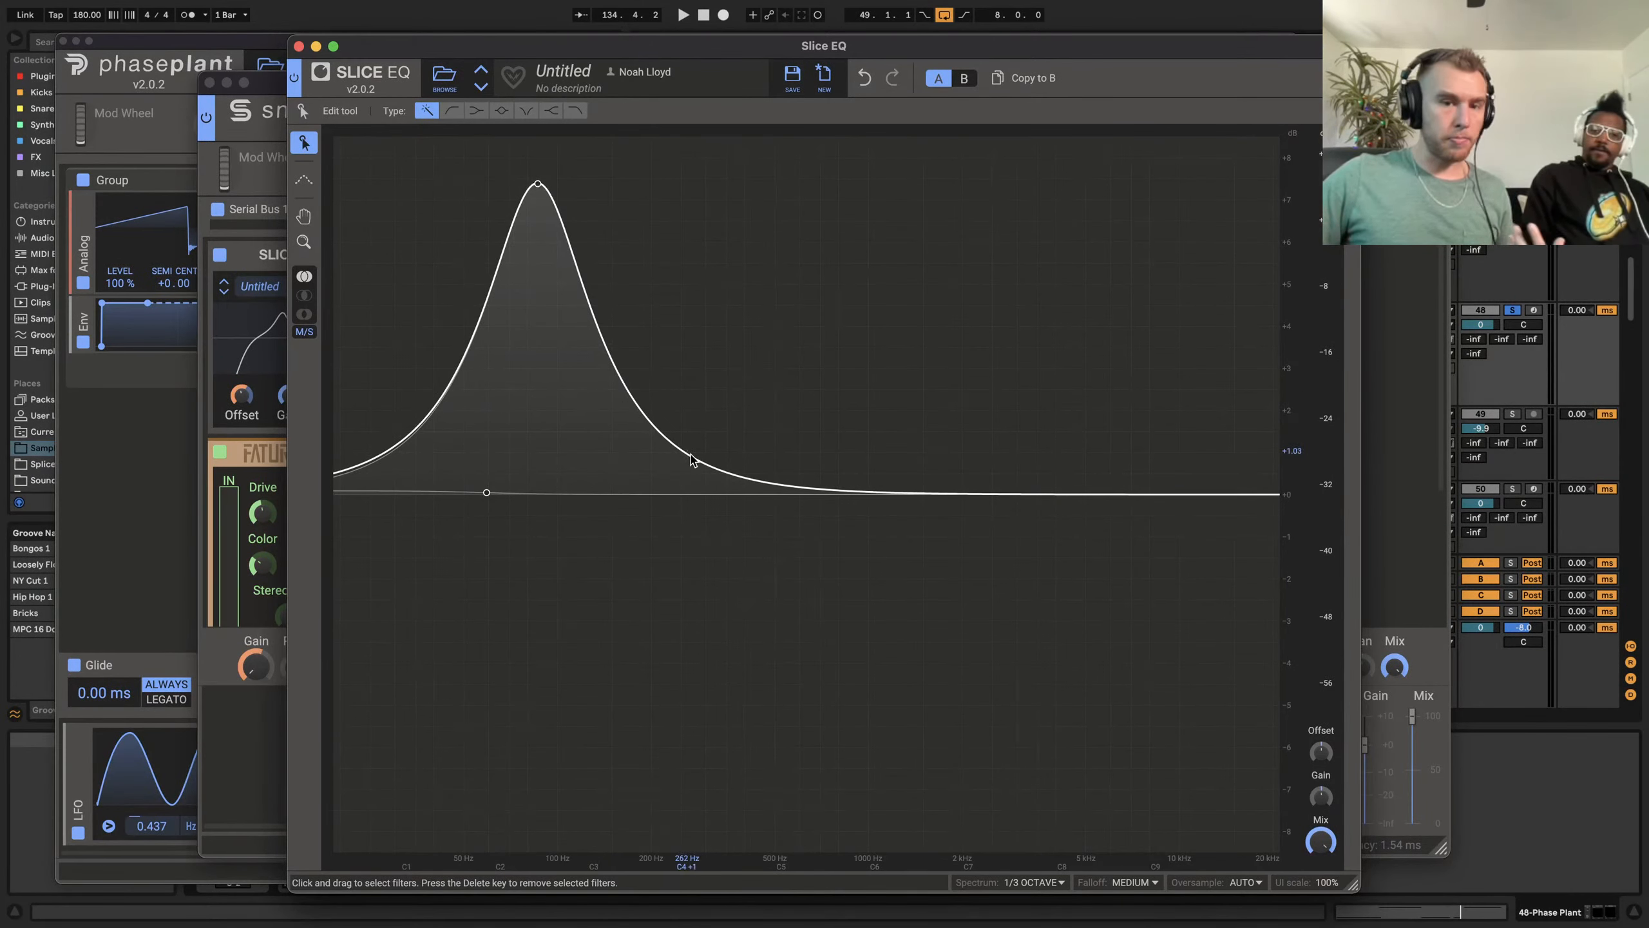
double_click(850, 494)
drag(850, 493, 844, 805)
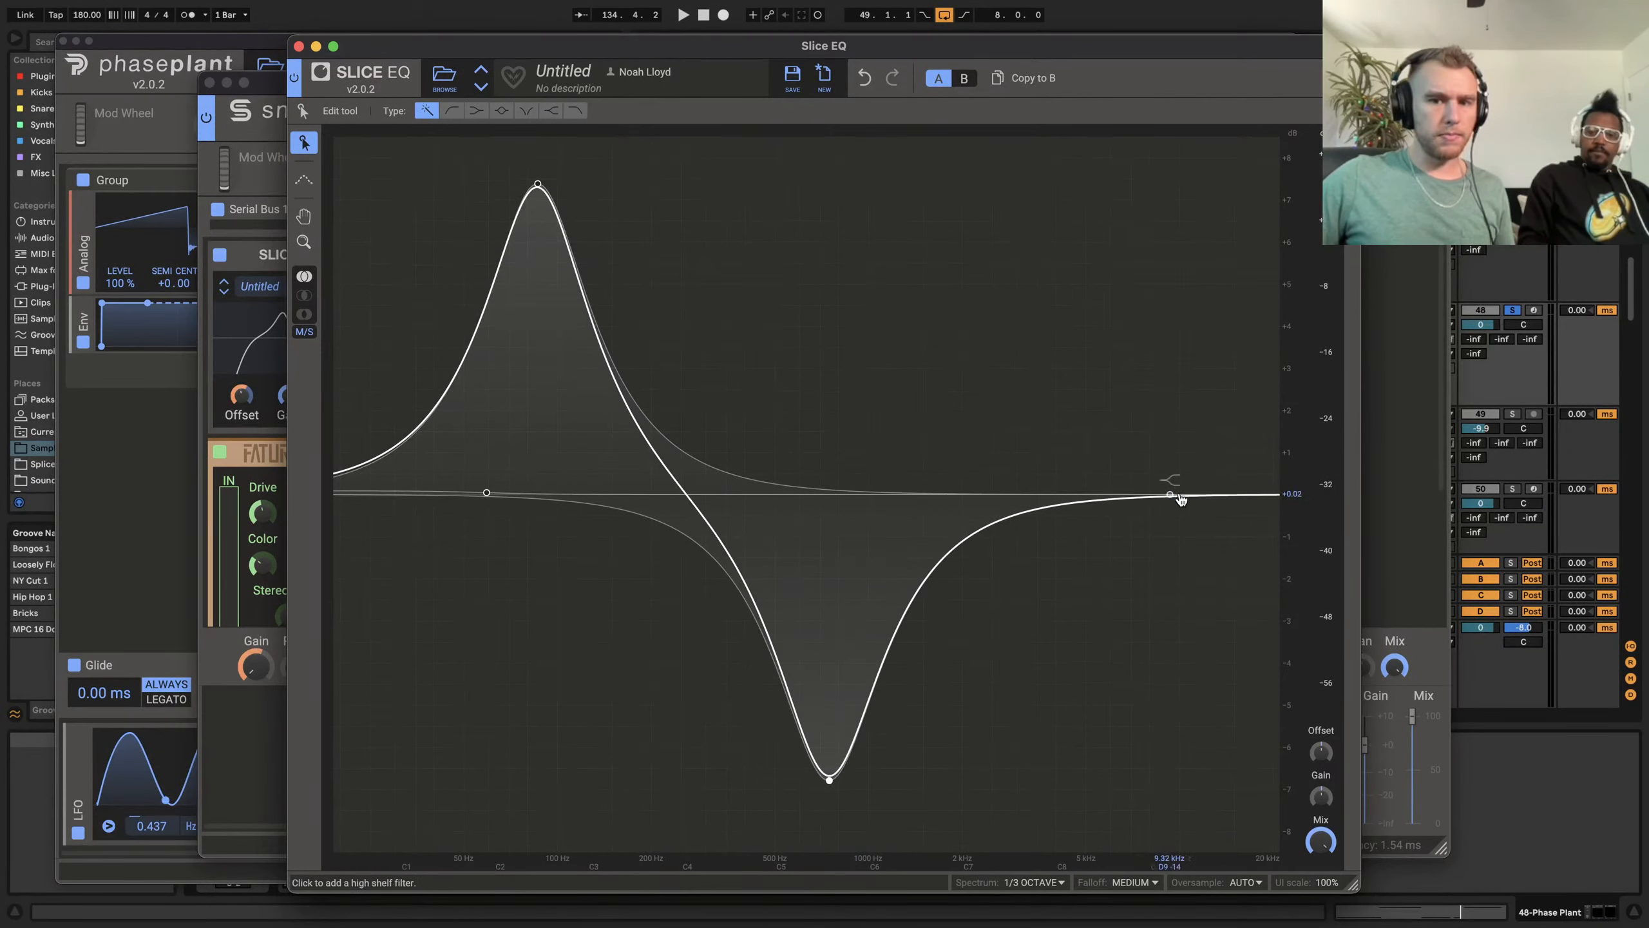
Add a high cut near 4 kHz, boosts near 1.6 kHz and 400 Hz, and a cut near 175 Hz, and close the Slice EQ editor
click(1256, 499)
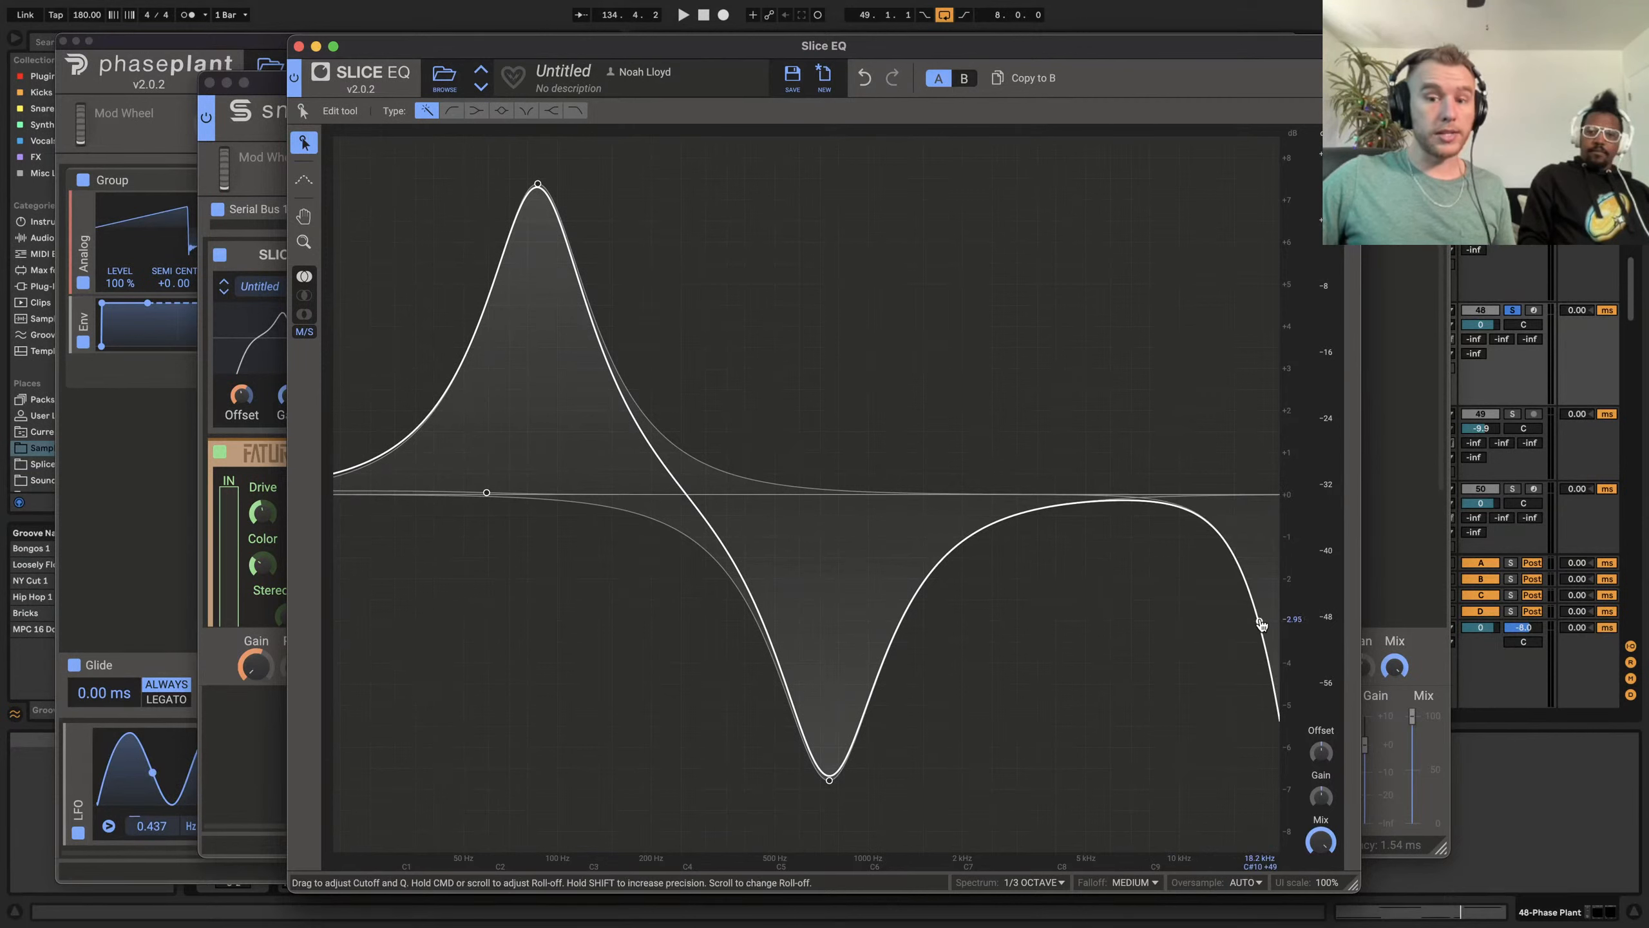
drag(1263, 628, 1063, 595)
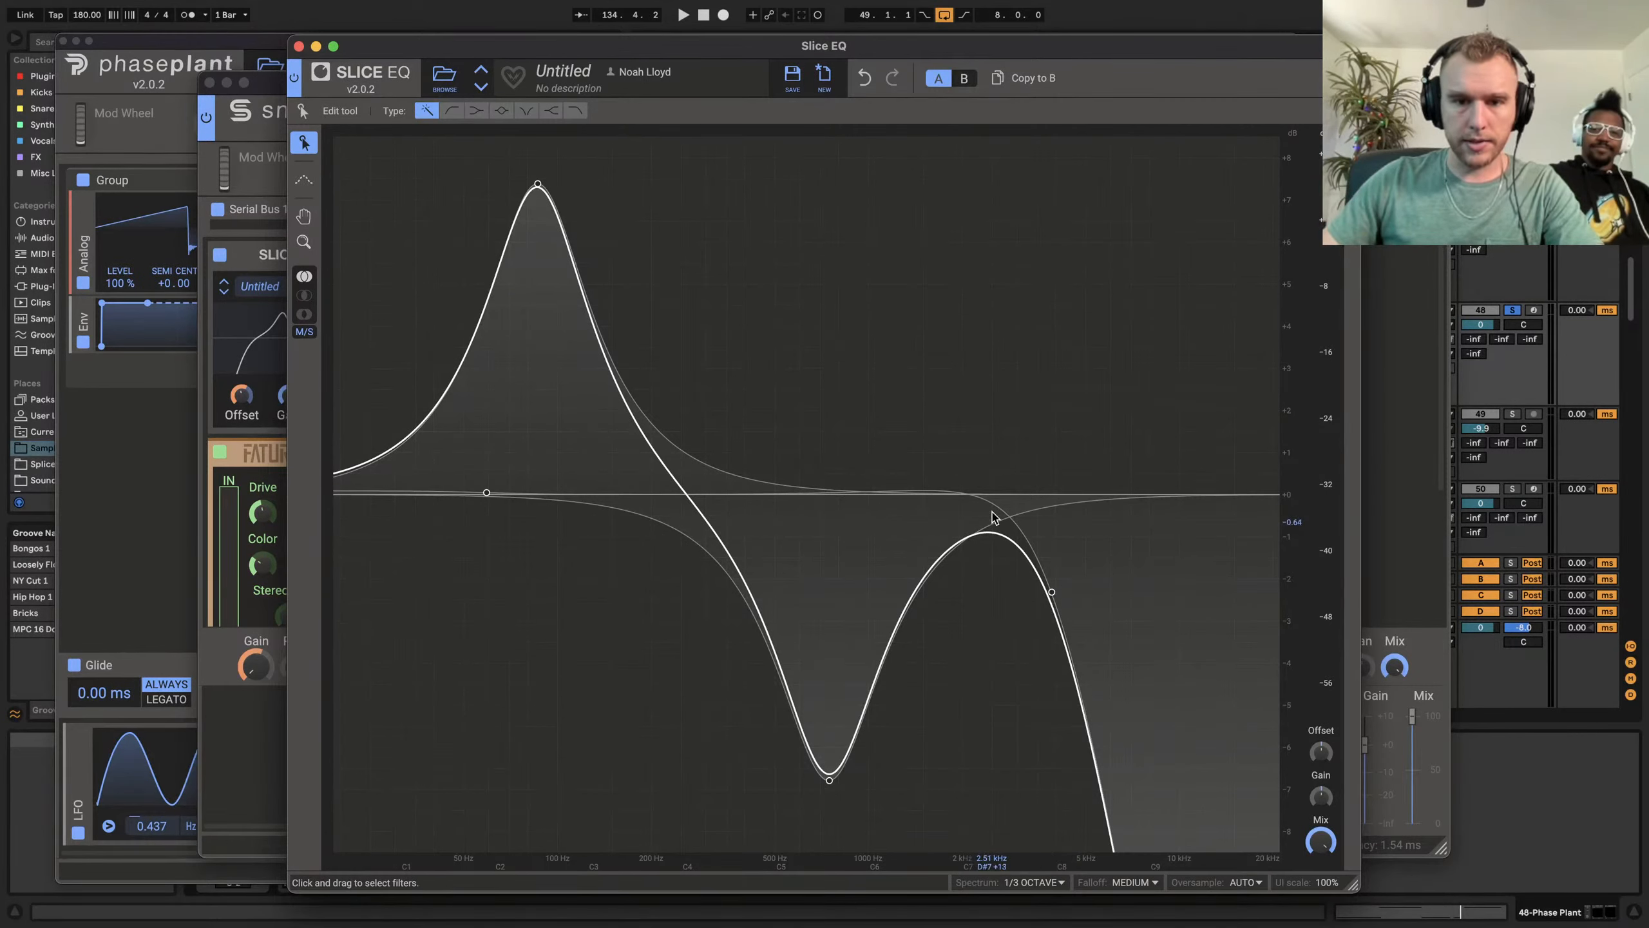
drag(994, 492, 932, 173)
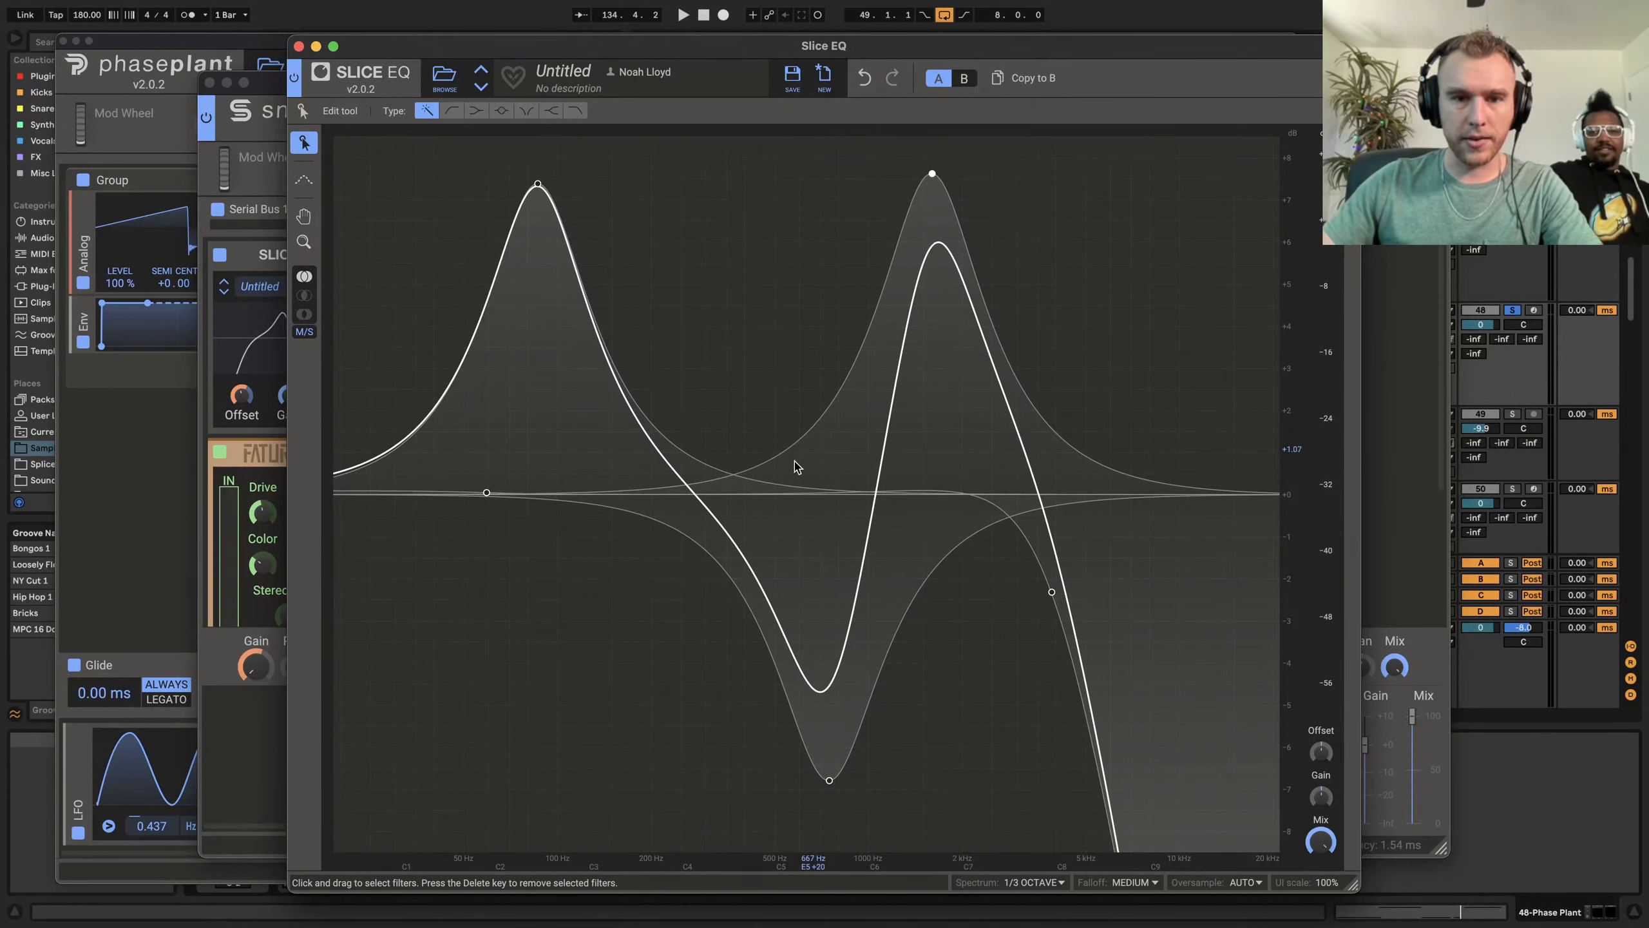
drag(773, 492, 745, 284)
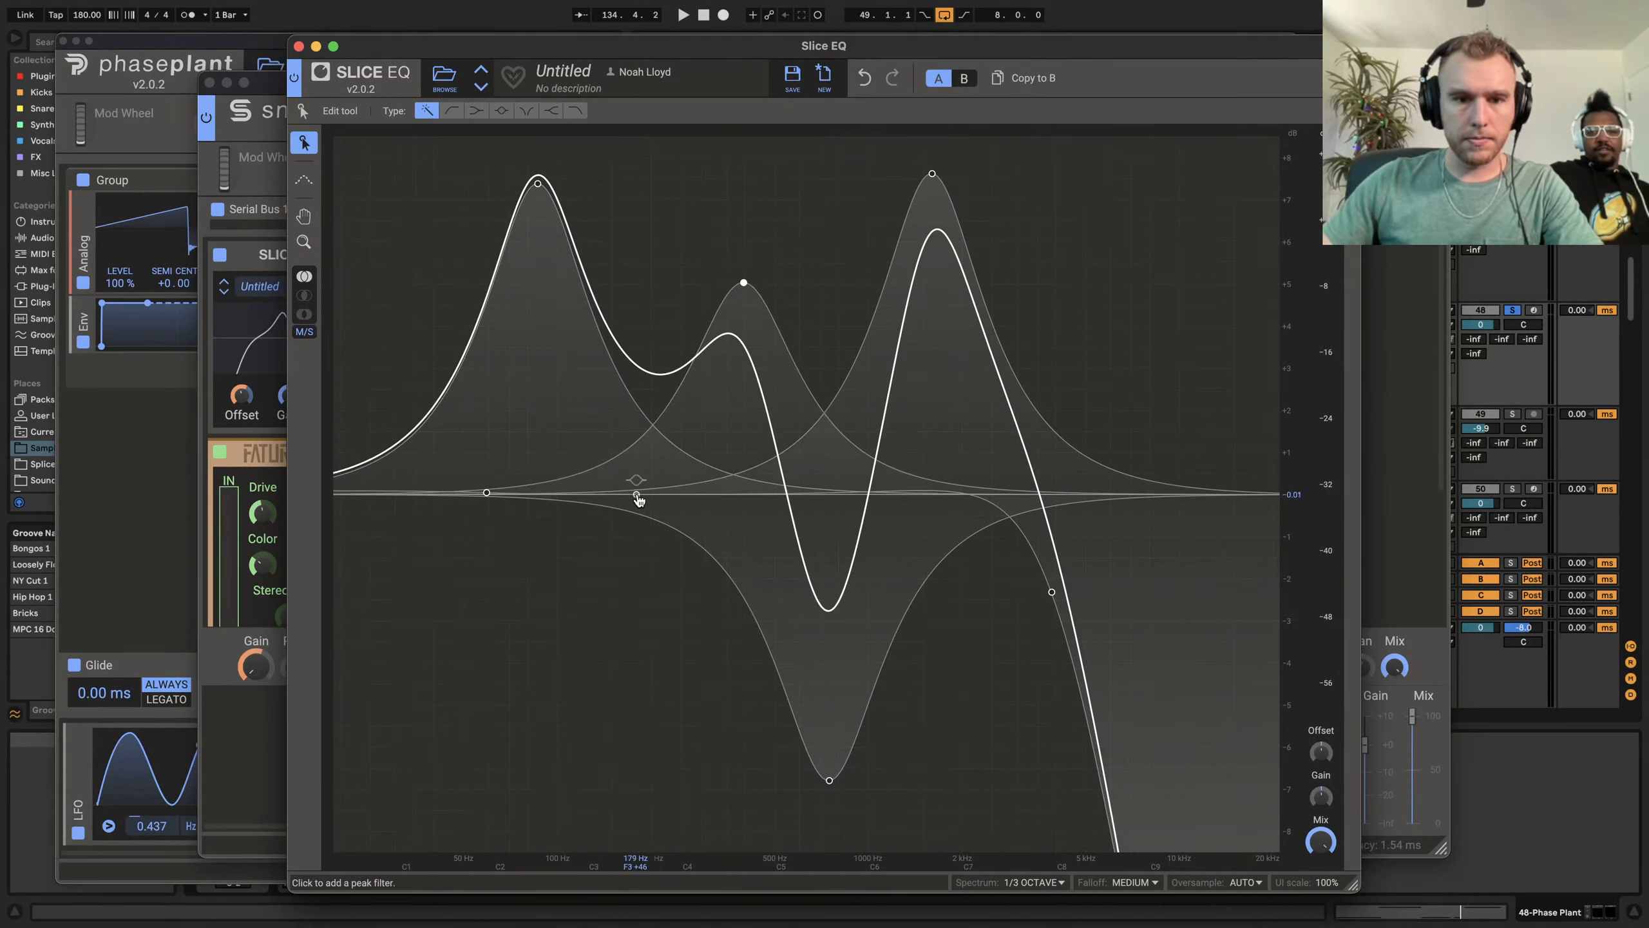
drag(636, 494, 635, 713)
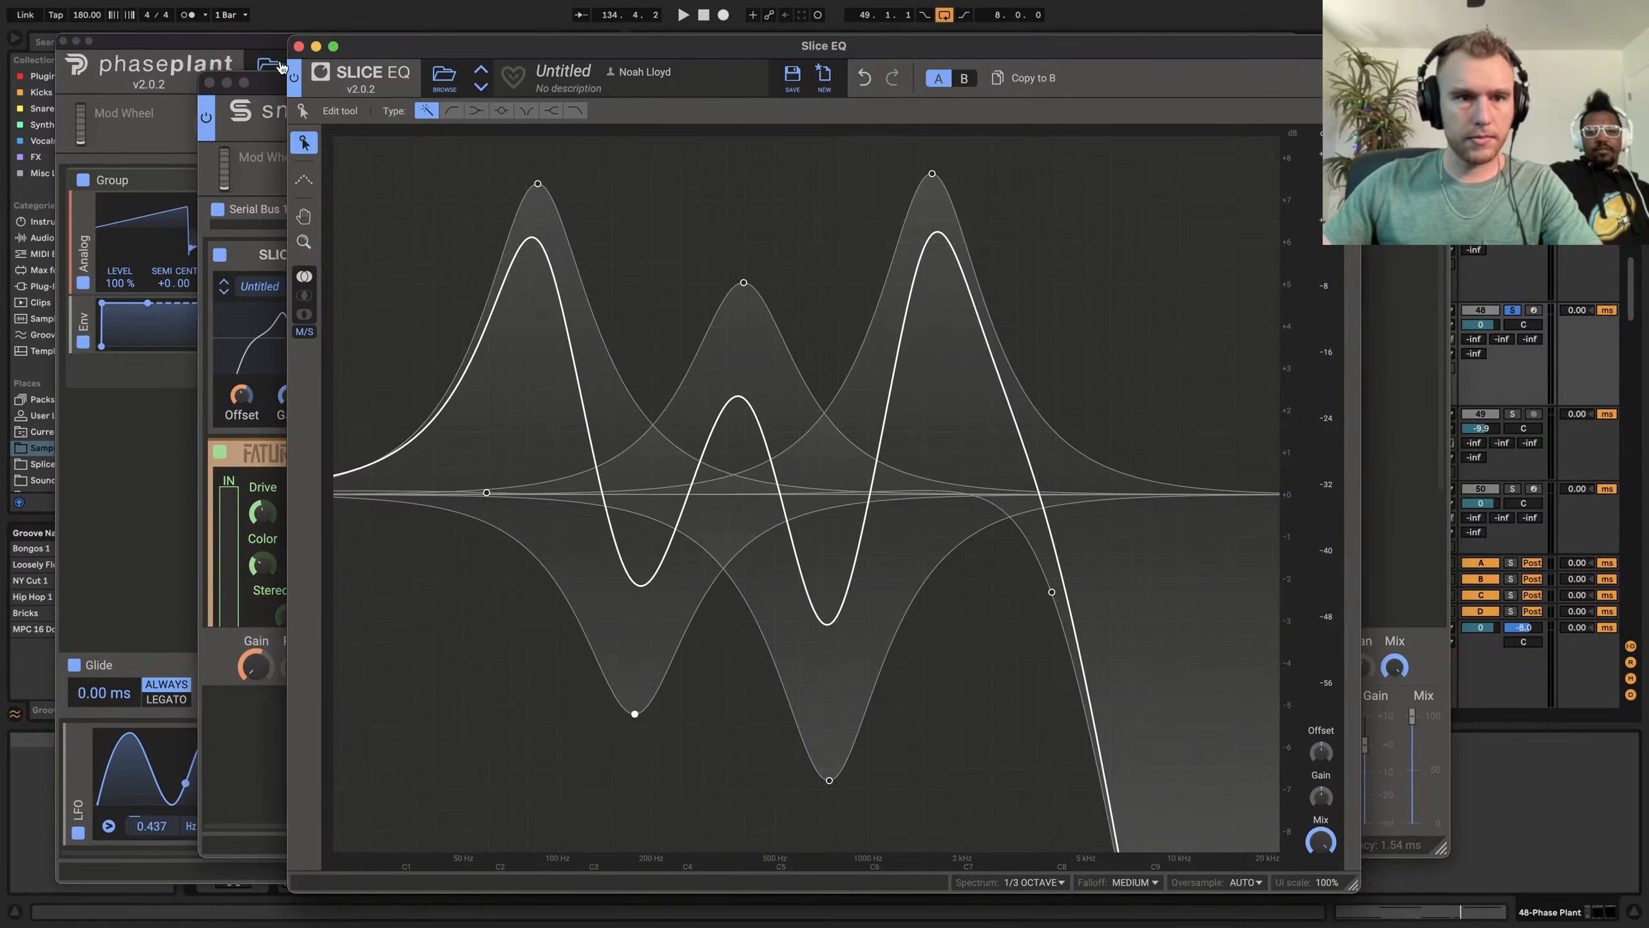
click(298, 47)
Assign the Mod 2 macro to the Offset of the Slice EQ in Serial Bus 3 and lower that Offset
mouse_move(596, 397)
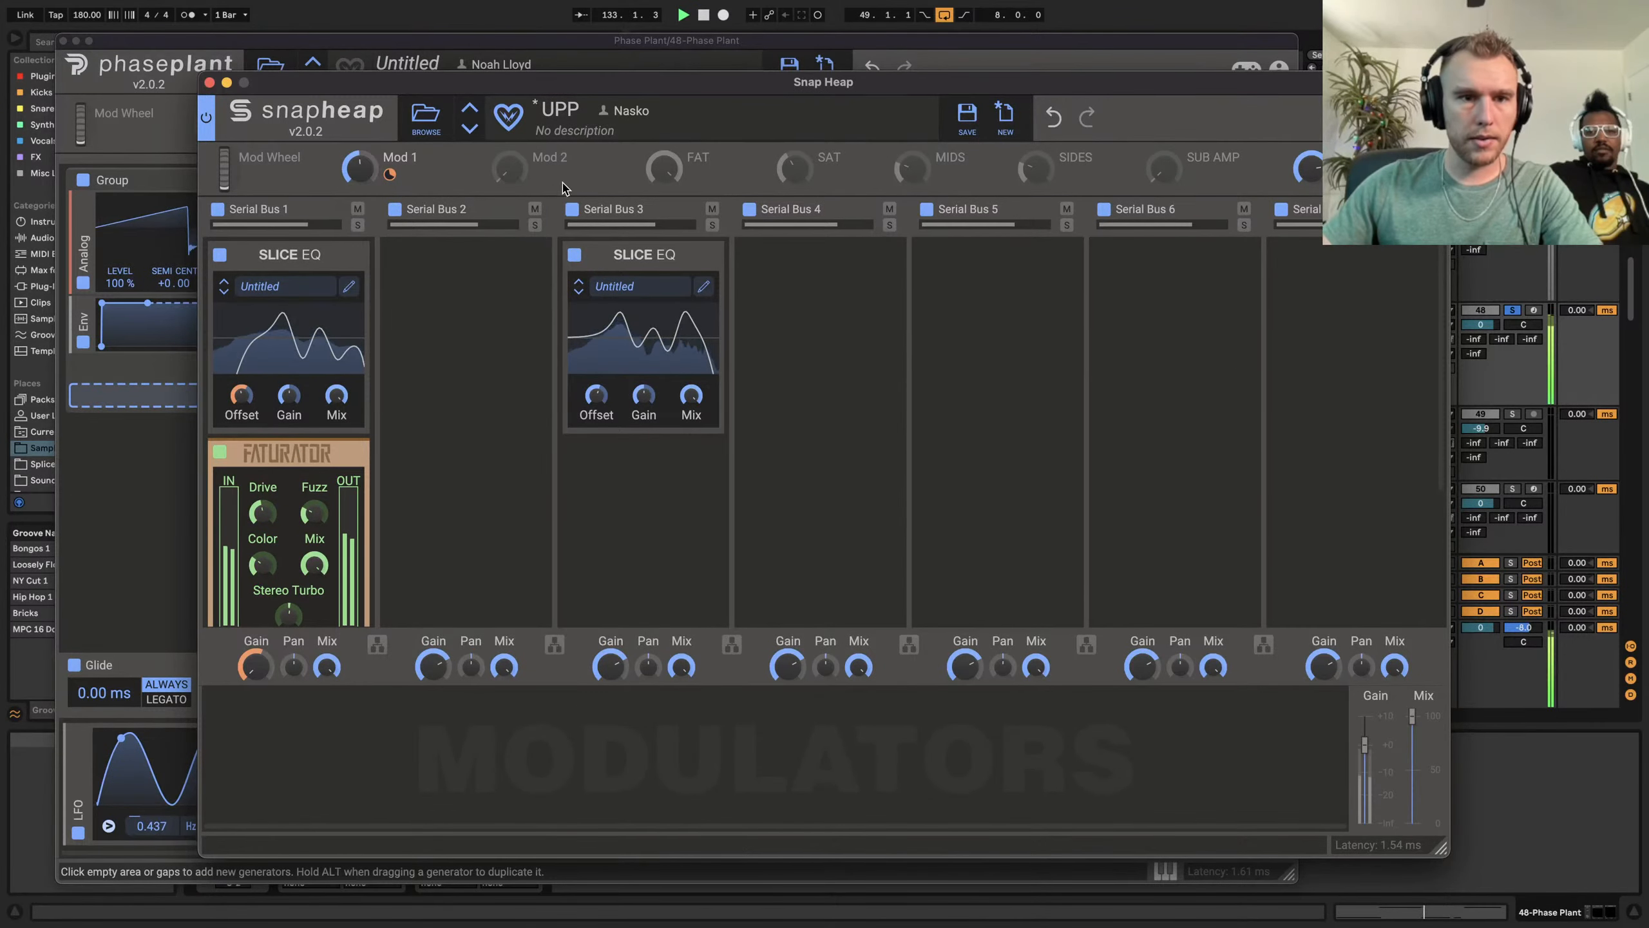
click(539, 174)
drag(596, 412, 596, 397)
mouse_move(595, 414)
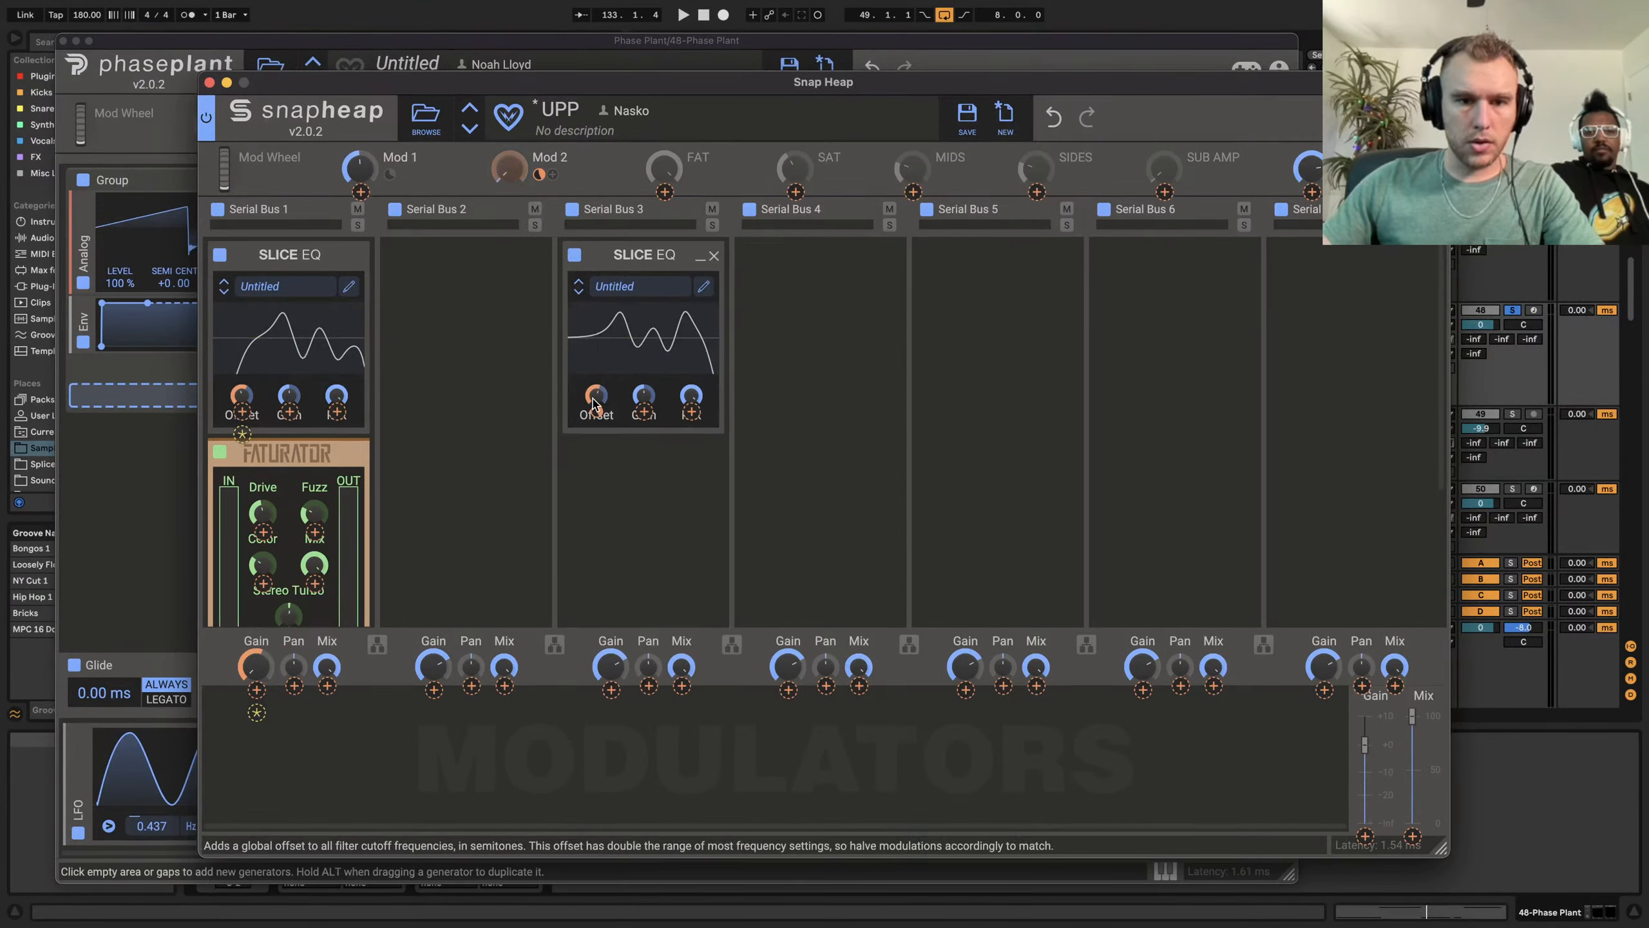
drag(595, 395, 595, 407)
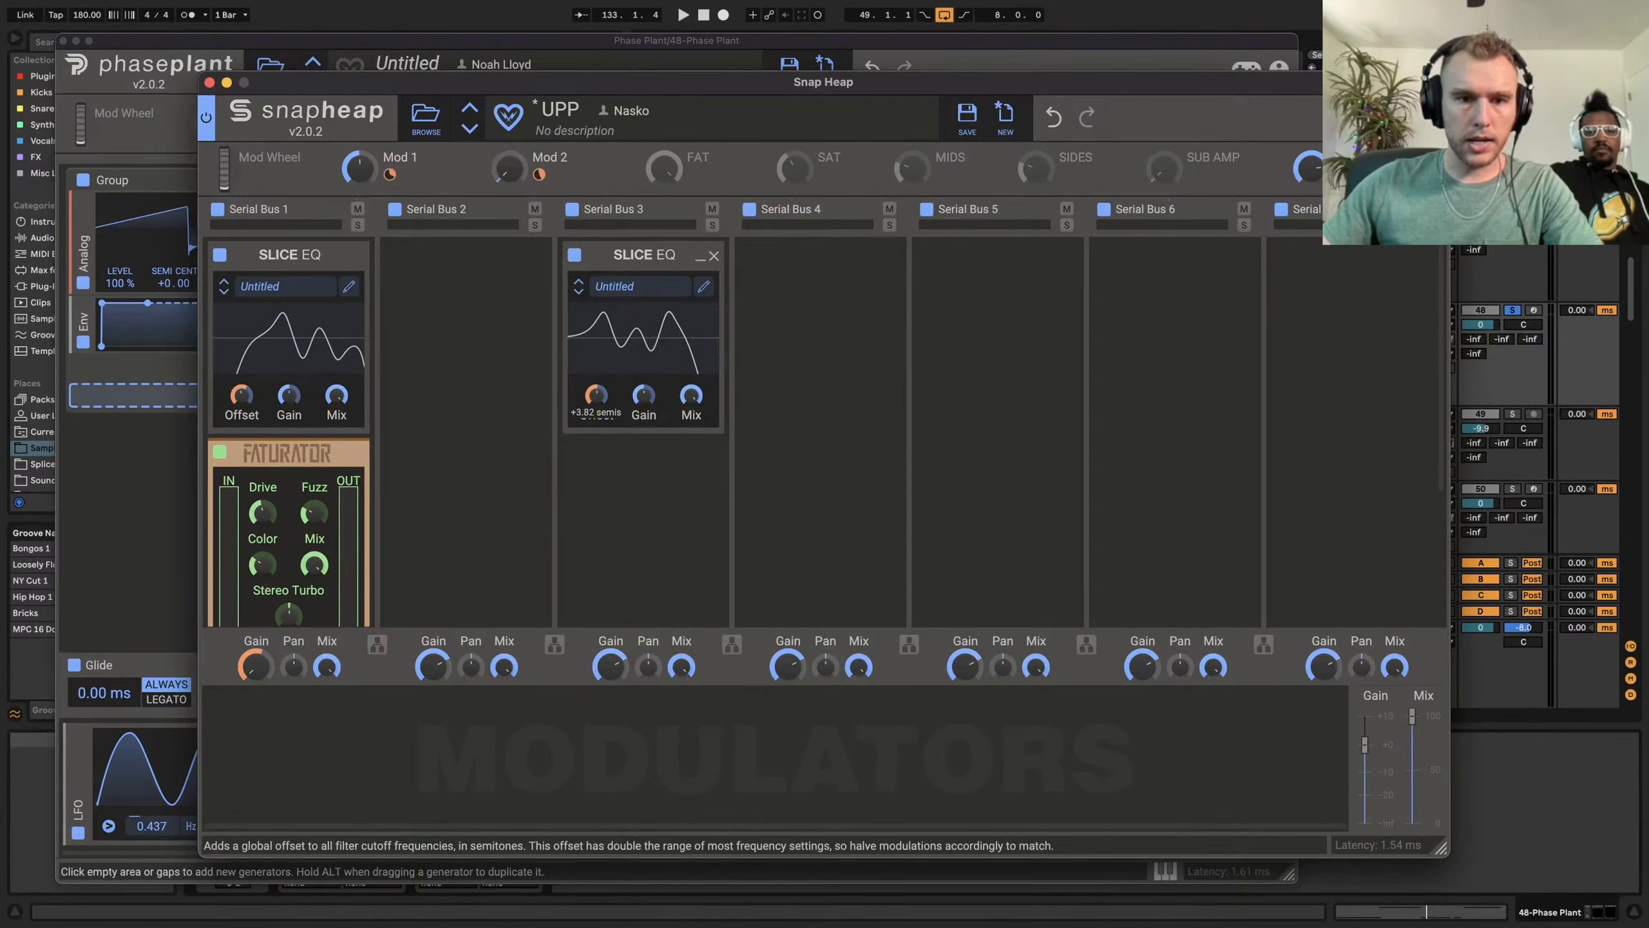
Add an Ensemble below the Slice EQ in Serial Bus 3 and raise that Slice EQ's Offset to +16.48 semis during playback
click(623, 463)
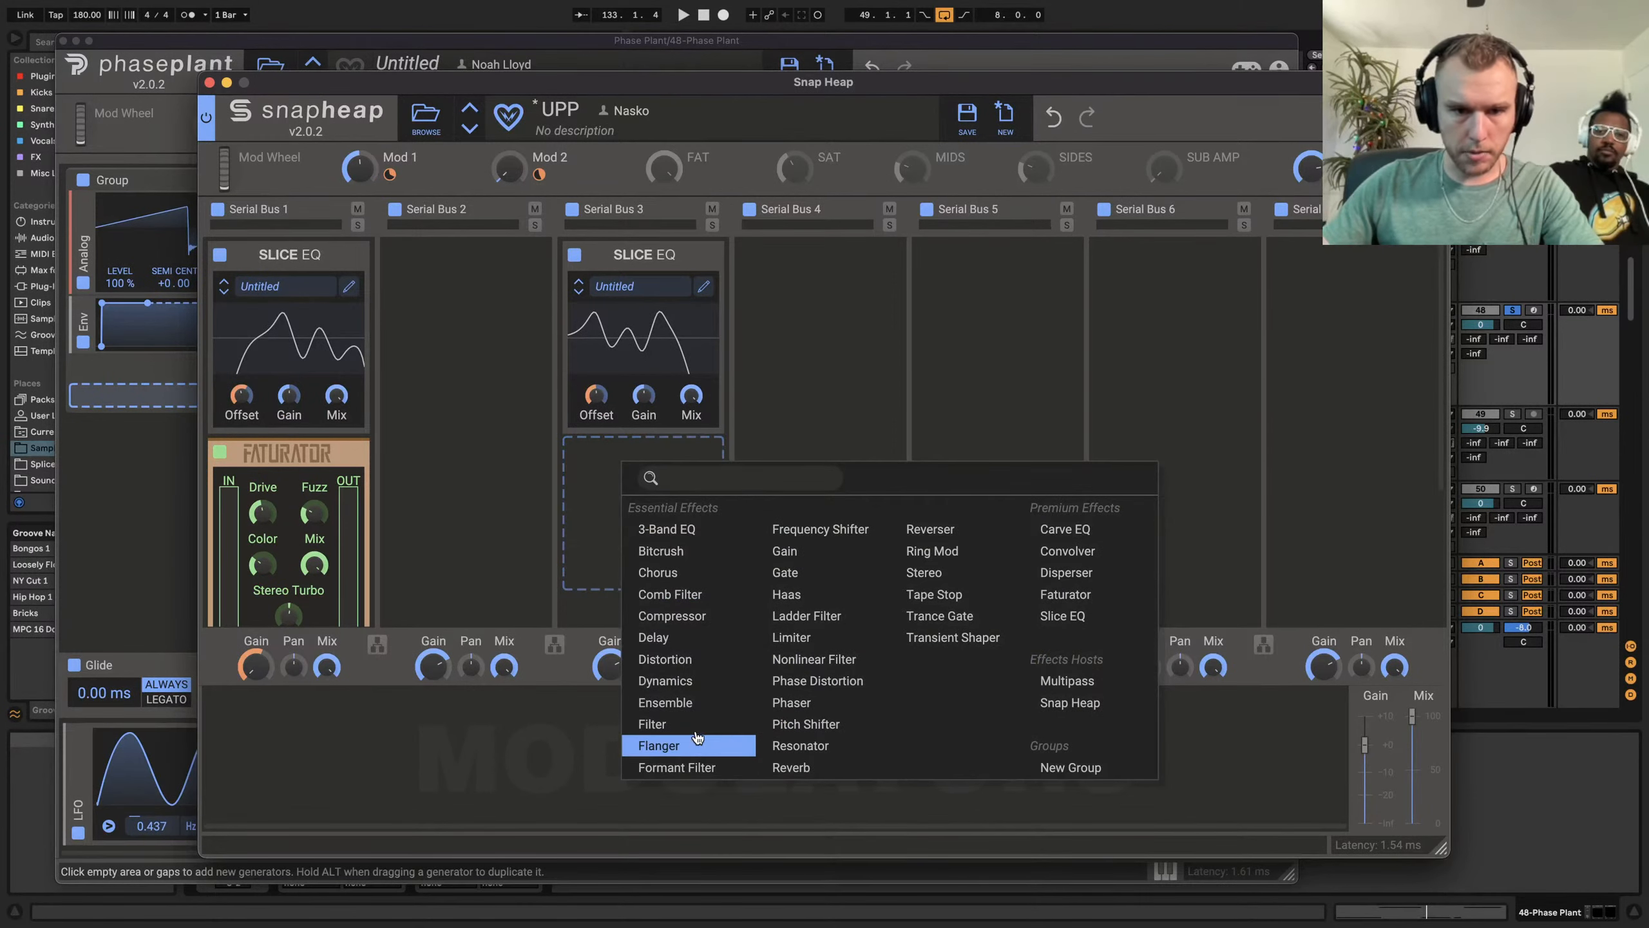
click(640, 702)
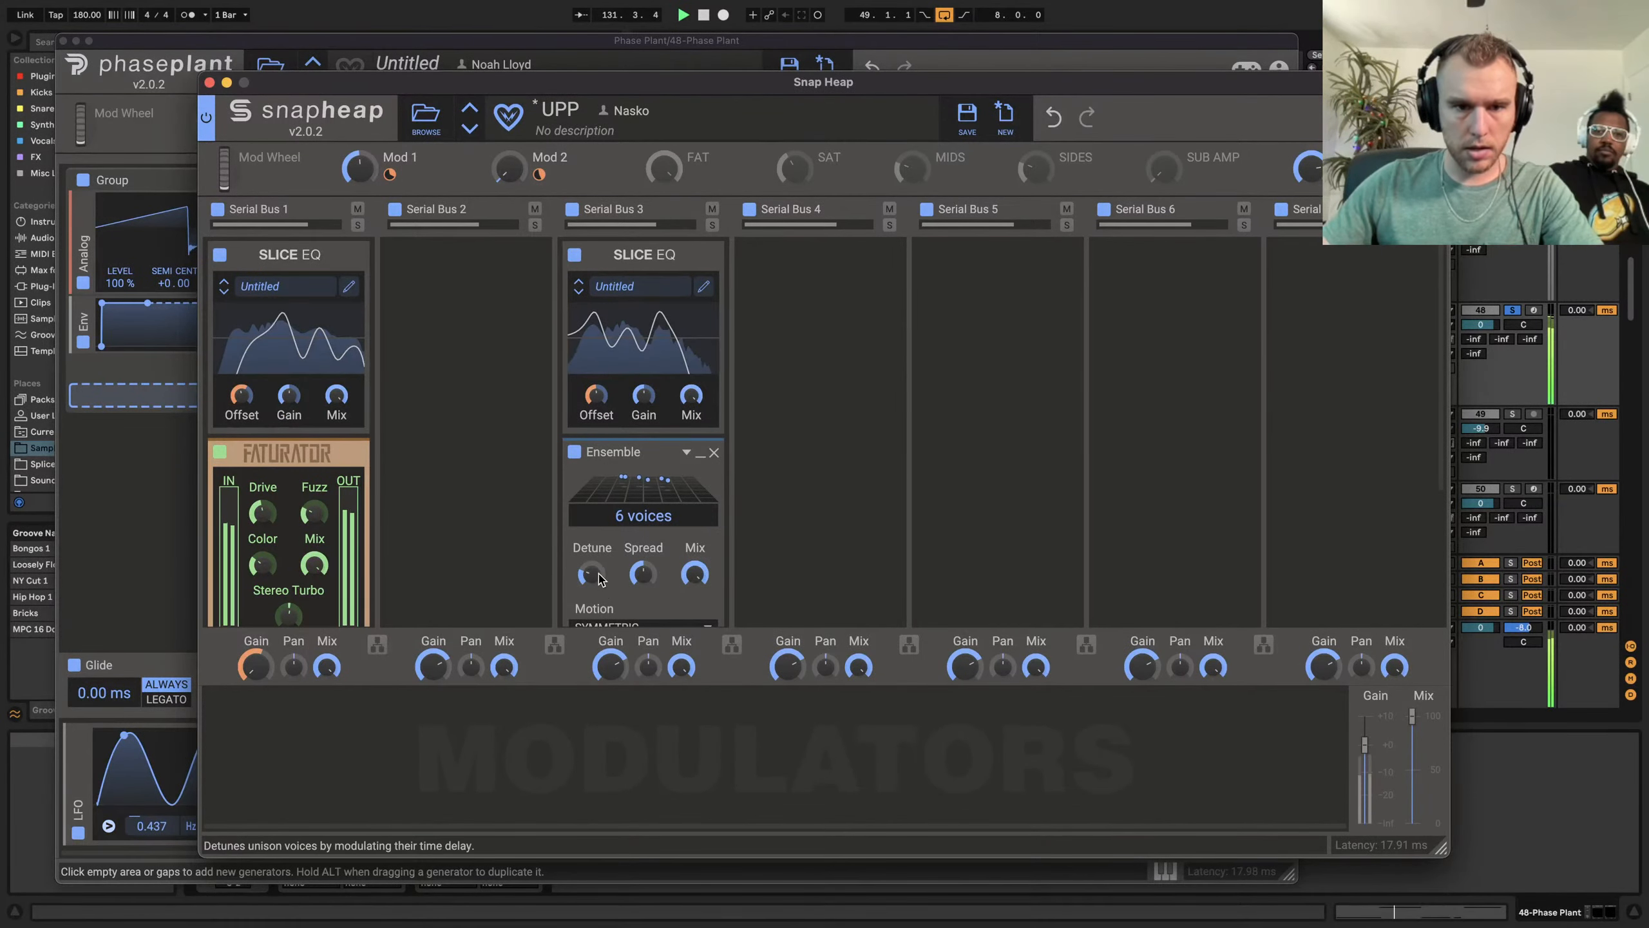
drag(596, 397, 596, 368)
key(space)
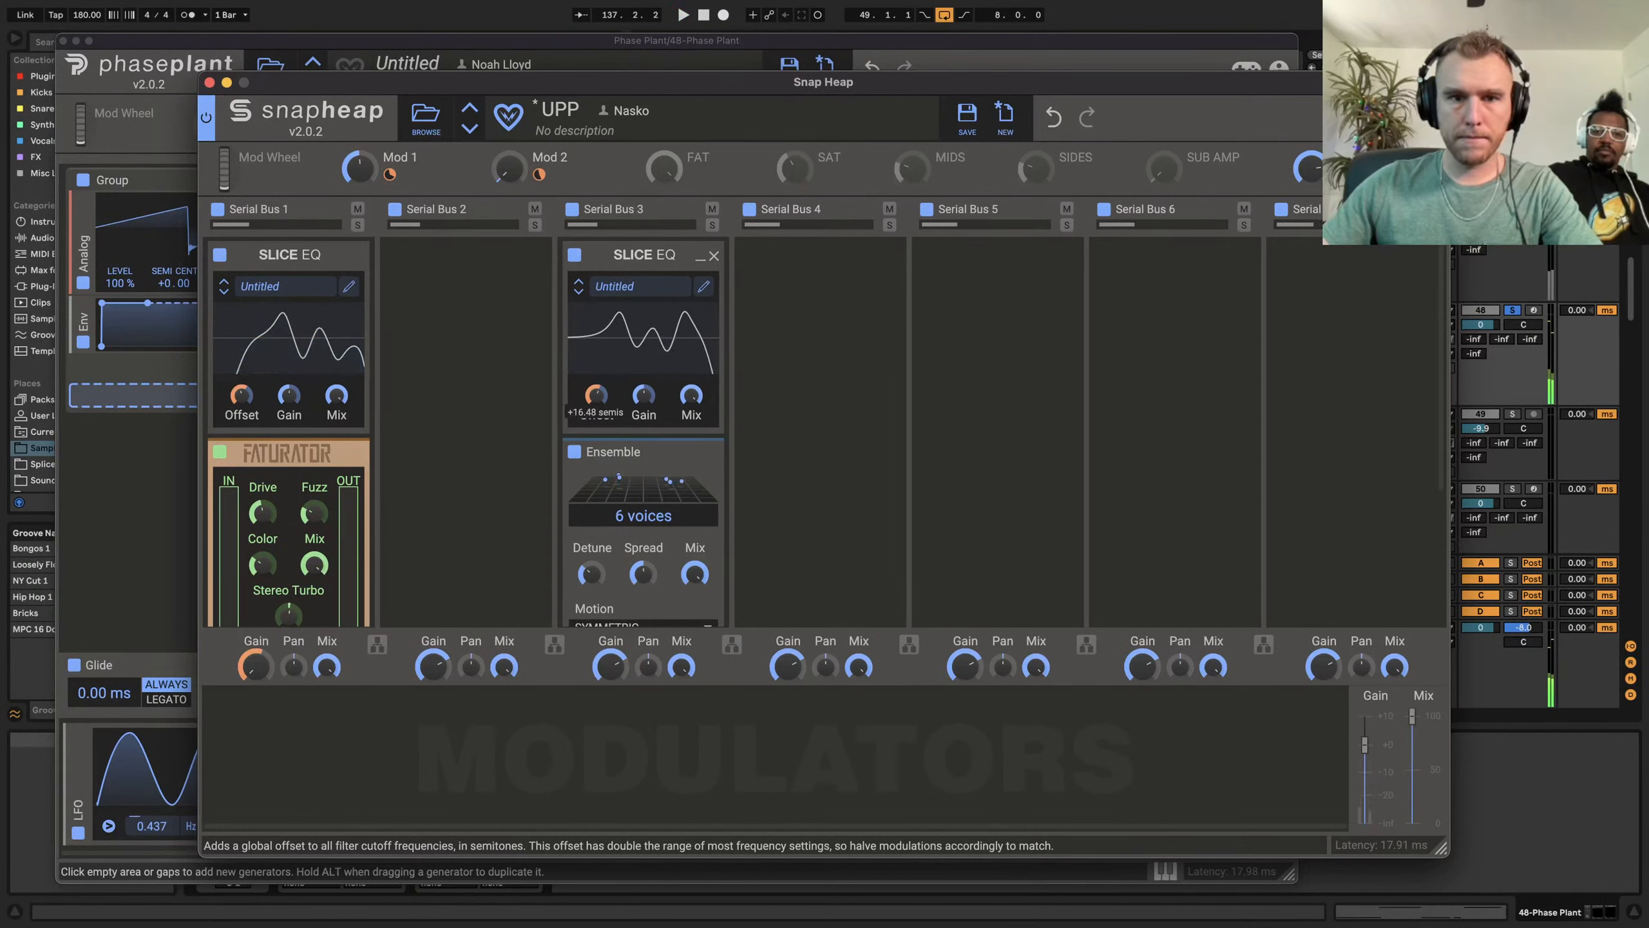
Lower the Offset of the Slice EQ in Serial Bus 1 during playback, and close and reopen the Snap Heap editor
key(space)
drag(240, 407, 240, 437)
key(space)
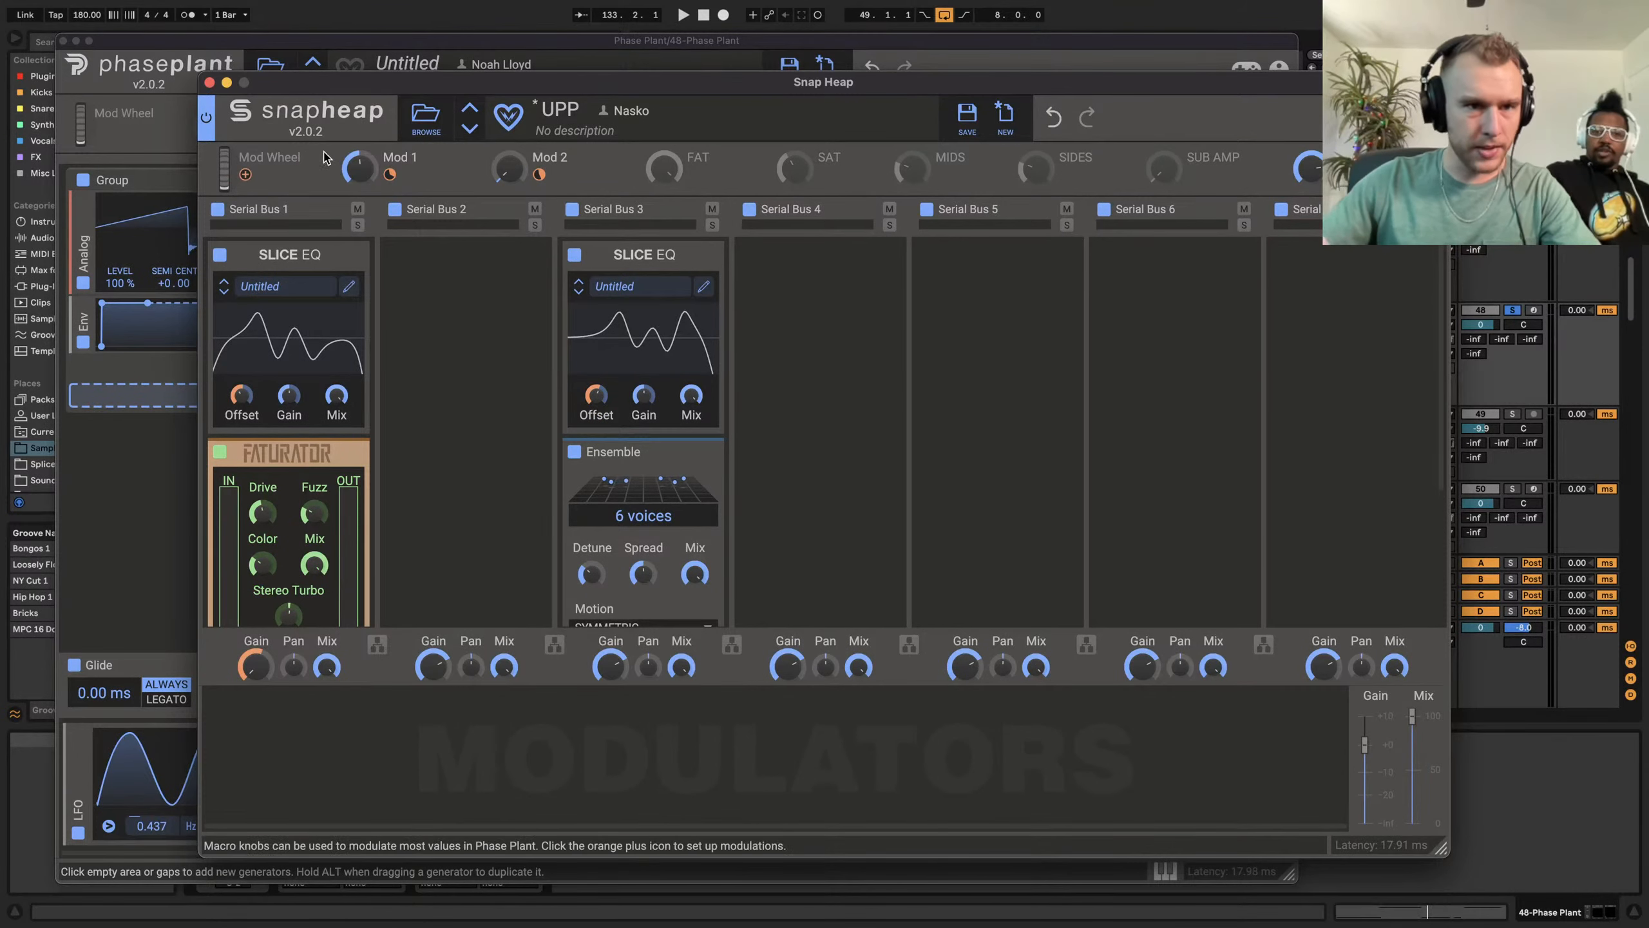
click(210, 82)
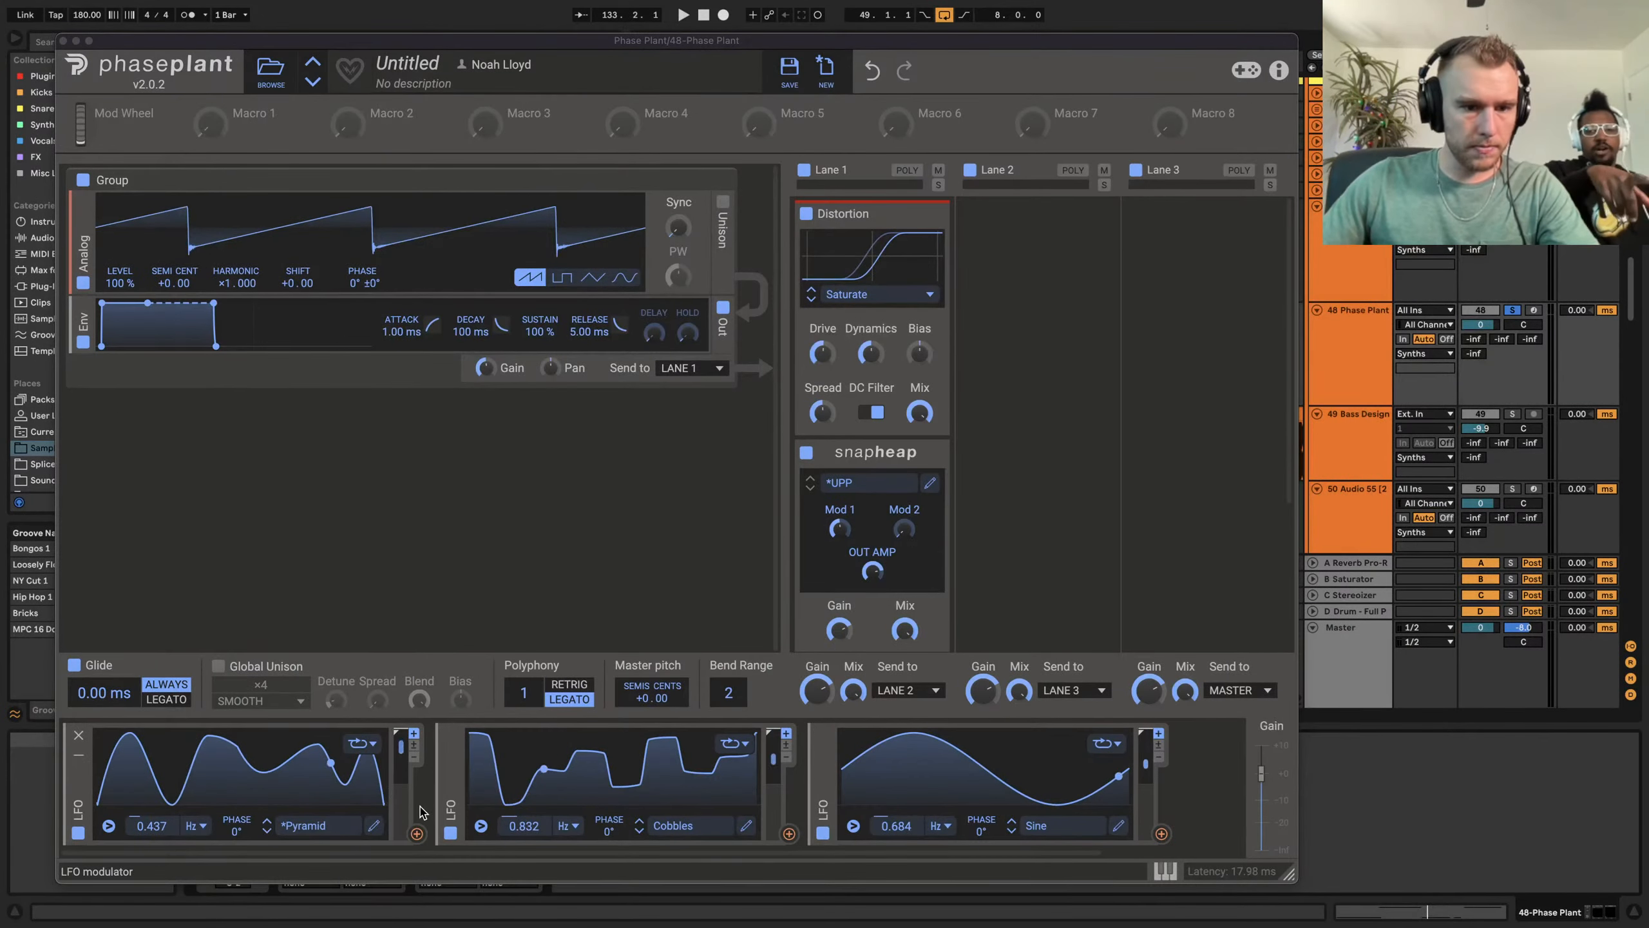
click(930, 484)
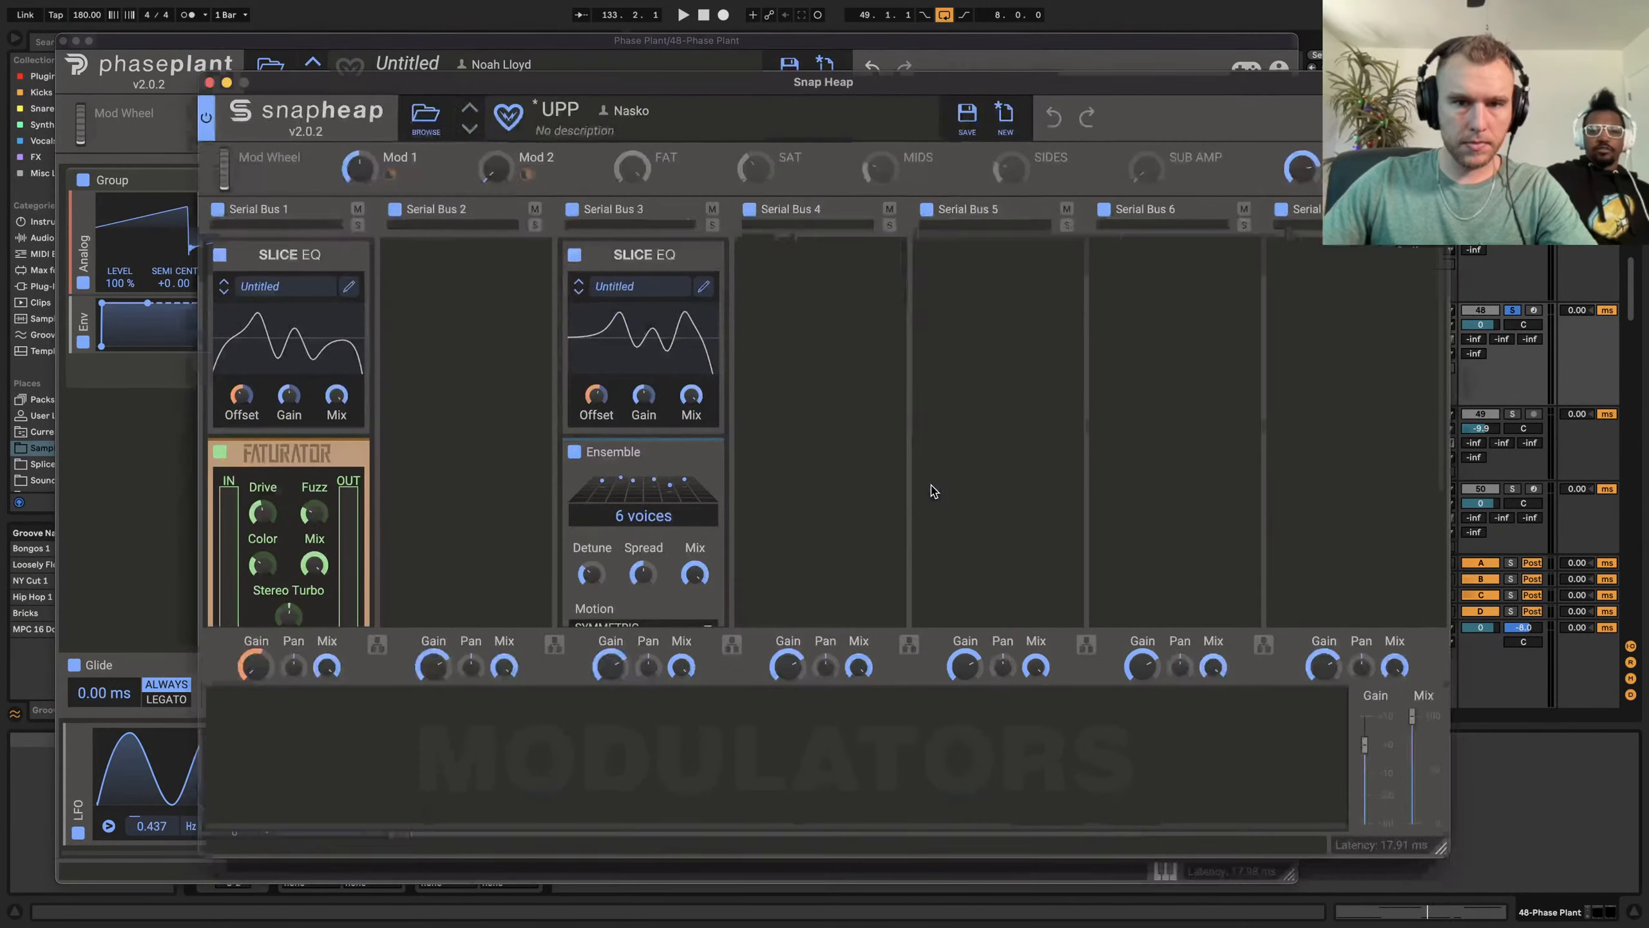
Modulate the Snap Heap's Mod 1 with the Pyramid LFO and its Mod 2 with the Cobbles LFO during playback
click(211, 82)
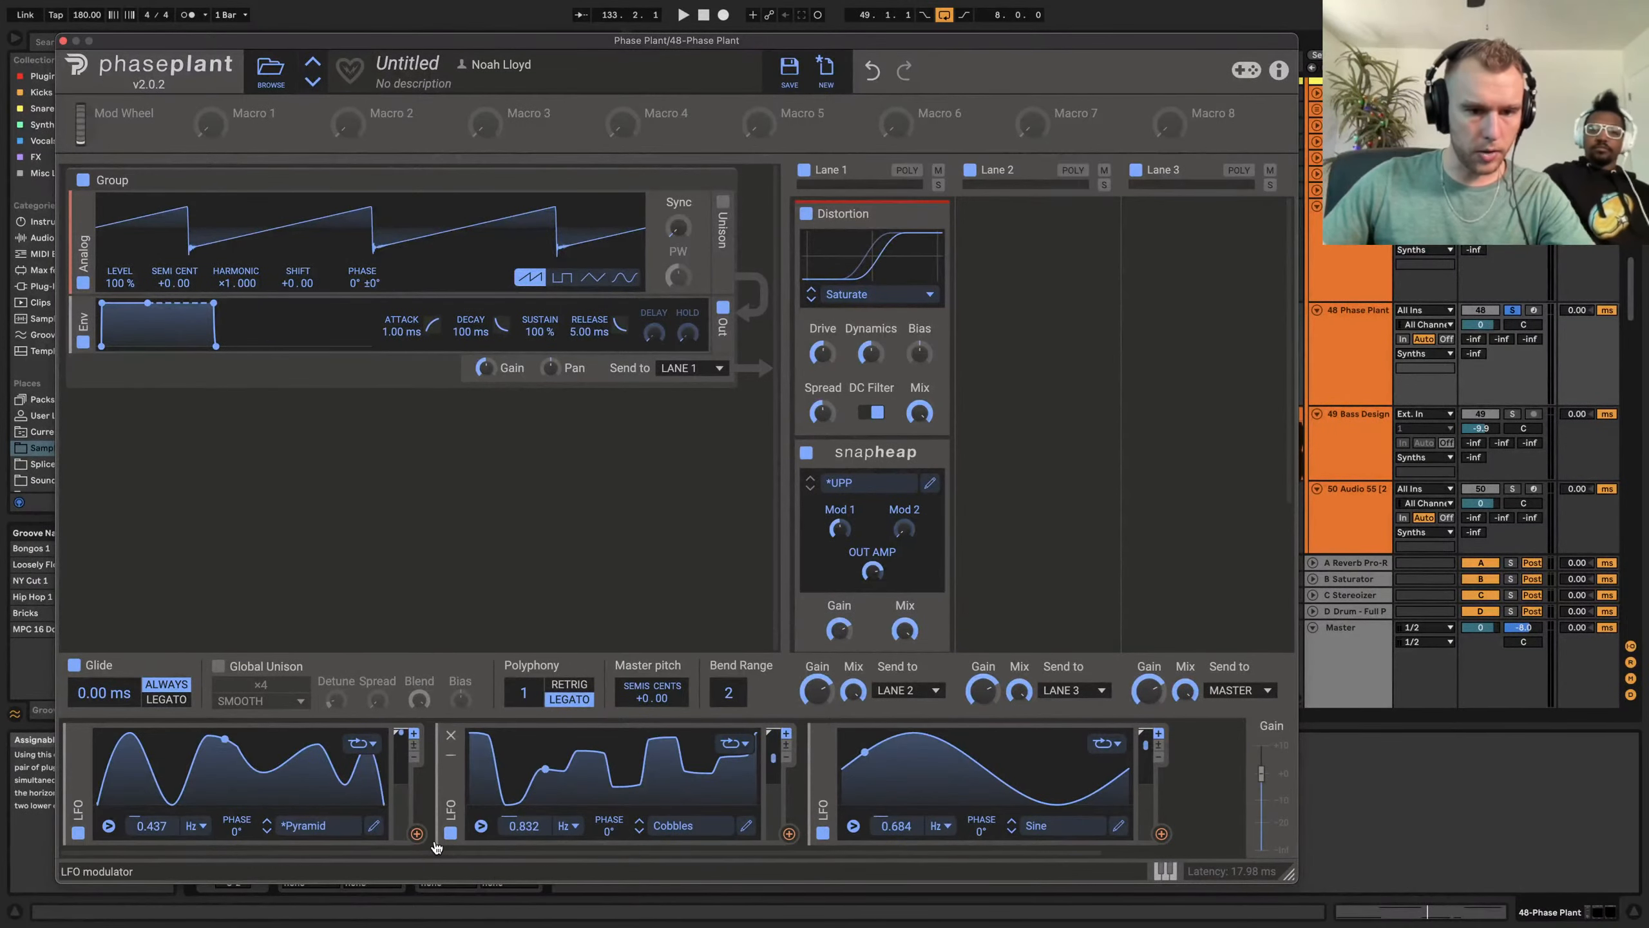
drag(417, 834, 839, 551)
key(space)
mouse_move(841, 546)
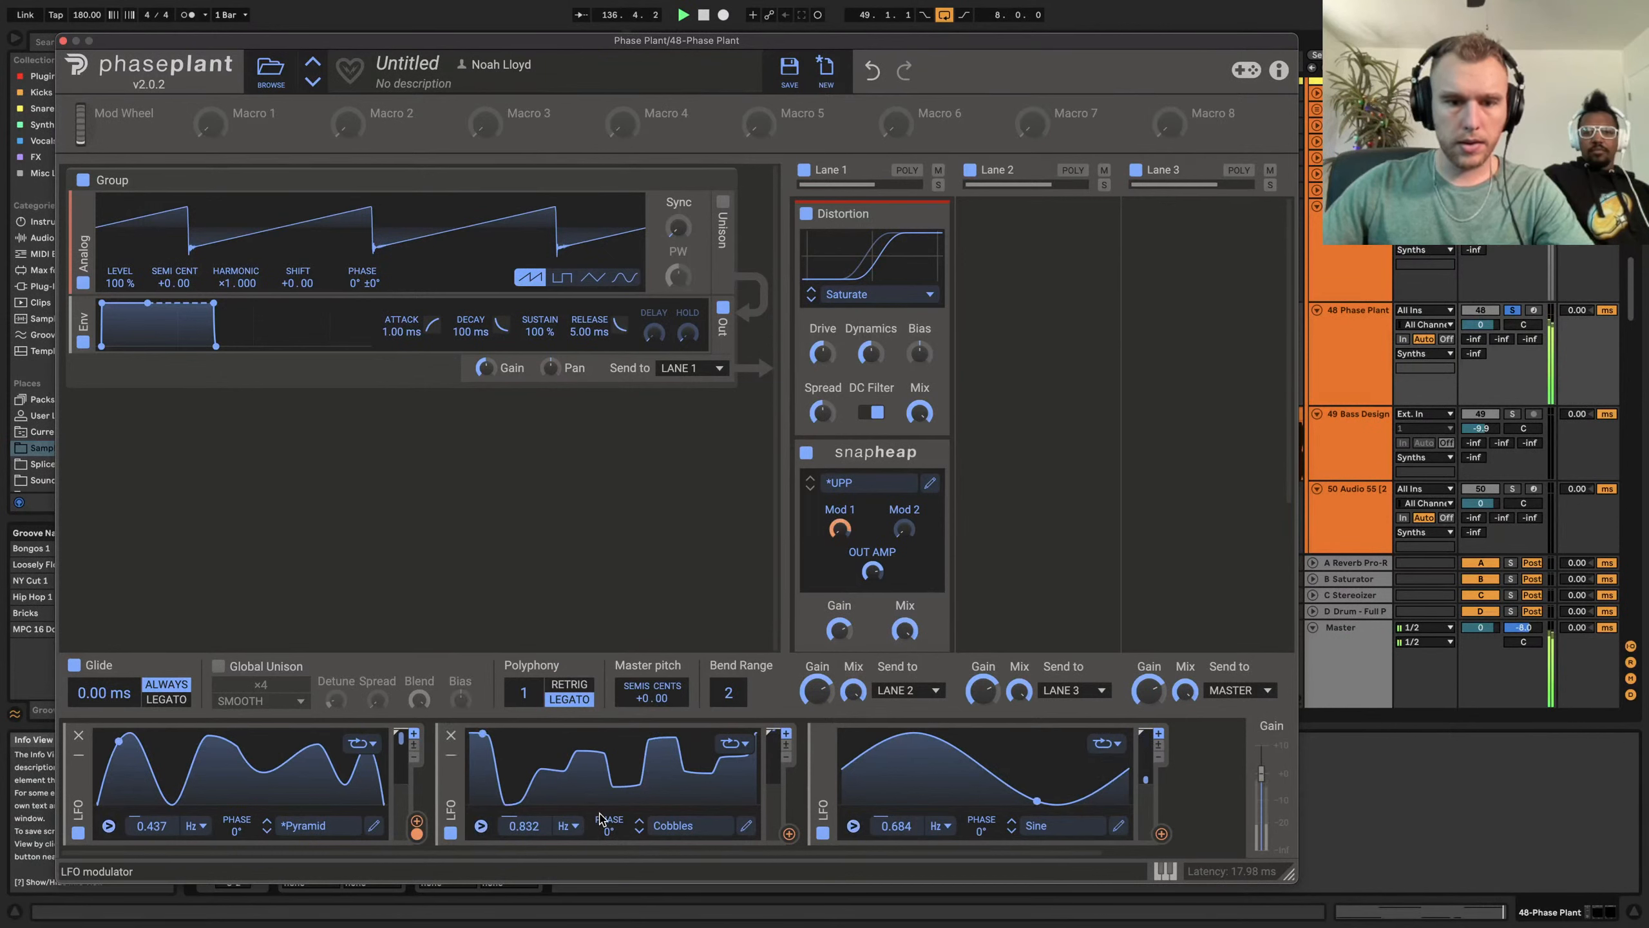
drag(788, 834, 872, 572)
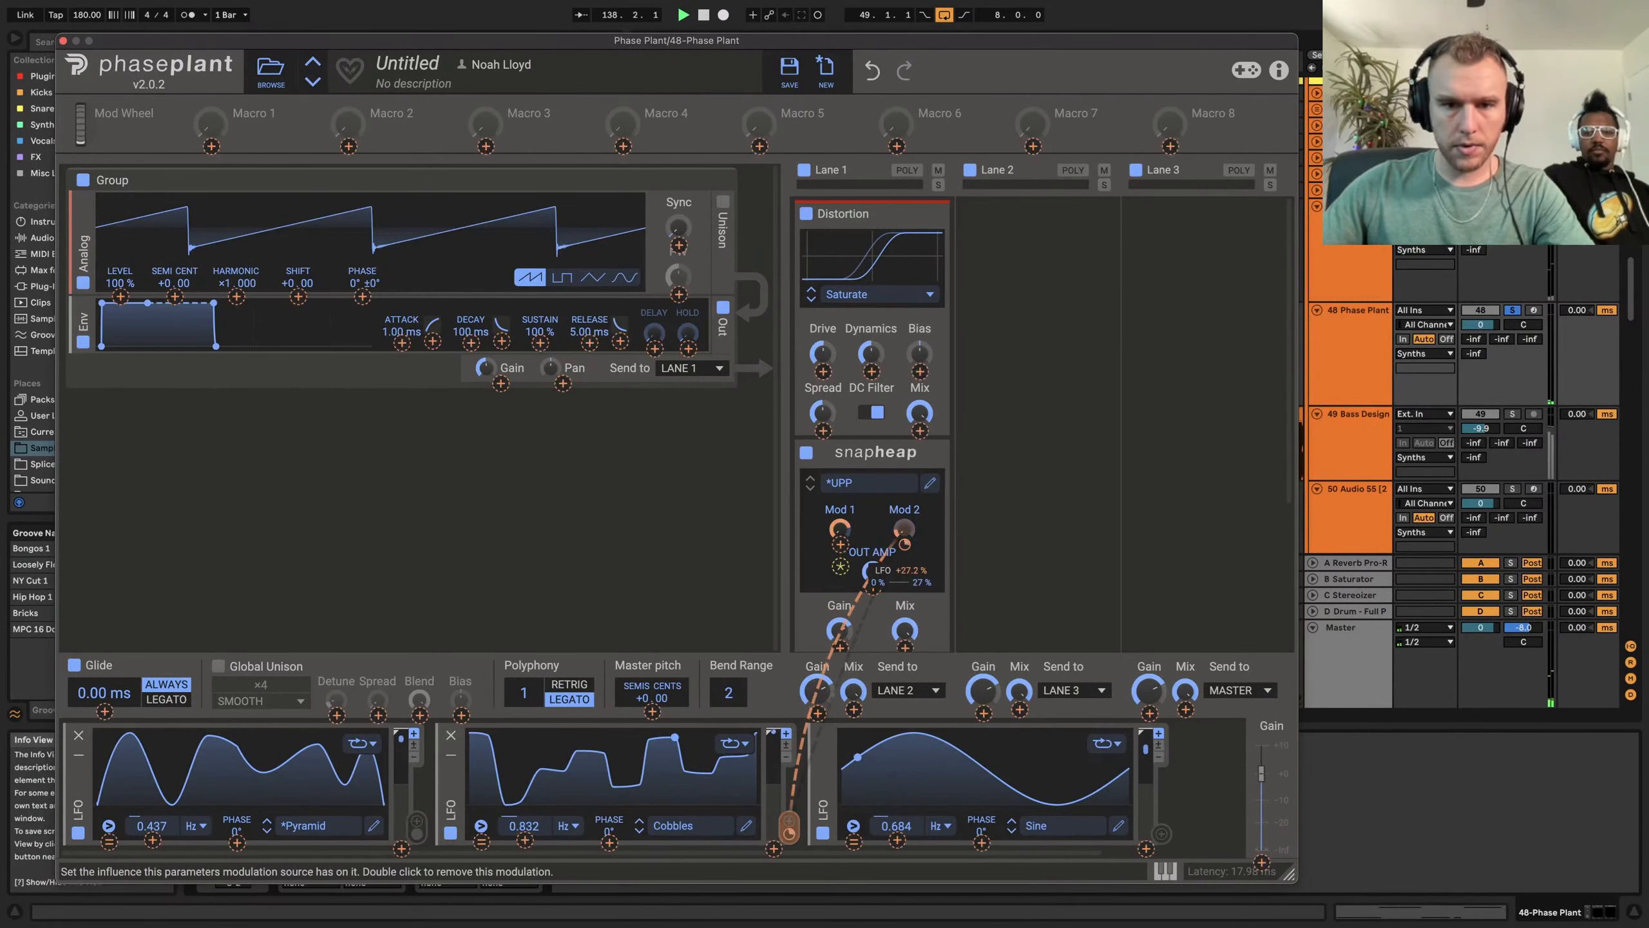
key(space)
key(space)
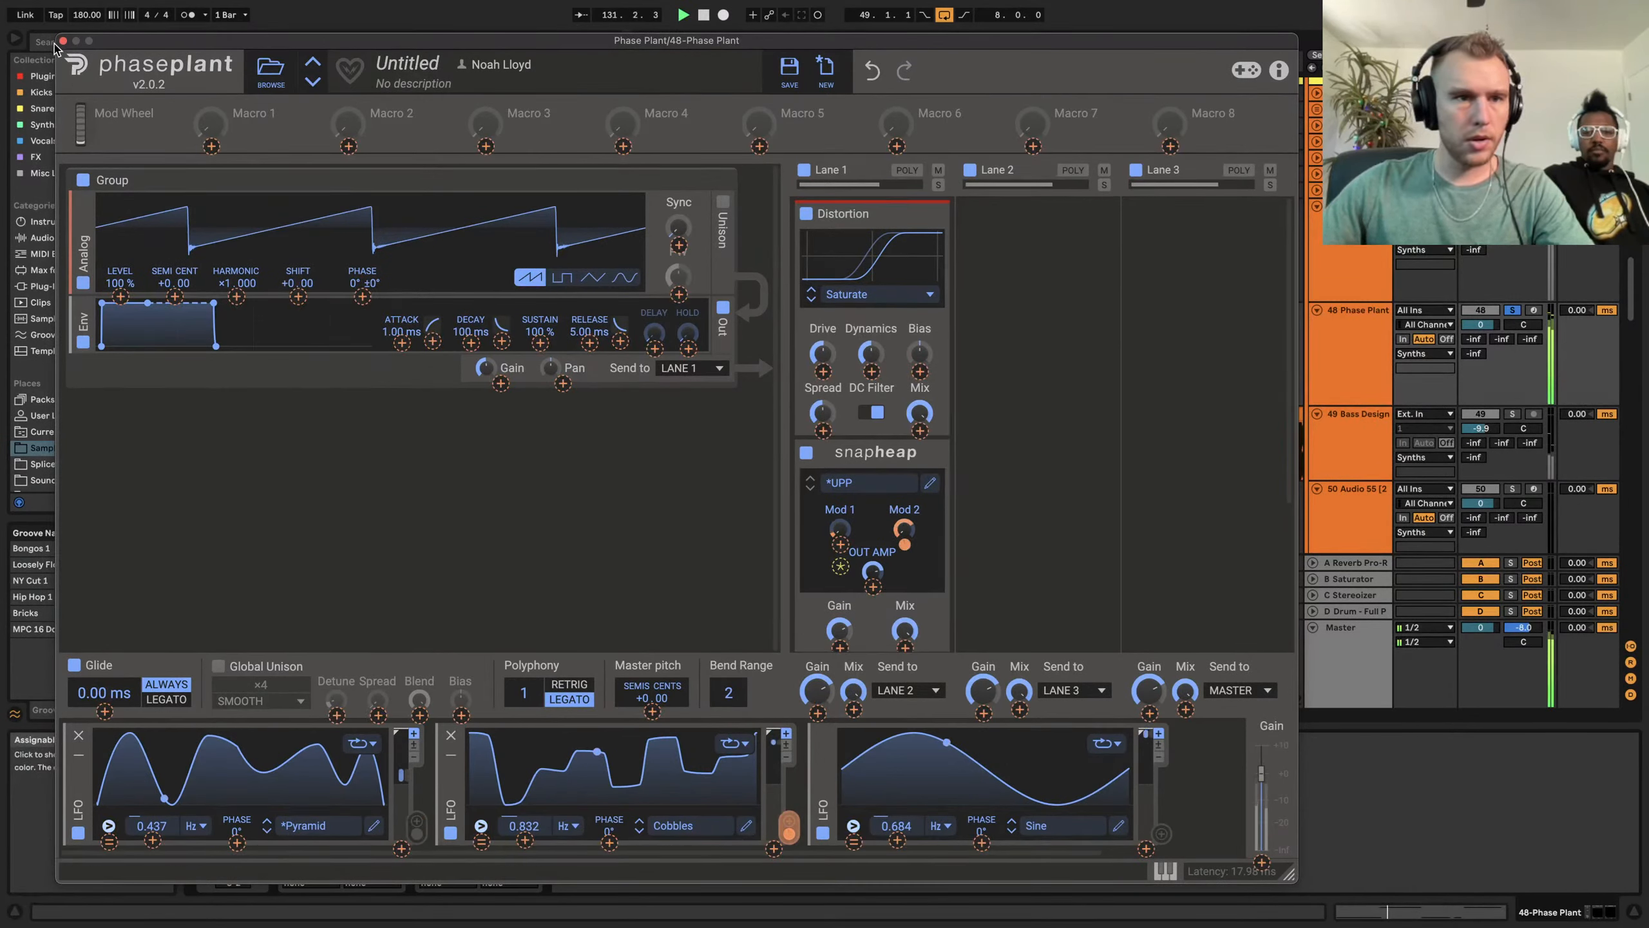
Select the MIDI clip on the 48 Phase Plant track and reopen the Phase Plant editor
click(63, 43)
click(937, 310)
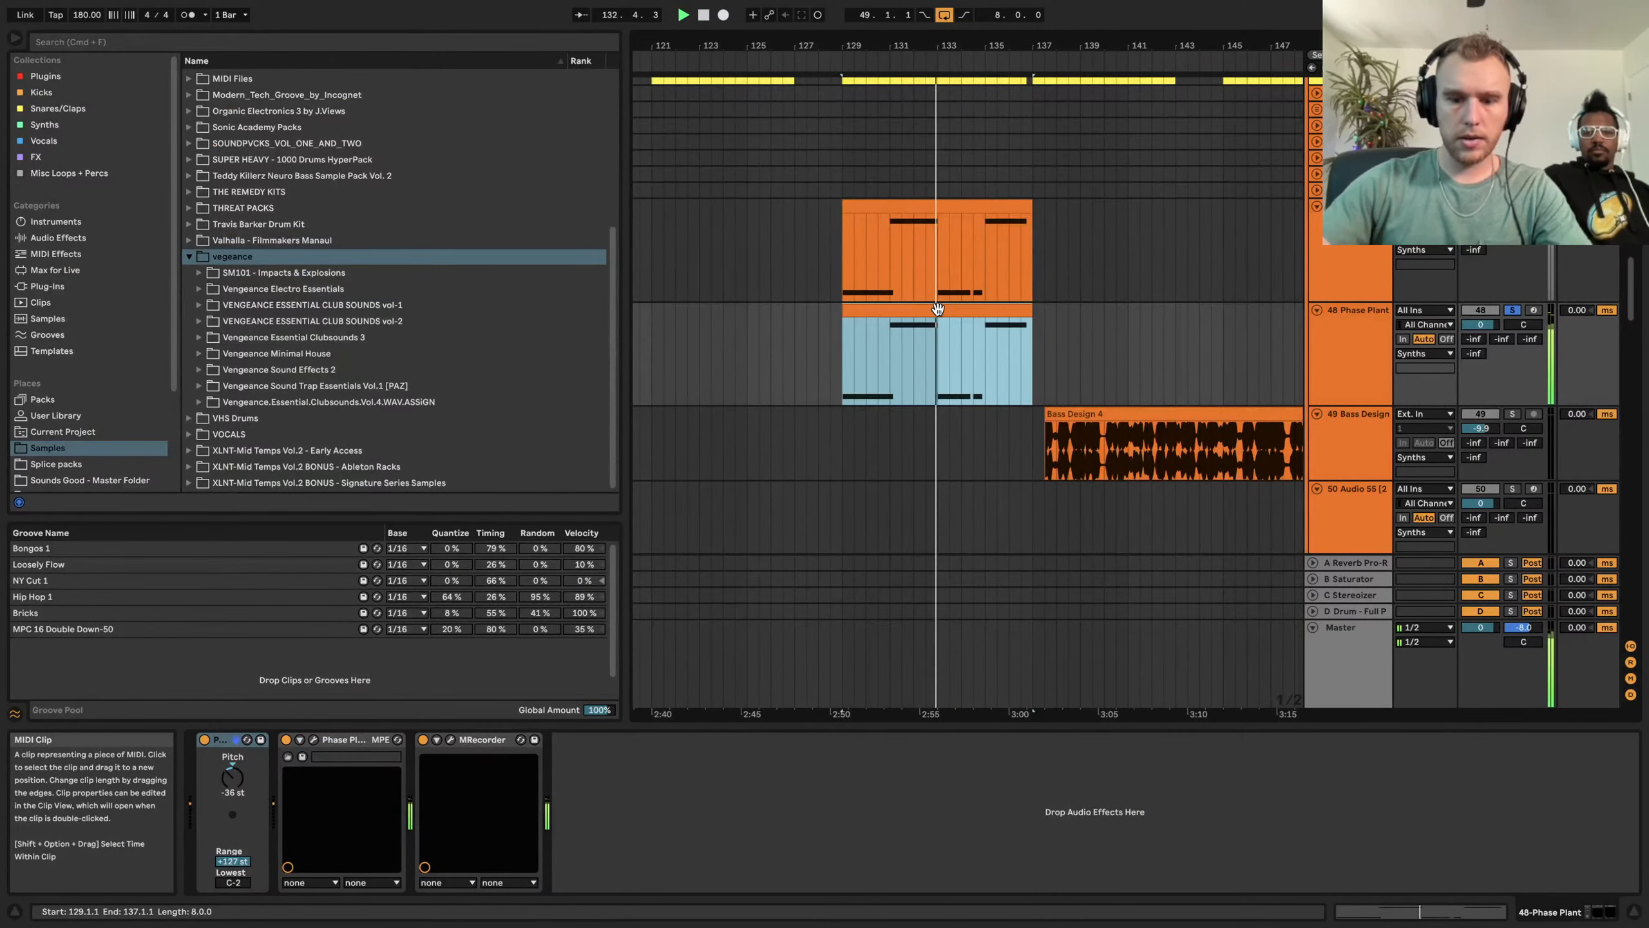
double_click(1372, 376)
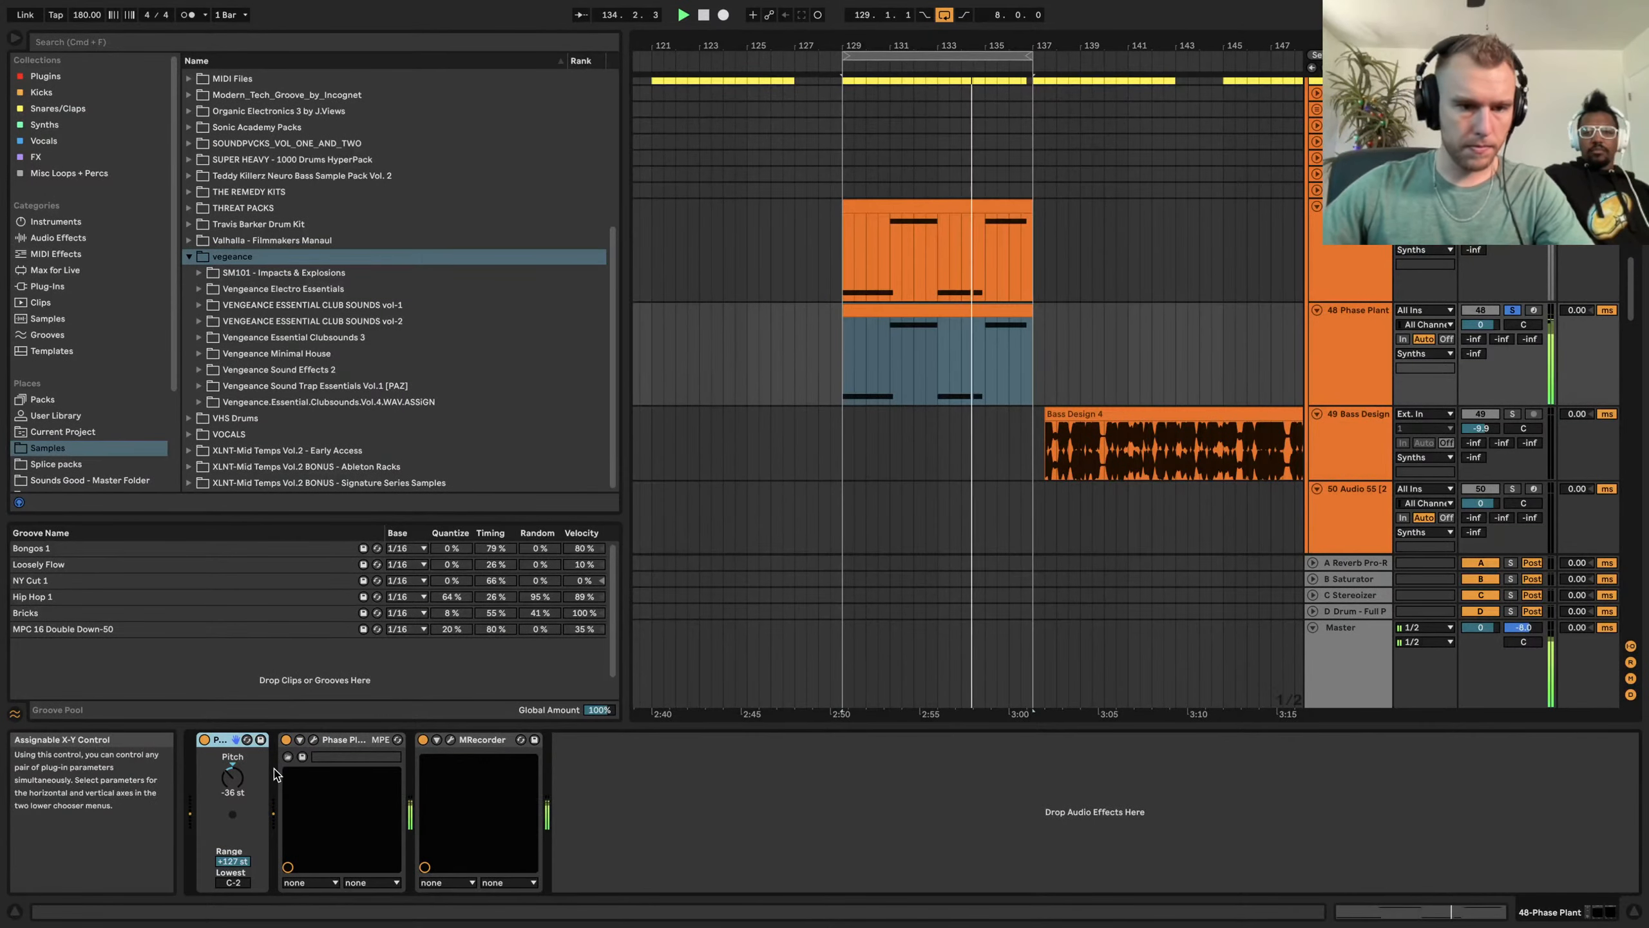
click(317, 742)
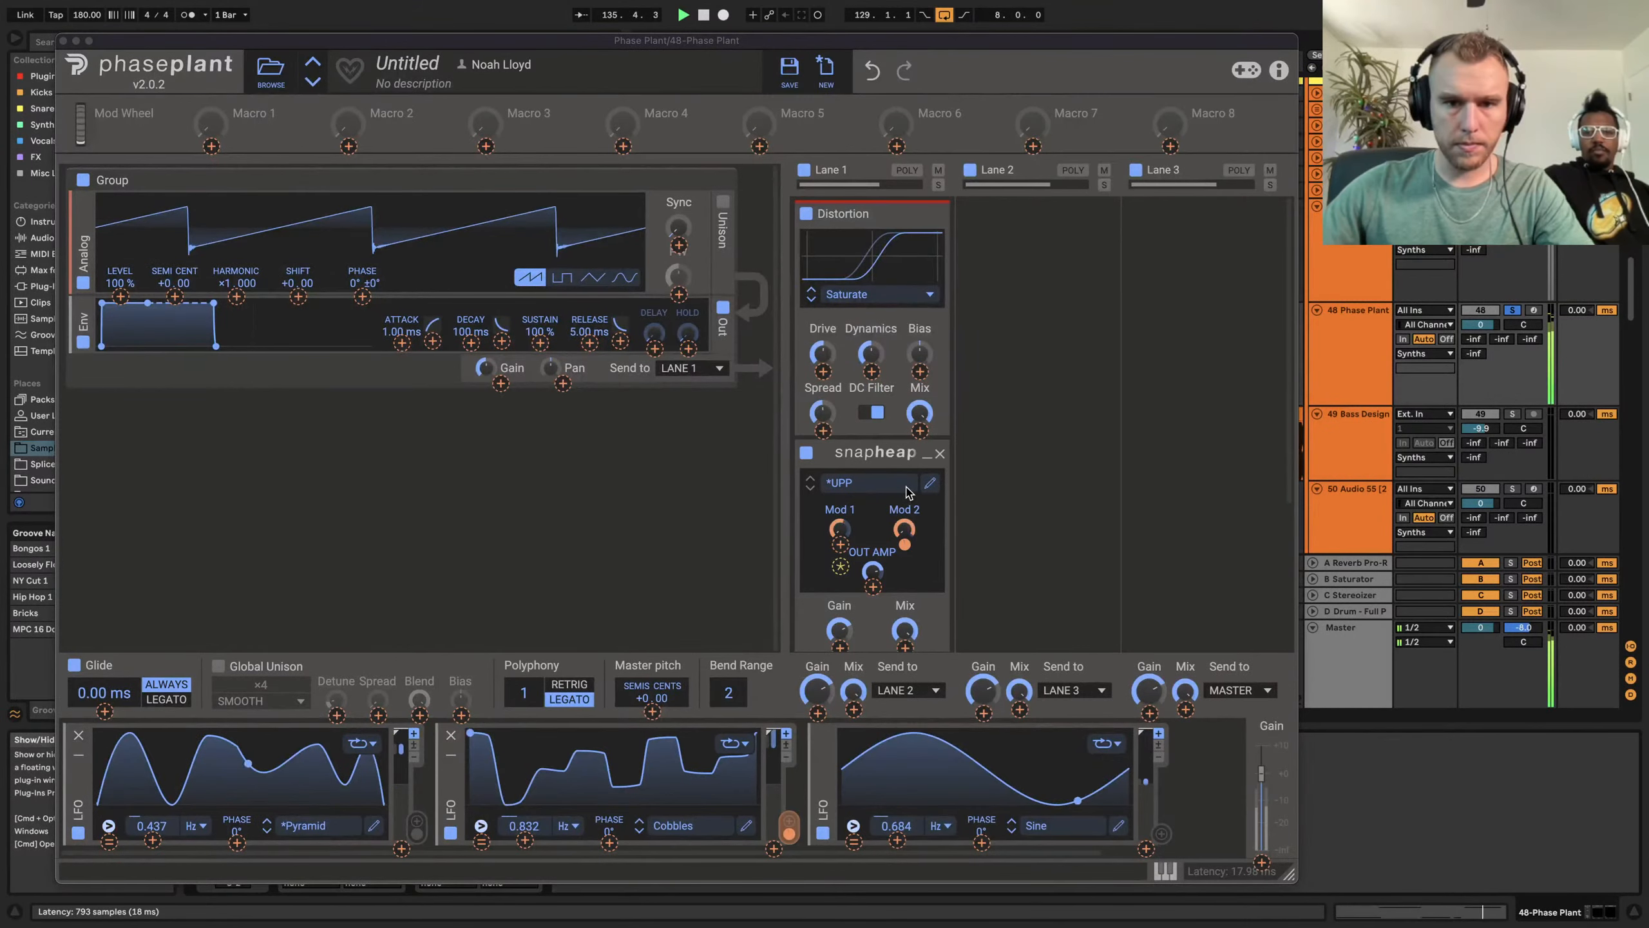
Open the Snap Heap editor and add a Distortion below the Ensemble in Serial Bus 3
click(931, 487)
scroll(643, 455, down, 3)
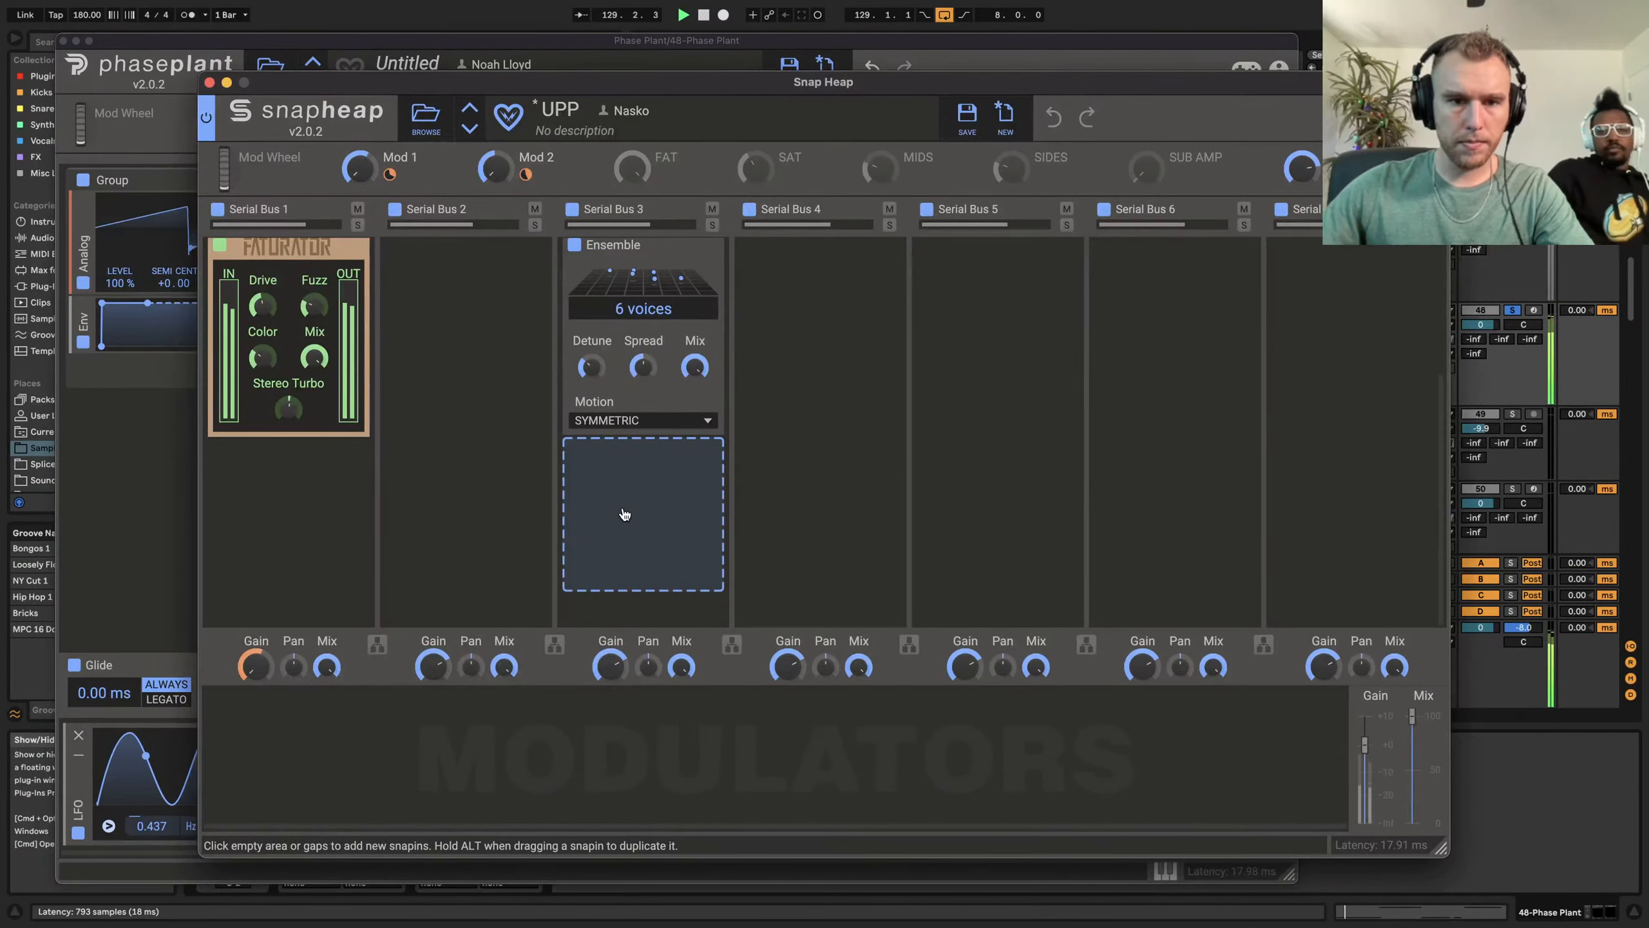
click(627, 514)
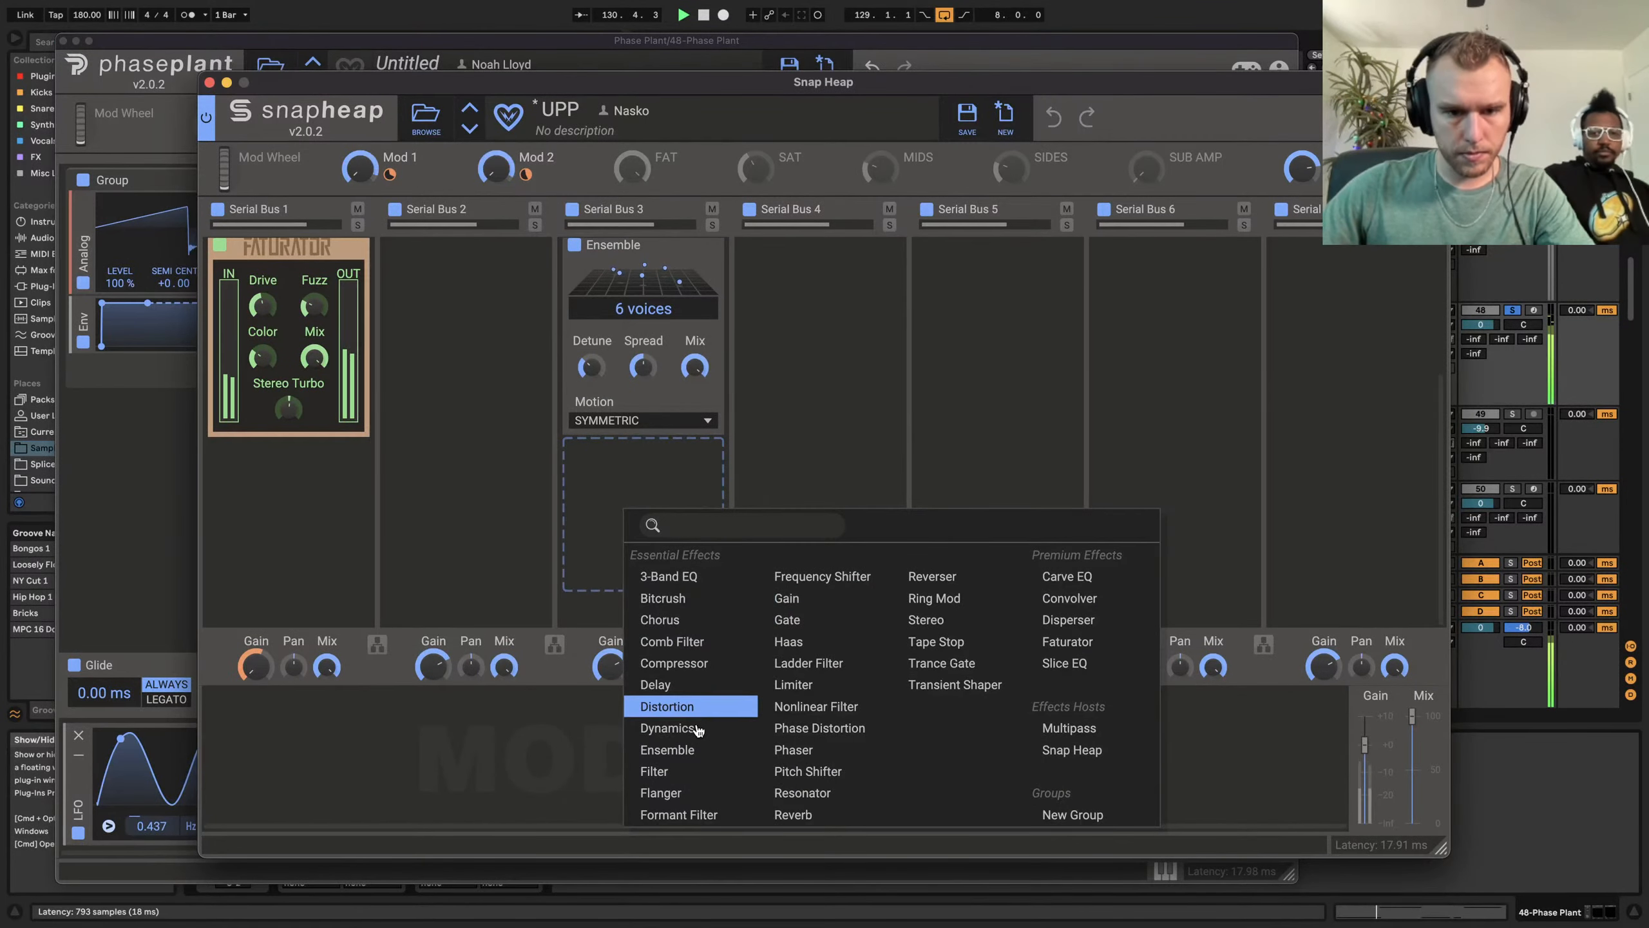
click(687, 706)
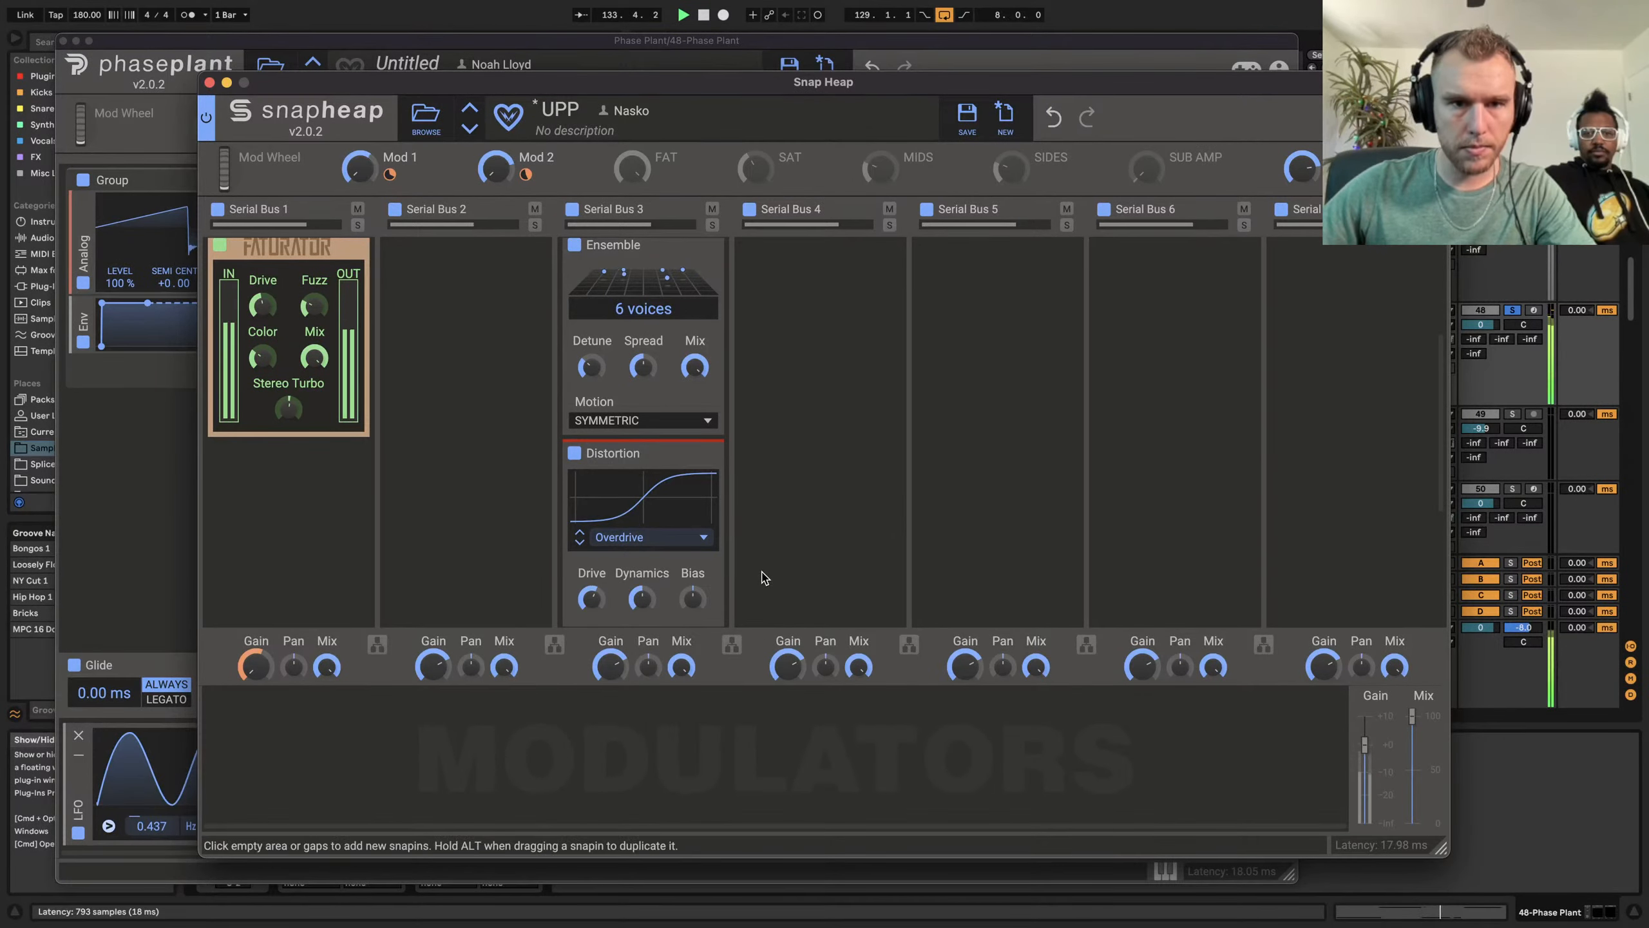
Check the moving curve of the Slice EQ in Serial Bus 3 and fine-tune that EQ's Offset during playback
scroll(675, 520, up, 4)
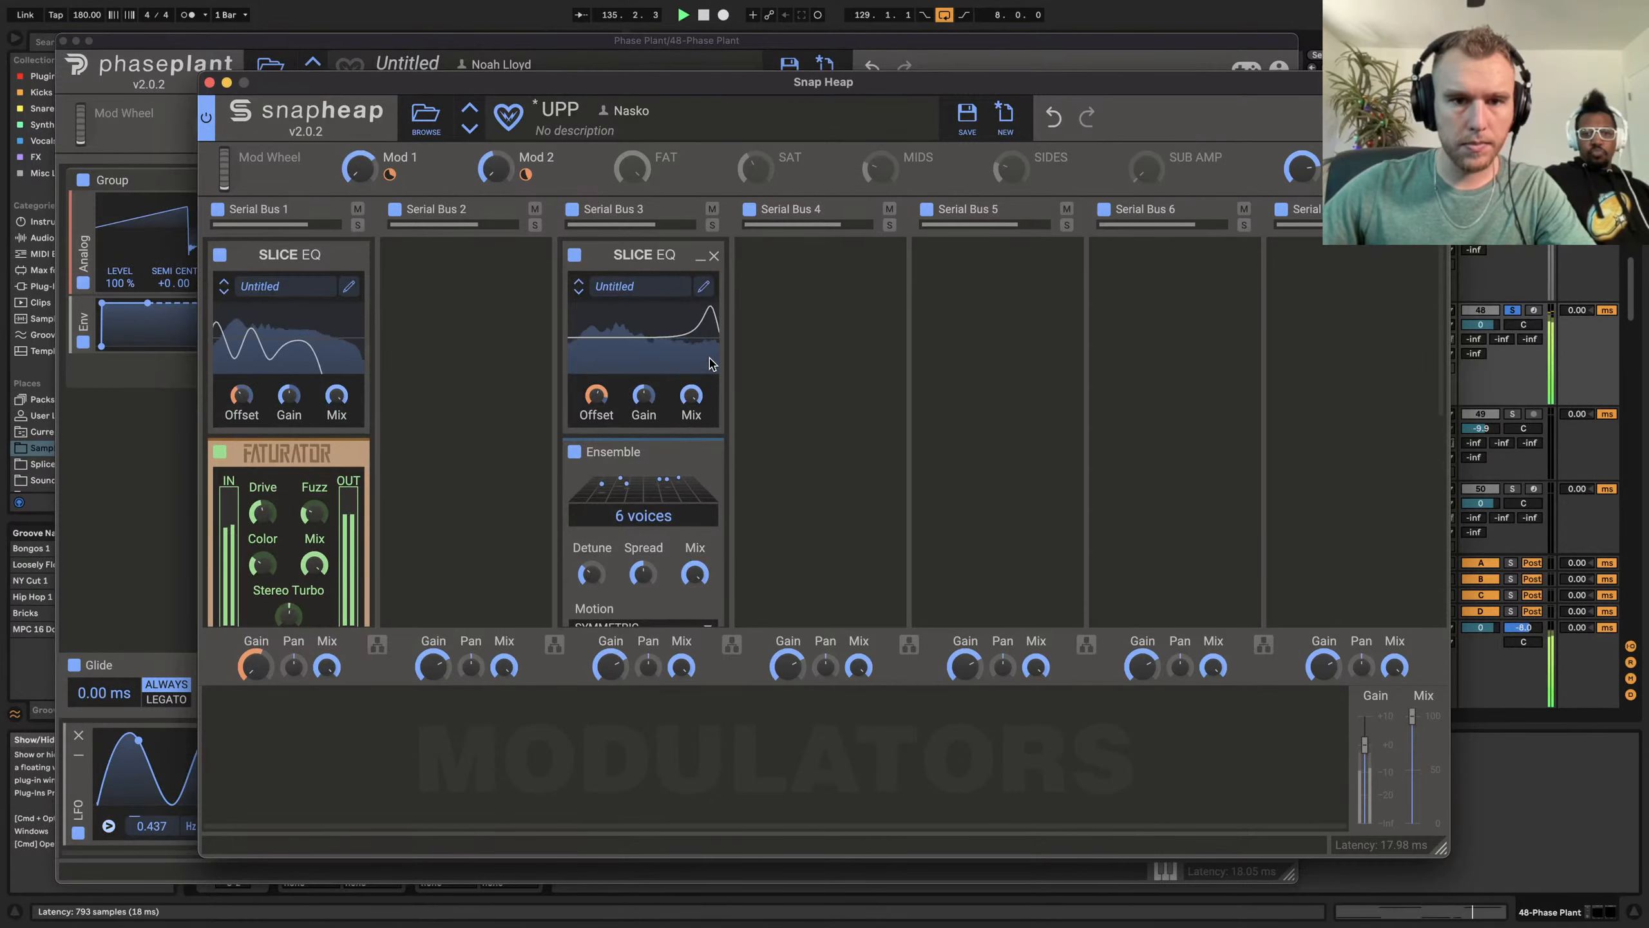
click(705, 287)
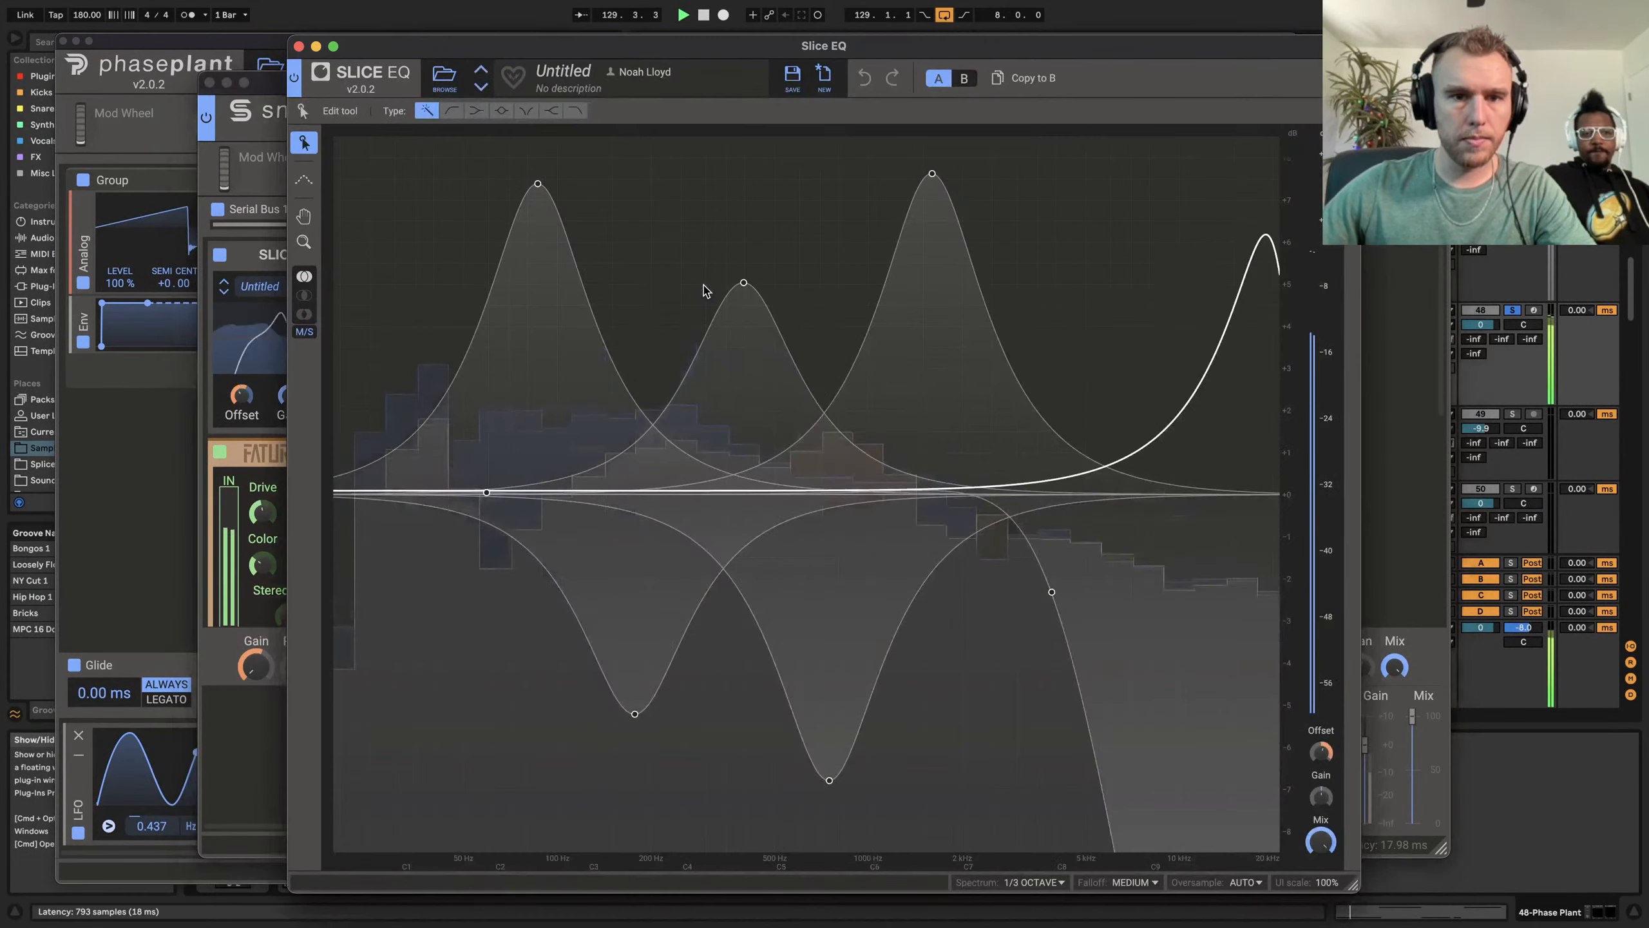
click(299, 46)
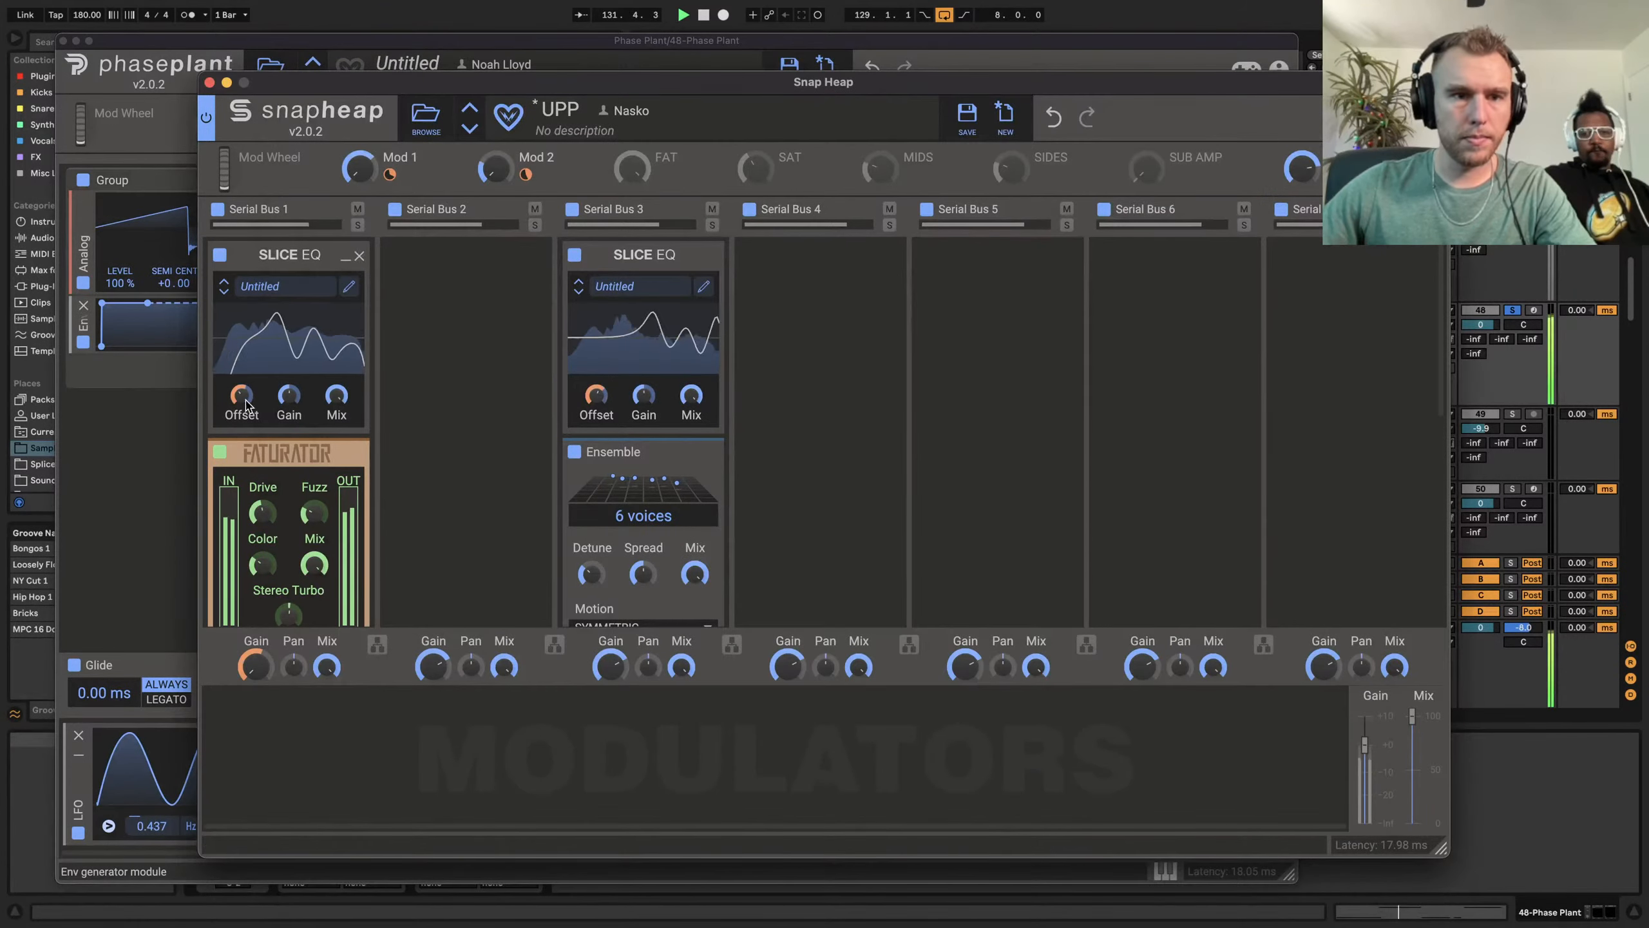
mouse_move(599, 400)
mouse_down()
mouse_move(599, 423)
mouse_move(599, 402)
mouse_up()
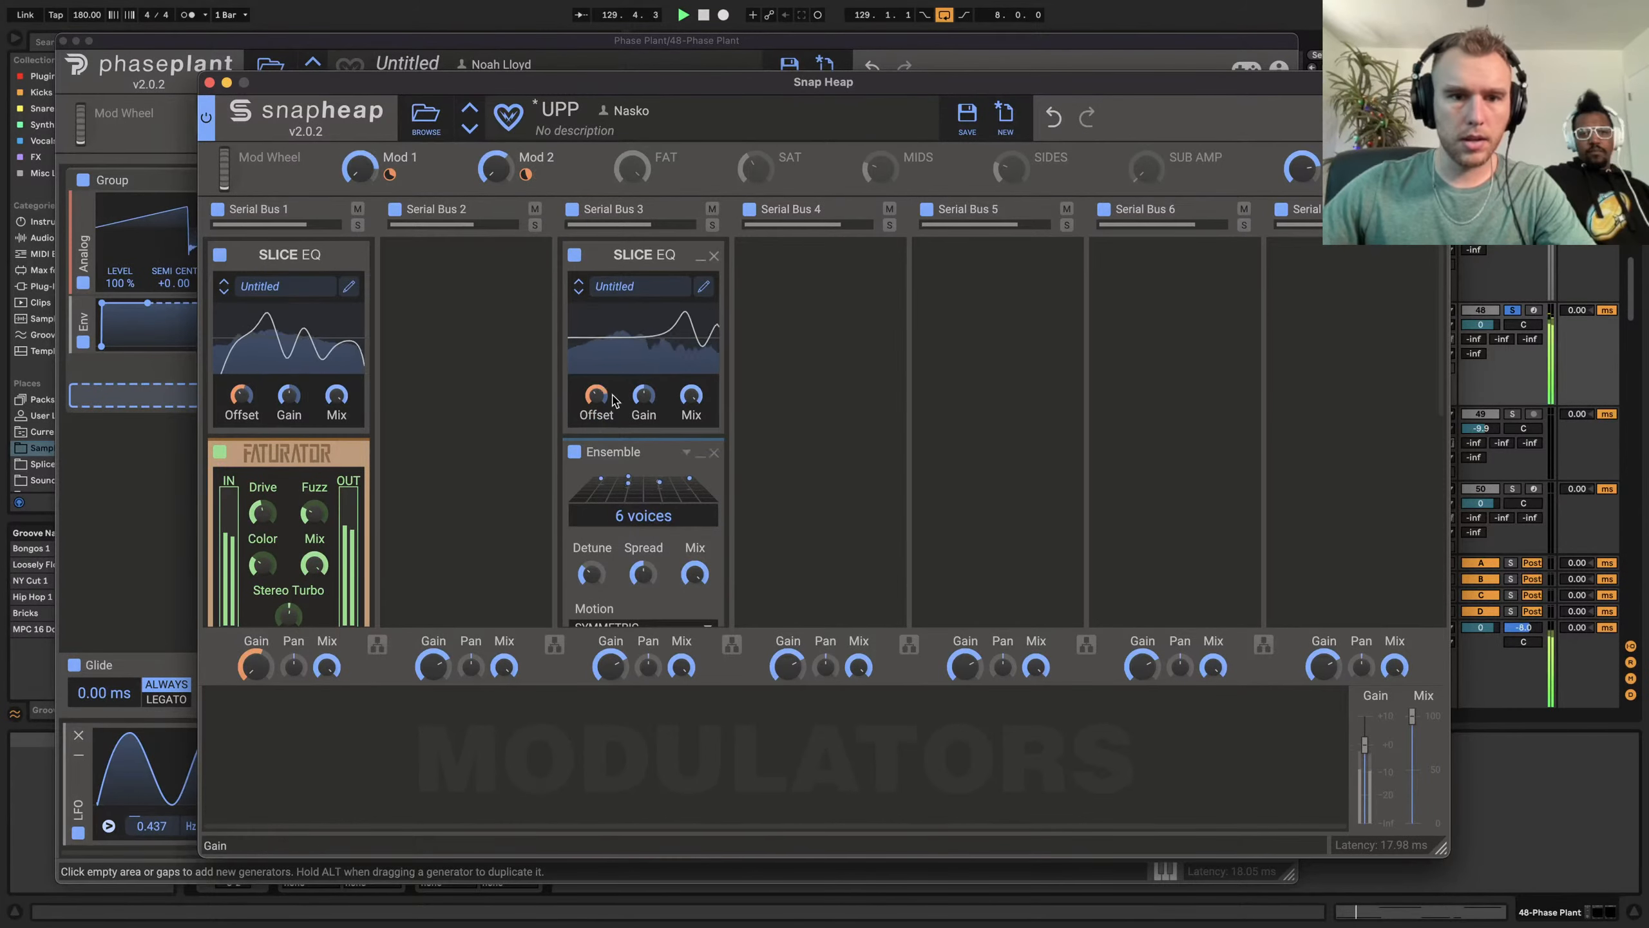
Close the Snap Heap editor and slow the Cobbles LFO down to 0.173 Hz
click(209, 83)
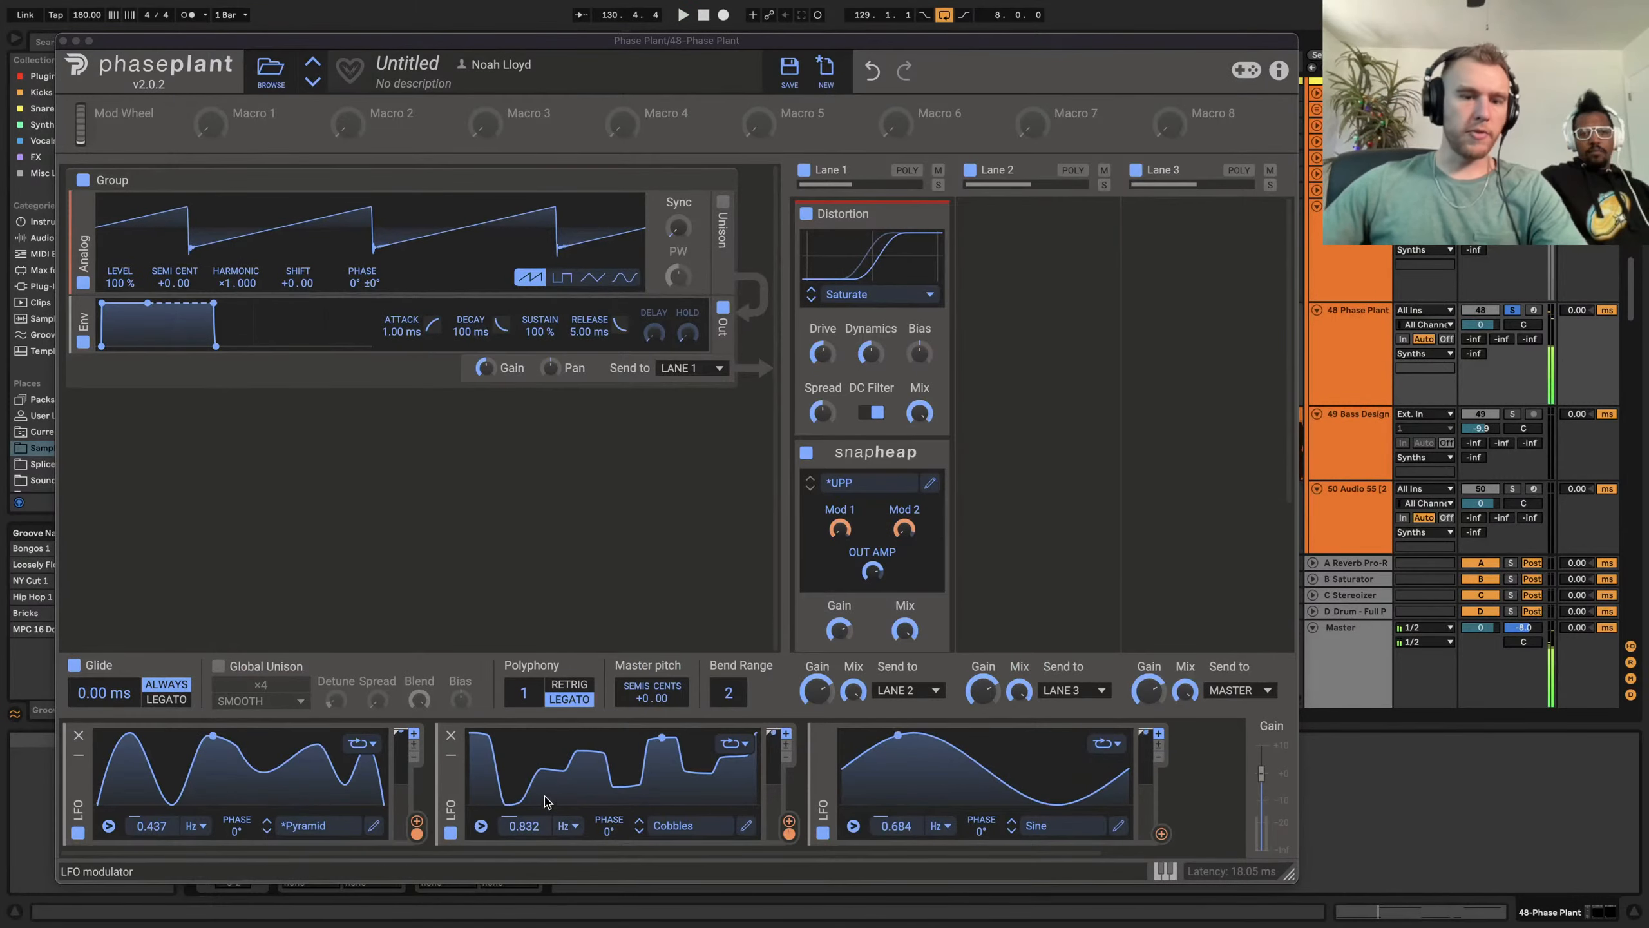
click(529, 830)
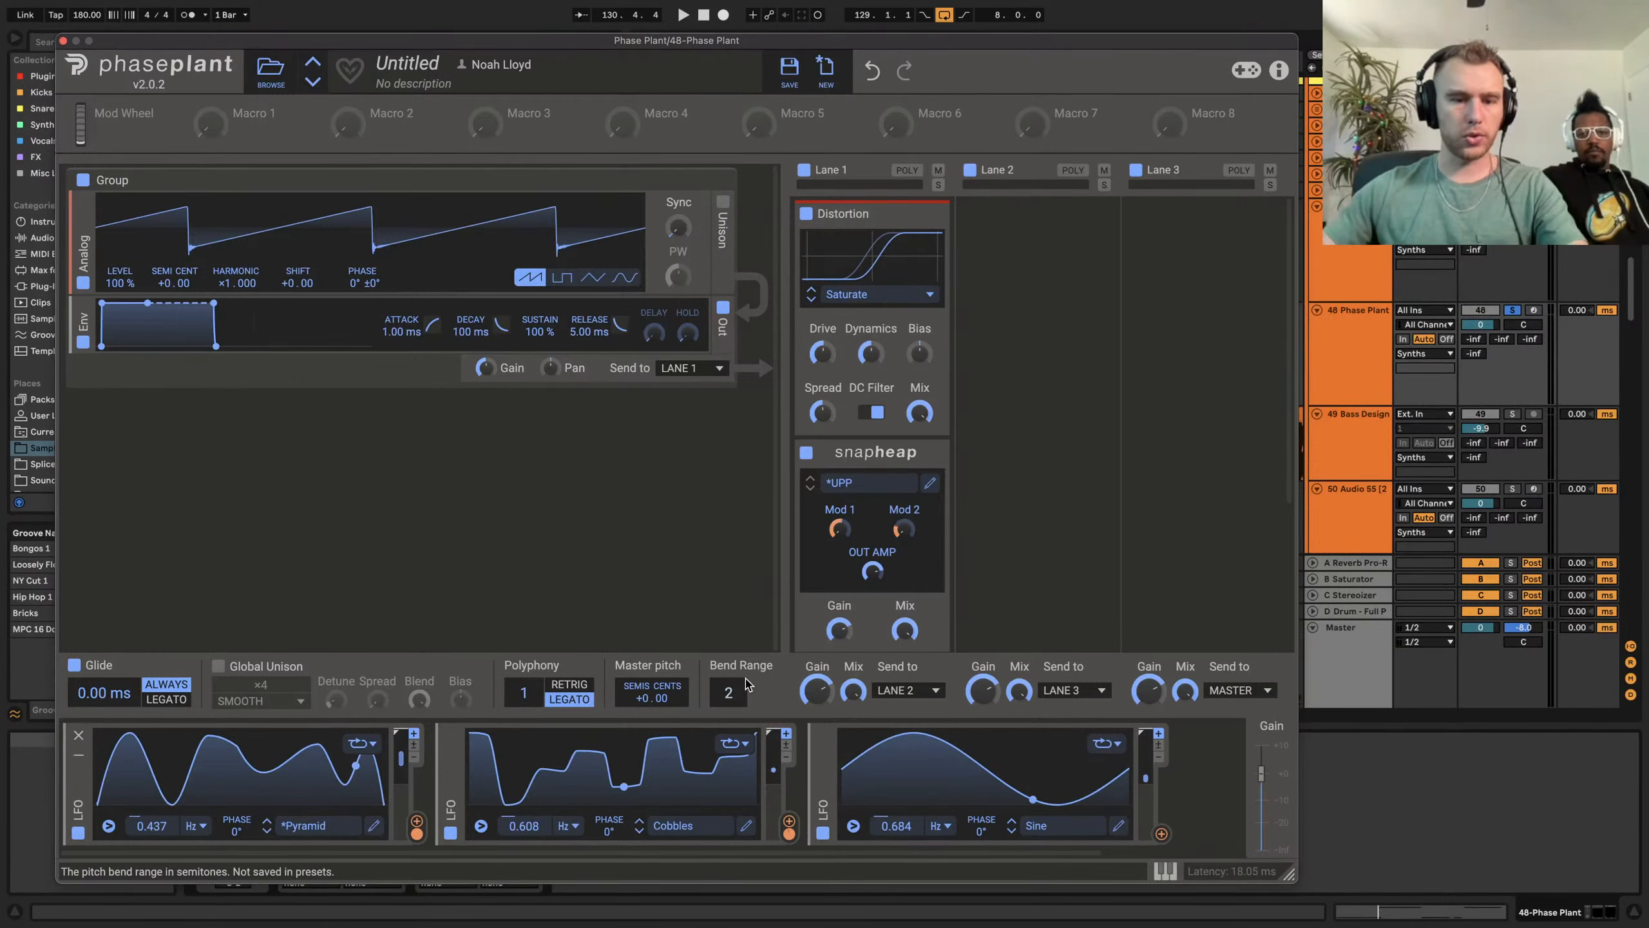
key(space)
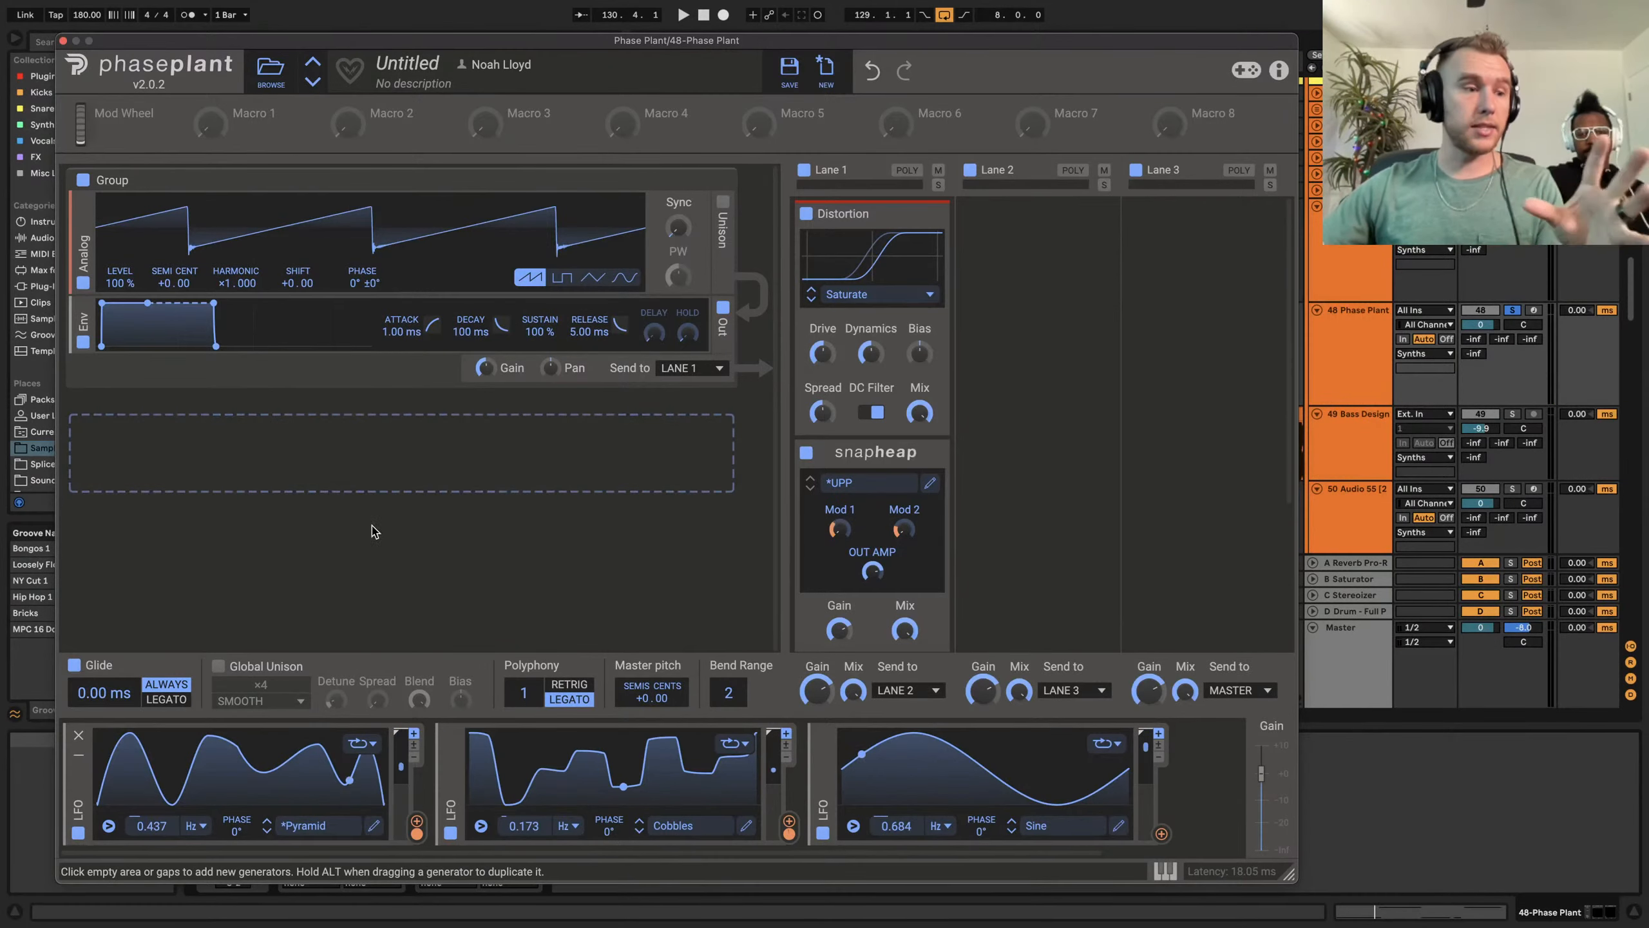
Collapse the Snap Heap and Distortion in Lane 1 and add a Delay below them
scroll(902, 448, down, 3)
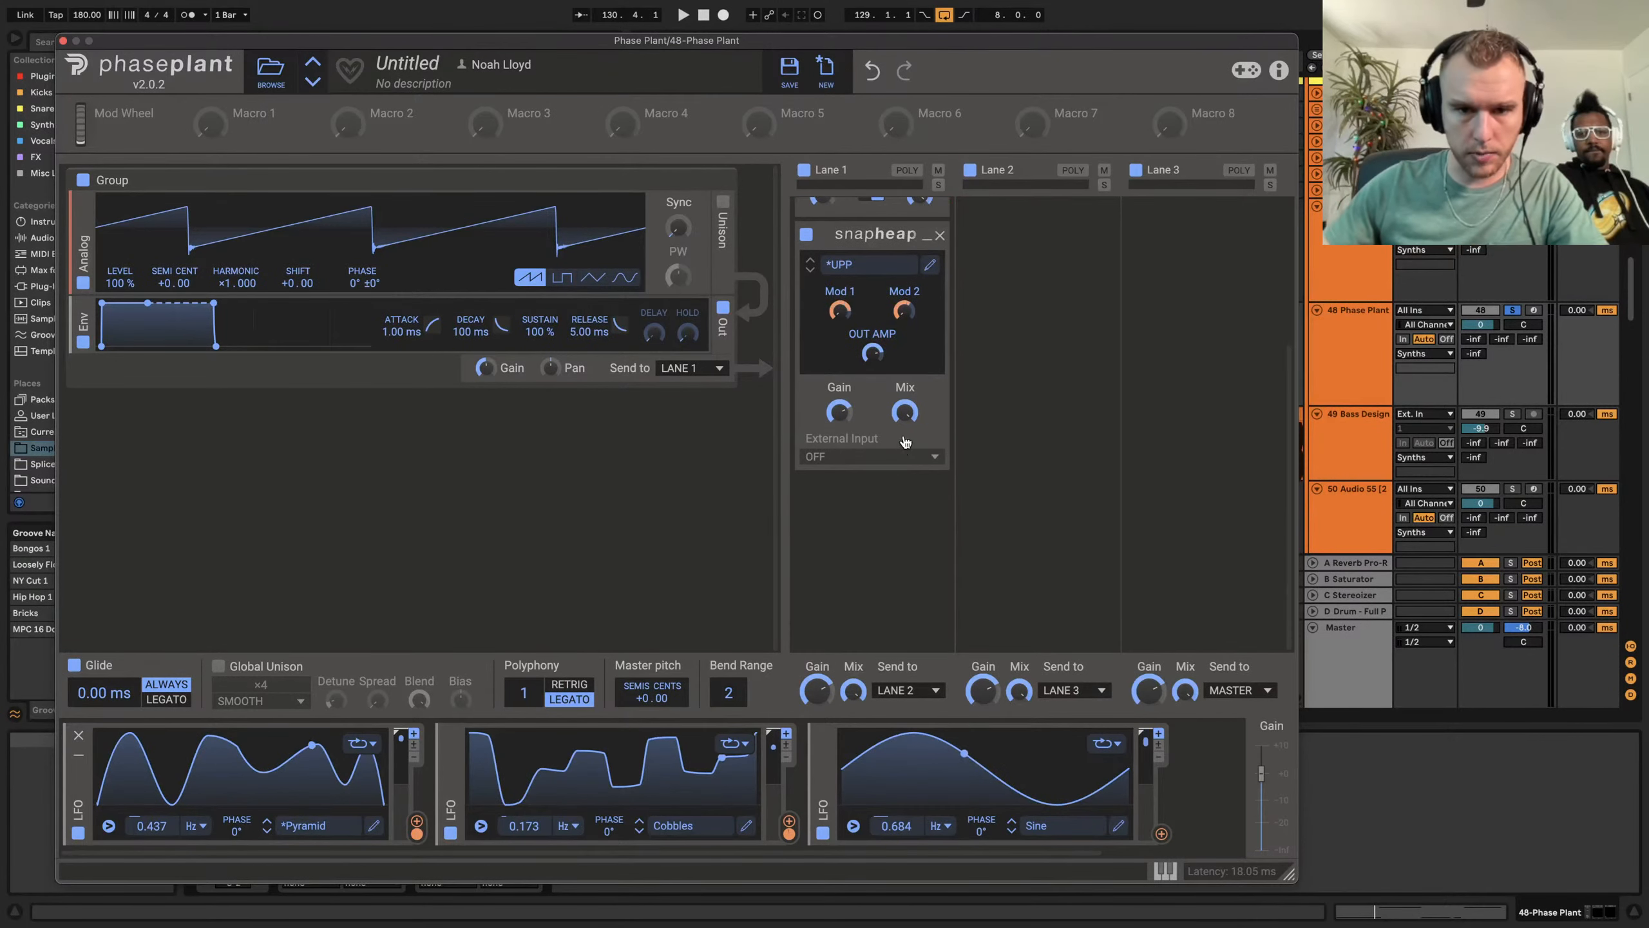
click(925, 240)
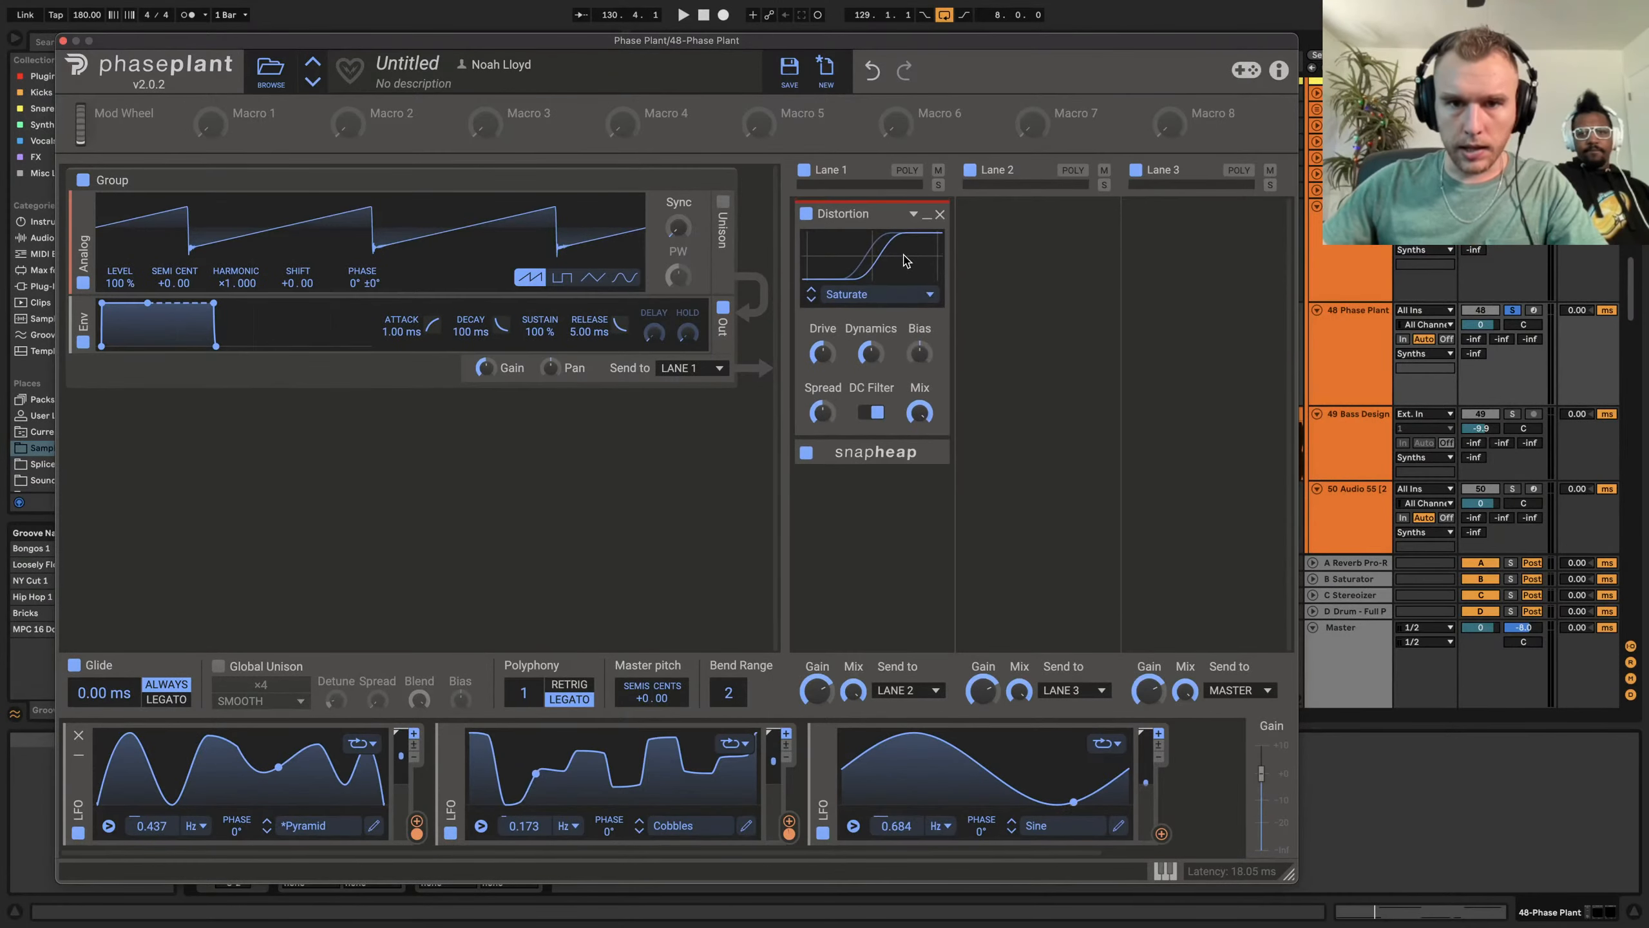
click(916, 216)
click(854, 364)
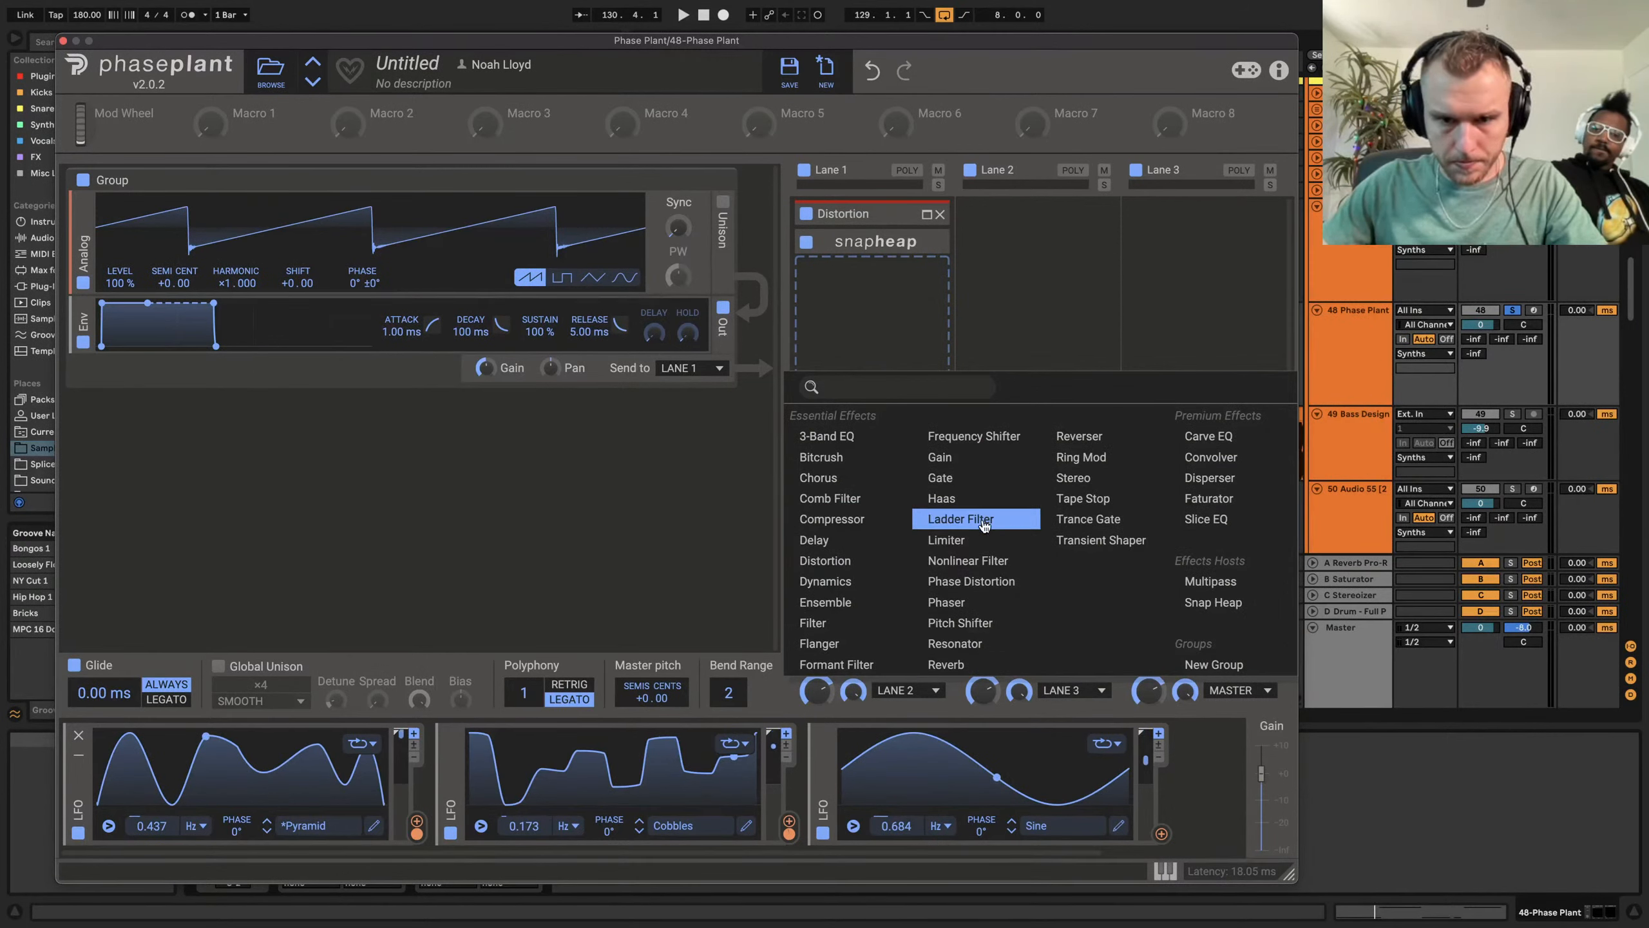
click(838, 544)
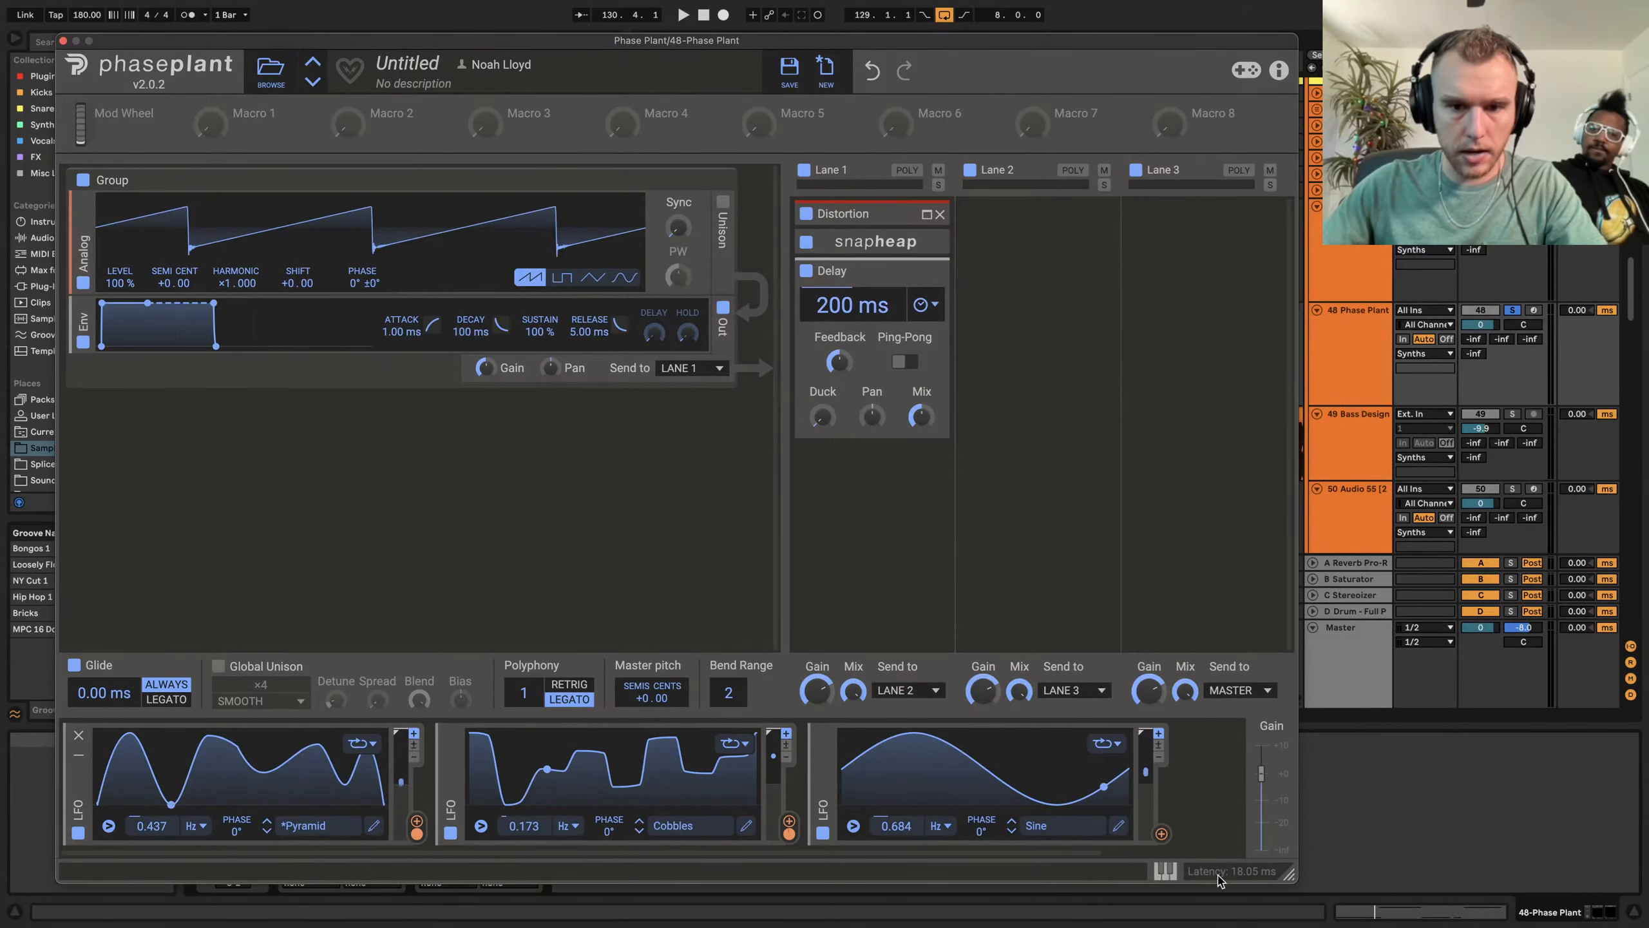
Add a fourth LFO after the Sine LFO and bring it into view
click(1193, 806)
click(984, 701)
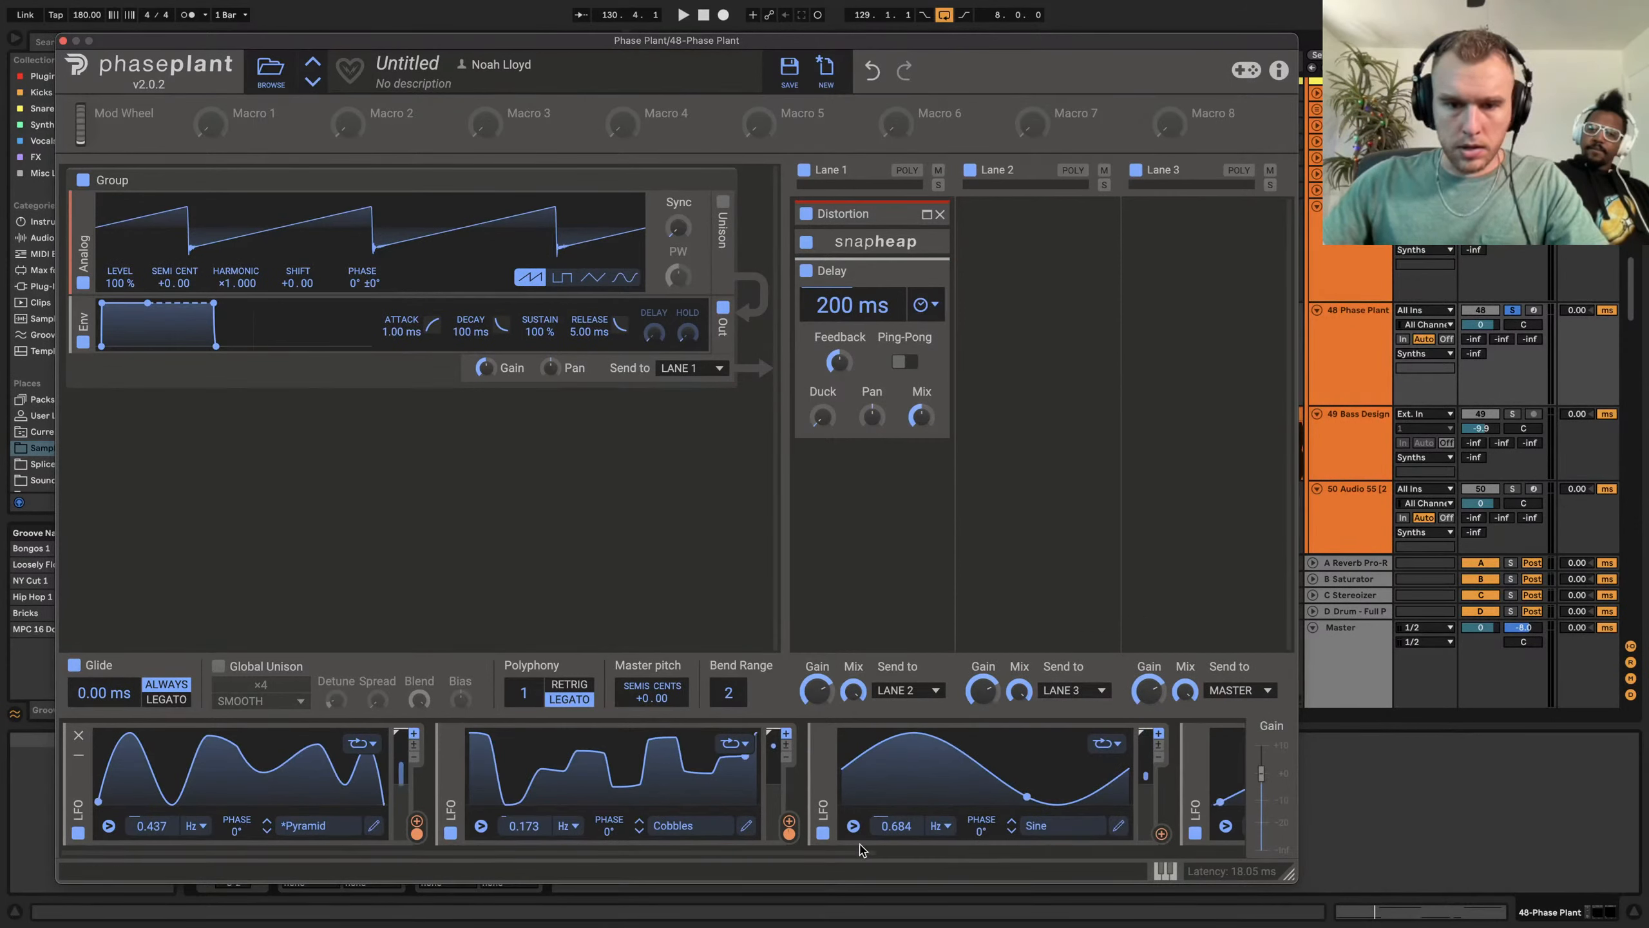
scroll(1144, 845, right, 5)
scroll(1104, 864, left, 3)
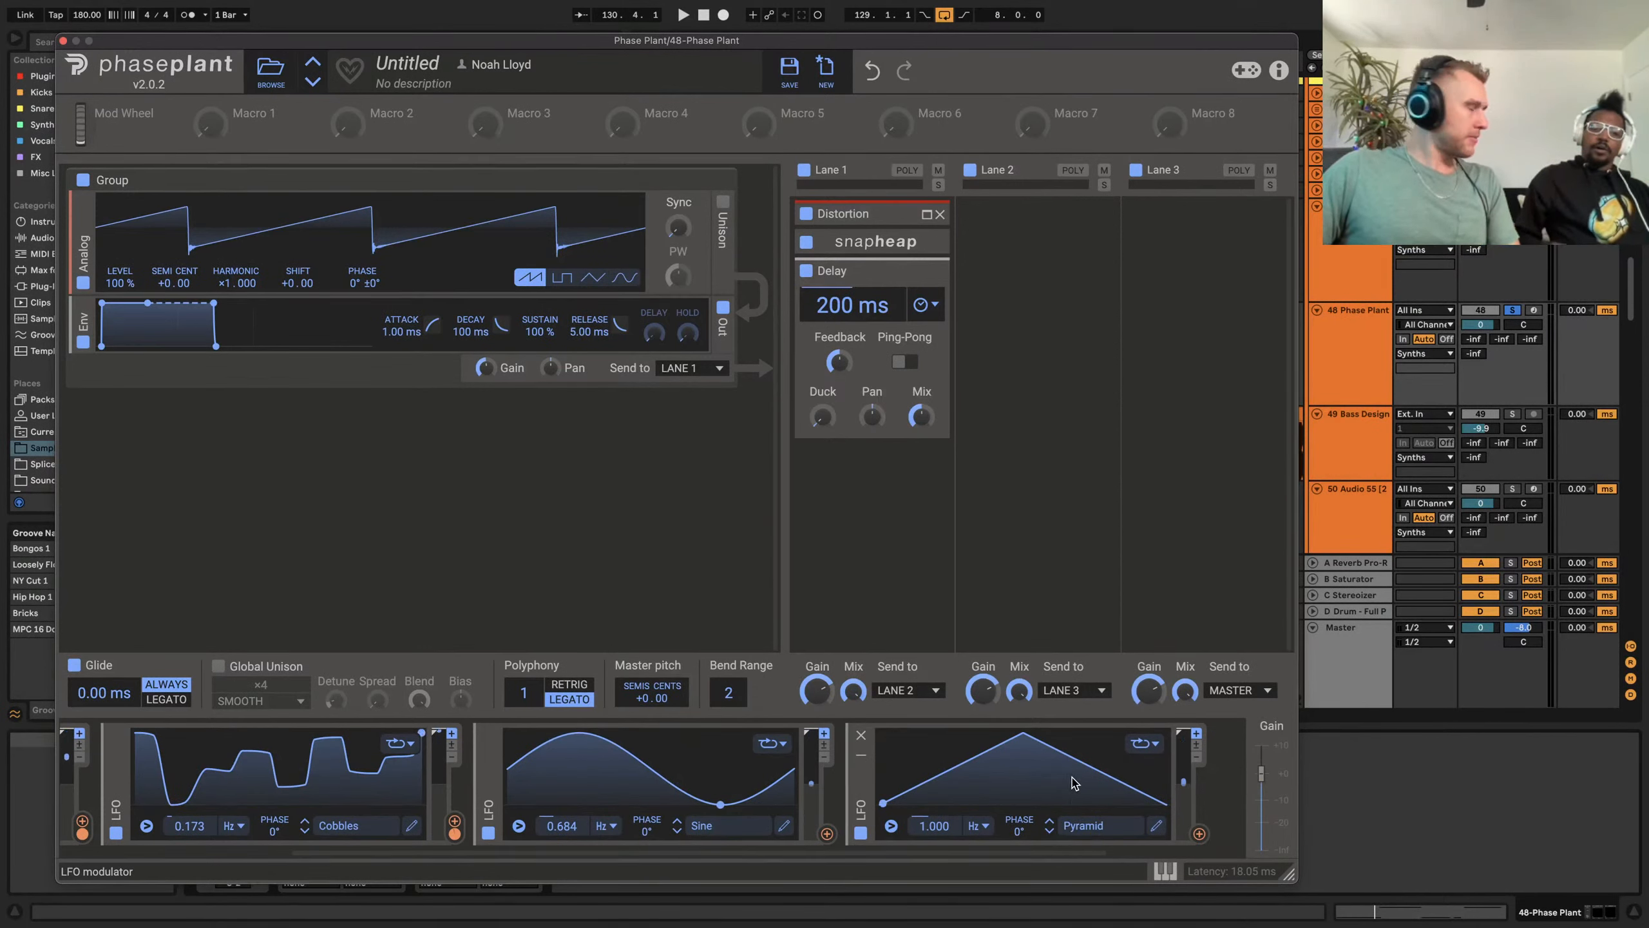
scroll(1073, 783, left, 1)
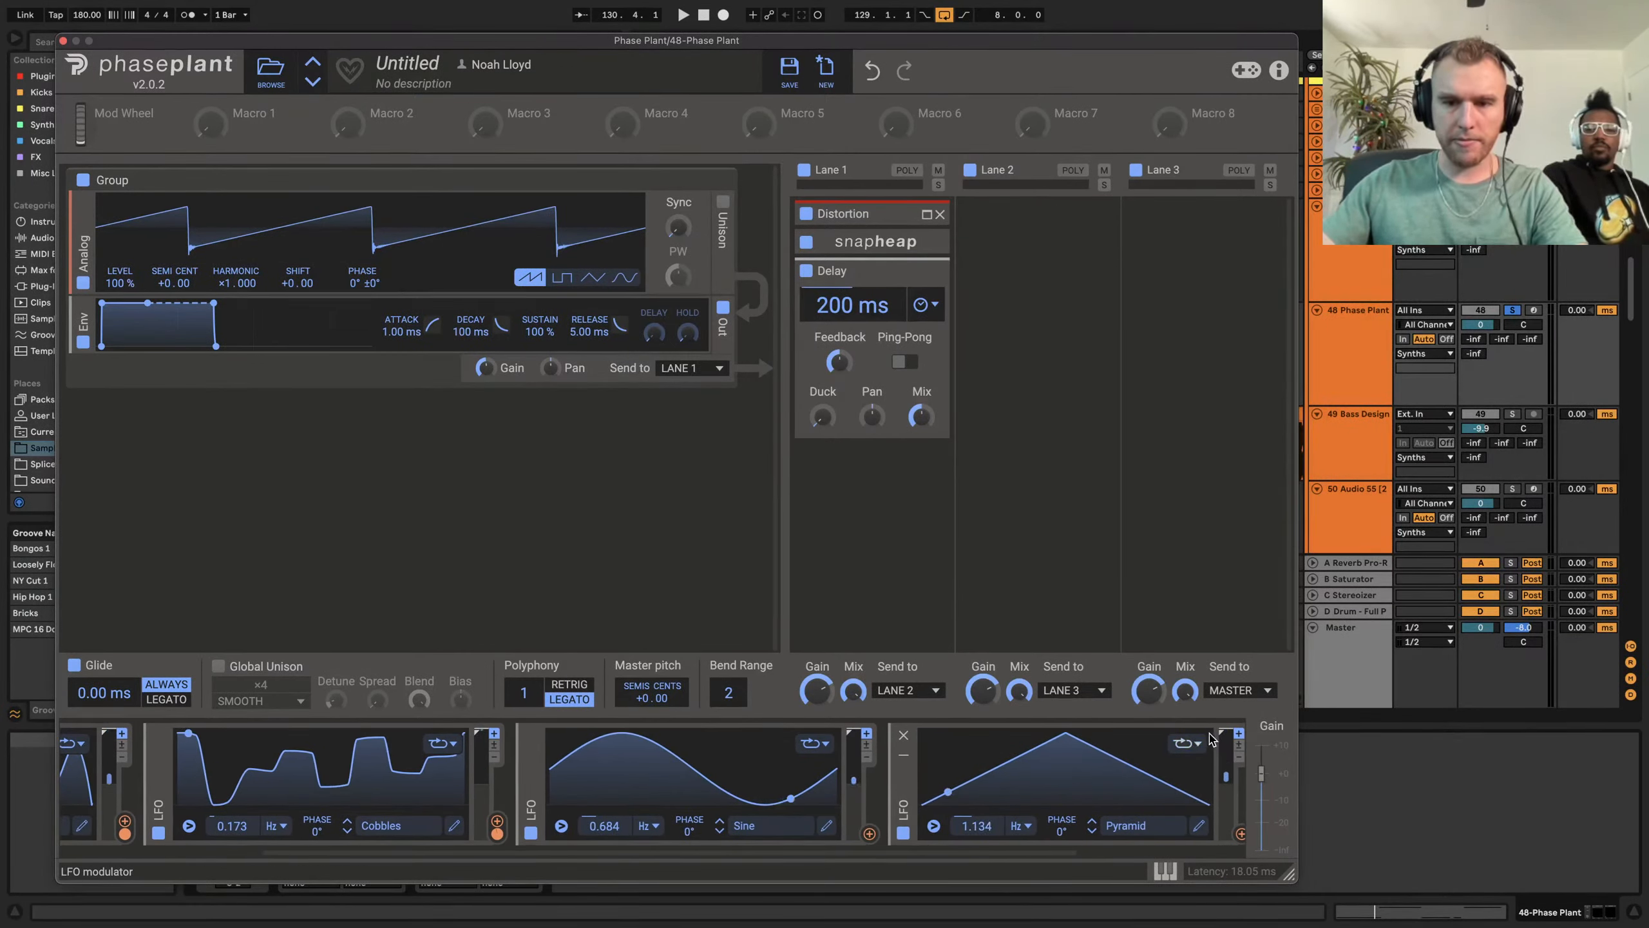
Load the Face shape from the Complex folder into the fourth LFO and set its rate to 0.143 Hz
click(1144, 837)
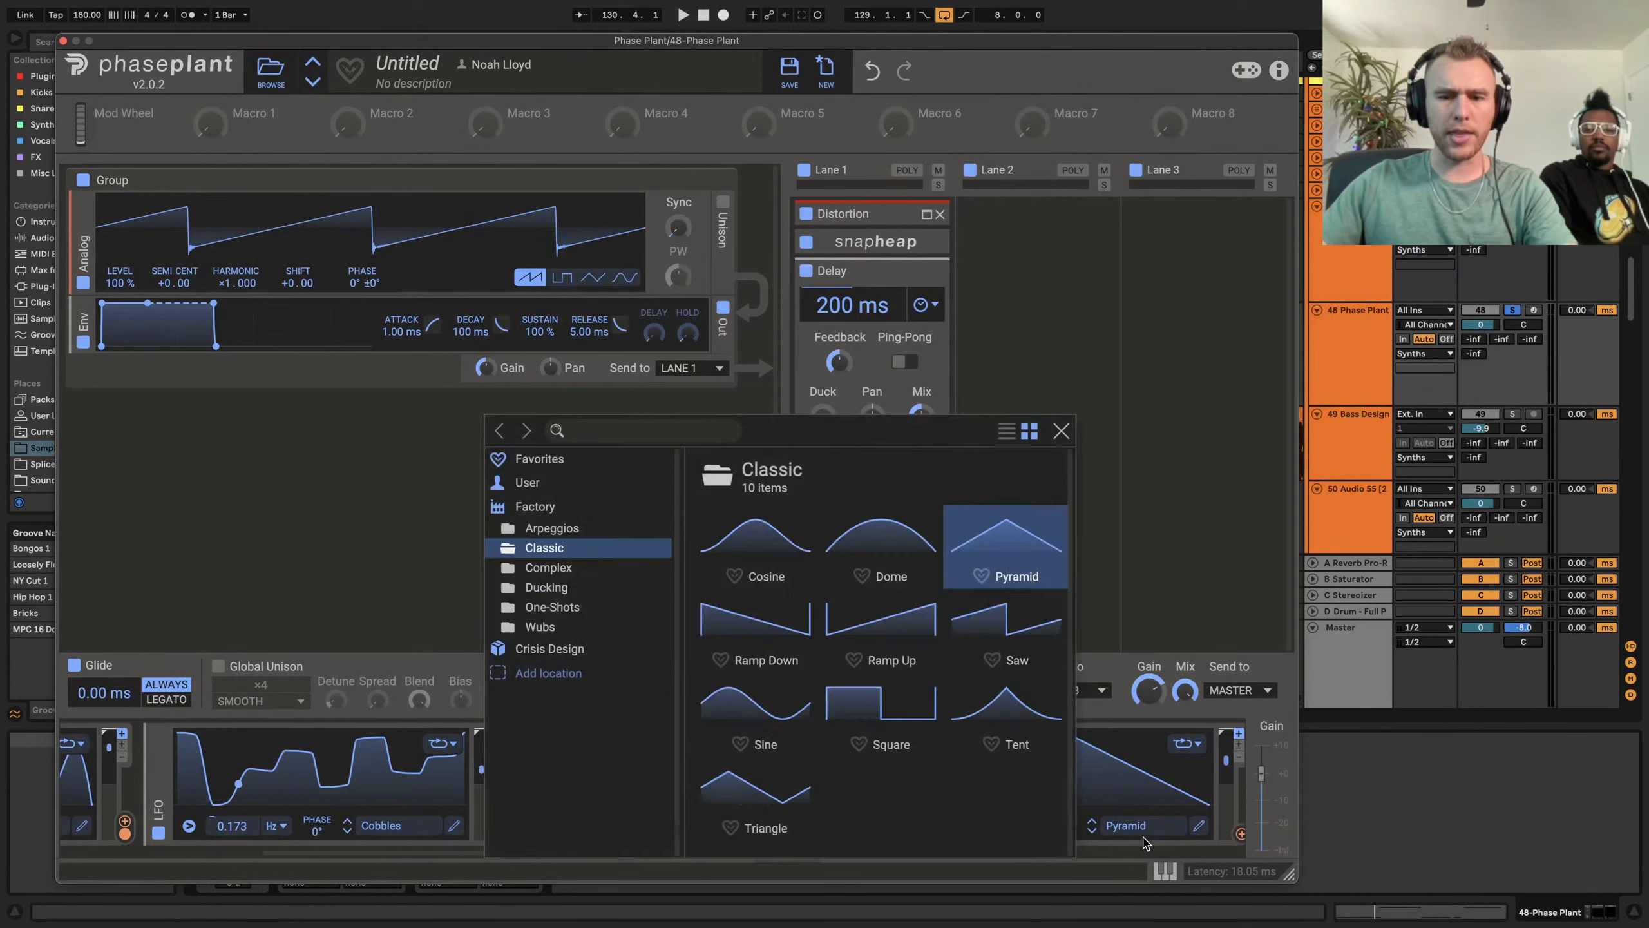
click(550, 569)
scroll(946, 709, down, 8)
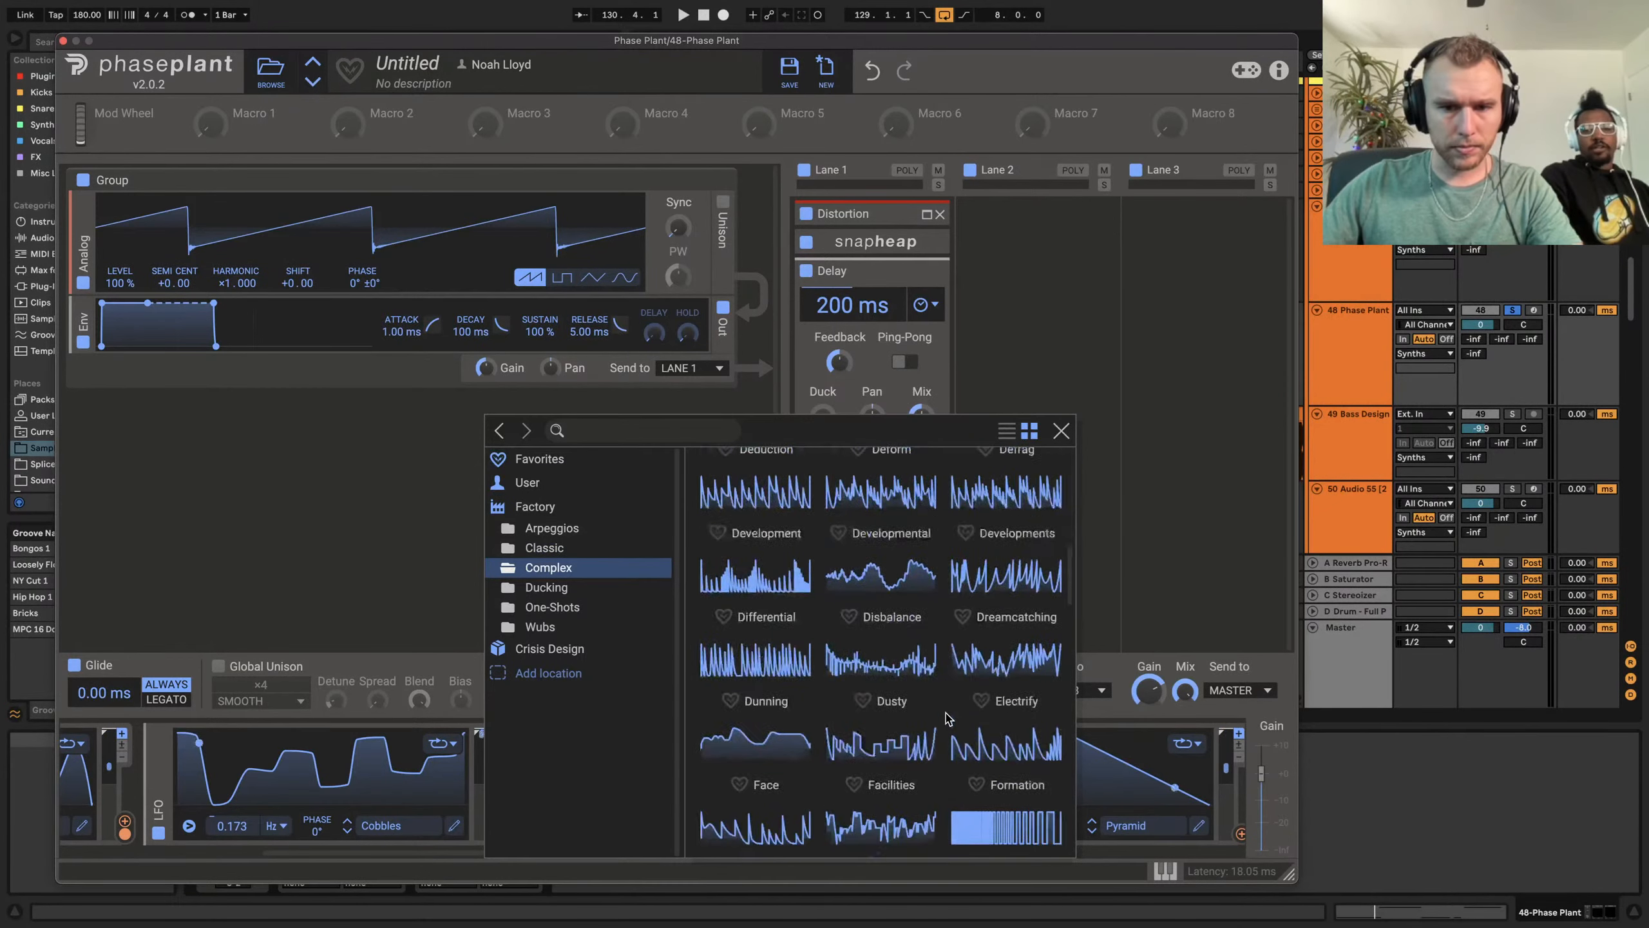
click(753, 551)
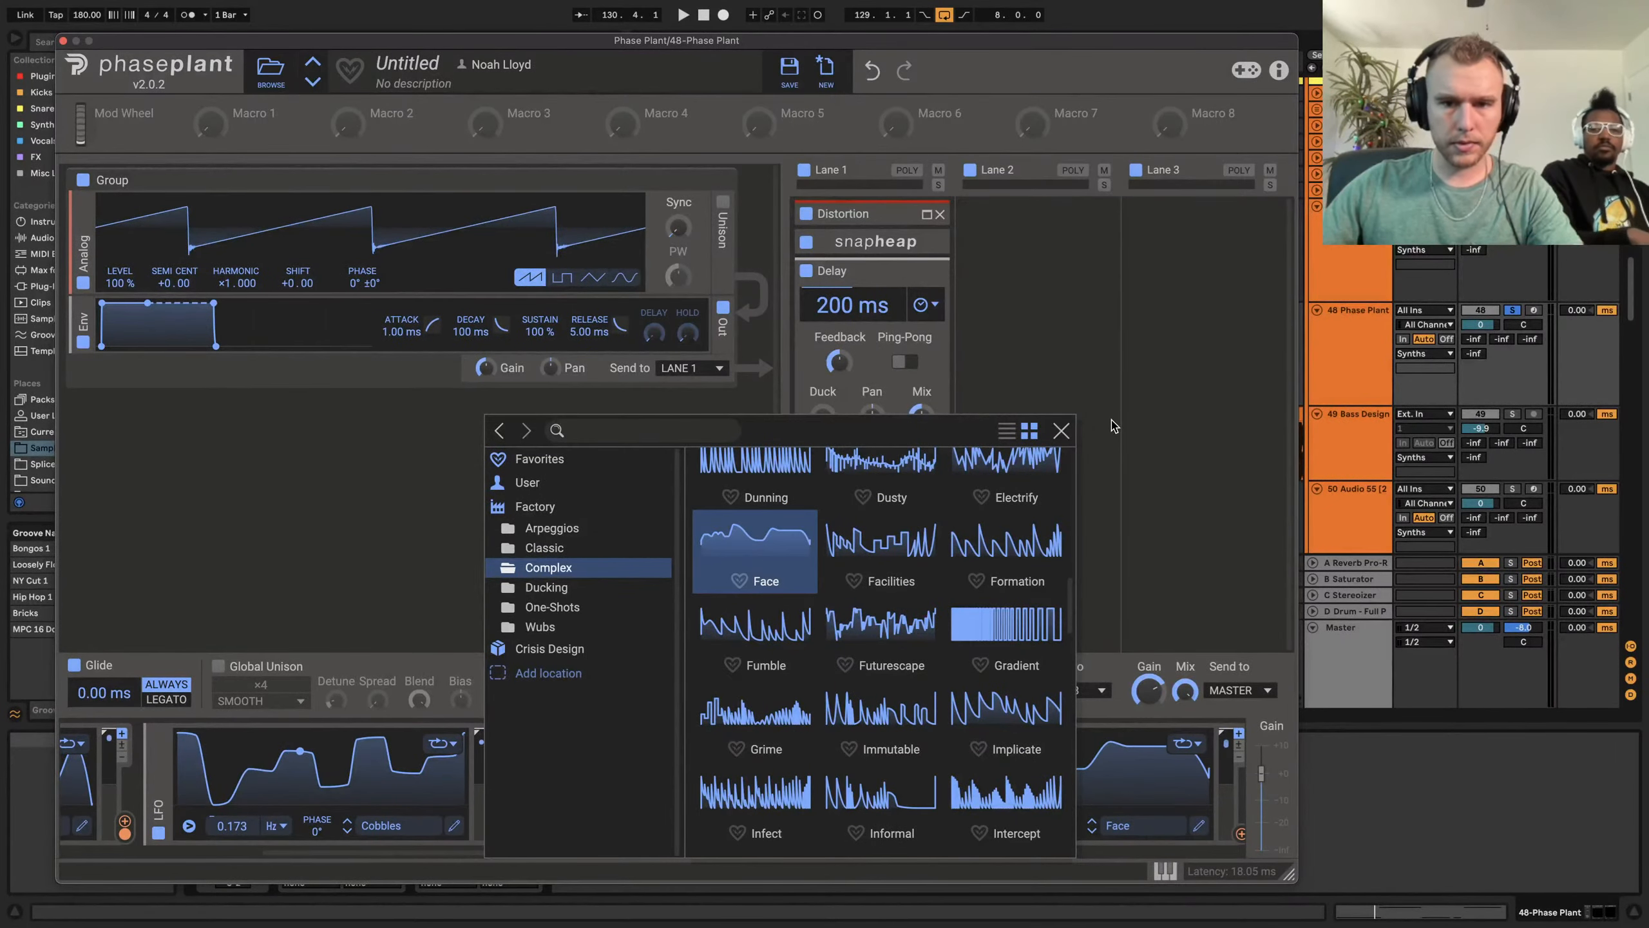
click(1062, 431)
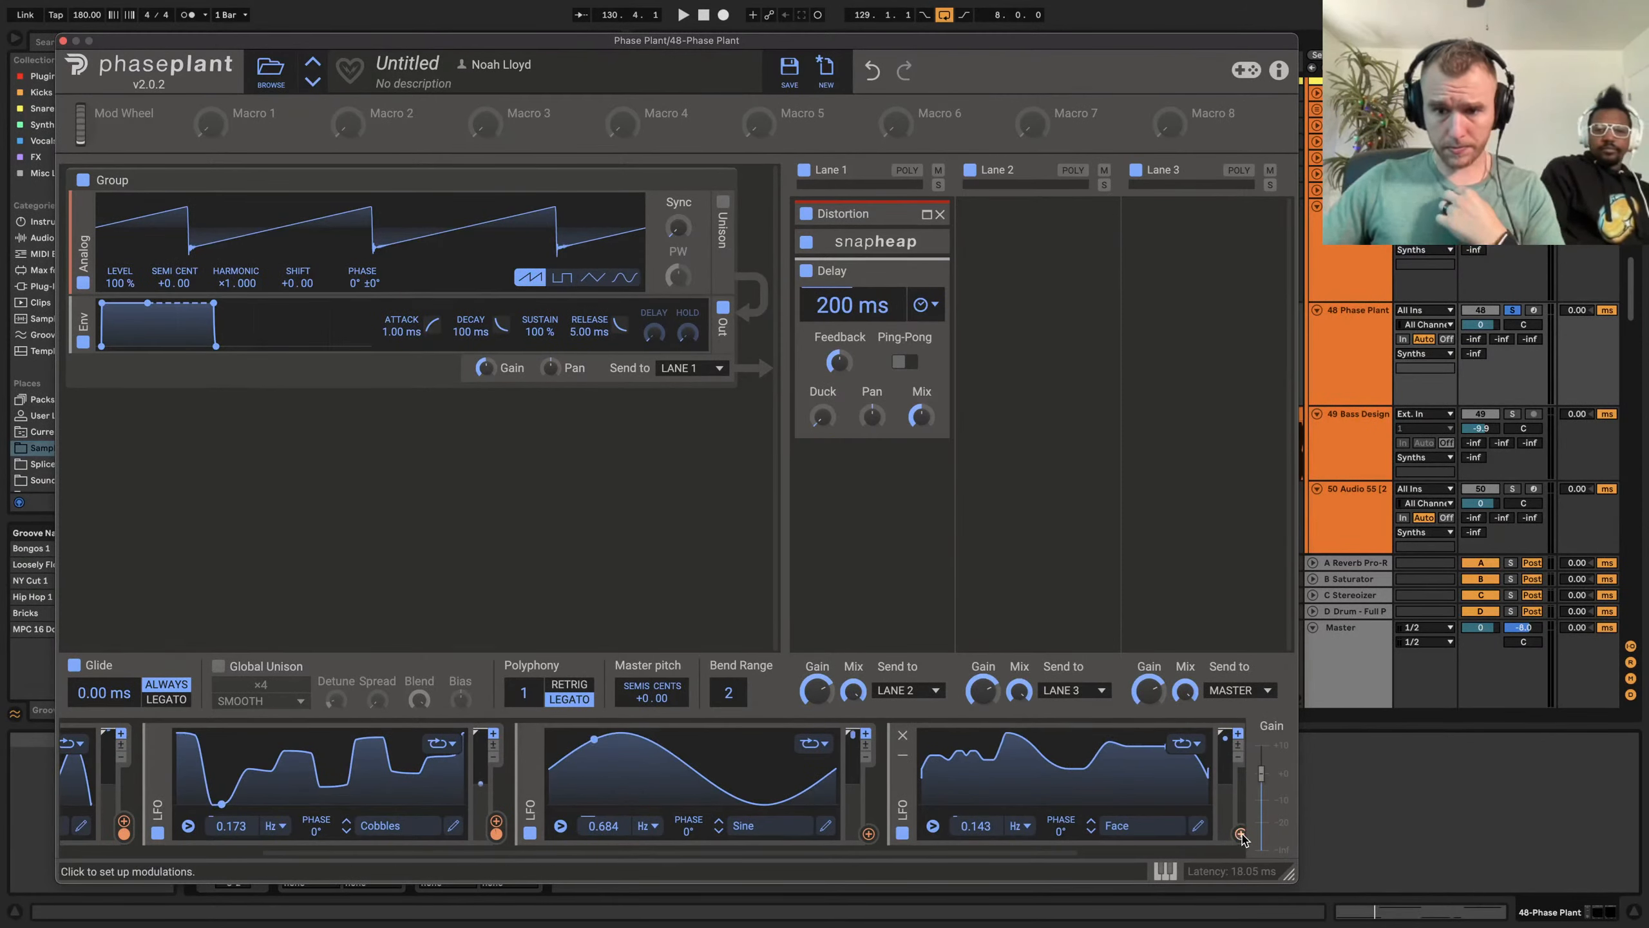
Modulate the Delay's Mix by +53.9 % with the Face LFO and shorten the delay time to 64.8 ms
drag(1239, 833, 922, 416)
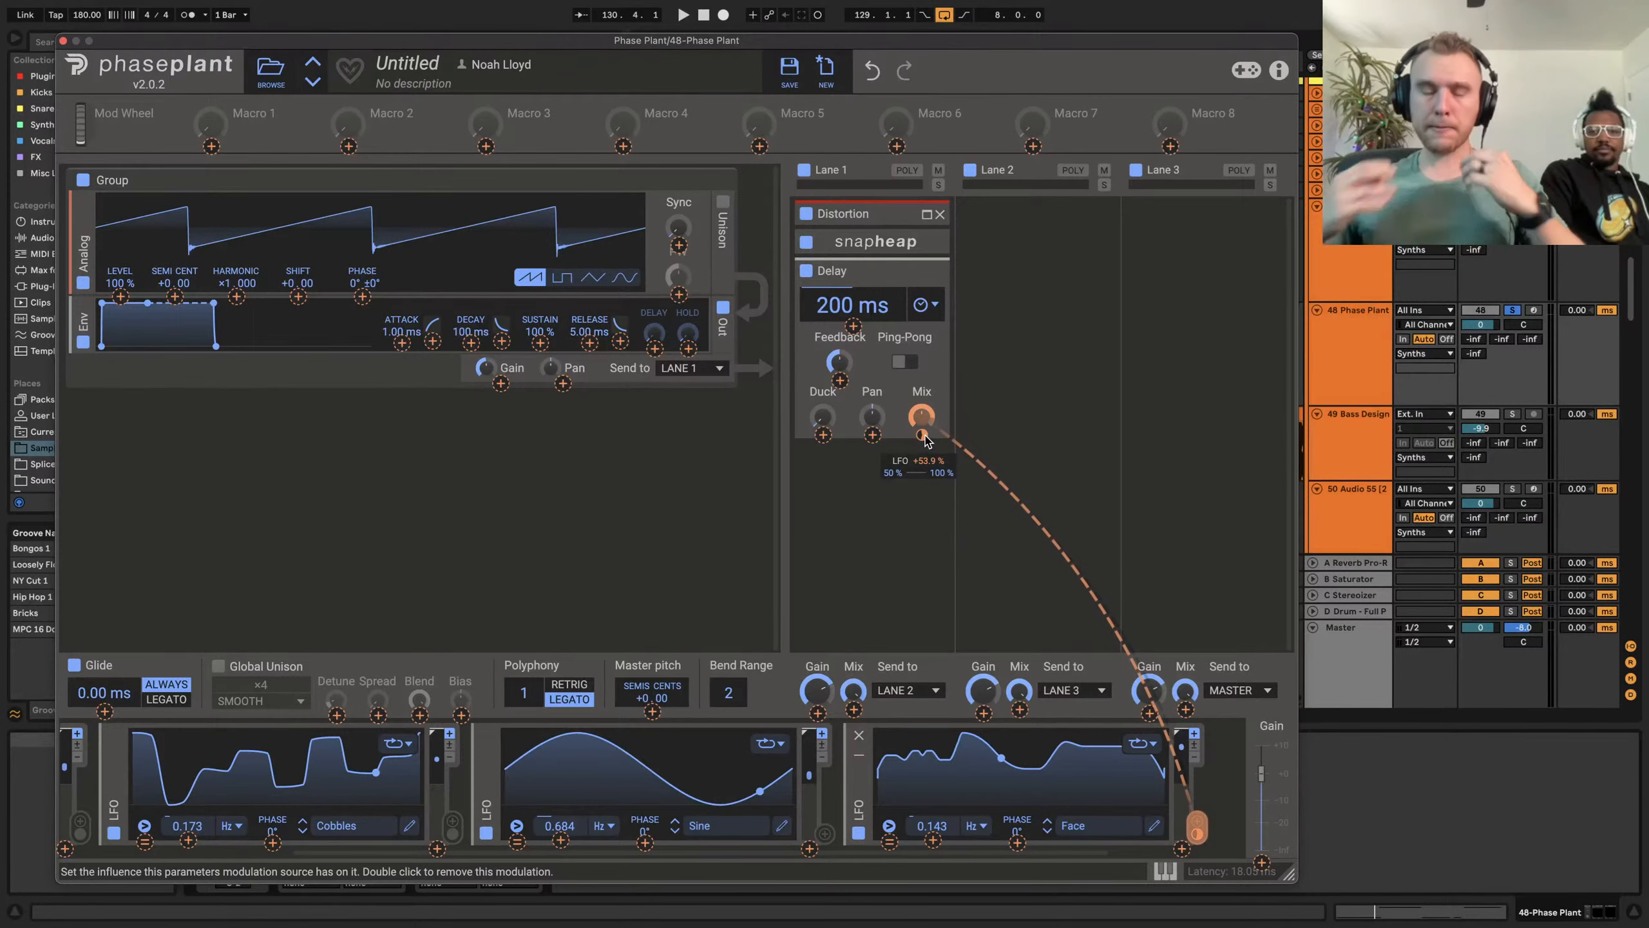
key(space)
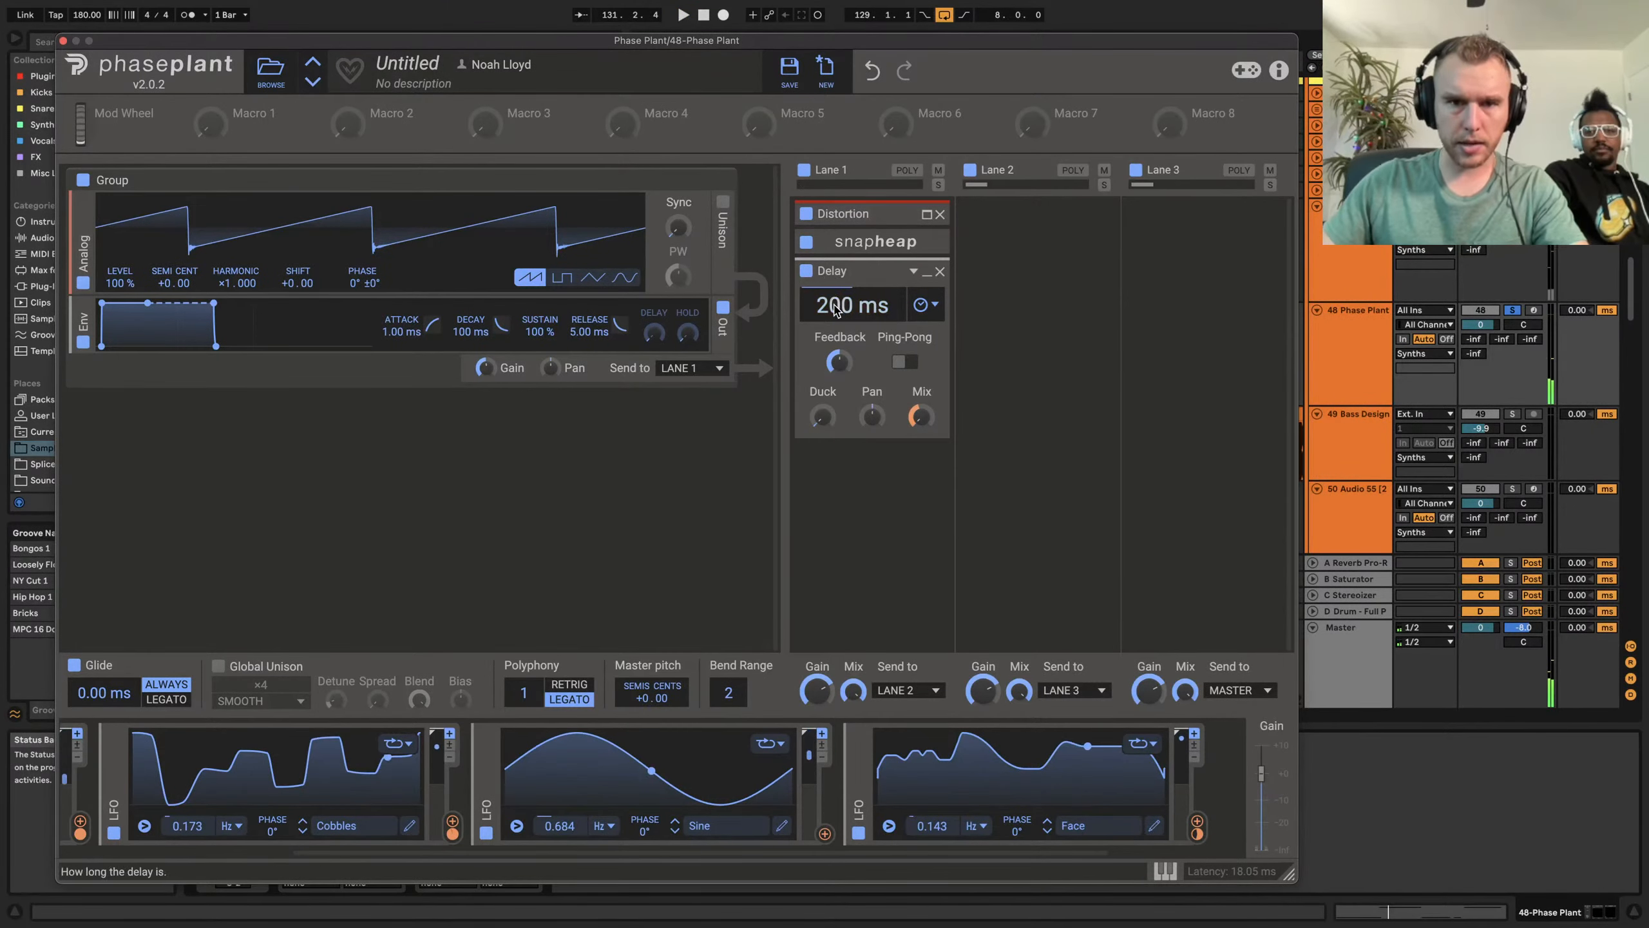
Change the fourth LFO's shape to Knoll and set the delay time to 36.8 ms during playback
click(1114, 835)
scroll(844, 670, down, 5)
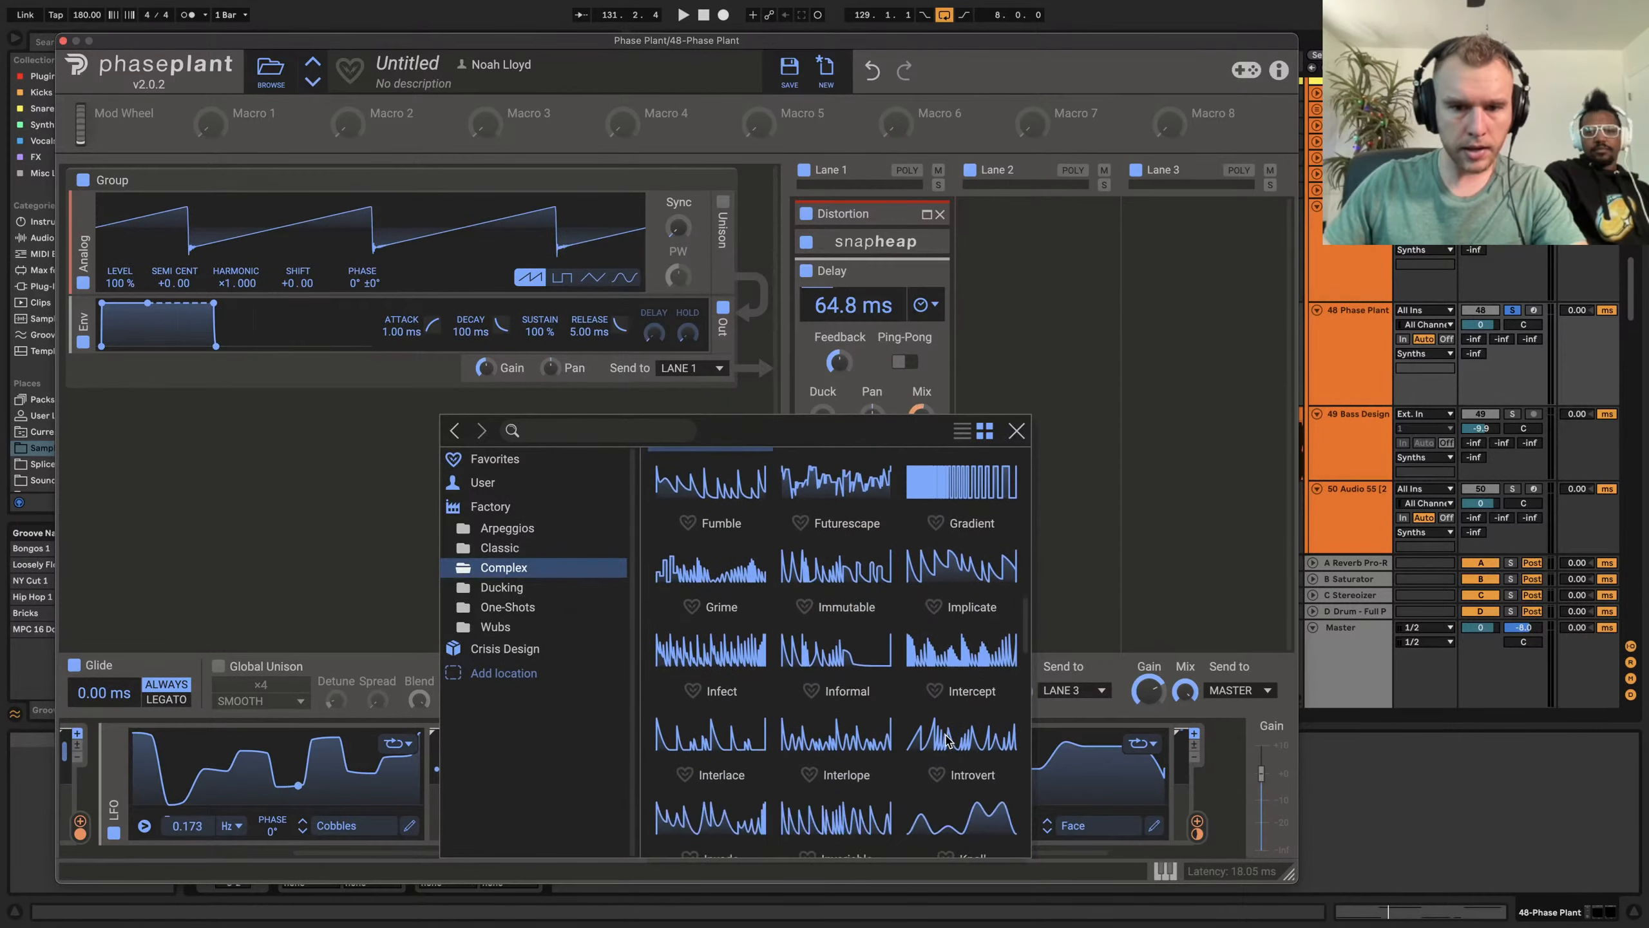
scroll(968, 750, down, 7)
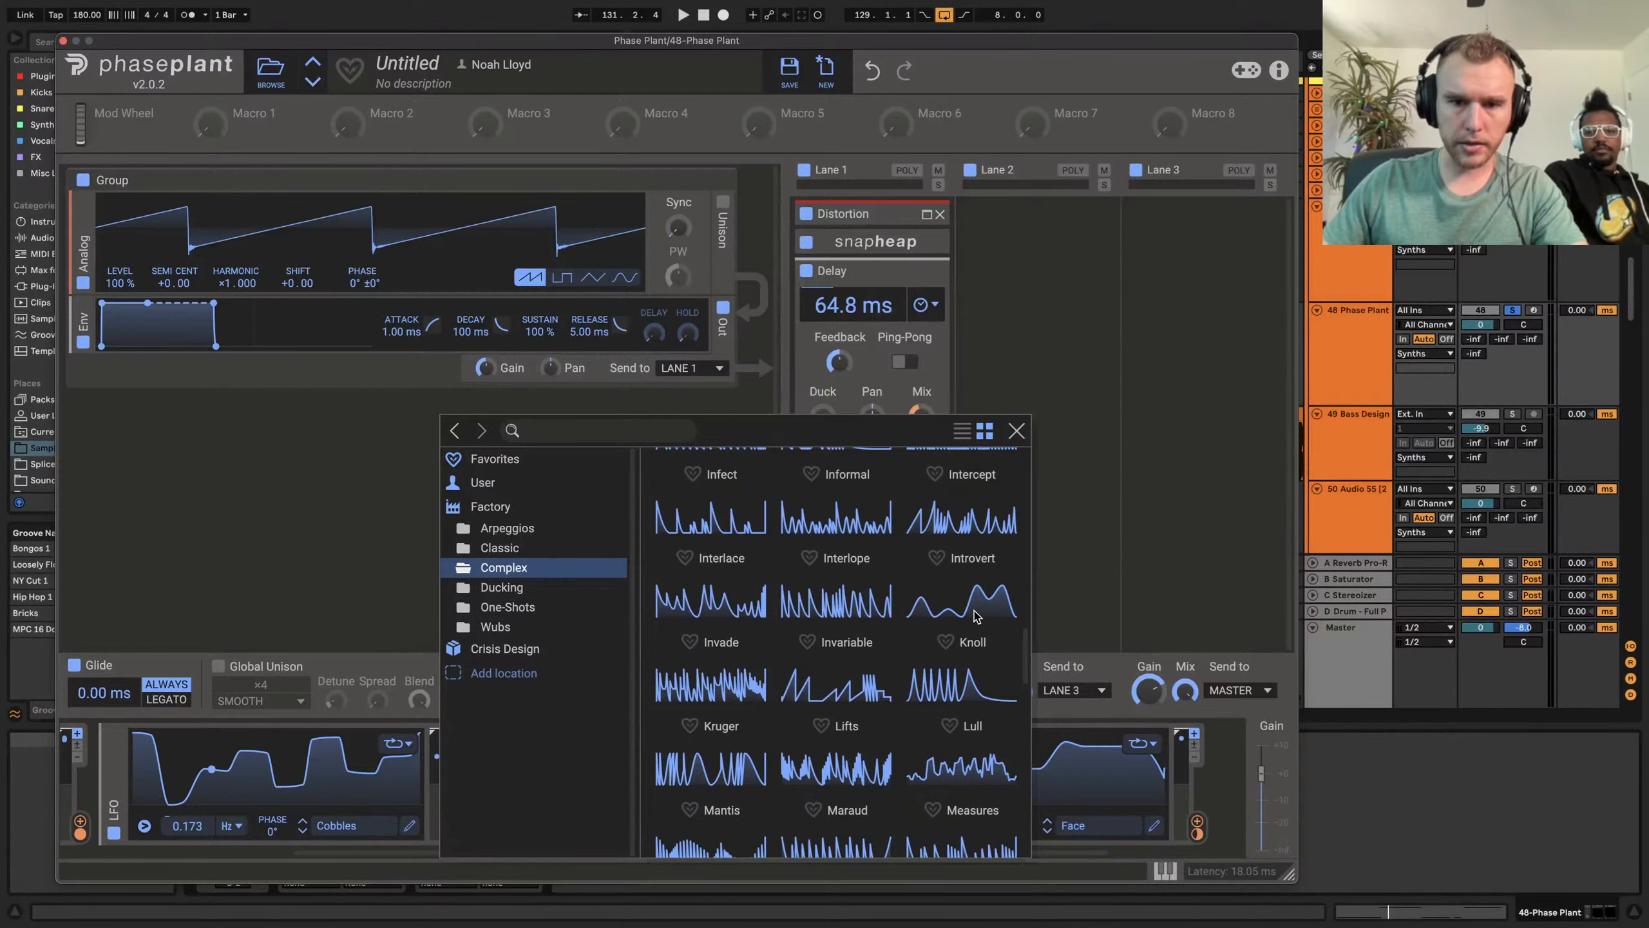
click(974, 616)
key(space)
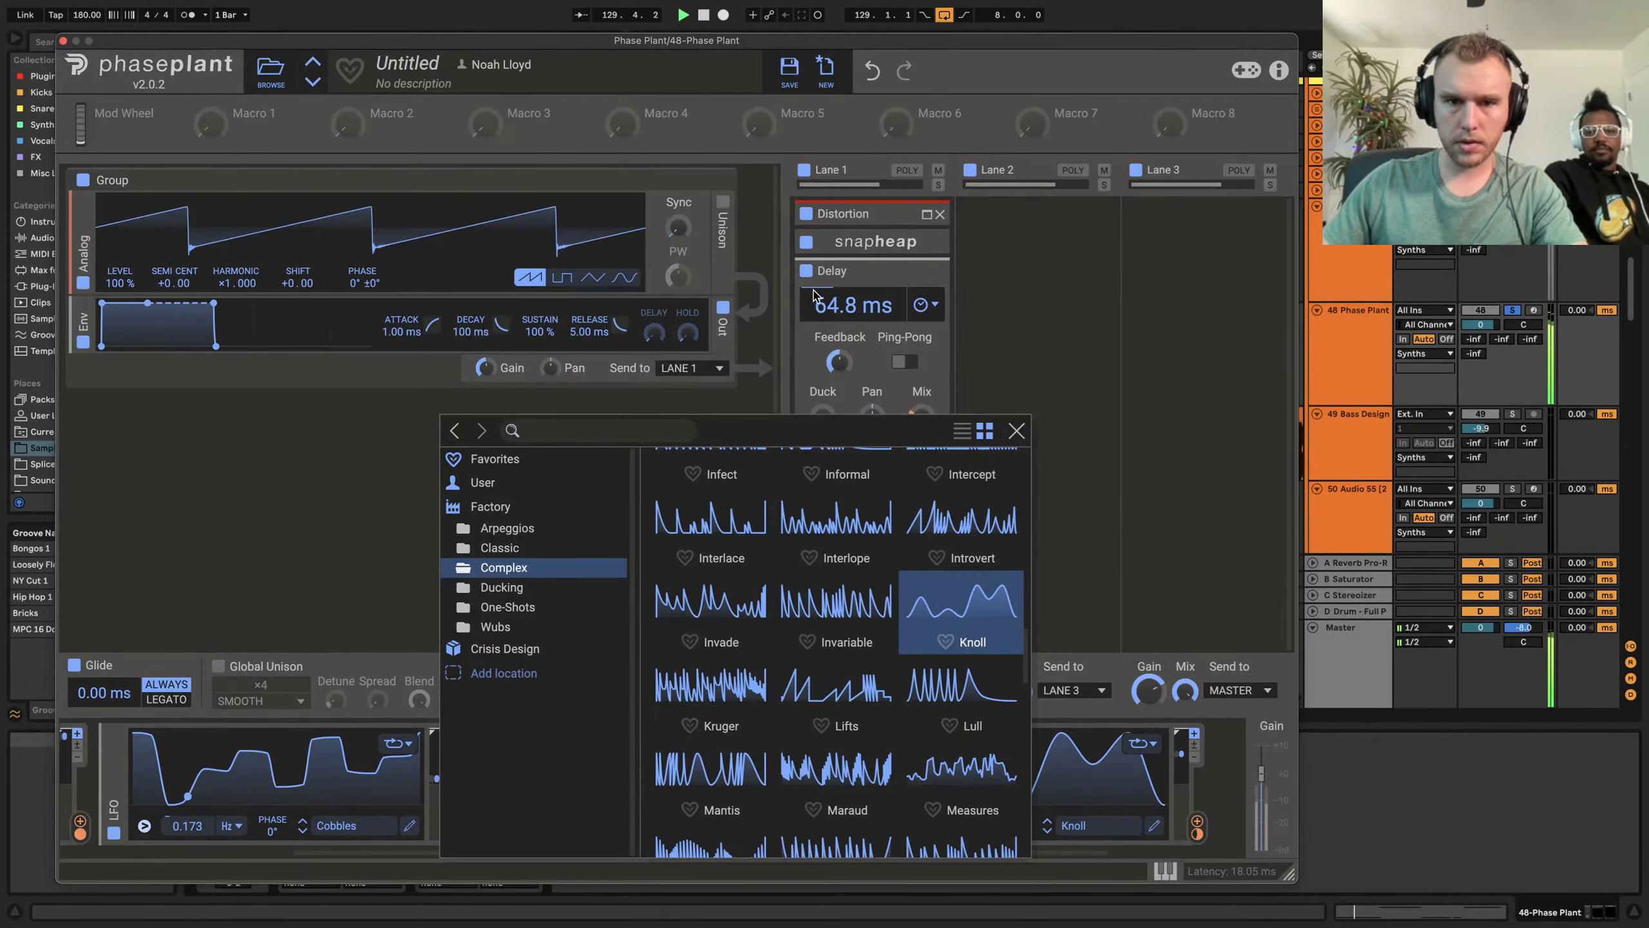
click(1016, 431)
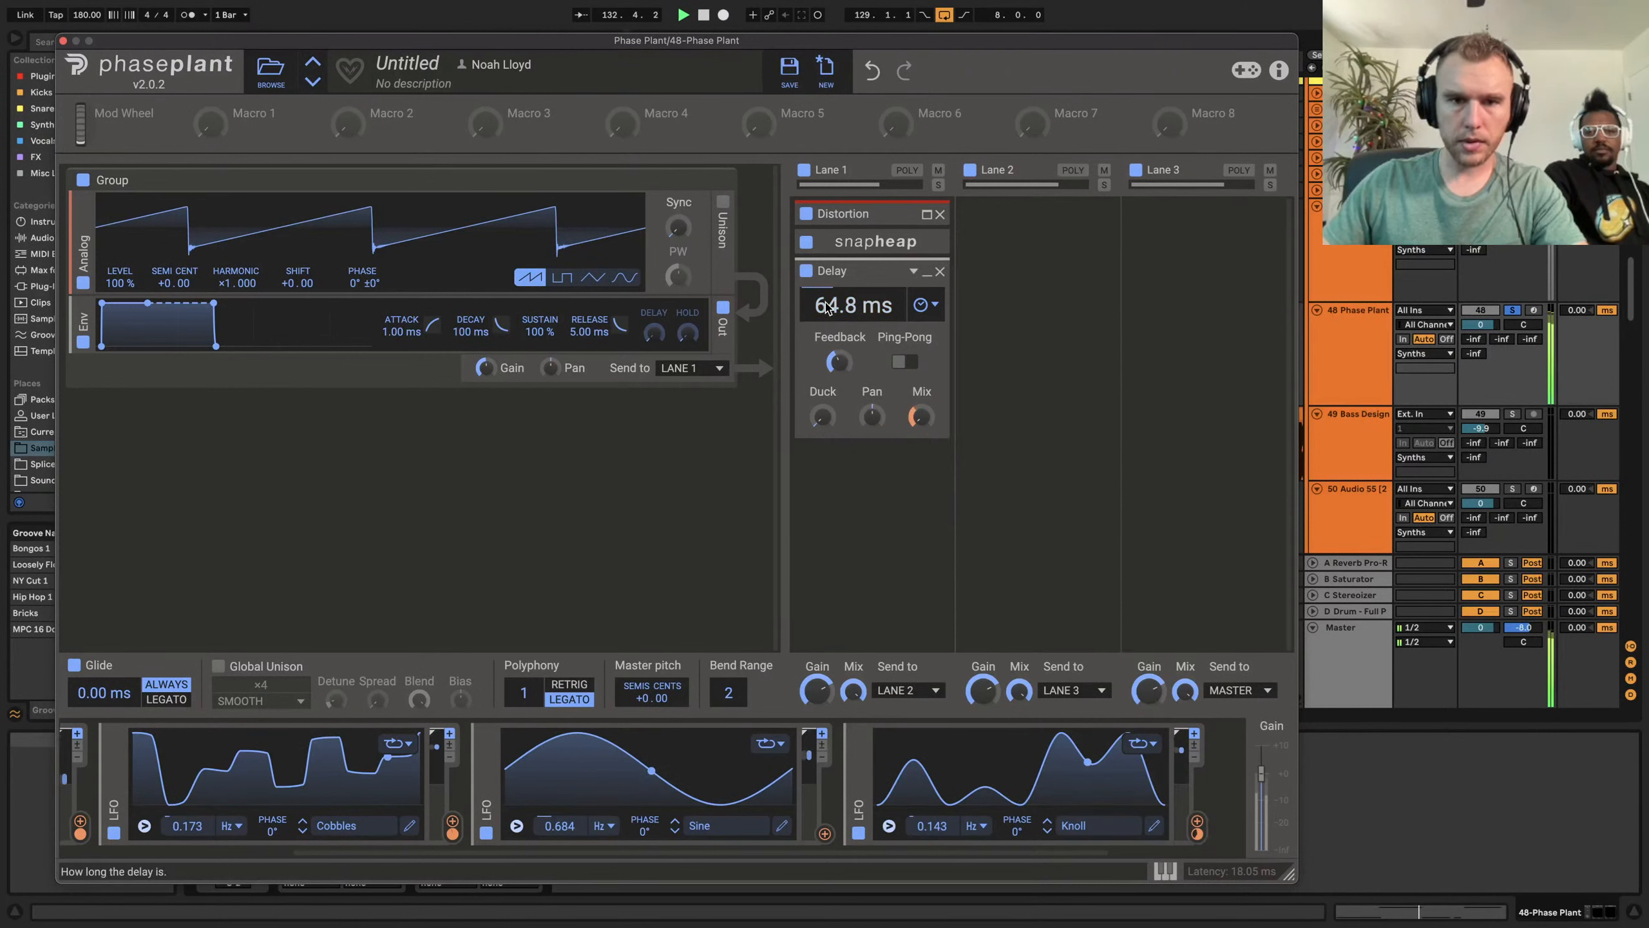
drag(832, 303, 833, 319)
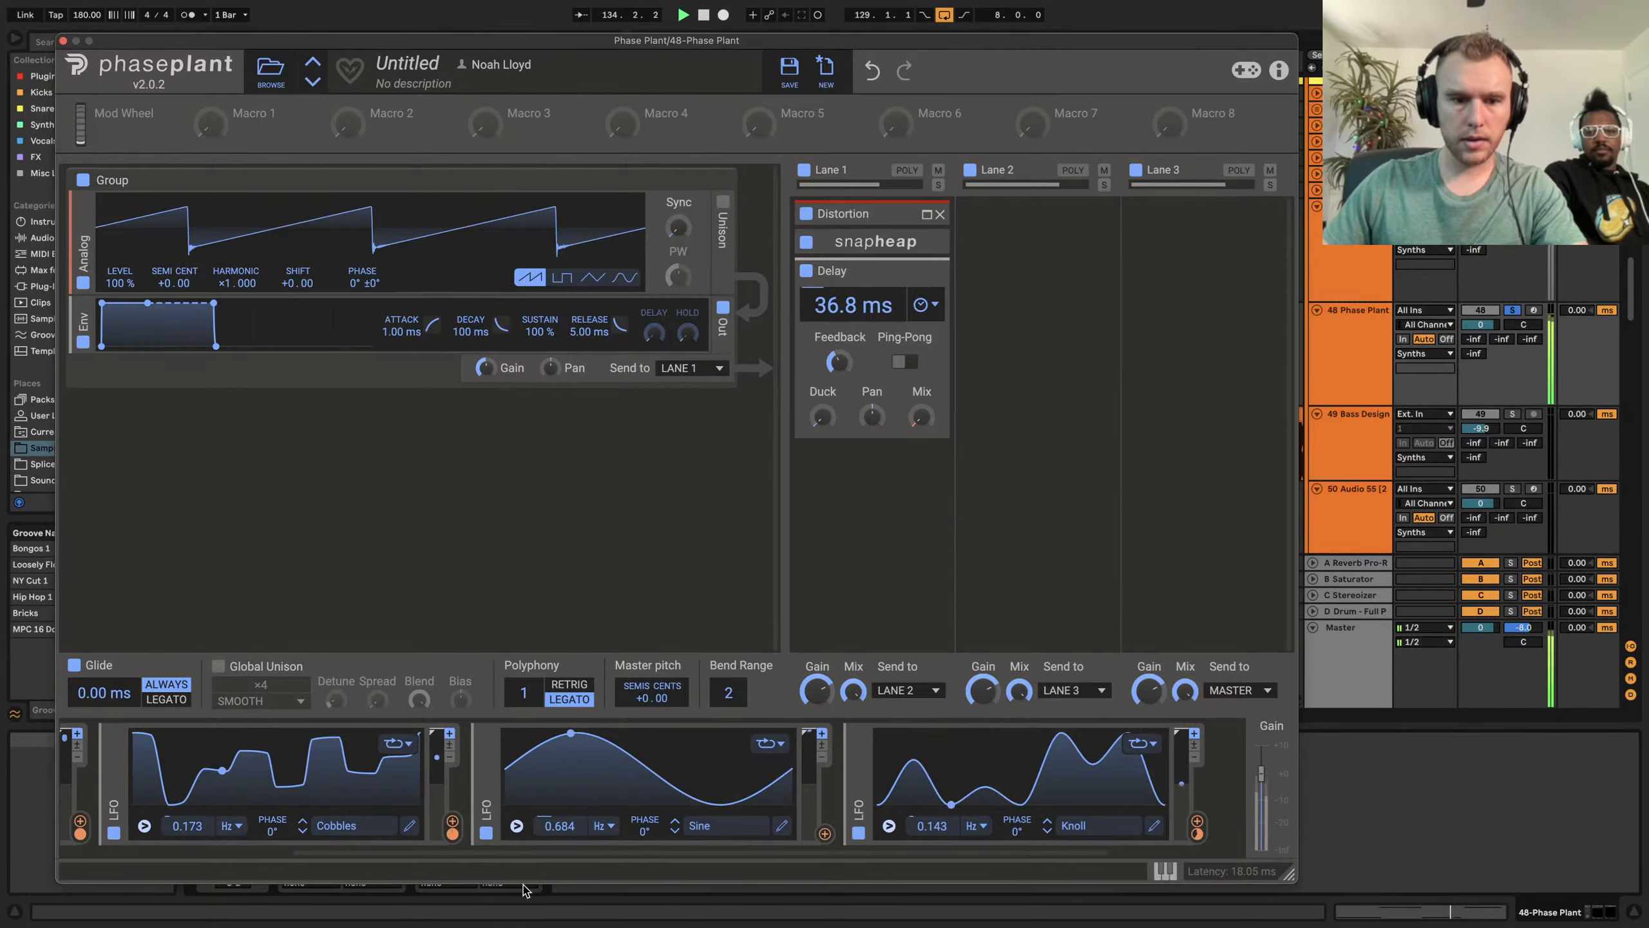
Modulate the Delay's time with the Sine LFO and set the time to 30.7 ms during playback
drag(823, 836, 823, 770)
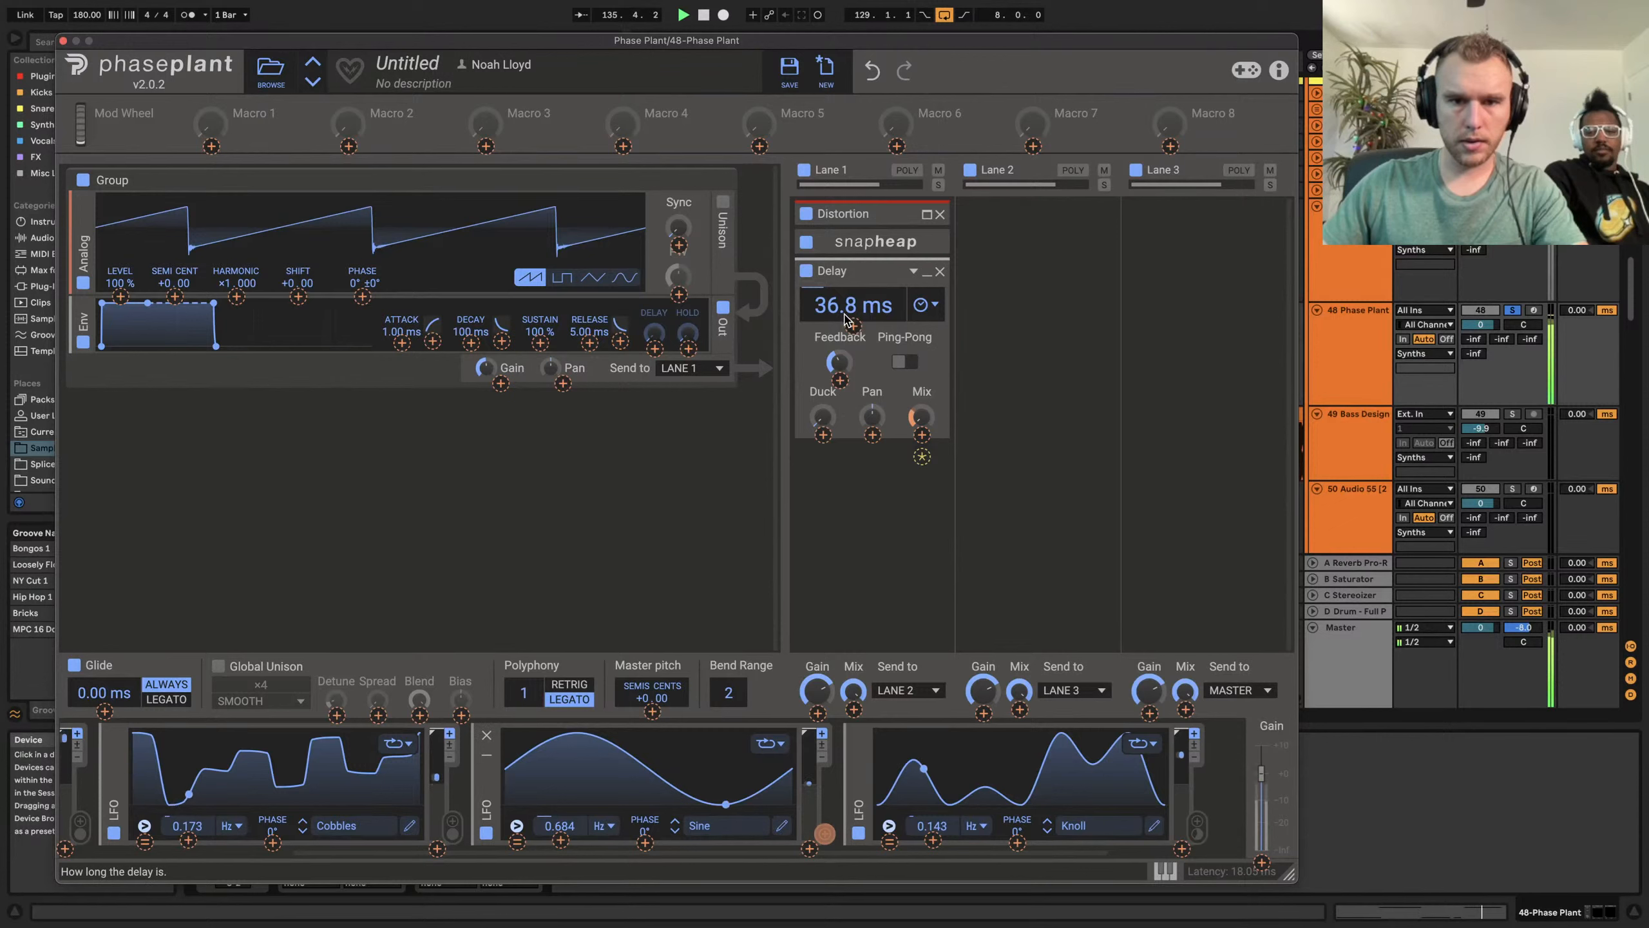
drag(847, 318, 844, 306)
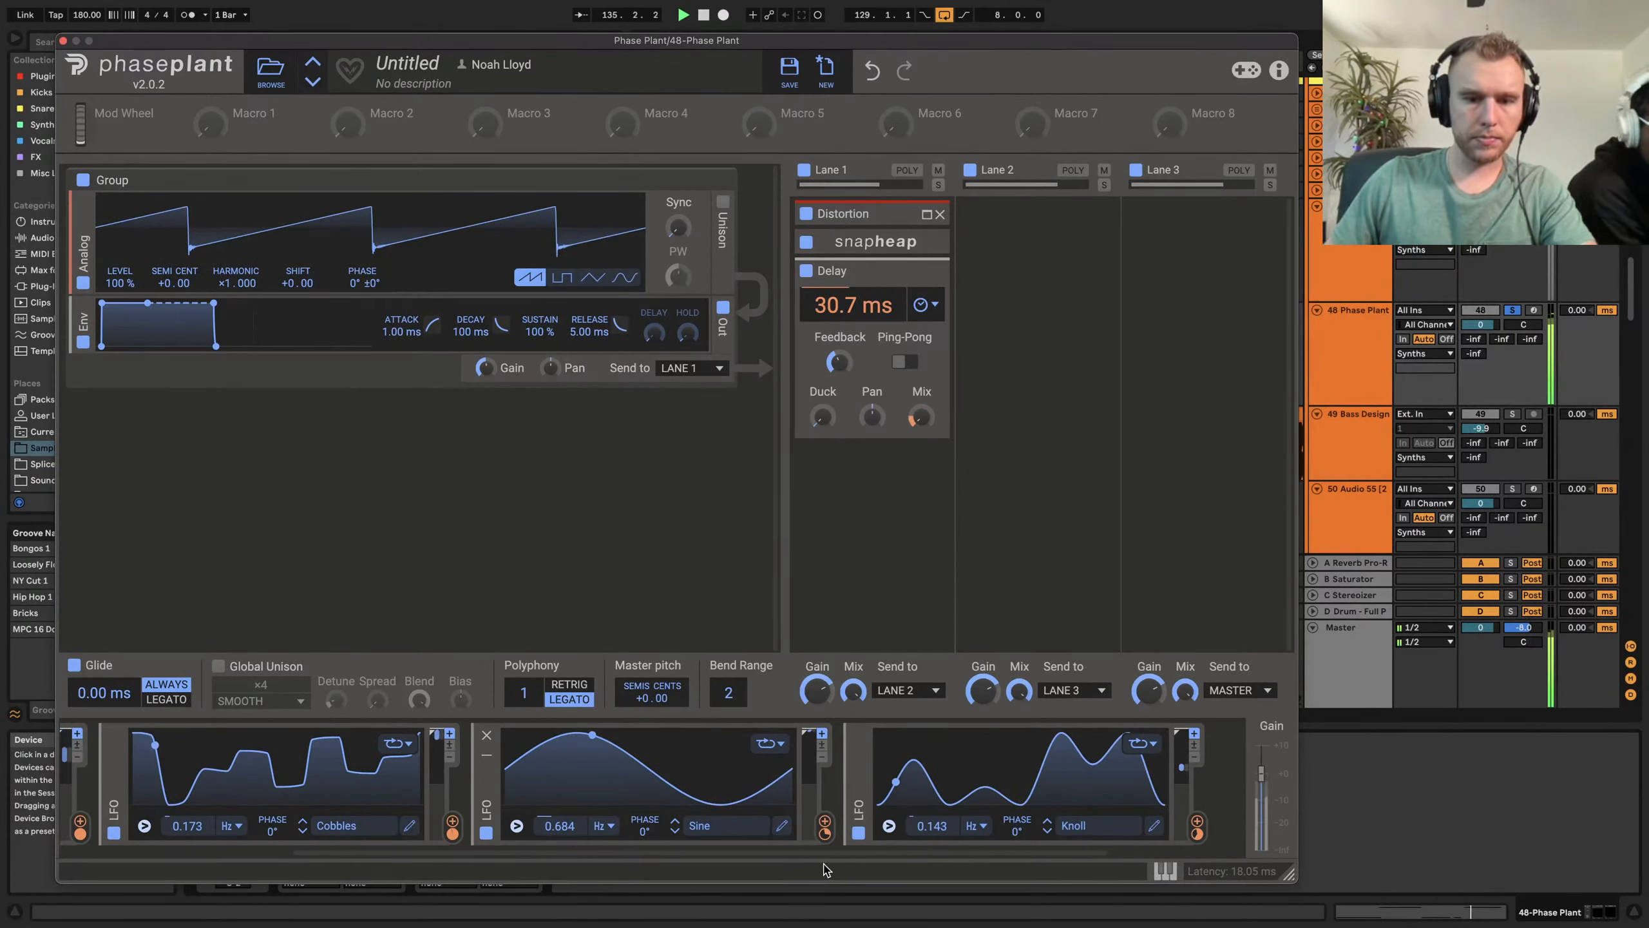
key(space)
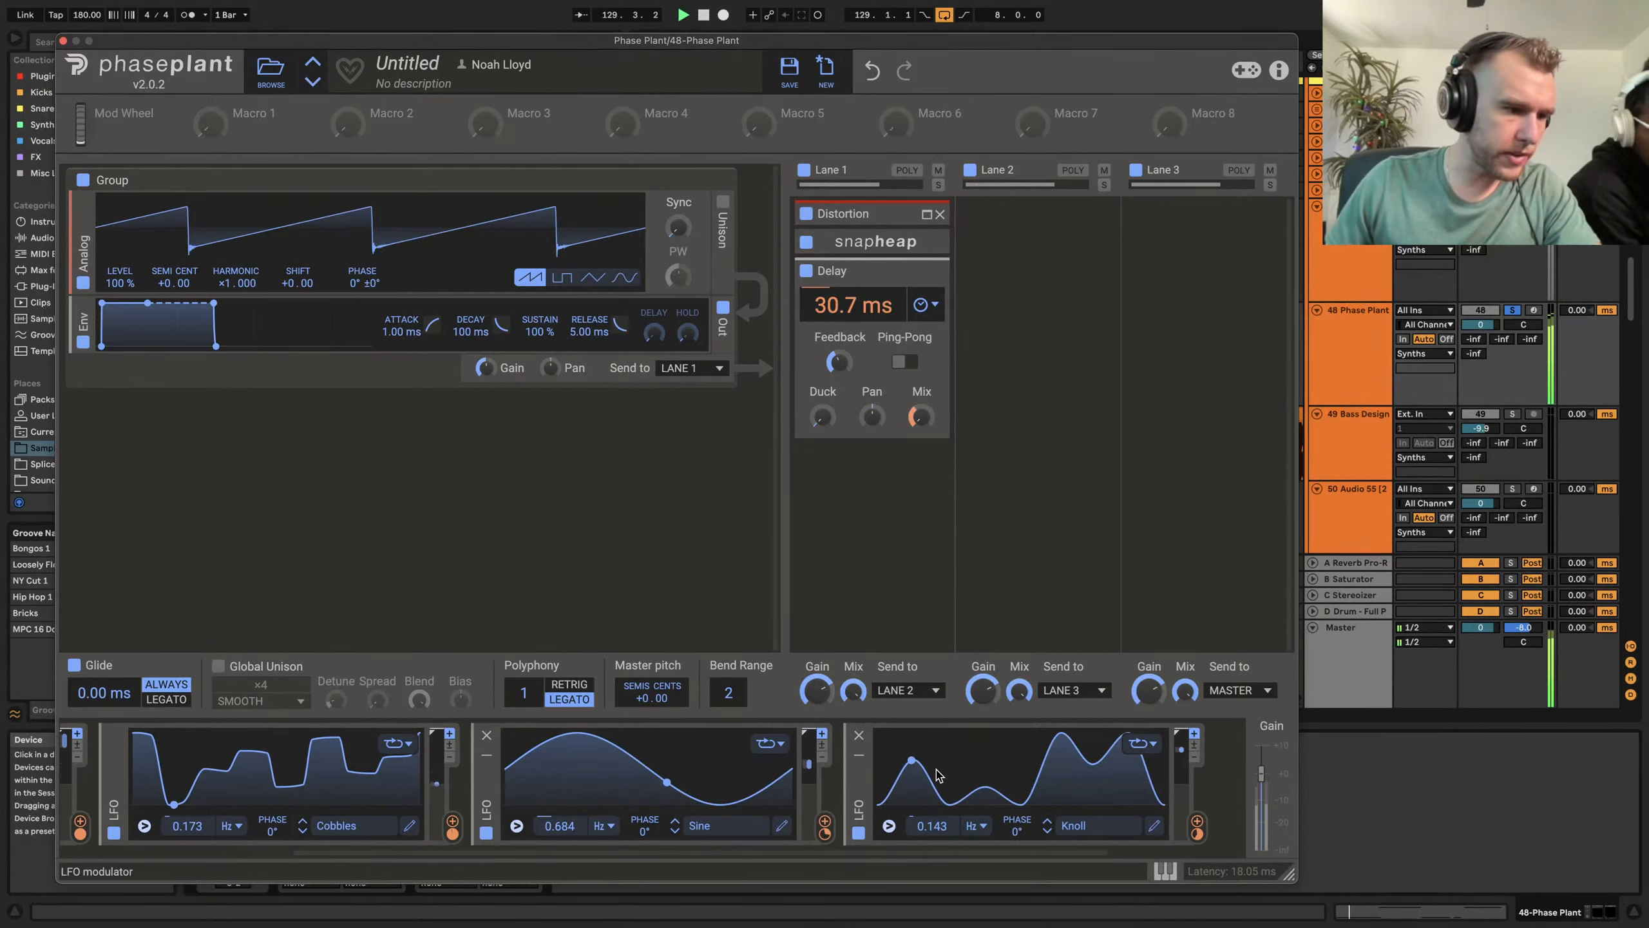
key(space)
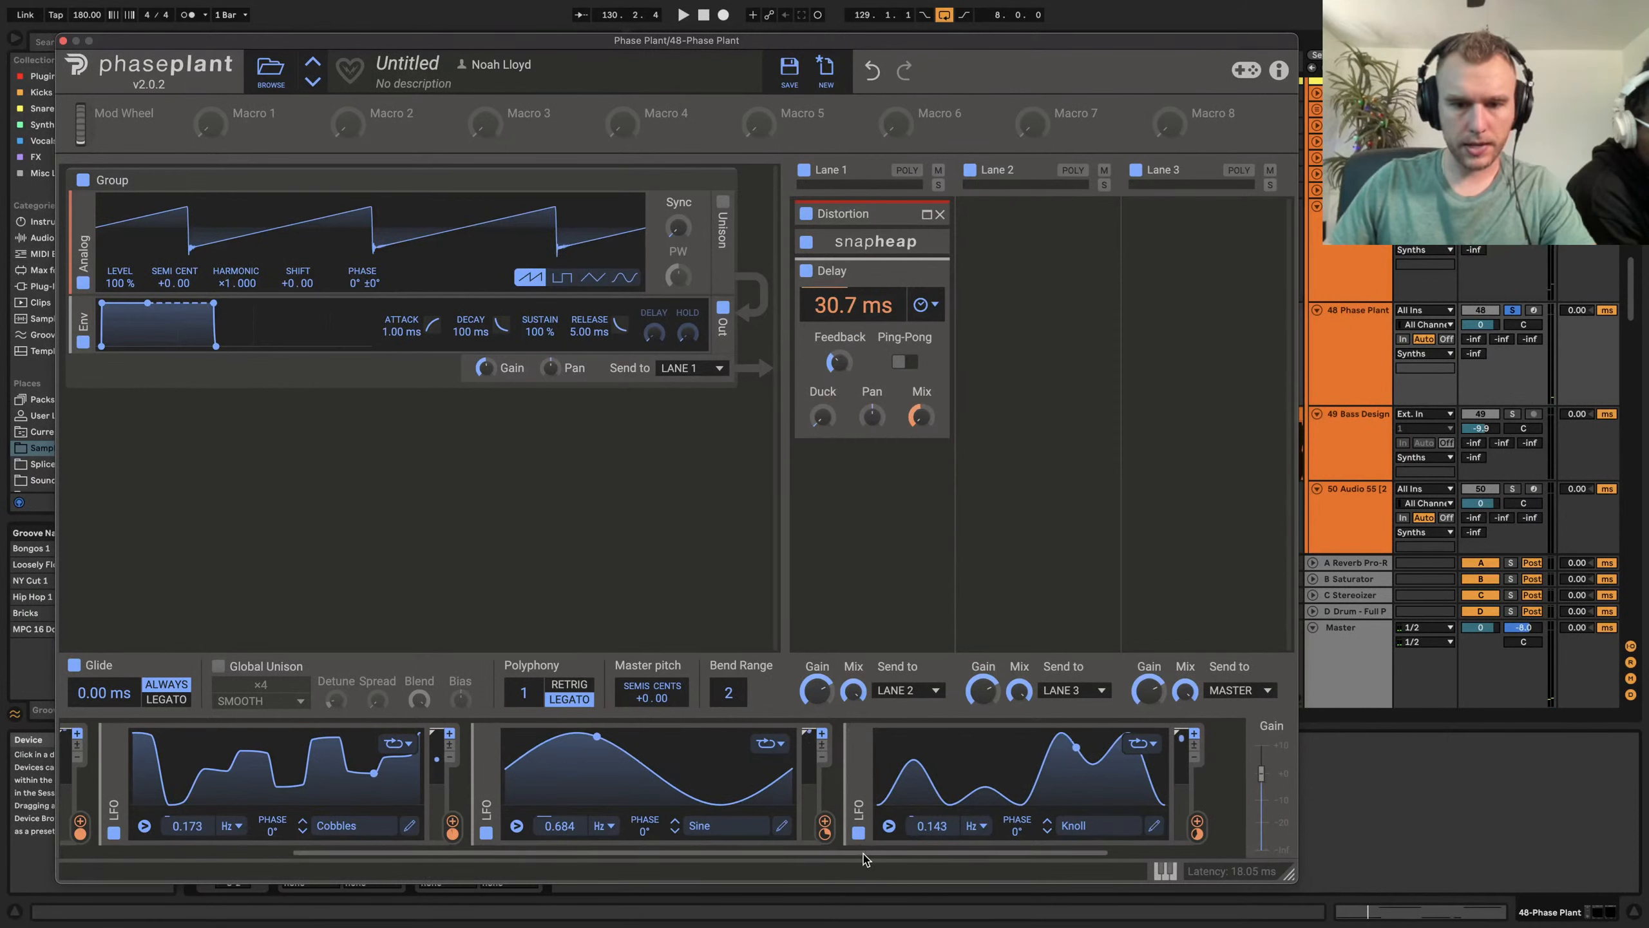
Close the Phase Plant window to view the looped clips in the arrangement, and reopen it from track 48
scroll(858, 817, left, 1)
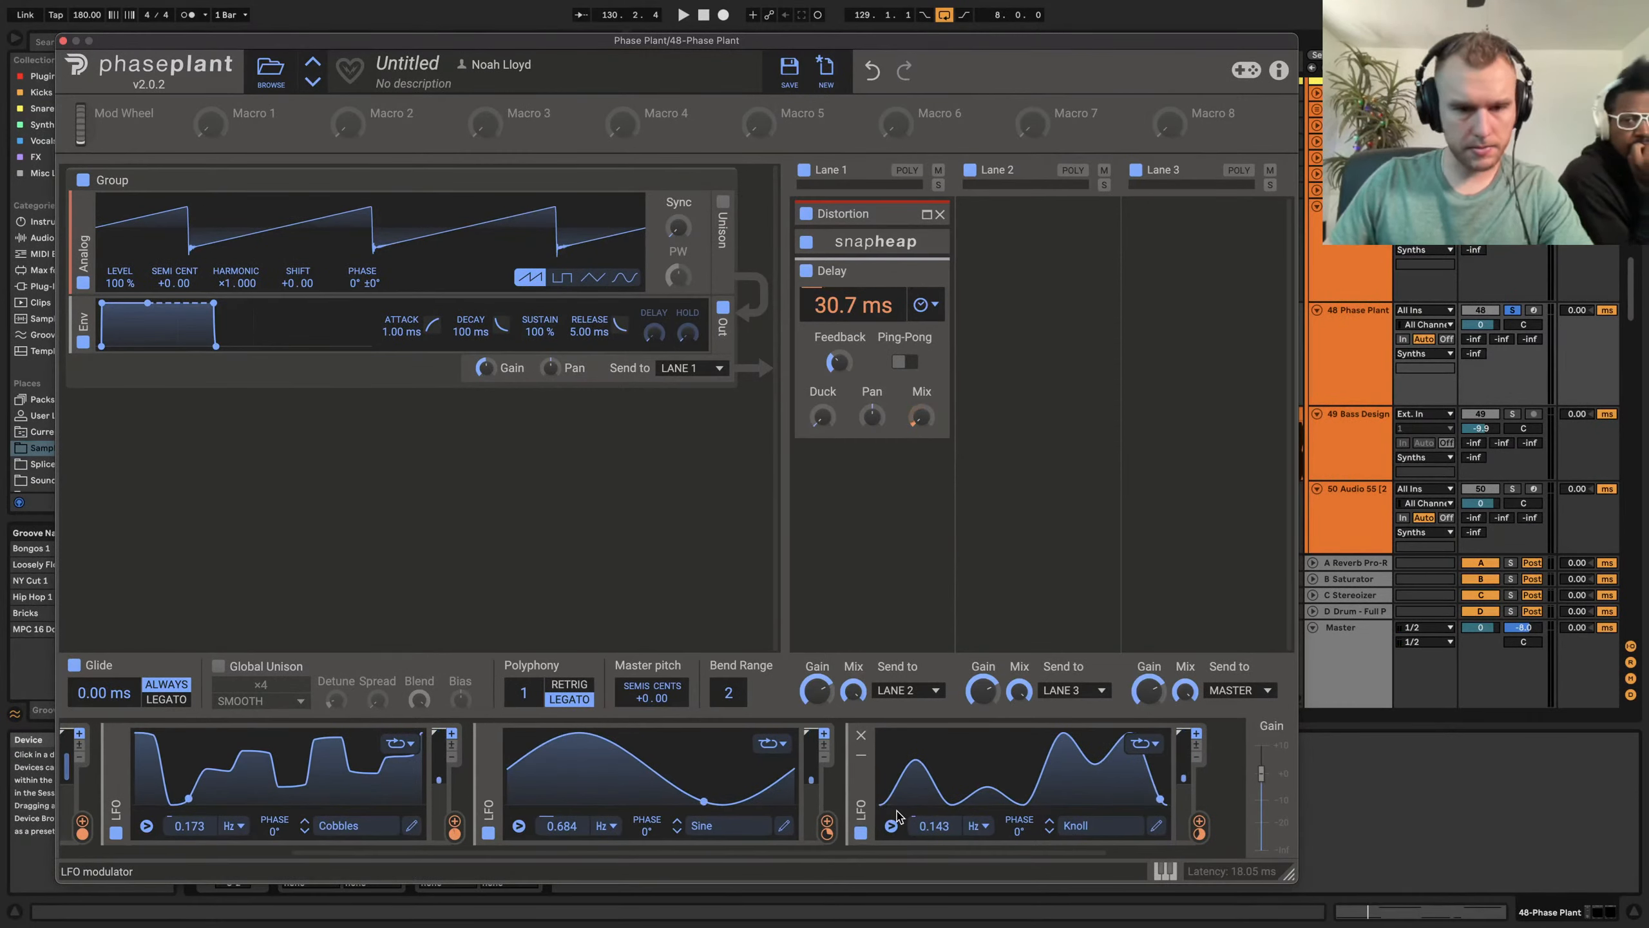
click(1328, 340)
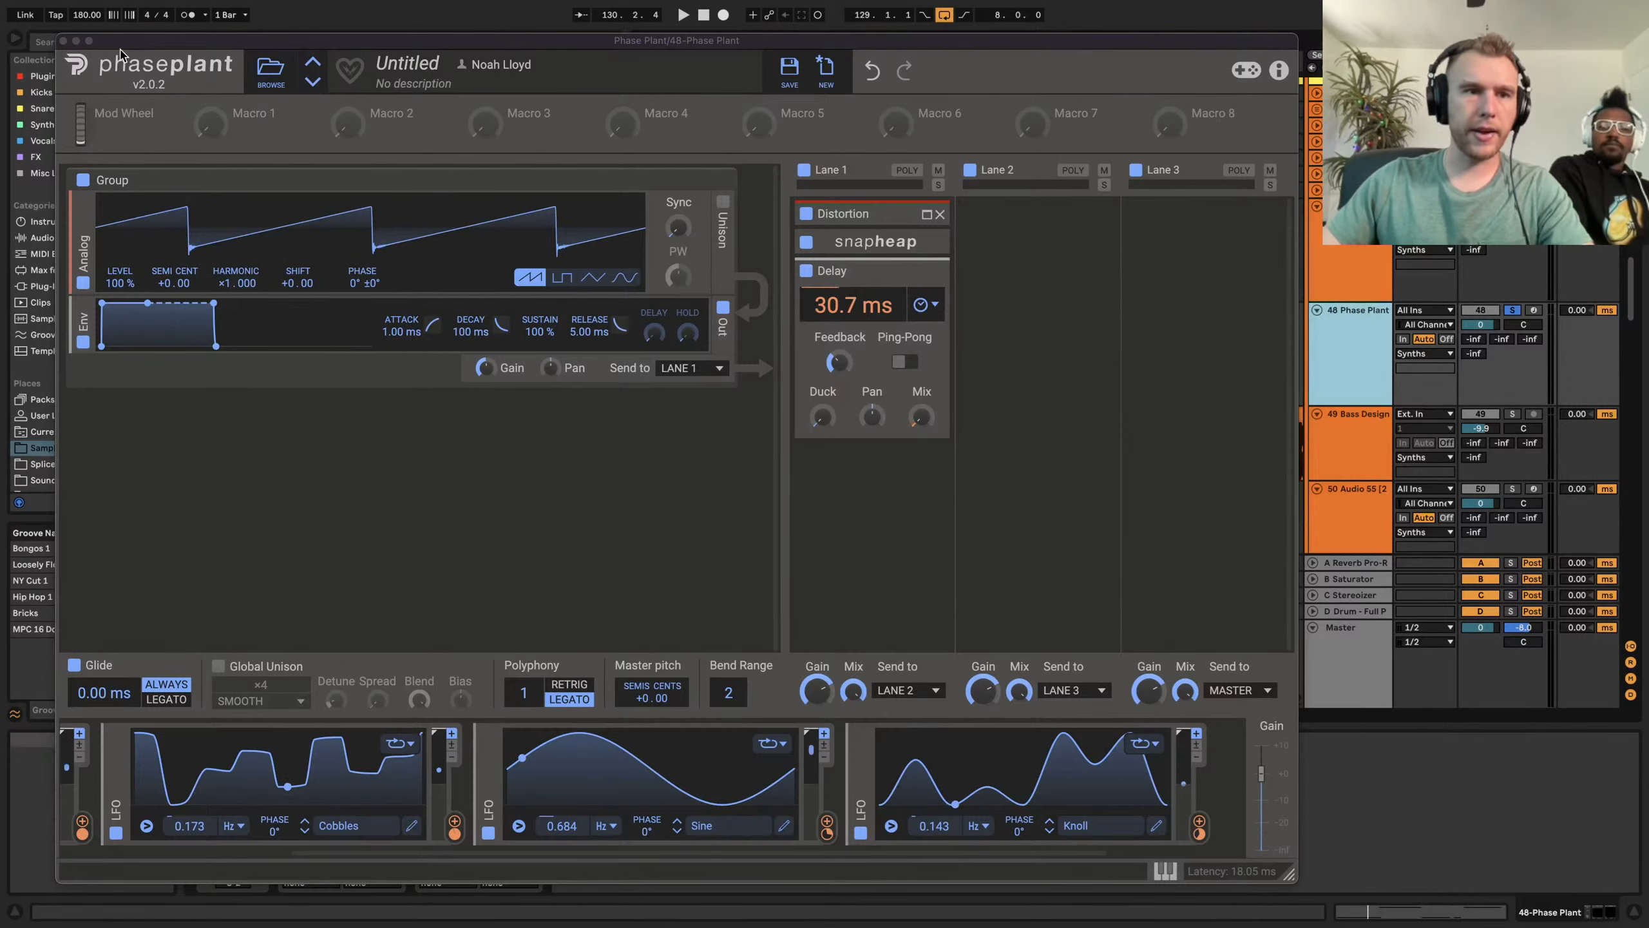
click(63, 41)
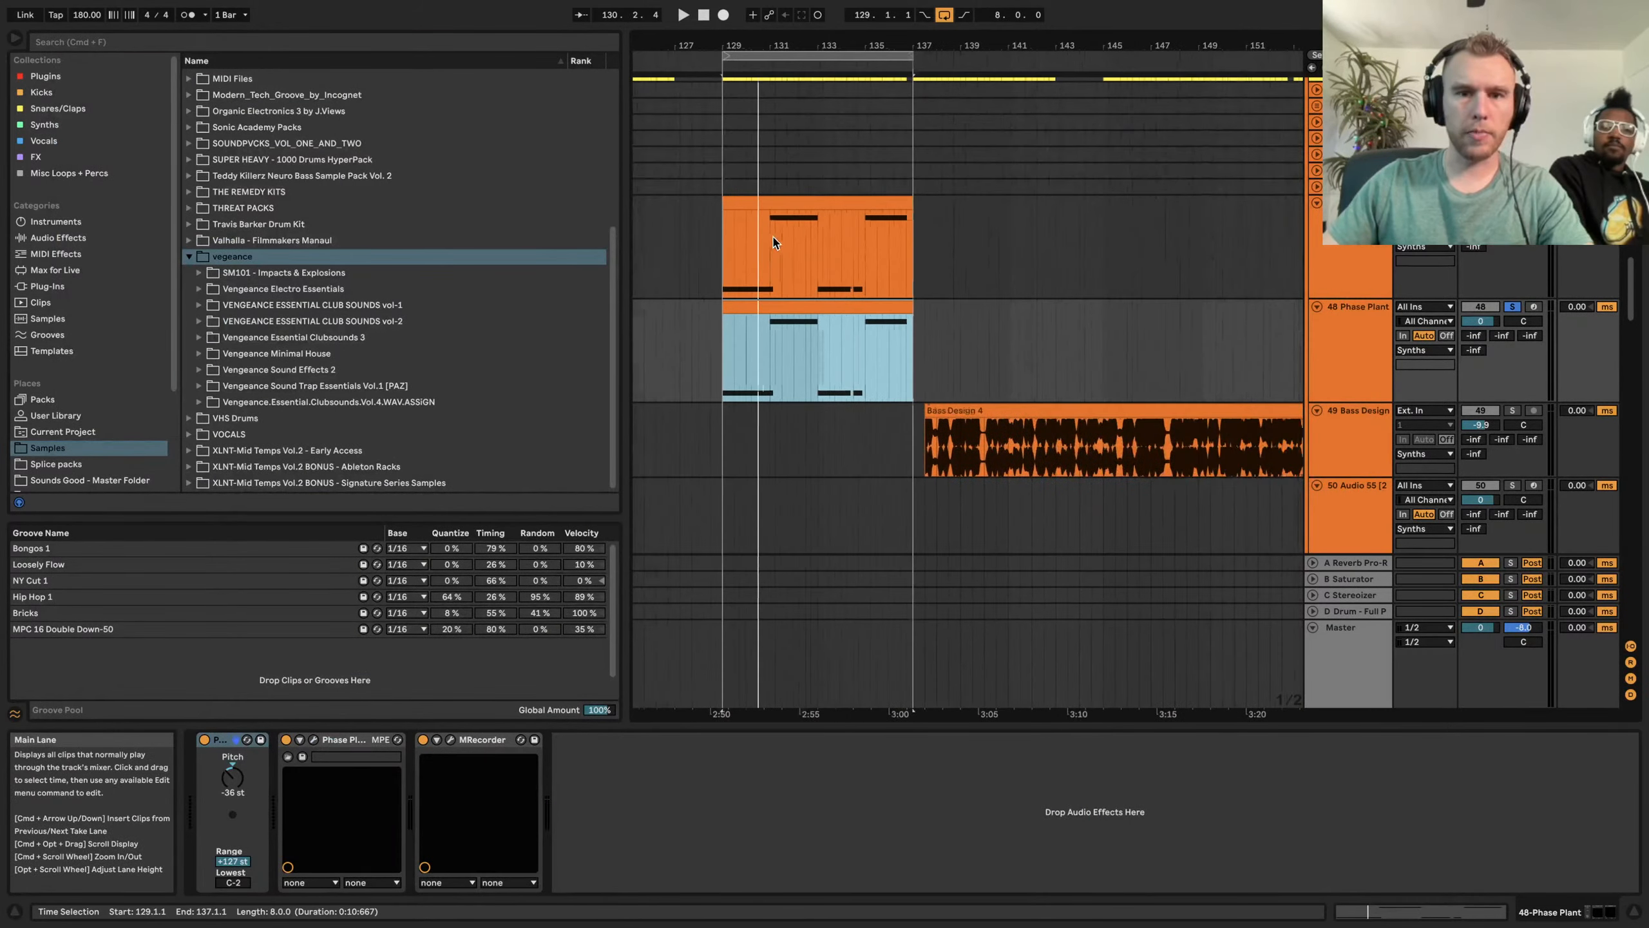
scroll(770, 243, left, 2)
scroll(772, 243, right, 2)
scroll(772, 243, left, 1)
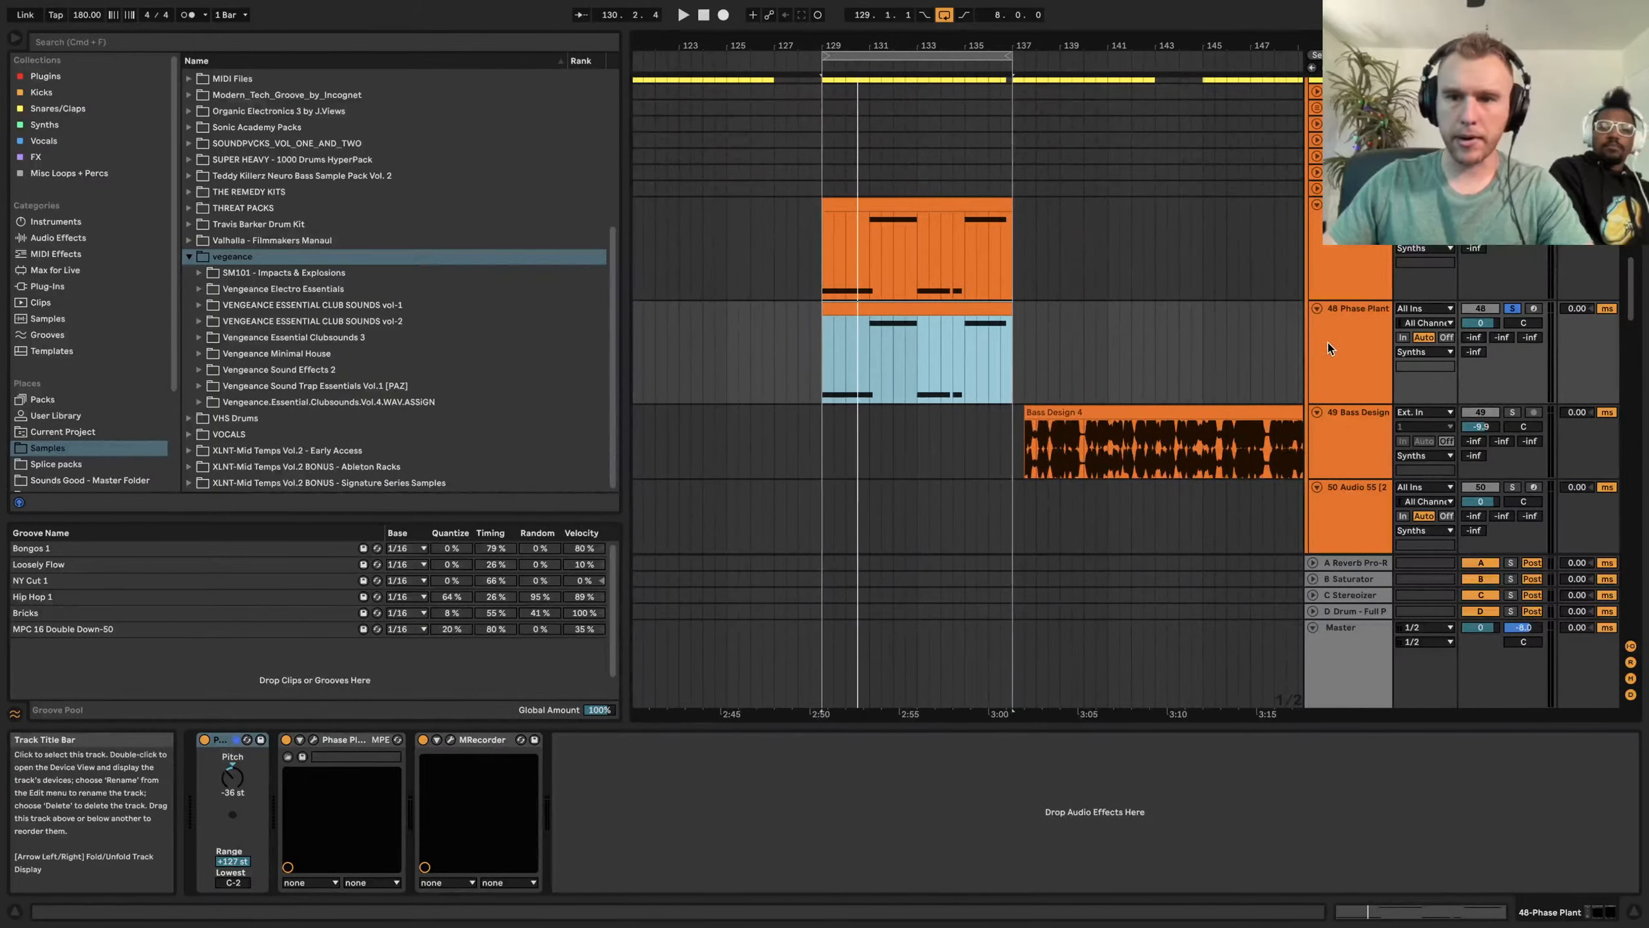
click(1342, 339)
click(313, 739)
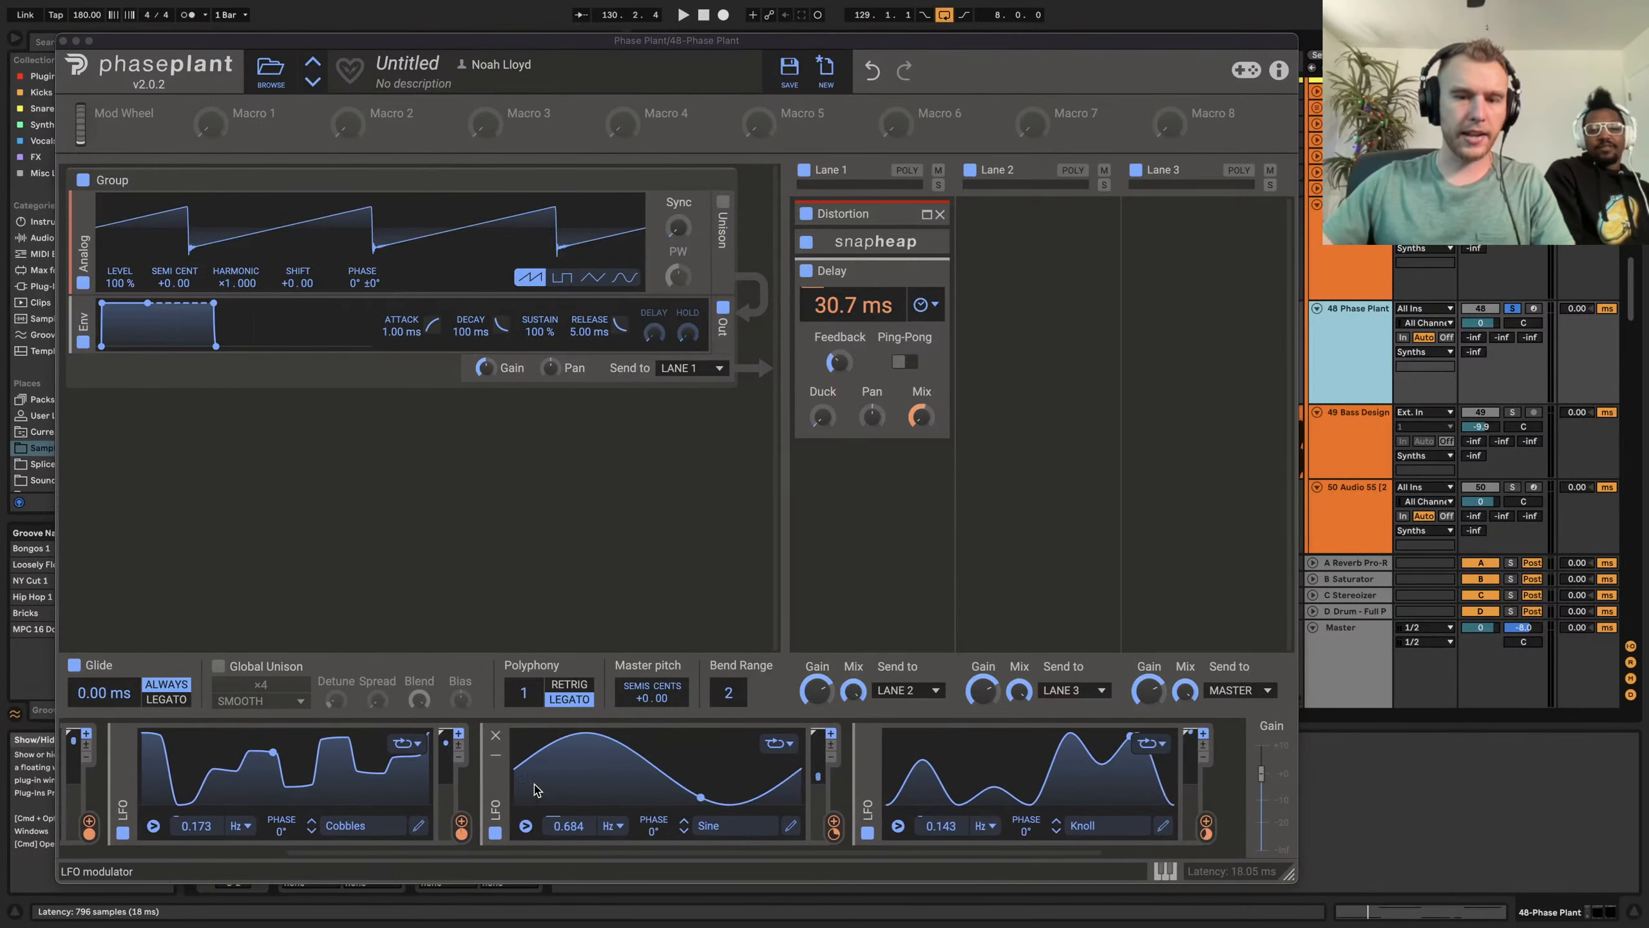
scroll(534, 789, left, 2)
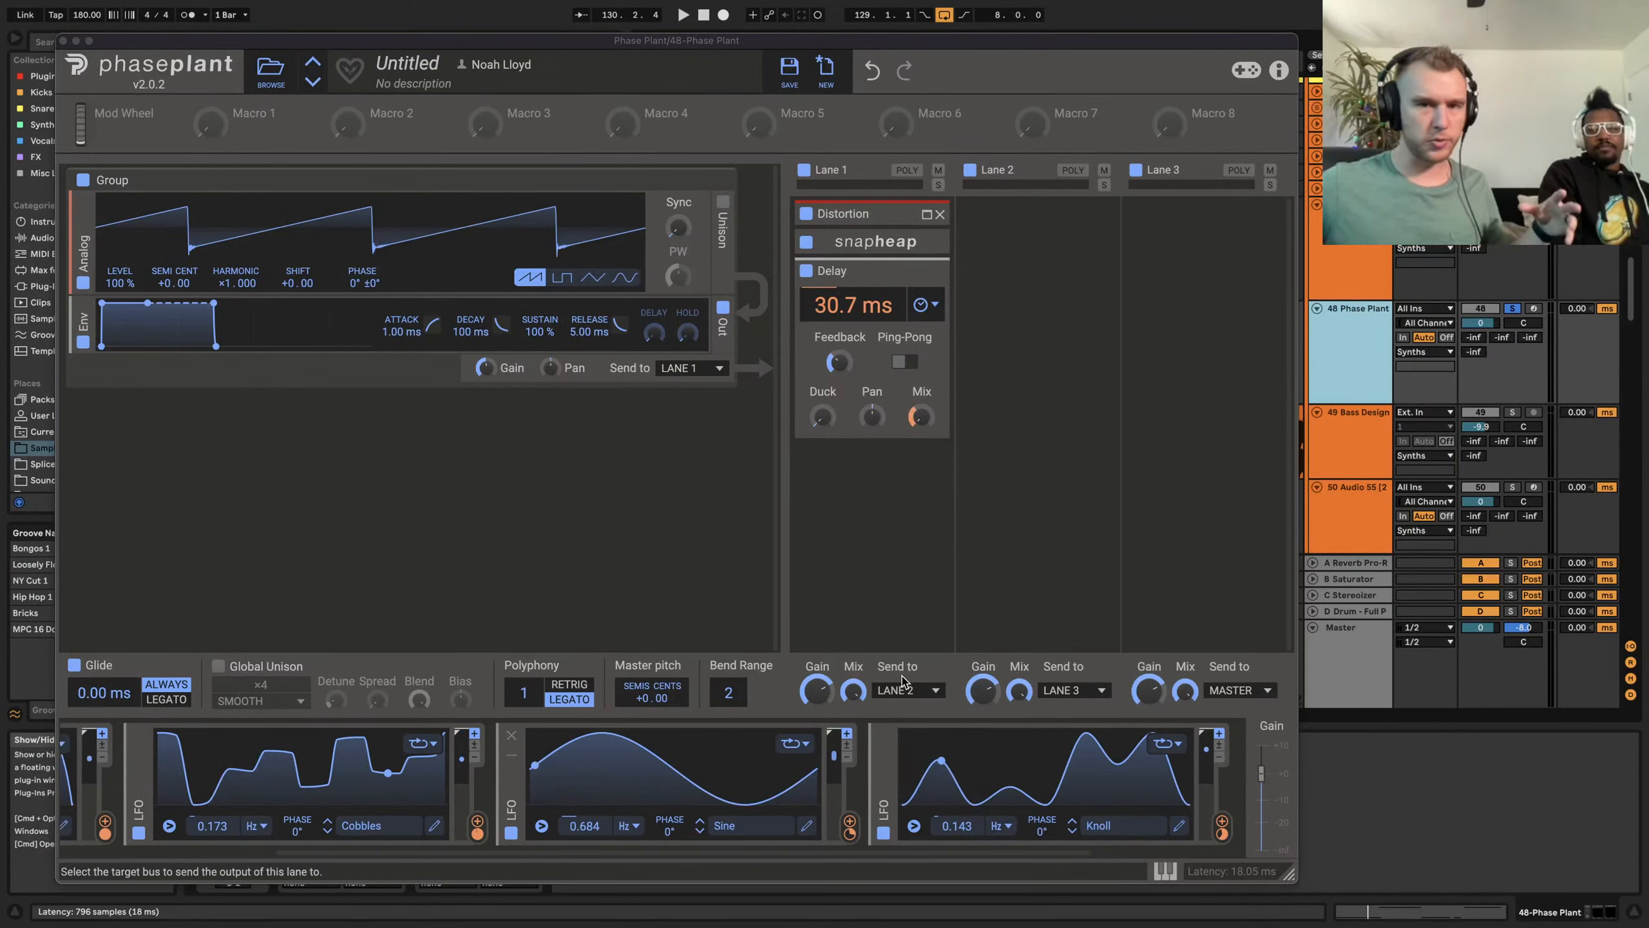
Set the delay time to 16.5 ms and modulate the Delay's Feedback with the Cobbles LFO during playback
click(861, 489)
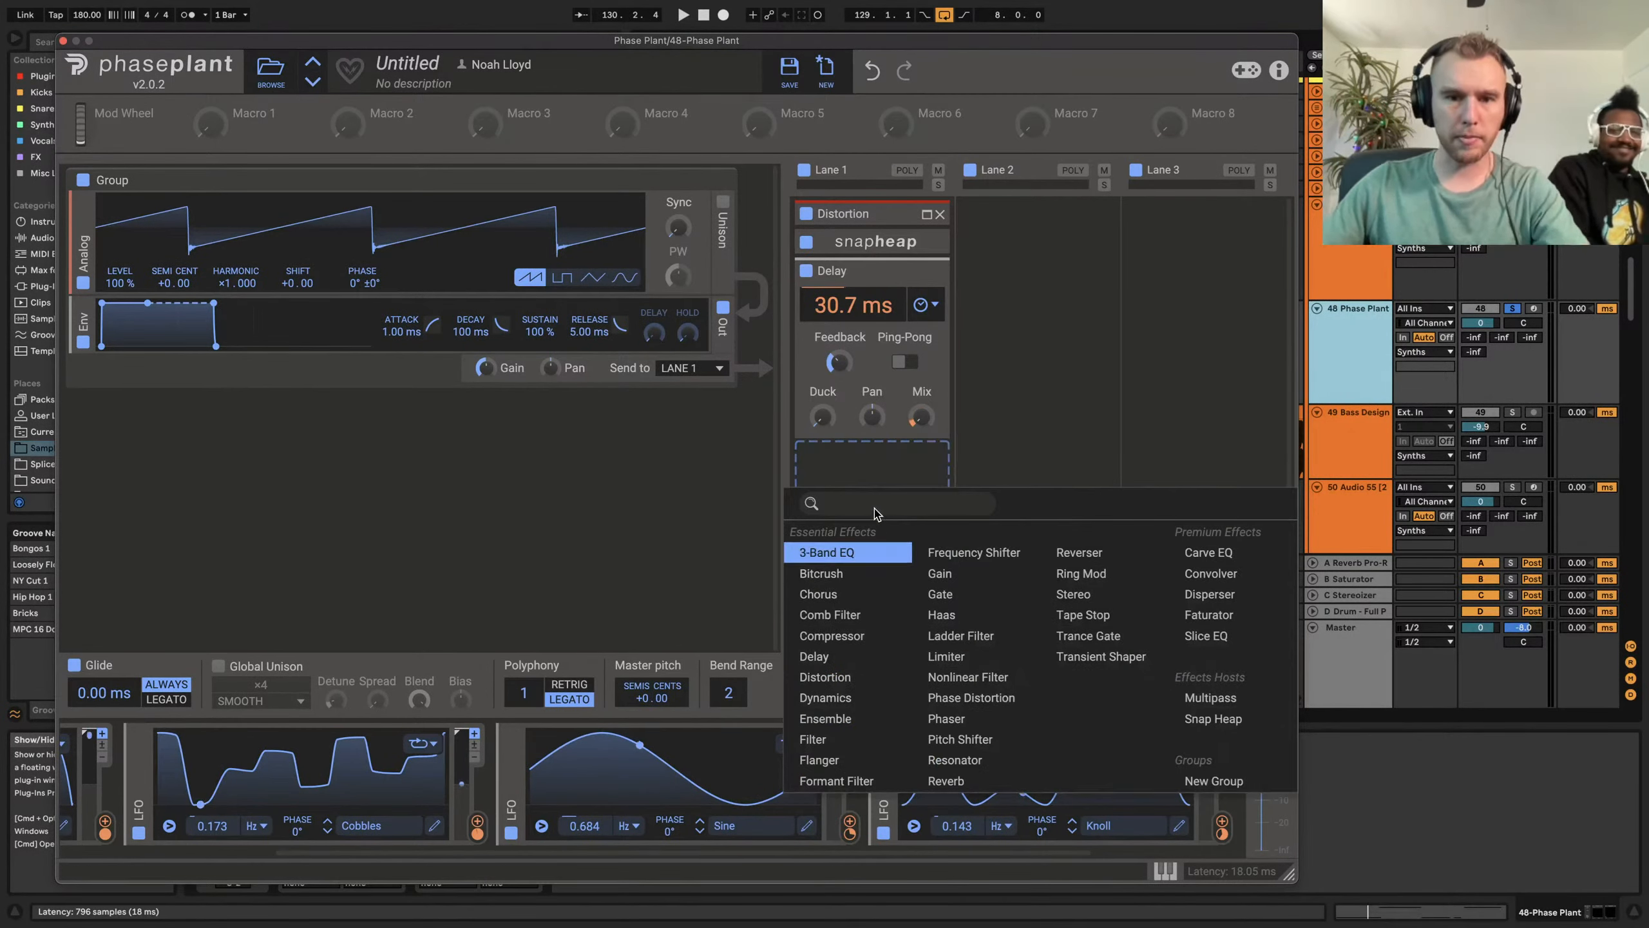
click(1010, 416)
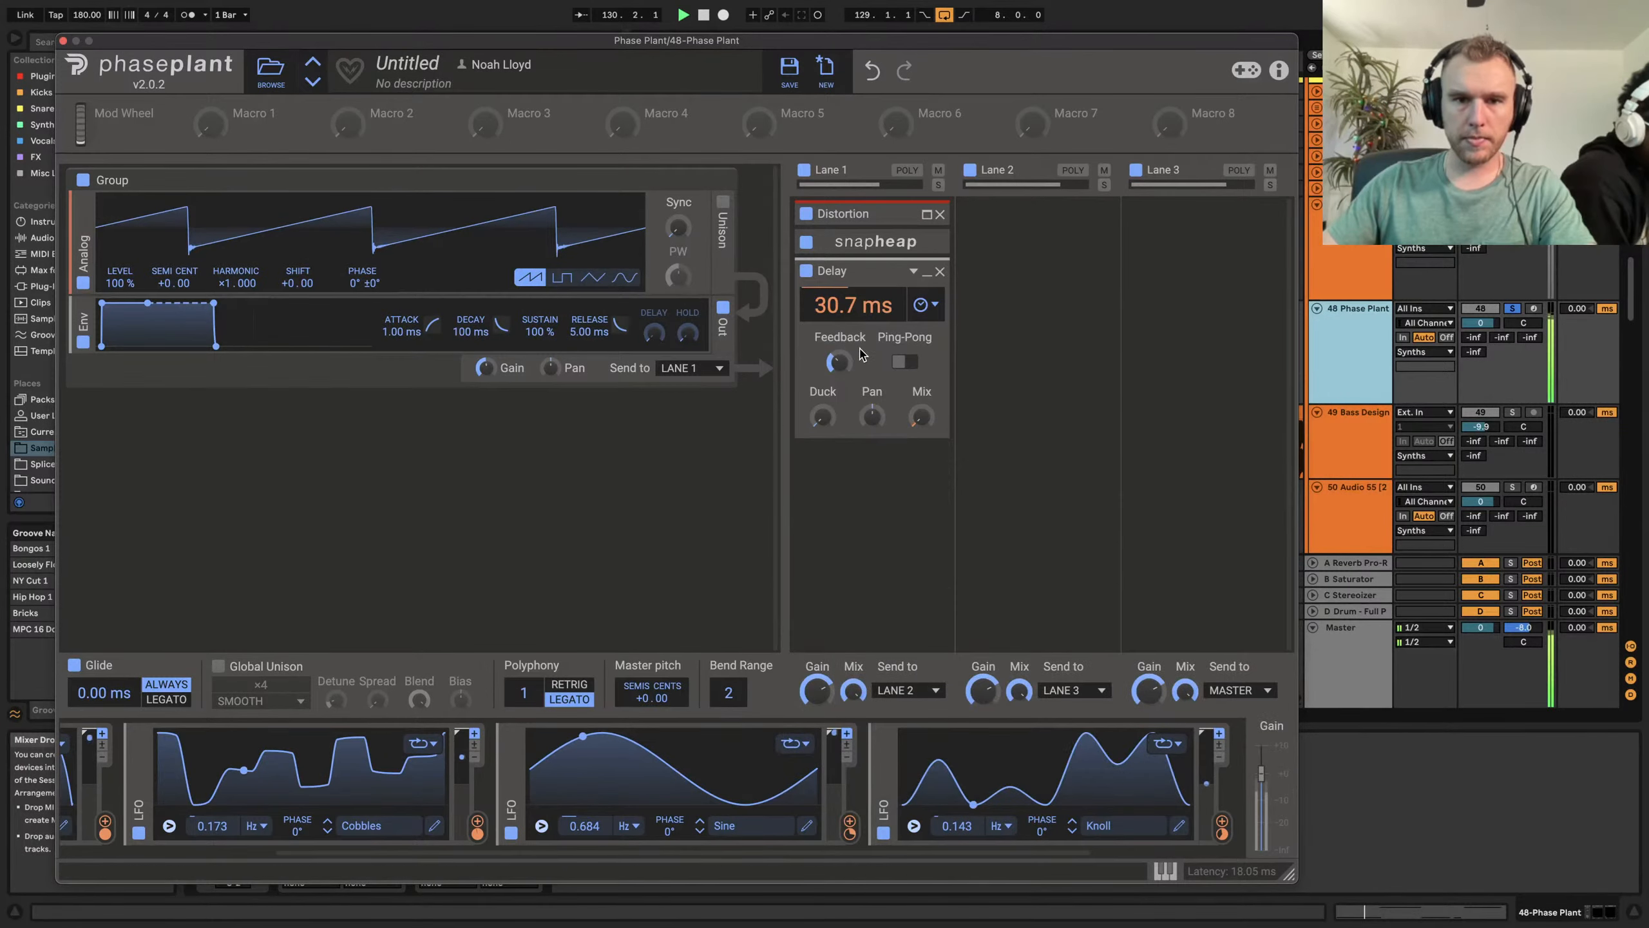
drag(849, 318, 849, 319)
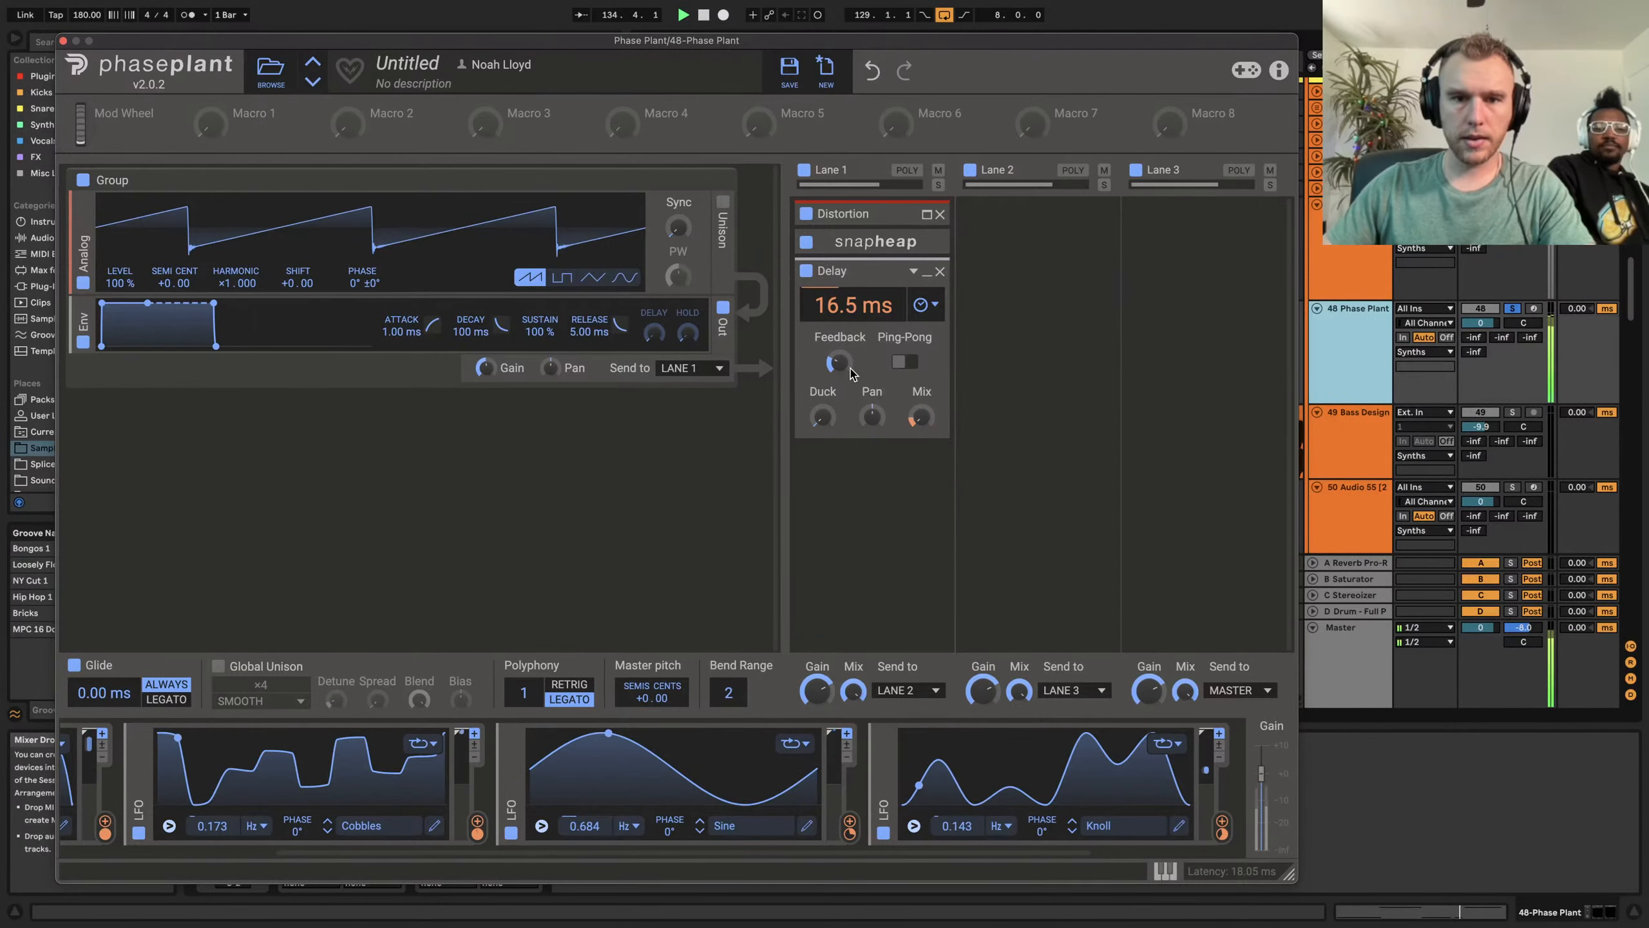
drag(477, 831, 843, 372)
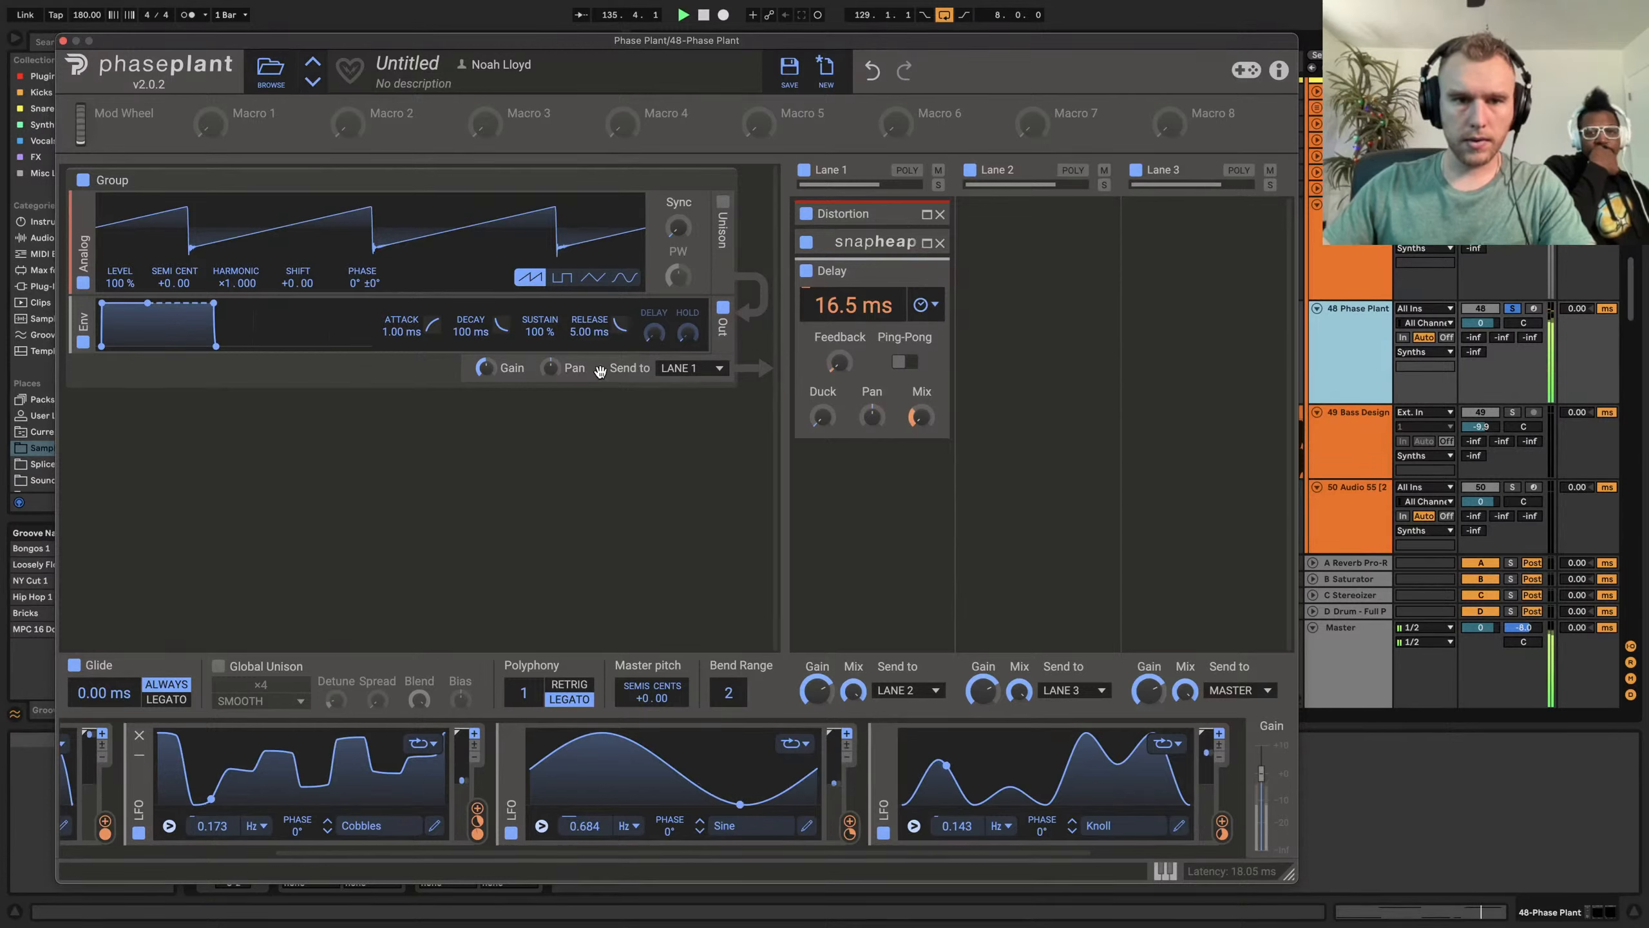
Add a Pitch Shifter after the Delay in Lane 1 and modulate its pitch with the Cobbles LFO
click(851, 534)
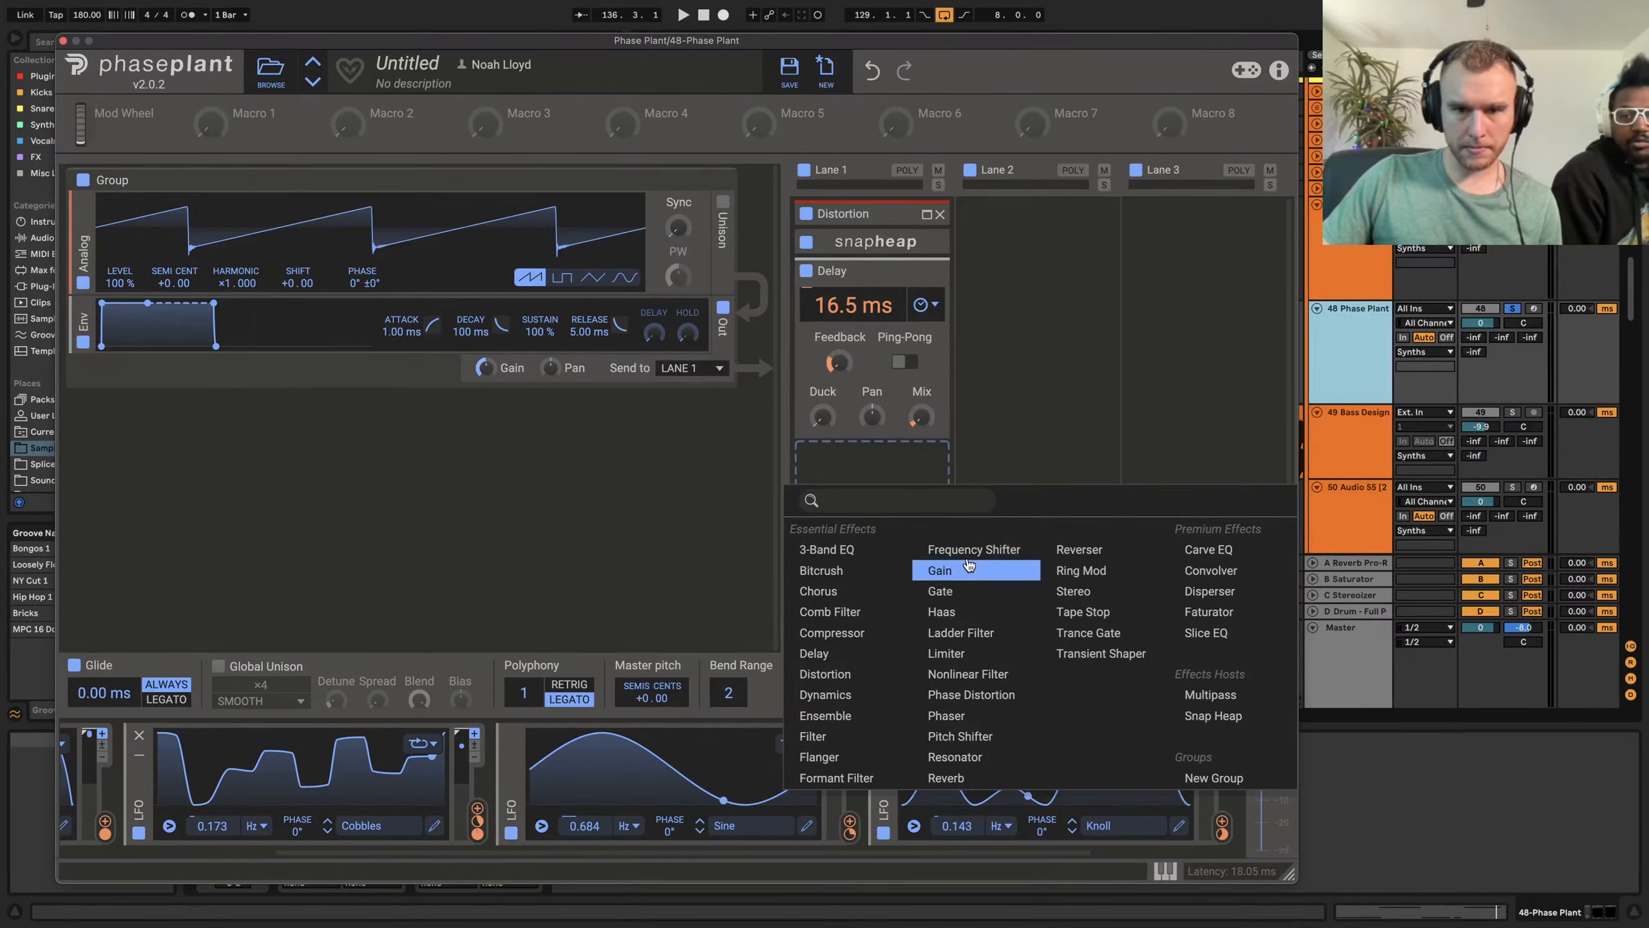
click(977, 738)
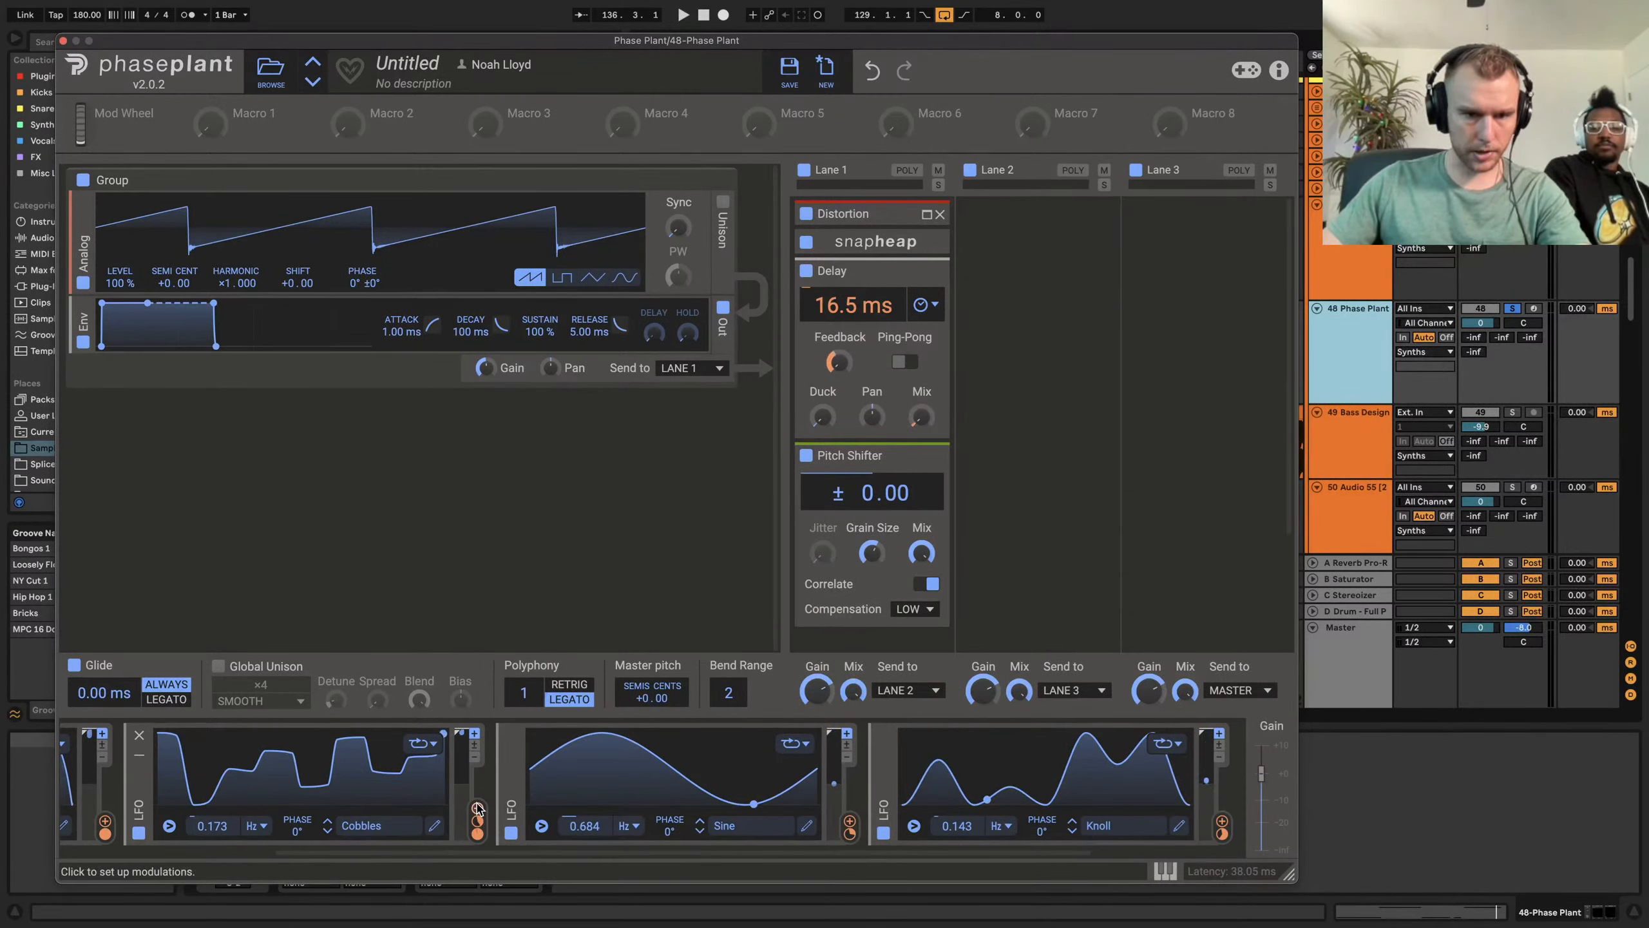
drag(478, 808, 869, 511)
key(space)
mouse_move(874, 514)
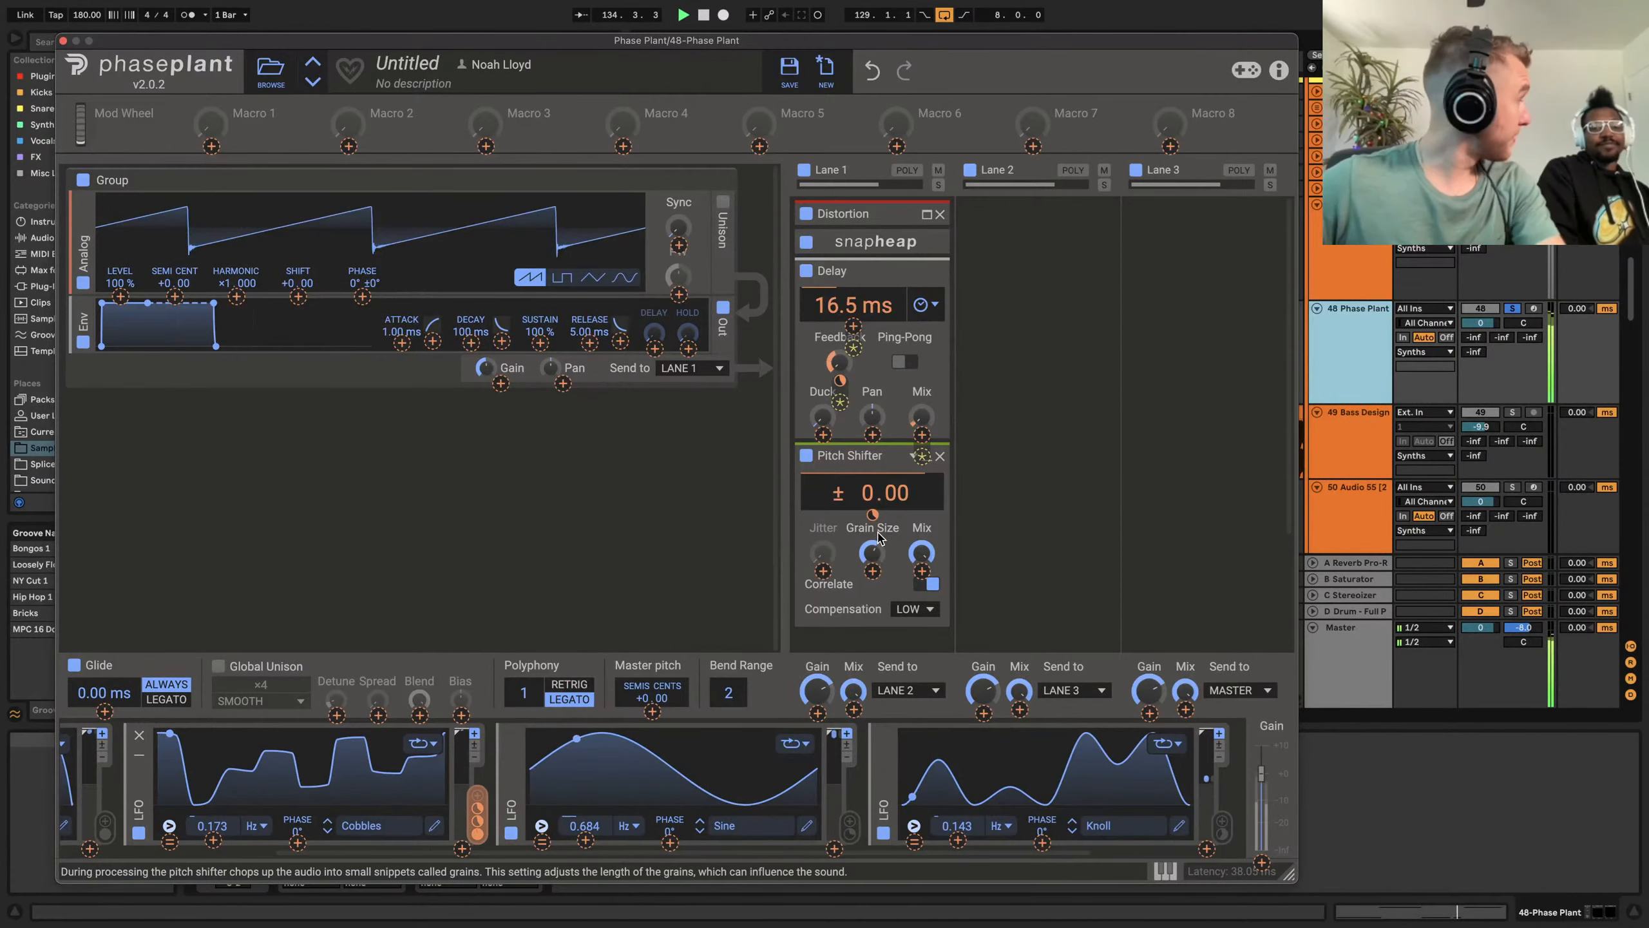
Try a Frequency Shifter after the Pitch Shifter, with its shift amount modulated by the Pyramid LFO, and audition it
scroll(877, 520, down, 5)
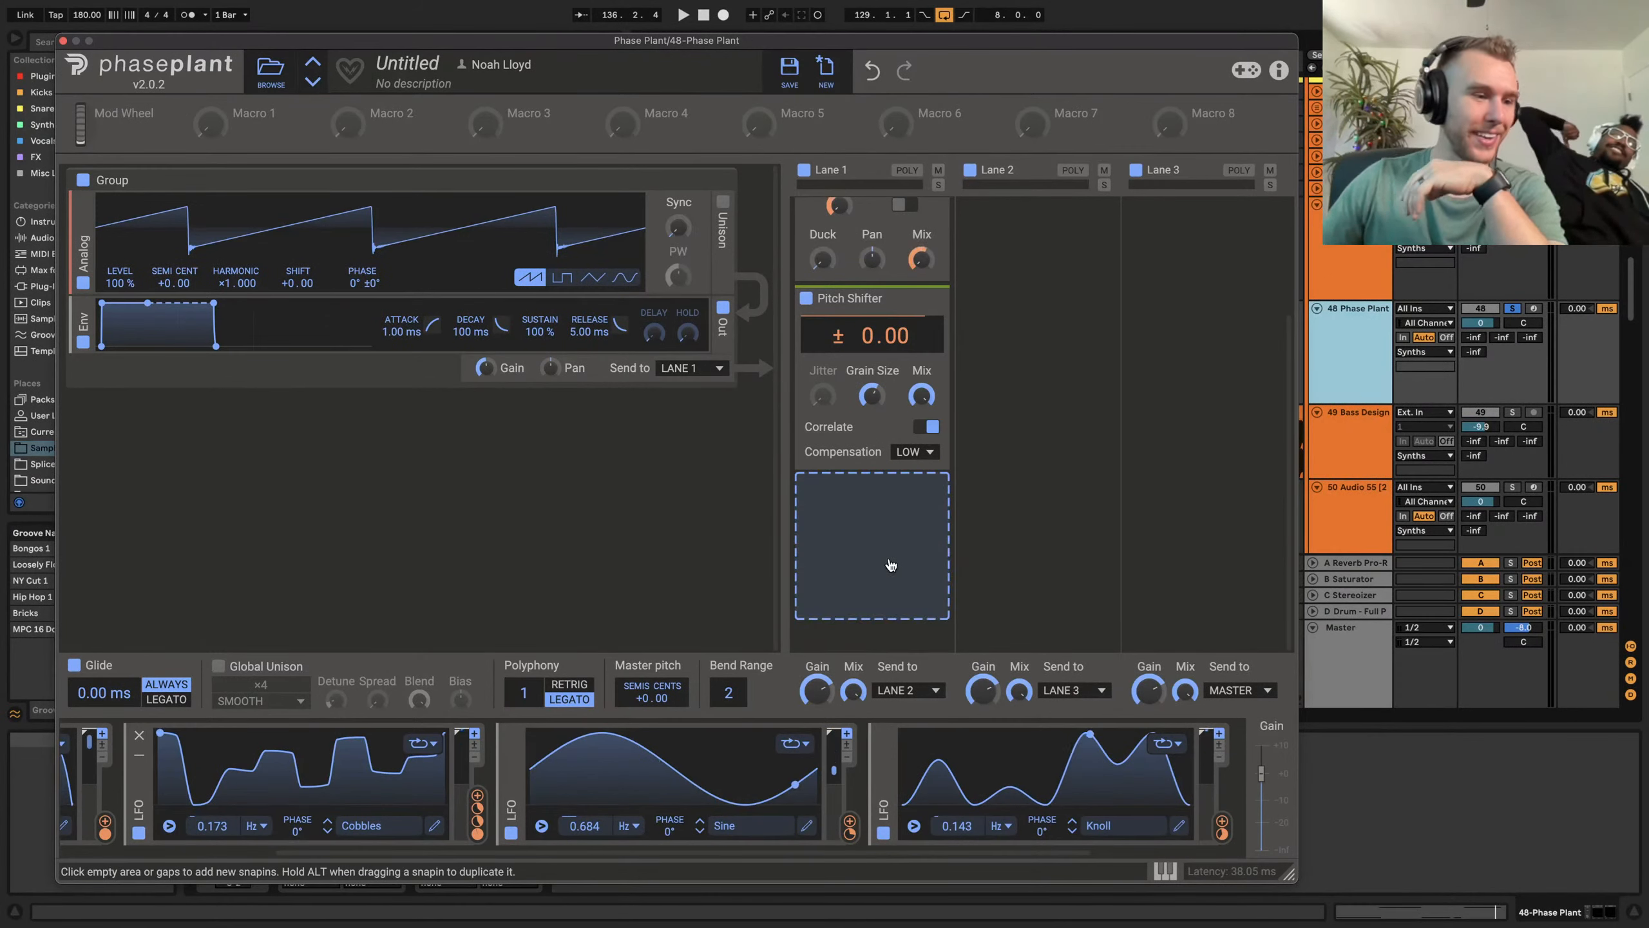
click(890, 564)
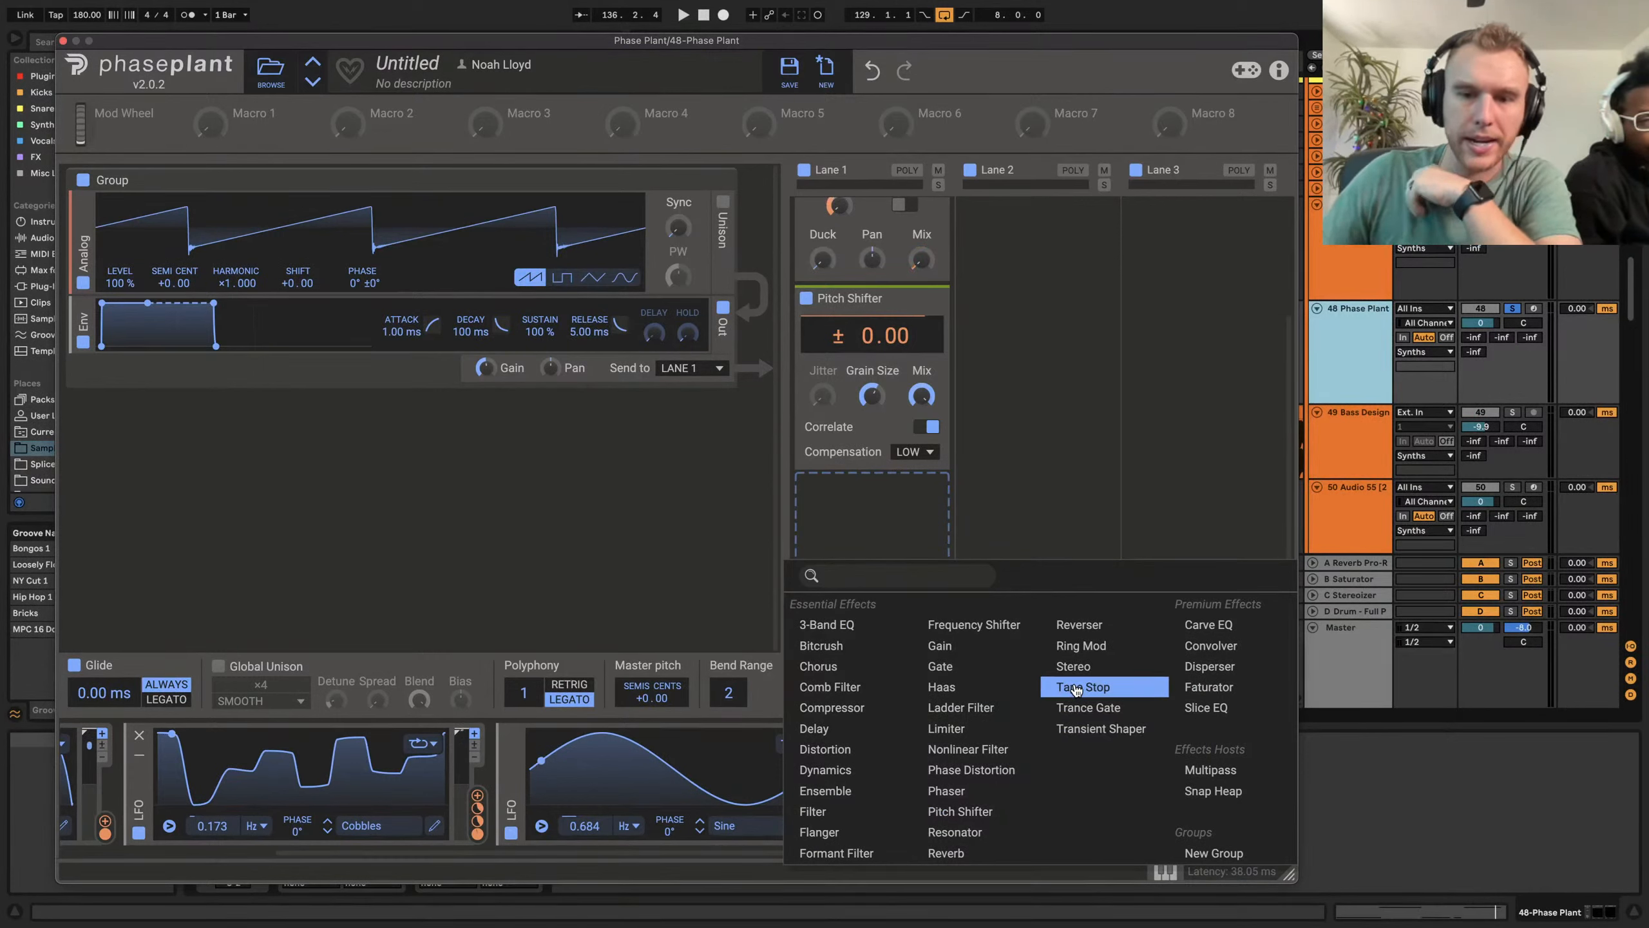
click(960, 618)
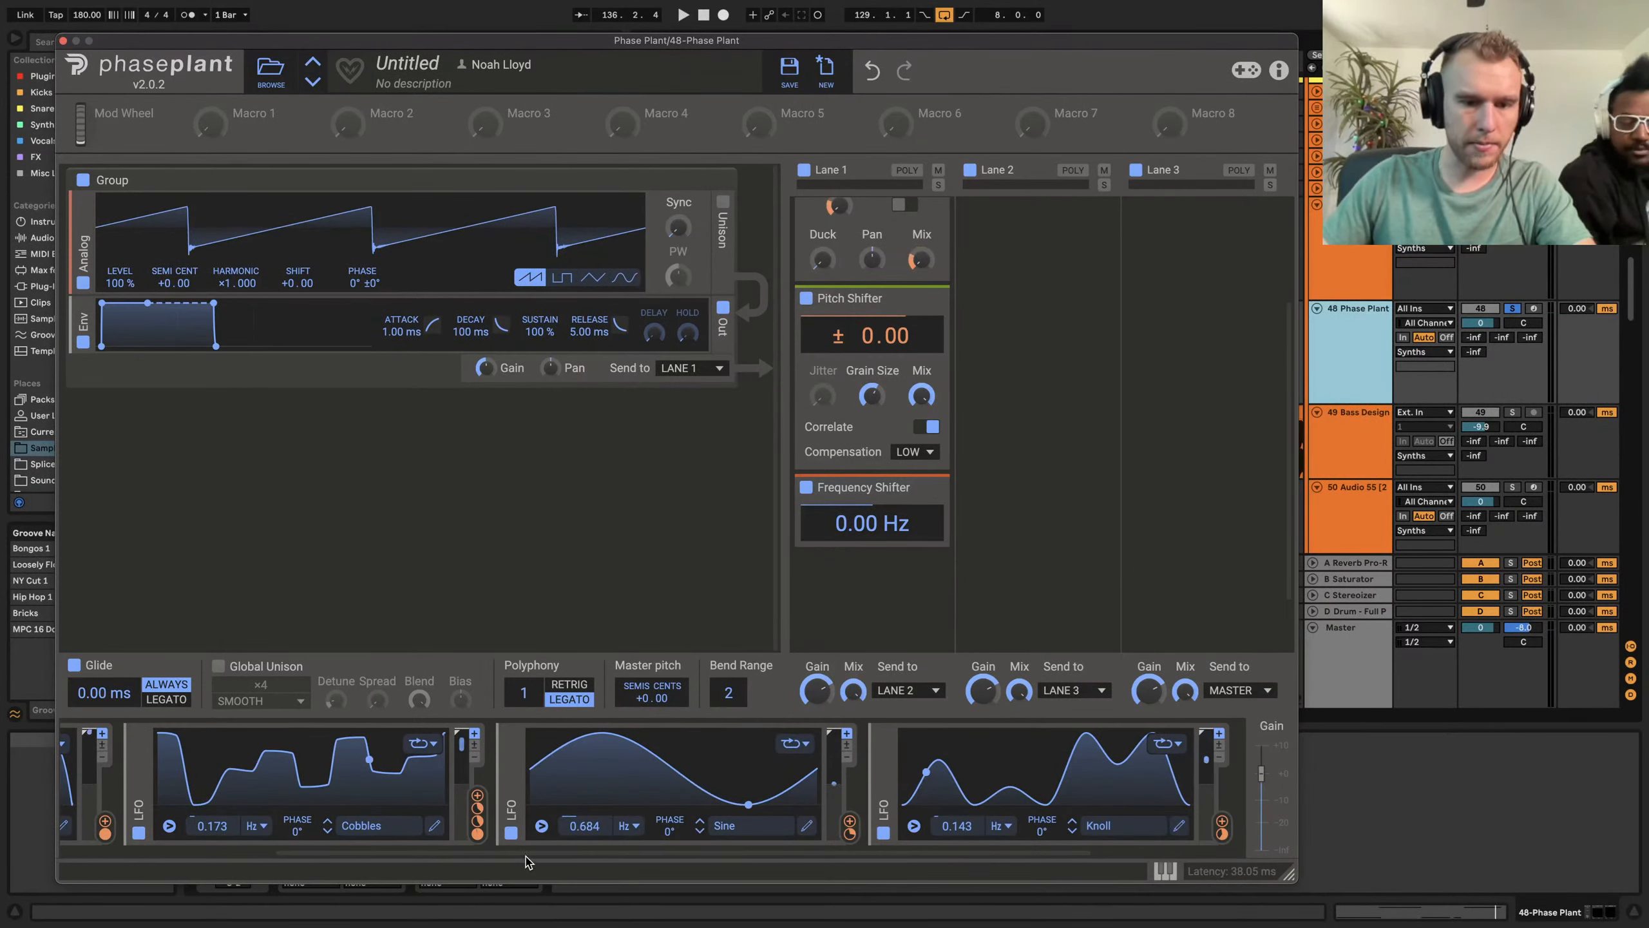
scroll(527, 858, left, 2)
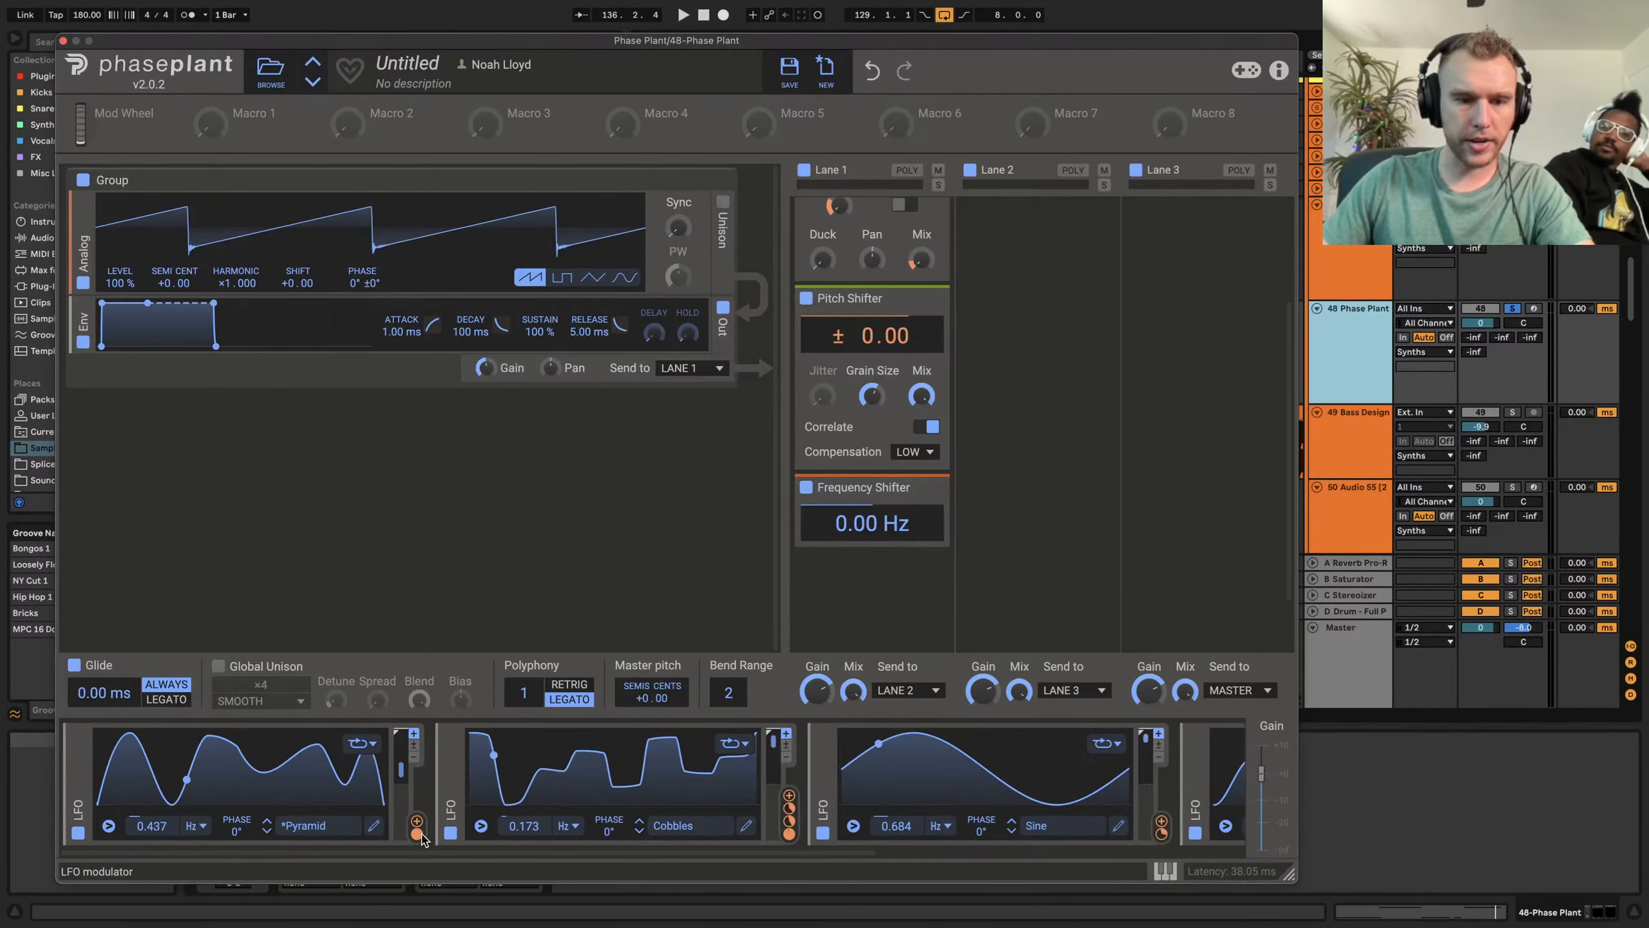
drag(416, 834, 869, 570)
key(space)
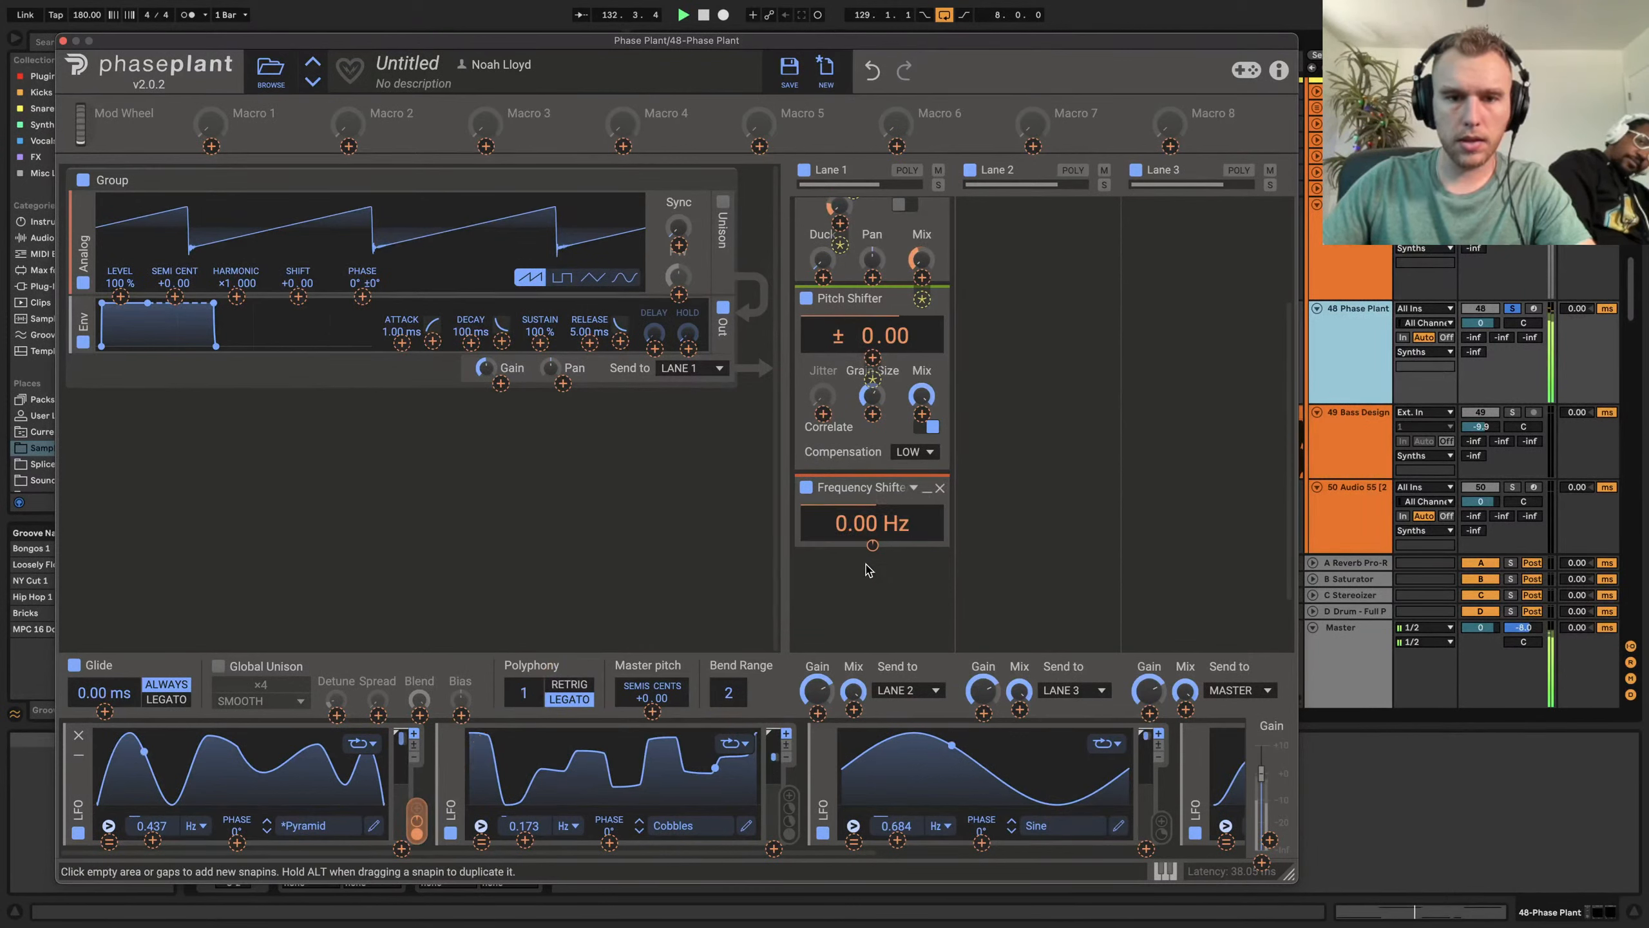
Delete the Frequency Shifter from Lane 1 and play the loop without it
click(941, 487)
click(947, 627)
key(space)
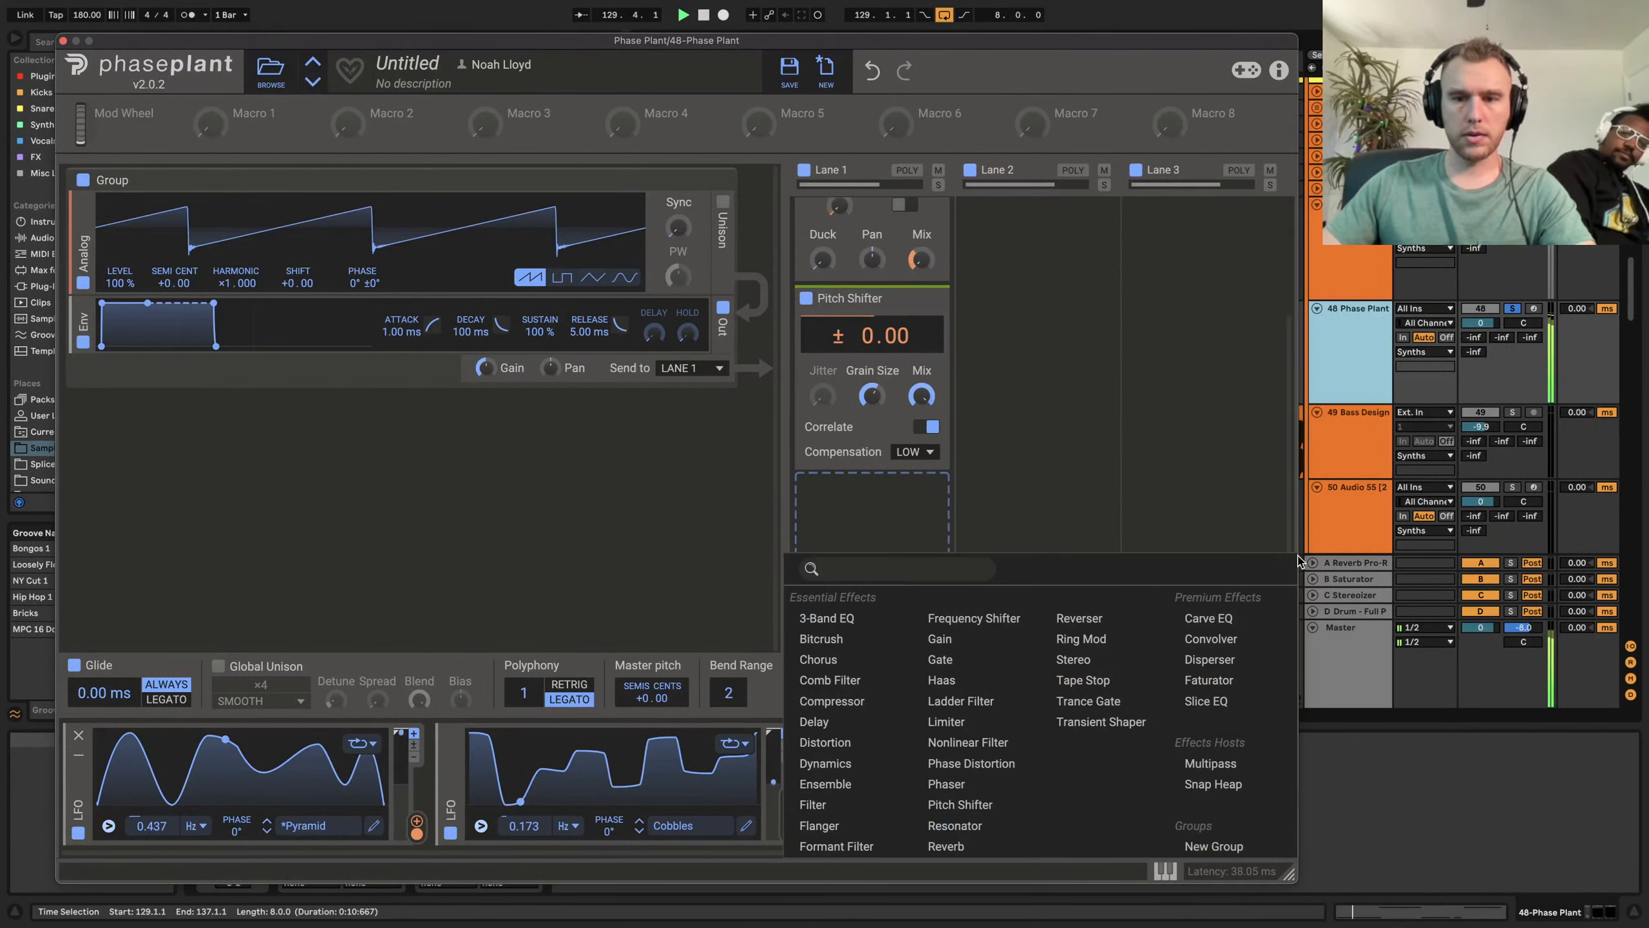
click(978, 468)
Set the Cobbles LFO's modulation of the Pitch Shifter's pitch to +12.7 %
drag(789, 797, 872, 357)
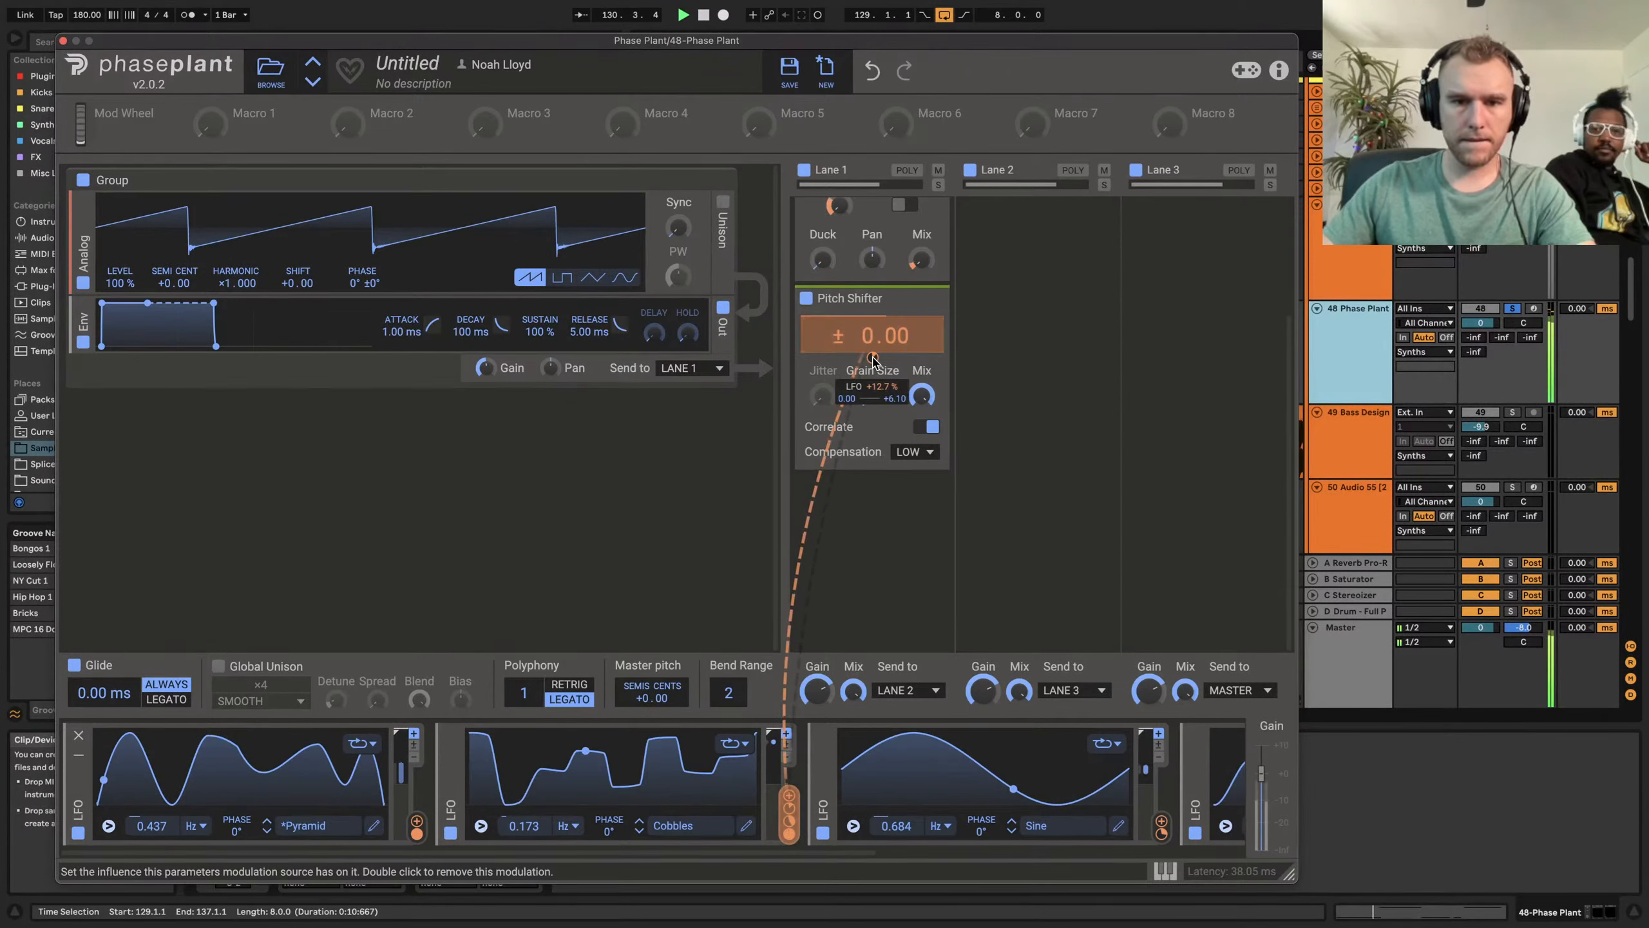
right_click(873, 359)
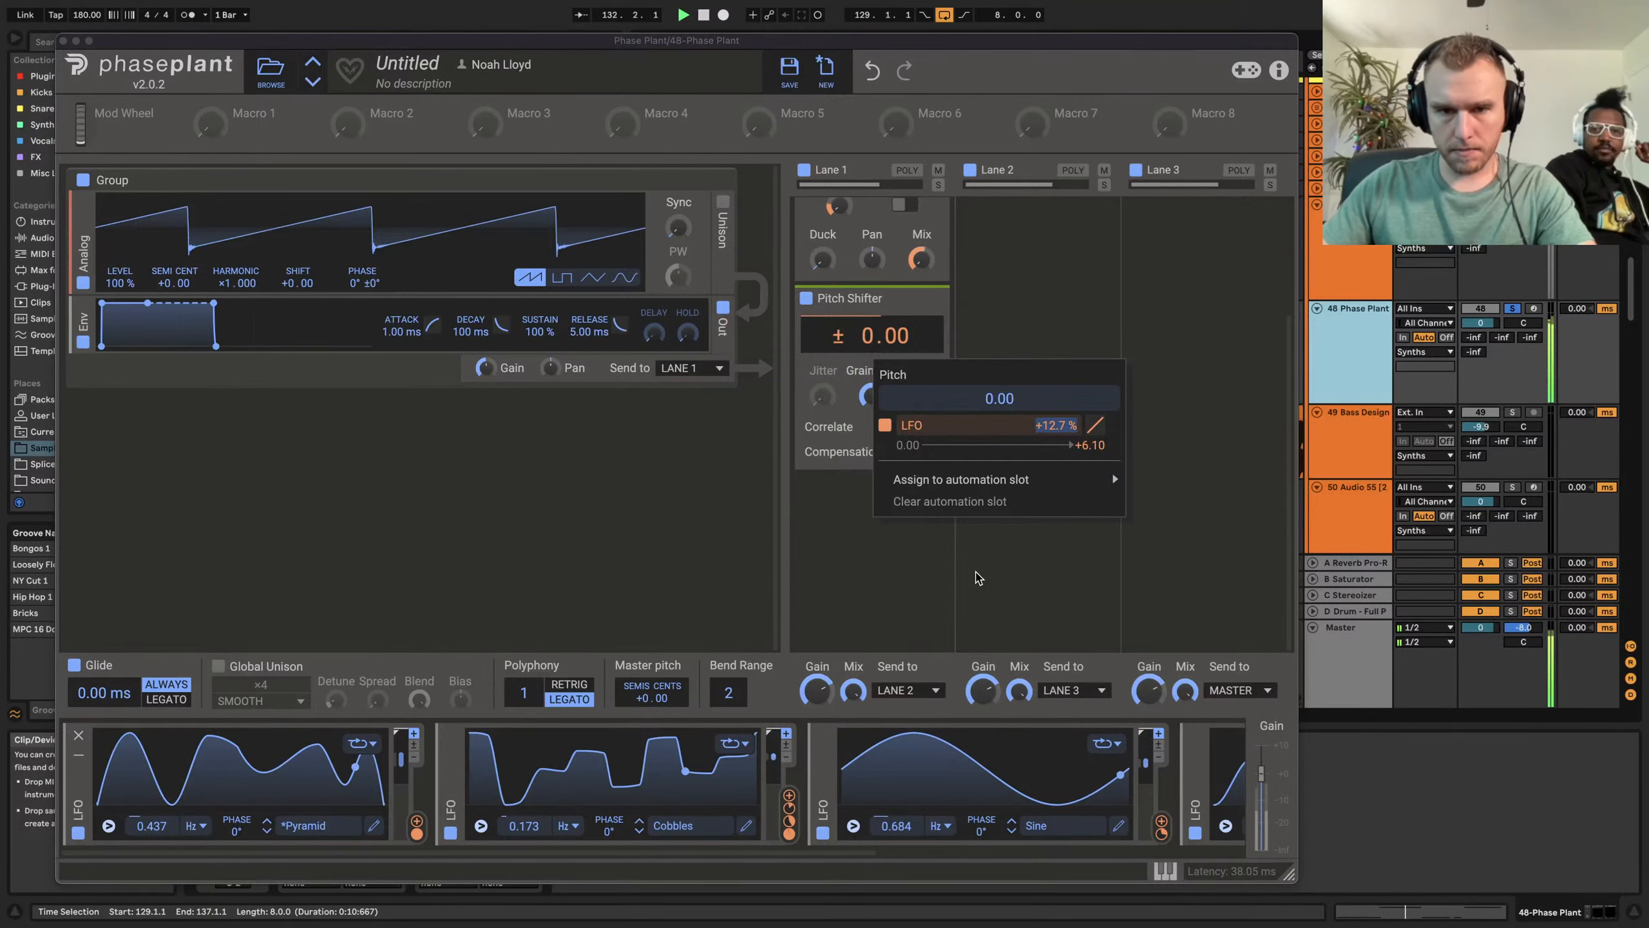
click(979, 577)
Add a notch Filter after the Pitch Shifter and modulate its Cutoff with the Pyramid LFO, auditioning the result
click(855, 547)
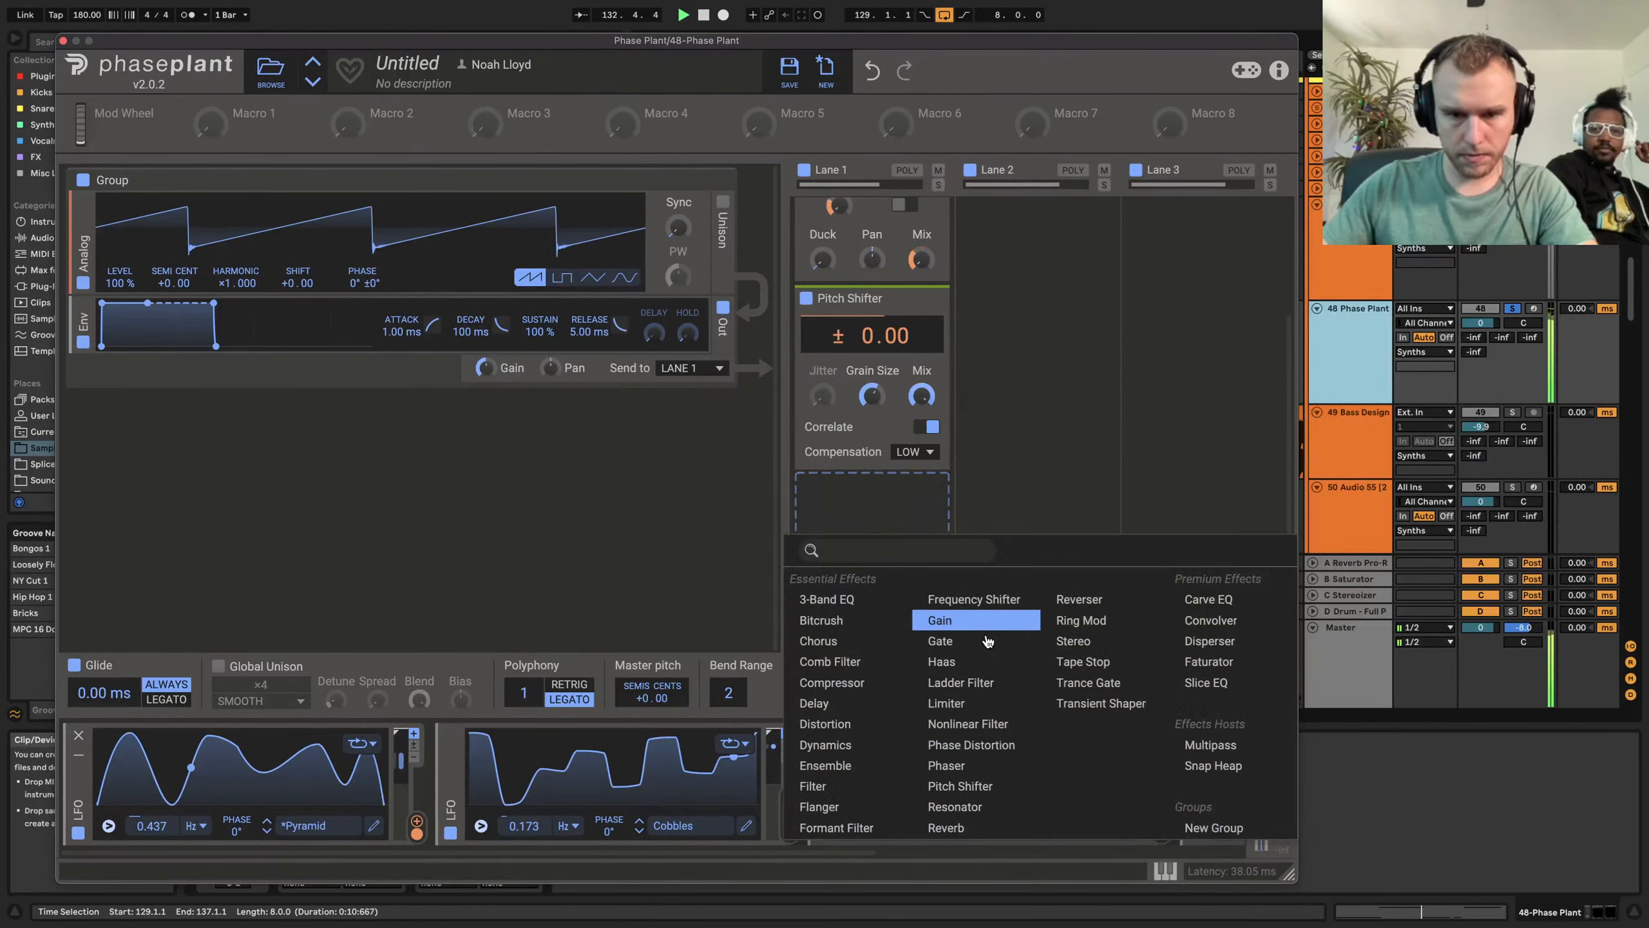
click(845, 790)
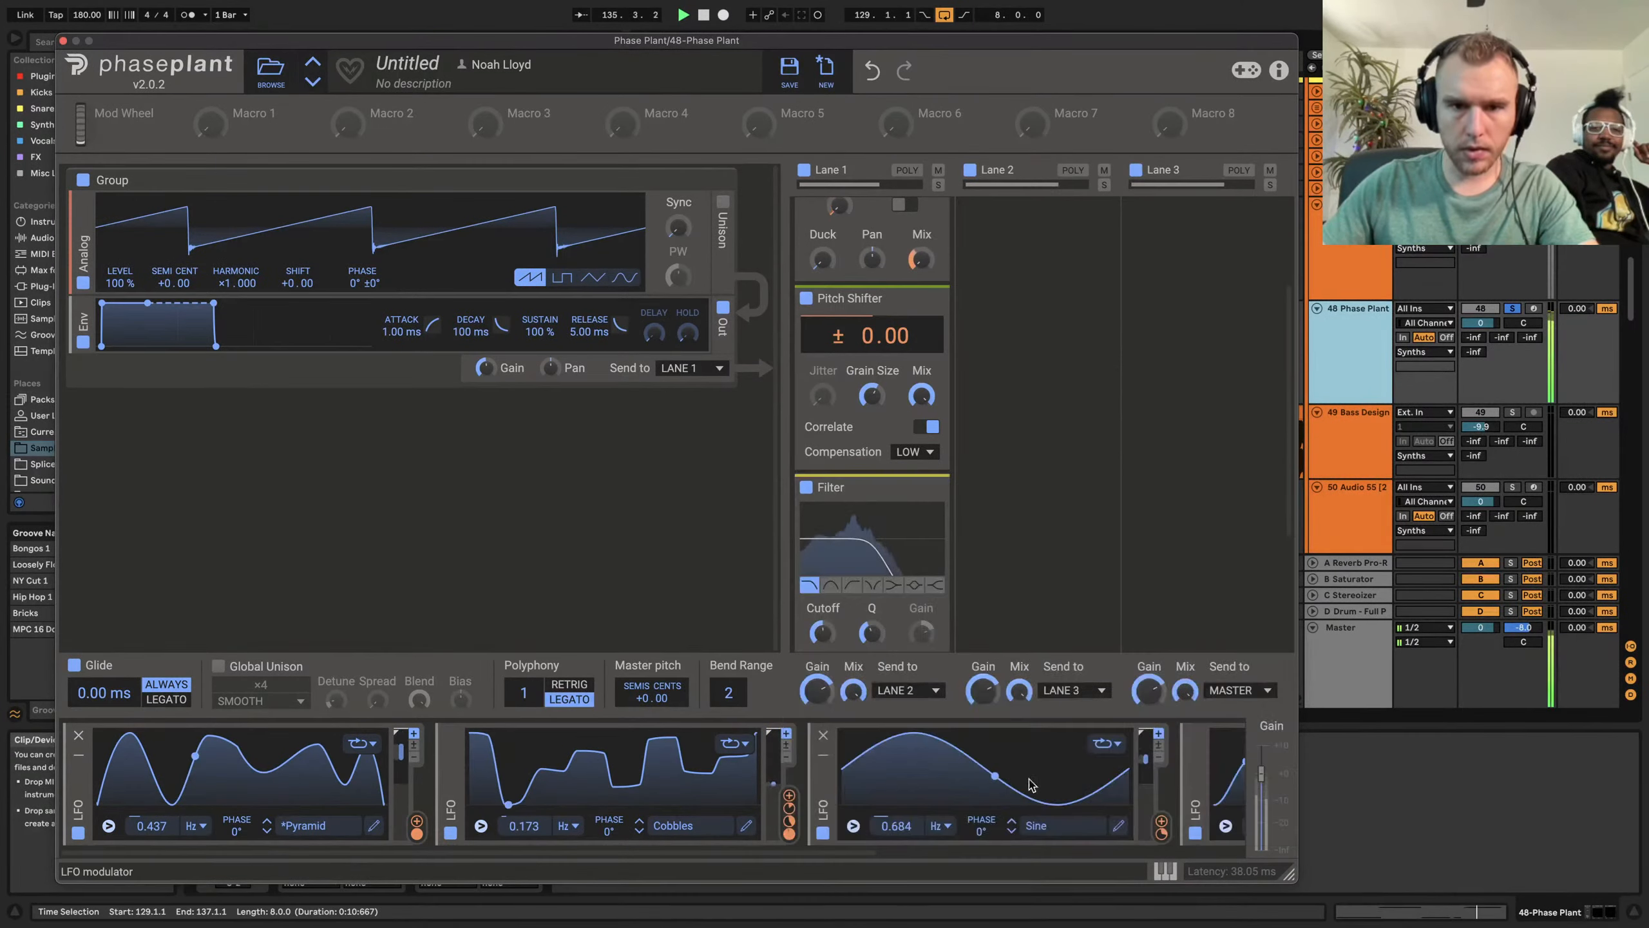
click(874, 585)
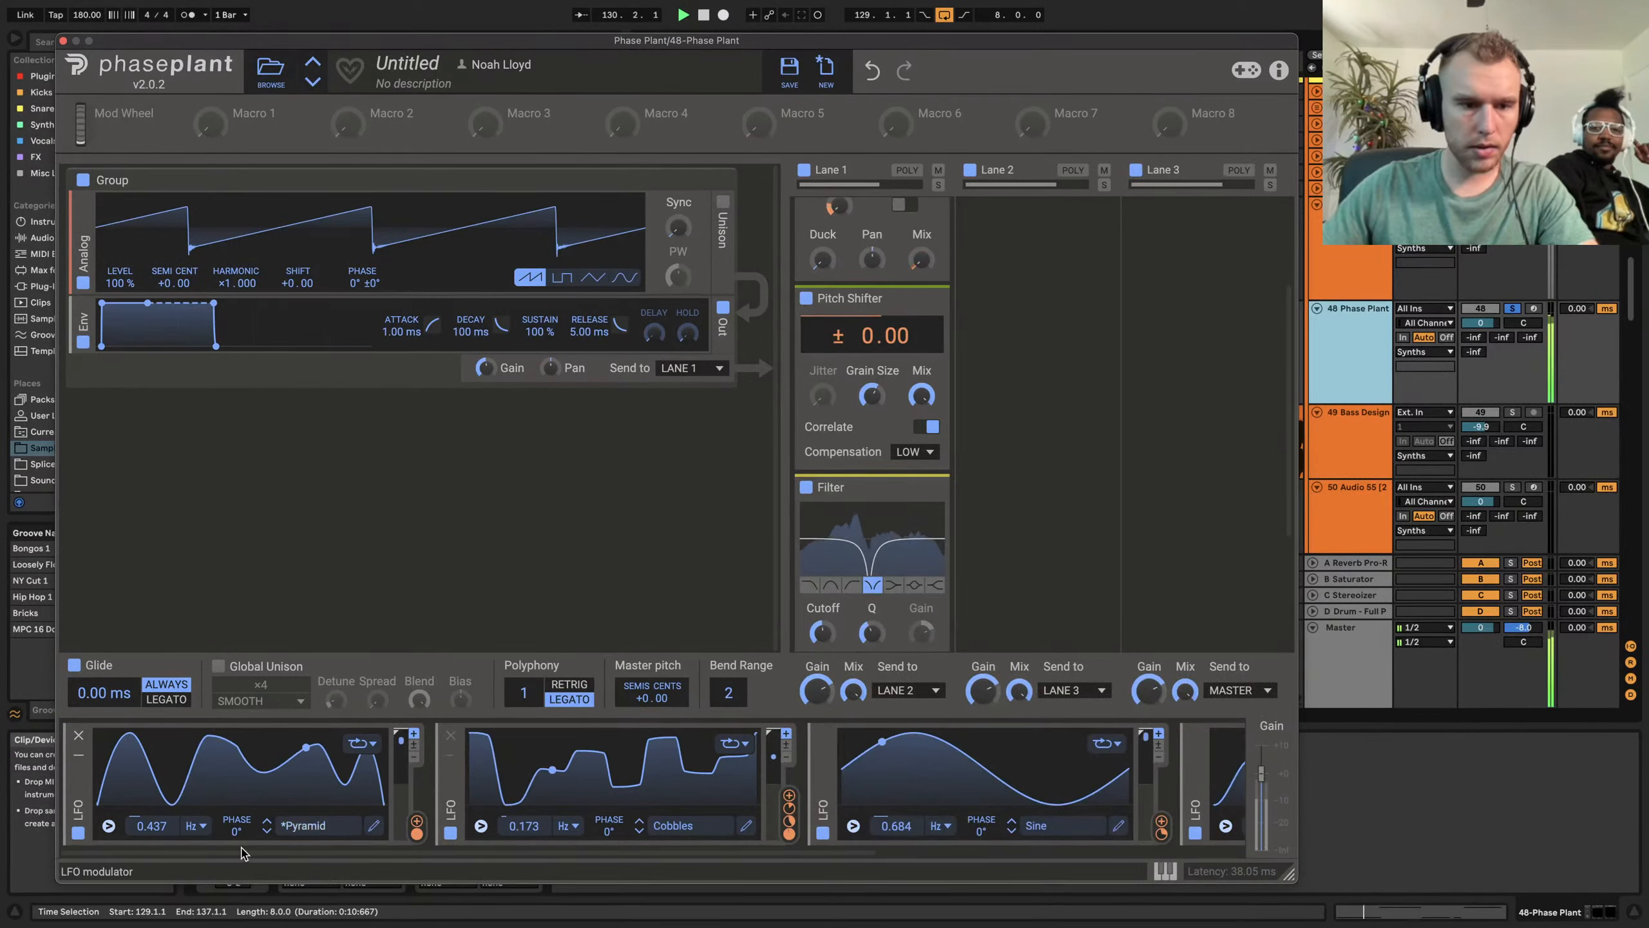
drag(416, 834, 822, 639)
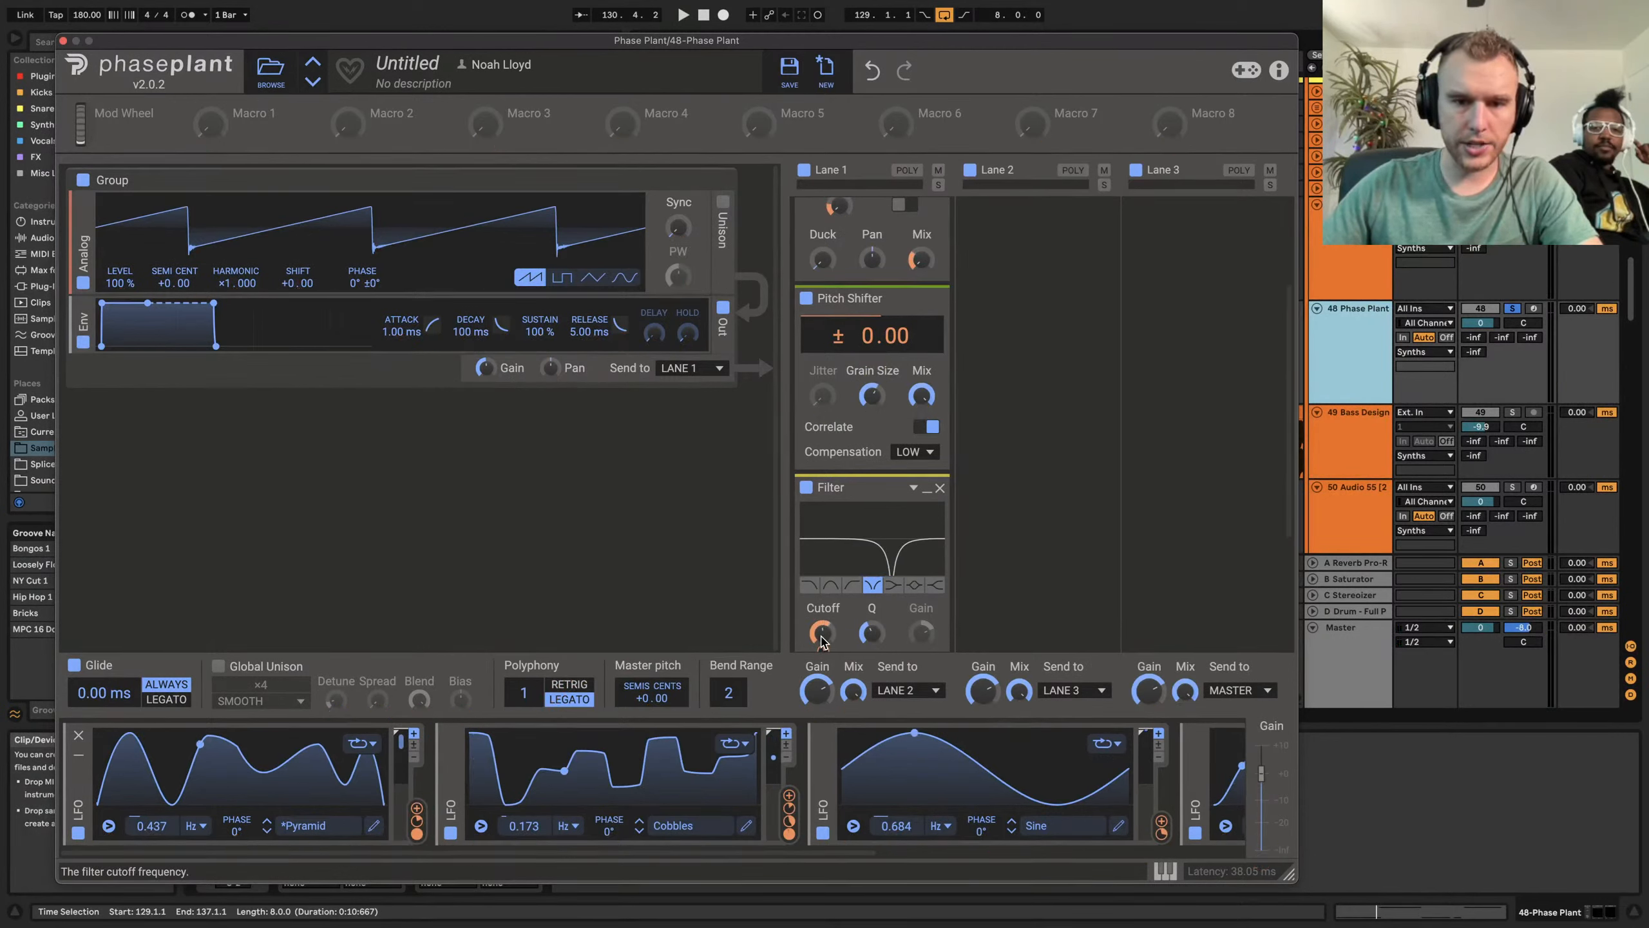
scroll(845, 530, down, 3)
key(space)
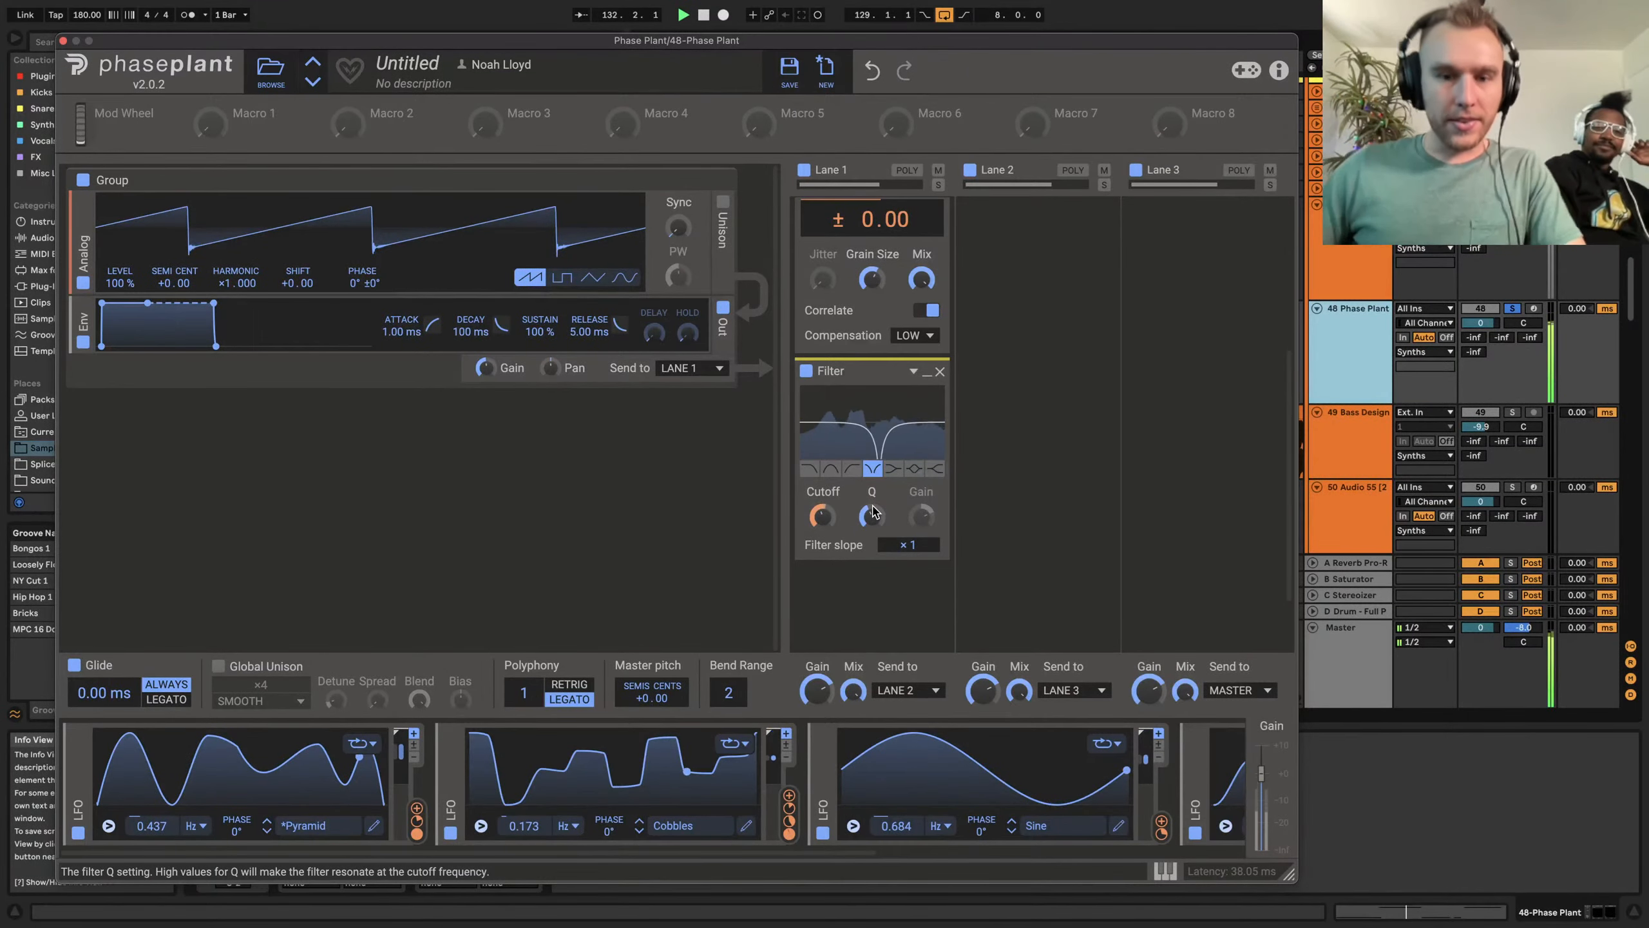
Add a second generator group with an Analog oscillator and disable its envelope's output
click(505, 450)
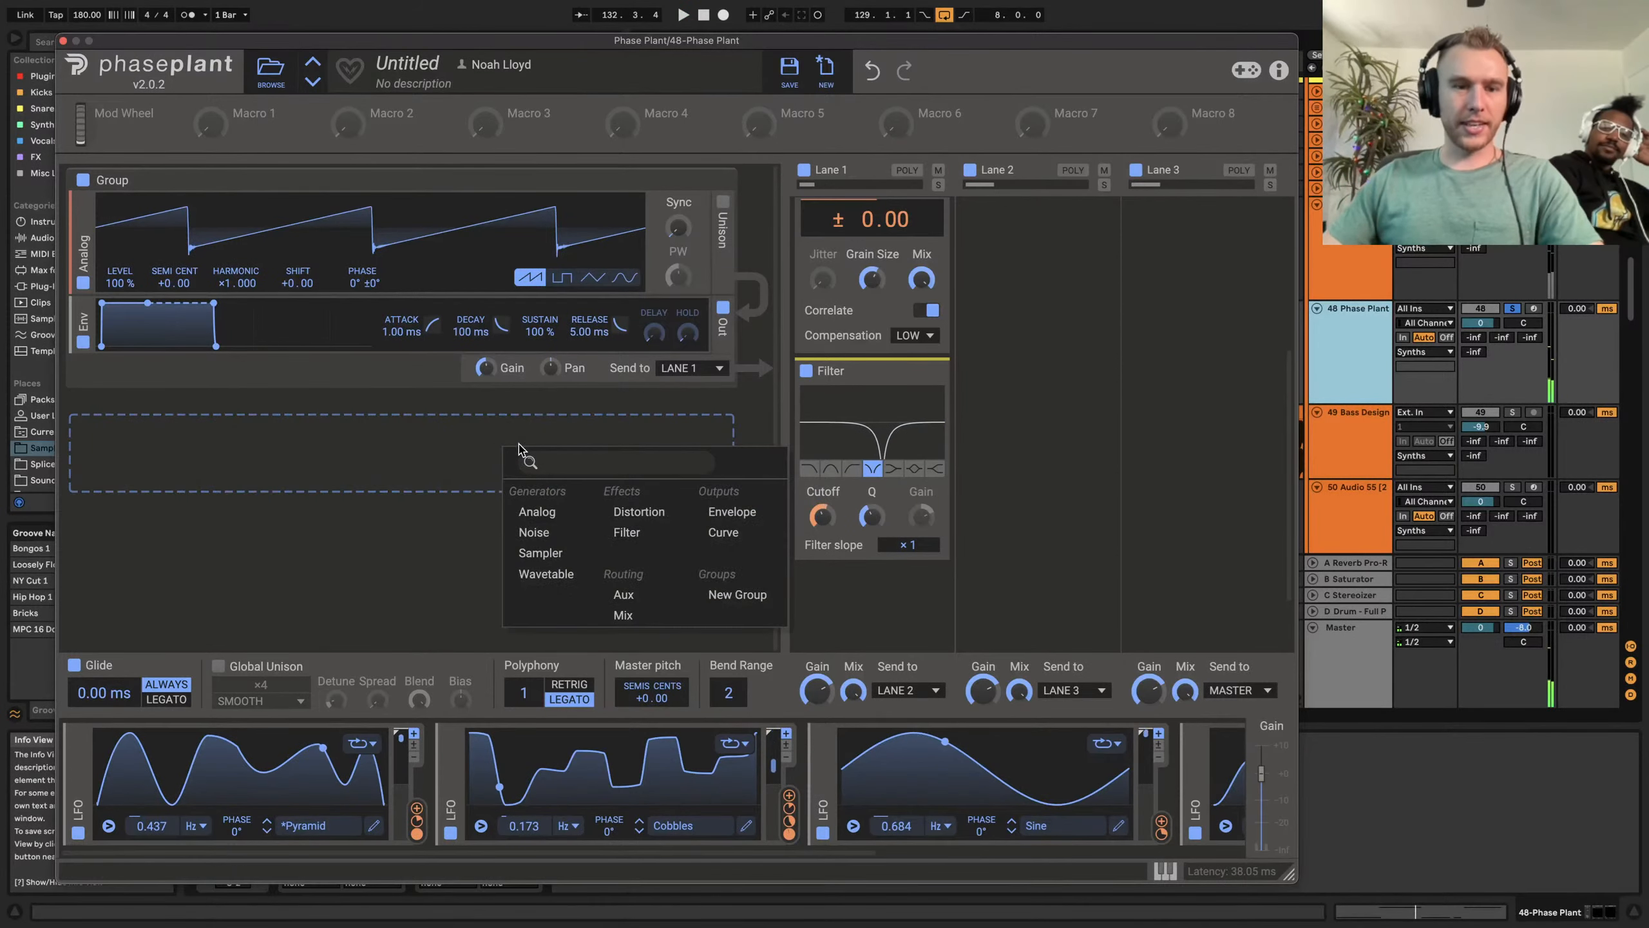
click(558, 513)
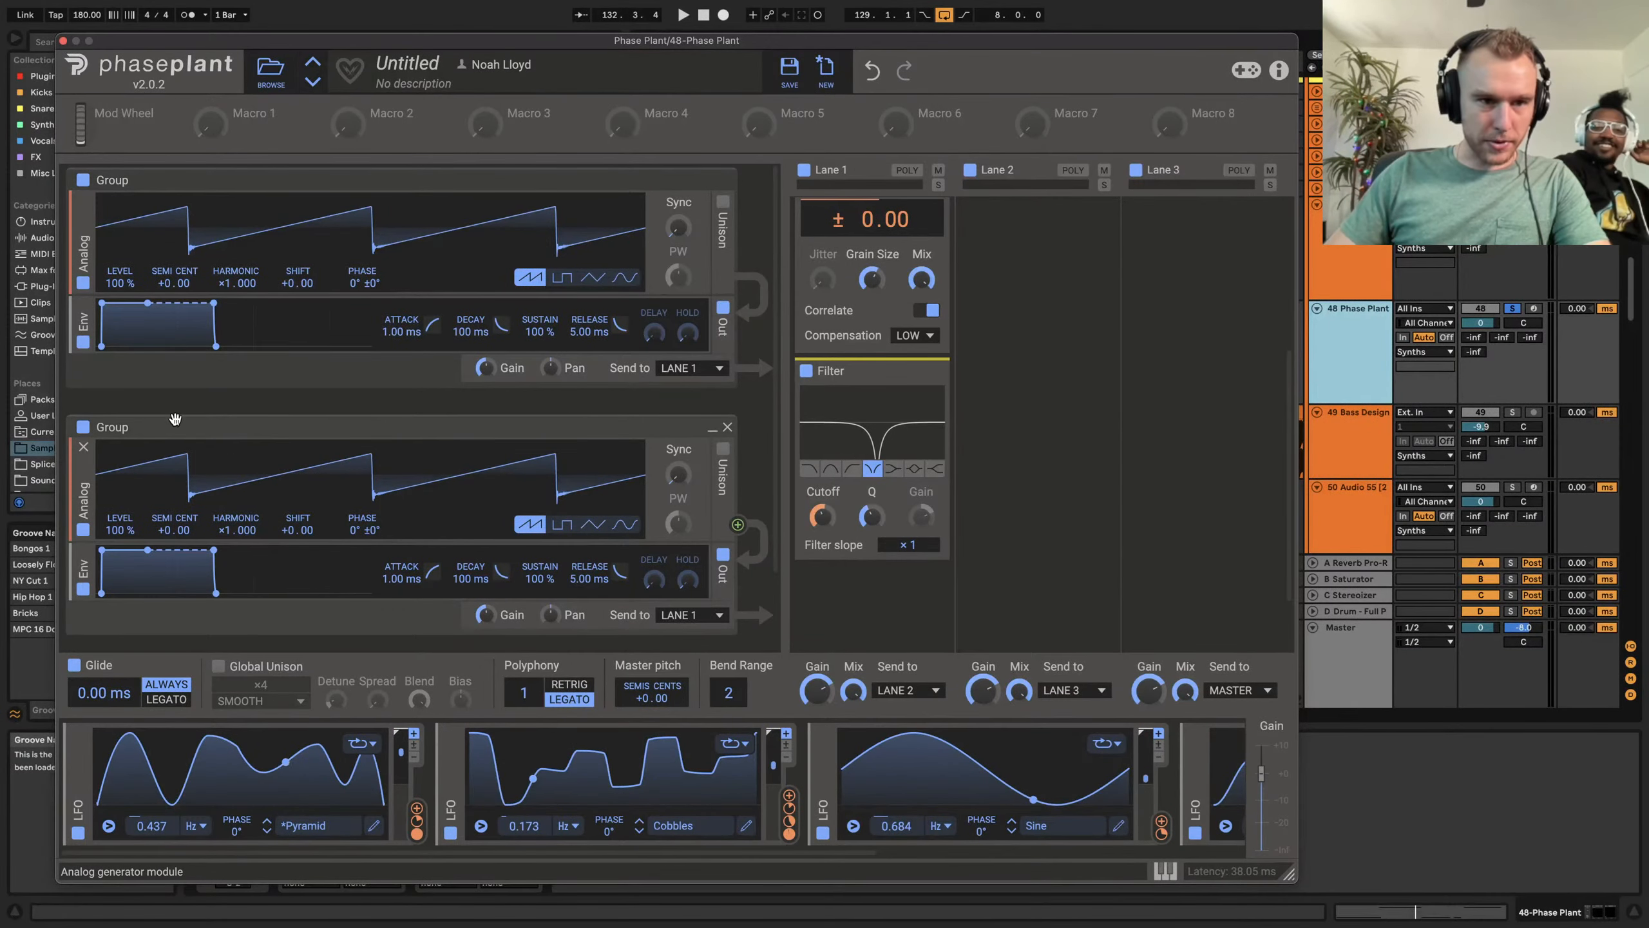
scroll(257, 453, down, 3)
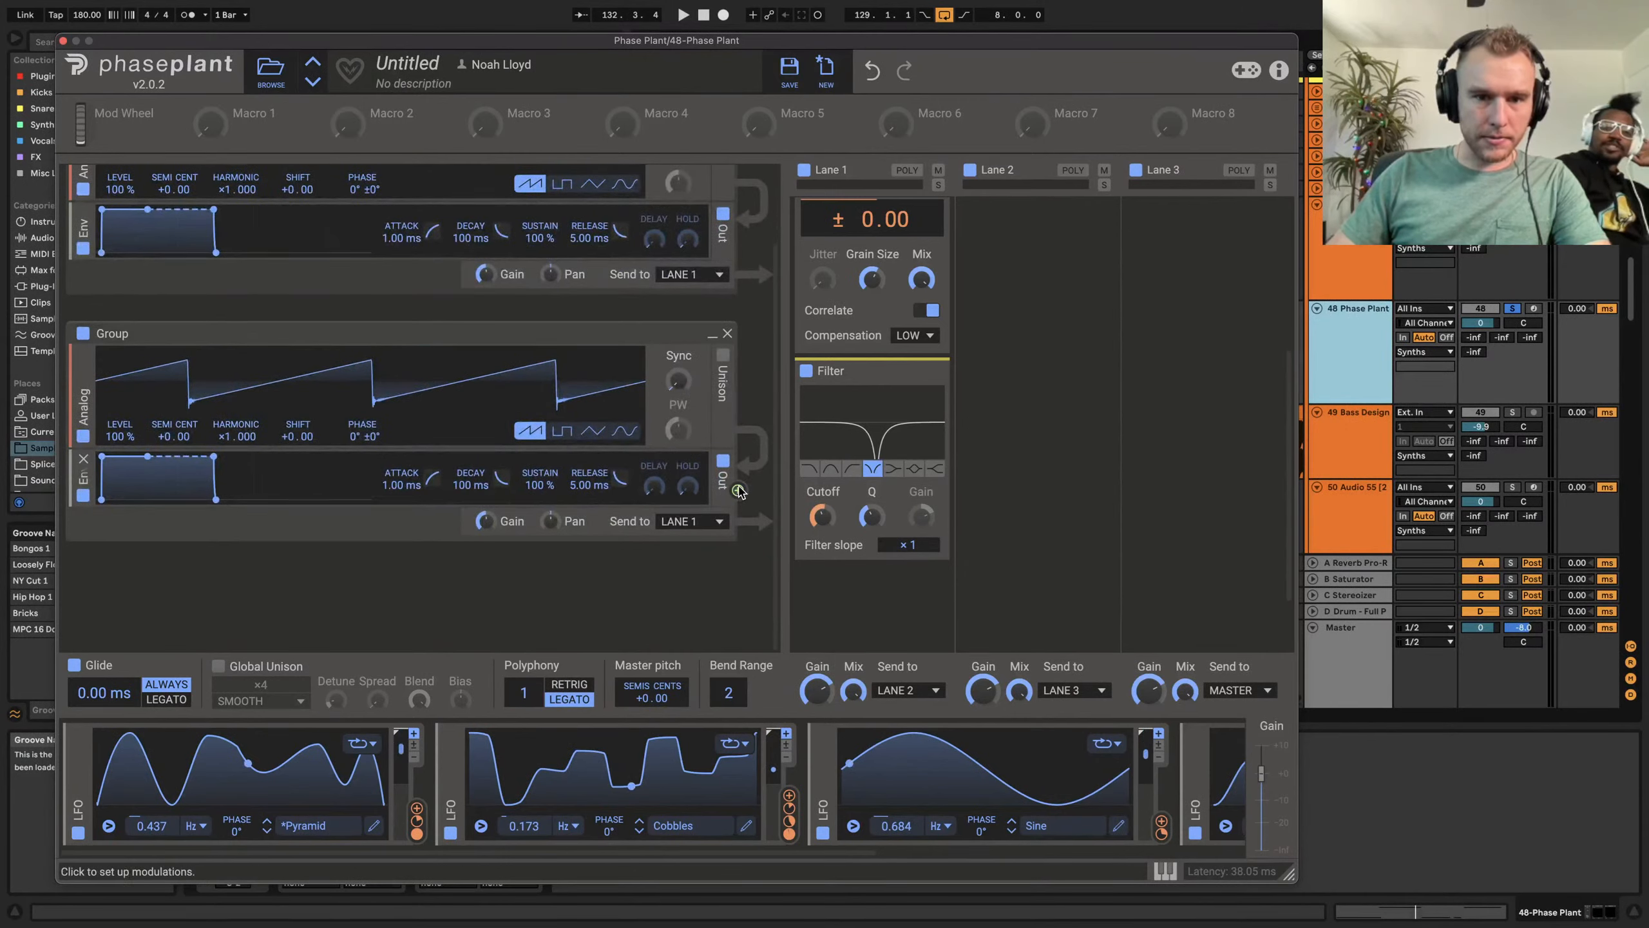
click(723, 460)
Replace the first group's Analog oscillator with a Wavetable placed above its envelope, and delete the envelope from the second group
scroll(617, 364, up, 3)
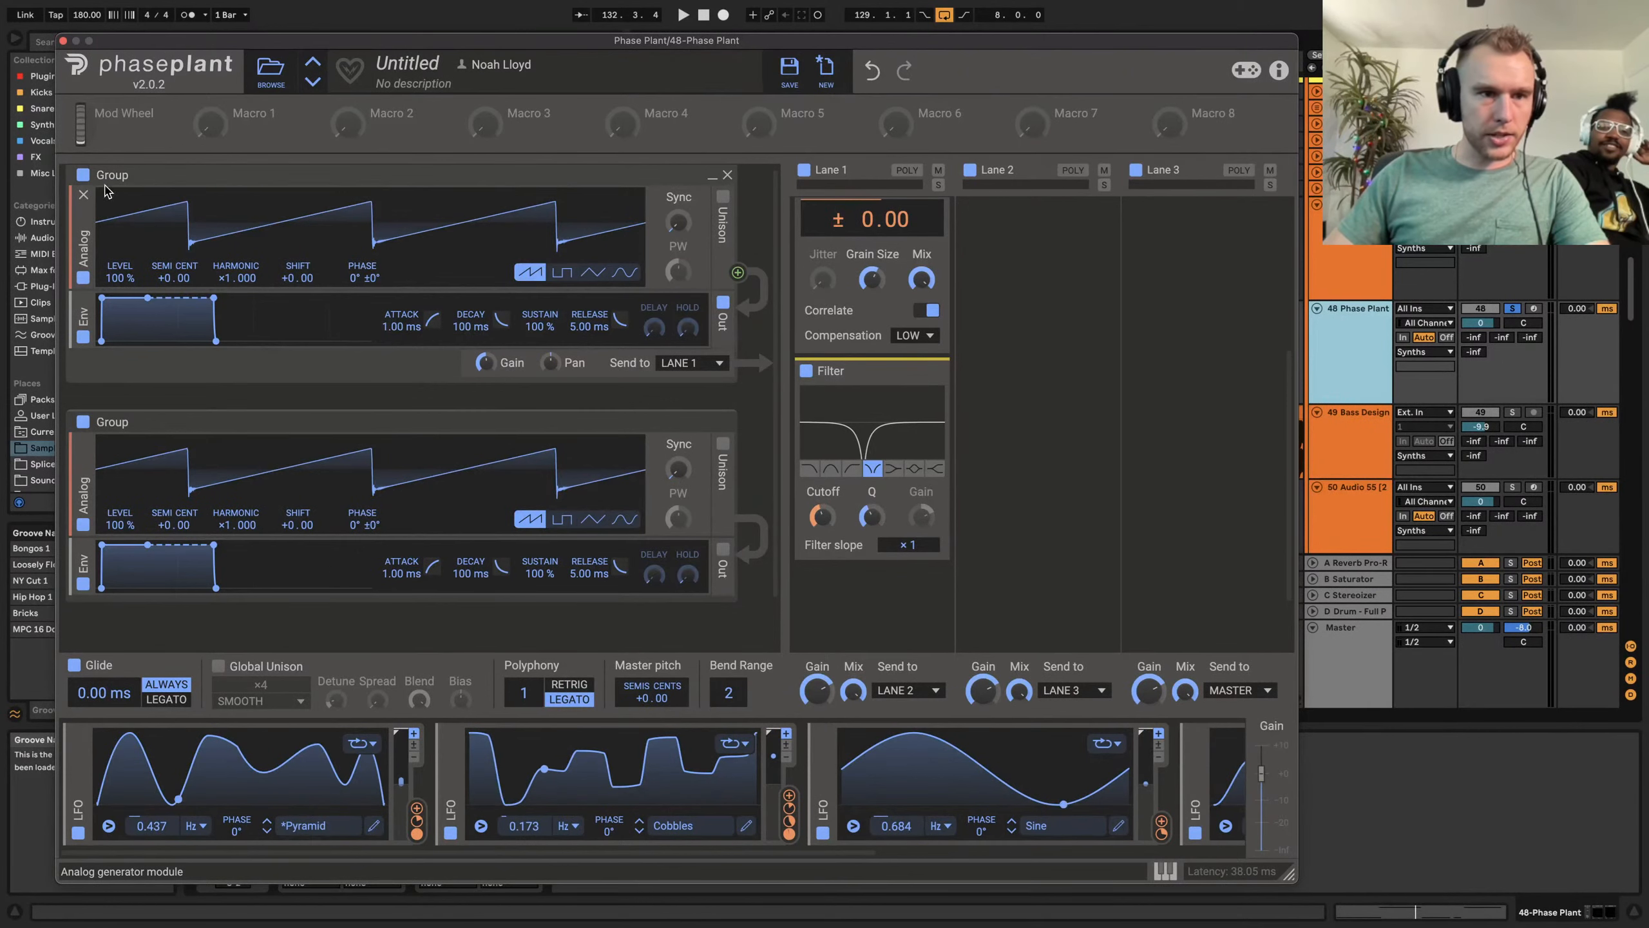
click(83, 194)
click(91, 291)
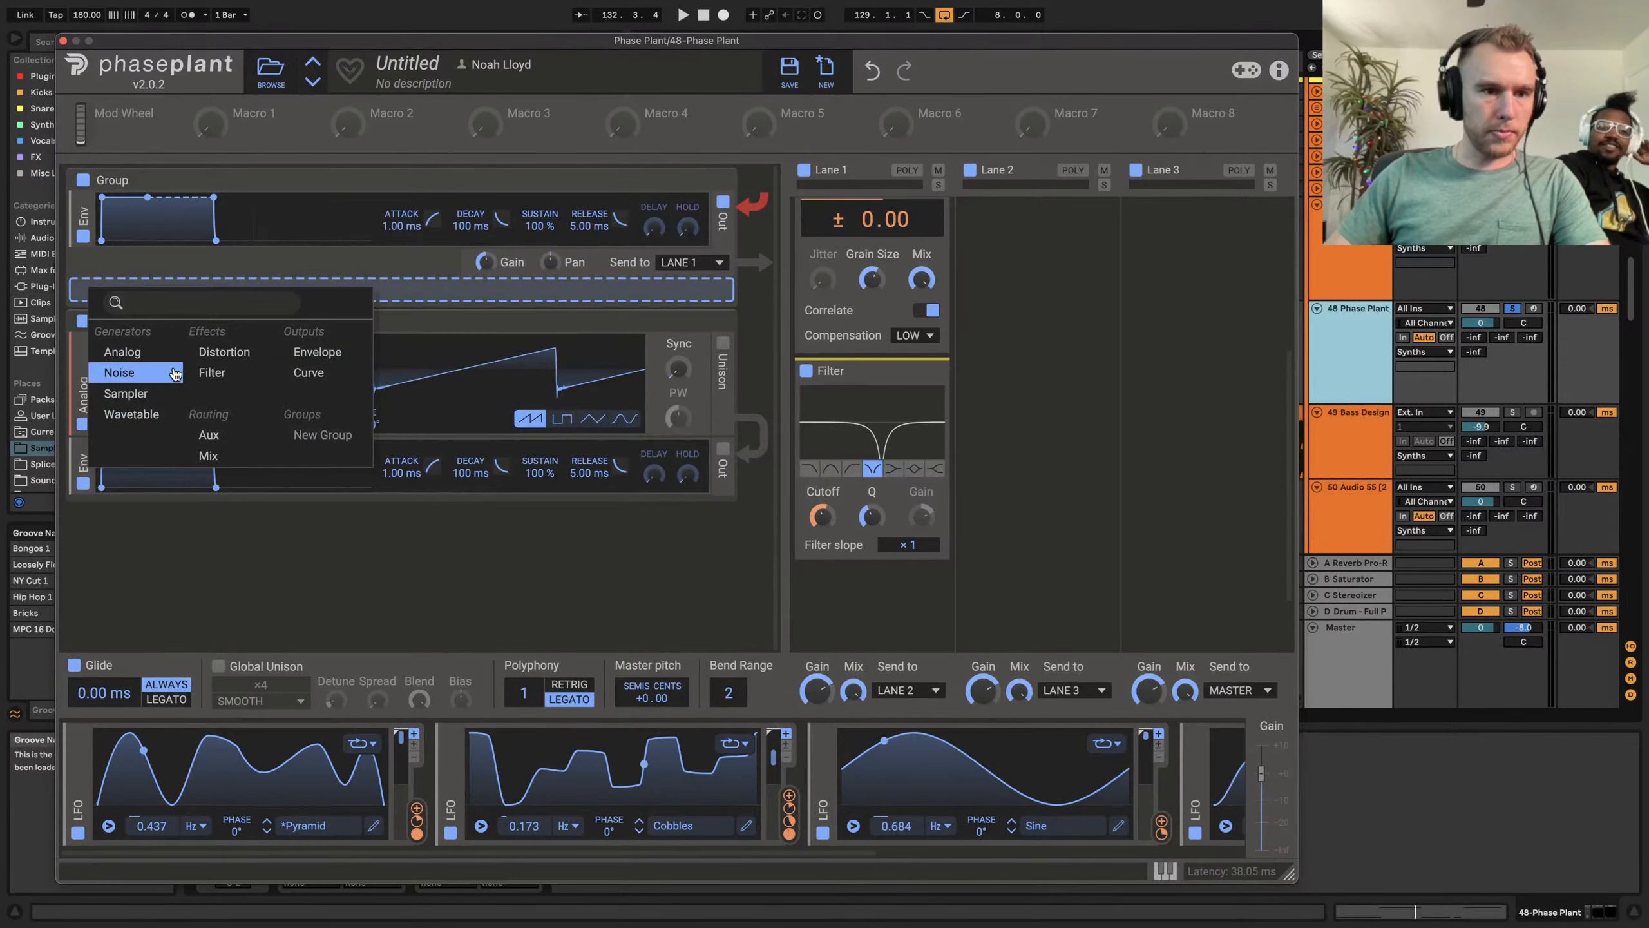
click(133, 414)
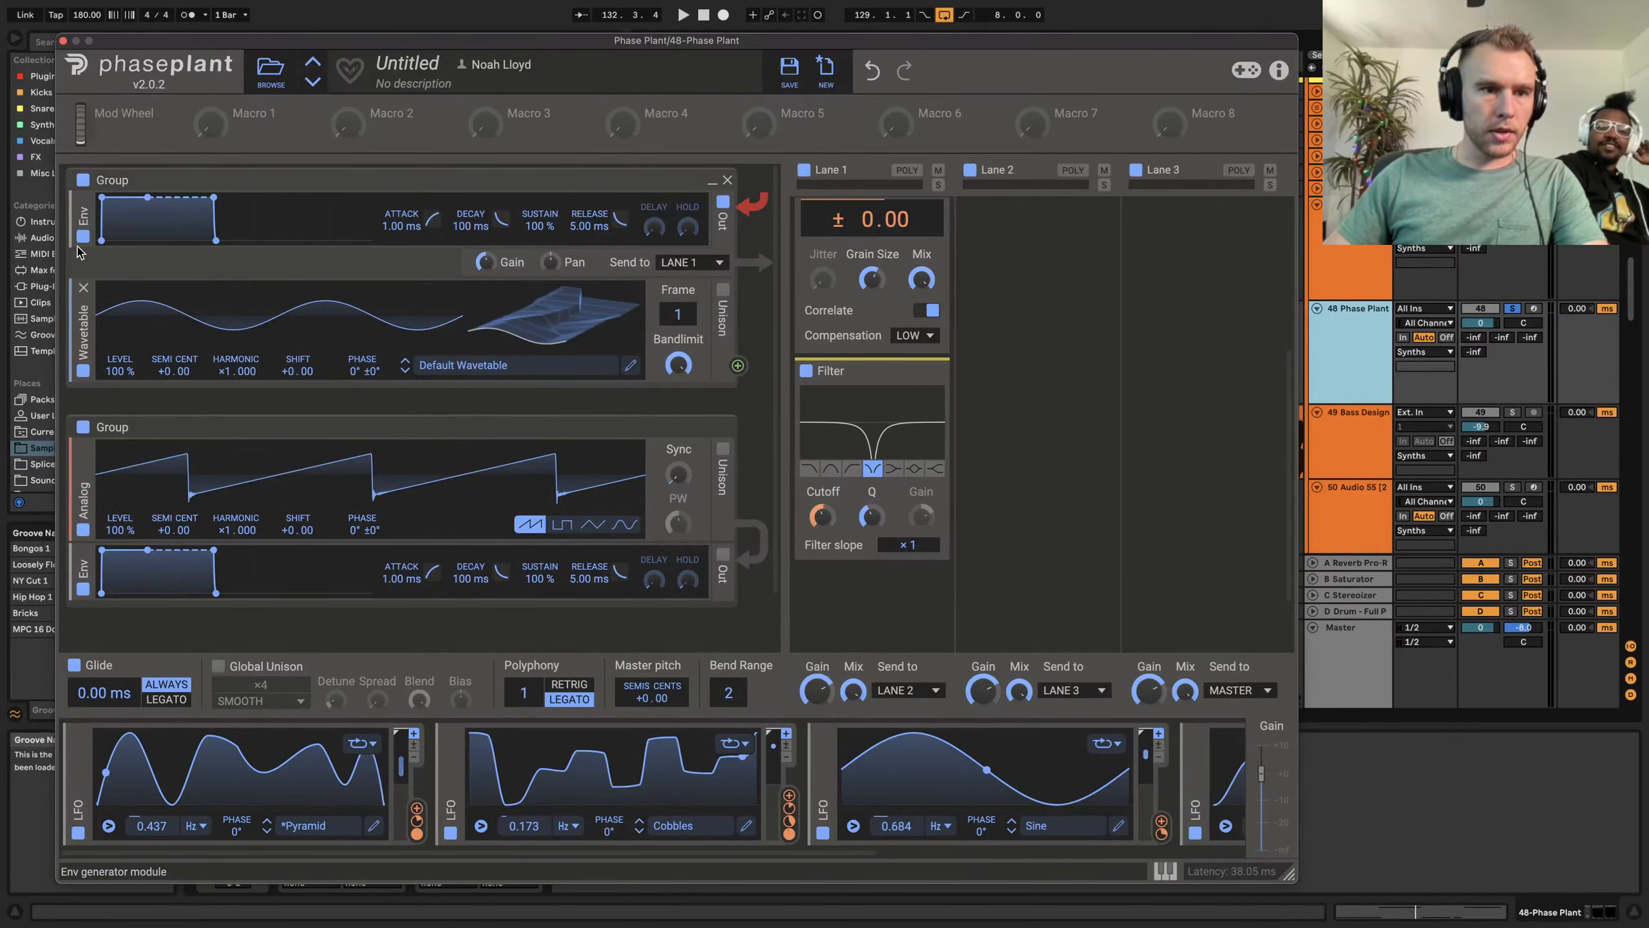
drag(84, 325, 92, 240)
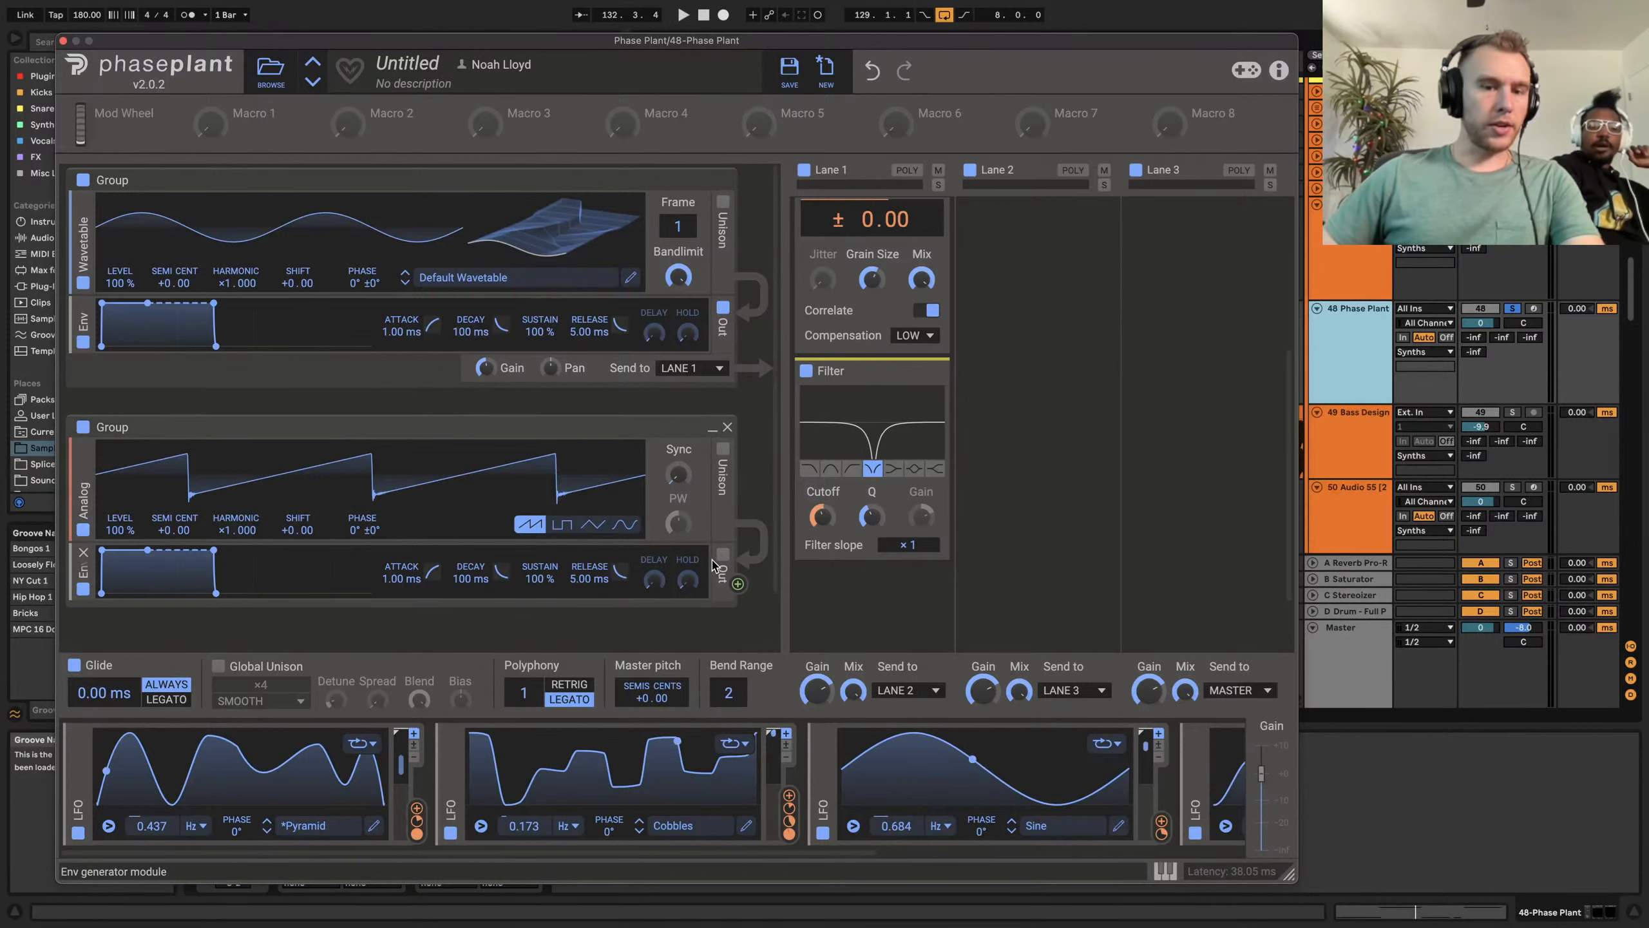
click(86, 558)
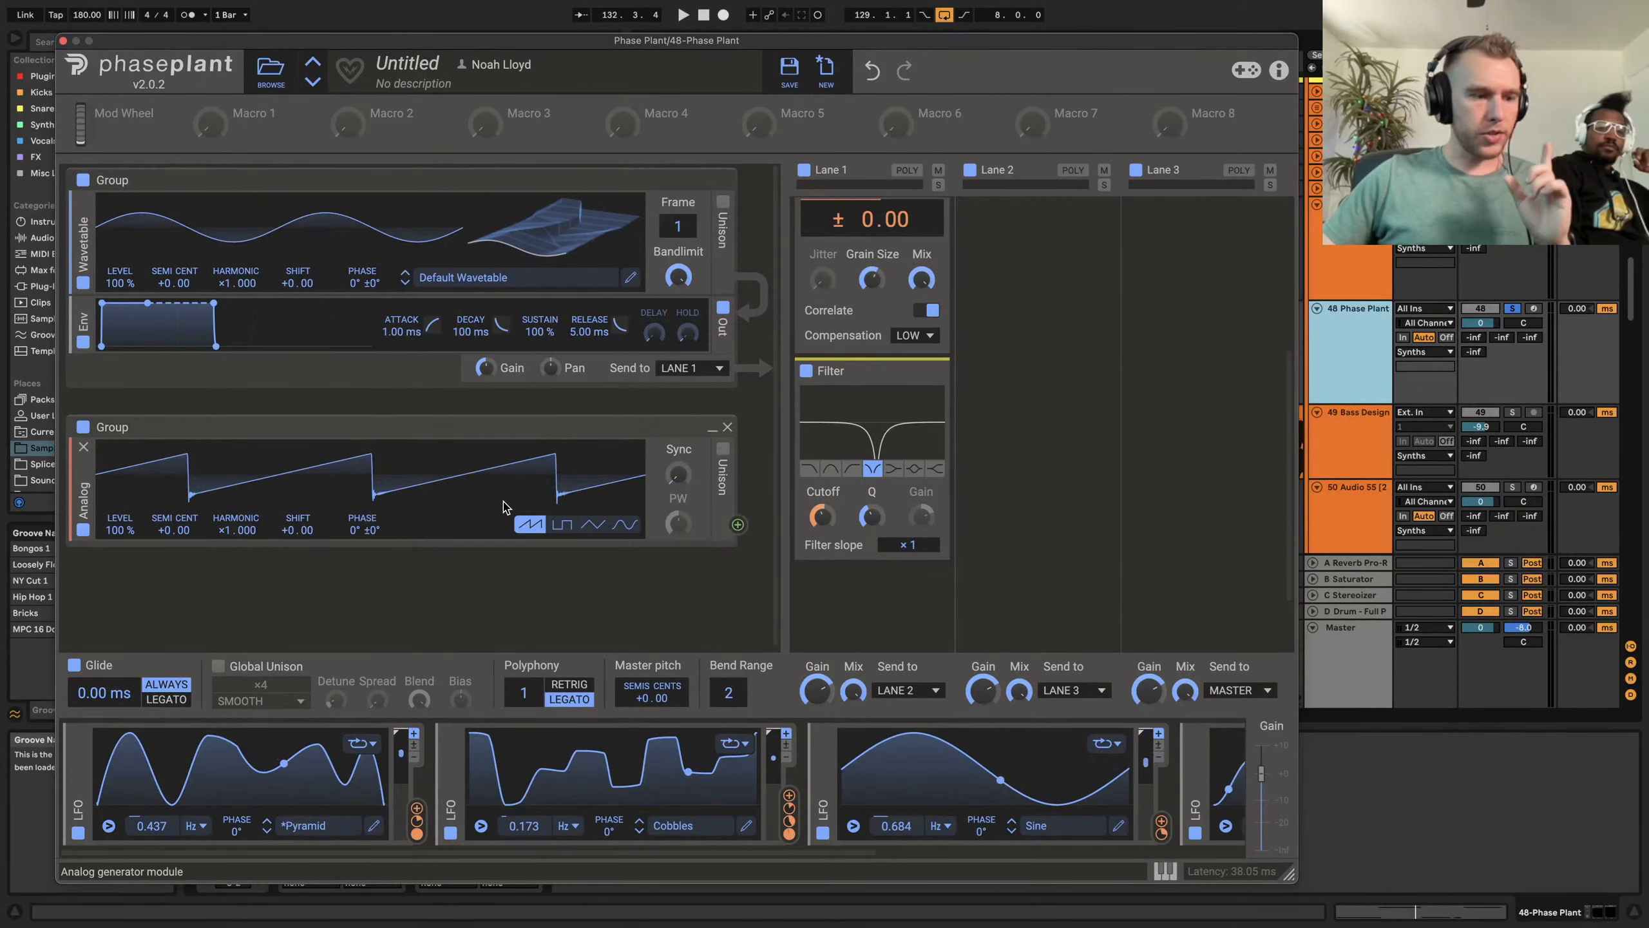
Modulate the Wavetable's Shift by about +39 % and its Harmonic with the second group's Analog oscillator while the loop plays
click(738, 526)
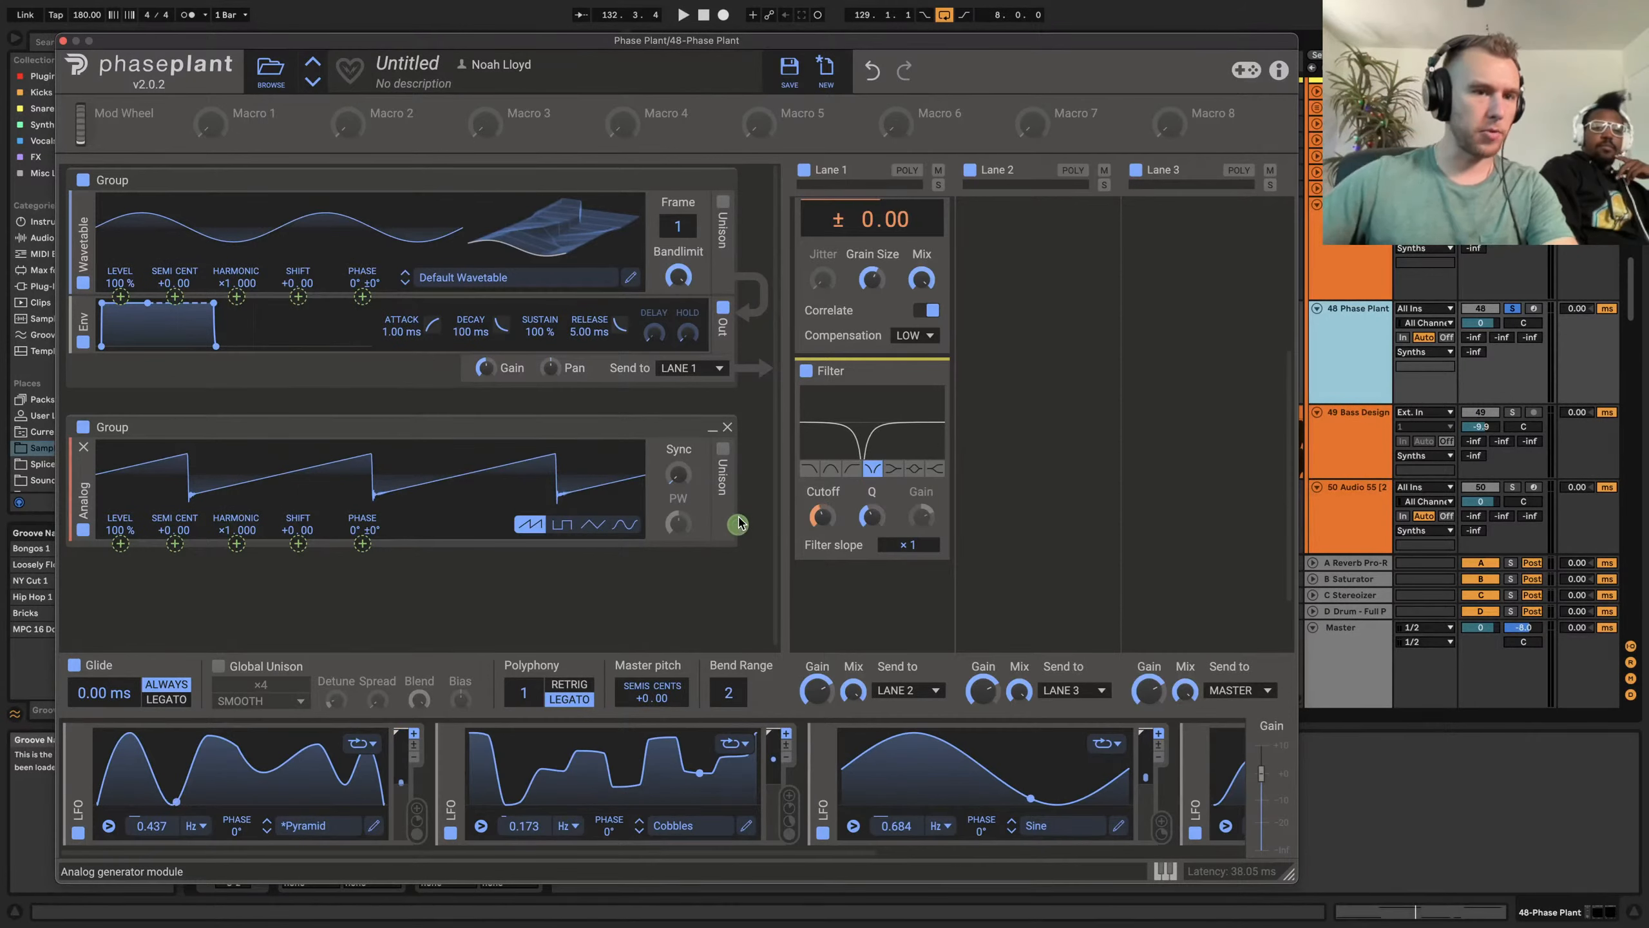
drag(738, 527, 297, 277)
key(space)
mouse_move(289, 310)
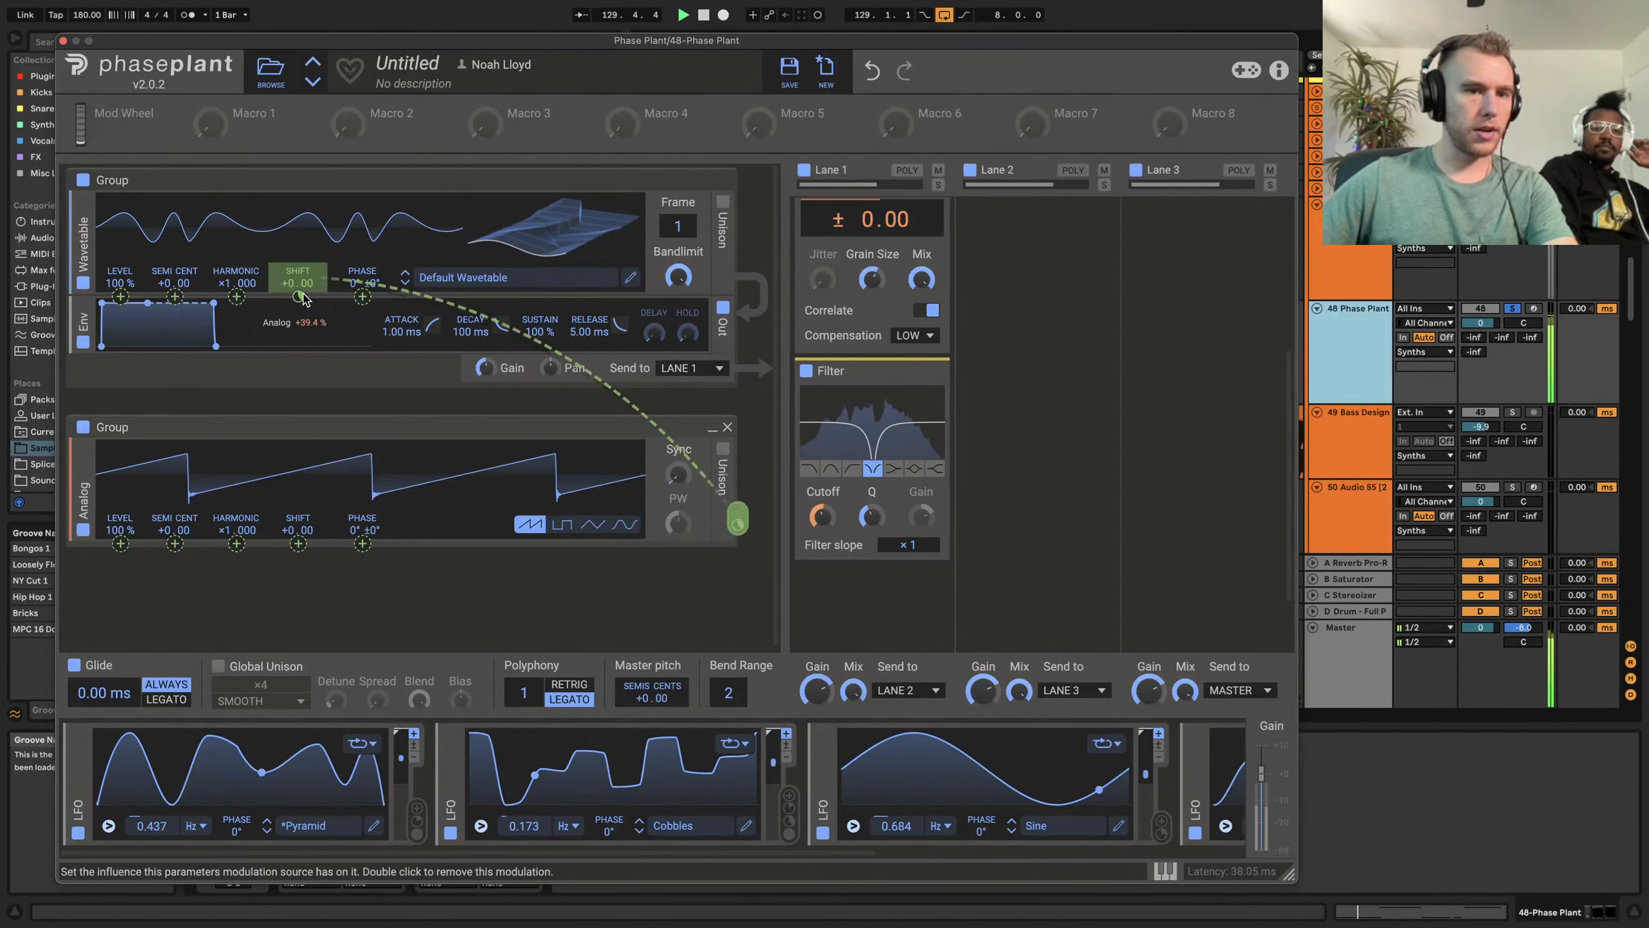
drag(236, 297, 236, 265)
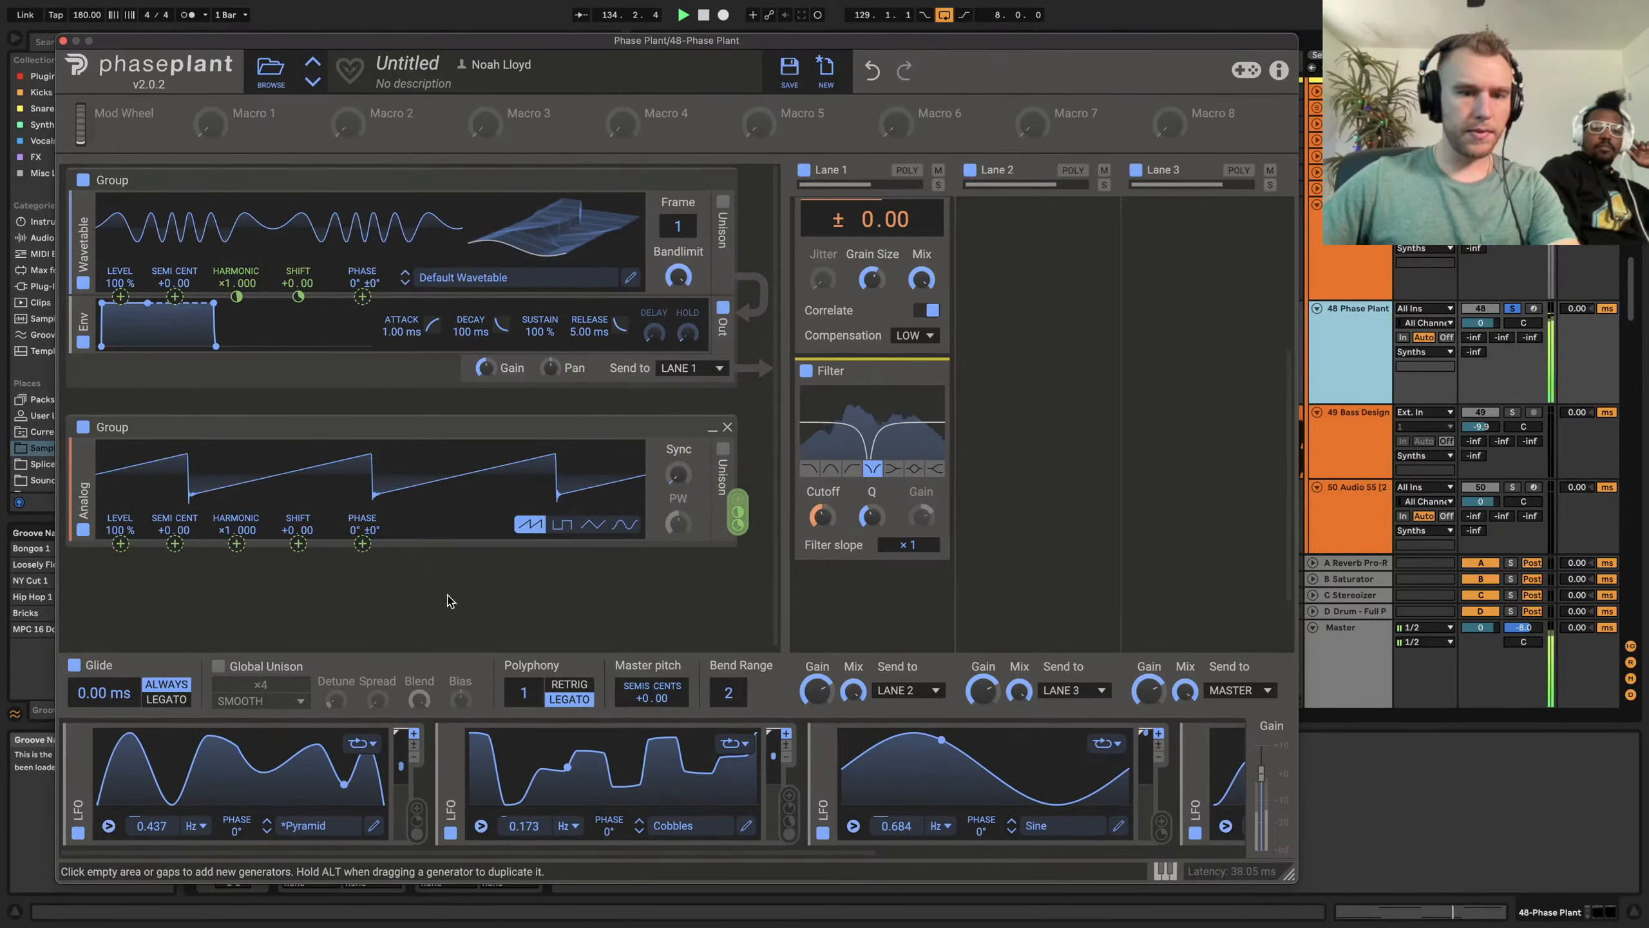
mouse_move(744, 526)
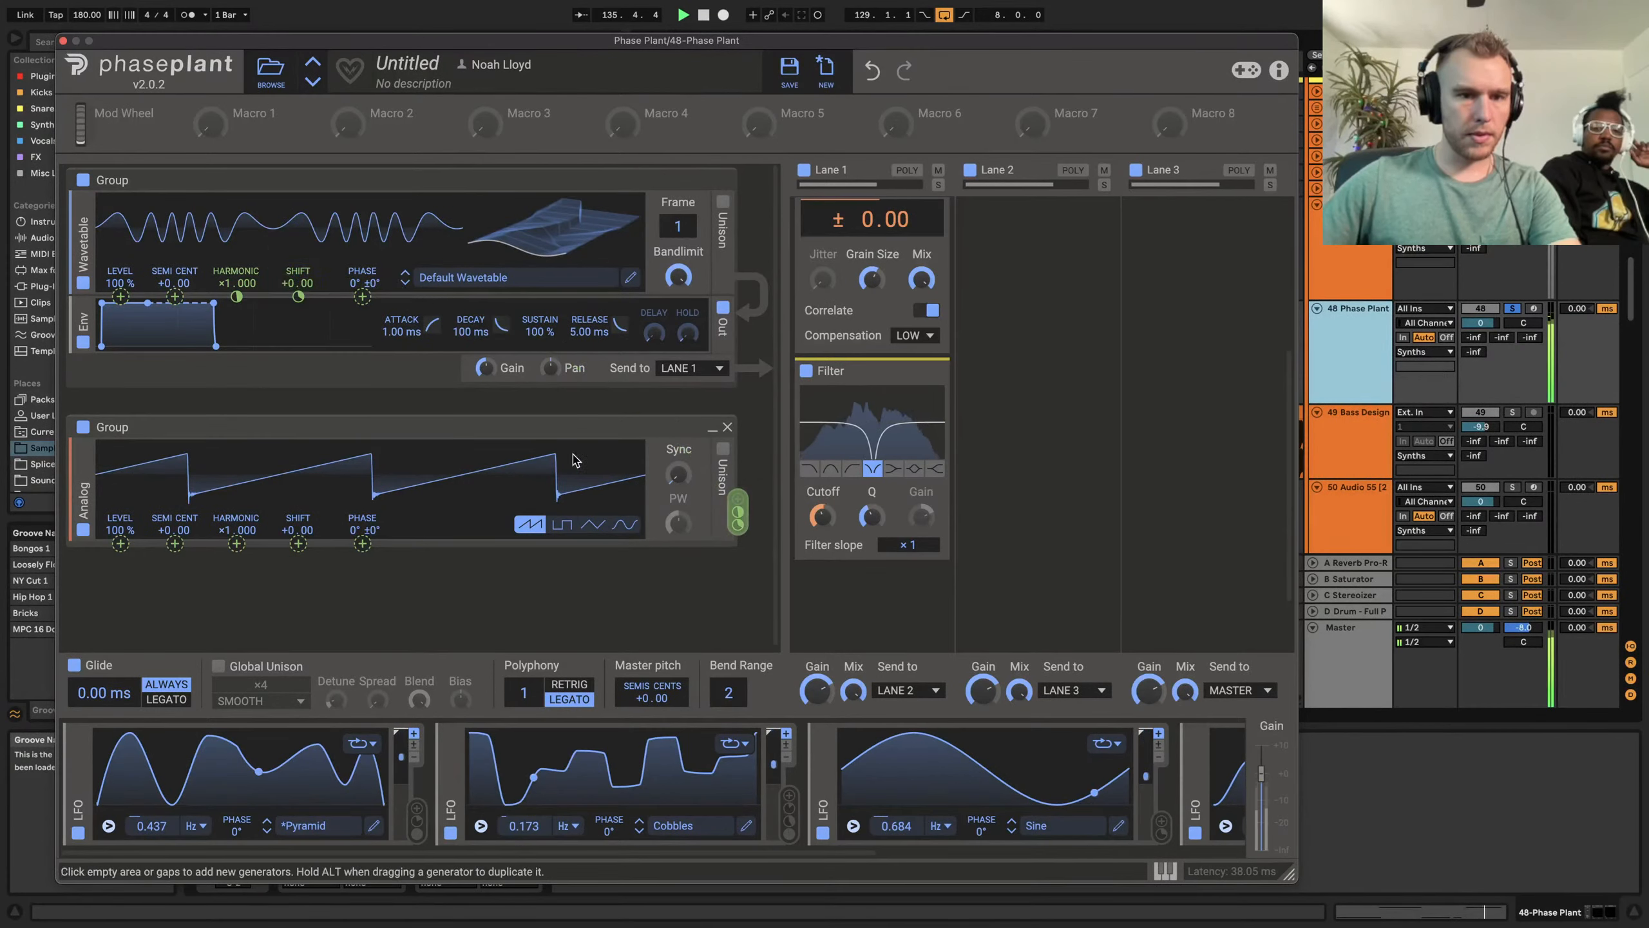
Load the Oof wavetable from the factory Growls folder into the Wavetable generator
click(481, 278)
click(656, 436)
click(965, 448)
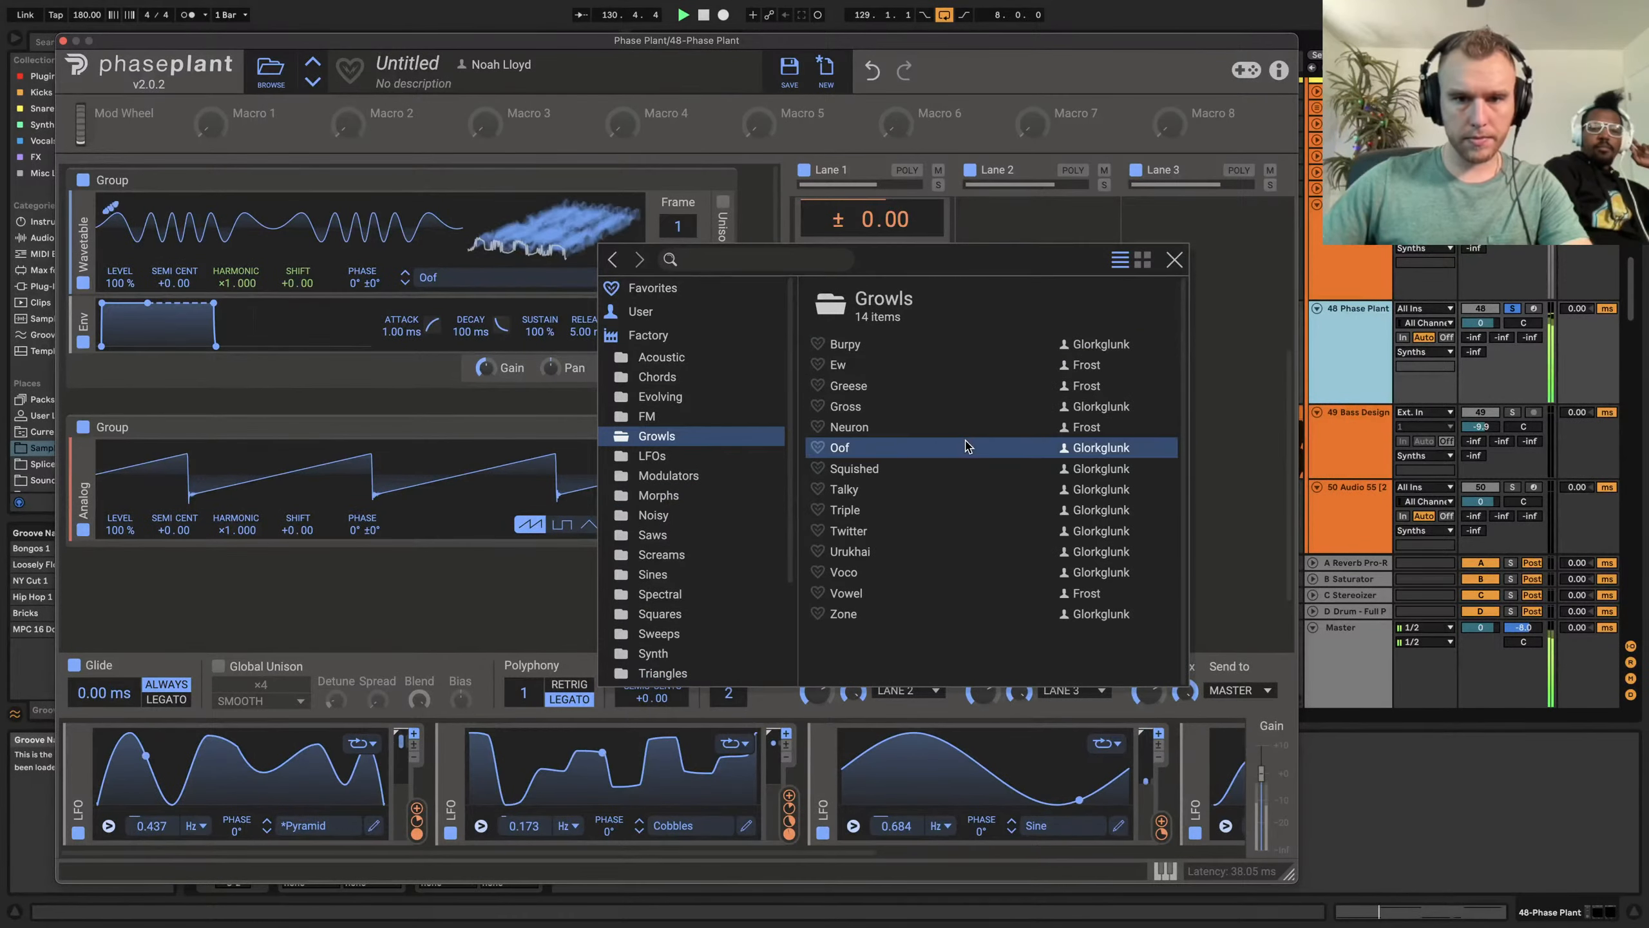
click(1172, 261)
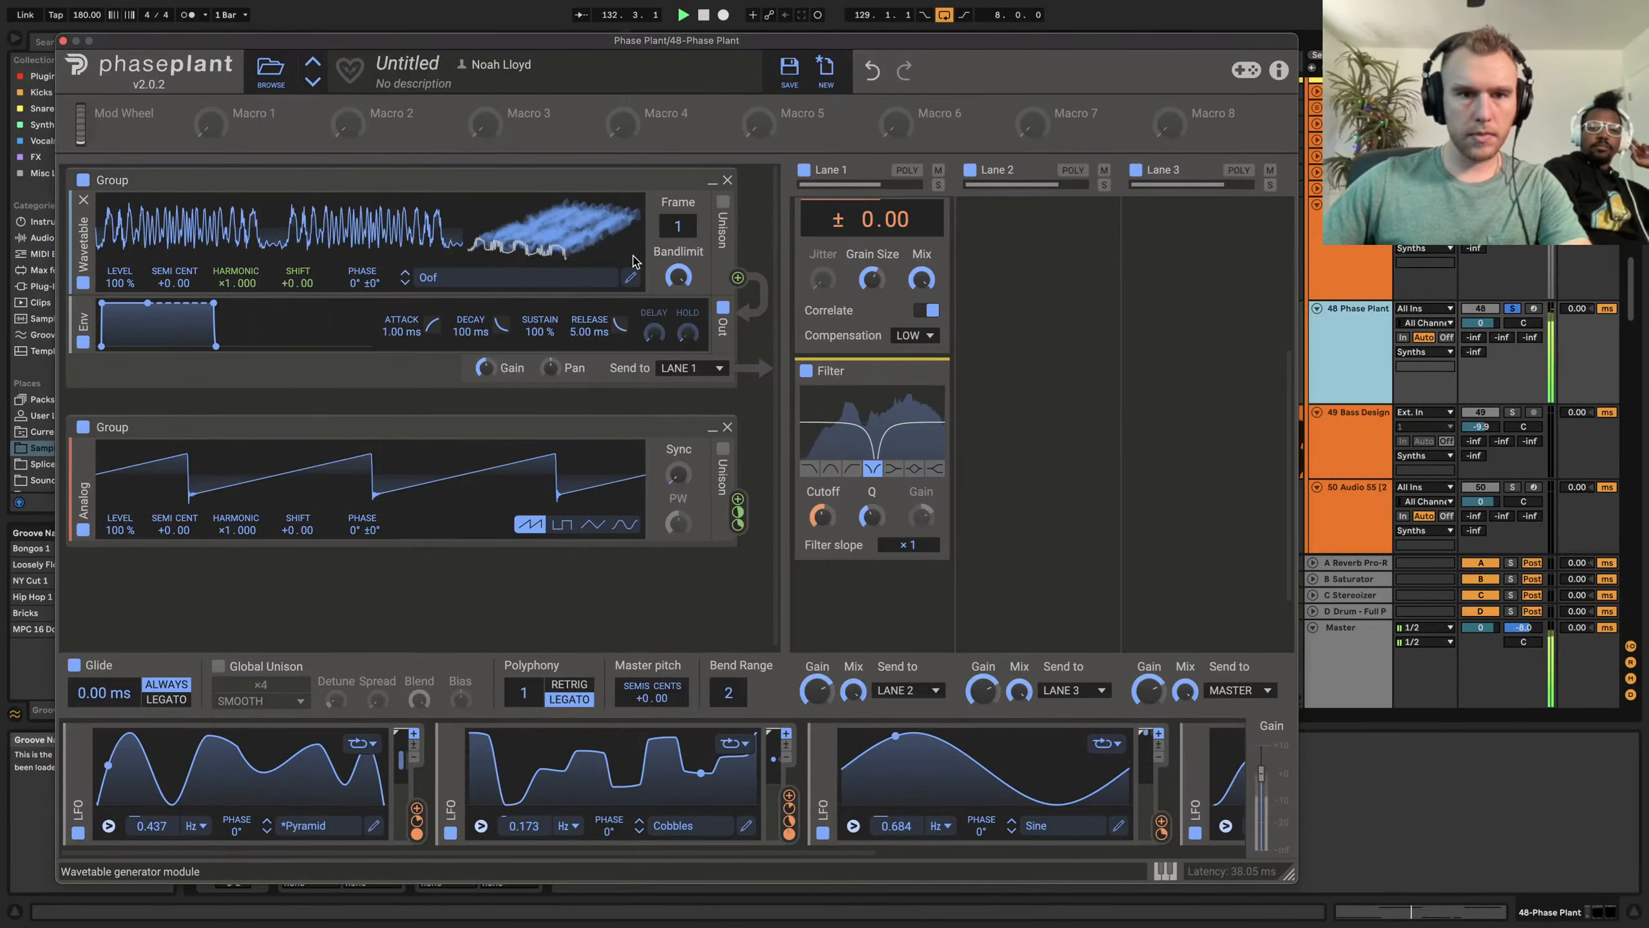
Set the Wavetable's Frame to 69, reduce the Analog modulation of Shift to +8.1 %, and readjust its Harmonic modulation
drag(678, 227, 675, 233)
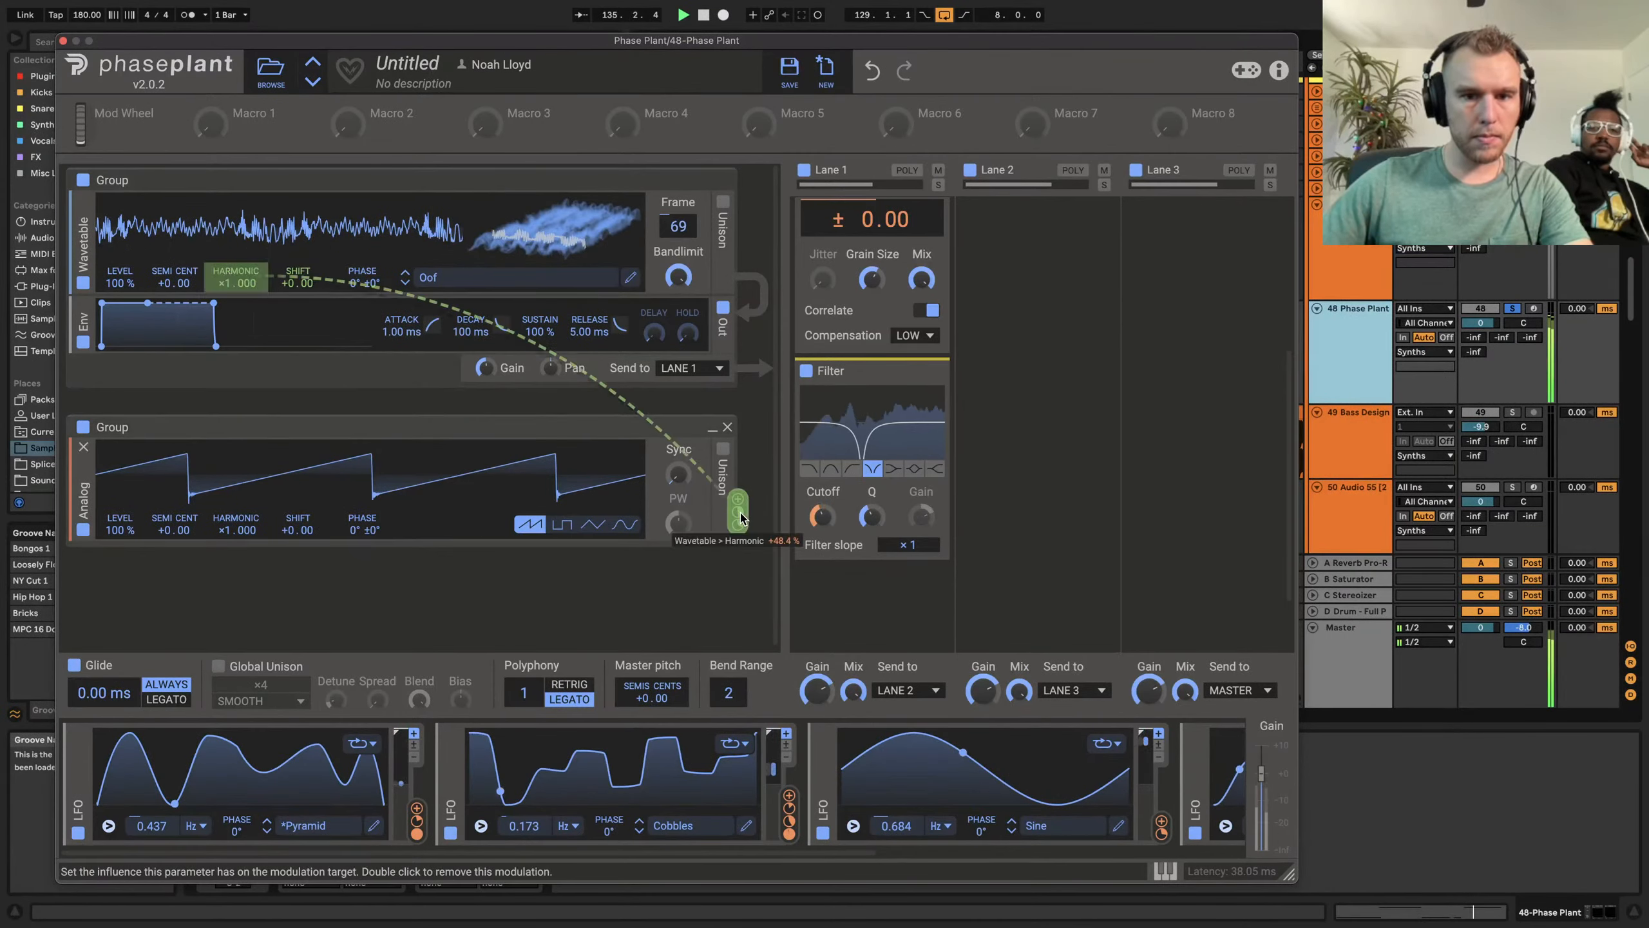
drag(737, 512, 738, 517)
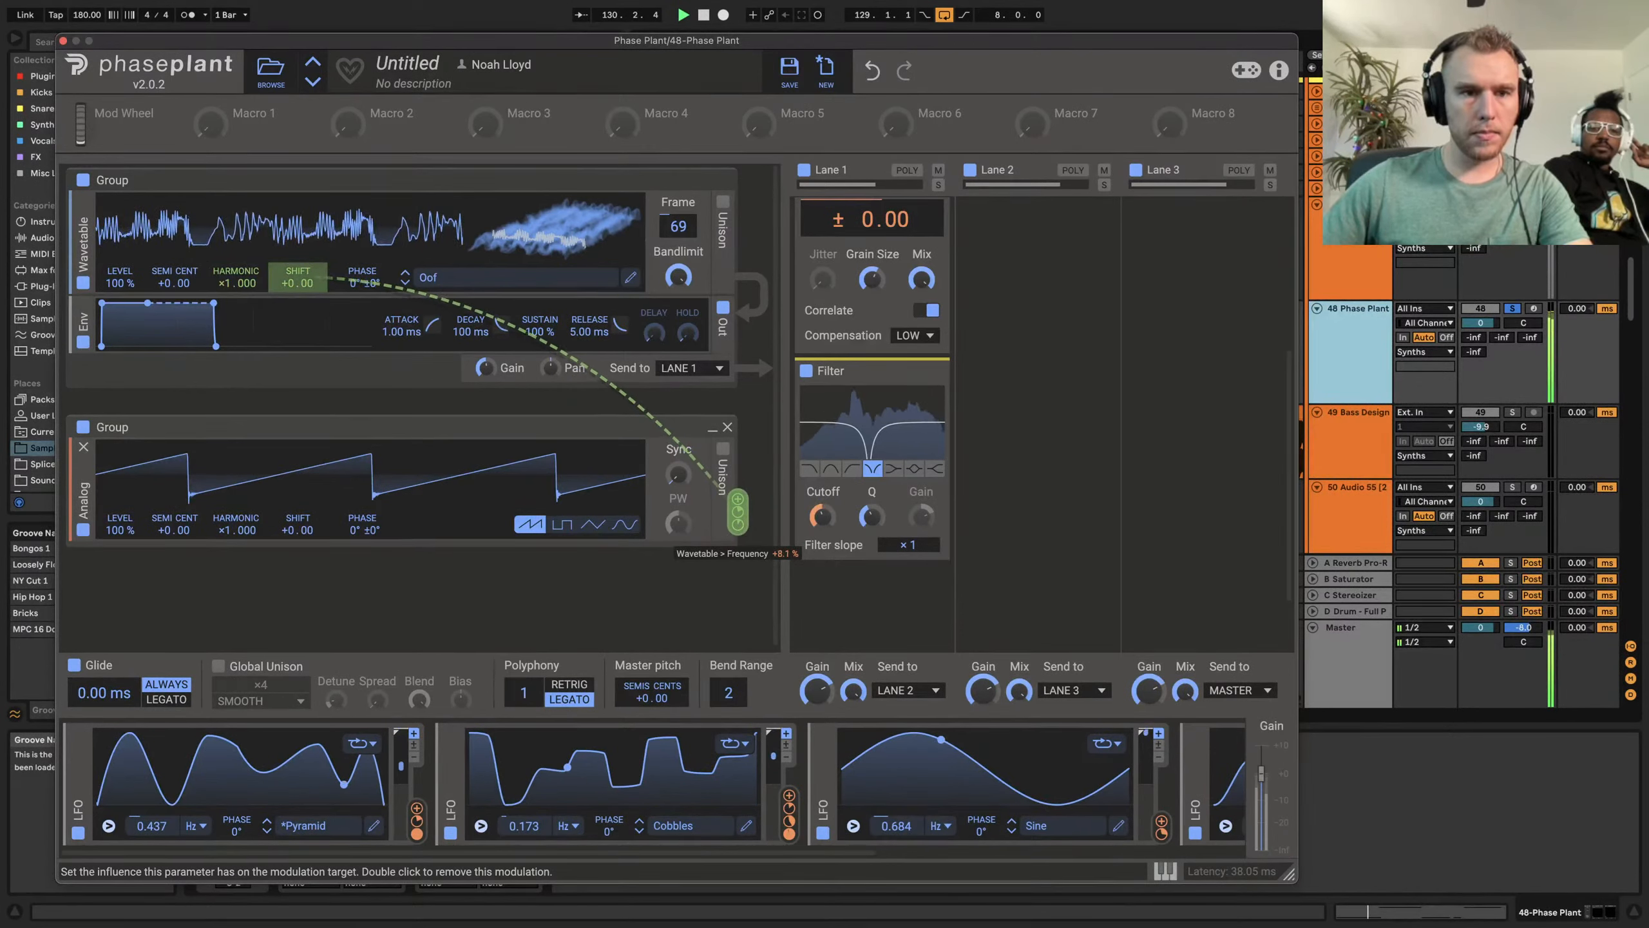
drag(237, 296, 237, 323)
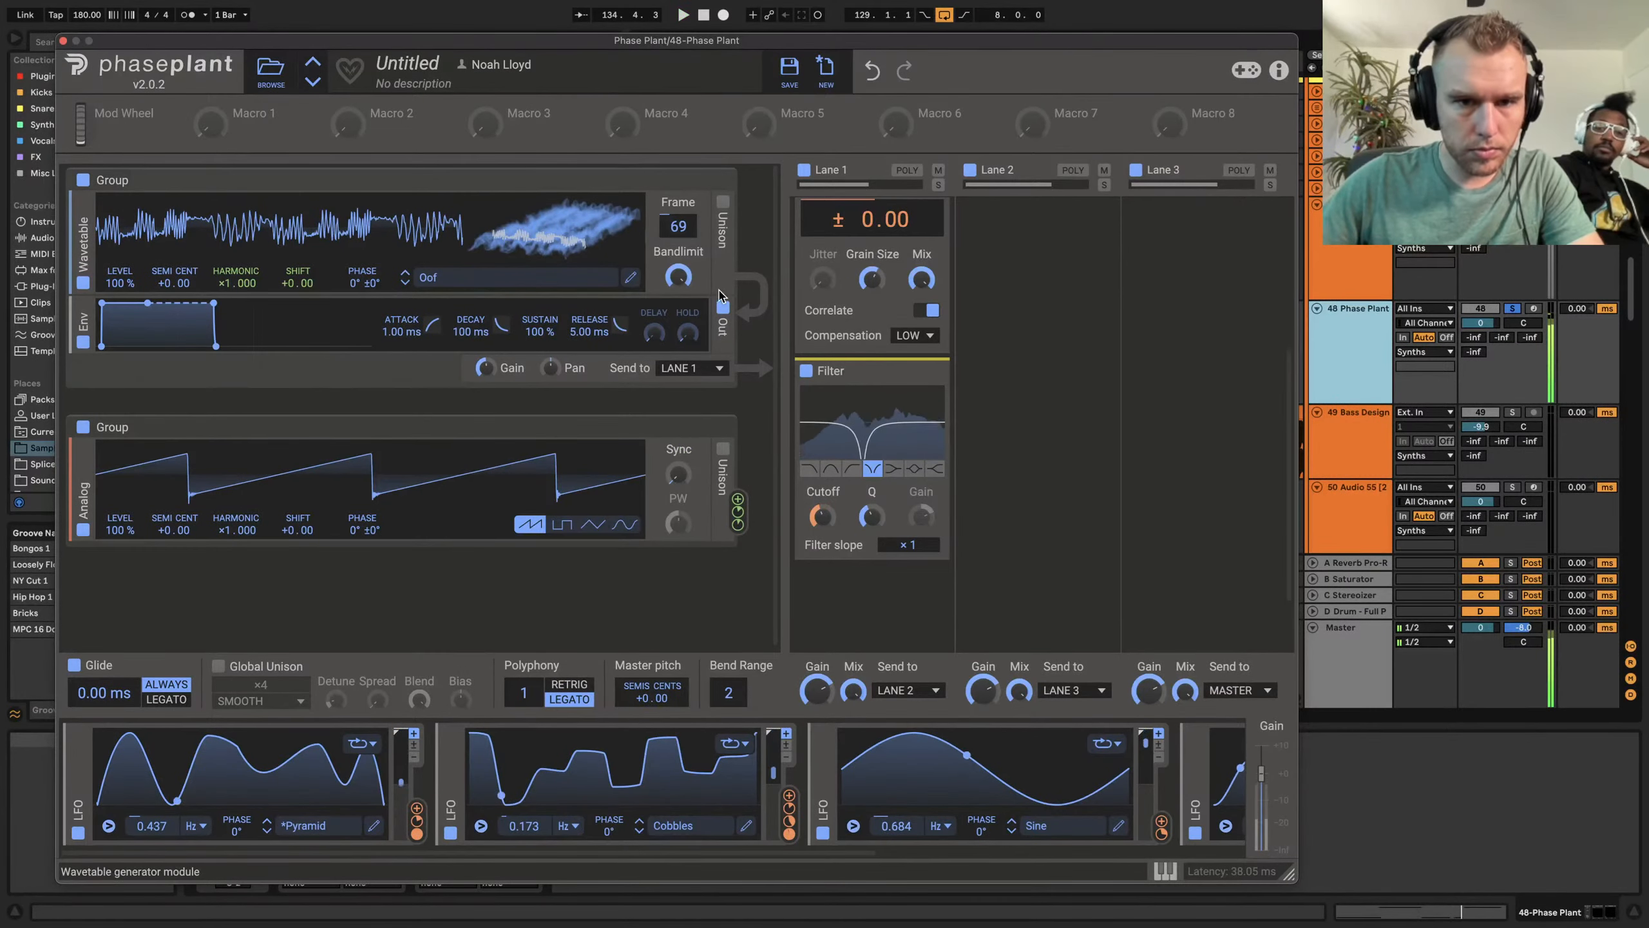
Change the Wavetable generator's table to Twitter from the Growls folder
click(461, 277)
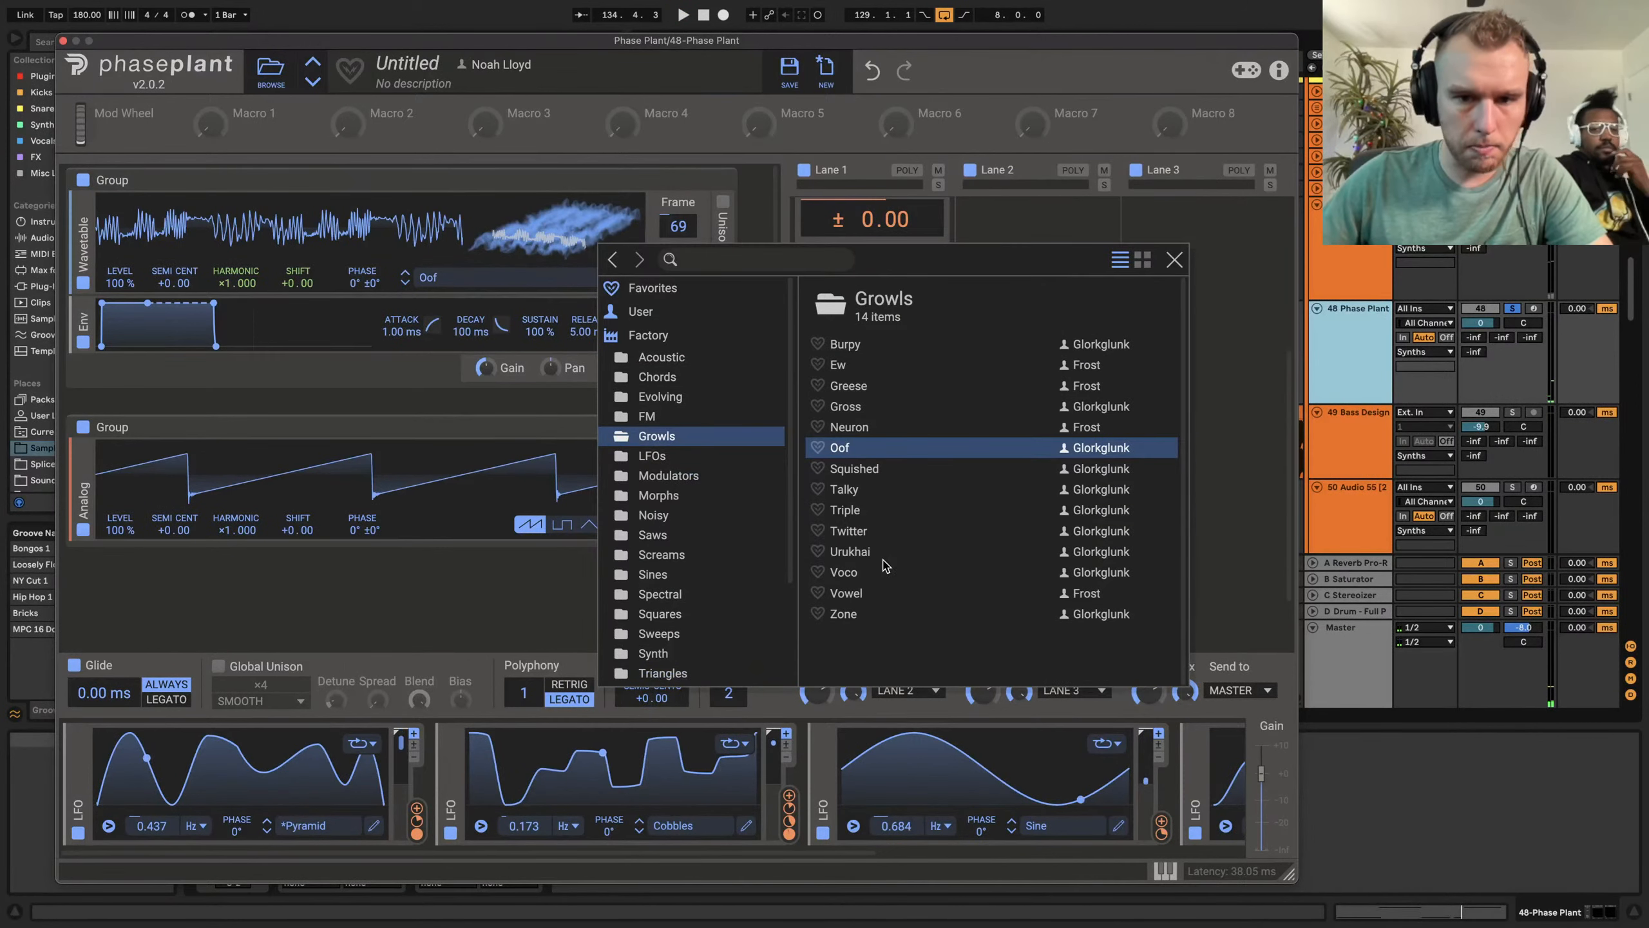
click(877, 534)
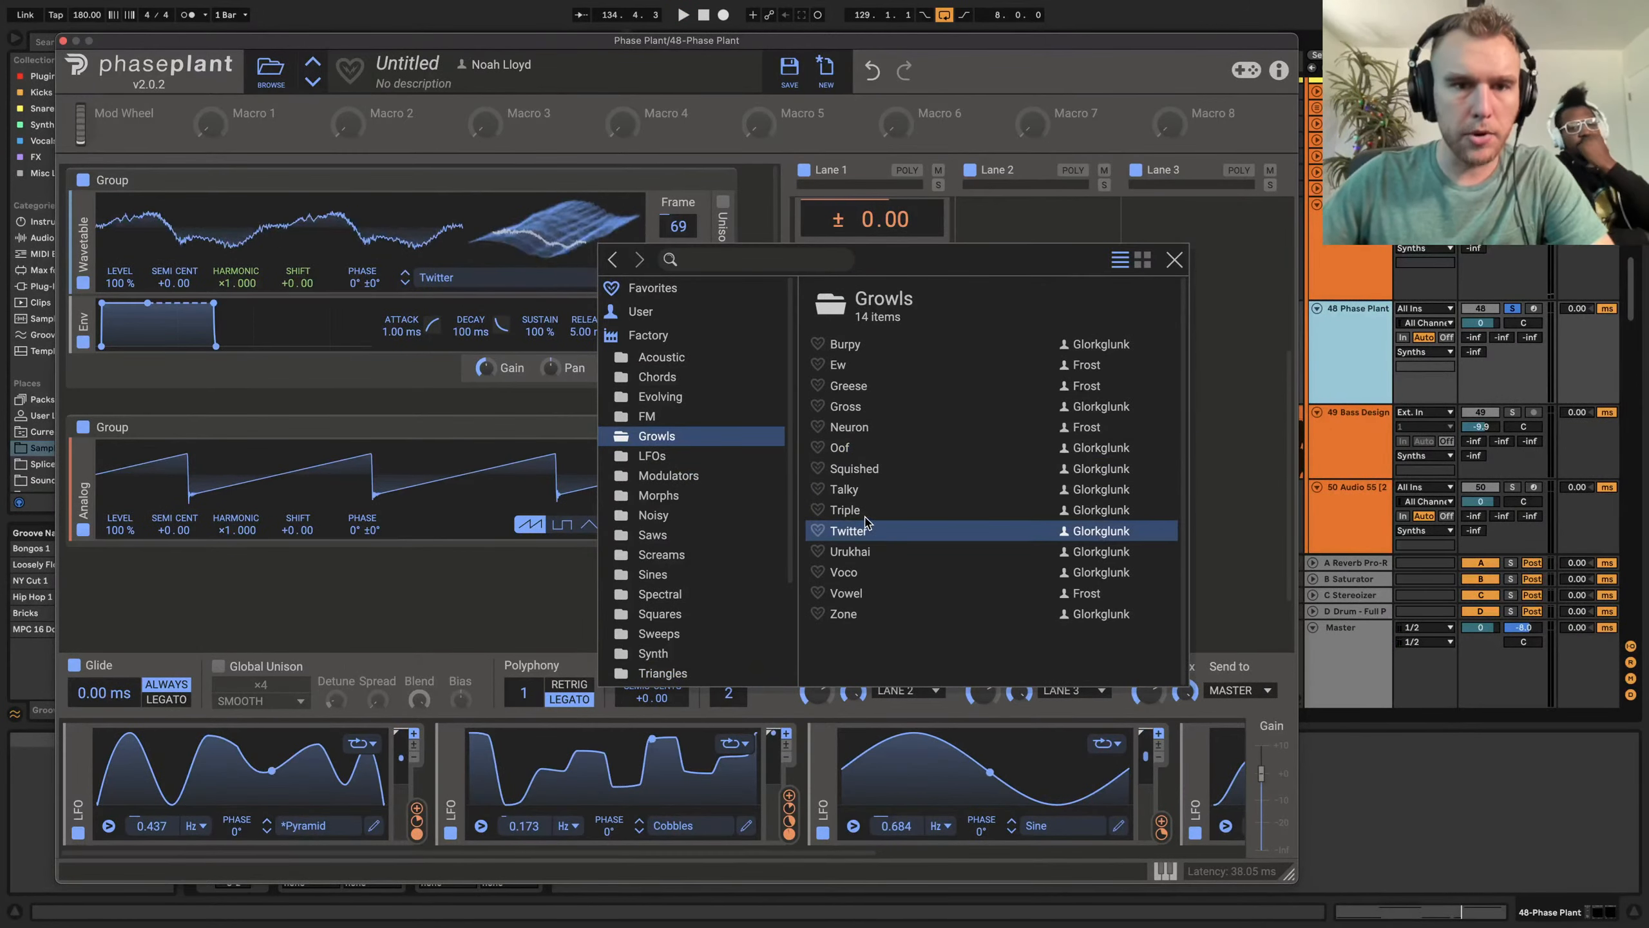
Close the wavetable browser keeping Twitter, and audition the loop while checking the Analog oscillator's modulation of the wavetable's harmonic
click(1175, 260)
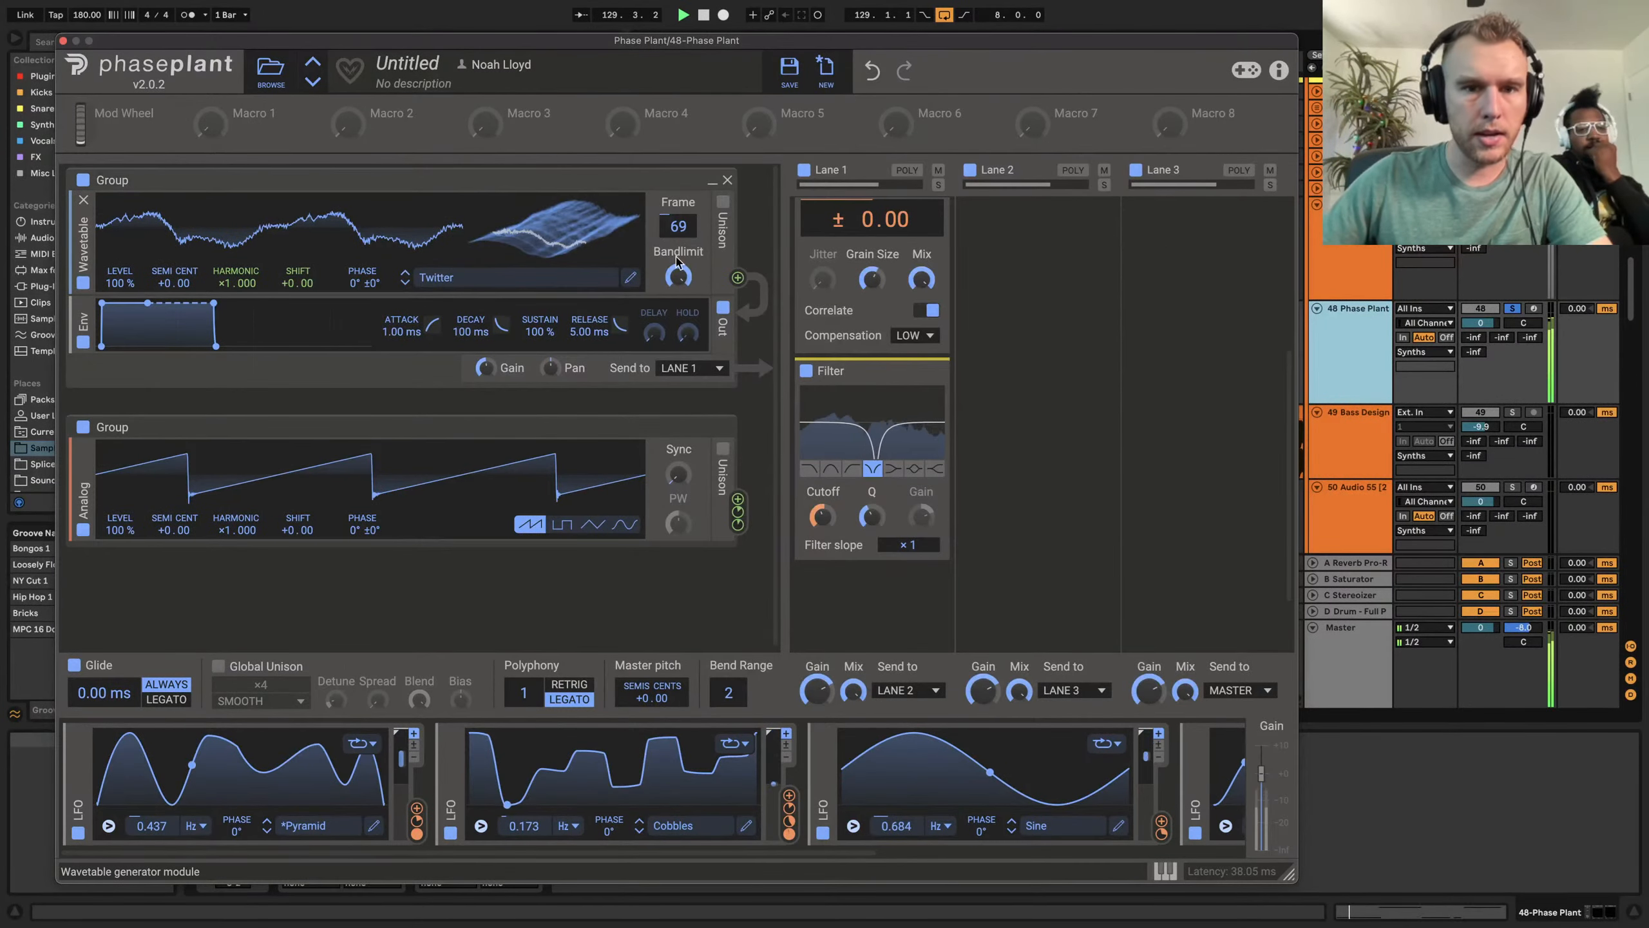
key(space)
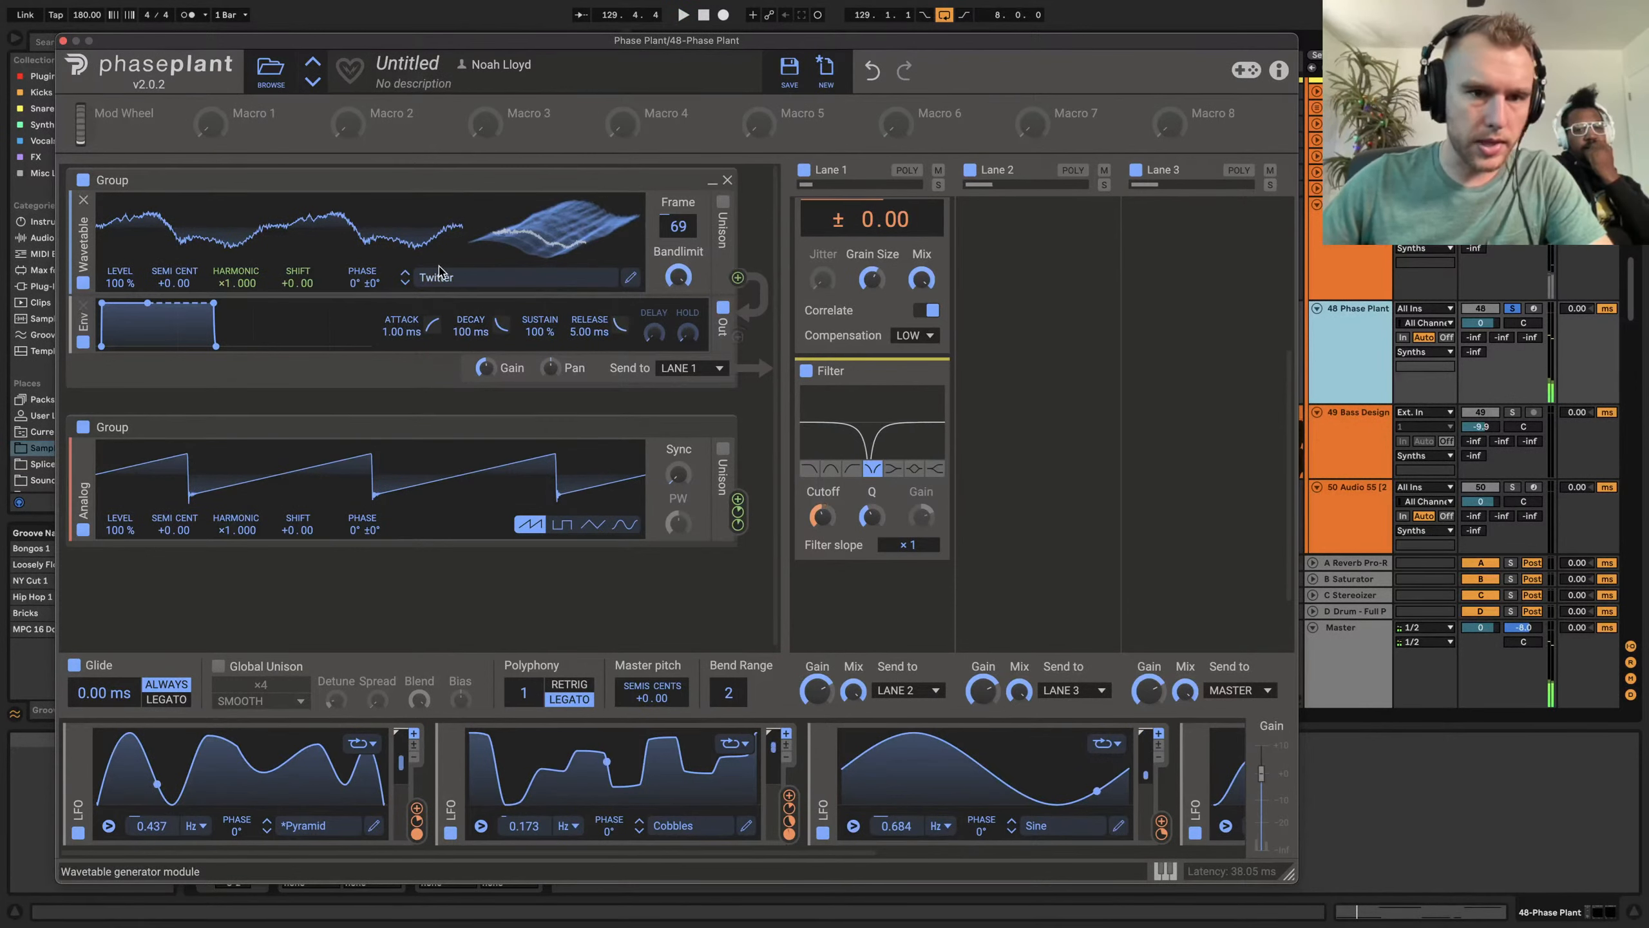
key(space)
drag(738, 499, 236, 292)
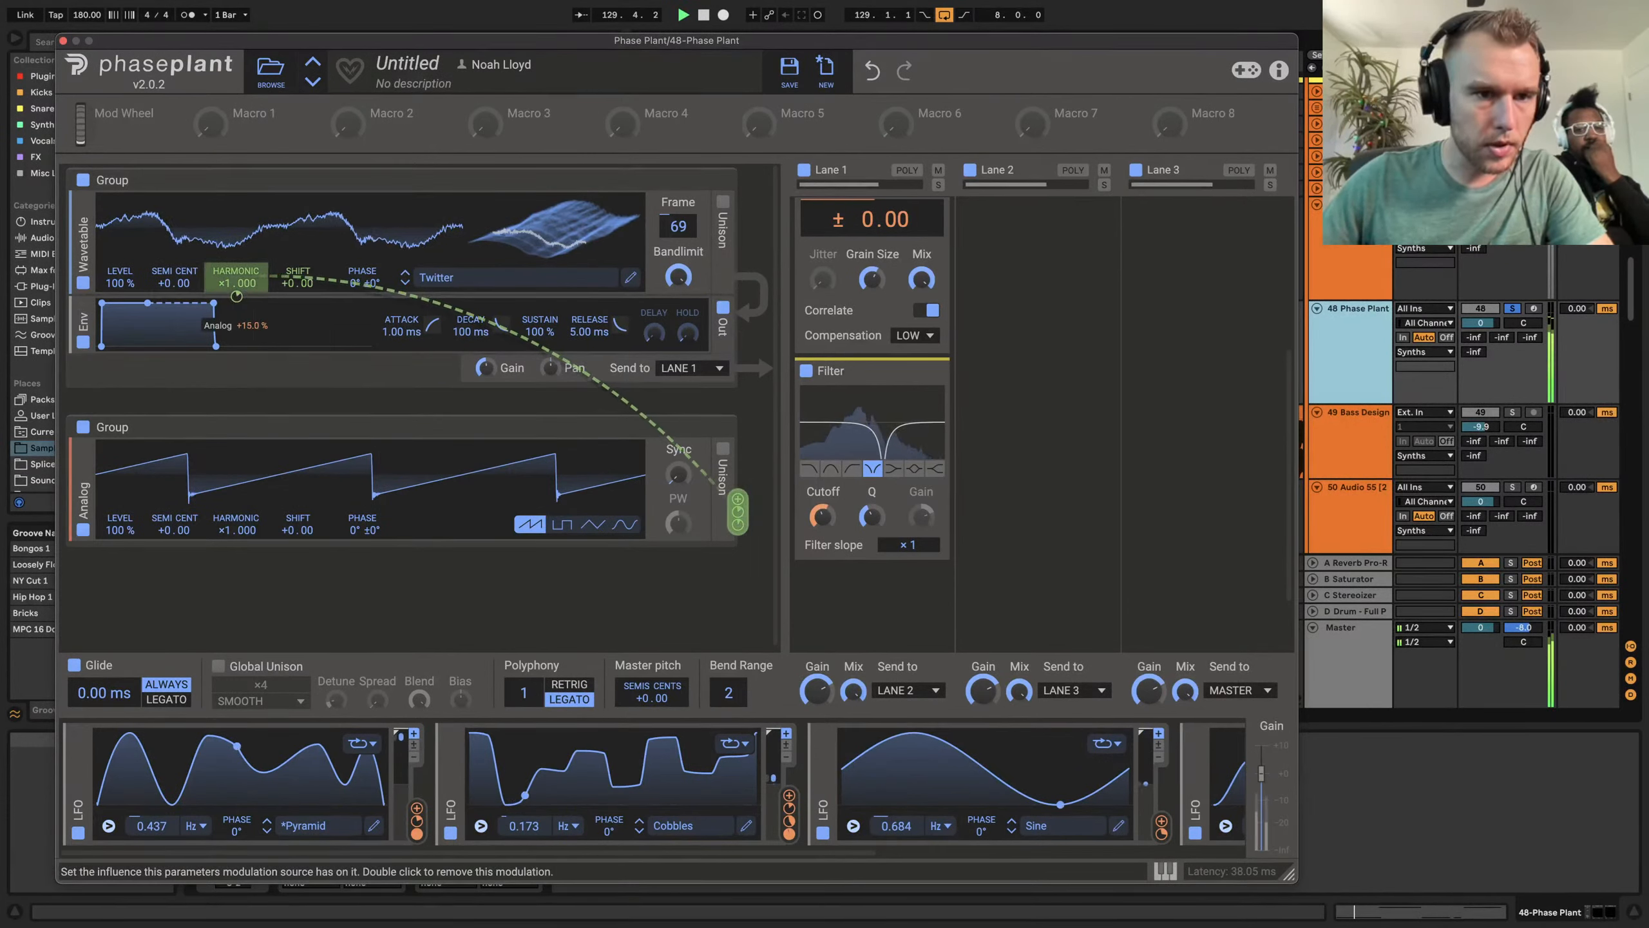
double_click(236, 296)
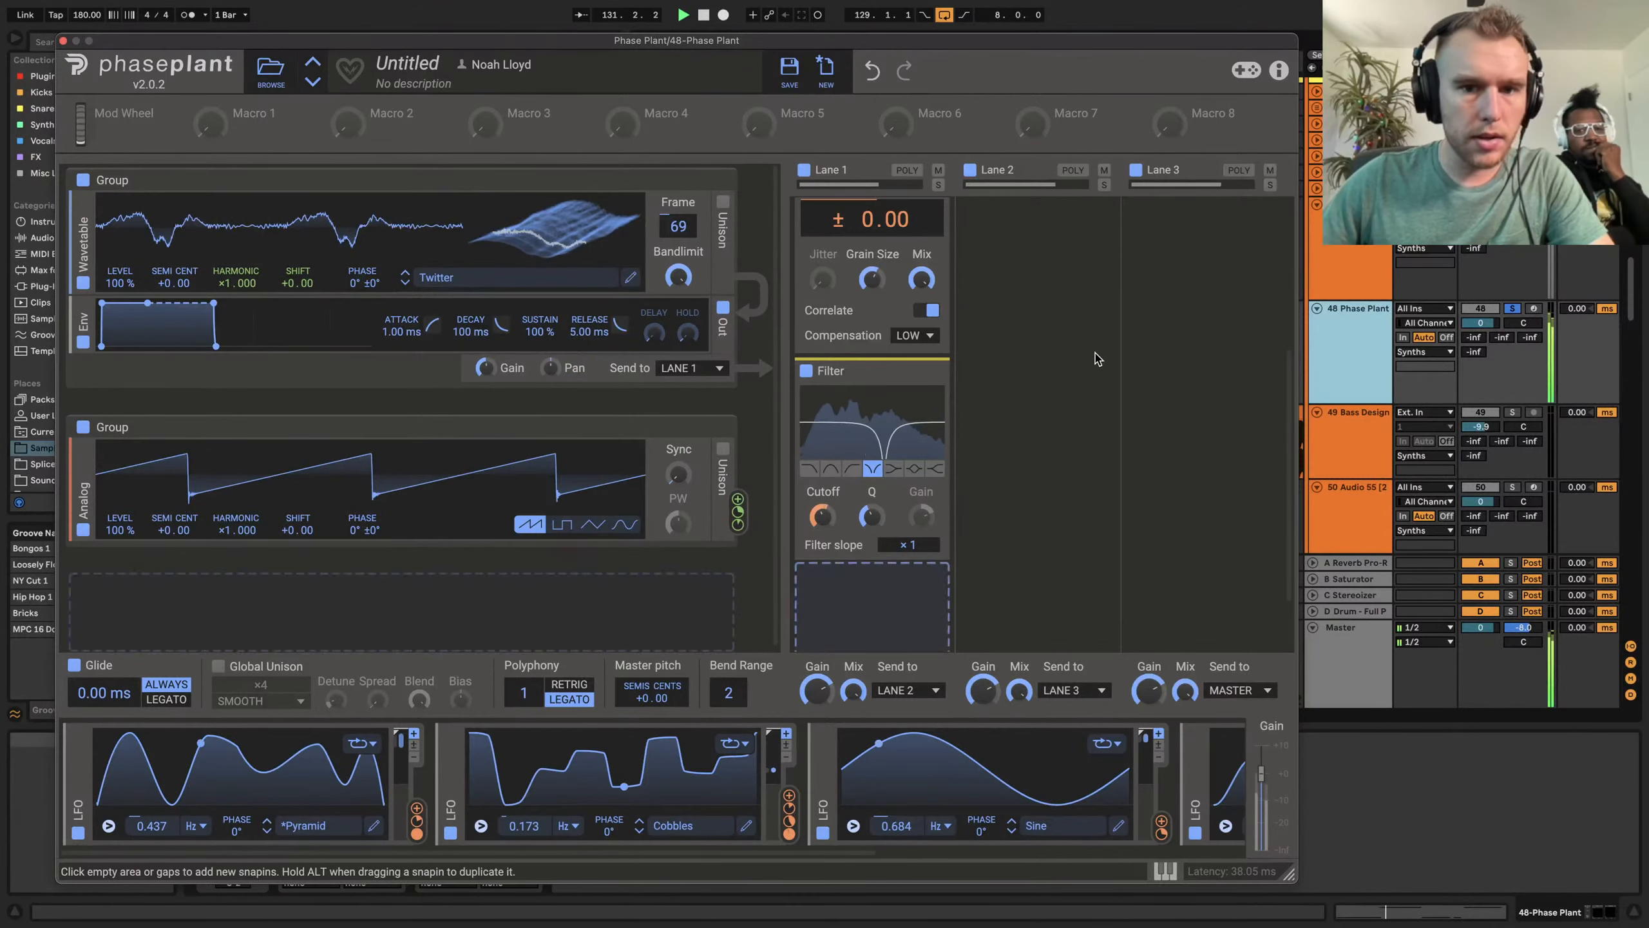
scroll(844, 590, down, 3)
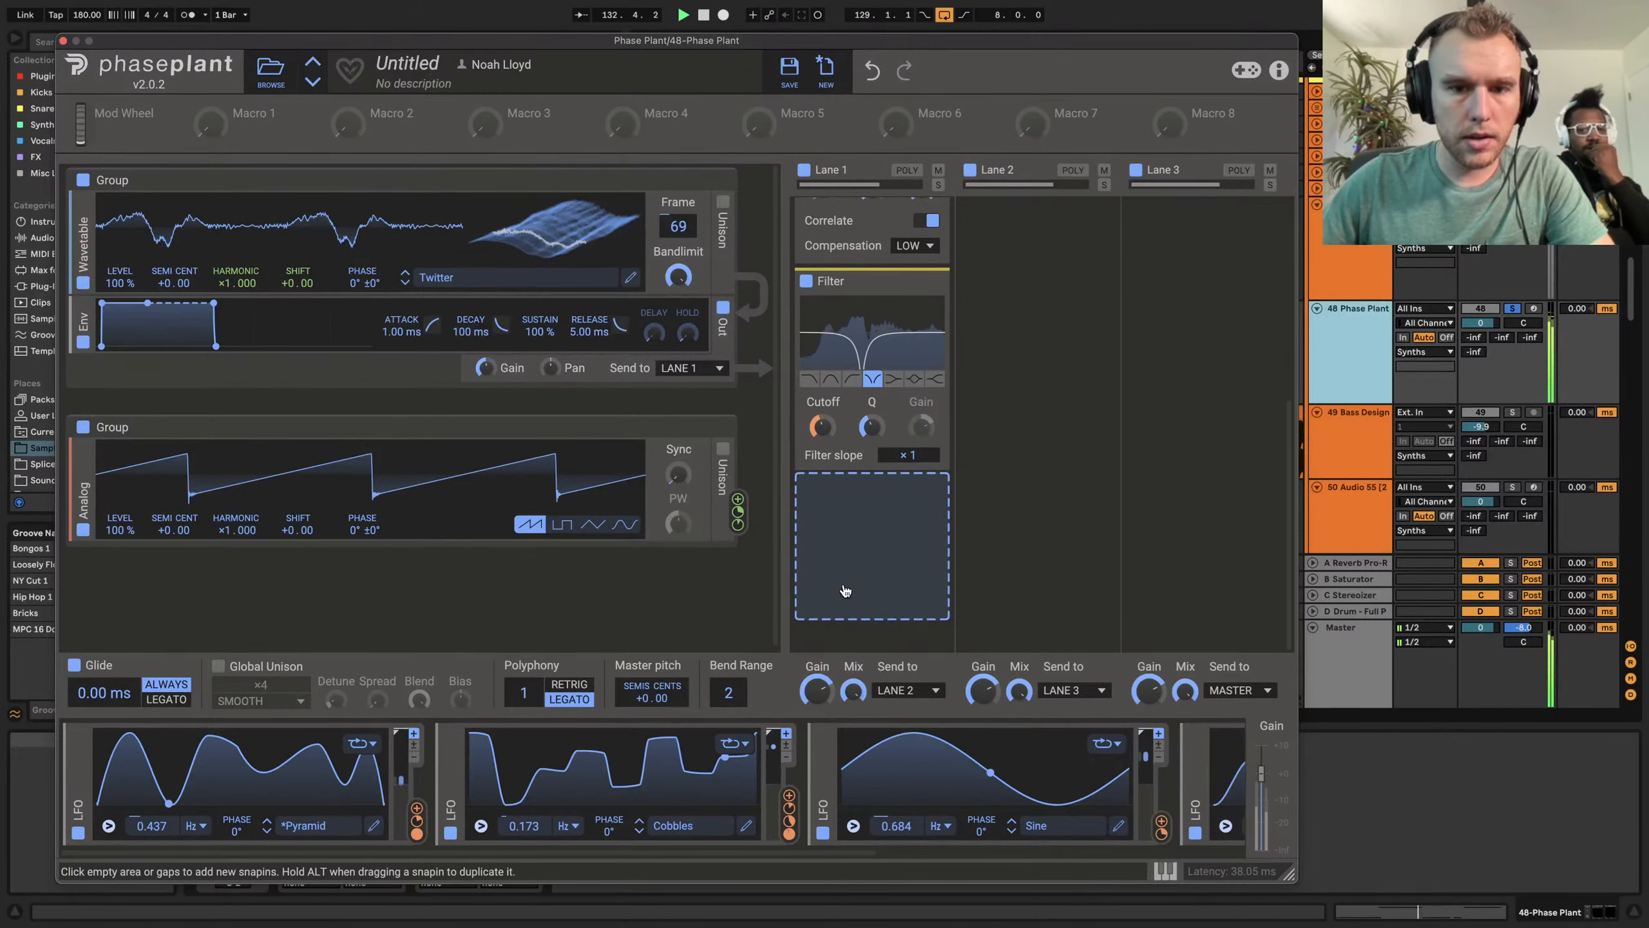
Open the track's MRecorder device, set its filename to Bass Design Stream 1, and arm it for recording
click(61, 41)
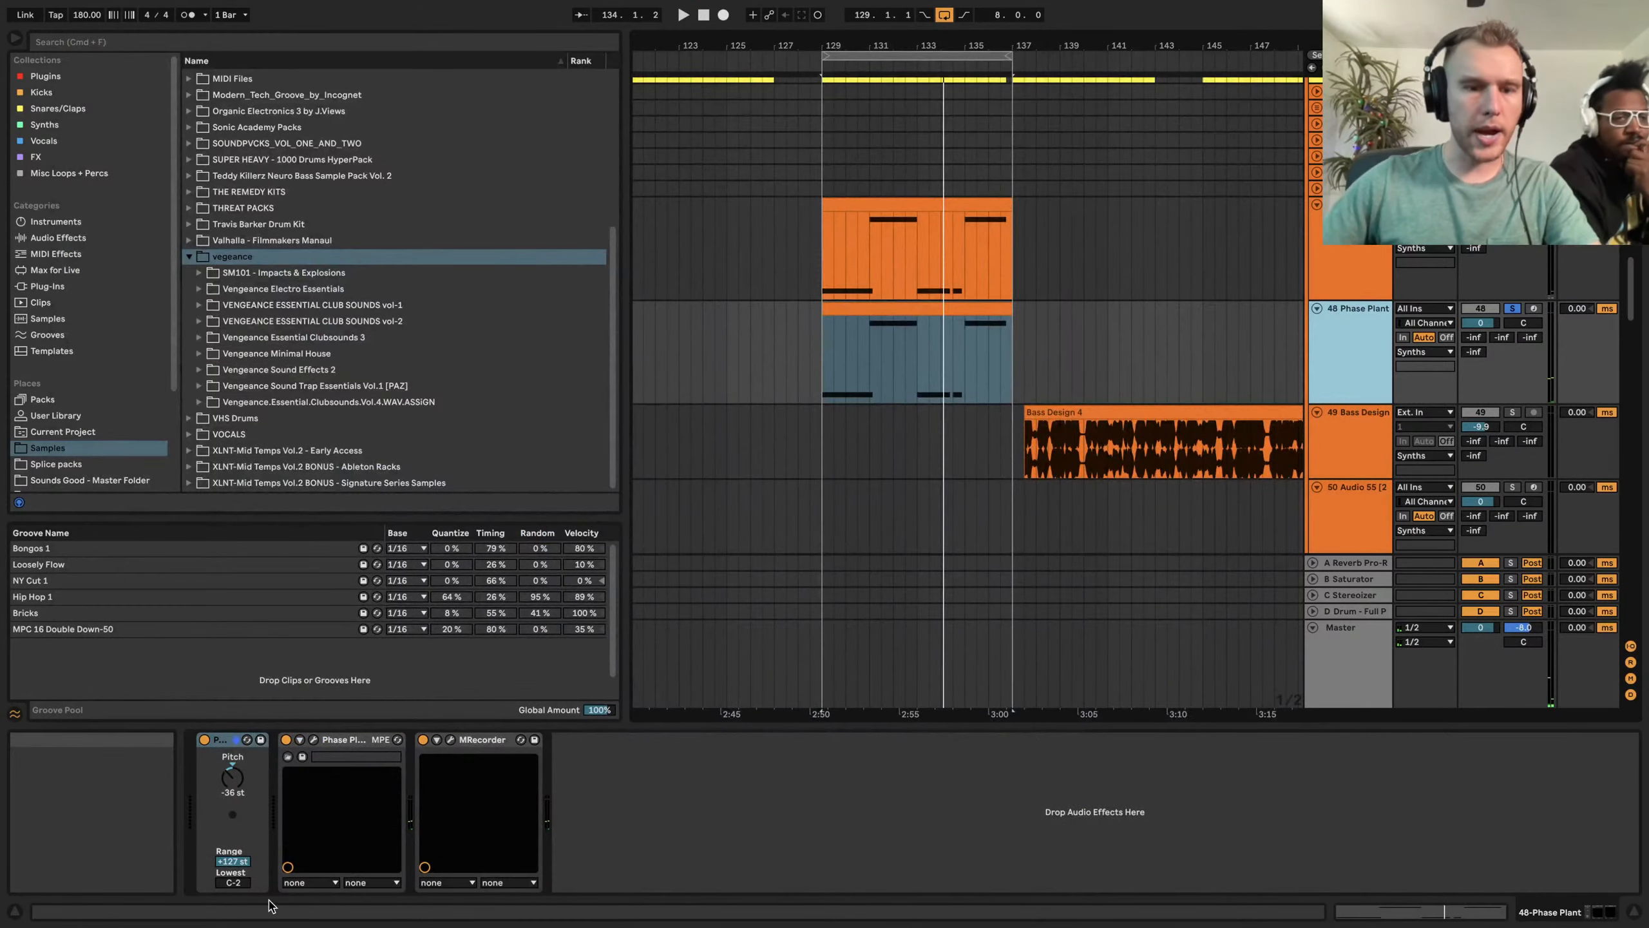
click(449, 740)
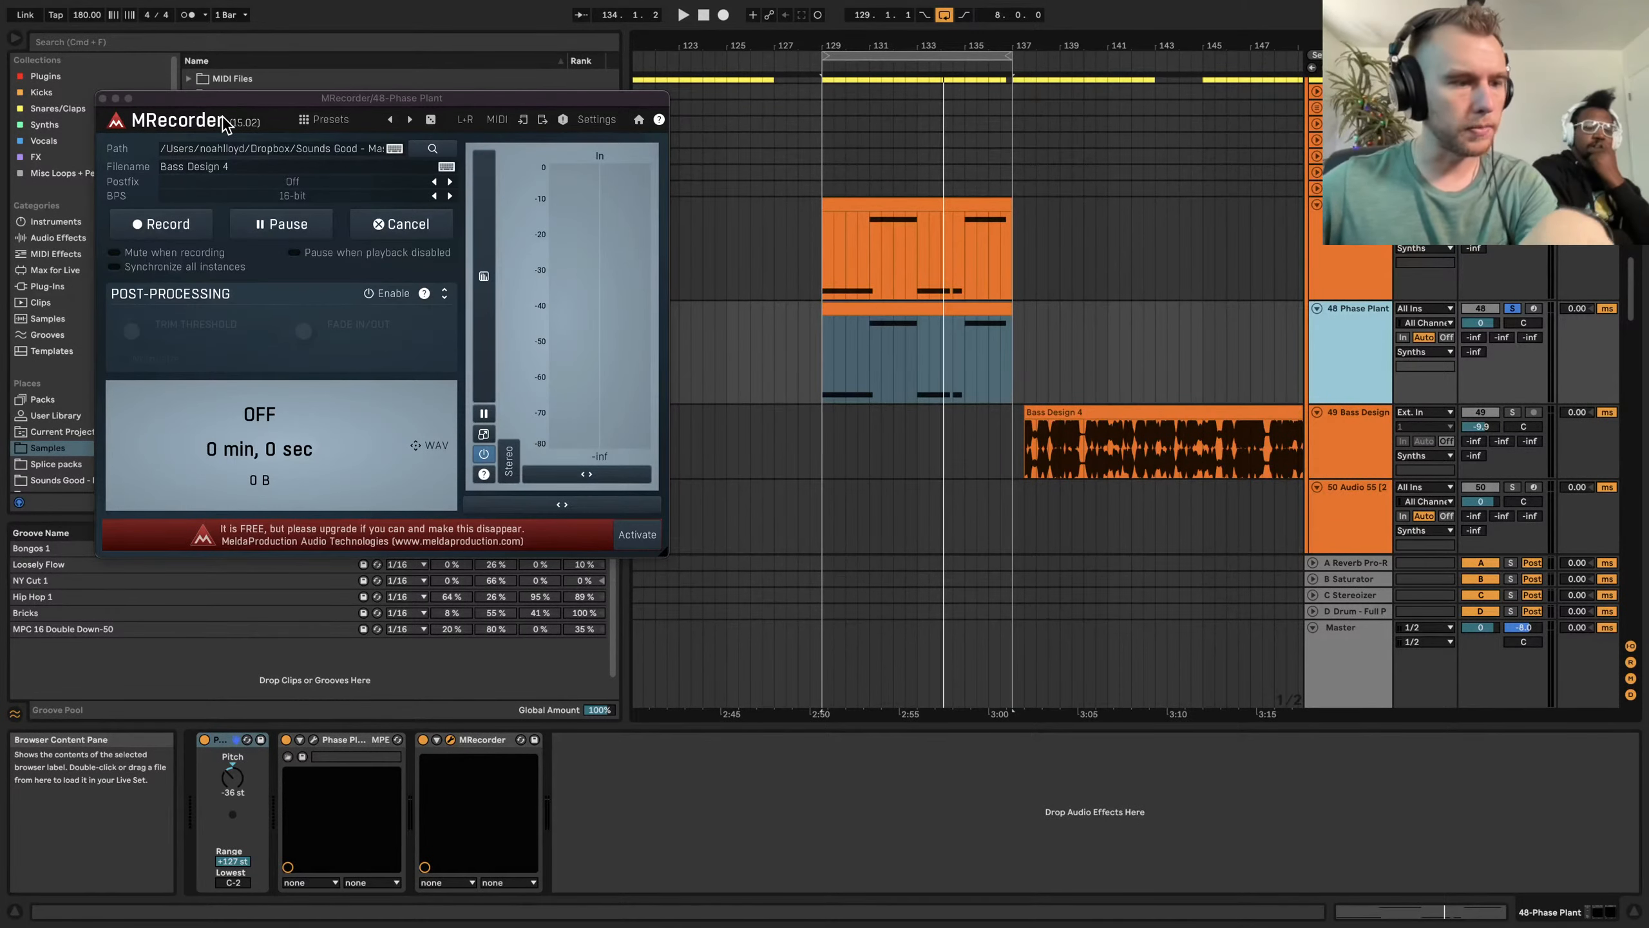
drag(231, 98, 541, 119)
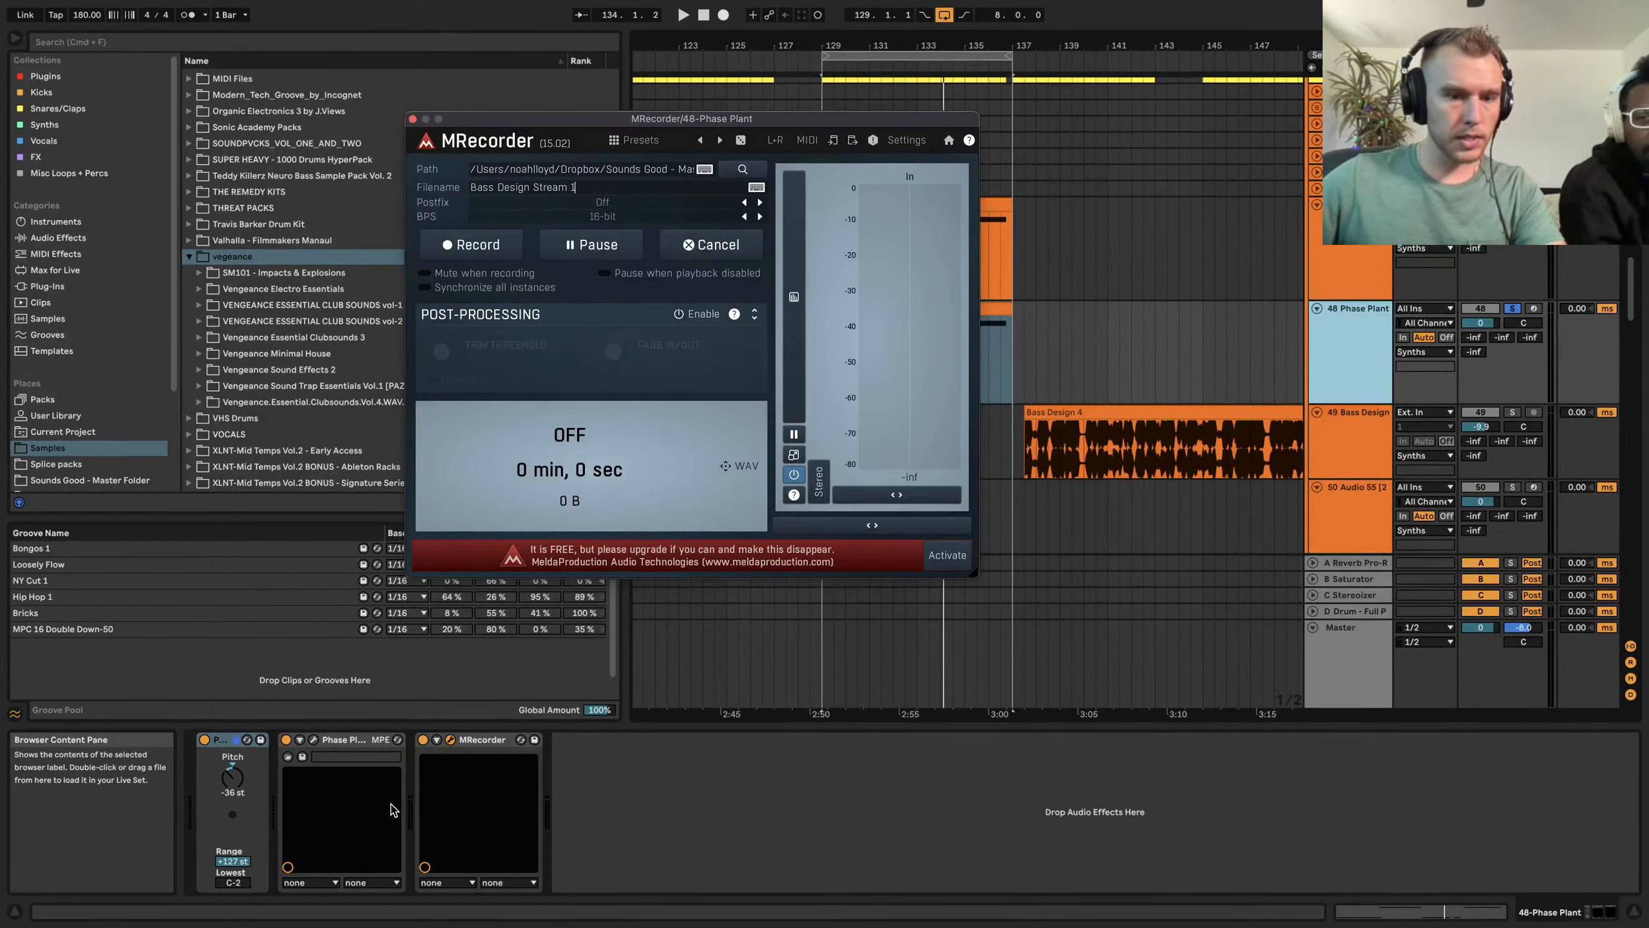
click(484, 746)
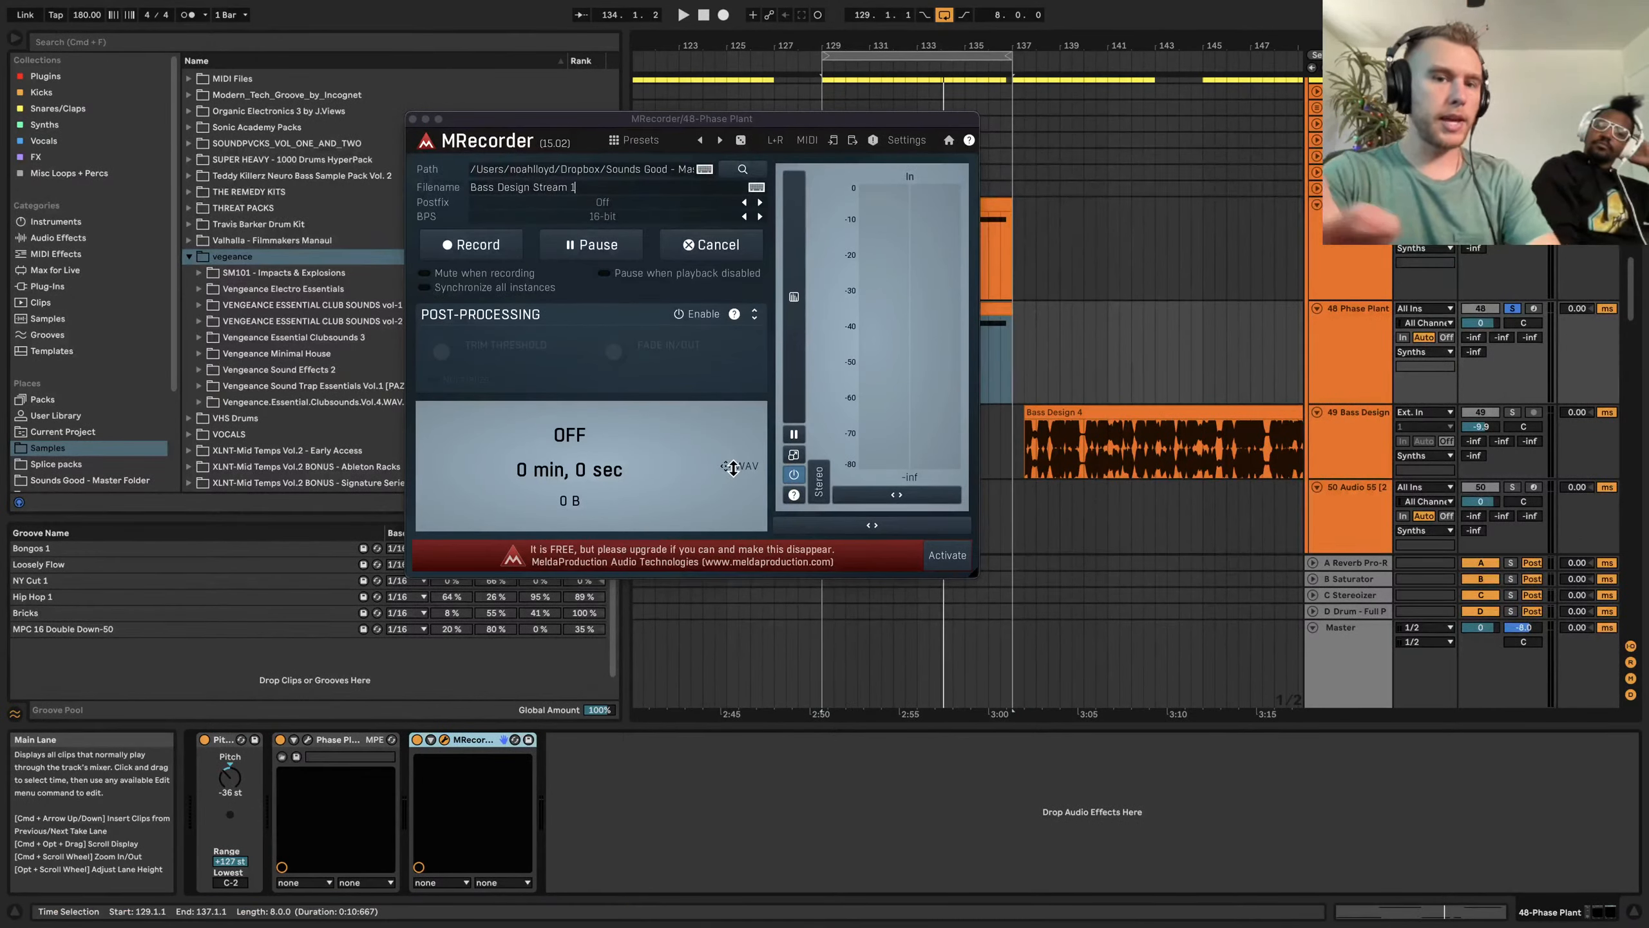
click(484, 244)
click(413, 120)
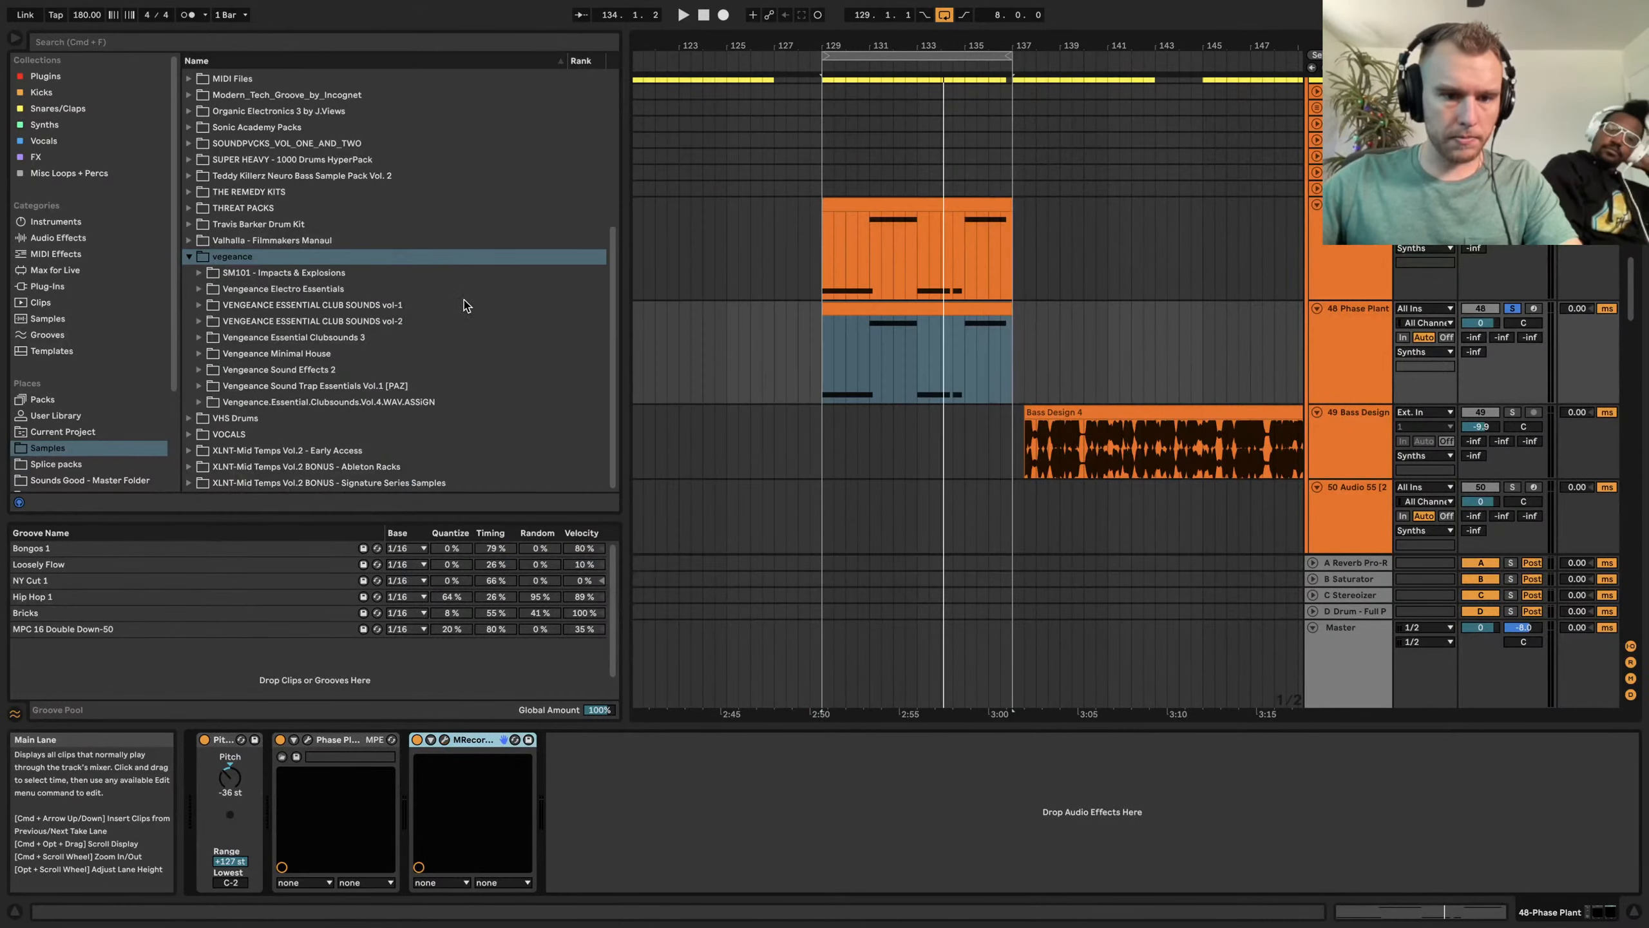
Start loop playback and load the Vowel wavetable from the Growls folder into Phase Plant's Wavetable generator
key(space)
click(310, 742)
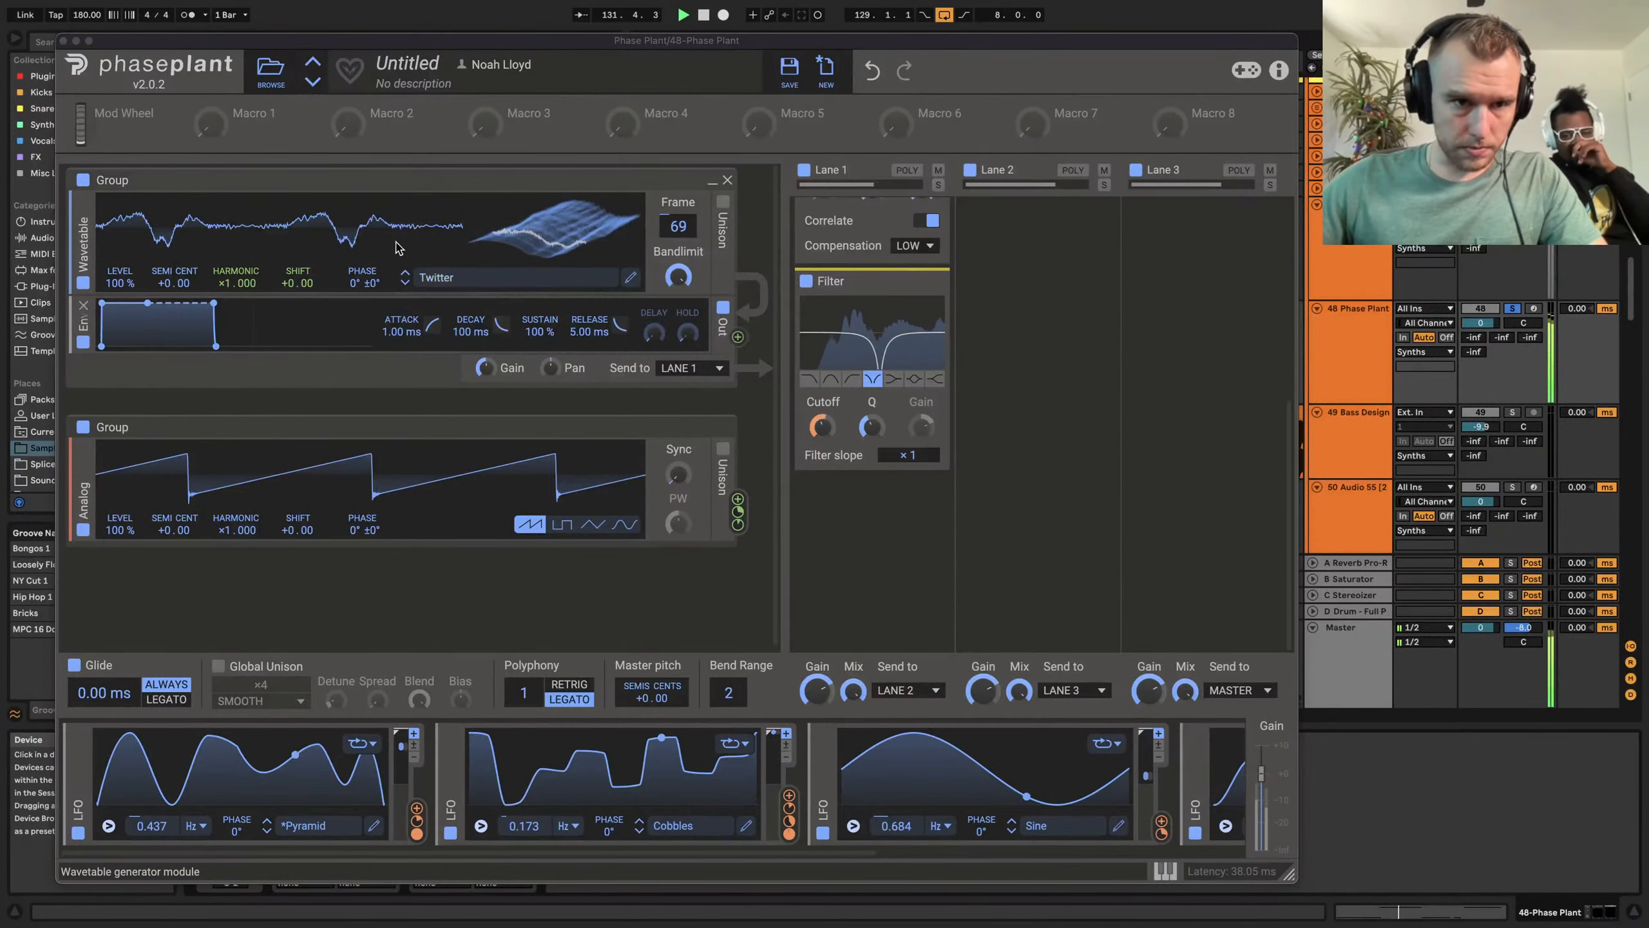
click(588, 277)
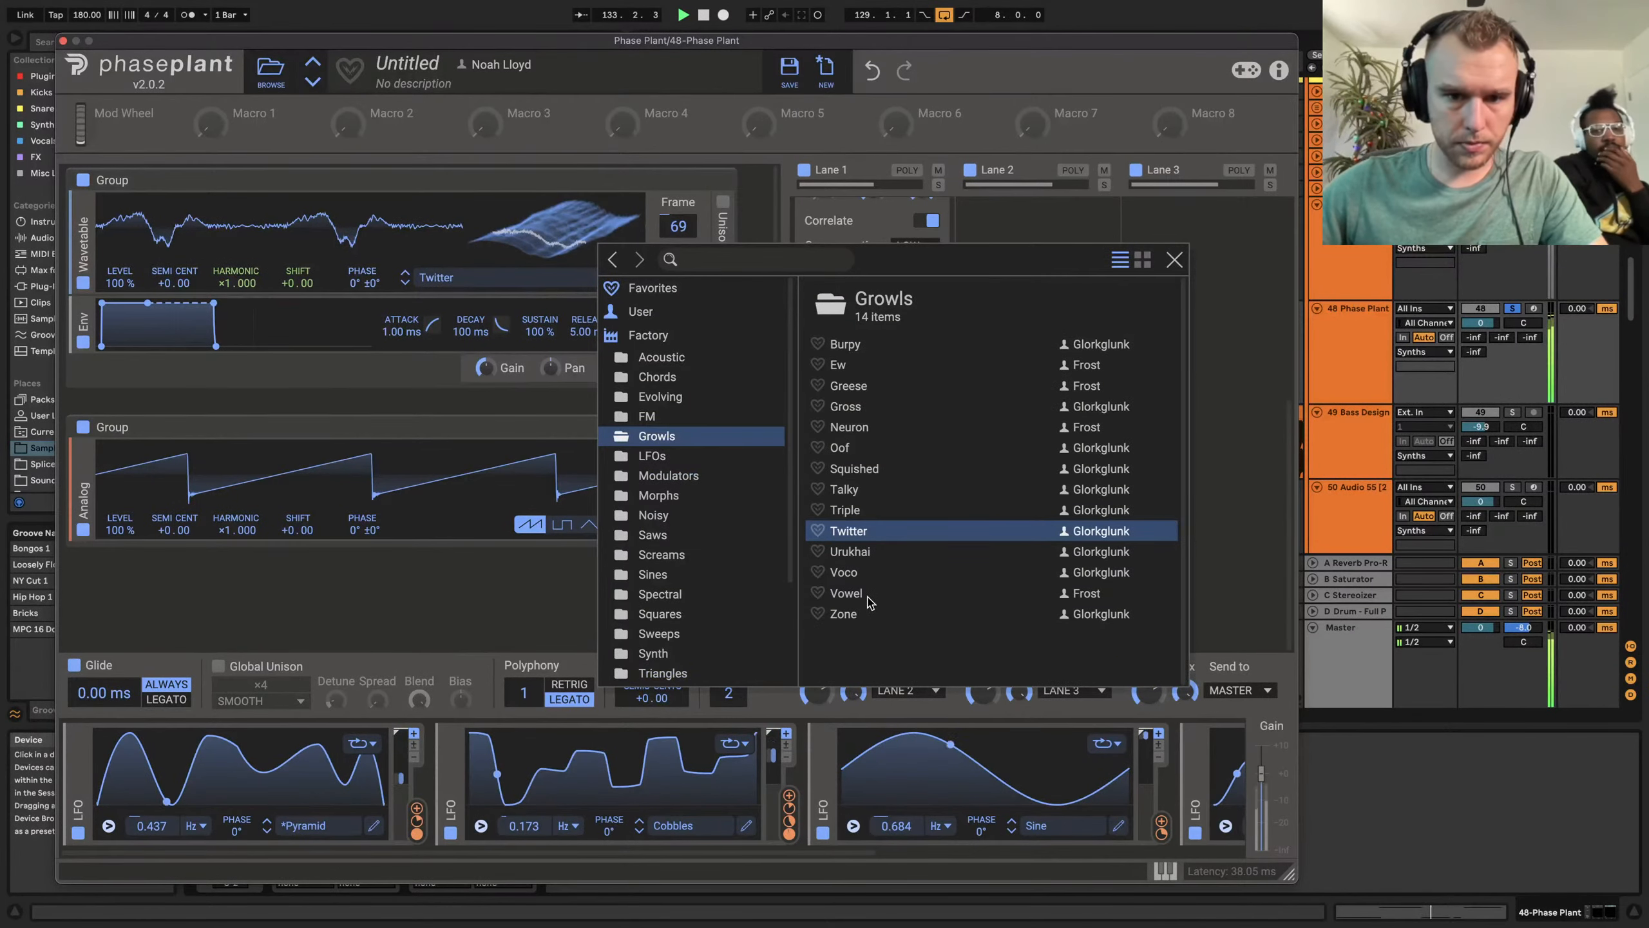
click(927, 595)
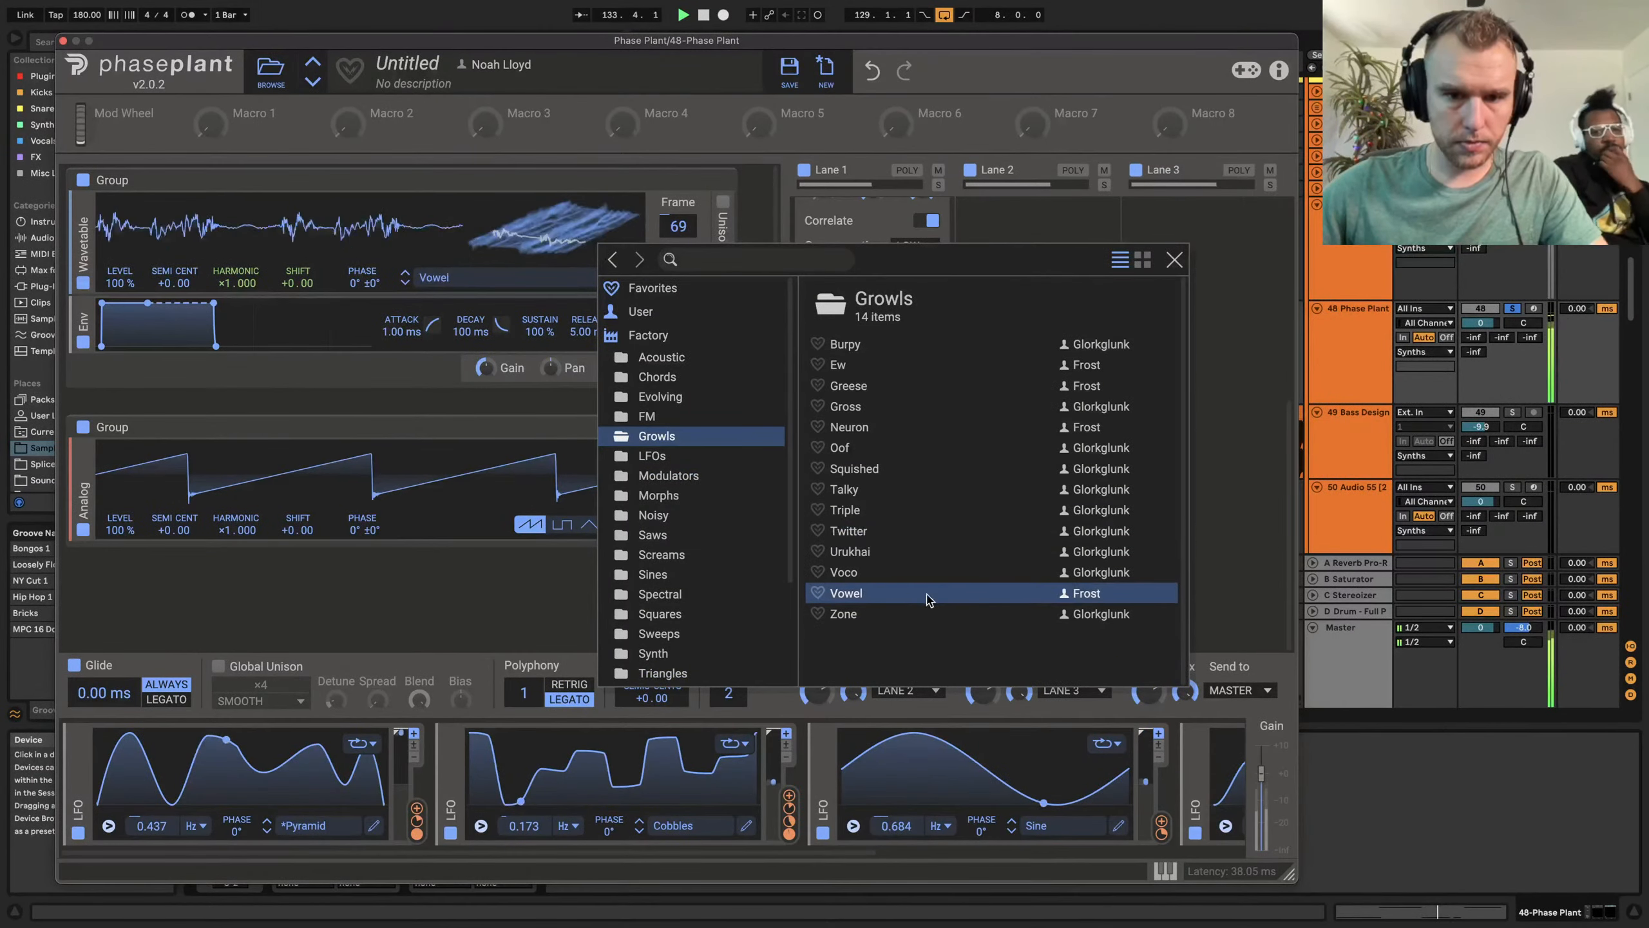
click(688, 230)
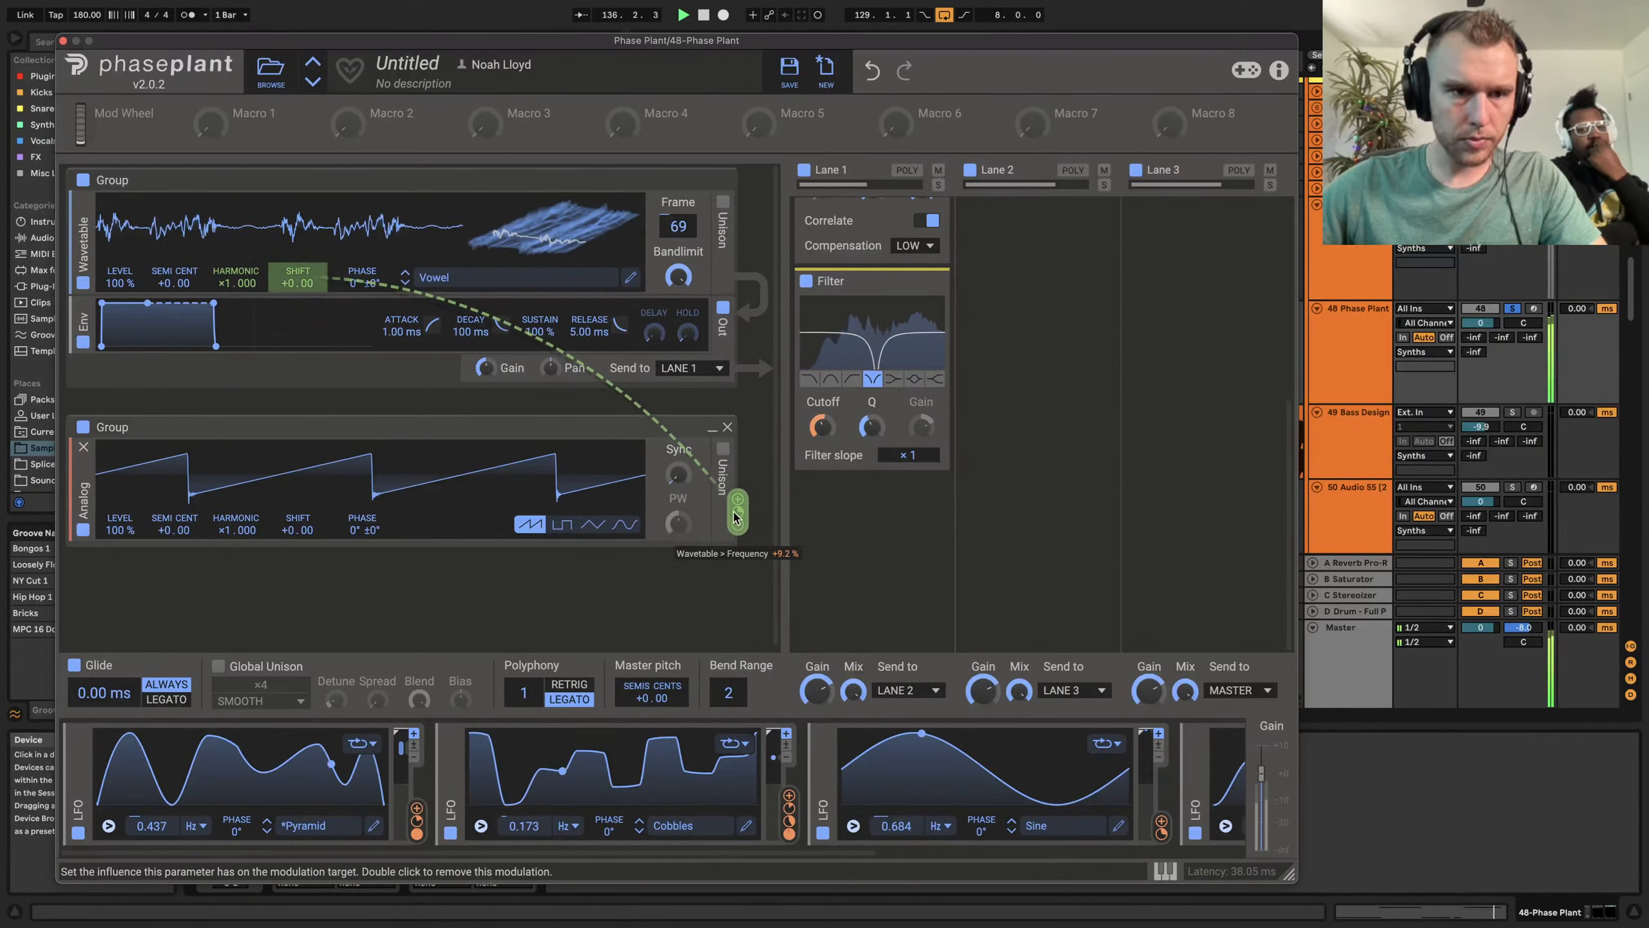
Switch the Analog oscillator to a sine wave and remove its modulation of the wavetable's harmonic and shift
drag(221, 280, 221, 280)
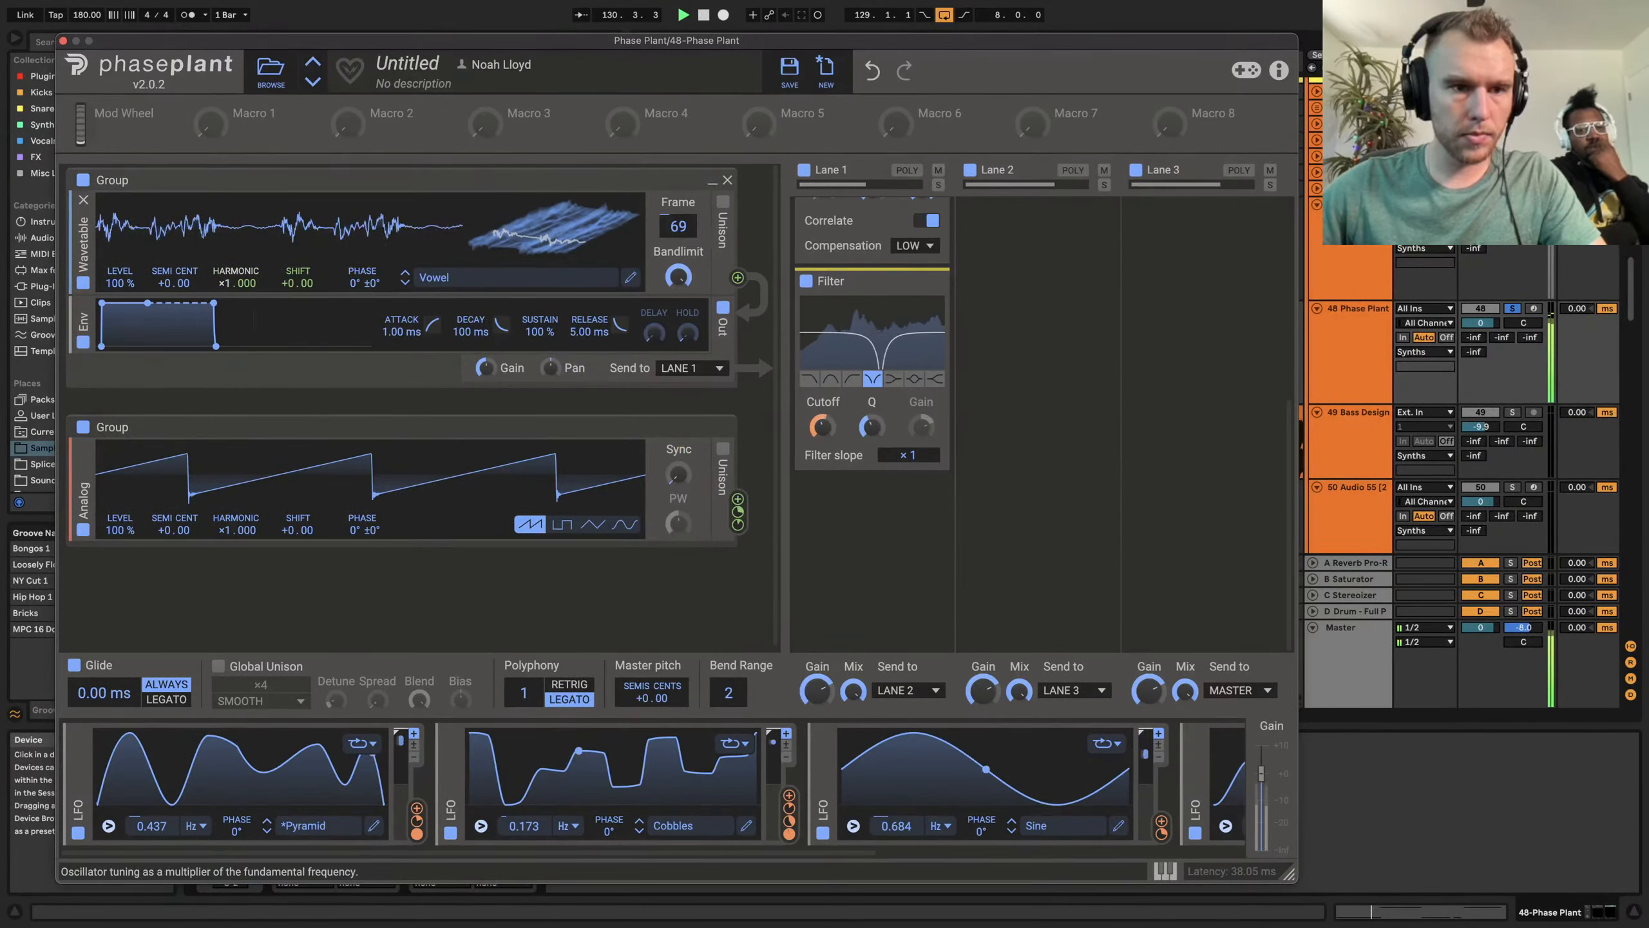
click(625, 524)
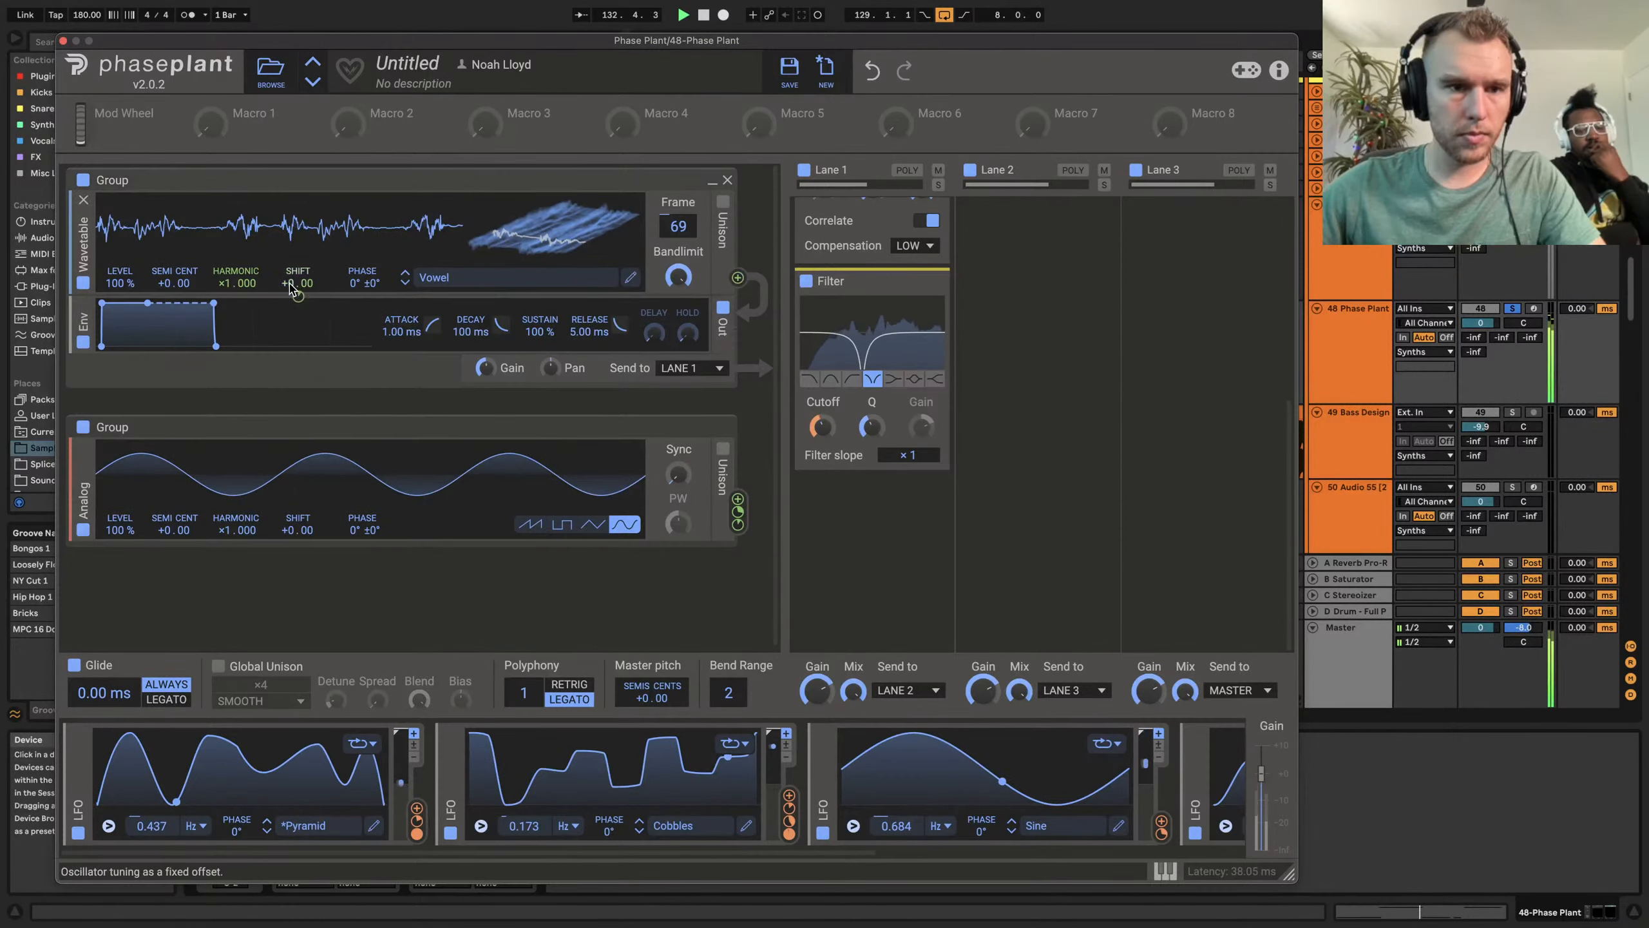
drag(298, 295, 298, 266)
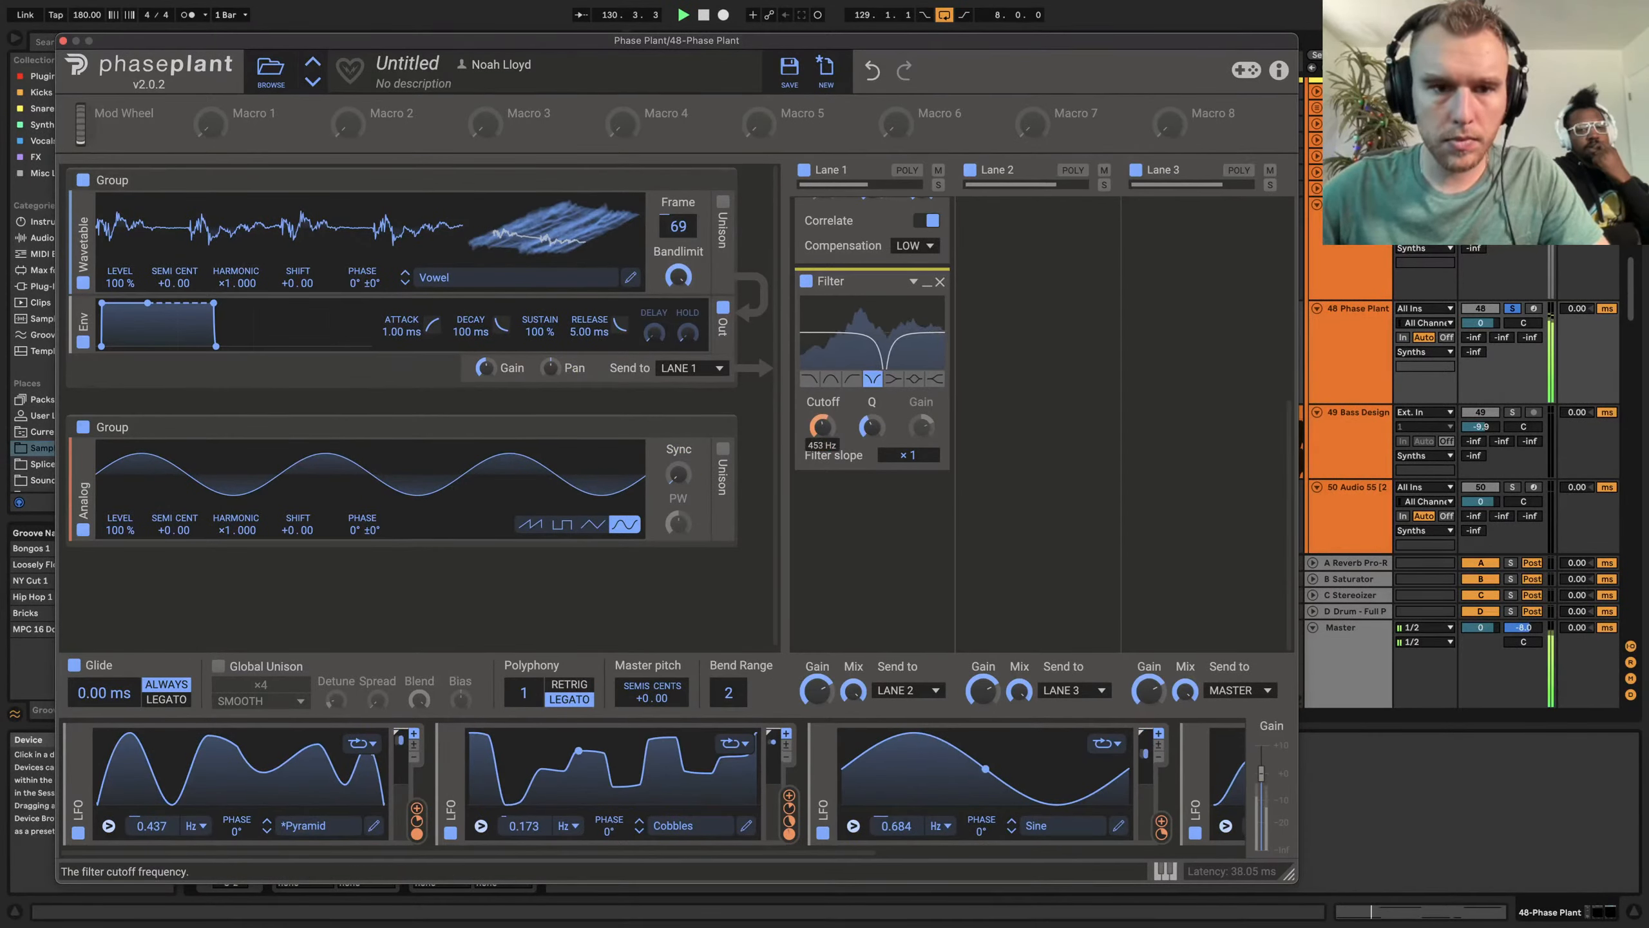
Set the wavetable frame to 117 and move the Analog generator into the Wavetable generator's group above the envelope
drag(679, 227, 679, 195)
drag(564, 431, 555, 318)
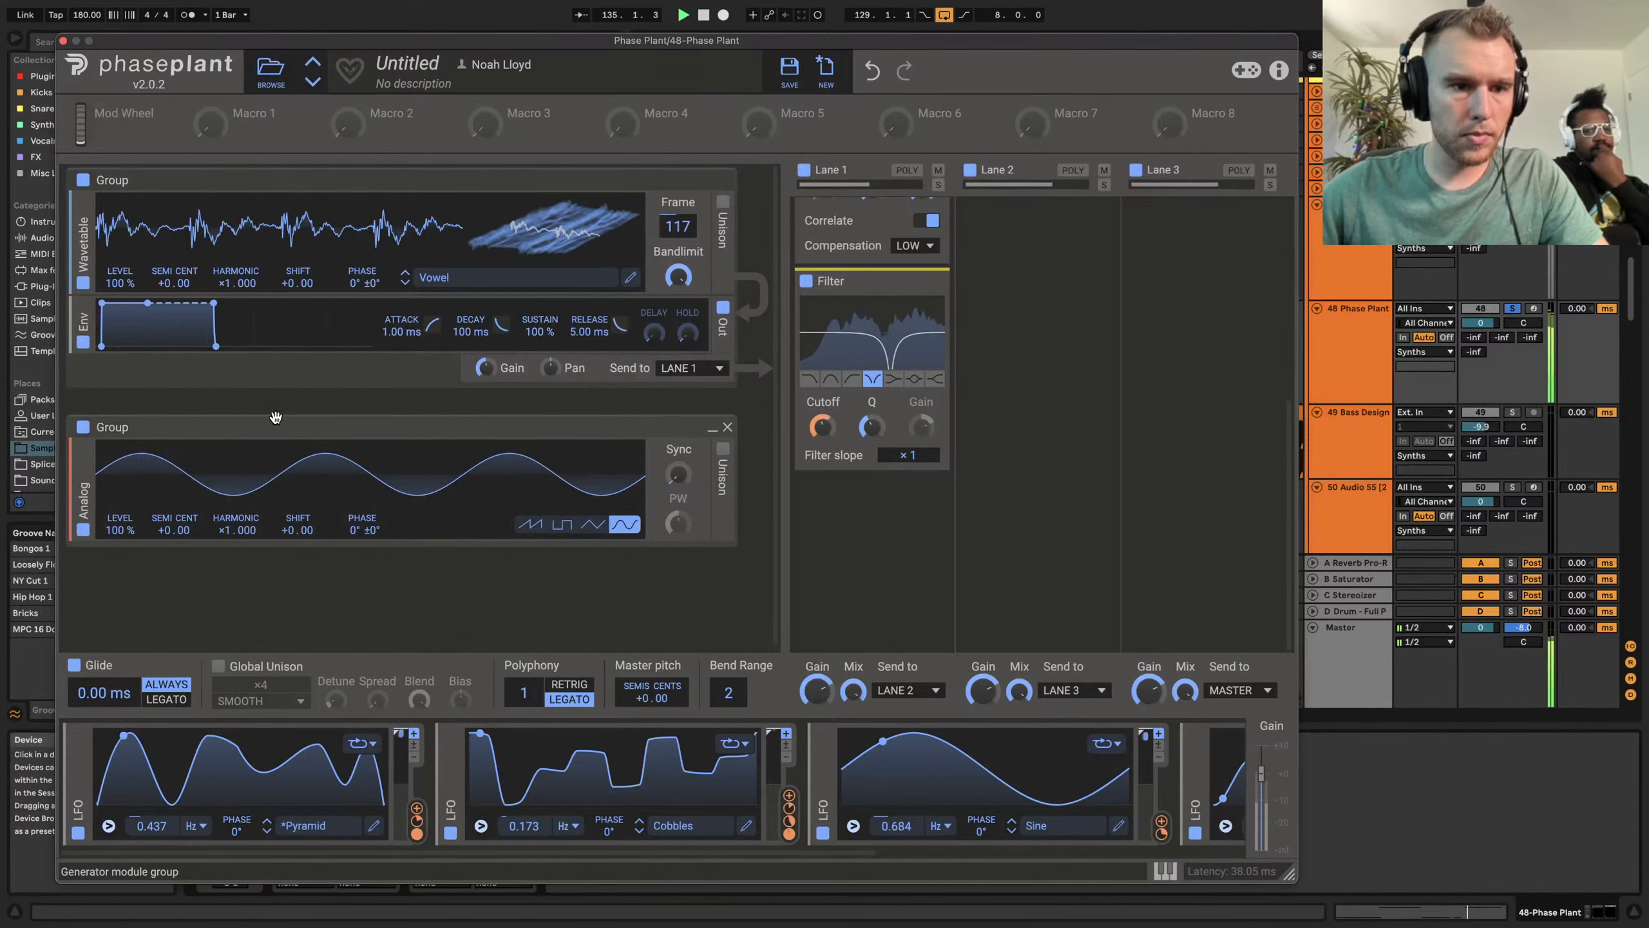
drag(82, 491, 108, 308)
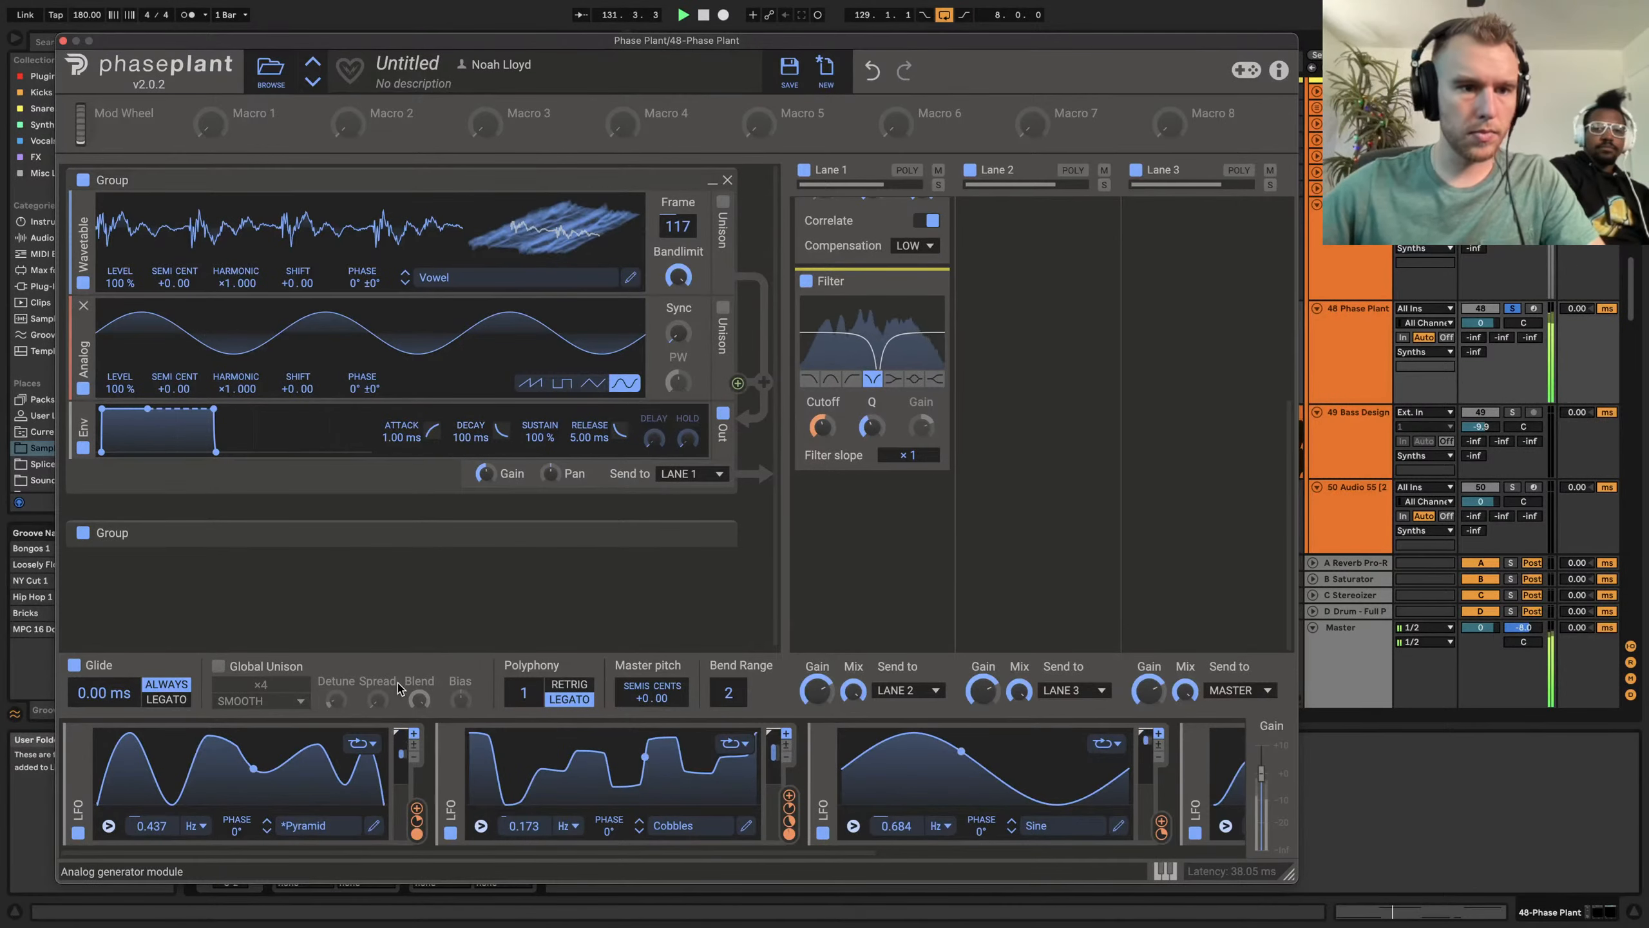
Add a Slice EQ after the Filter in Lane 1 and shape a low-shelf boost at about 153 Hz
click(860, 517)
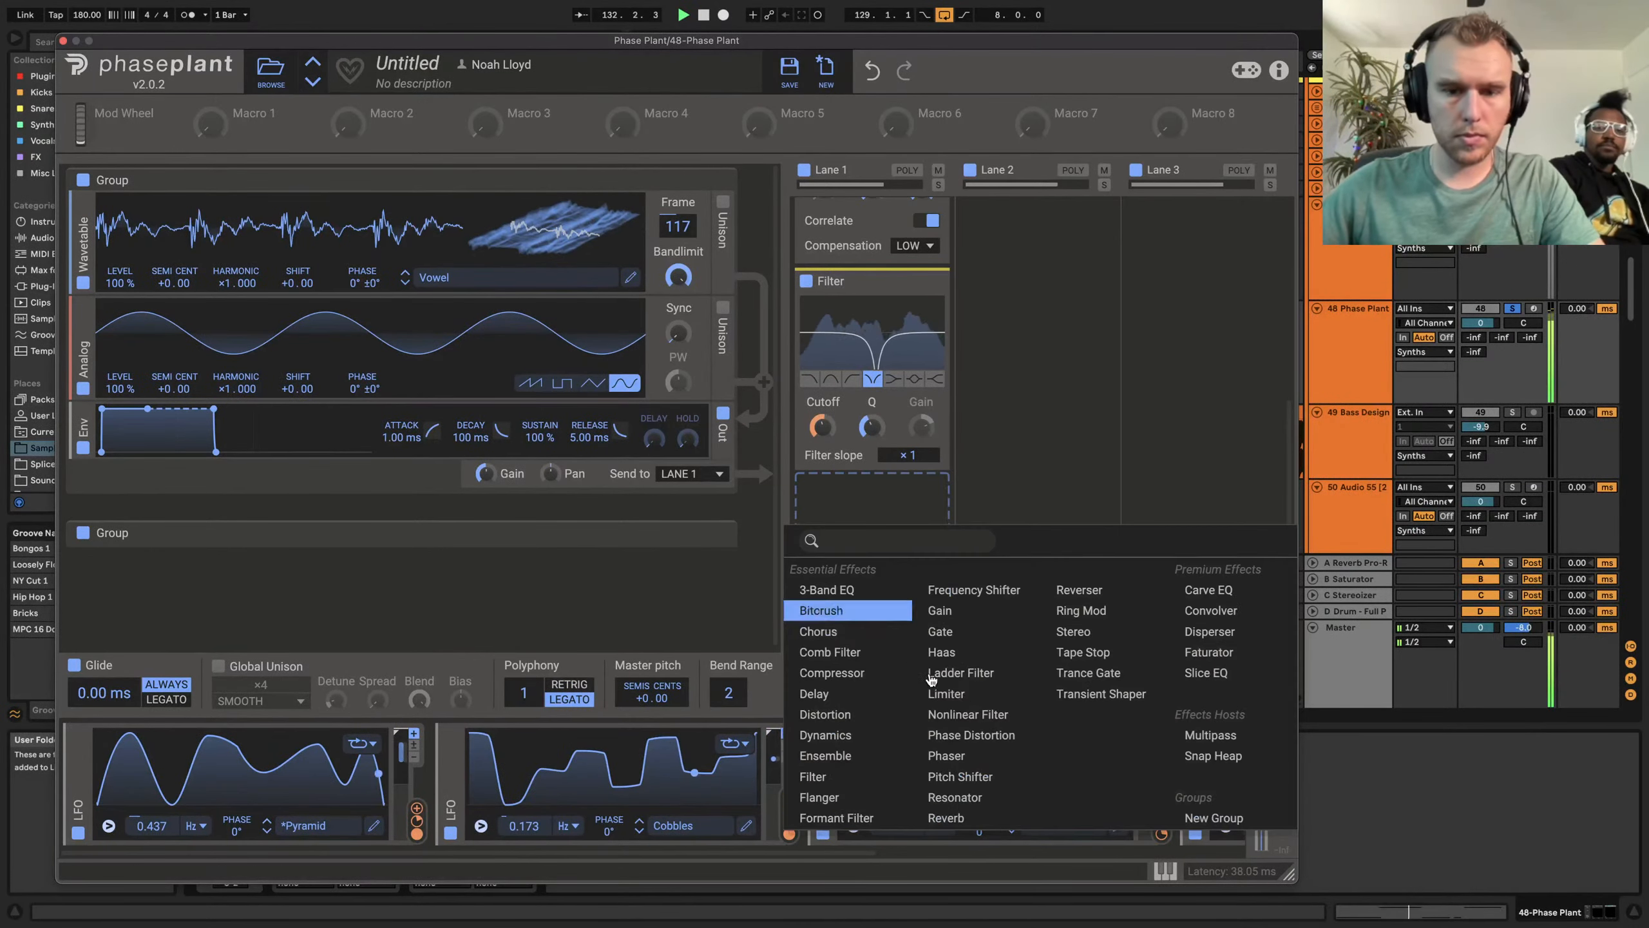
click(1207, 673)
click(871, 626)
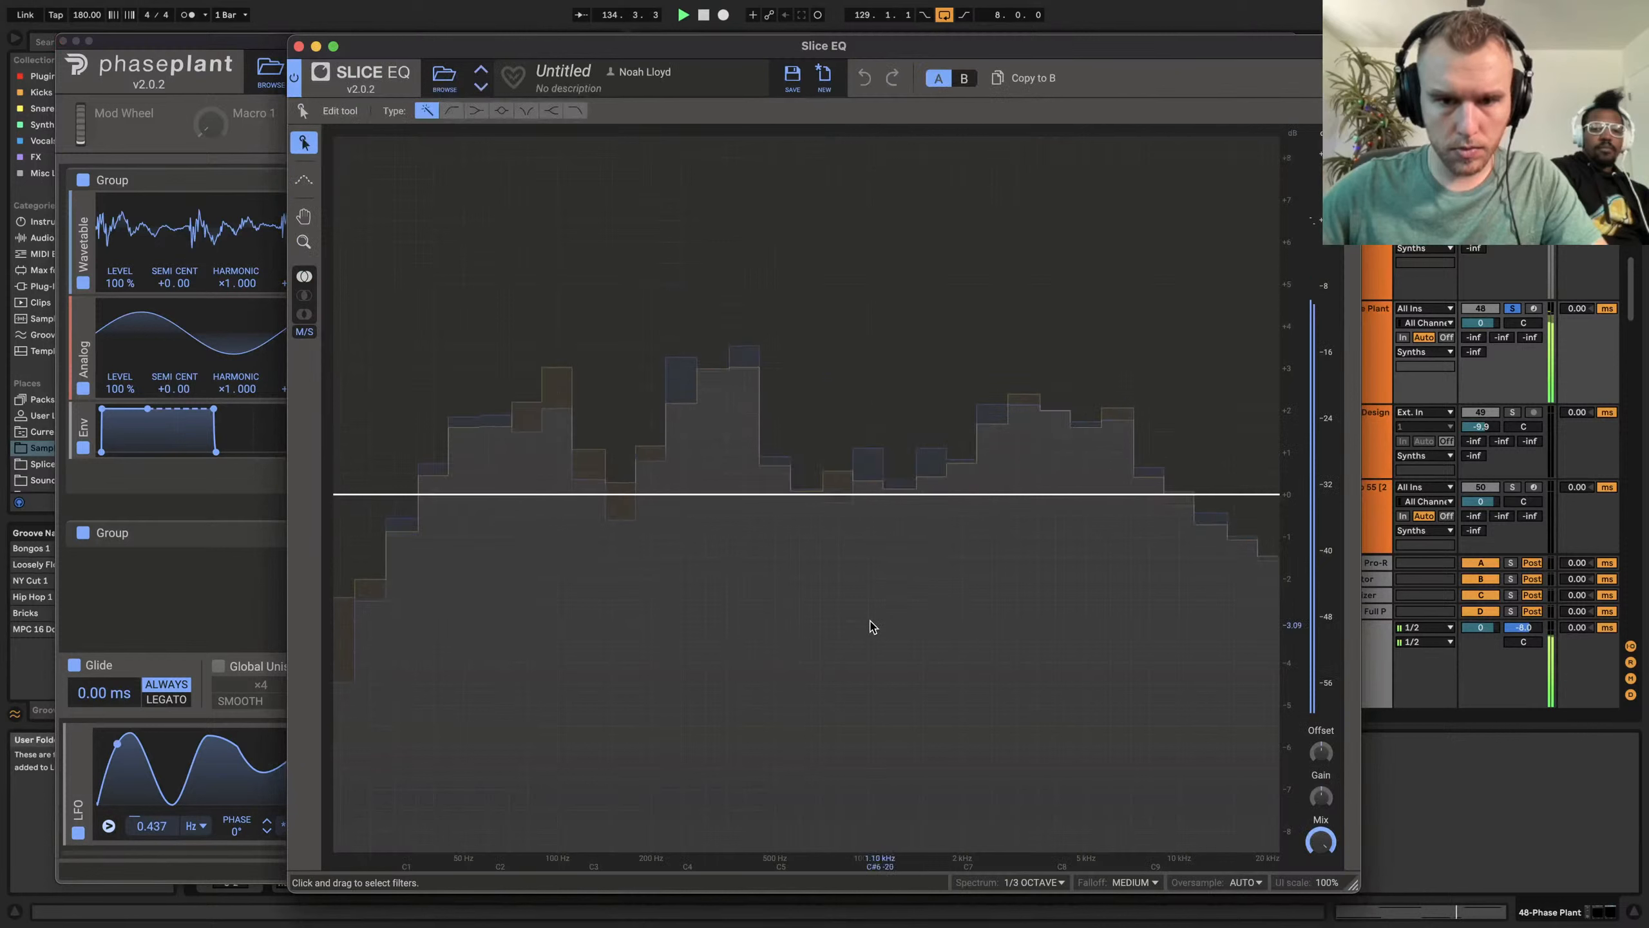
drag(430, 492, 607, 454)
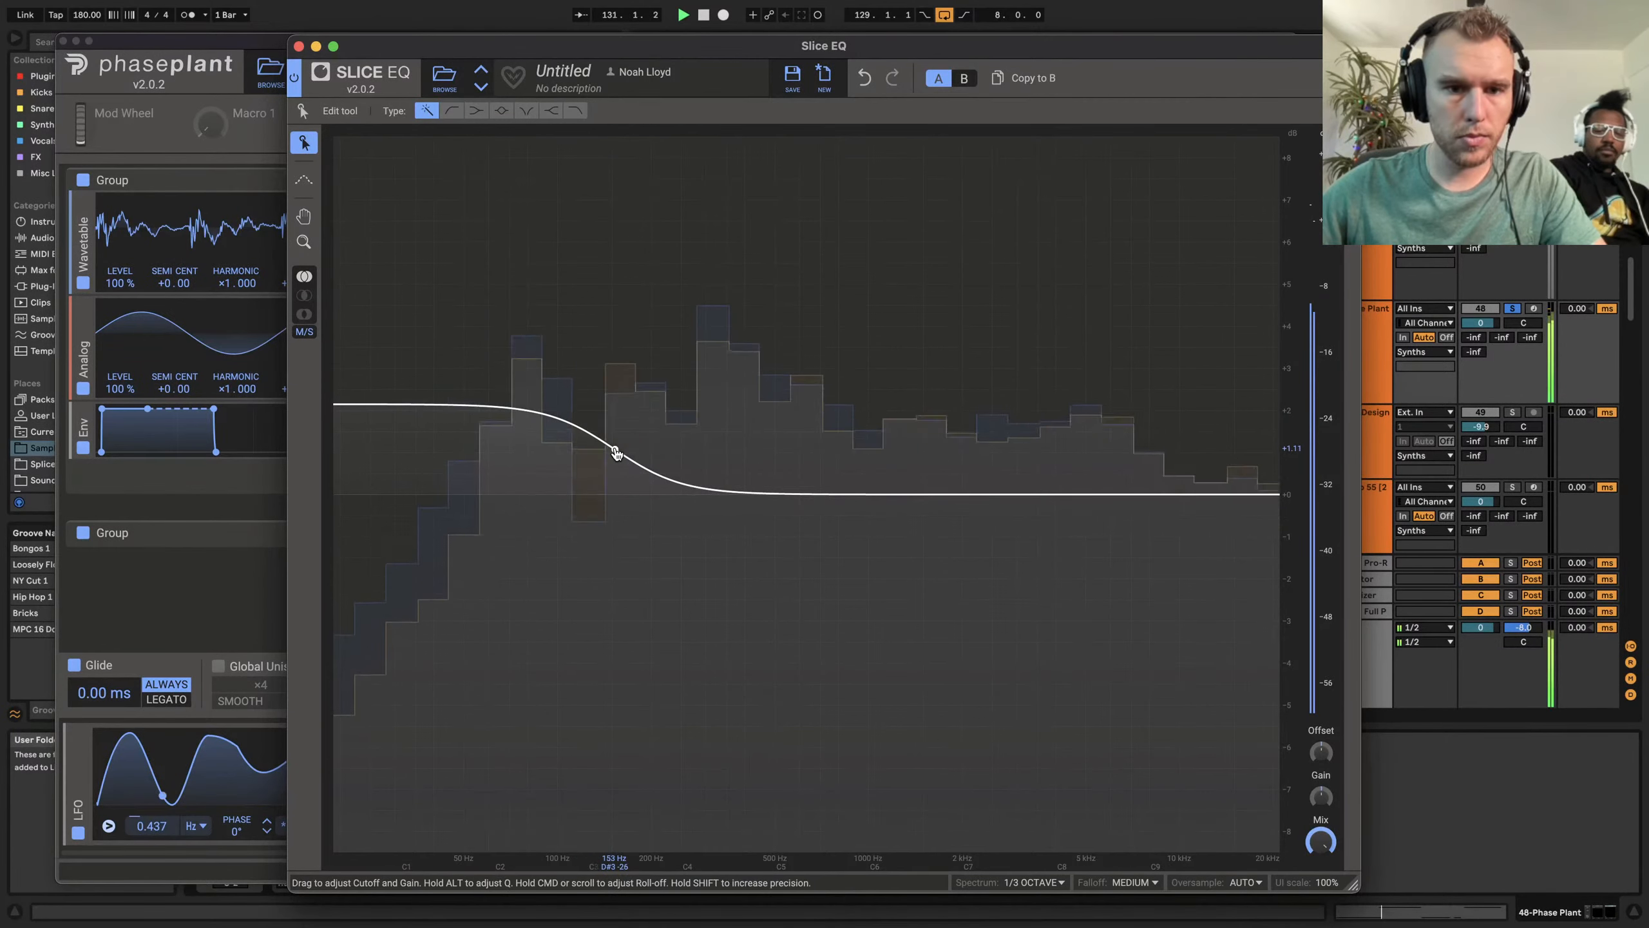
key(super+w)
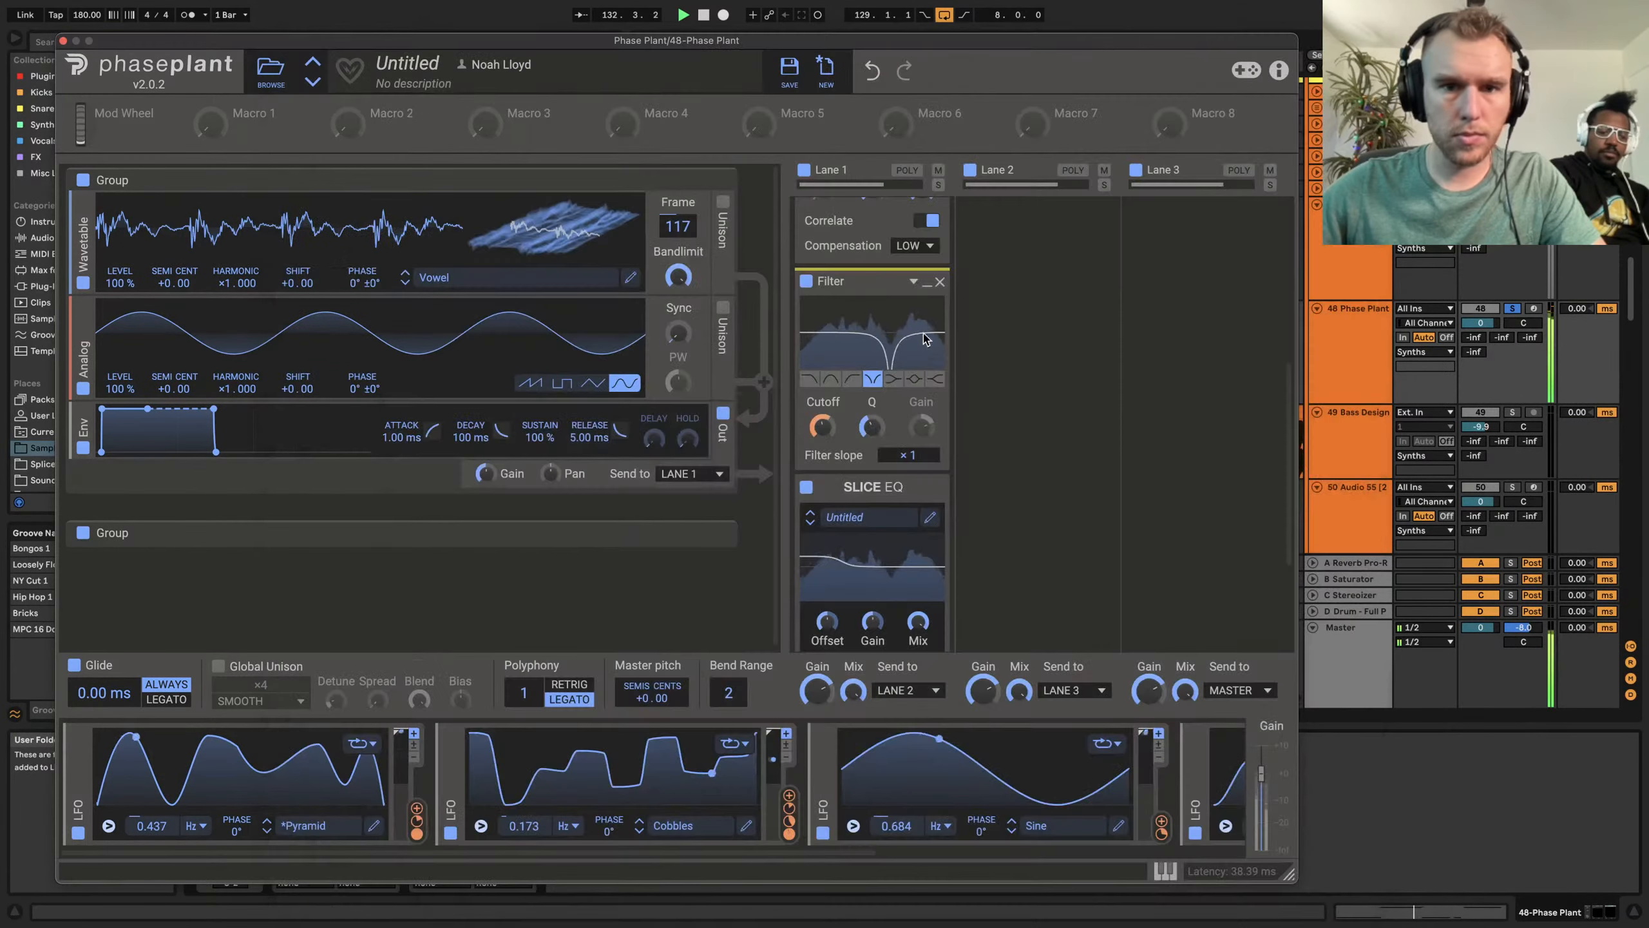
Set the wavetable frame to 41 and switch the wavetable to Zone
scroll(925, 338, up, 5)
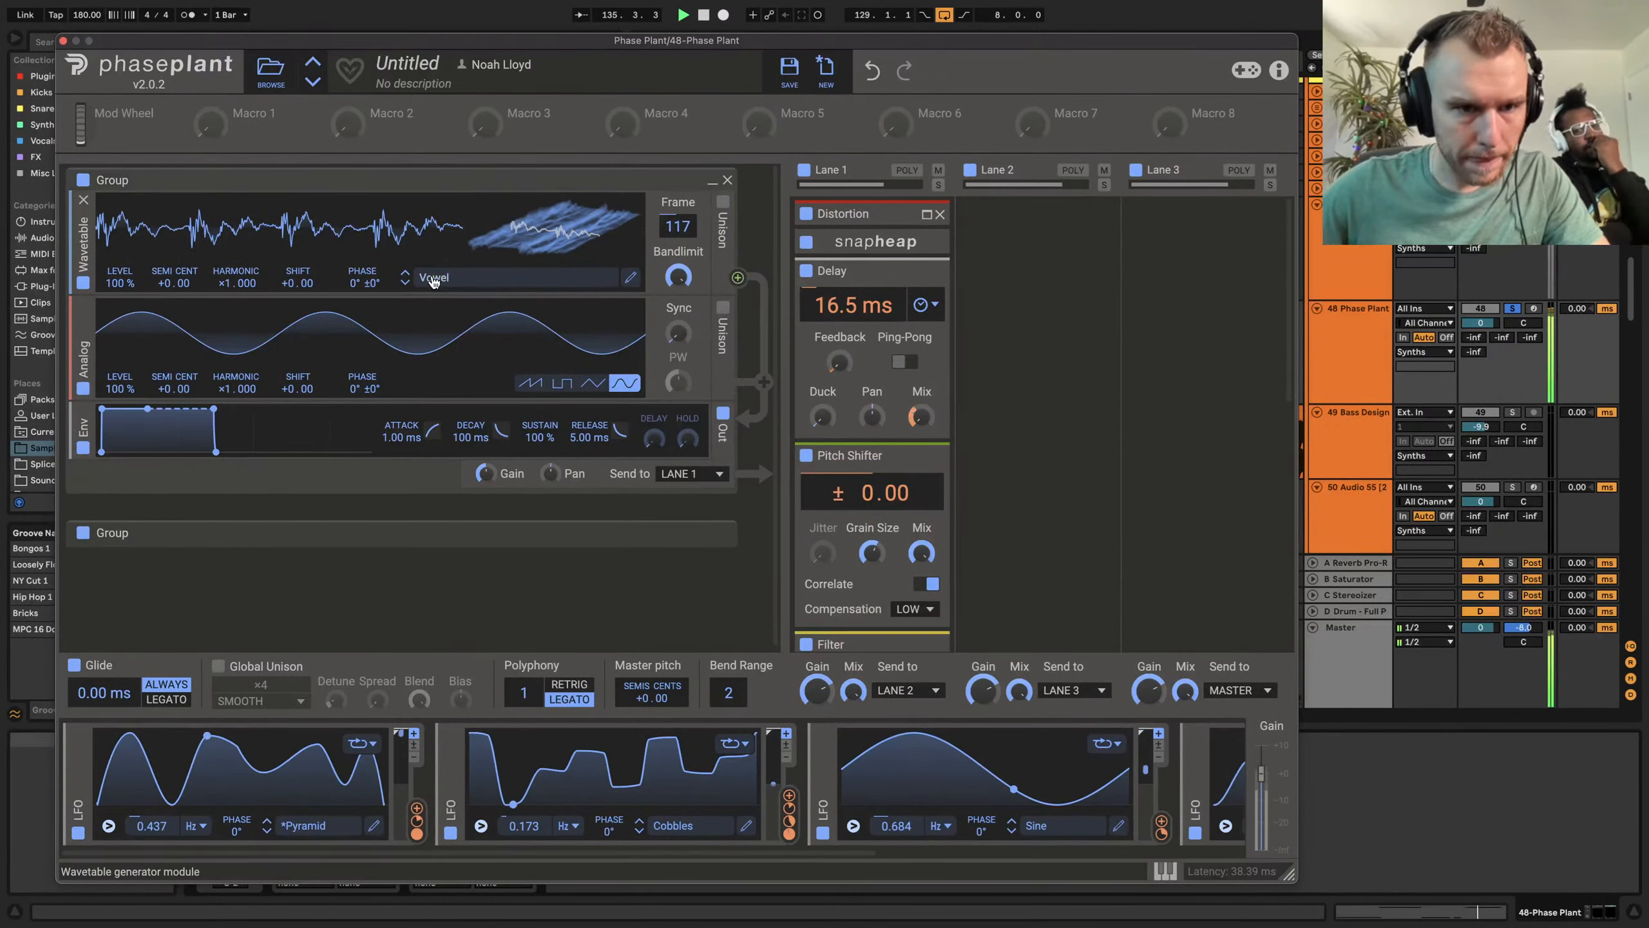
drag(677, 226, 677, 261)
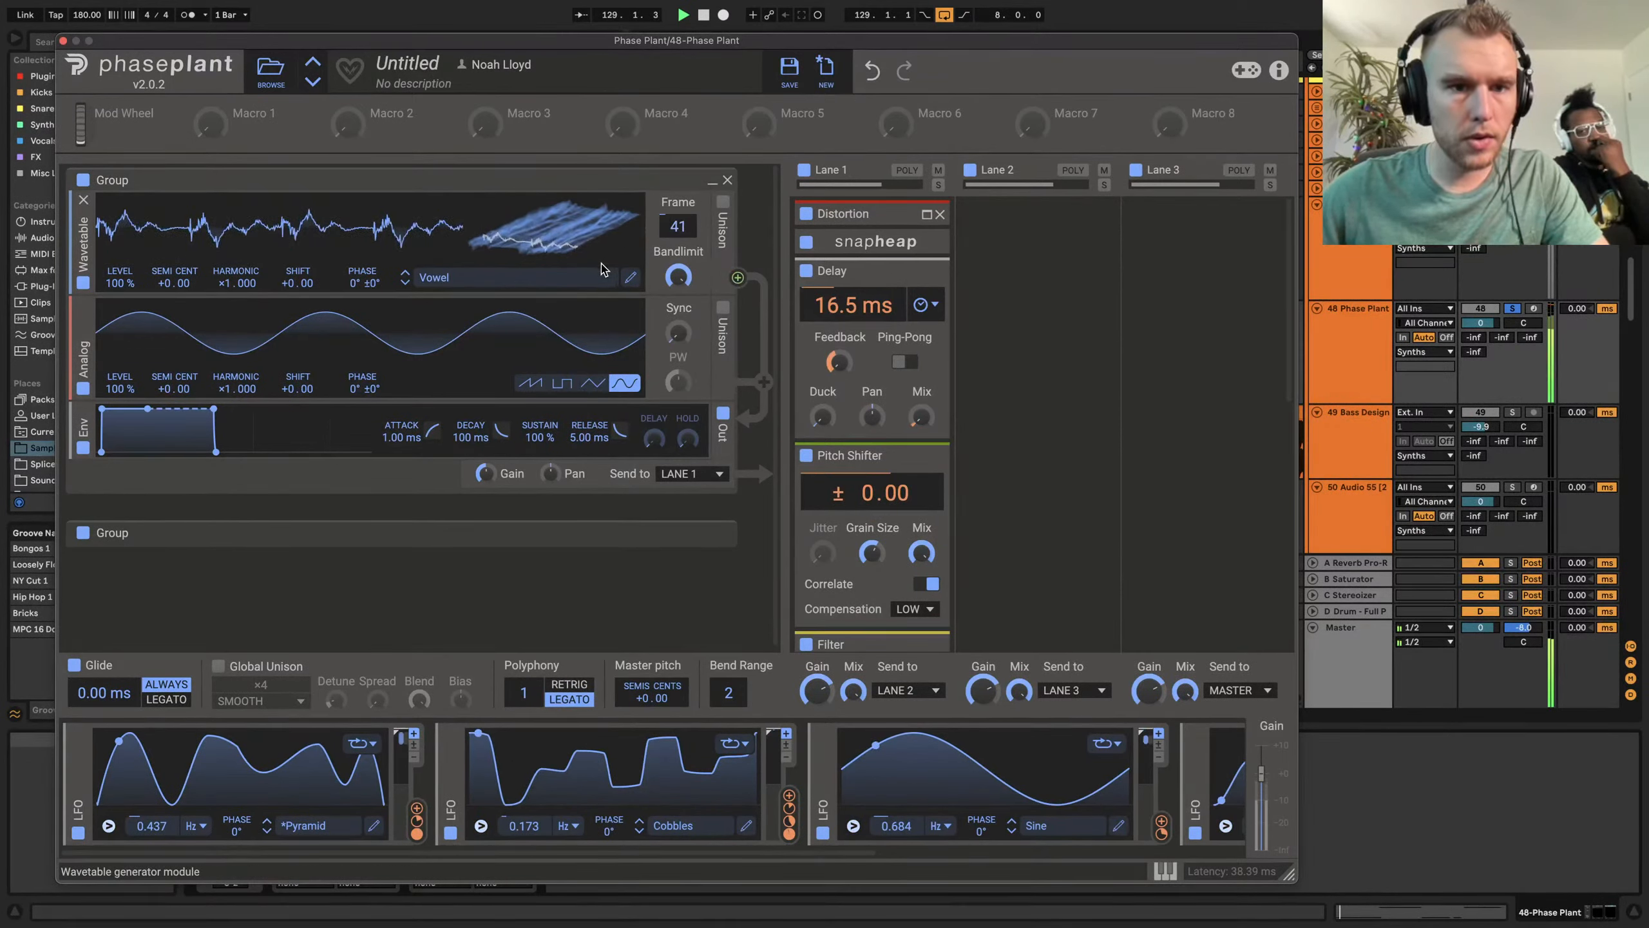
click(406, 283)
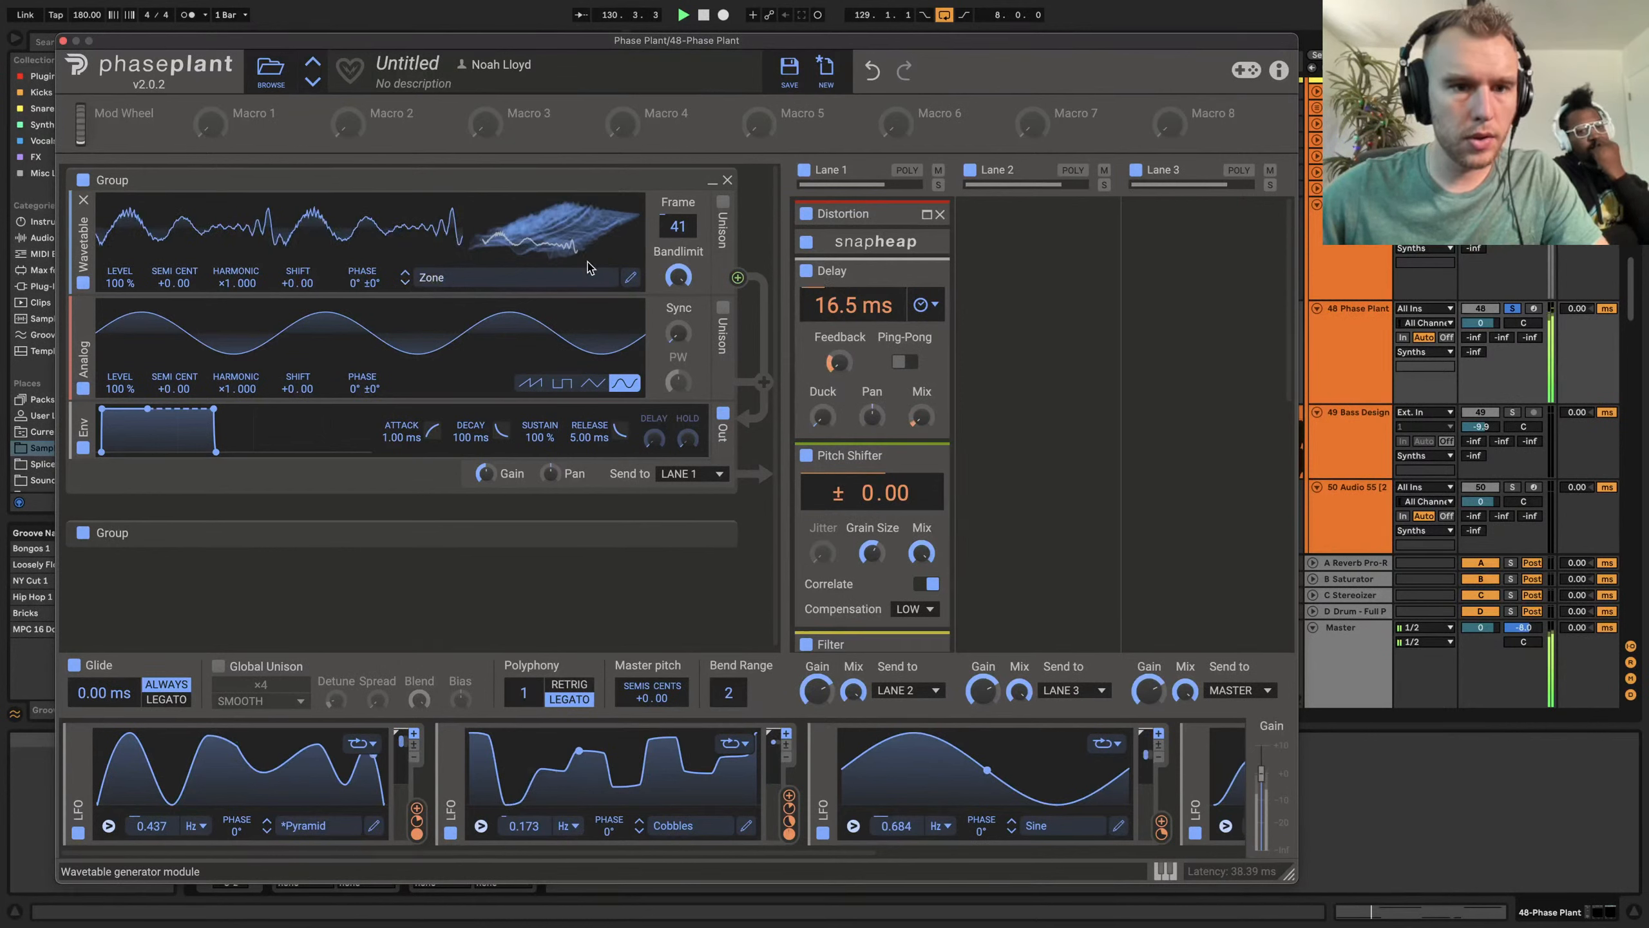
Disable the Pitch Shifter effect in Lane 1
scroll(919, 610, down, 8)
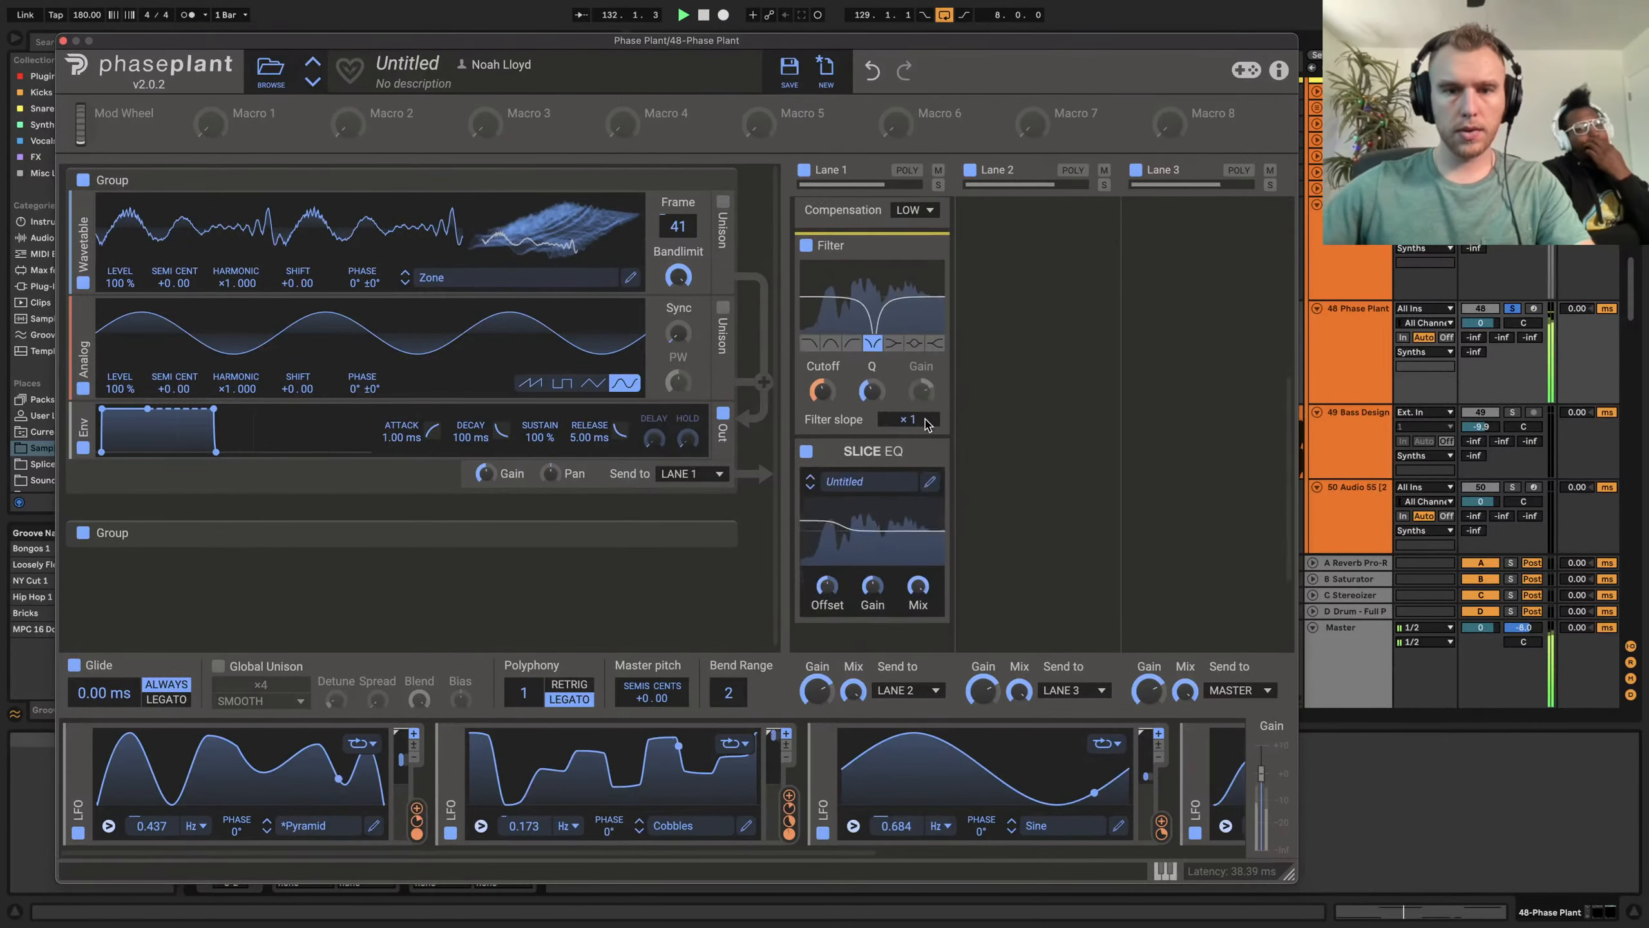
scroll(806, 298, up, 6)
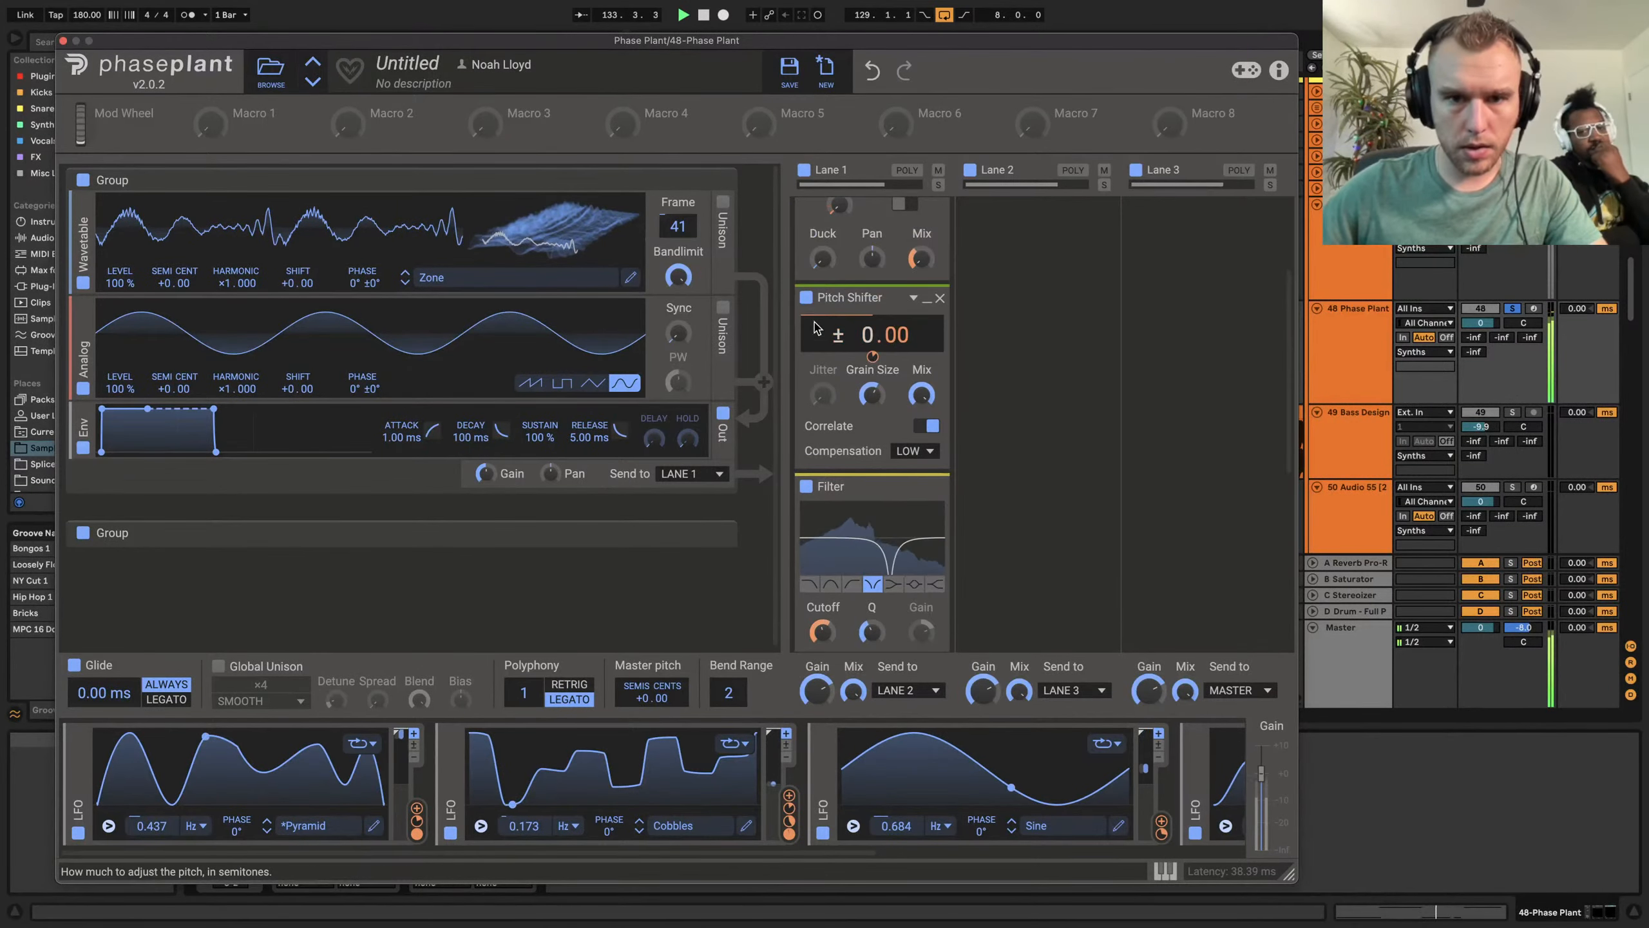
click(806, 303)
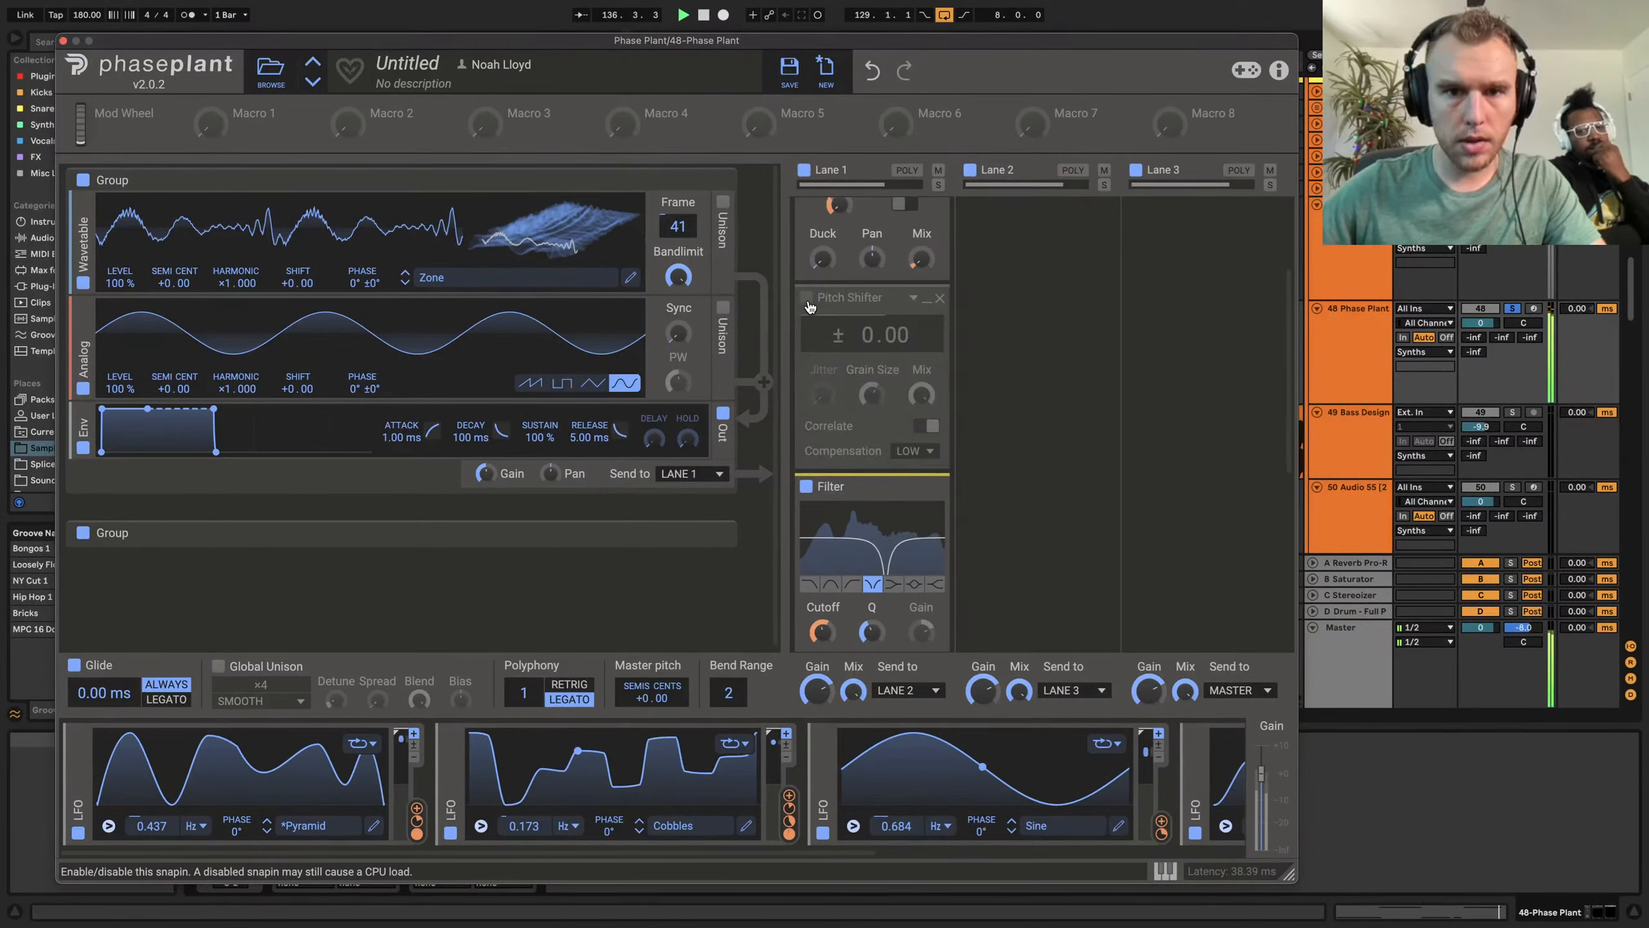
Add a stereo Comb Filter at 114 Hz after the Slice EQ in Lane 1, with its frequency modulated by the Pyramid LFO
scroll(844, 286, up, 3)
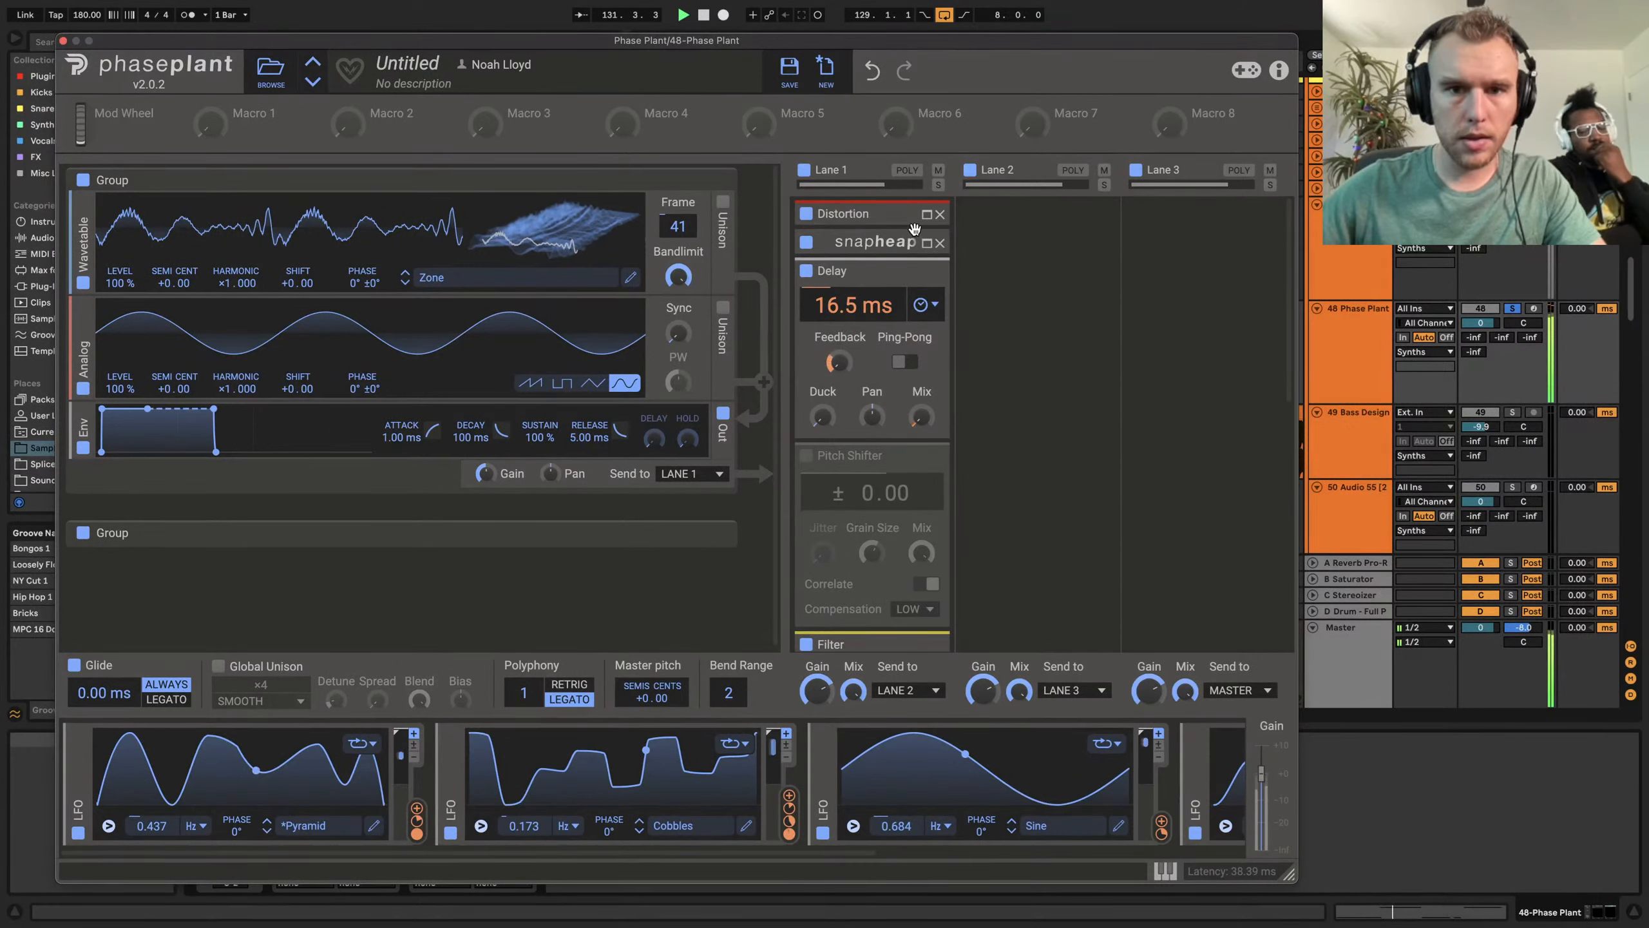
scroll(895, 609, down, 5)
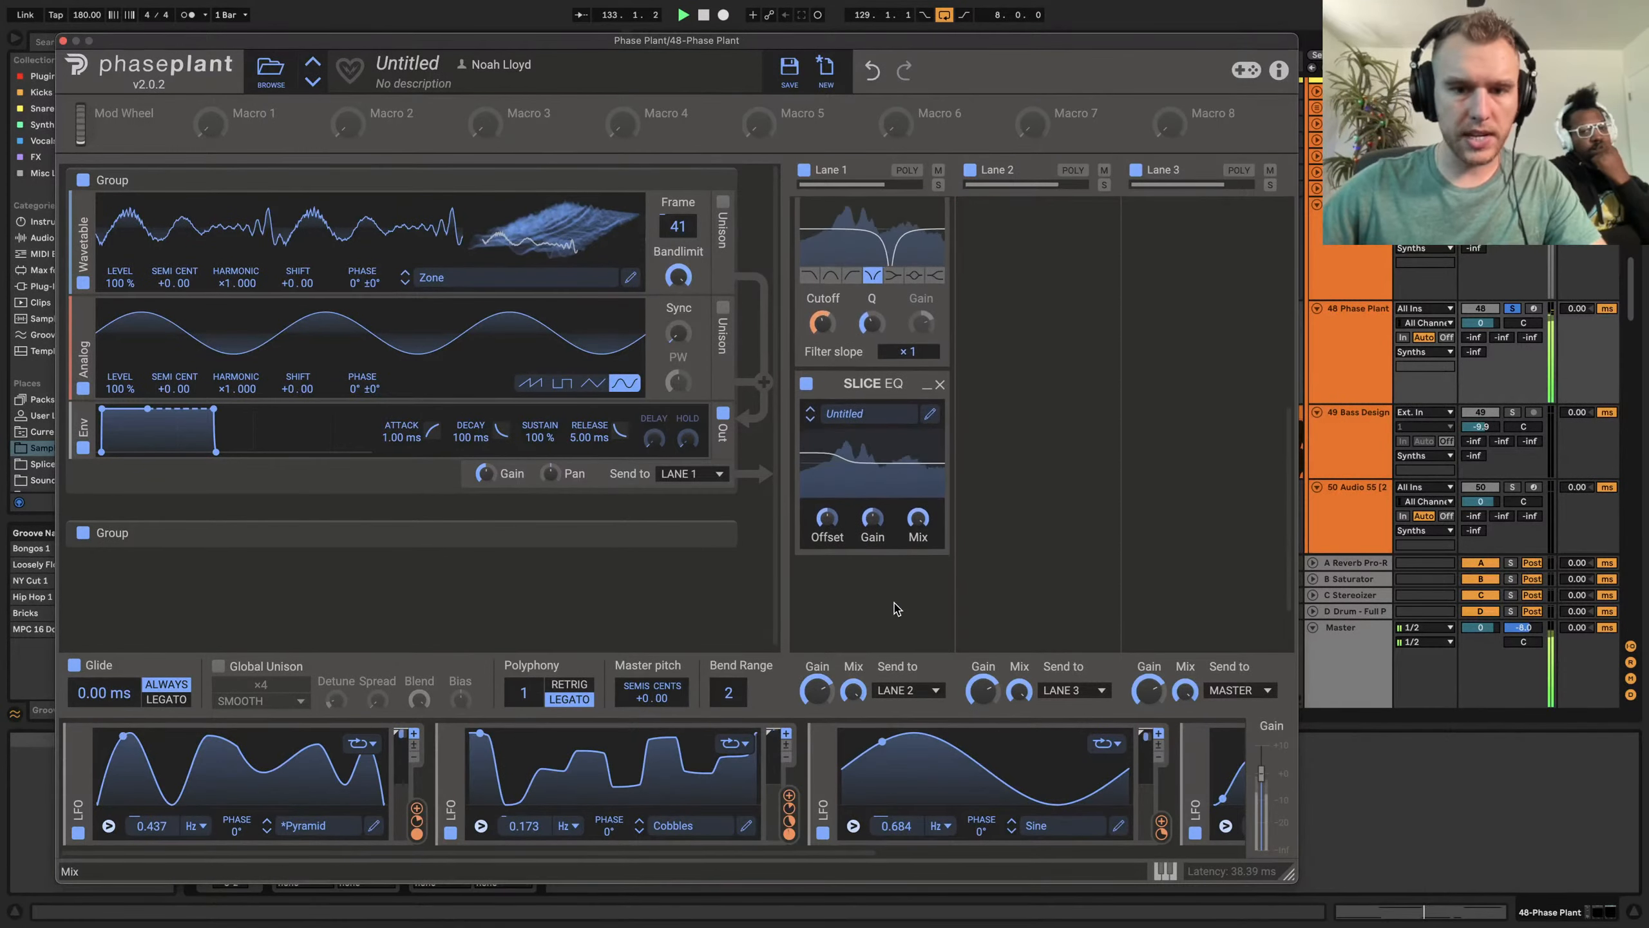
click(851, 591)
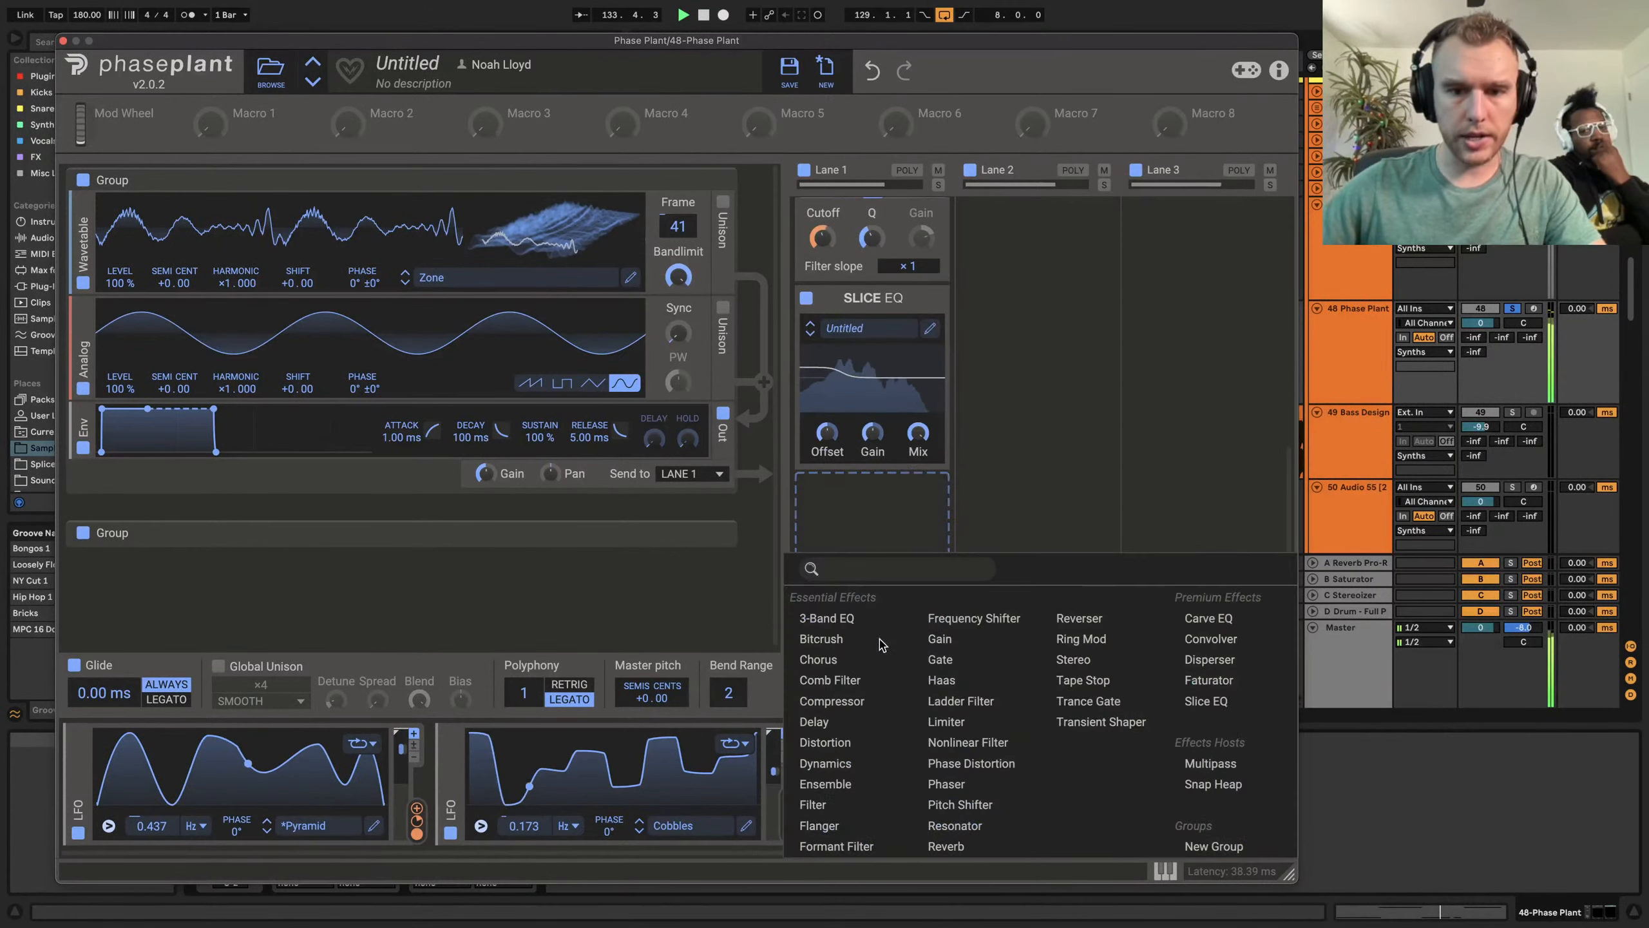
click(844, 681)
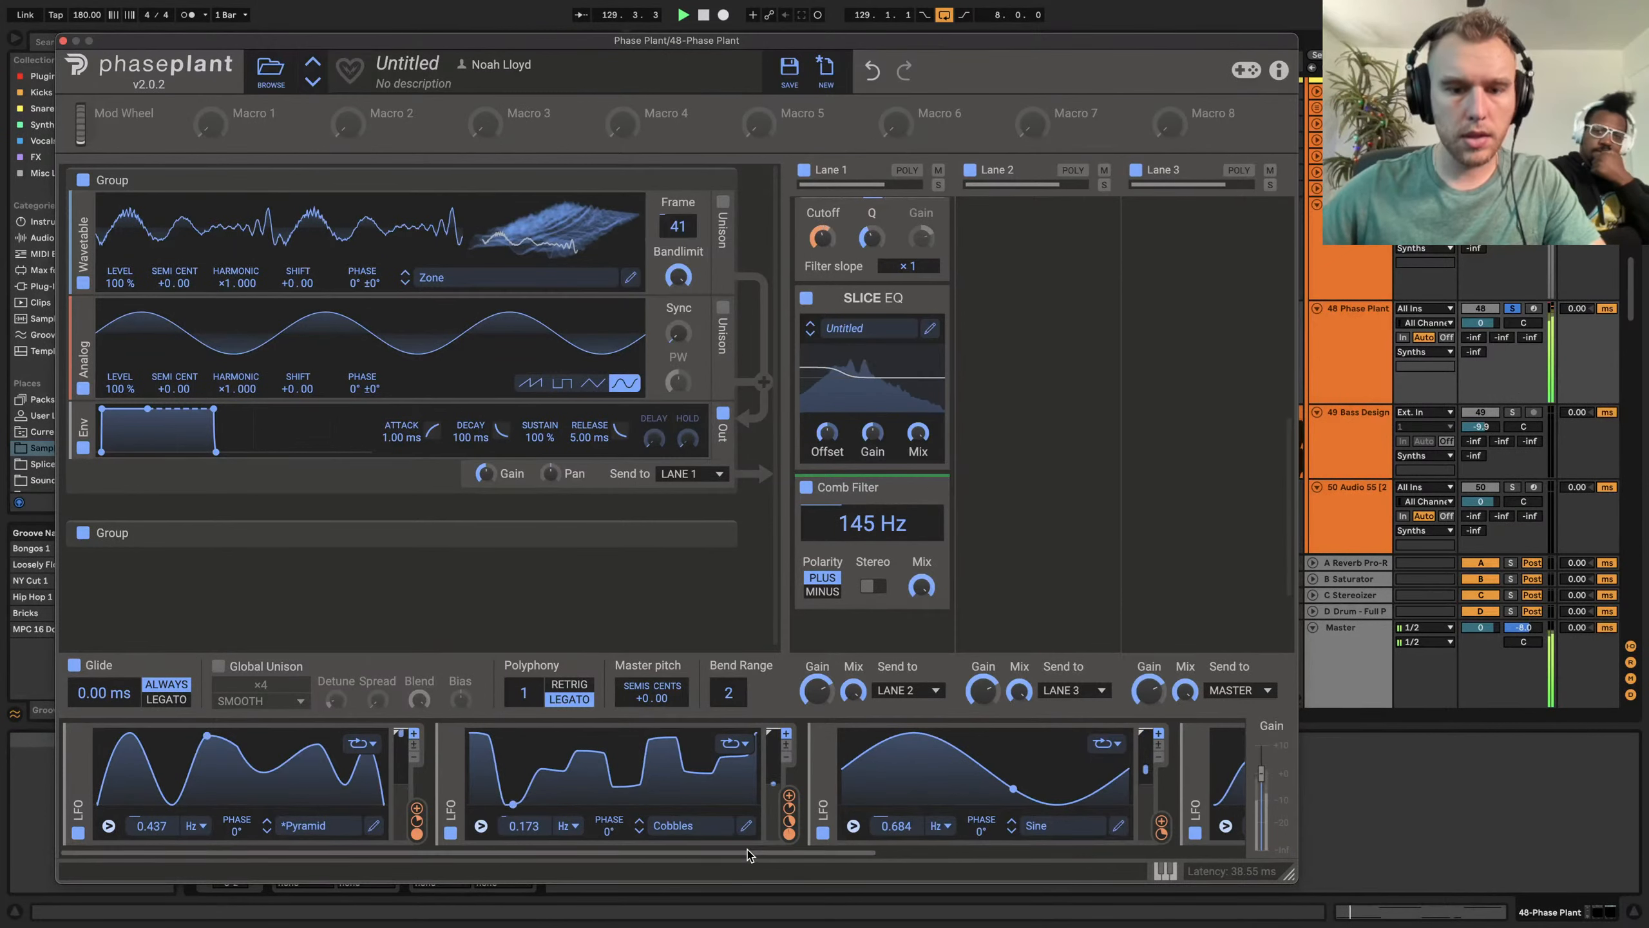
drag(420, 815, 873, 557)
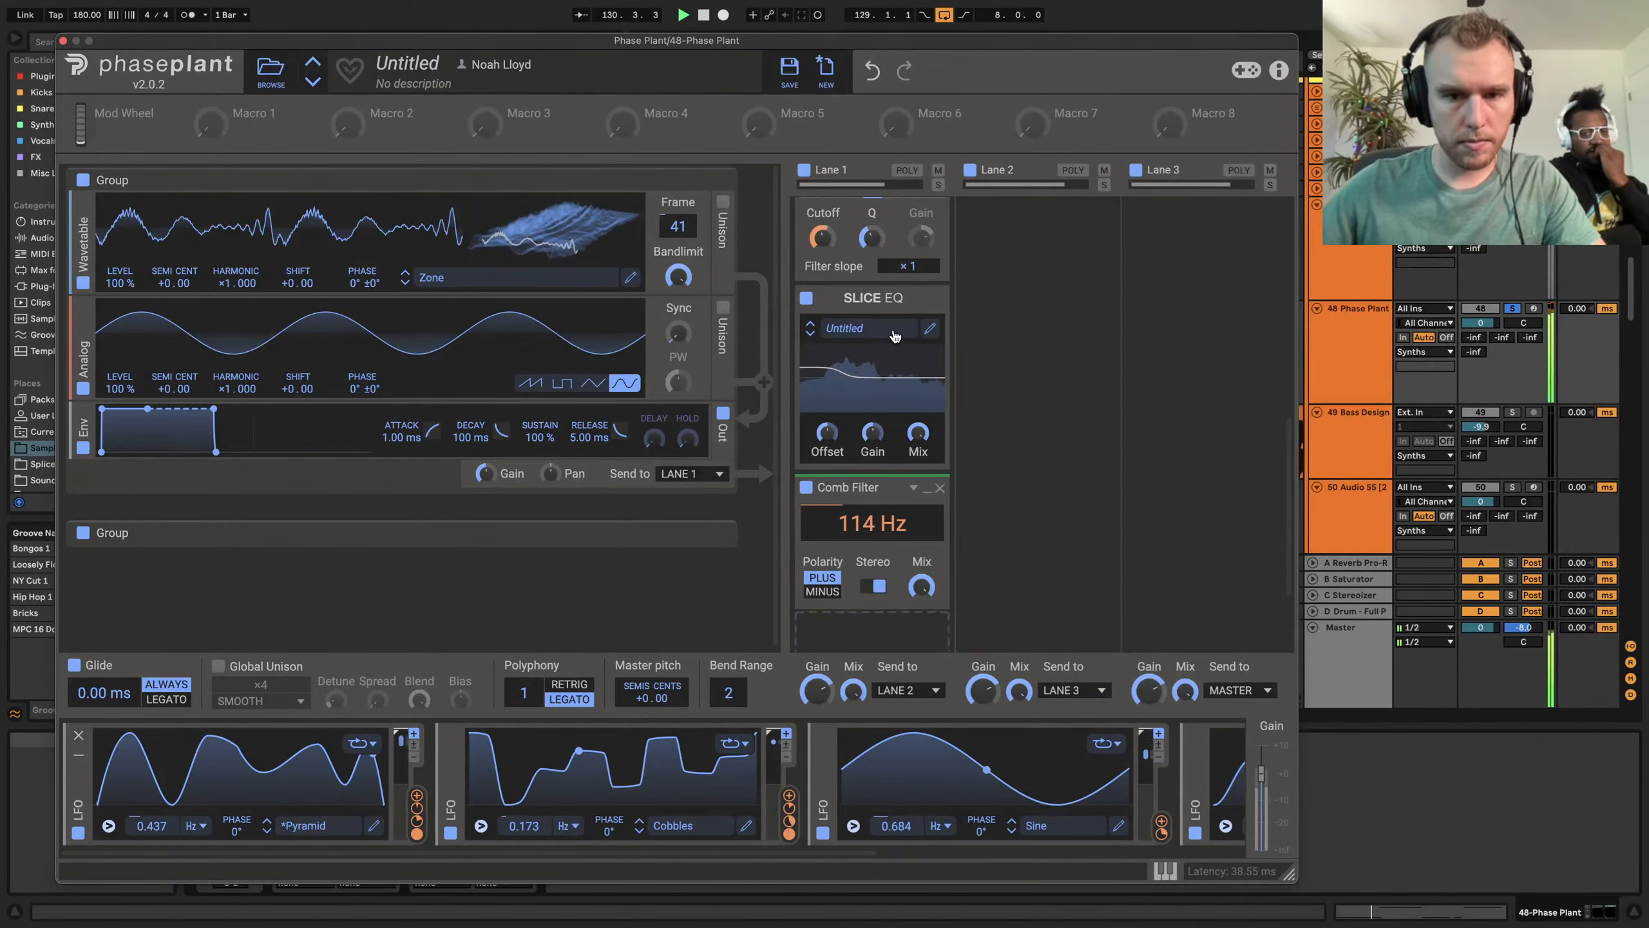
Add a Distortion effect after the Comb Filter in Lane 1
scroll(873, 455, down, 3)
click(871, 558)
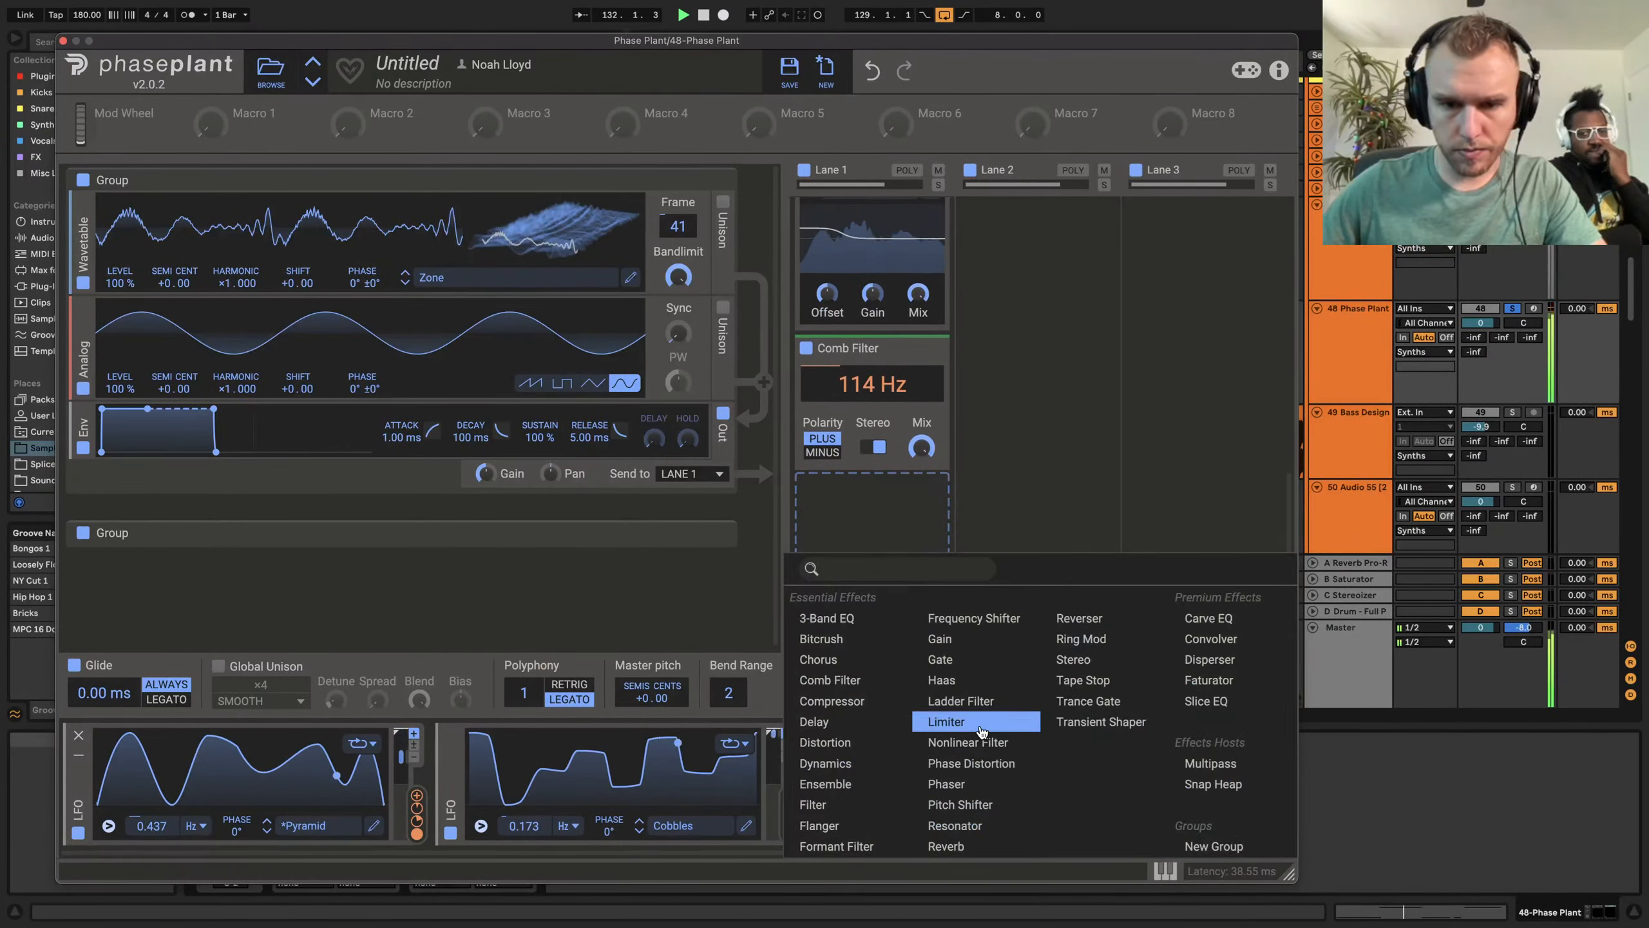
click(844, 747)
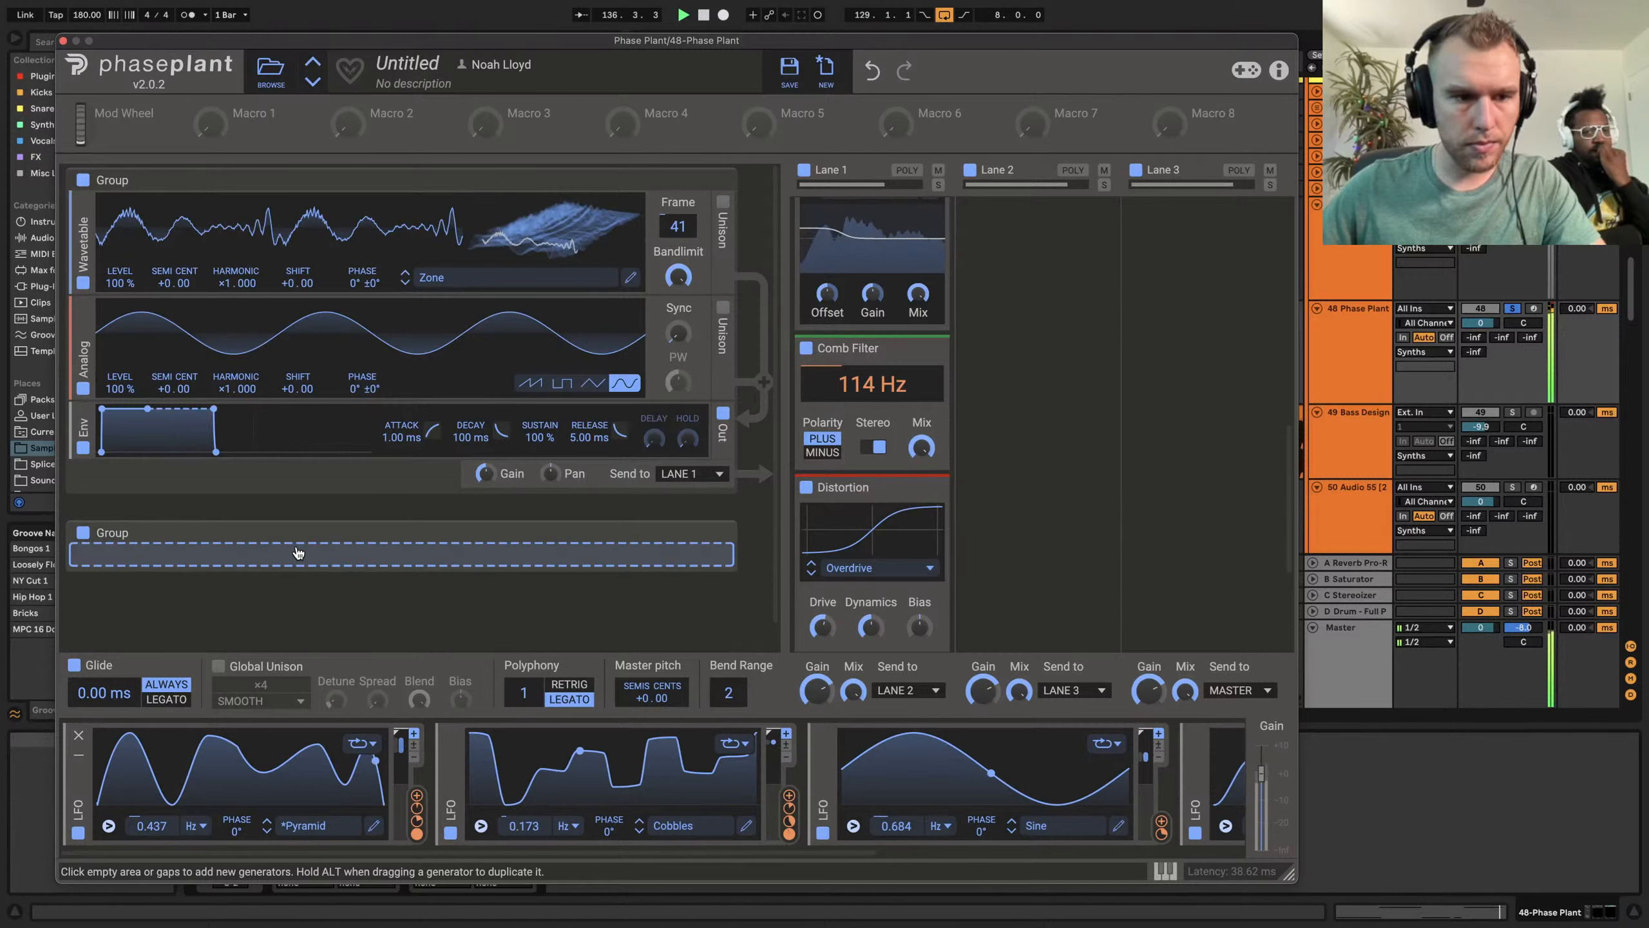
Add a new generator group with a sawtooth Analog oscillator below the existing groups and raise its Sync
click(260, 603)
click(291, 670)
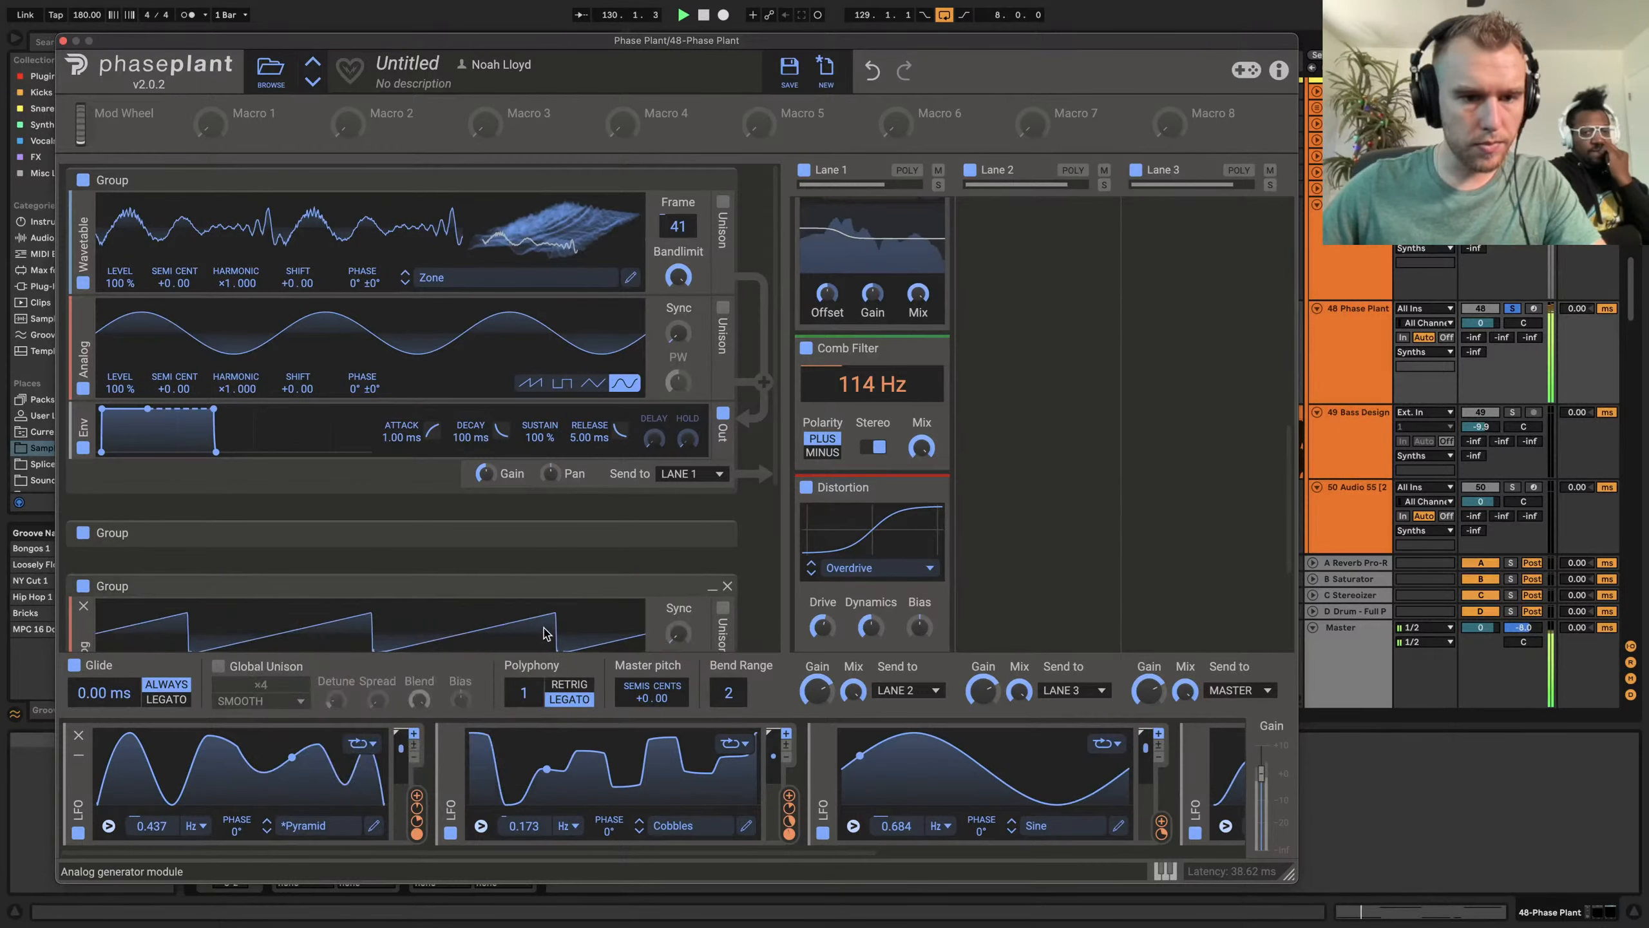
scroll(455, 552, down, 3)
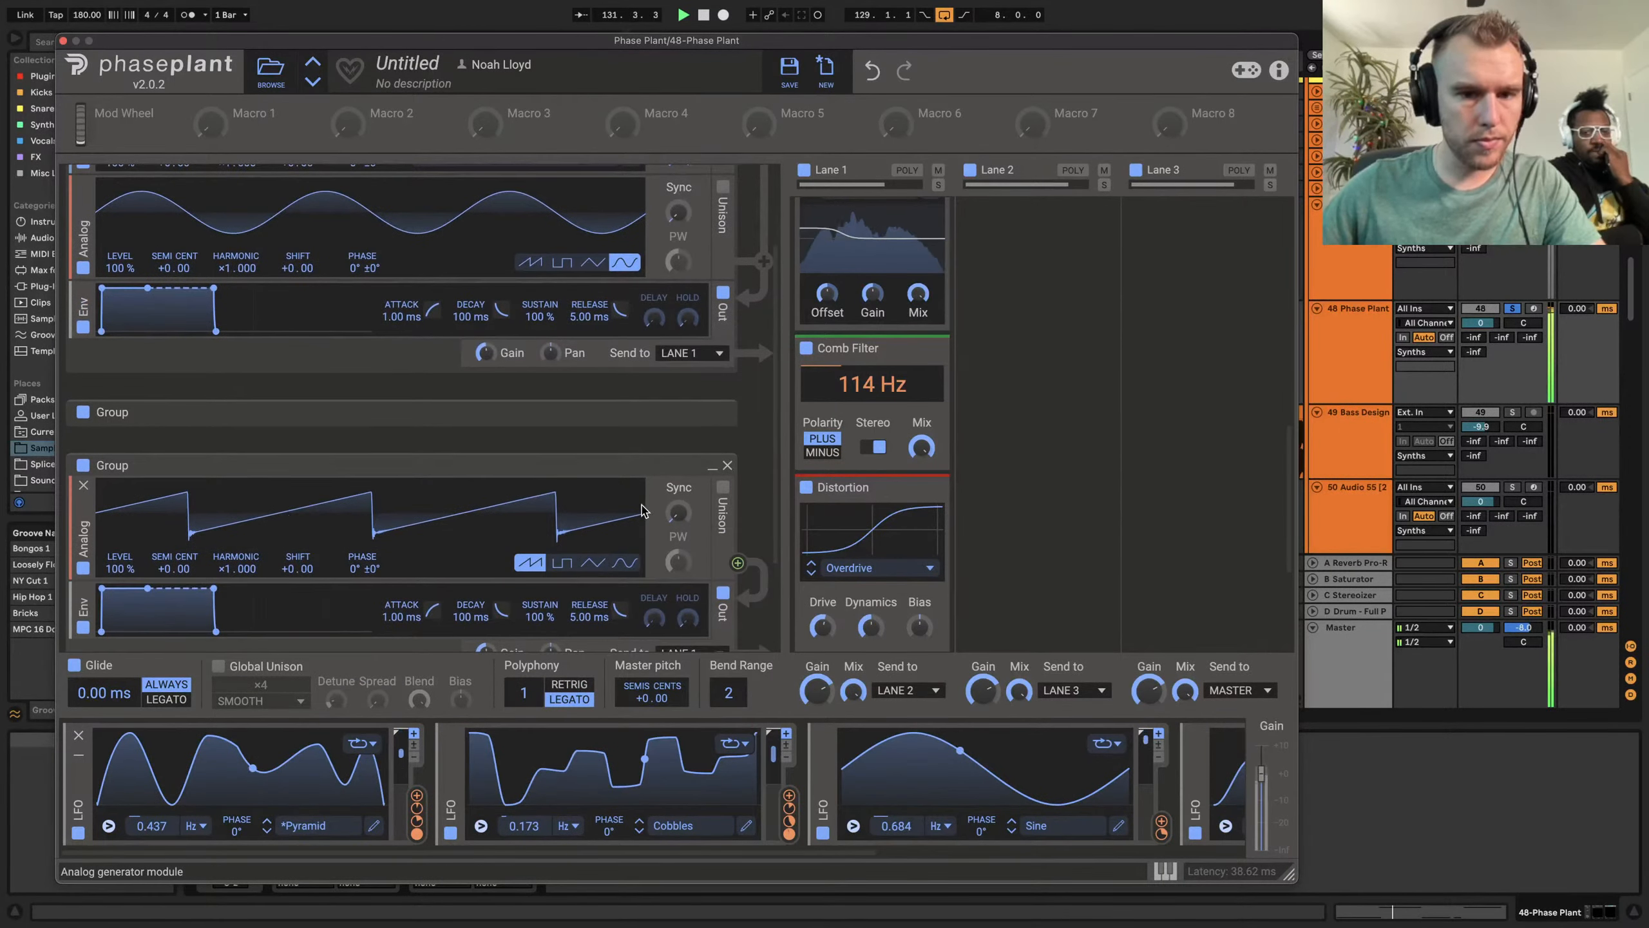
drag(679, 513, 679, 464)
Route the new Analog oscillator's output to modulate the Shift of the wavetable oscillator
click(737, 563)
scroll(471, 309, up, 3)
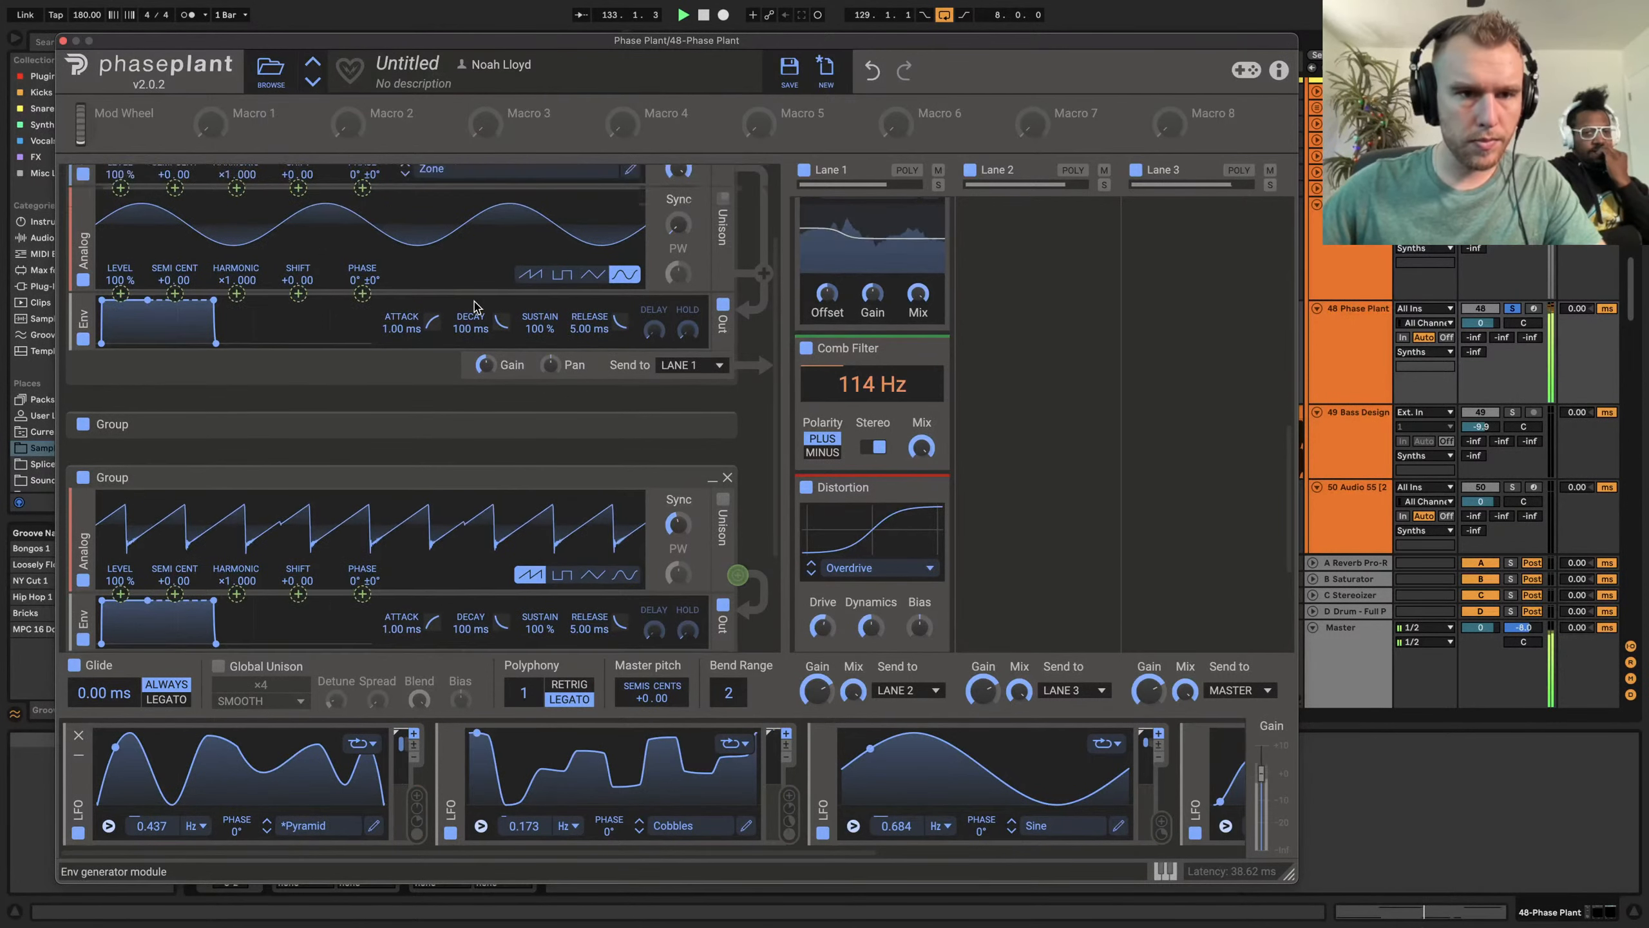
click(298, 296)
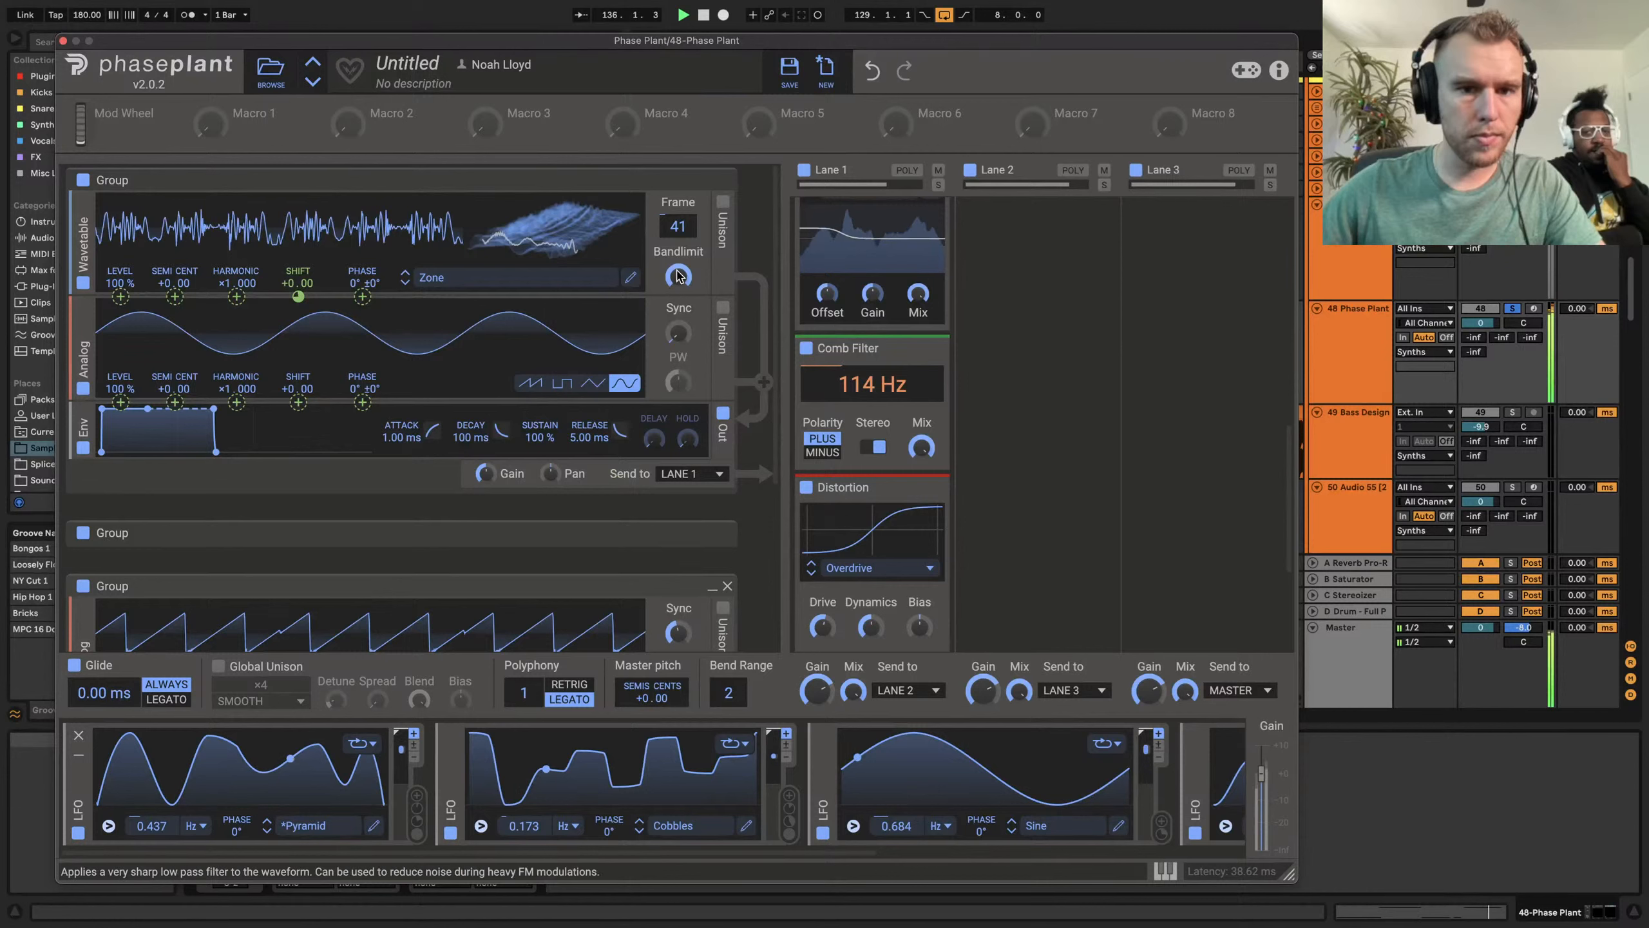
Audition wavetable frame 174, switch the wavetable from Zone to Burpy, and set its frame to 108
click(679, 227)
mouse_move(682, 232)
mouse_down()
mouse_move(682, 259)
mouse_move(681, 211)
mouse_up()
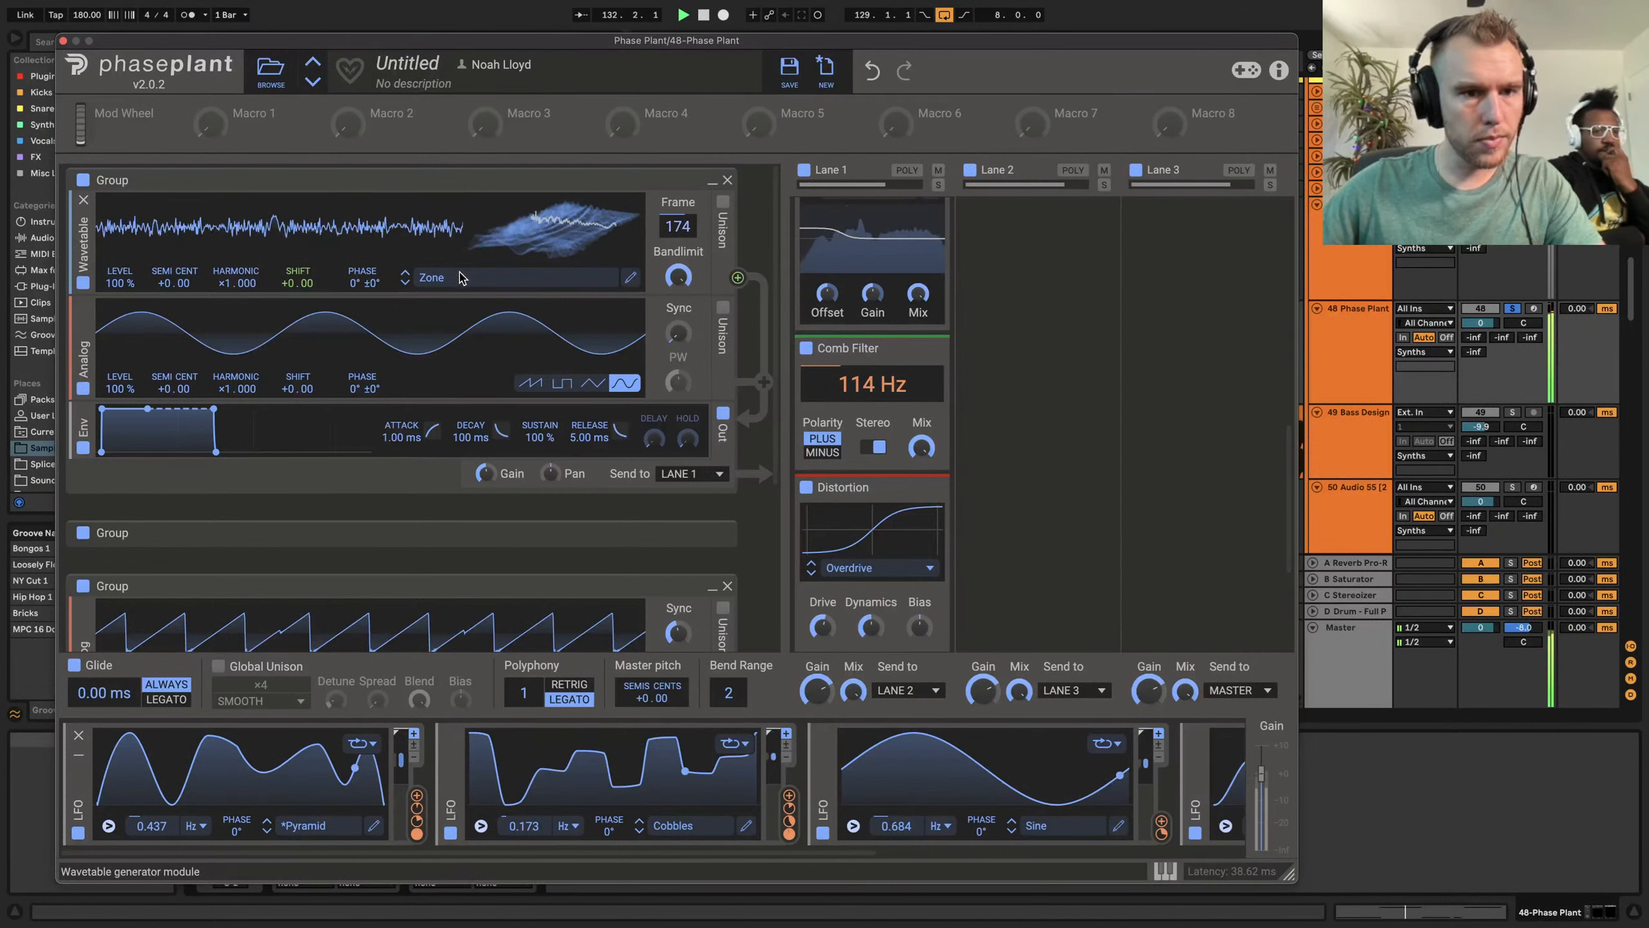
click(409, 288)
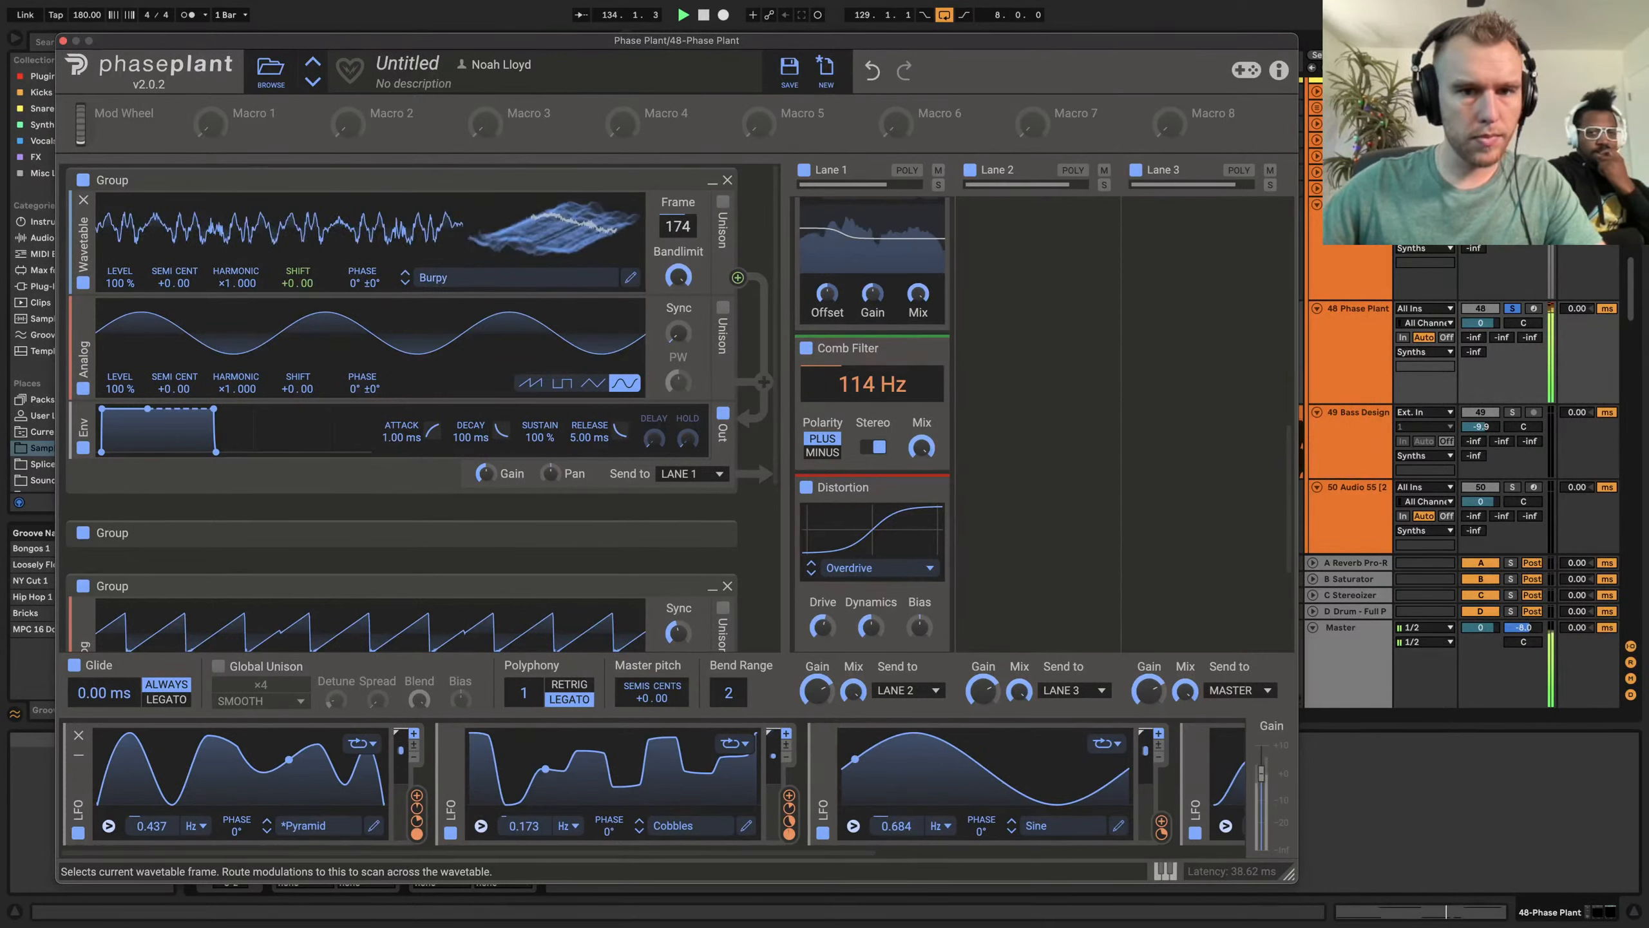
drag(678, 226, 678, 248)
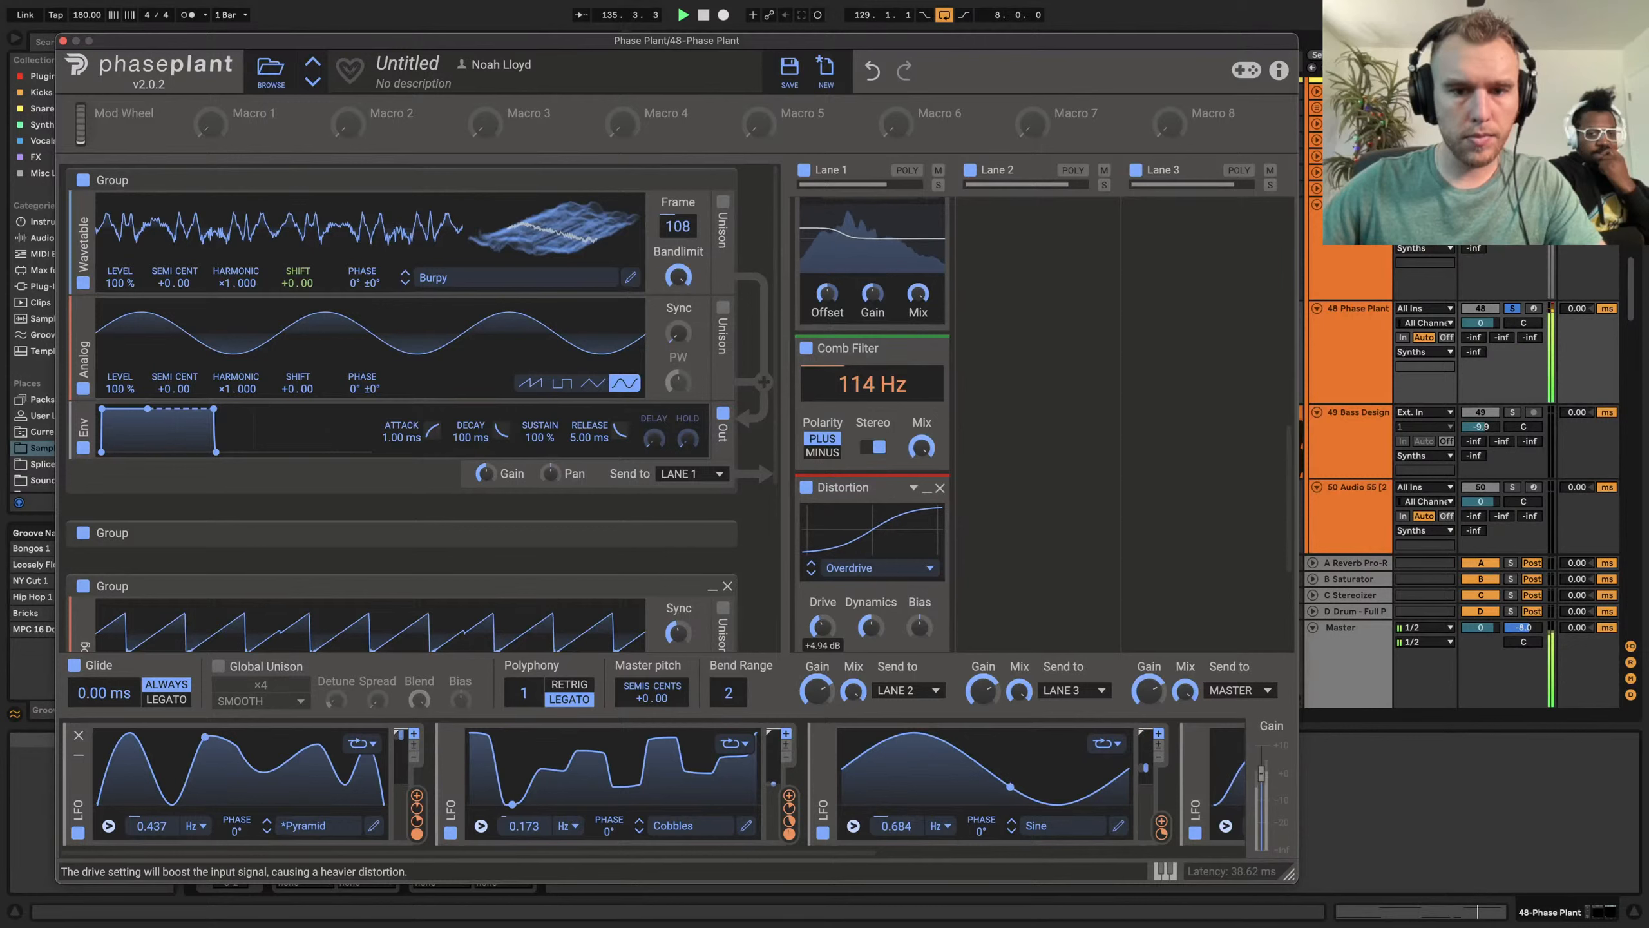
Change the Lane 1 Distortion to Hard Clip and set its Spread to 19%
click(877, 567)
click(830, 629)
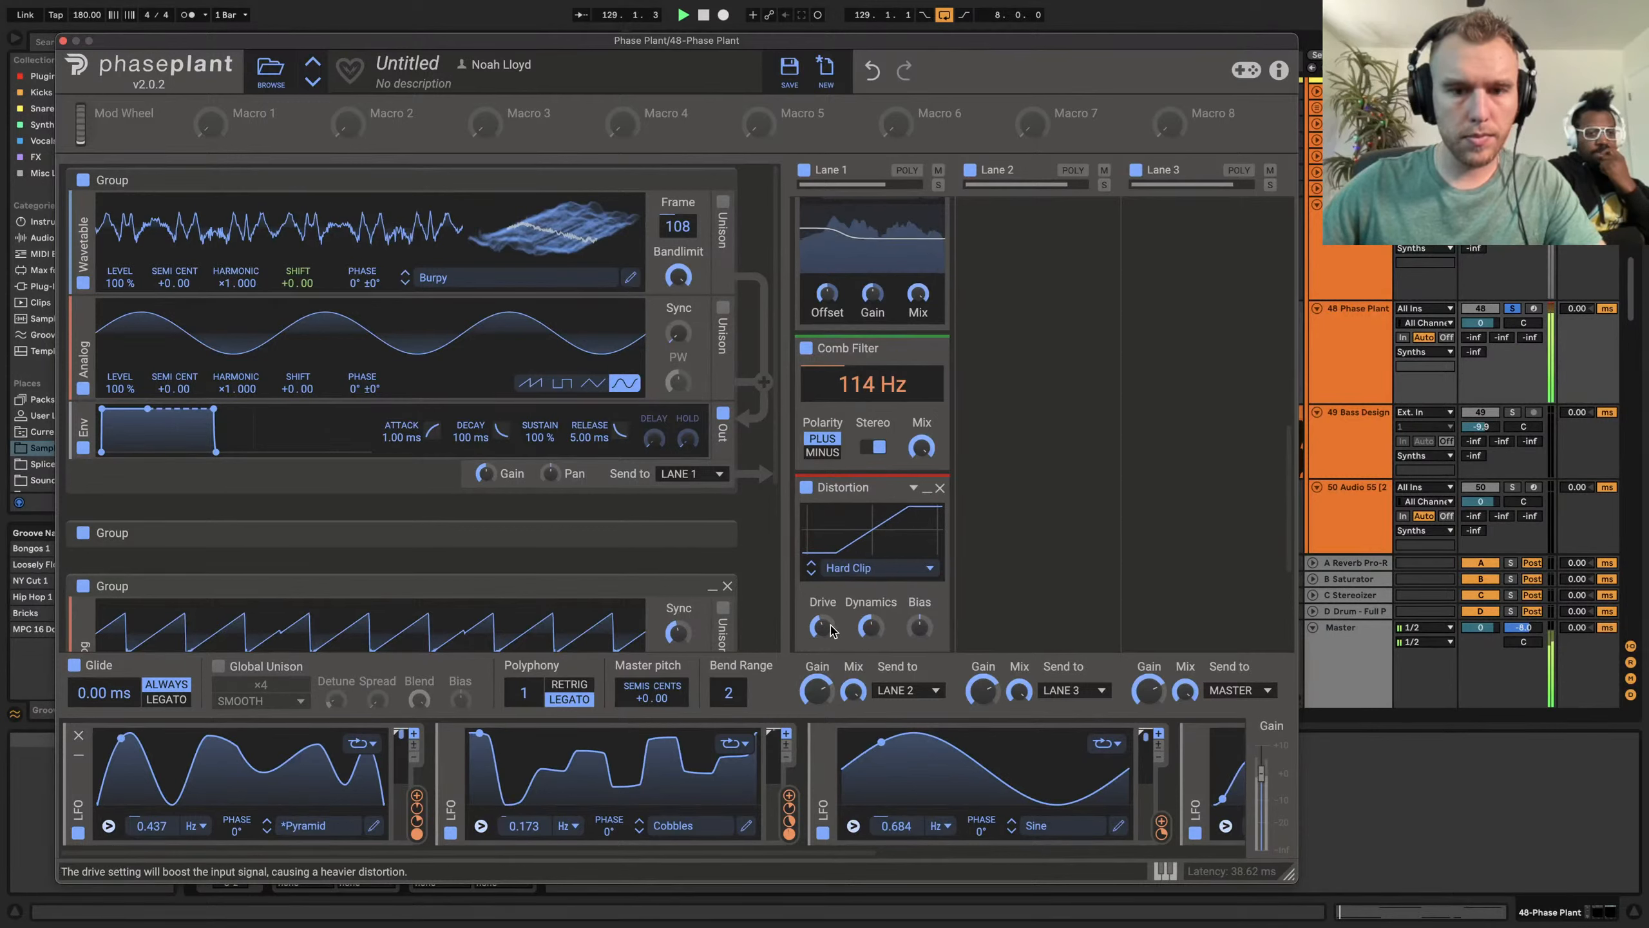
scroll(844, 620, down, 3)
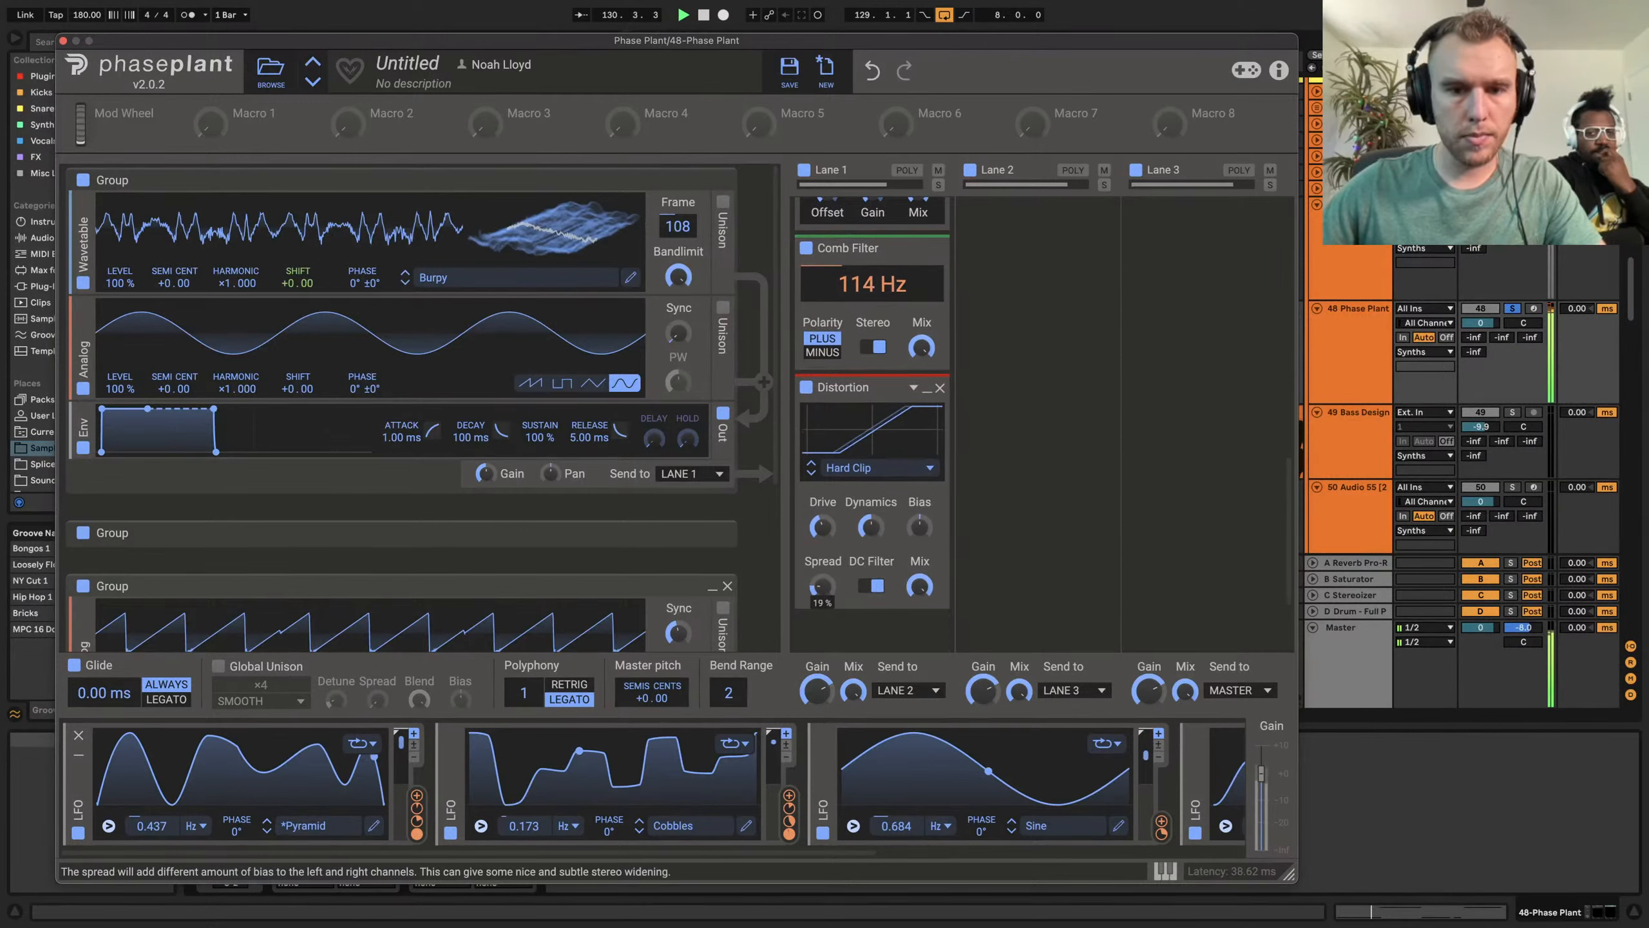
scroll(633, 549, down, 2)
Lower the Sync of the modulating sawtooth Analog oscillator to its minimum
drag(673, 558, 674, 601)
scroll(497, 409, up, 2)
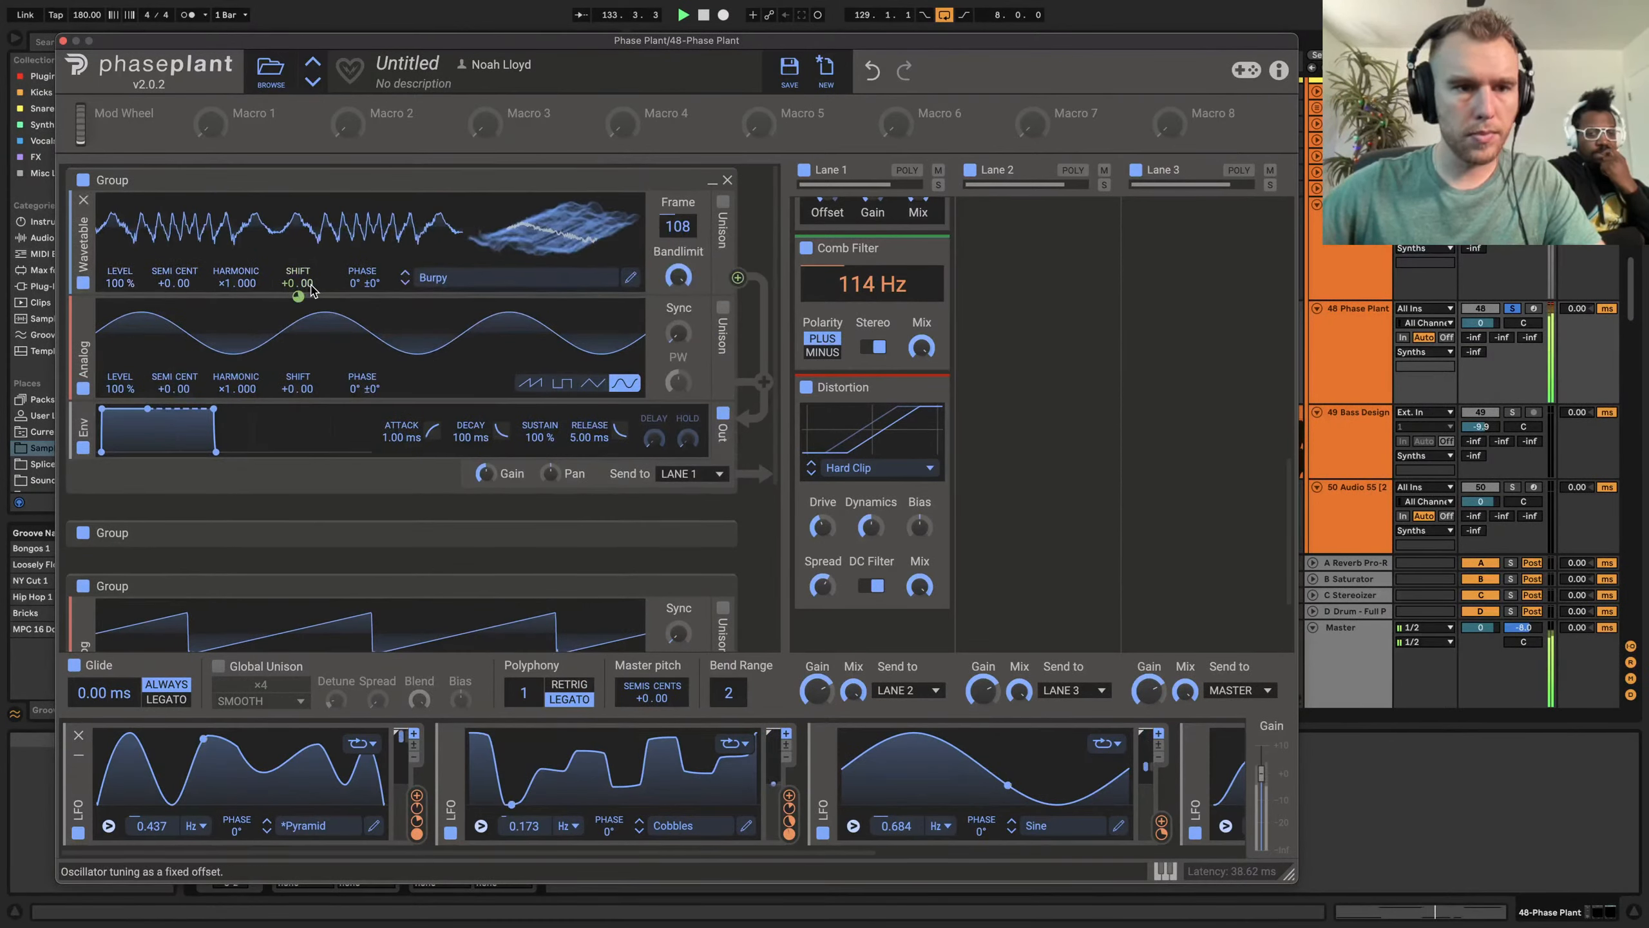
Set the Analog modulation of the wavetable's Shift to about 14.2% and the wavetable's Harmonic to ×2.000
drag(298, 295, 298, 328)
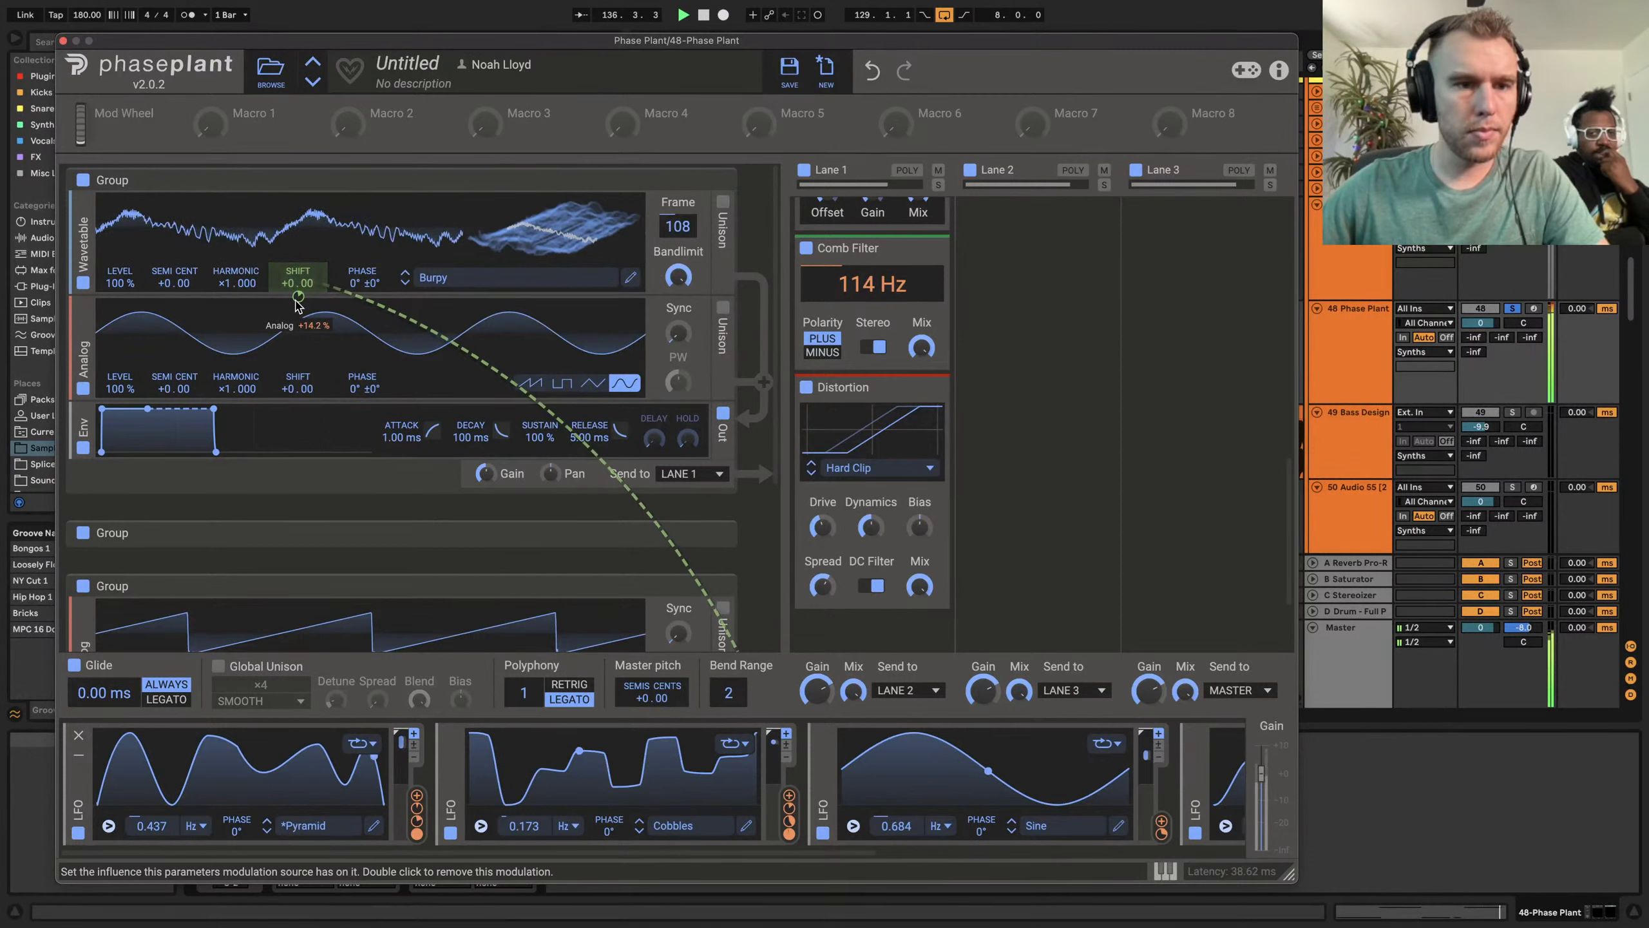
drag(227, 283, 227, 269)
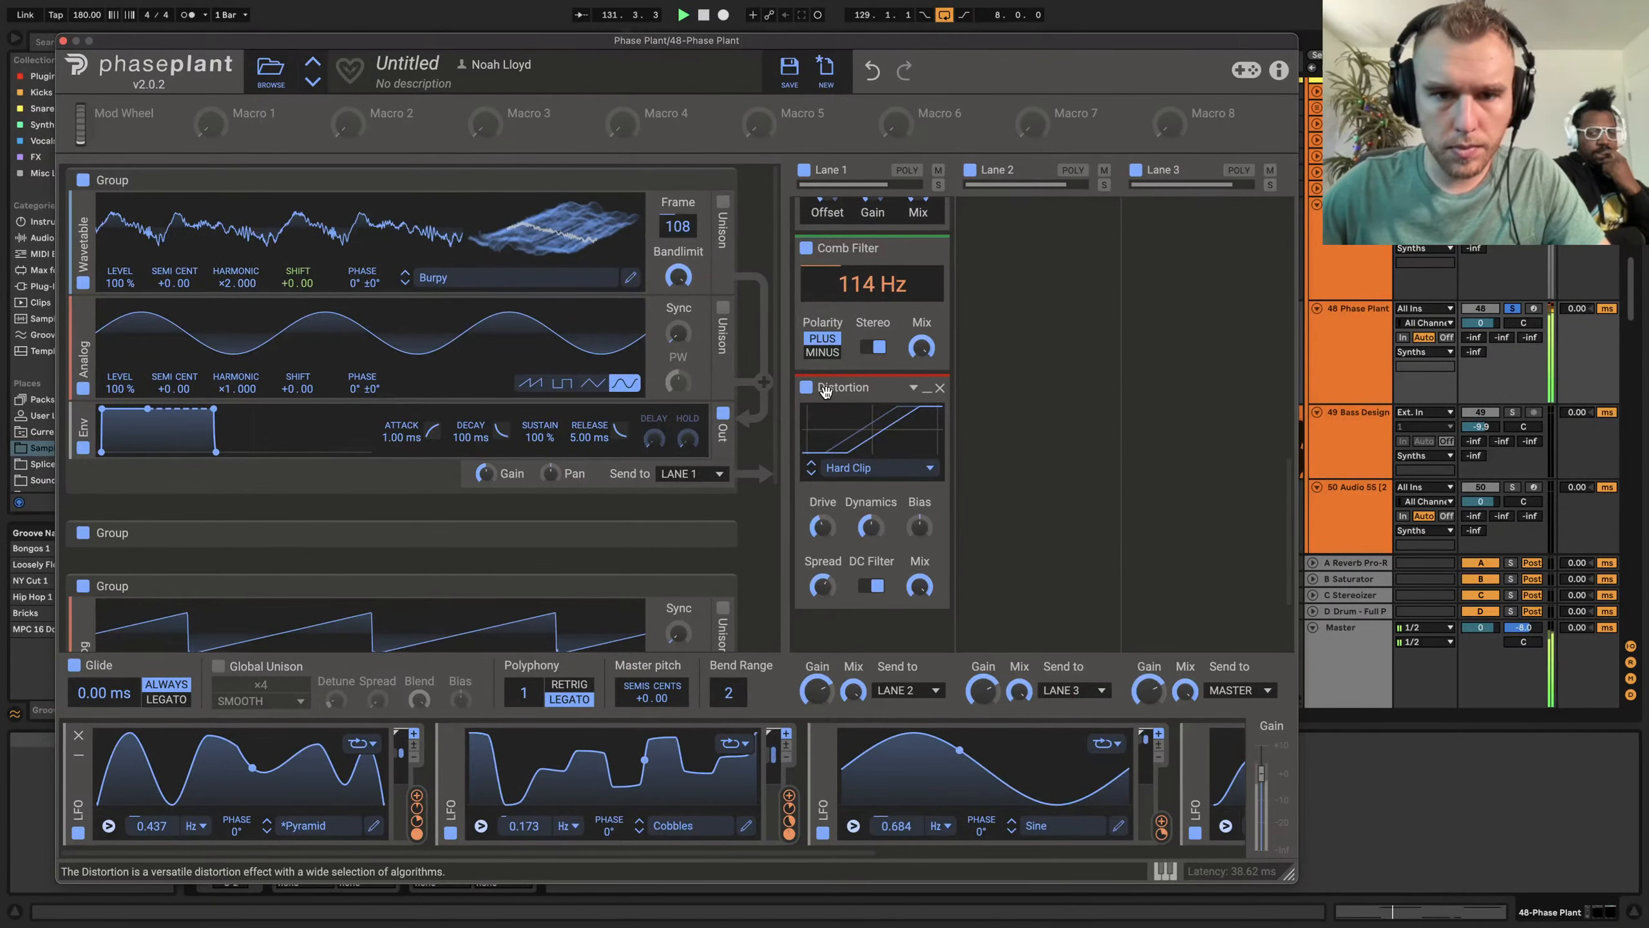
Close the Phase Plant window, open MRecorder on the same track and end the Bass Design Stream 1 recording
click(64, 42)
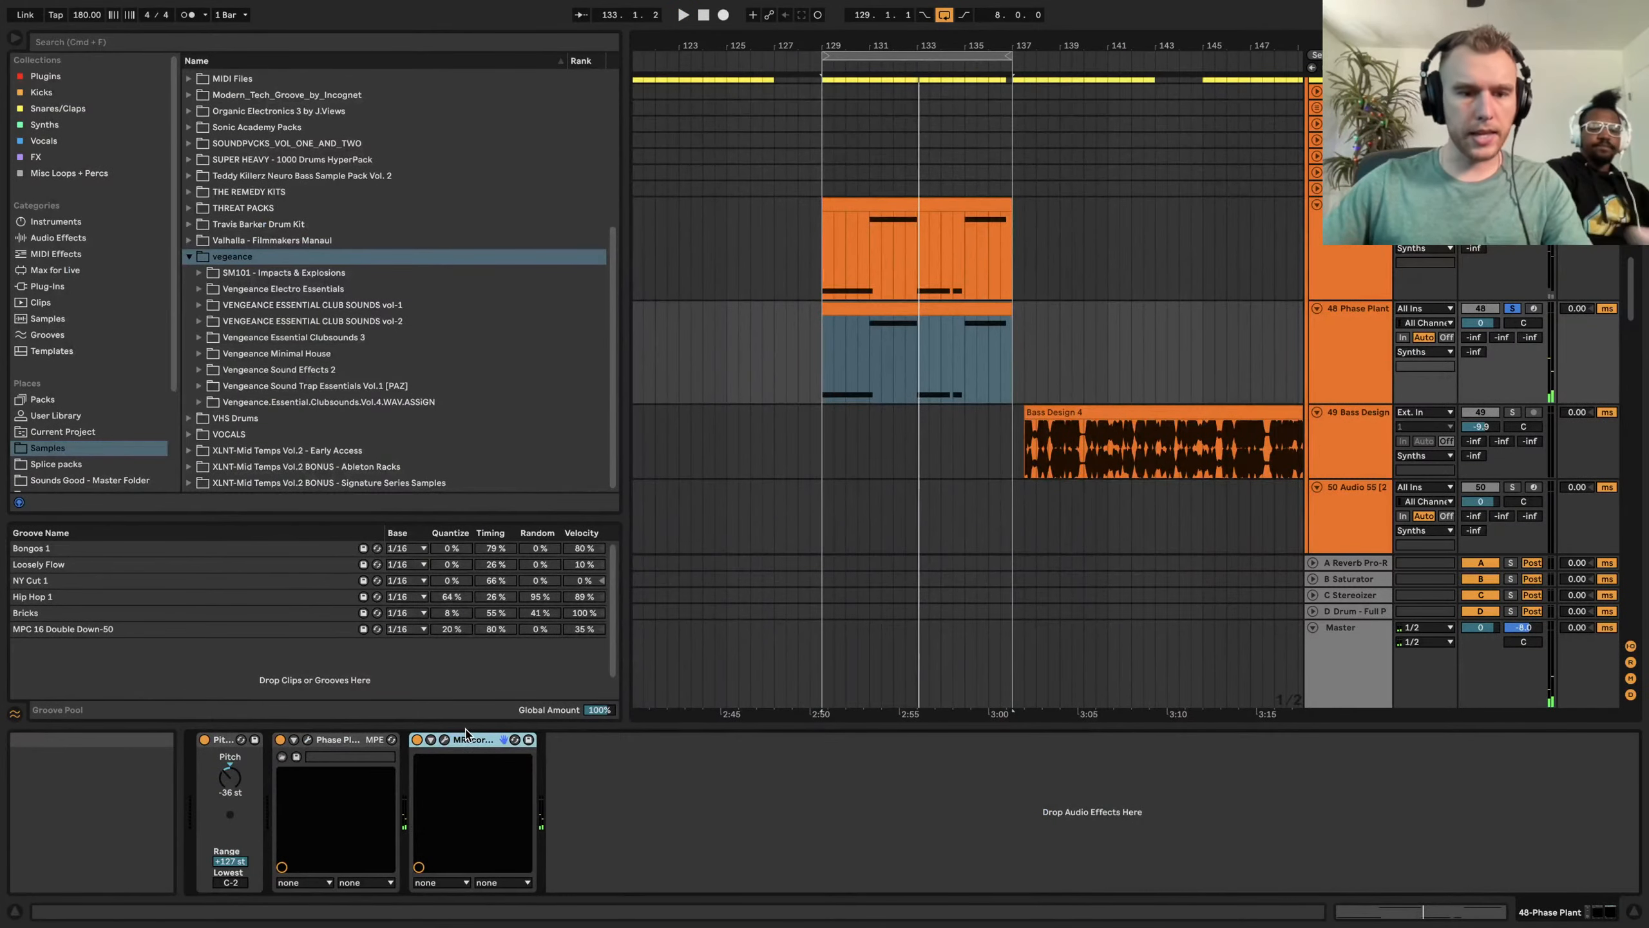
click(444, 739)
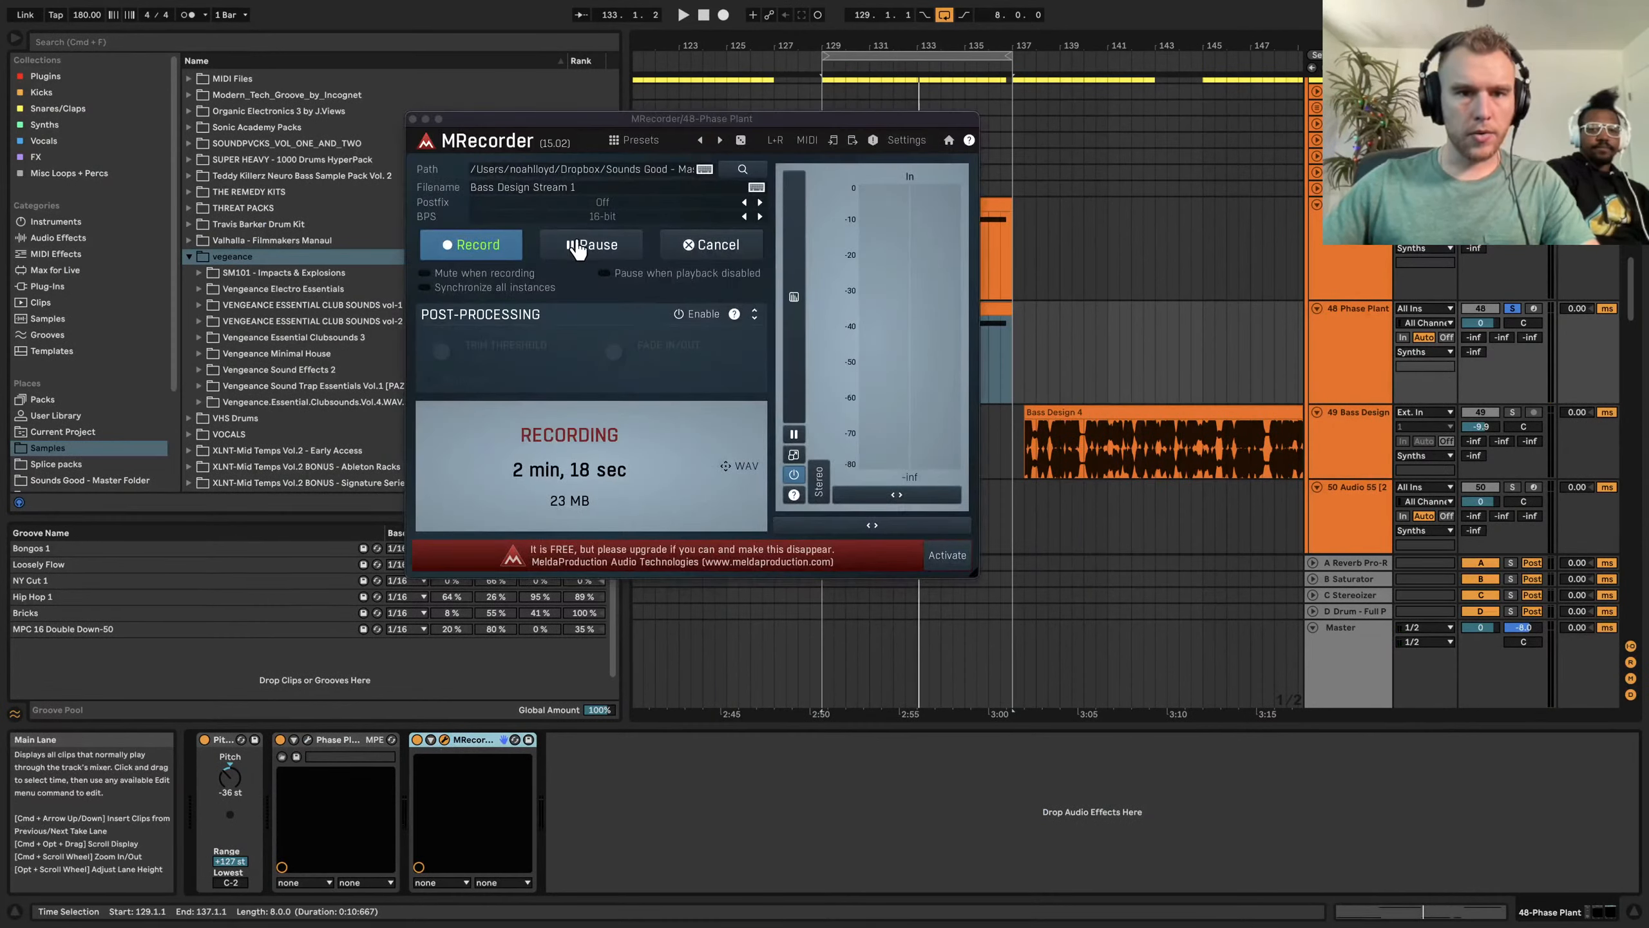
click(577, 246)
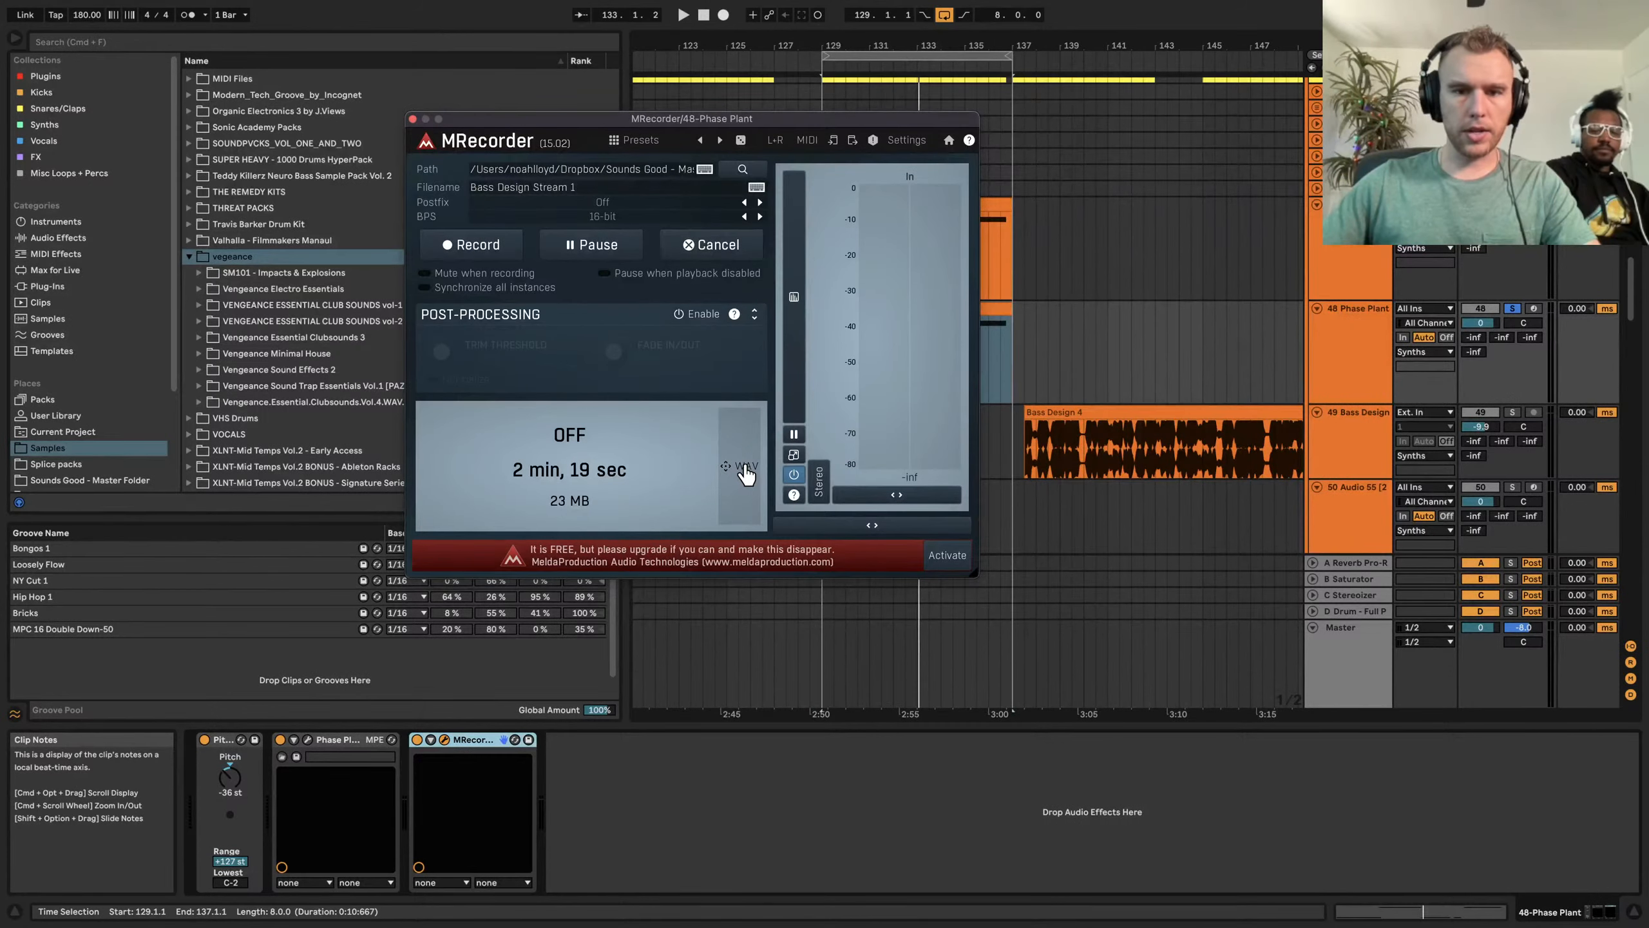
Place the recorded WAV on the 49 Bass Design track starting at 136.3.1, deleting the old Bass Design 4 piece in front of it
drag(1049, 453, 1090, 447)
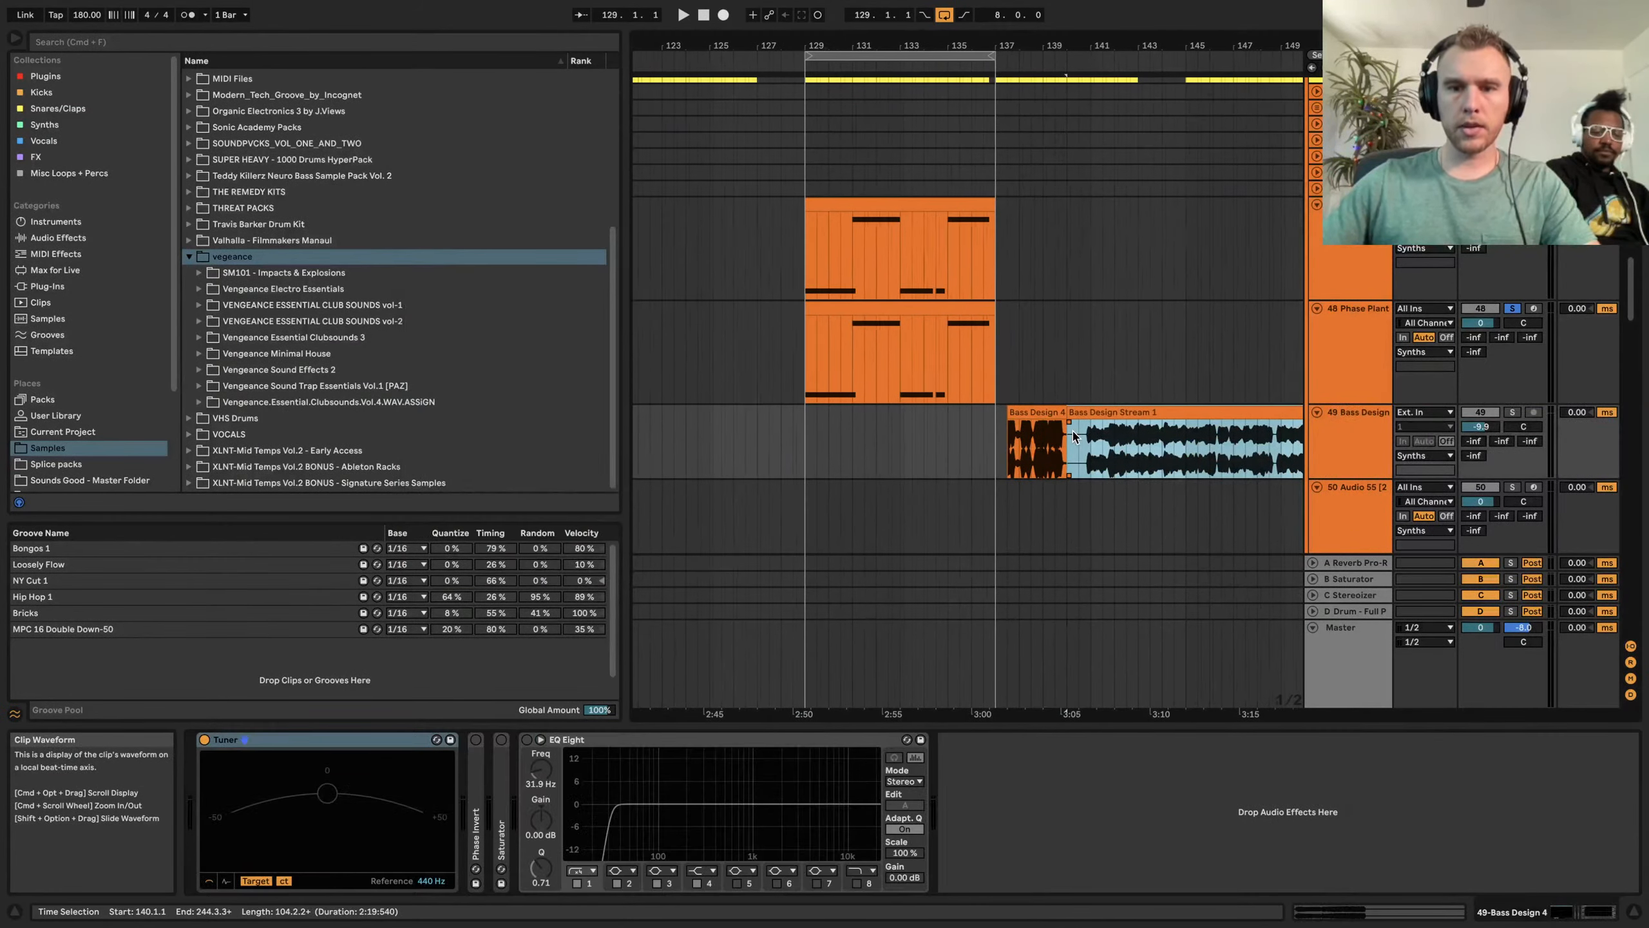
click(1036, 413)
key(Delete)
click(1239, 415)
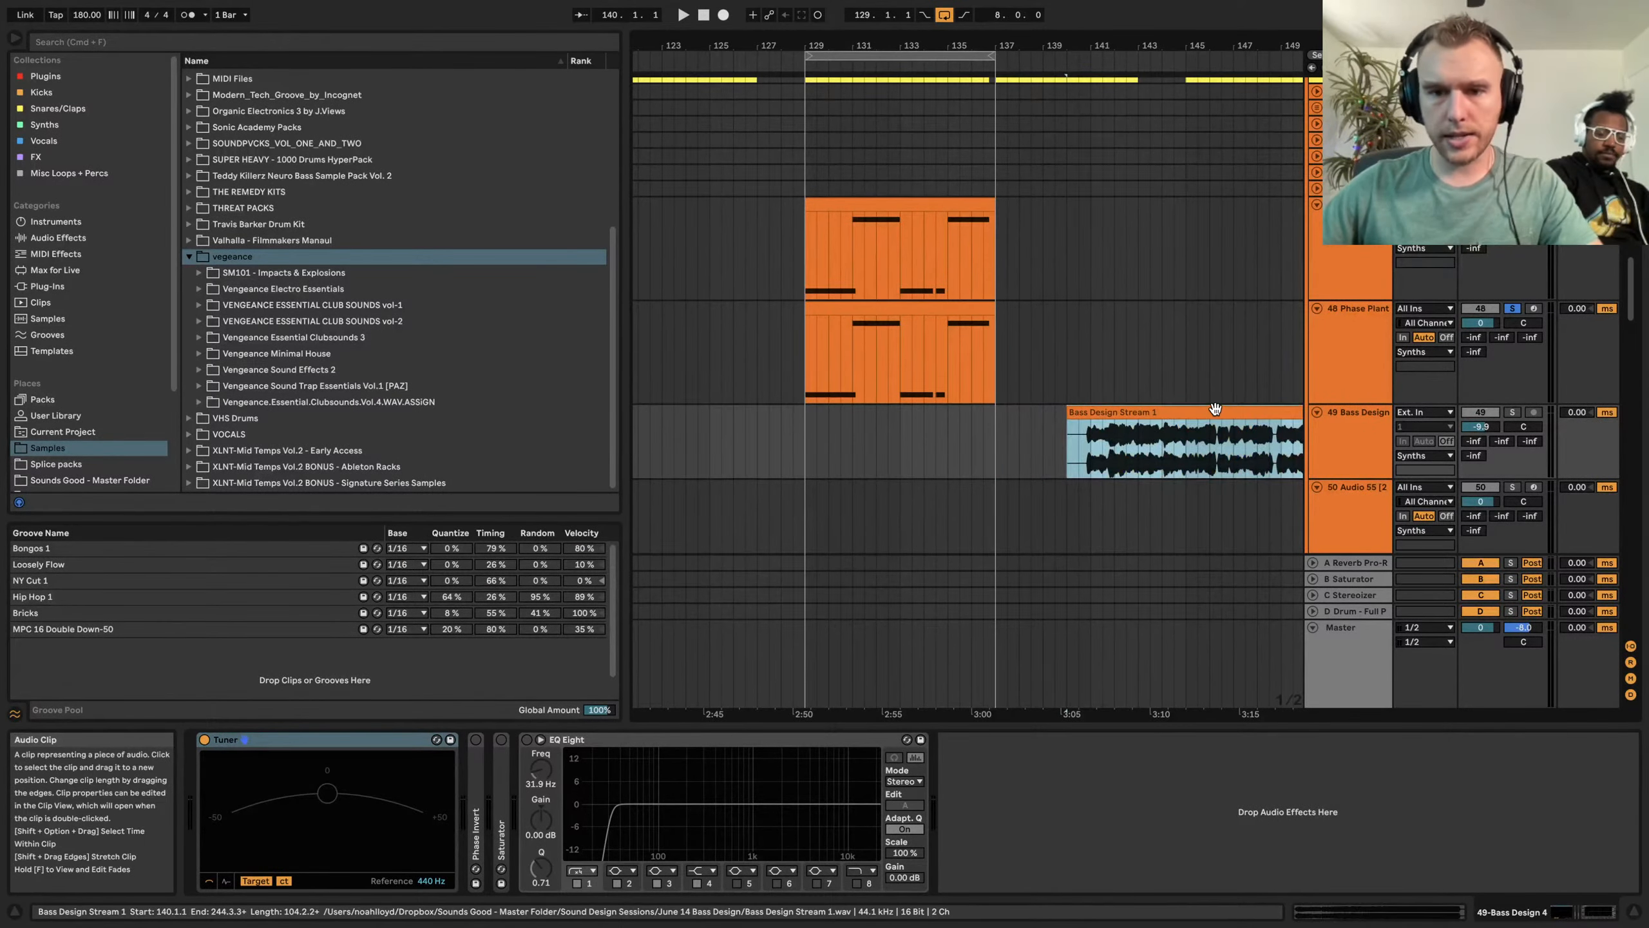
drag(1239, 414, 1157, 414)
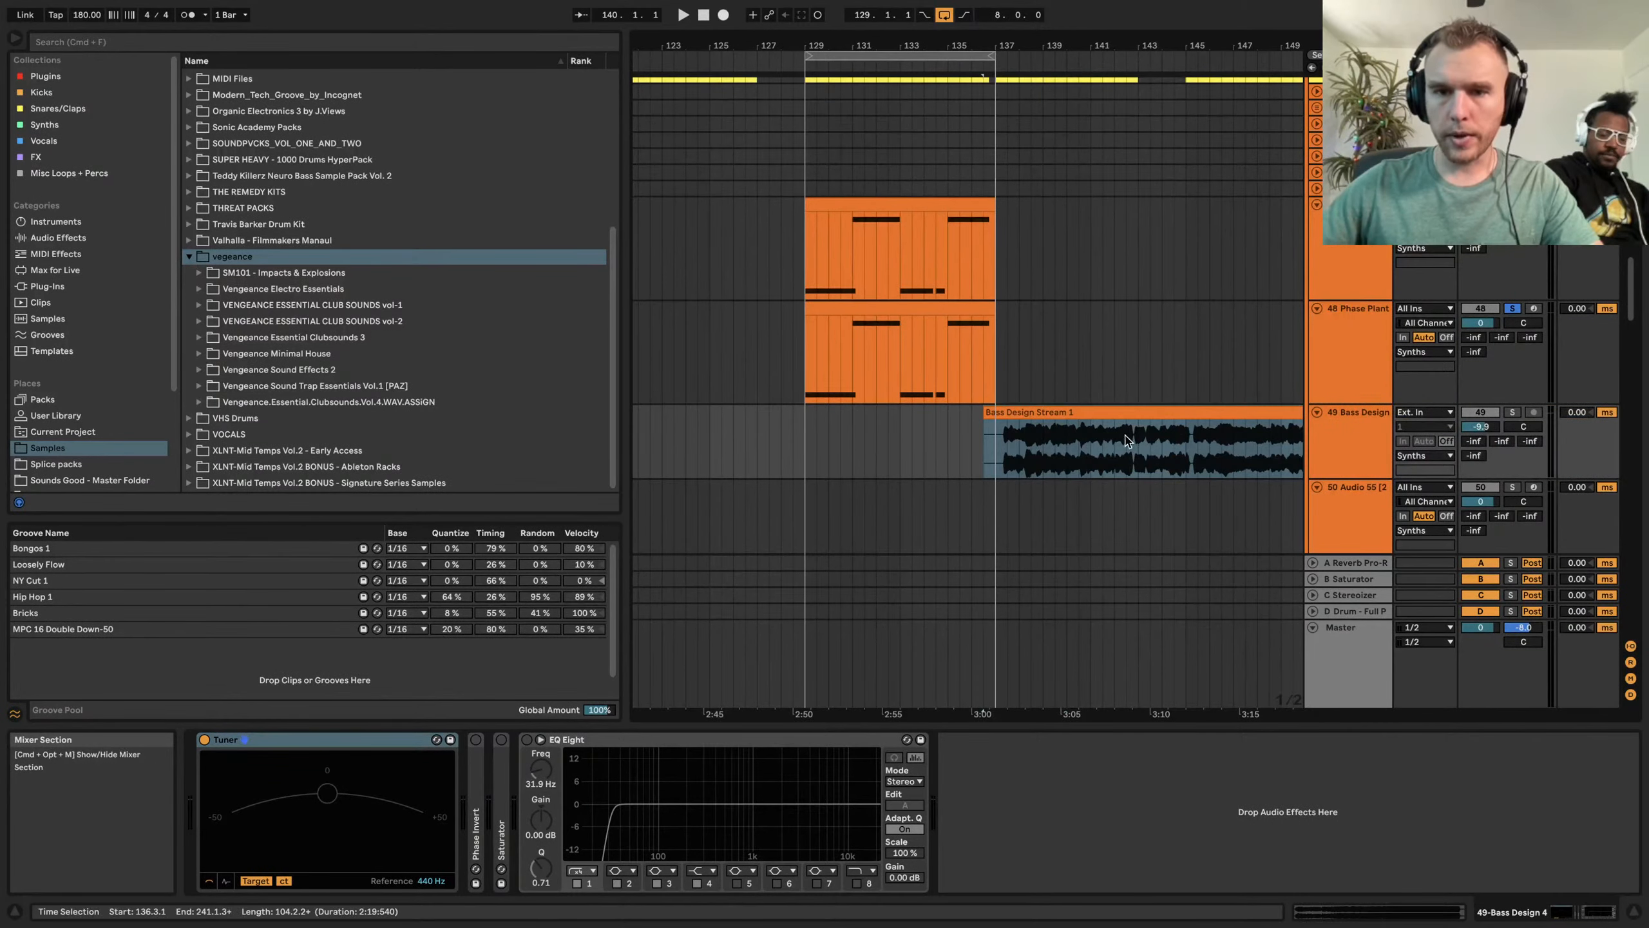
Solo the 49 Bass Design track and play back the Bass Design Stream 1 recording
key(space)
click(1510, 413)
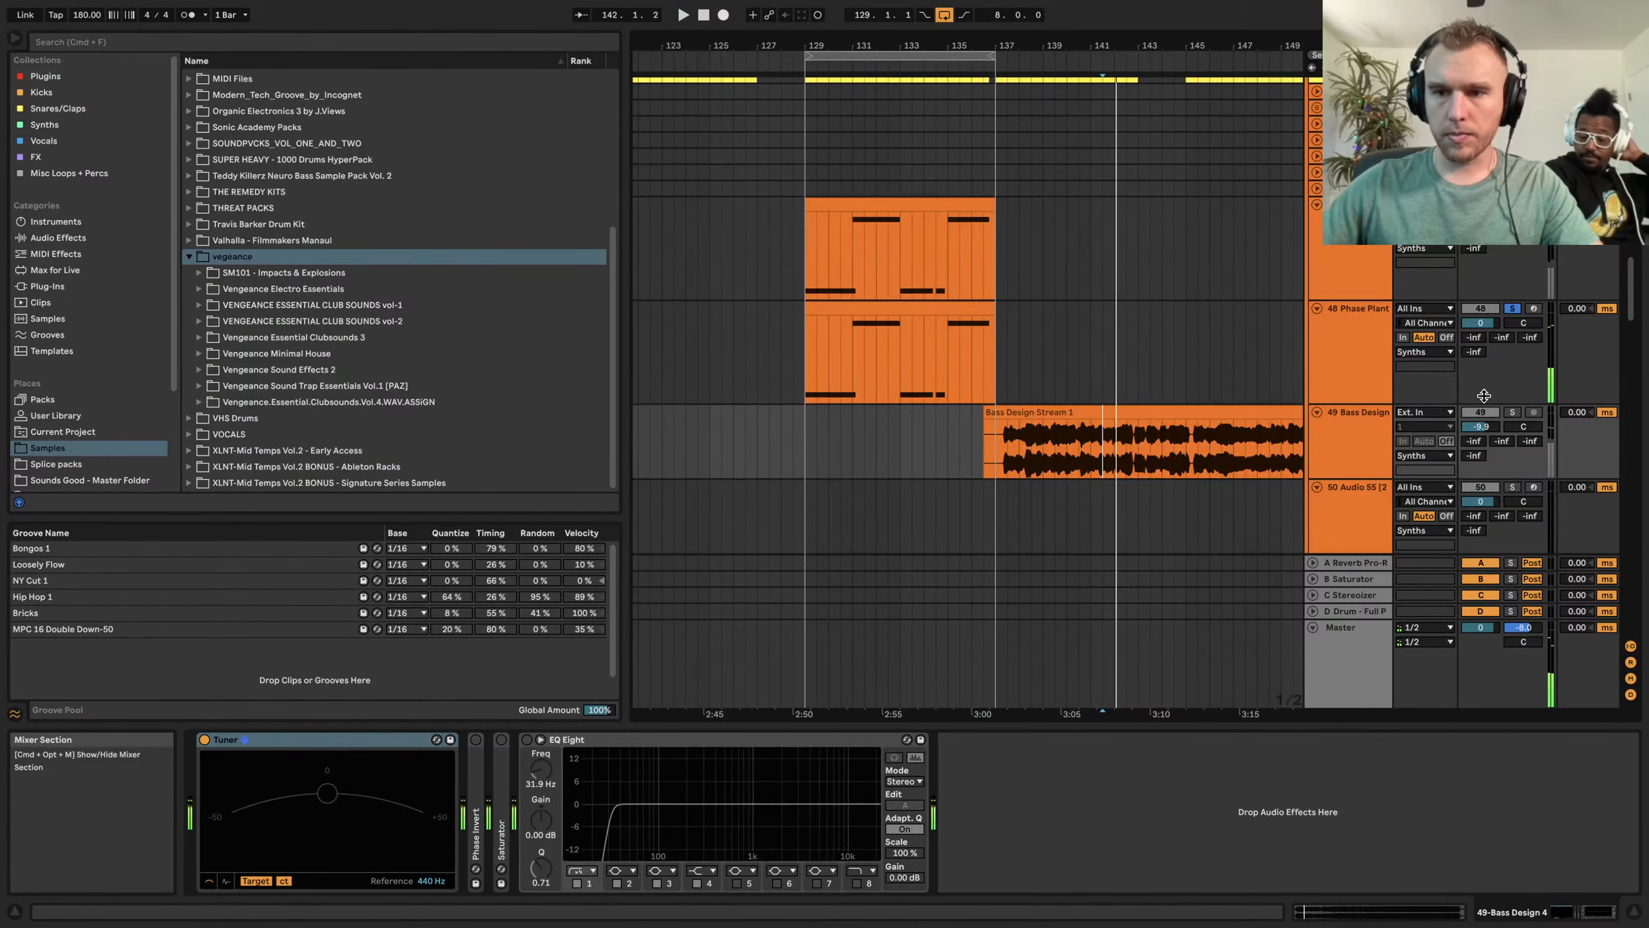
scroll(1167, 409, right, 5)
scroll(1169, 410, down, 3)
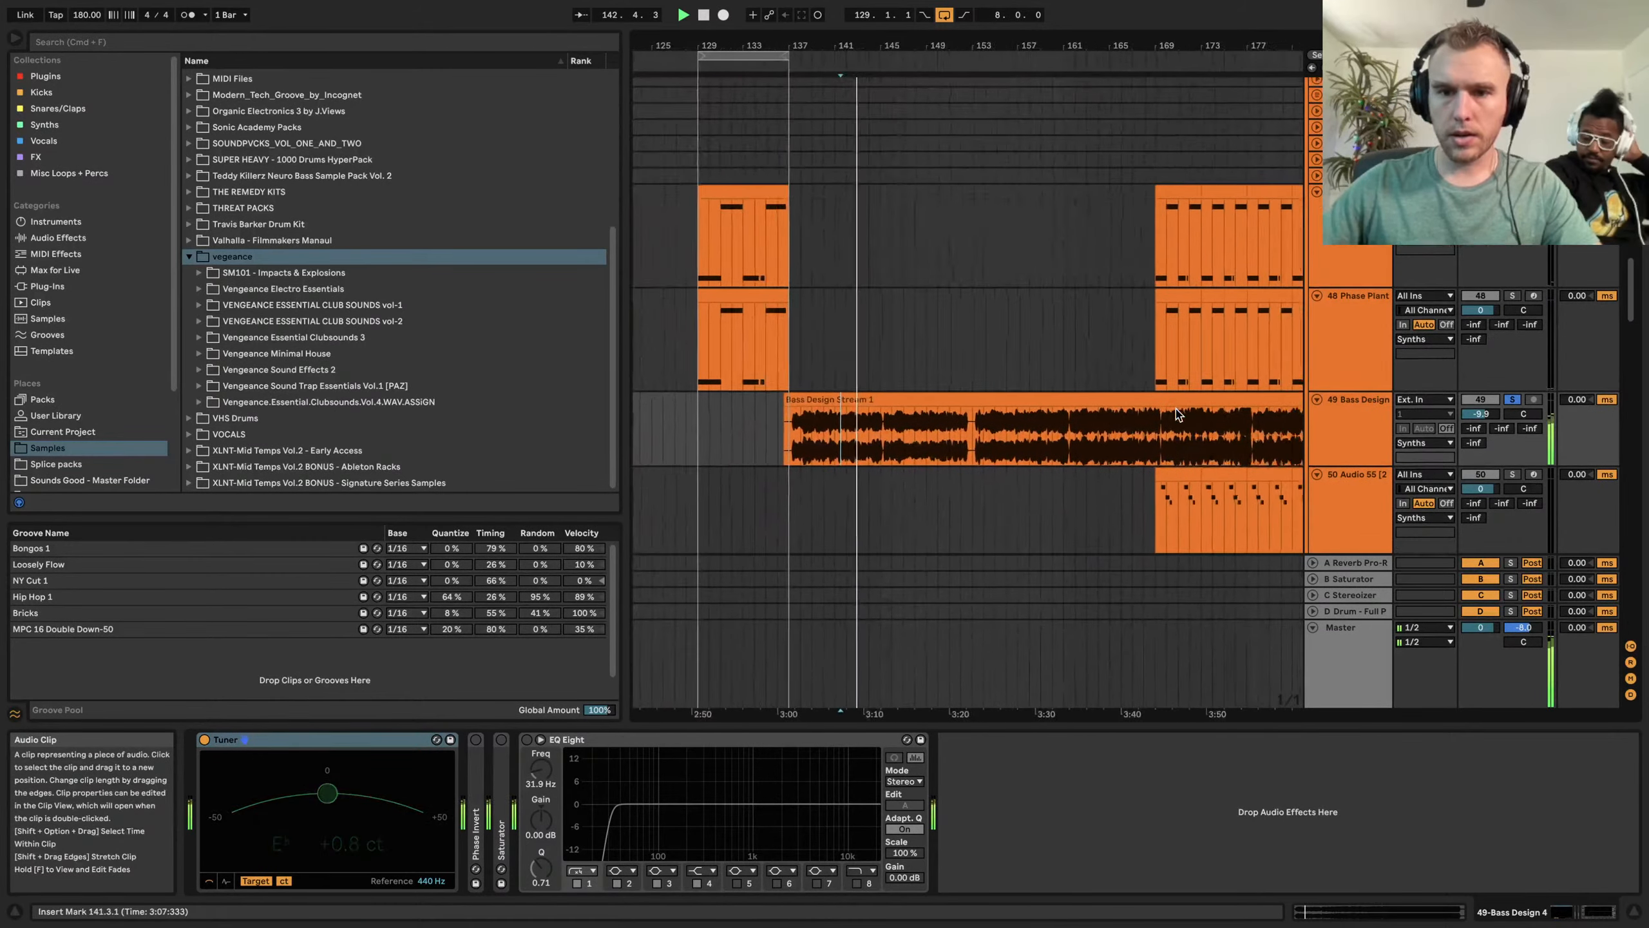
scroll(1175, 413, right, 4)
Listen to the older Bass Design 4 clip at several points on the 49 Bass Design track
scroll(1179, 414, right, 10)
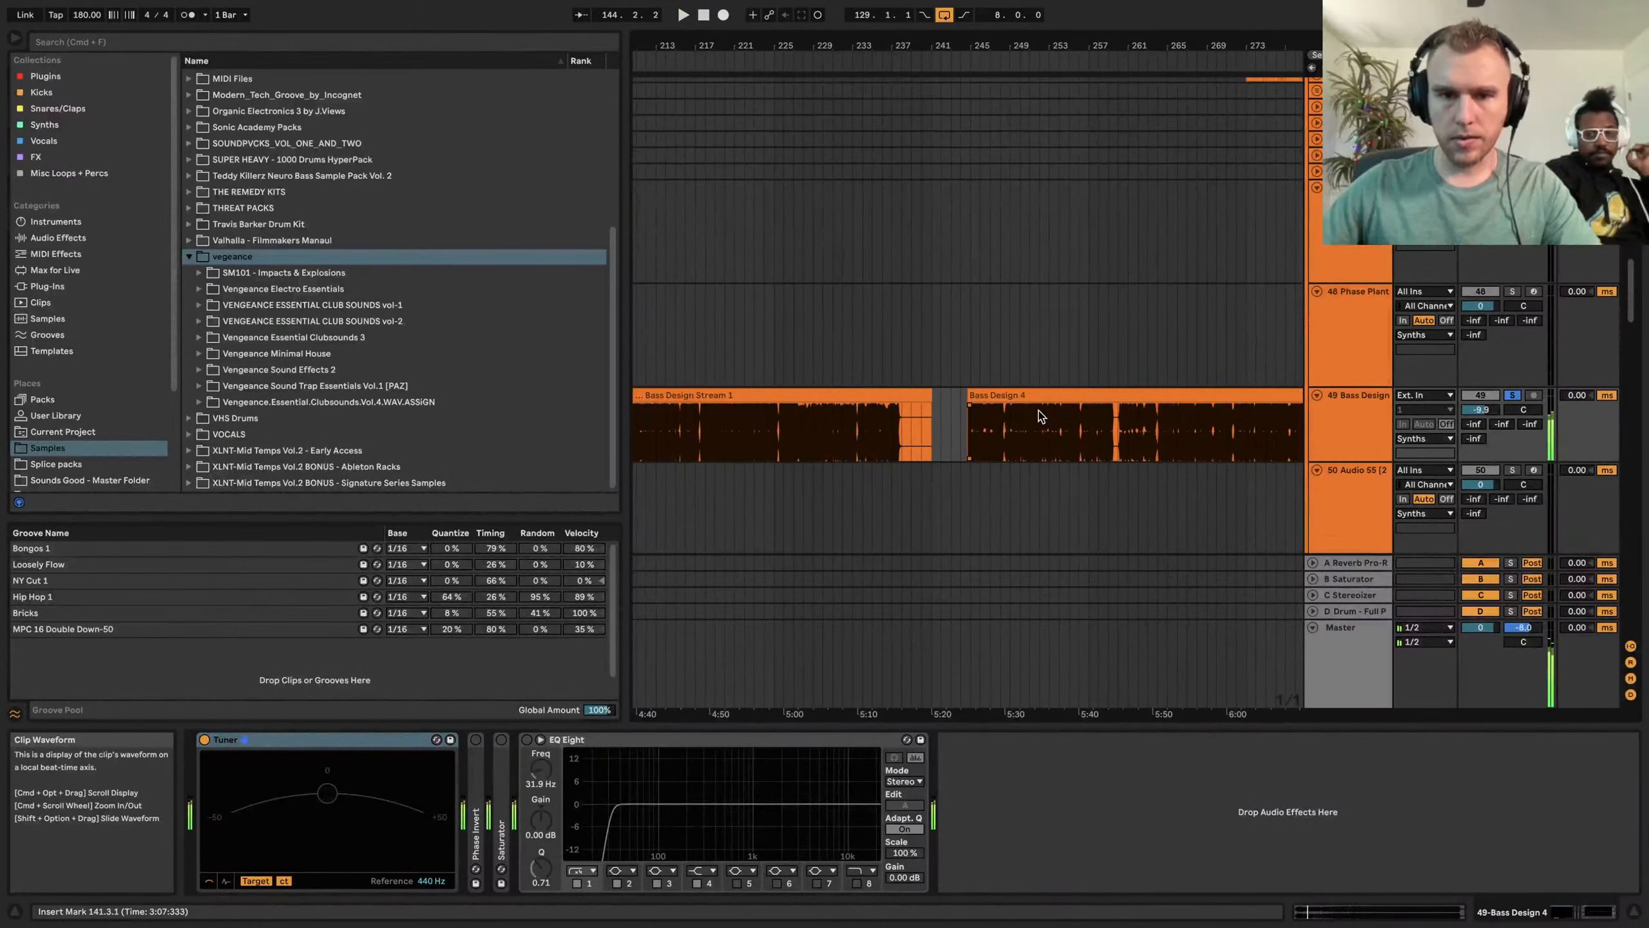
key(space)
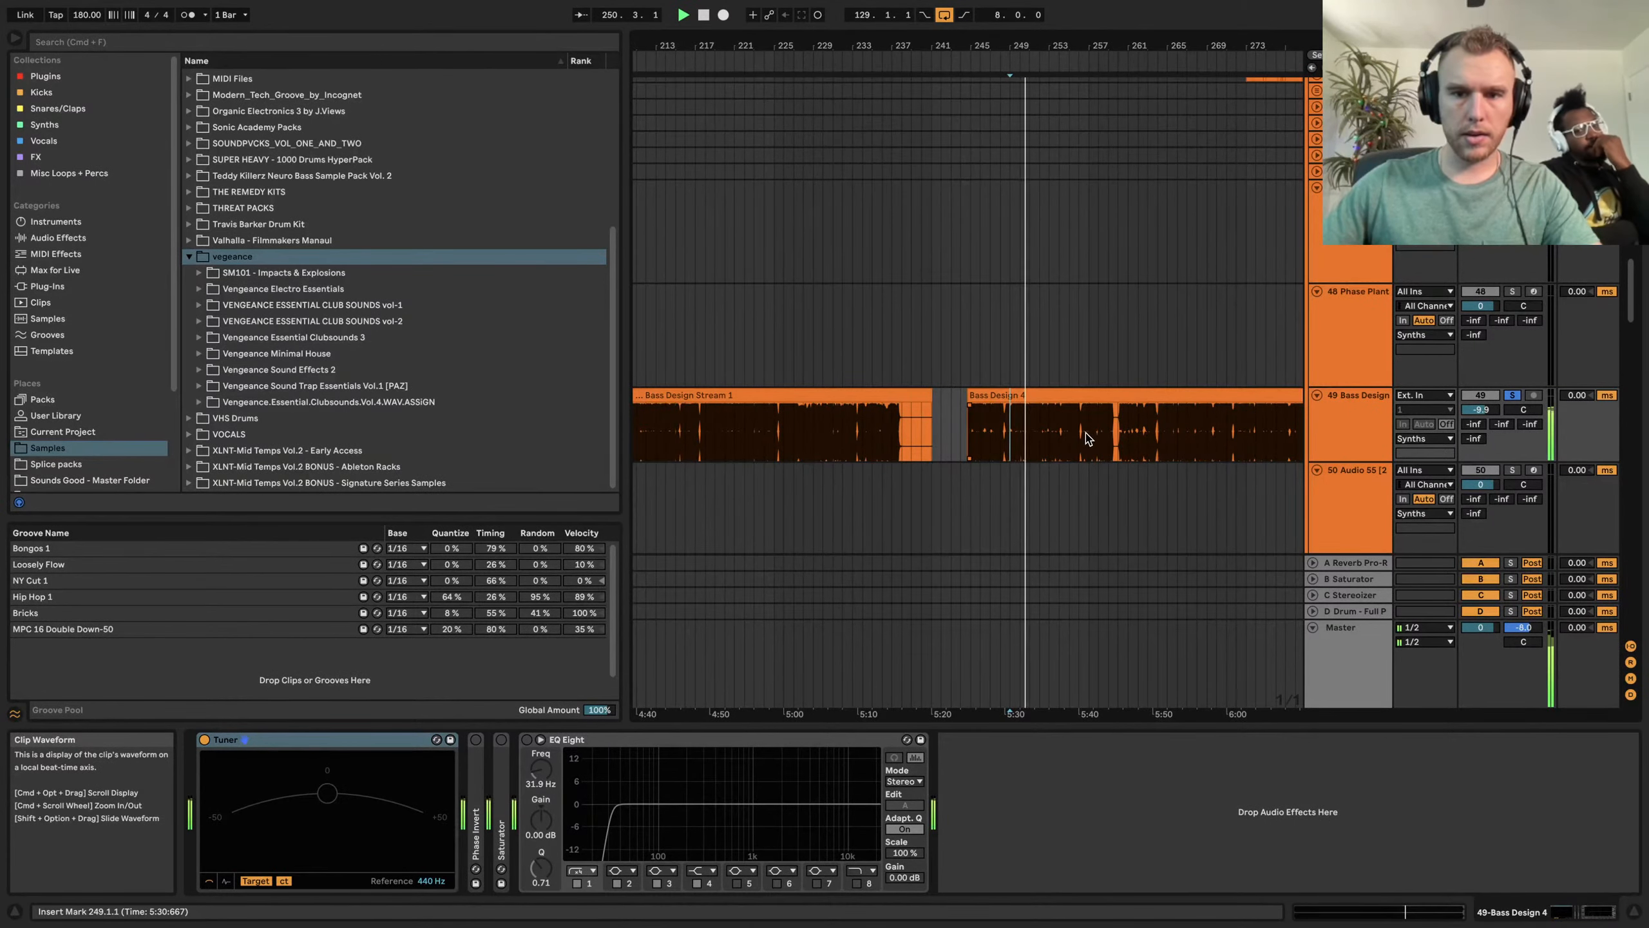
scroll(1057, 442, right, 8)
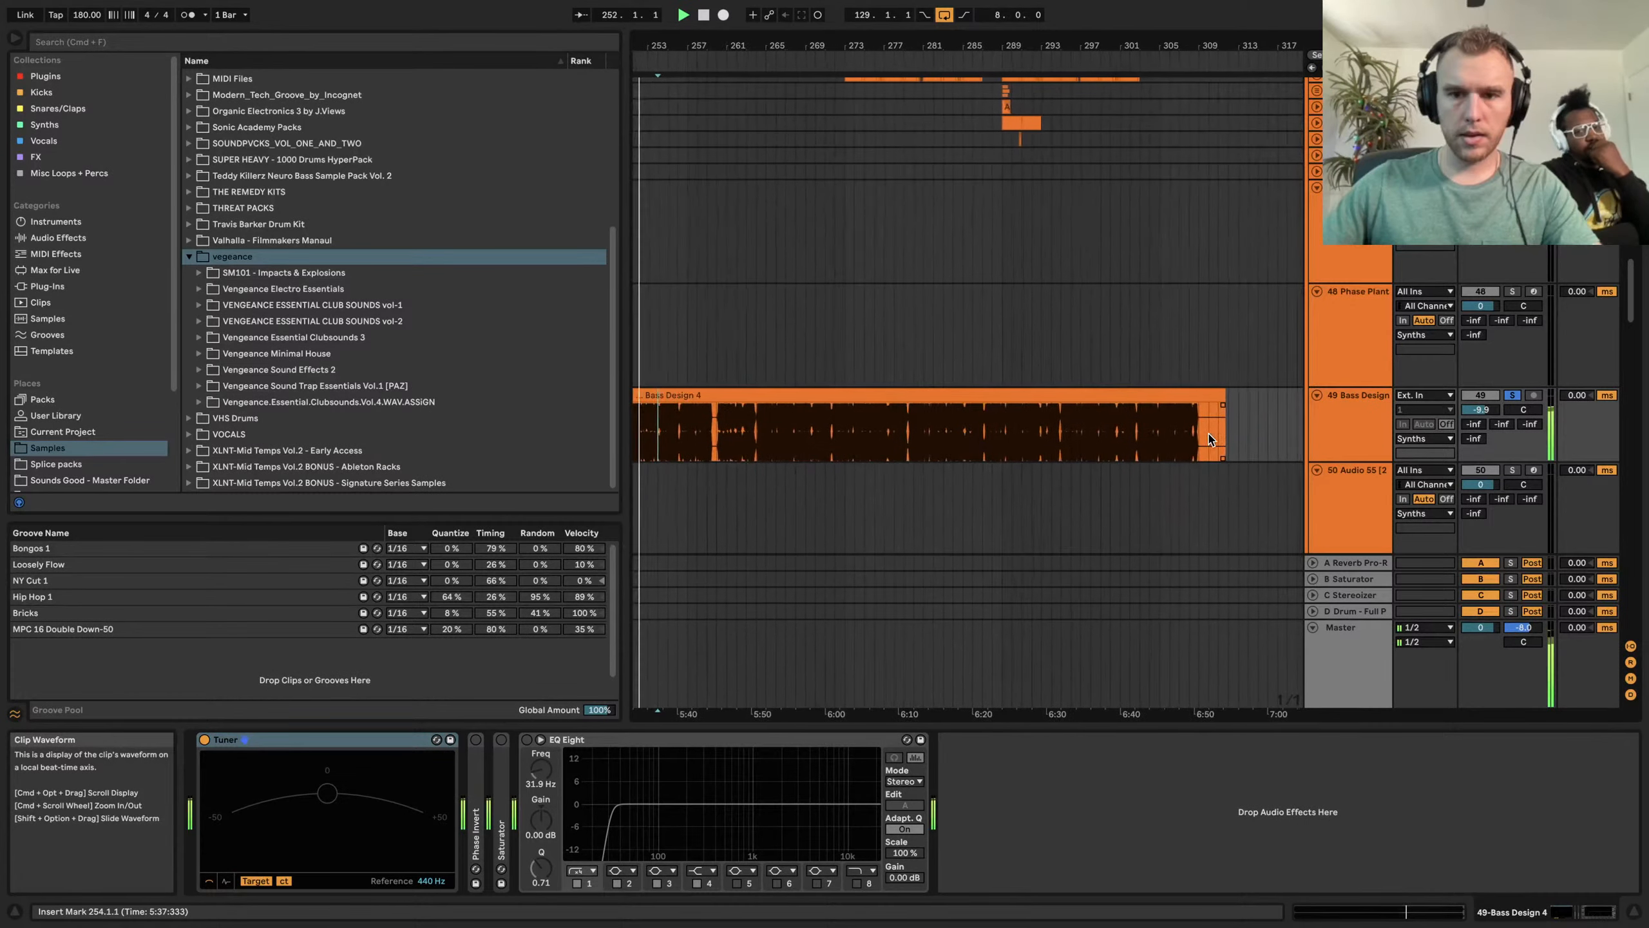
click(1109, 442)
scroll(1104, 435, left, 20)
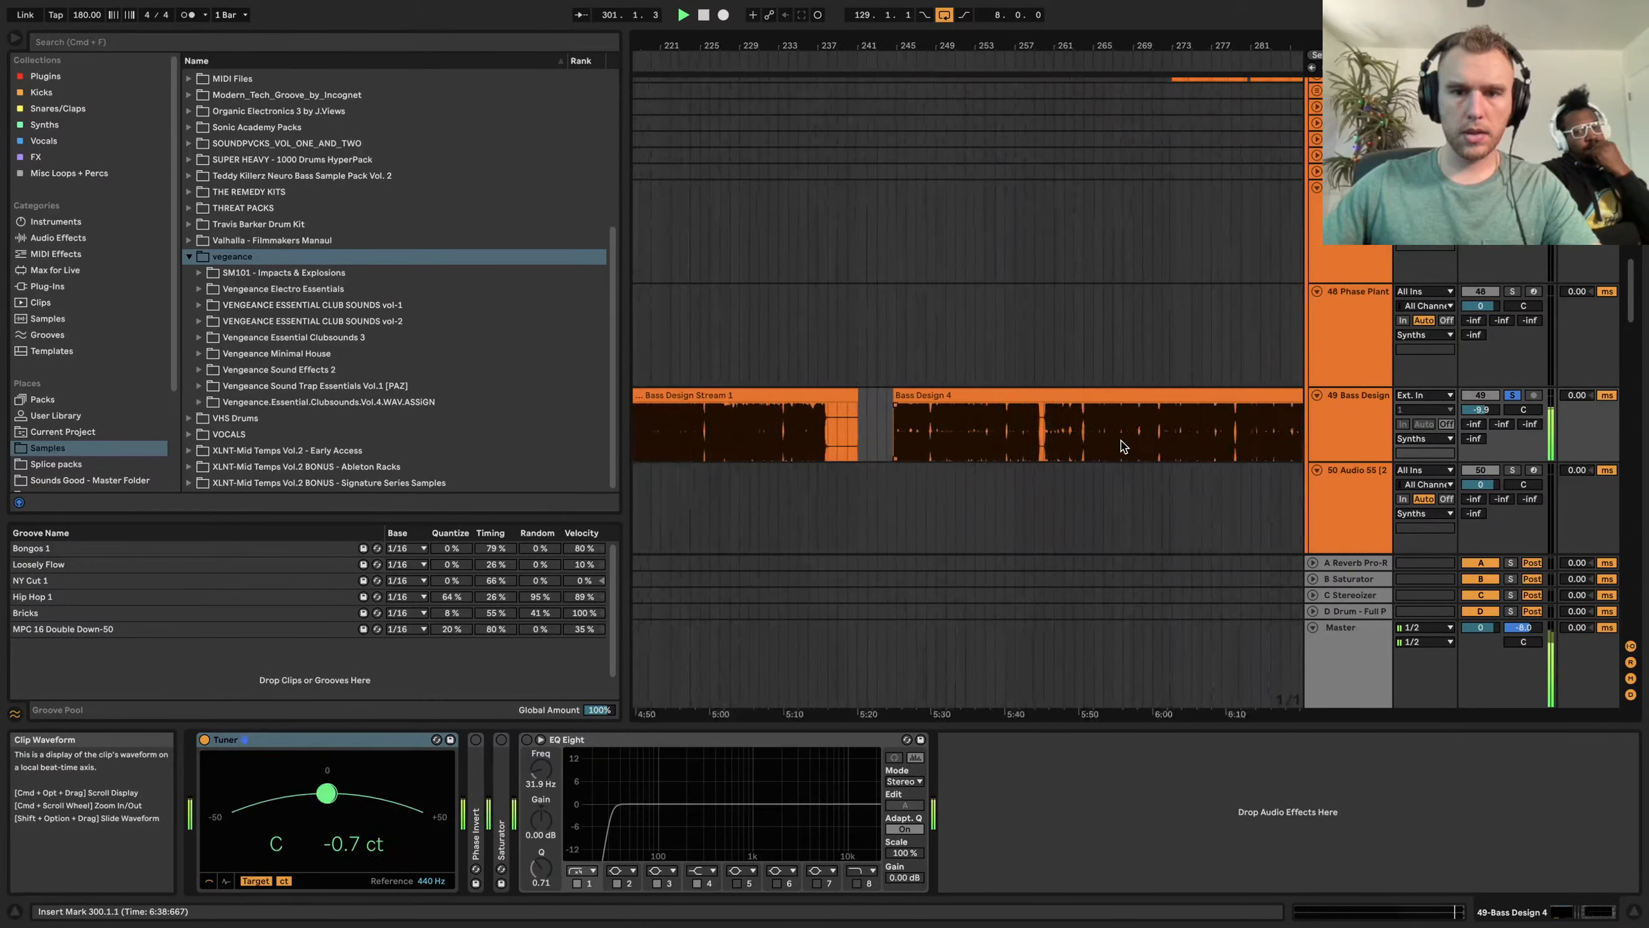
Show the devices of the 53 Bass Design track and look through its effects chain
scroll(794, 408, left, 10)
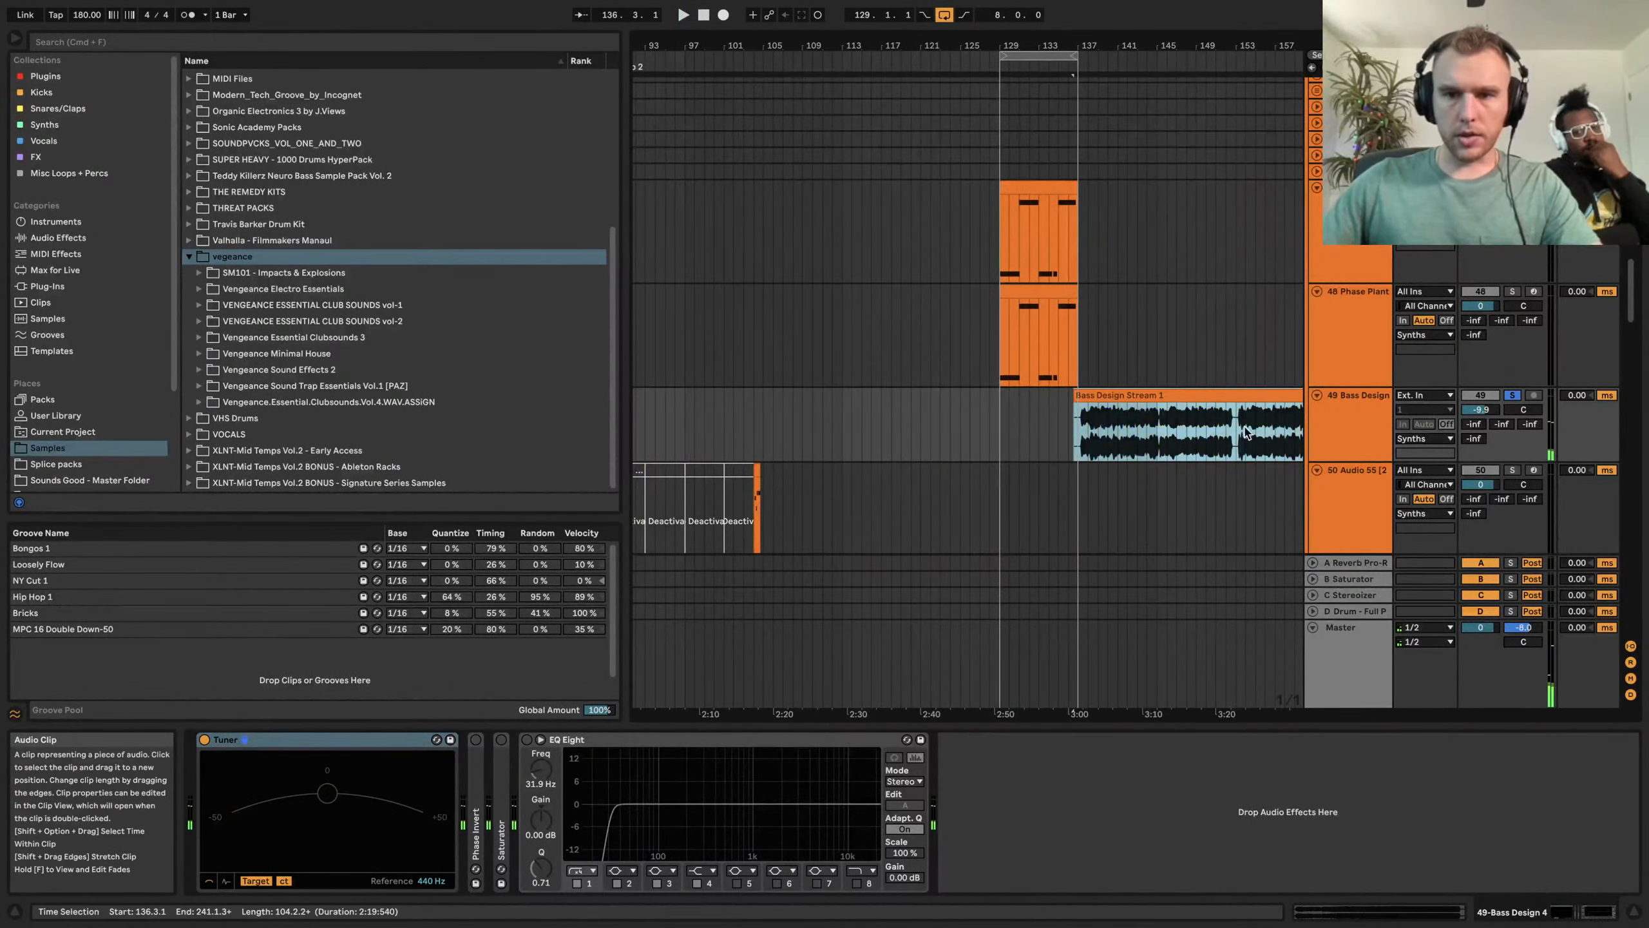
scroll(1286, 459, down, 5)
click(1349, 119)
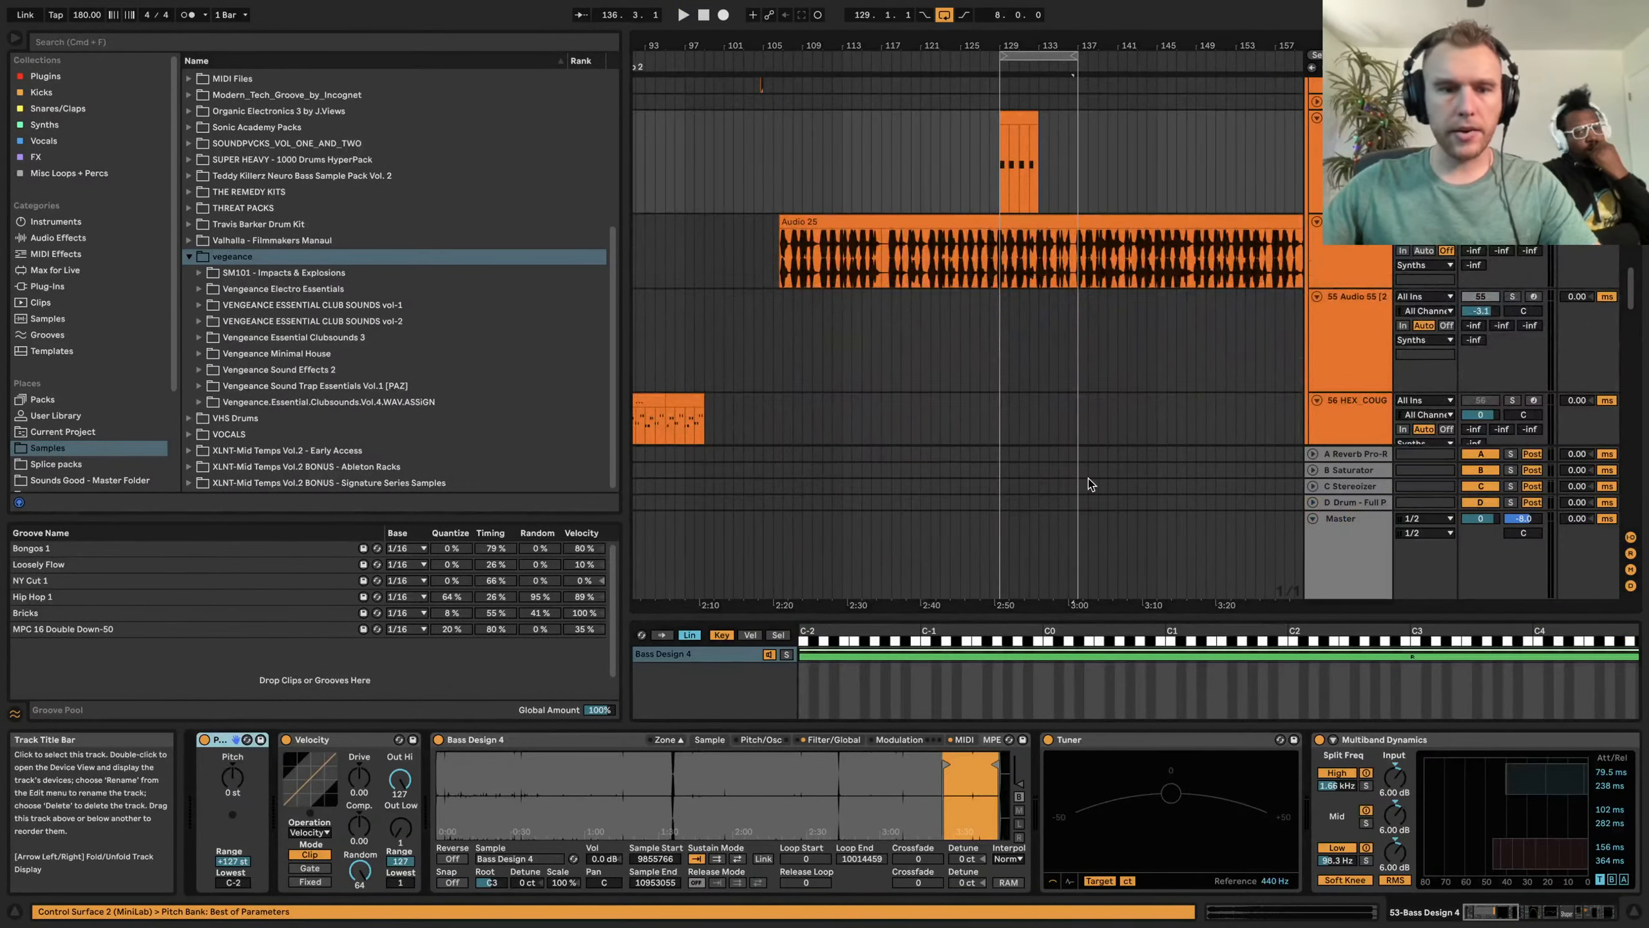
scroll(909, 813, right, 15)
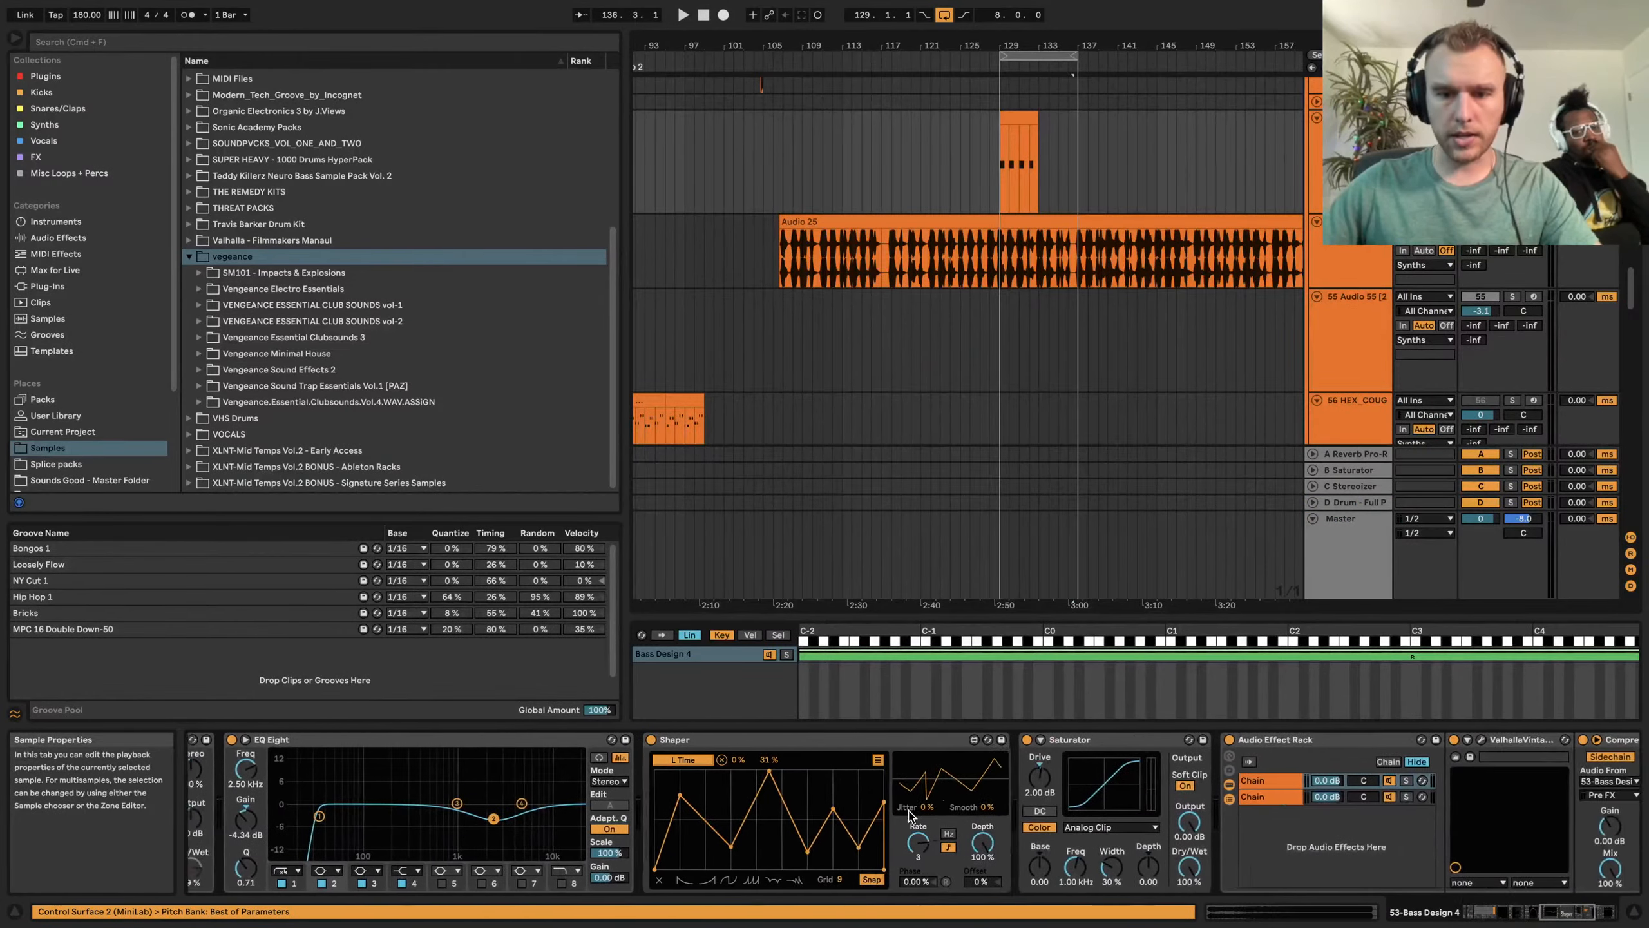
scroll(907, 817, left, 15)
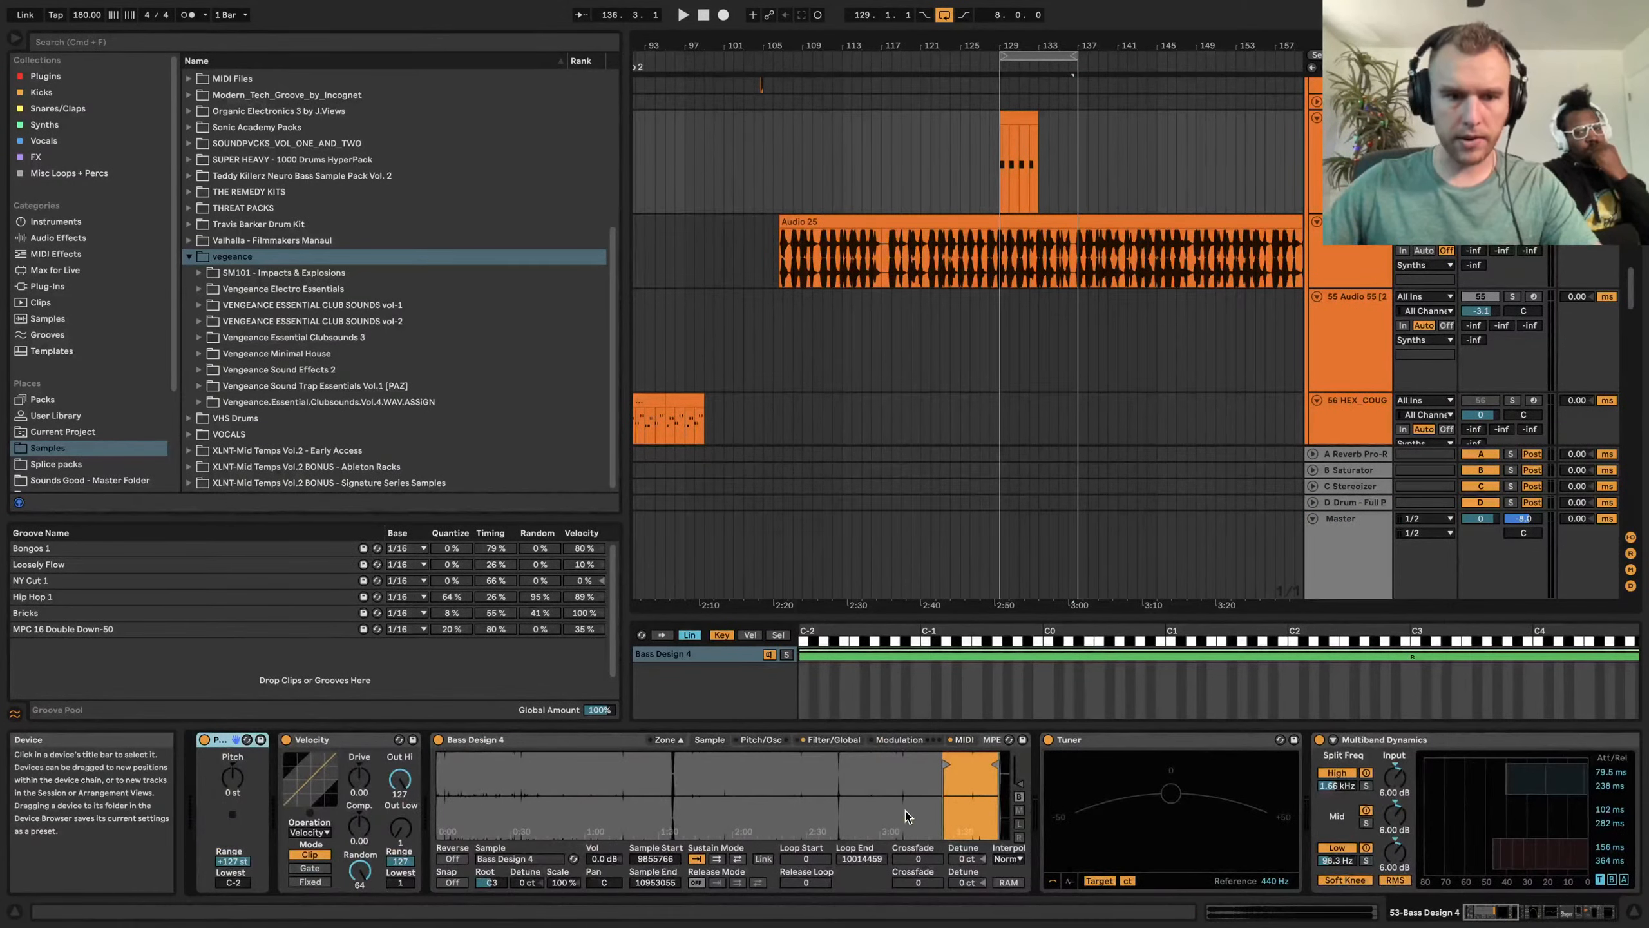
Load the Bass Design Stream 1 clip into the Sampler on the 53 Bass Design track, replacing the Bass Design 4 sample
scroll(1227, 210, left, 2)
scroll(1214, 213, right, 5)
scroll(1212, 214, up, 8)
scroll(1214, 216, down, 3)
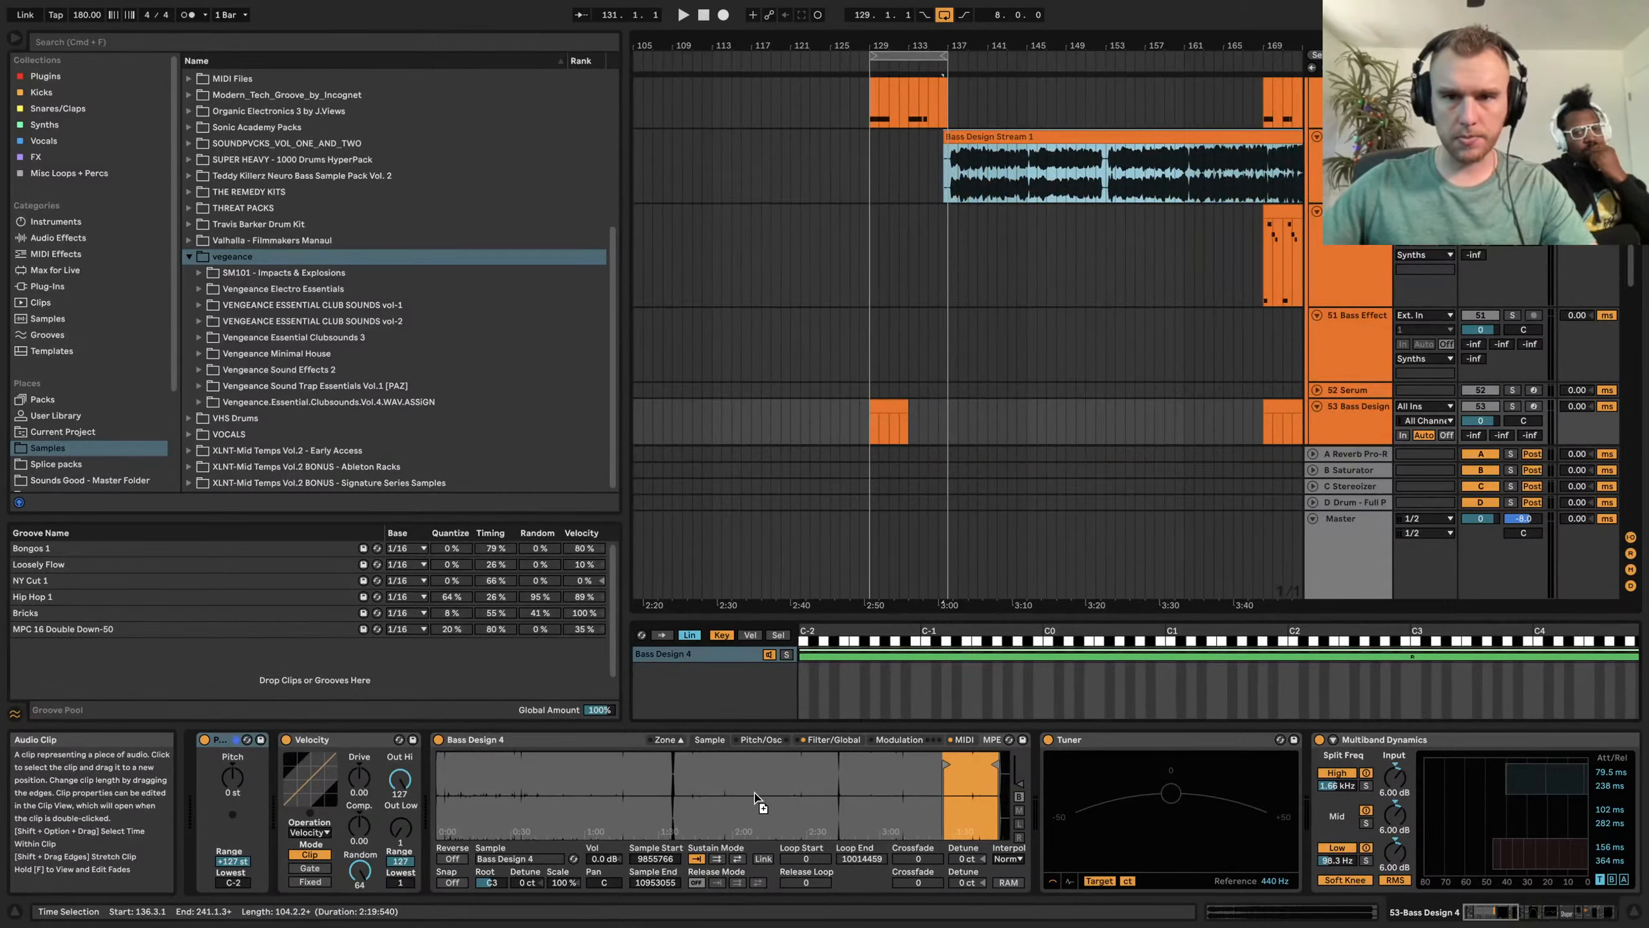
drag(755, 799, 758, 803)
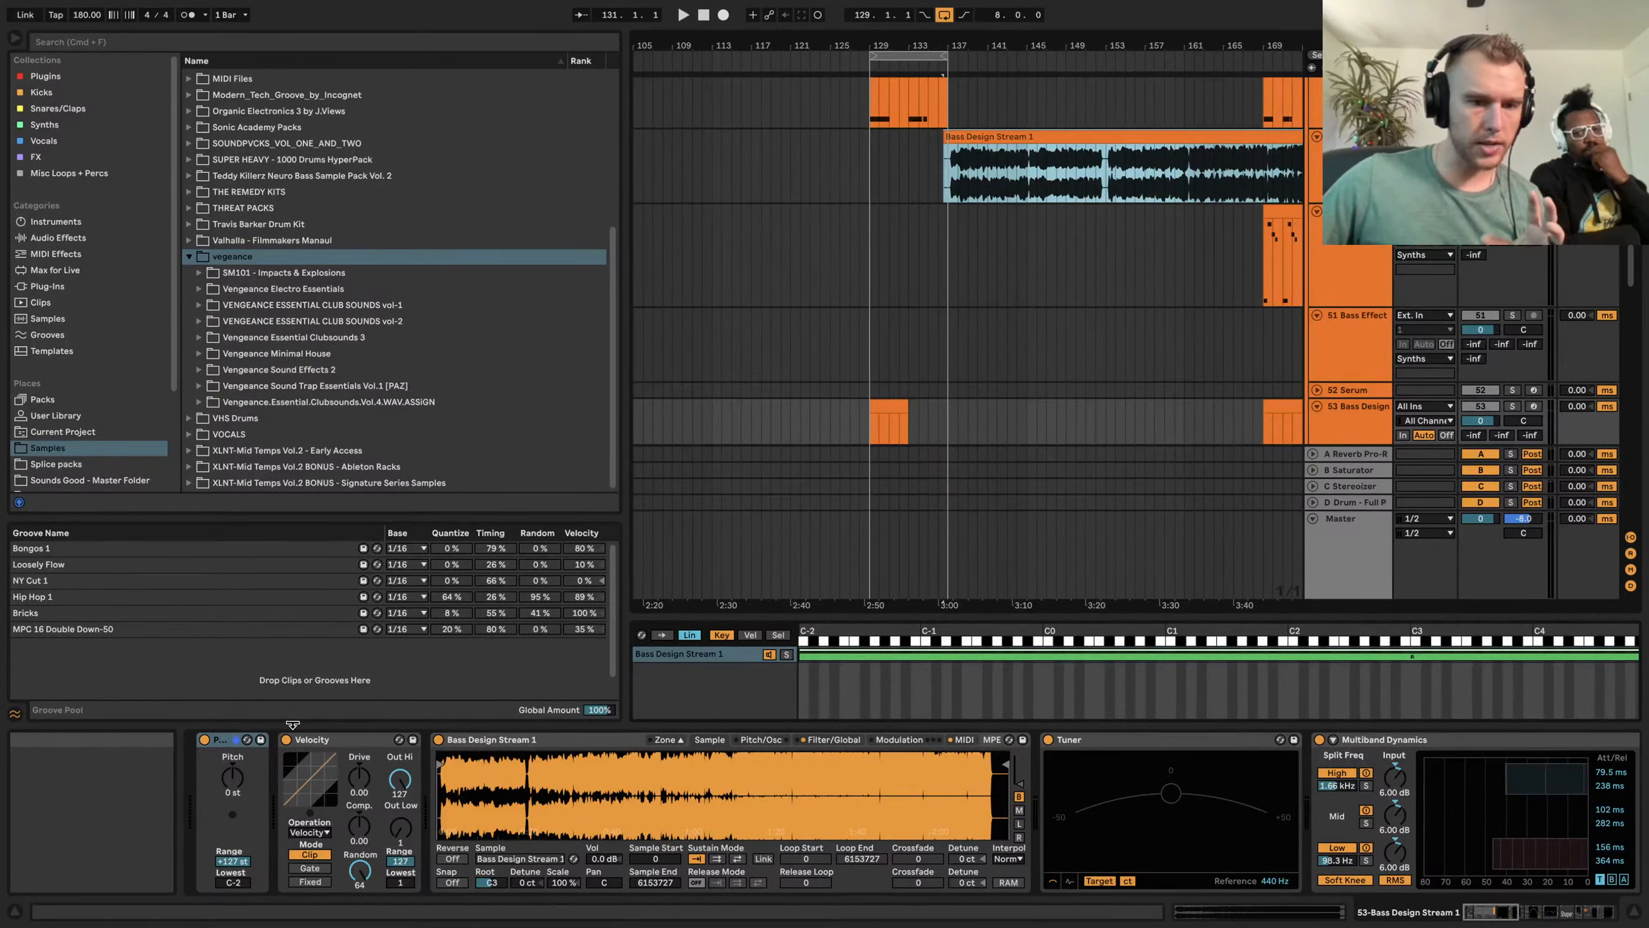
Select the Velocity device, then solo the 53 Bass Design track and play its MIDI clip from bar 129
click(324, 744)
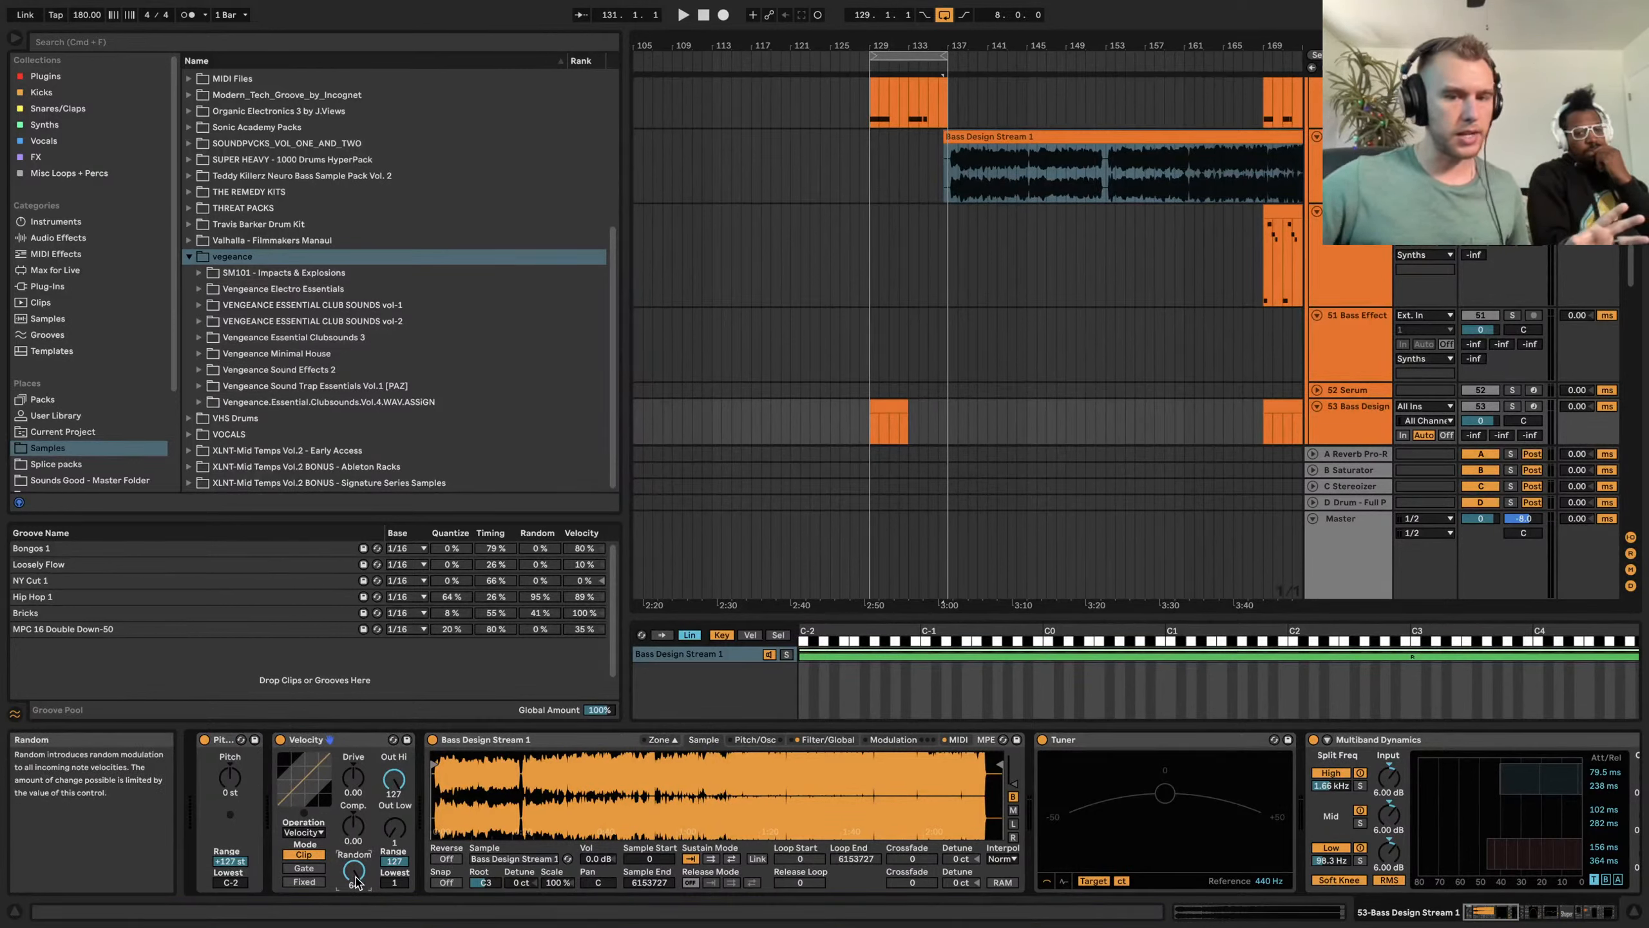
scroll(888, 285, down, 3)
click(888, 285)
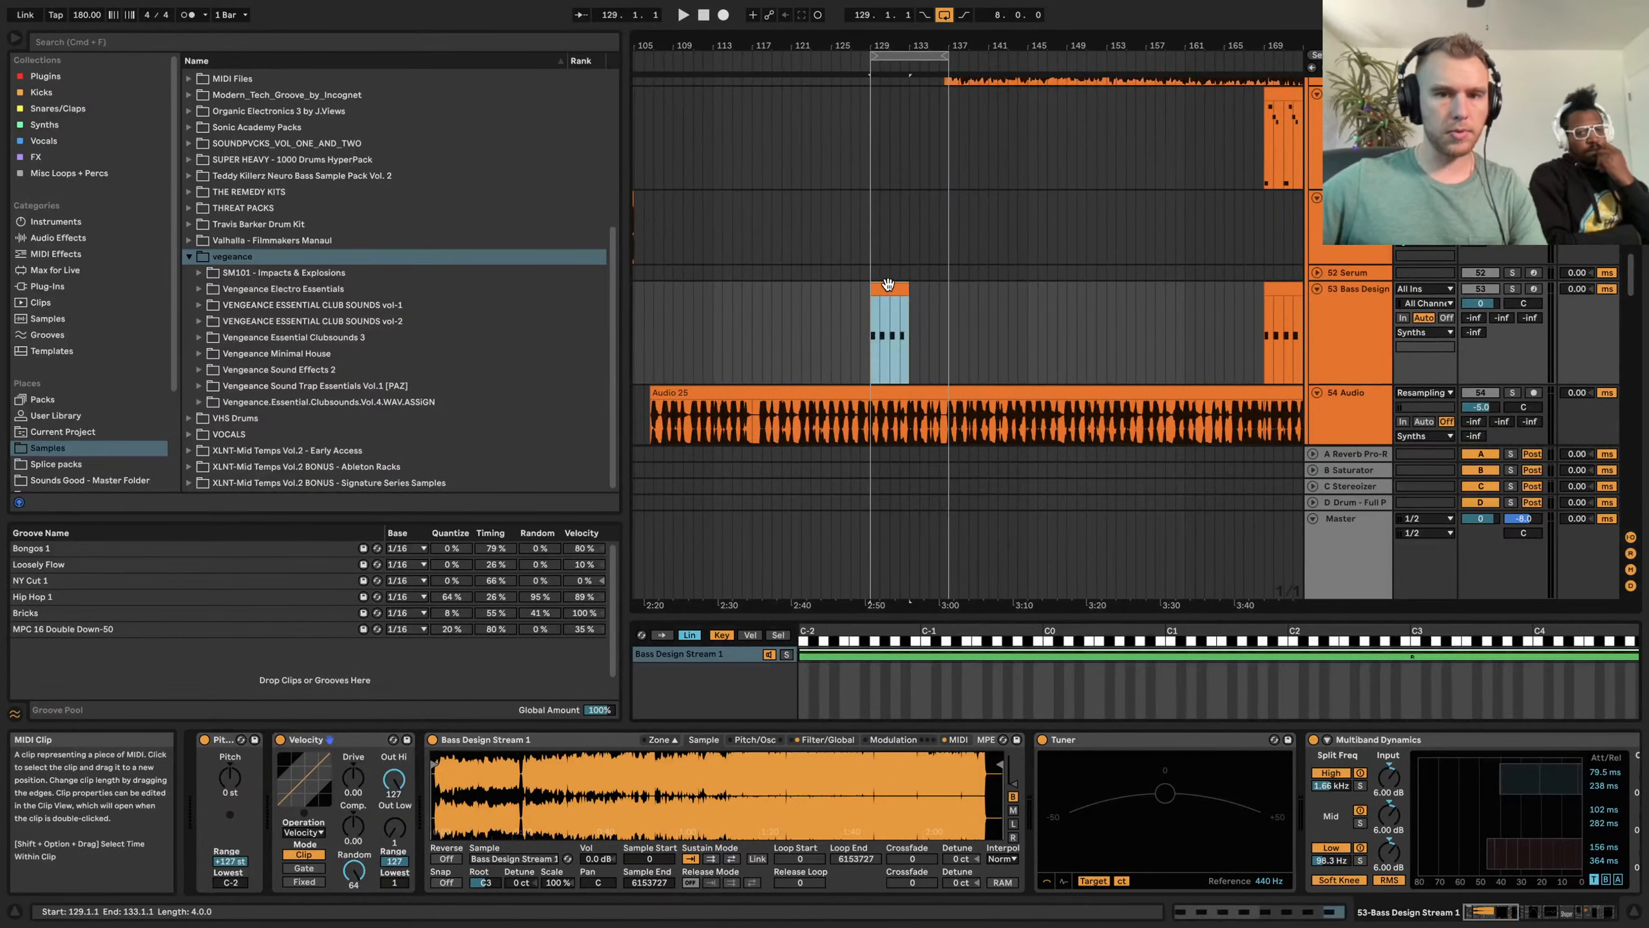
key(s)
key(space)
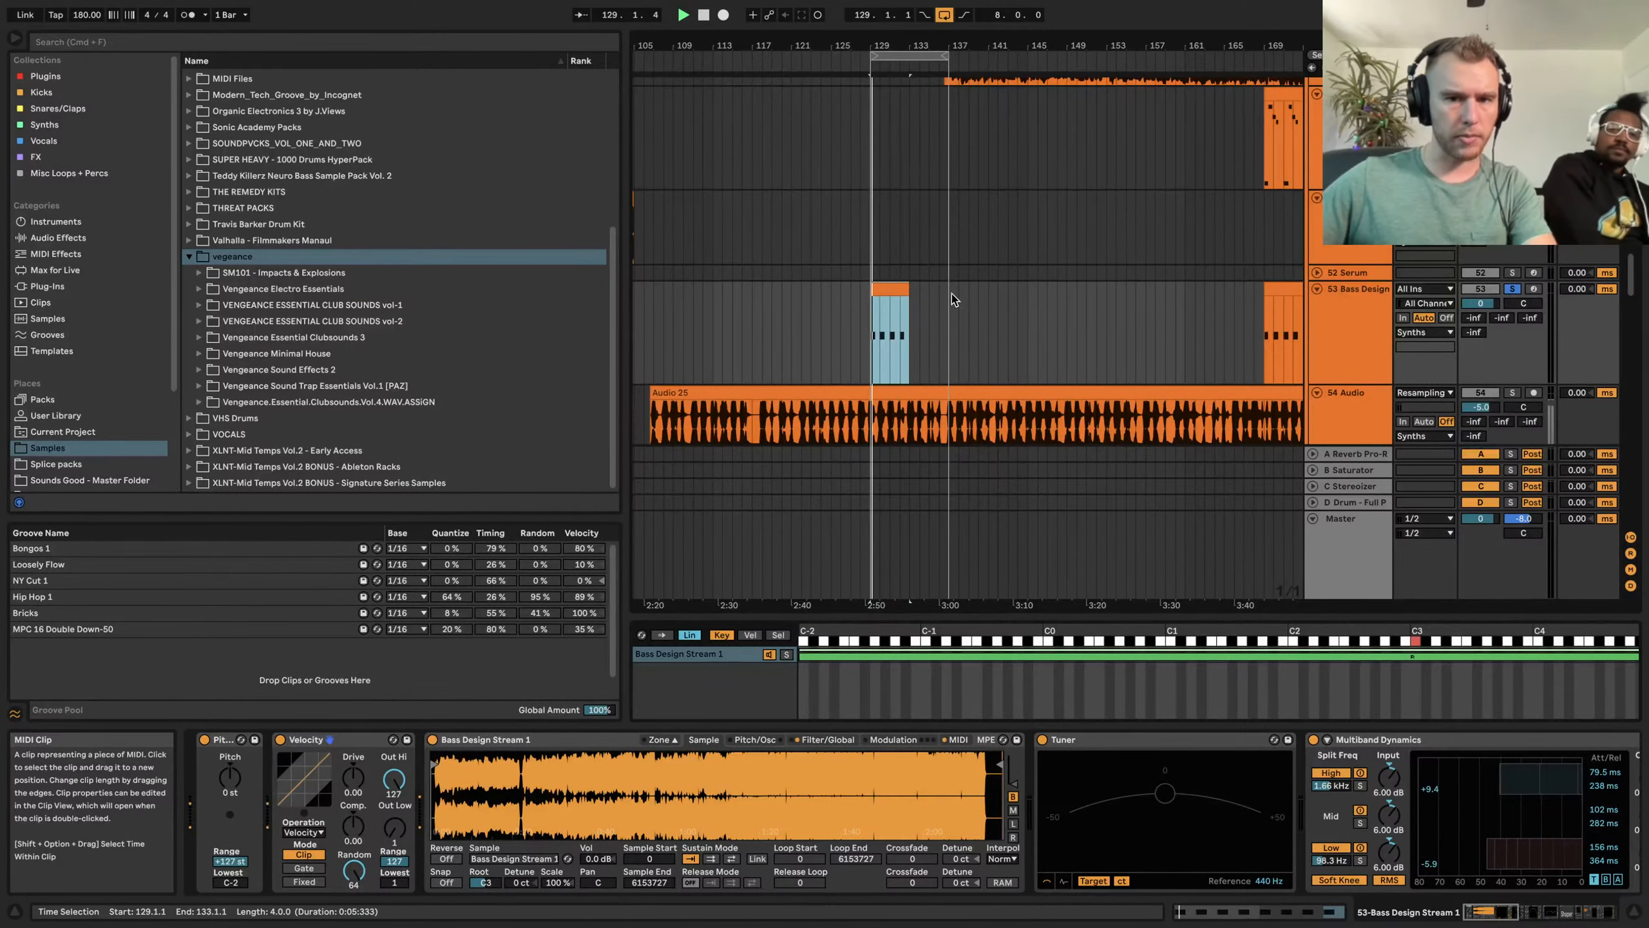
Inspect the Sampler's modulation settings and its MIDI routing of velocity to Sample Offset on the 53 Bass Design track
click(1344, 323)
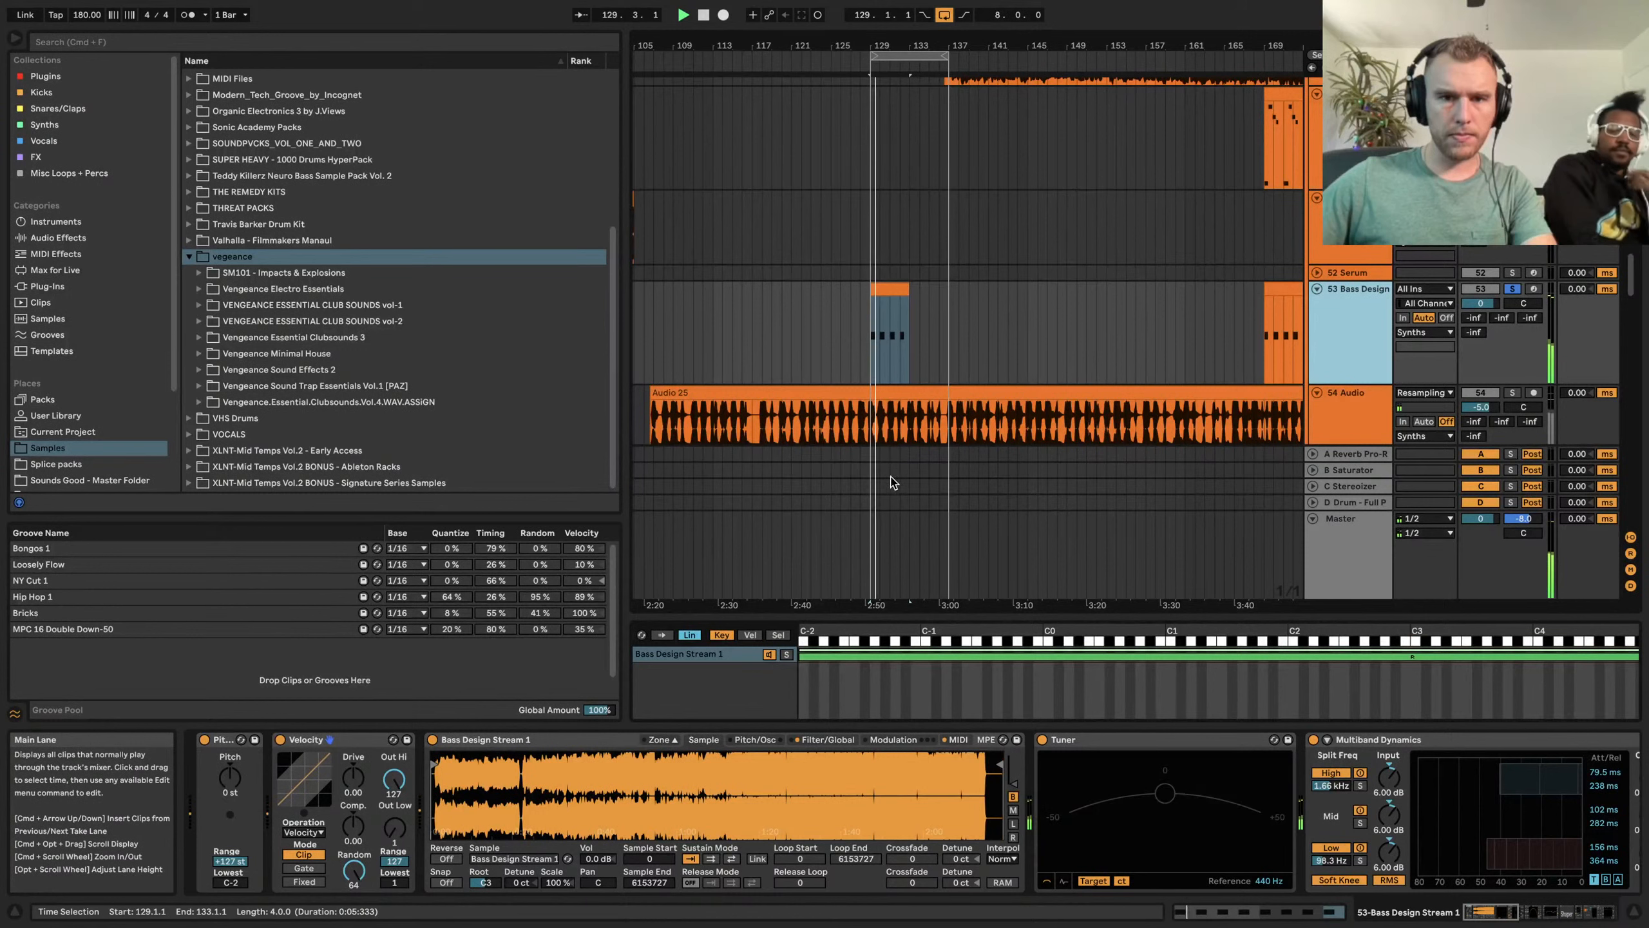
click(860, 736)
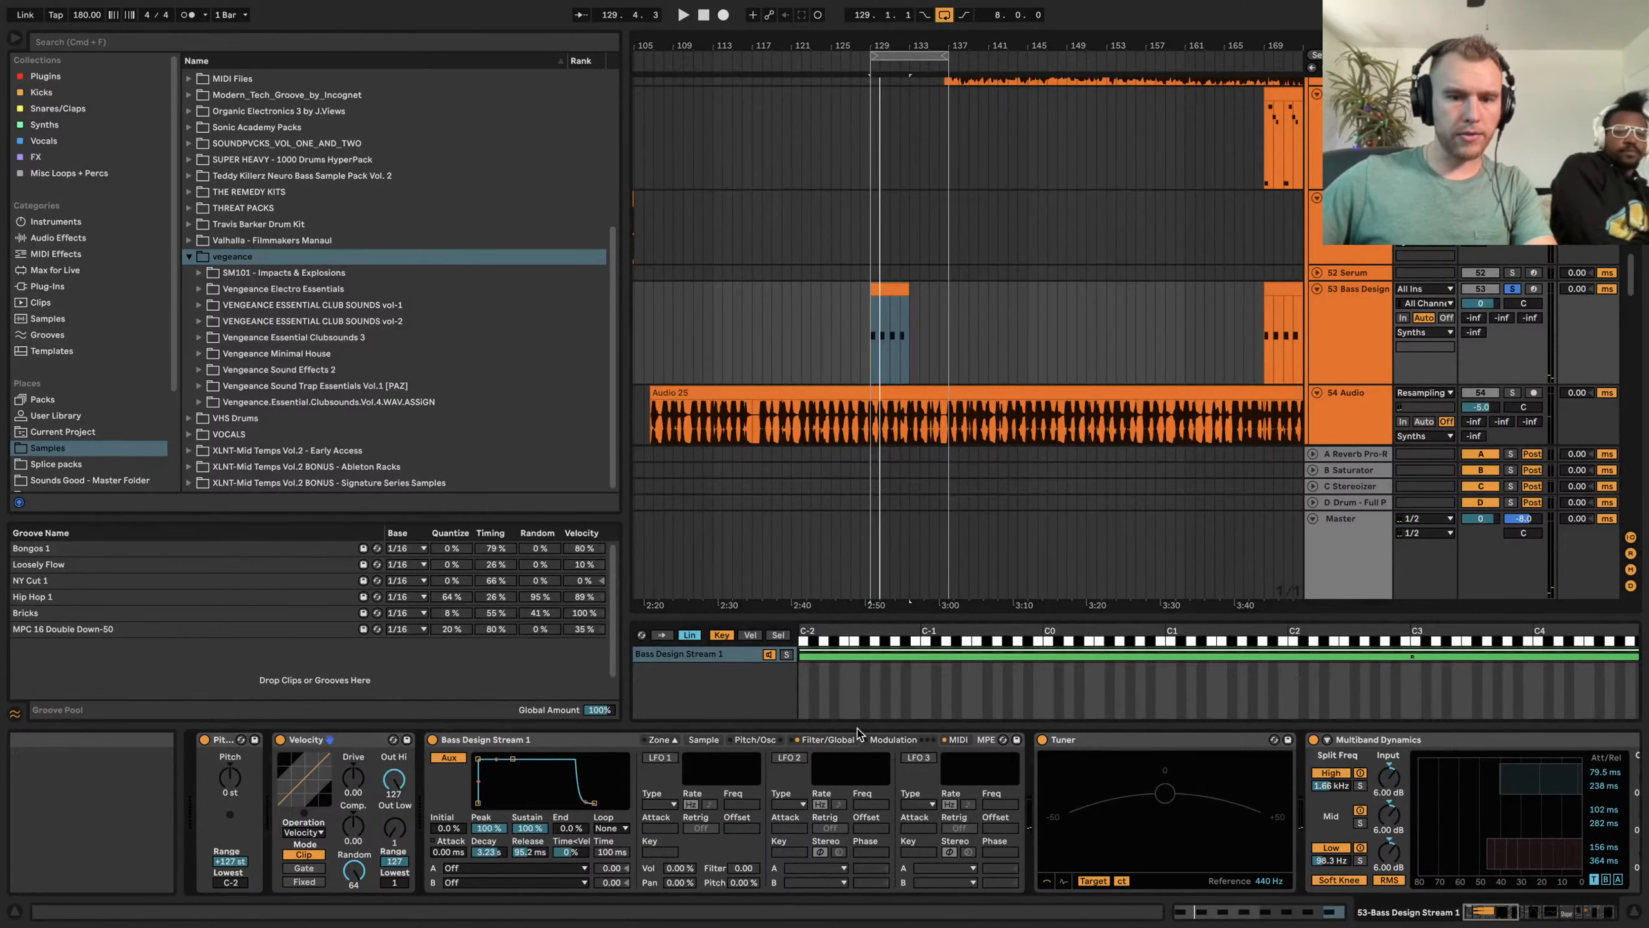
click(958, 740)
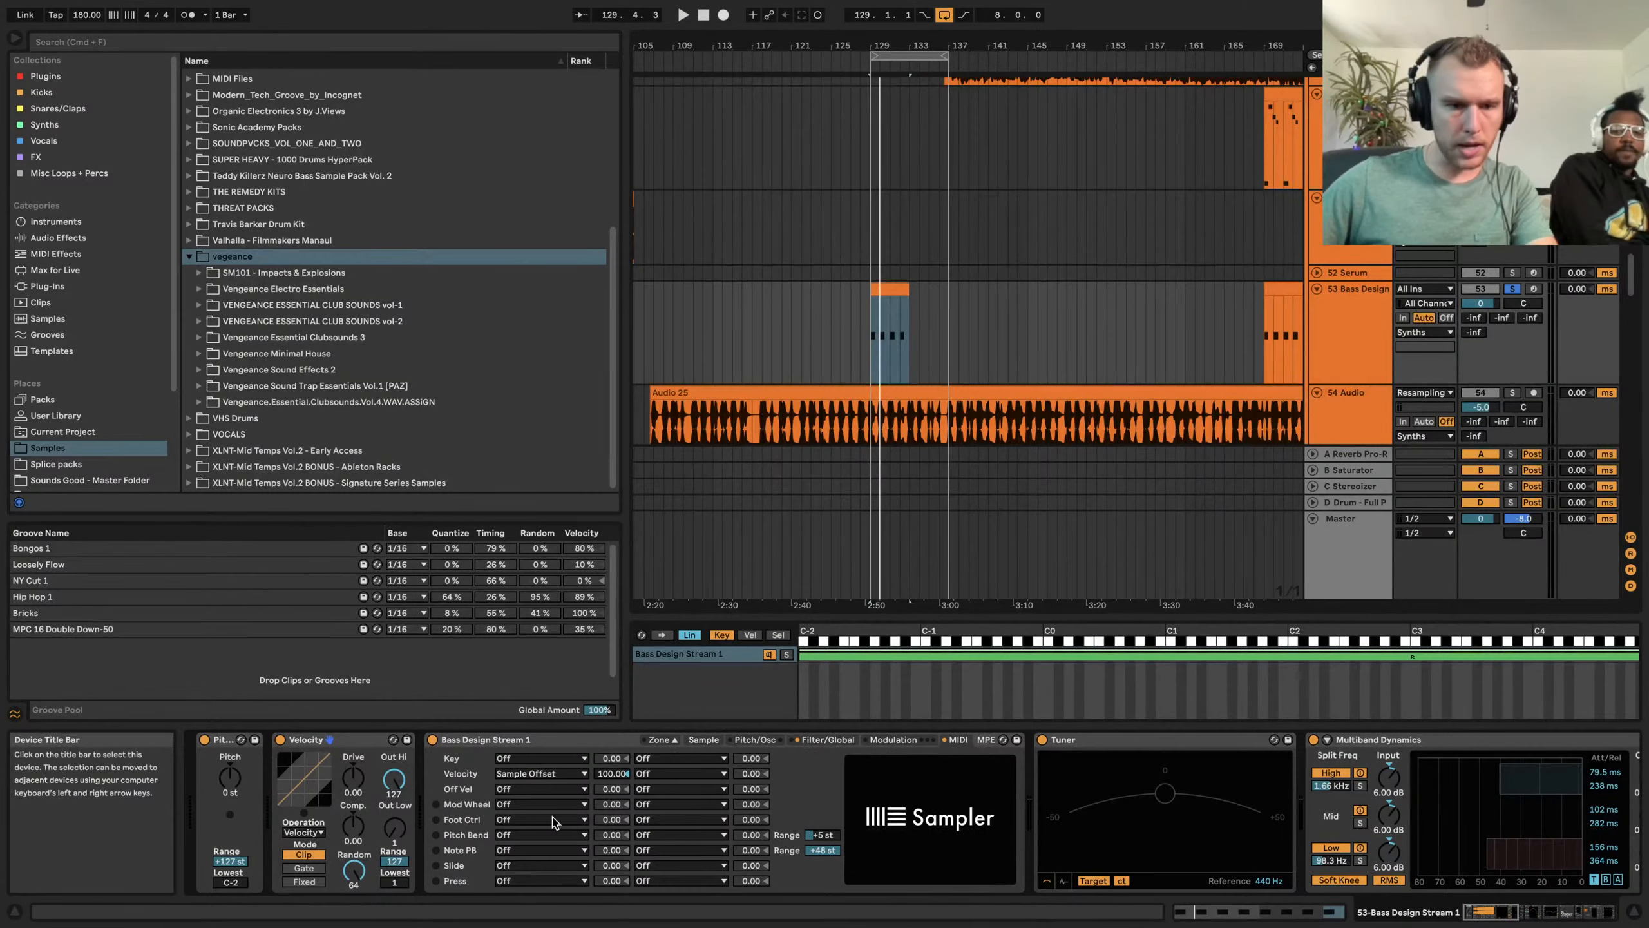
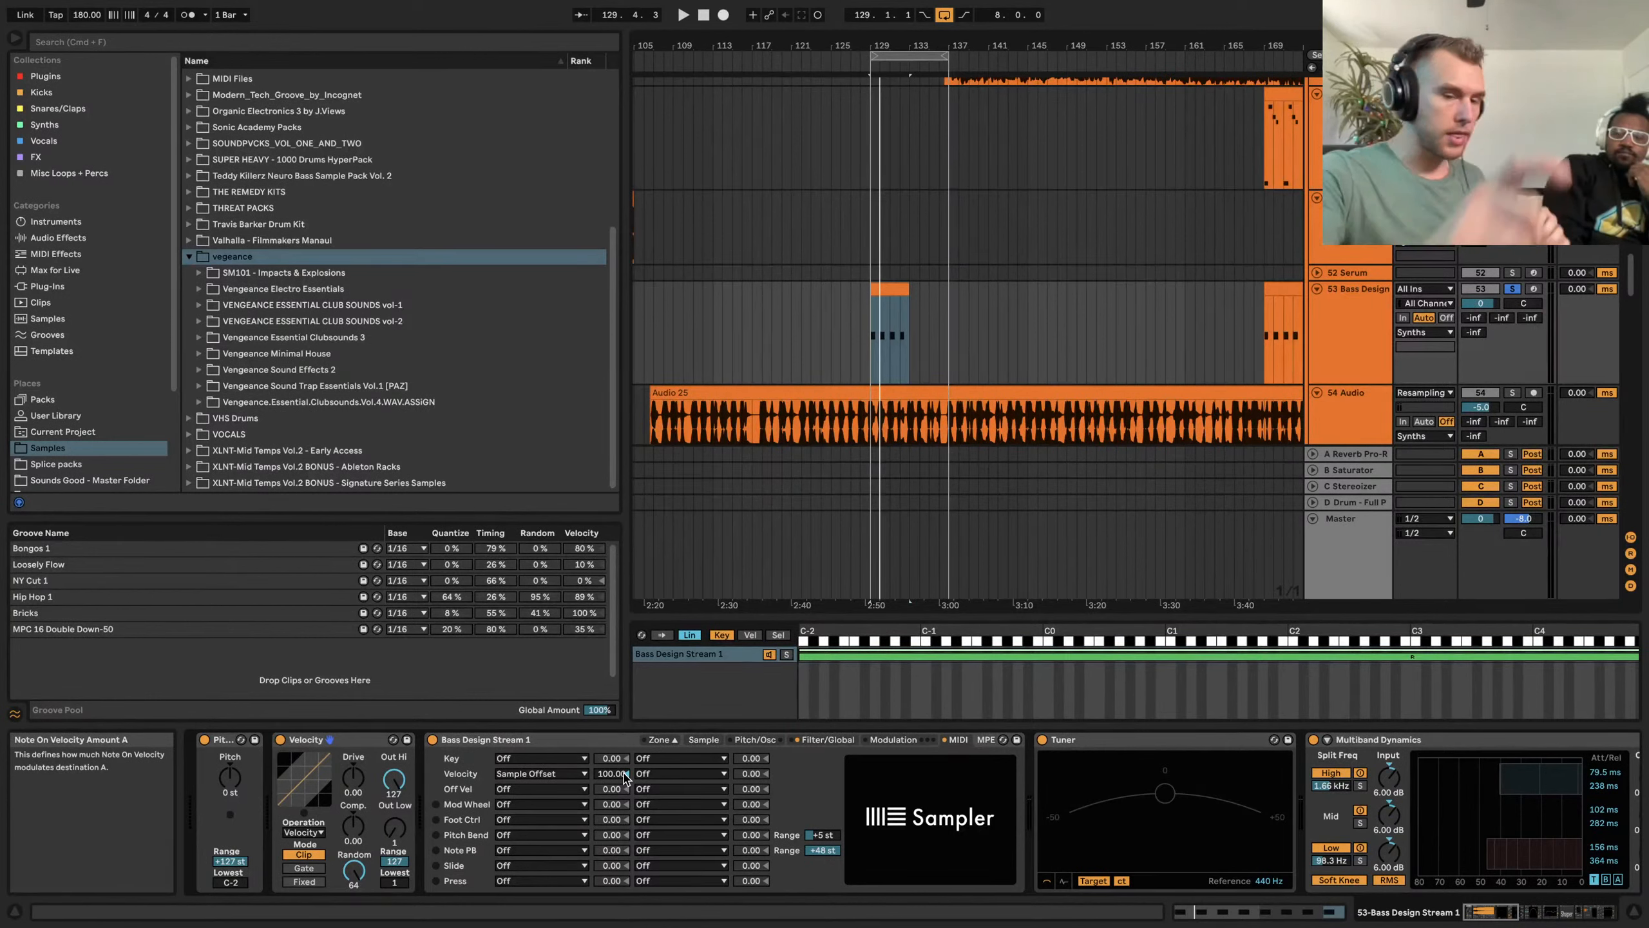
click(704, 739)
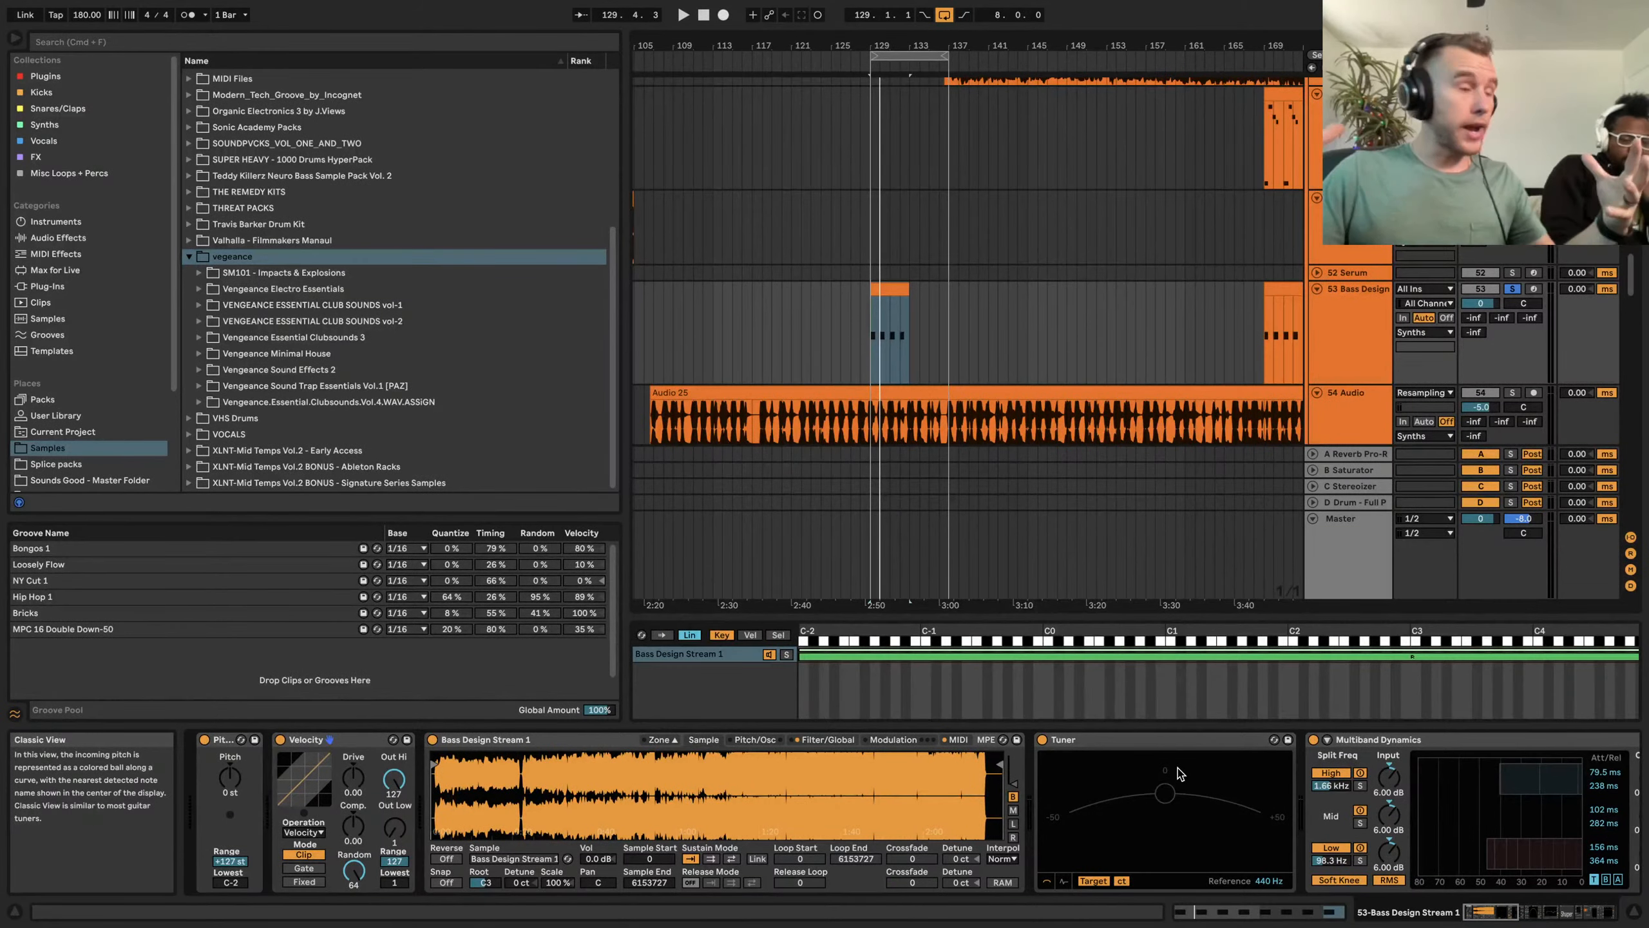
scroll(1179, 773, right, 4)
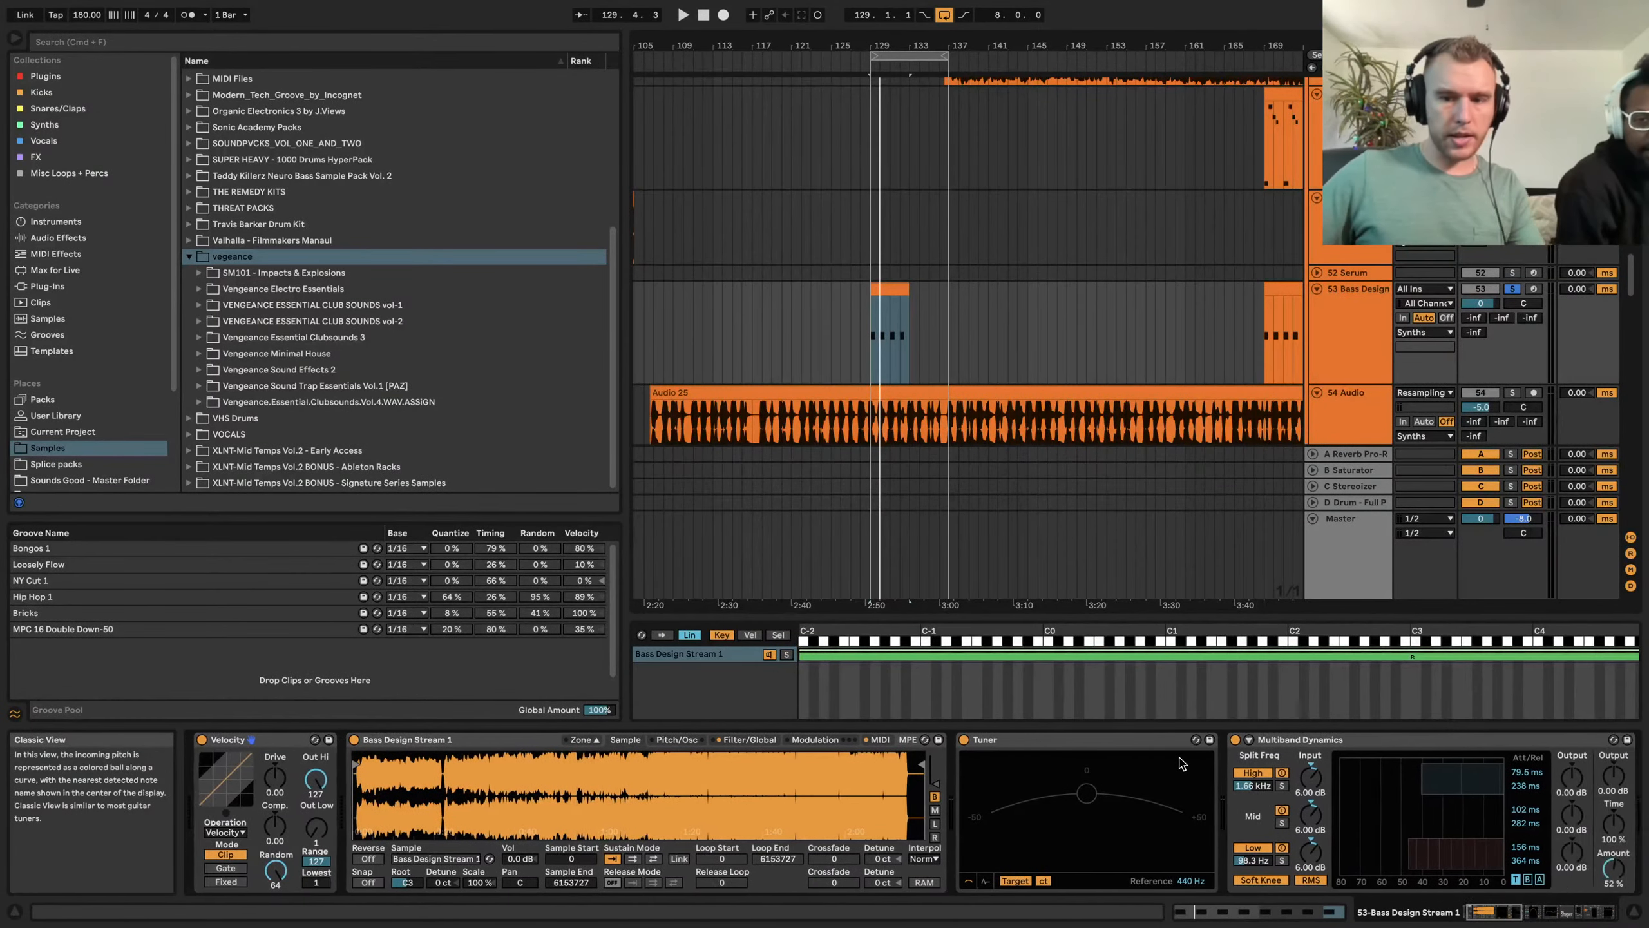
click(832, 741)
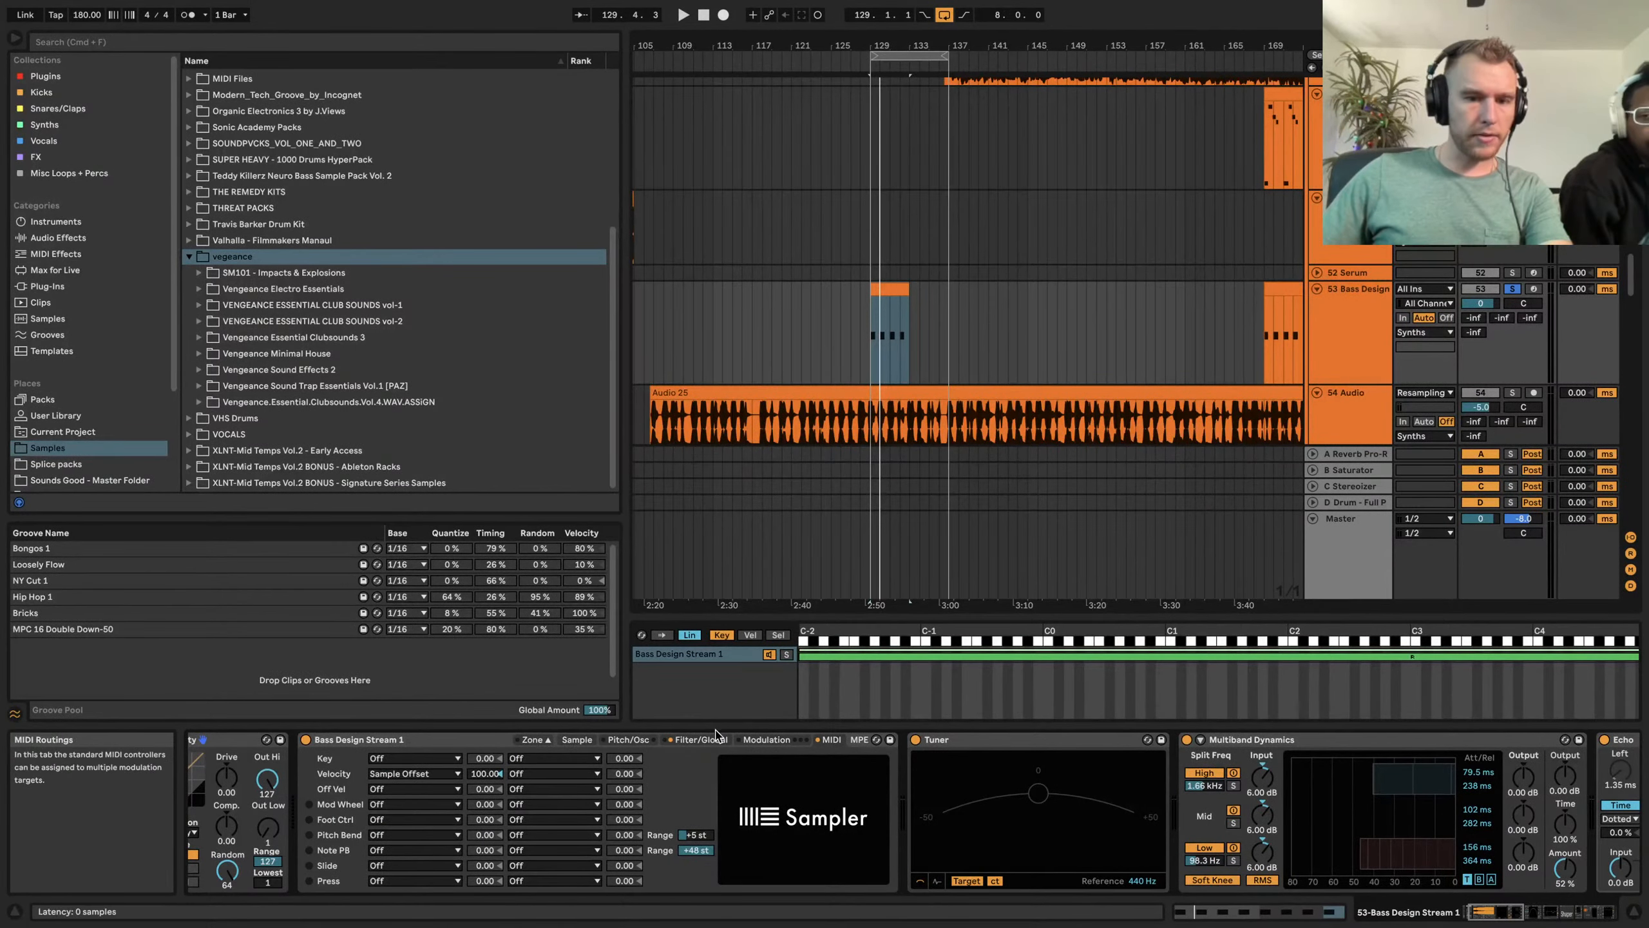
scroll(716, 734, left, 4)
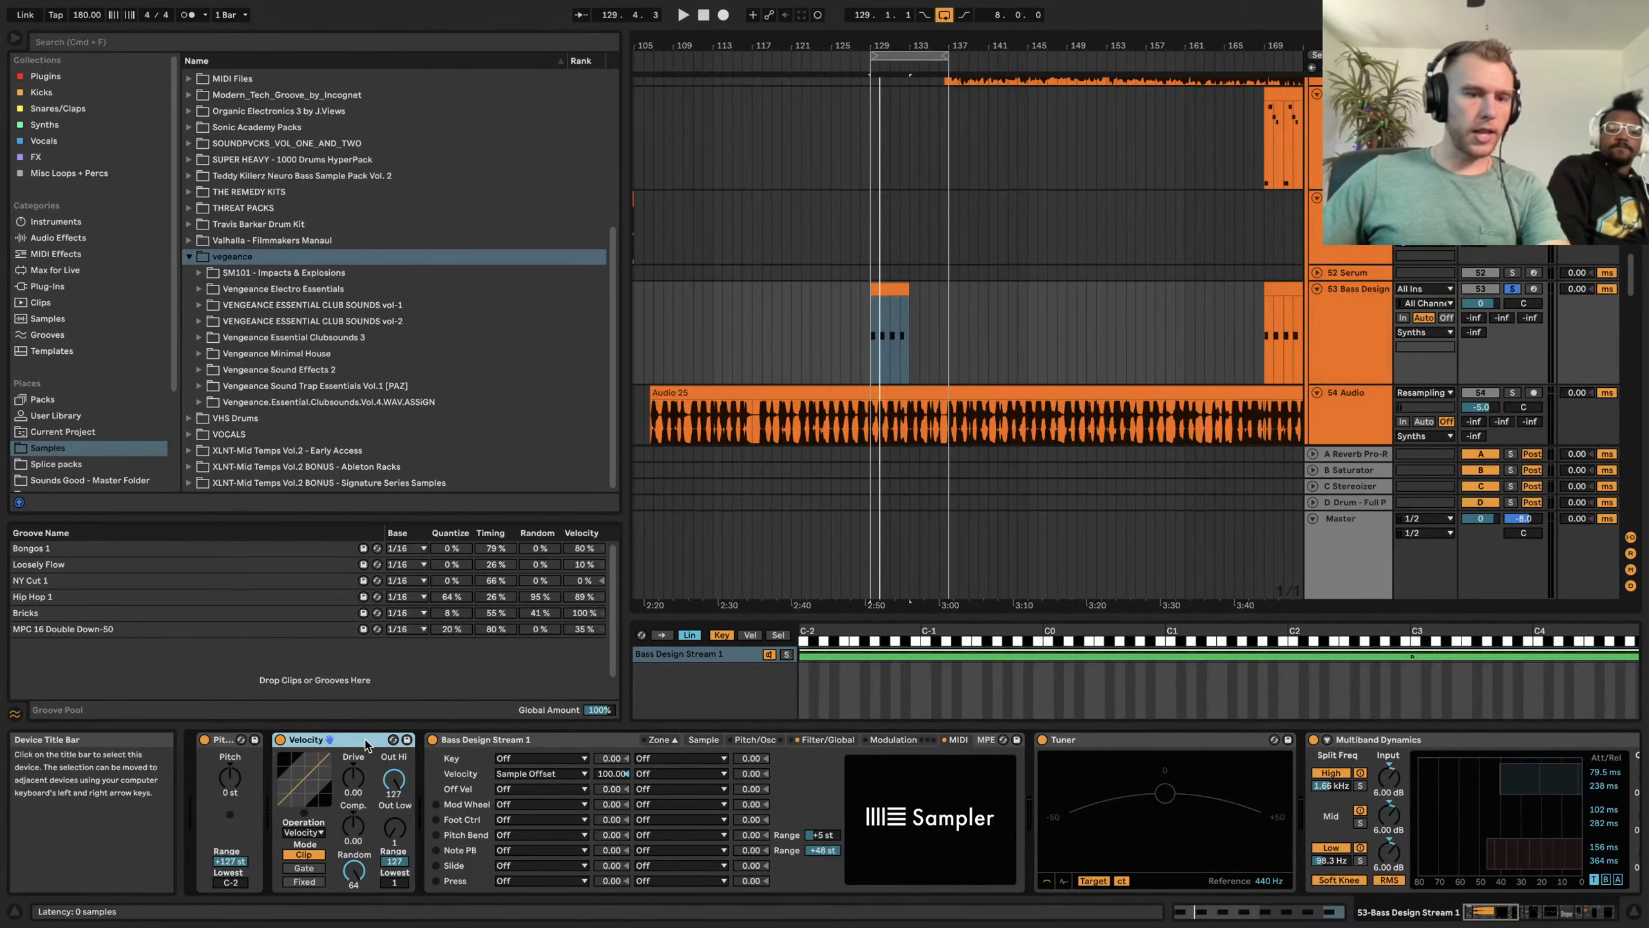
Locate Velocity among the MIDI effects, point out its Random control on the track's device, and return to the Sampler's waveform
click(58, 254)
click(217, 304)
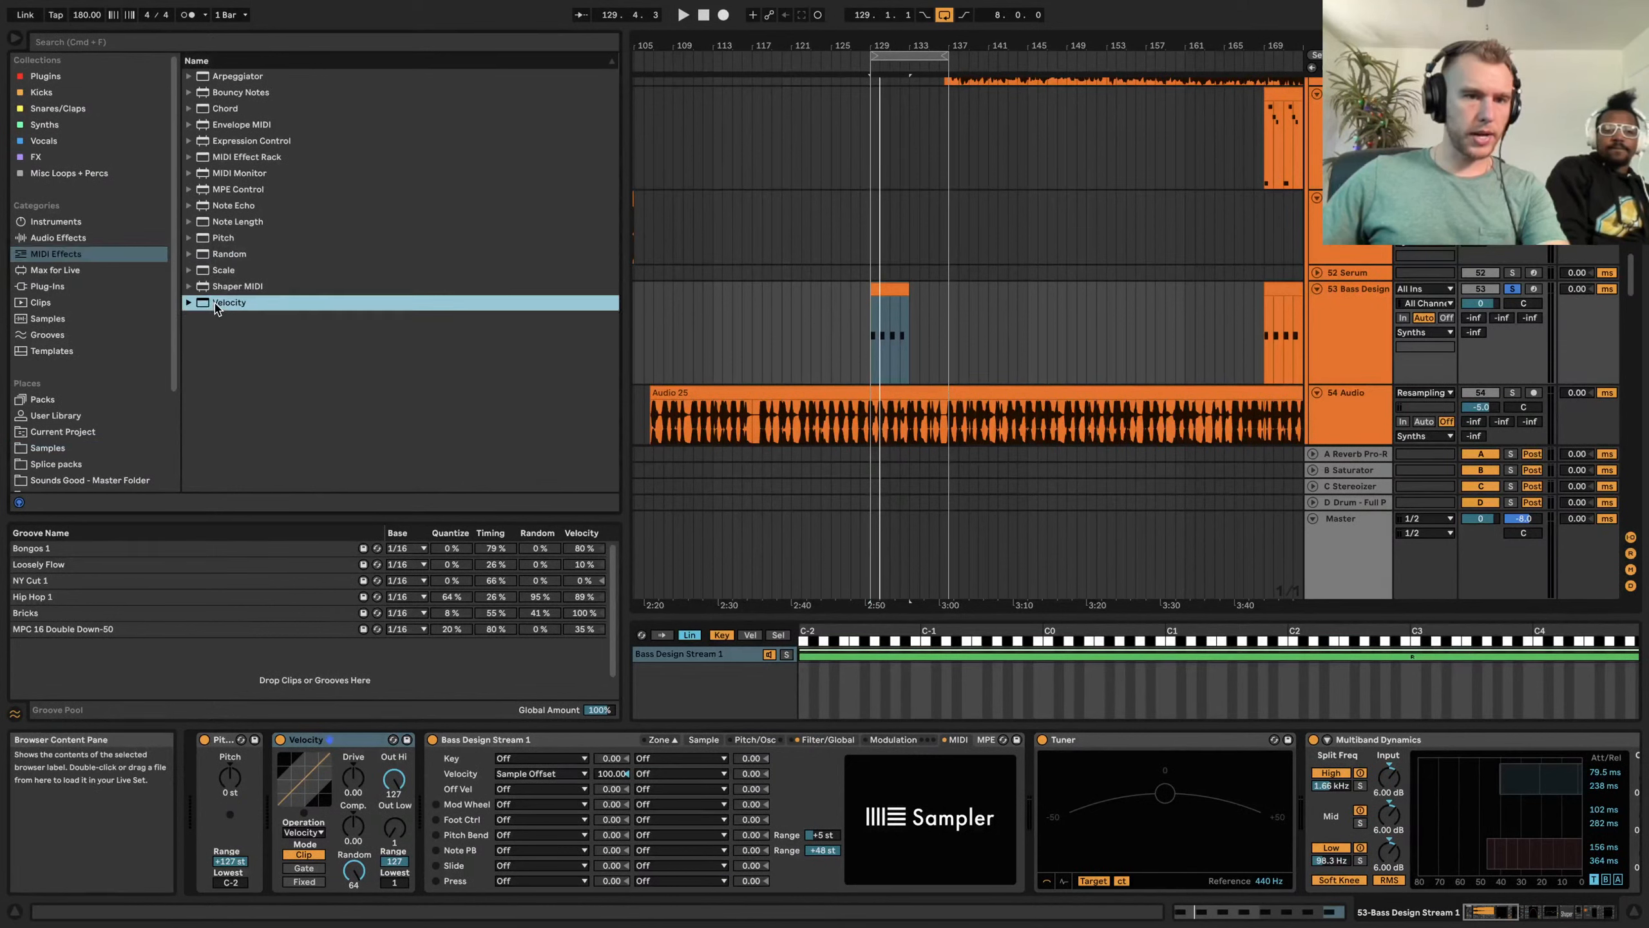
click(354, 873)
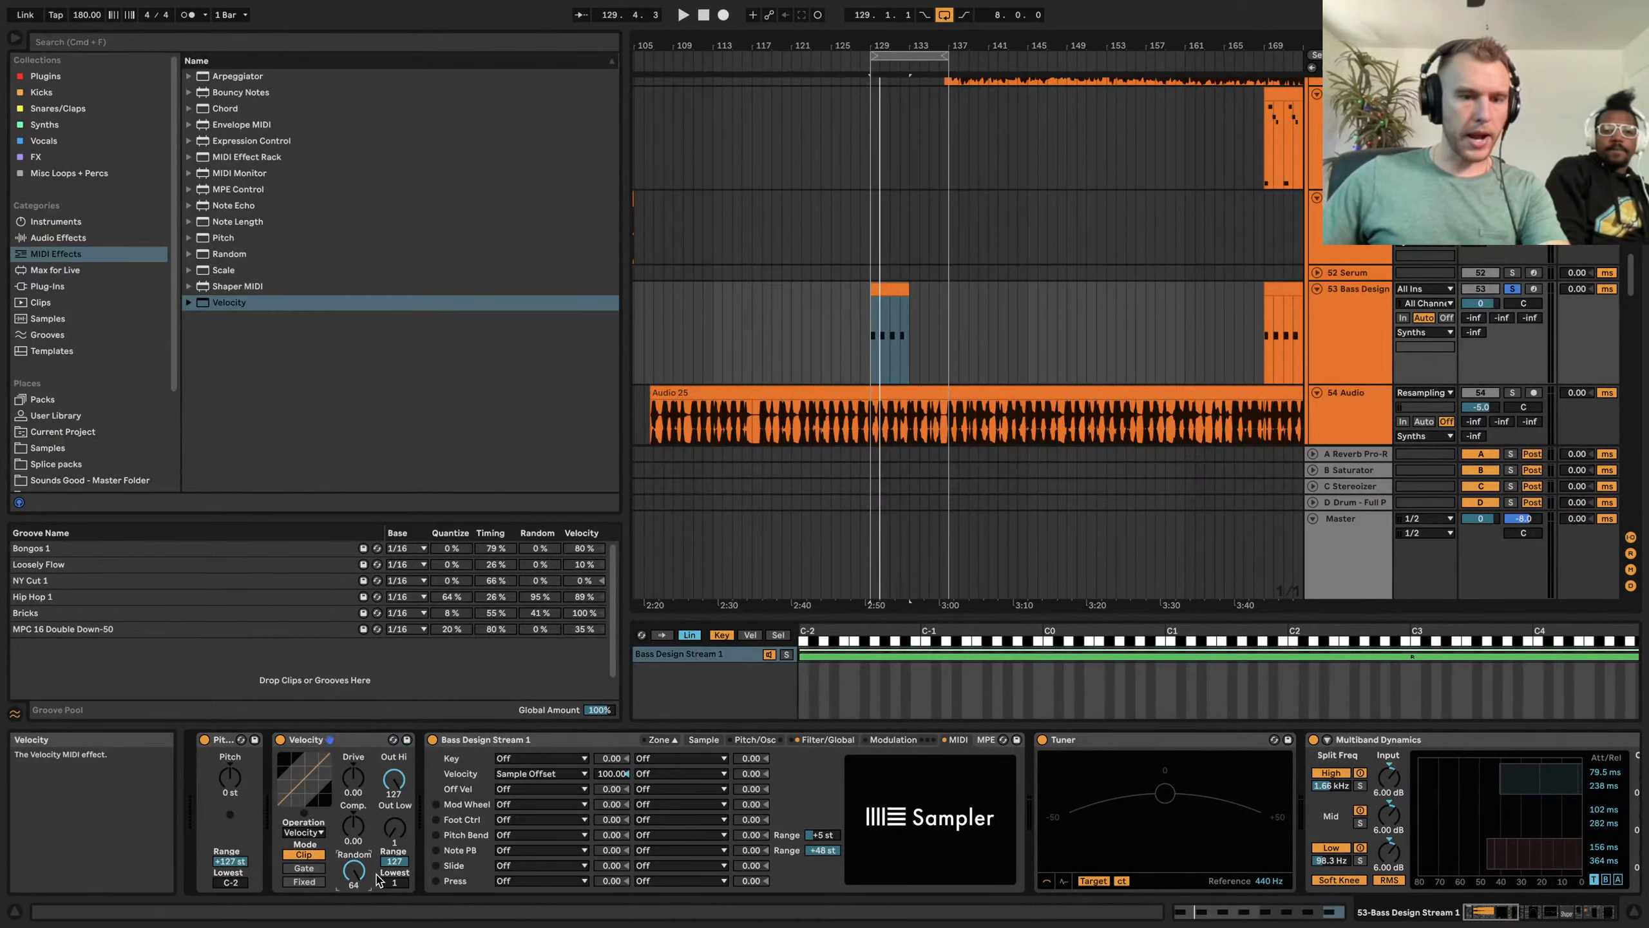
click(705, 740)
Examine the effects chain after the Sampler, including Multiband Dynamics, Echo, EQ Eight, Shaper, Saturator and the rack's ValhallaVintageVerb chain
scroll(1345, 770, right, 10)
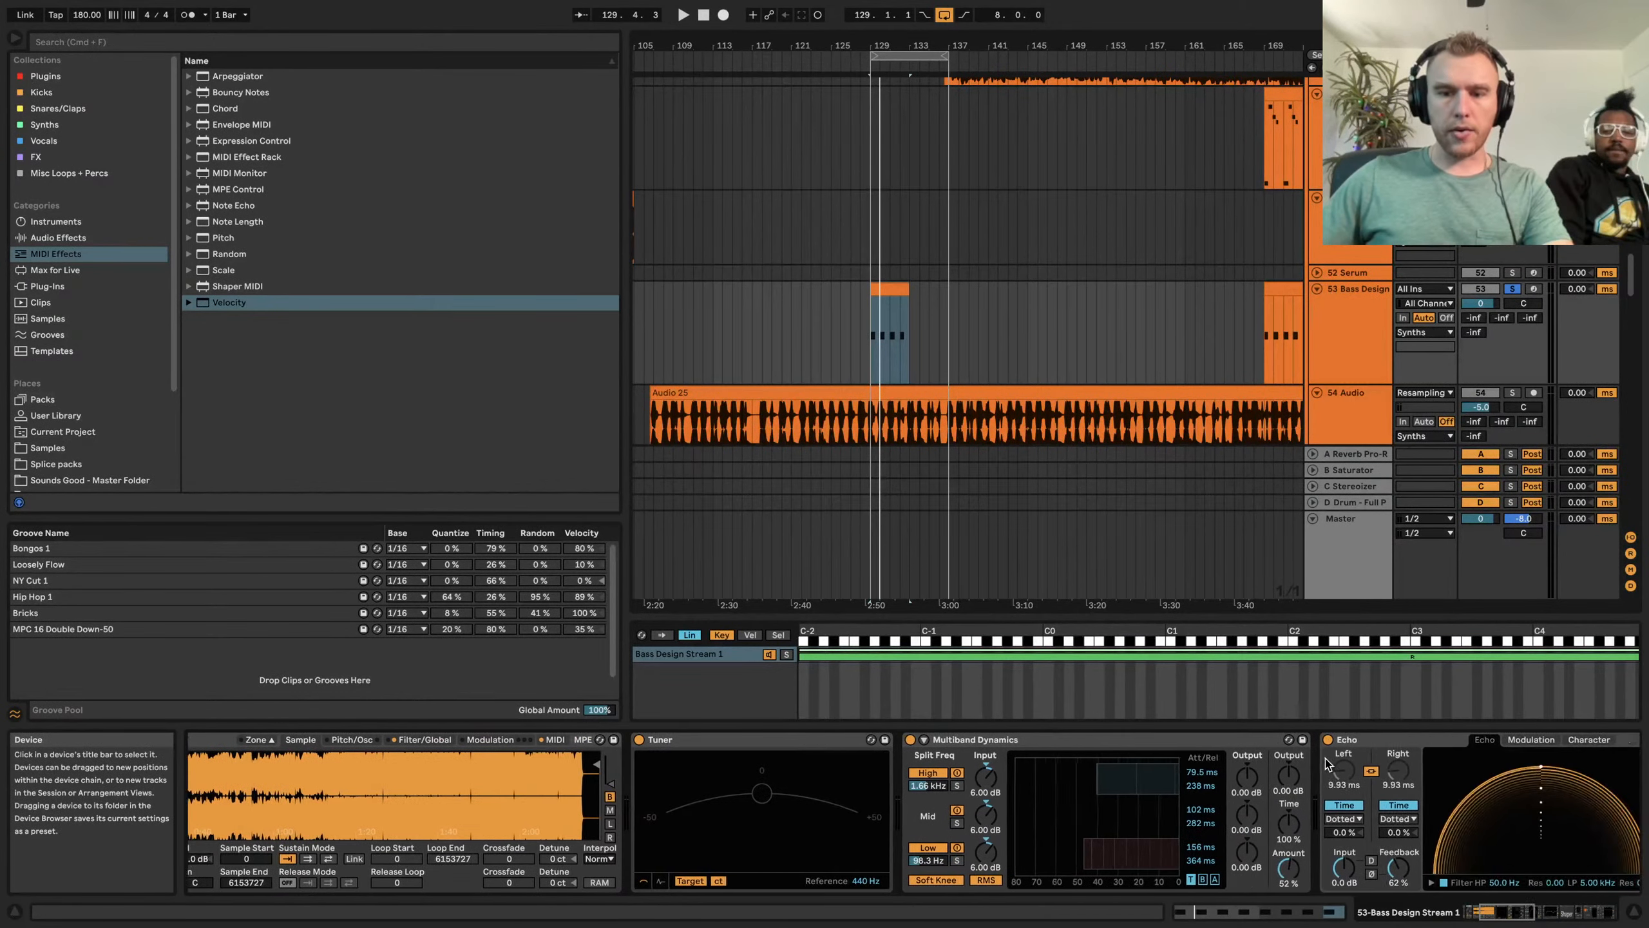
click(943, 741)
scroll(942, 747, right, 4)
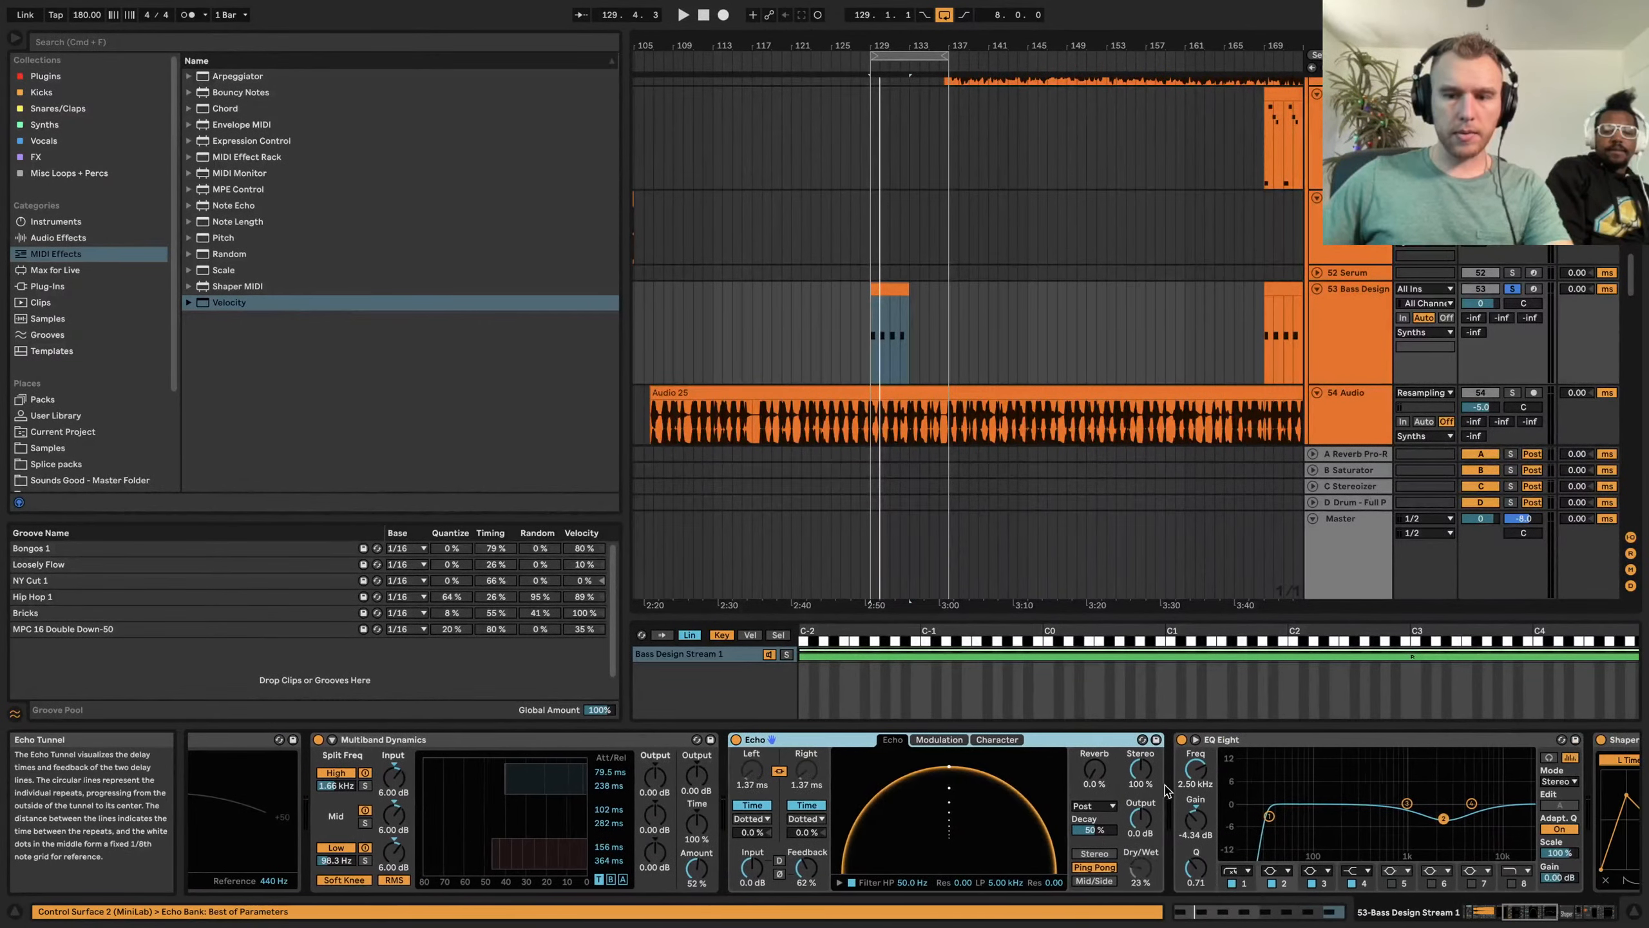
scroll(821, 774, right, 10)
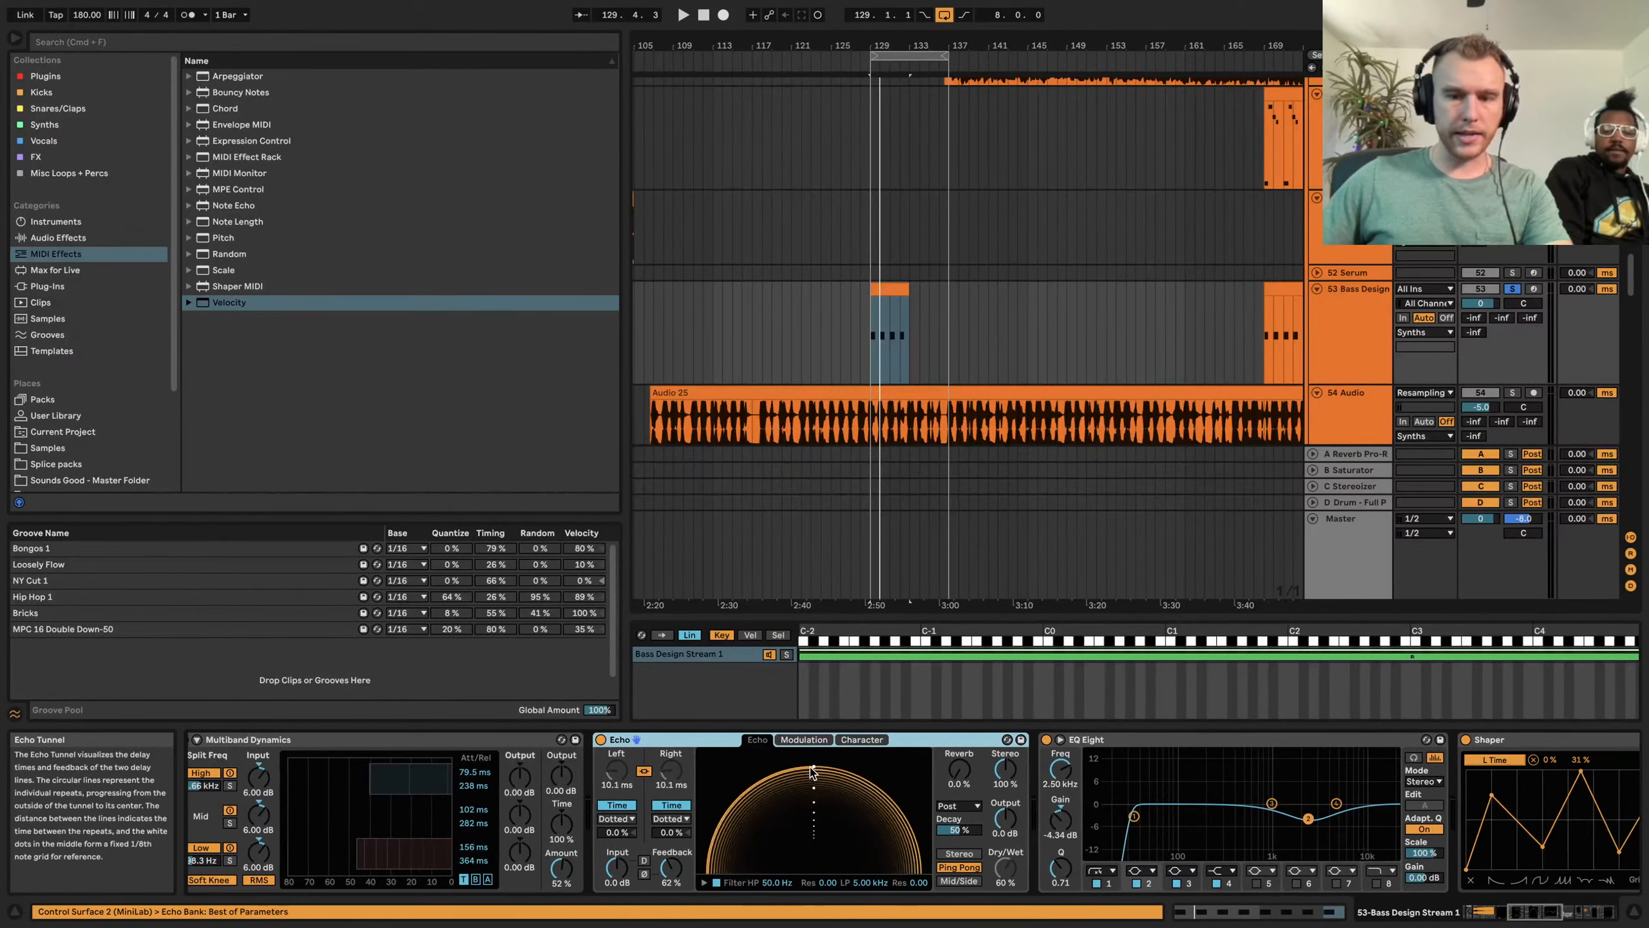
click(1285, 742)
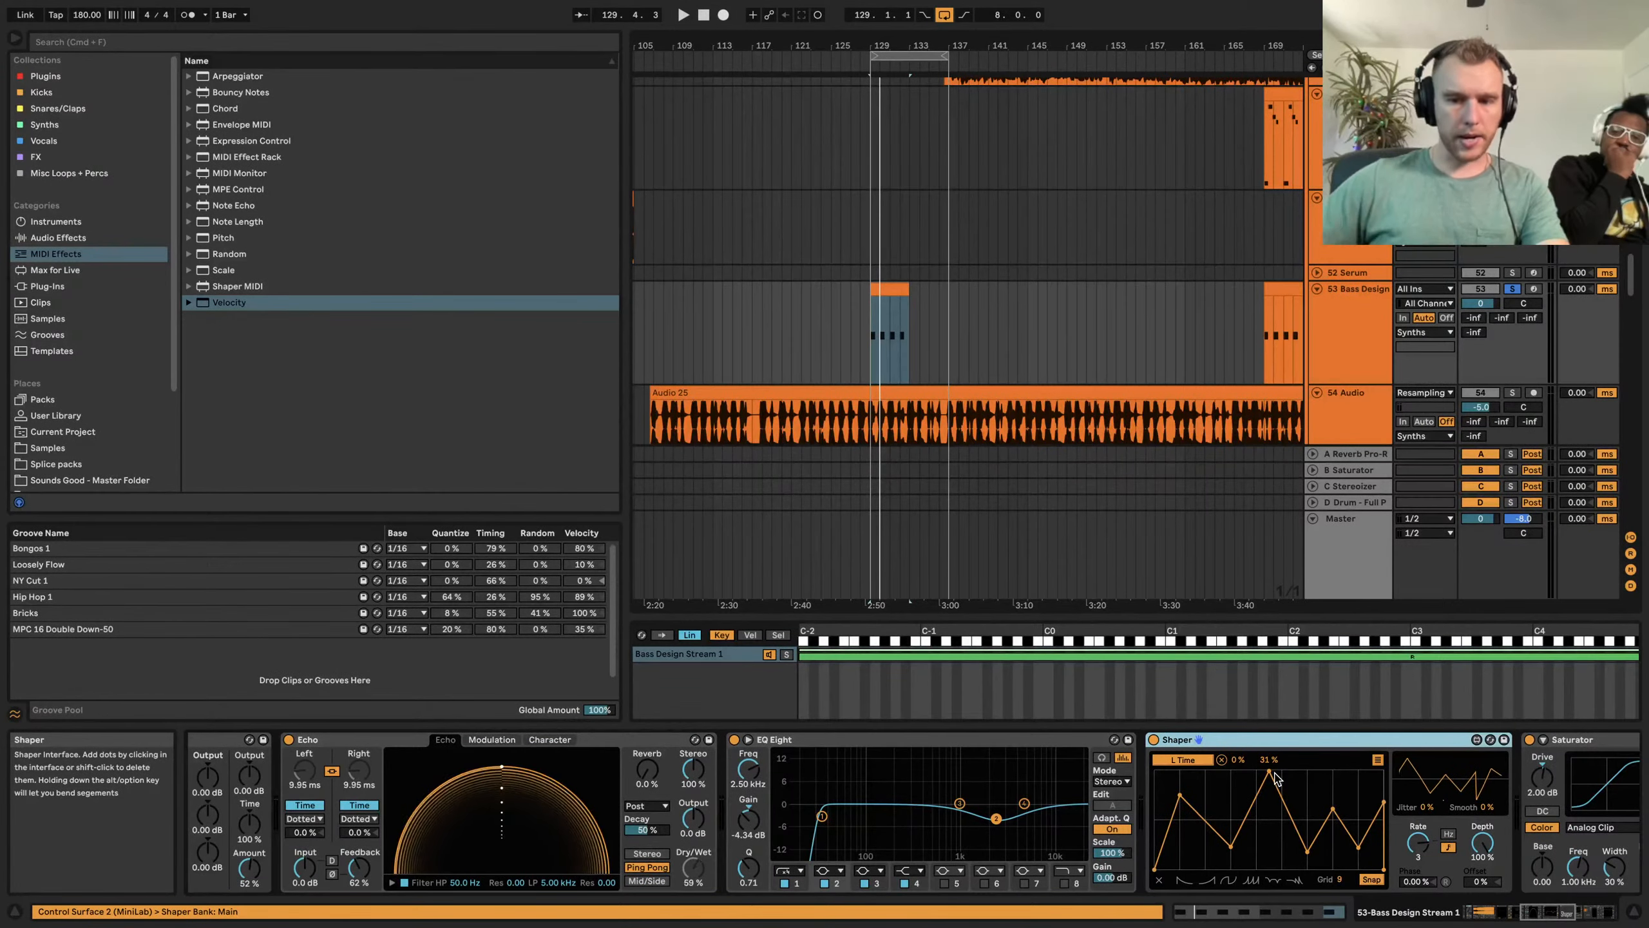
scroll(1276, 780, right, 12)
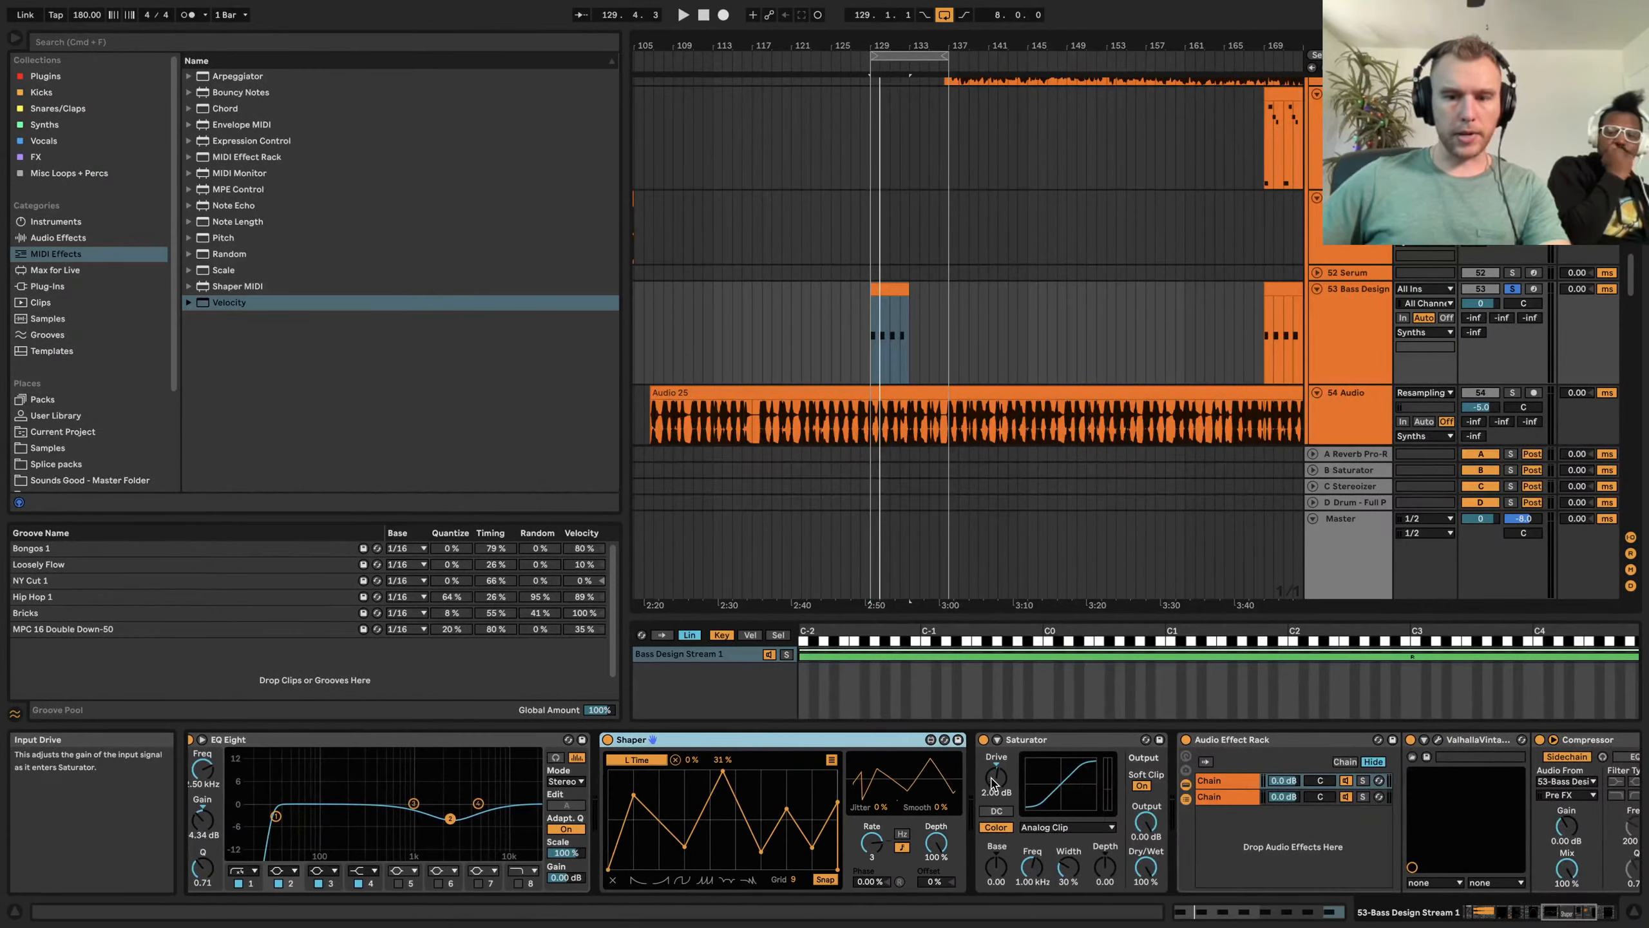
scroll(909, 799, right, 10)
click(792, 783)
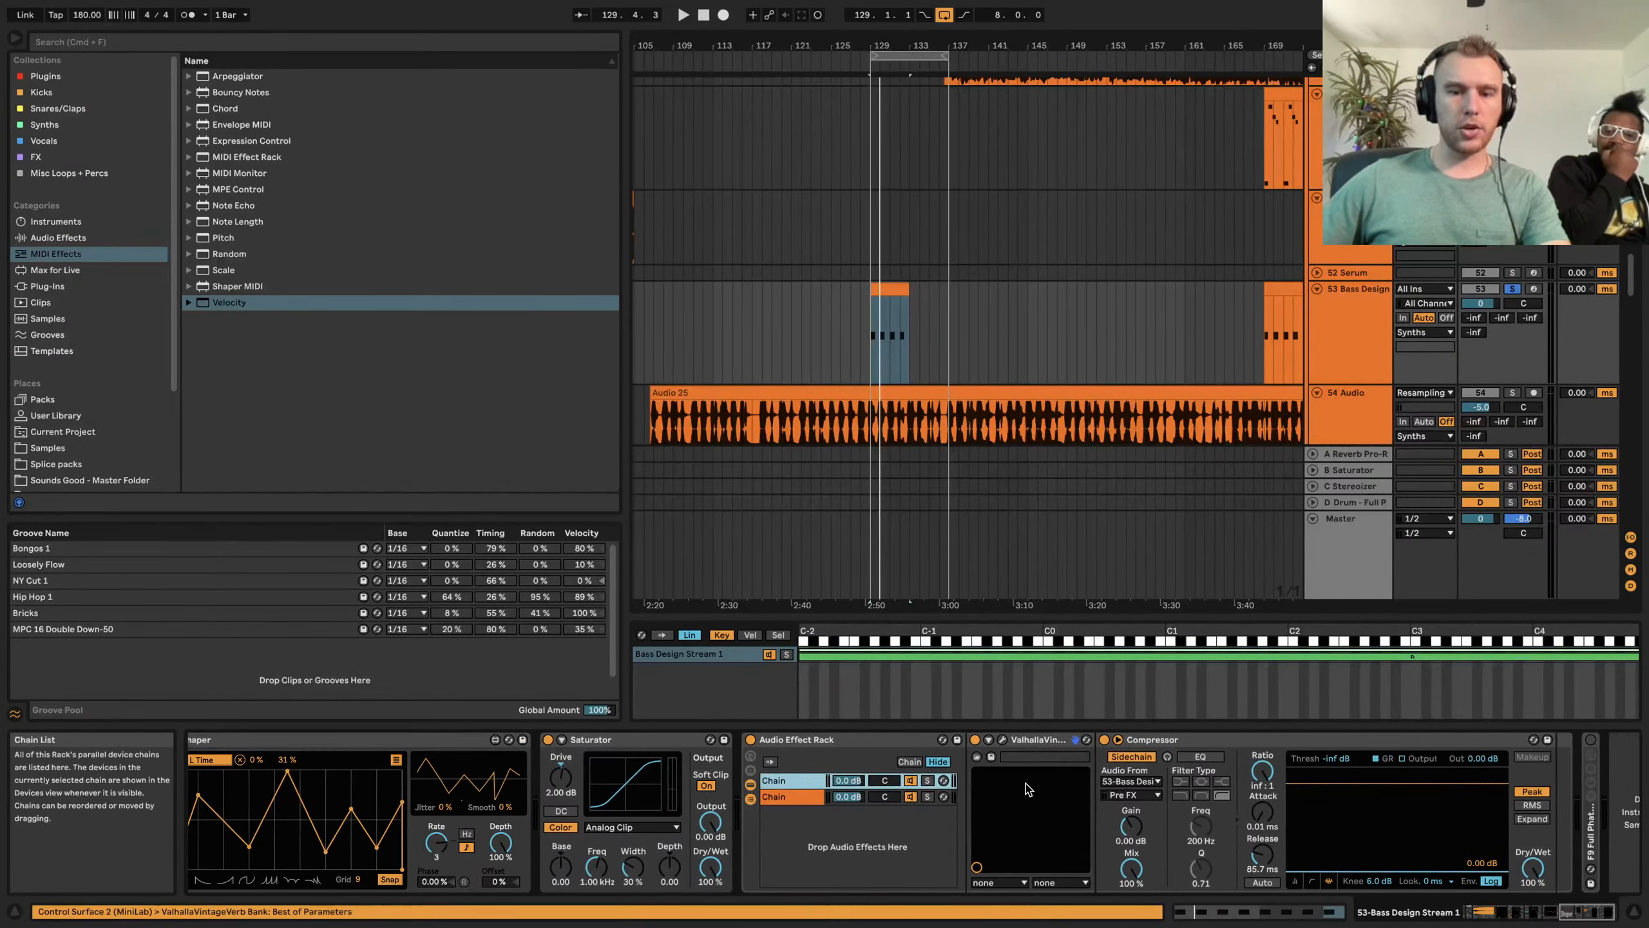
Select the first bar of the 53 Bass Design MIDI clip and listen to its four notes from bar 129
scroll(872, 335, up, 5)
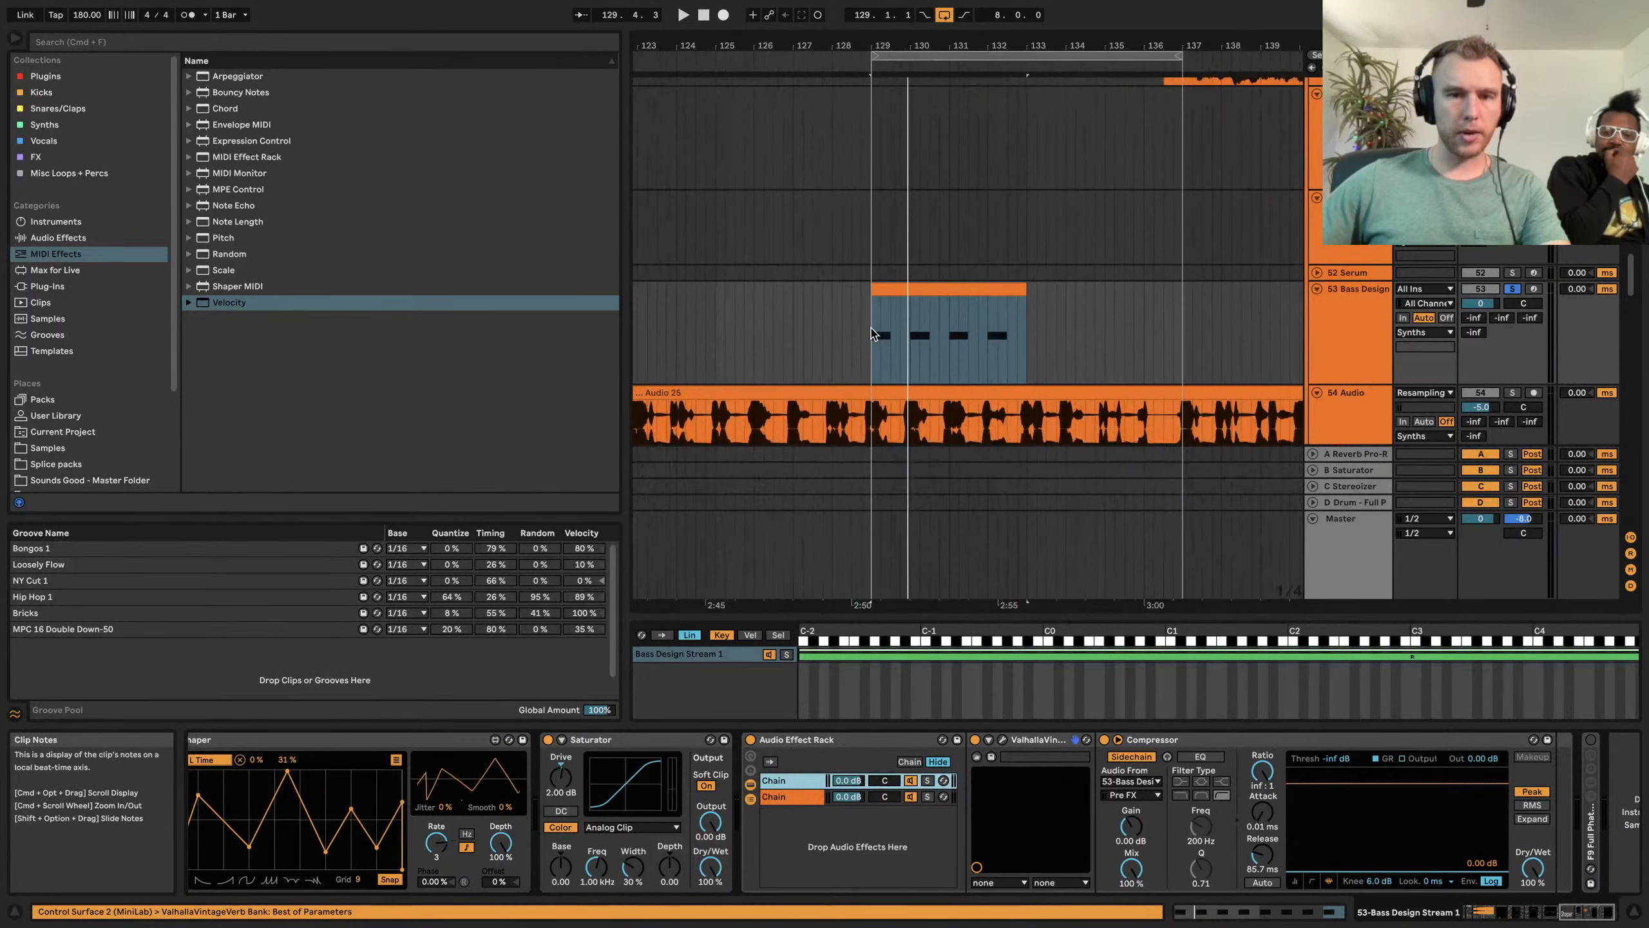
click(877, 335)
drag(877, 335, 939, 344)
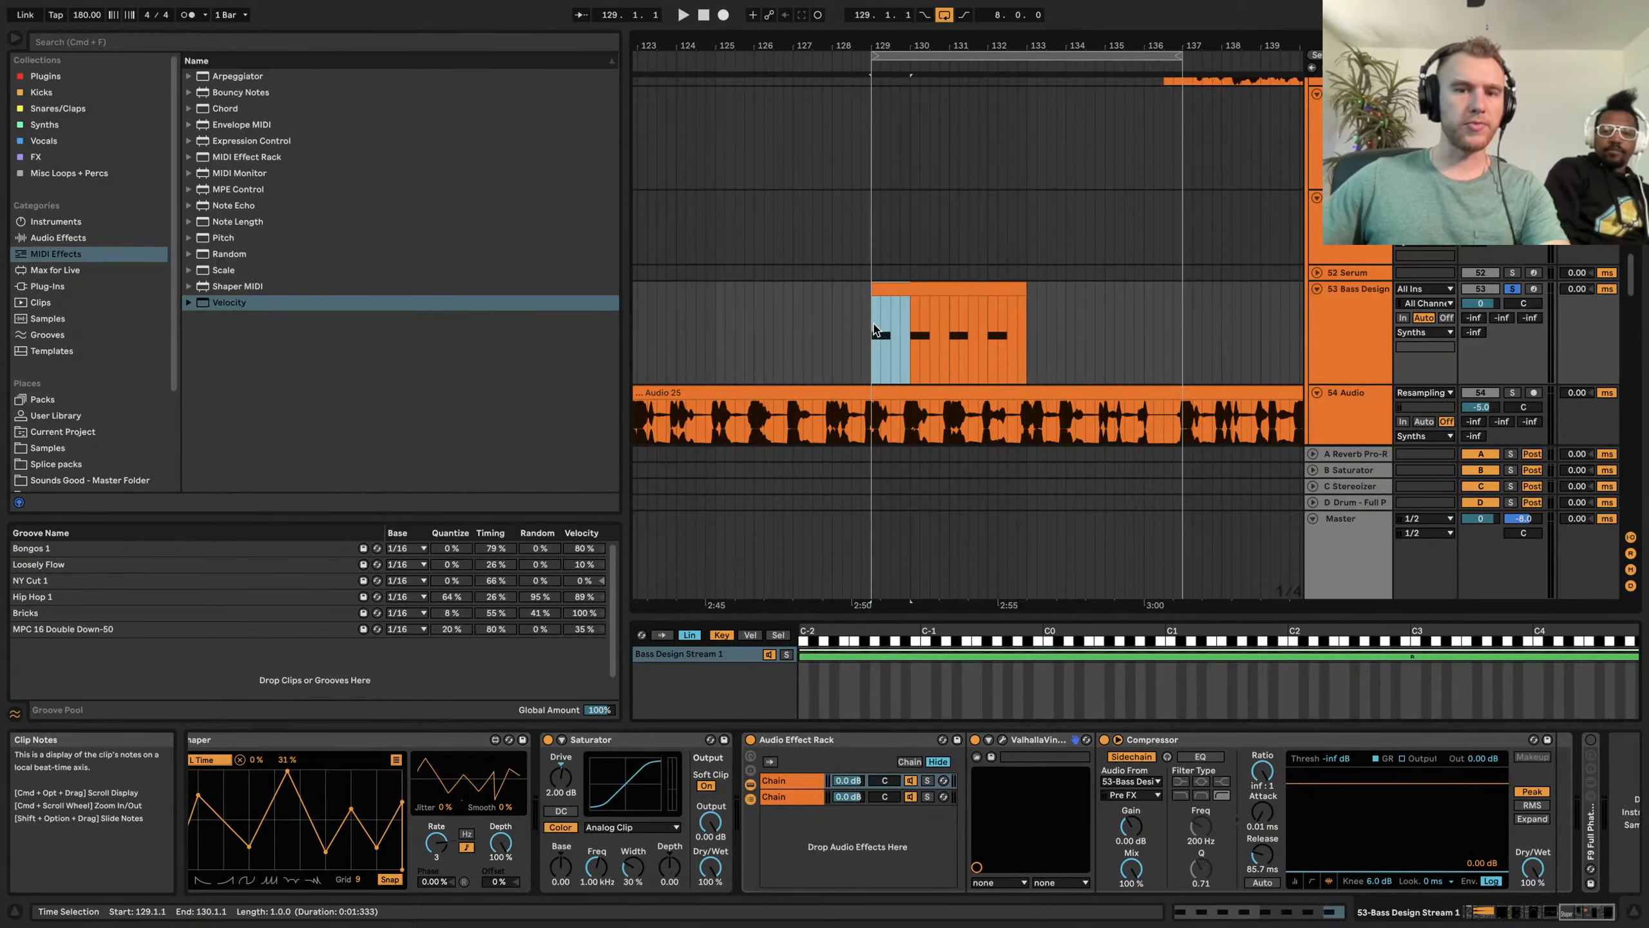
key(space)
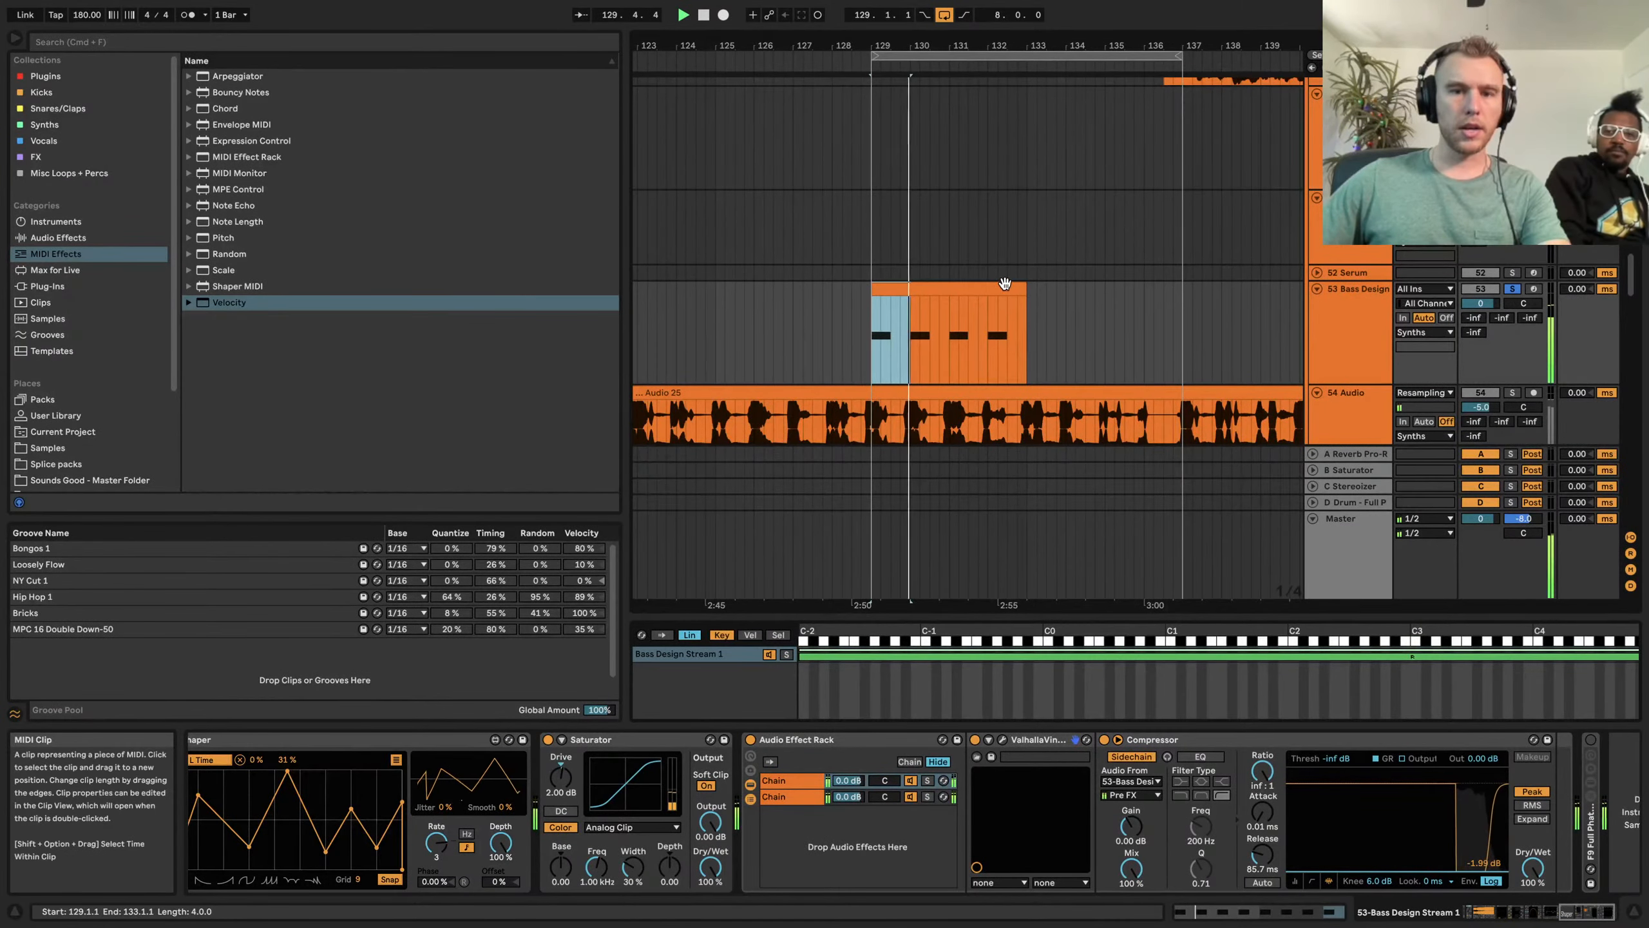
scroll(975, 380, right, 1)
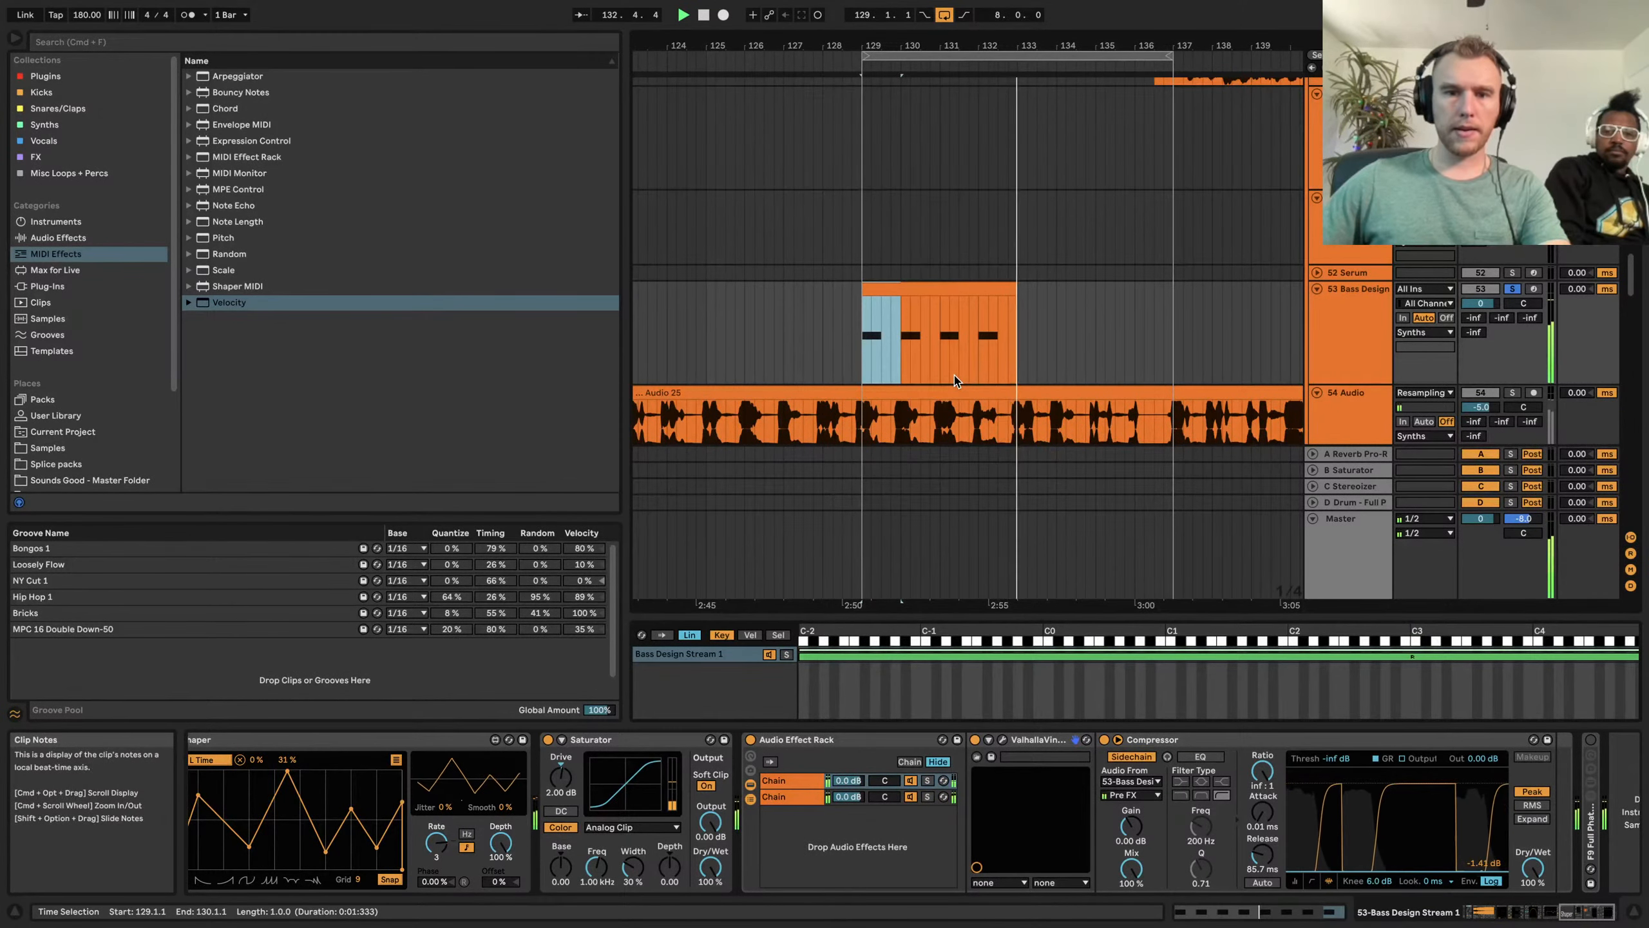
scroll(1039, 310, down, 2)
click(1043, 305)
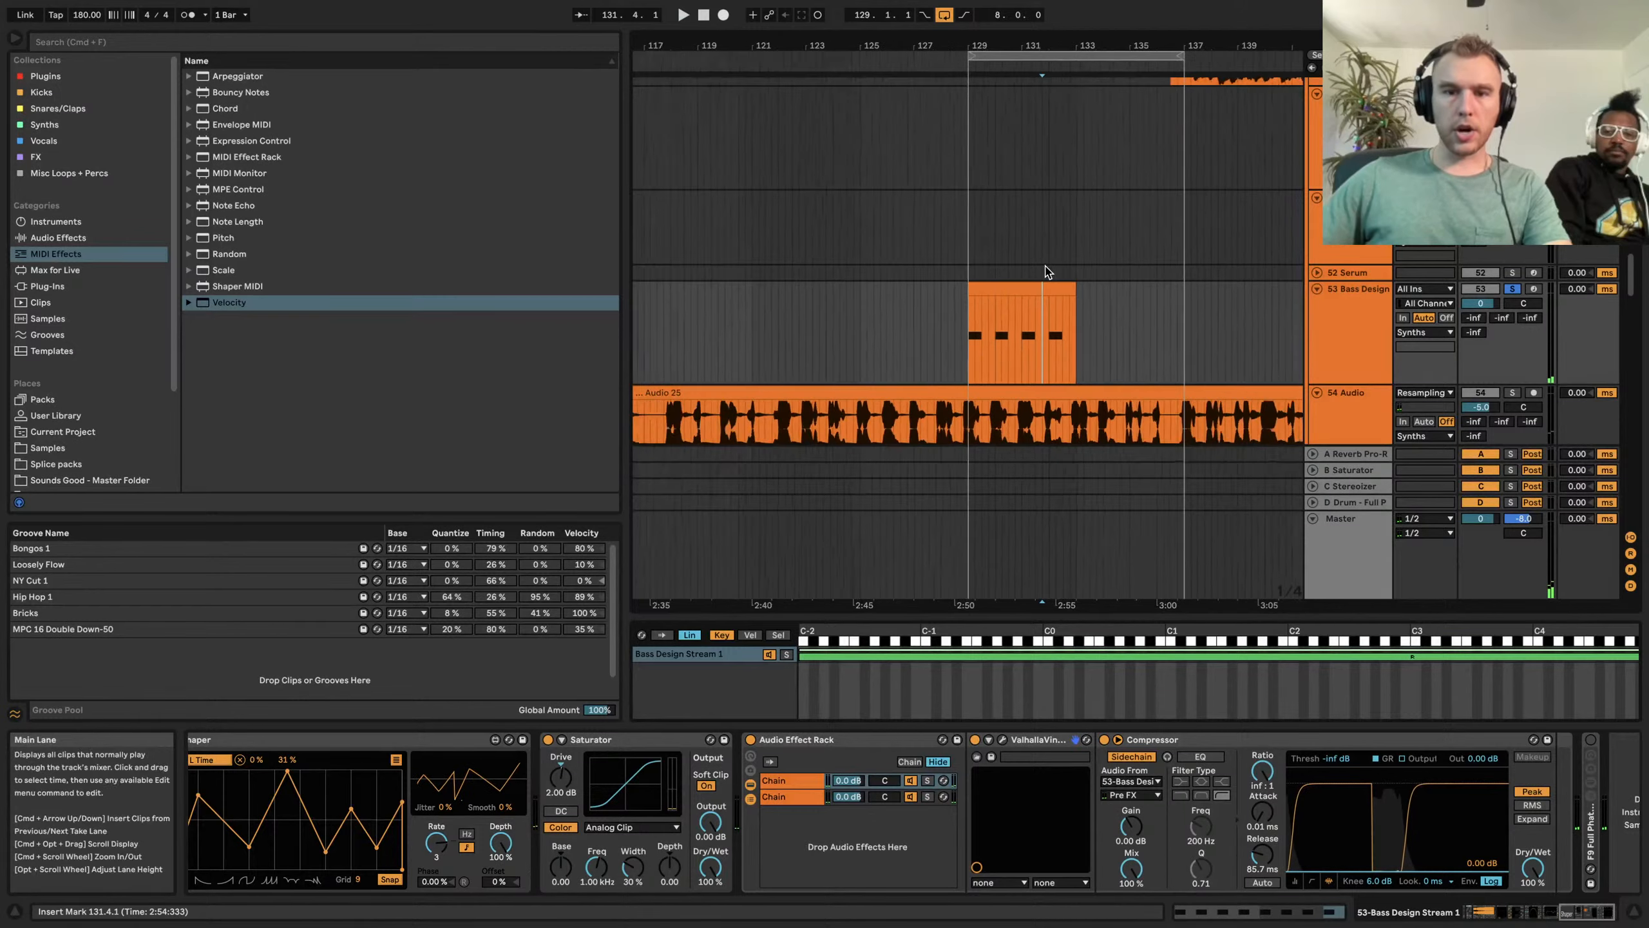
Delete the old Audio 25 recording from the 54 Audio track
scroll(1046, 266, down, 2)
click(1032, 287)
scroll(1080, 308, down, 1)
click(1049, 285)
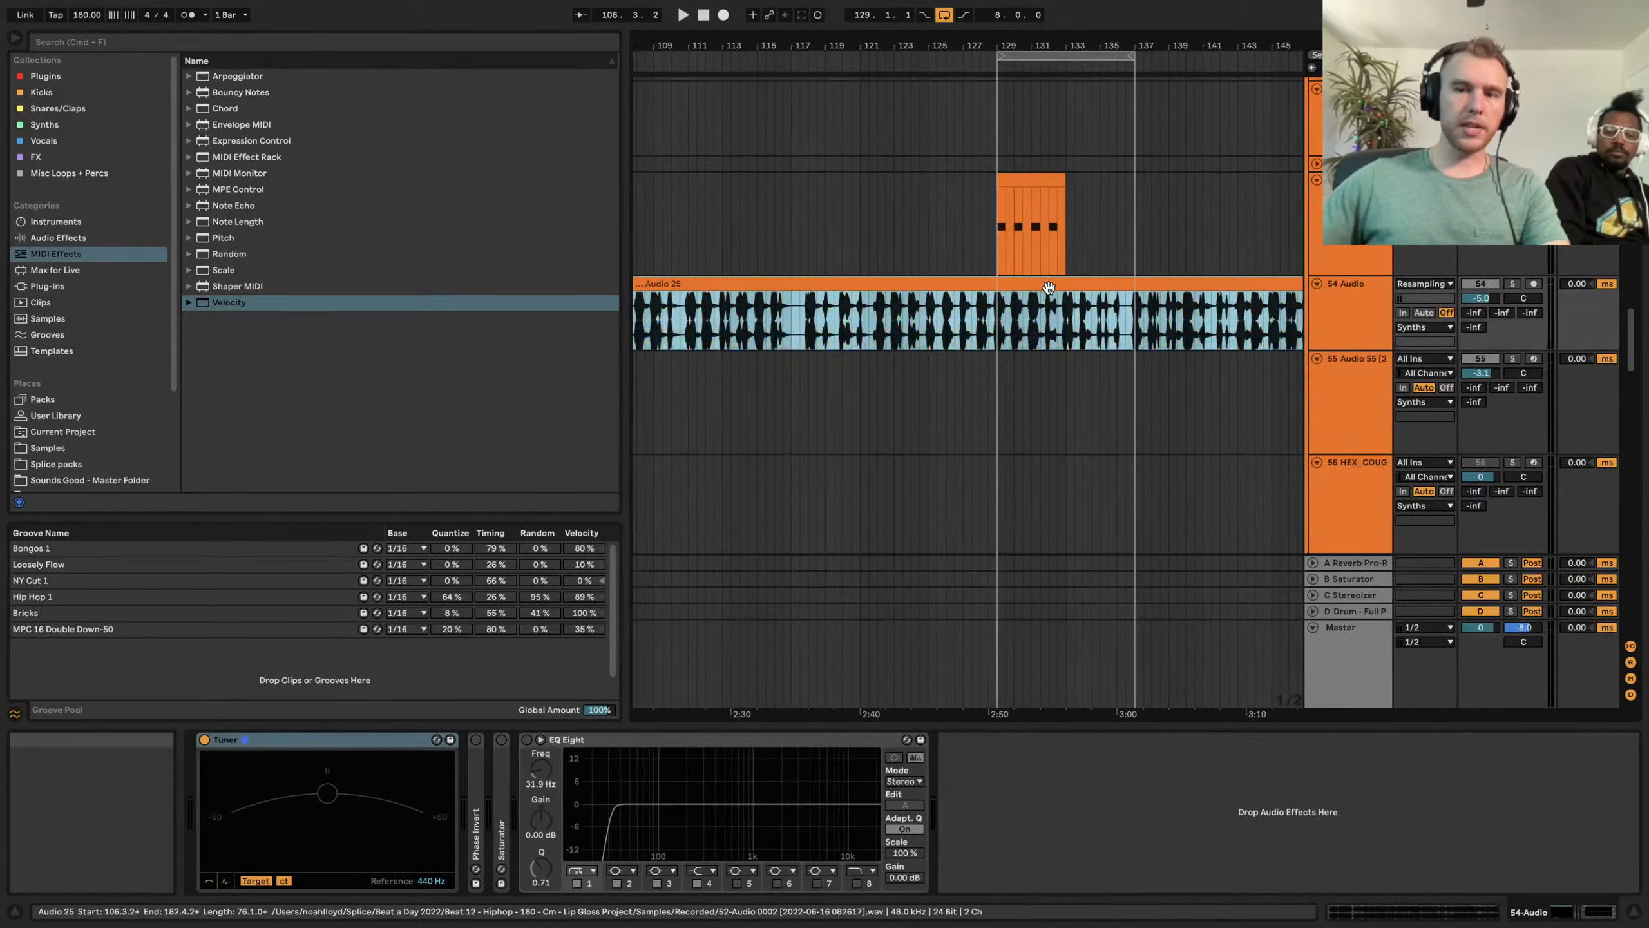
key(Delete)
Arm the 54 Audio track, loop the four-bar 53 Bass Design MIDI clip from bar 129, and start recording the resampled output
click(1326, 304)
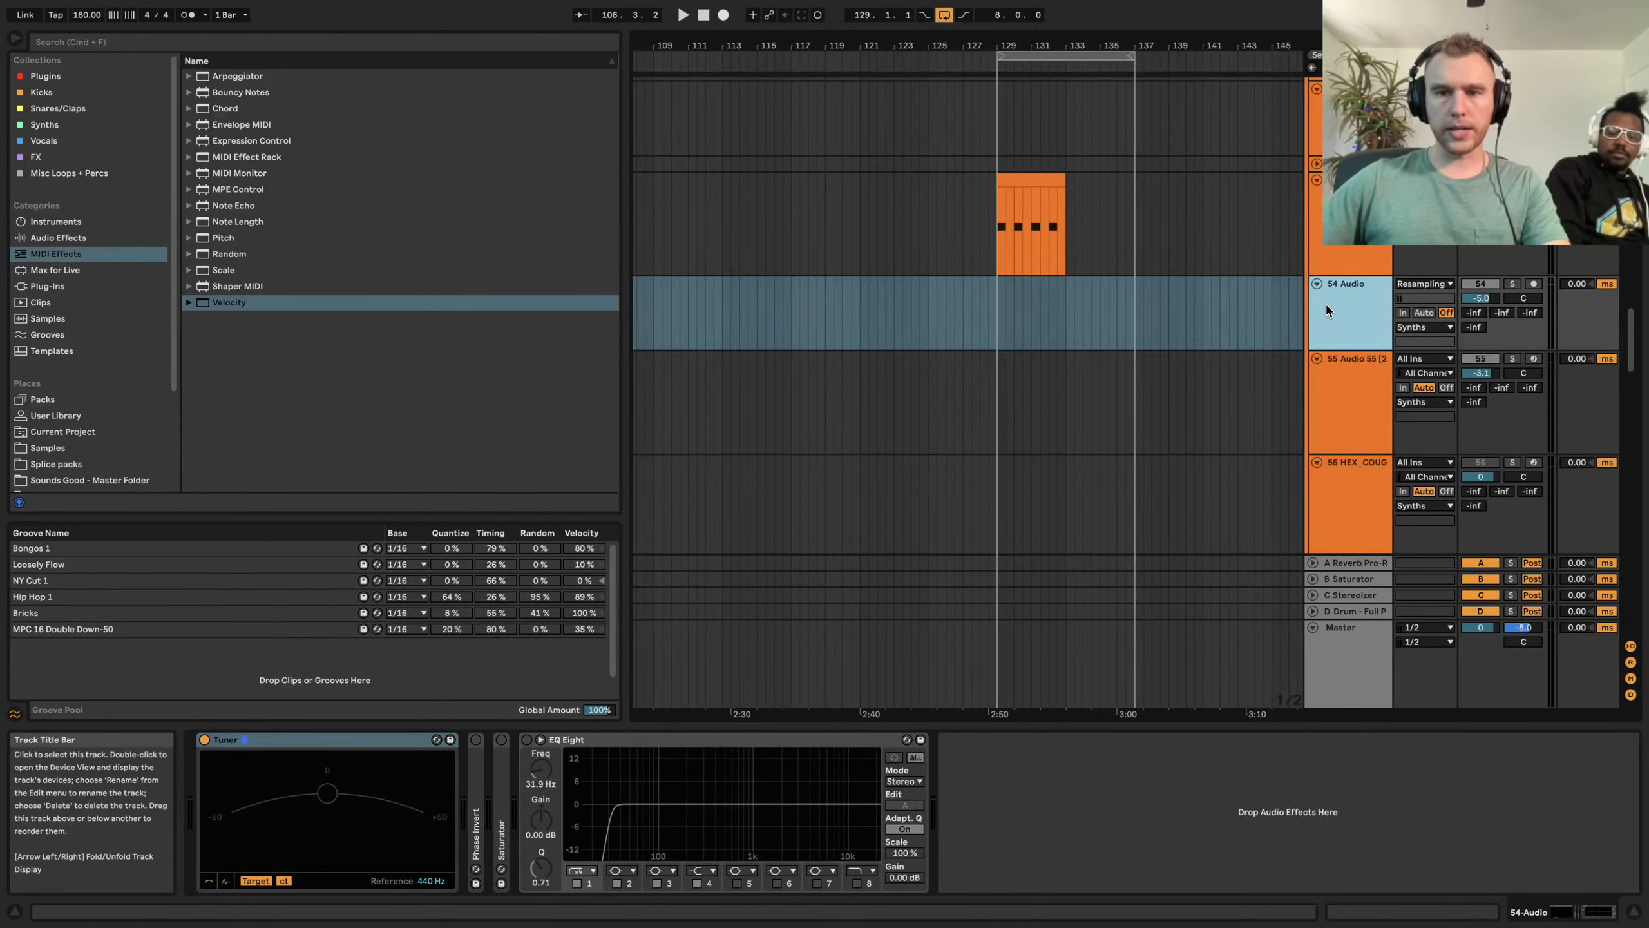
click(1534, 284)
click(1349, 258)
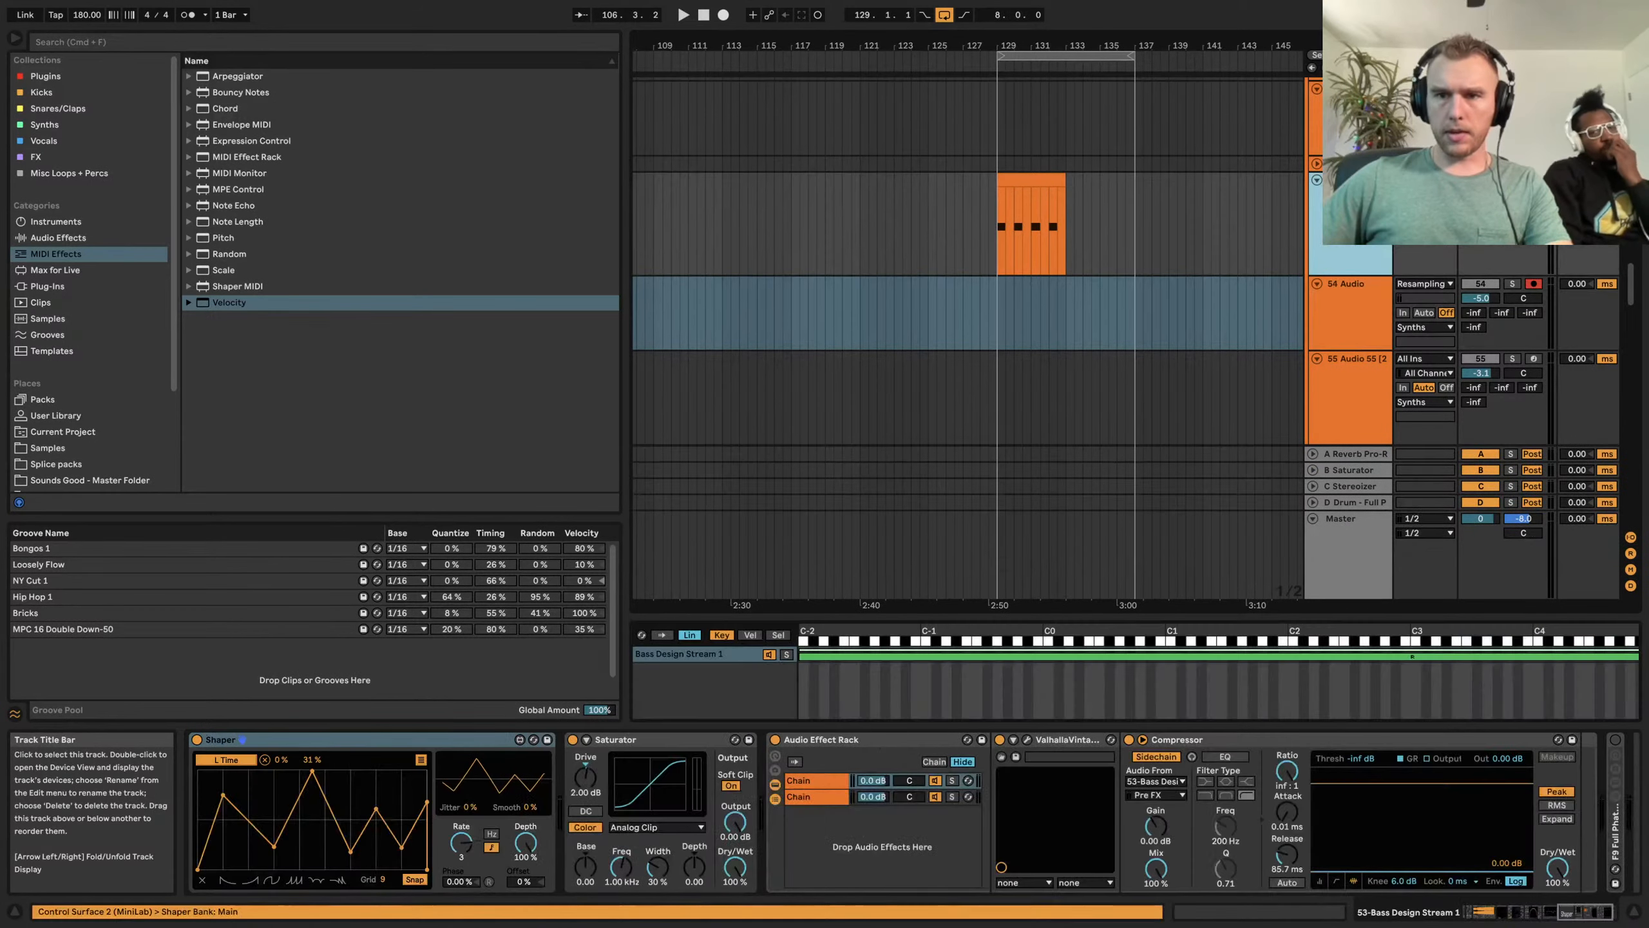
click(1039, 175)
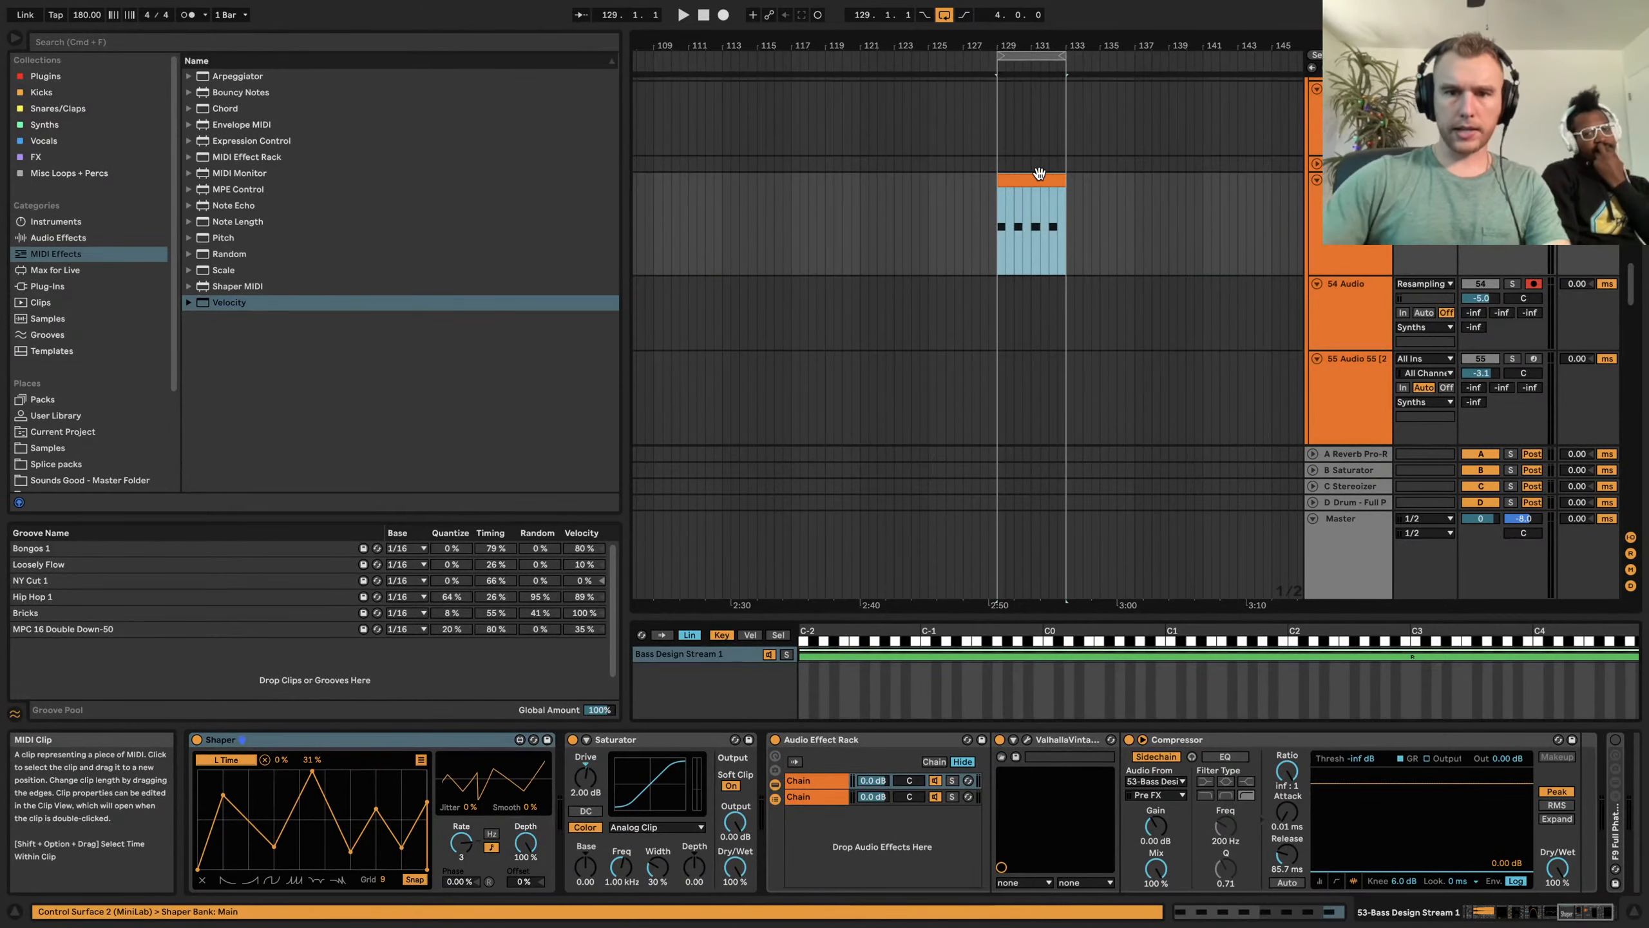
click(724, 14)
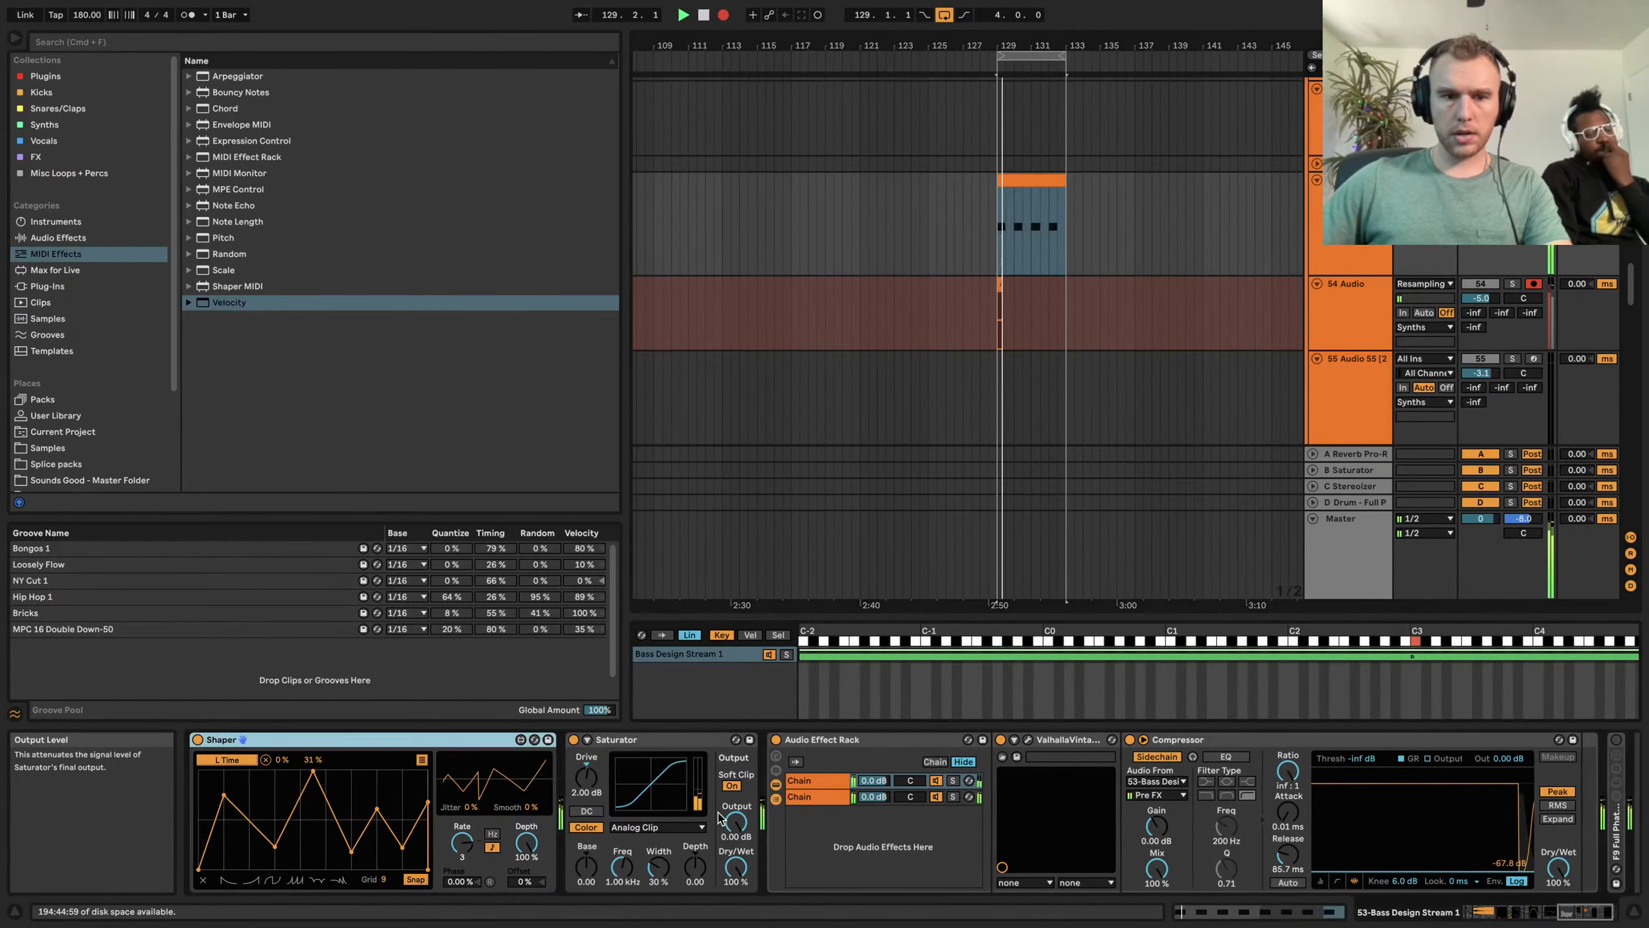
While recording, narrow the Sampler's range to sample start 4315839 and sample end 5787979
scroll(721, 819, left, 15)
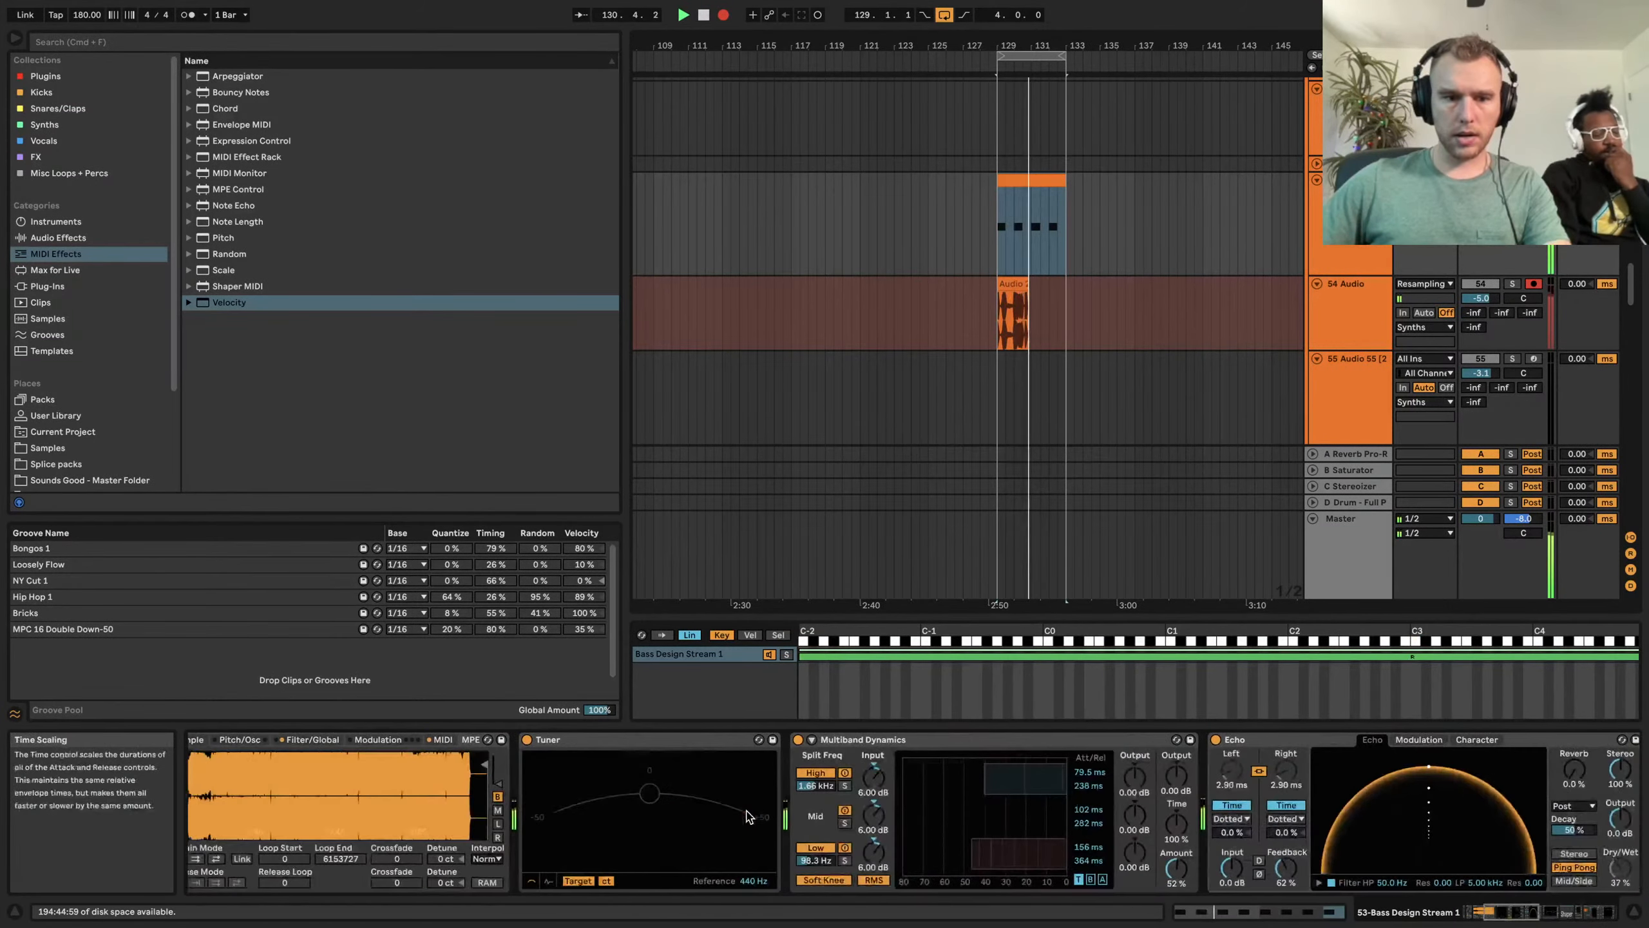
scroll(748, 818, left, 8)
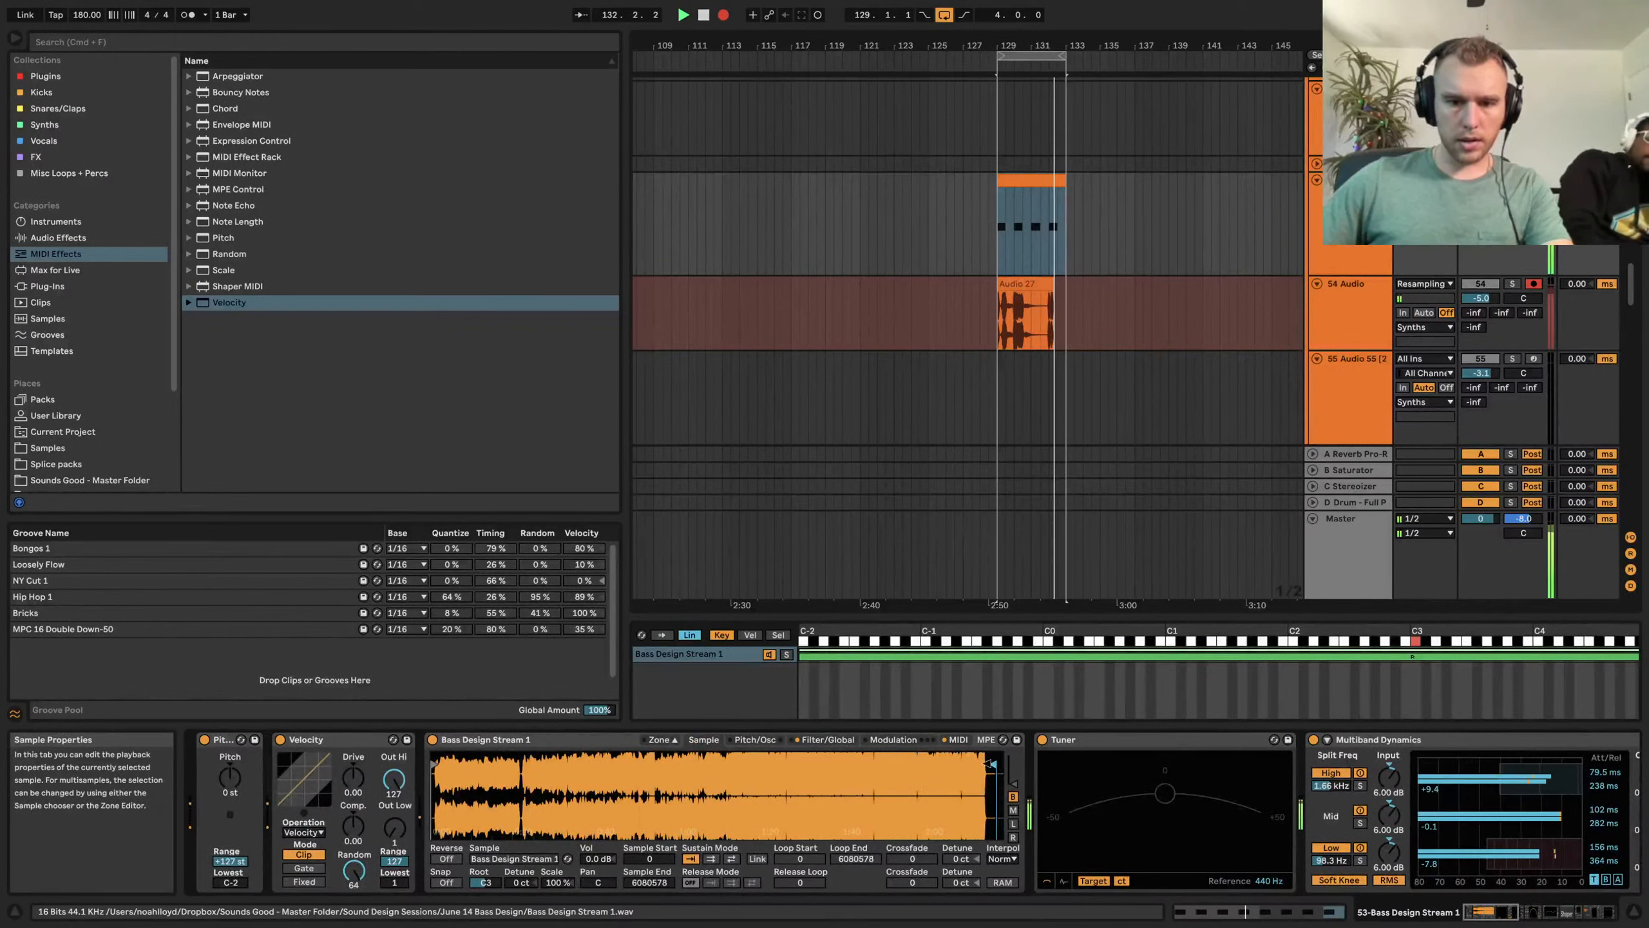
drag(541, 769, 835, 772)
Check the effects chain while recording, and move the Sampler's sample start further along the waveform to 5029050
scroll(841, 773, right, 5)
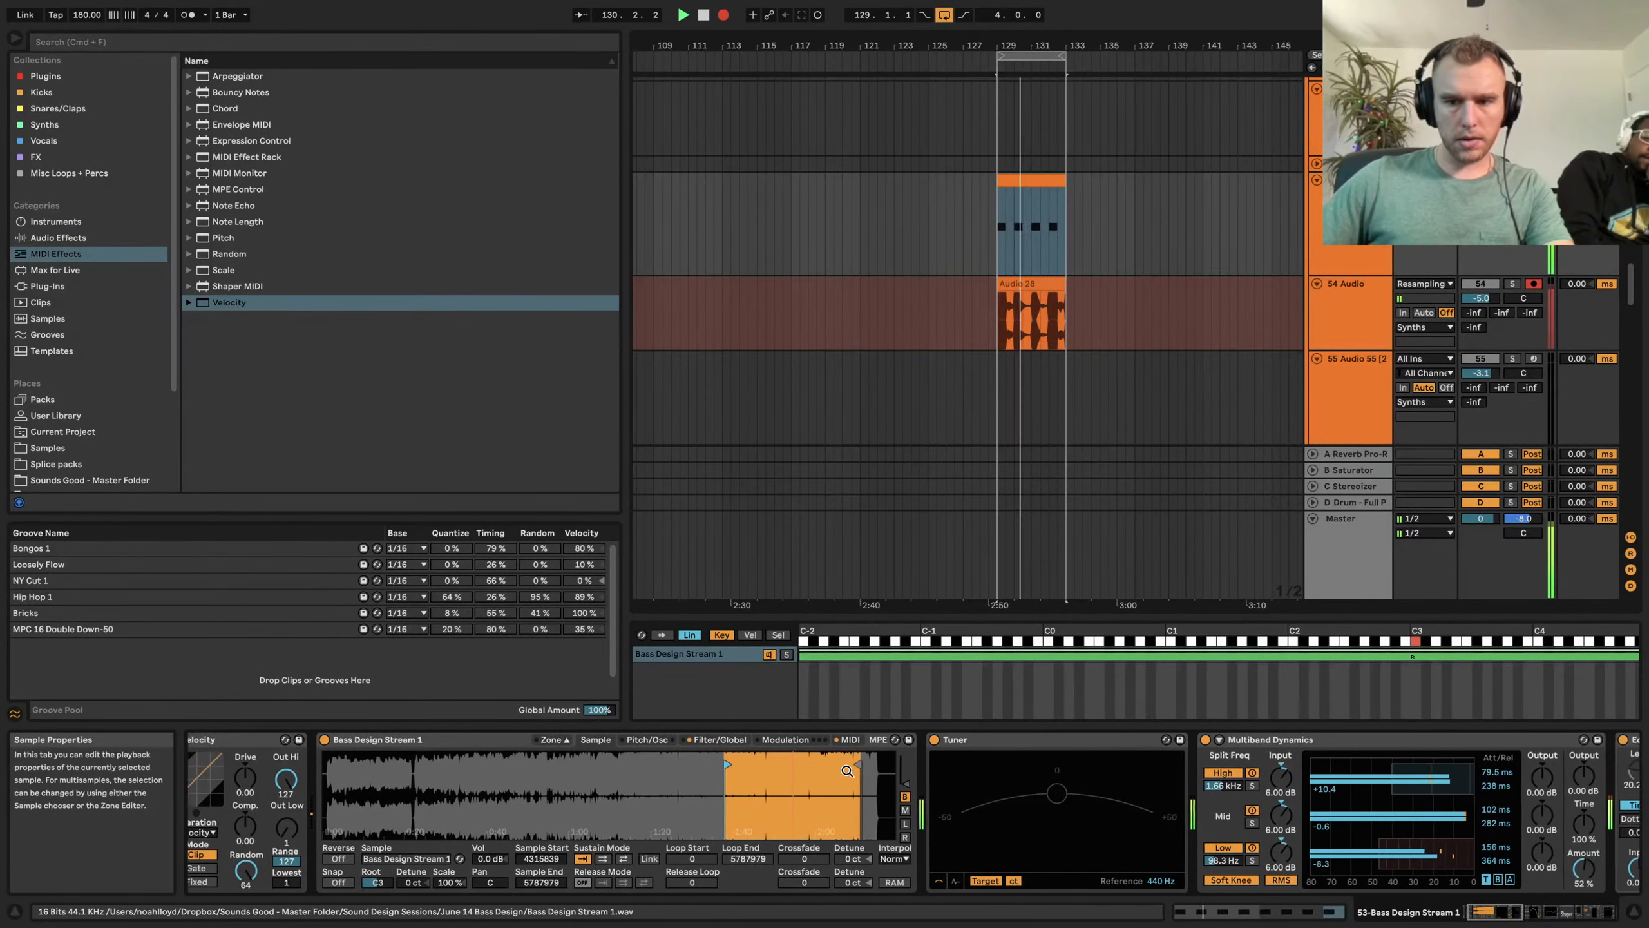
scroll(847, 774, right, 10)
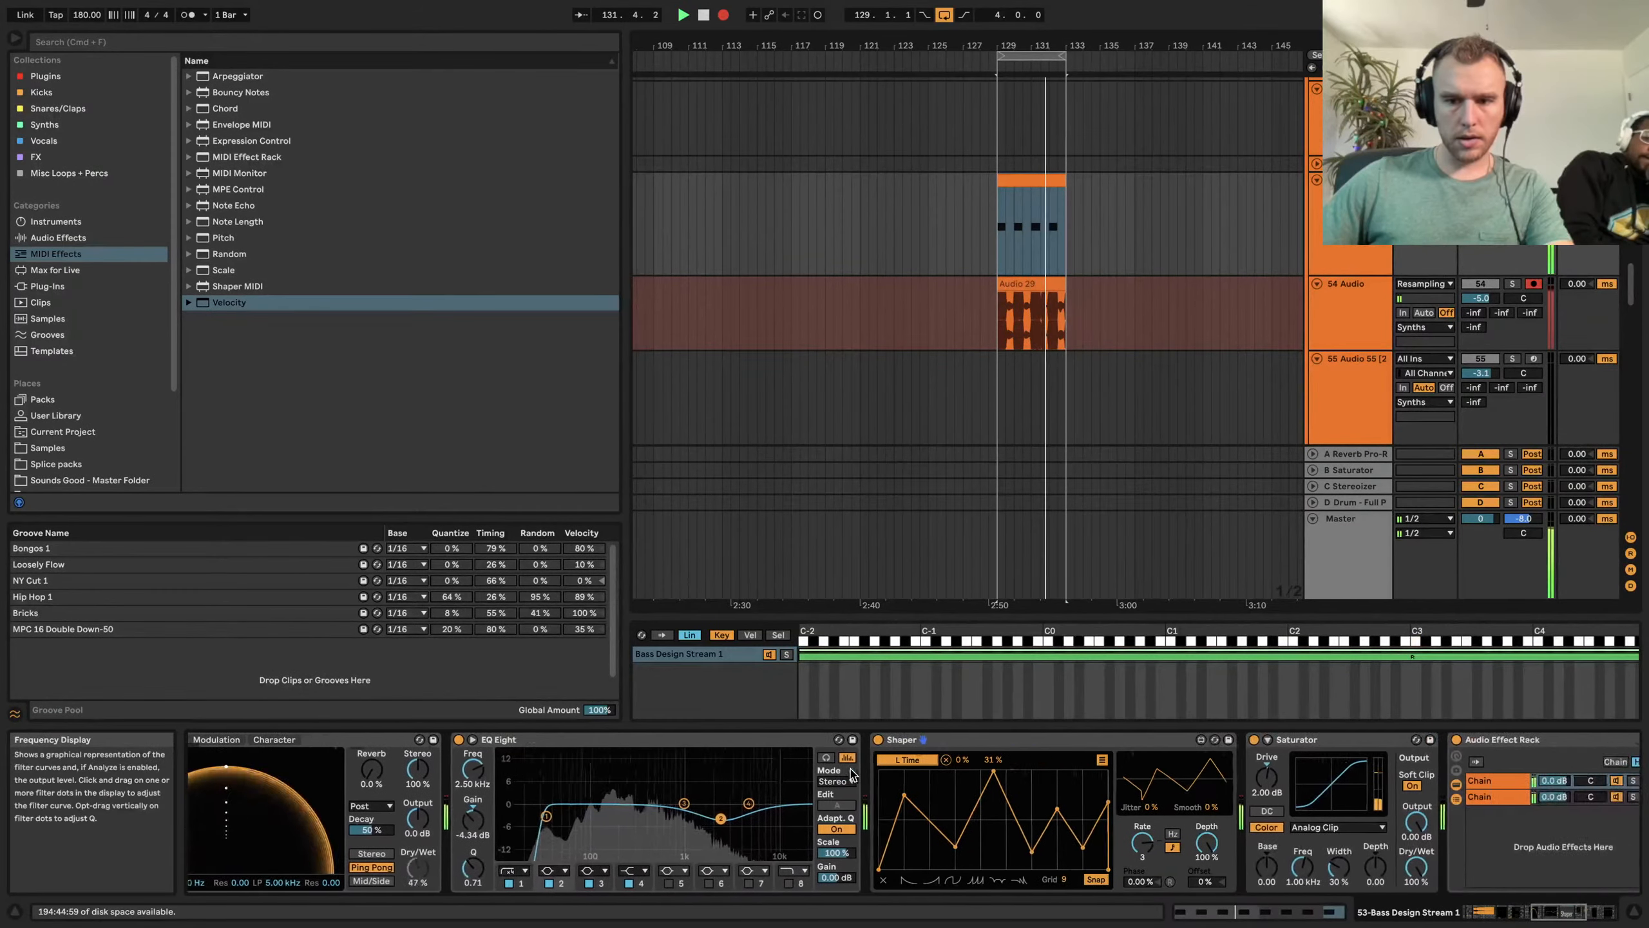
scroll(851, 773, right, 8)
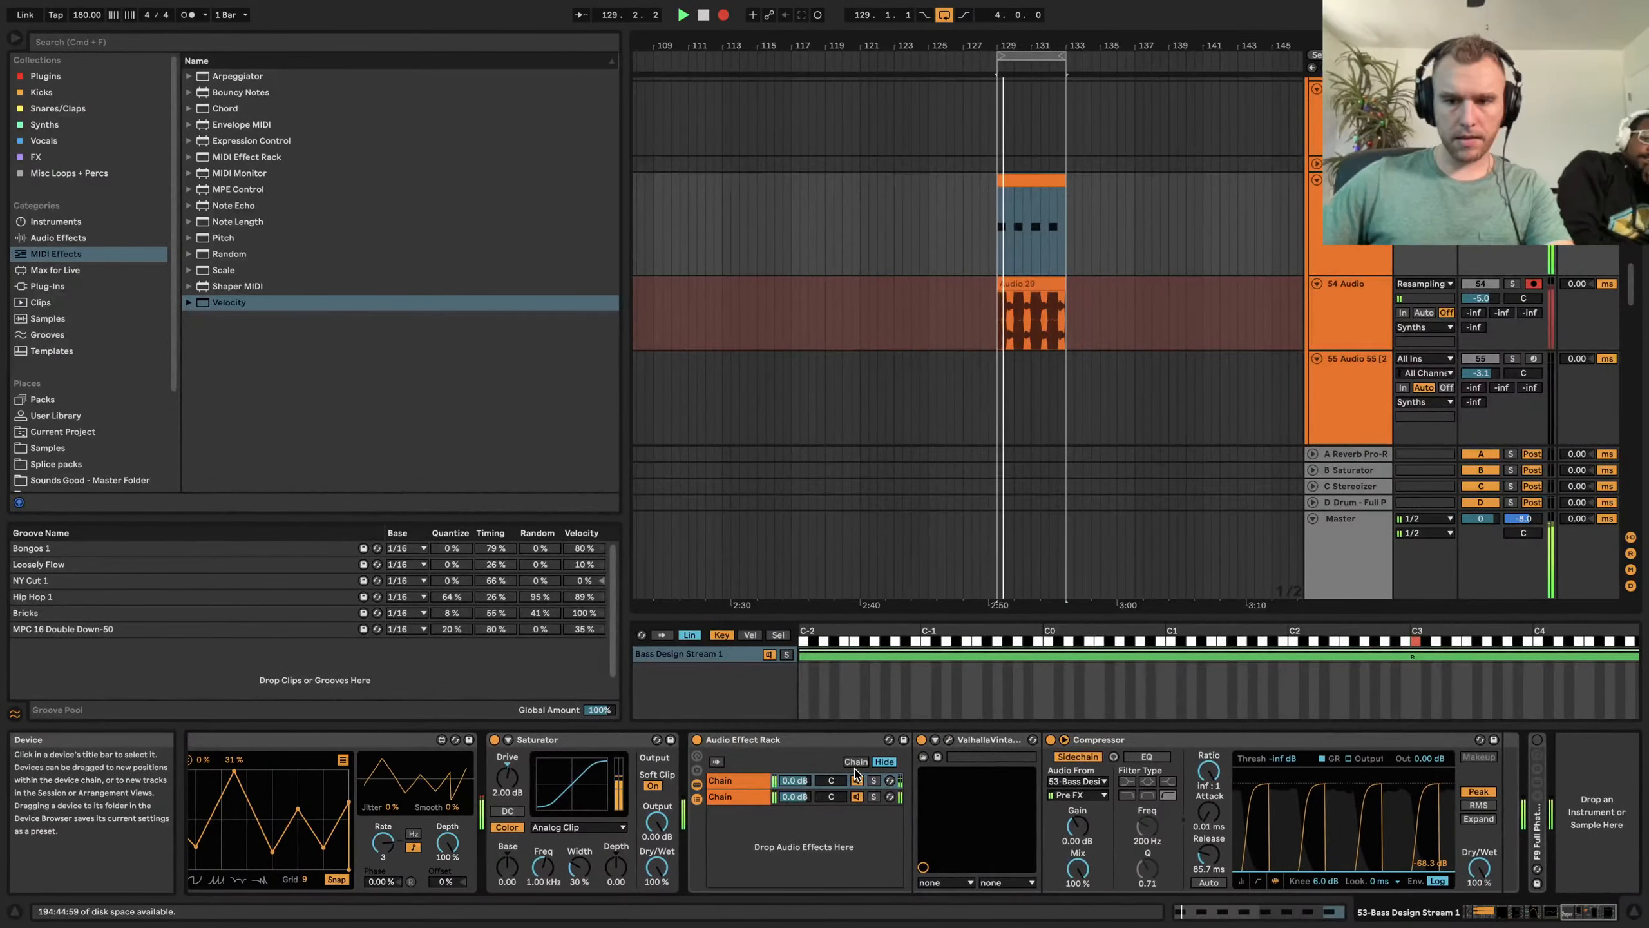
scroll(855, 773, left, 10)
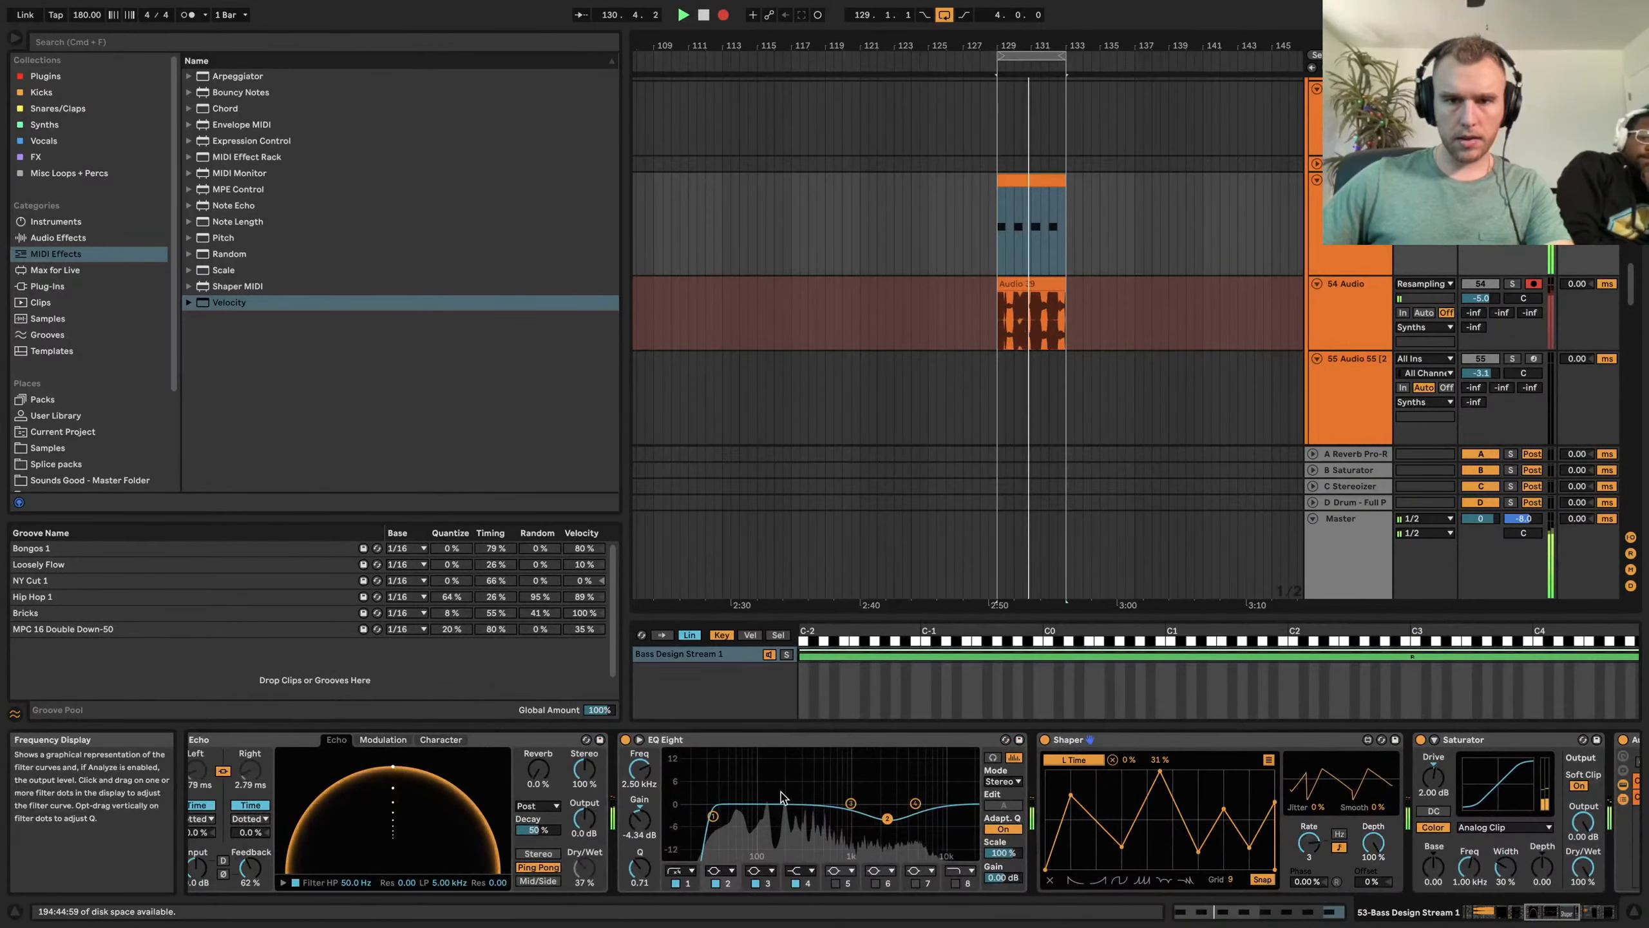
scroll(779, 815, left, 5)
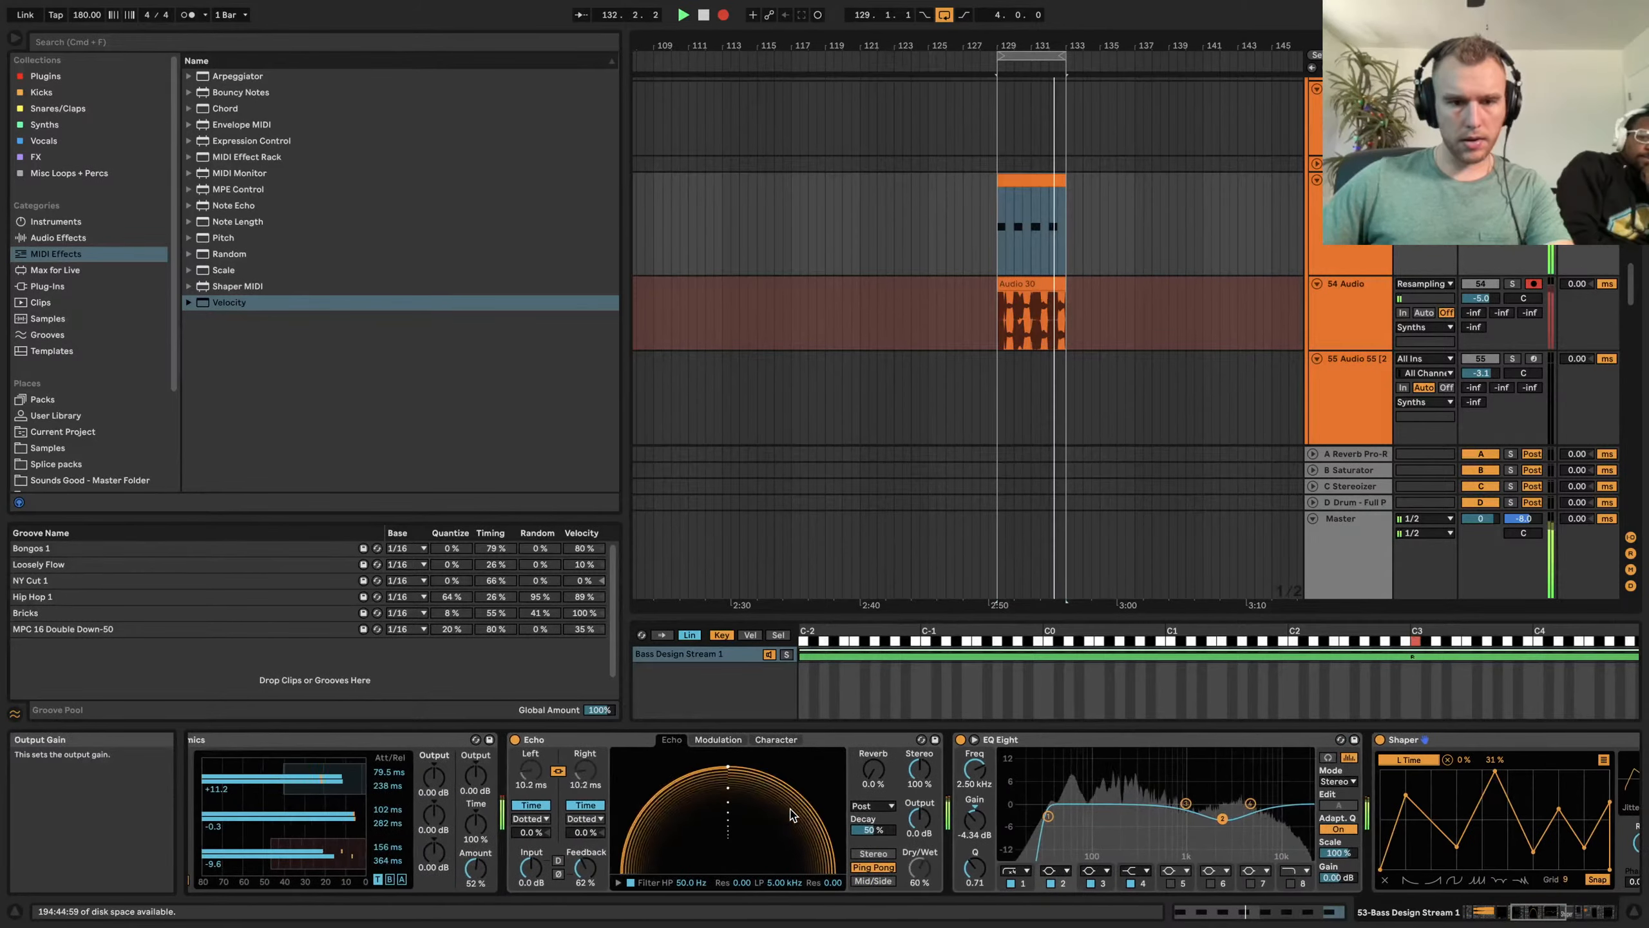
scroll(773, 812, left, 15)
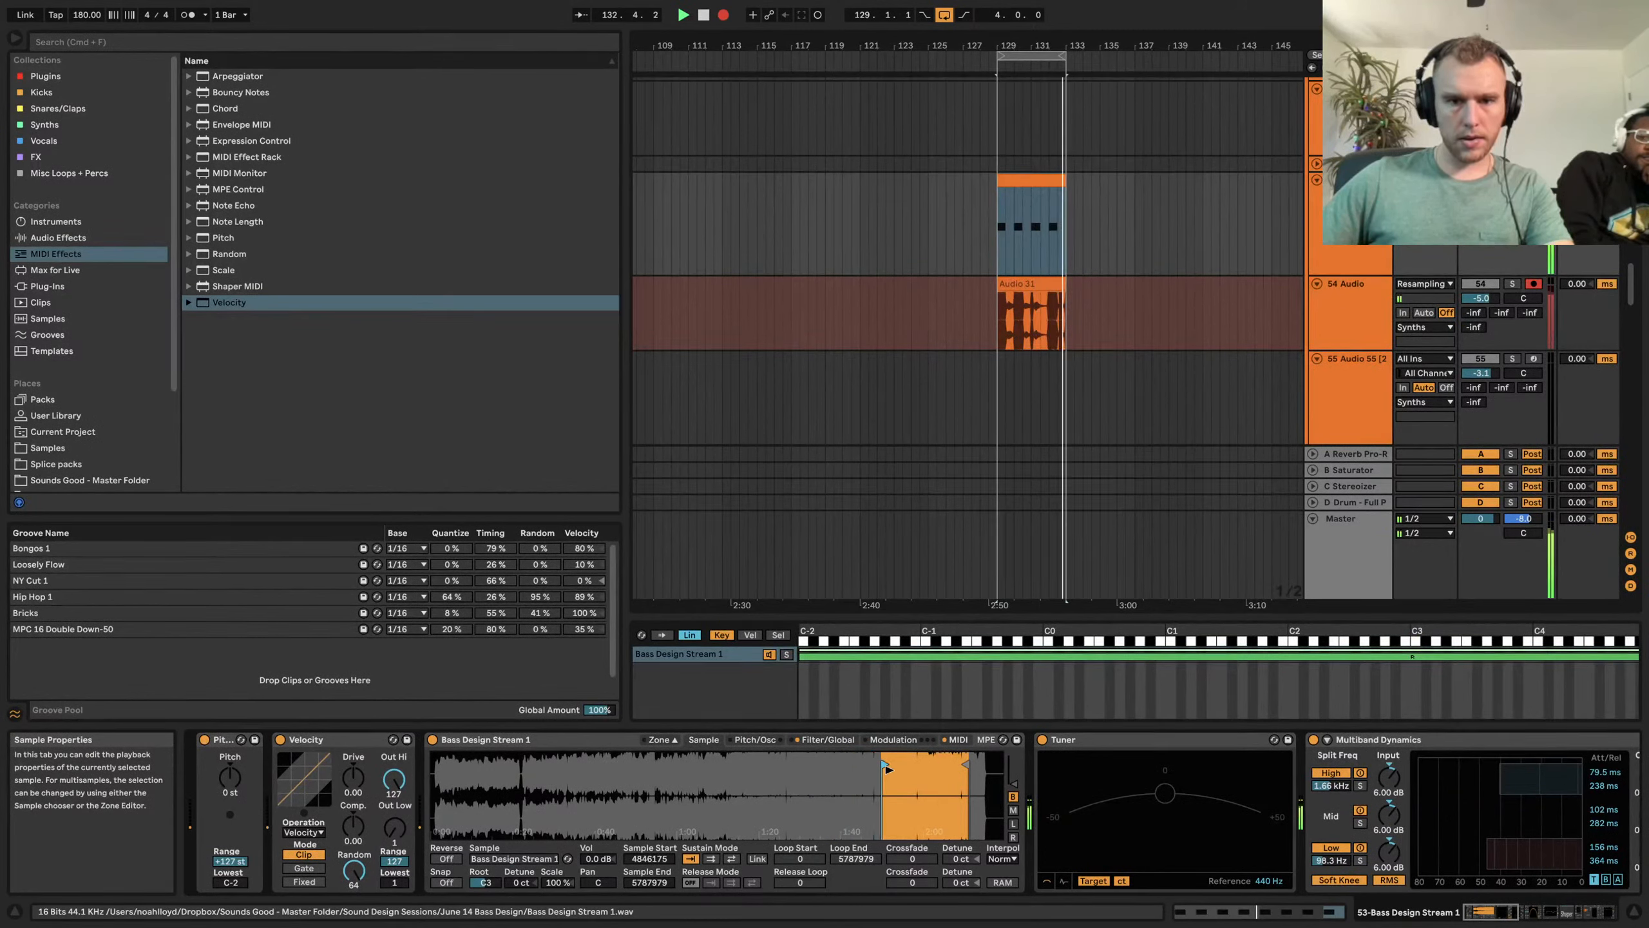
drag(889, 770, 907, 771)
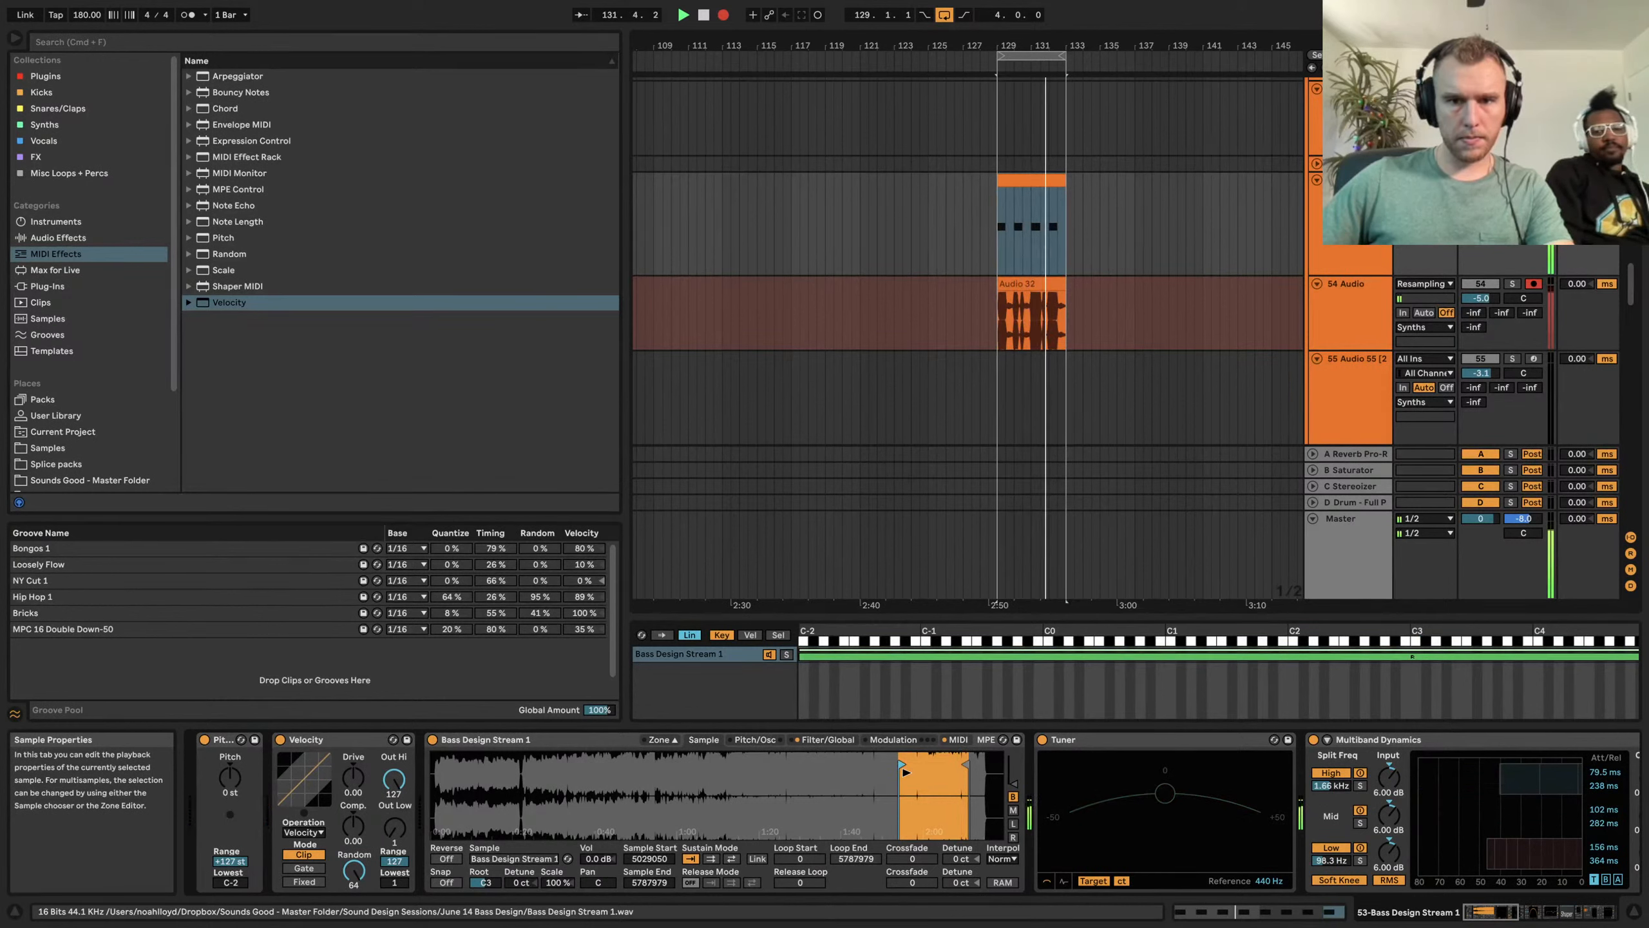
While recording, move the Sampler's range to sample start 3592817 and sample end 4105533, and stop the recording
drag(907, 772, 860, 775)
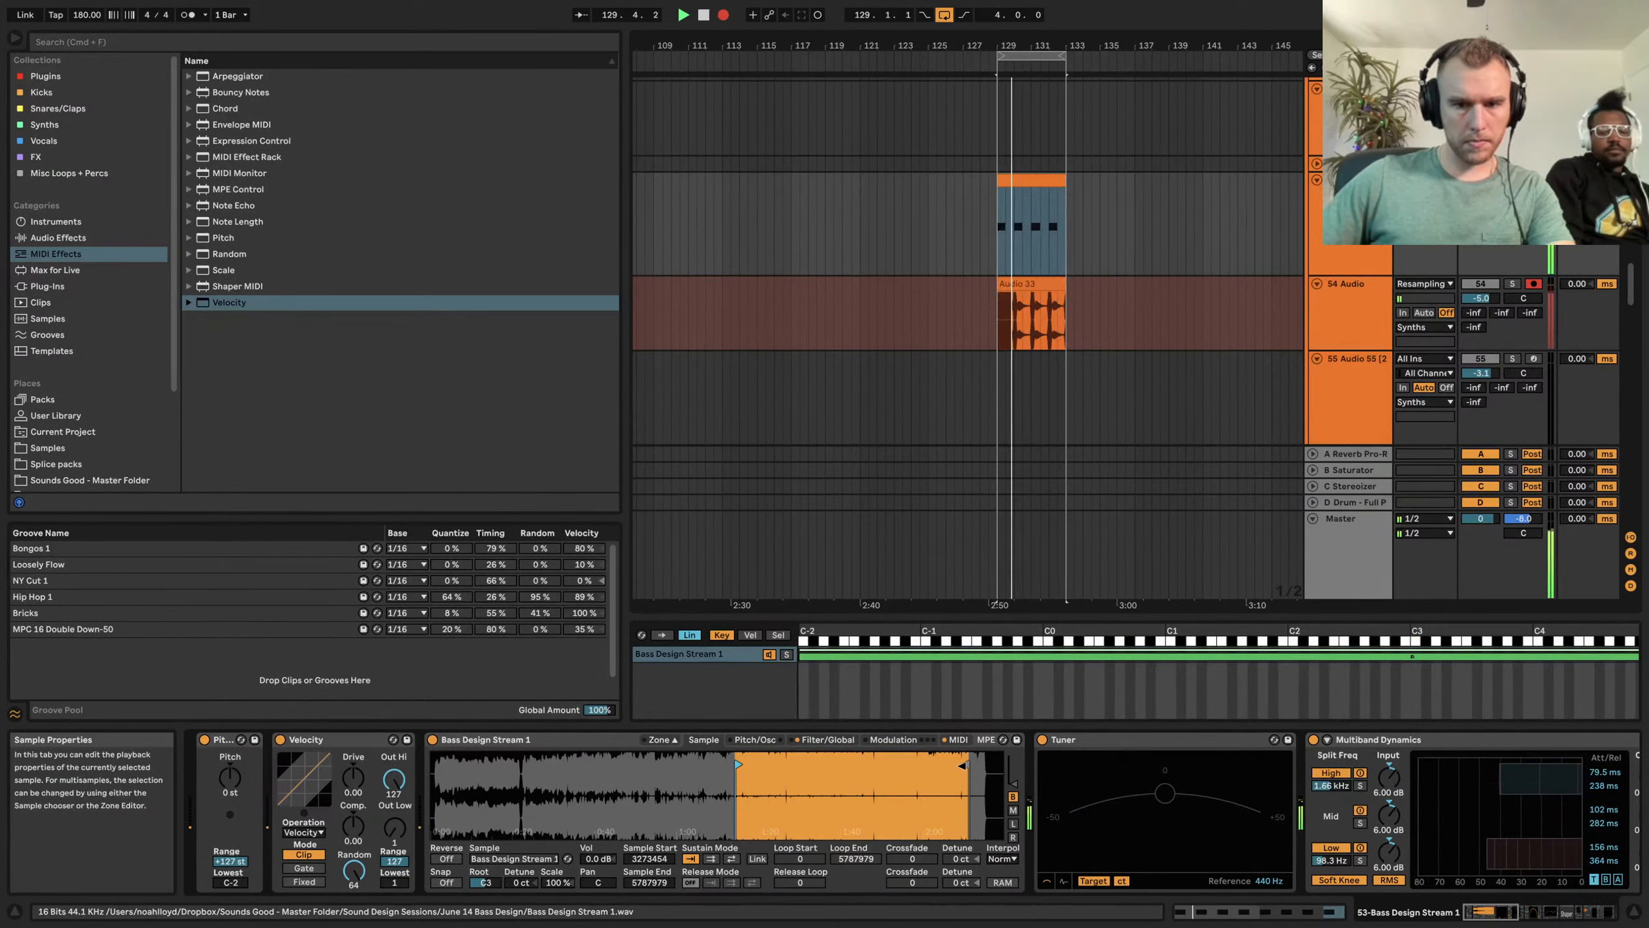
drag(963, 765, 781, 767)
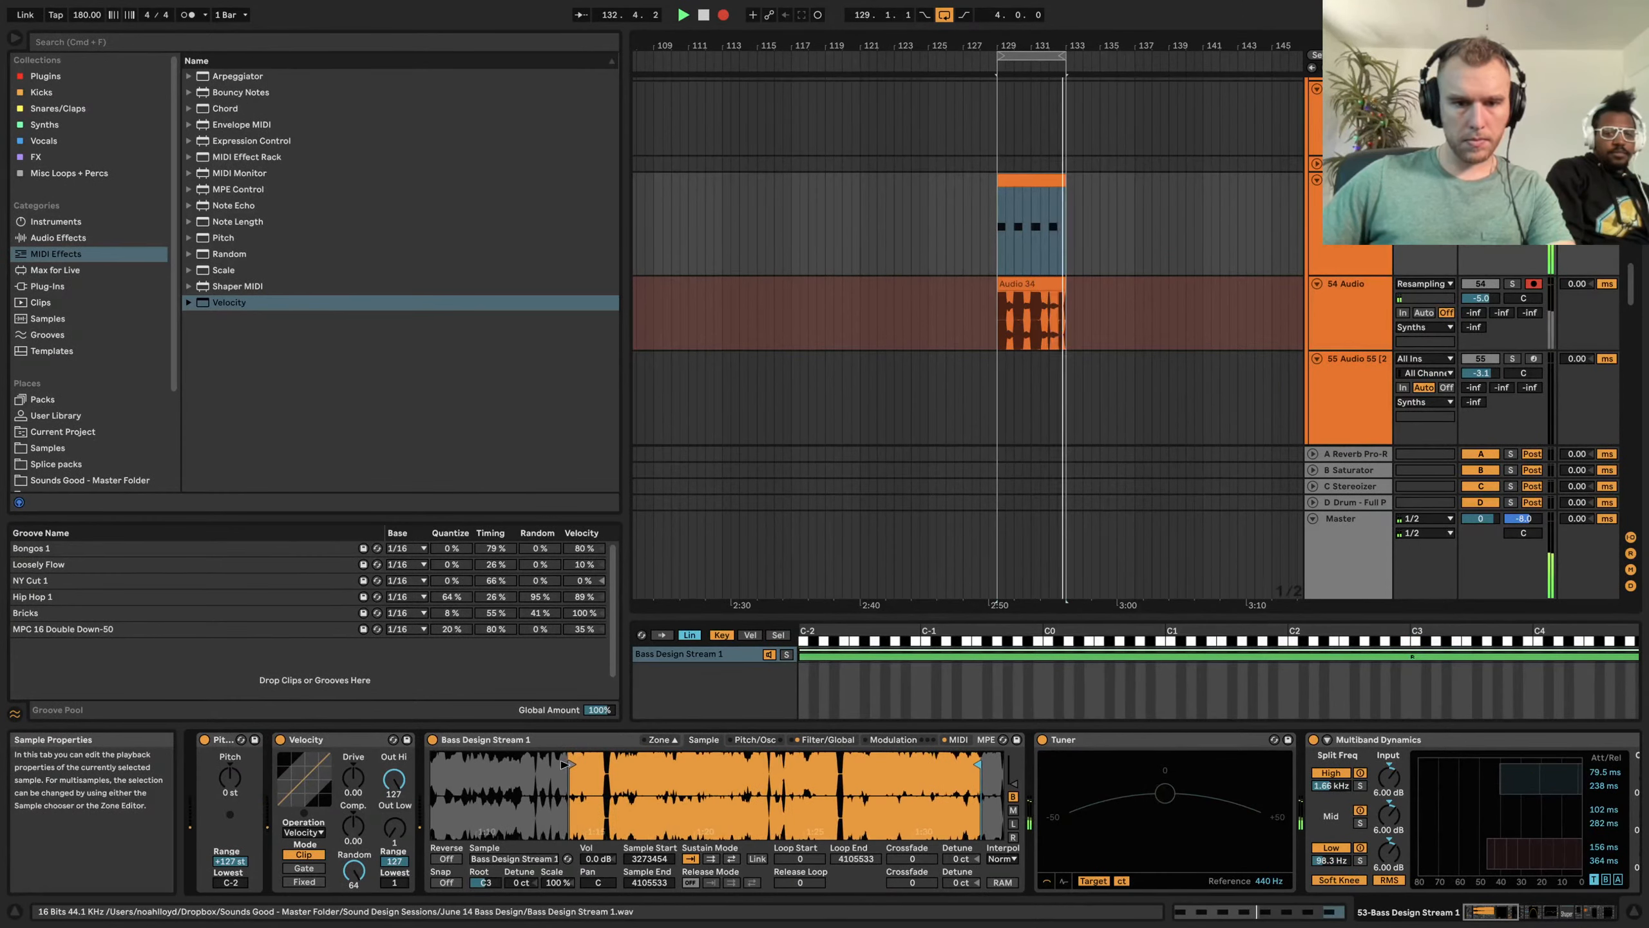
drag(564, 765, 657, 767)
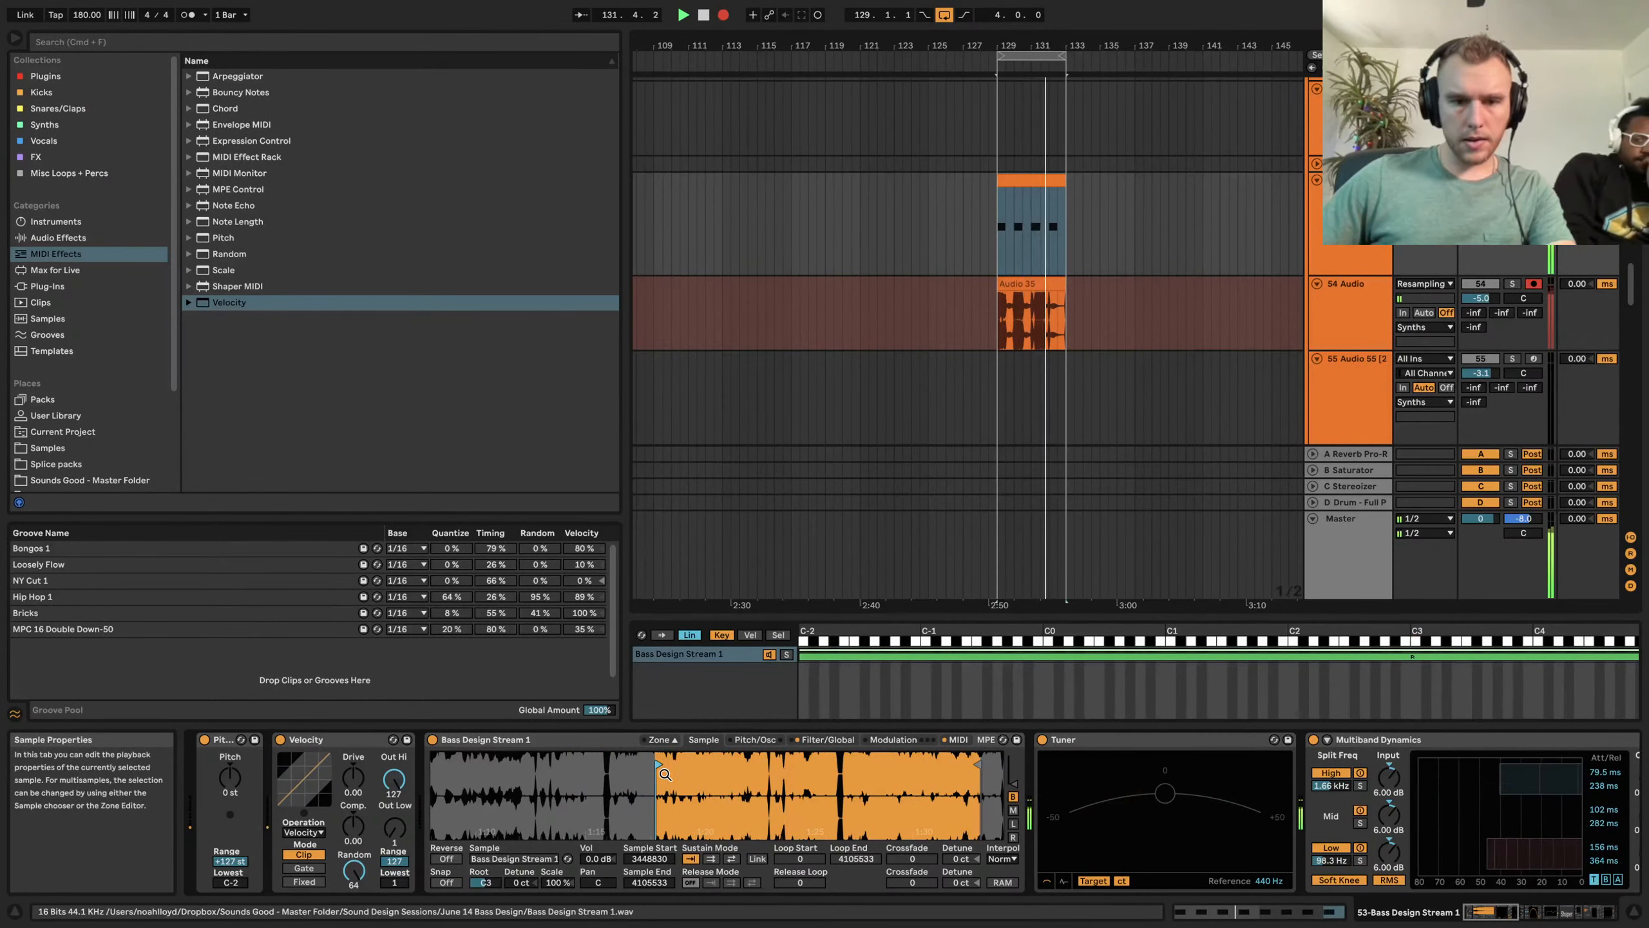
drag(658, 765, 732, 772)
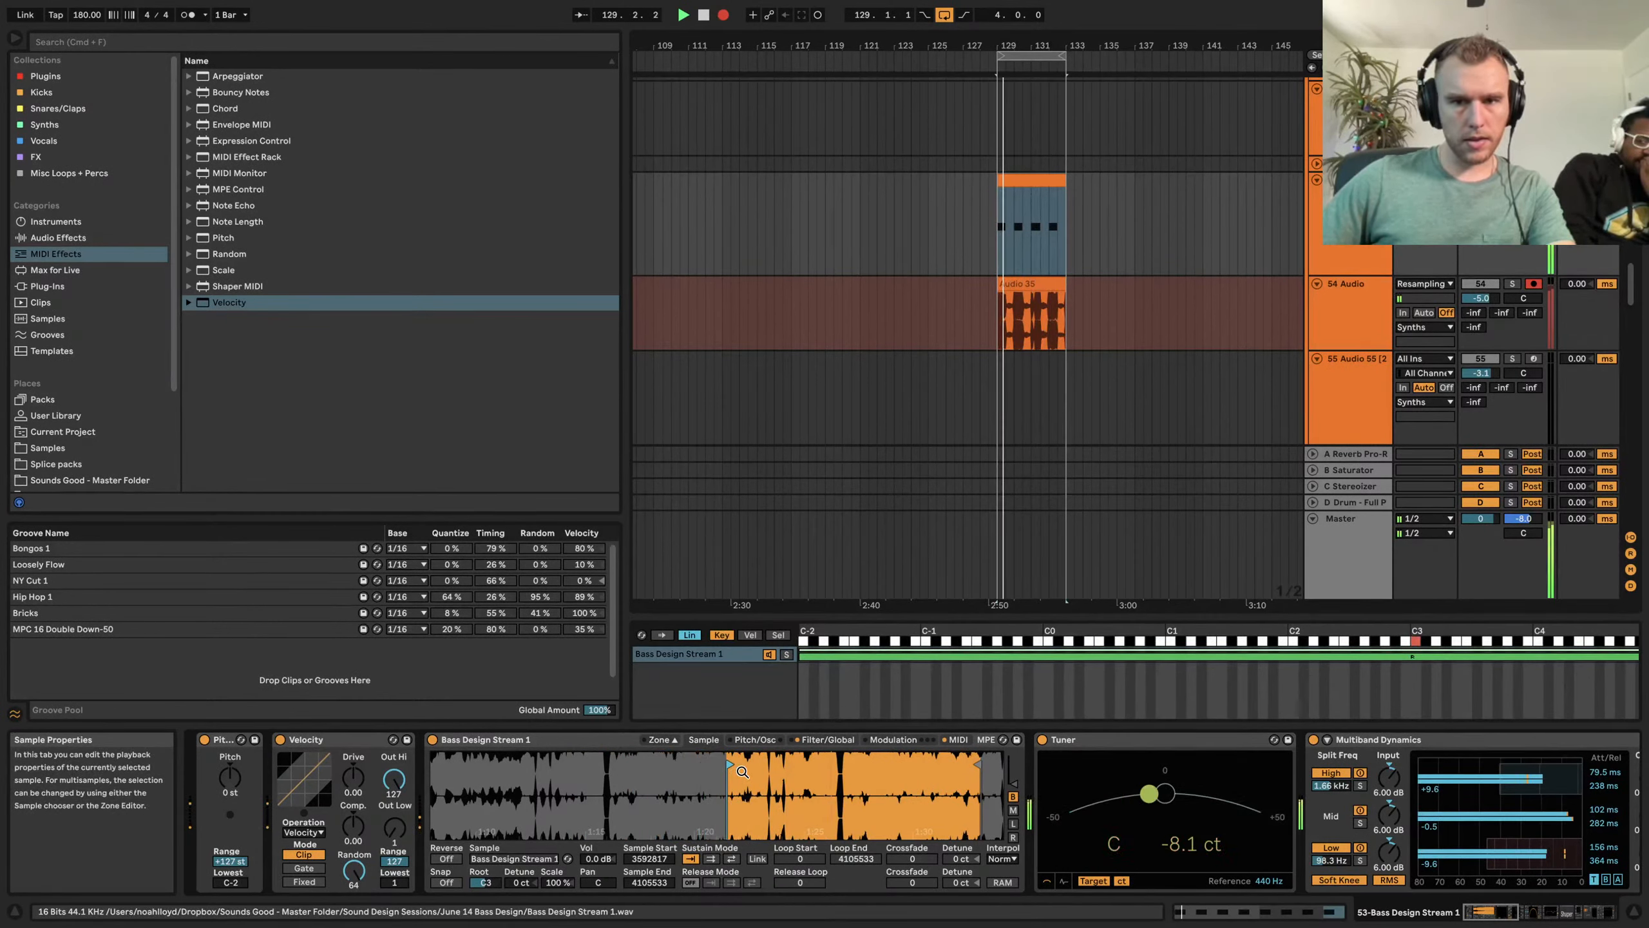
key(space)
Extend the start of the recorded Audio 36 clip back to bar 109 and shift the clip to begin at 131.3.1
click(1006, 282)
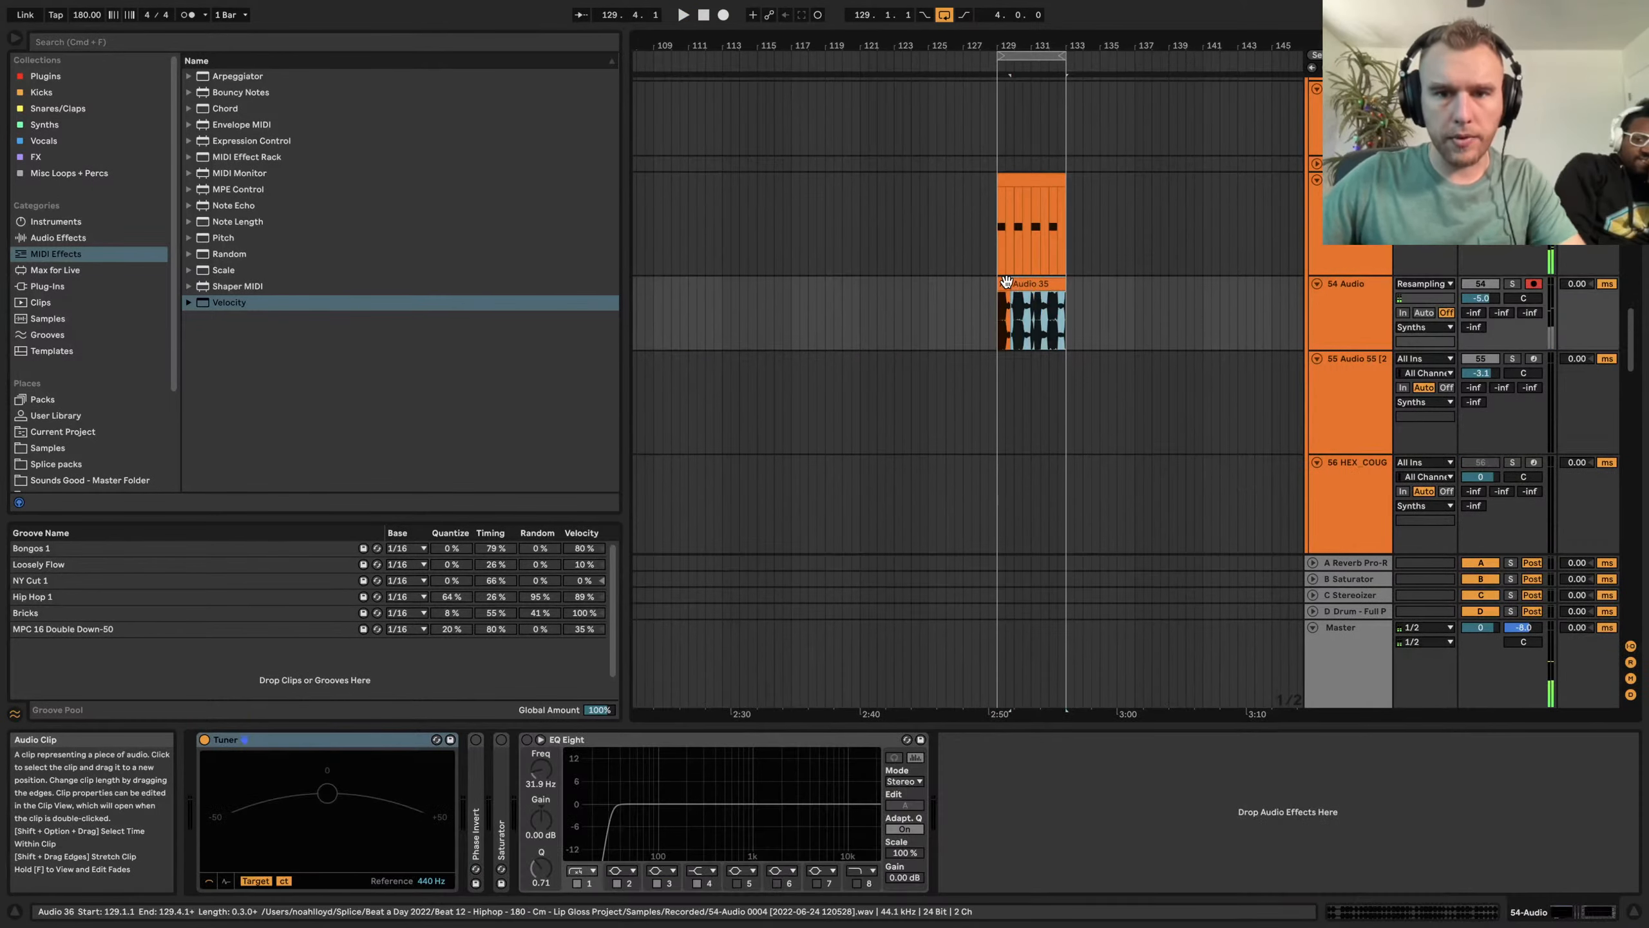
drag(998, 282, 651, 282)
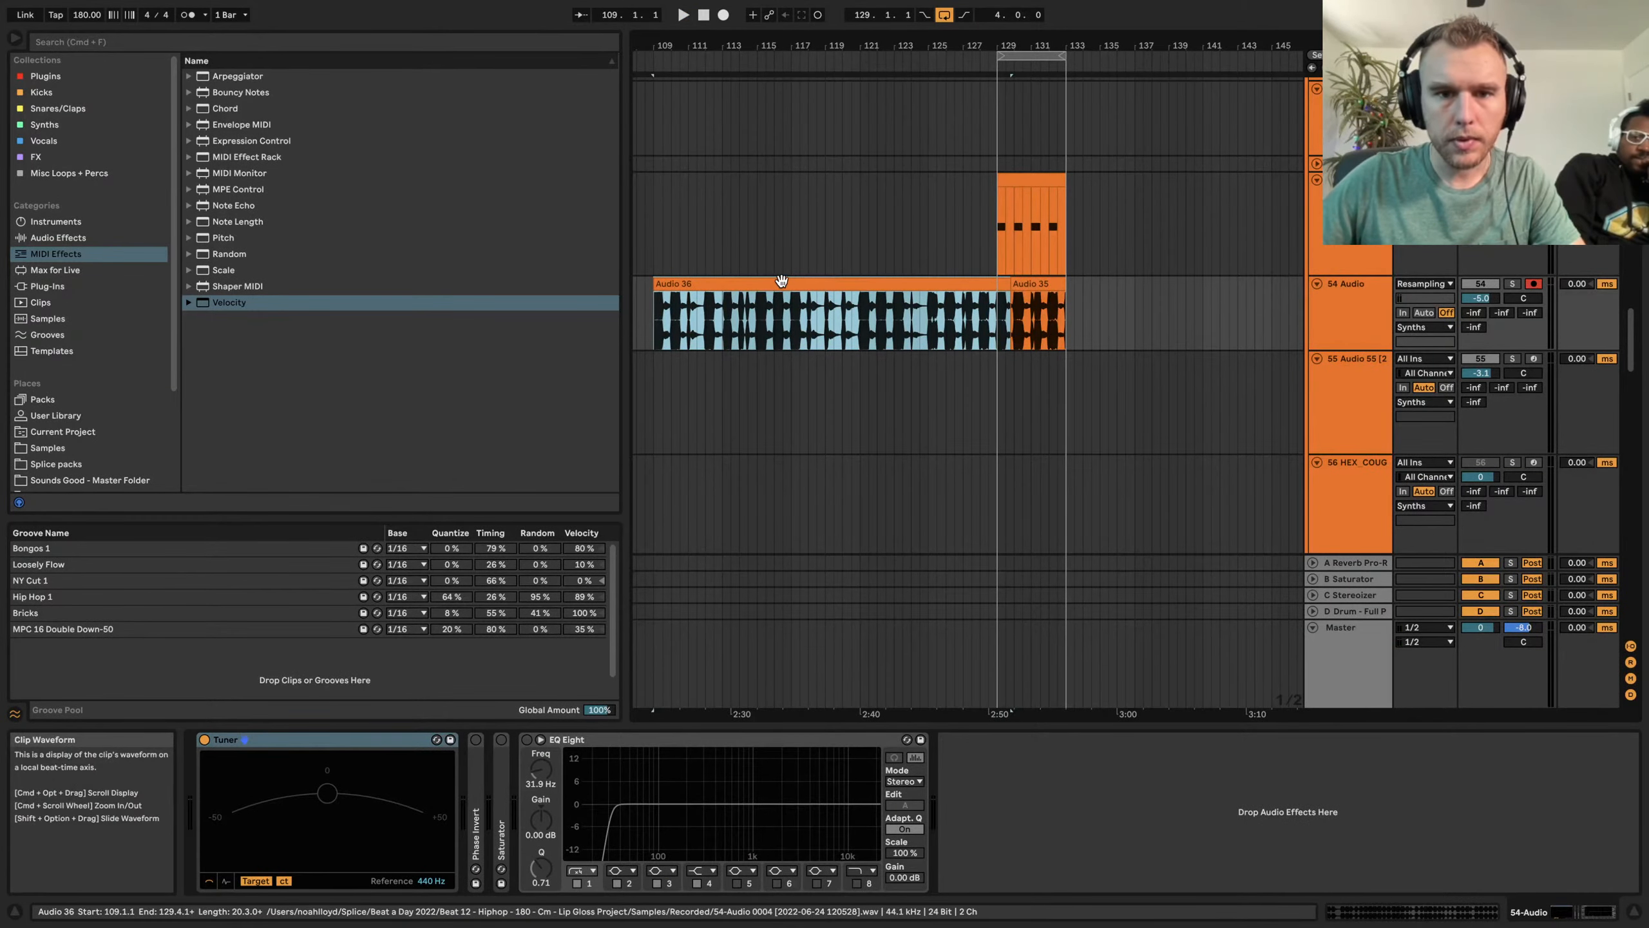
drag(794, 284, 1195, 287)
Look through the lower tracks and examine the Sampler chain on the 61 49-Audio track
scroll(1208, 299, up, 1)
scroll(1216, 305, down, 12)
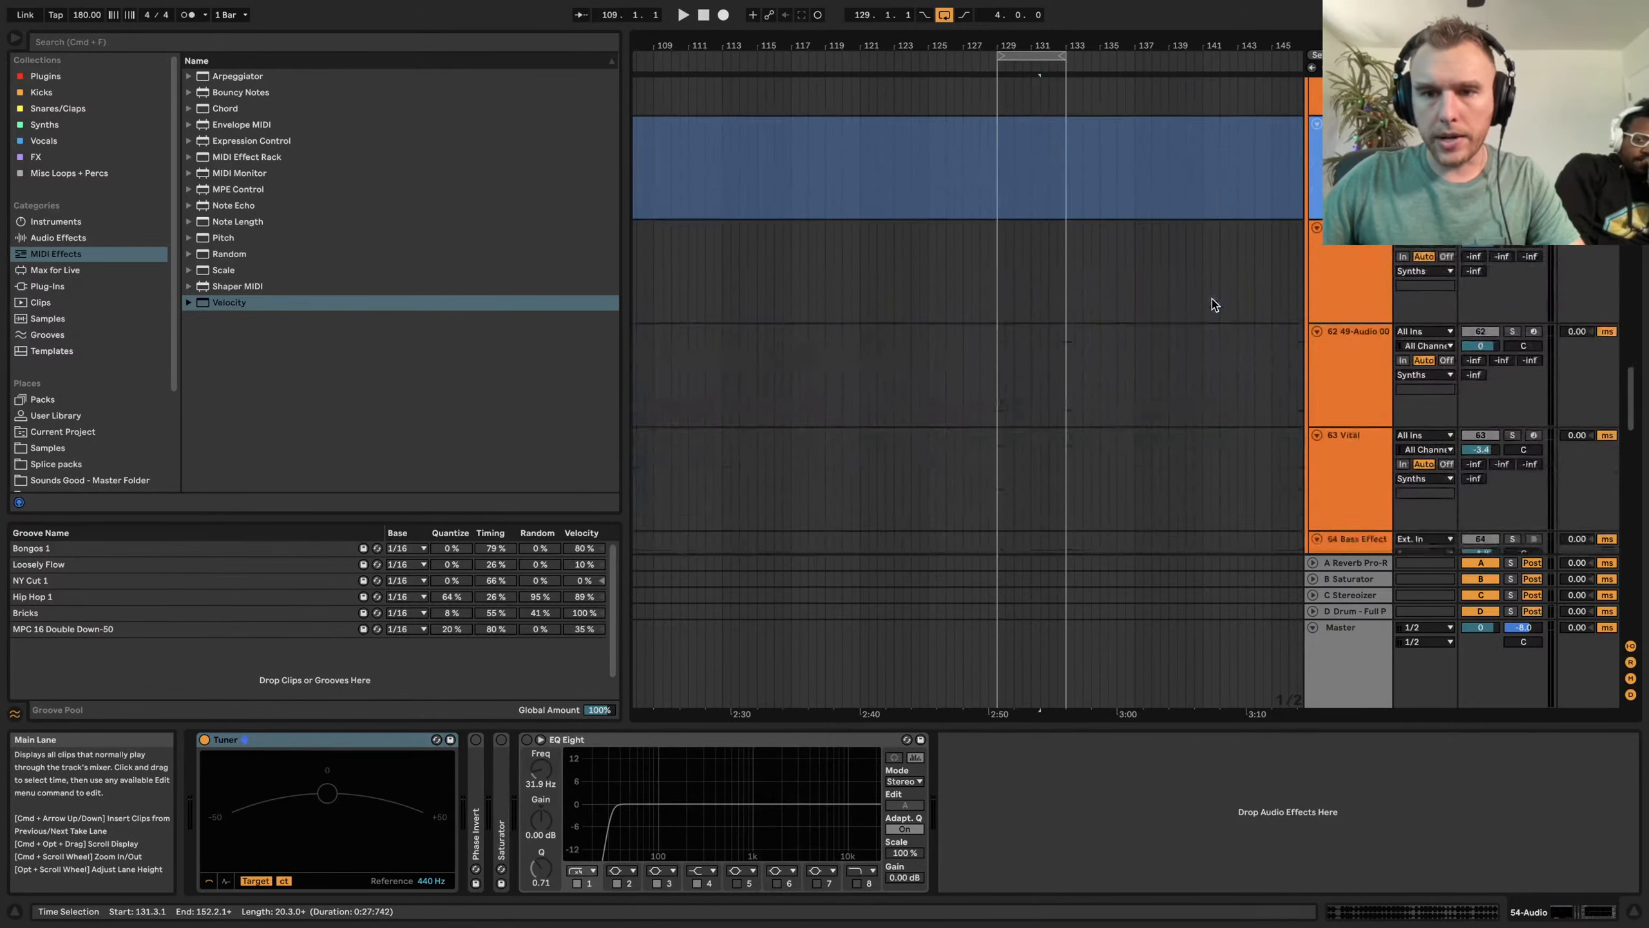
scroll(1195, 277, up, 8)
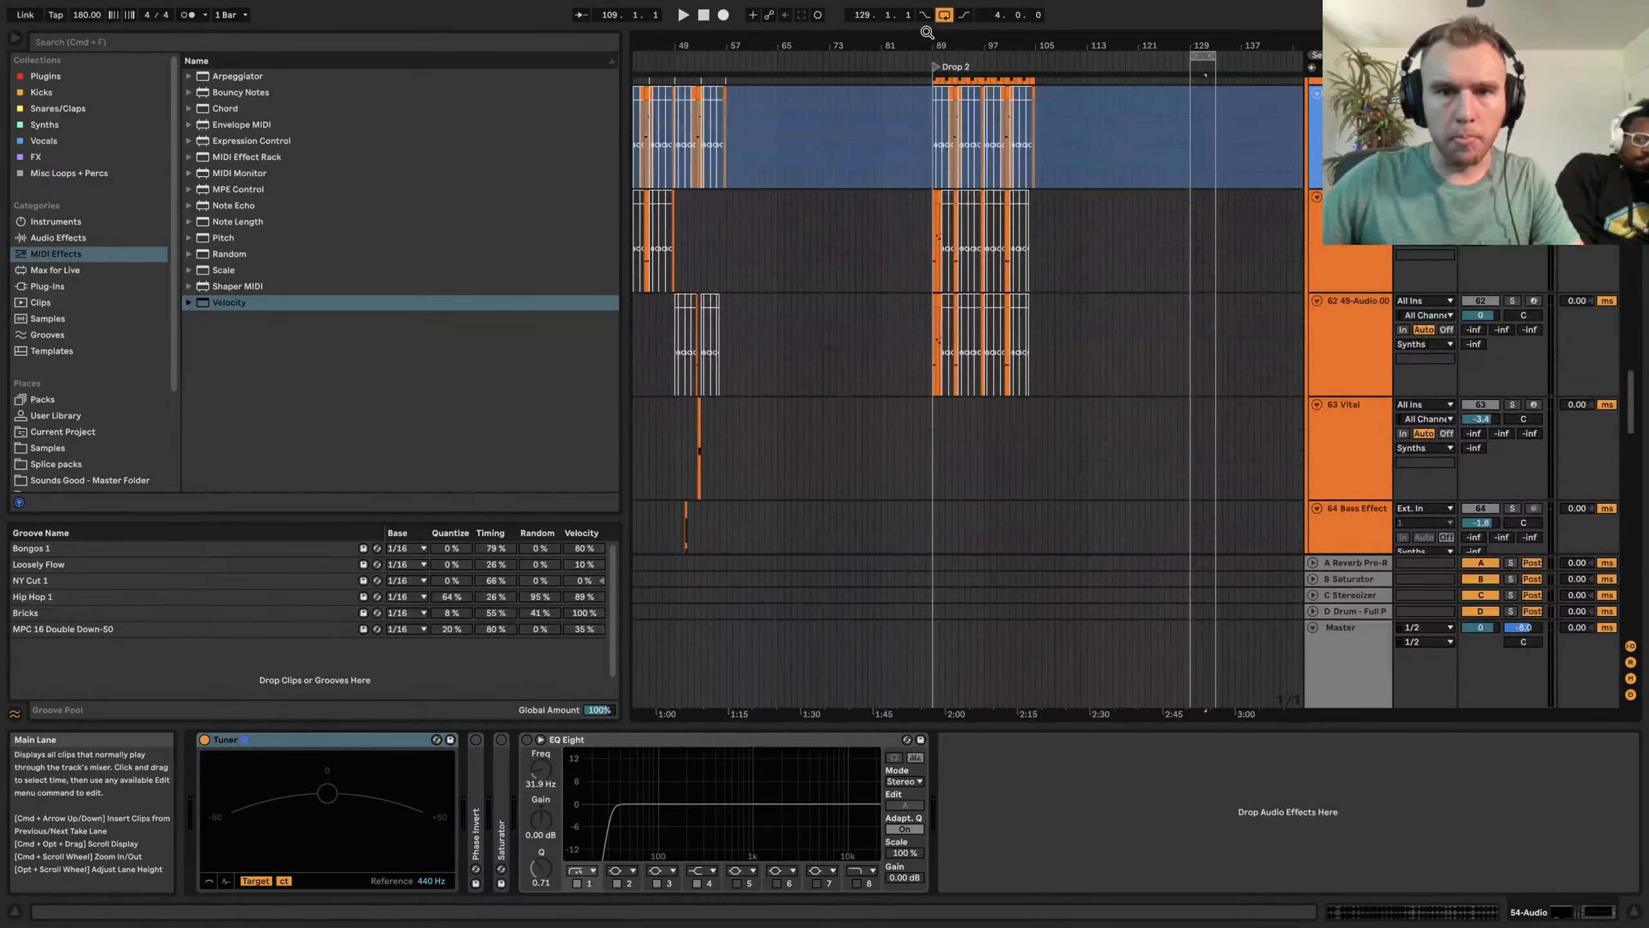
click(1366, 372)
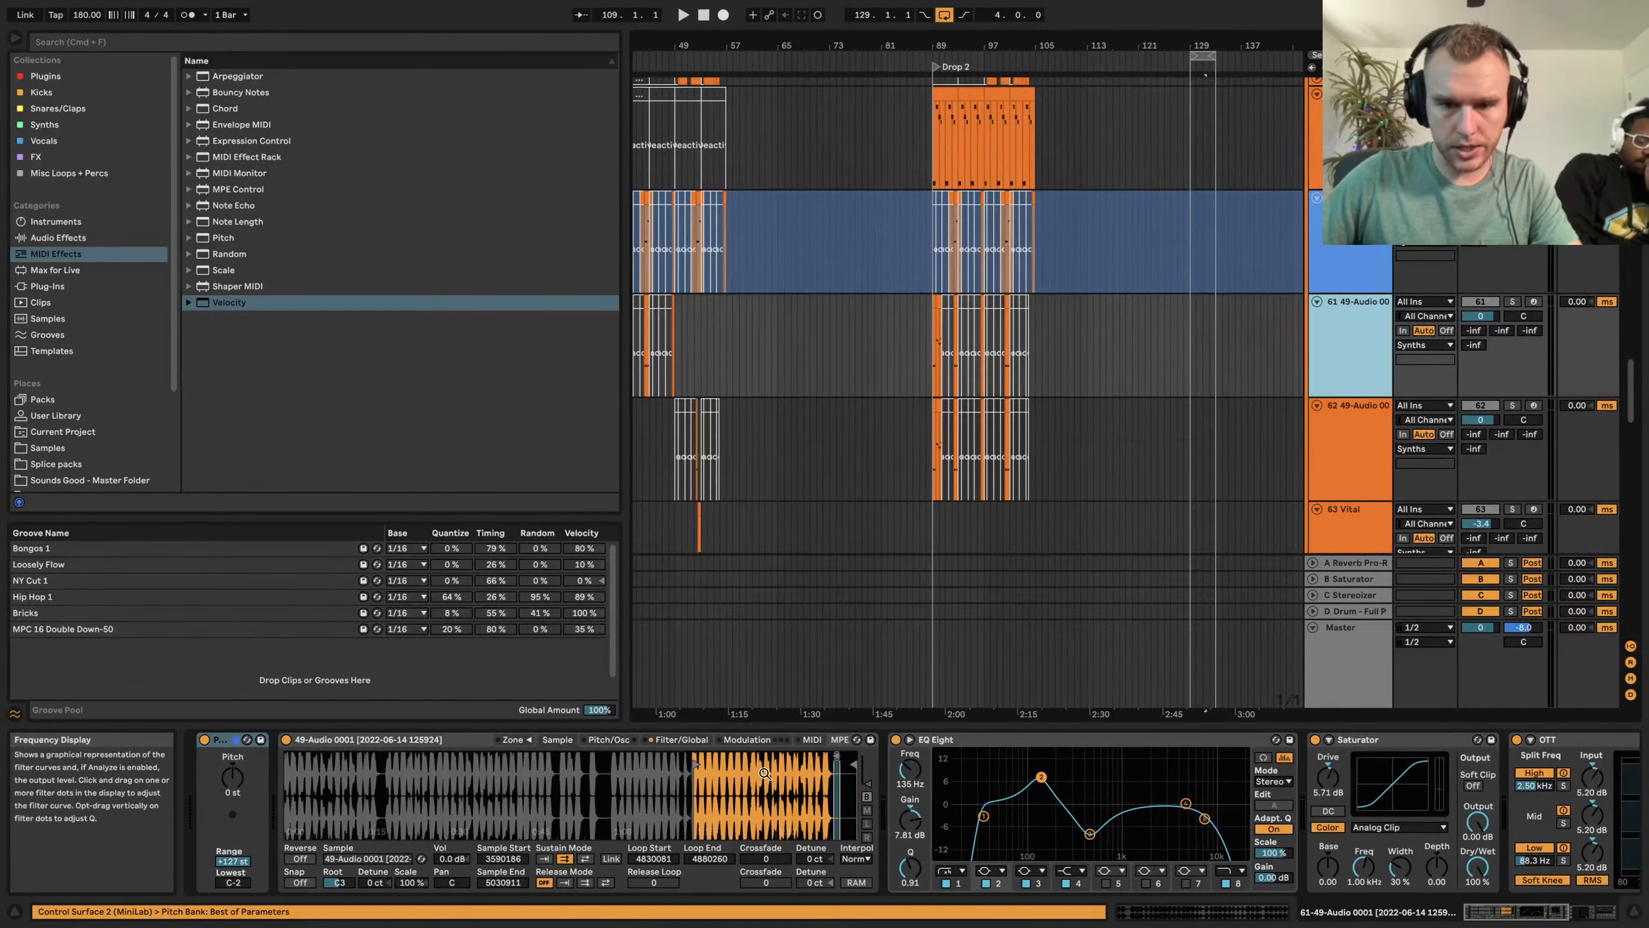
scroll(812, 390, up, 2)
scroll(812, 390, right, 5)
scroll(863, 312, up, 6)
scroll(909, 273, left, 4)
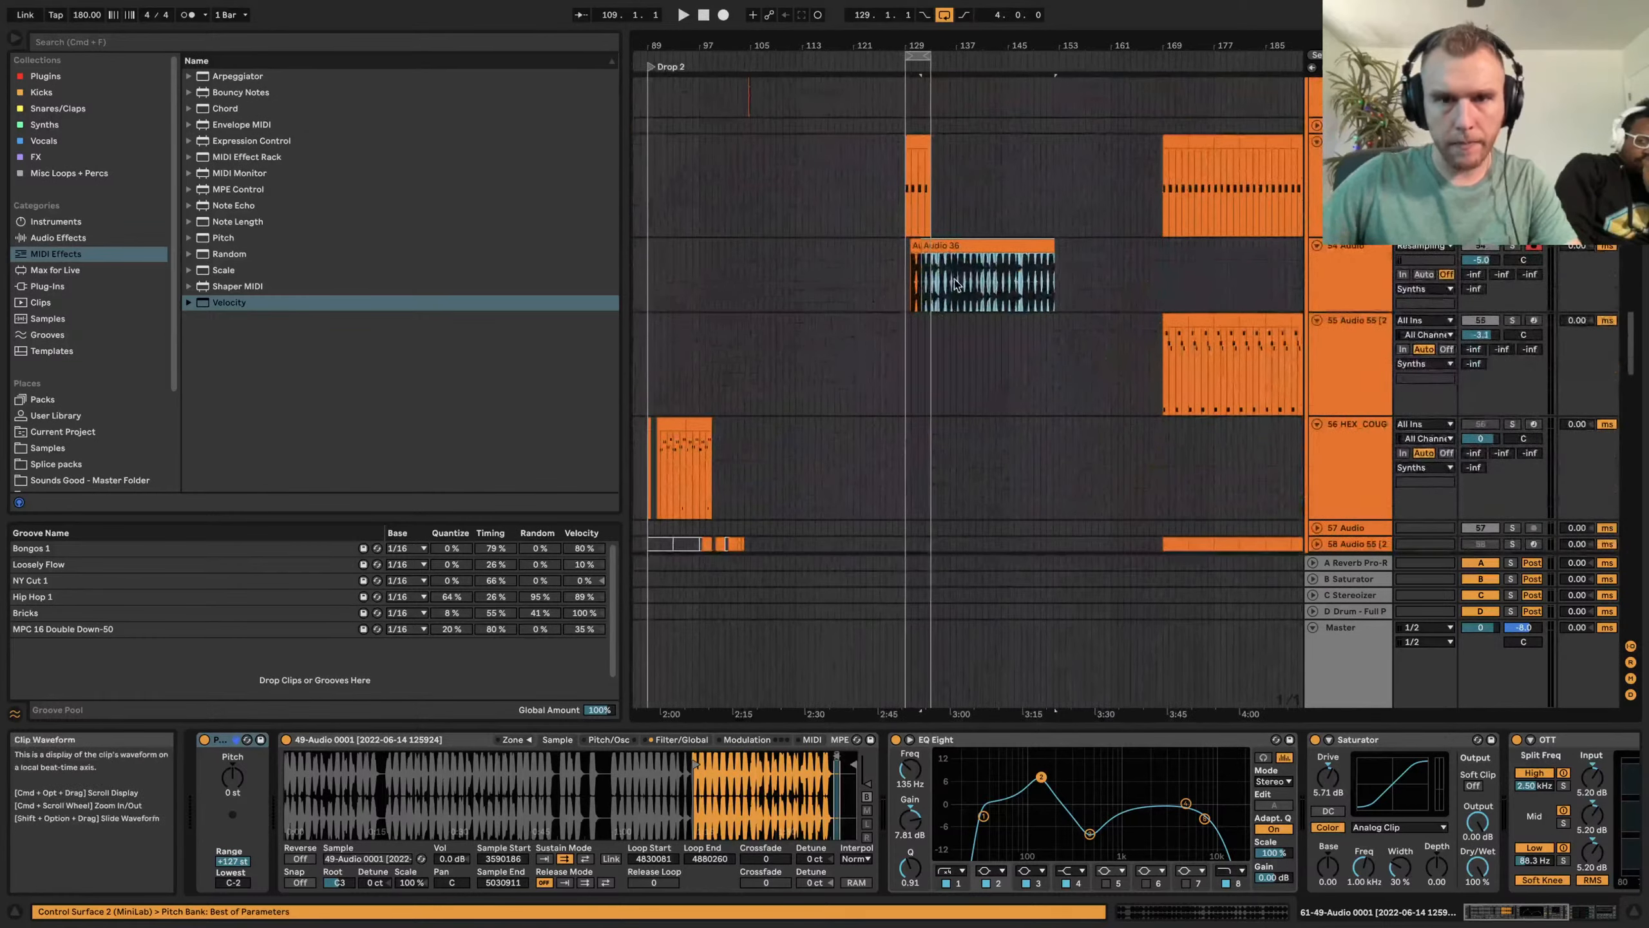
Extend the start of the Audio 36 clip back over Audio 35 to 115.3.1
scroll(884, 261, up, 10)
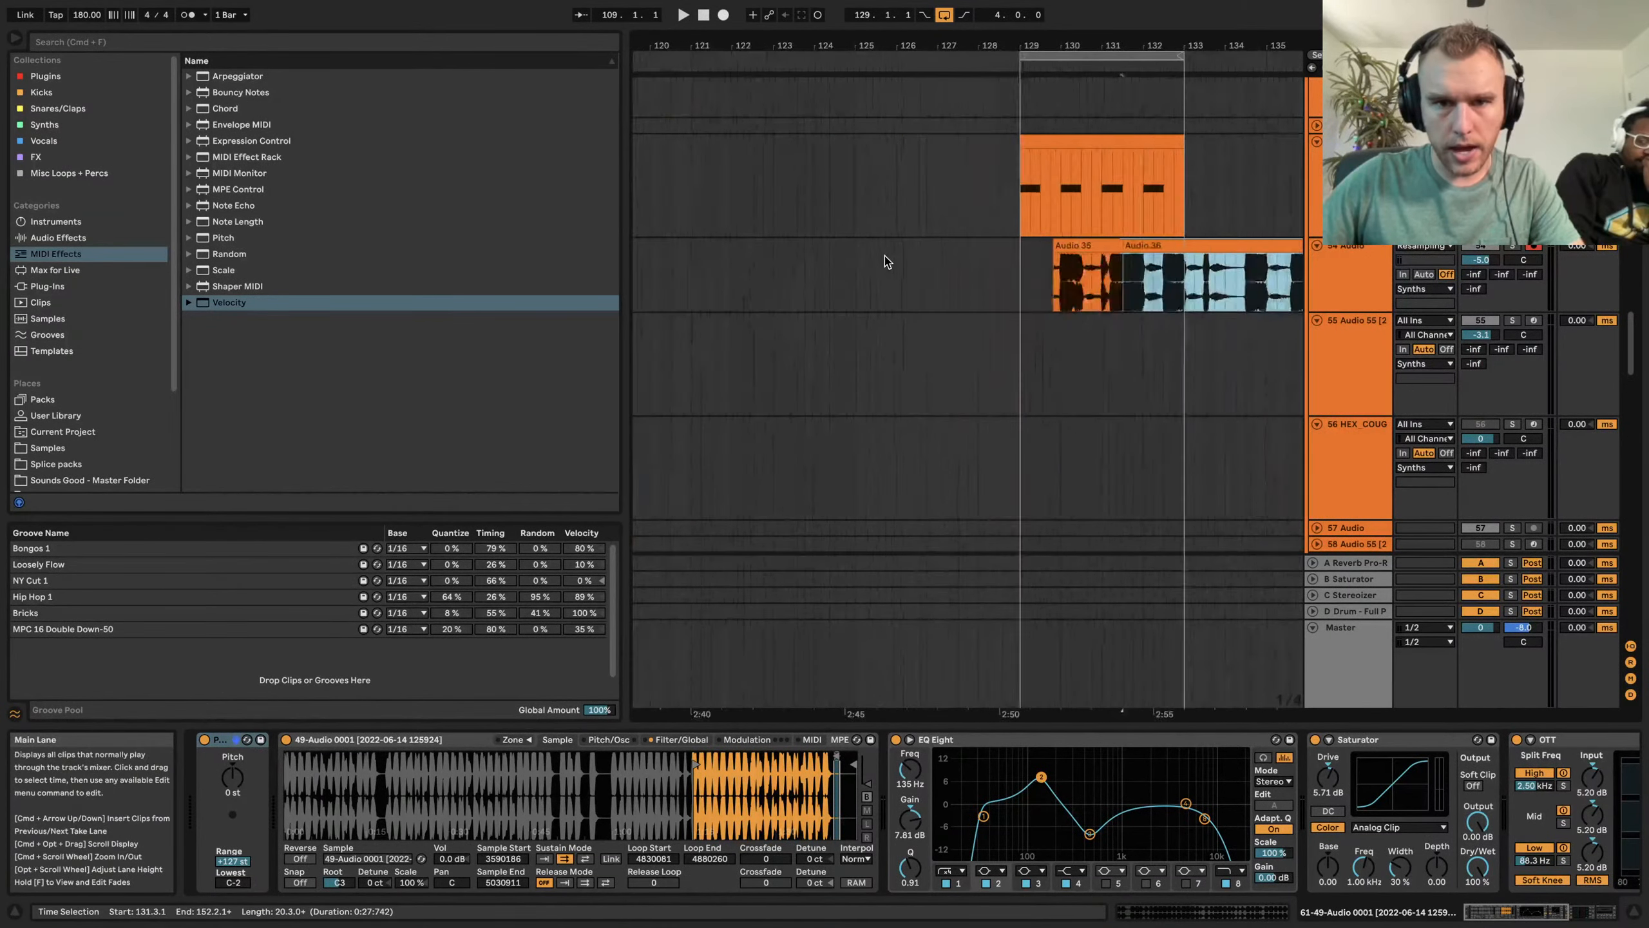
scroll(1156, 238, right, 4)
drag(1153, 249, 635, 256)
scroll(709, 271, down, 8)
scroll(804, 263, down, 4)
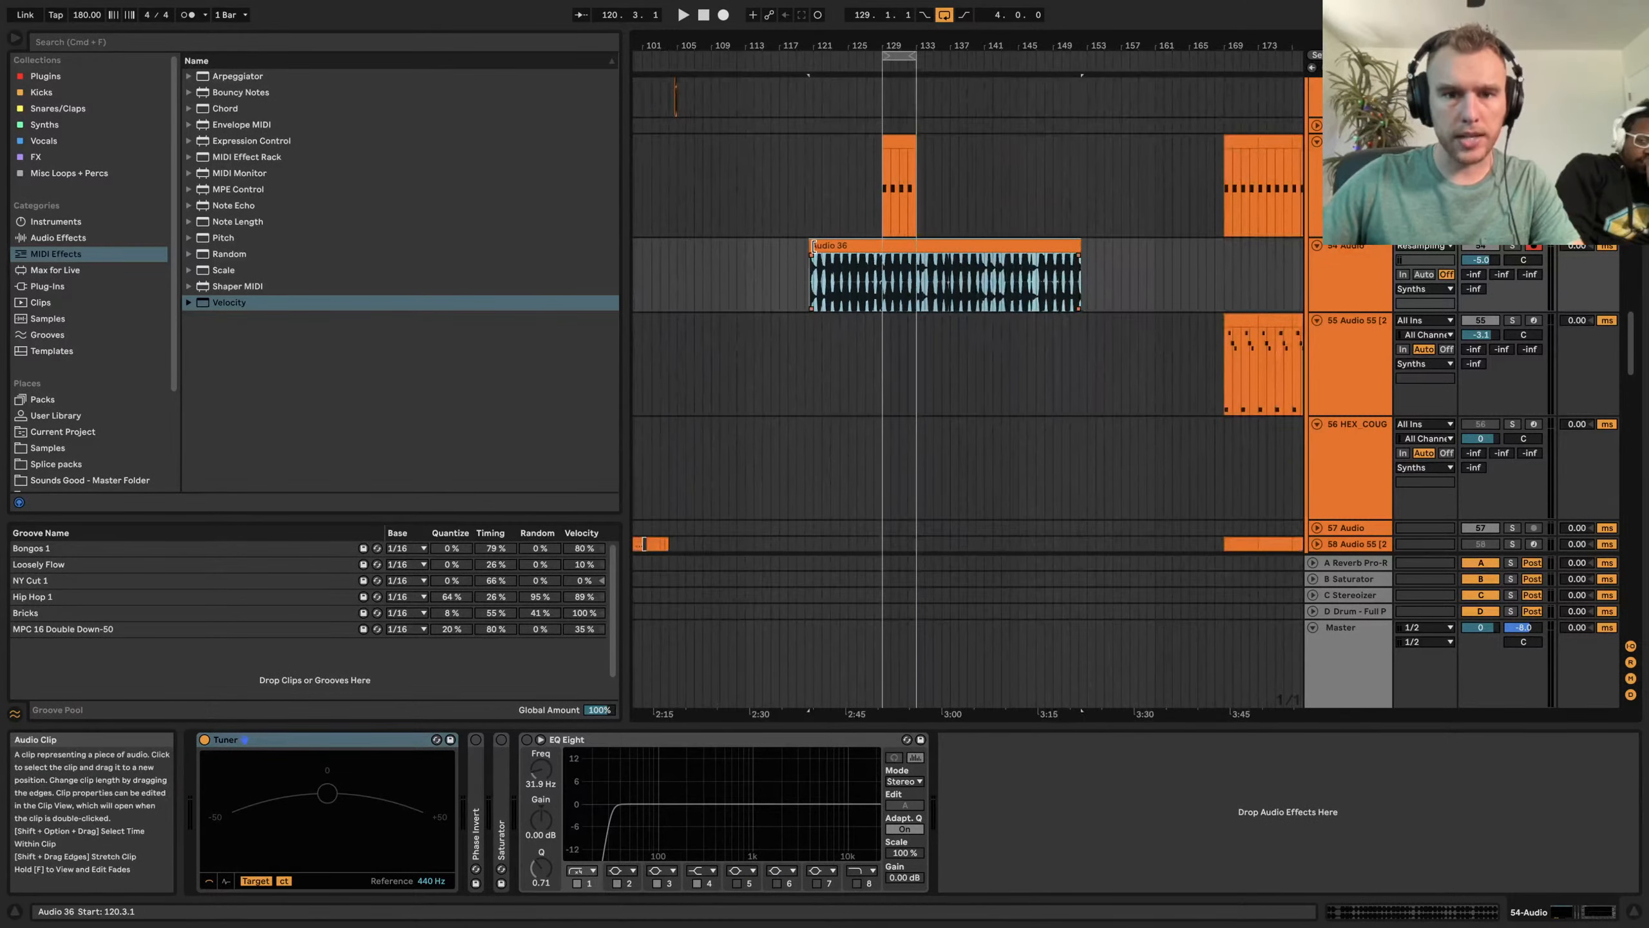
Duplicate the 55 Audio 55 track together with its Sampler, EQ Eight and Amp chain
click(1340, 286)
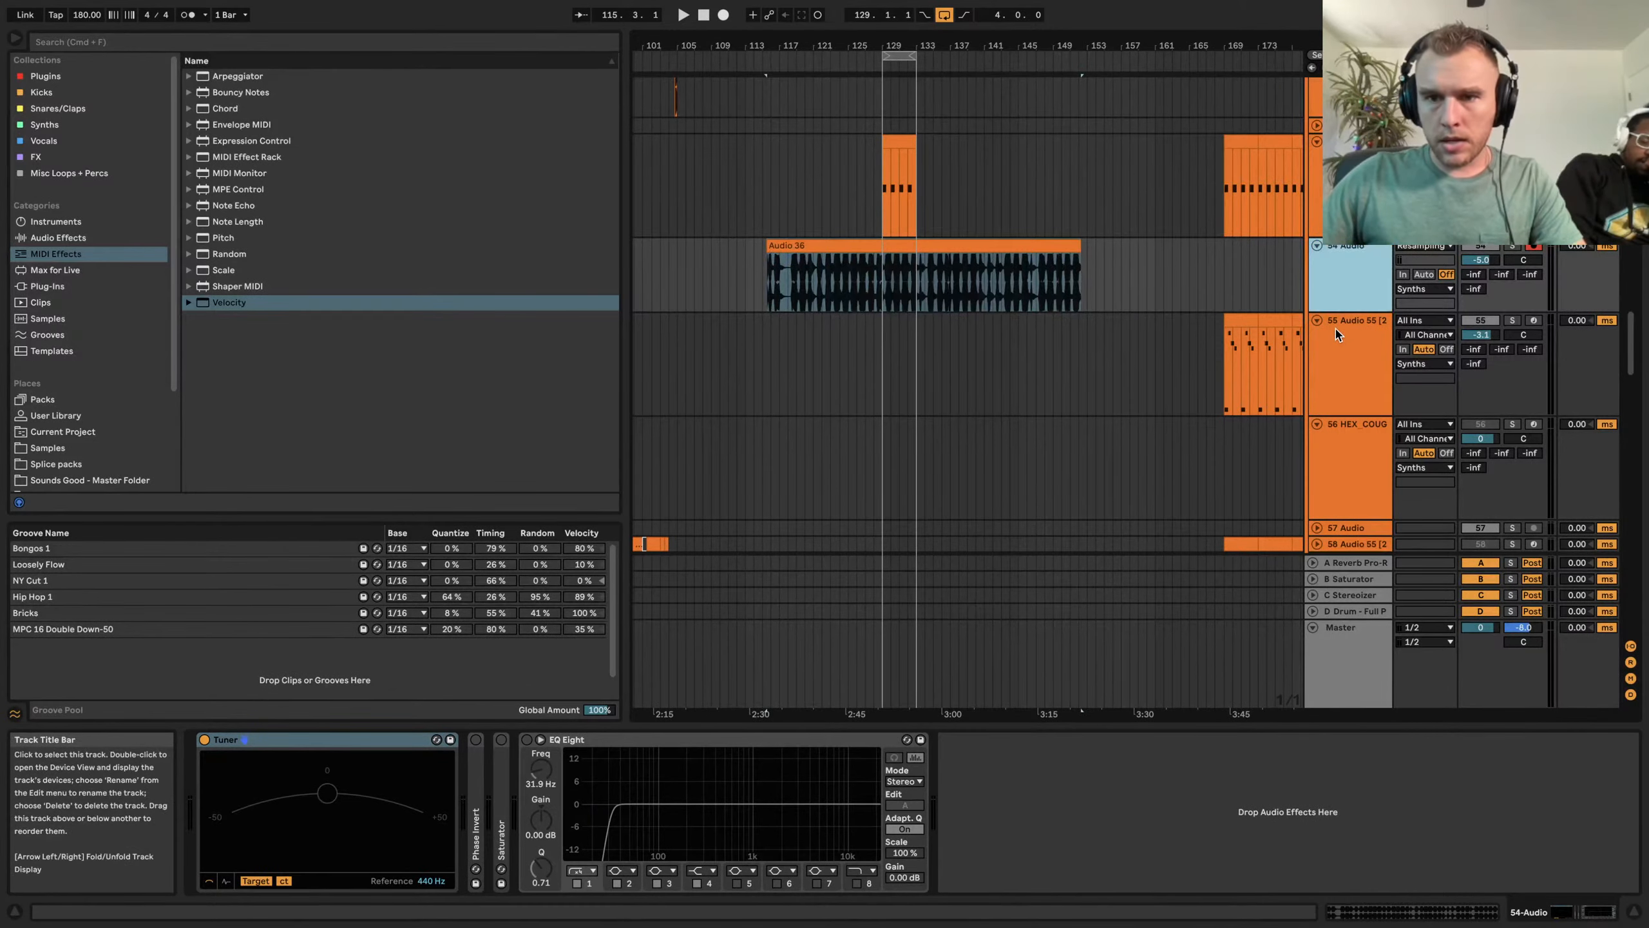
click(1331, 367)
scroll(1266, 479, right, 5)
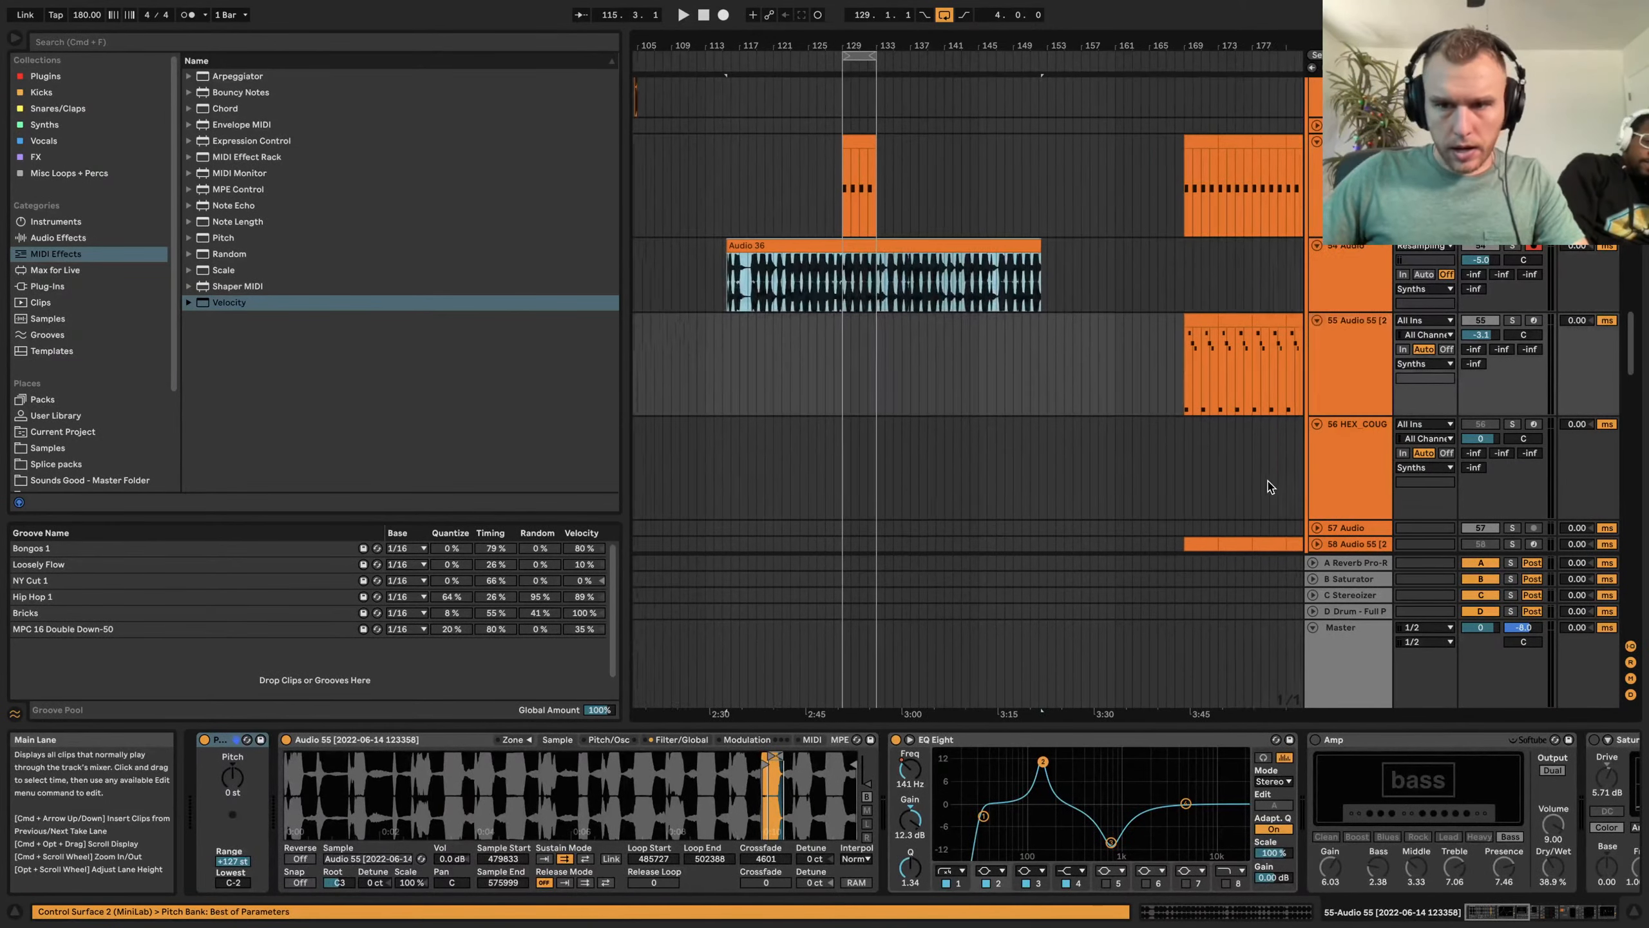
click(1377, 296)
click(1371, 381)
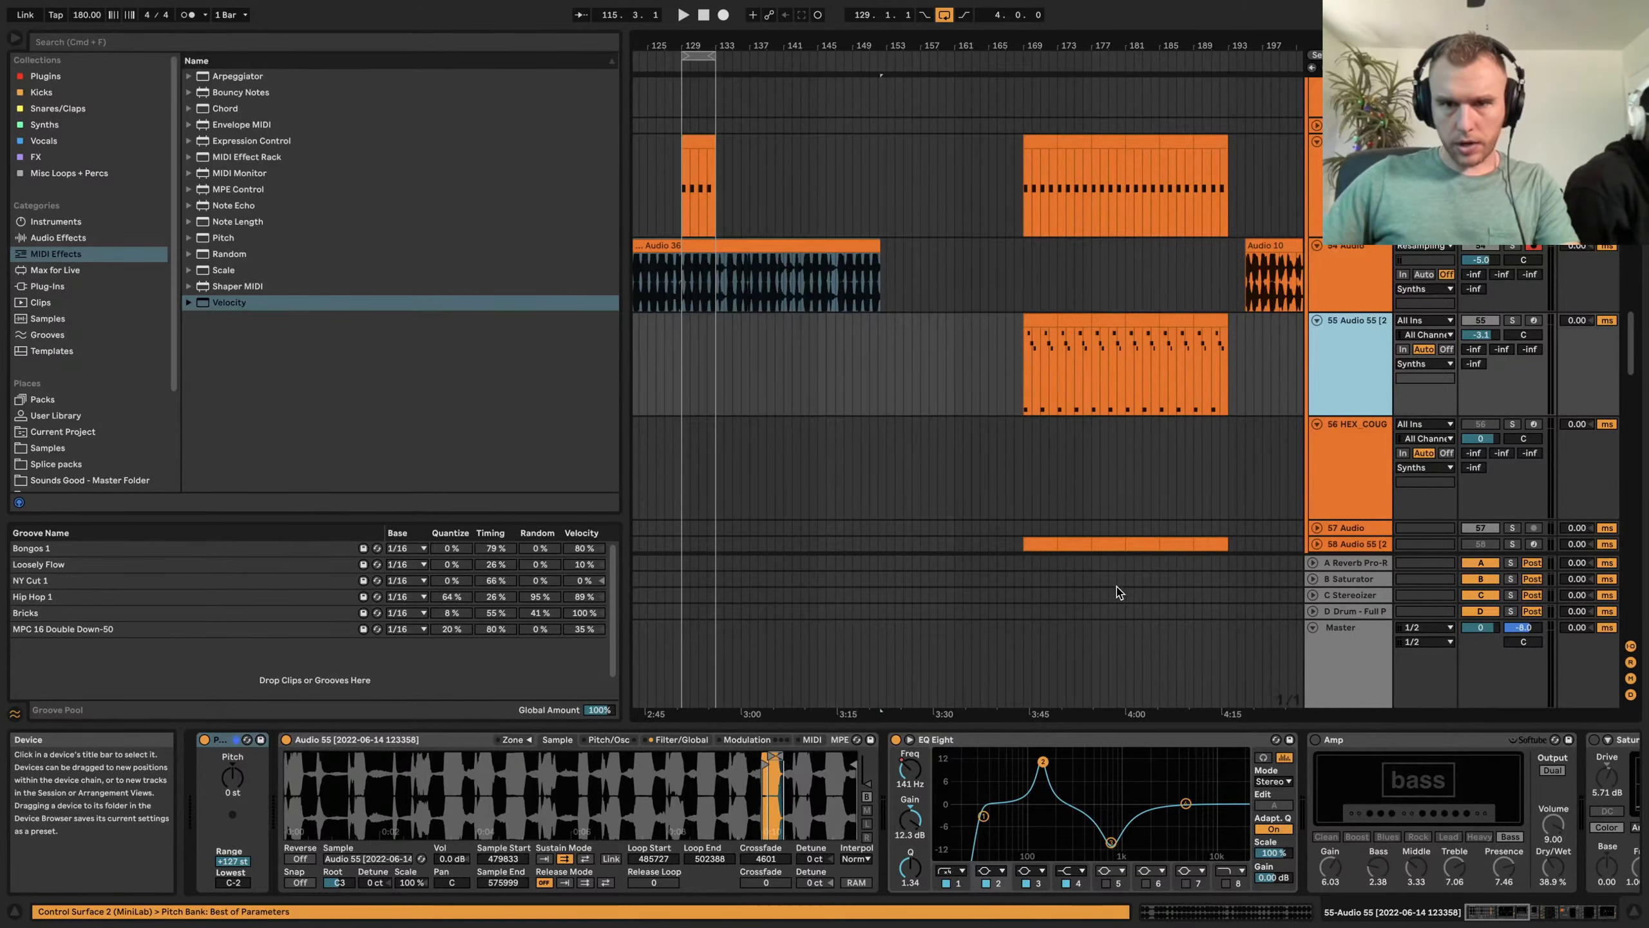
key(super+d)
Solo the 55 Audio 55 track and loop its first four-bar MIDI clip from bar 169
click(1041, 364)
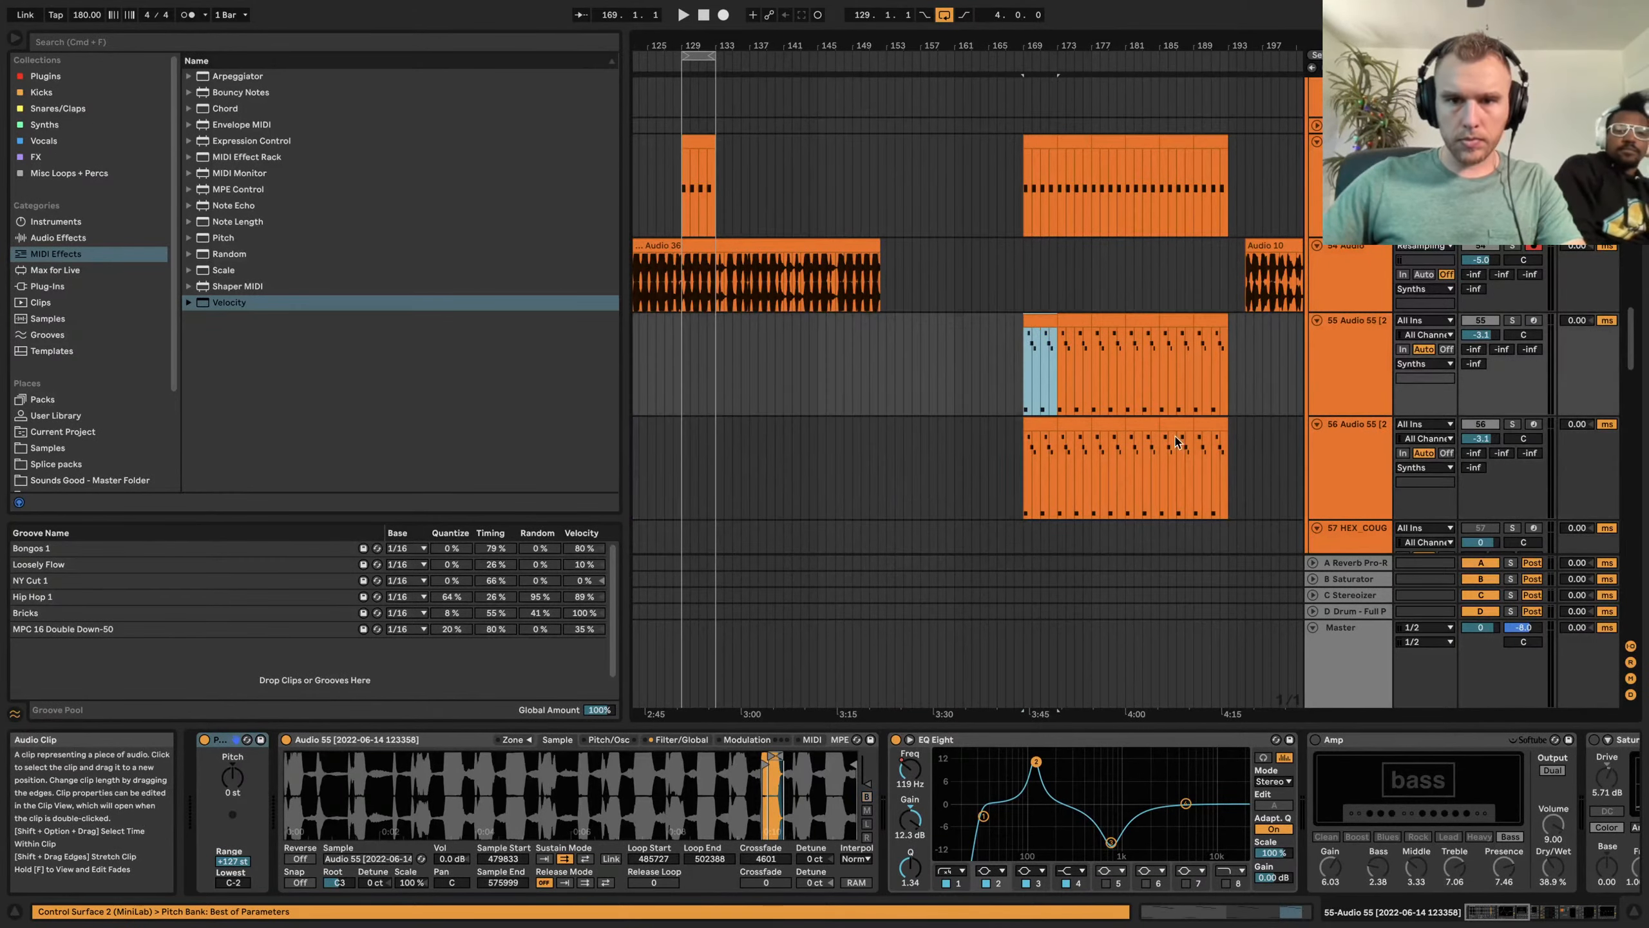
click(1513, 320)
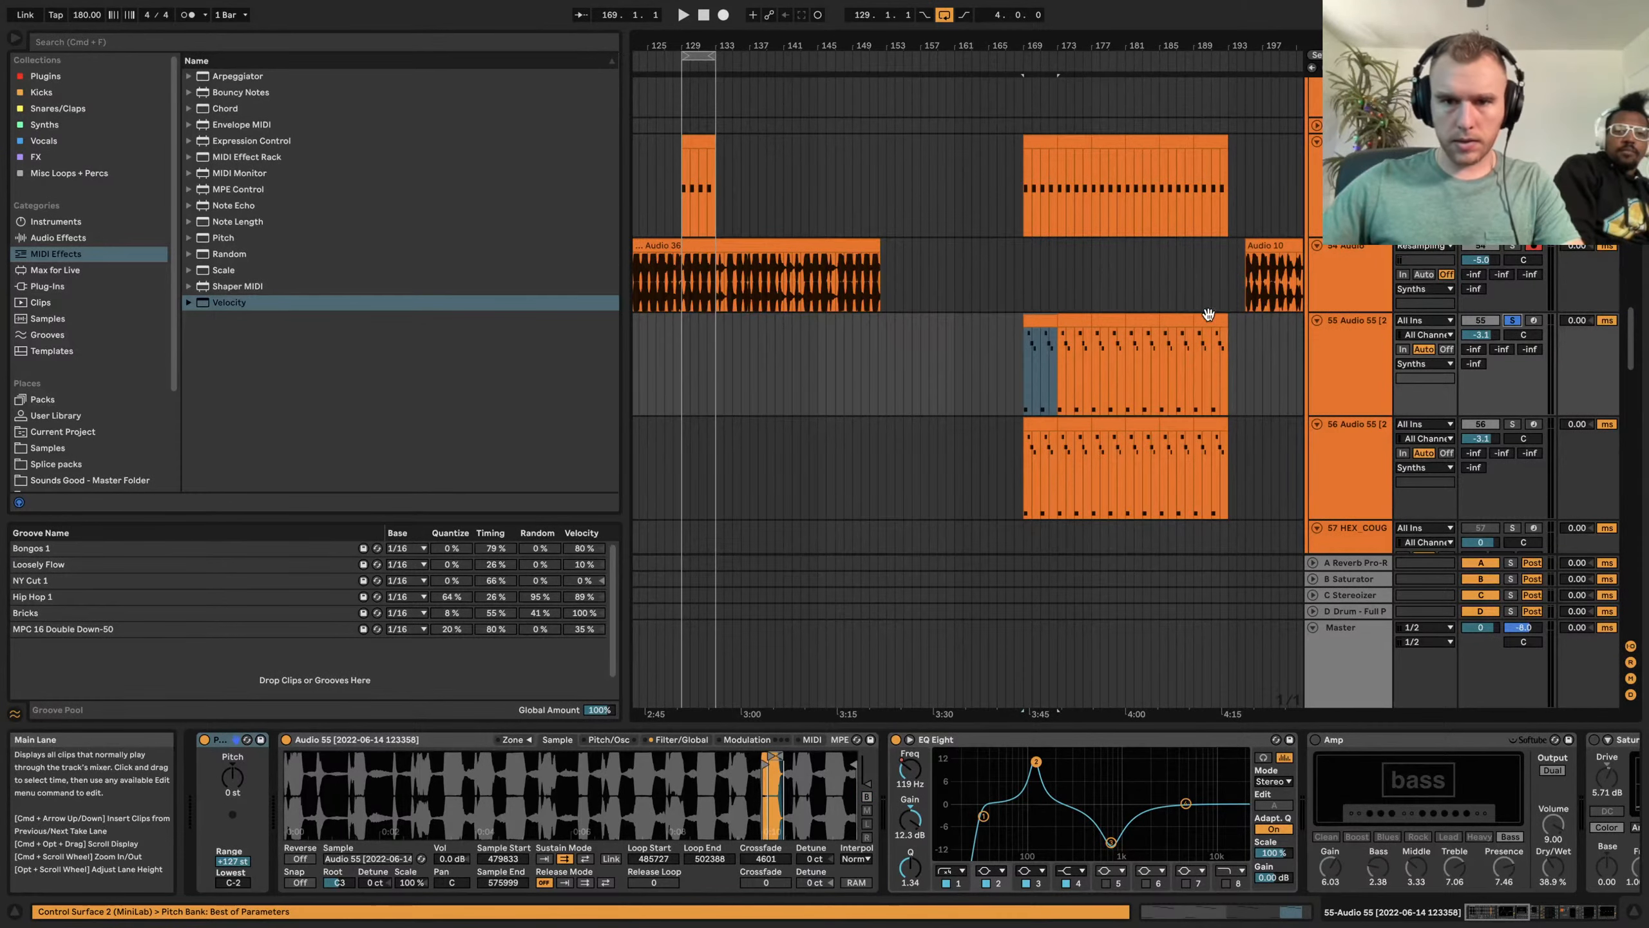
click(1043, 319)
key(super+l)
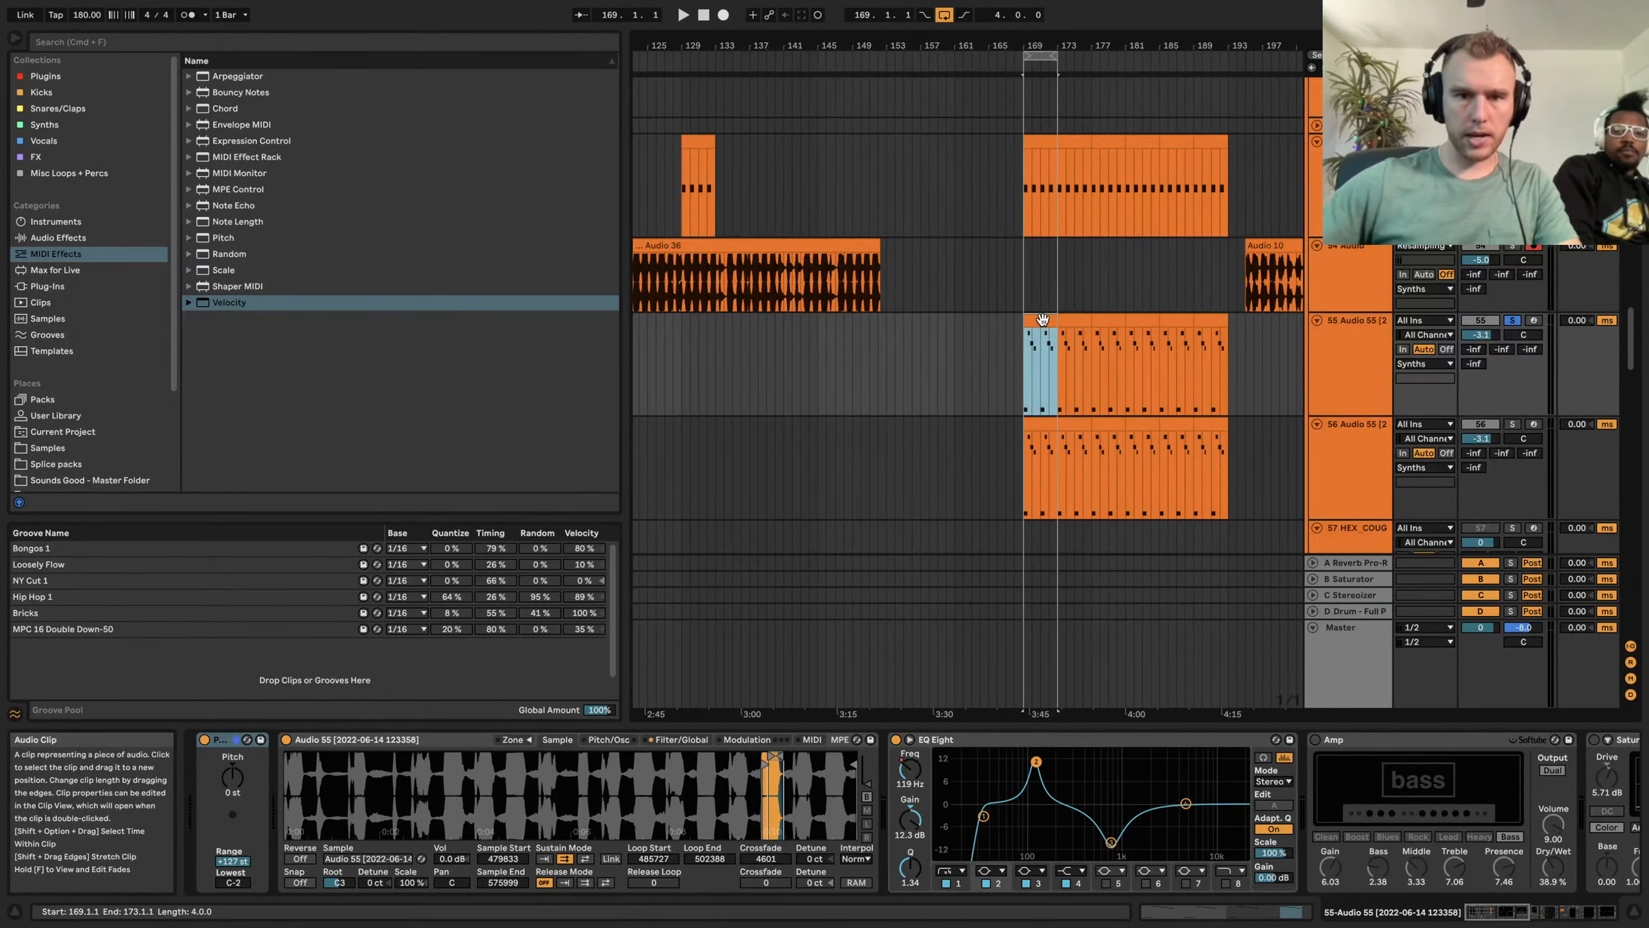
Load the Audio 36 clip into the 55 track's Sampler in place of its sample, and move the sample start to 173652
click(722, 244)
click(1362, 351)
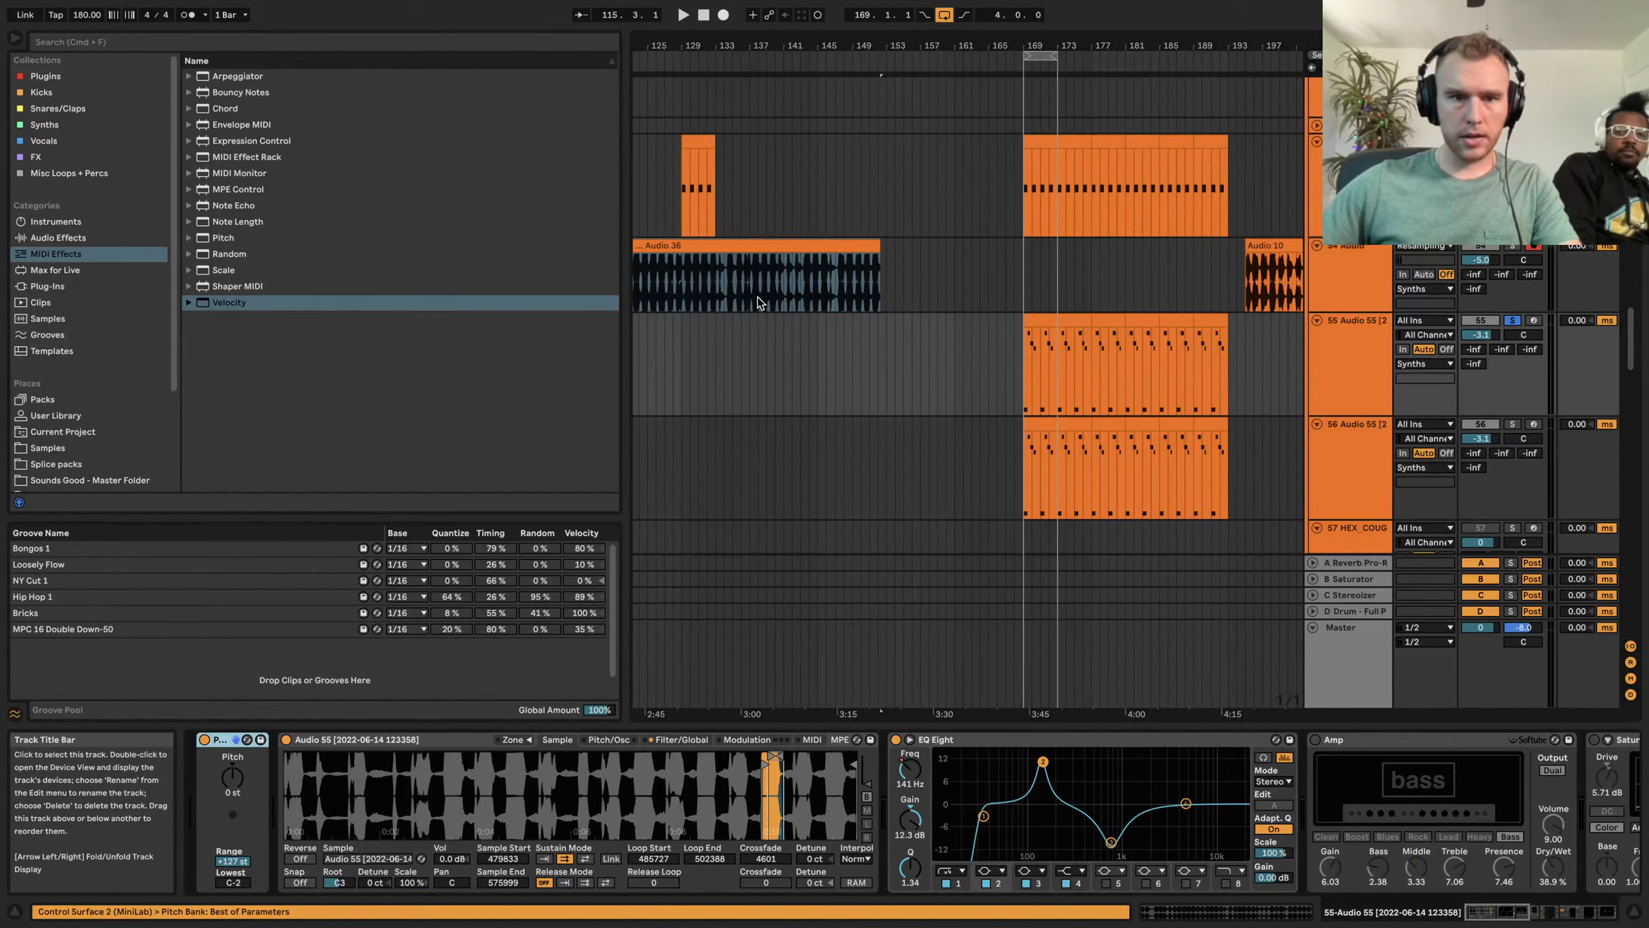
drag(743, 244, 783, 814)
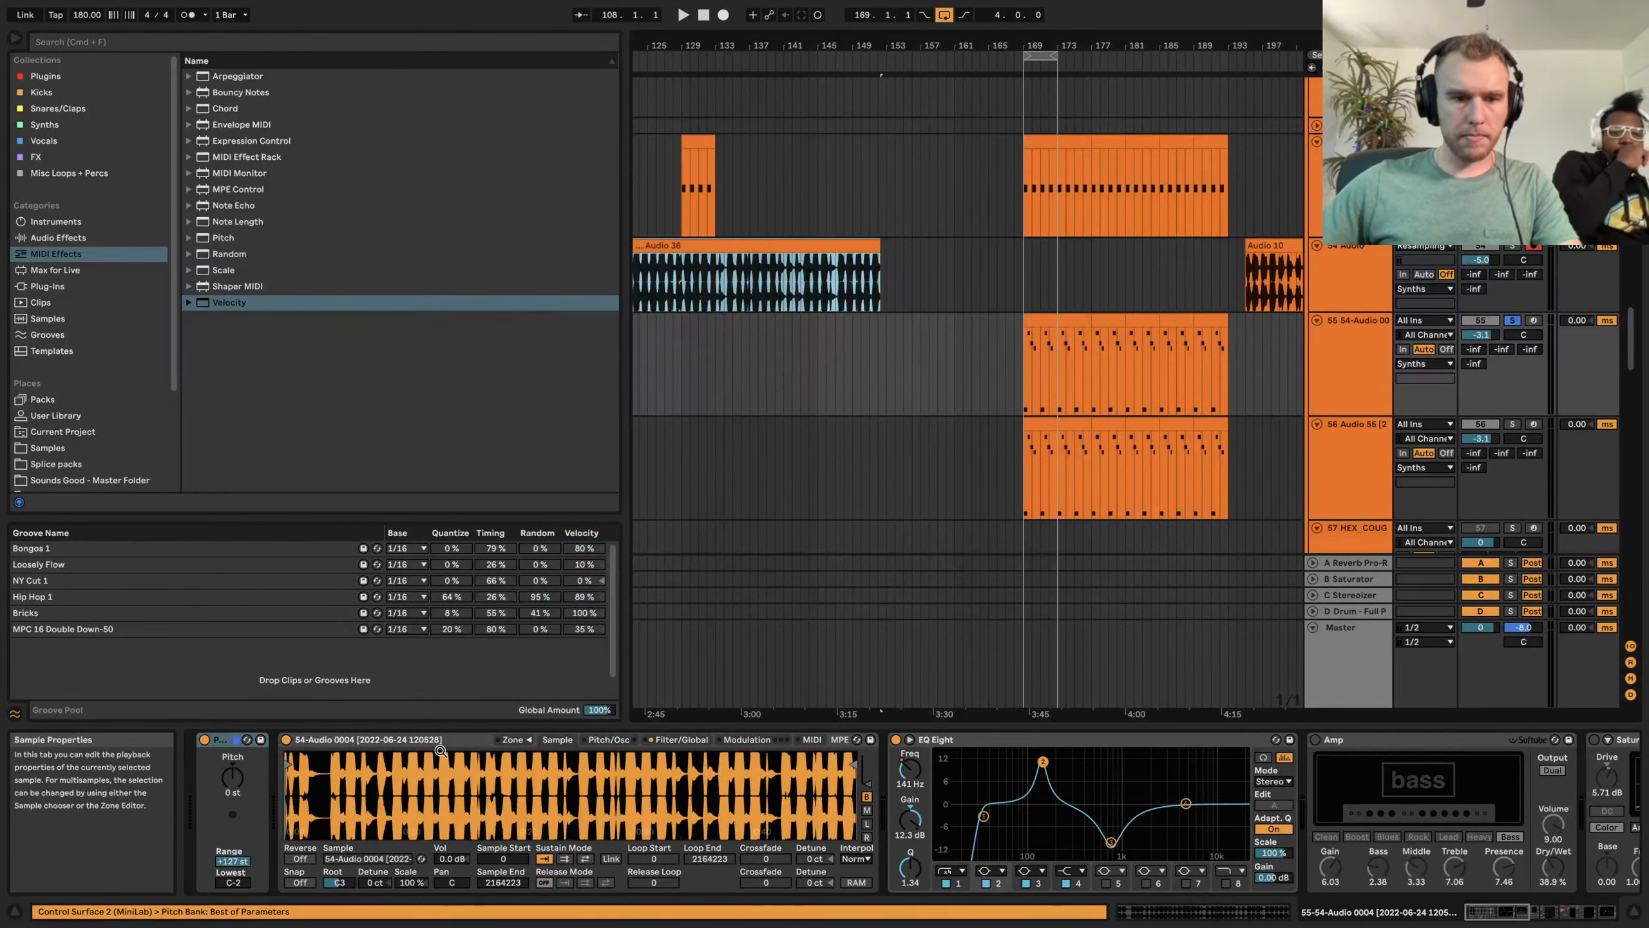
mouse_move(287, 765)
mouse_down()
mouse_move(419, 771)
mouse_move(345, 765)
mouse_move(672, 874)
mouse_up()
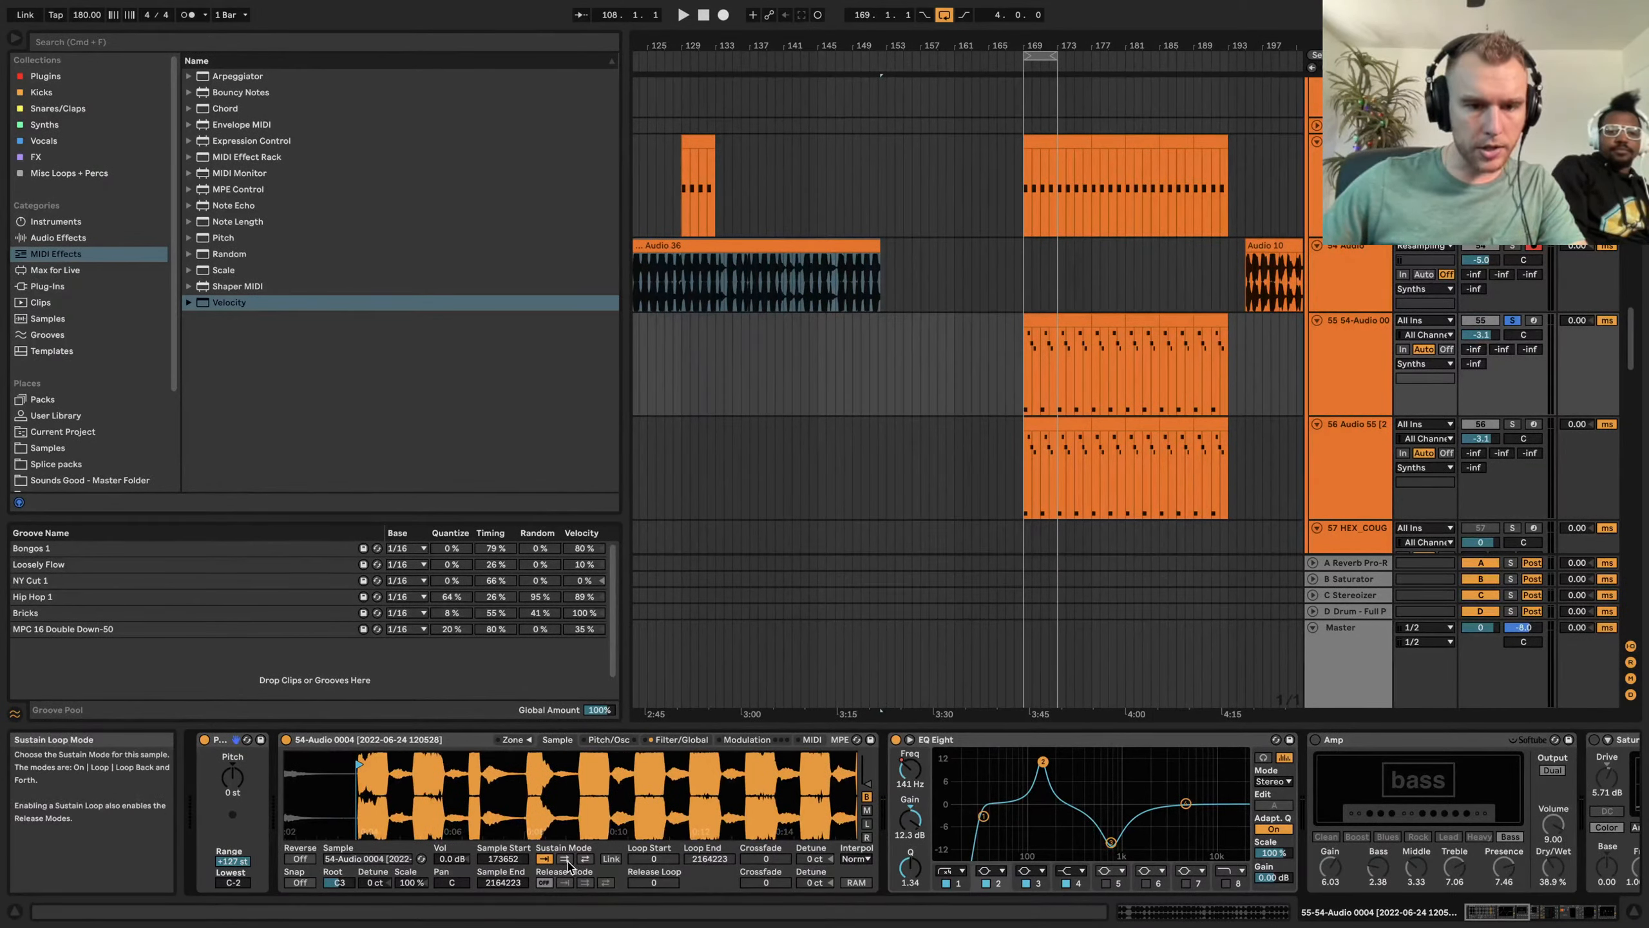
Play the looped clip at bar 169 to audition the new sample through the soloed 55 track's chain
key(space)
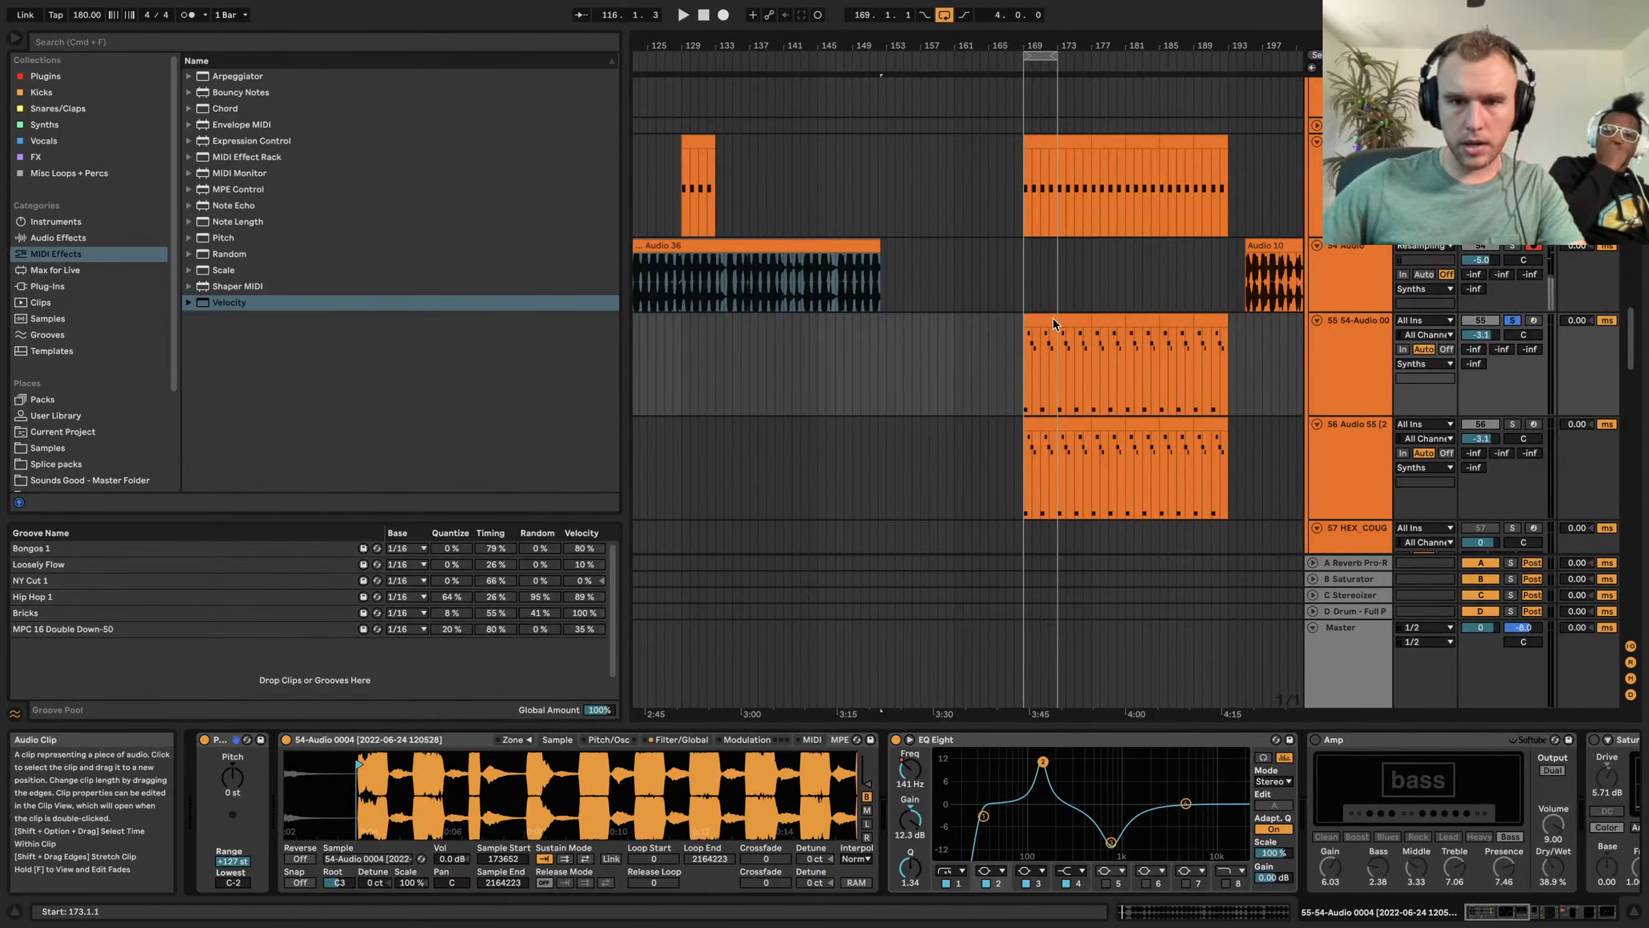
click(1053, 321)
key(space)
key(space)
key(space)
key(space)
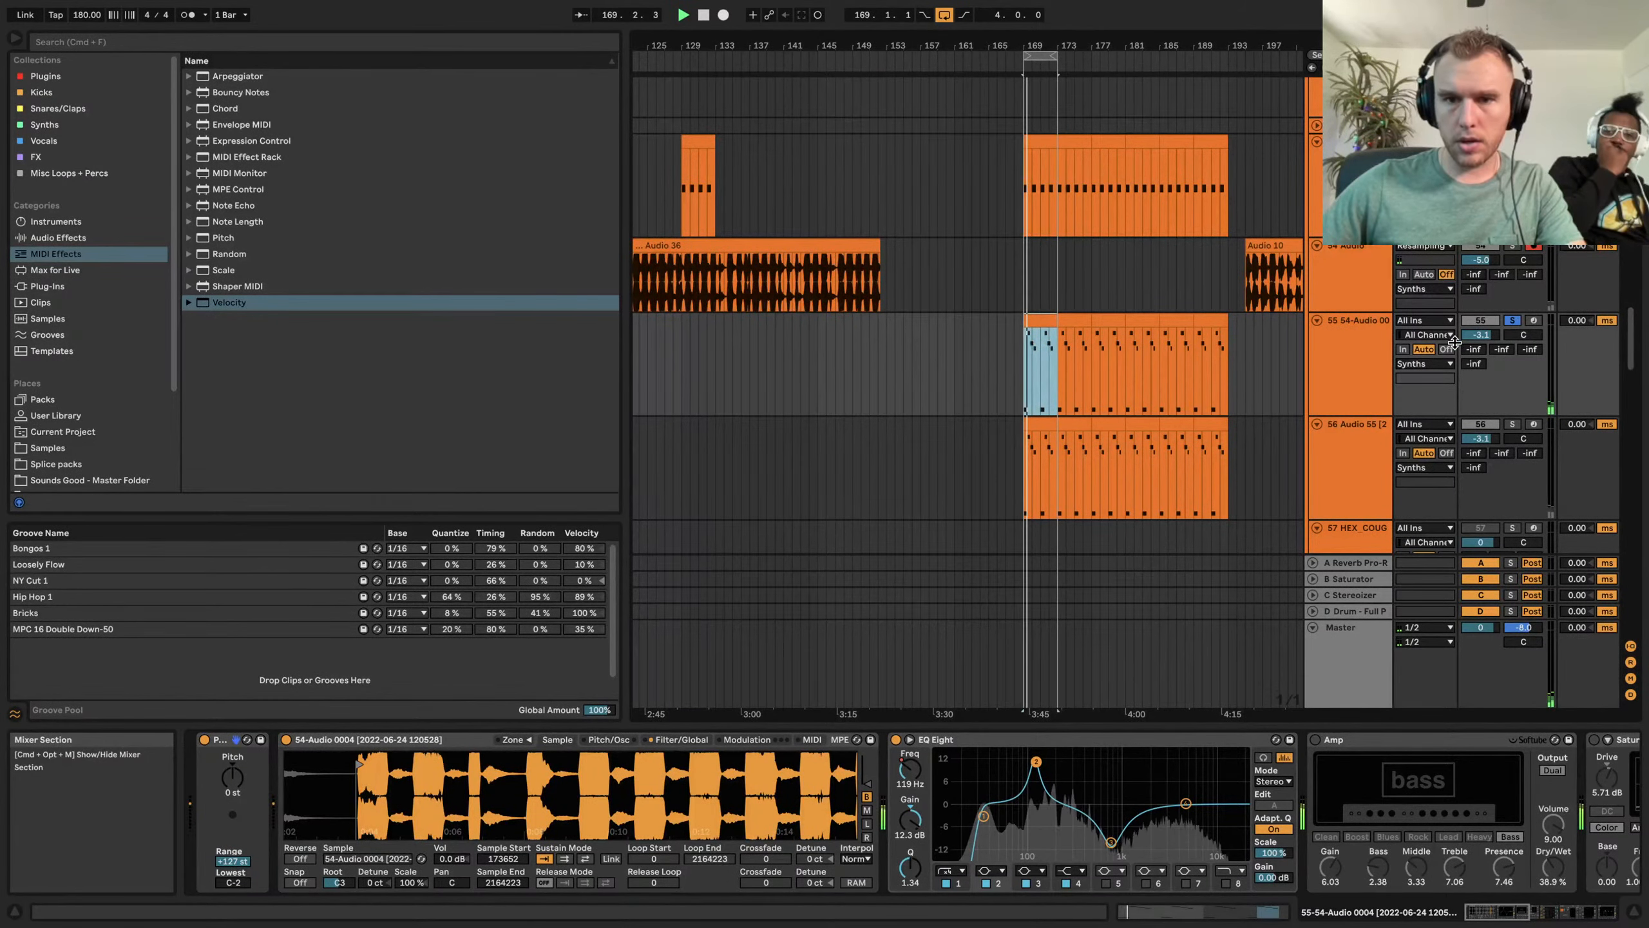
click(1423, 364)
click(1358, 369)
key(space)
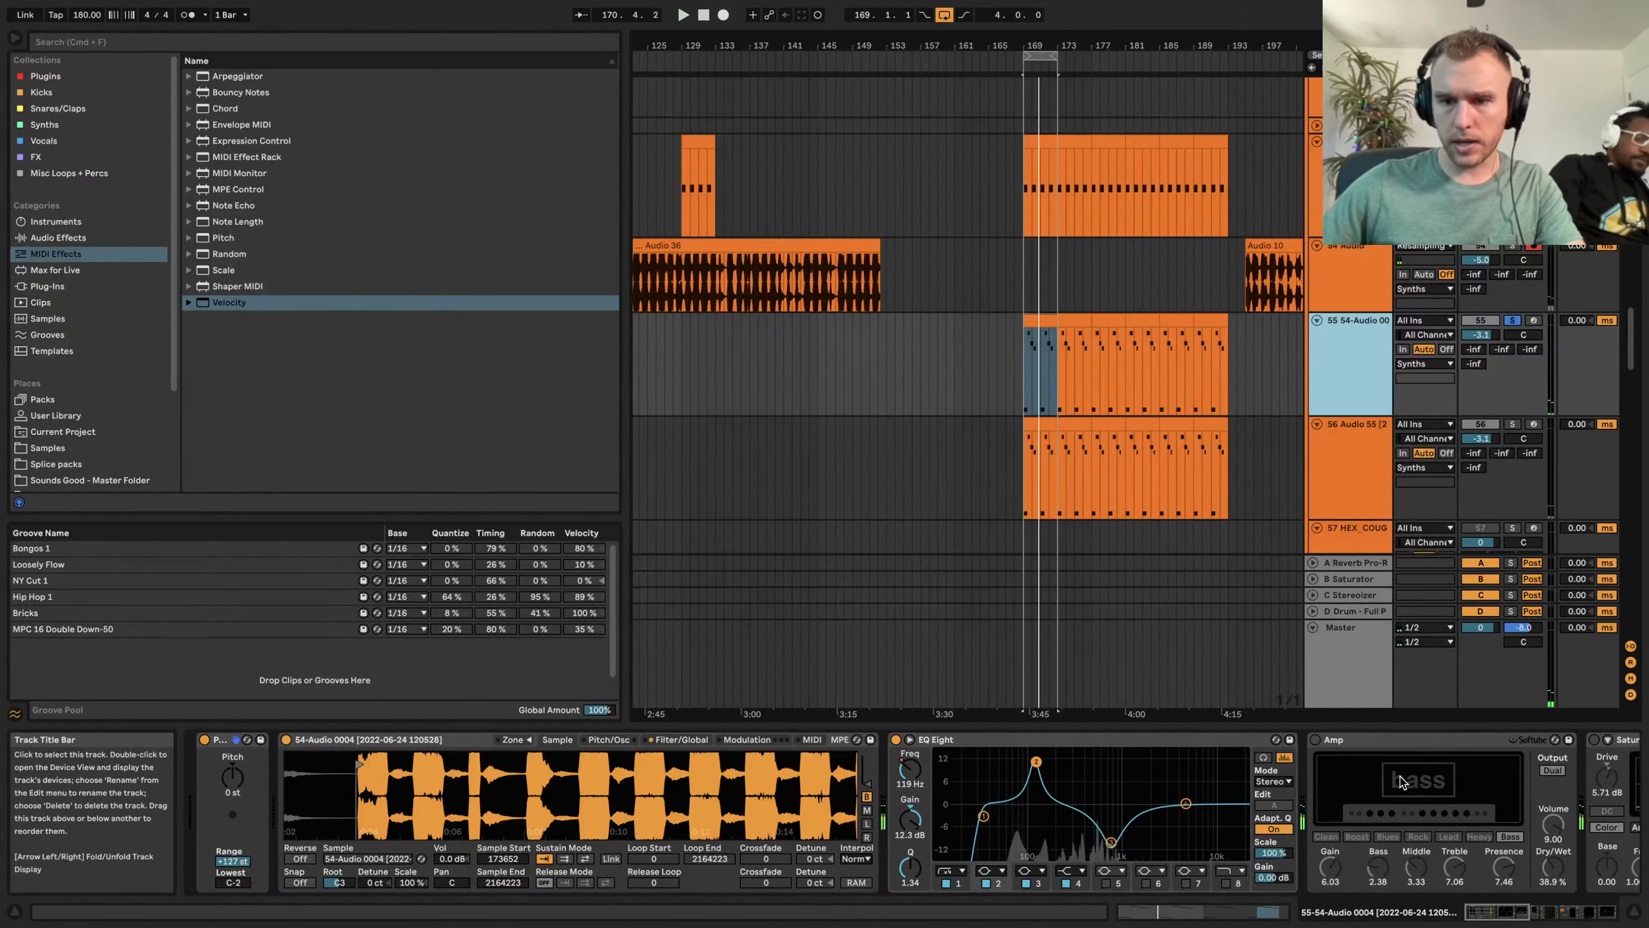
Show the 55 track's EQ Eight 8 Frequency A automation and delete its low breakpoint at bar 169
scroll(1407, 780, right, 10)
key(a)
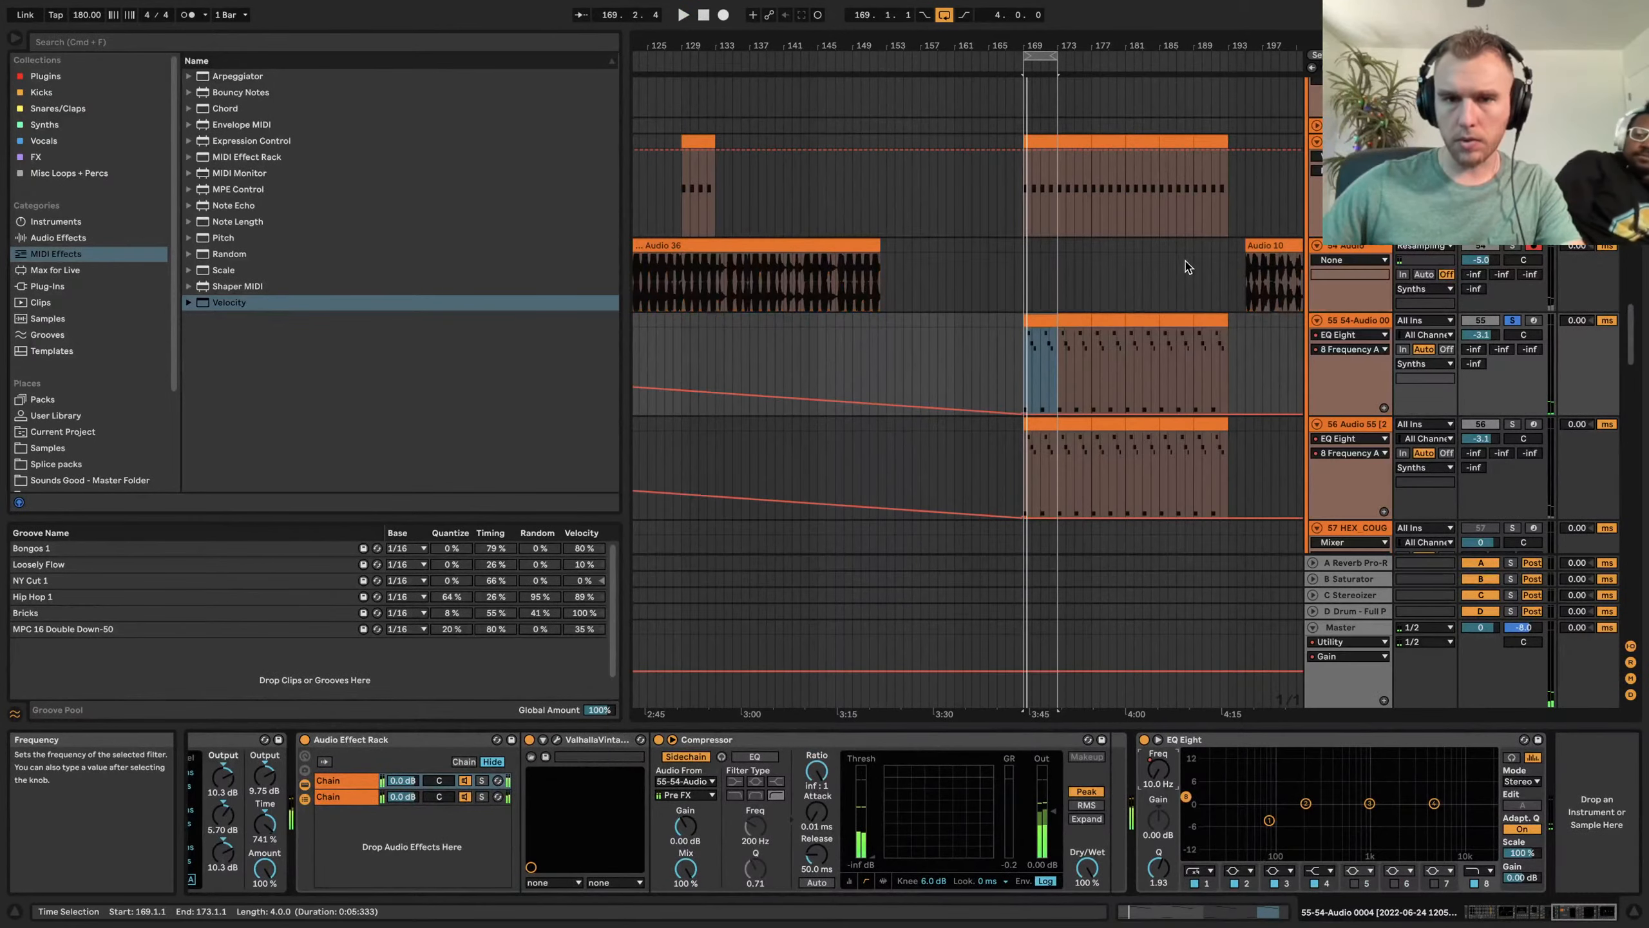
scroll(887, 368, left, 10)
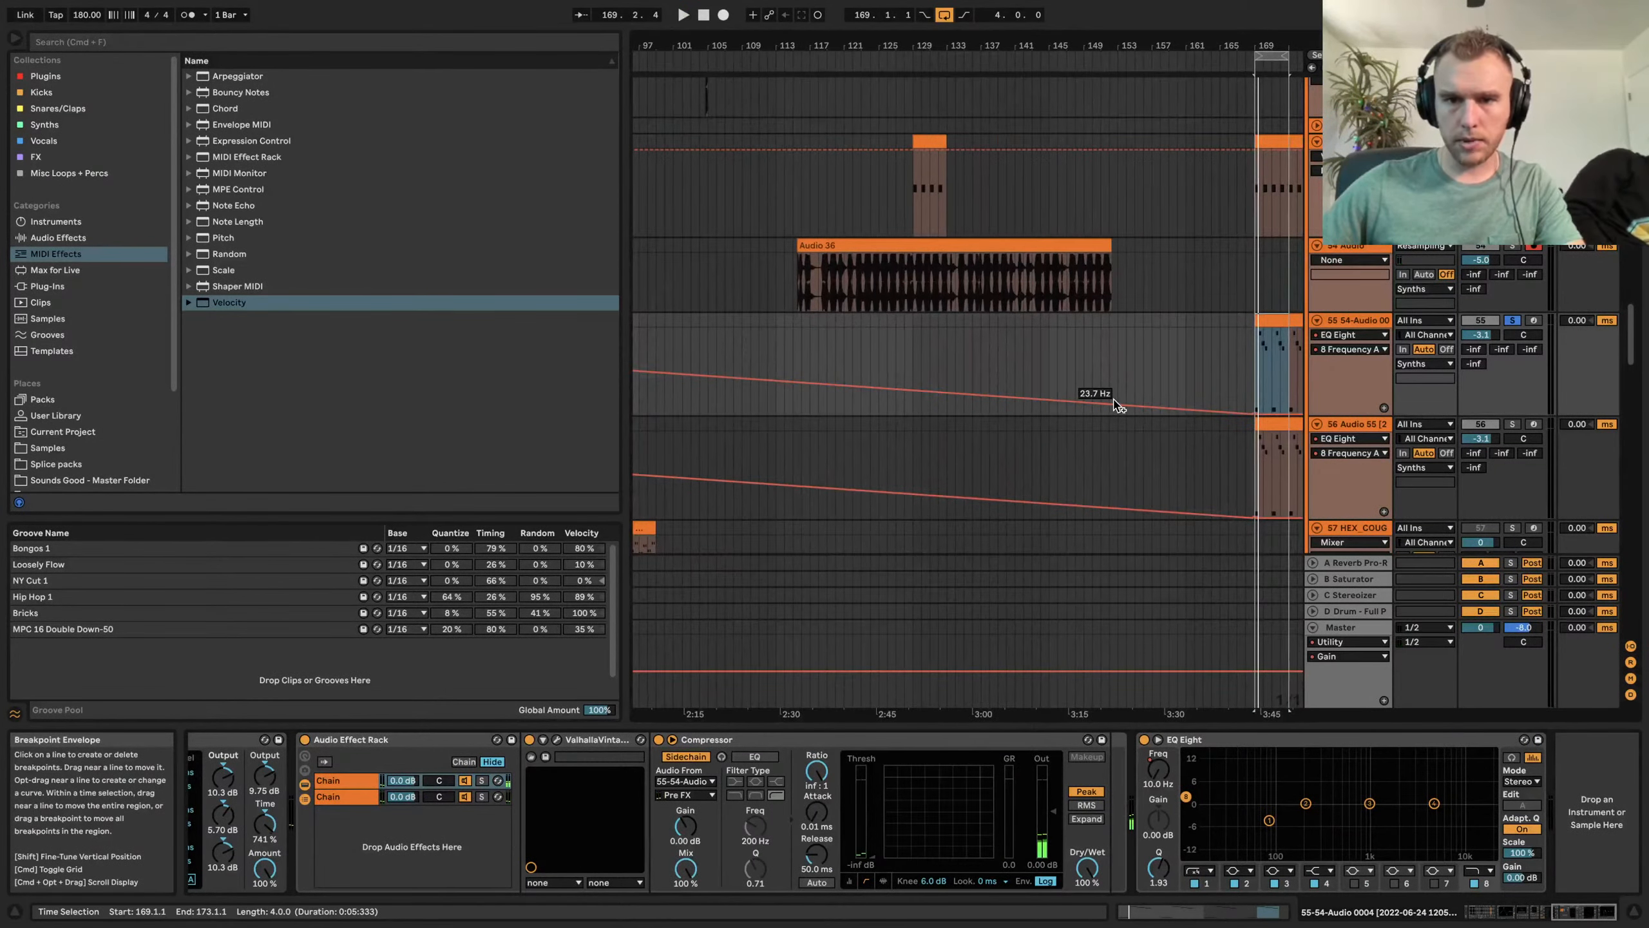
click(1254, 412)
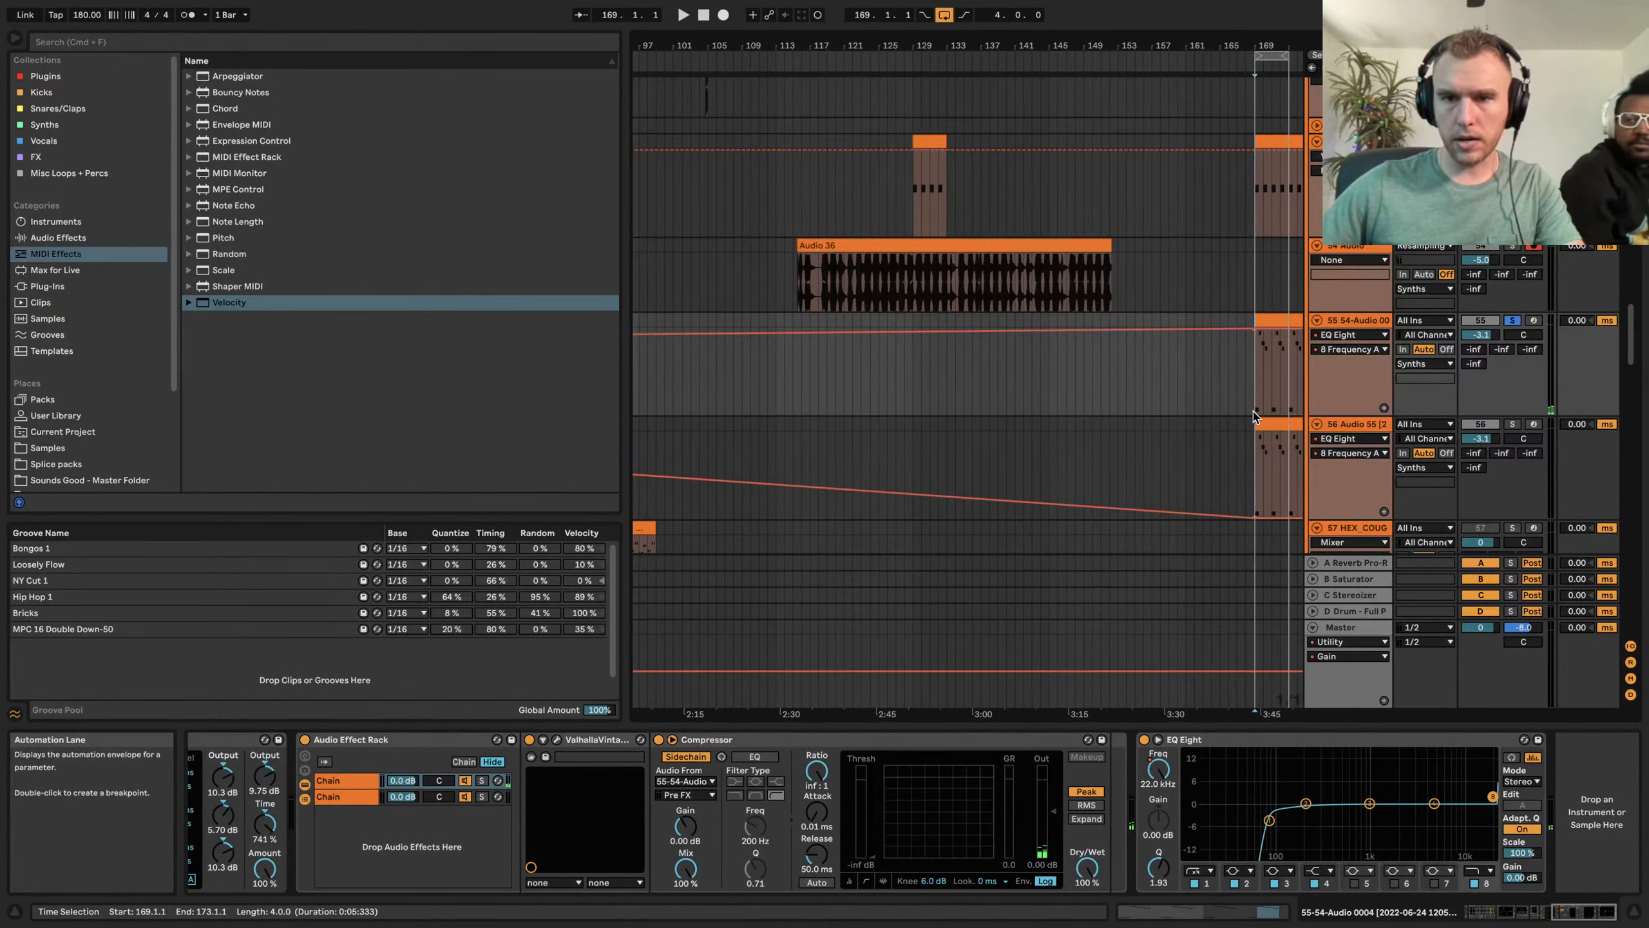
click(1251, 390)
Play the loop from bar 169 and move the Sampler's sample start forward to 235045
key(space)
scroll(1265, 381, up, 5)
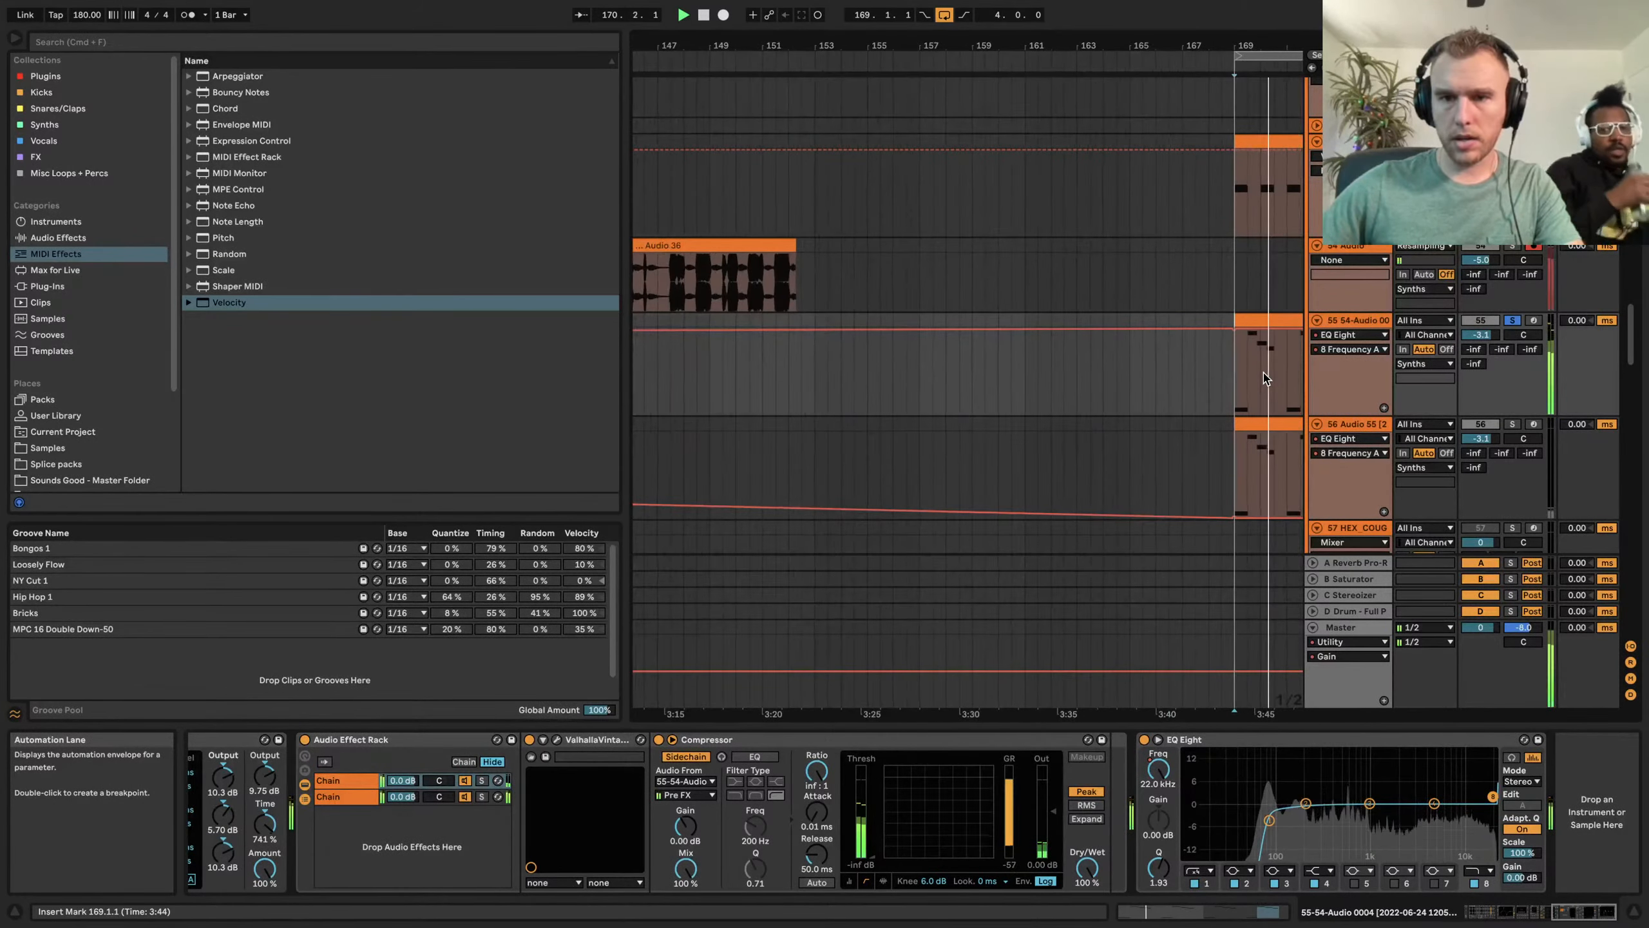
scroll(1264, 377, right, 5)
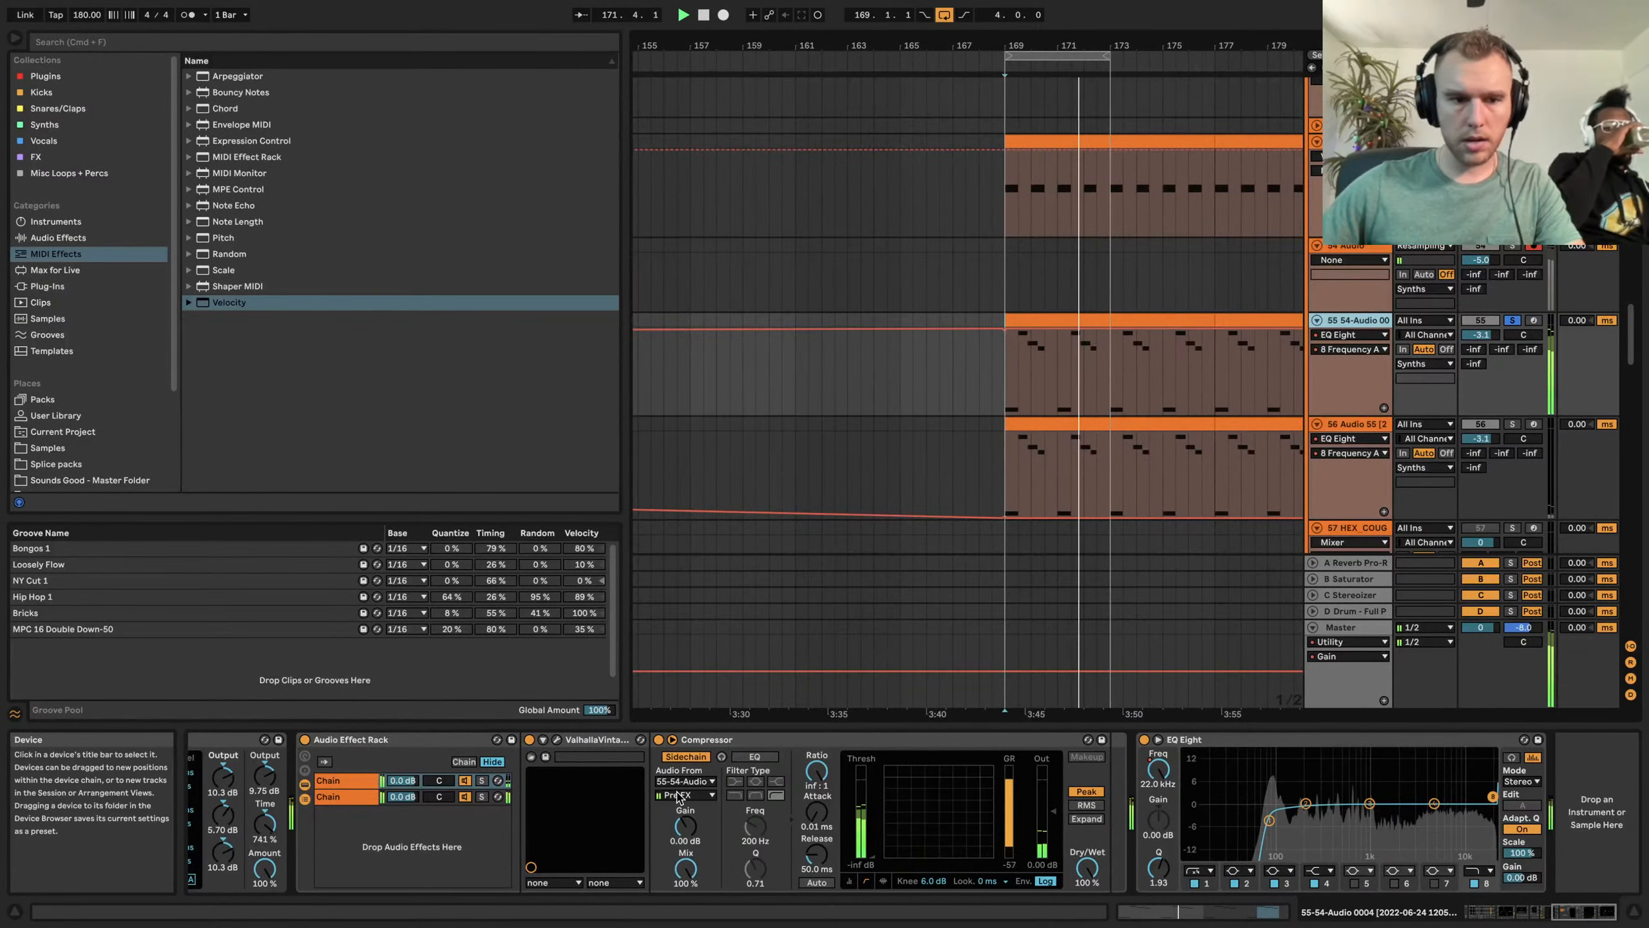
scroll(722, 794, left, 10)
scroll(722, 794, left, 5)
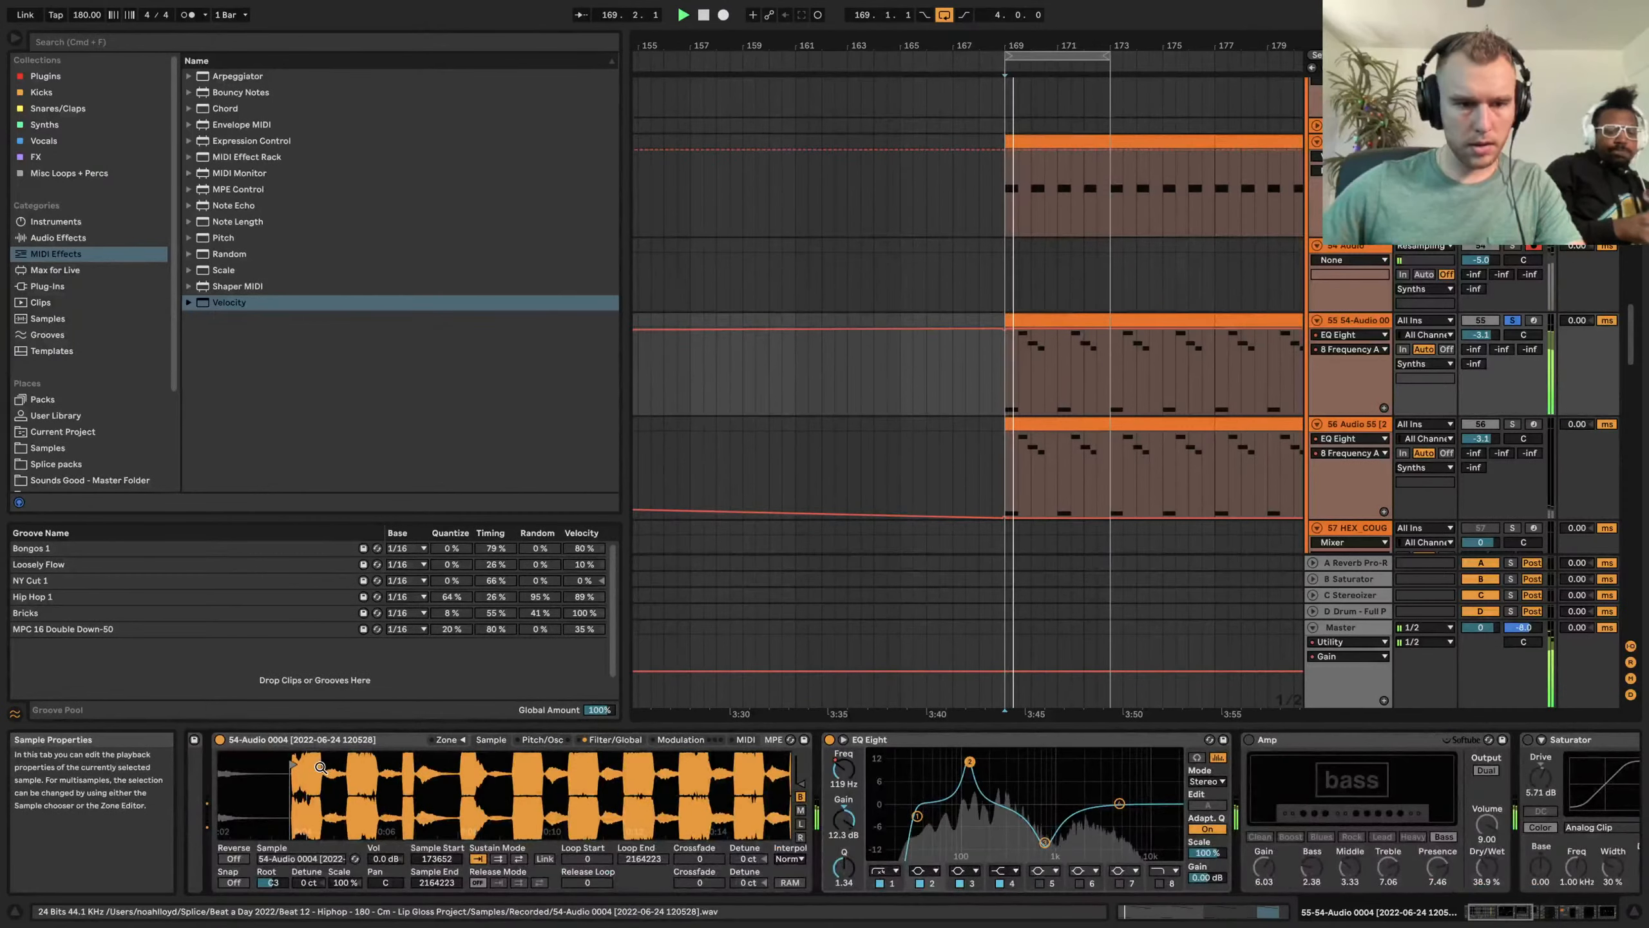
drag(321, 767, 351, 761)
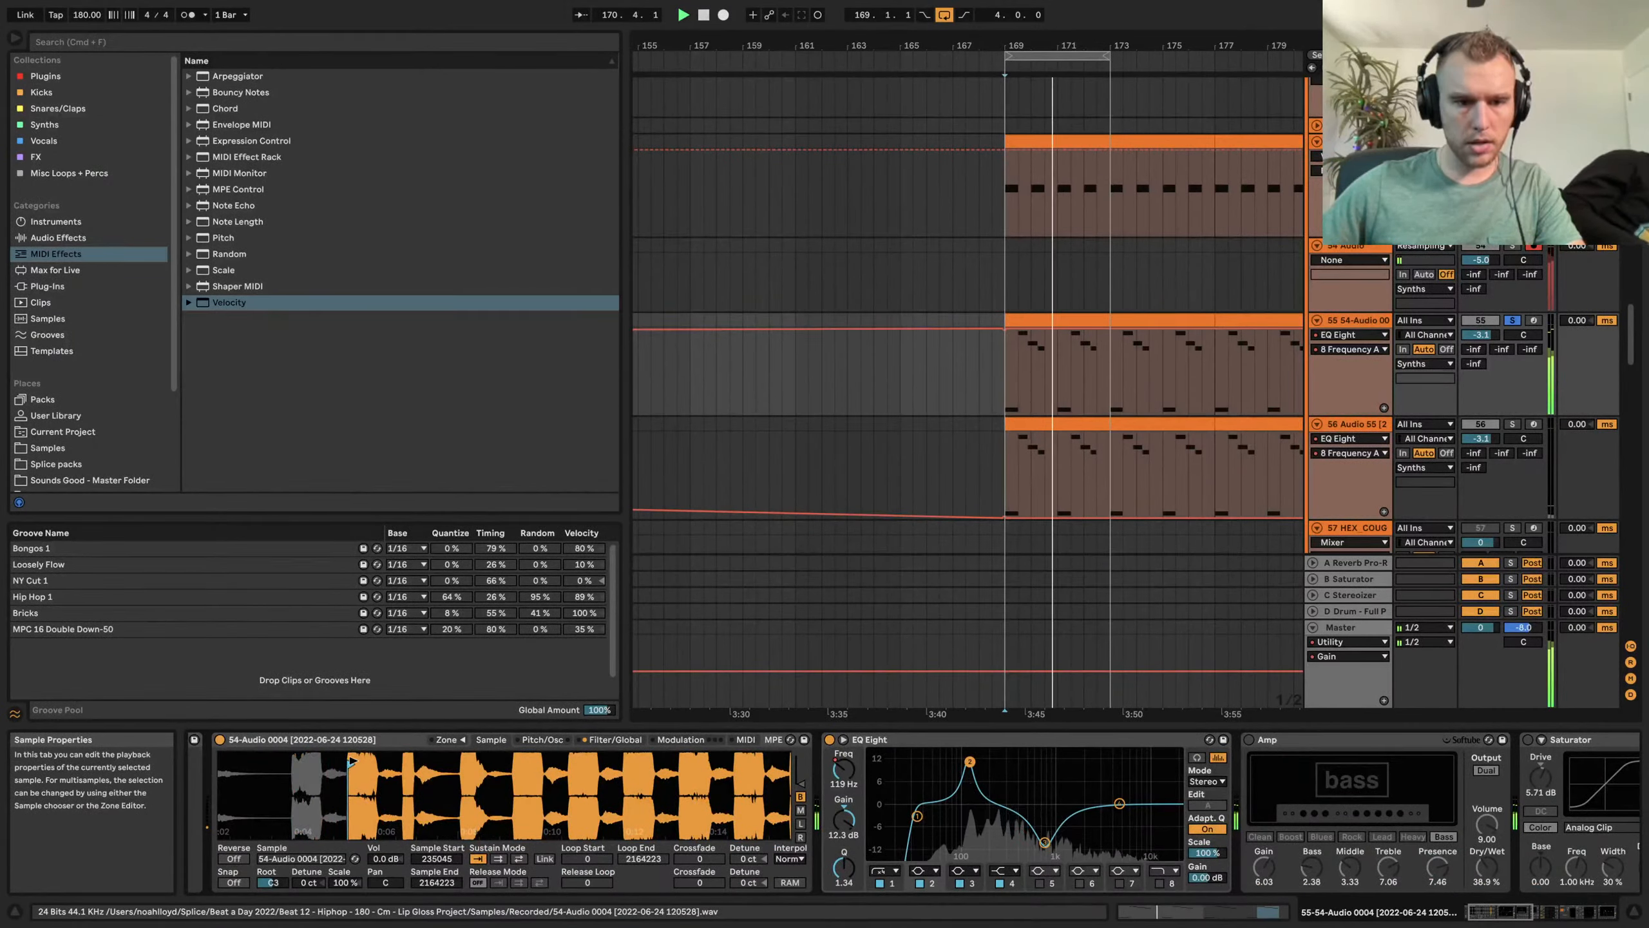
Raise band 1 of the EQ Eight after the Sampler to 93.8 Hz, turn on the Amp, and stop playback
drag(914, 819, 961, 824)
click(1249, 741)
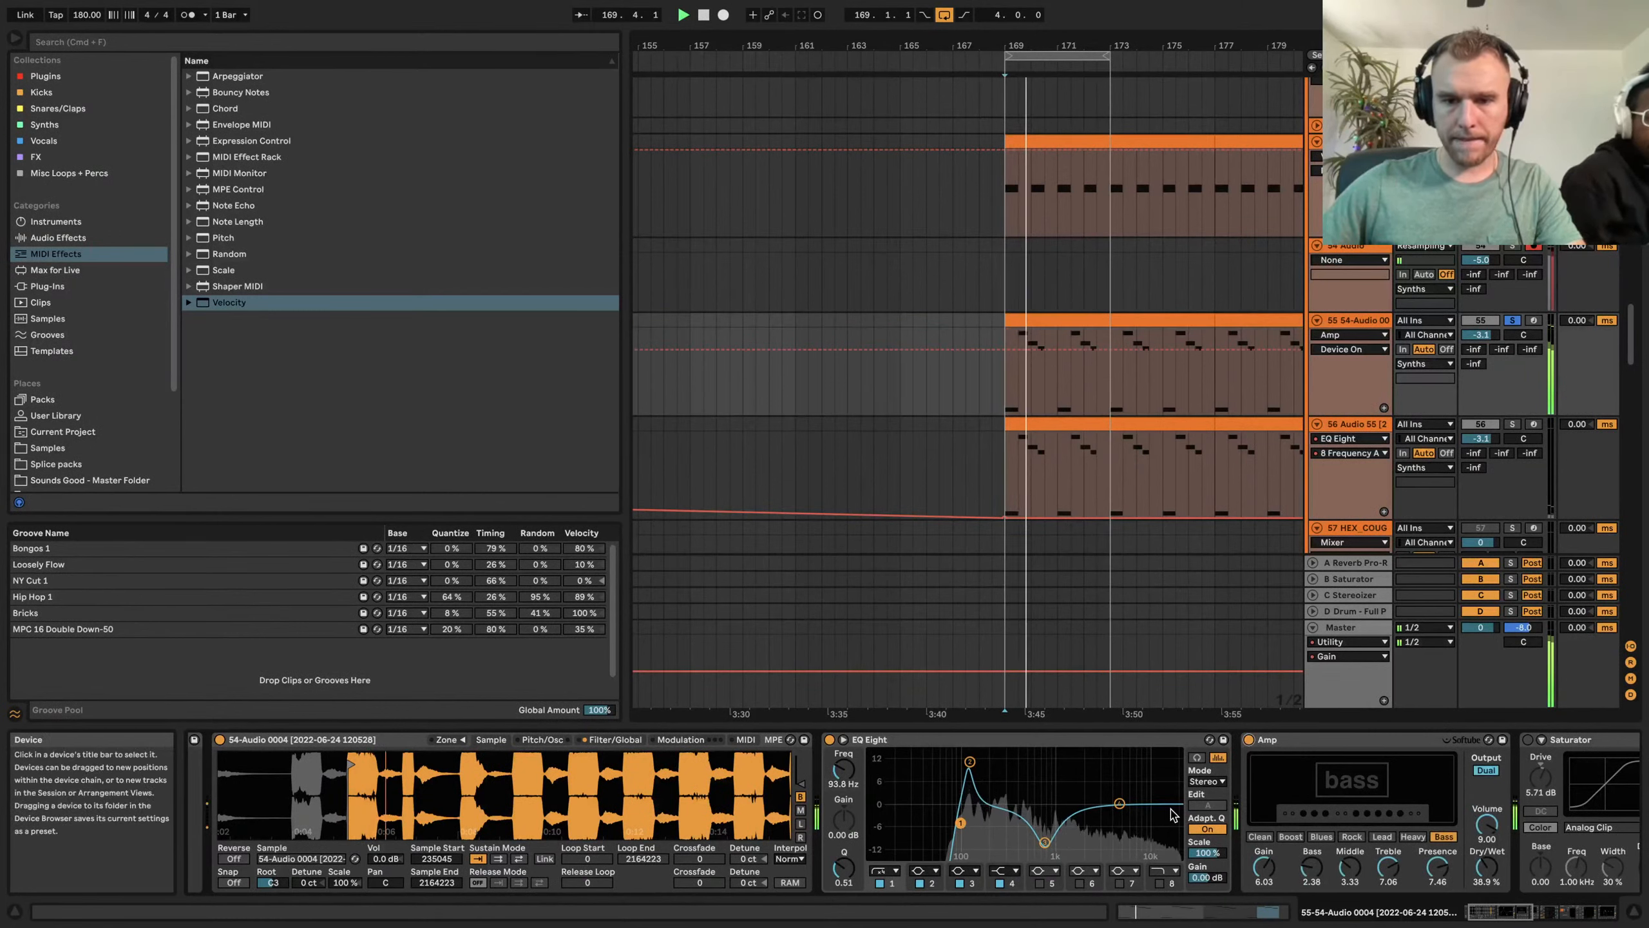
key(space)
Look over more of the Sampler's waveform and the Amp, Saturator and OTT devices following it
scroll(759, 775, down, 3)
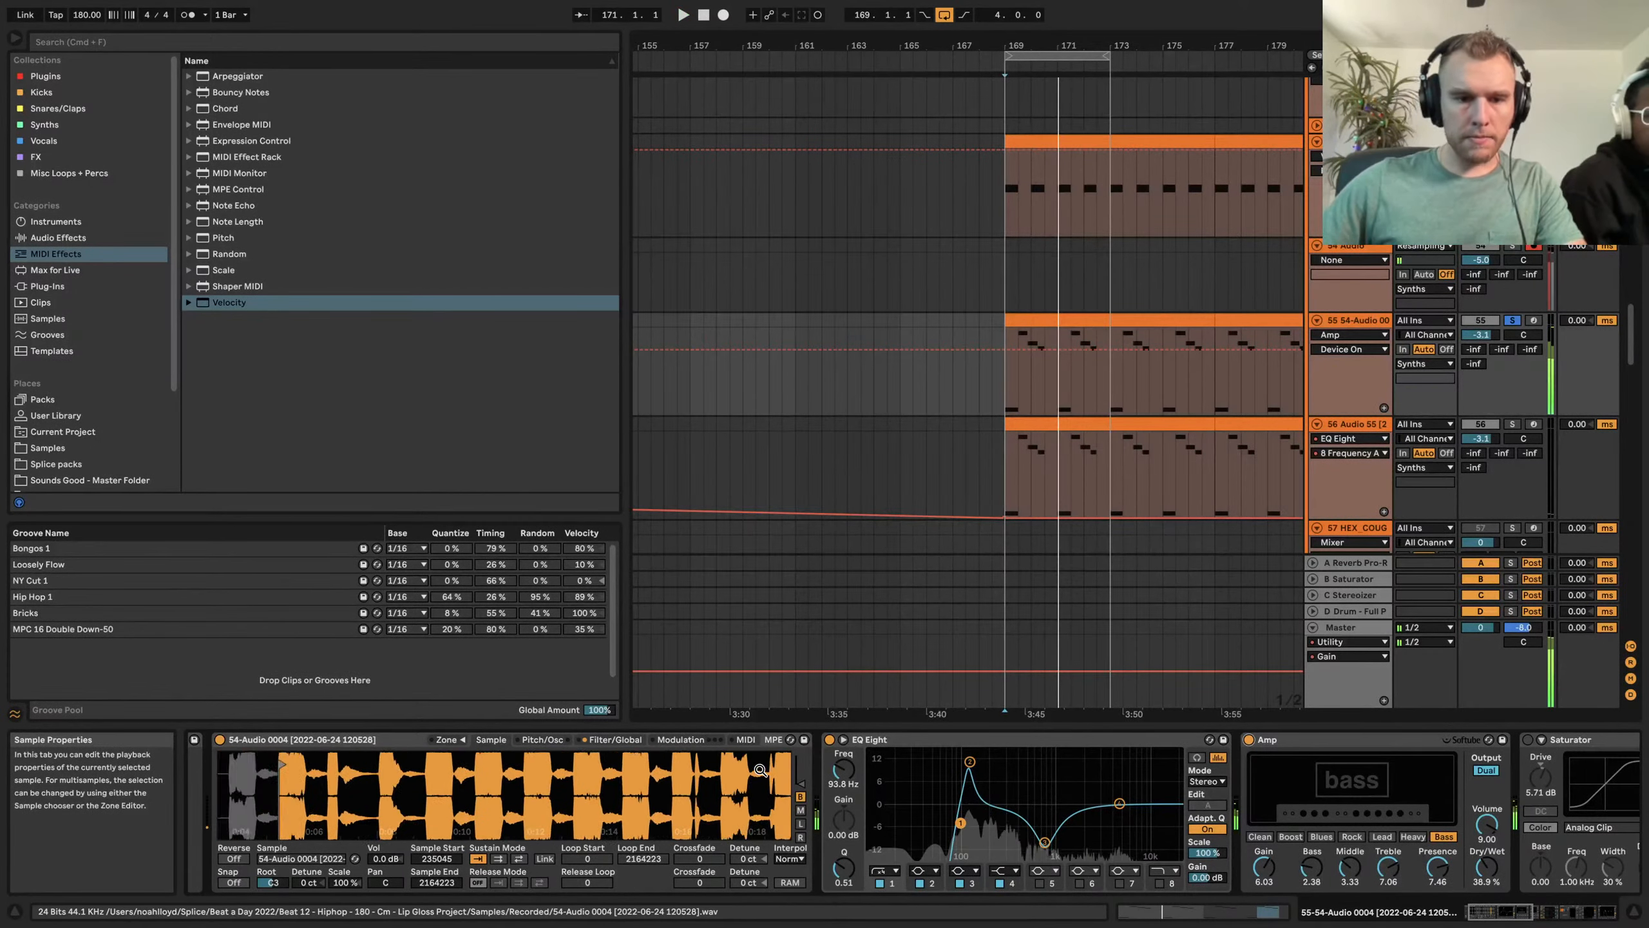
scroll(759, 775, right, 6)
scroll(379, 776, left, 2)
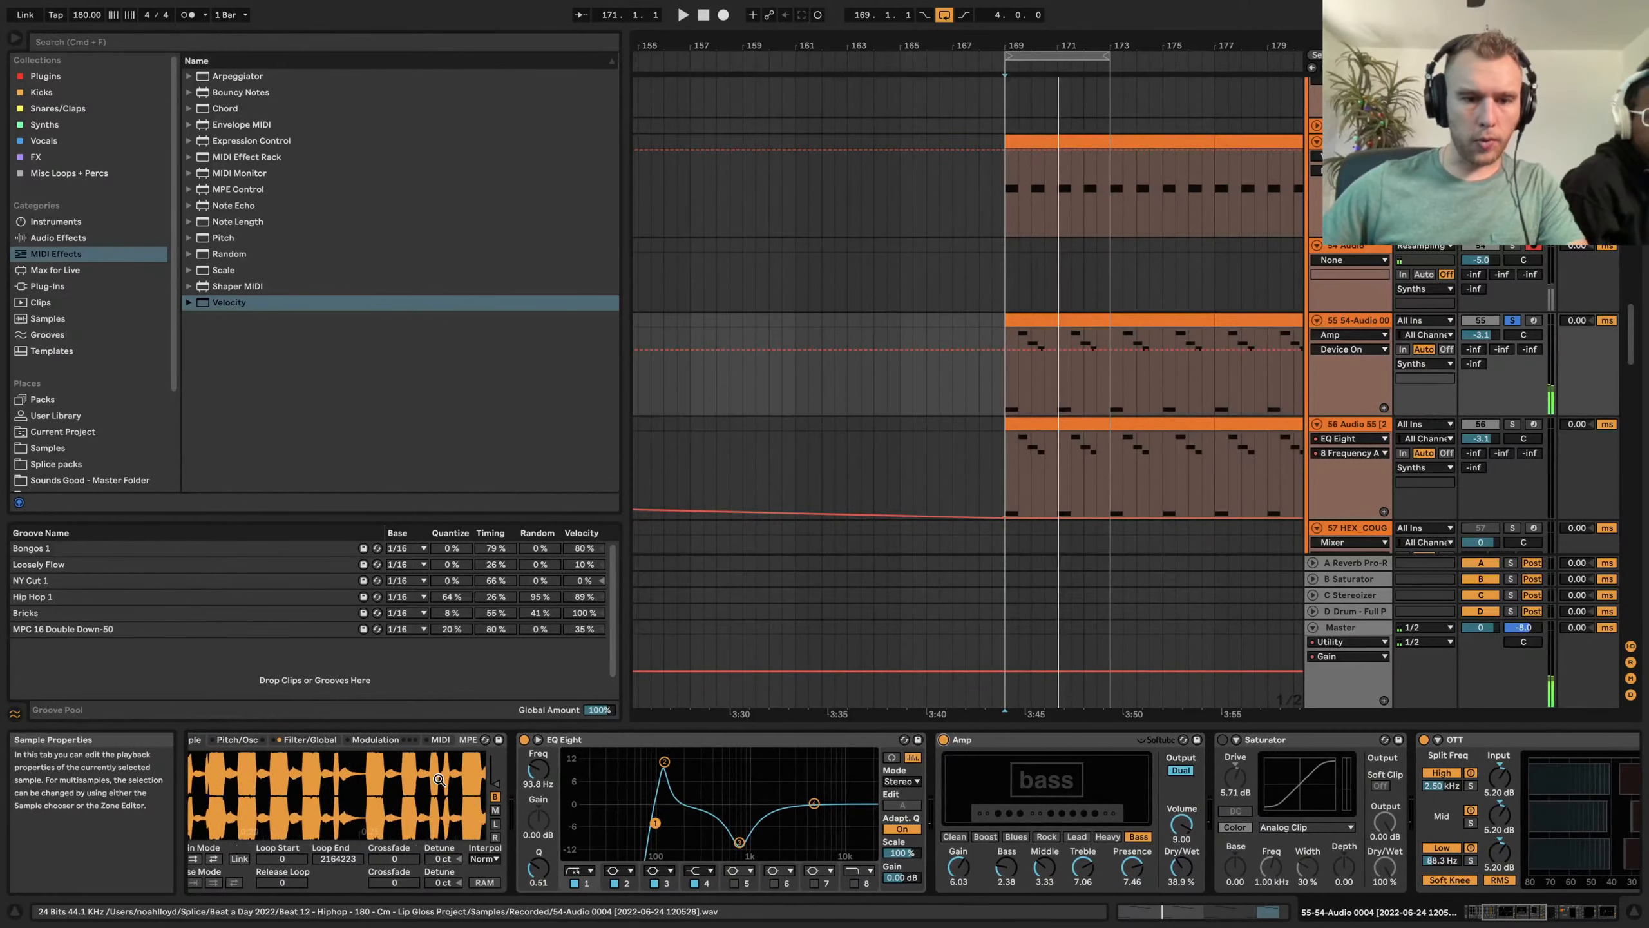
scroll(482, 775, right, 5)
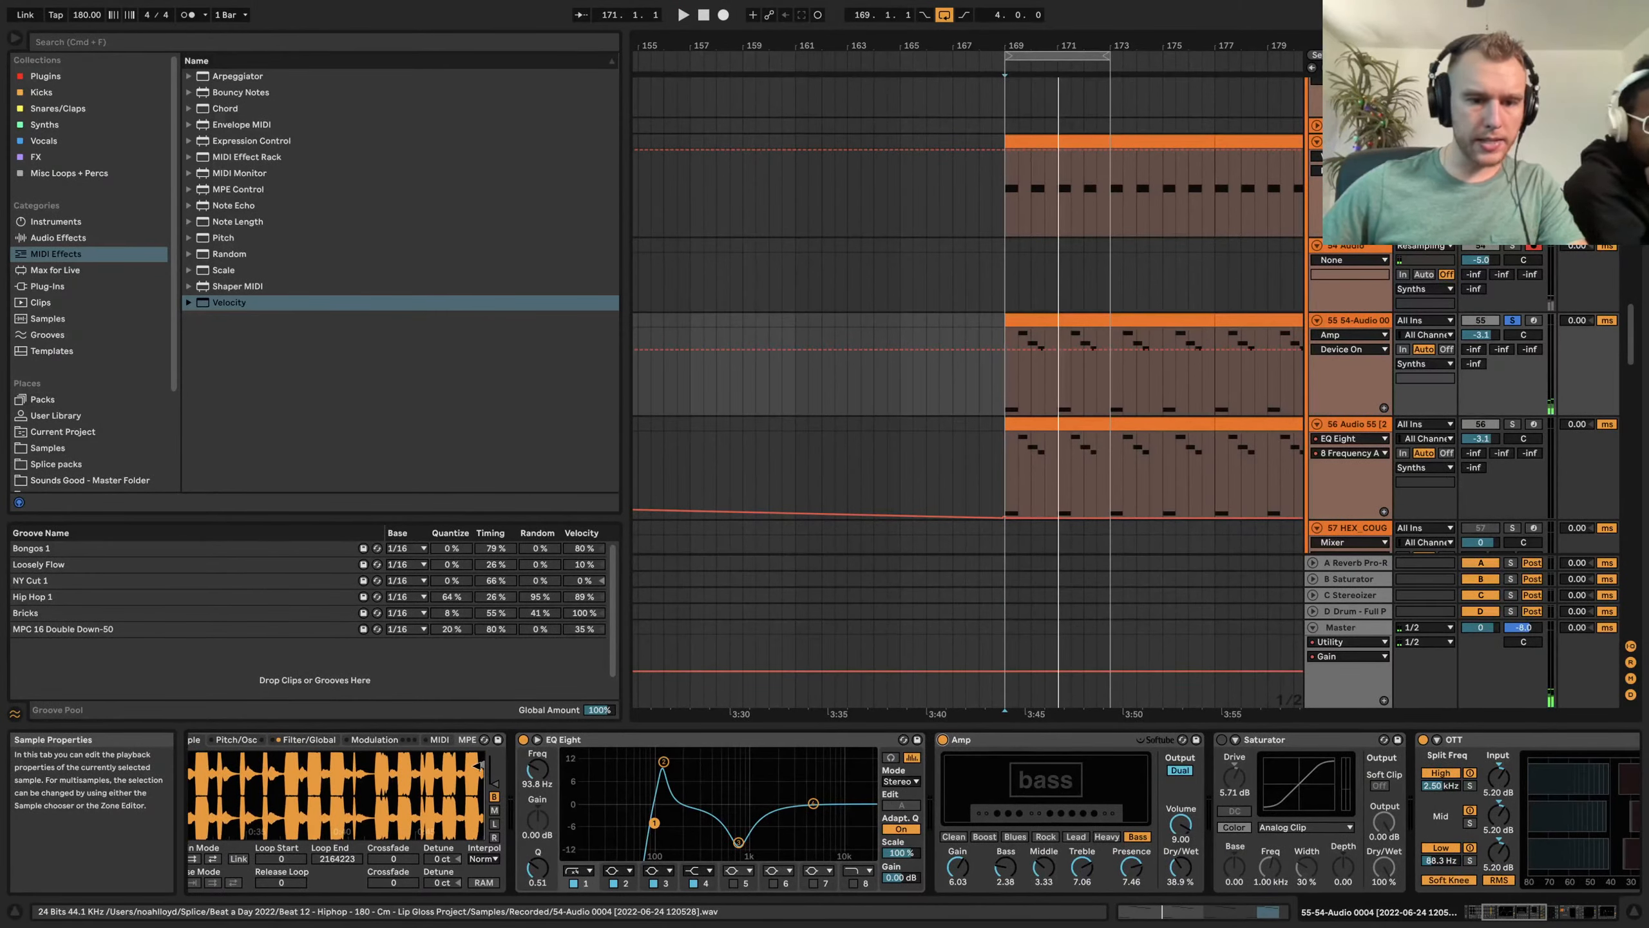
Shorten the Sampler's playback range by moving the sample end of the 54-Audio 0004 recording back to 266343
drag(477, 766, 207, 766)
scroll(206, 773, left, 4)
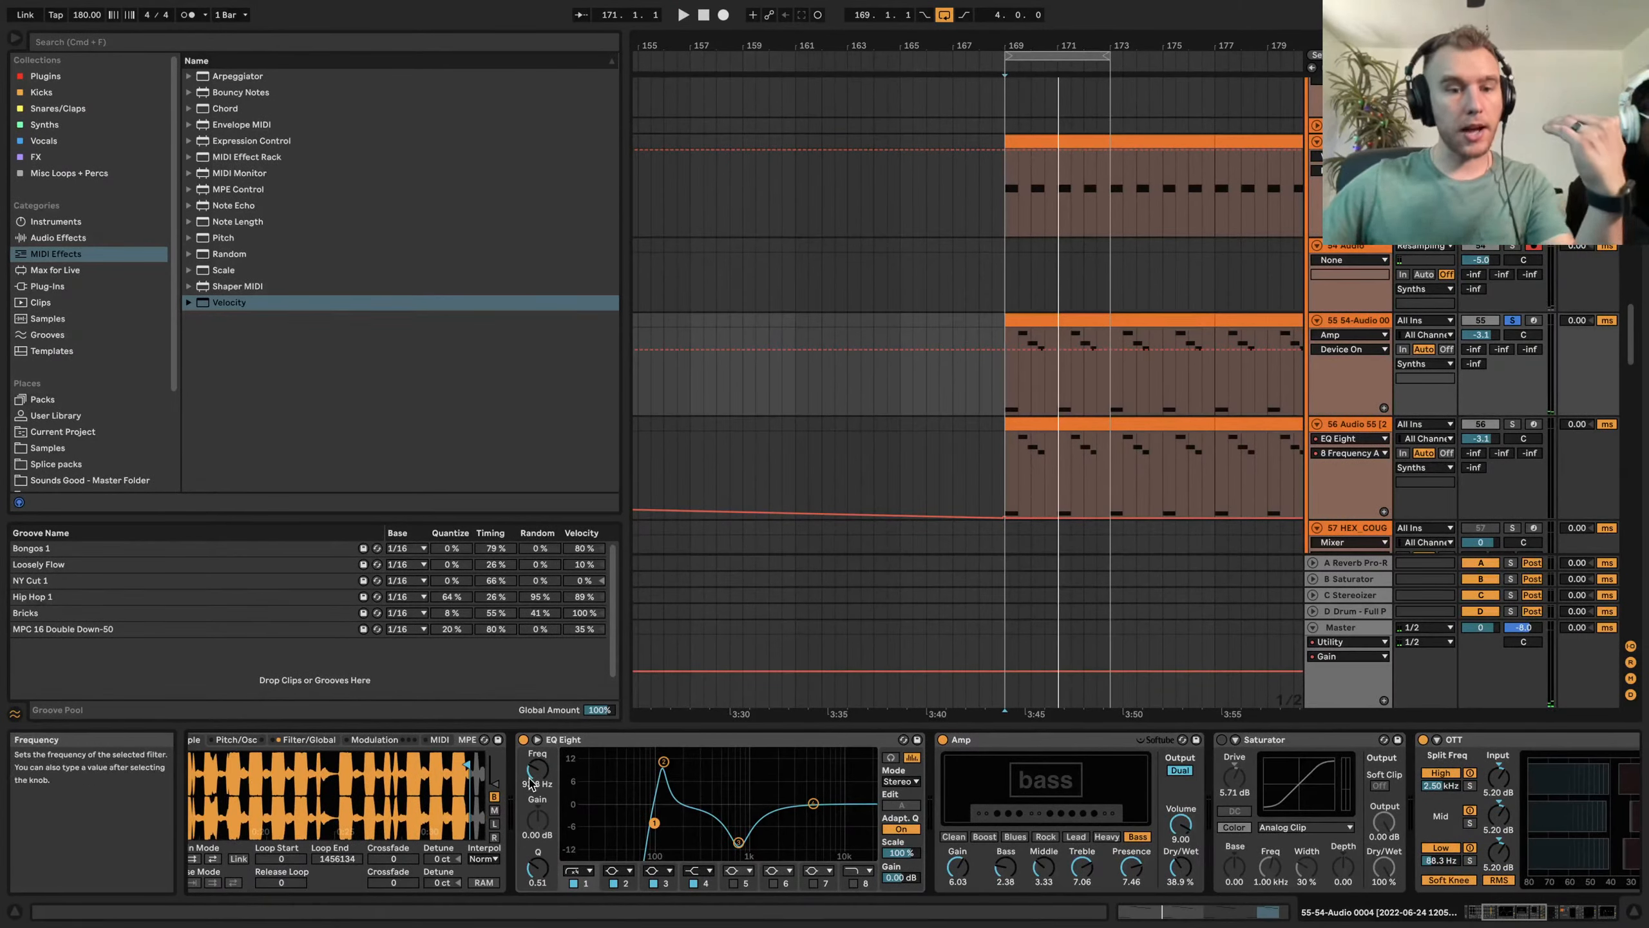
drag(468, 764, 221, 761)
scroll(219, 769, left, 10)
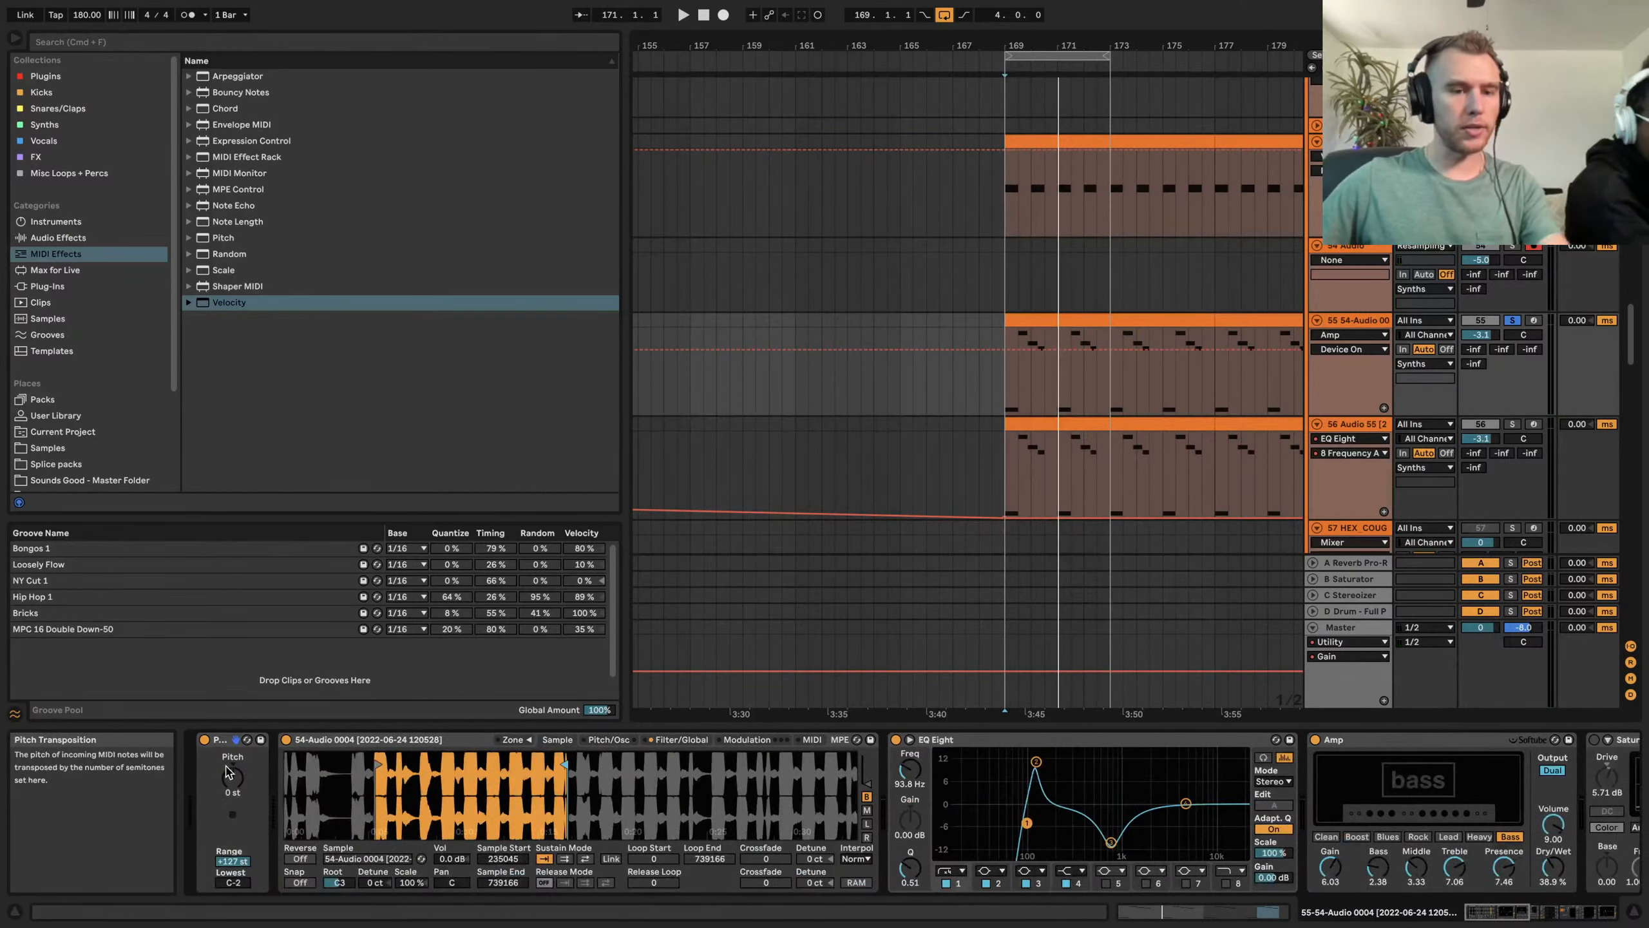
drag(558, 763, 433, 764)
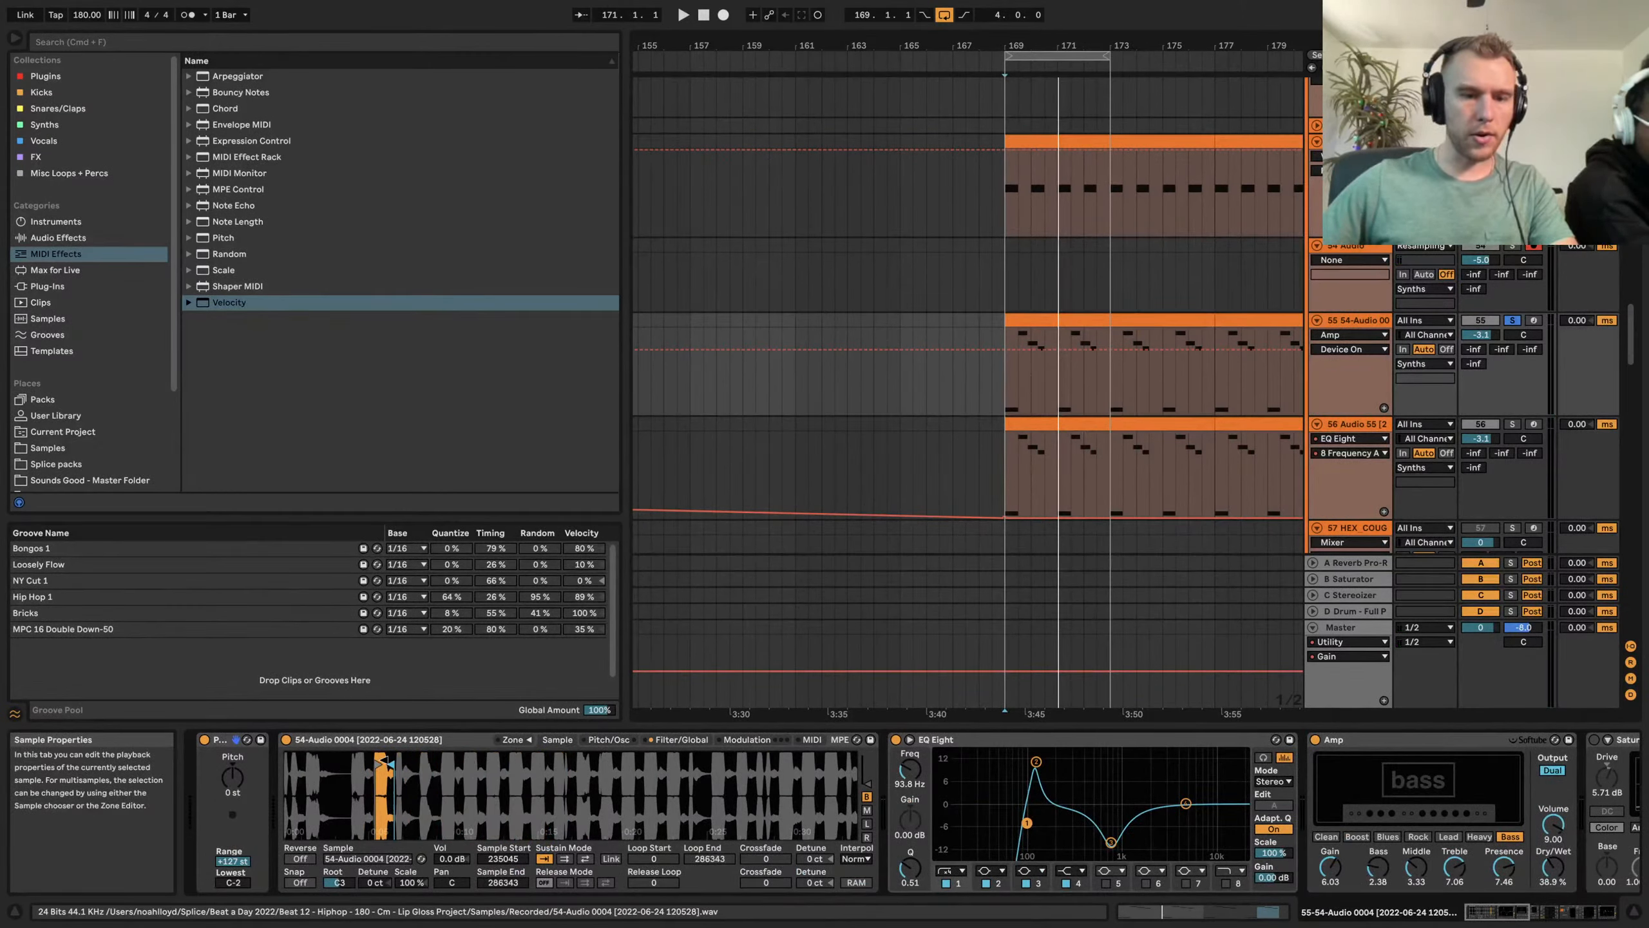
Enable the Sampler's sustain loop, set it from 236390 to 264071, and play the arrangement loop from bar 169
click(565, 859)
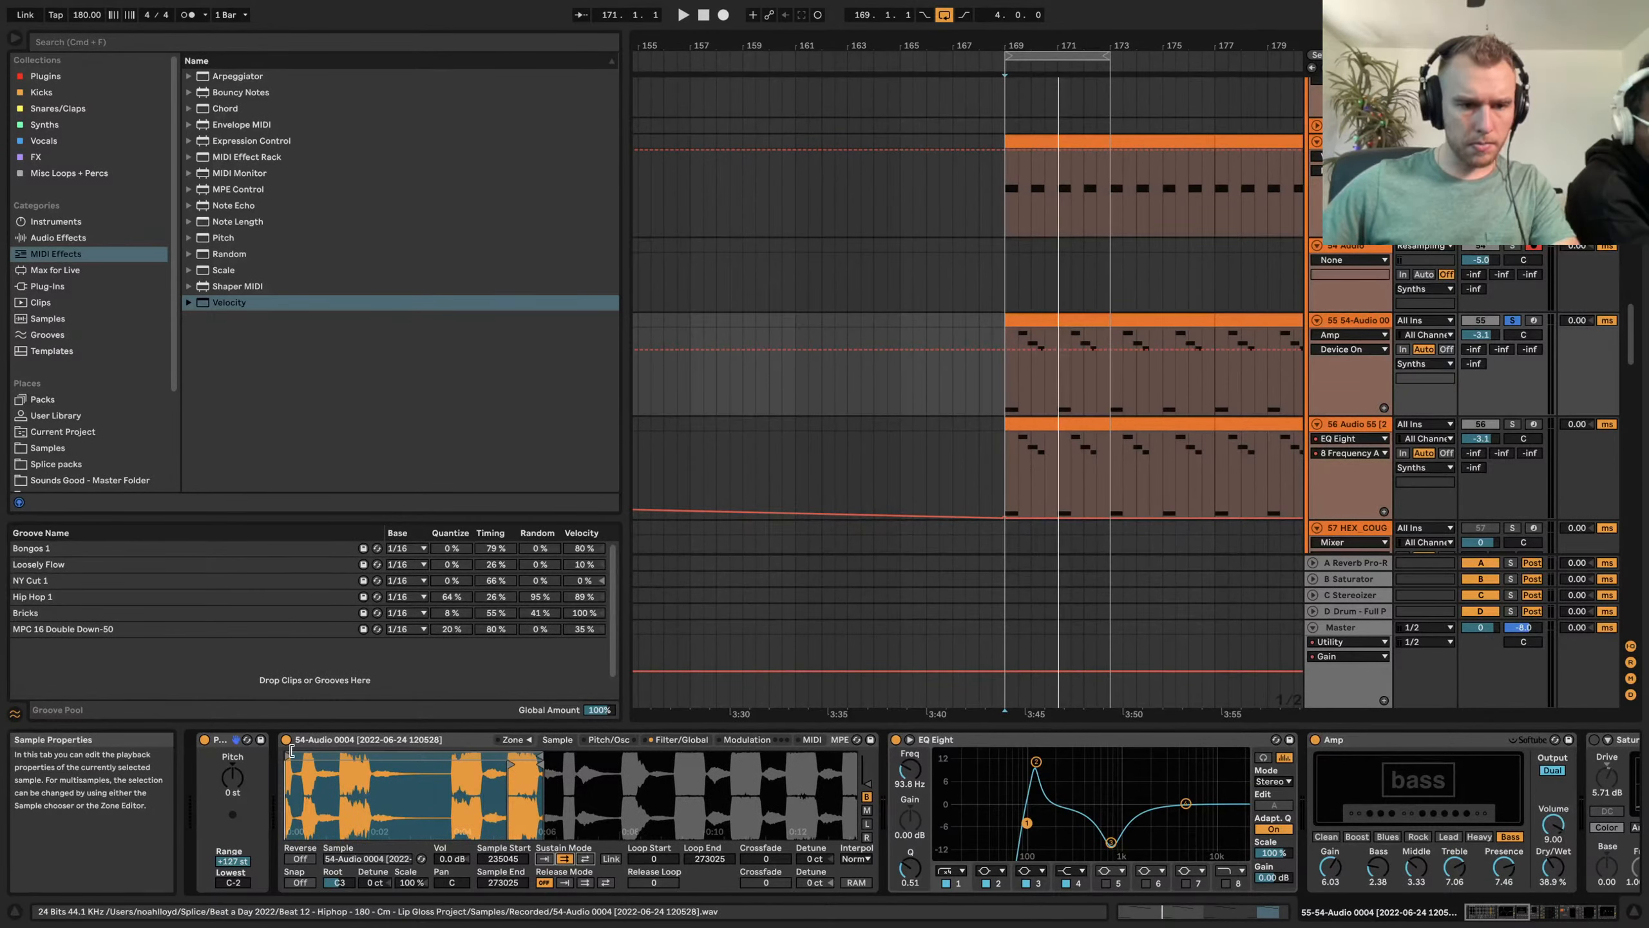
drag(291, 756, 504, 765)
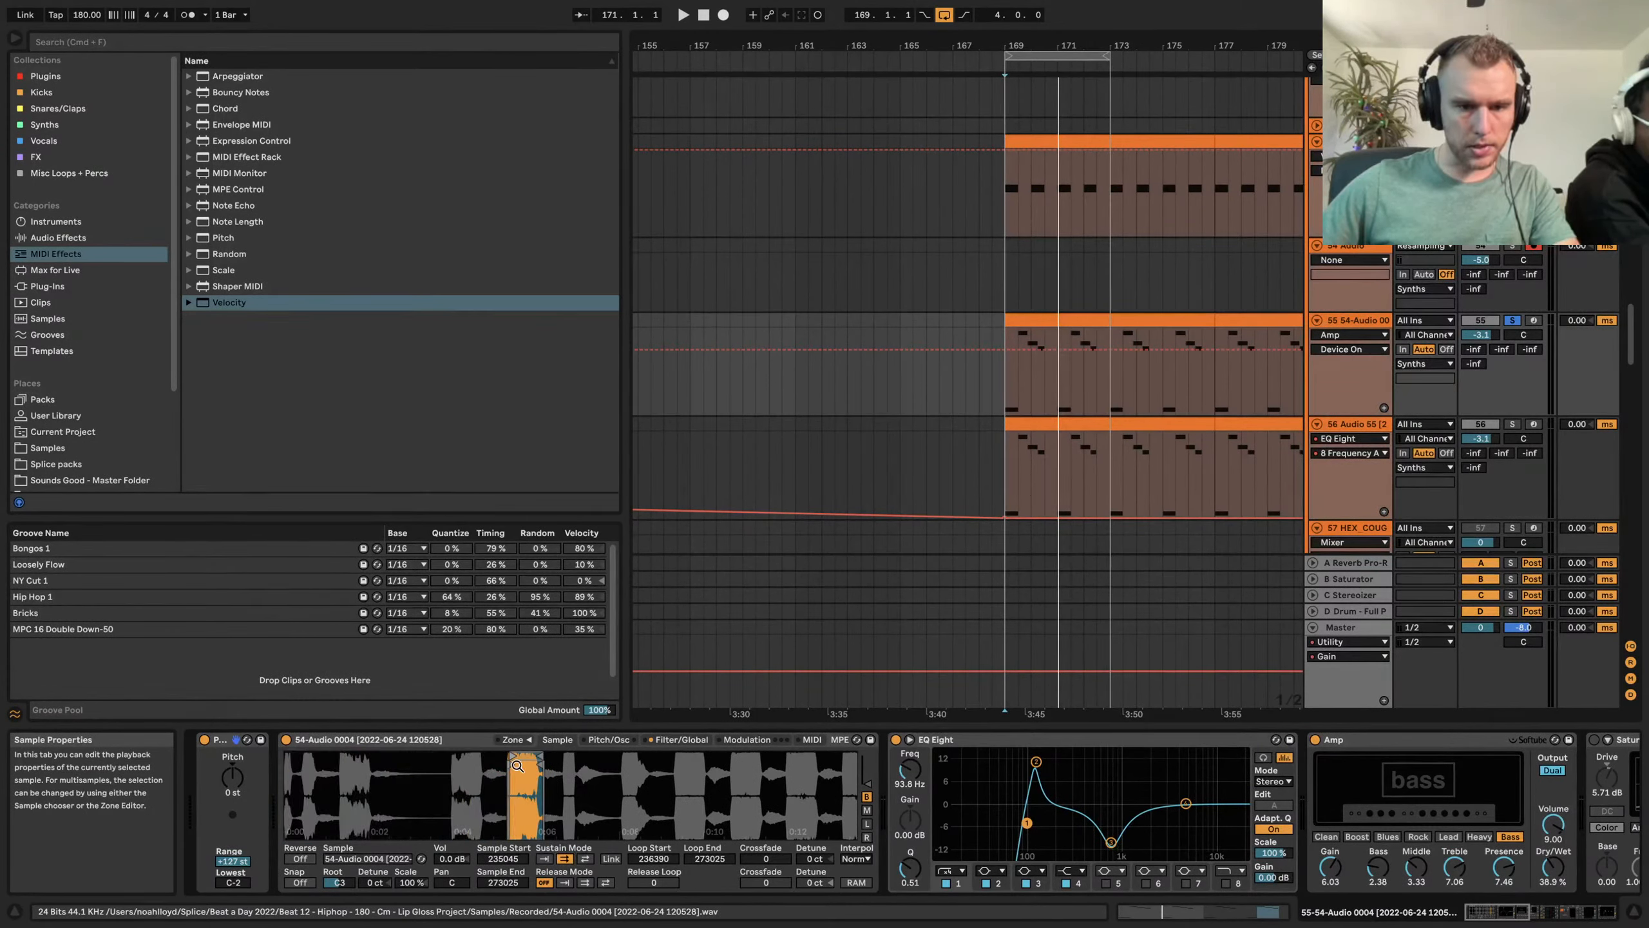
key(space)
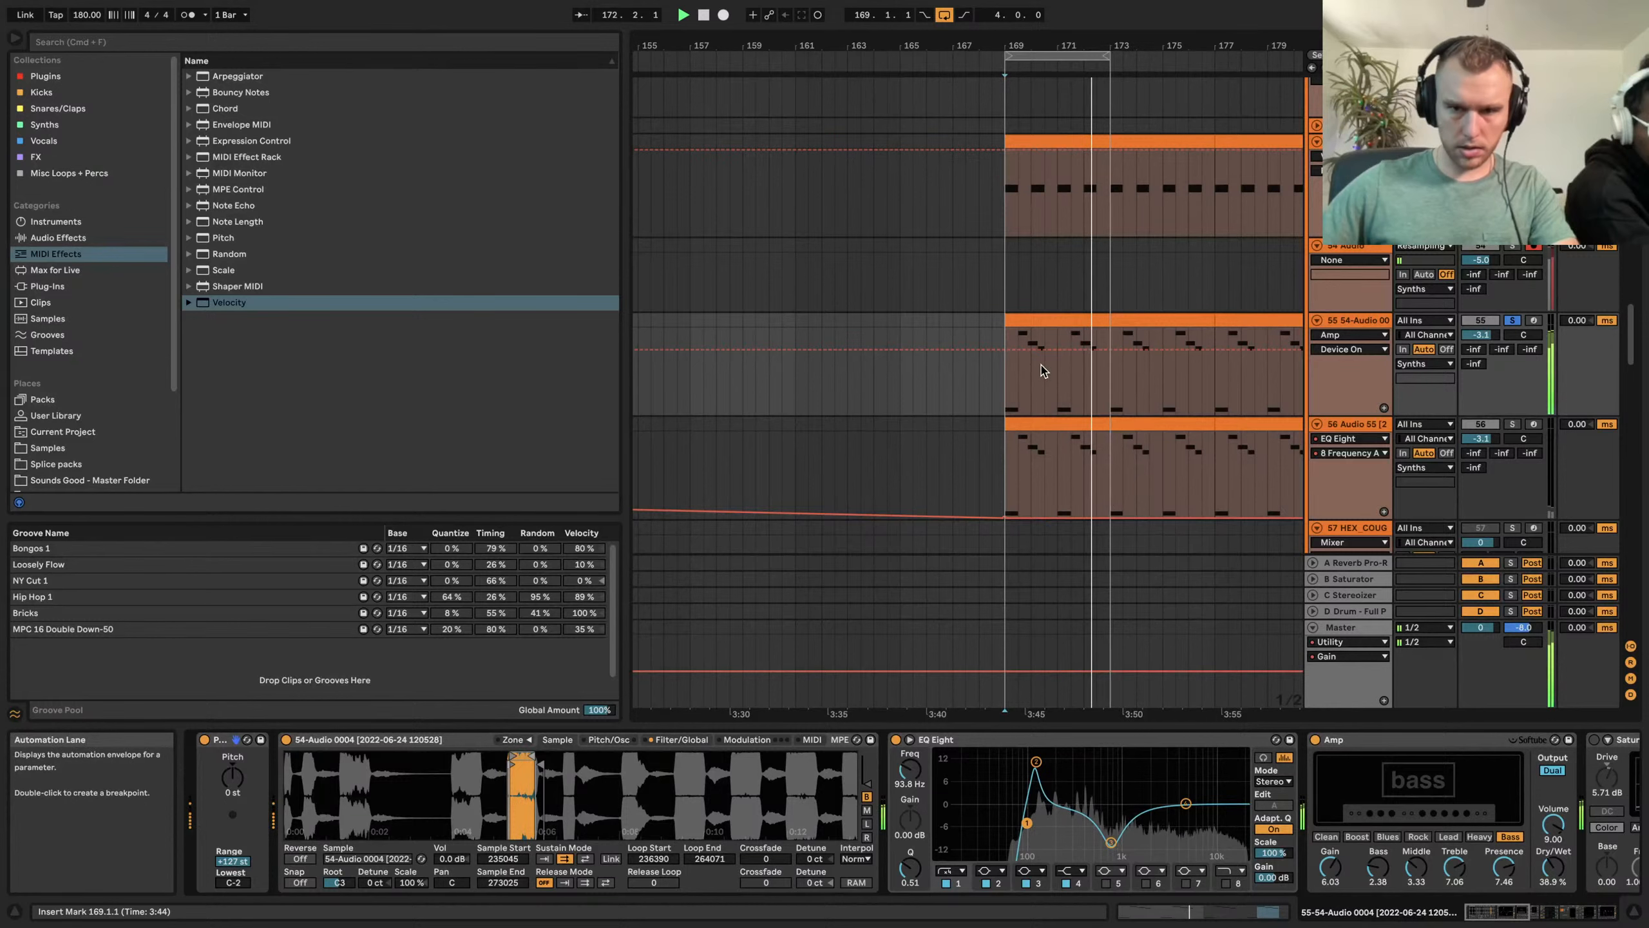
Turn off the Audio Effect Rack that follows the OTT in the 55 track's device chain
scroll(1331, 799, right, 10)
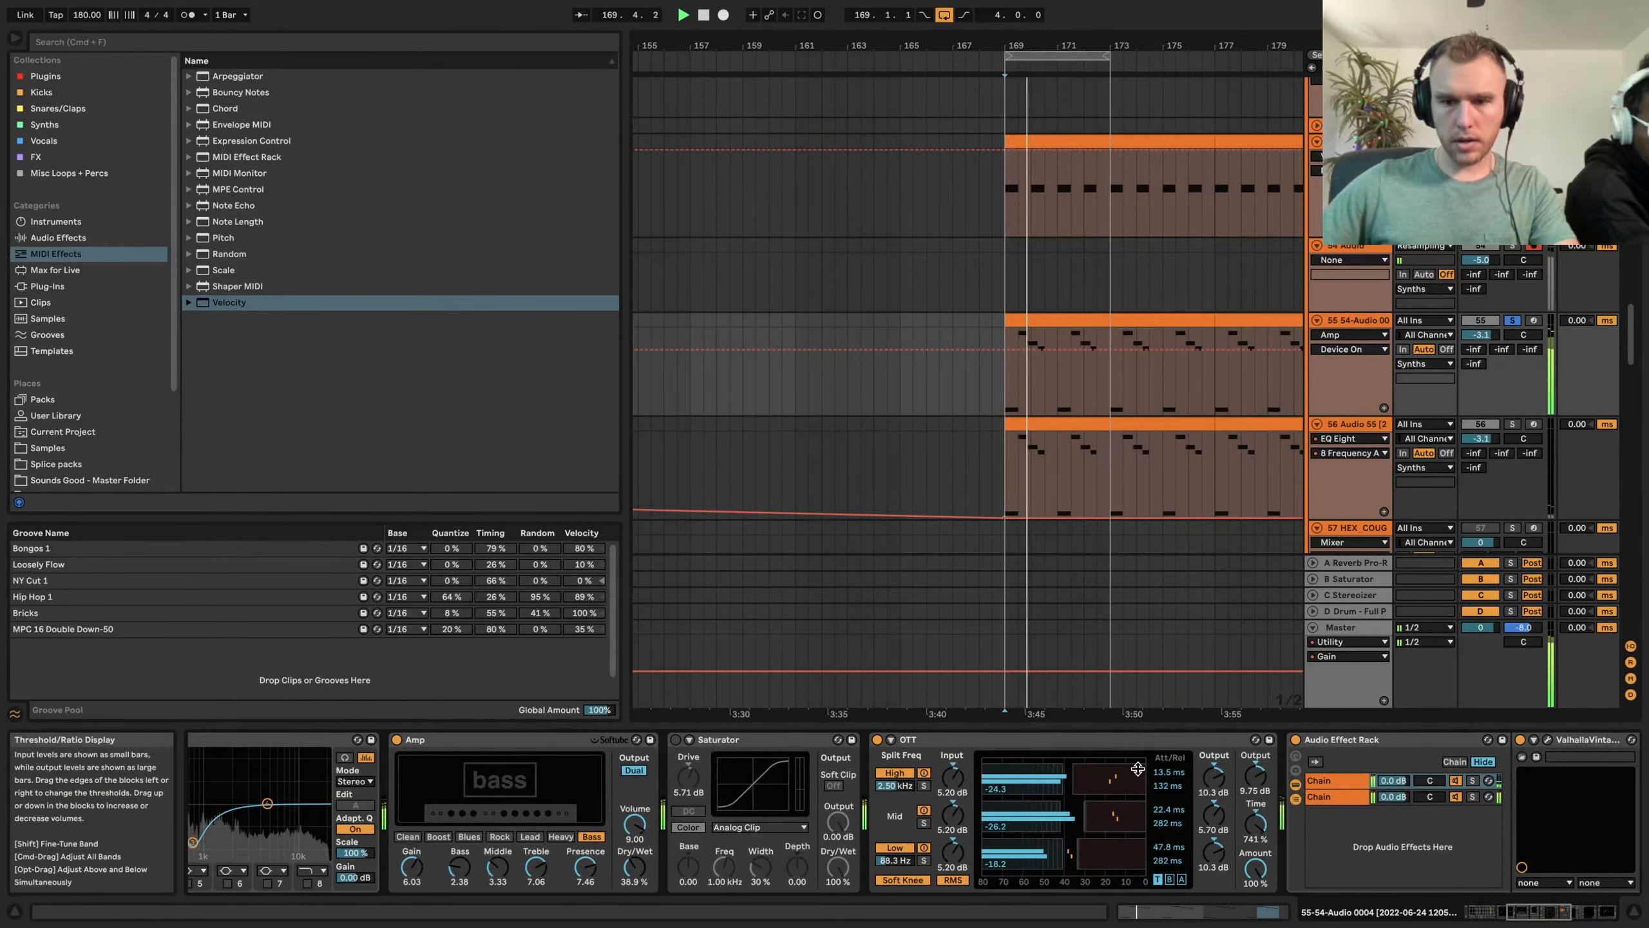
scroll(1331, 799, right, 10)
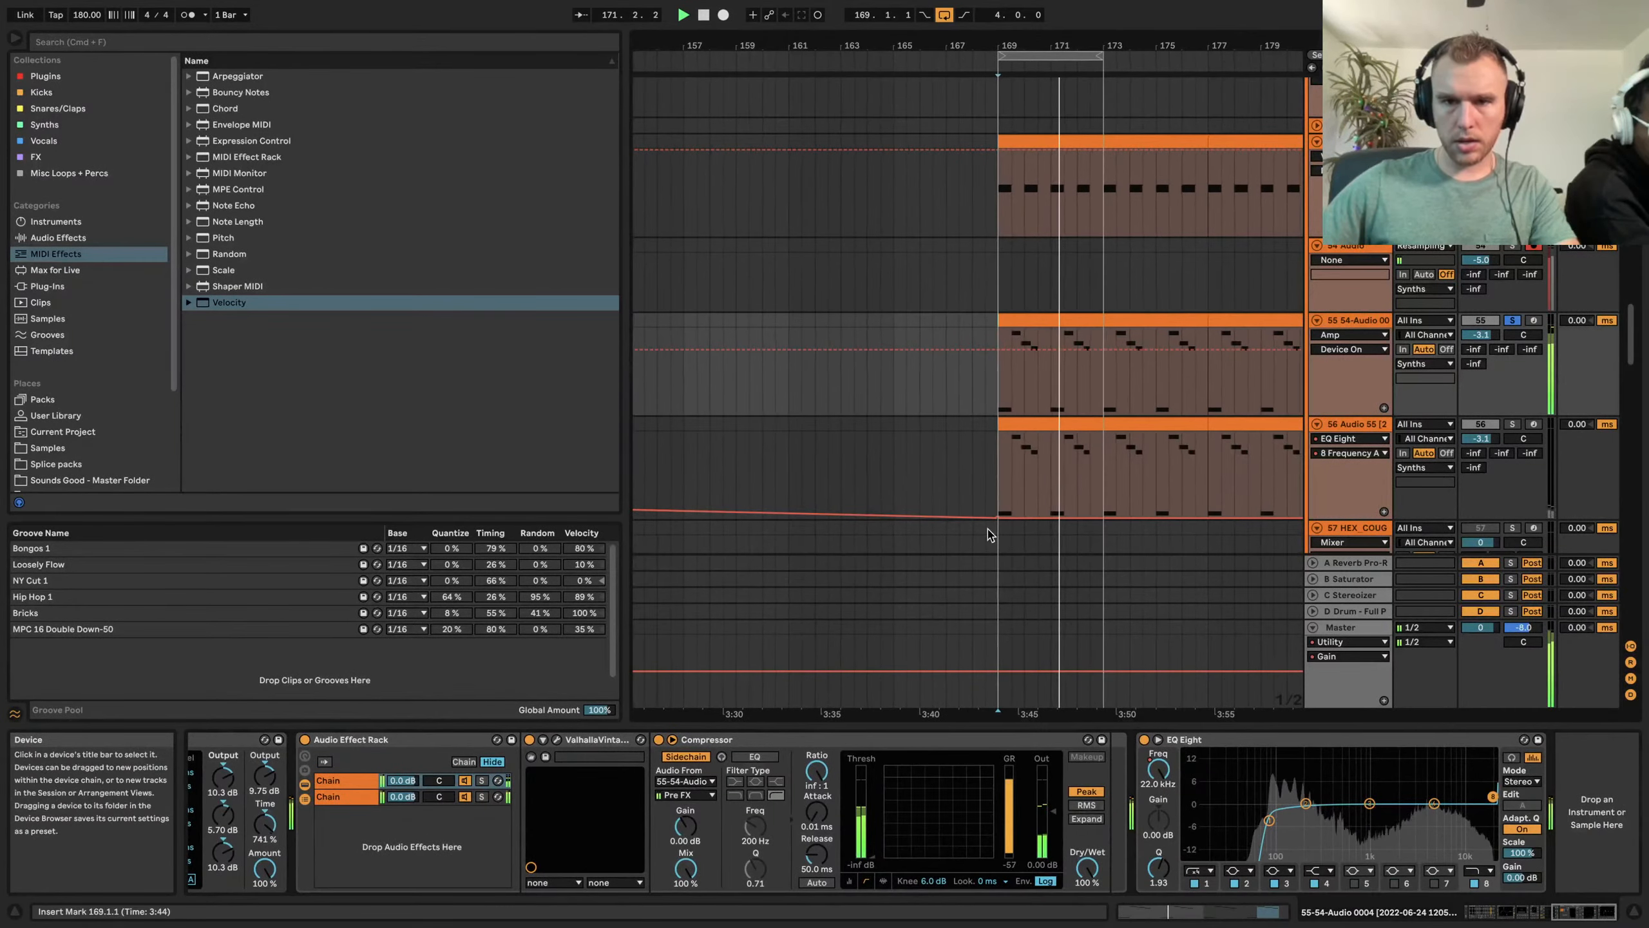
click(305, 740)
scroll(386, 792, left, 5)
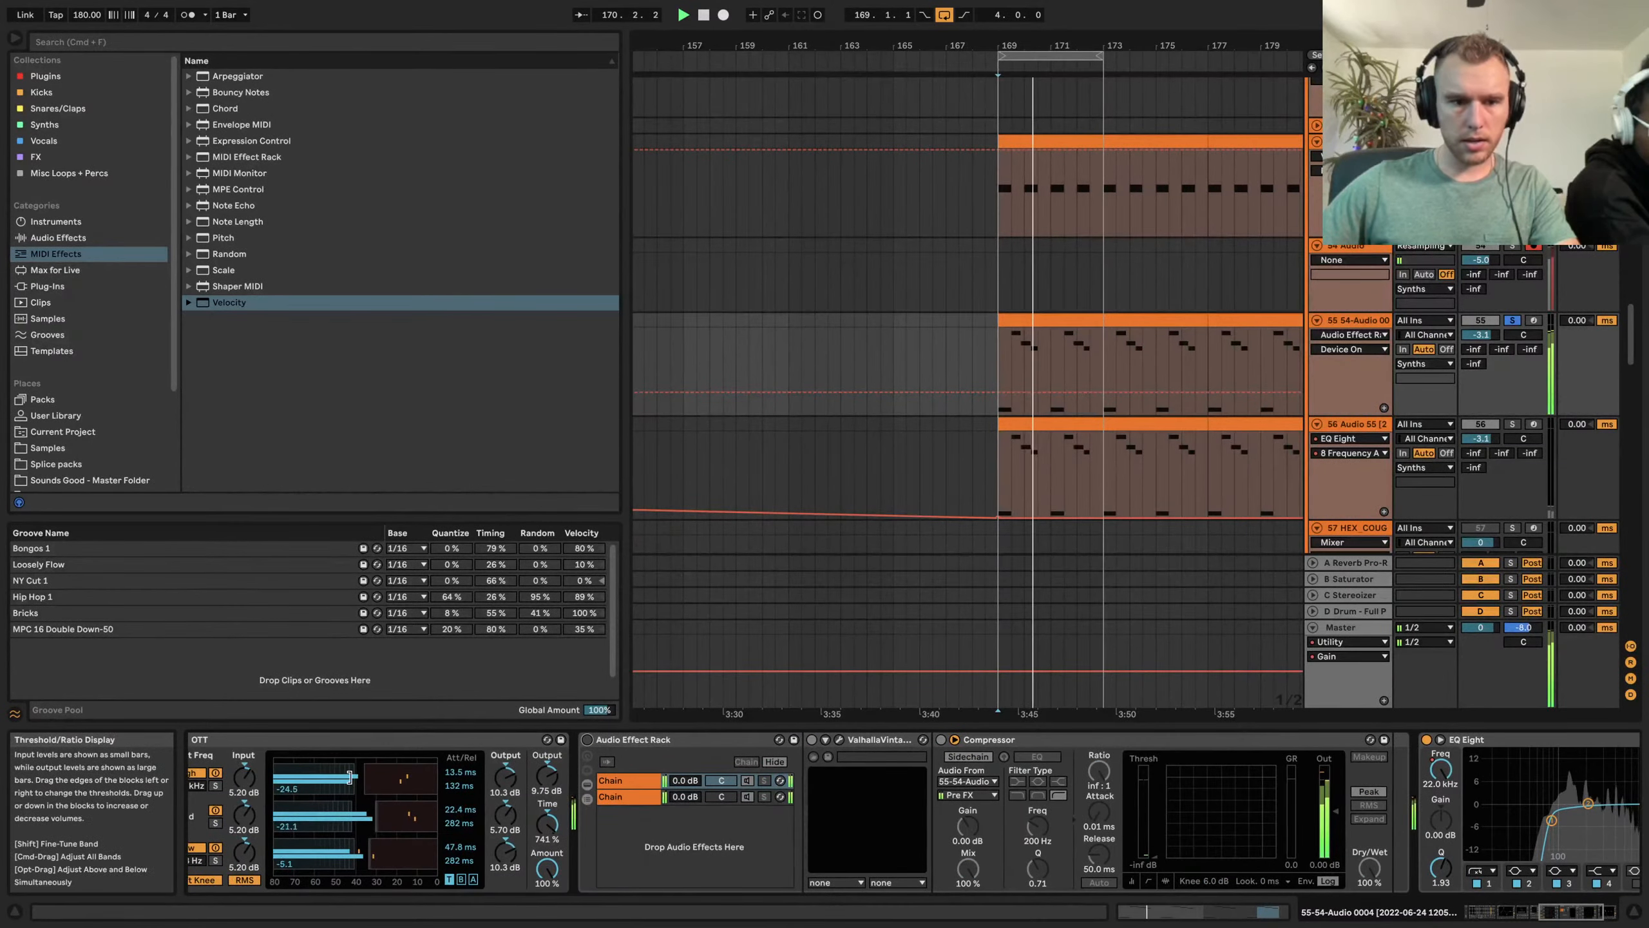
Compare the Amp's Lead model with Bass, keep Bass, and list the audio effects in the browser
scroll(441, 759, left, 10)
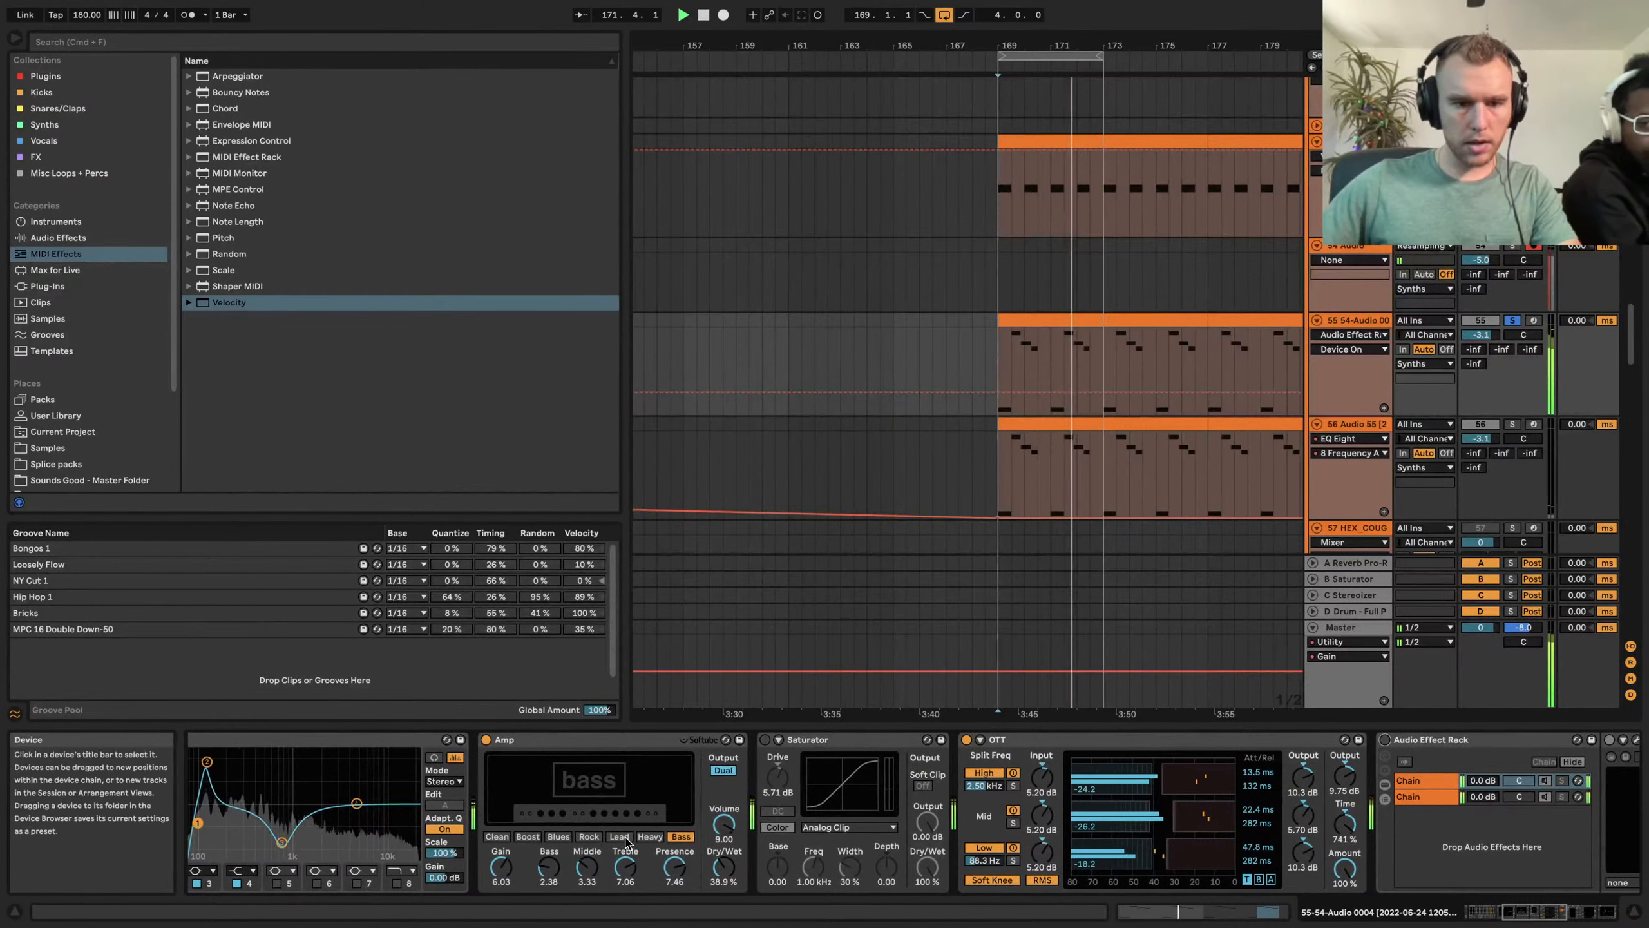
click(619, 836)
click(679, 836)
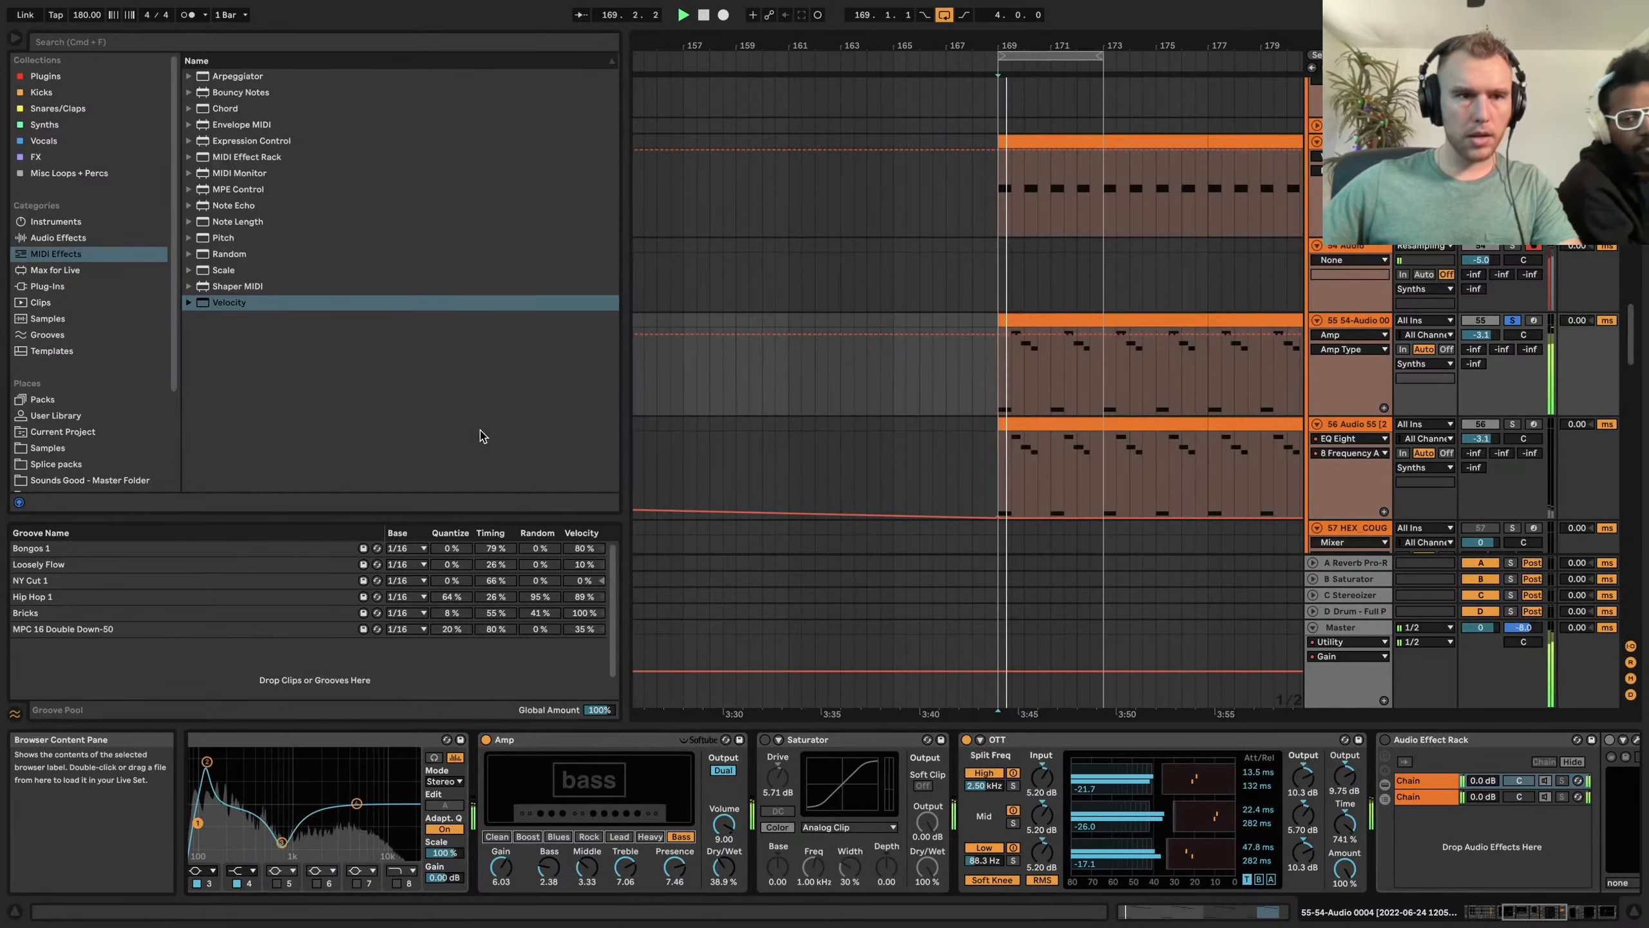
click(58, 237)
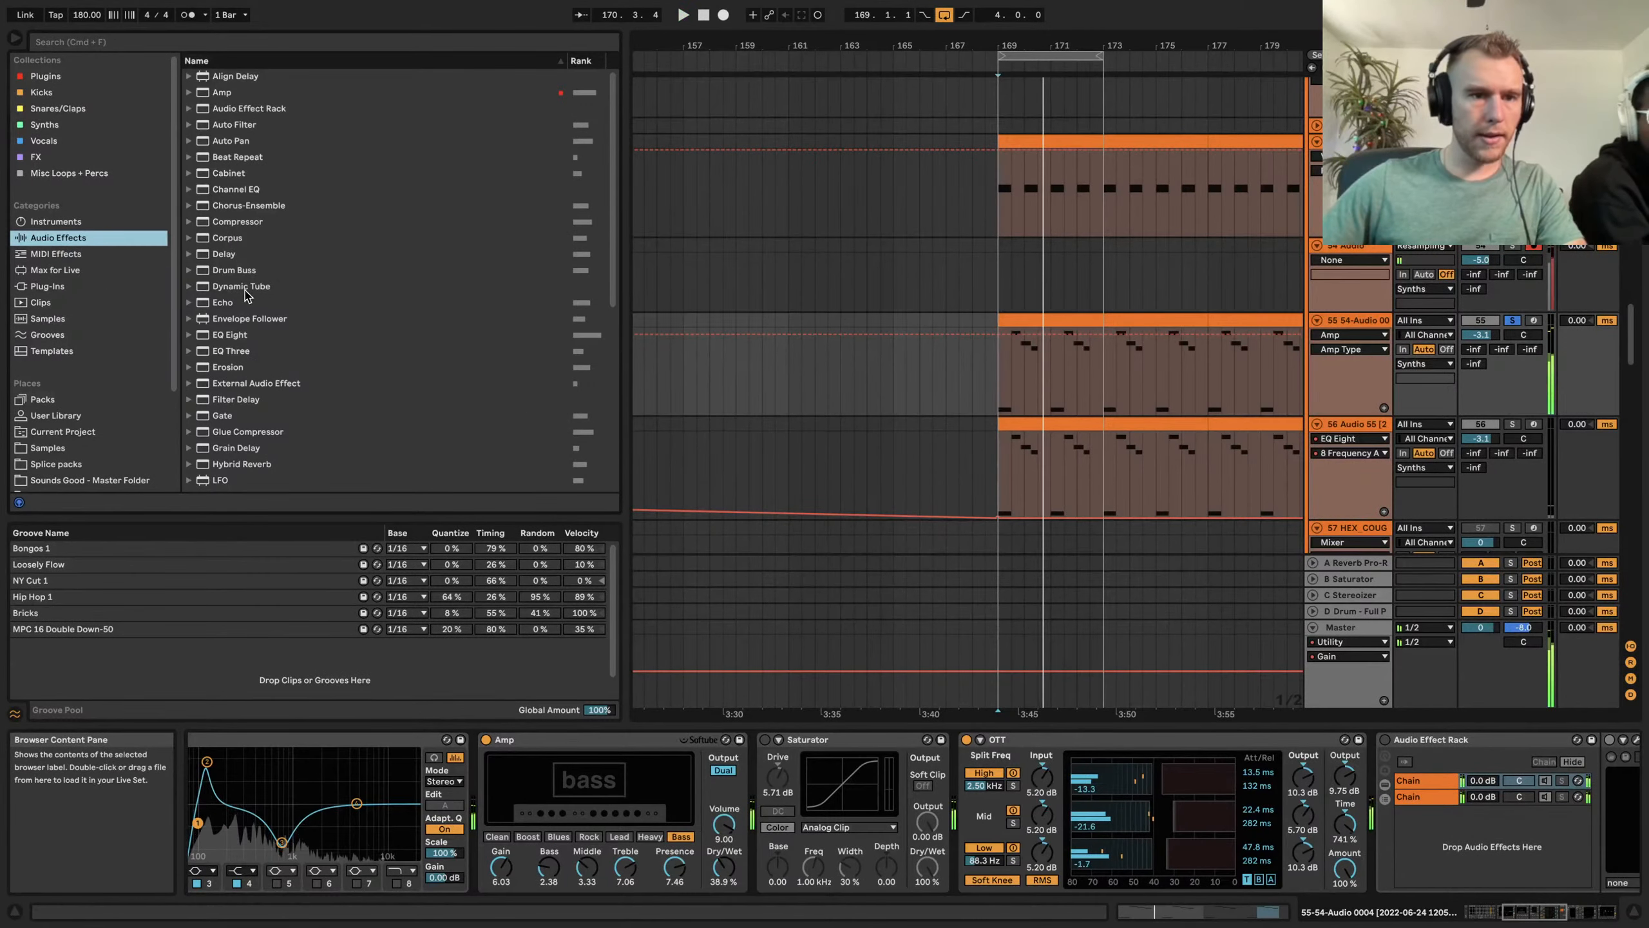
scroll(286, 857, left, 3)
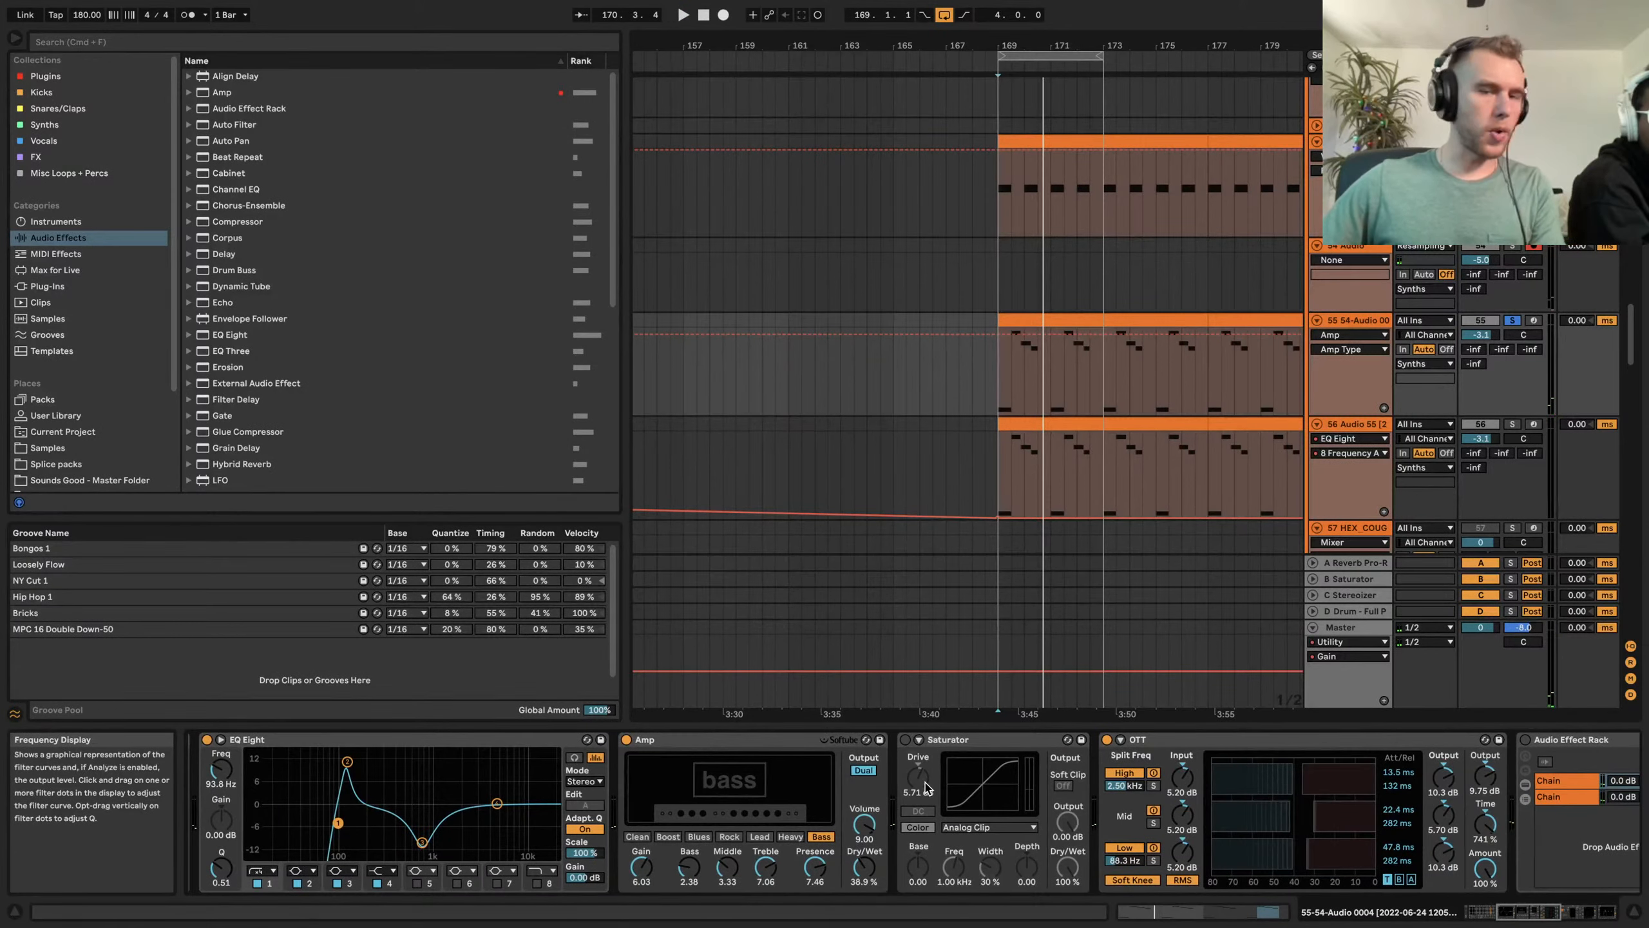
Look back through the arrangement from the 55 track's clip at bar 169 to the percussion tracks at bar 41
scroll(1135, 344, down, 5)
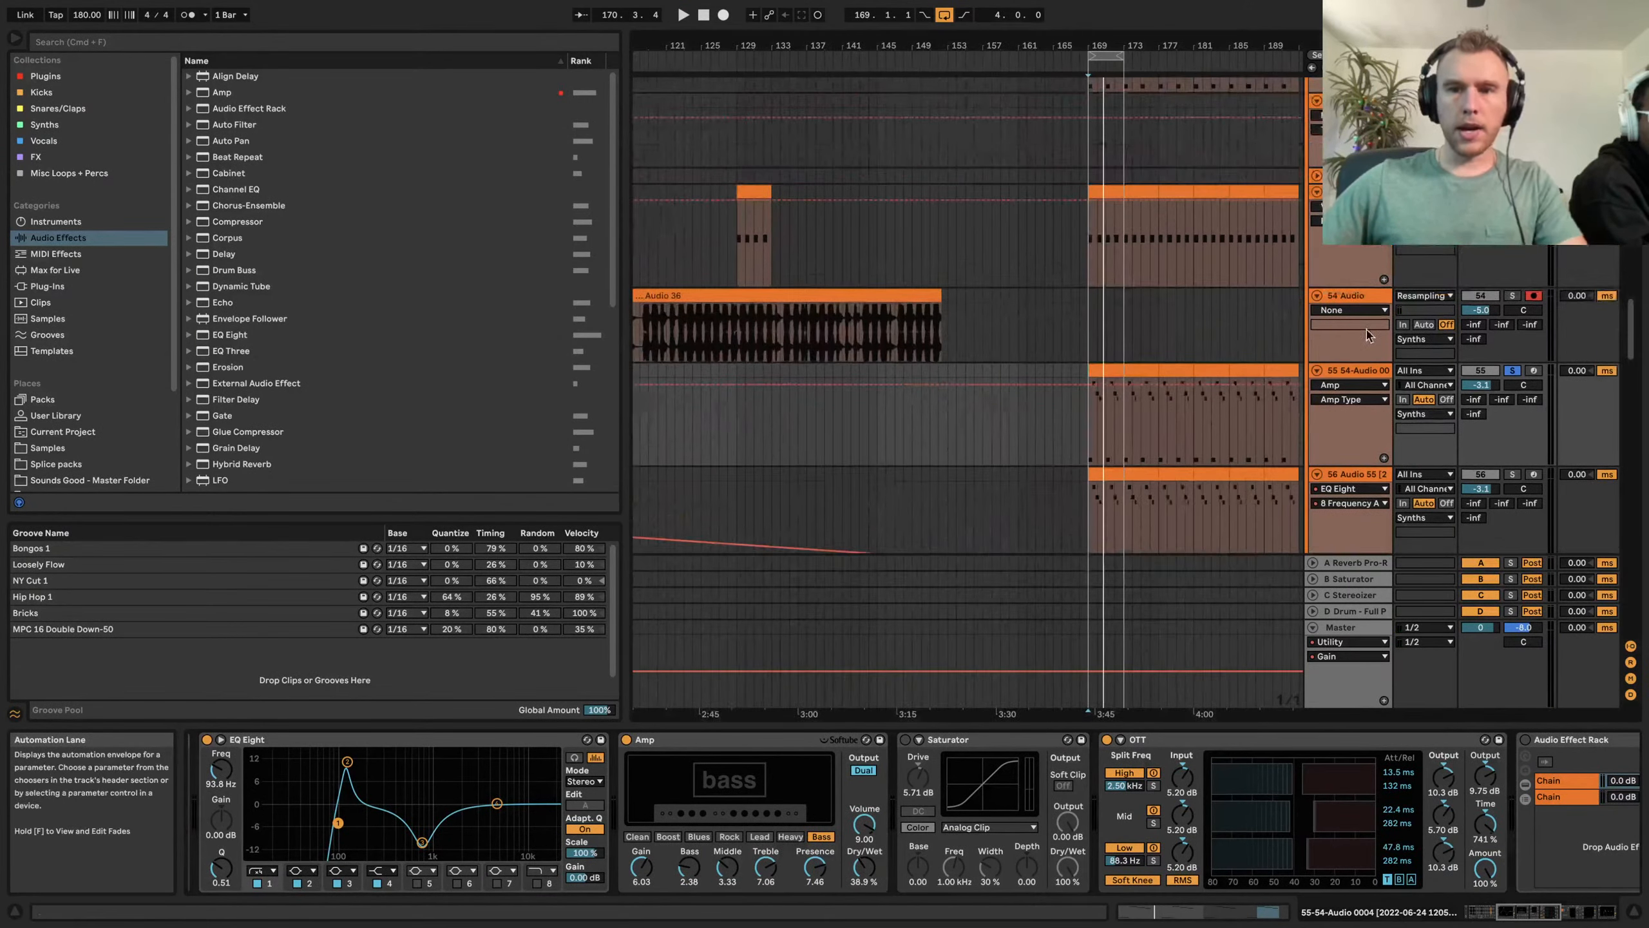
click(1129, 362)
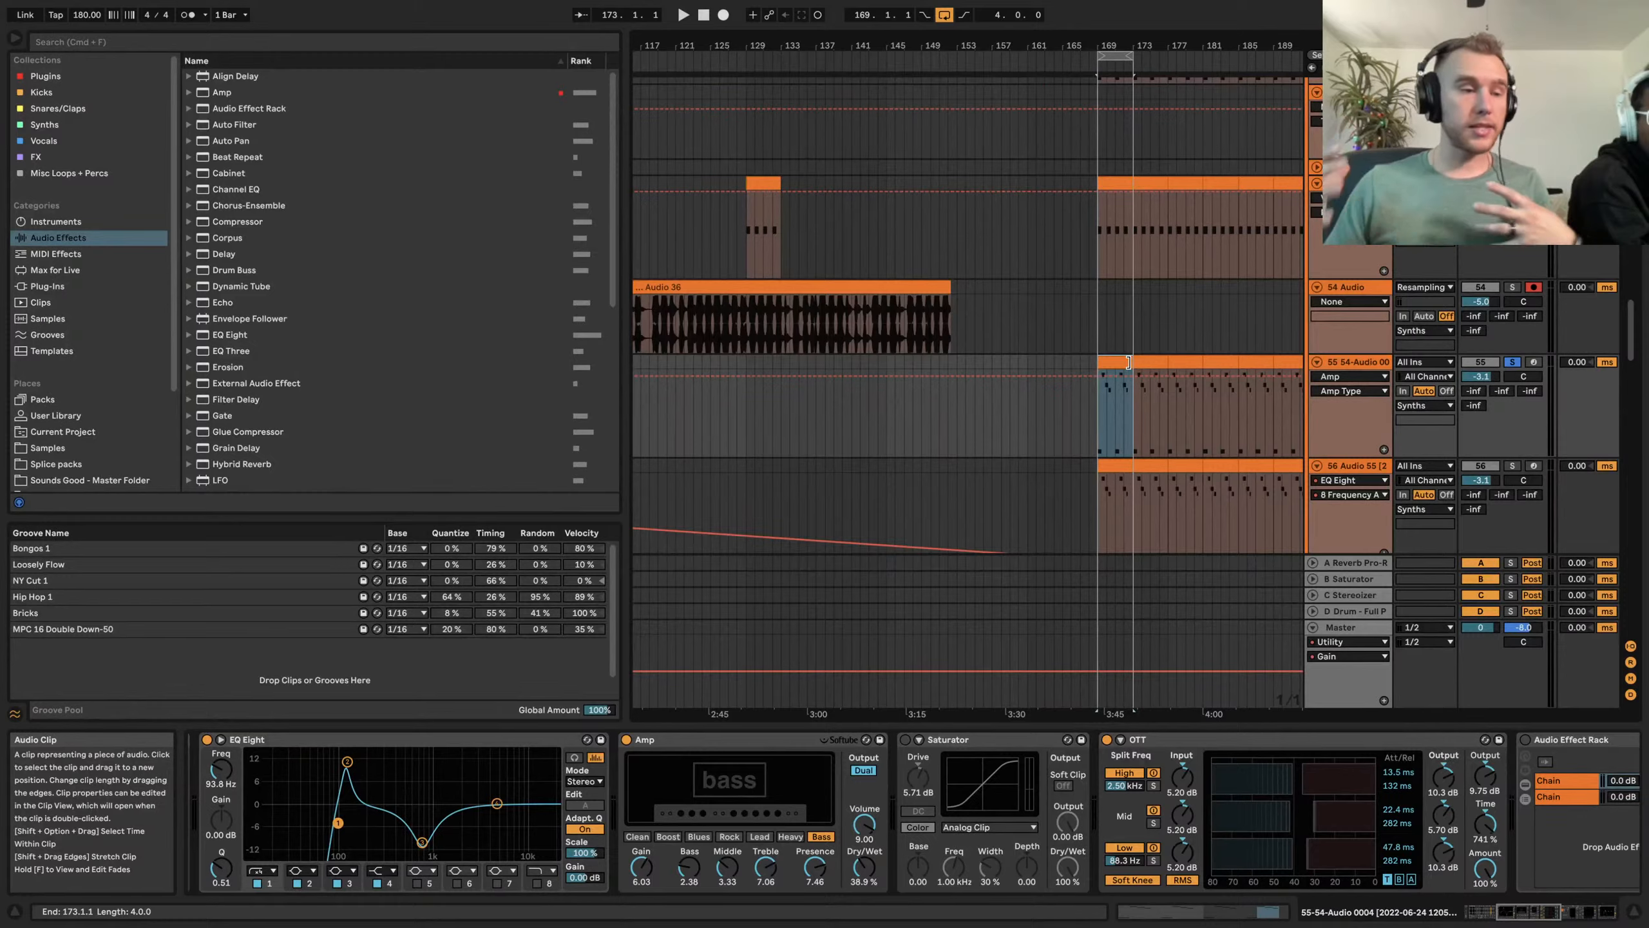
scroll(1130, 364, left, 15)
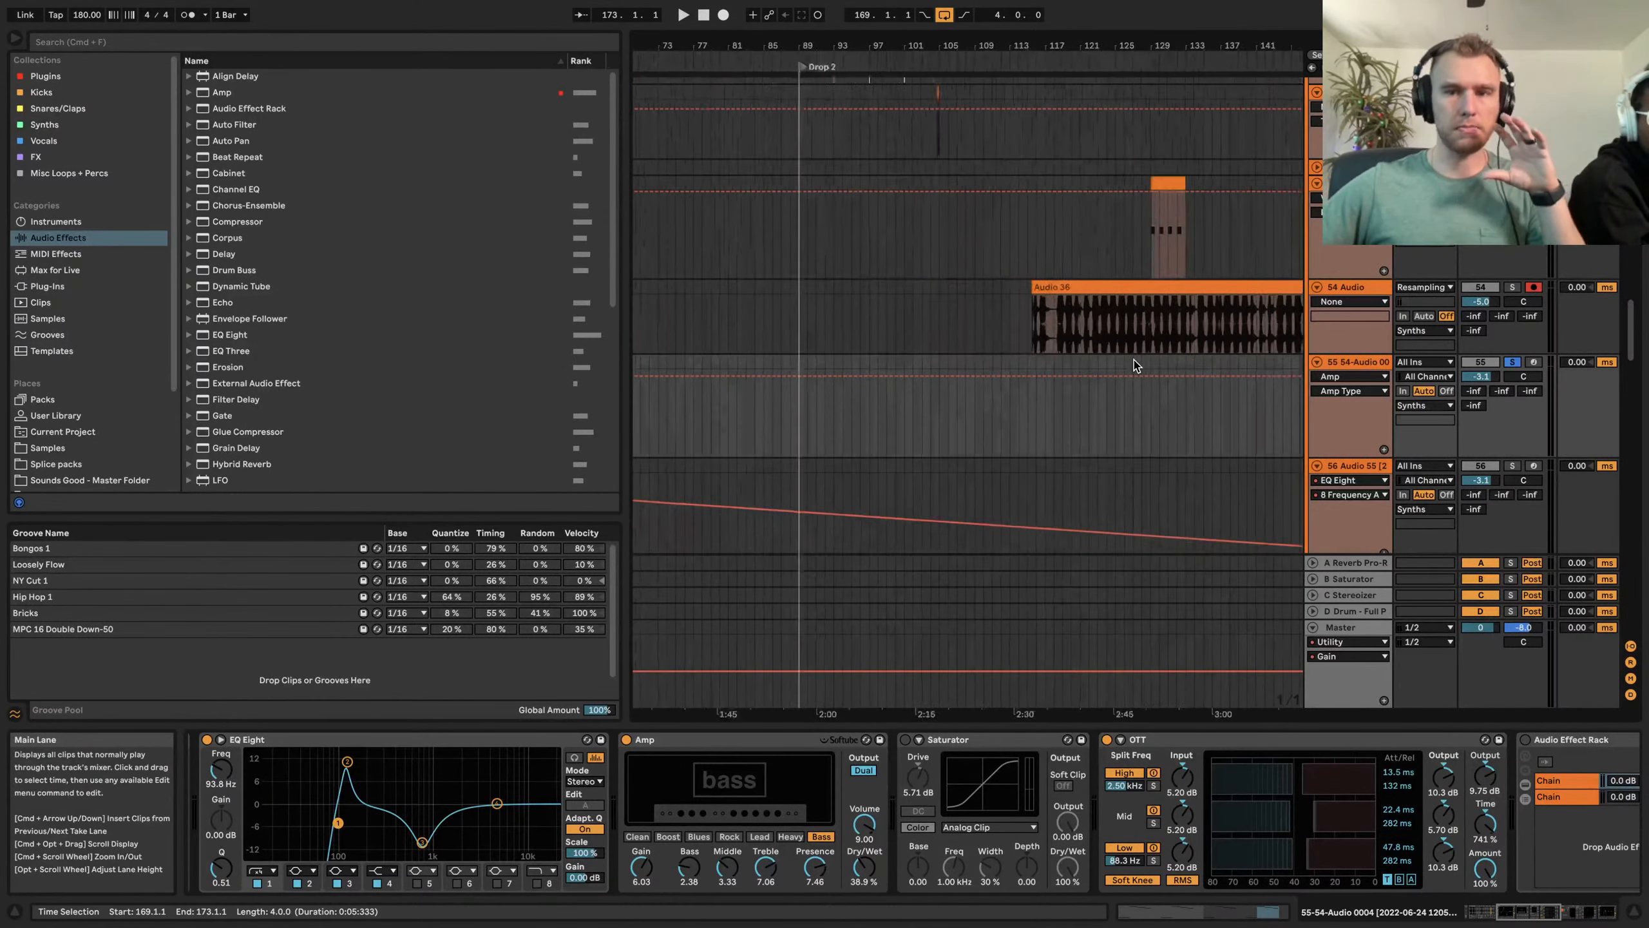
scroll(1137, 366, up, 3)
scroll(1136, 367, up, 10)
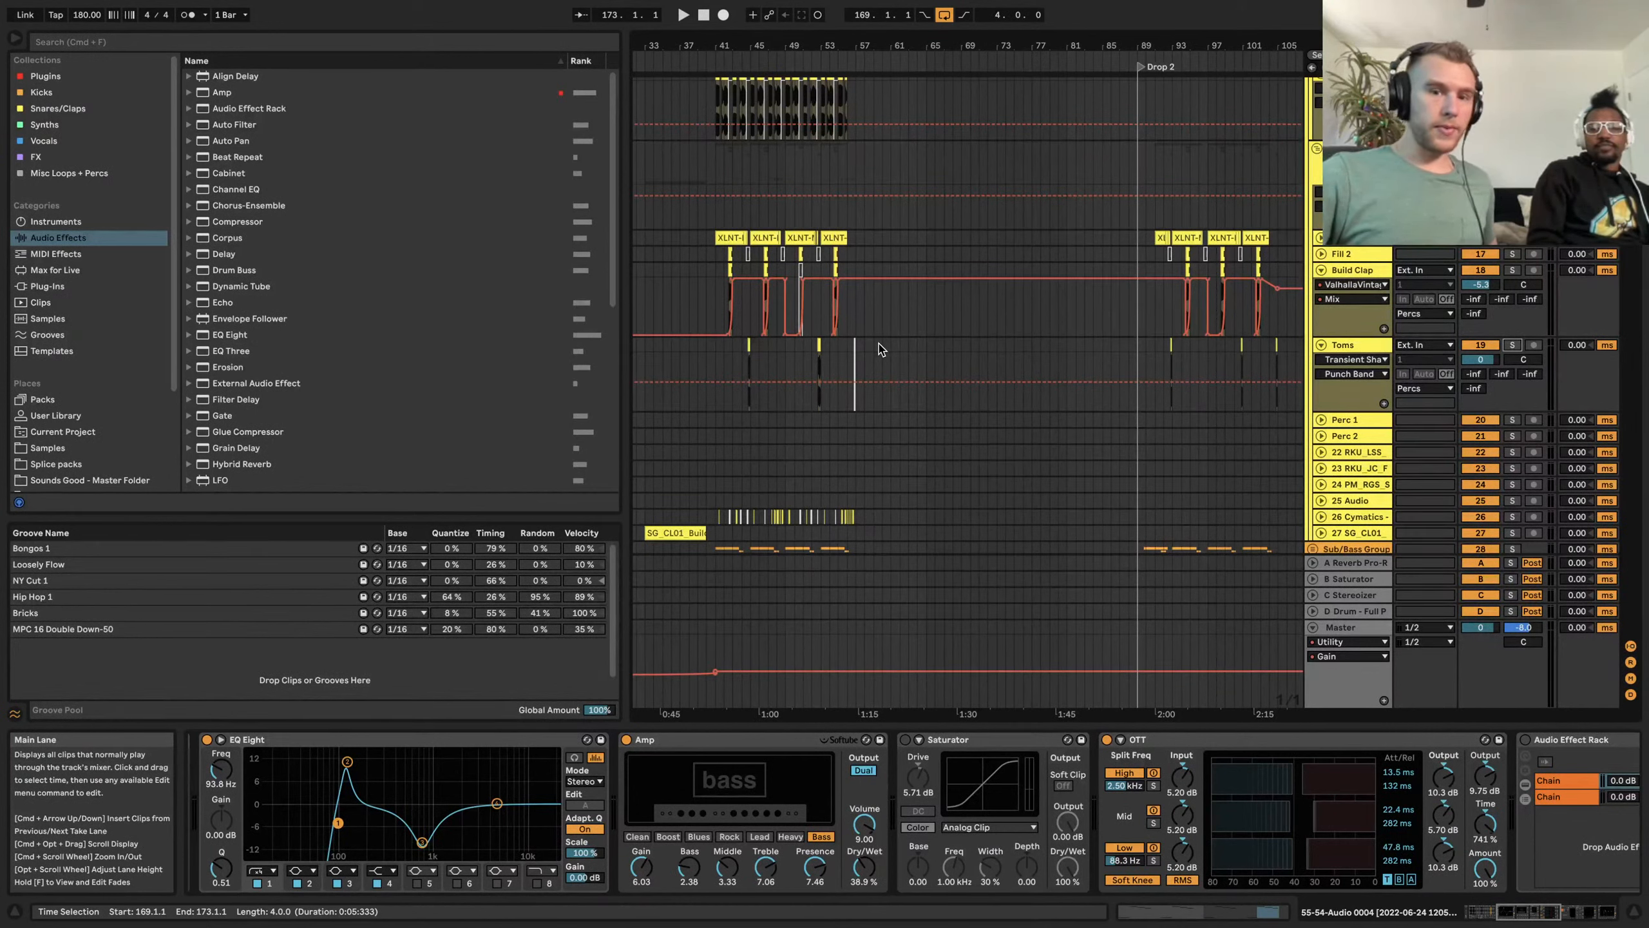
click(715, 178)
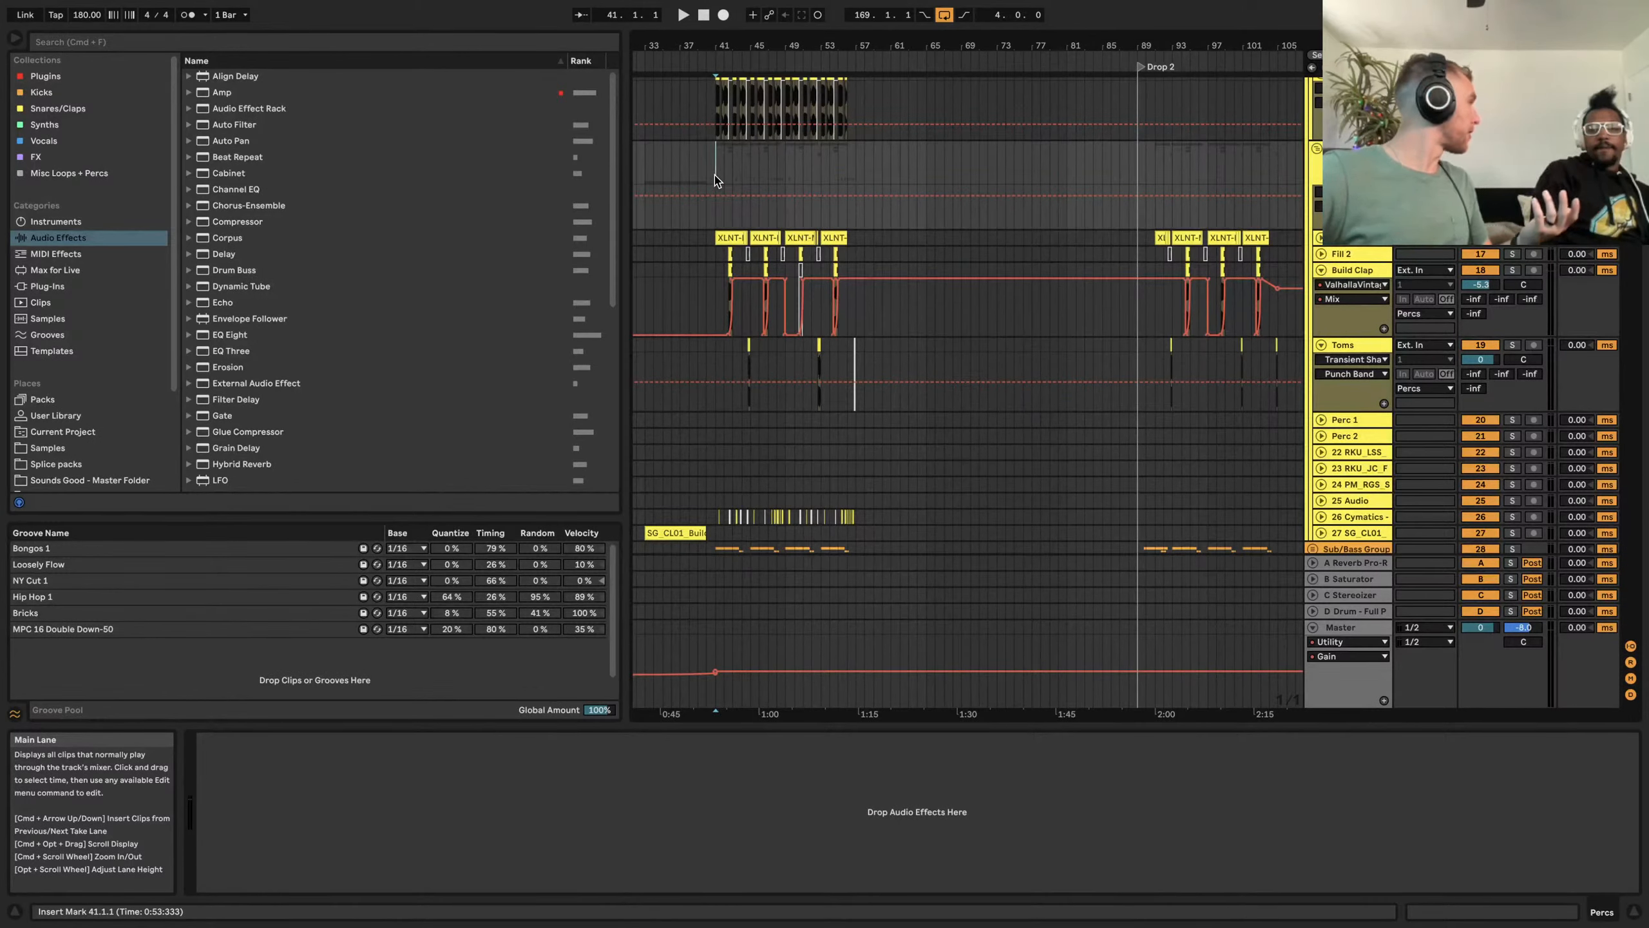
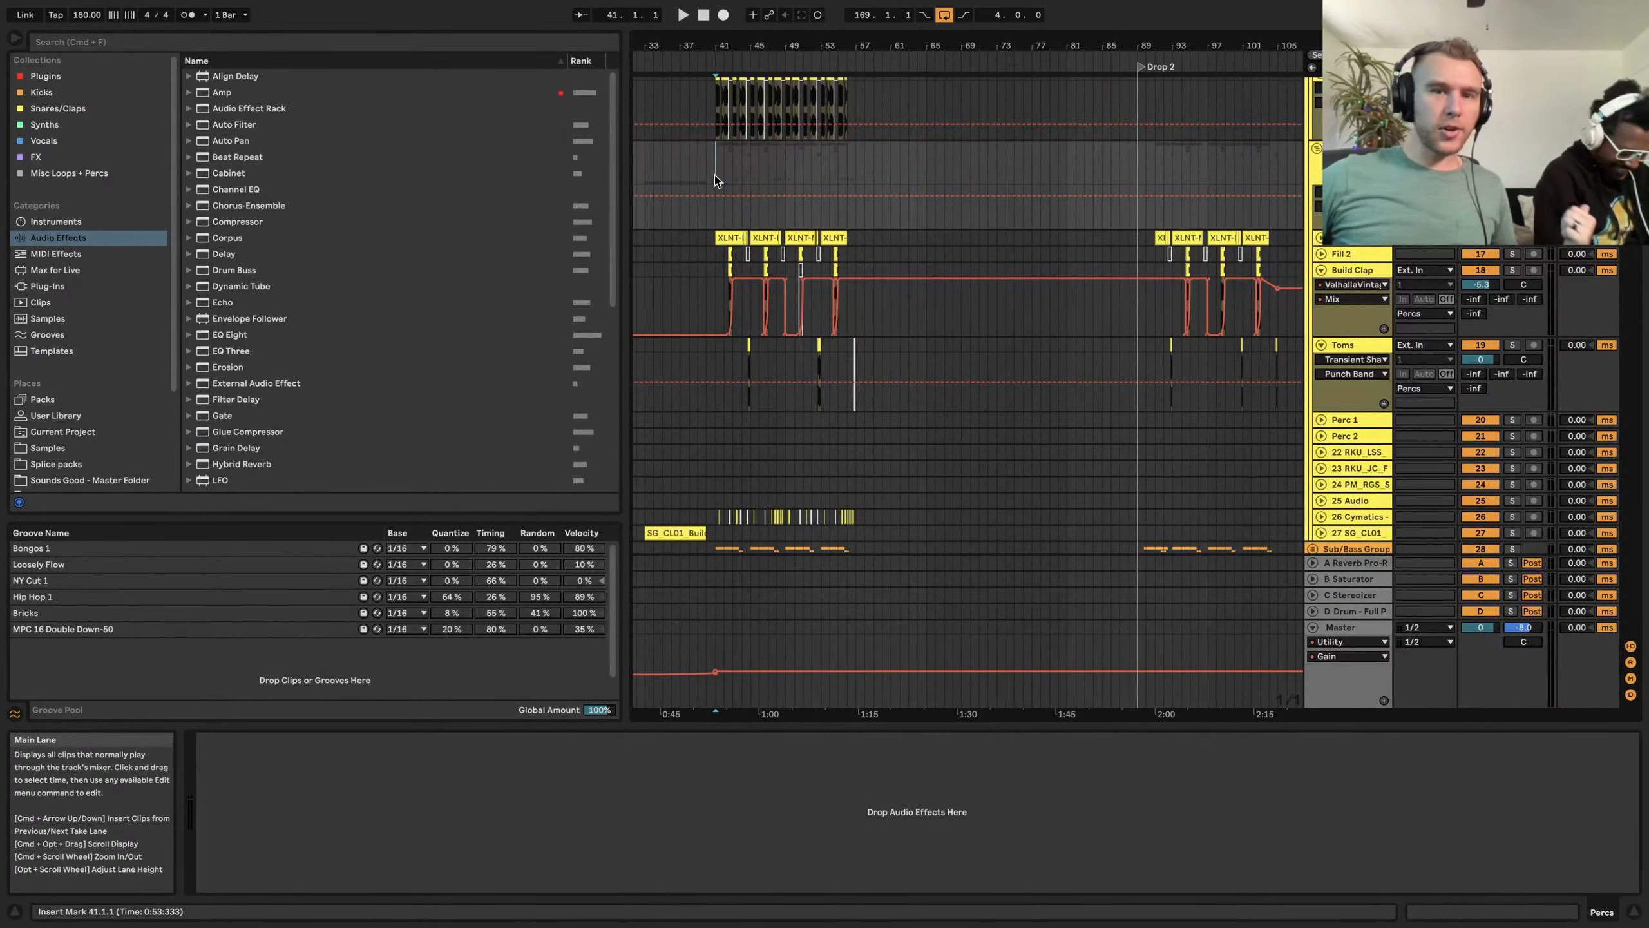
Look over the bass and synth tracks between bars 29 and 57, including their deactivated clips
scroll(715, 180, up, 3)
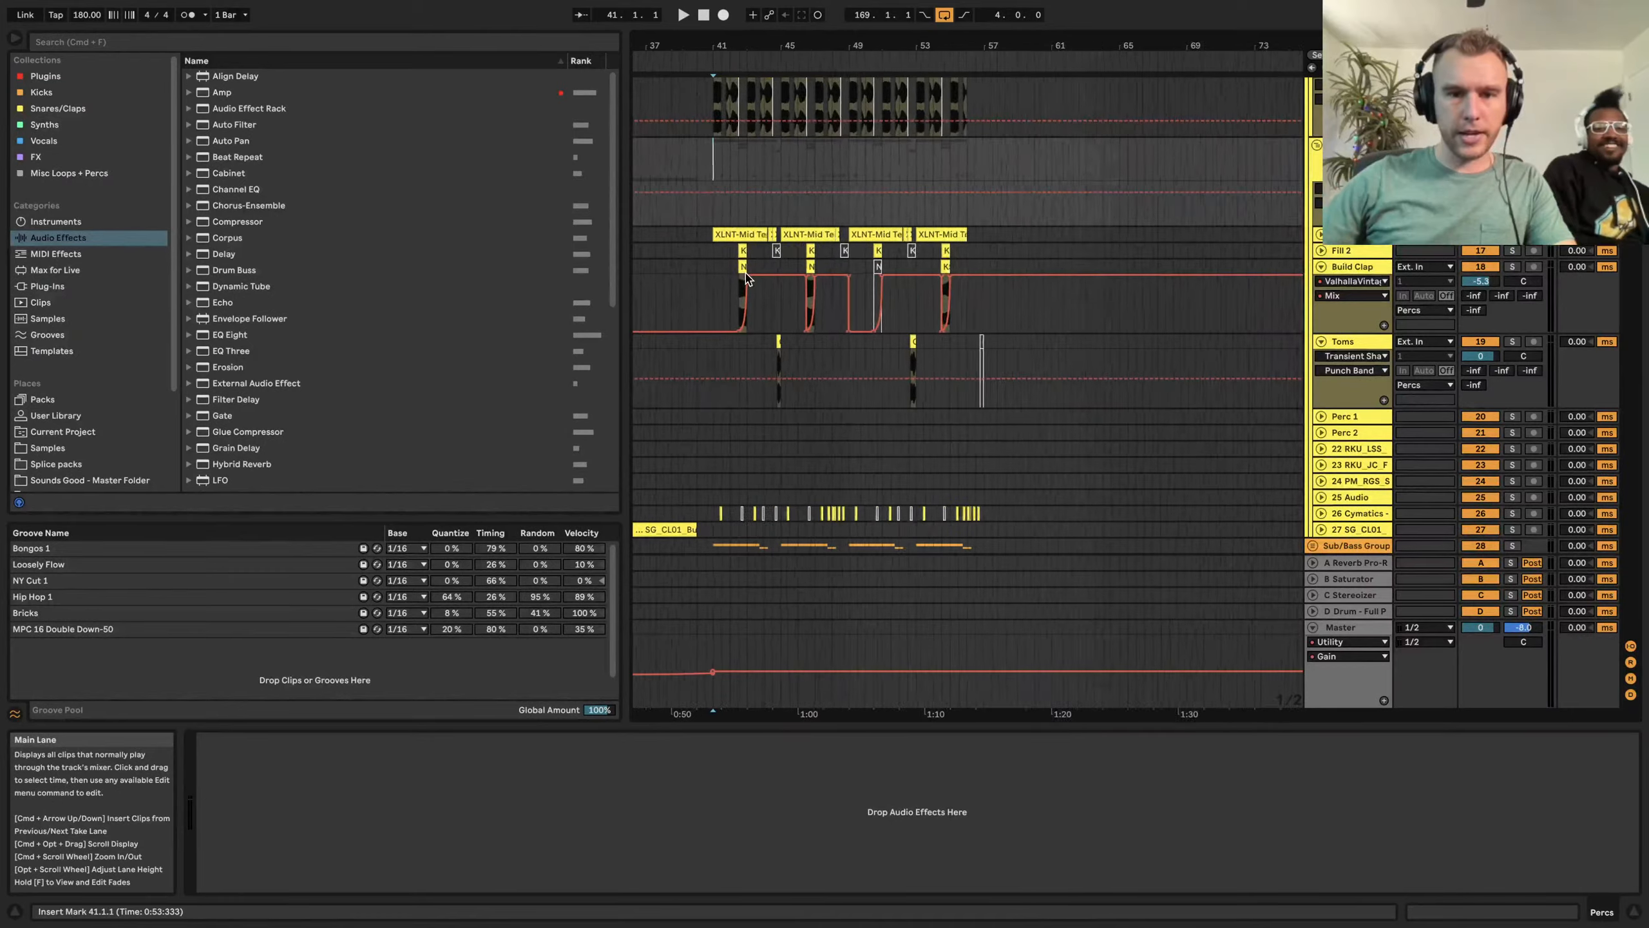
scroll(746, 278, down, 5)
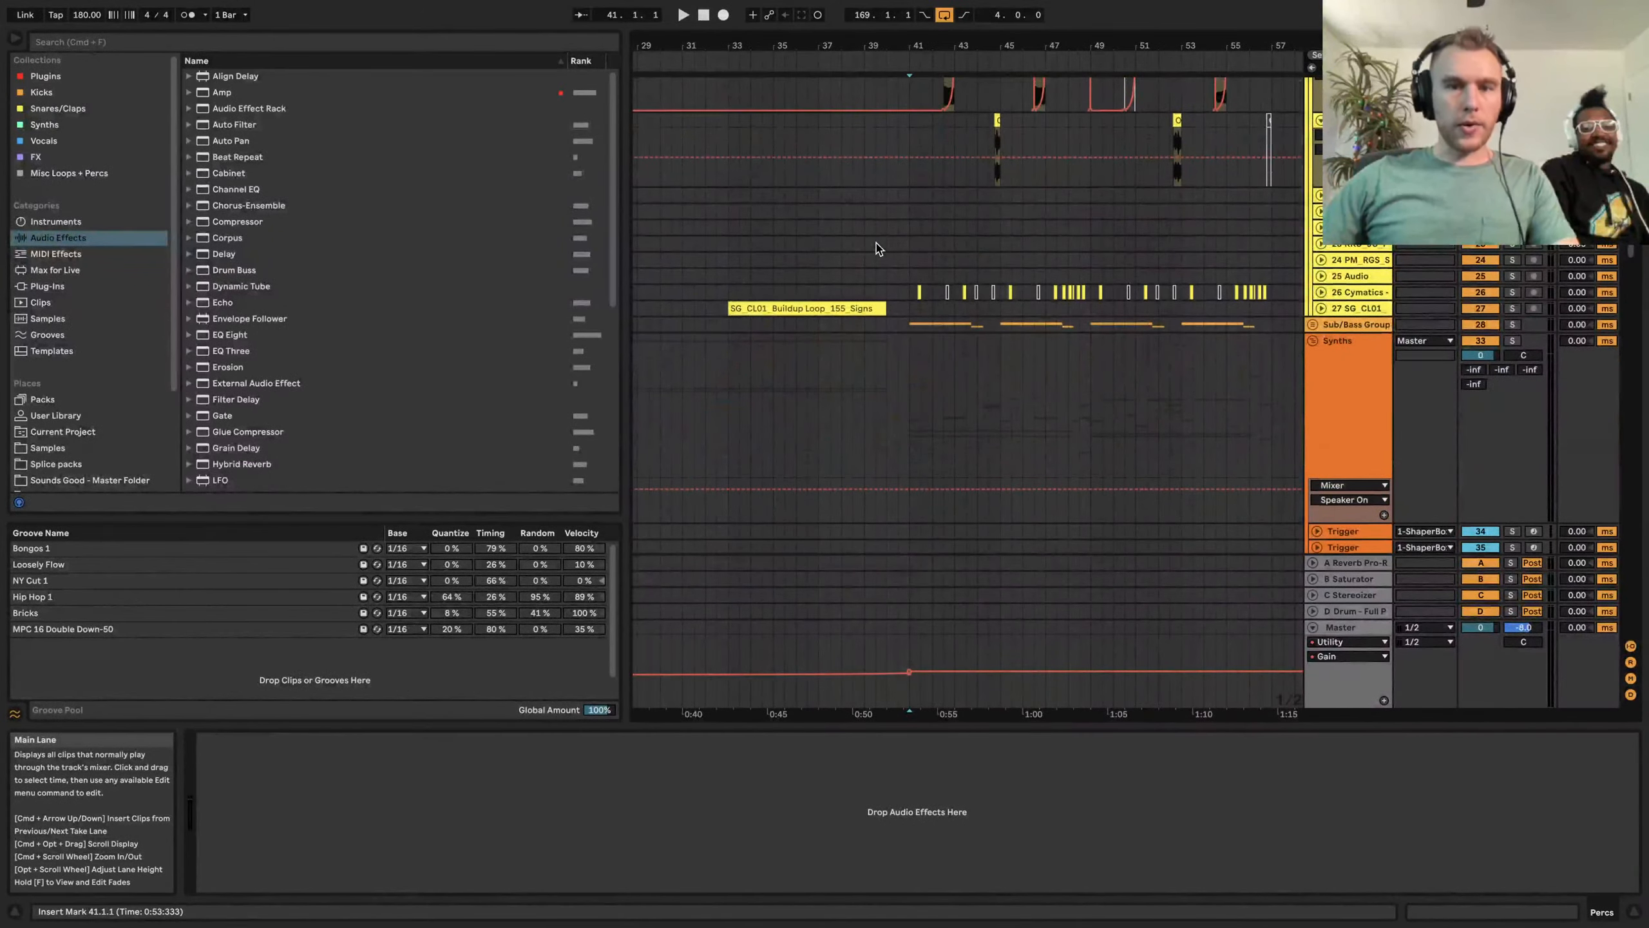
click(876, 248)
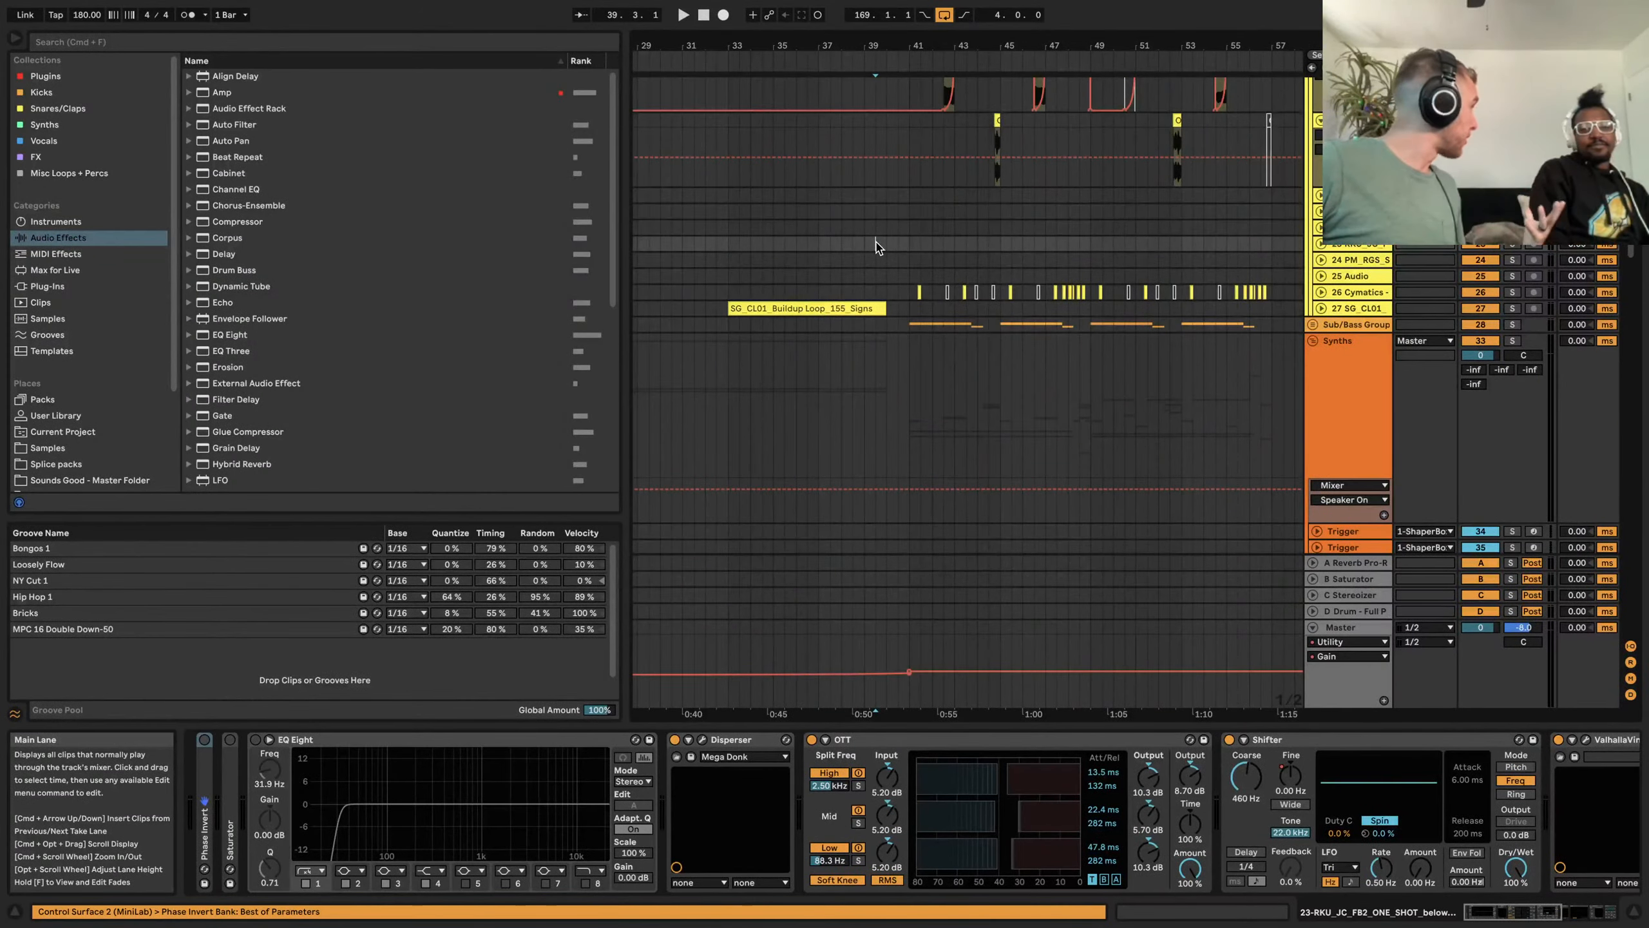
scroll(877, 247, down, 10)
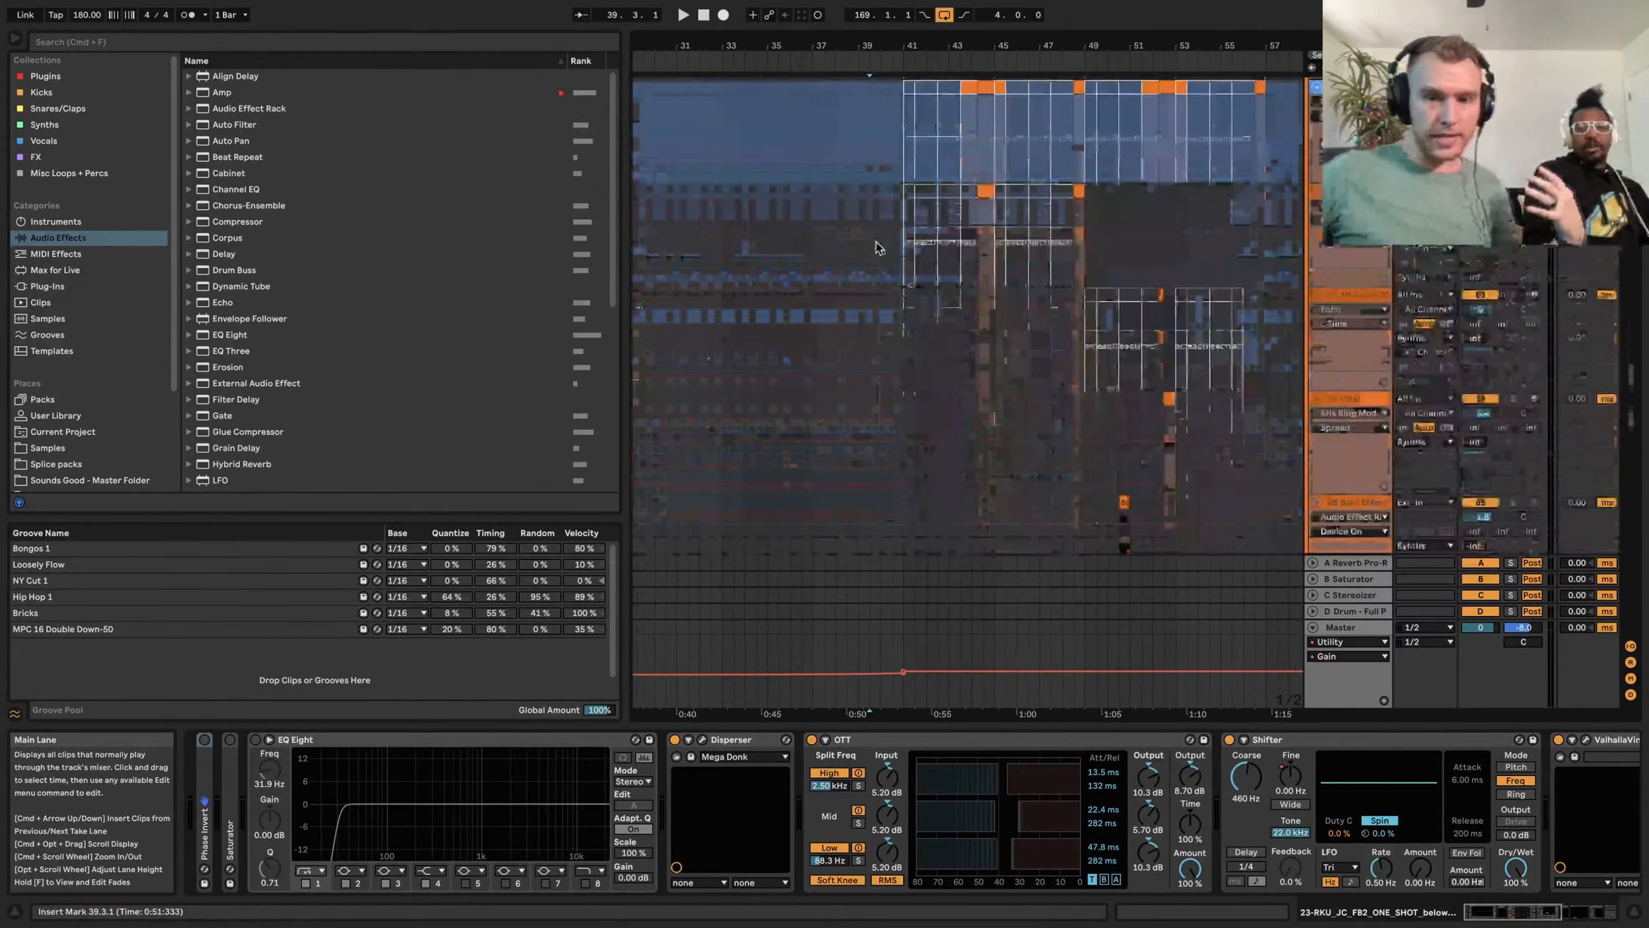
scroll(877, 247, down, 6)
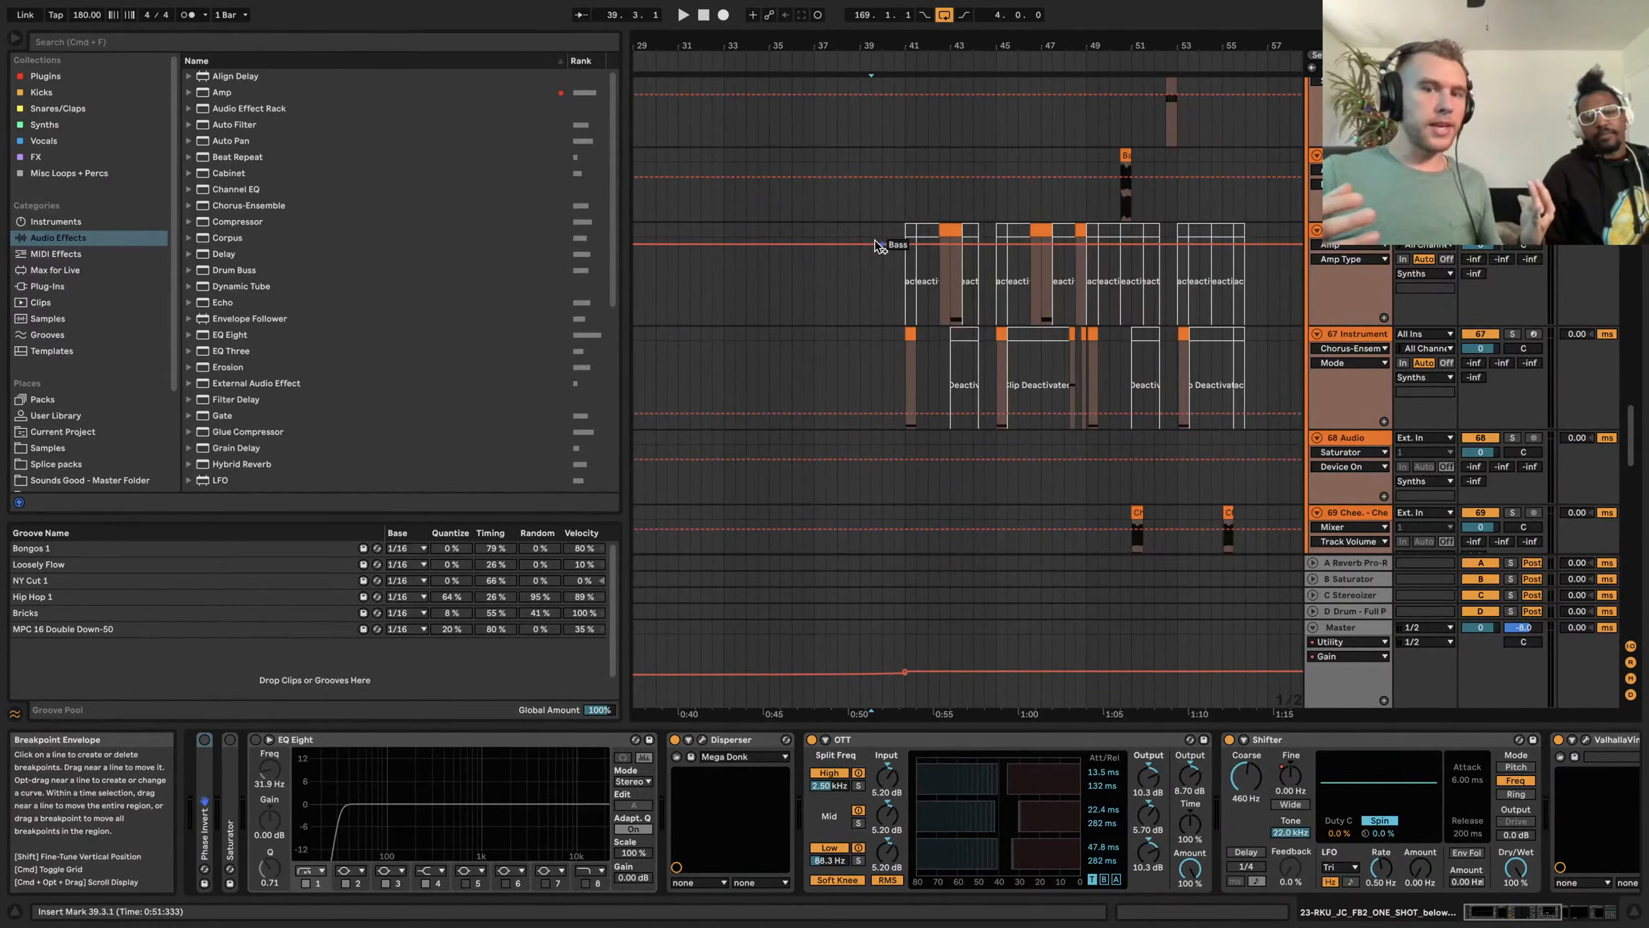
scroll(878, 245, down, 10)
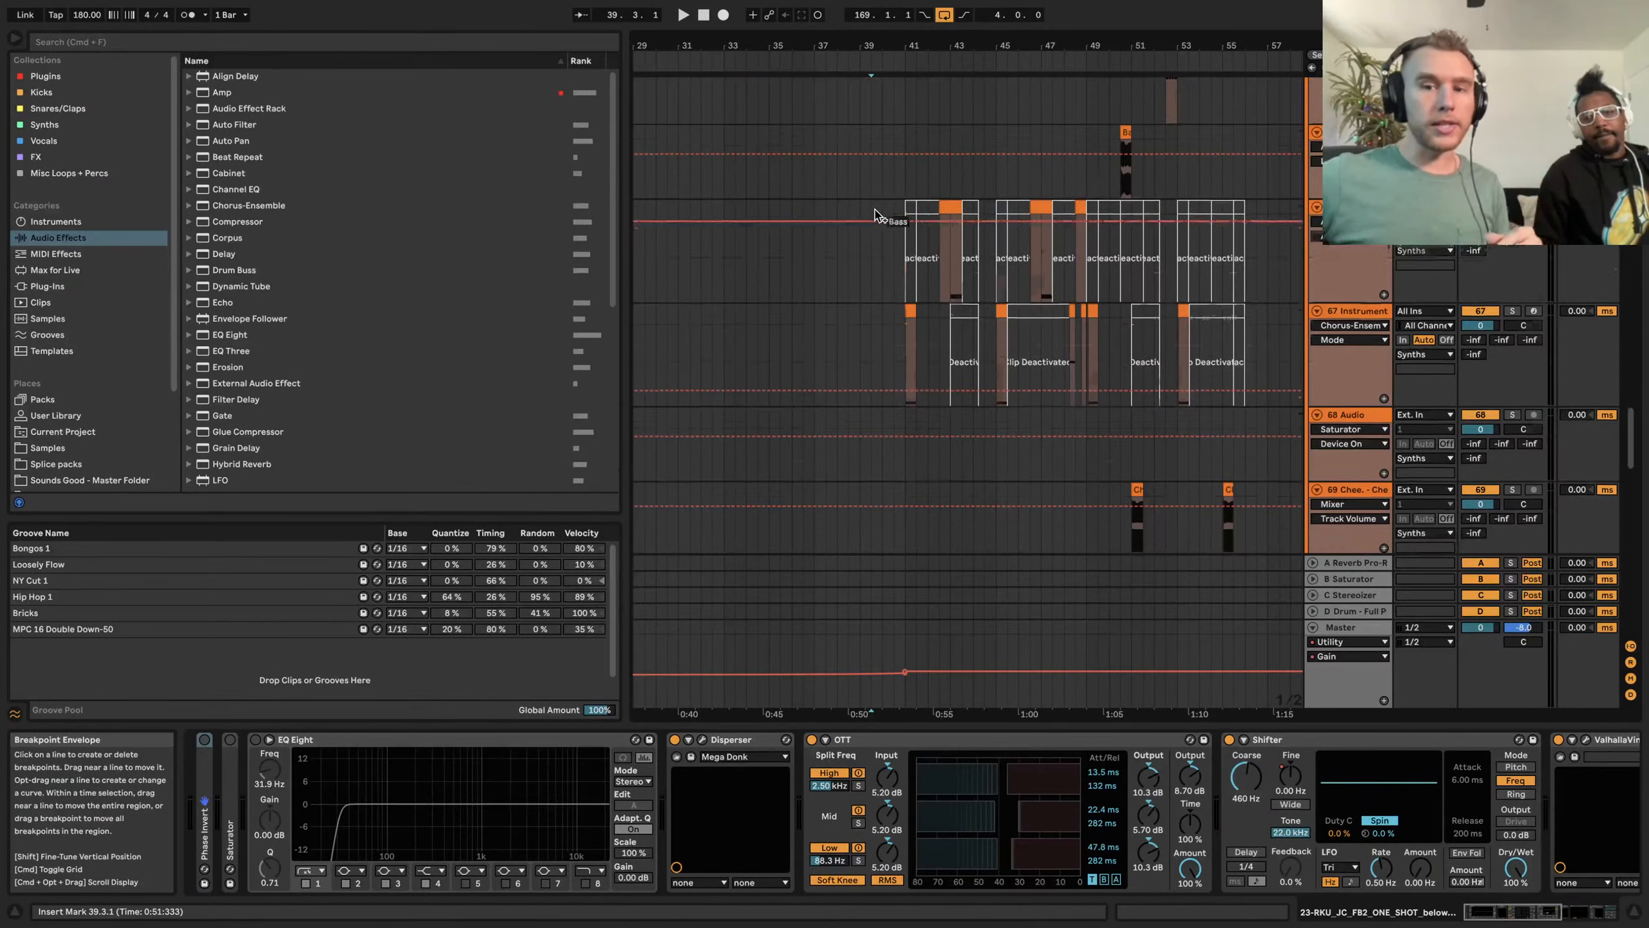
scroll(1052, 263, up, 12)
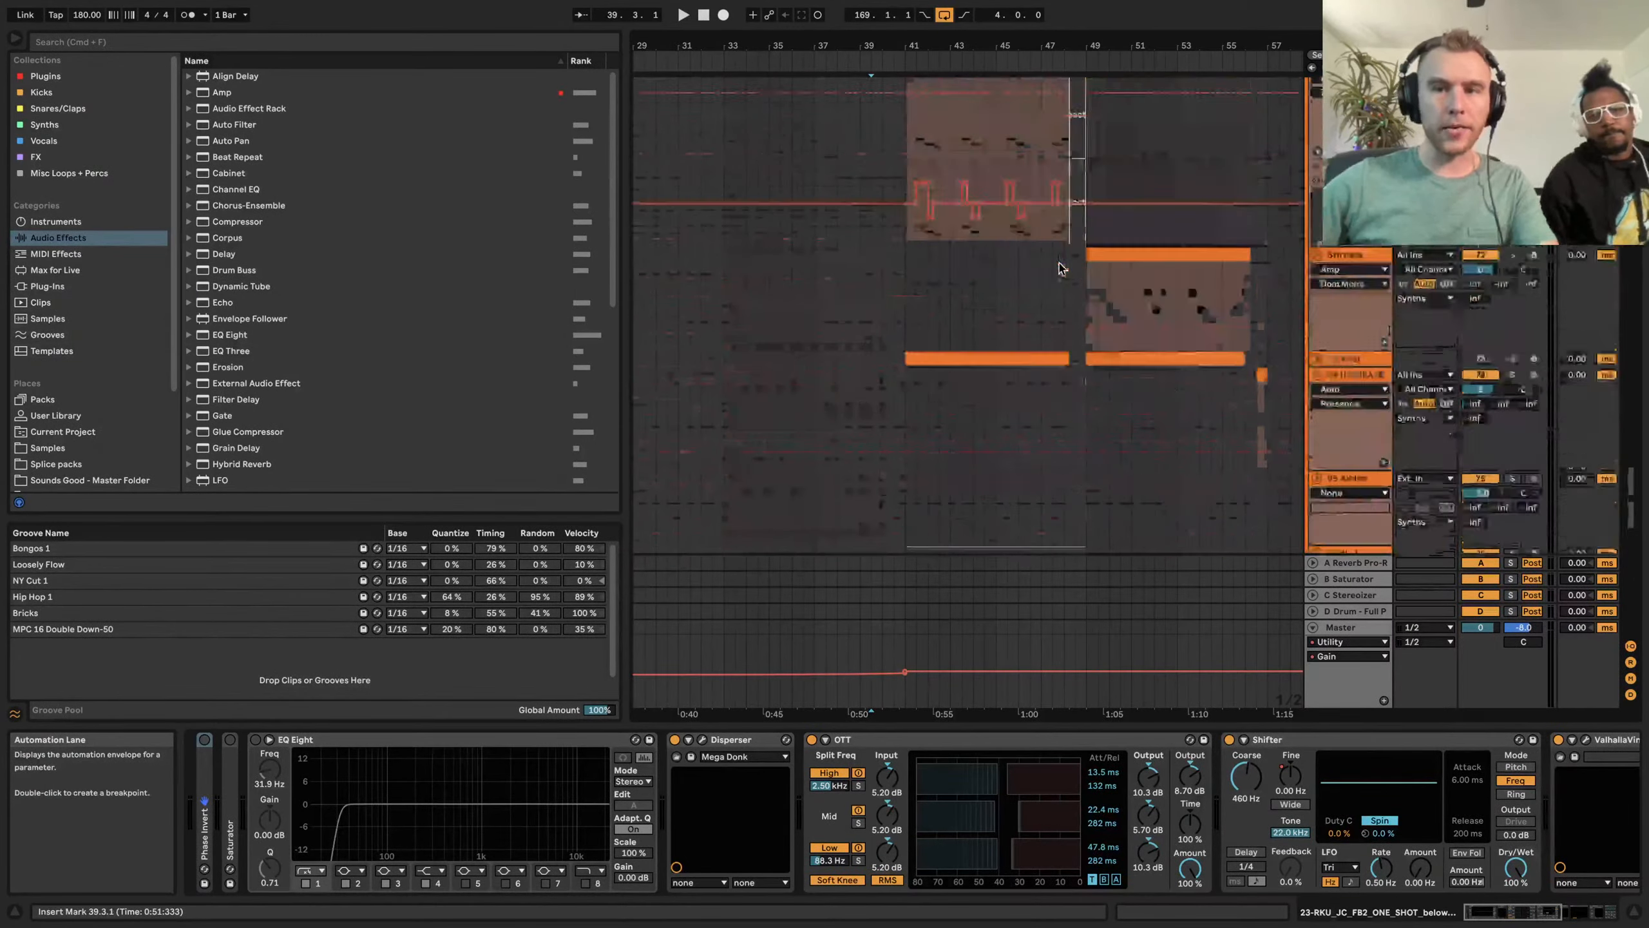
scroll(1236, 242, up, 8)
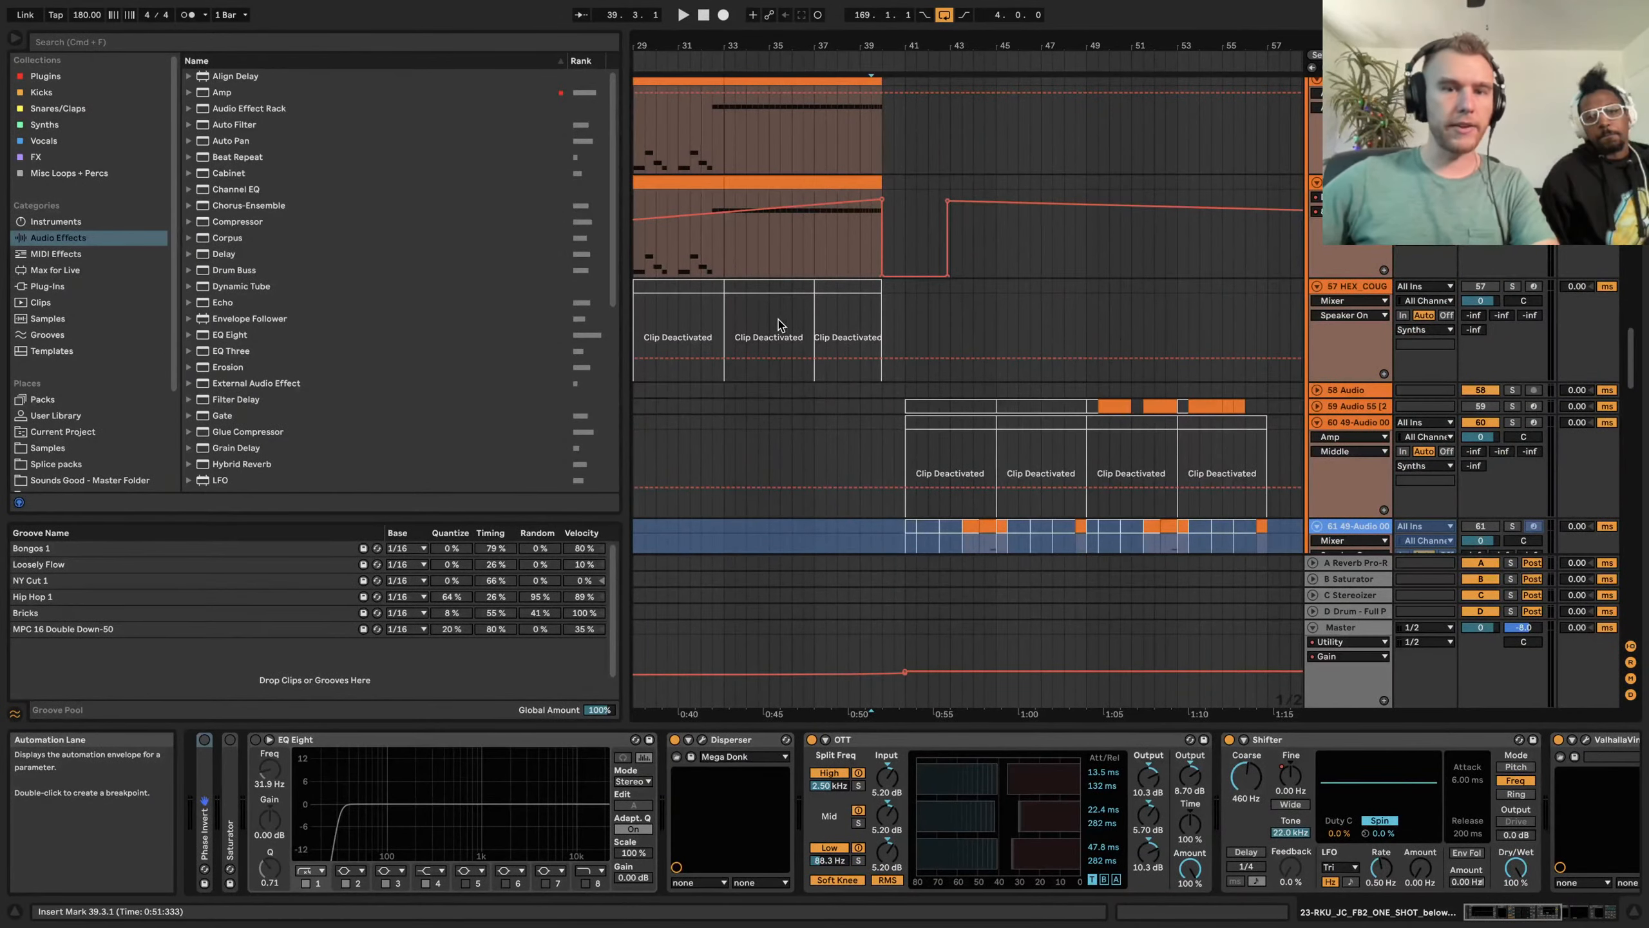
Play the arrangement briefly from bar 33, starting at the deactivated clips of the HEX_COUGAR track
click(726, 314)
scroll(1033, 282, down, 5)
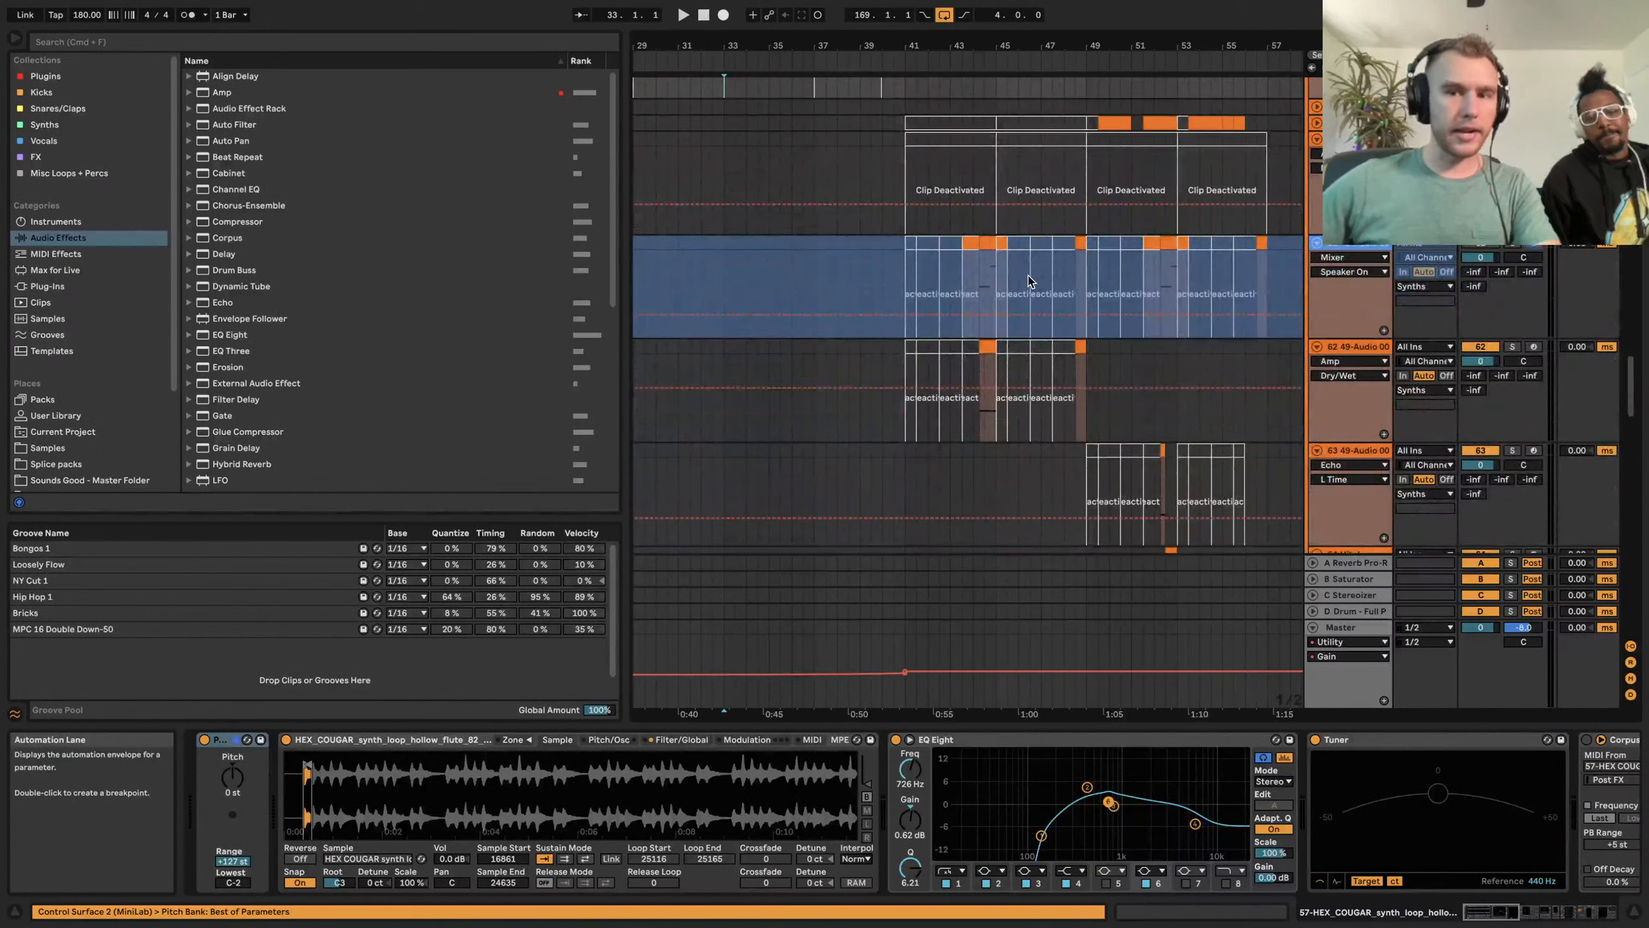
key(space)
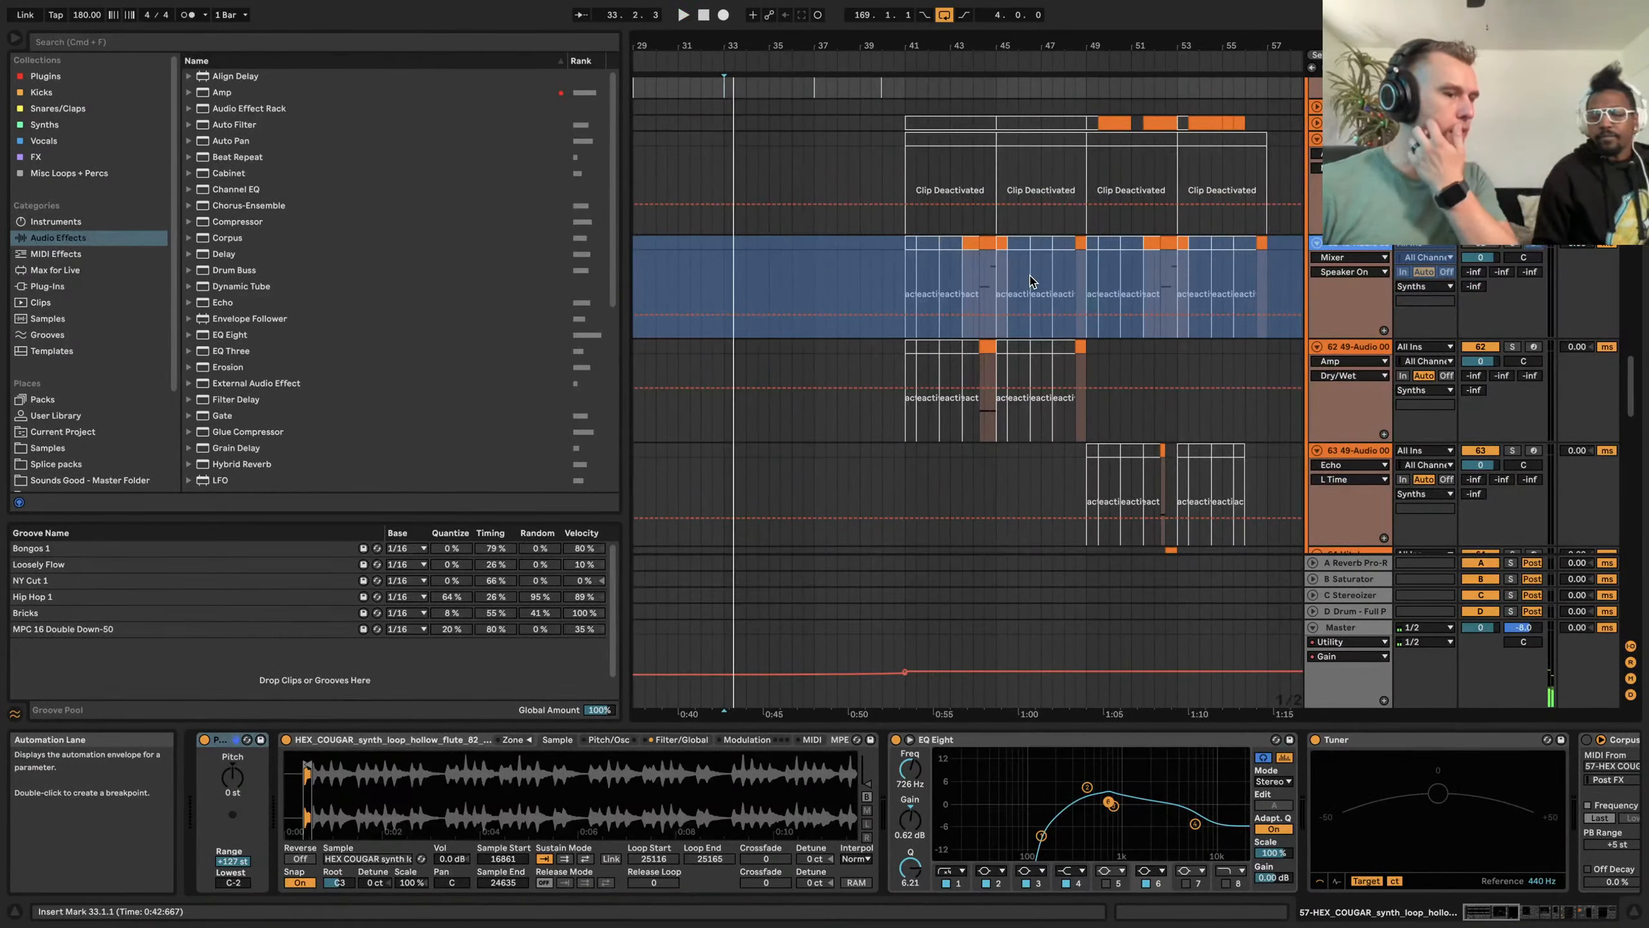
Play the arrangement from 24.3.1 on the 56 Audio 55 track to hear the original resampled bass
scroll(1033, 281, left, 3)
scroll(987, 253, up, 5)
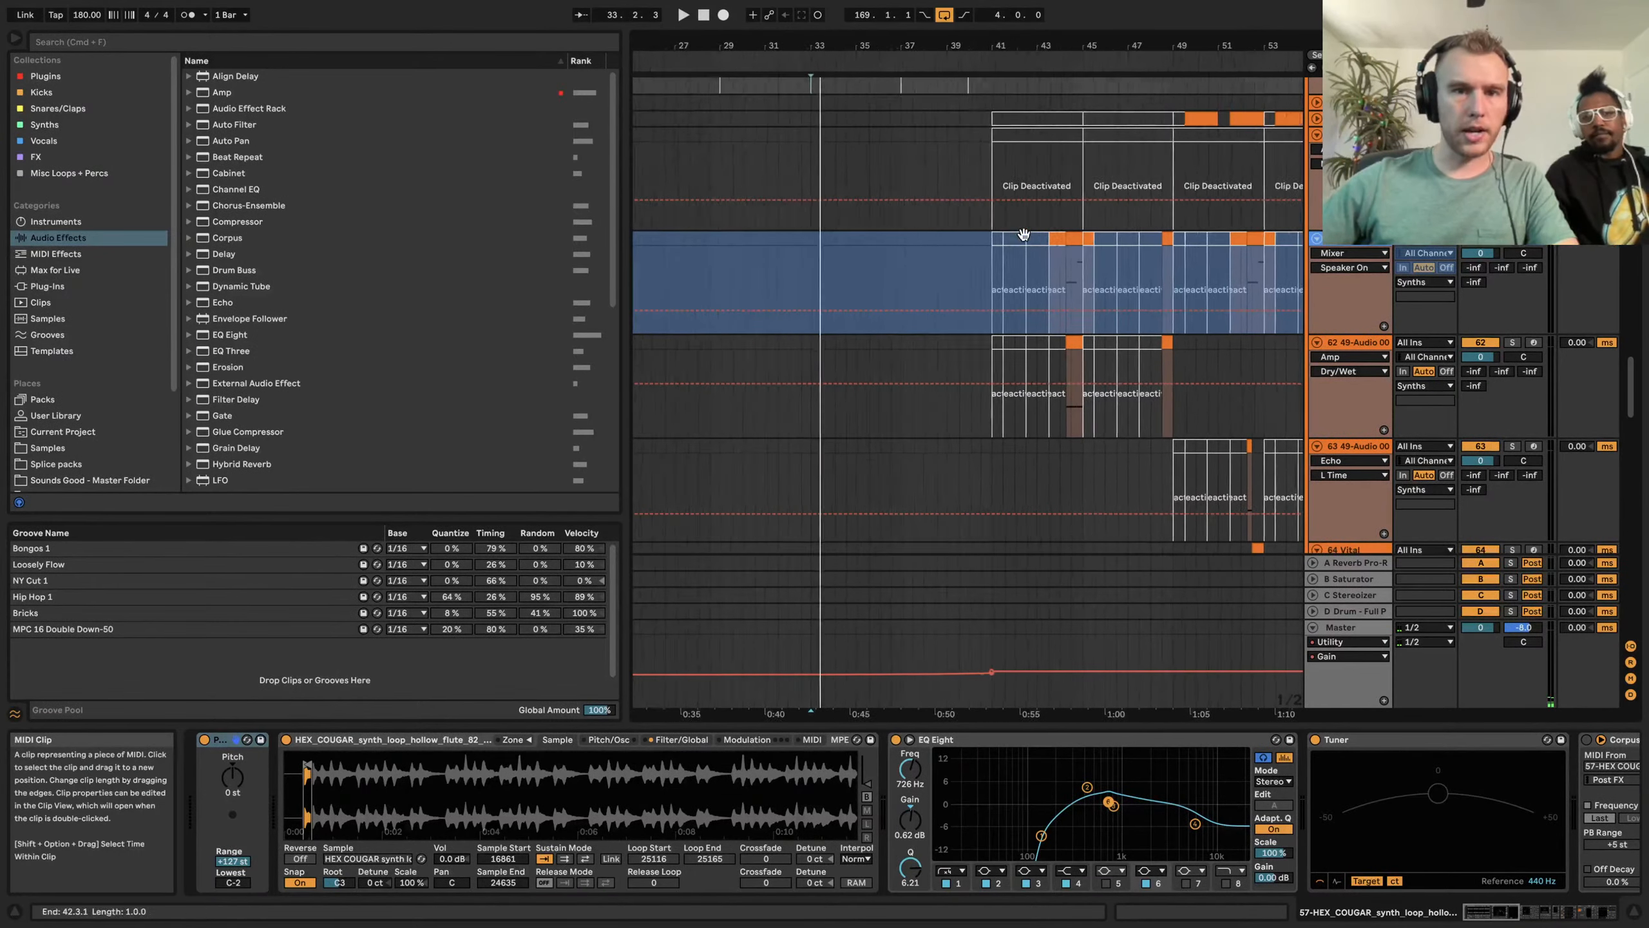
click(675, 197)
key(space)
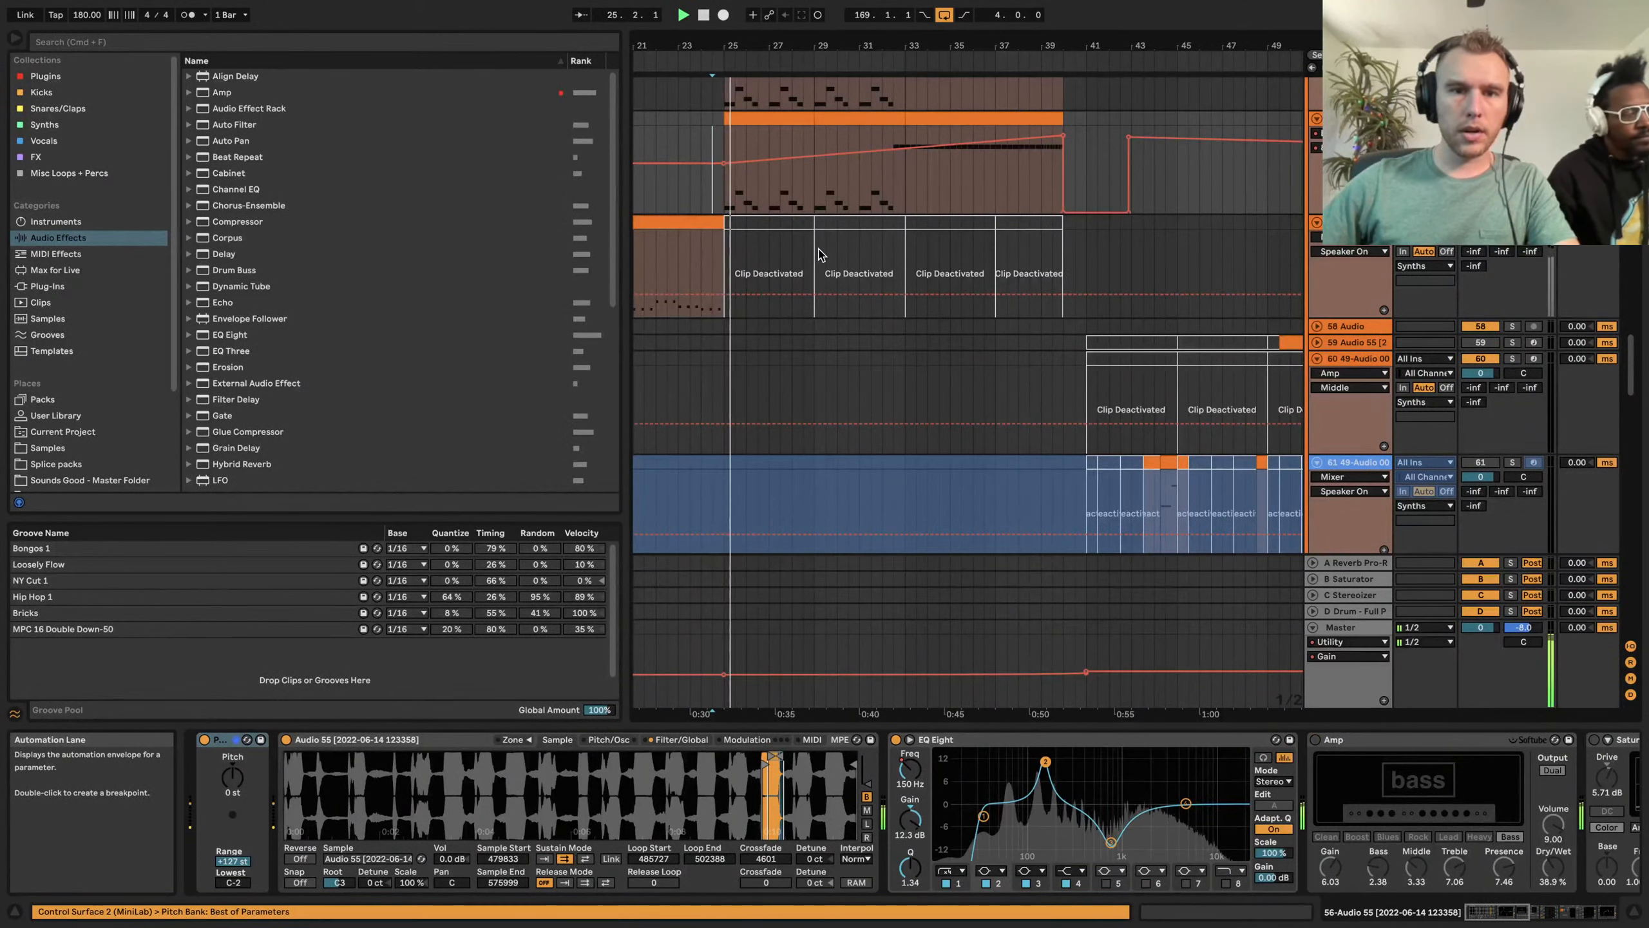
scroll(974, 259, up, 3)
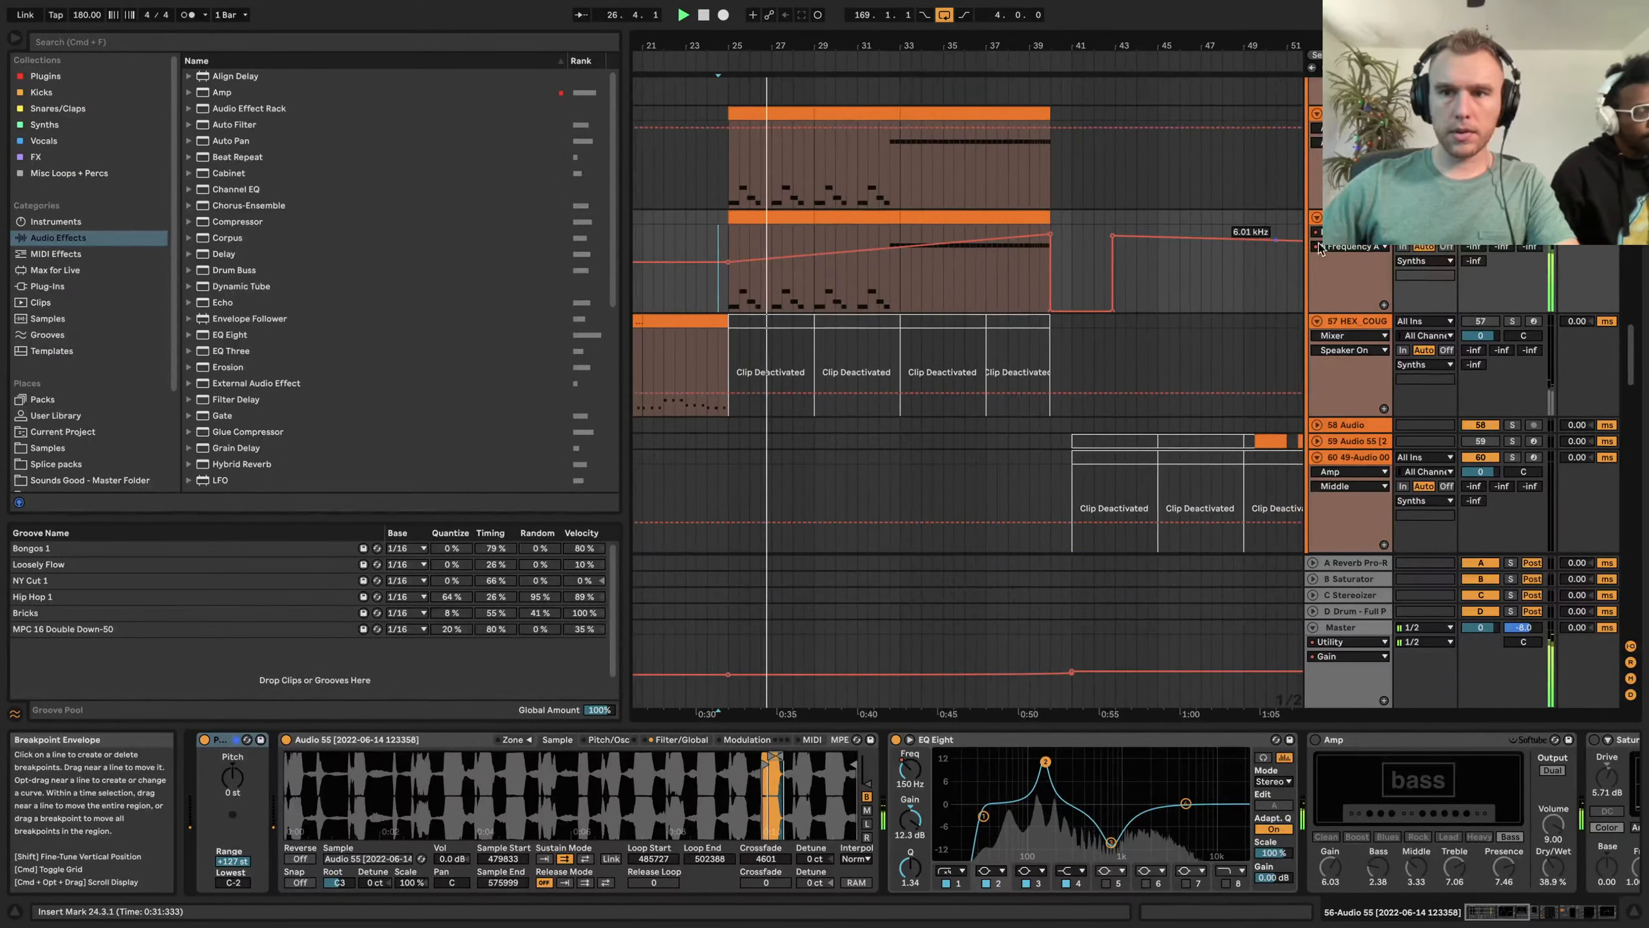
Delete the demonstration track 55 holding the 54-Audio 0004 Sampler
scroll(1116, 212, down, 8)
scroll(1115, 212, up, 4)
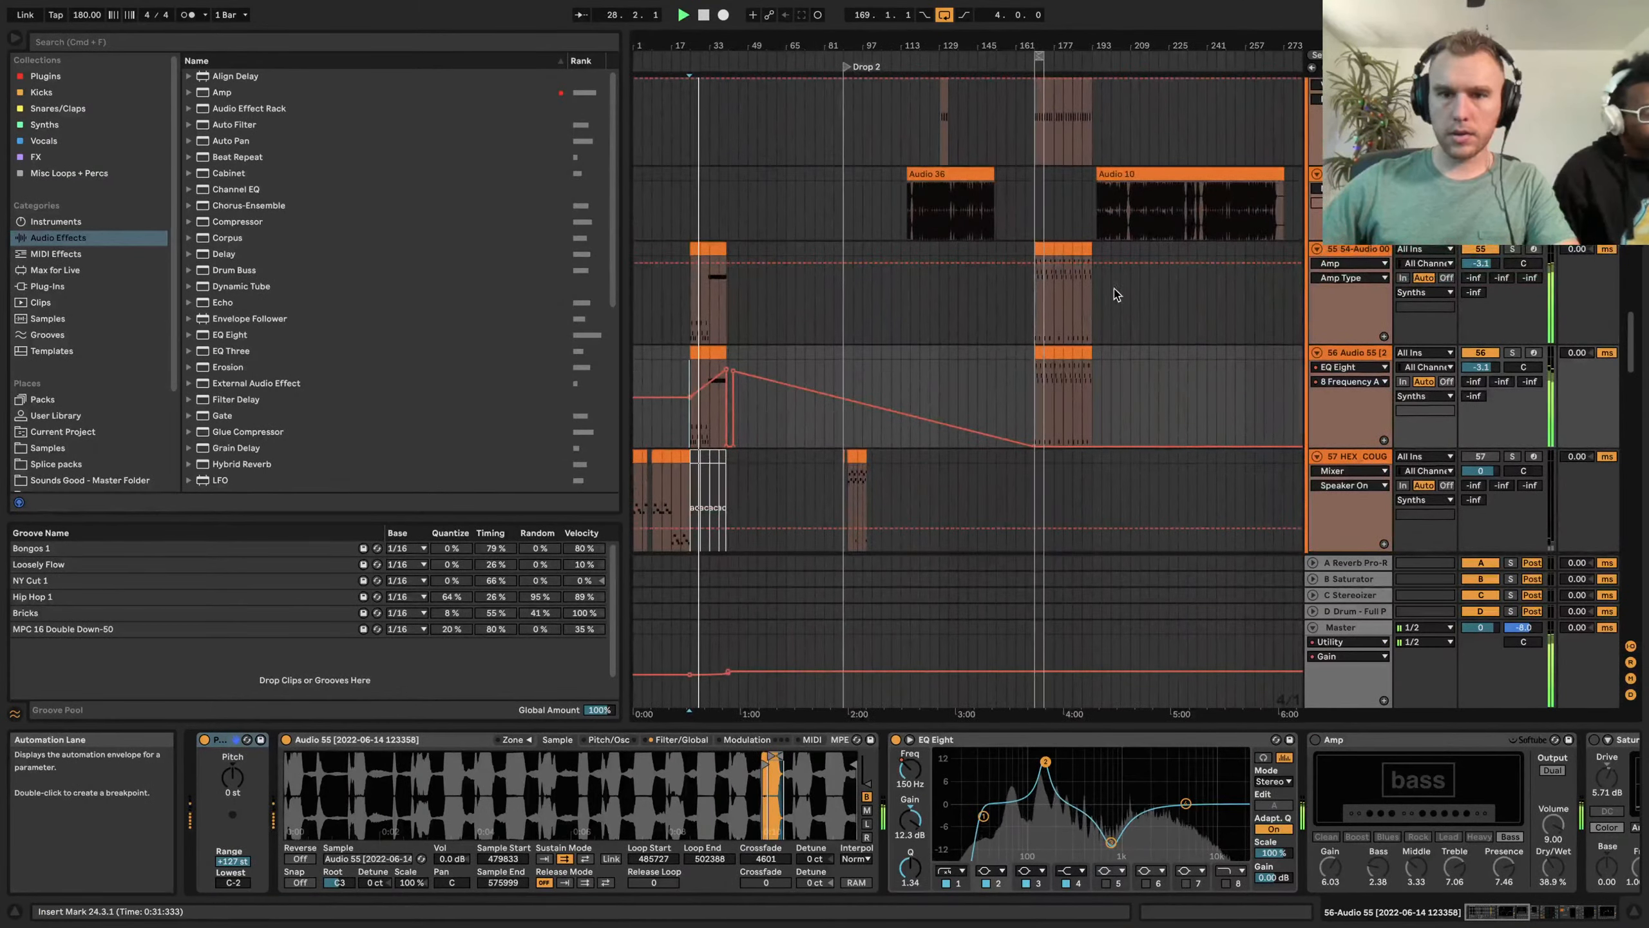
click(1349, 251)
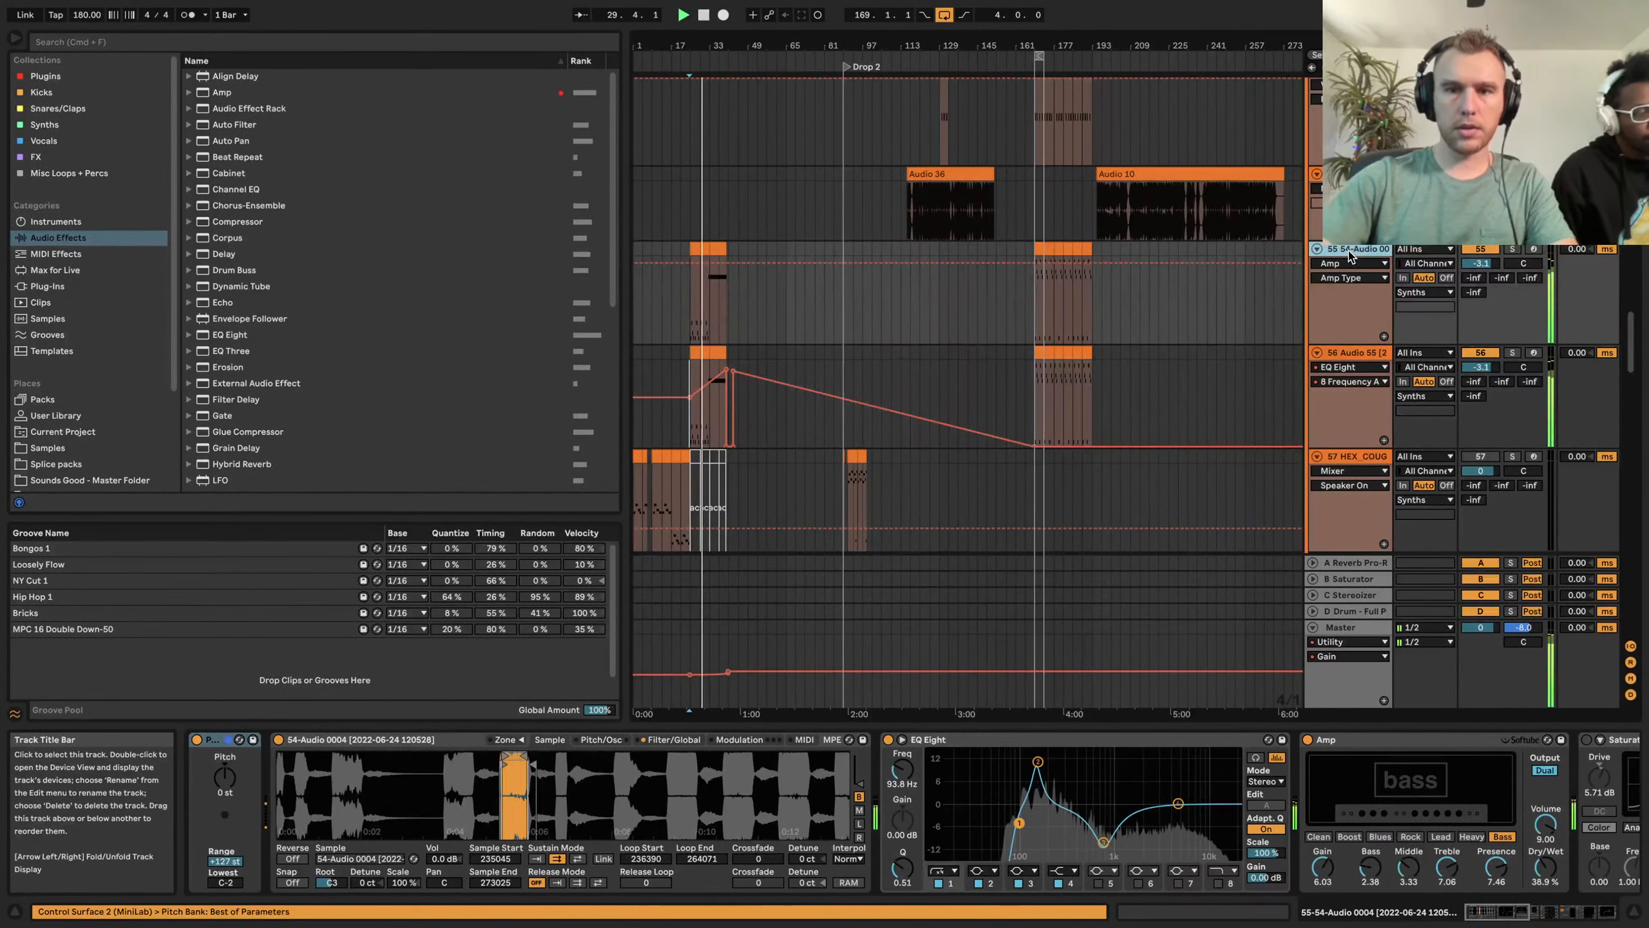
key(Delete)
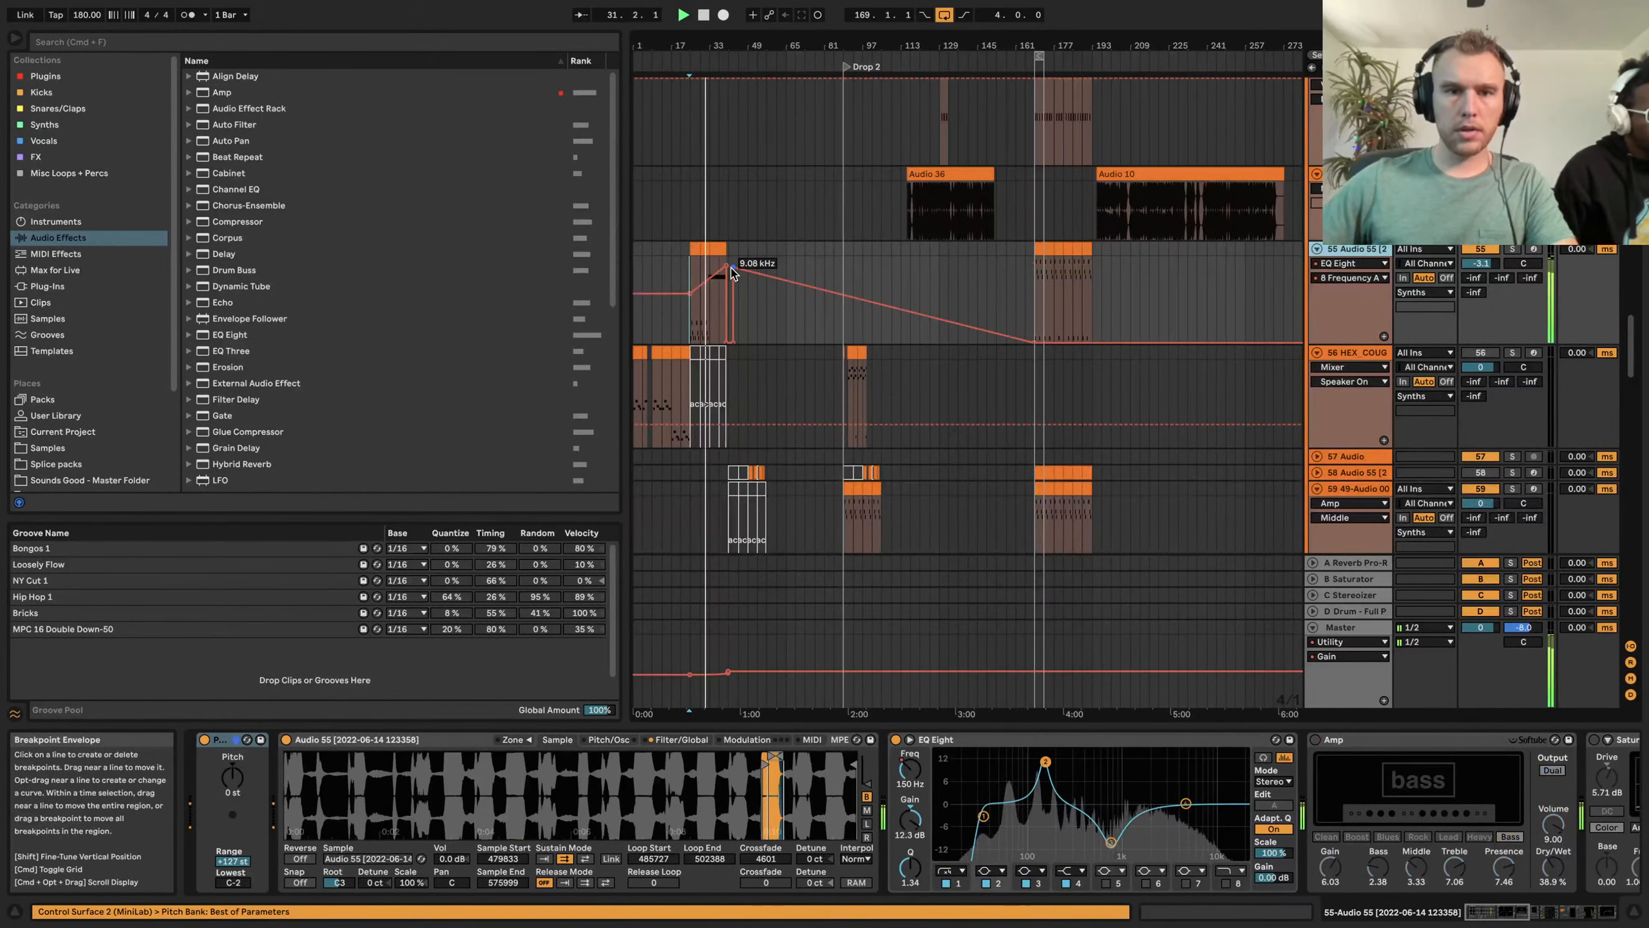
Follow the playing arrangement from bar 31 into bar 44, examining the resampled bass automation, vocal, drum and synth tracks
scroll(689, 260, up, 4)
scroll(689, 259, up, 5)
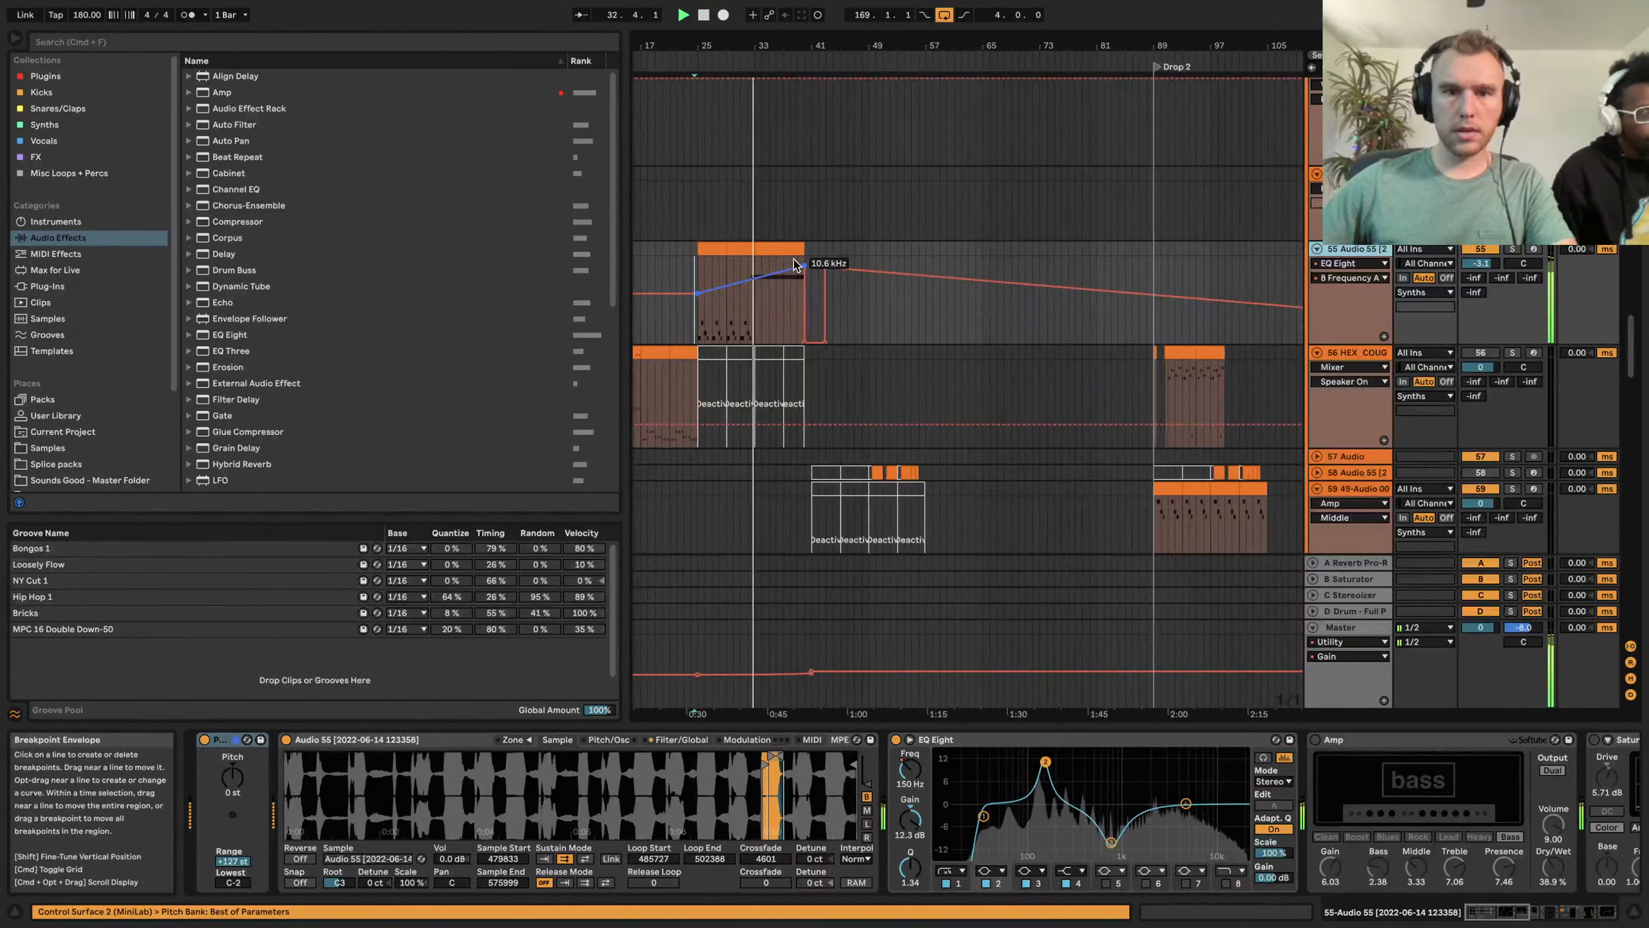
key(XF86AudioRaiseVolume)
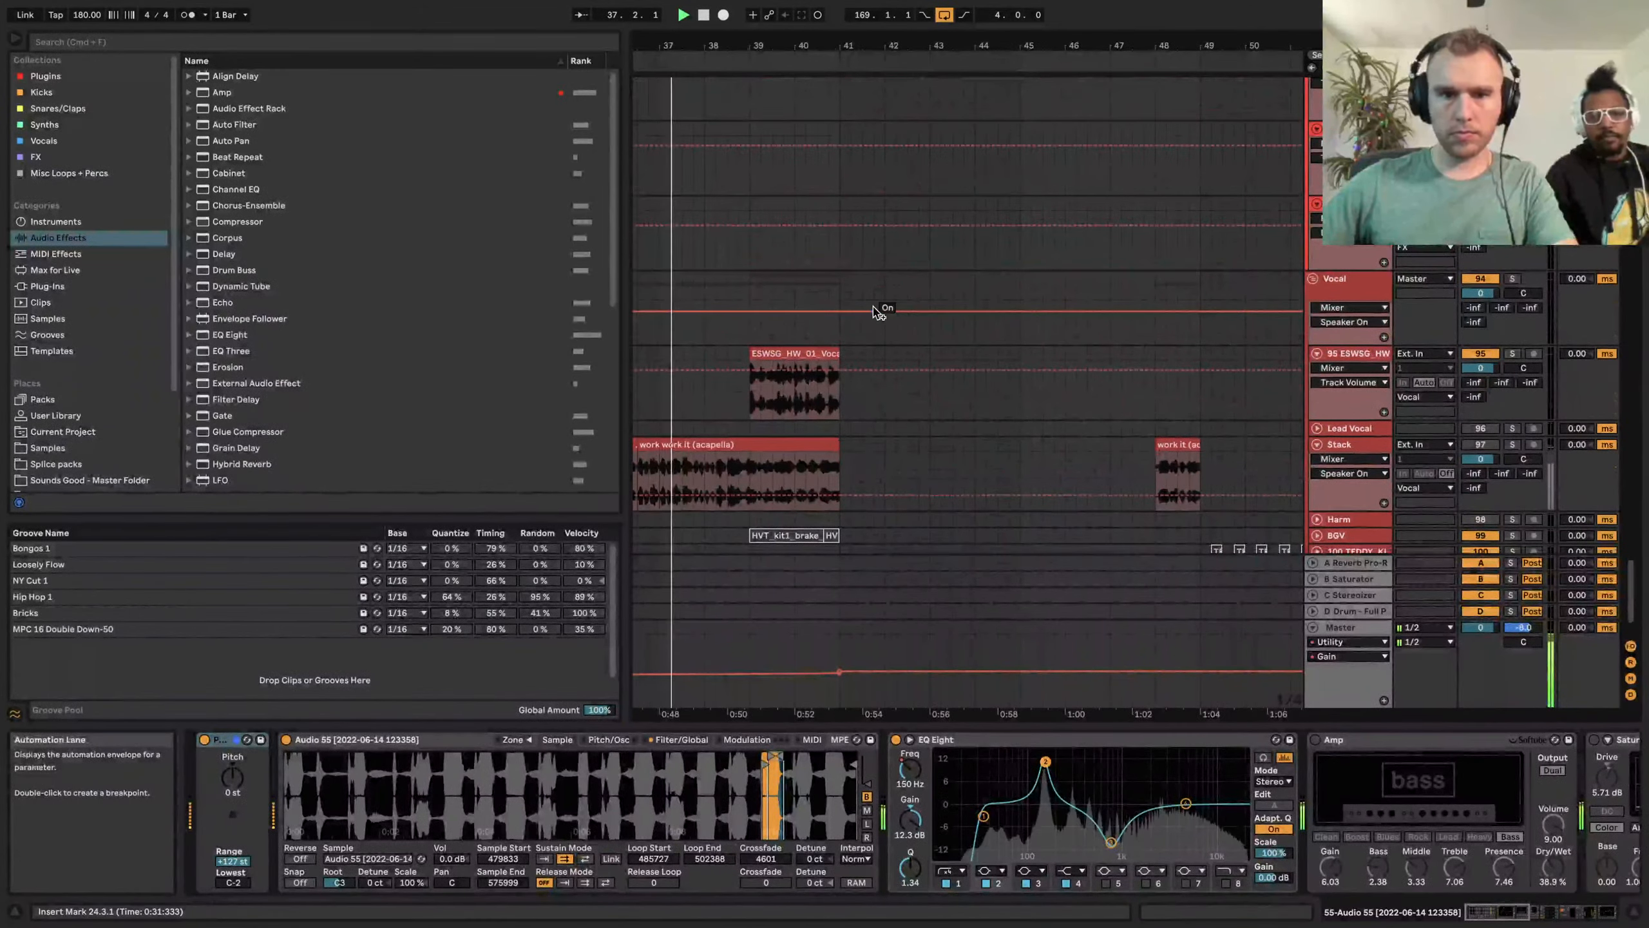
scroll(840, 287, up, 1)
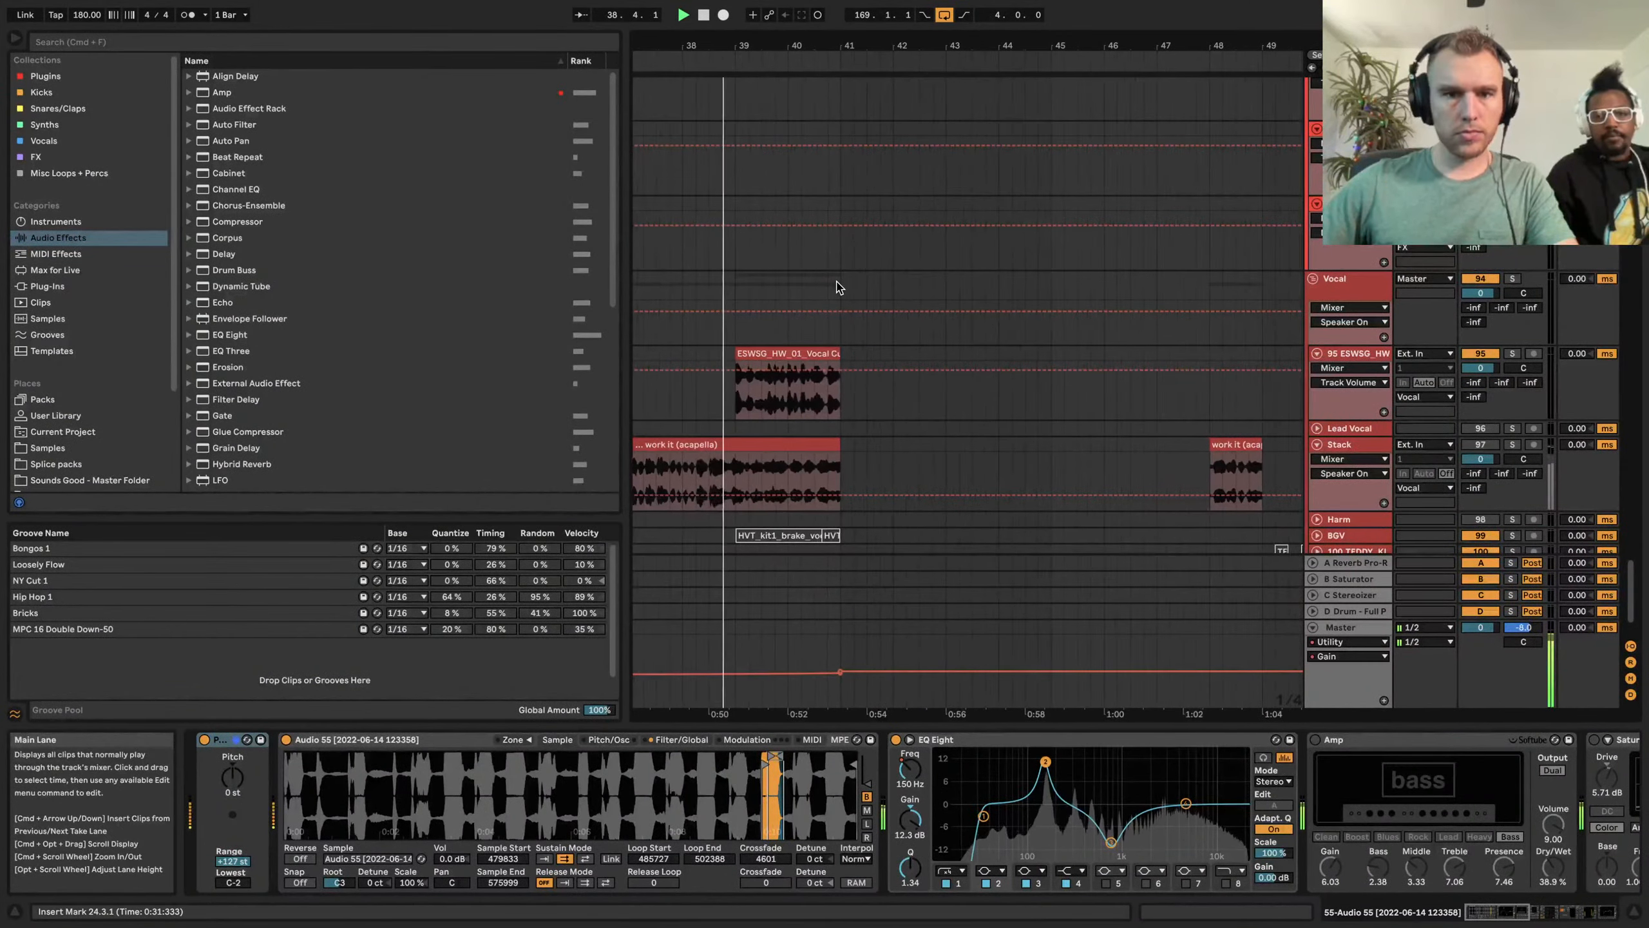
scroll(839, 288, down, 4)
scroll(814, 258, up, 1)
scroll(814, 258, up, 15)
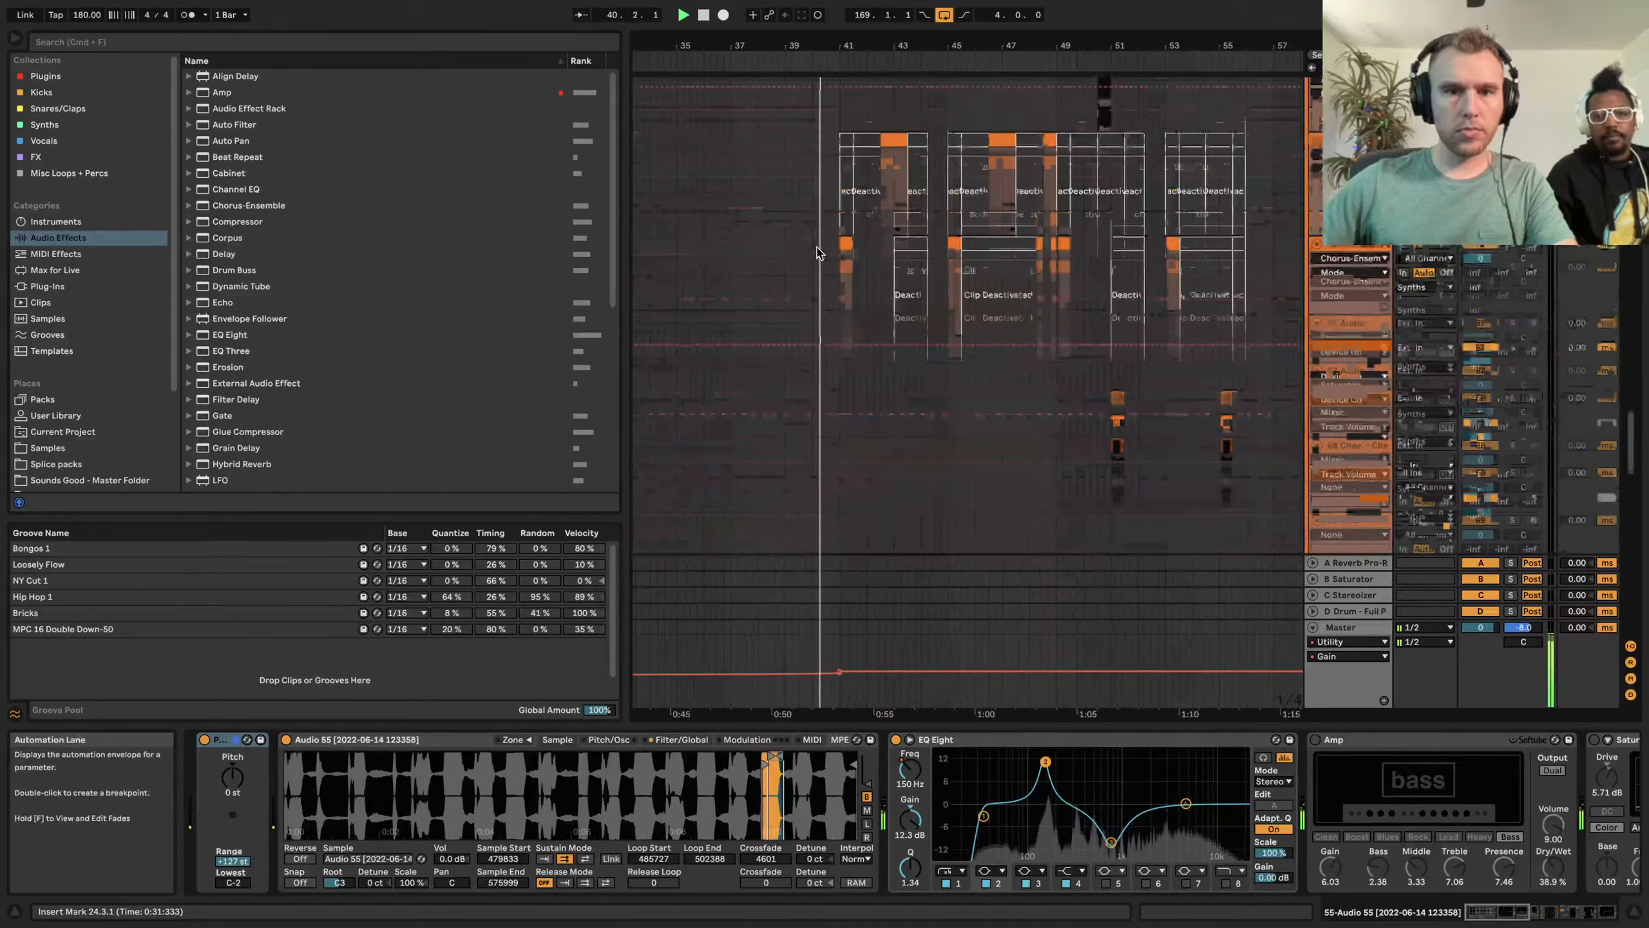
scroll(817, 257, up, 10)
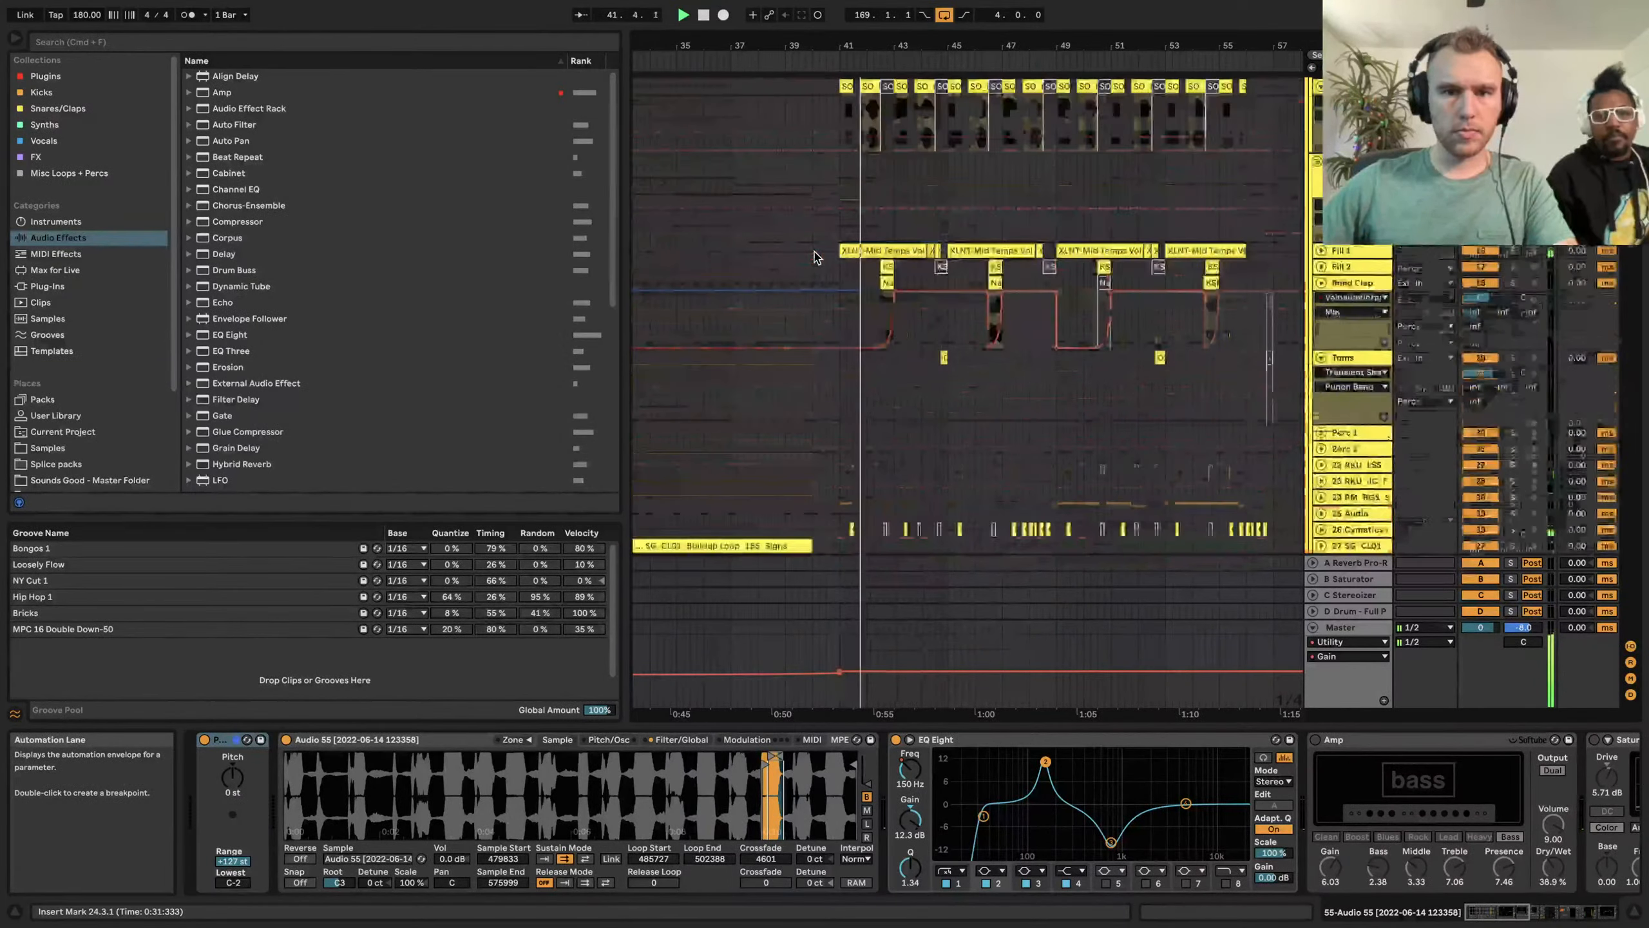
scroll(817, 257, down, 2)
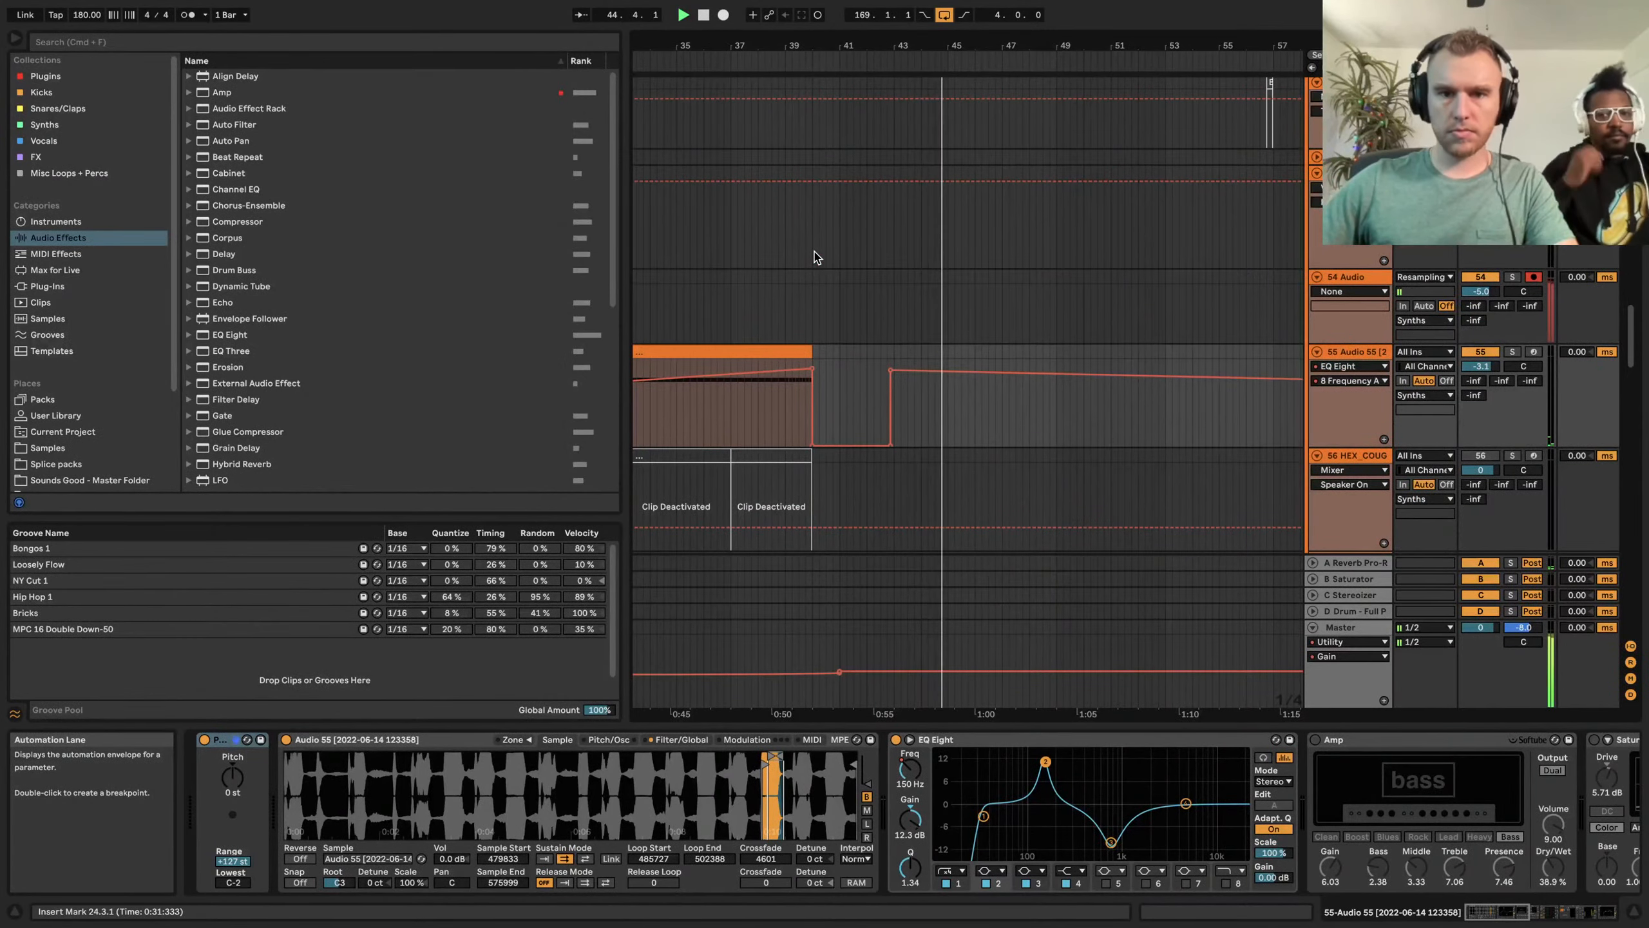
Examine the bass and synth tracks between bars 44 and 54, including their deactivated clips, during playback
scroll(817, 257, down, 10)
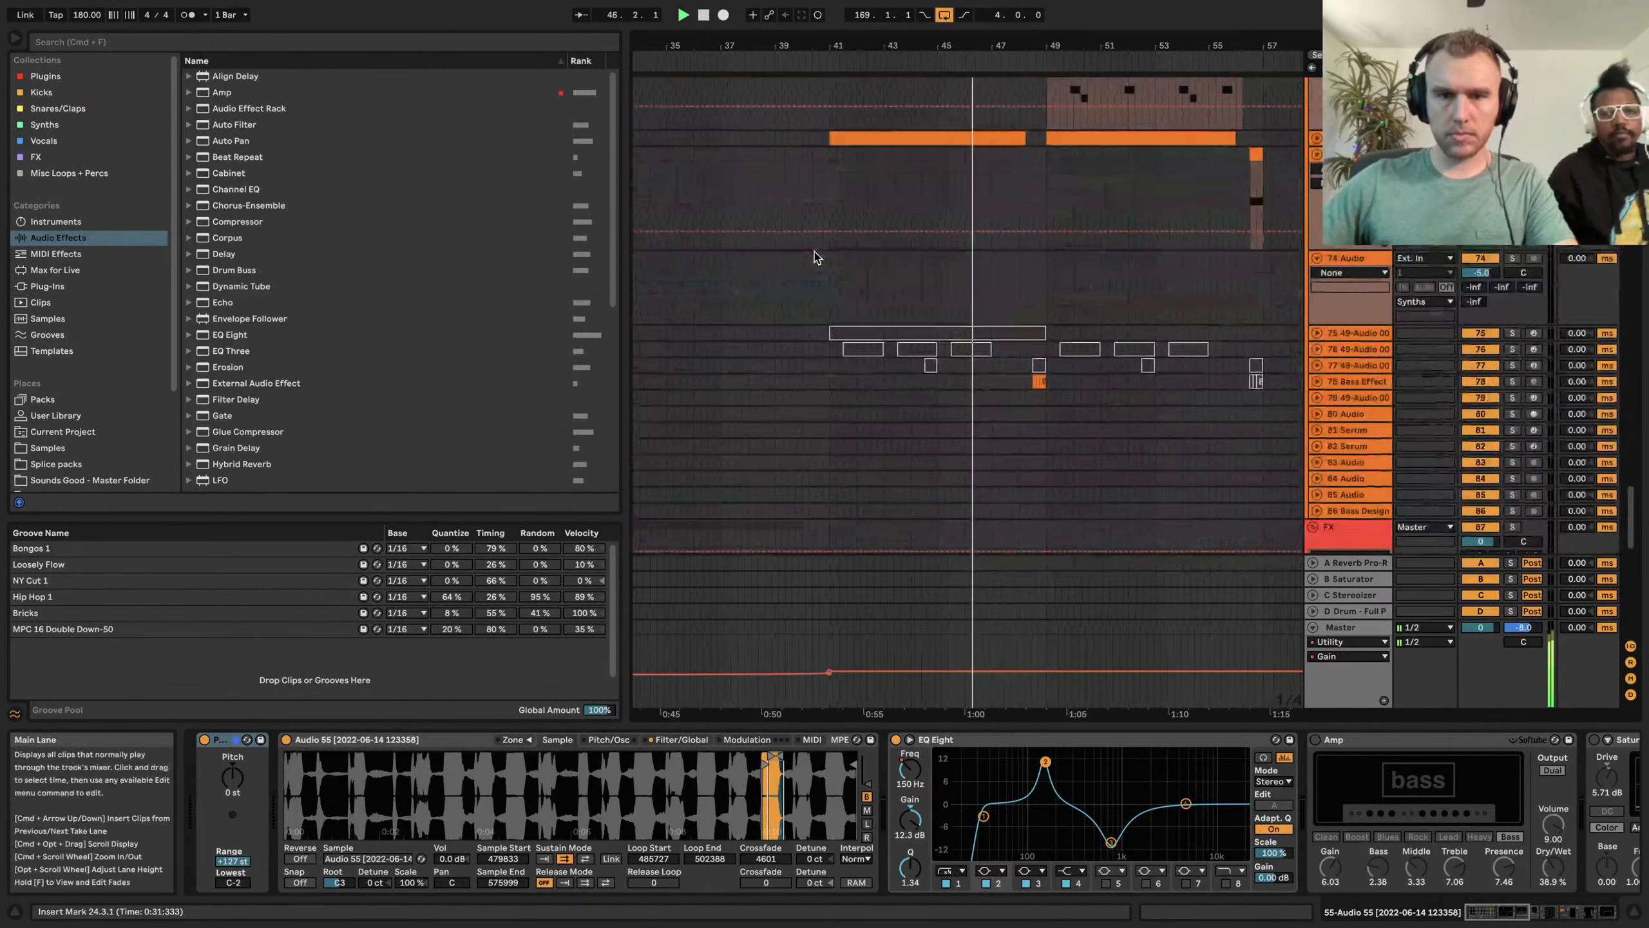
scroll(817, 257, up, 5)
scroll(817, 257, right, 4)
scroll(817, 257, up, 2)
scroll(816, 257, right, 3)
scroll(819, 256, up, 1)
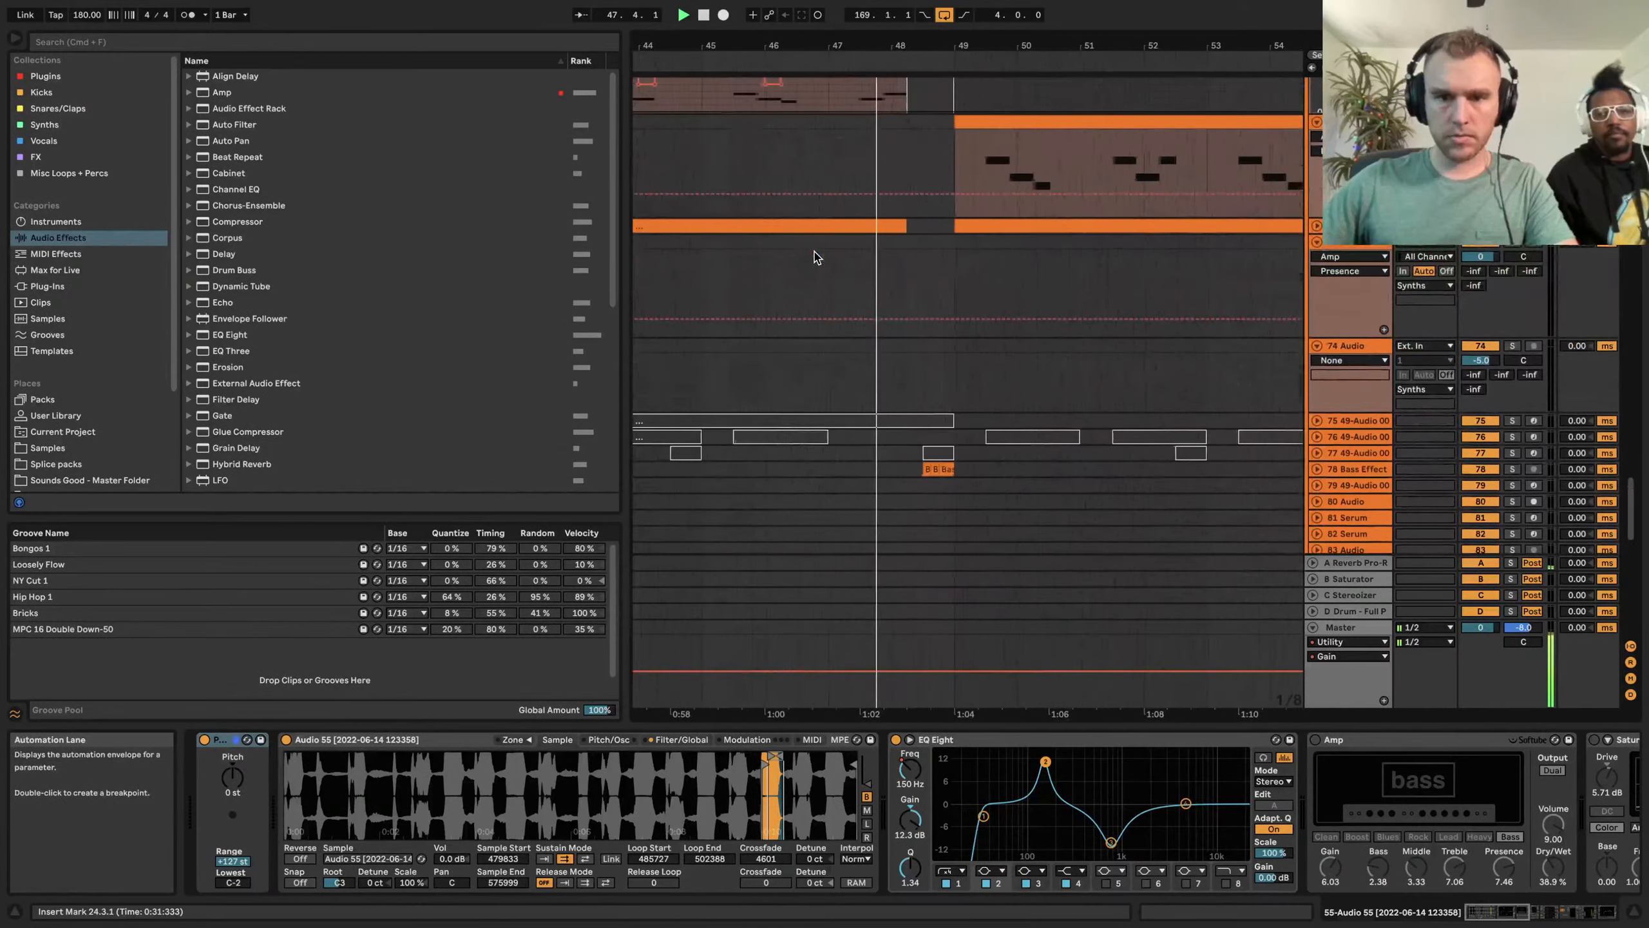
scroll(835, 254, up, 12)
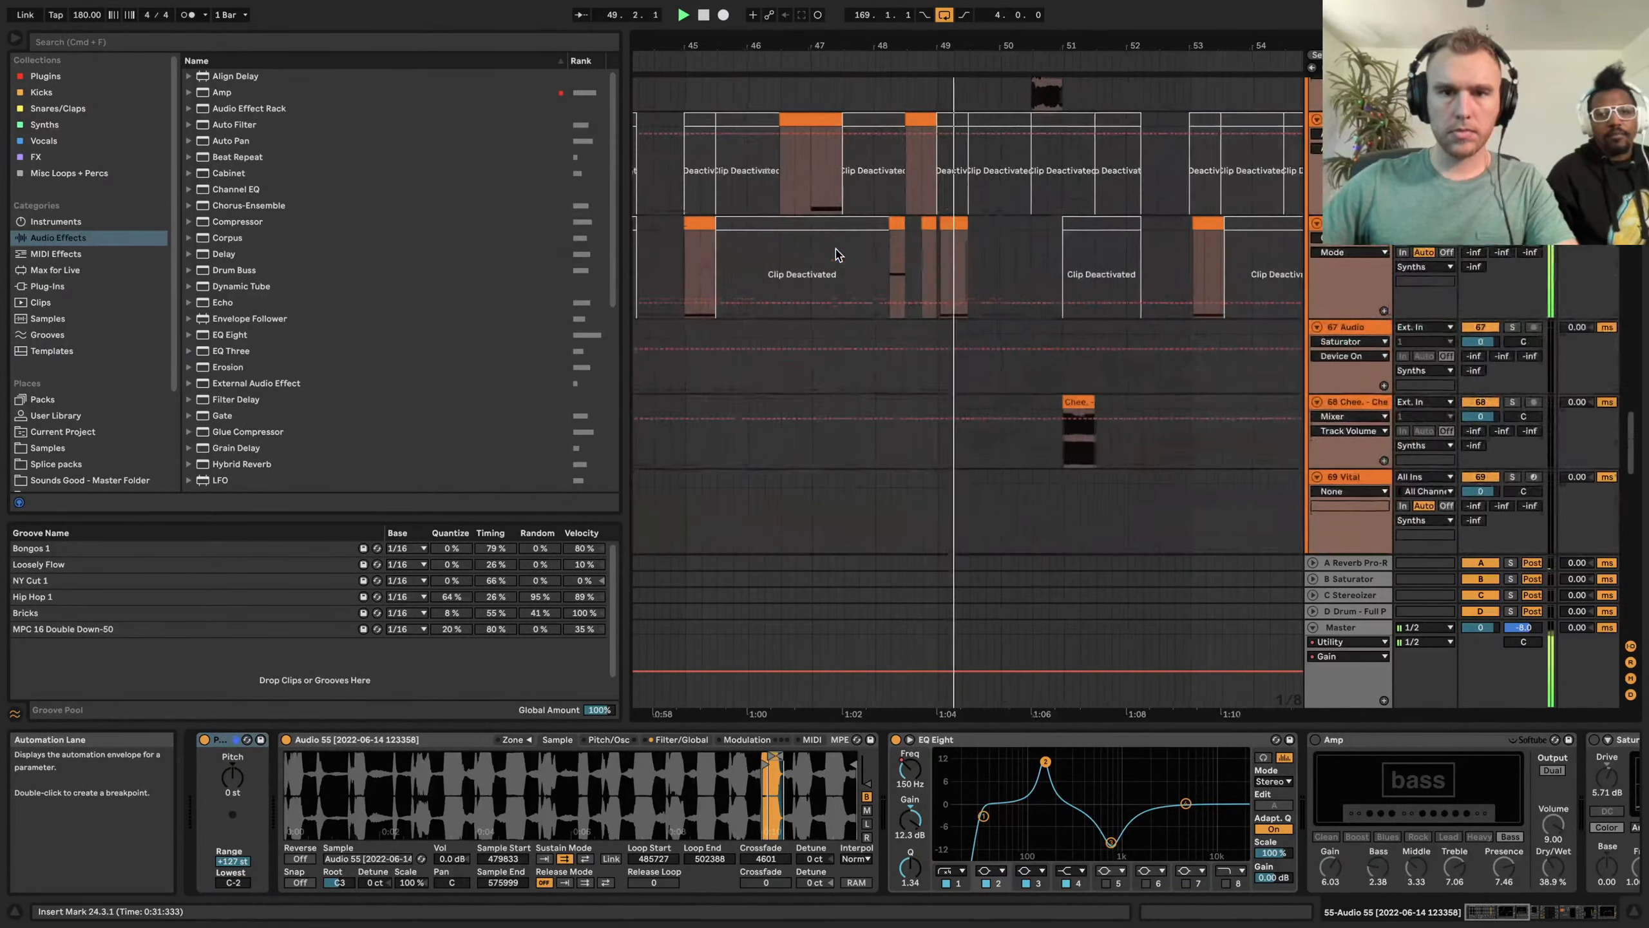
Follow the 5th bass, 72 Vital and 73 HATERADE clips during playback and stop the arrangement at bar 57
scroll(836, 253, down, 8)
scroll(834, 249, down, 10)
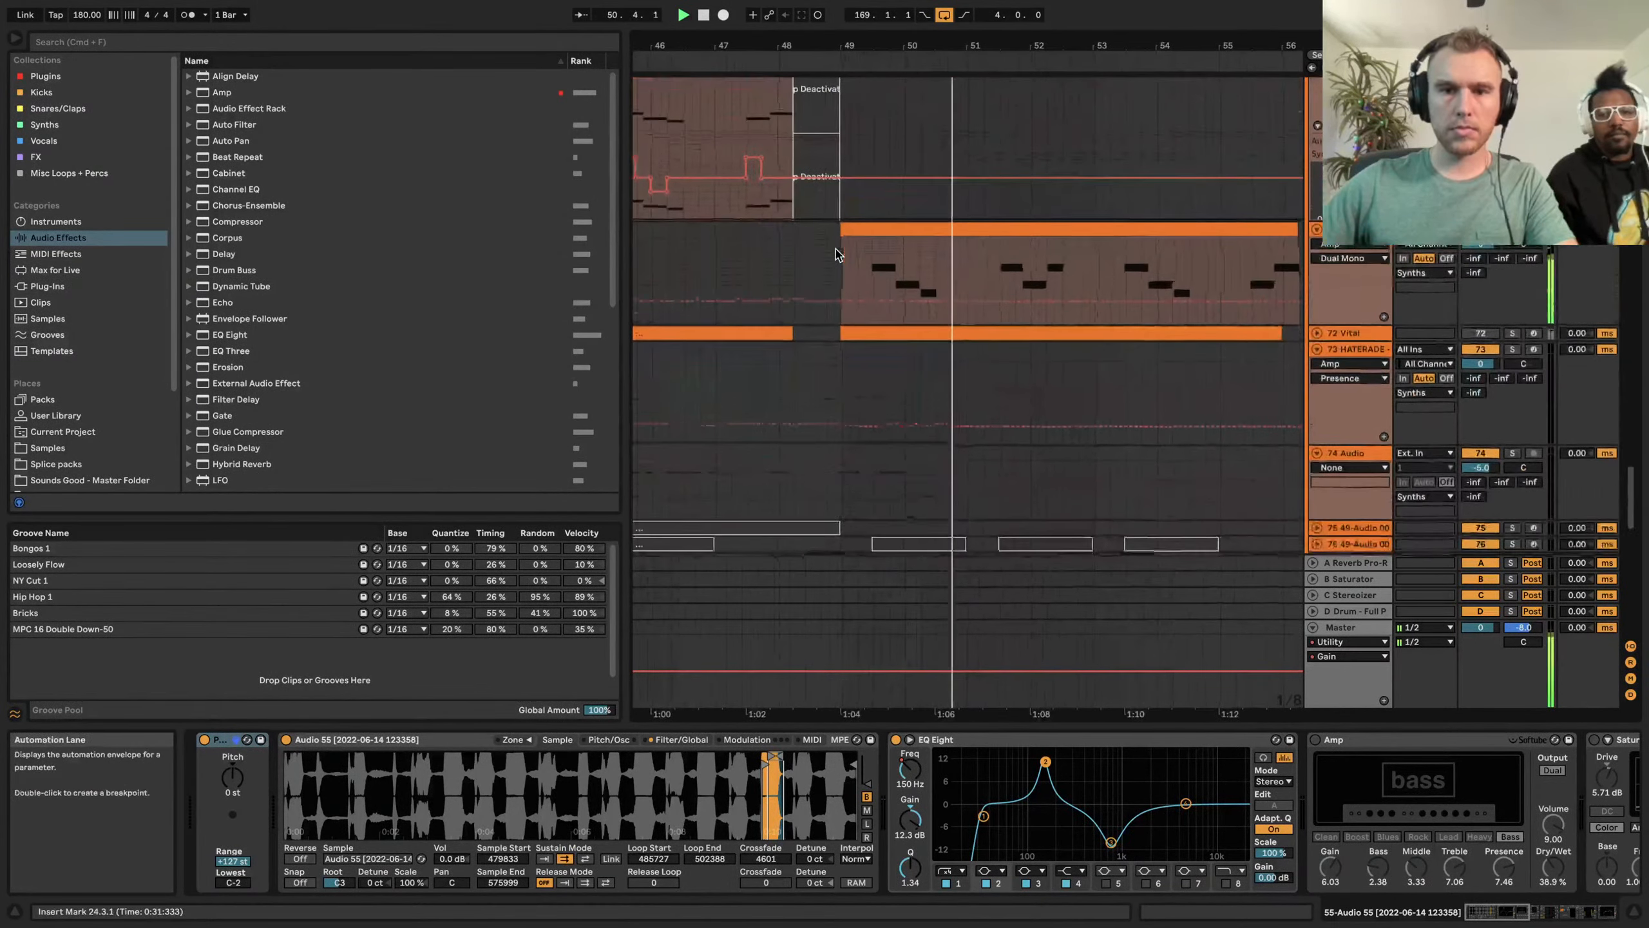
scroll(837, 255, up, 6)
scroll(836, 254, down, 4)
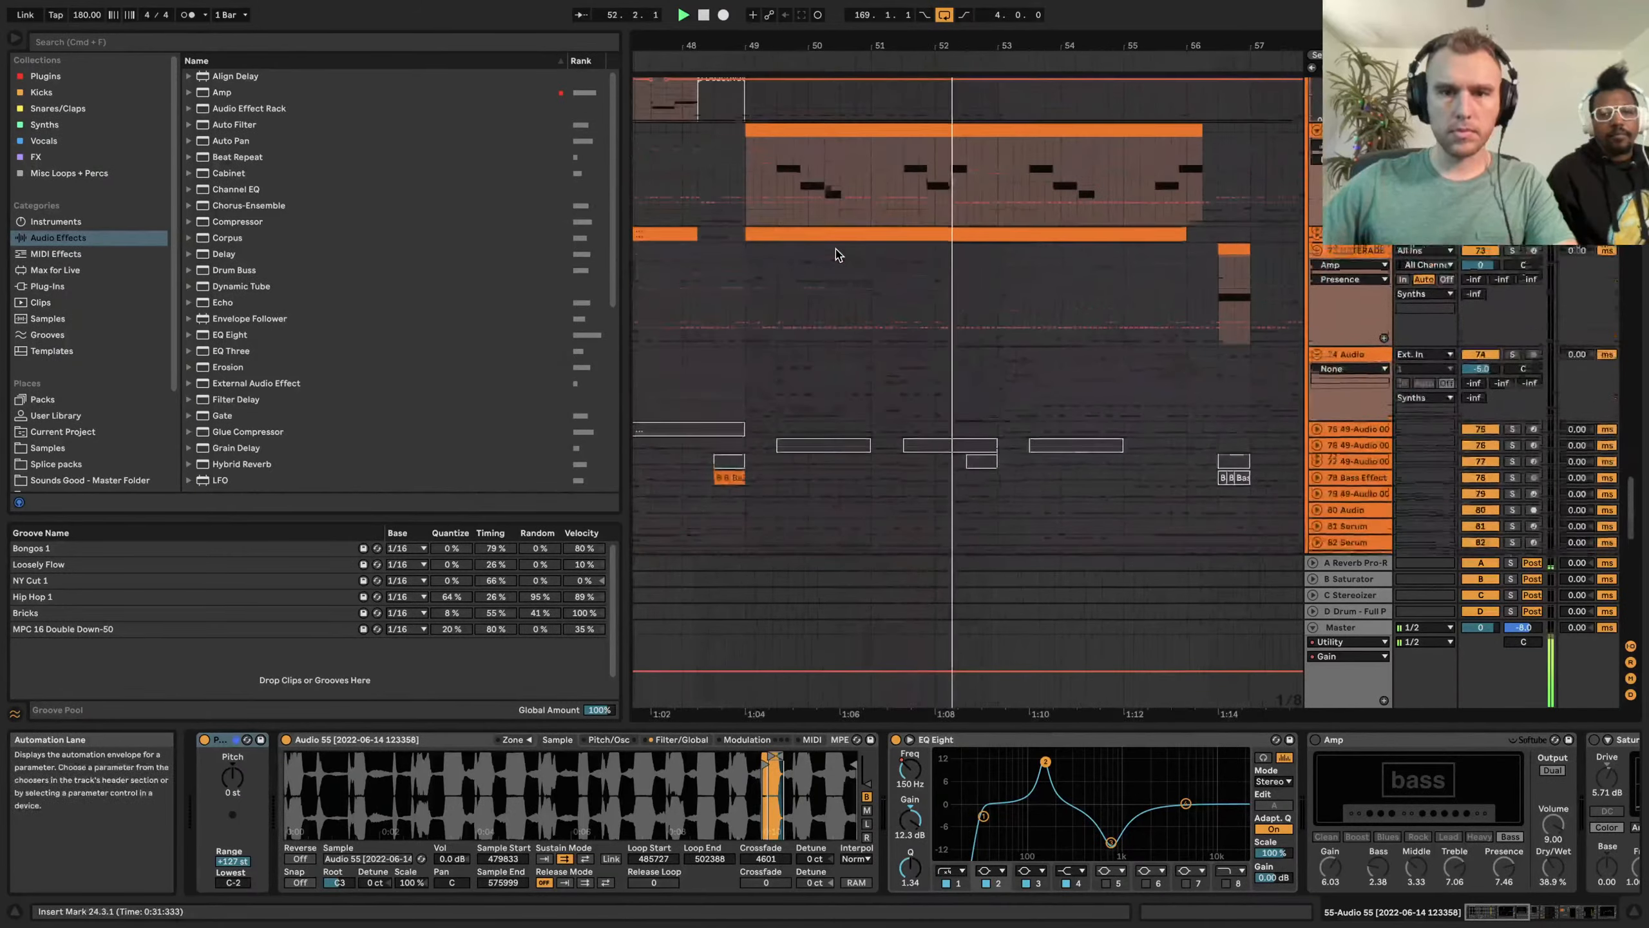
scroll(836, 254, up, 10)
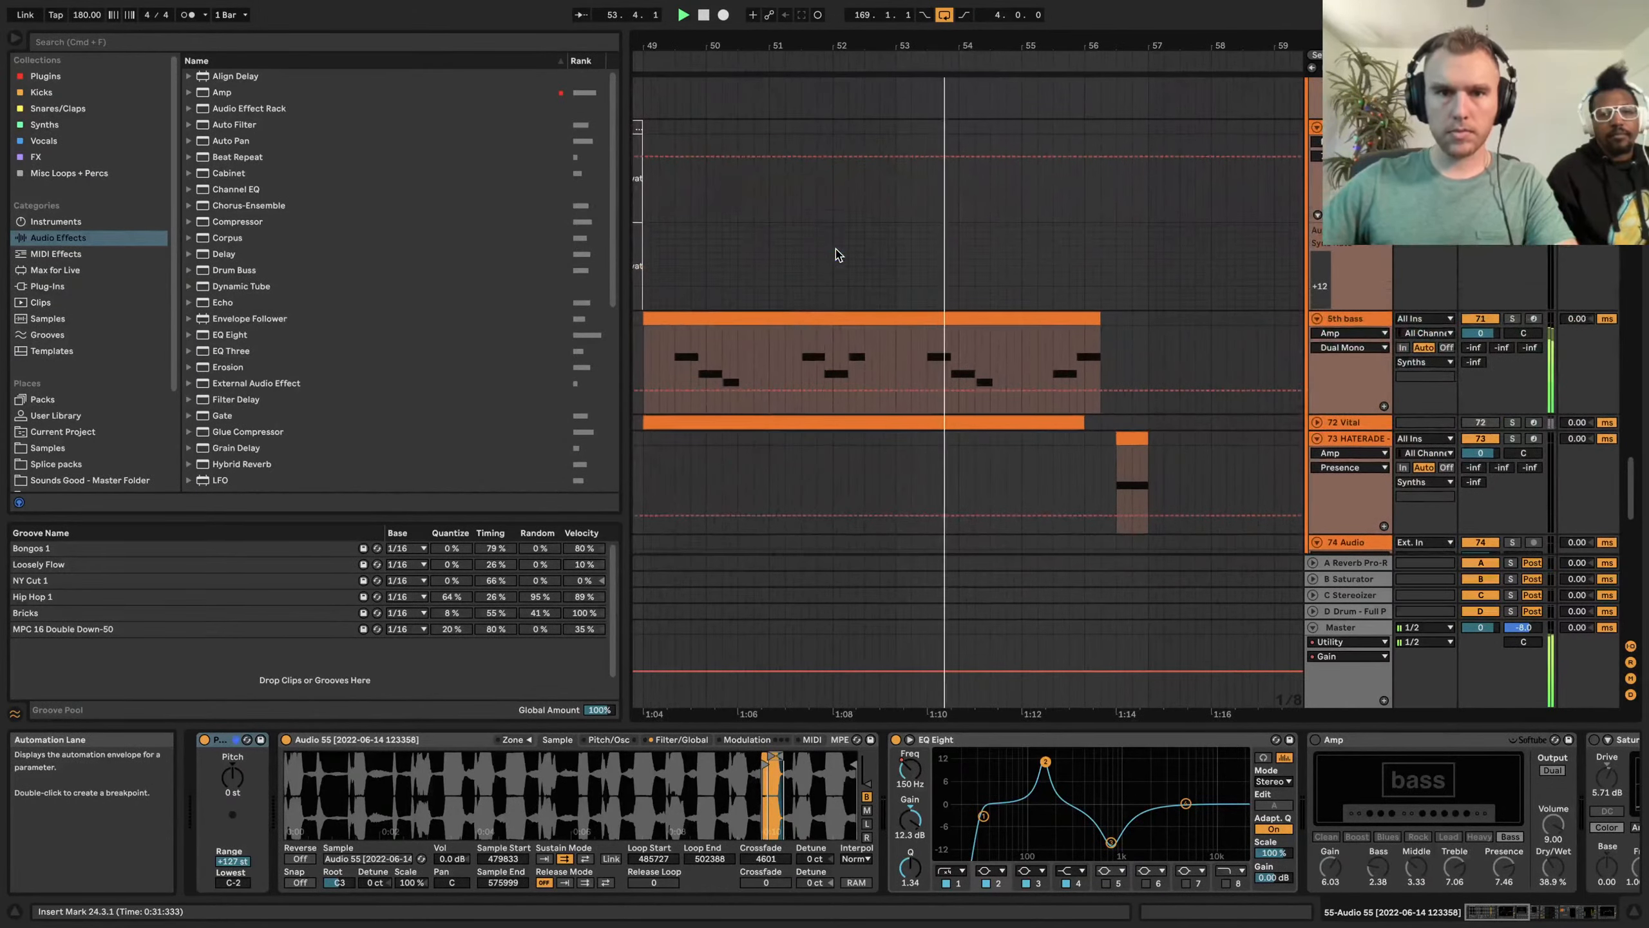
scroll(836, 253, down, 8)
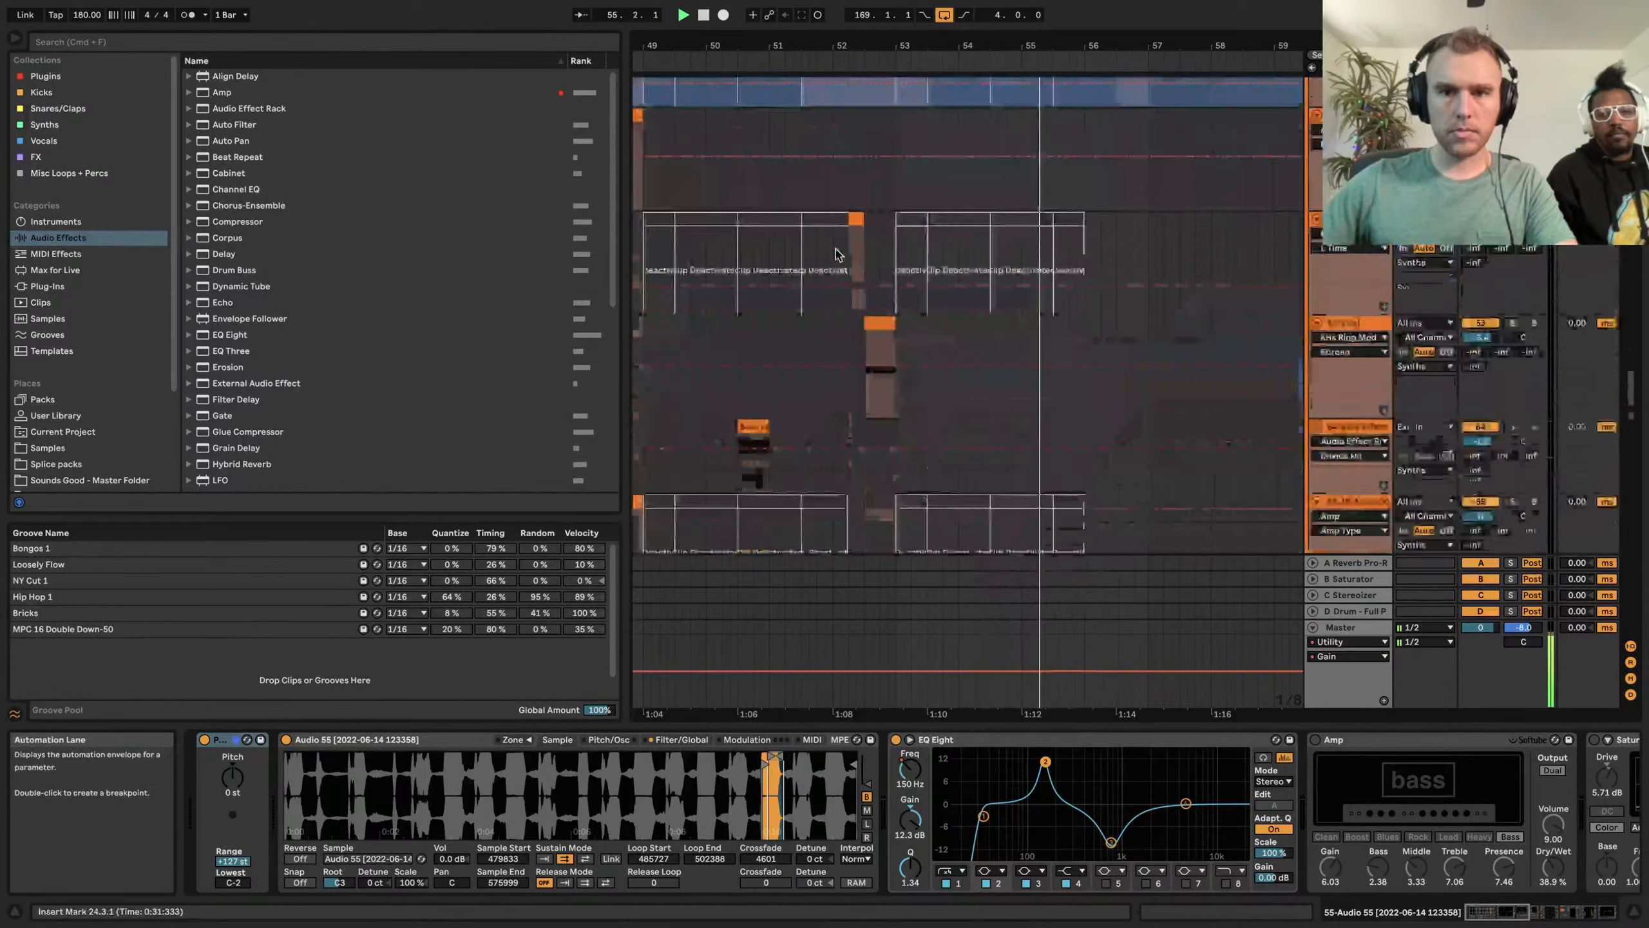
scroll(836, 254, left, 2)
scroll(836, 254, down, 3)
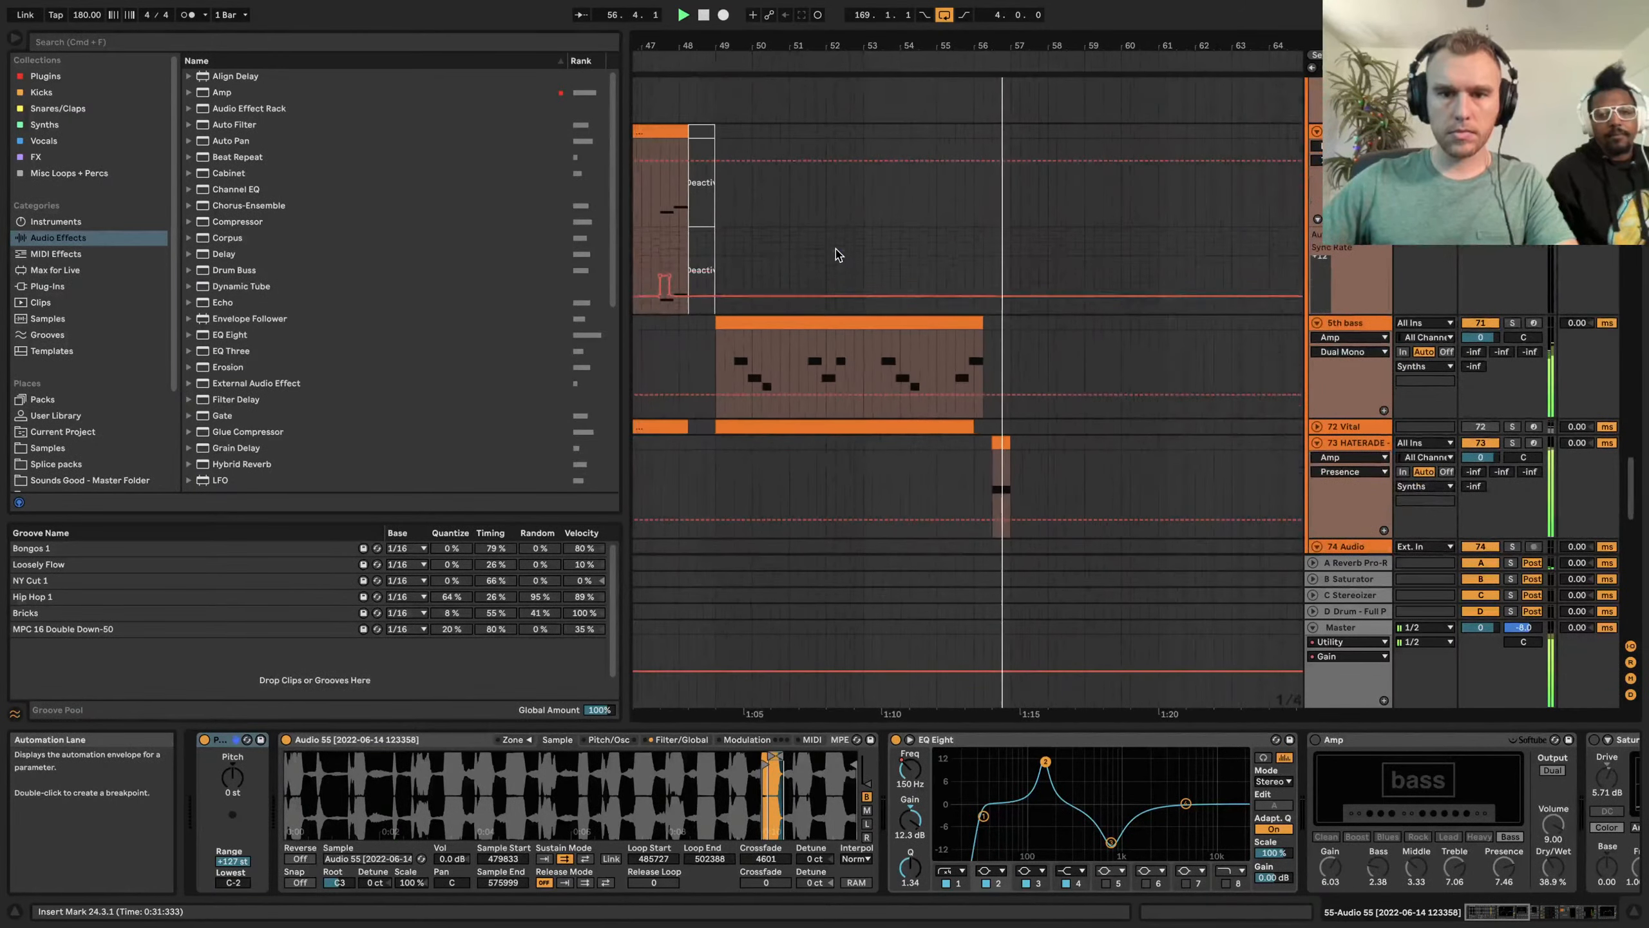
key(space)
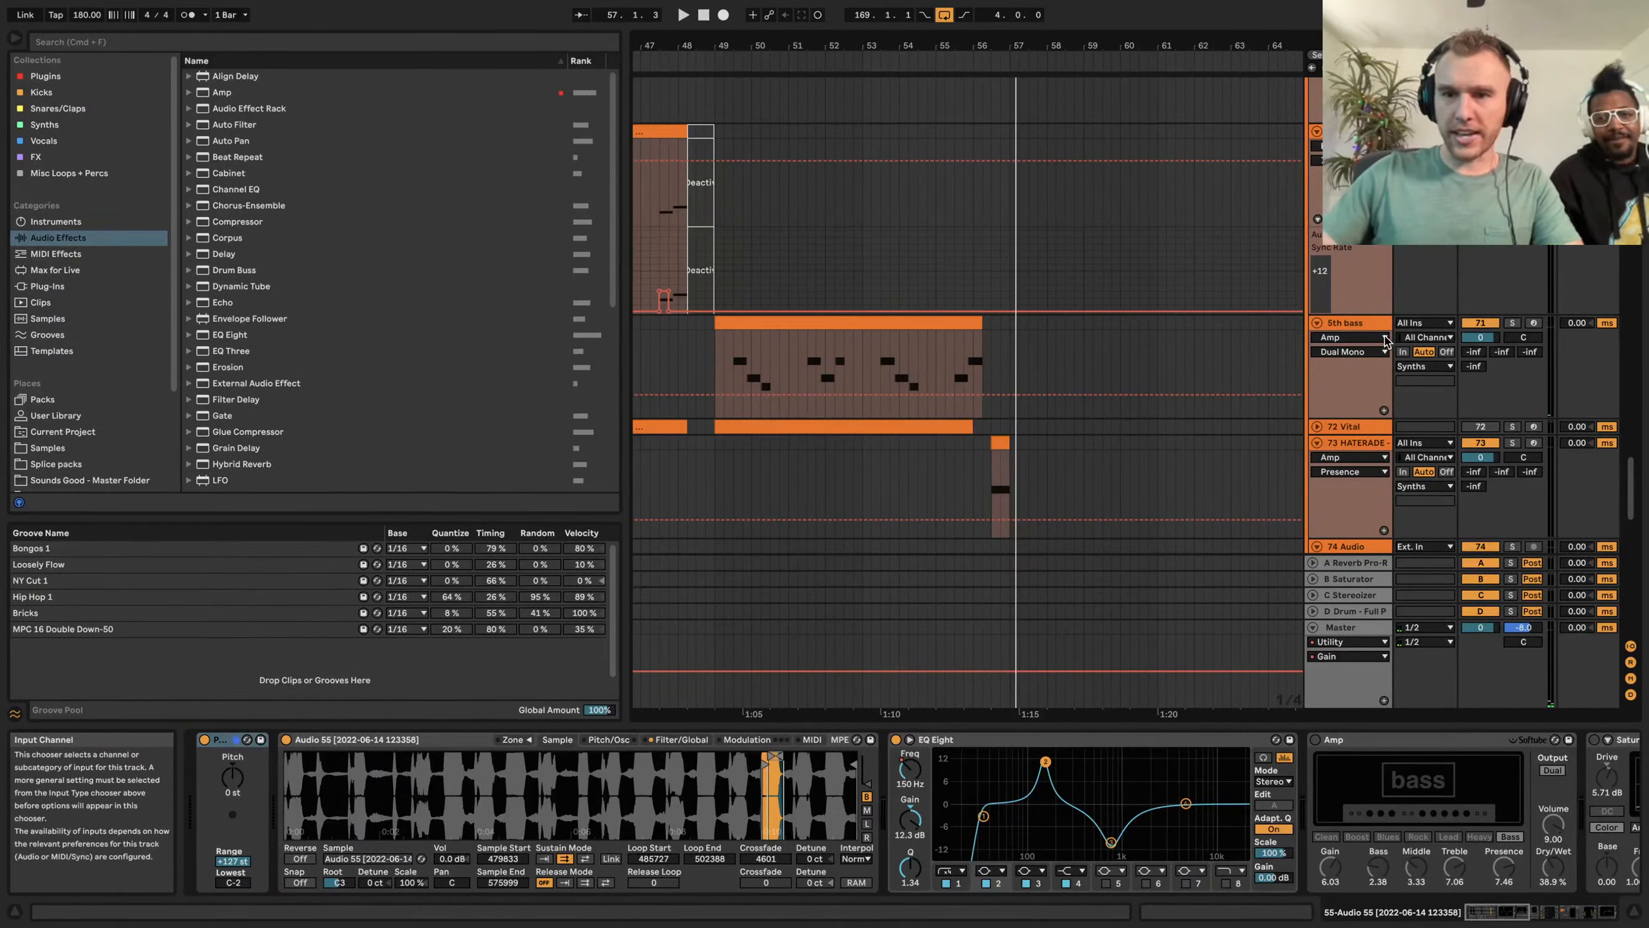
Inspect the Sampler and effect chains of the 5th bass track and the 70-Bass Effect - Watery track
click(1363, 323)
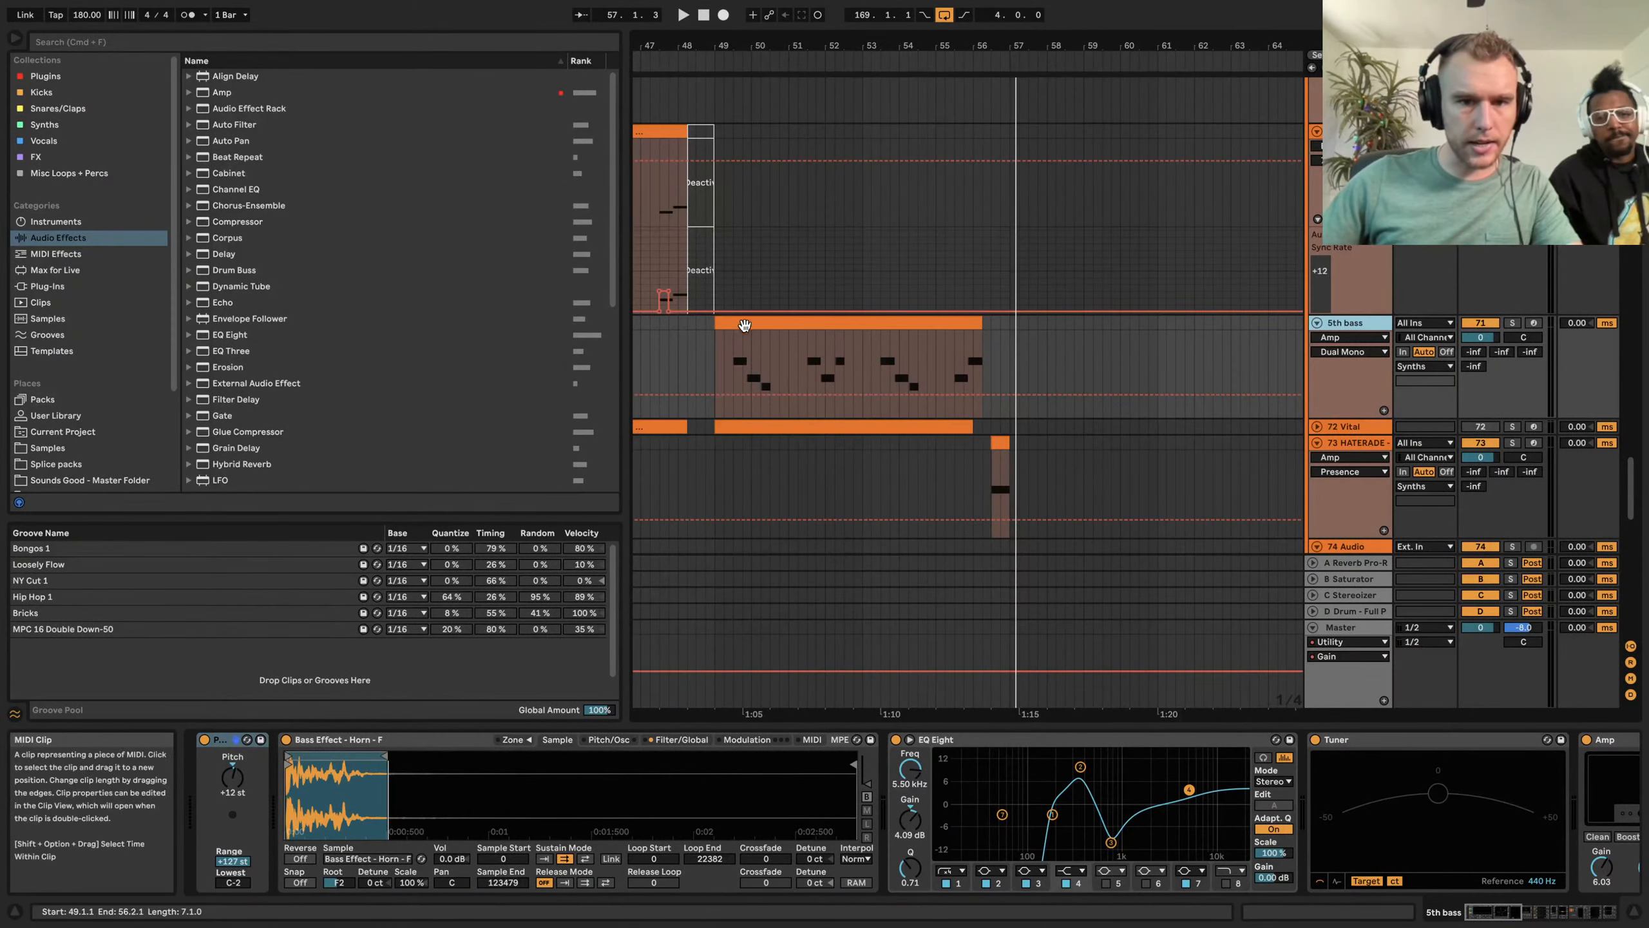
scroll(852, 214, left, 8)
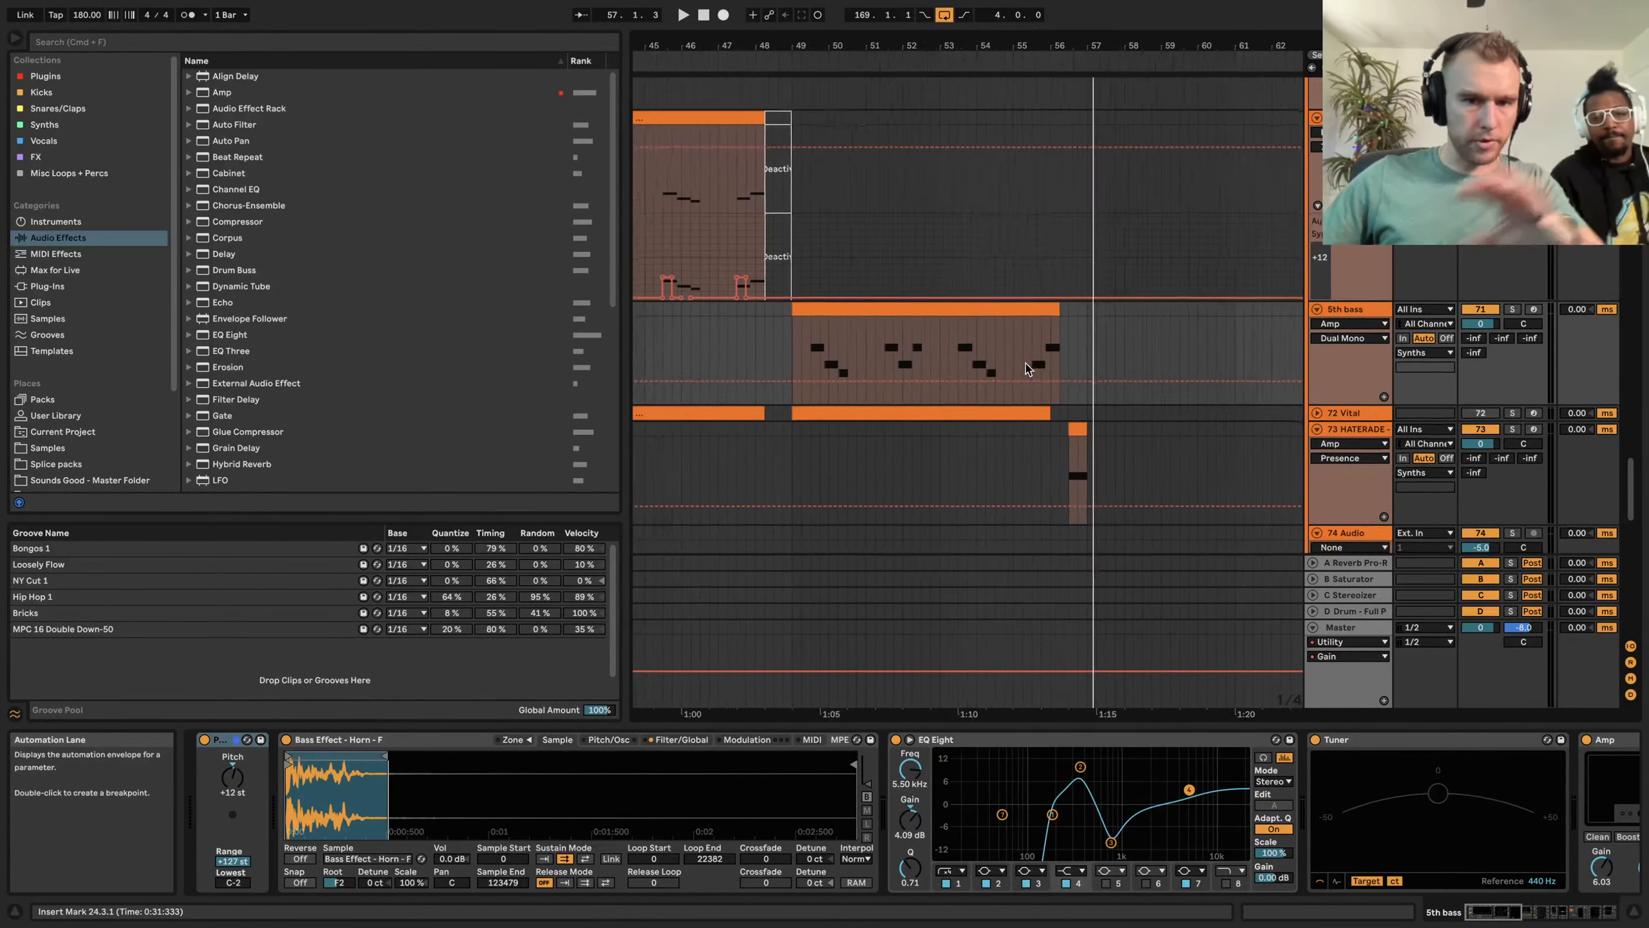
click(1352, 118)
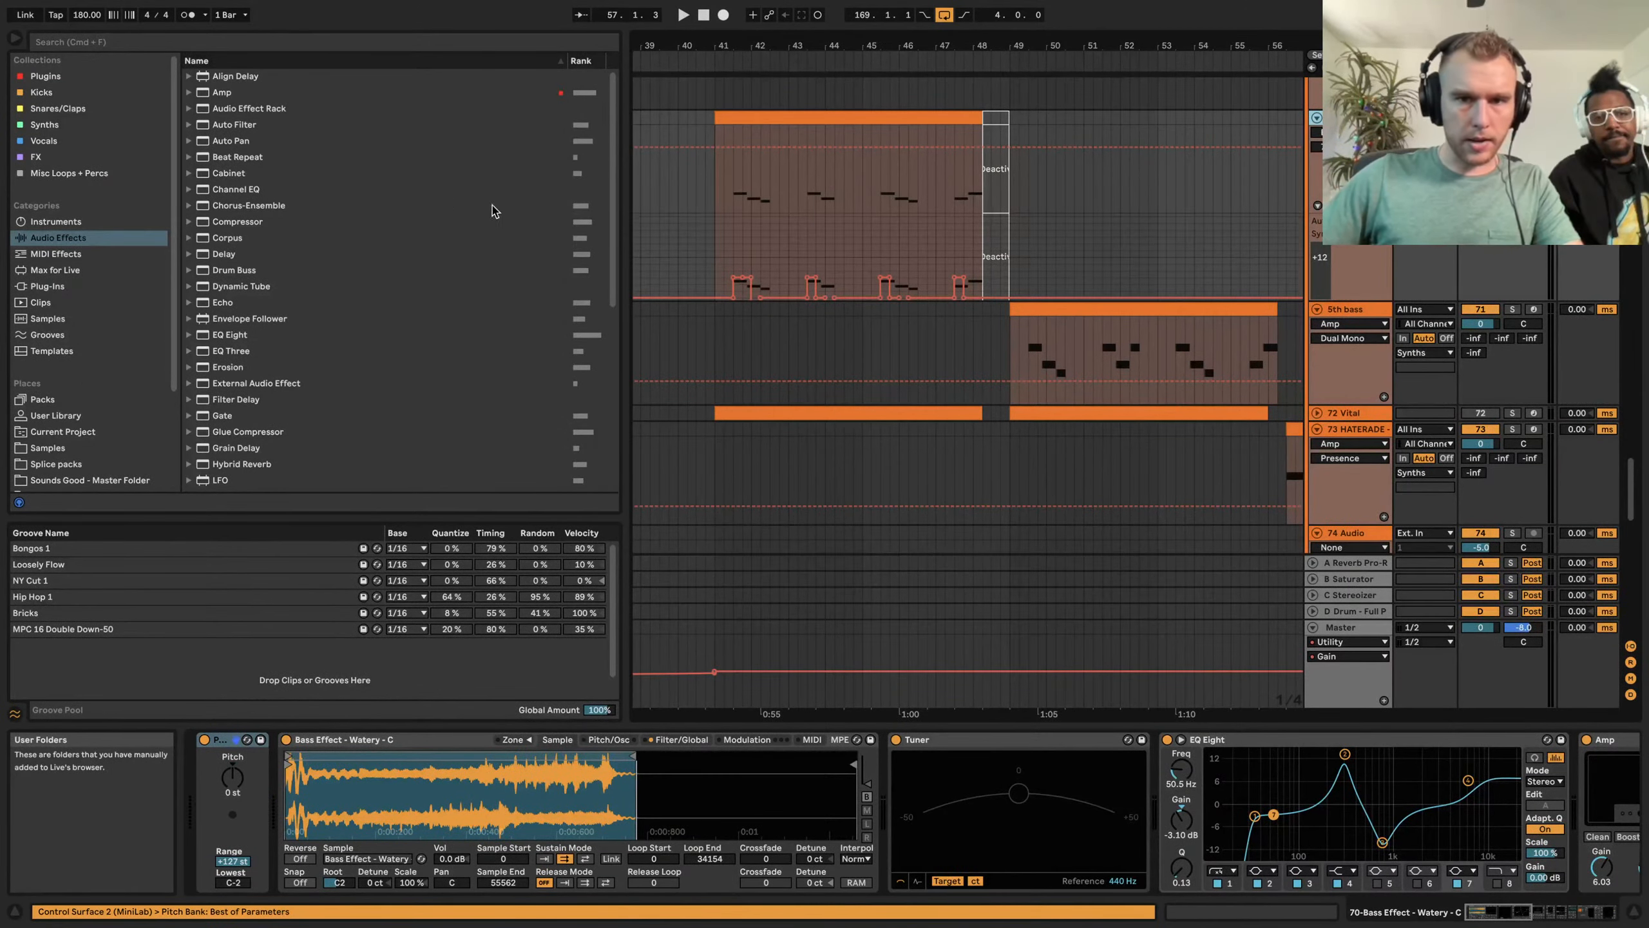
scroll(832, 213, up, 10)
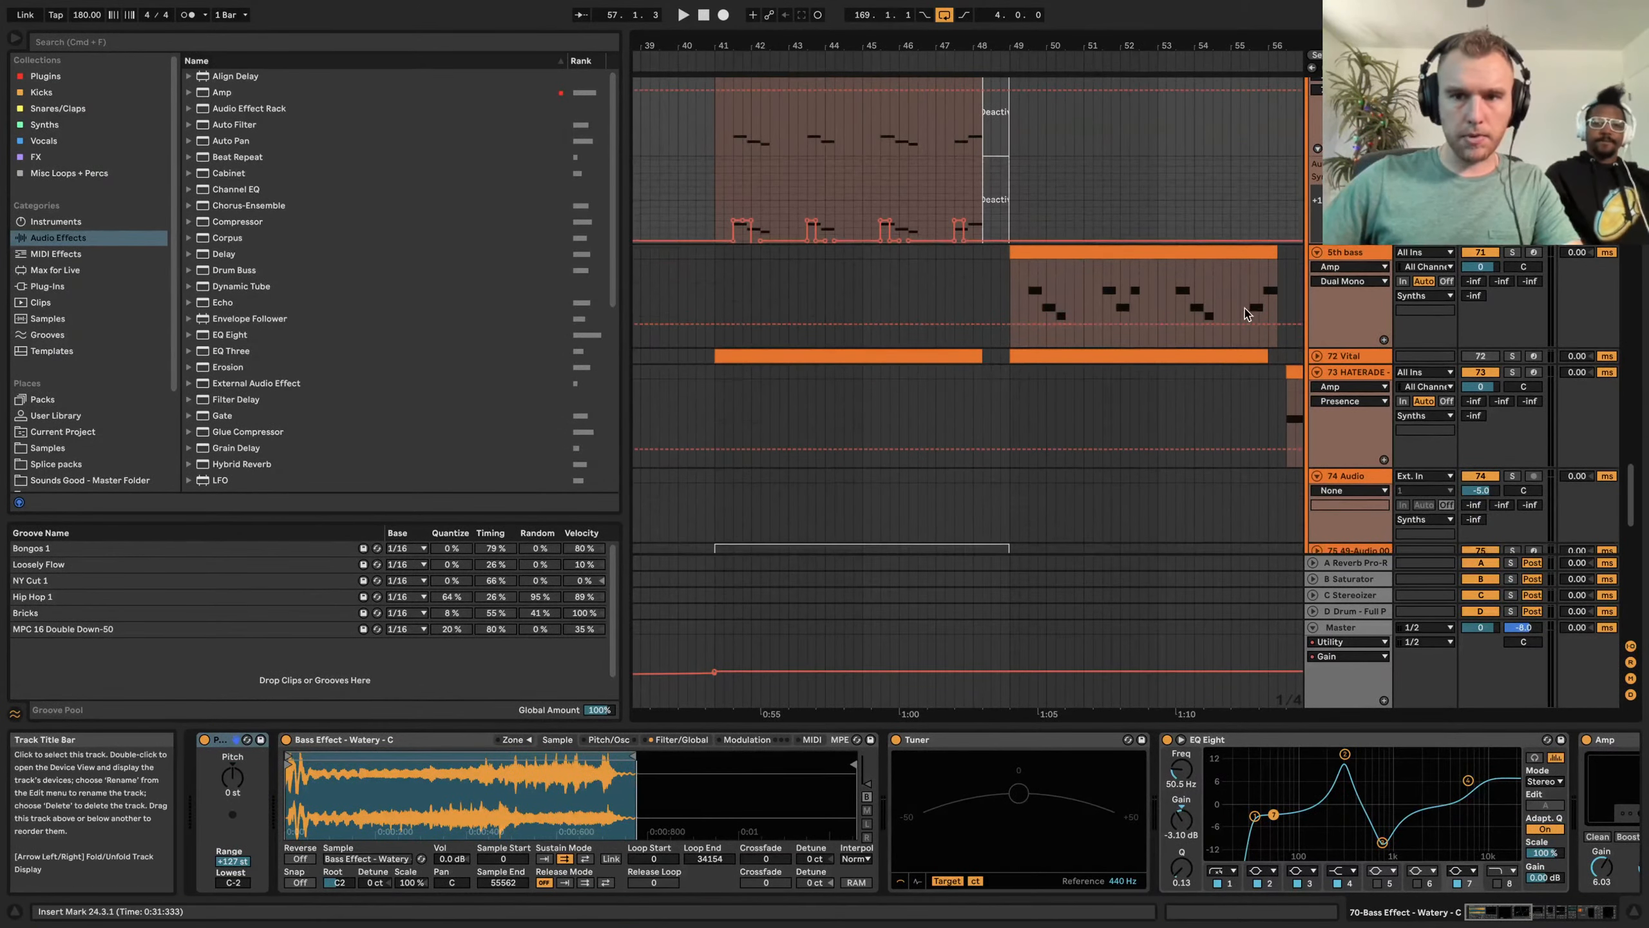
Play the 65 49-Audio 0001 bass track in solo from 43.1.1
scroll(833, 213, up, 2)
click(789, 280)
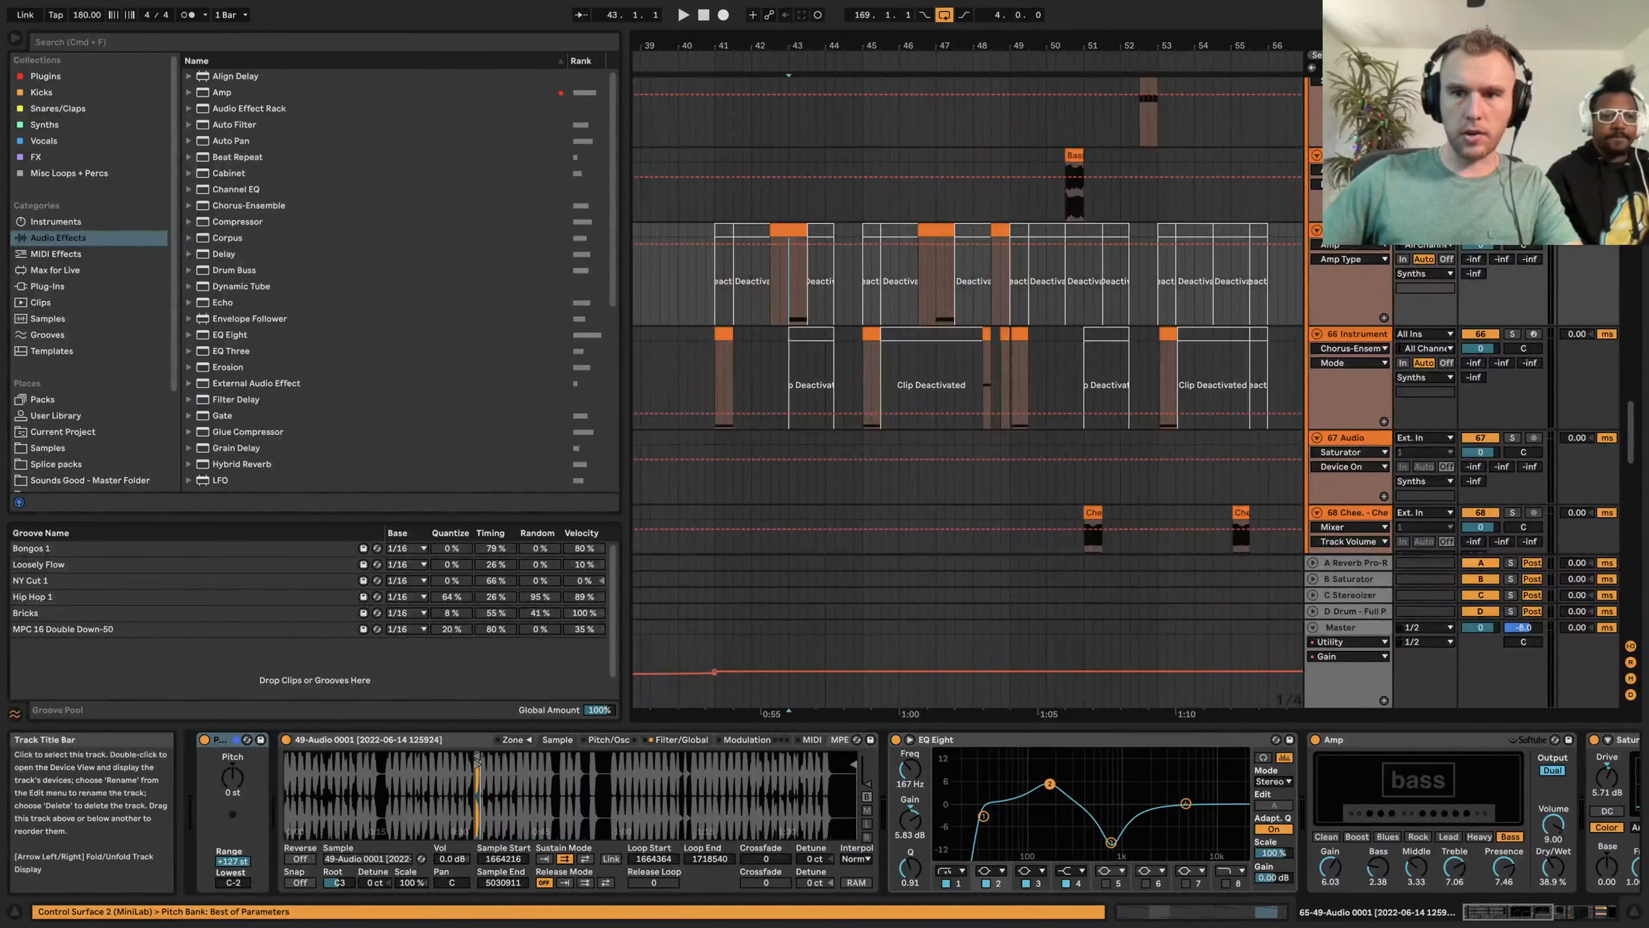
key(space)
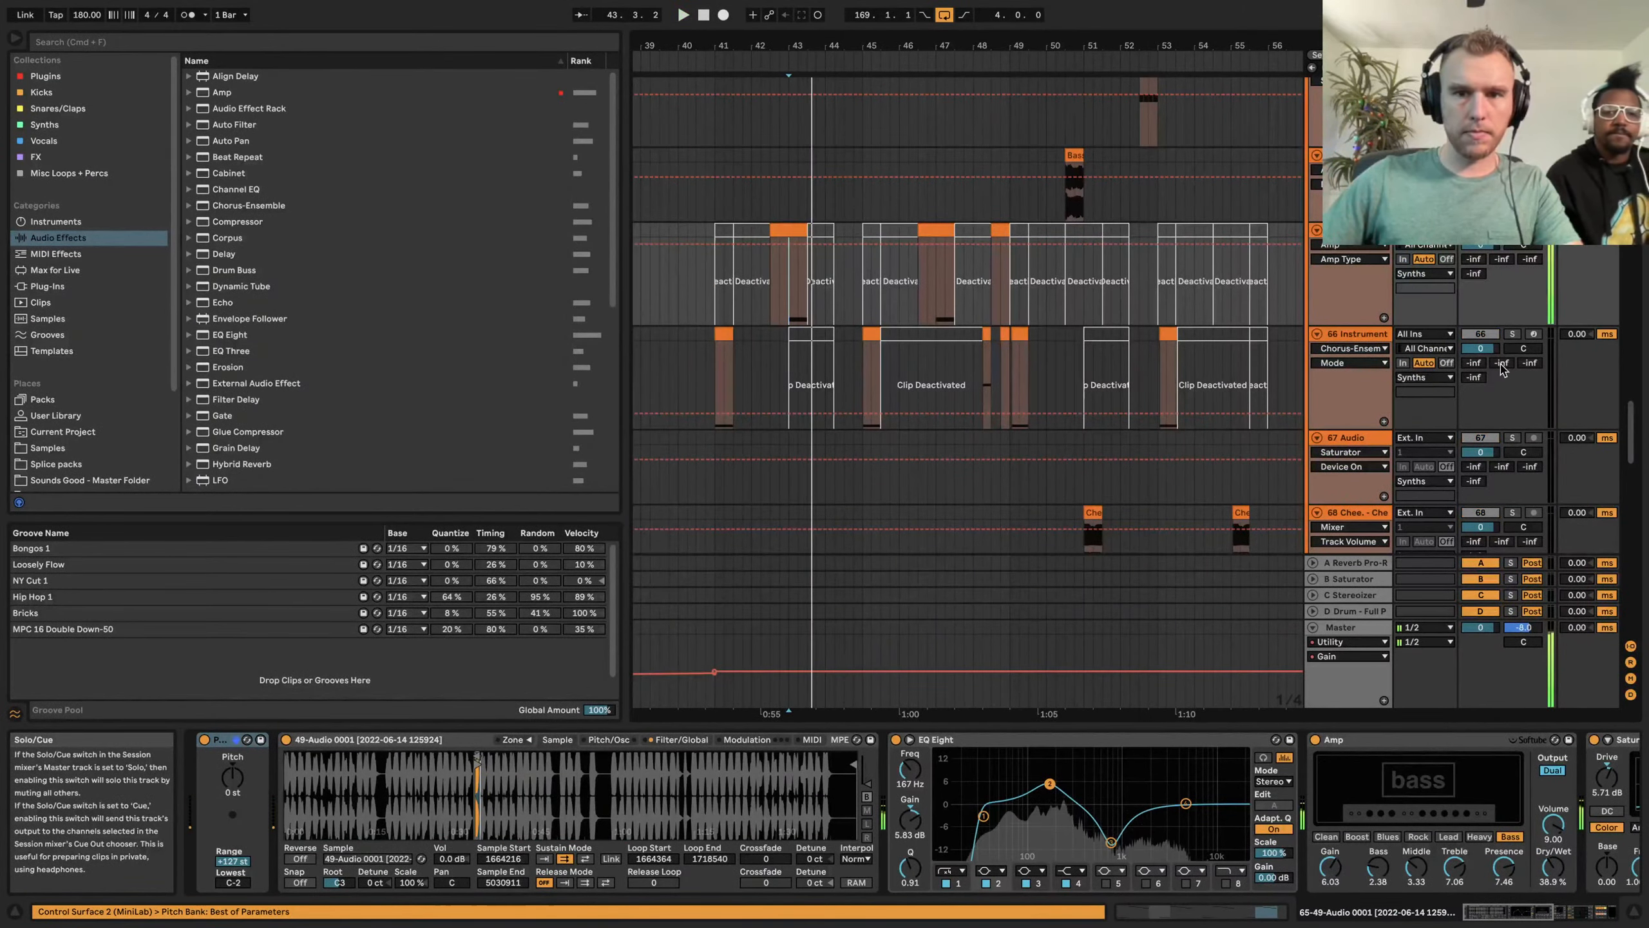
Audition the 66 Instrument Rack track in solo, playing its clips at bar 41 and at 48.2.1
click(724, 380)
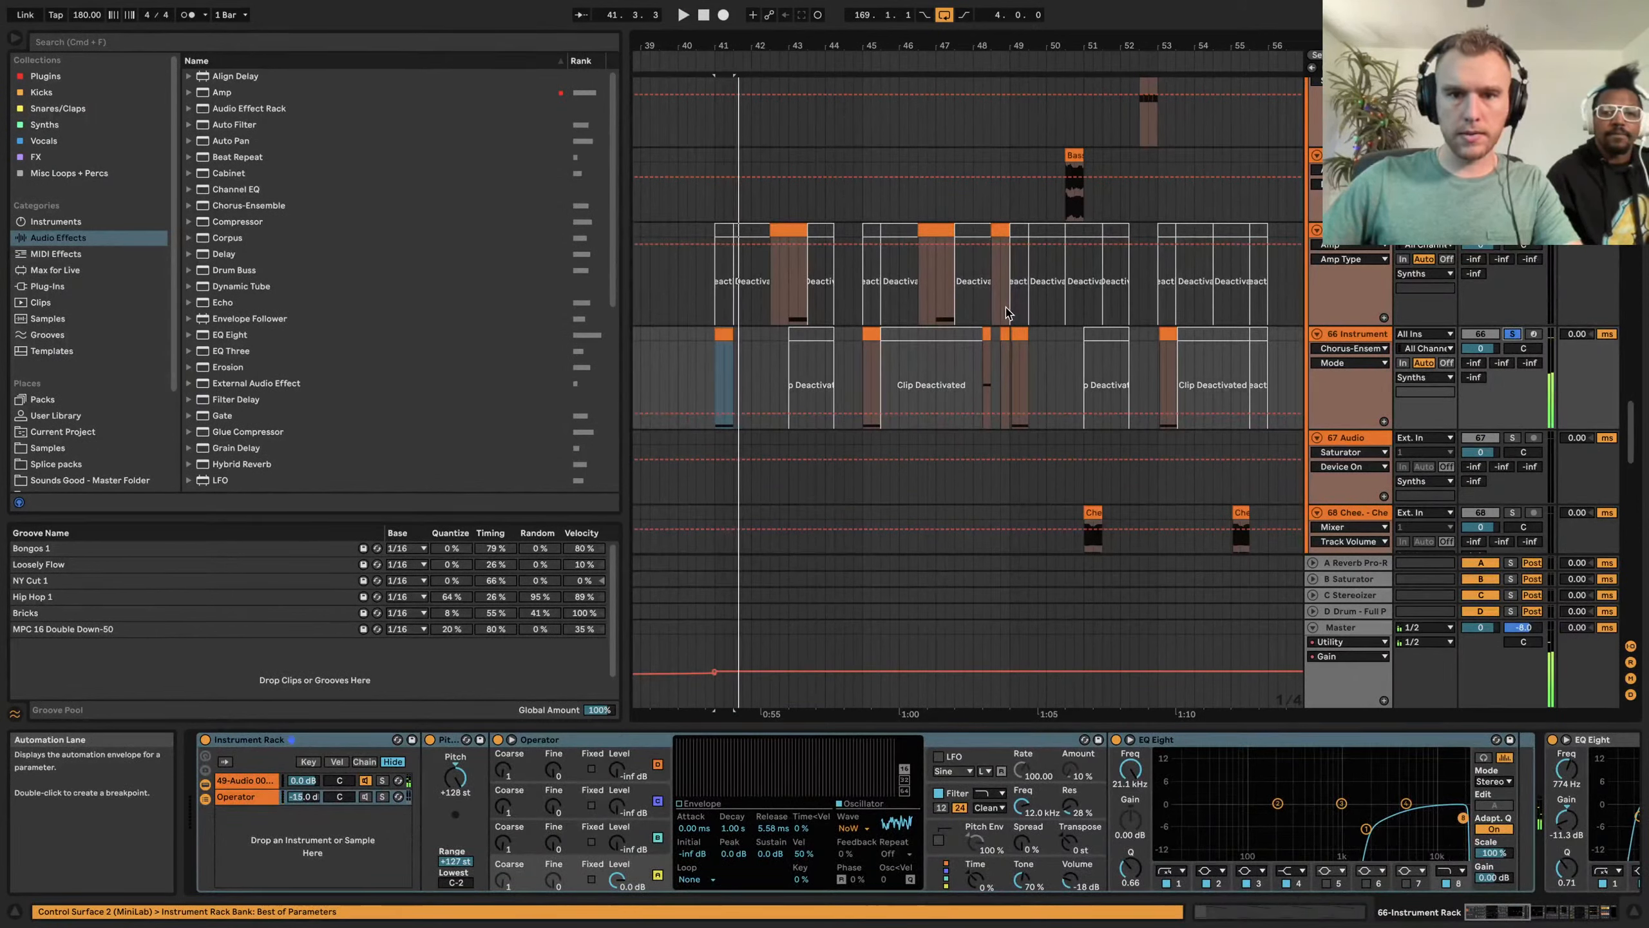
click(984, 331)
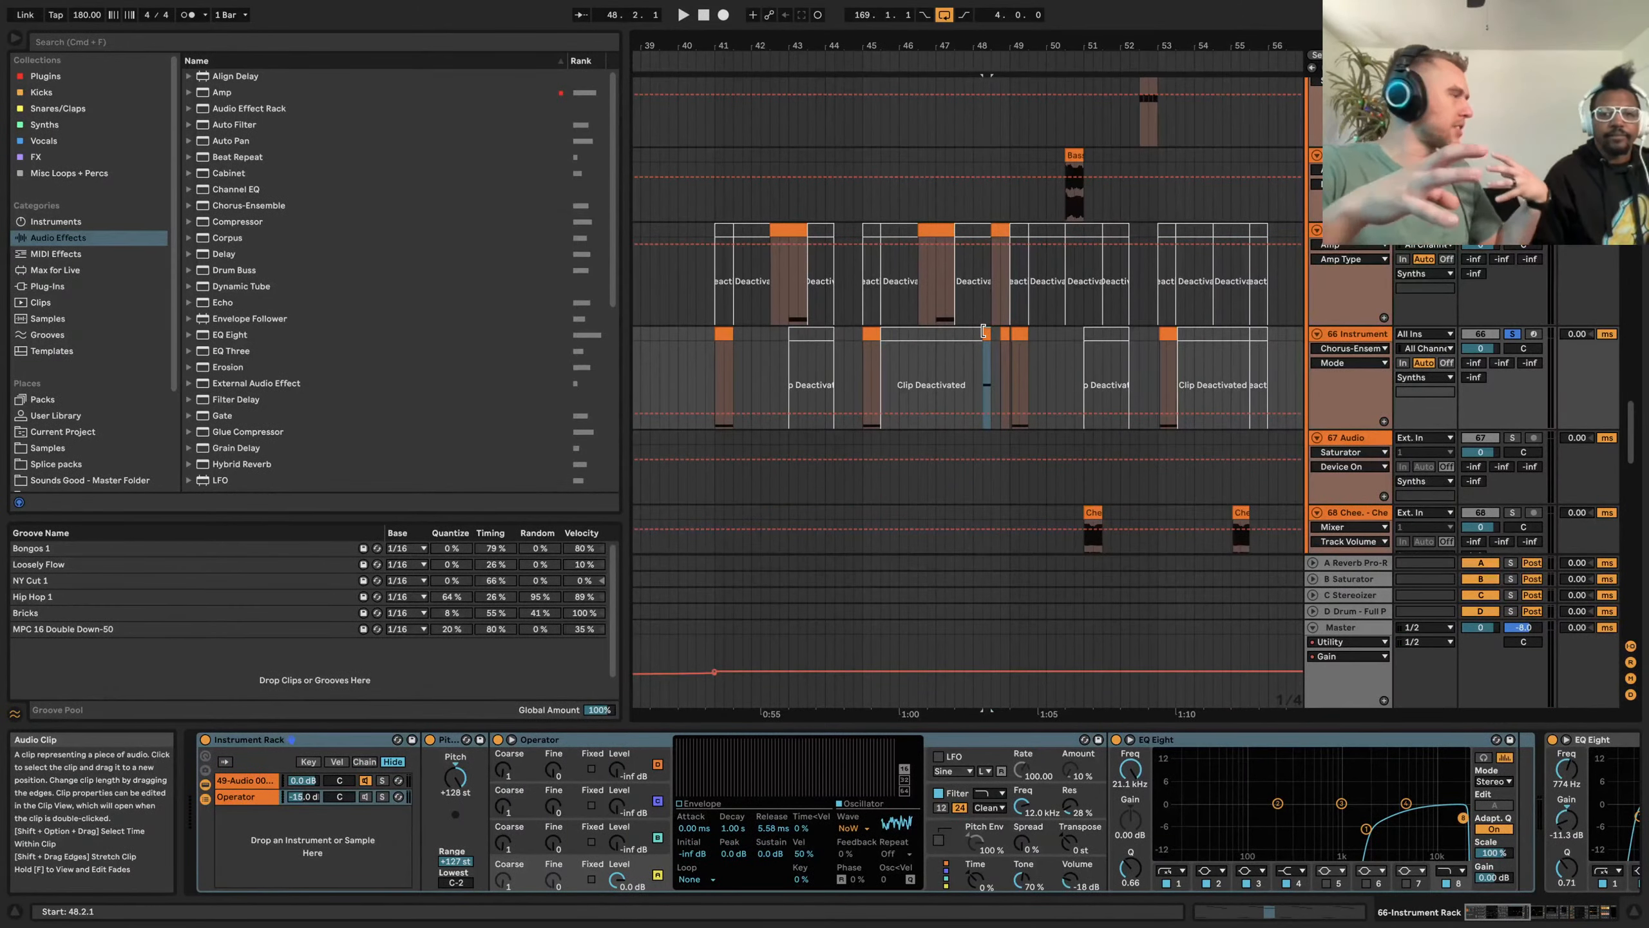
key(space)
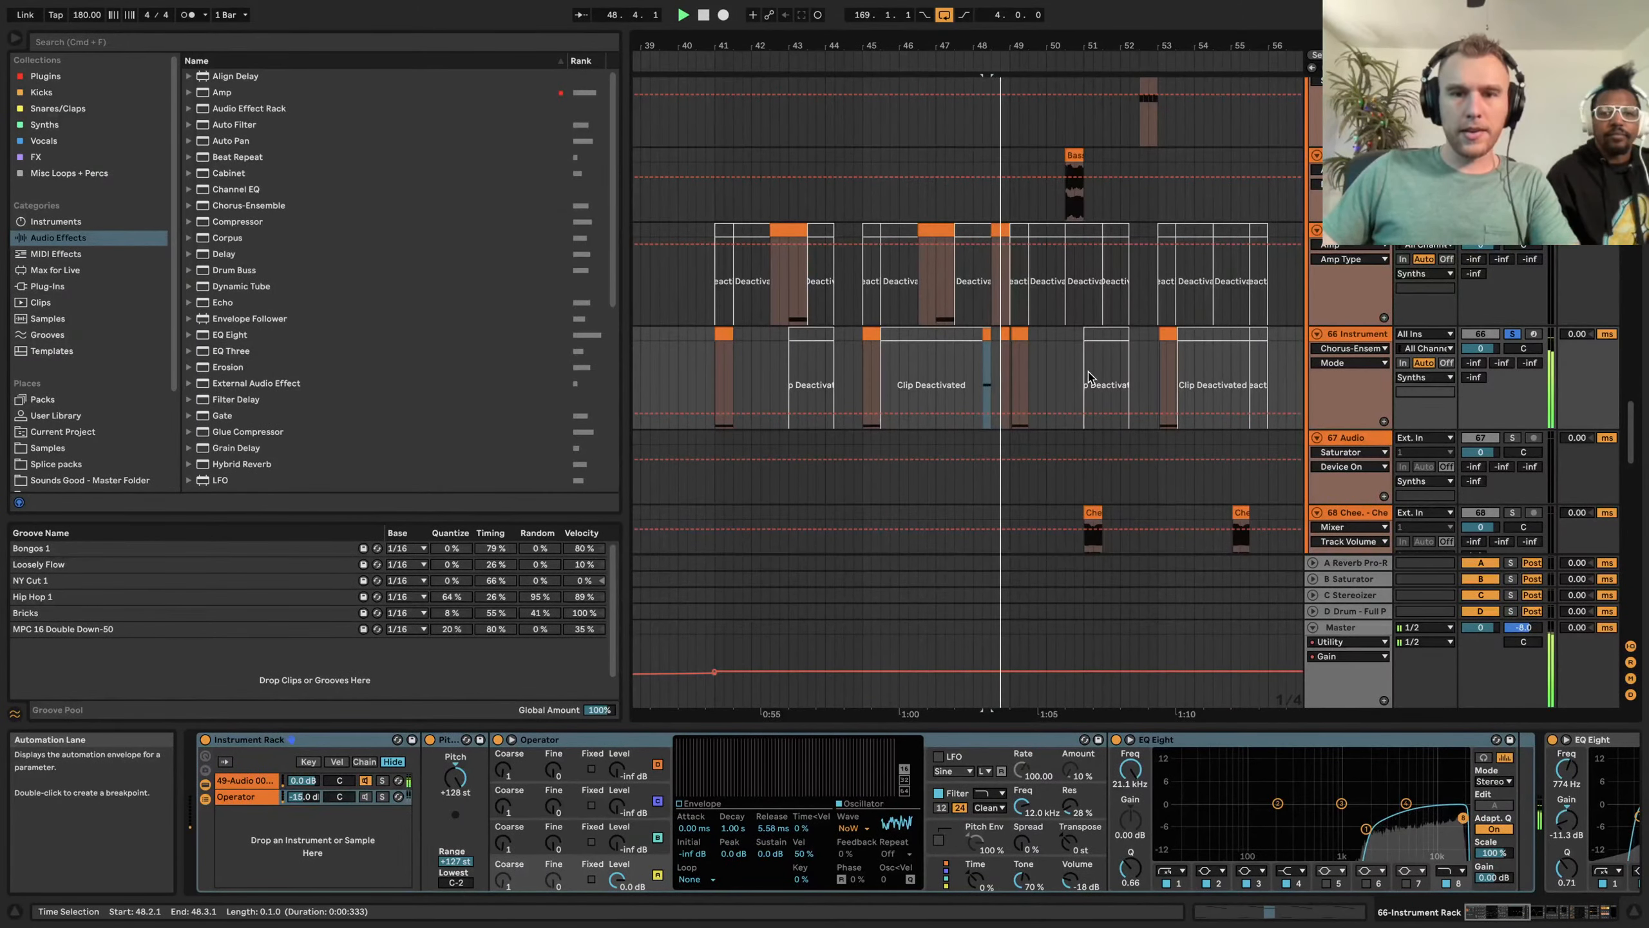
scroll(1134, 442, up, 5)
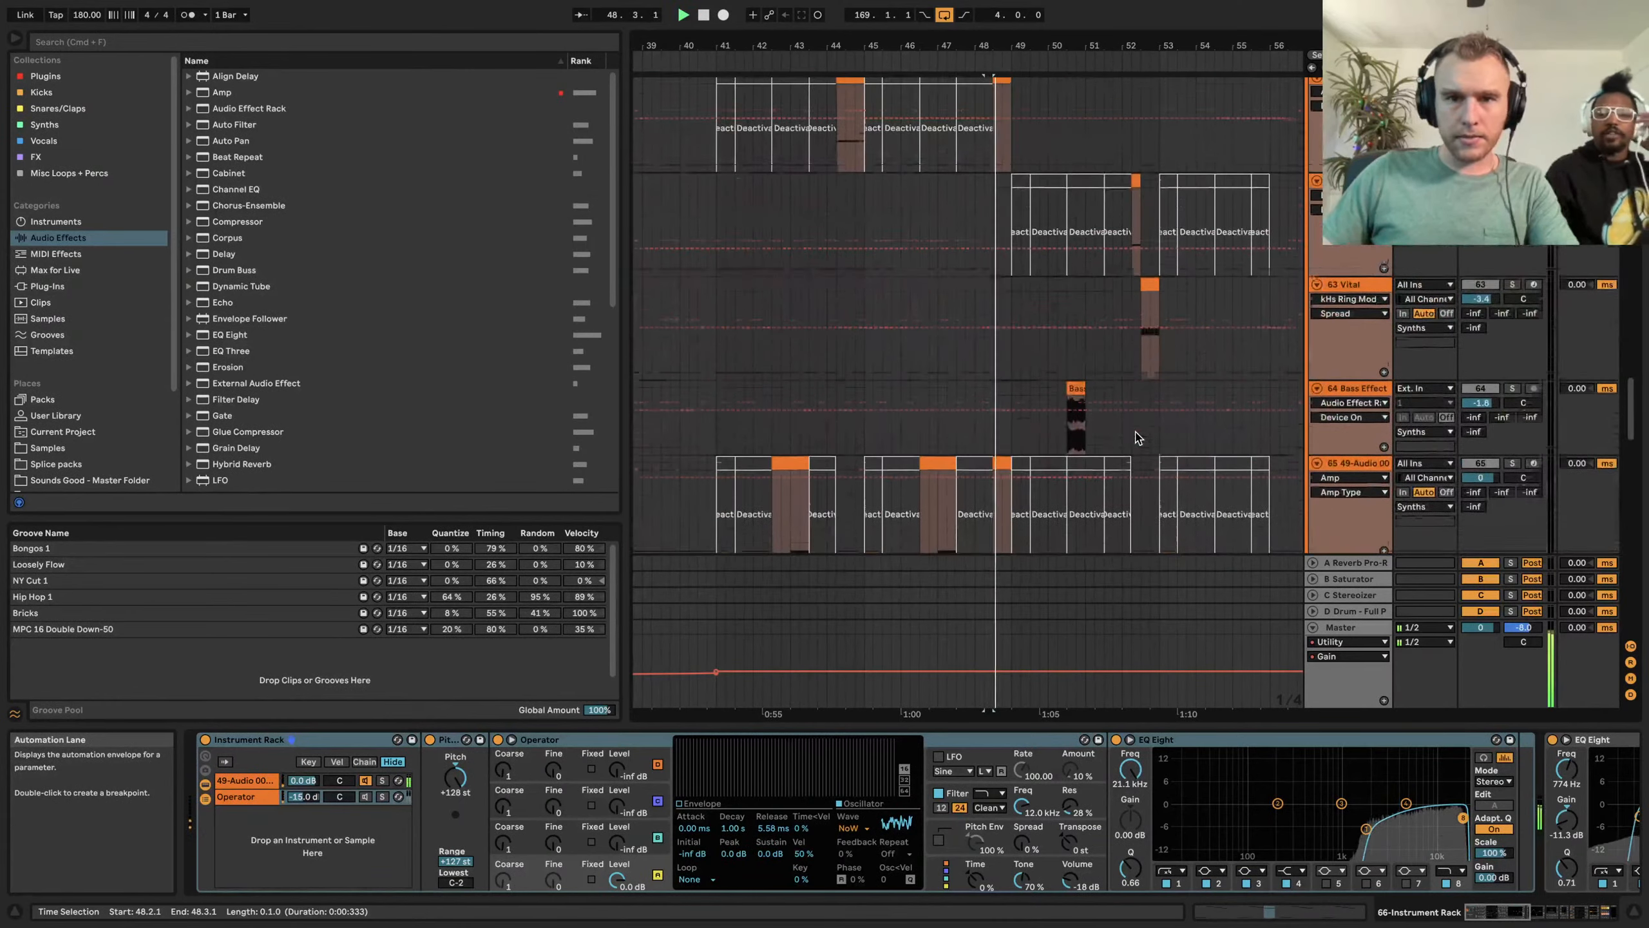
key(space)
Inspect the 63 Vital track's clip at 52.3.1 and its device chain
click(1149, 287)
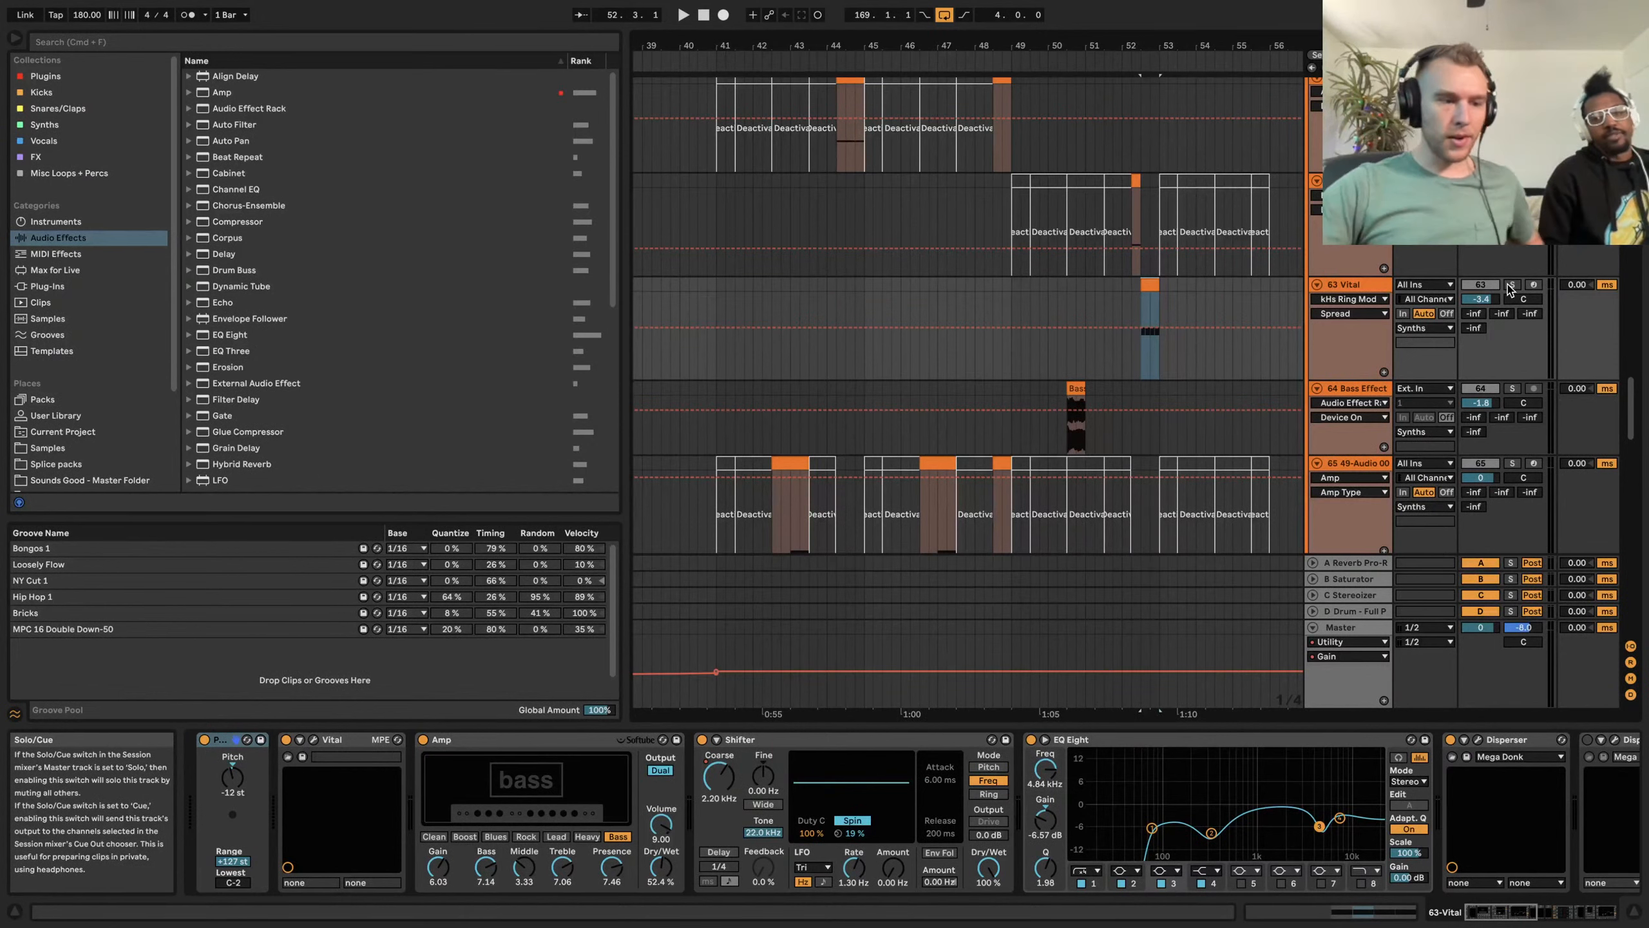
scroll(798, 224, up, 2)
scroll(798, 224, up, 2)
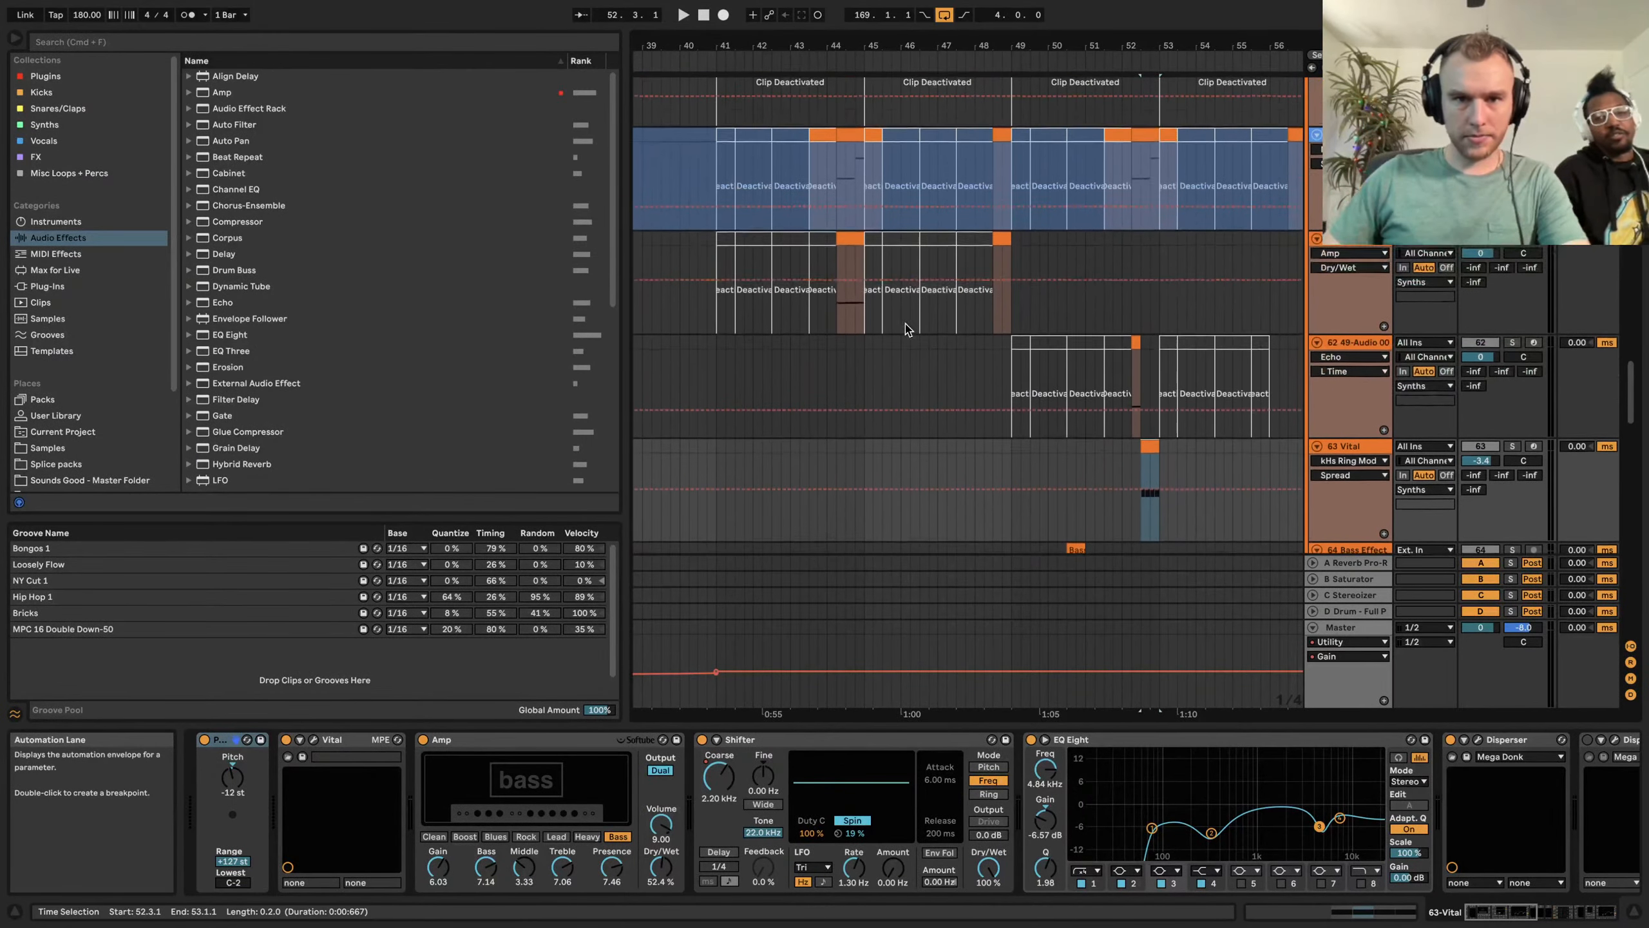
Play the 61 49-Audio 0001 track's clip in solo from 44.2.1
click(1510, 245)
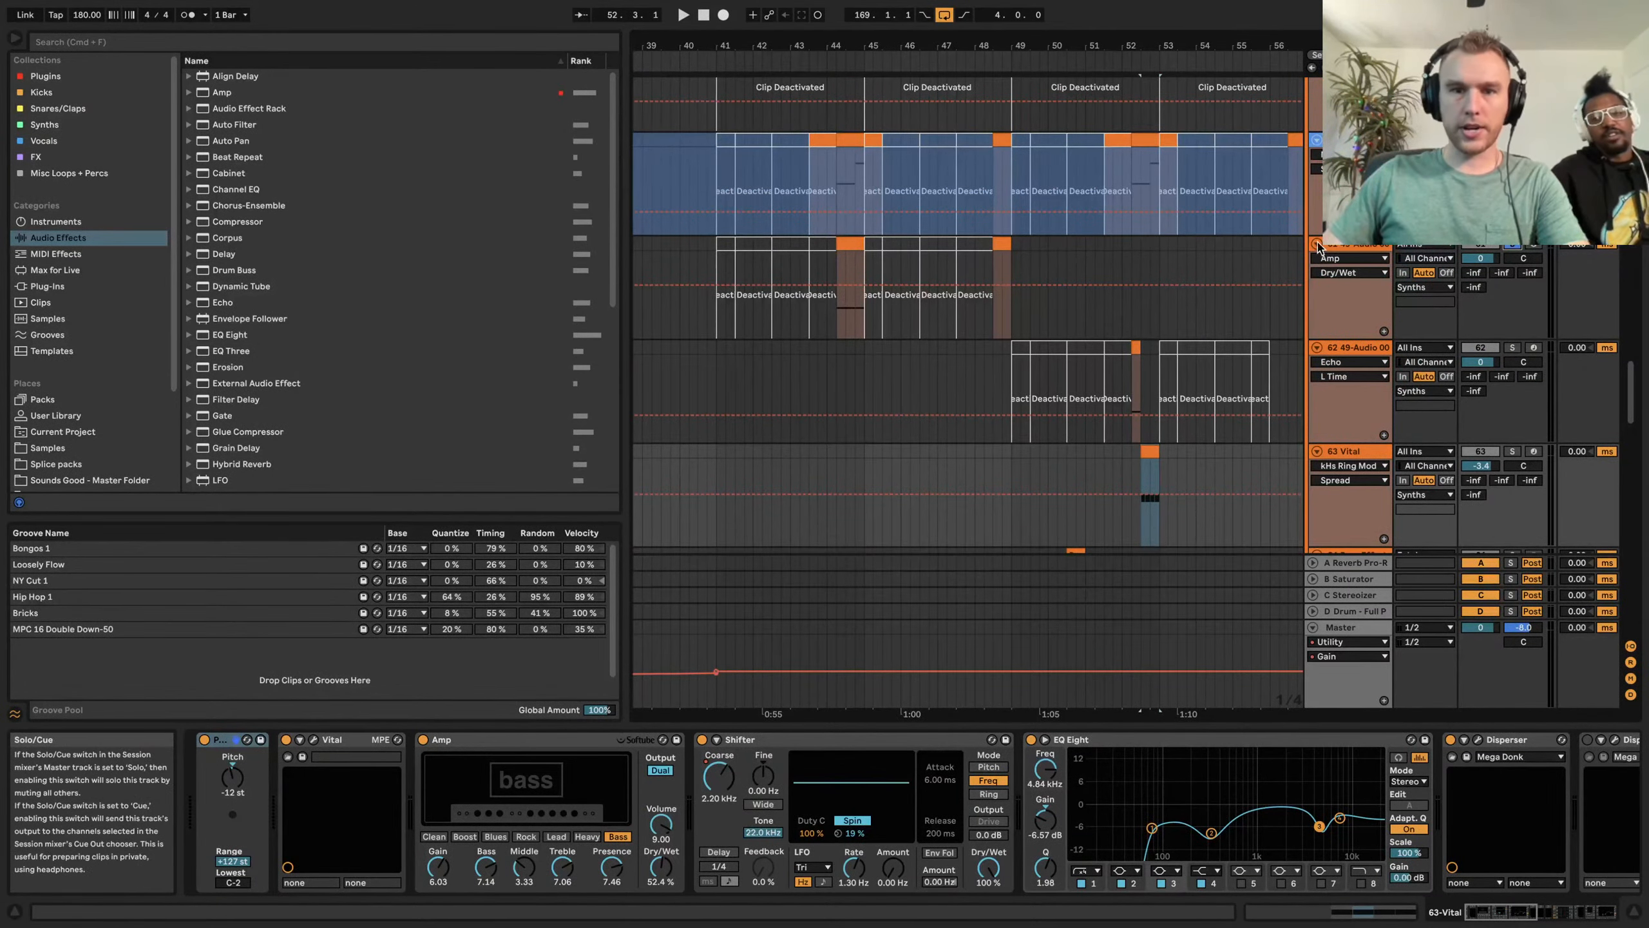
click(849, 244)
key(space)
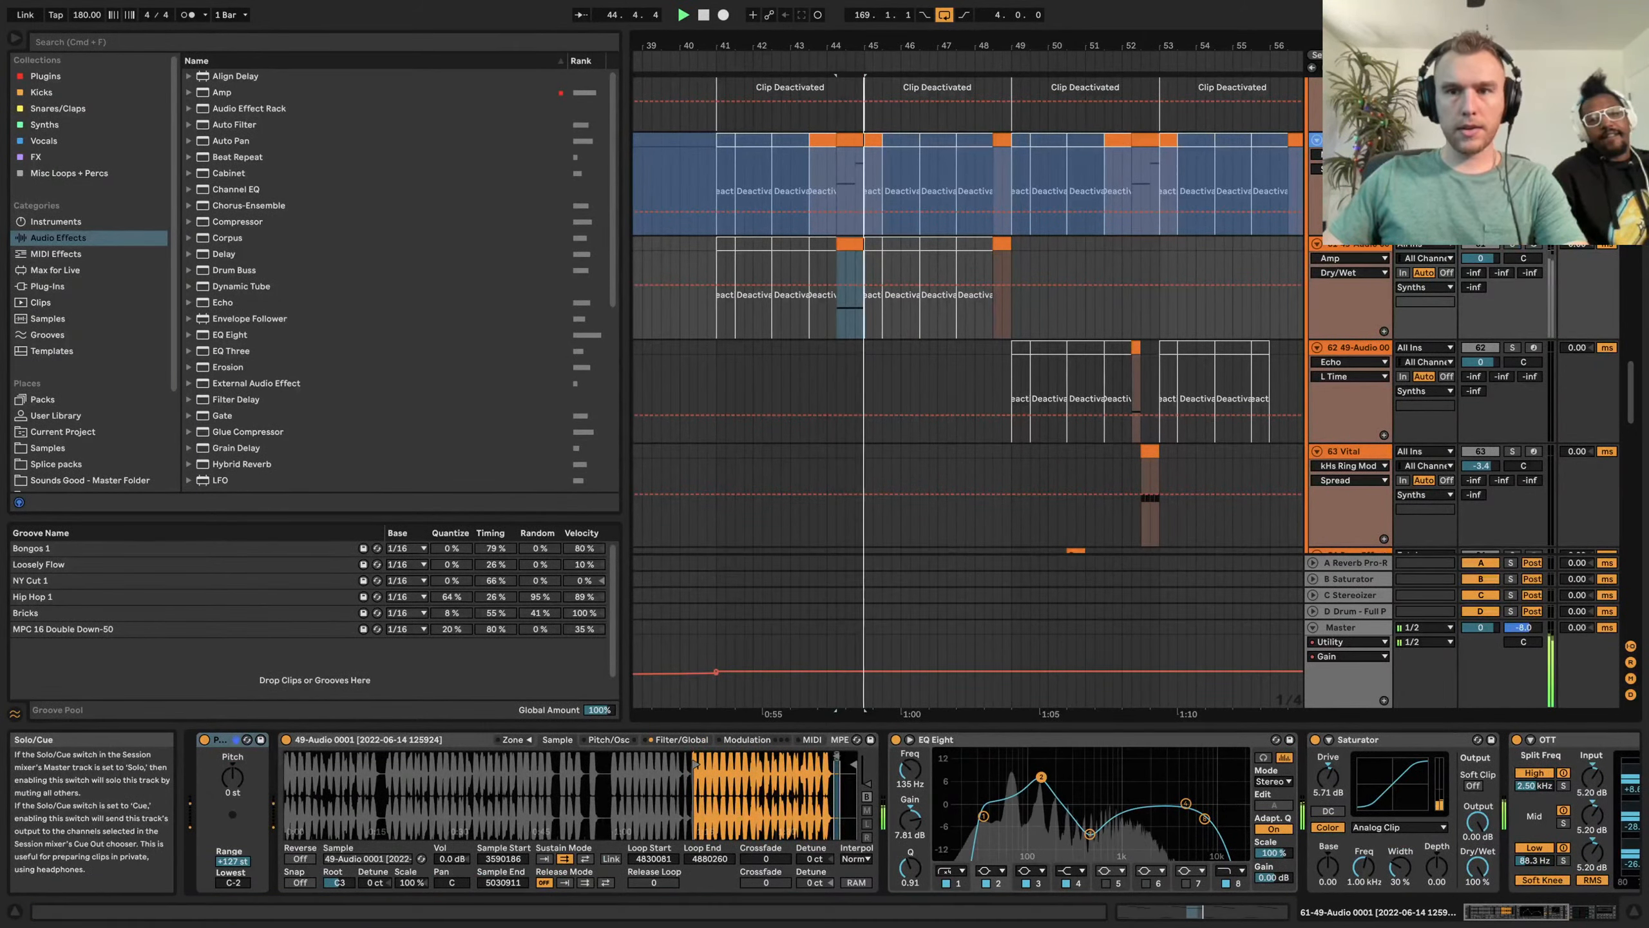
Play the 65 49-Audio 0001 track's clip in solo from 42.3.1
scroll(968, 316, down, 5)
scroll(968, 316, down, 3)
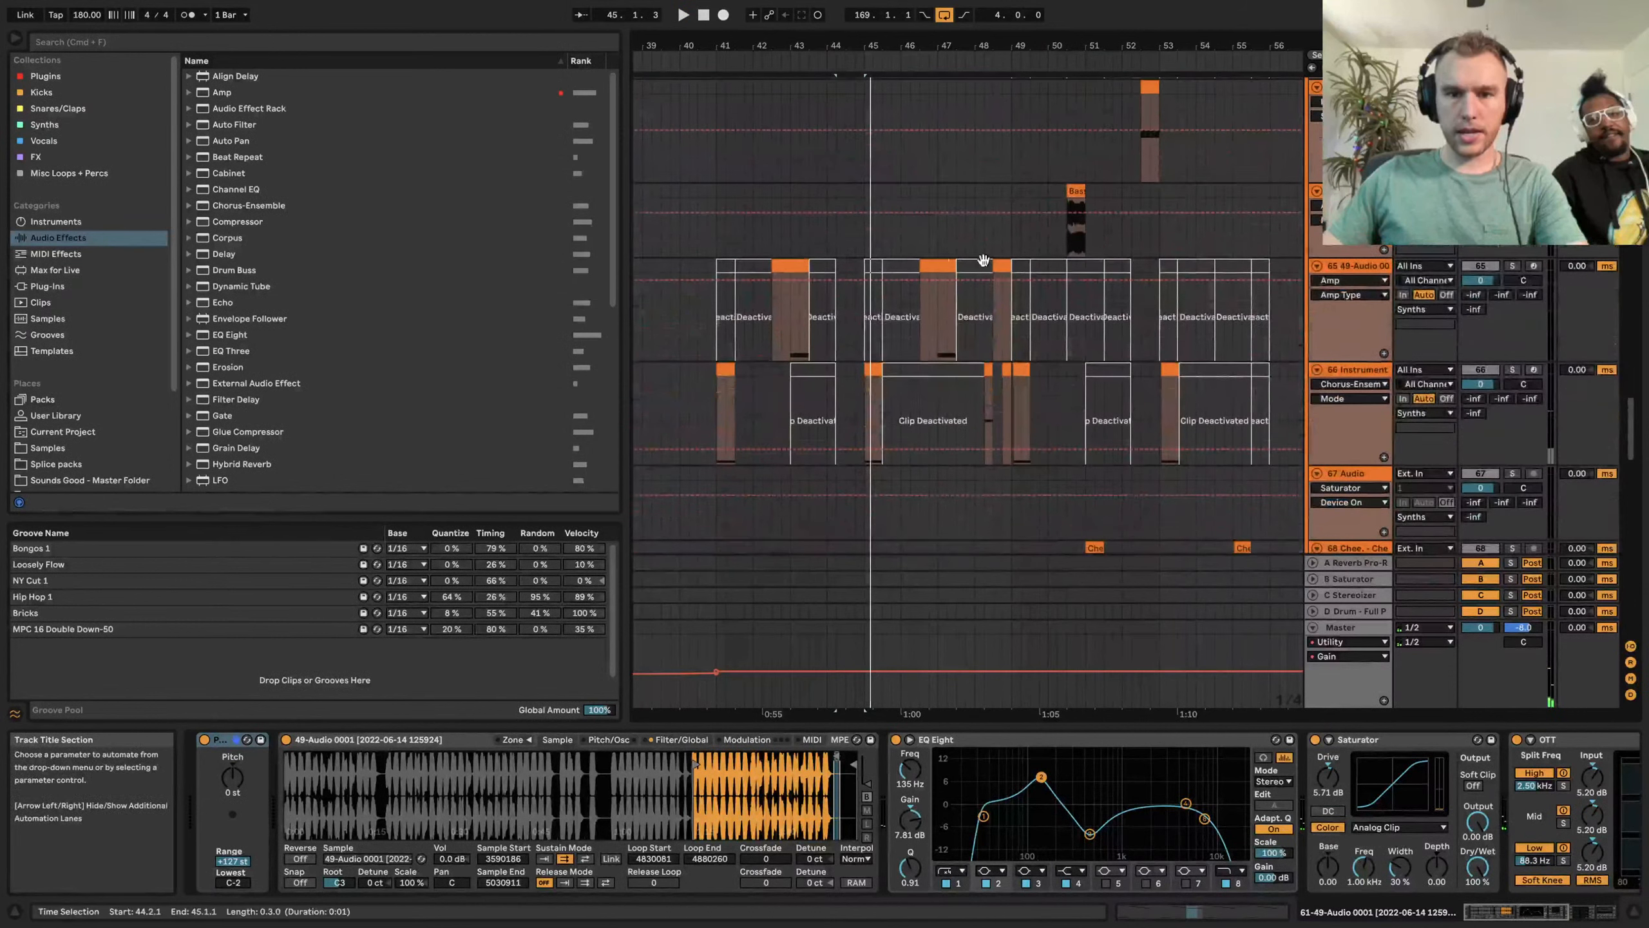
click(793, 265)
key(space)
key(space)
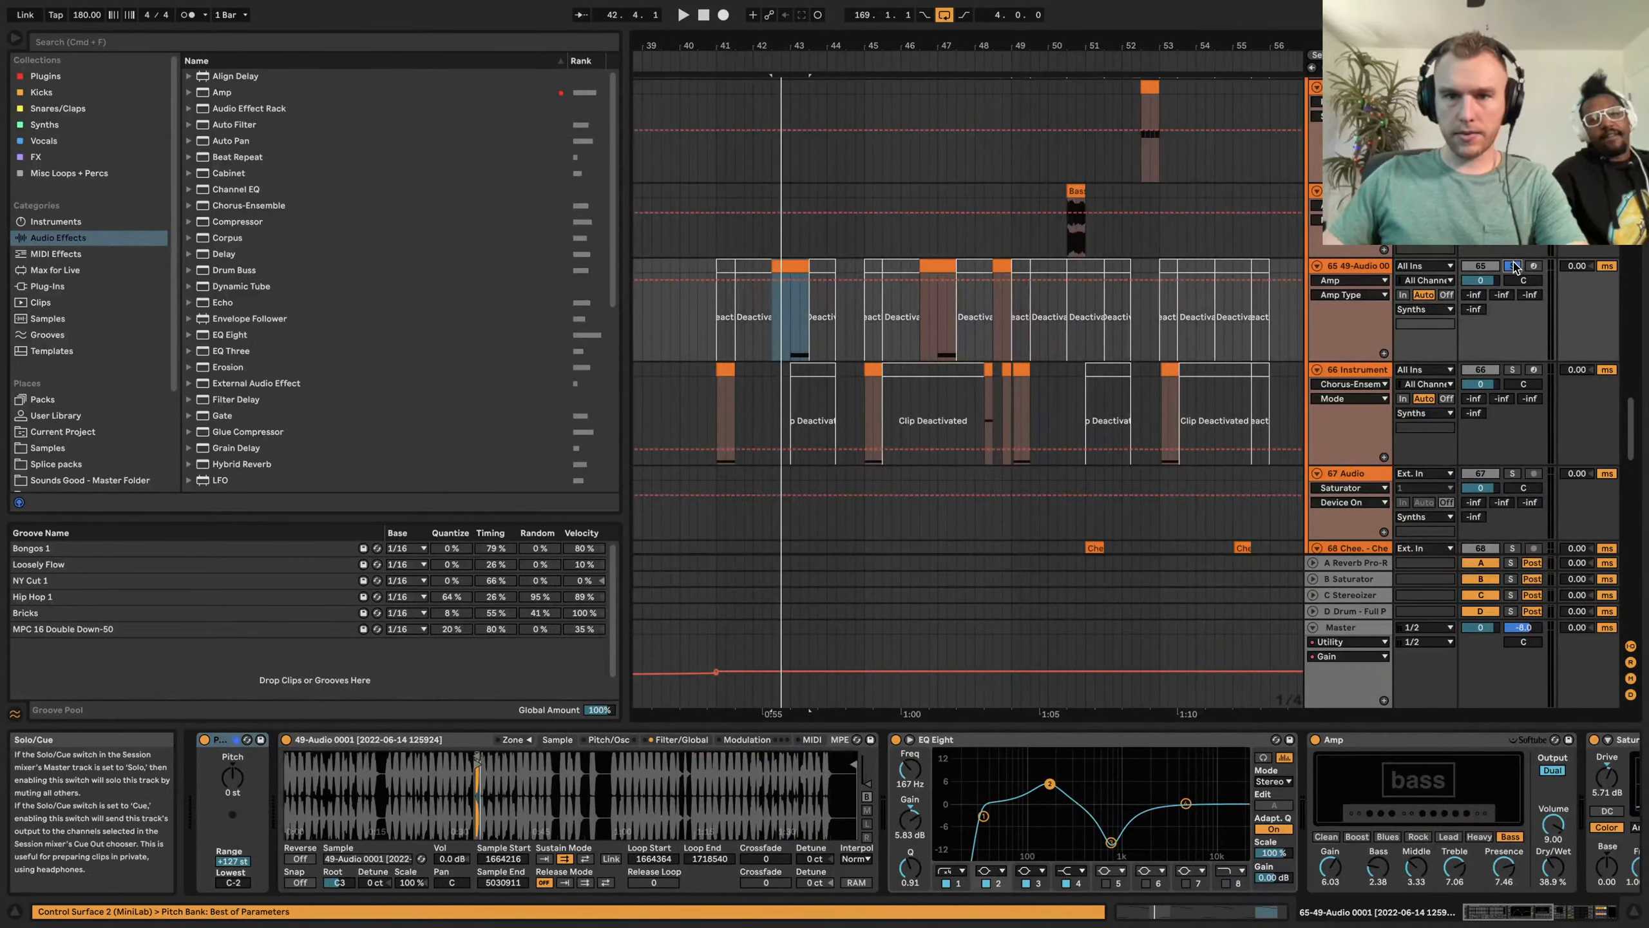
Play the basses with the full mix from 42.3.1 to bar 45, following the clips on tracks 61 to 66
key(space)
scroll(748, 166, up, 2)
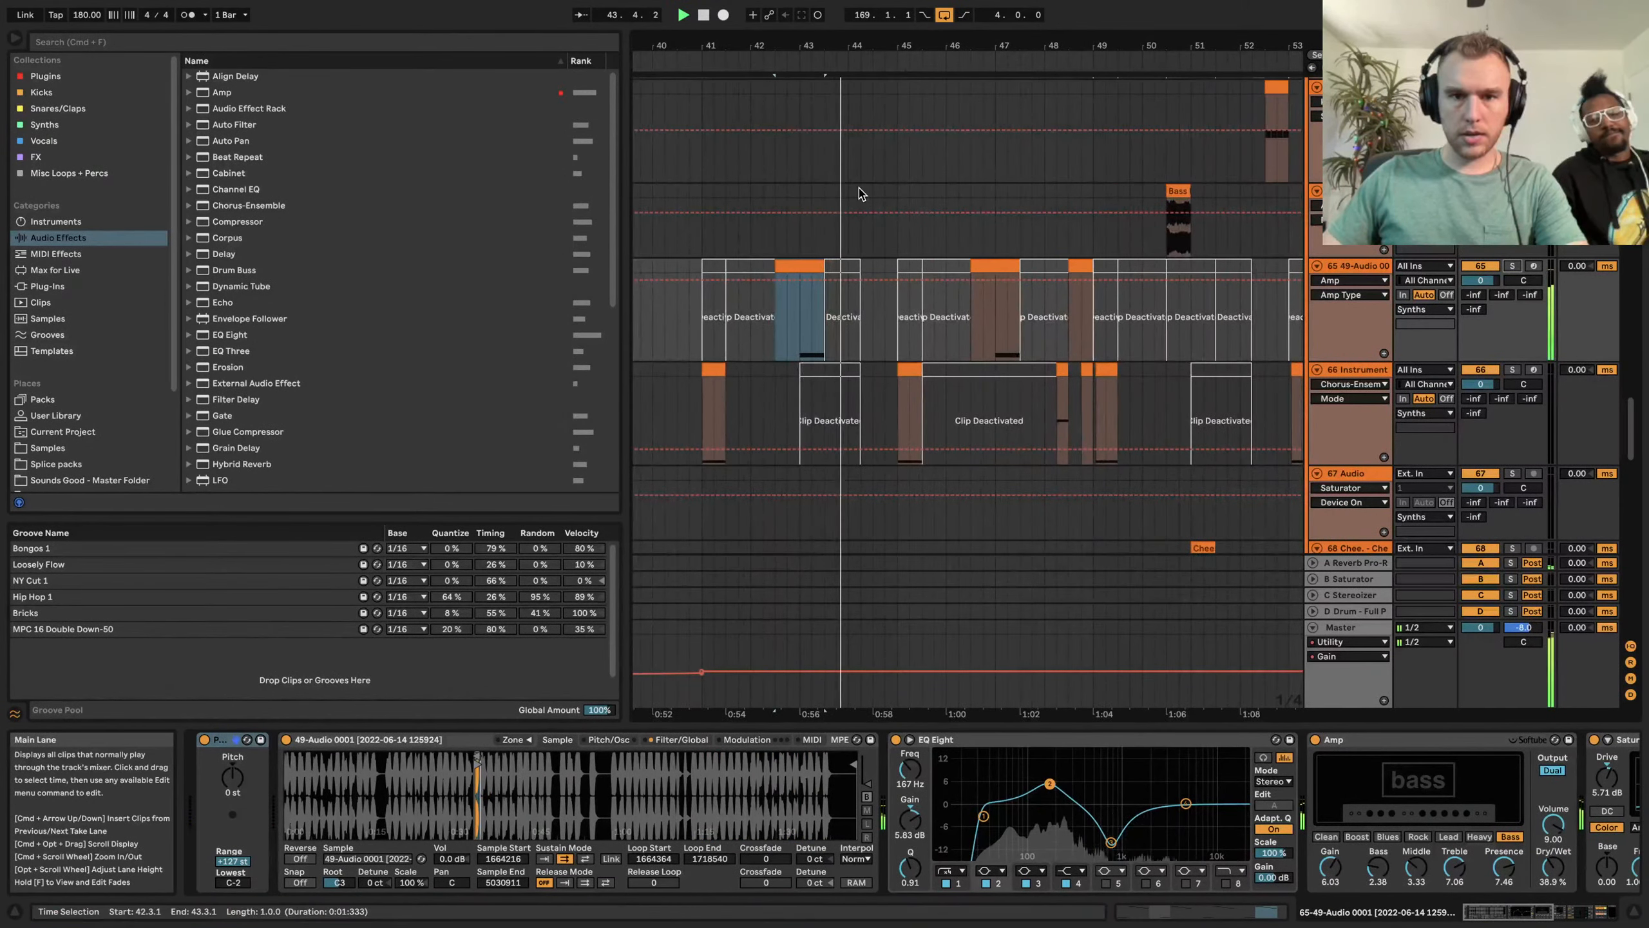
scroll(862, 191, up, 3)
scroll(891, 184, up, 6)
scroll(876, 213, down, 1)
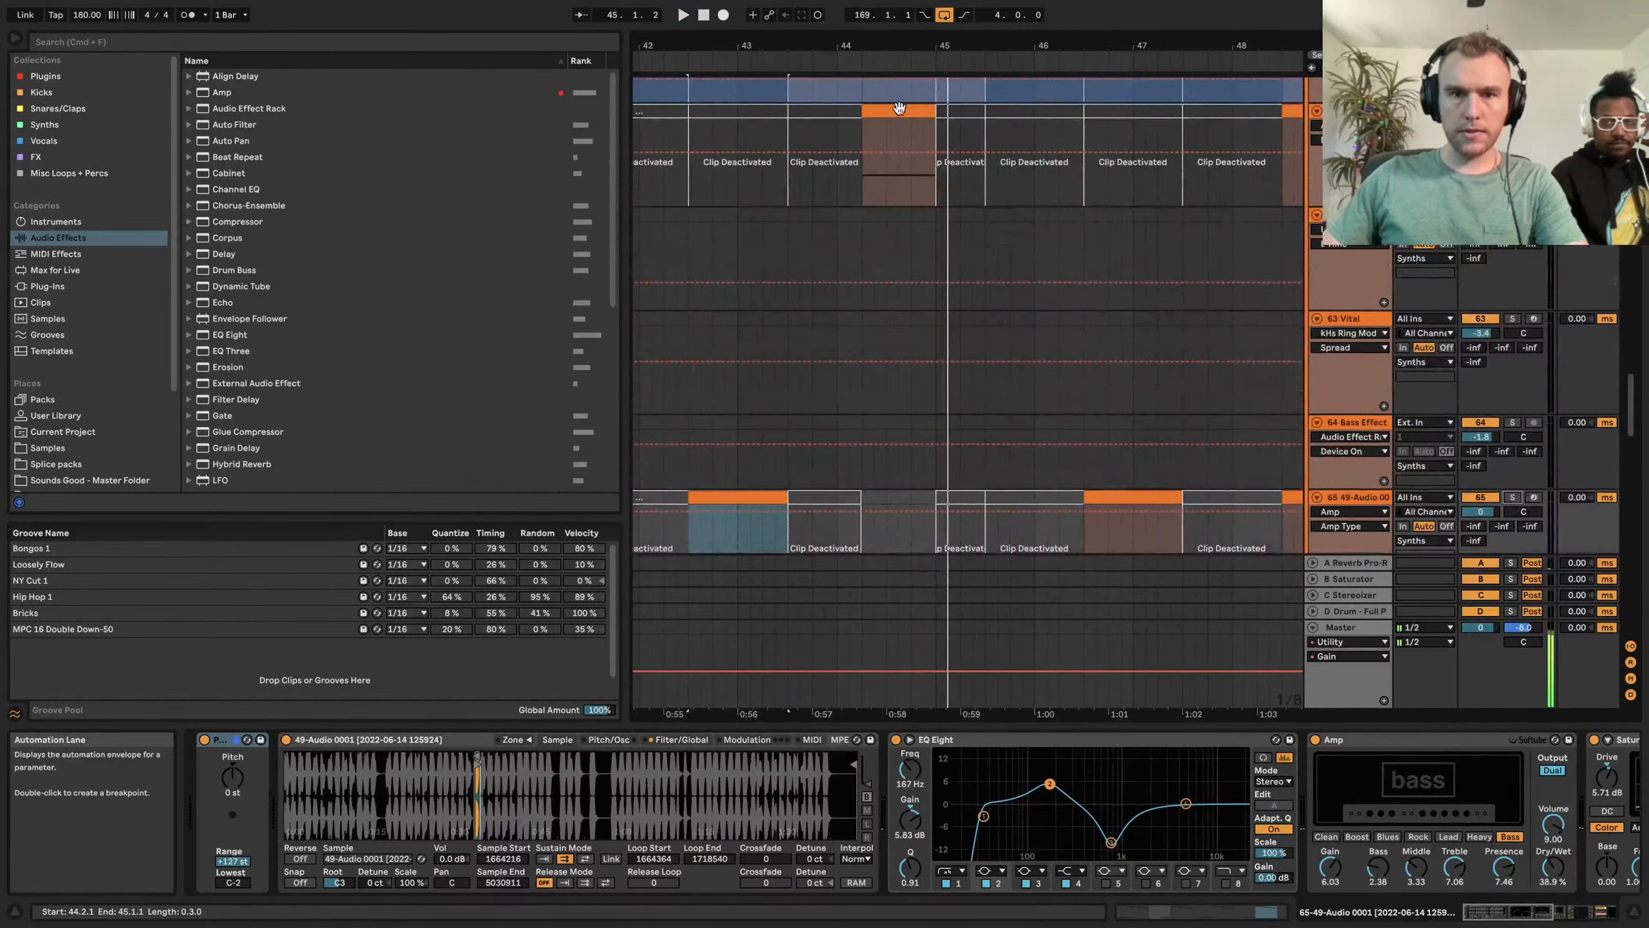
Open the notes of the MIDI clip at 44.2.1 on the 61 49-Audio 0001 track and select that track
double_click(909, 110)
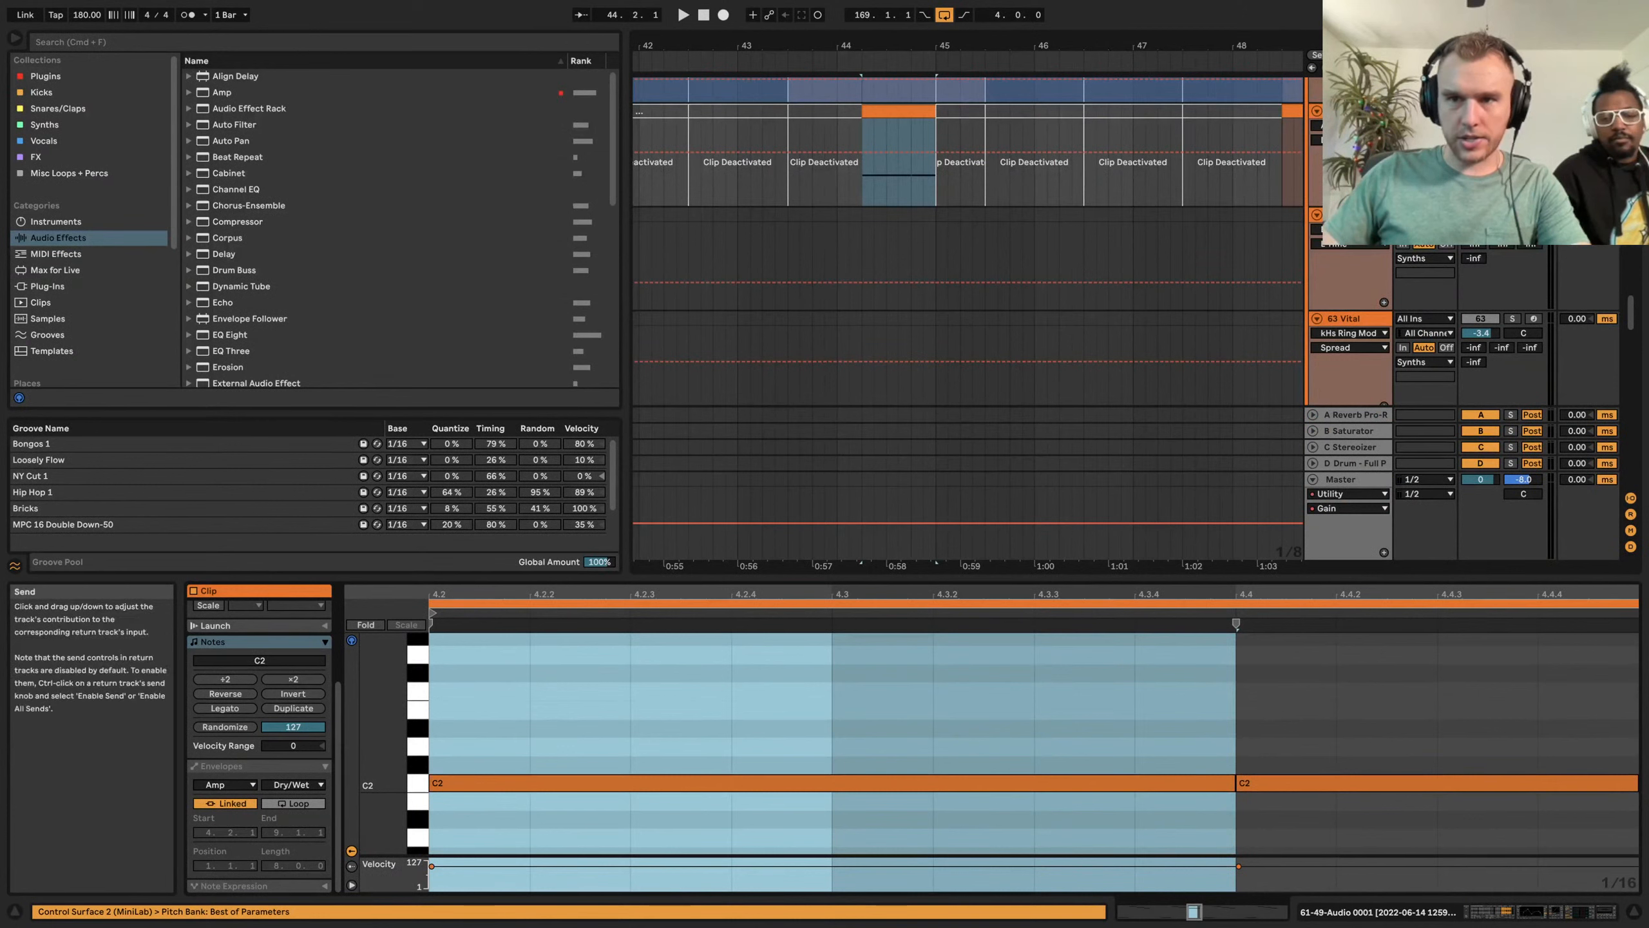
click(1342, 110)
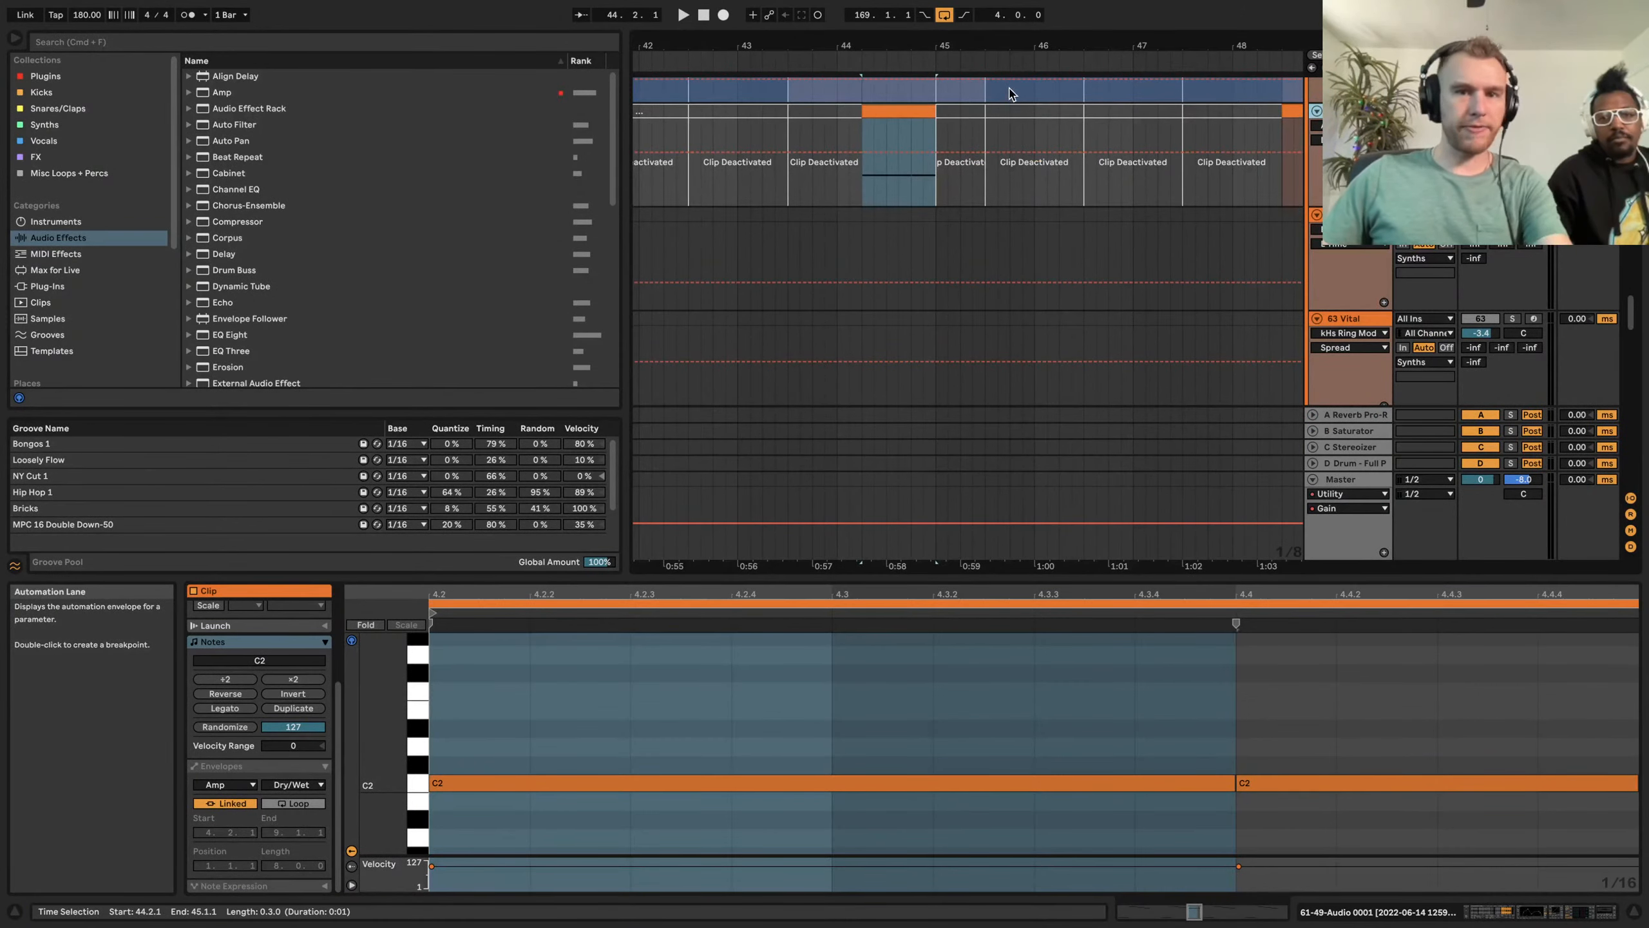
Play the 61 49-Audio 0001 track's clip from 44.2.1 in solo and take the track out of solo
key(space)
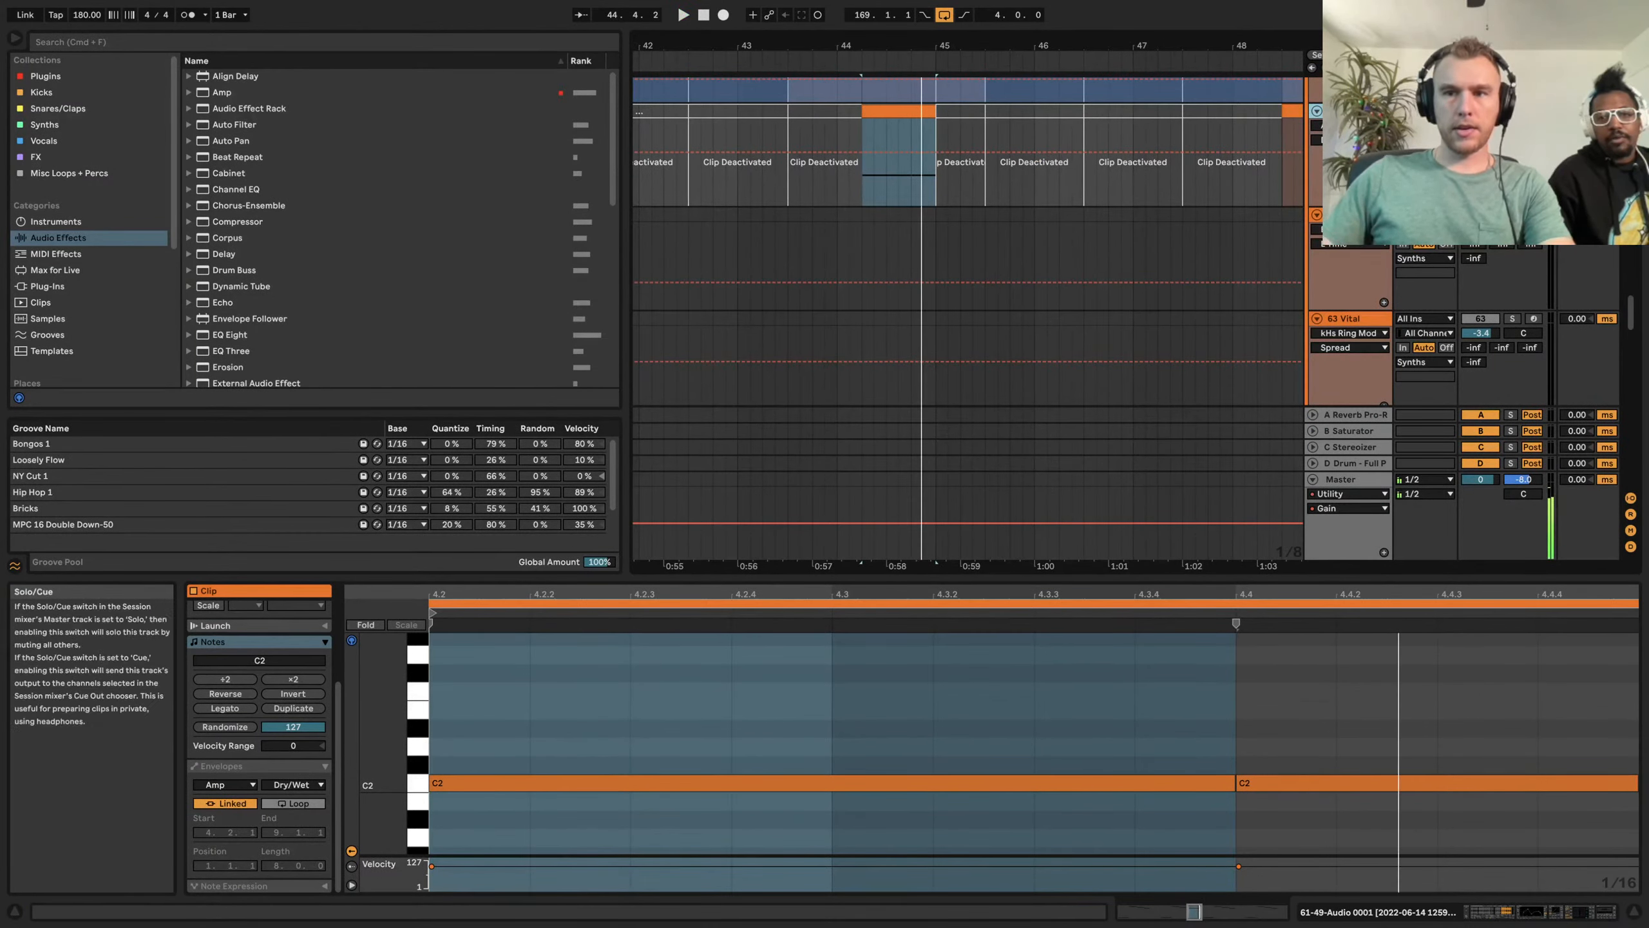
click(1512, 110)
click(837, 133)
click(902, 110)
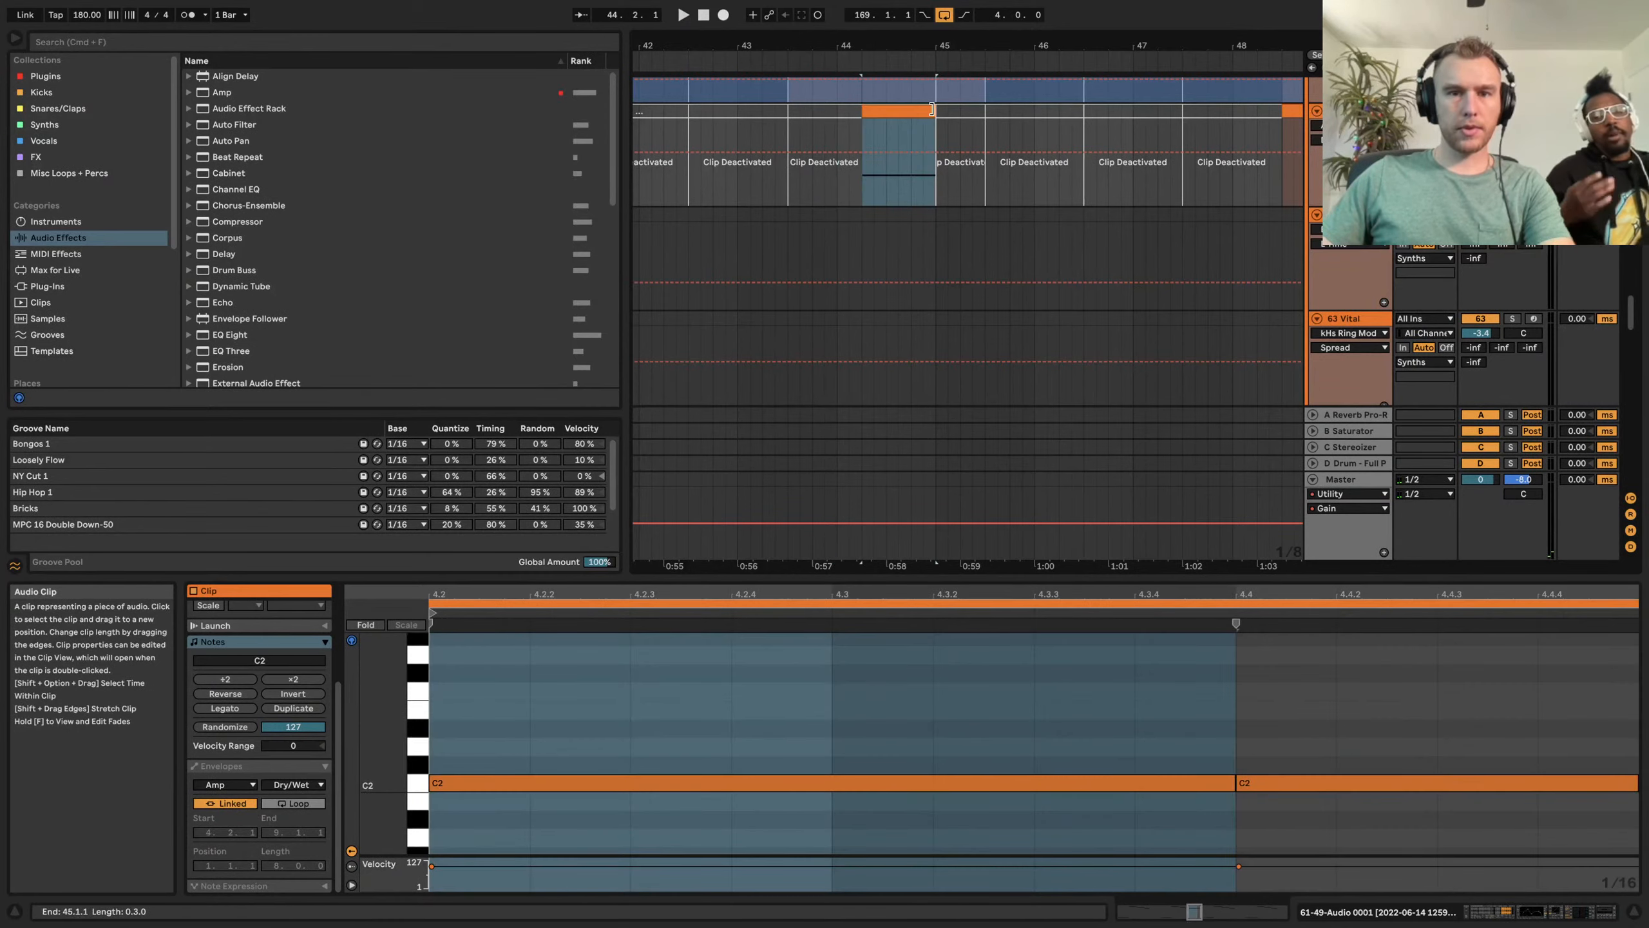
Play the 70-Bass Effect - Watery track's MIDI clip from 41.1.1 with the full mix
scroll(912, 171, down, 8)
scroll(913, 172, up, 2)
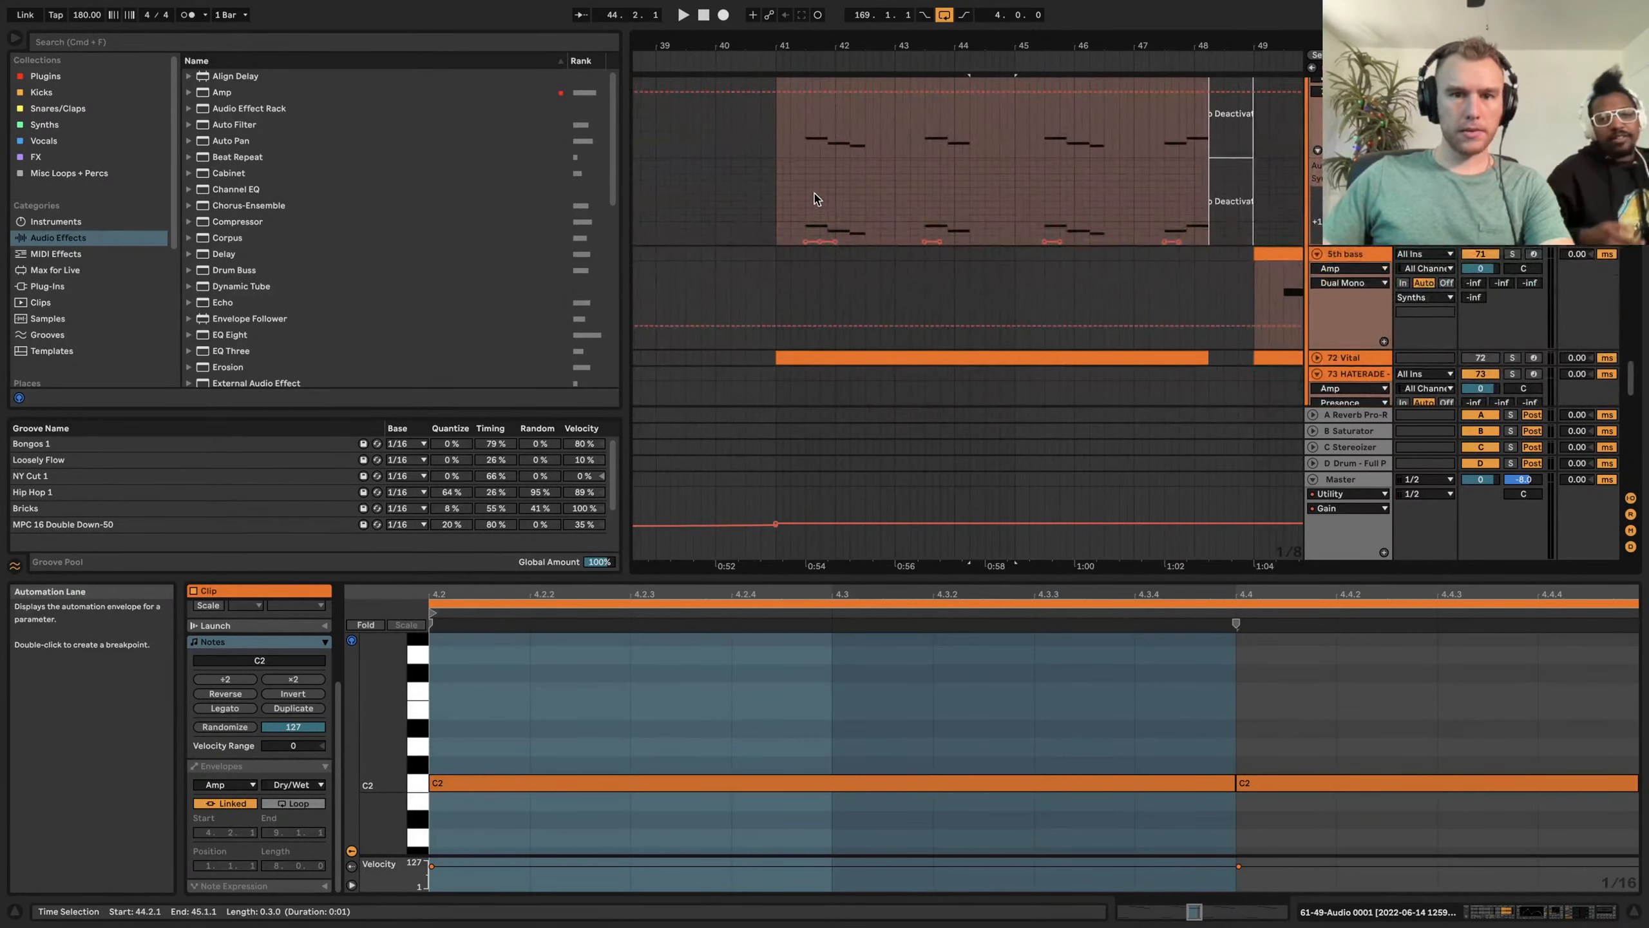
click(777, 142)
key(space)
scroll(1140, 187, up, 3)
scroll(1075, 172, up, 4)
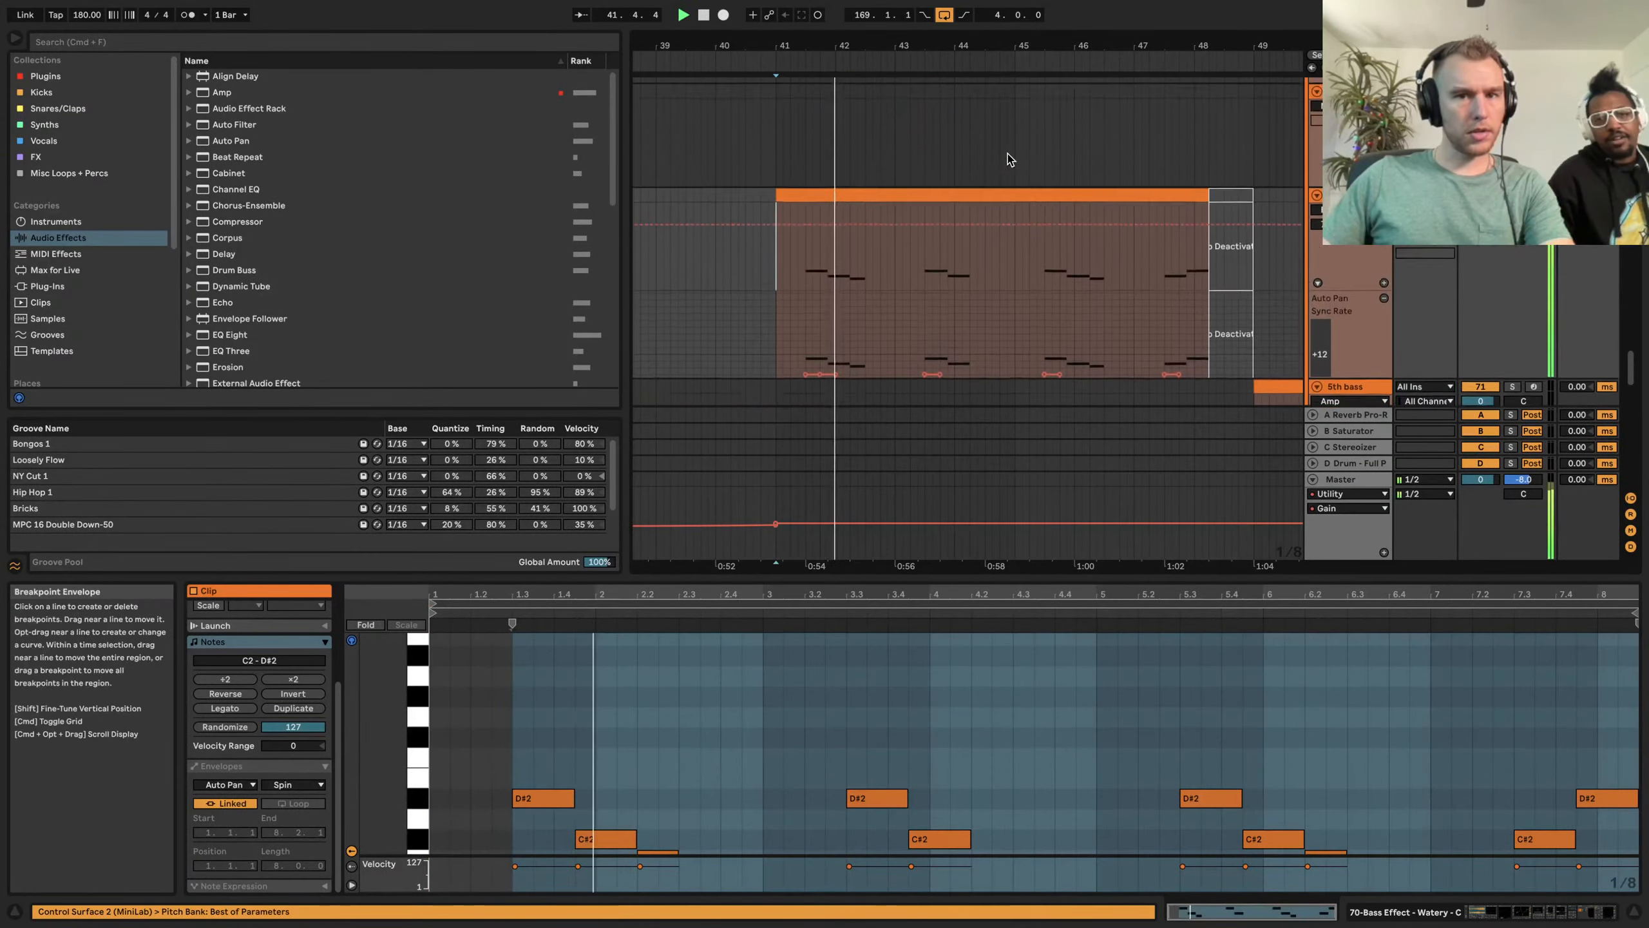
key(space)
Solo the 70-Bass Effect - Watery track and listen to its clip on its own
scroll(1064, 236, down, 3)
click(1350, 147)
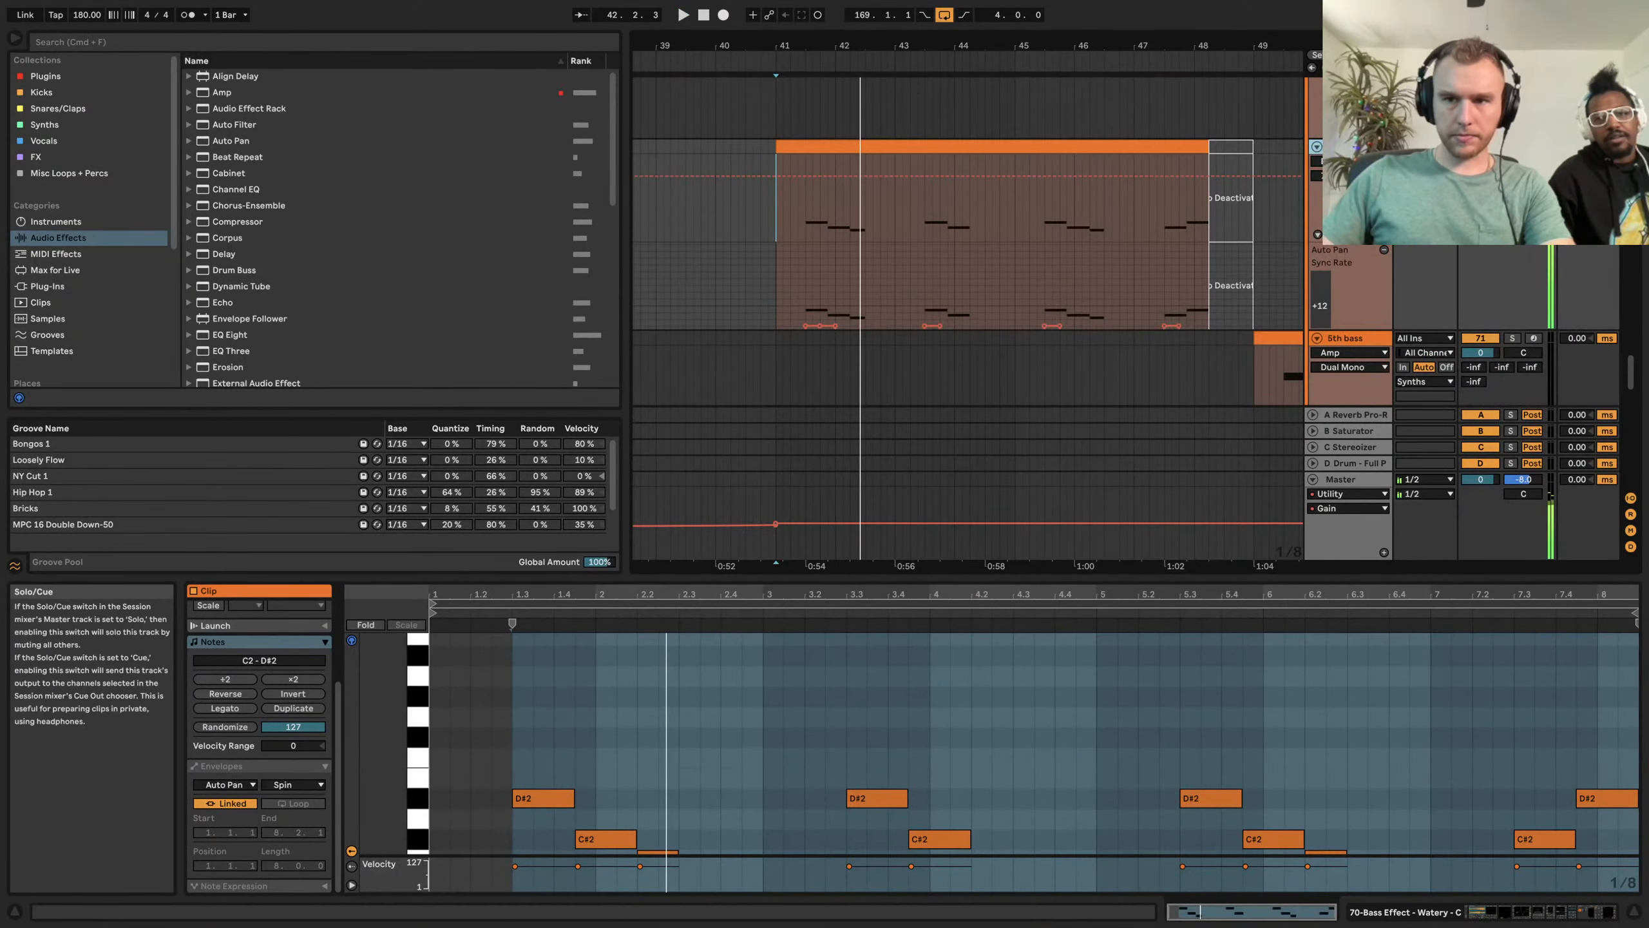
key(s)
key(space)
click(840, 149)
key(space)
Open the Watery bass track's devices, bypass its Auto Pan, hide the automation and play the clip without the effect
double_click(1351, 146)
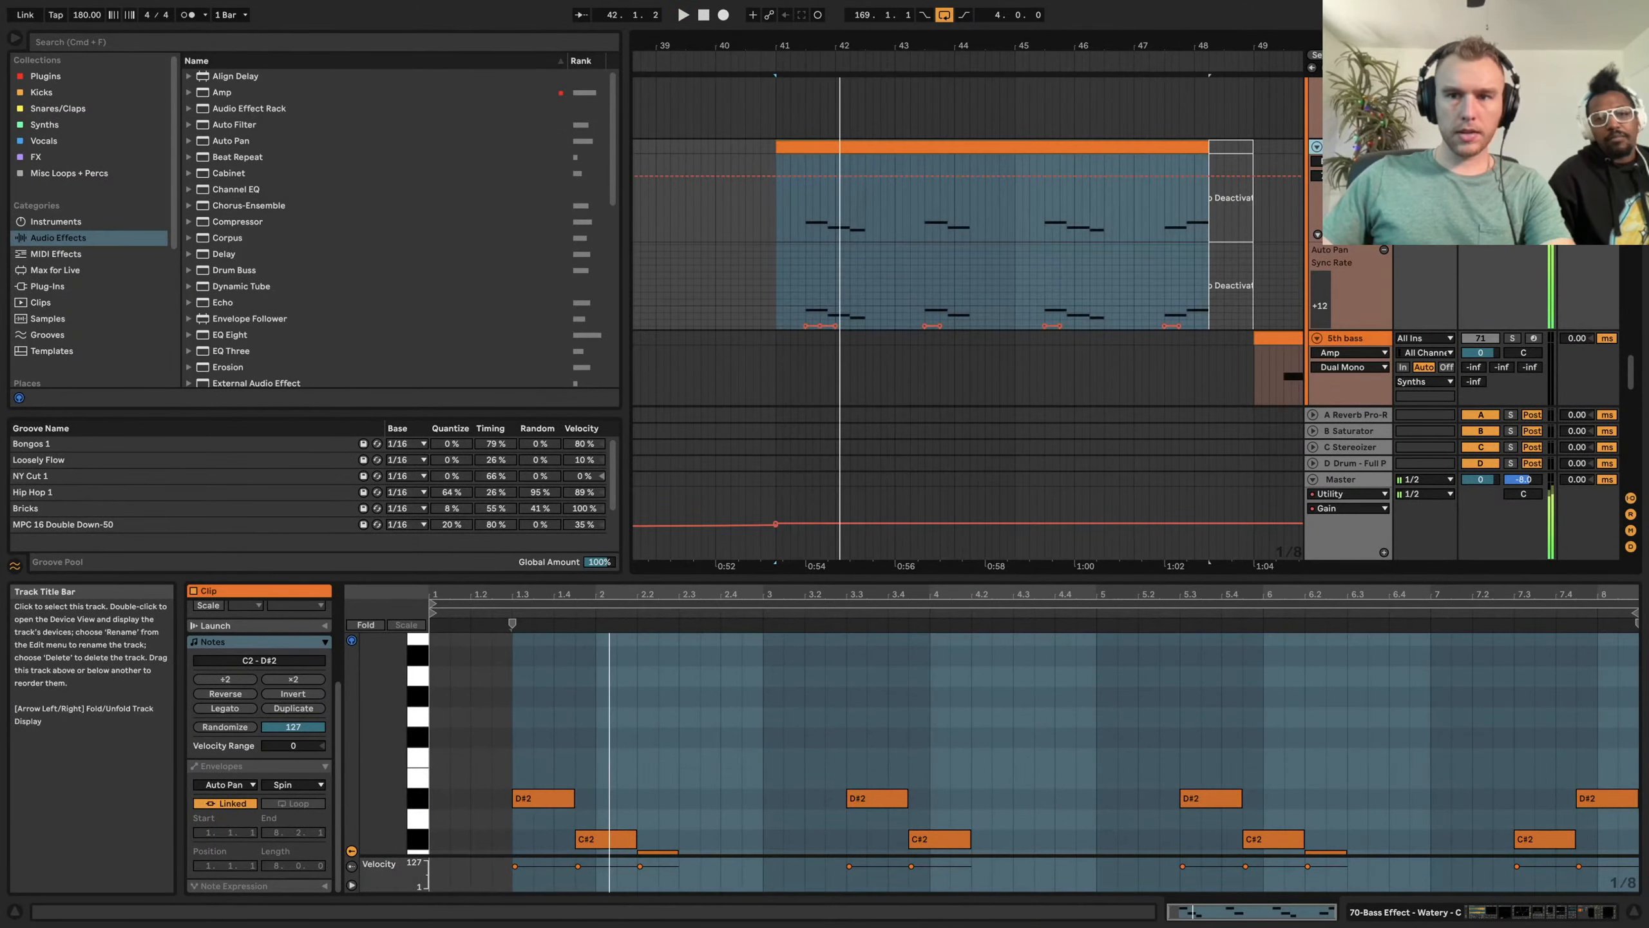
scroll(851, 829, right, 5)
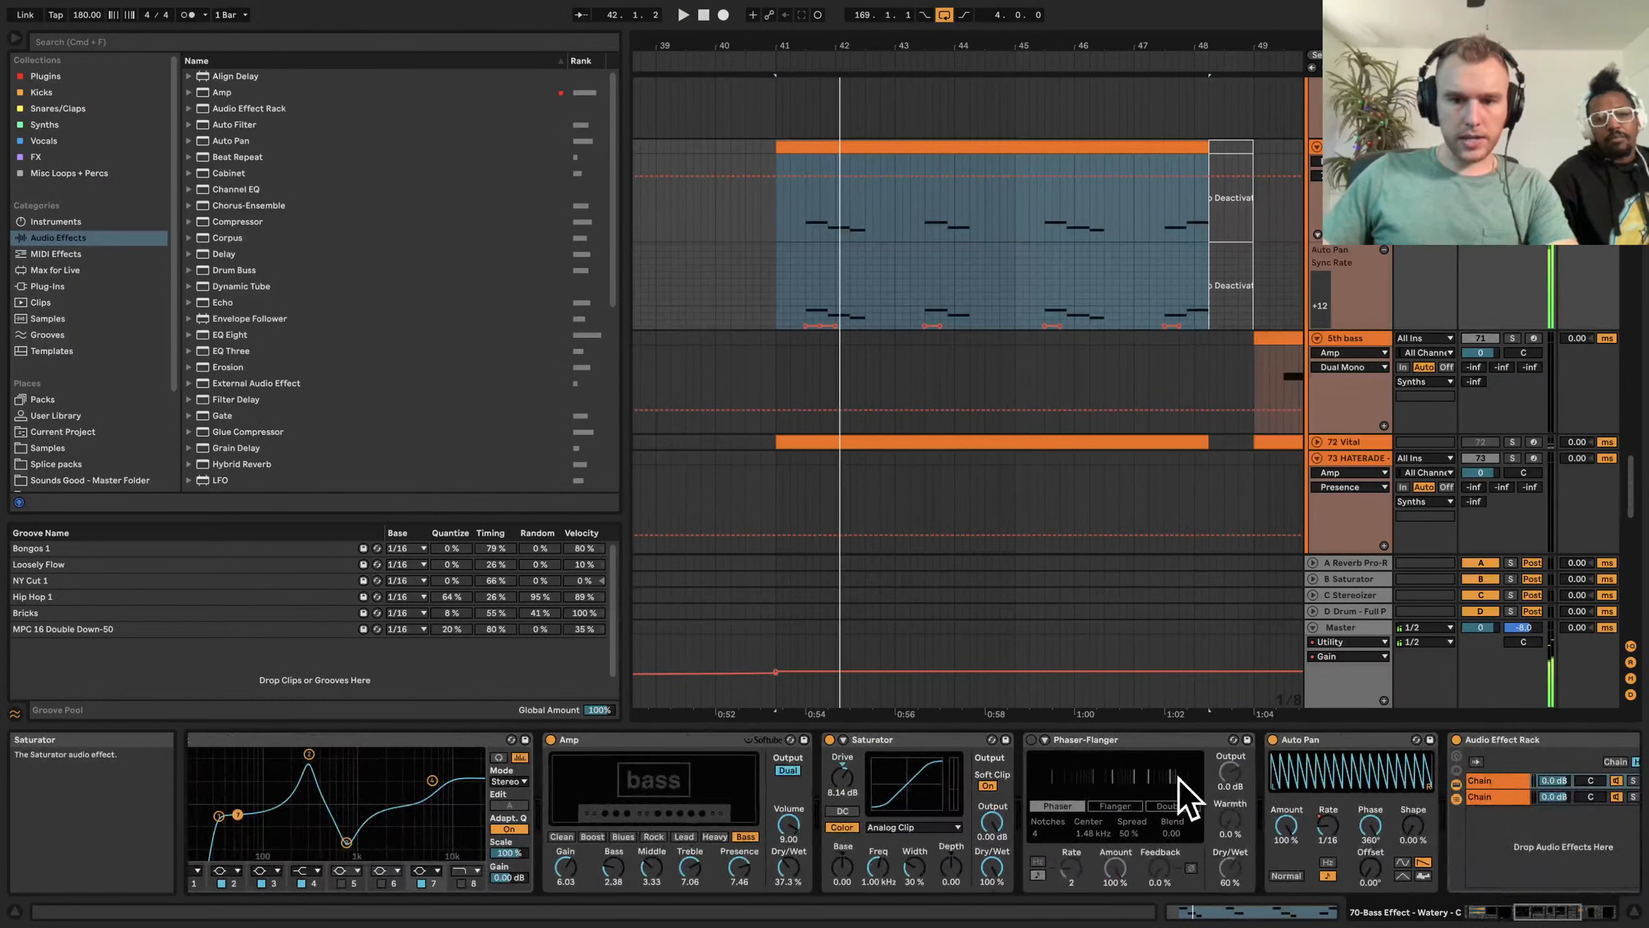
click(1272, 740)
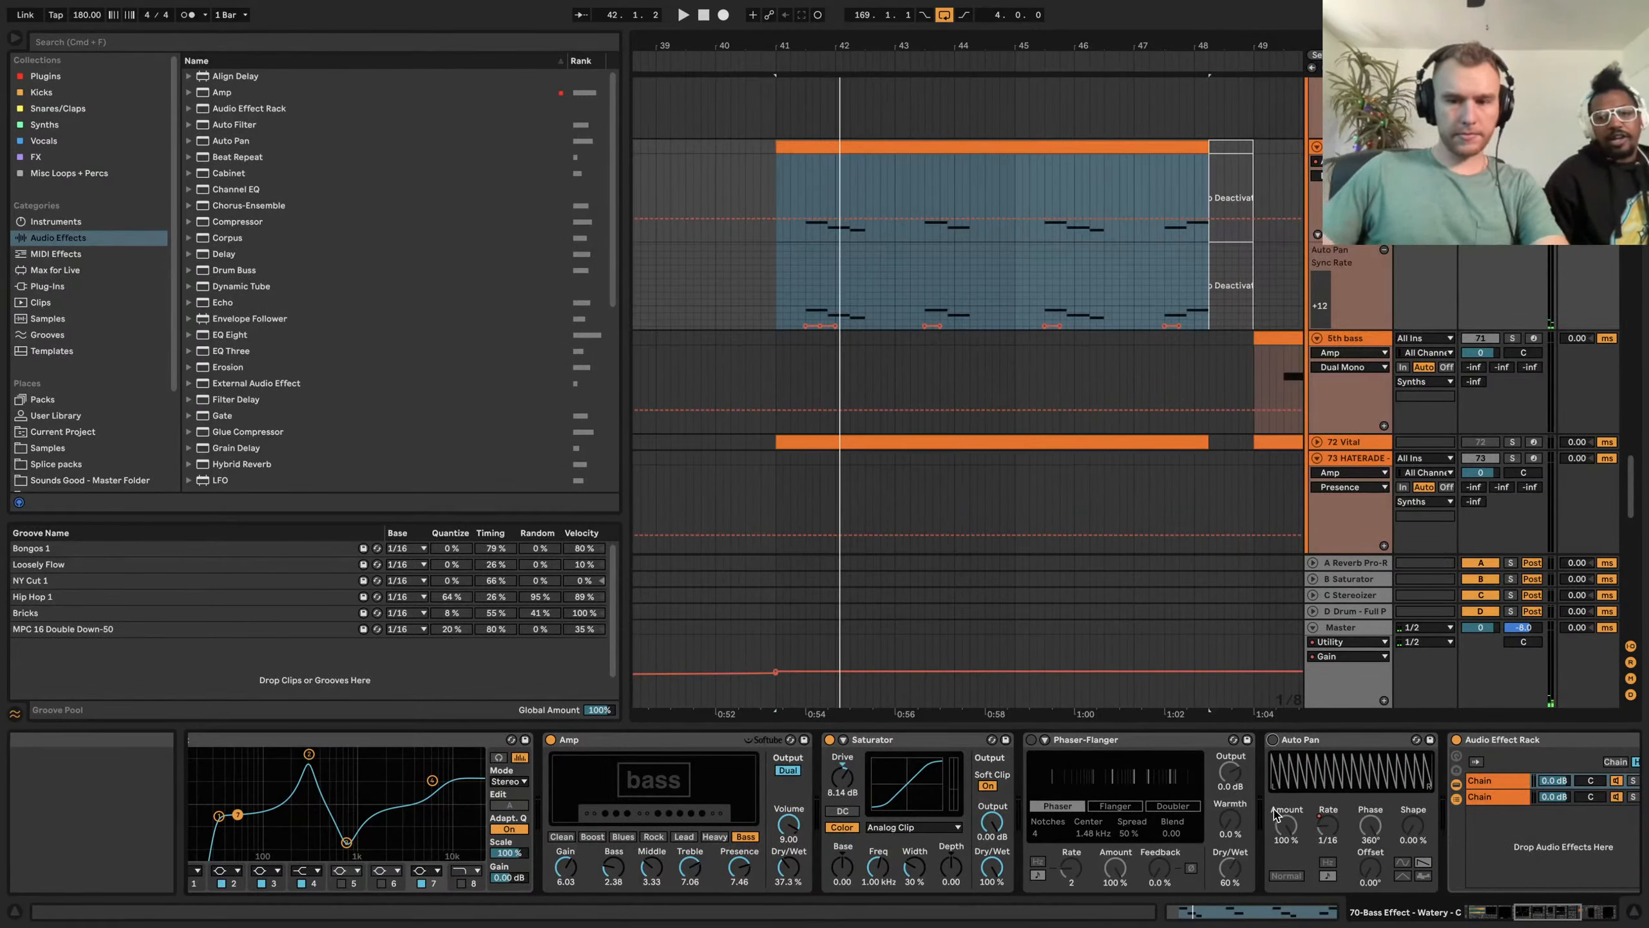
key(a)
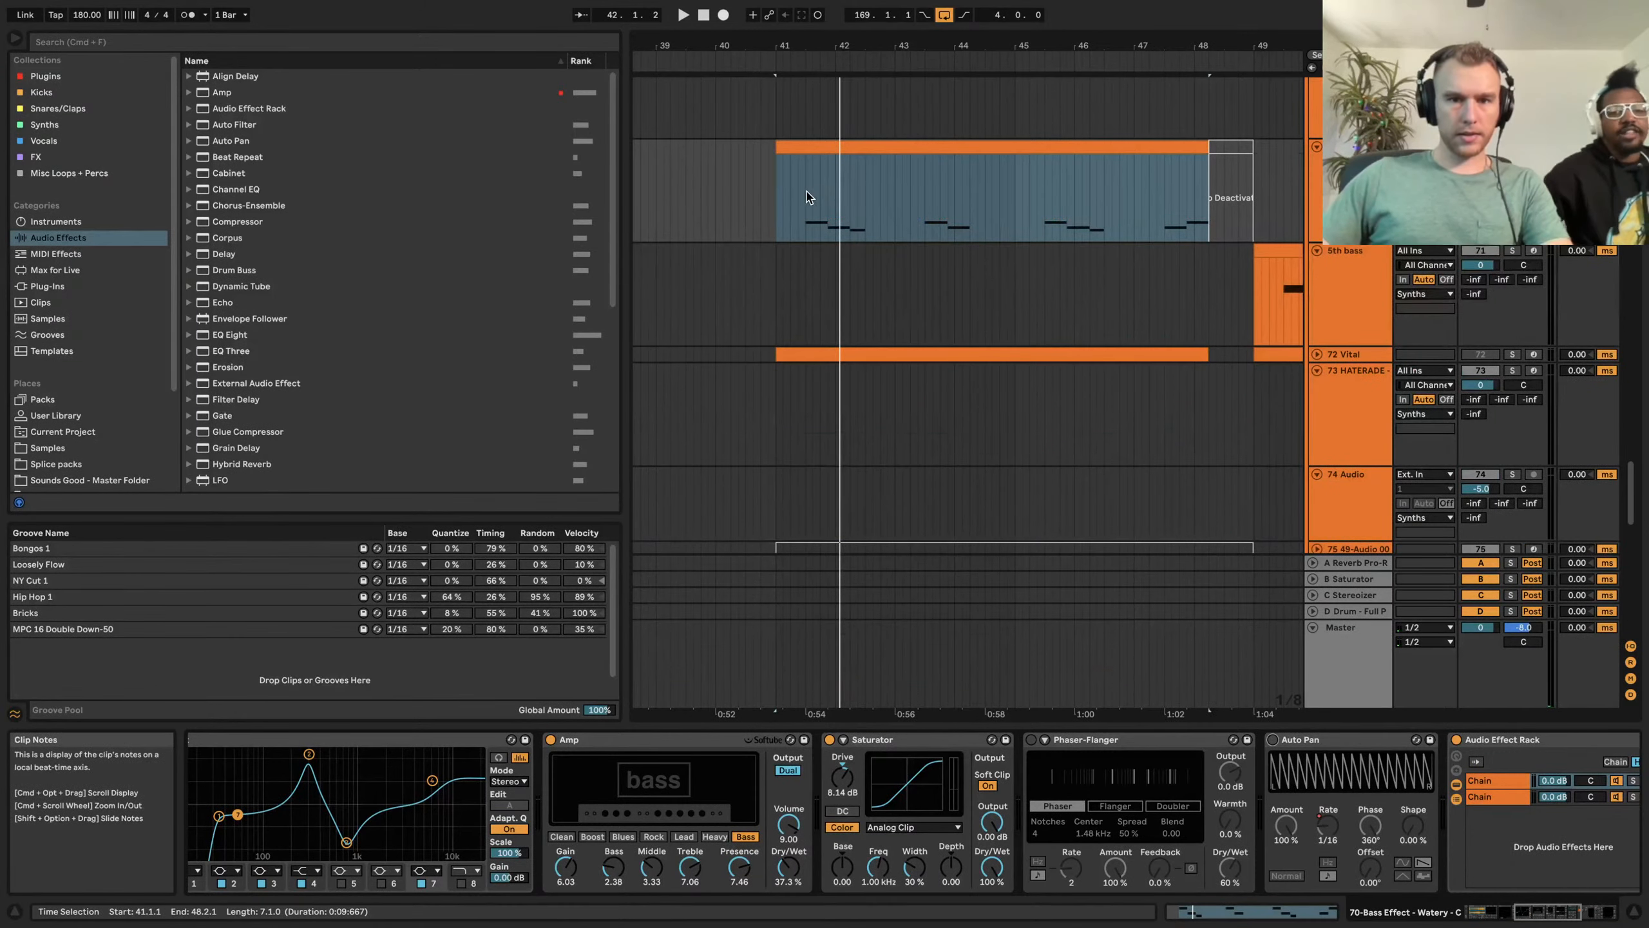
scroll(807, 199, down, 2)
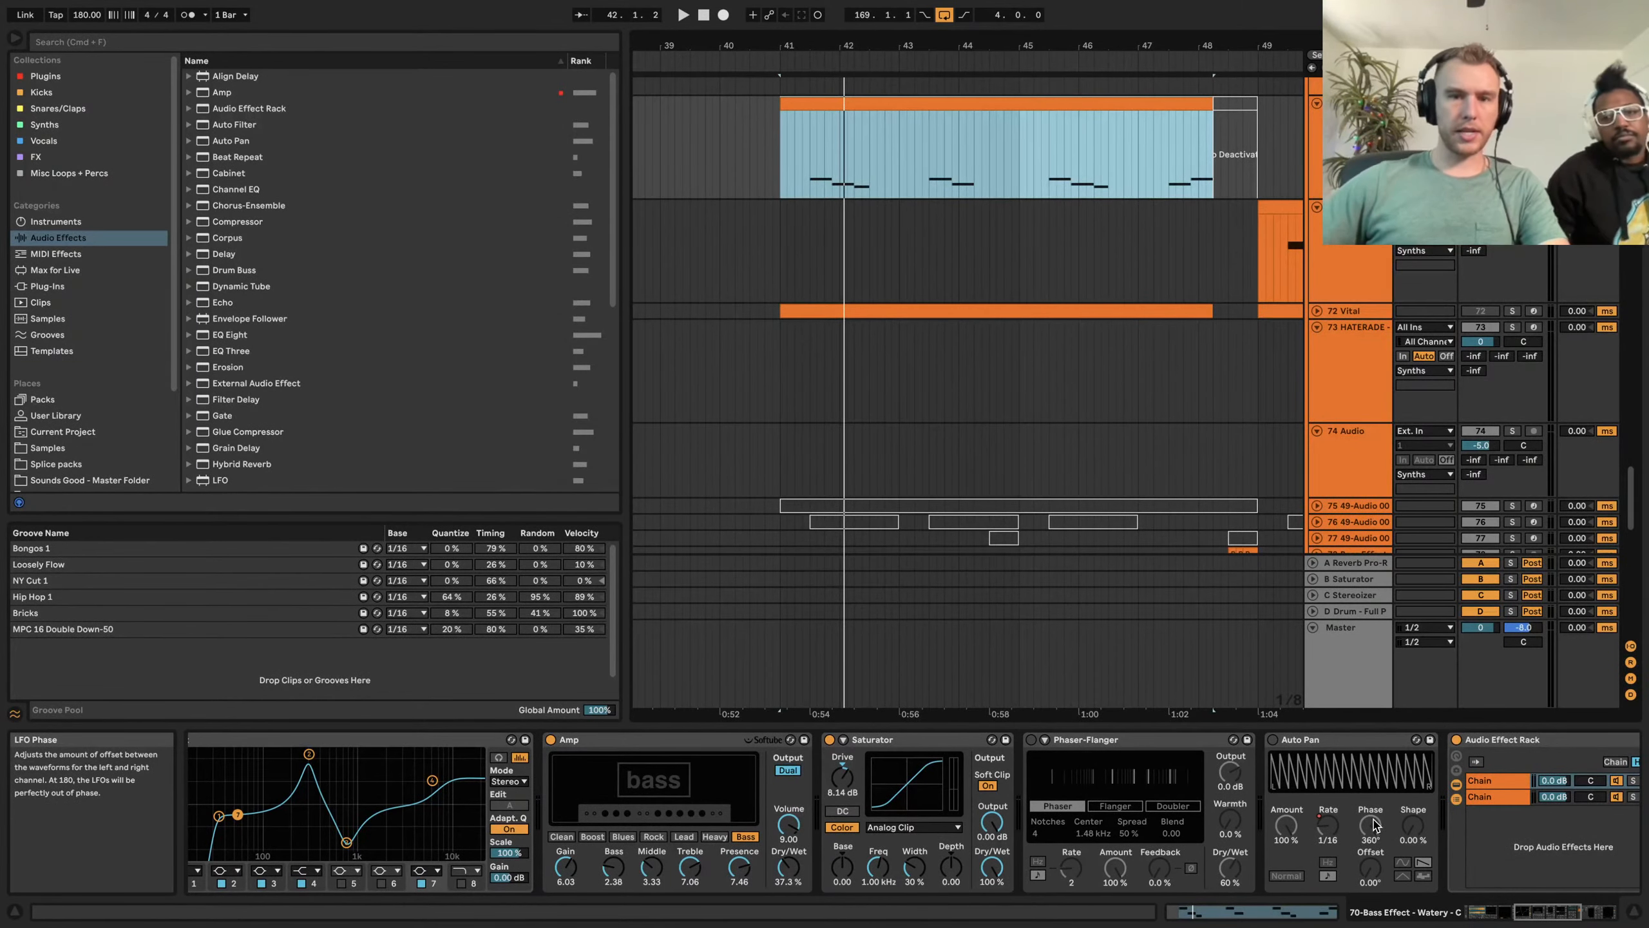
scroll(836, 236, up, 1)
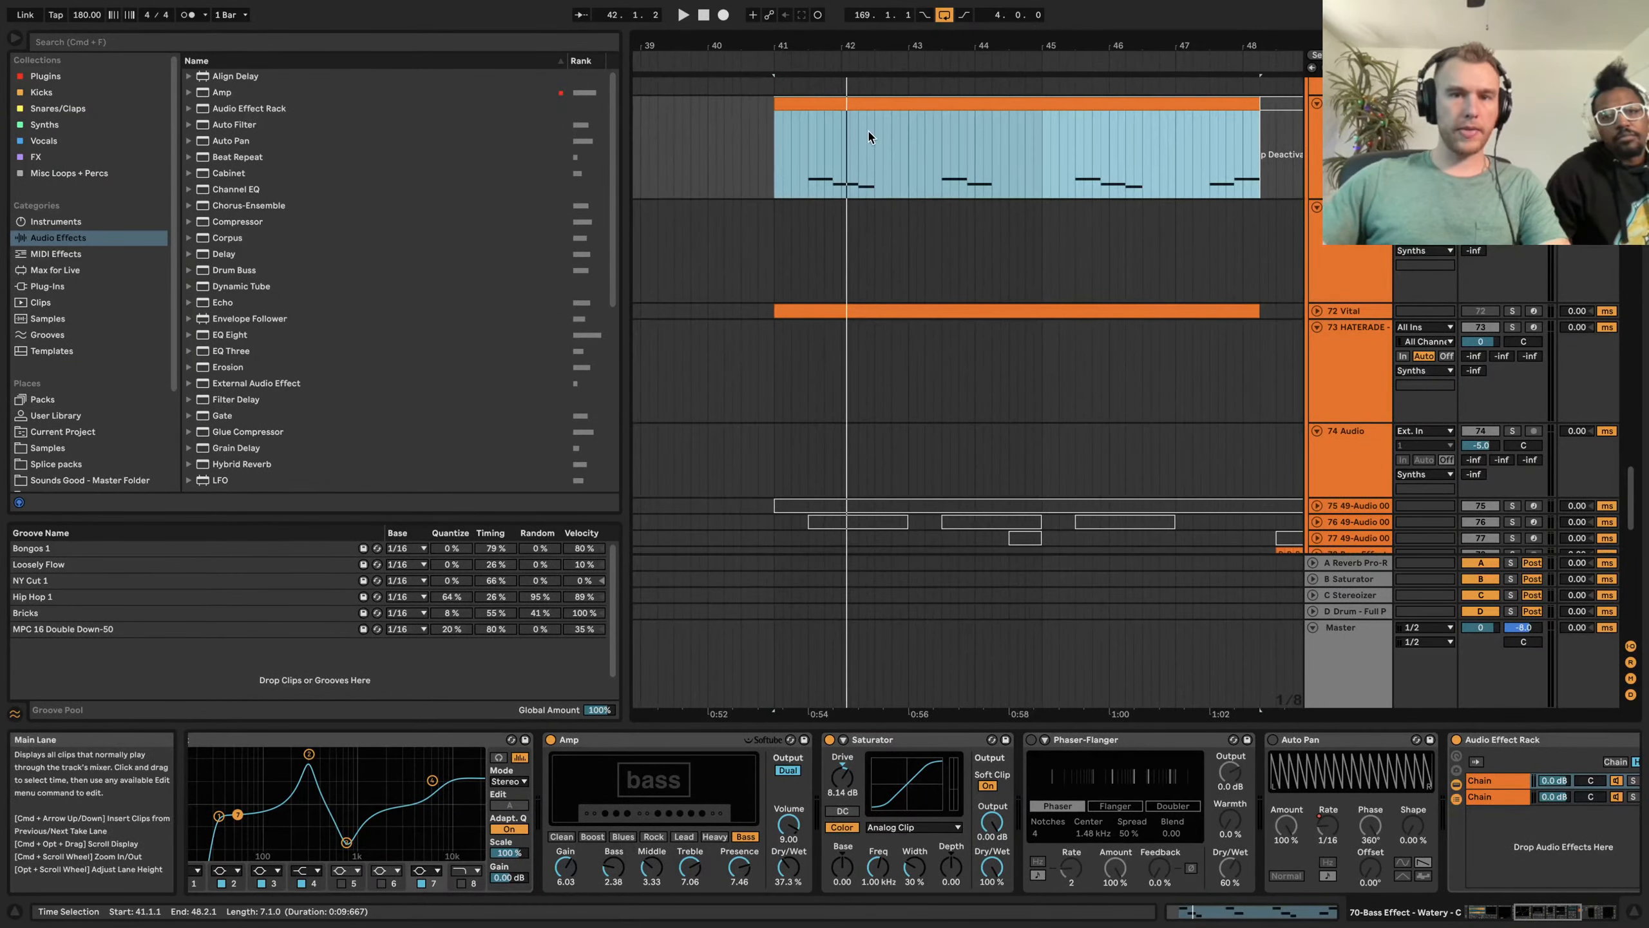
key(space)
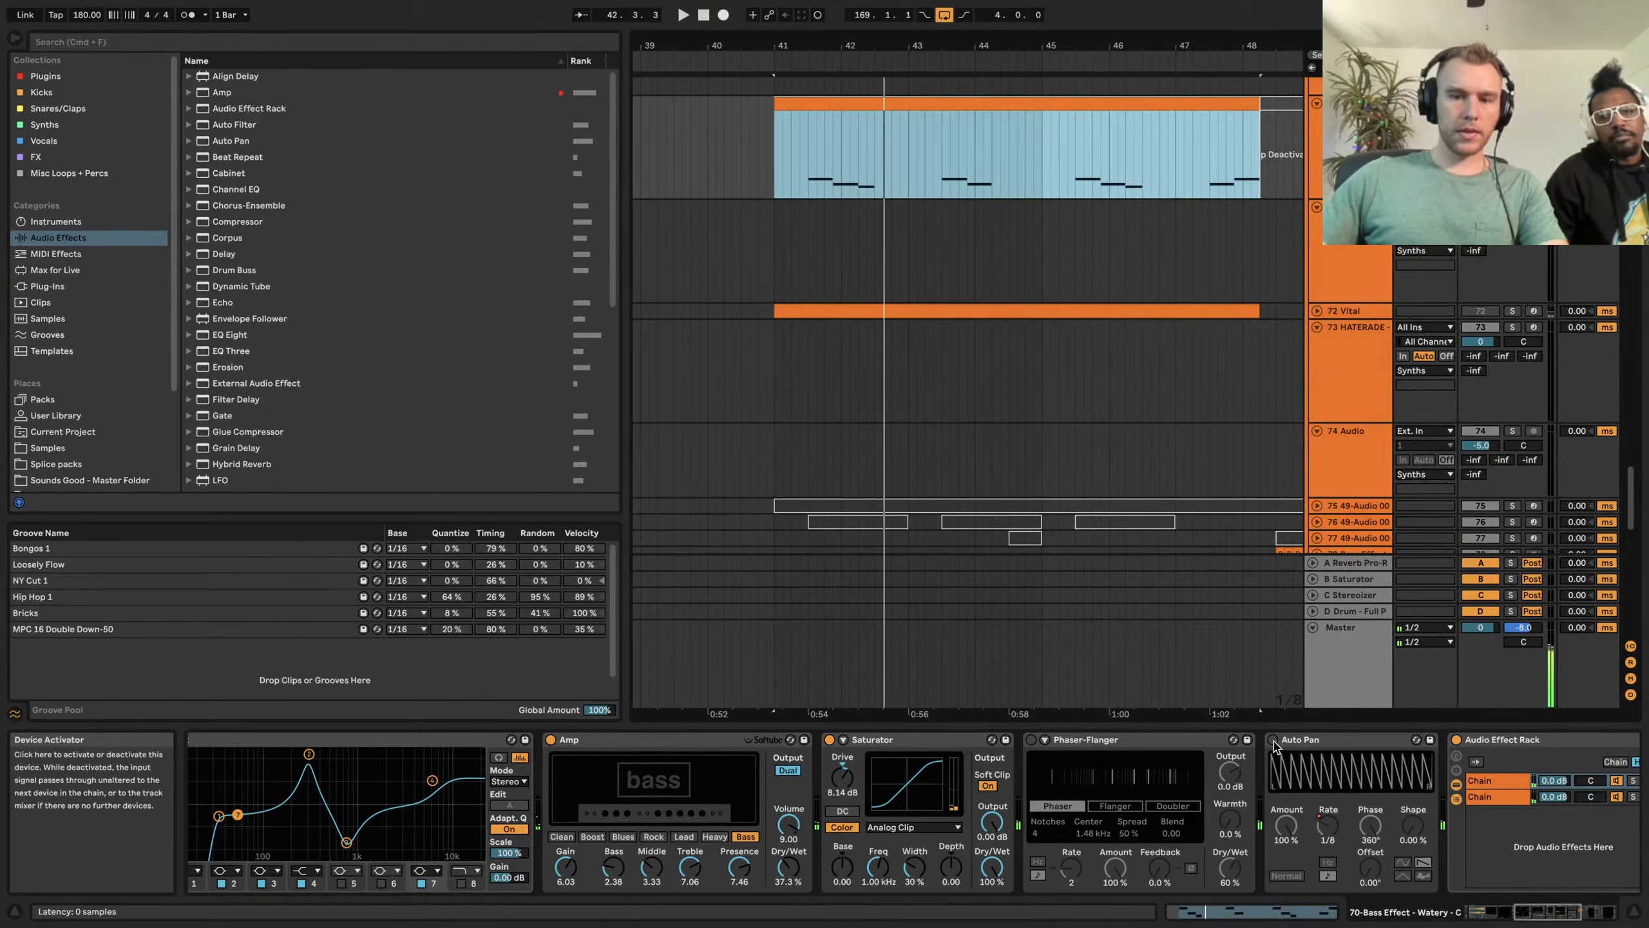
Reactivate Auto Pan, show the automation again and enlarge the Watery bass track to inspect its Sync Rate envelope
click(1332, 829)
key(a)
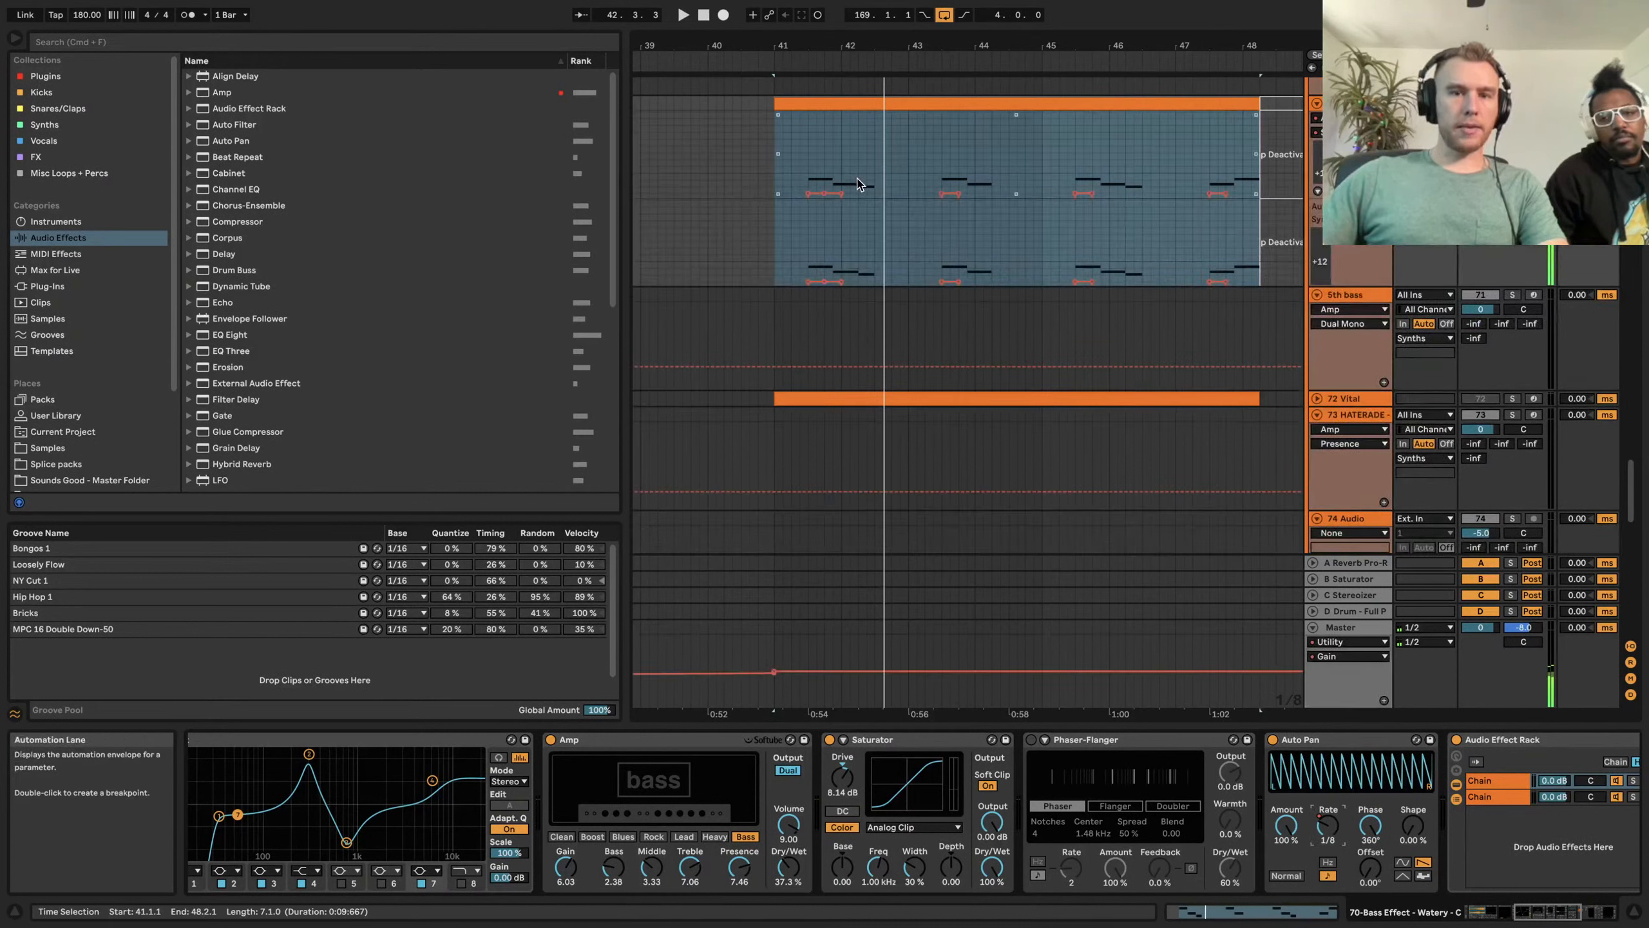
key(plus)
drag(1350, 199, 1351, 314)
drag(791, 232, 889, 253)
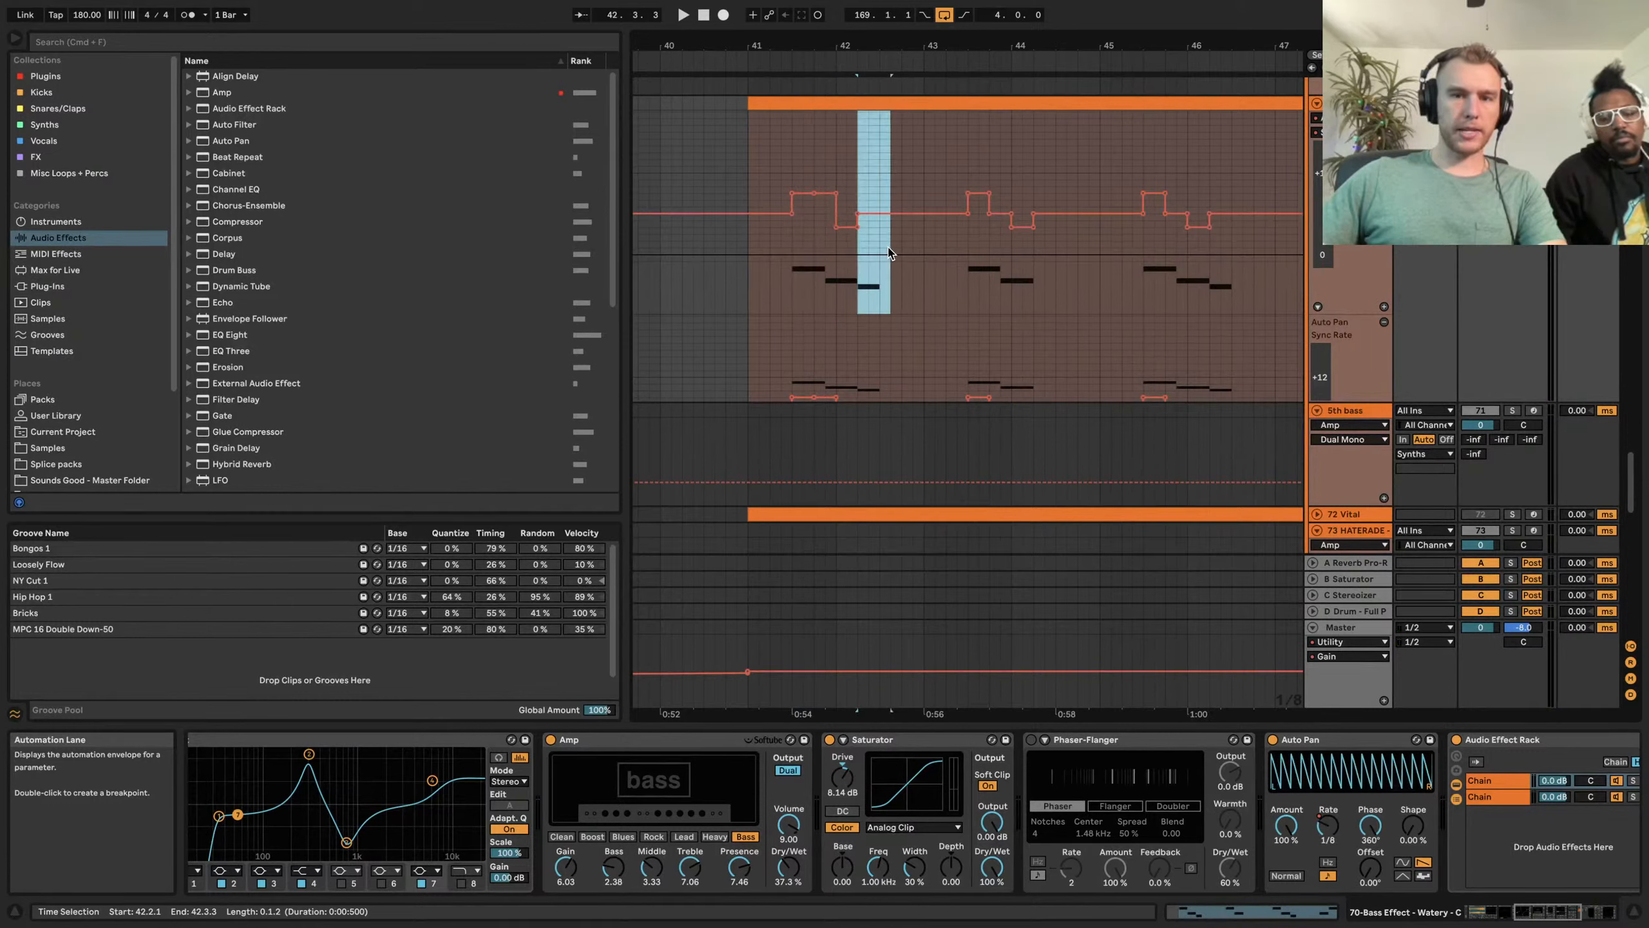
Play the soloed Watery bass from 41.2.3 and from 45.3.3, following its Auto Pan Sync Rate automation
click(781, 260)
key(space)
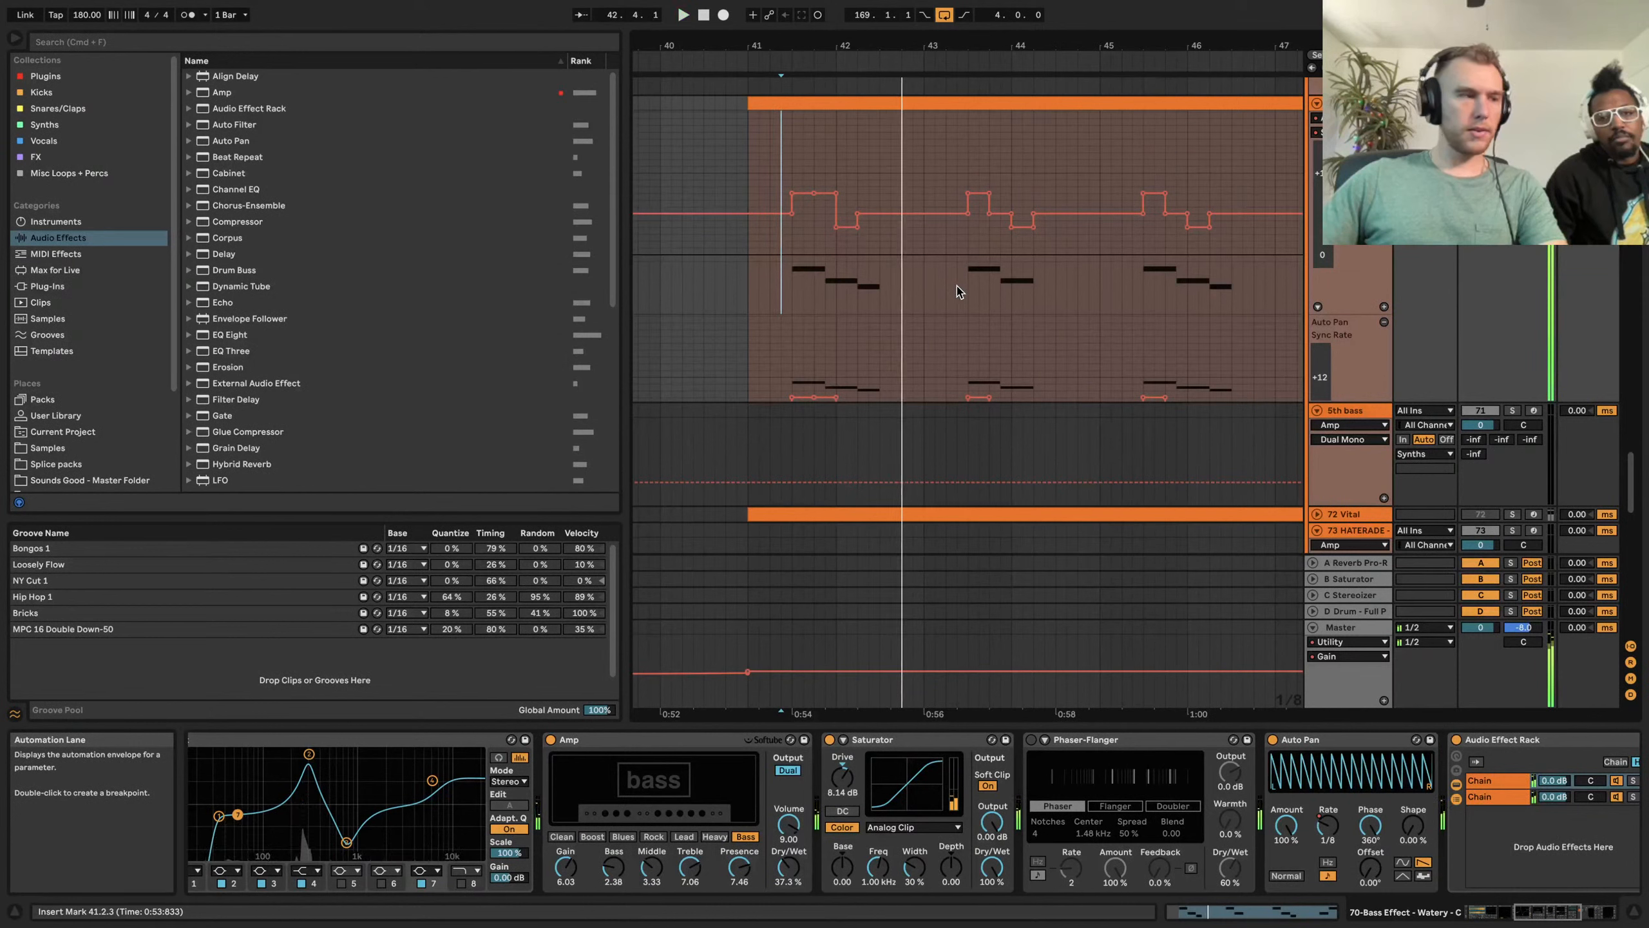
key(space)
key(space)
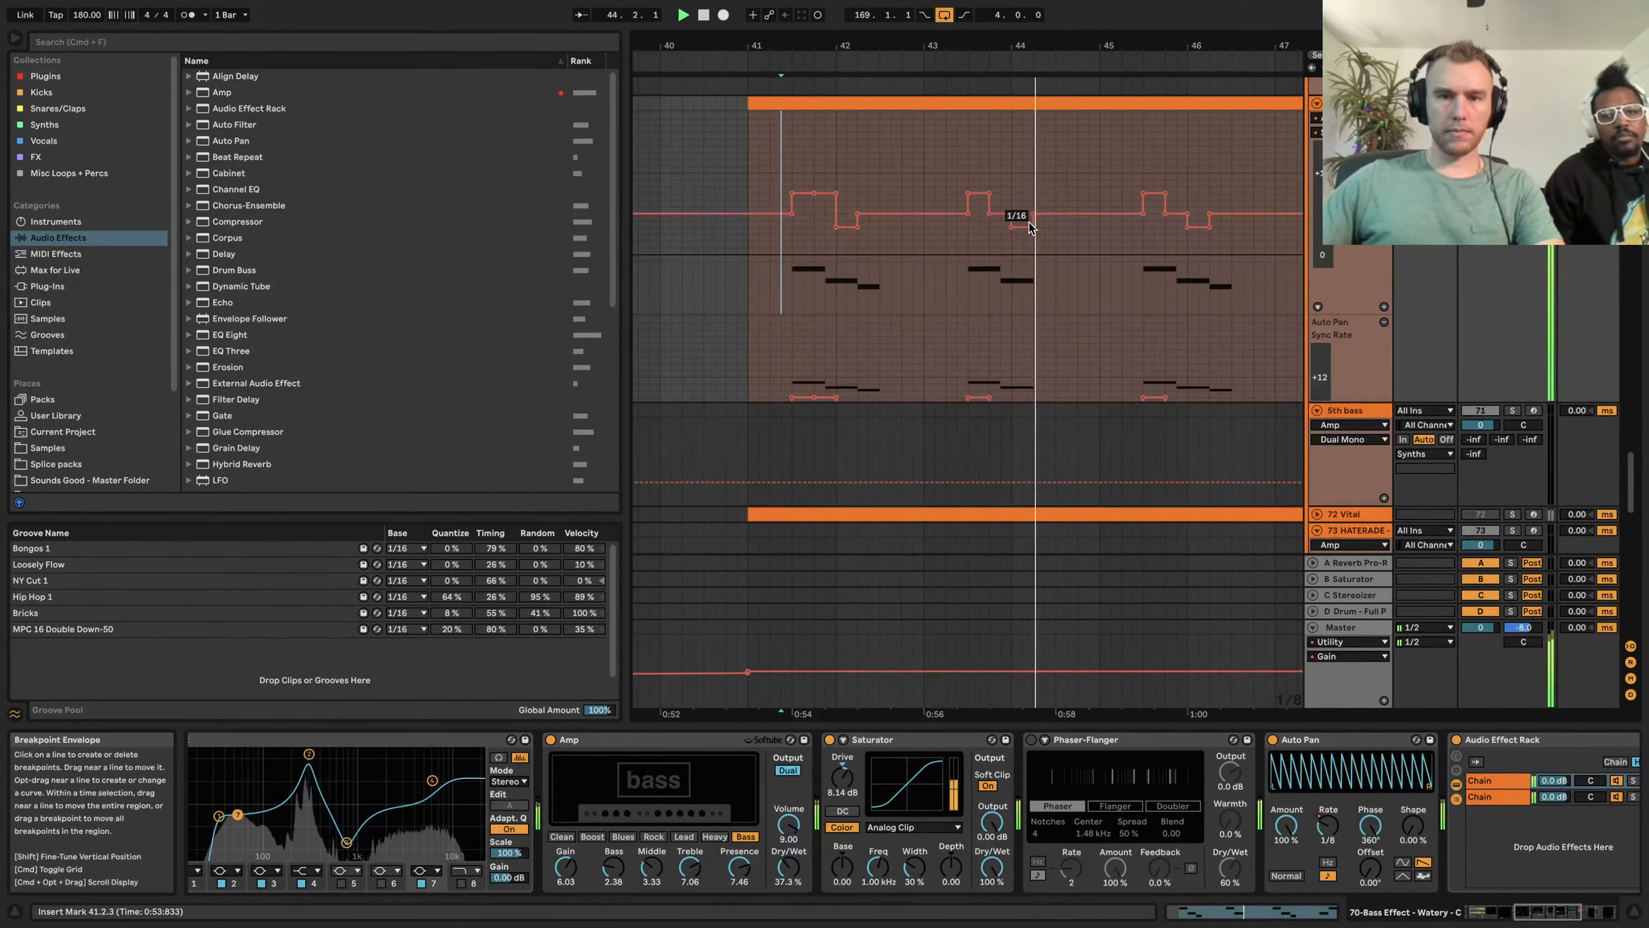
click(1154, 258)
scroll(1189, 274, right, 2)
scroll(1189, 273, down, 3)
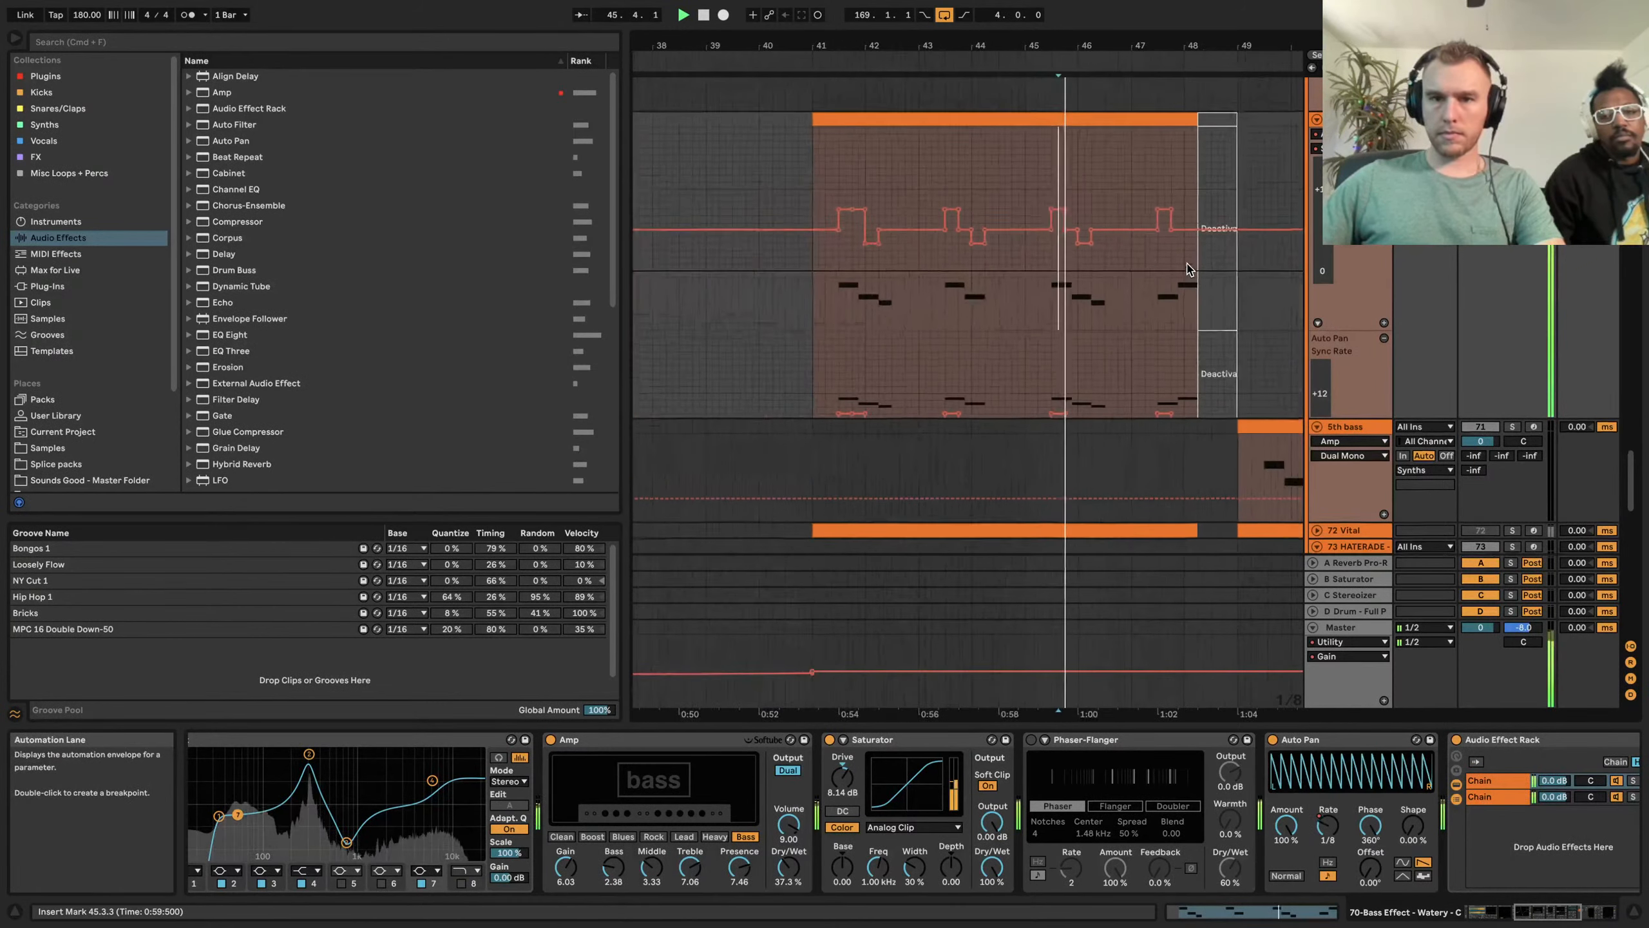
scroll(1184, 257, right, 3)
scroll(1184, 247, right, 2)
key(space)
Select the 5th bass track's clip at bar 49 and look through the track's device chain
click(1097, 424)
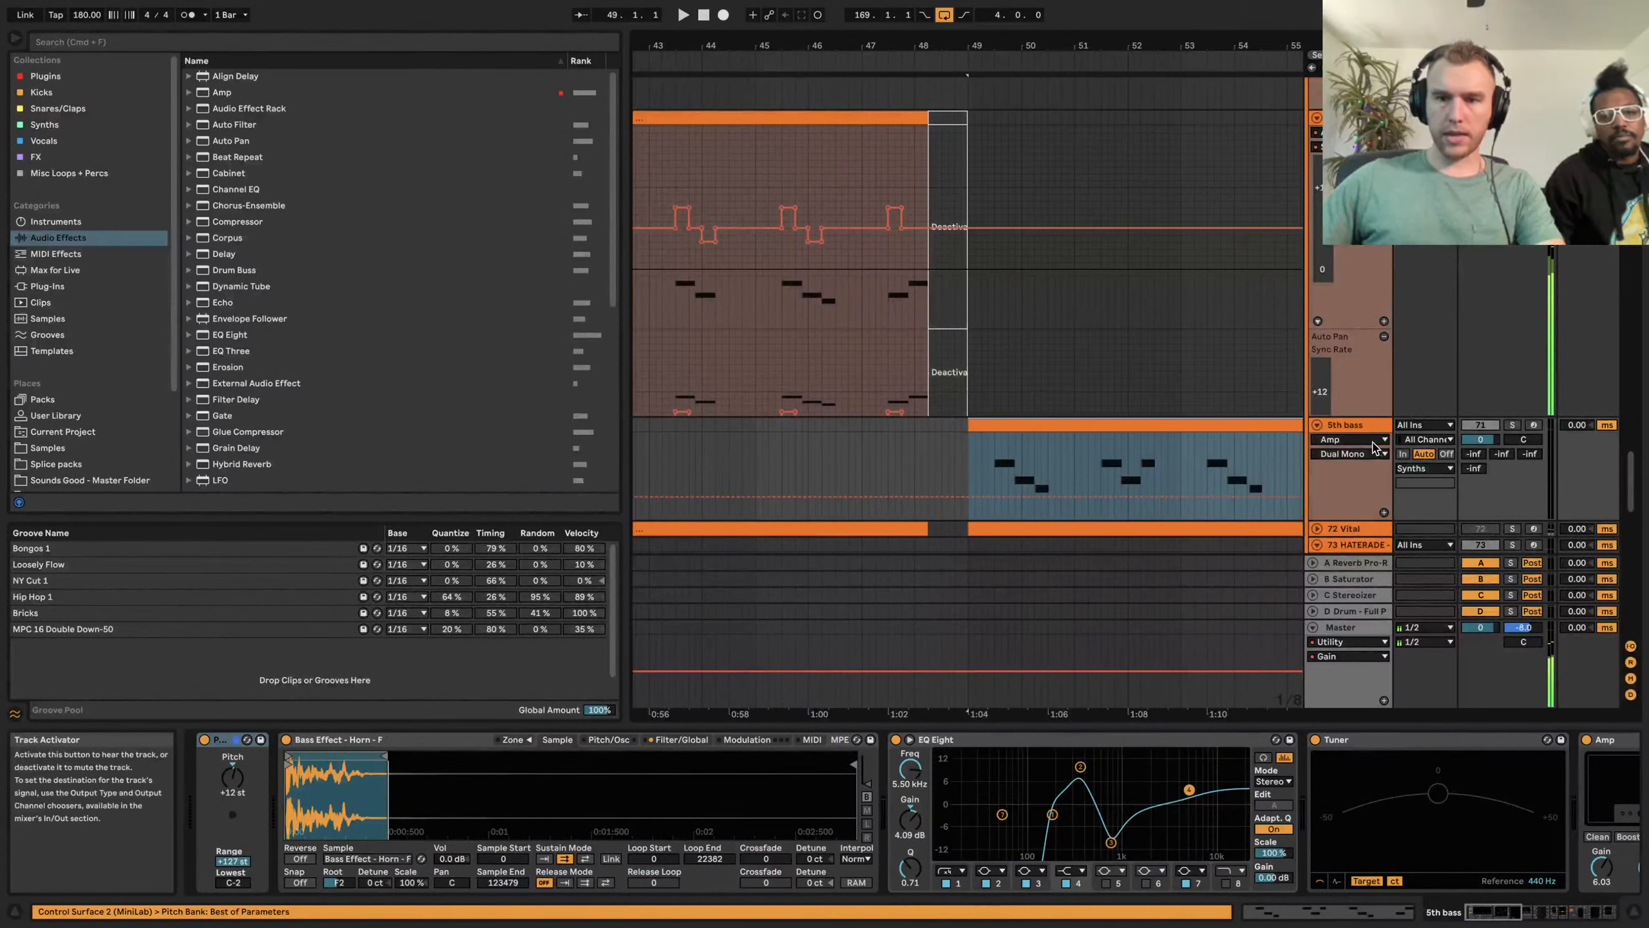
click(1357, 427)
scroll(1384, 759, right, 15)
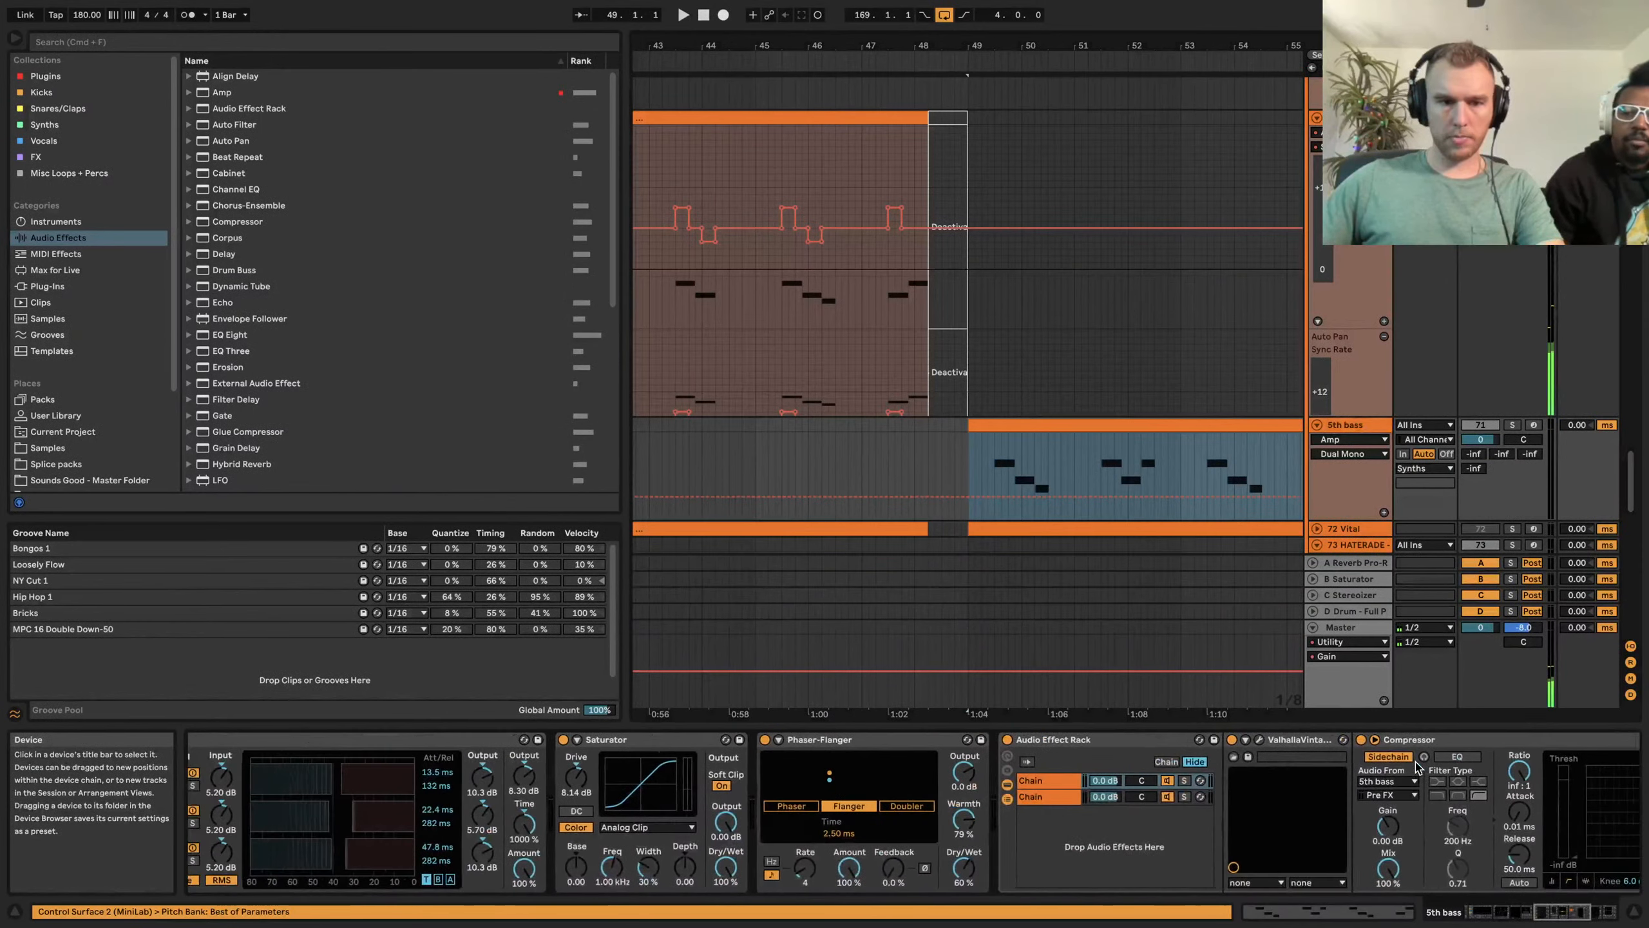
Play the 5th bass clip from 49.2.3, solo the track and go back through its devices to the Sampler
click(989, 469)
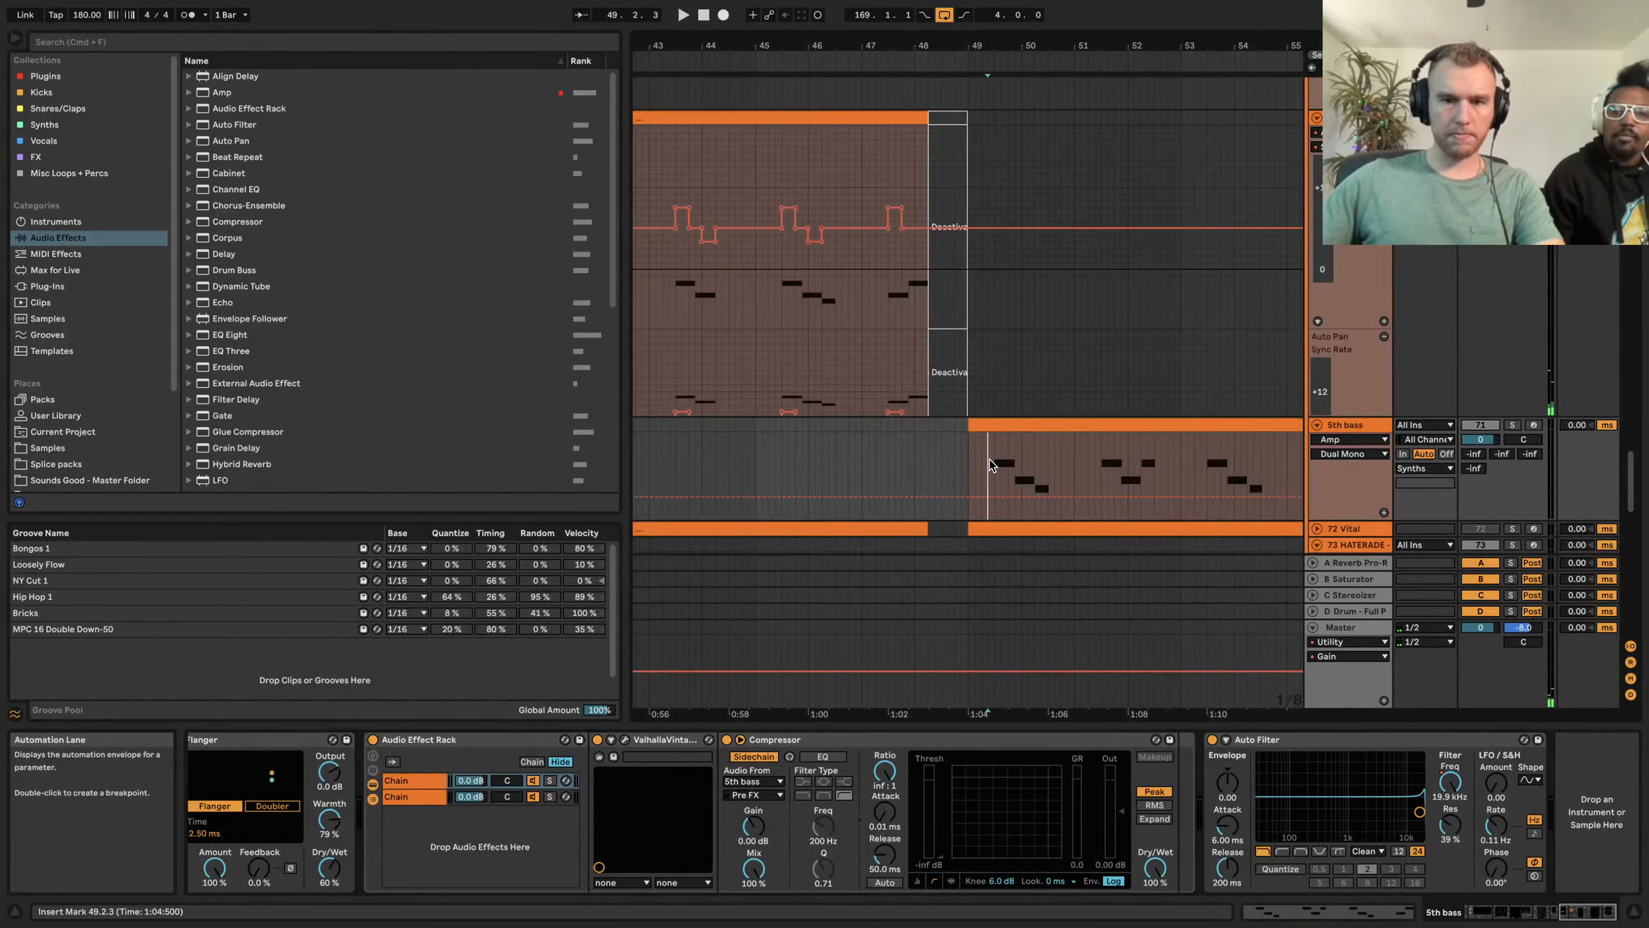
key(space)
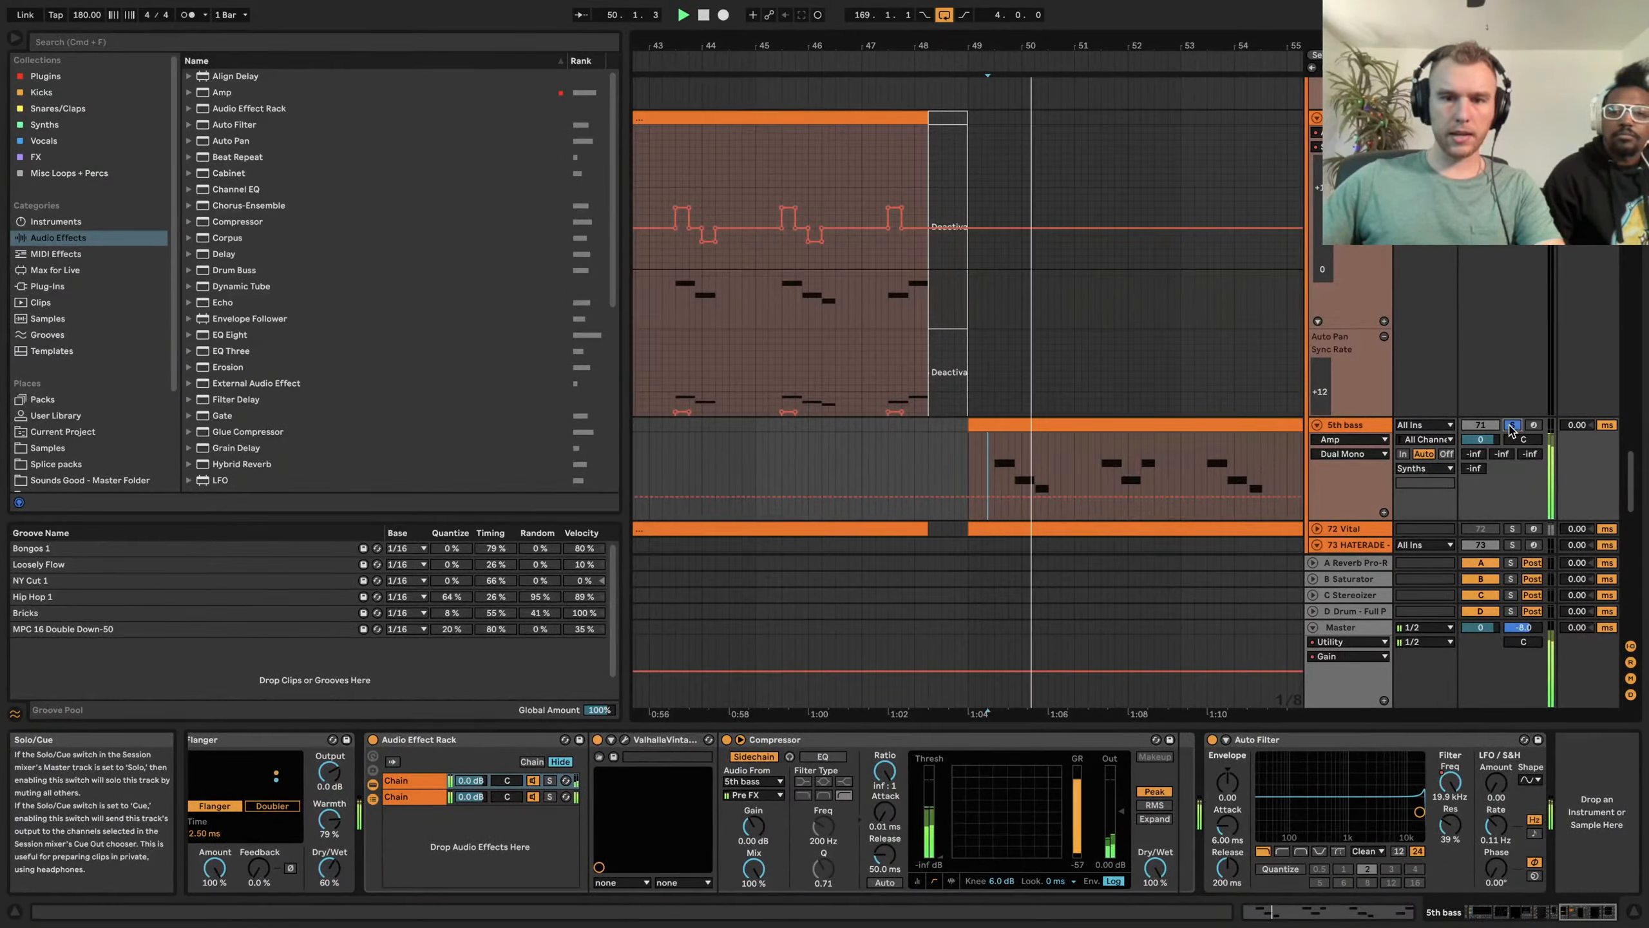
scroll(1080, 812, left, 12)
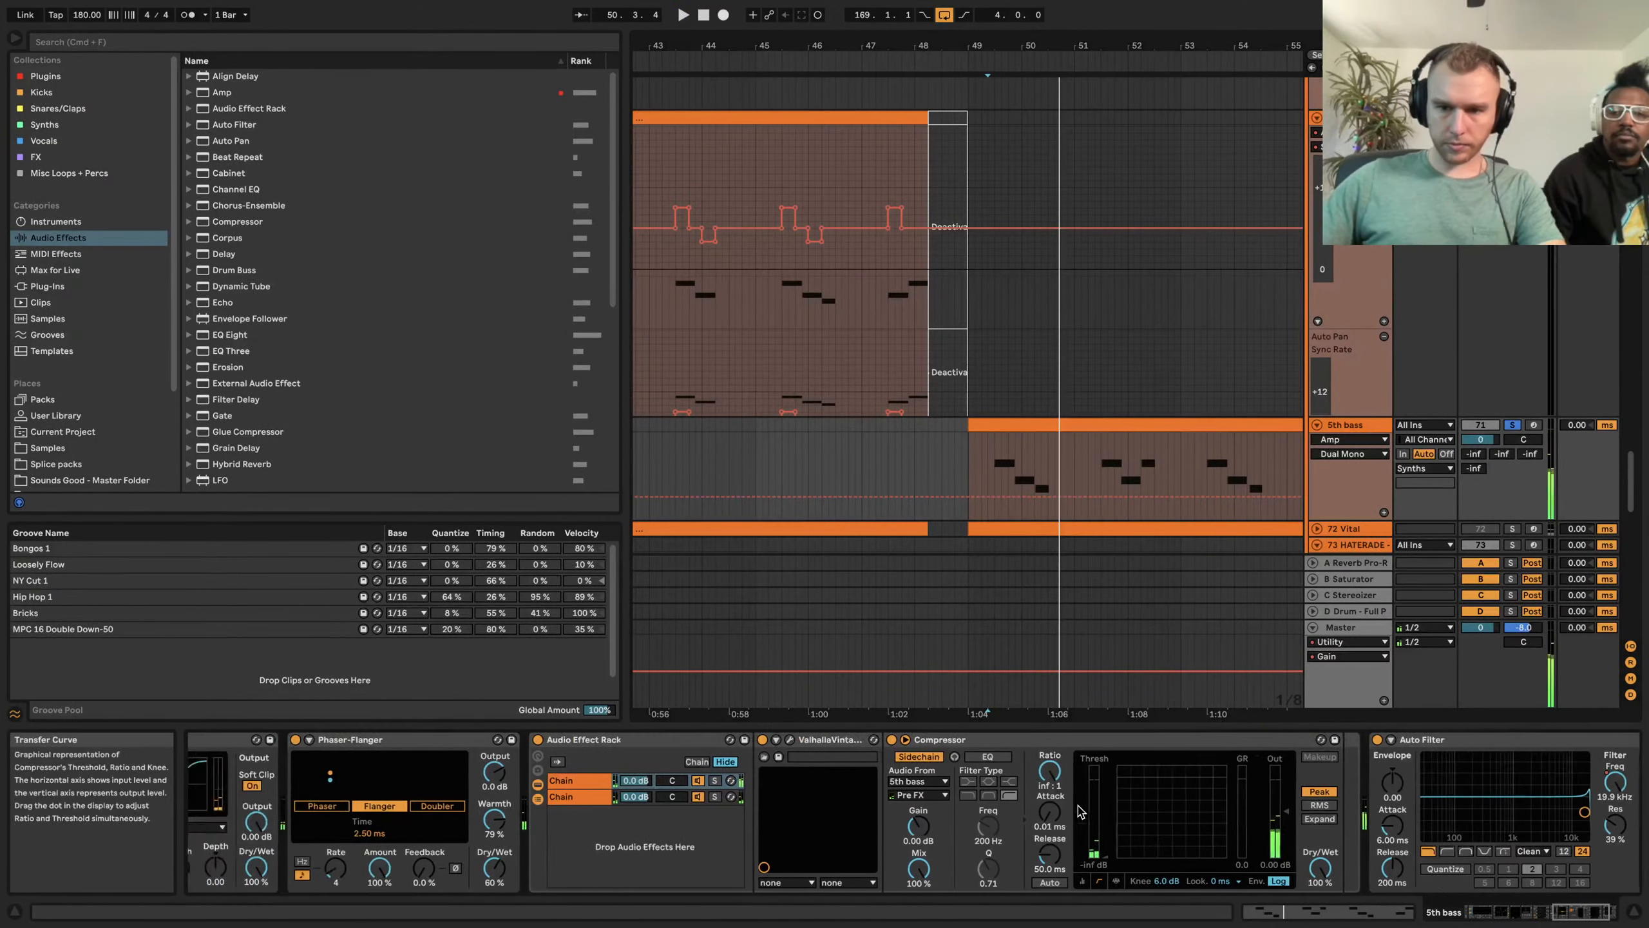
scroll(1080, 813, left, 10)
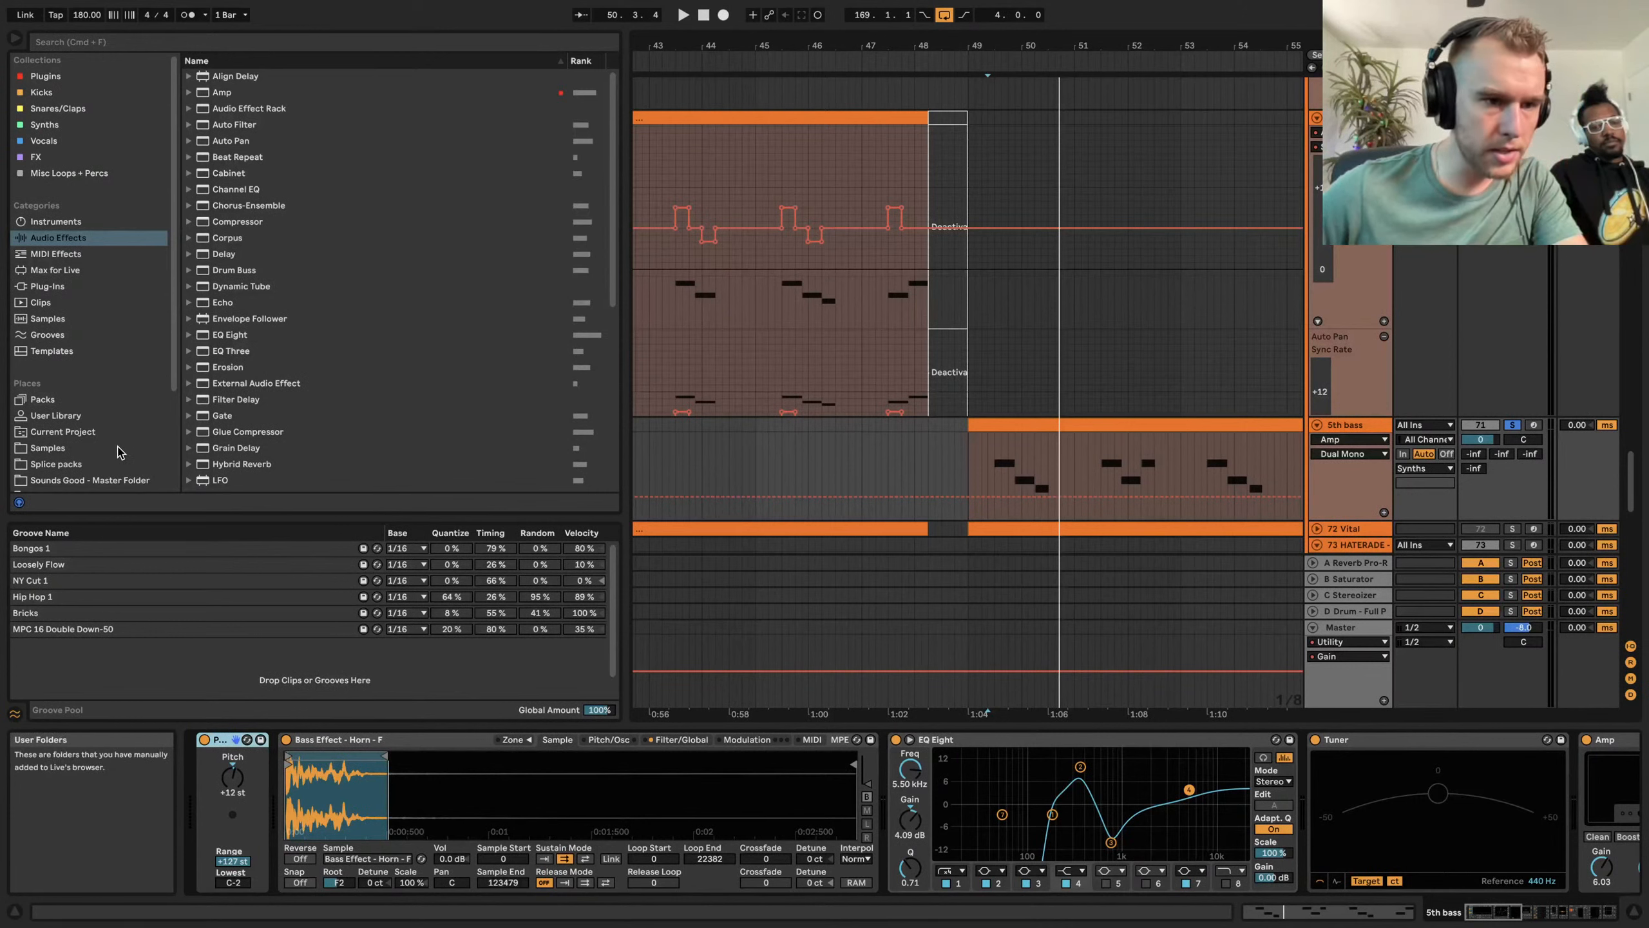
Browse to the June 2022 folder under Sound Design Sessions in Sounds Good - Master Folder
scroll(104, 454, down, 1)
click(57, 437)
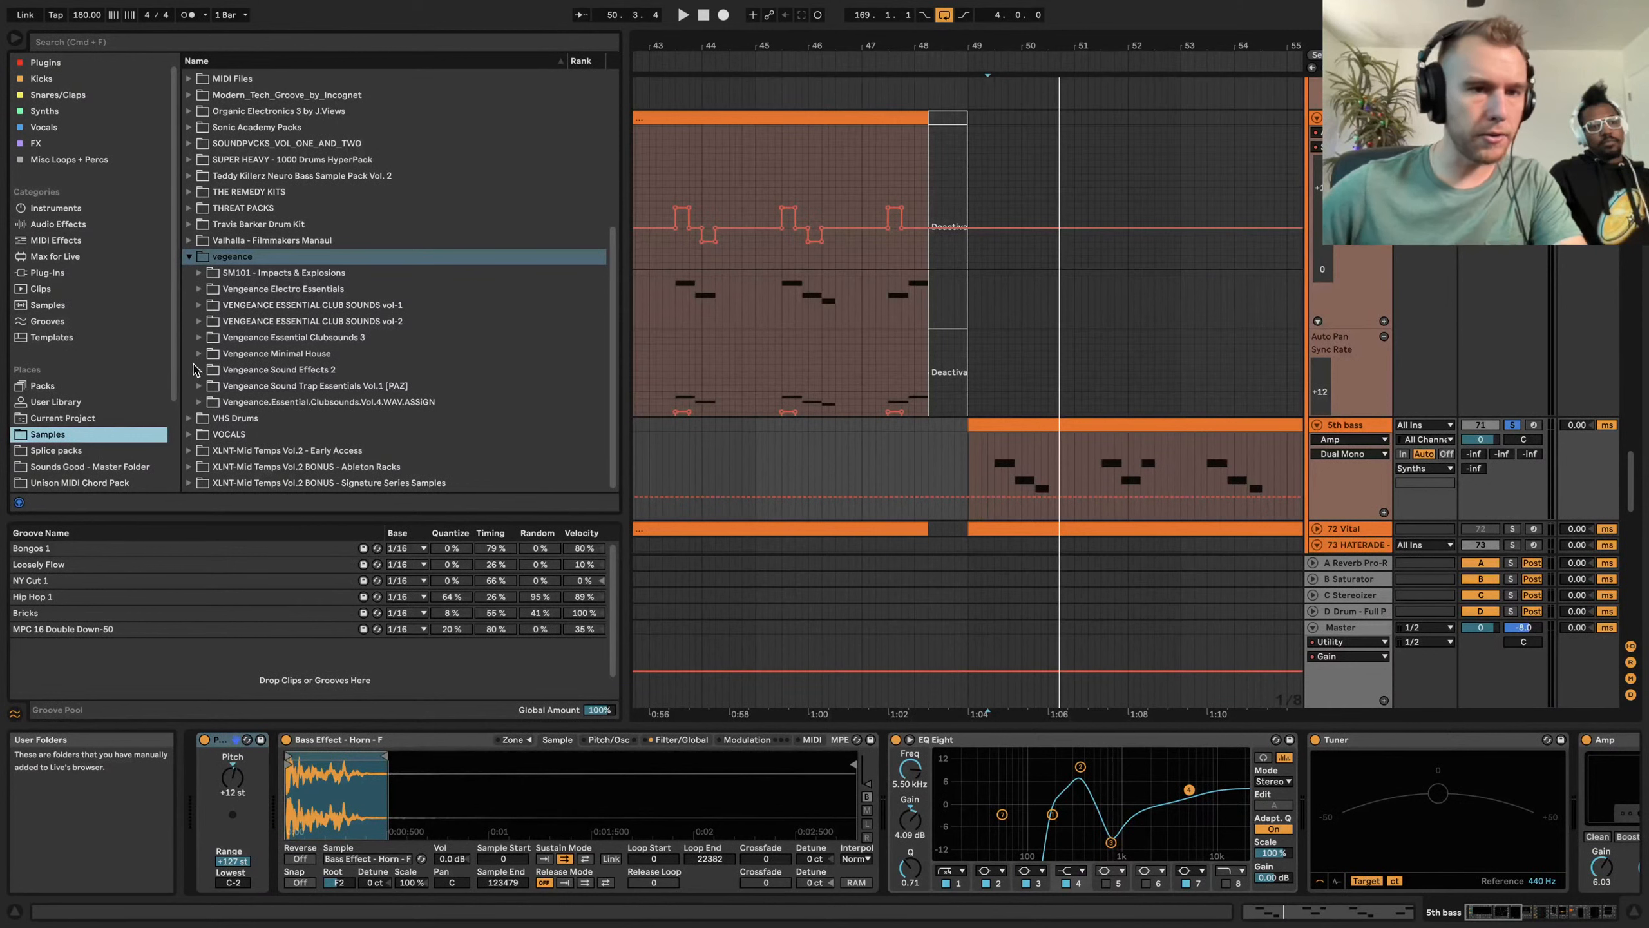
click(128, 468)
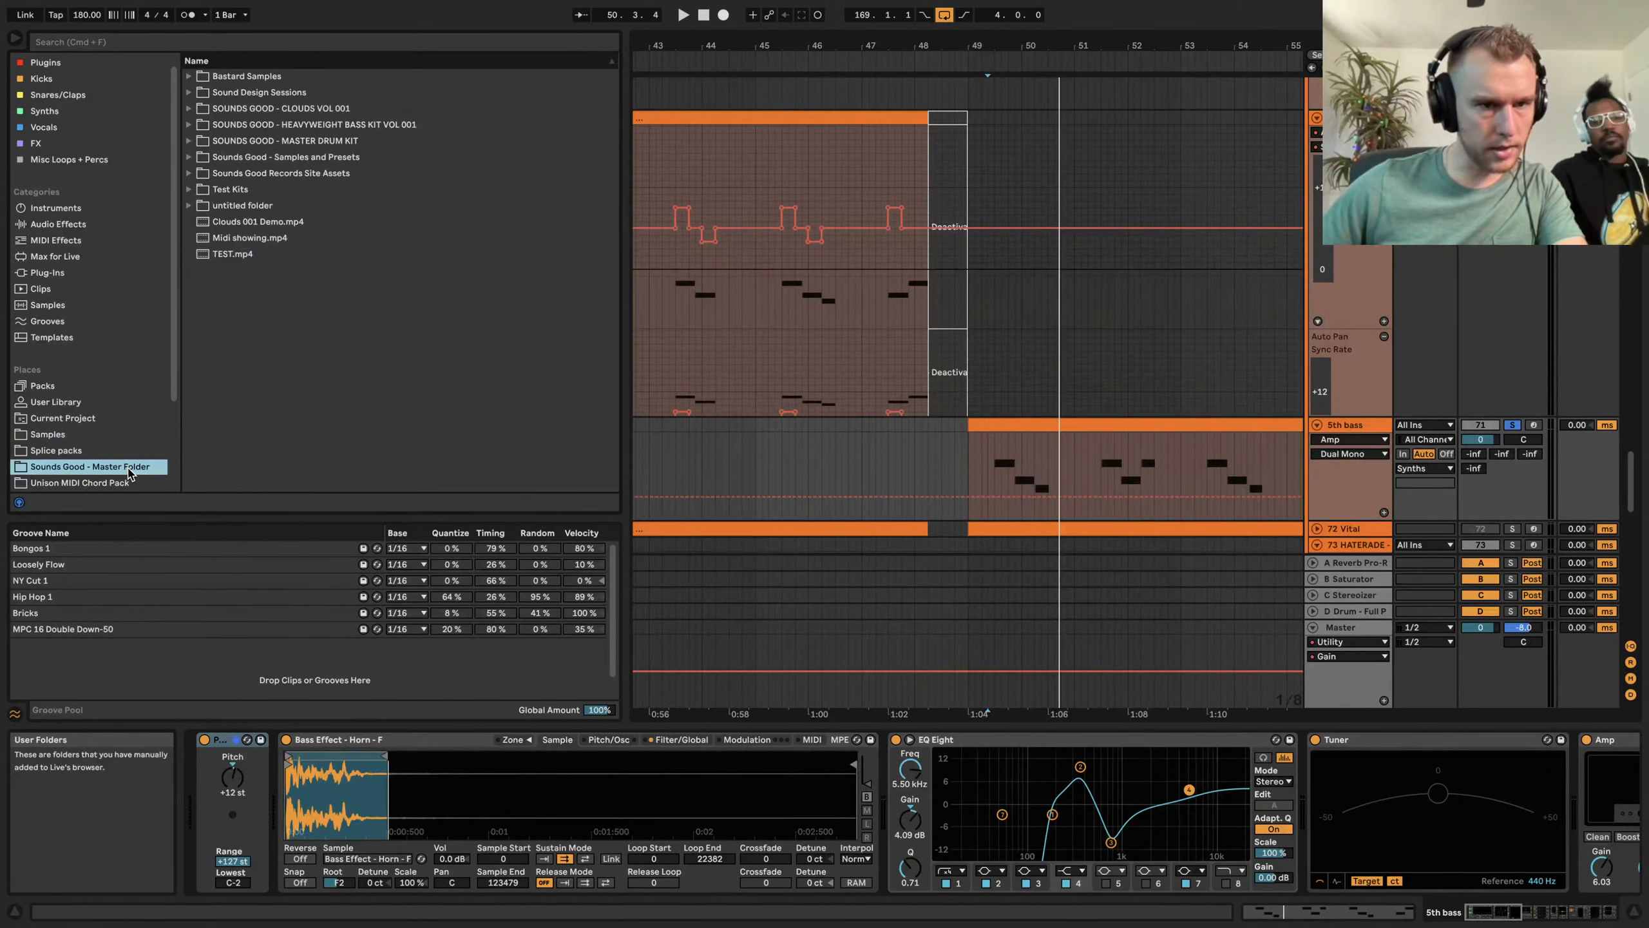
click(190, 94)
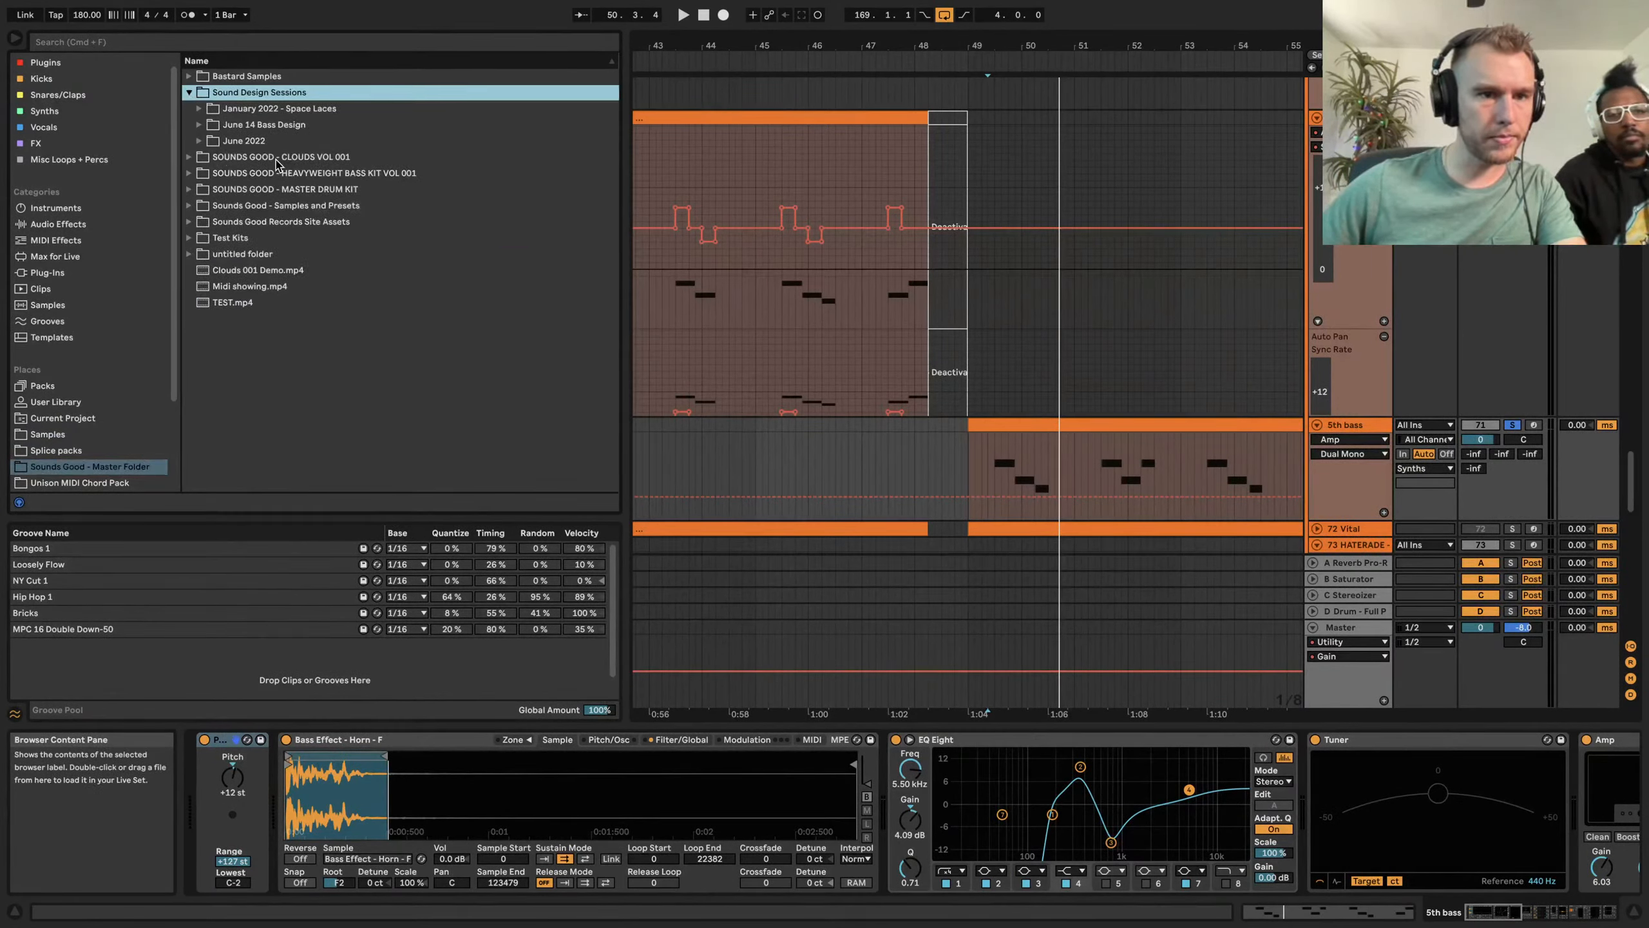
click(198, 142)
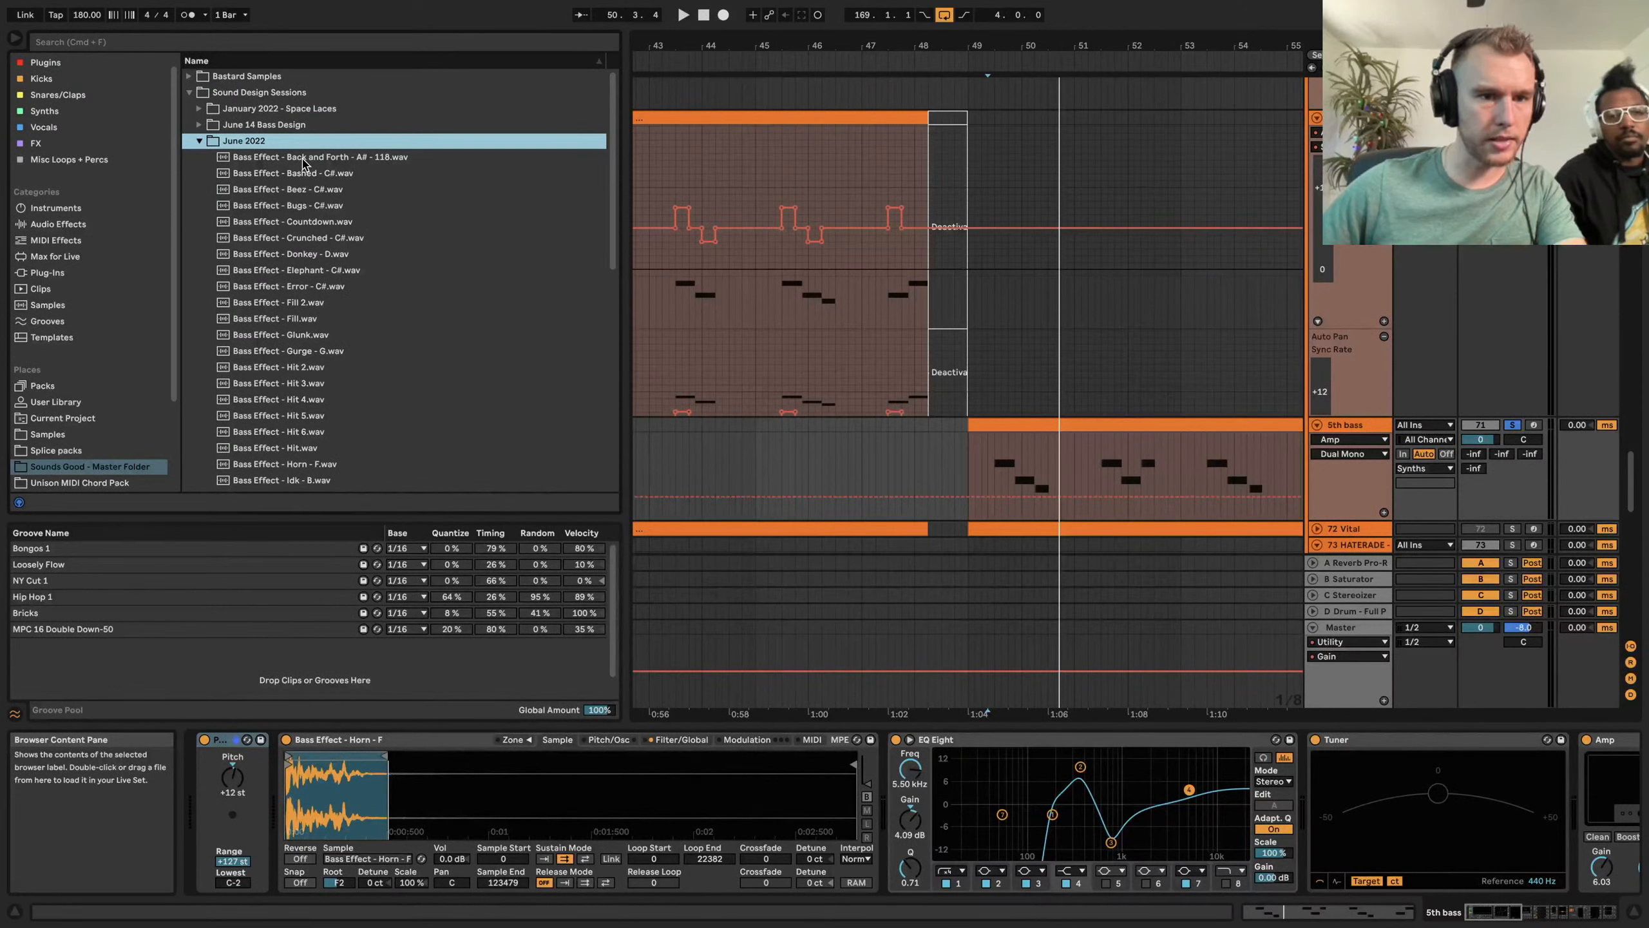
Audition the June 2022 bass samples from Bass Effect - Back and Forth - A# - 118.wav through Bass Effect - Crunched - C#.wav
click(314, 161)
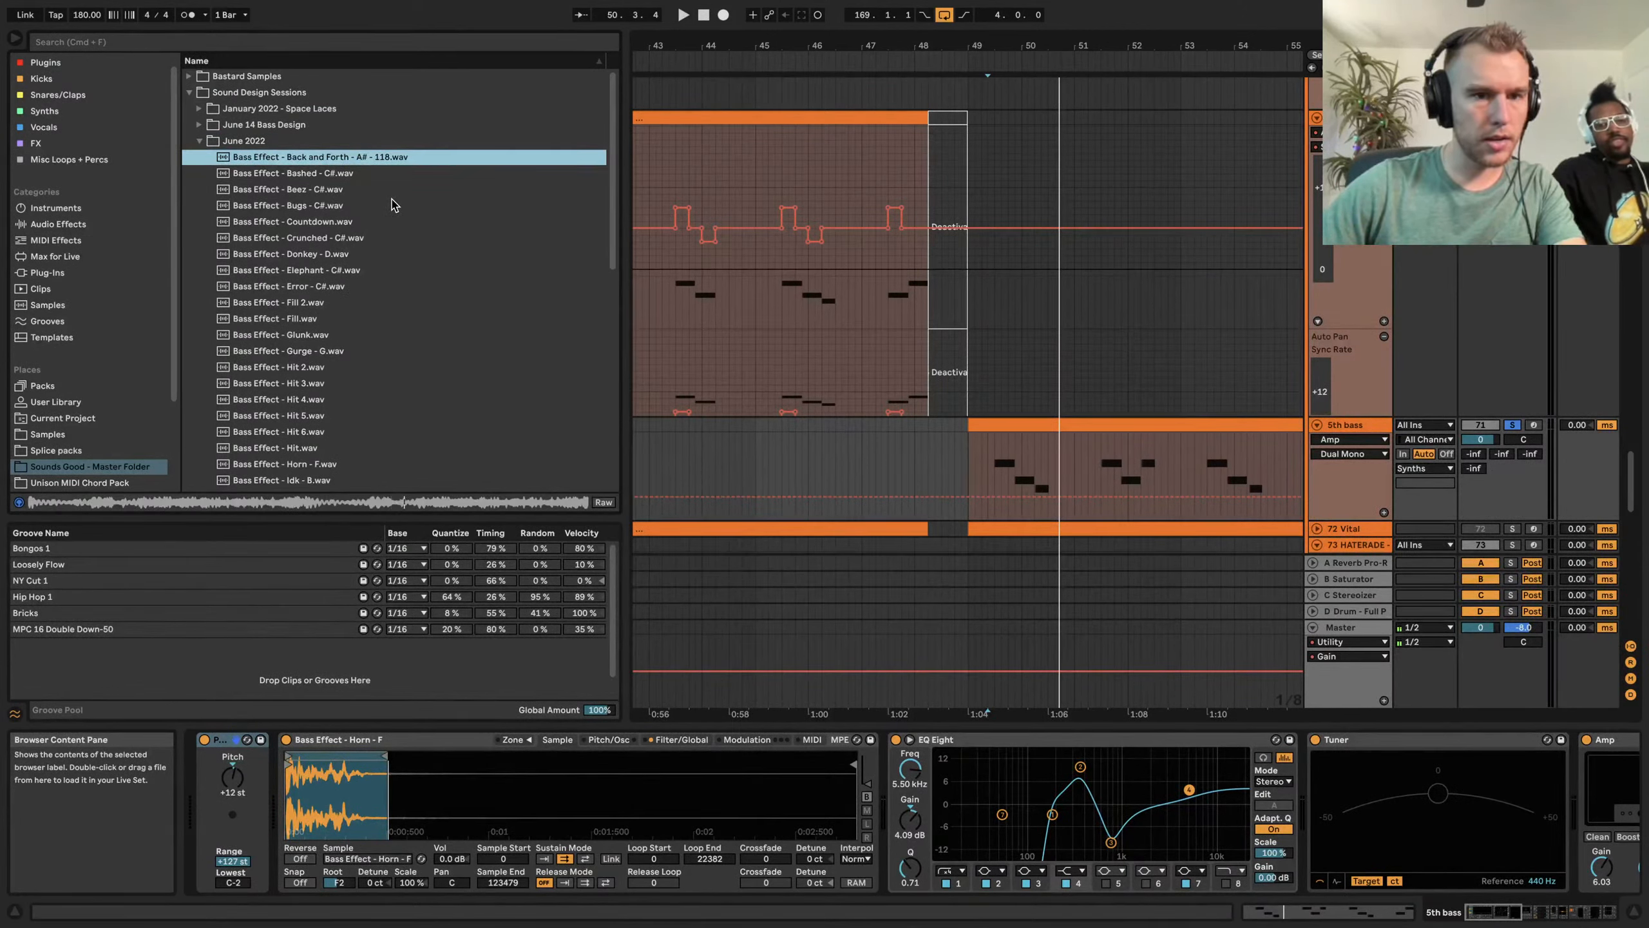
key(Down)
key(Down)
key(Down)
key(Down)
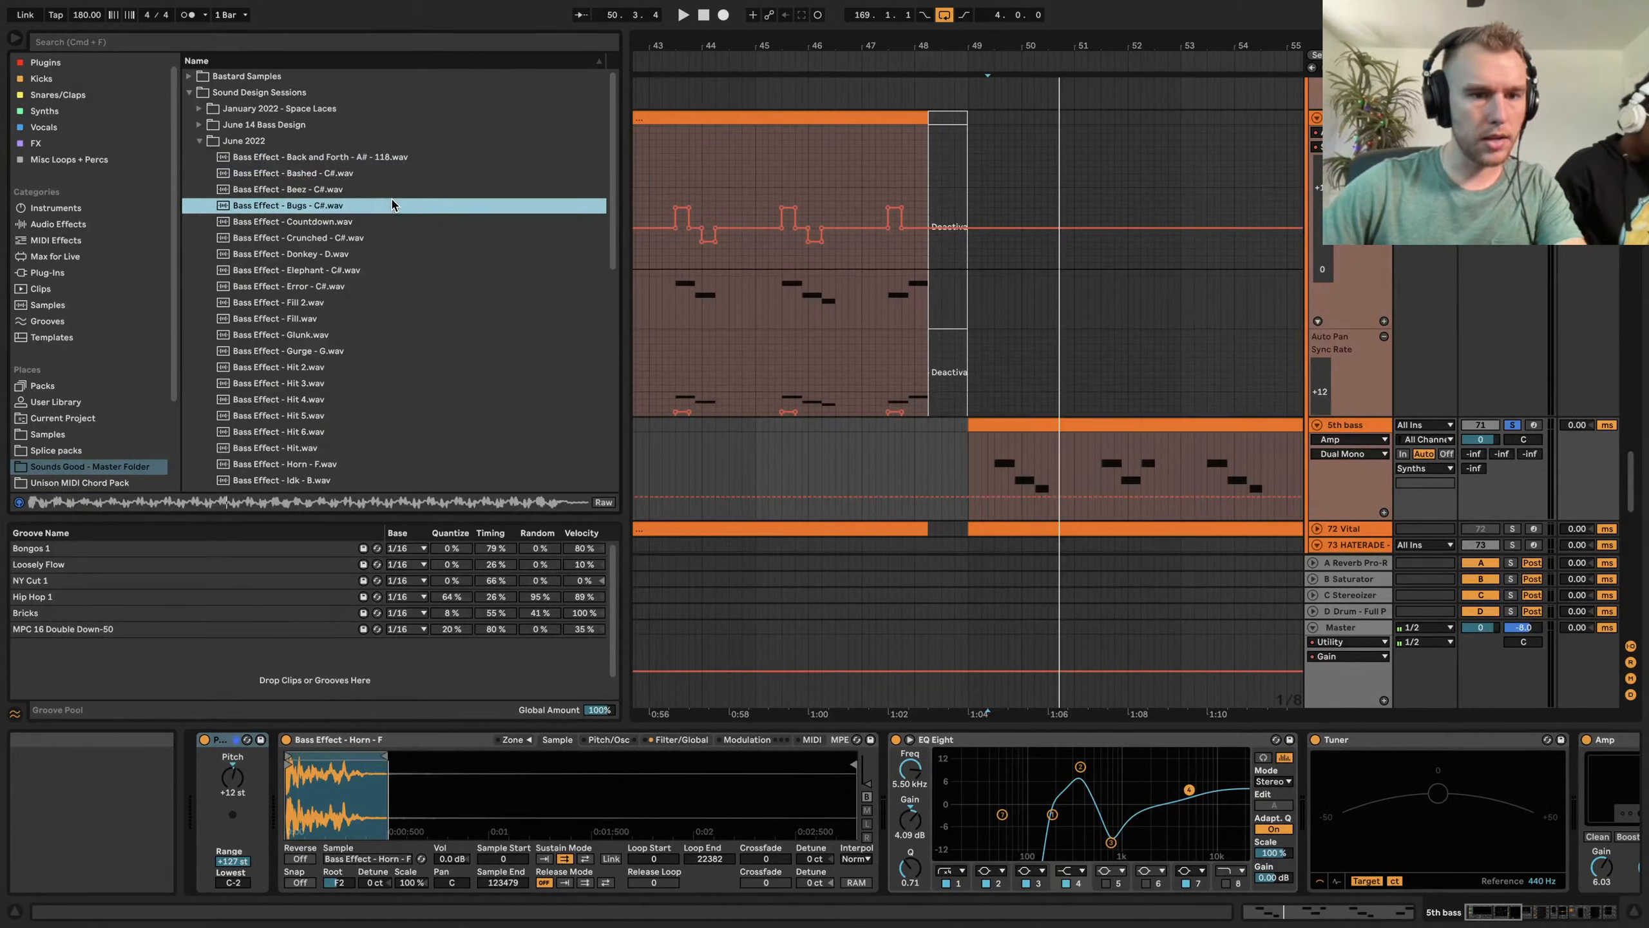
key(Down)
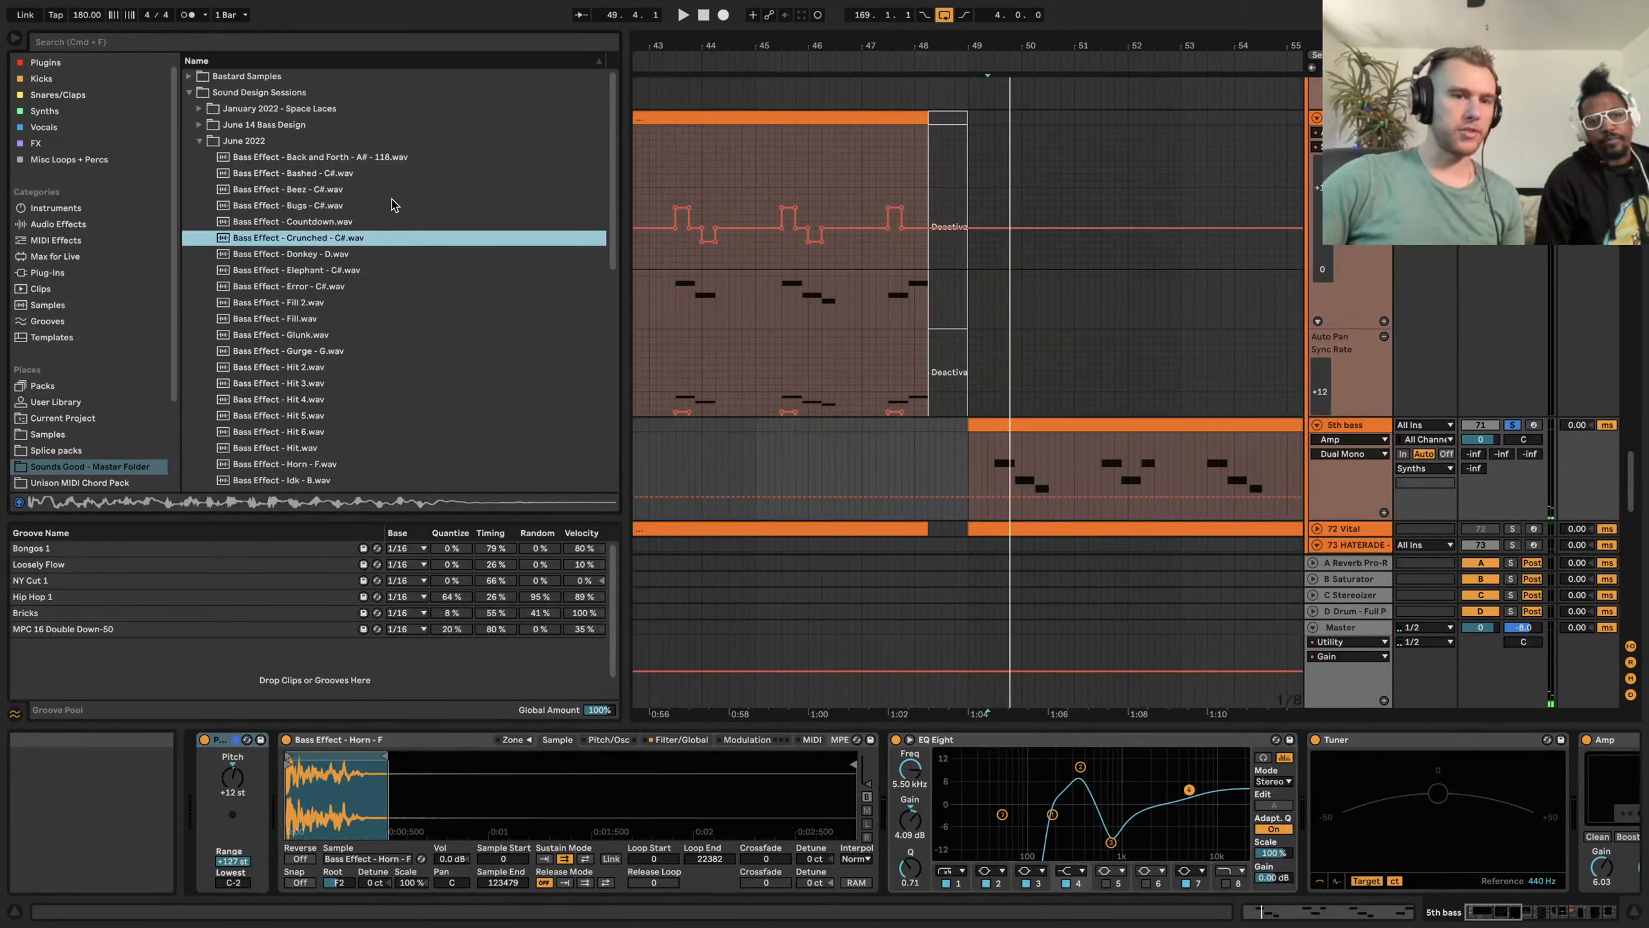
Audition Bass Effect - Donkey - D.wav and Bass Effect - Elephant - C#.wav, replaying both to compare them
key(Down)
key(Down)
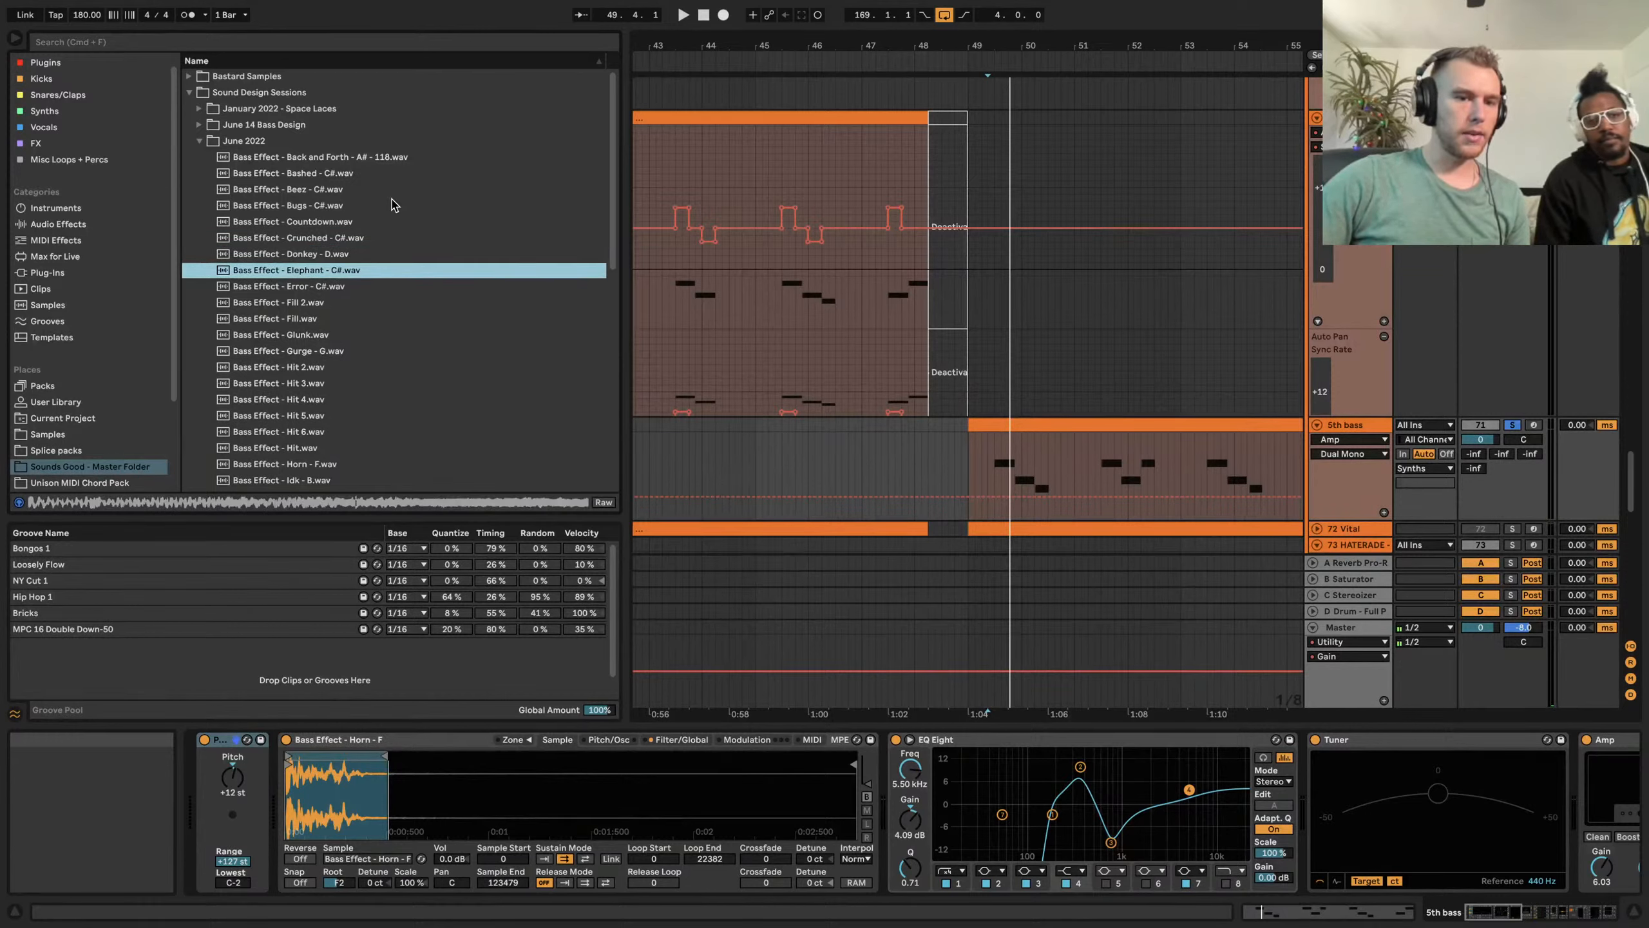
key(Up)
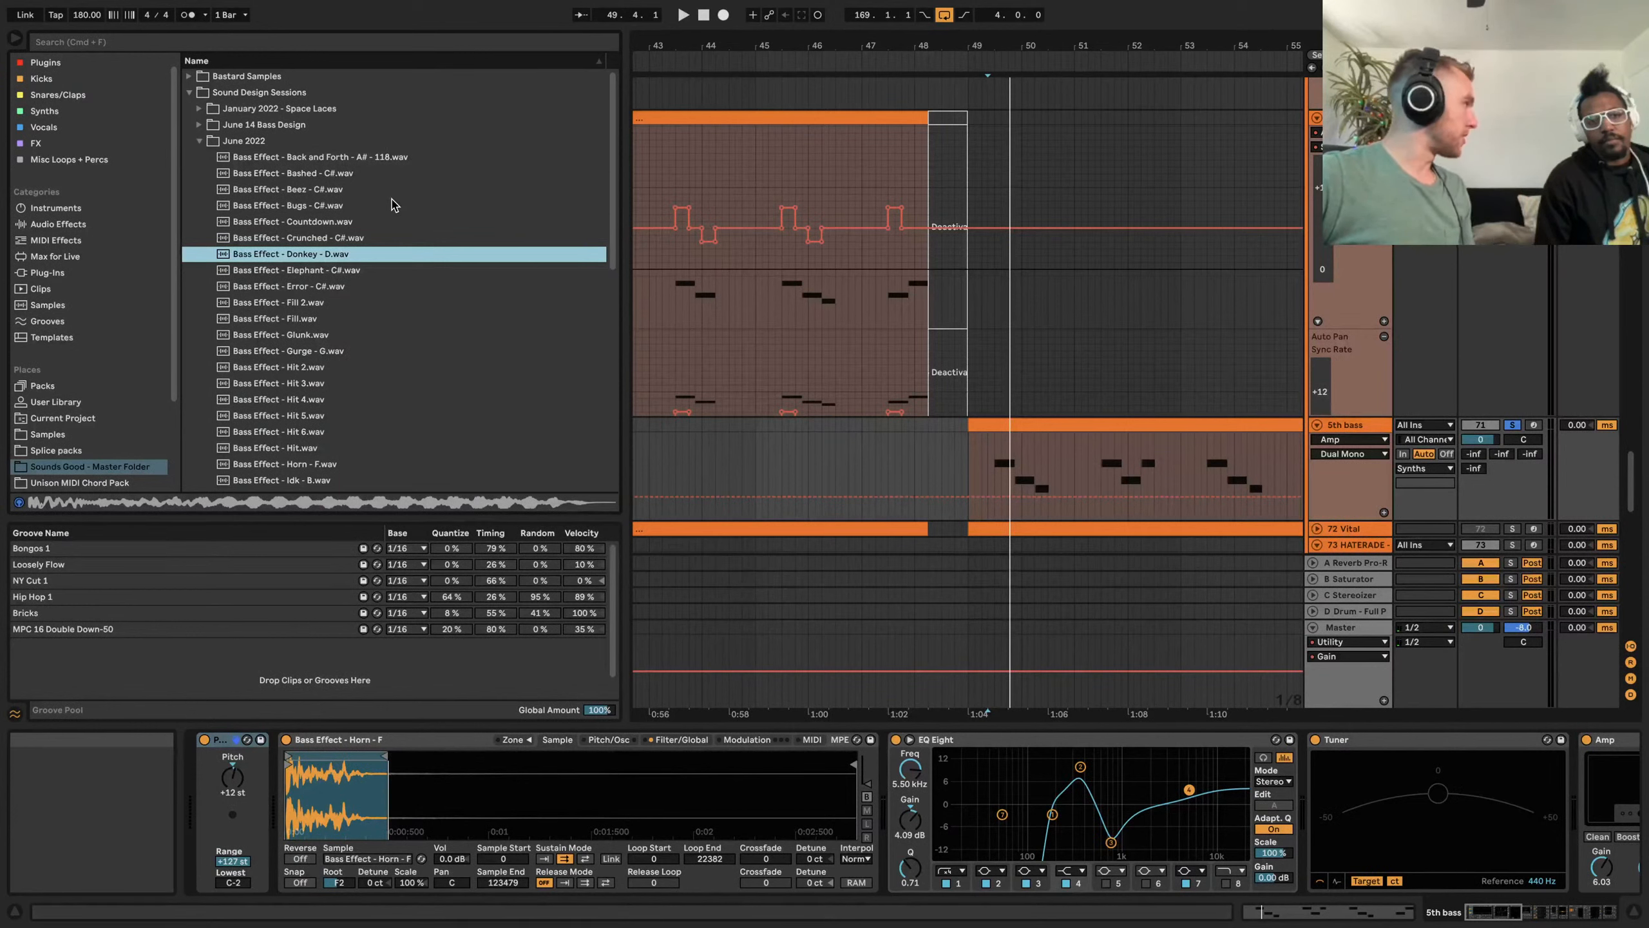
key(Down)
key(Down)
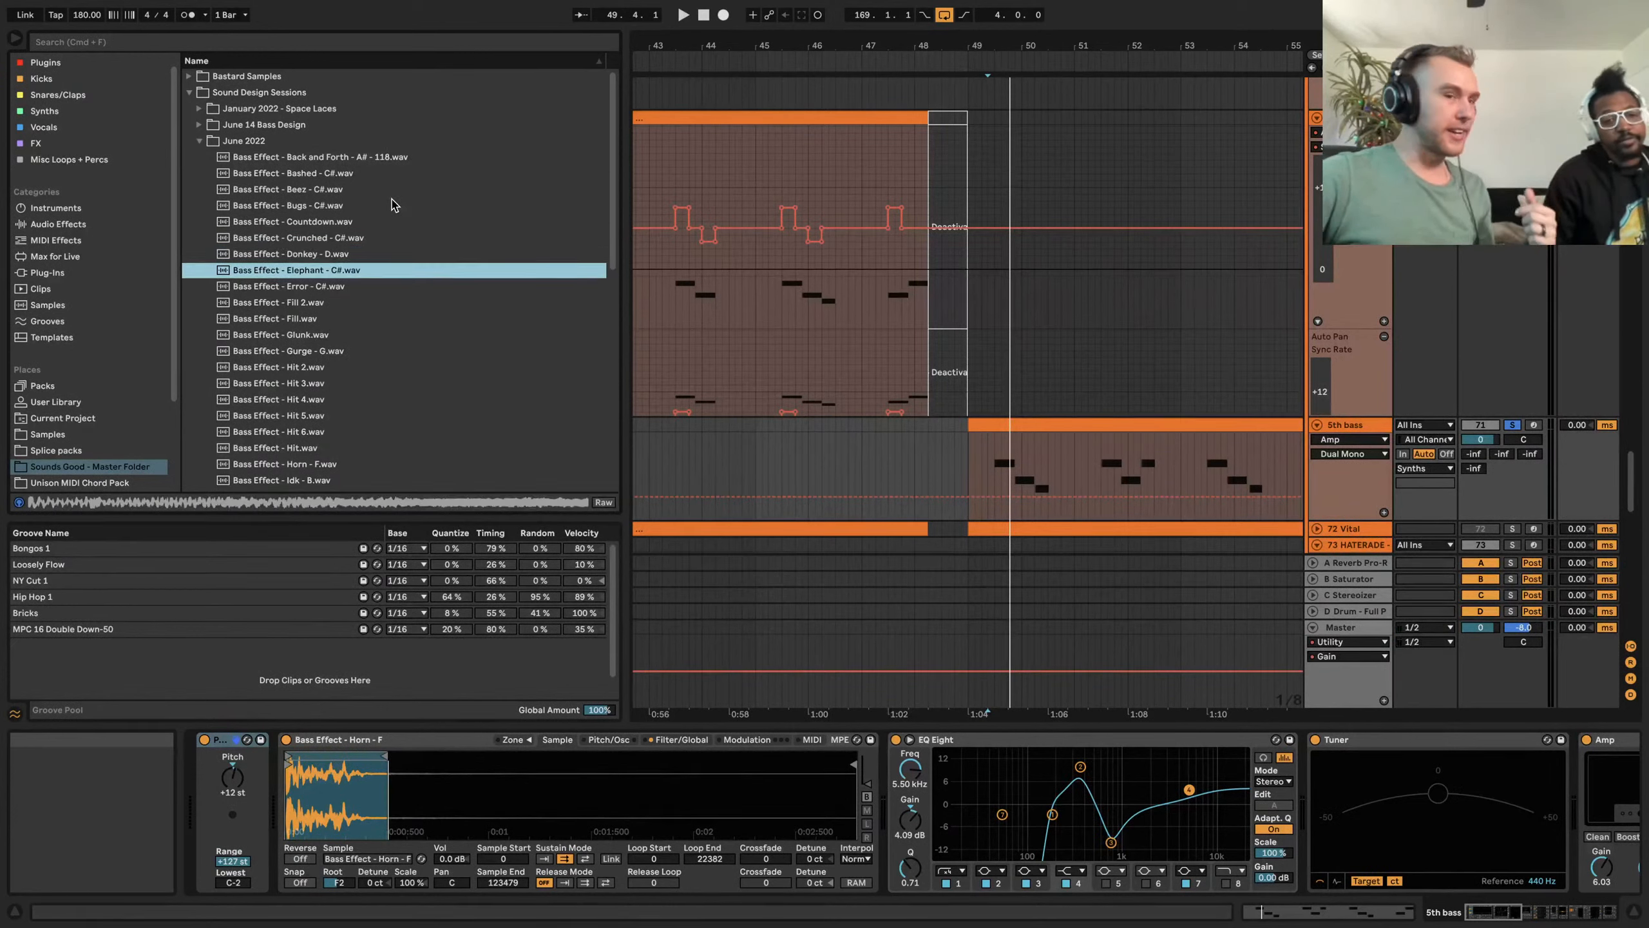
Audition the June 2022 bass samples from Bass Effect - Error - C#.wav through Bass Effect - Hit 3.wav
key(Down)
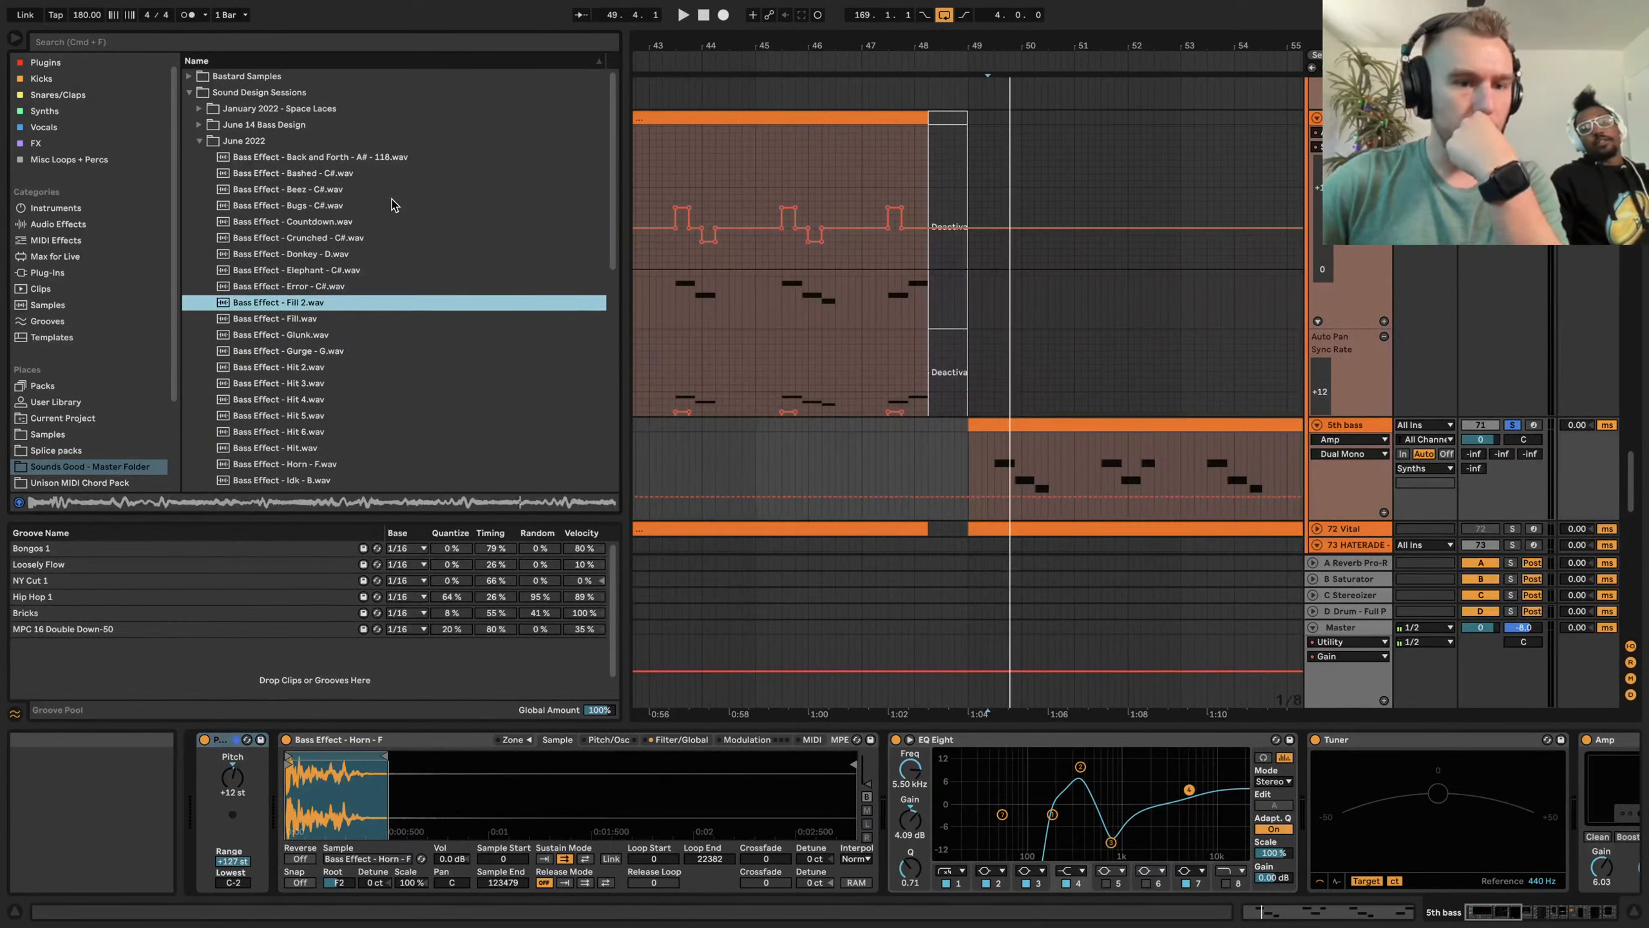
key(Down)
key(Down)
key(Down)
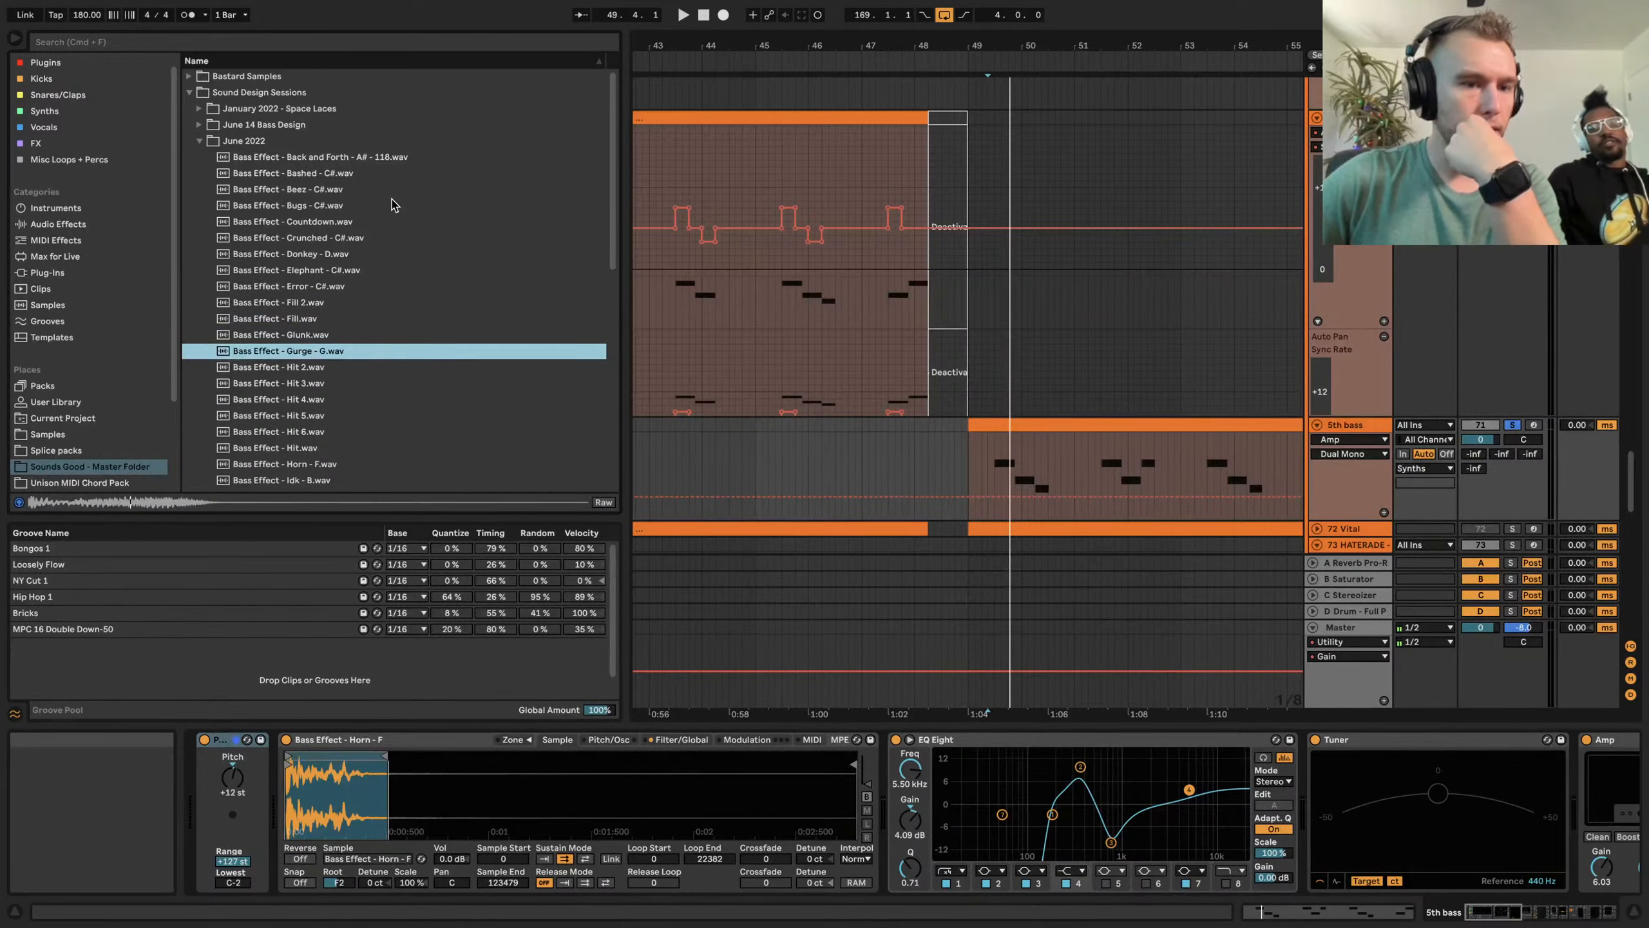
key(Down)
key(Down)
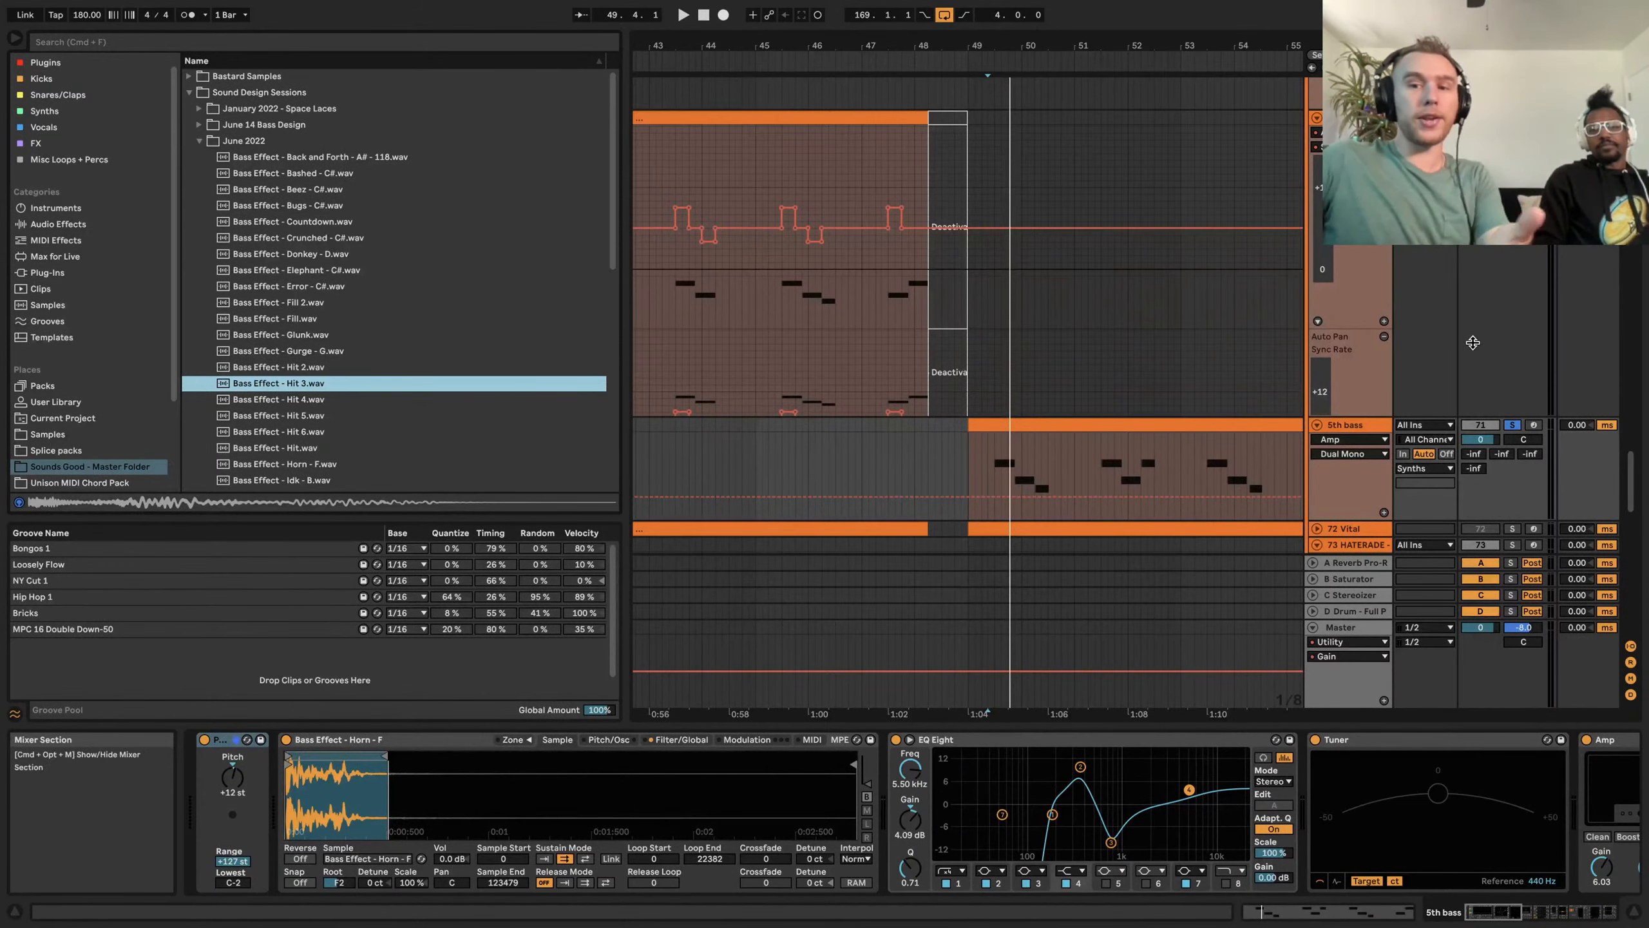
Unsolo the 5th bass track and place the insert marker at 41.1.3 on the Bass Effect - Watery - C track
click(1470, 409)
click(1512, 426)
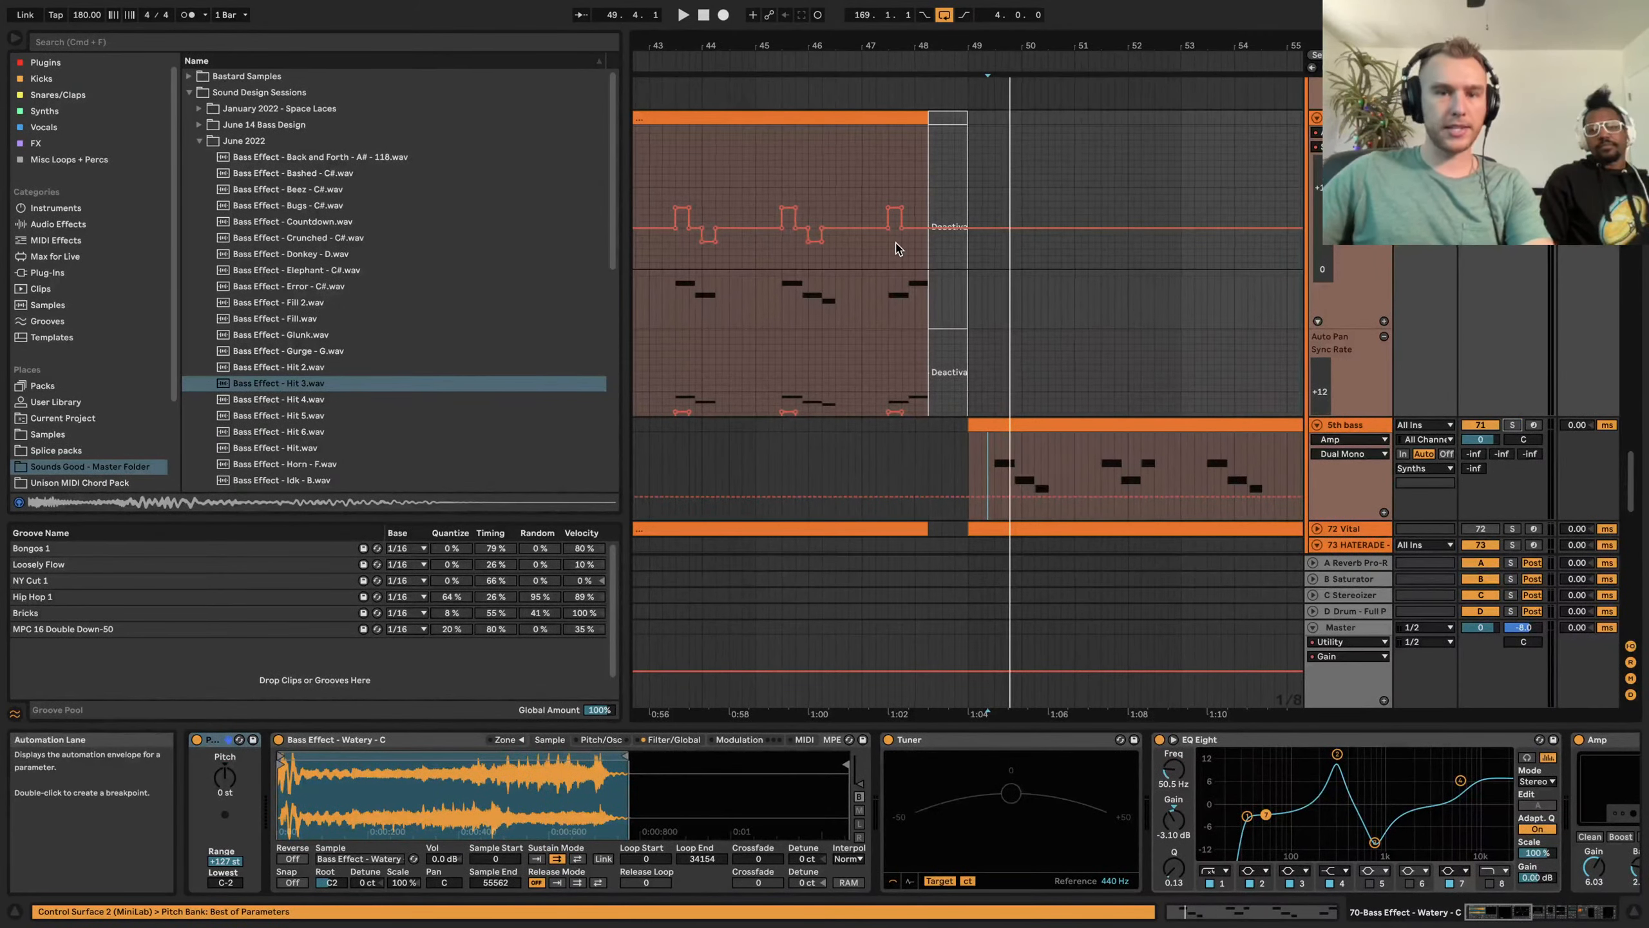
scroll(898, 247, left, 4)
click(776, 278)
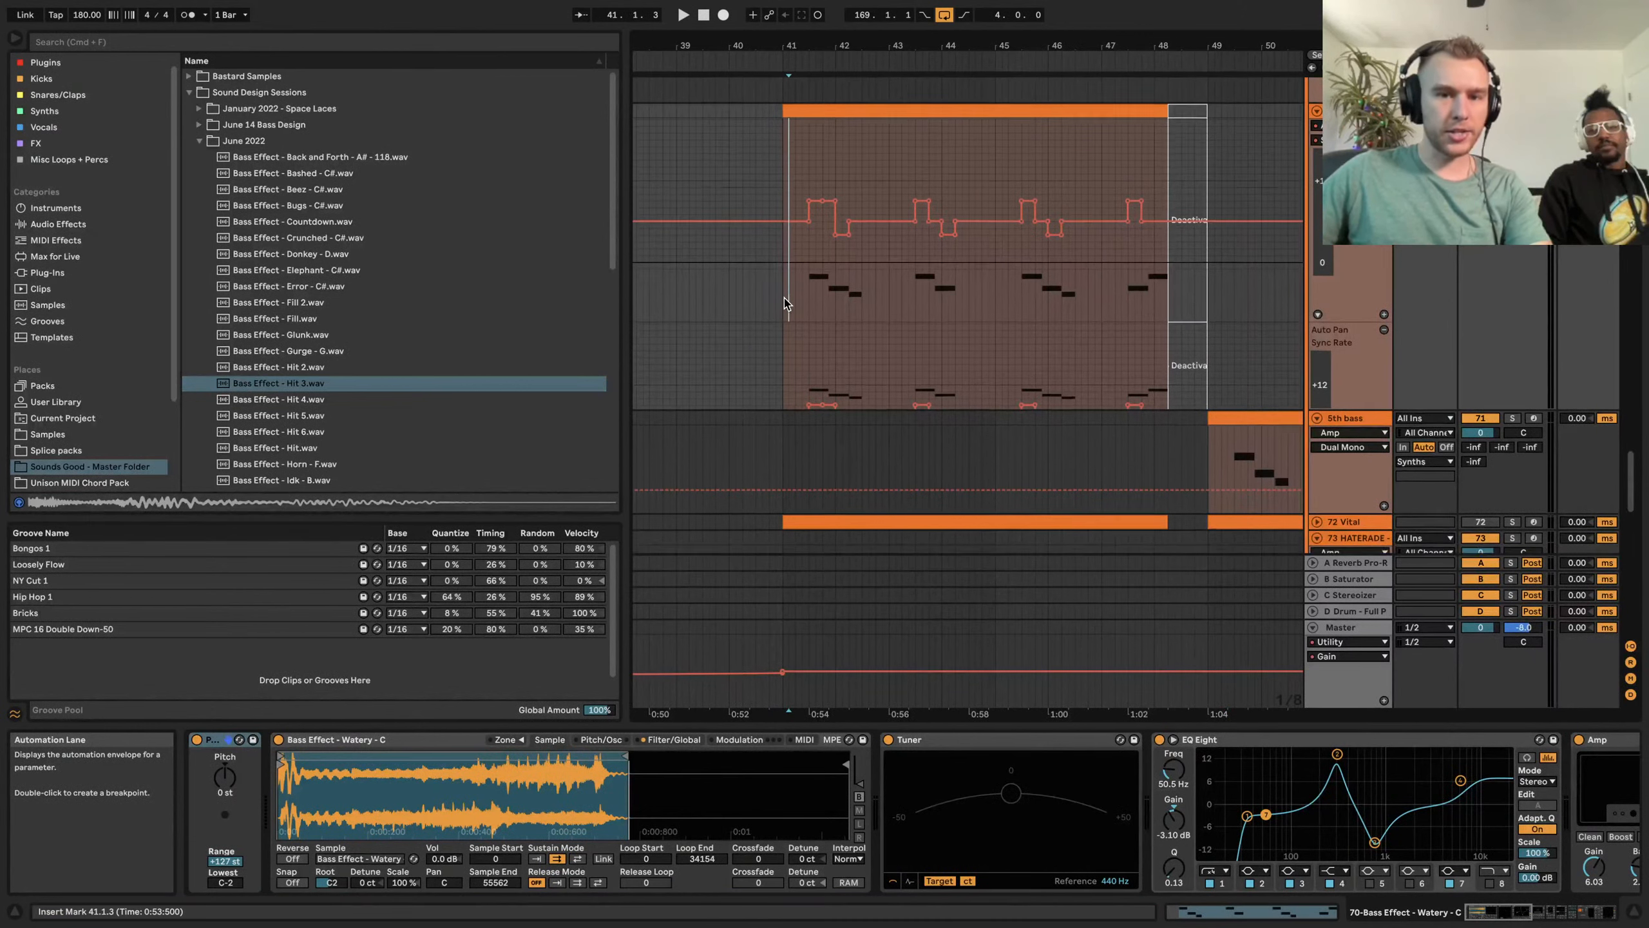
scroll(792, 286, down, 3)
click(803, 286)
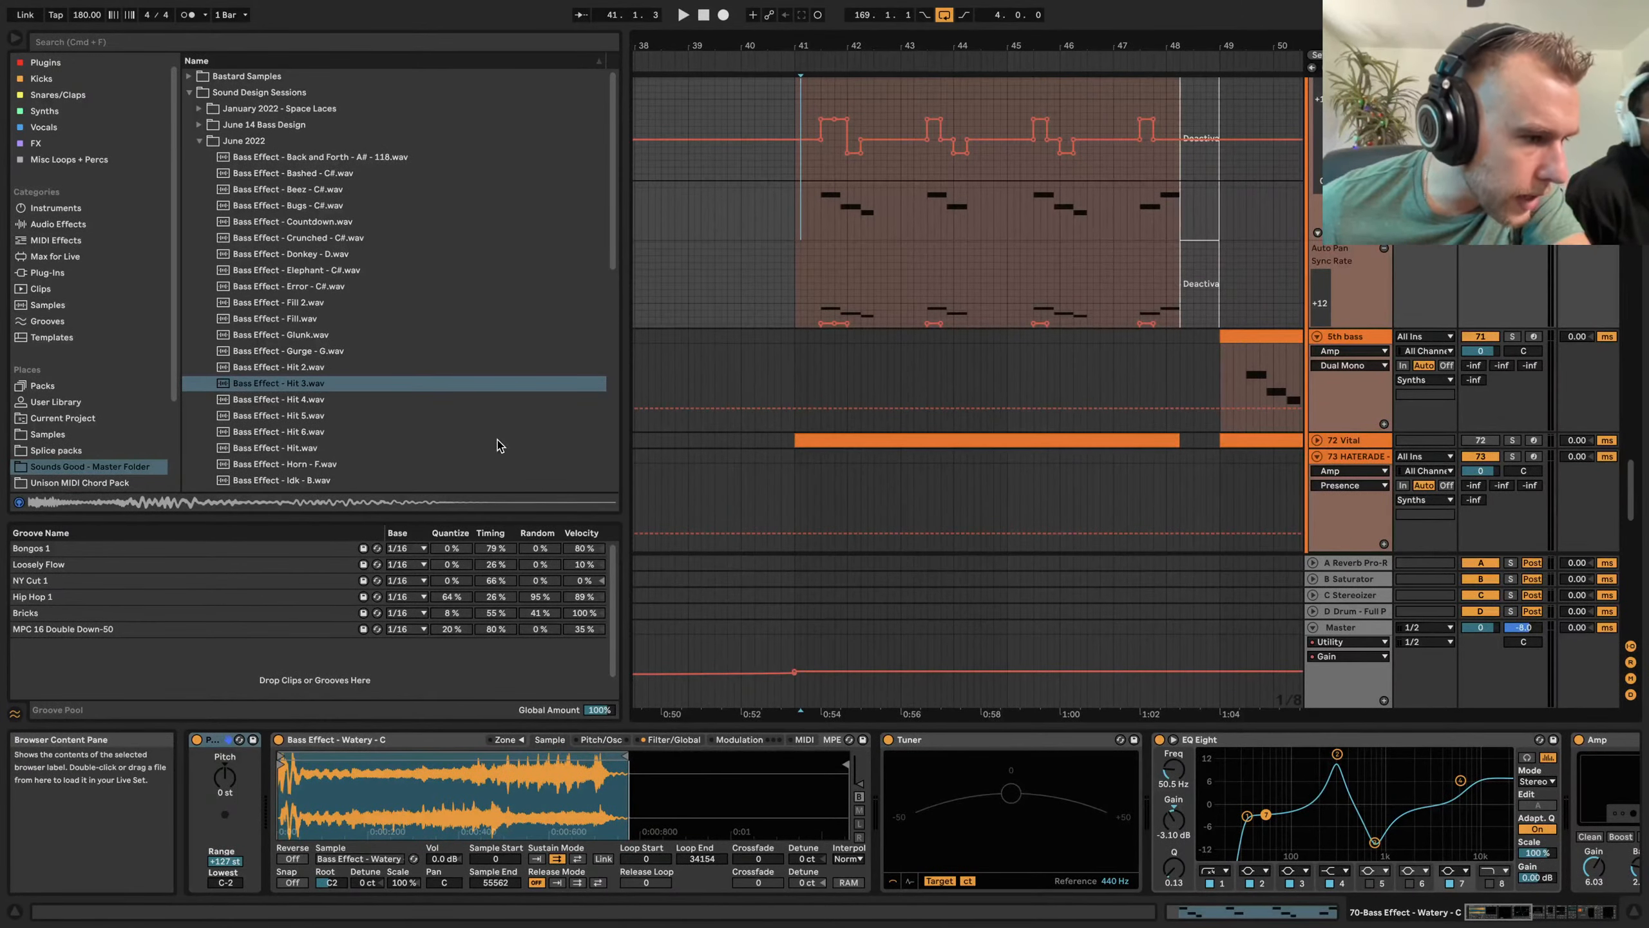
Audition the June 2022 bass samples from Bass Effect - Horn - F.wav through Bass Effect - Shrink - E.wav
scroll(318, 399, down, 3)
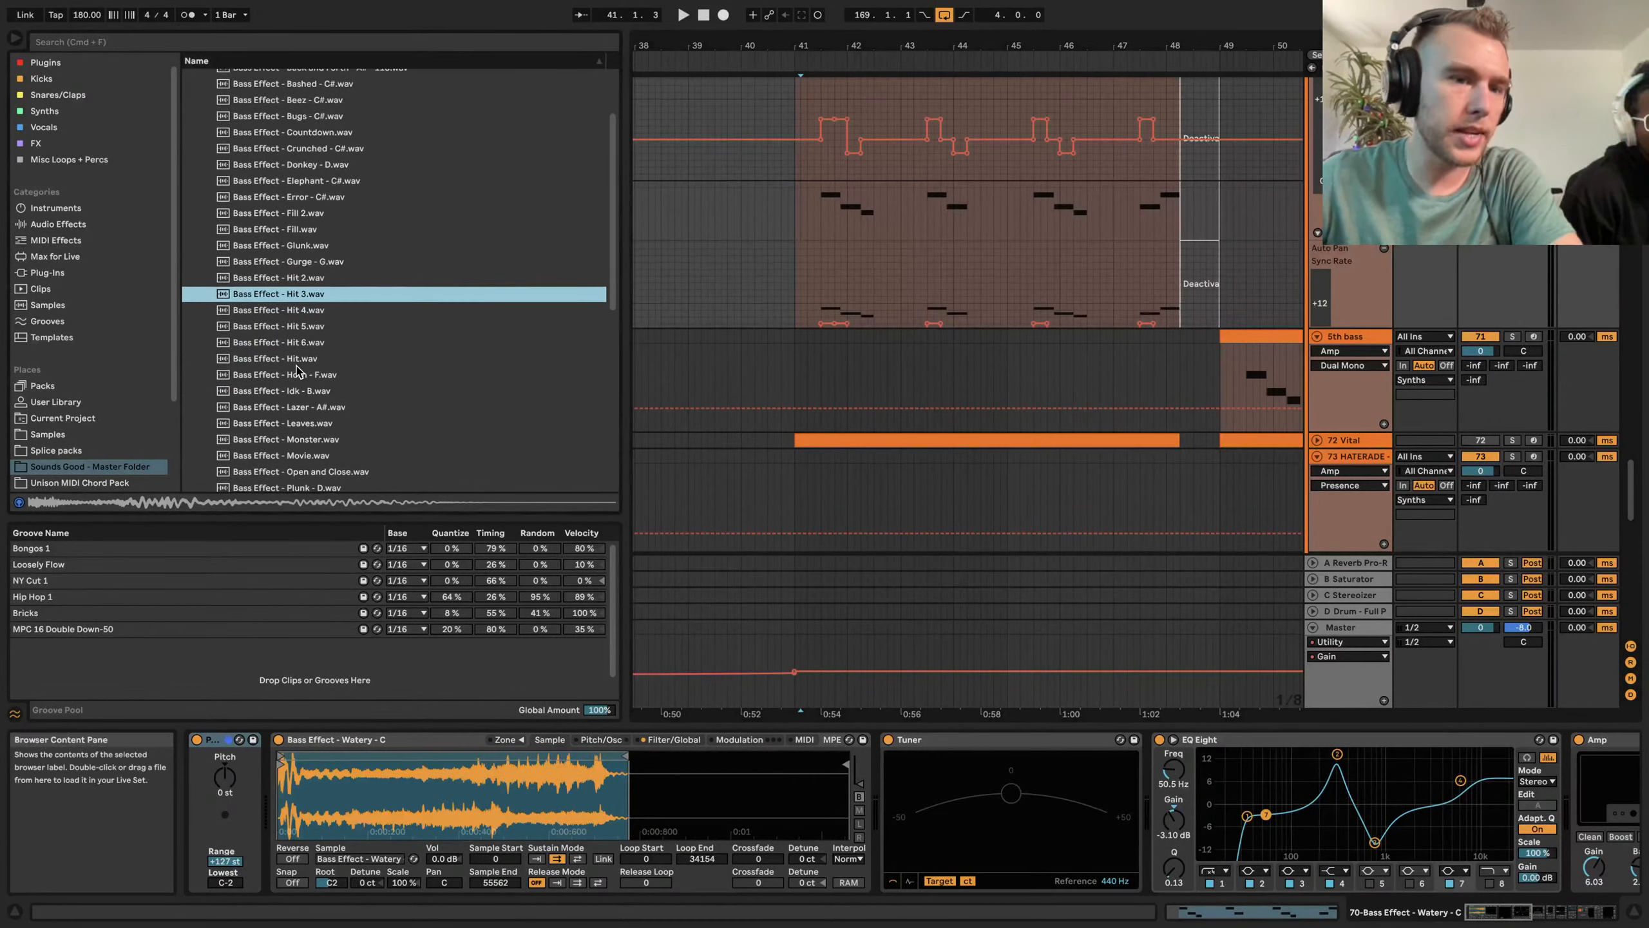
click(308, 378)
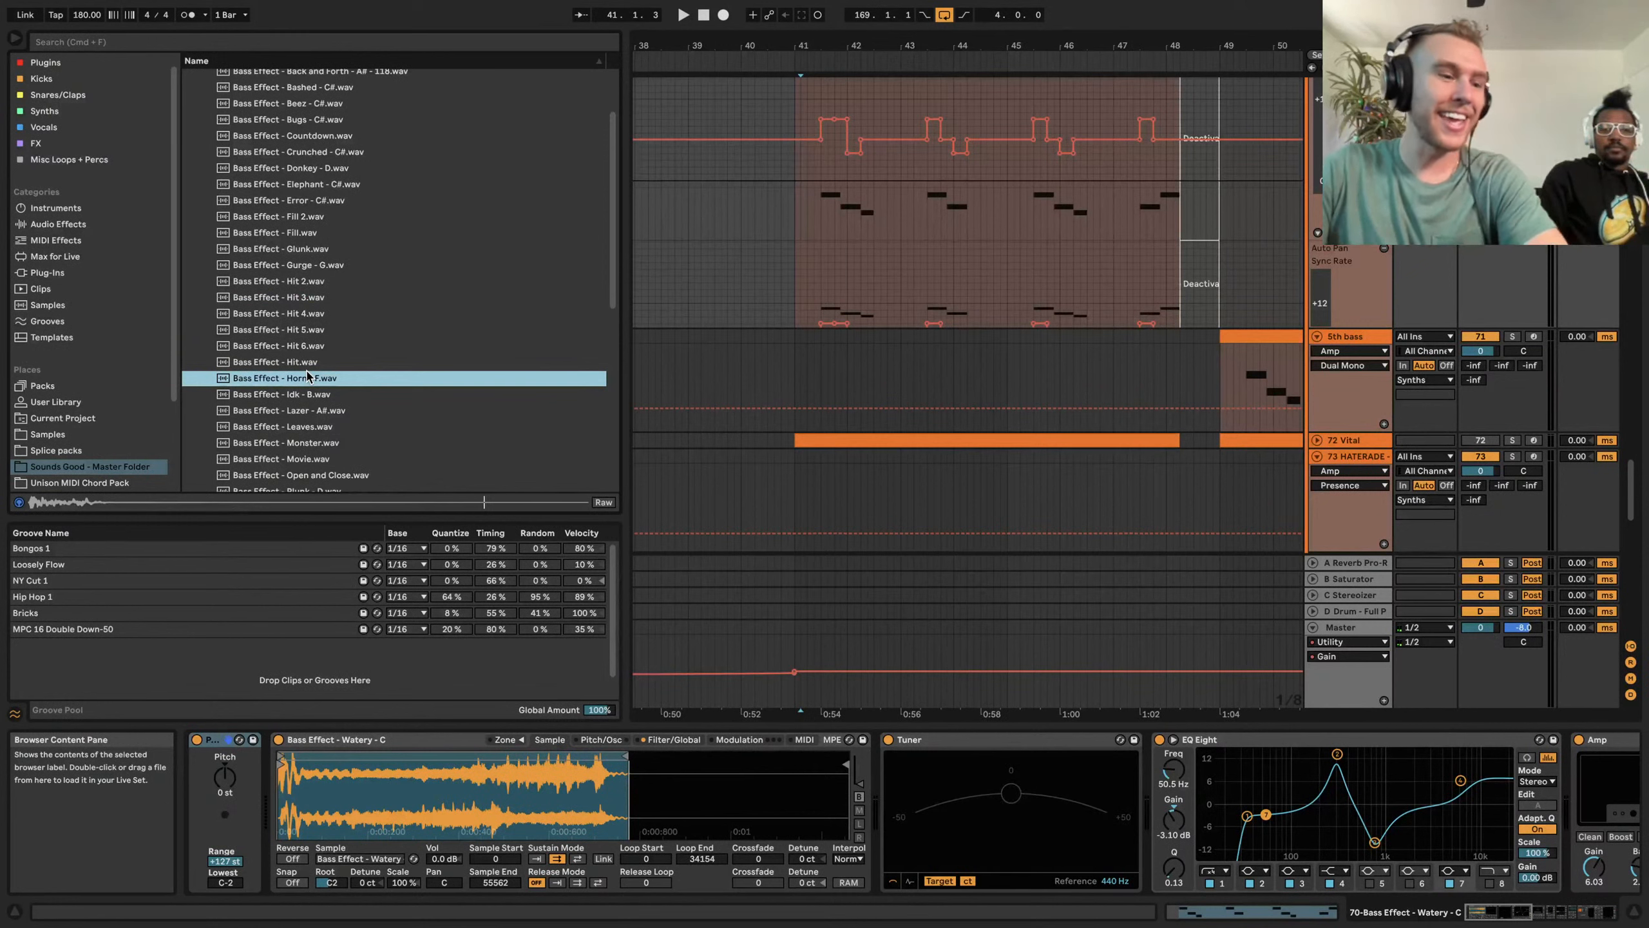
key(Down)
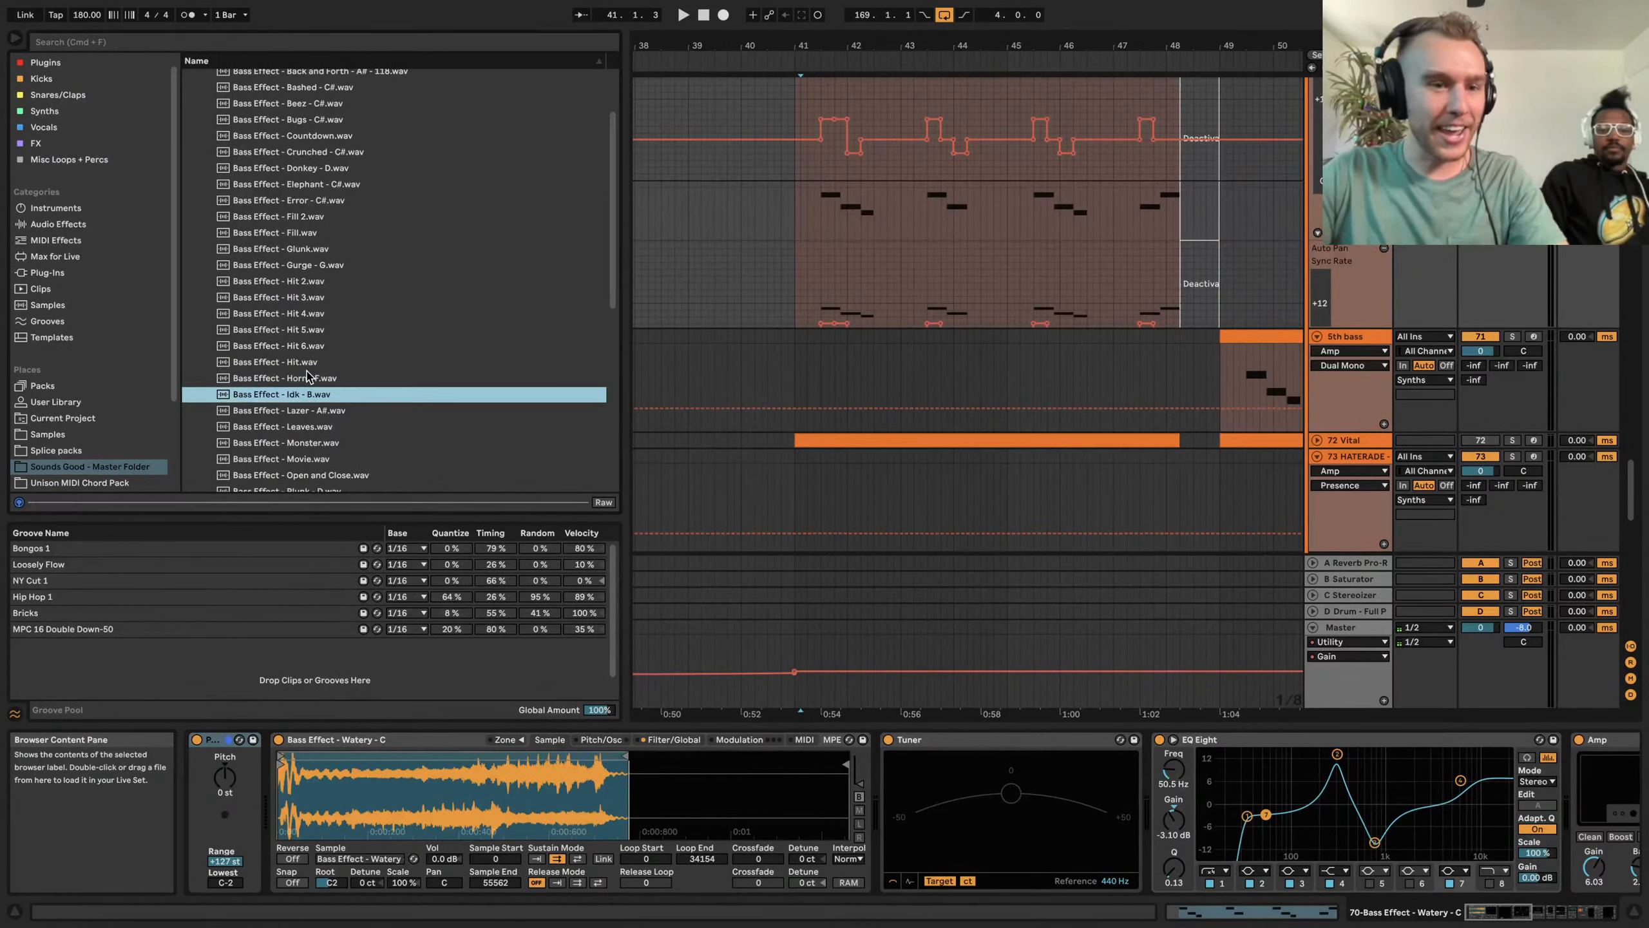
key(Down)
key(Down)
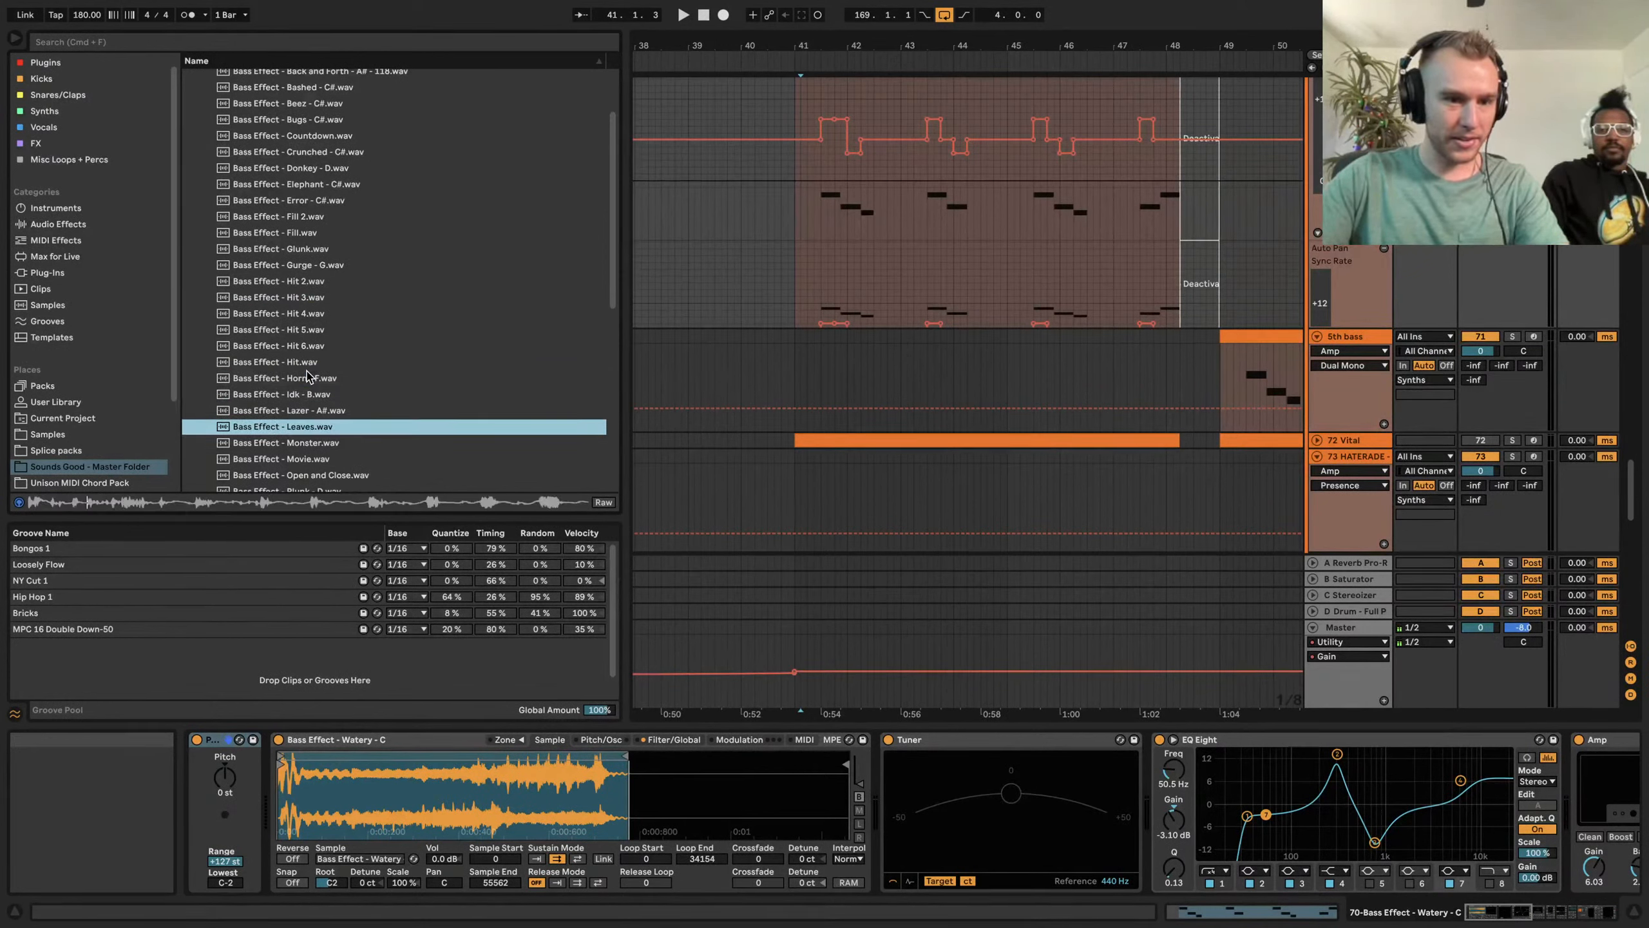
key(Down)
key(Down)
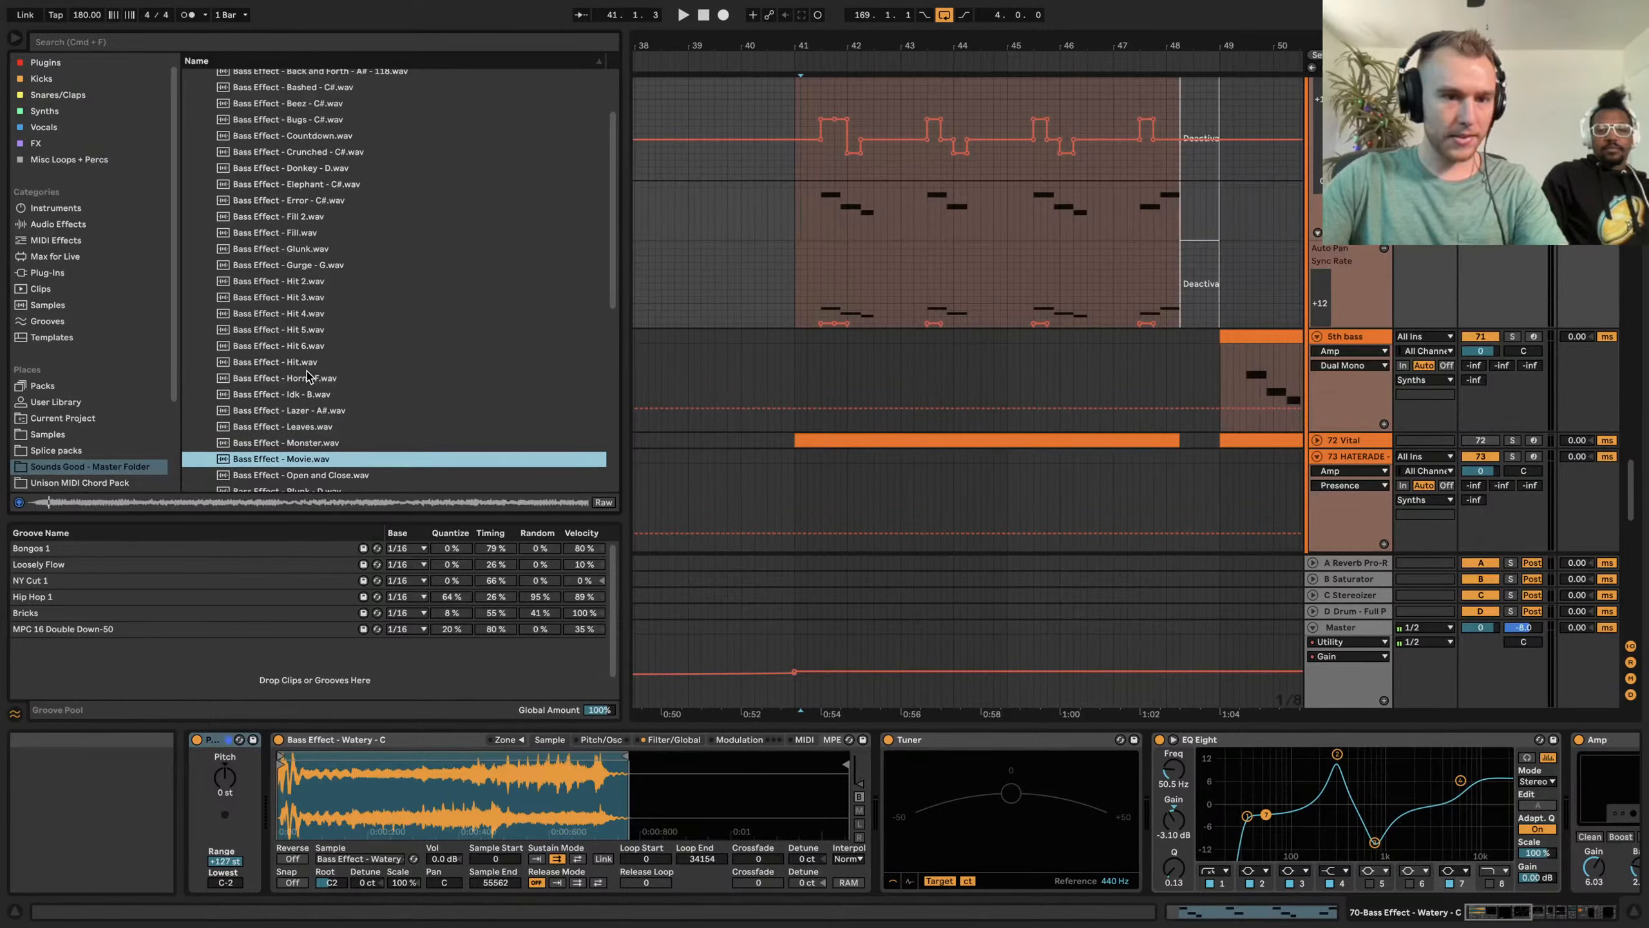
key(Down)
key(Down)
key(Down)
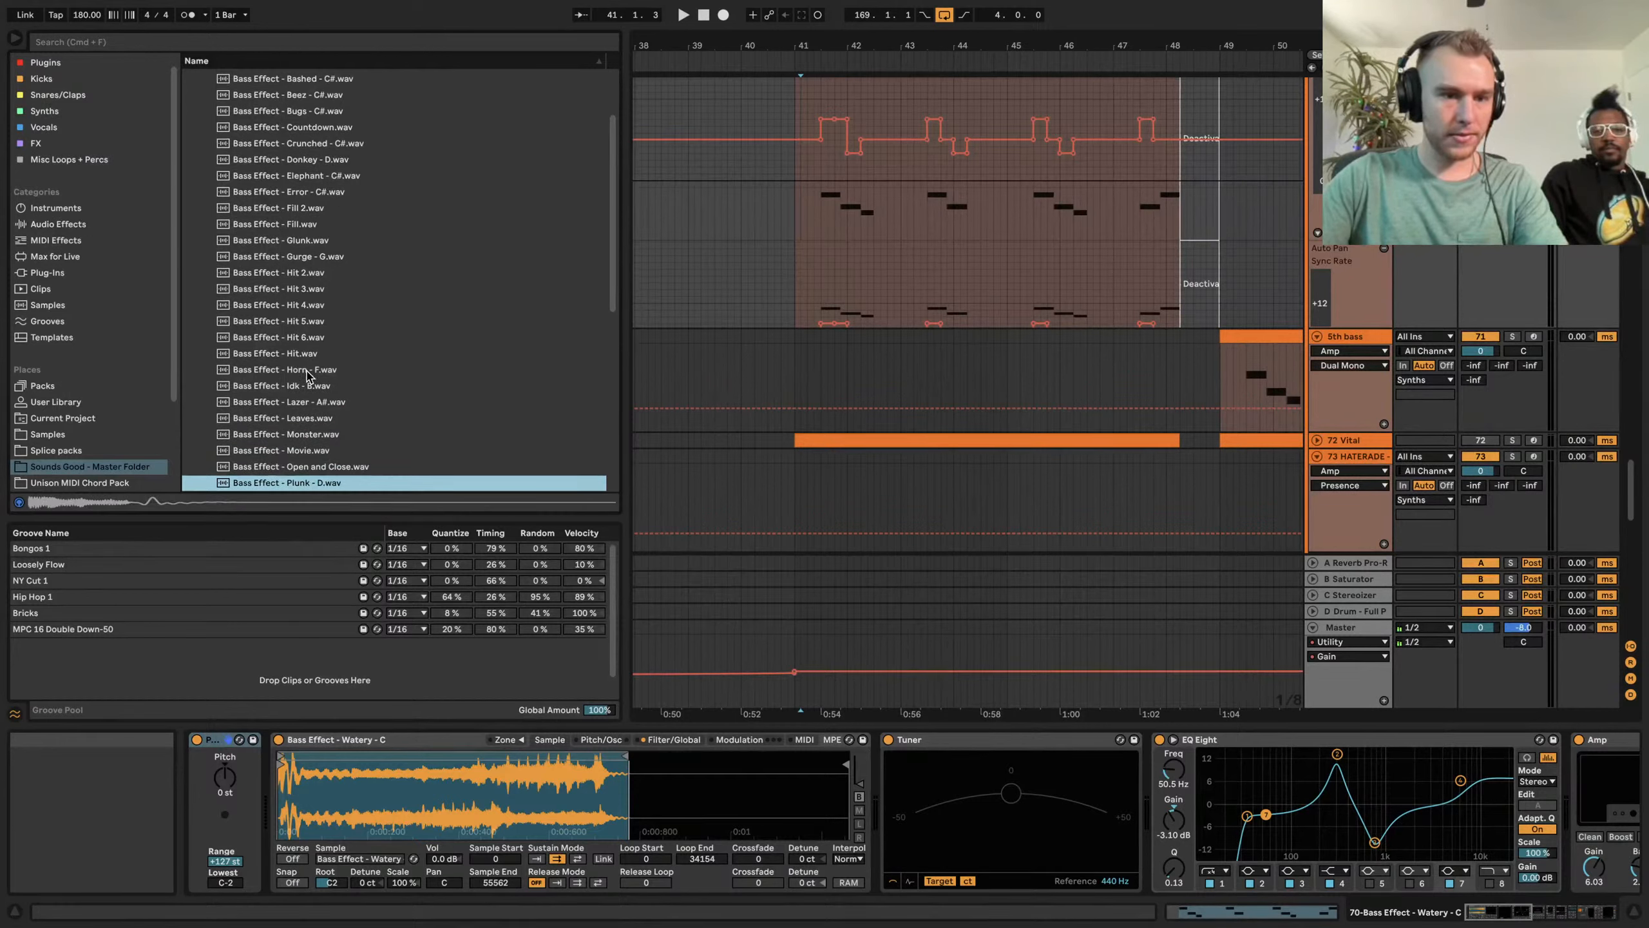
key(Down)
key(Down)
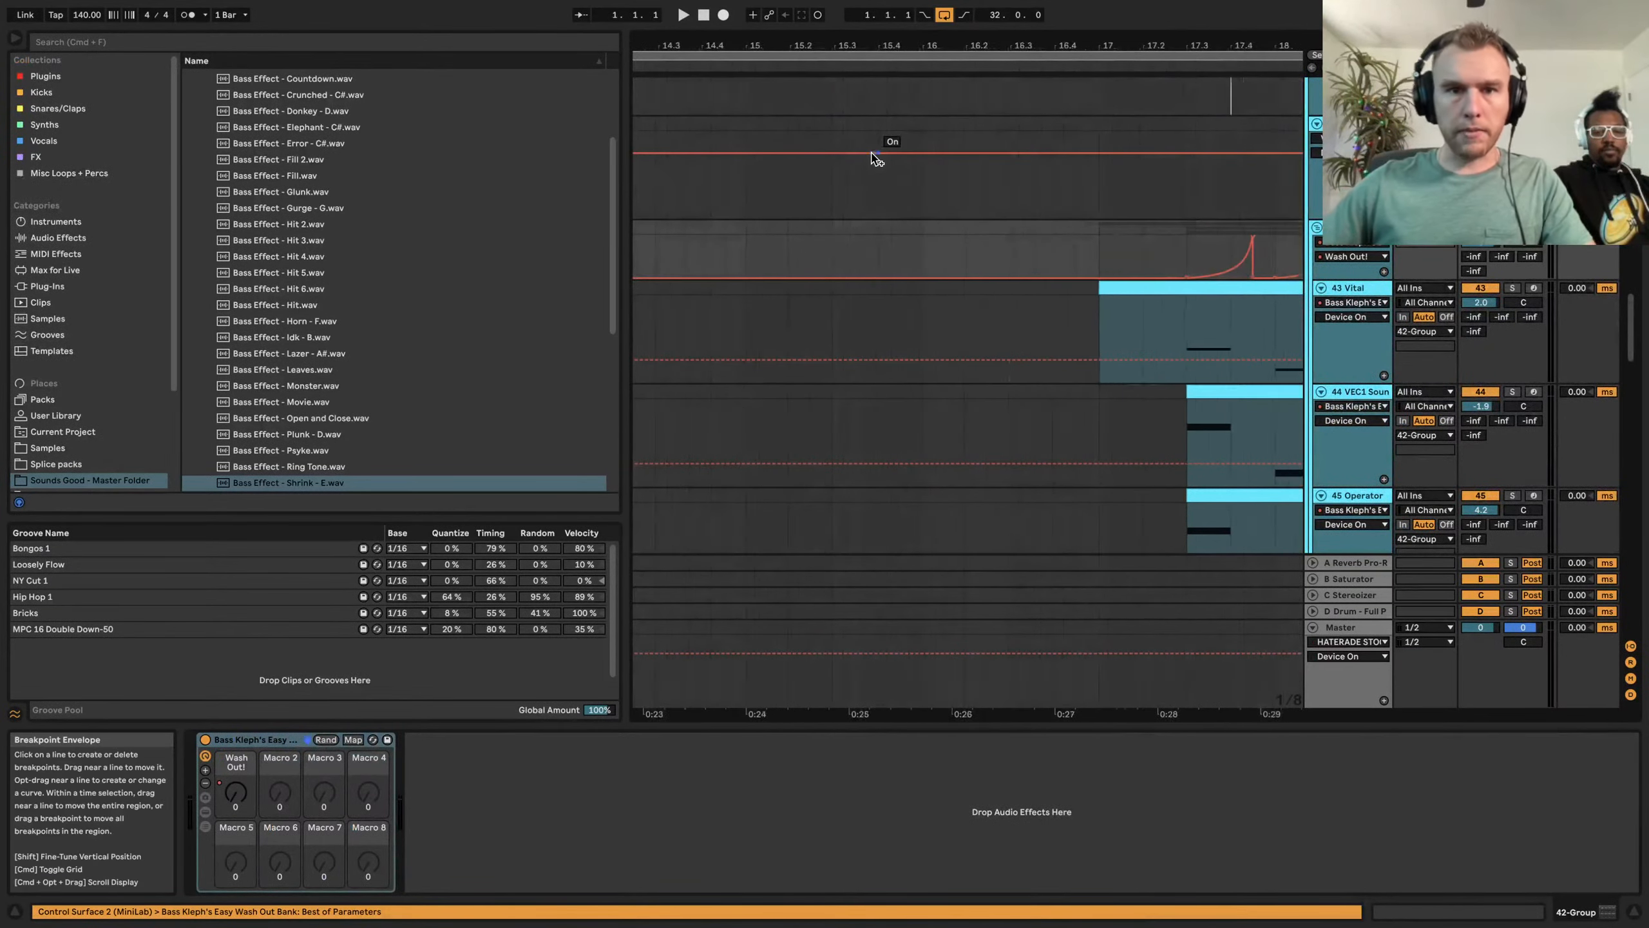
Place the insert marker at 9.1.1 in the 140 BPM song and start playback from there
scroll(872, 153, down, 5)
scroll(873, 158, up, 2)
scroll(883, 158, left, 5)
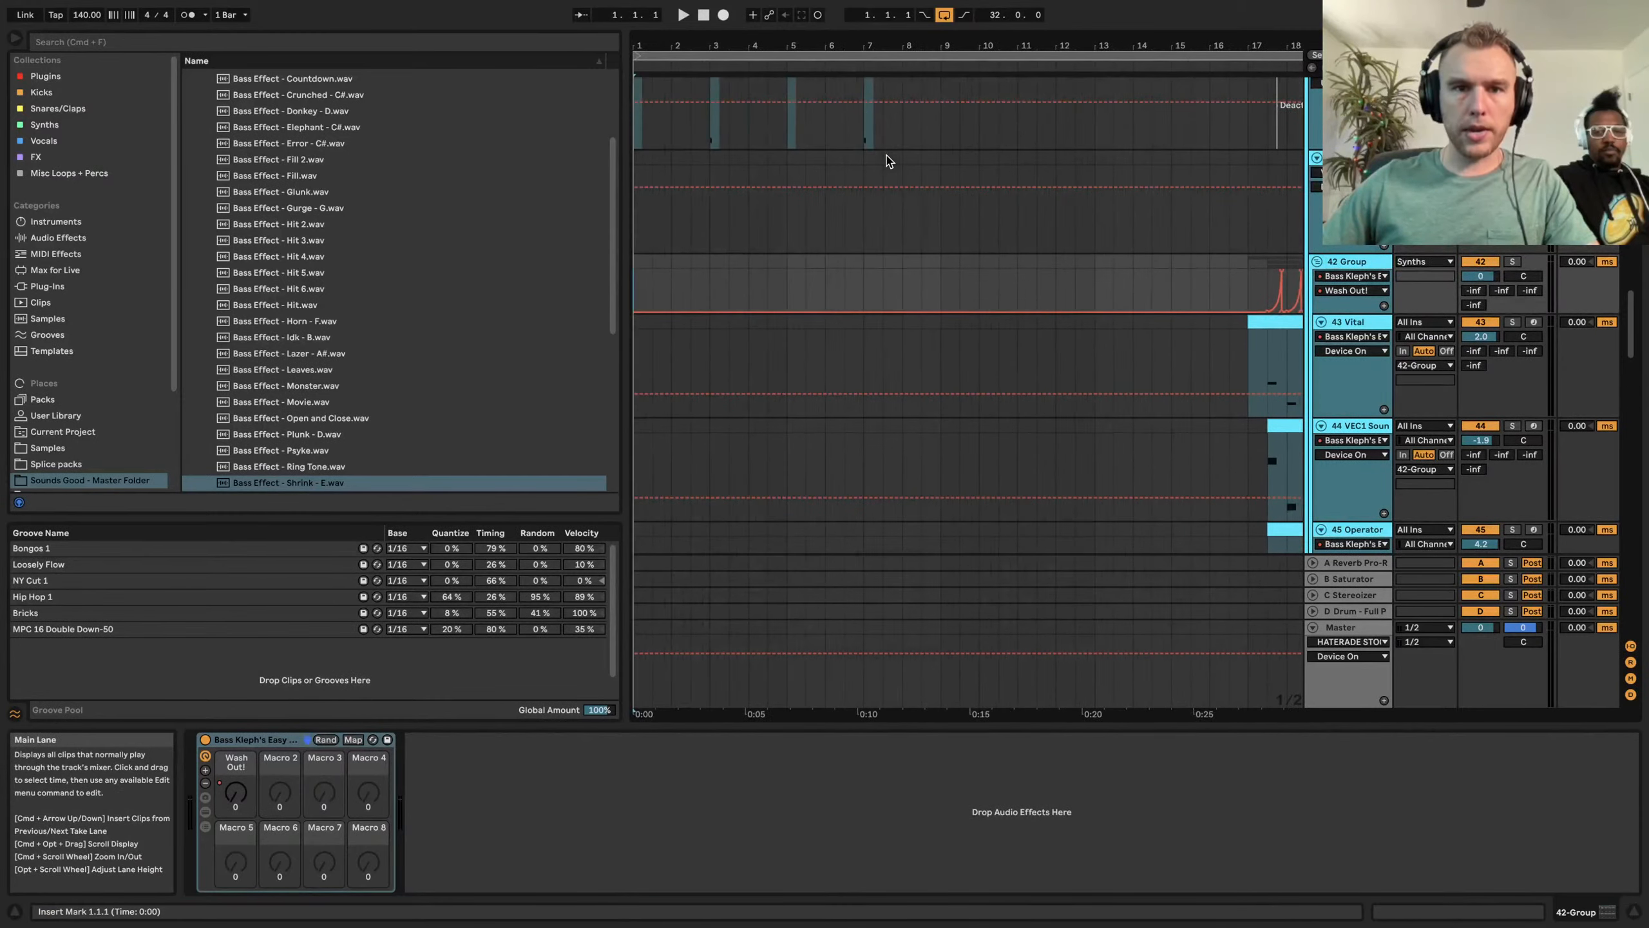
click(950, 161)
scroll(1056, 173, right, 5)
scroll(1054, 182, down, 10)
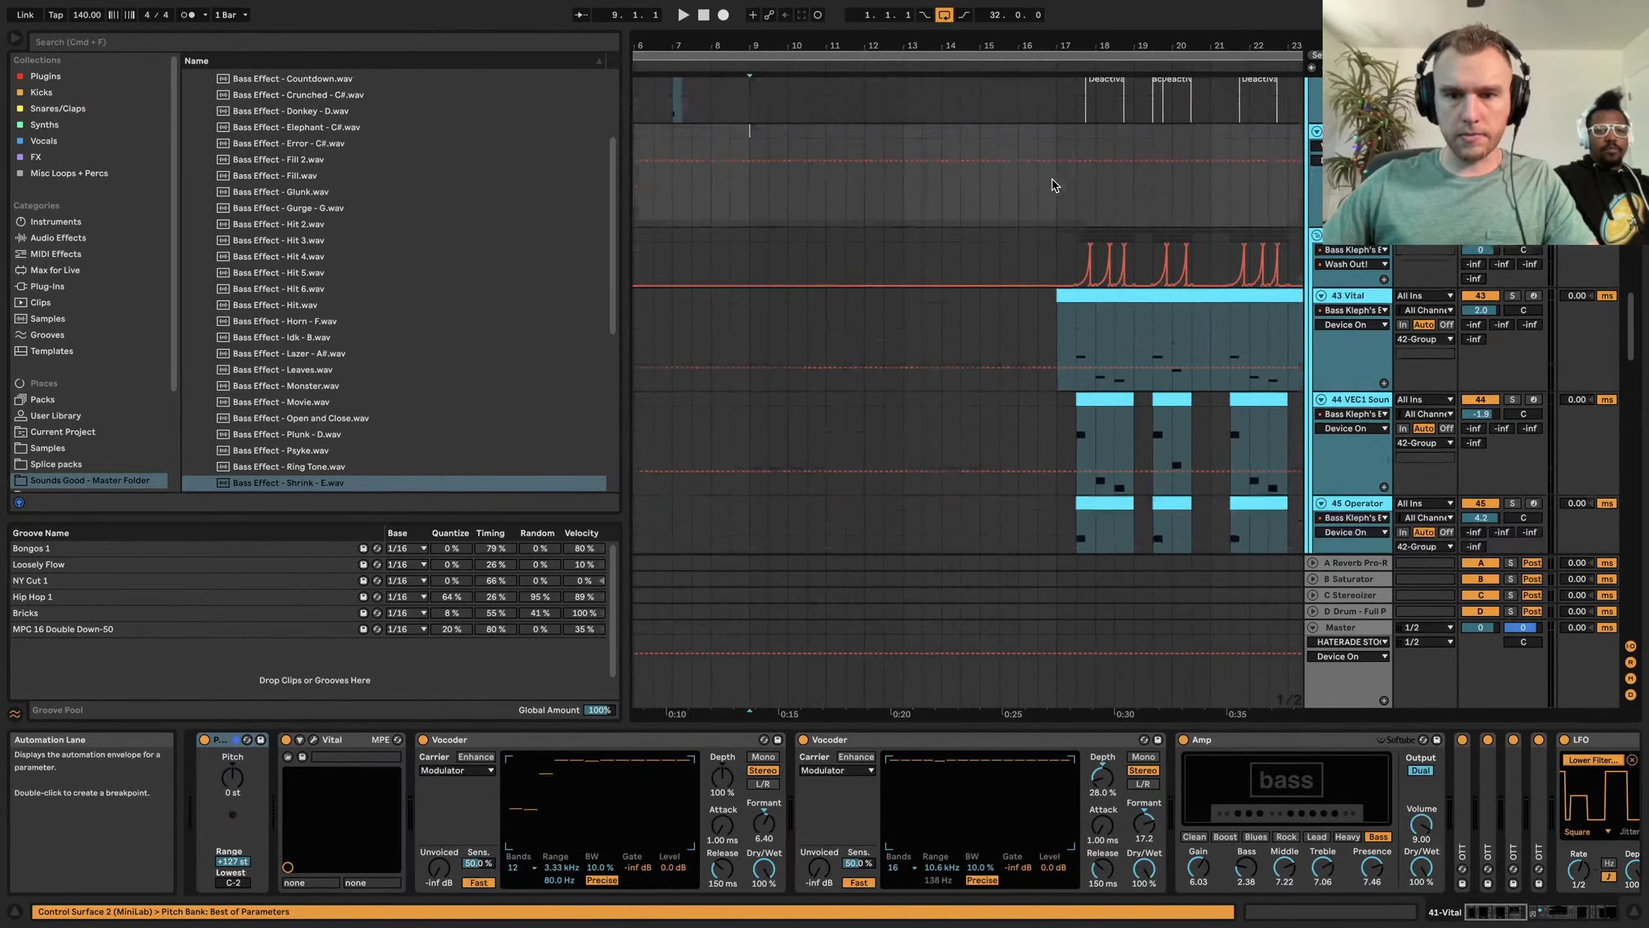
scroll(1053, 185, down, 10)
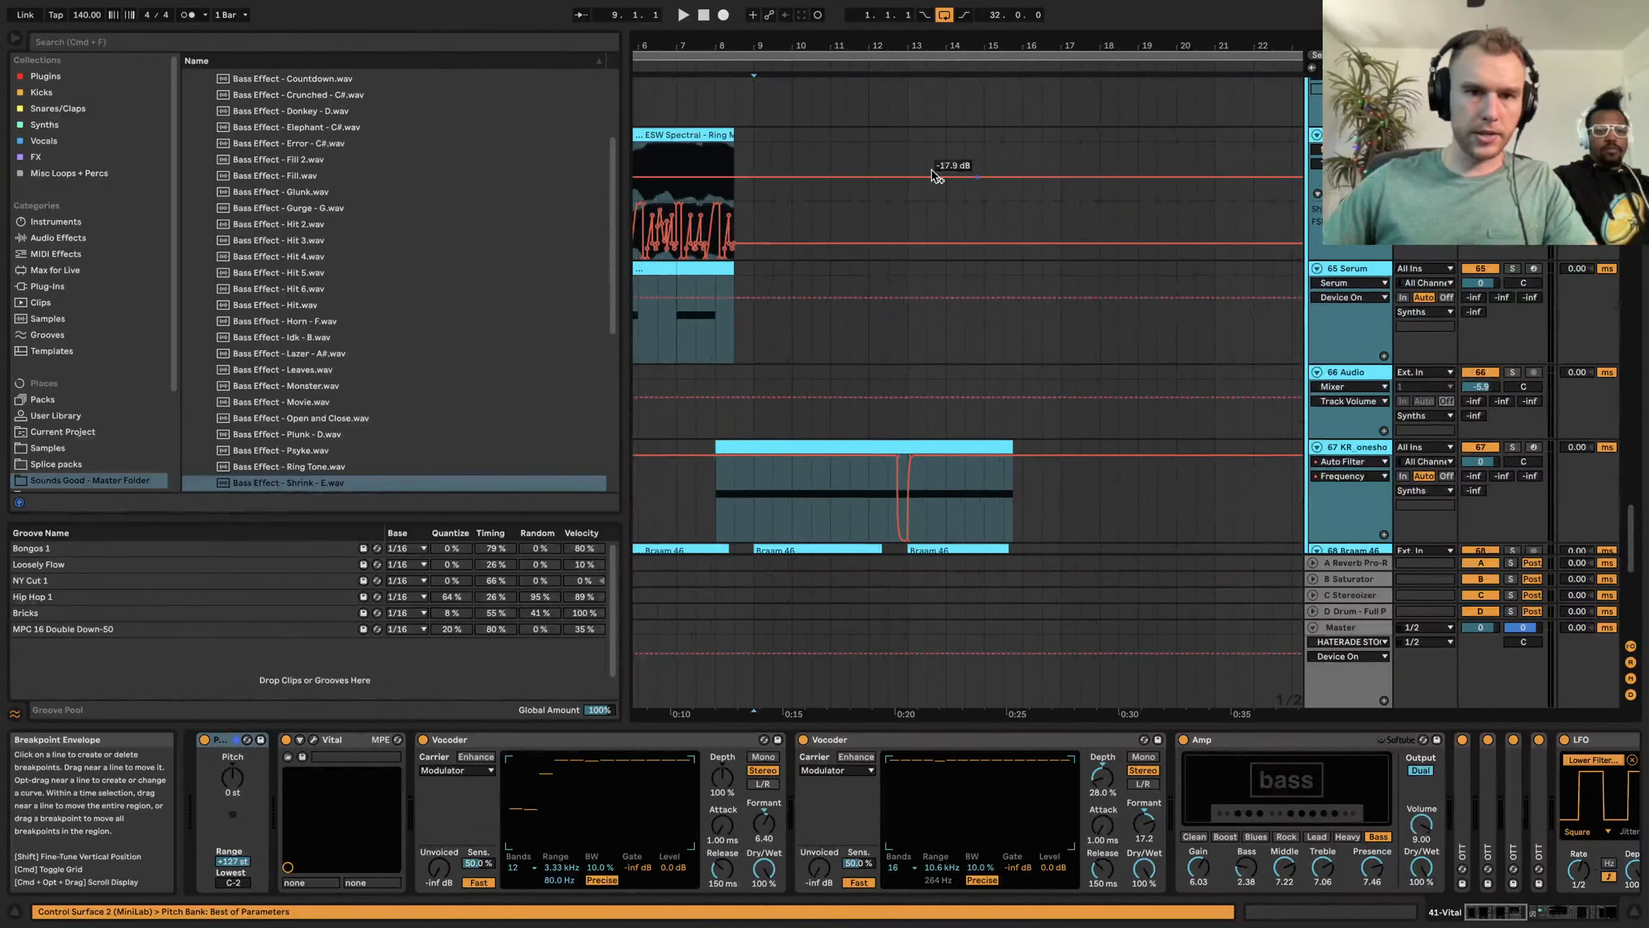
key(space)
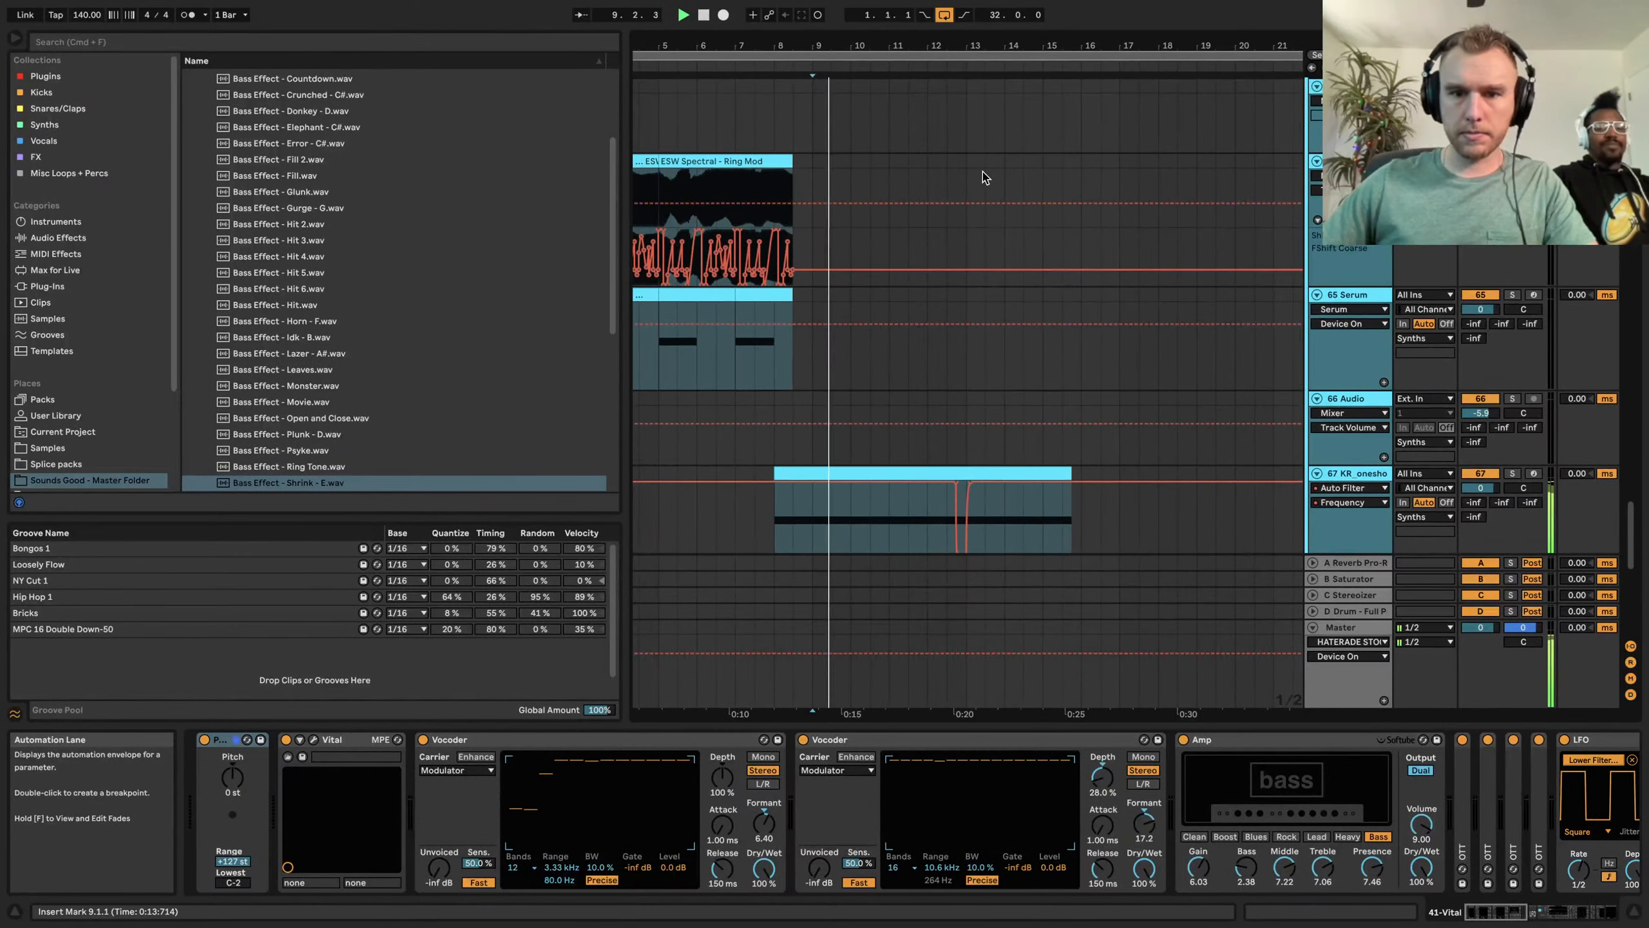
Examine the song's synth, Vital and Bass Effect tracks during the build-up to bar 17
scroll(976, 170, down, 3)
scroll(976, 170, left, 2)
scroll(976, 170, down, 6)
scroll(974, 169, right, 2)
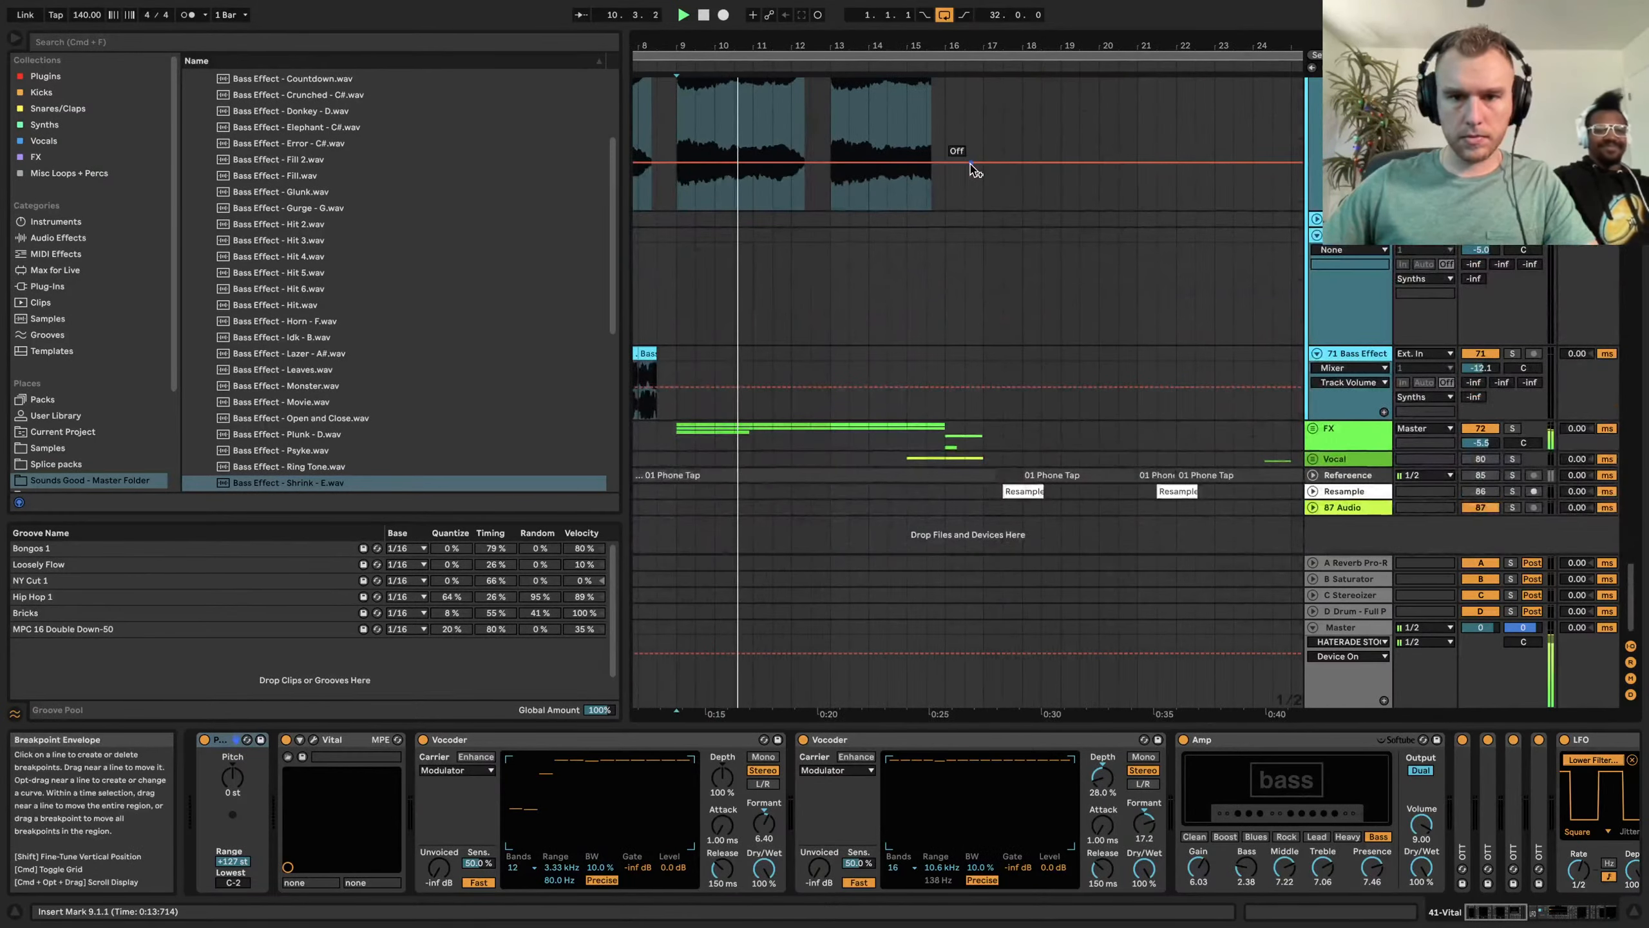
scroll(978, 170, up, 20)
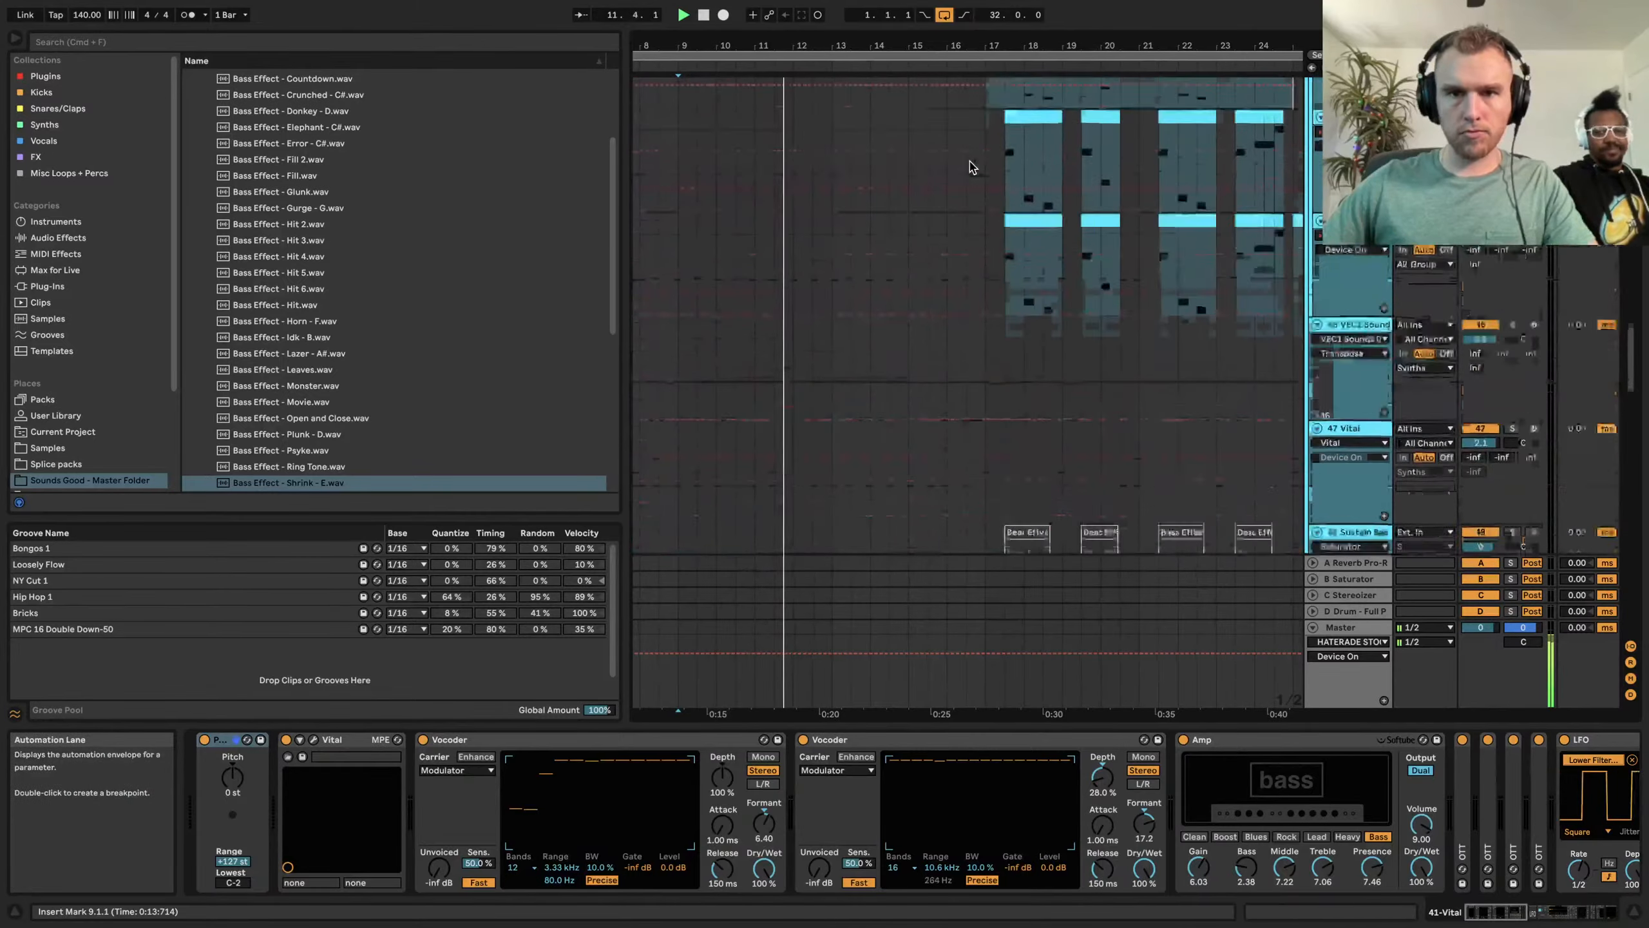
scroll(955, 221, down, 3)
scroll(921, 265, right, 2)
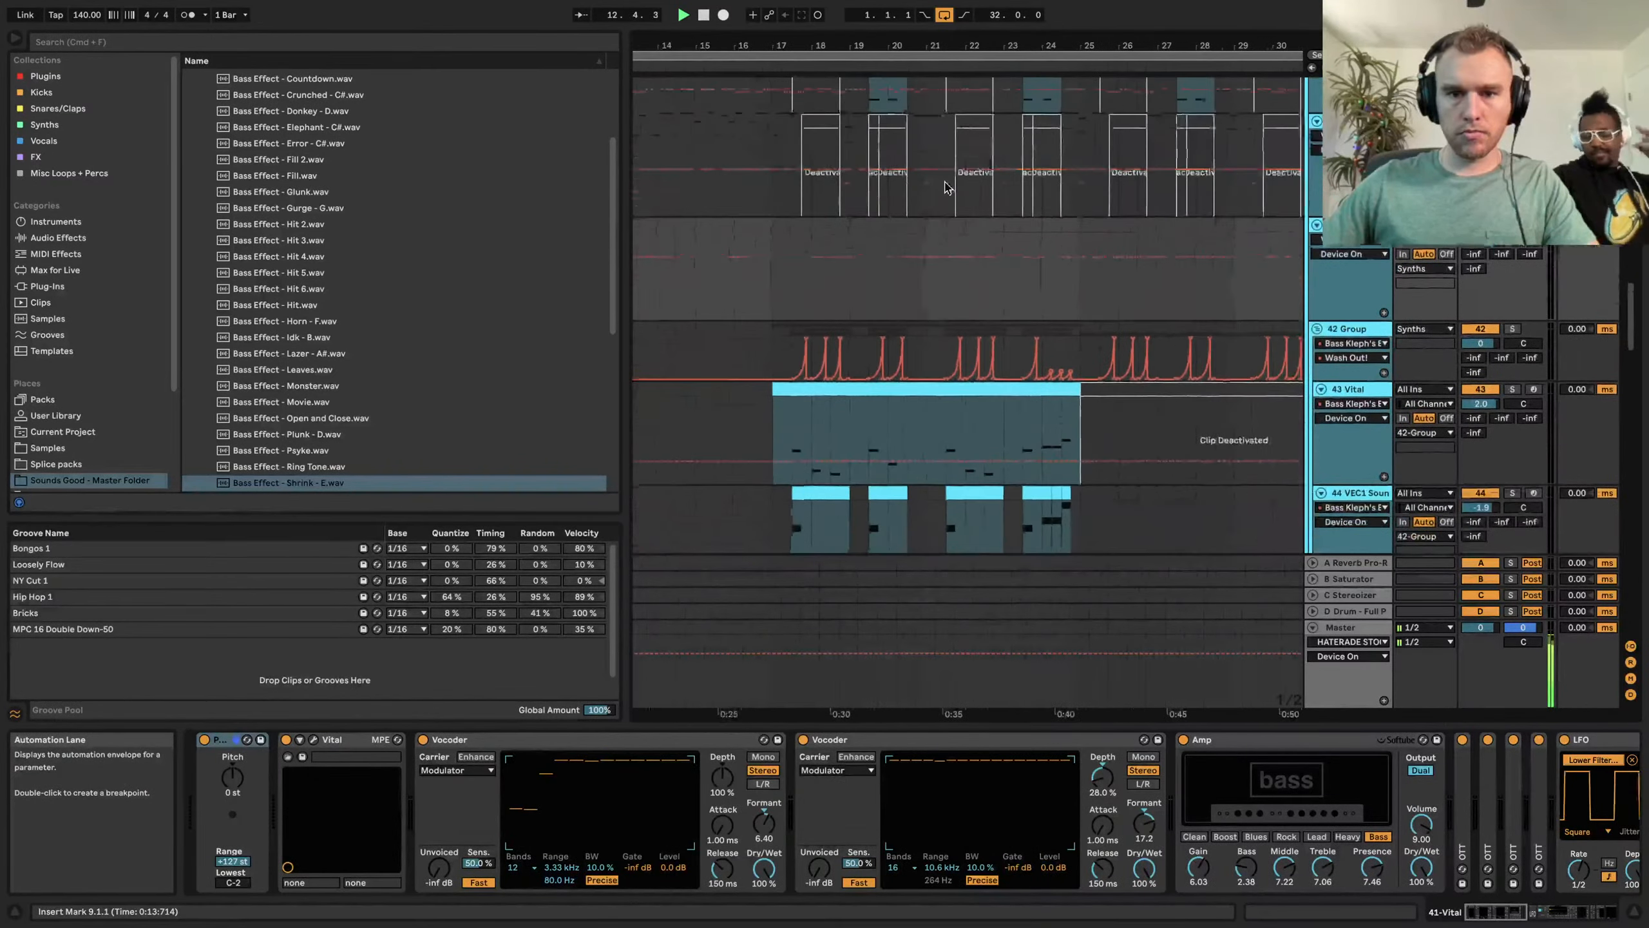
scroll(926, 290, down, 2)
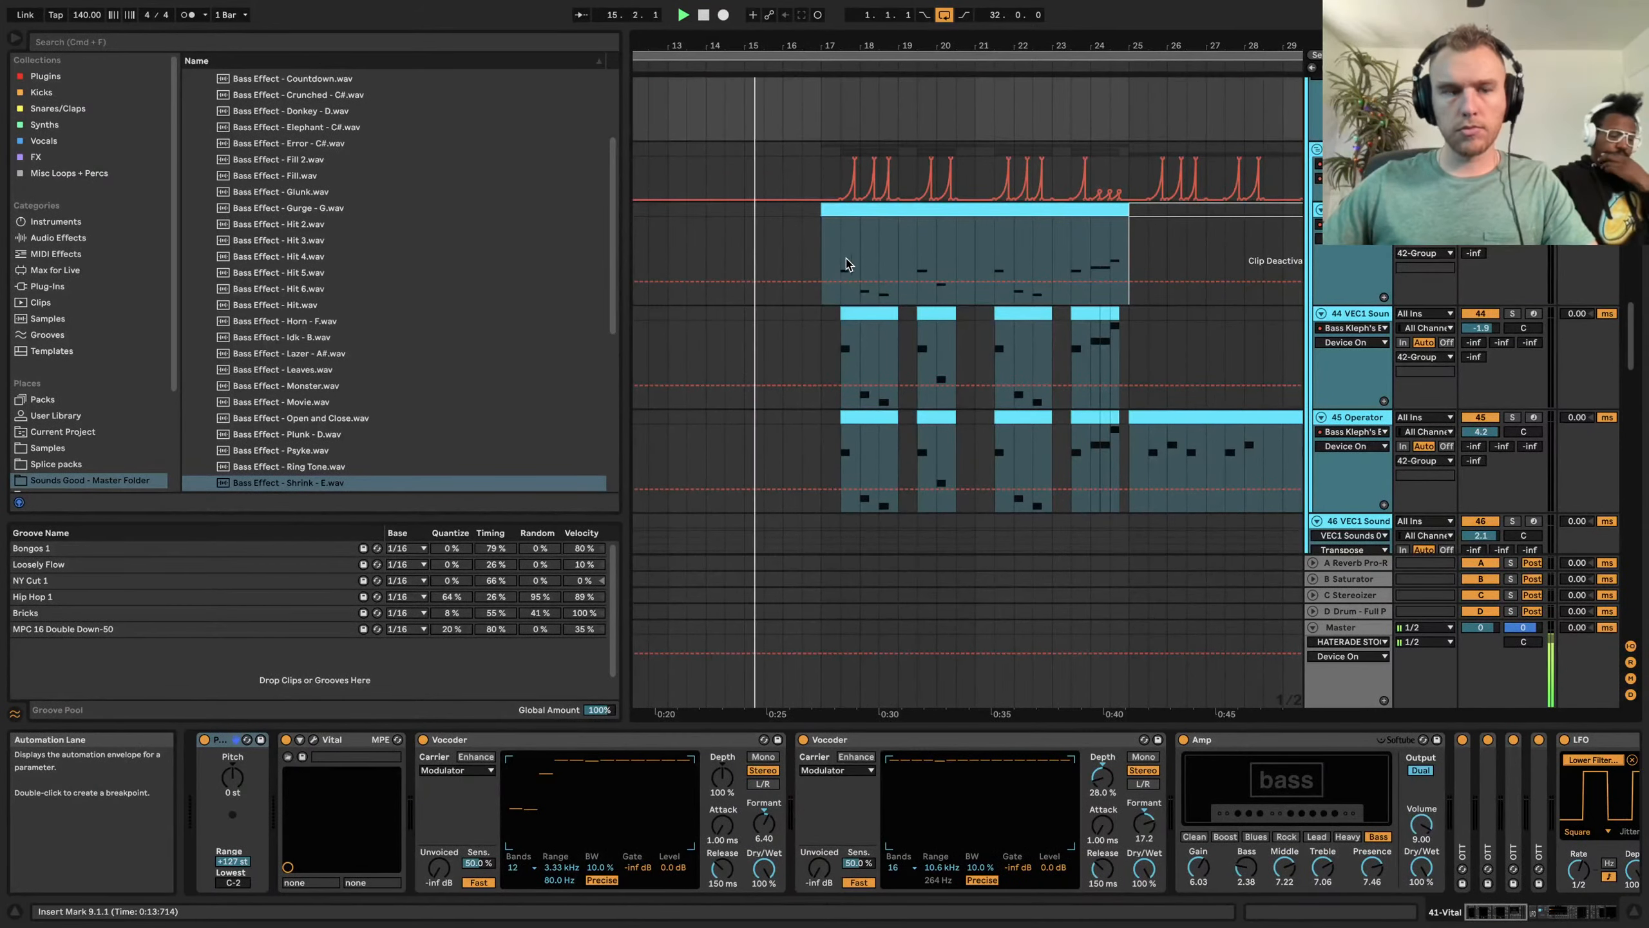
scroll(818, 261, up, 3)
scroll(818, 258, down, 20)
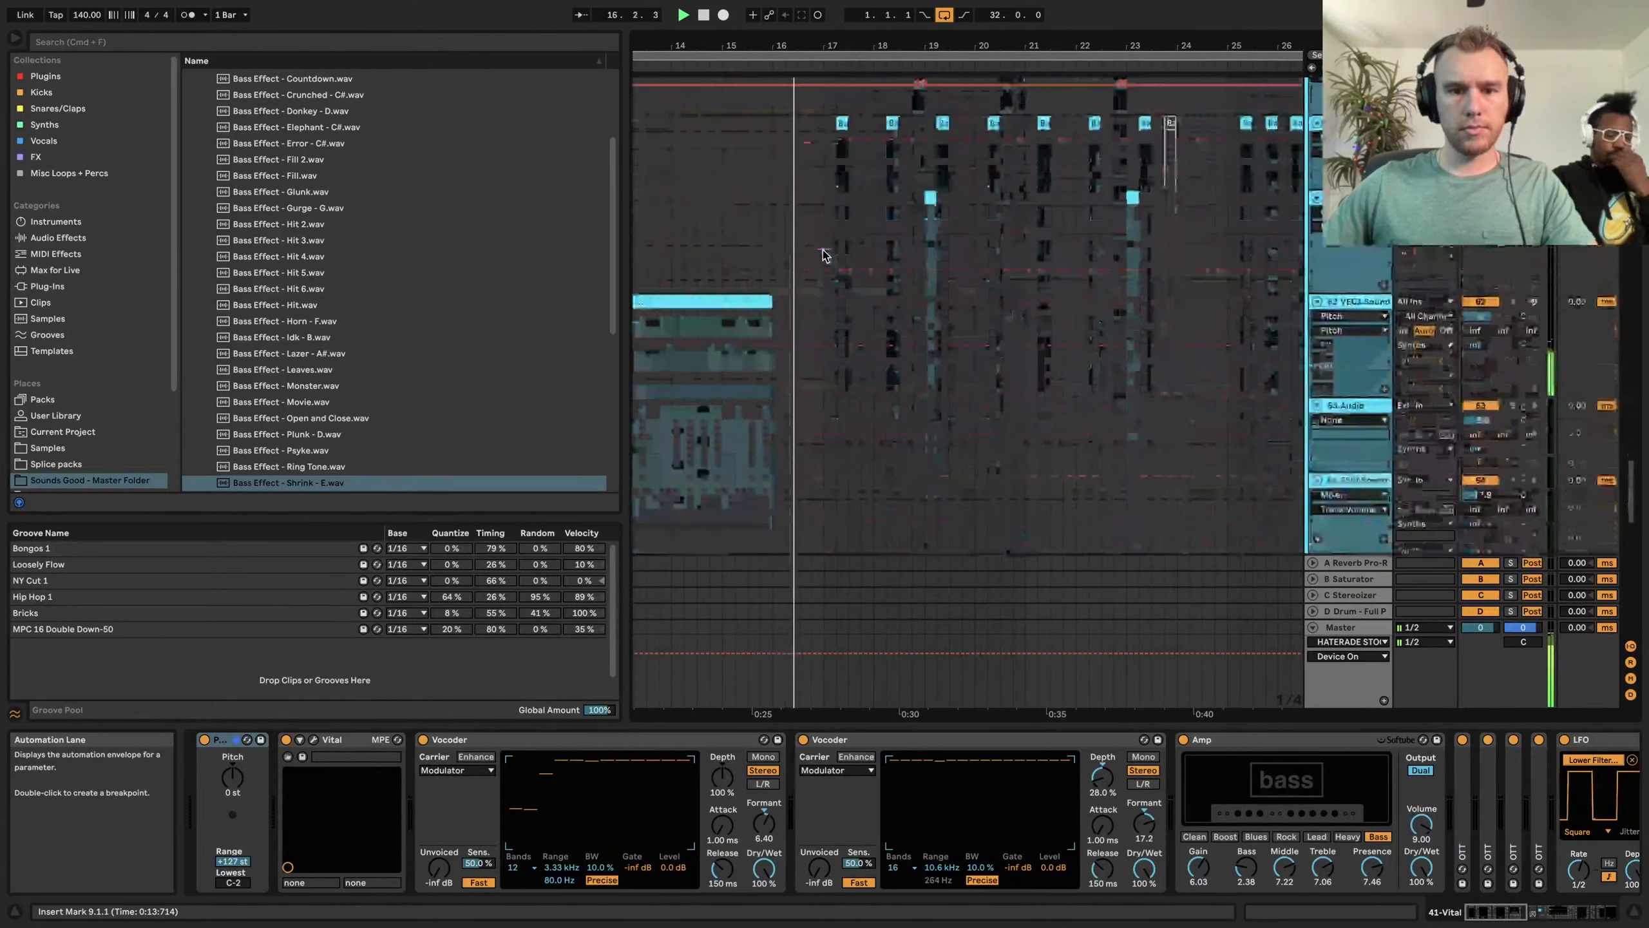
scroll(823, 255, down, 5)
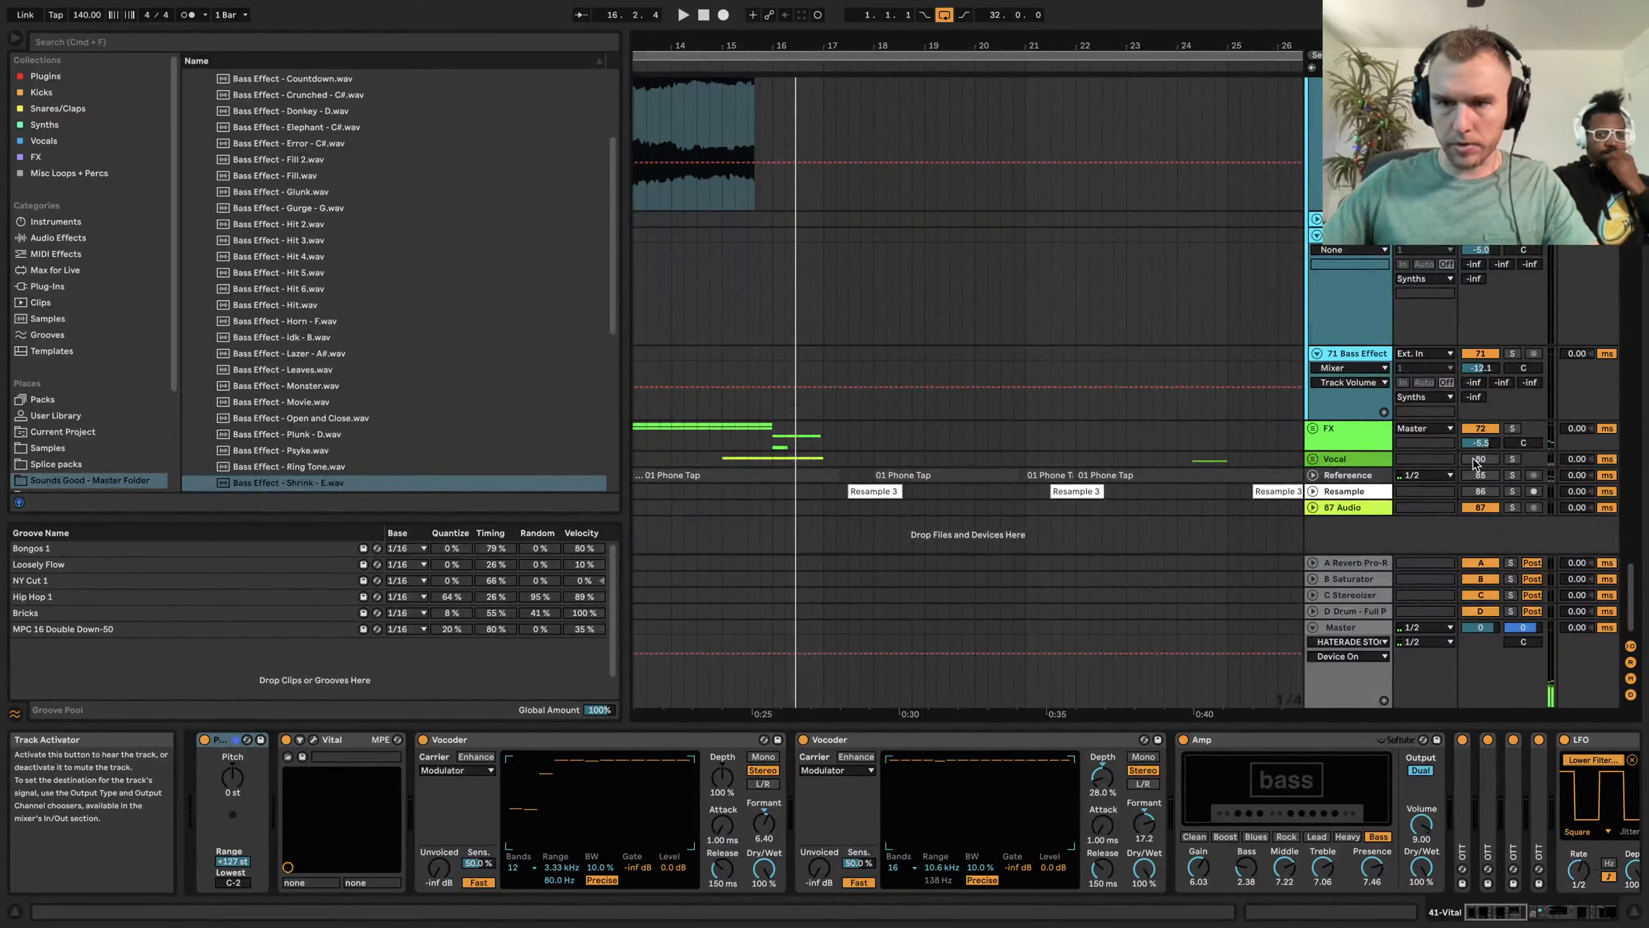
Play the song from 13.4.1 and examine the Bass Effect and Vital clips around bars 17 to 21
click(659, 292)
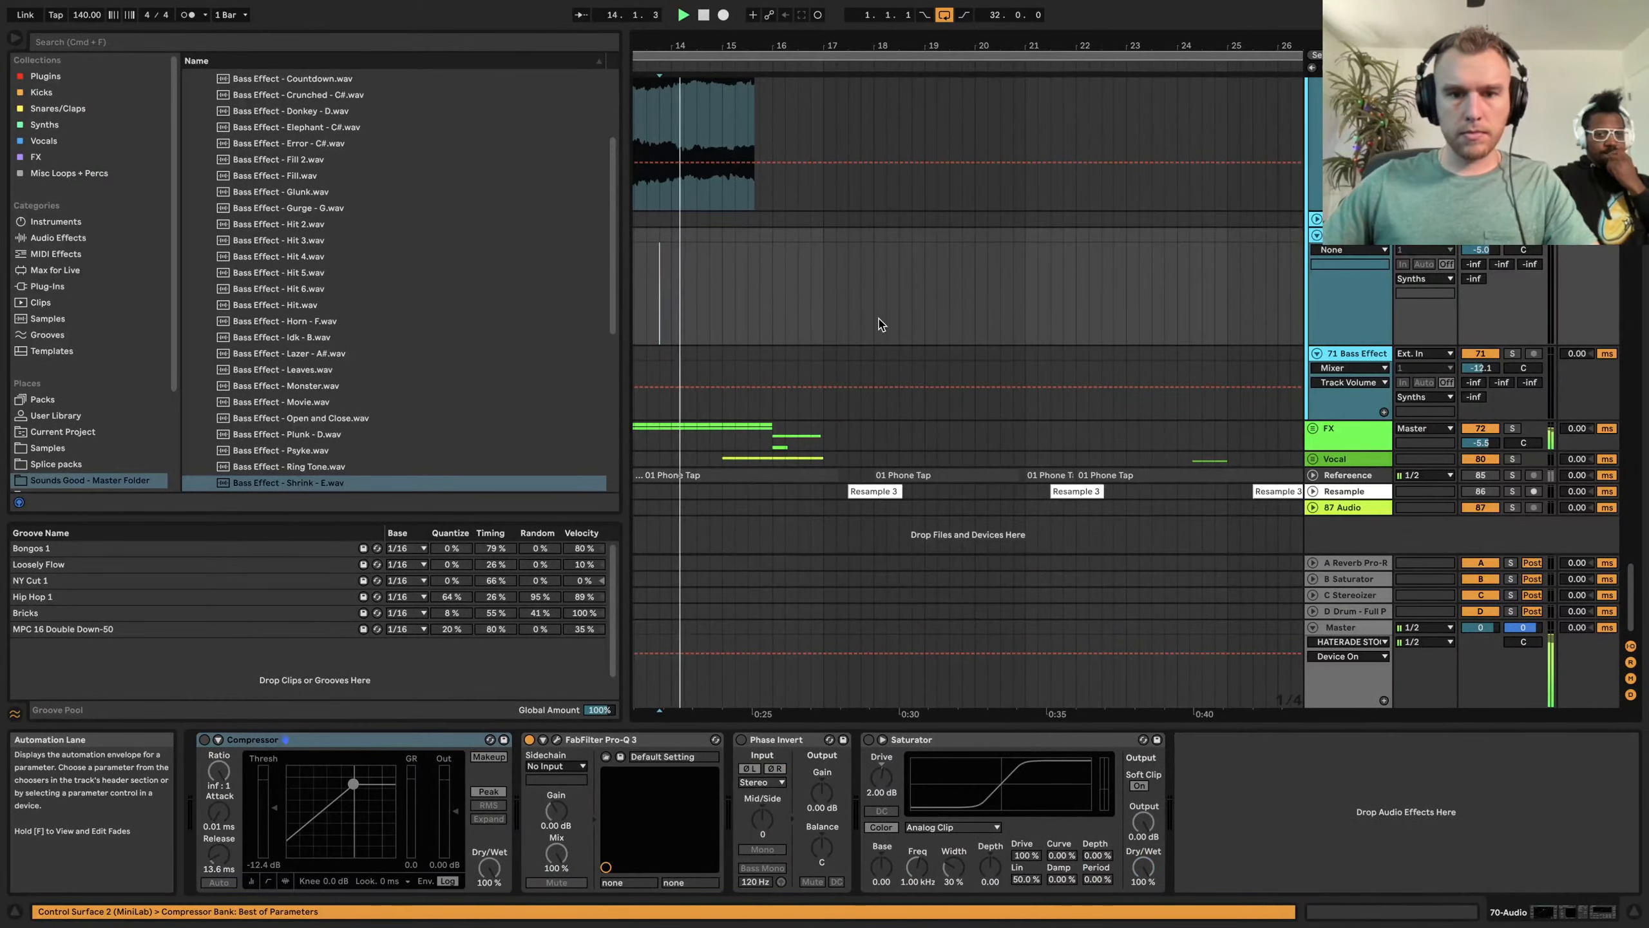
scroll(805, 268, up, 4)
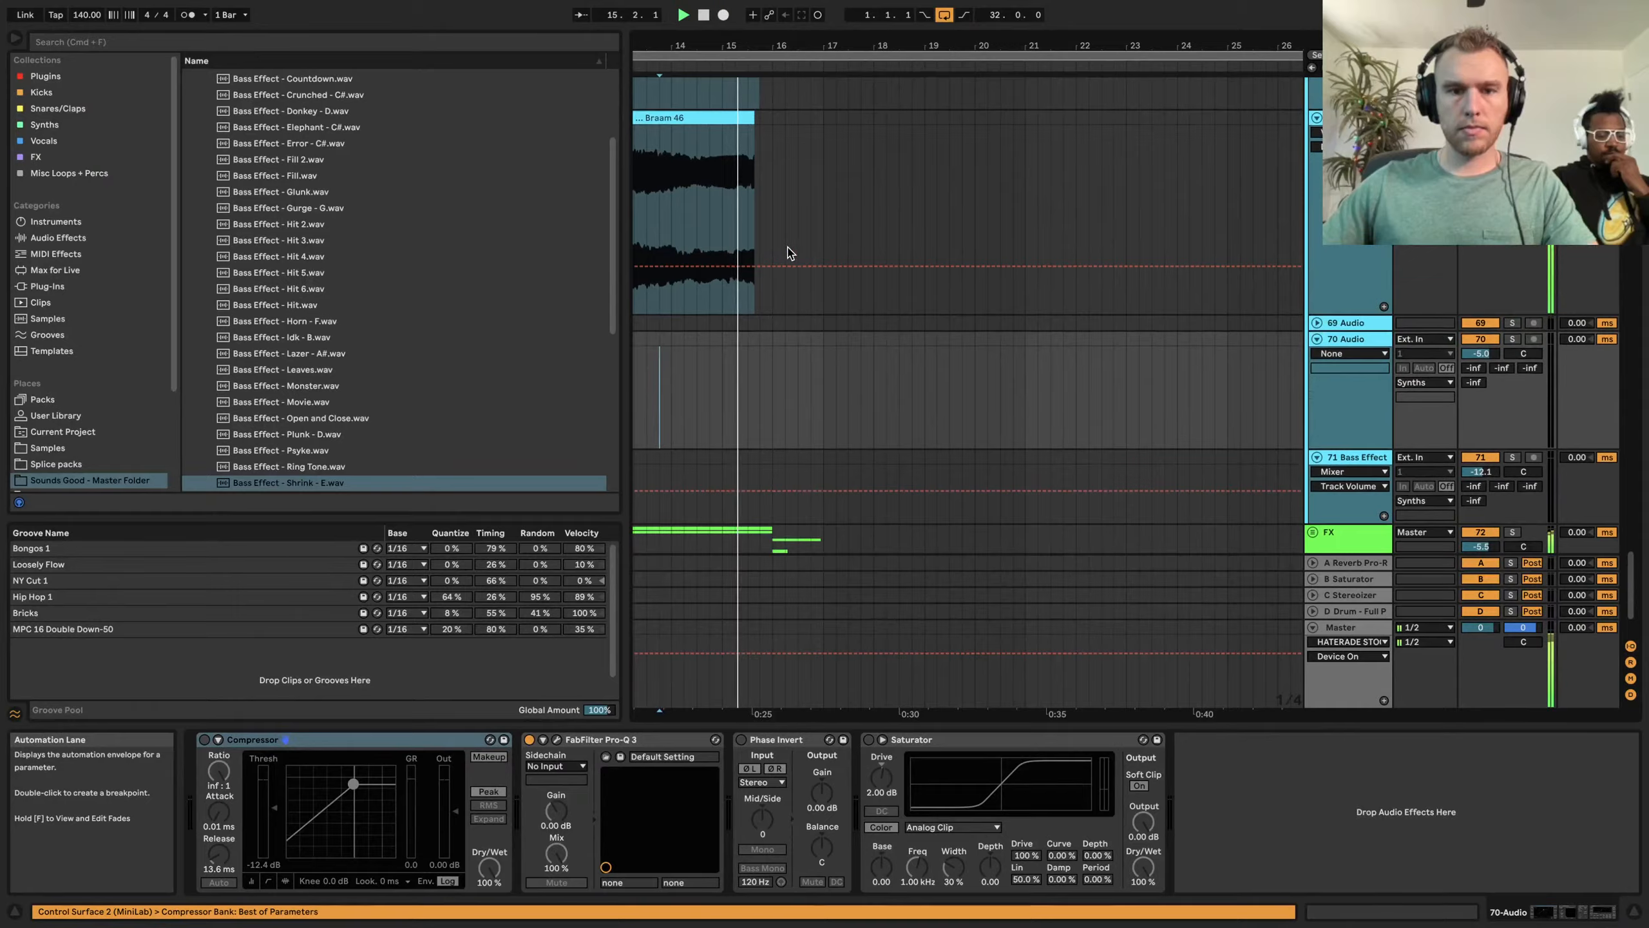
scroll(760, 403, up, 10)
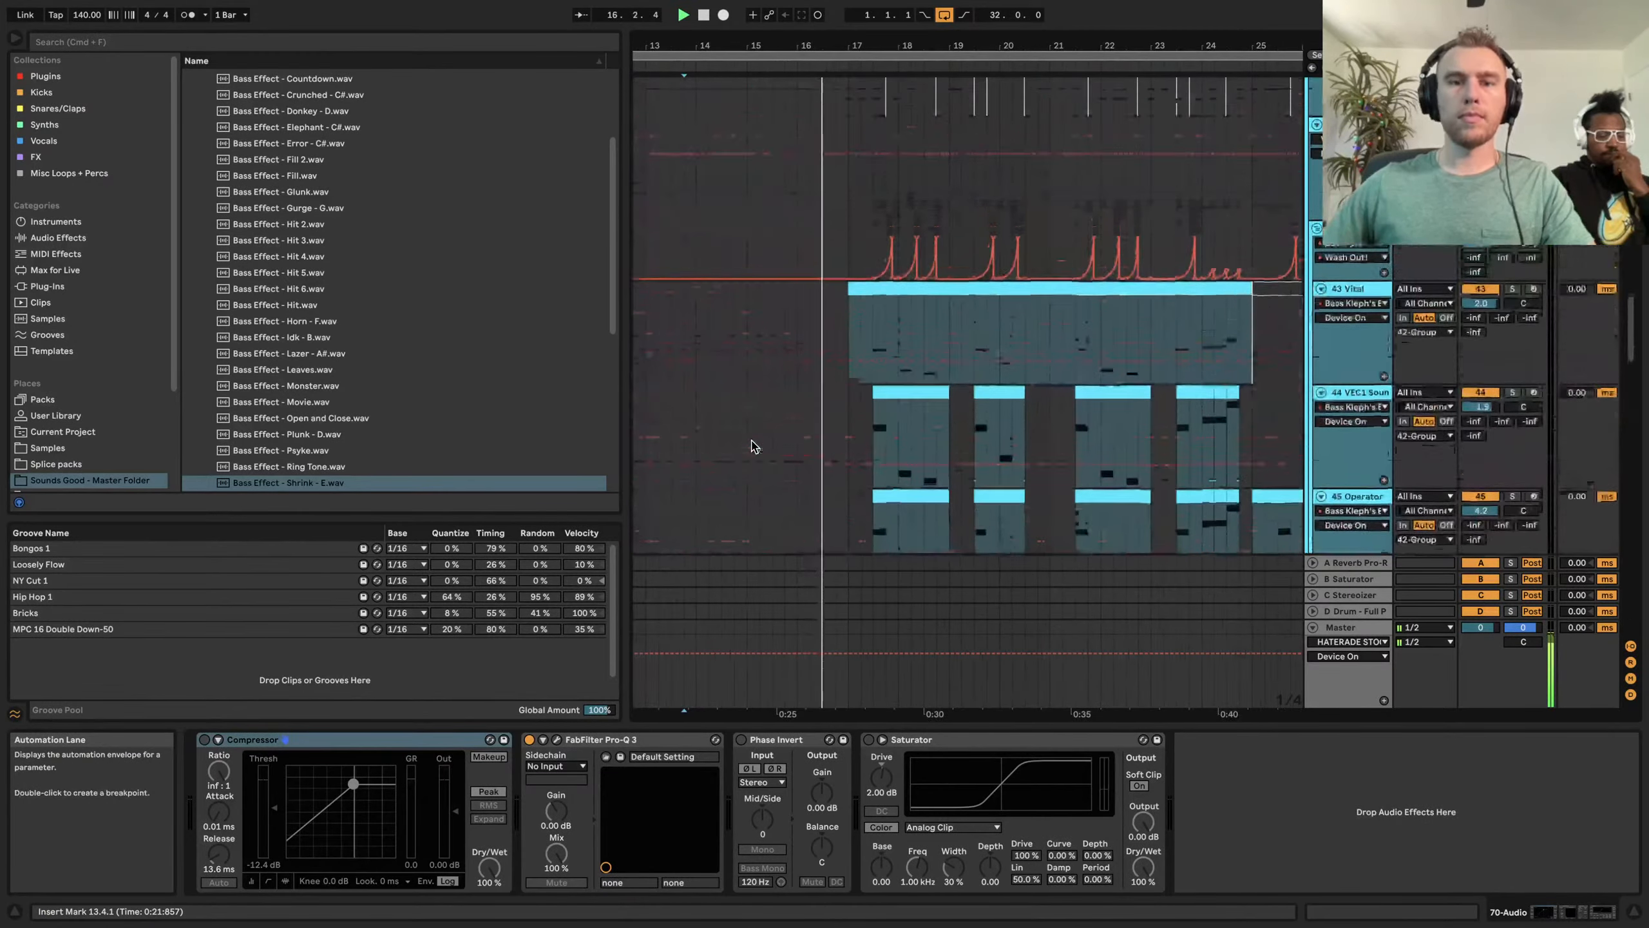
scroll(866, 325, down, 6)
scroll(859, 329, up, 3)
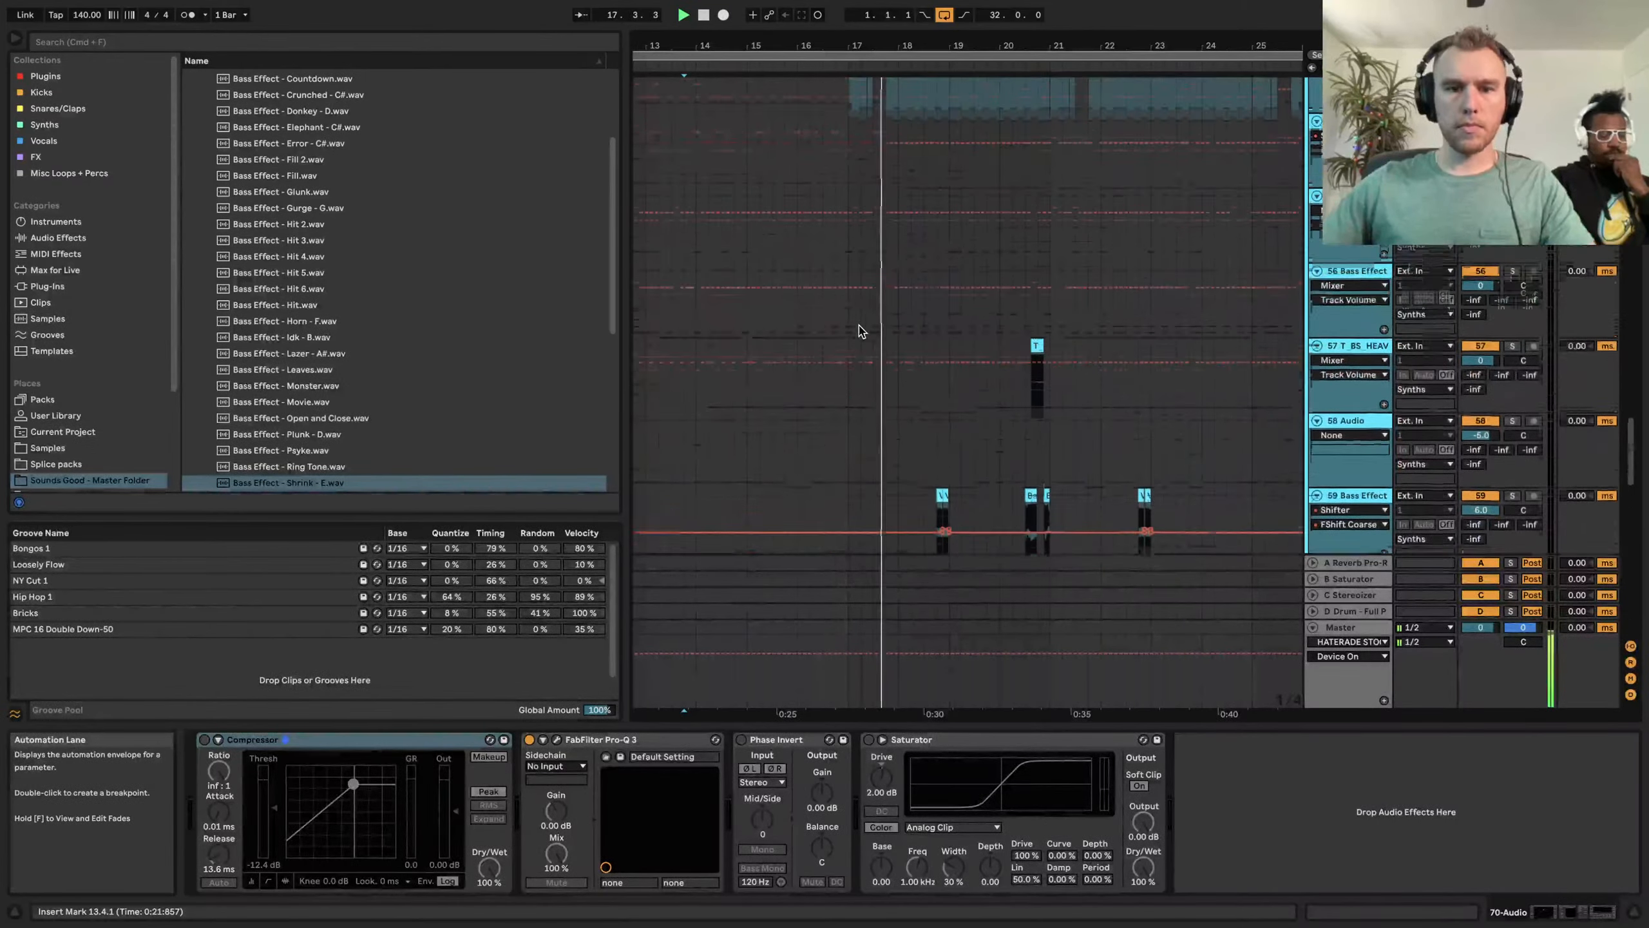
scroll(858, 329, right, 3)
scroll(841, 331, left, 2)
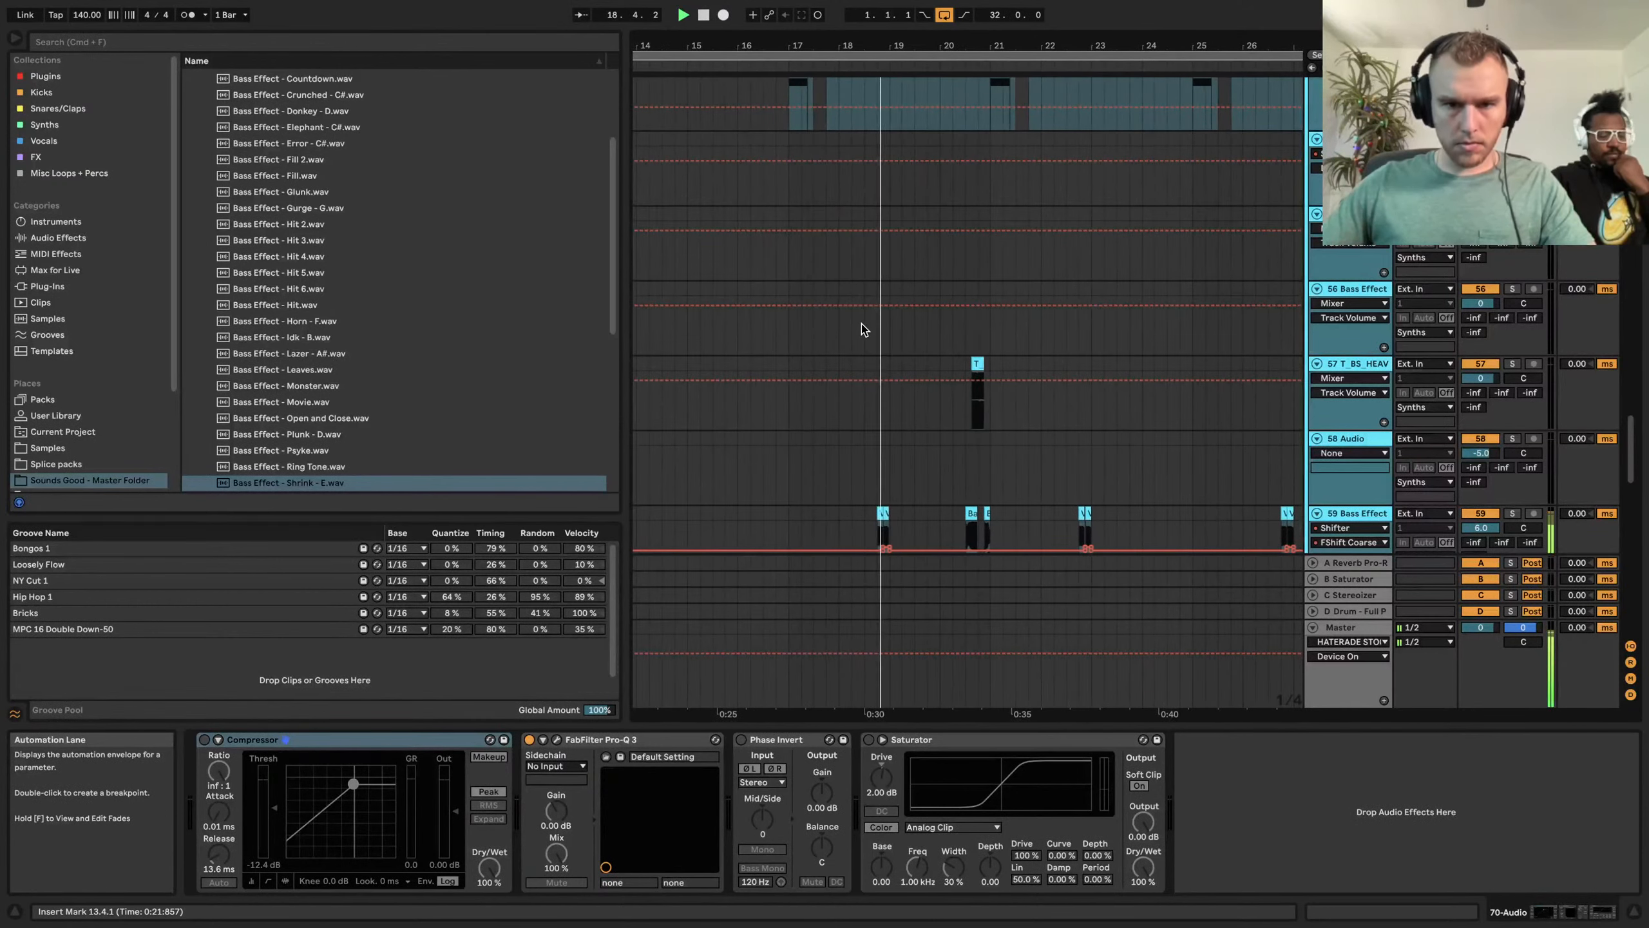
scroll(864, 329, down, 6)
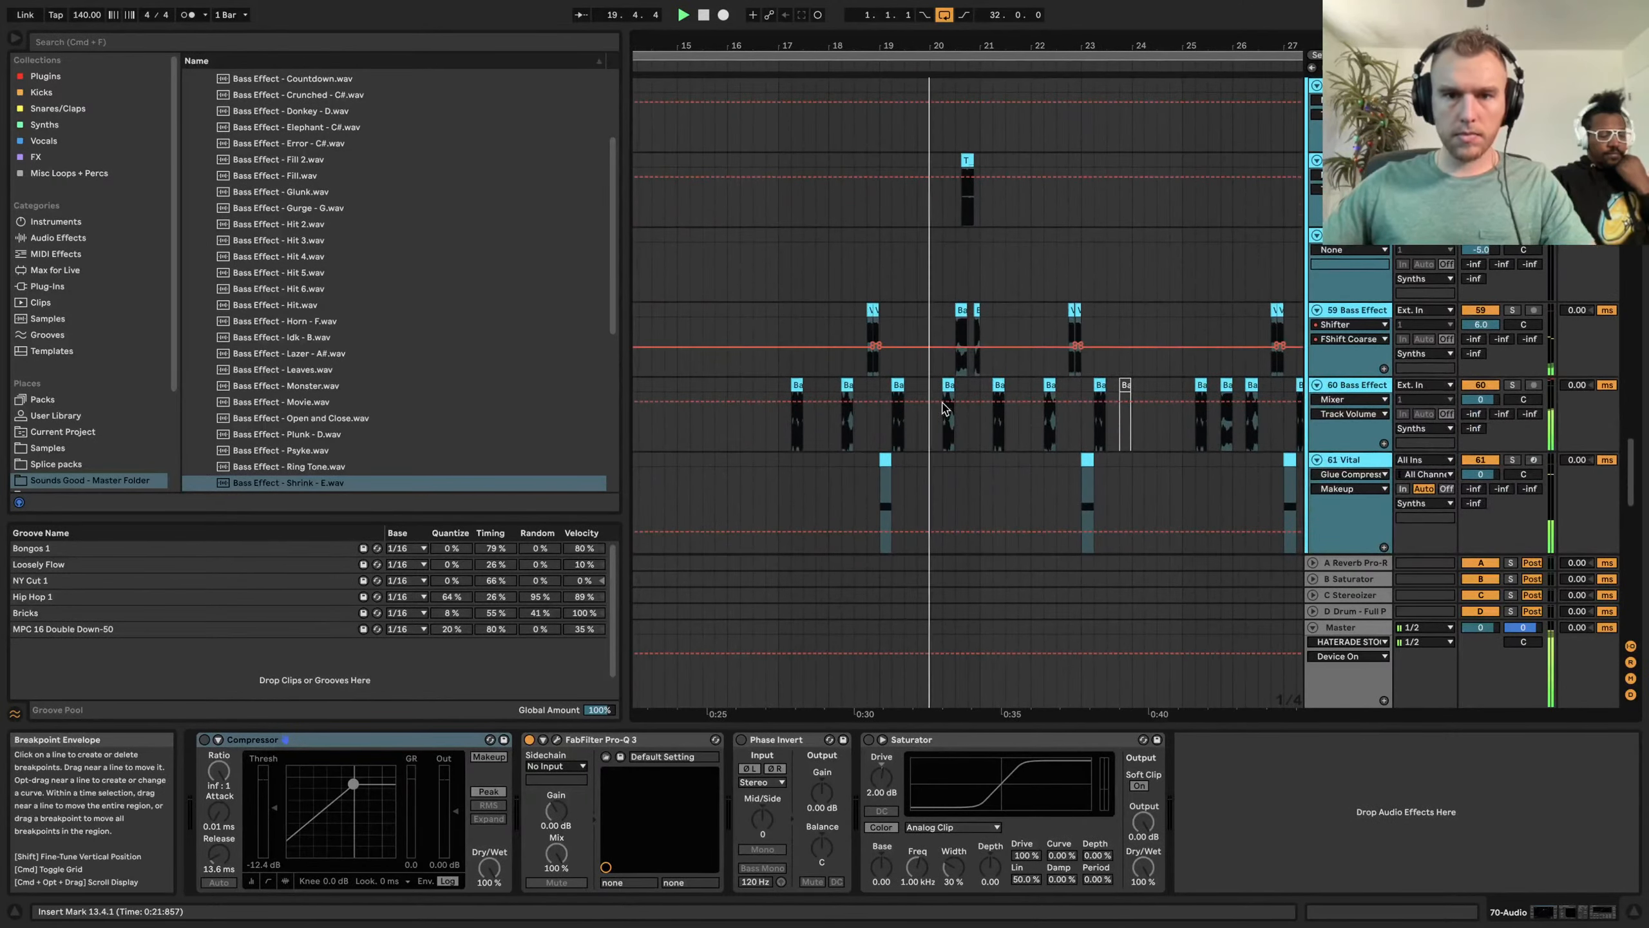
scroll(971, 441, up, 3)
scroll(972, 441, up, 2)
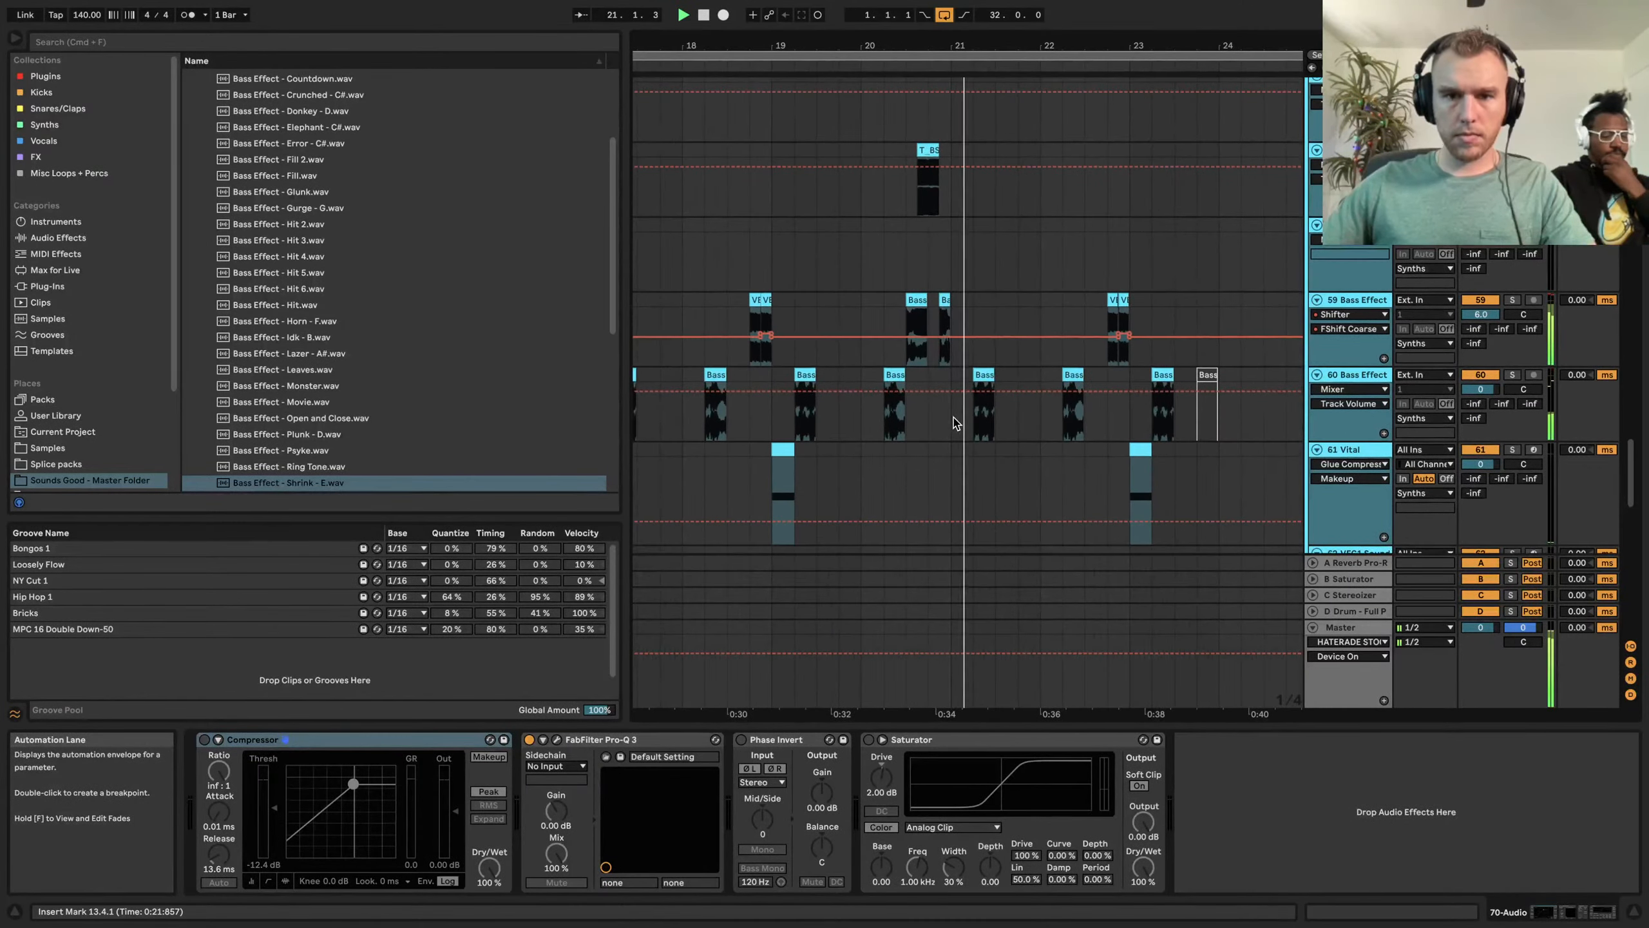
Follow the playback through bars 22 to 29, examining the Zap, Freeze Zap, Bass Effect and Vital tracks
scroll(955, 422, right, 5)
scroll(974, 422, down, 9)
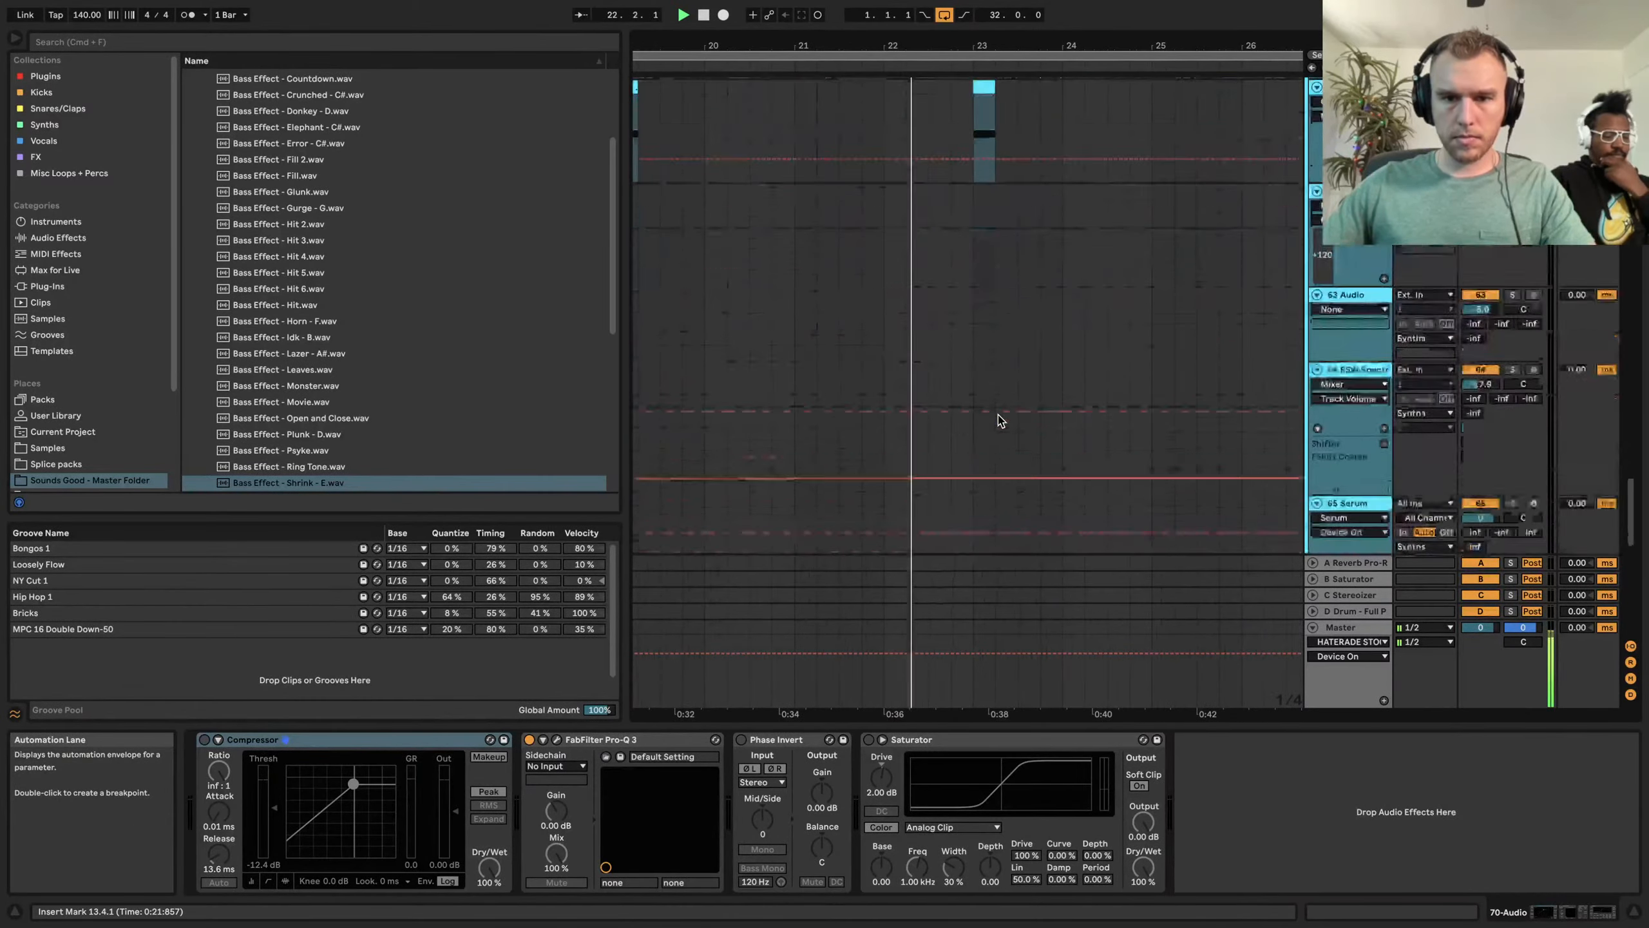
scroll(1000, 420, down, 8)
scroll(1010, 426, up, 10)
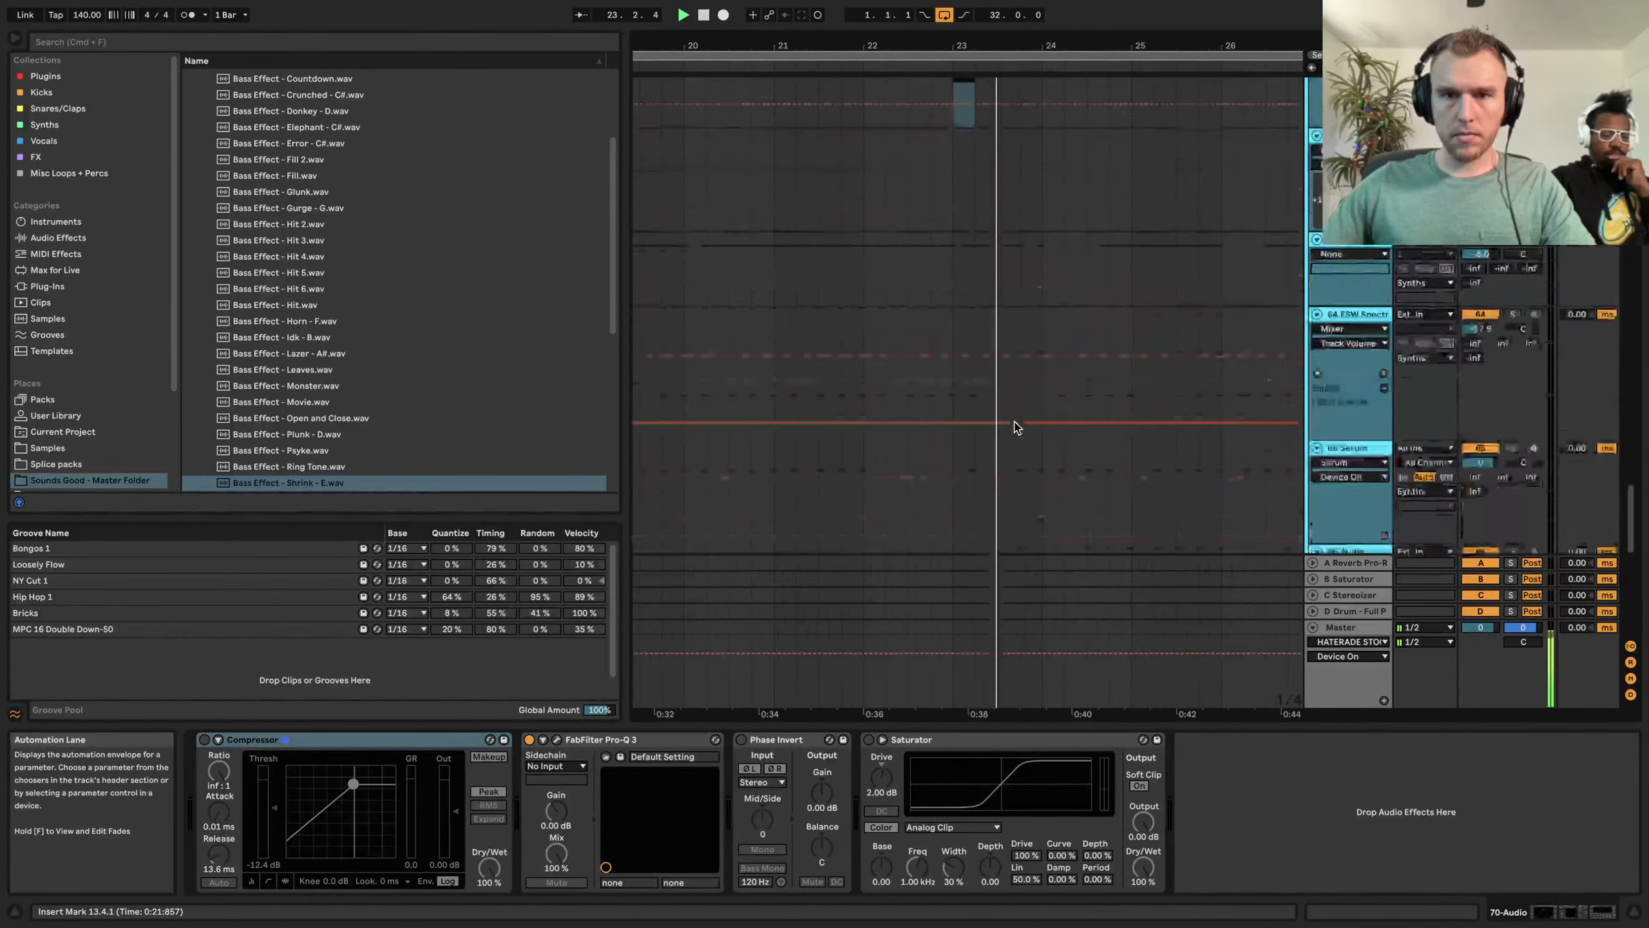
scroll(1017, 426, up, 10)
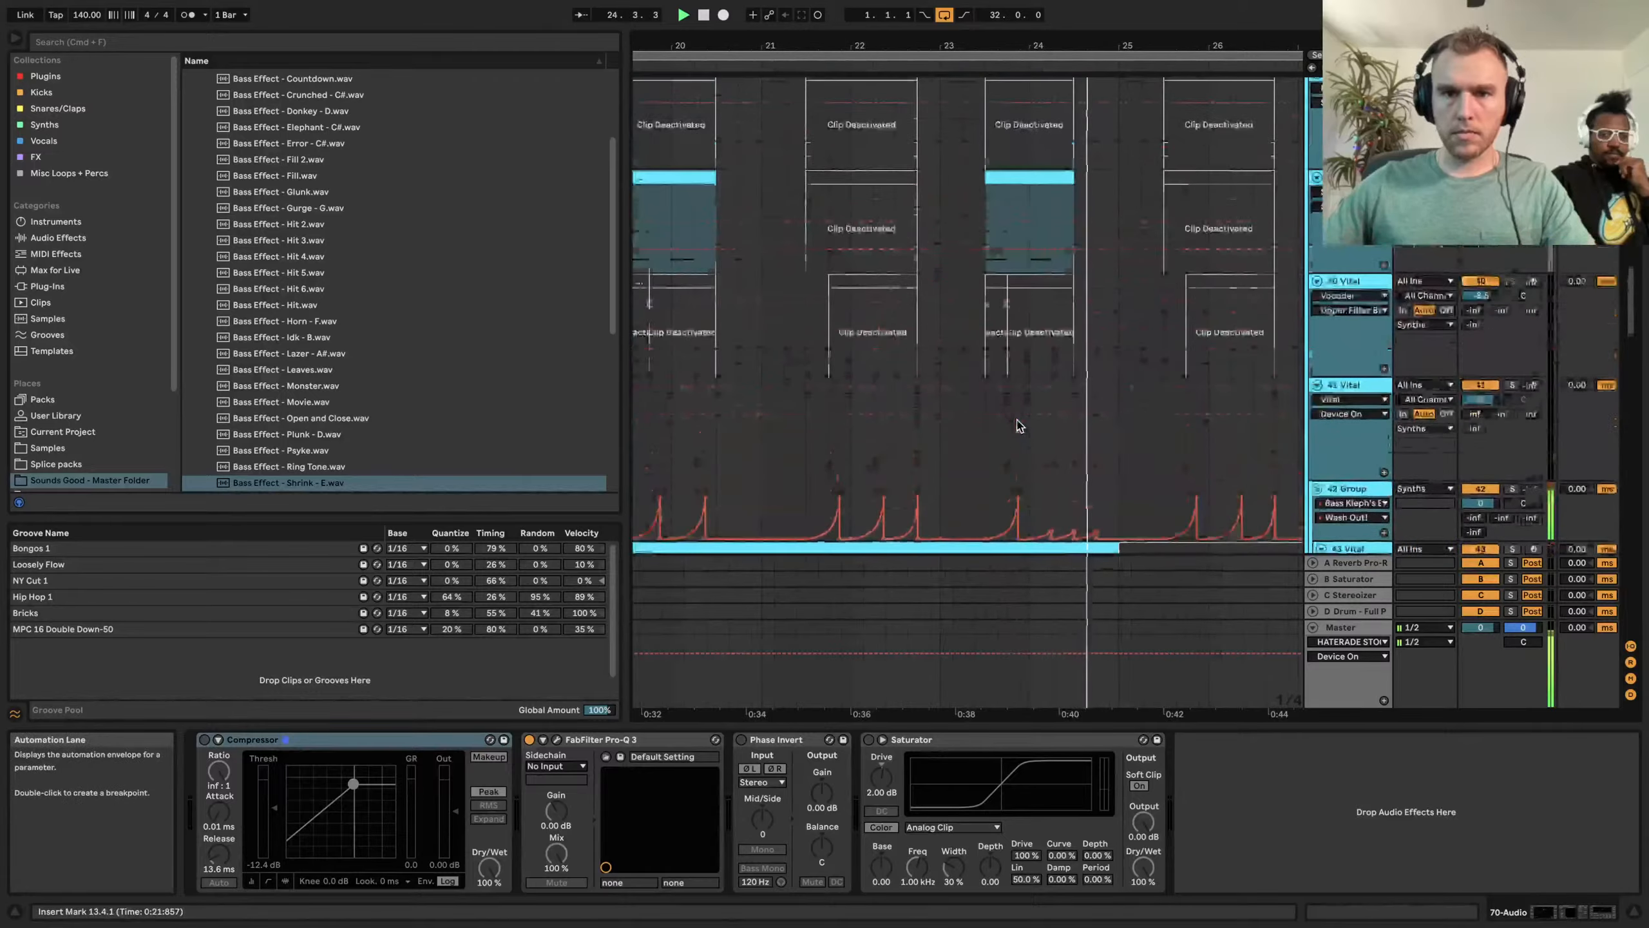
scroll(1019, 423, right, 3)
scroll(1019, 423, down, 2)
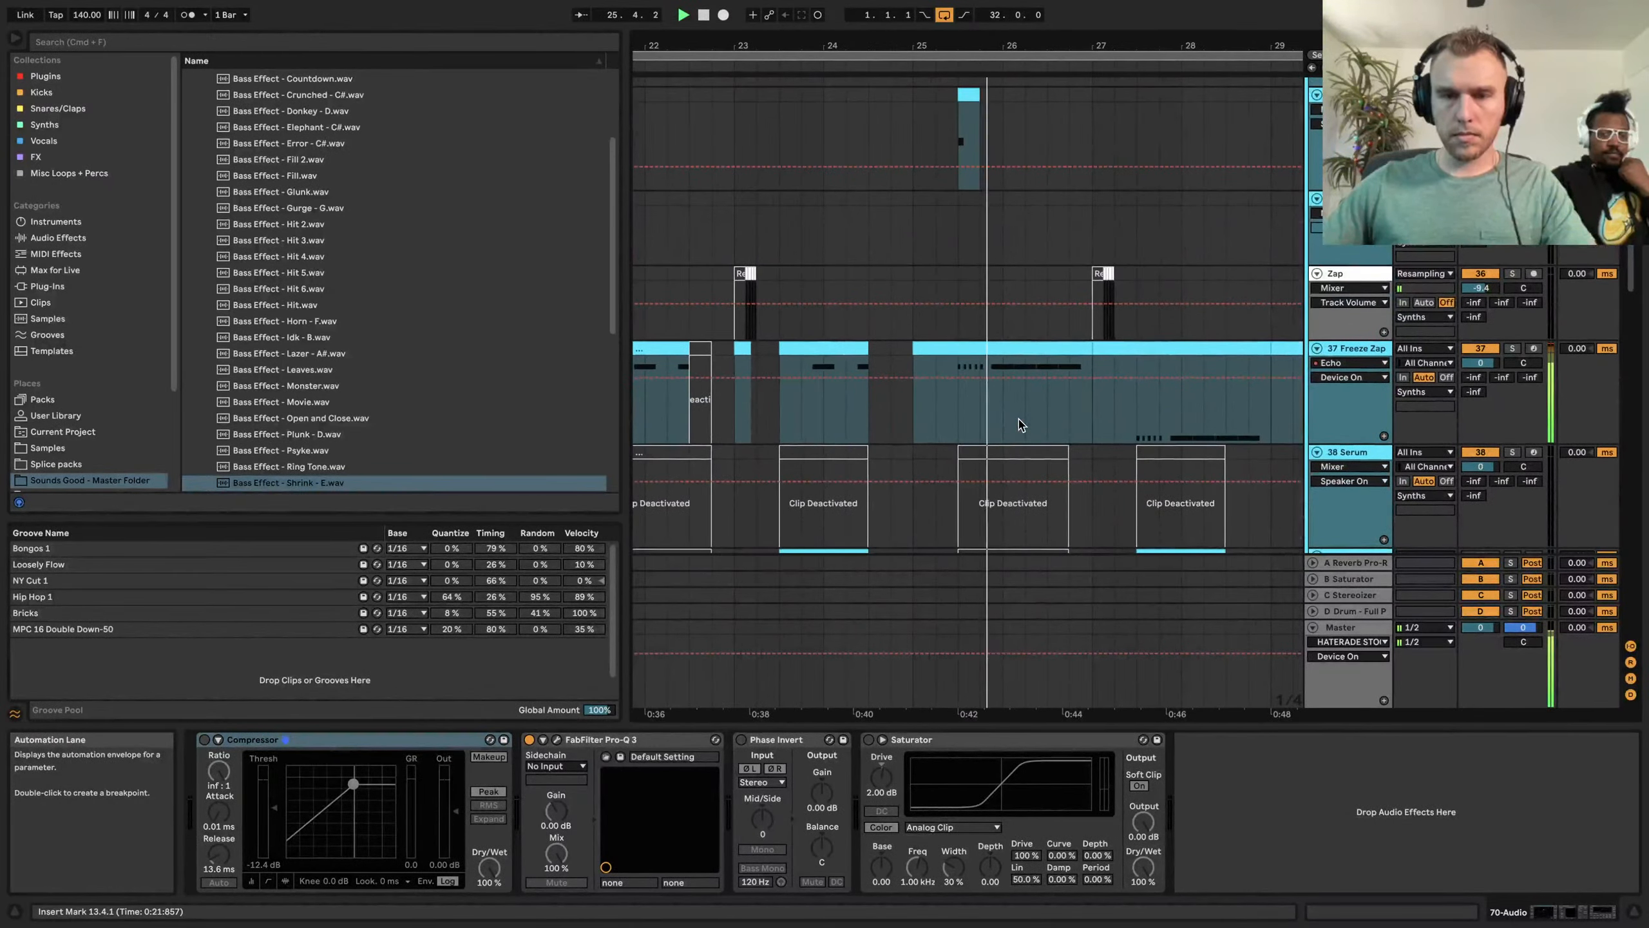
scroll(1019, 423, down, 15)
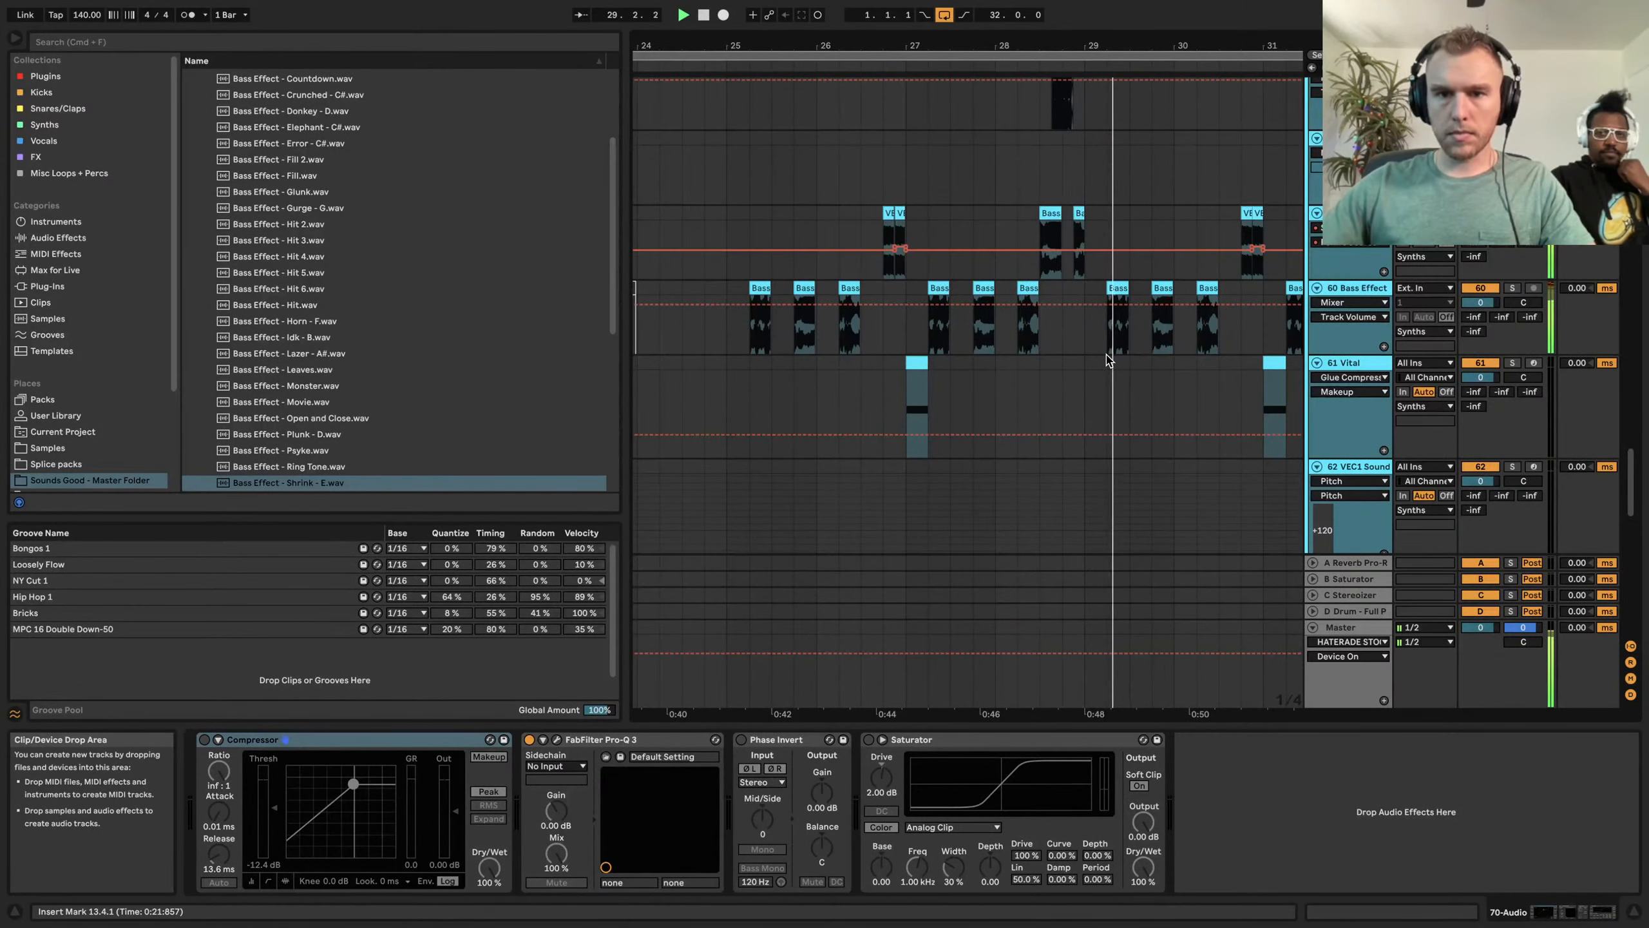
Solo the 42 Group track and play its Wash Out! automation from 17.3.1
scroll(1104, 363, right, 5)
scroll(1108, 362, left, 20)
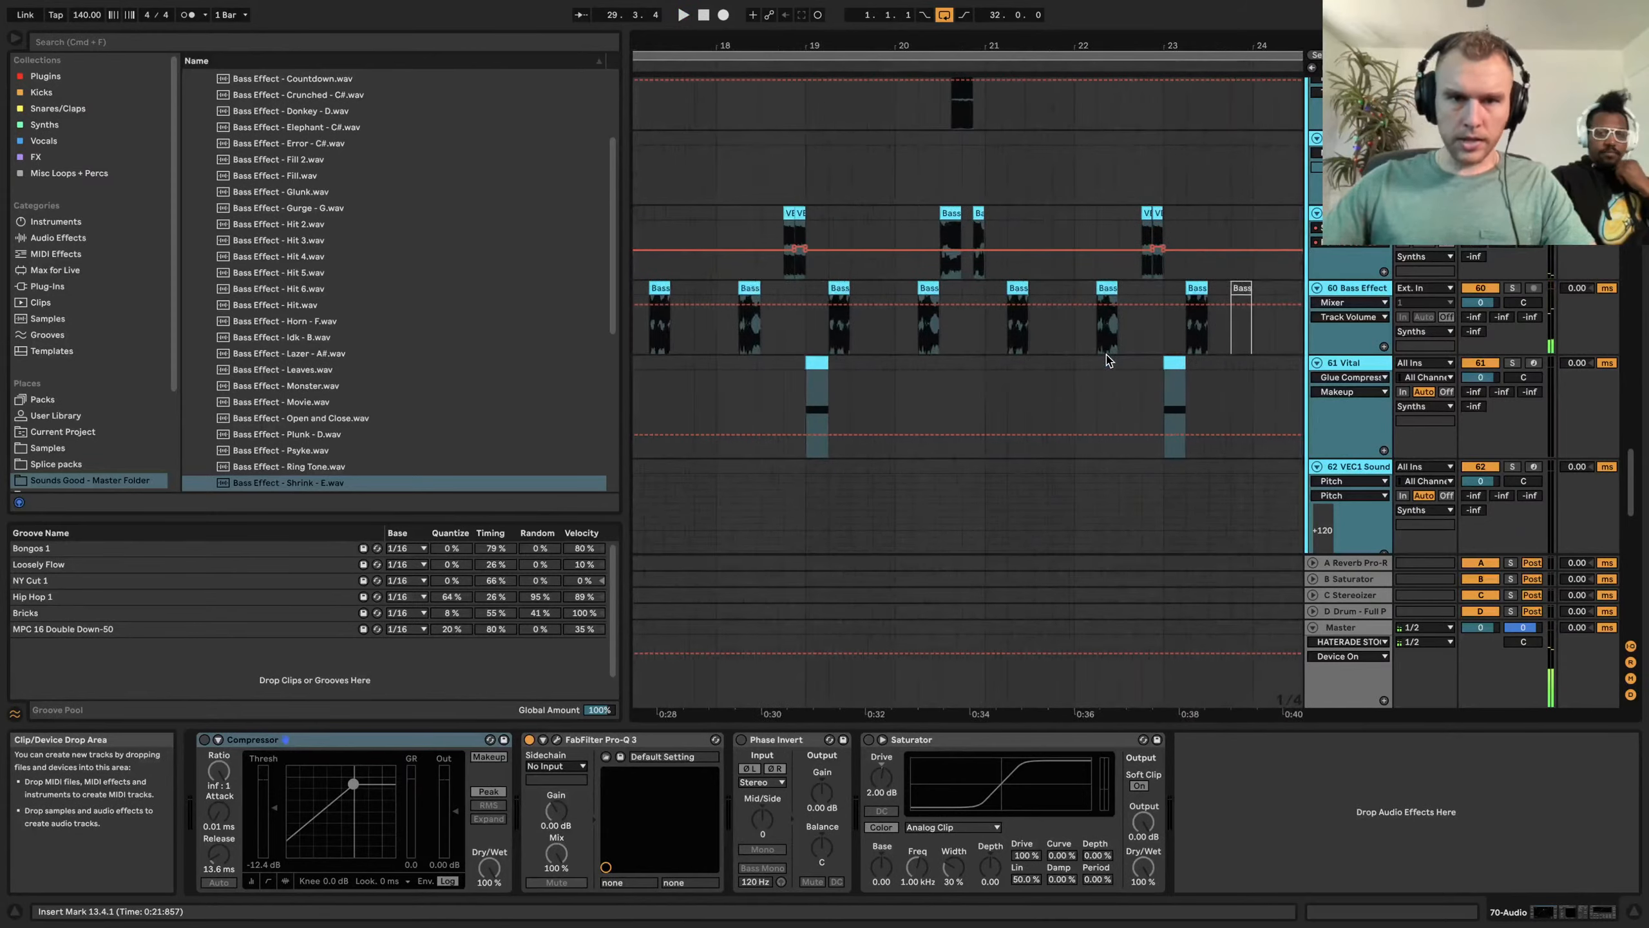
click(928, 181)
scroll(932, 185, up, 12)
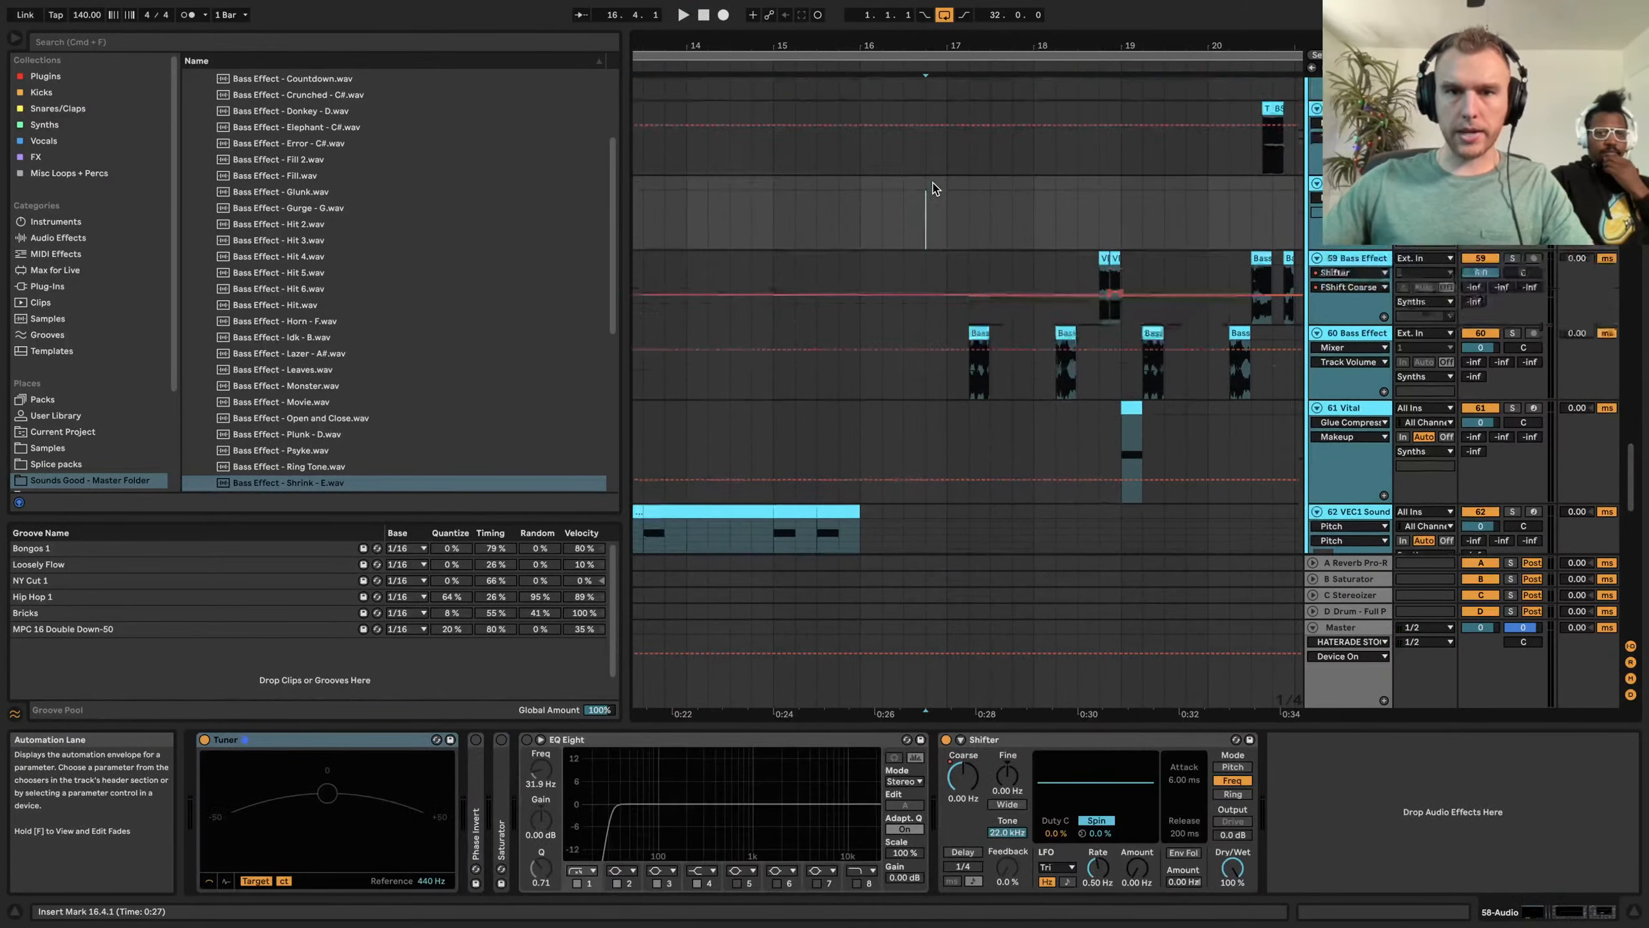
scroll(966, 228, up, 8)
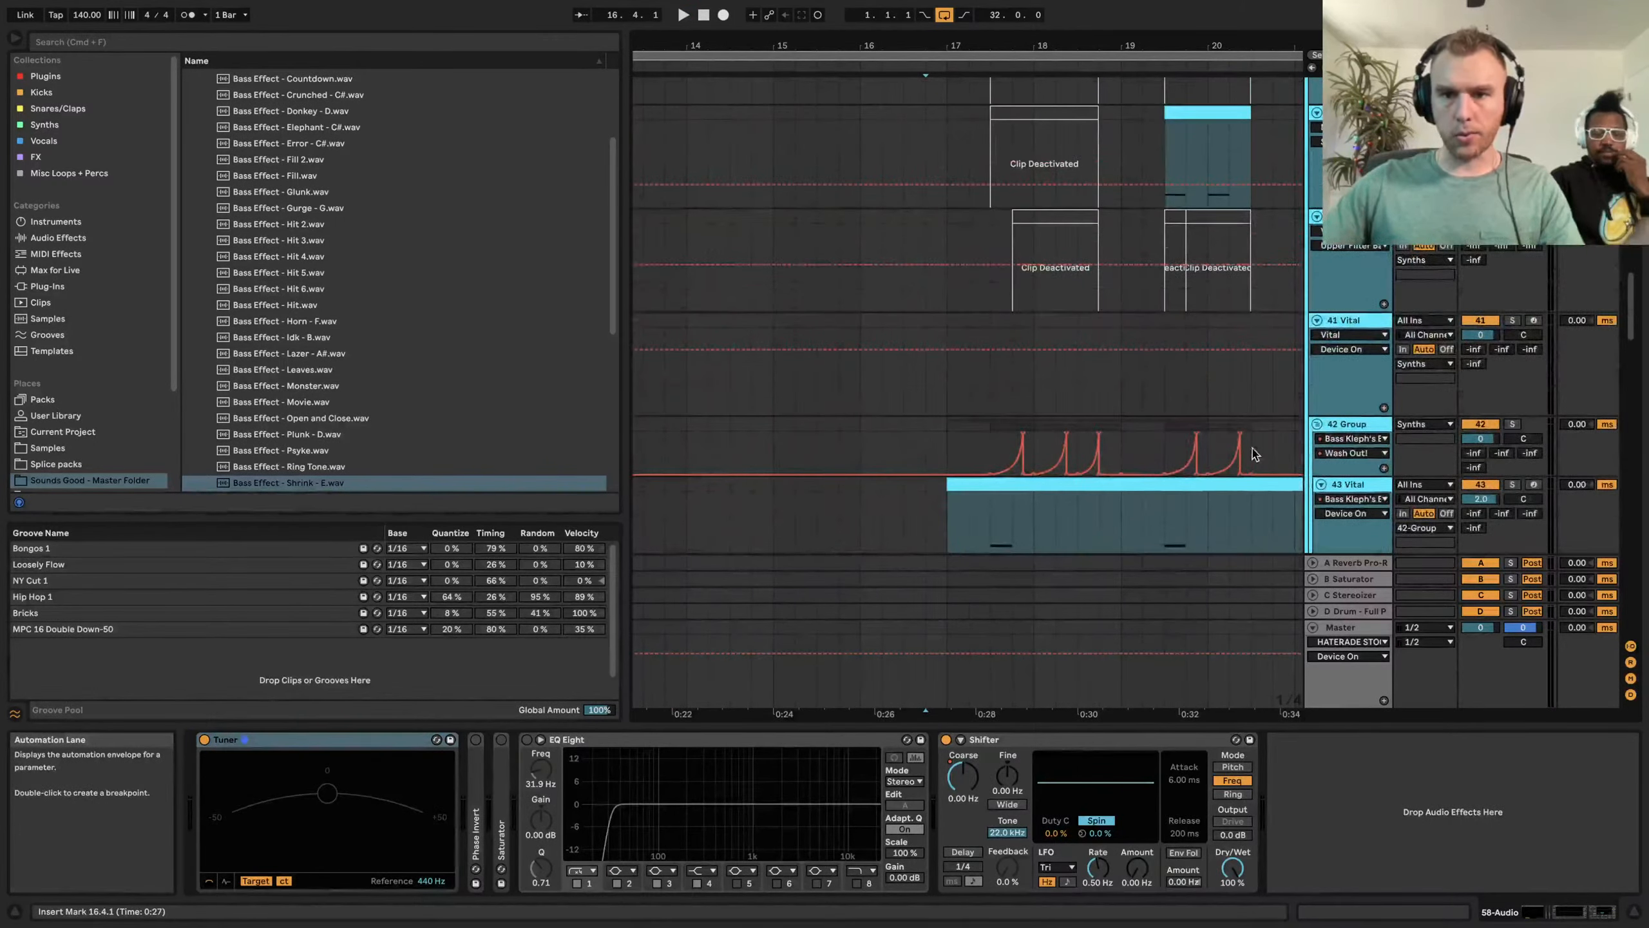
click(1333, 428)
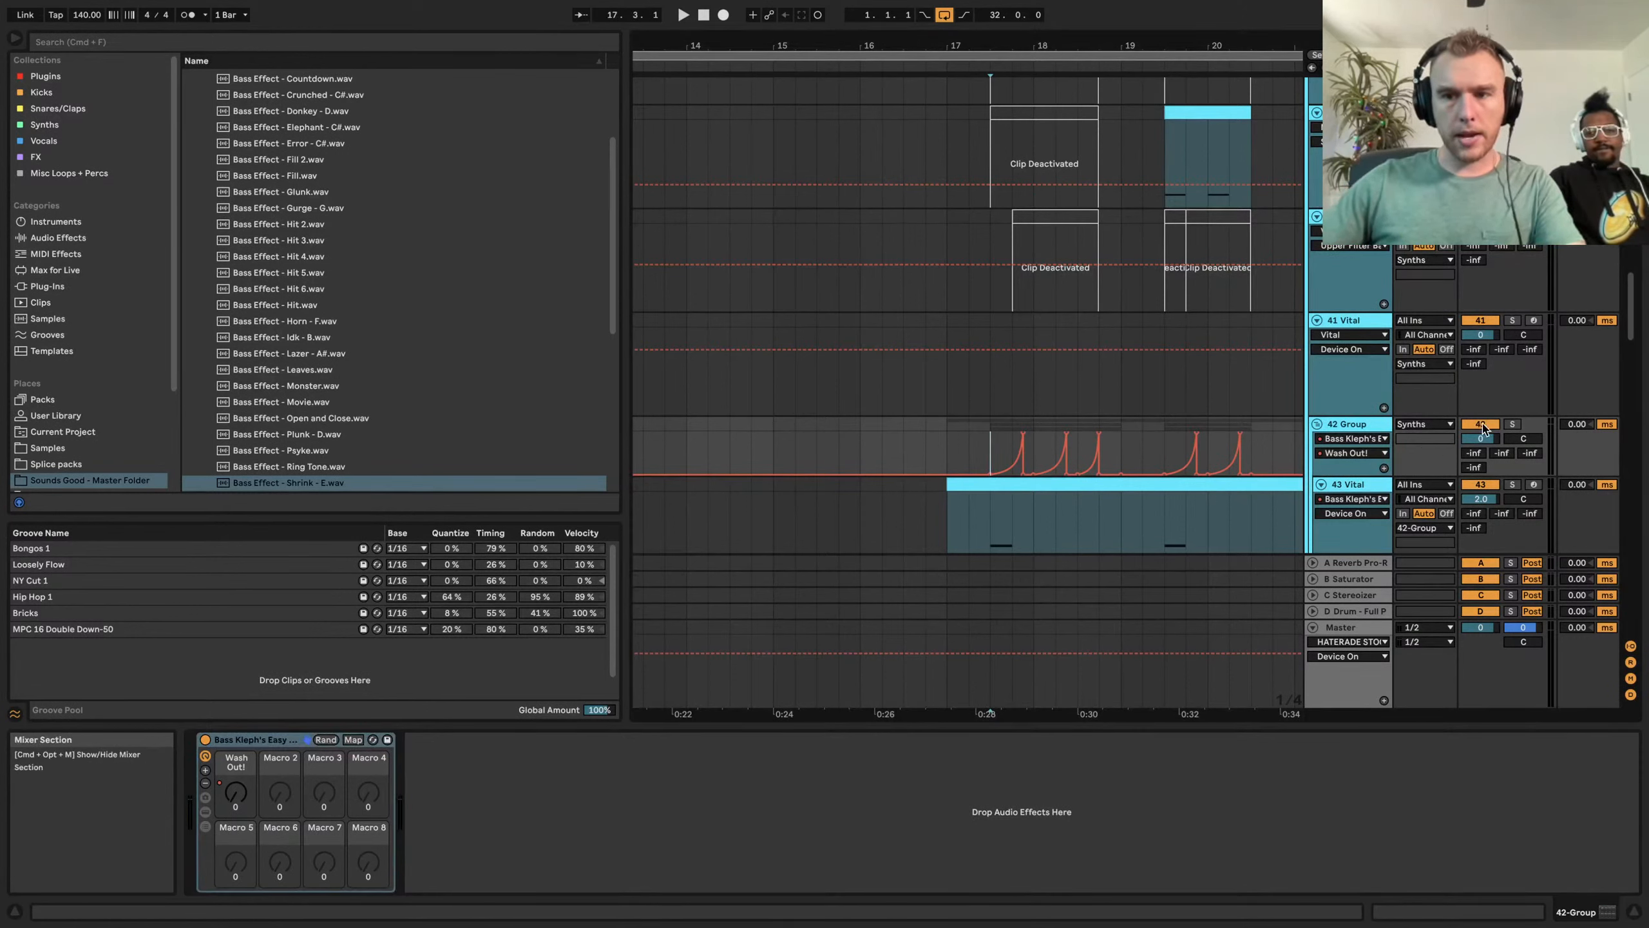
click(1512, 423)
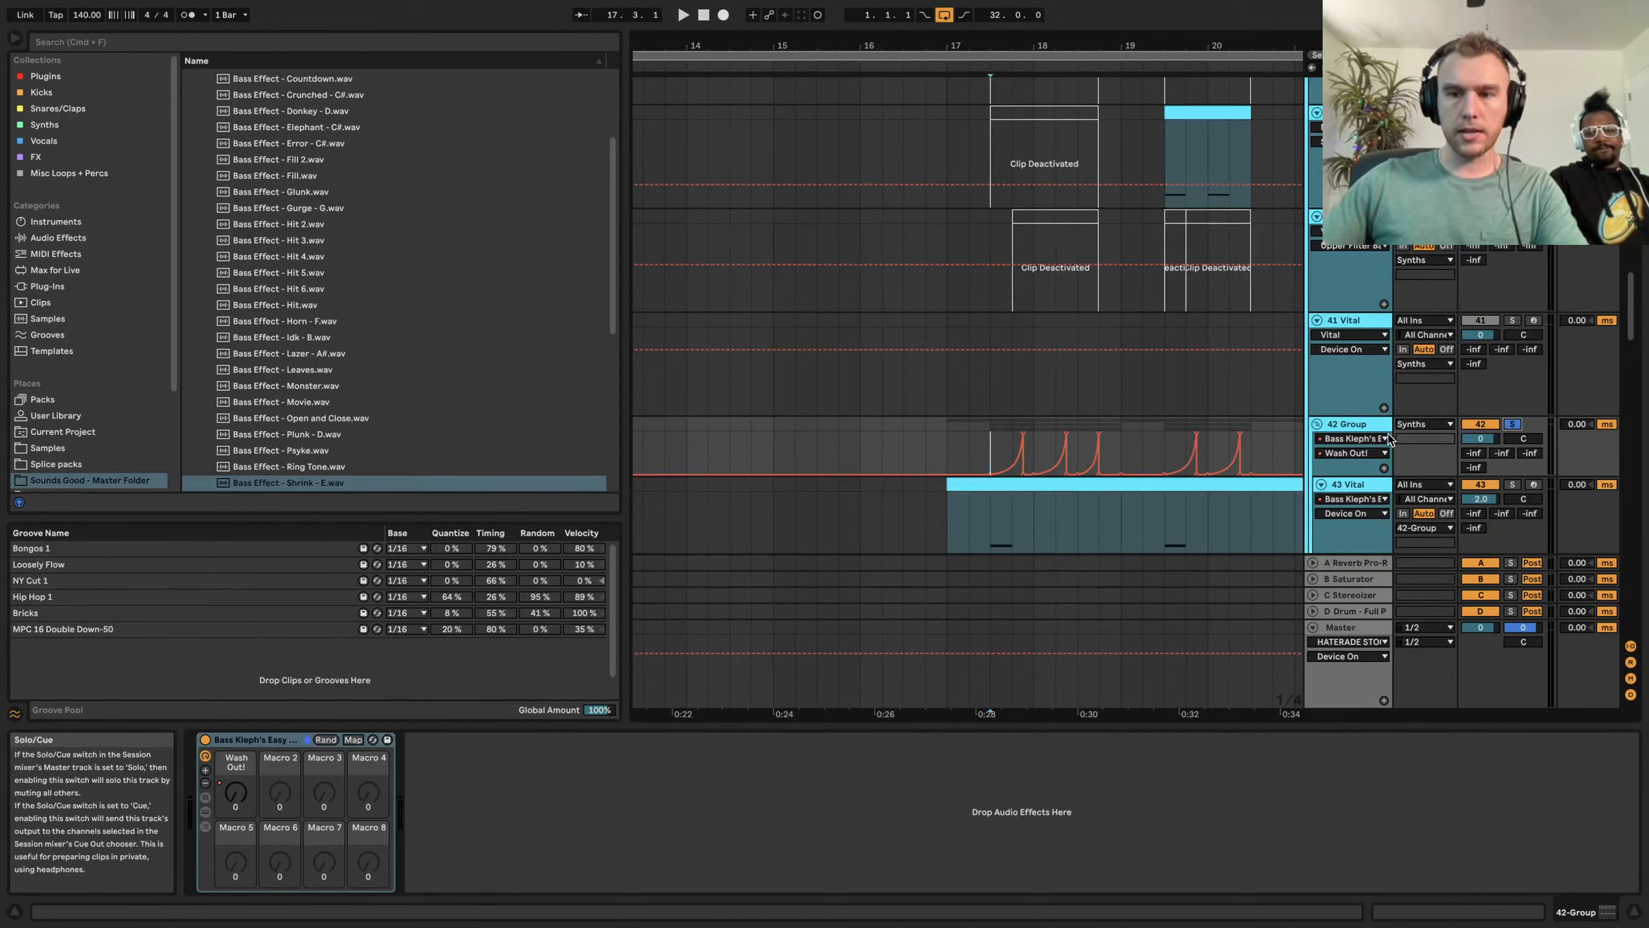
scroll(987, 449, up, 6)
scroll(1040, 450, down, 3)
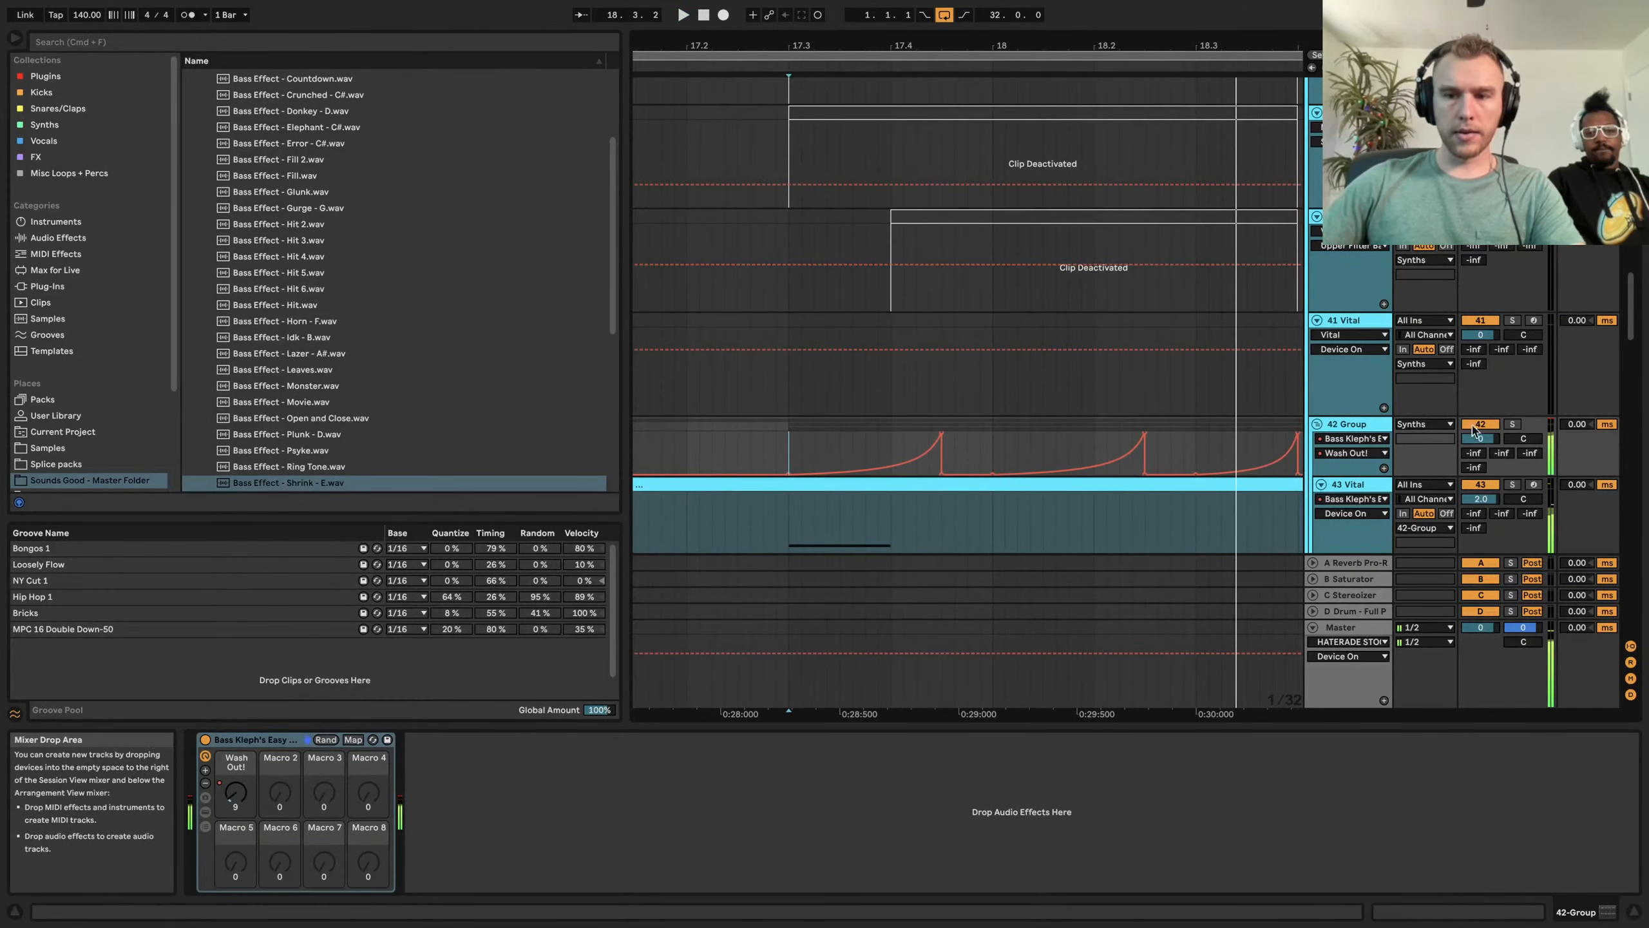
Deactivate the Bass Kleph's Easy rack on the 42 Group track and play the section from 17.1.1
click(205, 739)
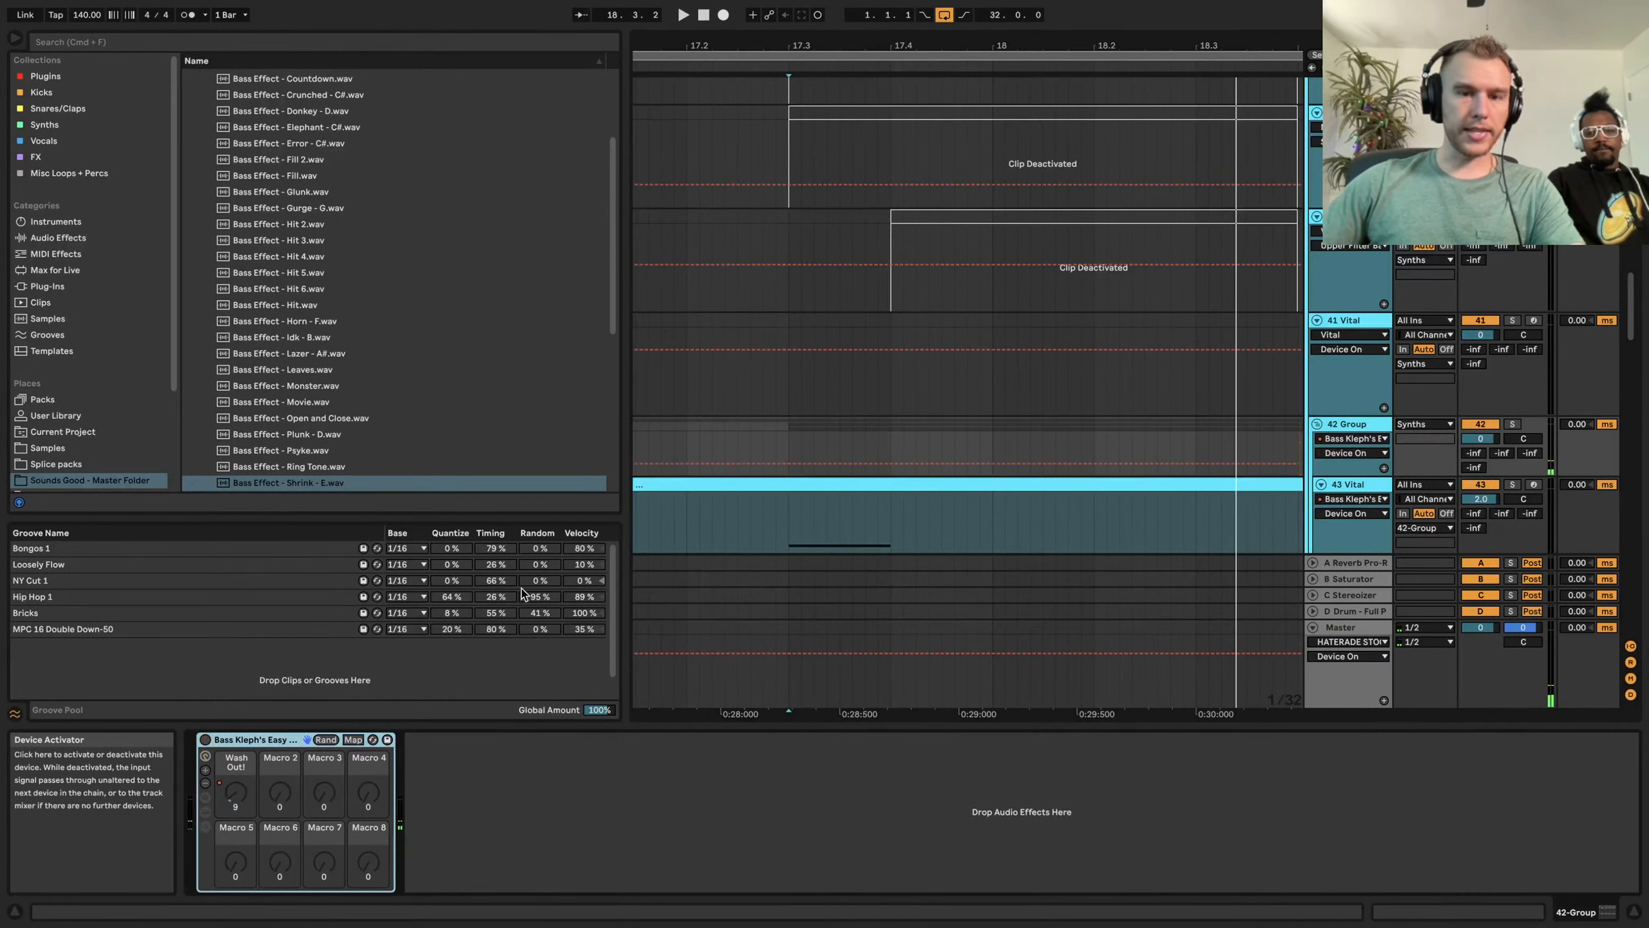
scroll(722, 431, left, 3)
scroll(721, 431, down, 2)
scroll(722, 426, down, 2)
click(690, 408)
key(space)
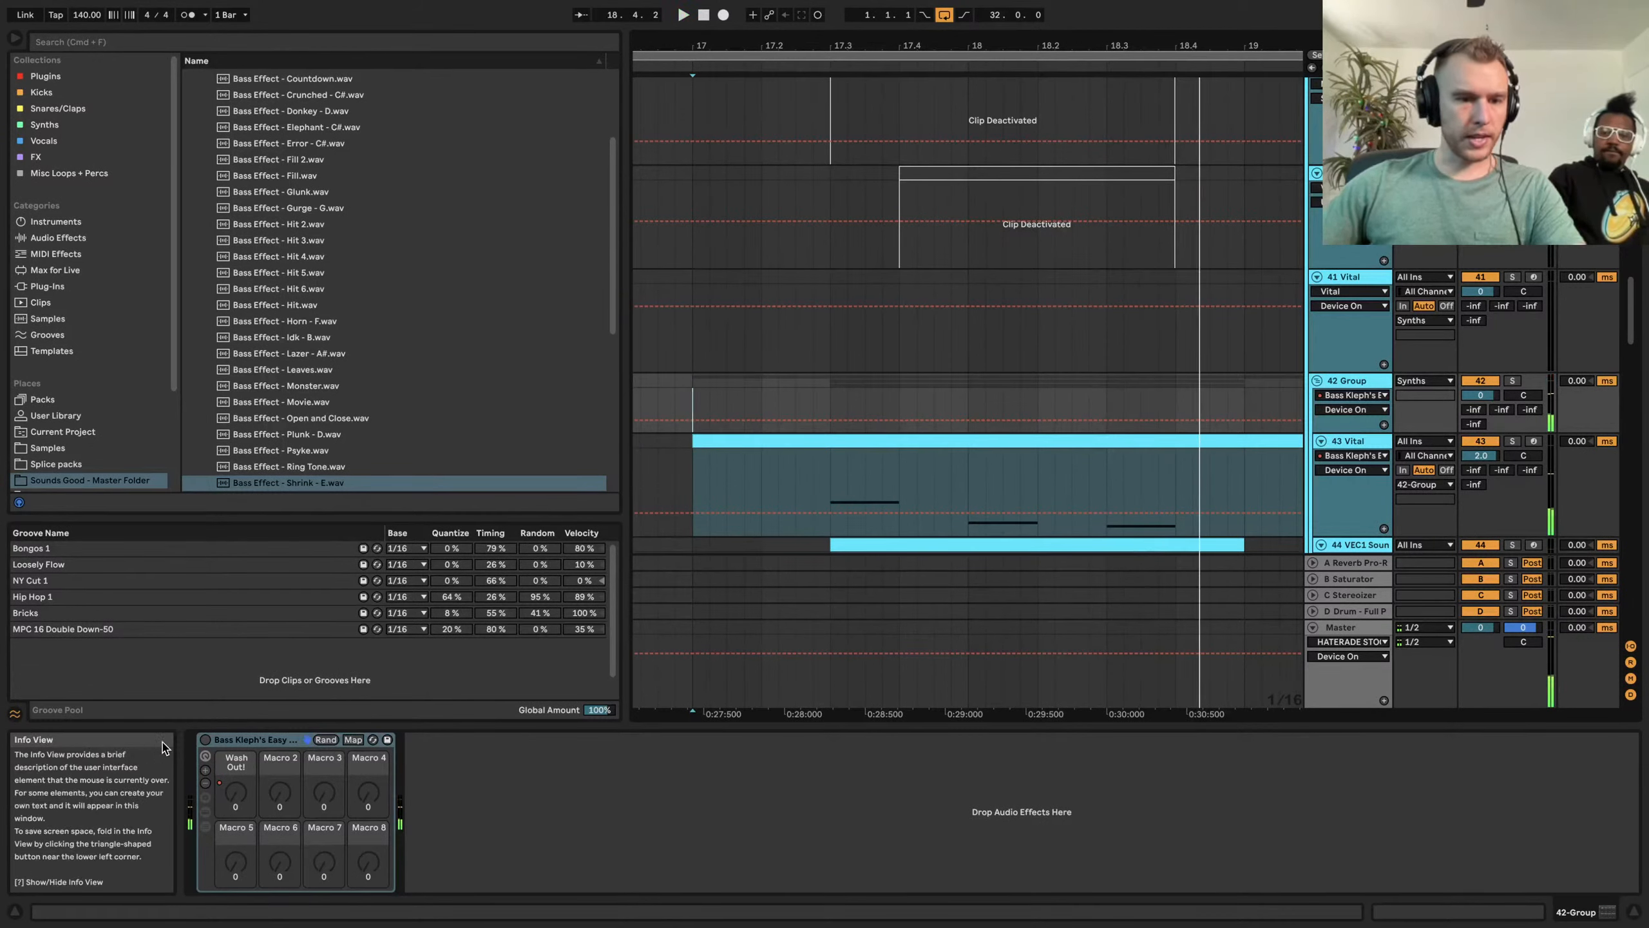
Reactivate the Bass Kleph's Easy rack and replay the section from 17.1.1 through bar 20
click(205, 740)
key(space)
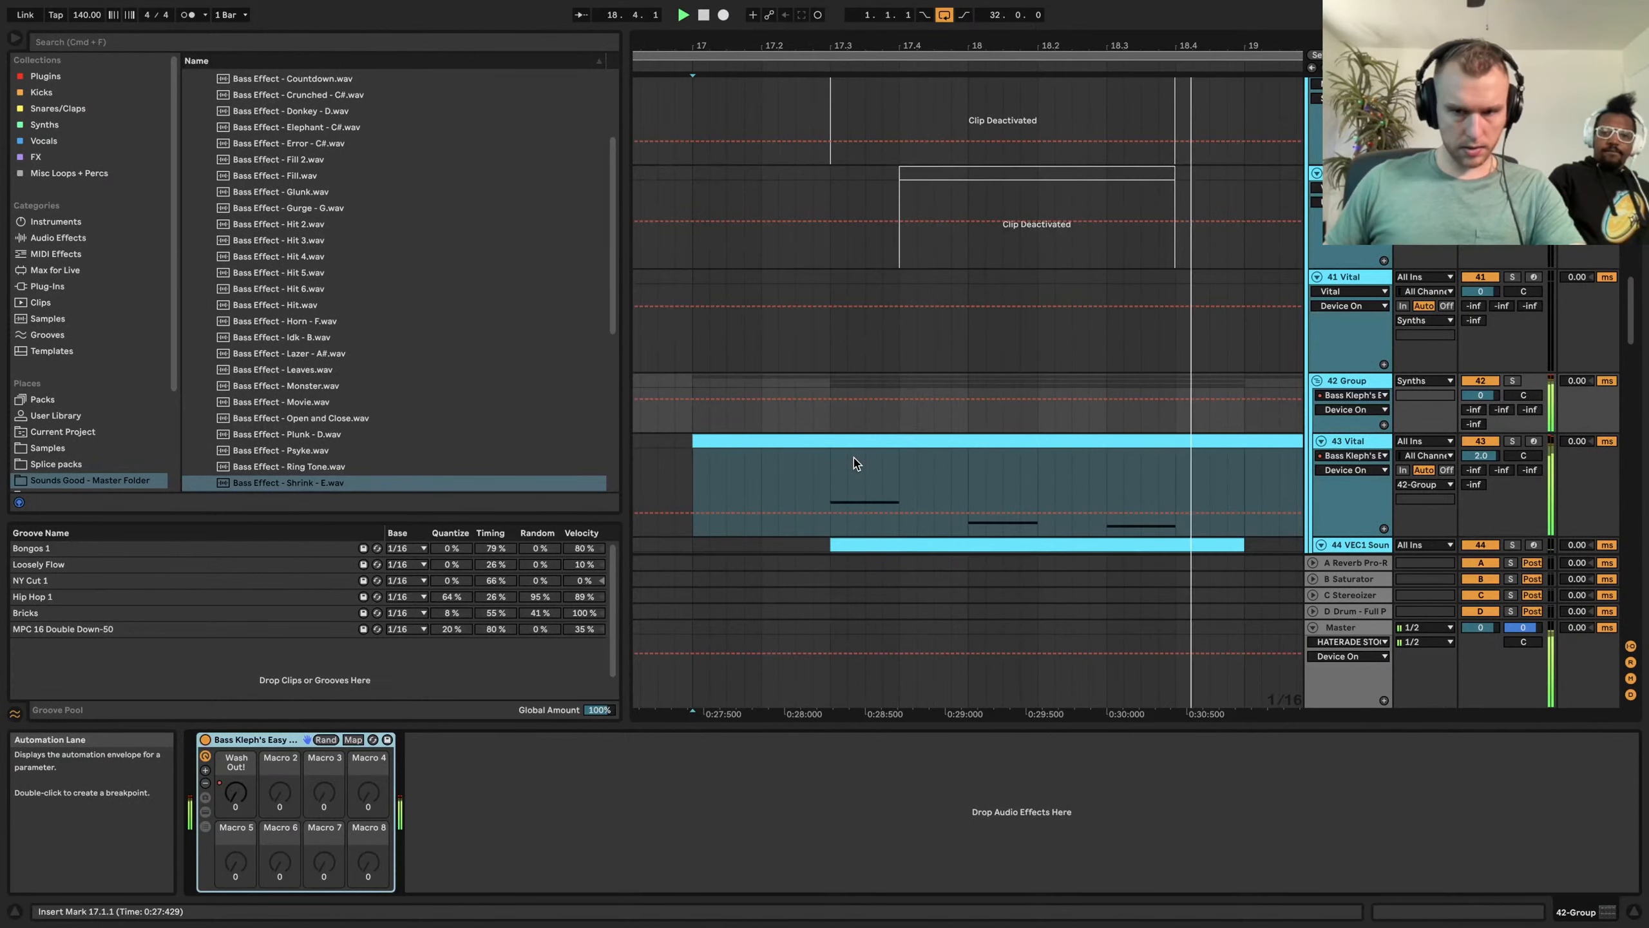
scroll(880, 398, down, 3)
scroll(882, 395, right, 1)
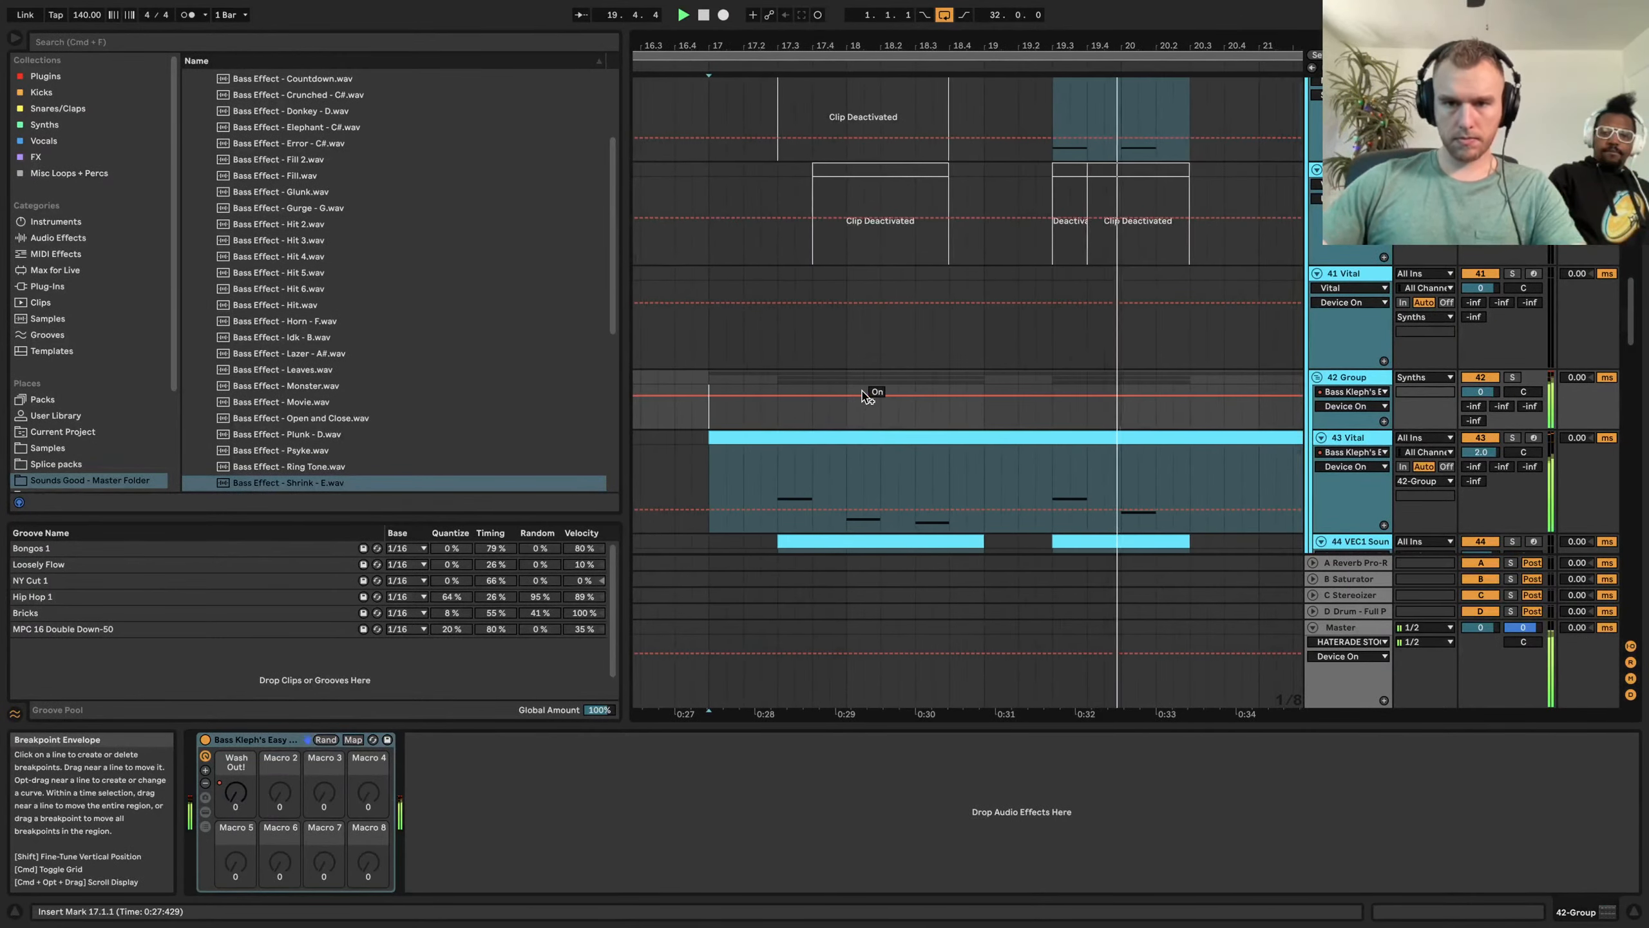
scroll(808, 409, down, 2)
scroll(805, 402, left, 1)
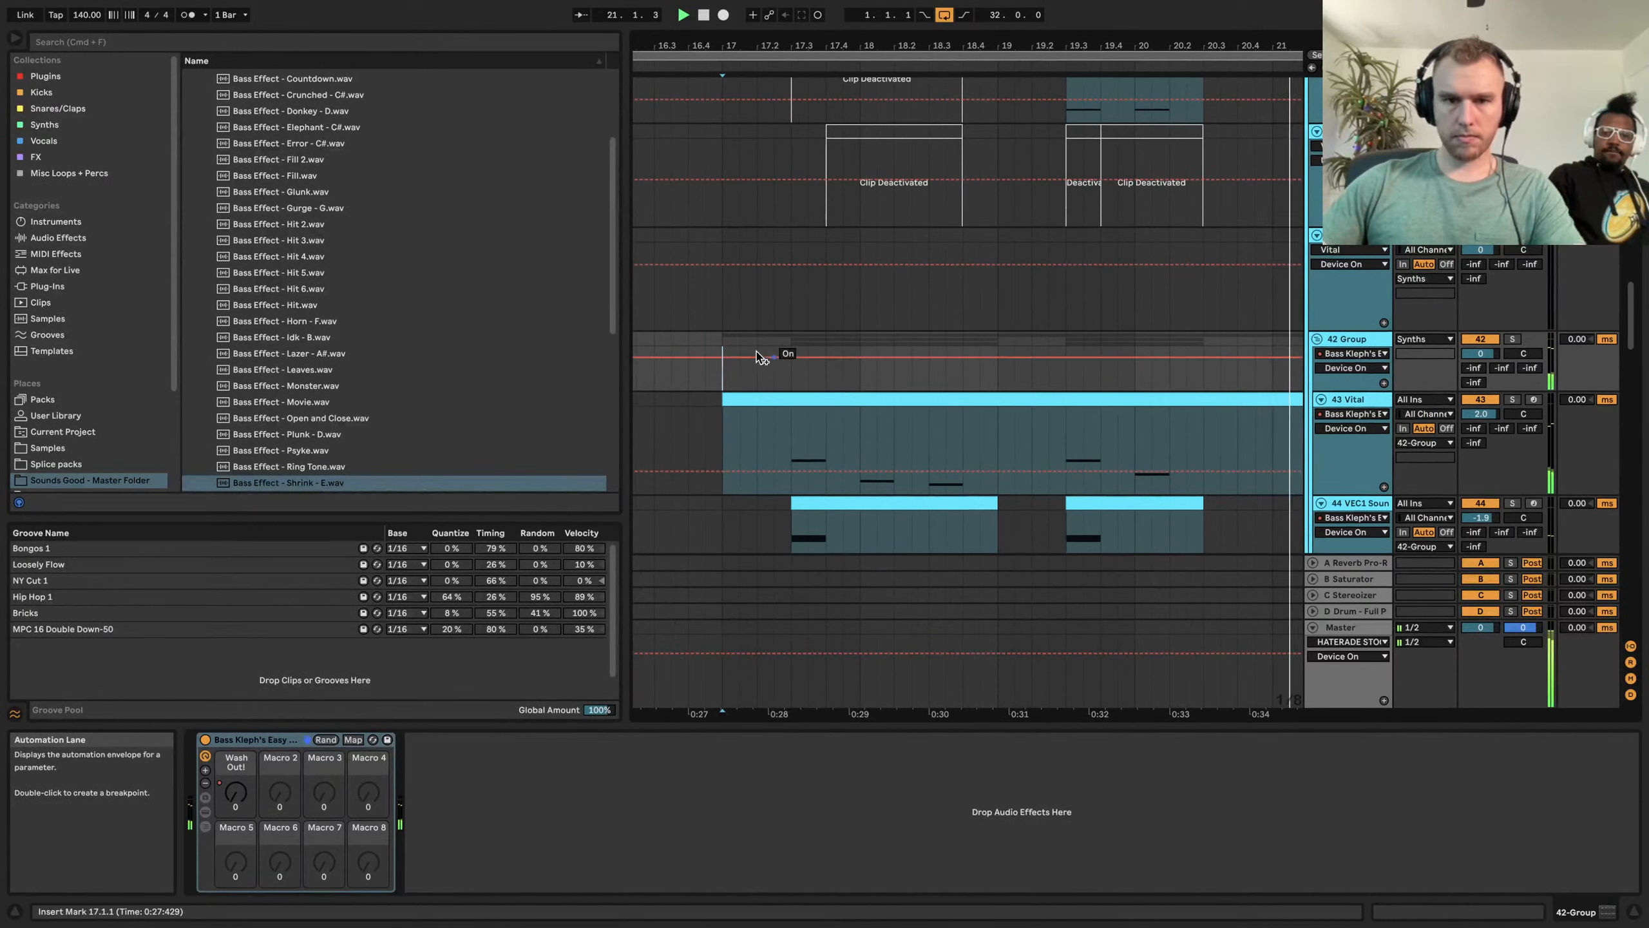
Select the 60 Bass Effect clip at 17.2.1 and the Bass Effect - Bashed - C#.wav sample in the June 2022 folder
scroll(790, 388, down, 10)
scroll(790, 388, left, 1)
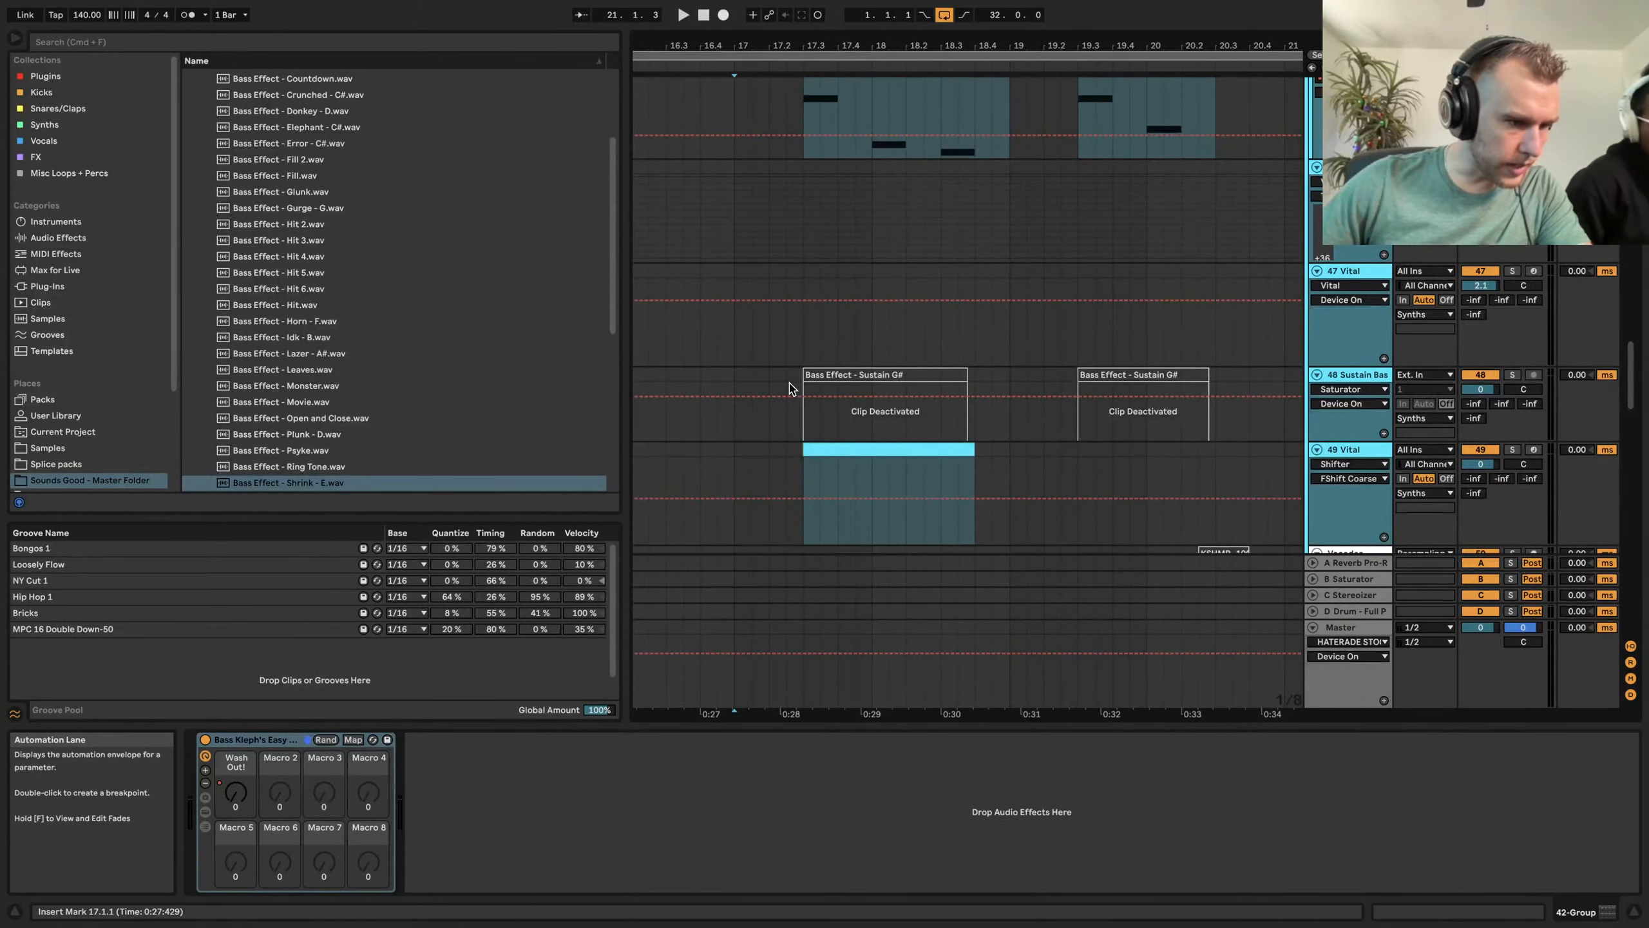
scroll(791, 389, down, 12)
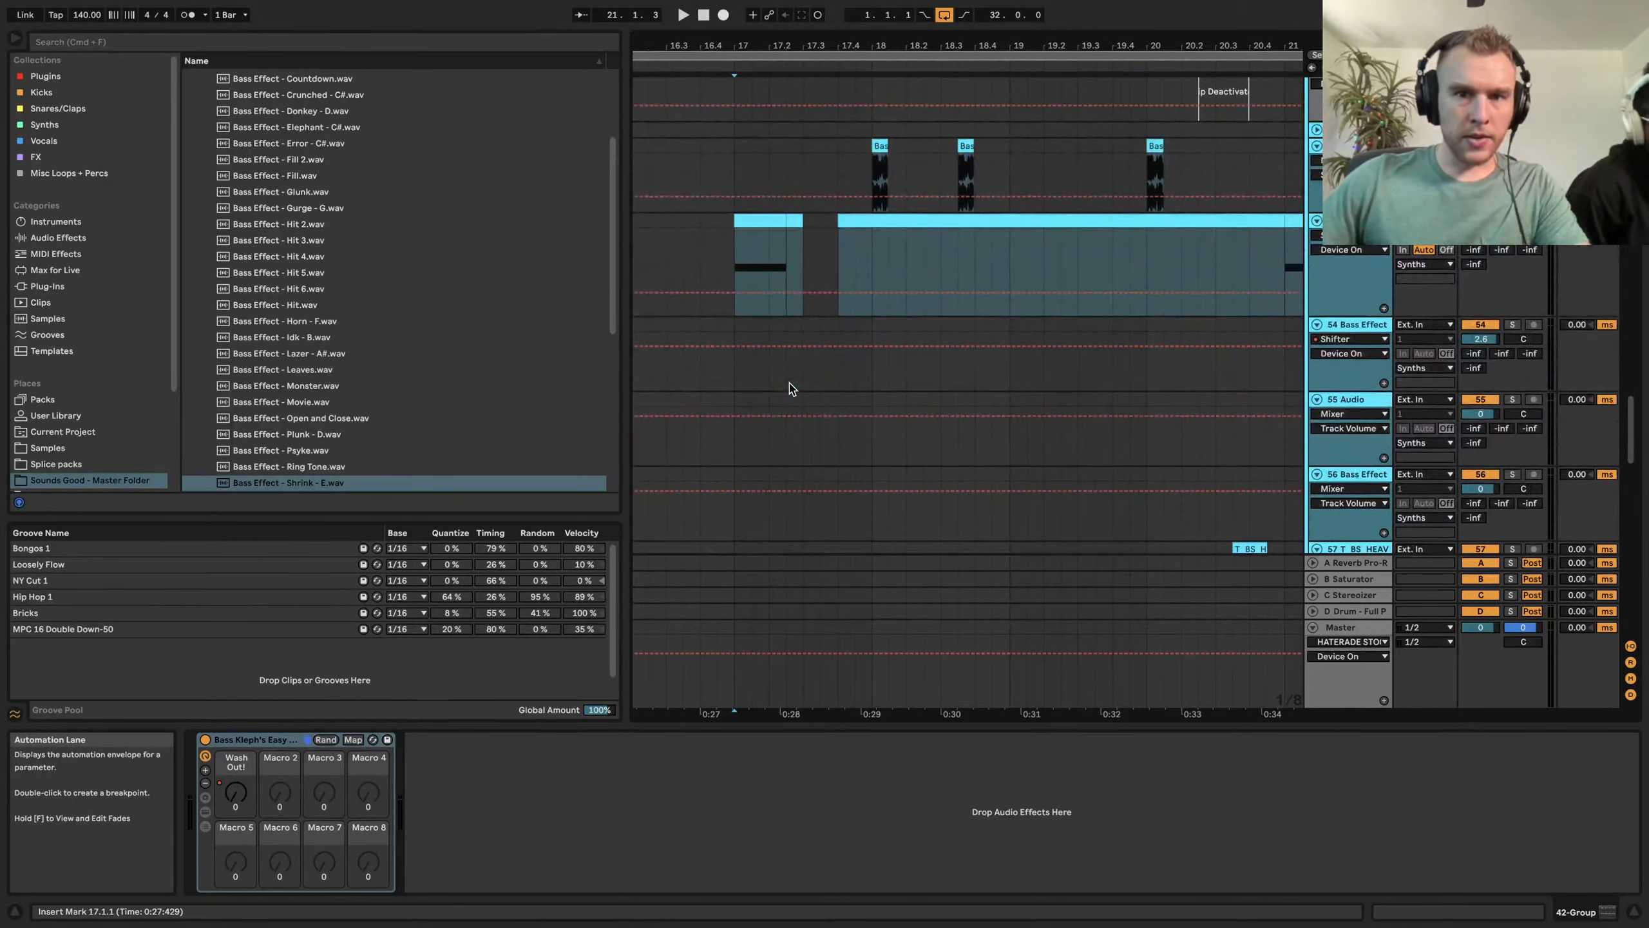
scroll(790, 389, down, 6)
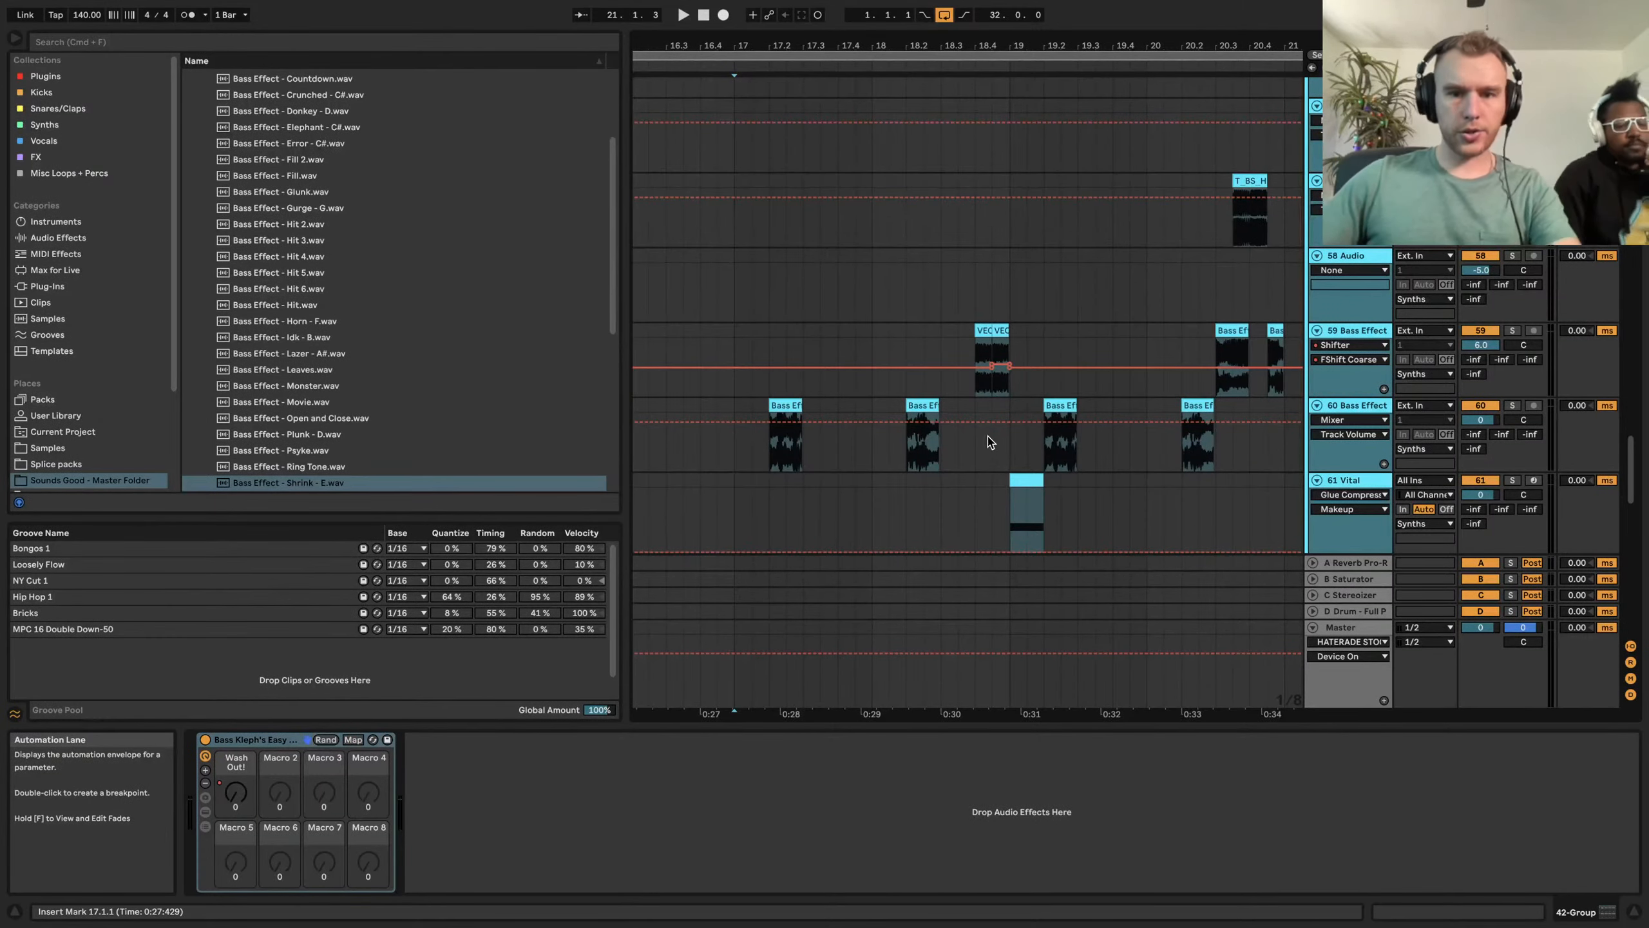
click(785, 404)
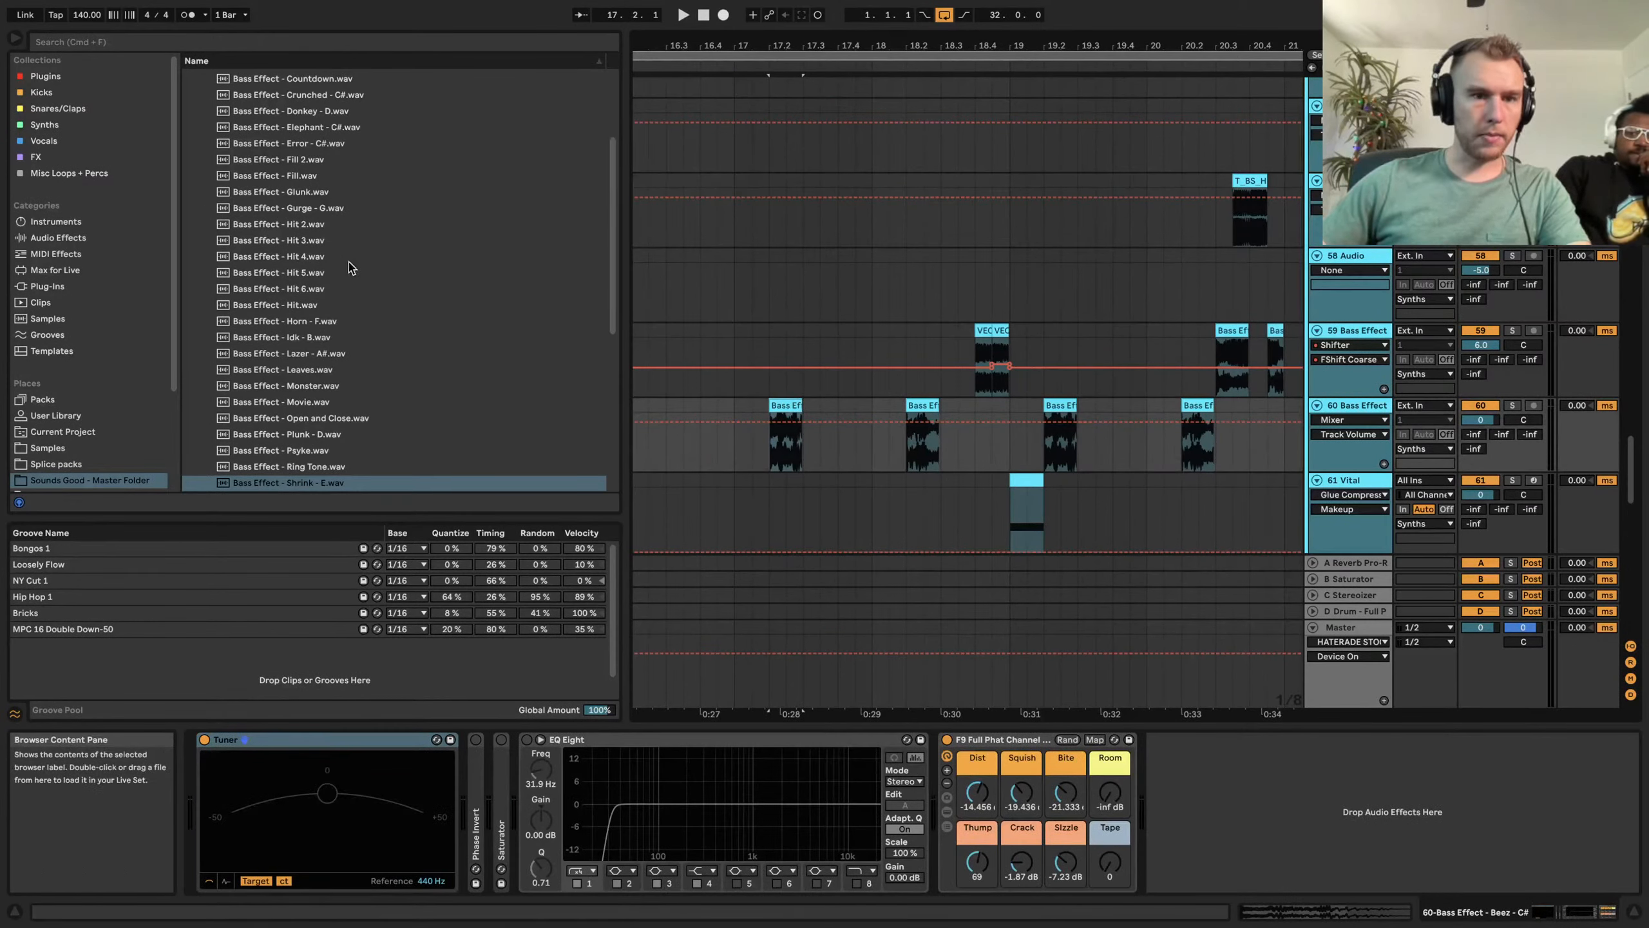
scroll(307, 247, up, 4)
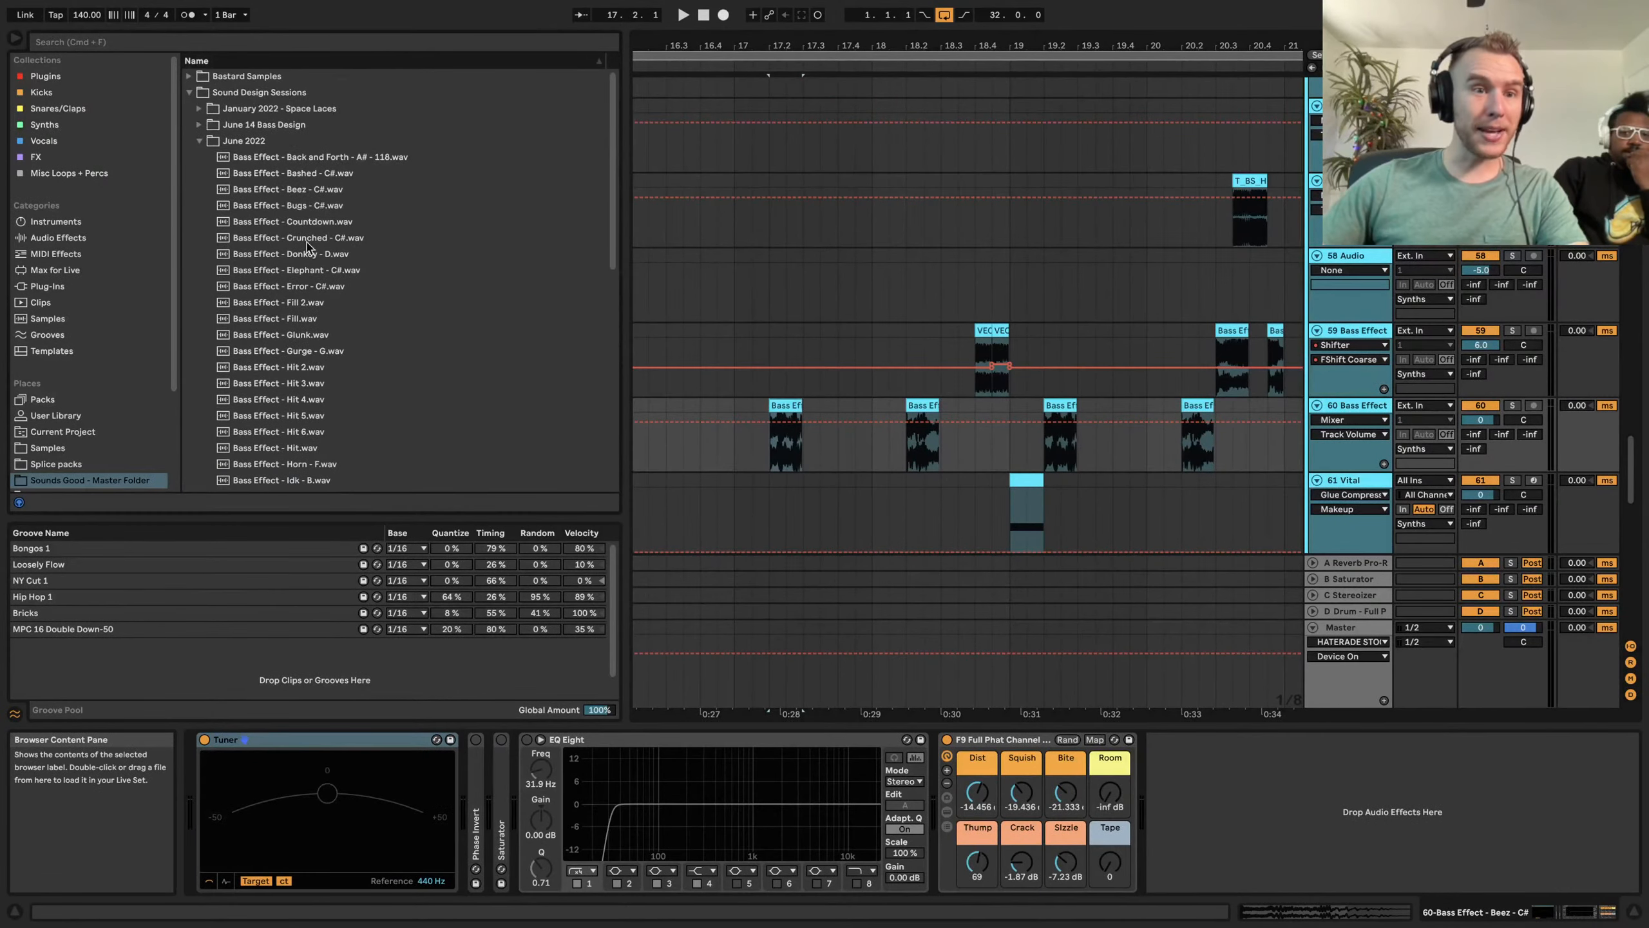
click(266, 179)
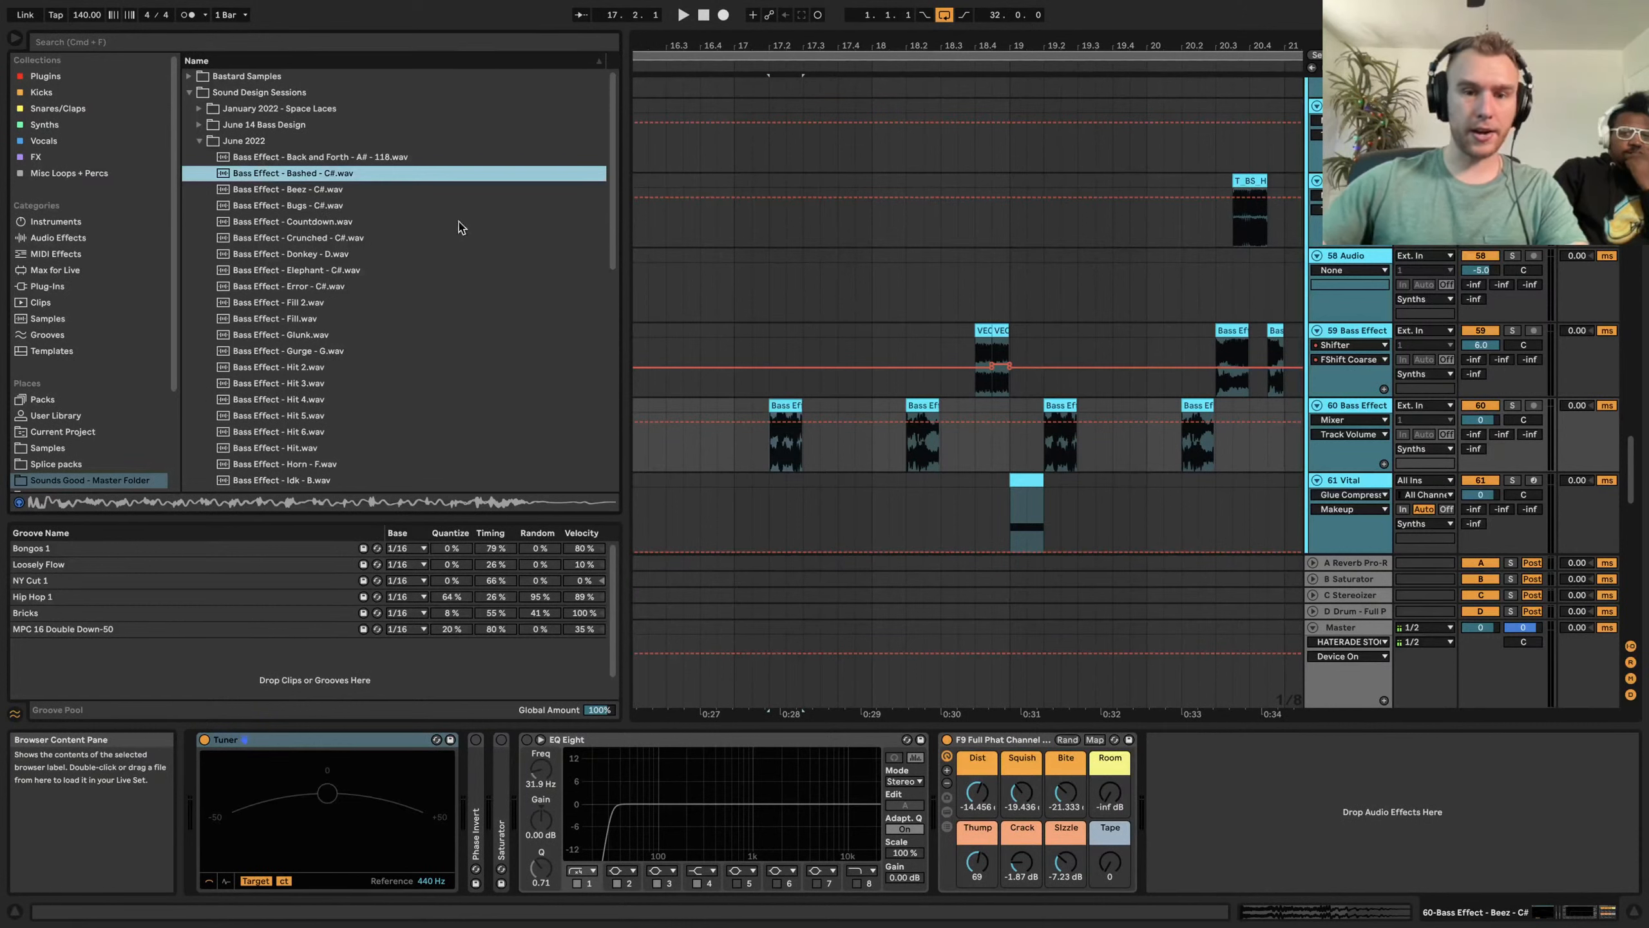
click(1377, 405)
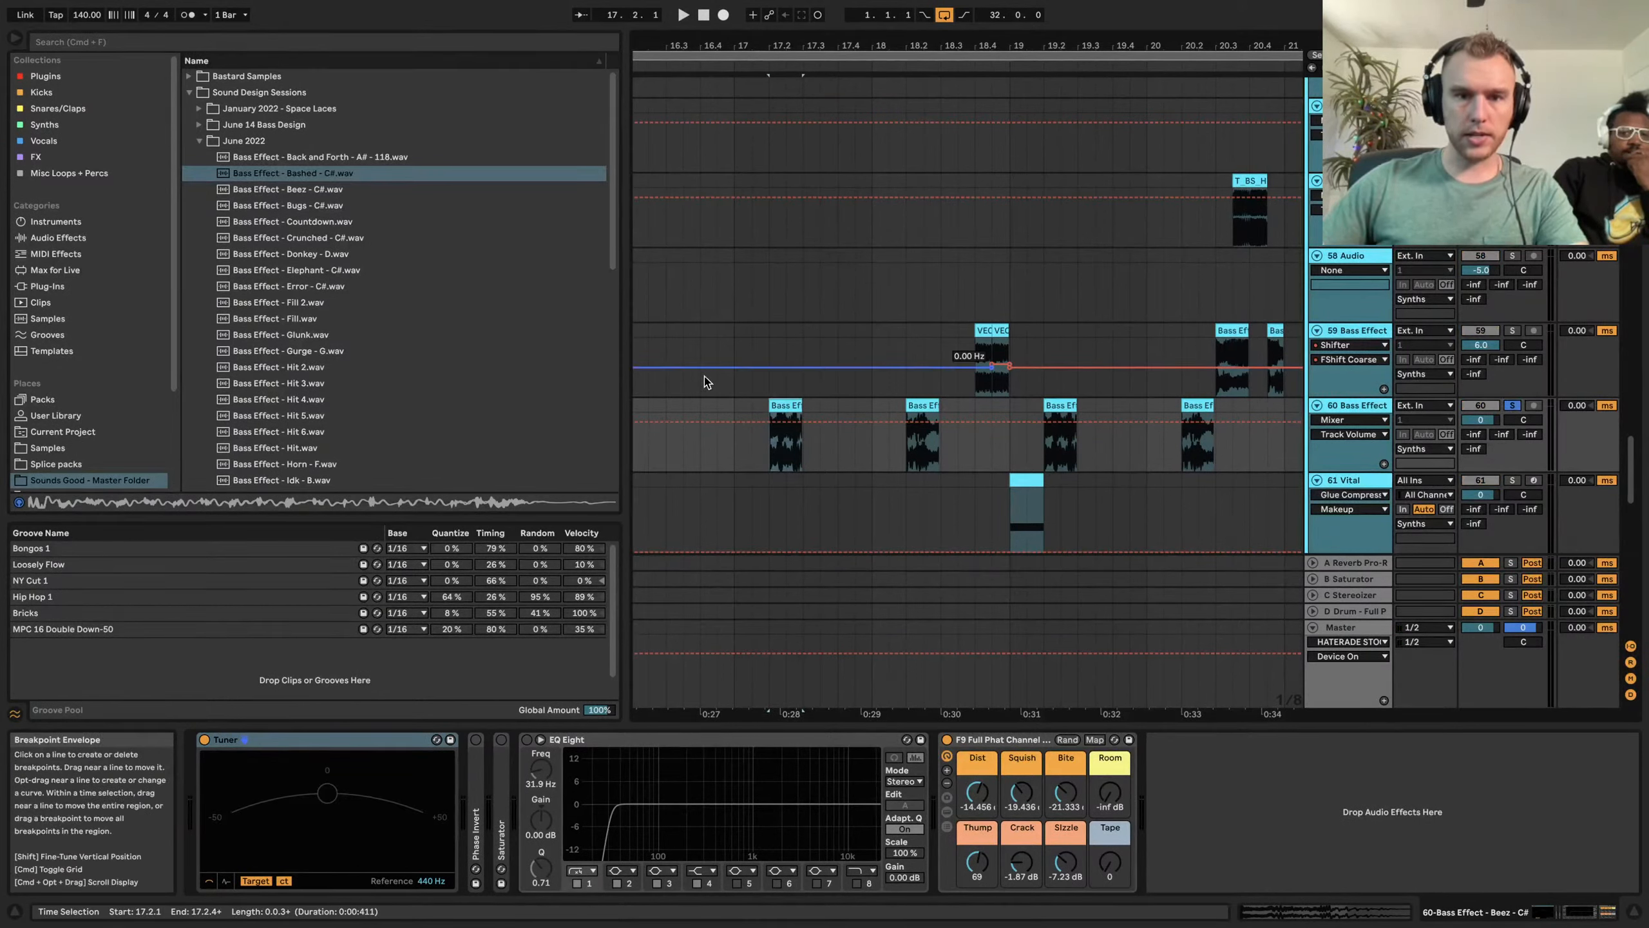
click(736, 403)
click(1512, 405)
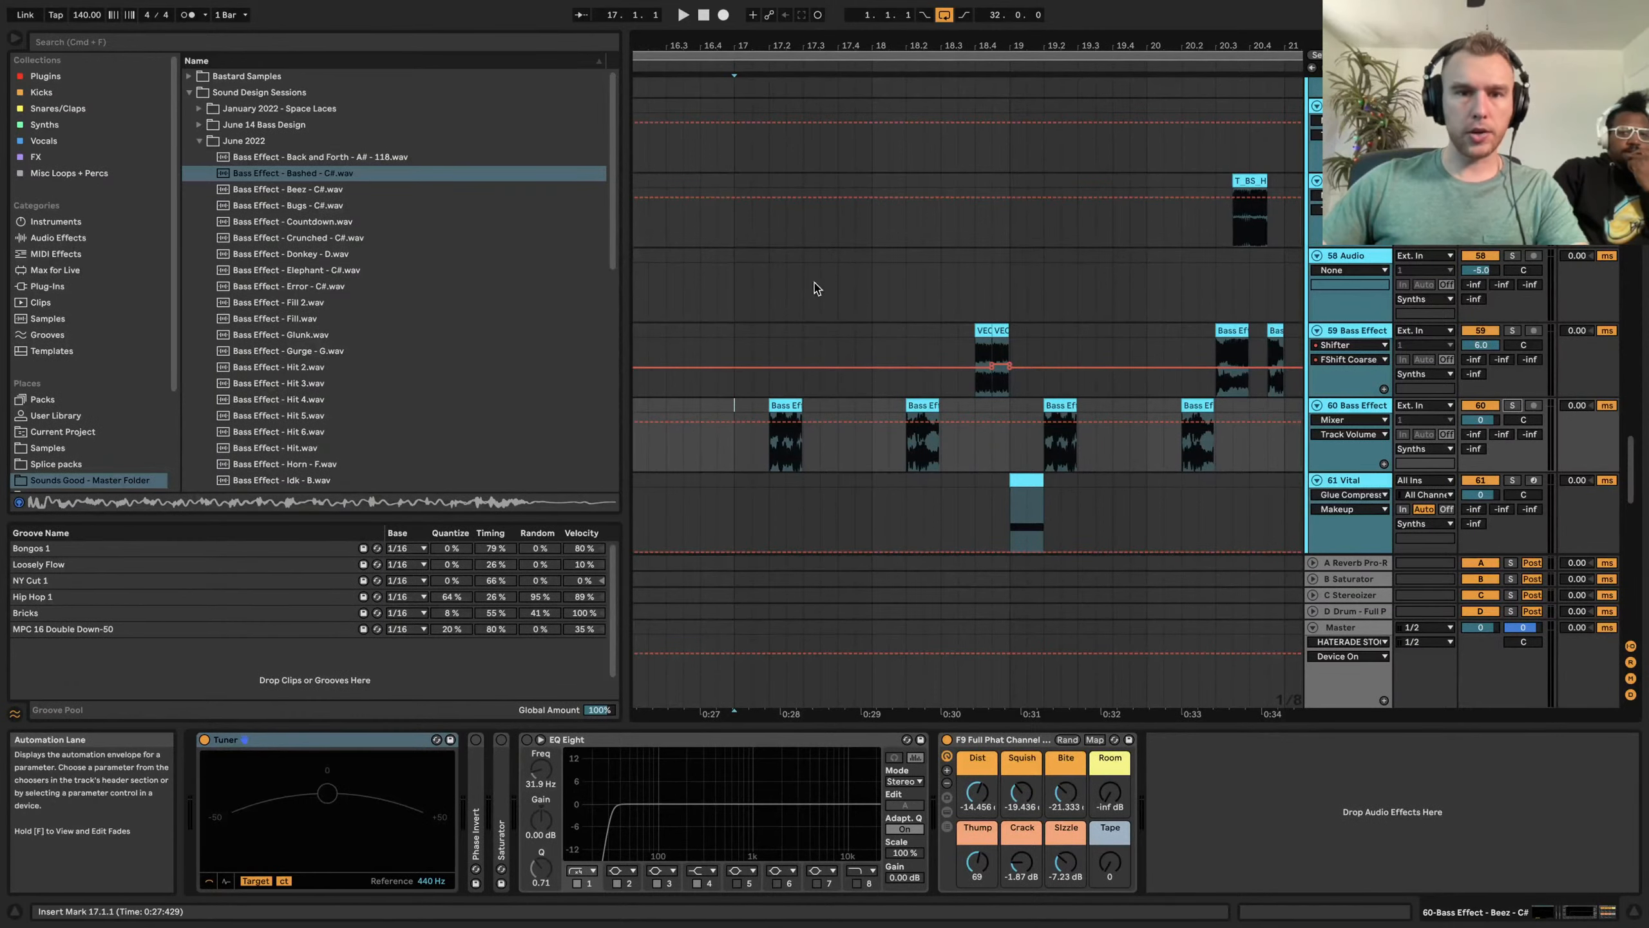
Select the range from 17.1.1 to 17.2.3 on the 53 Vital track and play it
scroll(759, 250, up, 6)
click(750, 234)
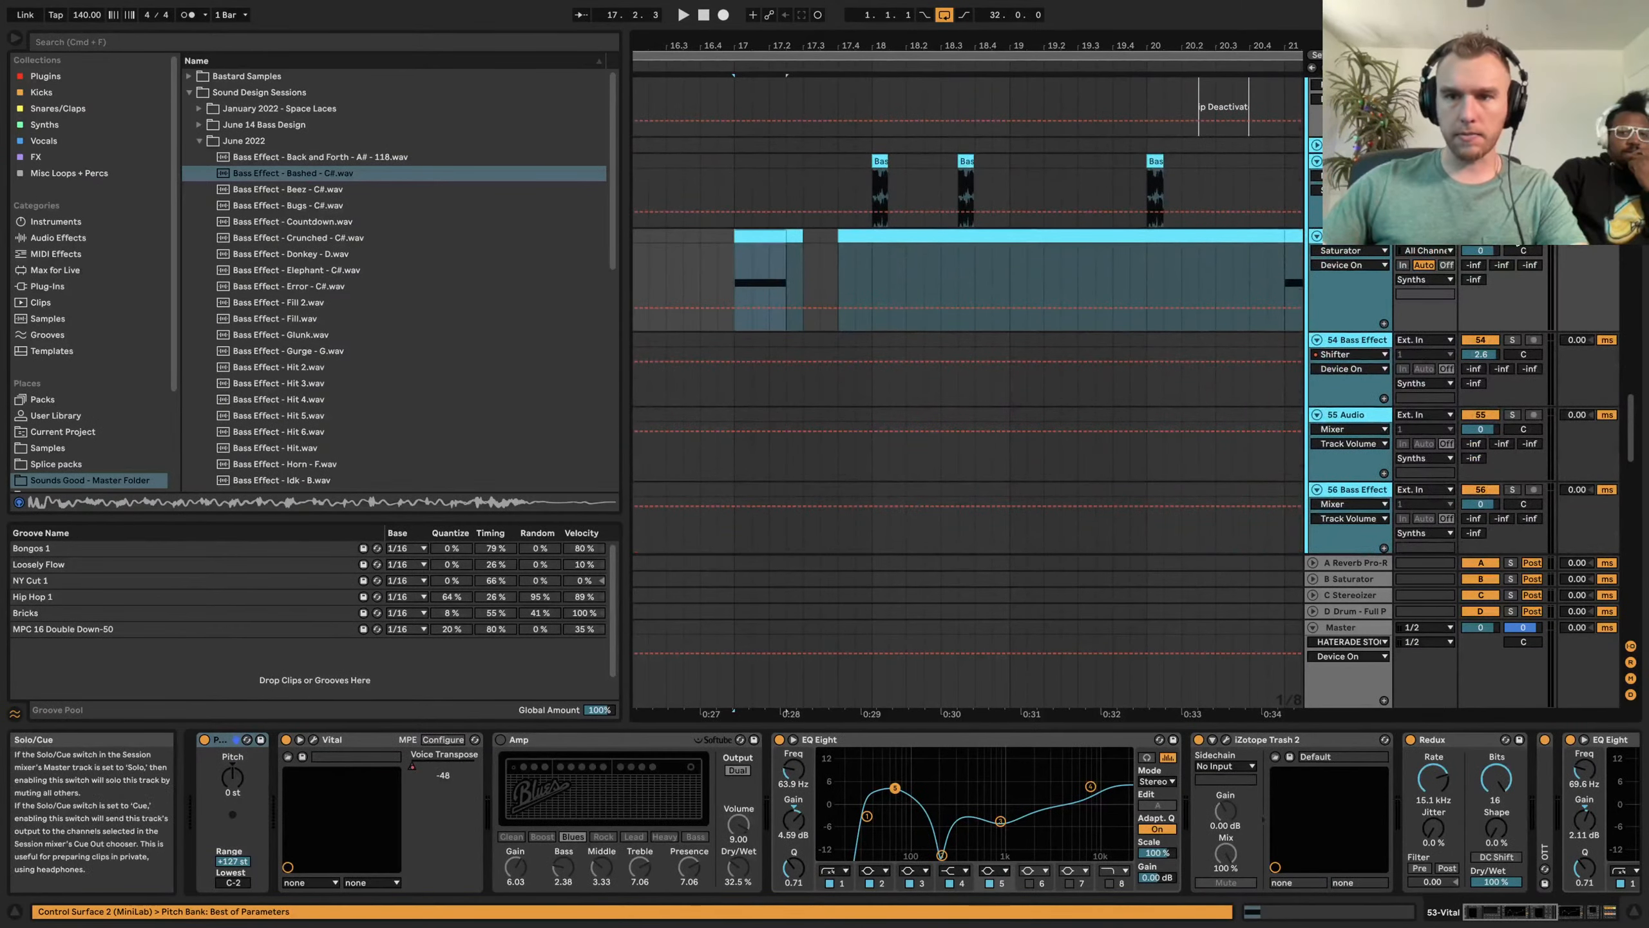
key(space)
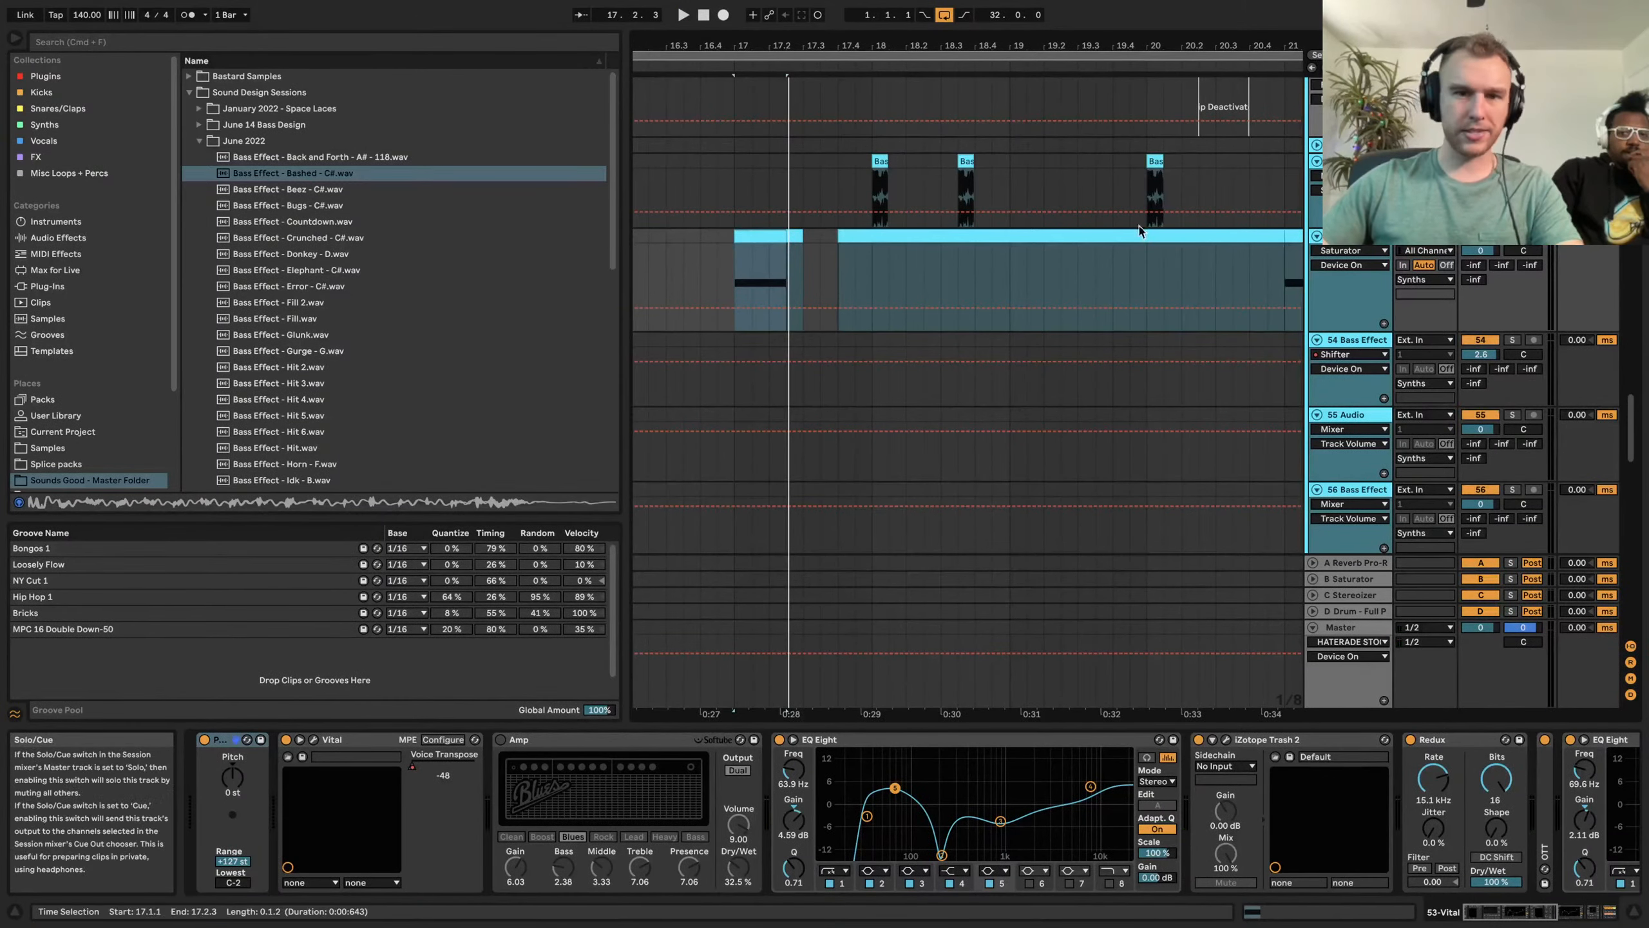
Solo the 60 Bass Effect track and play its clips at 17.2.1 and 18.2.1
scroll(773, 279, down, 3)
scroll(773, 279, down, 6)
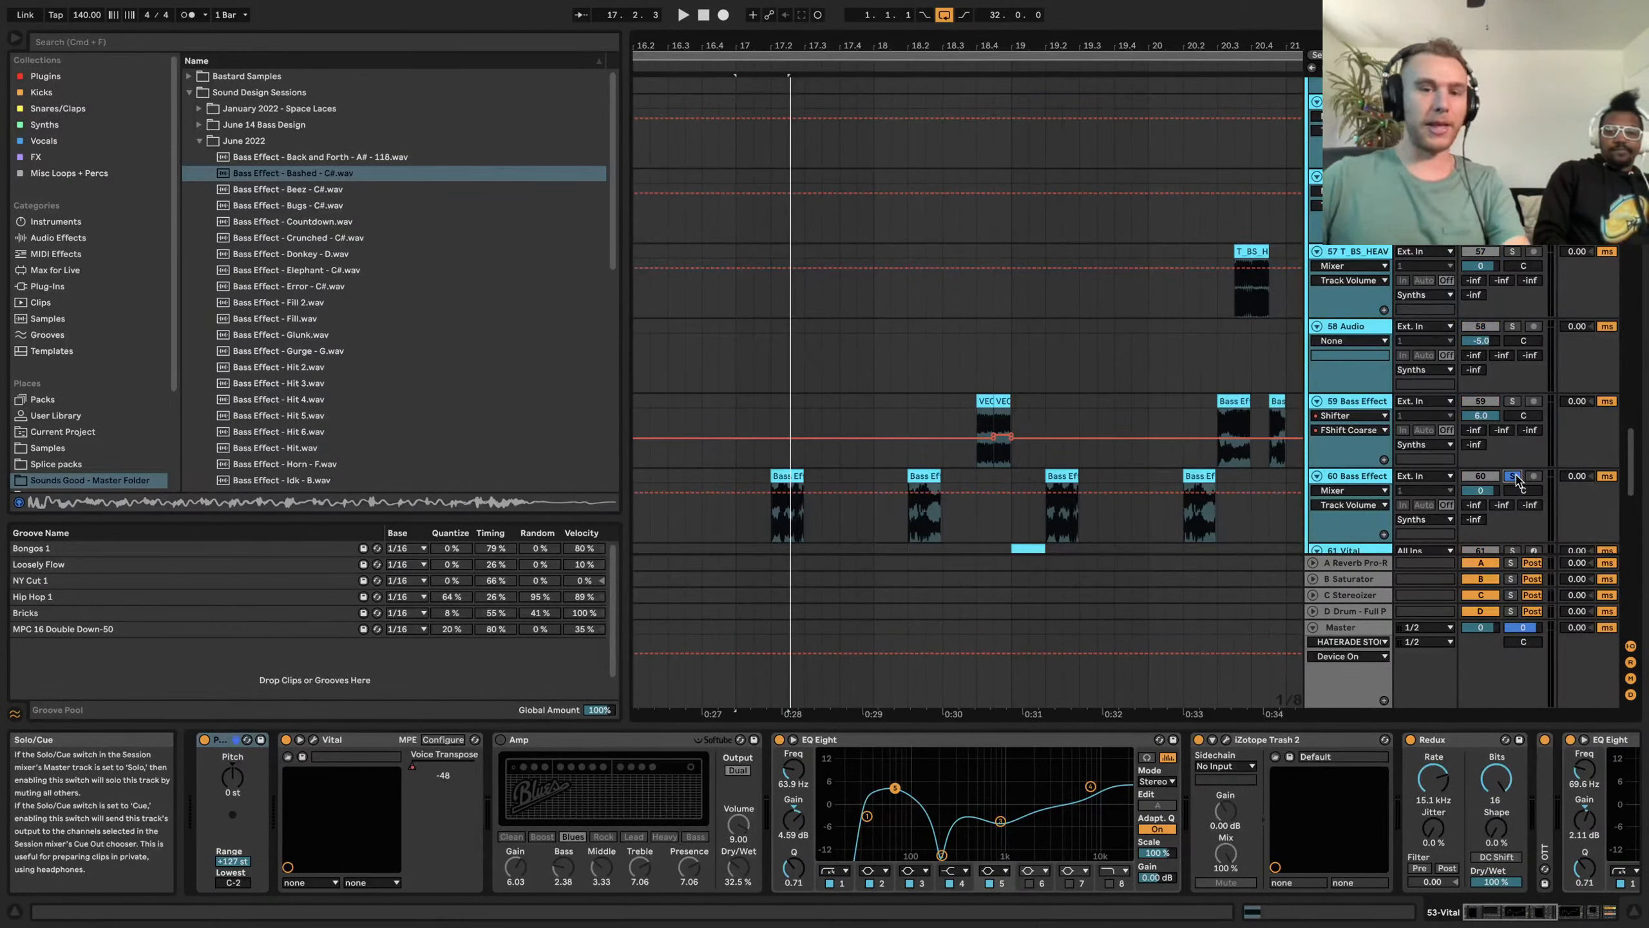
click(788, 475)
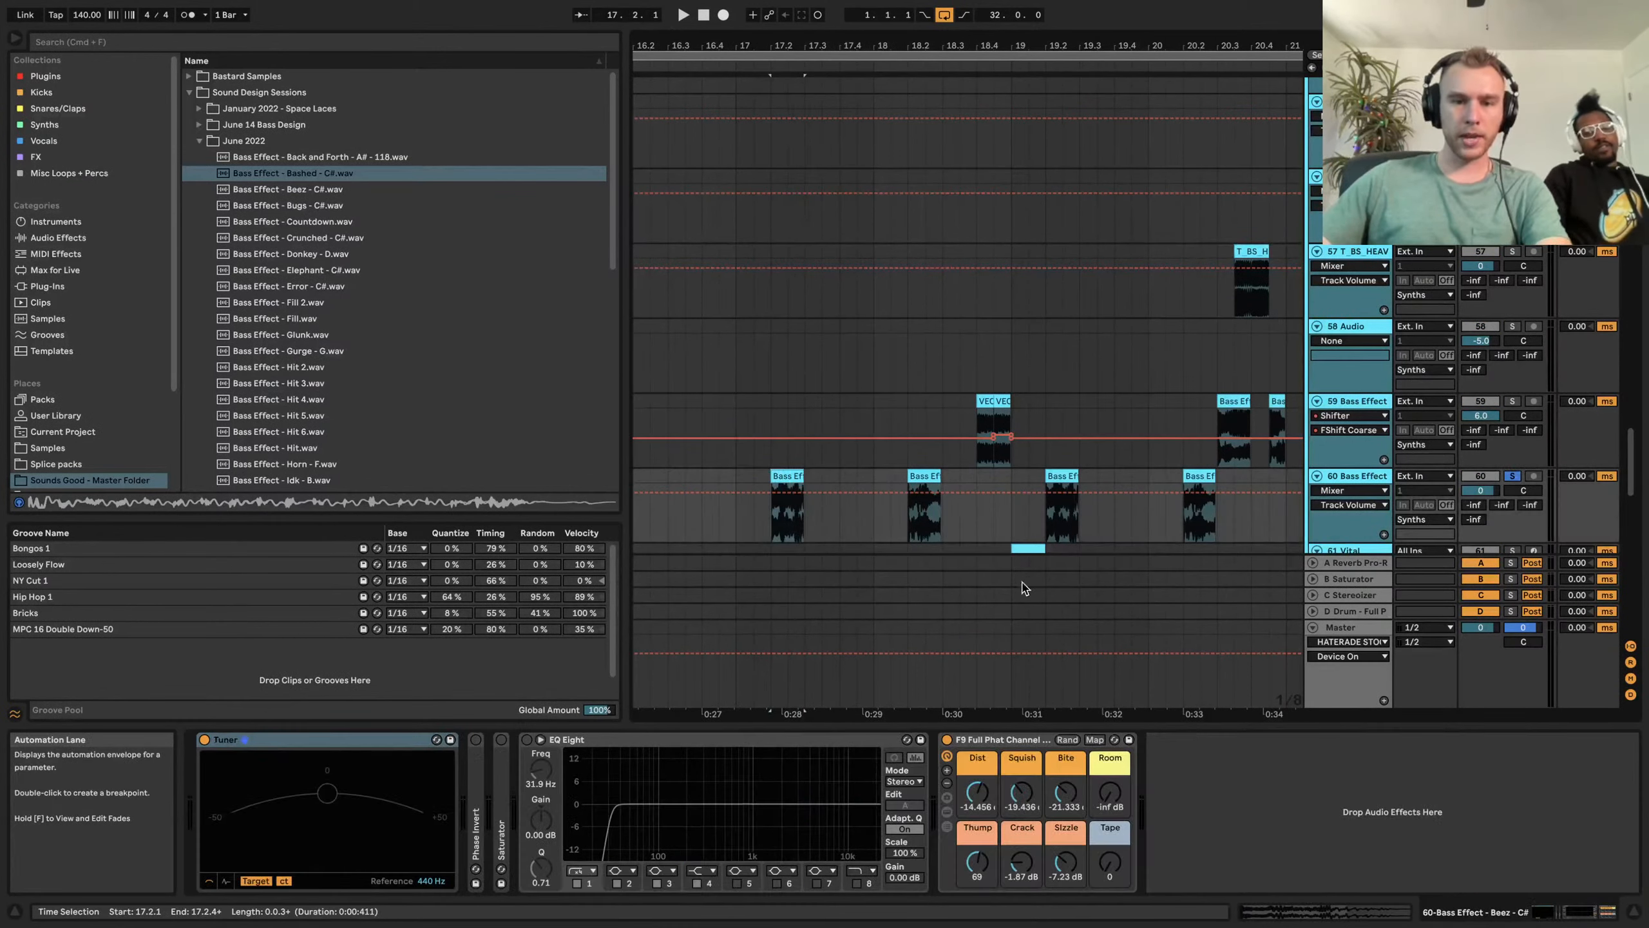
key(space)
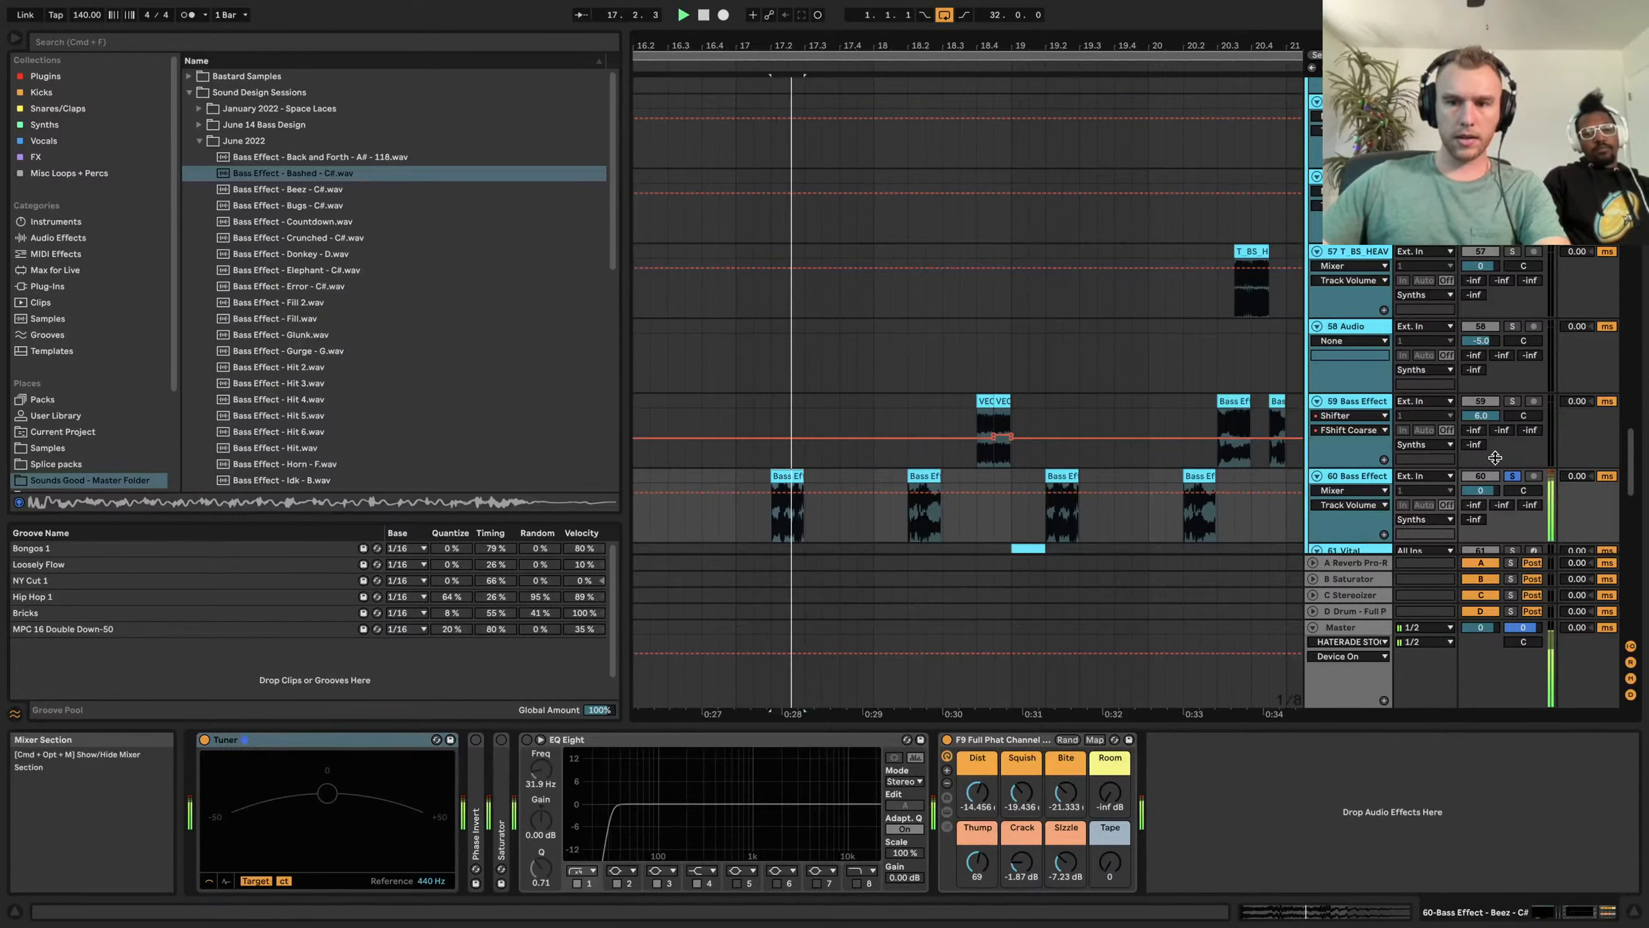
click(924, 476)
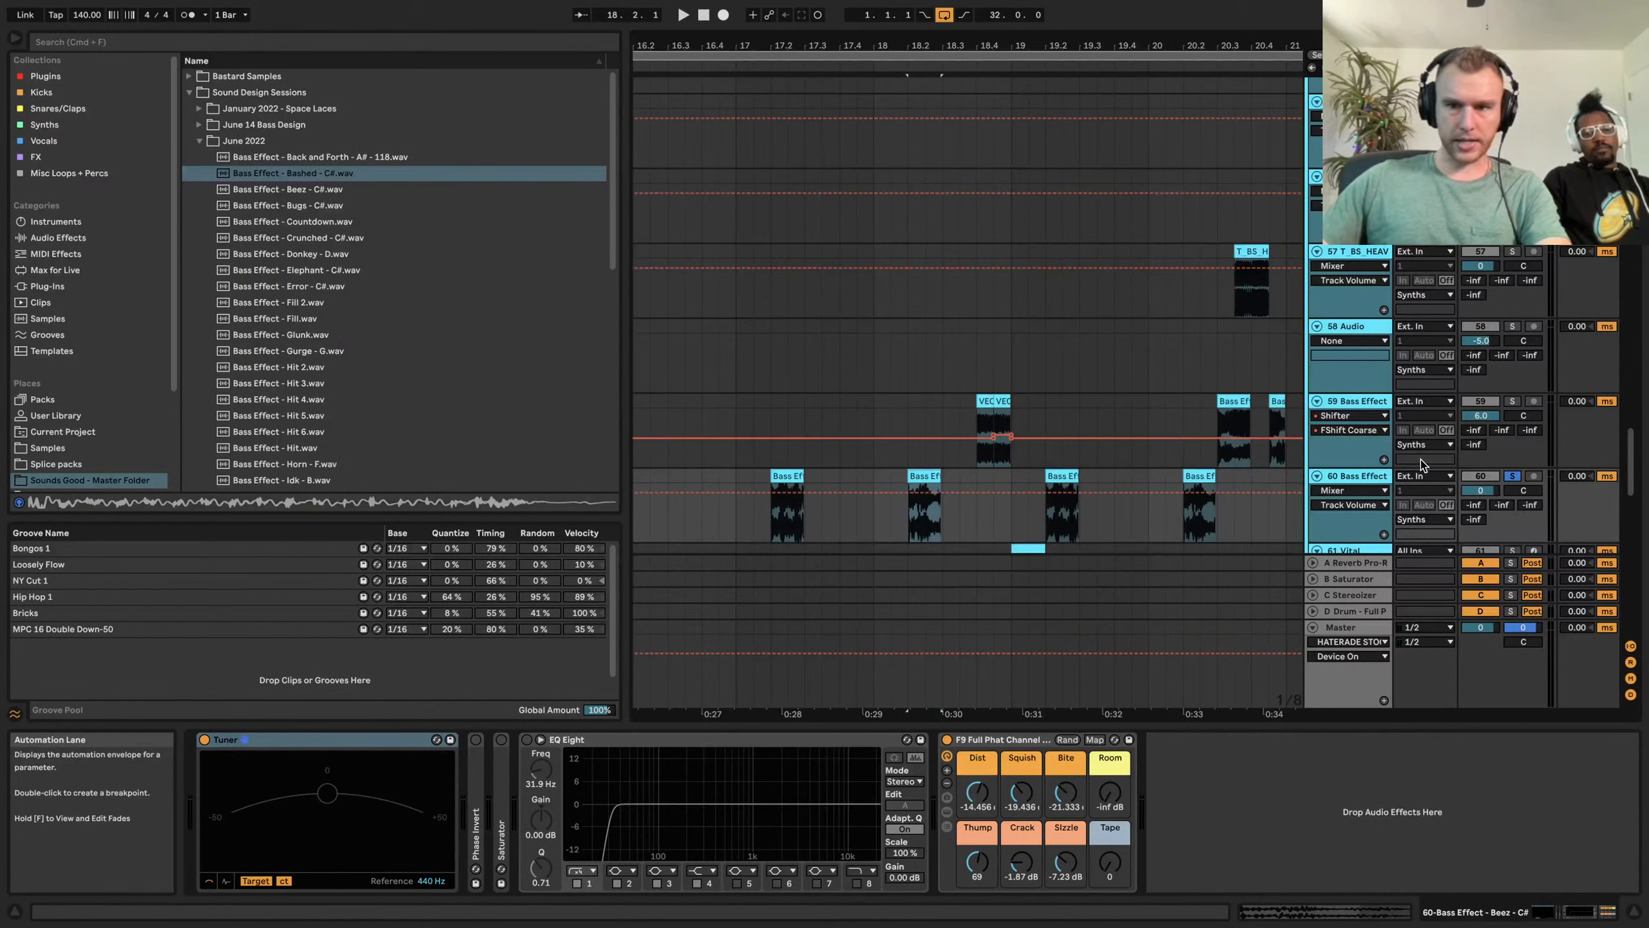
key(space)
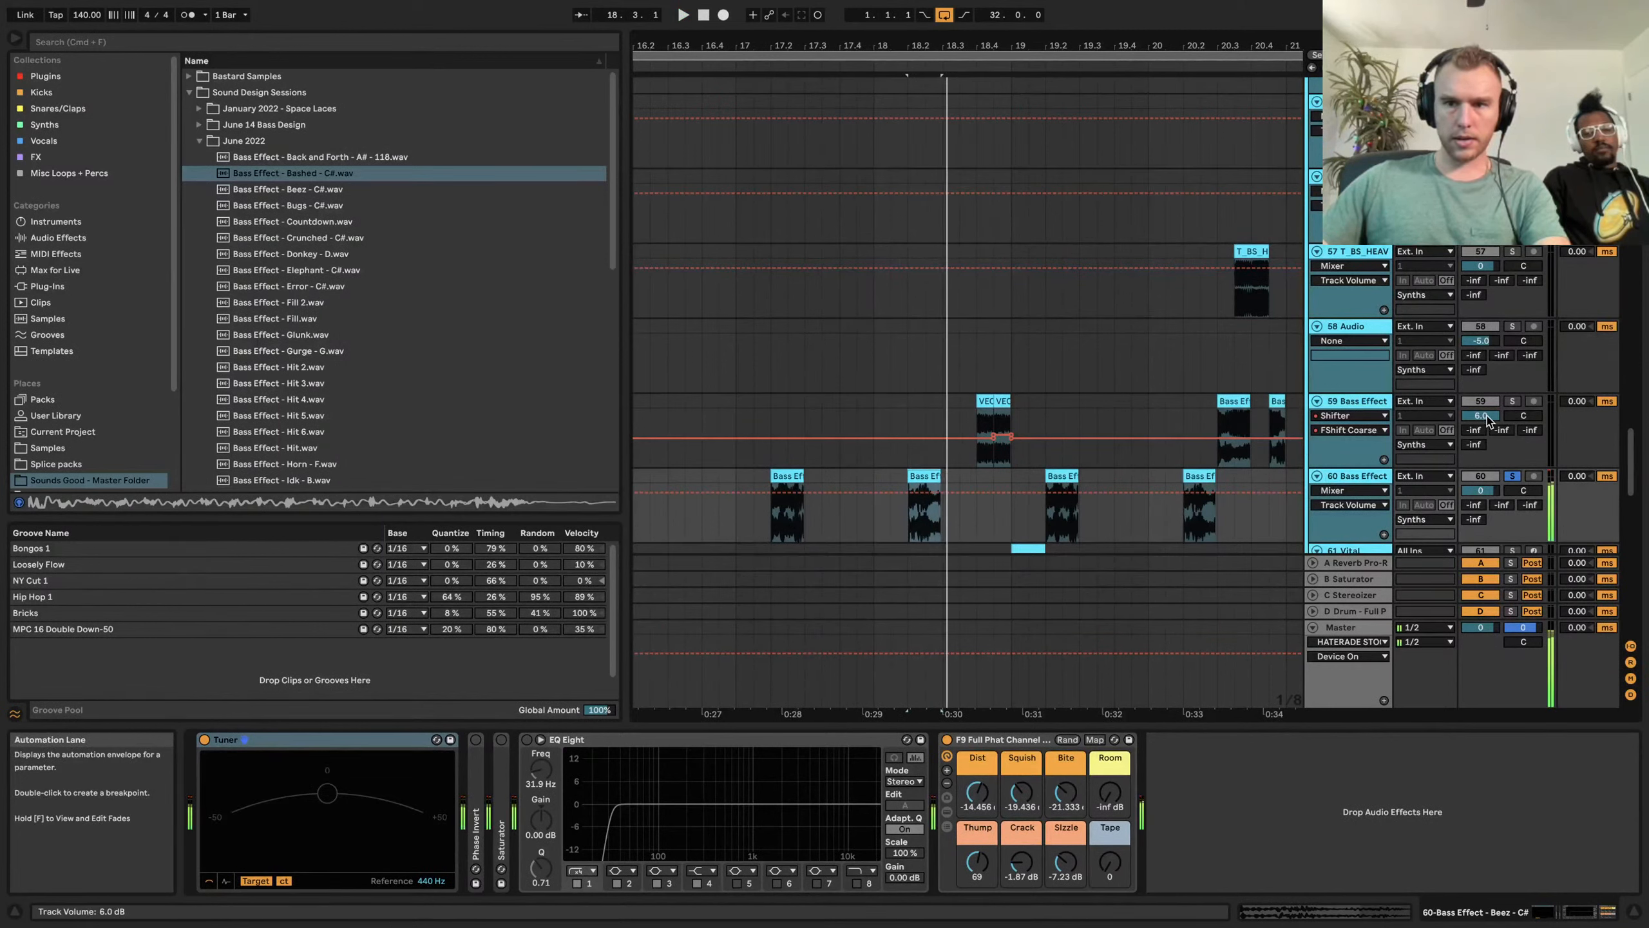
Solo the 59 Bass Effect track and play its VEC1 Sounds clips from 18.4.1
click(1340, 402)
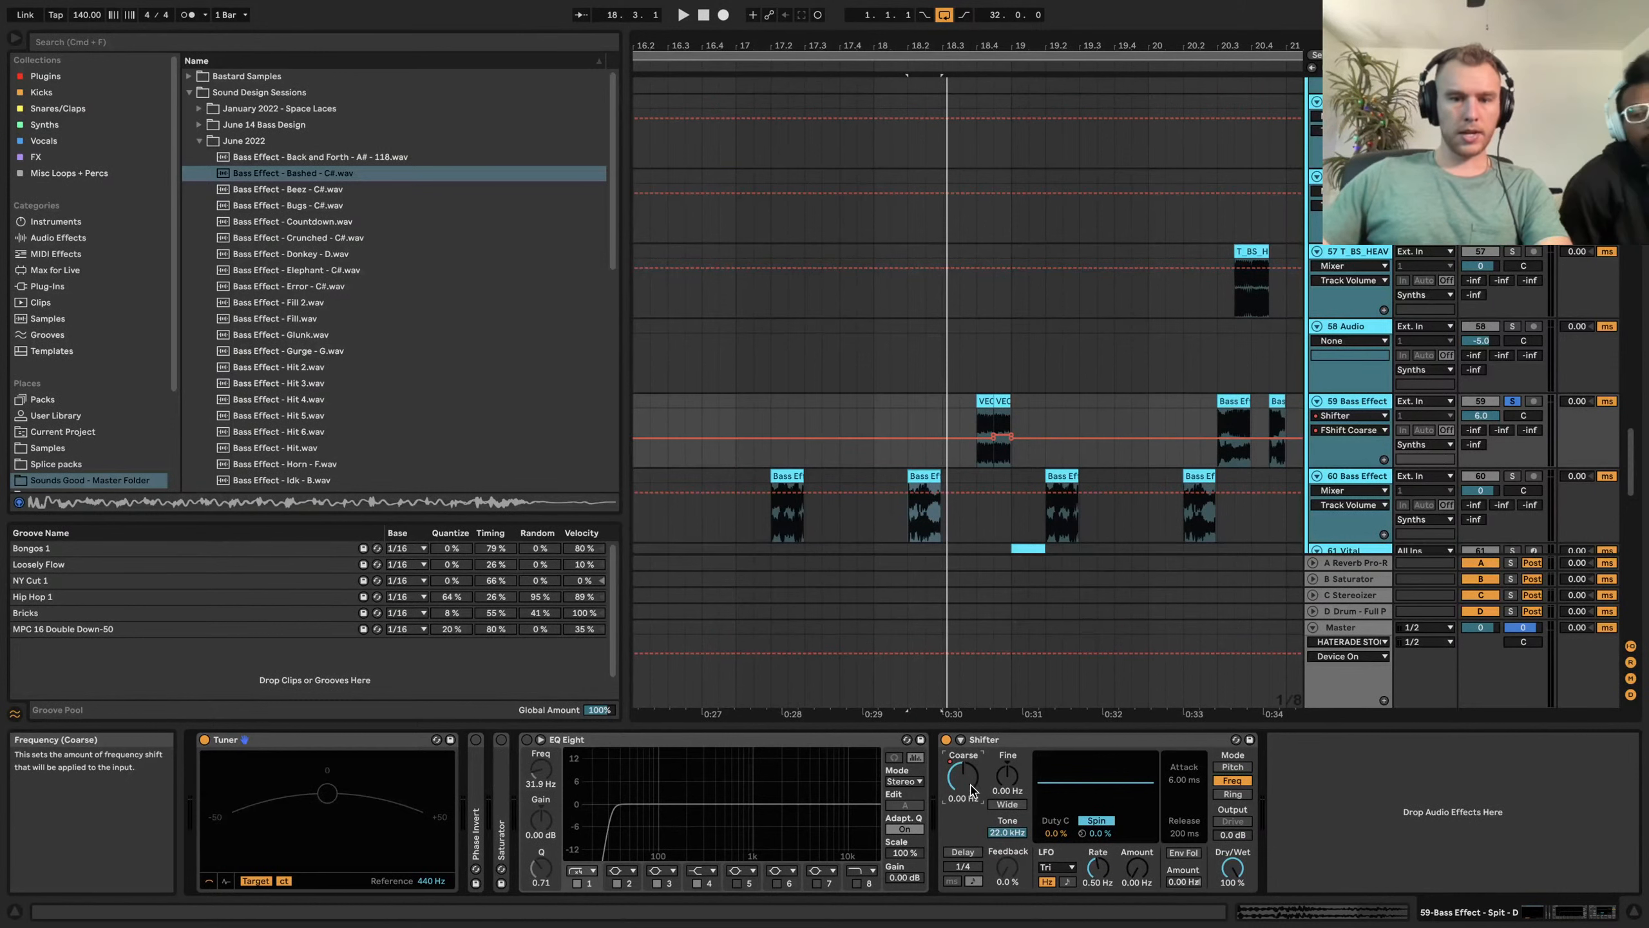
scroll(994, 401, up, 5)
click(943, 423)
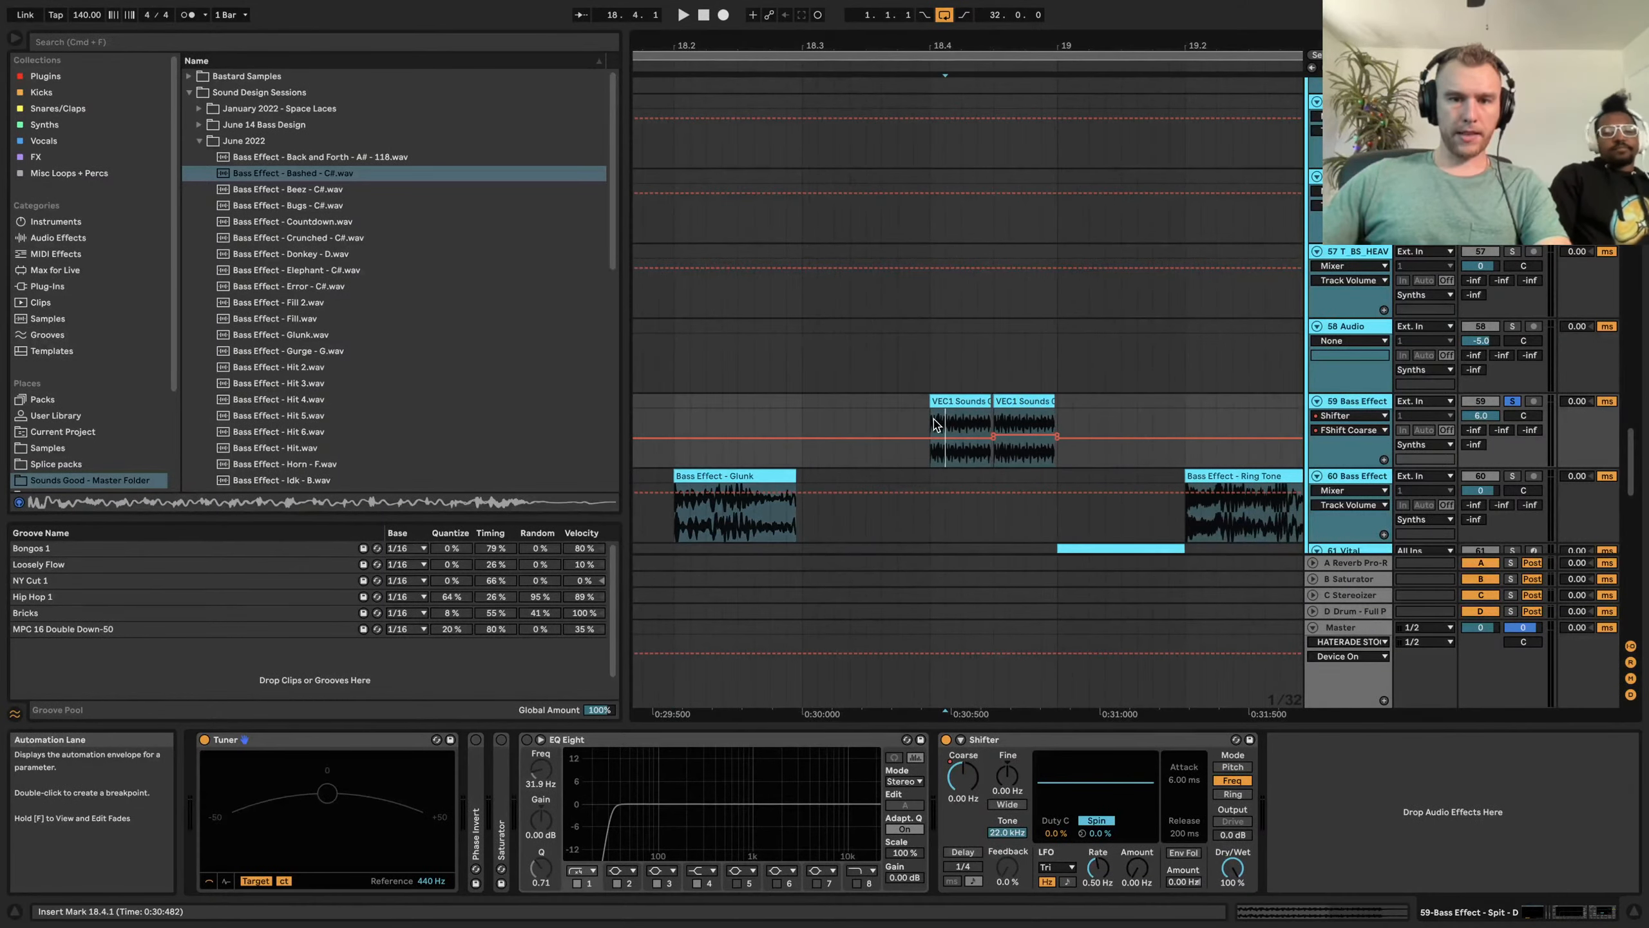
scroll(987, 338, down, 5)
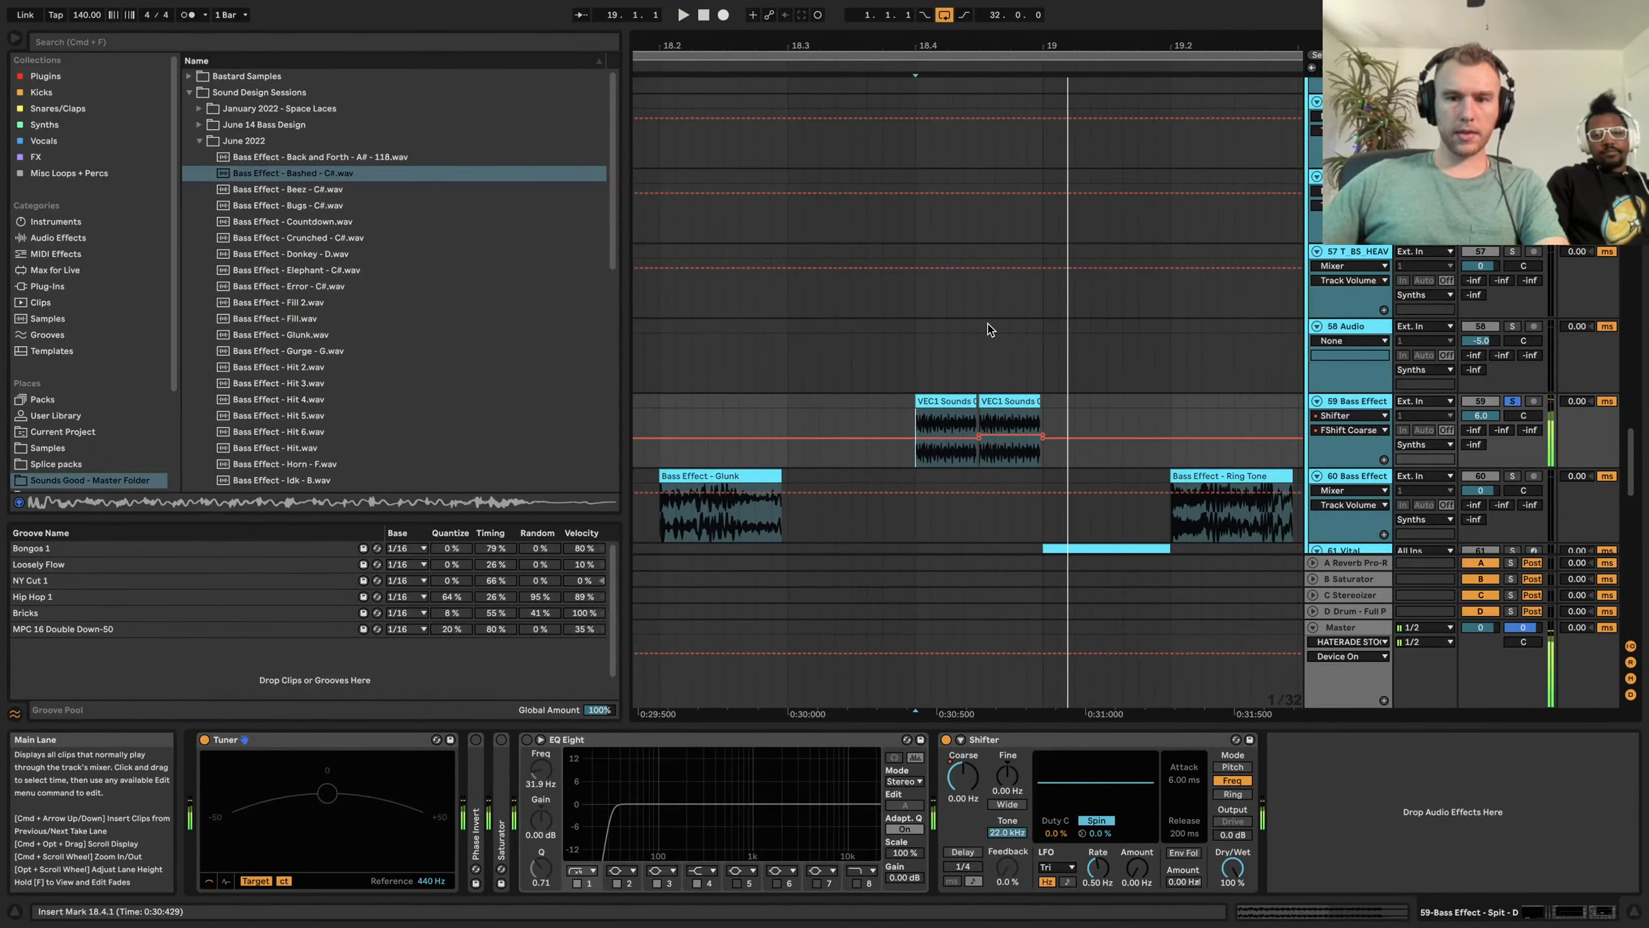
scroll(995, 323, down, 1)
key(space)
key(space)
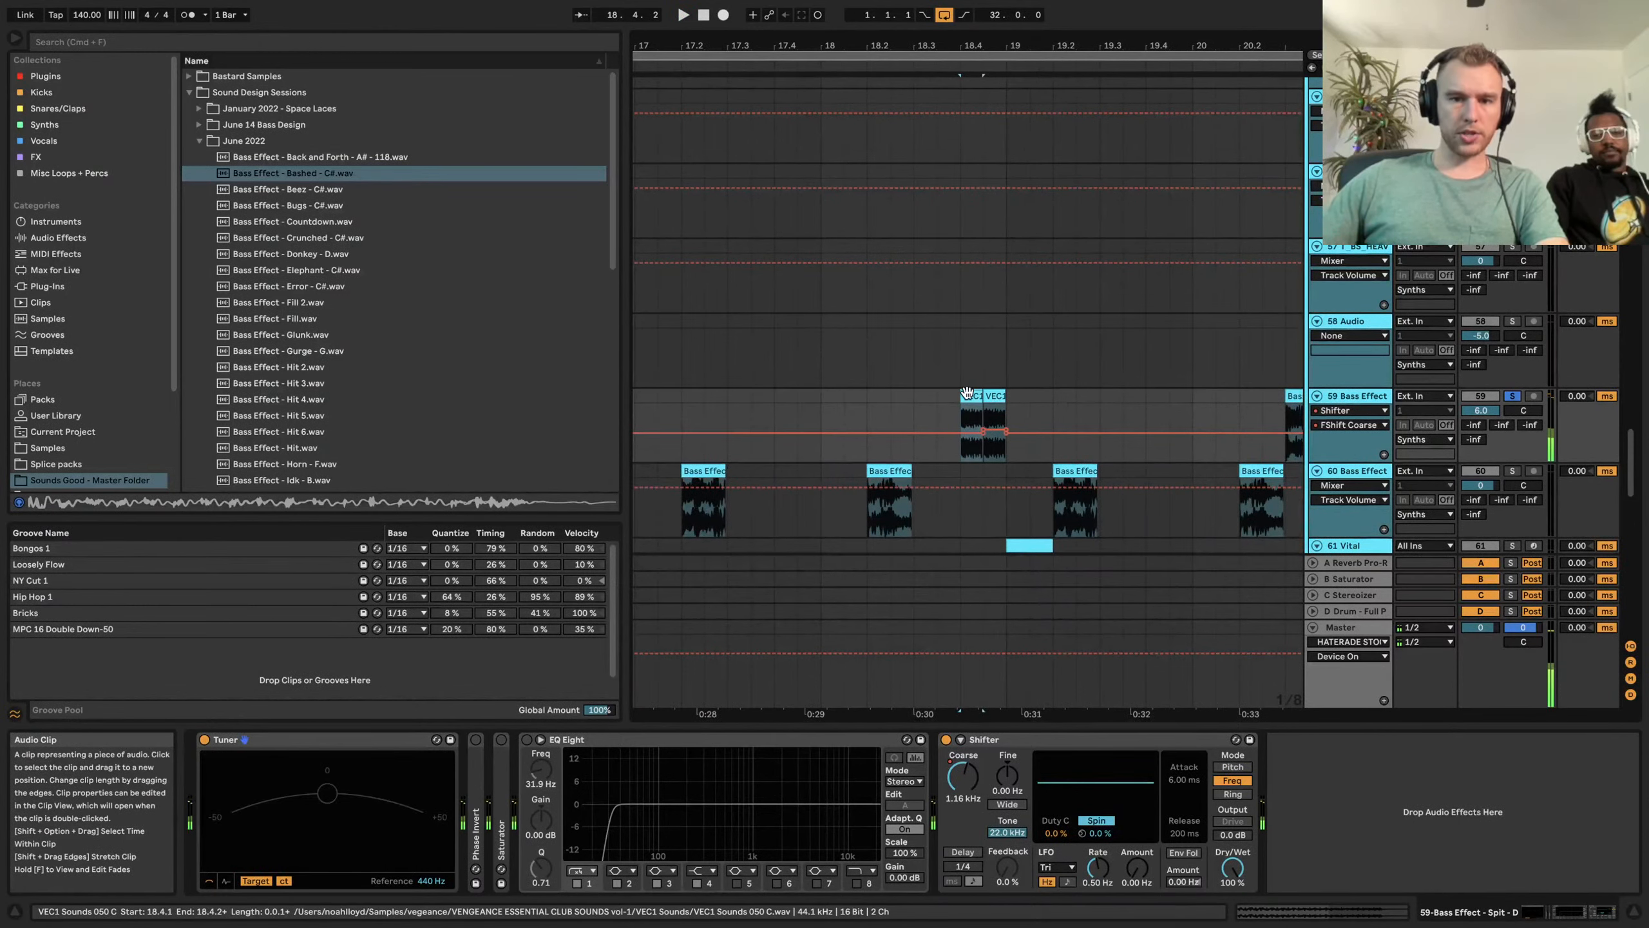
Play the Bass Effect - Ring Tone clip at 19.2.1 on the 60 Bass Effect track in solo
scroll(968, 393, up, 4)
scroll(994, 351, down, 8)
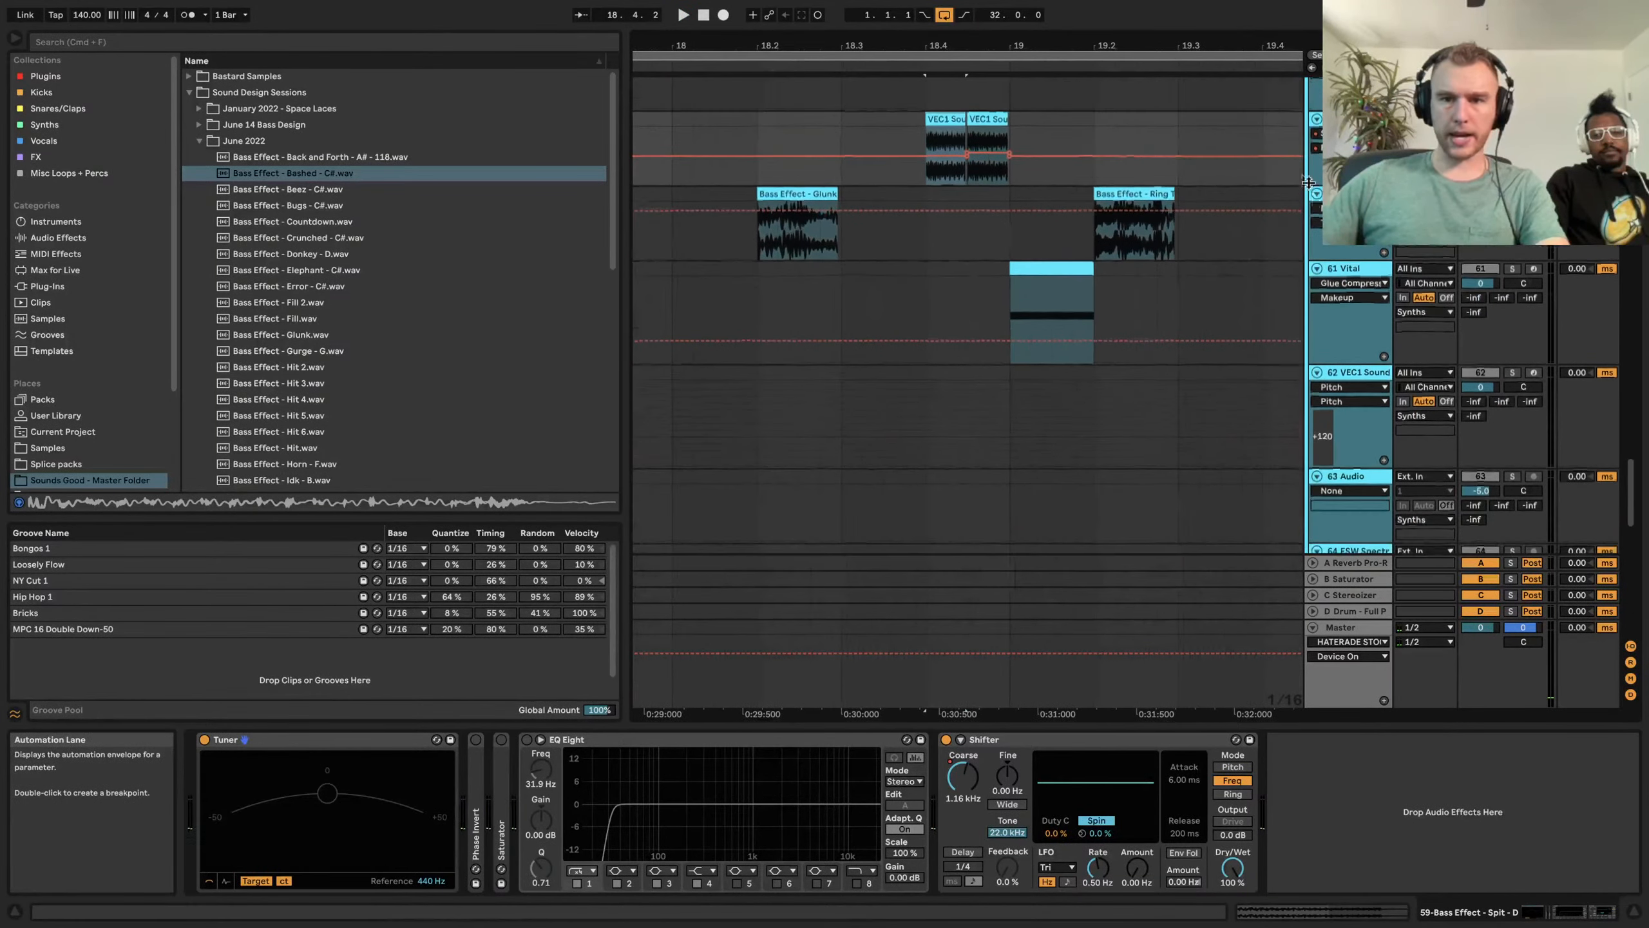
click(1112, 194)
key(space)
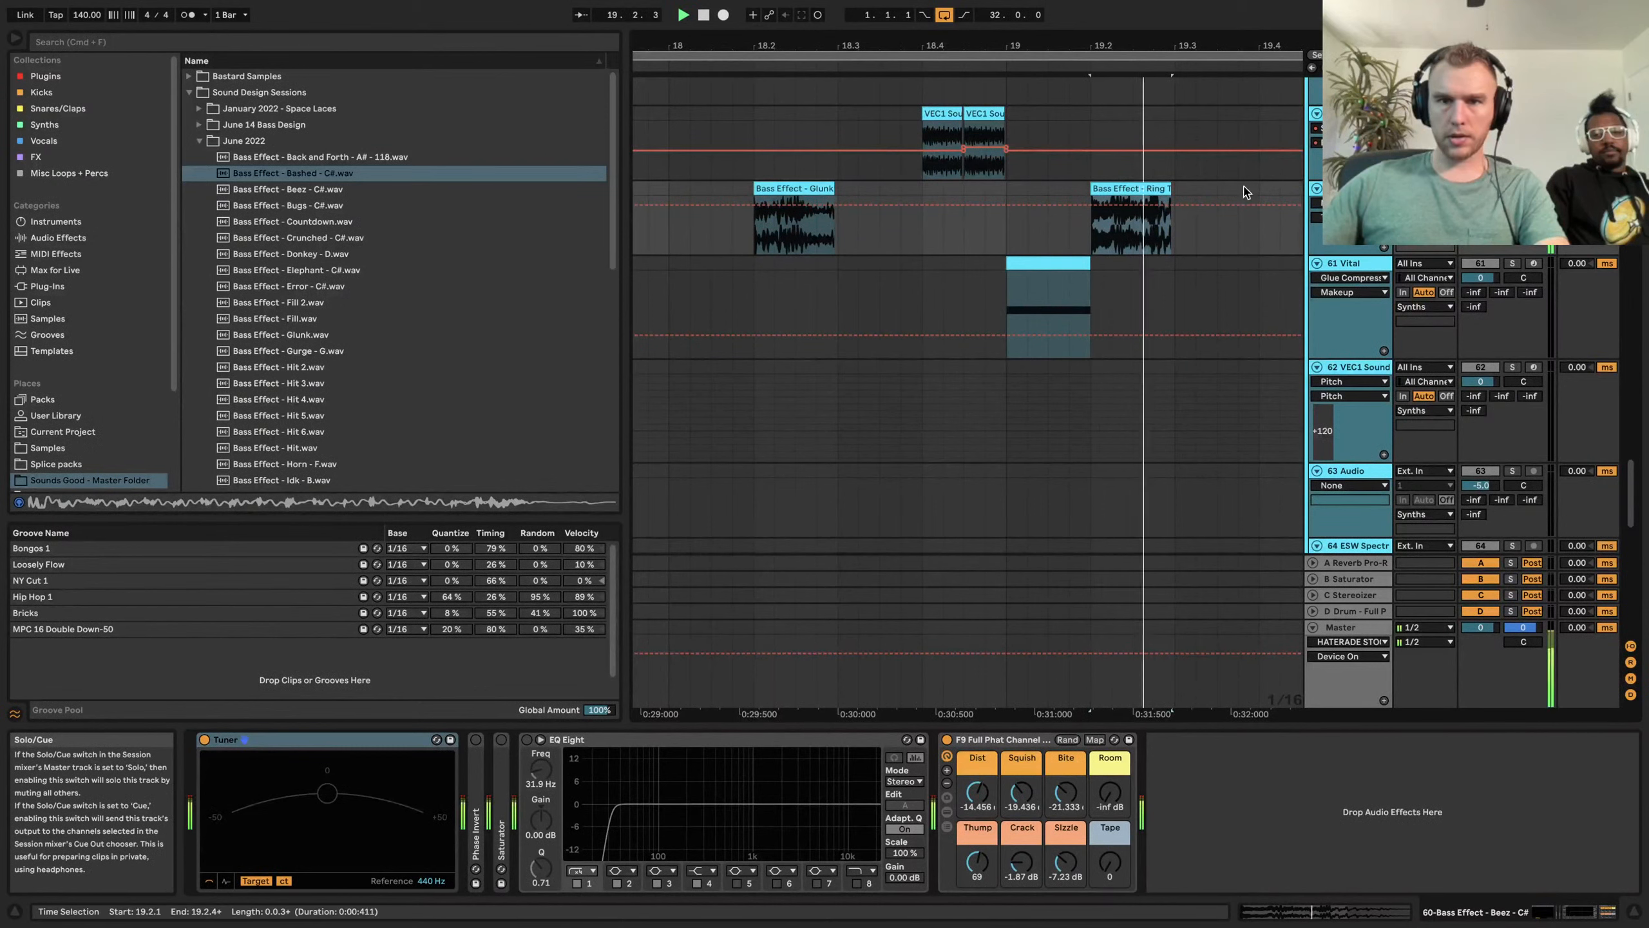
key(space)
Play the Bass Effect - Donkey clip at 20.3.1 on the 59 Bass Effect track
scroll(1244, 192, right, 3)
scroll(1155, 166, down, 3)
scroll(1074, 176, up, 2)
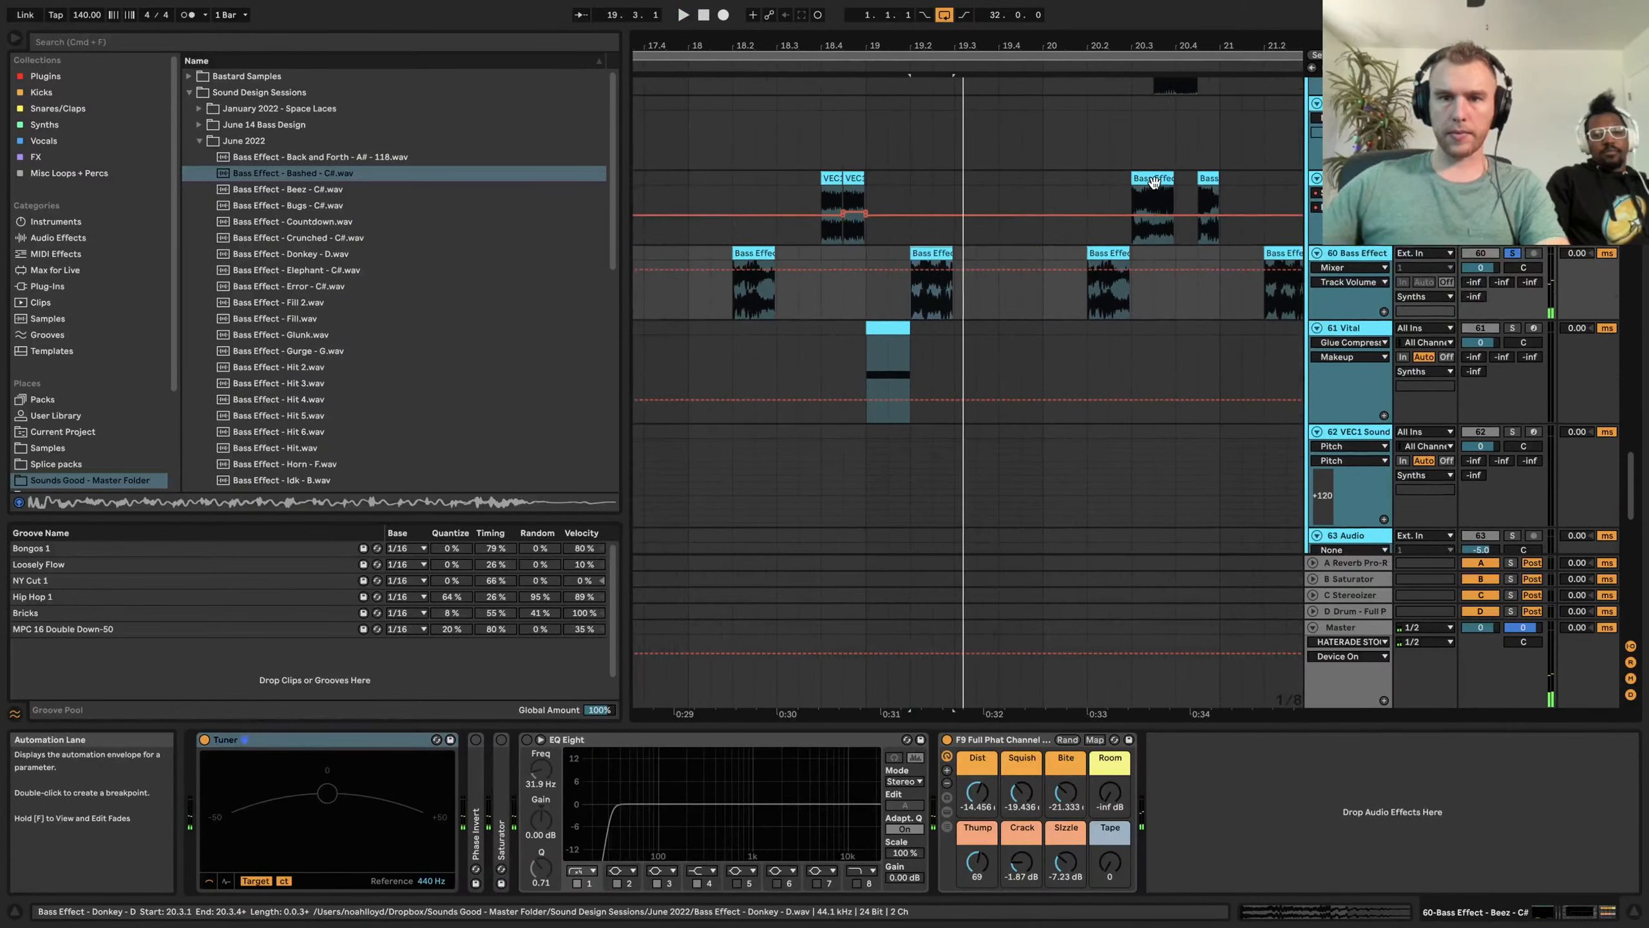
click(1154, 179)
key(space)
scroll(1156, 183, up, 2)
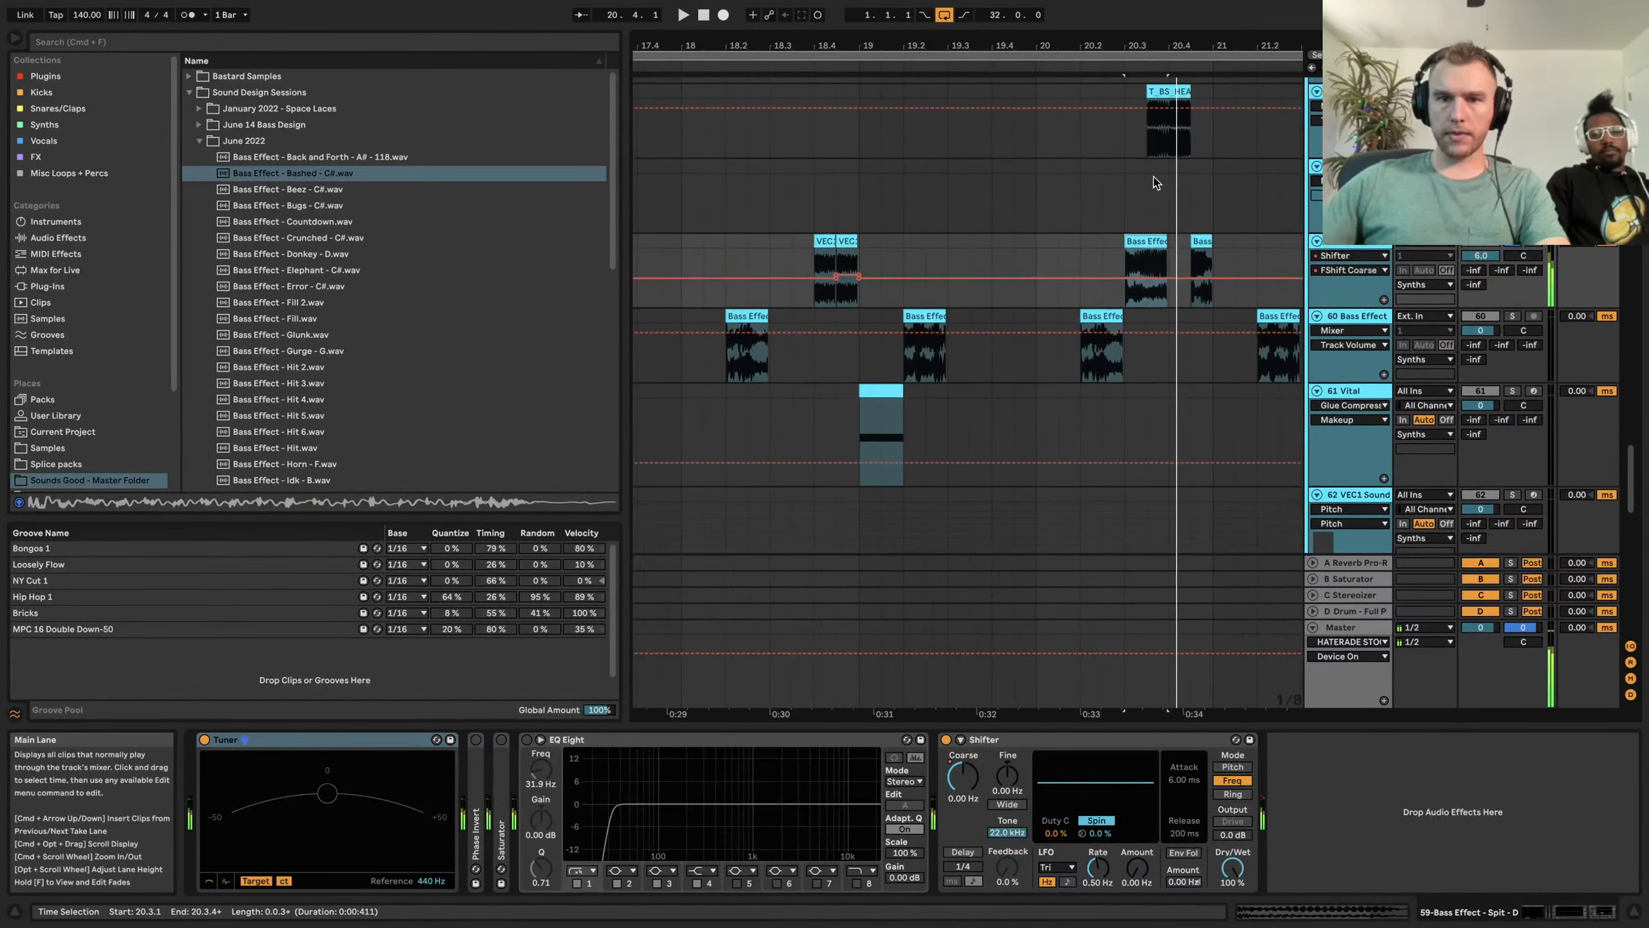
scroll(1149, 210, up, 3)
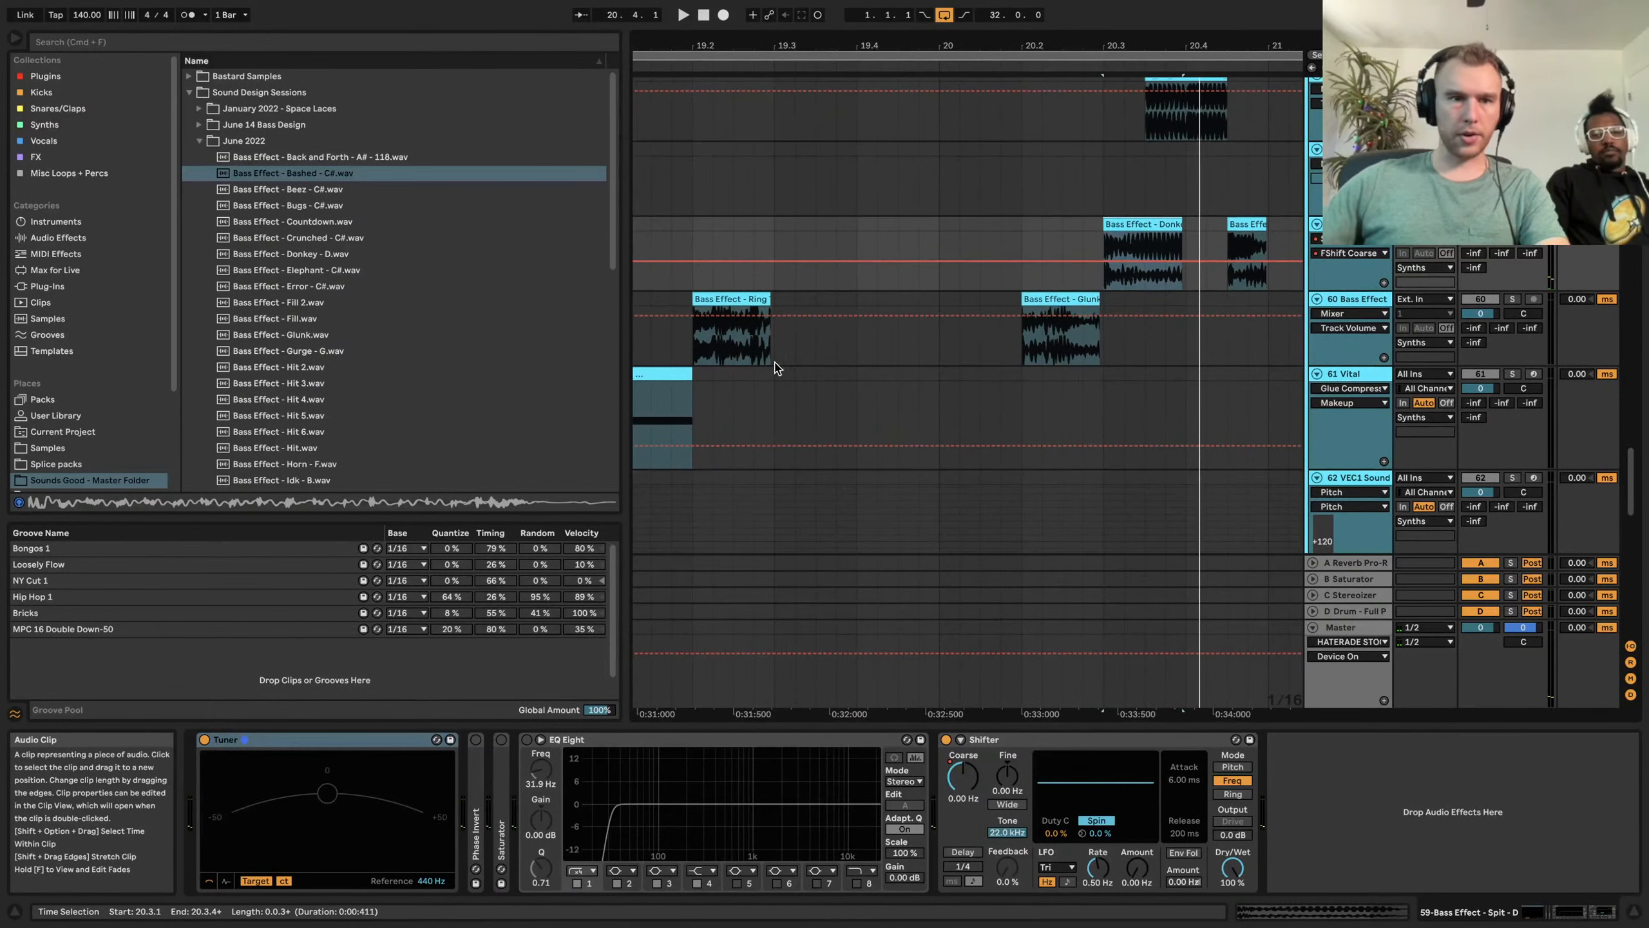
Solo the 57 T_BS_HEAVY ACID track and play its clip at 20.3.3 with the Shifter bypassed
scroll(1461, 292, up, 3)
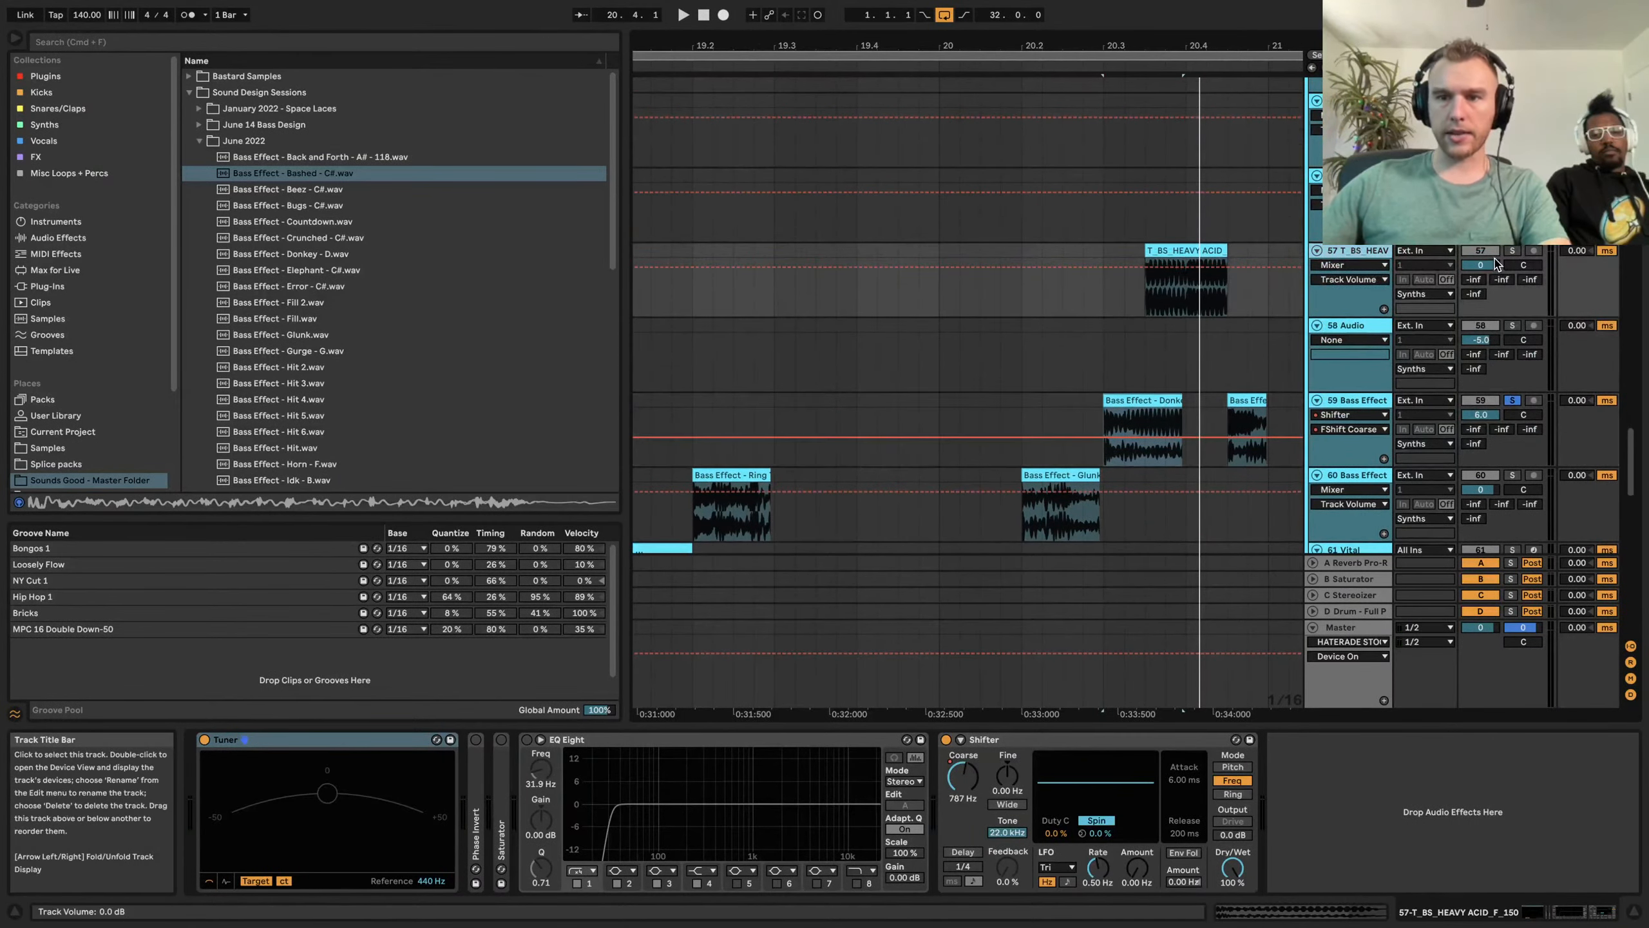
click(1512, 251)
click(946, 740)
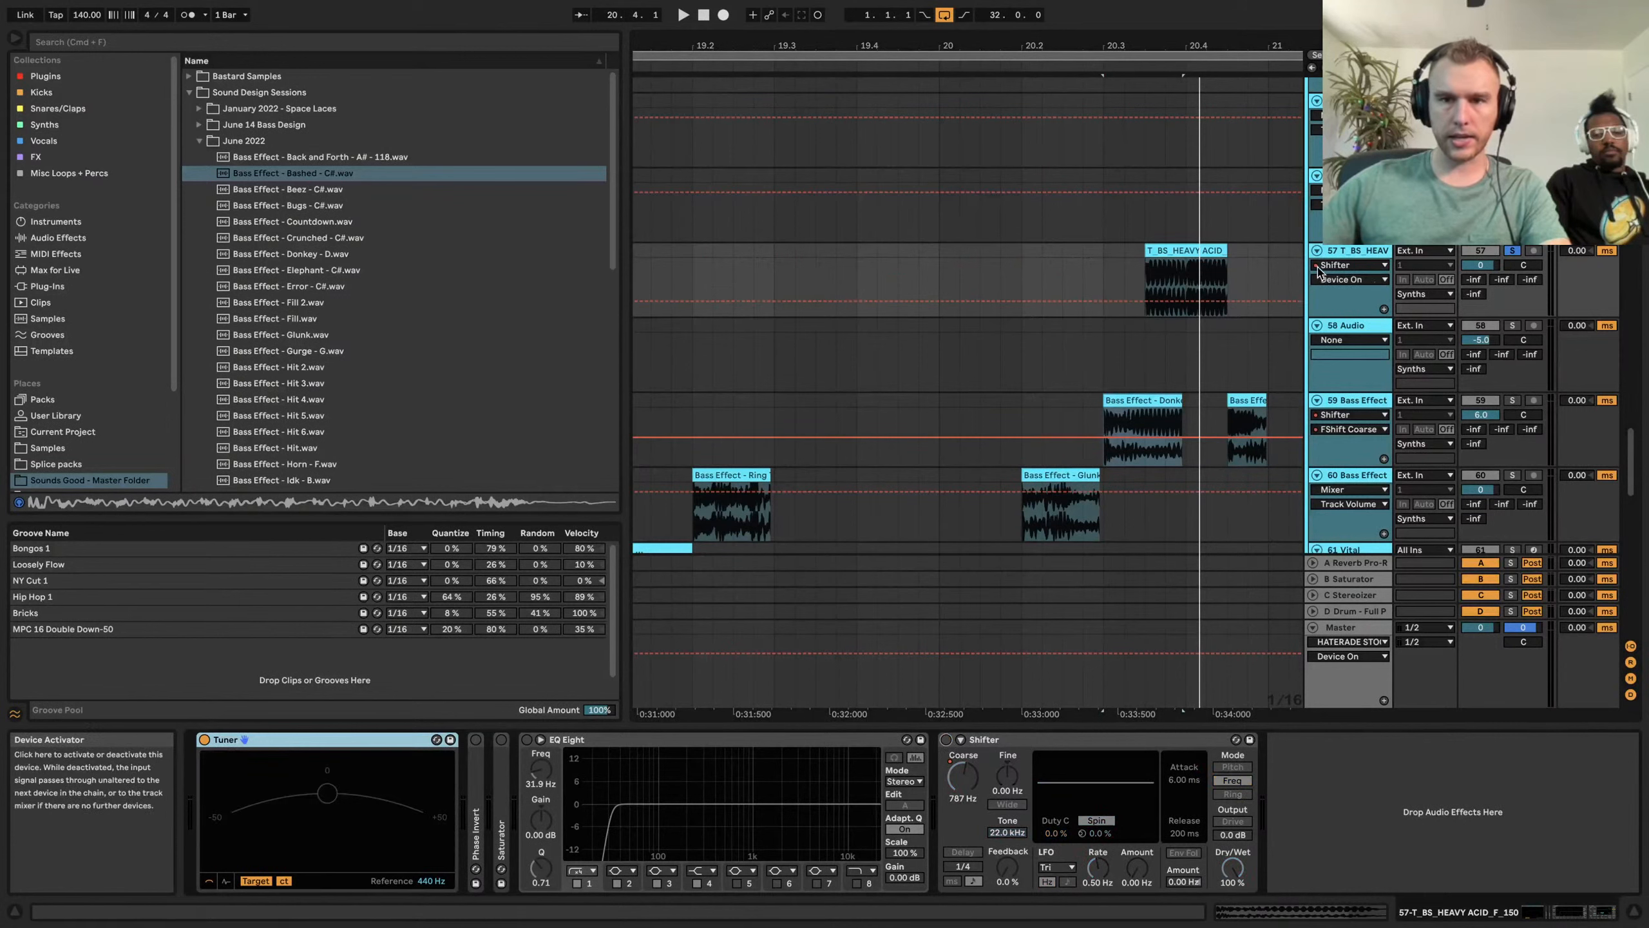
click(1197, 250)
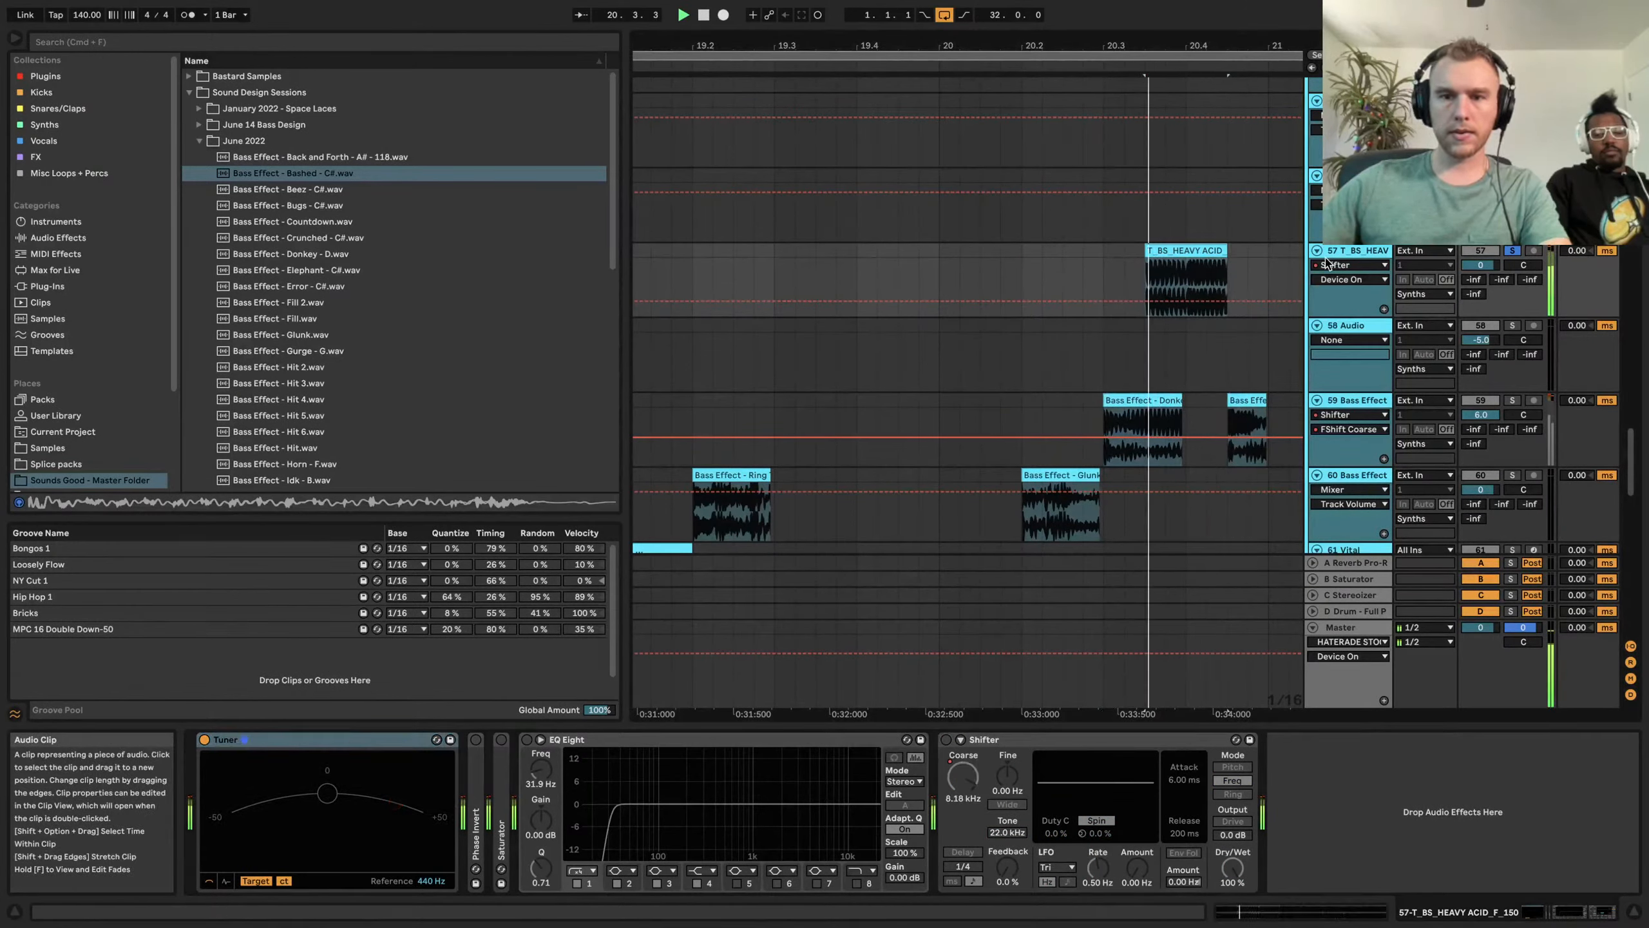
Reactivate the Shifter on the T_BS_HEAVY ACID track and show its FShift Coarse automation
click(946, 741)
click(958, 757)
scroll(1209, 302, up, 3)
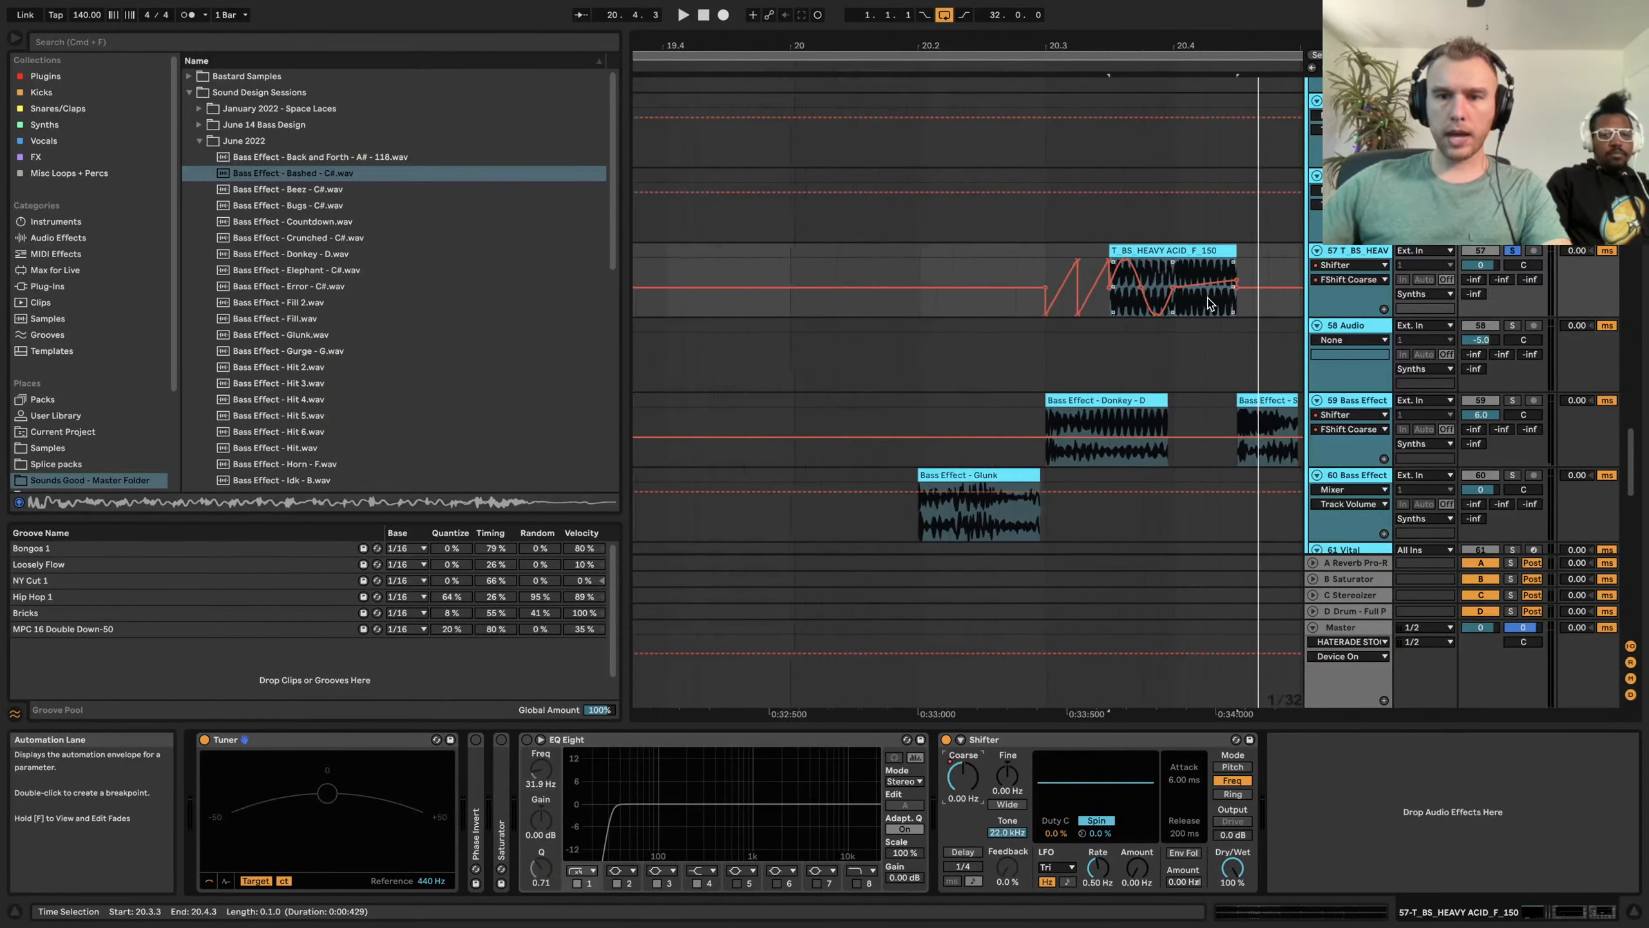
Select the FShift Coarse automation from 20.3.3 to 20.4.1, view the insertable automation shapes and play the clip
scroll(1210, 303, up, 2)
drag(1093, 312, 1162, 317)
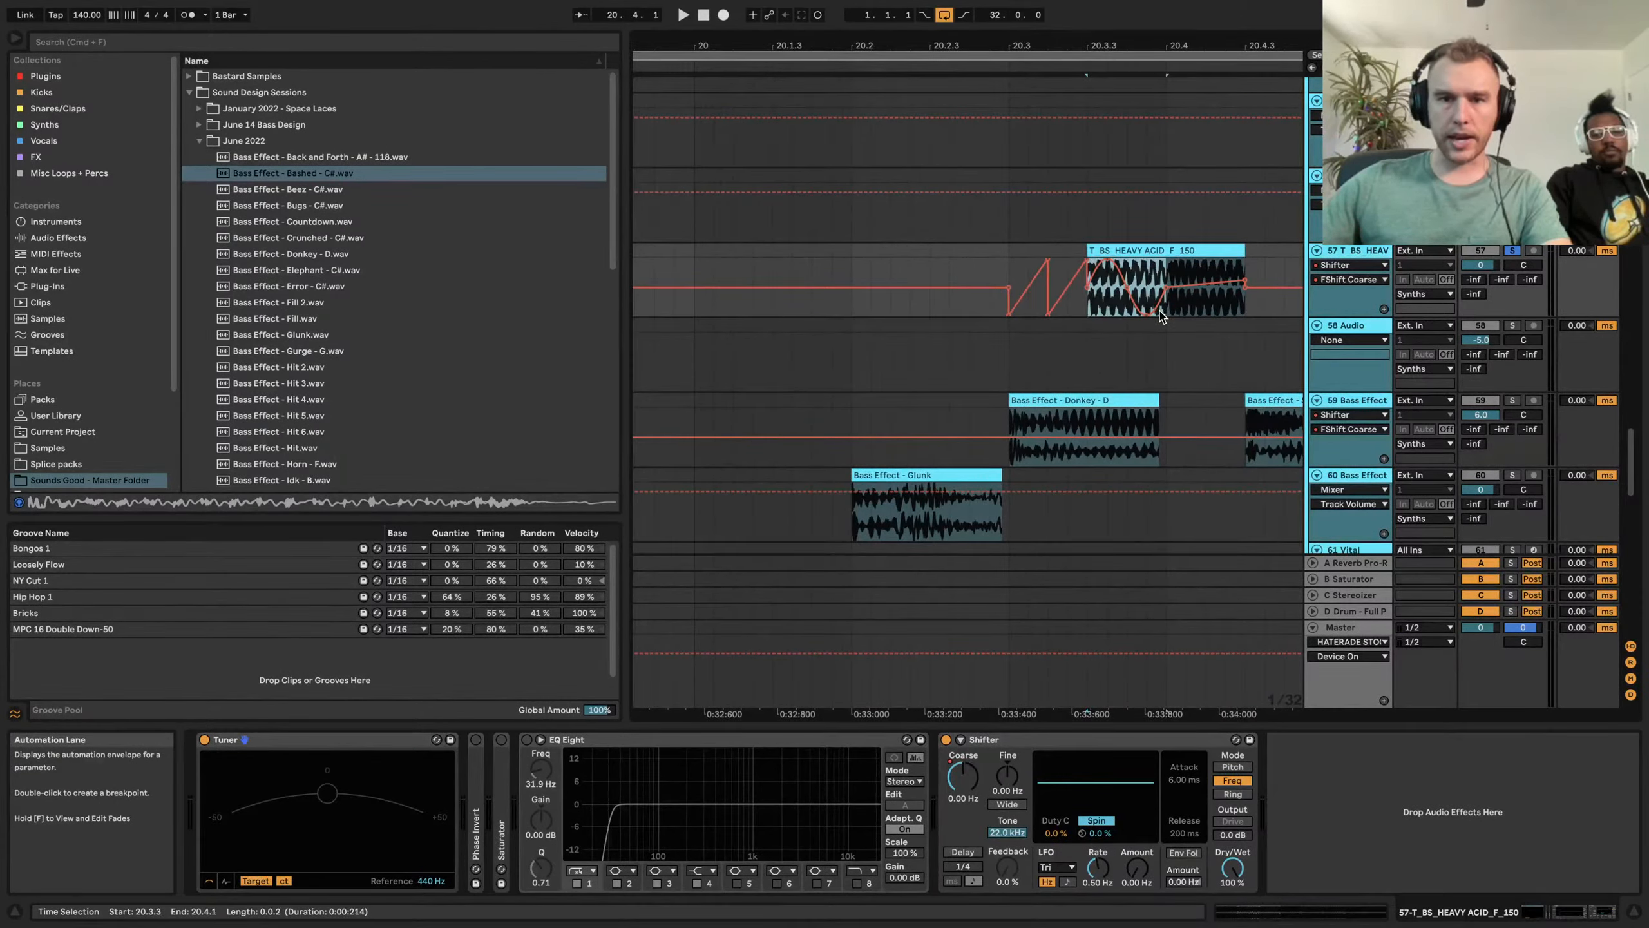
right_click(1109, 308)
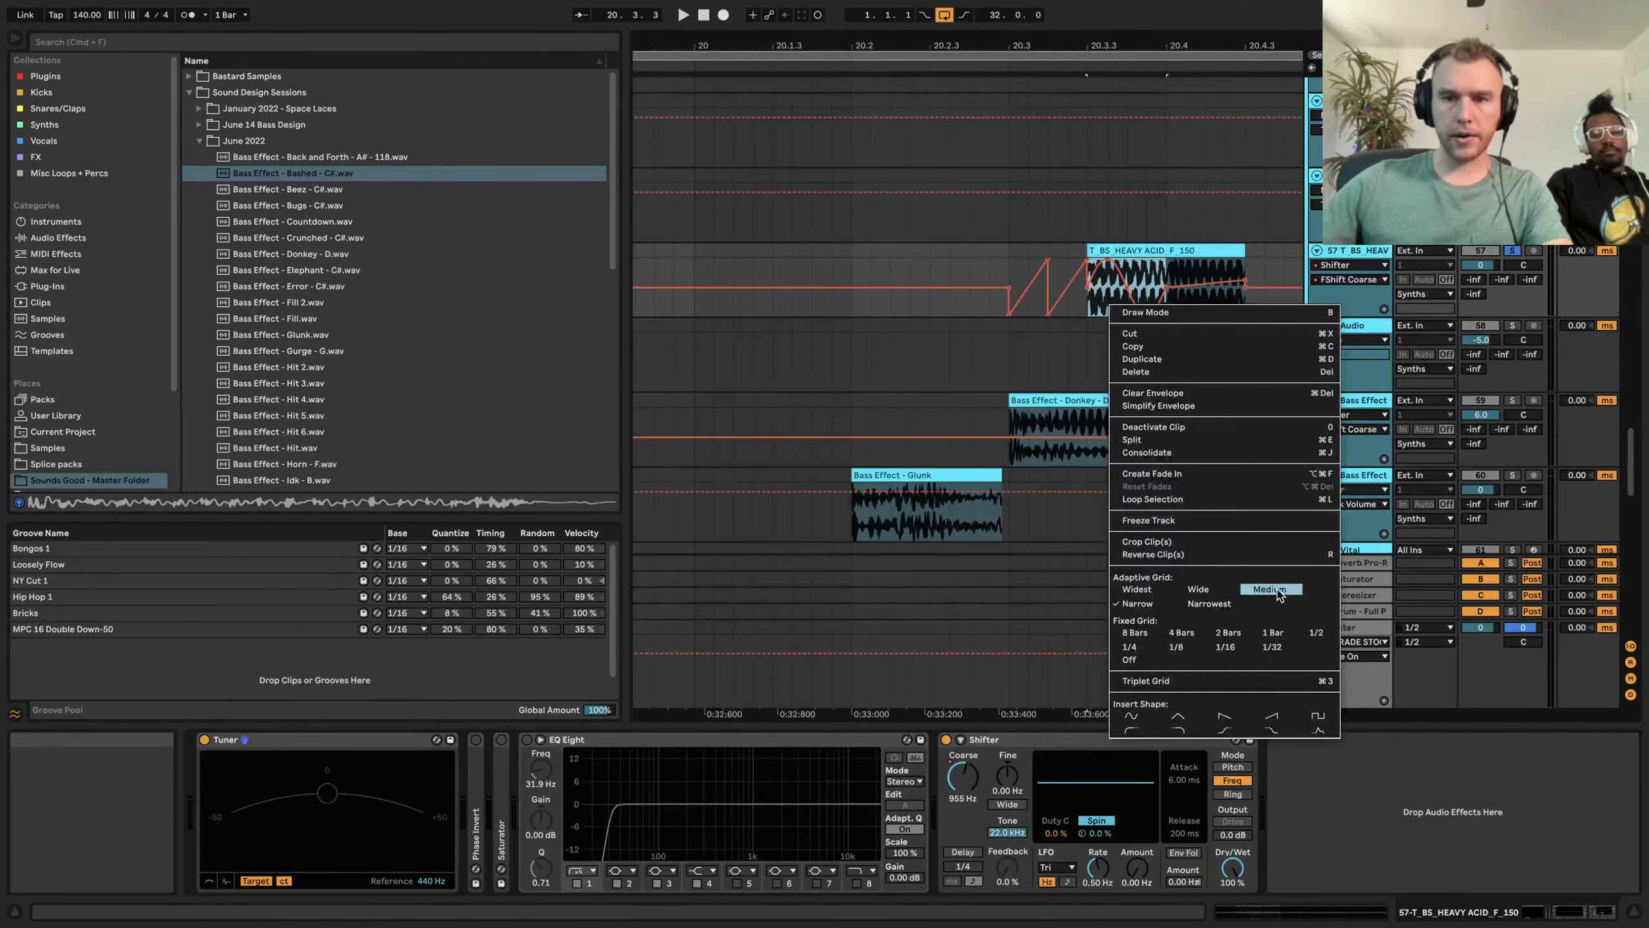
click(1220, 292)
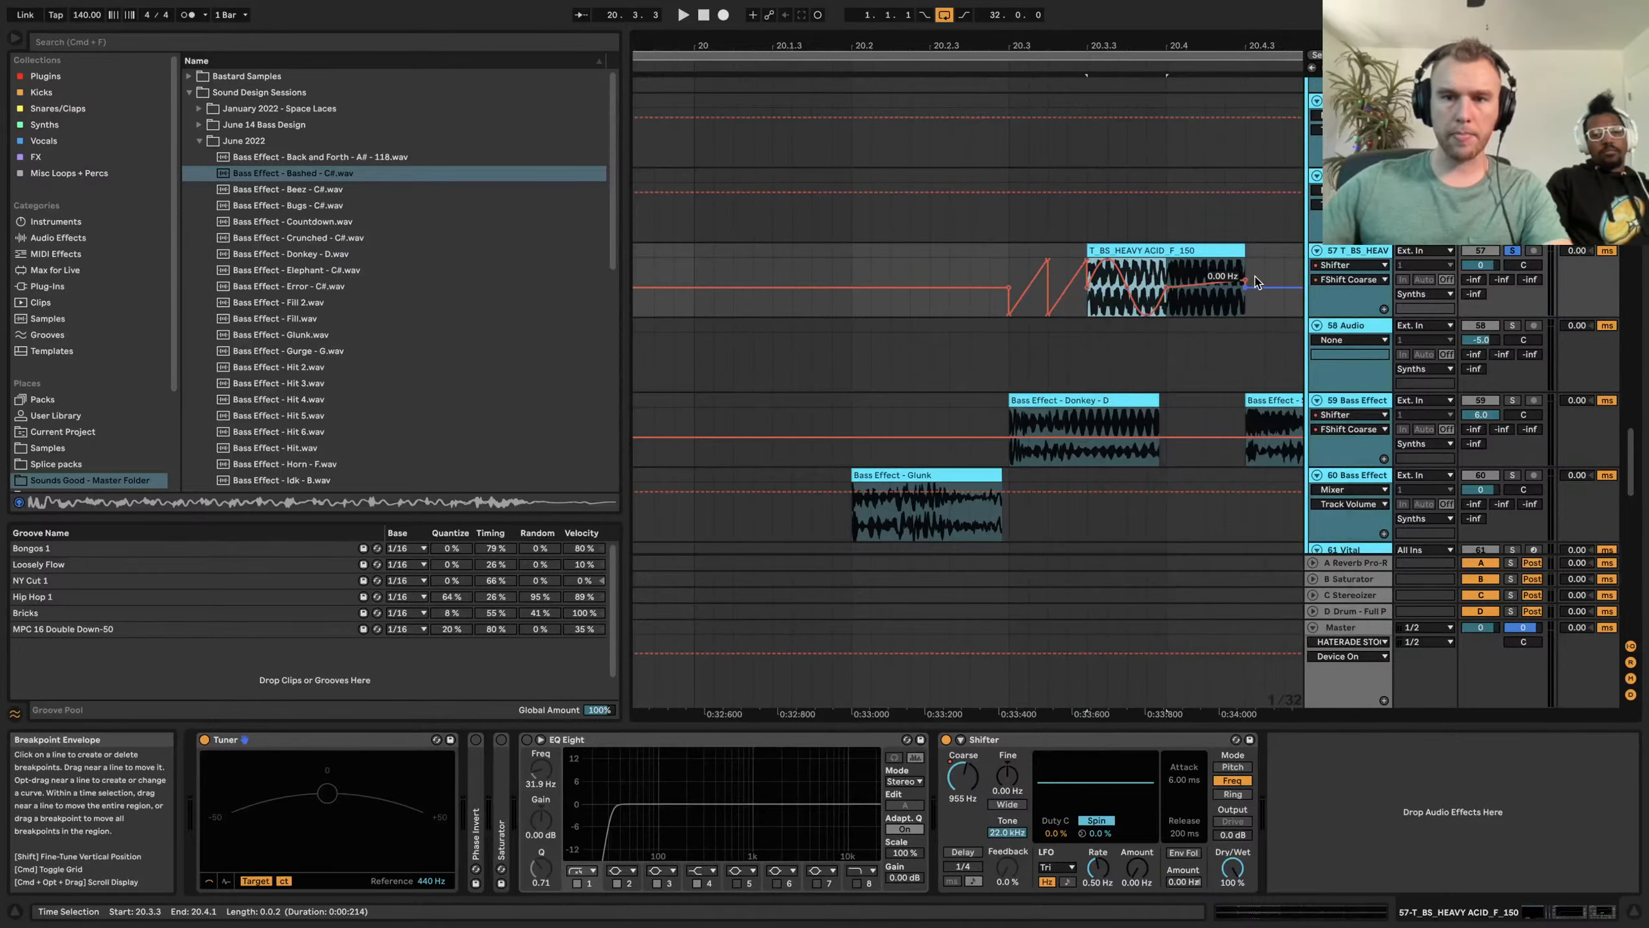
key(space)
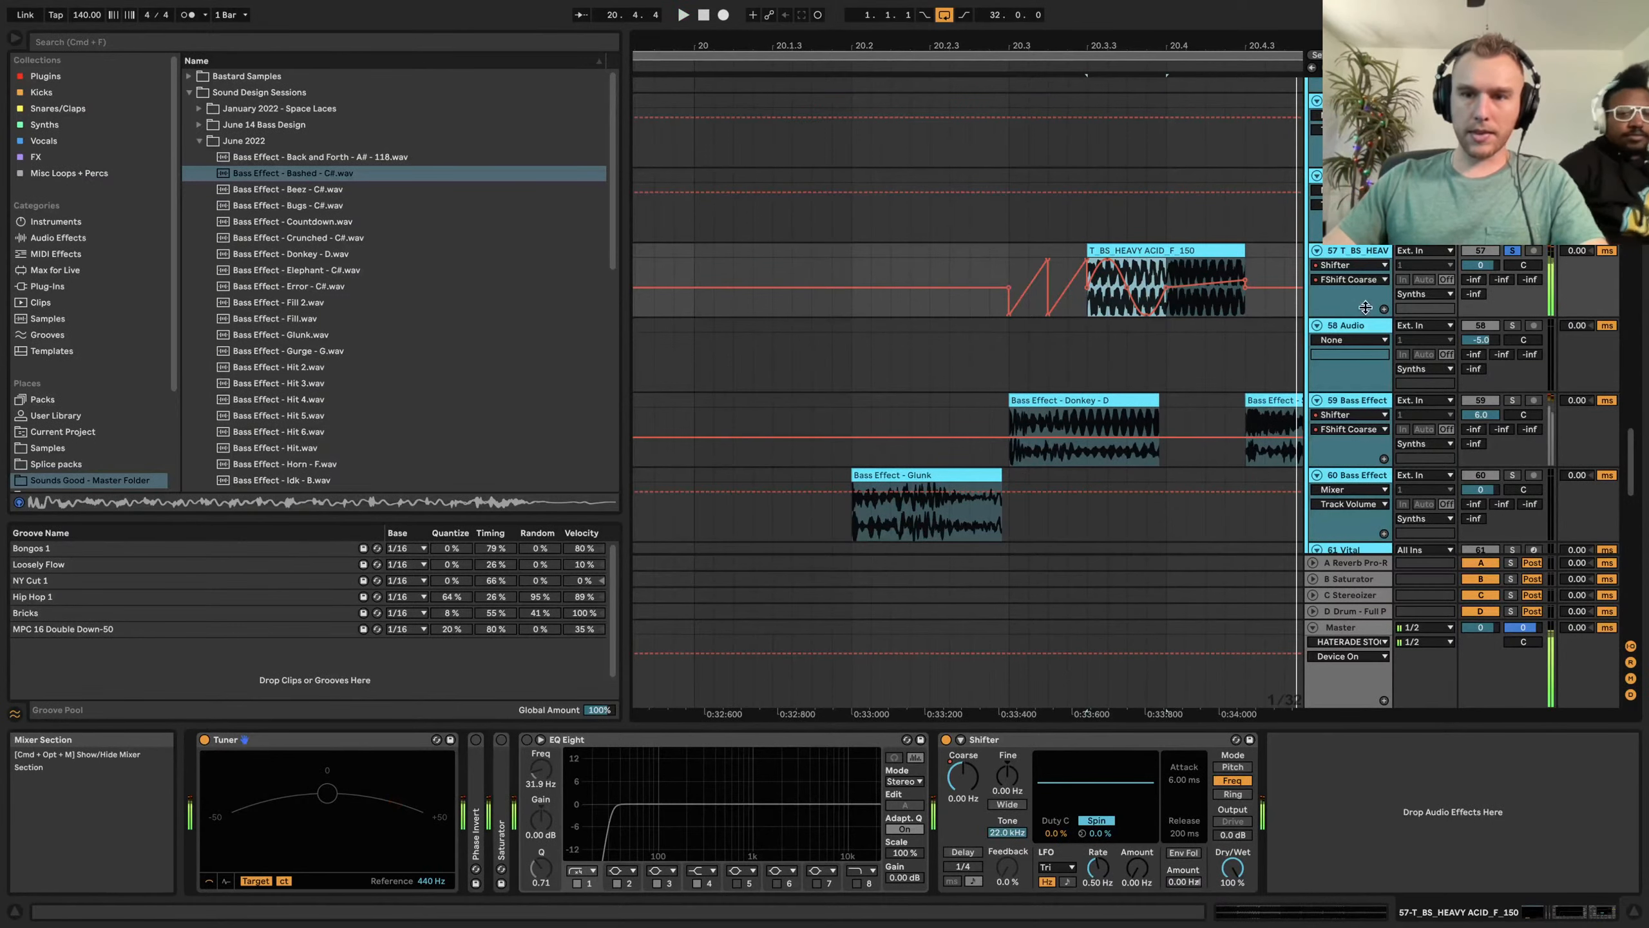
Unsolo the T_BS_HEAVY ACID track and play the full arrangement from 20.1.3
click(1511, 255)
click(778, 206)
key(space)
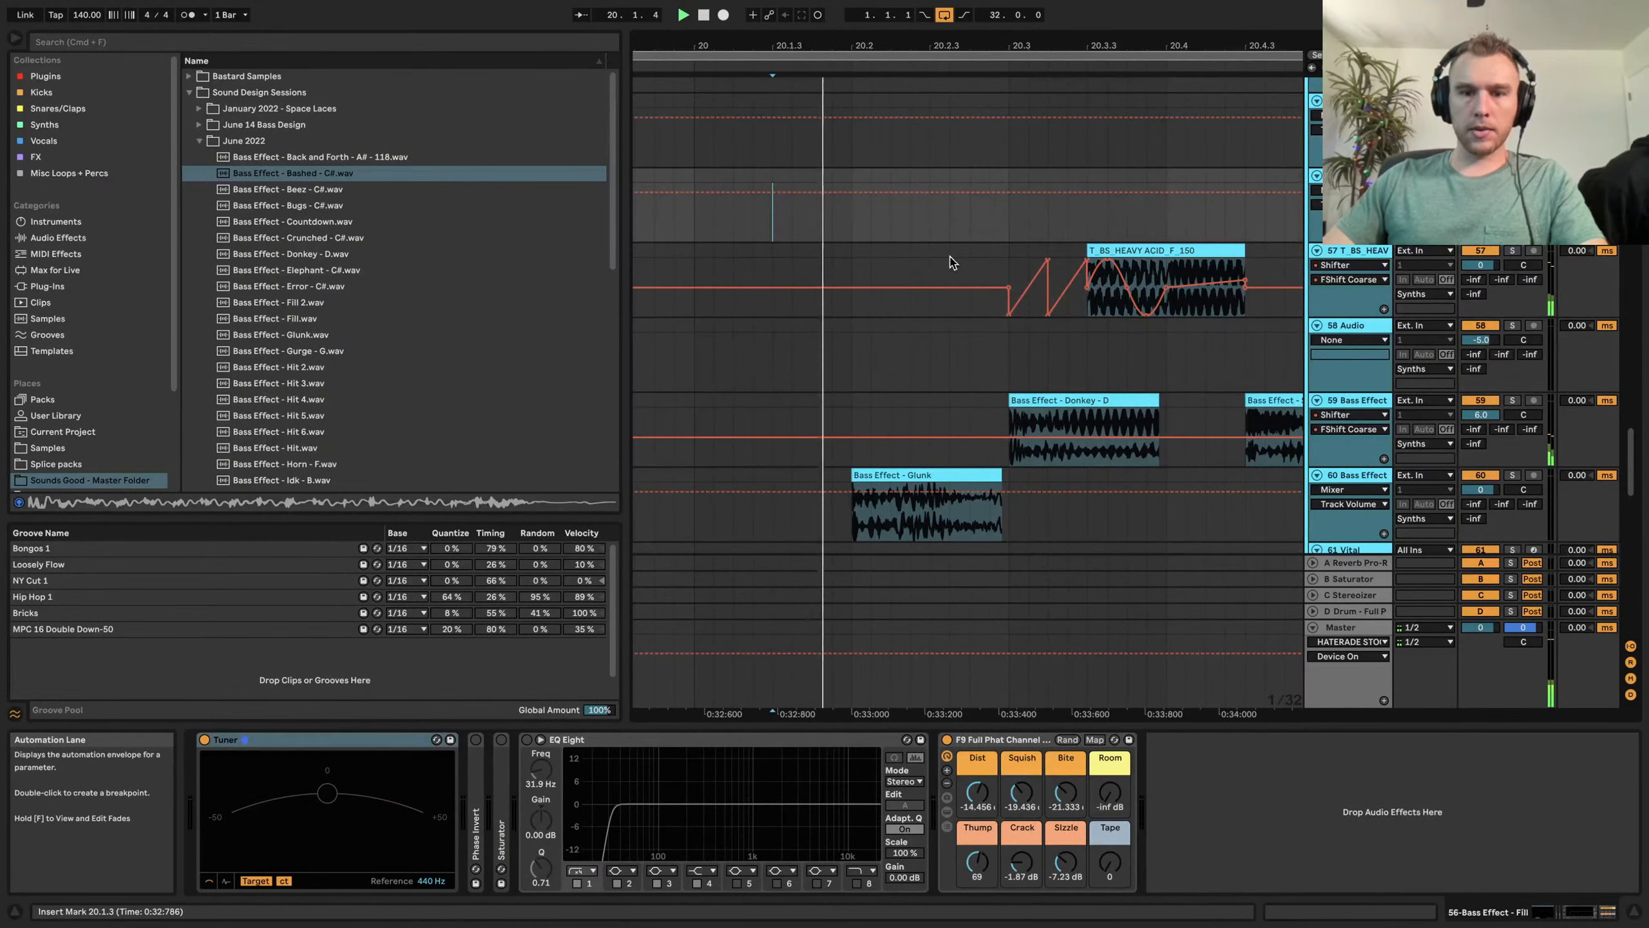
scroll(984, 258, right, 2)
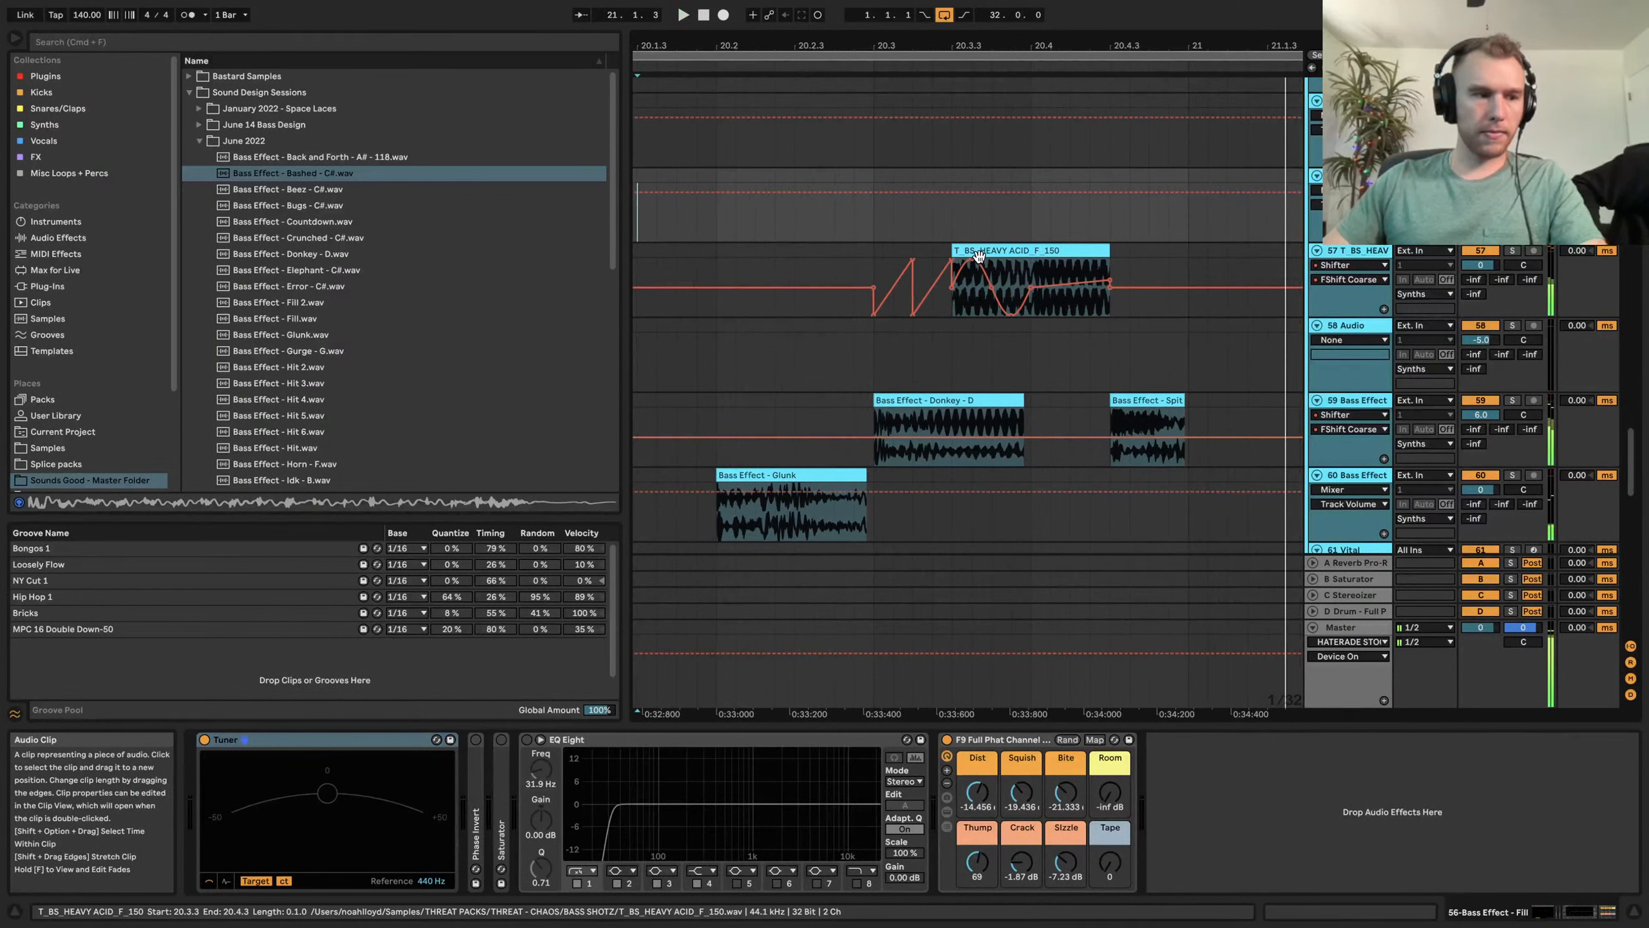